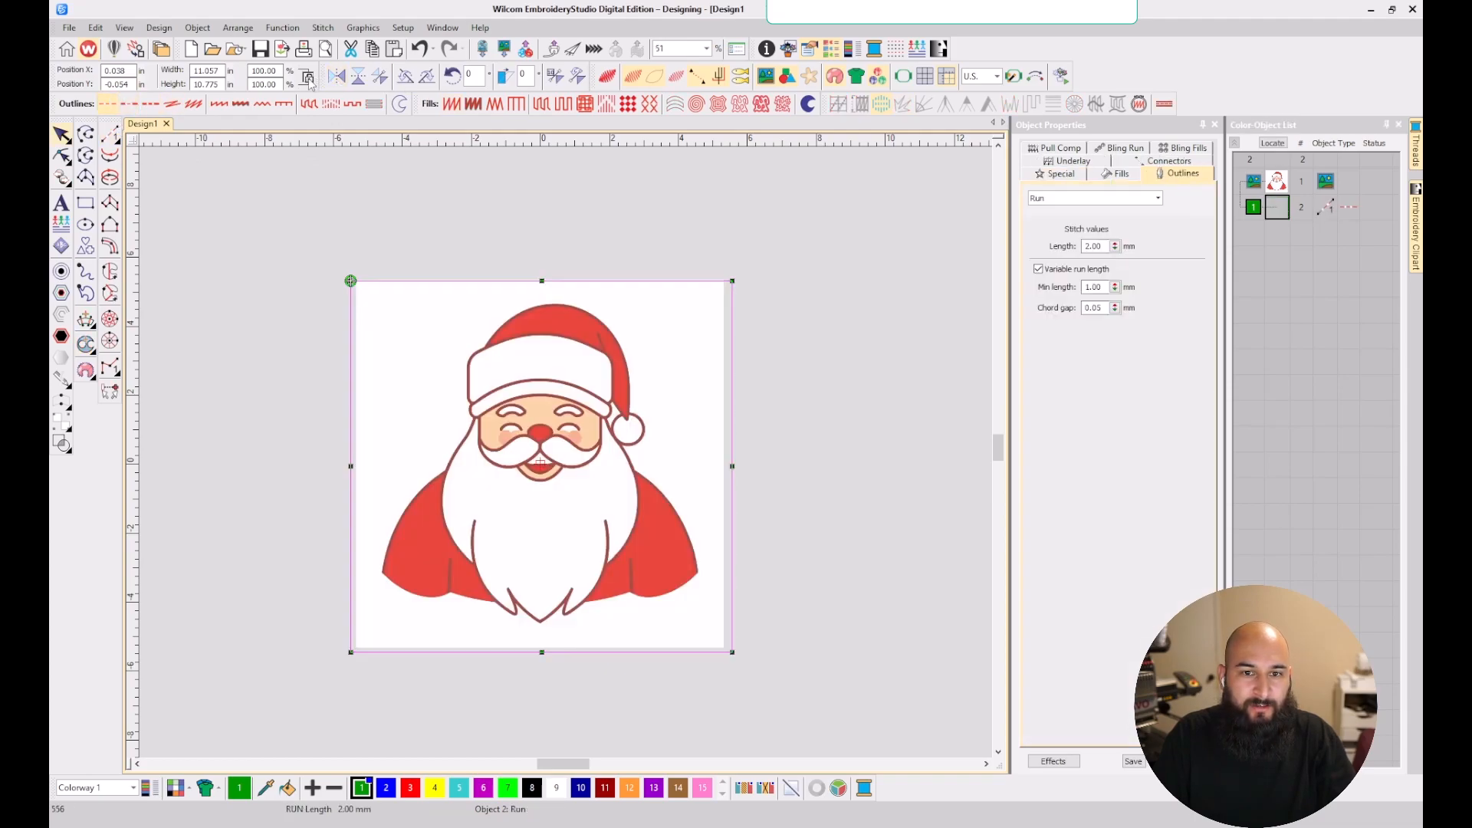
# - Resize the square outline to 4 in wide by 4 in high and convert it to a Satin outline
pyautogui.doubleClick(206, 70)
pyautogui.write('4')
pyautogui.press('Tab')
pyautogui.write('4')
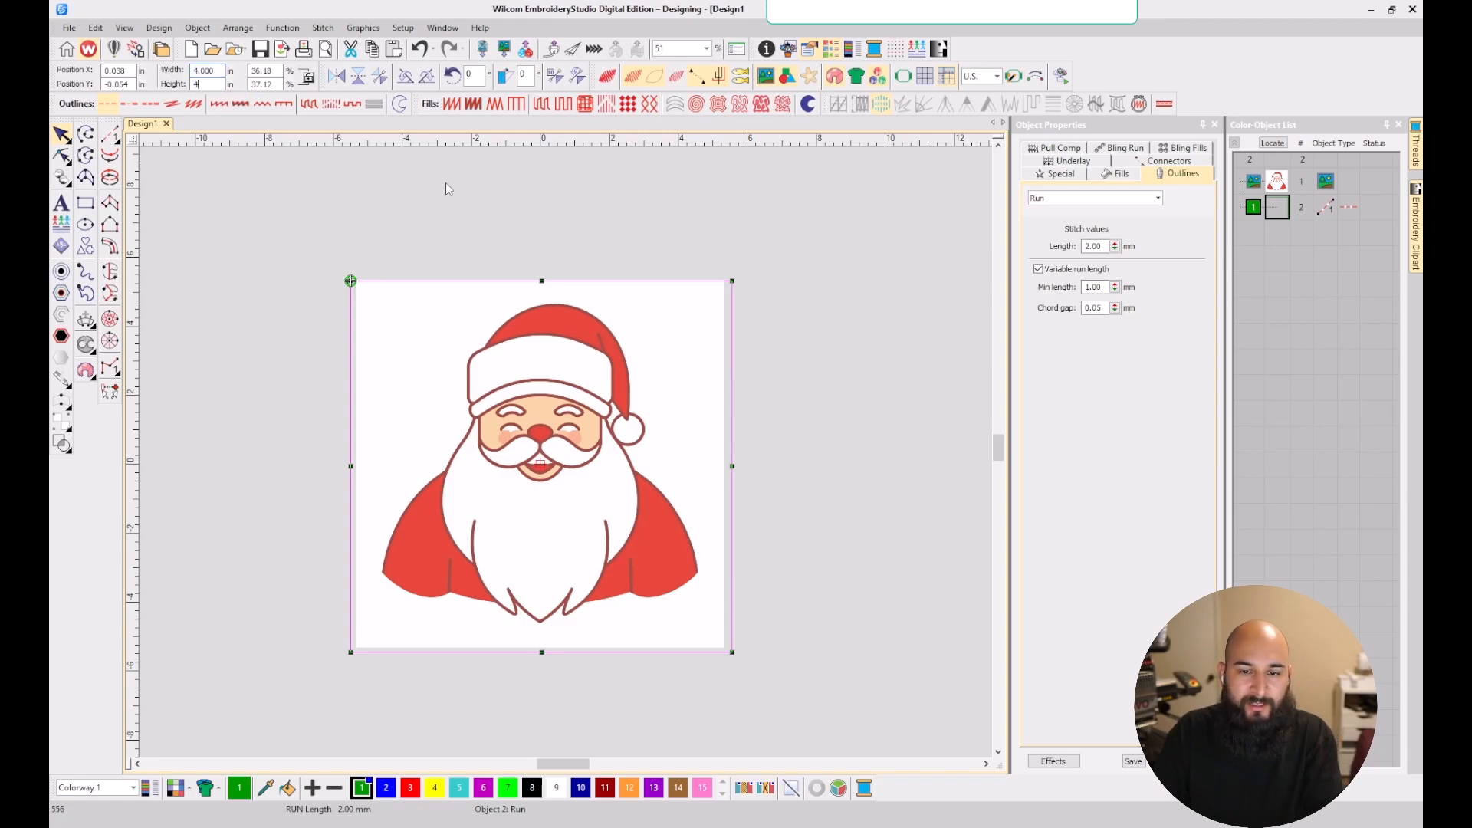
pyautogui.press('Return')
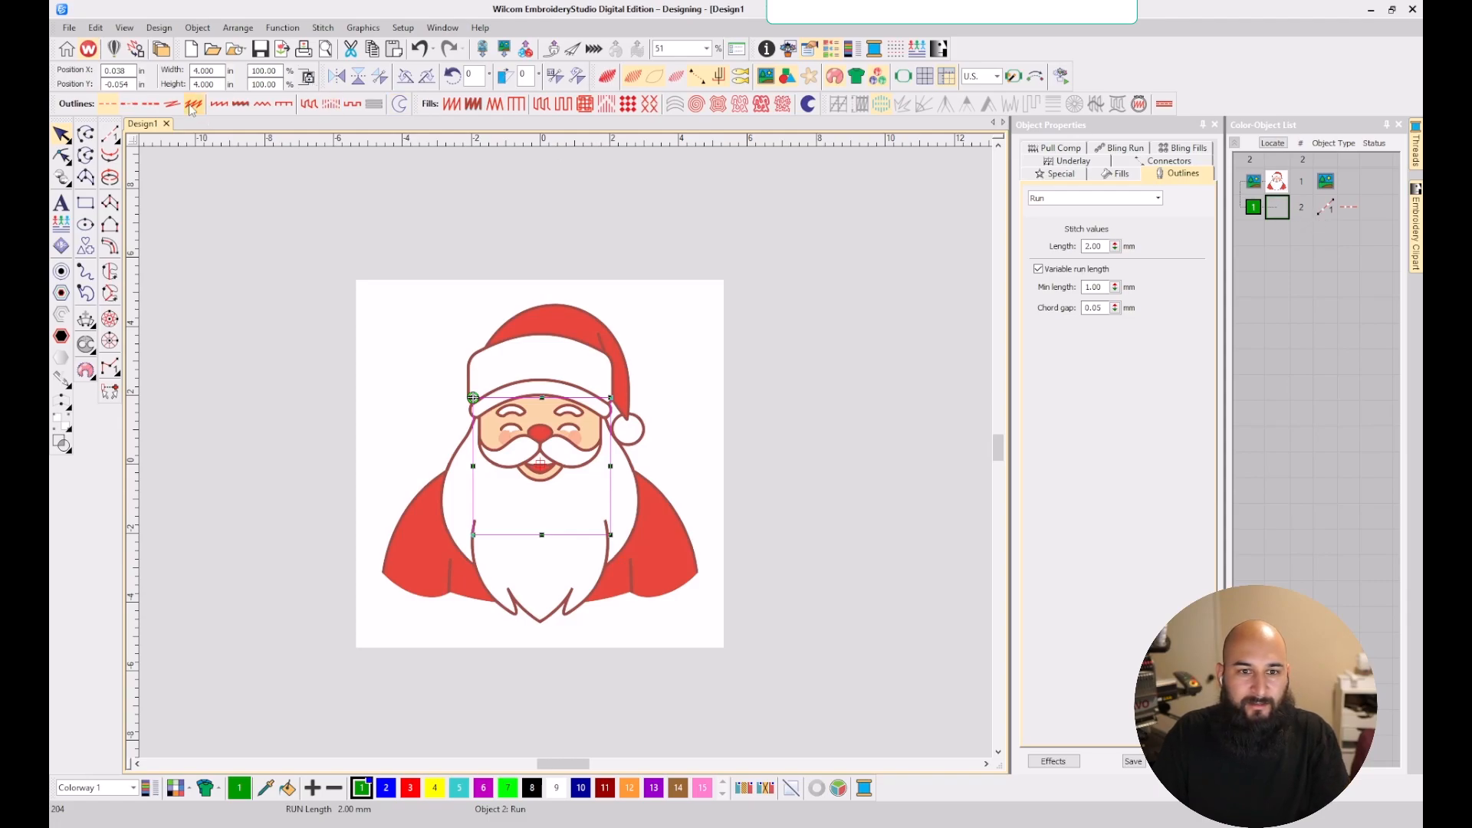
pyautogui.click(216, 105)
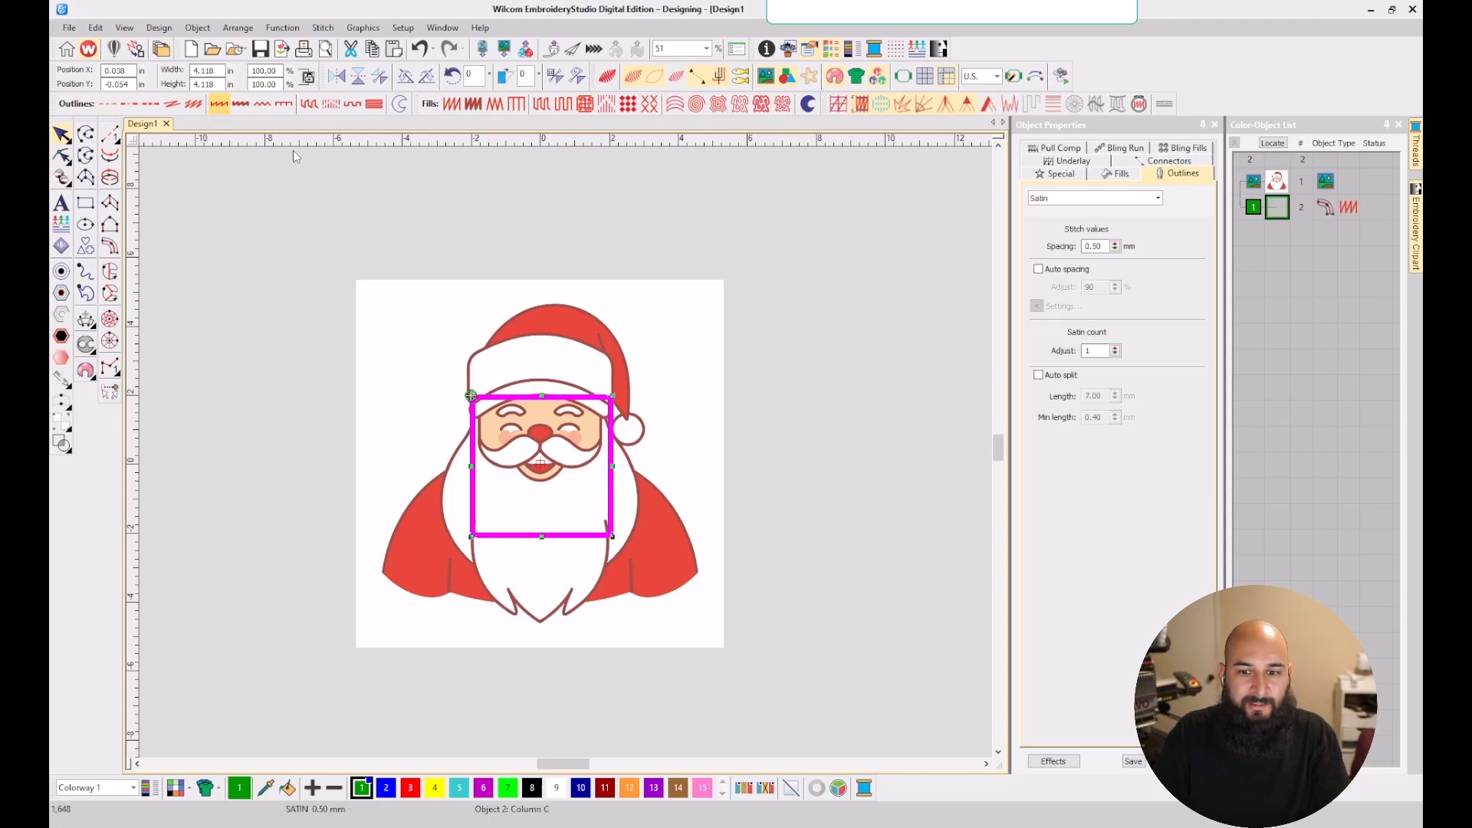
# - Scale the Santa bitmap down to about 3.95 in wide so that it fits inside the satin square
pyautogui.scroll(3, 498, 465)
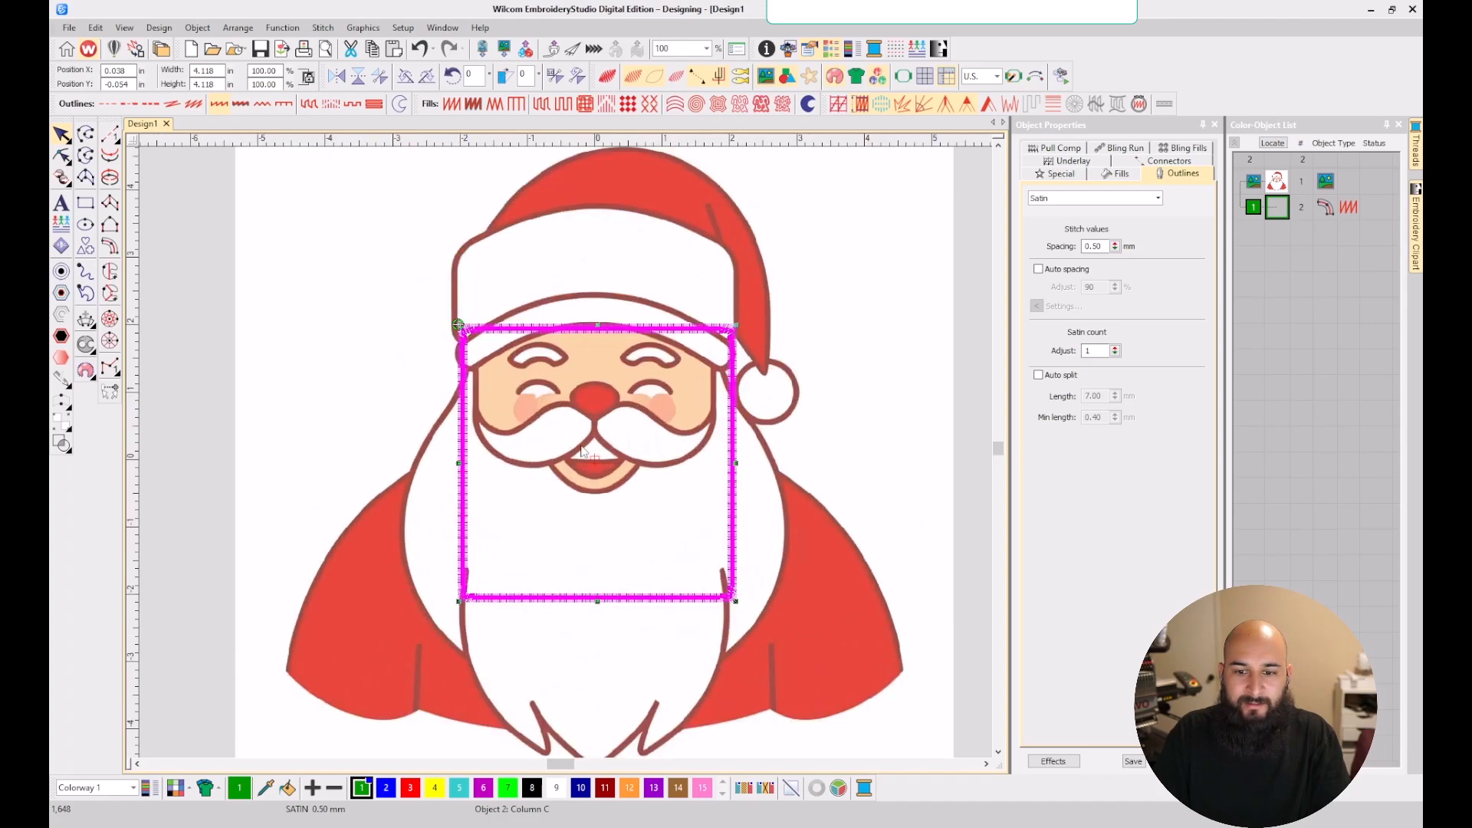
pyautogui.scroll(-2, 498, 465)
pyautogui.click(655, 439)
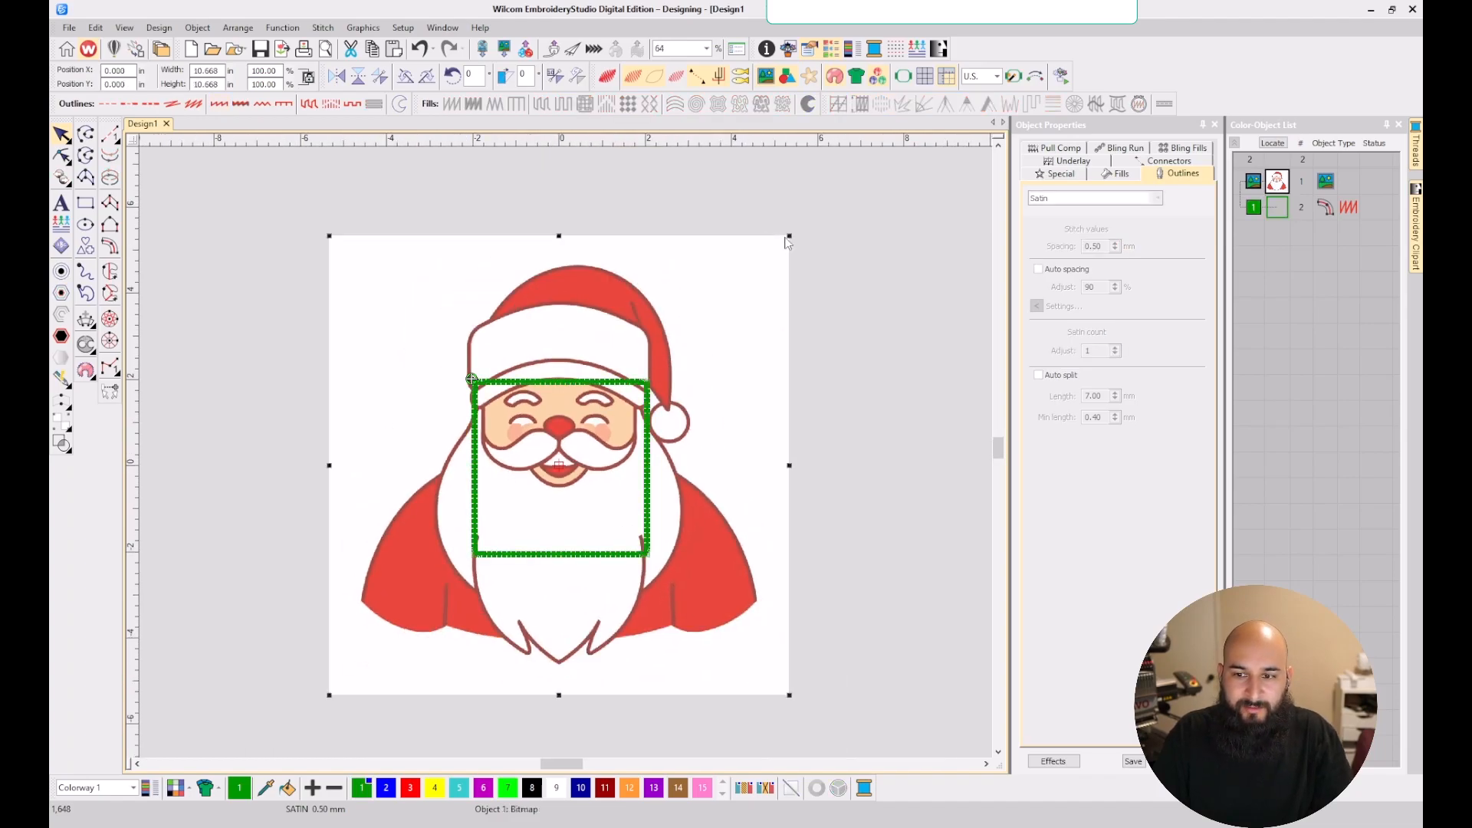
pyautogui.moveTo(790, 233); pyautogui.dragTo(643, 378)
pyautogui.scroll(4, 626, 438)
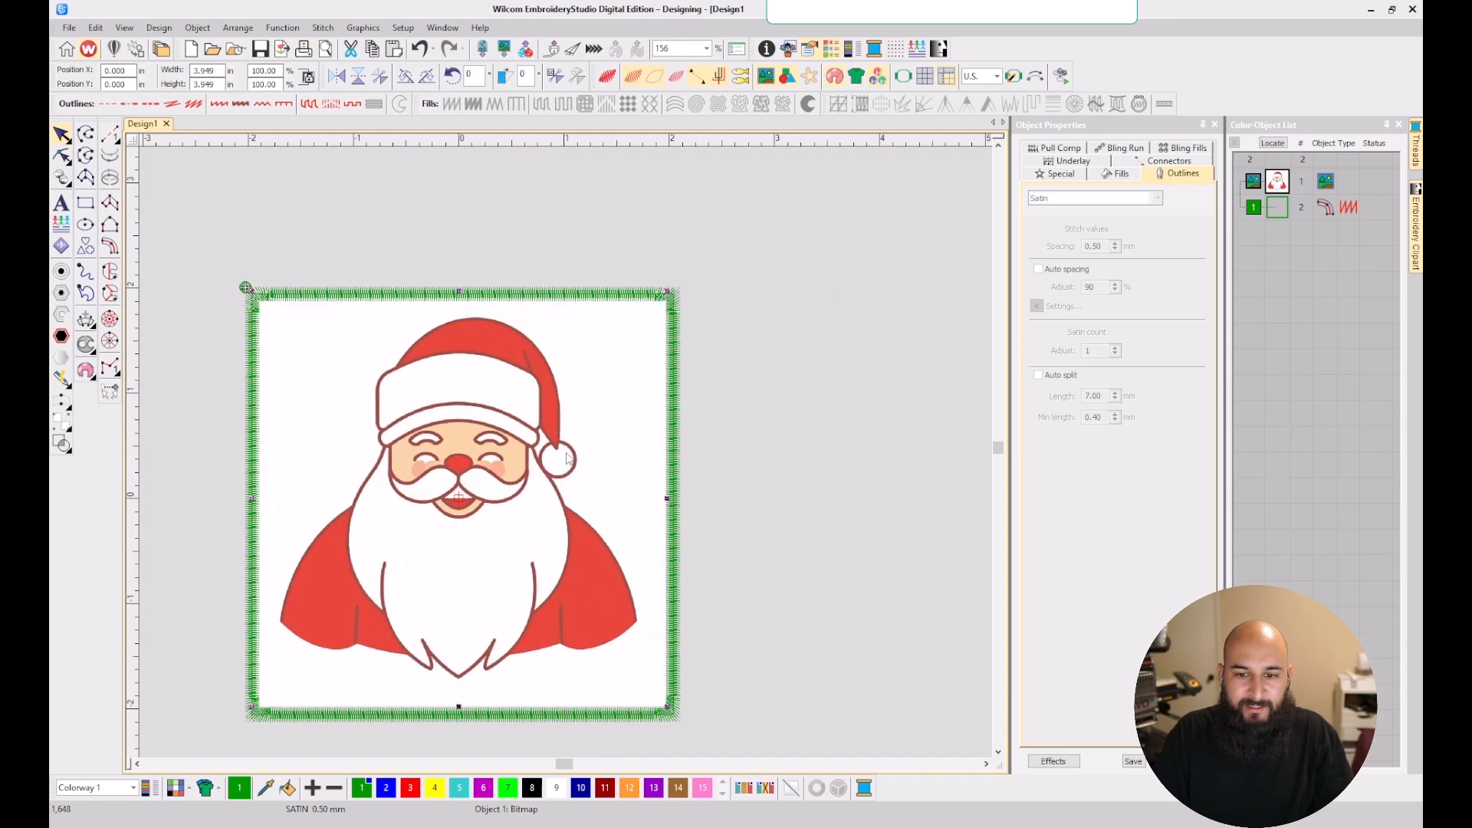
# - Lock the Santa bitmap in place and delete the green satin square around it
pyautogui.click(1276, 203)
pyautogui.click(1275, 187)
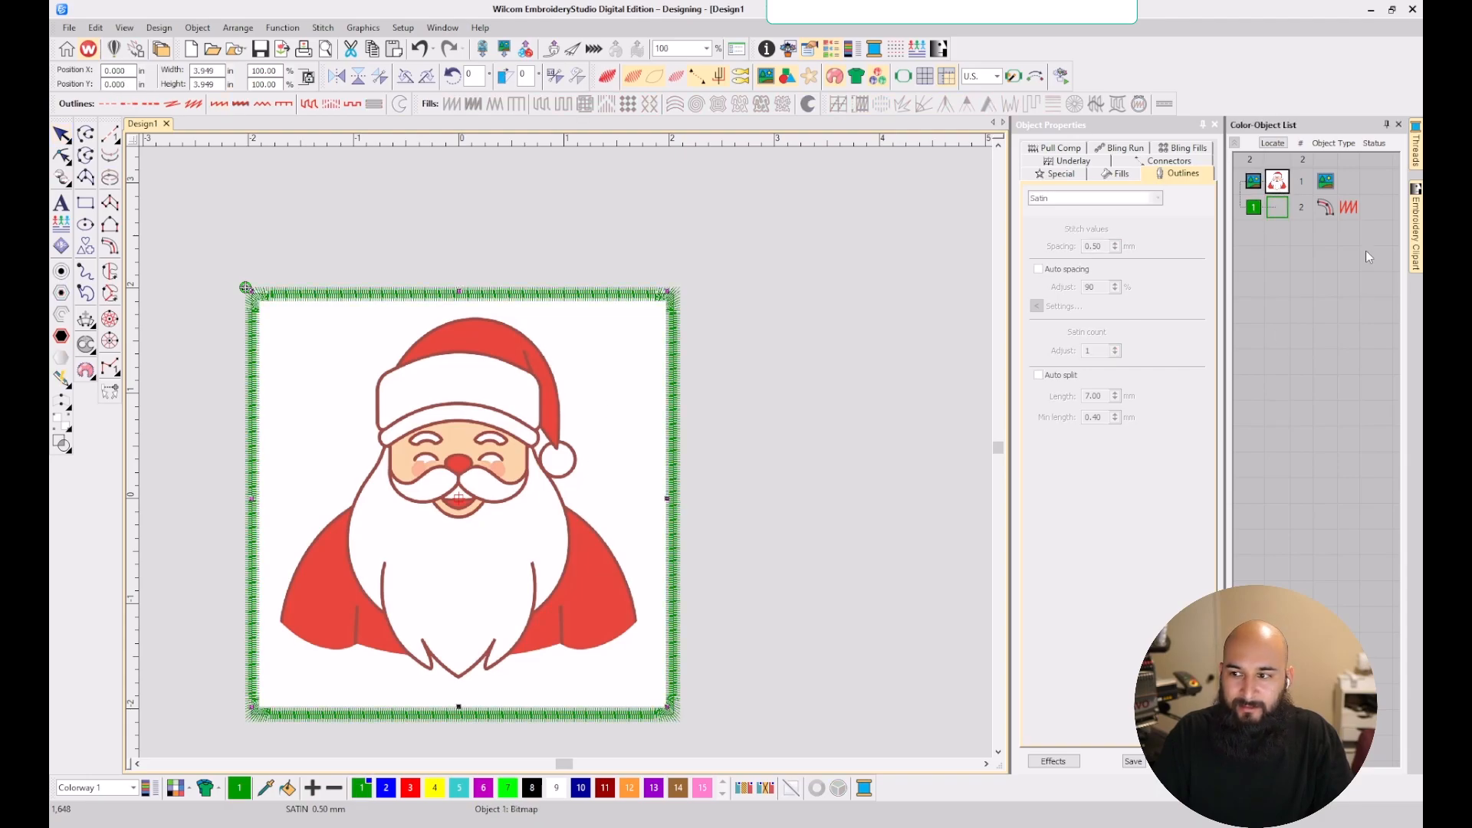
pyautogui.press('k')
pyautogui.click(1283, 215)
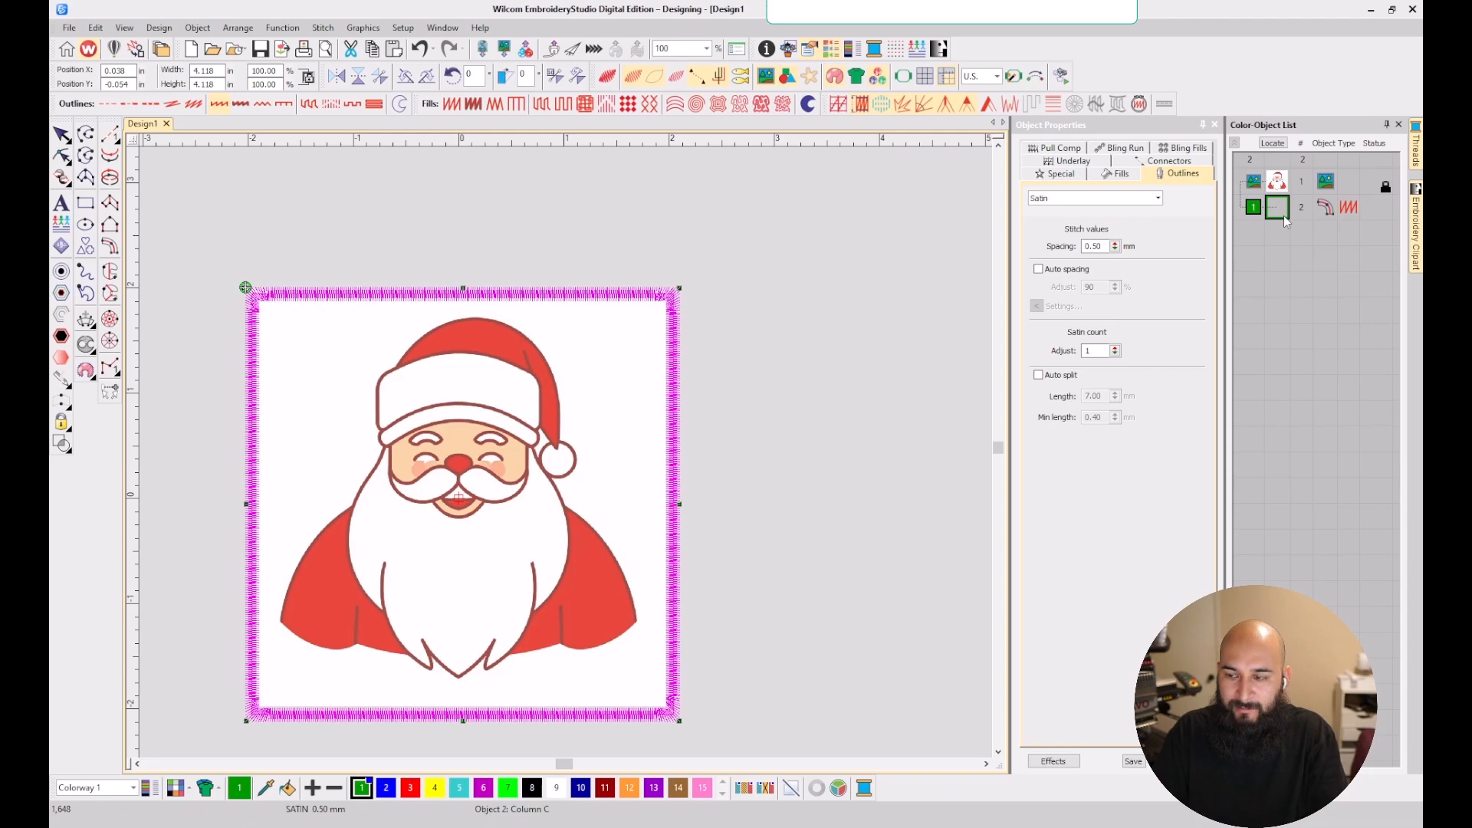
pyautogui.press('Delete')
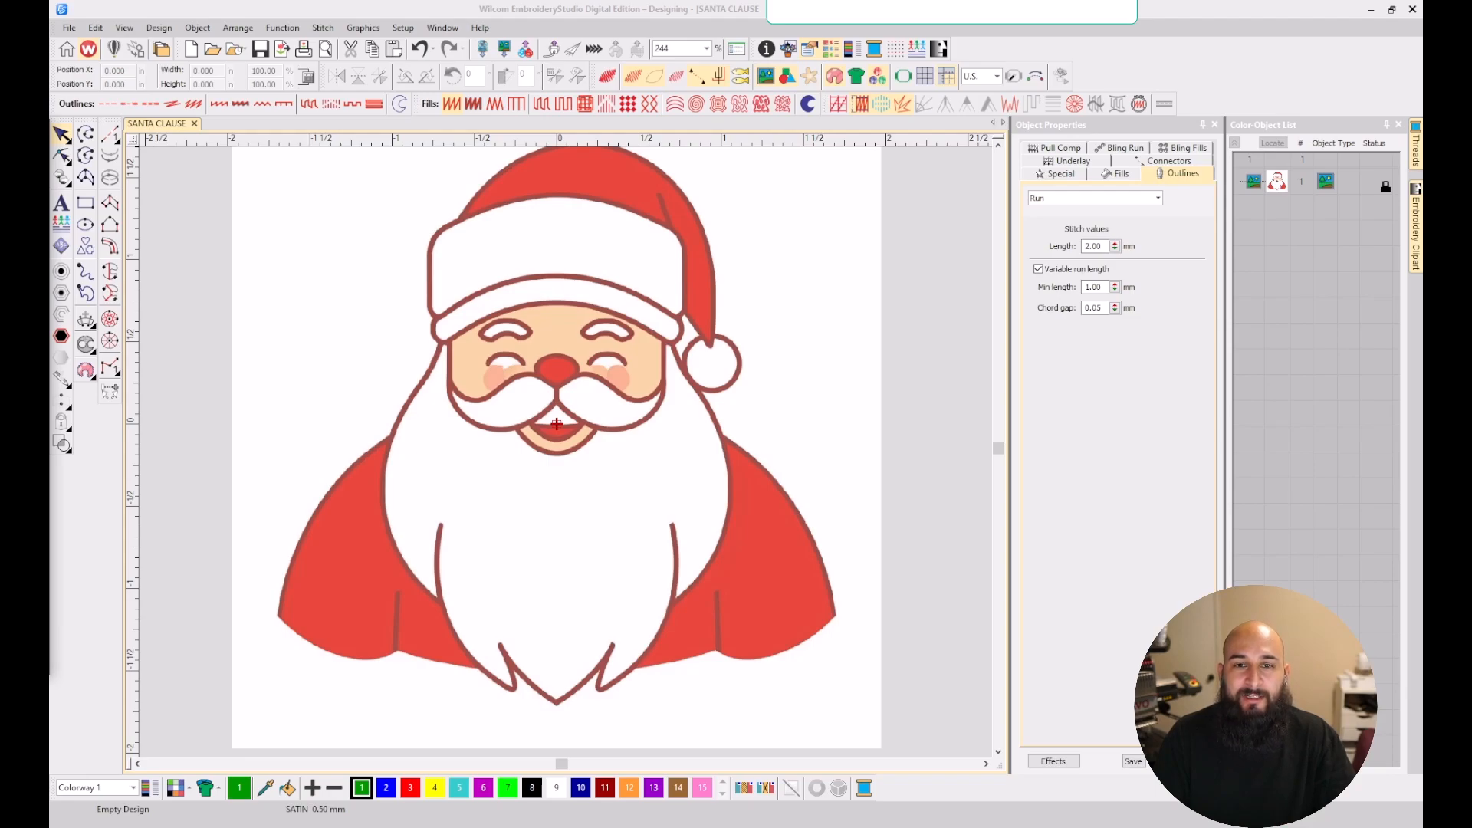
# - Write freehand vector numbers 1 and 2 on the two sleeves, 3 on the pompom and 4 on the hat's tail, plus a slash across the hat
pyautogui.scroll(1, 557, 423)
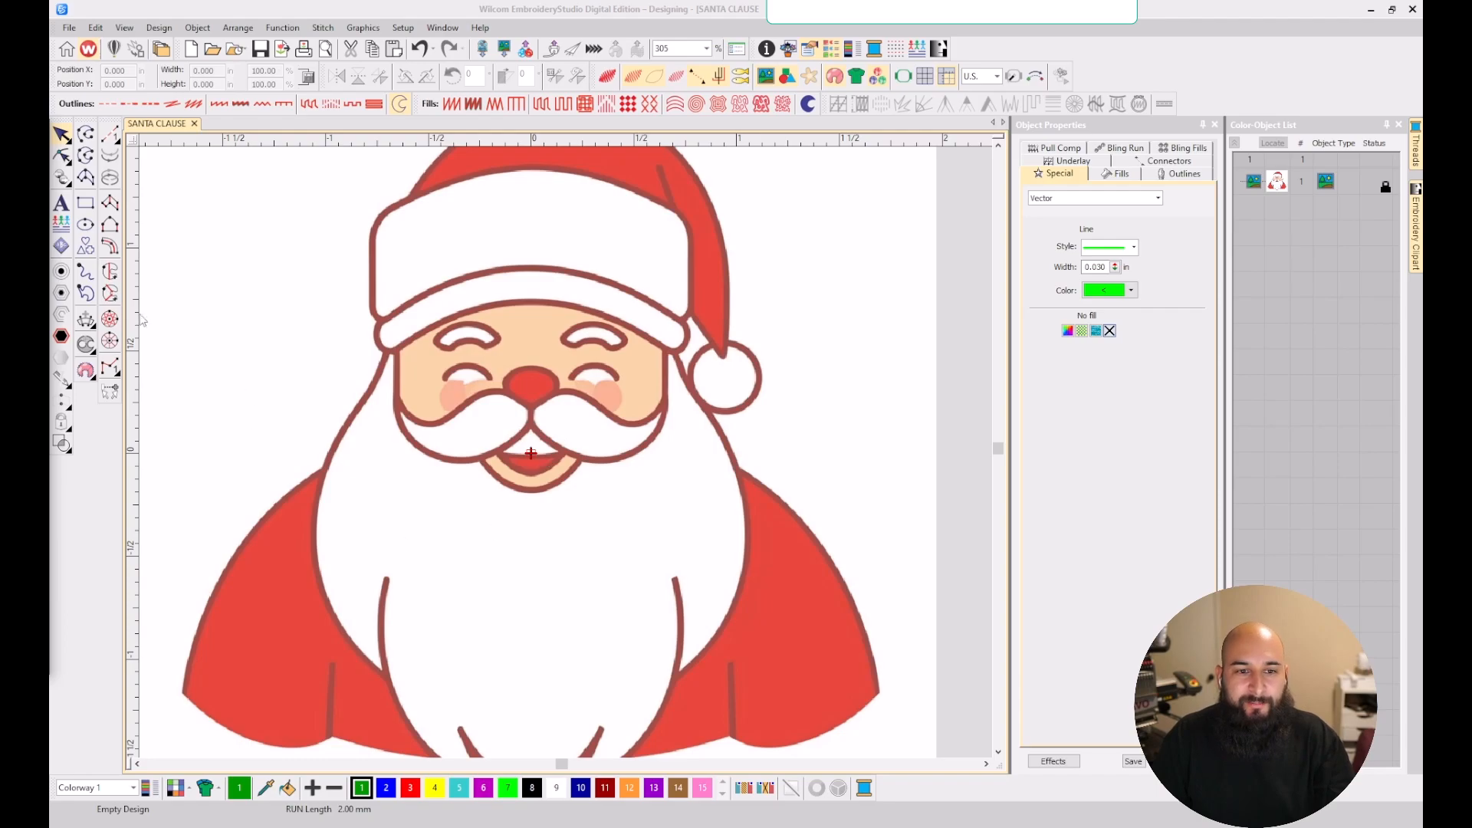
pyautogui.click(85, 271)
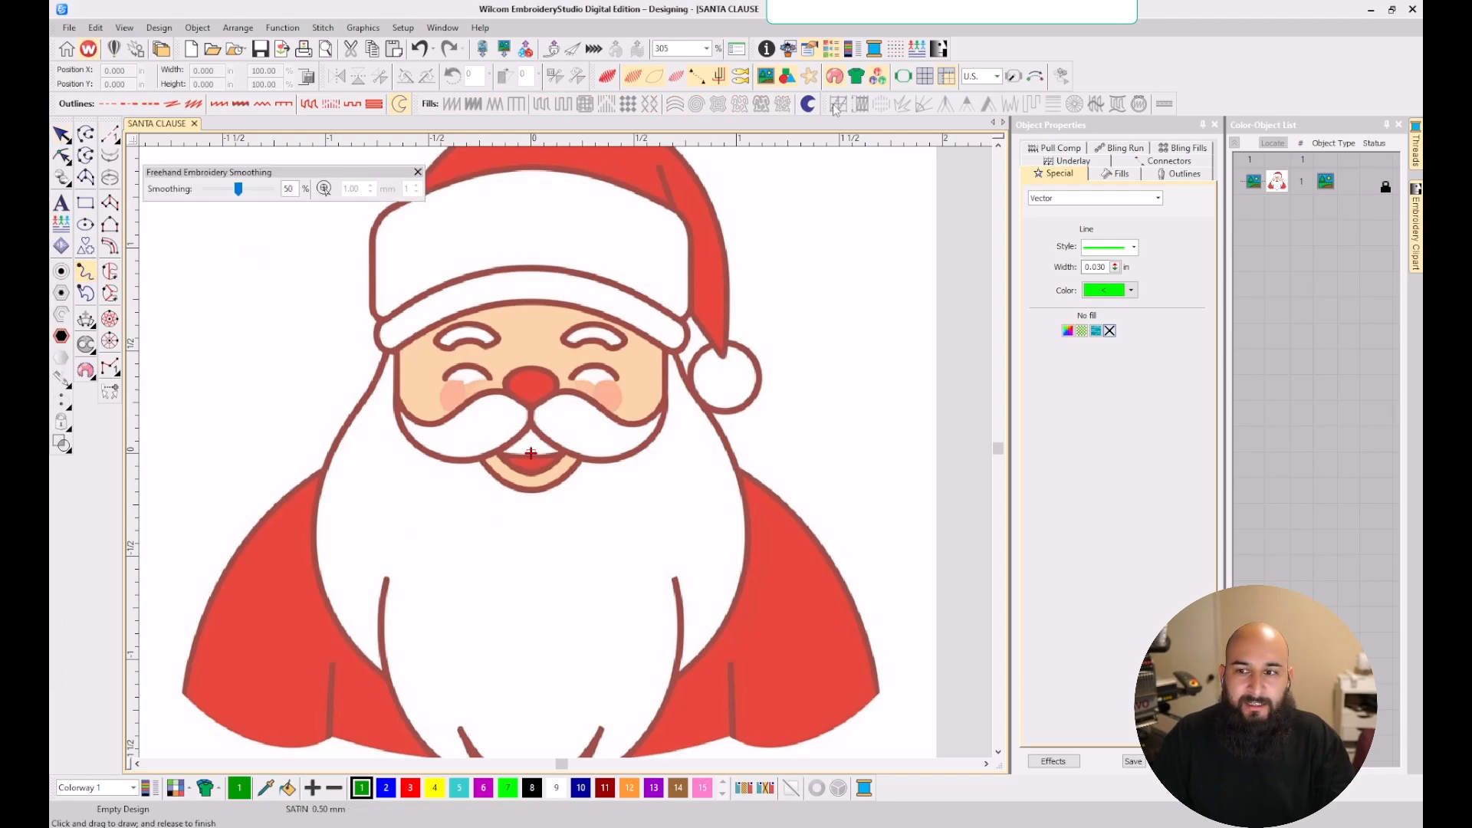
pyautogui.scroll(-1, 567, 559)
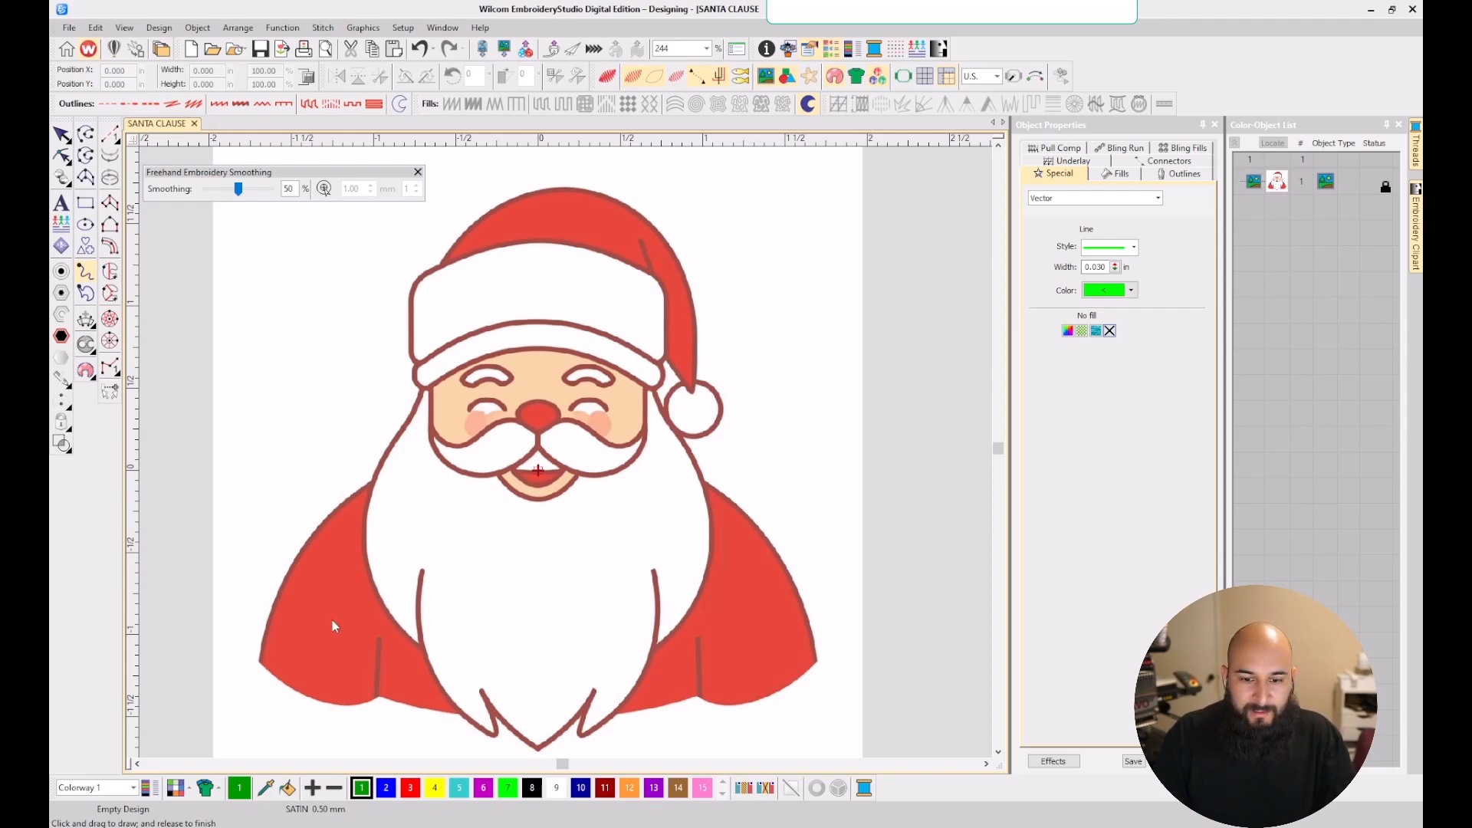
pyautogui.moveTo(325, 590); pyautogui.dragTo(319, 654)
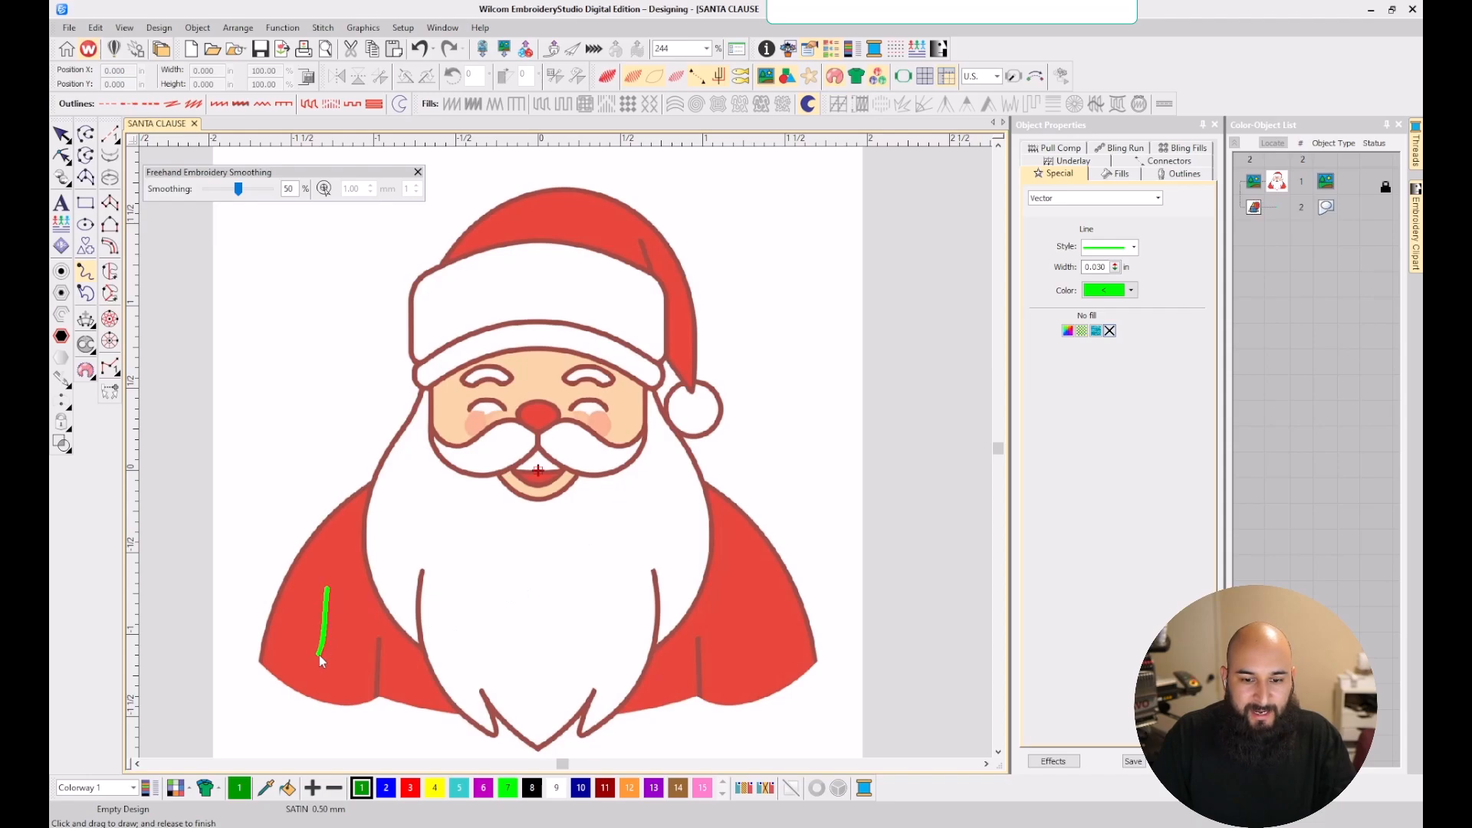
pyautogui.moveTo(798, 633); pyautogui.dragTo(800, 634)
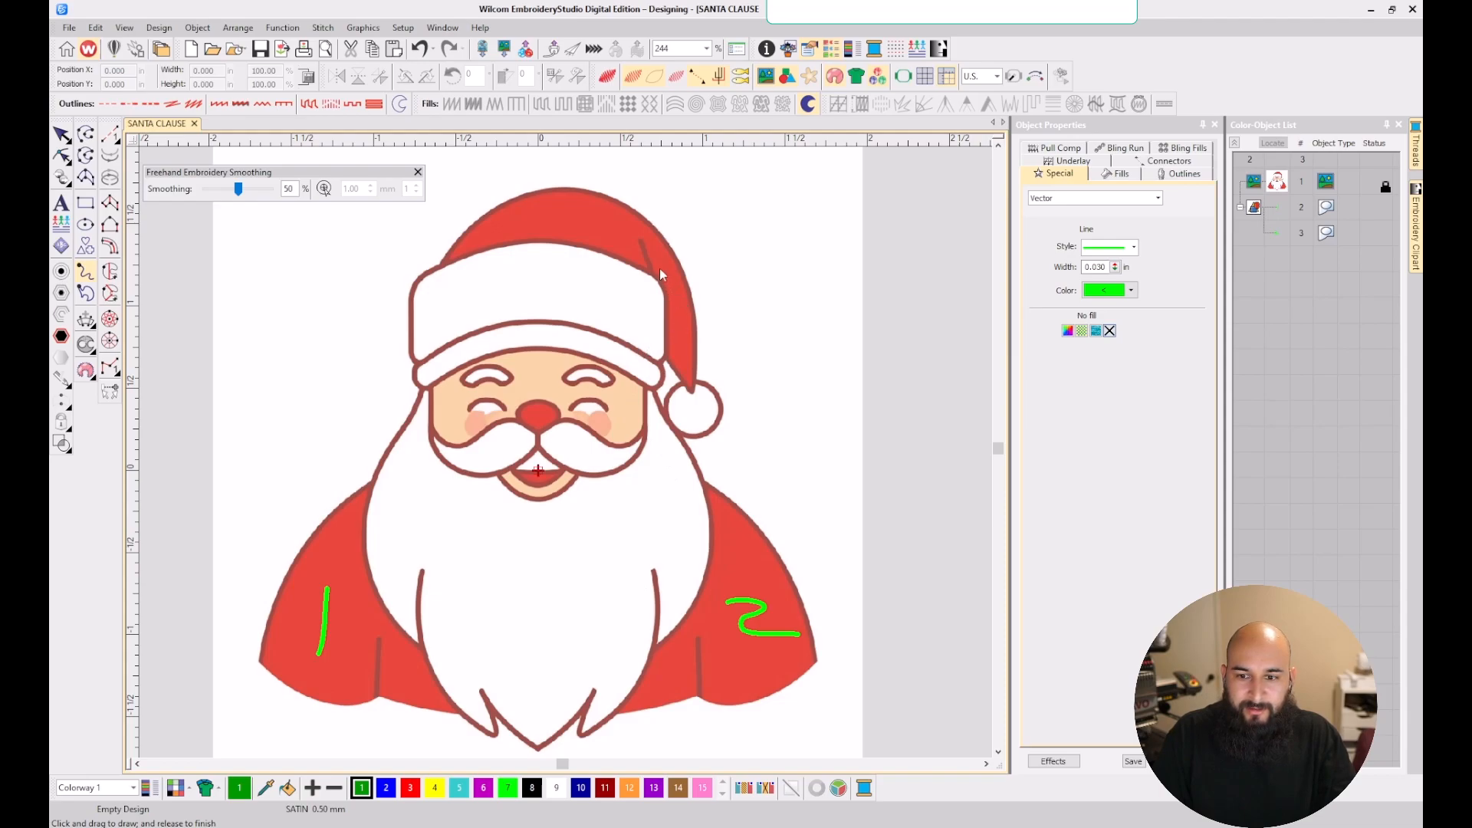
pyautogui.moveTo(682, 398)
pyautogui.mouseDown()
pyautogui.moveTo(712, 429)
pyautogui.moveTo(691, 425)
pyautogui.mouseUp()
pyautogui.moveTo(665, 265)
pyautogui.mouseDown()
pyautogui.moveTo(697, 266)
pyautogui.moveTo(687, 347)
pyautogui.mouseUp()
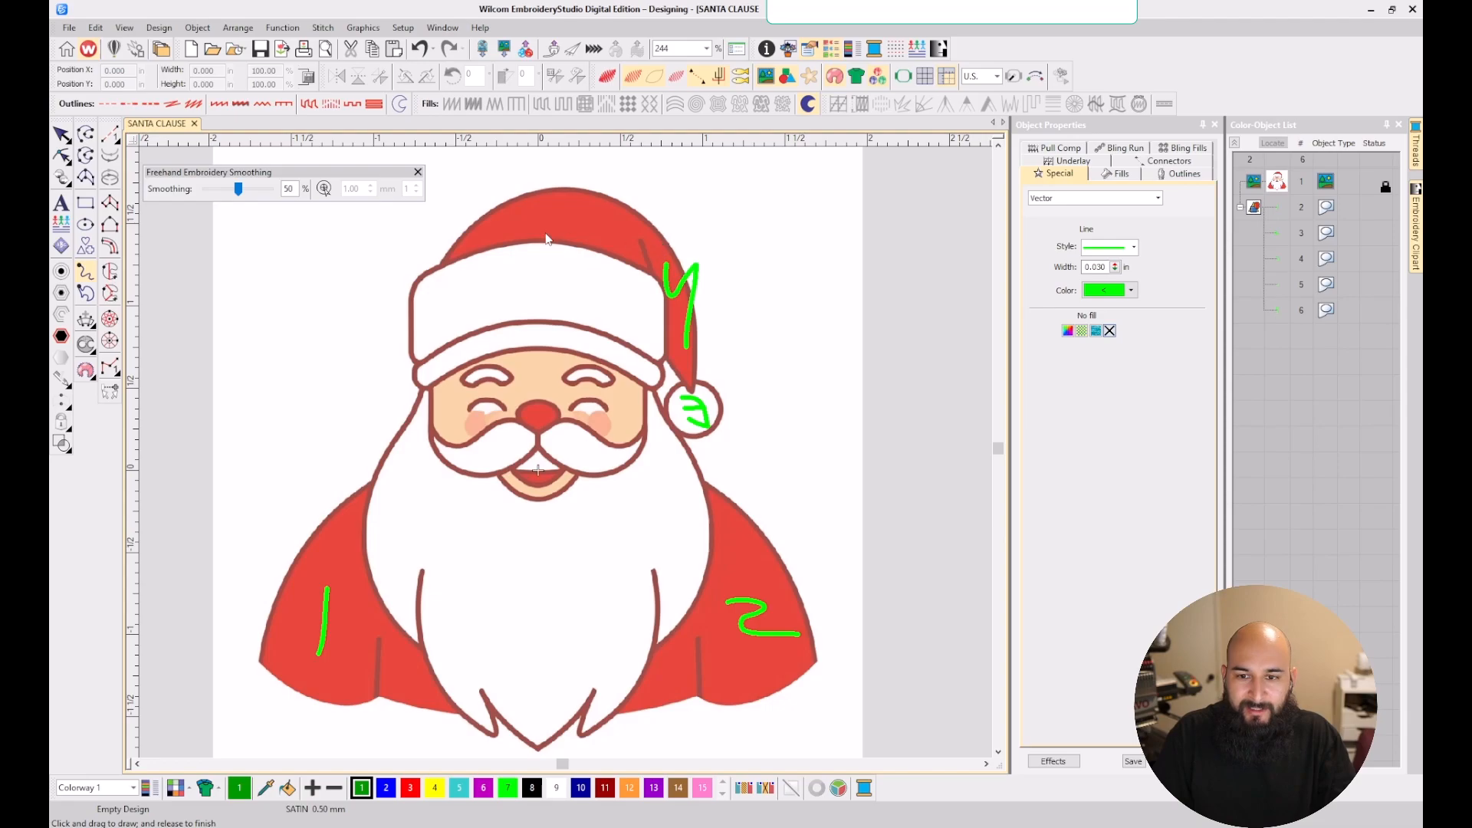
pyautogui.moveTo(672, 213); pyautogui.dragTo(613, 289)
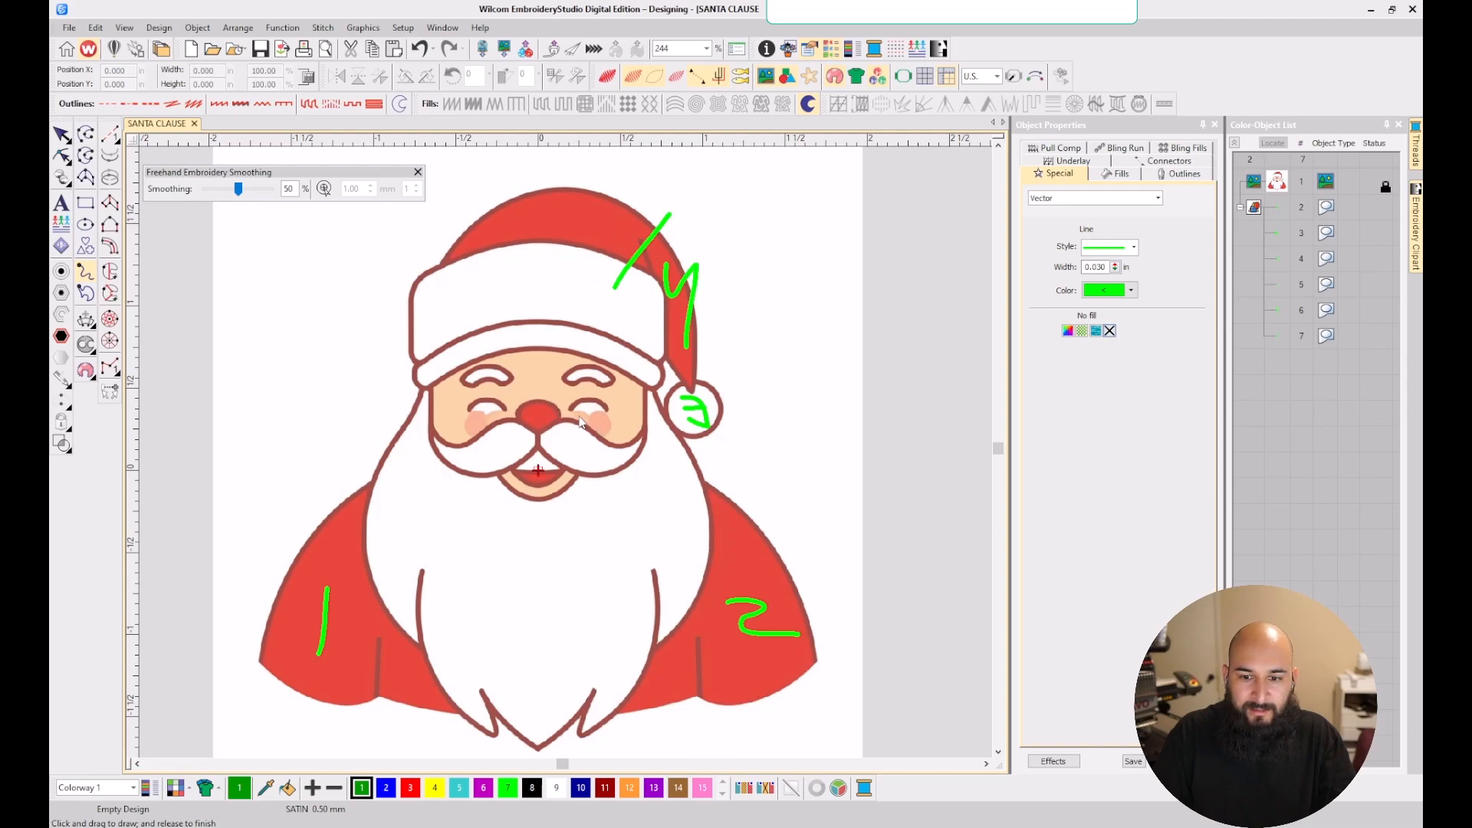
# - Write freehand numbers 5 on the face, 6 on the nose, 7 on the beard, 8 on the moustache, 9 on the brim and 10 on the hat
pyautogui.moveTo(617, 380); pyautogui.dragTo(619, 384)
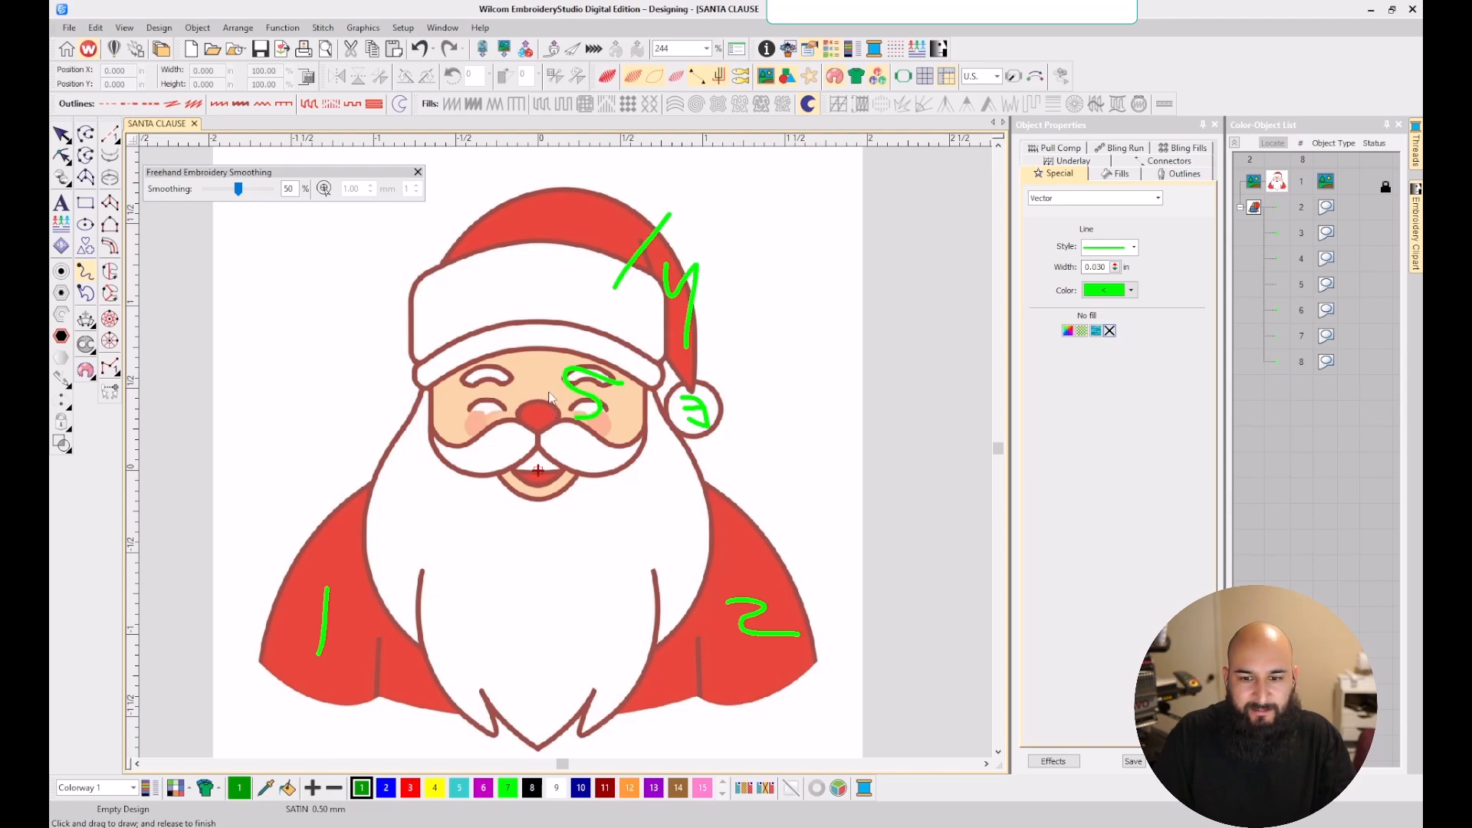
pyautogui.moveTo(552, 391)
pyautogui.mouseDown()
pyautogui.moveTo(526, 424)
pyautogui.moveTo(535, 413)
pyautogui.moveTo(591, 447)
pyautogui.moveTo(559, 466)
pyautogui.mouseUp()
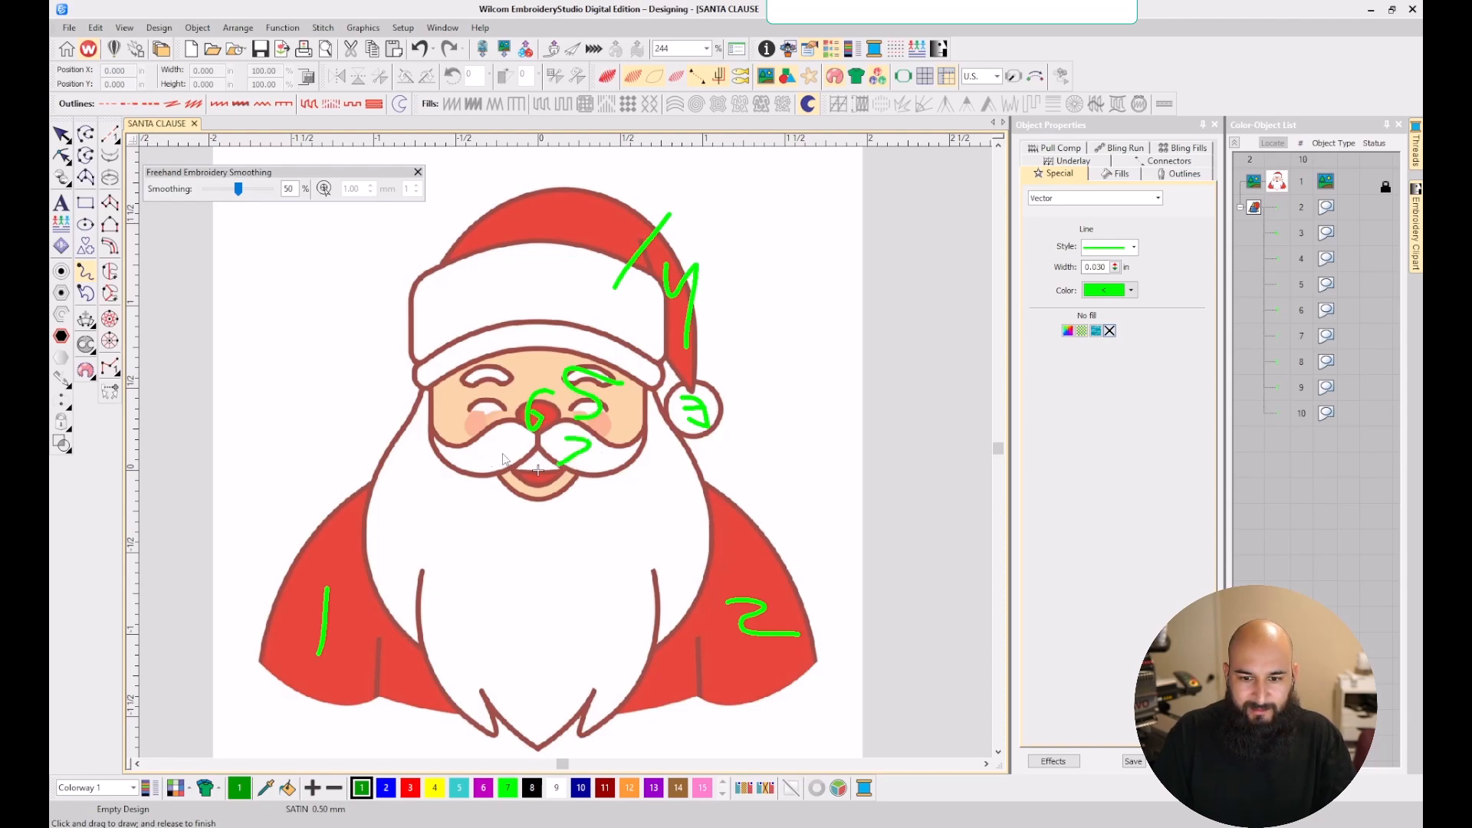
pyautogui.hotkey('ctrl', 'z')
pyautogui.moveTo(525, 549)
pyautogui.mouseDown()
pyautogui.moveTo(639, 569)
pyautogui.moveTo(531, 639)
pyautogui.mouseUp()
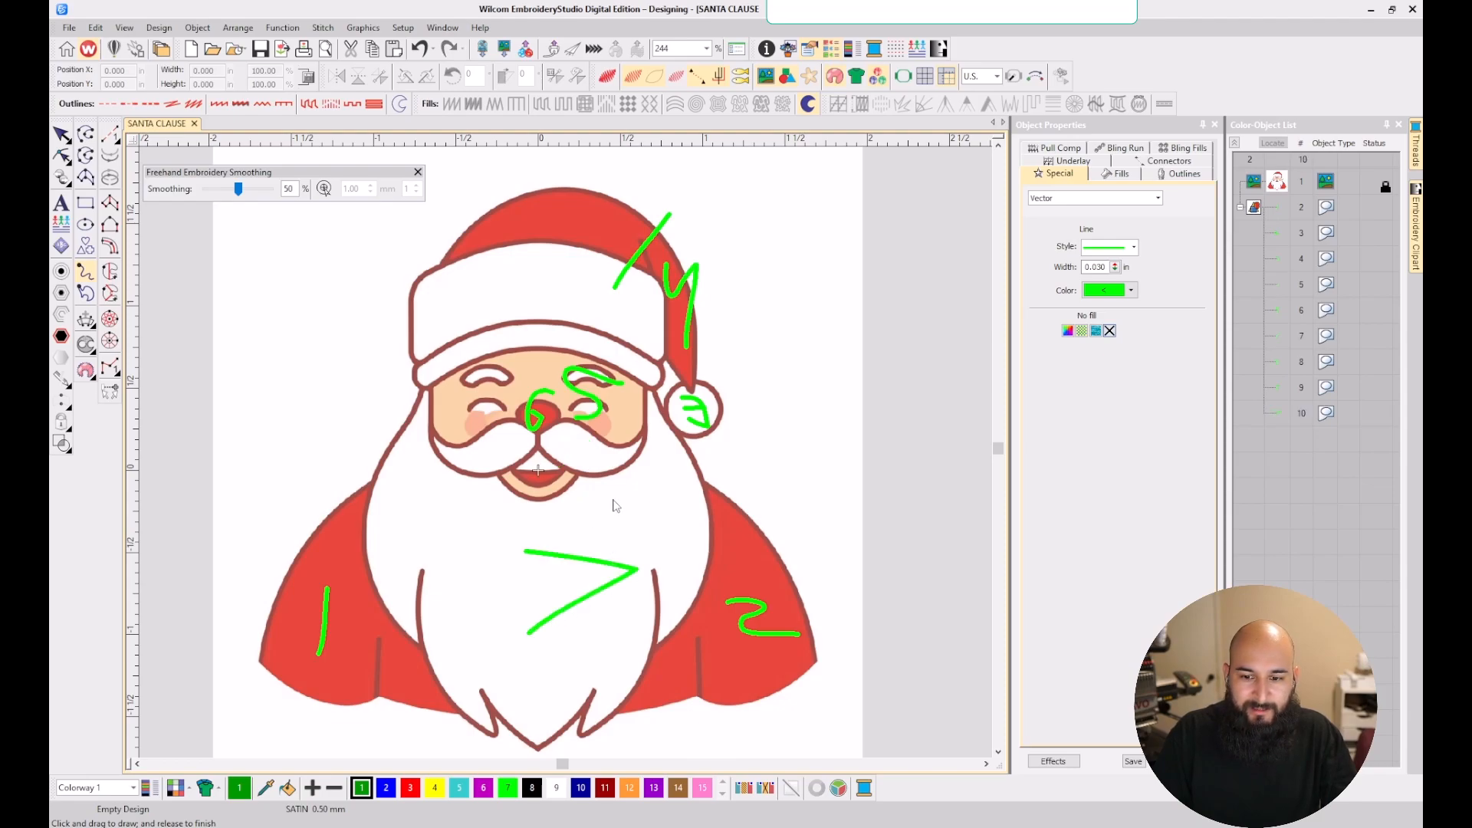
pyautogui.moveTo(613, 482)
pyautogui.mouseDown()
pyautogui.moveTo(579, 460)
pyautogui.moveTo(606, 429)
pyautogui.mouseUp()
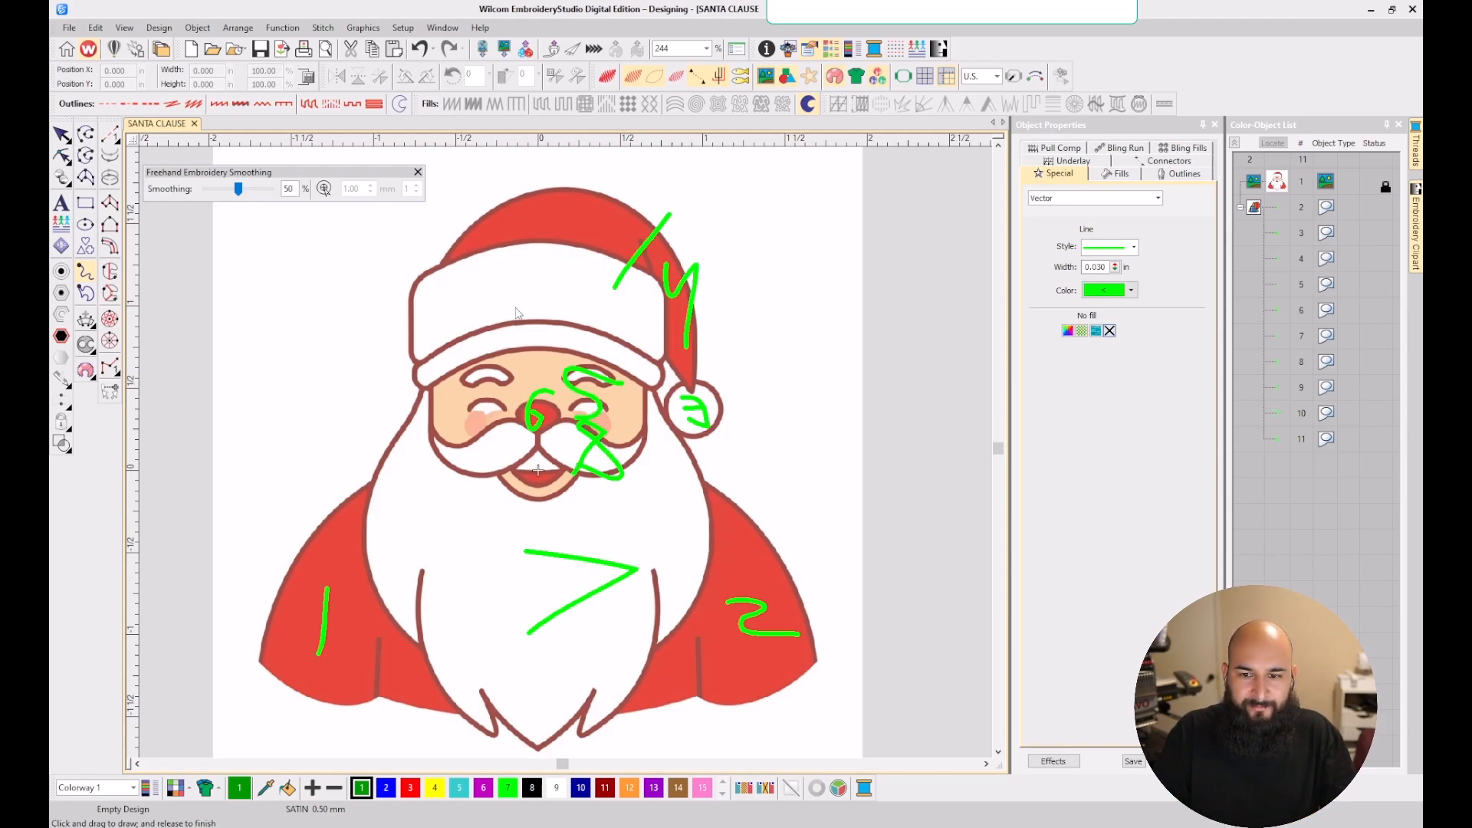
pyautogui.moveTo(549, 275)
pyautogui.mouseDown()
pyautogui.moveTo(526, 269)
pyautogui.moveTo(546, 347)
pyautogui.mouseUp()
pyautogui.moveTo(552, 203)
pyautogui.mouseDown()
pyautogui.moveTo(587, 242)
pyautogui.moveTo(578, 203)
pyautogui.mouseUp()
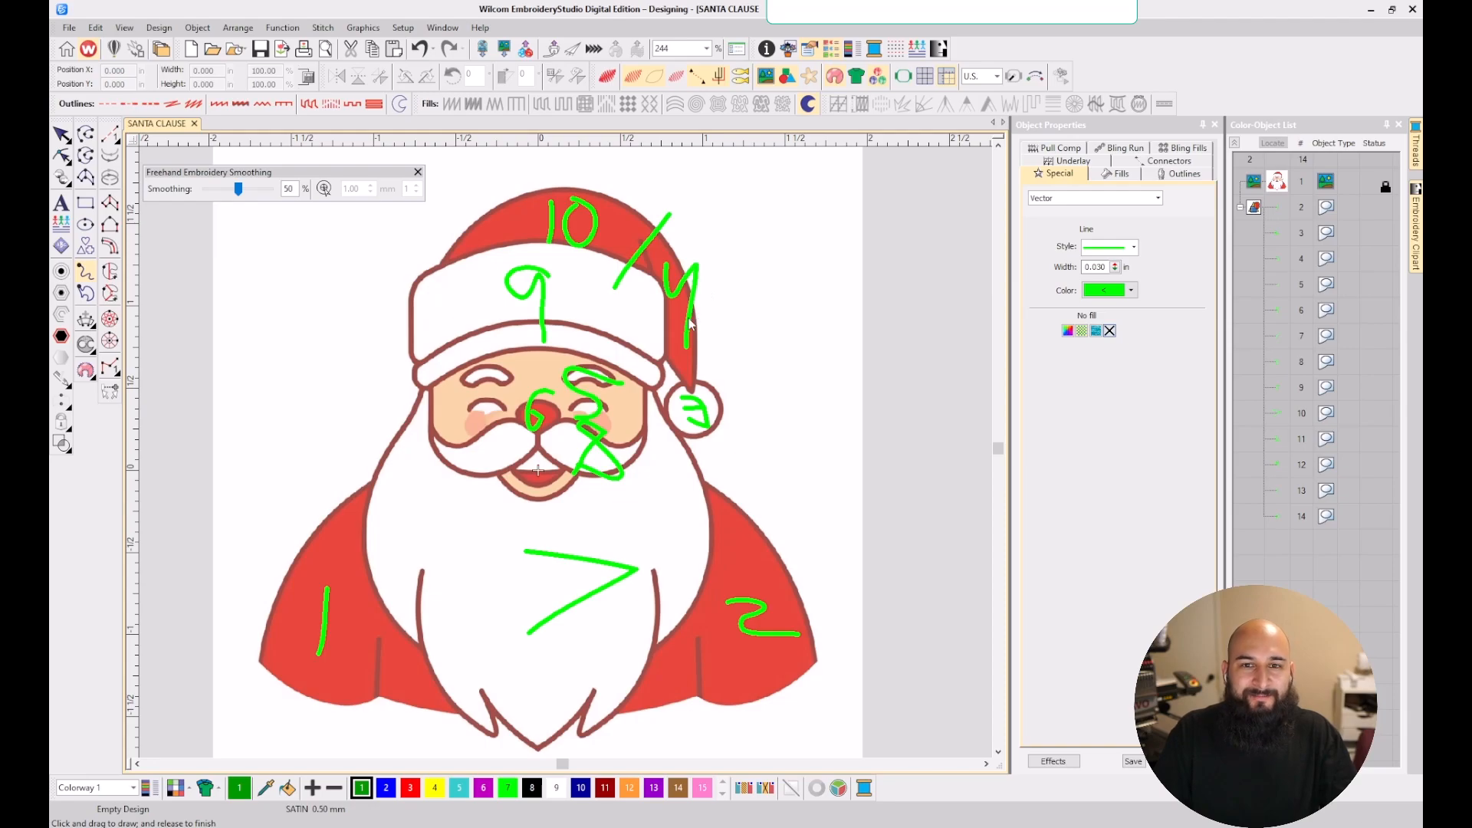
pyautogui.scroll(2, 538, 470)
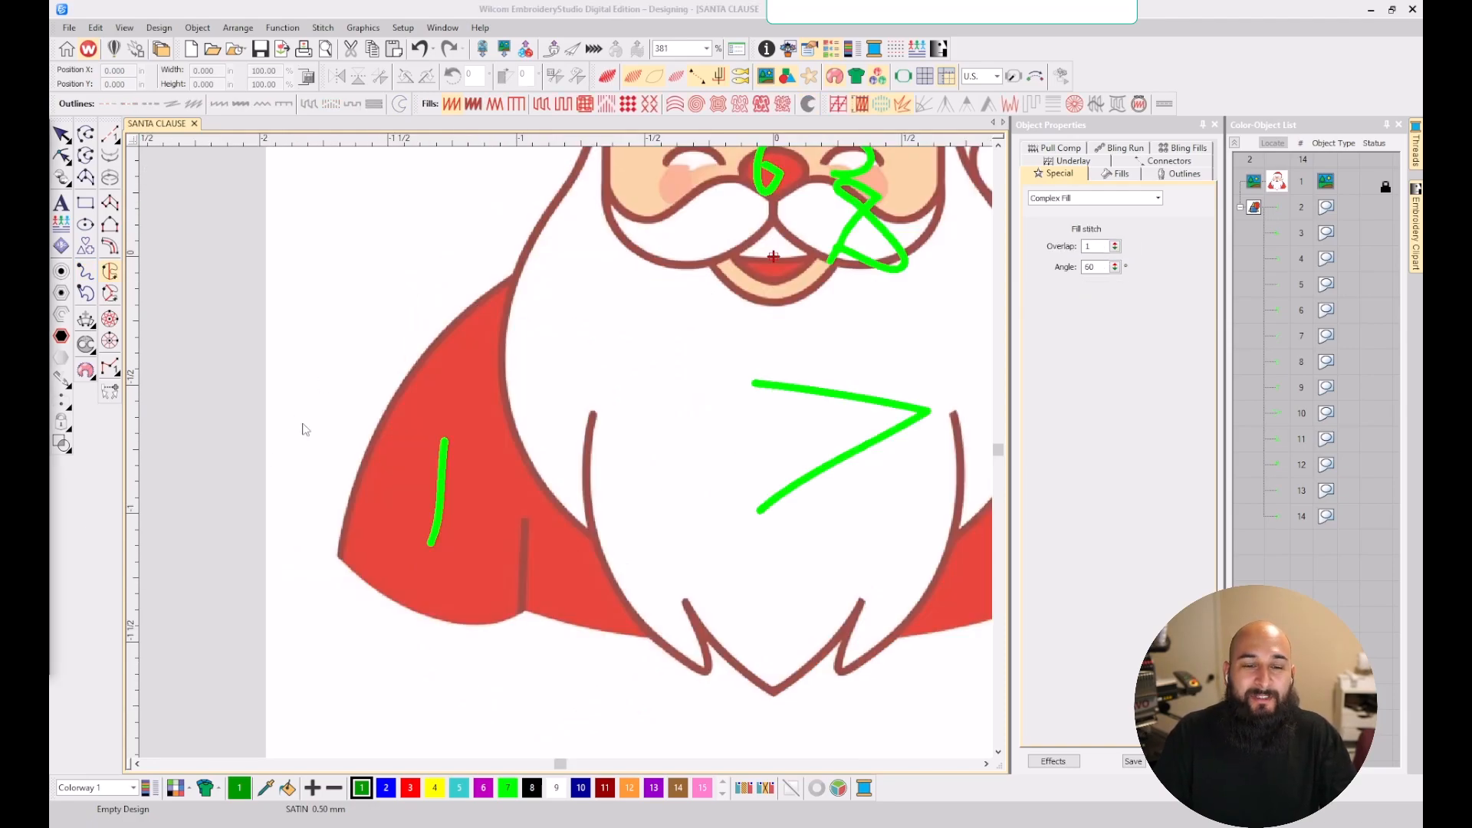
pyautogui.click(111, 271)
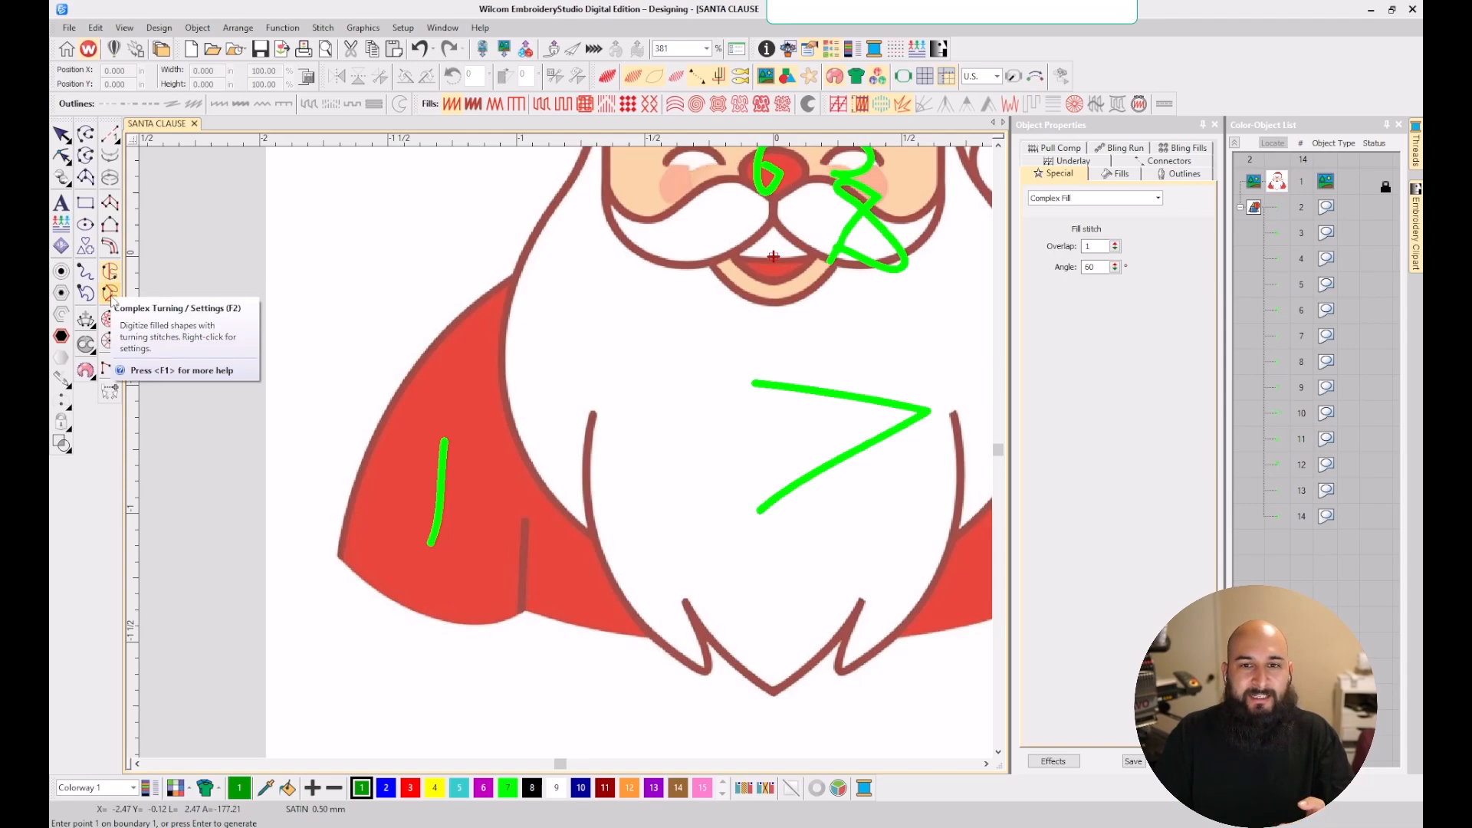
pyautogui.scroll(-1, 649, 421)
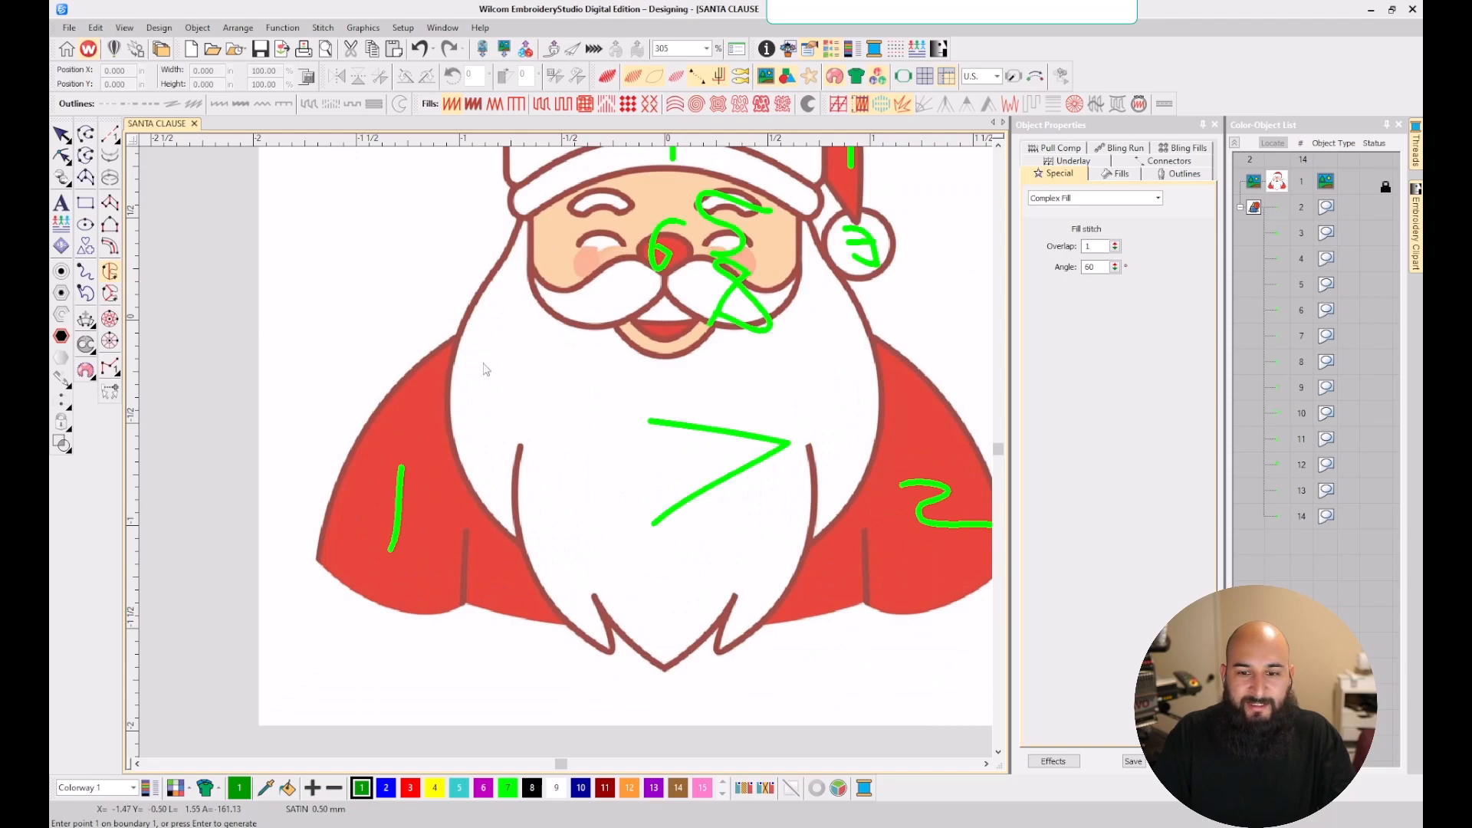
# - Start a Column C satin line where sleeve 1 meets the beard and trace the sleeve's outer edge down to its lower corner
pyautogui.click(110, 246)
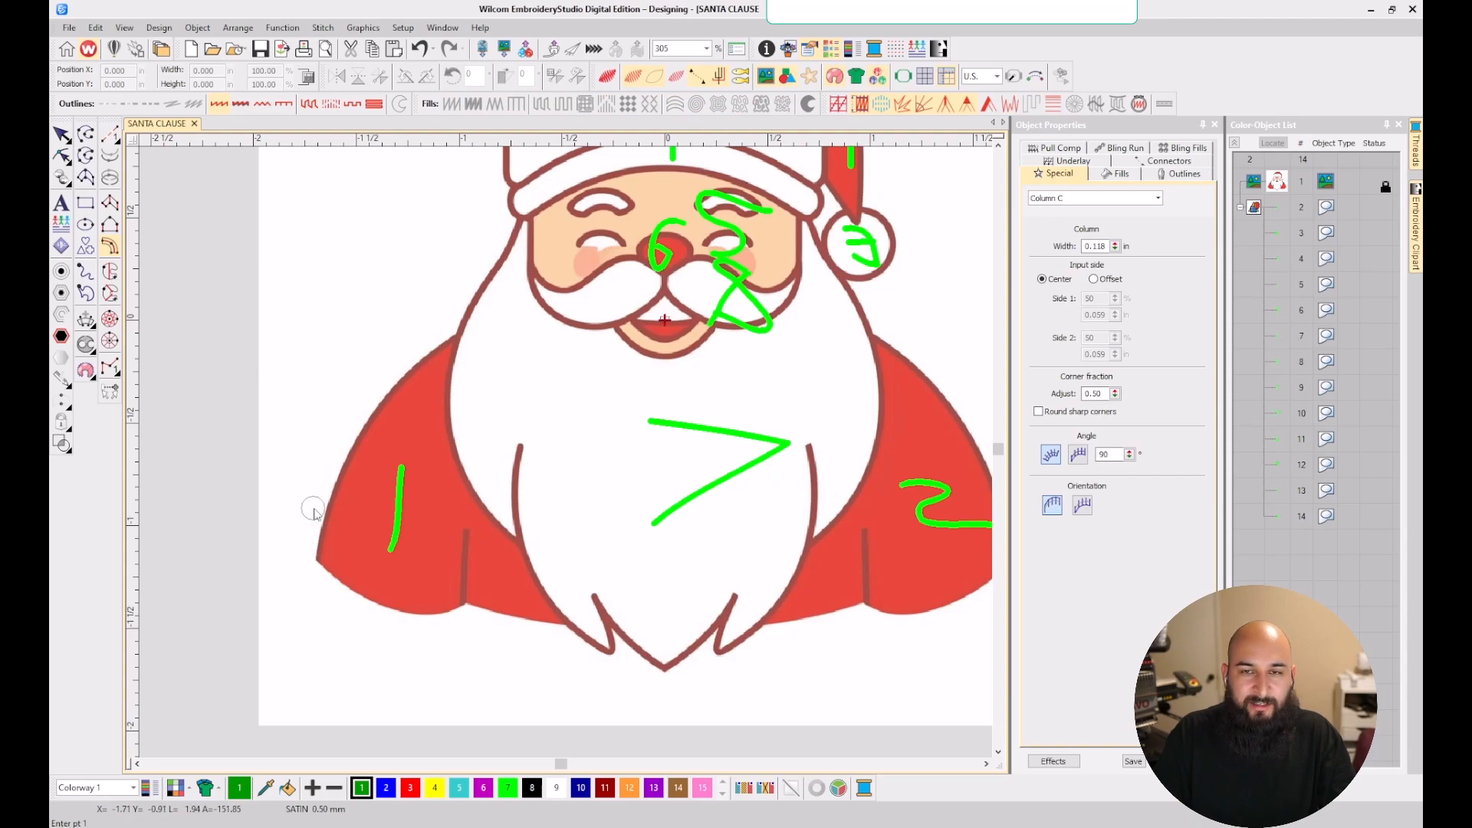
pyautogui.scroll(-2, 565, 455)
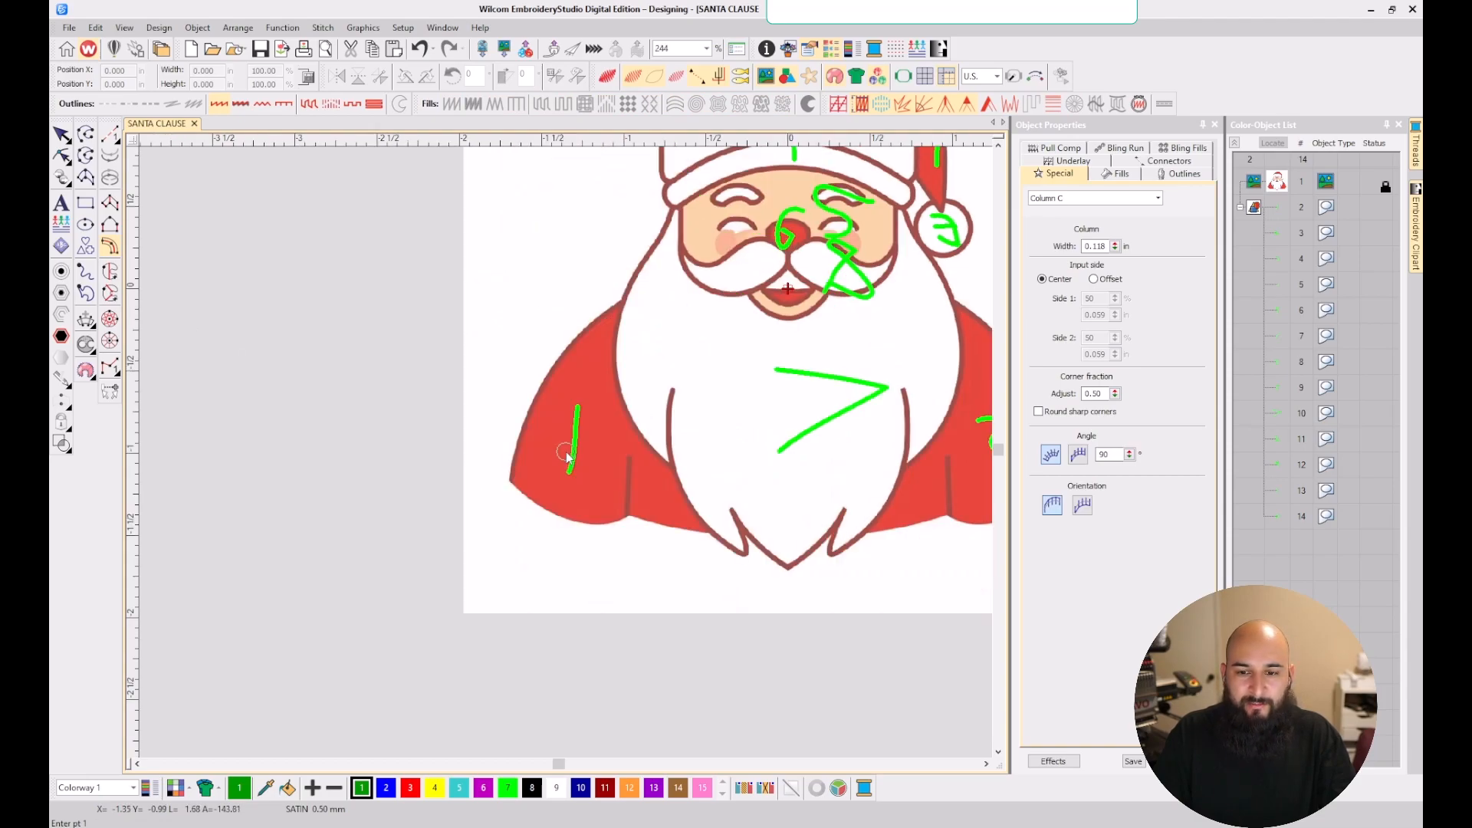
pyautogui.scroll(2, 565, 454)
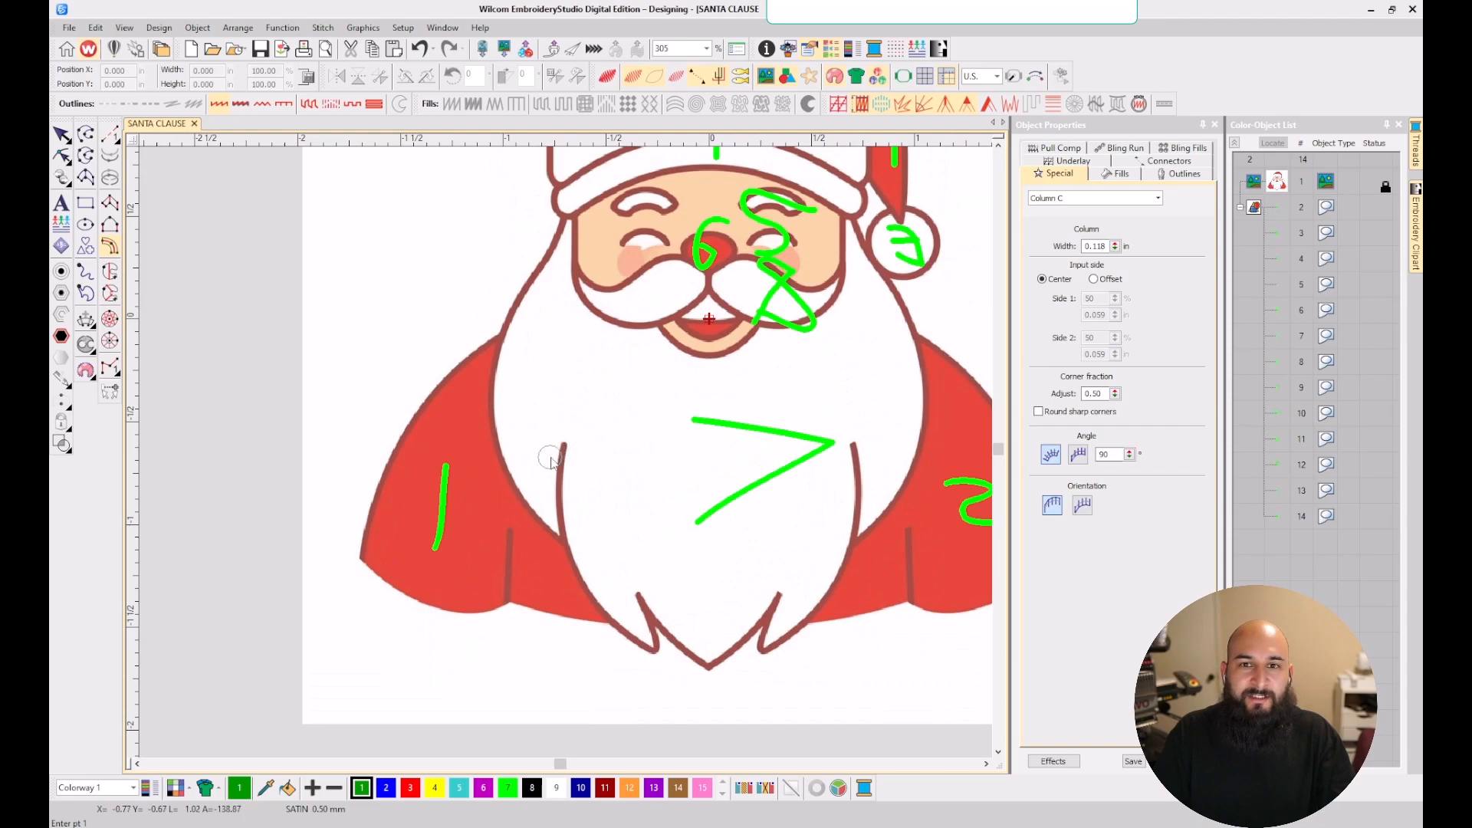
pyautogui.scroll(-2, 552, 460)
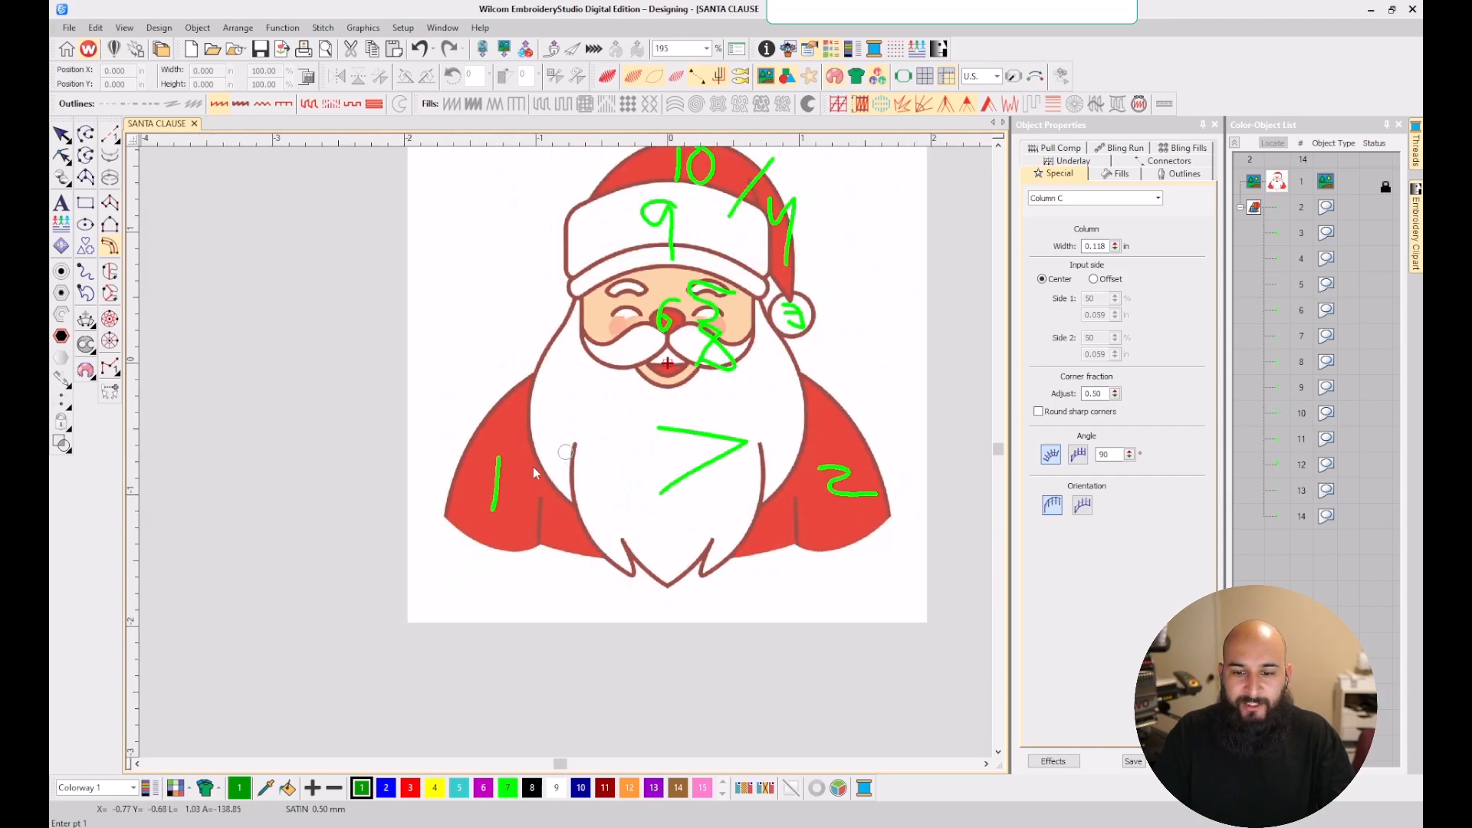
pyautogui.scroll(1, 539, 468)
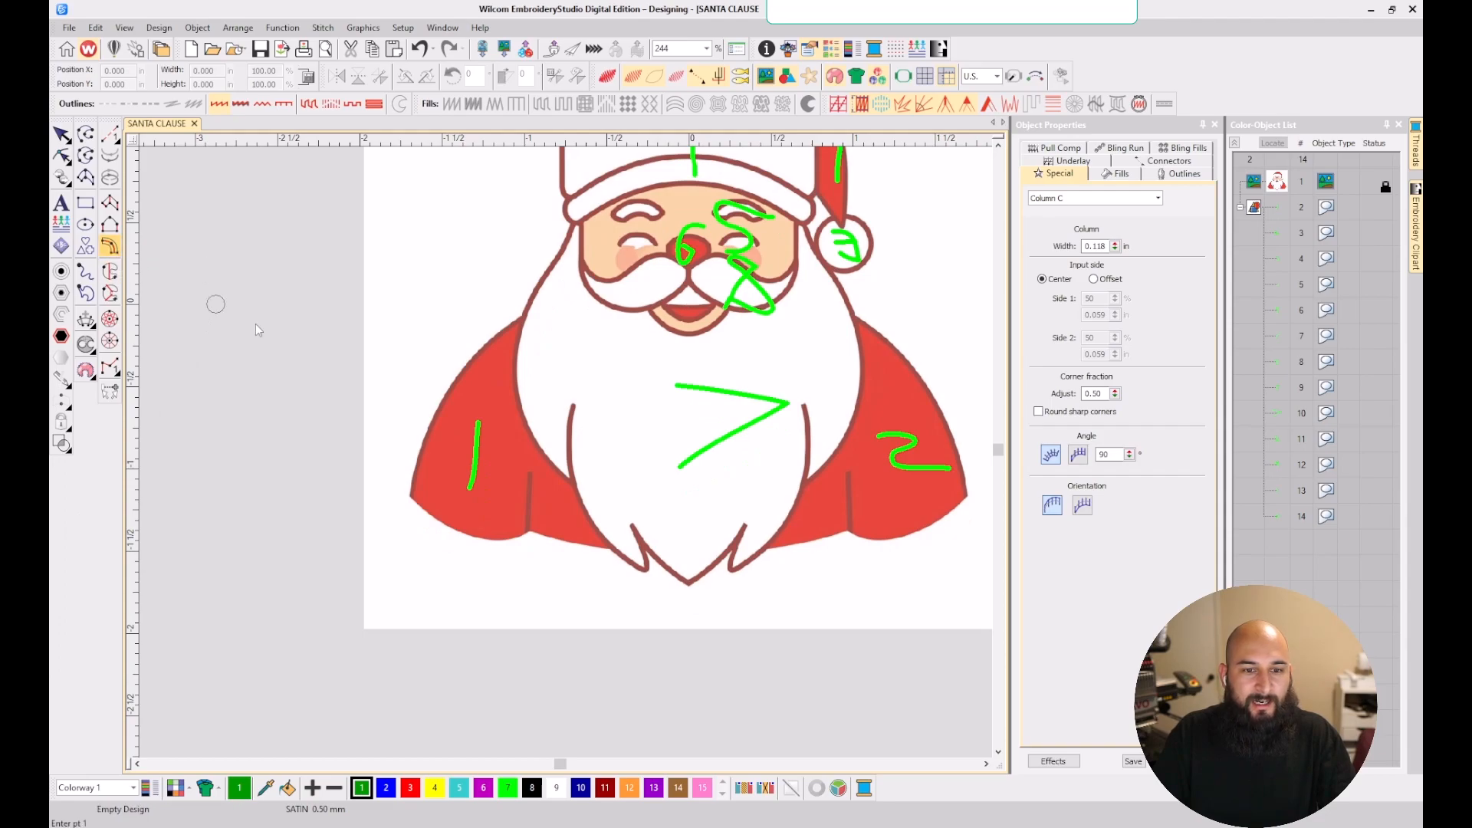
pyautogui.scroll(1, 567, 457)
pyautogui.scroll(1, 566, 457)
pyautogui.click(604, 309)
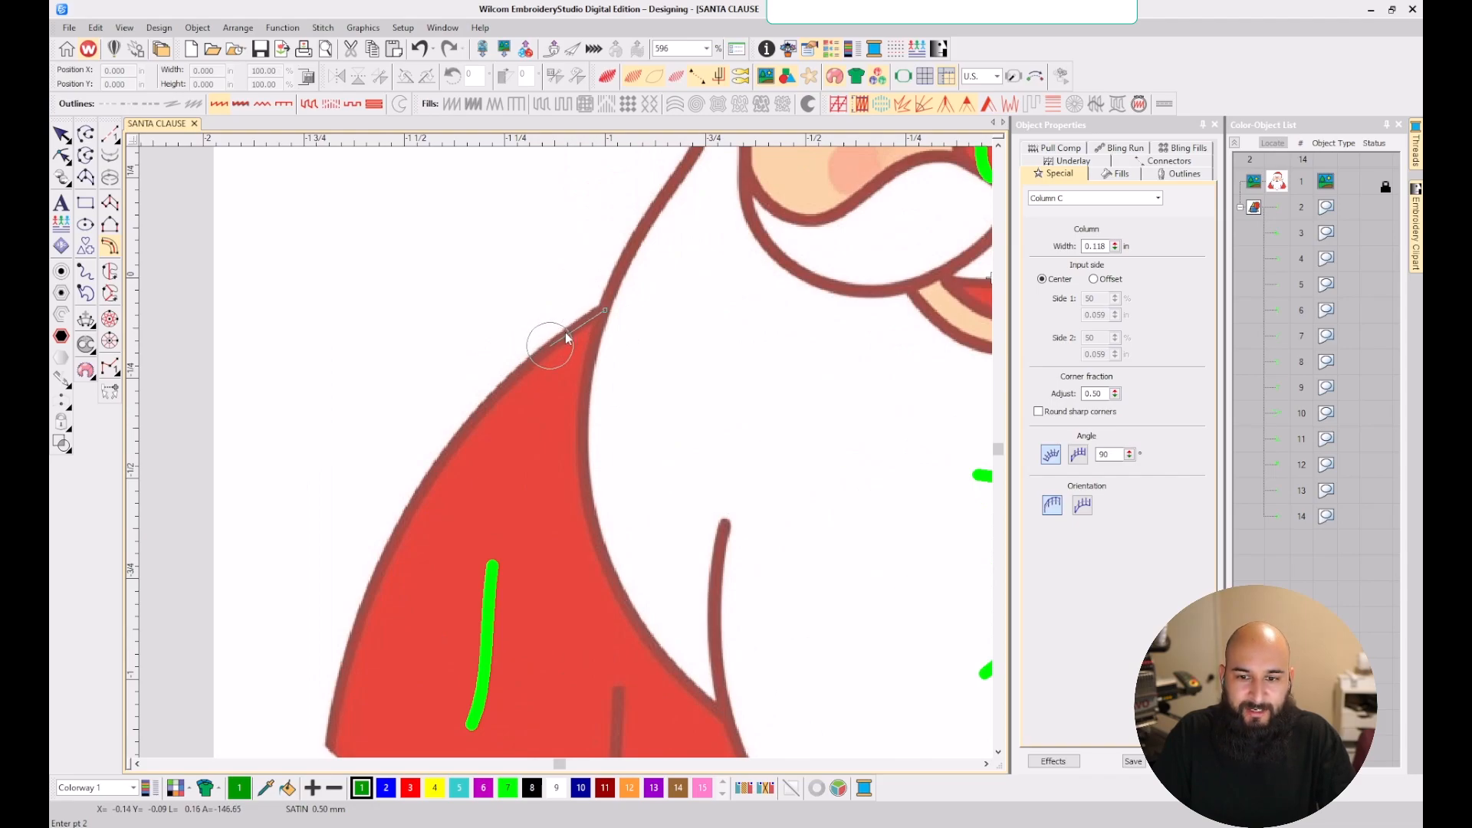
pyautogui.click(568, 332)
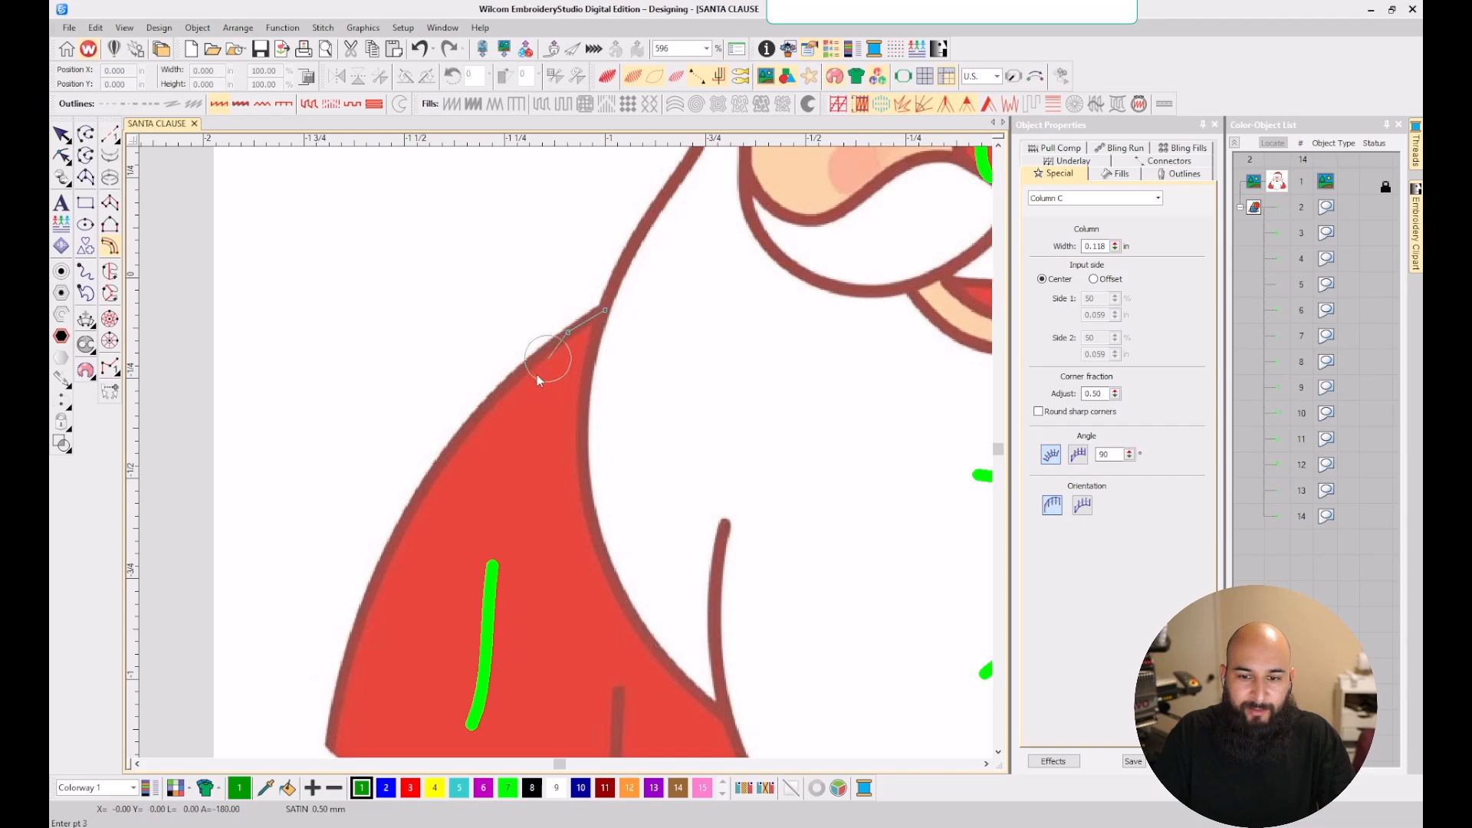
pyautogui.click(437, 470)
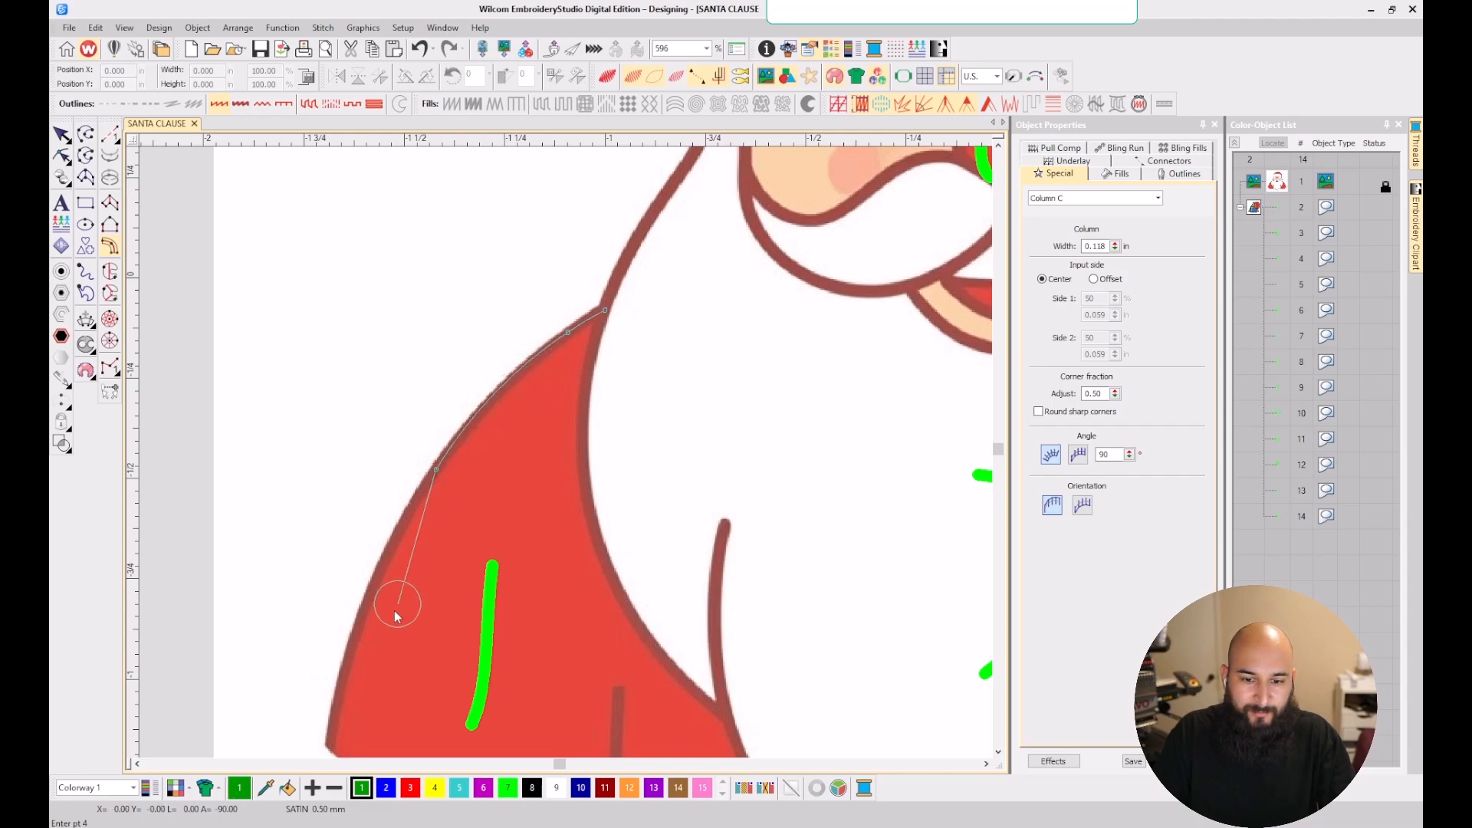
pyautogui.click(350, 652)
pyautogui.scroll(2, 345, 657)
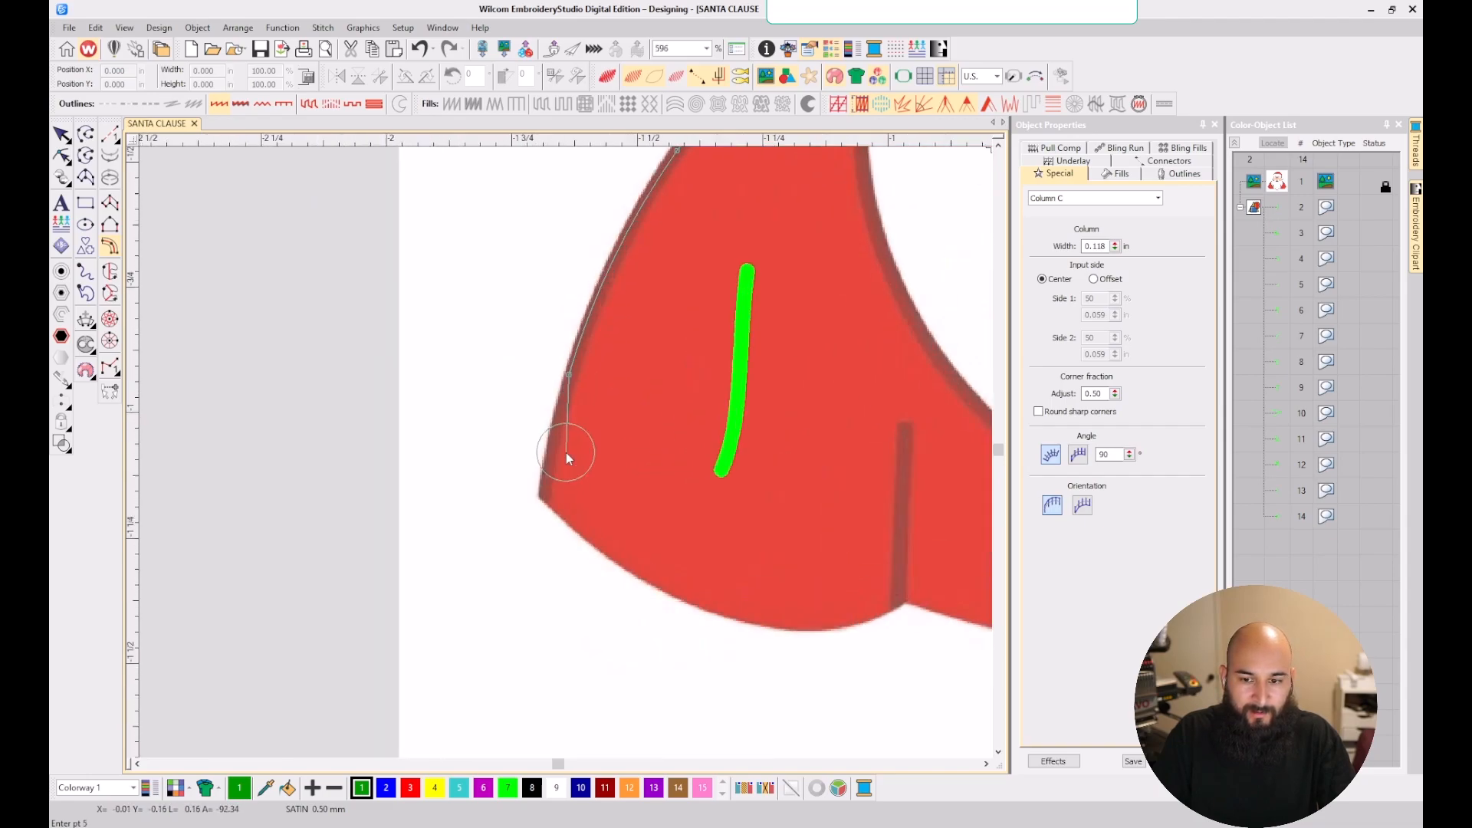
pyautogui.click(537, 512)
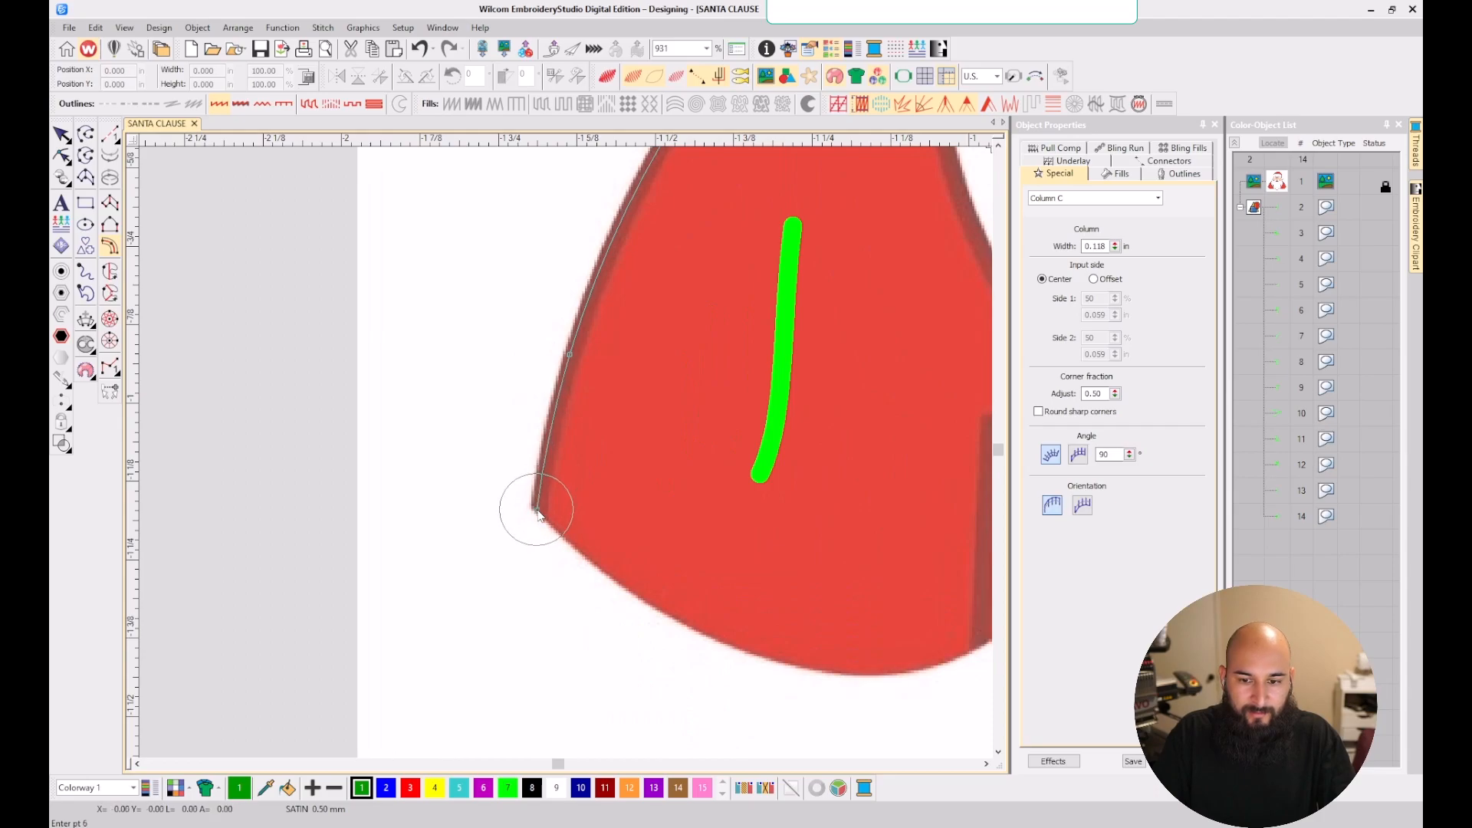
# - Continue the column line along the curved bottom edge of sleeve 1 to the foot of the dark fold line
pyautogui.scroll(-2, 567, 458)
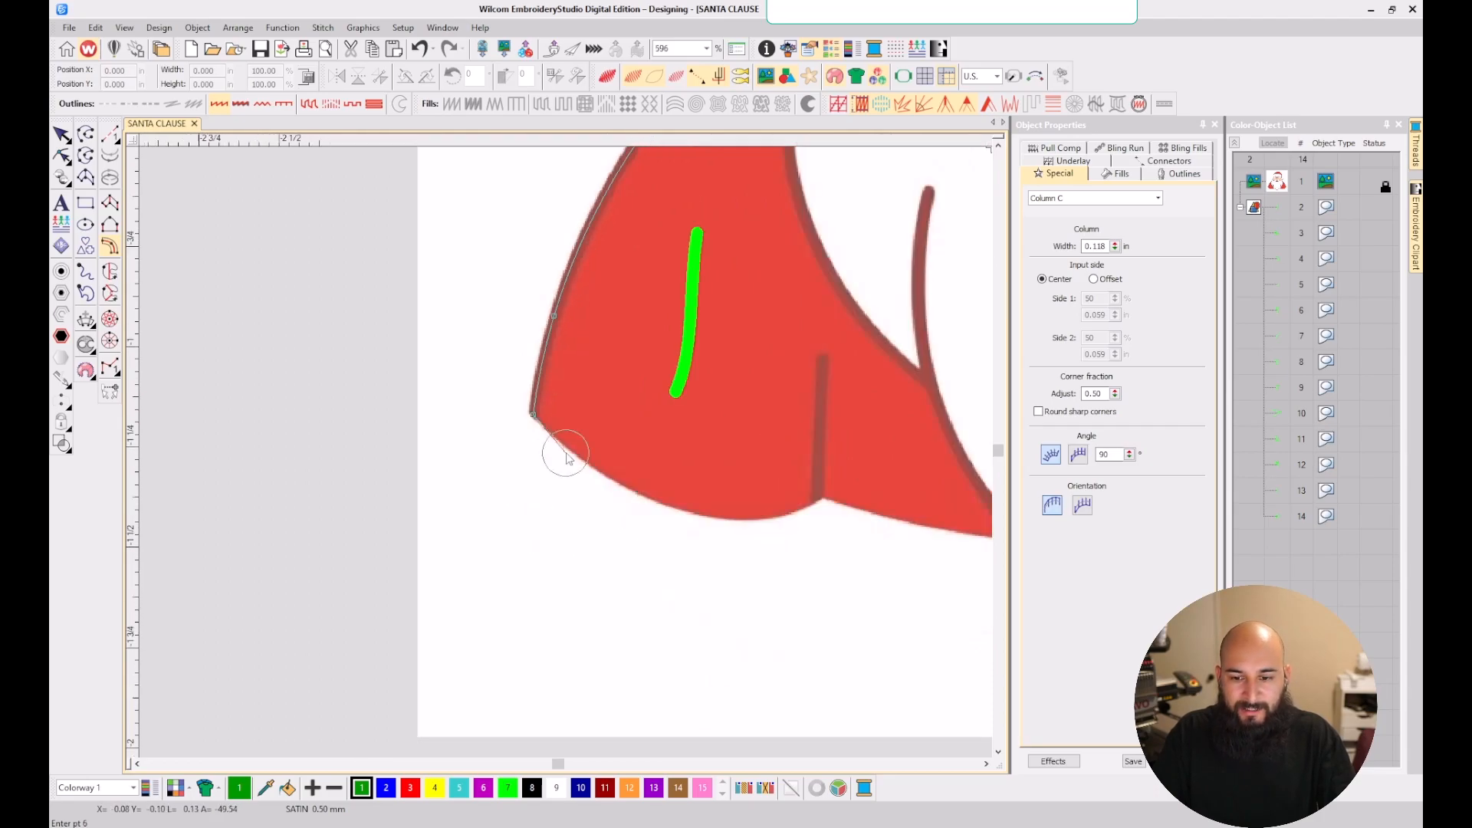
pyautogui.scroll(-1, 567, 459)
pyautogui.scroll(-3, 564, 456)
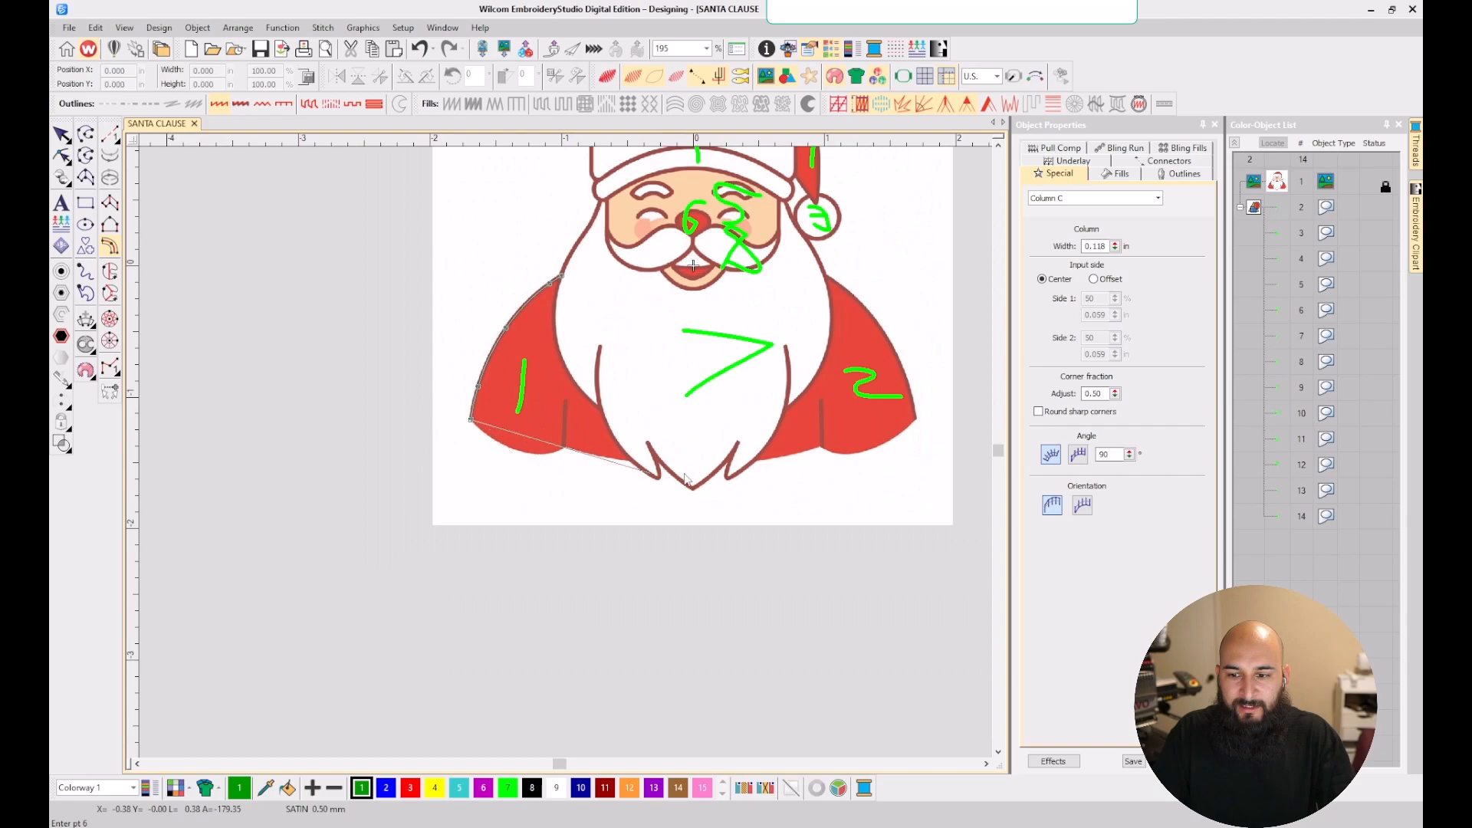
pyautogui.scroll(2, 491, 451)
pyautogui.scroll(3, 492, 447)
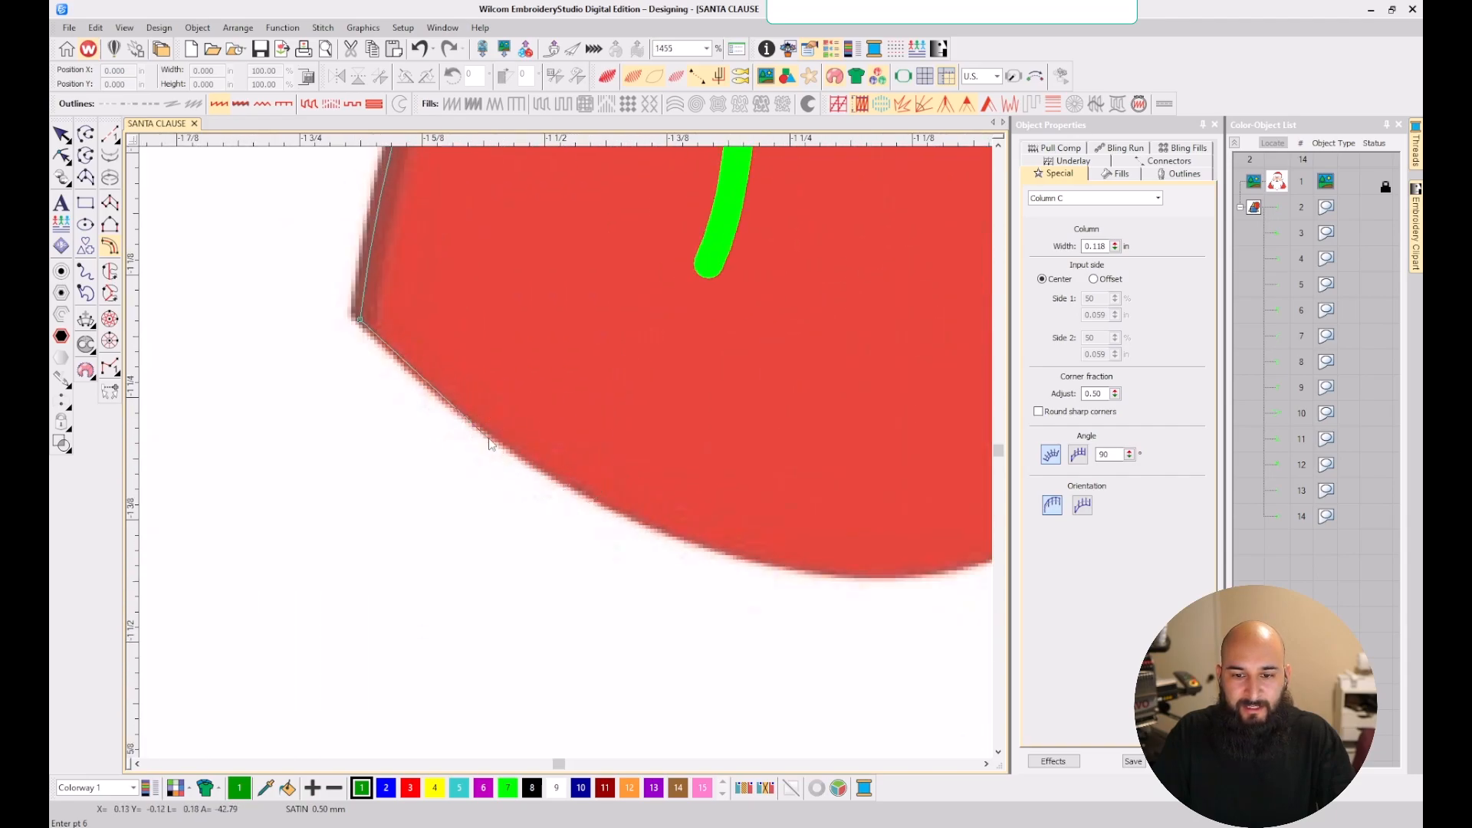
pyautogui.click(465, 419)
pyautogui.click(731, 558)
pyautogui.scroll(-2, 729, 551)
pyautogui.click(635, 457)
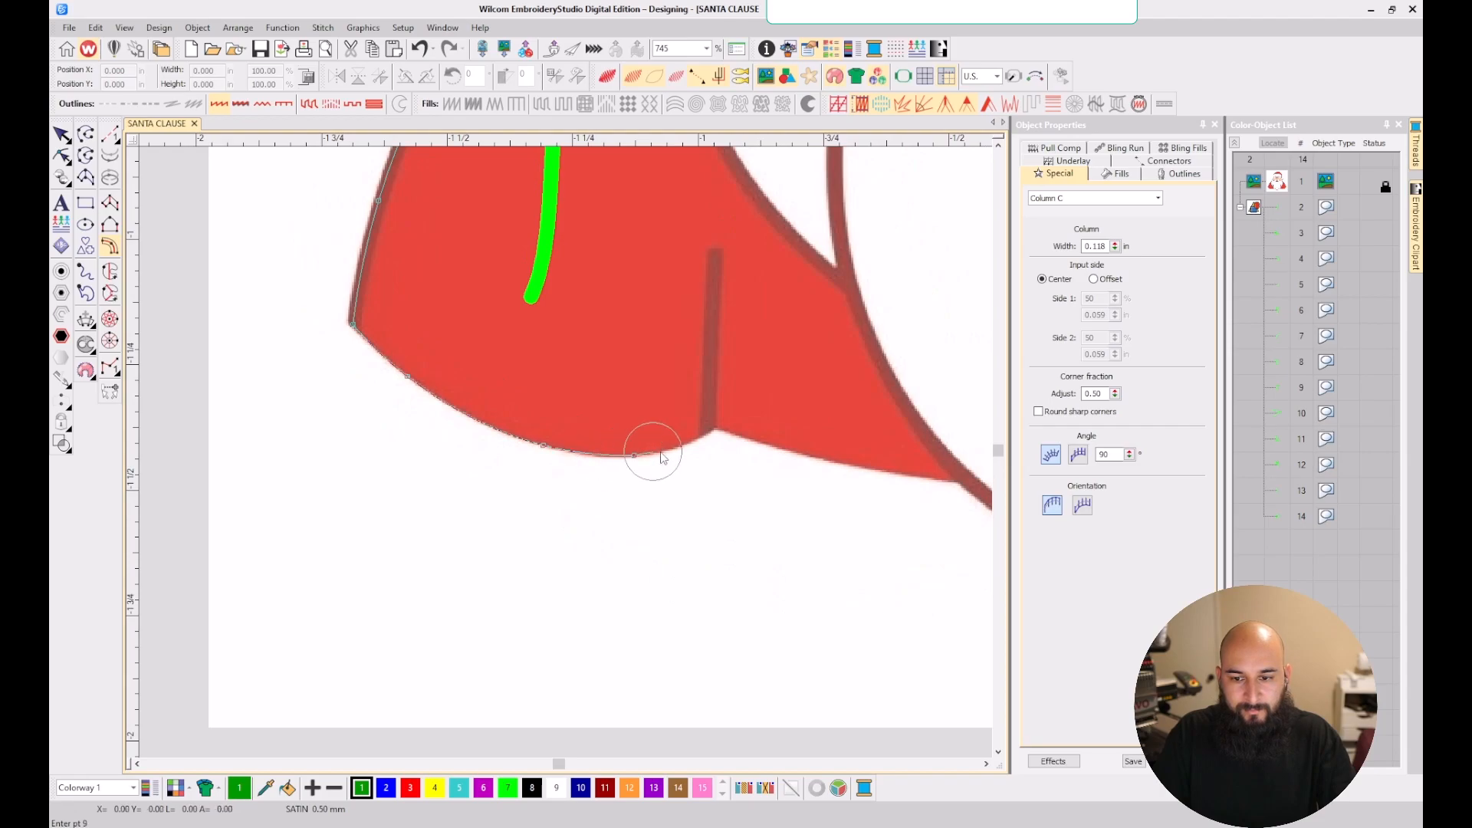
pyautogui.click(706, 439)
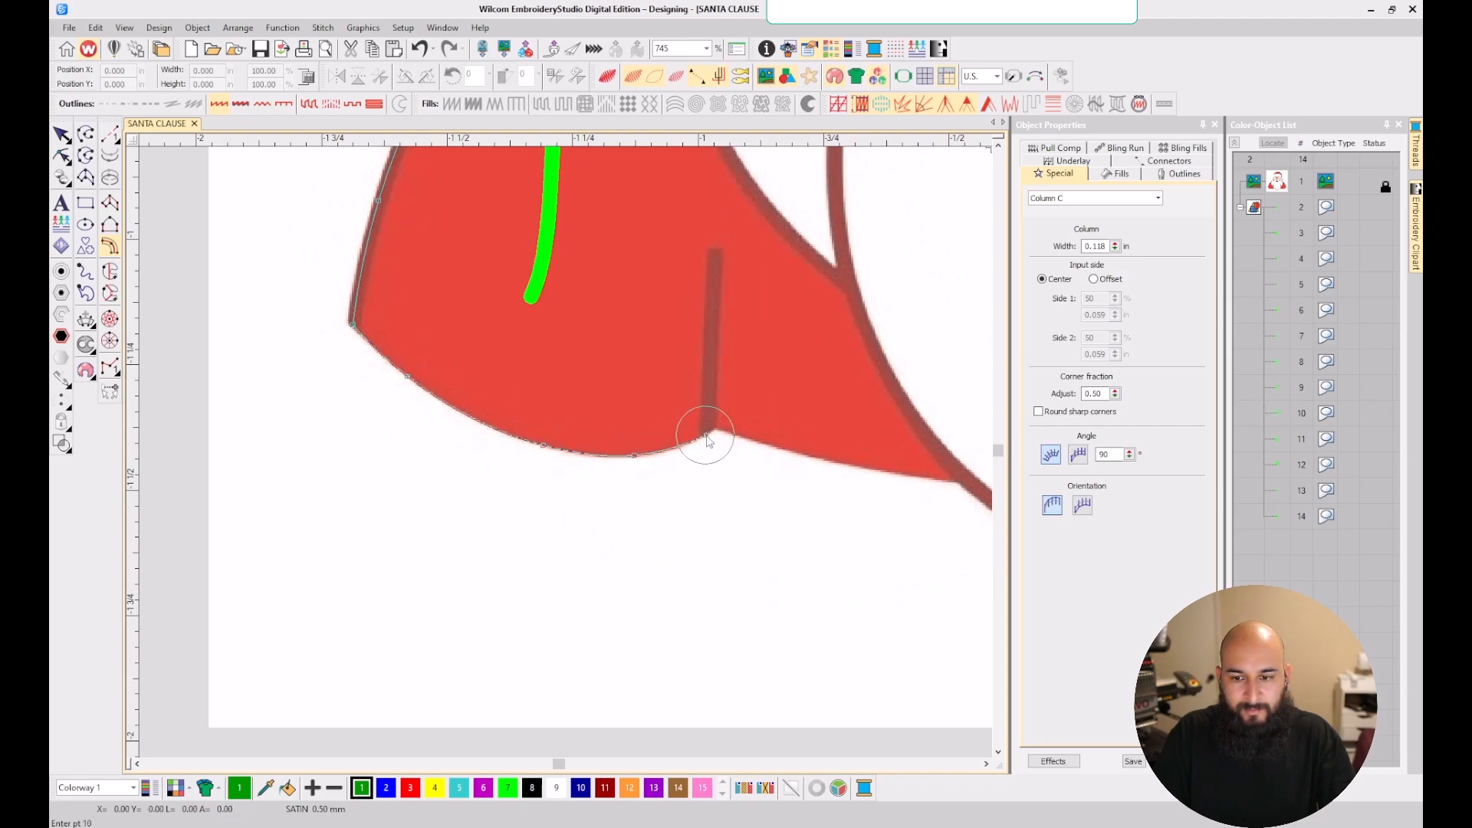
pyautogui.scroll(-1, 707, 439)
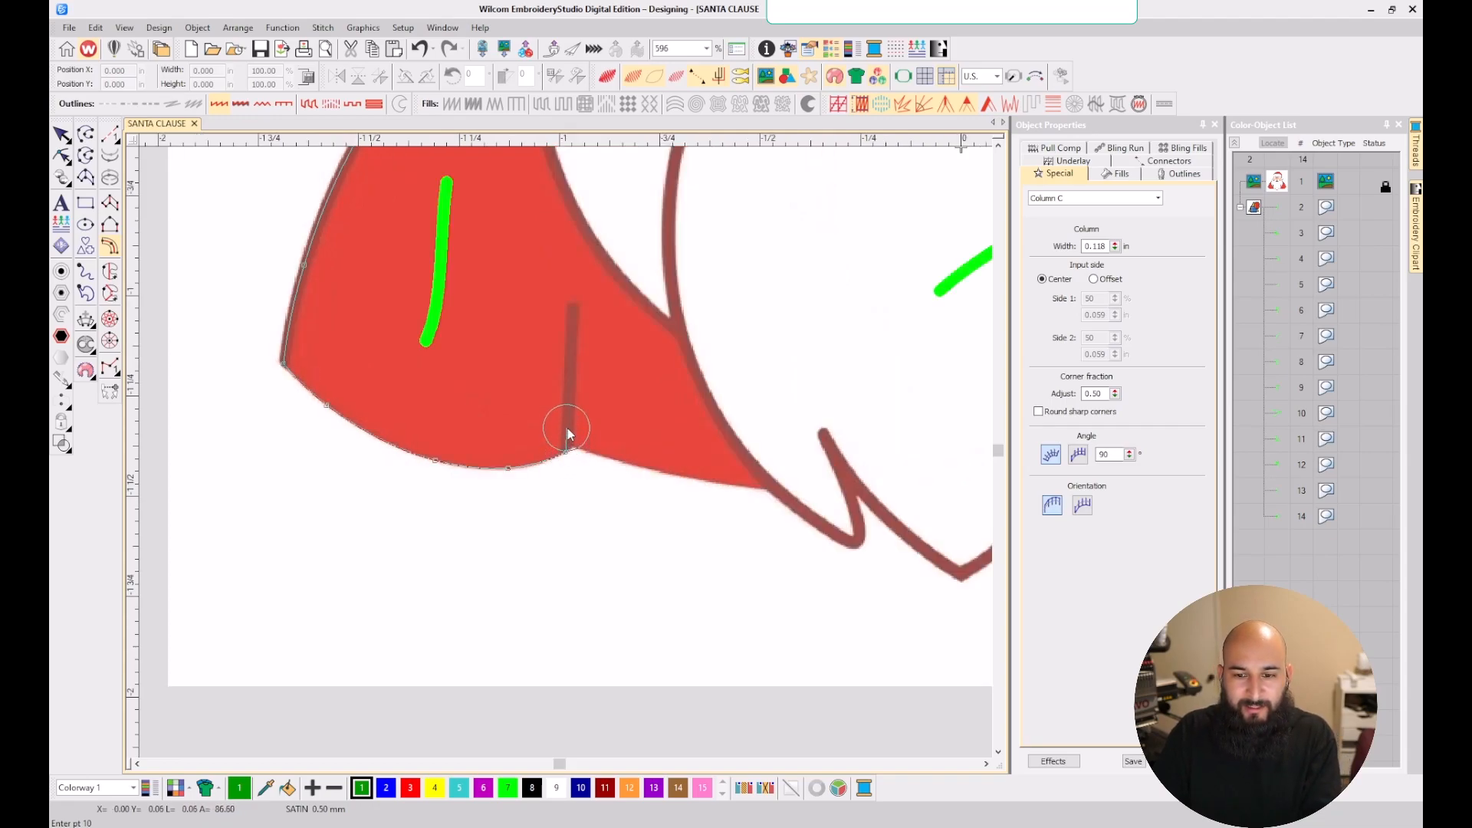
# - Finish the sleeve outline as a satin column, defining its width as about 0.026 in with two points across the bottom edge
pyautogui.press('Return')
pyautogui.scroll(6, 555, 459)
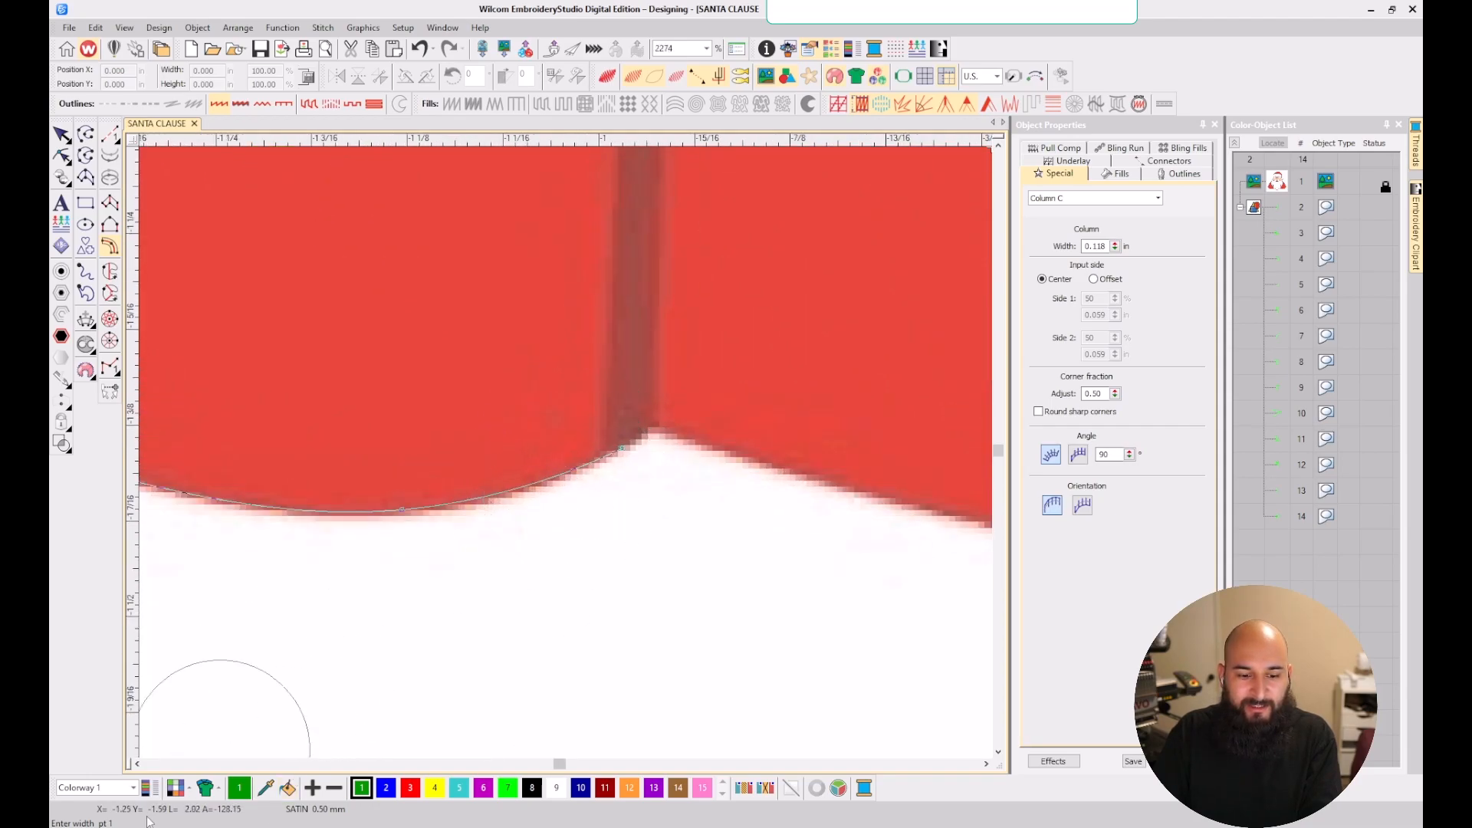
pyautogui.click(568, 447)
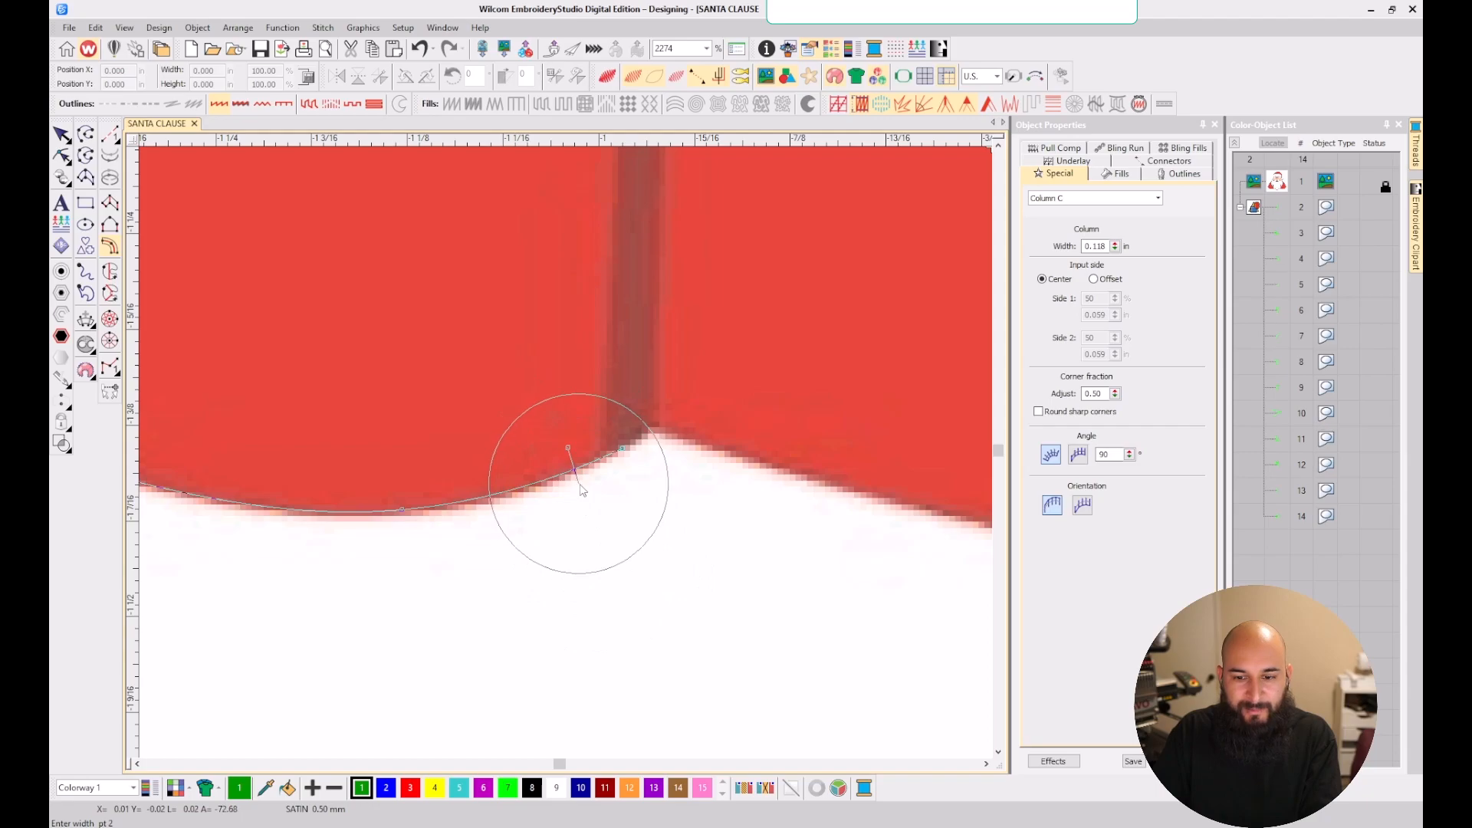
pyautogui.click(584, 491)
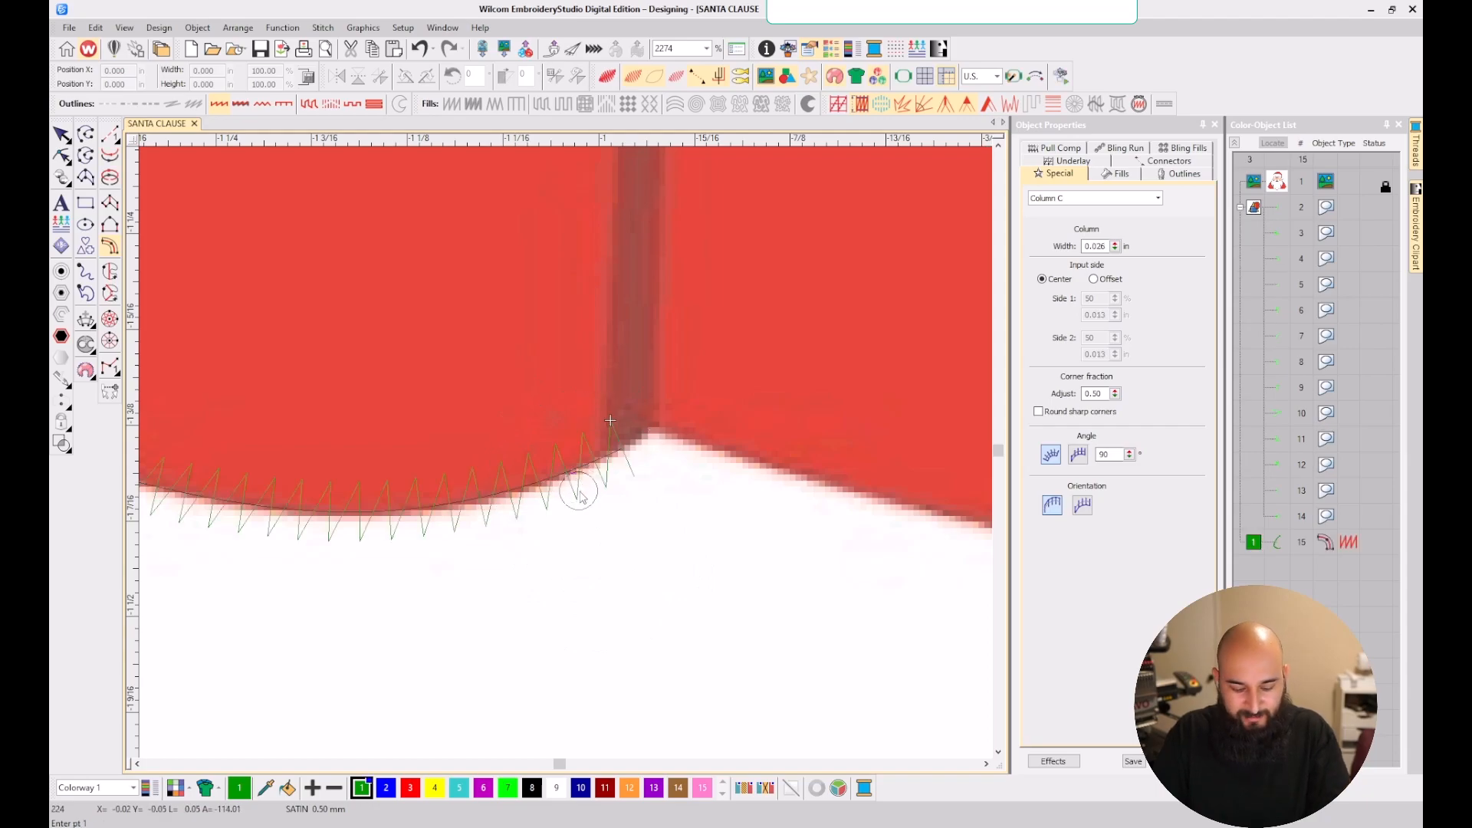
pyautogui.scroll(-3, 581, 503)
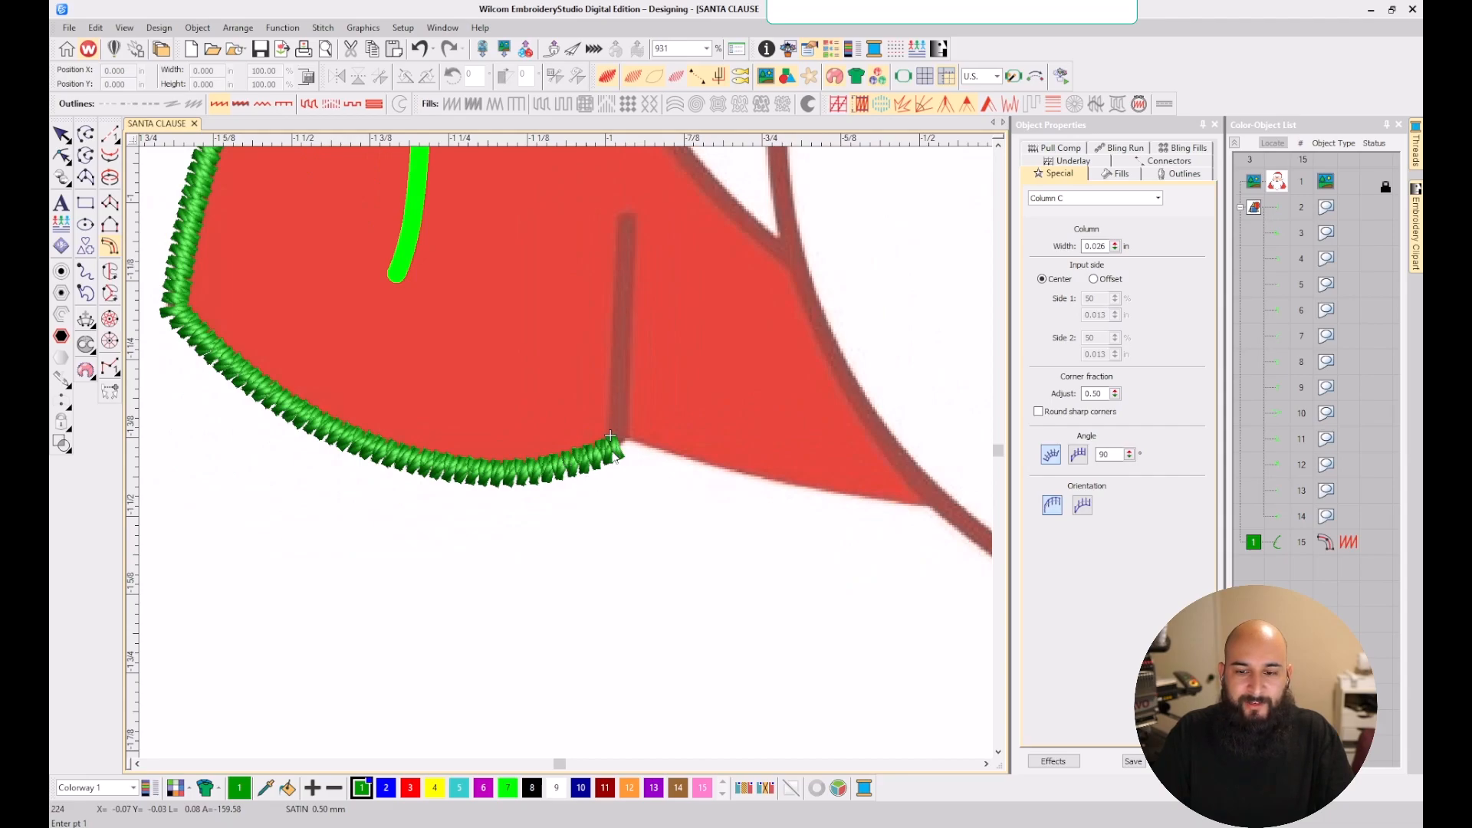
# - Switch the measurement units to Metric and set the sleeve outline's column width to 1 mm
pyautogui.press('Escape')
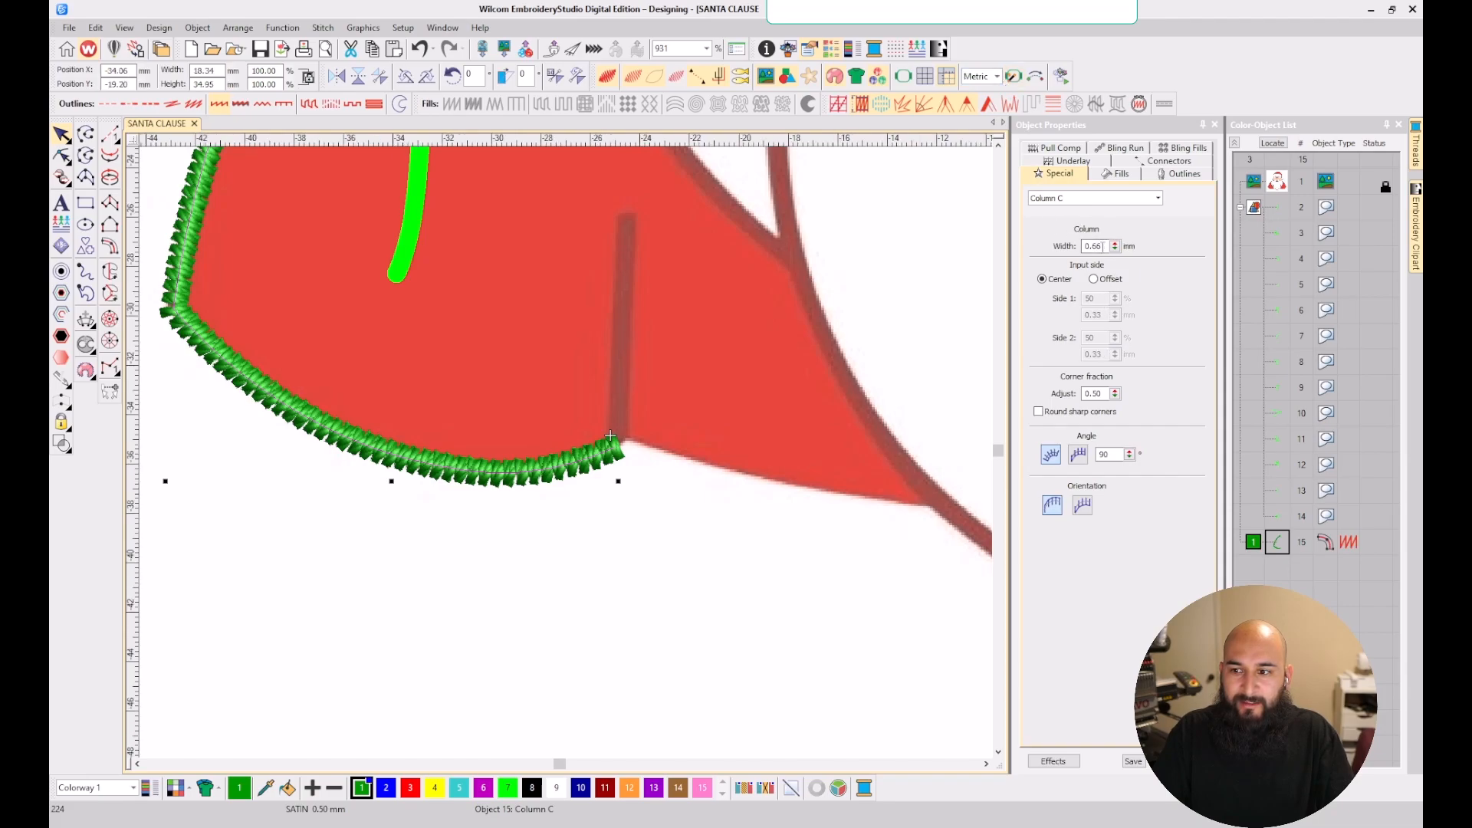
pyautogui.doubleClick(1102, 246)
pyautogui.write('1')
pyautogui.press('Return')
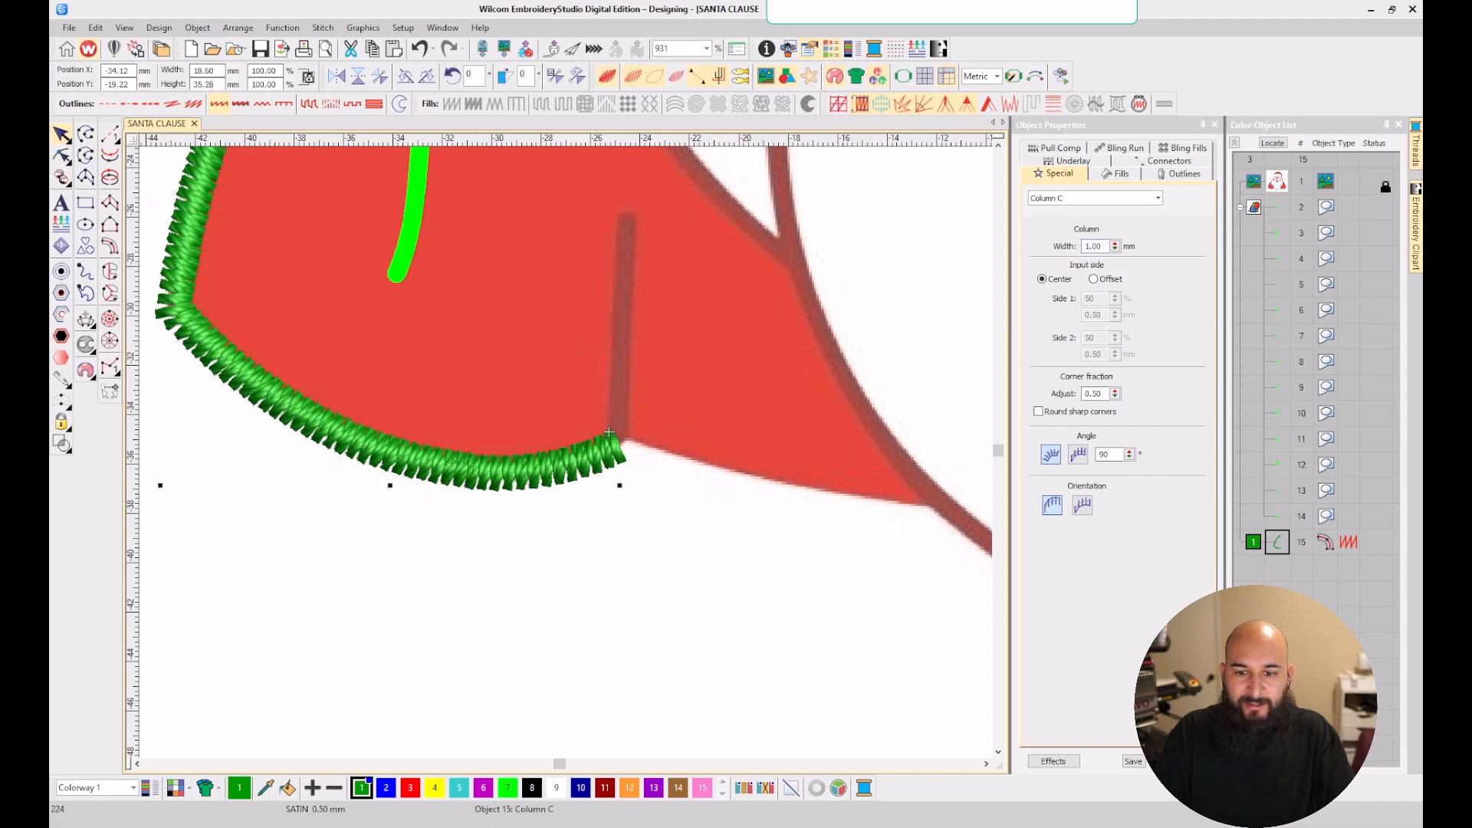
pyautogui.press('Escape')
pyautogui.scroll(-2, 567, 455)
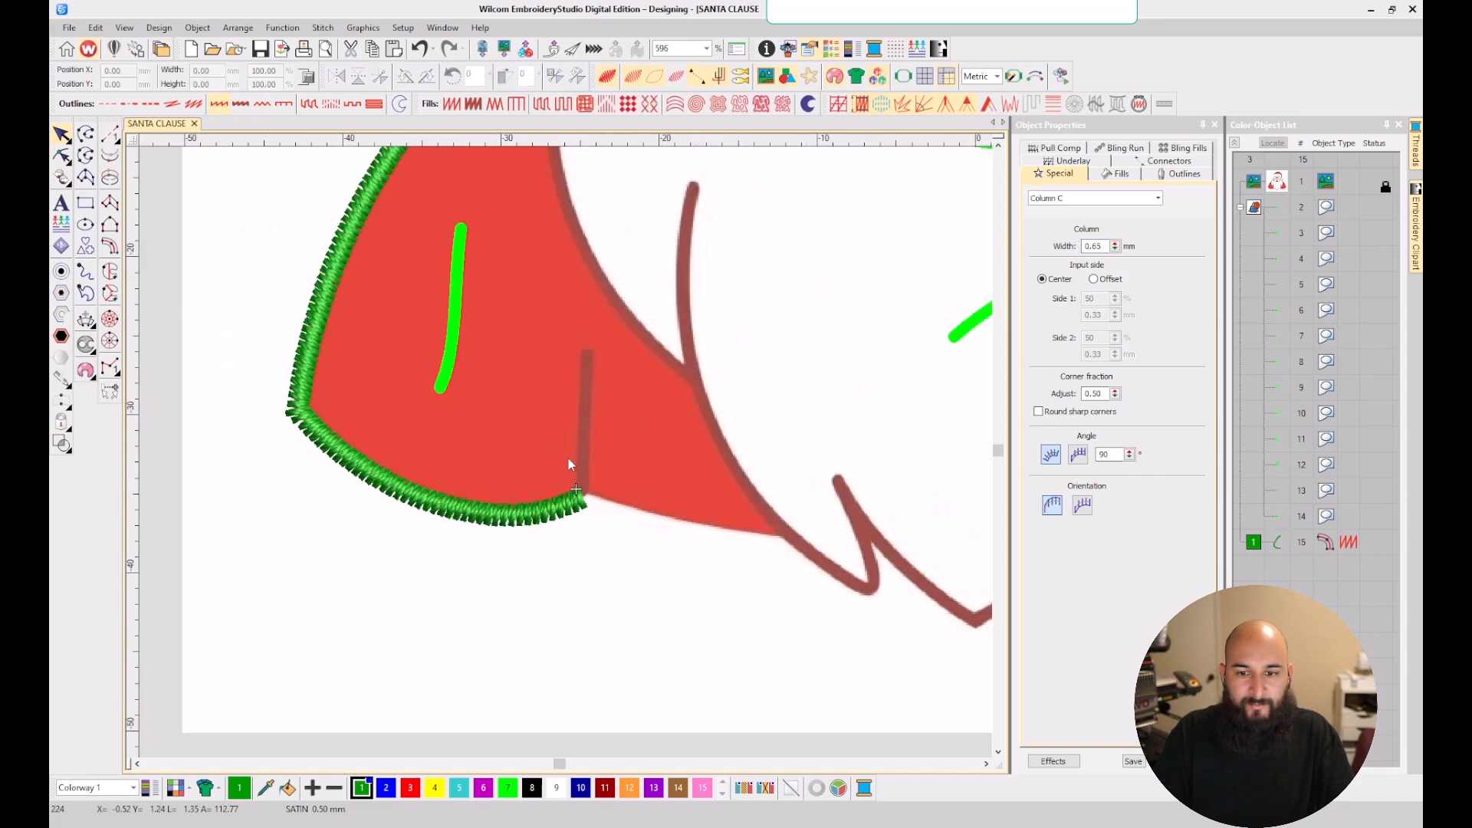
# - Digitize a run stitch from the end of the sleeve outline up the fold line to its upper tip
pyautogui.click(110, 134)
pyautogui.scroll(2, 564, 453)
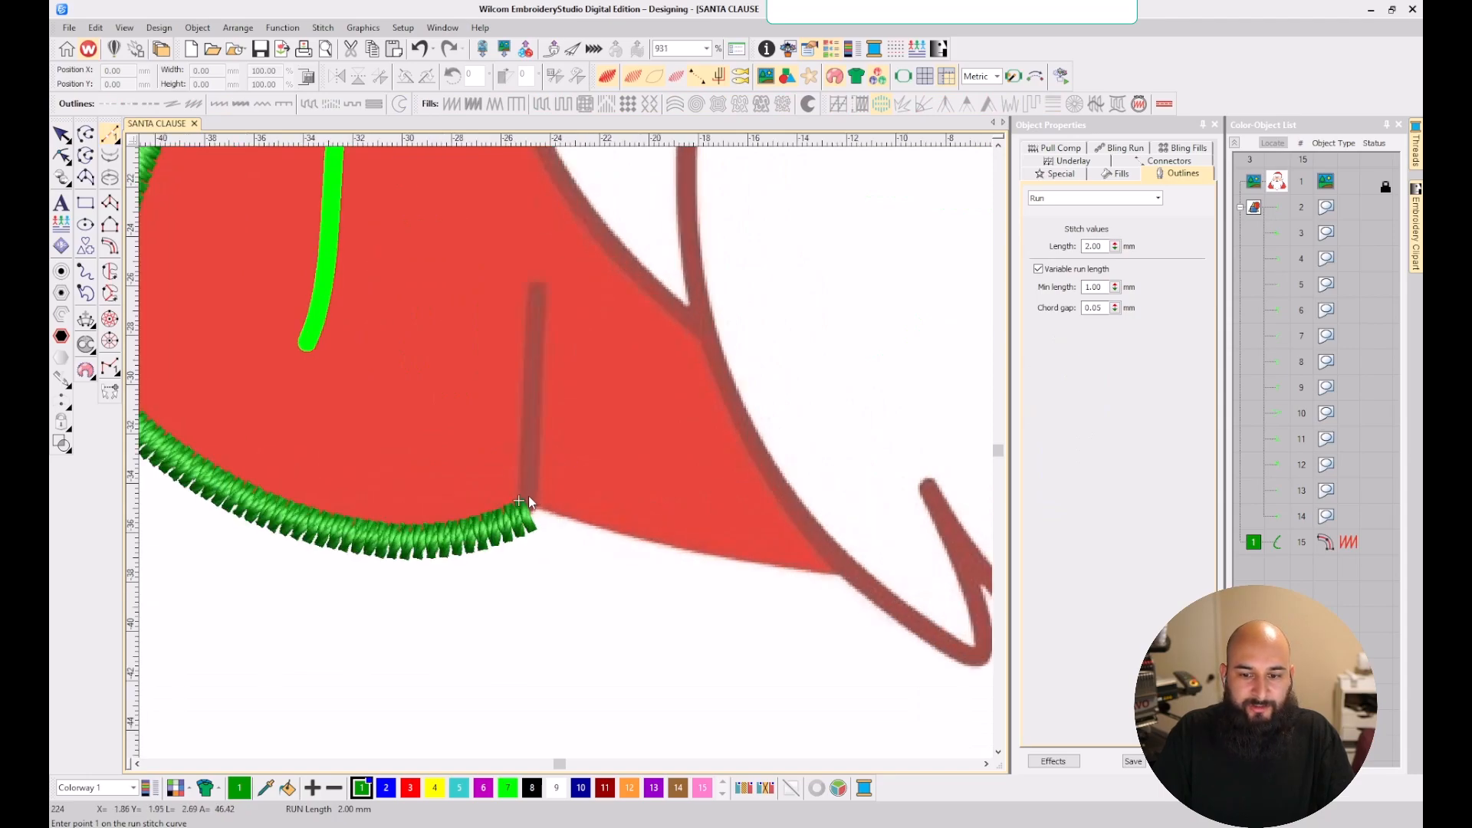
pyautogui.scroll(1, 520, 502)
pyautogui.click(509, 512)
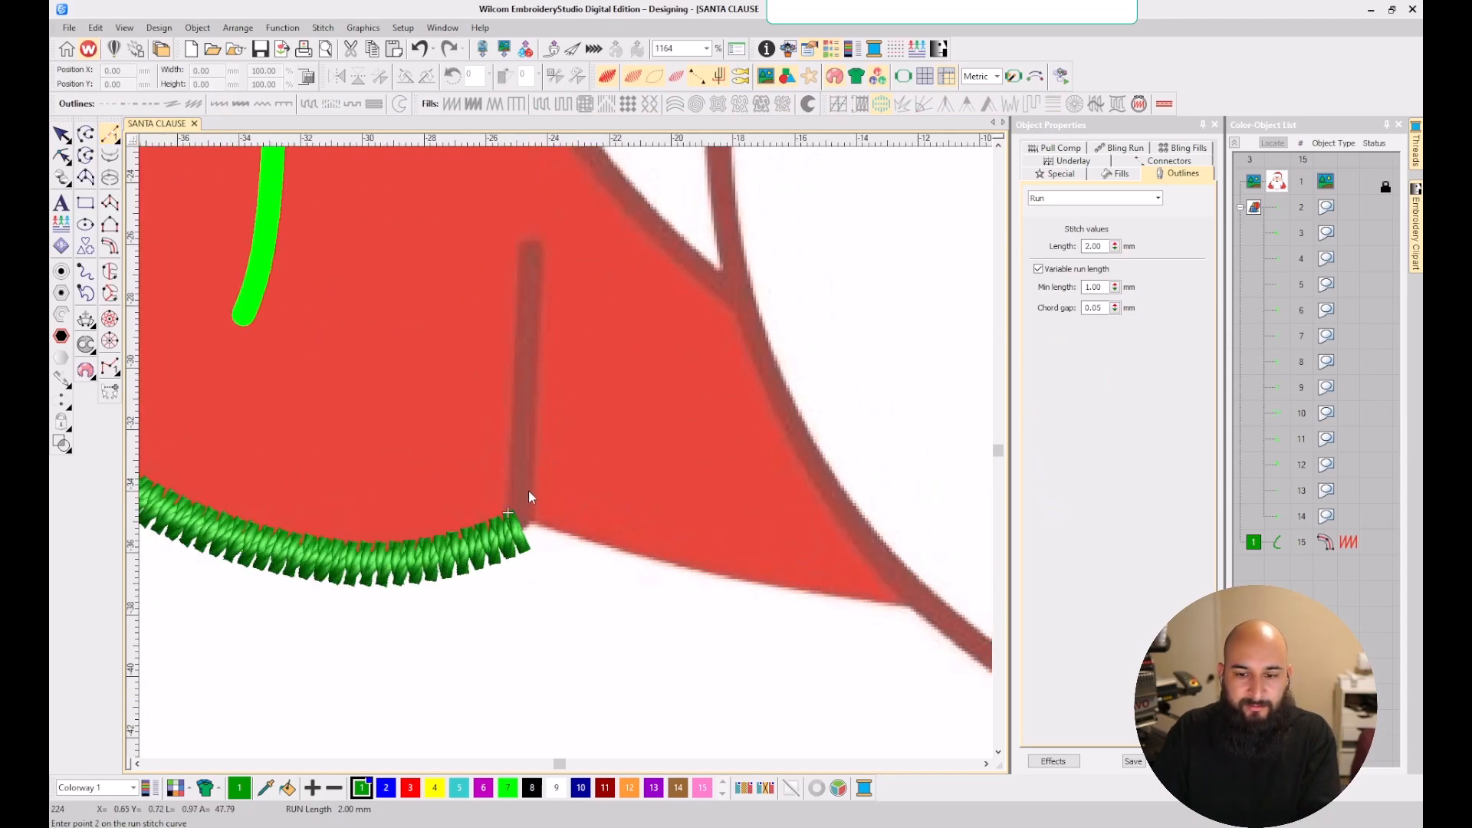
pyautogui.click(520, 509)
pyautogui.click(531, 245)
pyautogui.press('Return')
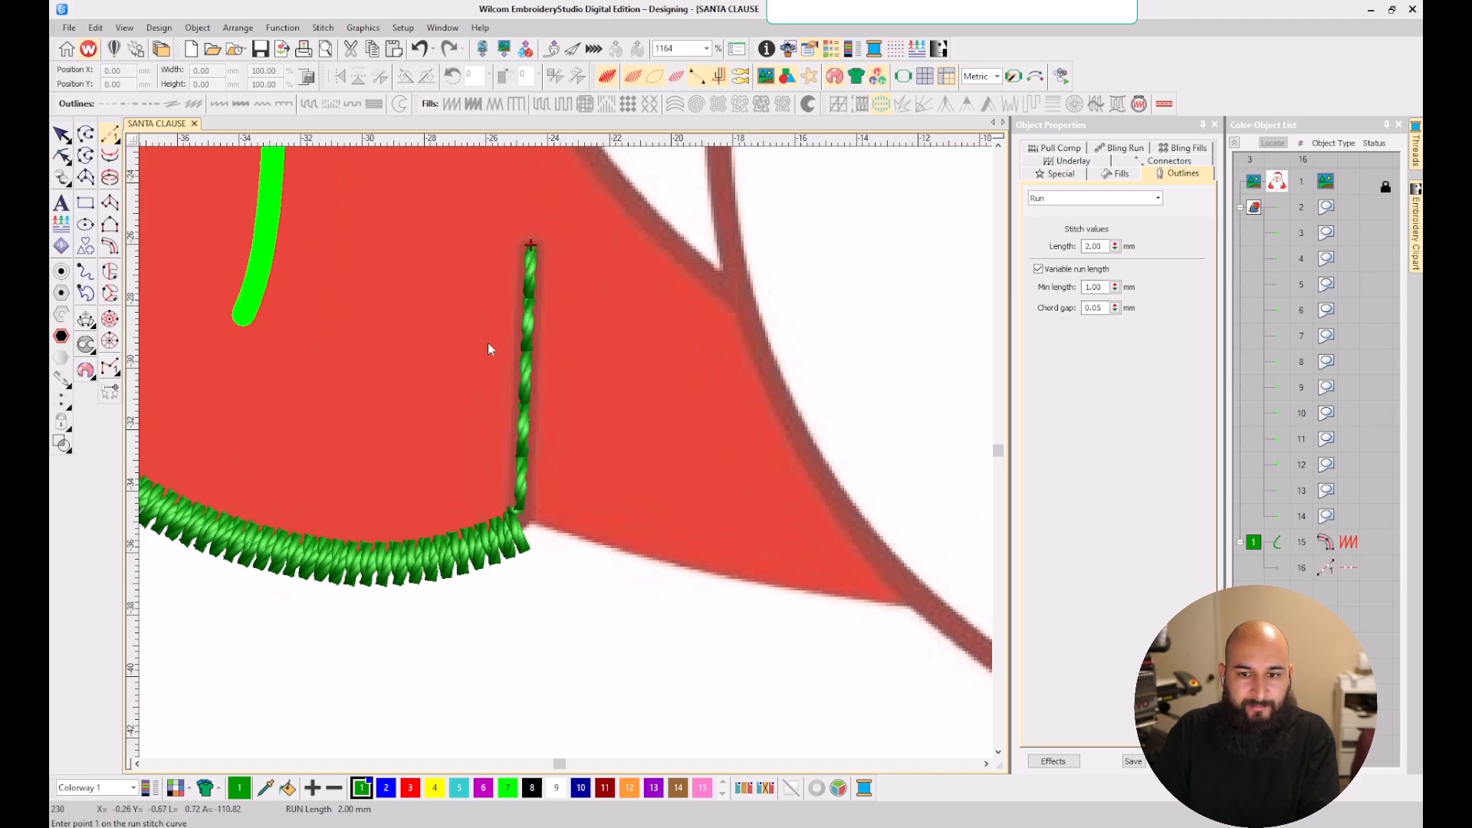
# - Digitize a Column C satin line from the fold's tip back down and along the sleeve's remaining bottom edge to the beard, accepting the preset width
pyautogui.click(112, 248)
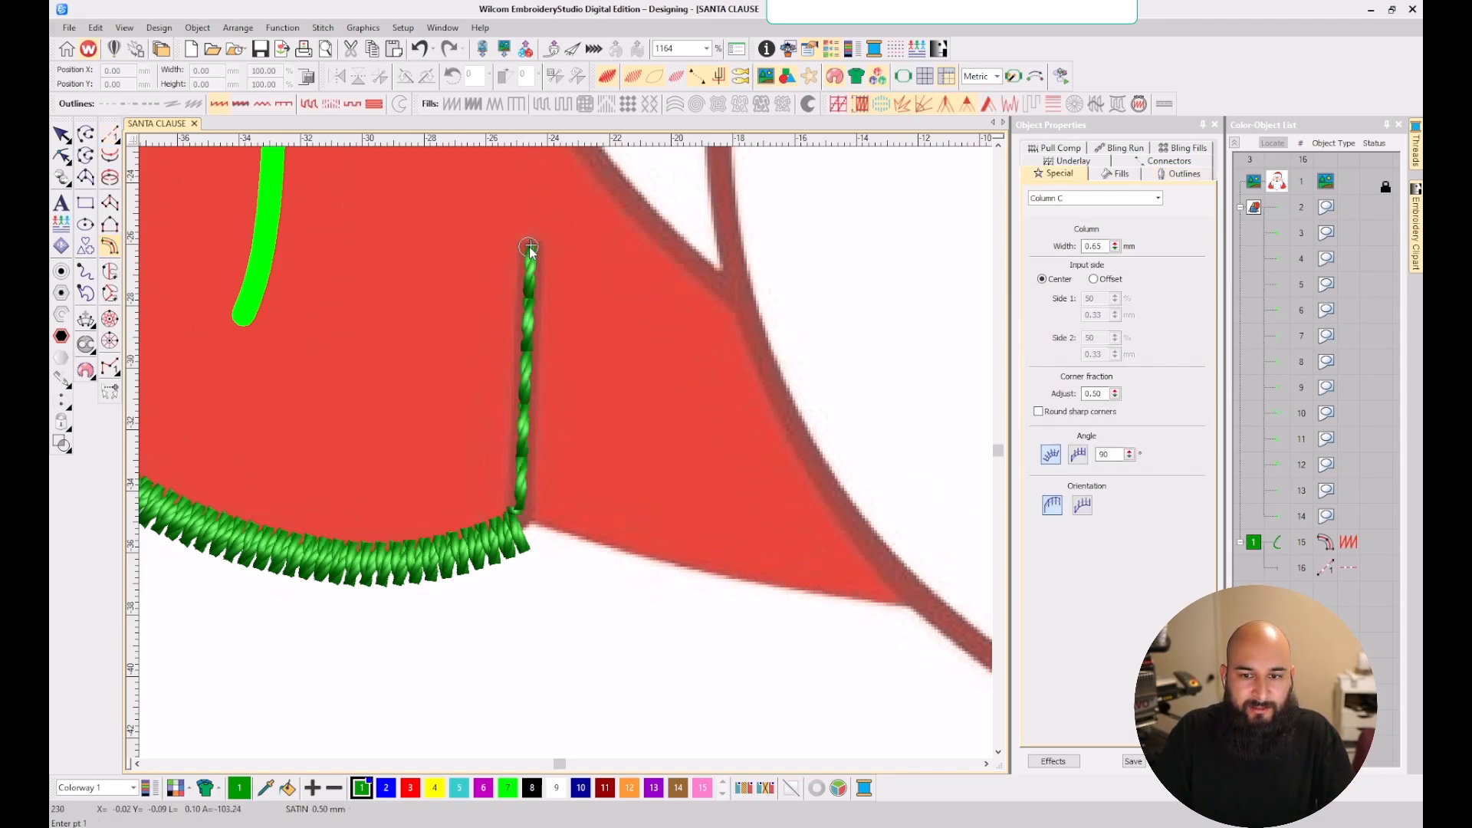
pyautogui.click(531, 246)
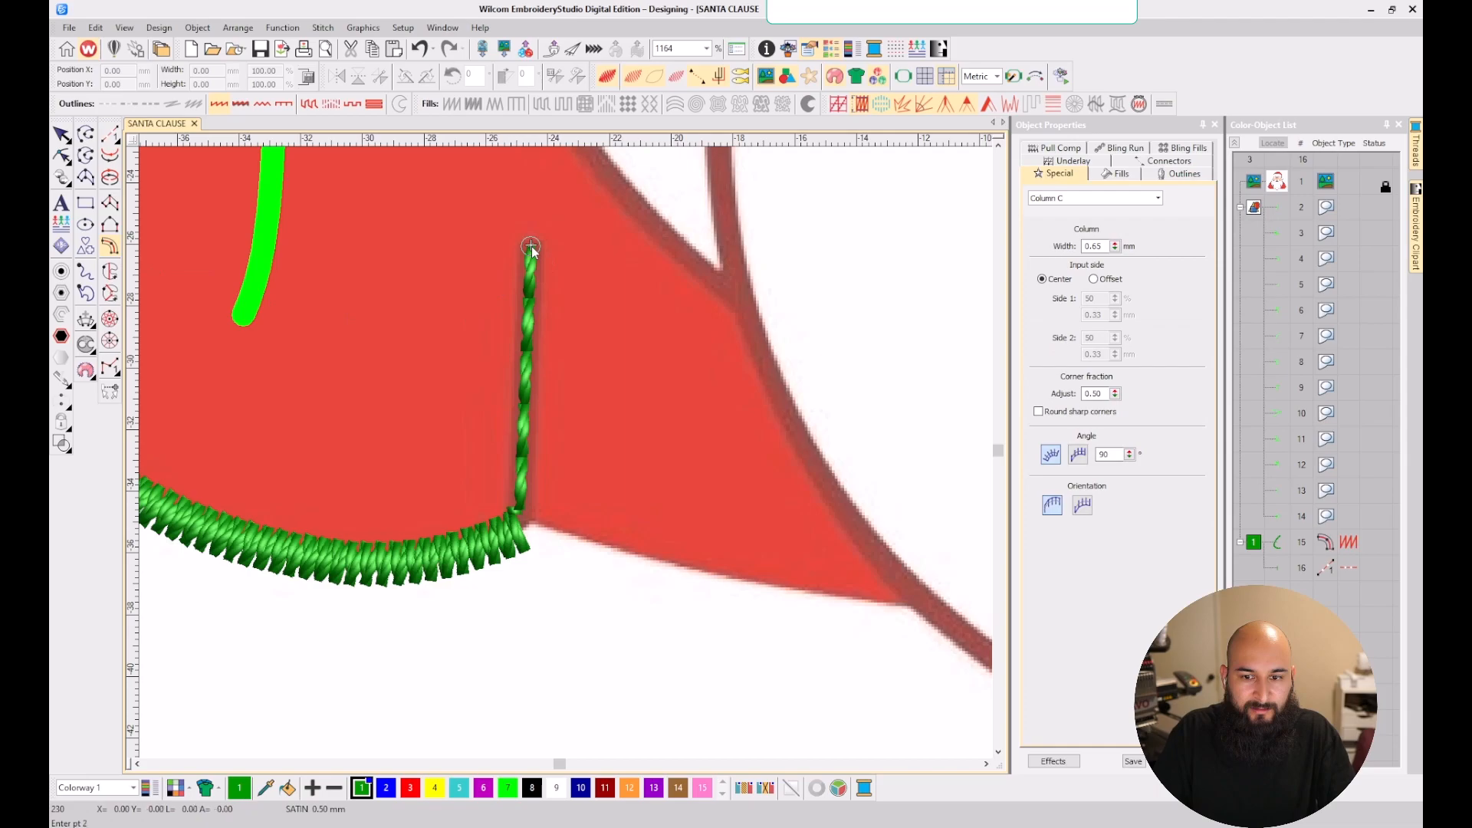
pyautogui.click(522, 522)
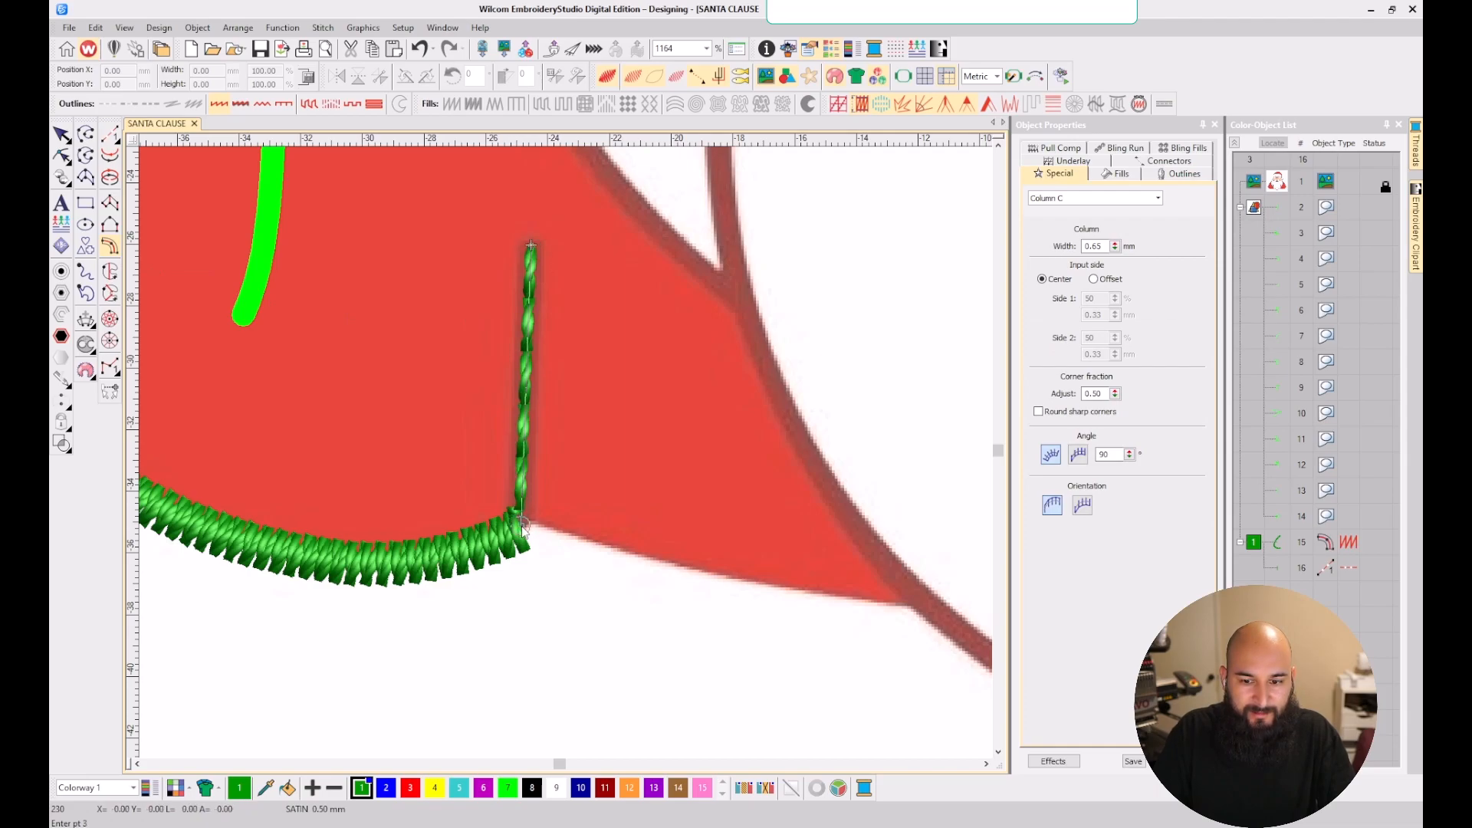
pyautogui.click(532, 521)
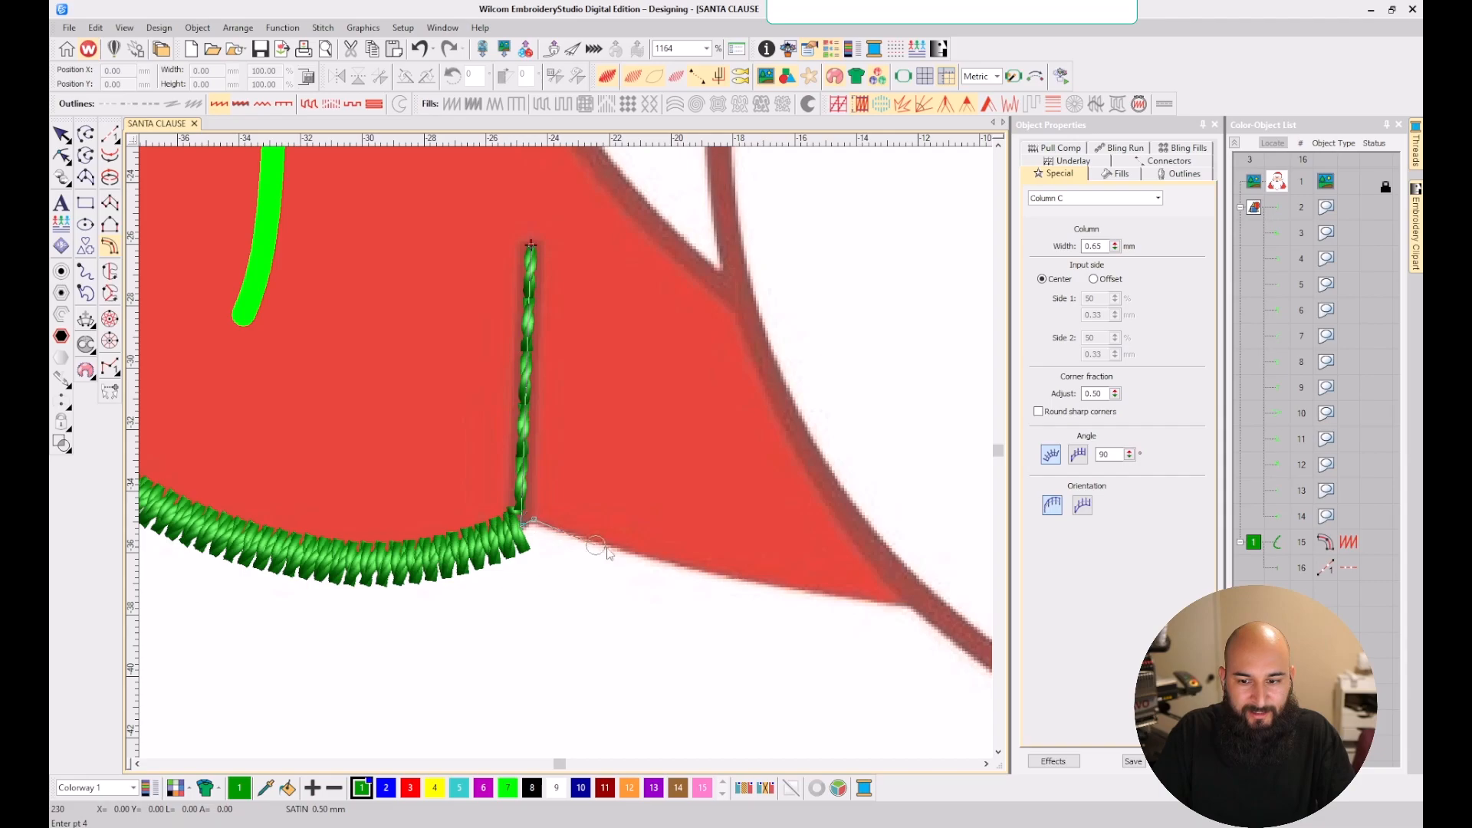
pyautogui.click(630, 552)
pyautogui.click(864, 600)
pyautogui.click(922, 606)
pyautogui.scroll(-1, 923, 609)
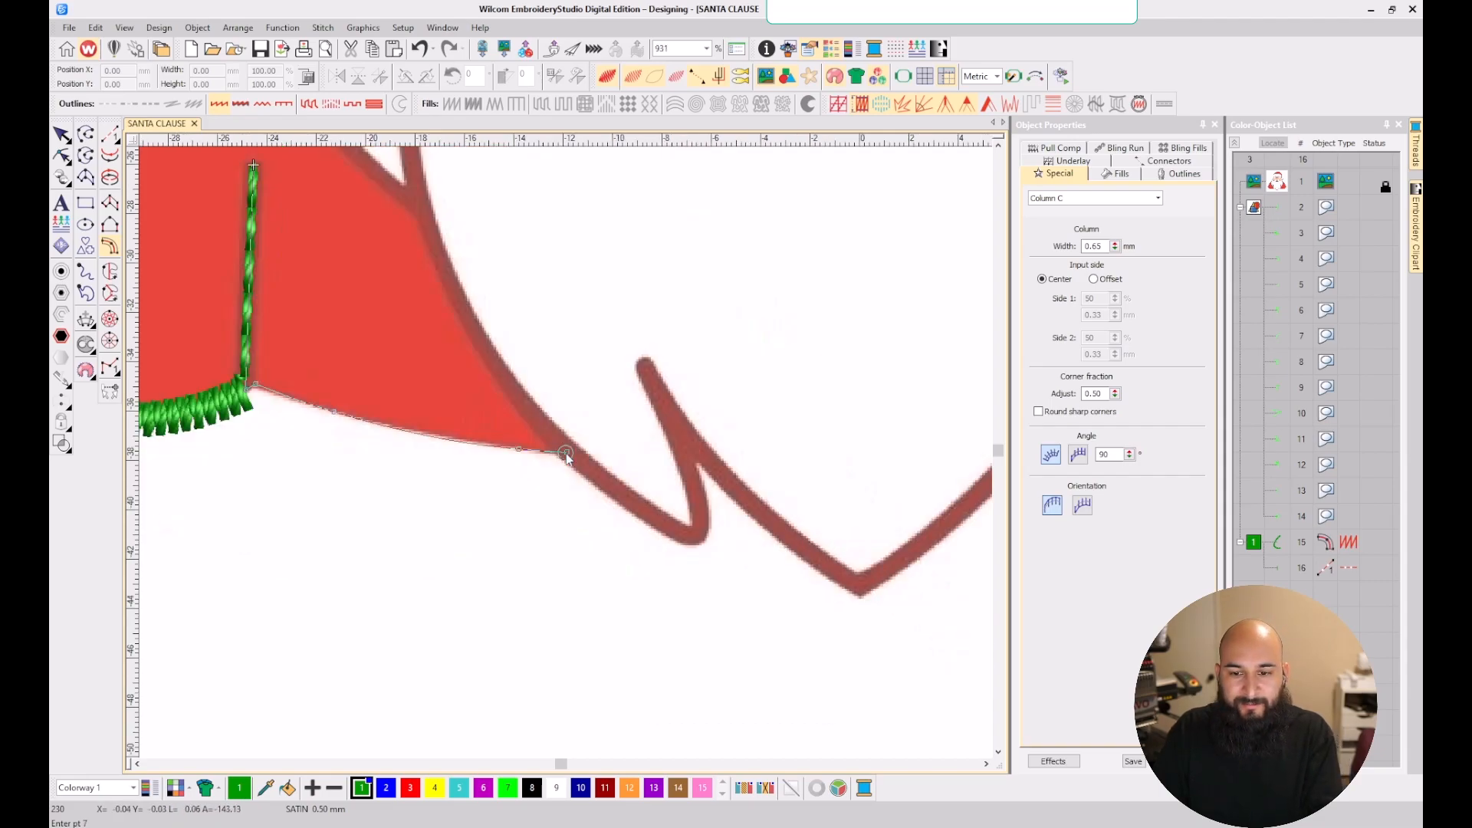
pyautogui.press('Return')
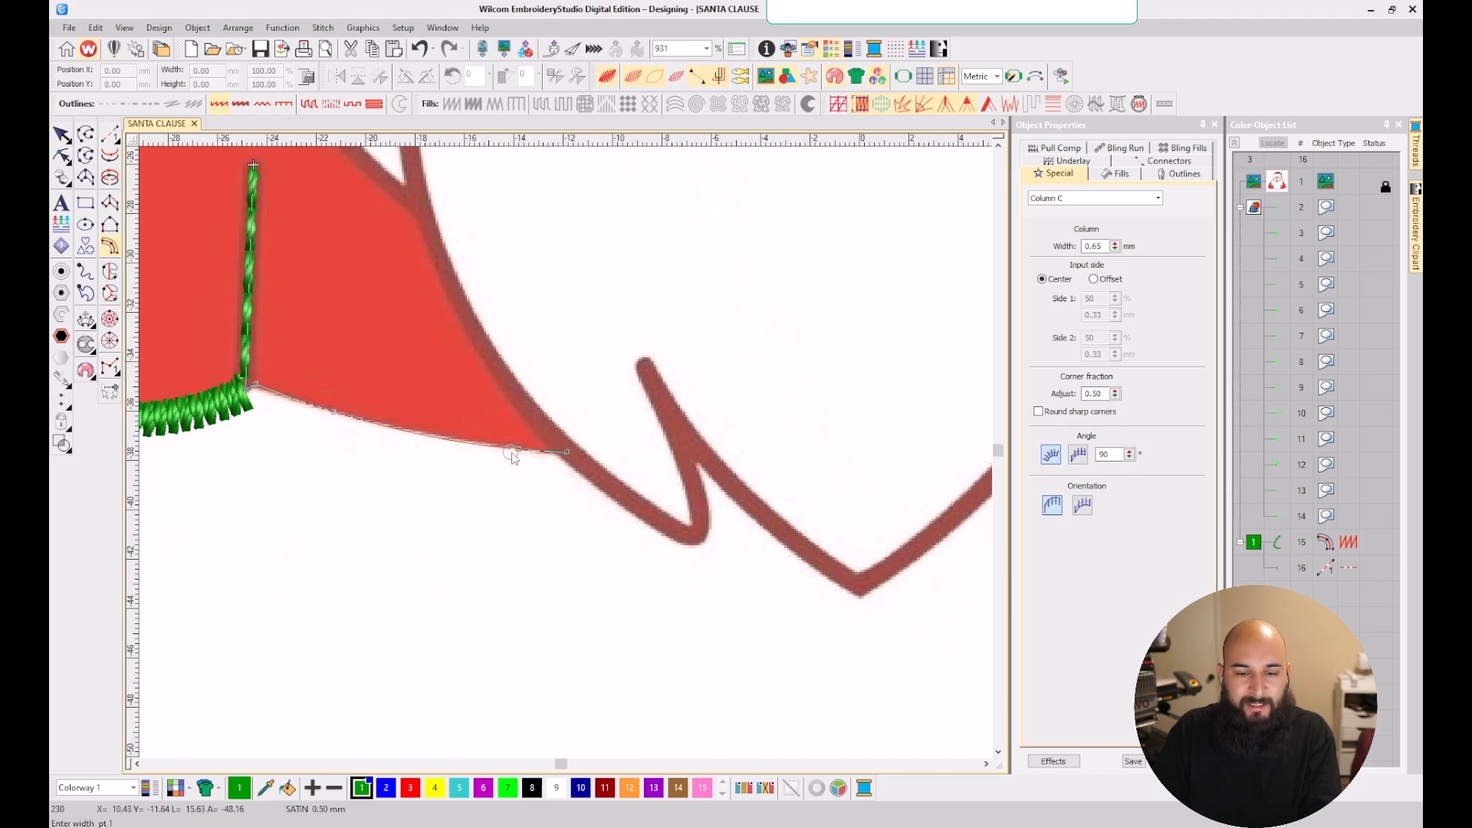
pyautogui.press('Return')
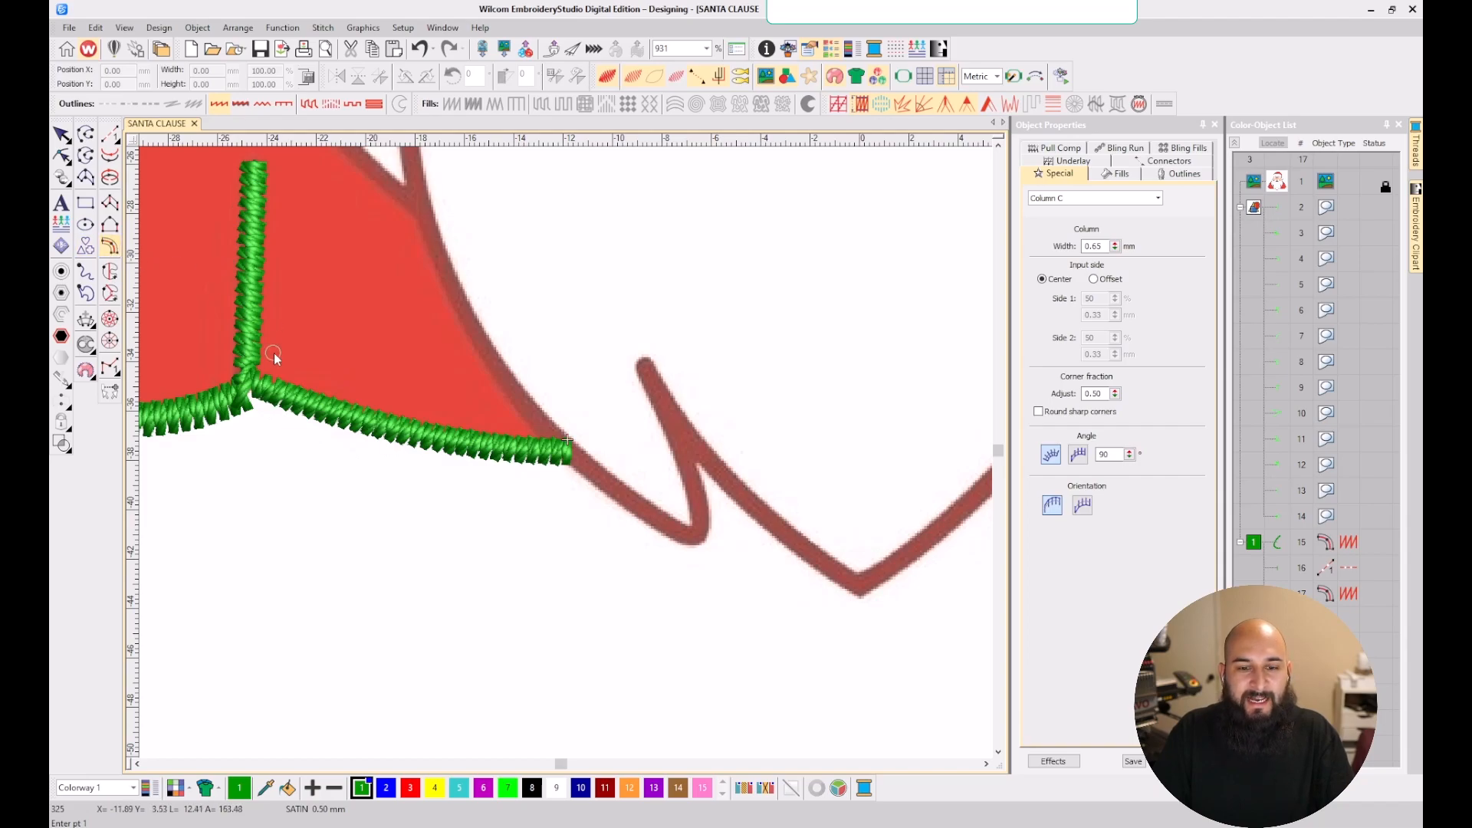
# - Set the column width of the new fold and bottom edge satin line to 1 mm
pyautogui.scroll(-2, 269, 353)
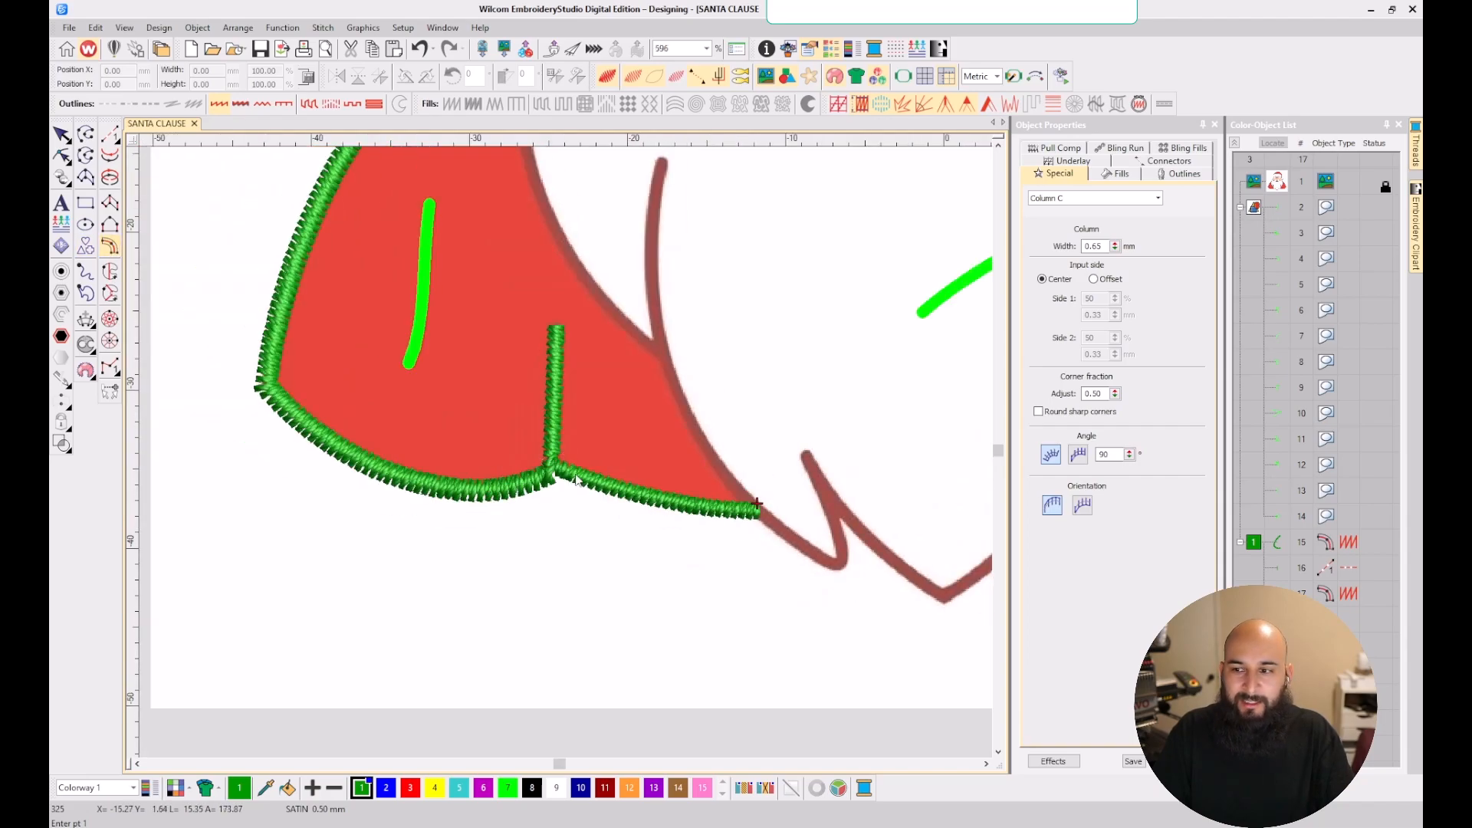
pyautogui.press('Escape')
pyautogui.click(1081, 246)
pyautogui.press('Return')
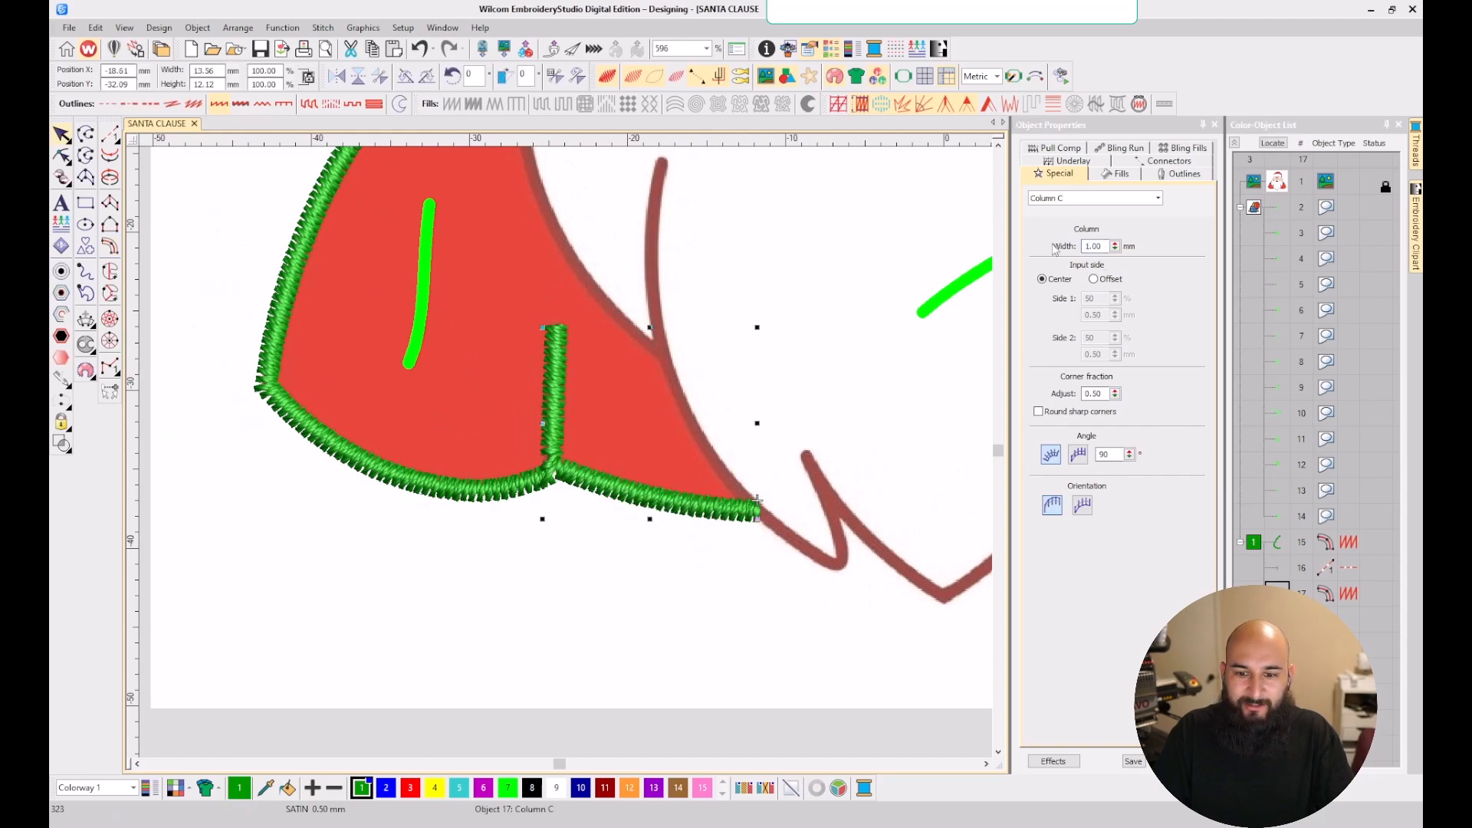
# - Reshape the corner of sleeve 1's fold satin line where it meets the bottom edge and apply lap corners to it
pyautogui.scroll(3, 565, 452)
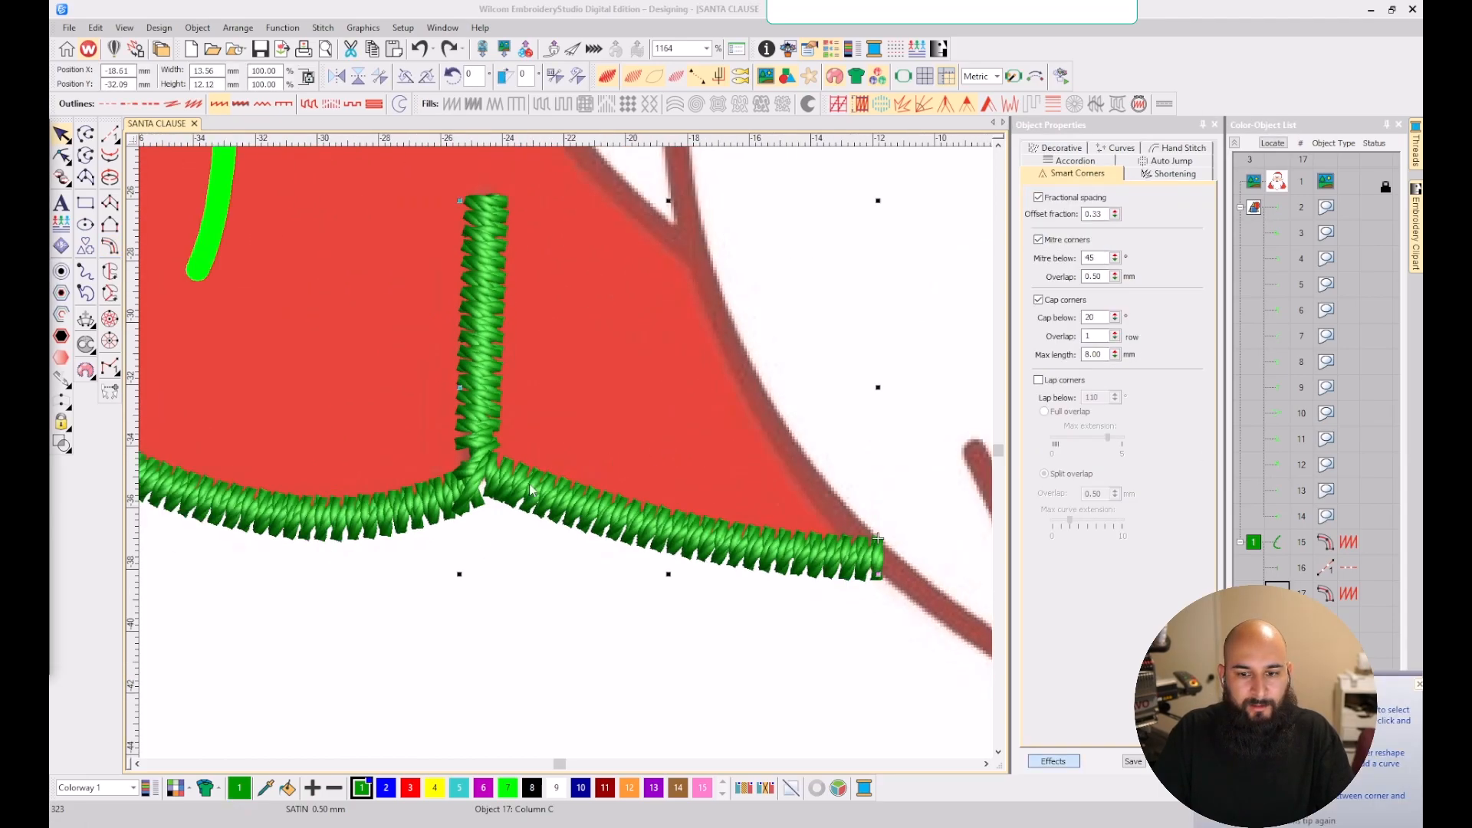
pyautogui.click(581, 508)
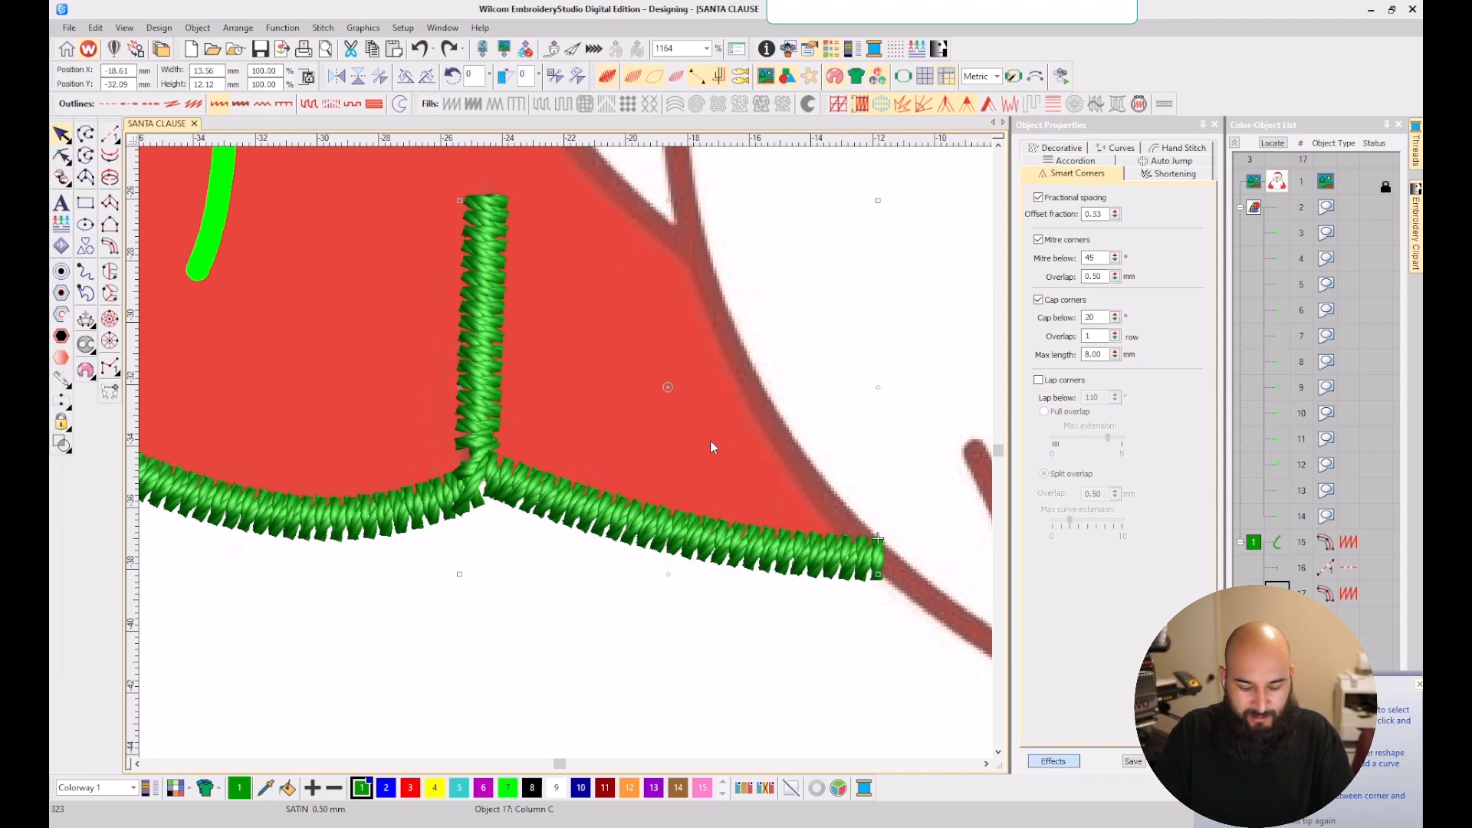
pyautogui.press('h')
pyautogui.scroll(2, 519, 485)
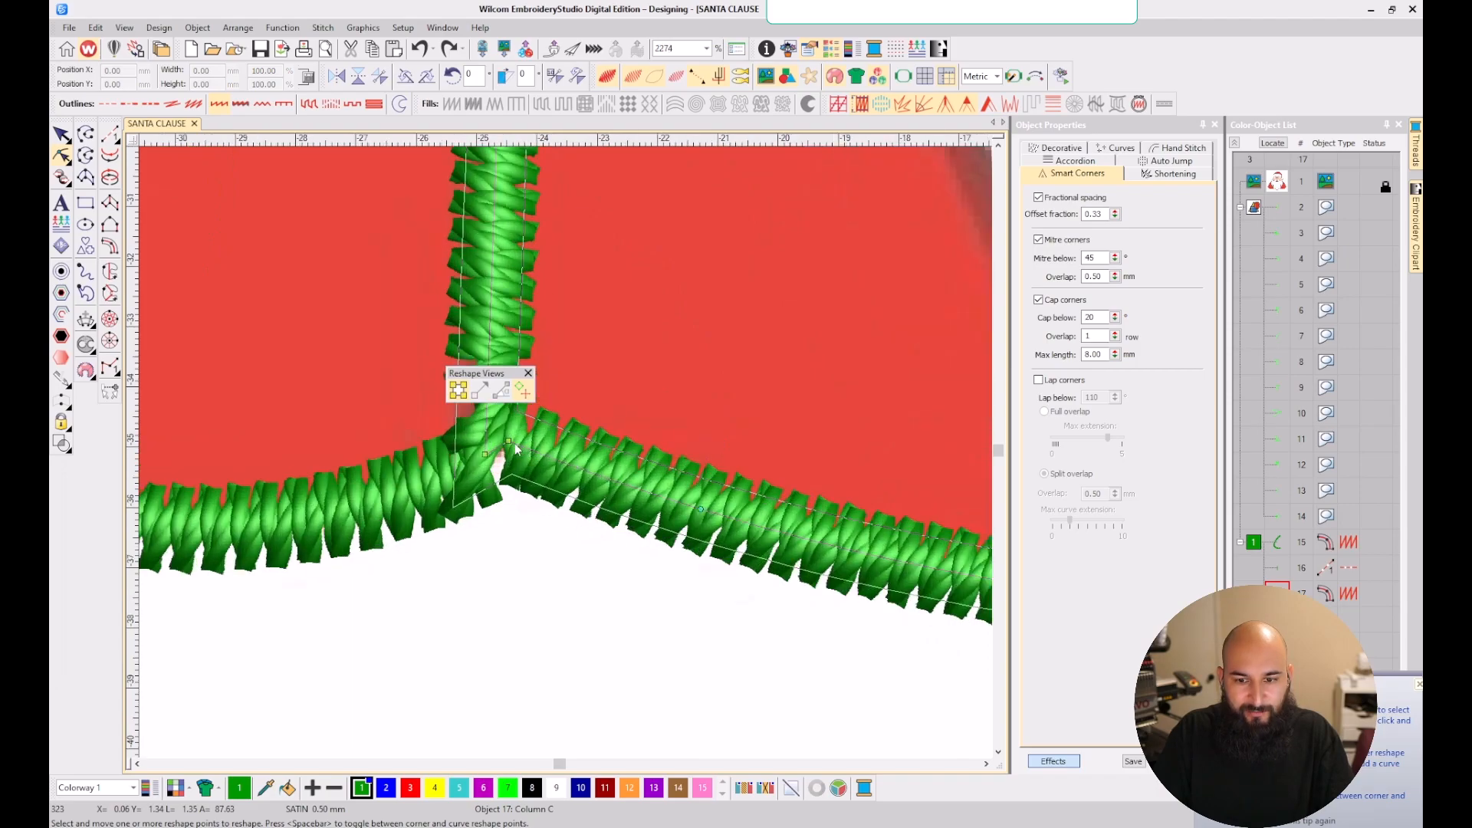
pyautogui.moveTo(509, 441); pyautogui.dragTo(527, 458)
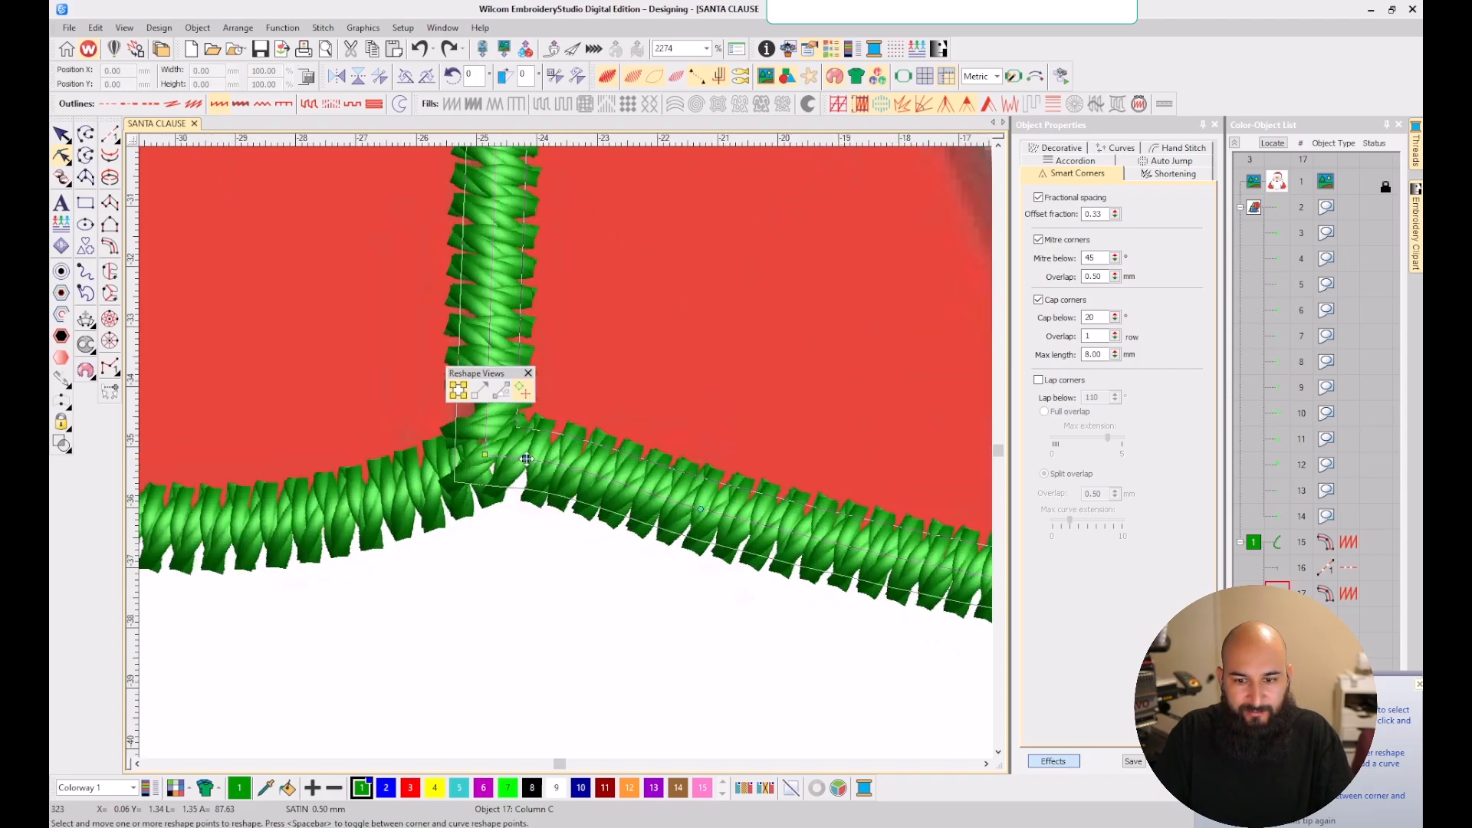
pyautogui.click(987, 105)
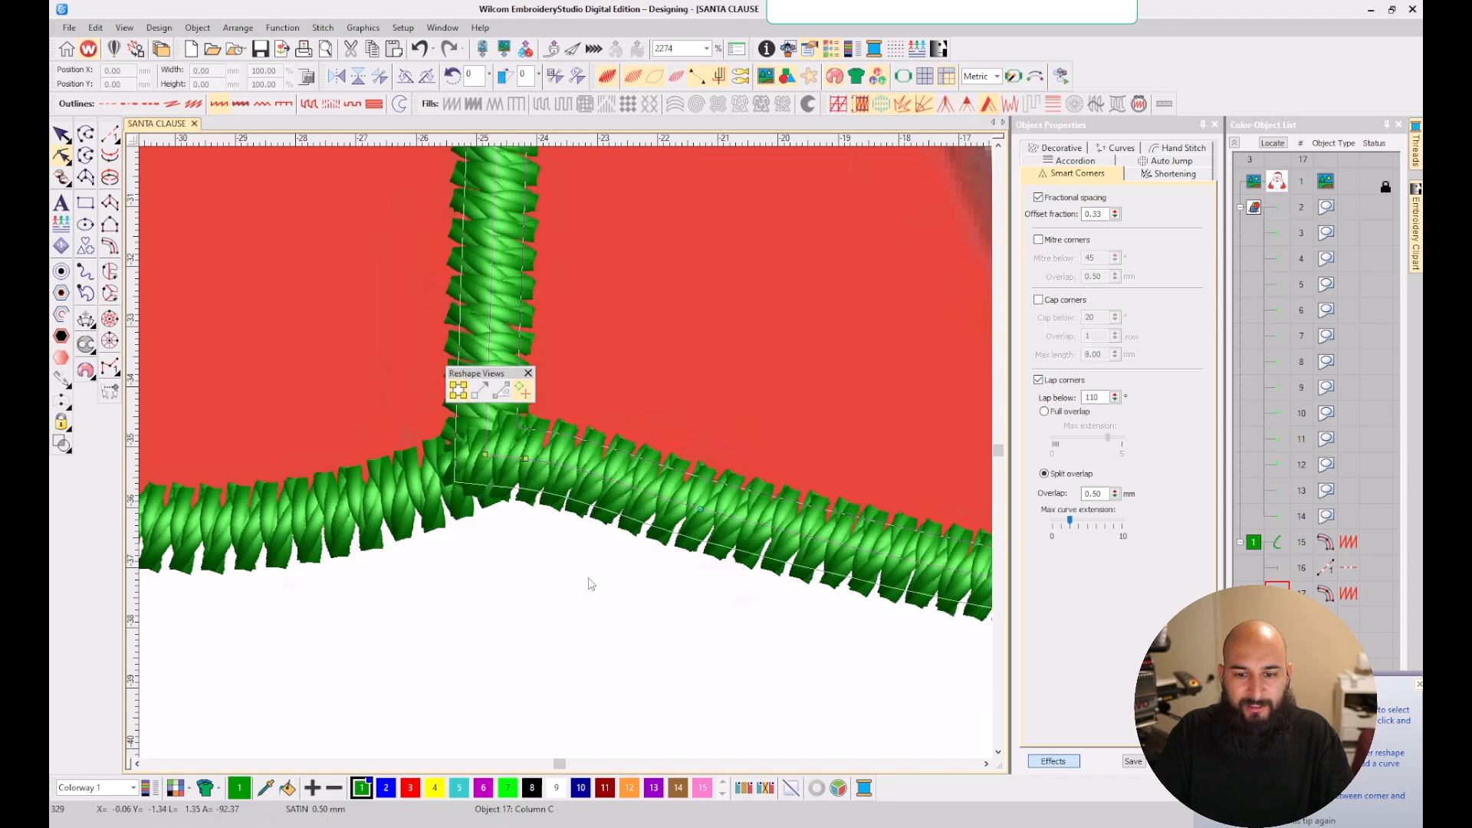
pyautogui.scroll(-3, 525, 410)
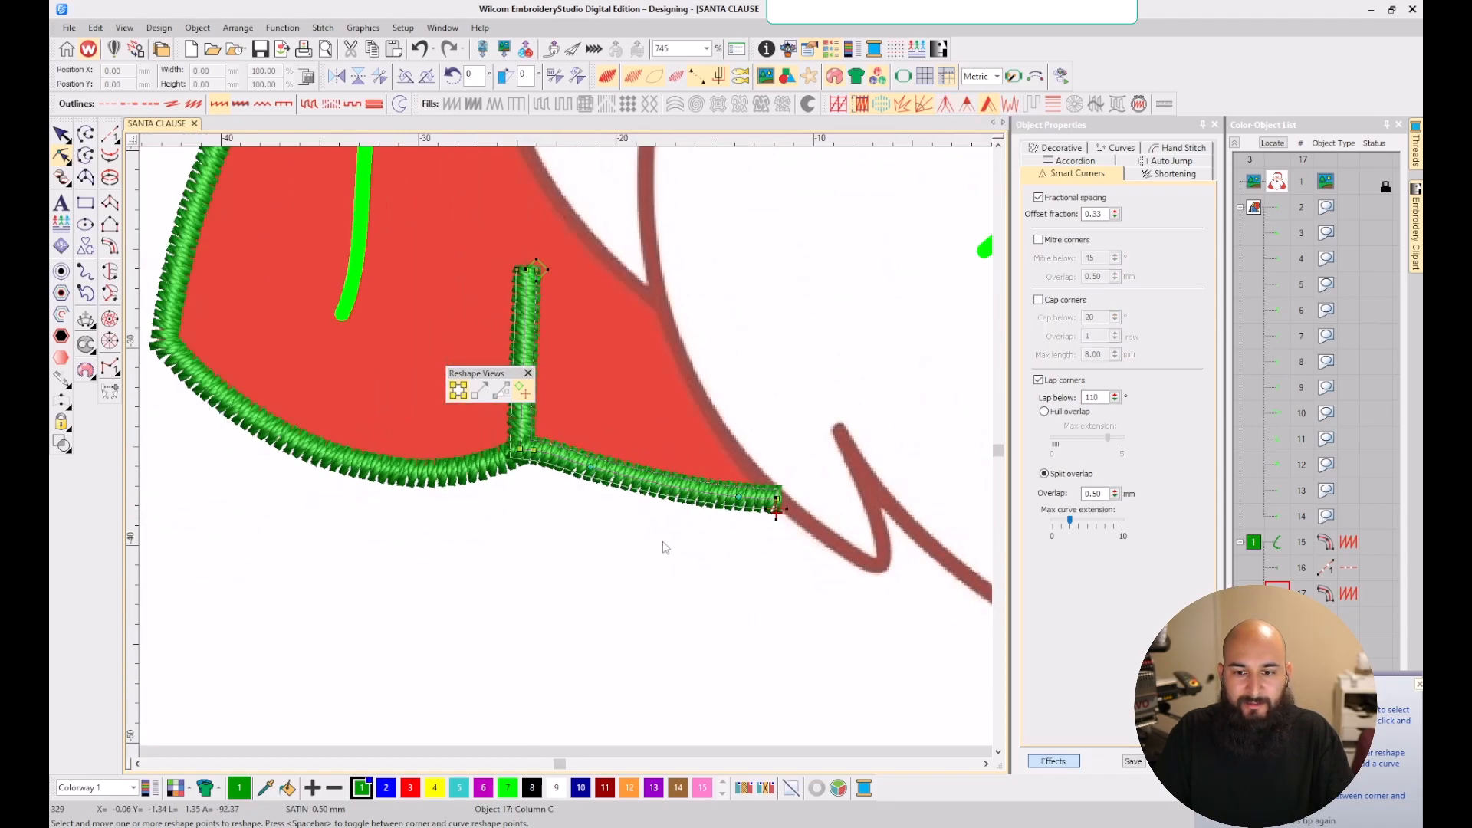
pyautogui.press('Escape')
# - Start a run stitch at the end of sleeve 1's bottom edge and trace the beard's first curl down to its lowest tip
pyautogui.scroll(-1, 684, 465)
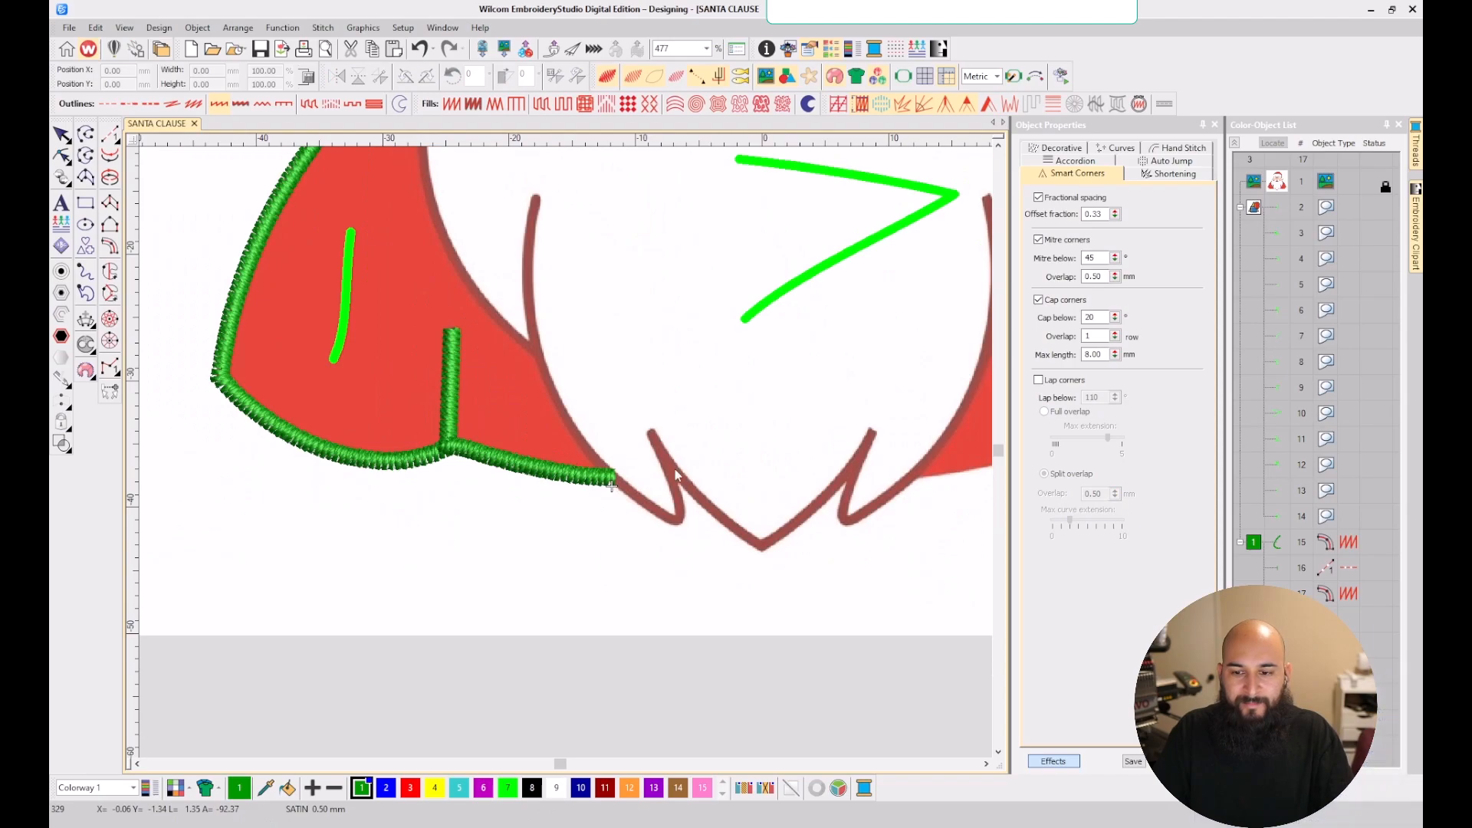
pyautogui.scroll(-1, 583, 444)
pyautogui.scroll(-1, 707, 469)
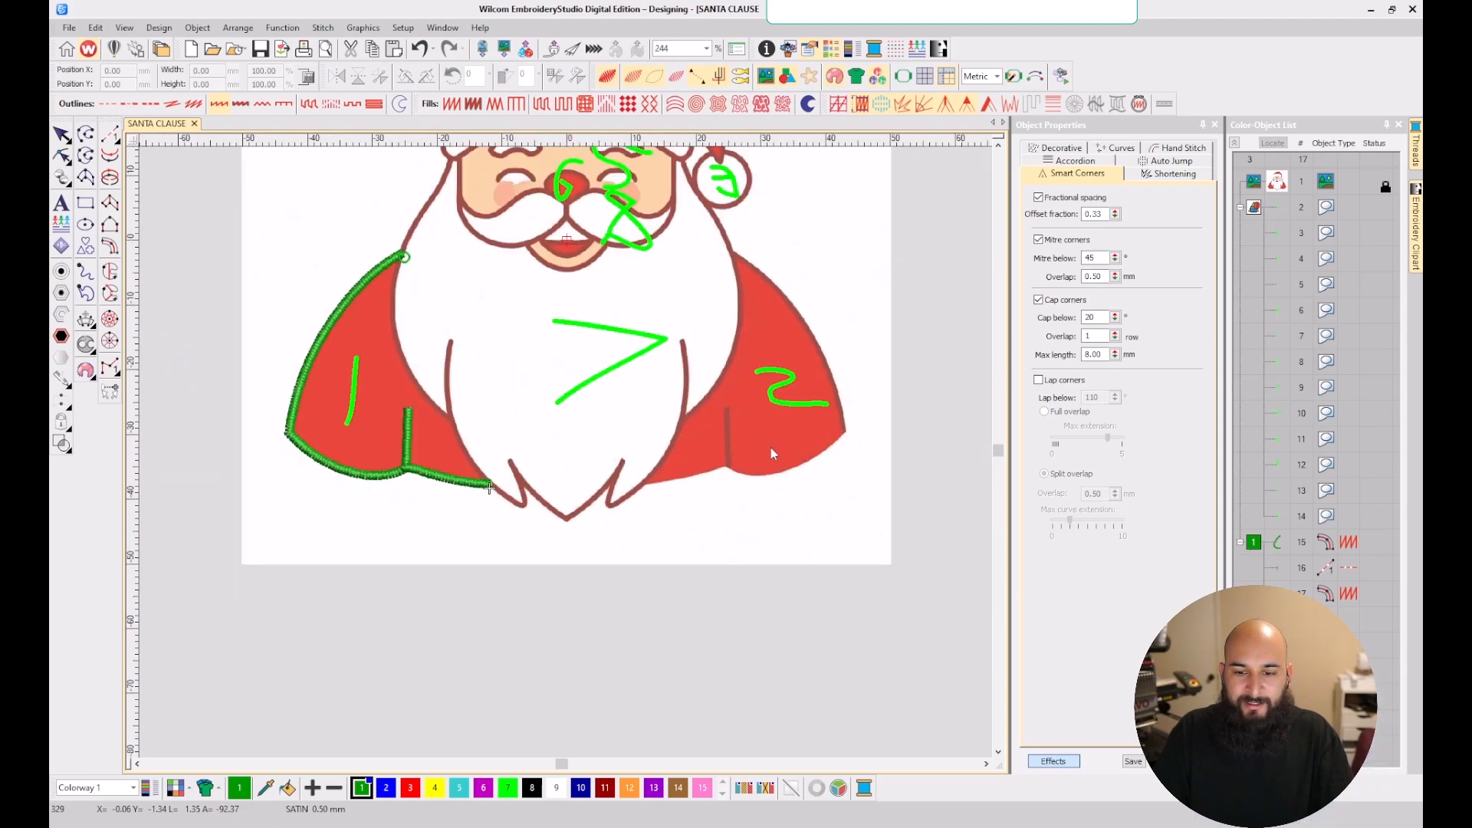
pyautogui.scroll(1, 670, 457)
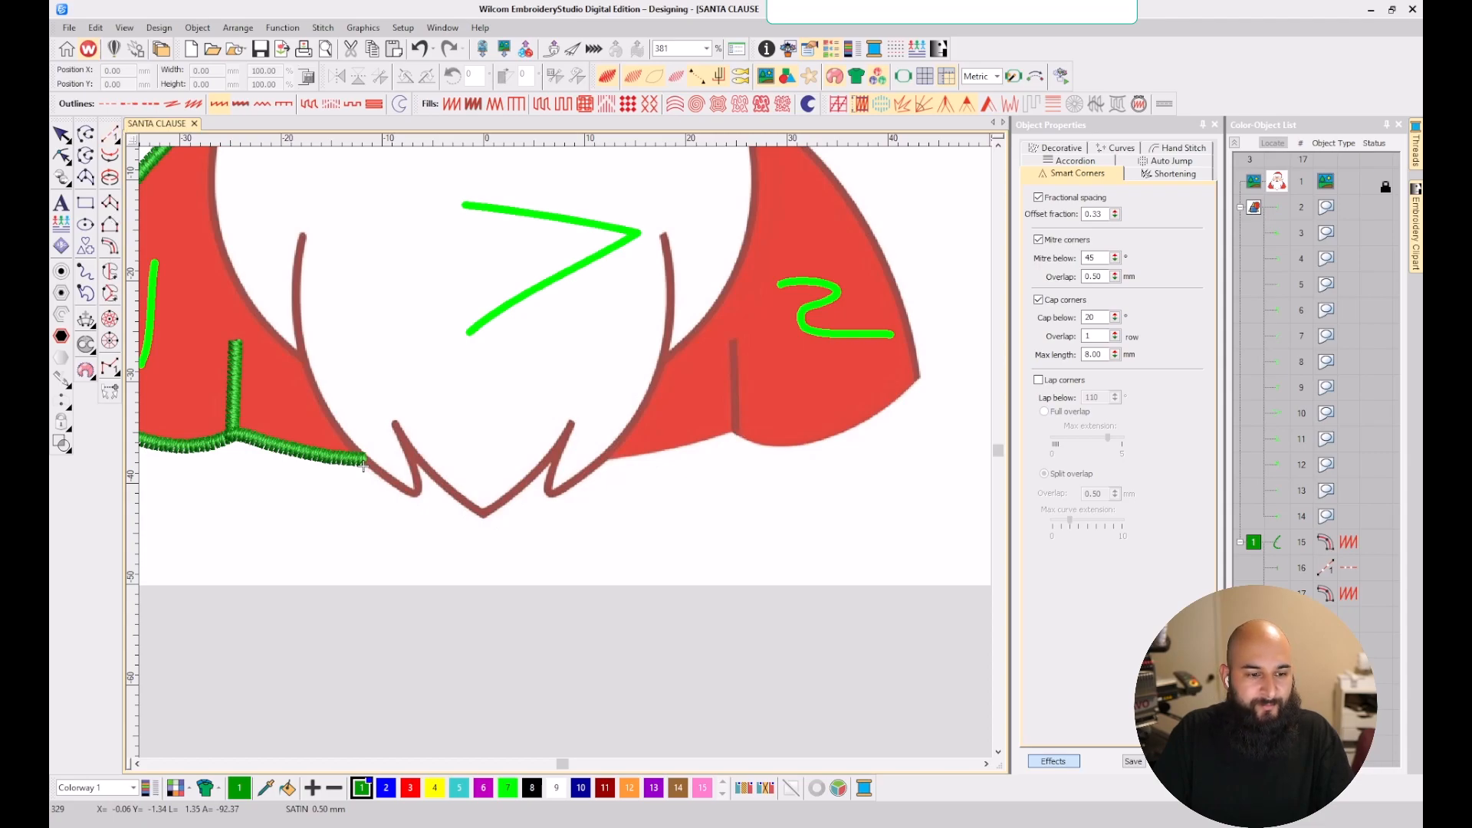
pyautogui.click(115, 134)
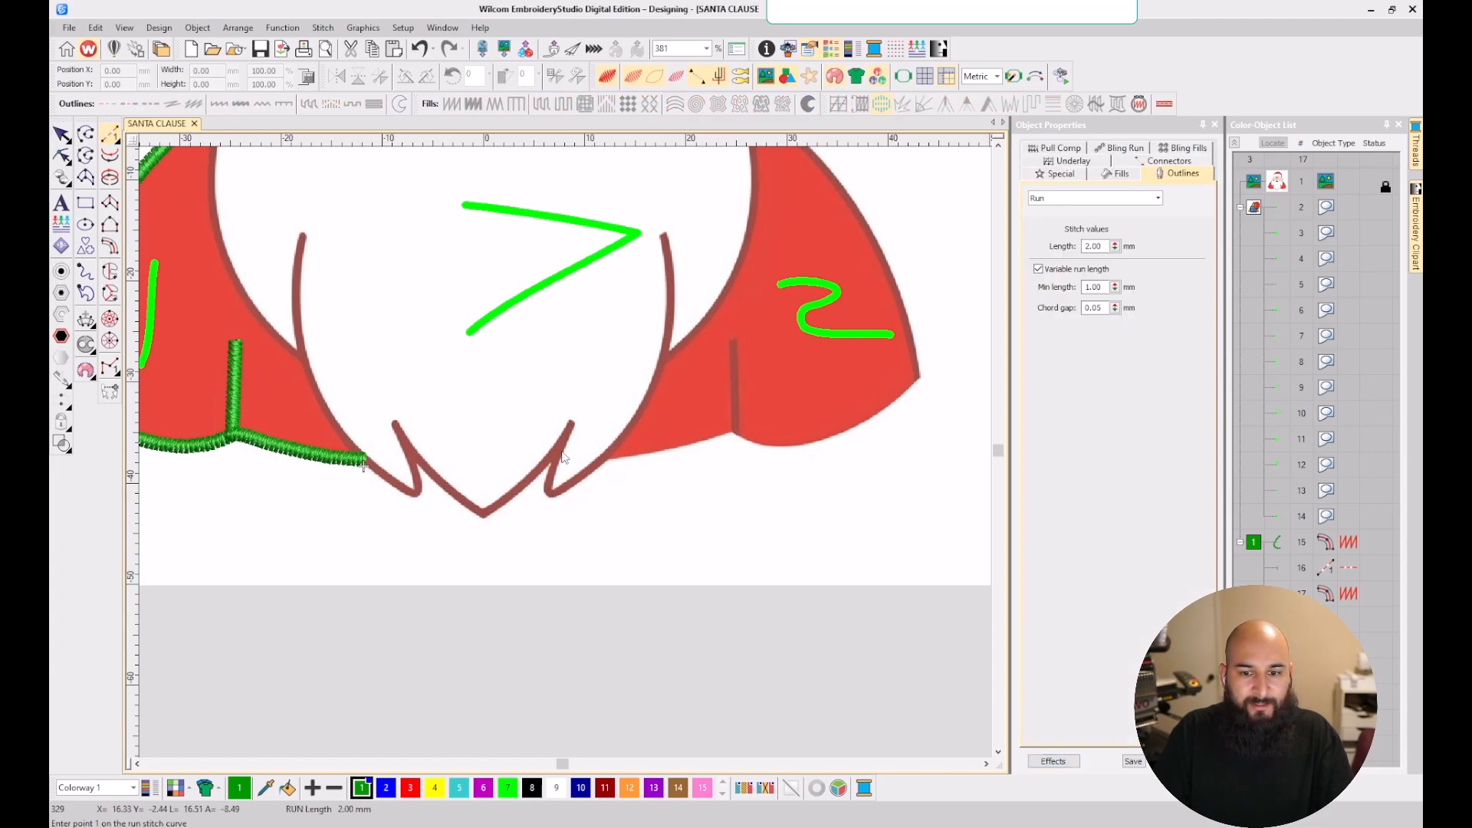
pyautogui.scroll(5, 362, 461)
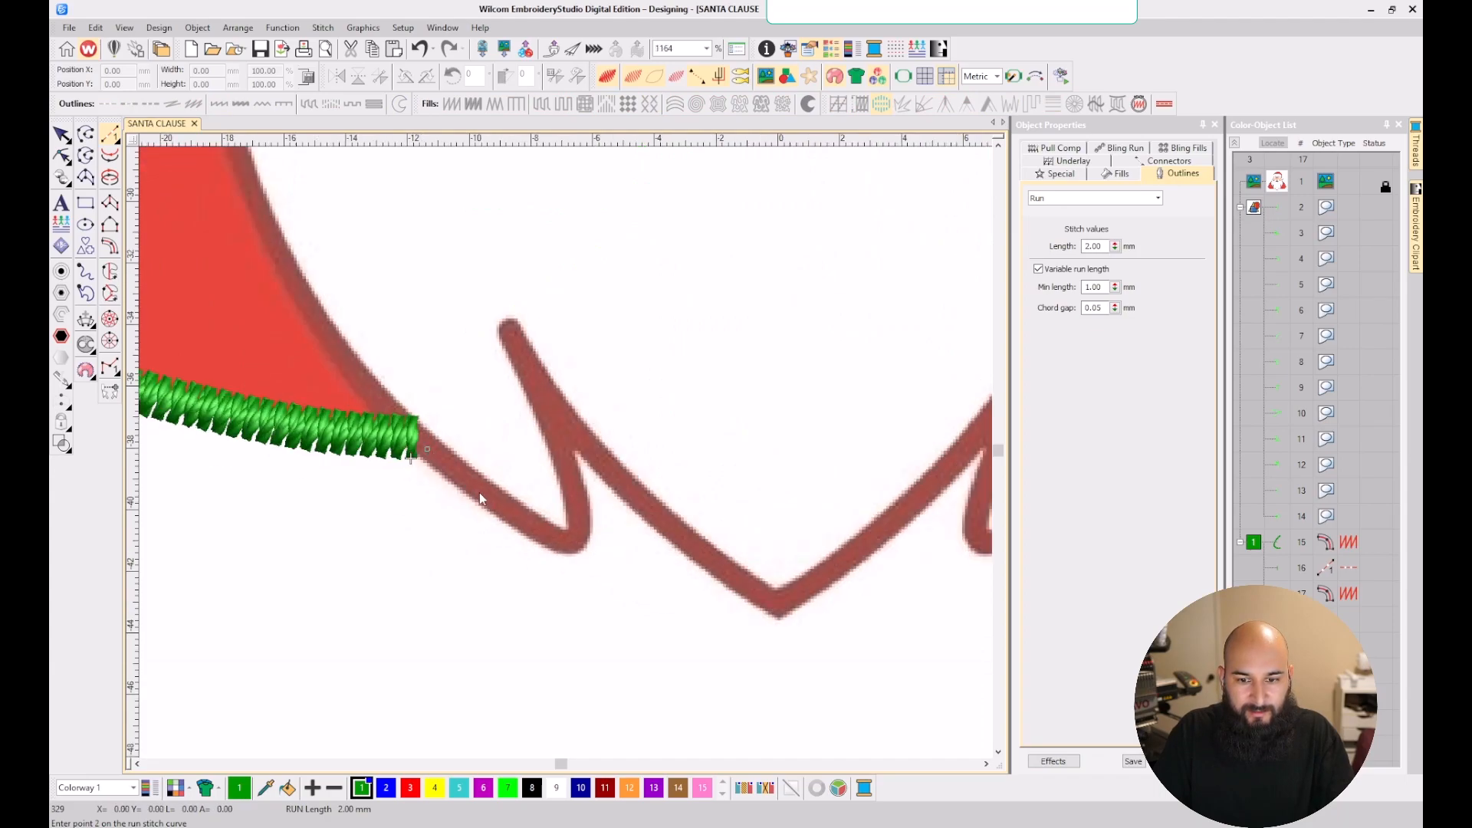
pyautogui.click(554, 541)
pyautogui.click(571, 544)
pyautogui.click(581, 526)
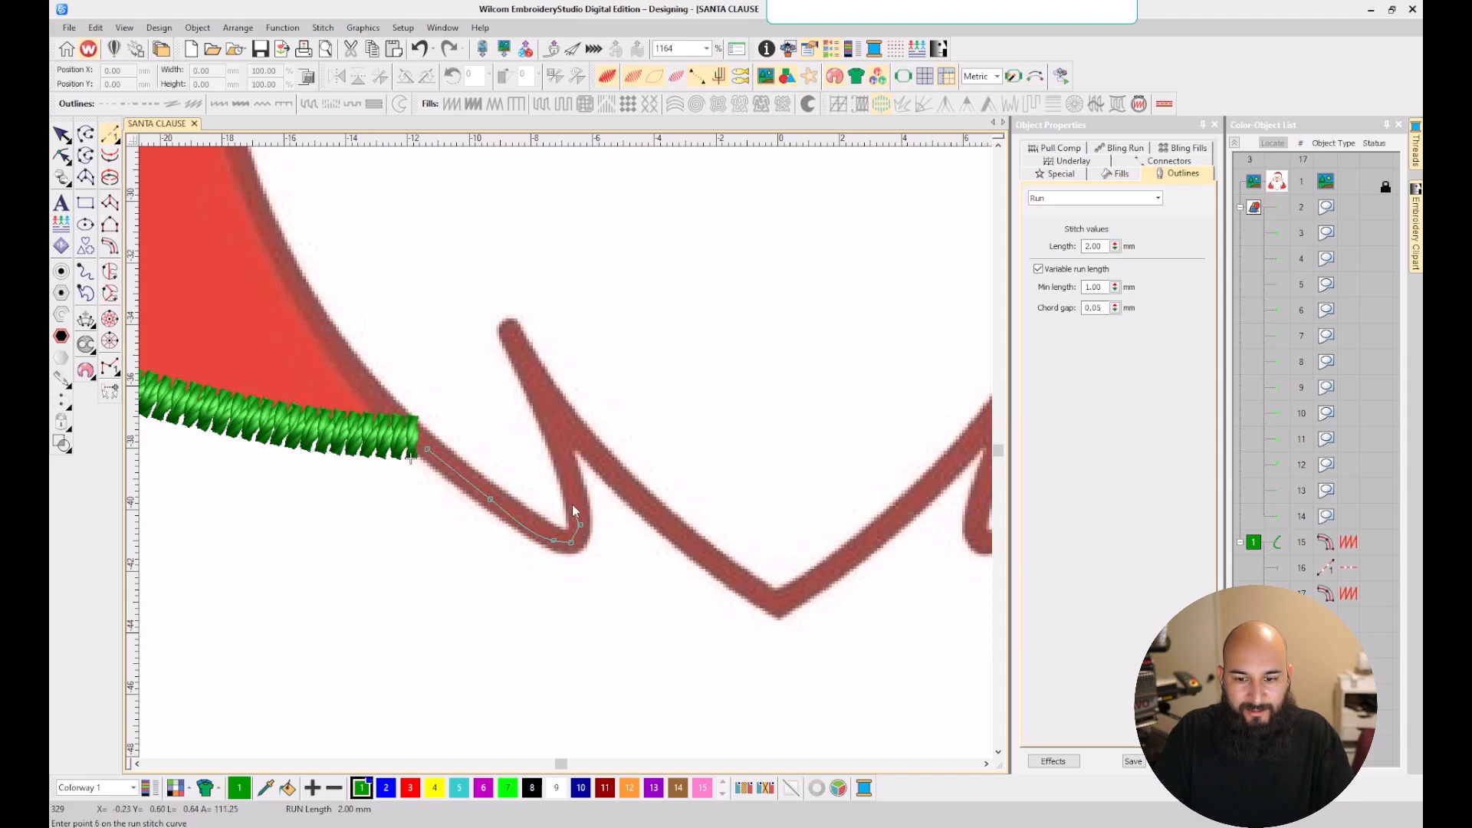
pyautogui.click(567, 469)
pyautogui.click(552, 414)
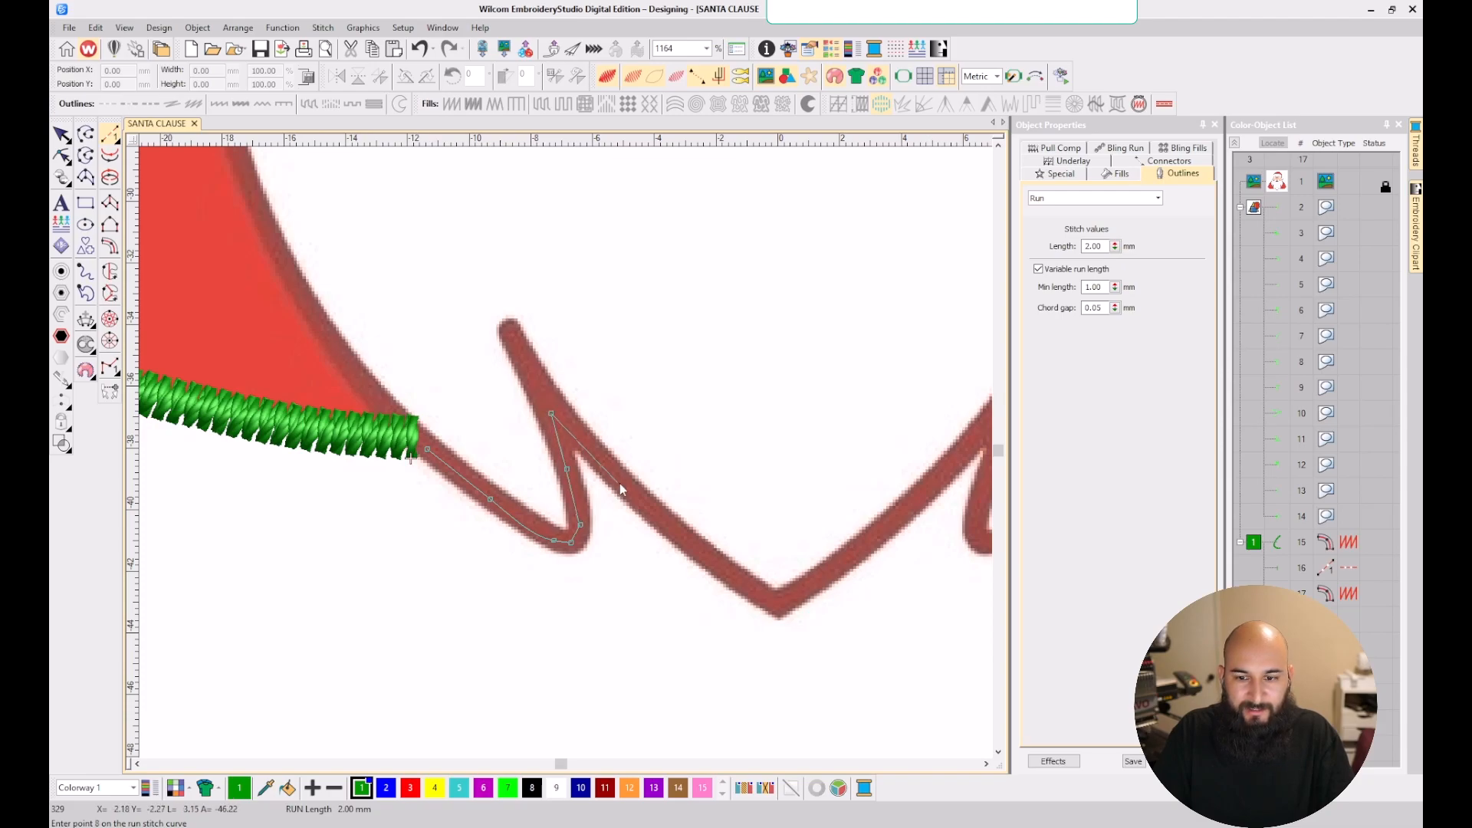
pyautogui.click(667, 524)
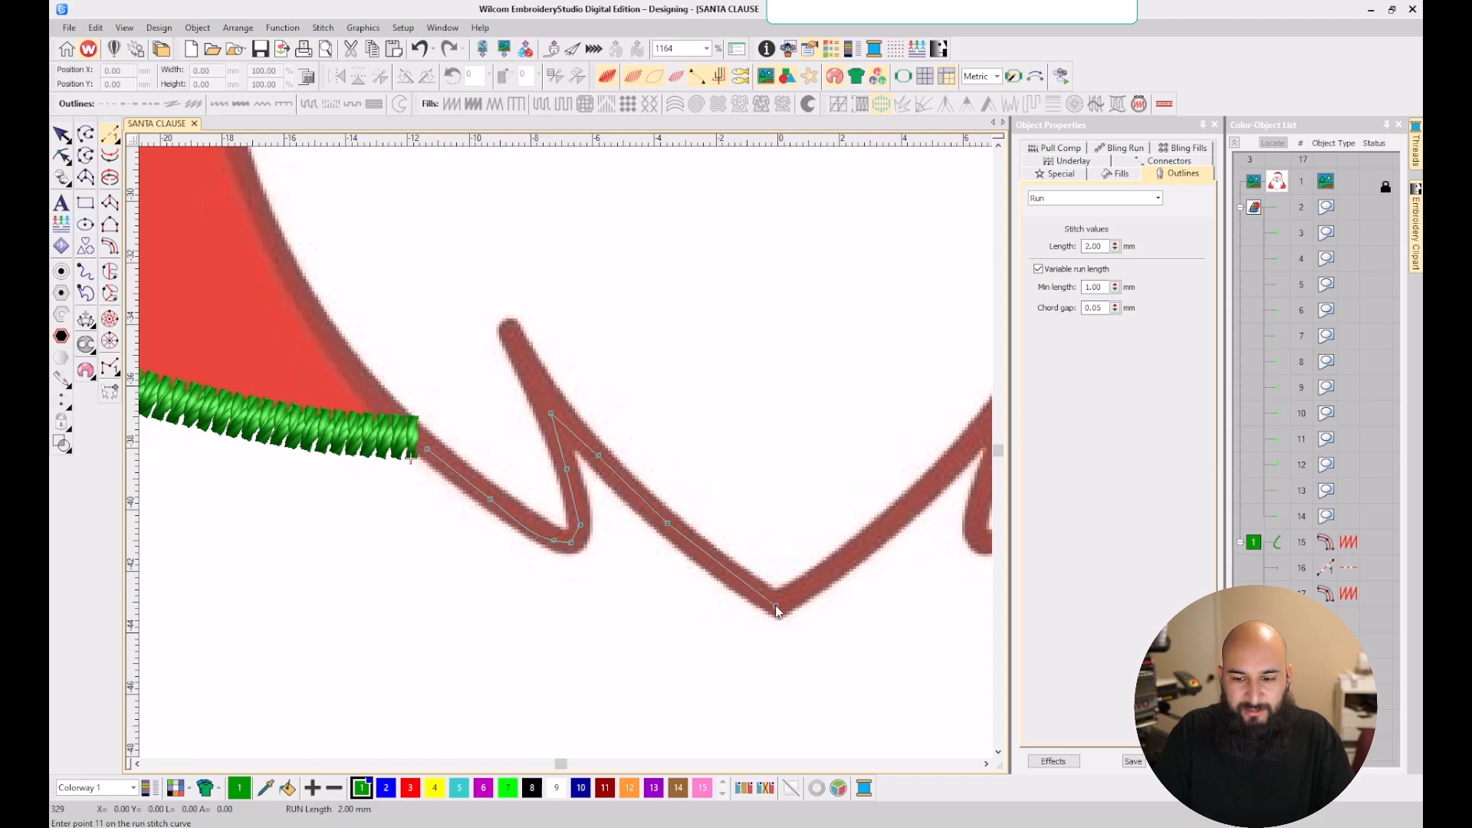
# - Continue the run stitch from the beard's tip around the second curl to sleeve 2's bottom edge, correcting the curl's bend, and finish it
pyautogui.scroll(-1, 850, 550)
pyautogui.click(637, 382)
pyautogui.click(692, 312)
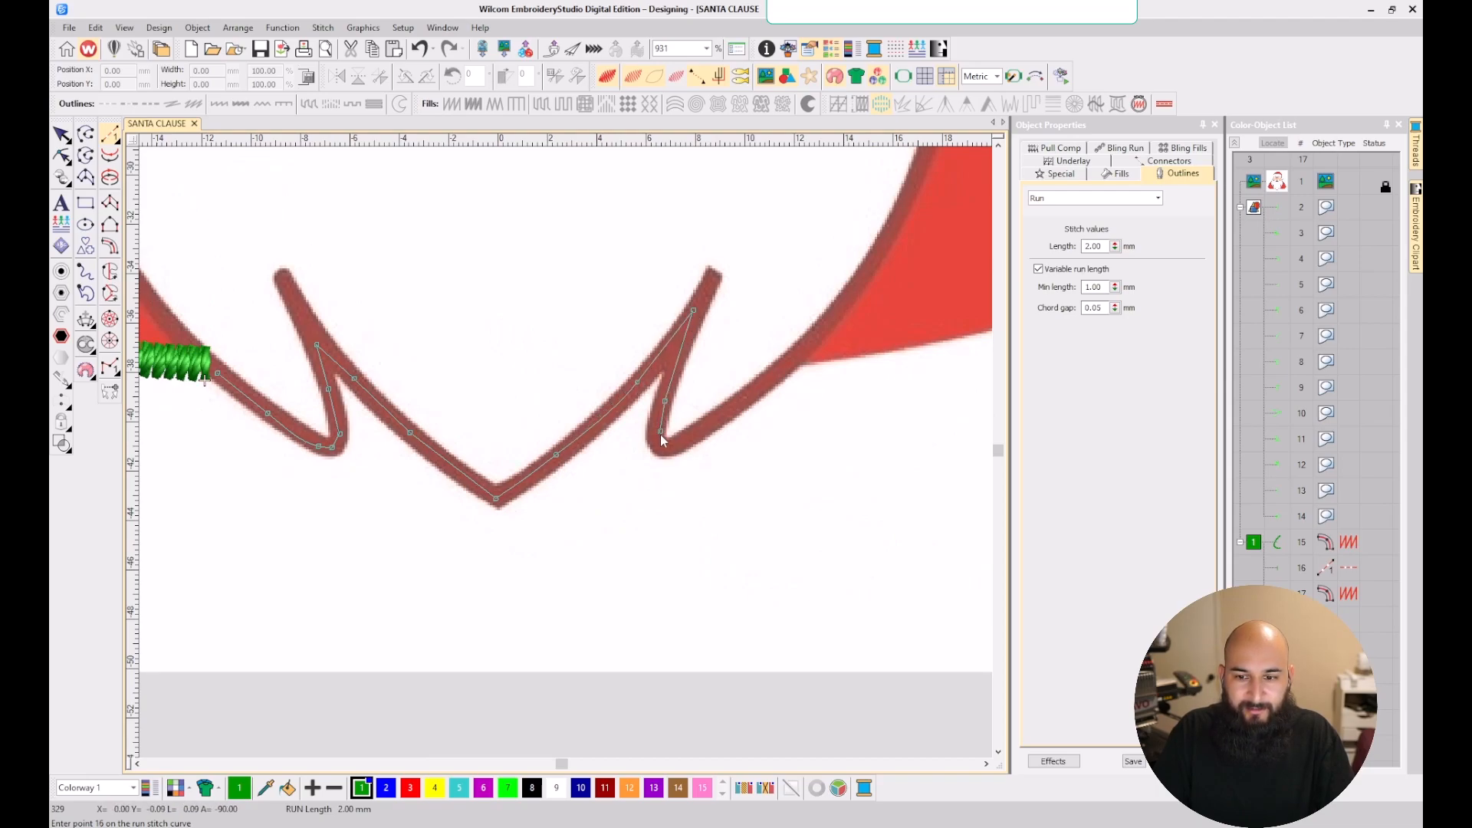
pyautogui.click(686, 436)
pyautogui.scroll(2, 686, 436)
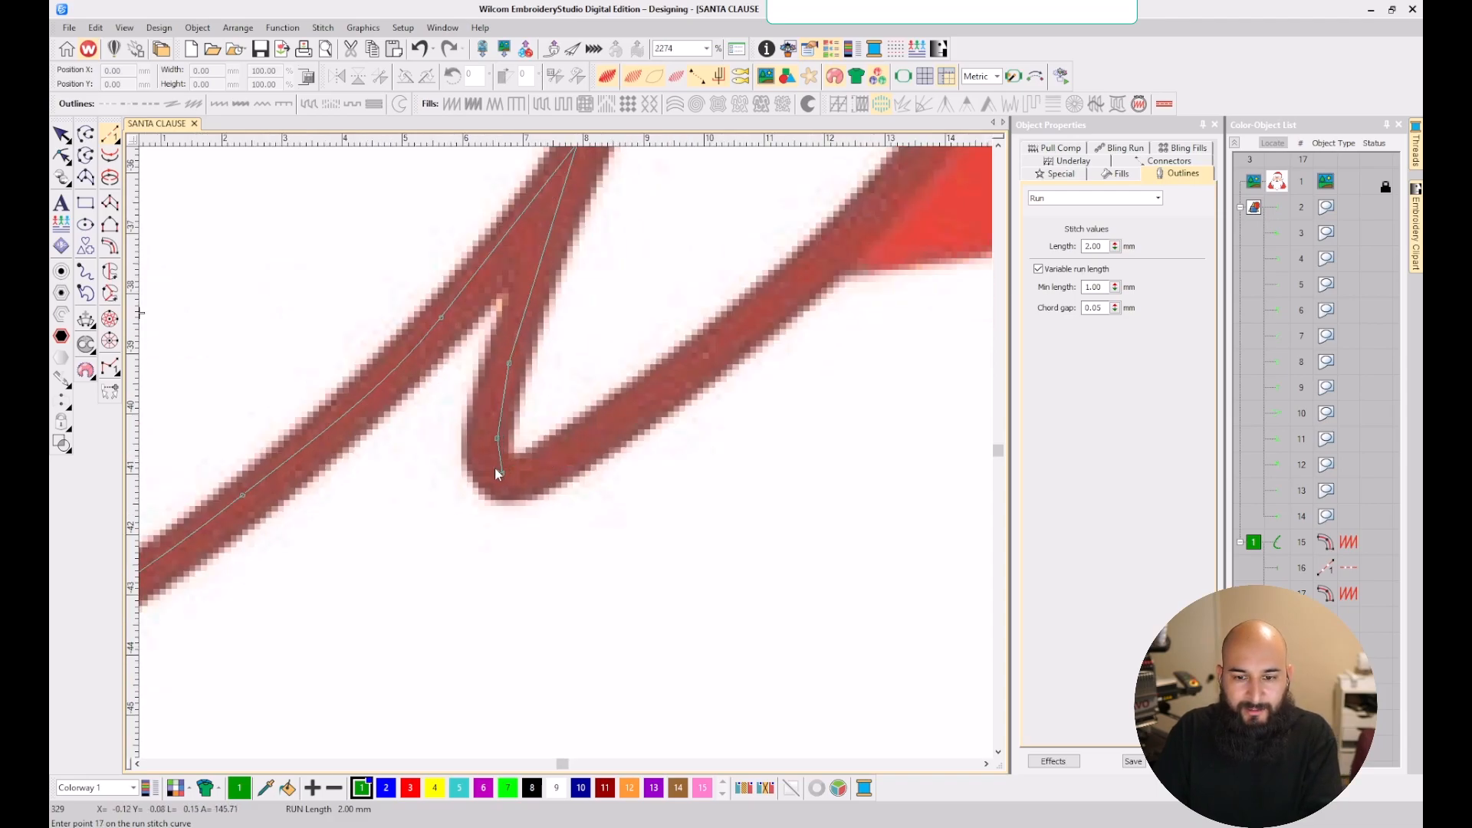
pyautogui.press('BackSpace')
pyautogui.press('BackSpace')
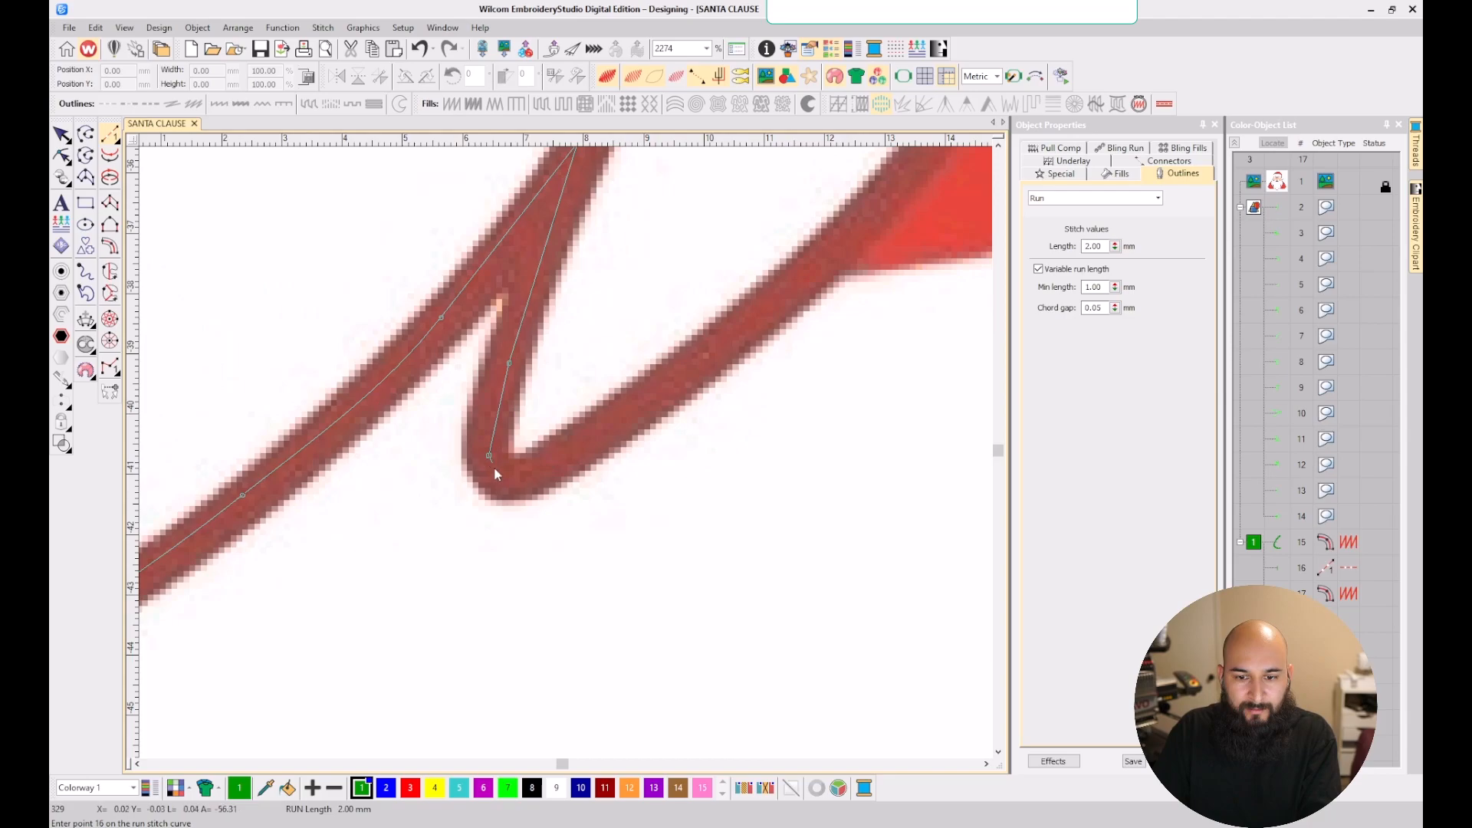
pyautogui.click(505, 482)
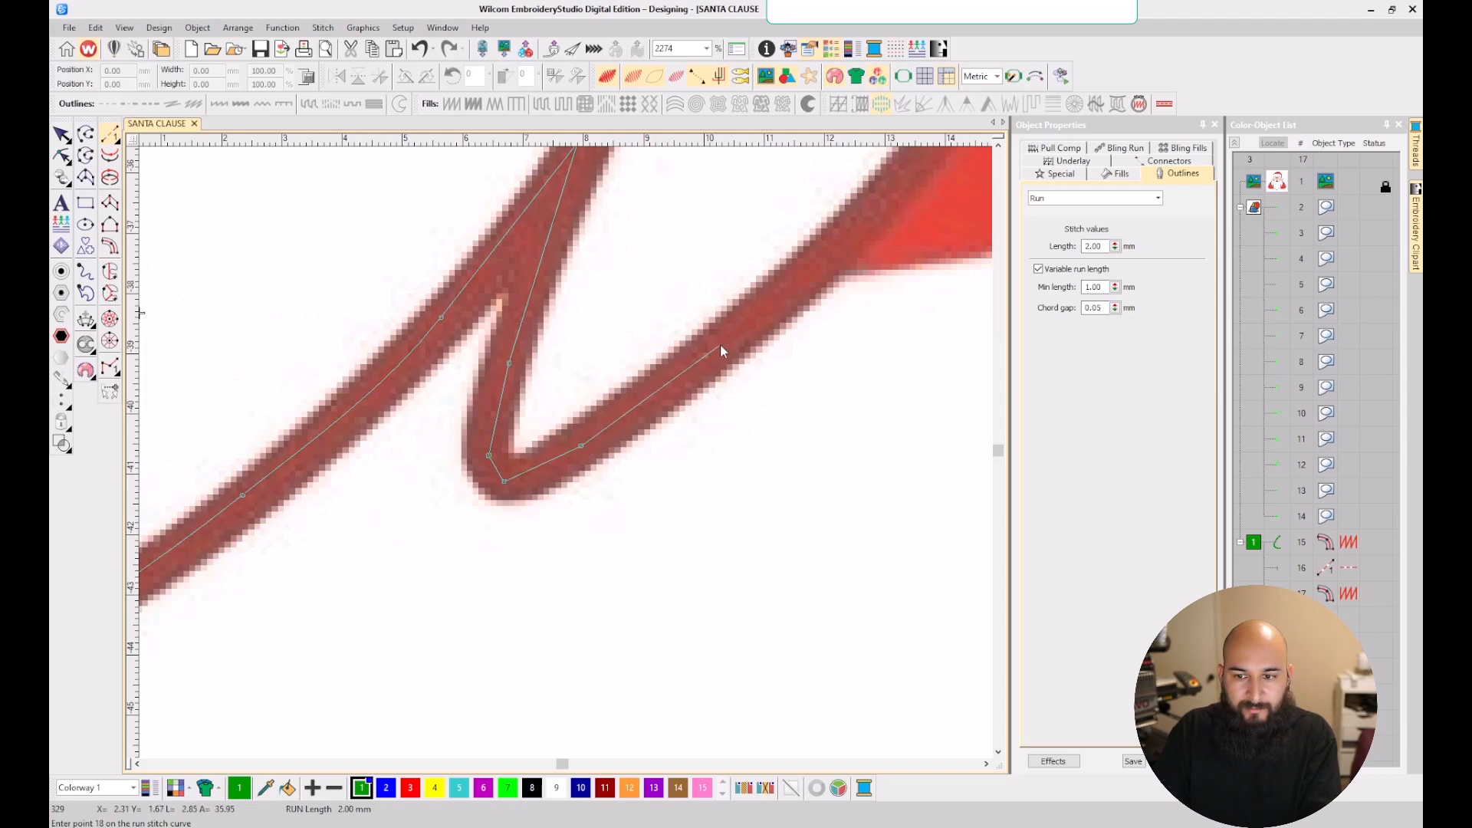
pyautogui.scroll(-3, 843, 250)
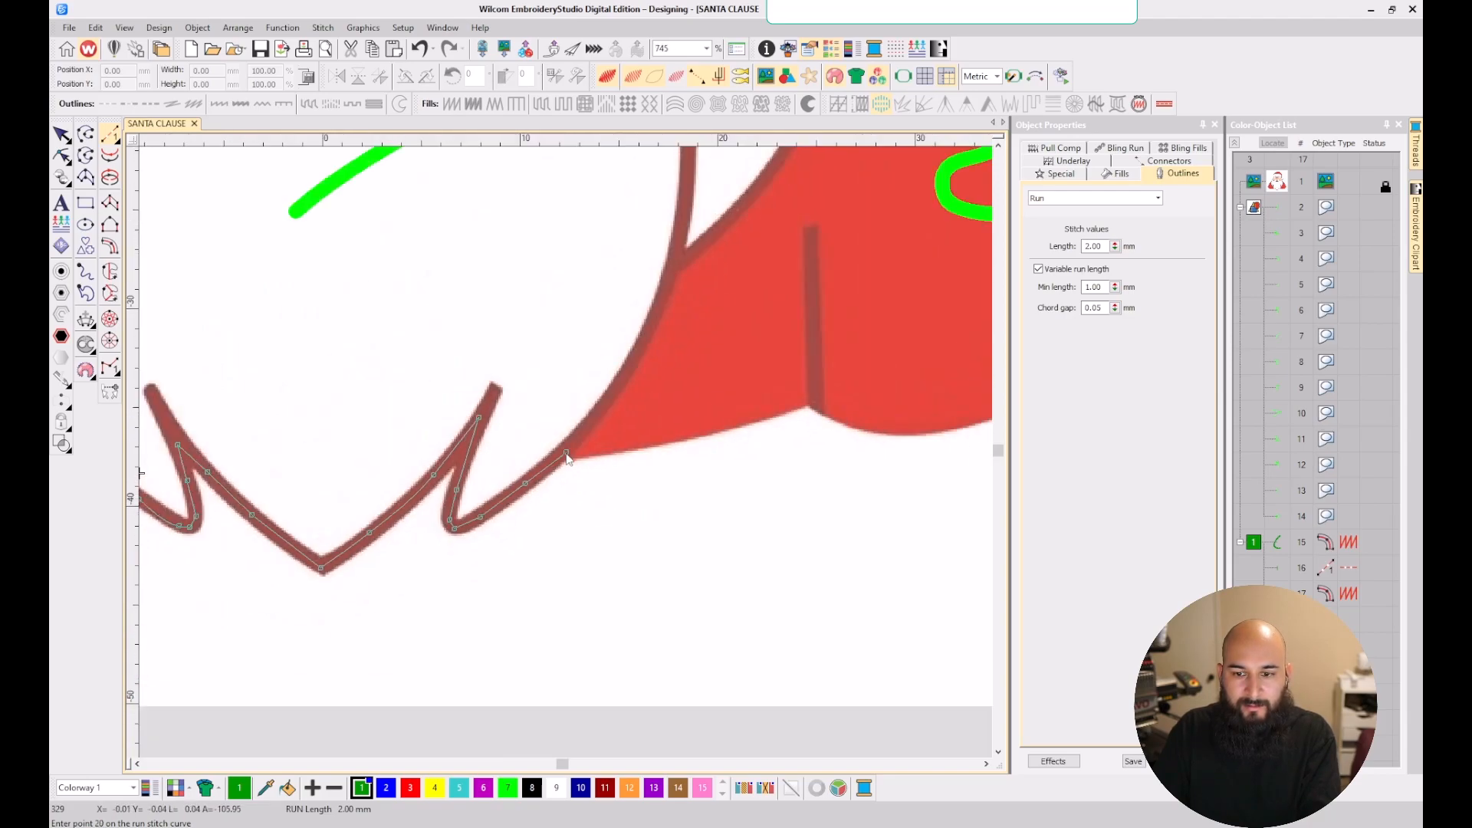
pyautogui.click(559, 458)
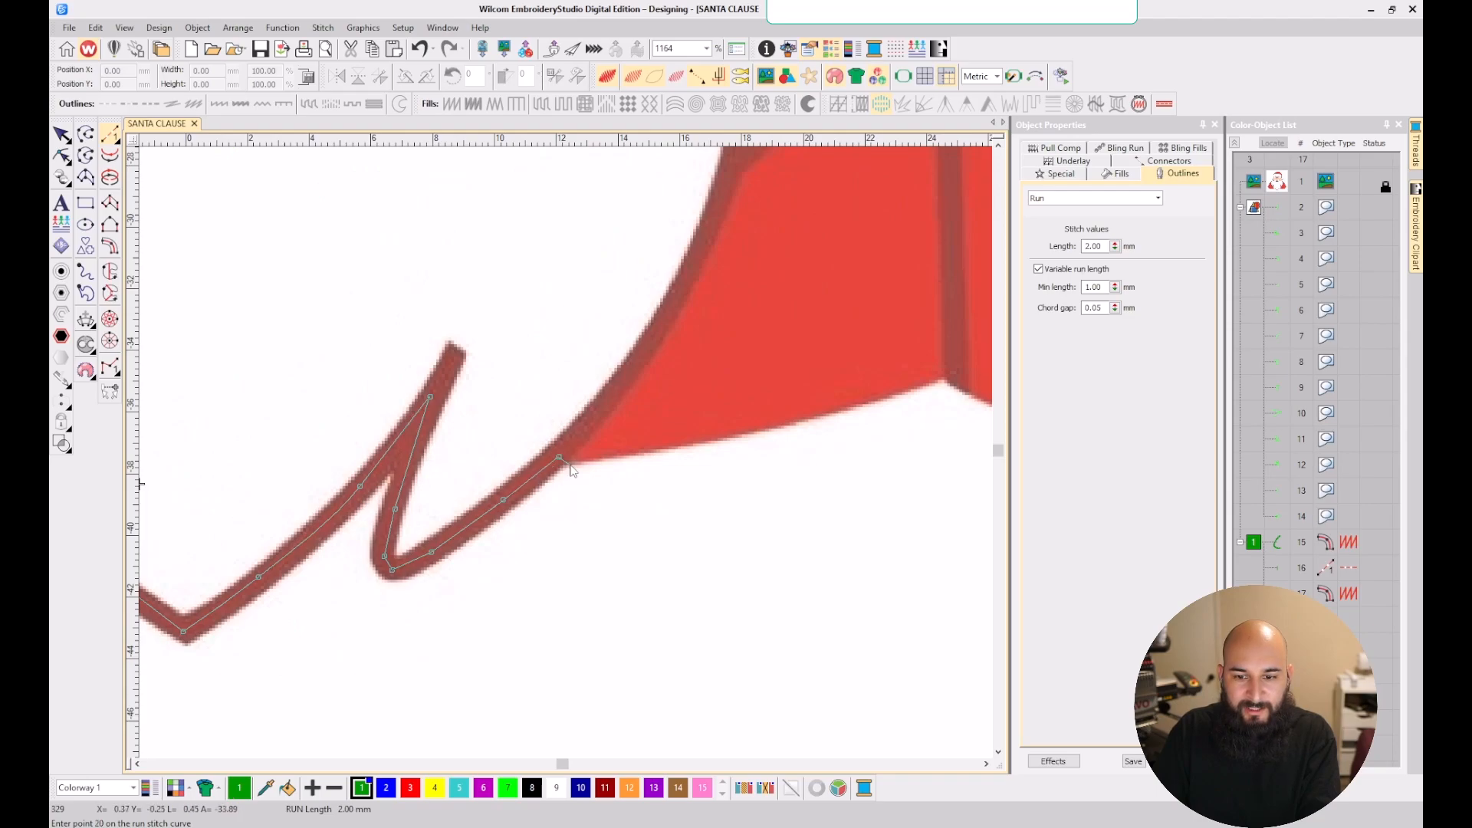
pyautogui.press('Return')
pyautogui.scroll(-2, 562, 460)
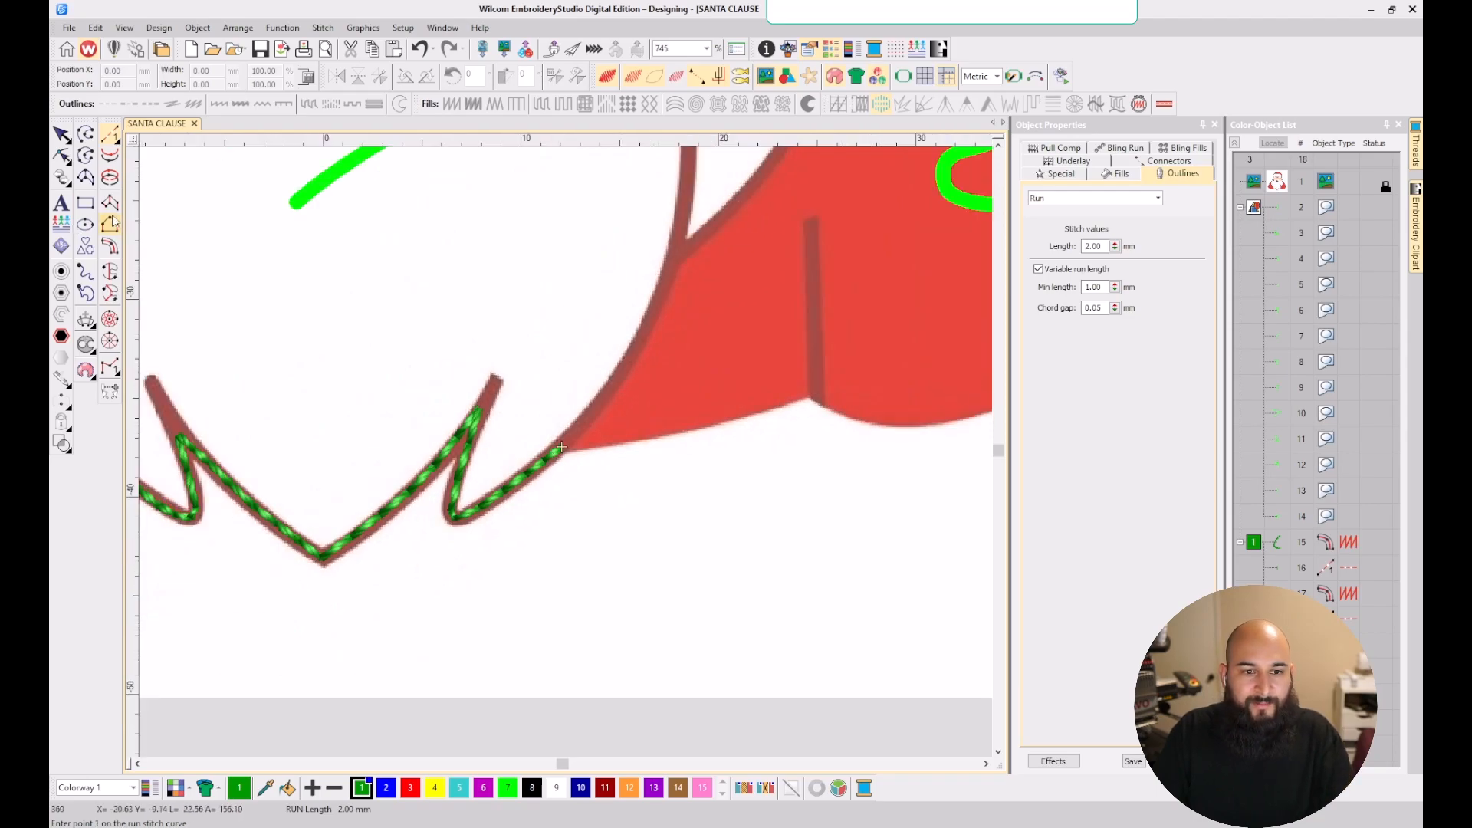
# - Digitize a 1 mm wide Column C satin line along sleeve 2's bottom edge from the beard to just past the base of the fold
pyautogui.click(111, 247)
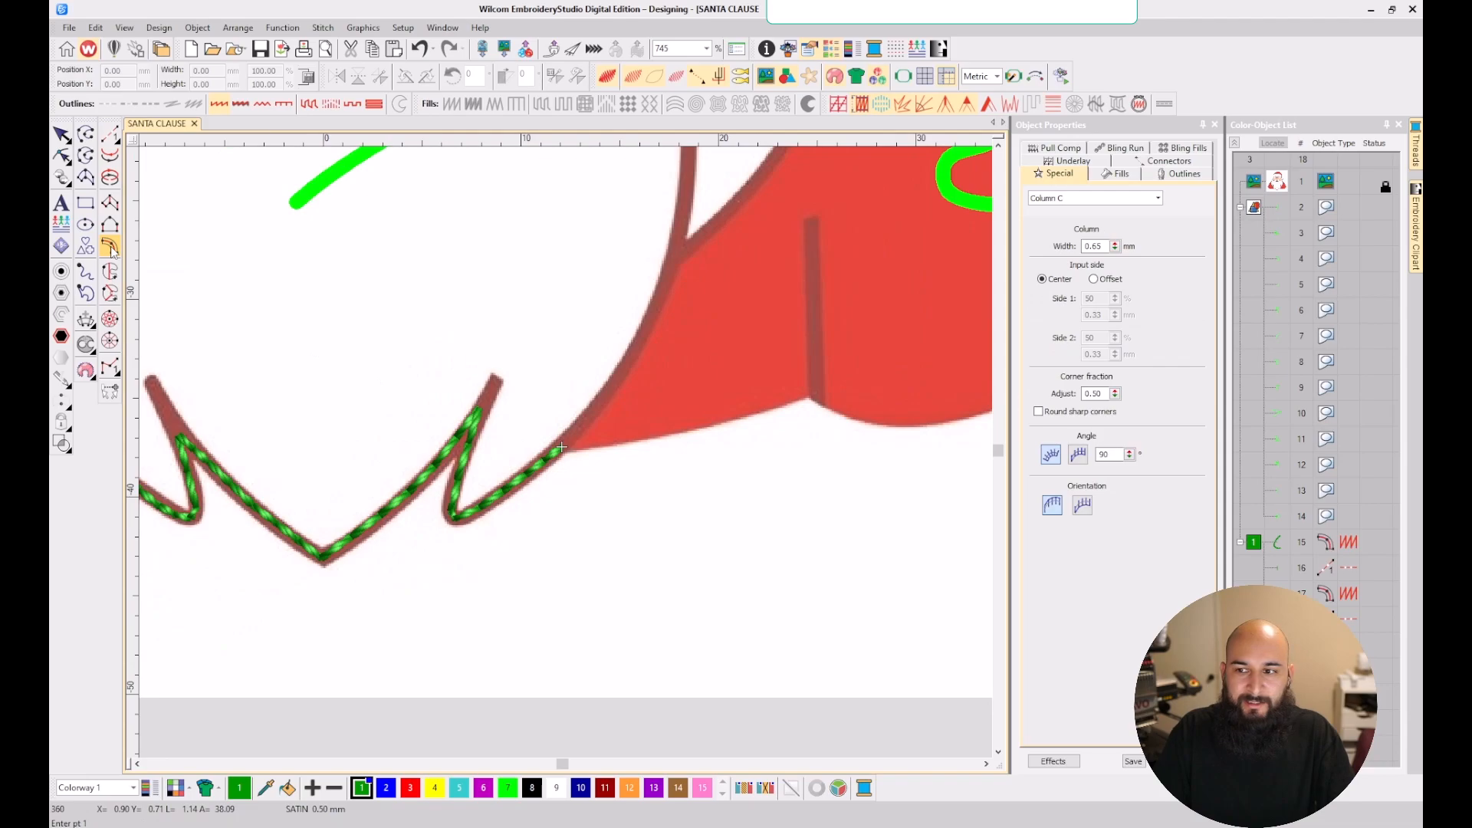
pyautogui.moveTo(1106, 246); pyautogui.dragTo(1035, 247)
pyautogui.write('1')
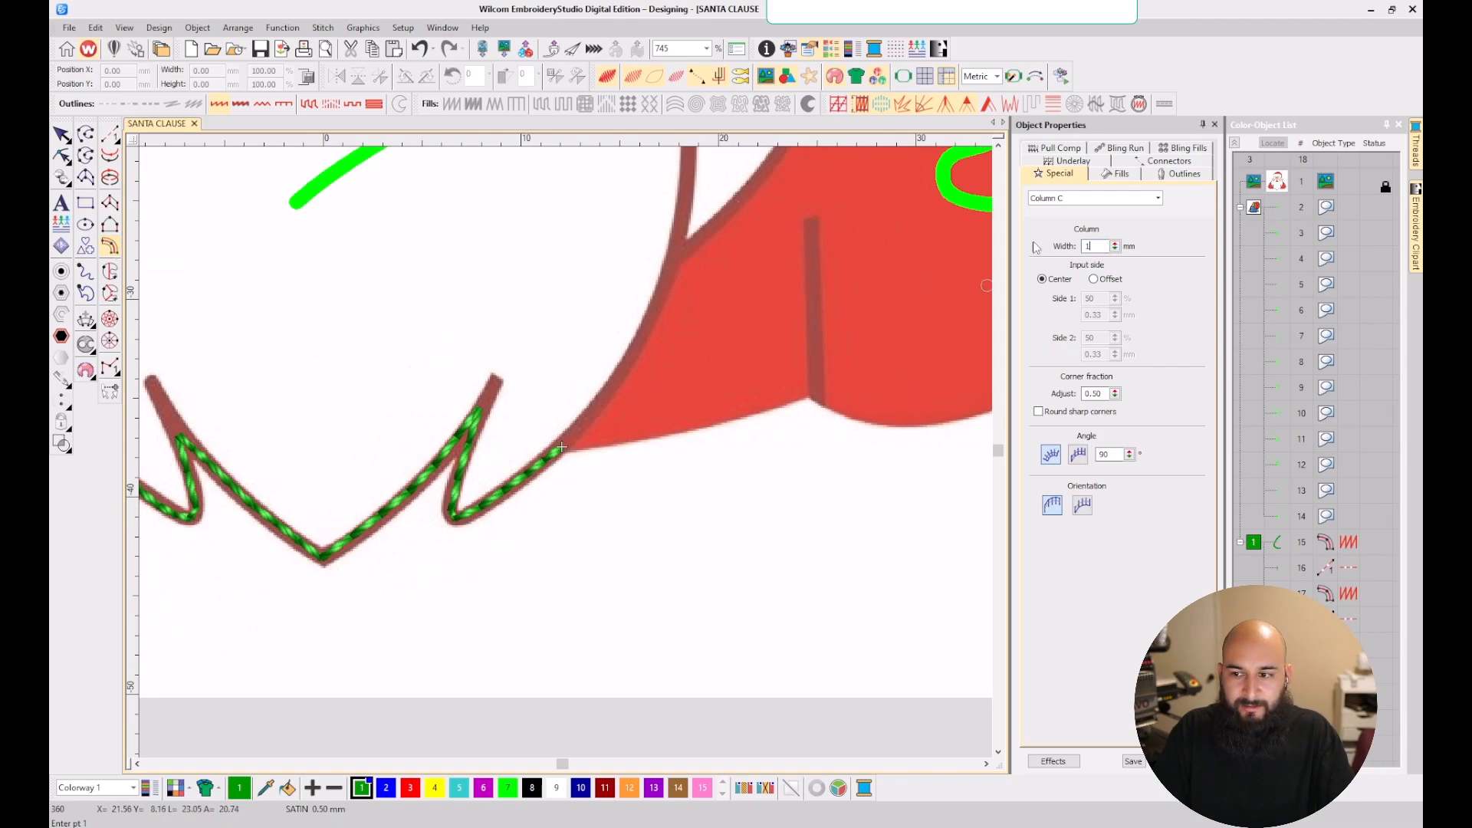
pyautogui.press('Return')
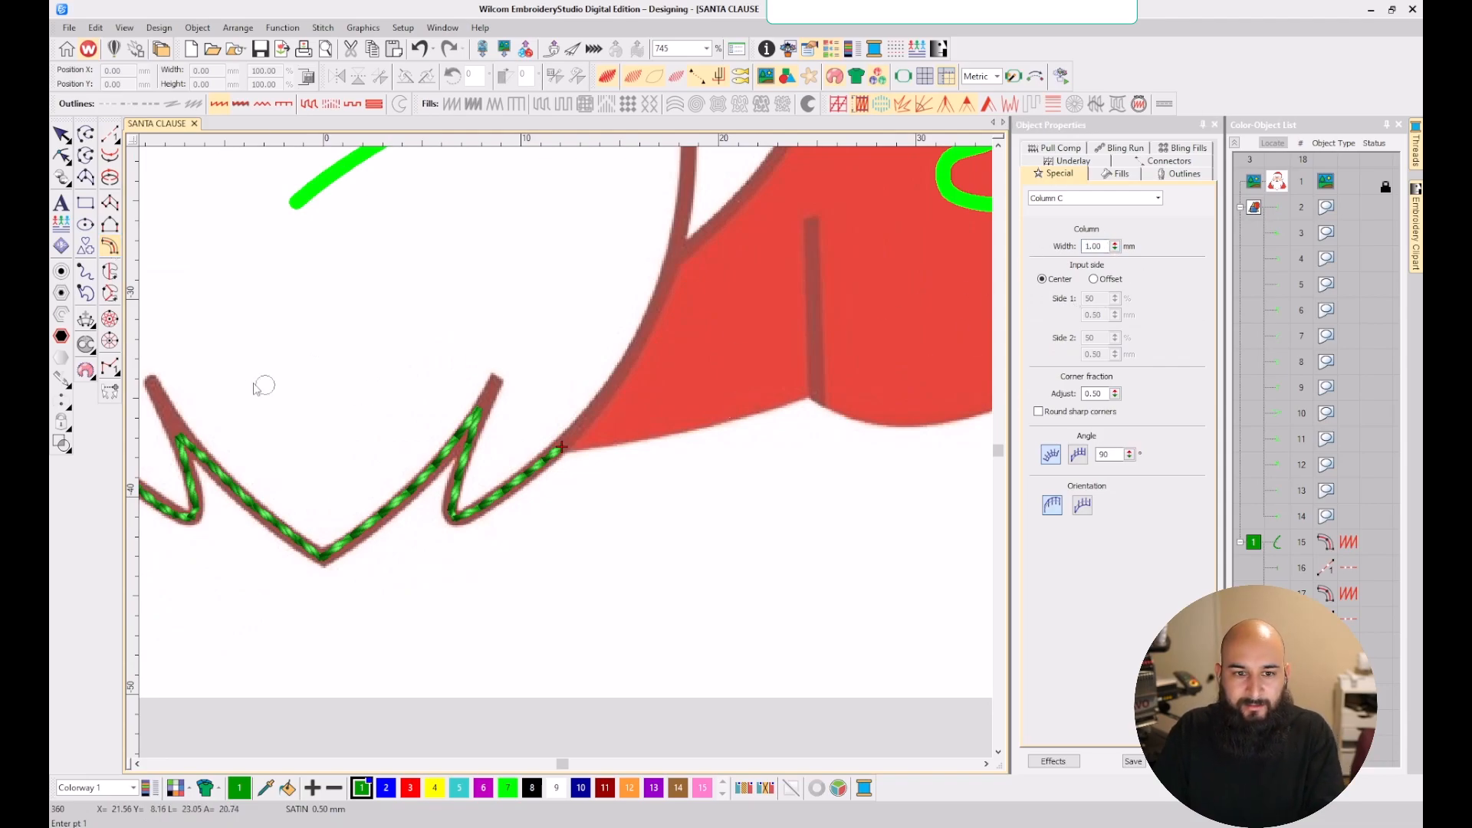
pyautogui.scroll(2, 701, 403)
pyautogui.click(564, 446)
pyautogui.click(504, 469)
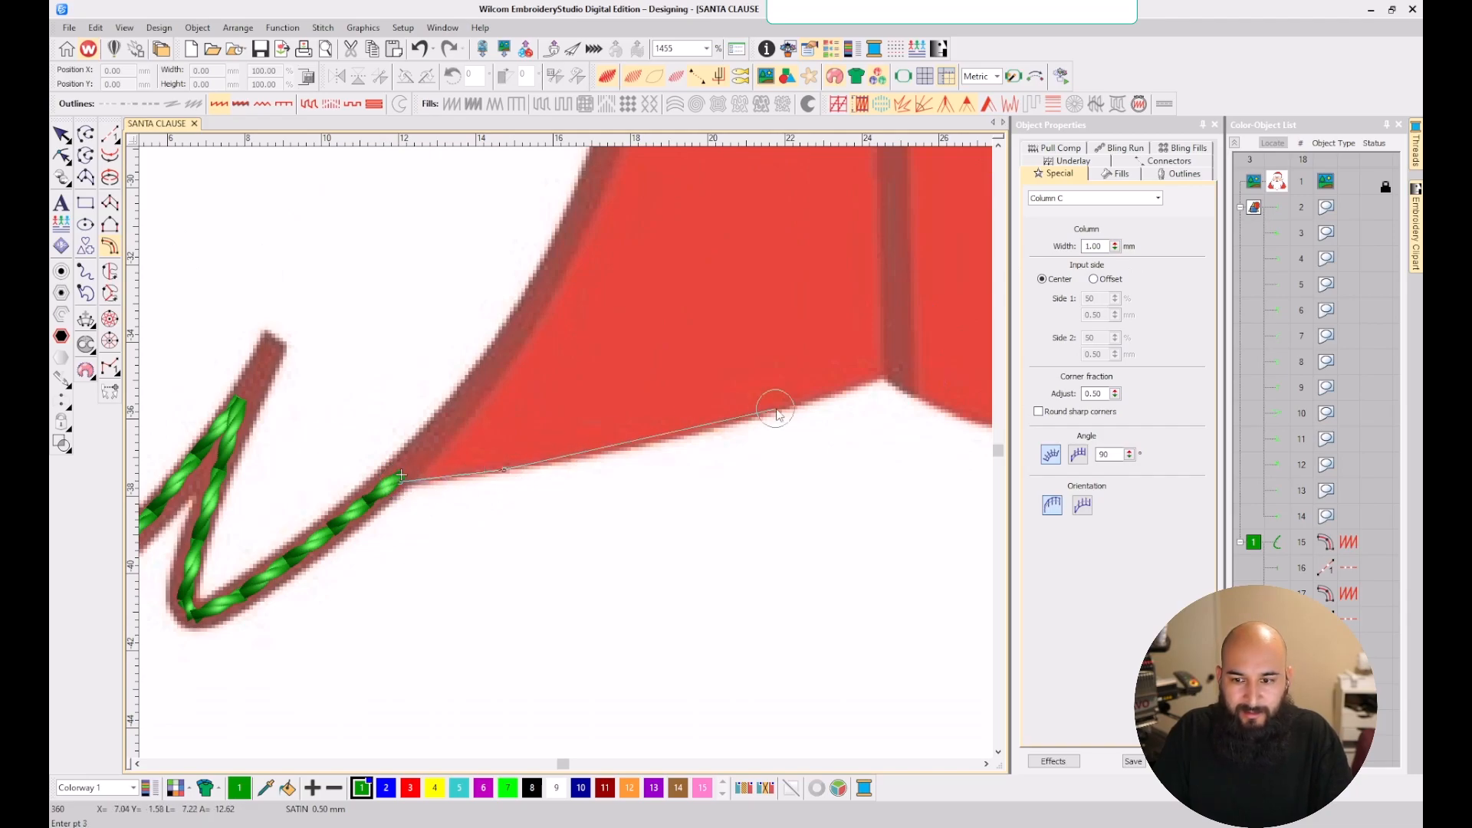
pyautogui.click(780, 410)
pyautogui.click(880, 378)
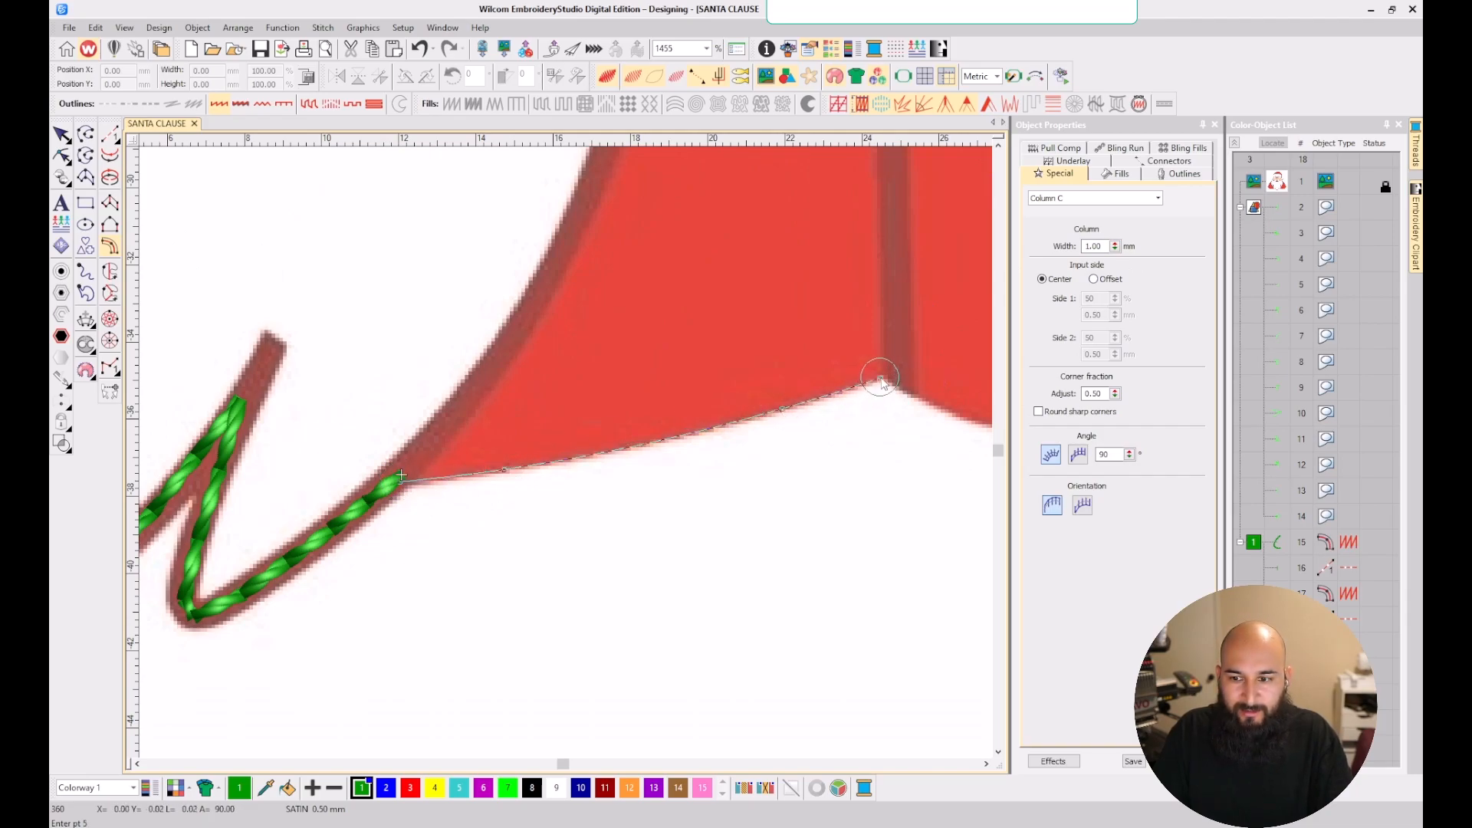
pyautogui.scroll(-3, 899, 383)
pyautogui.scroll(2, 559, 352)
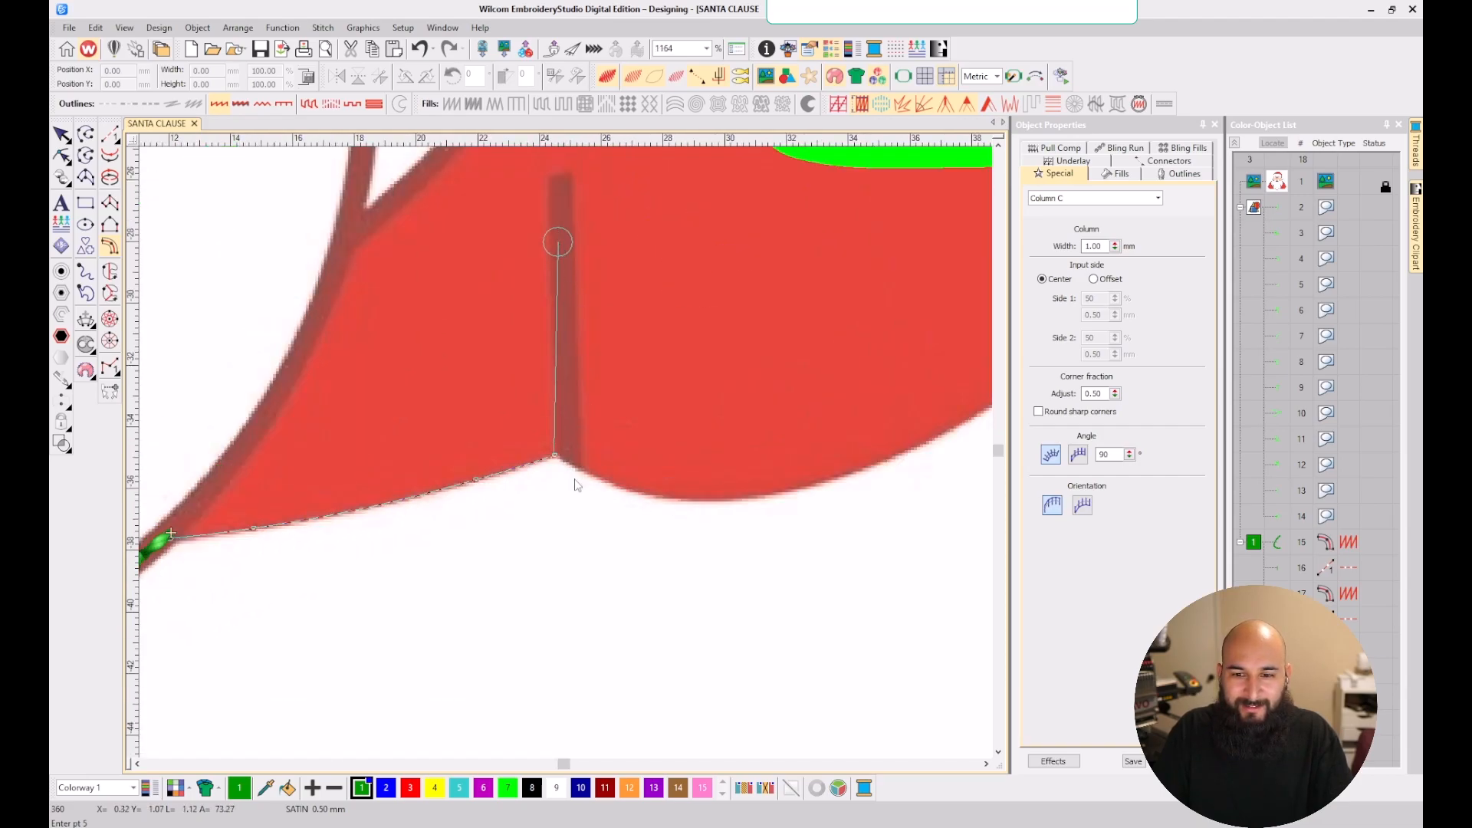
pyautogui.scroll(1, 574, 491)
pyautogui.click(569, 463)
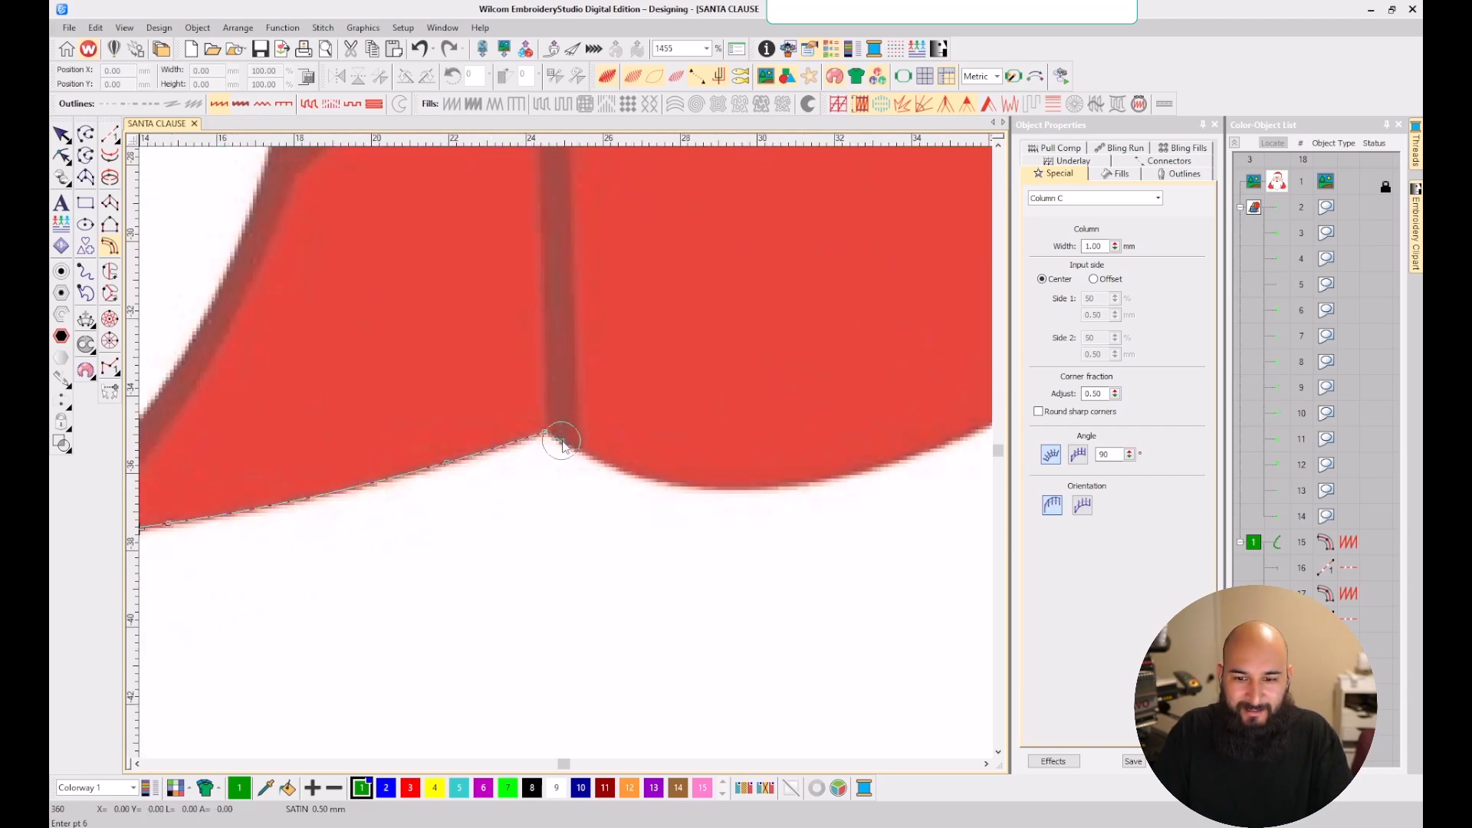
pyautogui.press('Return')
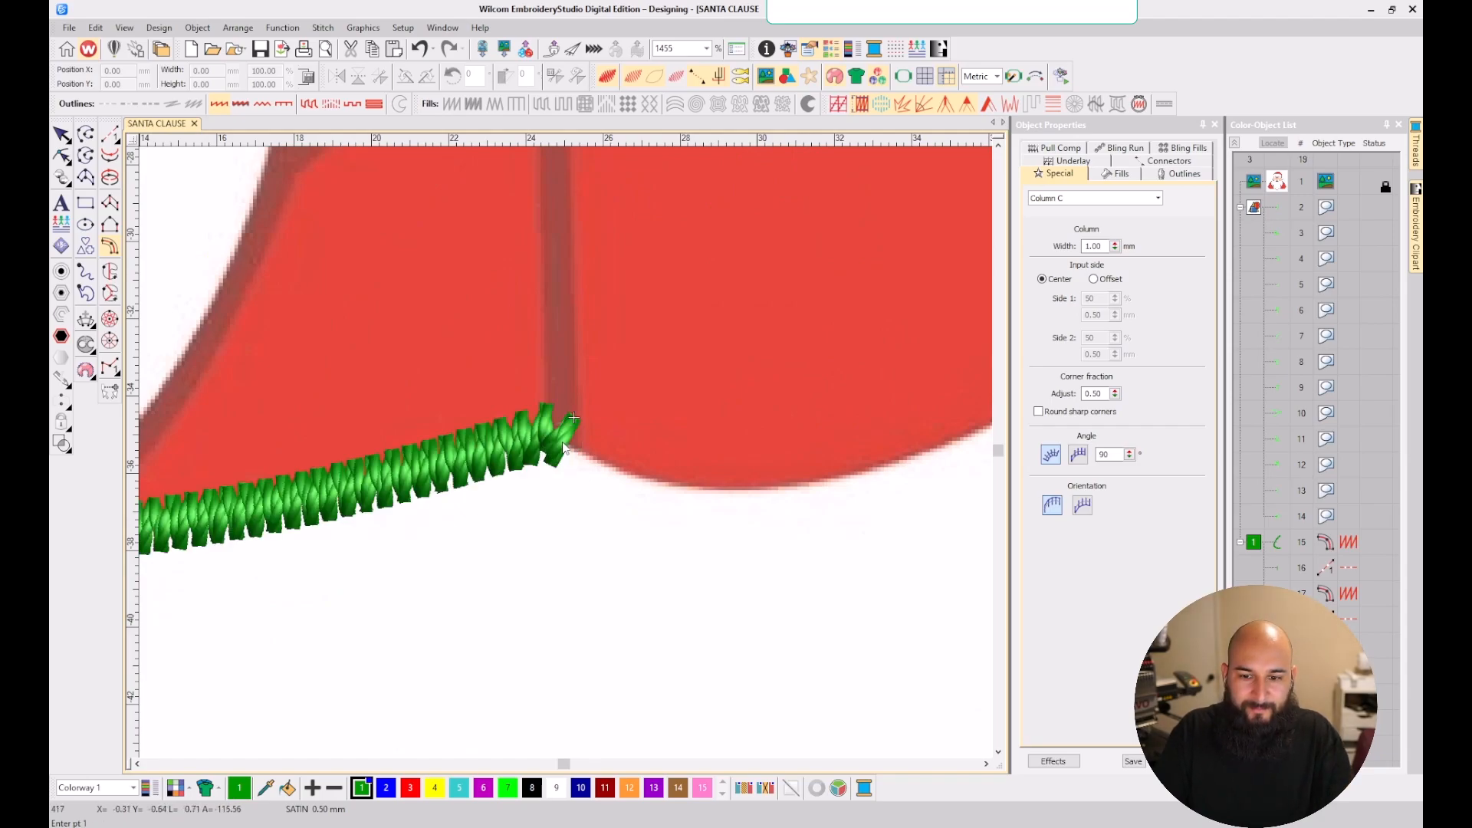
pyautogui.click(111, 136)
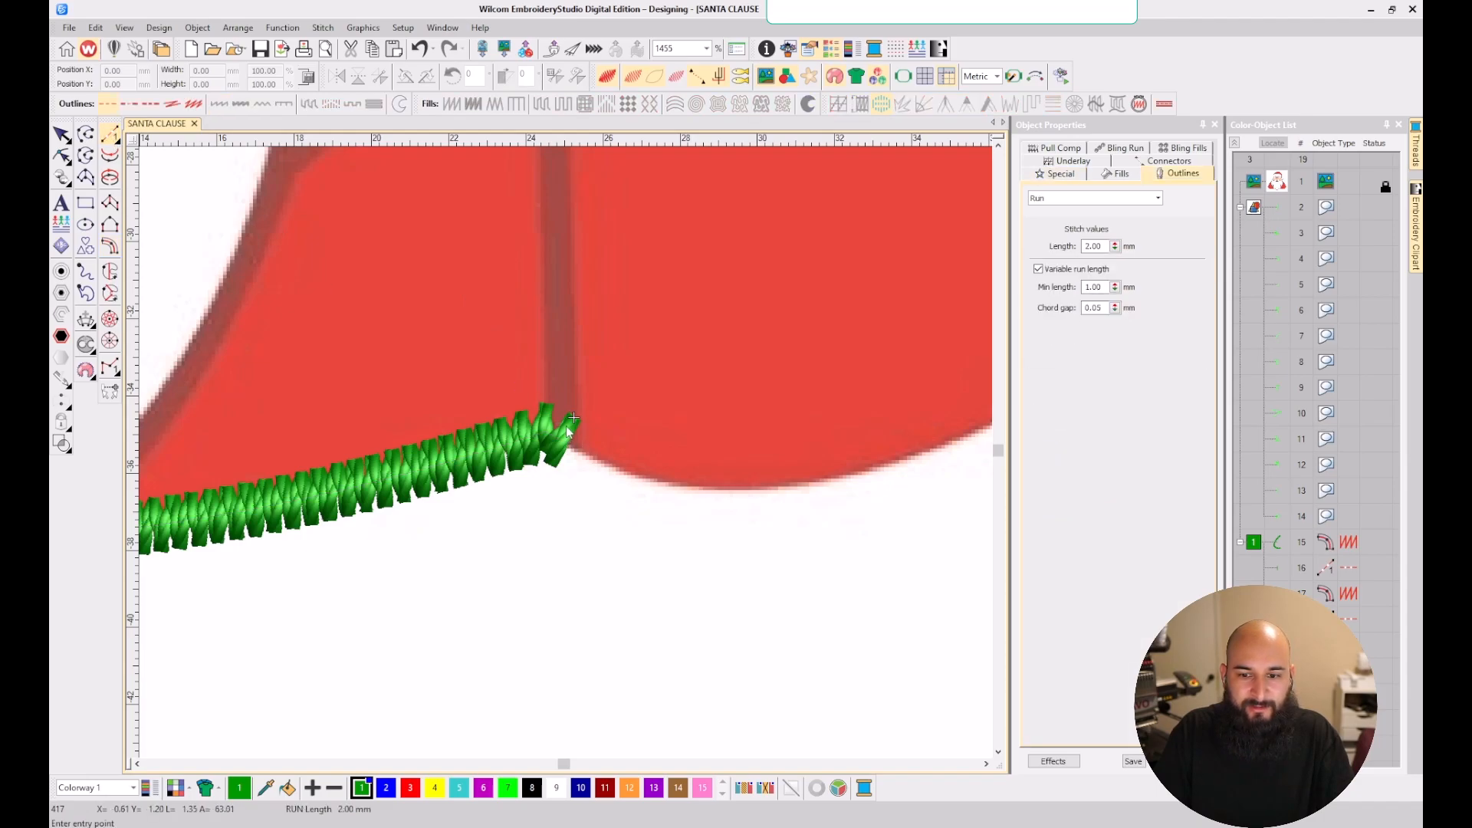
pyautogui.hotkey('ctrl', 'z')
pyautogui.scroll(-2, 566, 360)
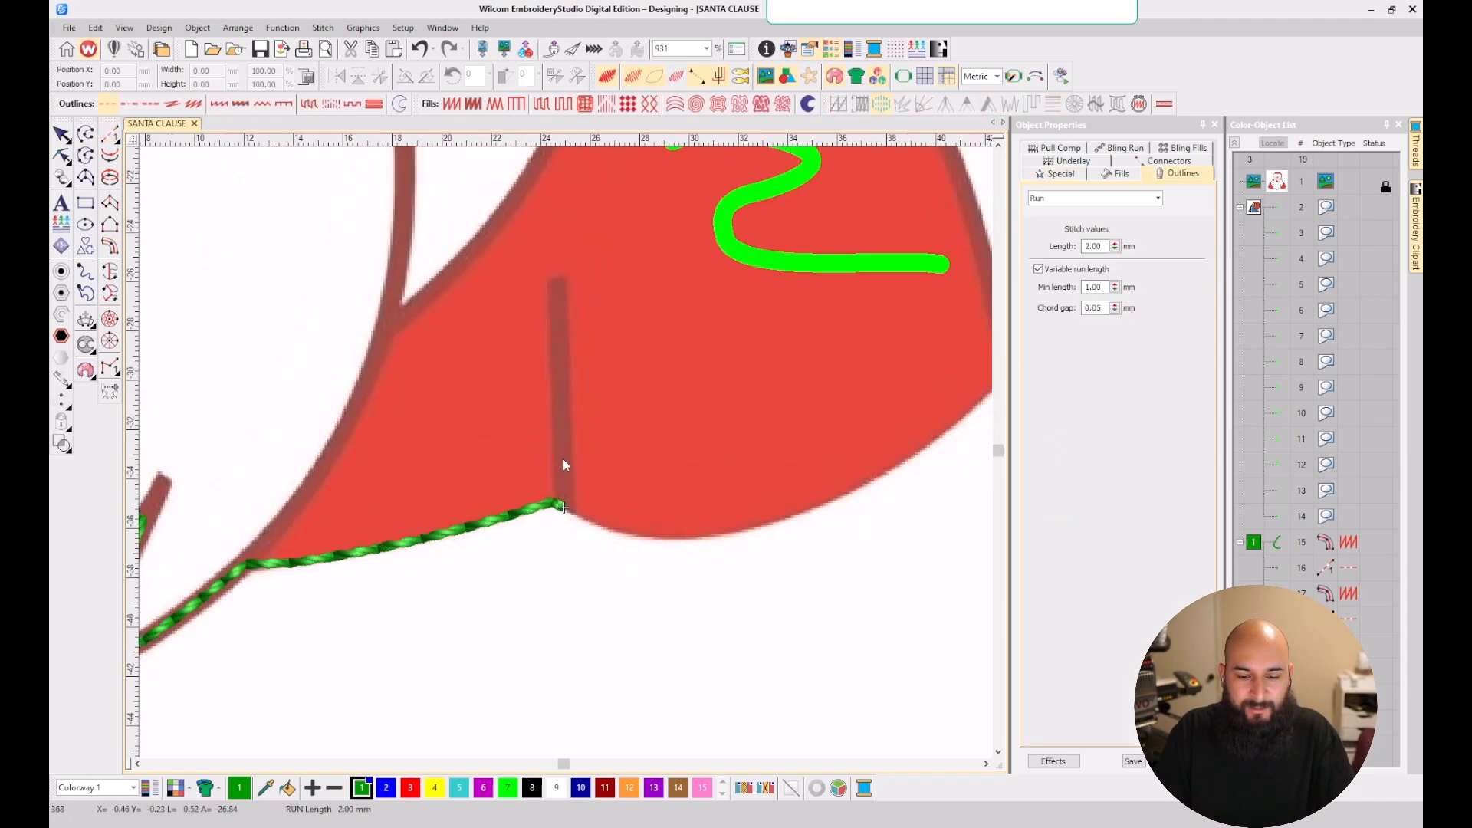
pyautogui.hotkey('ctrl', 'y')
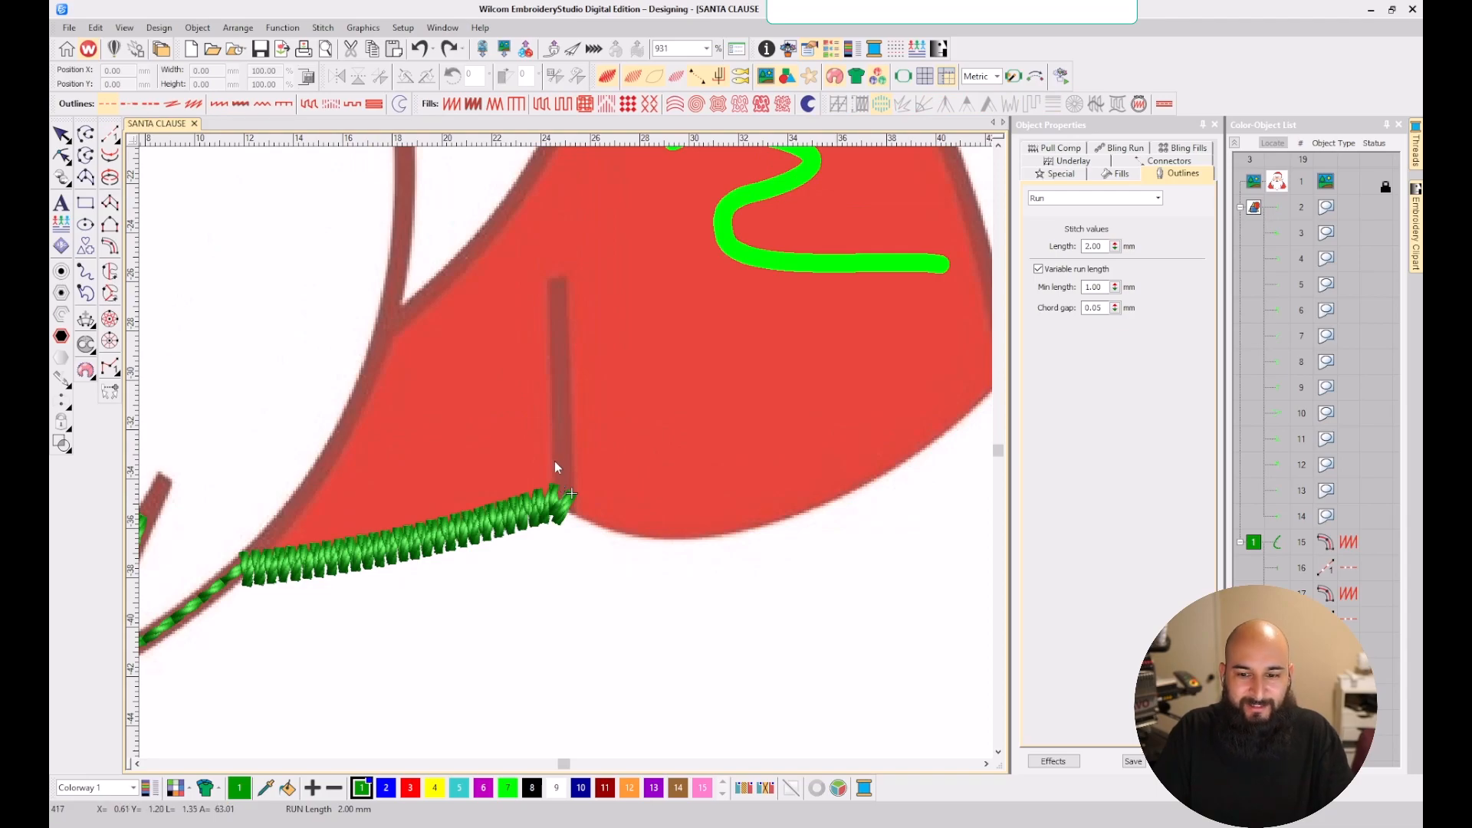
# - Digitize a run stitch from the end of sleeve 2's bottom satin line up the fold line to its upper tip
pyautogui.click(109, 134)
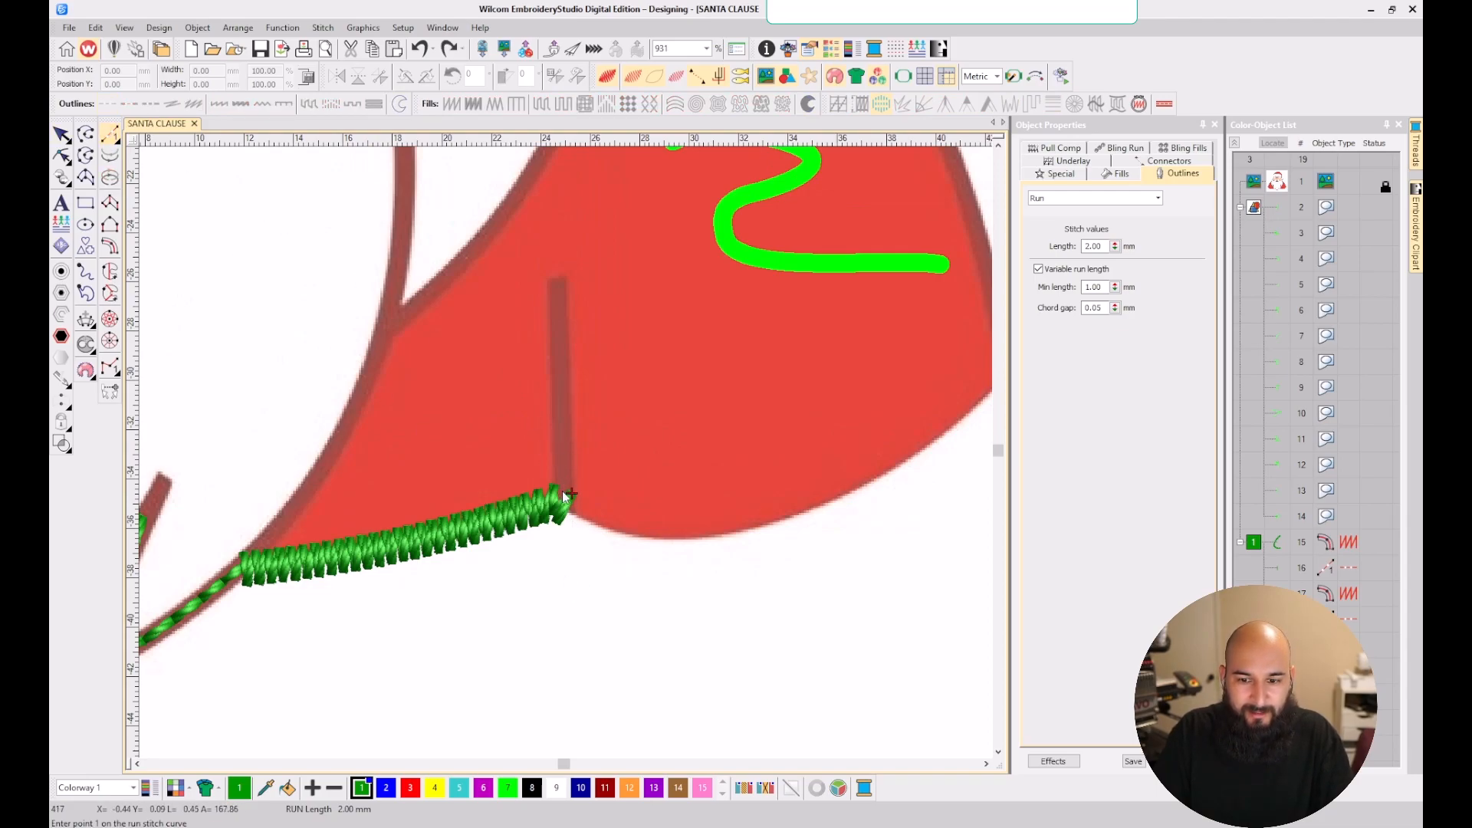
pyautogui.scroll(1, 566, 456)
pyautogui.click(558, 473)
pyautogui.click(550, 209)
pyautogui.press('Return')
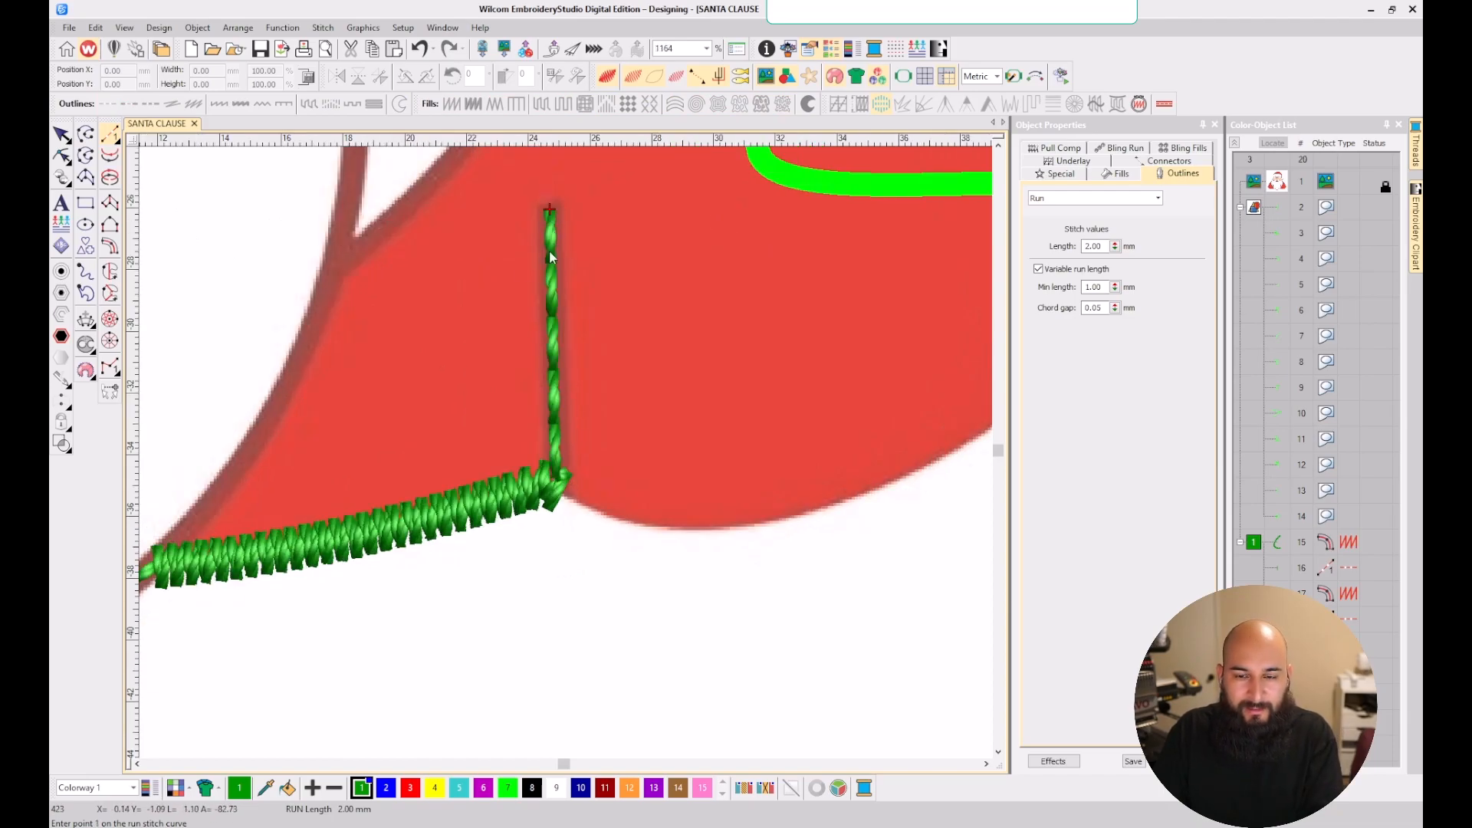
# - Digitize a 1 mm wide Column C satin line from the fold's upper tip down and along sleeve 2's bottom edge to its outer corner
pyautogui.click(110, 245)
pyautogui.click(549, 207)
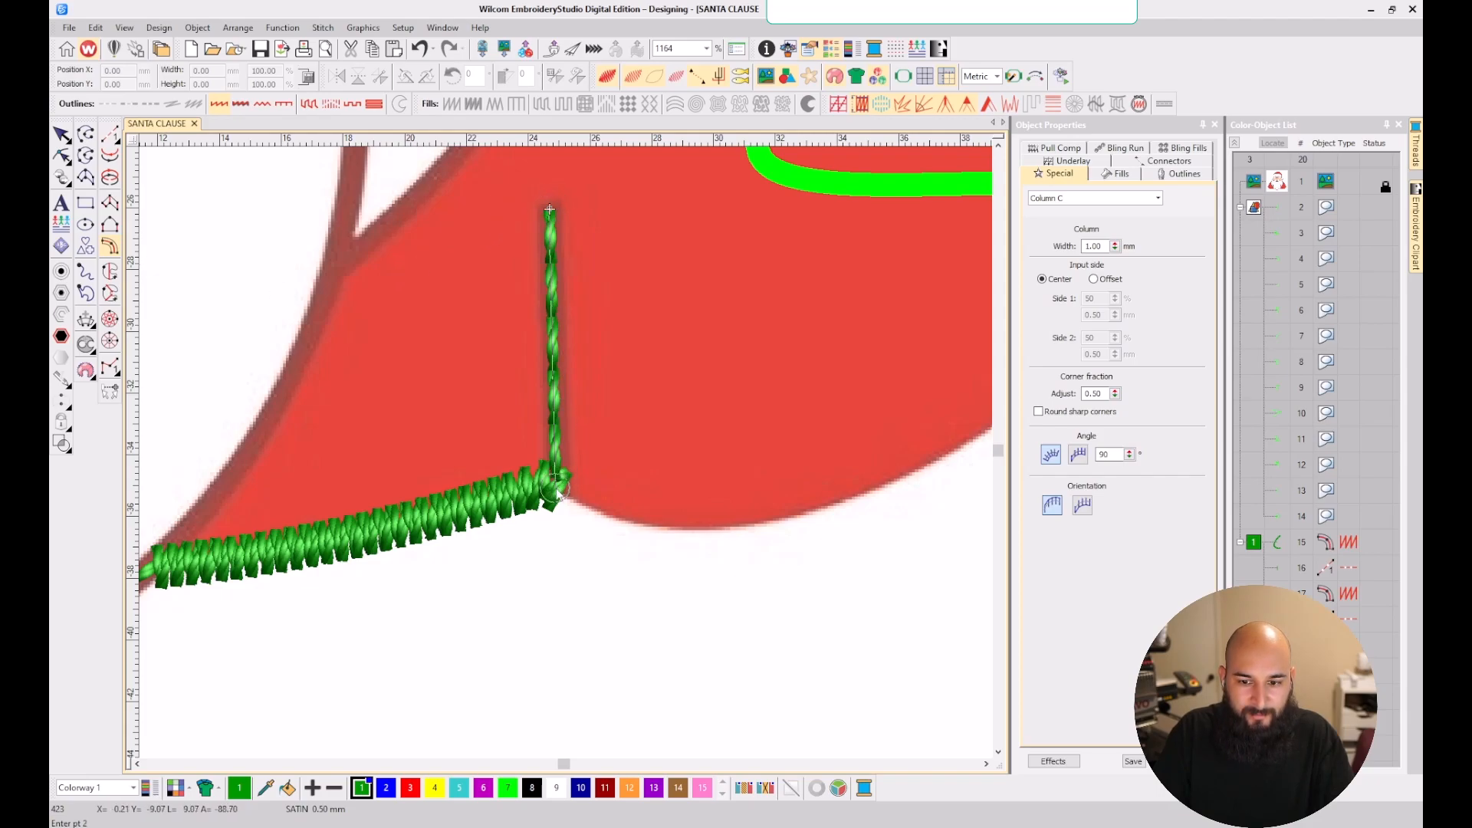
pyautogui.click(693, 529)
pyautogui.click(844, 503)
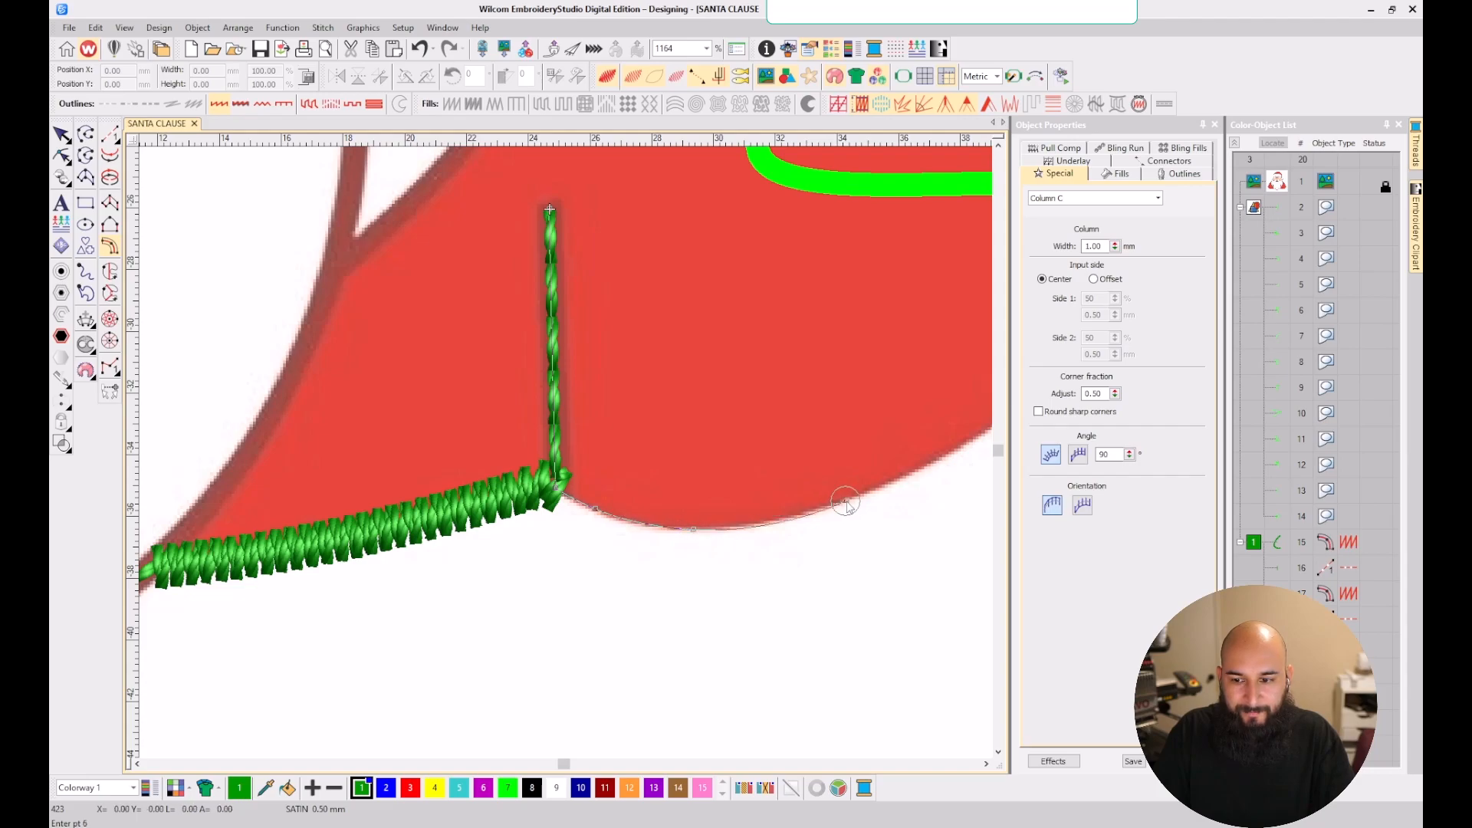
pyautogui.press('c')
pyautogui.click(582, 439)
pyautogui.click(669, 378)
pyautogui.click(734, 318)
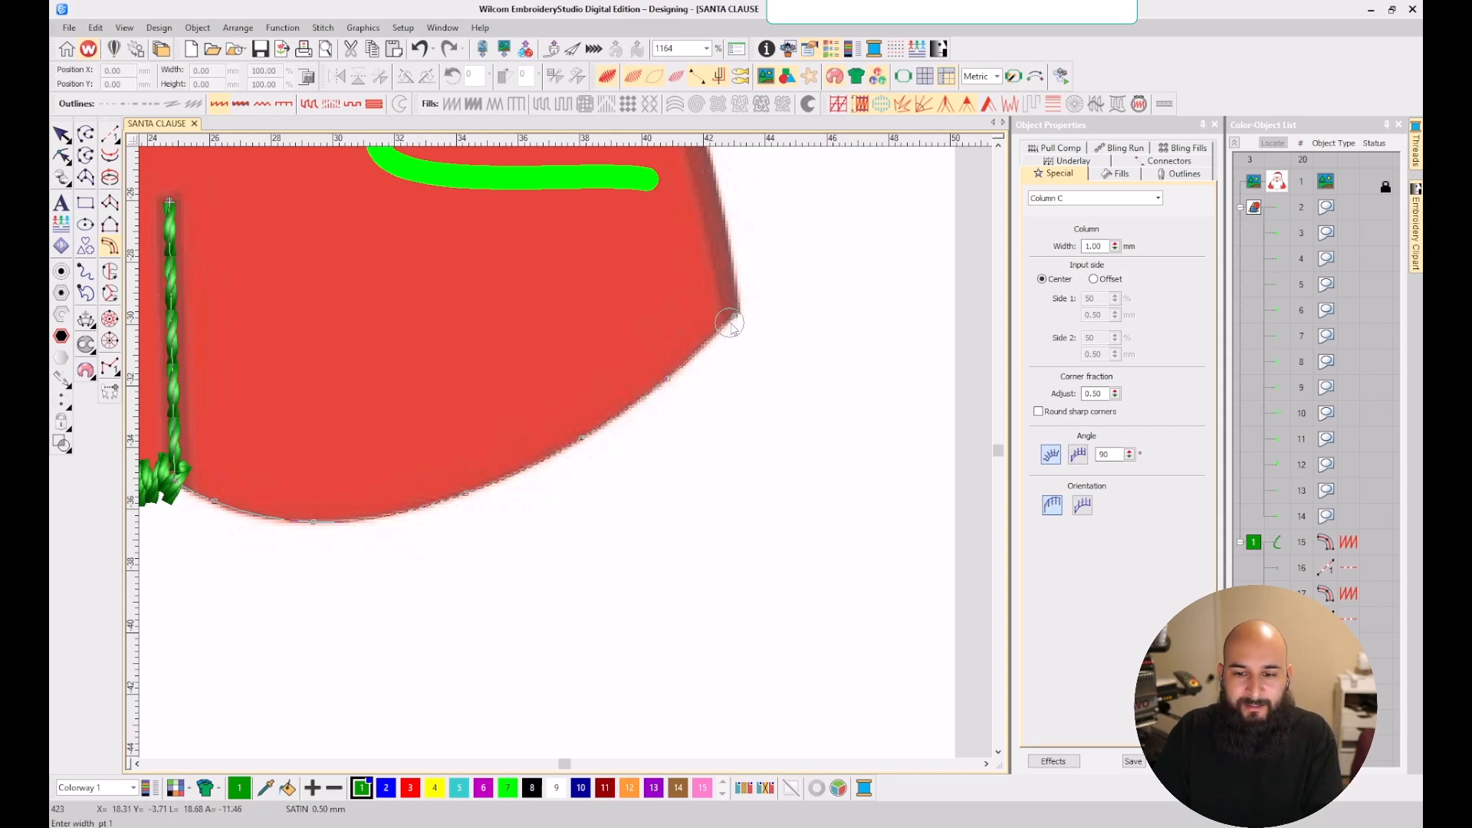
pyautogui.press('Return')
# - Digitize a 1 mm wide Column C satin line from sleeve 2's outer corner up its outer edge to the beard
pyautogui.scroll(-3, 737, 326)
pyautogui.scroll(2, 565, 452)
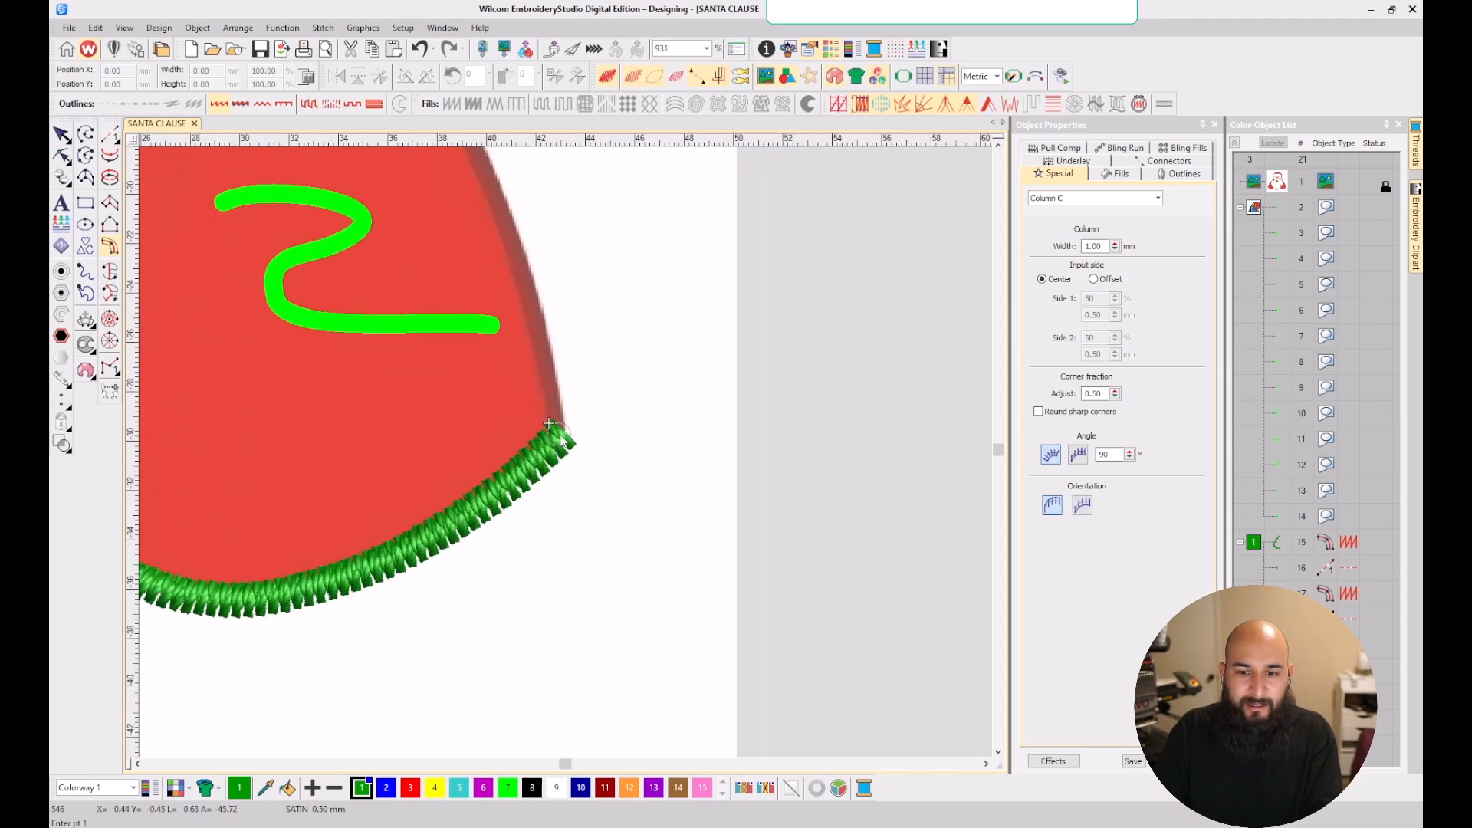
pyautogui.click(545, 347)
pyautogui.scroll(-3, 544, 347)
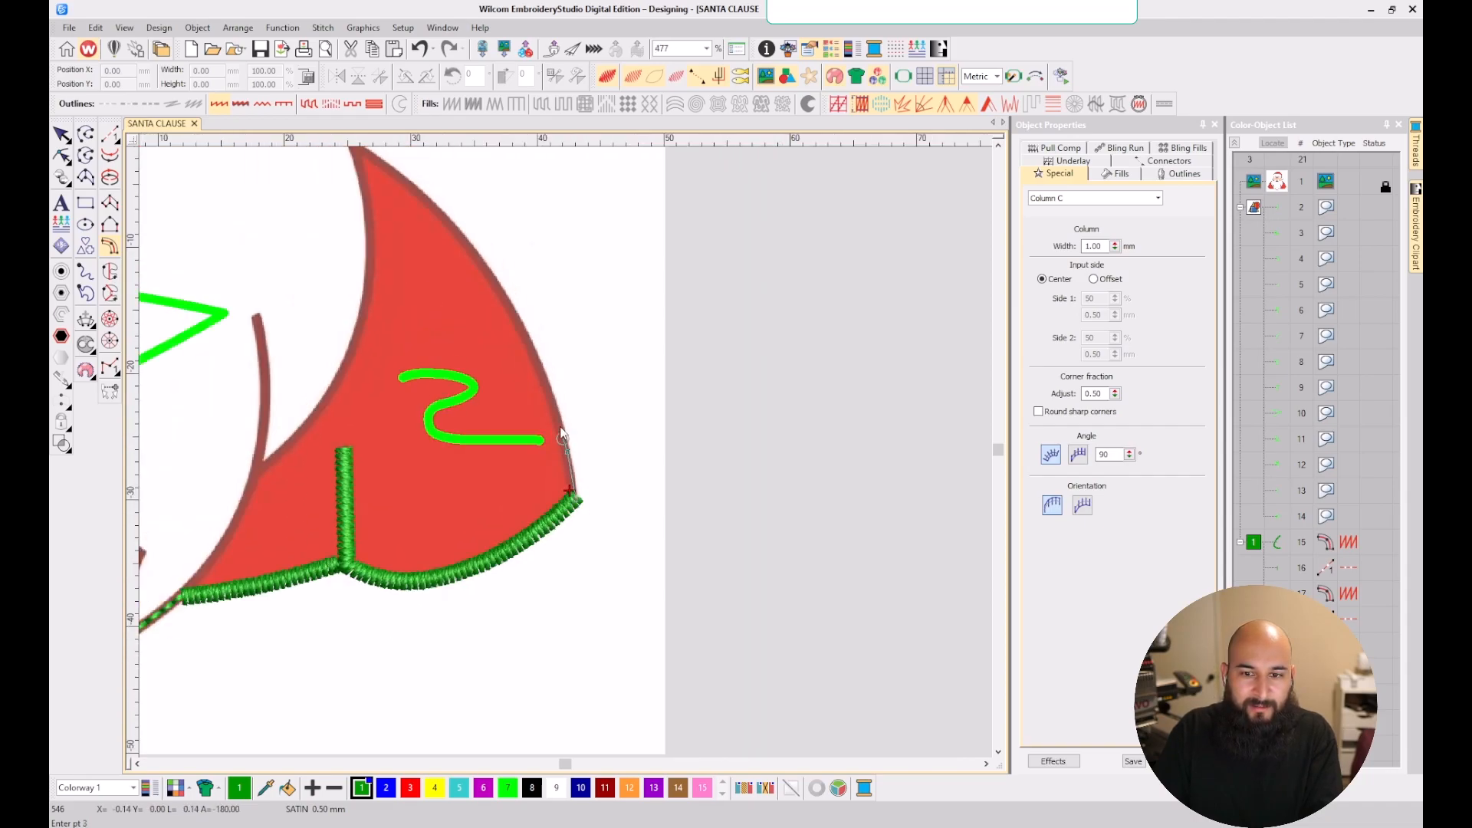
pyautogui.click(508, 302)
pyautogui.click(472, 302)
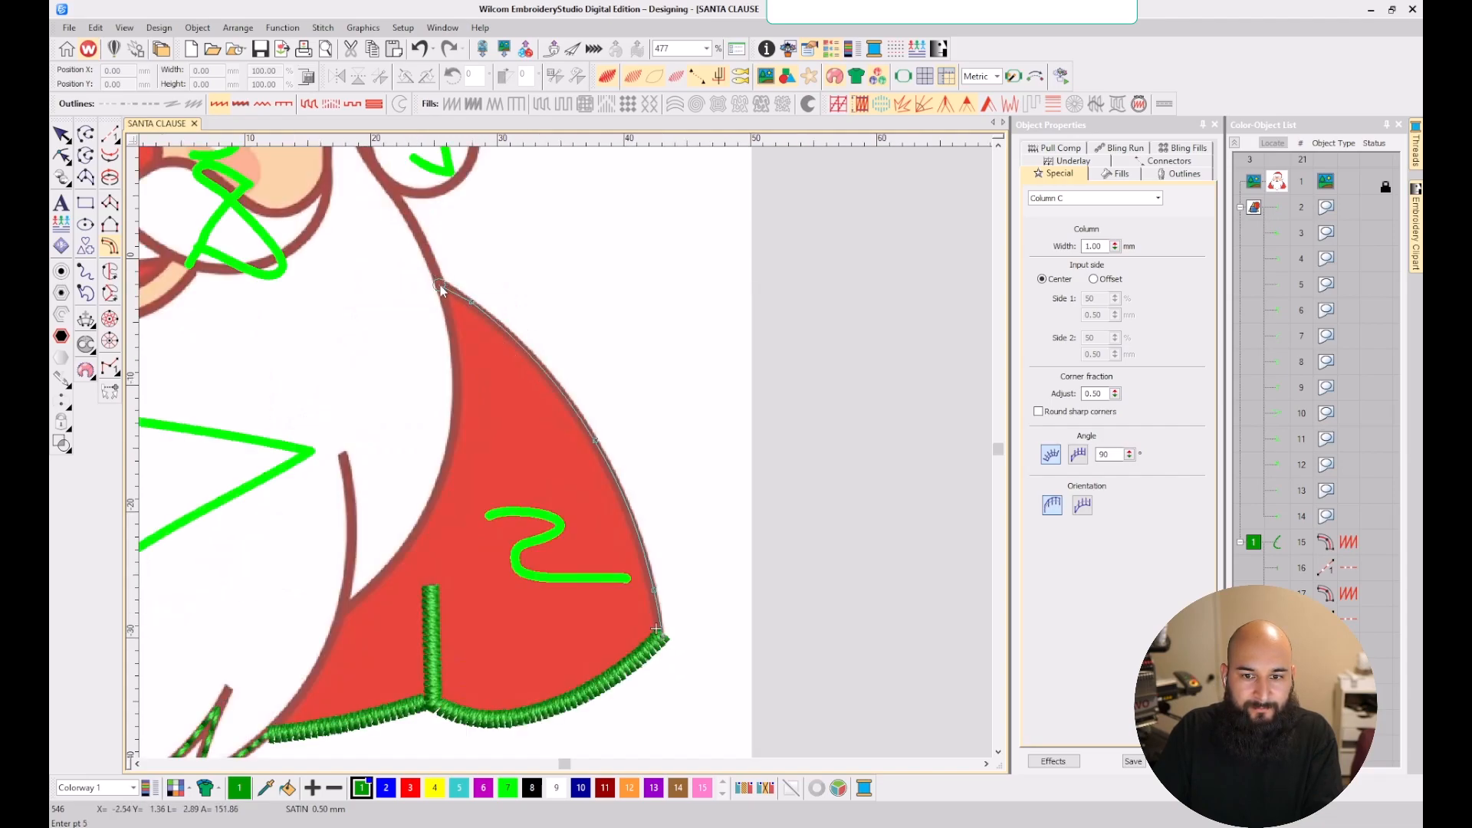
pyautogui.click(438, 283)
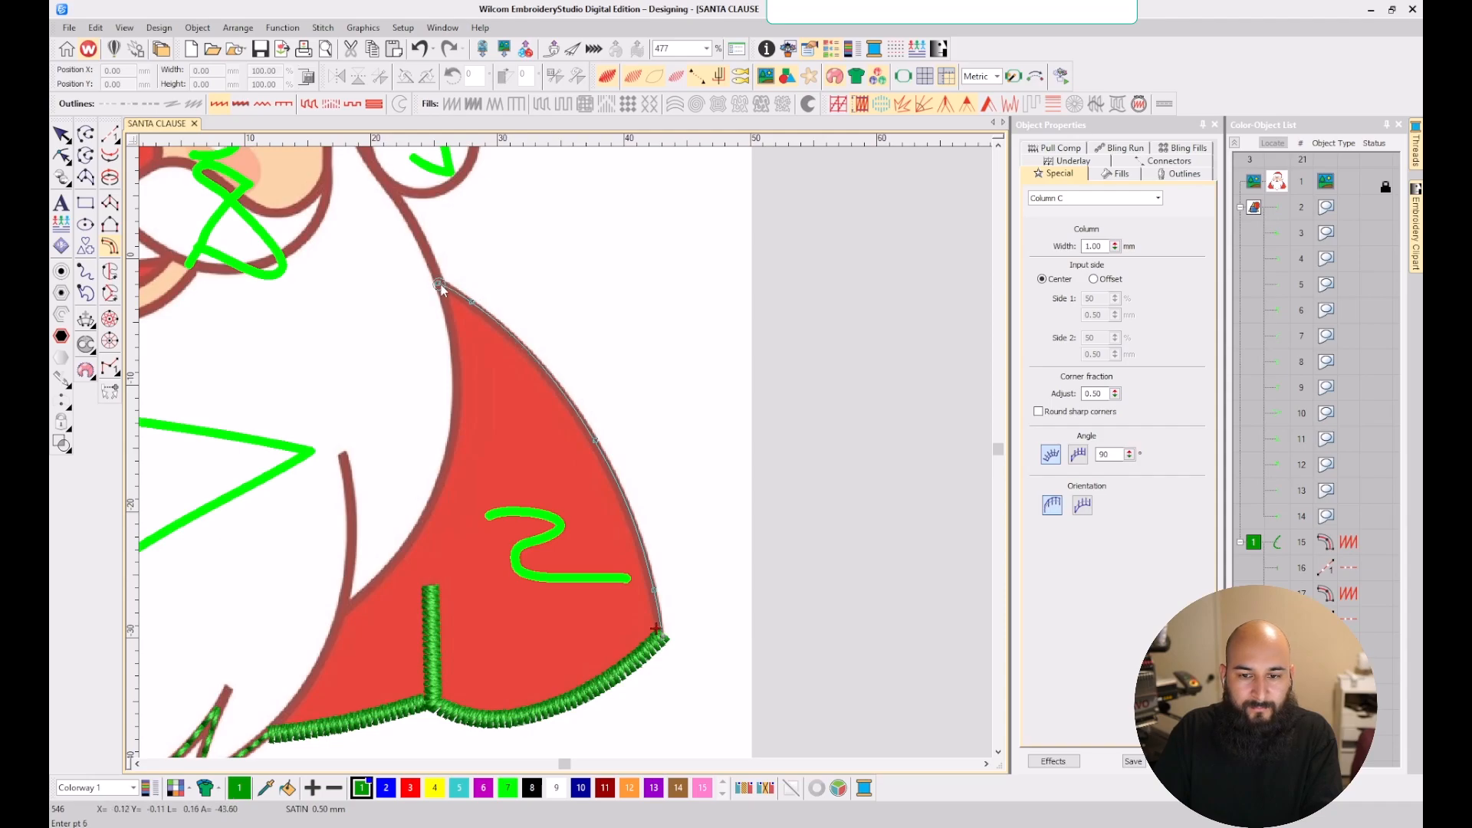
pyautogui.press('Return')
# - Digitize a run stitch from the upper end of sleeve 2's satin edge up the beard outline to the hat's pompom
pyautogui.hotkey('shift', 'z')
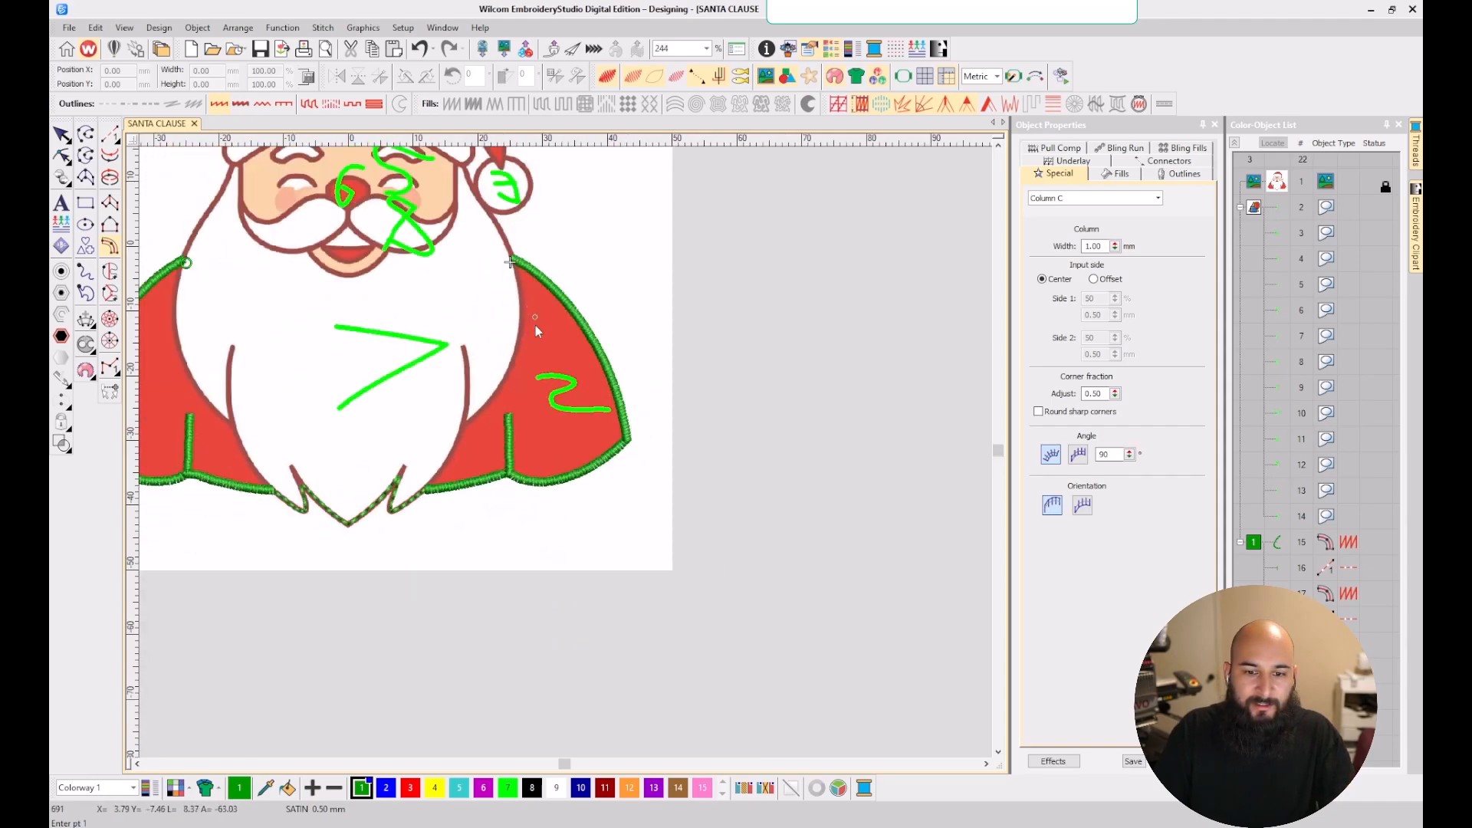
pyautogui.hotkey('shift', 'z')
pyautogui.press('d')
pyautogui.press('d')
pyautogui.press('d')
pyautogui.scroll(2, 602, 456)
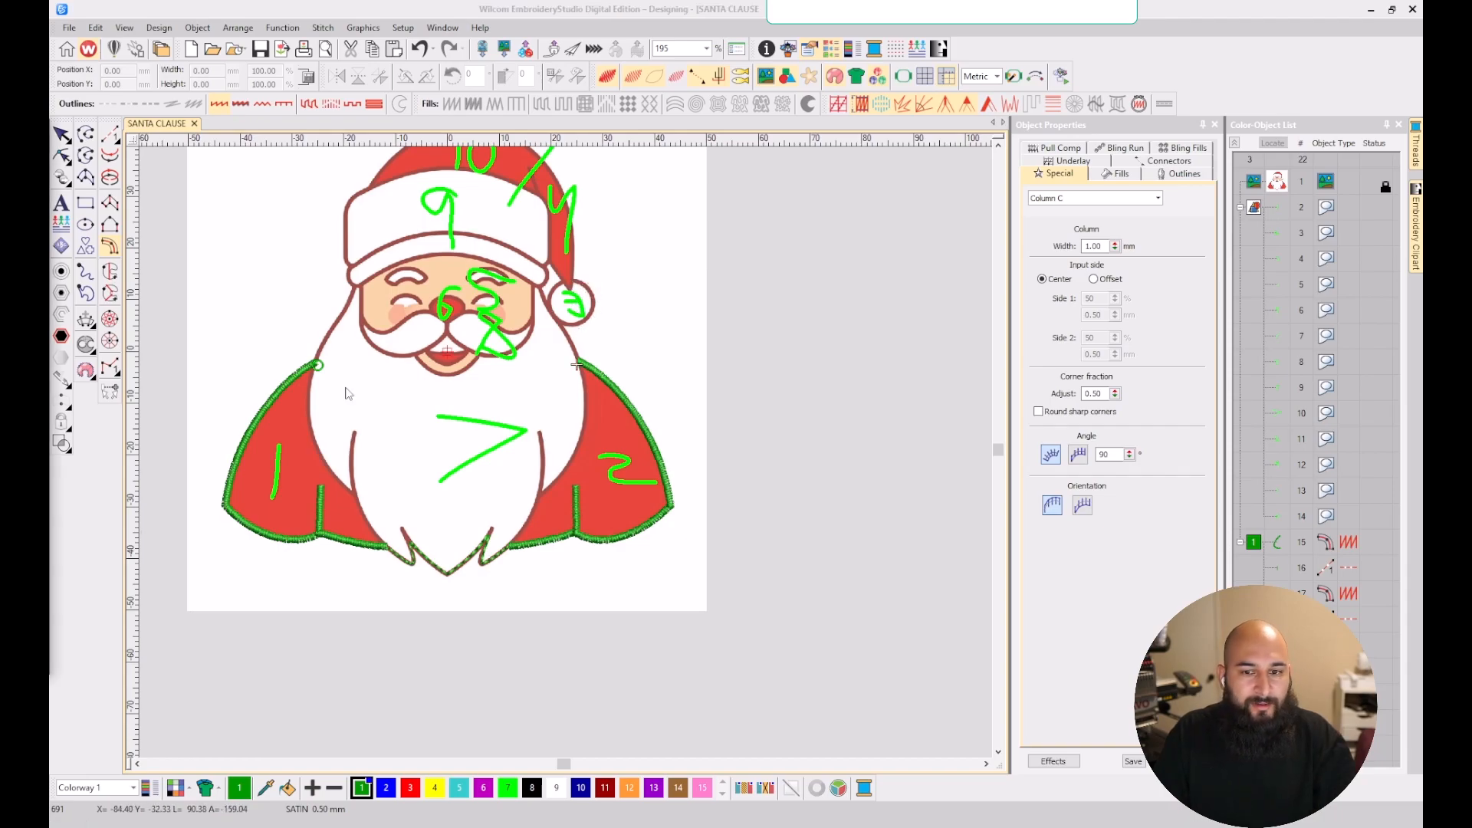
pyautogui.click(110, 134)
pyautogui.scroll(4, 601, 351)
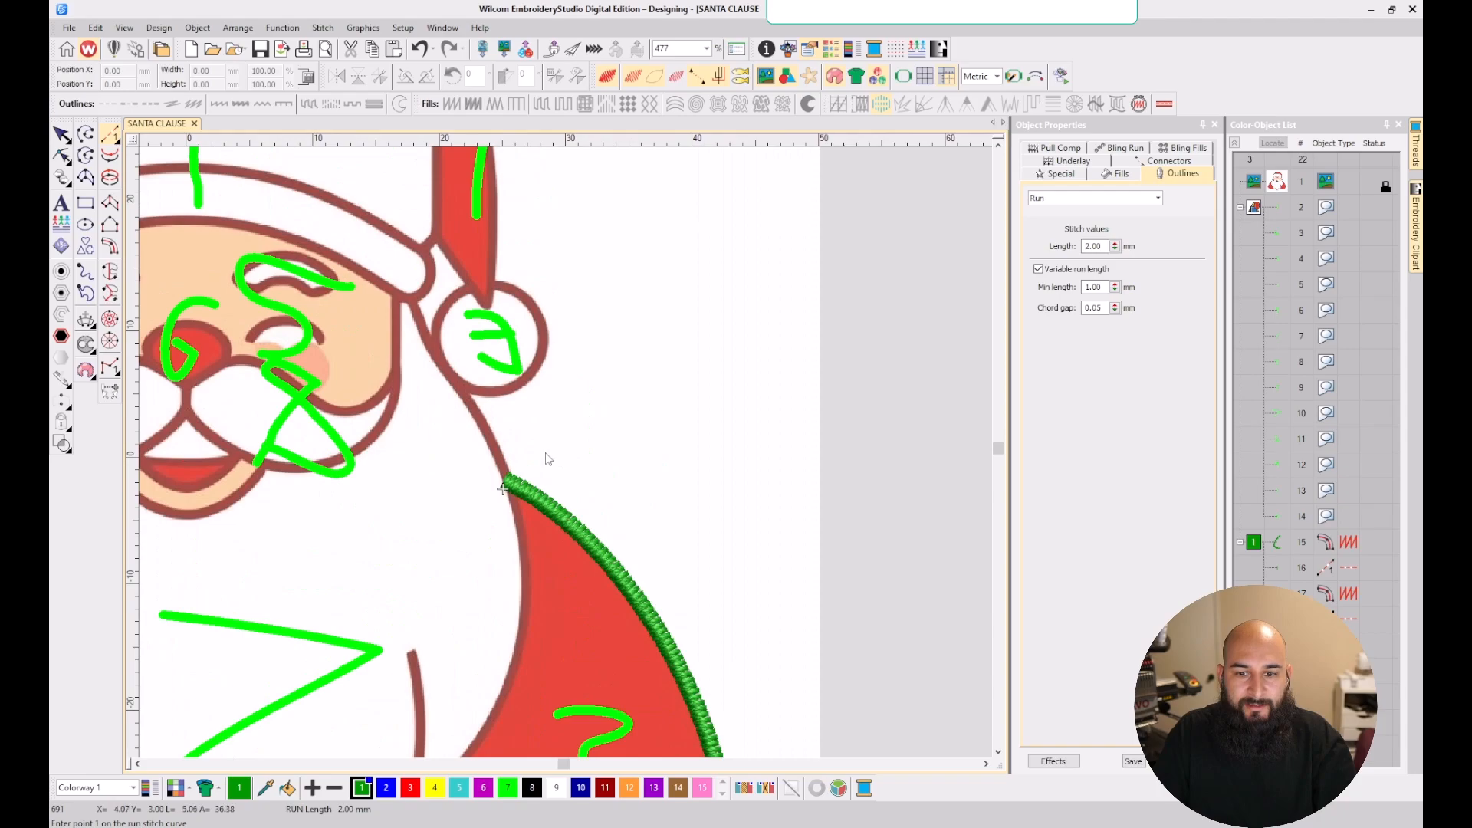
pyautogui.scroll(4, 549, 459)
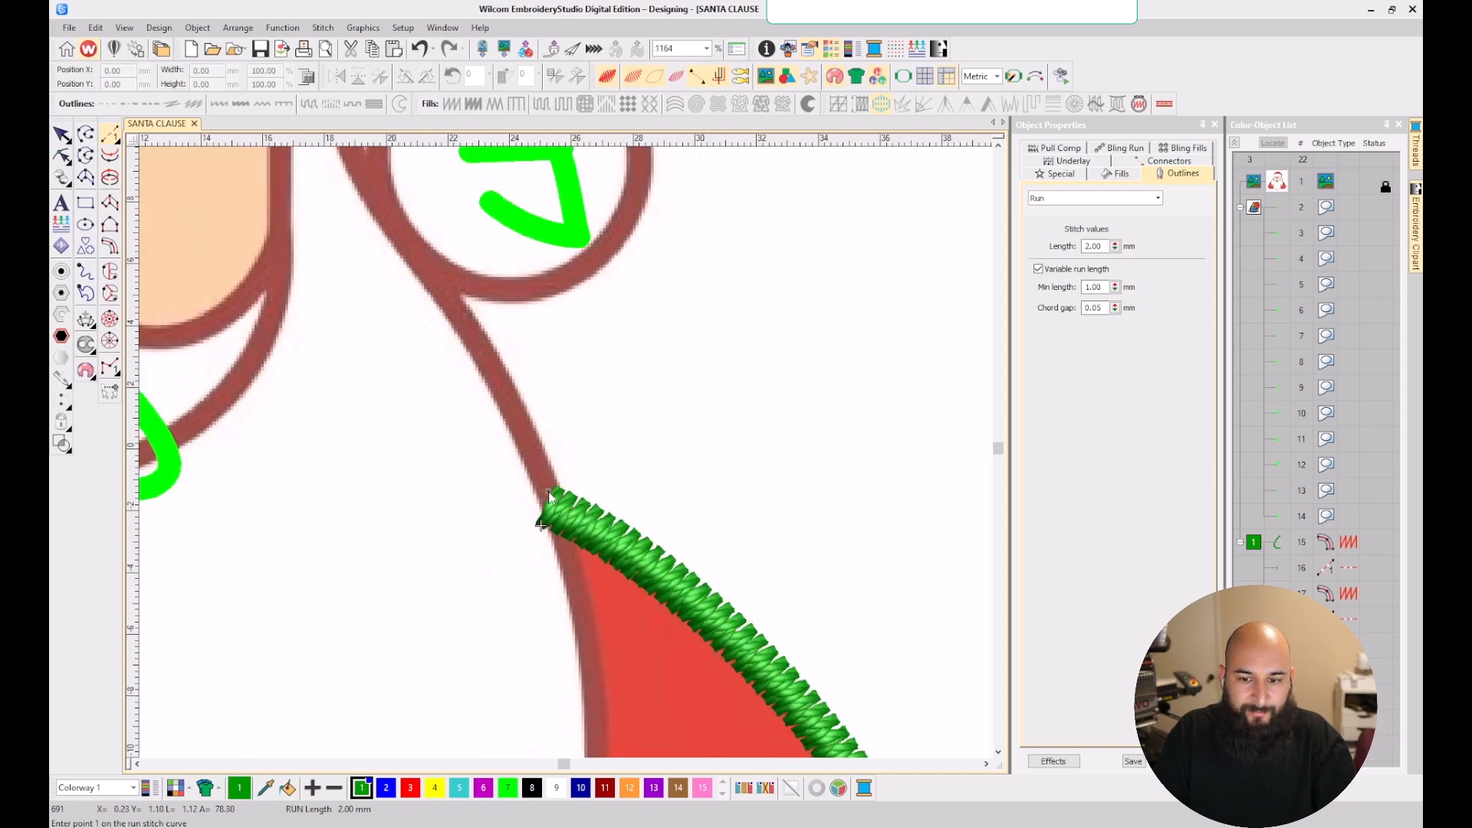
pyautogui.click(488, 361)
pyautogui.click(440, 285)
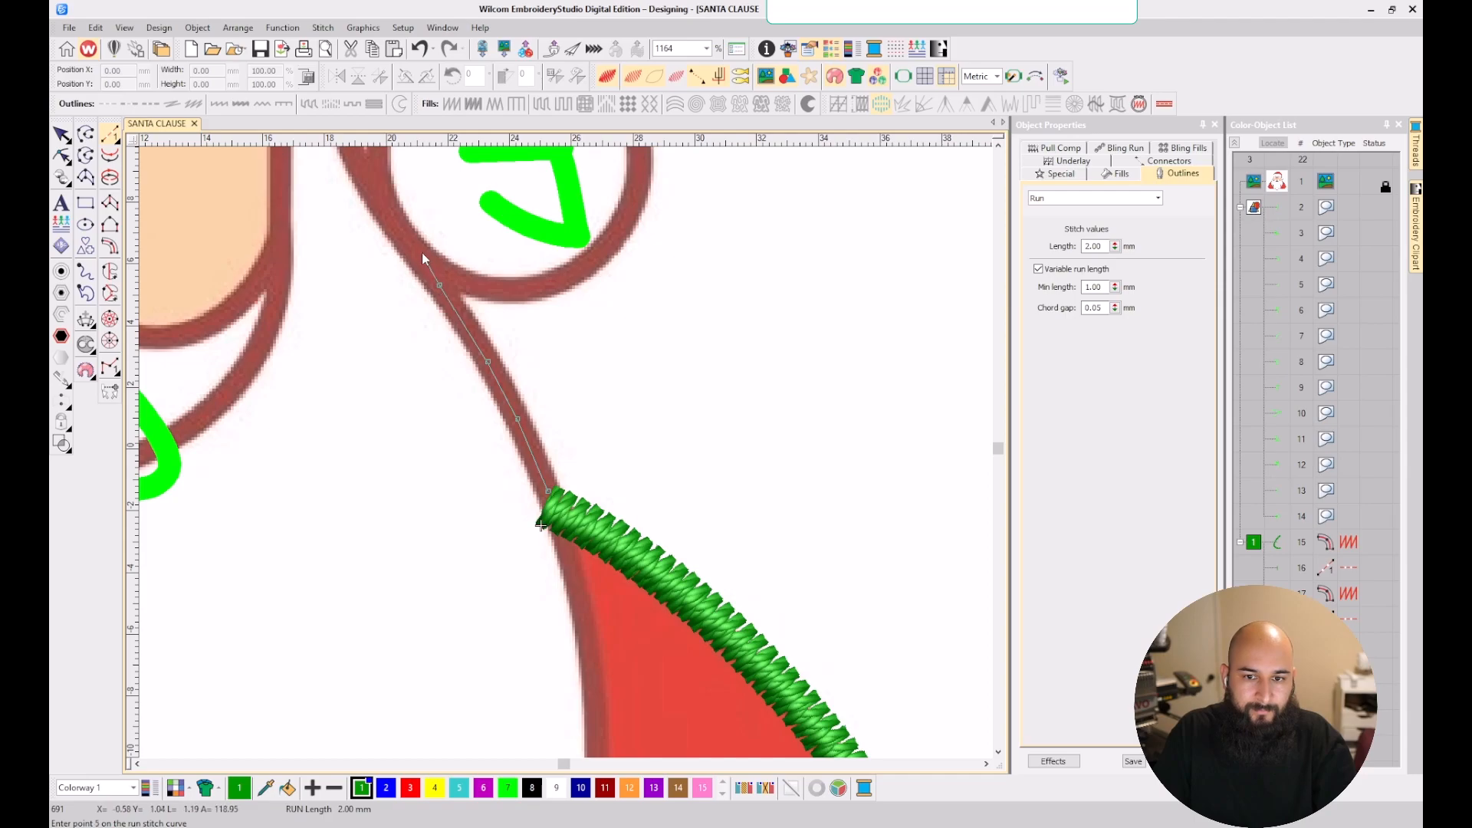
pyautogui.click(426, 265)
pyautogui.press('Return')
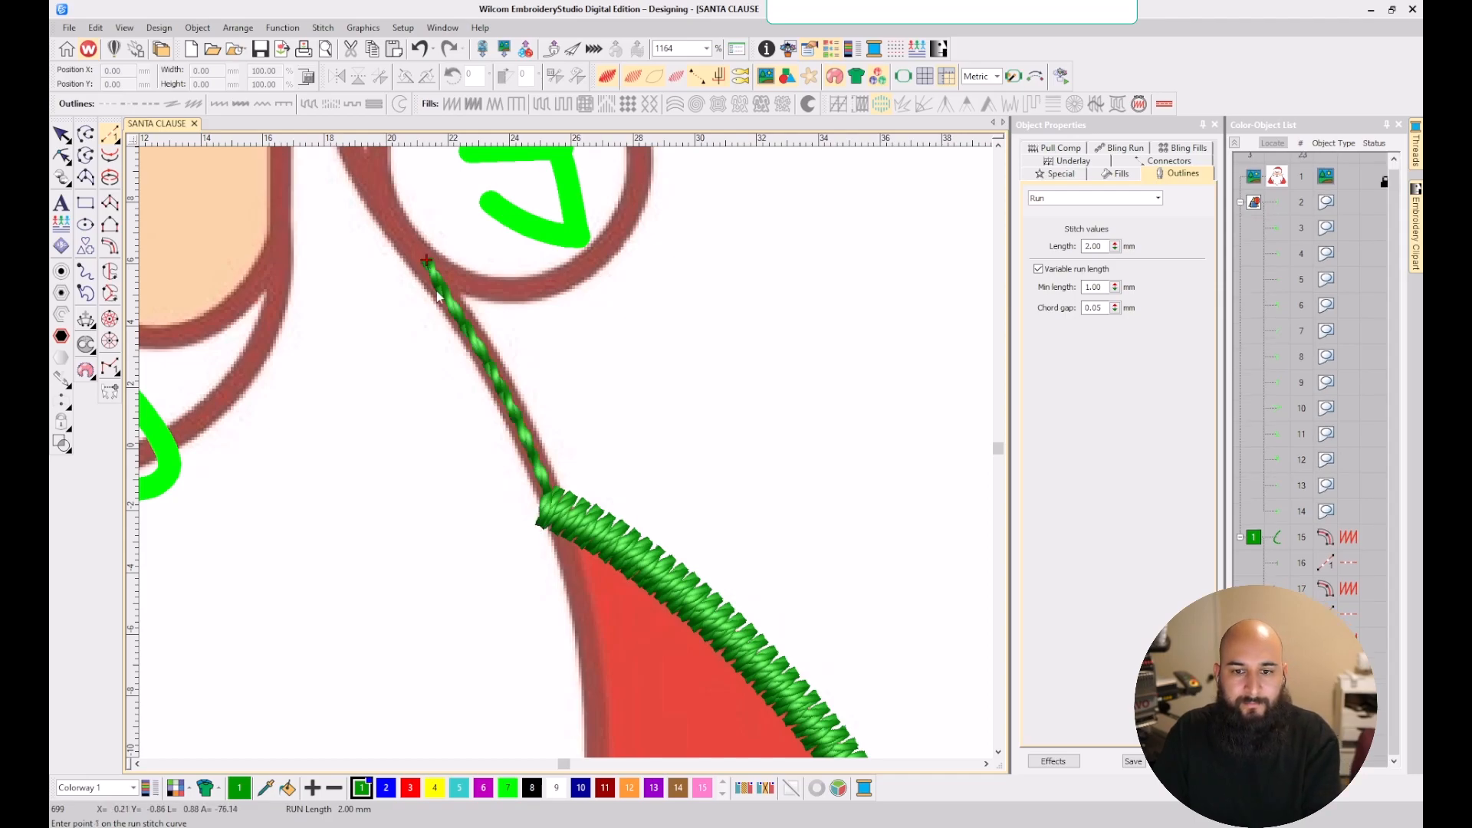
pyautogui.scroll(-4, 583, 449)
pyautogui.scroll(4, 583, 449)
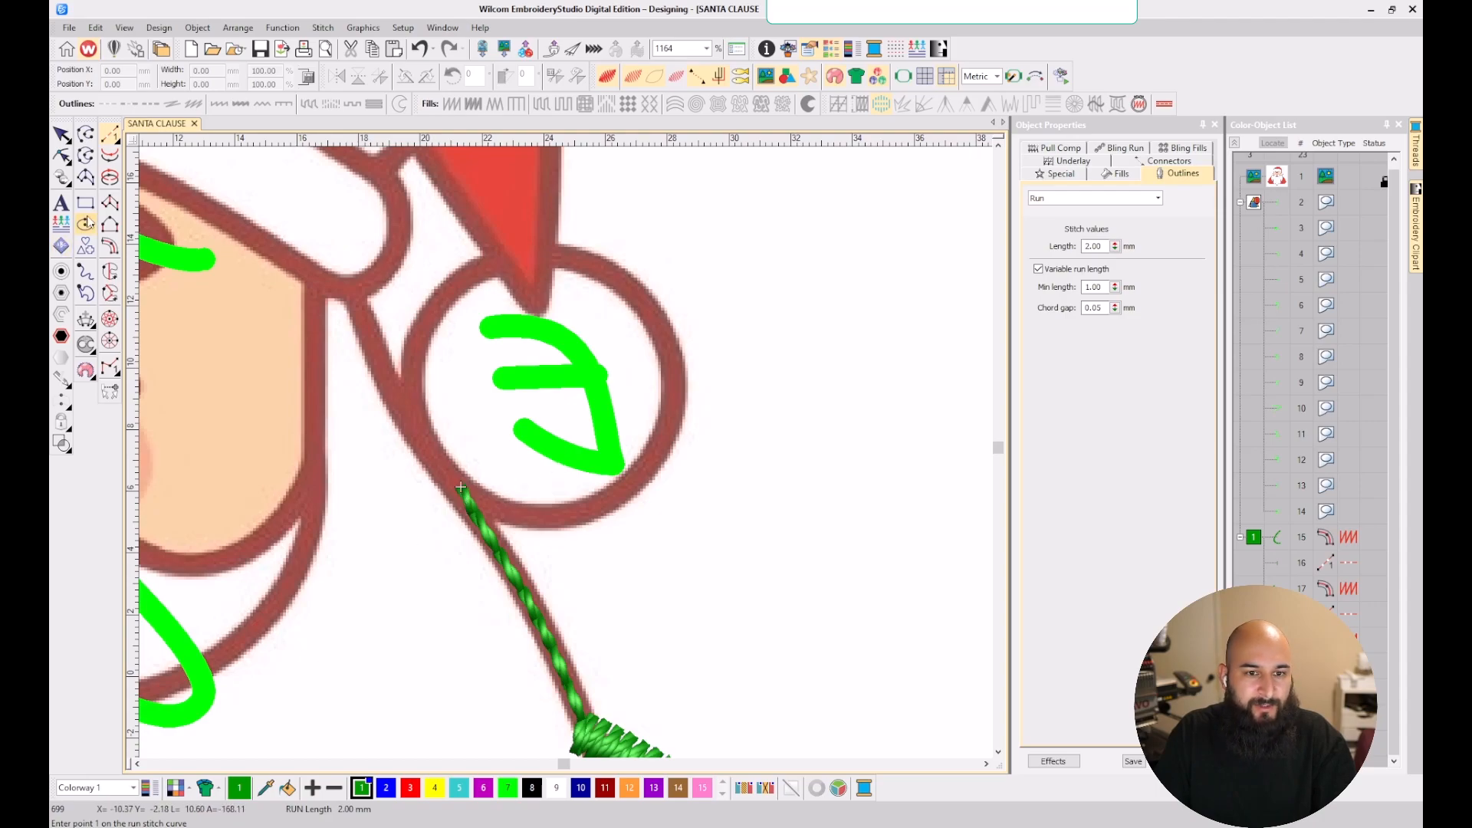
pyautogui.click(110, 246)
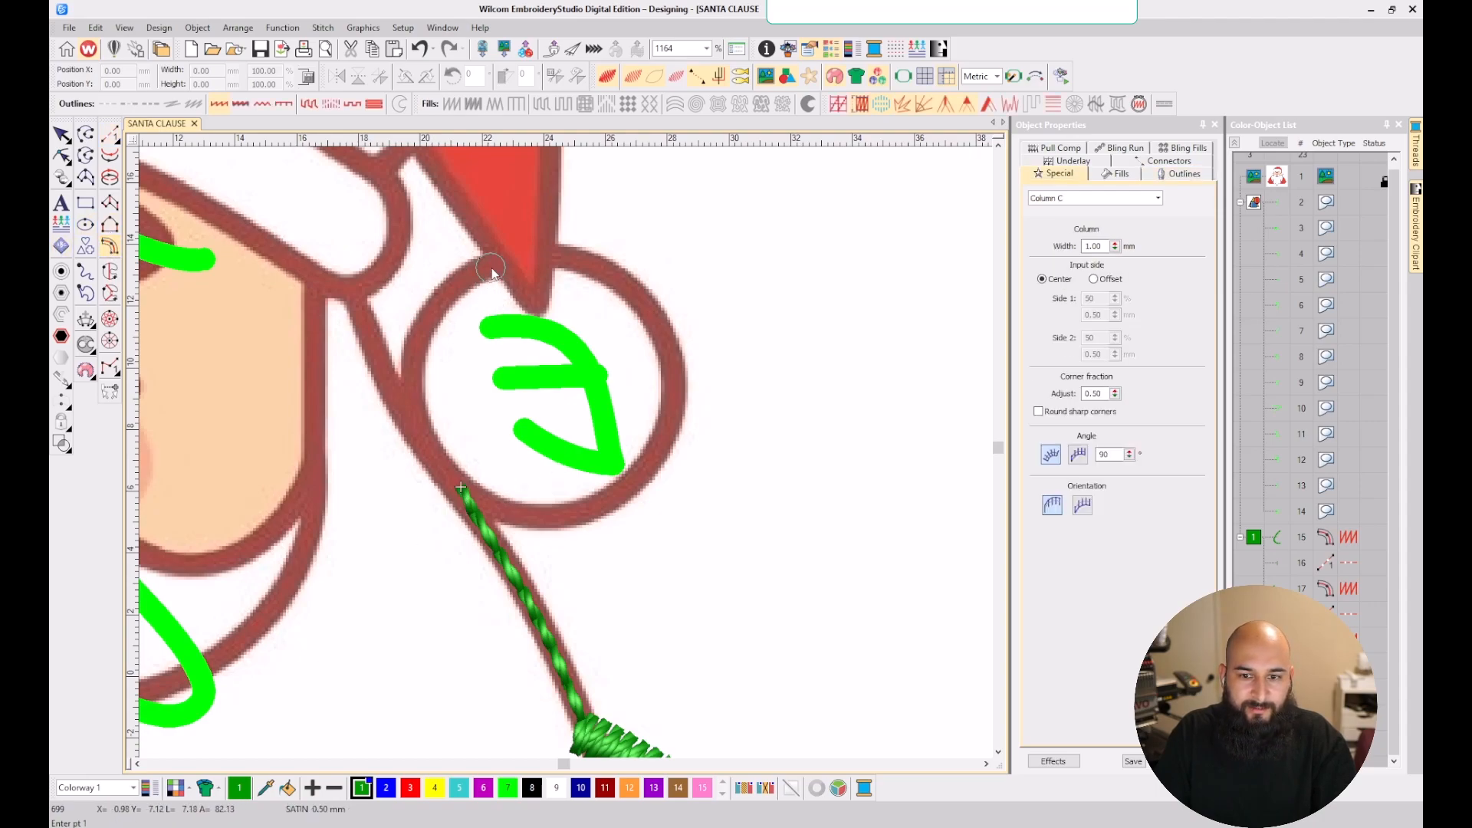
pyautogui.scroll(-4, 570, 280)
pyautogui.scroll(4, 558, 450)
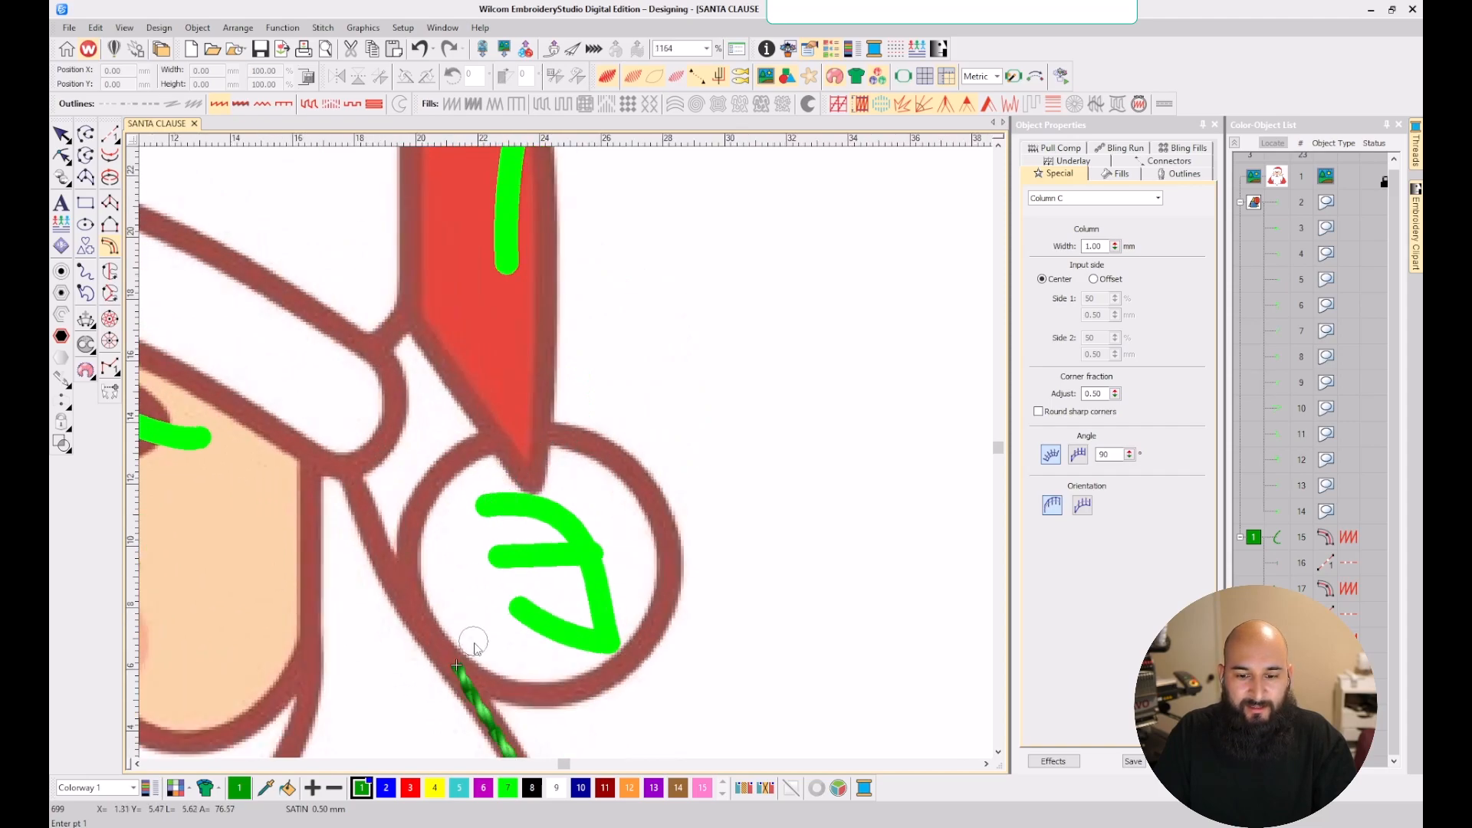
# - Digitize a run stitch from the pompom's base up its face-side curve to where the pompom meets the hat's tip
pyautogui.click(111, 136)
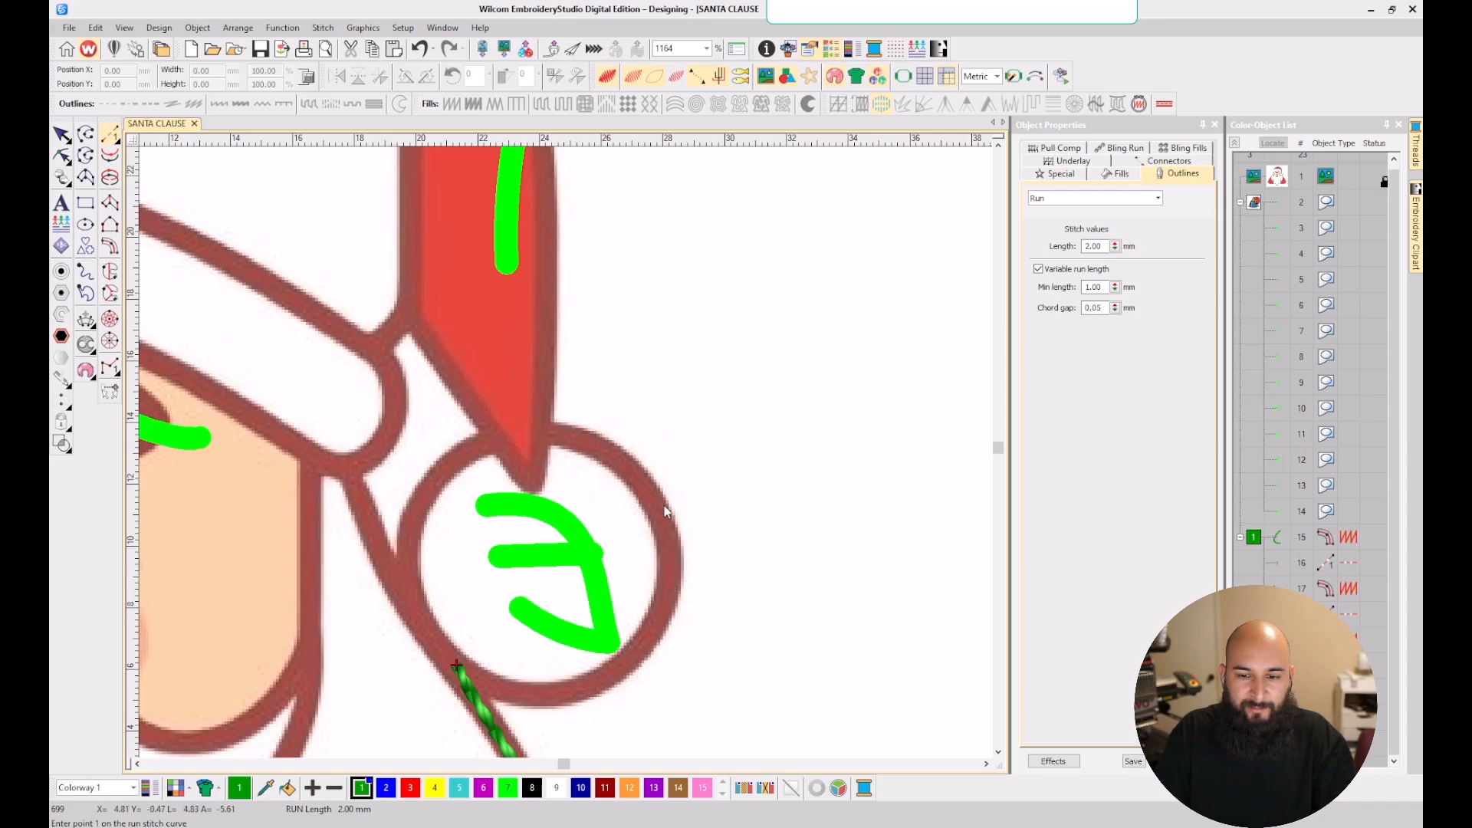
pyautogui.scroll(-3, 552, 441)
pyautogui.scroll(4, 540, 627)
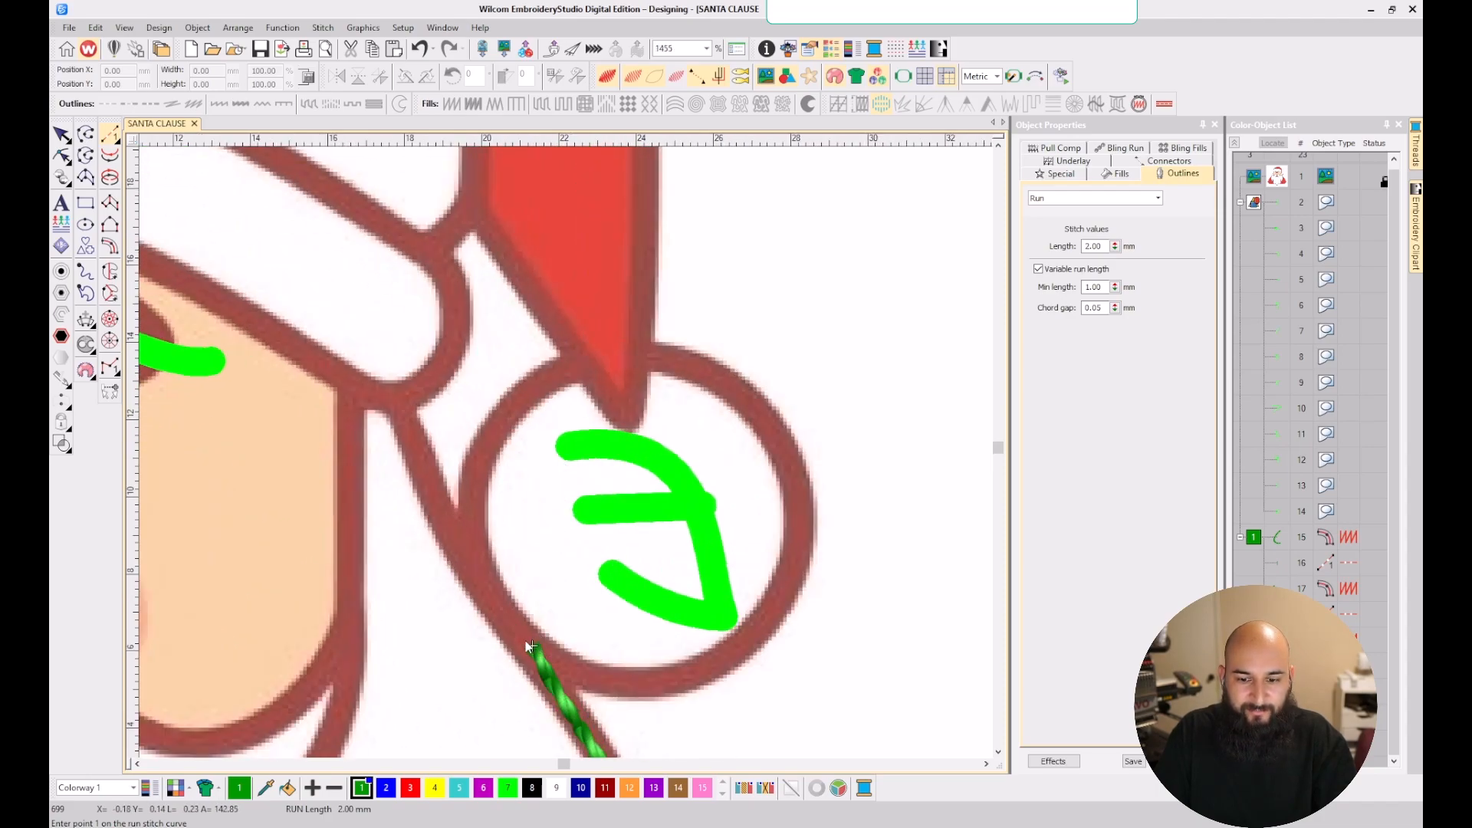
pyautogui.click(490, 597)
pyautogui.click(470, 512)
pyautogui.click(489, 432)
pyautogui.click(567, 370)
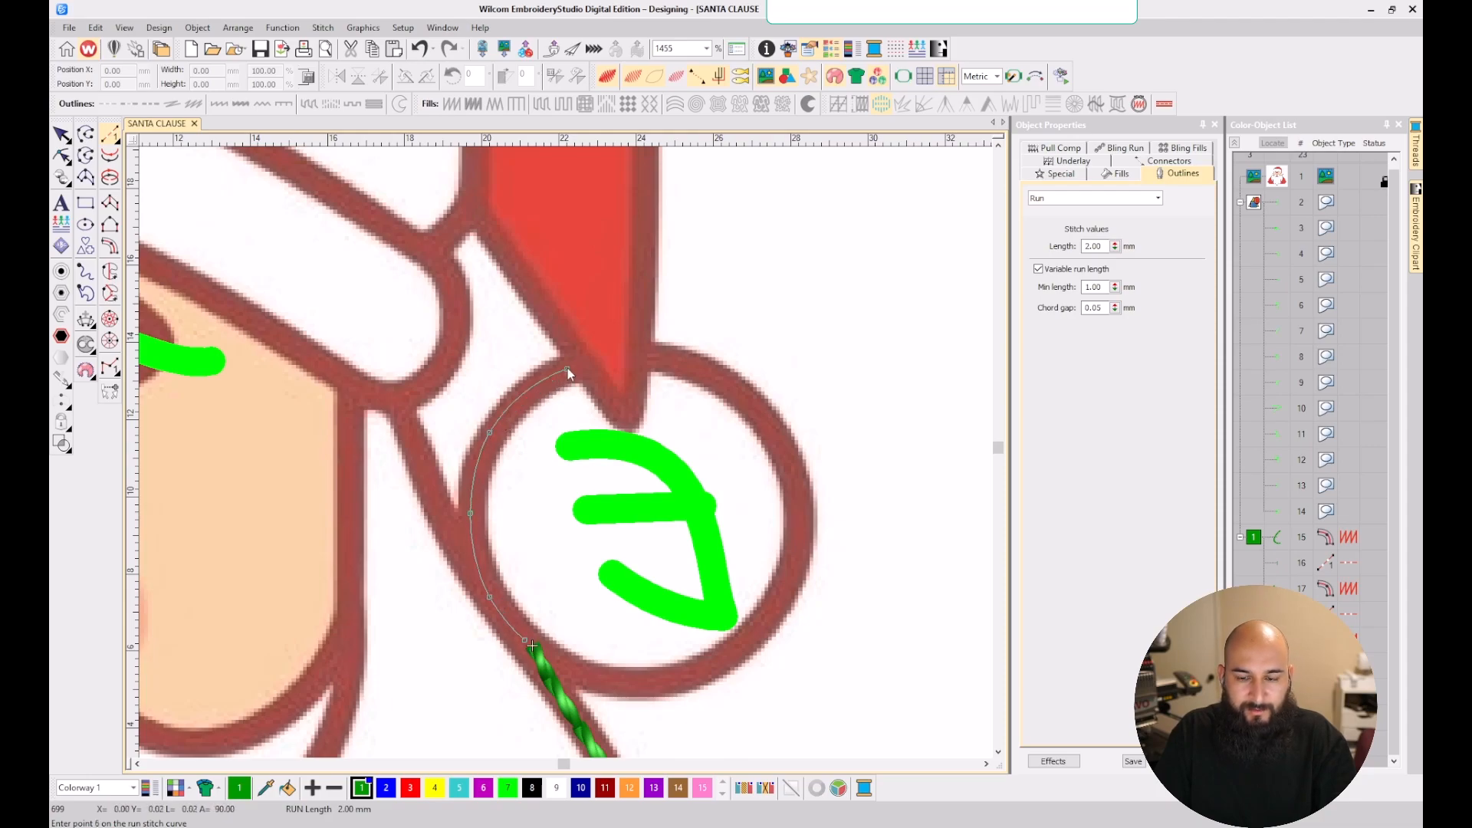
pyautogui.press('Return')
# - Digitize a 1 mm wide Column C satin outline back down and around the pompom, ending on the other side of the hat's tip
pyautogui.click(110, 245)
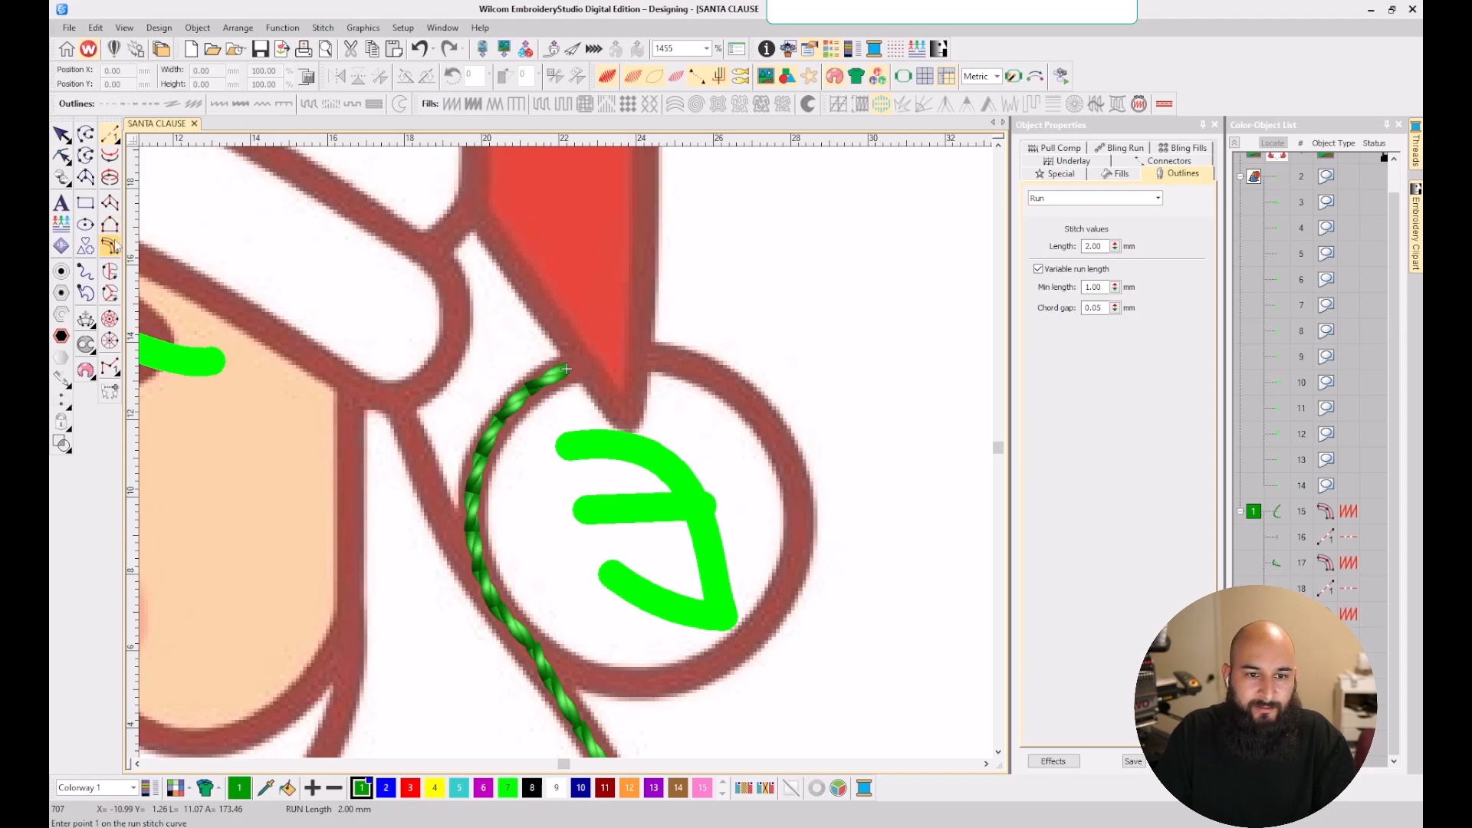
pyautogui.click(567, 370)
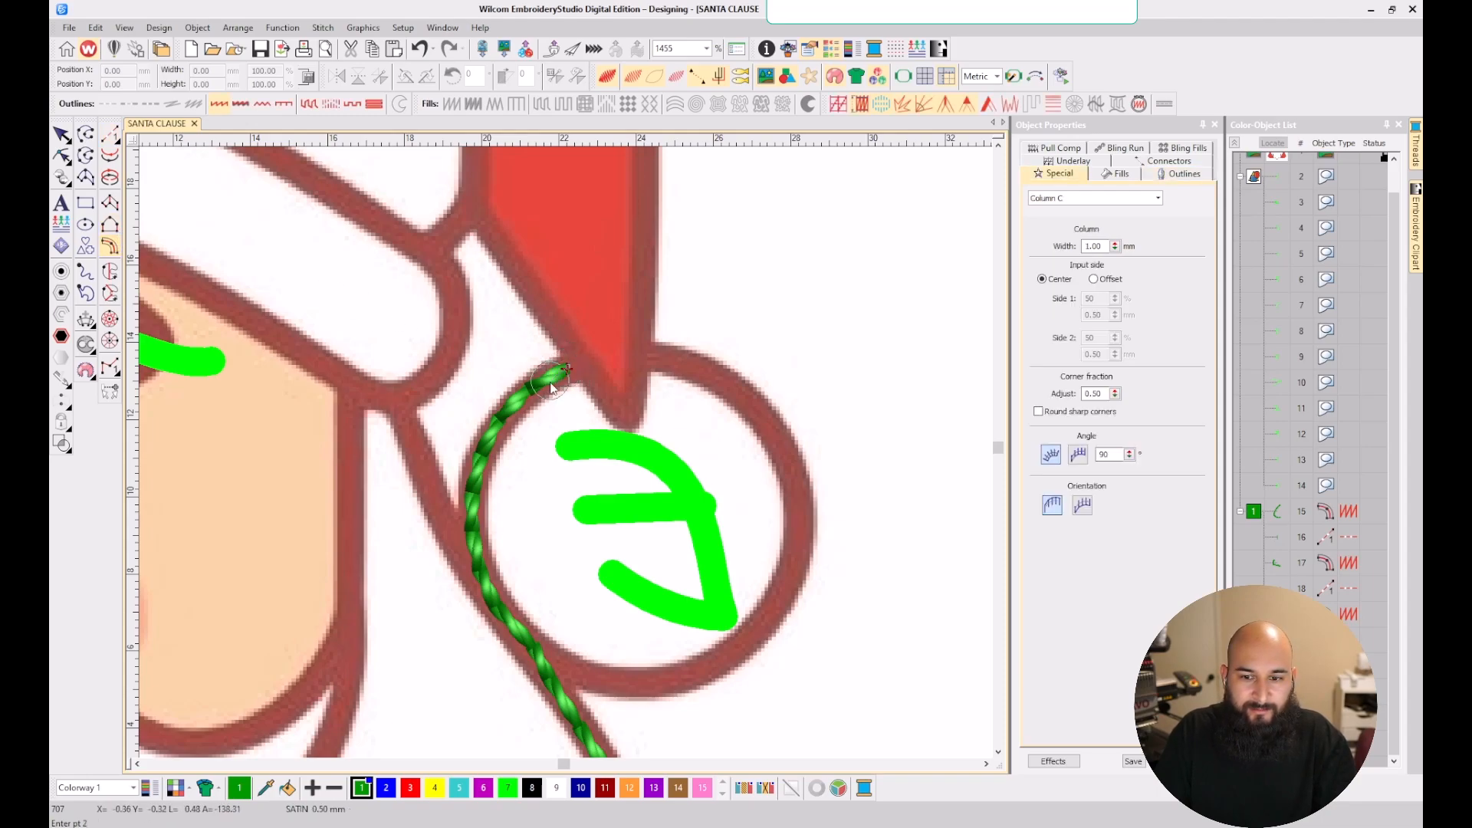
pyautogui.click(509, 410)
pyautogui.click(475, 486)
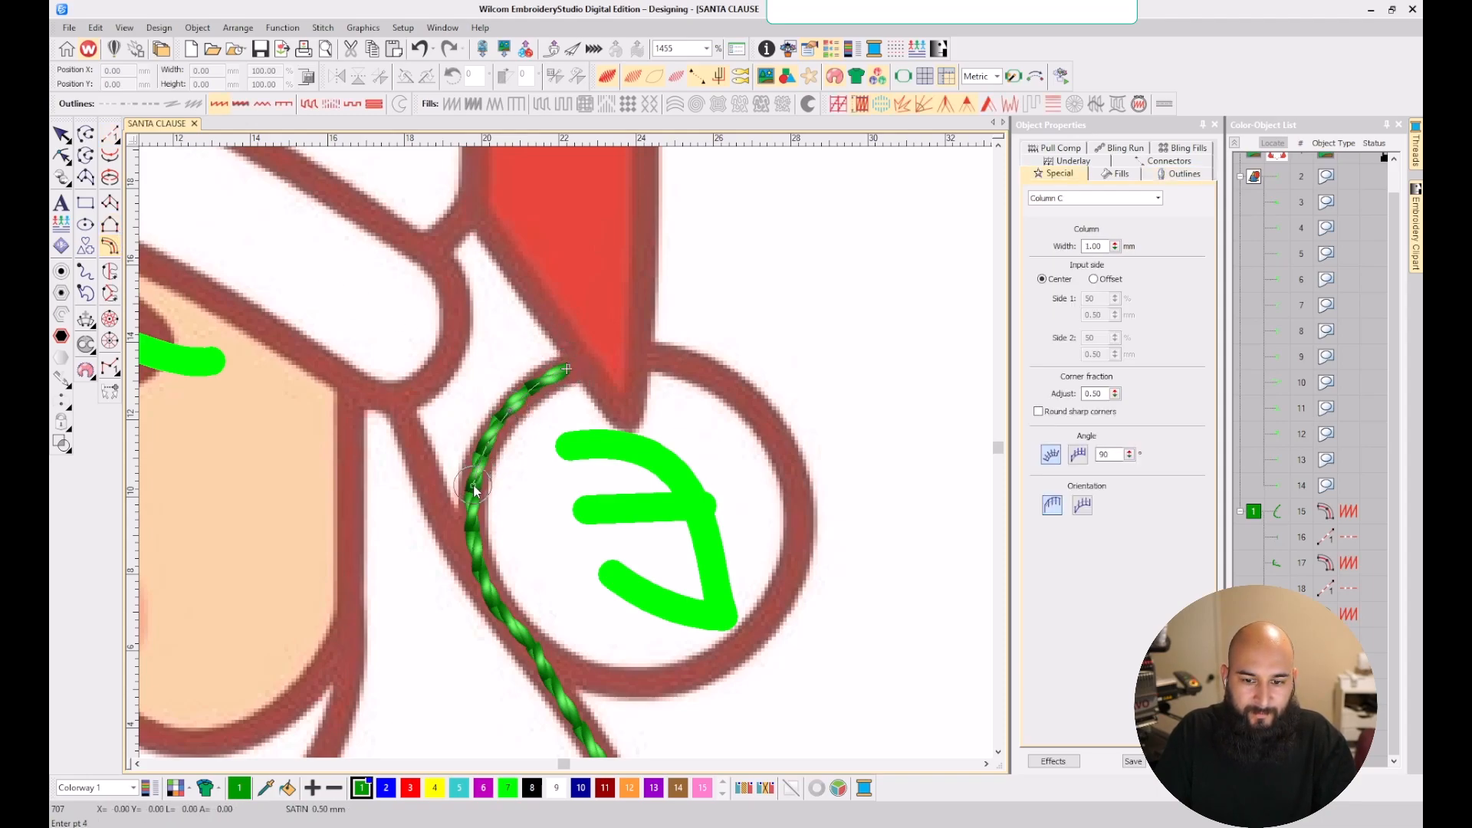
pyautogui.click(491, 601)
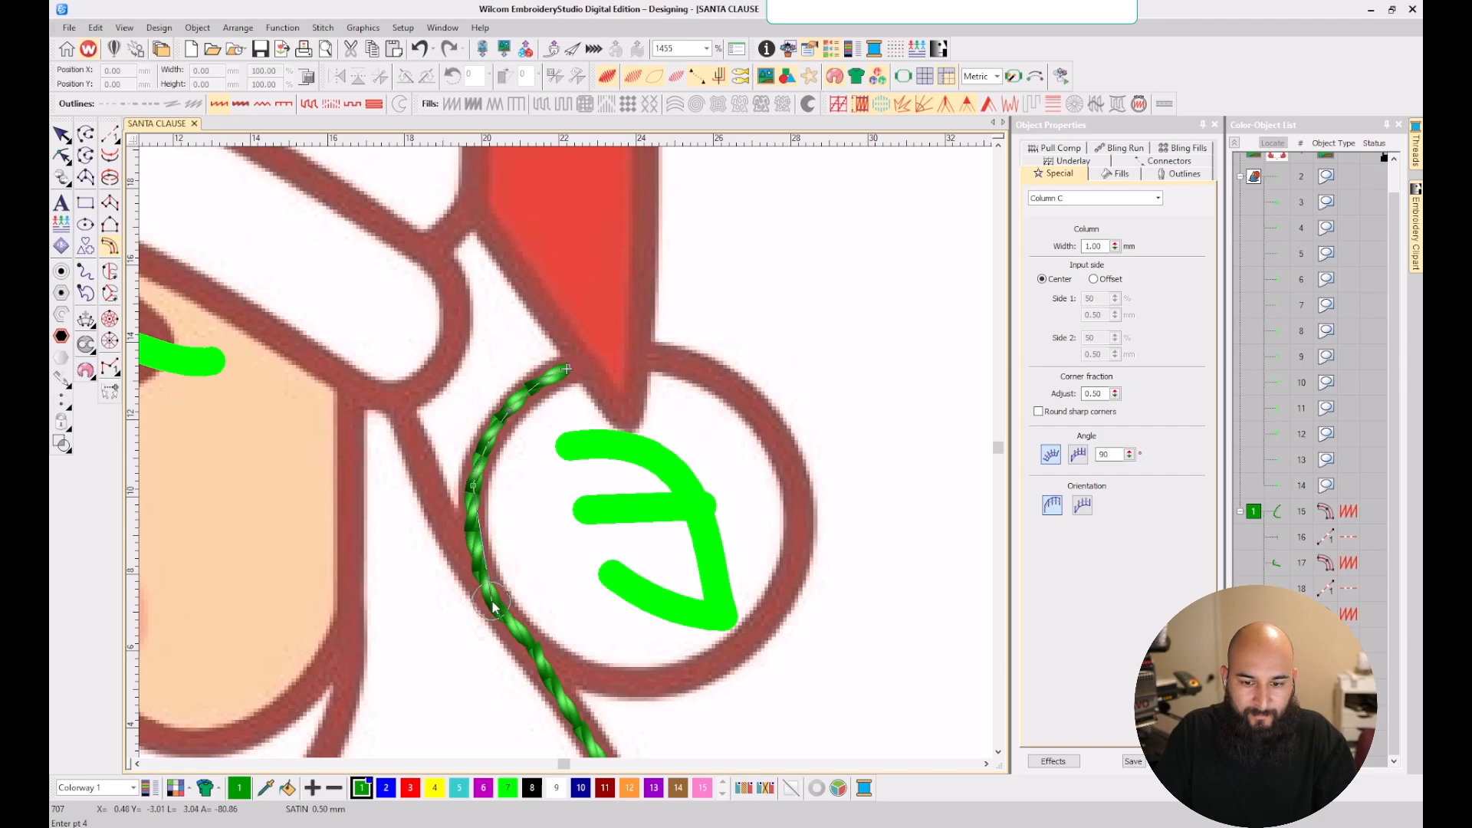
pyautogui.click(603, 684)
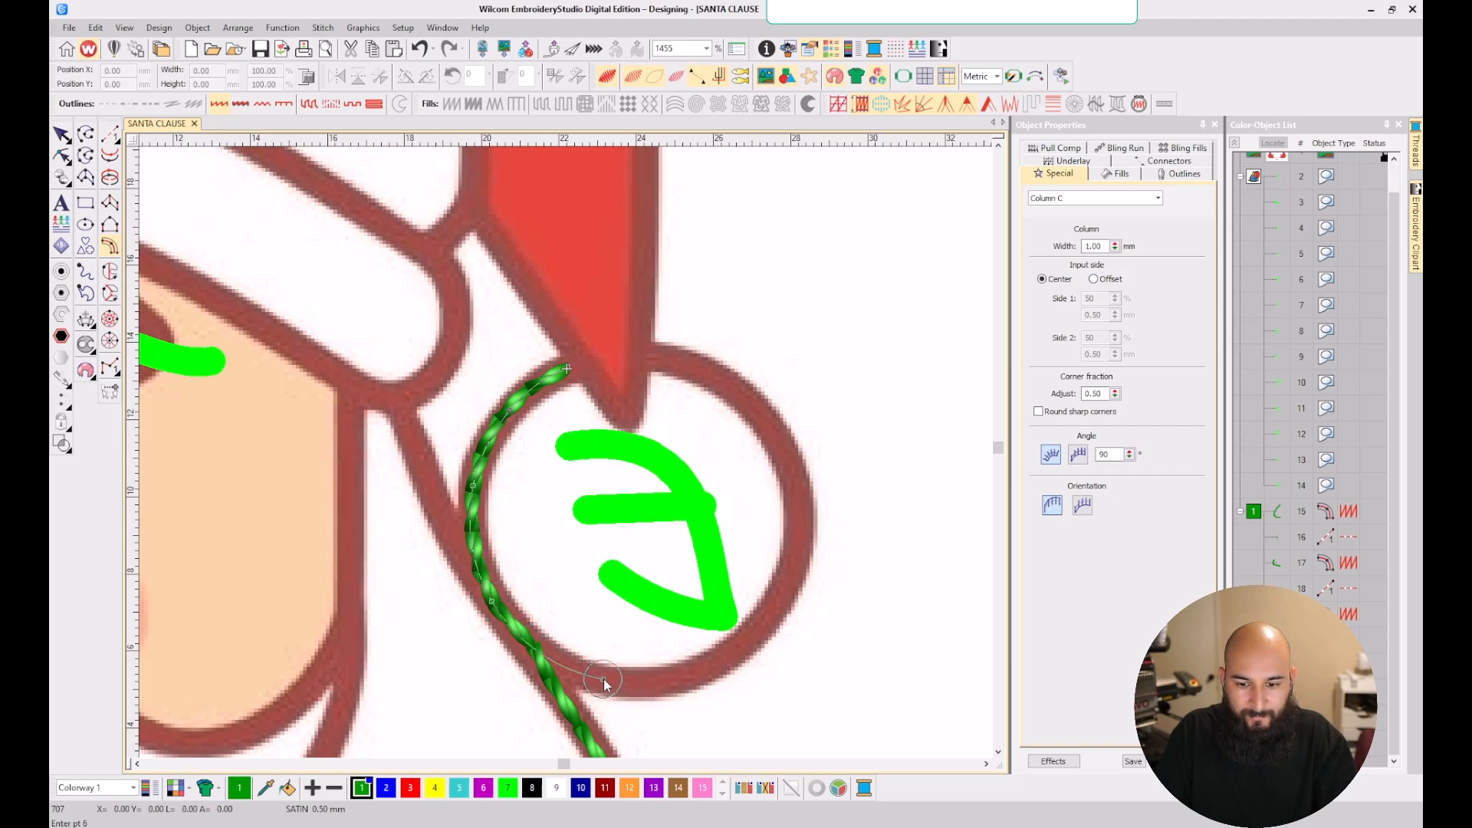
pyautogui.click(779, 600)
pyautogui.click(786, 454)
pyautogui.click(645, 356)
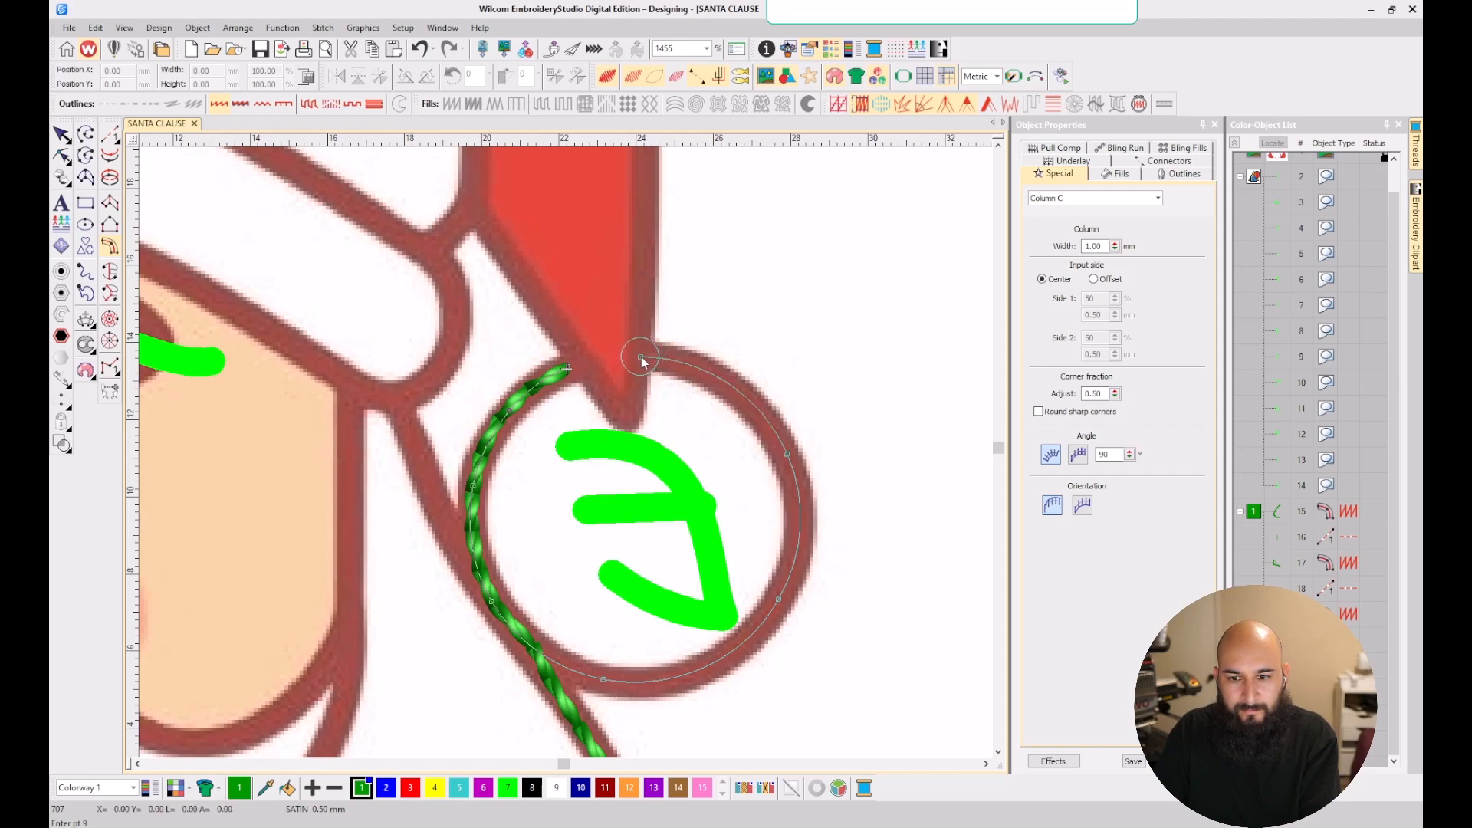
pyautogui.press('Return')
# - Set the column width of the pompom's satin outline to 0.7 mm
pyautogui.scroll(-3, 568, 458)
pyautogui.scroll(-2, 567, 459)
pyautogui.scroll(1, 568, 459)
pyautogui.scroll(-2, 568, 459)
pyautogui.scroll(2, 567, 458)
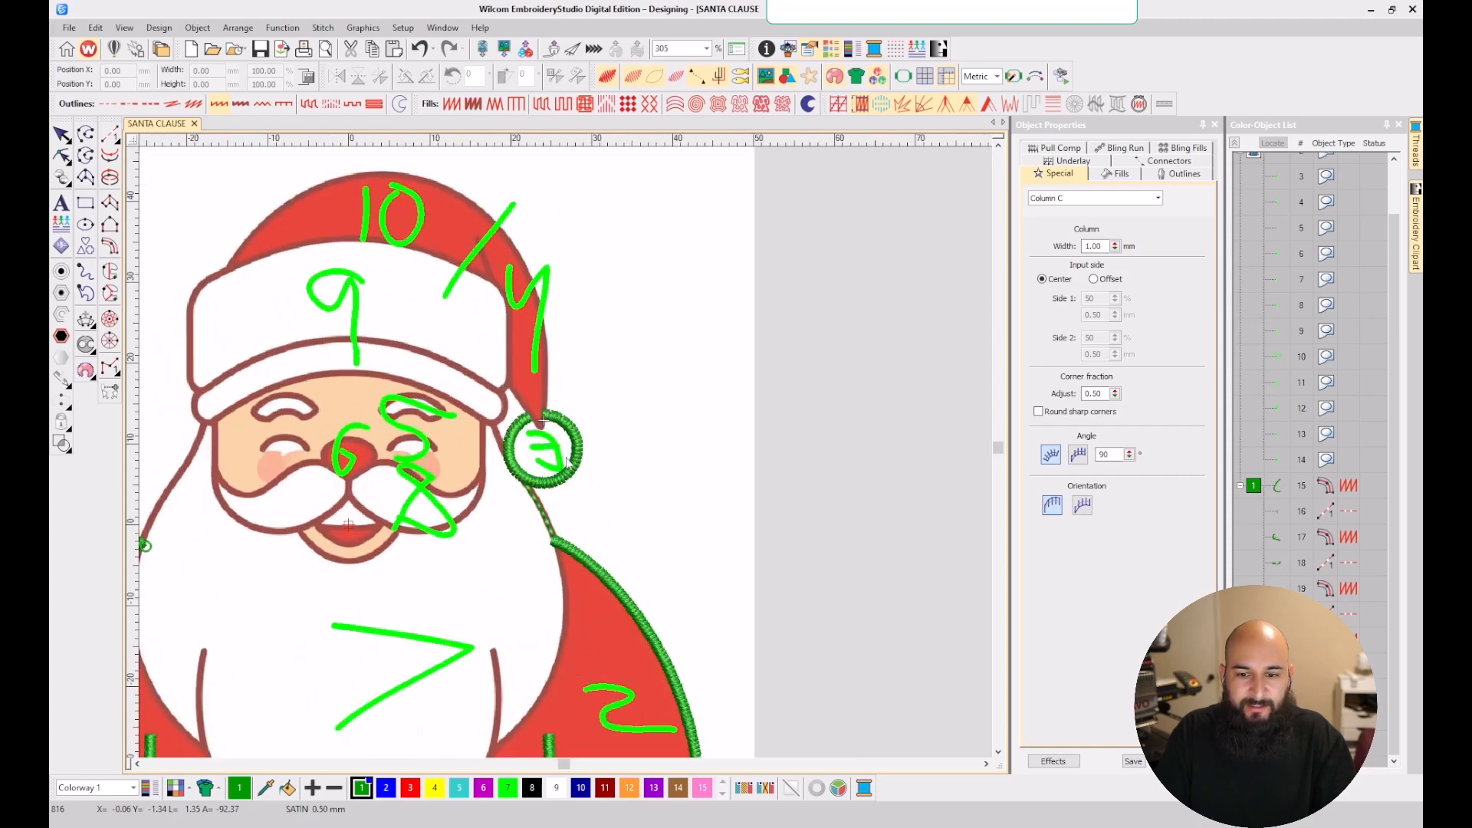
pyautogui.scroll(2, 566, 460)
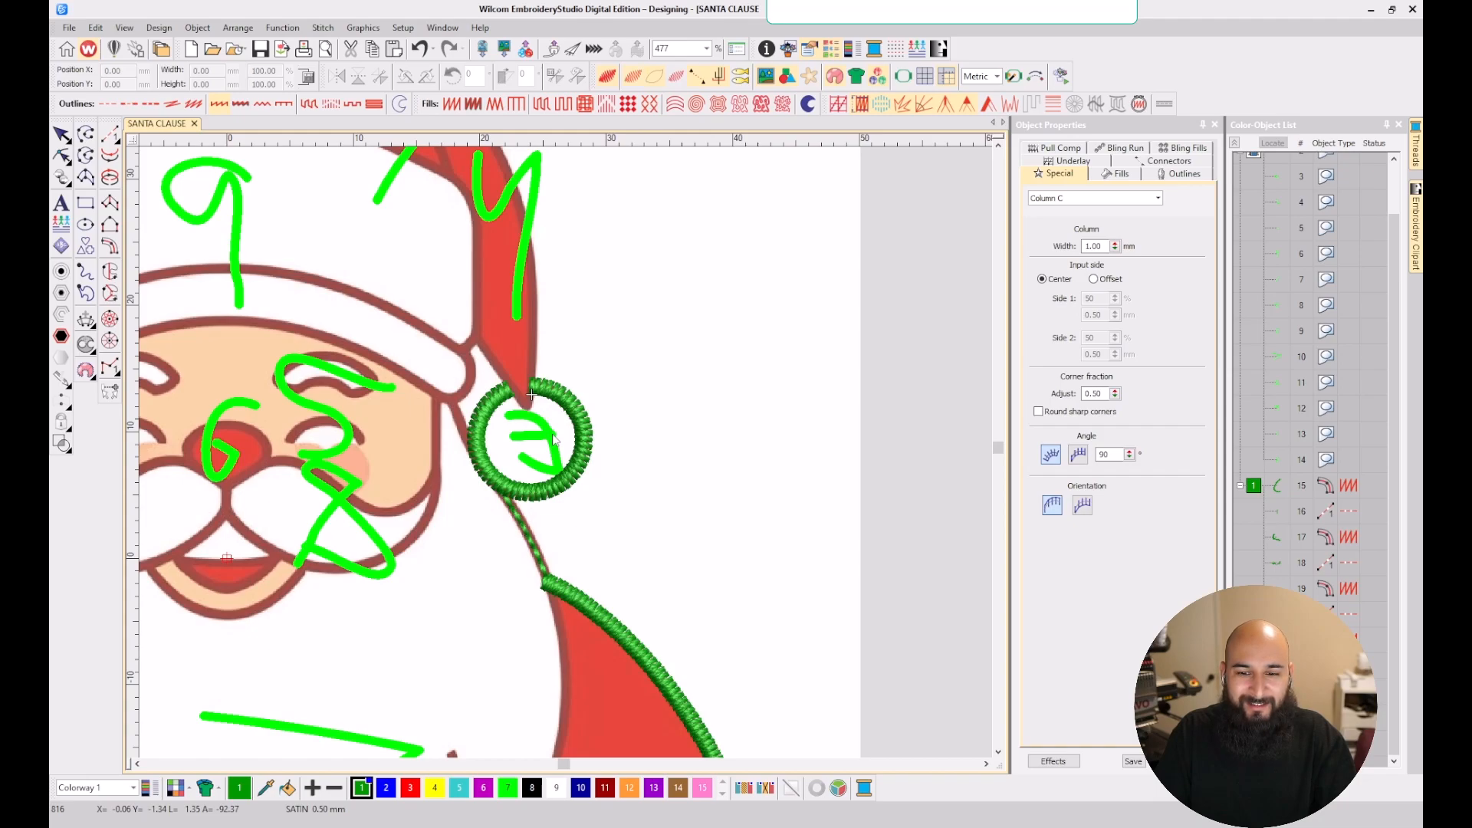
pyautogui.click(588, 424)
pyautogui.moveTo(1103, 246); pyautogui.dragTo(1070, 244)
pyautogui.write('.')
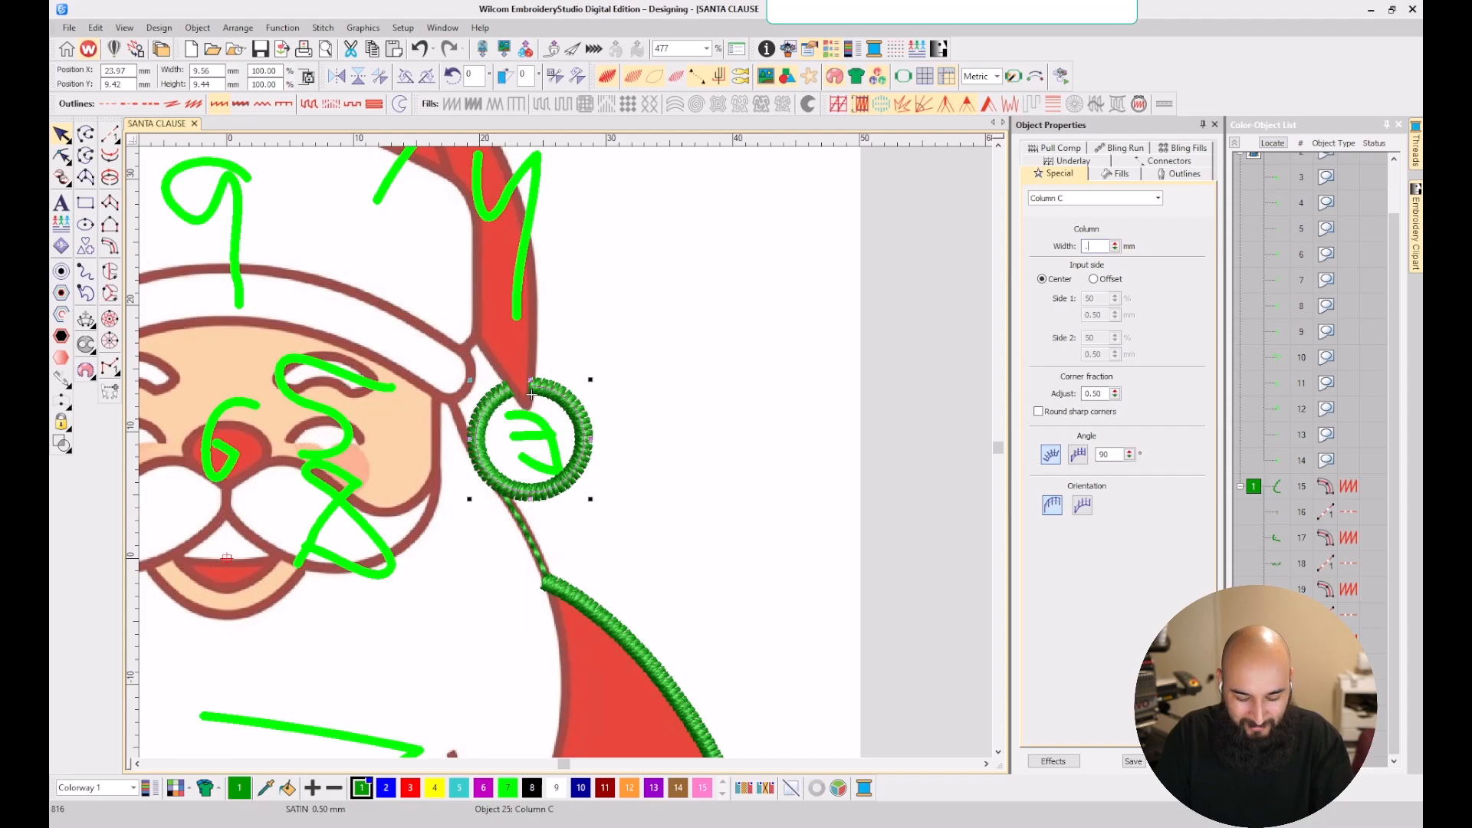
pyautogui.write('7')
pyautogui.press('Return')
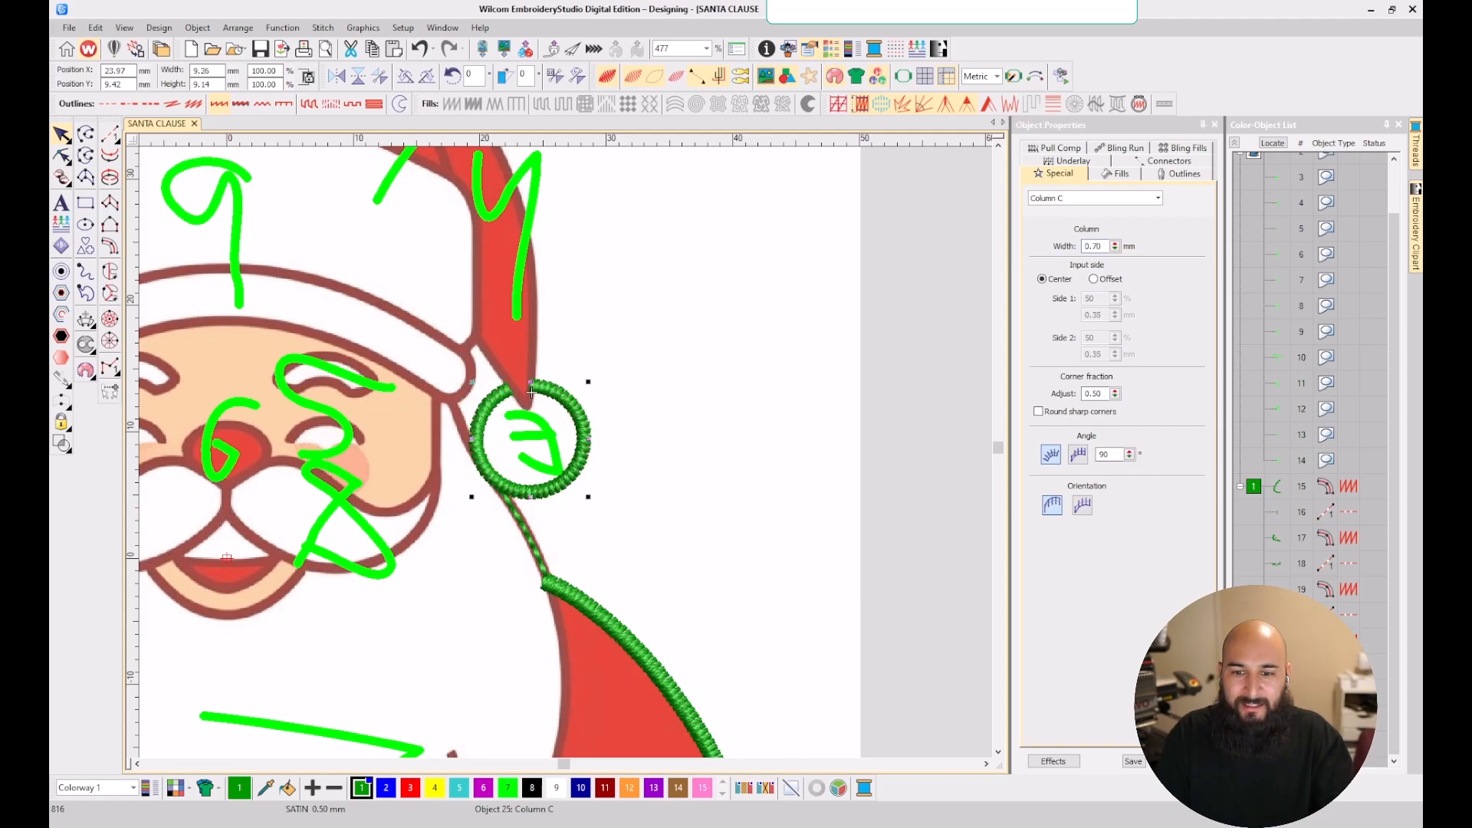
pyautogui.press('Escape')
# - Digitize a run stitch from the end of the pompom's satin around the hat's tip and up its inner edge to the brim corner
pyautogui.scroll(-4, 726, 565)
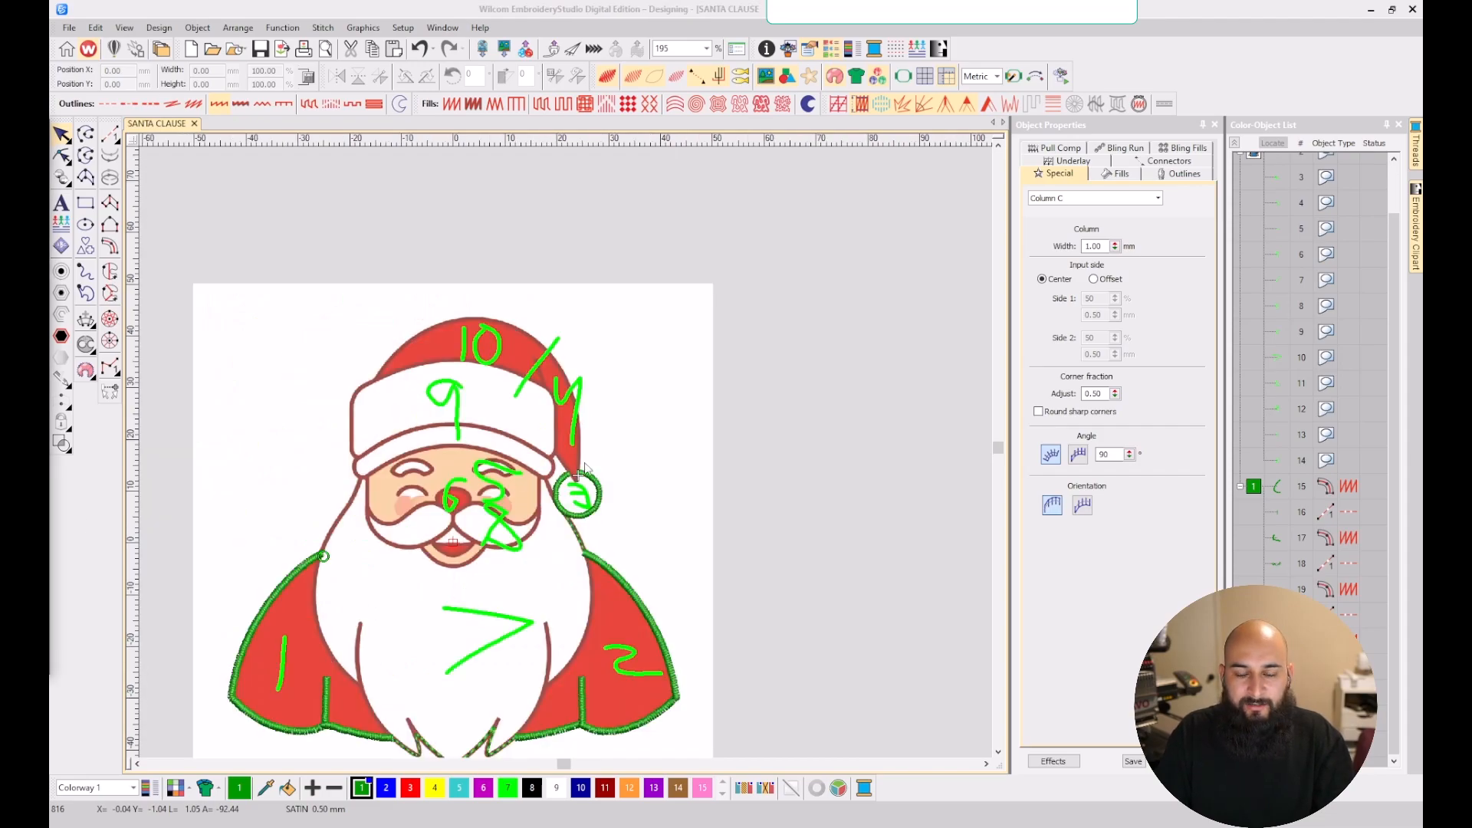
pyautogui.scroll(1, 584, 468)
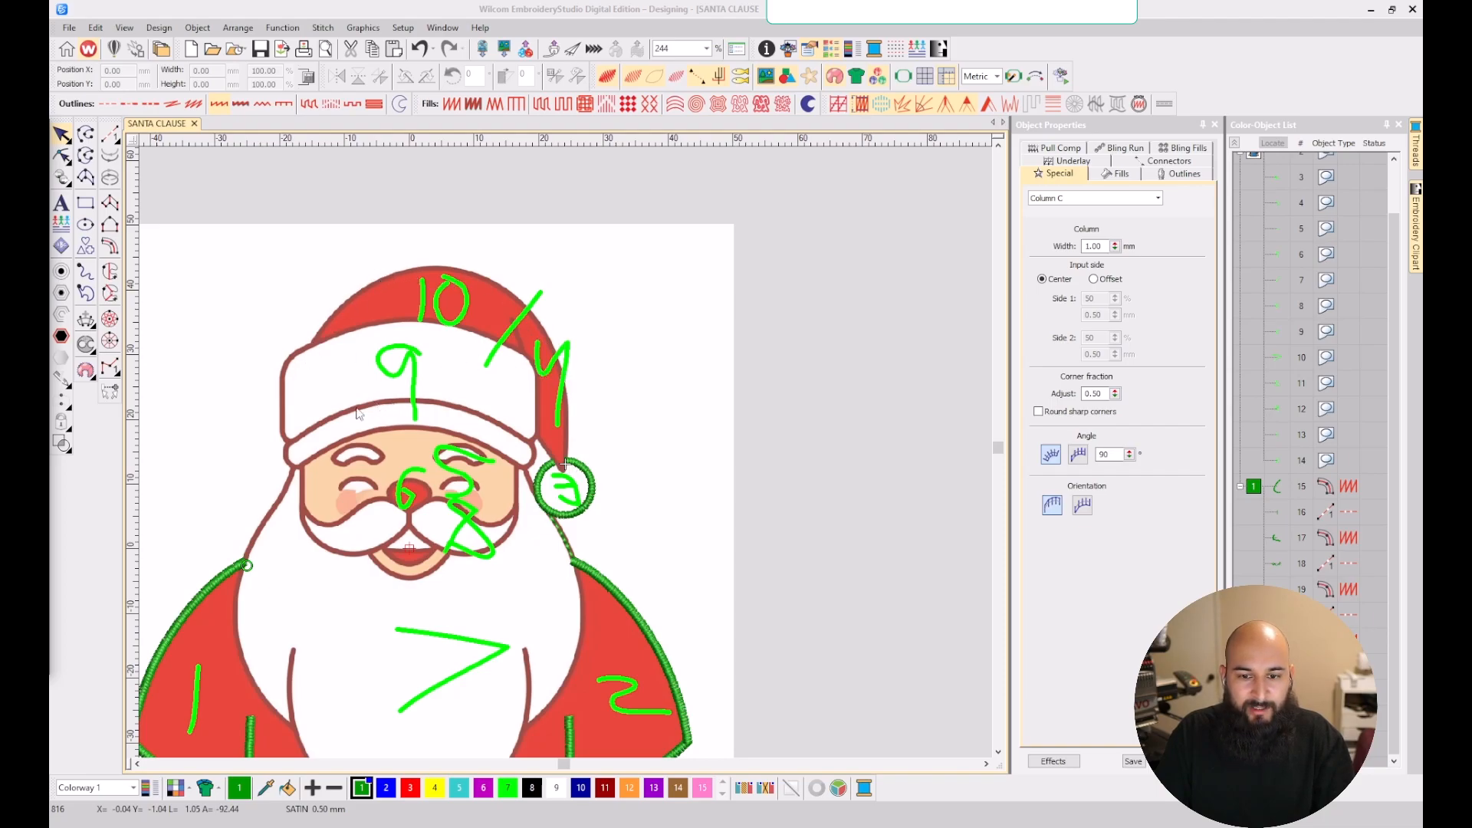
pyautogui.scroll(-1, 528, 411)
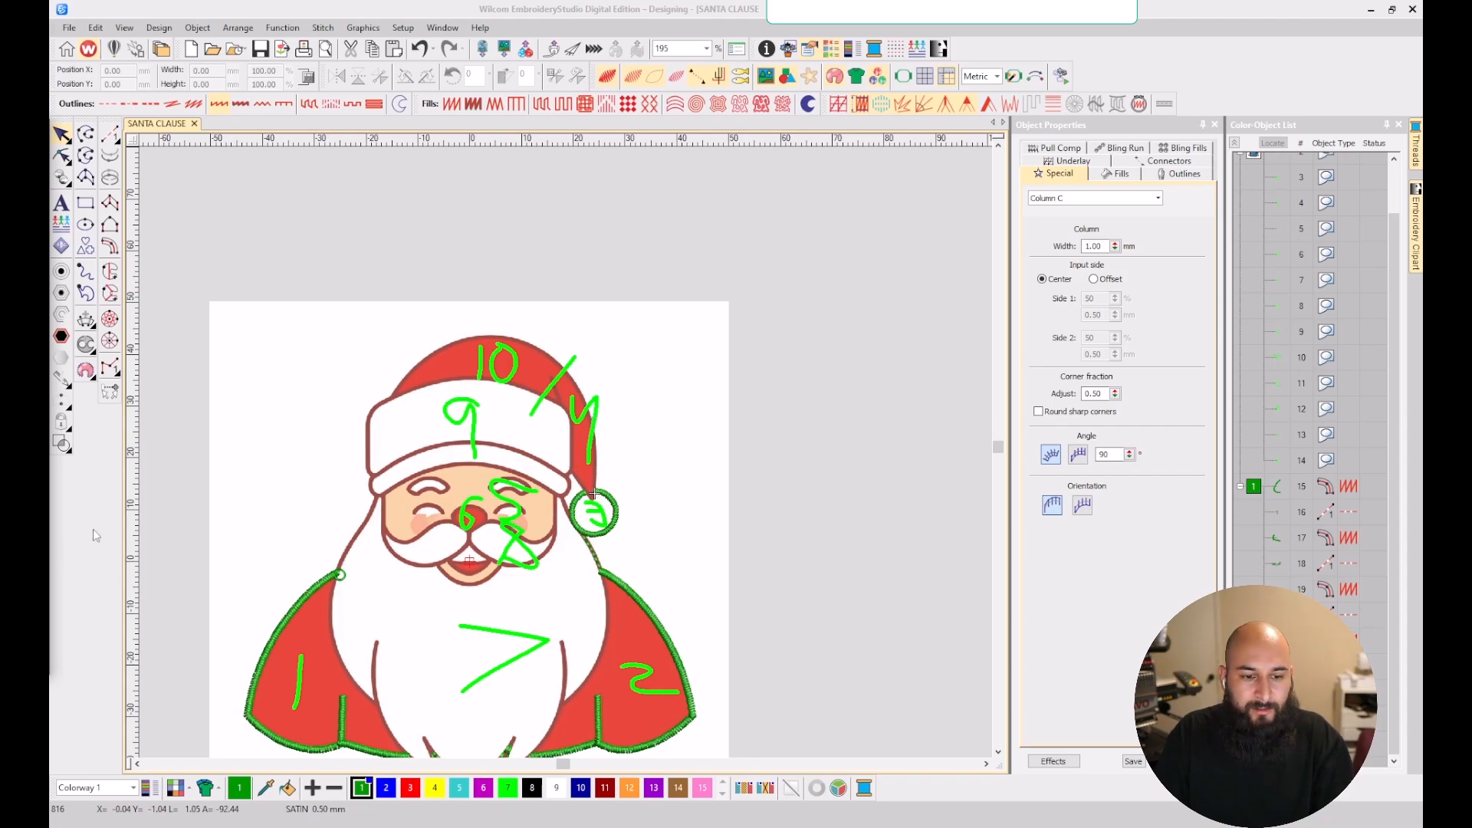
pyautogui.click(108, 246)
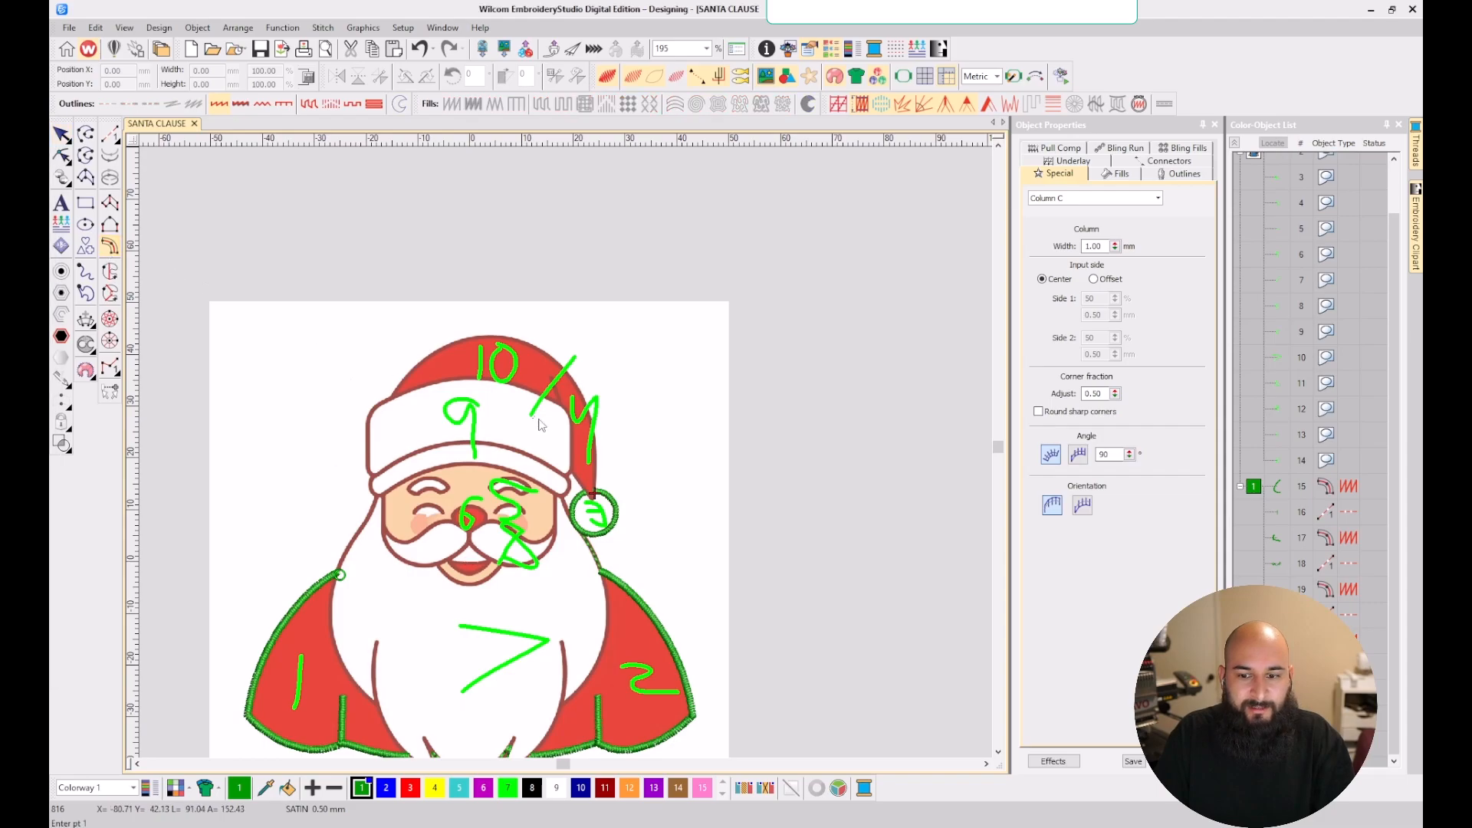
pyautogui.scroll(5, 565, 453)
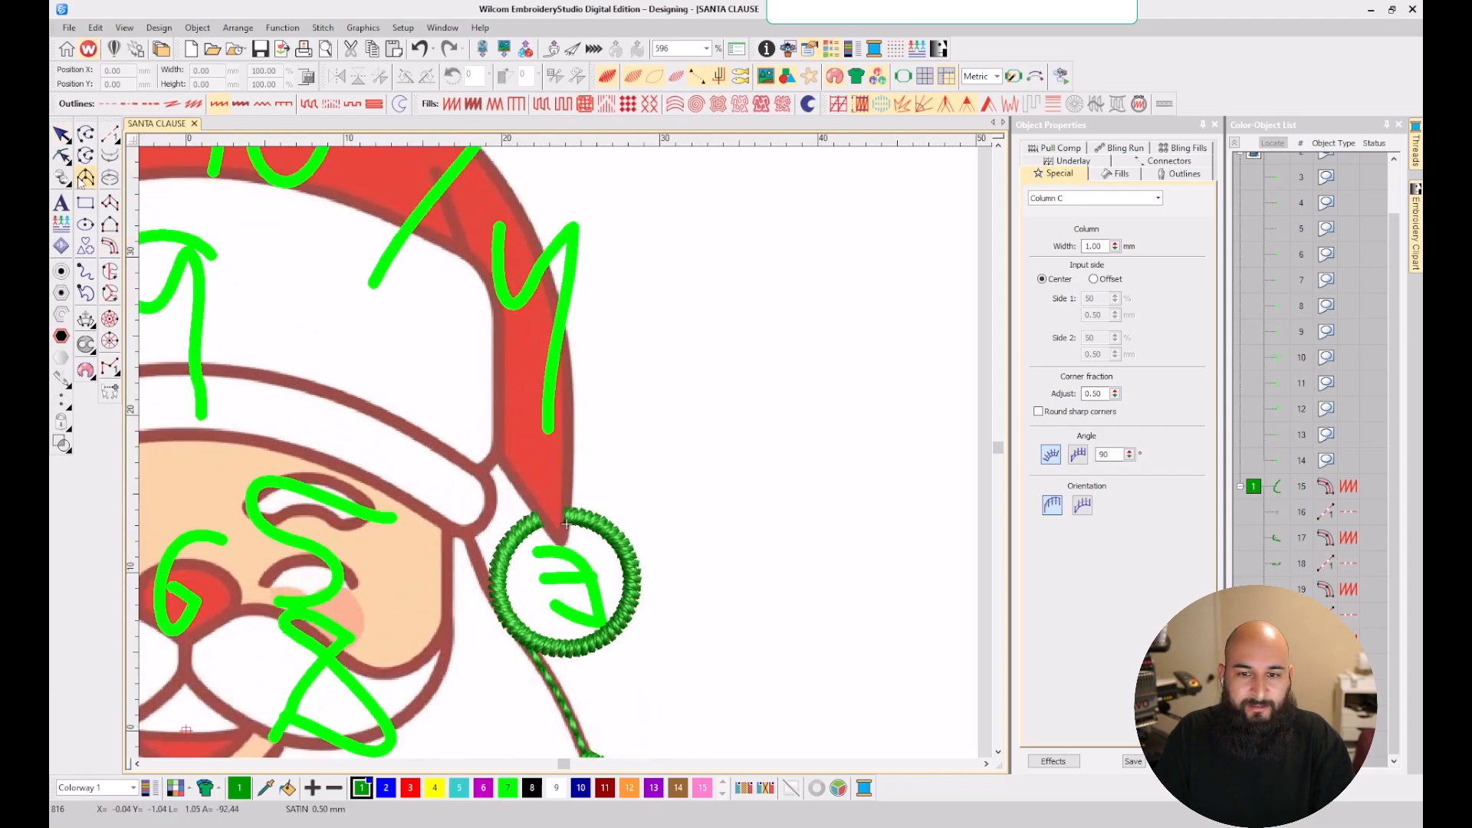
pyautogui.click(110, 134)
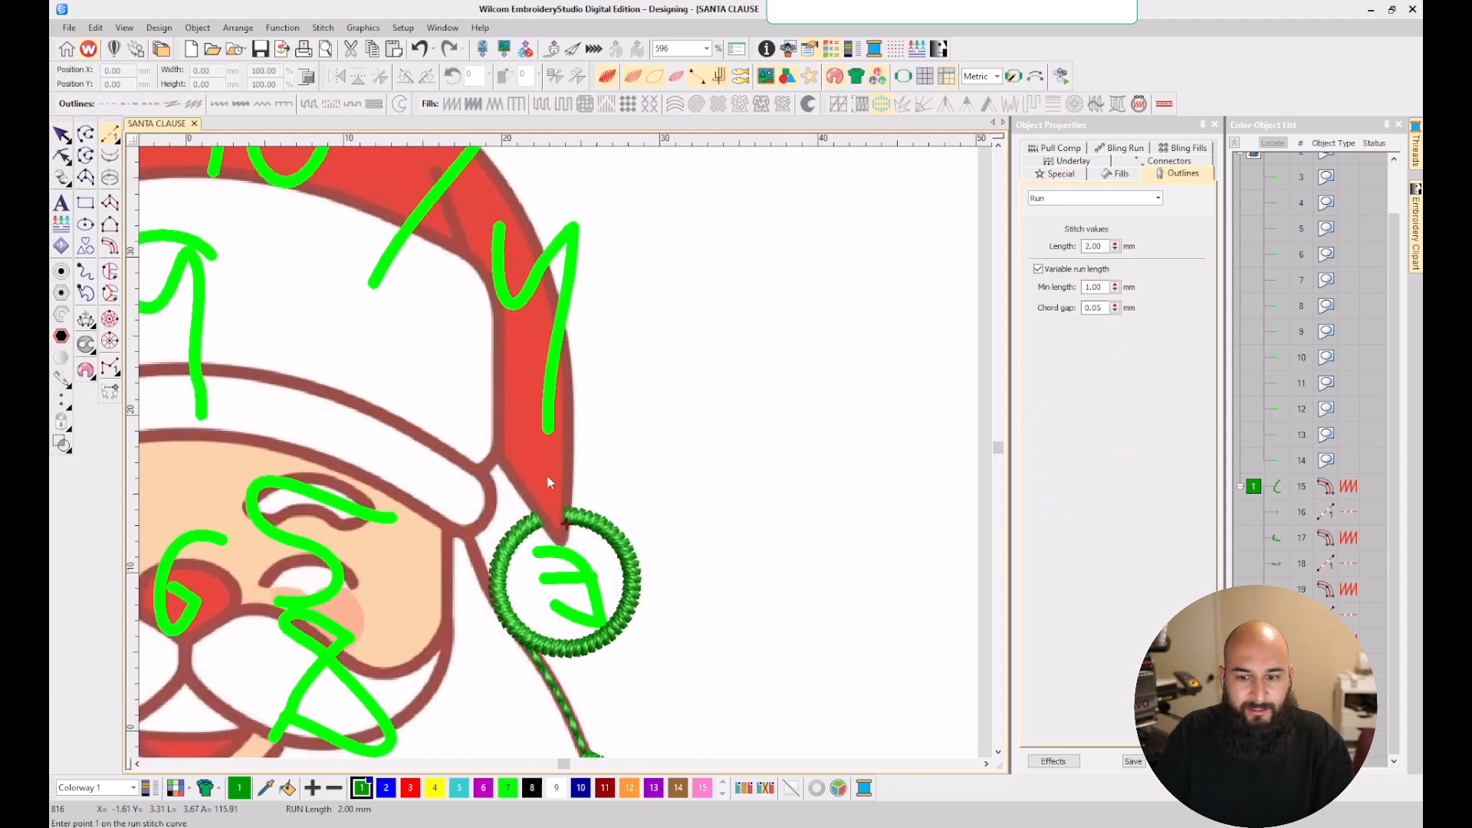
pyautogui.scroll(5, 542, 471)
pyautogui.click(569, 554)
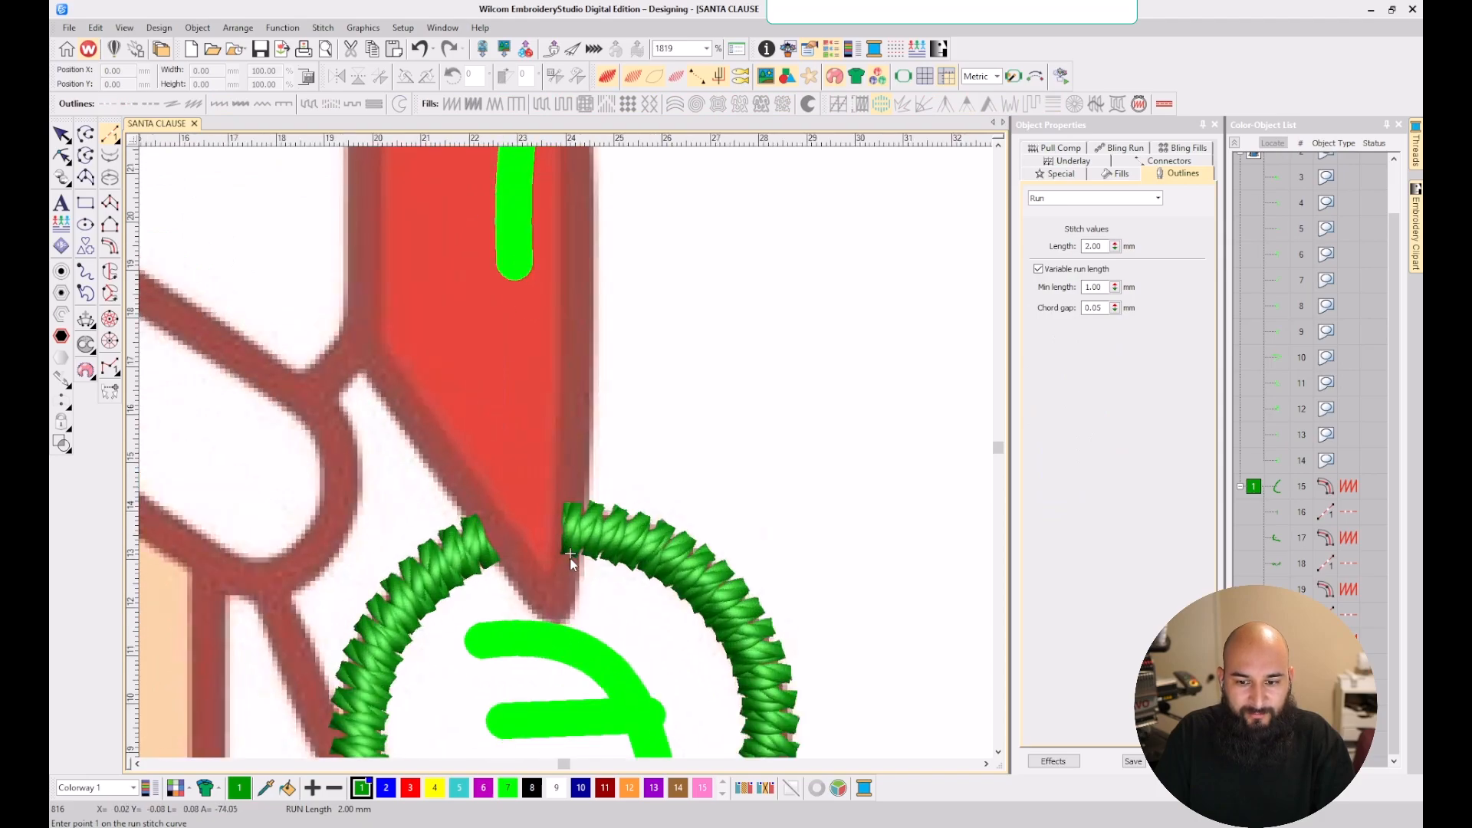
pyautogui.click(557, 604)
pyautogui.click(517, 557)
pyautogui.click(366, 352)
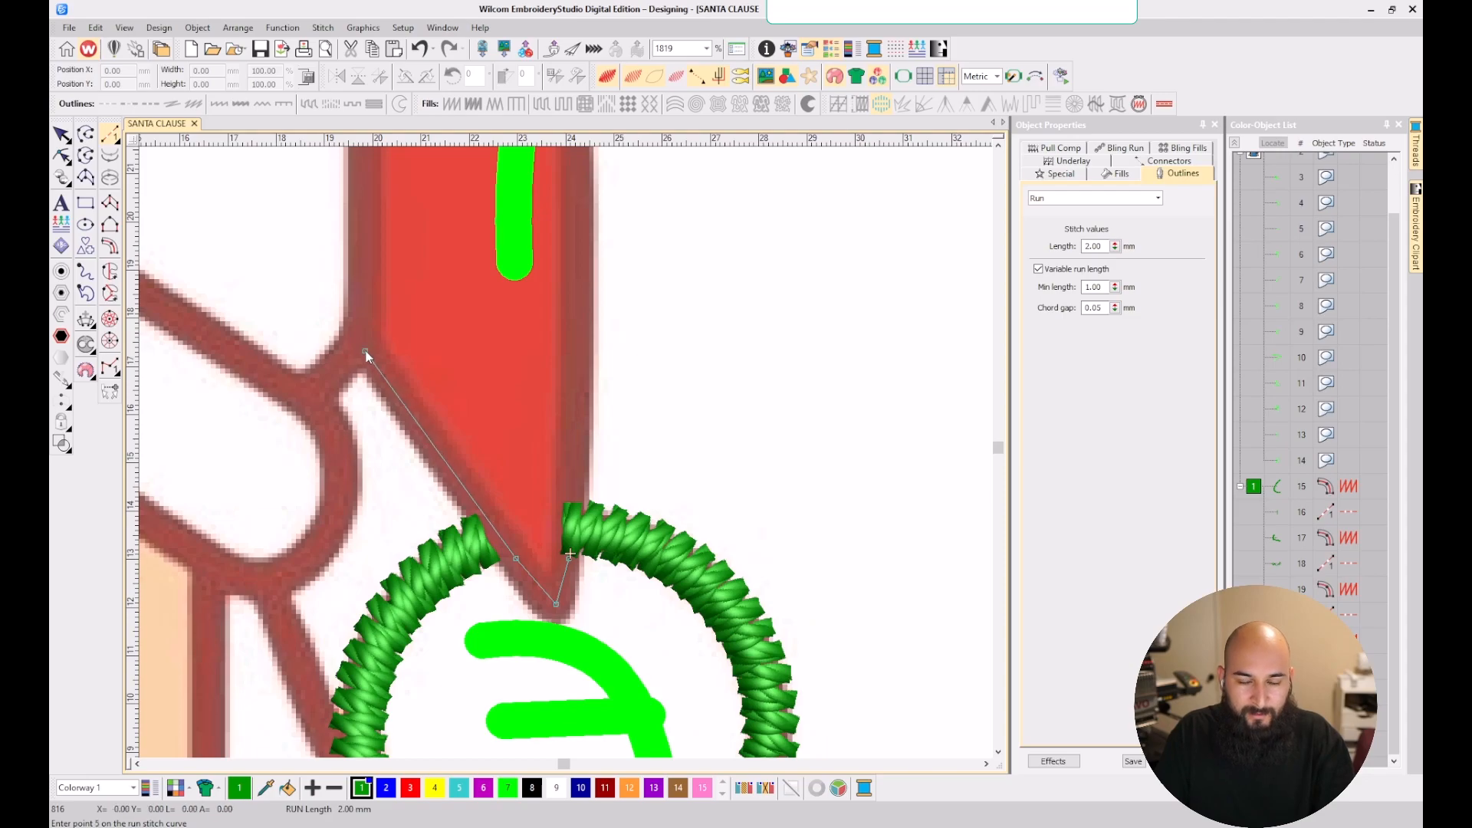
pyautogui.scroll(-4, 367, 351)
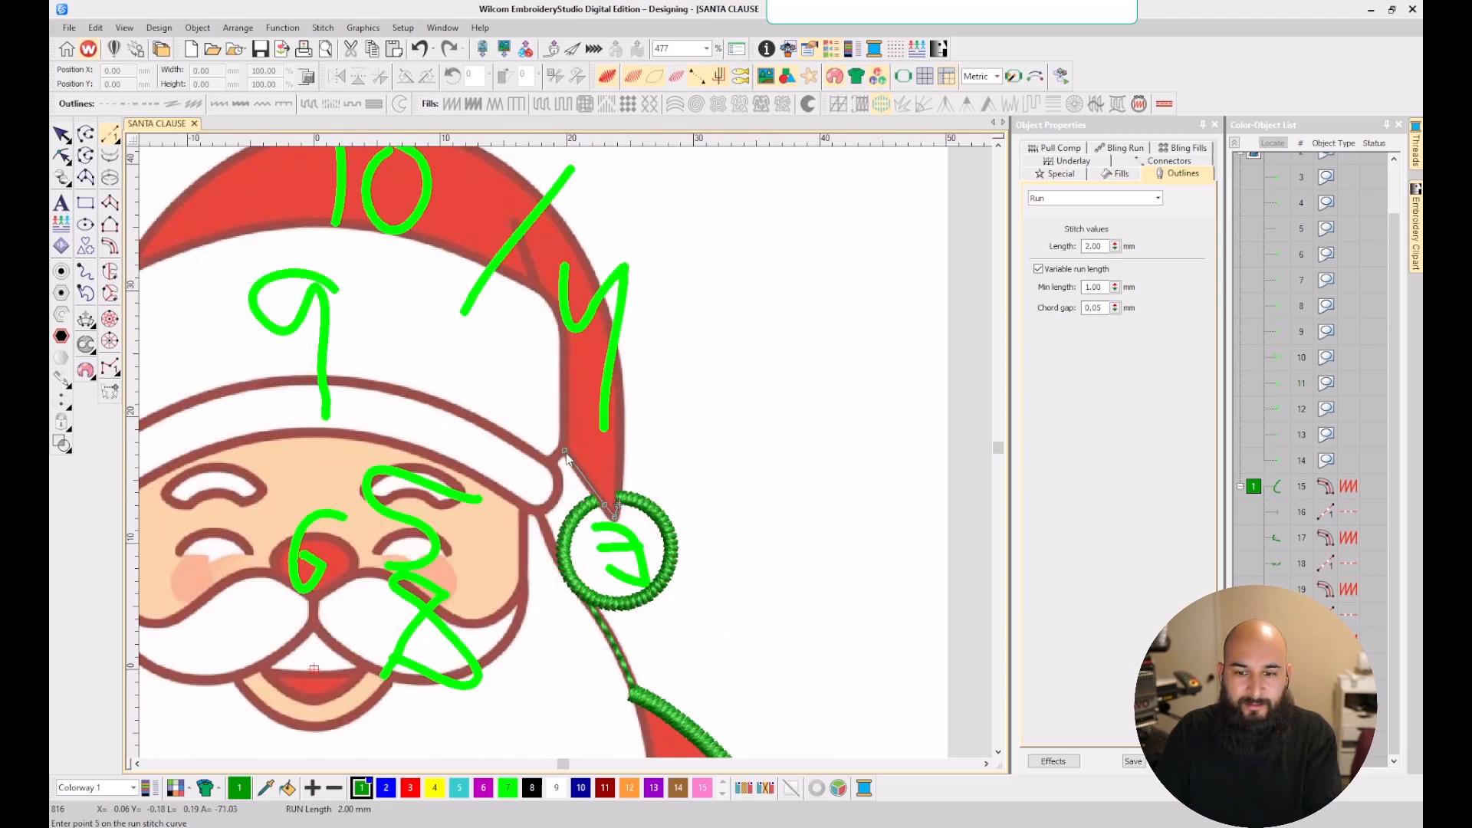
pyautogui.press('Return')
# - Start a 1 mm wide Column C outline from the brim corner down to the hat's tip and up the tail's outer edge
pyautogui.scroll(3, 566, 452)
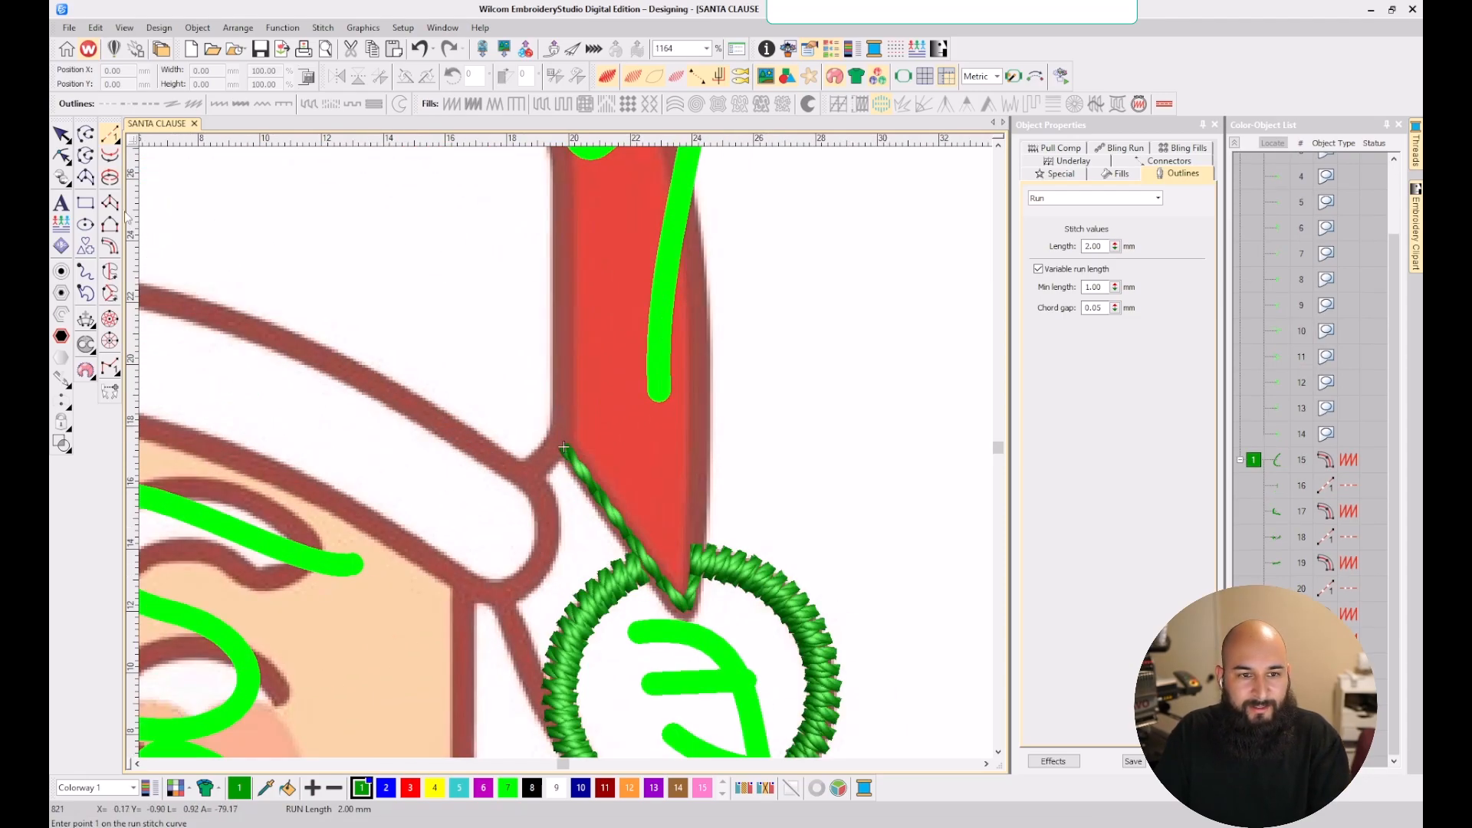
pyautogui.press('c')
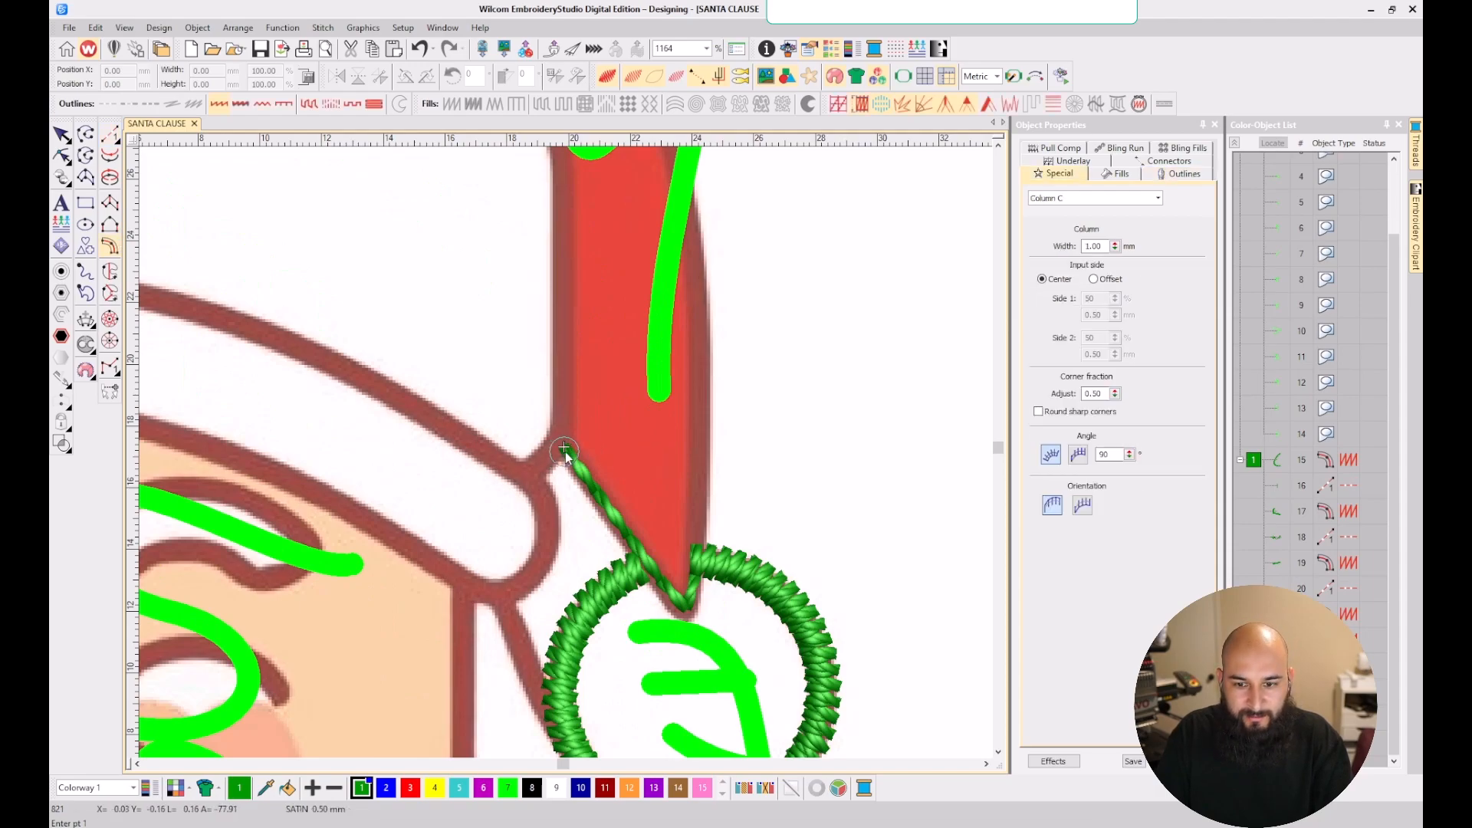
pyautogui.click(651, 569)
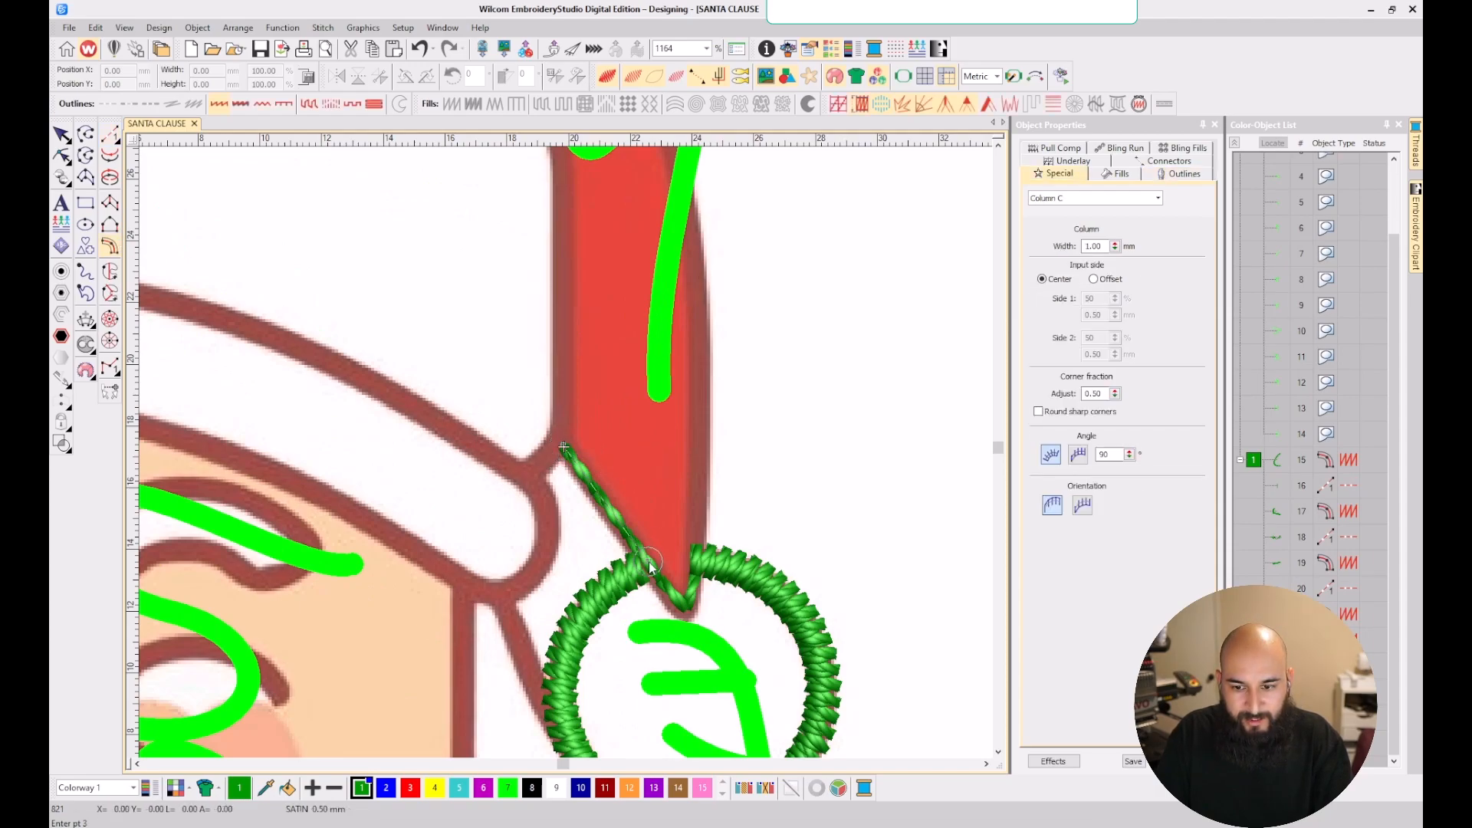
pyautogui.click(687, 610)
pyautogui.click(693, 590)
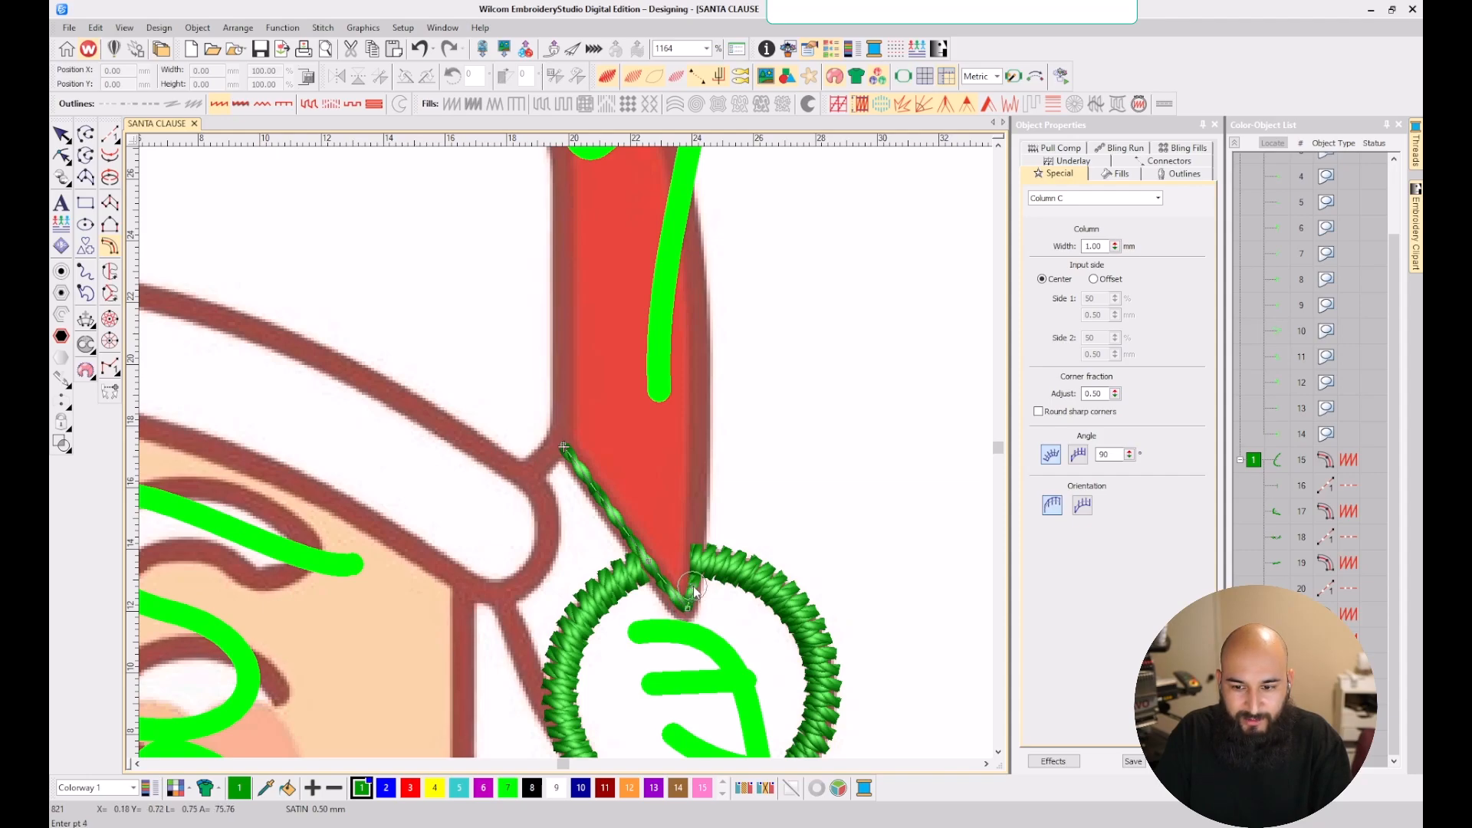
pyautogui.rightClick(700, 548)
pyautogui.rightClick(703, 332)
pyautogui.press('BackSpace')
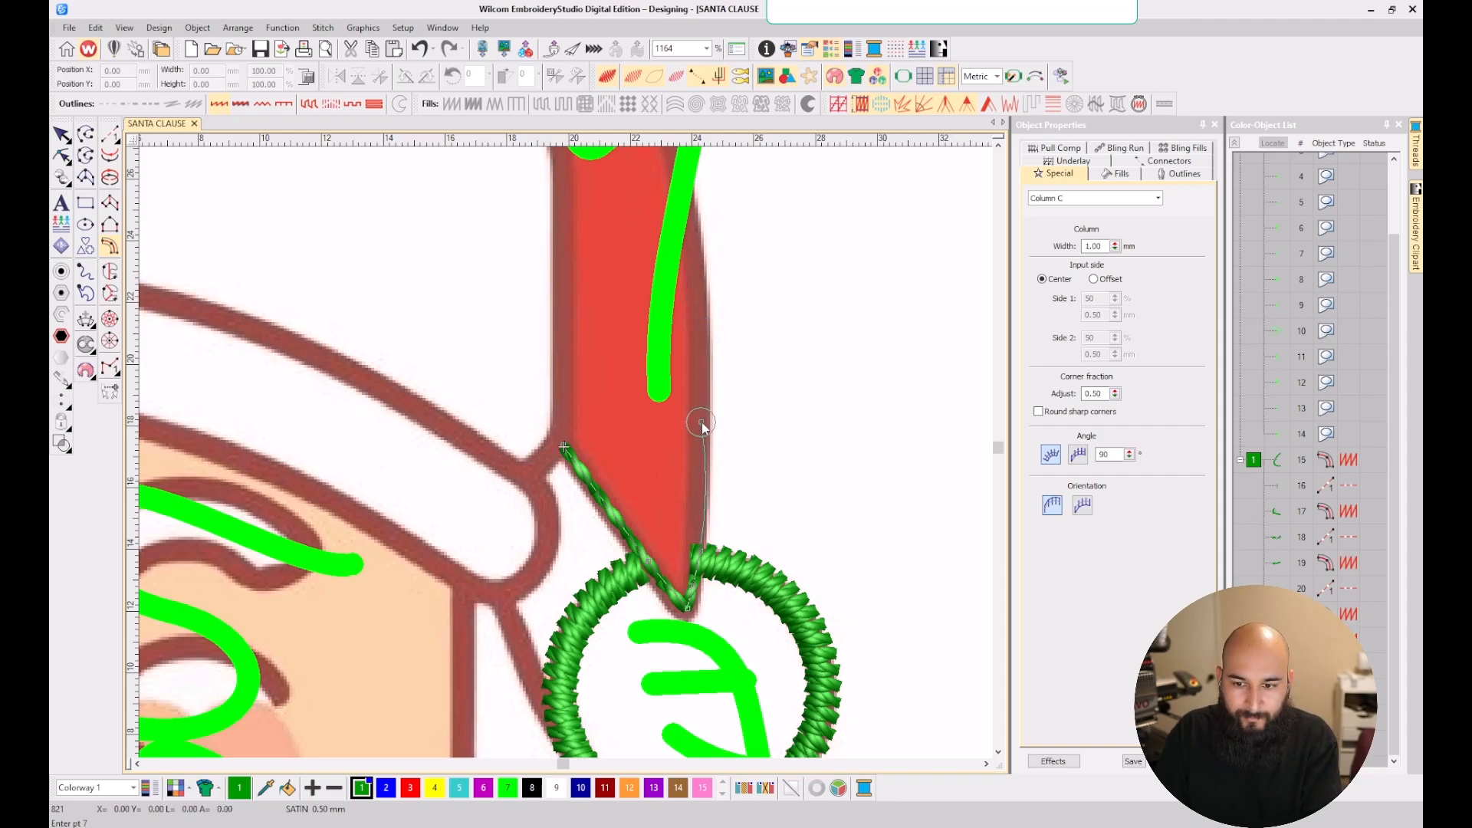
pyautogui.press('BackSpace')
pyautogui.rightClick(699, 540)
pyautogui.rightClick(701, 367)
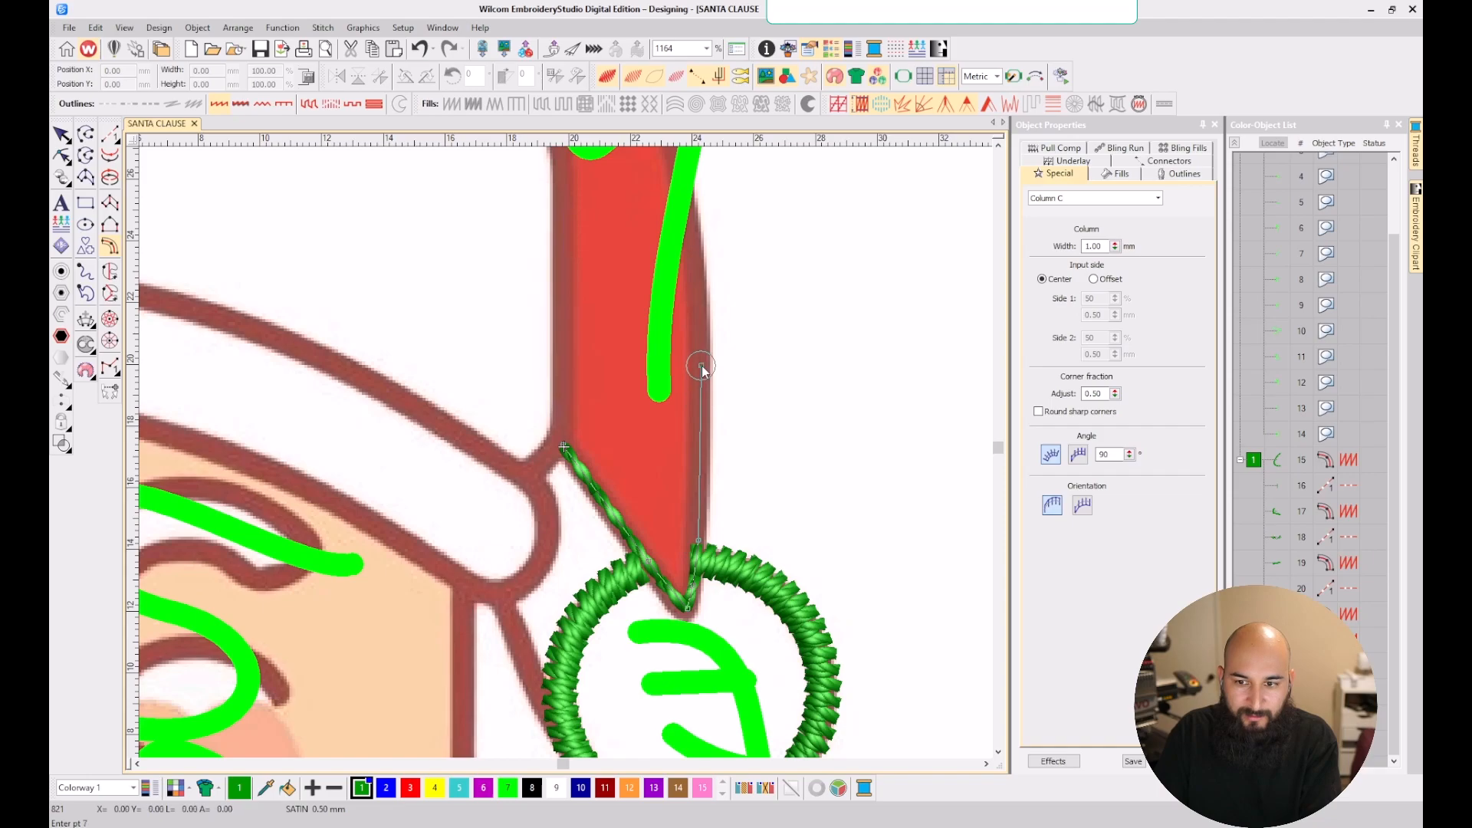
pyautogui.scroll(-4, 701, 366)
pyautogui.scroll(1, 565, 456)
pyautogui.rightClick(559, 400)
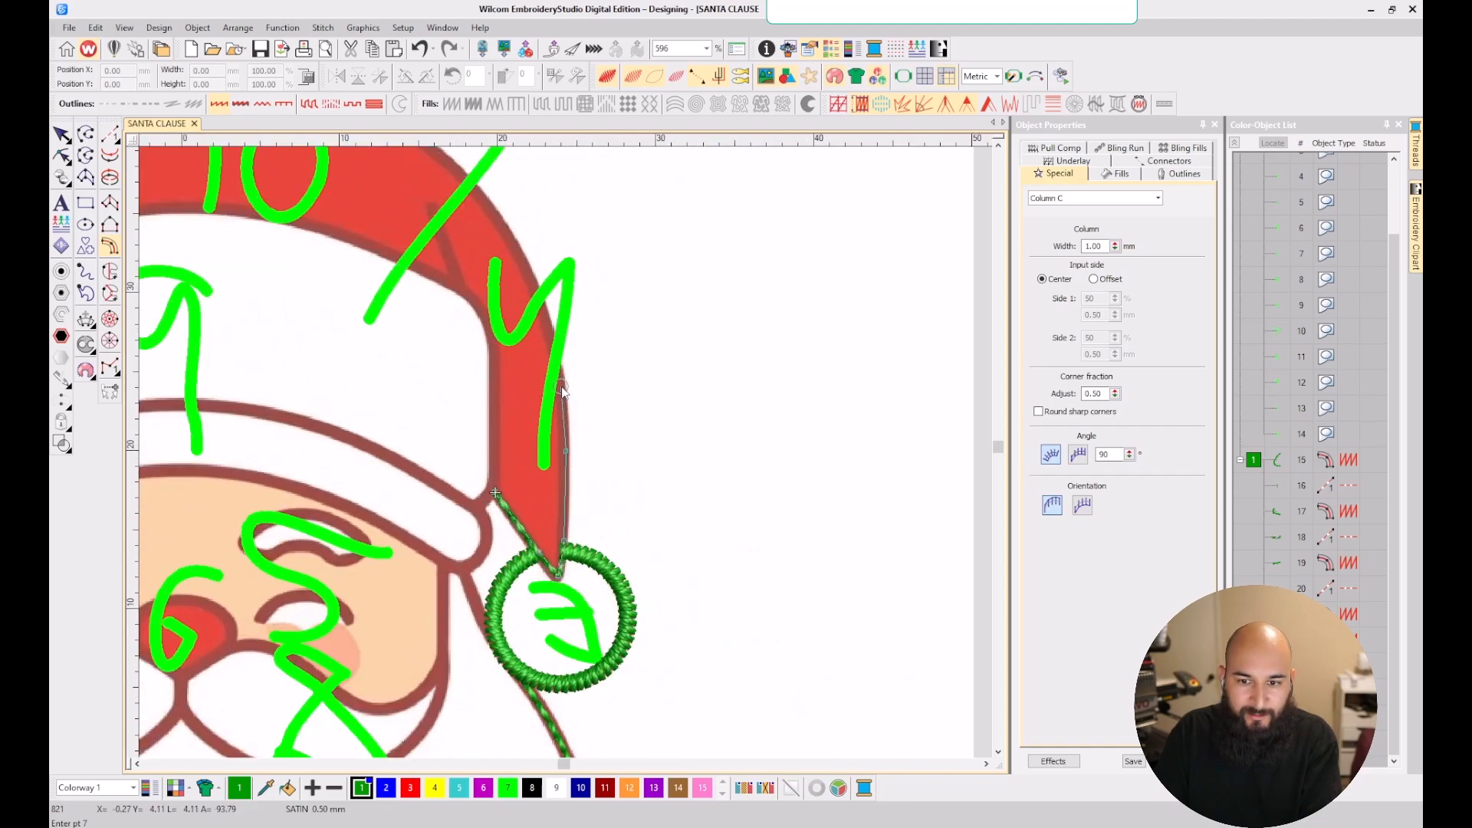
pyautogui.rightClick(528, 264)
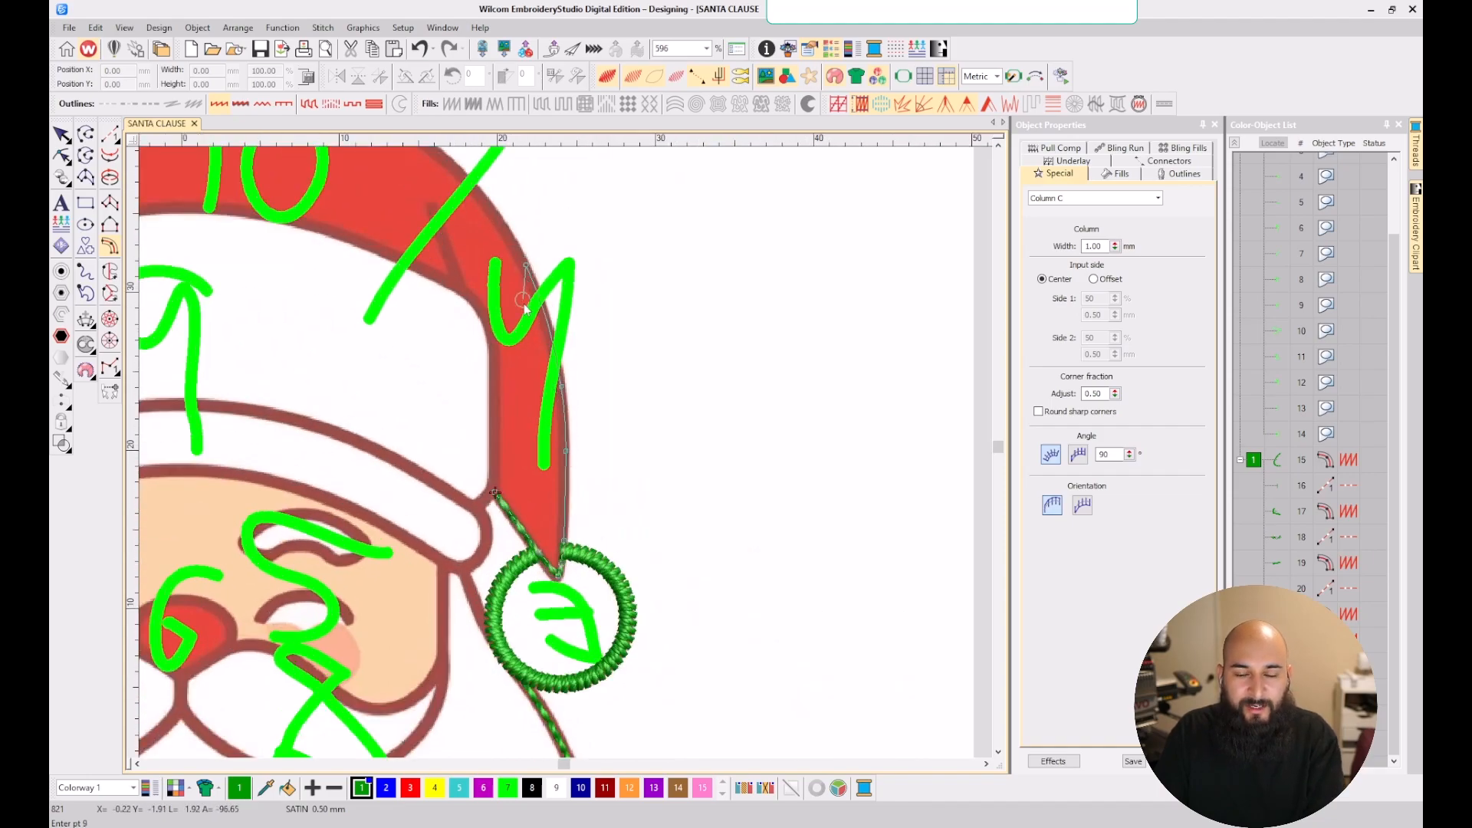
# - Continue the Column C outline over the hat's crown to the far end of the brim's upper edge and generate the satin
pyautogui.scroll(-2, 567, 457)
pyautogui.scroll(-2, 567, 458)
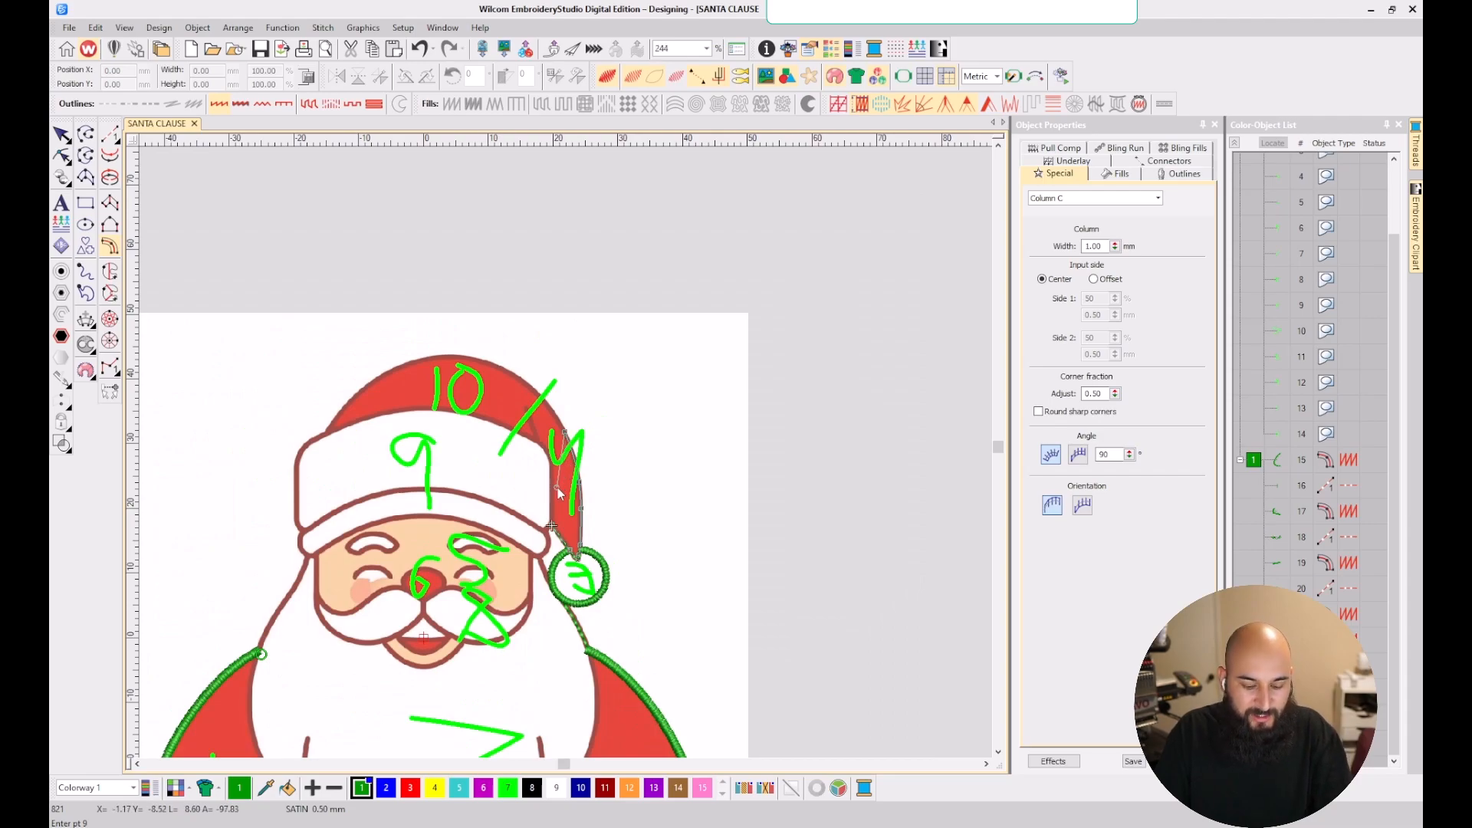
pyautogui.scroll(6, 565, 453)
pyautogui.scroll(-4, 598, 499)
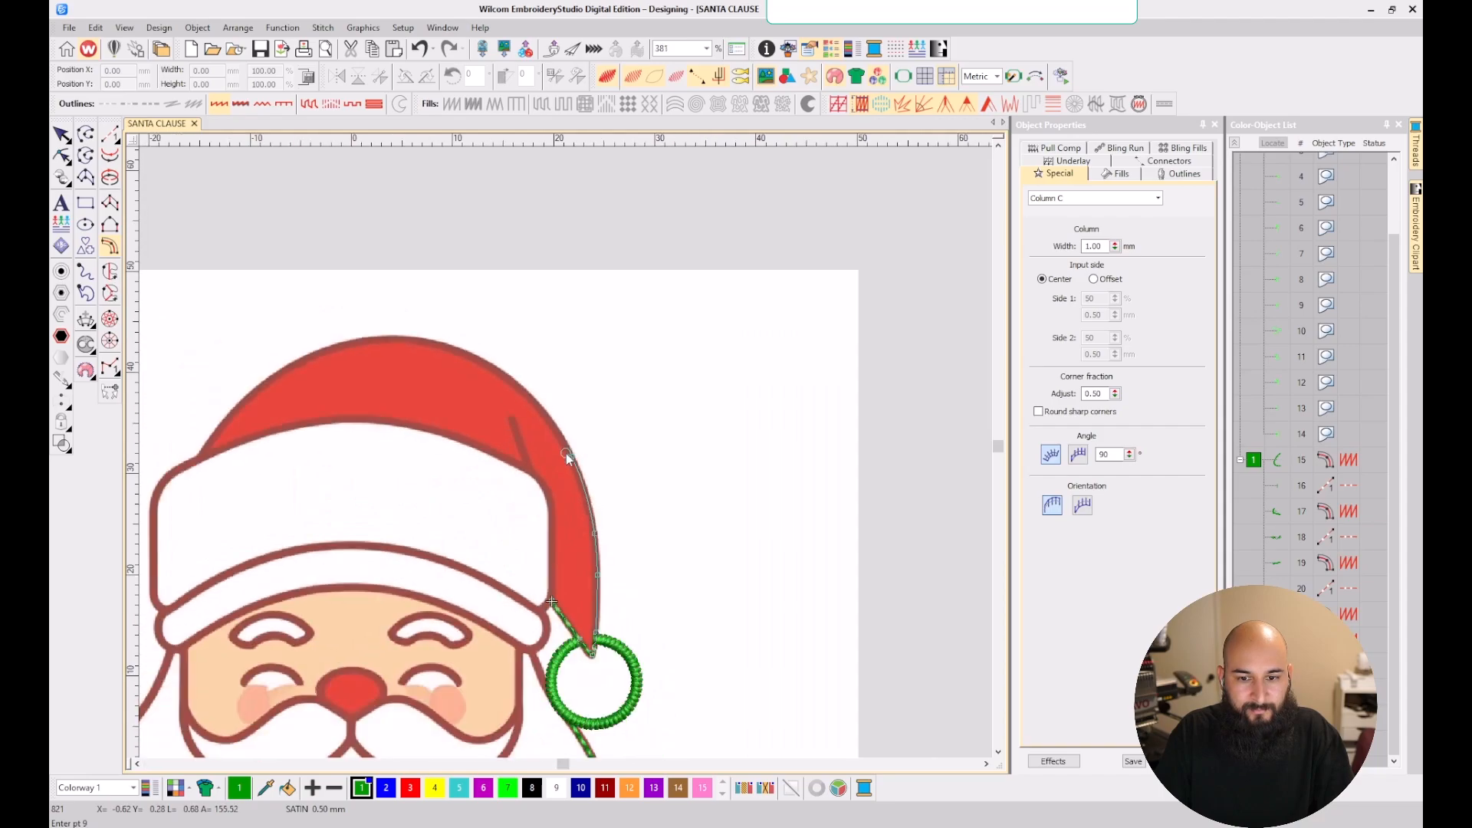
pyautogui.scroll(3, 567, 458)
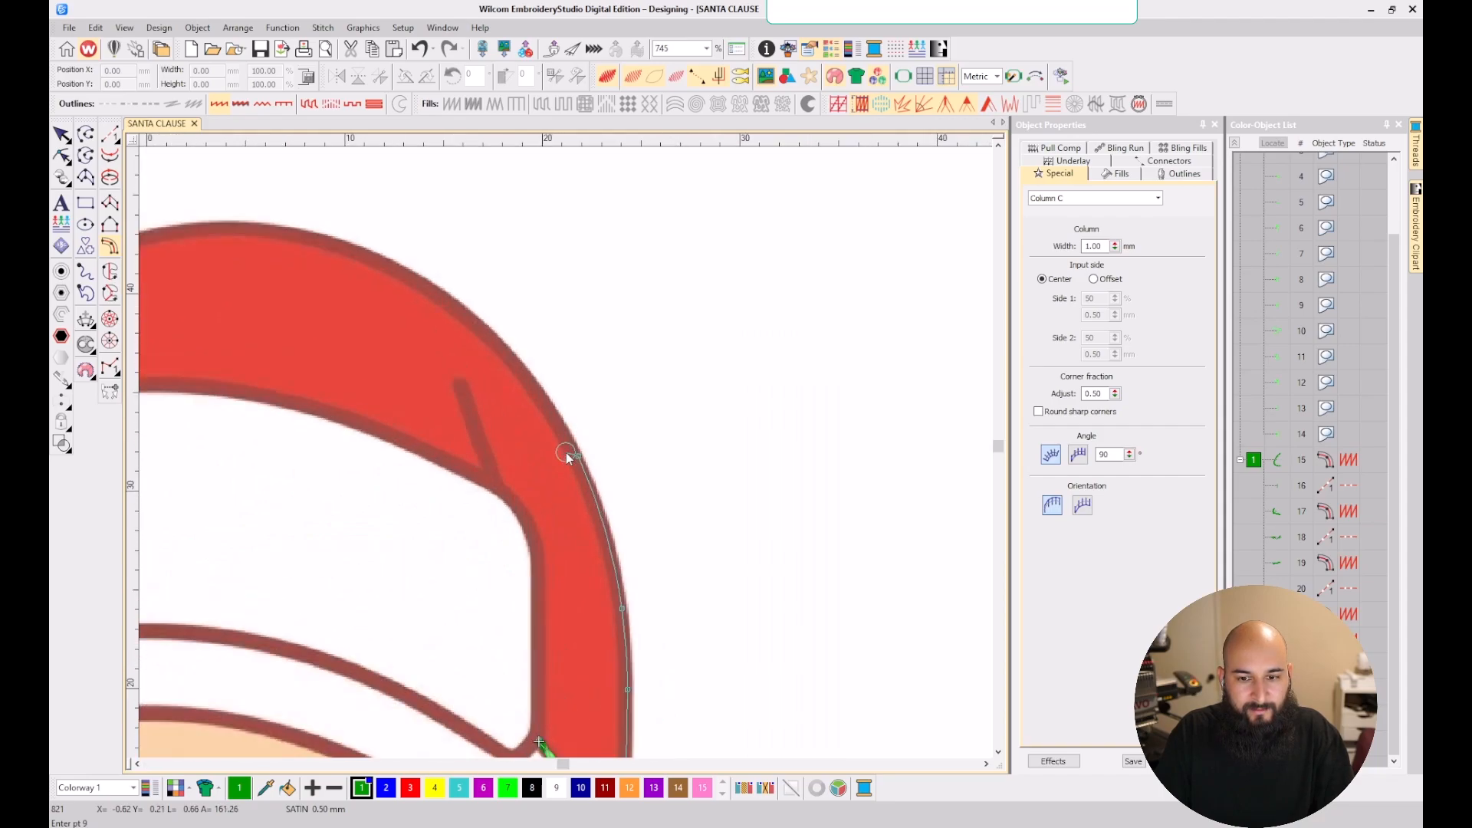
pyautogui.click(526, 378)
pyautogui.click(370, 255)
pyautogui.scroll(-2, 370, 255)
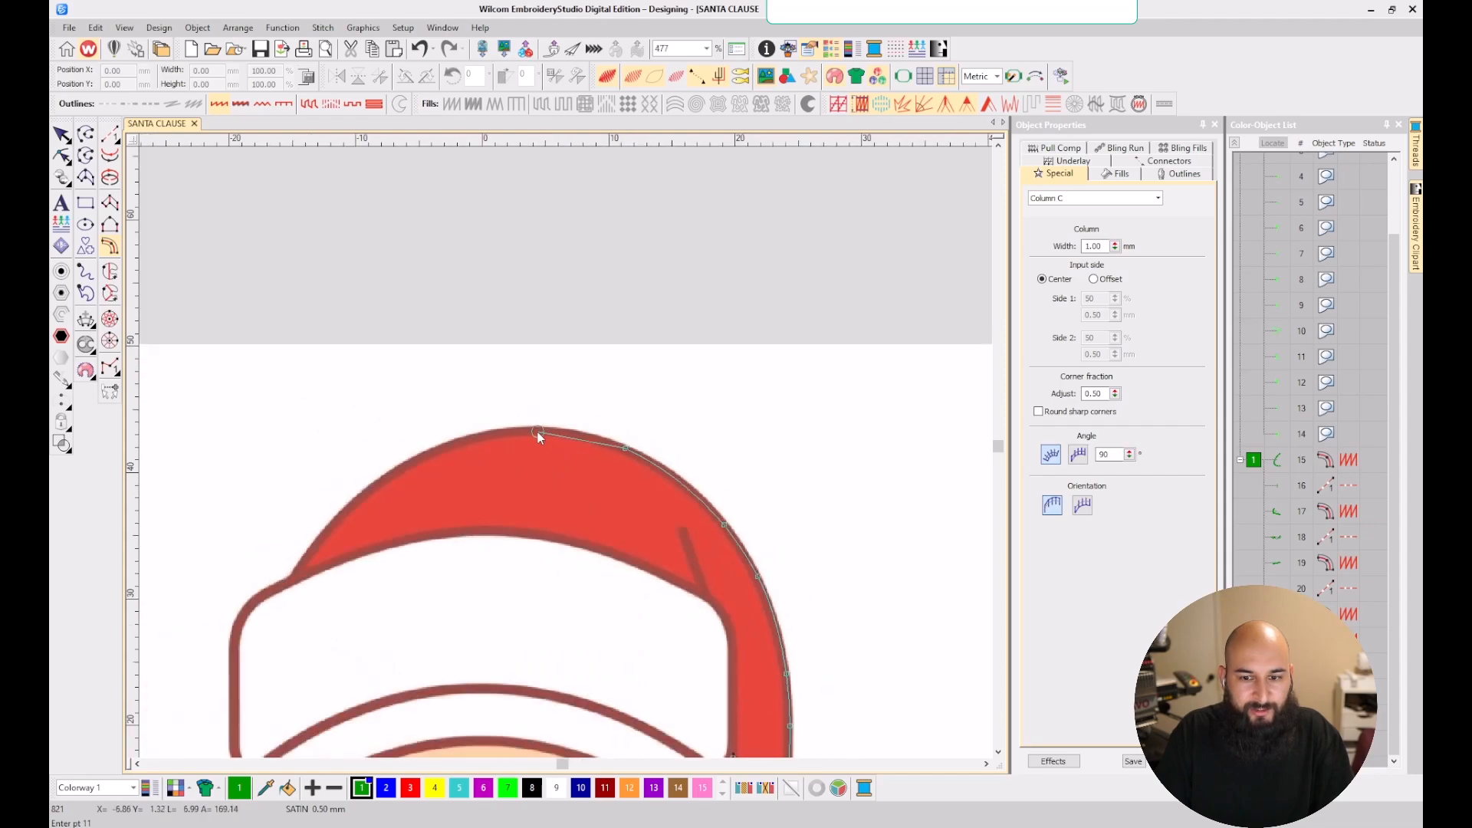
pyautogui.click(514, 429)
pyautogui.scroll(2, 457, 457)
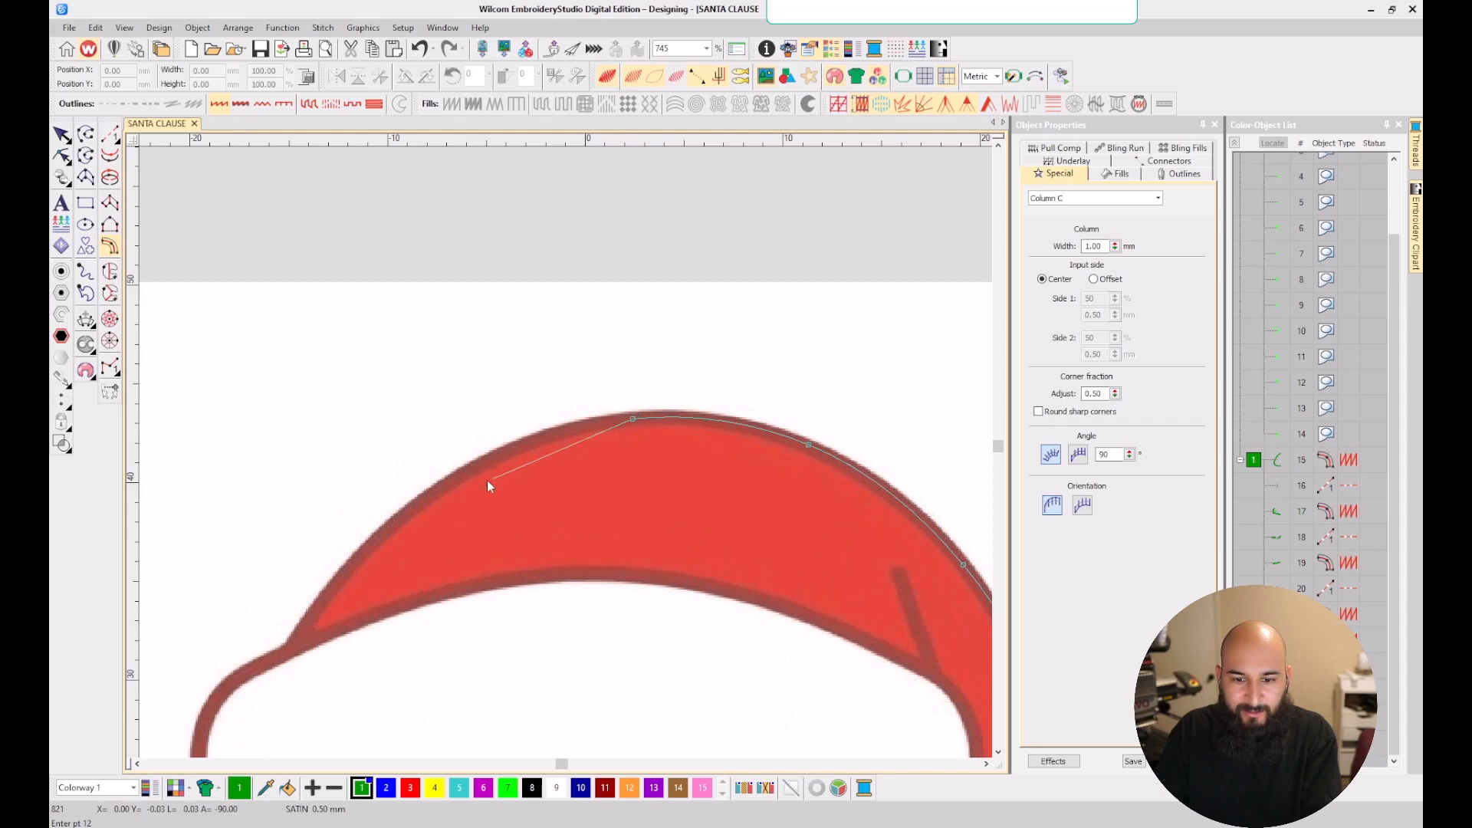
pyautogui.click(436, 491)
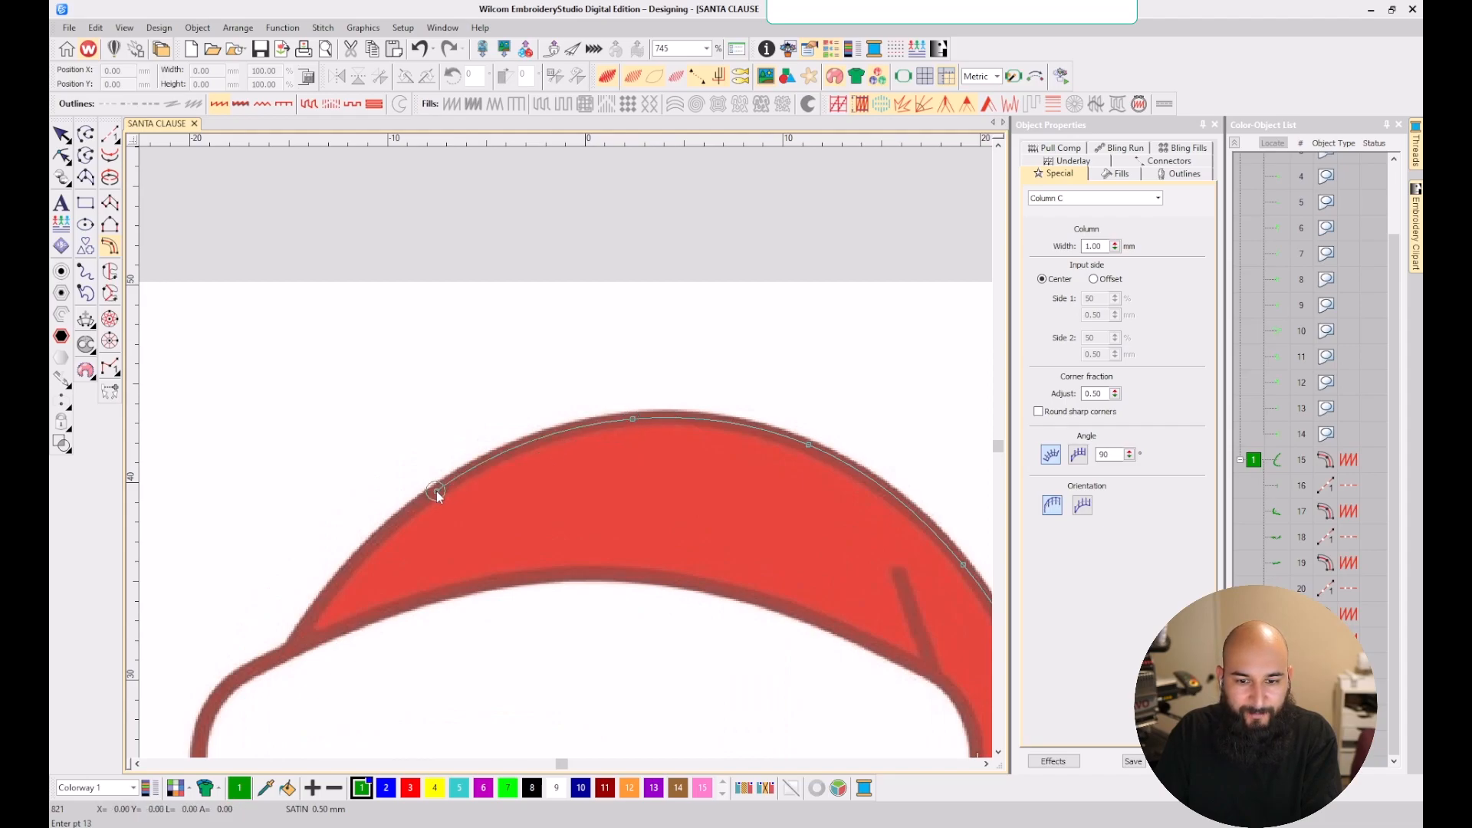
pyautogui.click(295, 648)
pyautogui.press('Return')
pyautogui.scroll(-3, 332, 635)
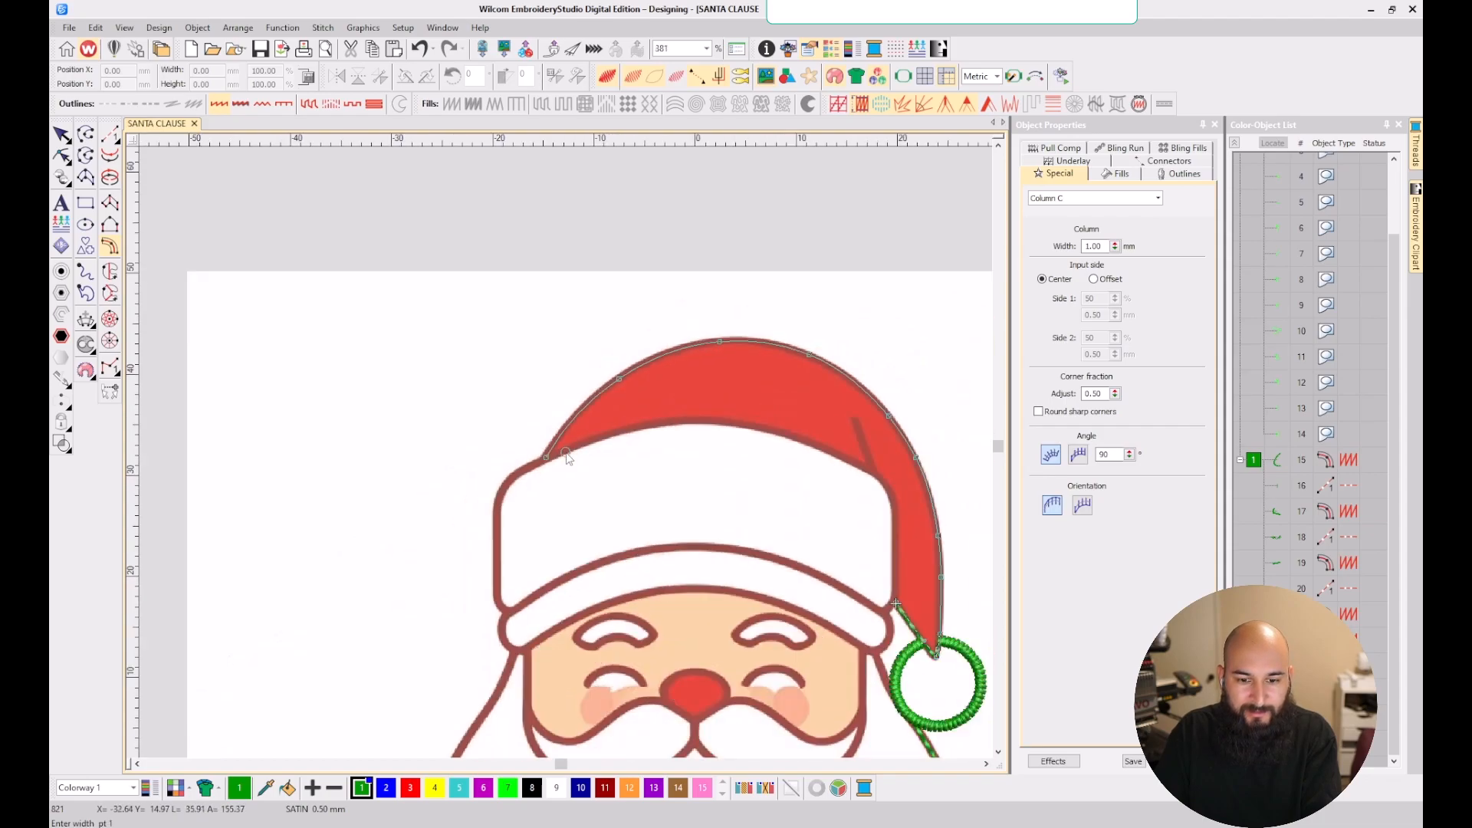
pyautogui.press('Return')
# - Digitize a run stitch from the end of the hat's satin along the brim's upper edge to the base of the fold line
pyautogui.scroll(-1, 867, 516)
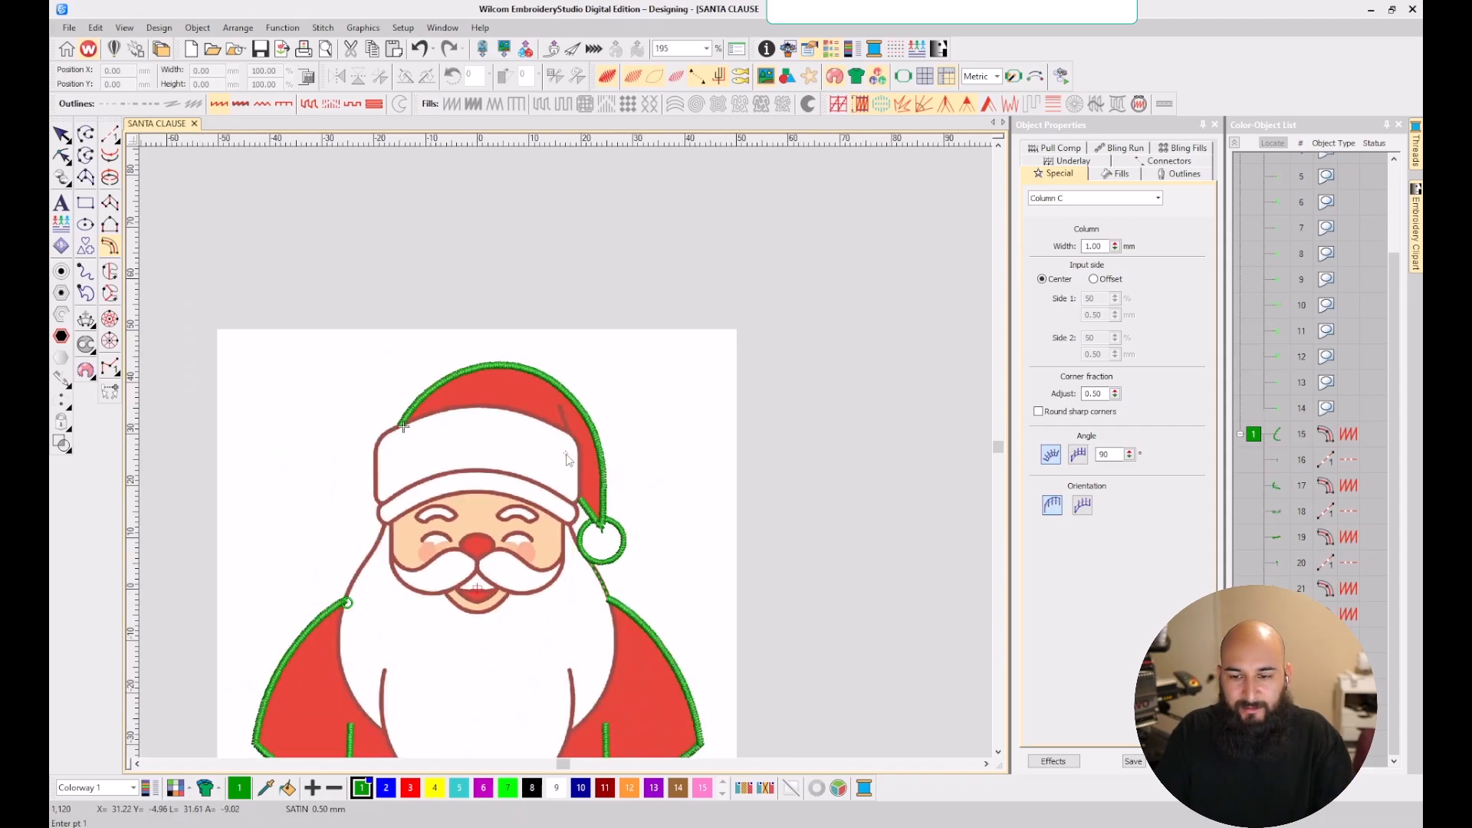
pyautogui.scroll(1, 566, 453)
pyautogui.scroll(4, 566, 453)
pyautogui.press('space')
pyautogui.click(419, 480)
pyautogui.click(555, 429)
pyautogui.click(815, 404)
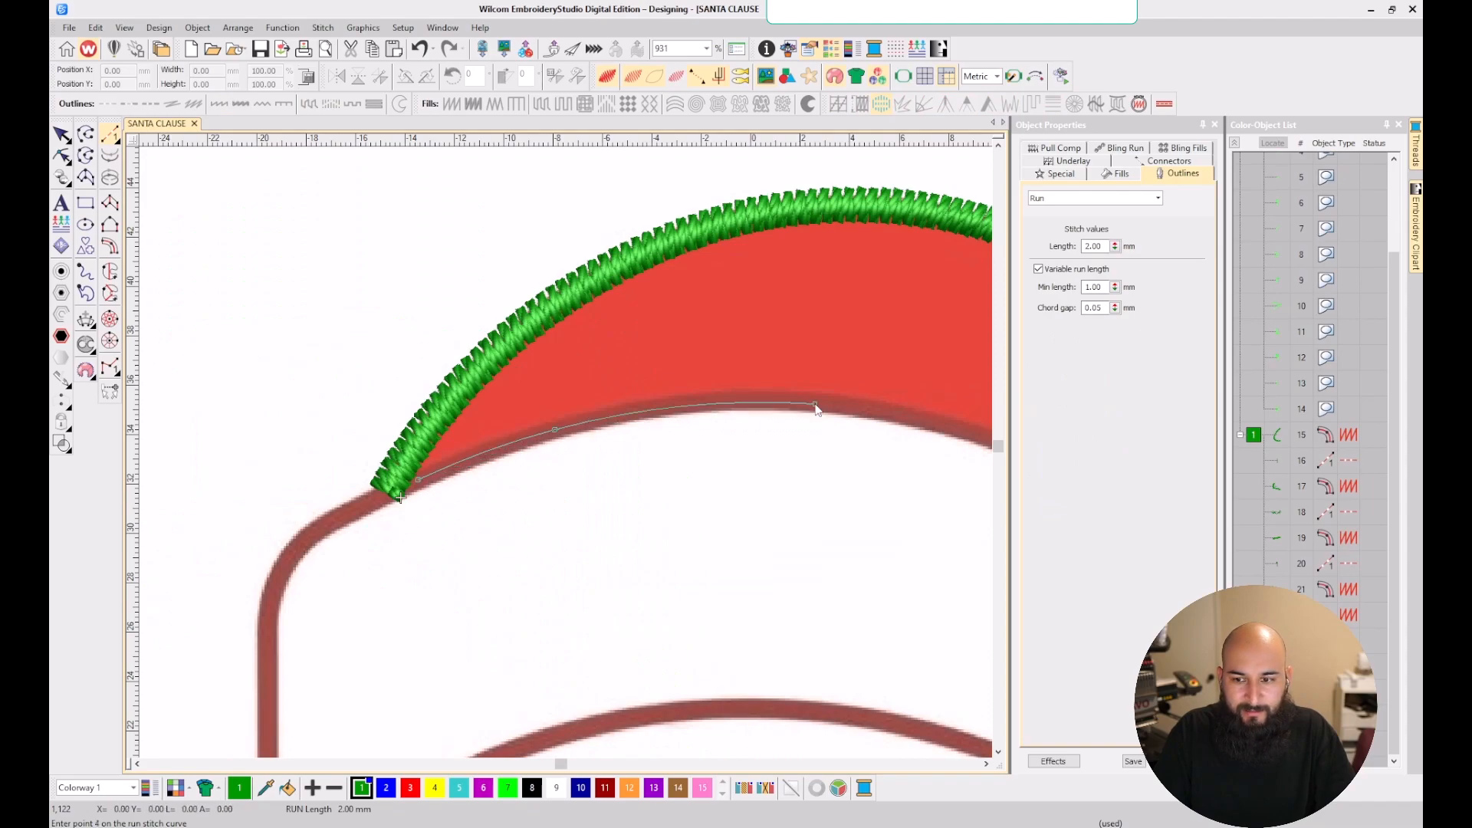
pyautogui.scroll(-2, 817, 408)
pyautogui.click(615, 453)
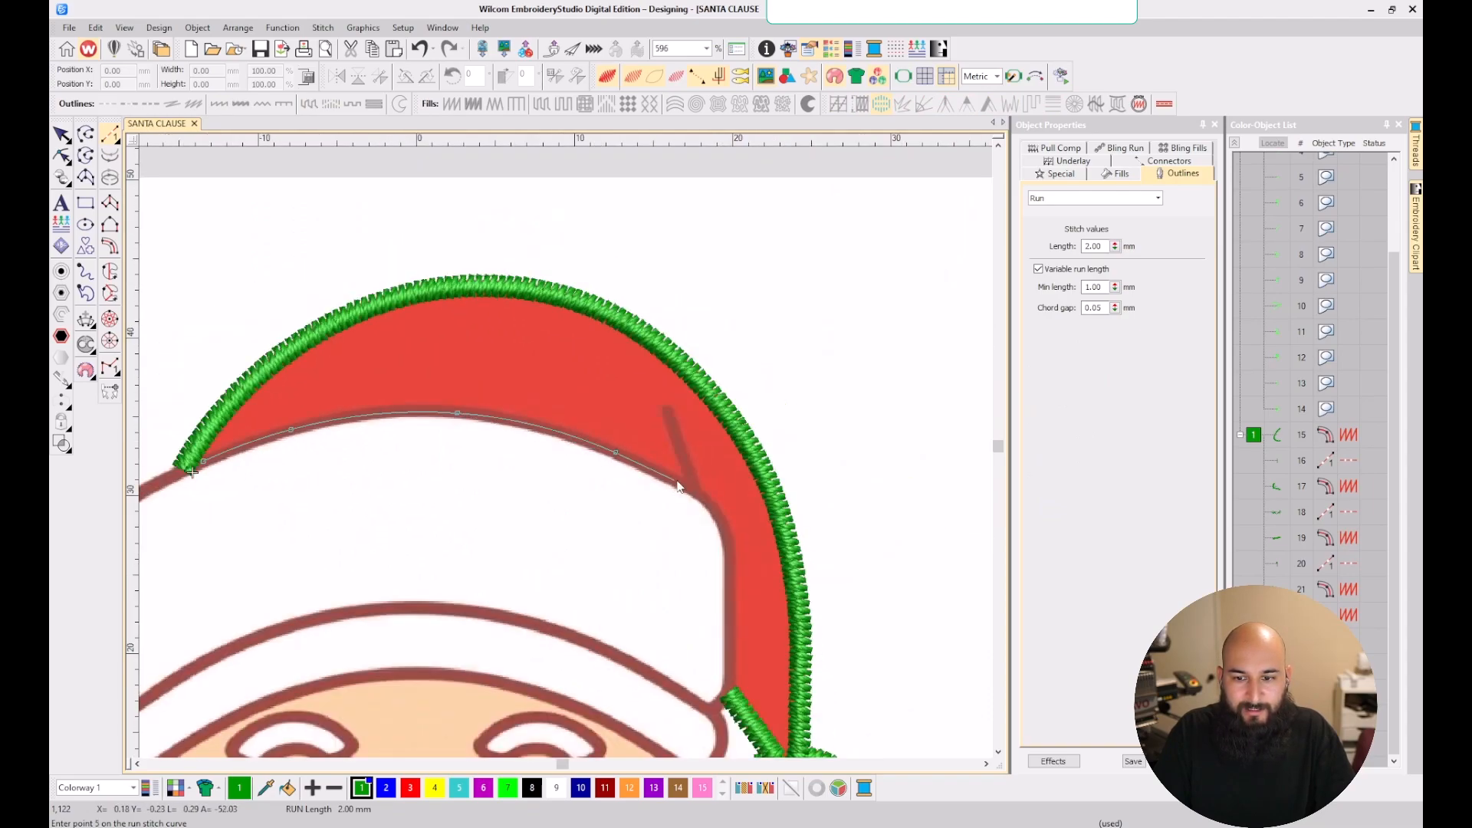
pyautogui.click(693, 489)
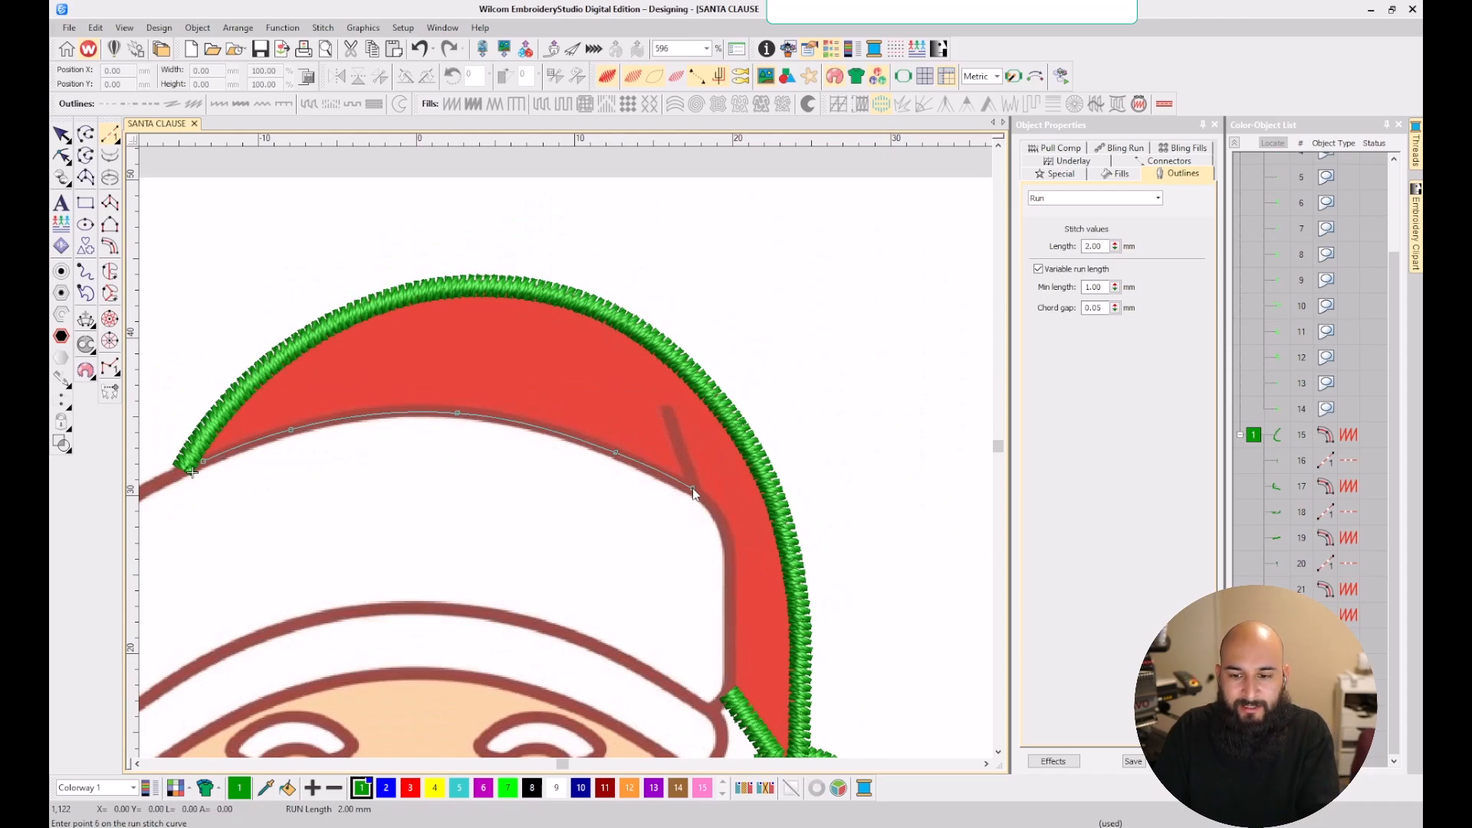
pyautogui.press('Return')
# - Digitize a run stitch up the hat's fold line and a 1 mm wide Column C satin back down over it
pyautogui.click(692, 489)
pyautogui.click(668, 407)
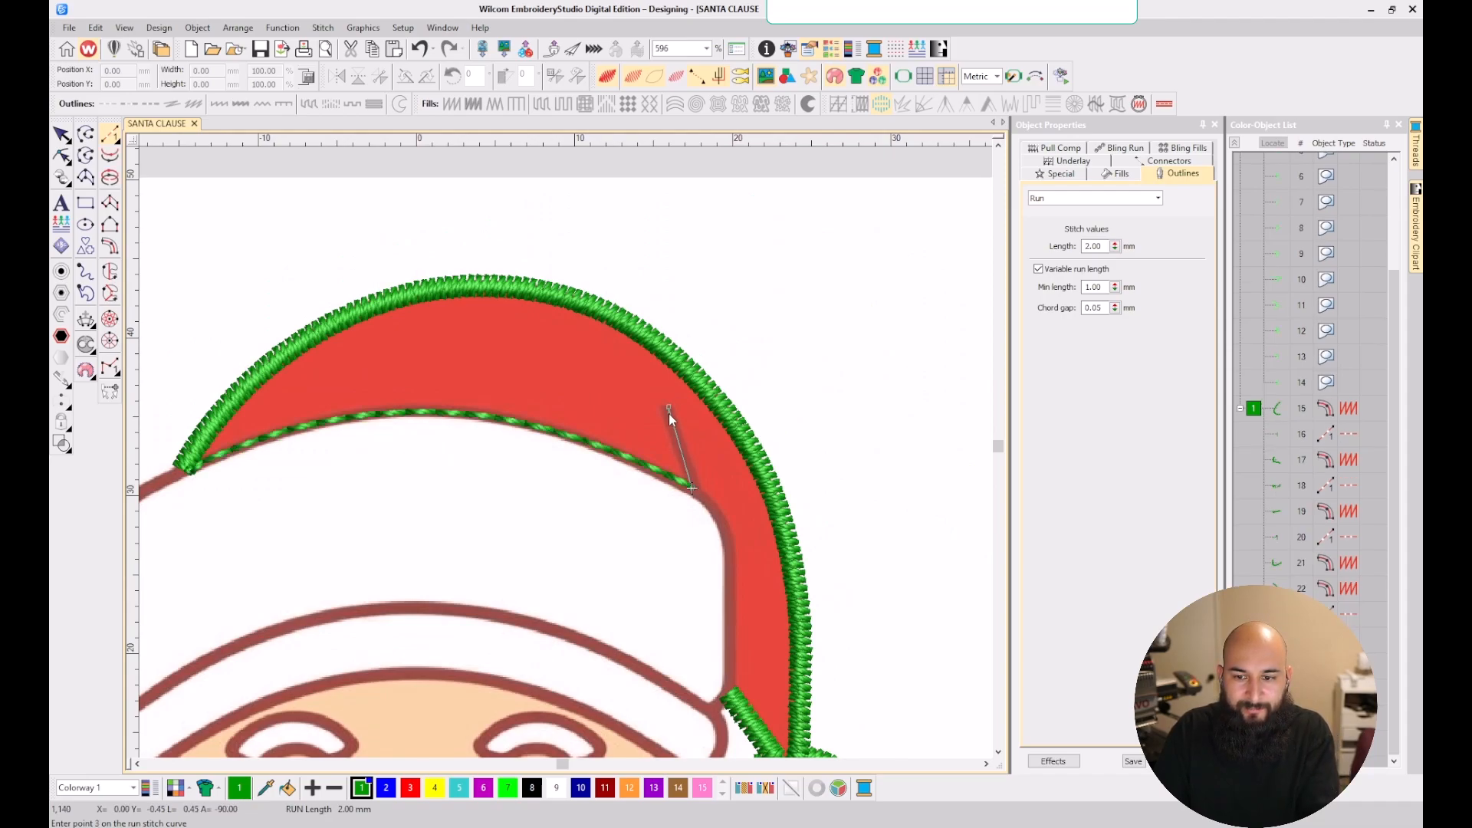
pyautogui.press('Return')
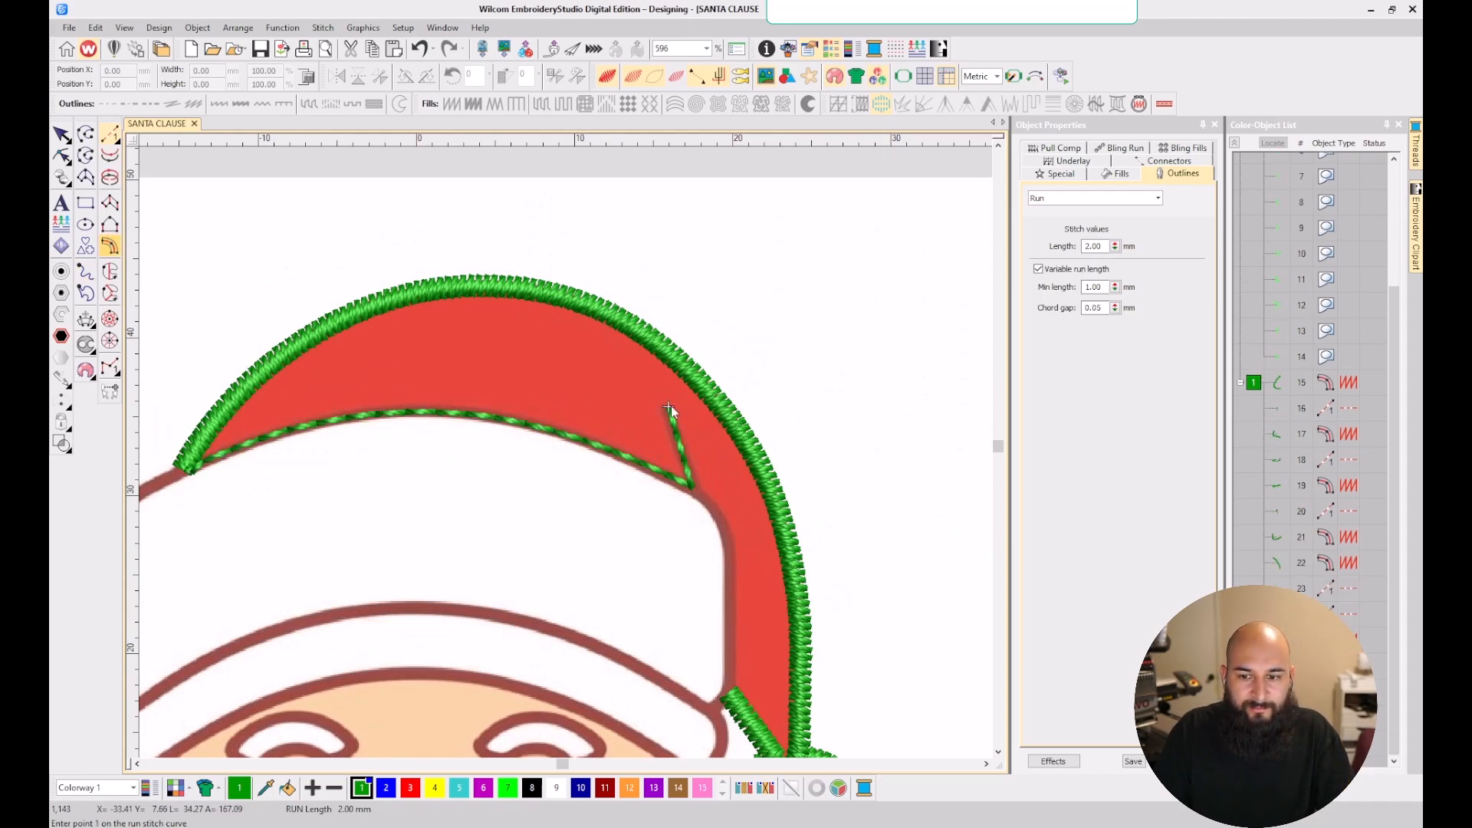
pyautogui.press('c')
pyautogui.click(669, 407)
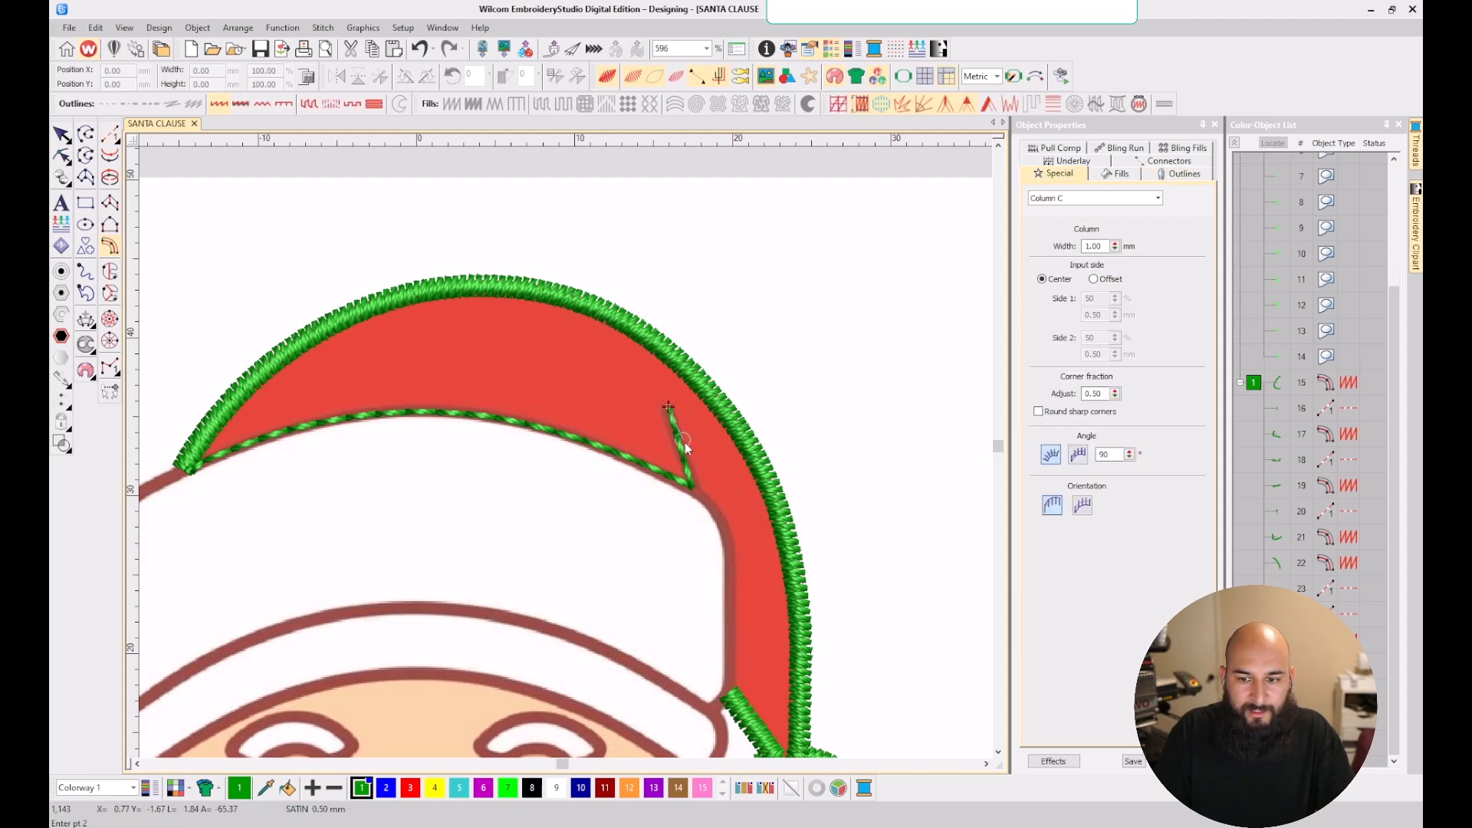
pyautogui.click(694, 489)
pyautogui.press('Return')
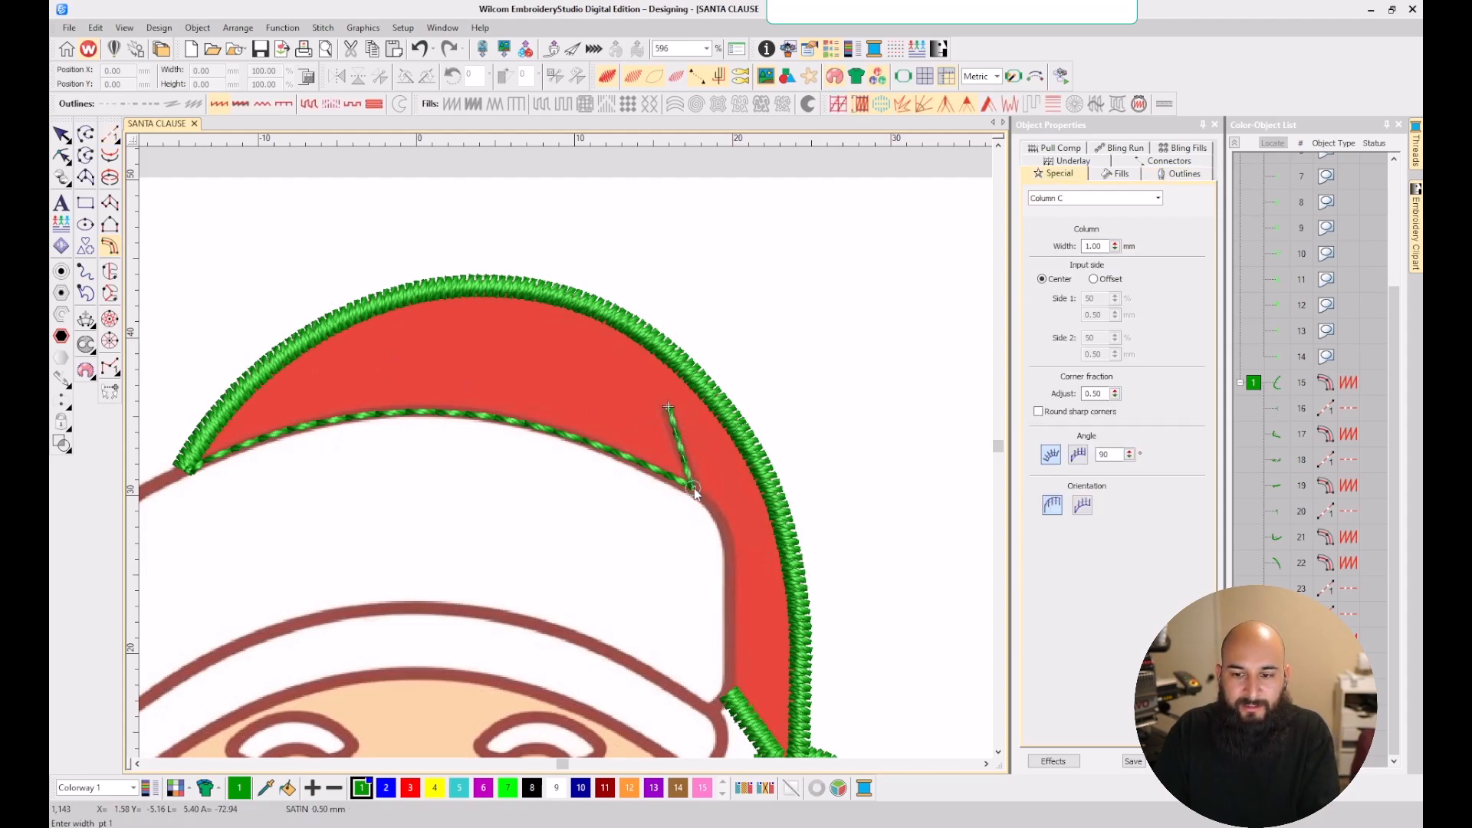
pyautogui.press('Return')
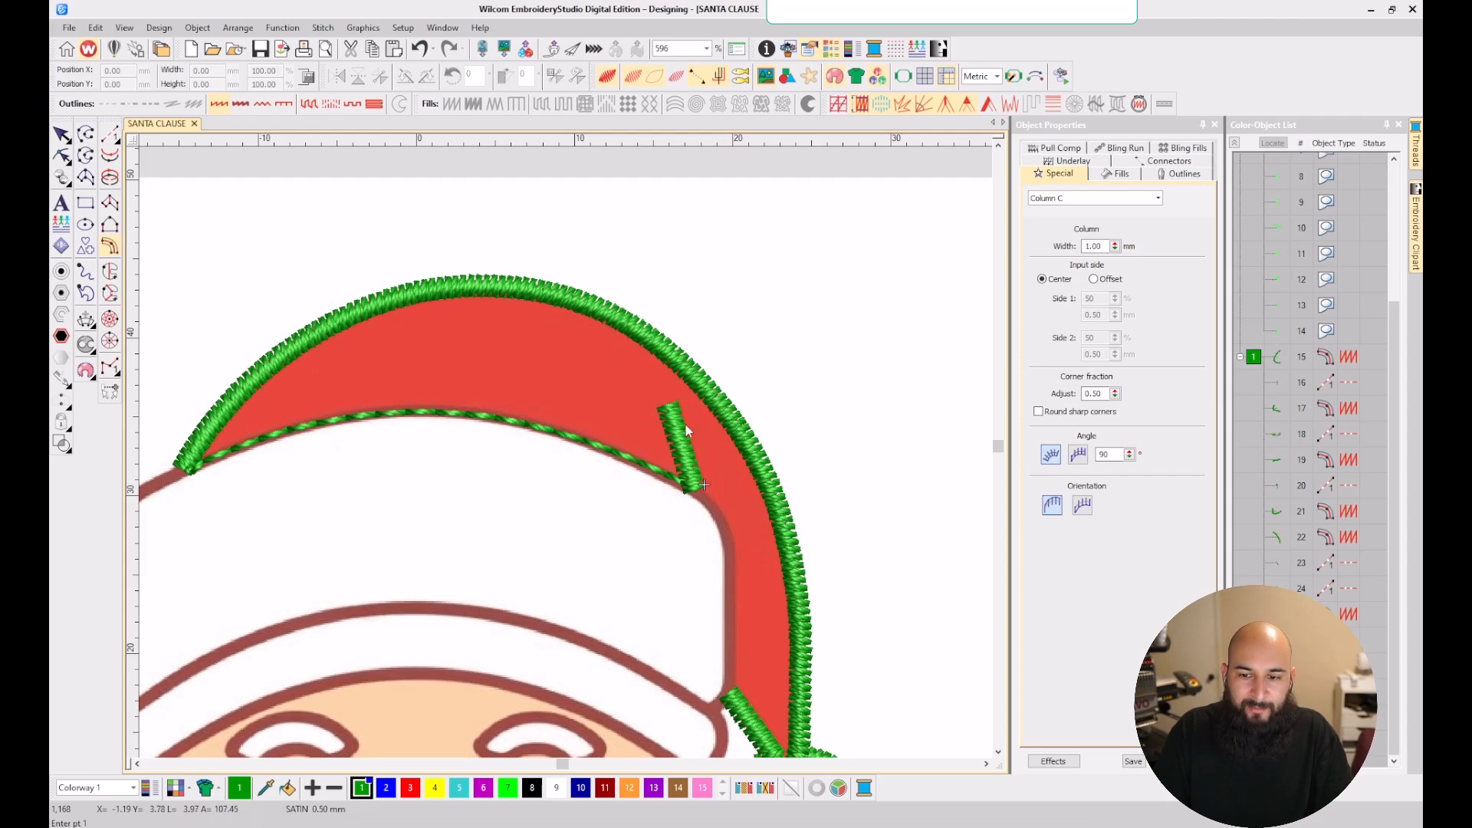
# - Set the column width of the hat's fold-line satin to 0.7 mm
pyautogui.press('Escape')
pyautogui.click(684, 450)
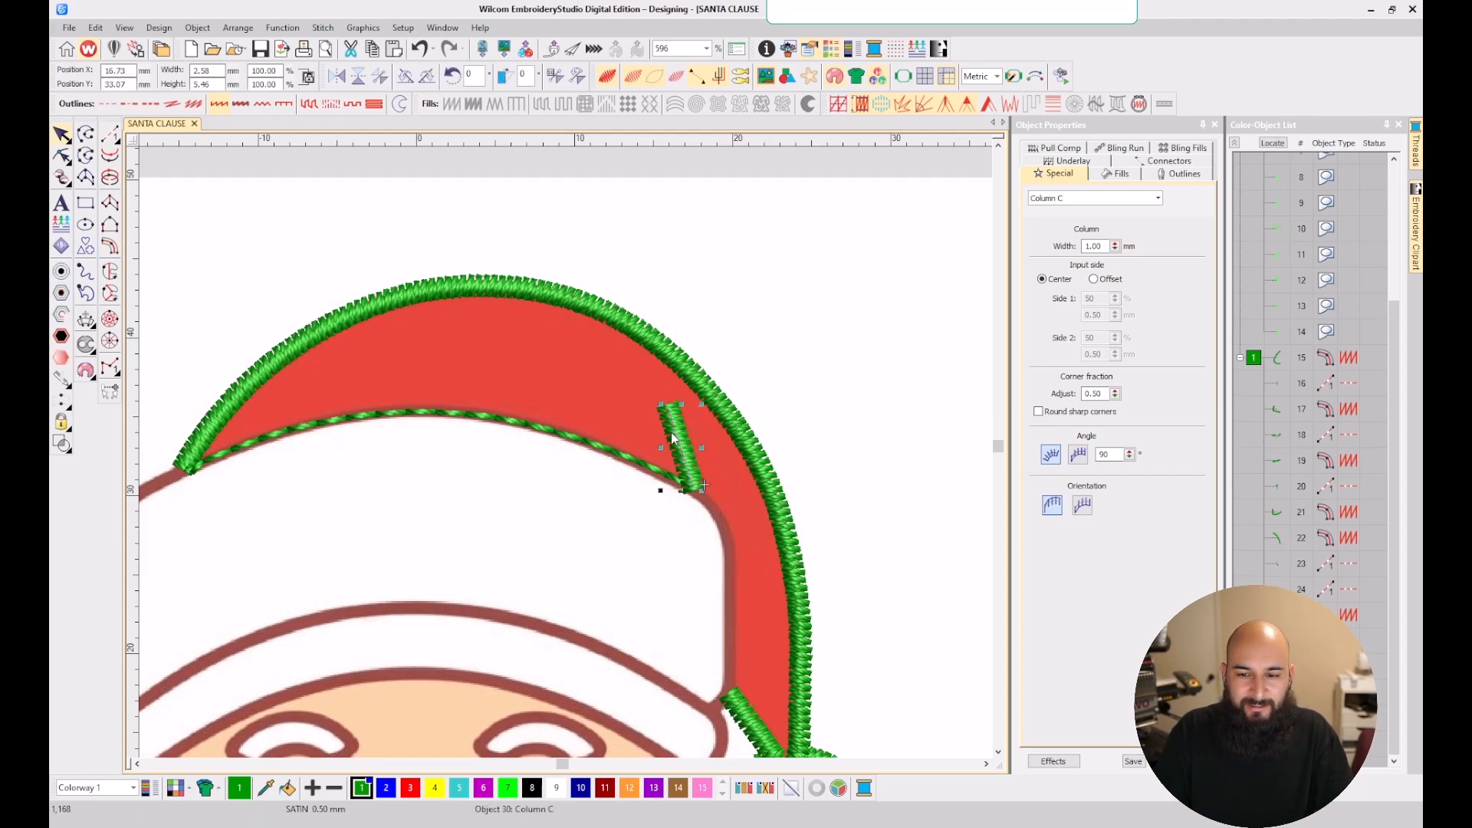
pyautogui.click(1101, 244)
pyautogui.write('.7')
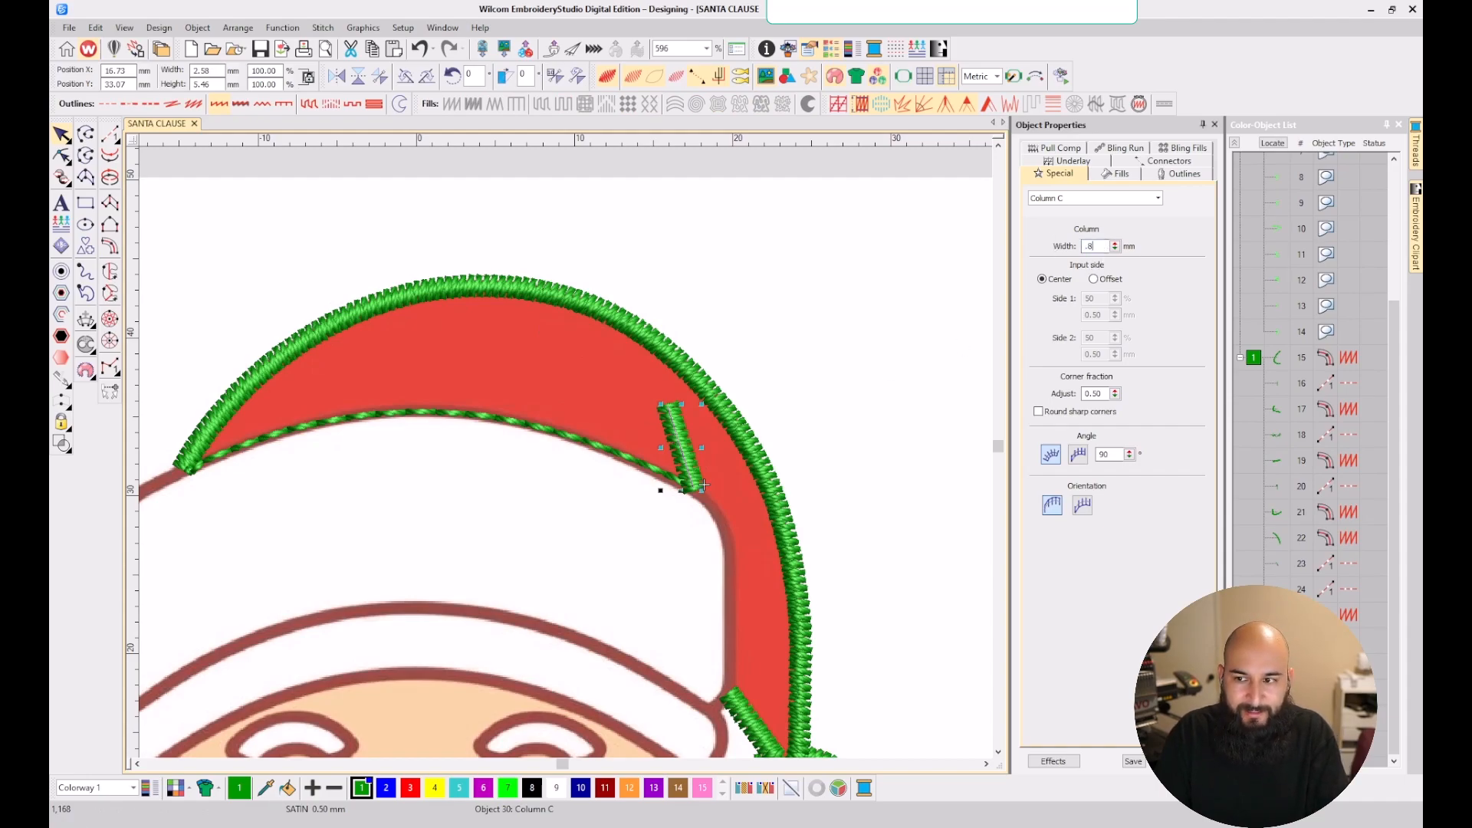
pyautogui.press('Return')
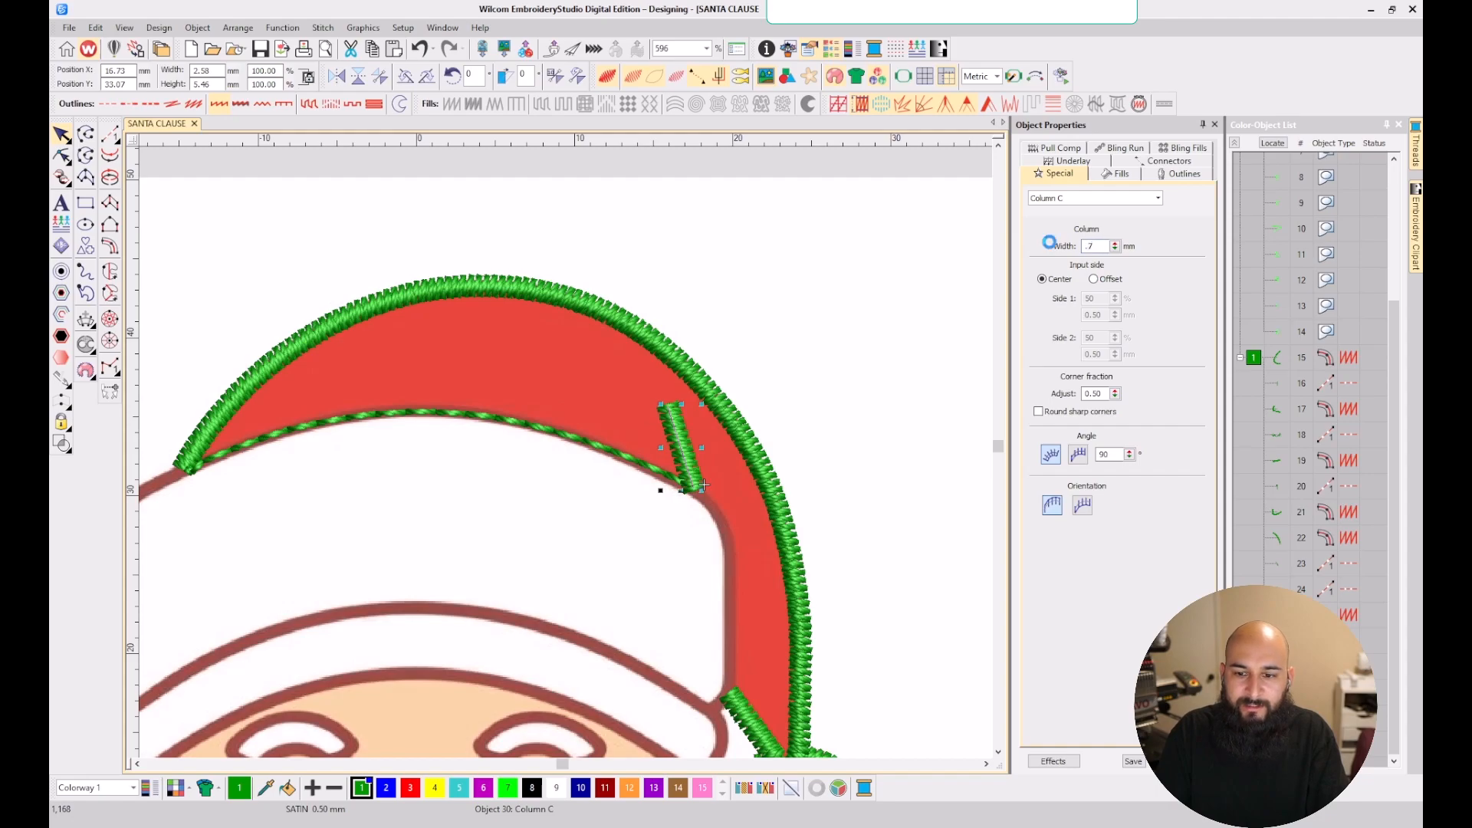
pyautogui.click(757, 311)
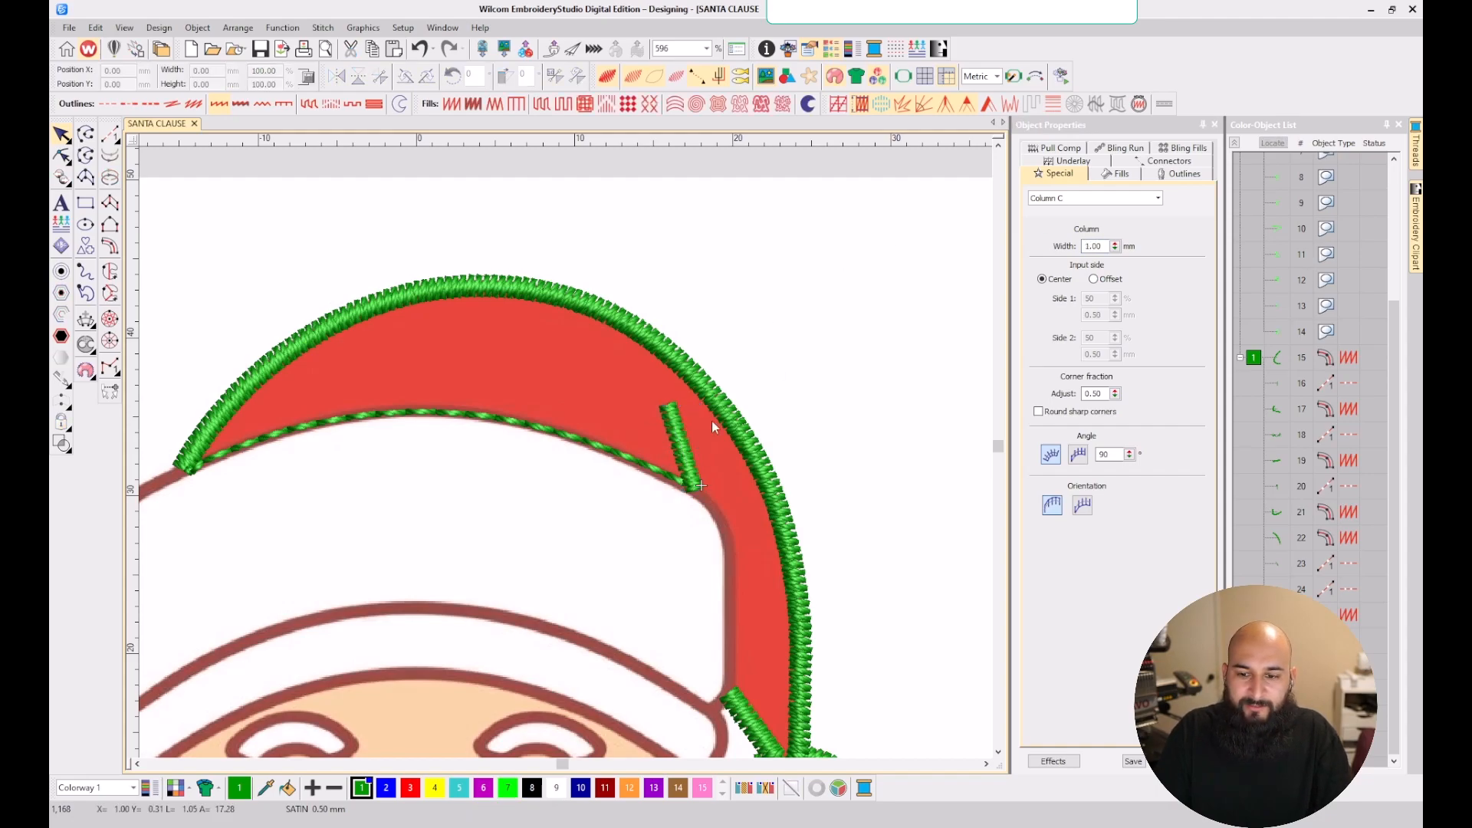
# - Duplicate the run stitch along the brim's upper edge and place the copy after the fold-line satin in the stitching sequence
pyautogui.click(597, 447)
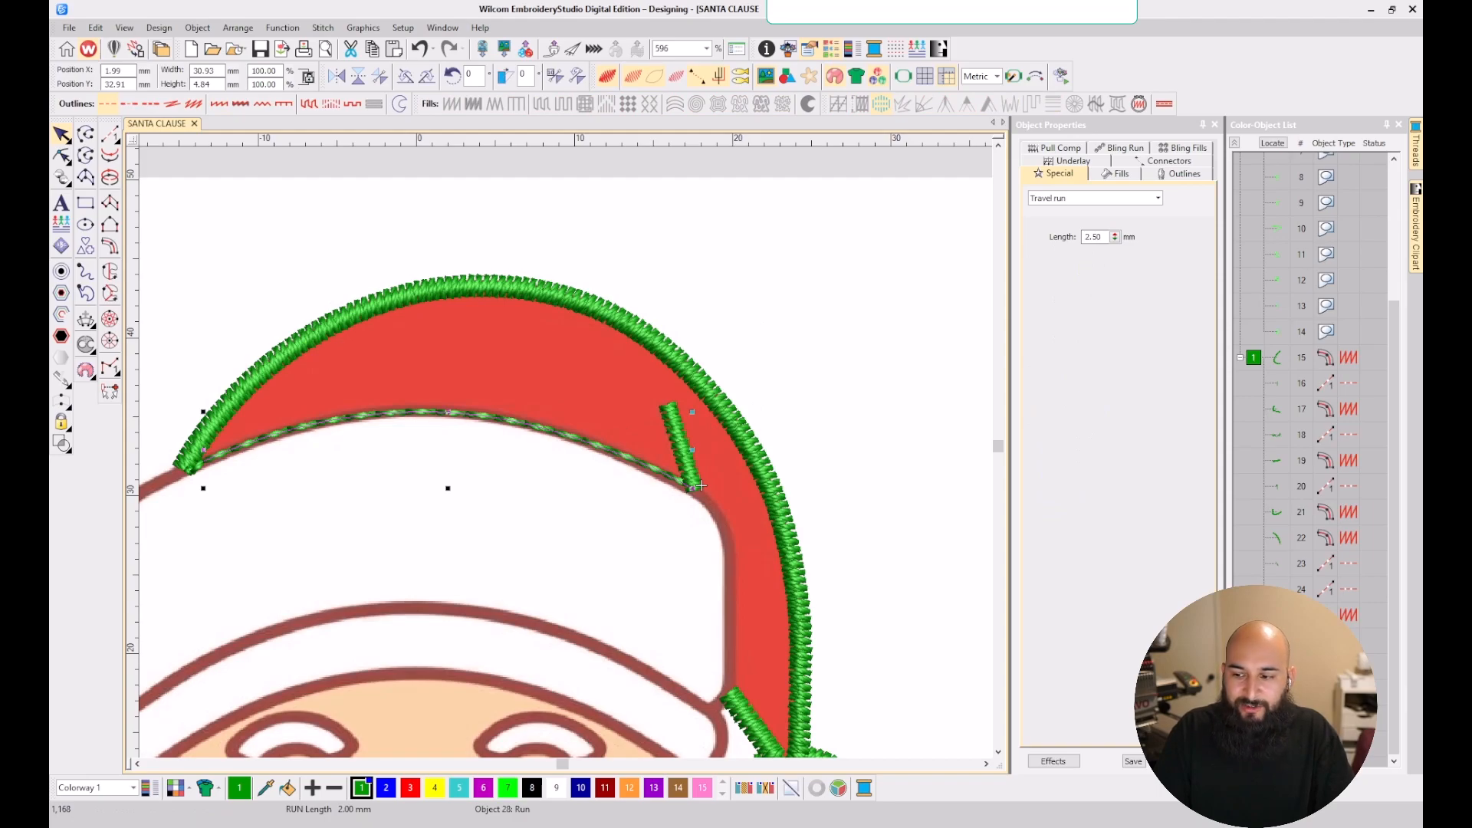
pyautogui.hotkey('ctrl', 'd')
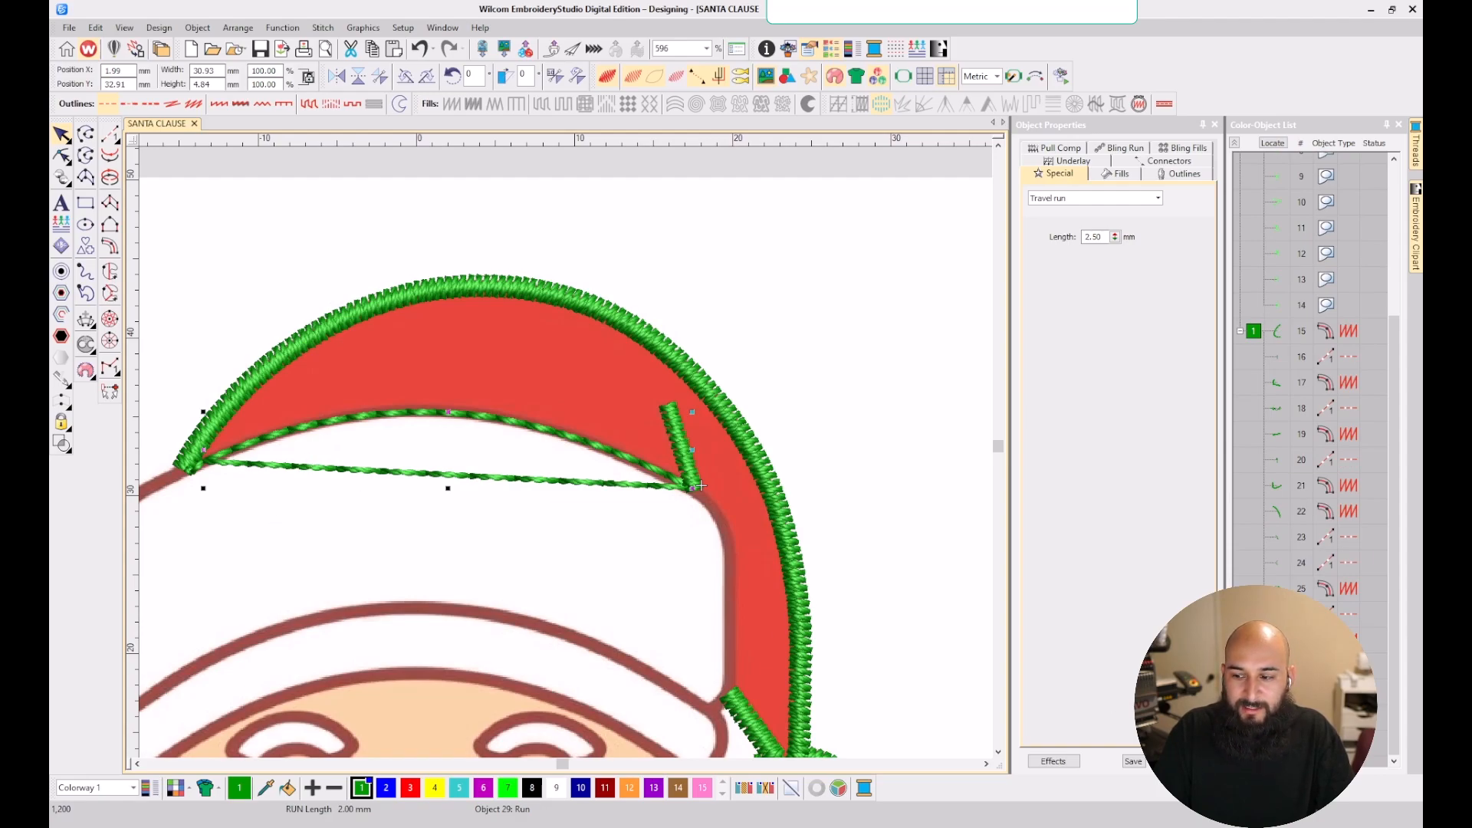
pyautogui.press('Return')
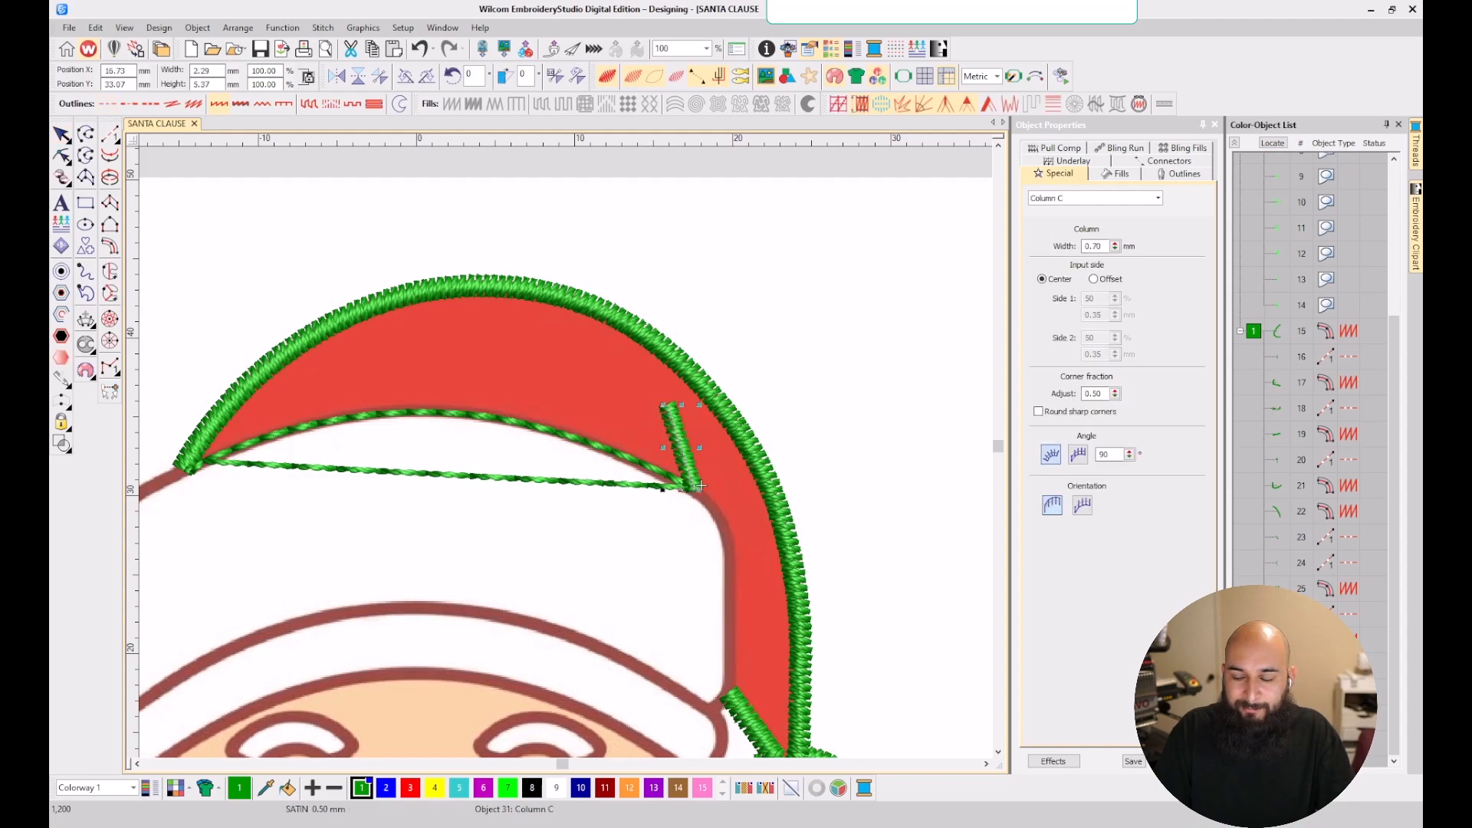
pyautogui.click(465, 419)
pyautogui.click(700, 486)
pyautogui.click(700, 486)
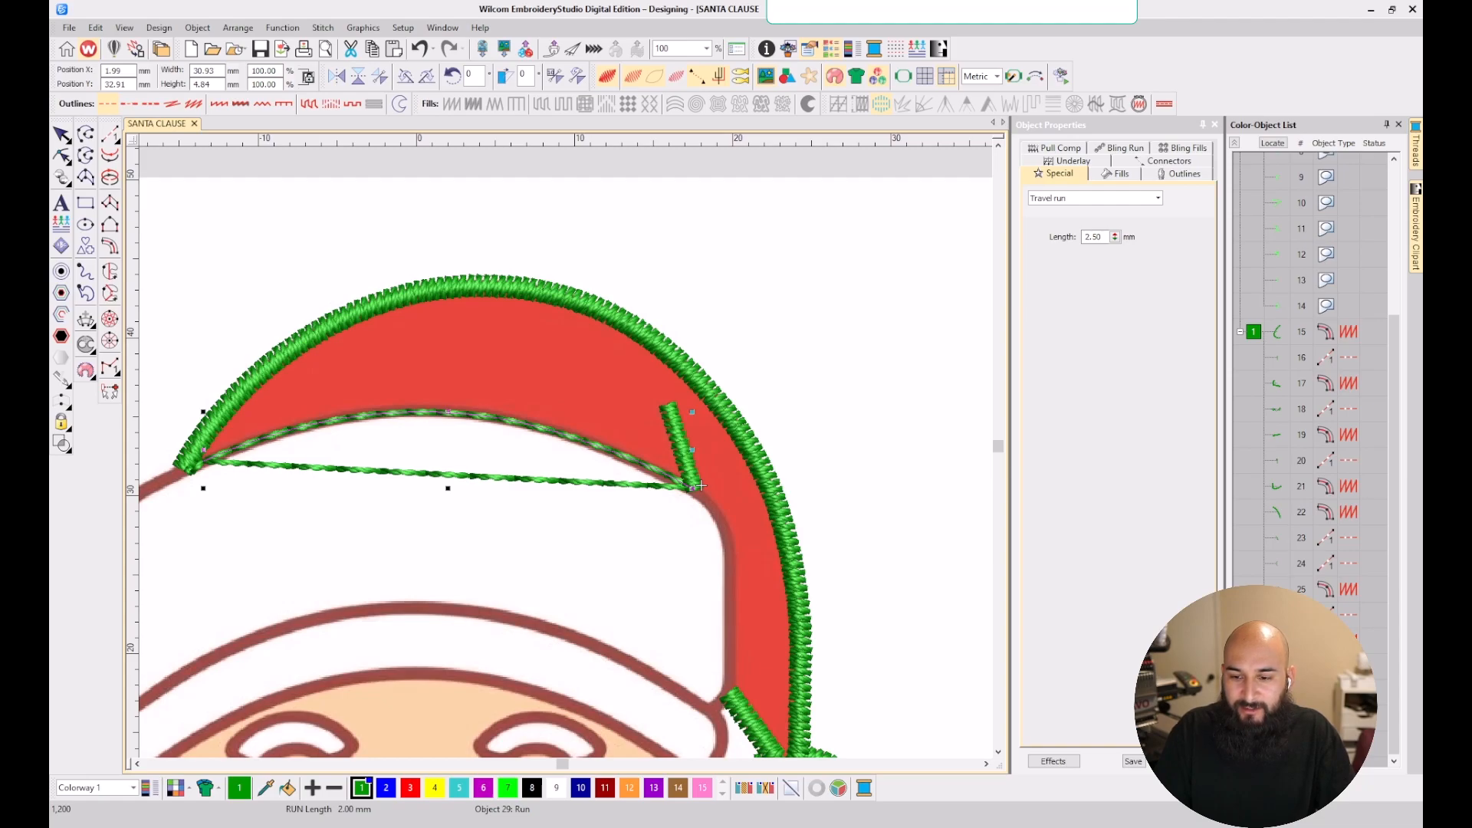
pyautogui.press('Delete')
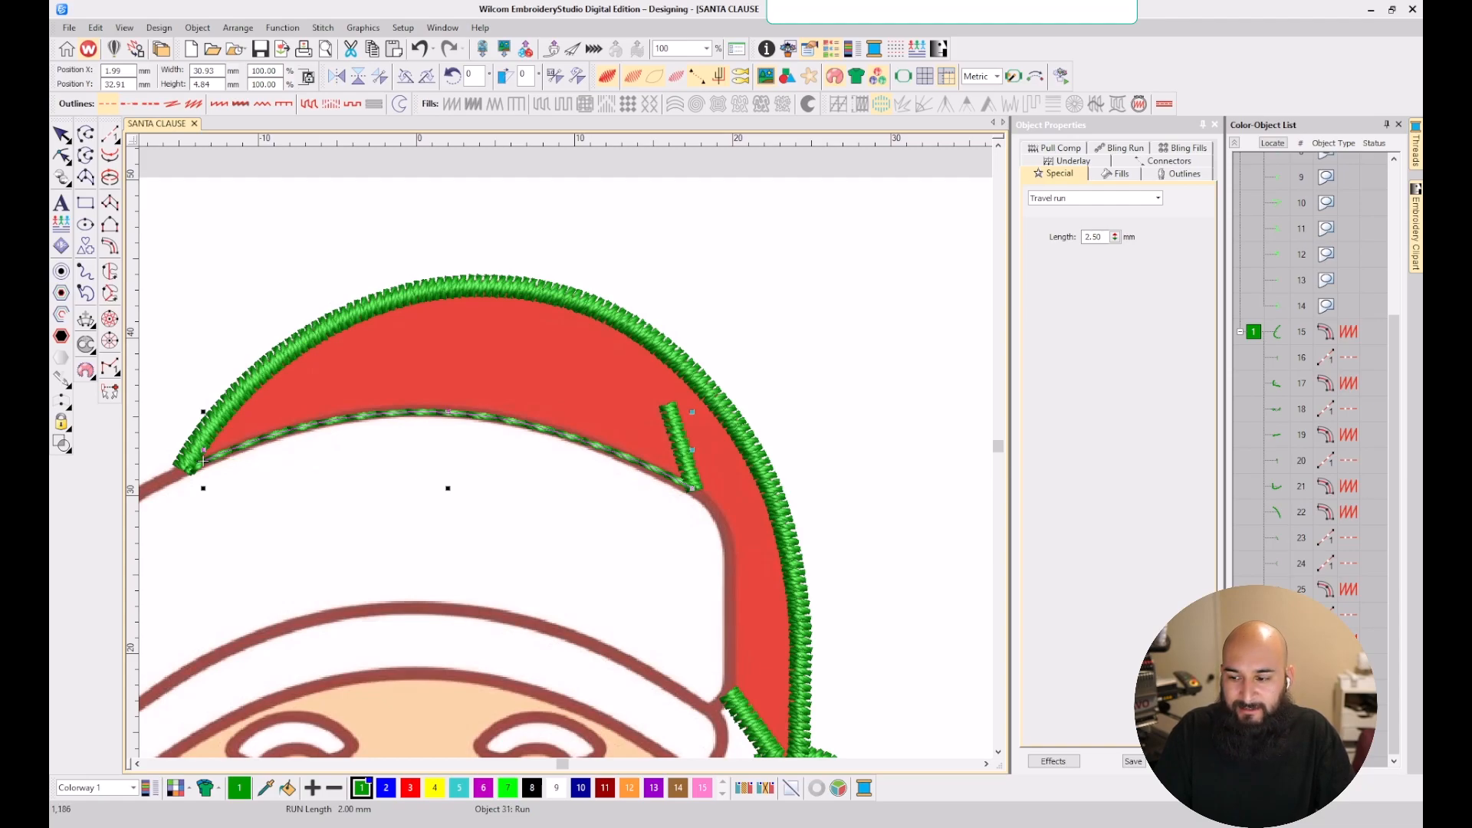
# - Review the stitching order of the brim-edge run, the fold-line run, the fold-line satin and the returning brim-edge run
pyautogui.hotkey('shift', 'Tab')
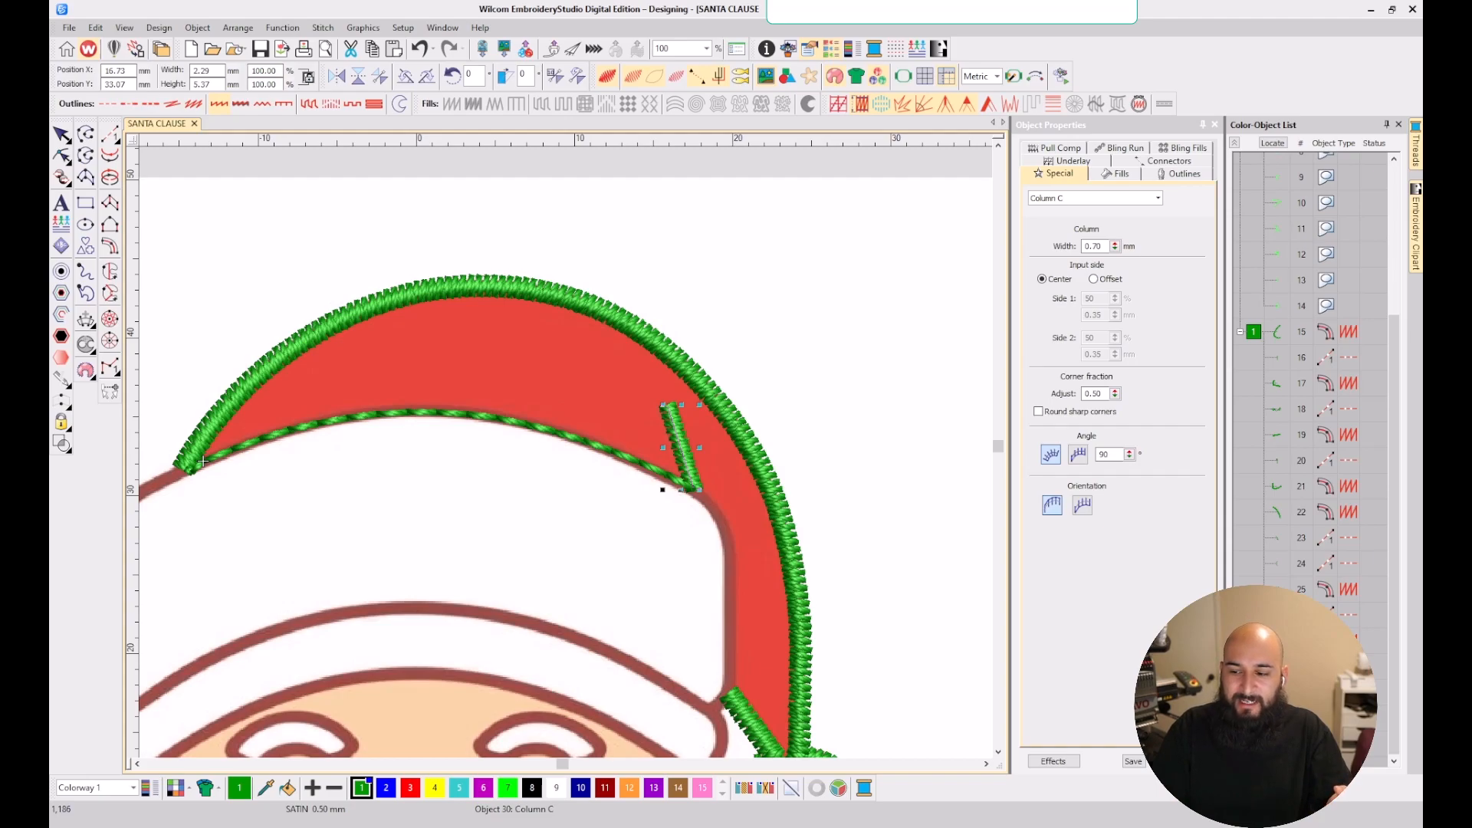
pyautogui.click(202, 461)
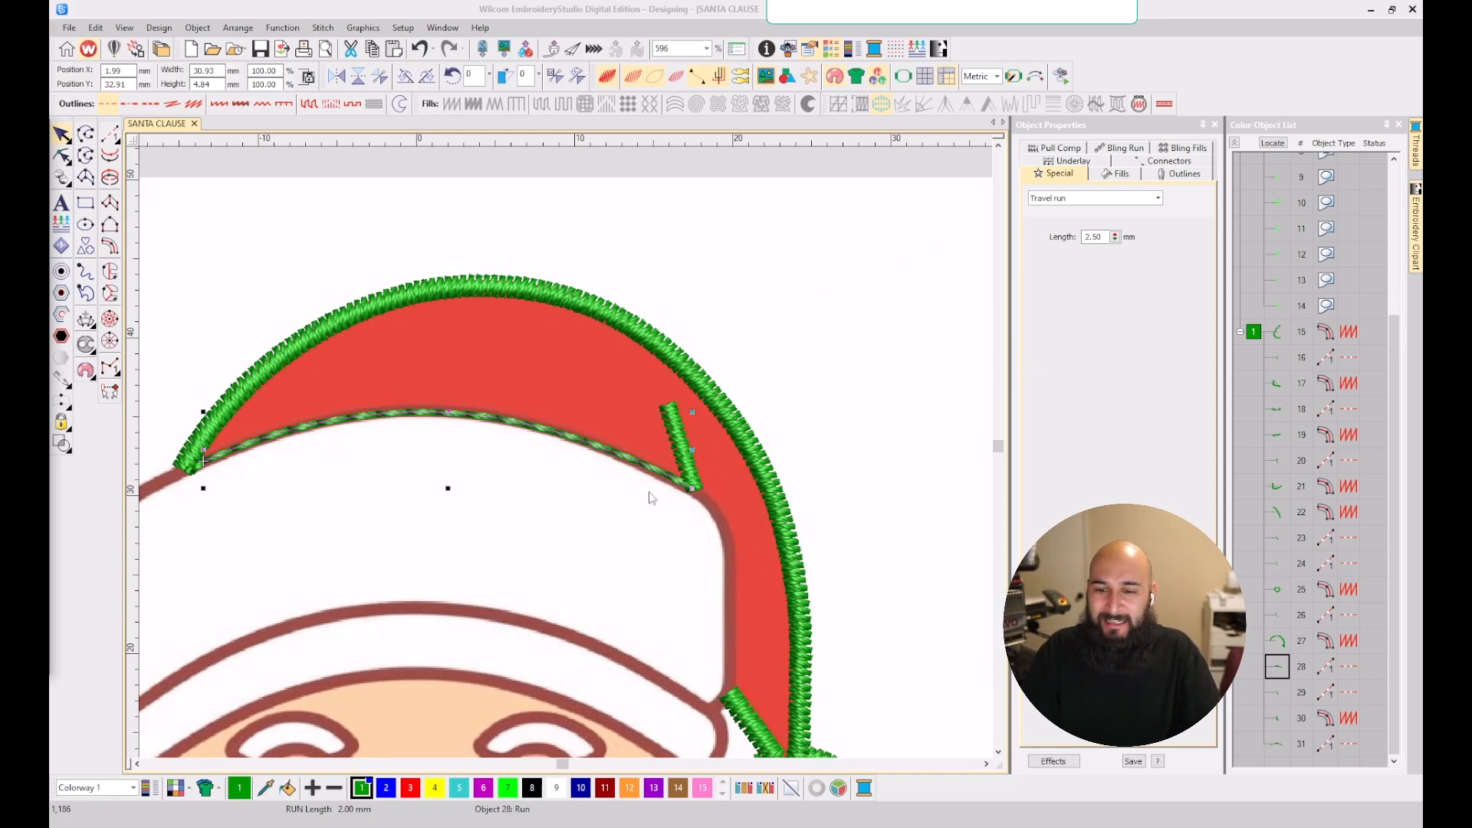
pyautogui.click(478, 470)
pyautogui.scroll(-2, 461, 466)
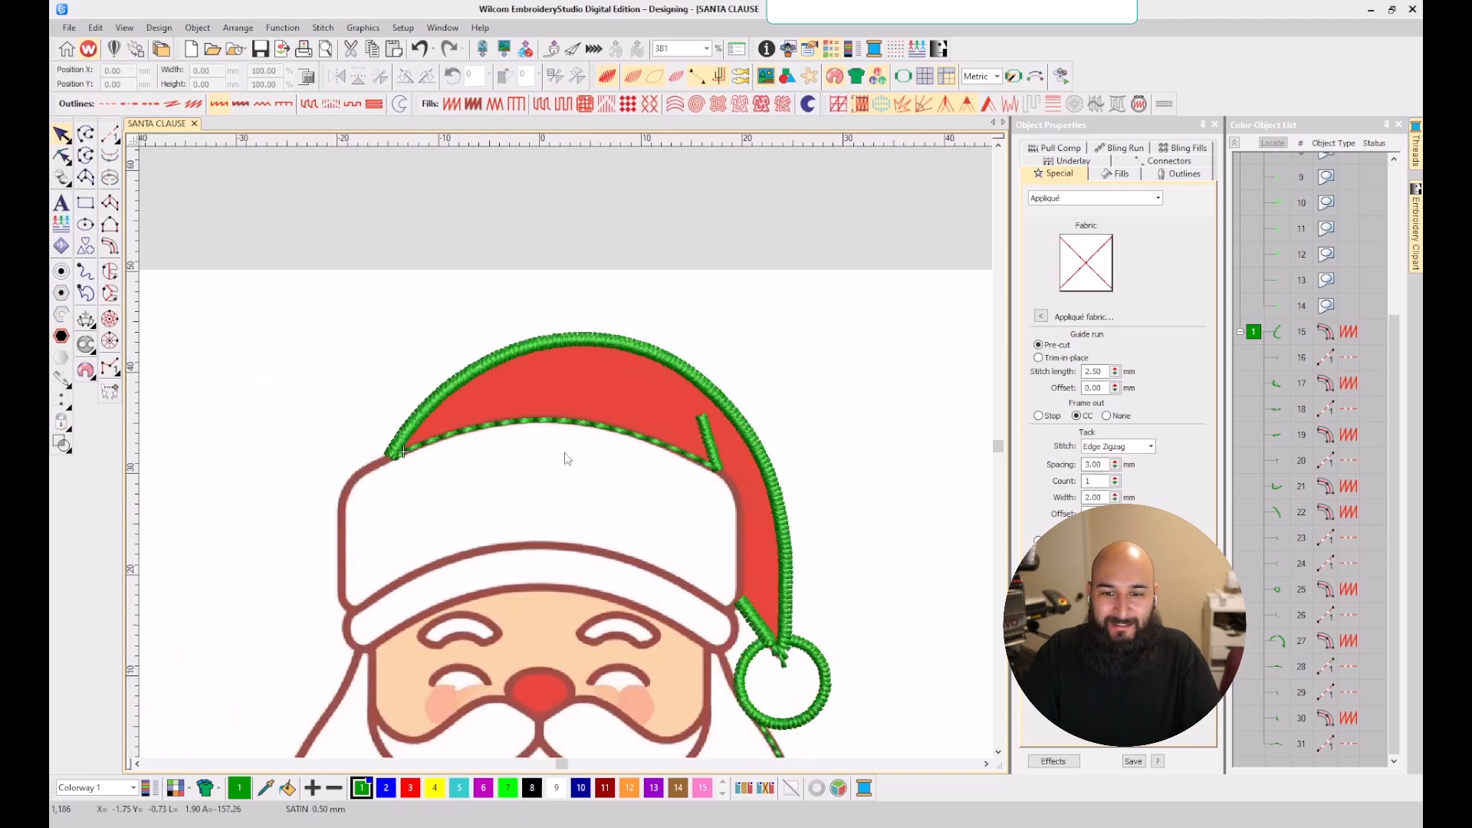
pyautogui.scroll(3, 566, 452)
pyautogui.click(1275, 660)
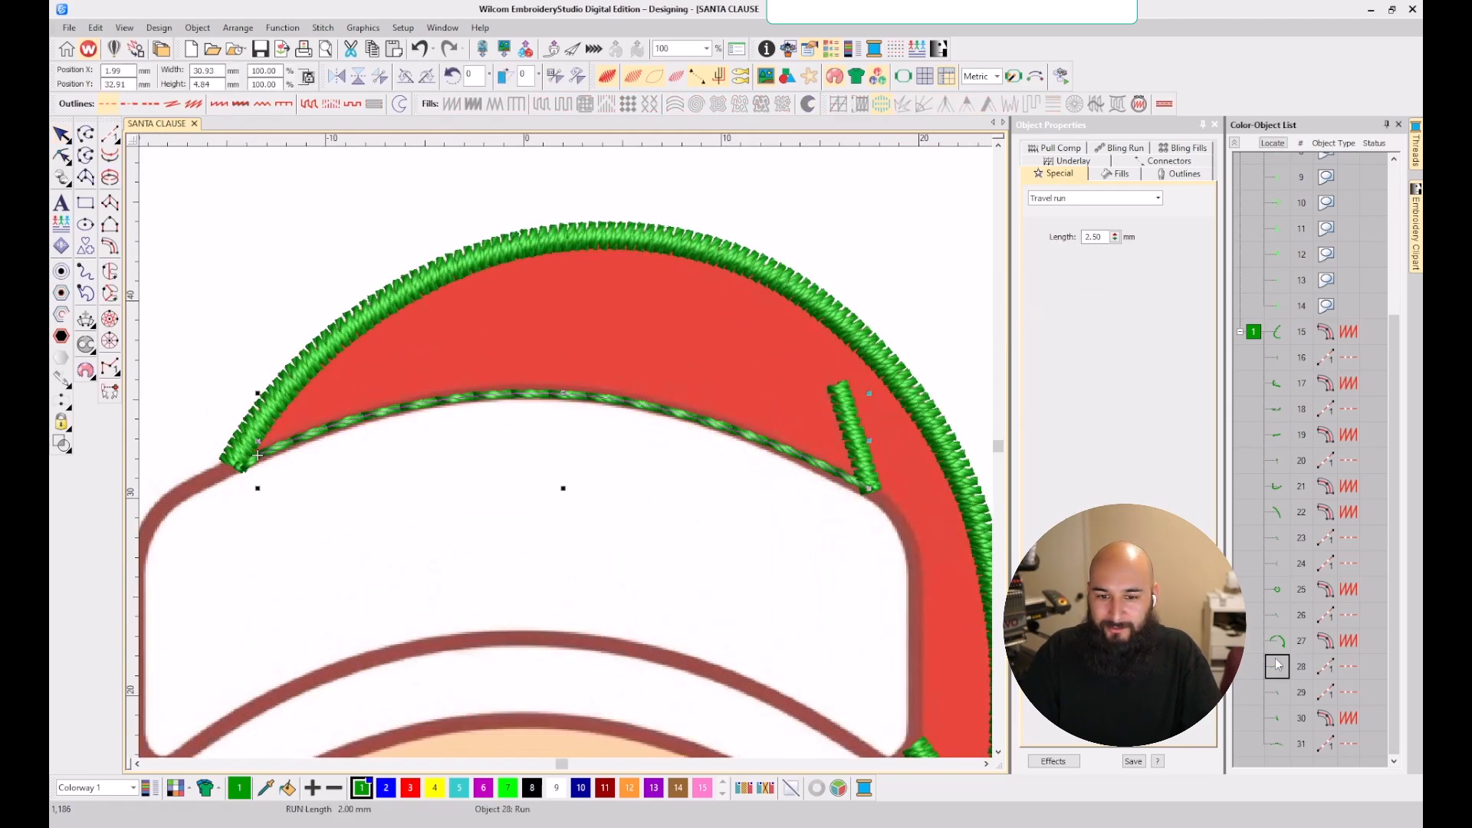
pyautogui.press('h')
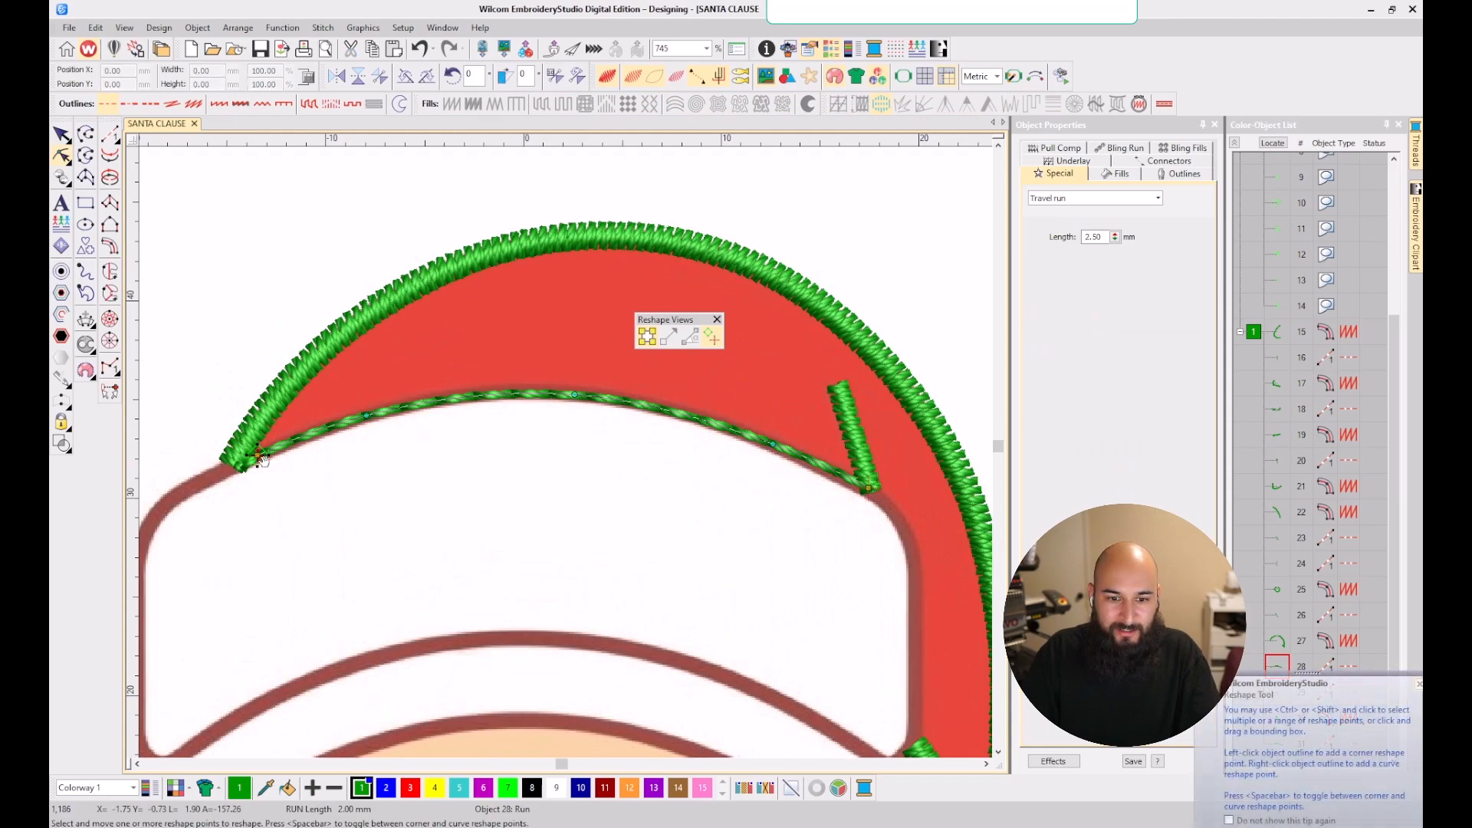
pyautogui.click(1417, 683)
pyautogui.click(1280, 683)
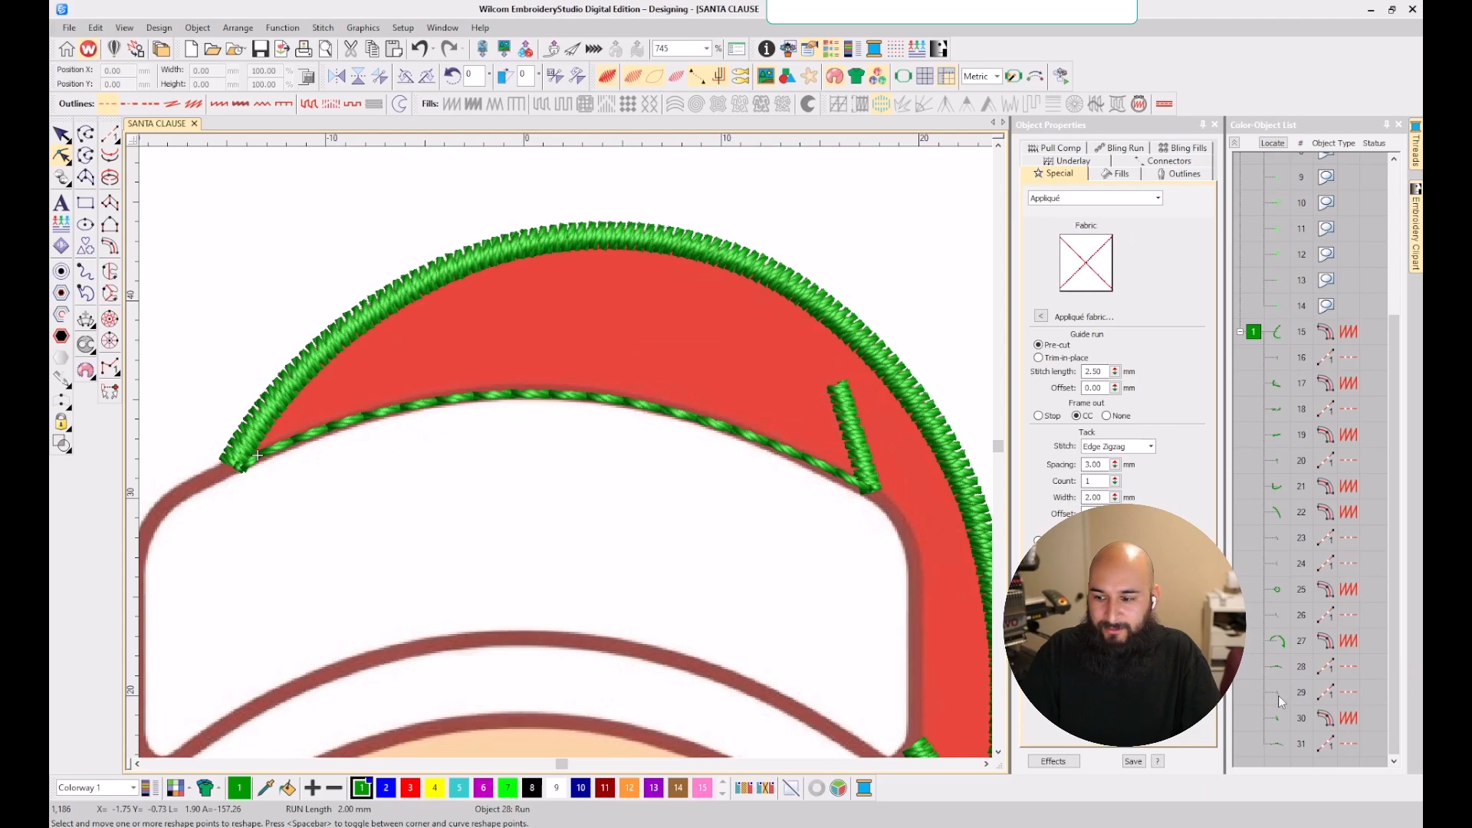
pyautogui.click(1277, 696)
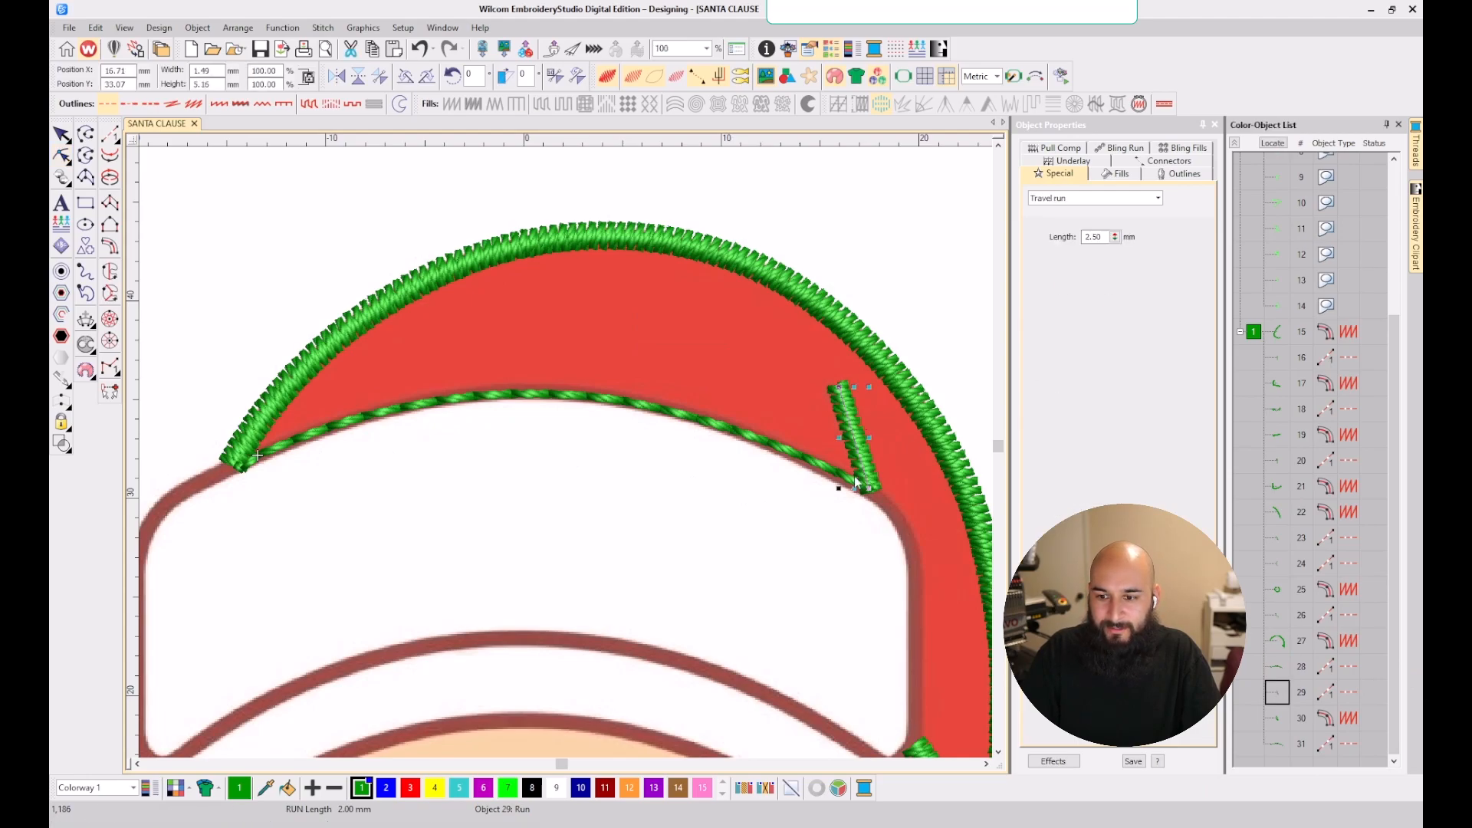
pyautogui.click(1277, 717)
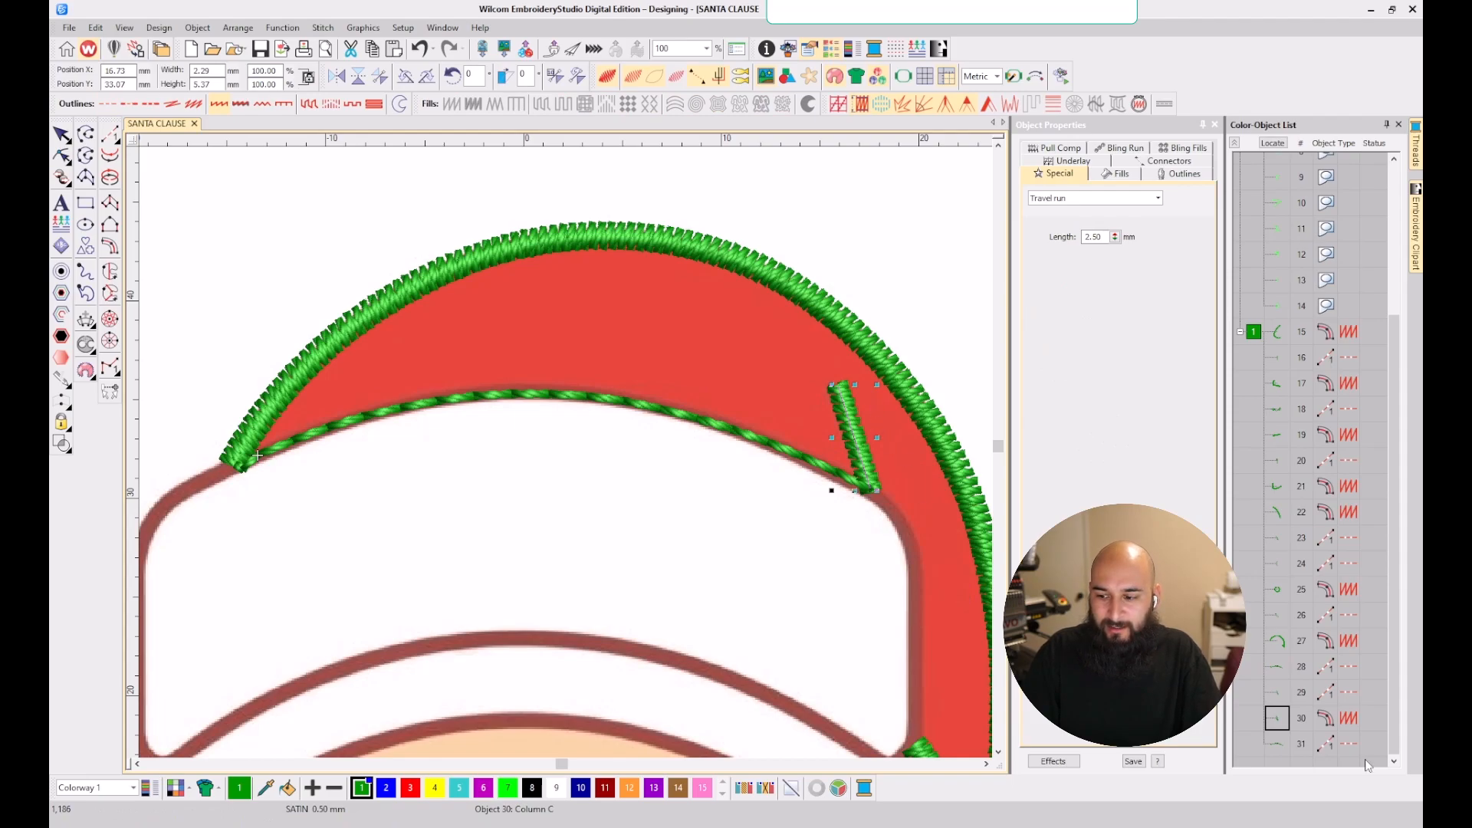
pyautogui.click(1277, 743)
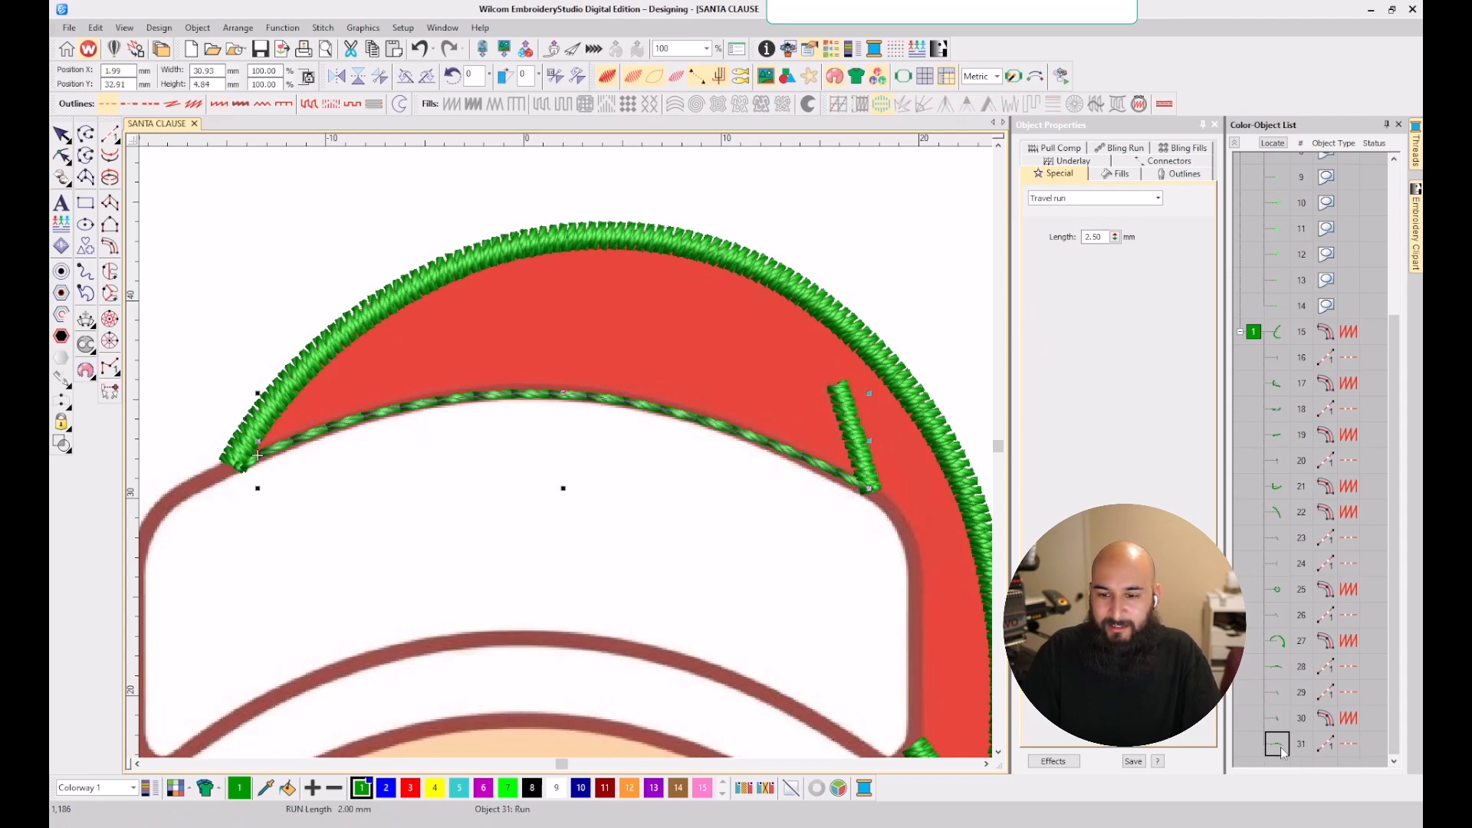
pyautogui.click(1276, 667)
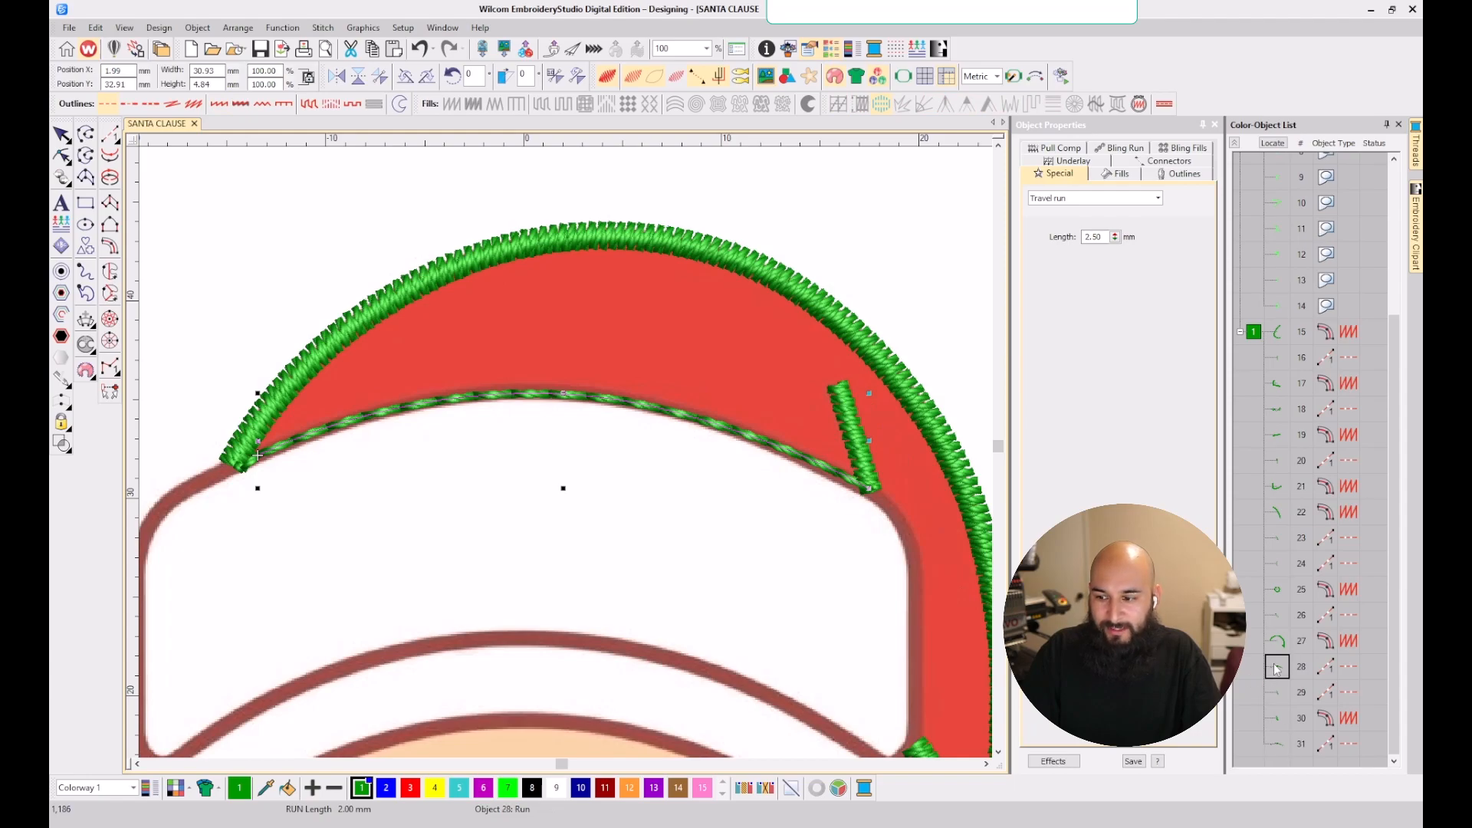
pyautogui.click(1278, 718)
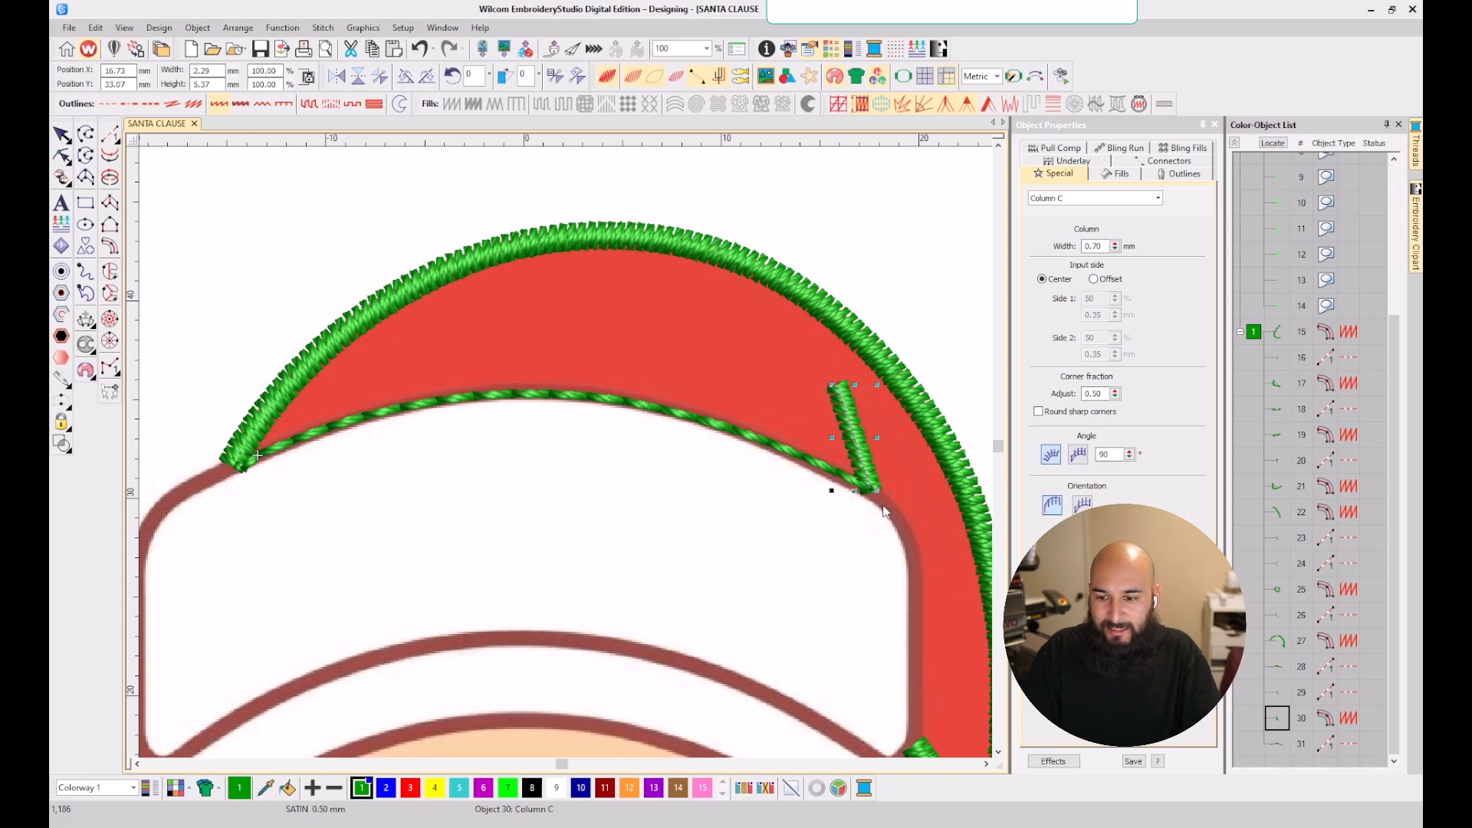
pyautogui.click(1276, 673)
pyautogui.click(1279, 743)
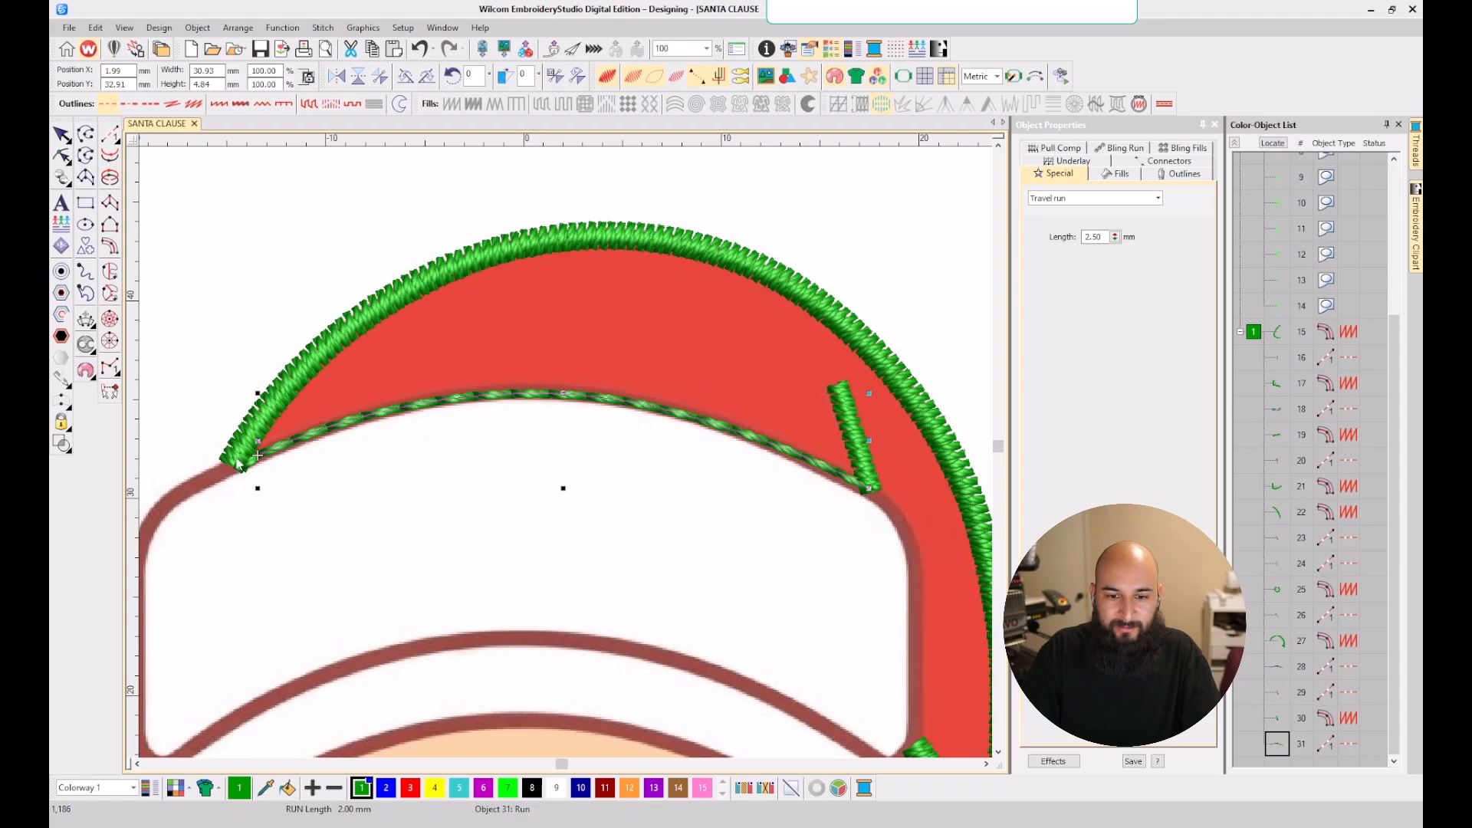
# - Look over the whole Santa design, from the hat to the coat, to plan the next outline
pyautogui.scroll(-3, 247, 461)
pyautogui.scroll(2, 566, 453)
pyautogui.scroll(-3, 568, 457)
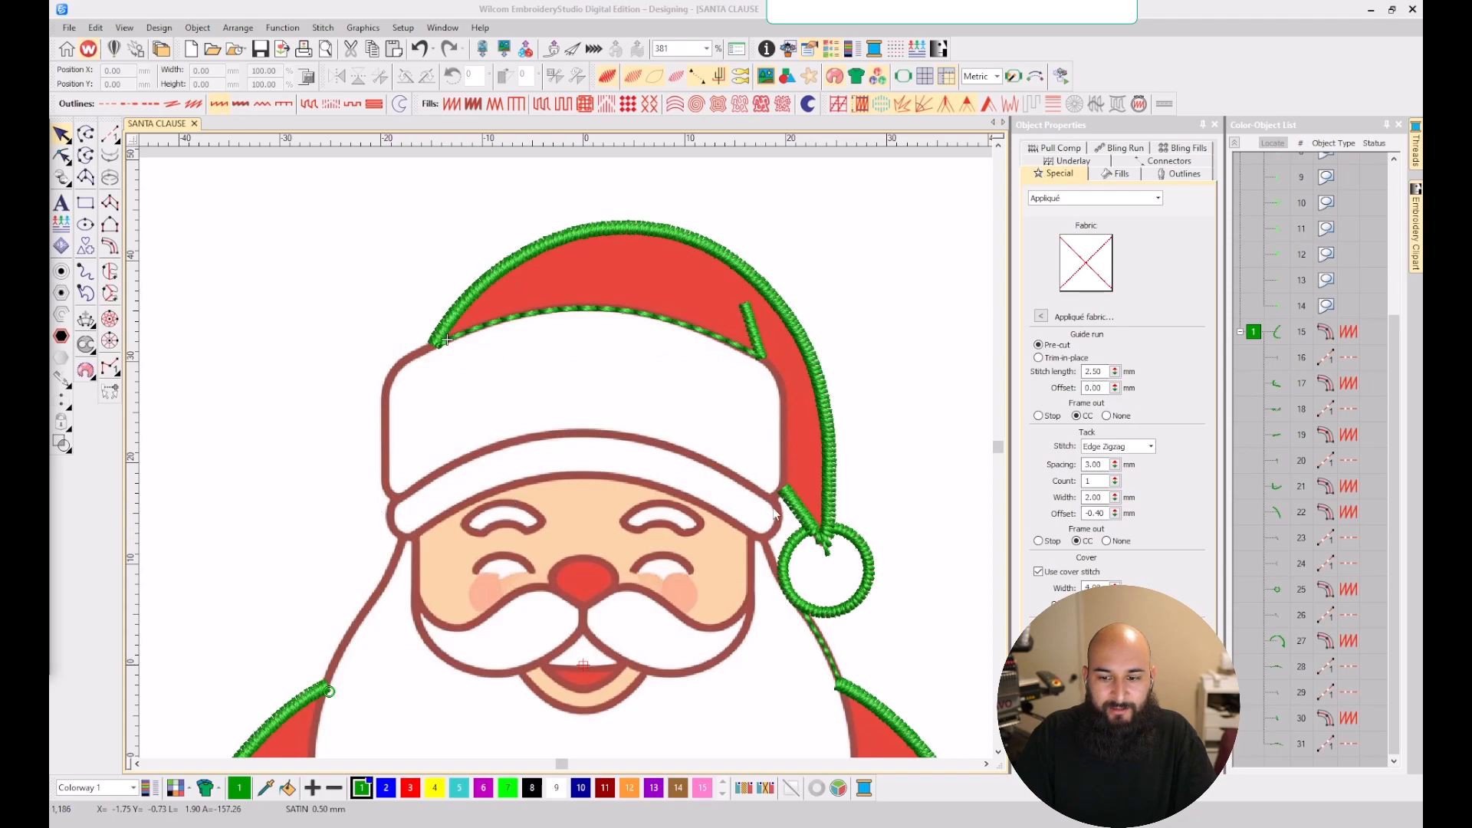
pyautogui.scroll(-3, 778, 512)
pyautogui.scroll(2, 566, 458)
pyautogui.scroll(-3, 570, 467)
pyautogui.scroll(2, 427, 573)
pyautogui.scroll(-1, 445, 460)
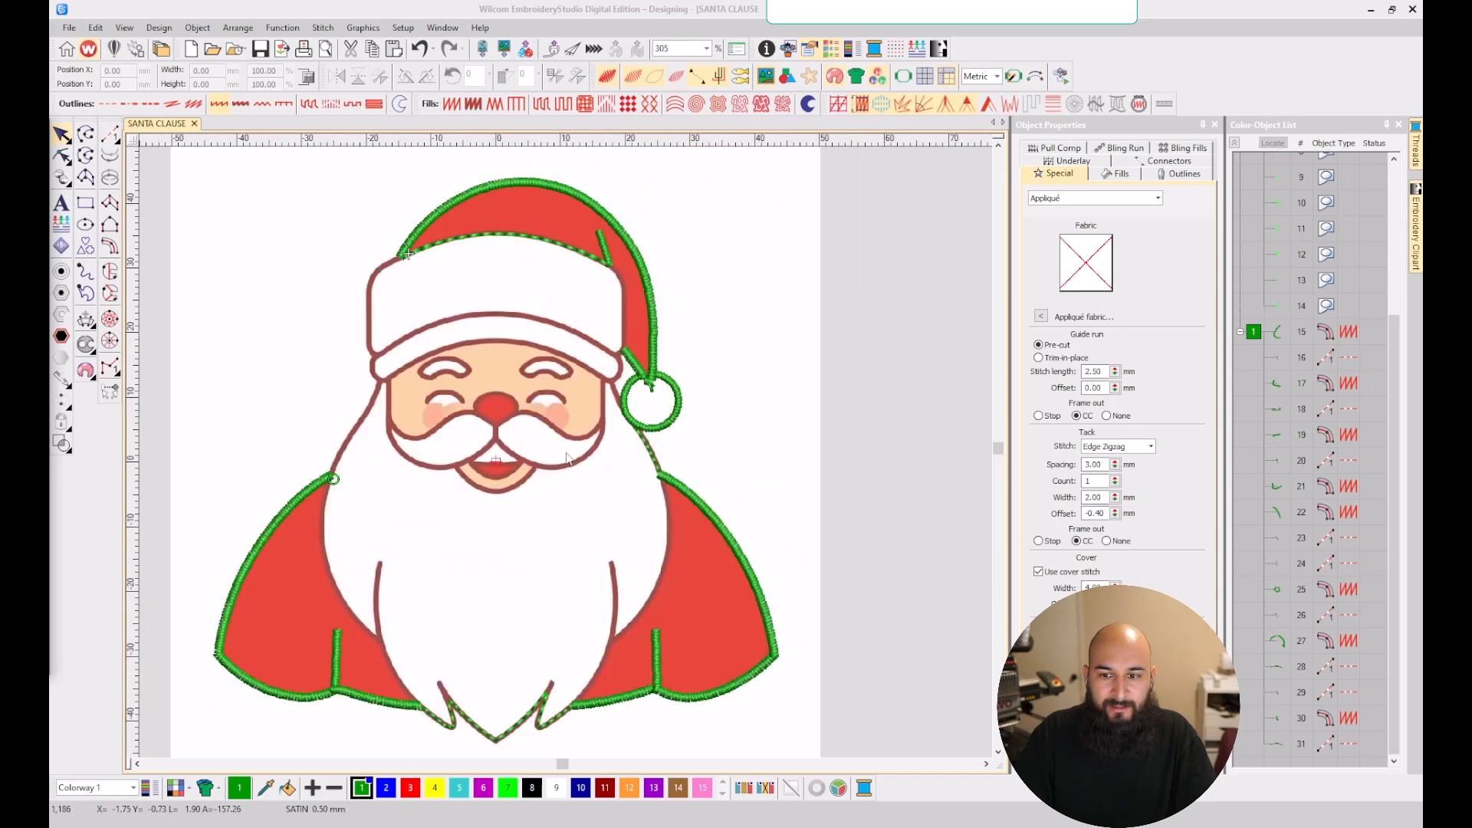
pyautogui.scroll(1, 449, 441)
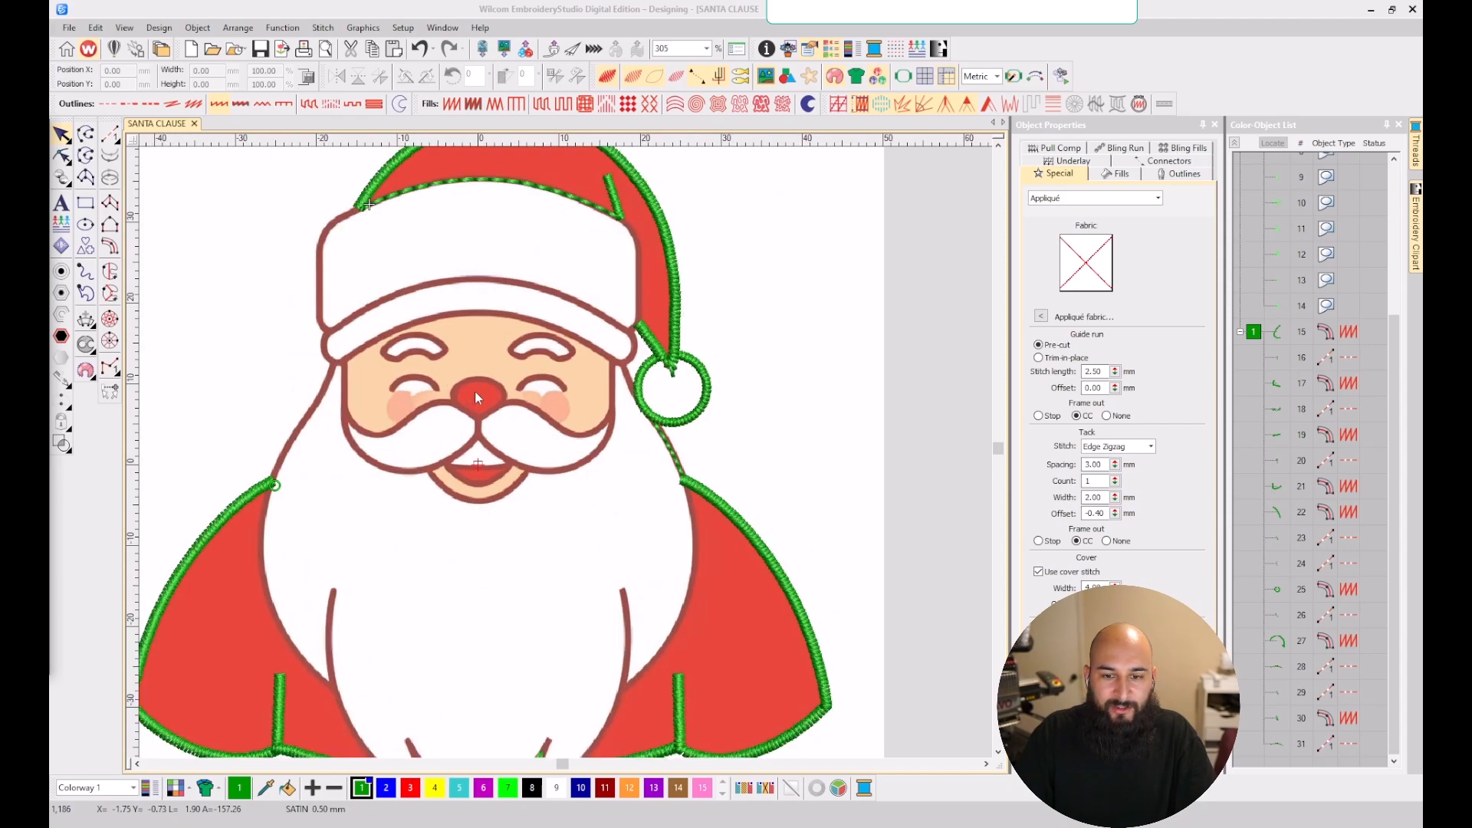
pyautogui.scroll(-1, 566, 452)
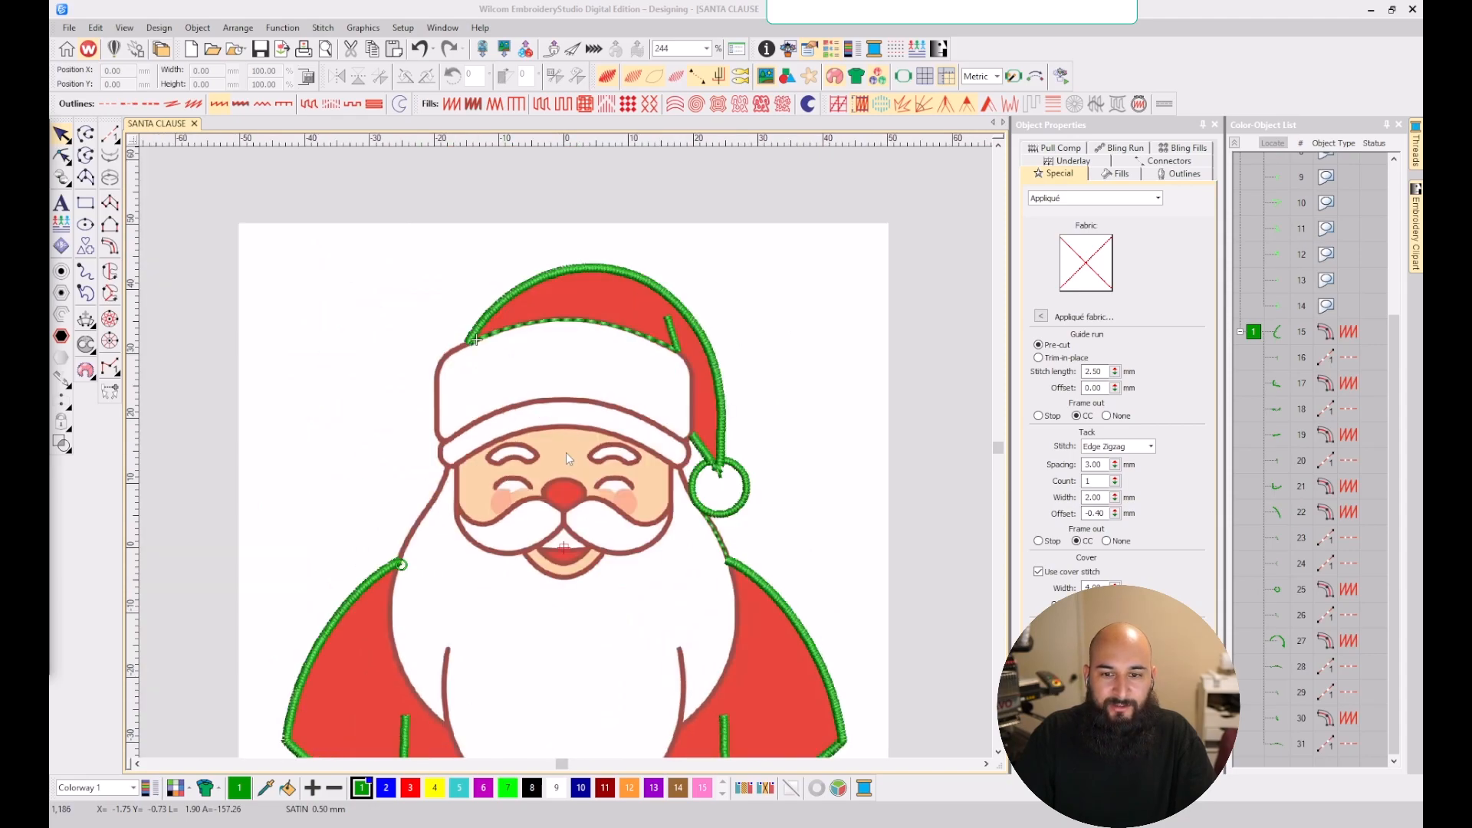
pyautogui.scroll(2, 565, 452)
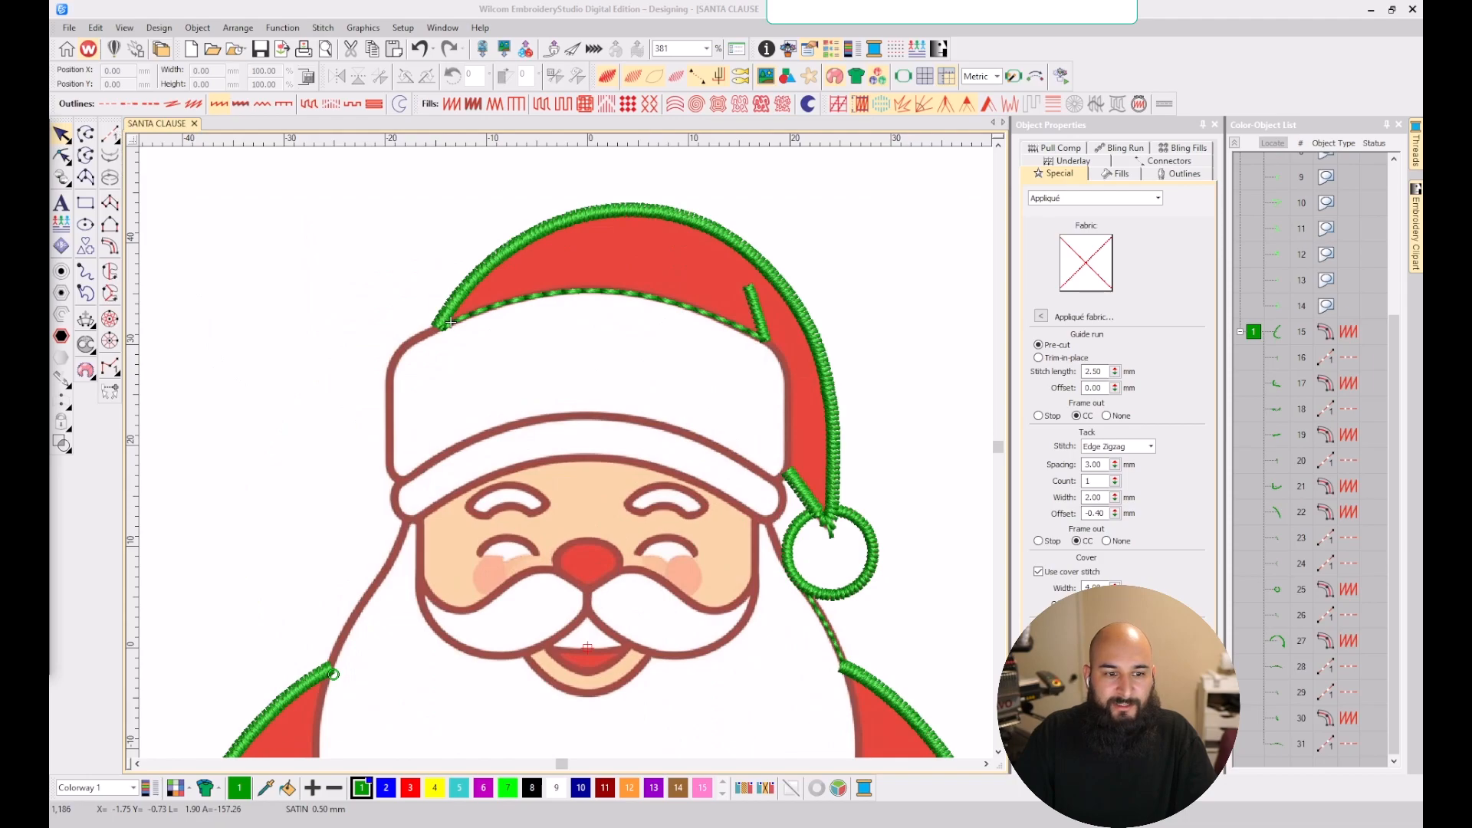
# - Digitize run stitches from the end of the hat's satin around the brim's upper corner and down its side to the lower band's junction
pyautogui.click(109, 135)
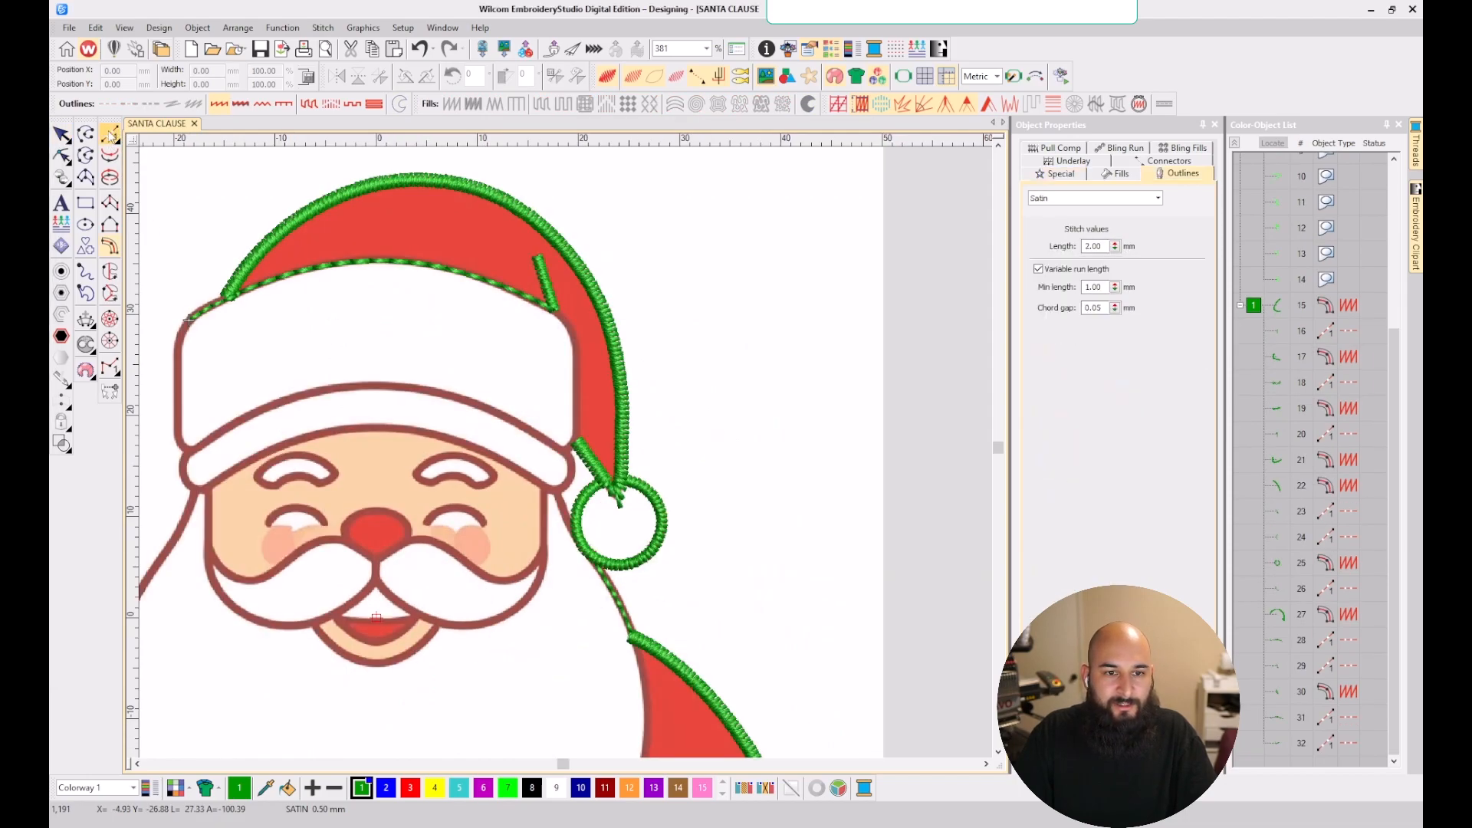
pyautogui.scroll(4, 184, 360)
pyautogui.click(188, 317)
pyautogui.click(551, 438)
pyautogui.click(544, 499)
pyautogui.click(543, 633)
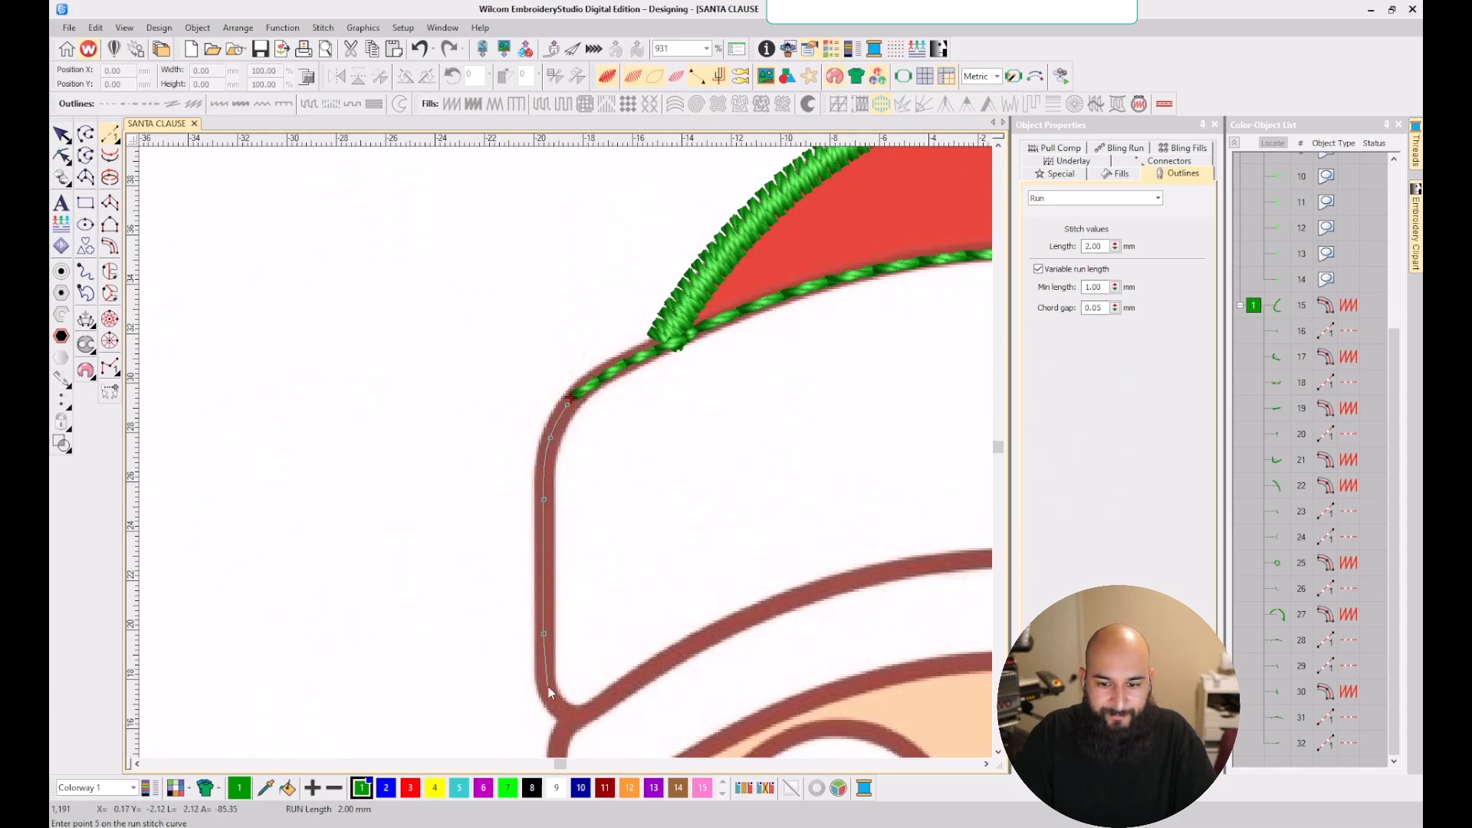
pyautogui.click(546, 689)
pyautogui.click(563, 711)
pyautogui.click(570, 715)
pyautogui.scroll(3, 570, 715)
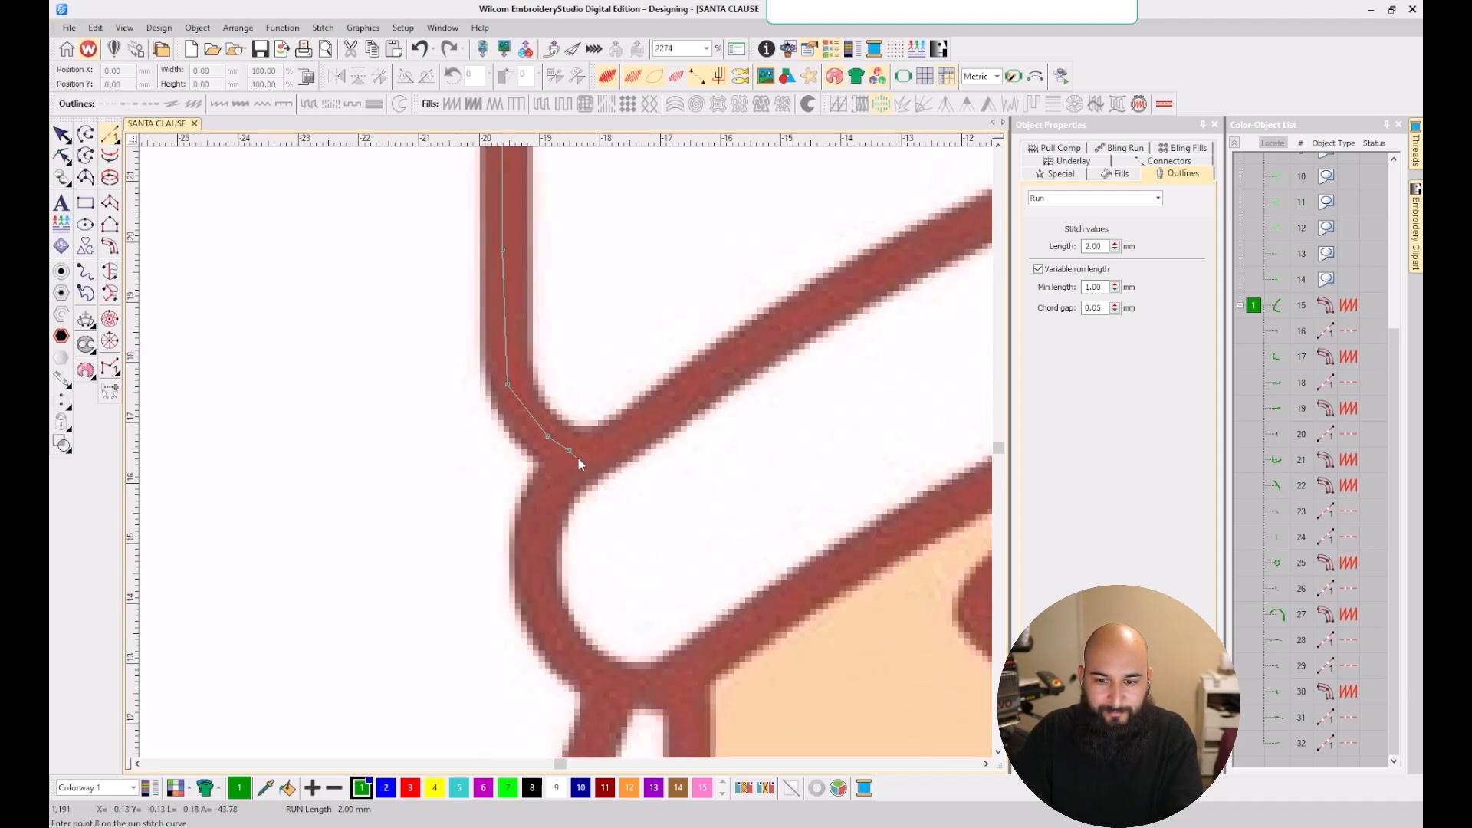
pyautogui.click(578, 457)
pyautogui.press('Return')
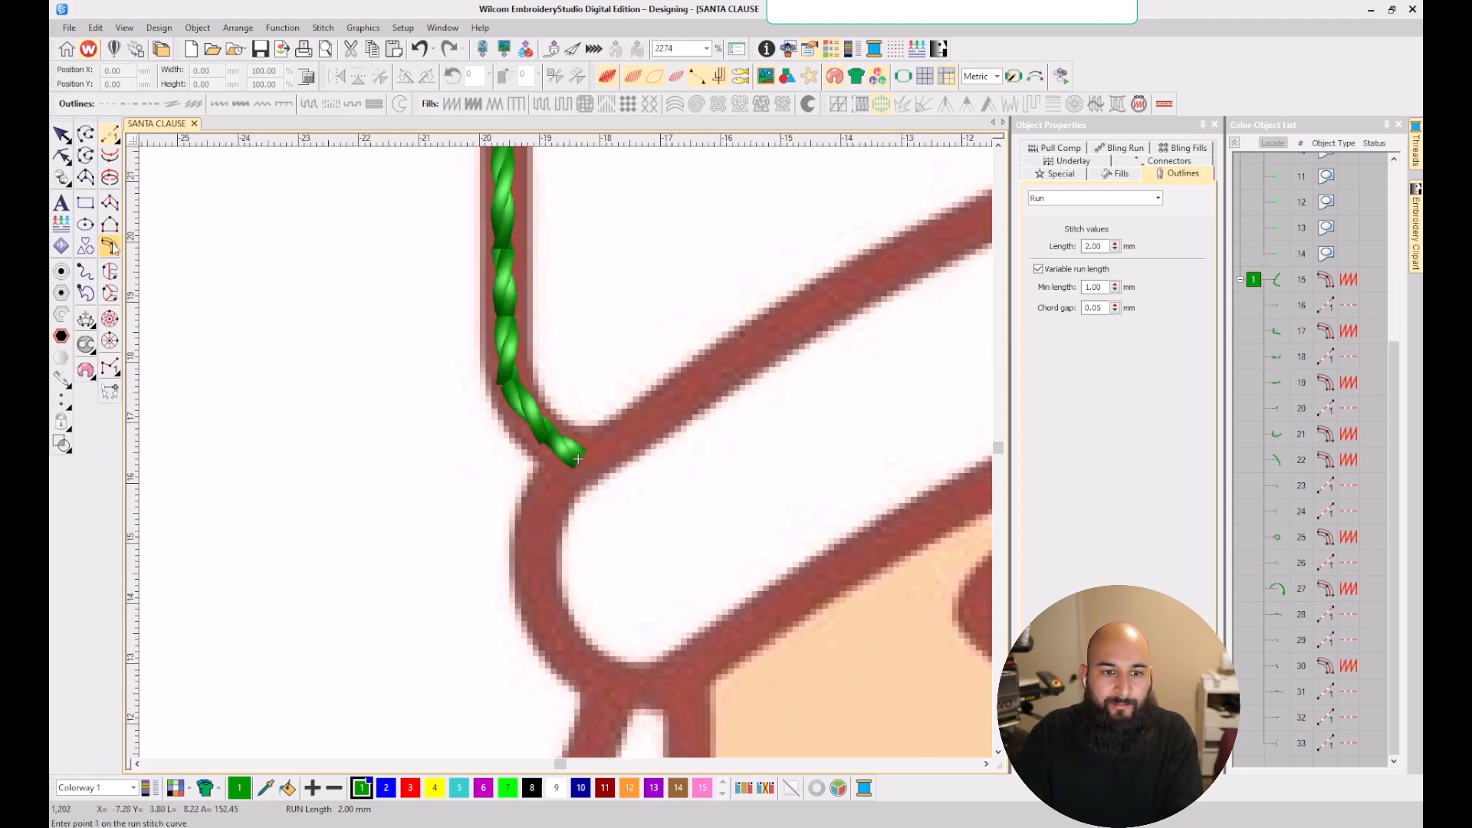
# - Start a 1.00 mm Column C satin at the lower band's left junction, tracing up the brim's side and around its upper corner
pyautogui.press('c')
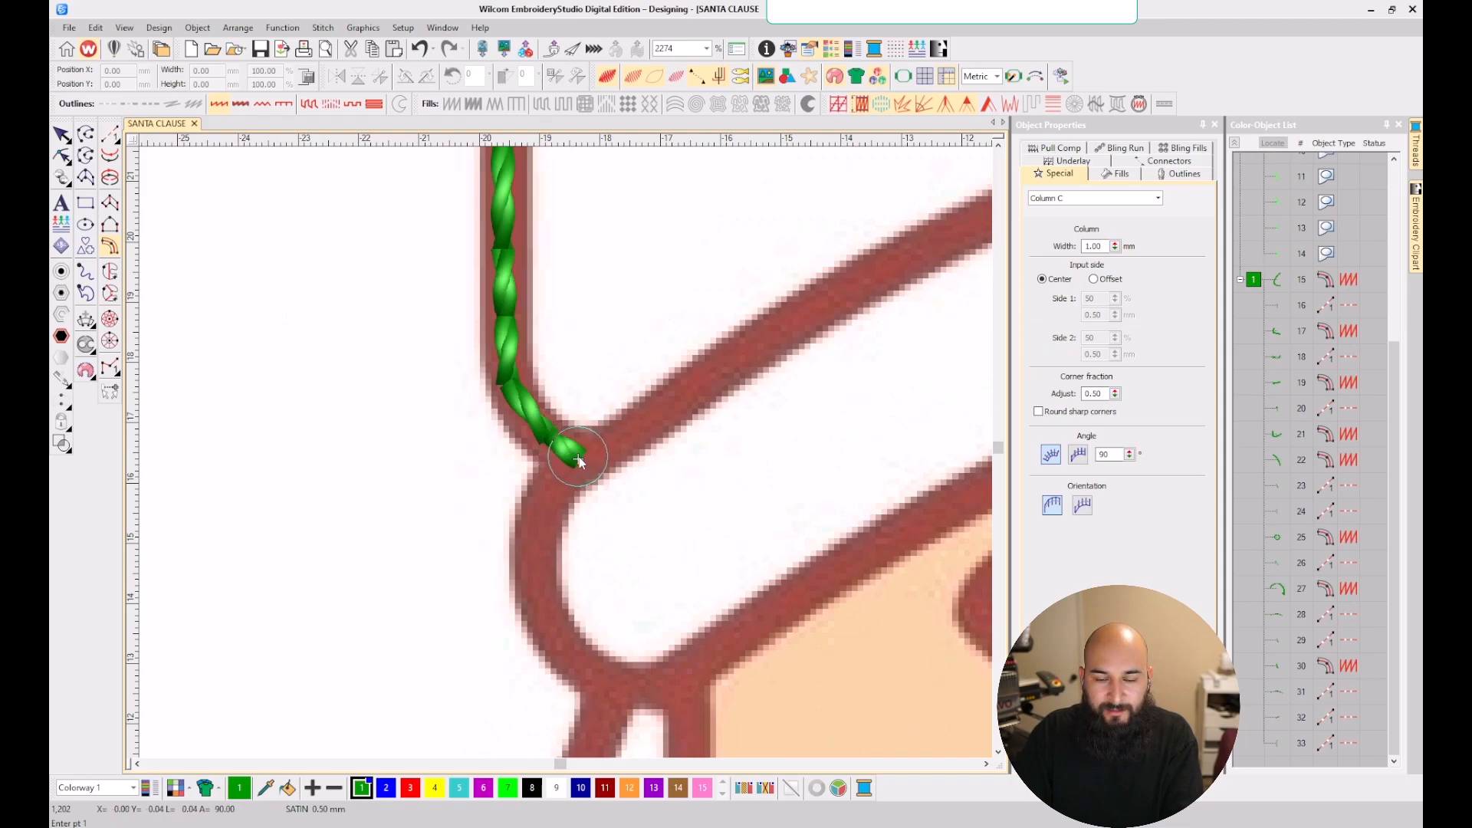
pyautogui.scroll(-5, 578, 457)
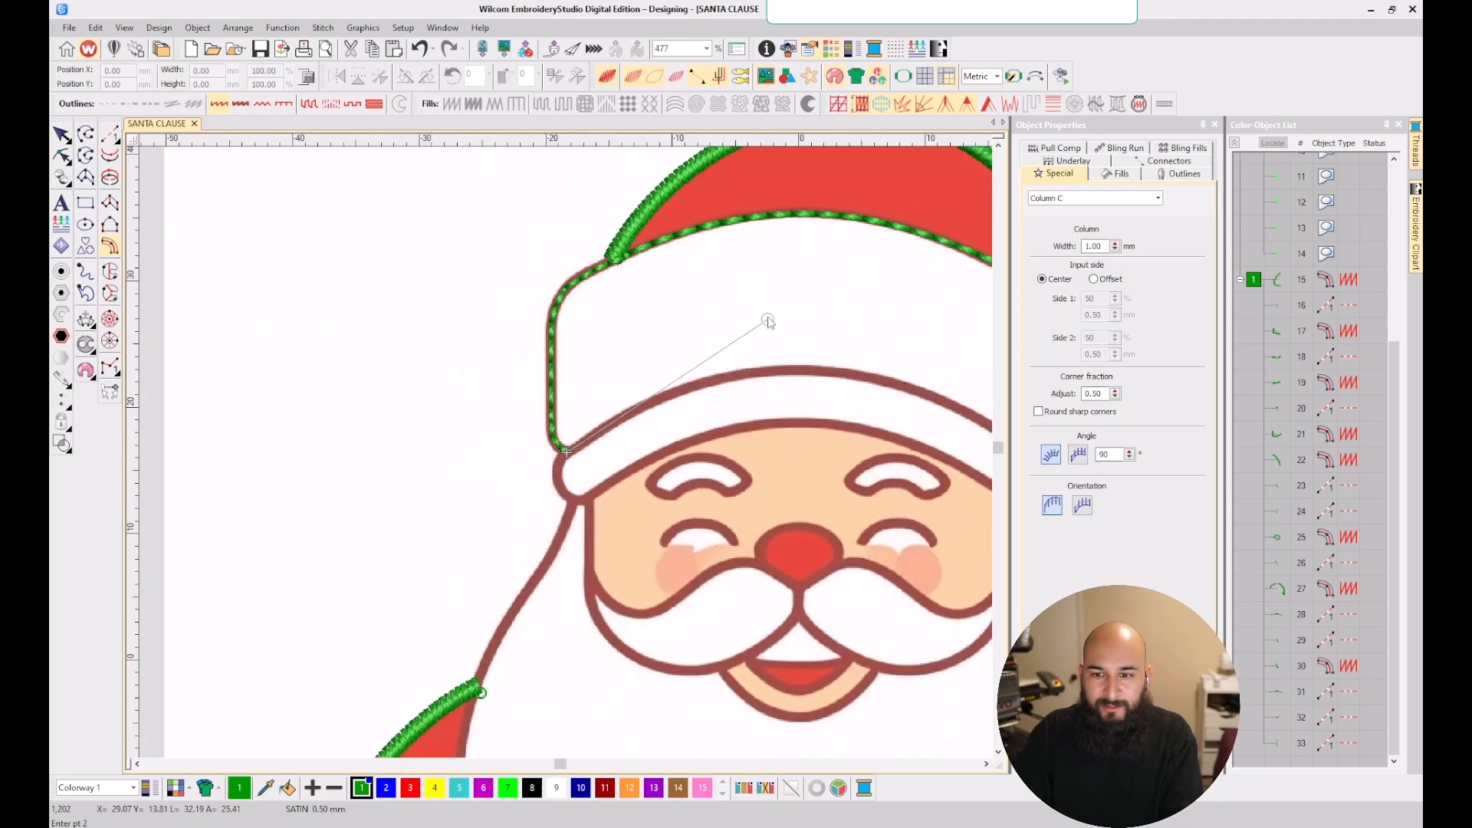
pyautogui.scroll(7, 584, 420)
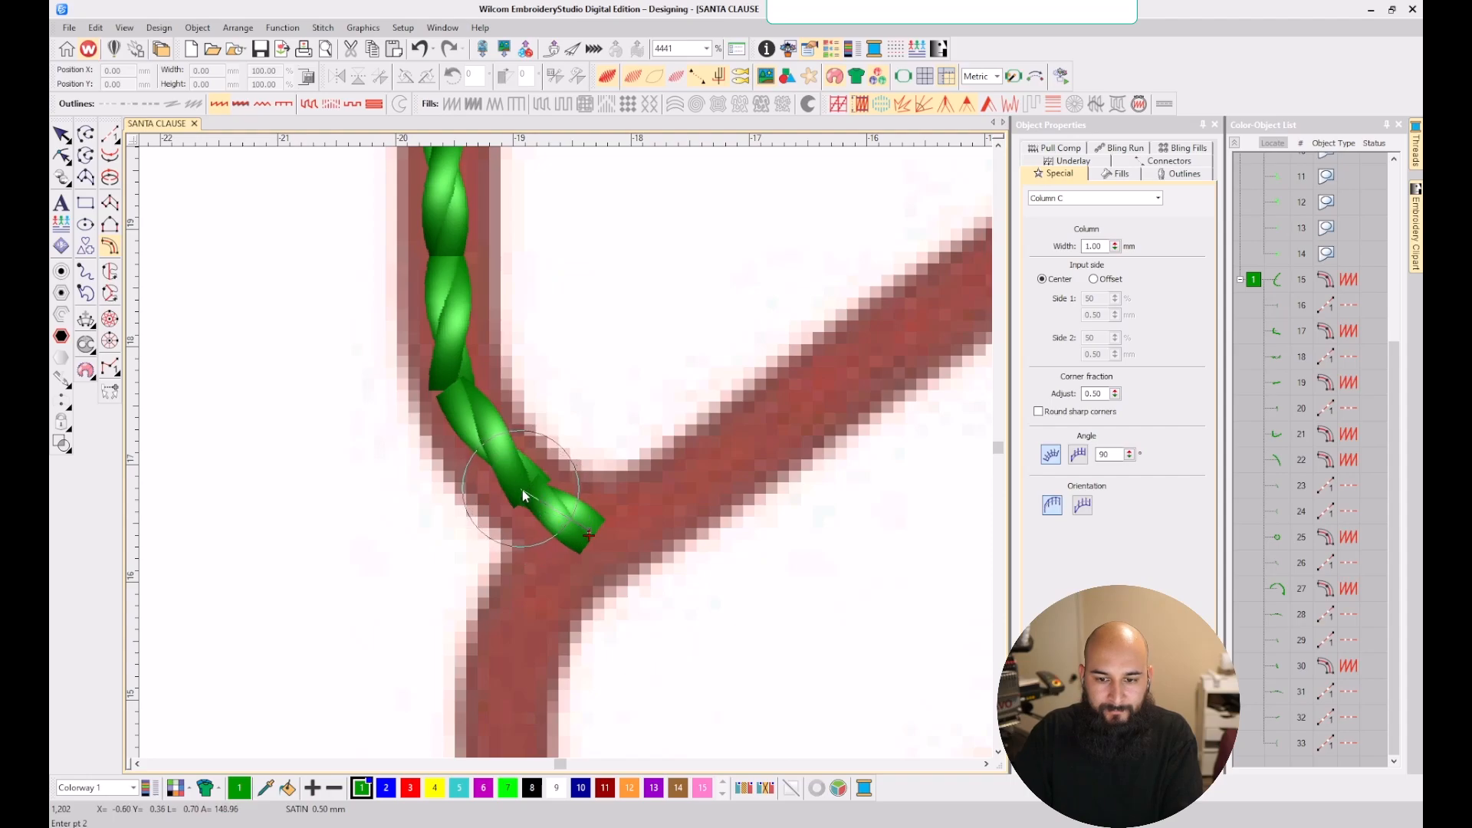
pyautogui.click(448, 375)
pyautogui.click(447, 377)
pyautogui.scroll(-1, 447, 377)
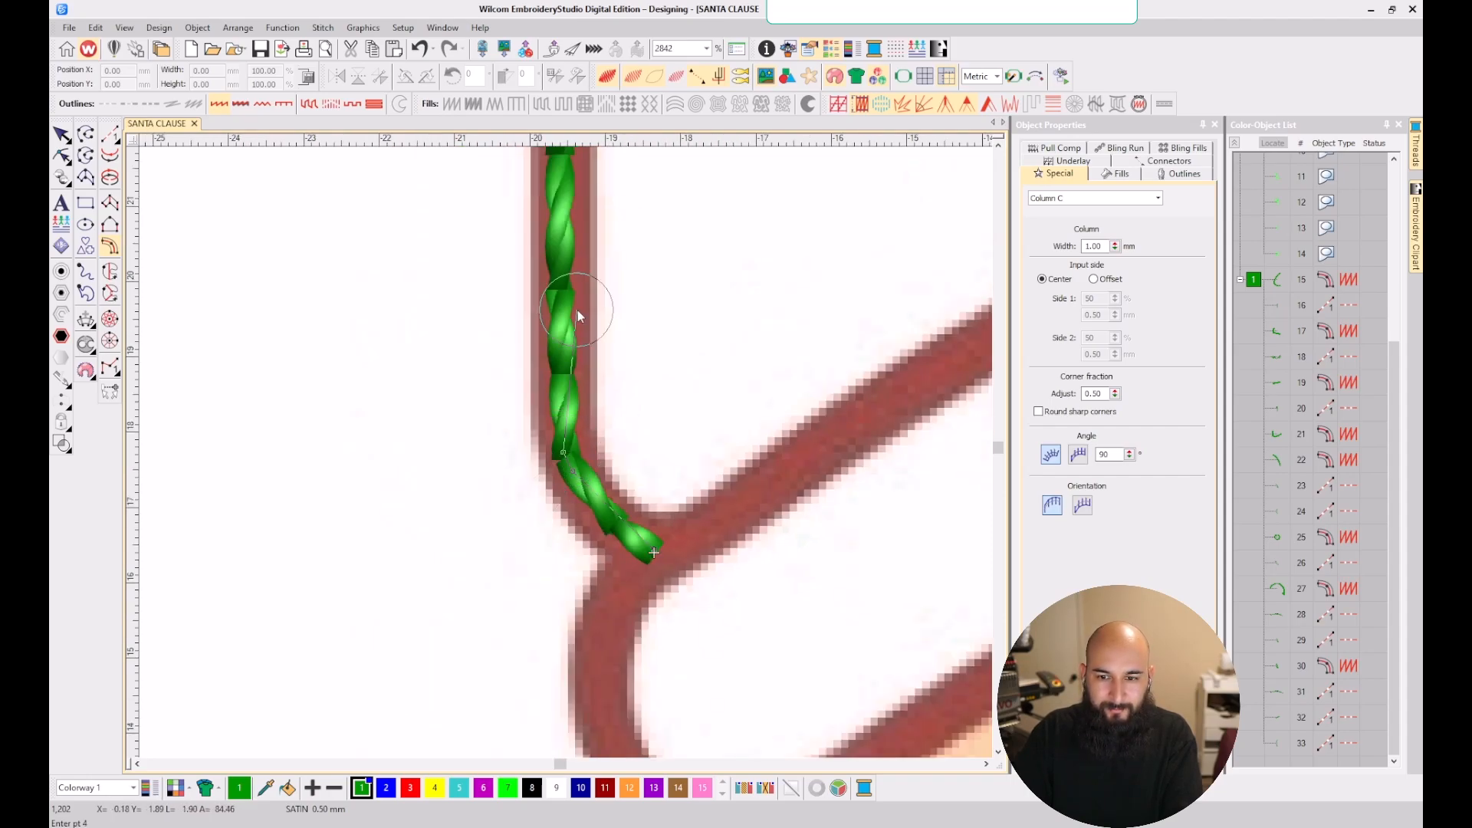
pyautogui.scroll(-1, 577, 310)
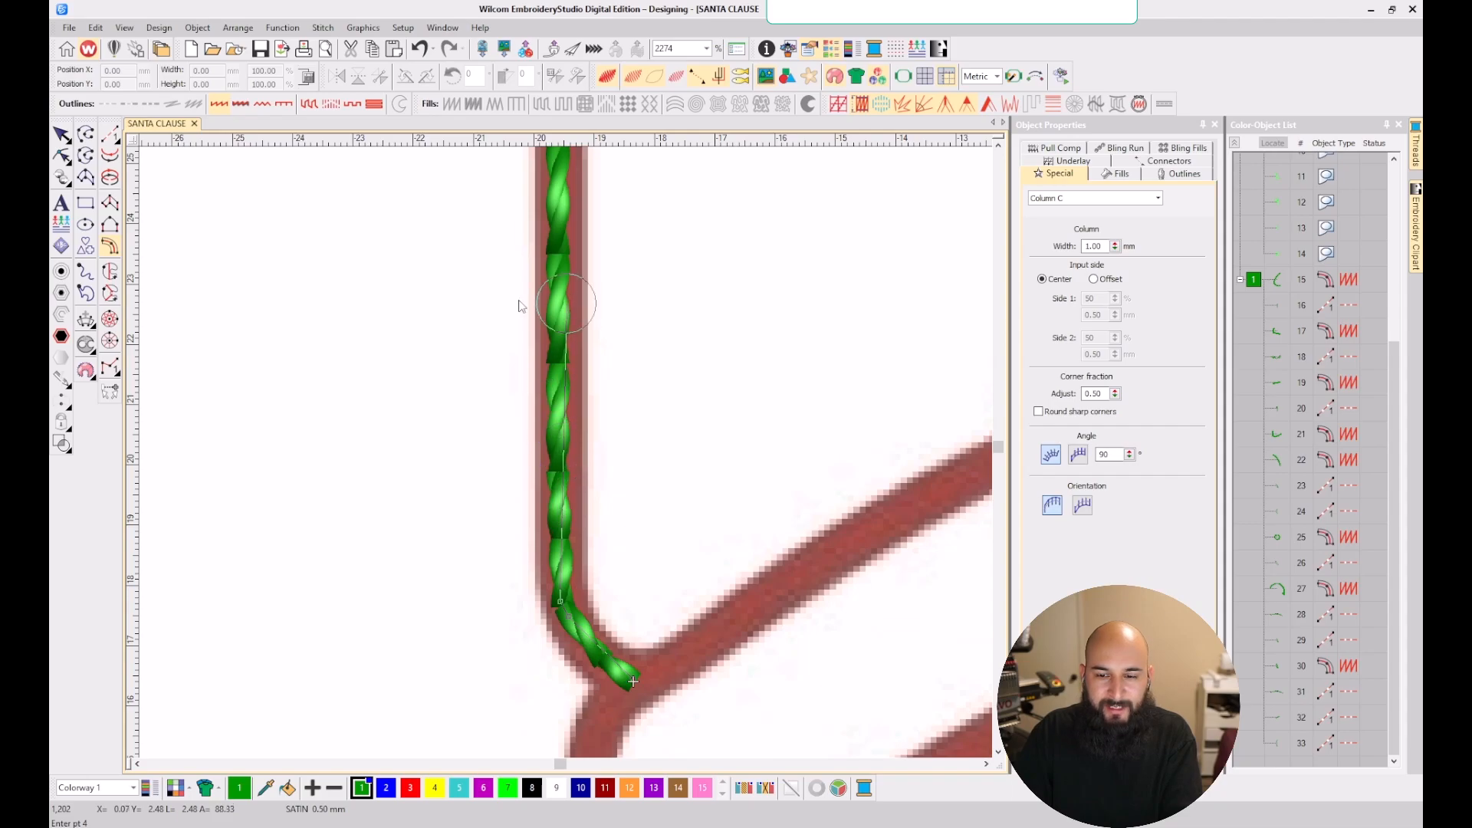
pyautogui.scroll(-1, 601, 269)
pyautogui.click(558, 266)
pyautogui.scroll(1, 564, 459)
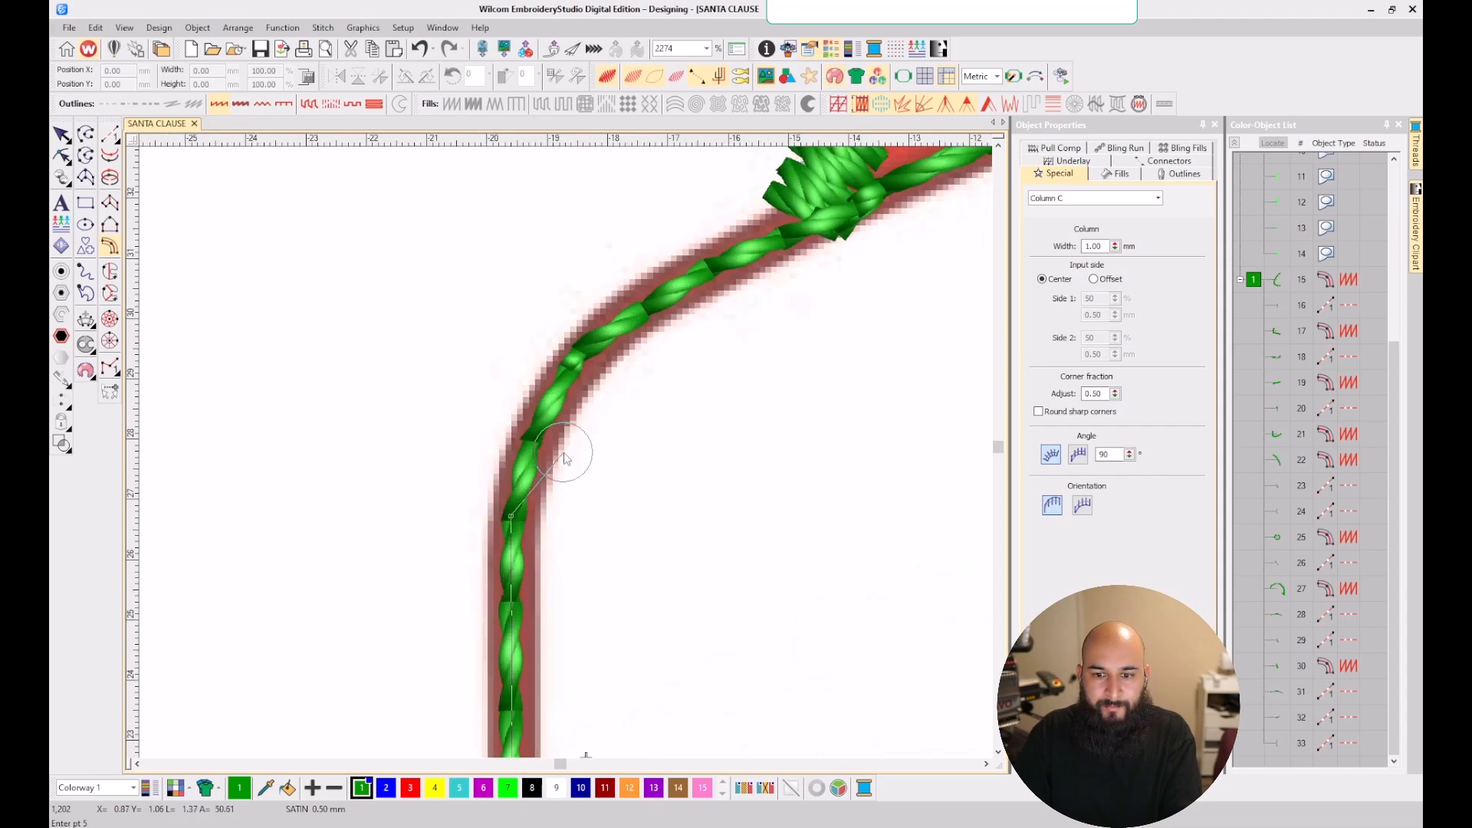
pyautogui.click(534, 436)
pyautogui.click(586, 351)
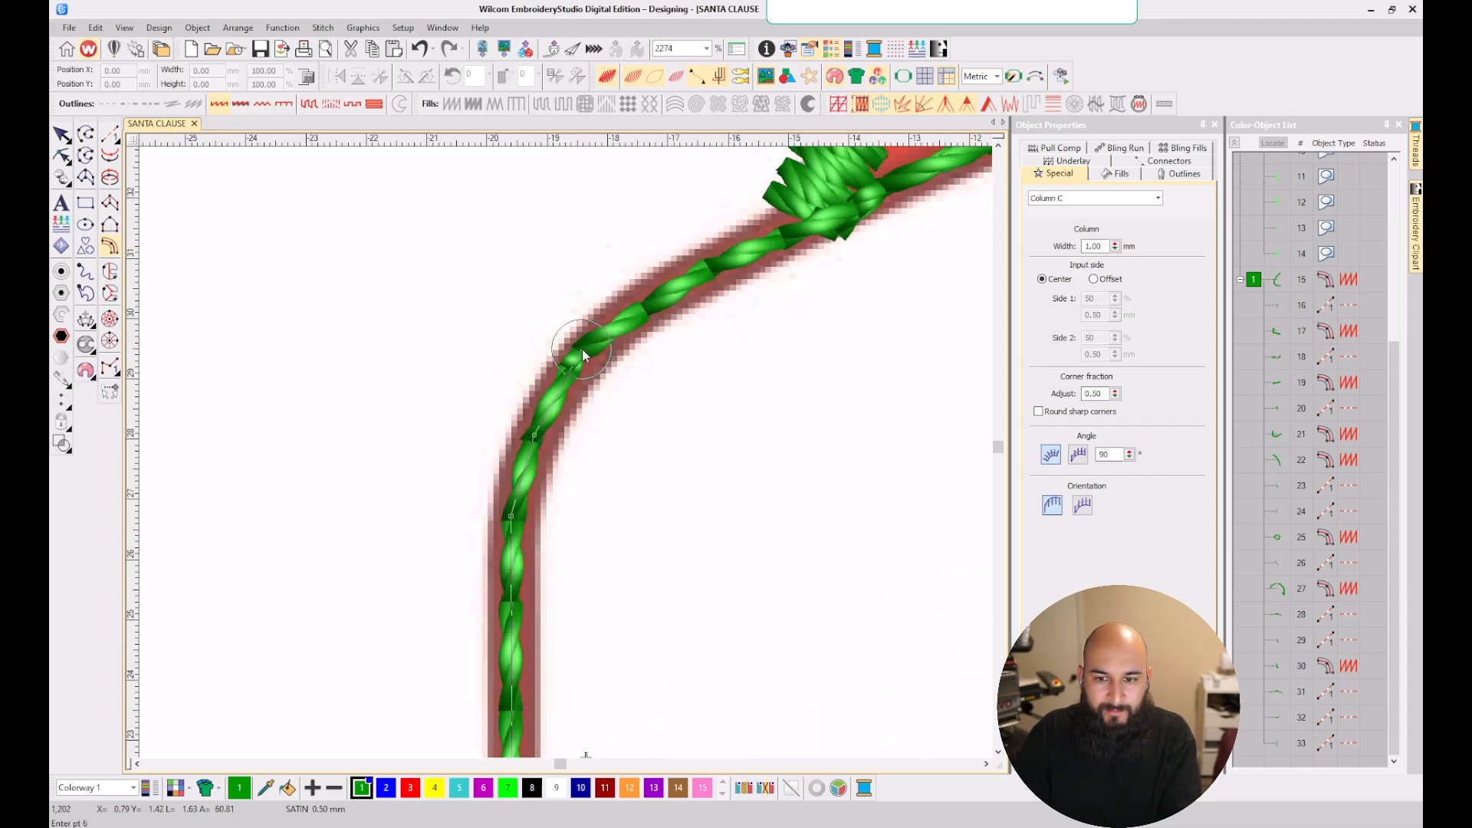
pyautogui.click(706, 275)
pyautogui.scroll(-2, 583, 467)
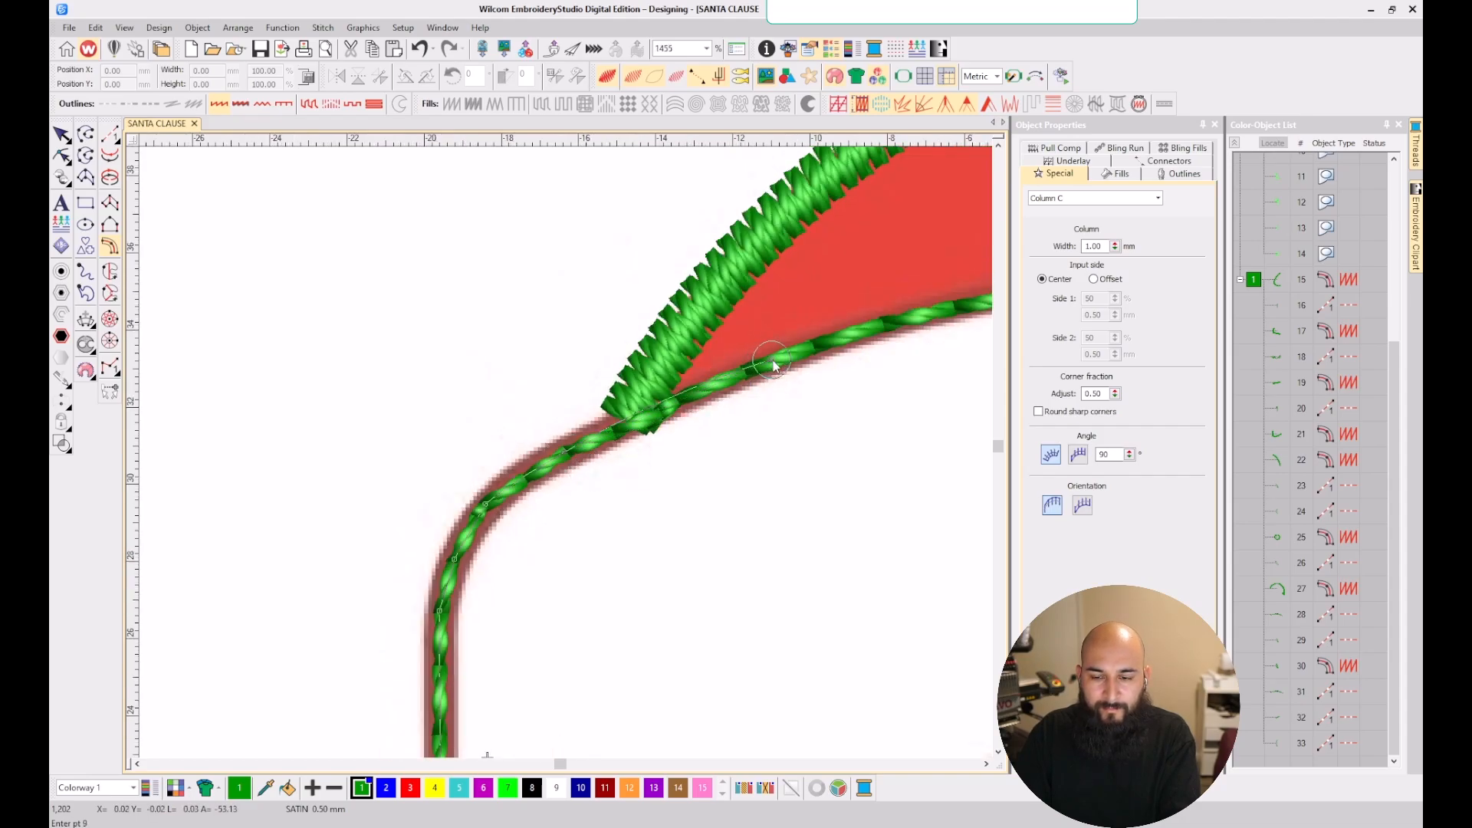
pyautogui.click(721, 385)
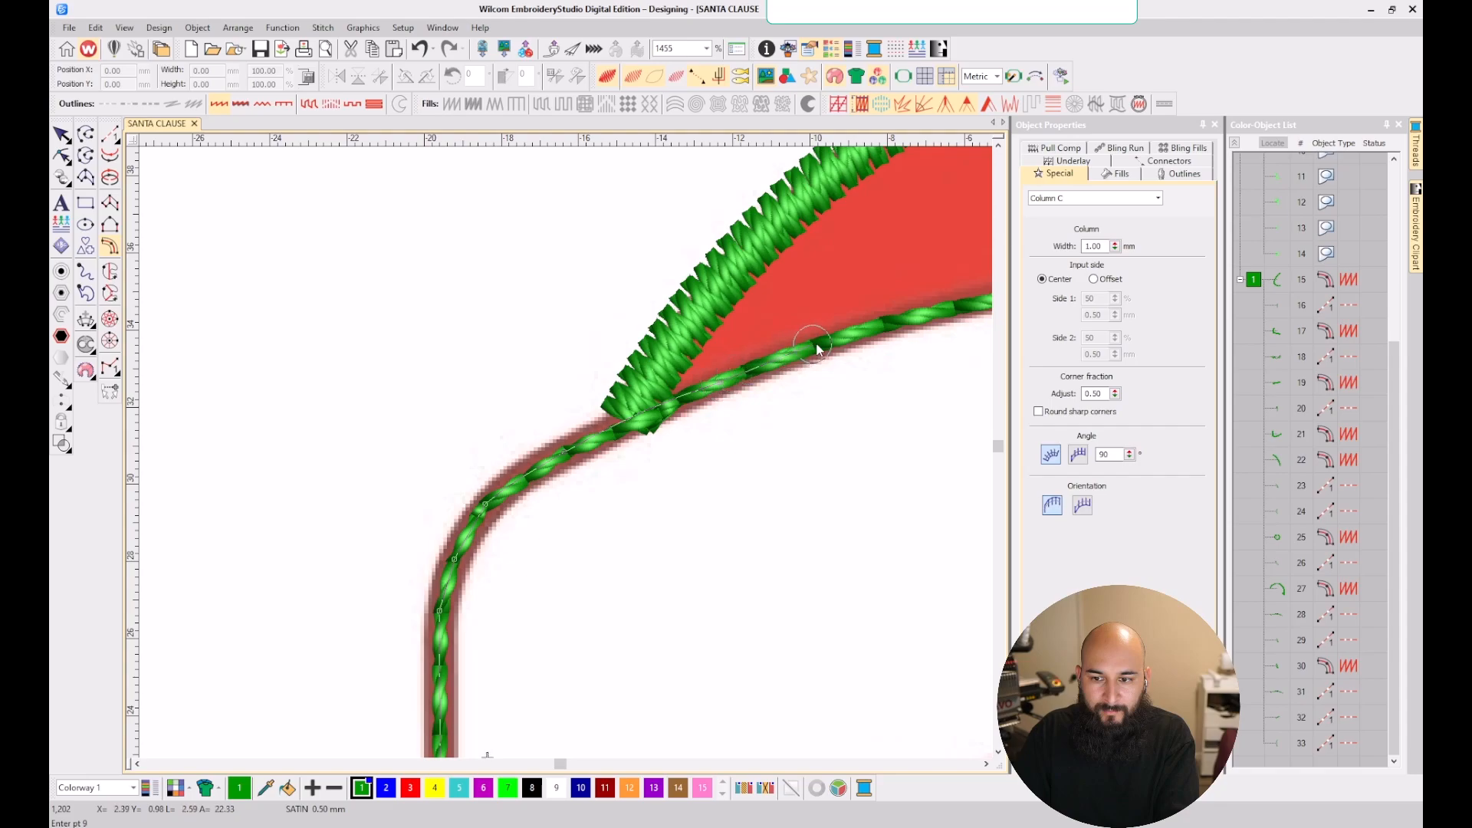
pyautogui.click(846, 337)
pyautogui.scroll(-1, 846, 337)
pyautogui.scroll(3, 562, 452)
pyautogui.scroll(-2, 459, 479)
pyautogui.scroll(3, 410, 520)
pyautogui.press('BackSpace')
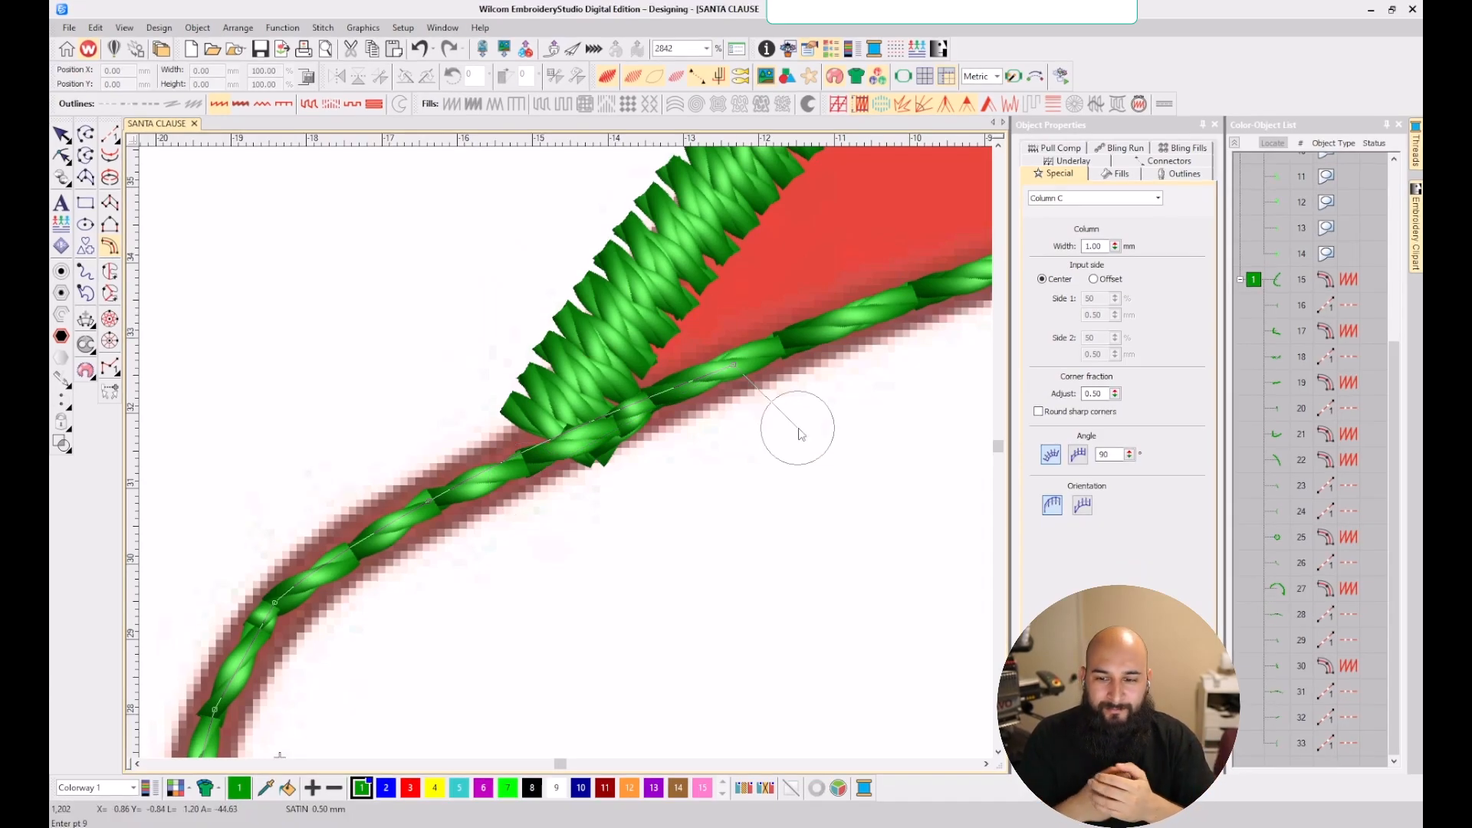
pyautogui.press('BackSpace')
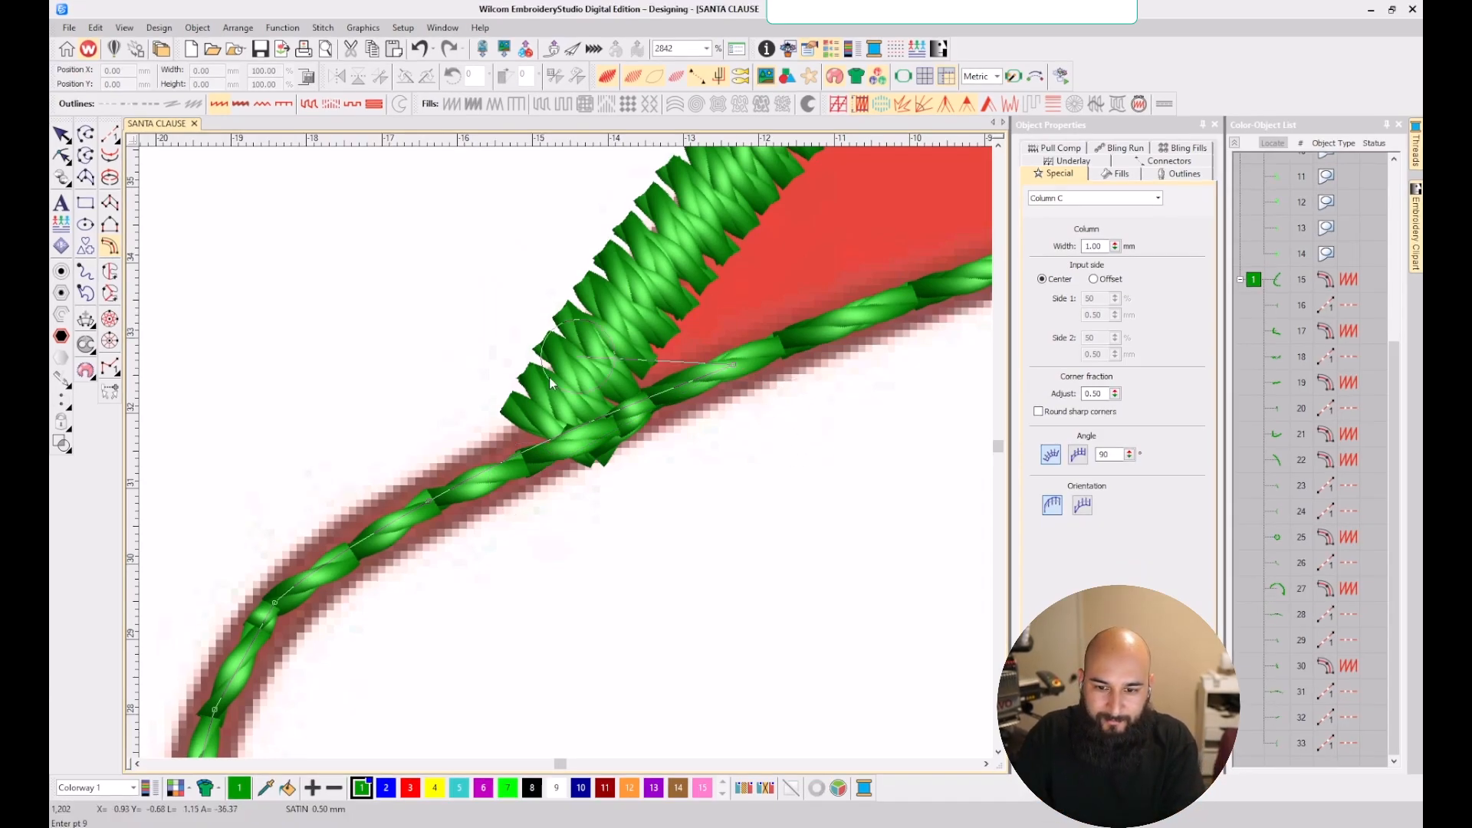
# - Continue the Column C satin along the brim's upper edge from the hat outline's left end to the base of the fold line
pyautogui.click(546, 453)
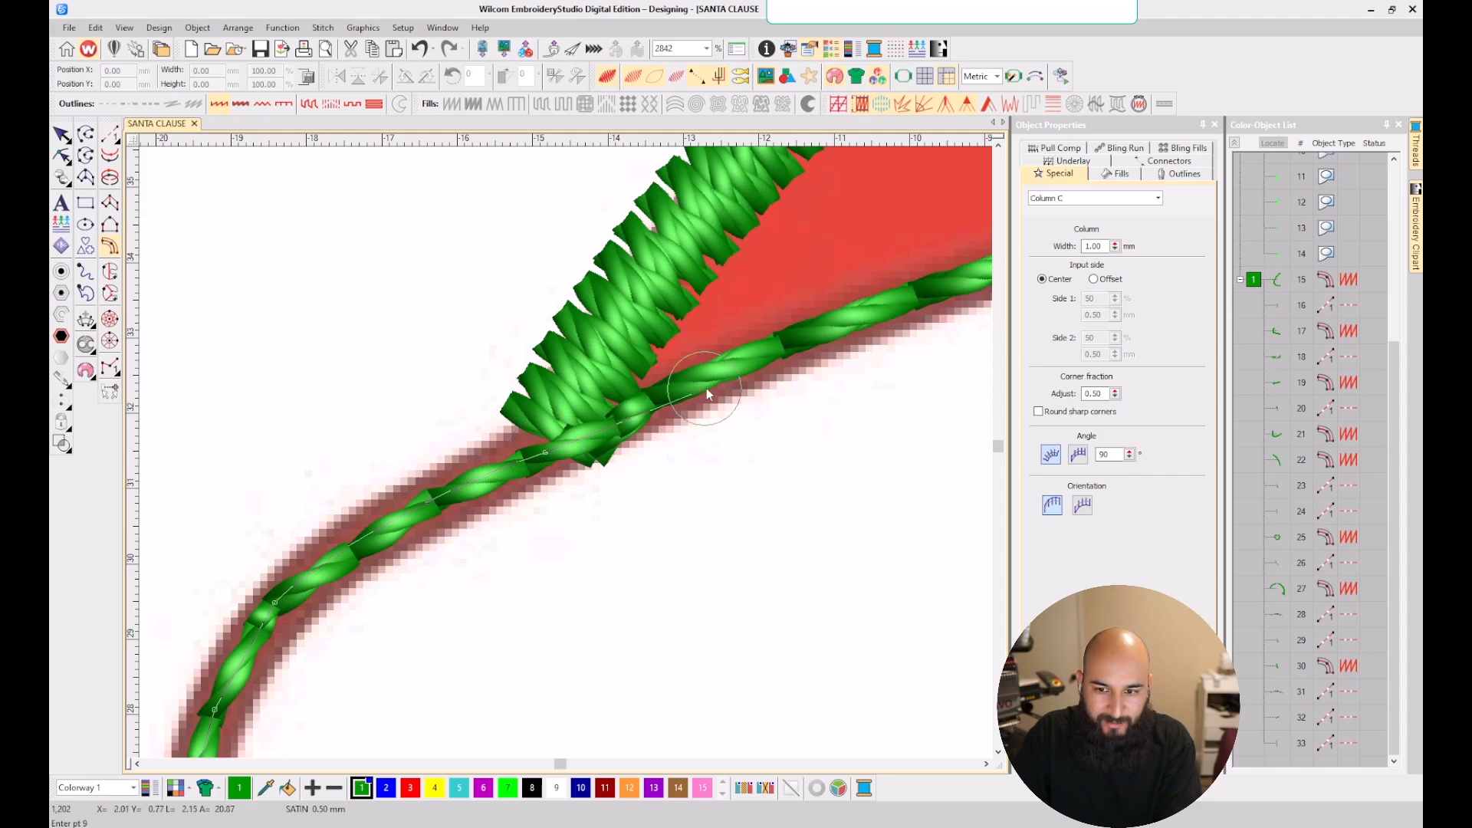
pyautogui.click(728, 371)
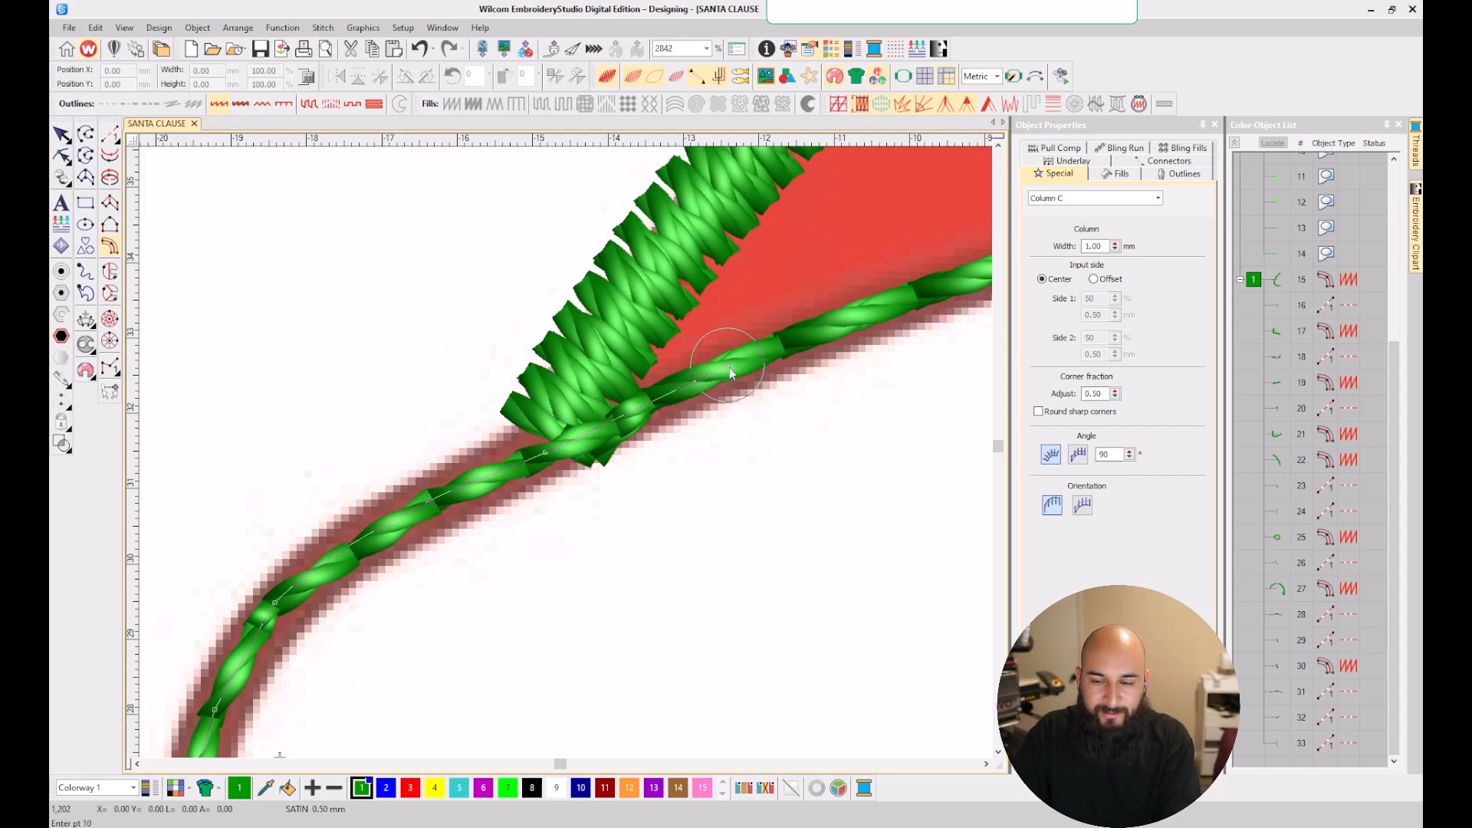
pyautogui.scroll(-1, 729, 366)
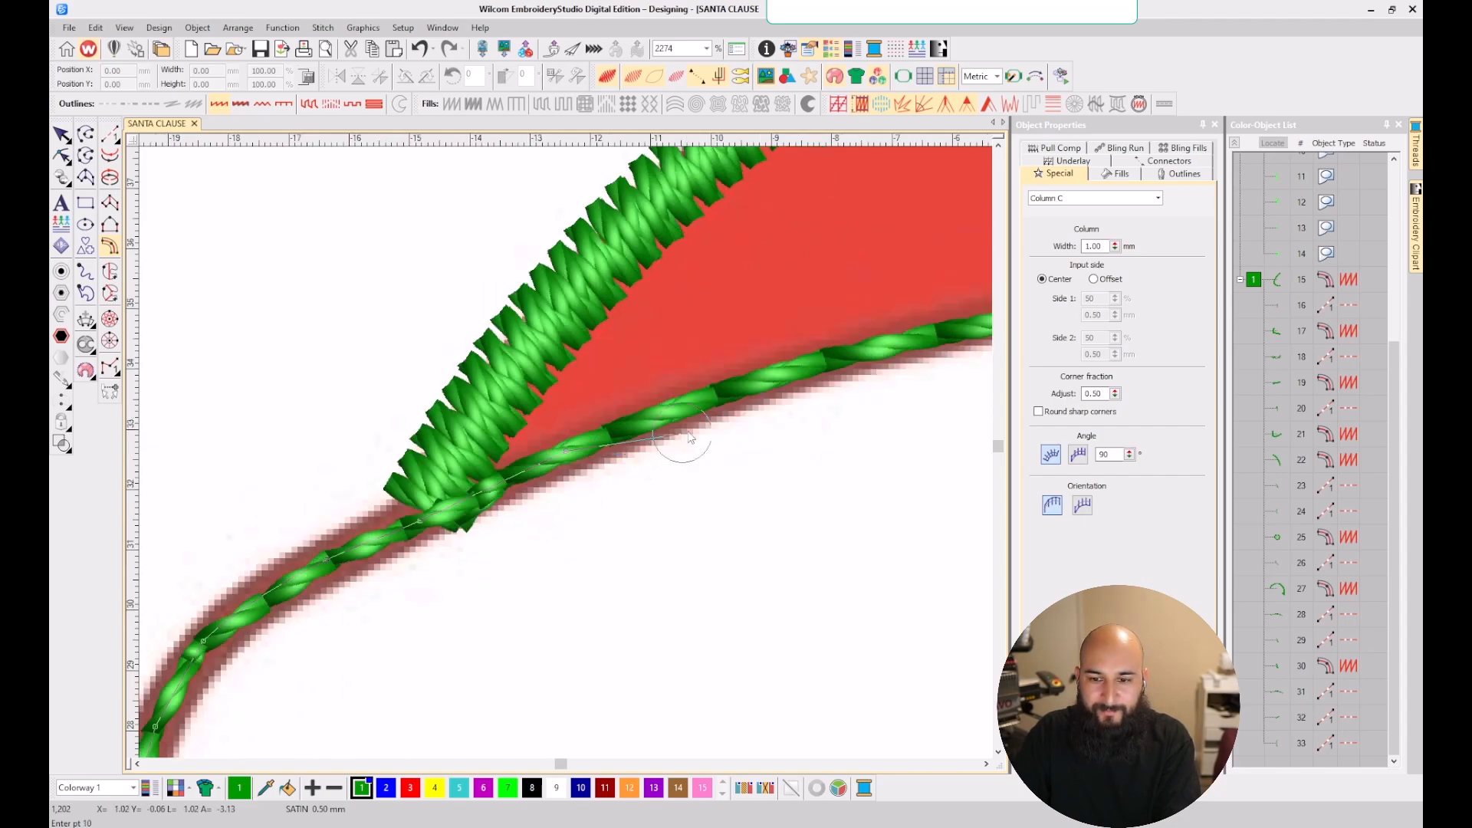
pyautogui.click(769, 379)
pyautogui.scroll(-2, 770, 378)
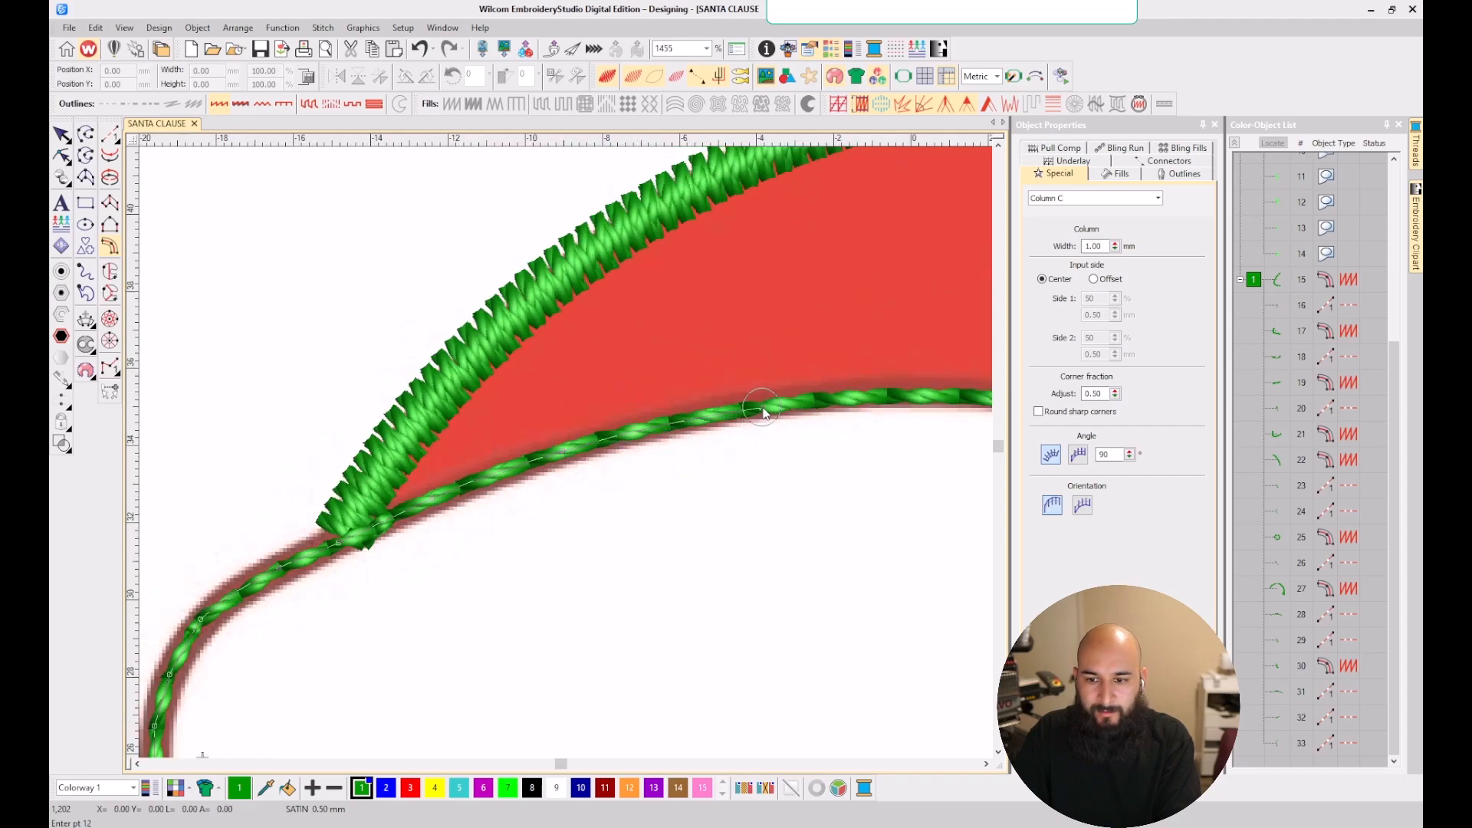
pyautogui.scroll(-1, 763, 411)
pyautogui.click(786, 451)
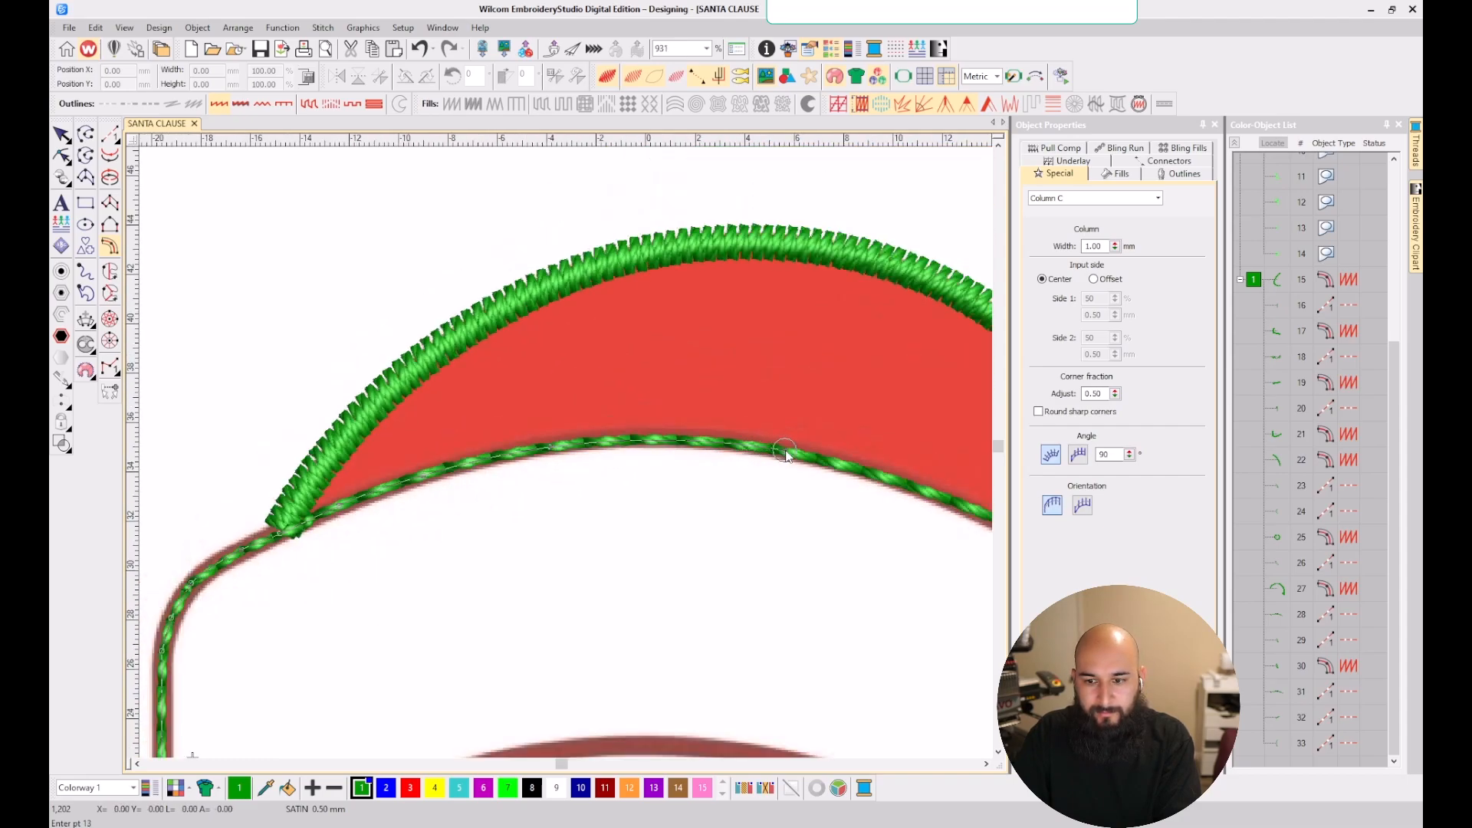
pyautogui.scroll(-2, 789, 453)
pyautogui.scroll(3, 698, 498)
pyautogui.click(567, 443)
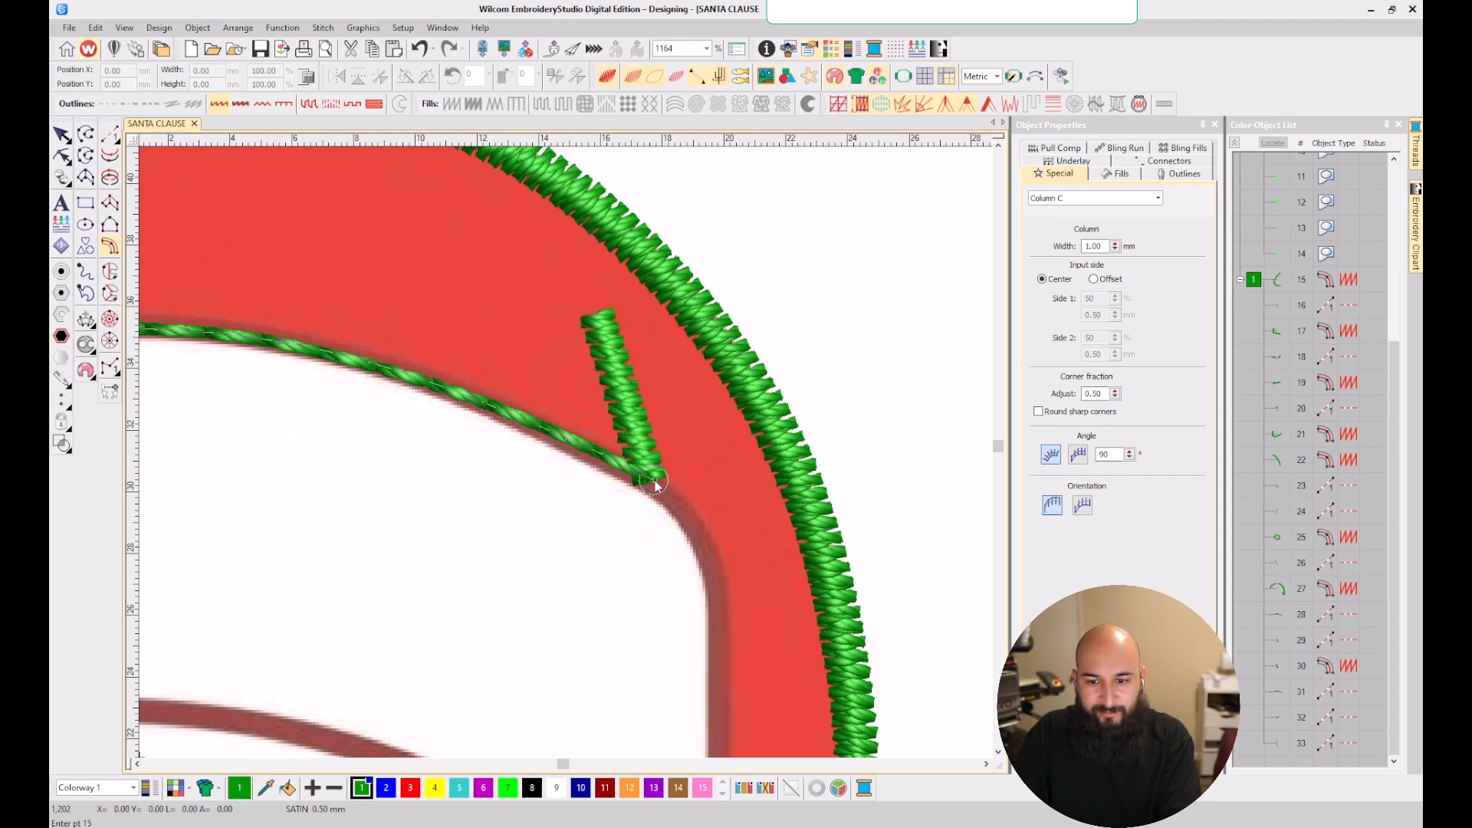
# - Carry the satin around the brim's right upper corner and straight down its side
pyautogui.scroll(-1, 656, 485)
pyautogui.scroll(1, 564, 459)
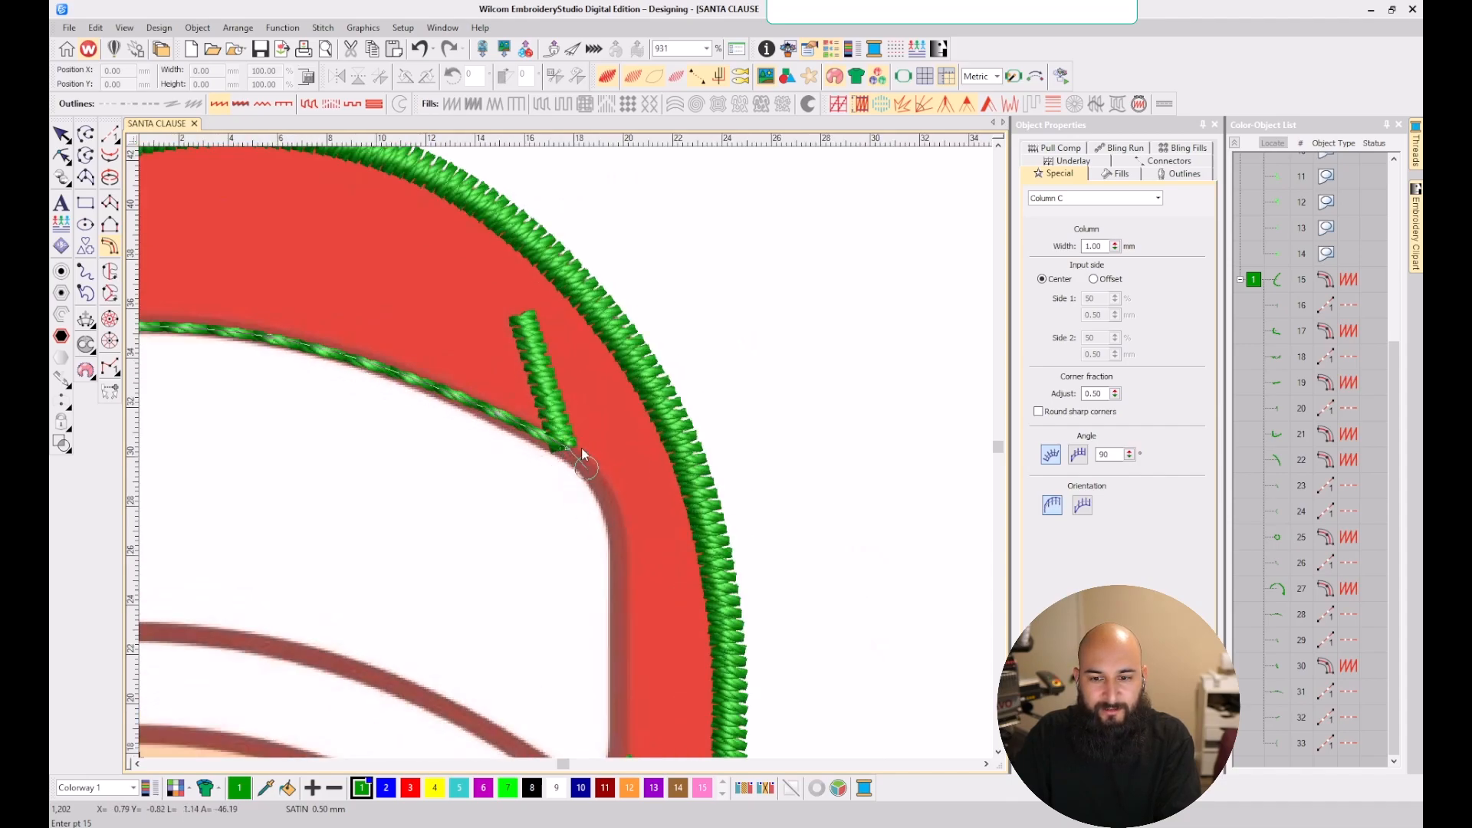
pyautogui.scroll(2, 589, 483)
pyautogui.click(585, 477)
pyautogui.click(618, 546)
pyautogui.scroll(-3, 567, 453)
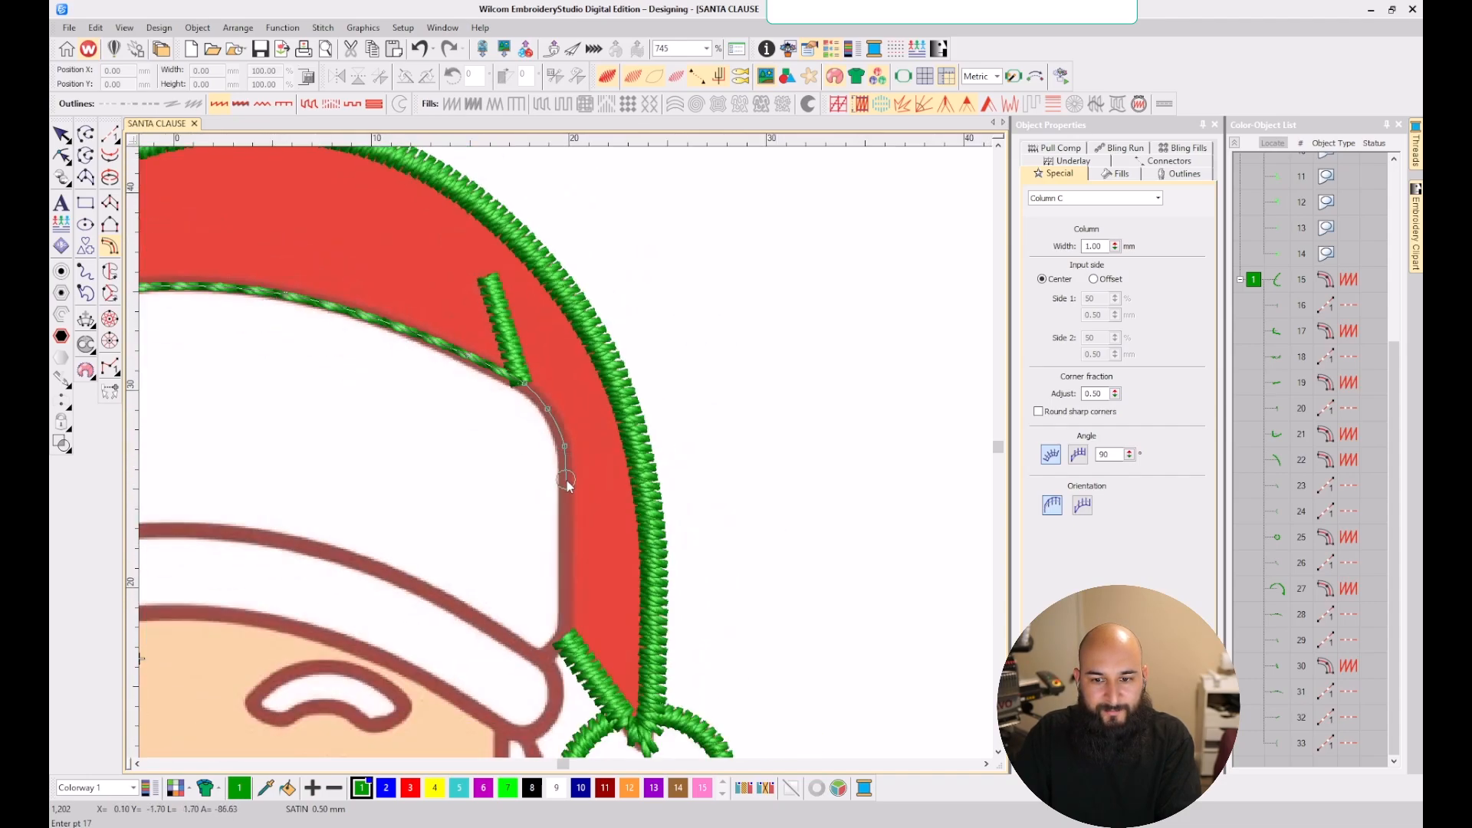
pyautogui.scroll(1, 563, 507)
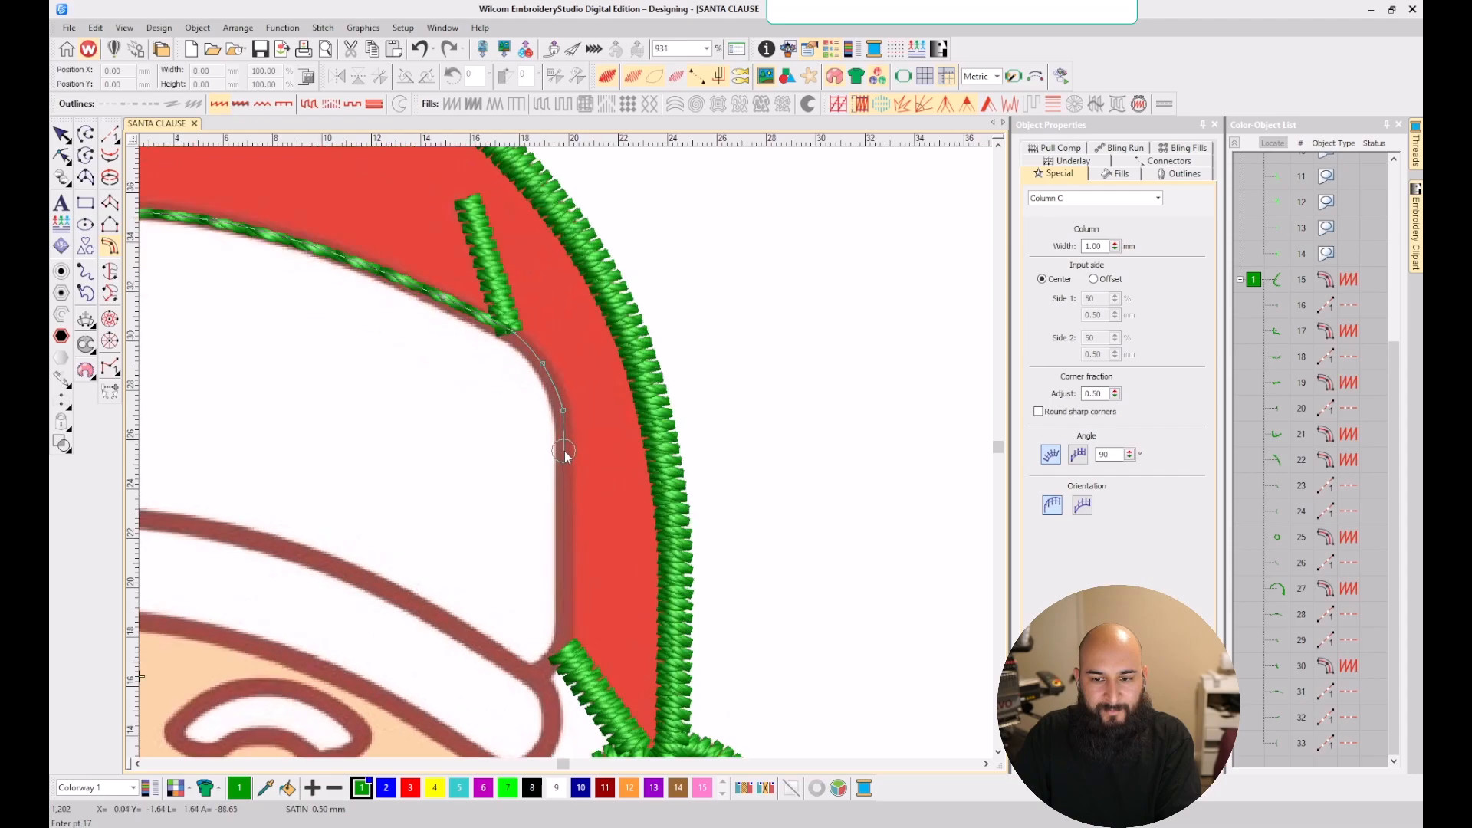
pyautogui.click(565, 647)
# - End the brim satin at the right junction with the lower band and generate its stitches
pyautogui.scroll(-2, 565, 646)
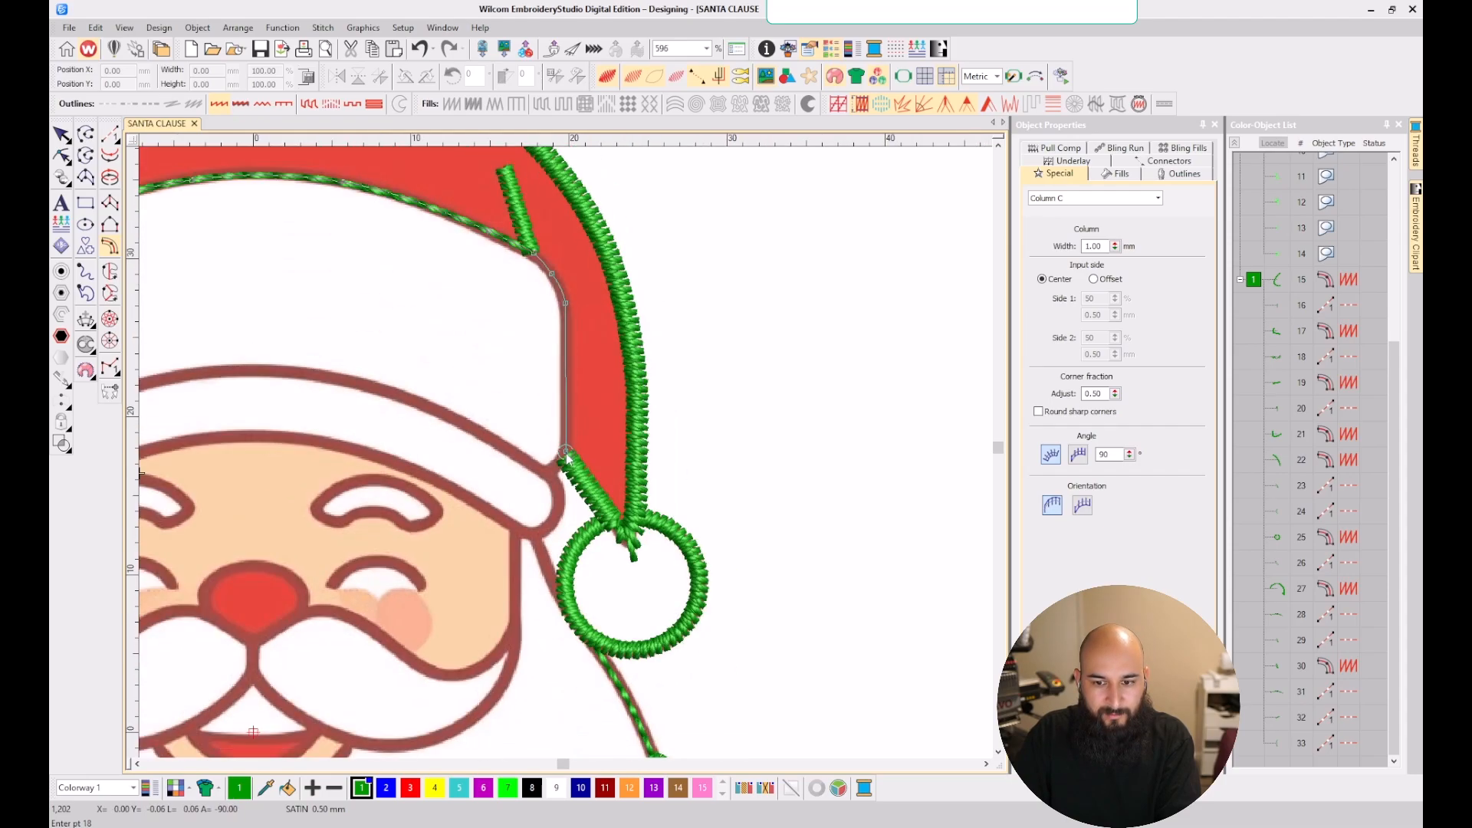
pyautogui.scroll(4, 549, 480)
pyautogui.click(547, 471)
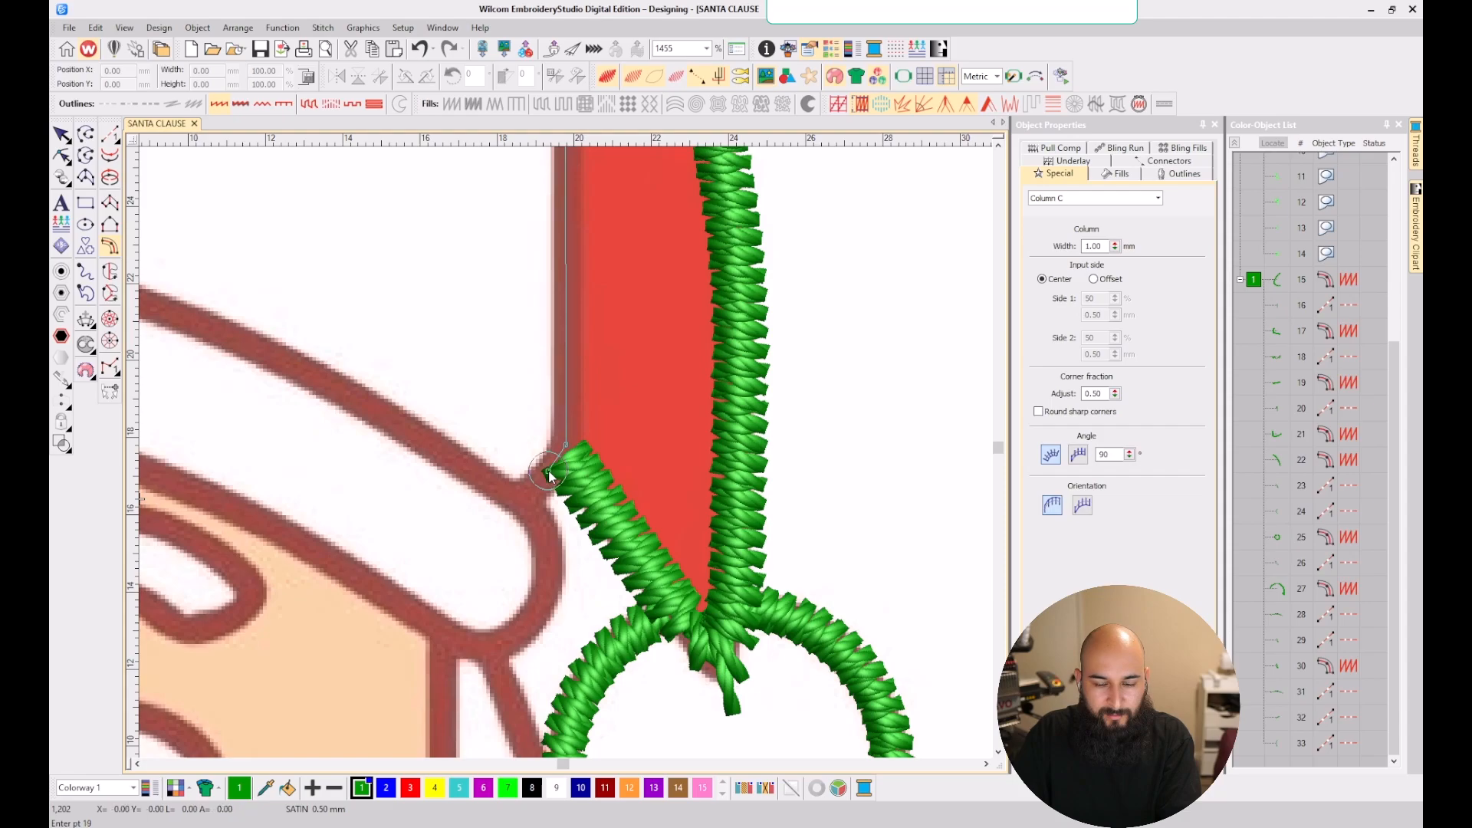
pyautogui.click(522, 500)
pyautogui.press('Return')
pyautogui.press('Return')
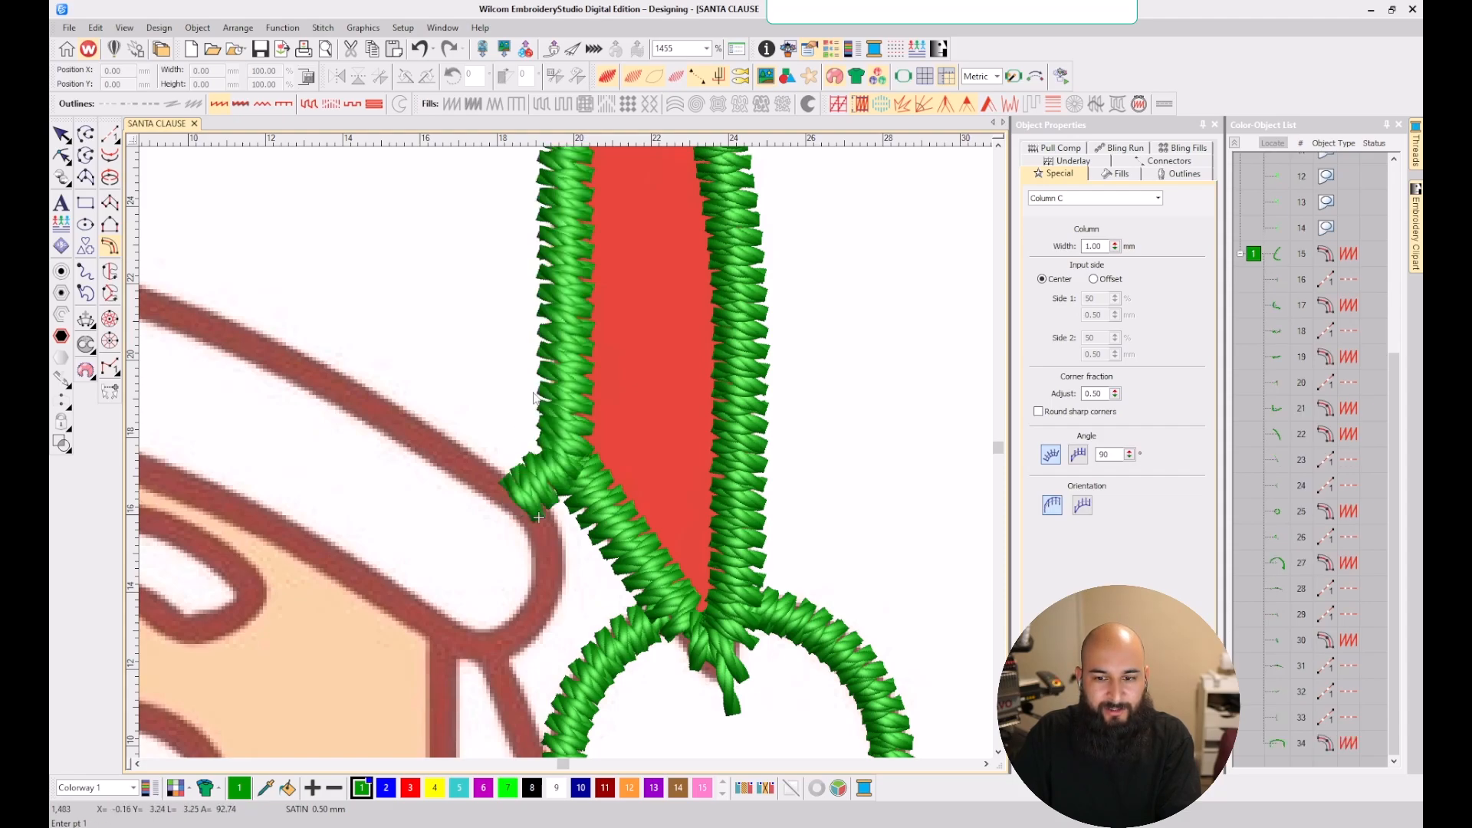
# - Digitize a 2.00 mm run stitch from the brim satin's end around the lower band's rounded right end to the face outline
pyautogui.scroll(-6, 567, 454)
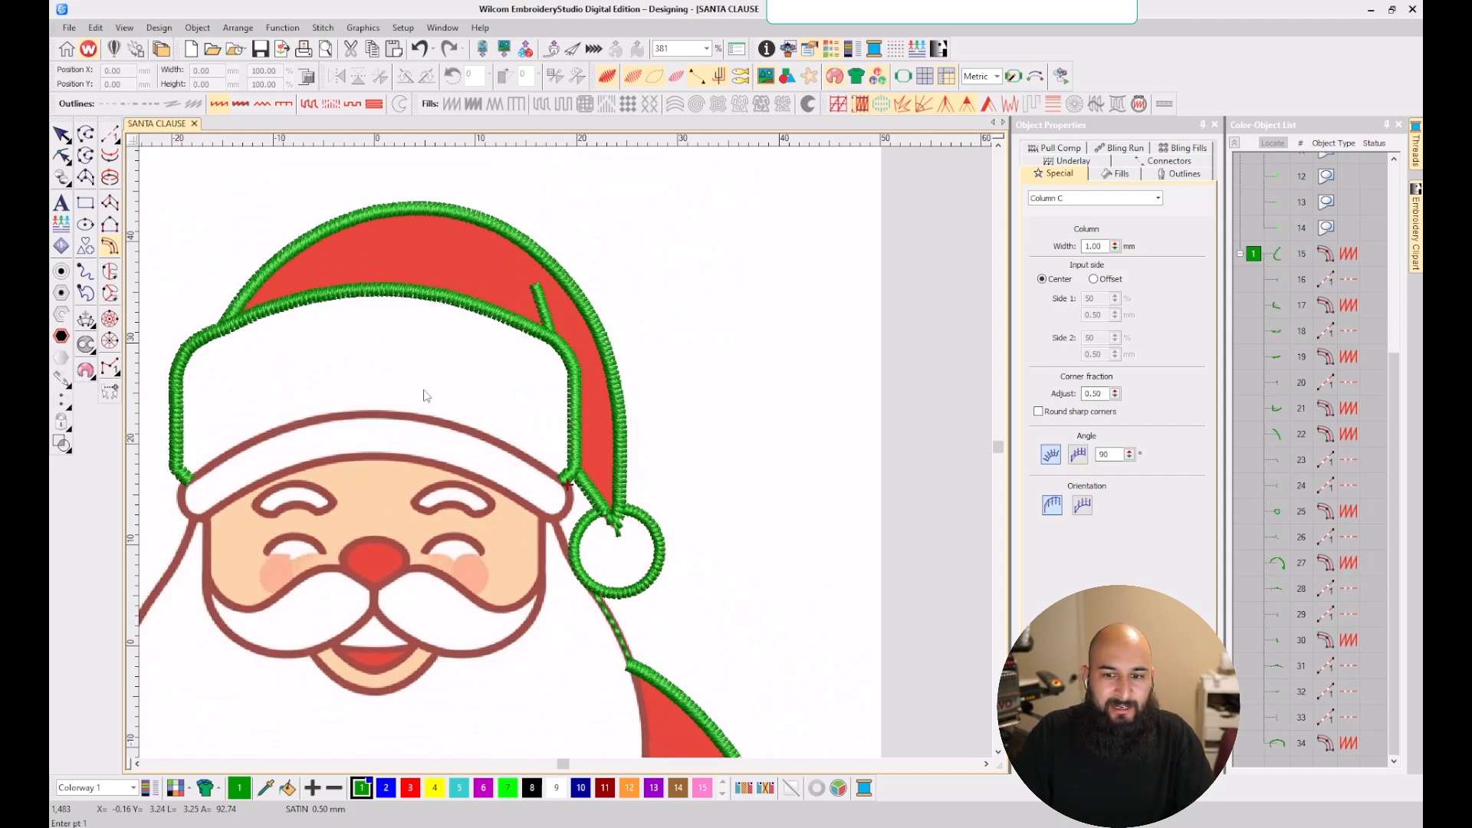
pyautogui.scroll(-2, 565, 452)
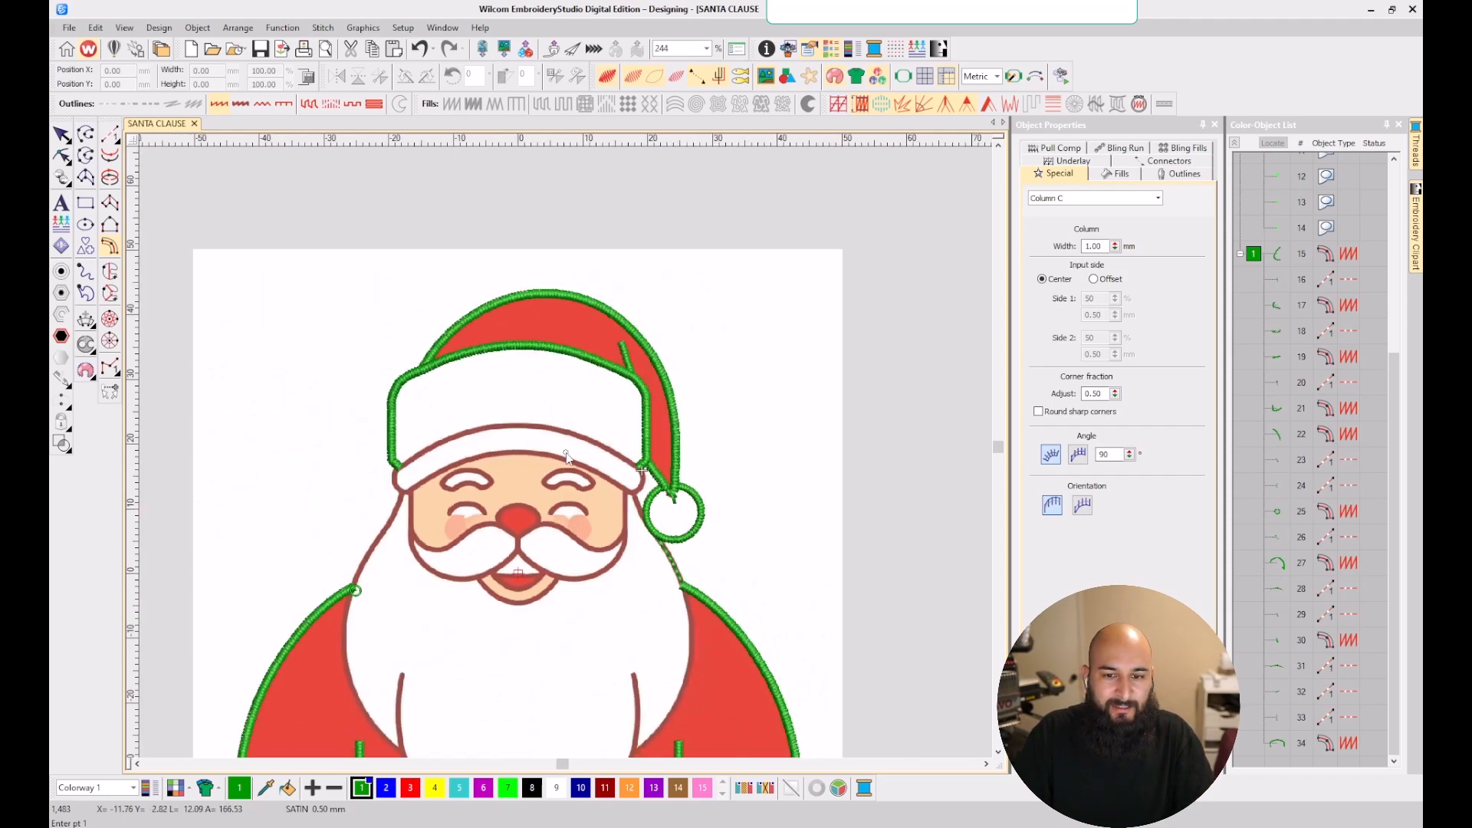
pyautogui.scroll(3, 566, 453)
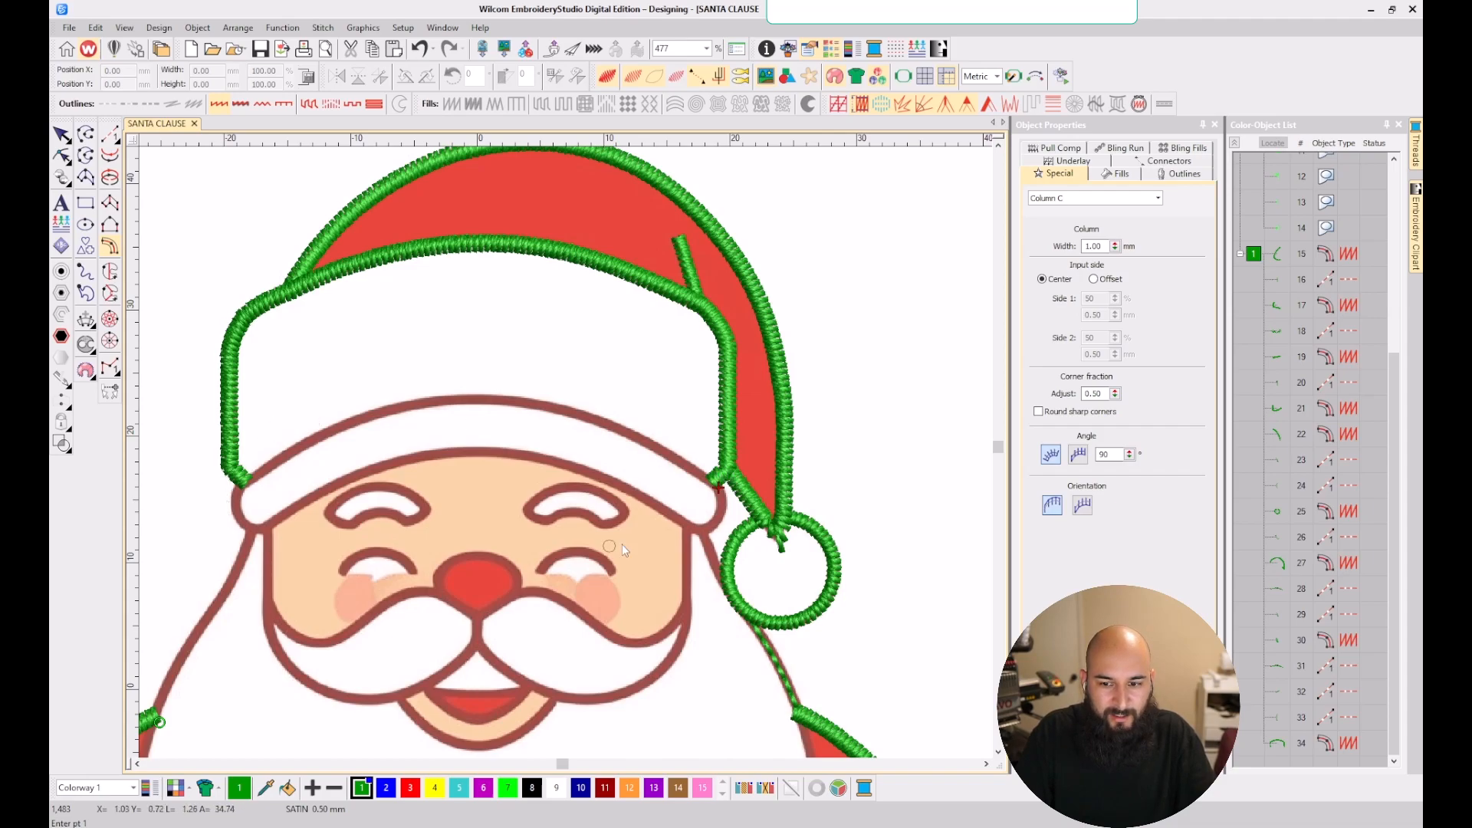
pyautogui.scroll(1, 692, 484)
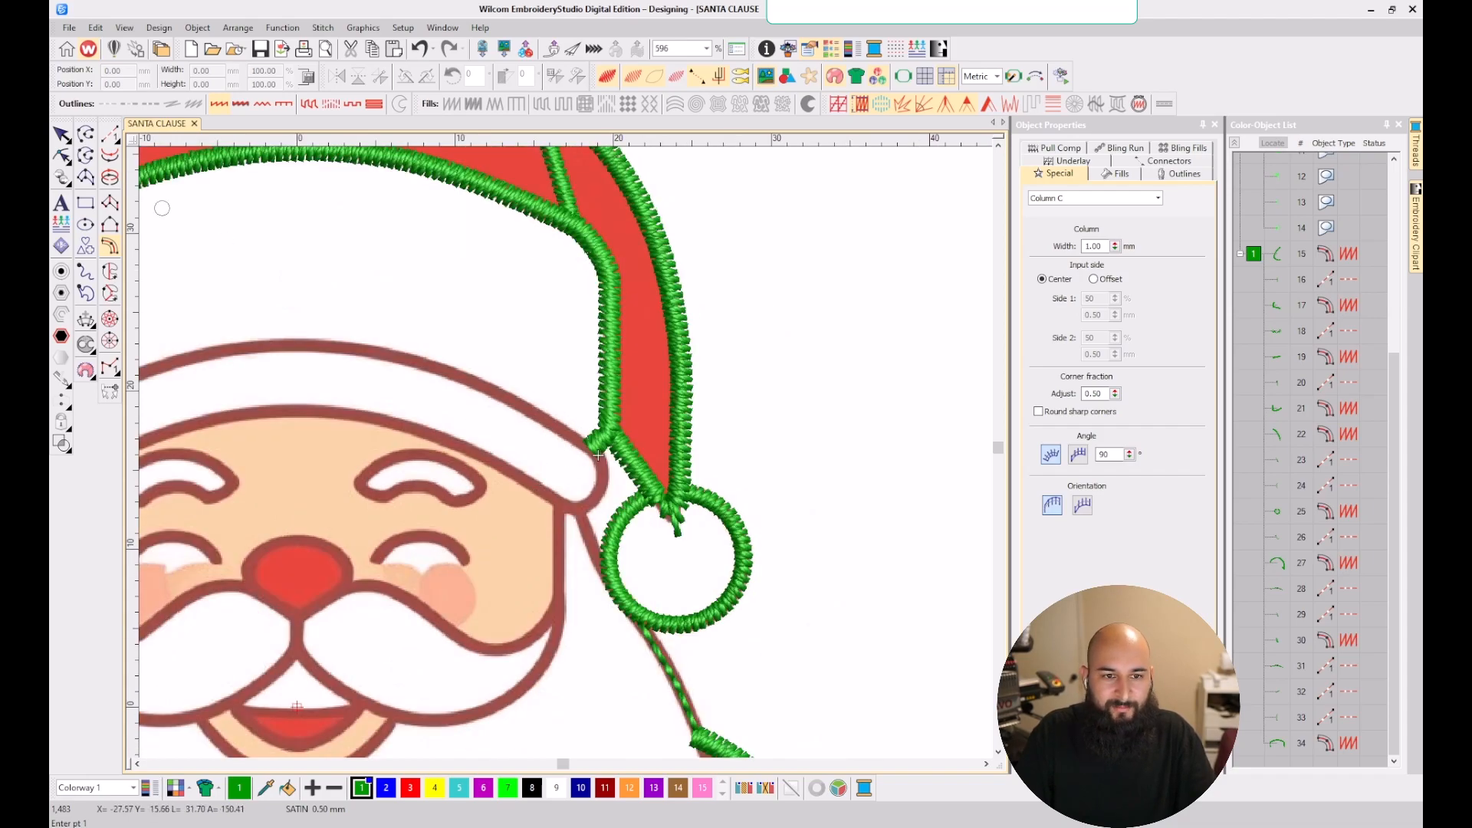
pyautogui.click(110, 134)
pyautogui.scroll(3, 598, 454)
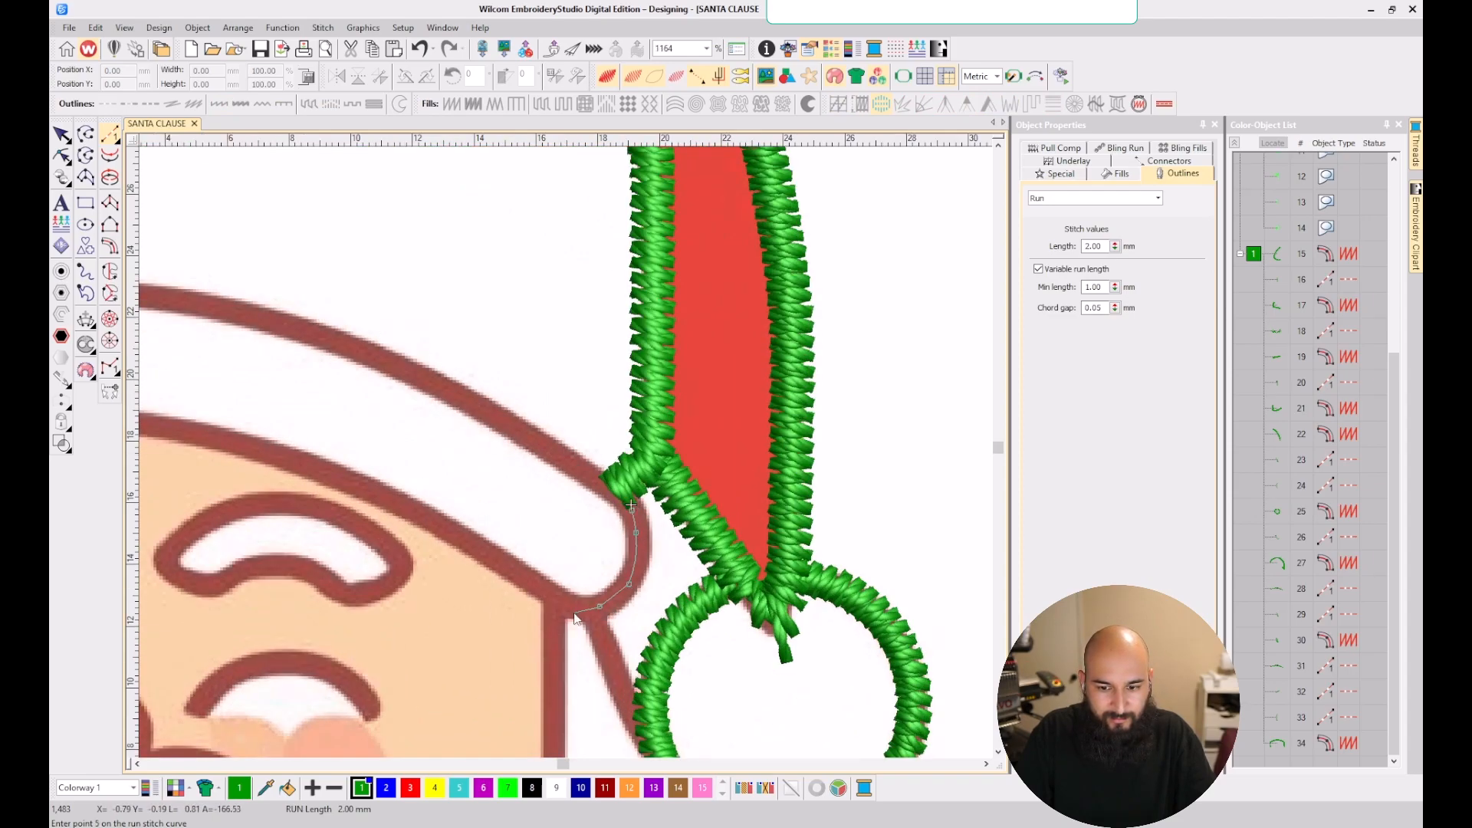
pyautogui.scroll(-3, 555, 604)
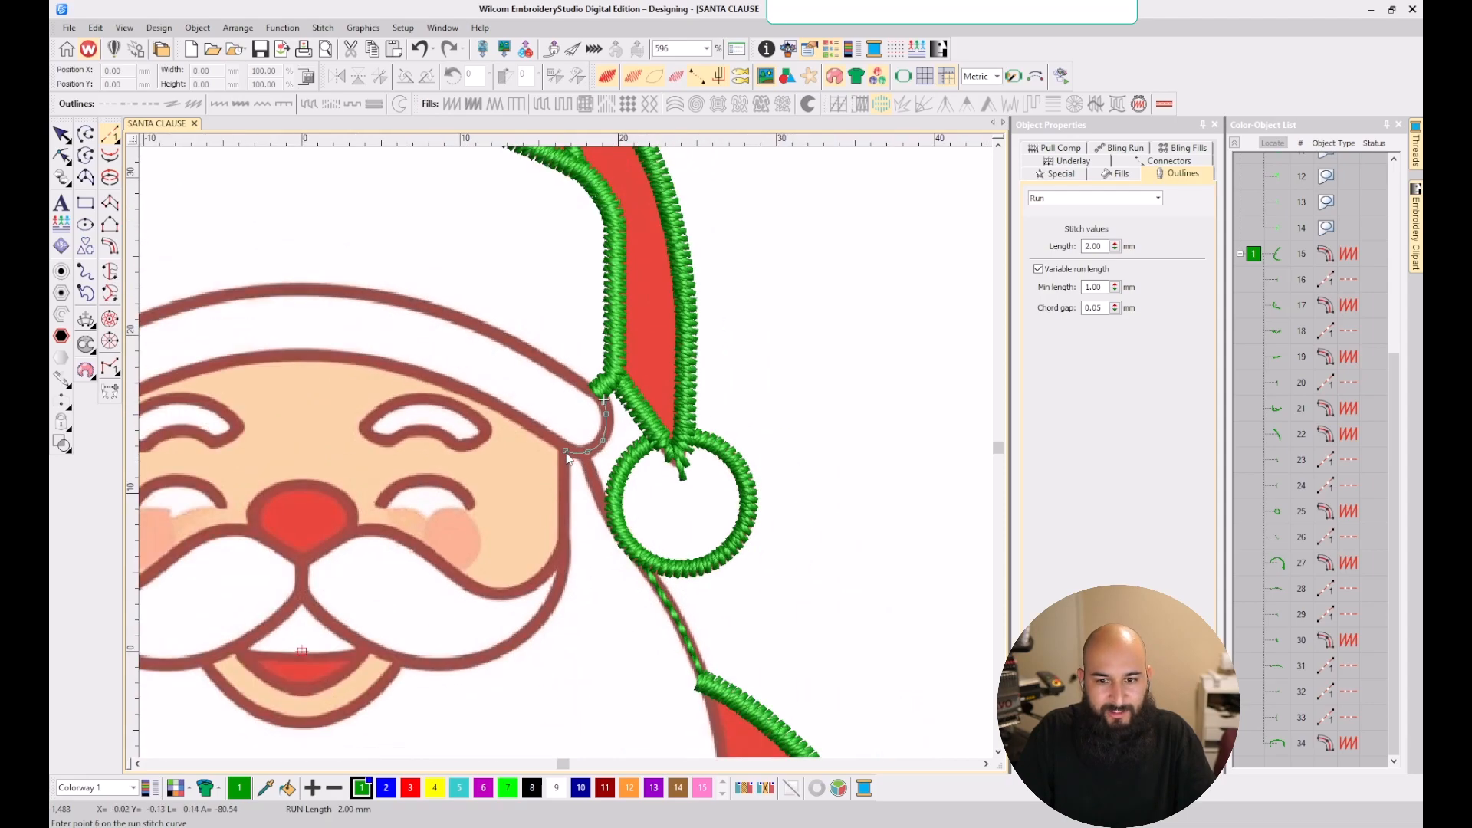
pyautogui.scroll(3, 568, 457)
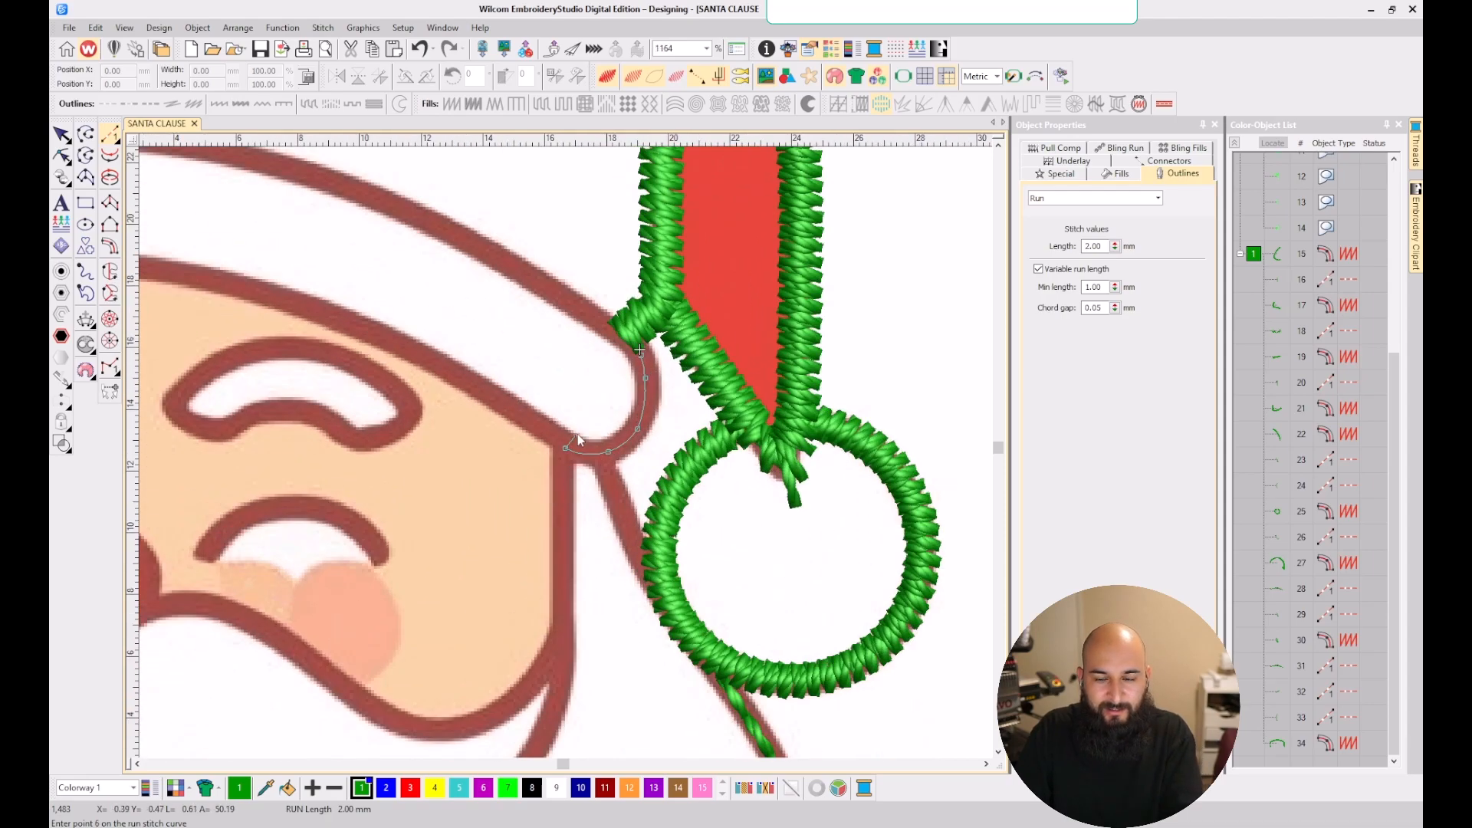
pyautogui.scroll(-5, 612, 414)
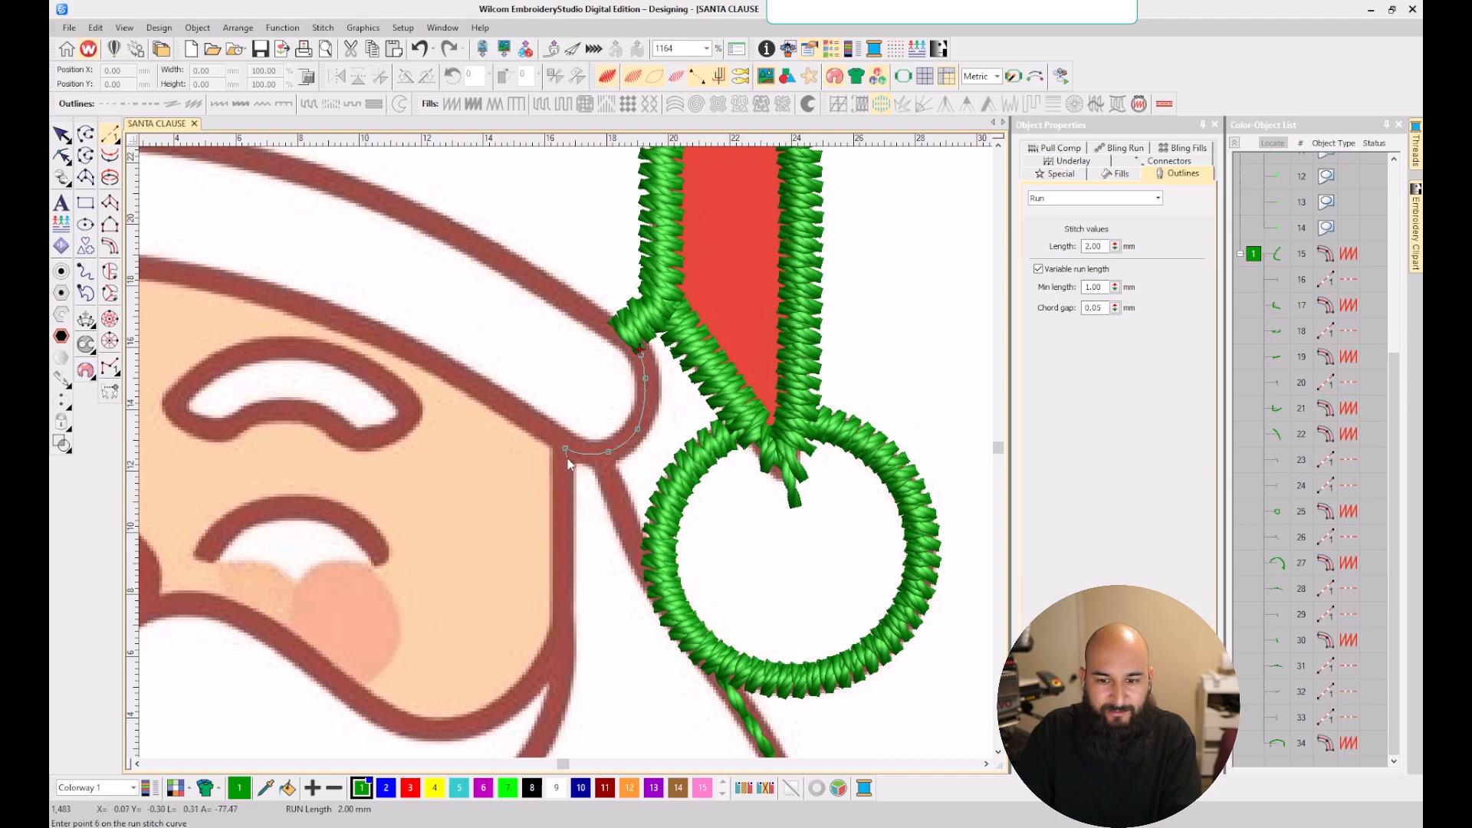
pyautogui.press('Return')
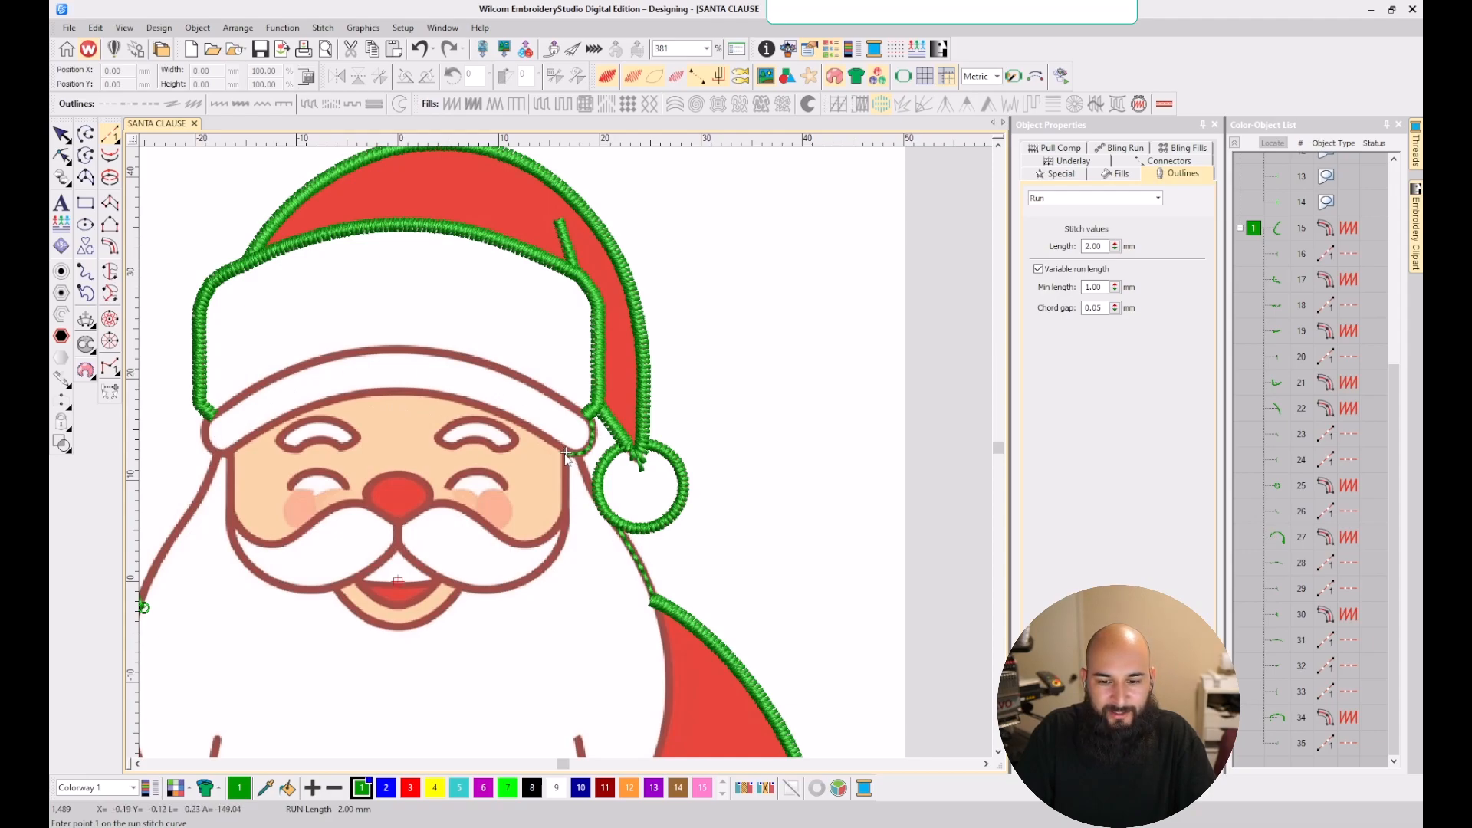
# - Start a 1.00 mm Column C satin at the face outline's right junction and trace around the lower band's right end onto its upper edge
pyautogui.scroll(-2, 567, 454)
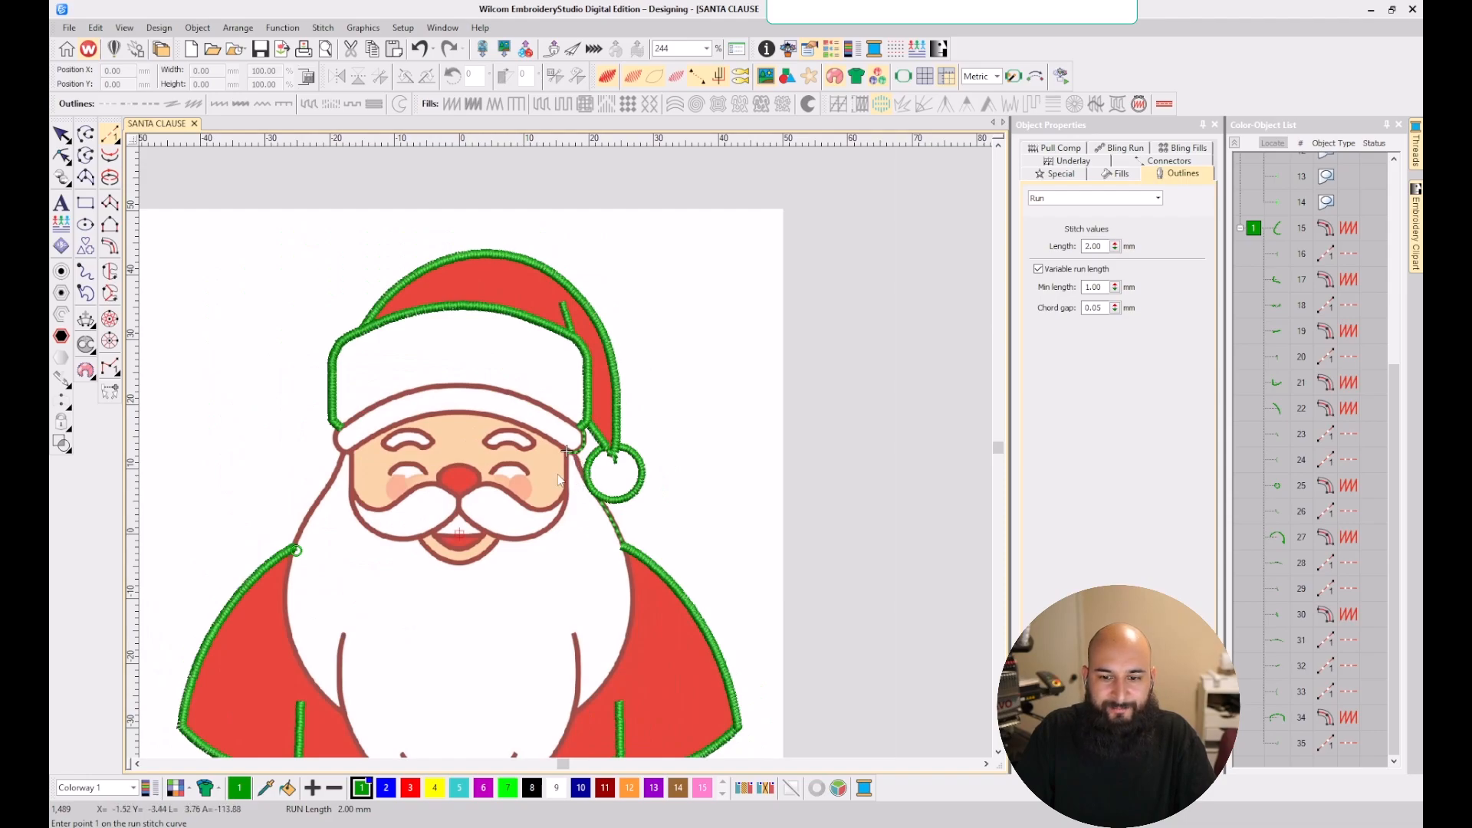
pyautogui.click(115, 246)
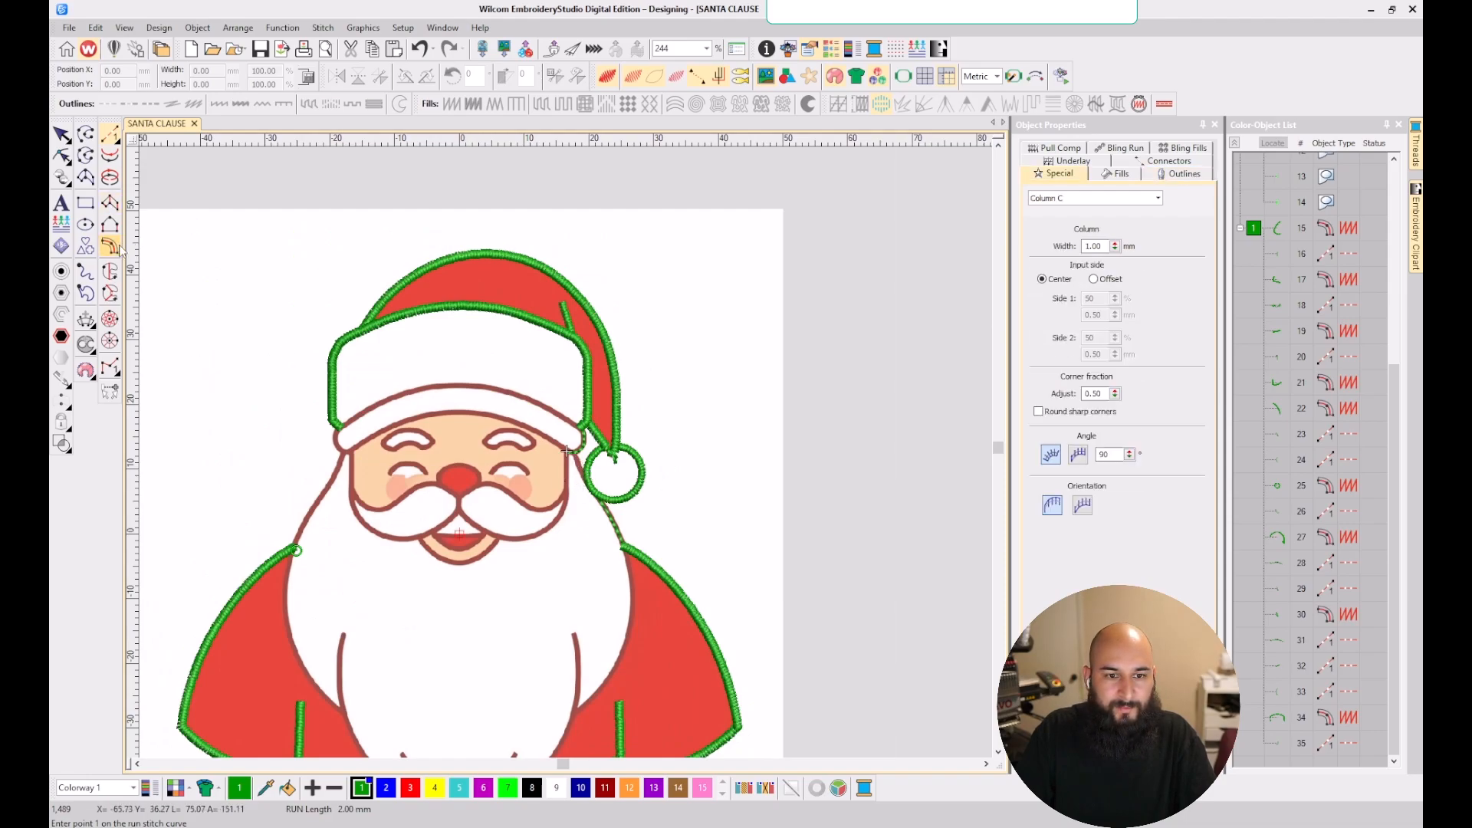
pyautogui.scroll(8, 565, 453)
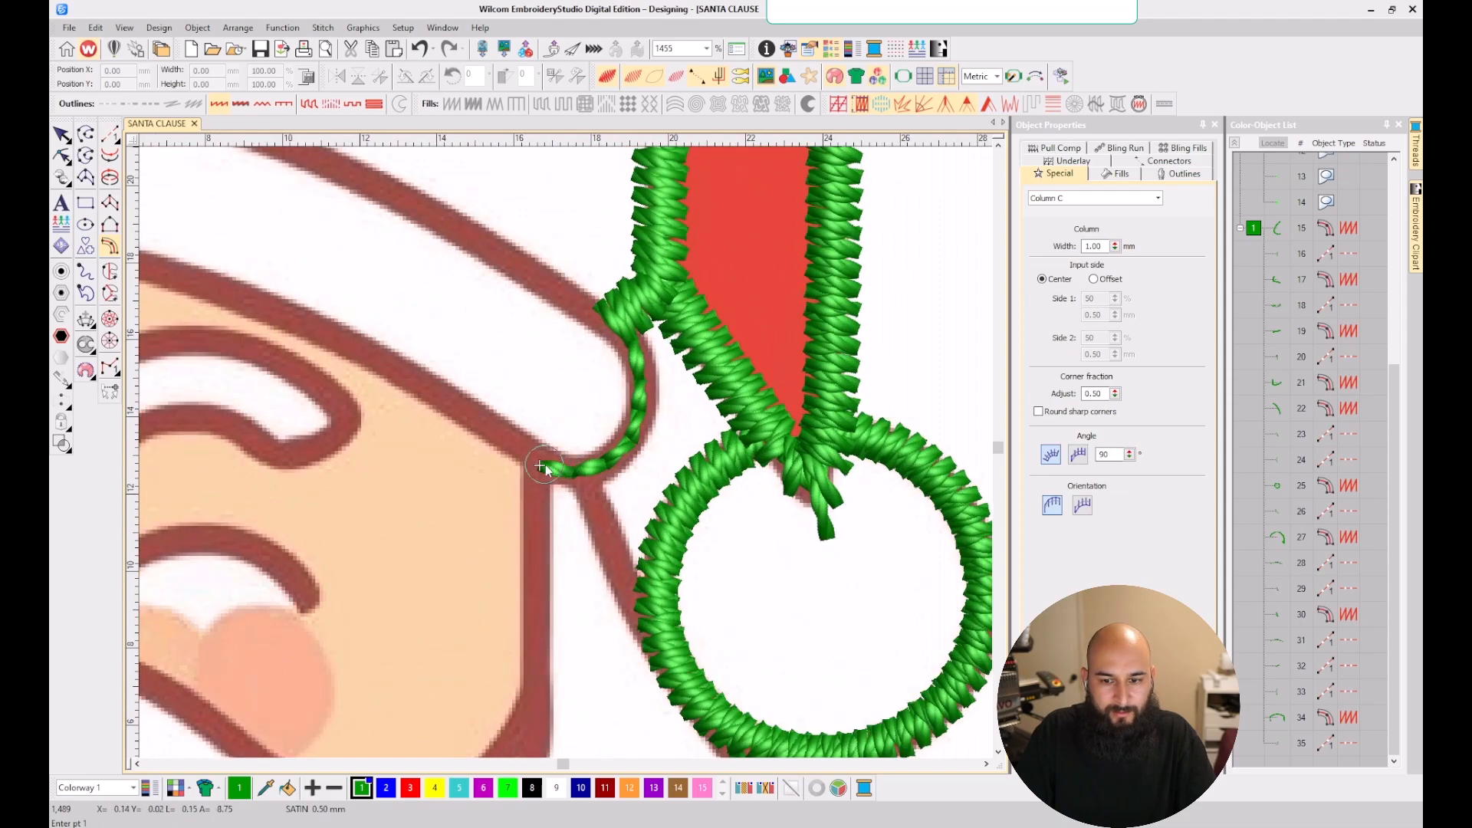
pyautogui.click(573, 468)
pyautogui.click(640, 417)
pyautogui.click(641, 375)
pyautogui.click(631, 345)
pyautogui.click(527, 270)
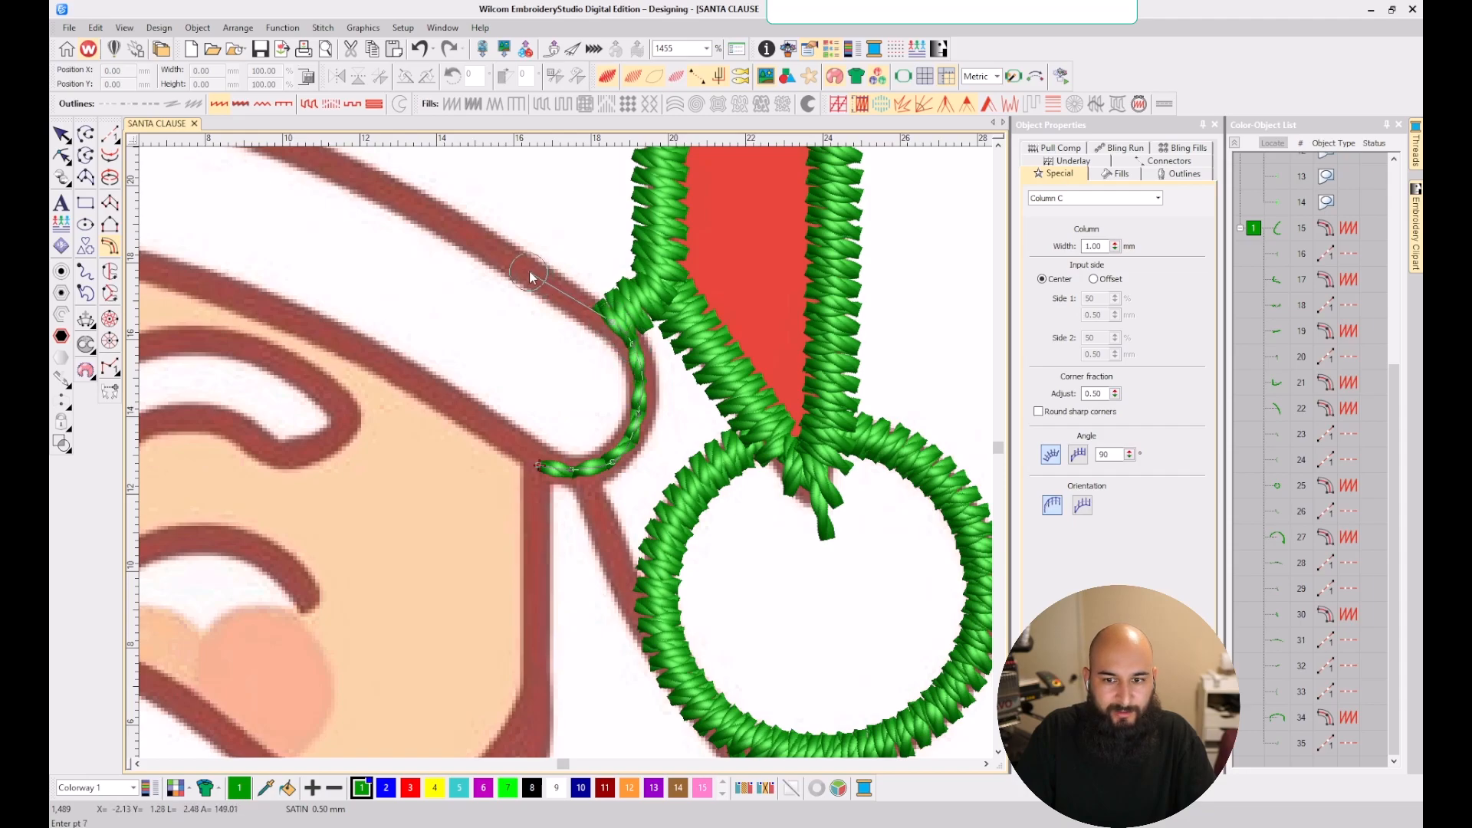
# - Continue the satin along the lower band's upper edge to the left end of the brim
pyautogui.hotkey('shift', 'z')
pyautogui.click(385, 369)
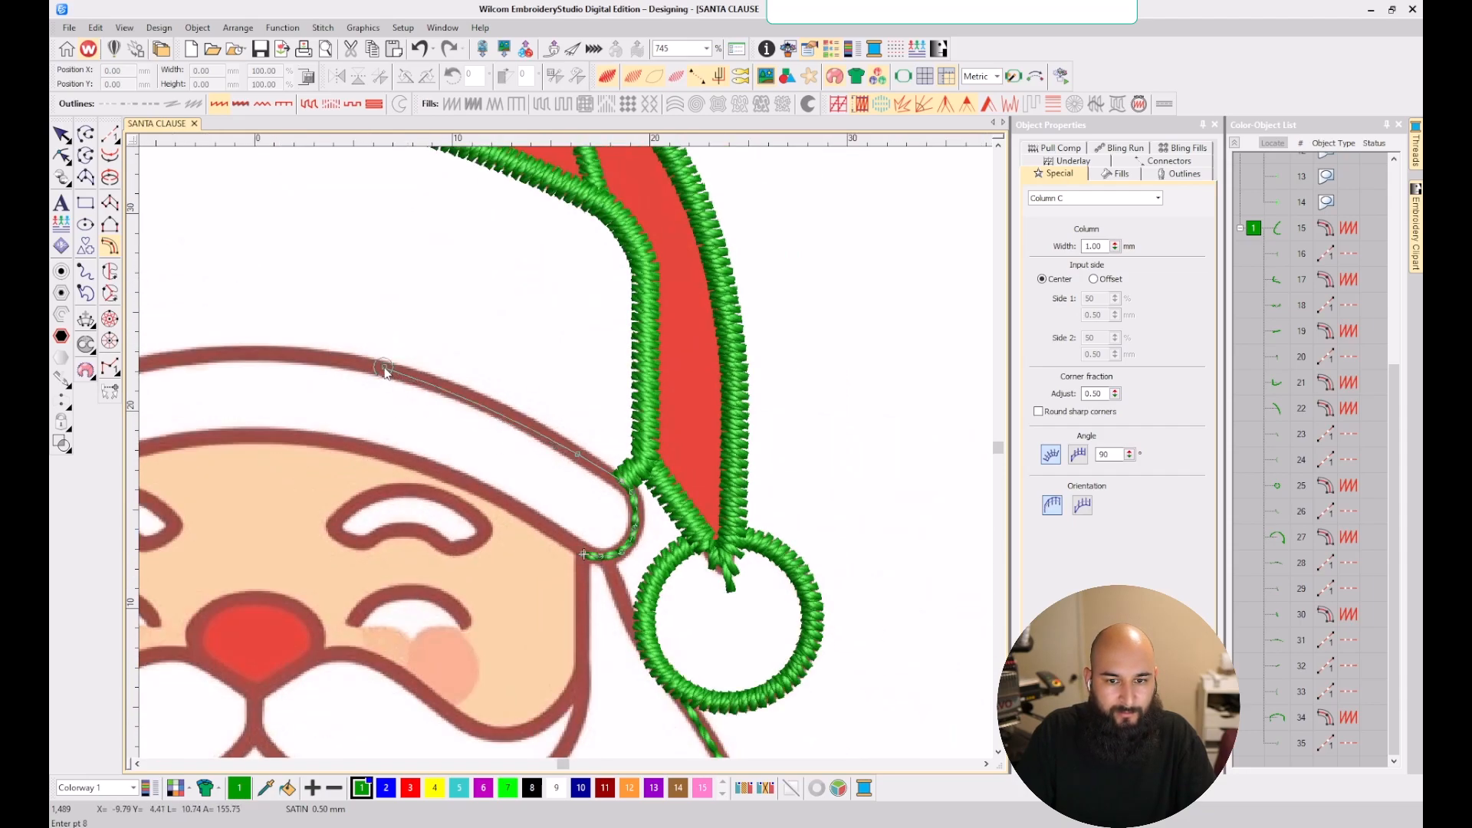
pyautogui.press('c')
pyautogui.click(522, 422)
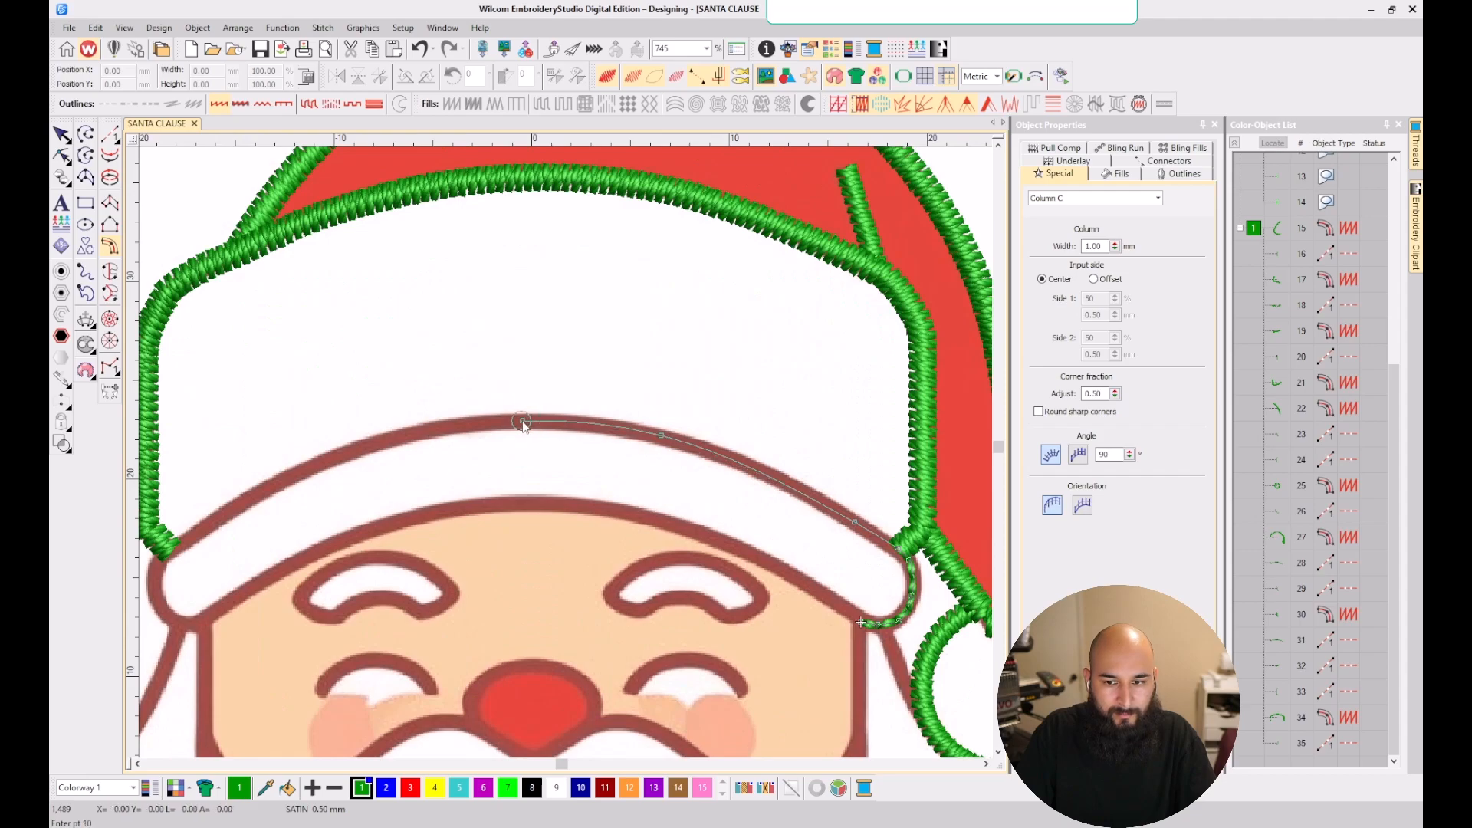
pyautogui.click(358, 447)
pyautogui.click(191, 536)
pyautogui.scroll(5, 192, 536)
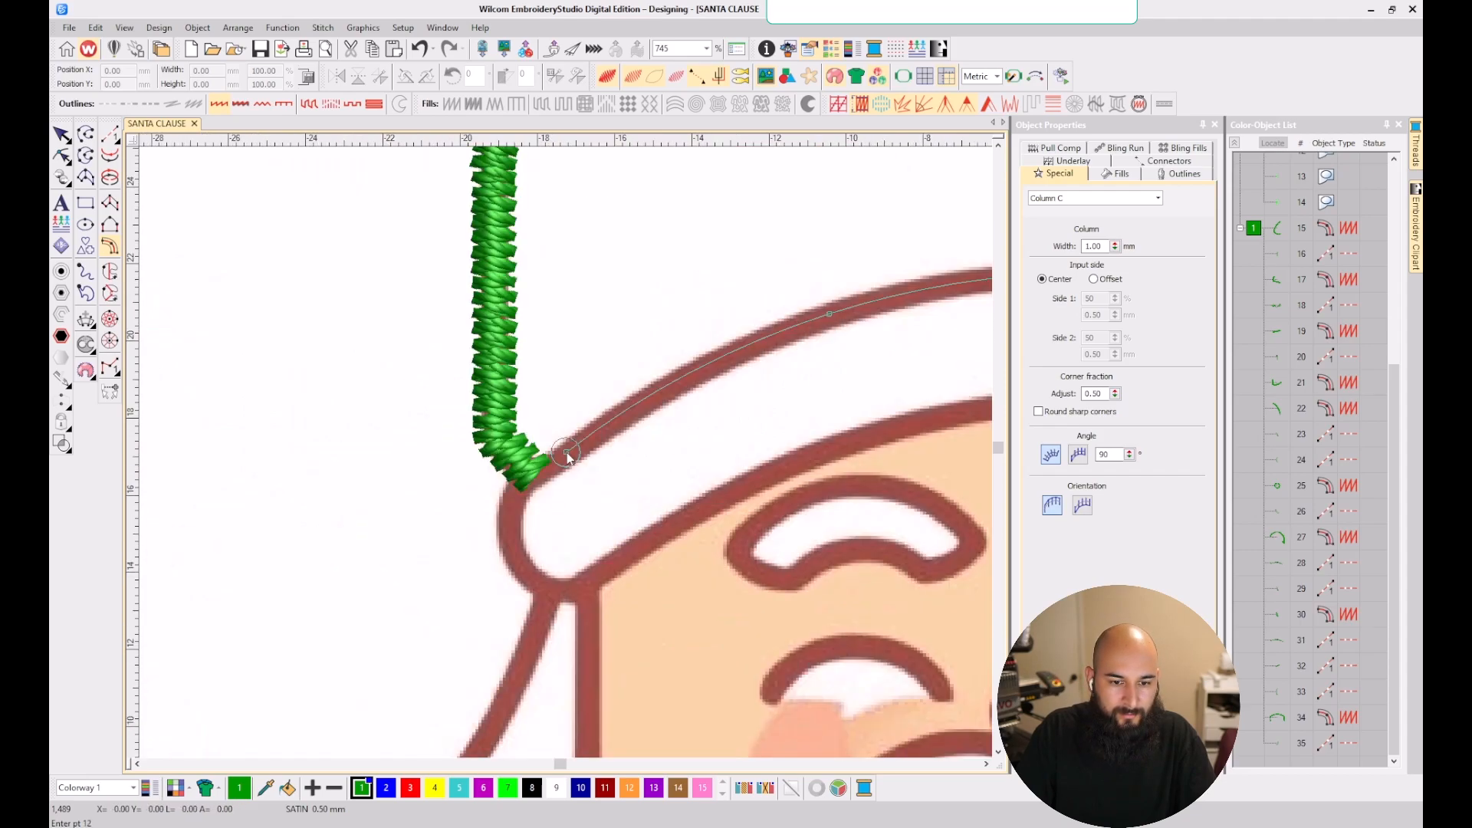
pyautogui.click(565, 452)
# - Carry the satin around the lower band's rounded left end and onto its lower edge
pyautogui.scroll(-3, 566, 453)
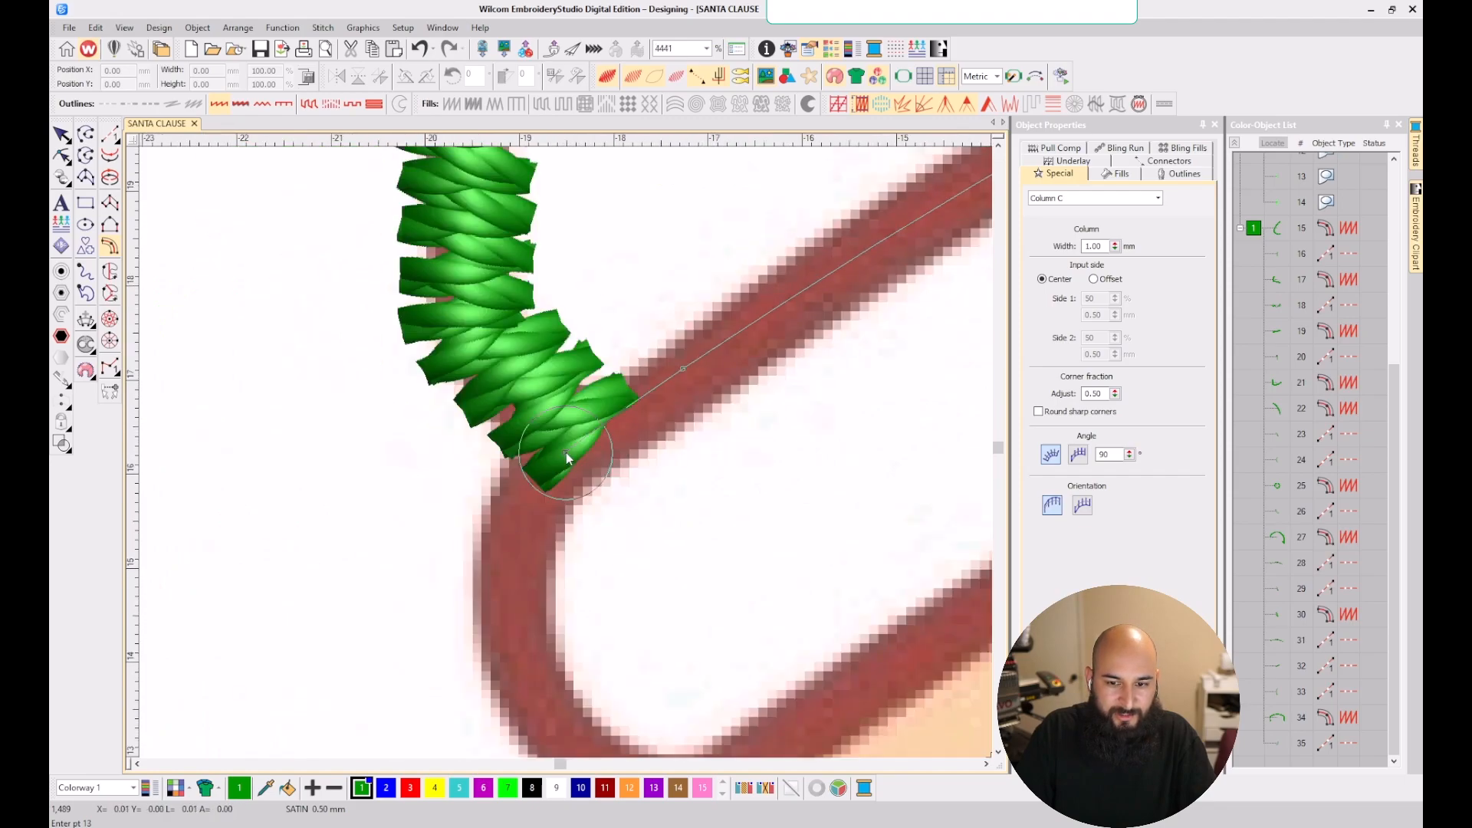
pyautogui.click(544, 476)
pyautogui.click(542, 533)
pyautogui.click(581, 583)
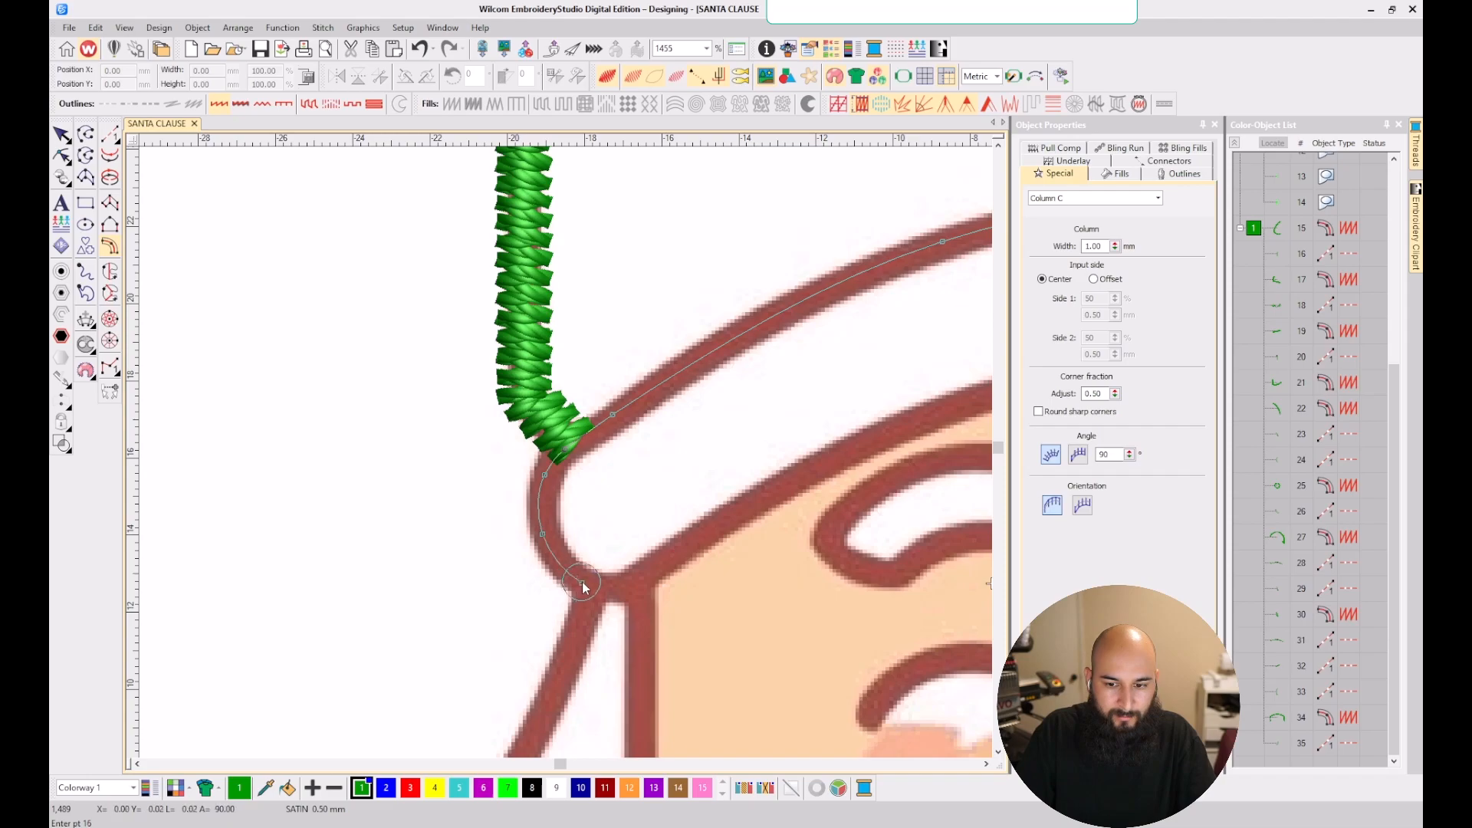
pyautogui.scroll(1, 610, 593)
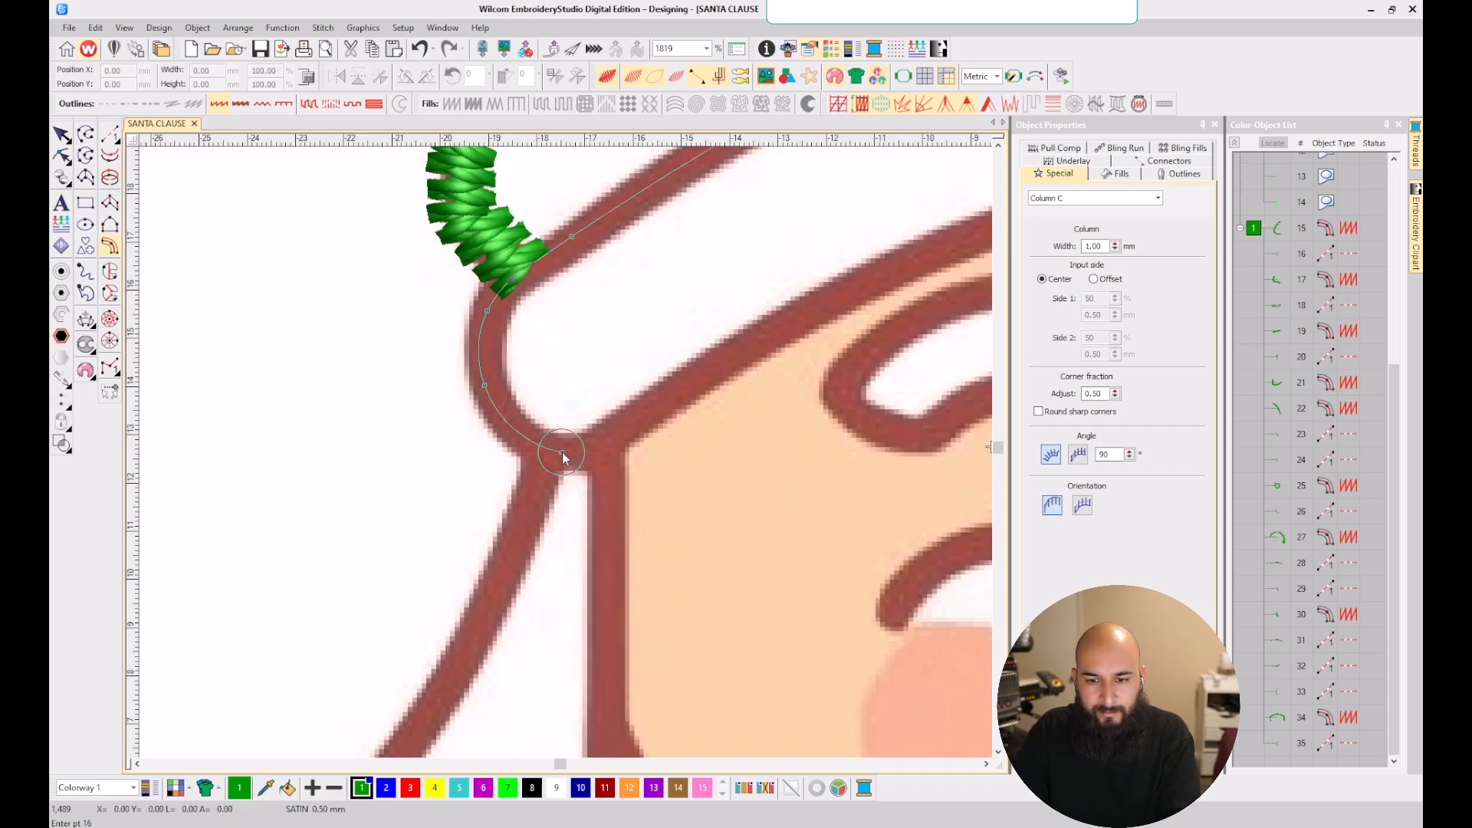
pyautogui.click(602, 443)
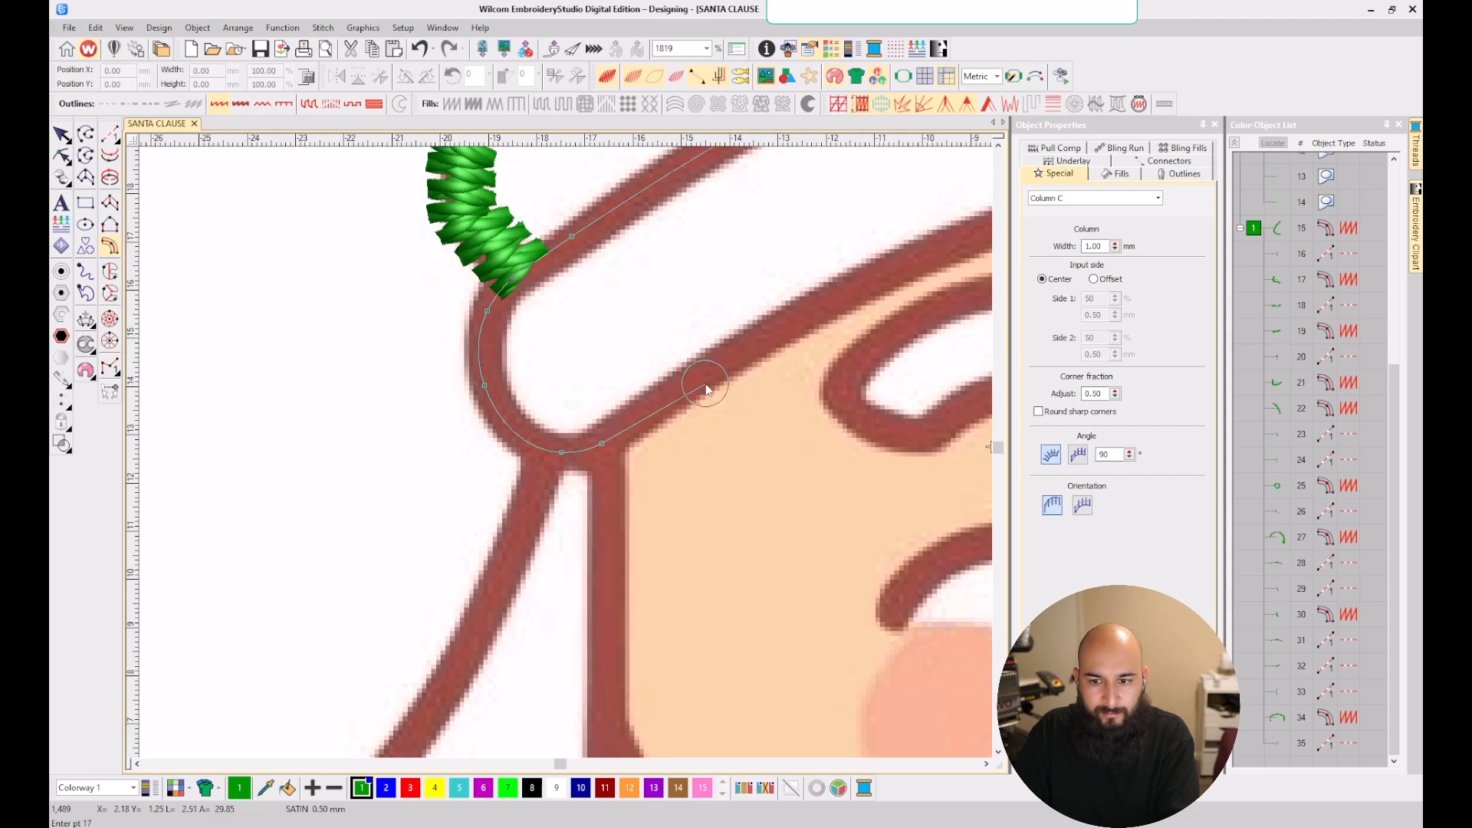
pyautogui.click(688, 383)
# - Trace the satin along the lower band's lower edge back to its starting point at the right and generate its stitches
pyautogui.scroll(-3, 688, 383)
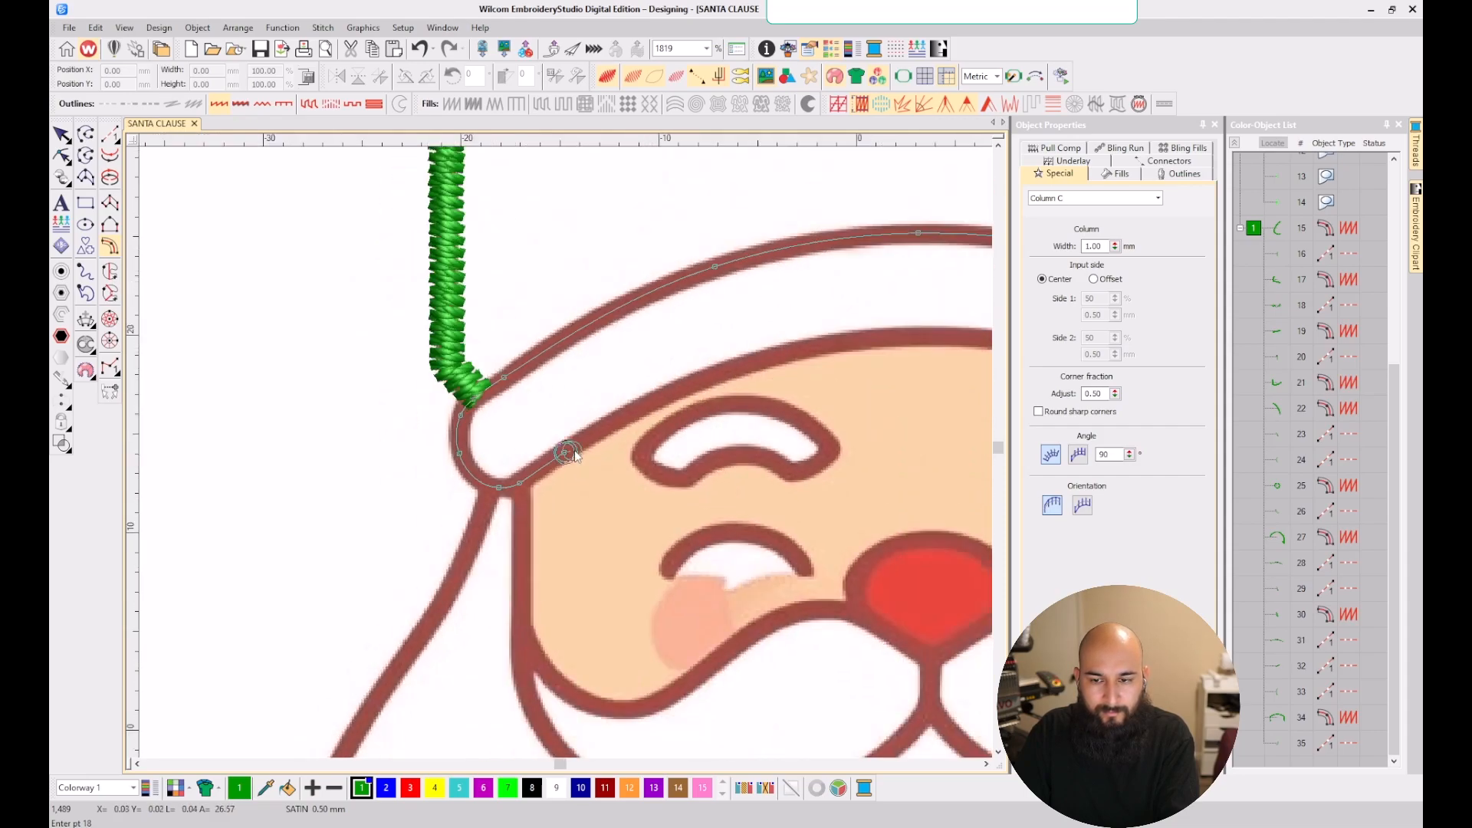
pyautogui.scroll(2, 525, 398)
pyautogui.click(526, 394)
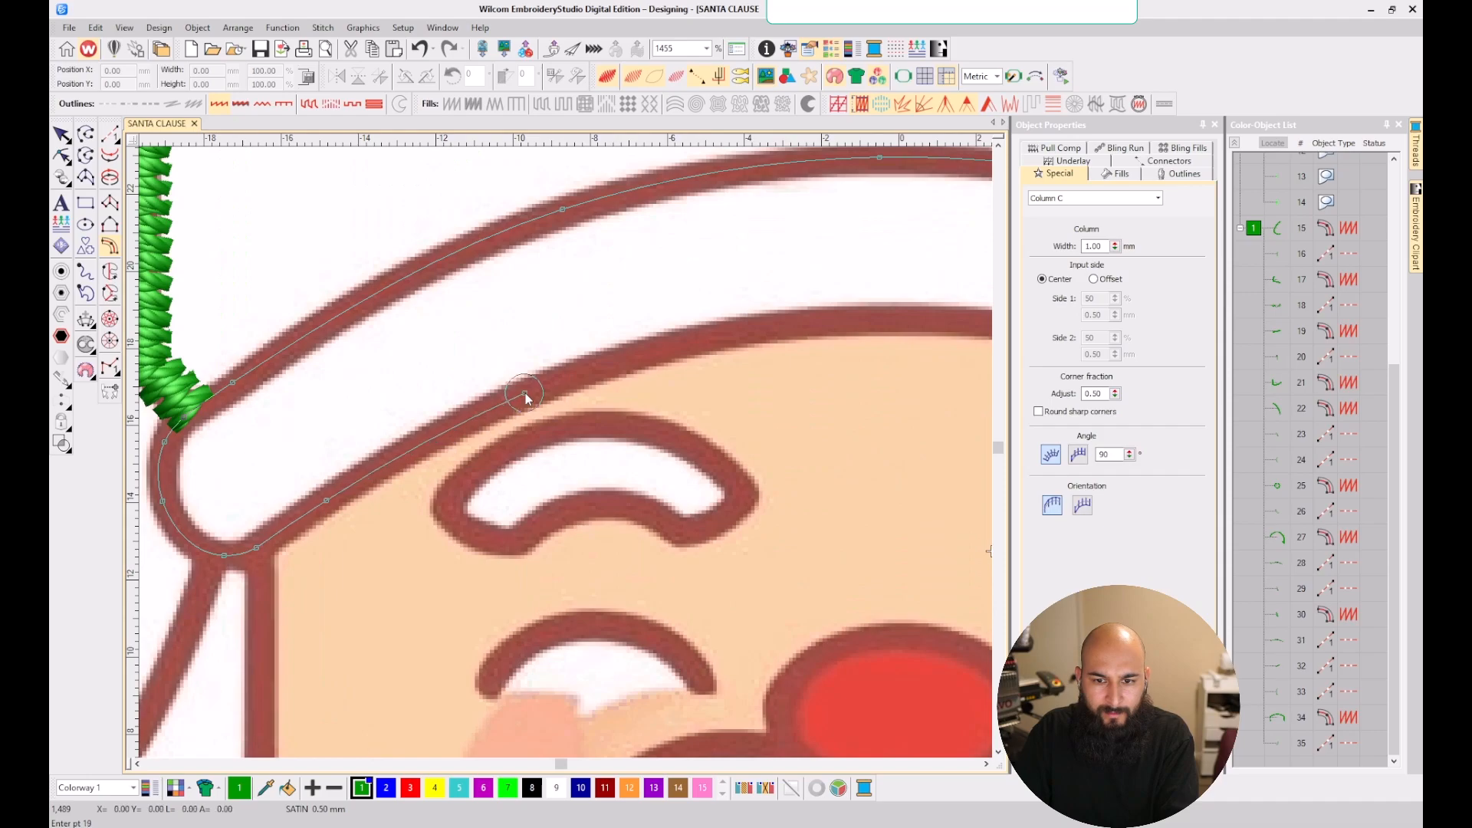
pyautogui.click(854, 321)
pyautogui.scroll(-3, 854, 322)
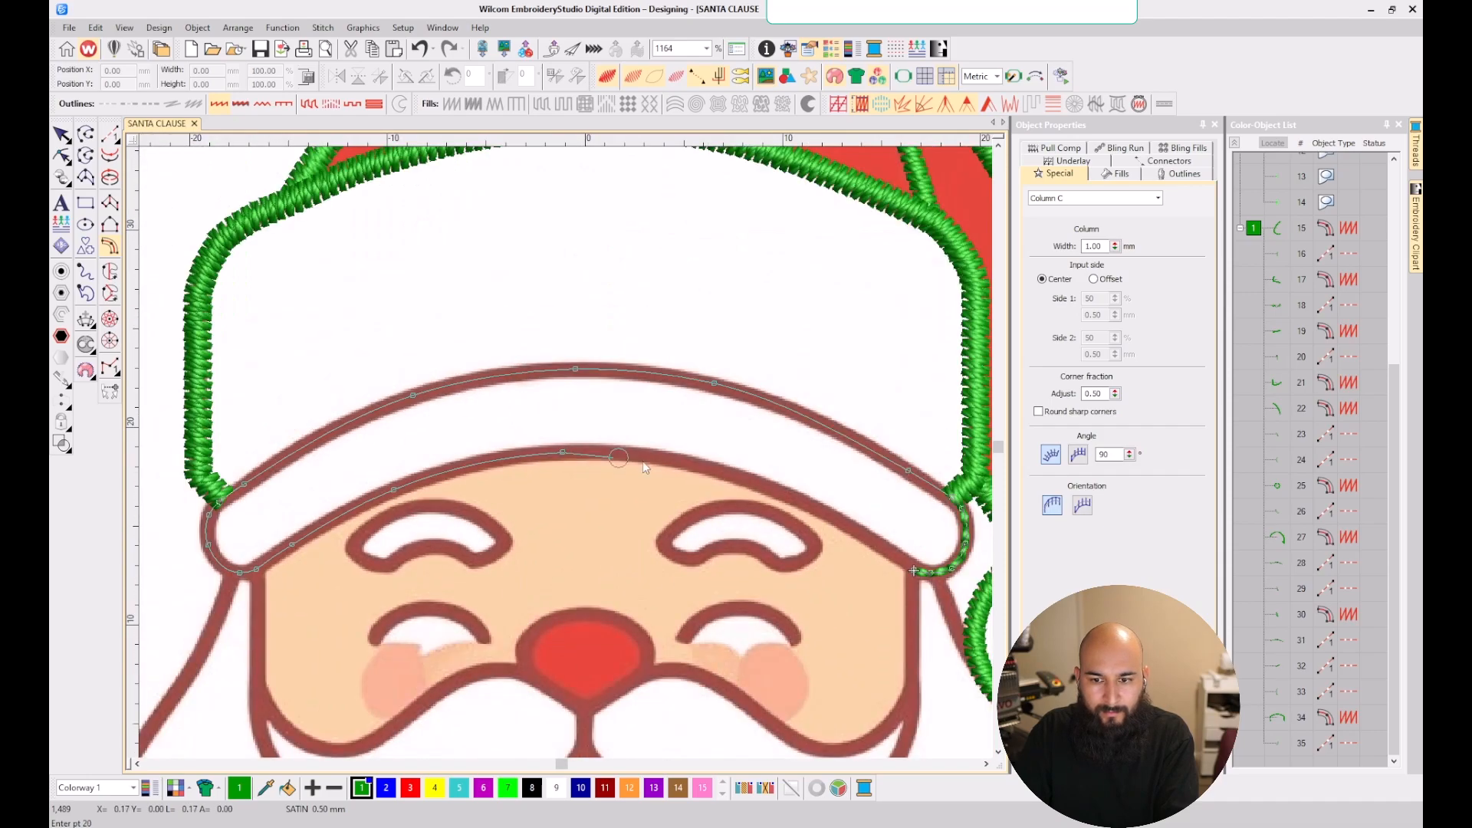
pyautogui.scroll(3, 565, 453)
pyautogui.click(655, 471)
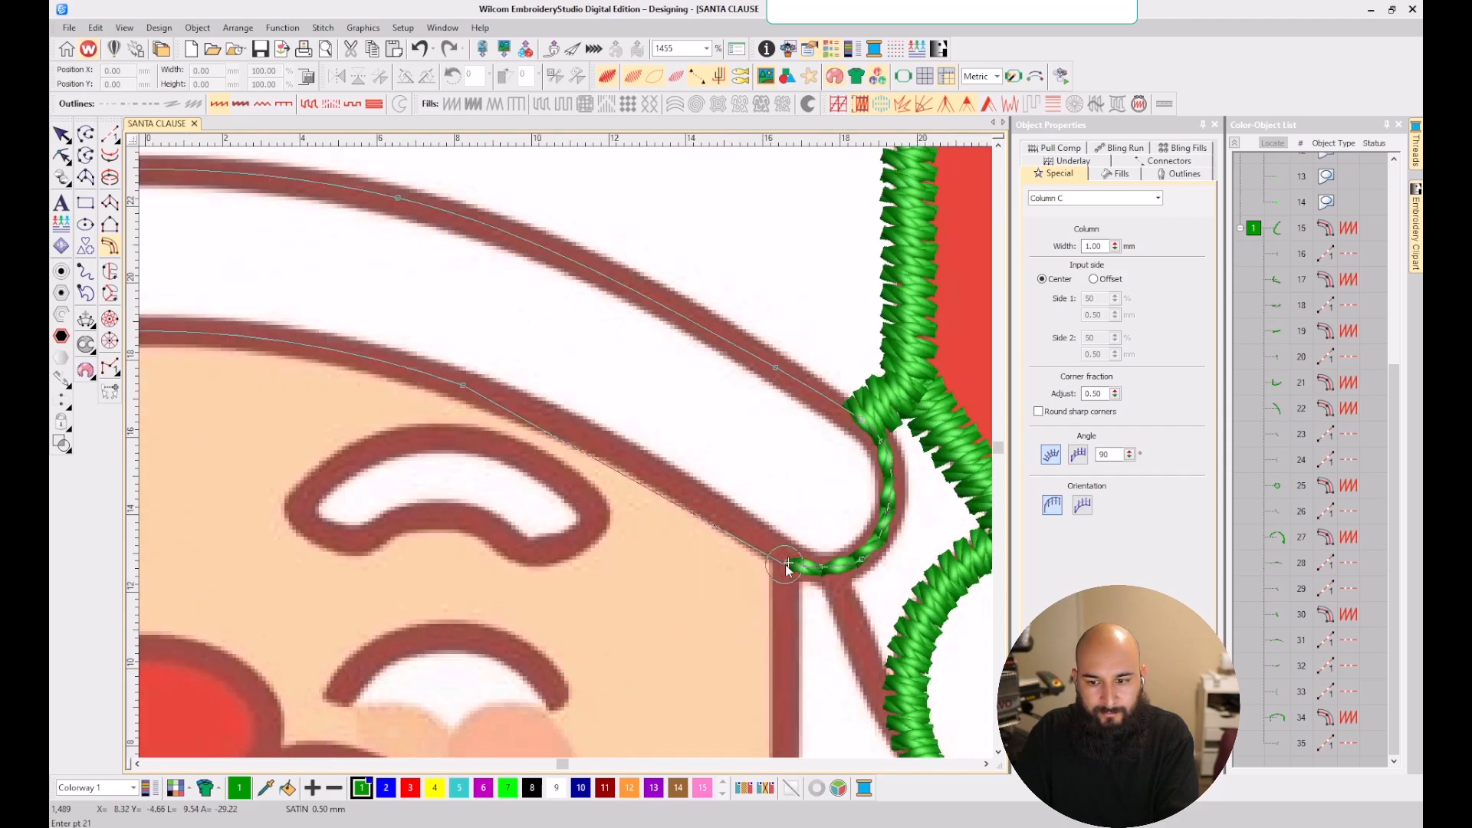
pyautogui.click(789, 564)
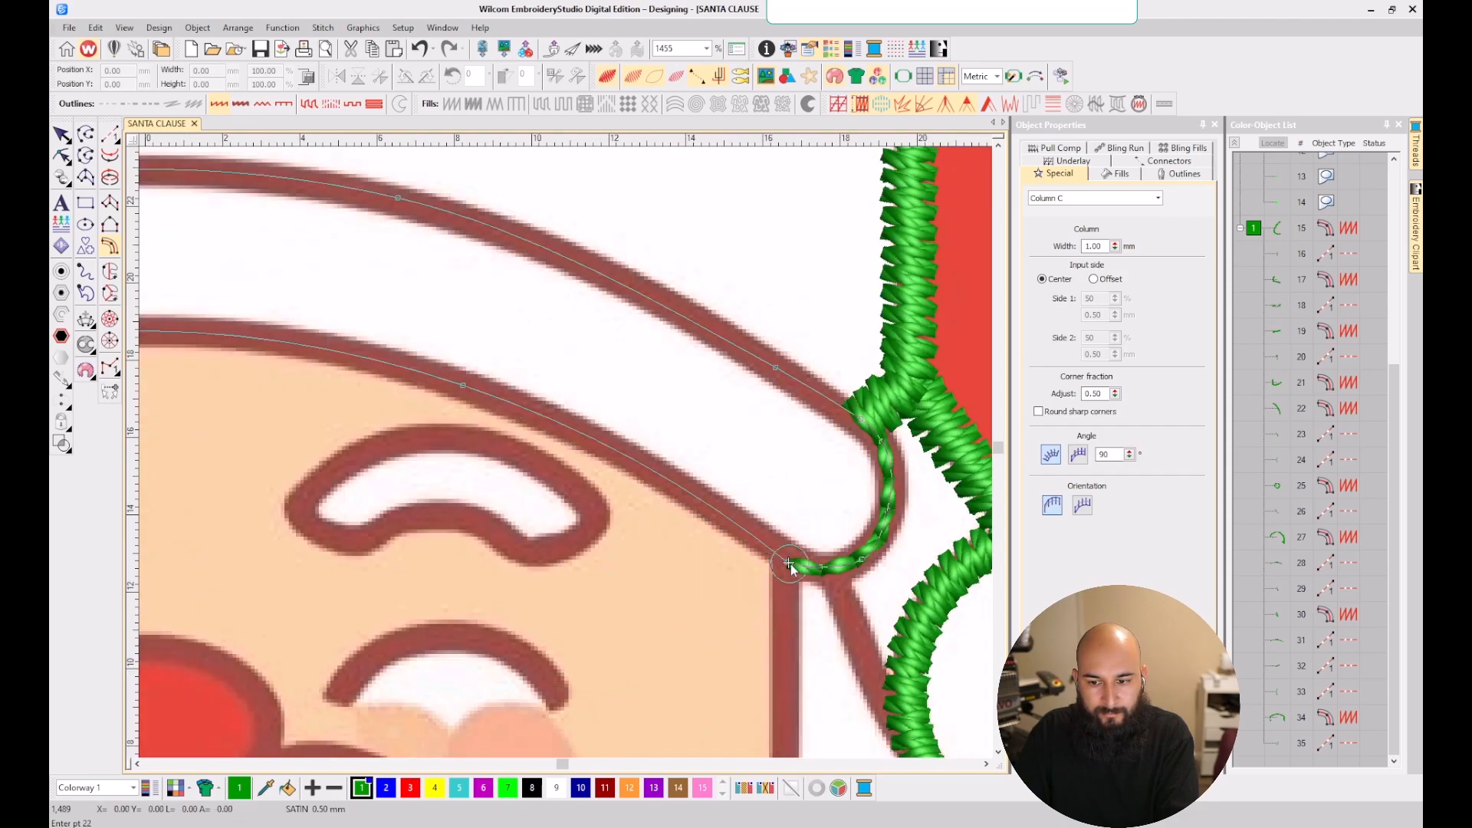
pyautogui.press('Return')
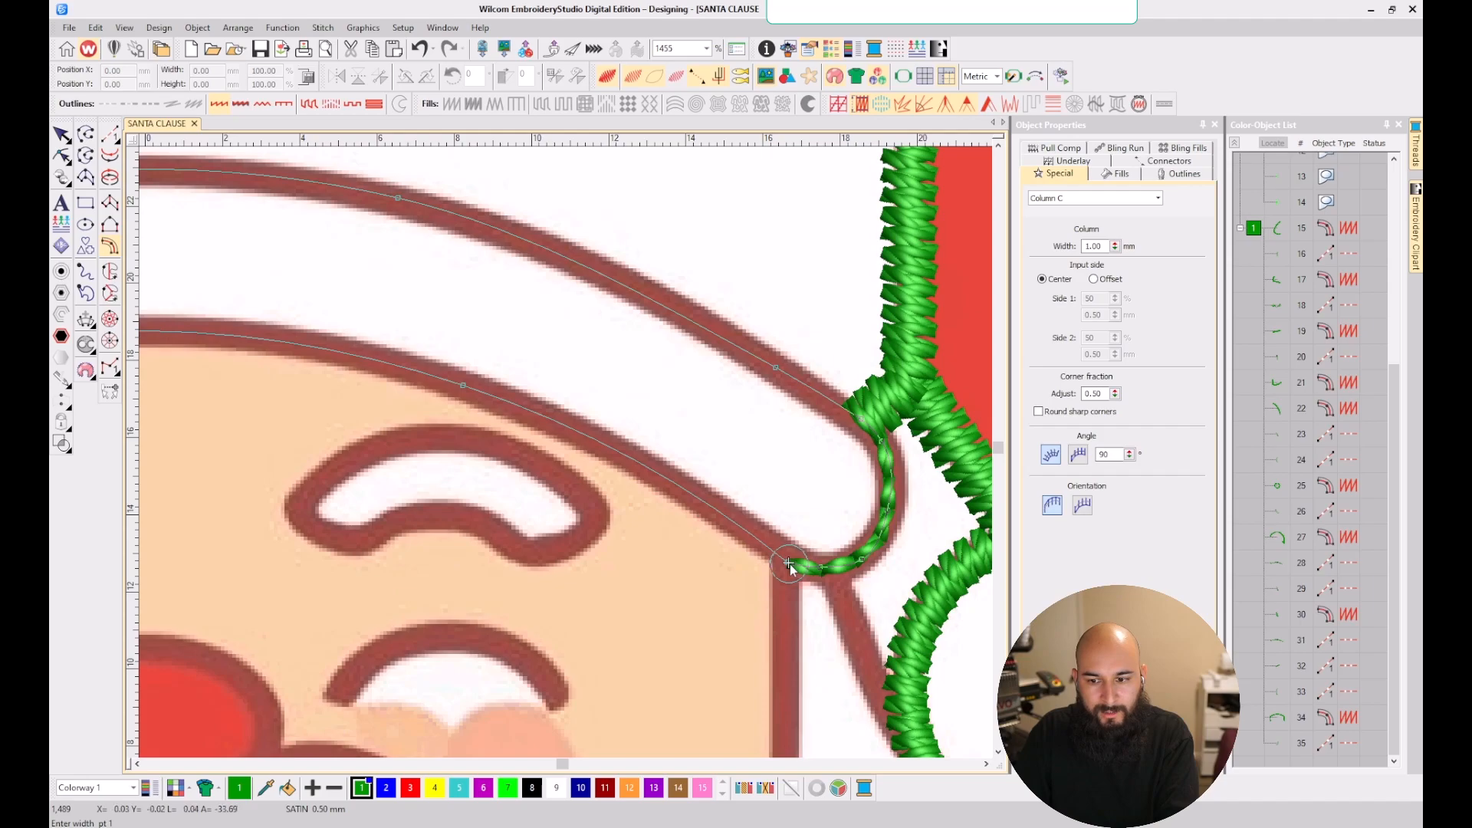
pyautogui.press('Return')
# - Examine the stitched outlines with the background artwork hidden and shown, and select the lower band's satin at its right end
pyautogui.scroll(-5, 387, 408)
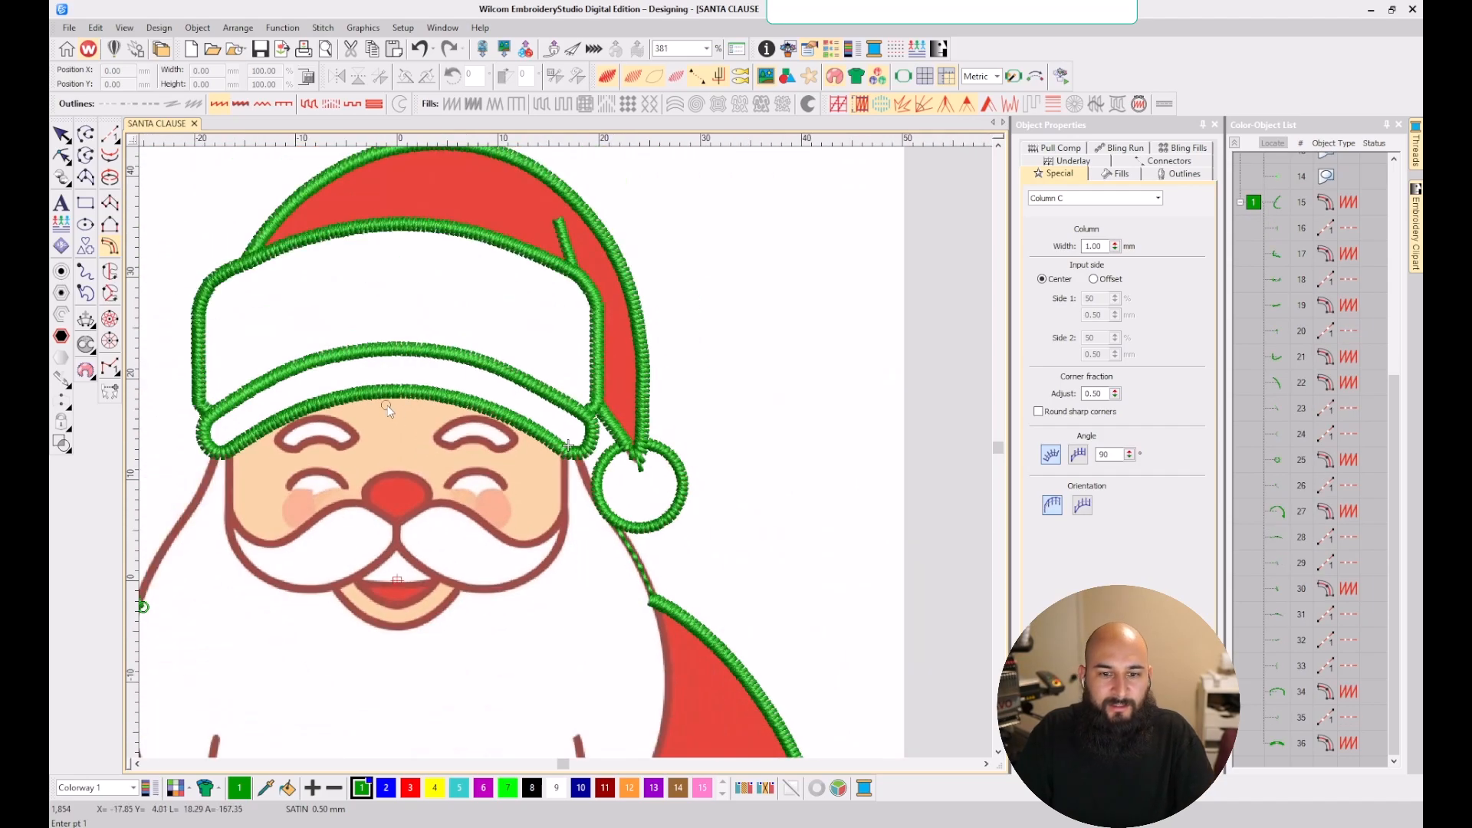
pyautogui.scroll(-3, 773, 555)
pyautogui.press('d')
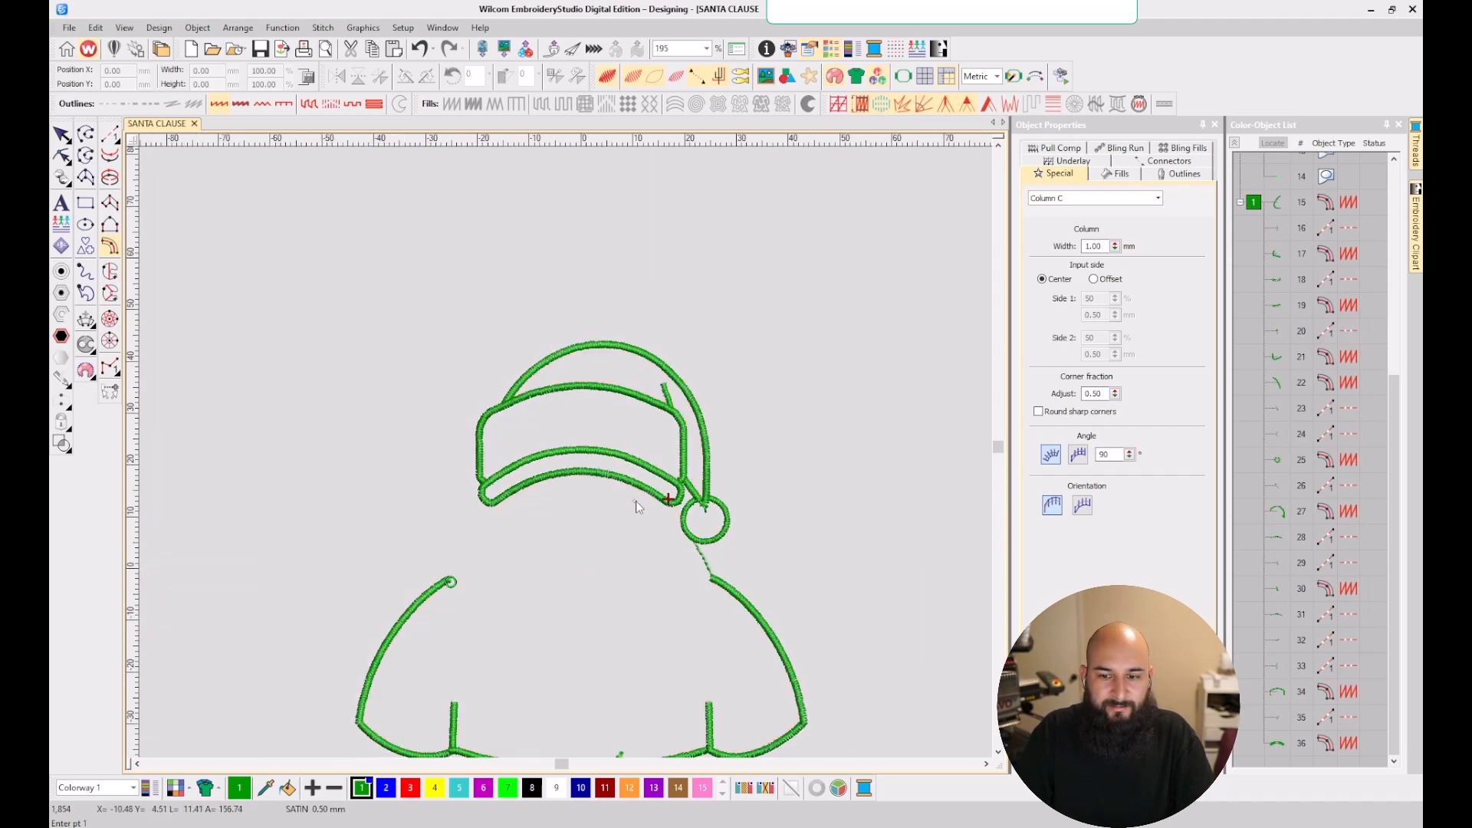
pyautogui.press('d')
pyautogui.scroll(2, 629, 512)
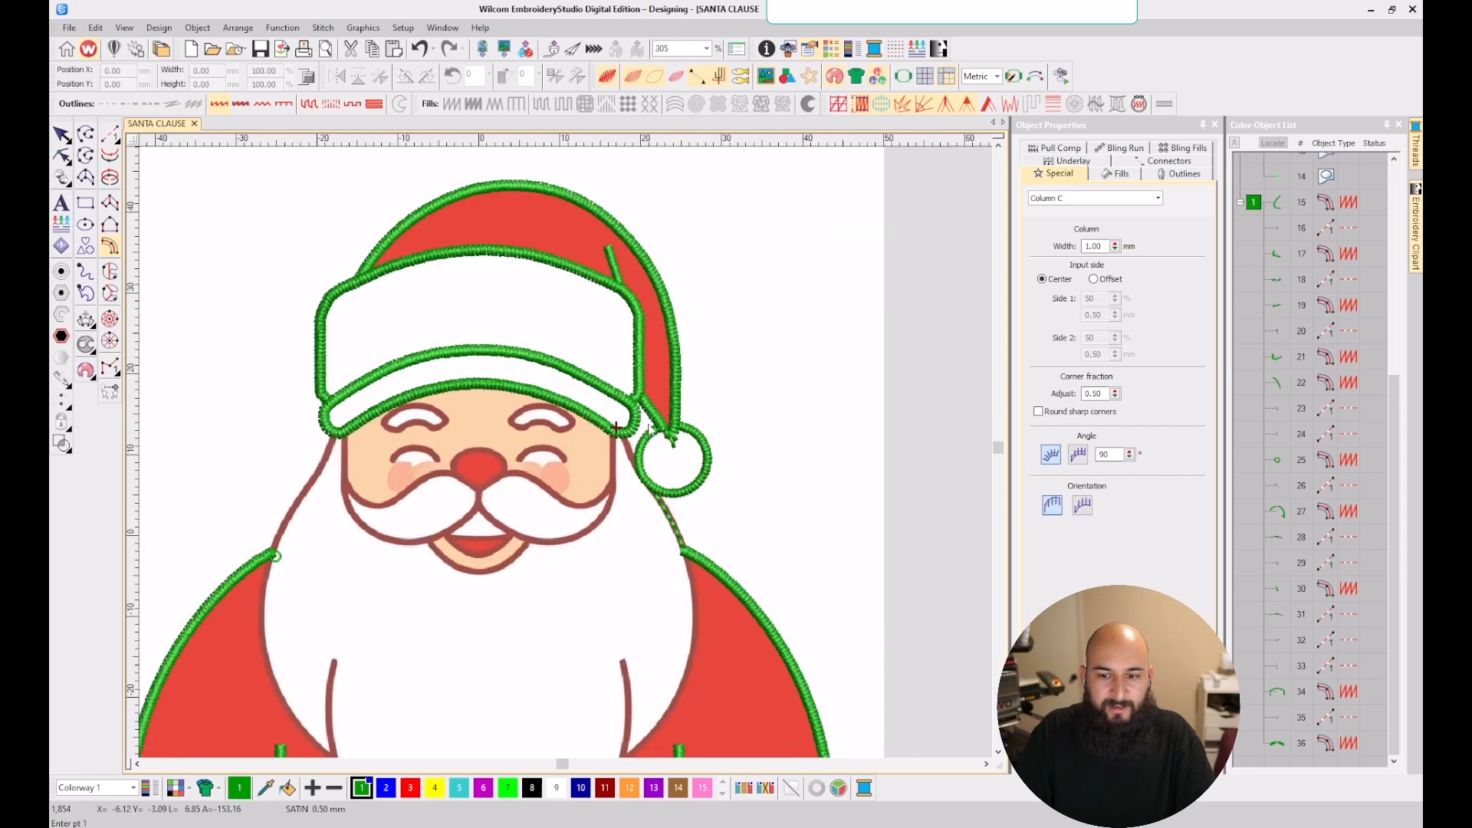
pyautogui.scroll(5, 615, 427)
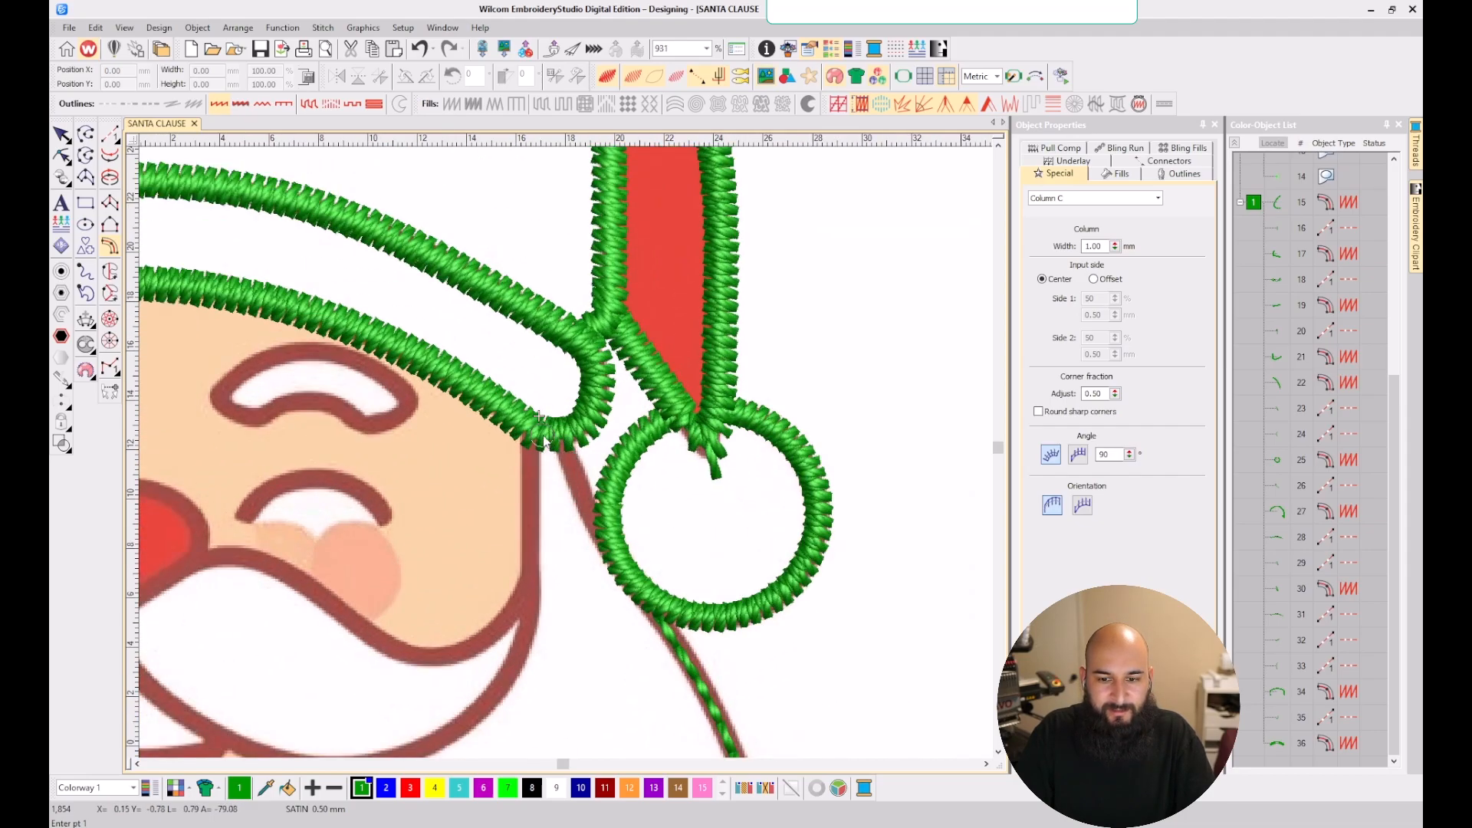
pyautogui.press('d')
pyautogui.press('d')
pyautogui.click(542, 439)
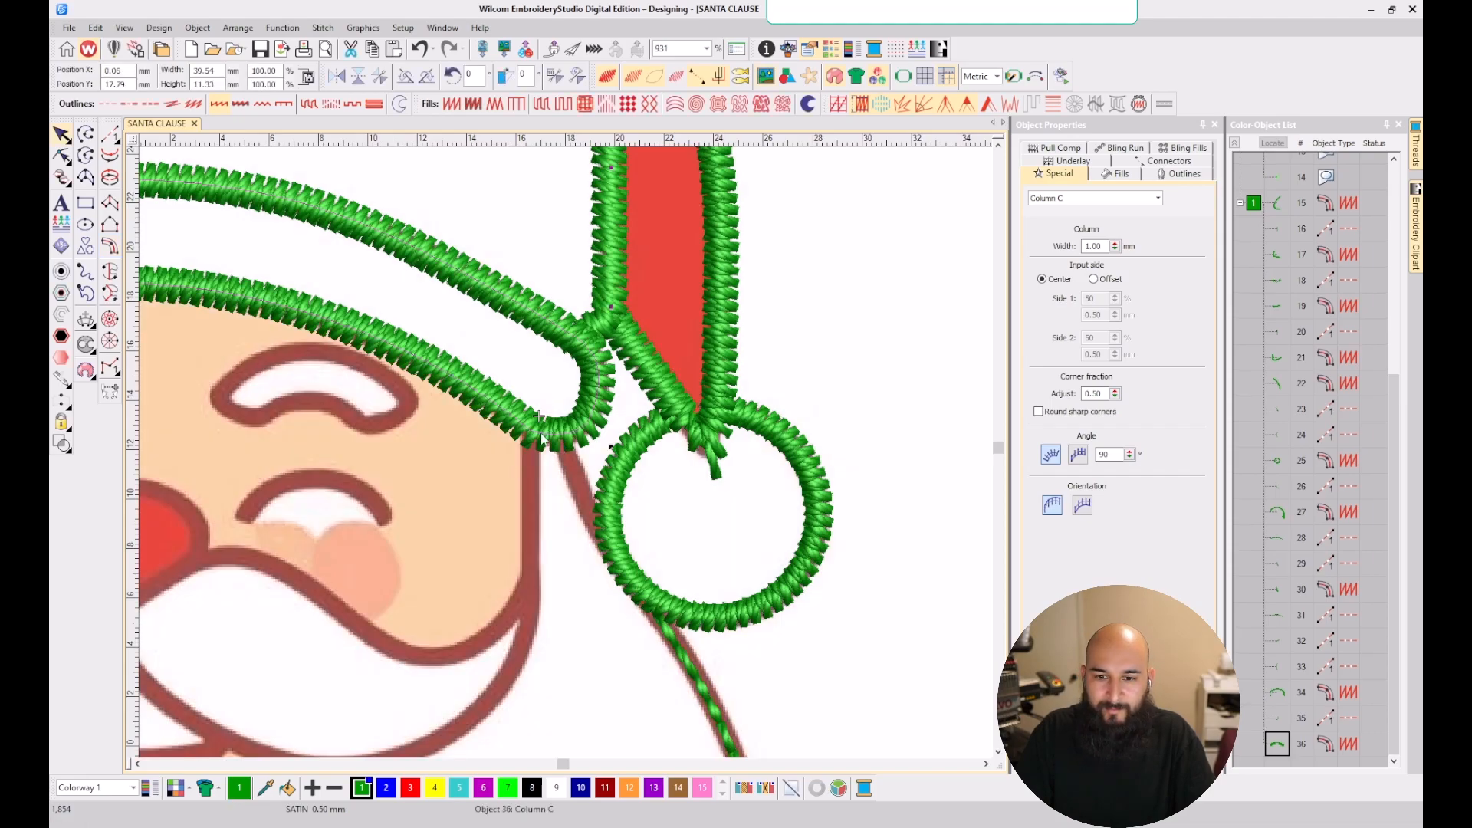
pyautogui.press('h')
# - In the reopened design, start a 2.00 mm run stitch from the hat outline's left end around the brim's left upper corner
pyautogui.scroll(4, 529, 438)
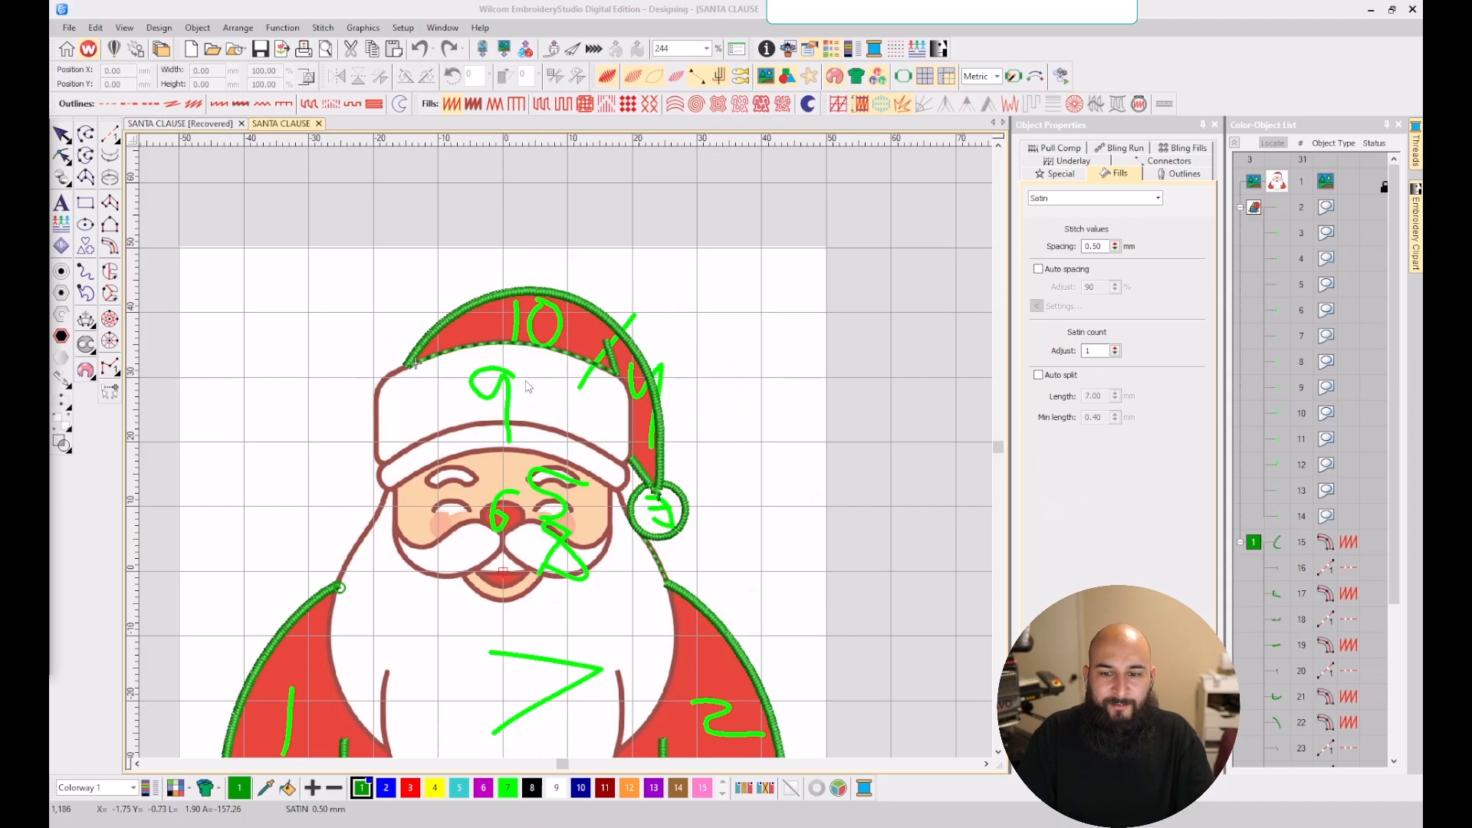
pyautogui.scroll(2, 532, 383)
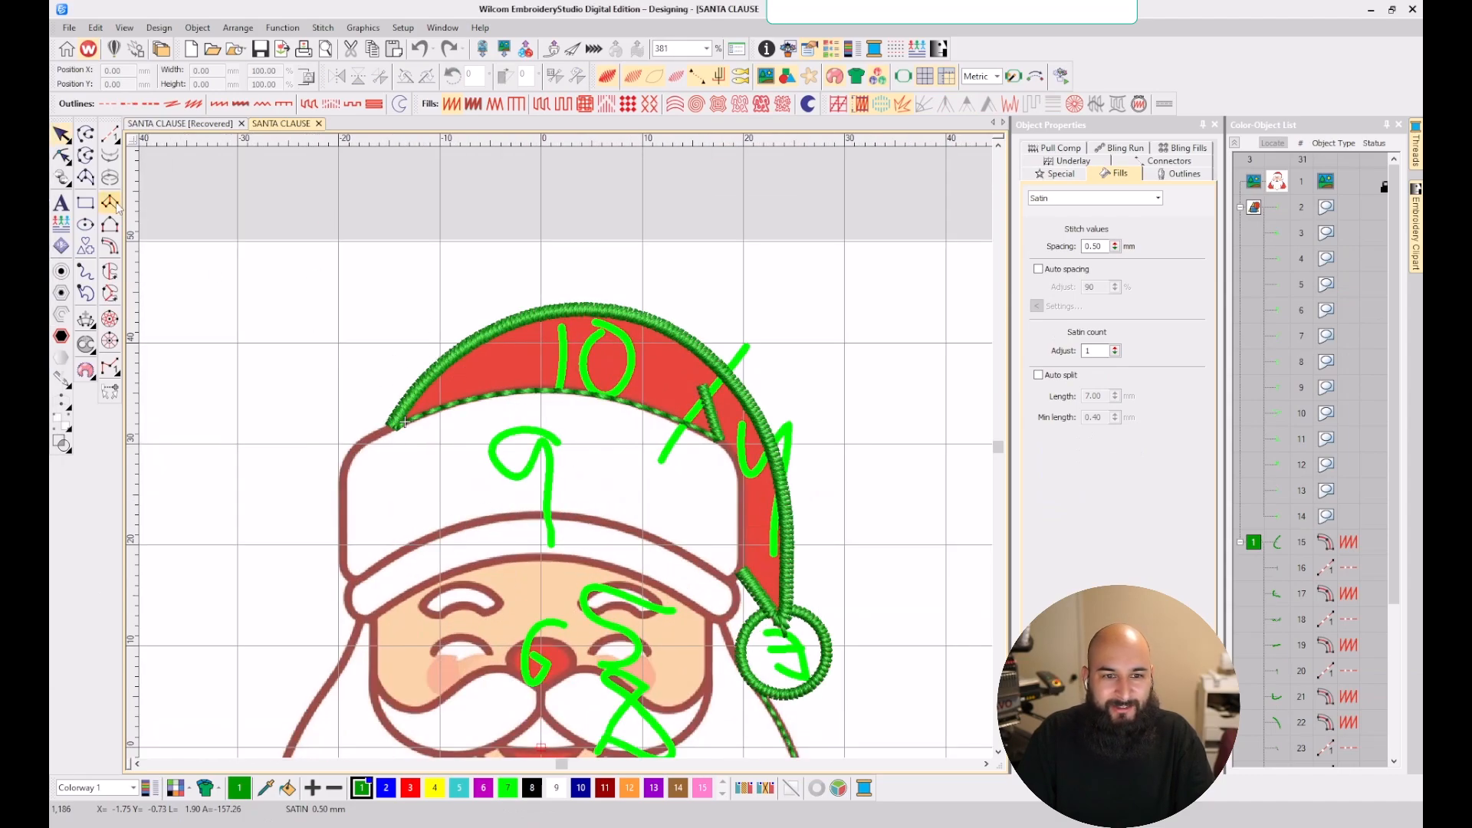
pyautogui.click(109, 135)
pyautogui.scroll(4, 567, 460)
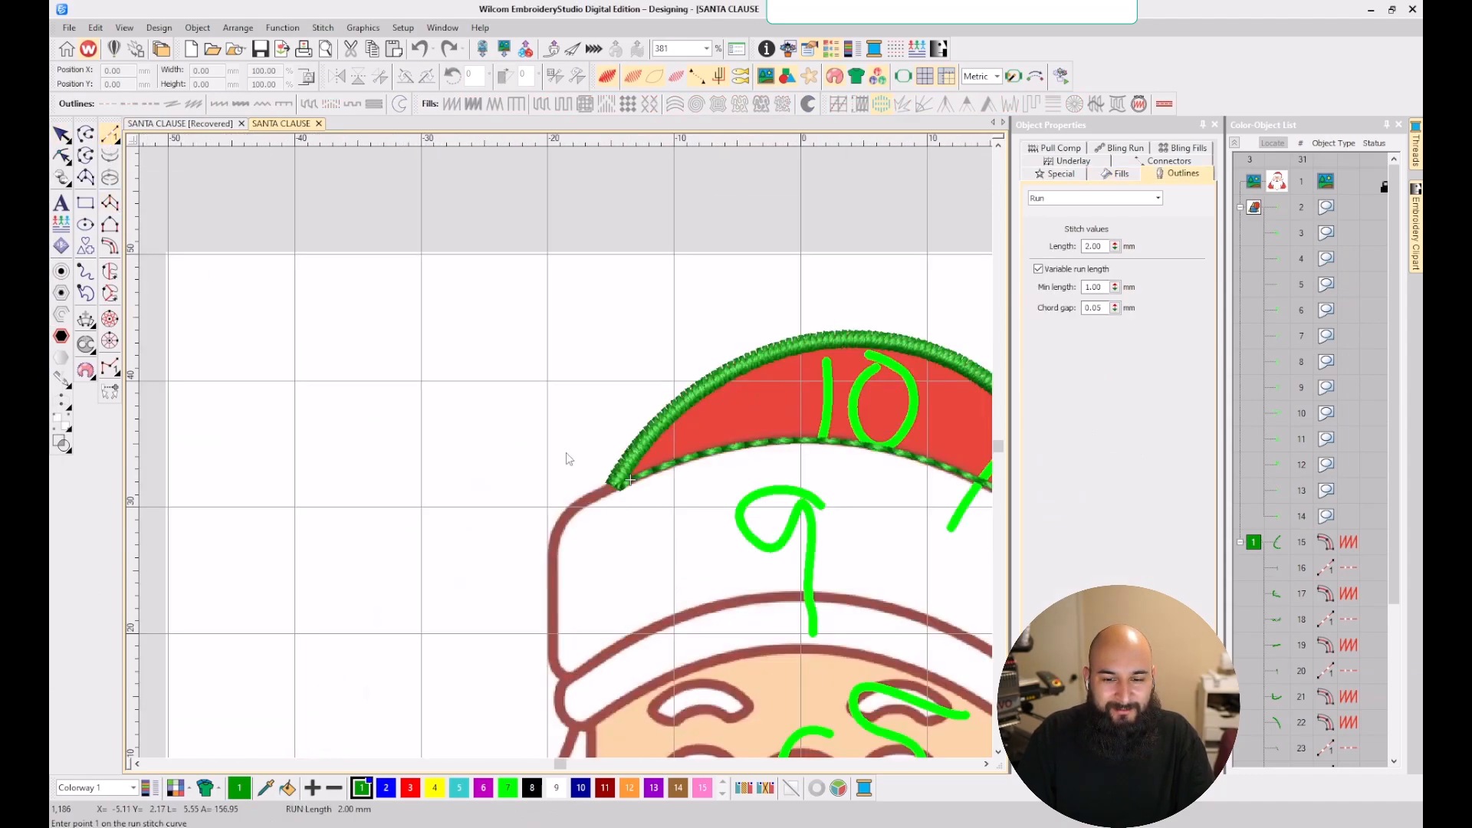
pyautogui.scroll(1, 570, 461)
pyautogui.click(501, 426)
pyautogui.click(435, 461)
pyautogui.click(379, 516)
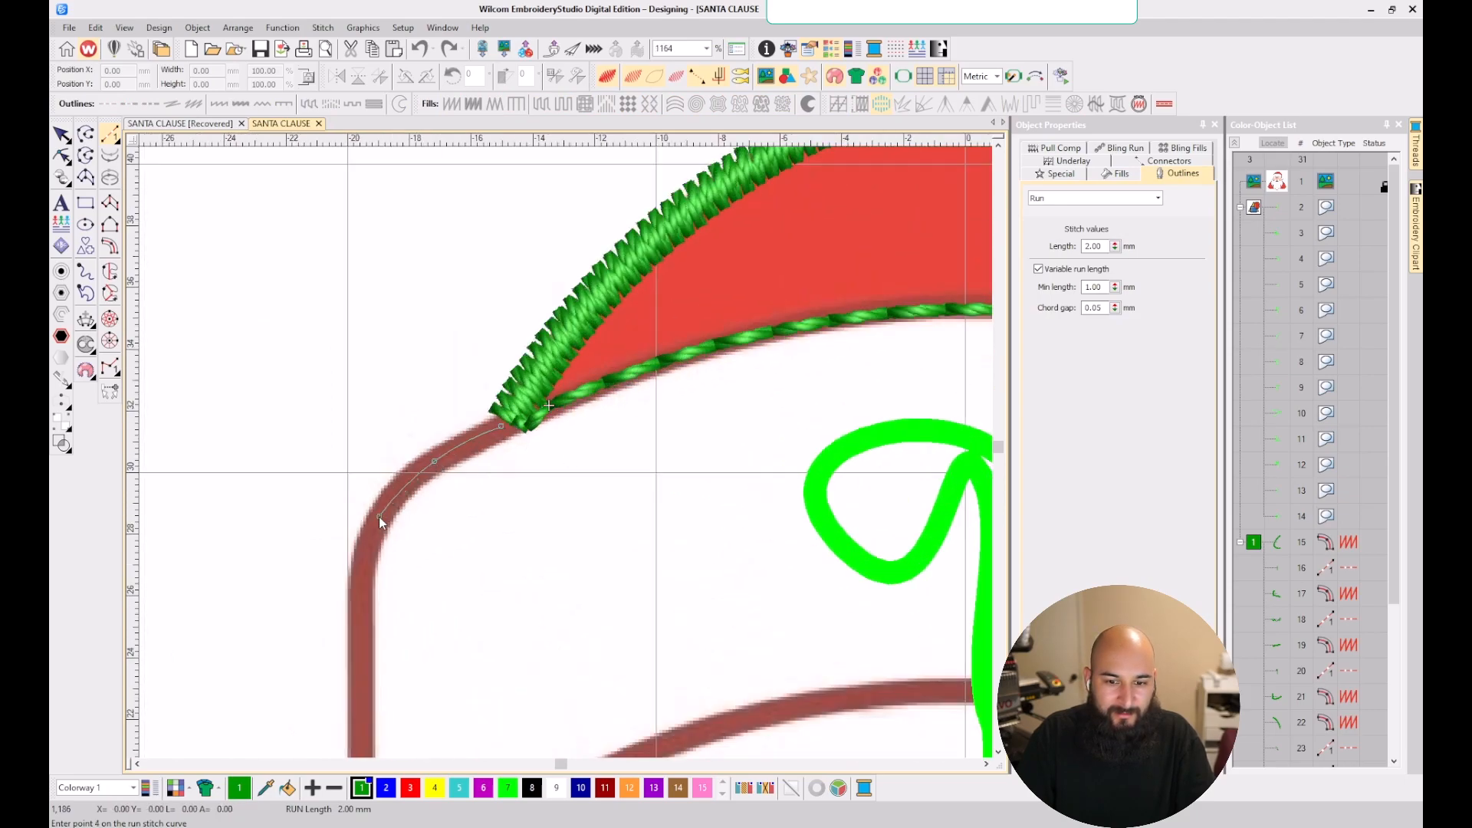
pyautogui.click(362, 585)
# - Continue the run stitch down the brim's left side to the junction with the lower band and finish it
pyautogui.scroll(-2, 362, 585)
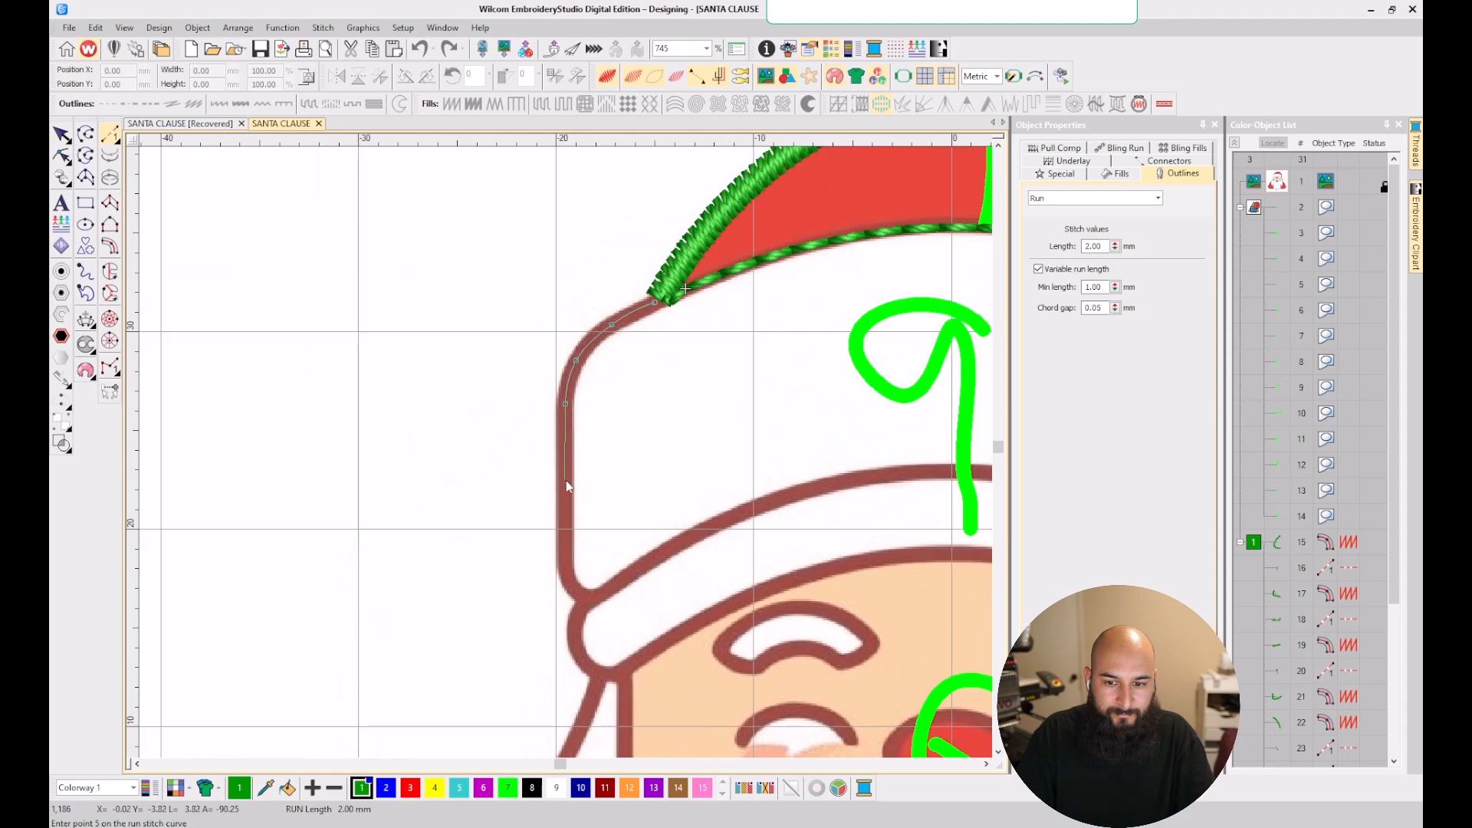
pyautogui.click(565, 568)
pyautogui.scroll(4, 566, 567)
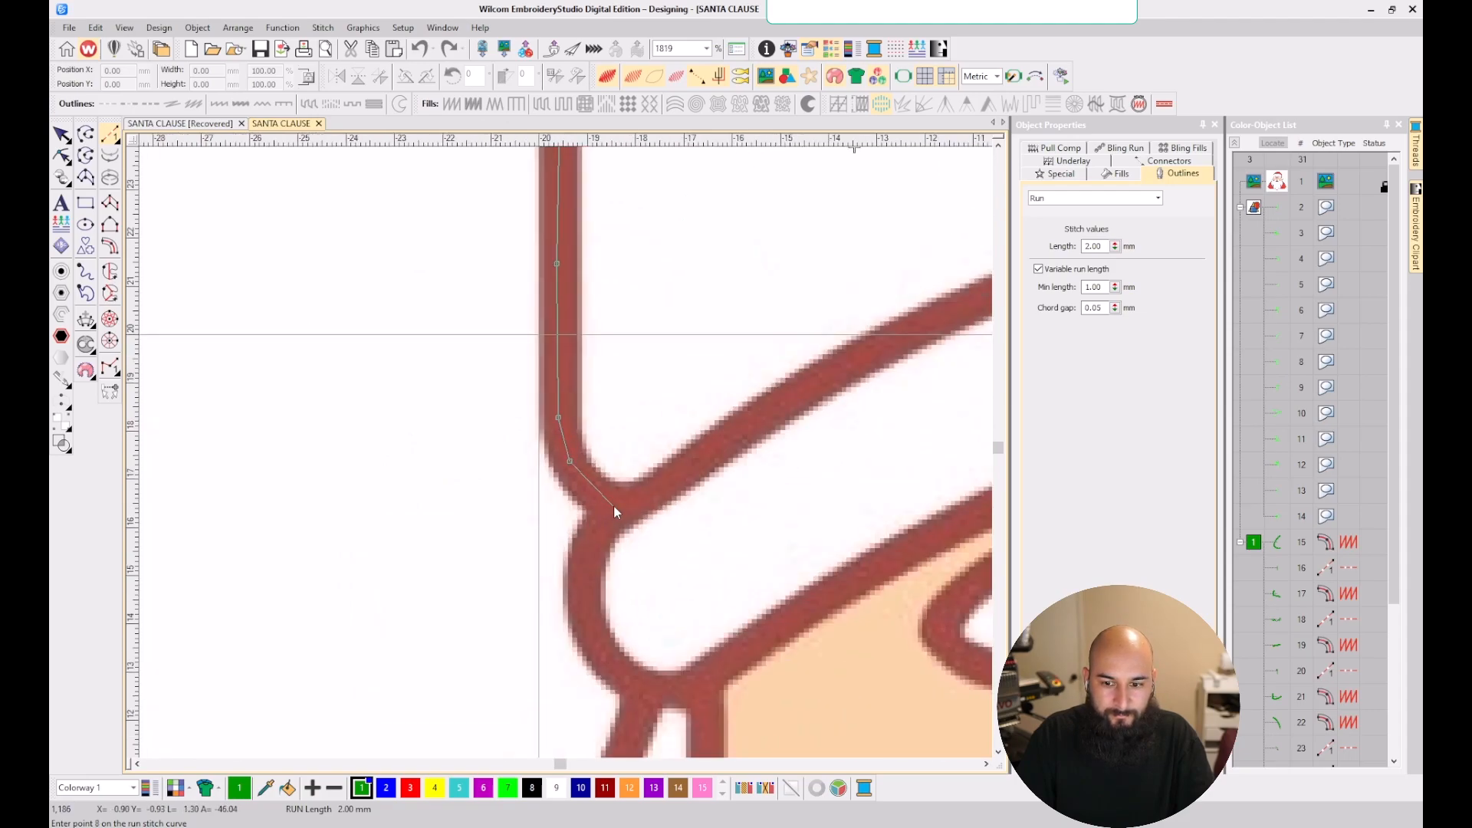
pyautogui.click(614, 505)
pyautogui.press('Return')
# - Run-stitch around the lower band's rounded left end, from the brim junction down to the top of the beard's outer edge
pyautogui.scroll(-9, 569, 458)
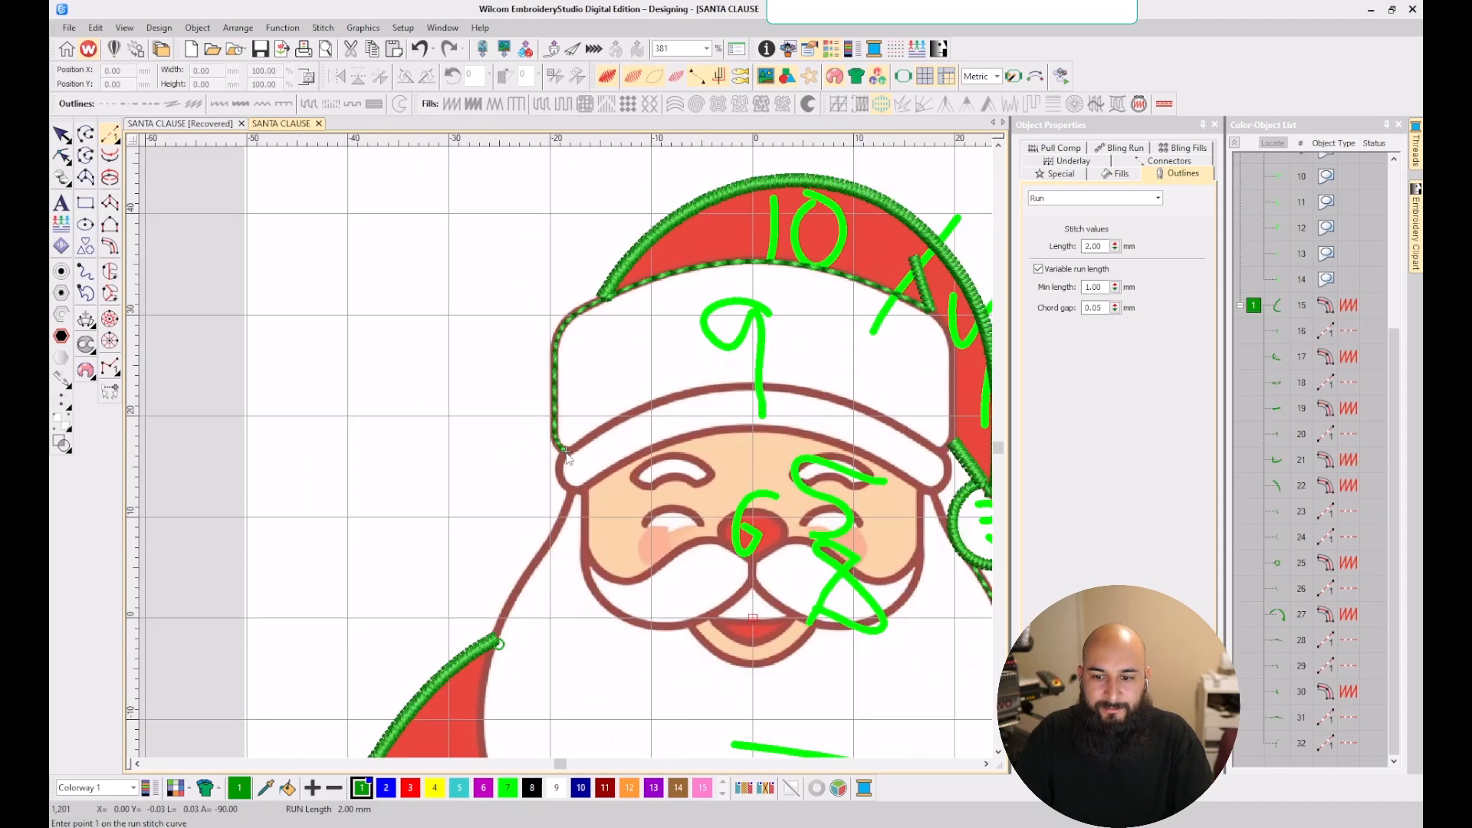
pyautogui.scroll(2, 567, 457)
pyautogui.scroll(-3, 567, 458)
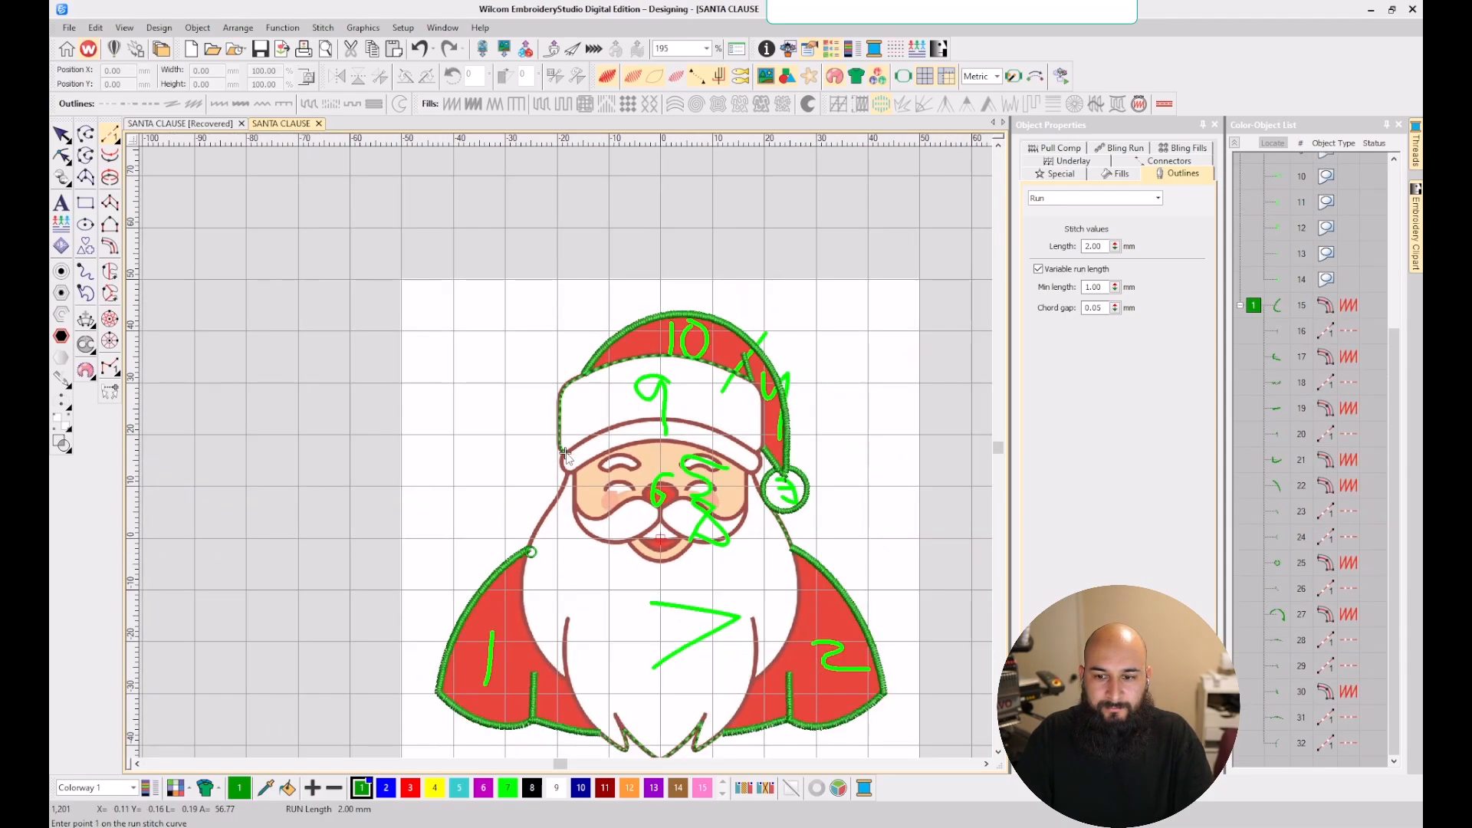
pyautogui.scroll(3, 565, 456)
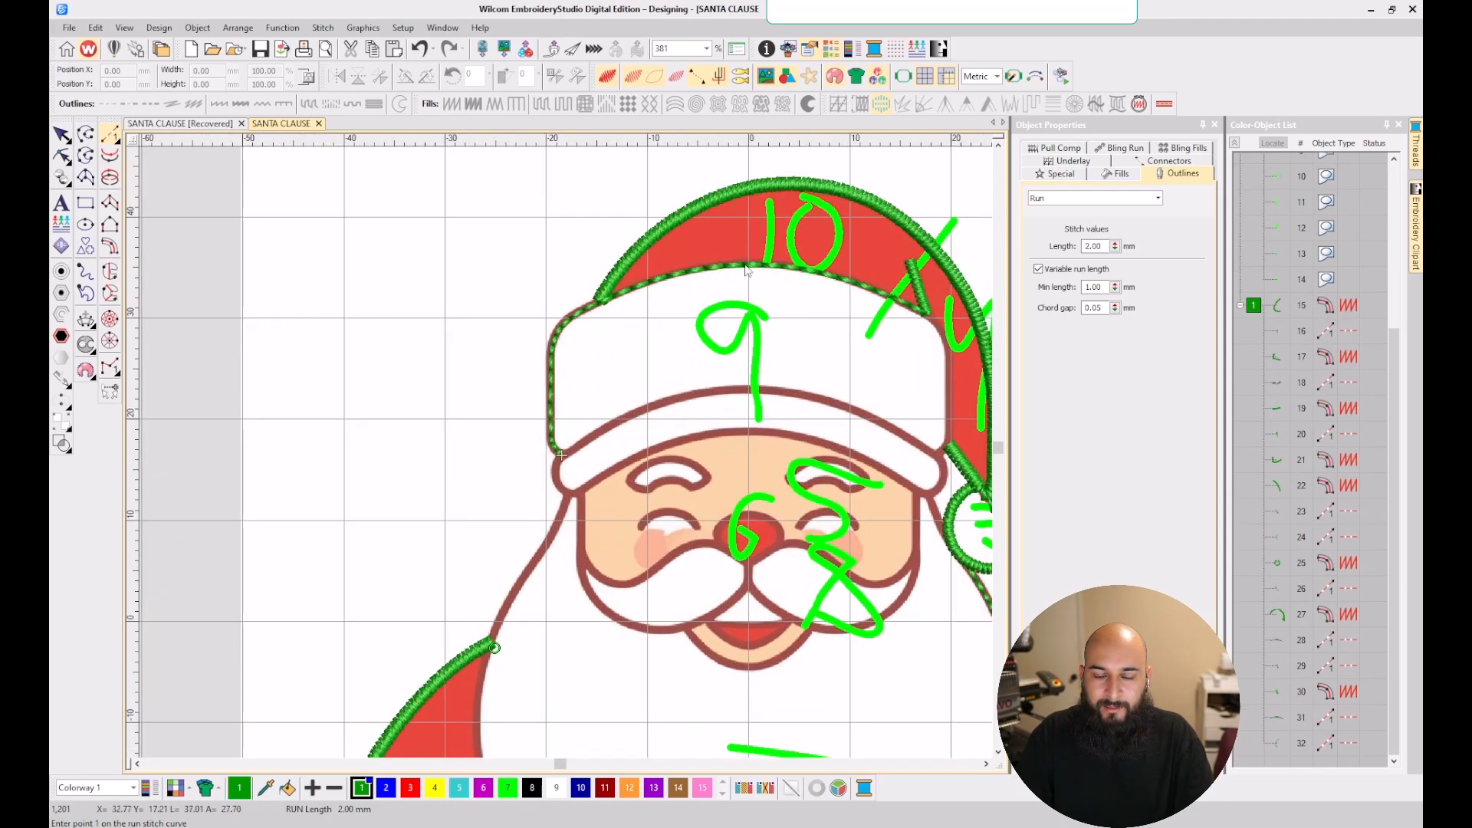
pyautogui.scroll(-3, 590, 460)
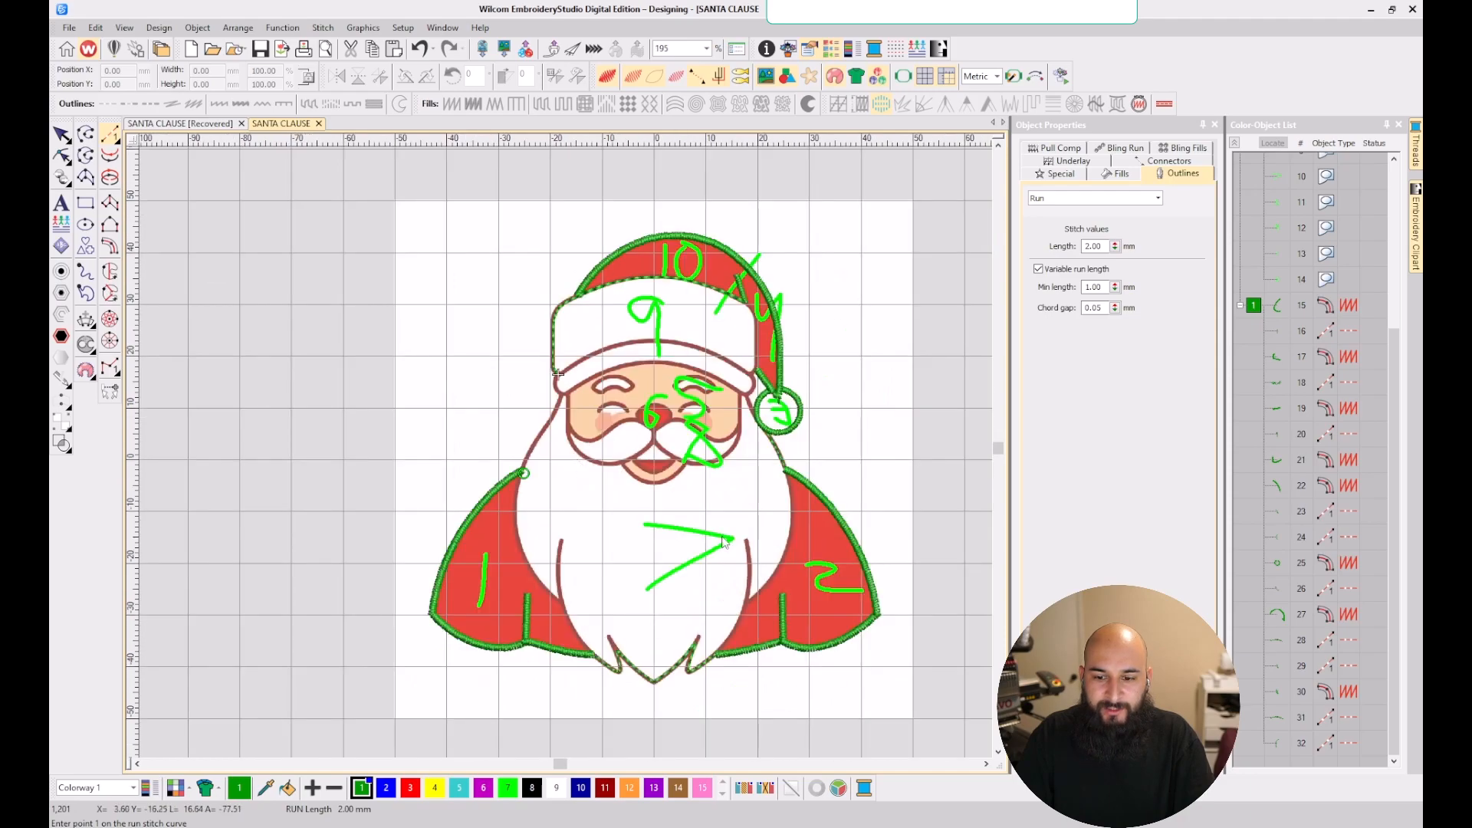
pyautogui.scroll(4, 563, 457)
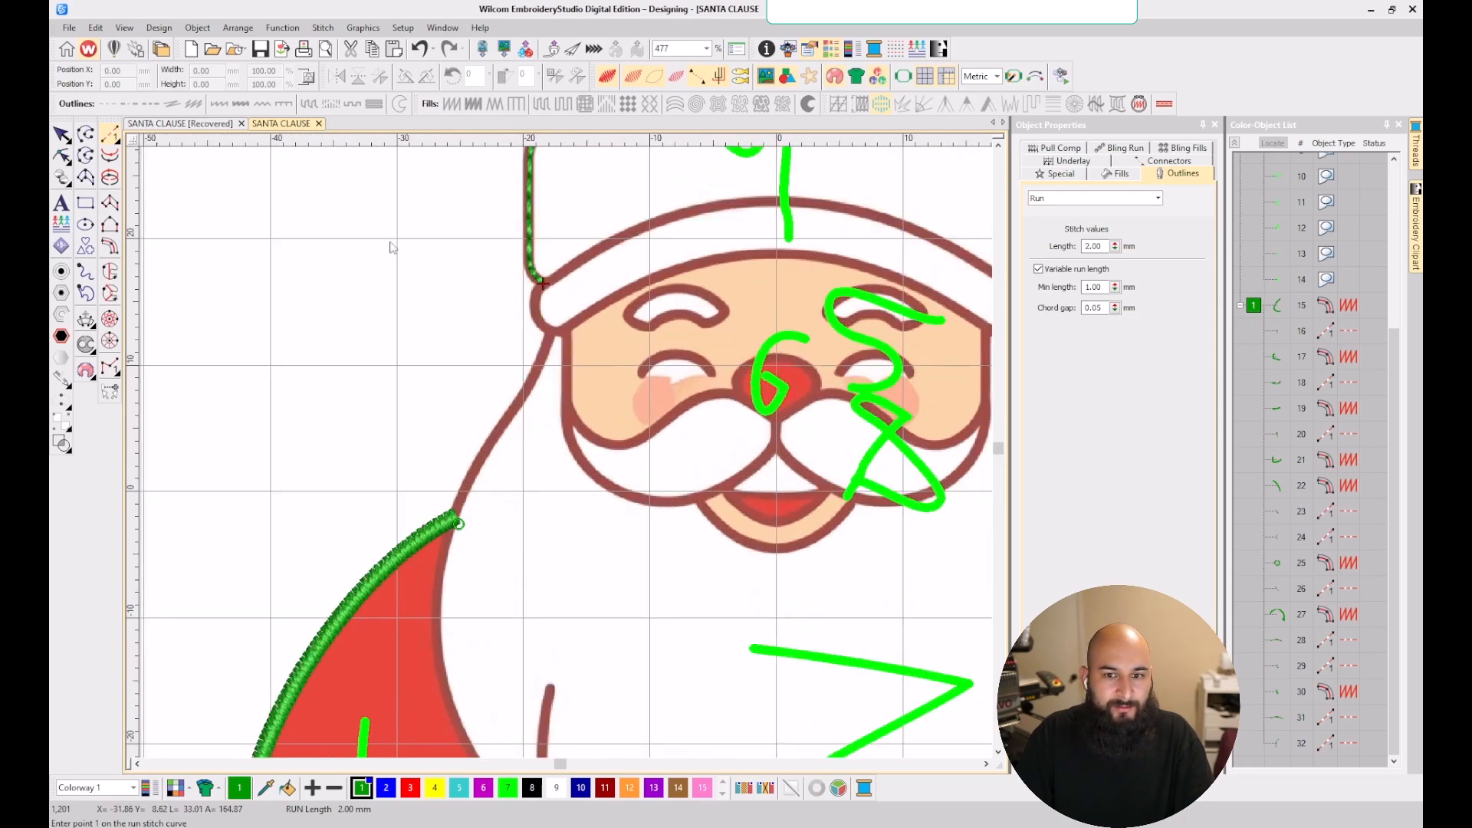
pyautogui.scroll(3, 566, 458)
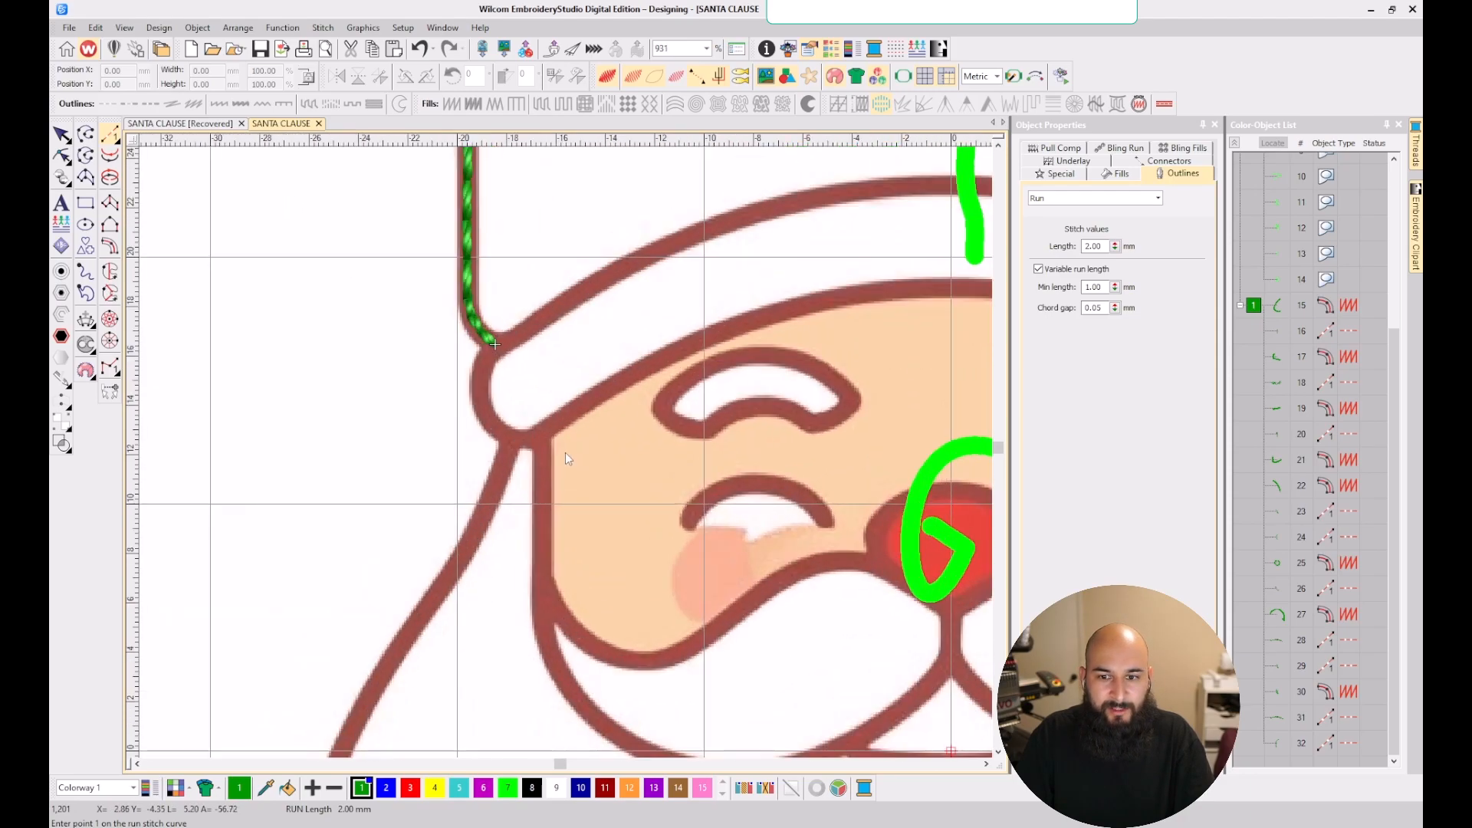
pyautogui.click(480, 369)
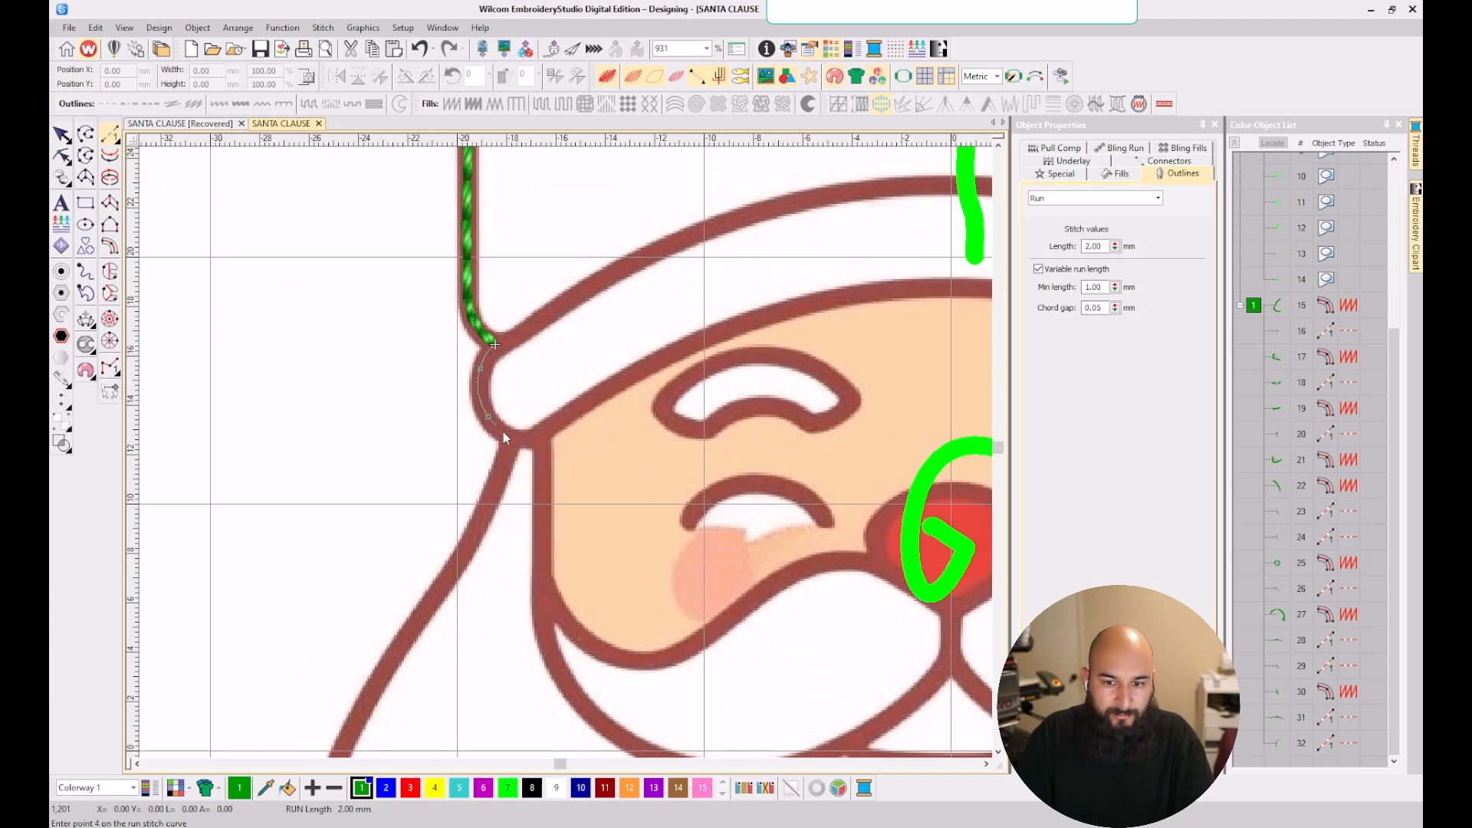
pyautogui.scroll(-4, 512, 440)
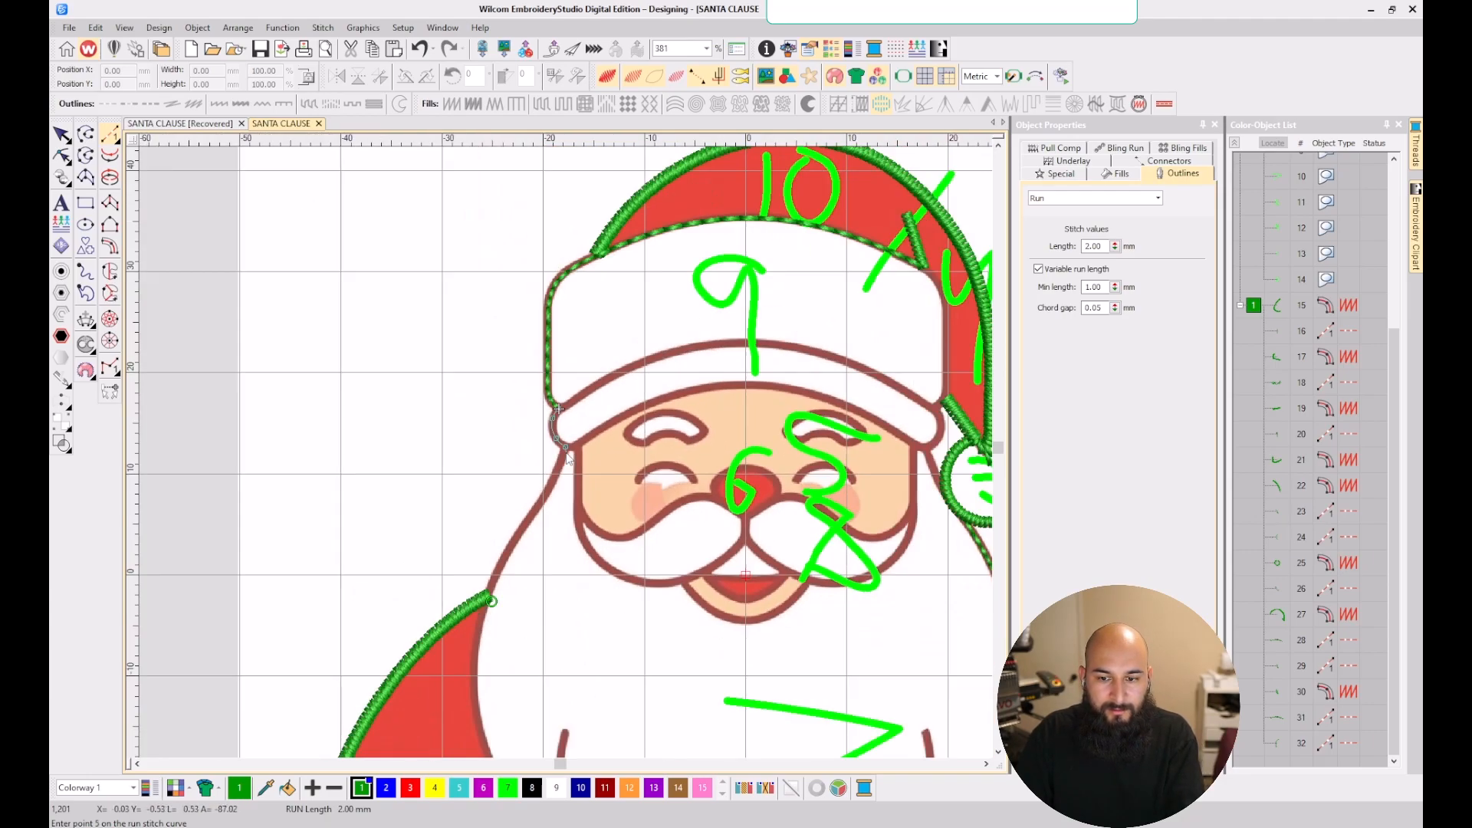
pyautogui.press('Return')
# - Start a Column C satin at the lower band's left end and trace down the beard's upper left edge toward the shoulder
pyautogui.scroll(4, 566, 457)
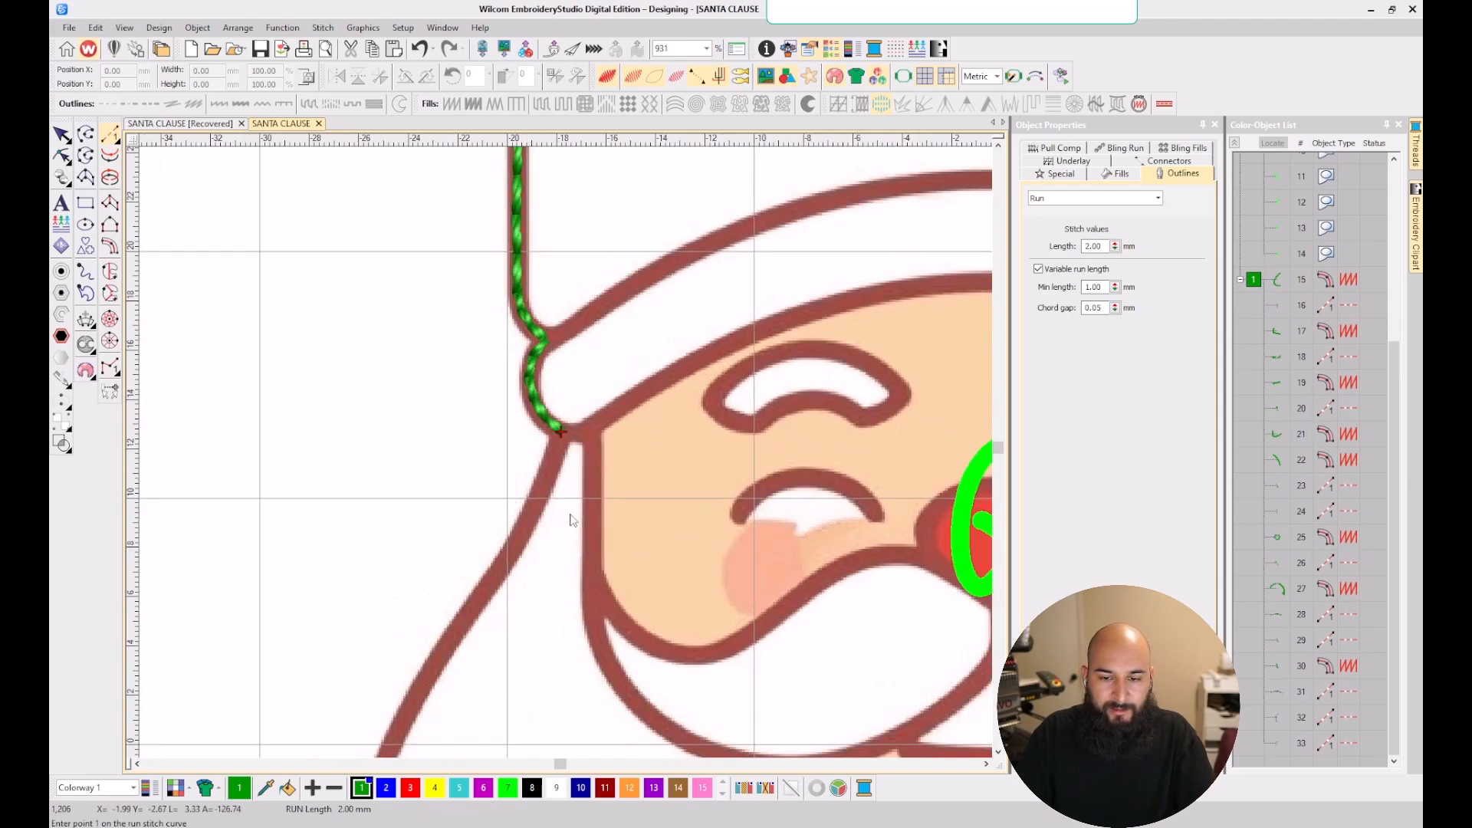
pyautogui.scroll(-5, 567, 458)
pyautogui.scroll(-3, 567, 457)
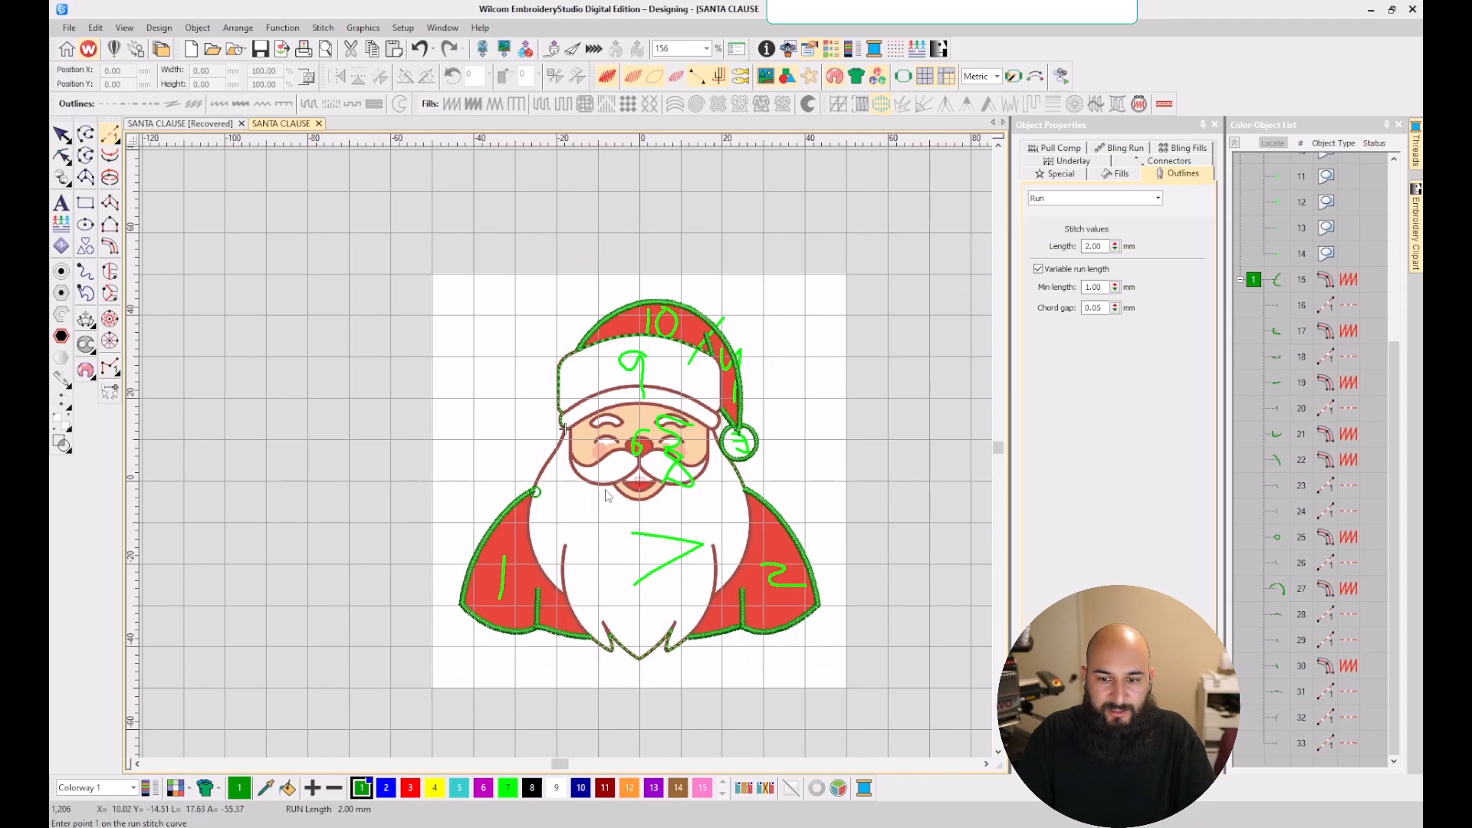
pyautogui.click(109, 245)
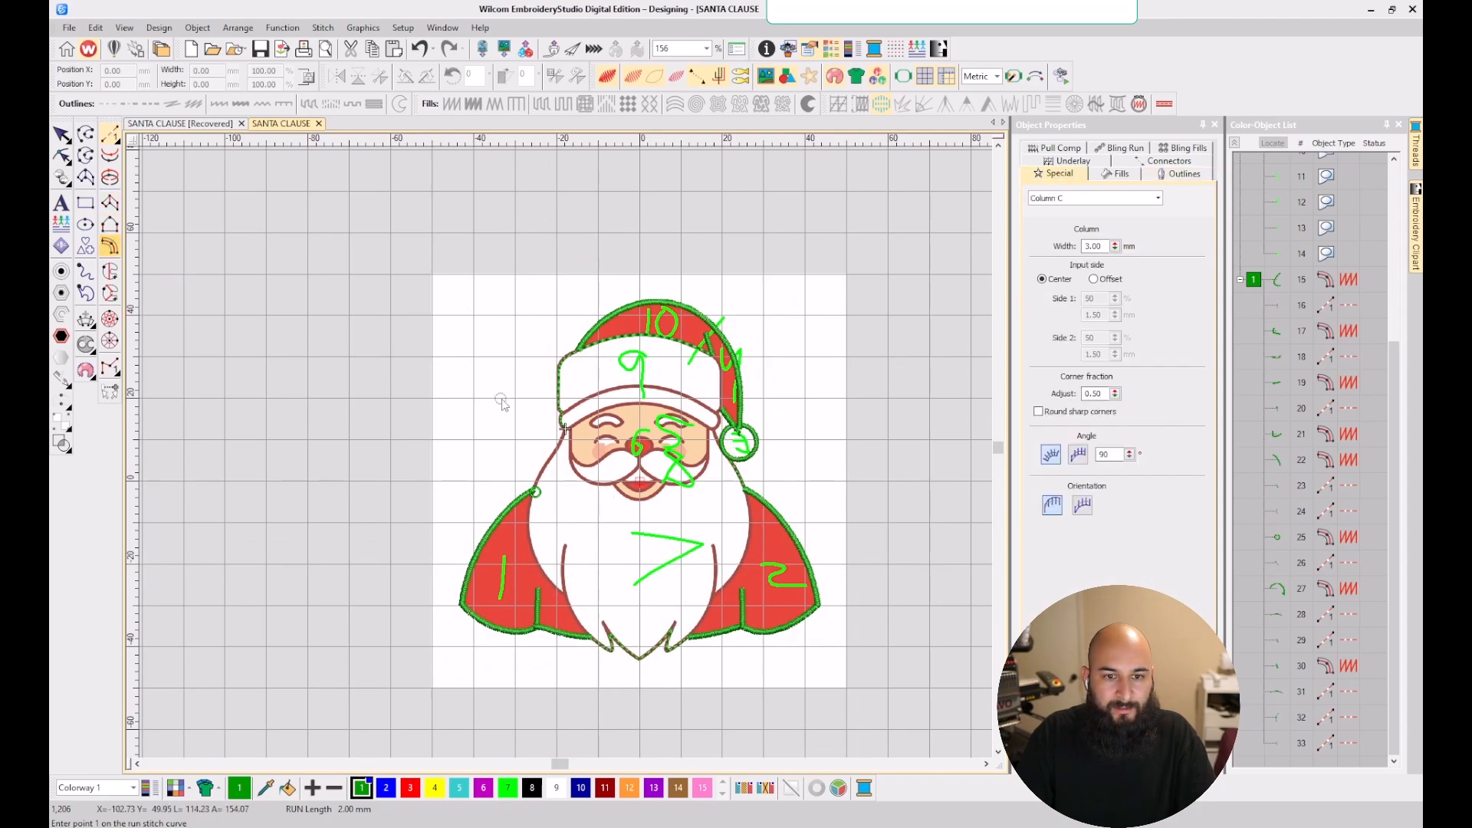
pyautogui.scroll(8, 564, 428)
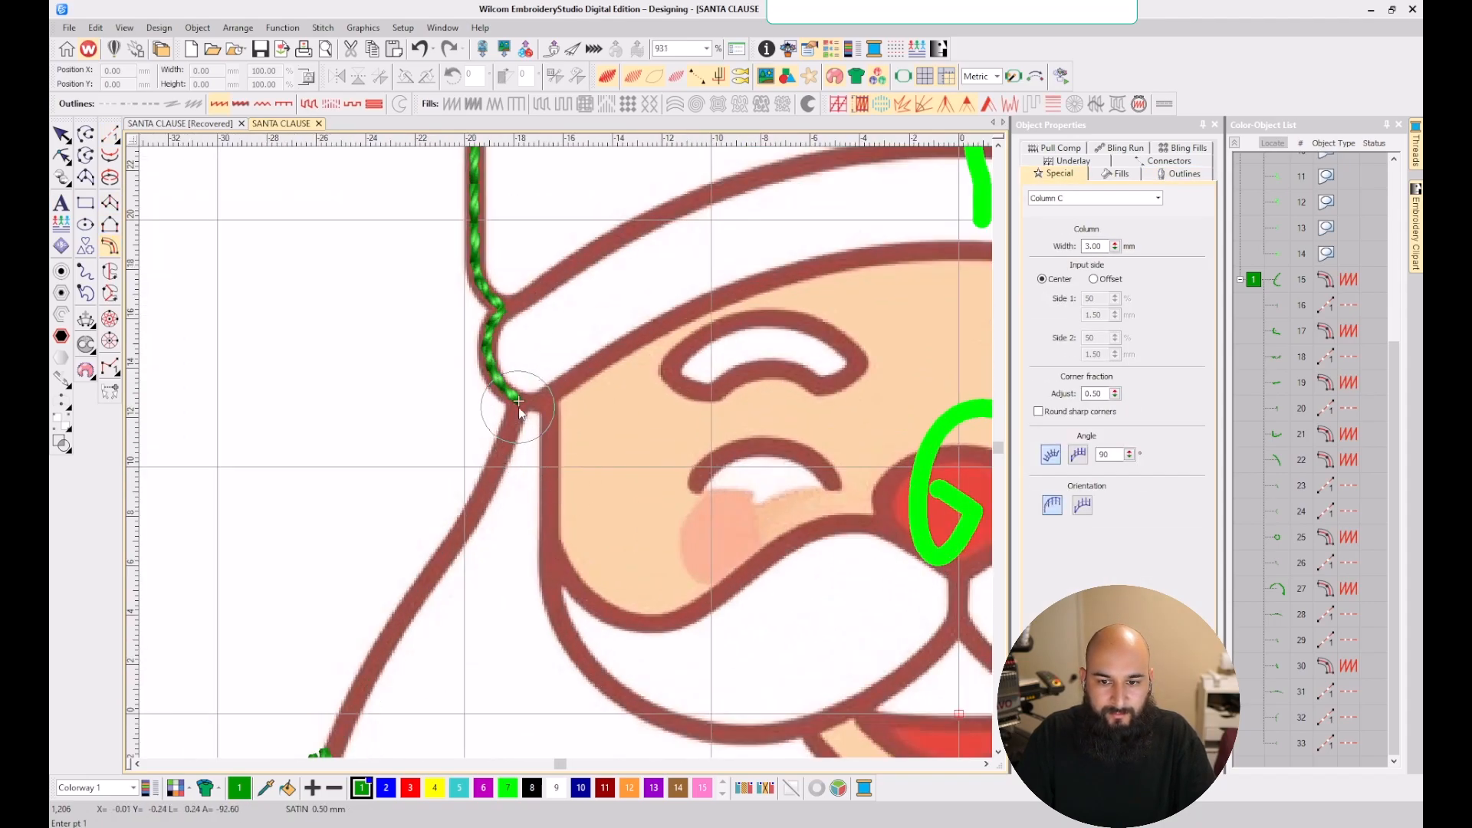
pyautogui.click(497, 461)
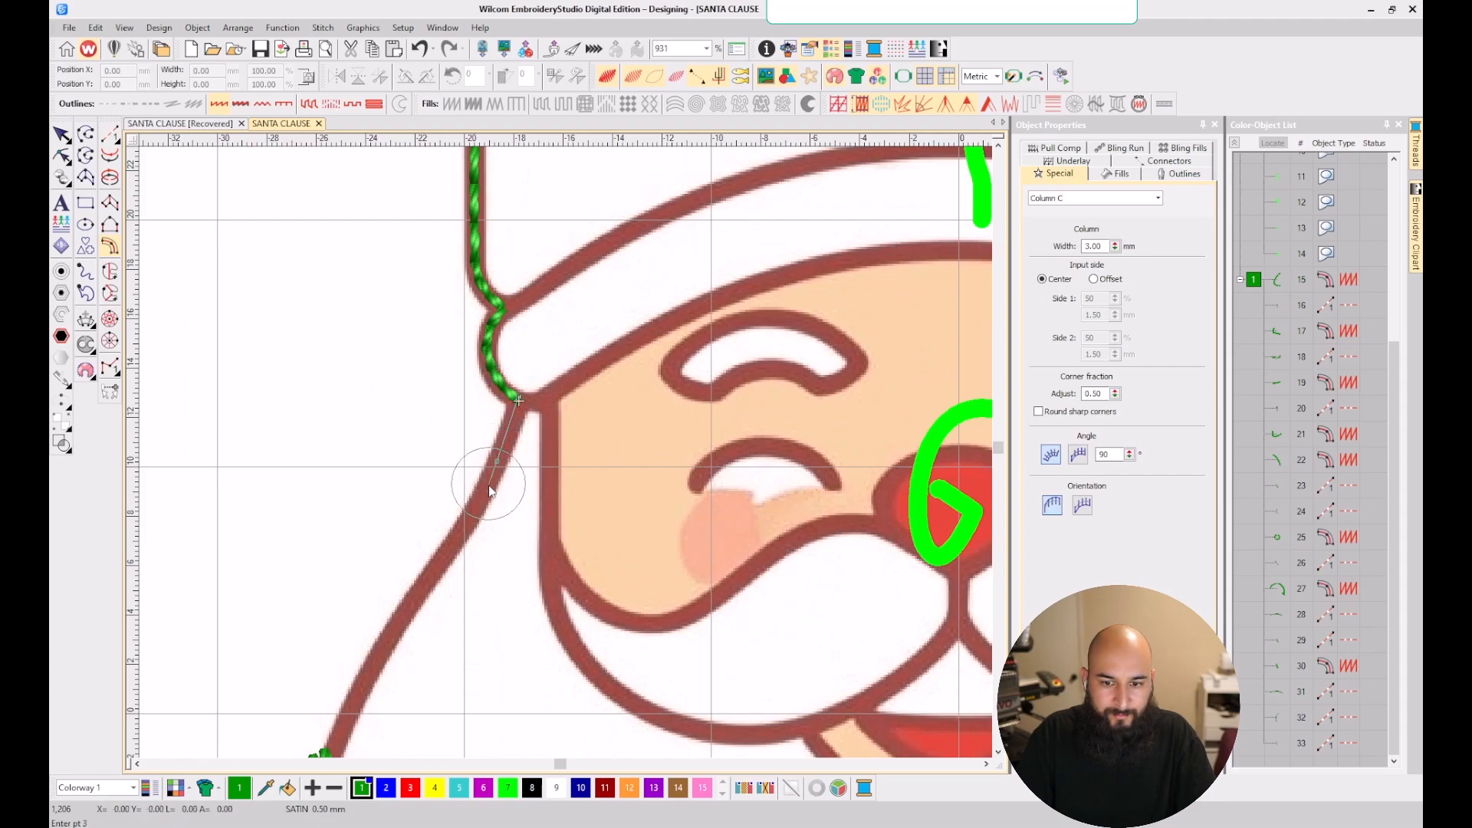
pyautogui.click(477, 502)
pyautogui.scroll(2, 470, 525)
pyautogui.click(457, 535)
pyautogui.click(526, 482)
pyautogui.click(527, 508)
pyautogui.scroll(-1, 471, 577)
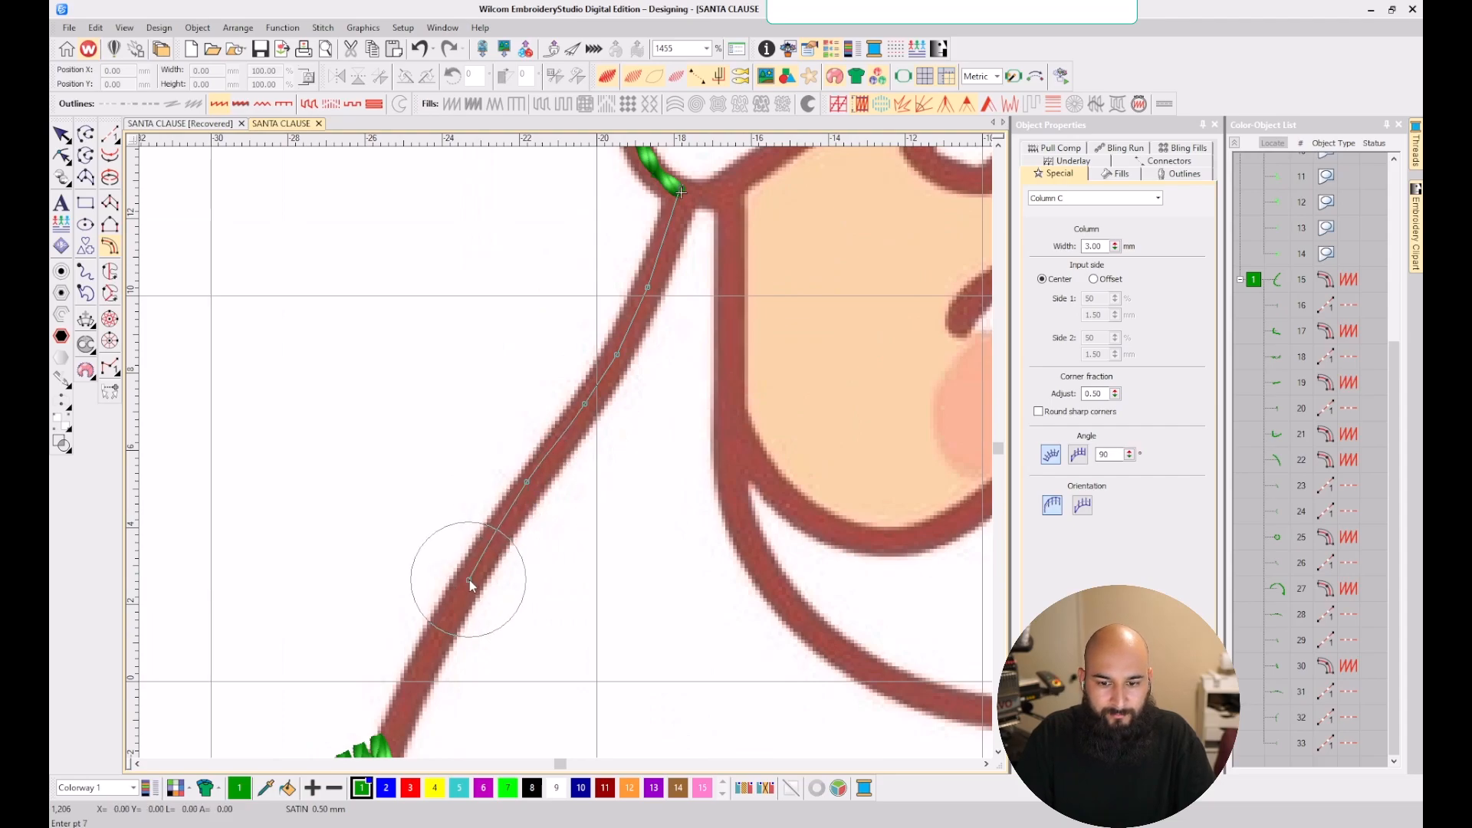
# - Continue the satin past the left shoulder down the beard's edge to the inner strand's junction and generate its stitches
pyautogui.scroll(-1, 499, 552)
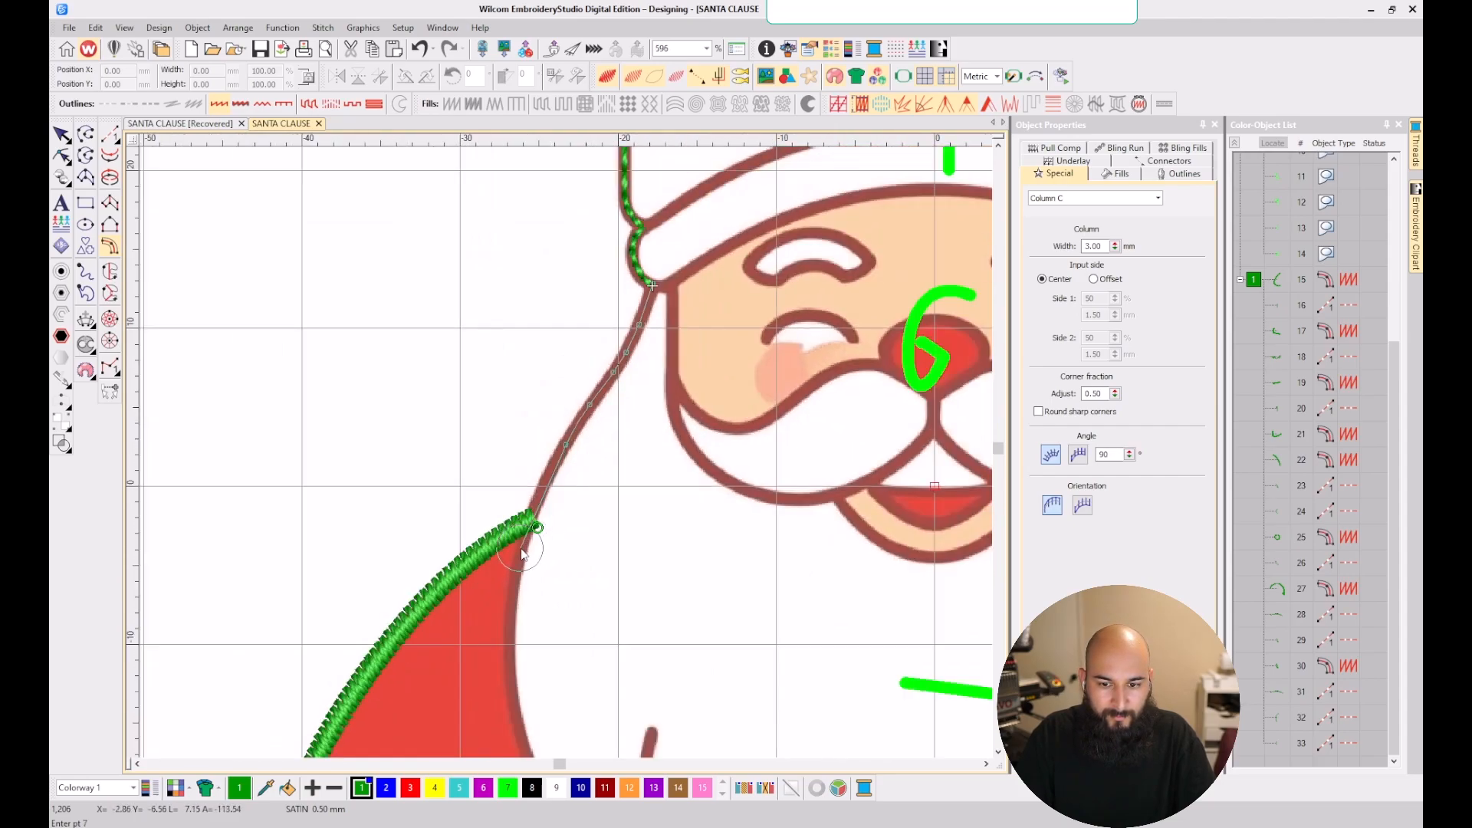
pyautogui.click(522, 553)
pyautogui.scroll(1, 522, 554)
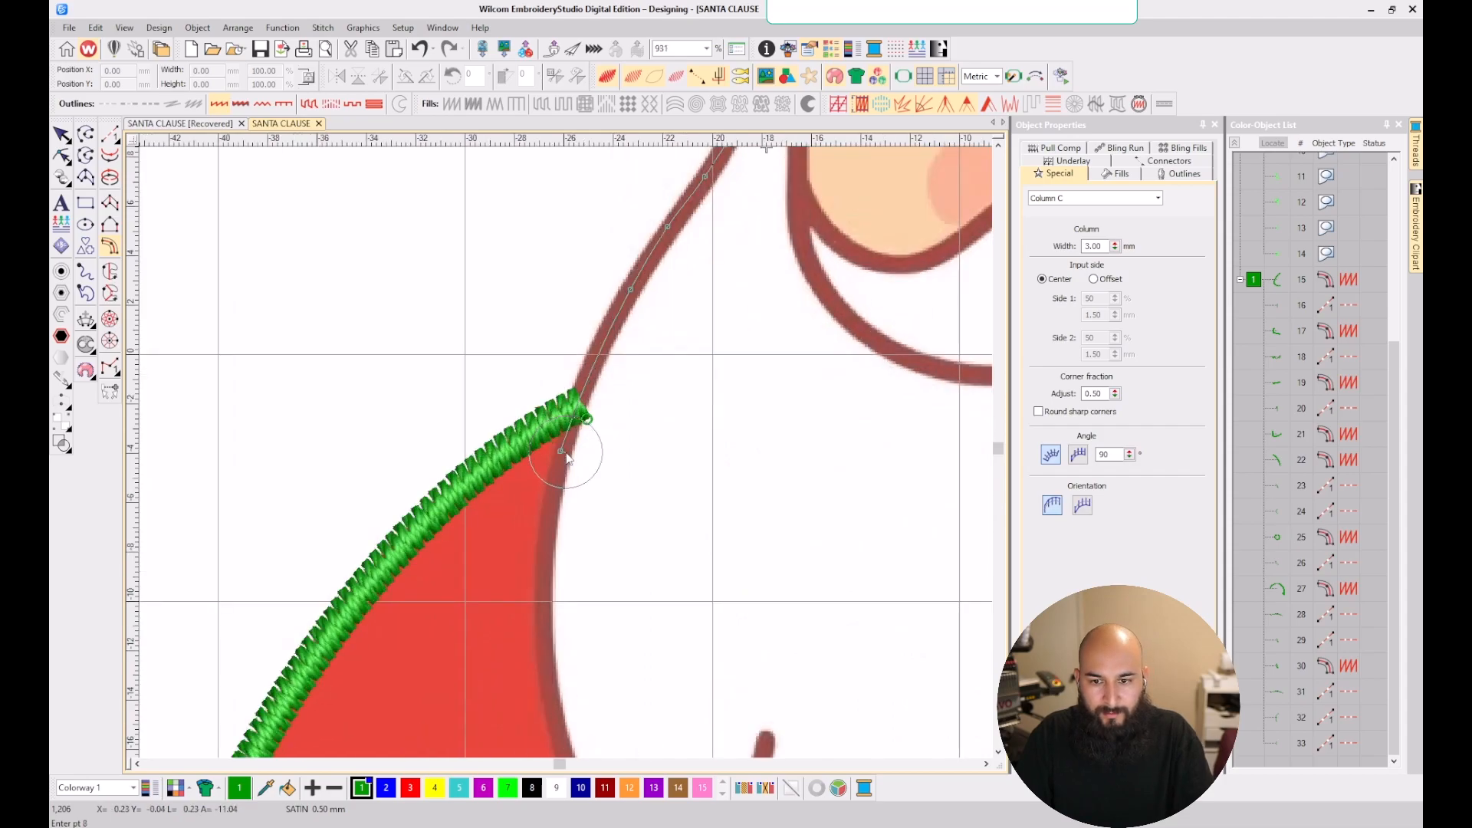
pyautogui.click(584, 381)
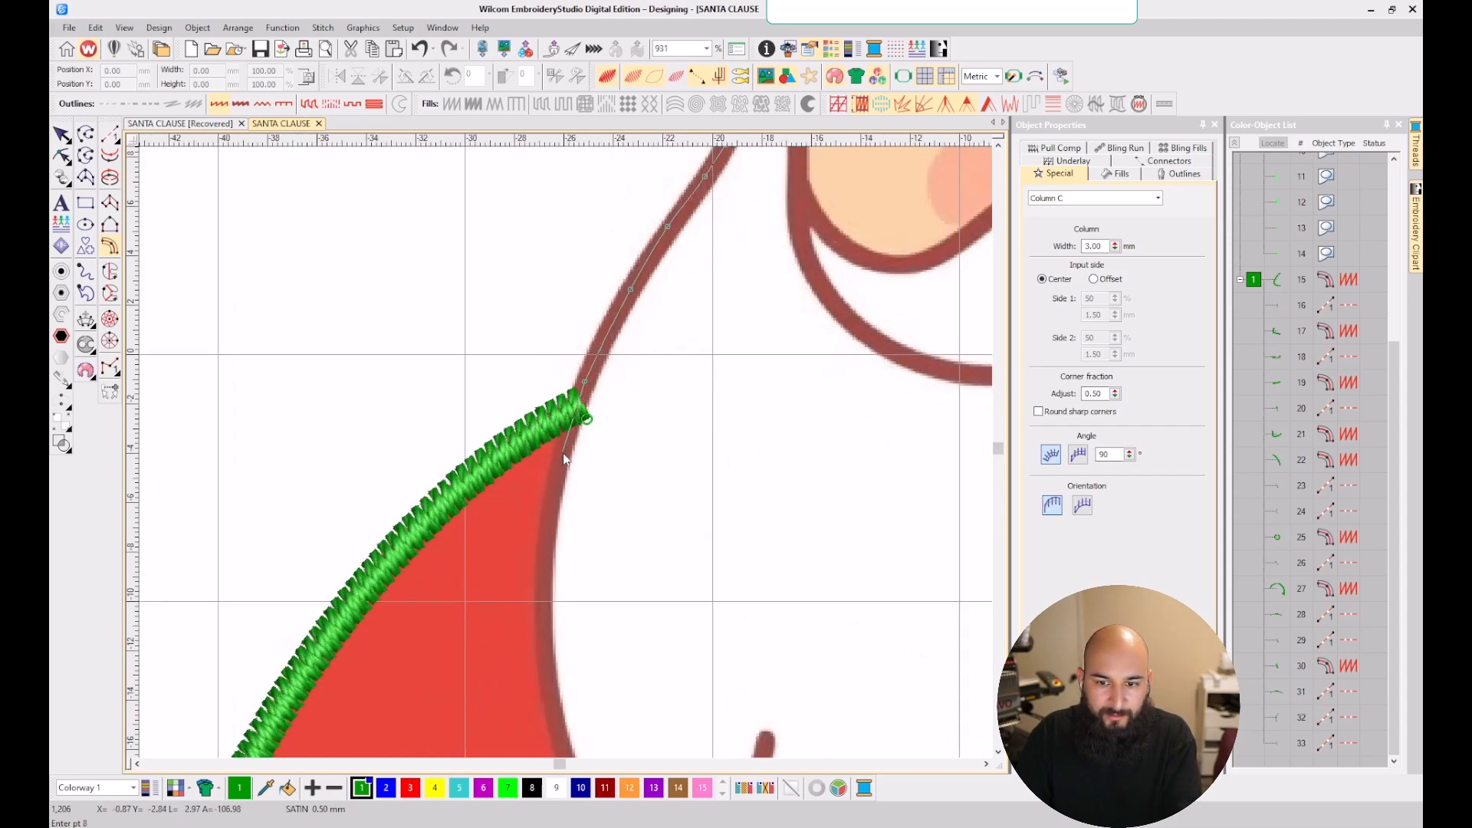
pyautogui.scroll(-1, 560, 463)
pyautogui.click(558, 482)
pyautogui.scroll(-2, 561, 492)
pyautogui.scroll(3, 561, 475)
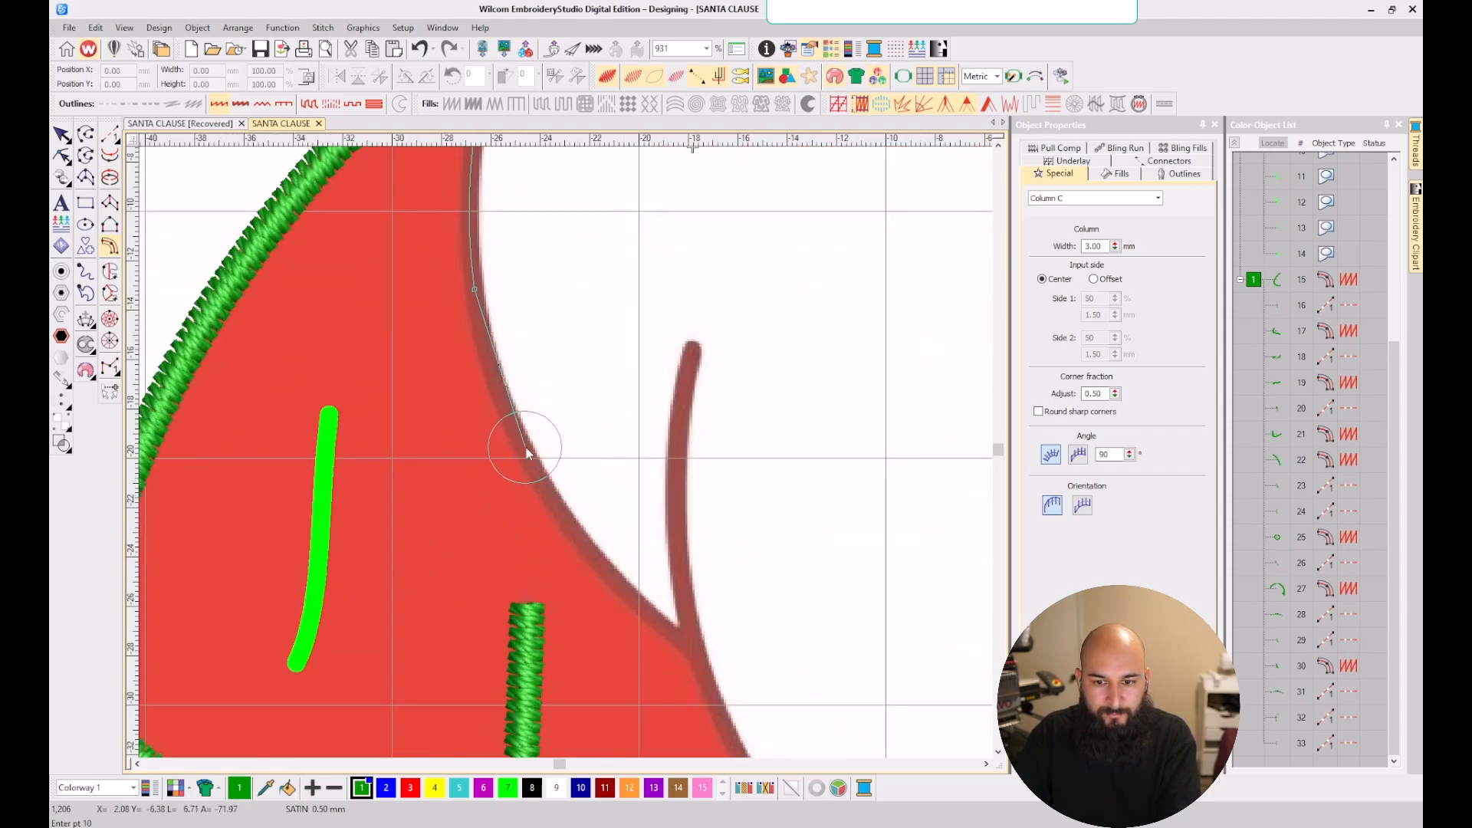
pyautogui.click(534, 463)
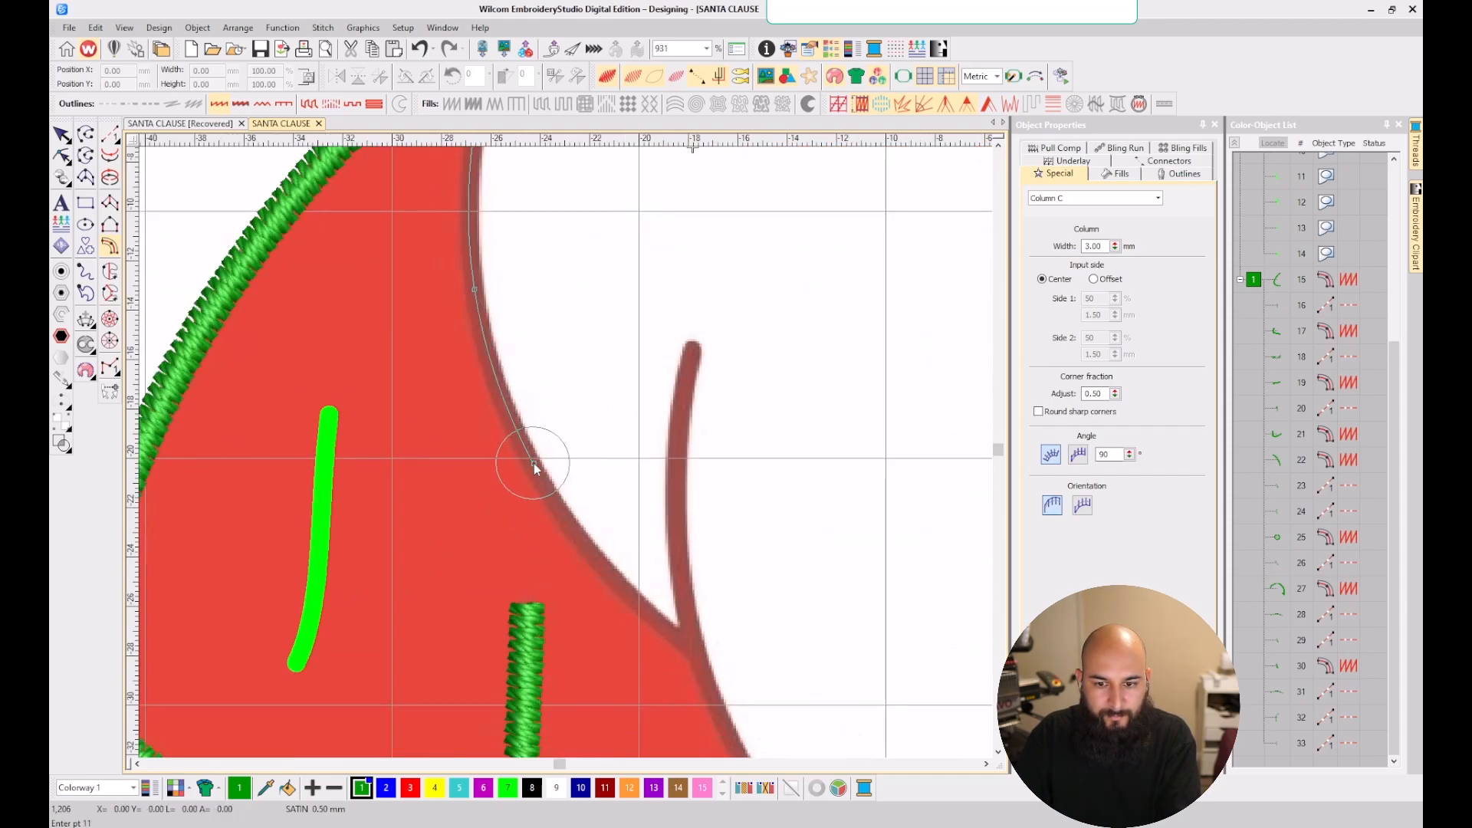
pyautogui.click(659, 625)
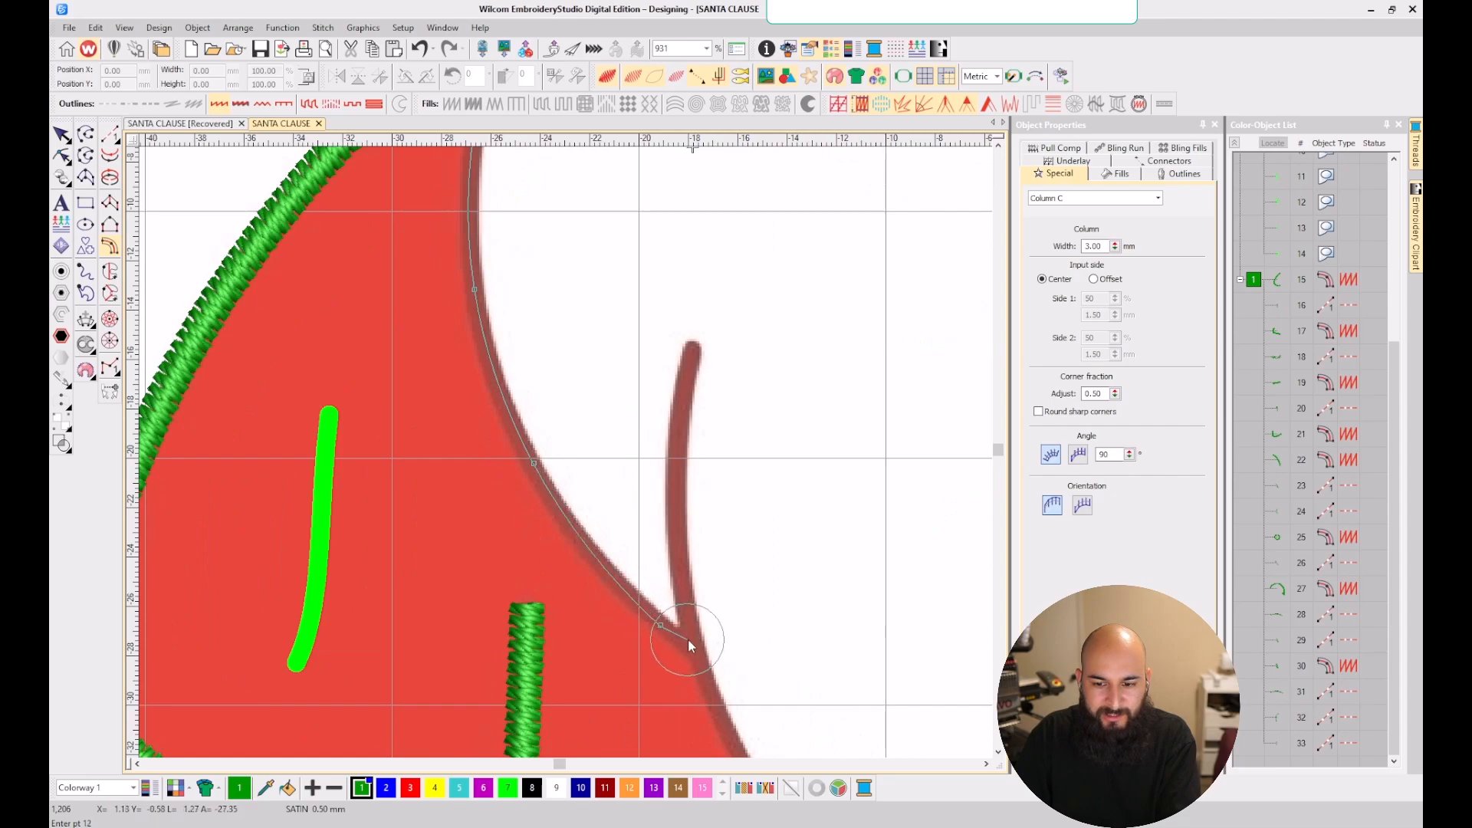
pyautogui.click(688, 641)
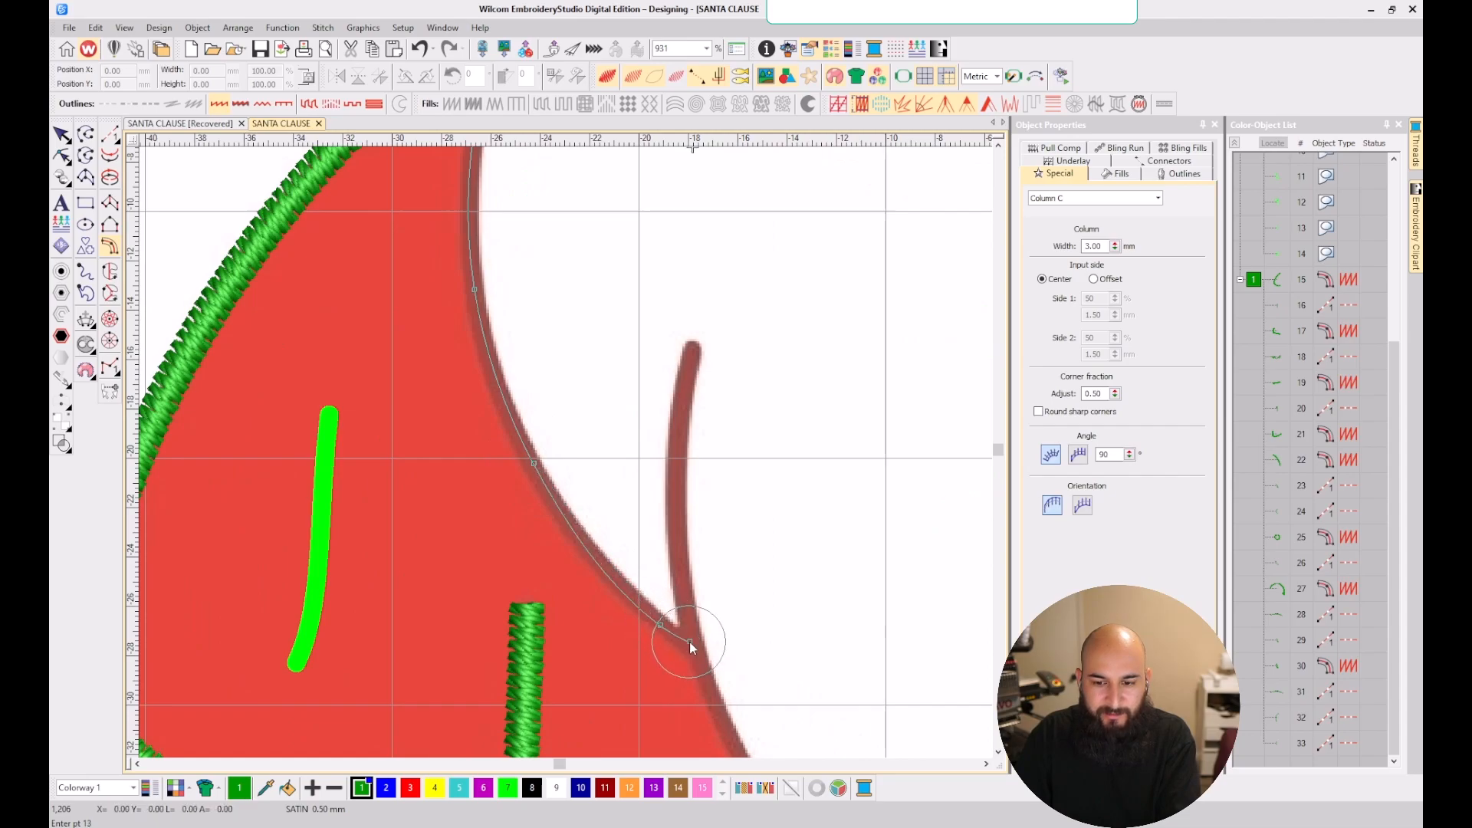
pyautogui.press('Return')
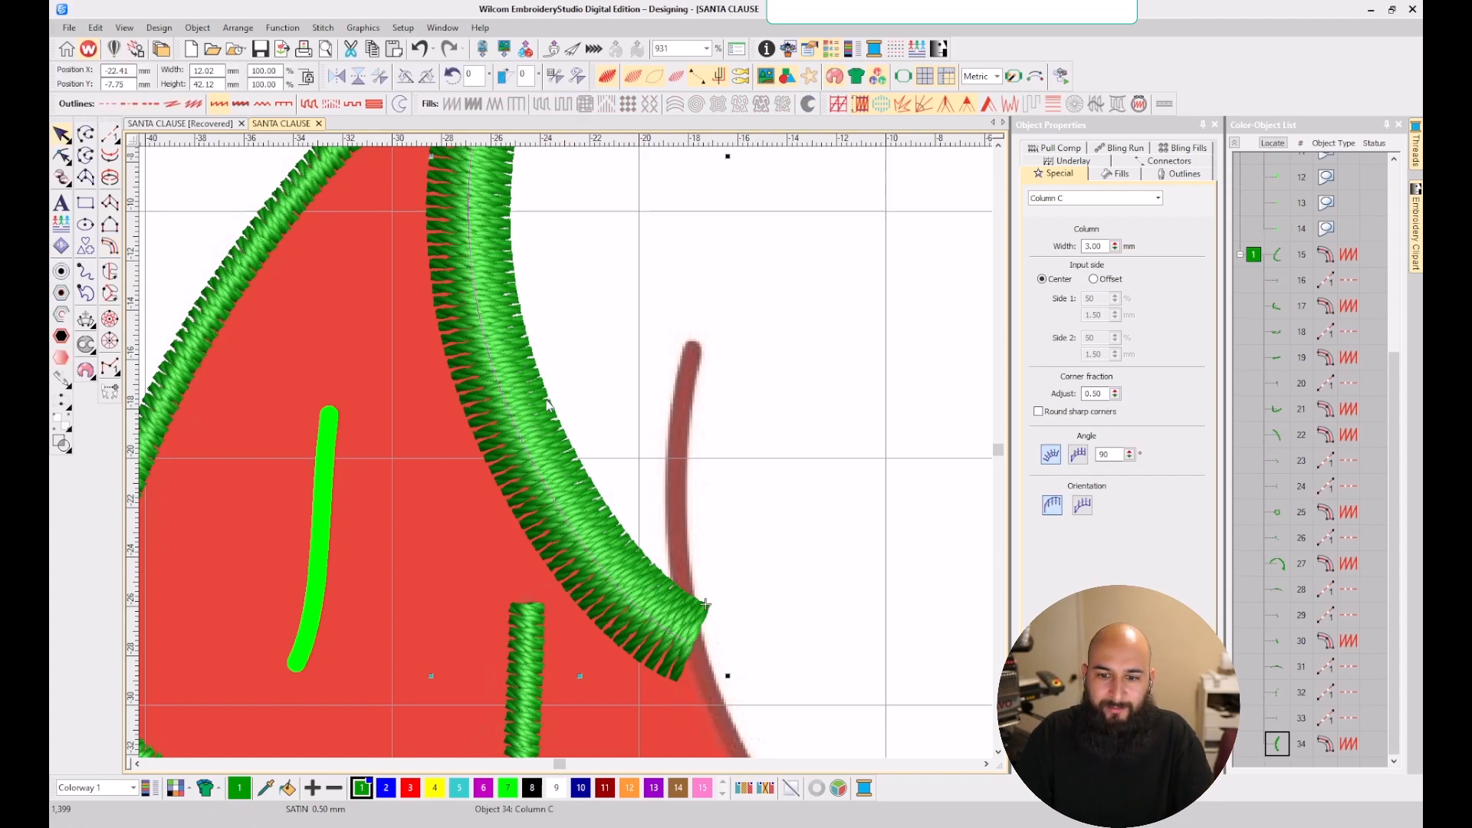
# - Set the column width of the beard's left edge satin to 1 mm and deselect it
pyautogui.moveTo(1105, 246); pyautogui.dragTo(1055, 246)
pyautogui.write('1')
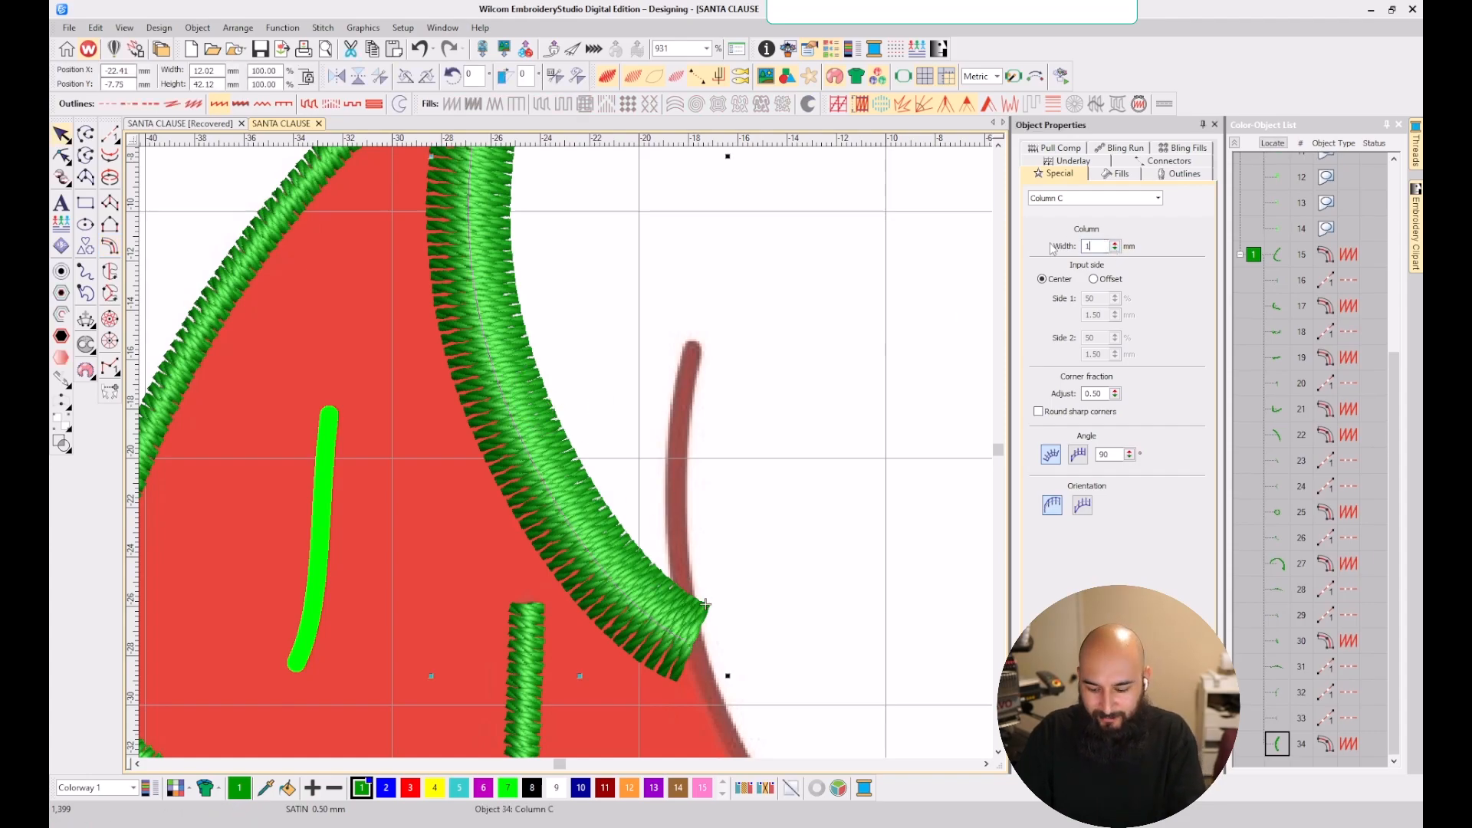
pyautogui.press('Return')
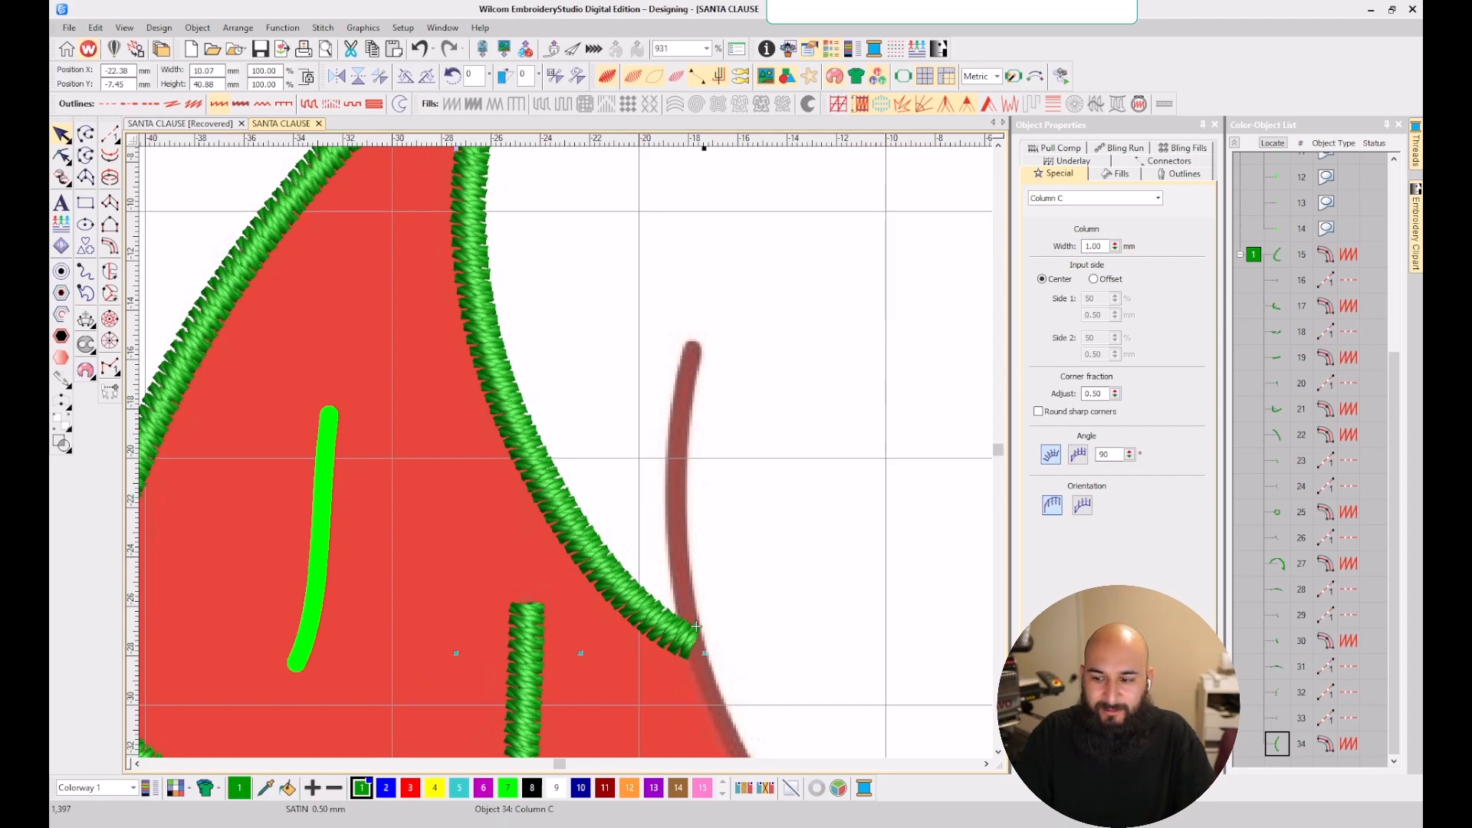
pyautogui.click(723, 462)
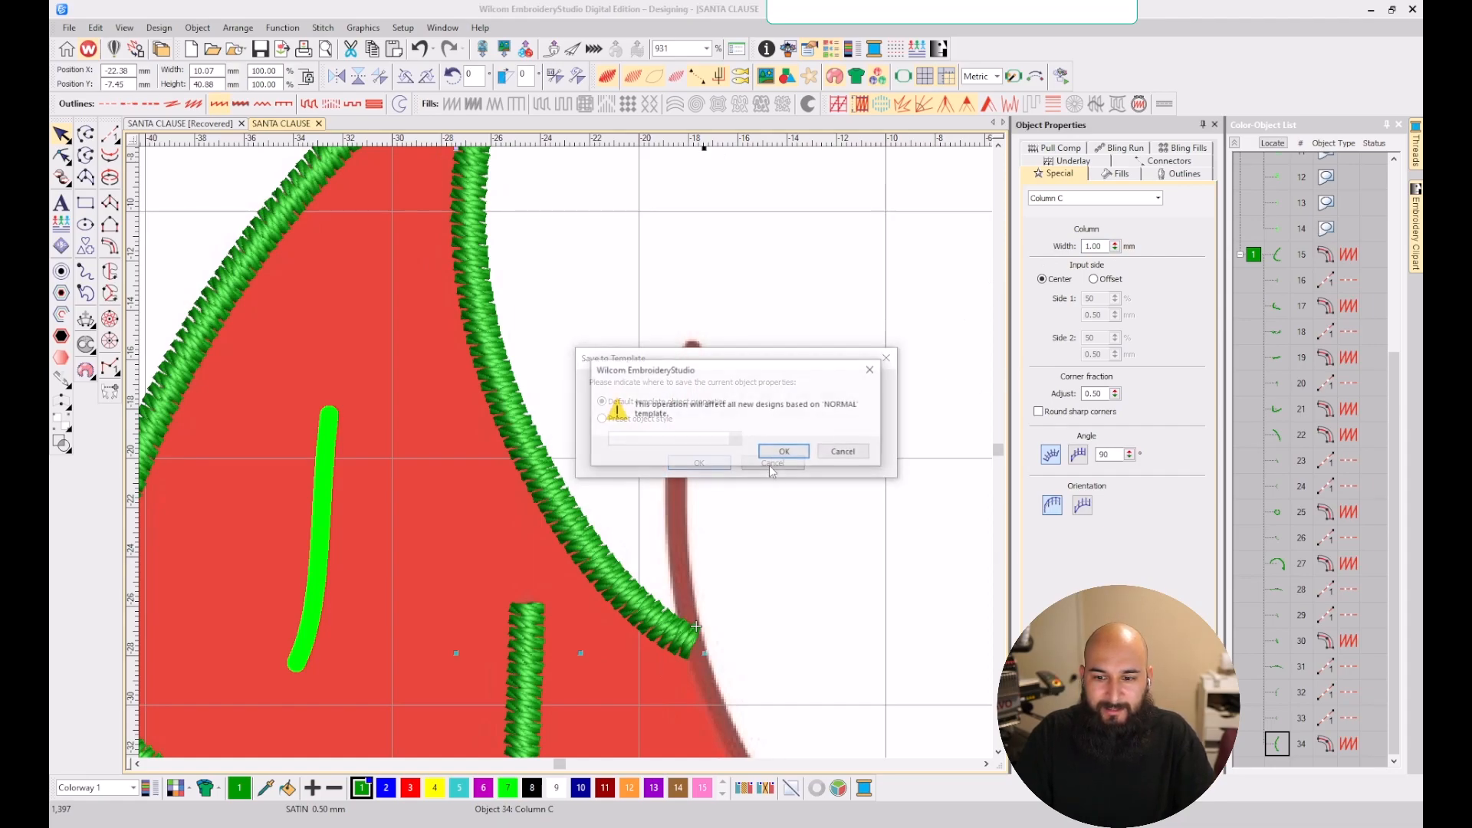
pyautogui.click(785, 452)
pyautogui.click(726, 493)
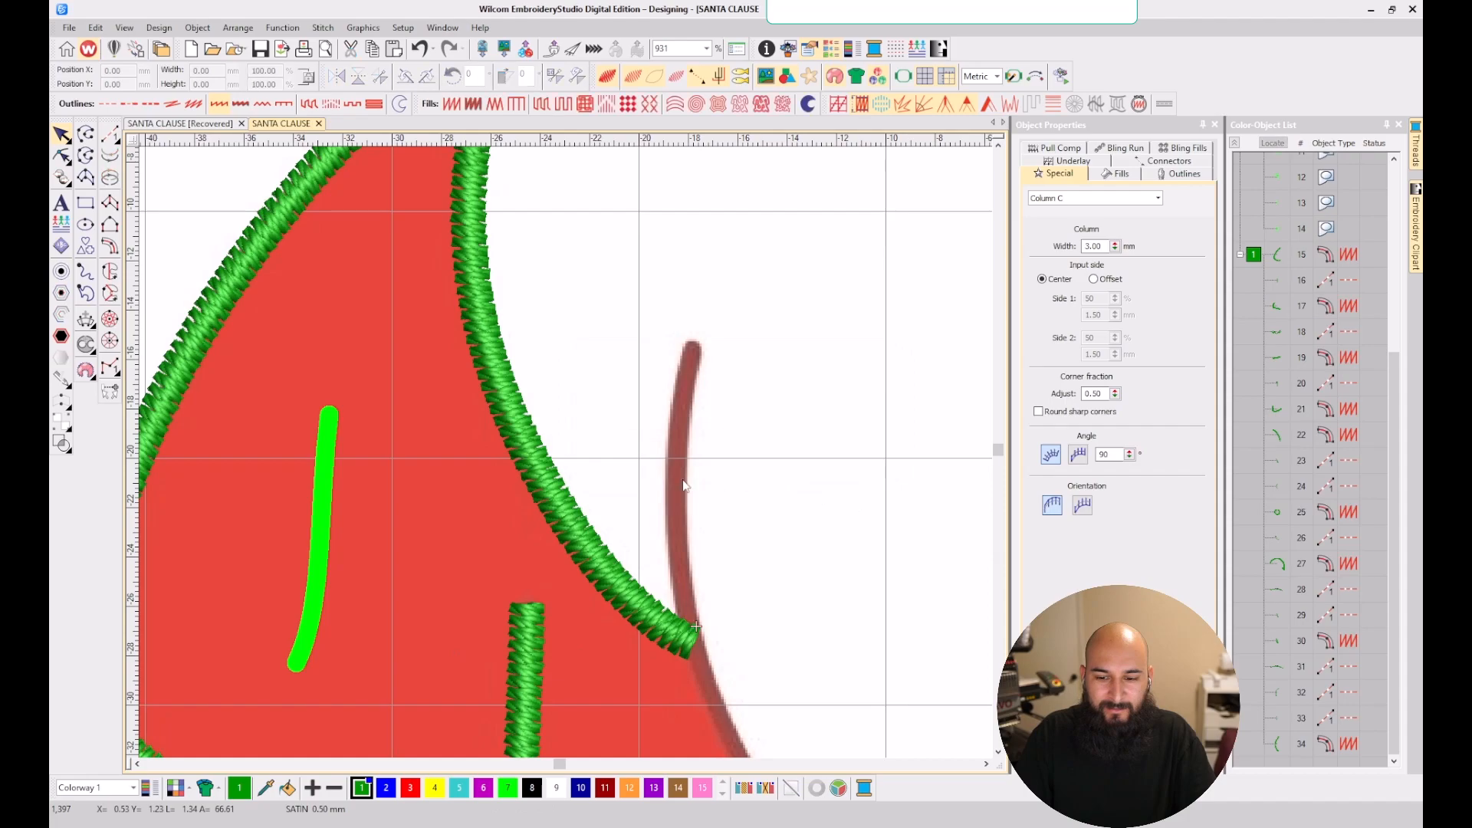
# - Add a 2.00 mm run stitch from the junction up the left inner beard strand to its tip
pyautogui.click(110, 135)
pyautogui.click(685, 601)
pyautogui.click(677, 527)
pyautogui.click(687, 374)
pyautogui.click(693, 346)
pyautogui.press('Return')
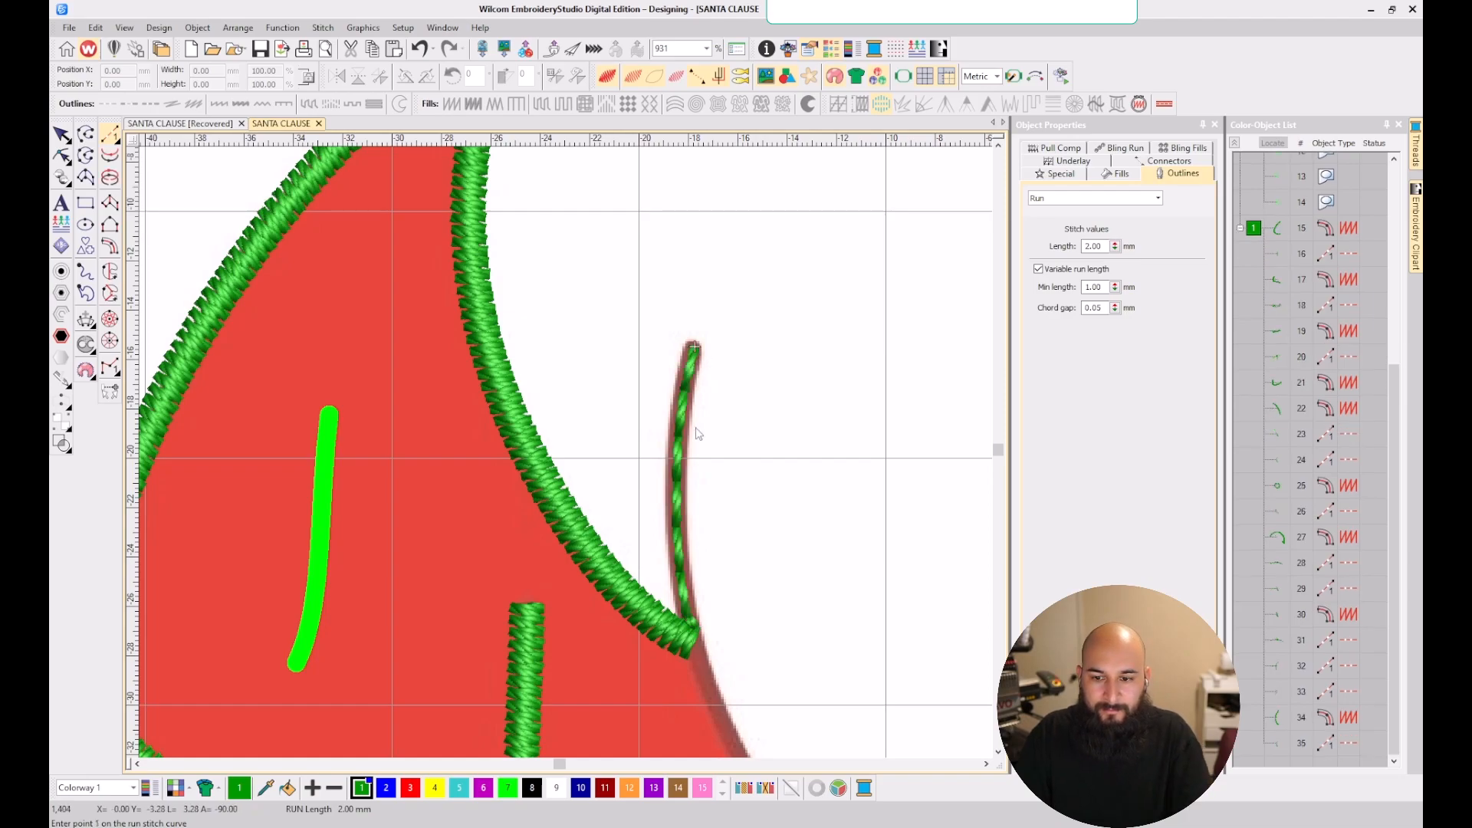
pyautogui.press('Escape')
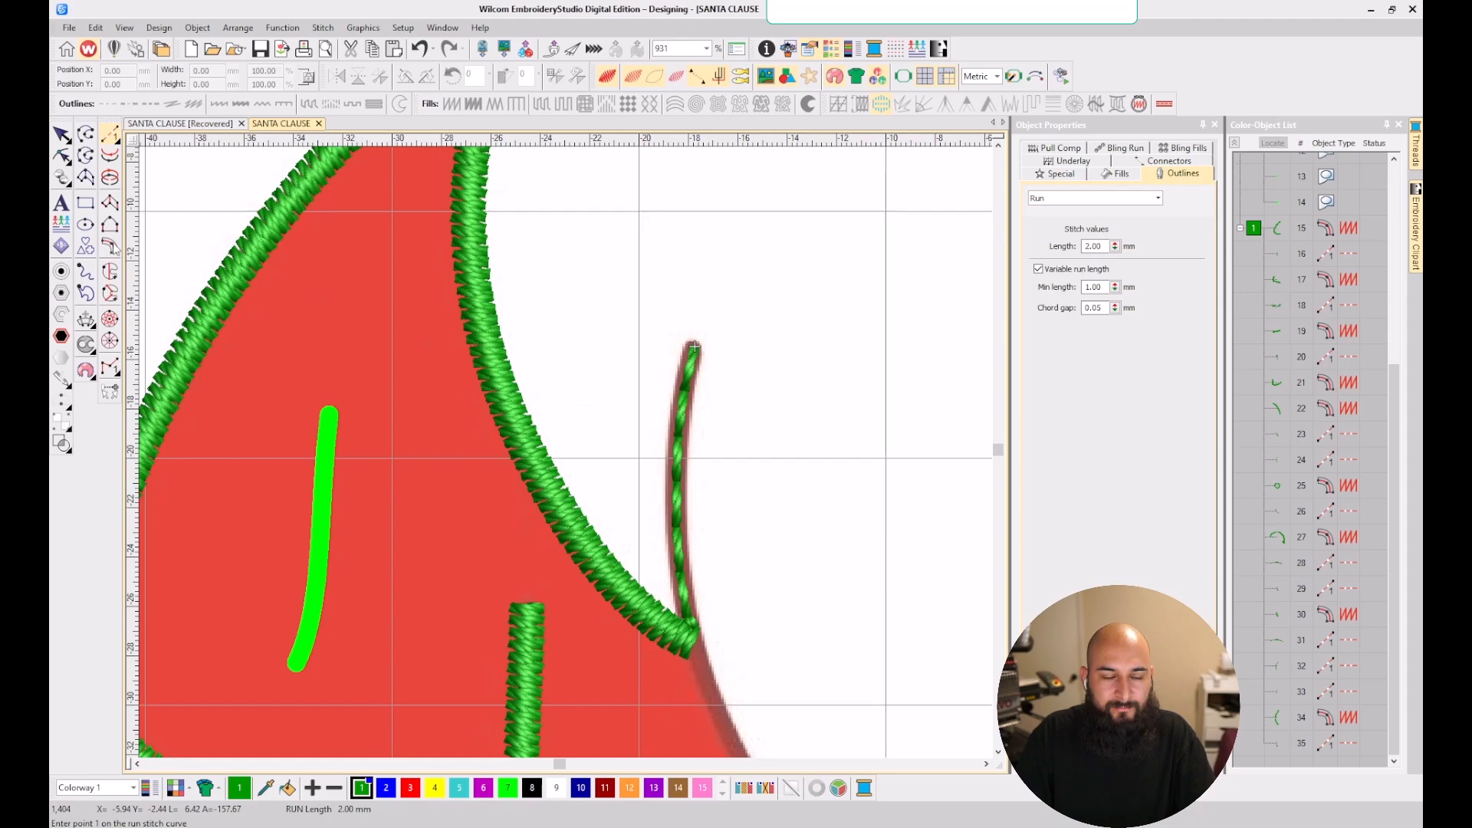
# - Start a Column C satin at the left inner strand's tip and trace down the beard's edge to the jacket's lower hem
pyautogui.click(112, 247)
pyautogui.scroll(2, 658, 402)
pyautogui.click(573, 414)
pyautogui.click(559, 483)
pyautogui.click(542, 634)
pyautogui.scroll(-3, 542, 634)
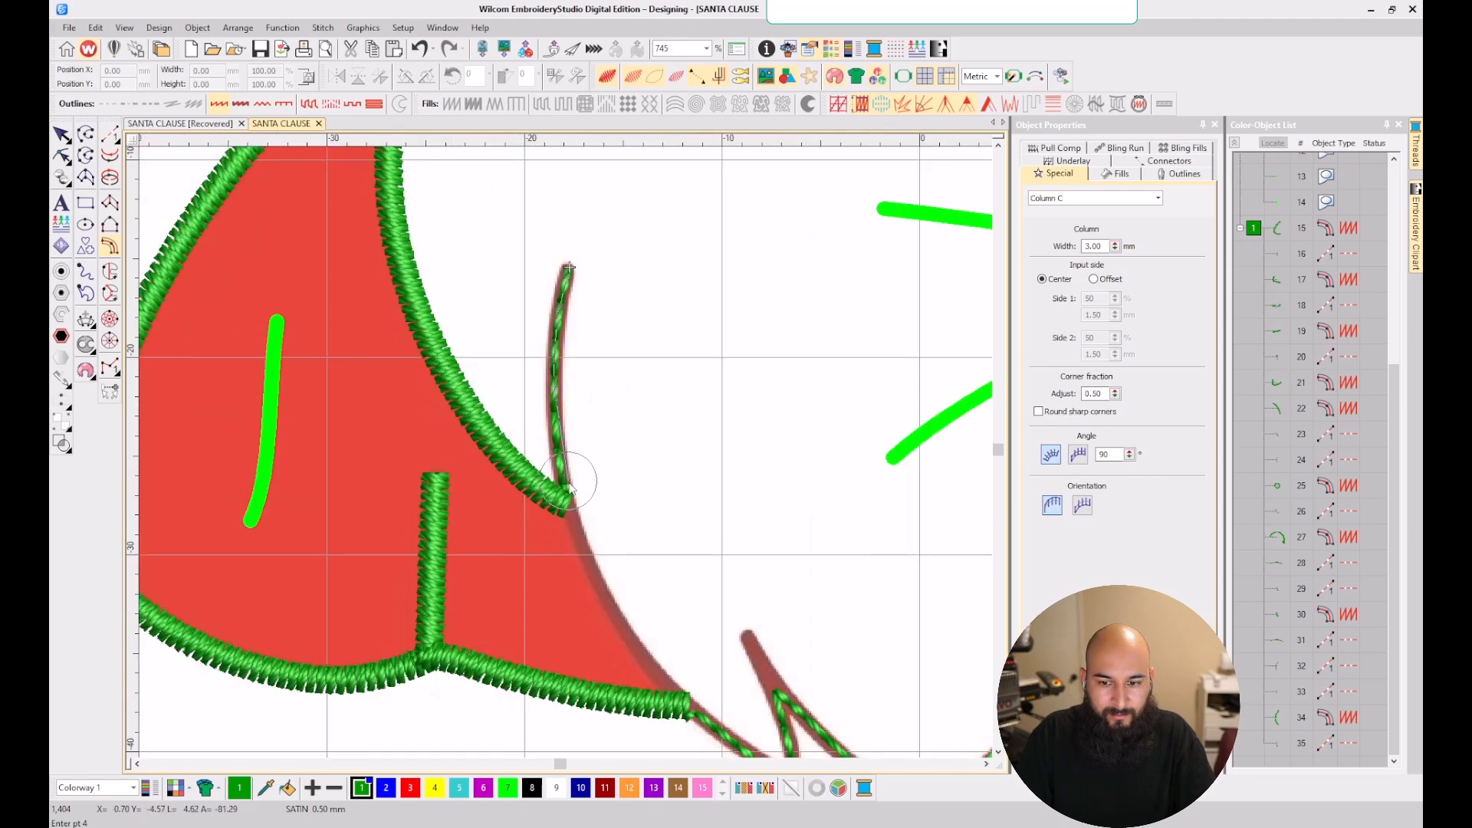
pyautogui.click(573, 523)
pyautogui.click(694, 712)
# - Continue the satin around the beard's lower left curl and up to the tip of its inner spike
pyautogui.scroll(2, 694, 712)
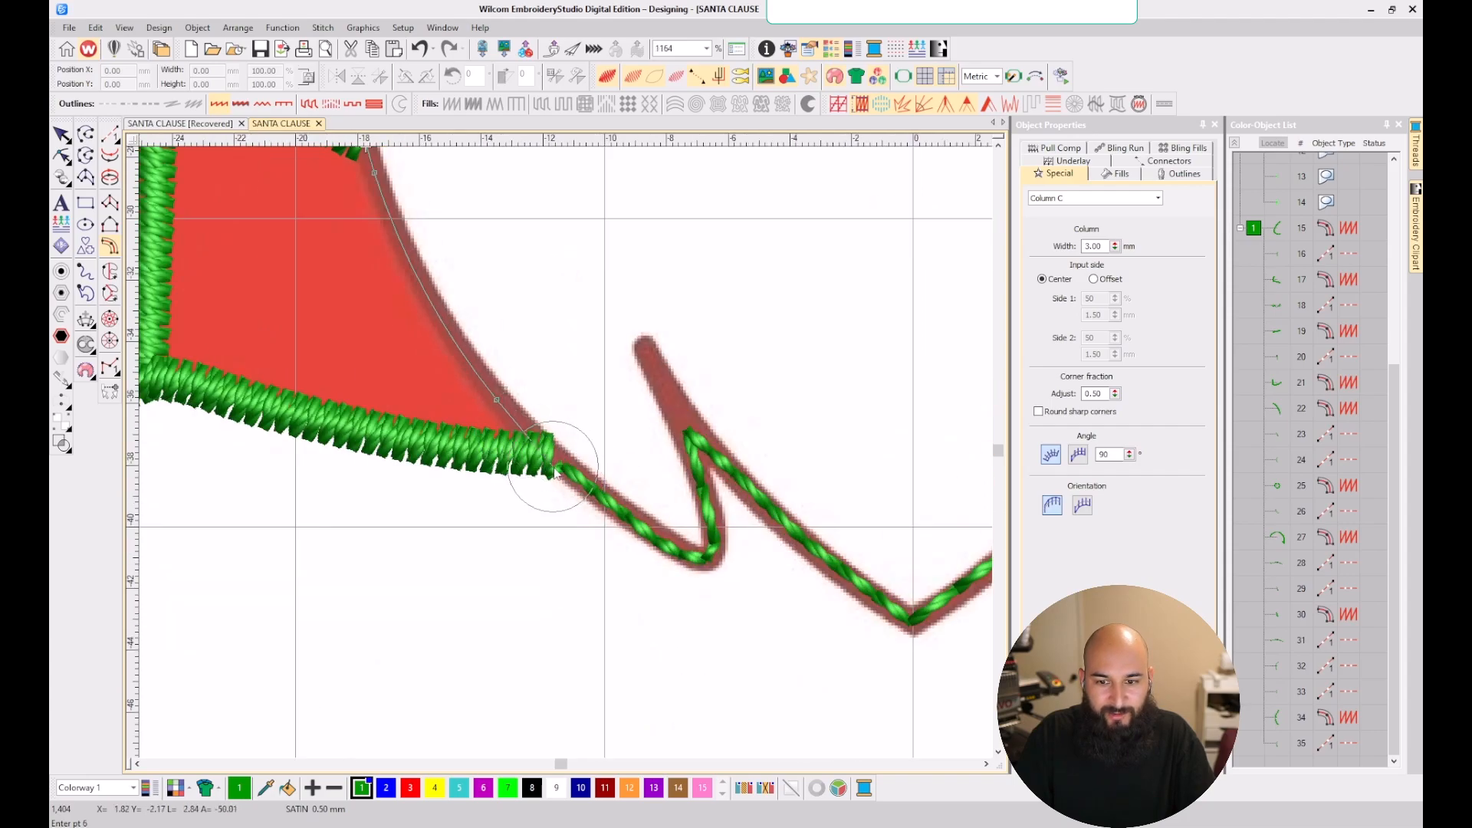
pyautogui.click(577, 483)
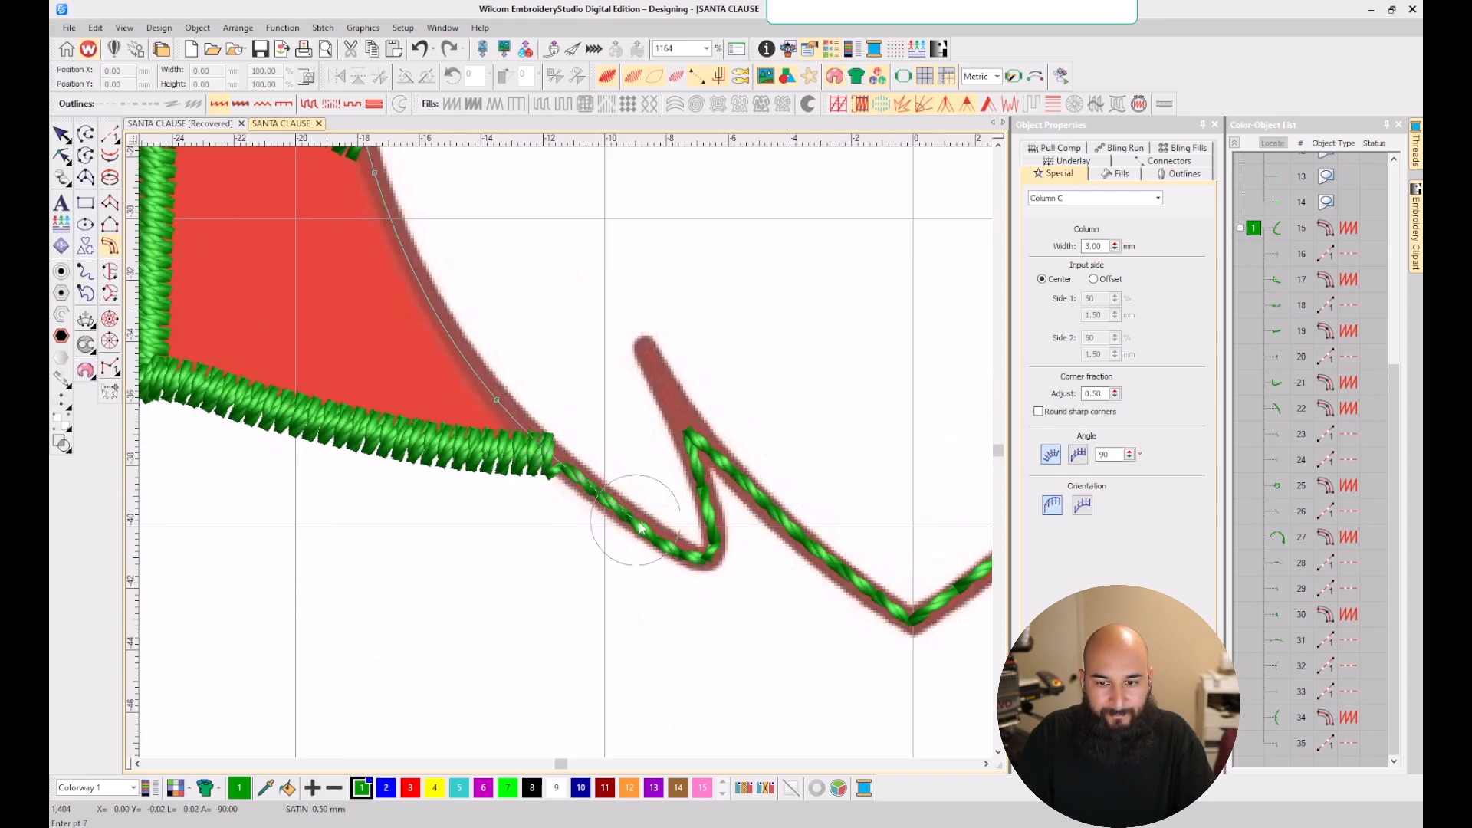
pyautogui.click(646, 534)
pyautogui.click(707, 555)
pyautogui.click(713, 528)
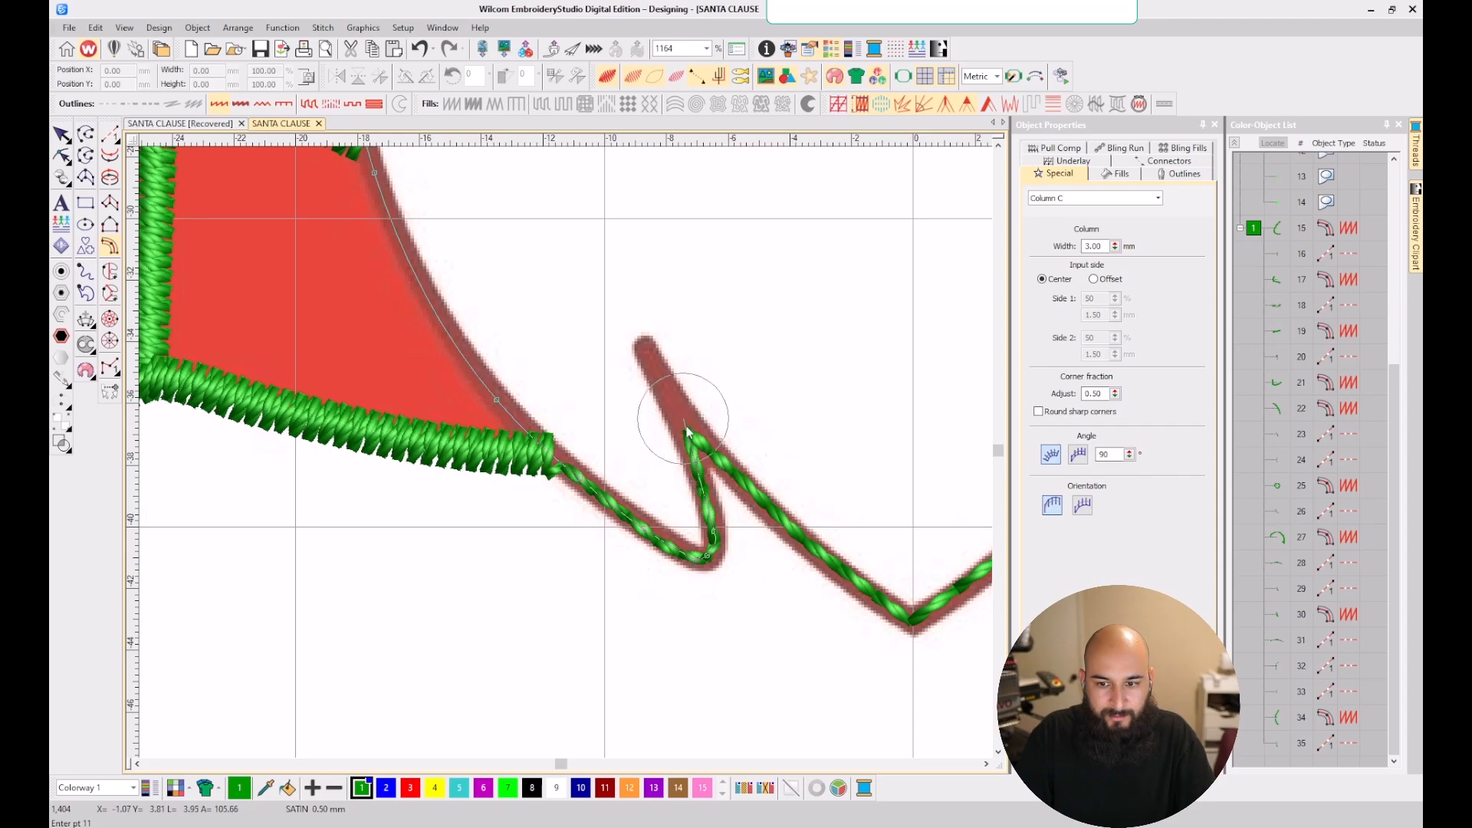
pyautogui.click(658, 372)
# - Continue the satin from the beard's left inner spike down to its bottom point and up to the right inner spike's tip
pyautogui.click(693, 437)
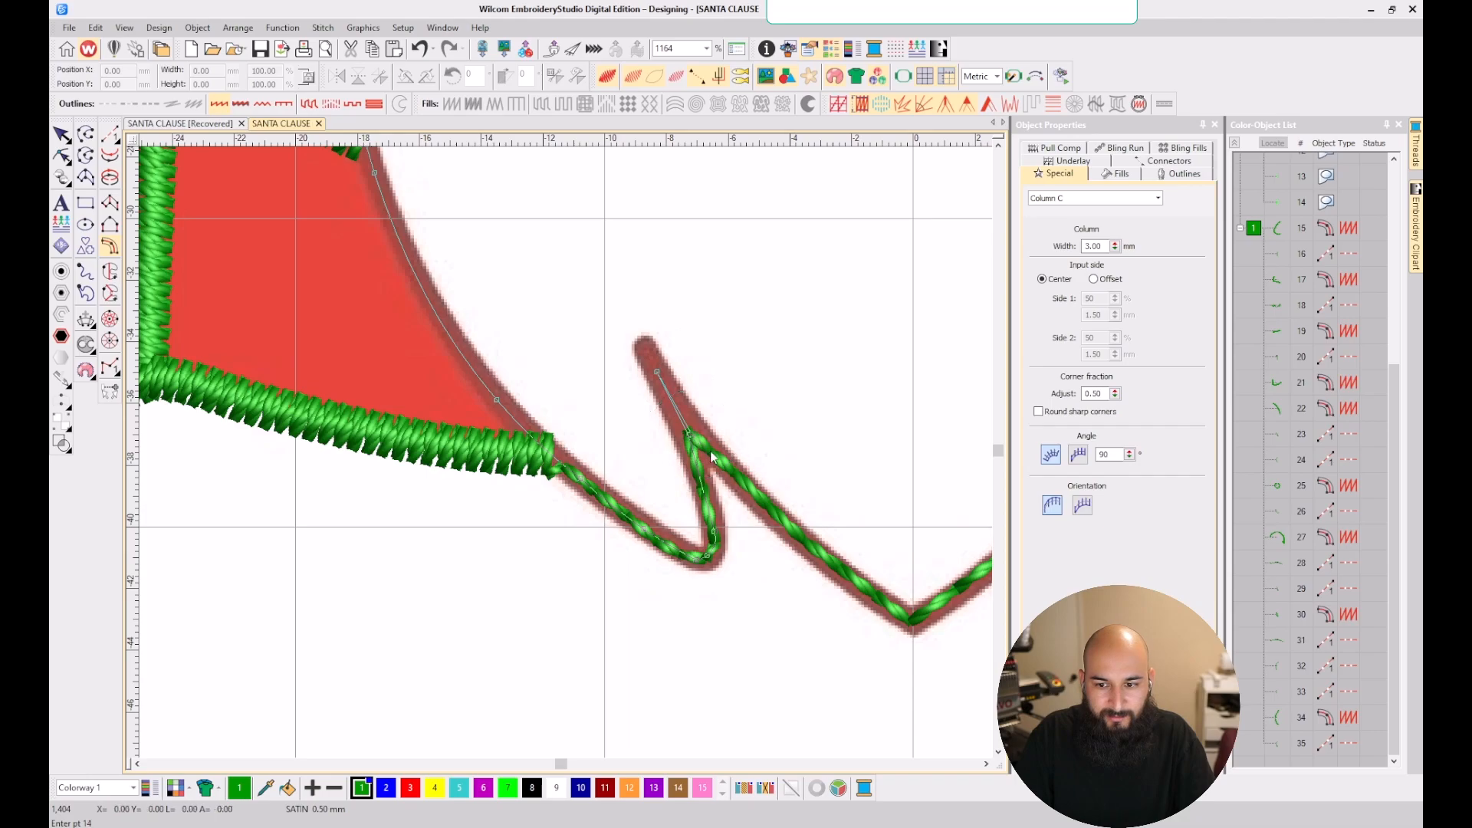
pyautogui.click(759, 493)
pyautogui.click(877, 595)
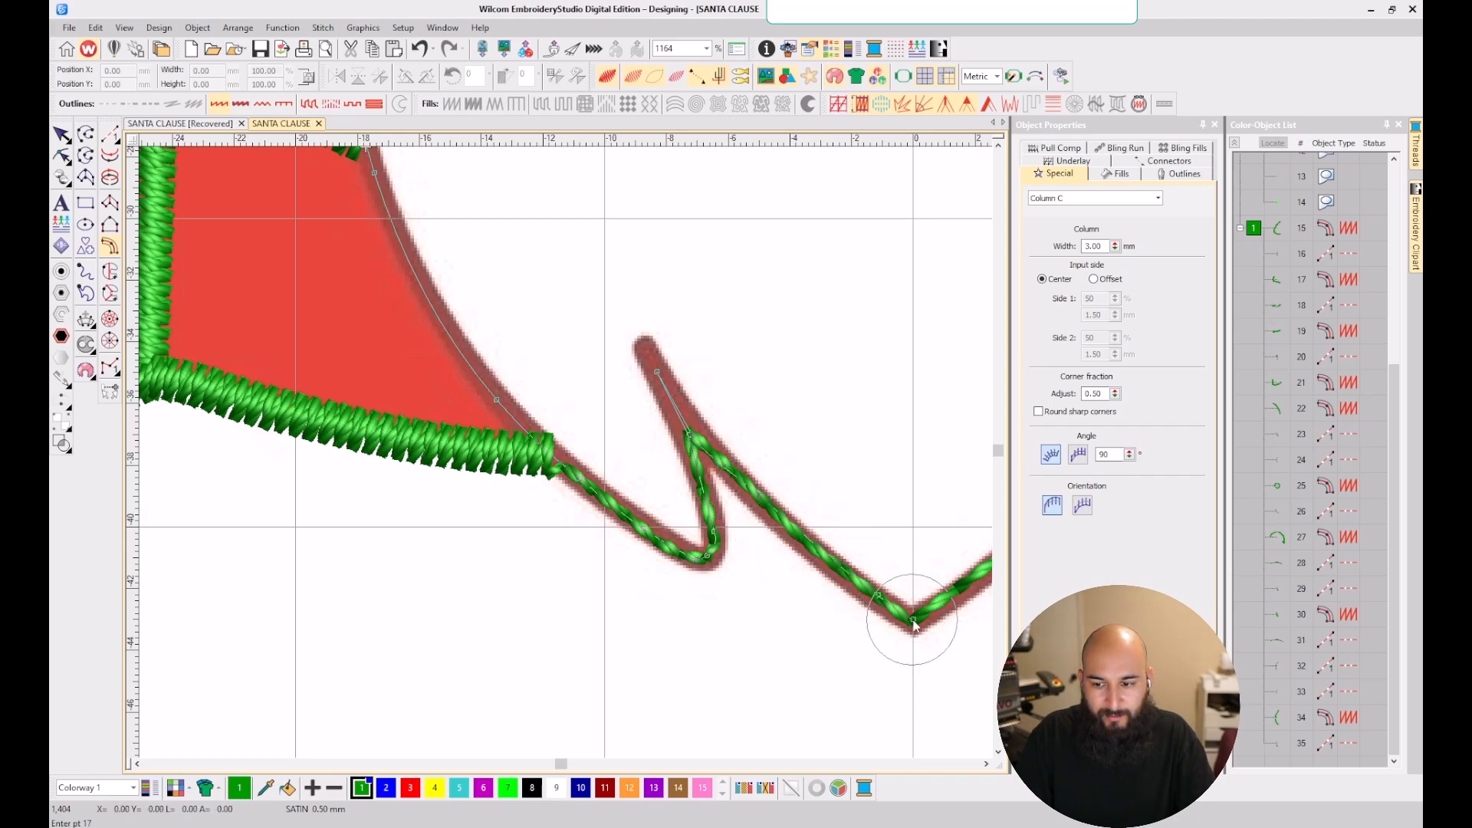
pyautogui.scroll(-2, 913, 621)
pyautogui.scroll(2, 566, 448)
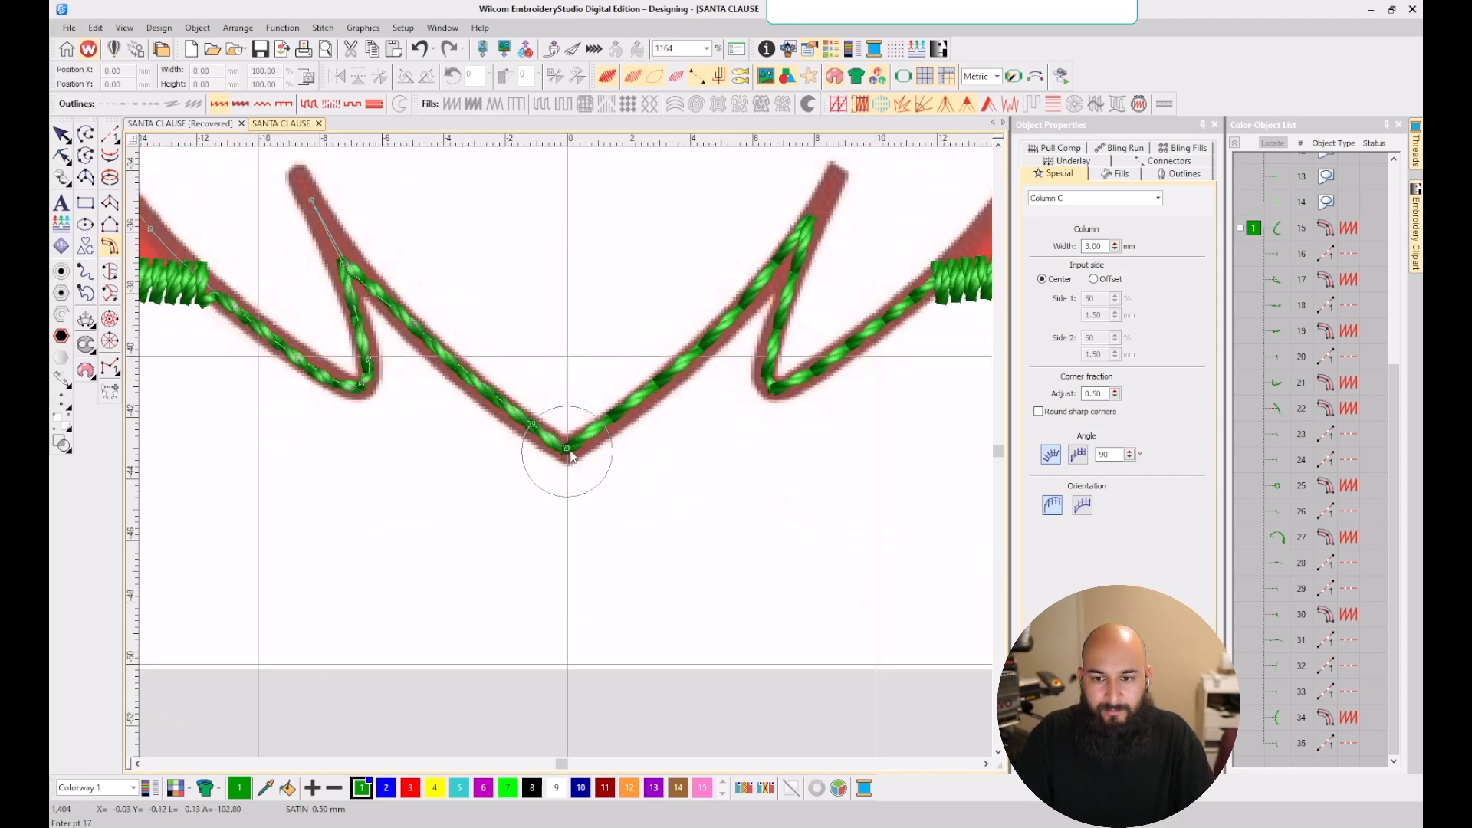
pyautogui.click(630, 402)
pyautogui.click(753, 291)
pyautogui.click(810, 217)
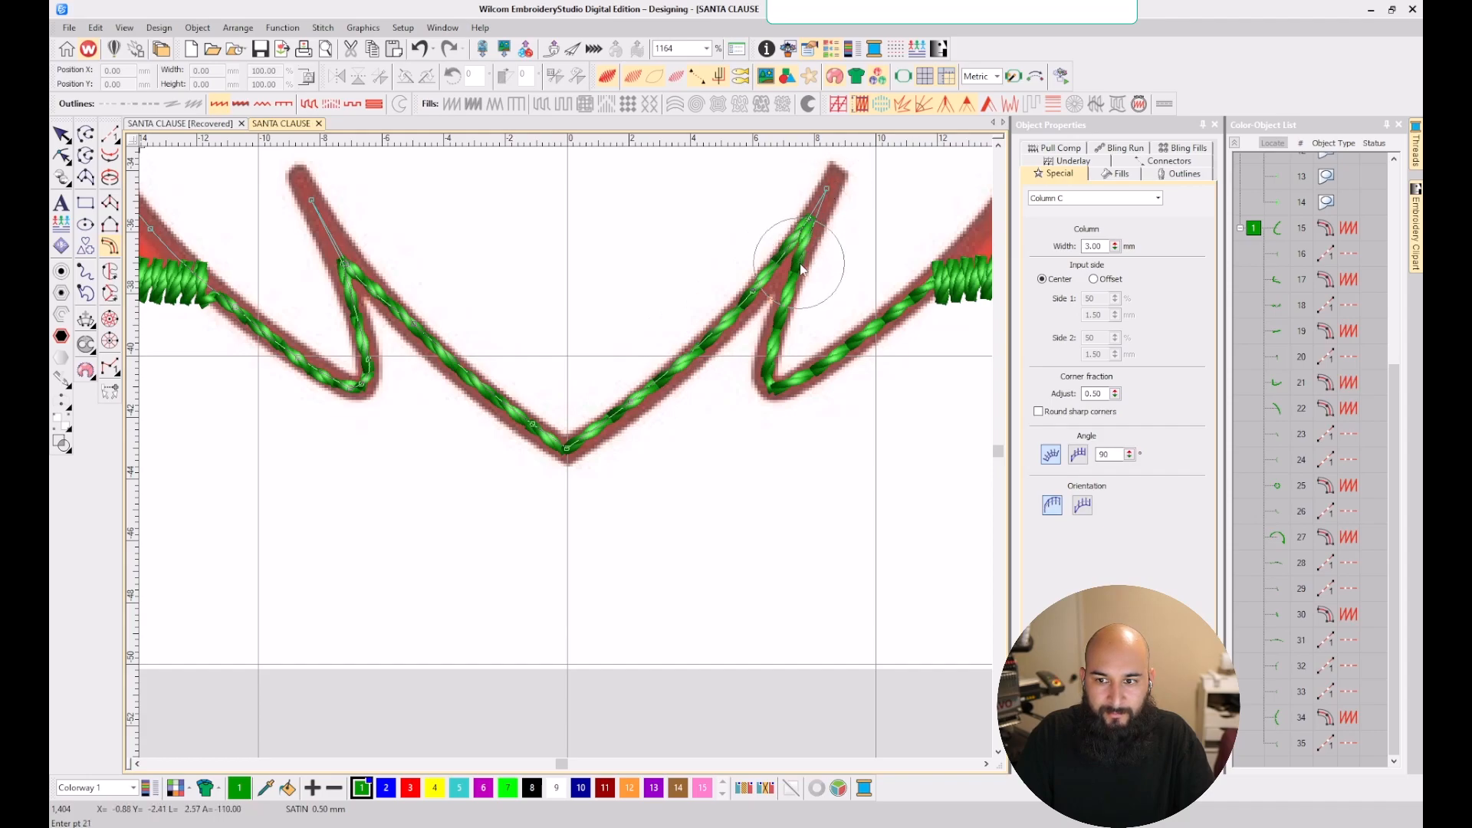
# - Trace the satin around the beard's lower right curl and up the edge to the right inner strand's junction, then finish it
pyautogui.click(780, 326)
pyautogui.click(770, 365)
pyautogui.click(775, 381)
pyautogui.click(793, 385)
pyautogui.click(842, 350)
pyautogui.click(935, 292)
pyautogui.scroll(-3, 938, 290)
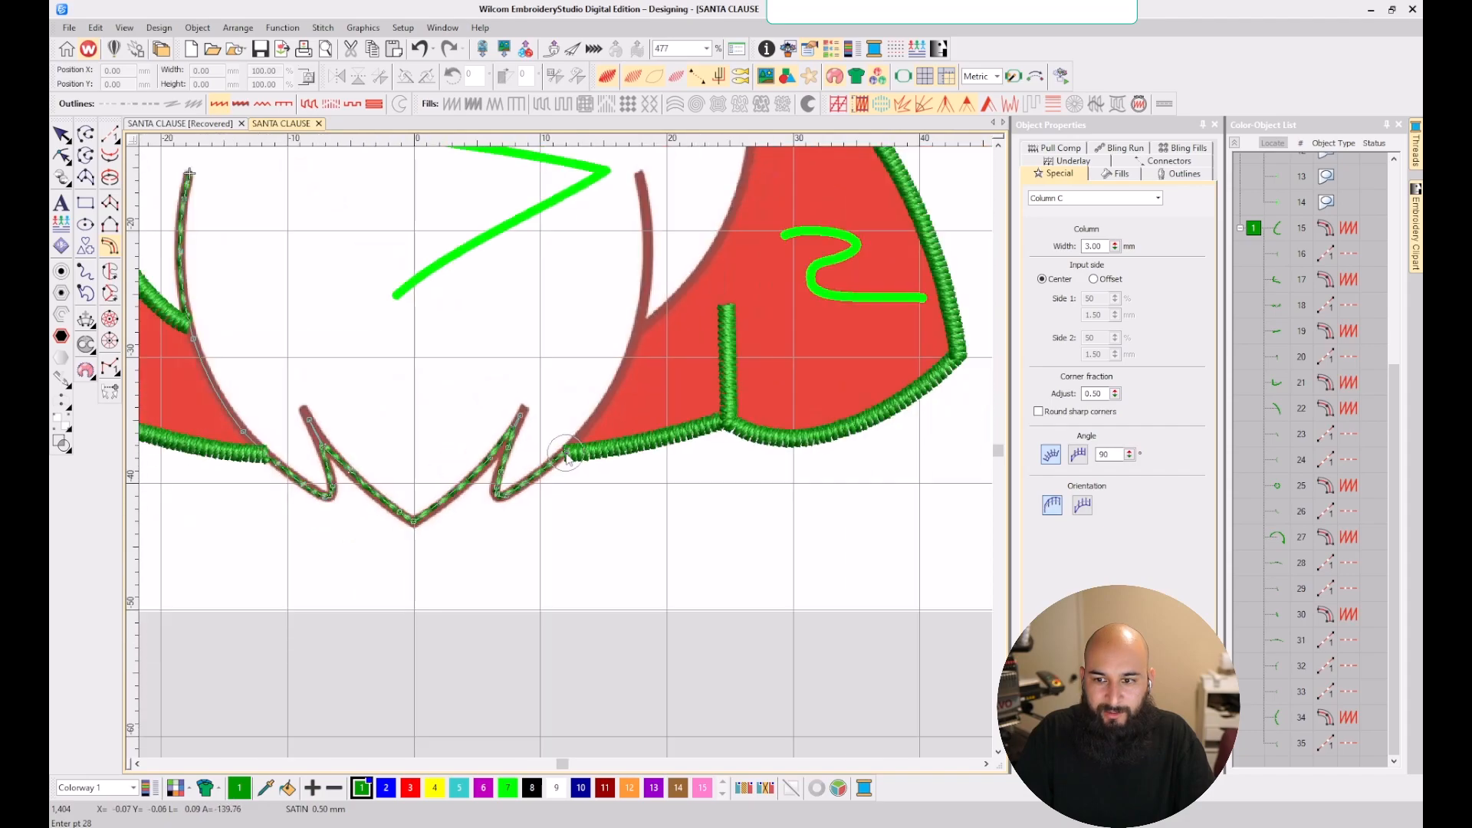
pyautogui.click(634, 359)
pyautogui.scroll(-2, 634, 359)
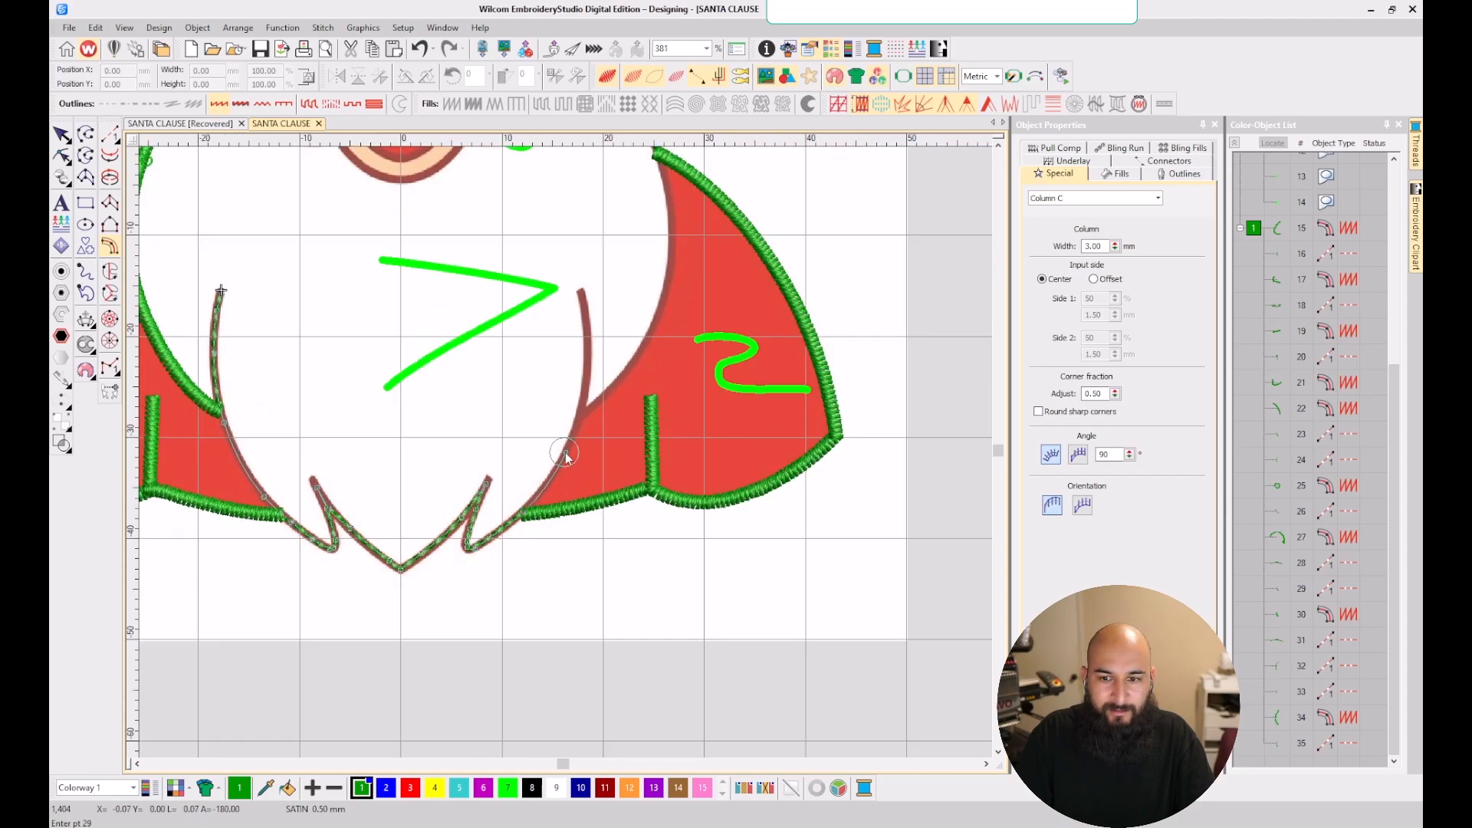
pyautogui.scroll(2, 567, 457)
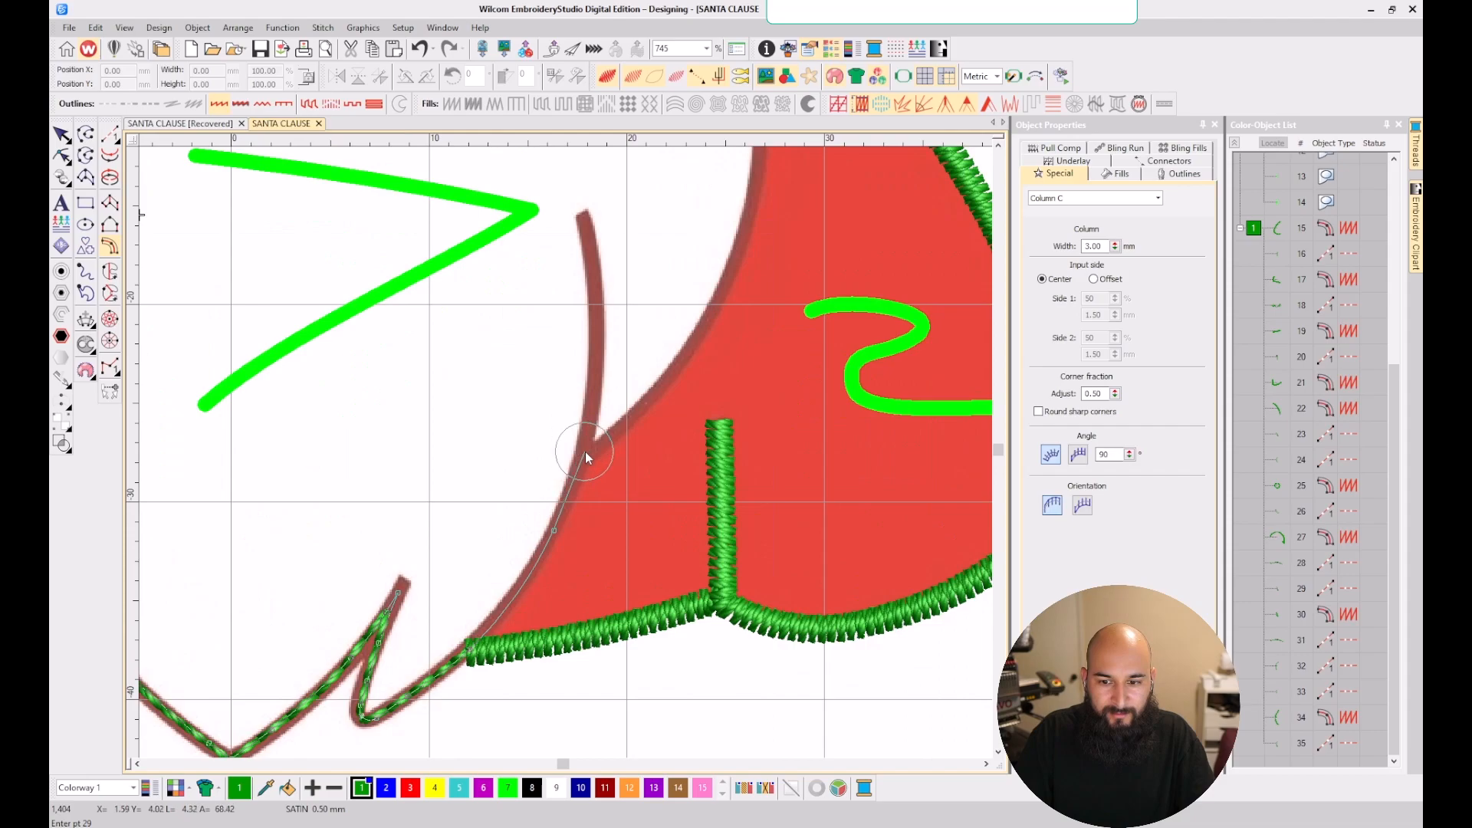
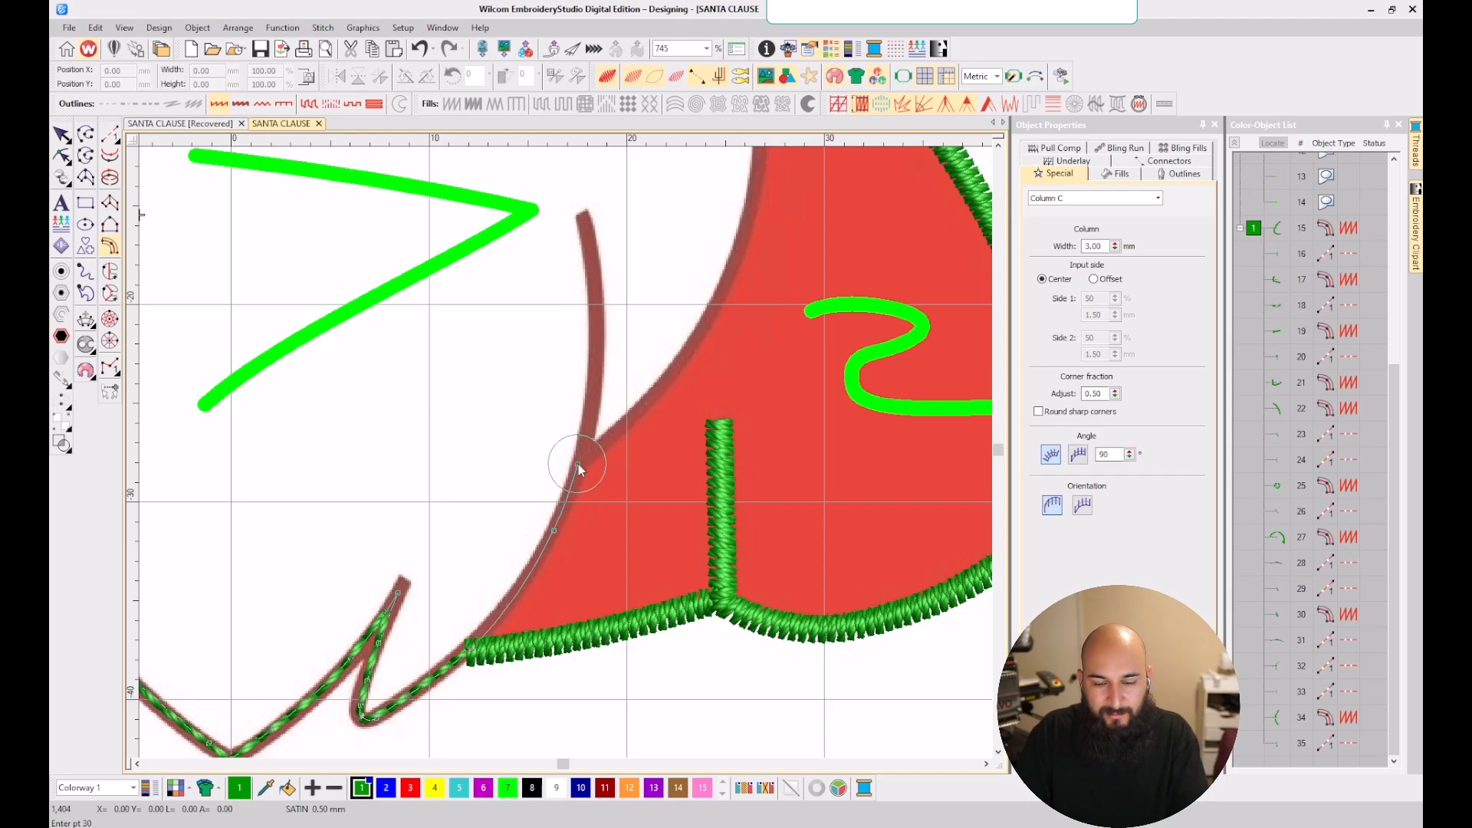
pyautogui.press('Return')
pyautogui.press('Return')
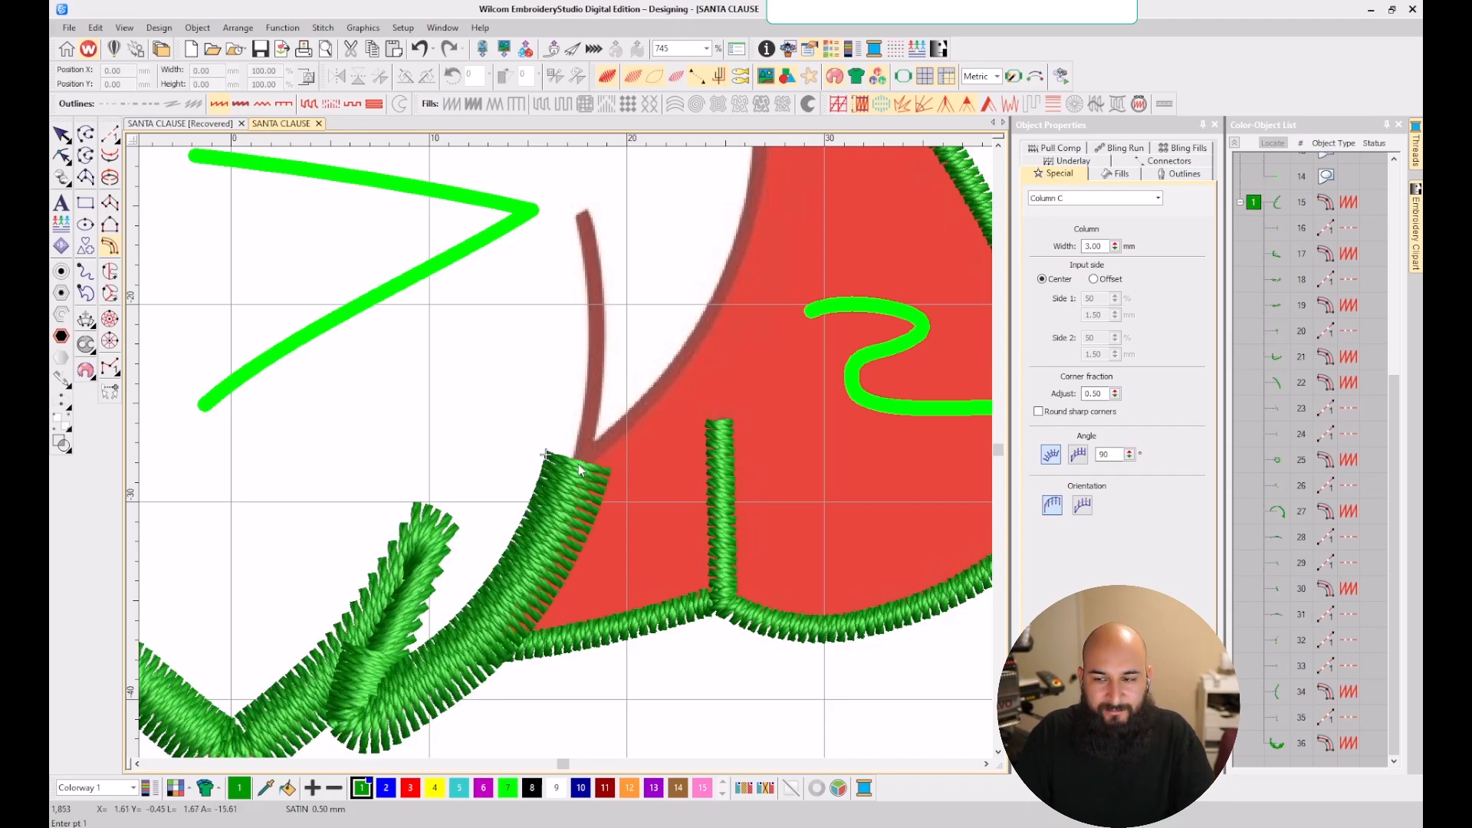
# - Set the column width of the new lower beard satin to 1 mm
pyautogui.press('Escape')
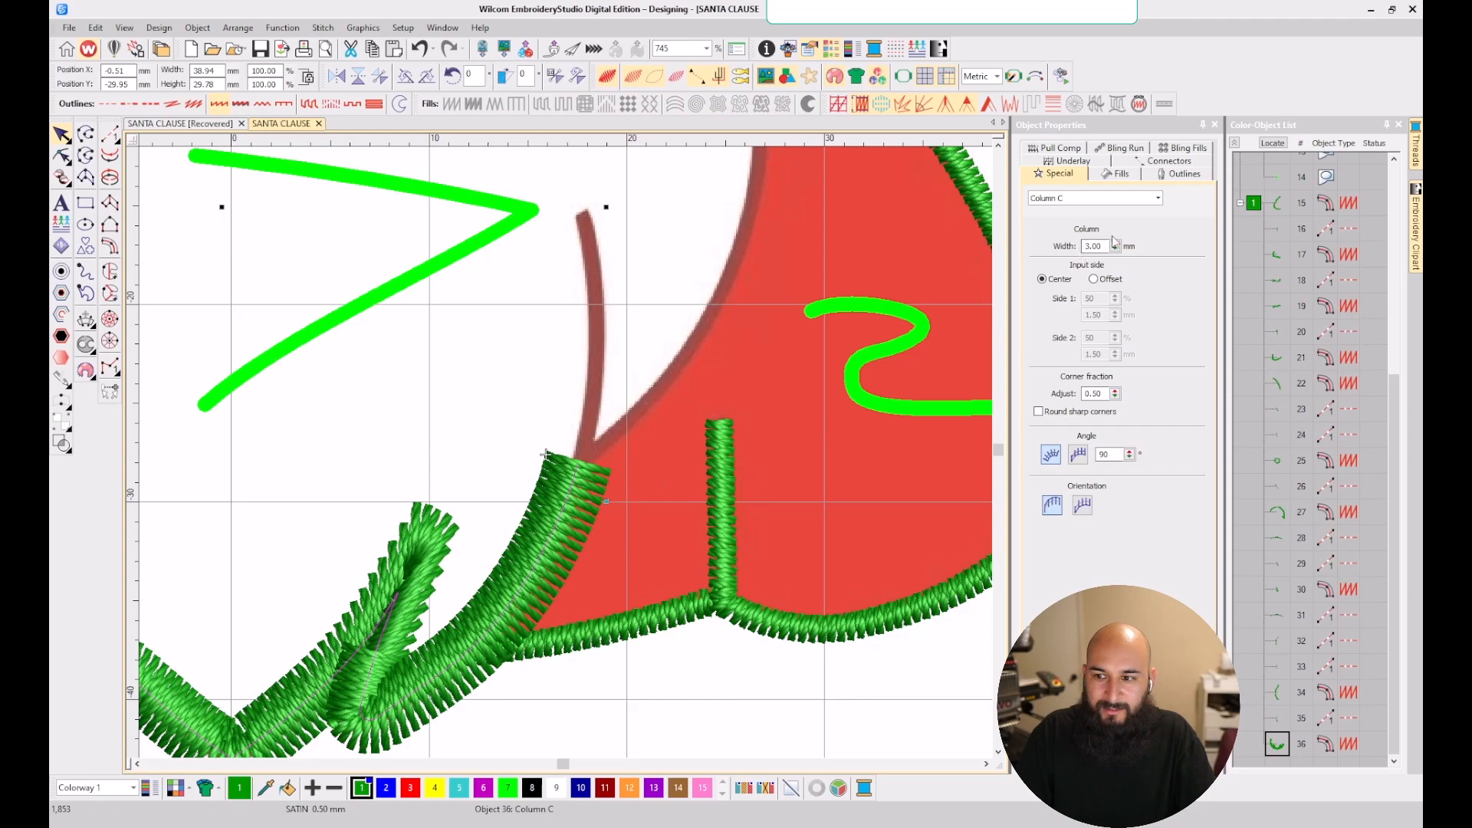
pyautogui.moveTo(1100, 246); pyautogui.dragTo(1030, 249)
pyautogui.write('1')
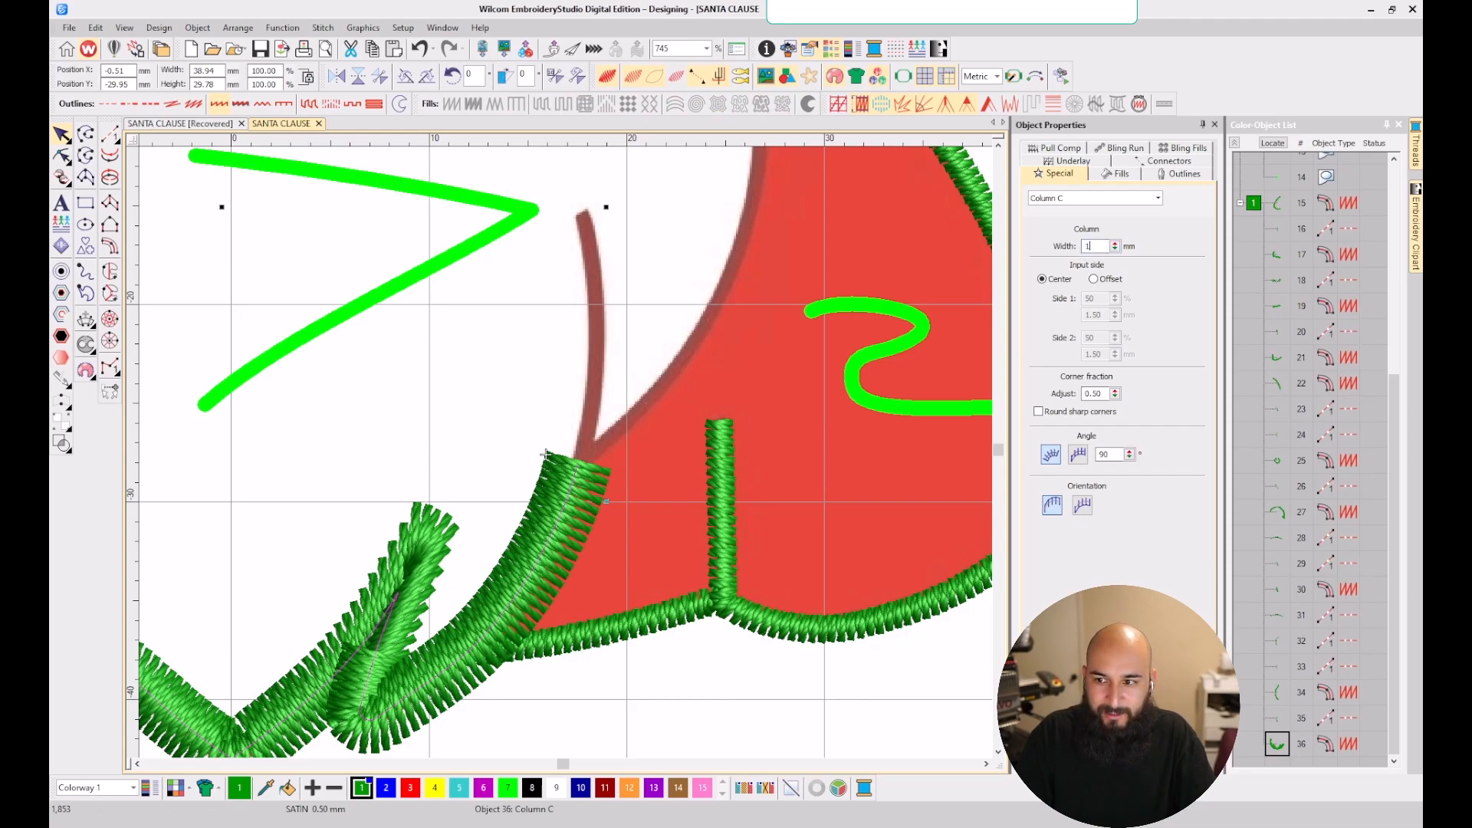
pyautogui.press('Return')
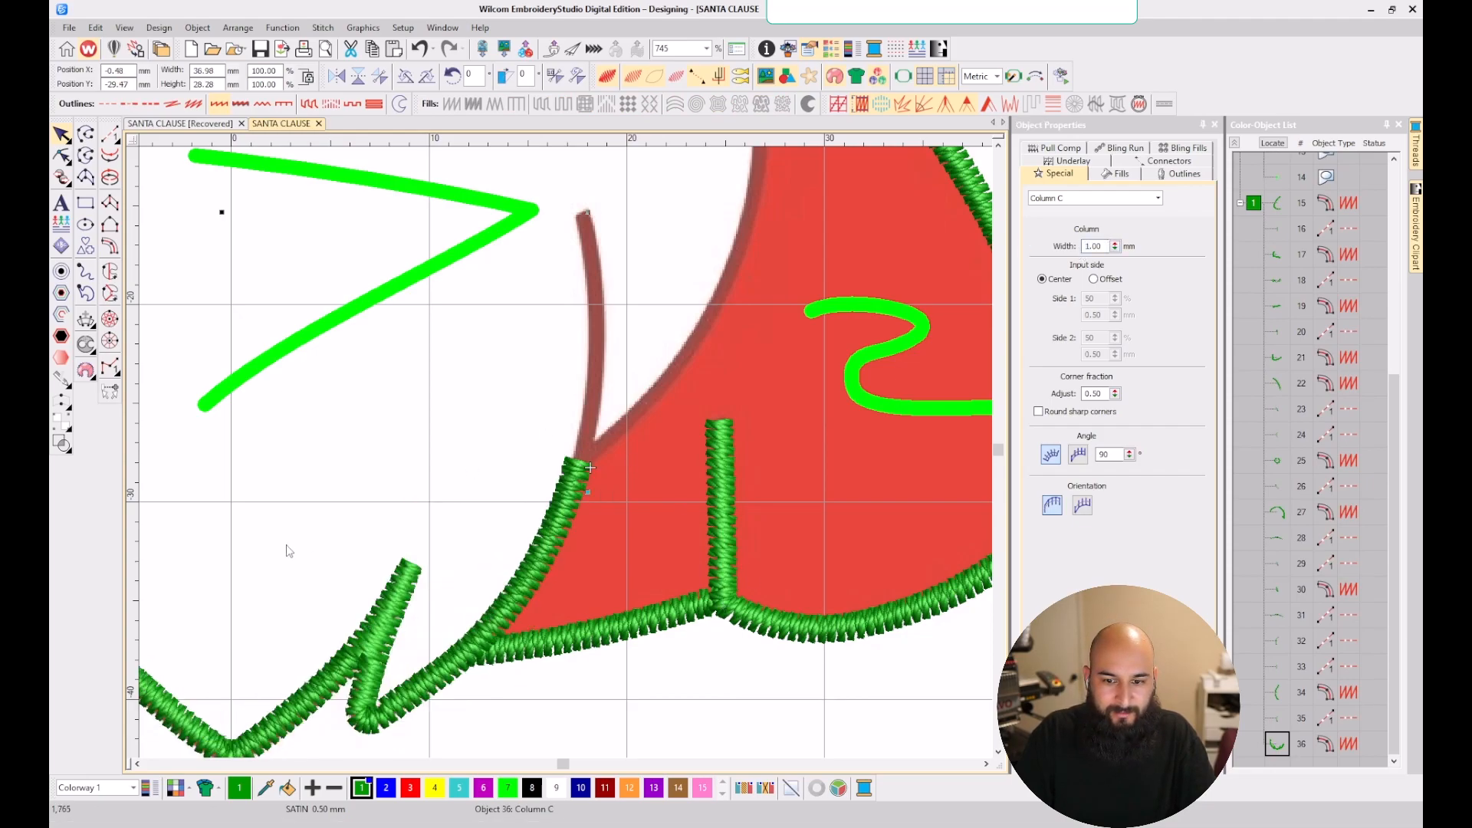
# - Add a 2.00 mm run stitch from the end of the beard satin up the right inner strand to its tip
pyautogui.hotkey('shift', 'z')
pyautogui.scroll(1, 563, 462)
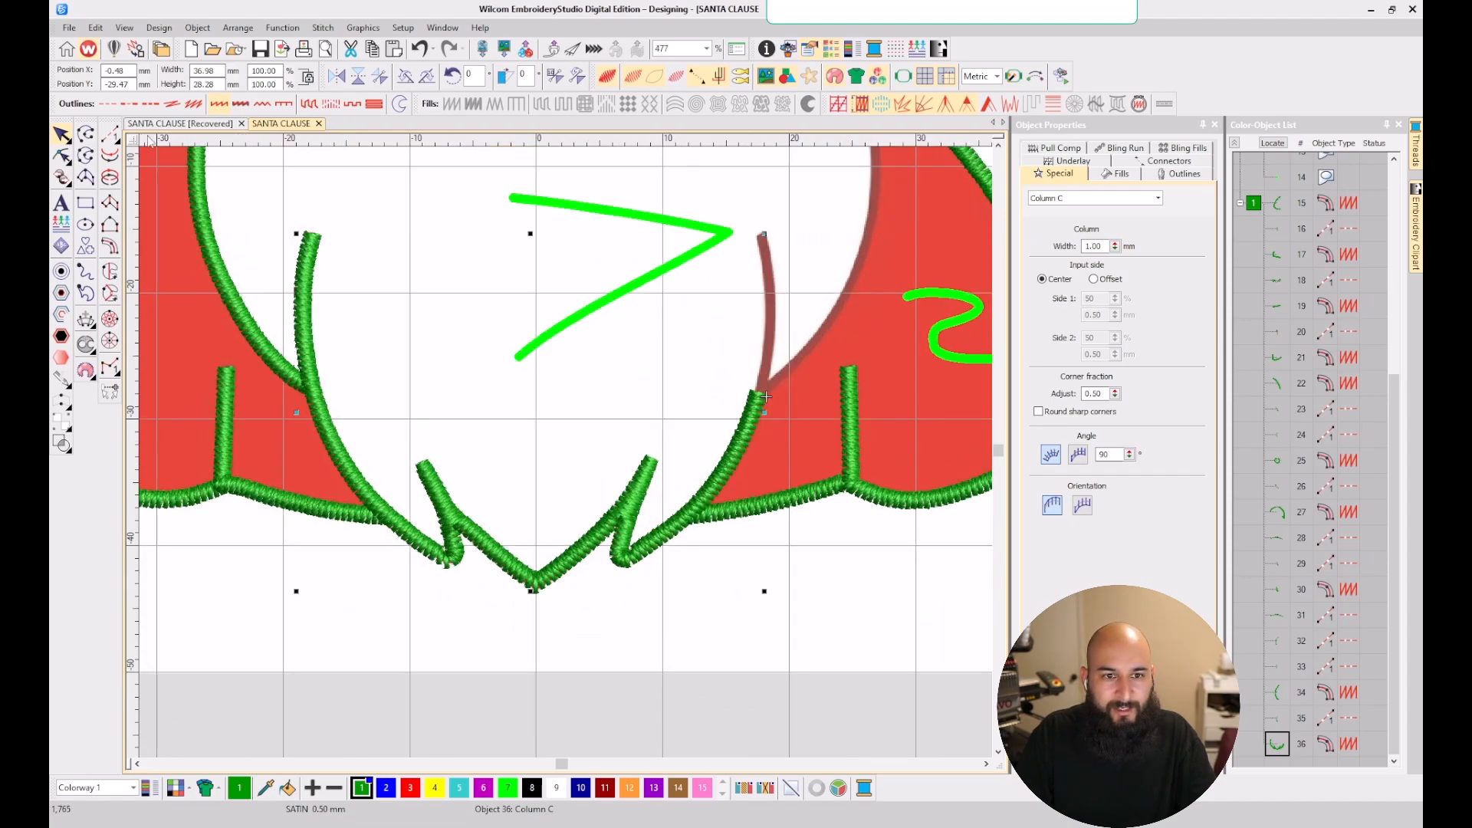
pyautogui.click(110, 134)
pyautogui.scroll(3, 782, 310)
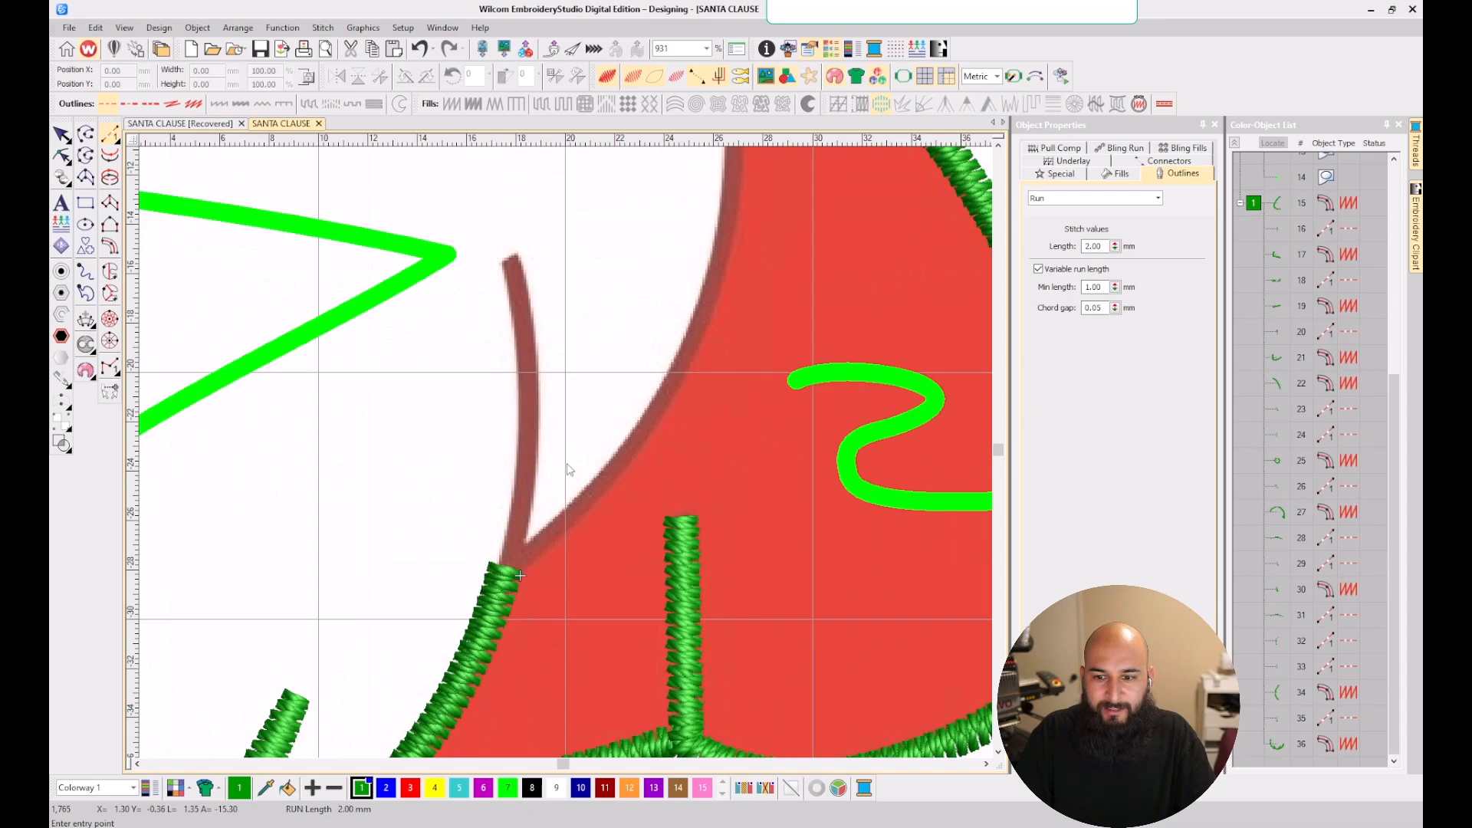
pyautogui.click(503, 571)
pyautogui.press('Return')
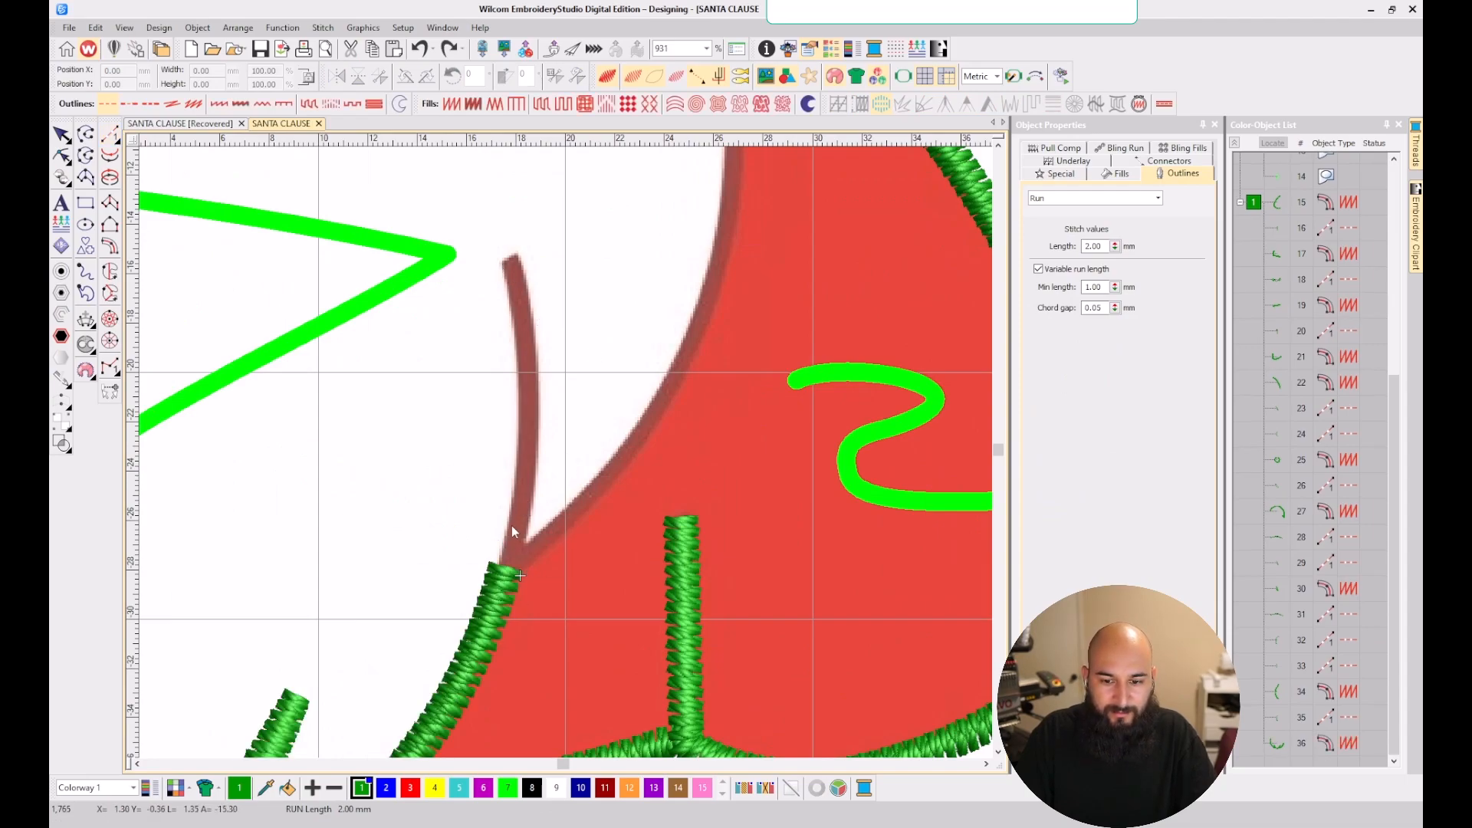
pyautogui.click(110, 134)
pyautogui.click(510, 552)
pyautogui.click(524, 476)
pyautogui.click(522, 329)
pyautogui.click(513, 261)
pyautogui.press('Return')
# - Start a Column C satin at the right inner strand's tip and trace down to the junction with the beard's edge
pyautogui.click(111, 246)
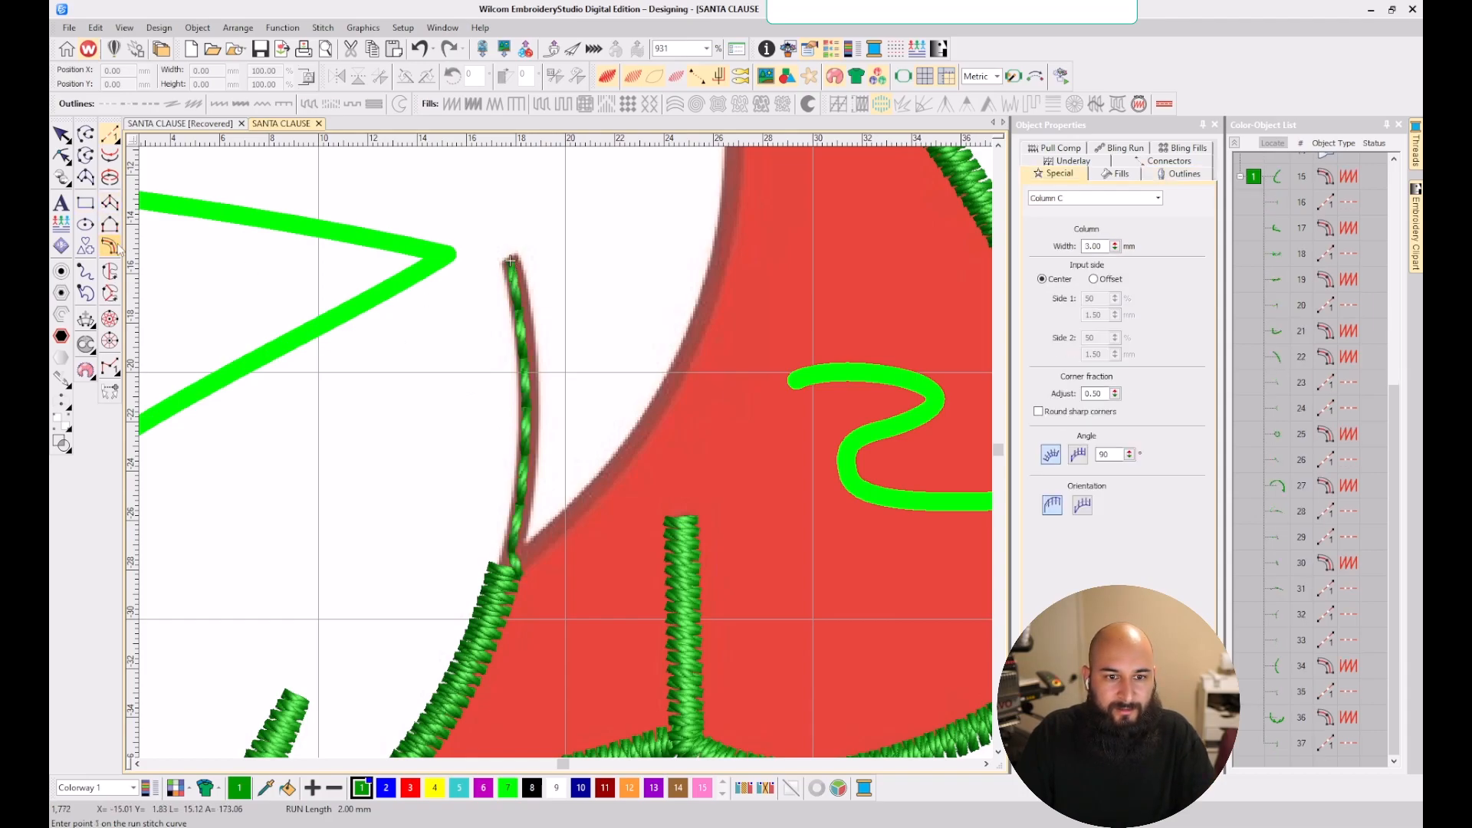
pyautogui.click(511, 261)
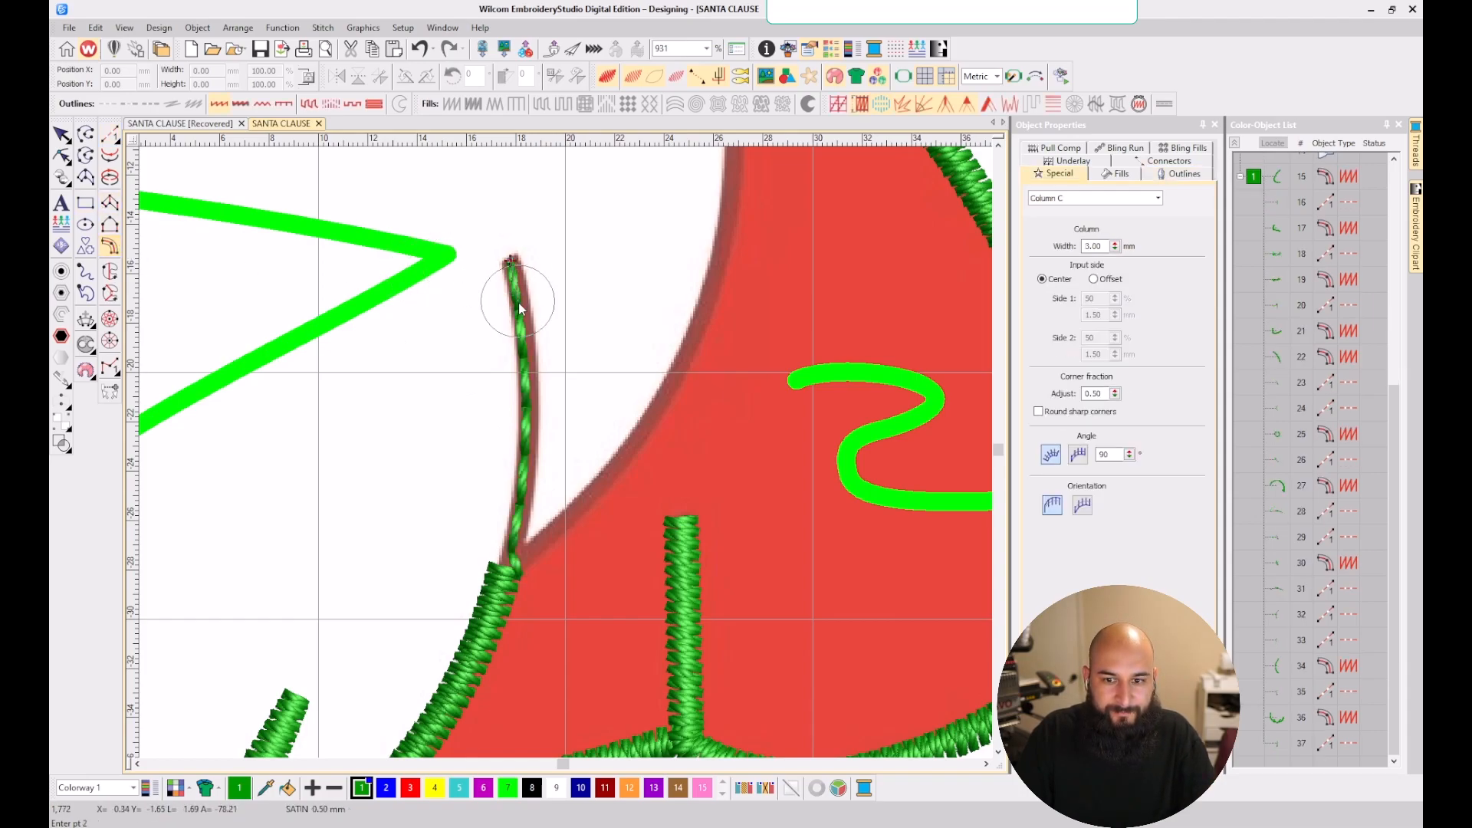
pyautogui.click(525, 327)
pyautogui.click(523, 512)
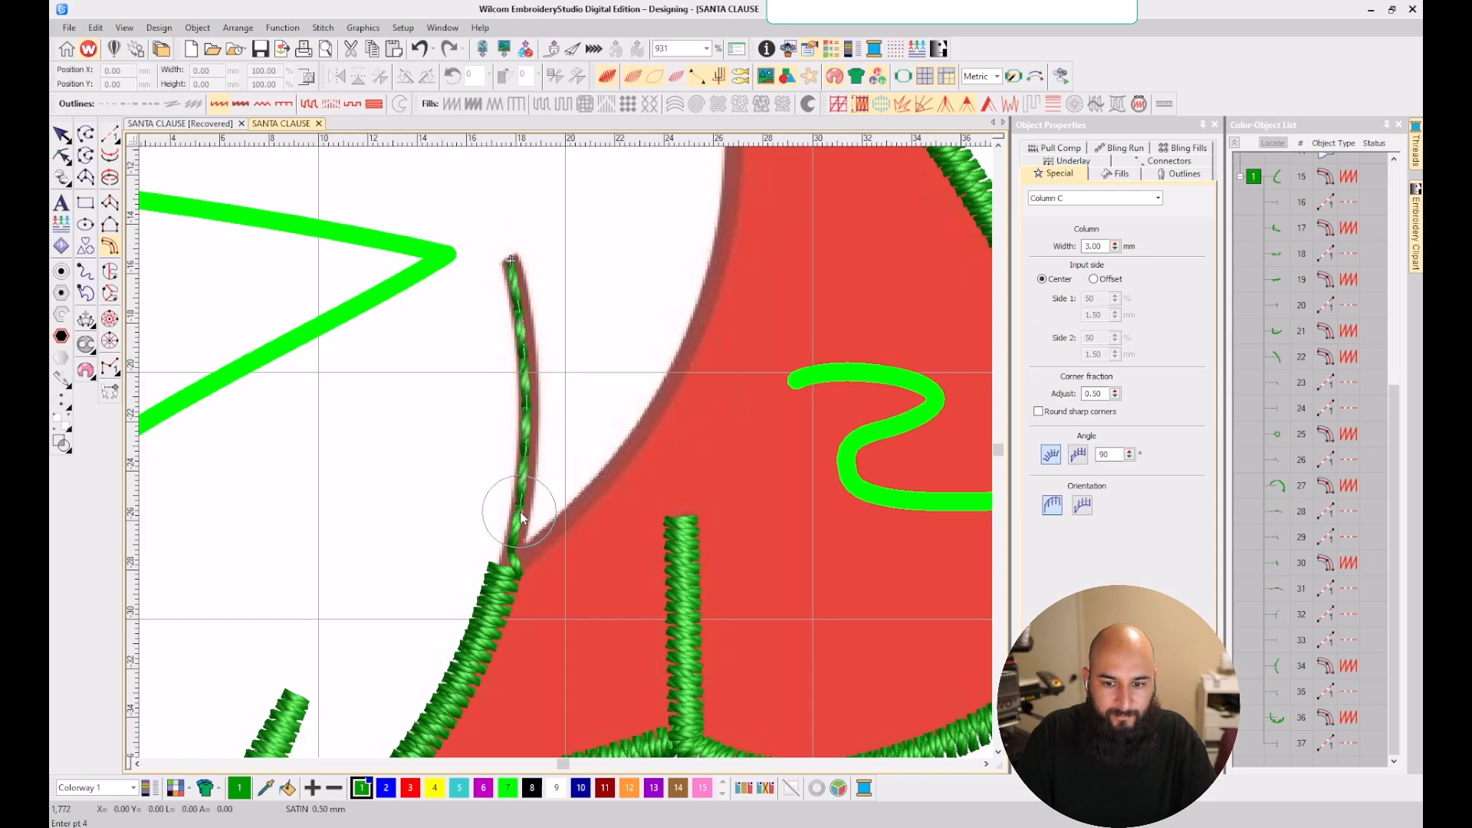
pyautogui.click(507, 580)
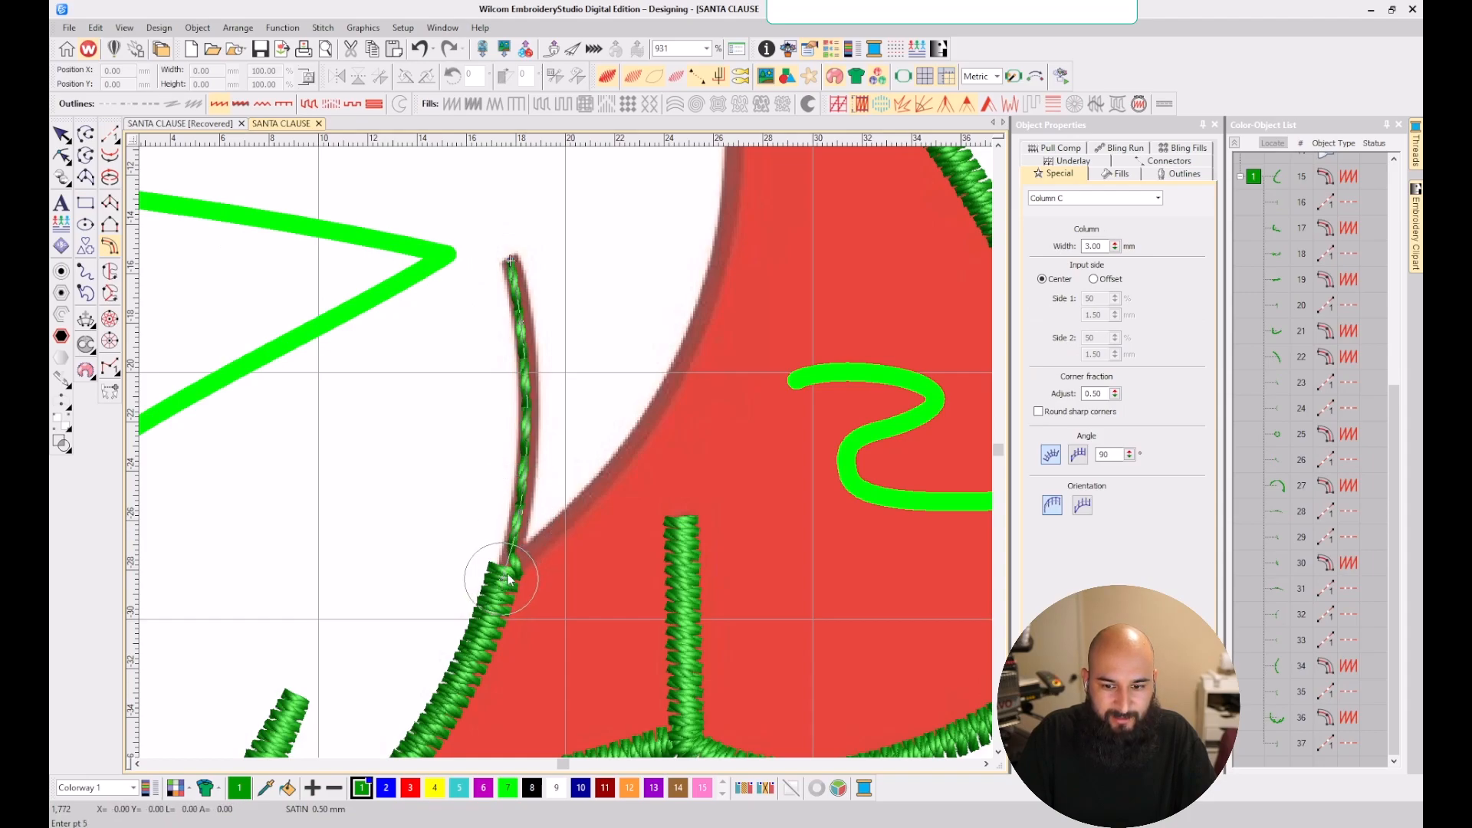
# - Continue the satin from the junction up the beard's right edge along the red jacket to the shoulder corner
pyautogui.click(569, 513)
pyautogui.click(663, 396)
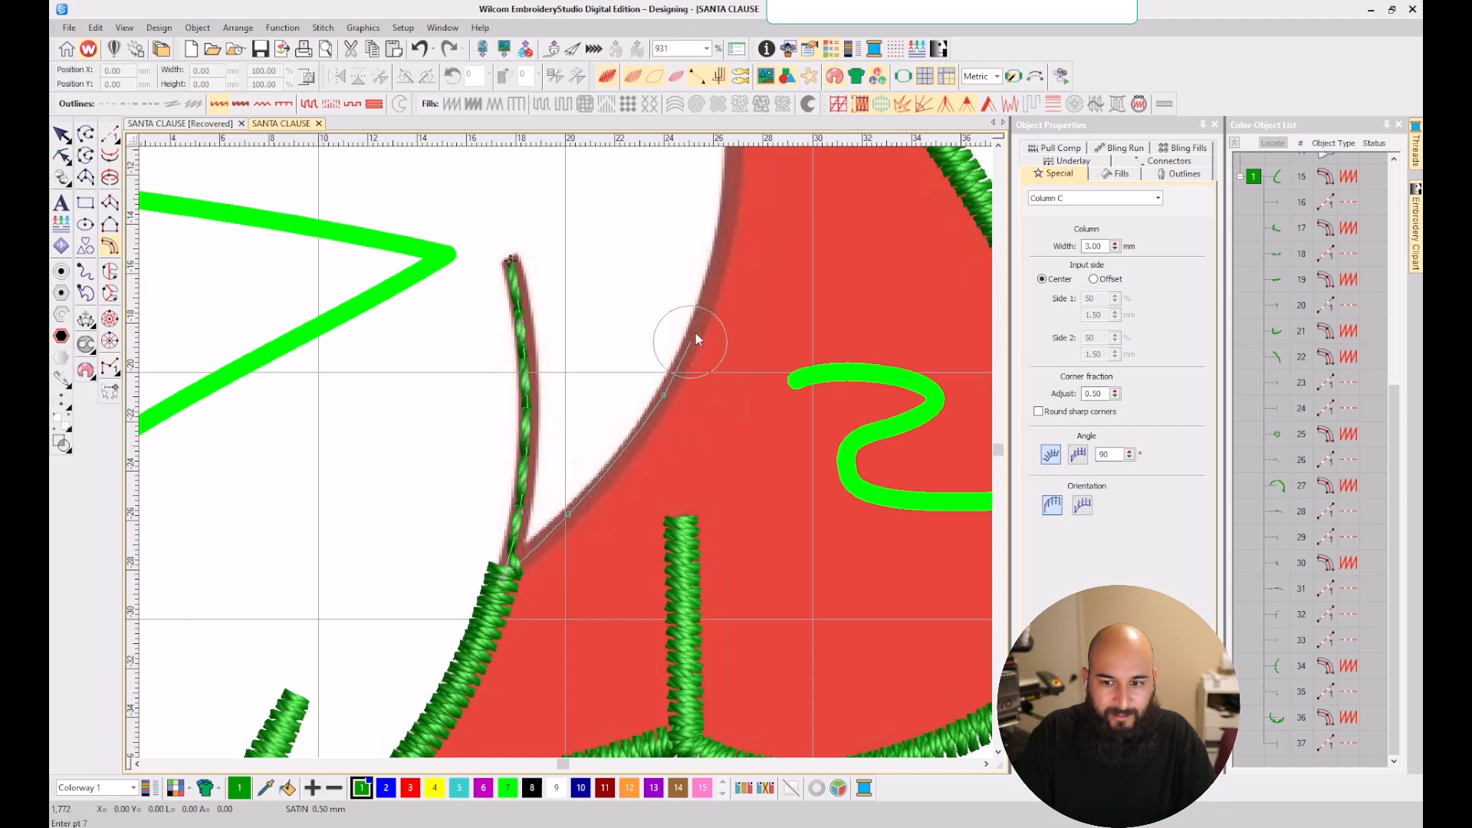
pyautogui.click(716, 224)
pyautogui.scroll(-3, 733, 209)
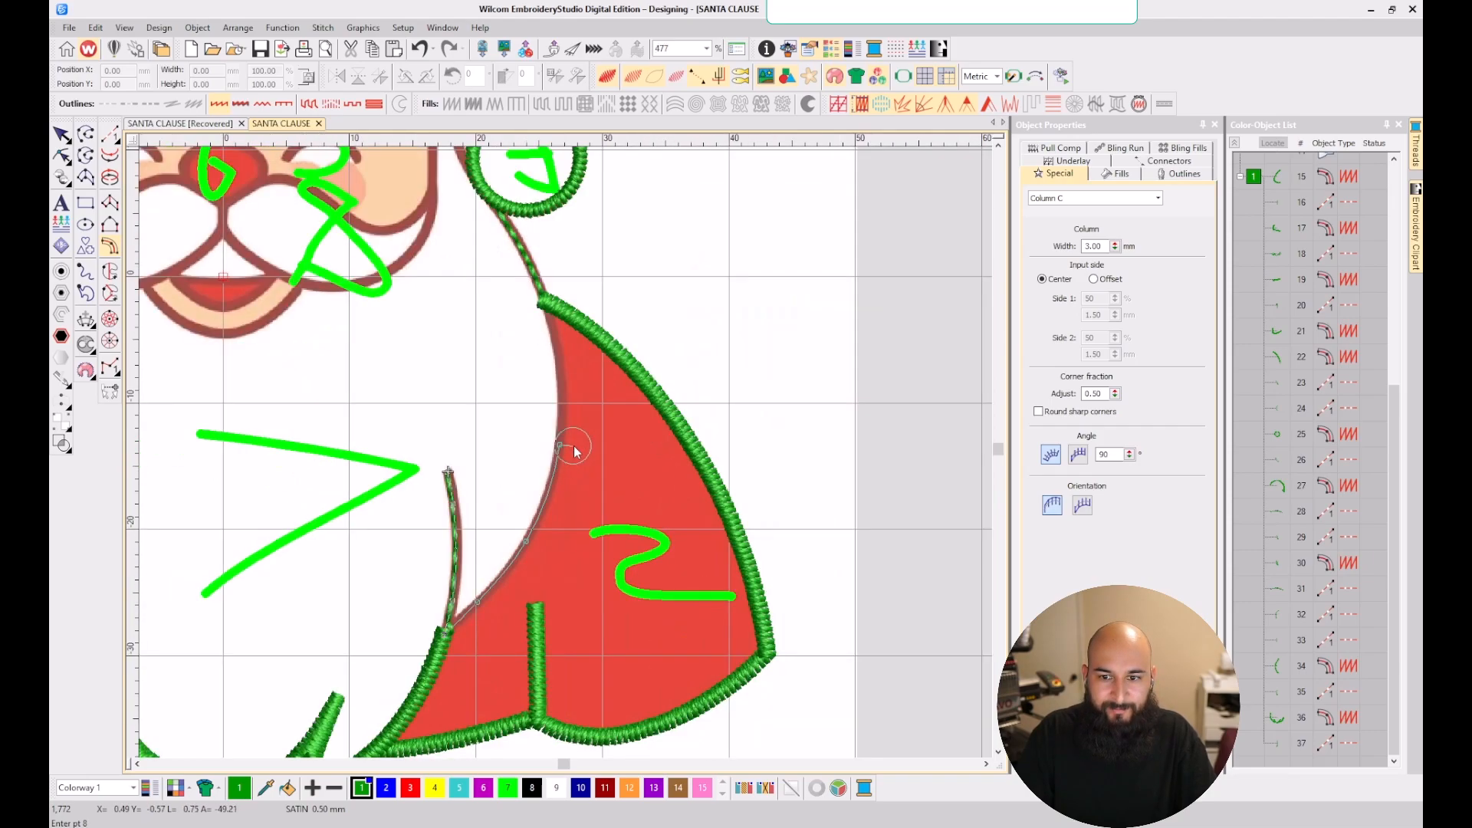
pyautogui.scroll(1, 566, 453)
pyautogui.scroll(1, 566, 452)
pyautogui.click(549, 416)
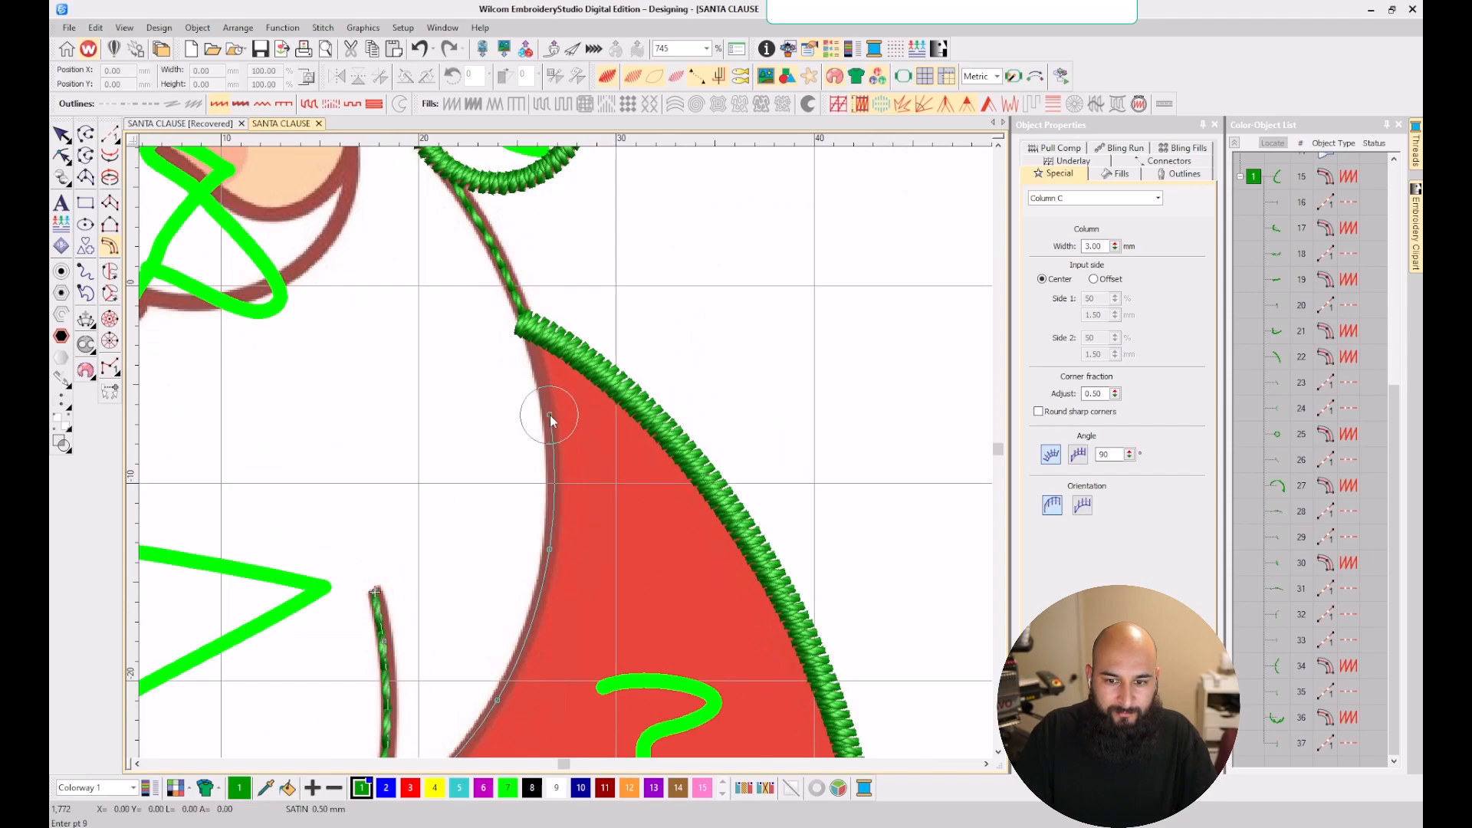
pyautogui.click(511, 282)
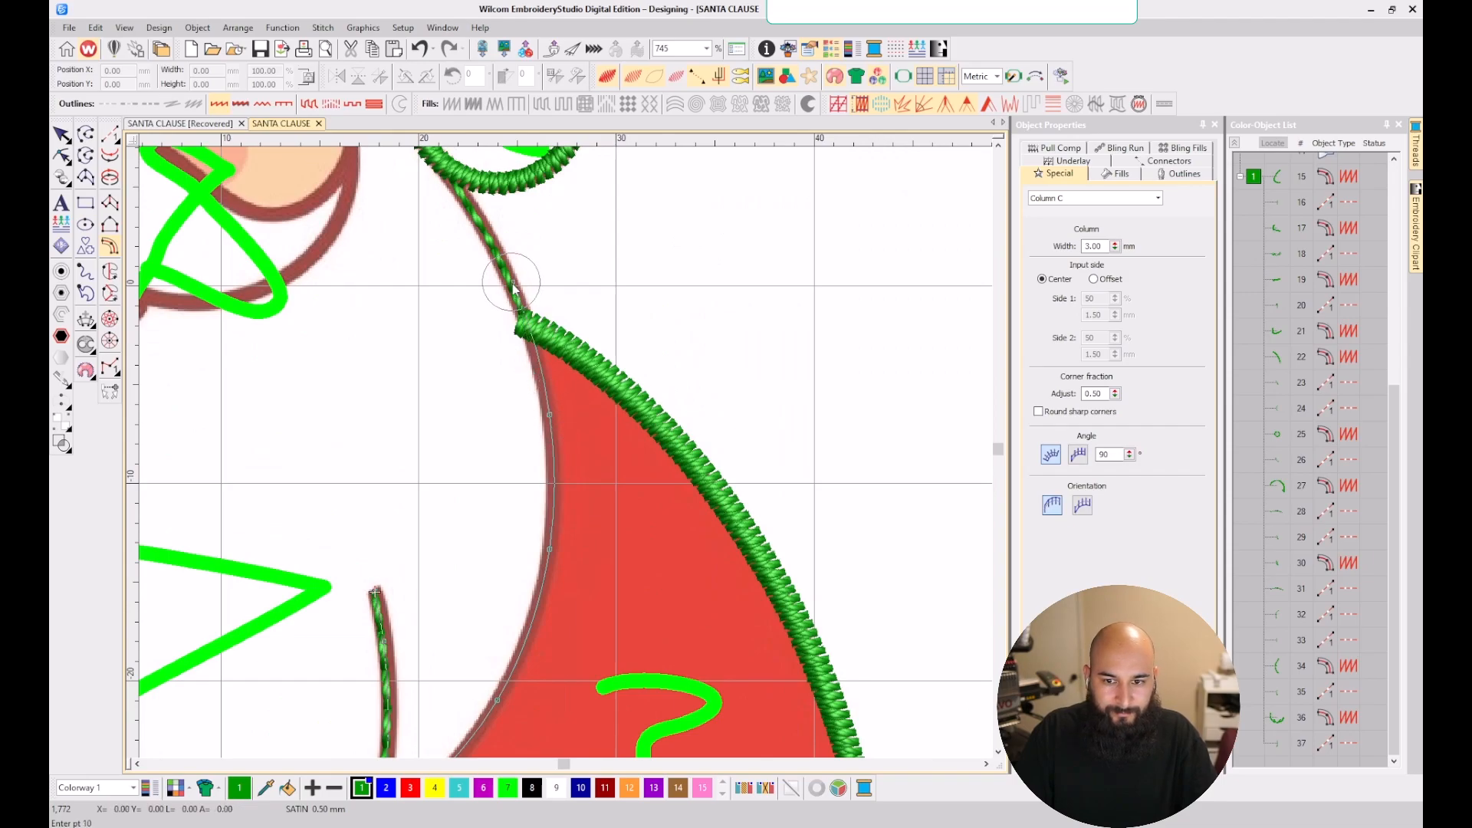
pyautogui.scroll(-1, 537, 291)
pyautogui.scroll(2, 563, 448)
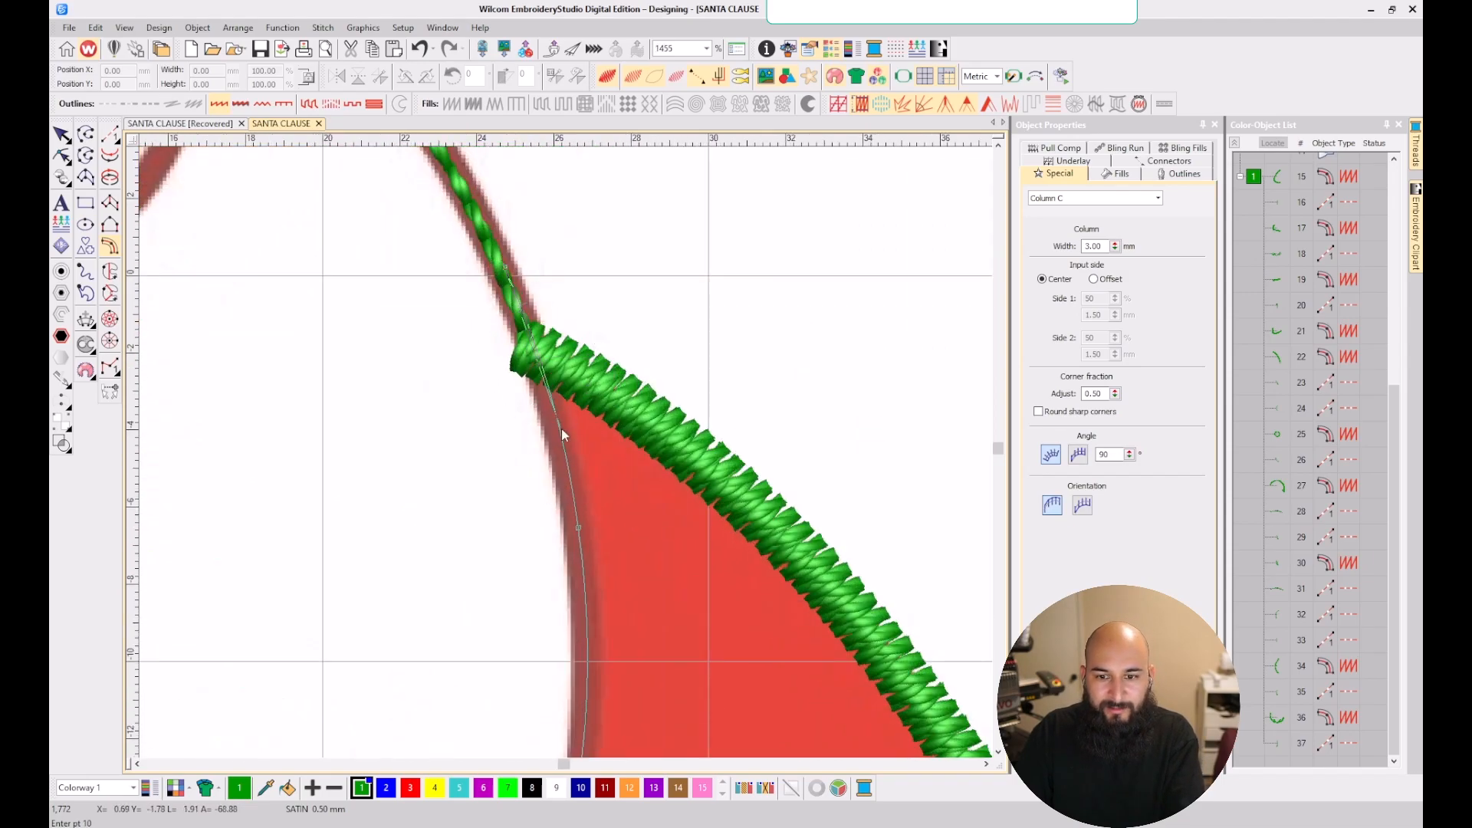
pyautogui.scroll(-1, 528, 380)
pyautogui.scroll(1, 512, 346)
pyautogui.click(527, 327)
pyautogui.scroll(-2, 527, 327)
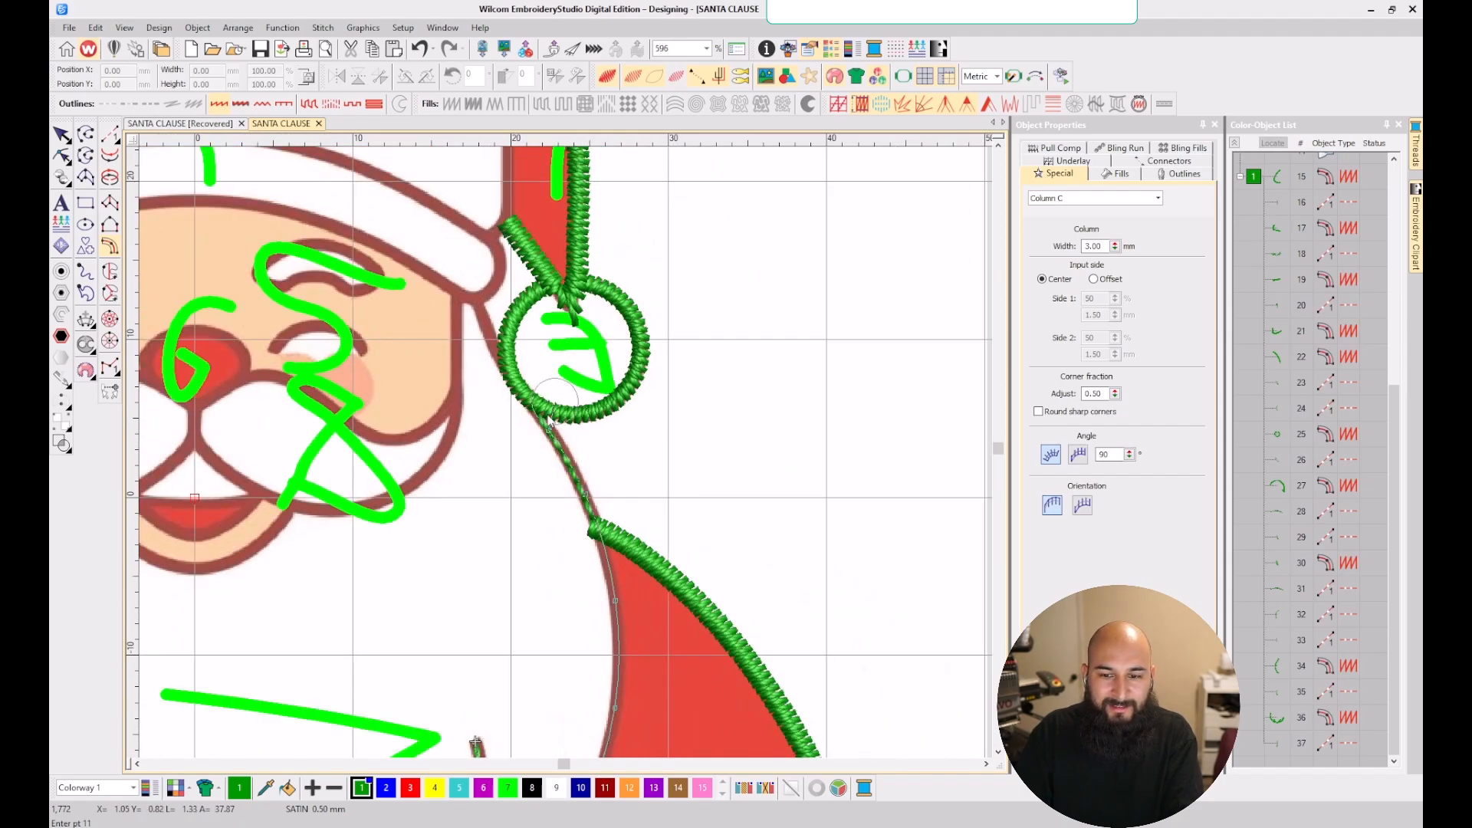
# - Trace the satin past the hat's pompom up to the hat brim's lower right corner and finish it
pyautogui.scroll(1, 558, 453)
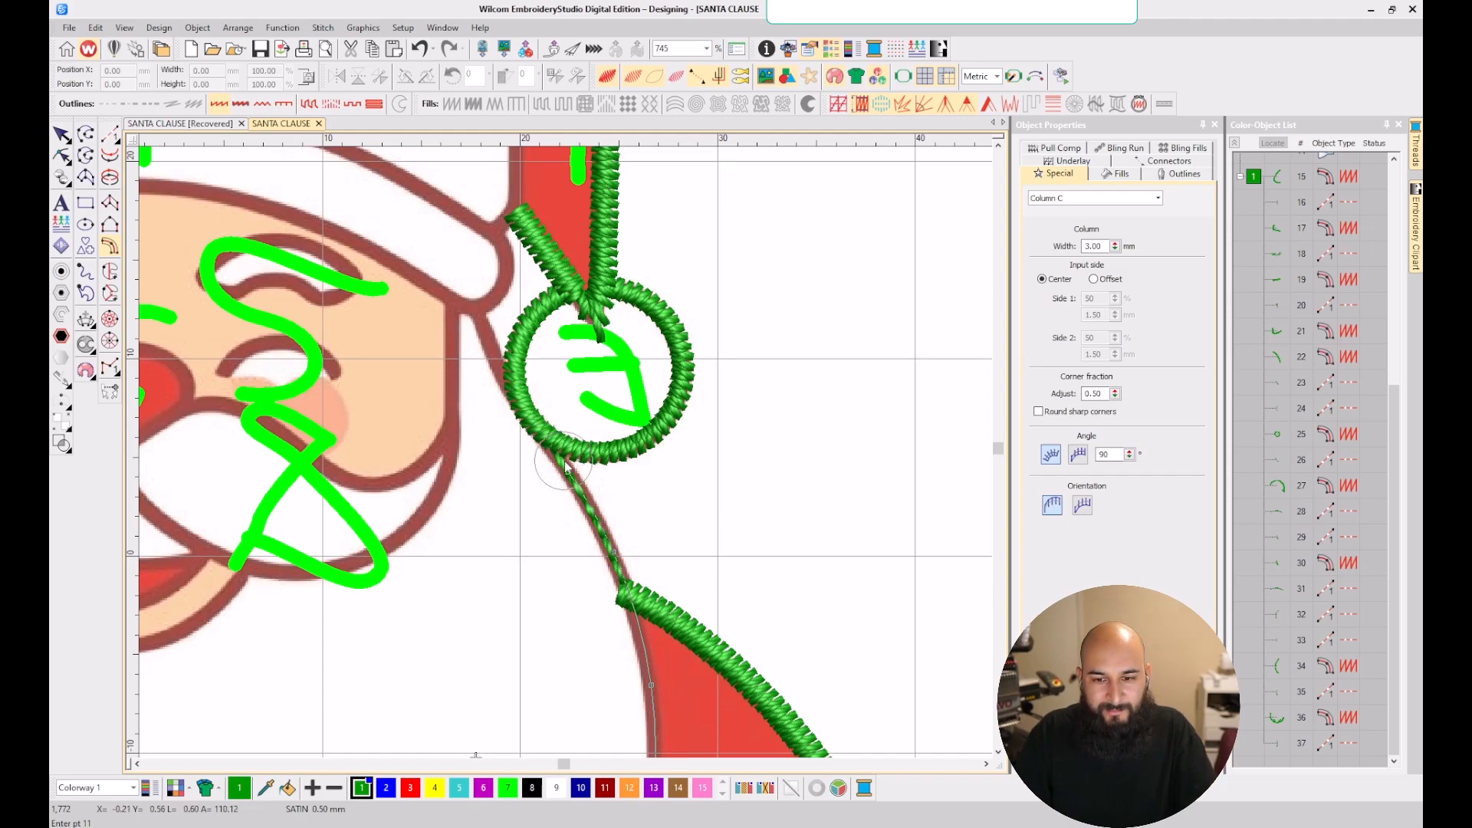
pyautogui.press('s')
pyautogui.press('s')
pyautogui.press('s')
pyautogui.press('s')
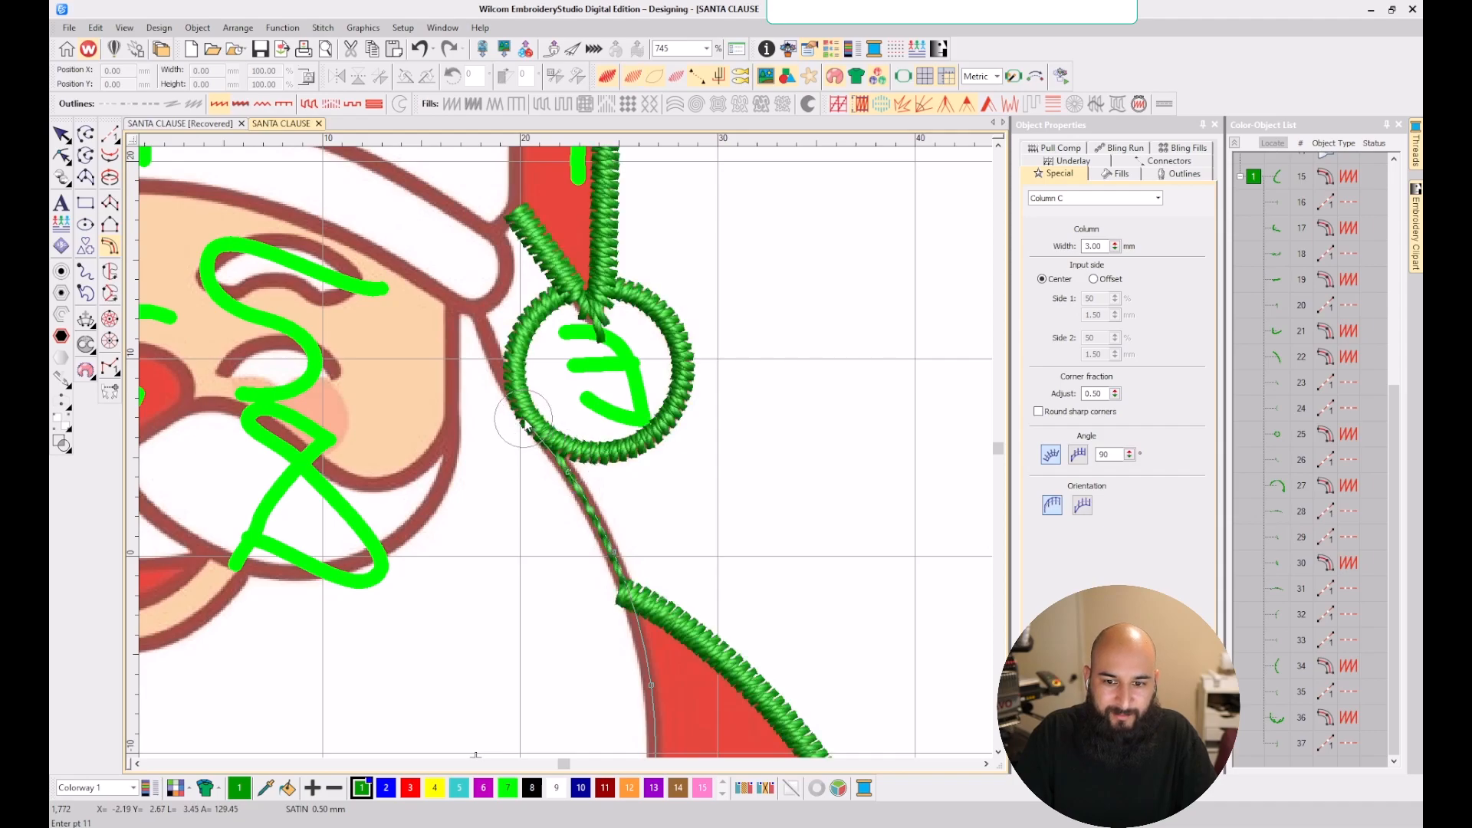
pyautogui.click(524, 423)
pyautogui.click(494, 360)
pyautogui.click(476, 310)
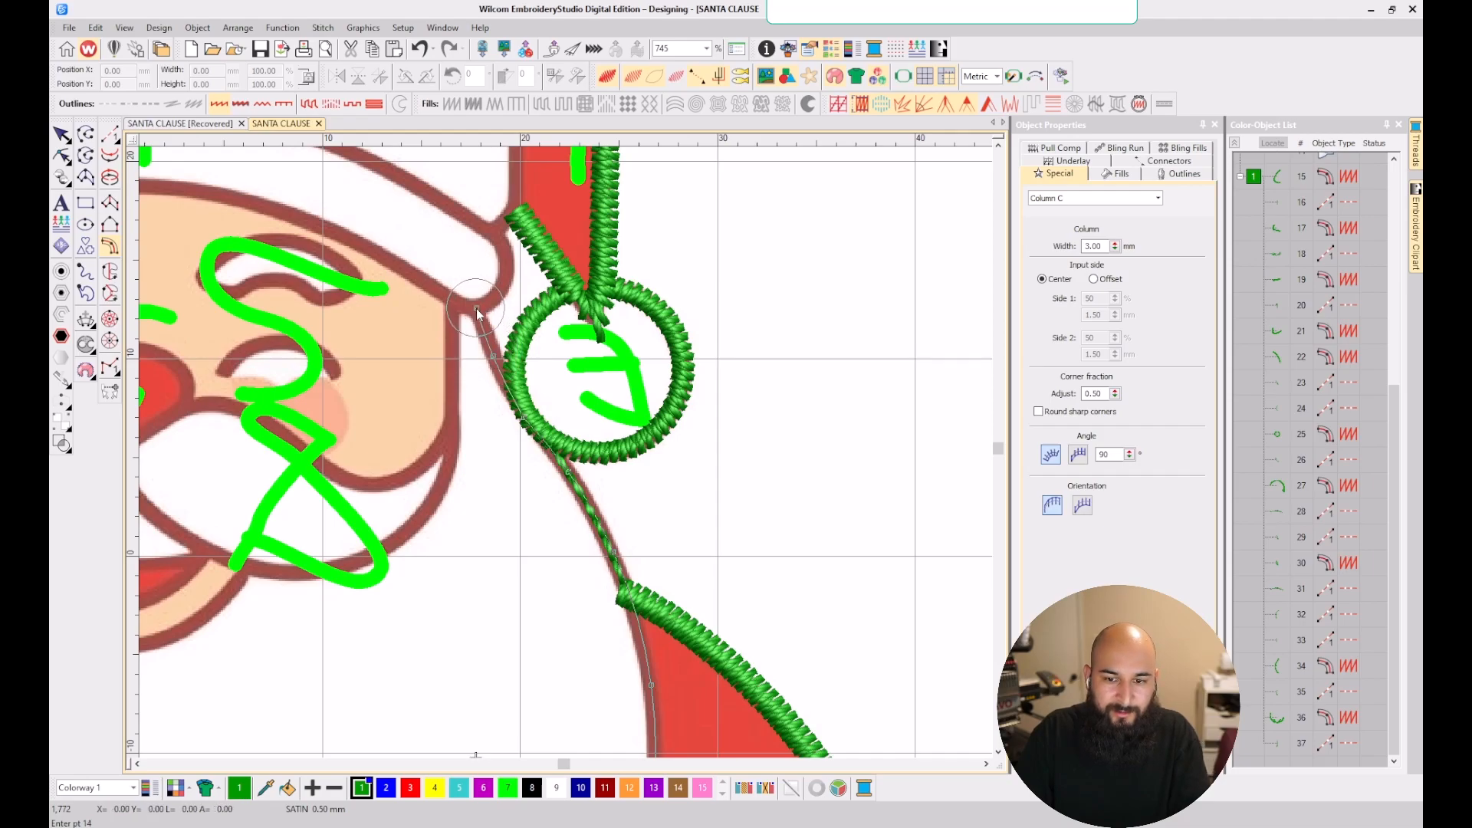
pyautogui.click(445, 316)
pyautogui.press('Return')
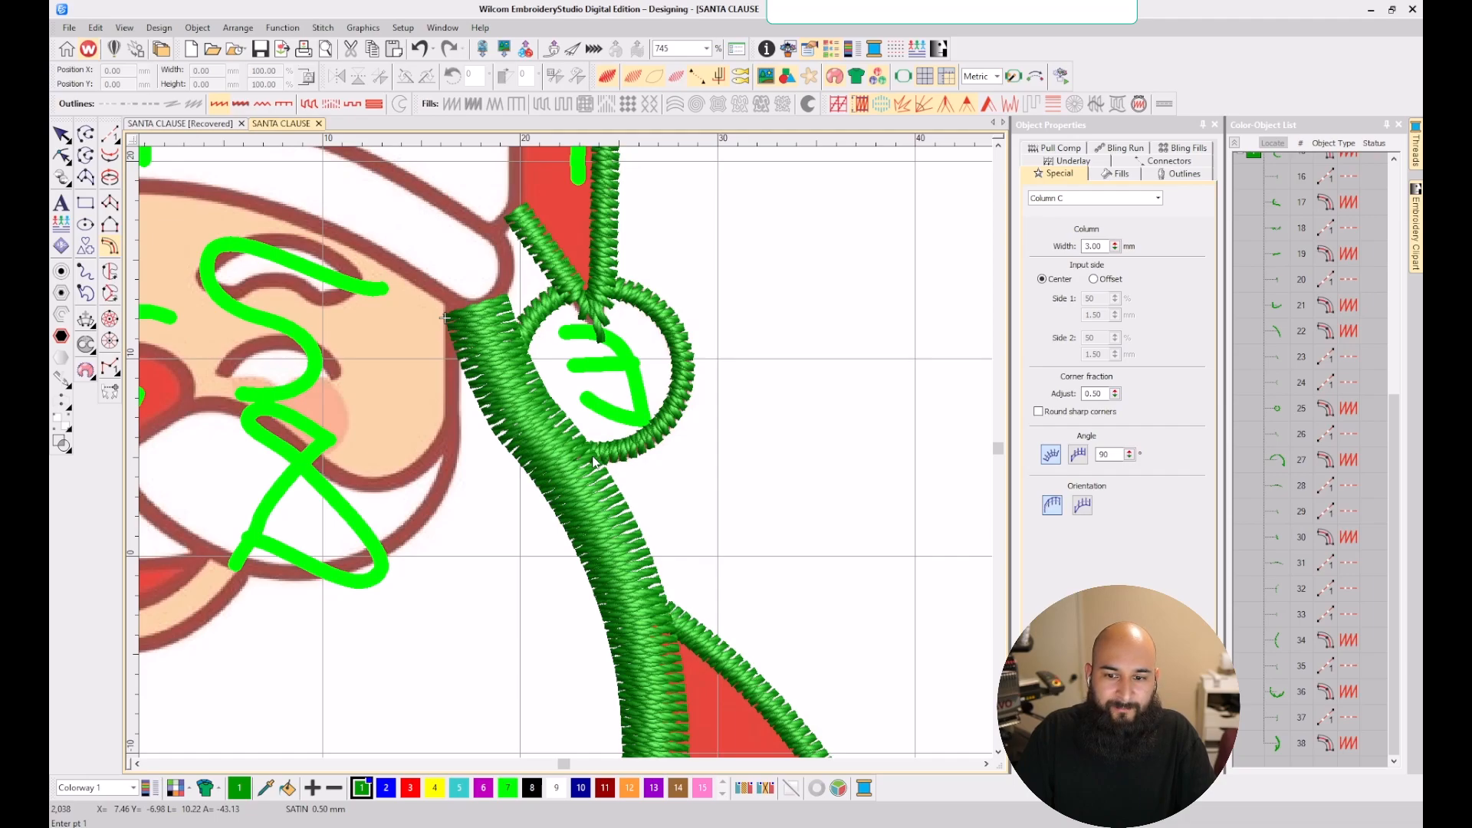
# - Set the column width of the beard's right edge satin to 1 mm and deselect it
pyautogui.press('Escape')
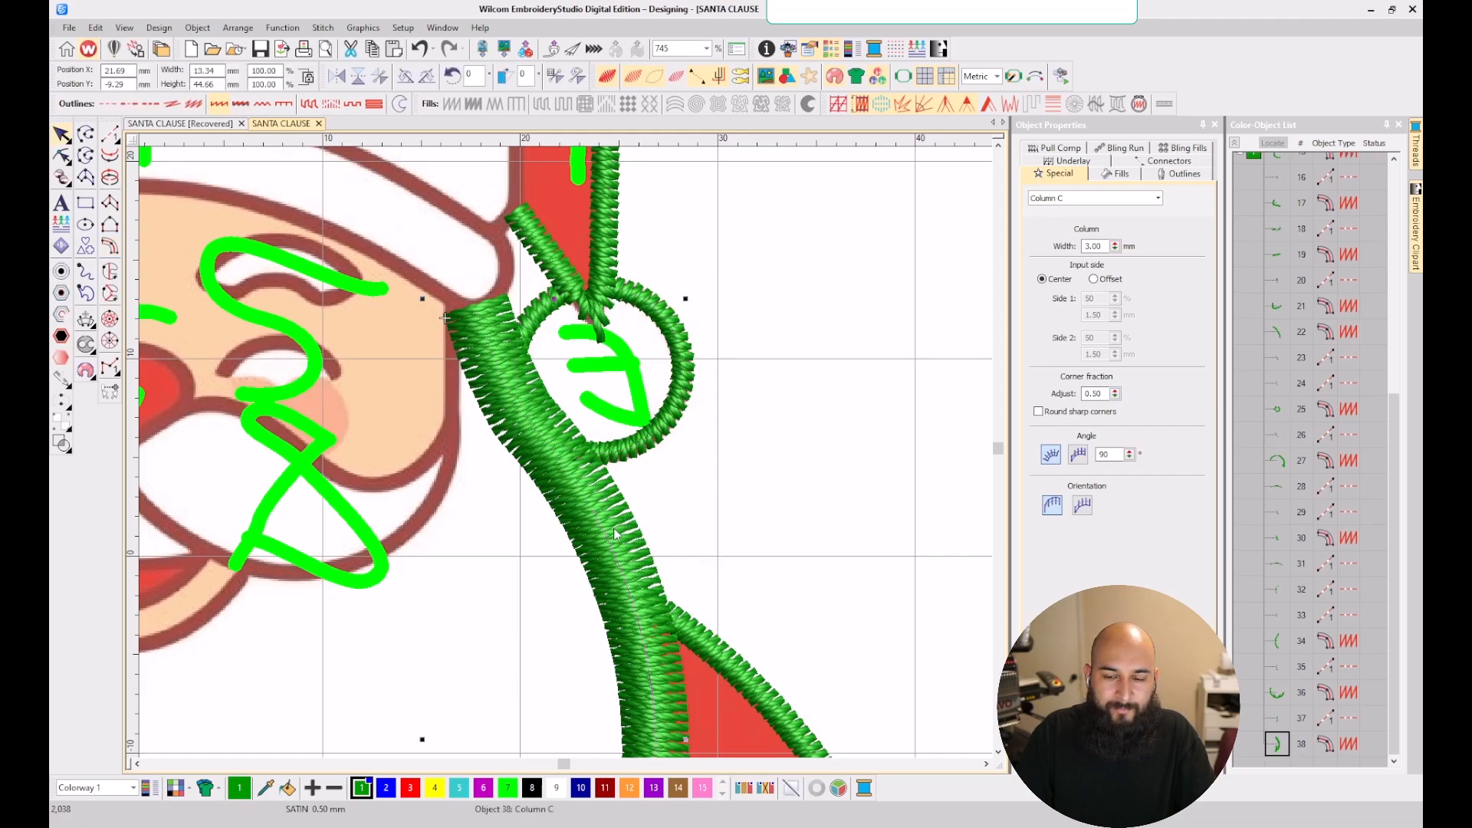
pyautogui.doubleClick(1093, 246)
pyautogui.write('1')
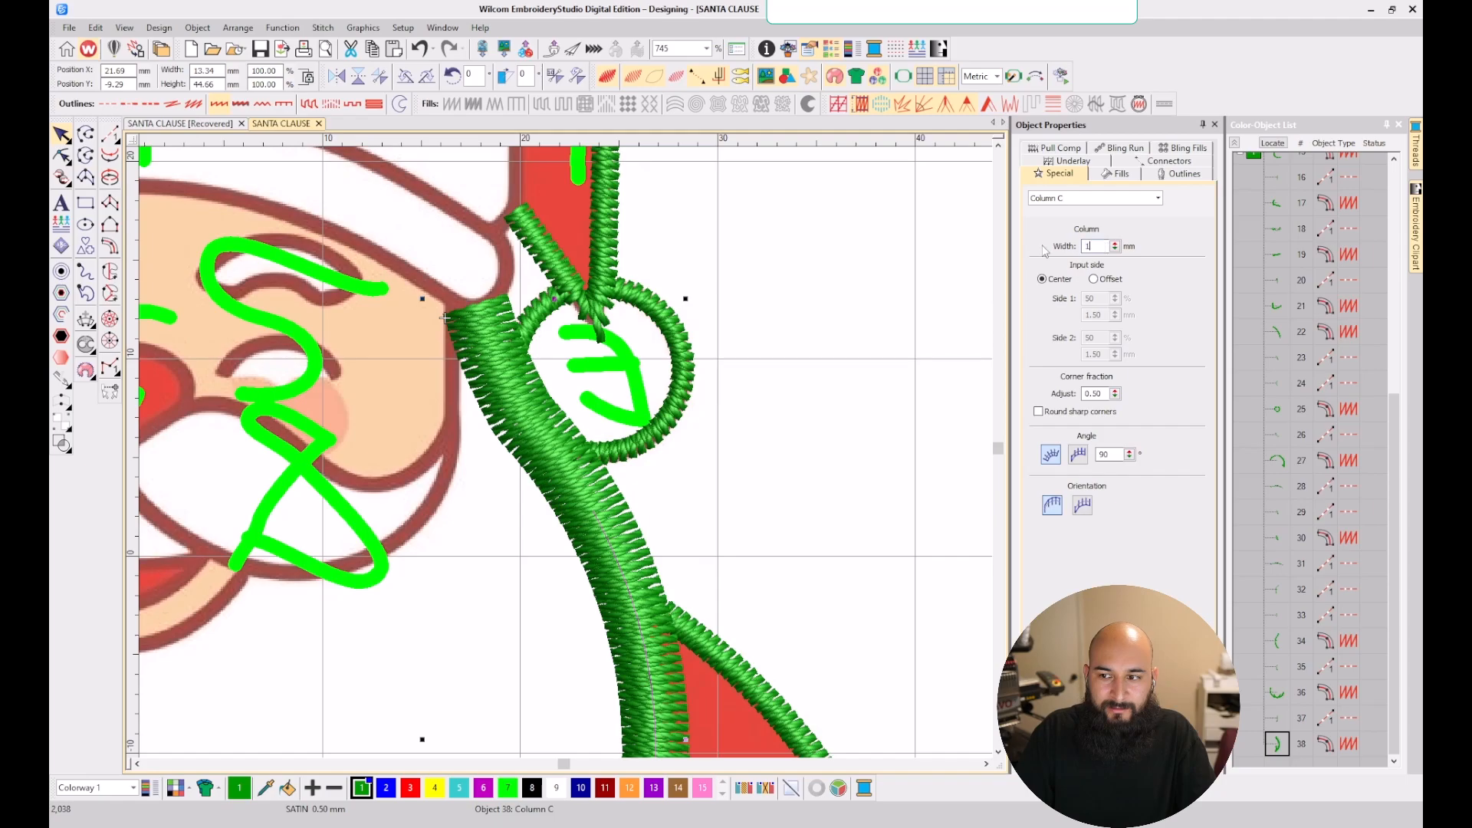
pyautogui.press('Return')
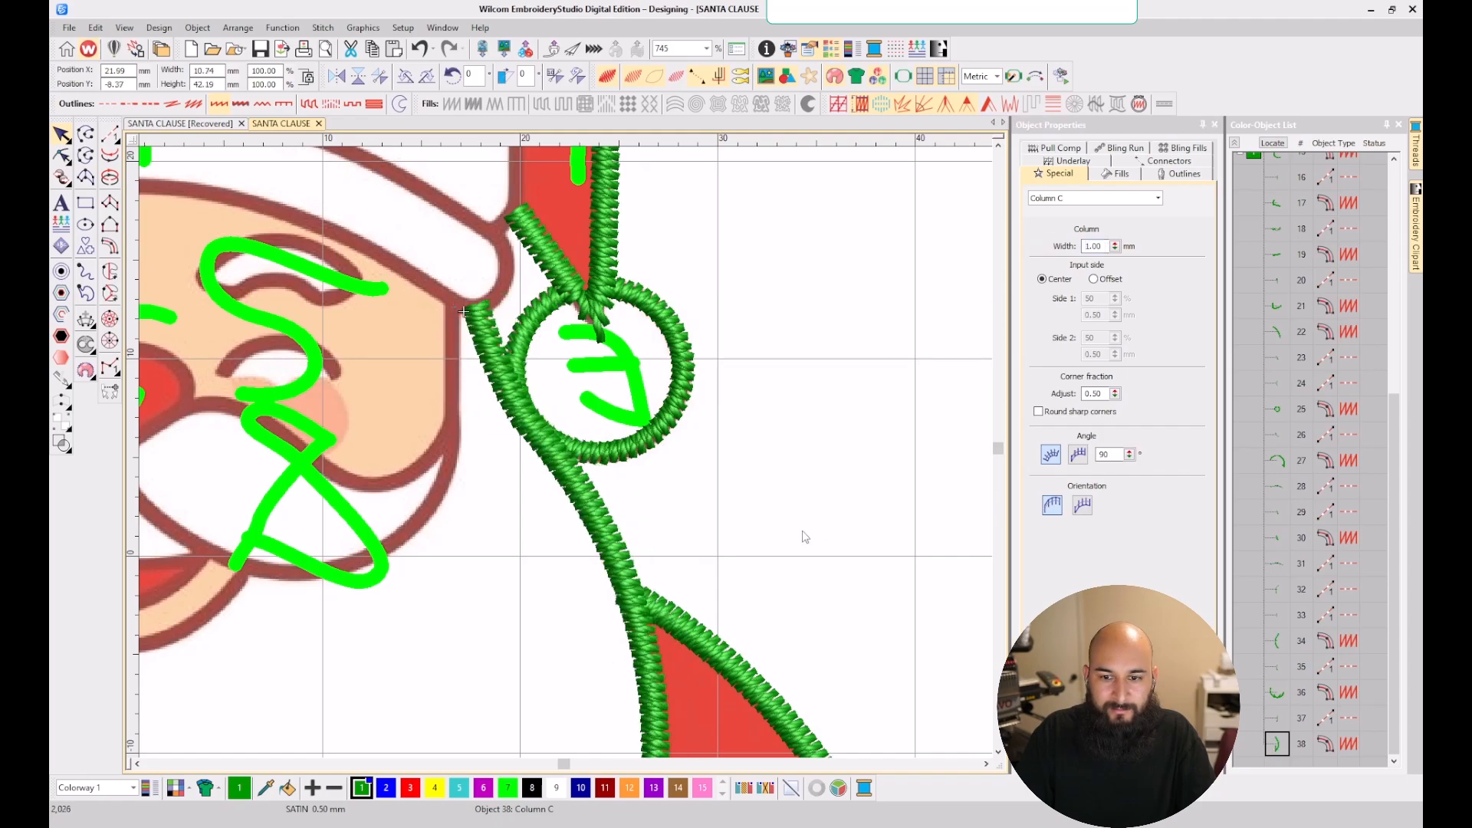
pyautogui.press('Escape')
pyautogui.scroll(-2, 404, 378)
pyautogui.scroll(2, 431, 450)
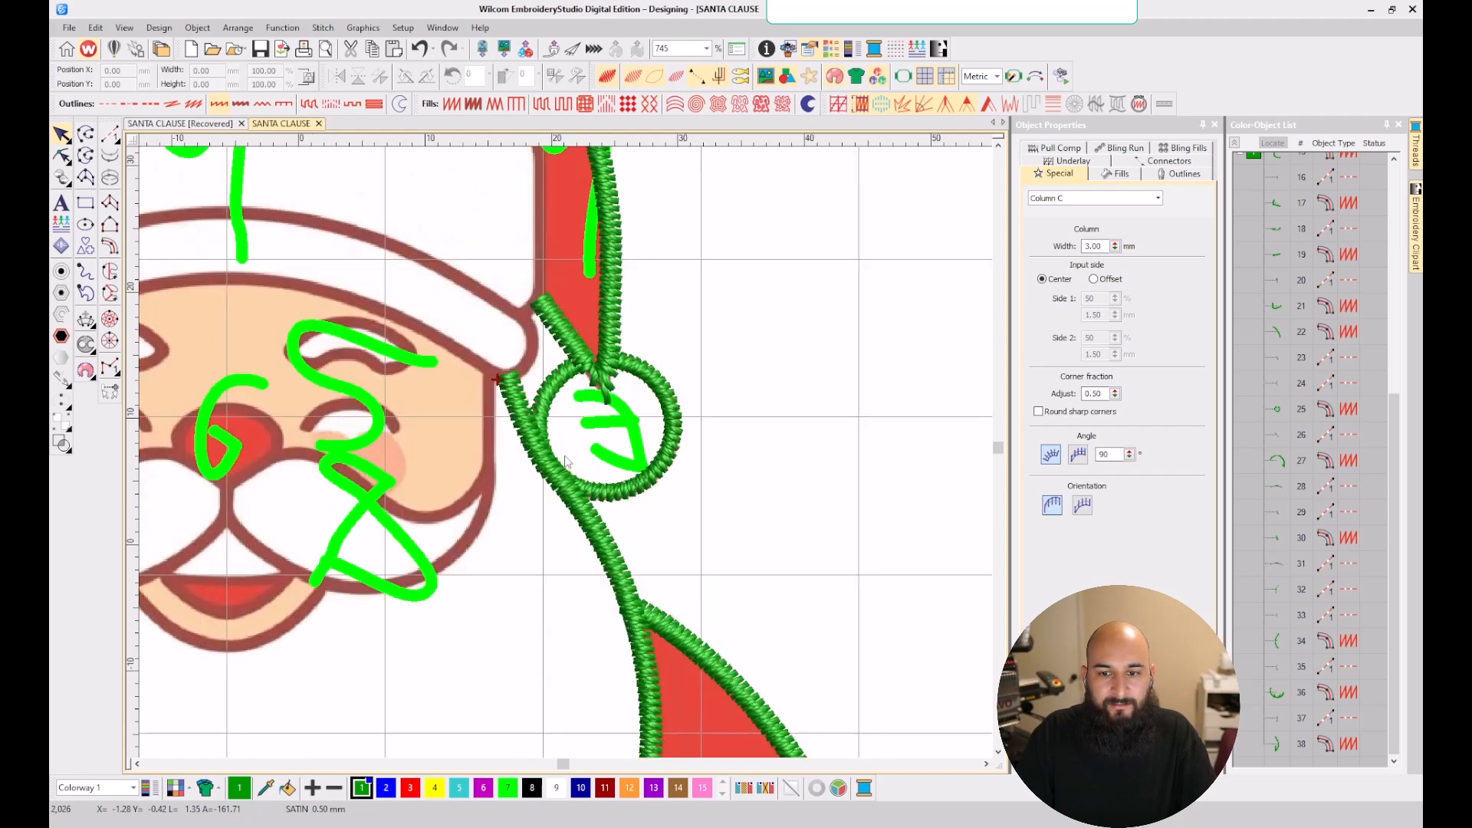
pyautogui.scroll(-4, 567, 458)
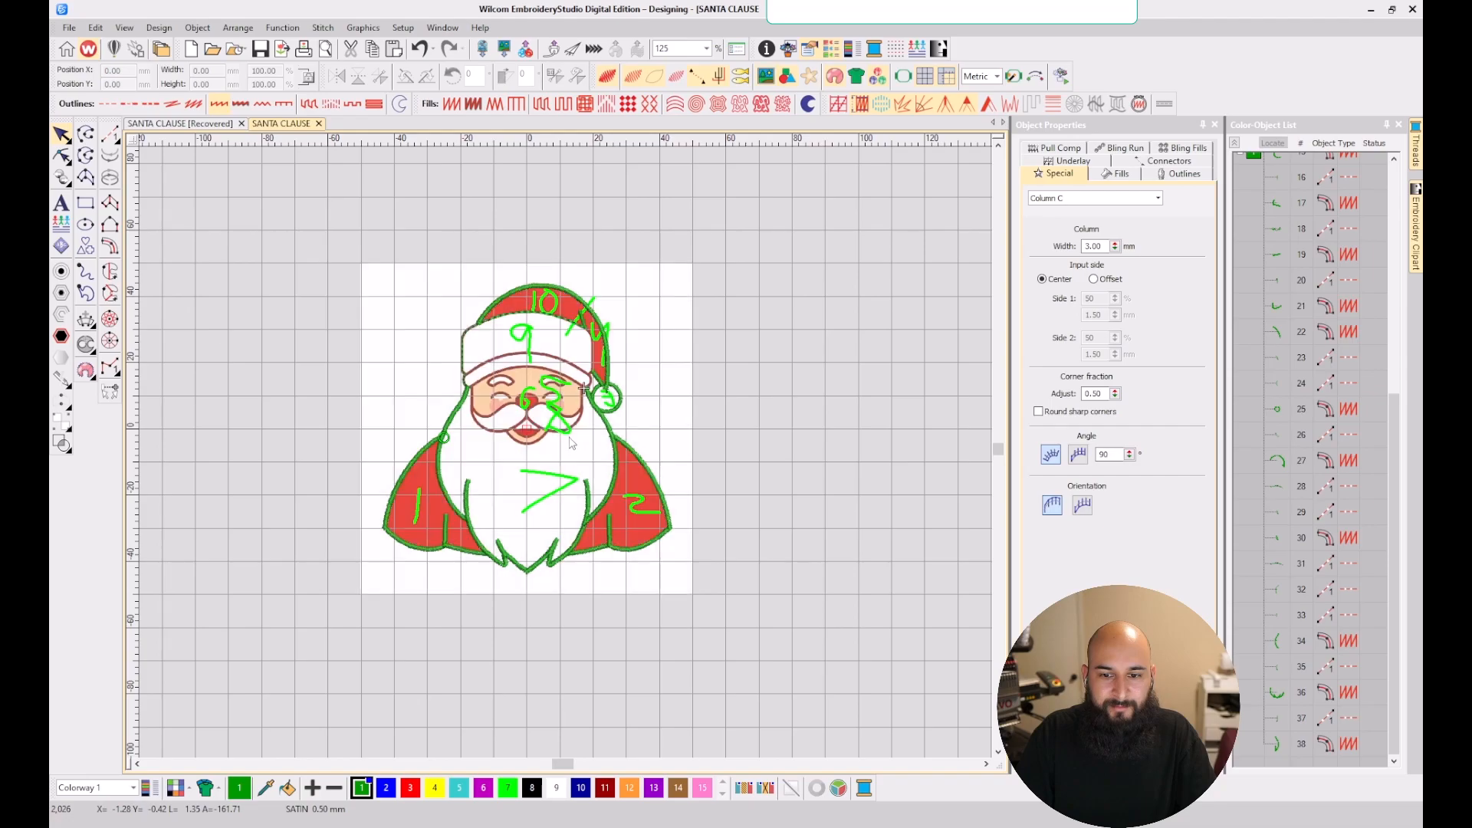
pyautogui.scroll(2, 569, 448)
pyautogui.scroll(2, 600, 442)
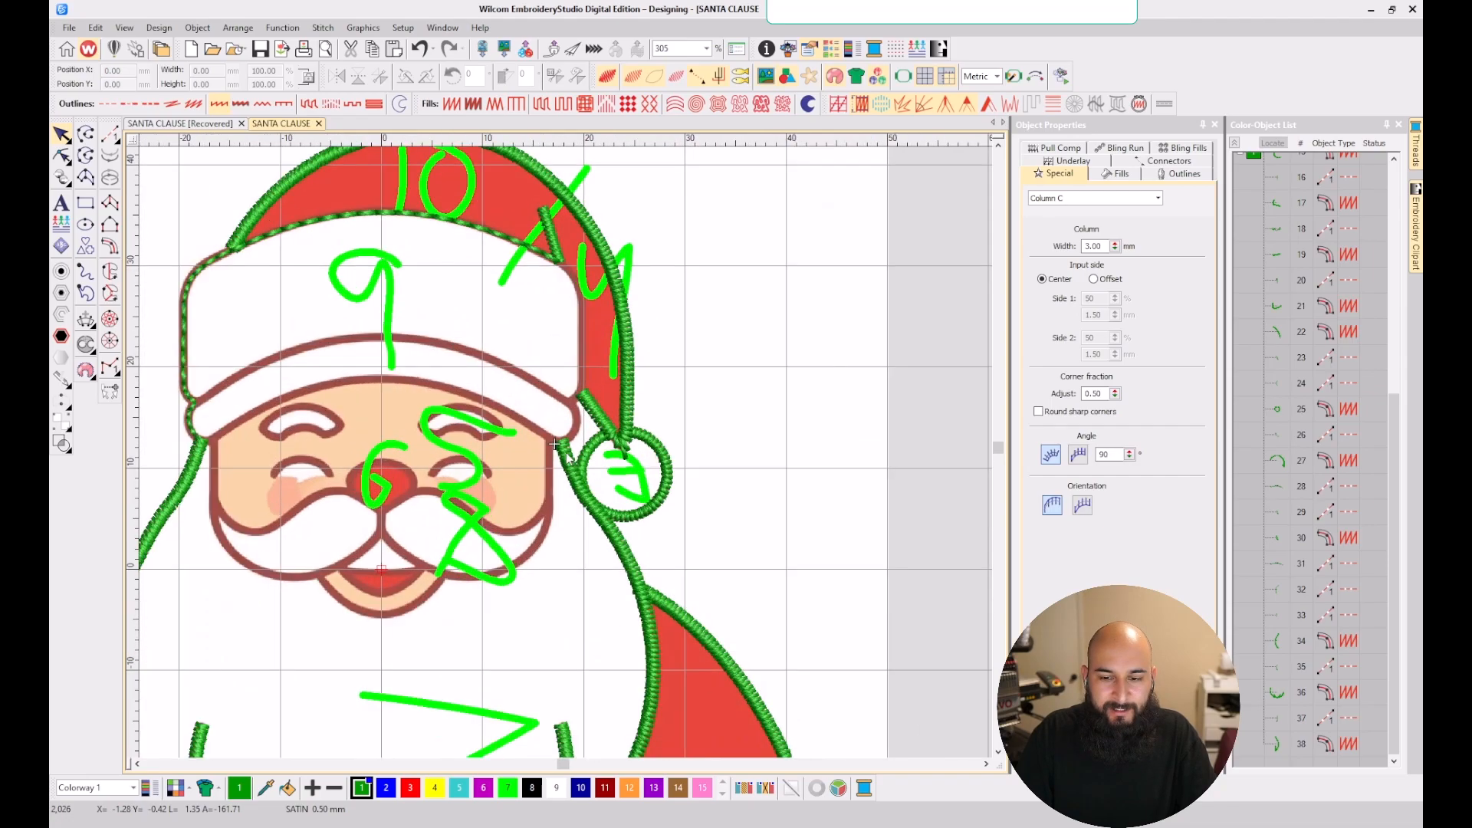
# - Examine the hat brim, face and mustache outlines to plan the next stitching path
pyautogui.scroll(-1, 546, 437)
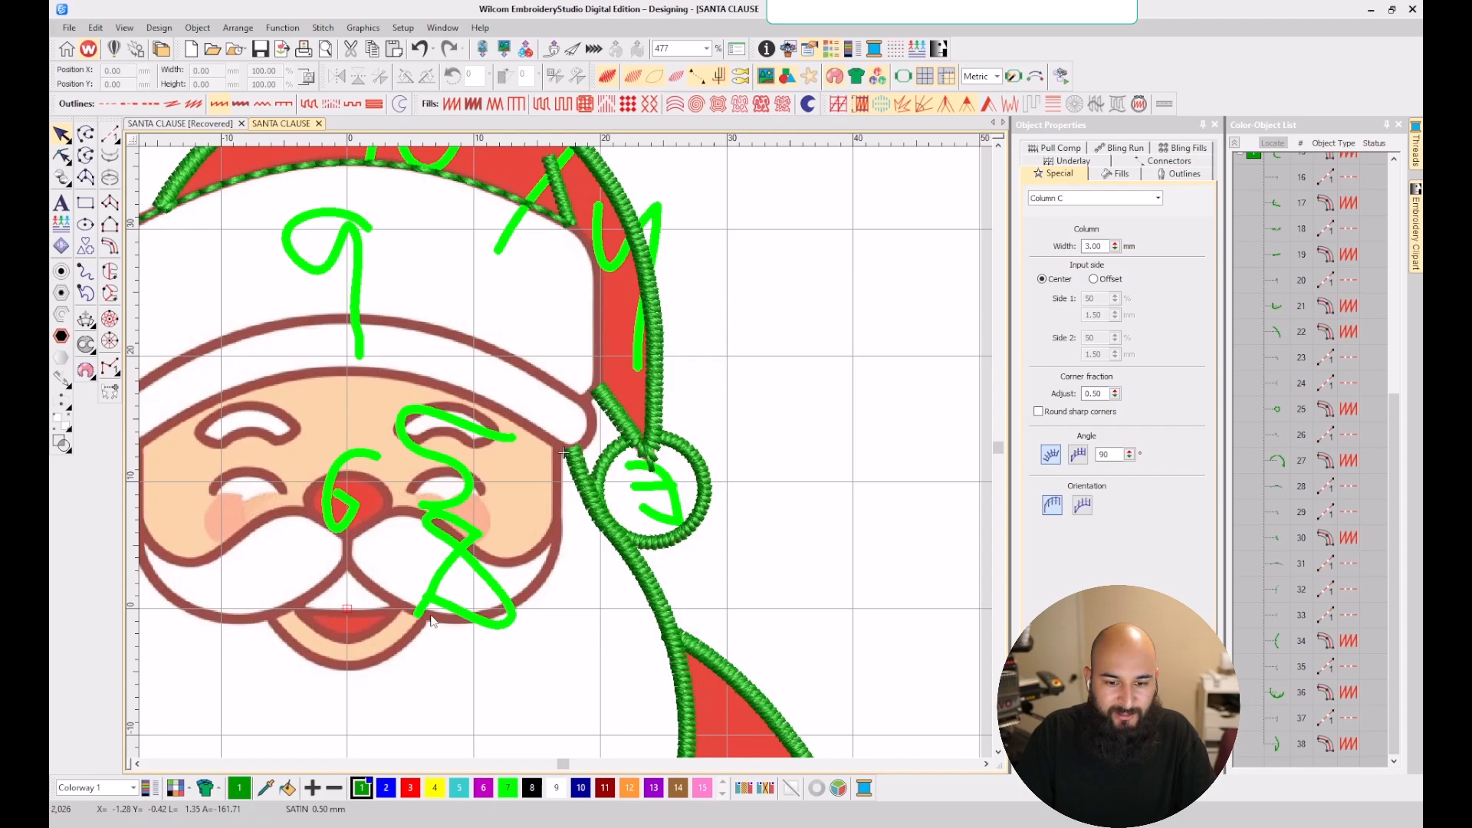
pyautogui.scroll(-1, 485, 449)
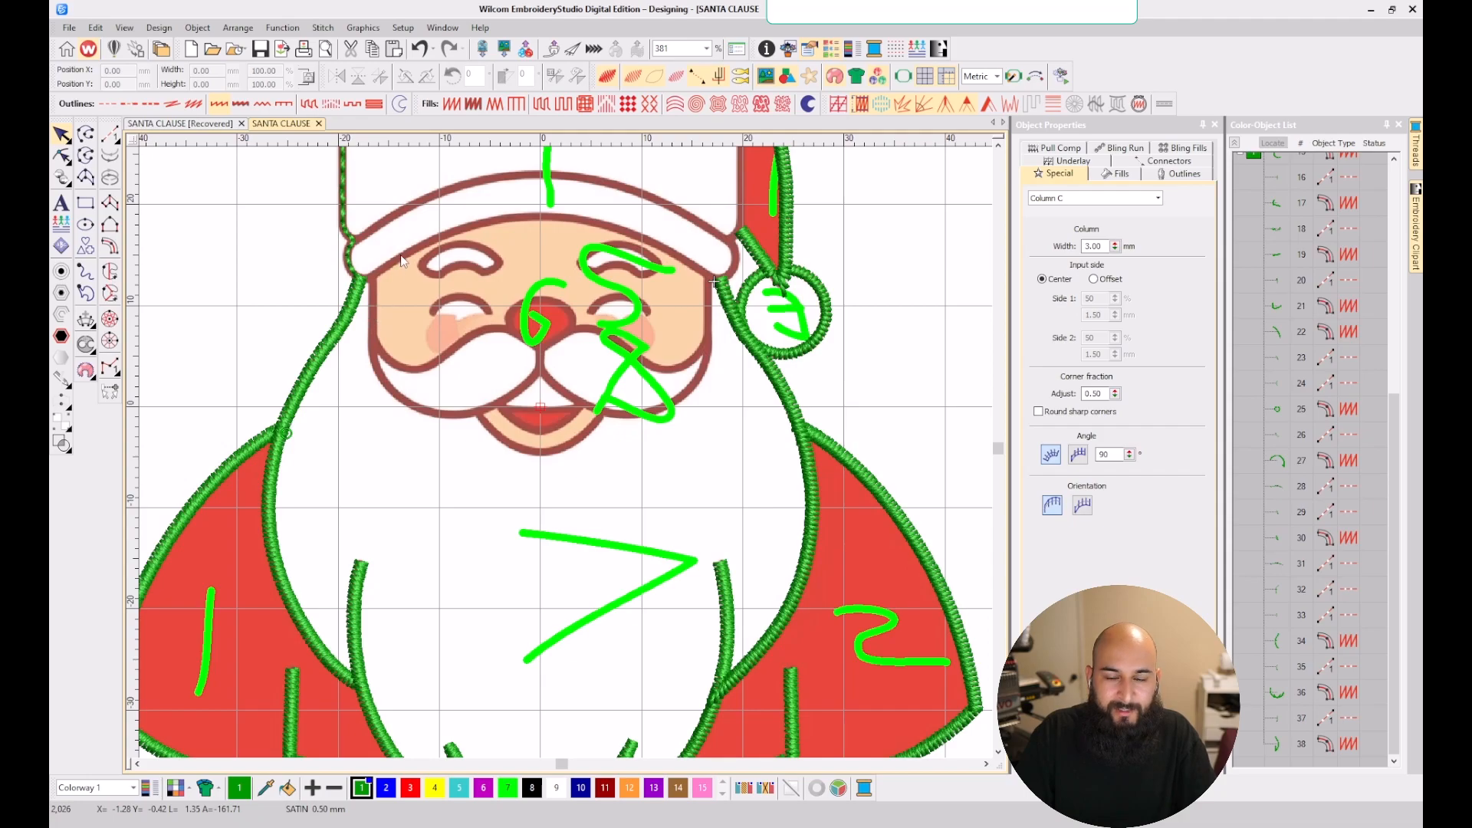
pyautogui.scroll(-1, 398, 261)
pyautogui.scroll(2, 565, 453)
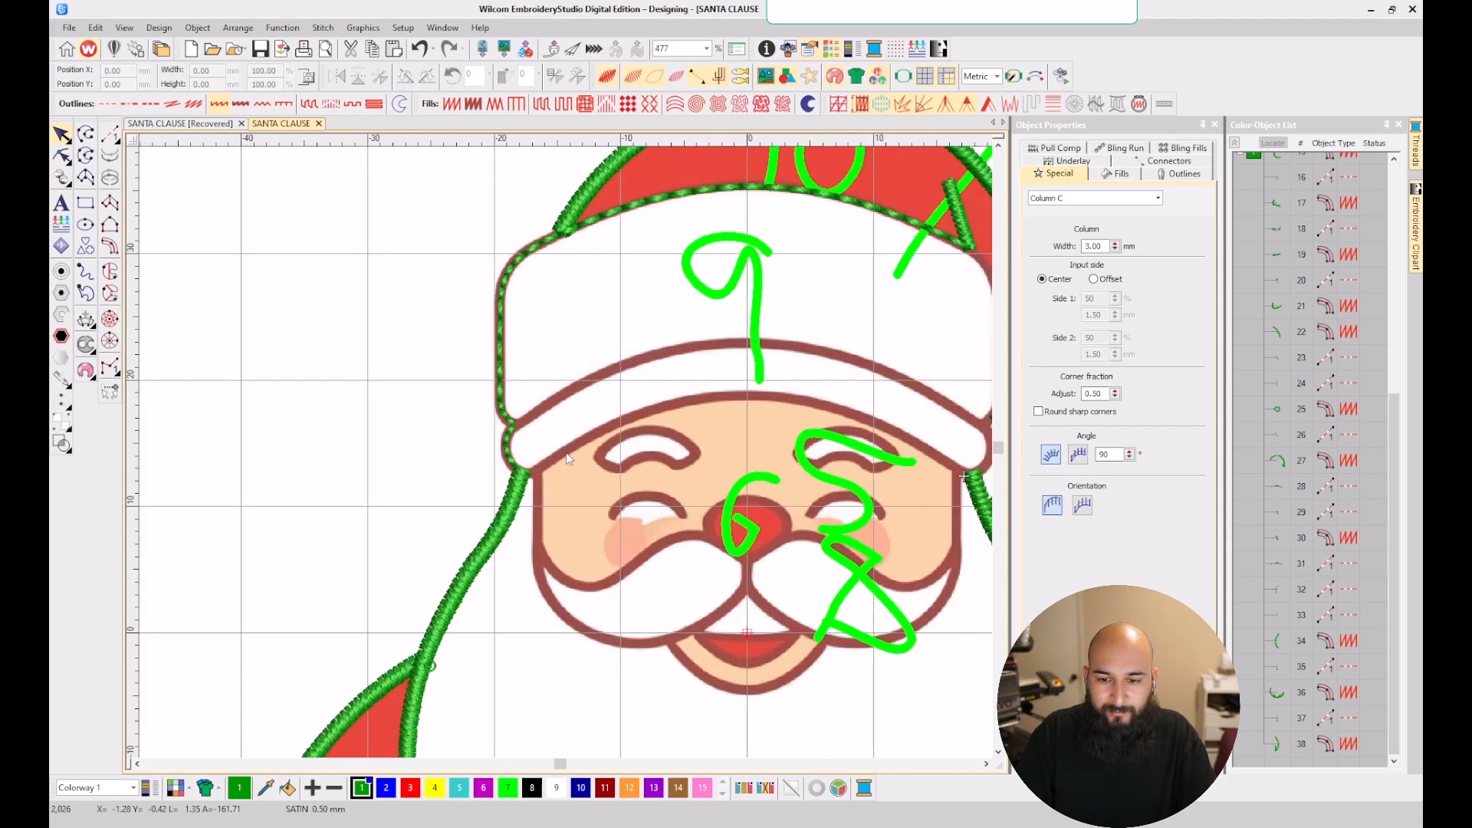
pyautogui.scroll(-2, 567, 458)
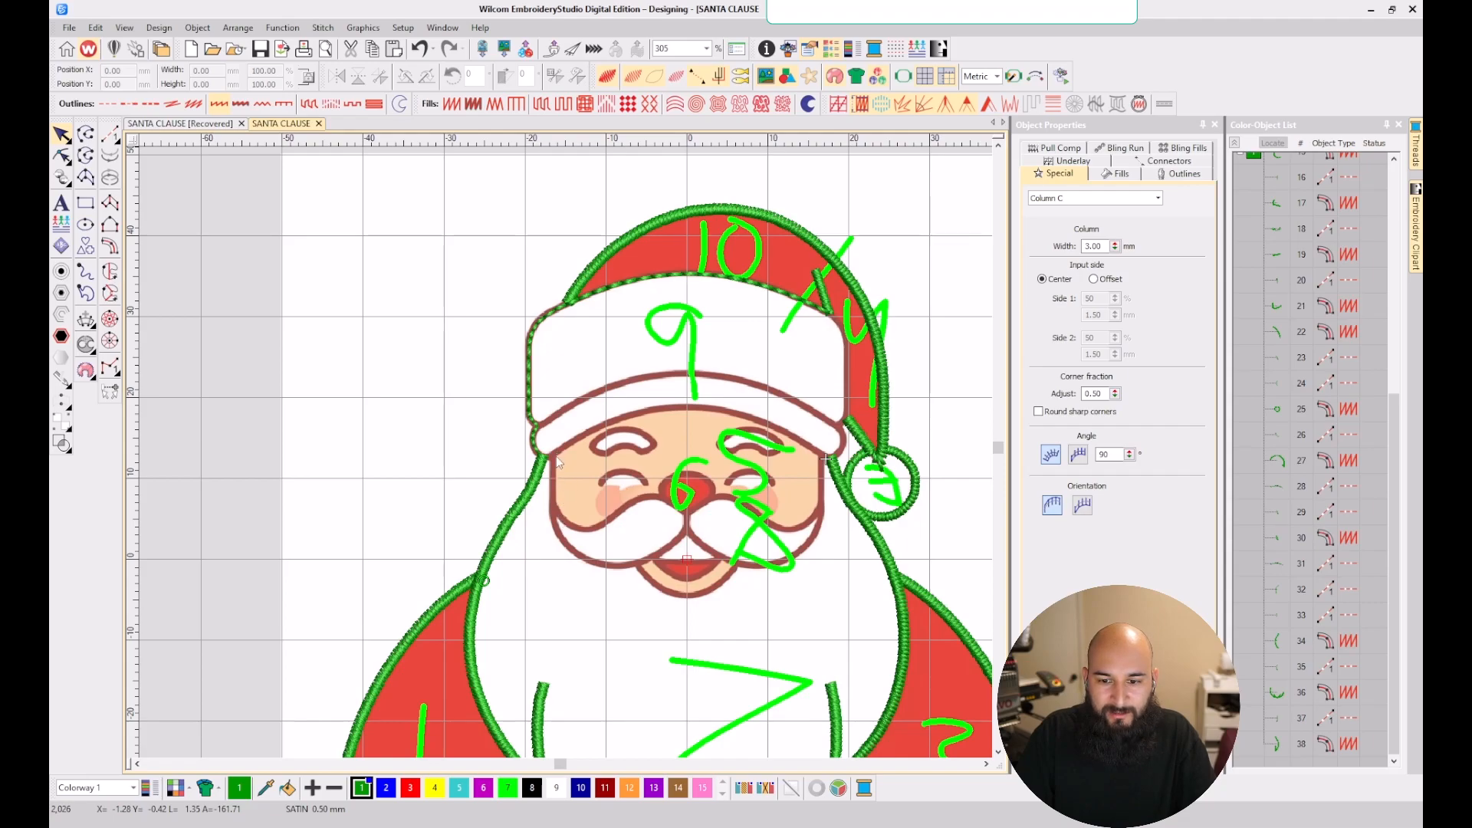
pyautogui.scroll(2, 558, 458)
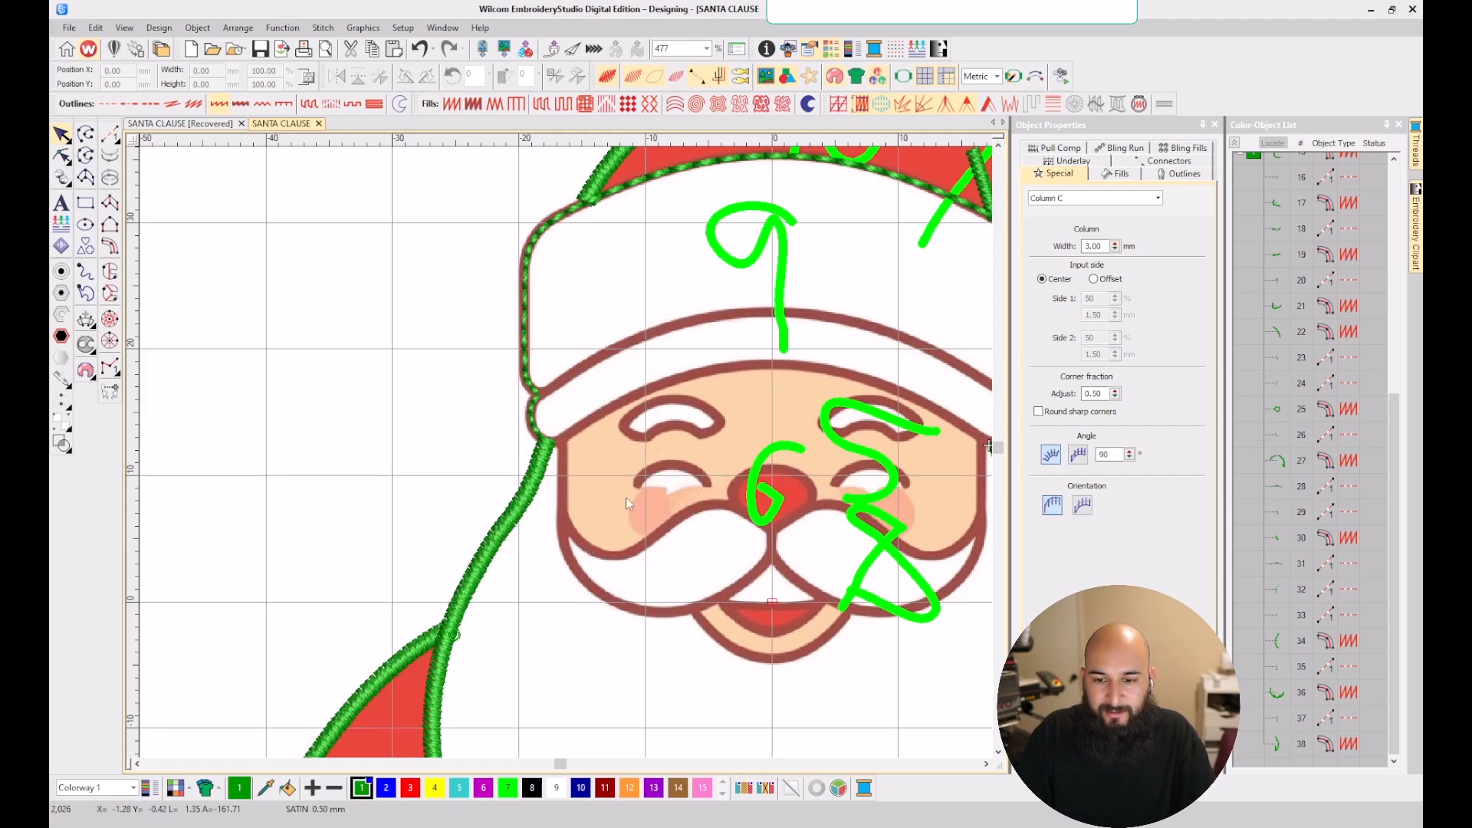
pyautogui.scroll(-2, 842, 560)
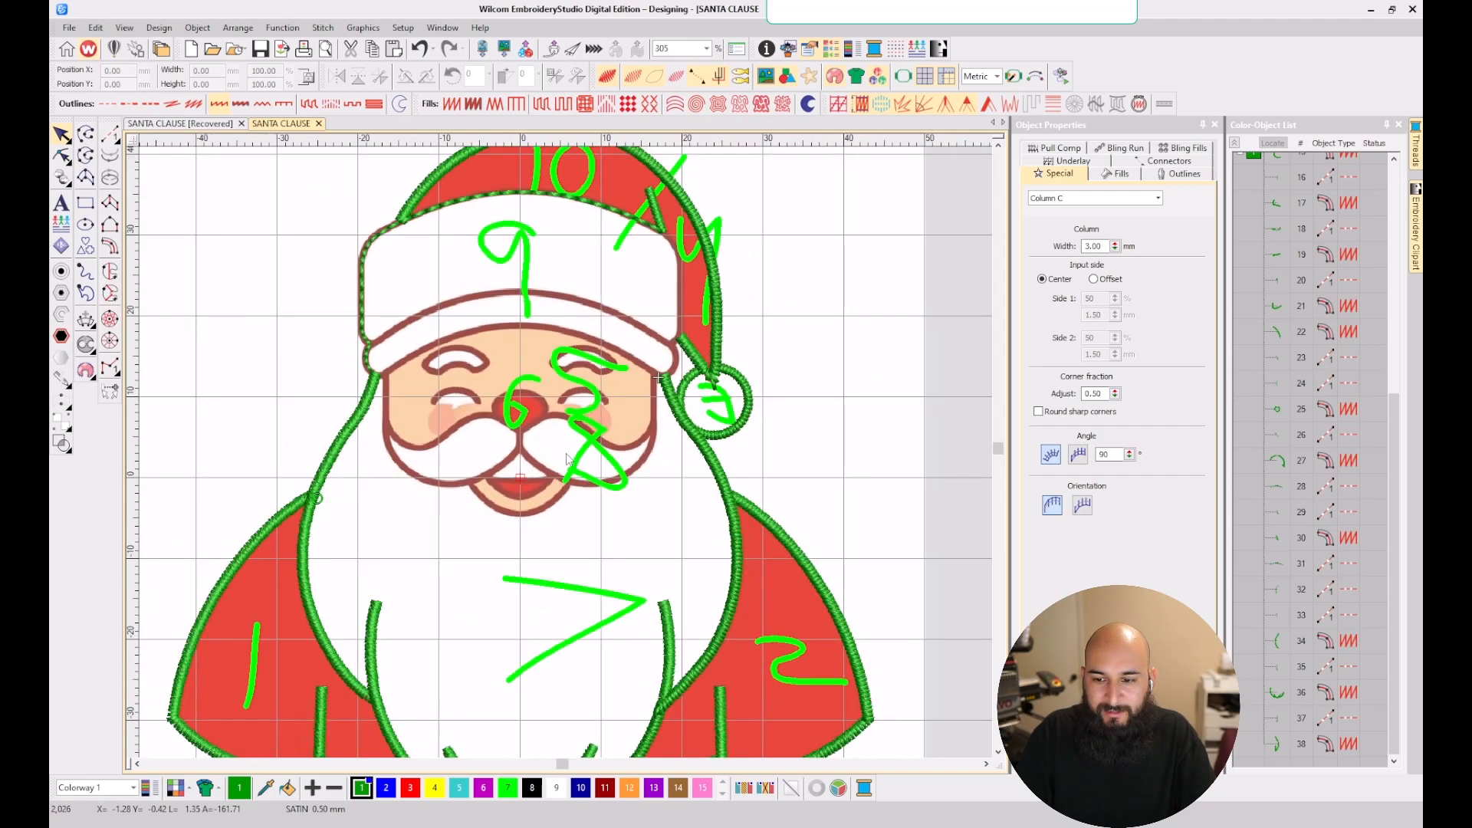
pyautogui.scroll(1, 567, 458)
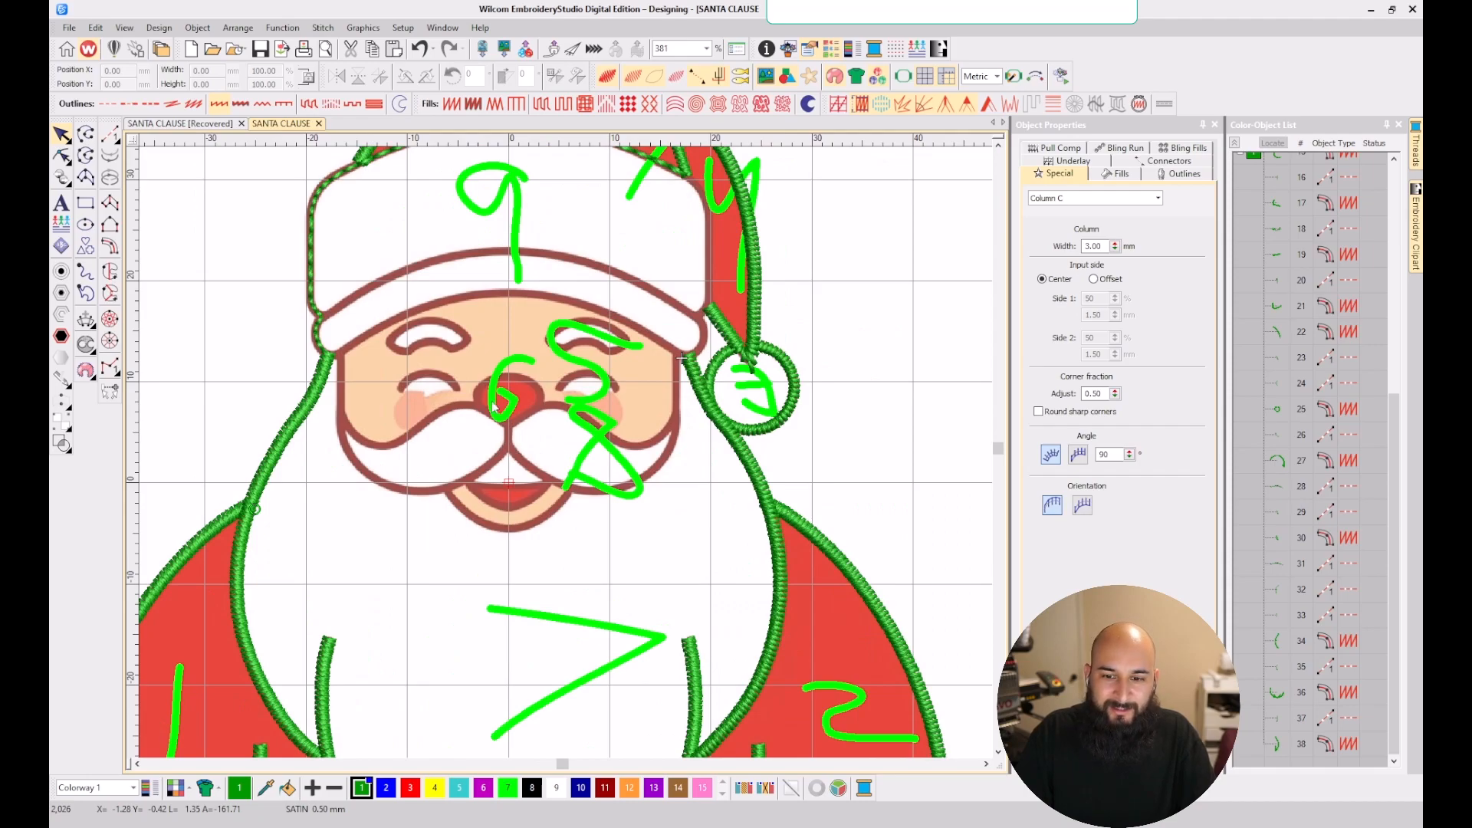
pyautogui.scroll(-1, 634, 222)
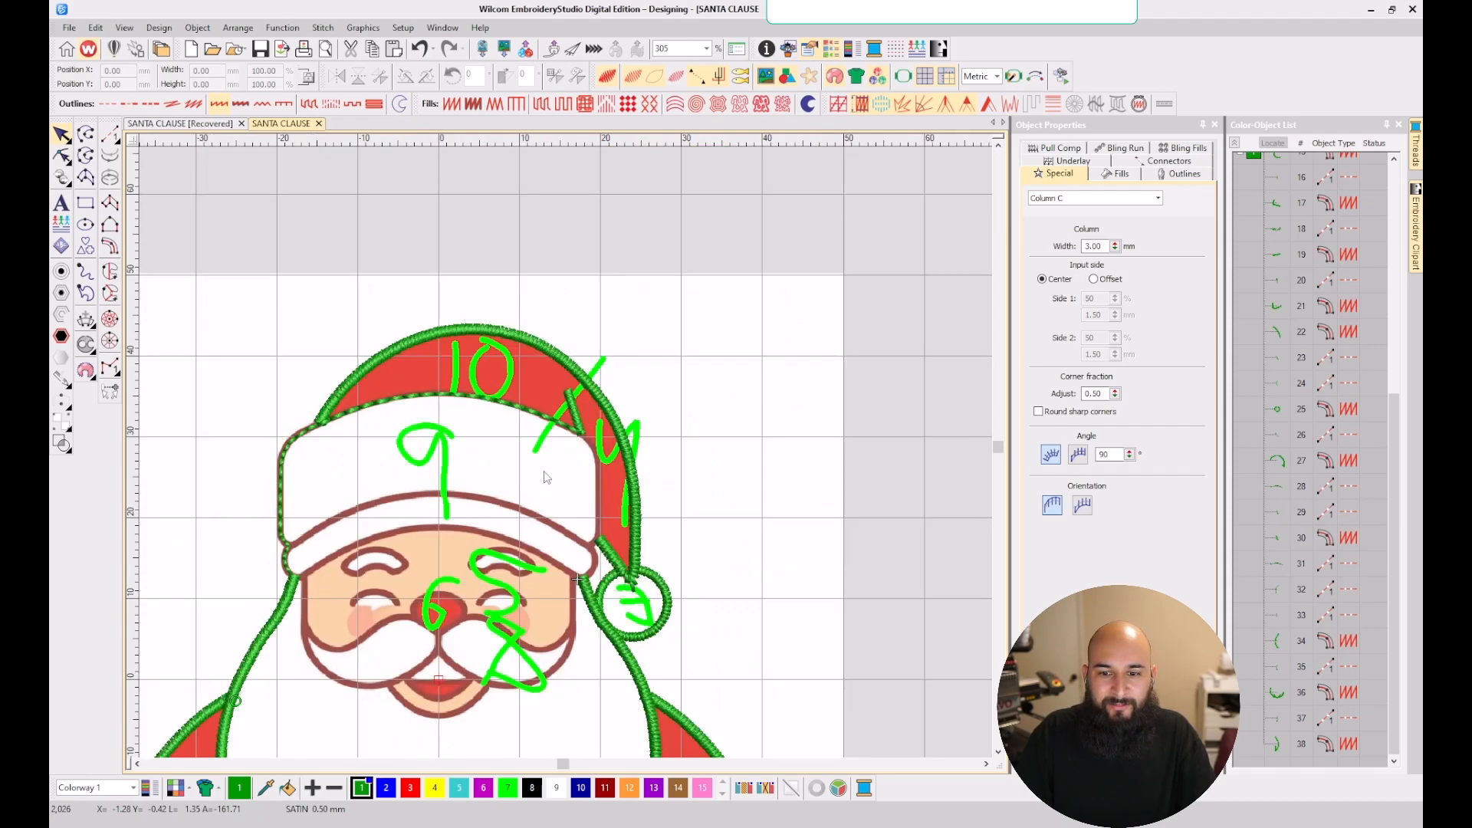
pyautogui.scroll(1, 355, 575)
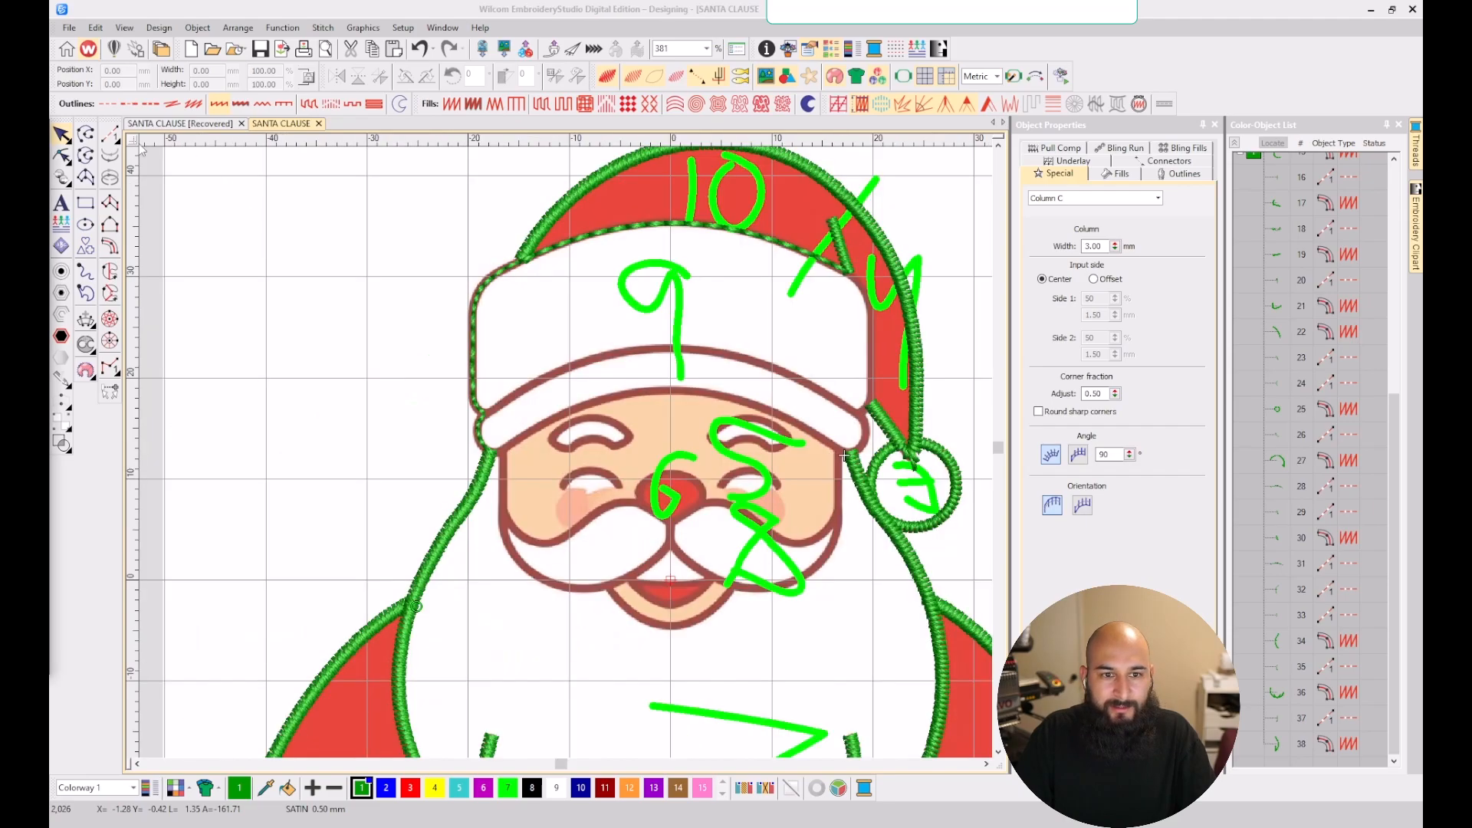
# - Try a short connecting run from the end of the beard's right edge satin to the face outline's upper right corner
pyautogui.click(110, 135)
pyautogui.scroll(6, 843, 456)
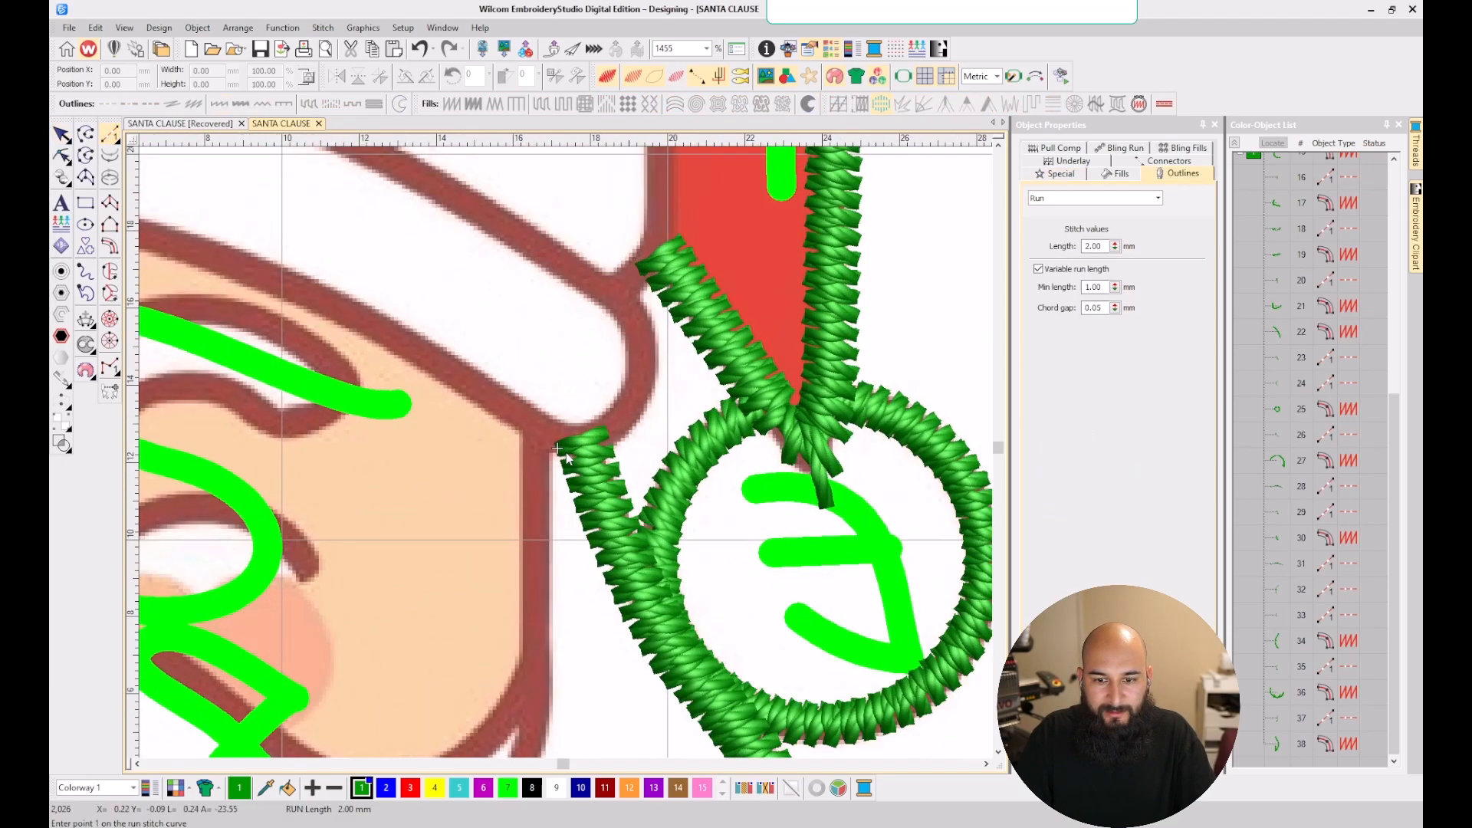
pyautogui.click(537, 431)
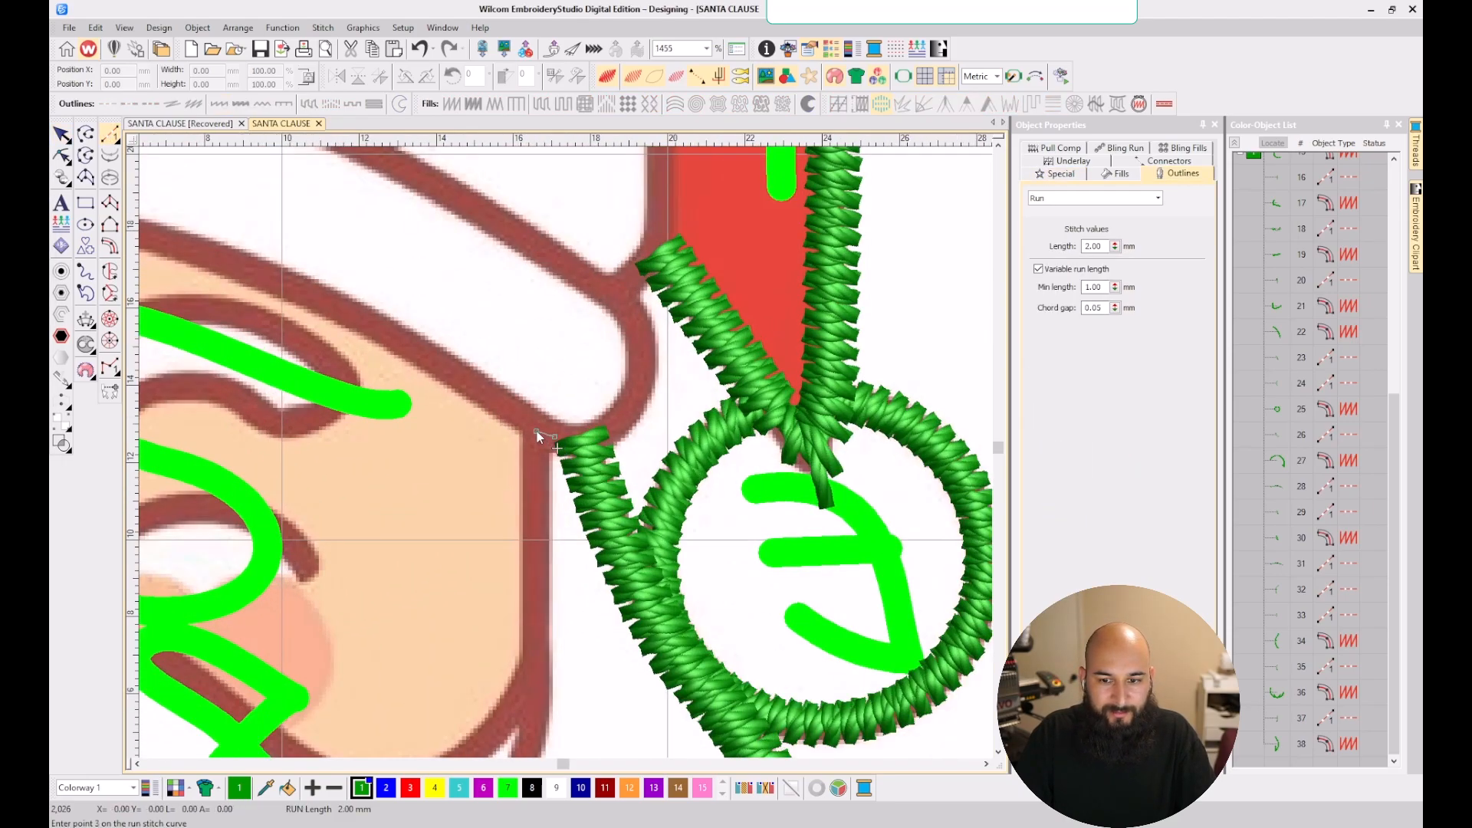
pyautogui.press('Return')
pyautogui.click(110, 245)
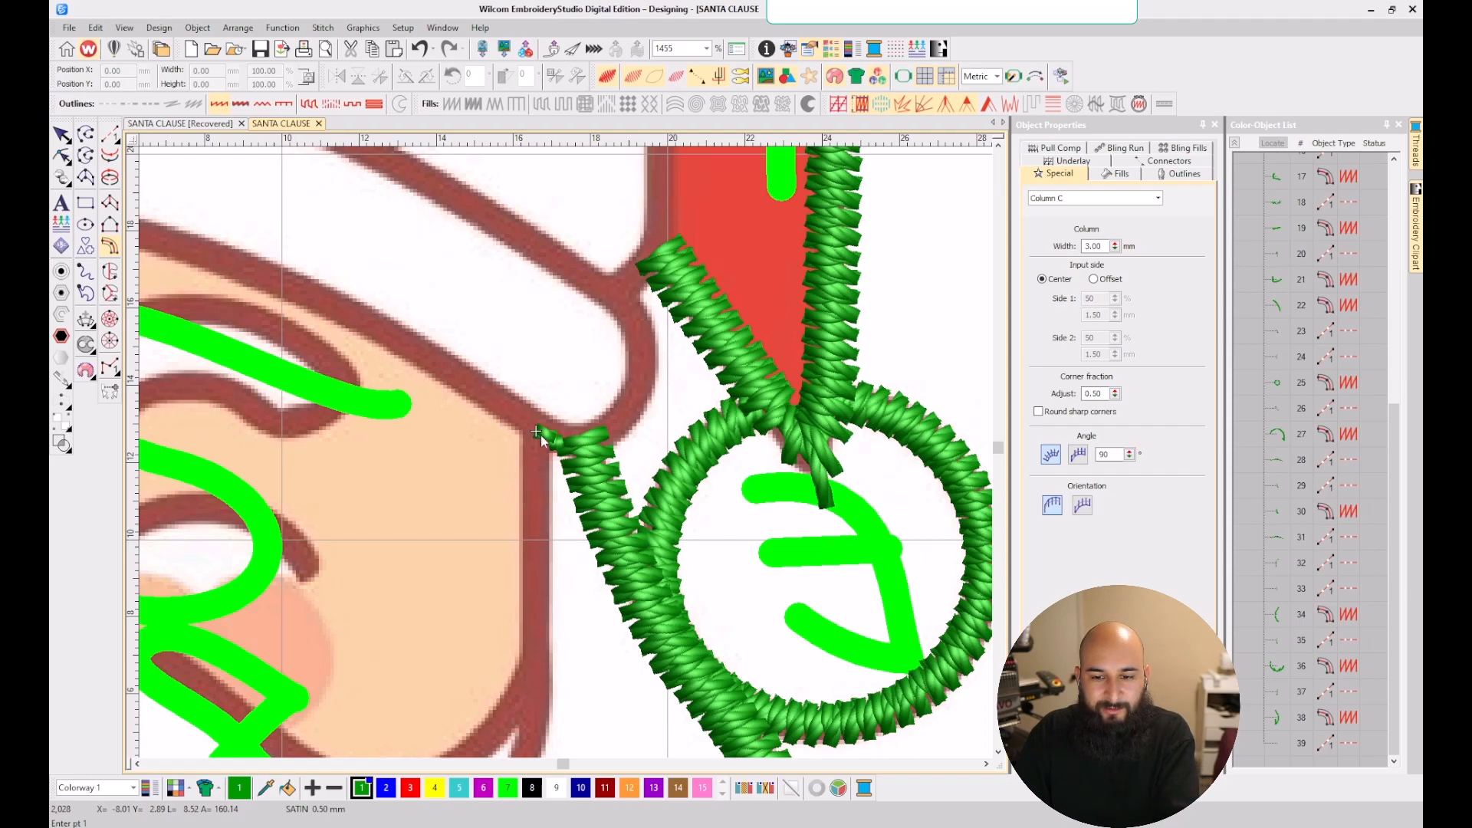
pyautogui.press('Escape')
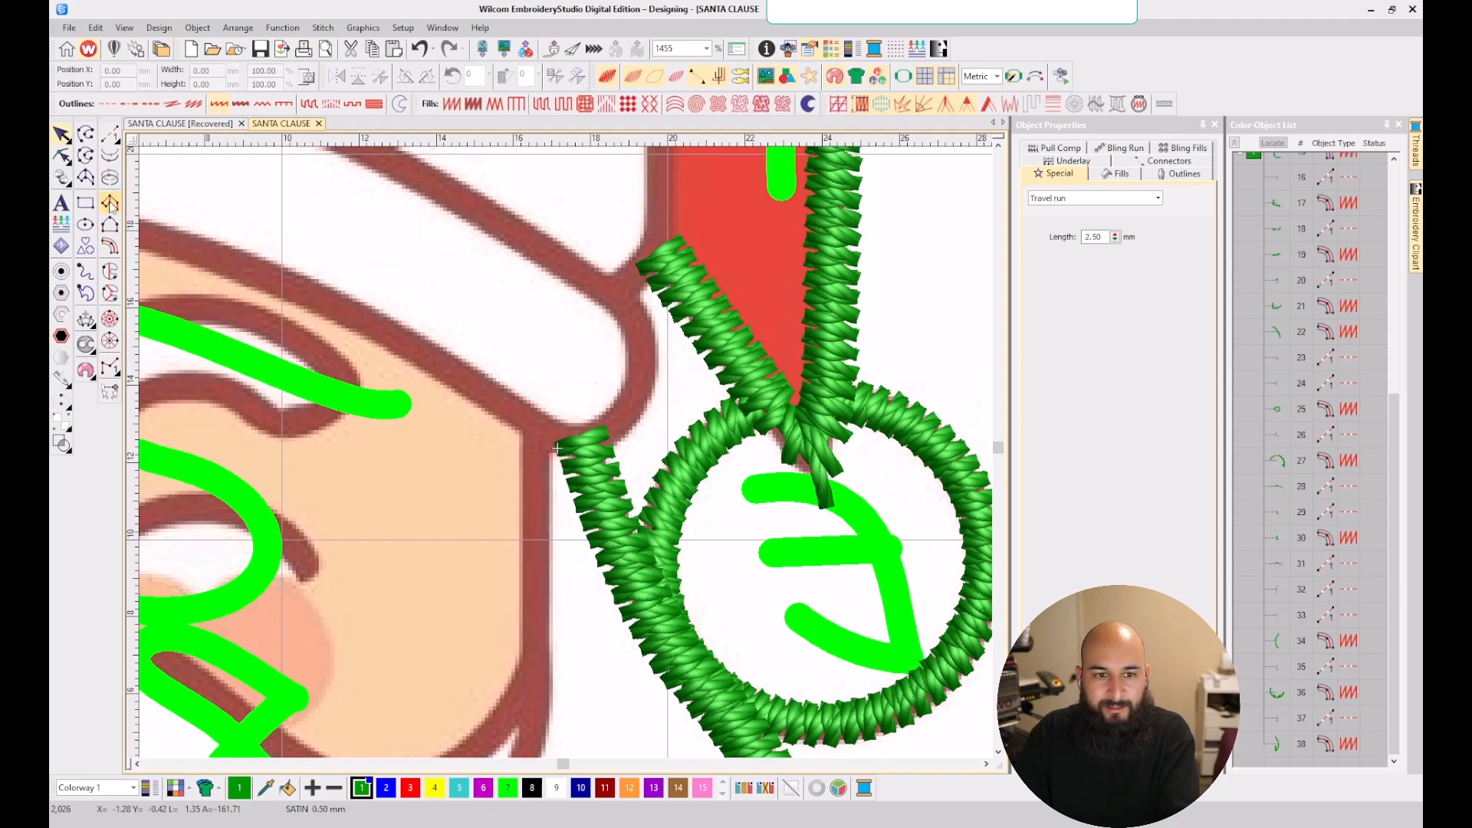
# - Trace a Column C satin down the face's right edge from the hat brim to the mustache junction and finish it
pyautogui.click(109, 246)
pyautogui.click(540, 431)
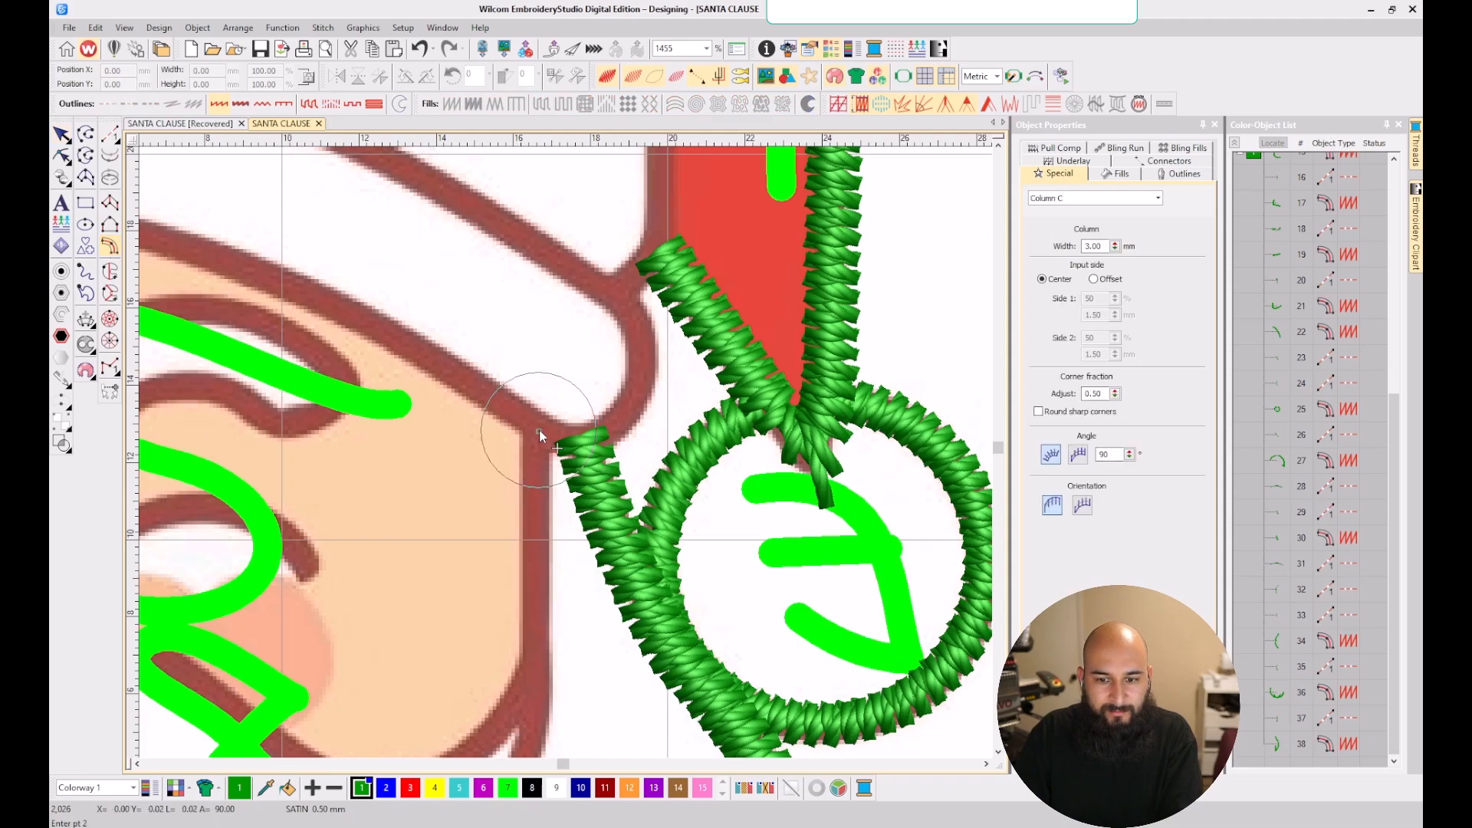
pyautogui.rightClick(536, 540)
pyautogui.scroll(-3, 531, 575)
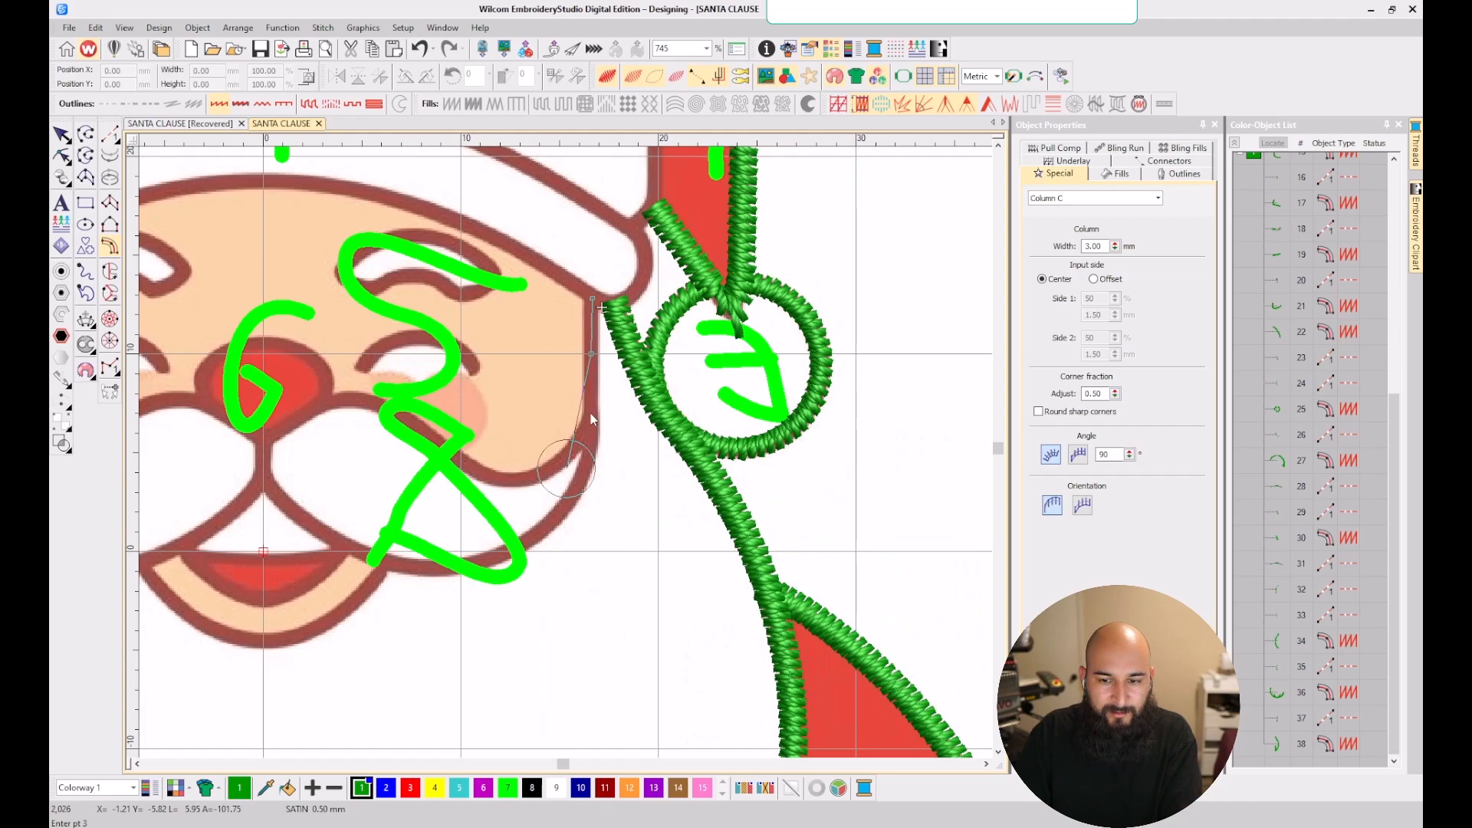
pyautogui.scroll(1, 568, 456)
pyautogui.rightClick(570, 479)
pyautogui.press('Return')
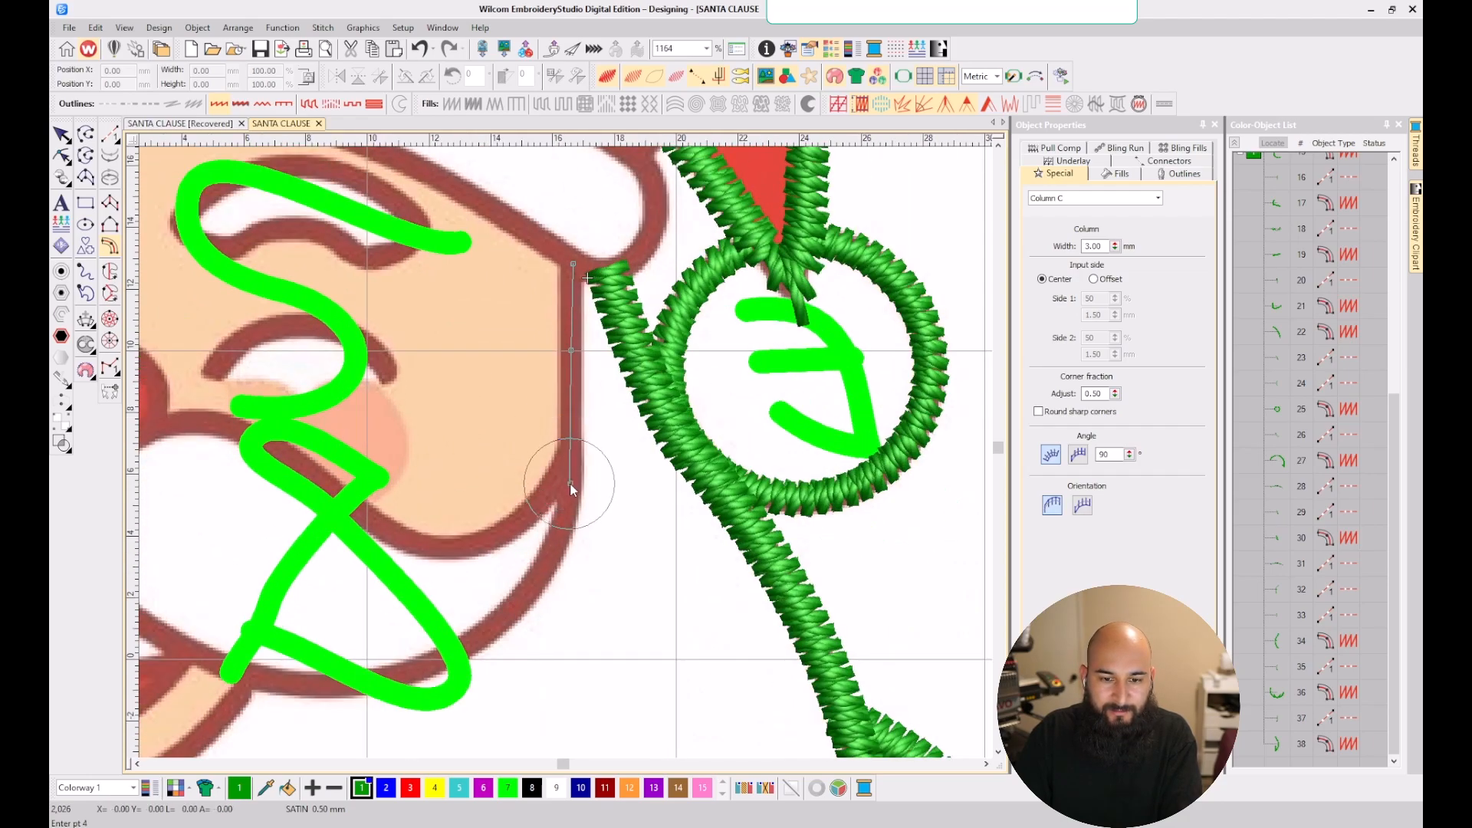
pyautogui.scroll(-2, 568, 468)
pyautogui.scroll(2, 566, 453)
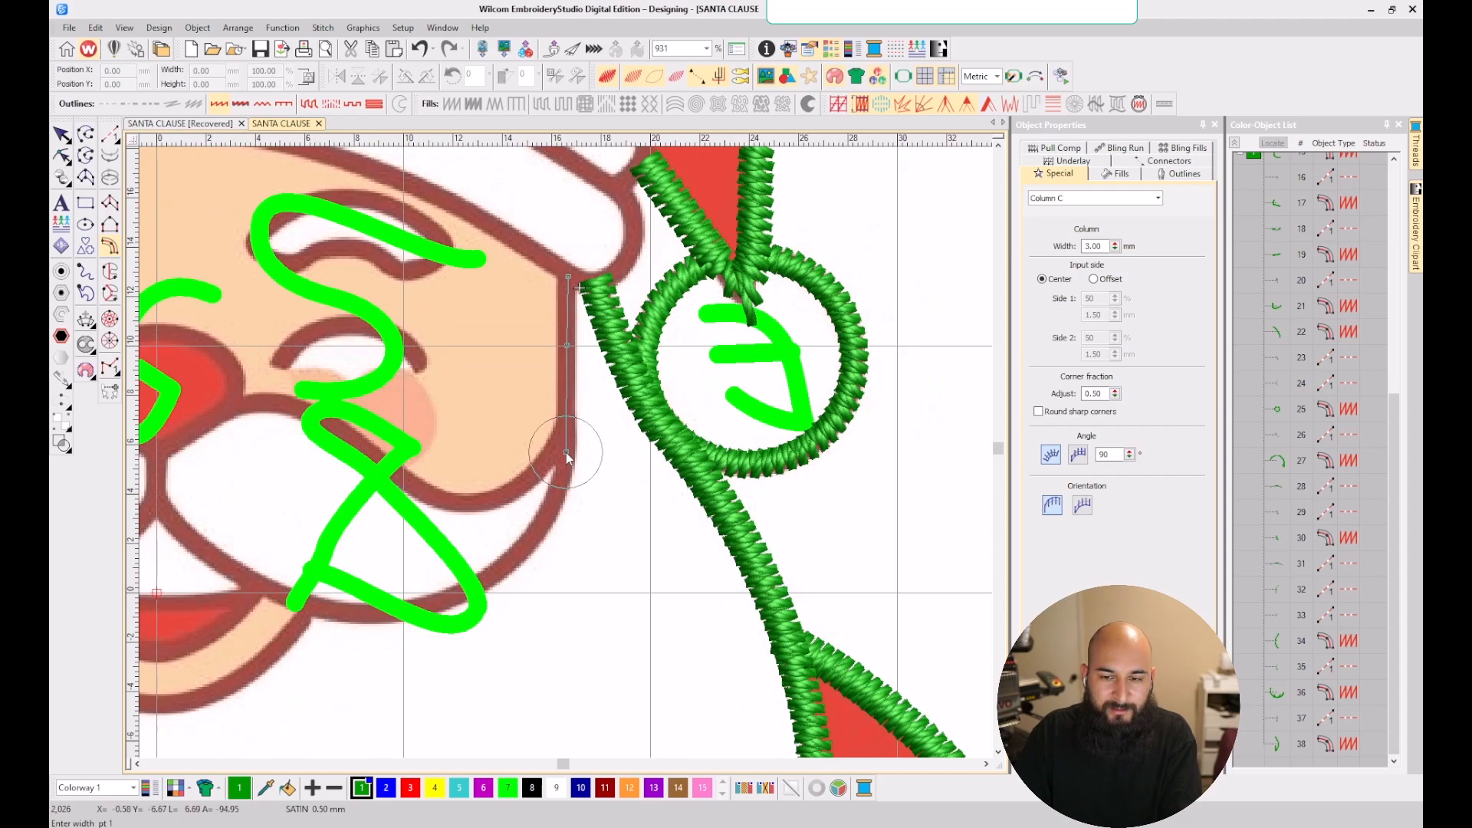
pyautogui.press('Return')
pyautogui.press('Escape')
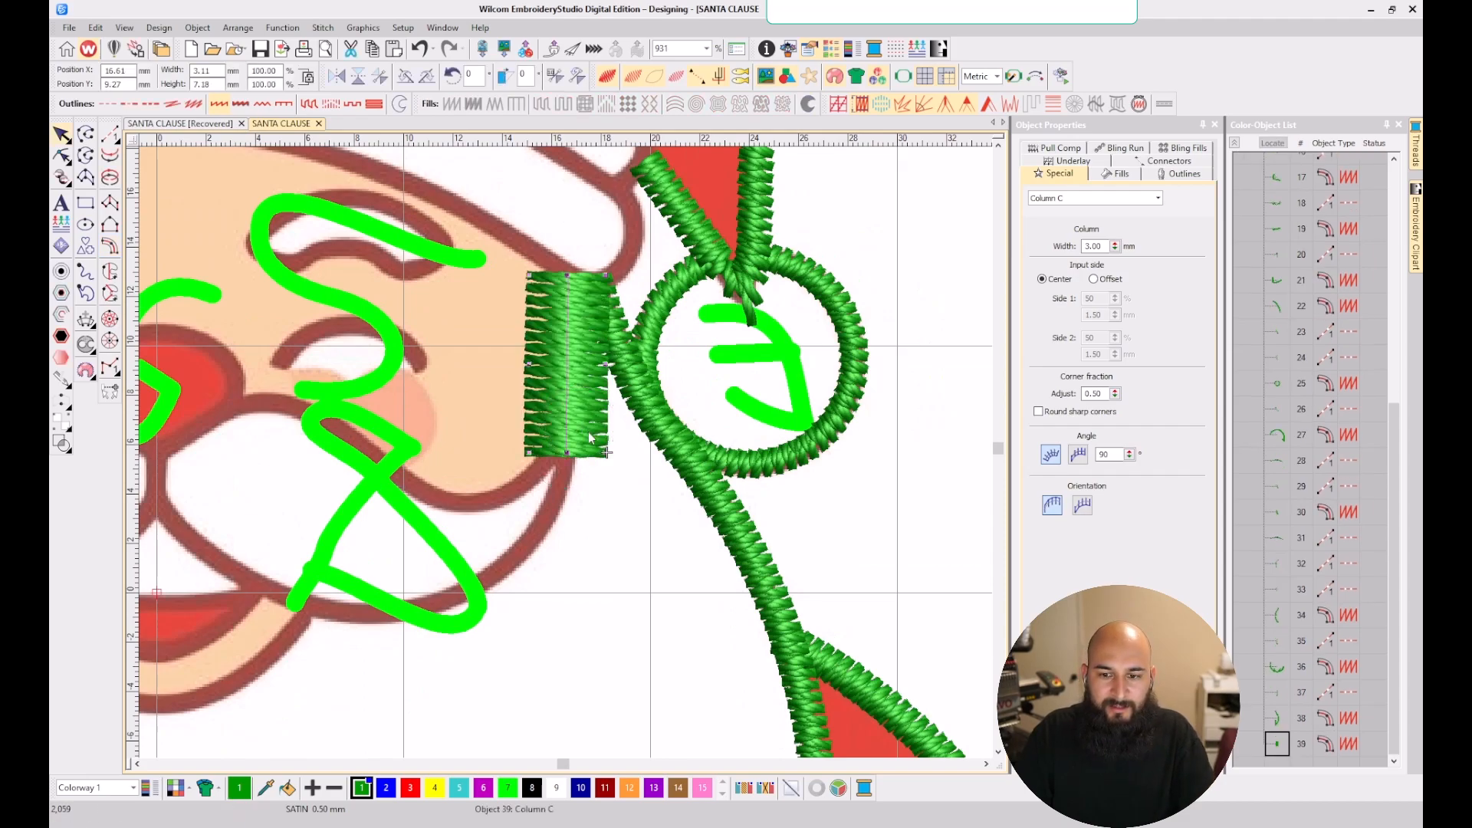
# - Set the column width of the face's right edge satin to 1 mm
pyautogui.moveTo(1103, 247); pyautogui.dragTo(1064, 246)
pyautogui.write('1')
pyautogui.press('Return')
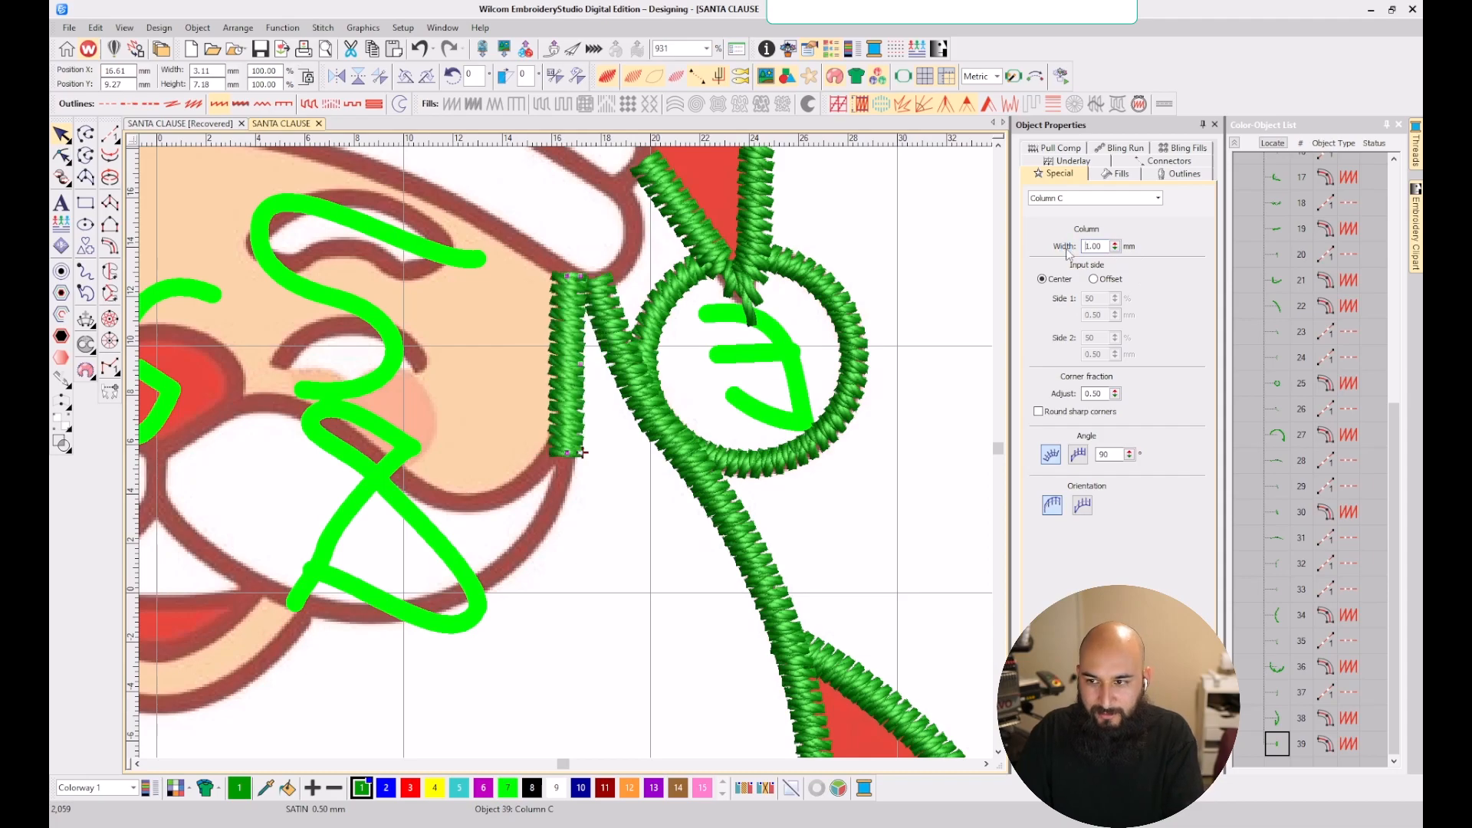
# - Set the column width for new Column C satins to 1 mm
pyautogui.click(111, 247)
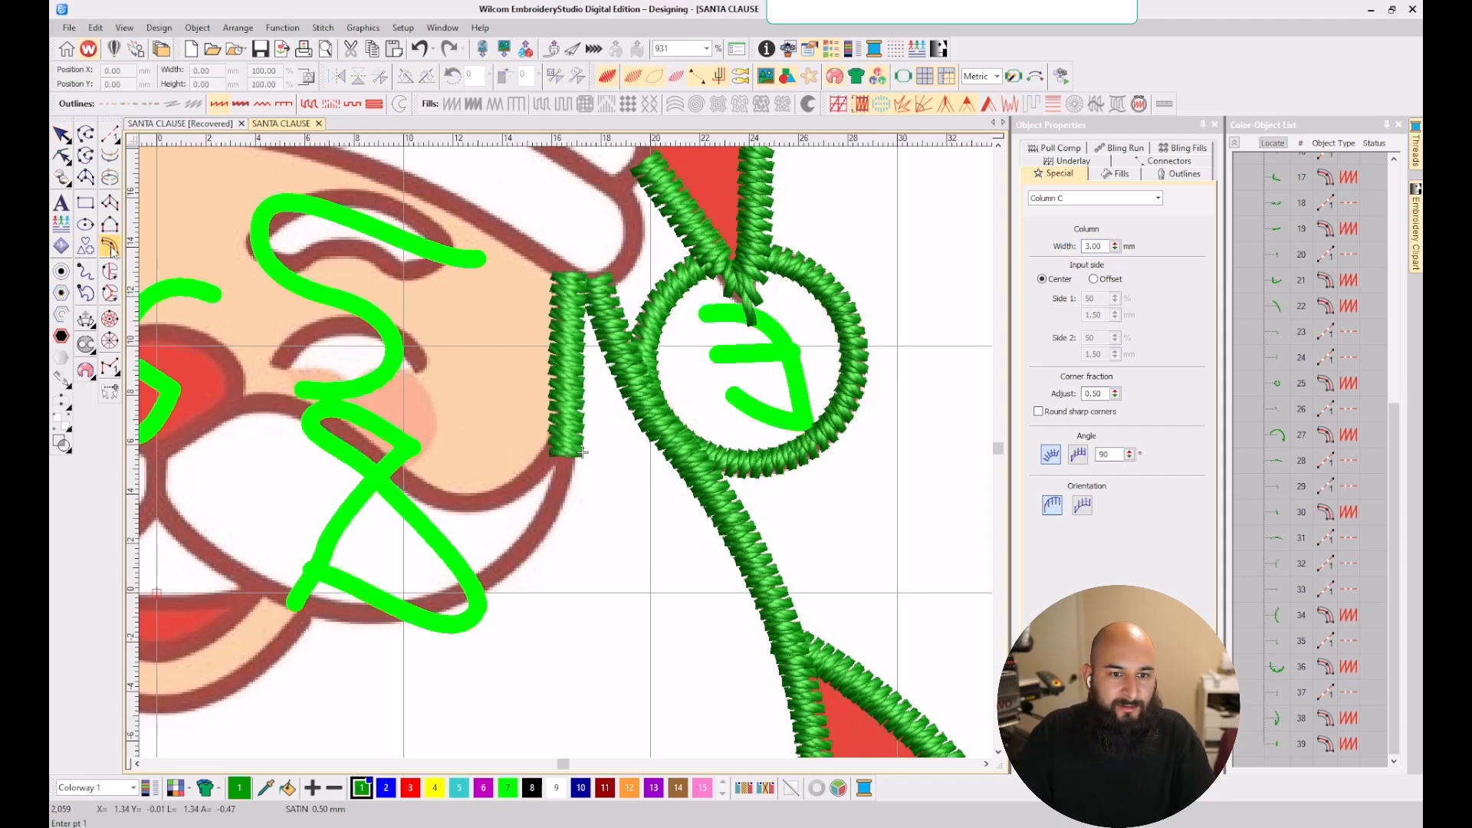
pyautogui.doubleClick(1095, 245)
pyautogui.write('1')
pyautogui.press('Return')
pyautogui.click(1058, 755)
pyautogui.click(702, 463)
pyautogui.click(807, 457)
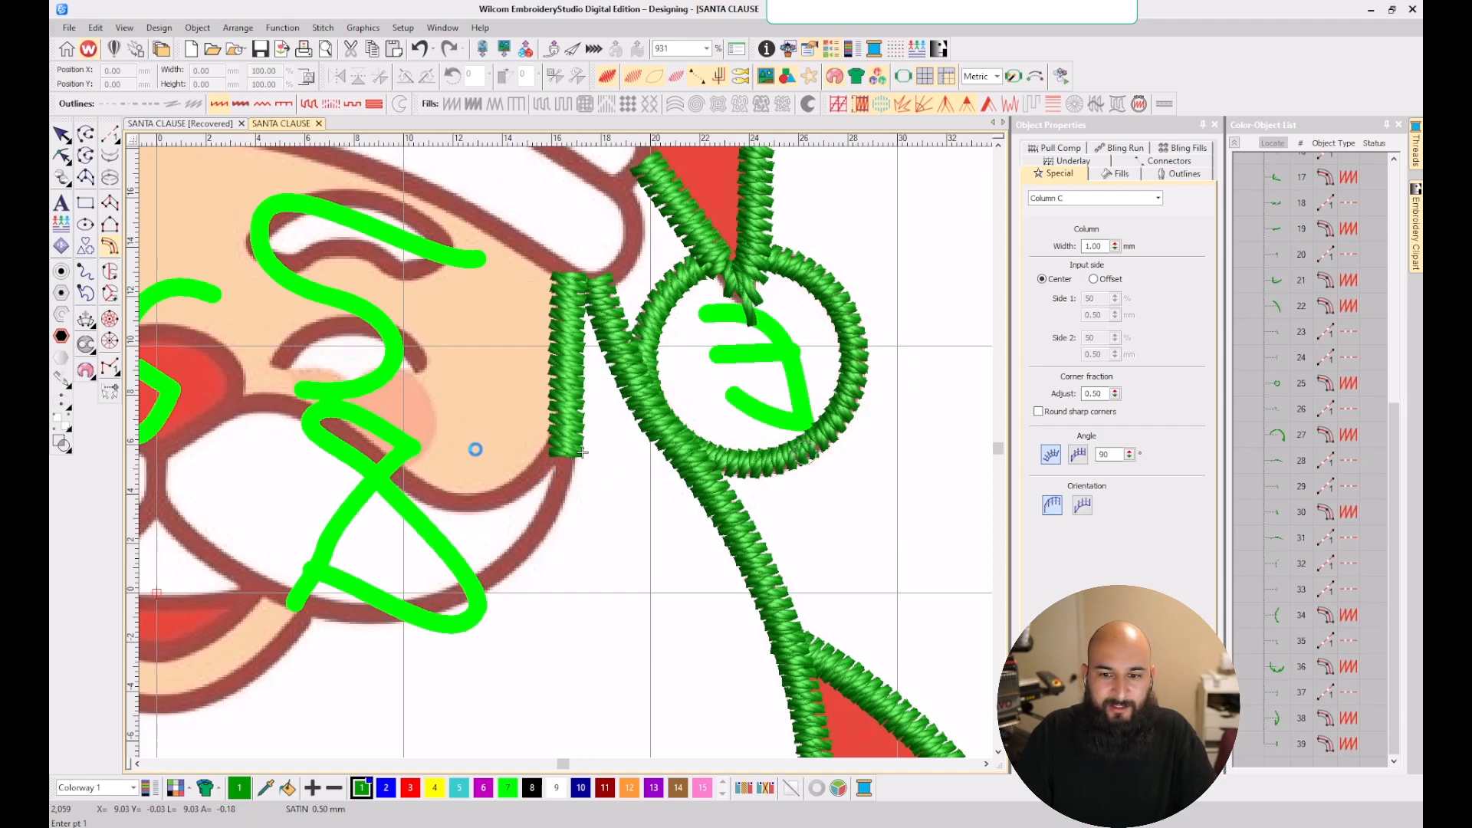
# - Trace a connecting run stitch along the mustache's lower right edge, from the face satin's end to the mouth's right corner
pyautogui.scroll(-1, 566, 452)
pyautogui.click(110, 134)
pyautogui.scroll(-2, 812, 567)
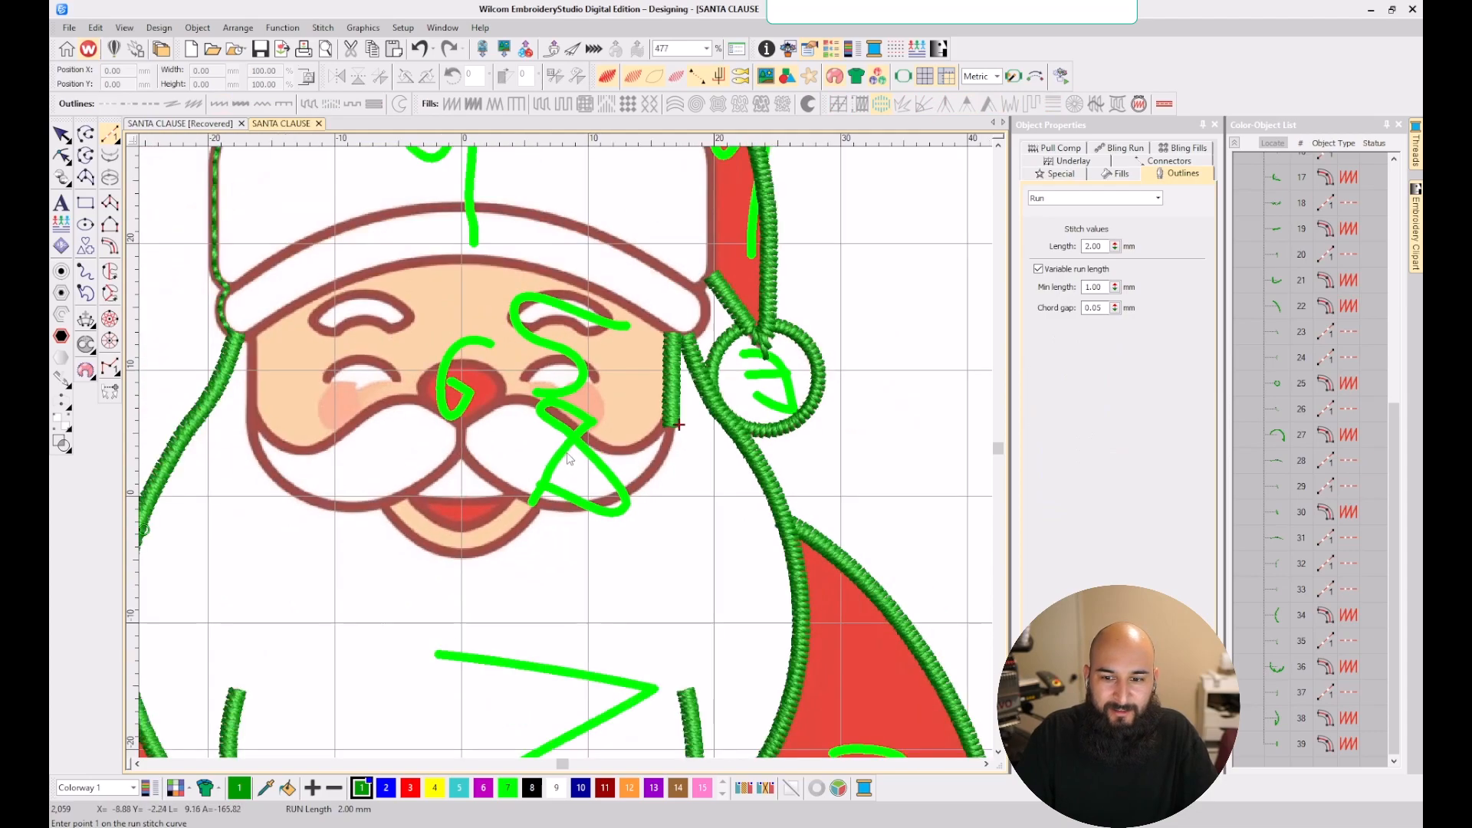
pyautogui.scroll(4, 606, 453)
pyautogui.click(814, 398)
pyautogui.click(792, 462)
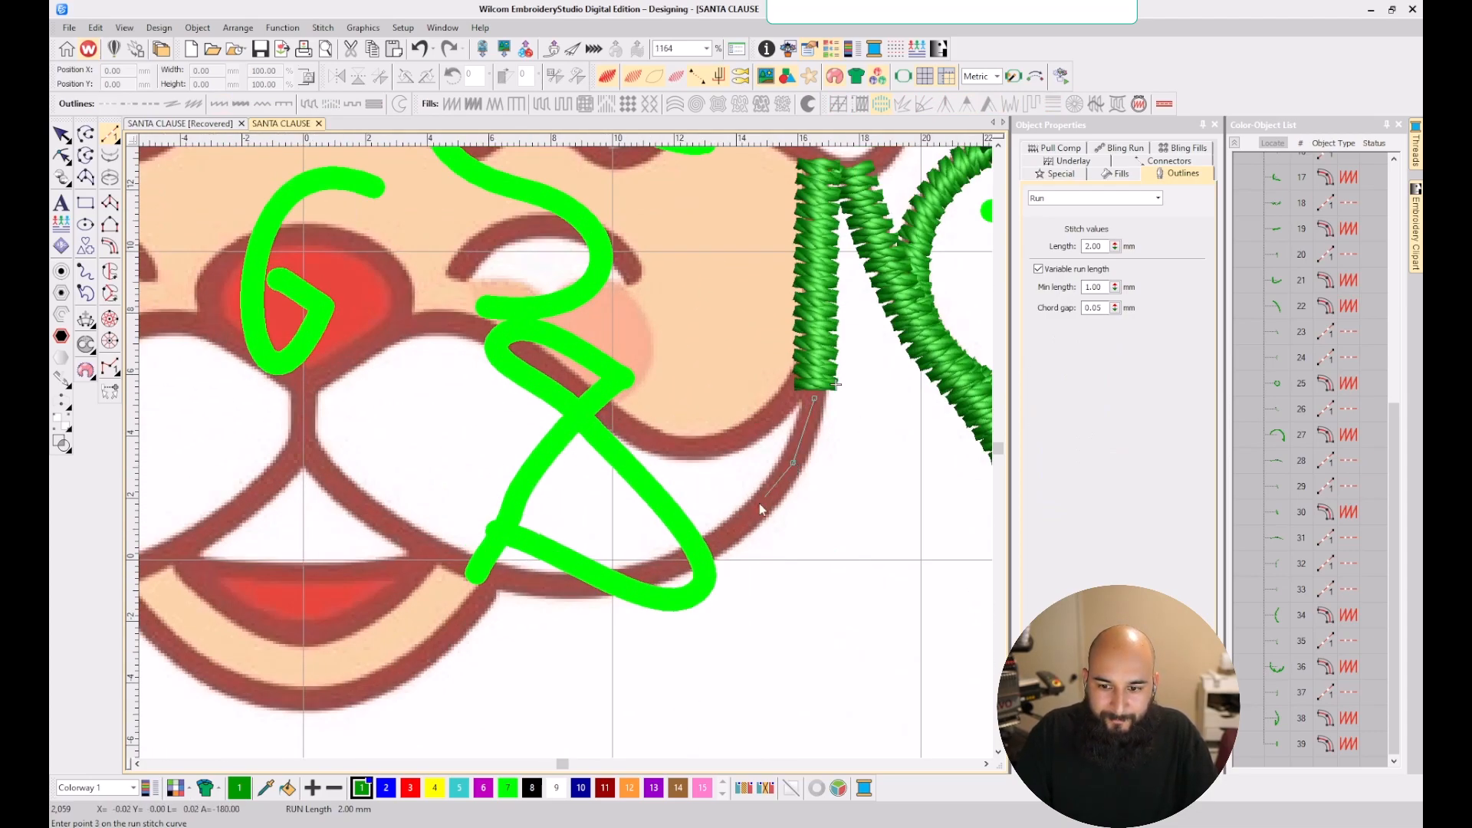
pyautogui.click(702, 551)
pyautogui.click(535, 585)
pyautogui.hotkey('shift', 'z')
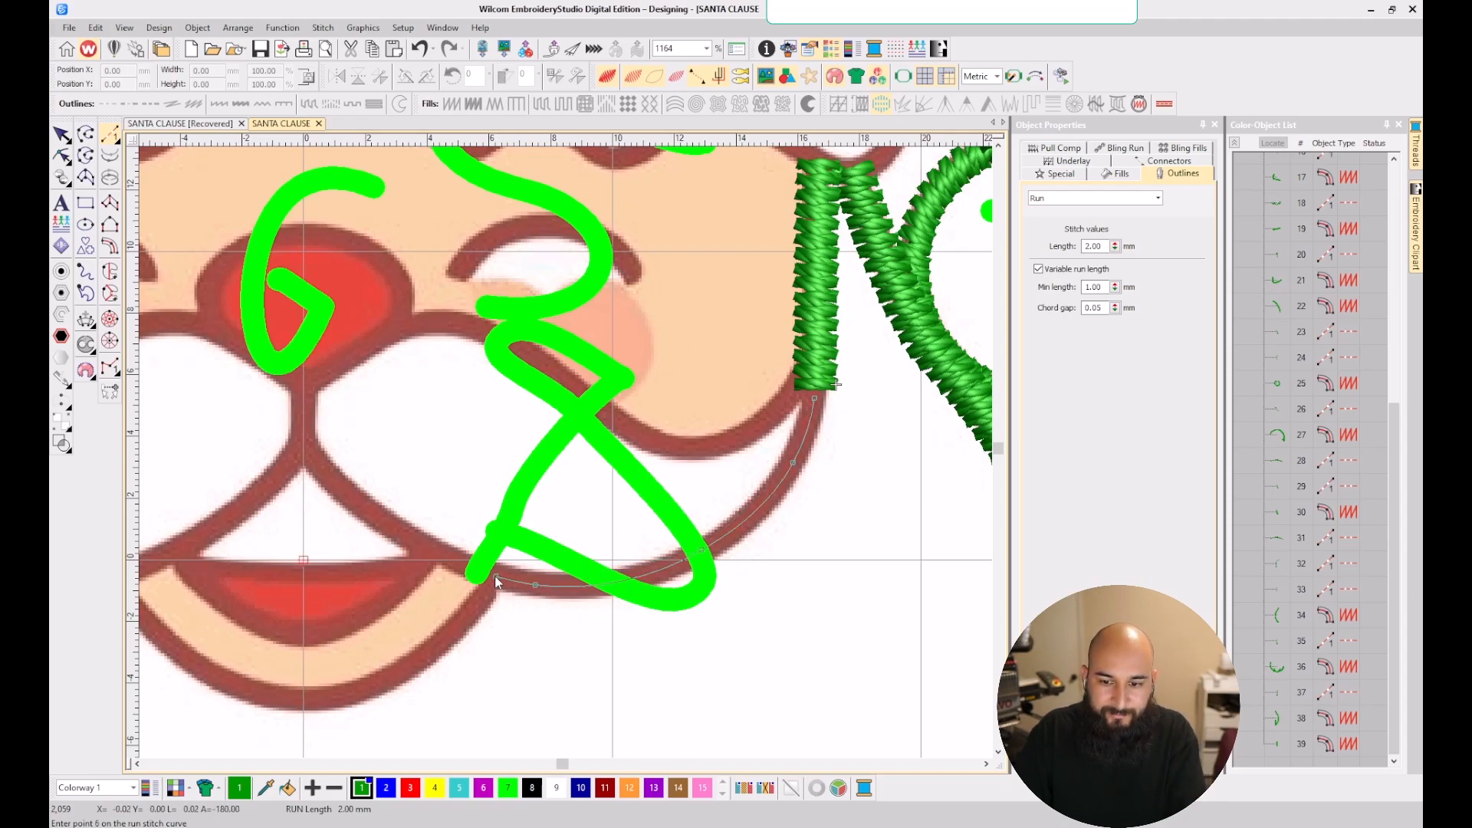
pyautogui.press('Return')
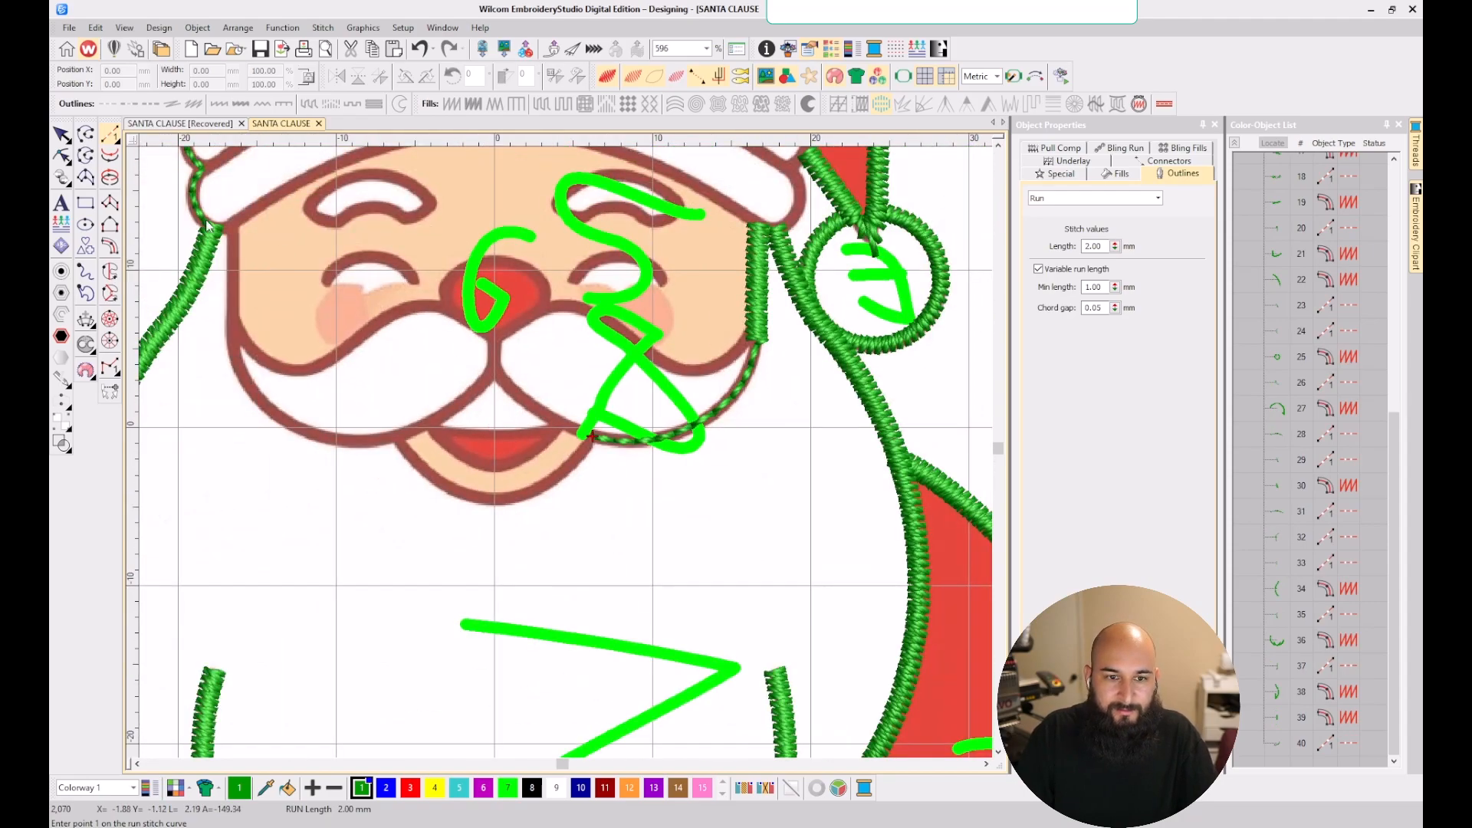
# - Trace a 1 mm Column C satin along the curve below the mouth from its right corner to its left corner
pyautogui.click(110, 245)
pyautogui.press('z')
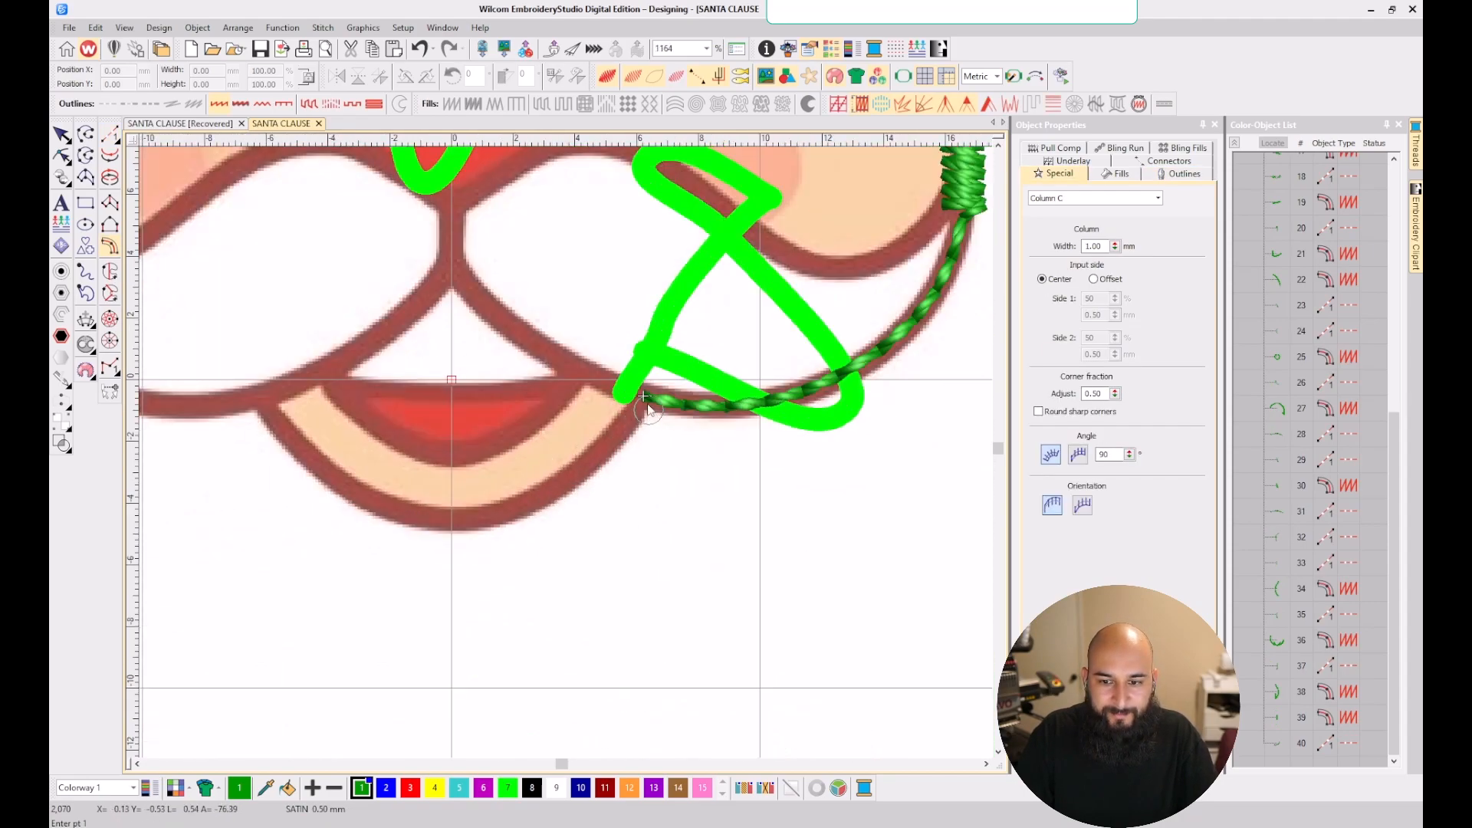
pyautogui.click(642, 397)
pyautogui.click(591, 458)
pyautogui.click(477, 519)
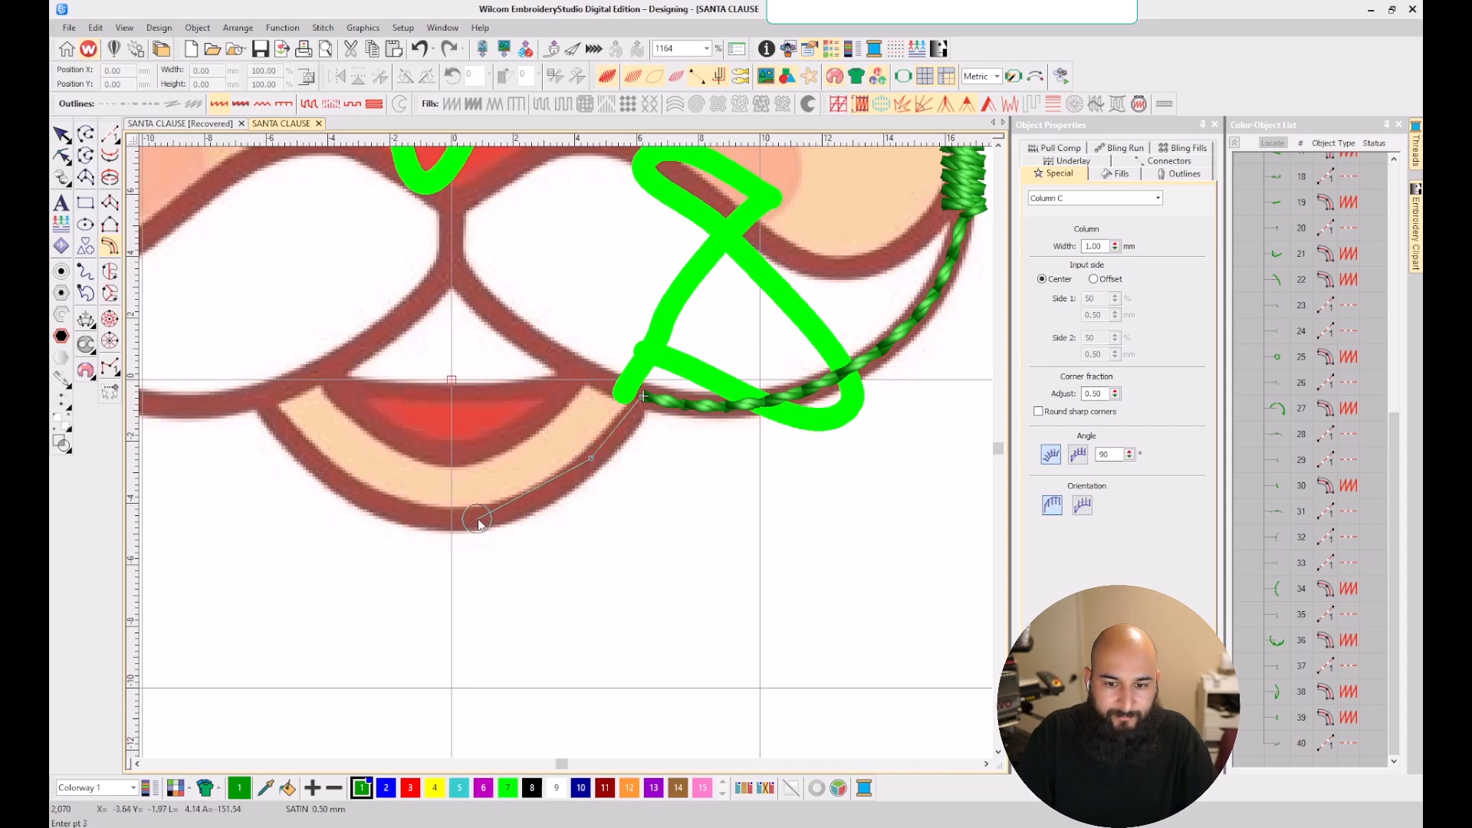
pyautogui.click(338, 481)
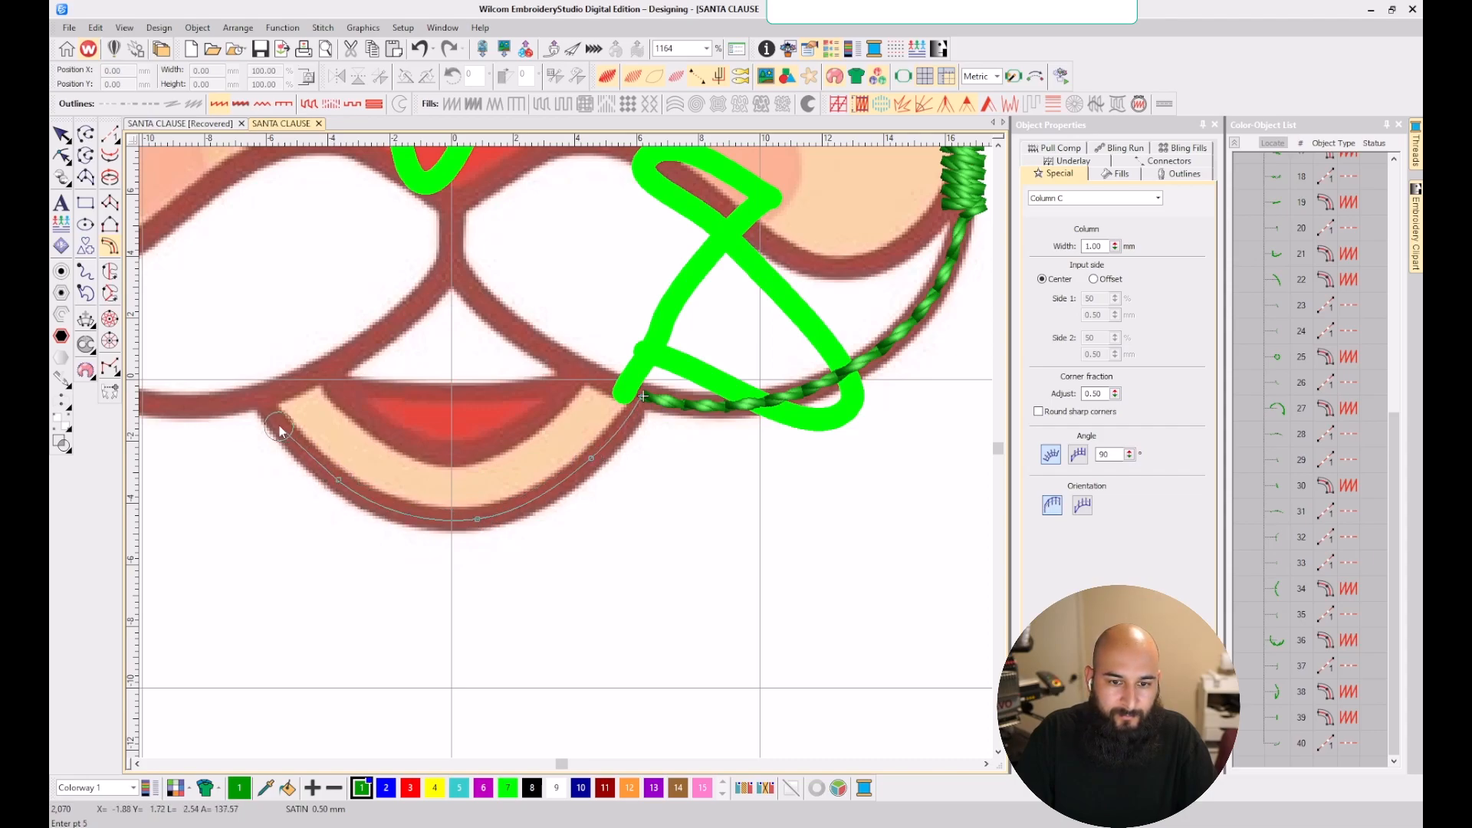
pyautogui.click(262, 399)
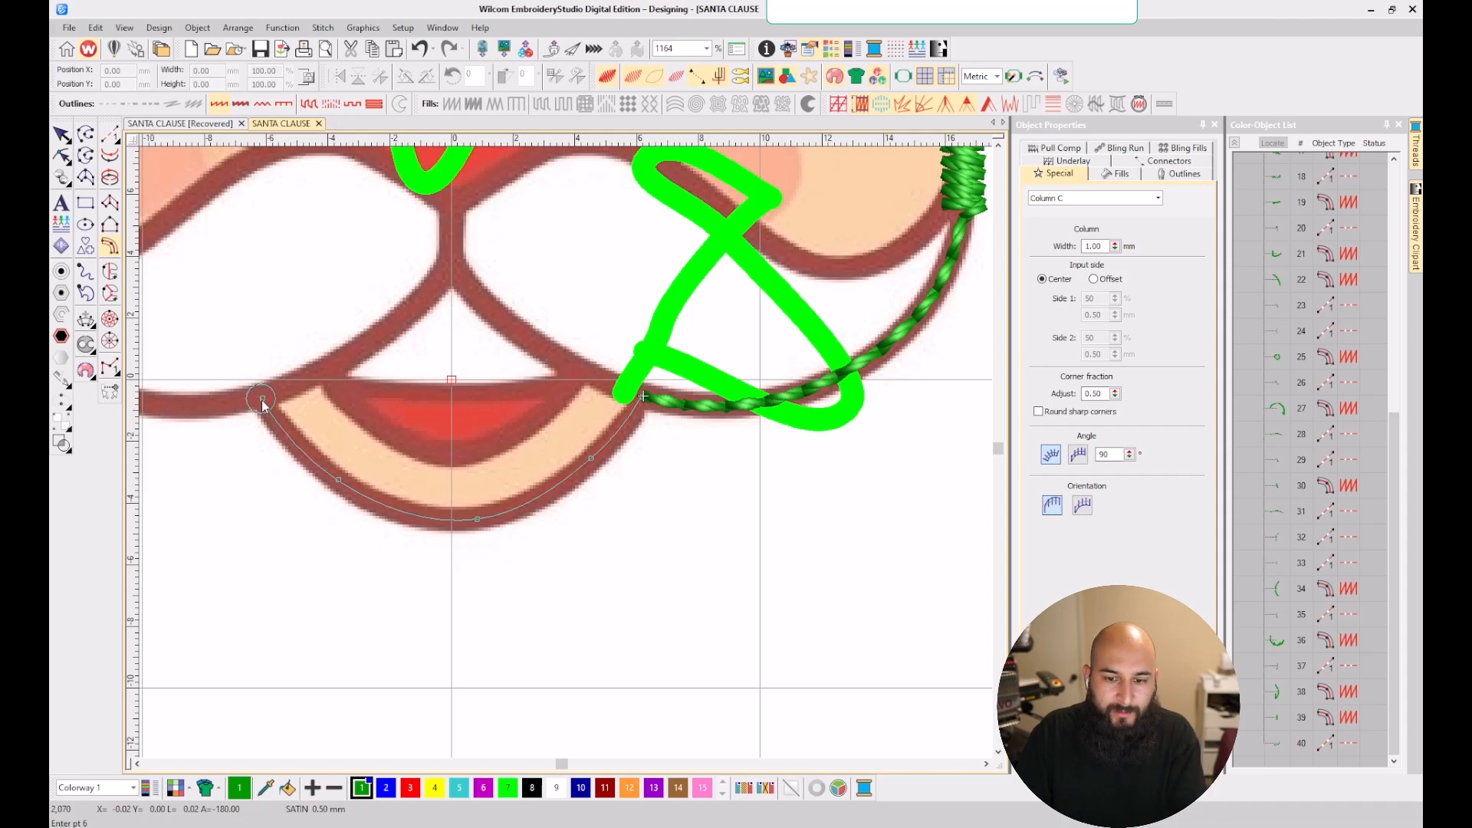
pyautogui.press('Return')
# - Trace a connecting run stitch from the mouth's left corner around the mustache and up the face's left edge to the hat brim
pyautogui.scroll(-4, 262, 402)
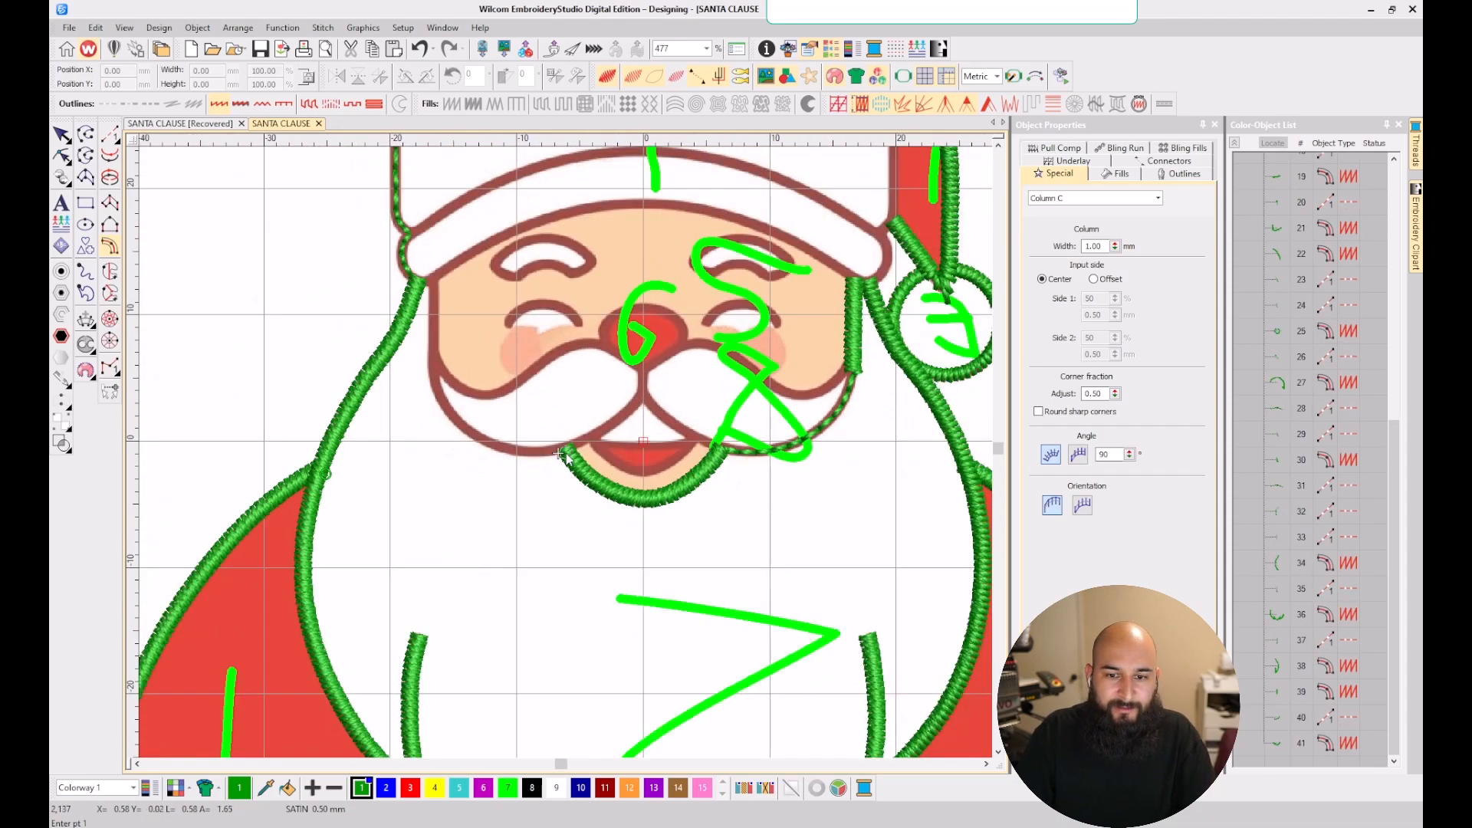
pyautogui.click(110, 134)
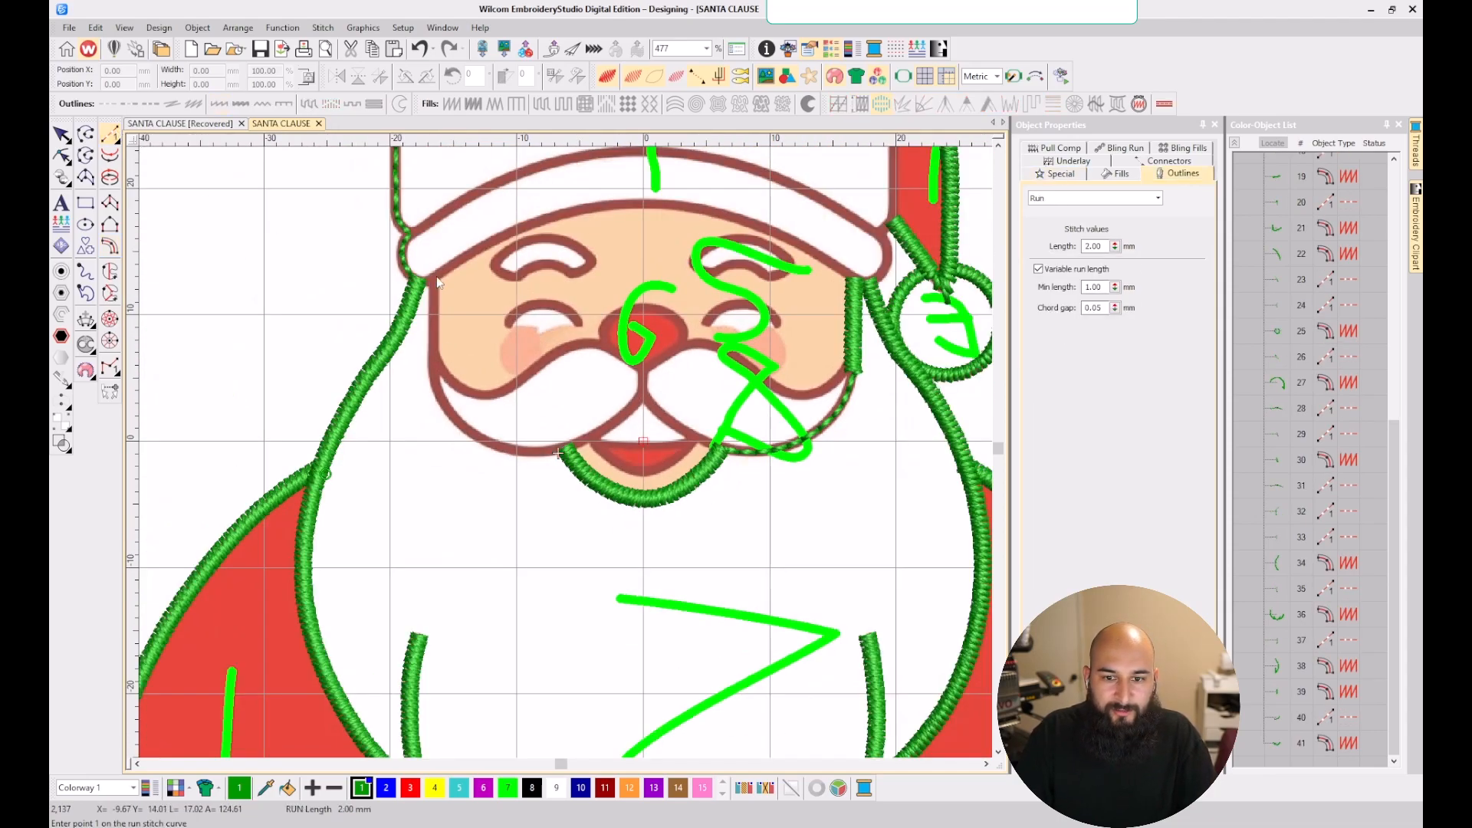
pyautogui.scroll(3, 364, 323)
pyautogui.click(739, 573)
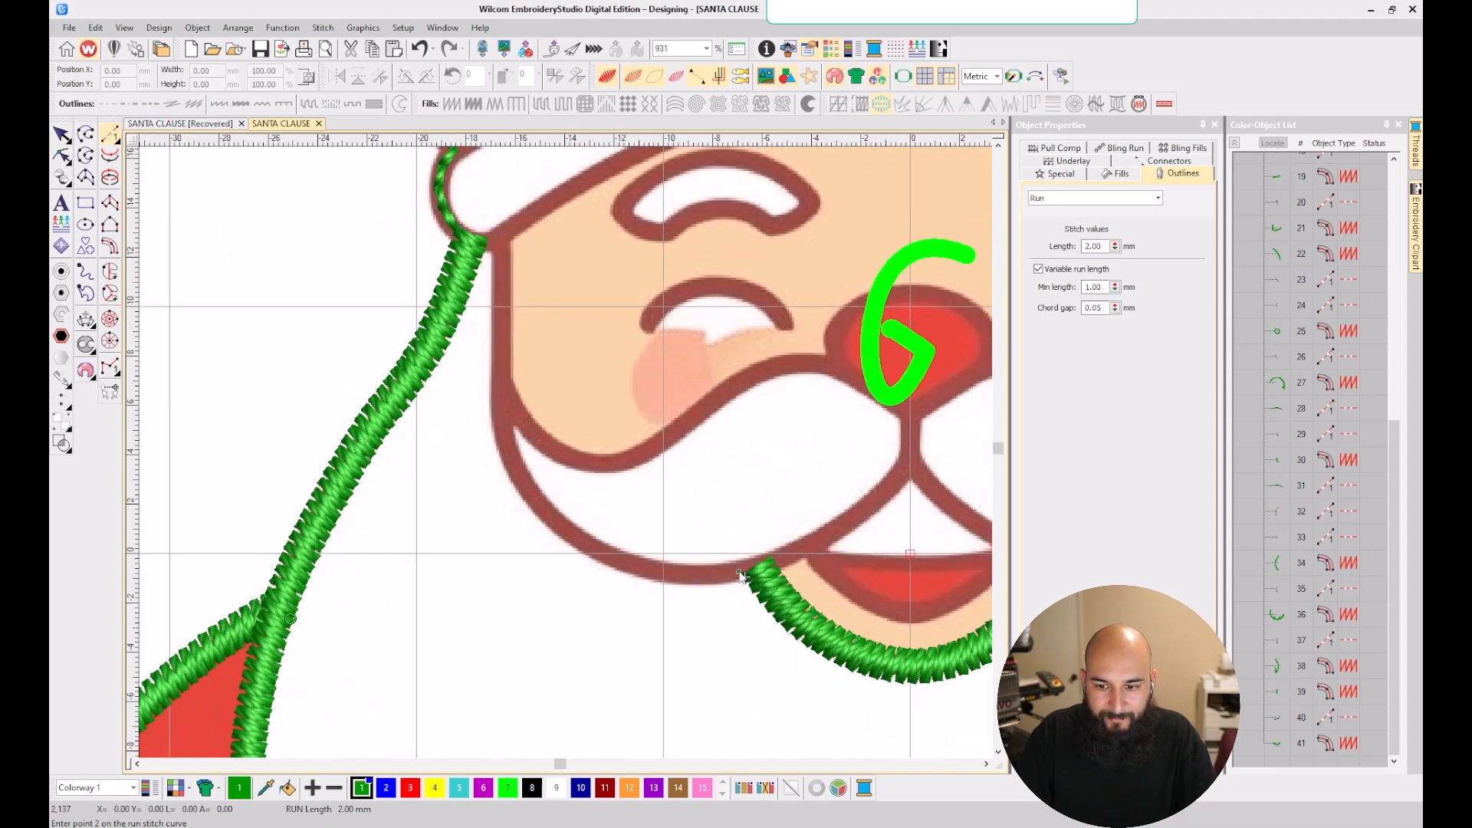
pyautogui.click(673, 573)
pyautogui.click(550, 520)
pyautogui.click(498, 414)
pyautogui.click(502, 399)
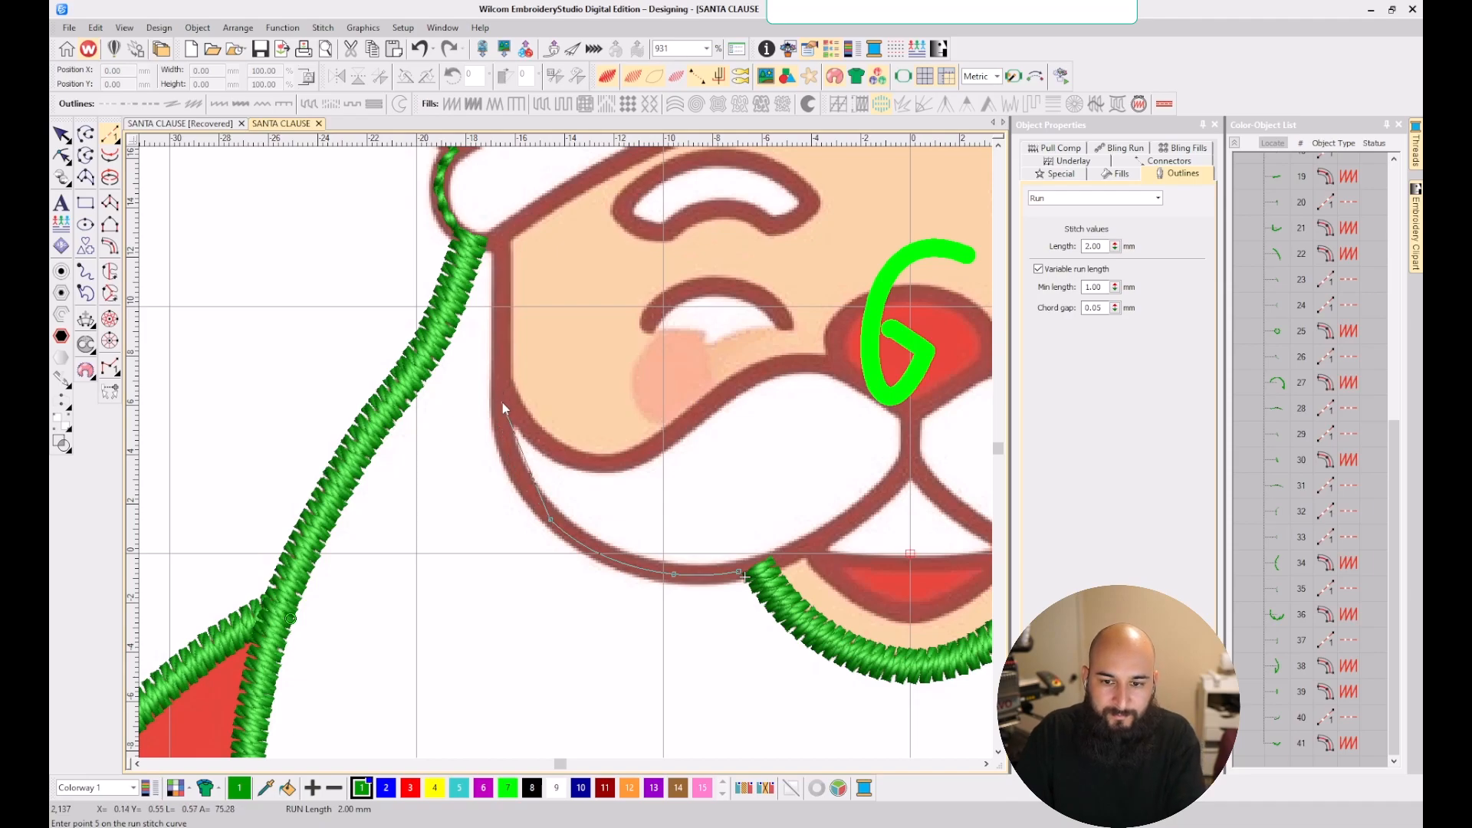
pyautogui.click(501, 241)
pyautogui.press('Return')
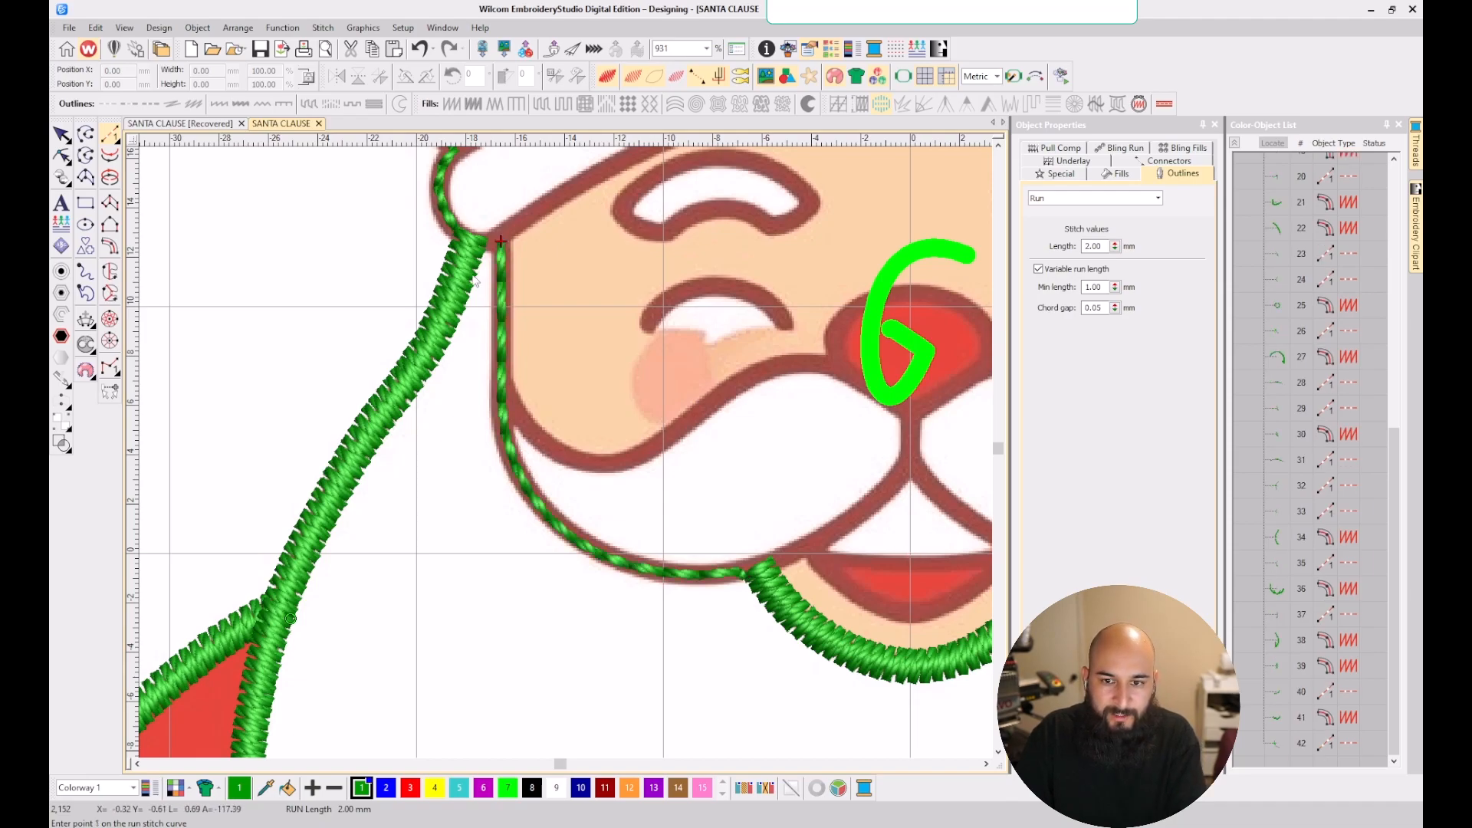
# - Trace a 1 mm Column C satin down the face's left edge, from the hat brim to the mustache's left end
pyautogui.click(110, 246)
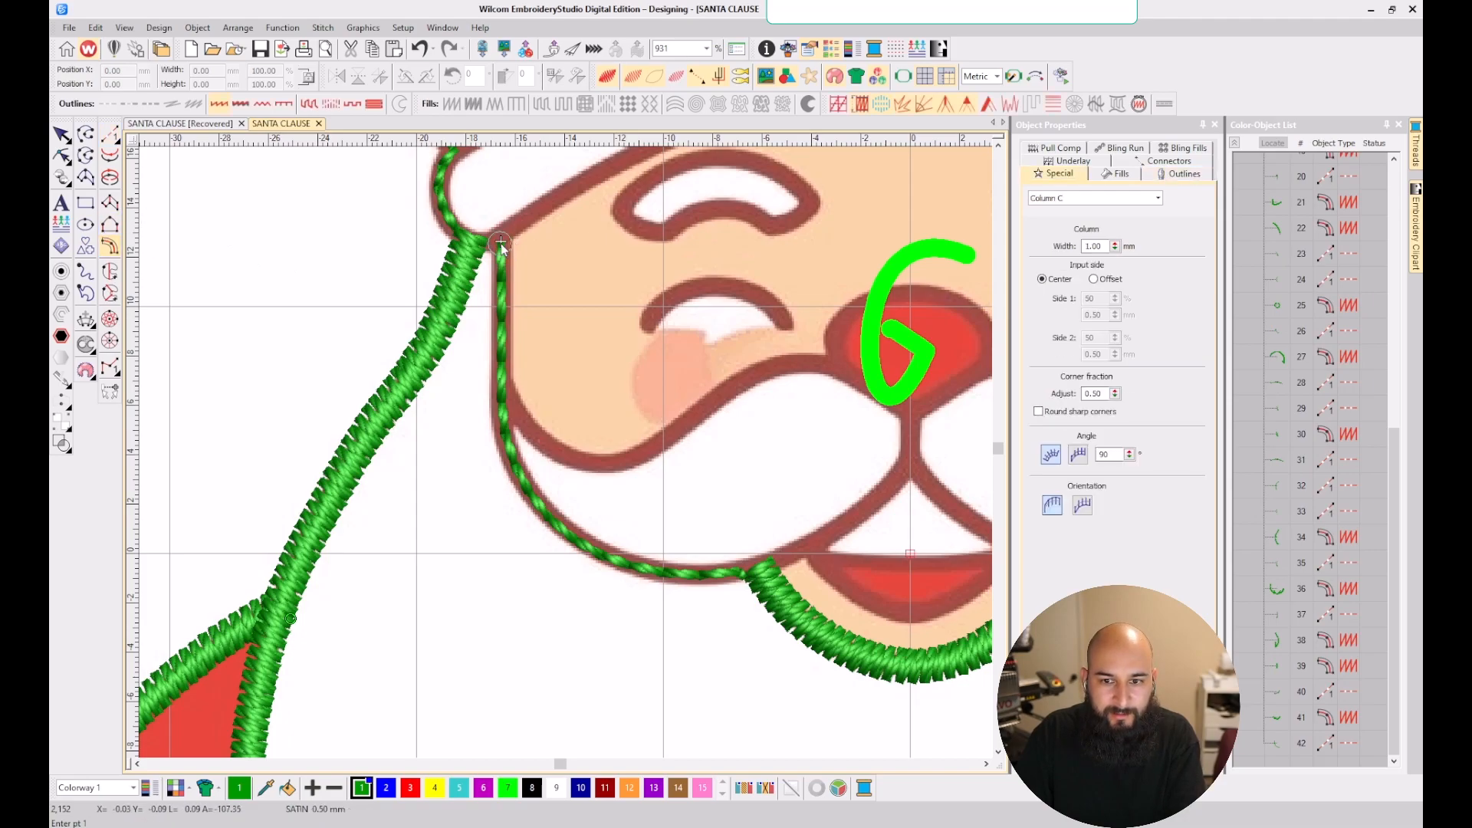
pyautogui.click(501, 387)
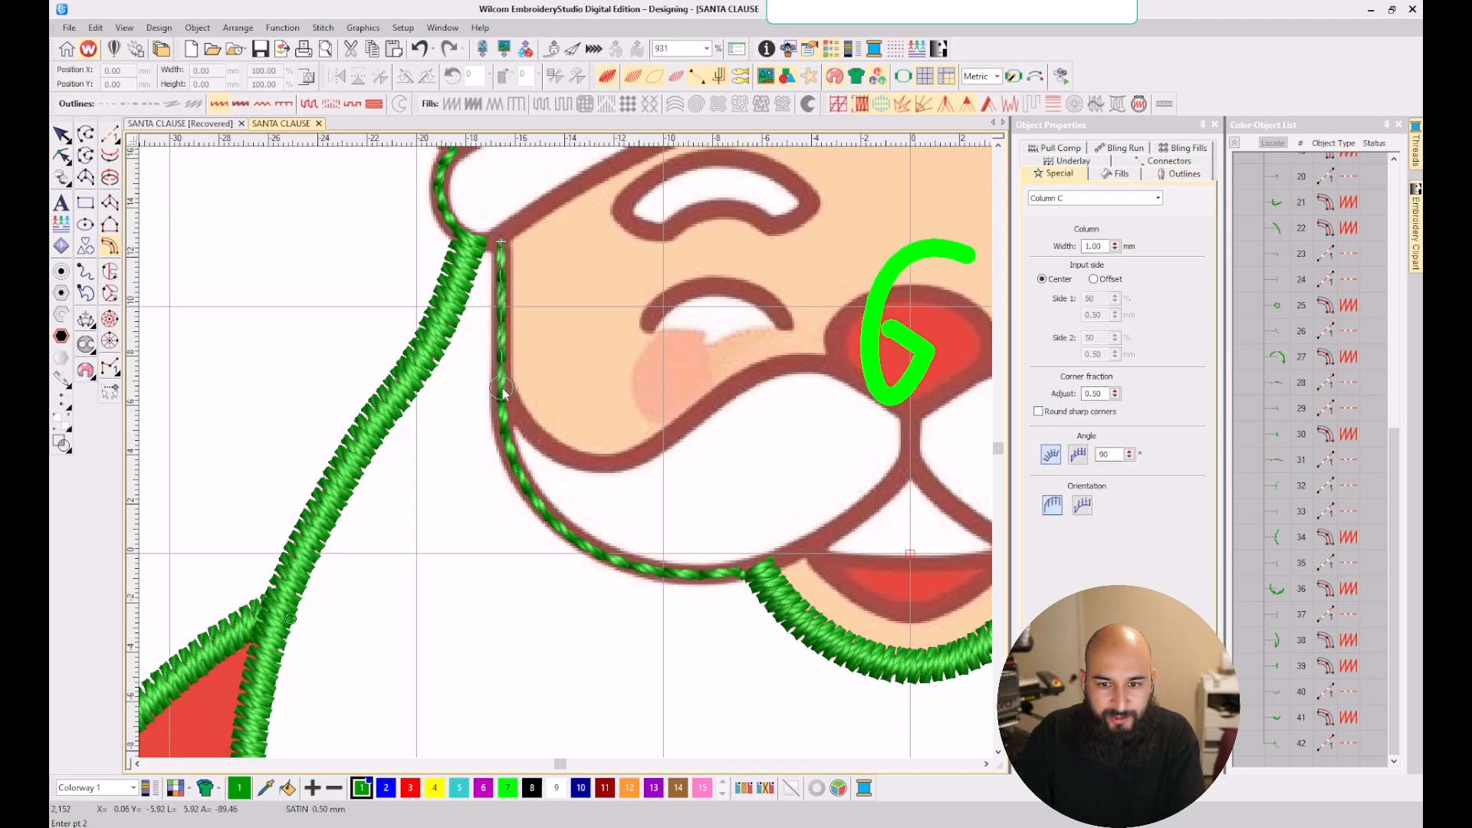
pyautogui.press('Return')
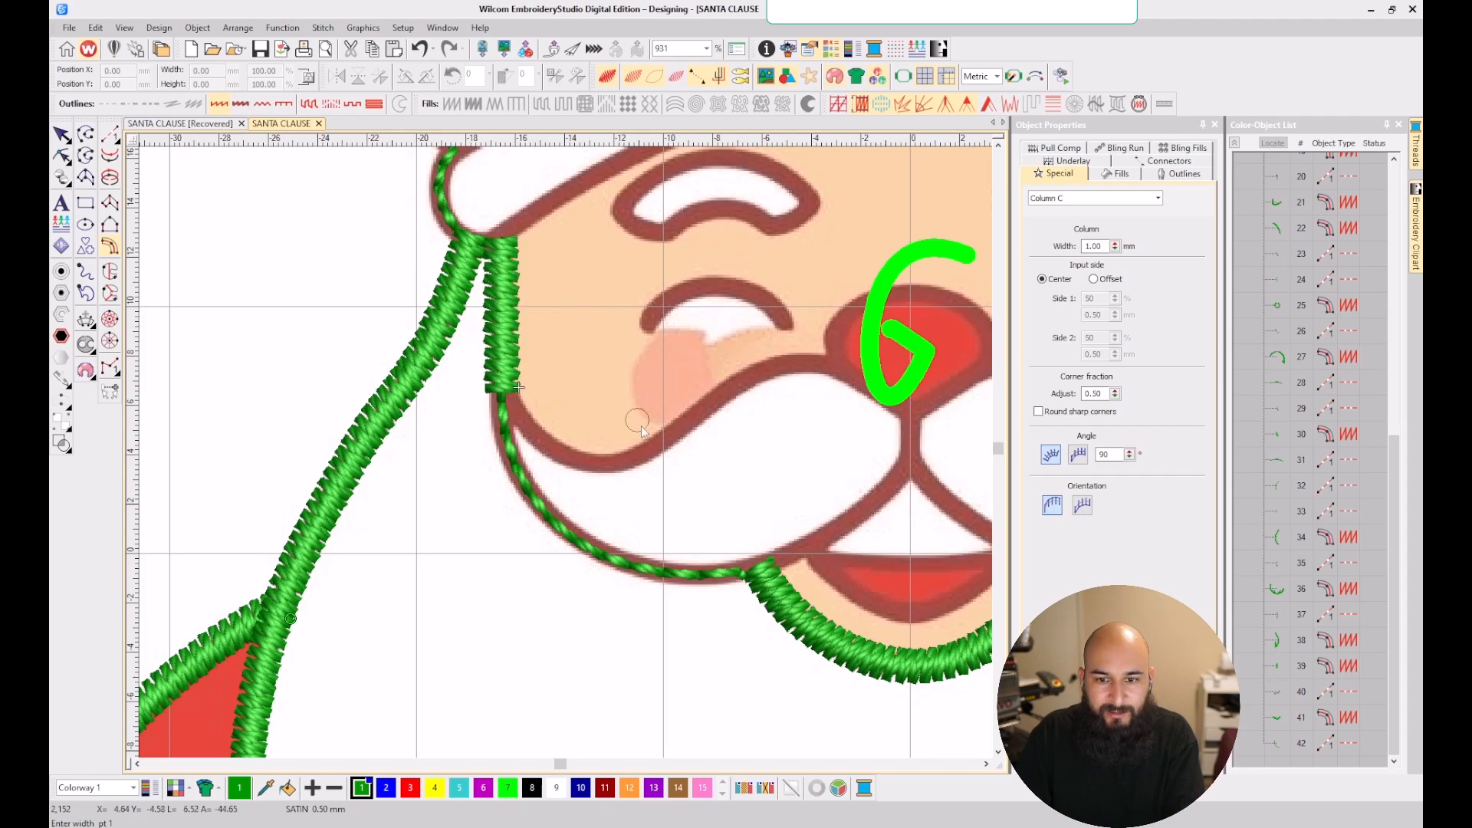
# - Trace a connecting run stitch along the mustache's upper left edge, from the face satin's end to the point below the nose
pyautogui.scroll(-4, 637, 417)
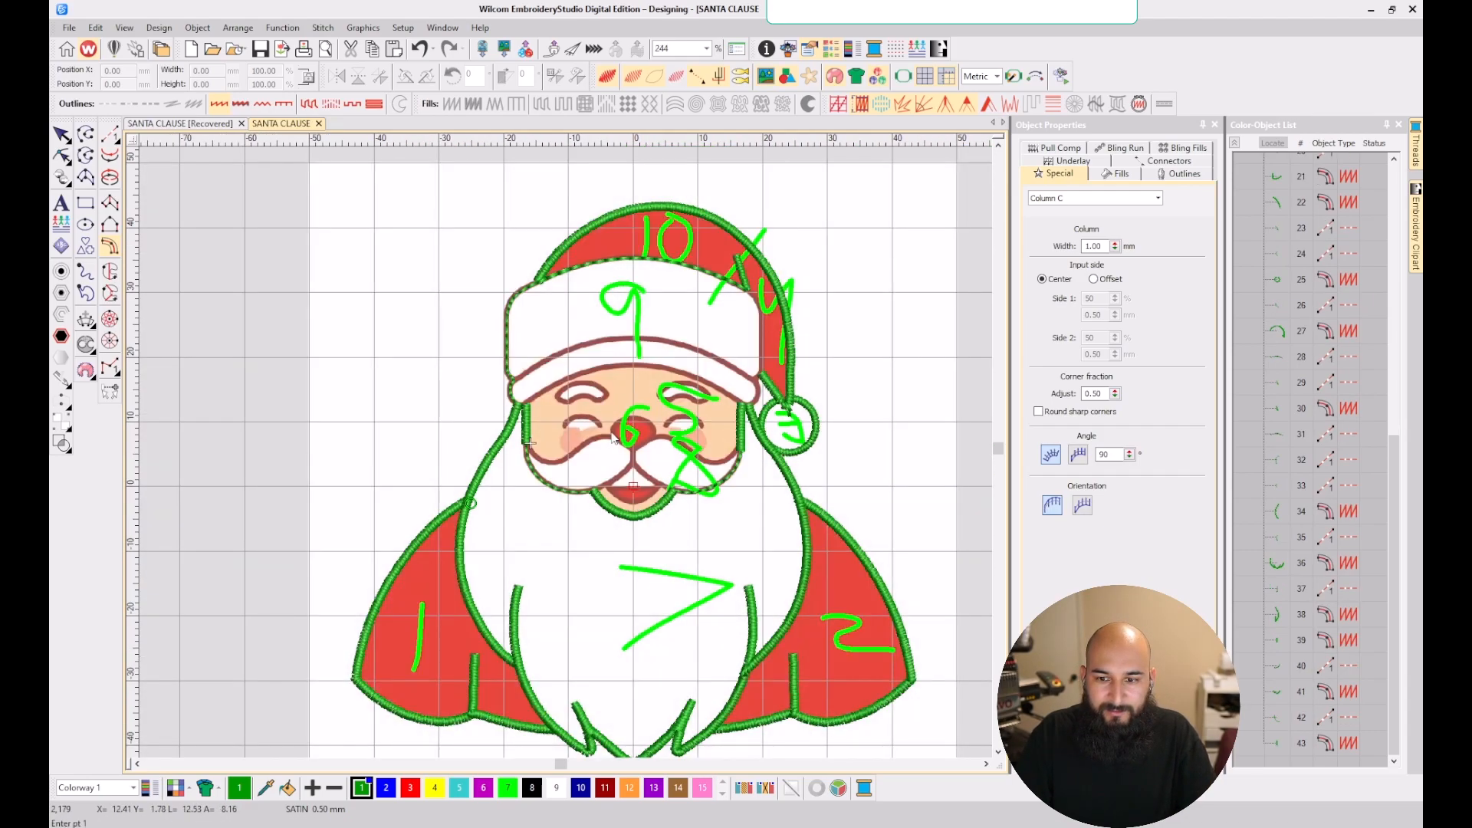
pyautogui.scroll(4, 541, 462)
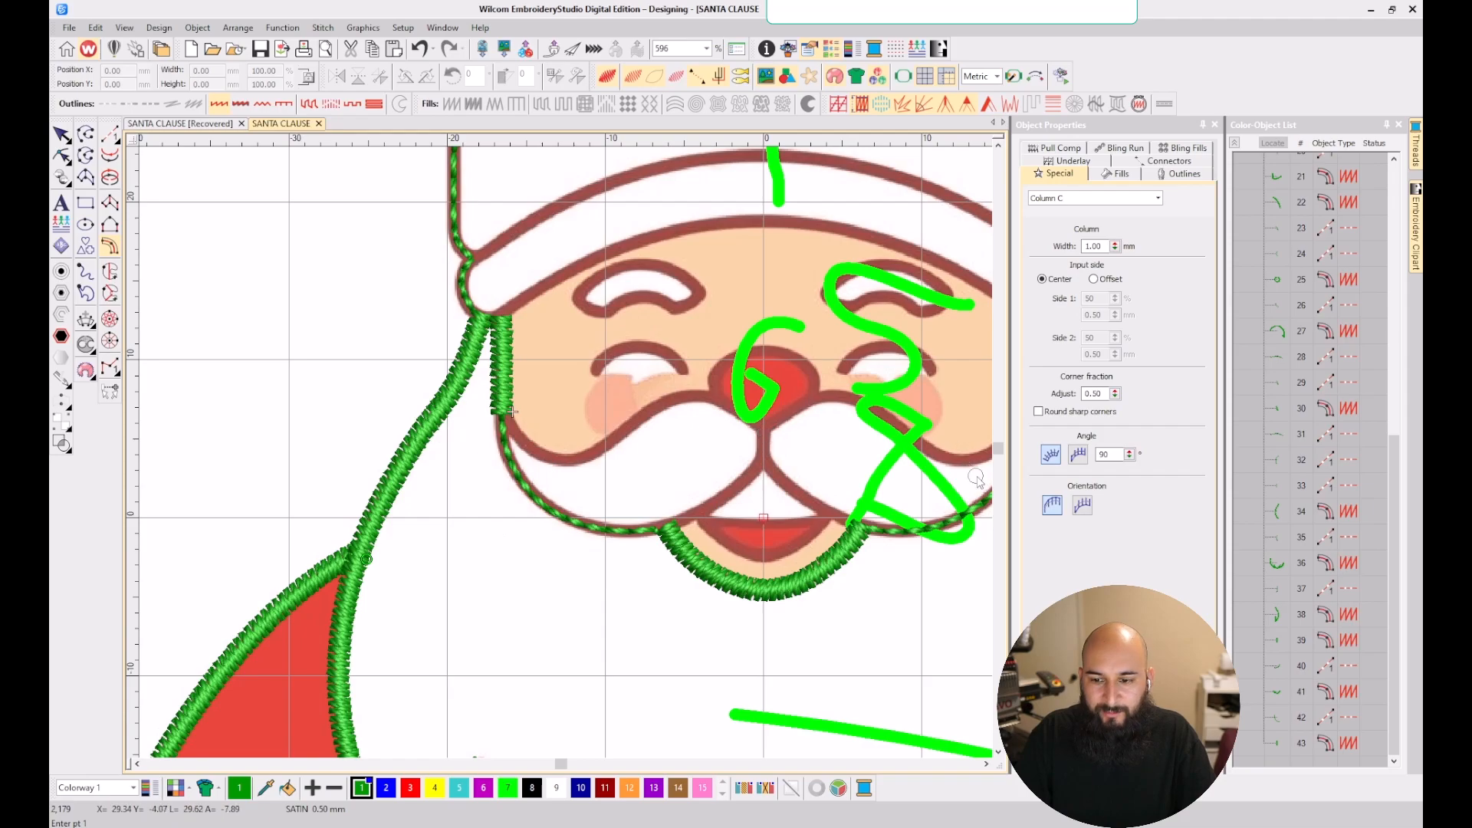
pyautogui.scroll(-1, 940, 494)
pyautogui.scroll(2, 556, 452)
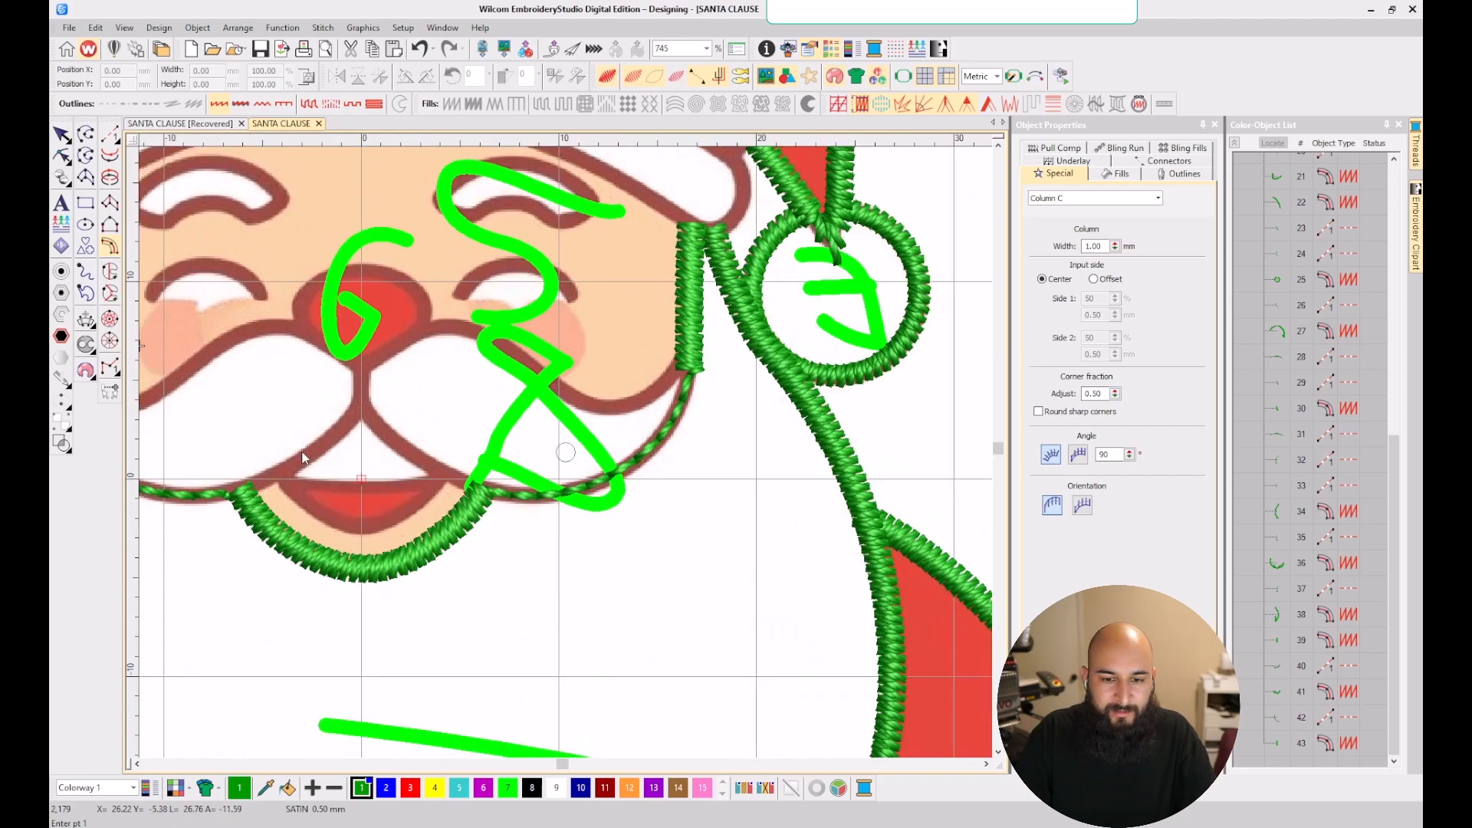
pyautogui.scroll(1, 565, 452)
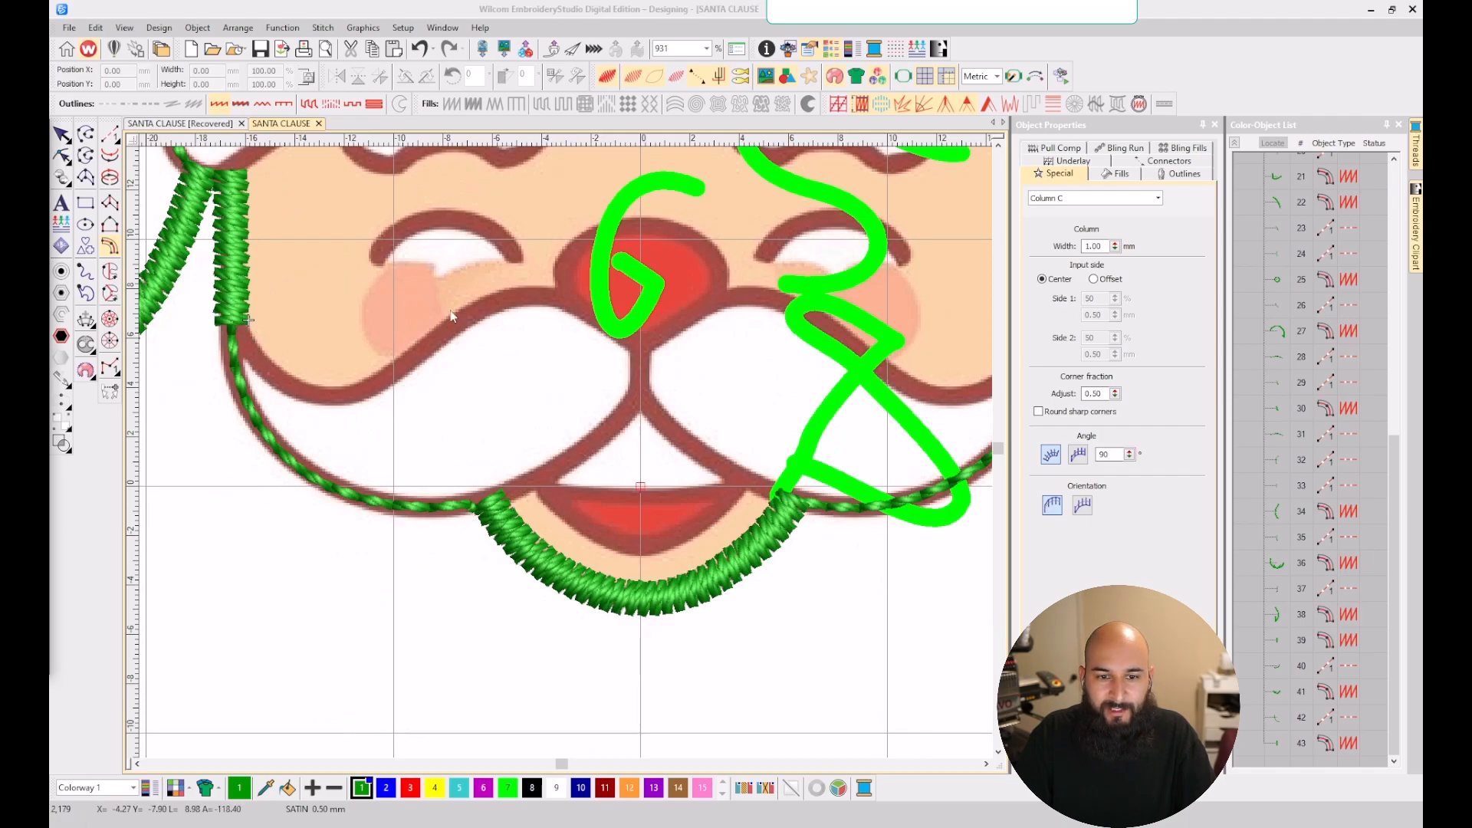
pyautogui.click(112, 137)
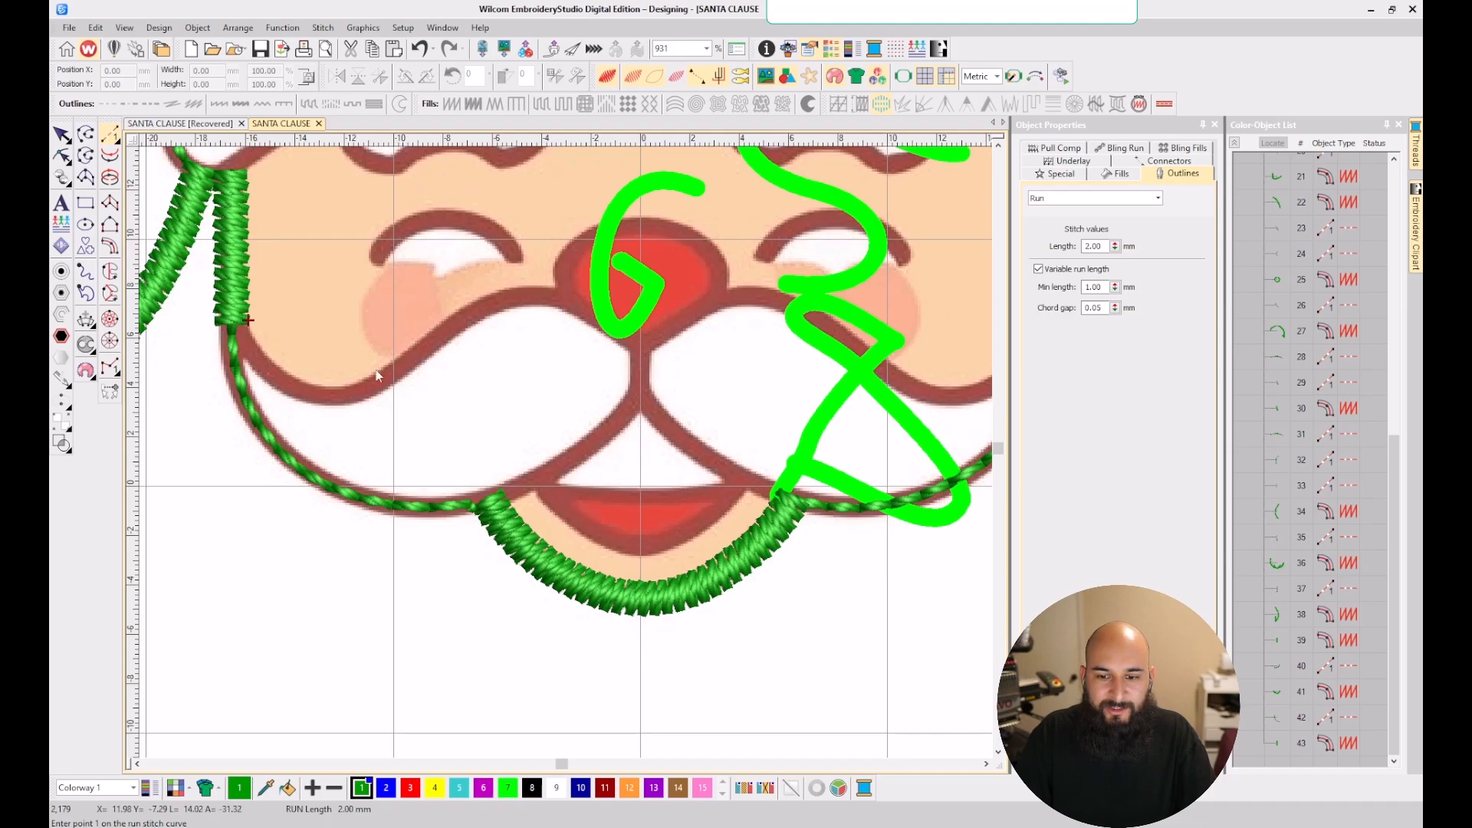
pyautogui.scroll(1, 342, 362)
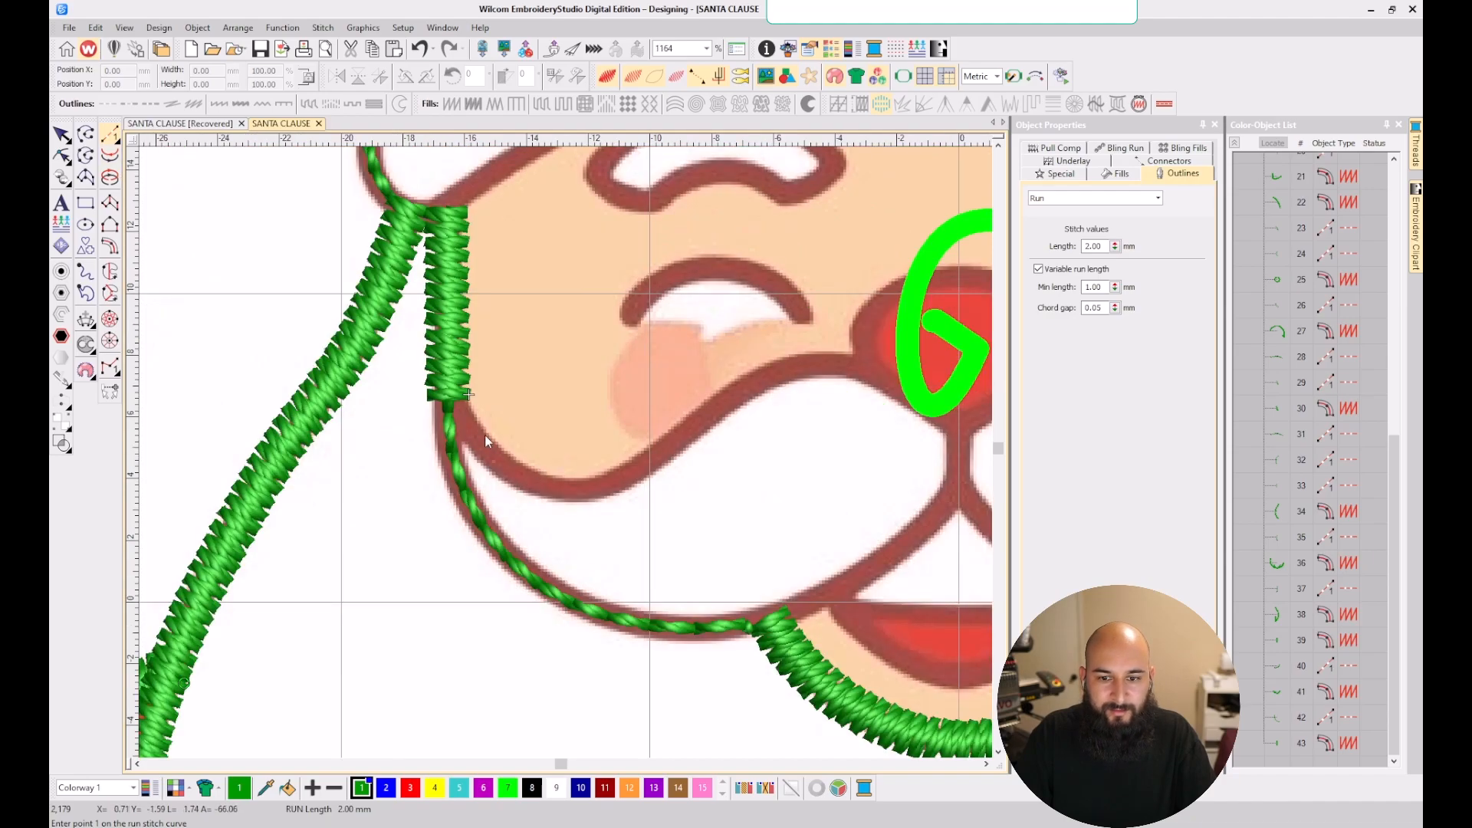
pyautogui.click(500, 463)
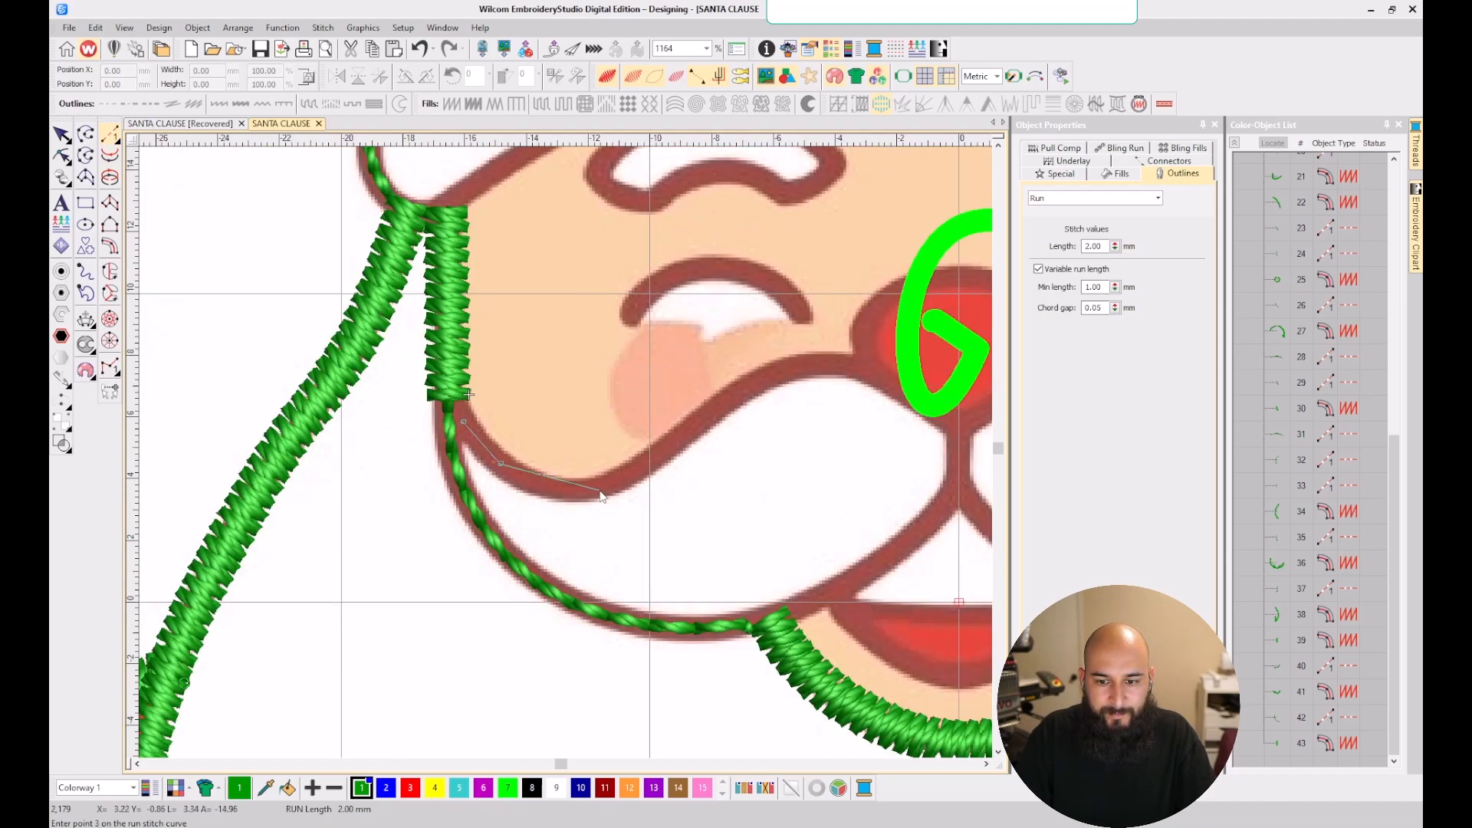
pyautogui.click(588, 488)
pyautogui.click(644, 462)
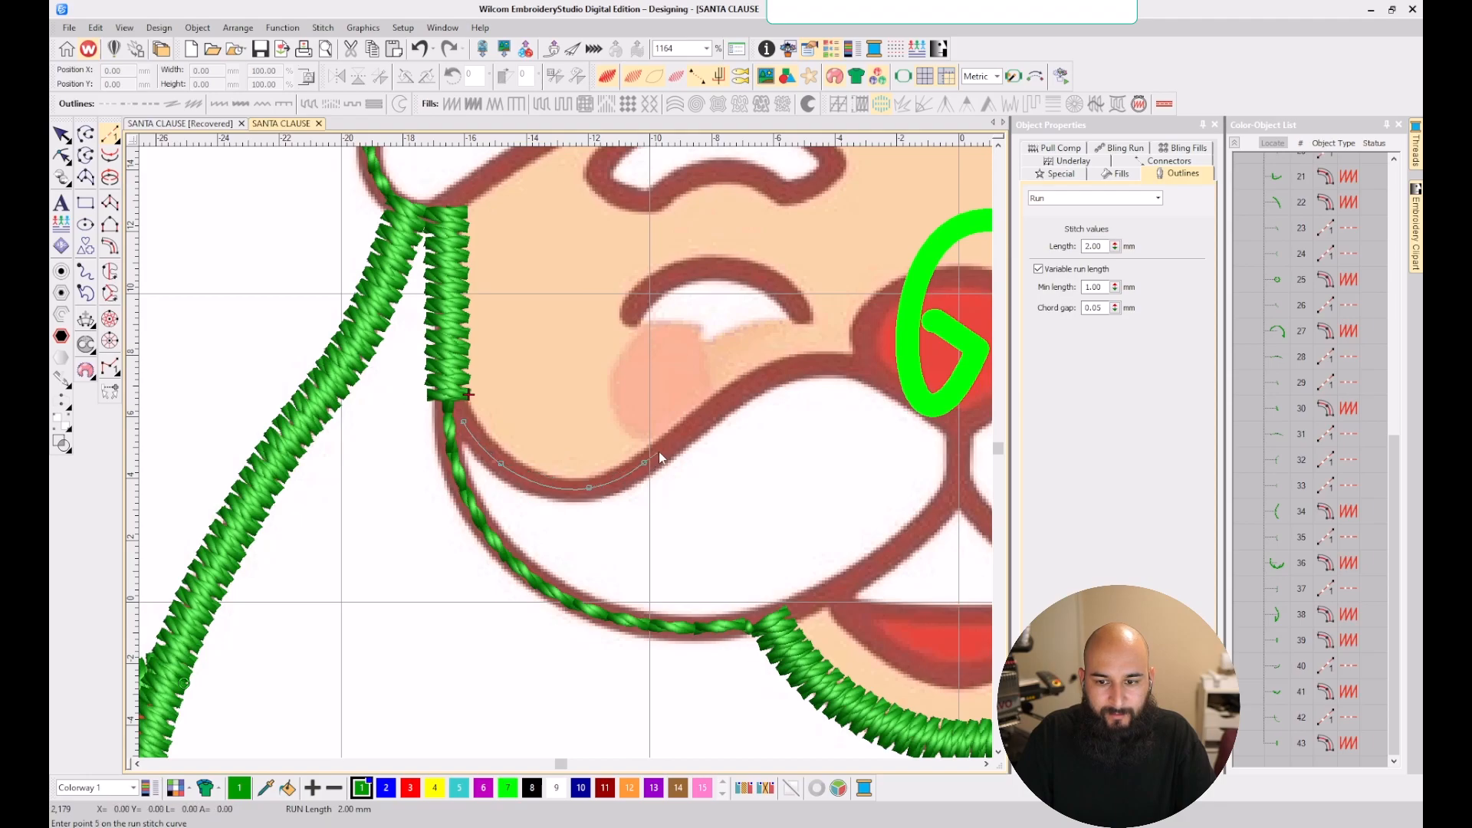
pyautogui.click(831, 363)
pyautogui.click(883, 379)
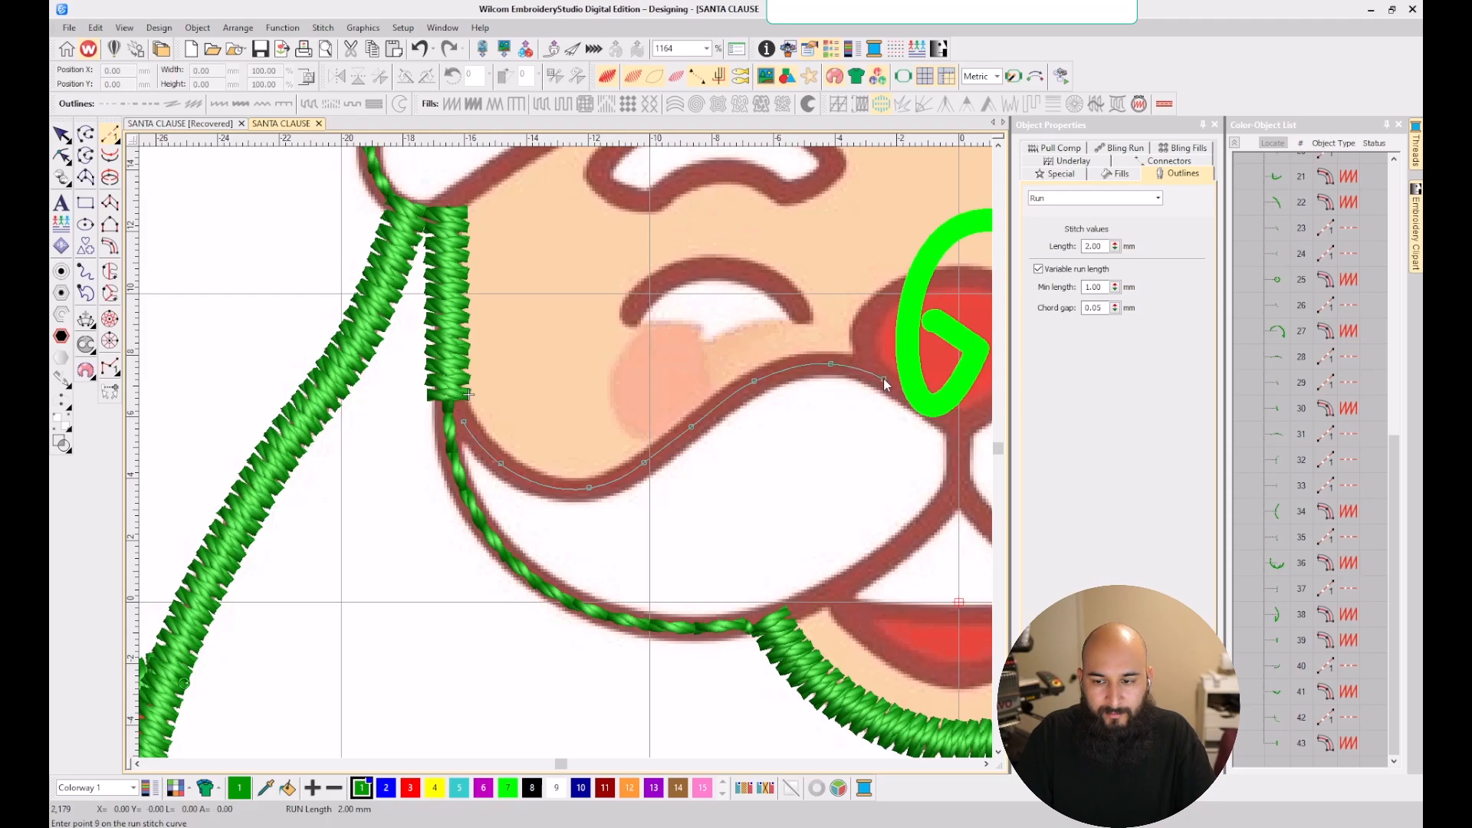
pyautogui.scroll(-1, 883, 379)
pyautogui.scroll(1, 566, 451)
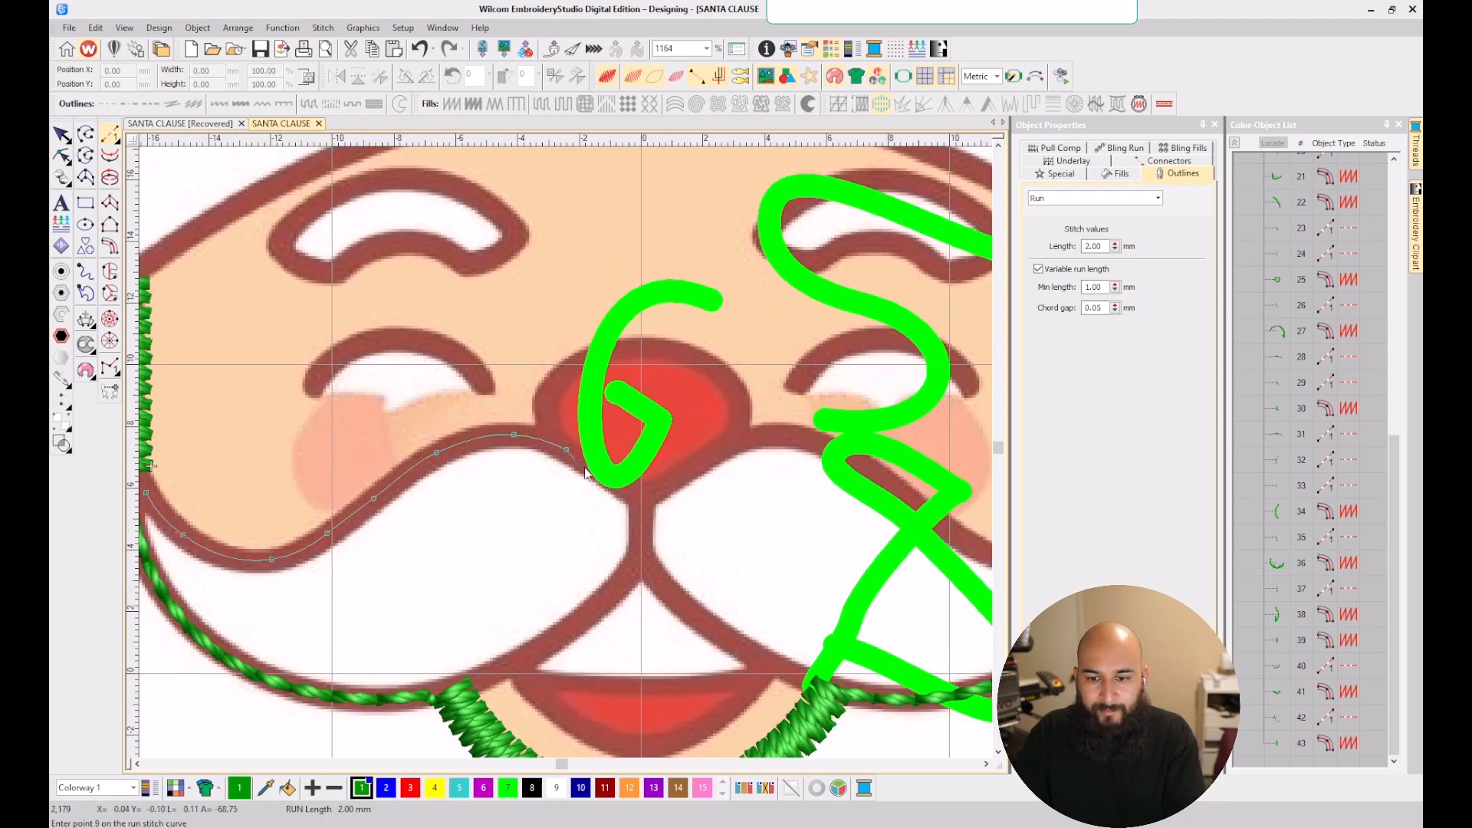
pyautogui.click(640, 499)
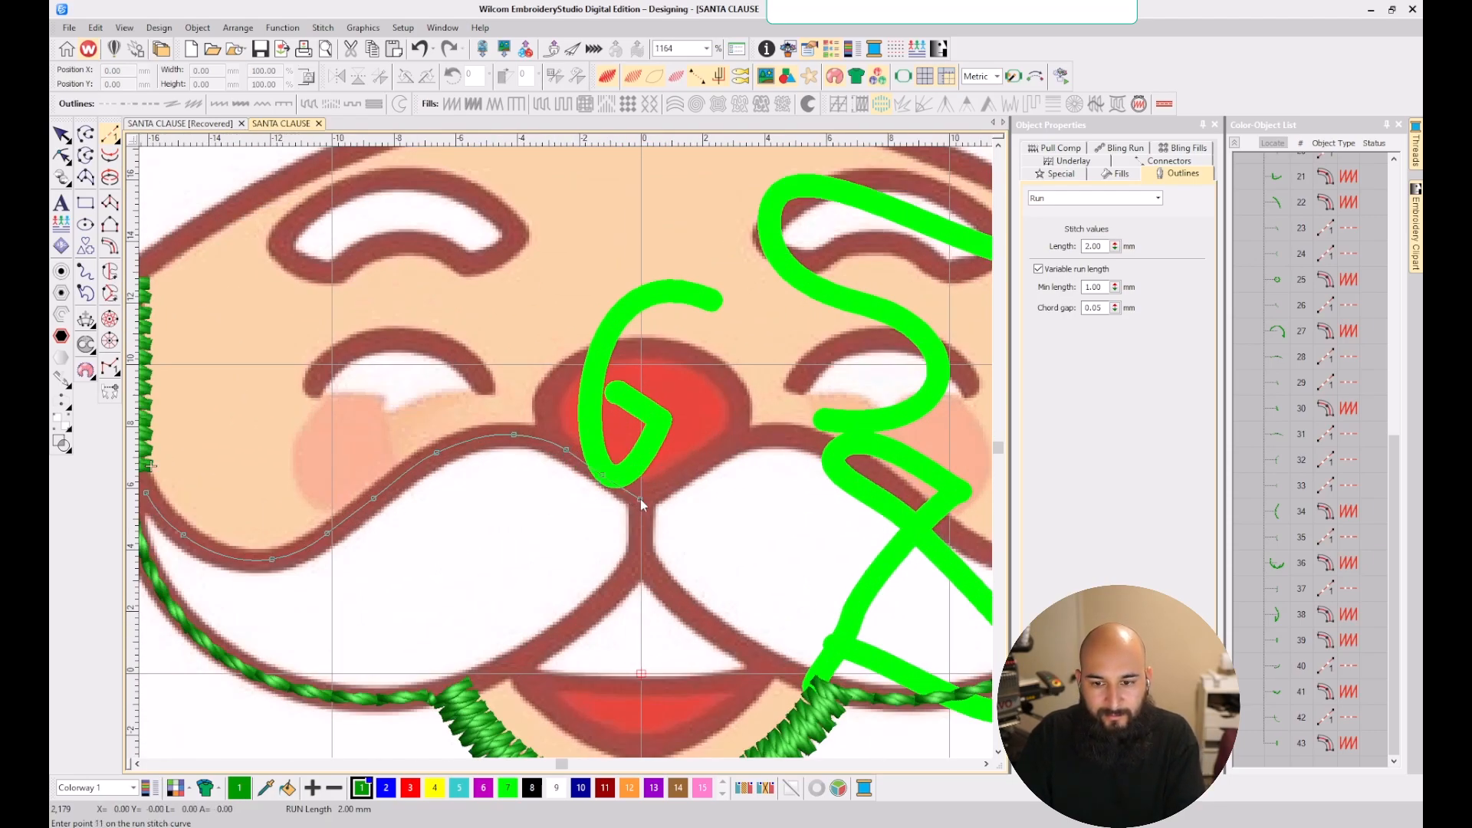
pyautogui.press('Return')
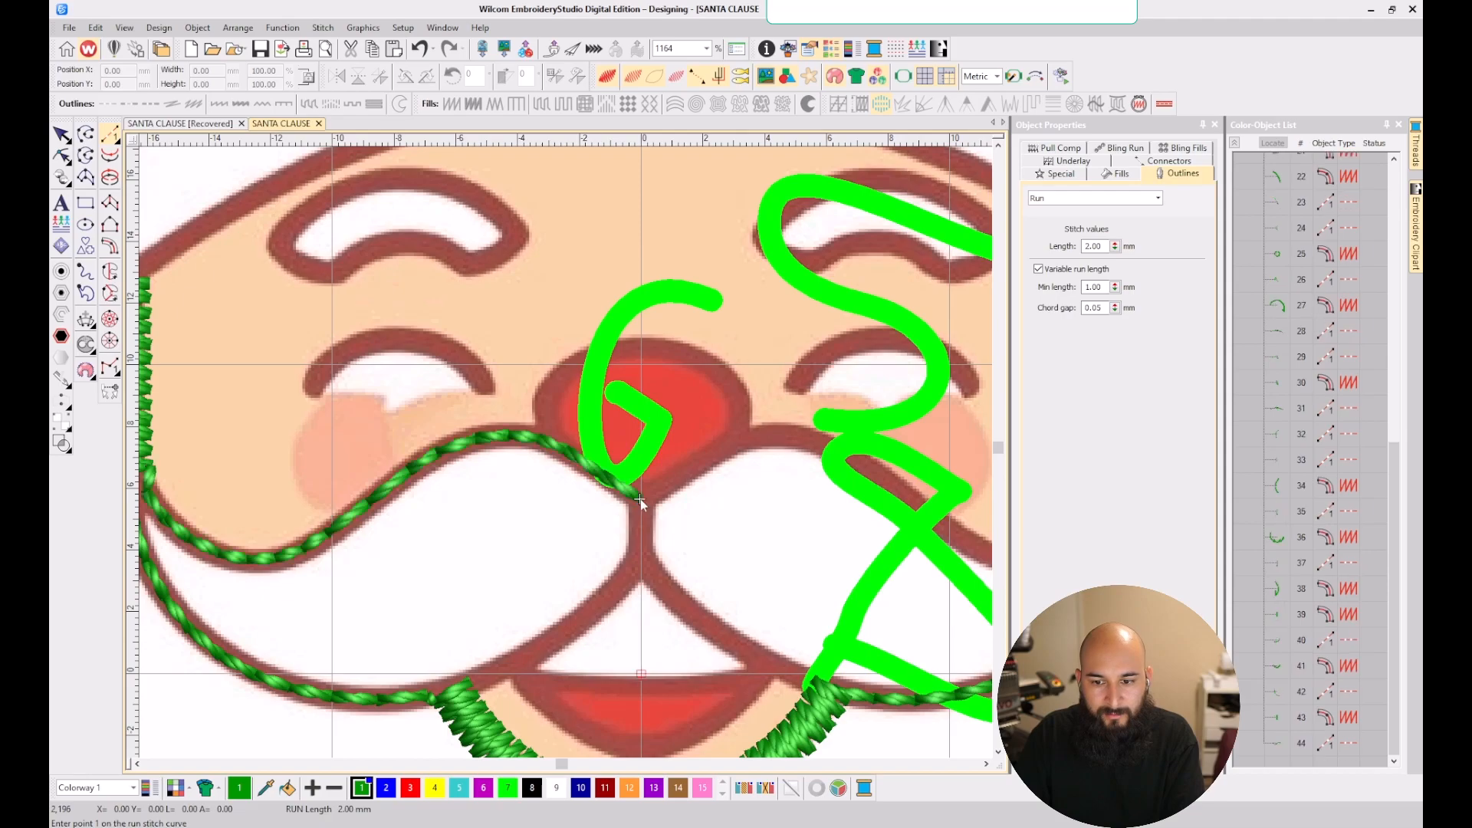
# - Trace a closed 1 mm Column C satin around the nose, starting and ending at its bottom tip
pyautogui.click(112, 246)
pyautogui.scroll(1, 673, 500)
pyautogui.click(526, 452)
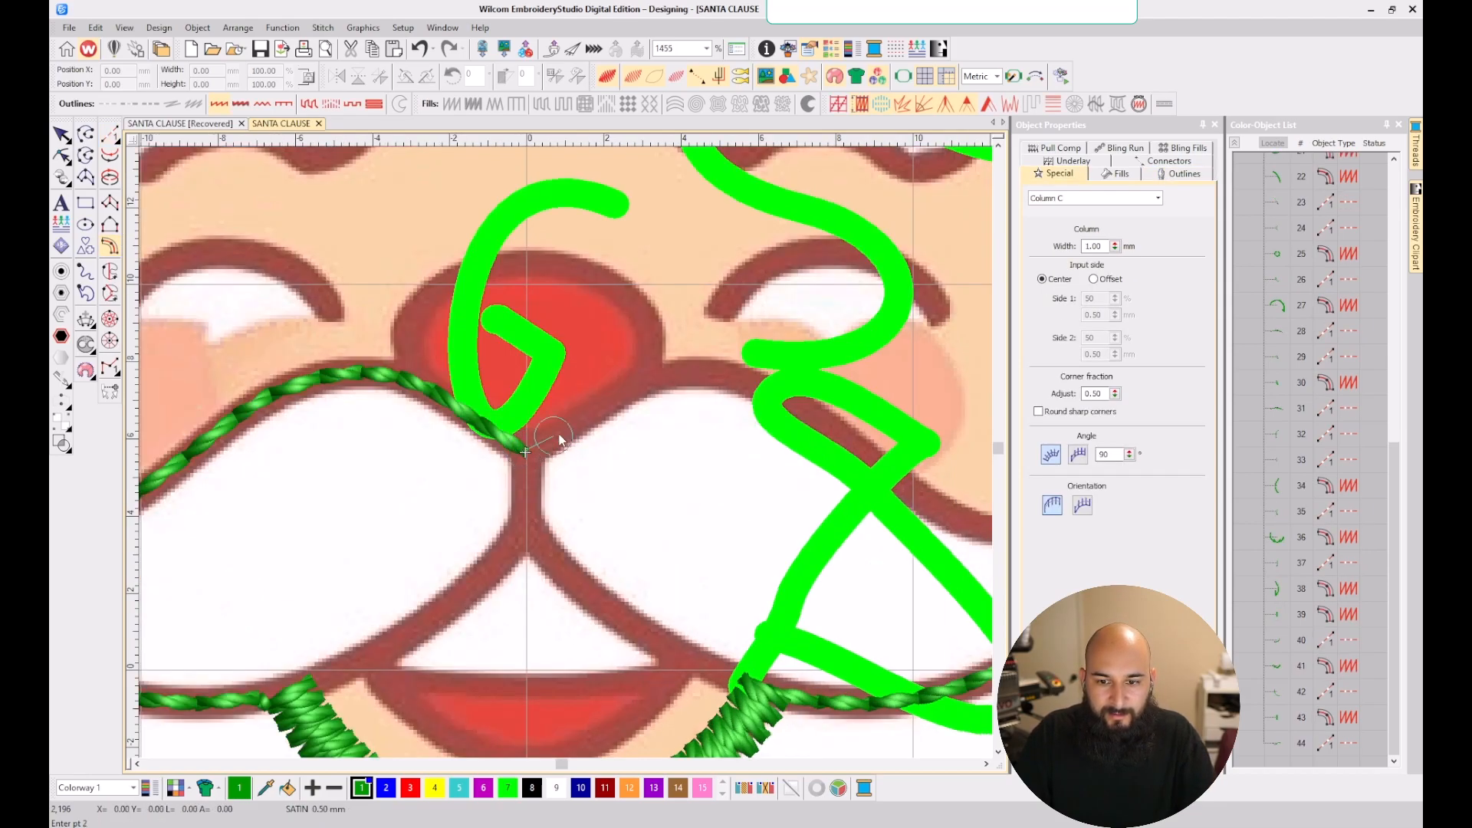
pyautogui.click(651, 368)
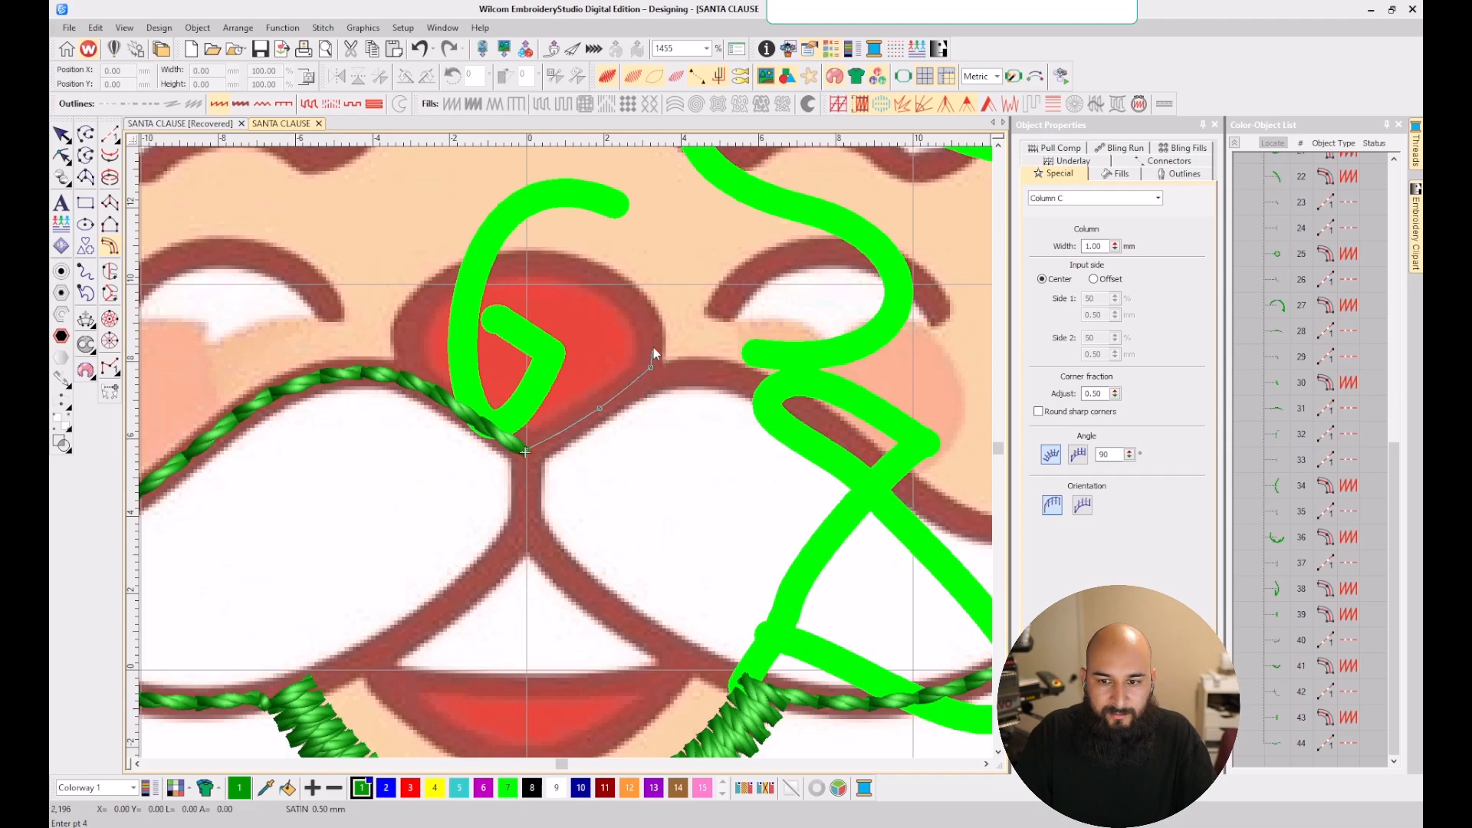
pyautogui.click(647, 319)
pyautogui.click(574, 269)
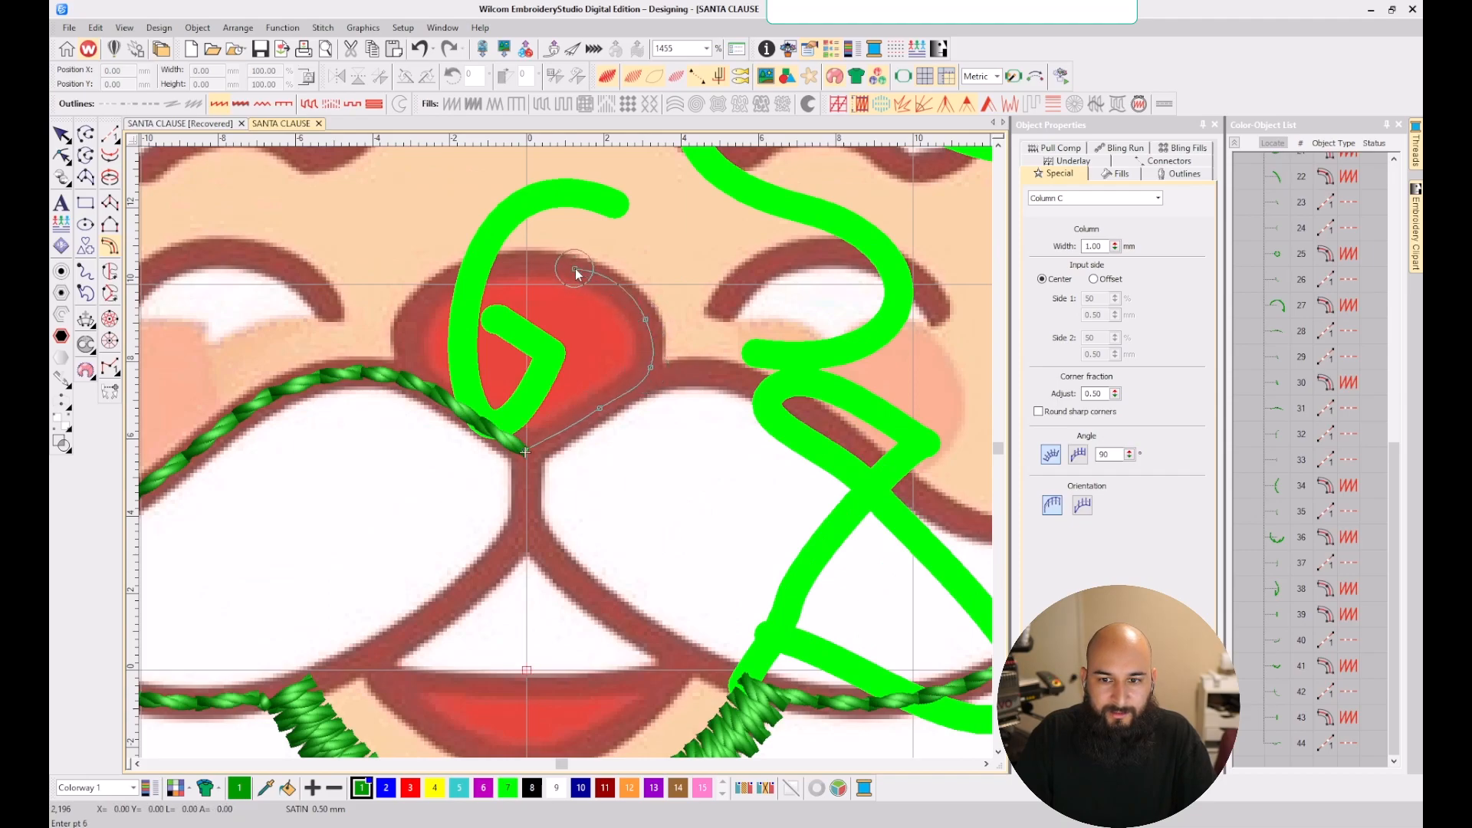
pyautogui.click(448, 285)
pyautogui.click(405, 326)
pyautogui.click(415, 382)
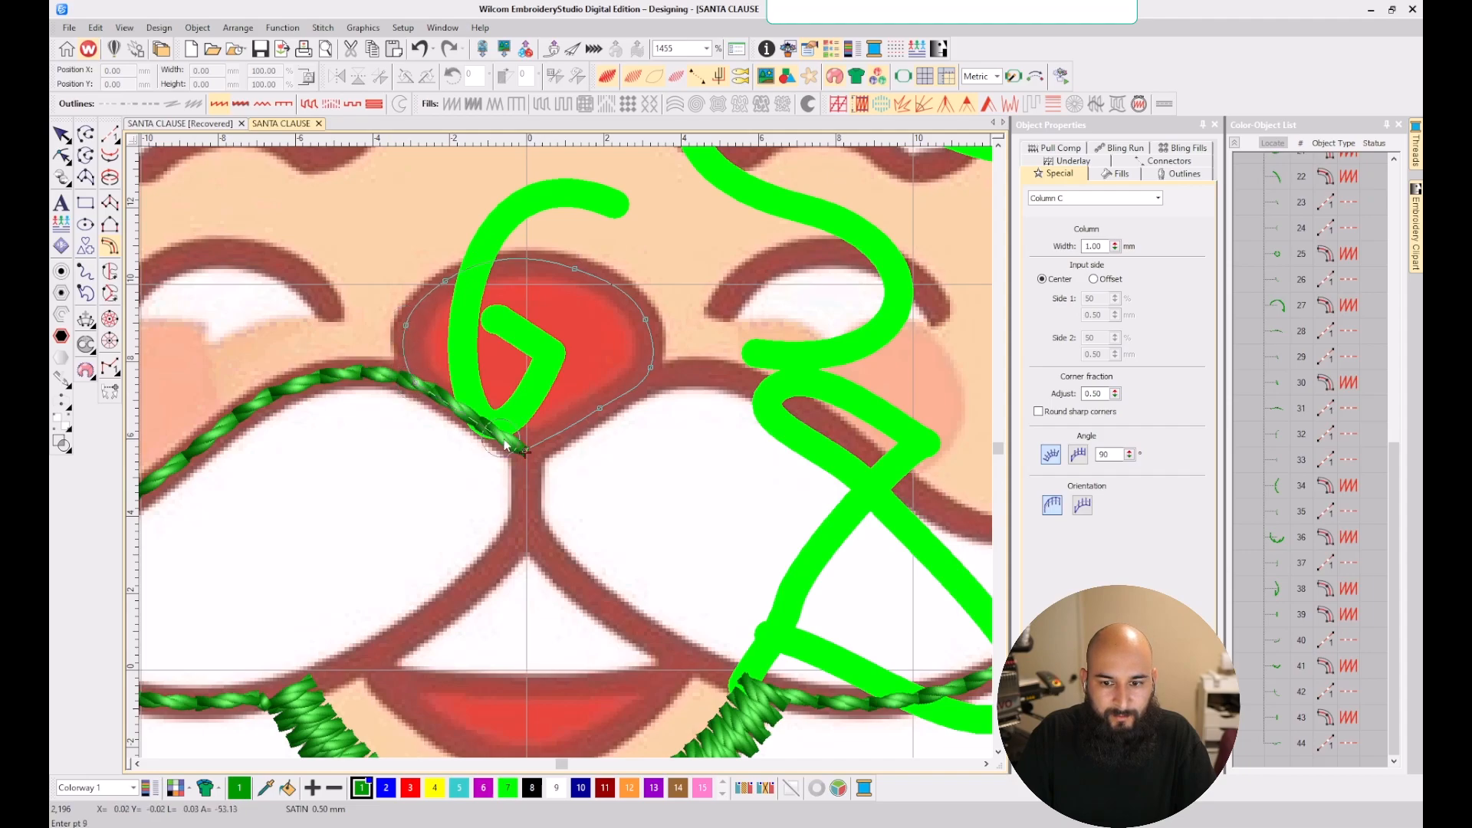
pyautogui.click(525, 452)
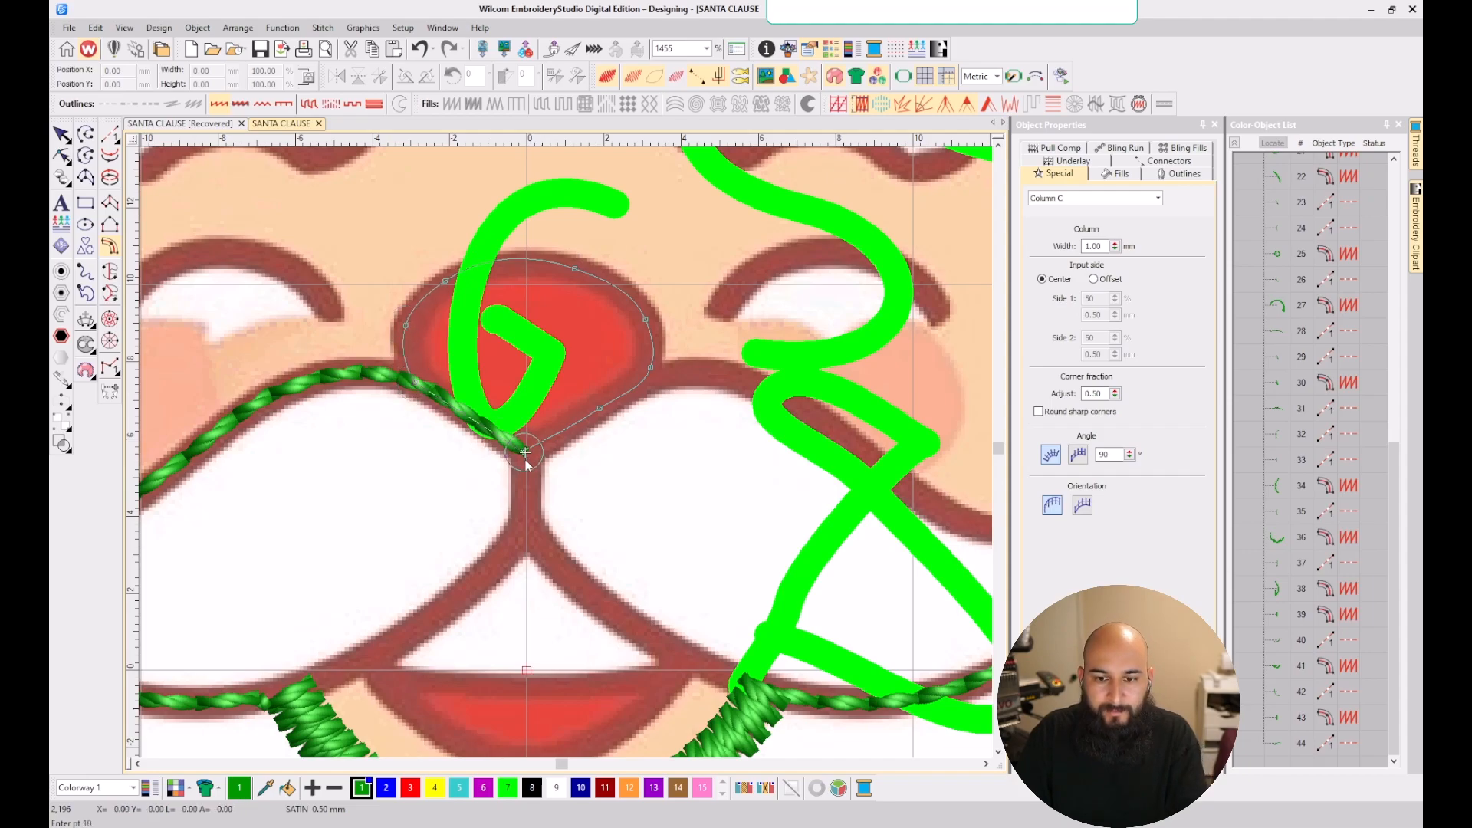
pyautogui.press('Return')
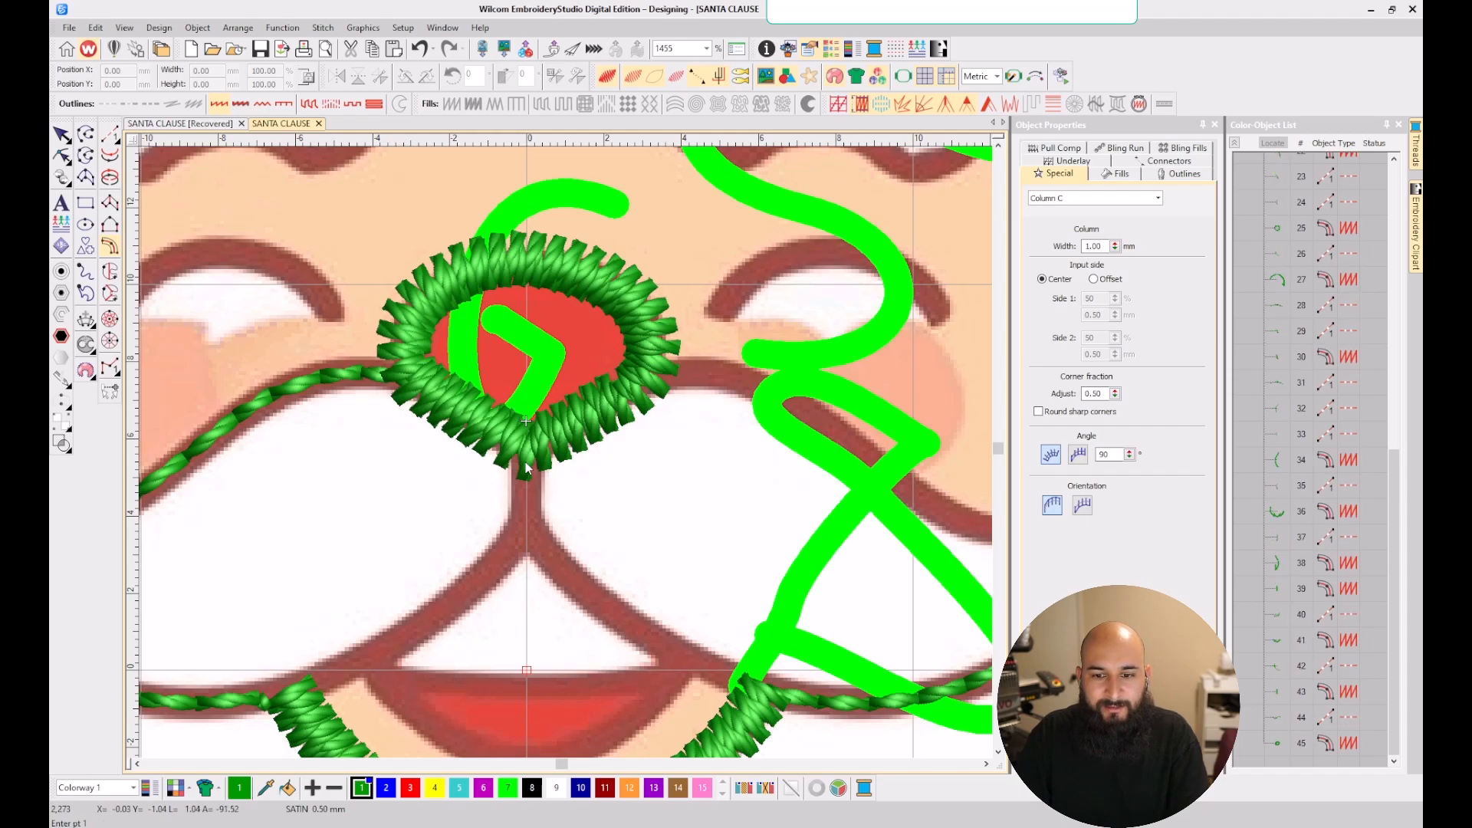
# - Reshape the nose satin by moving its exit point to the outer edge of the bottom tip
pyautogui.scroll(-2, 525, 454)
pyautogui.scroll(3, 567, 456)
pyautogui.scroll(-1, 560, 464)
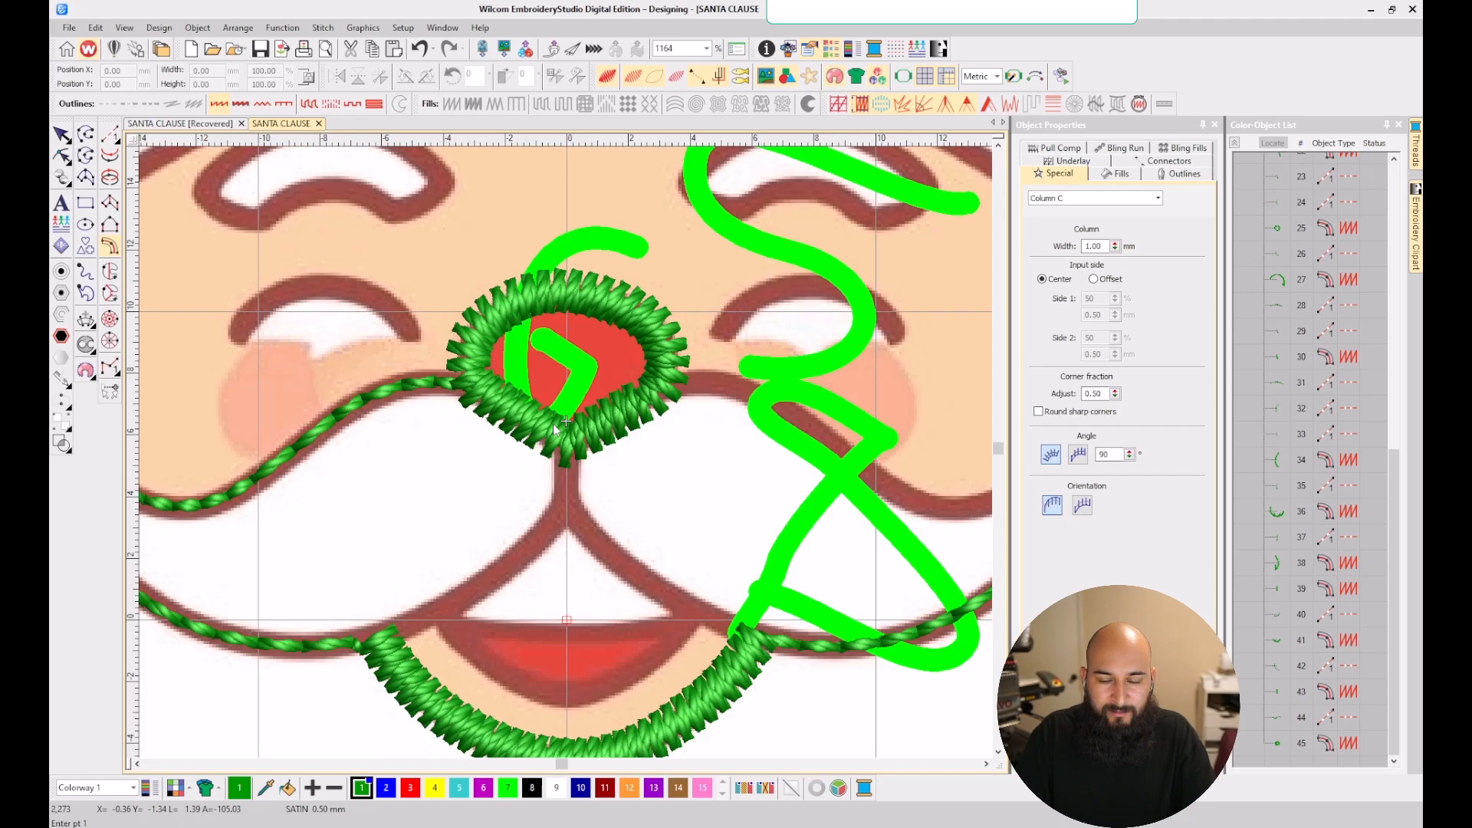
pyautogui.press('h')
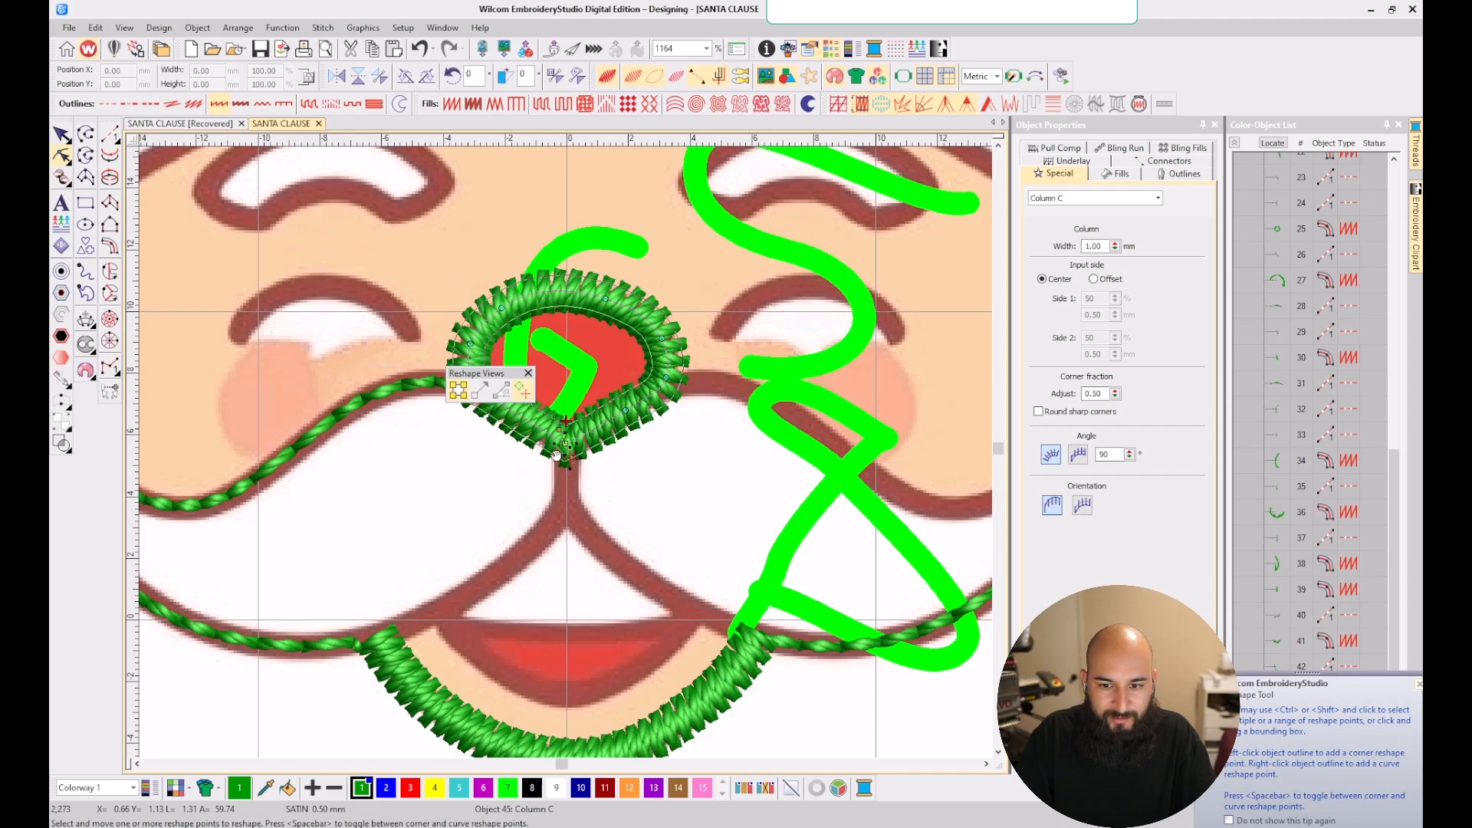
pyautogui.scroll(2, 565, 452)
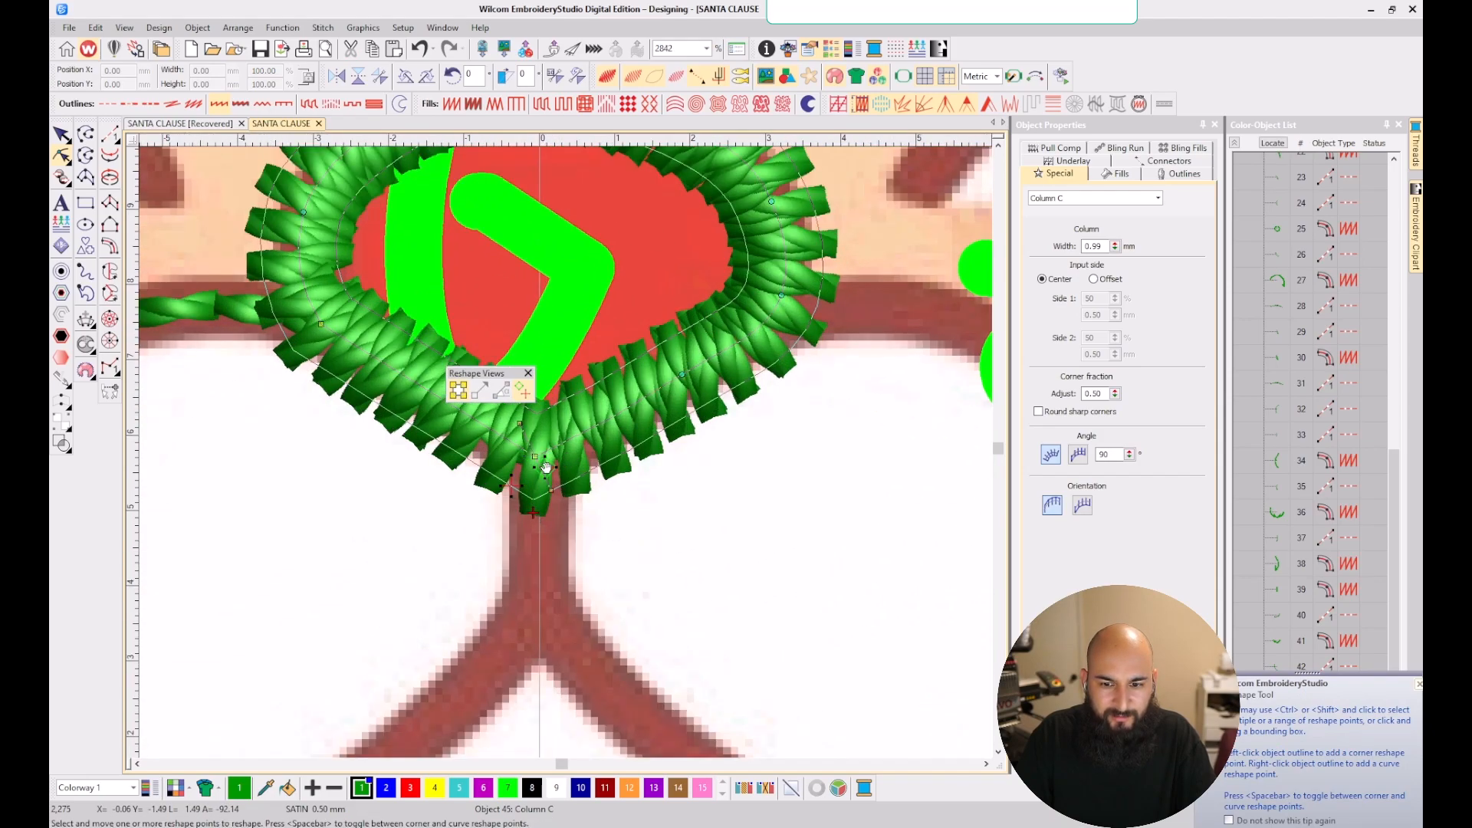
pyautogui.scroll(-2, 549, 465)
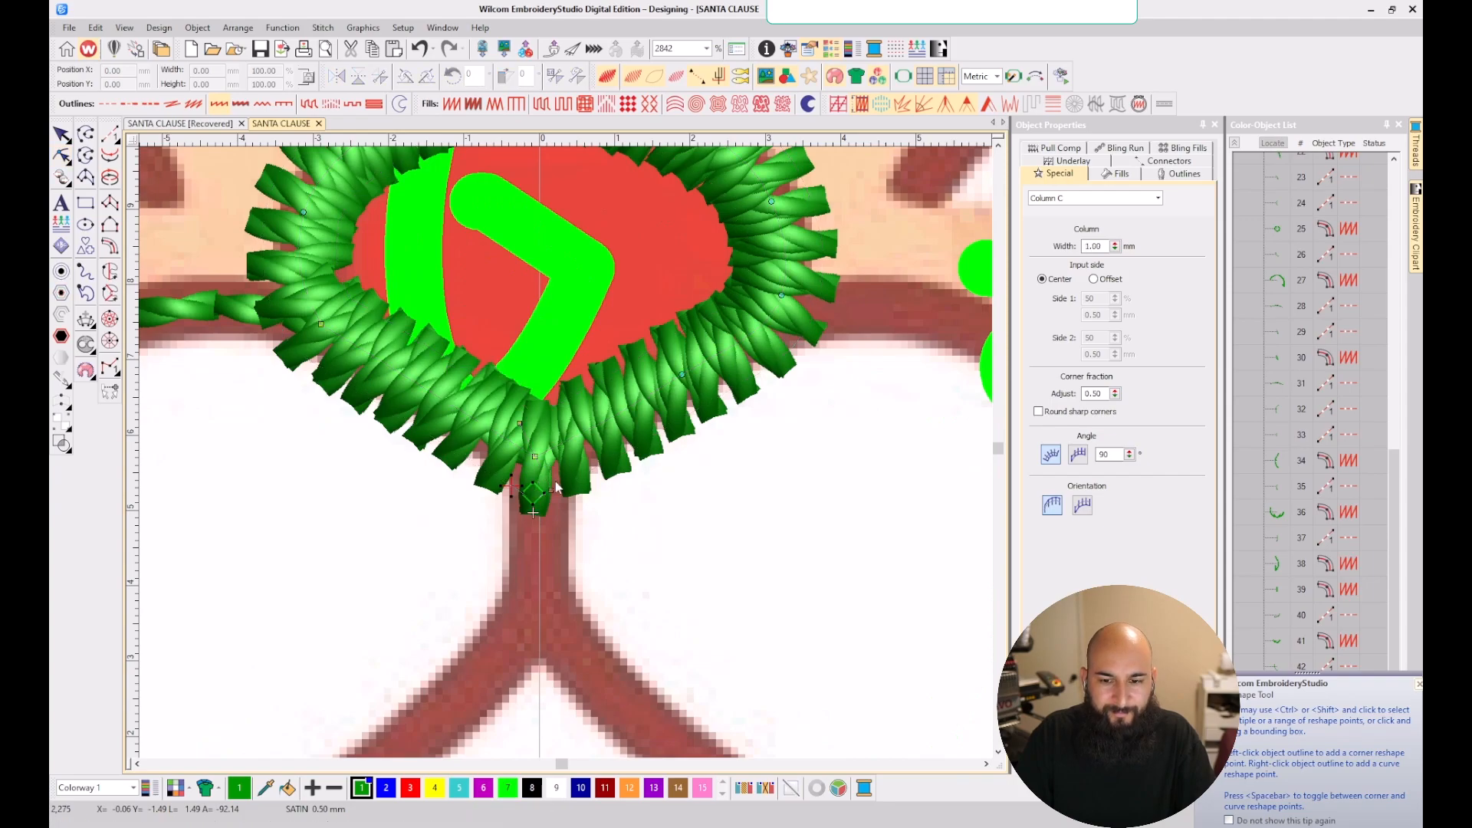
# - Trace a connecting run stitch from the nose down the mustache's centre to the mouth's right corner and across the mouth's top to its left corner
pyautogui.click(110, 134)
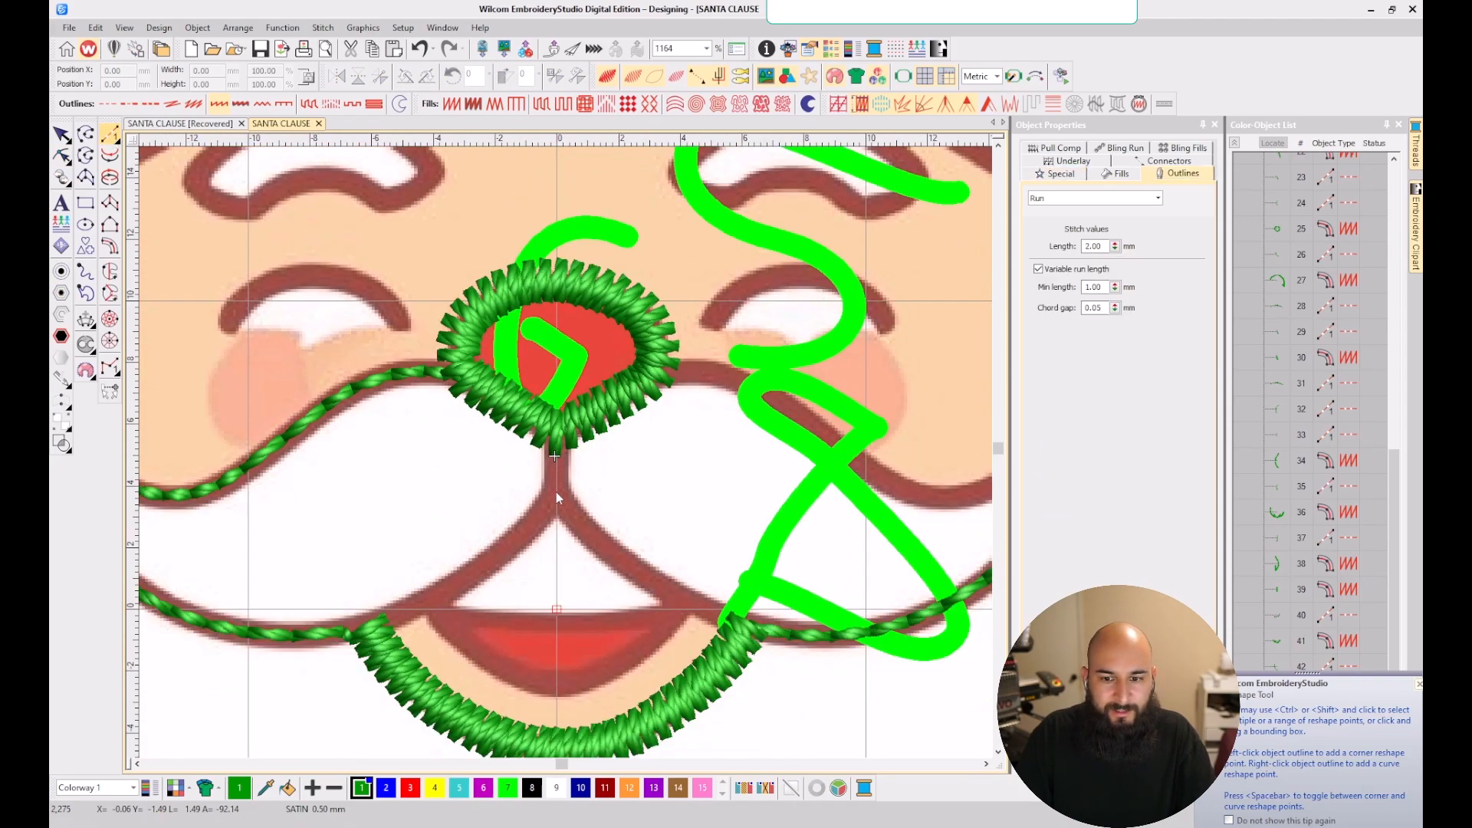
pyautogui.click(555, 500)
pyautogui.click(601, 543)
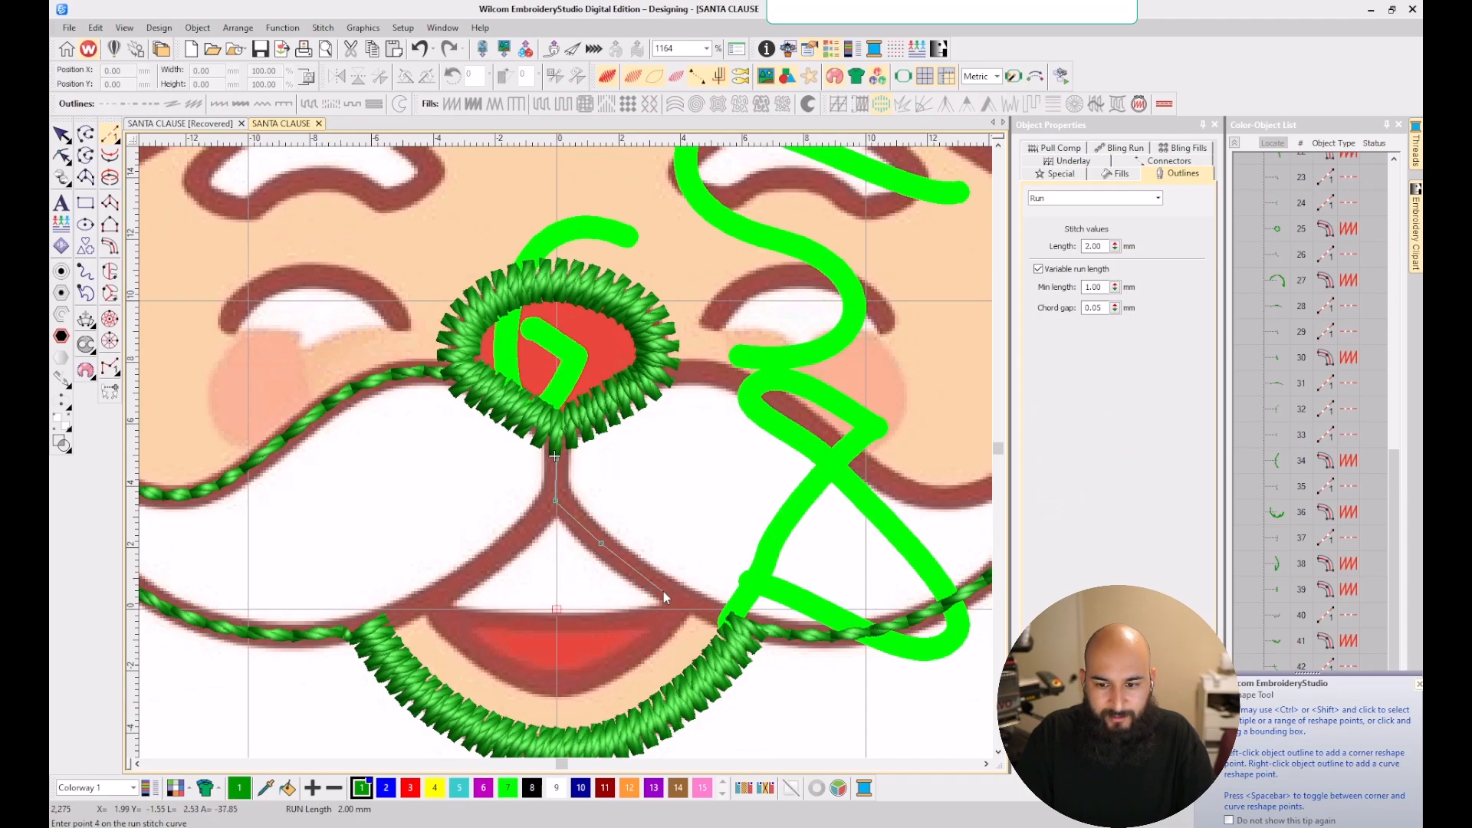
pyautogui.click(675, 592)
pyautogui.click(680, 596)
pyautogui.scroll(1, 670, 612)
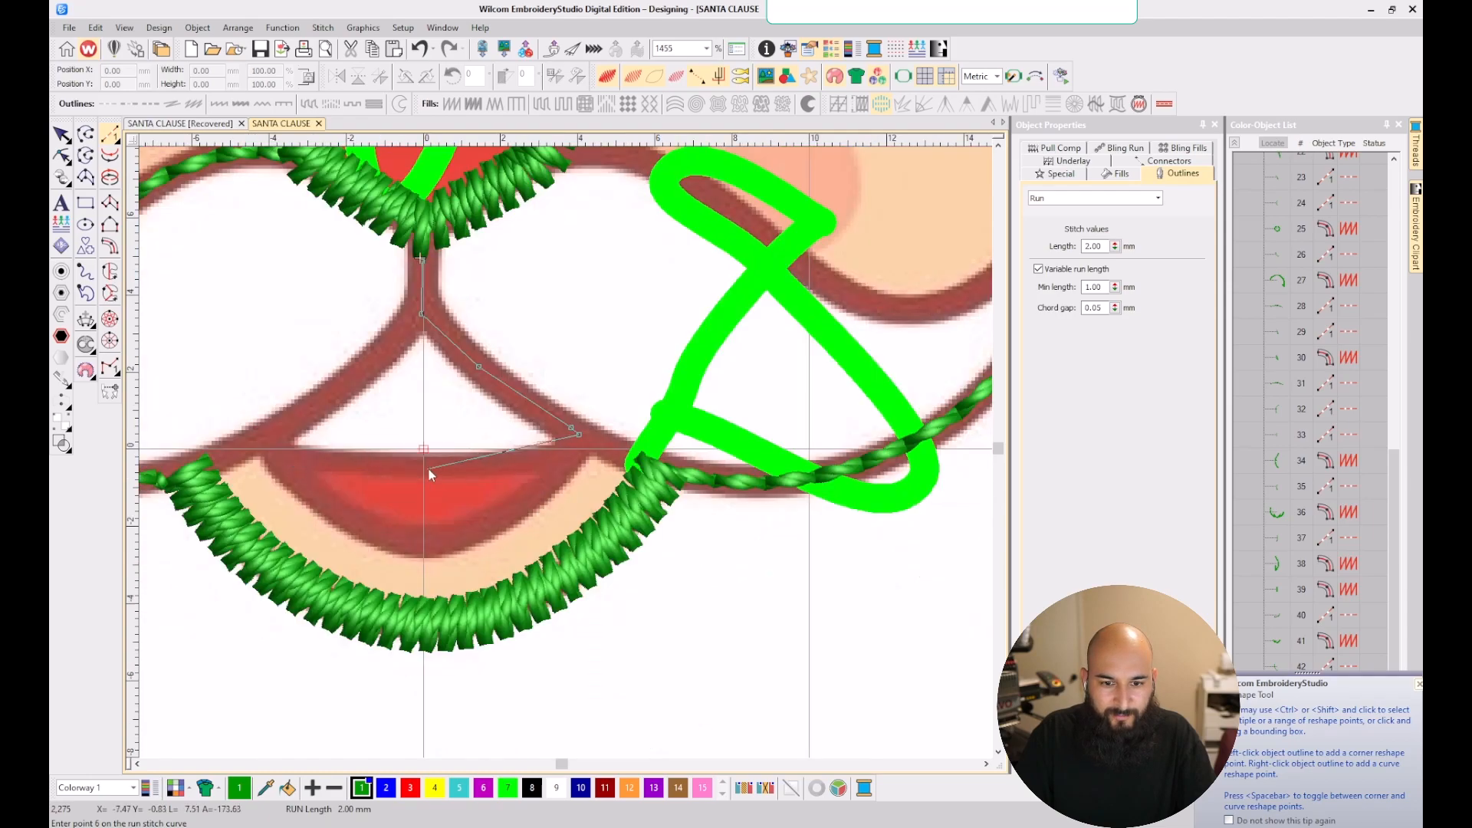
pyautogui.click(563, 461)
pyautogui.click(370, 464)
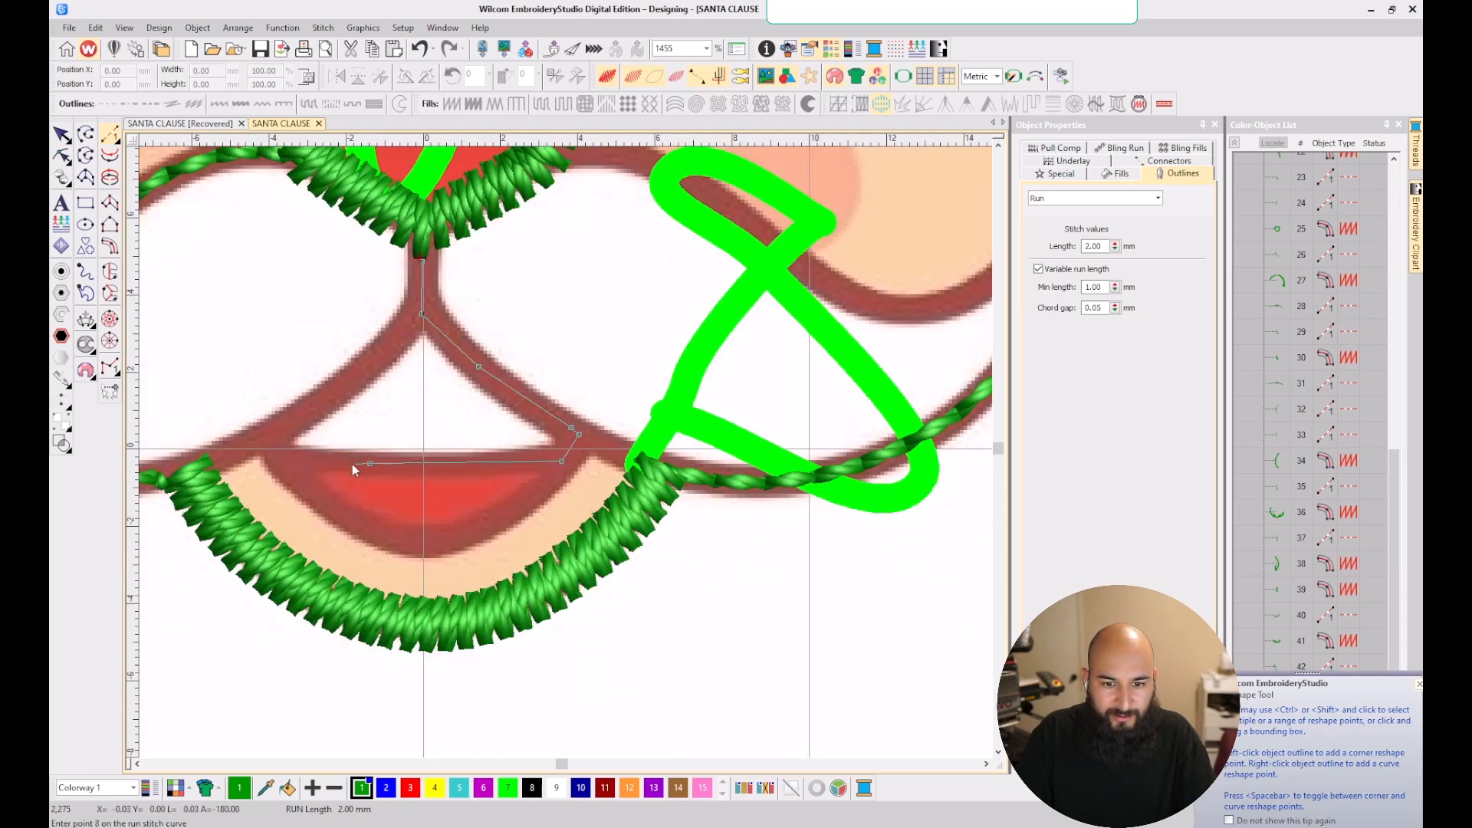
pyautogui.click(281, 457)
pyautogui.press('Return')
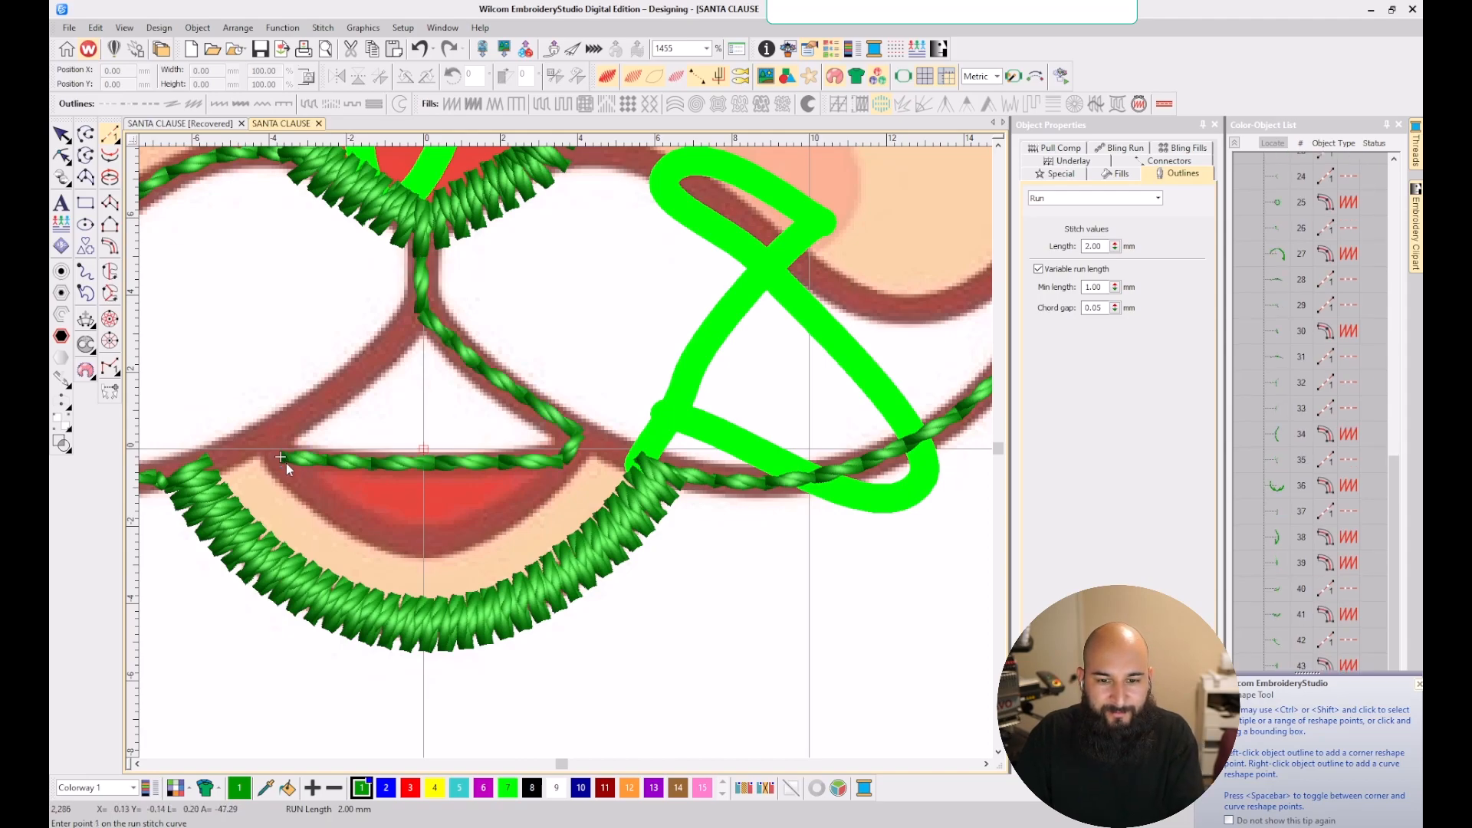
# - Trace a Column C satin along the mouth's top edge from its left corner to its right corner
pyautogui.press('c')
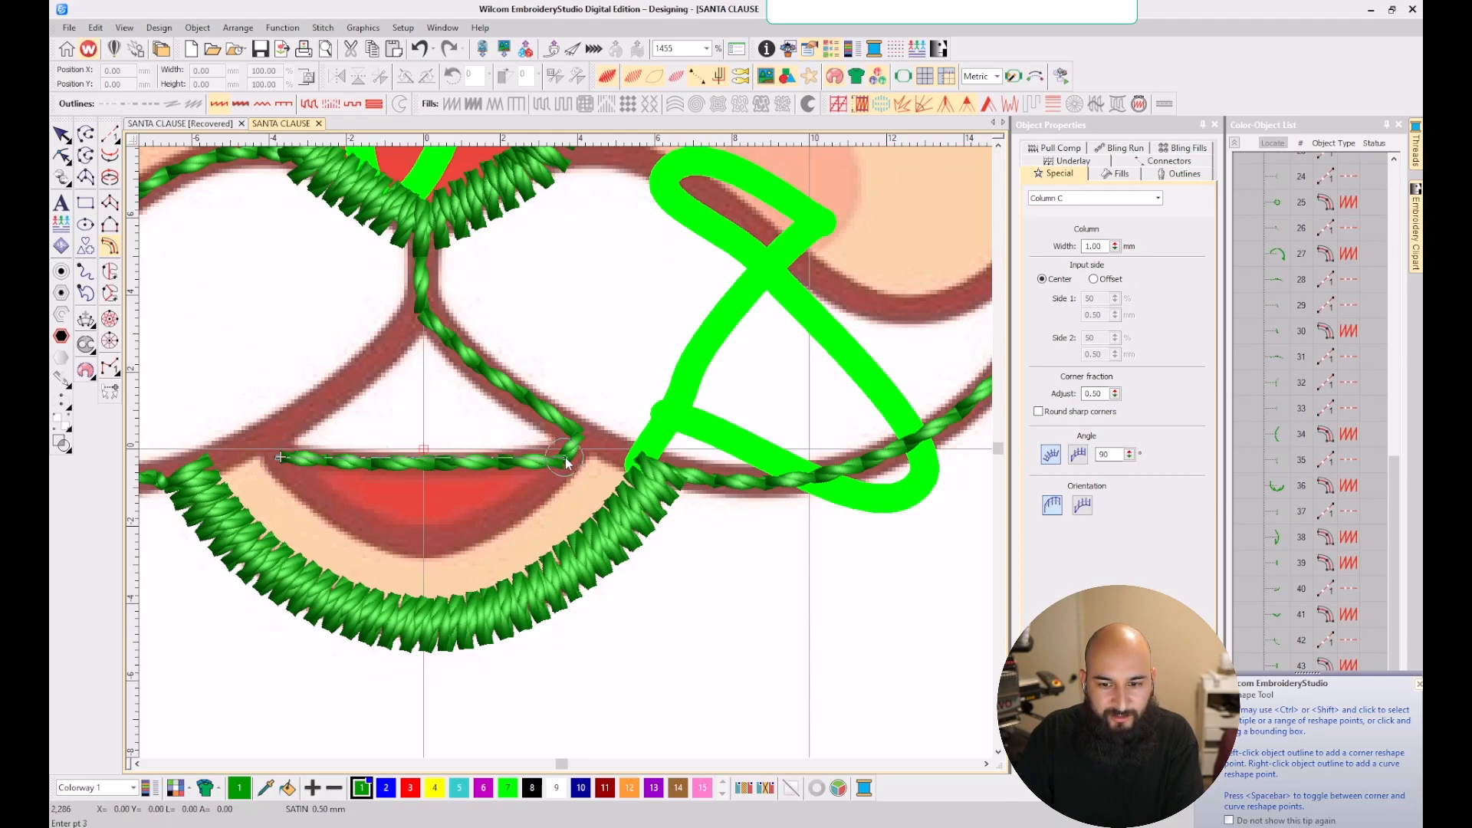
pyautogui.click(563, 431)
pyautogui.press('Return')
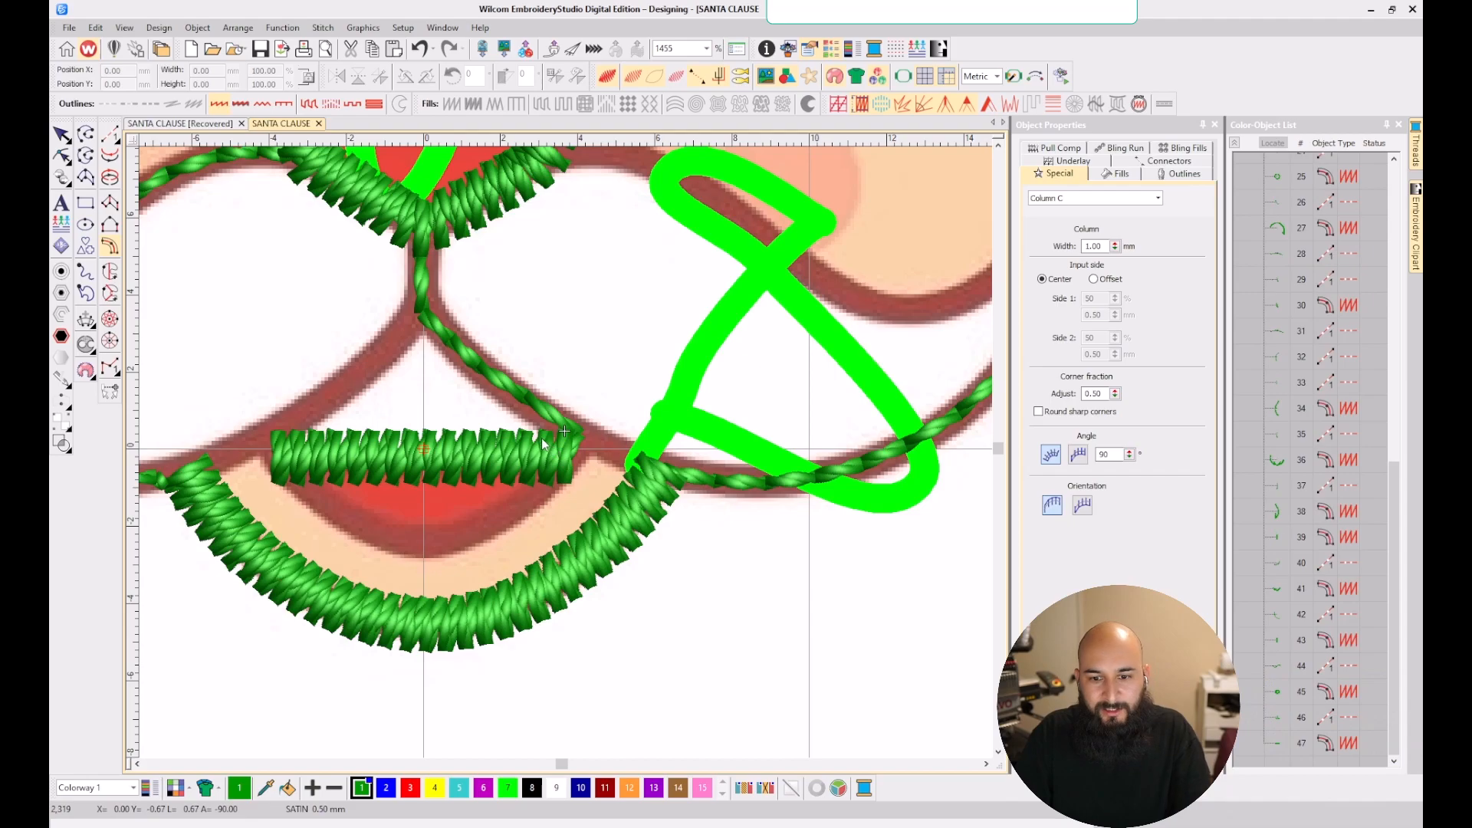
# - Set the column width of the satin along the mouth's top edge to 0.7 mm
pyautogui.press('Escape')
pyautogui.doubleClick(1093, 246)
pyautogui.press('BackSpace')
pyautogui.write('0.7')
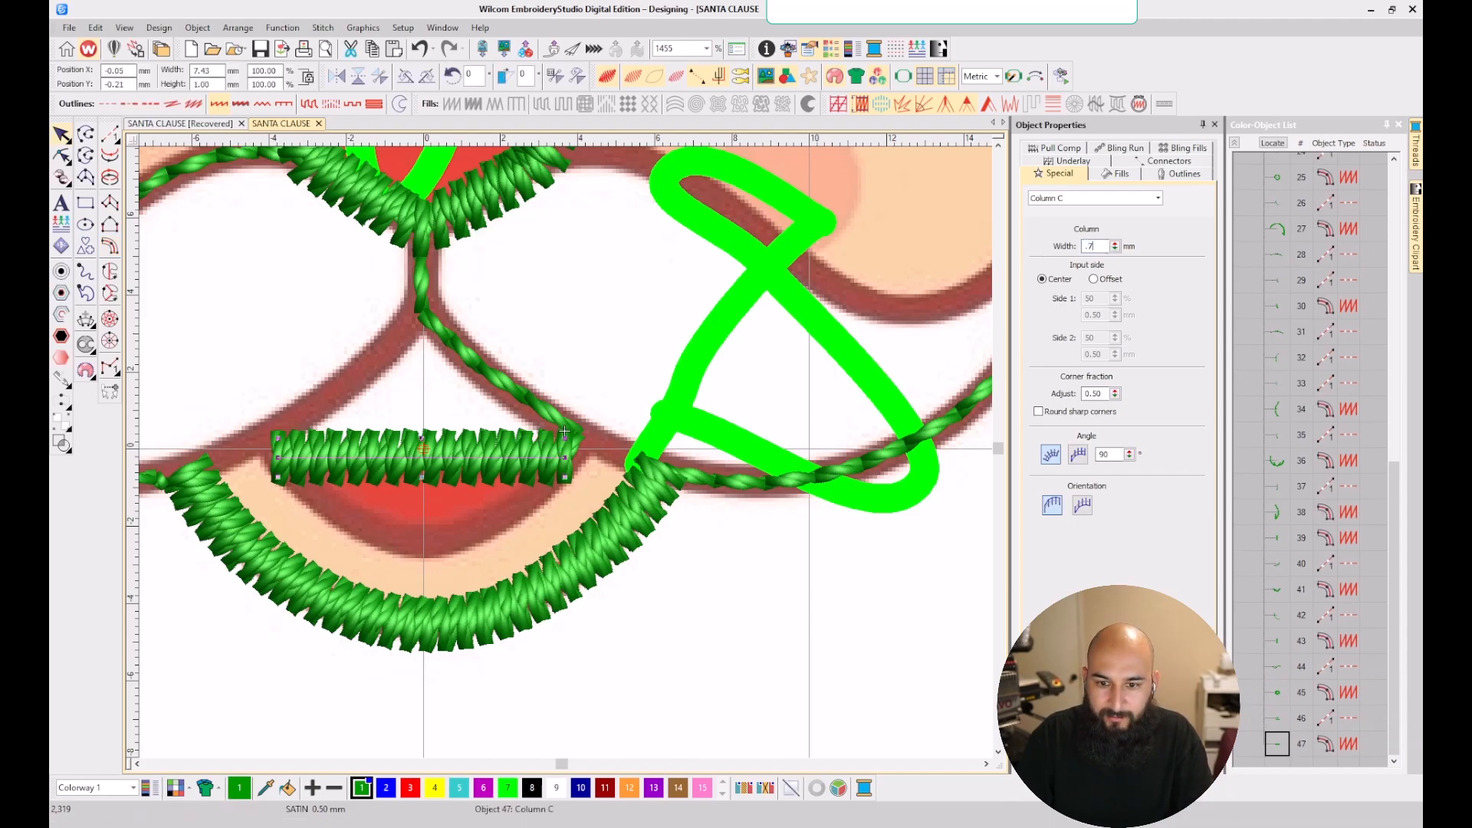
pyautogui.press('Return')
pyautogui.click(748, 550)
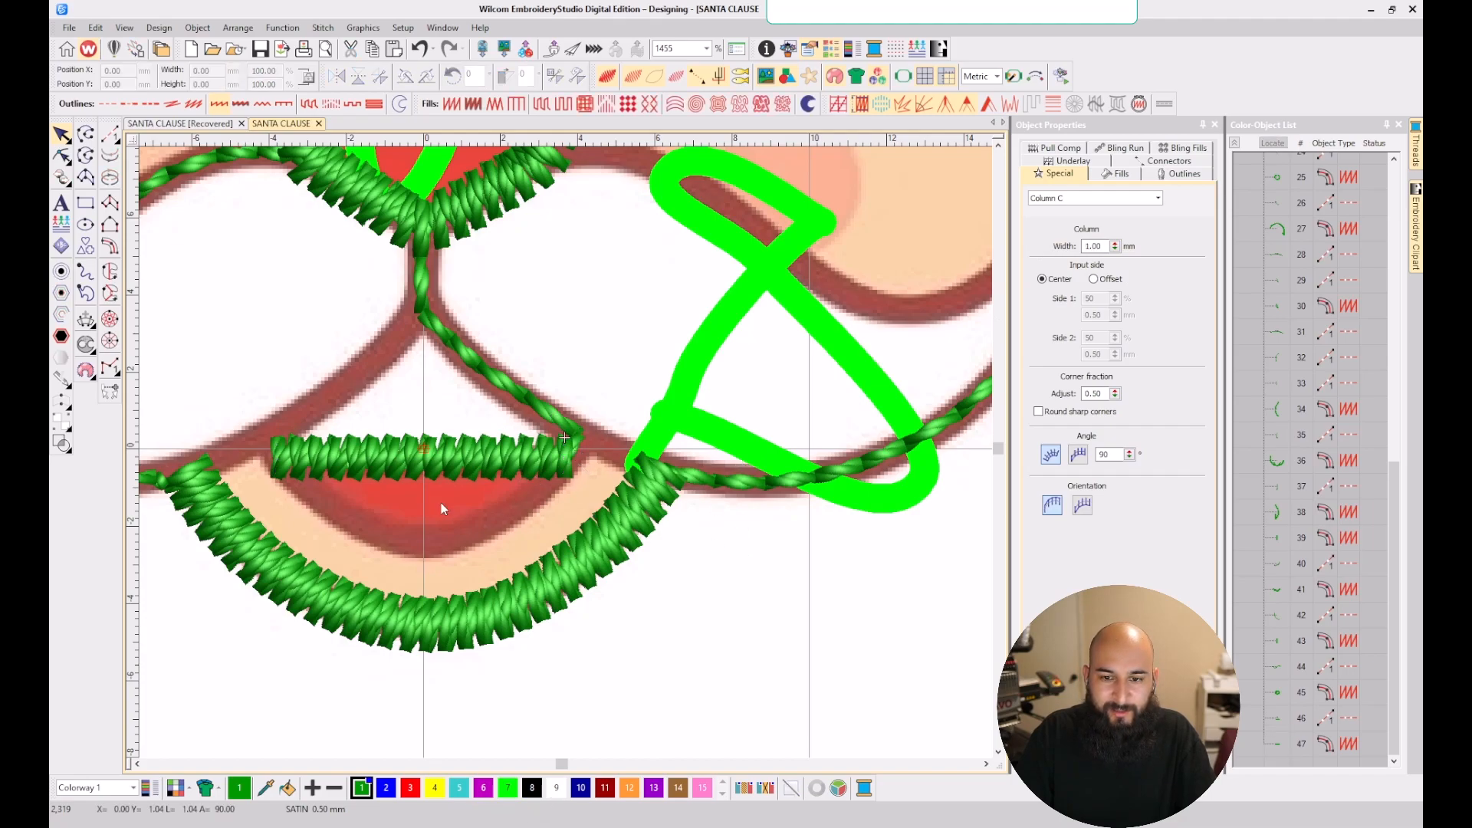
# - Start a Column C satin at the mouth's right corner, with the stitches hidden to expose the artwork
pyautogui.click(109, 246)
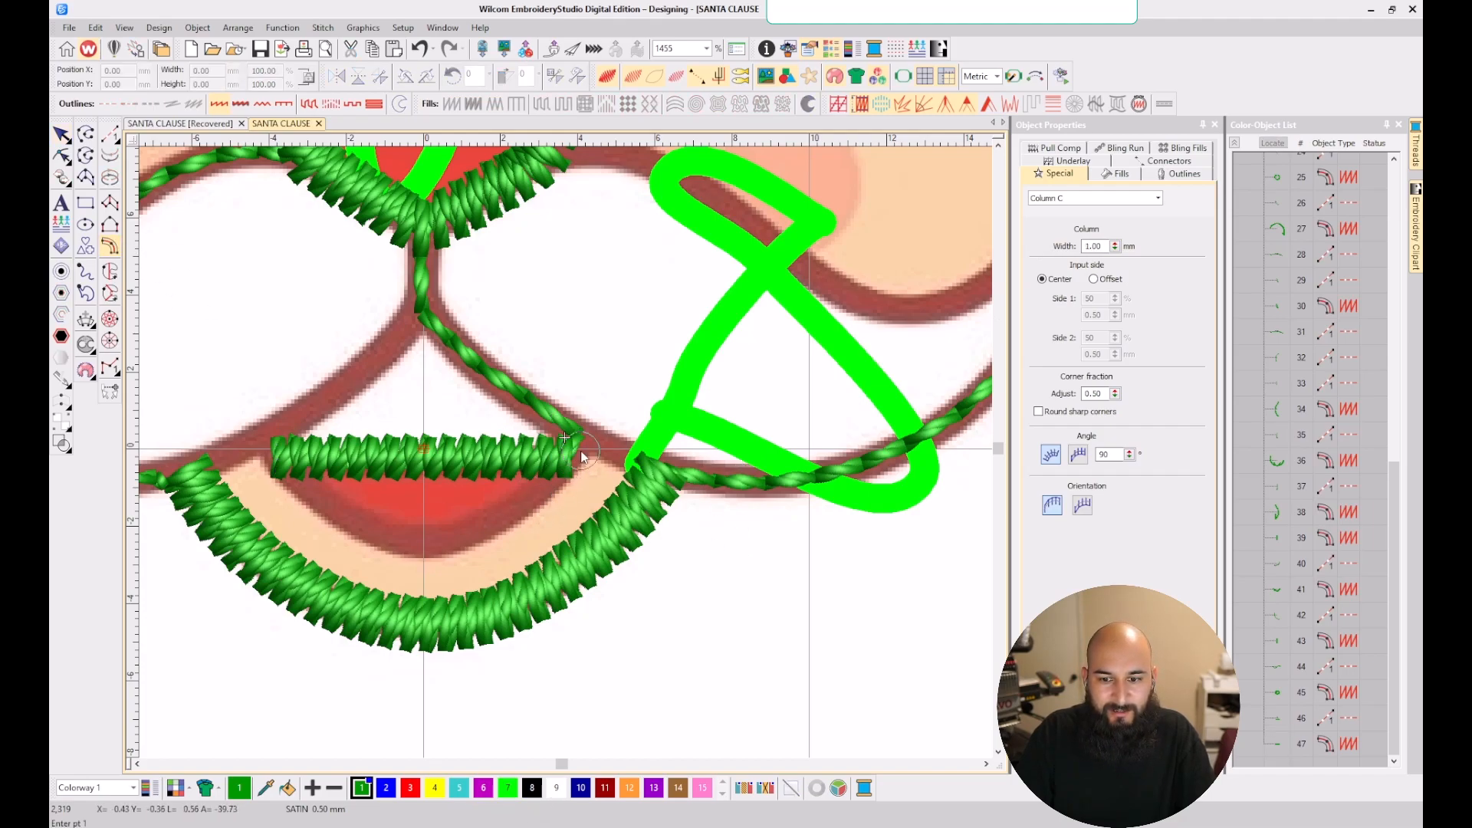
pyautogui.press('s')
pyautogui.scroll(2, 578, 444)
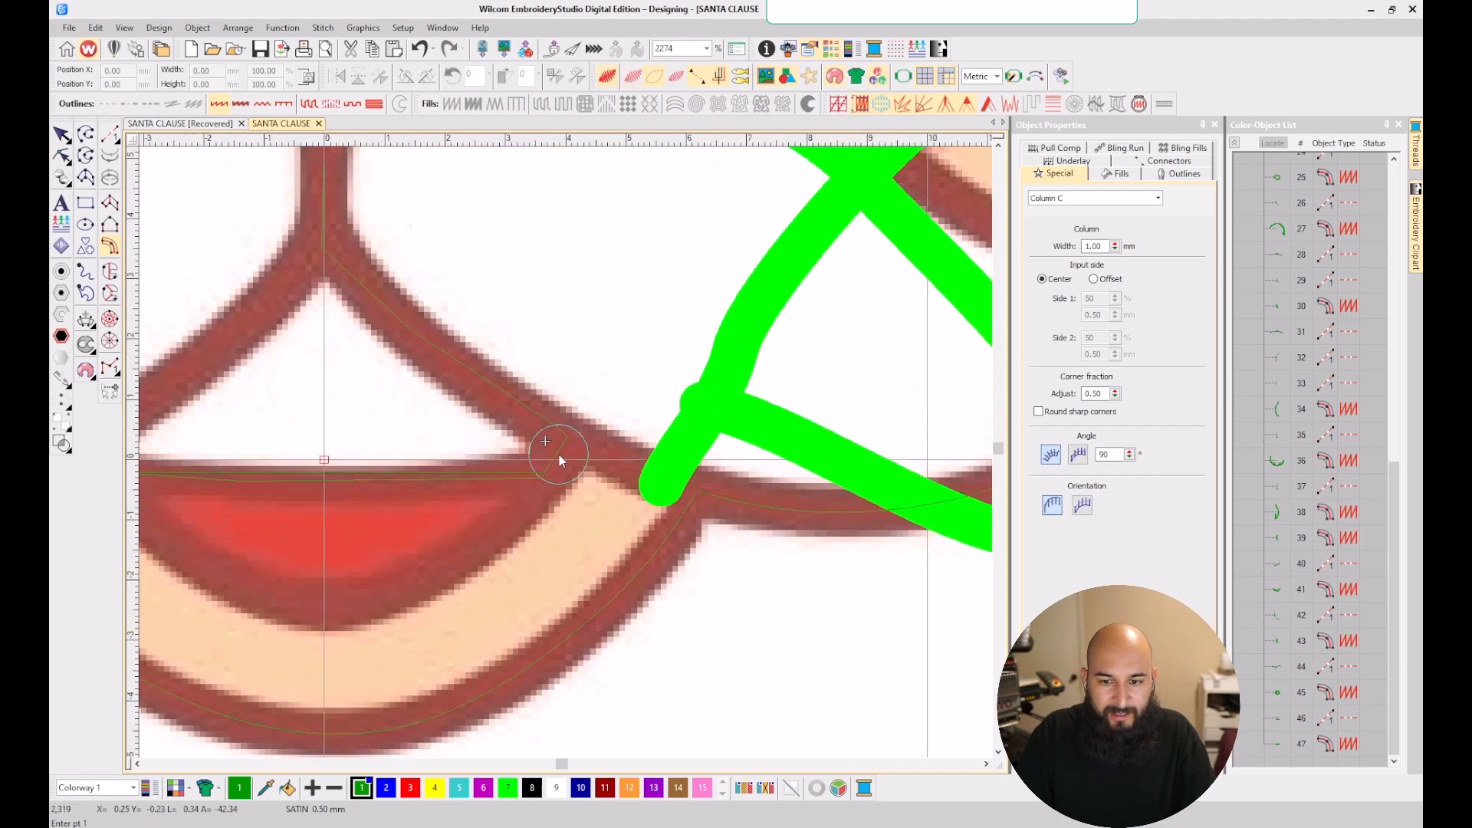
# - Digitize the mouth's lower edge as a curved Column C satin, 1.00 mm wide, from the right mouth corner to the left, about 8.7 mm across
pyautogui.click(545, 441)
pyautogui.press('s')
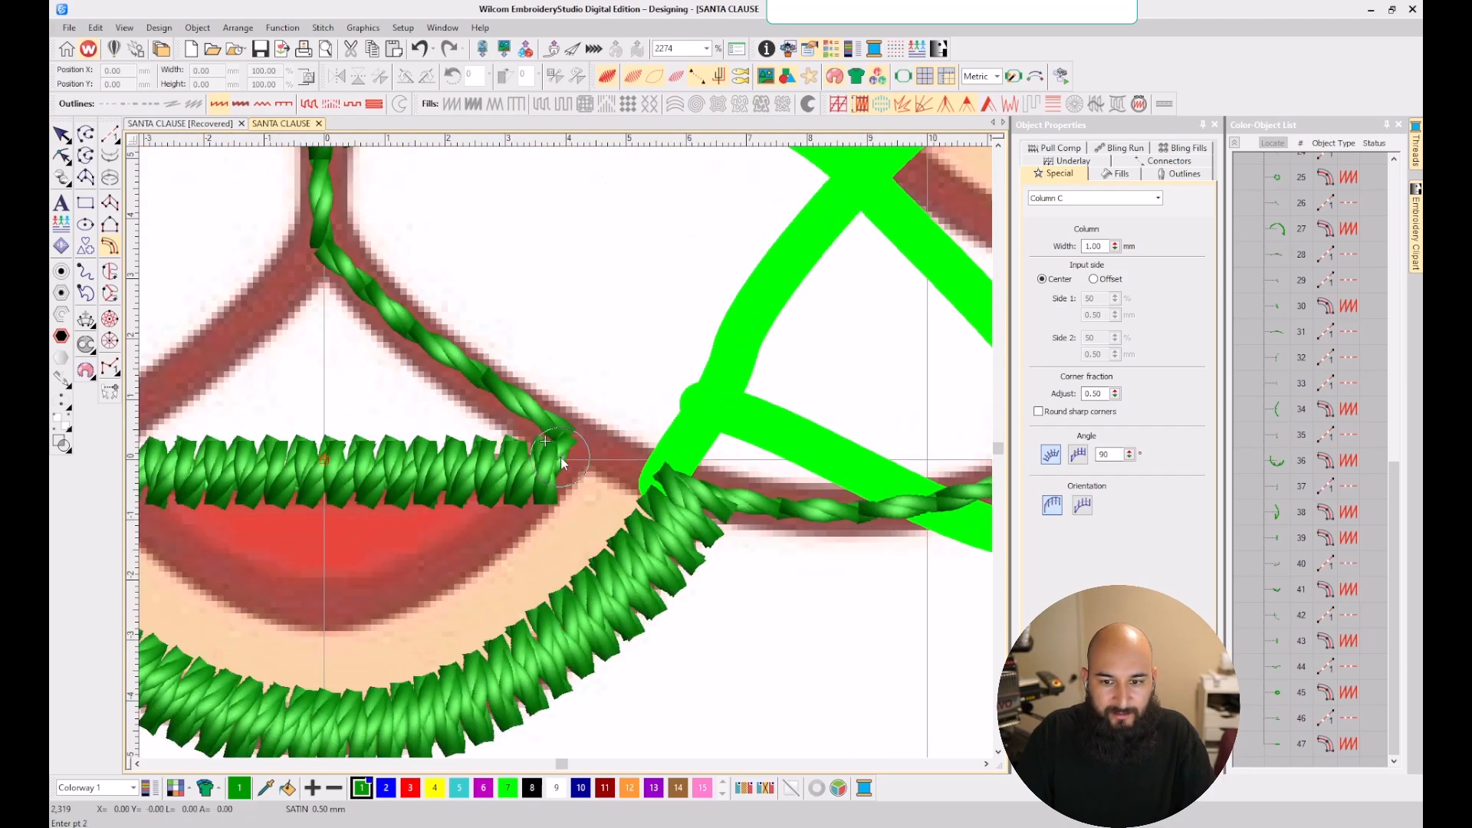
pyautogui.click(494, 531)
pyautogui.click(394, 587)
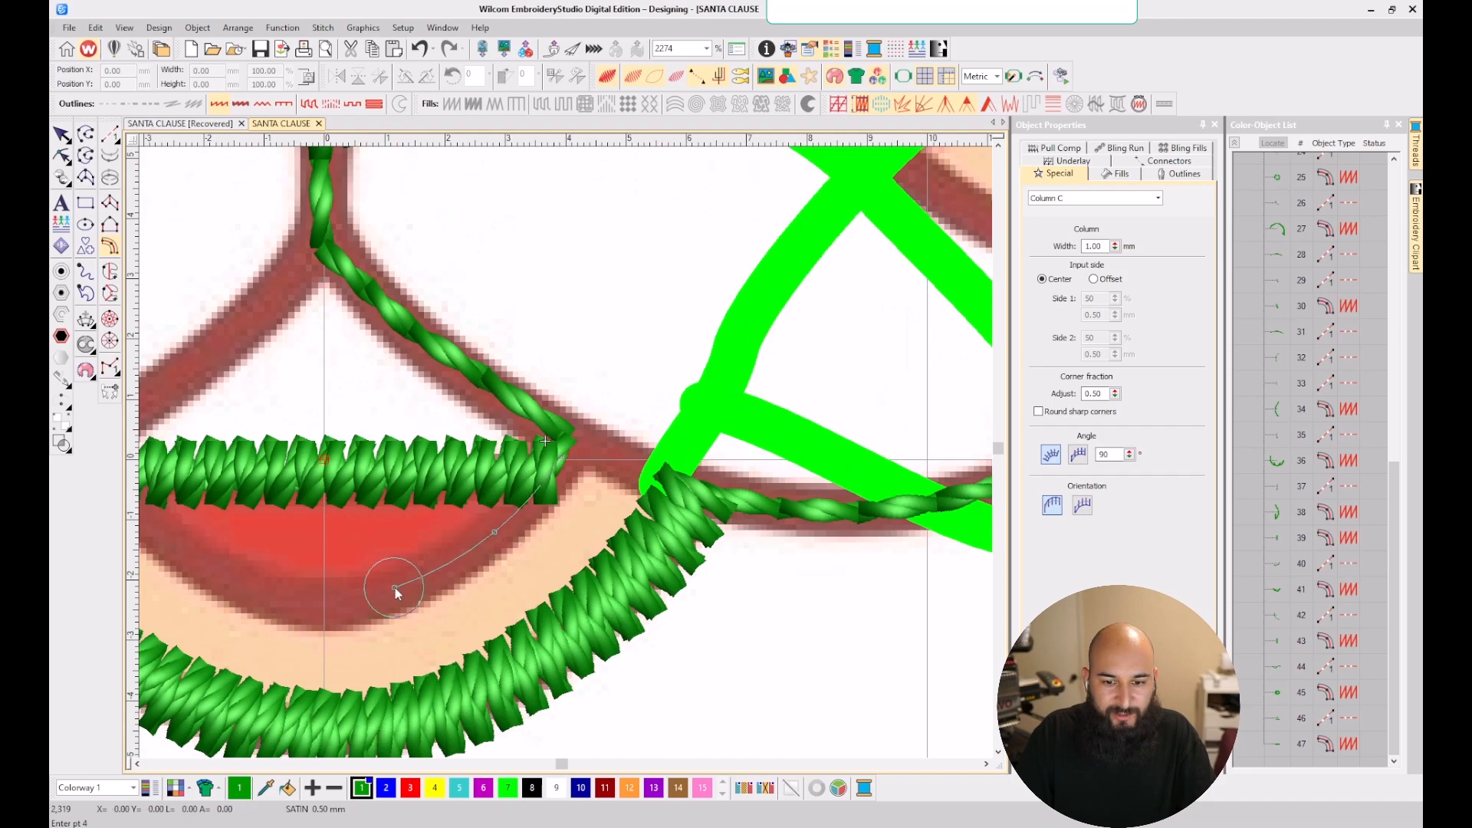
pyautogui.press('BackSpace')
pyautogui.rightClick(387, 596)
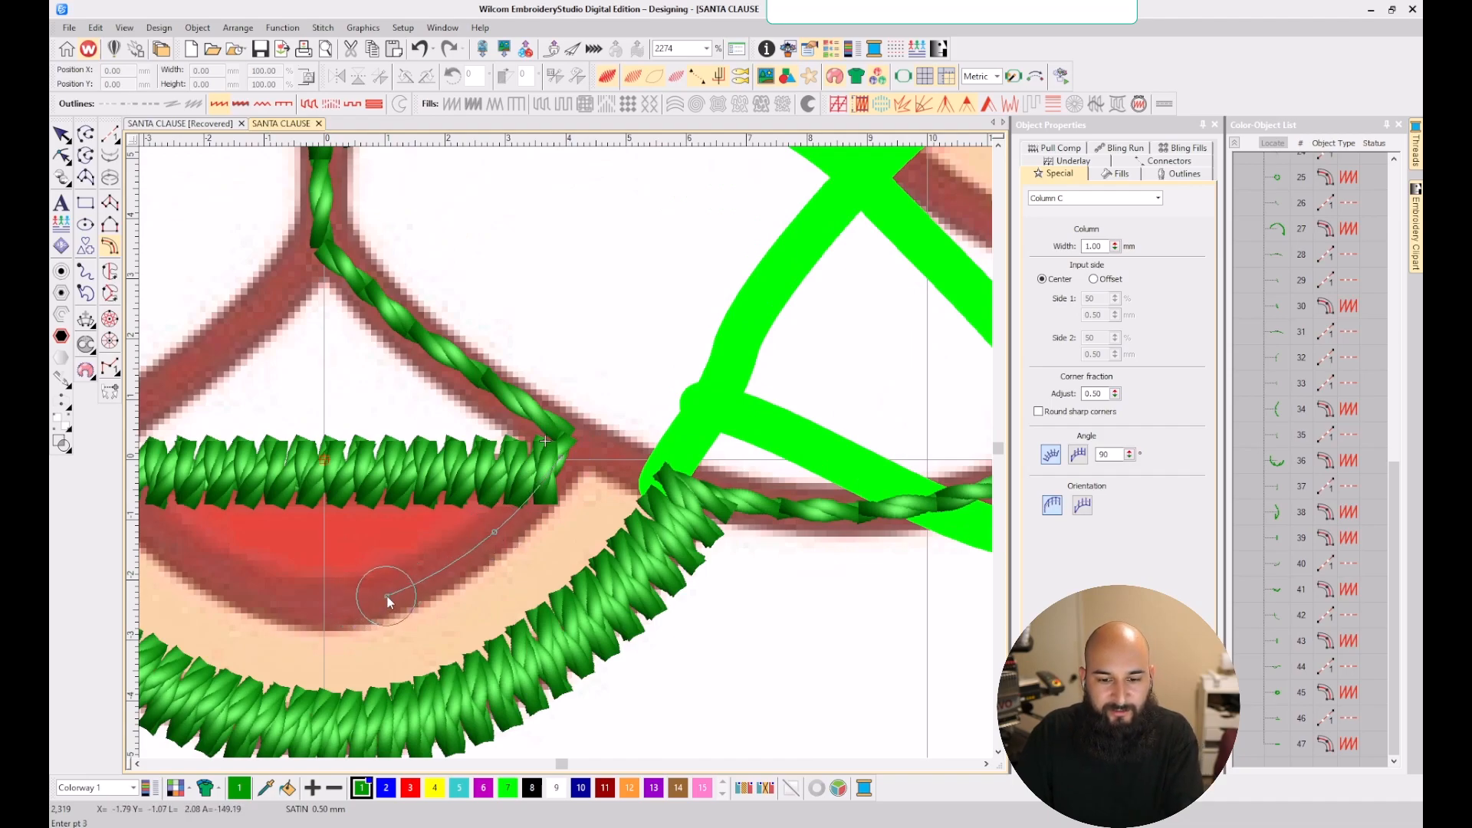
pyautogui.click(314, 609)
pyautogui.scroll(-2, 314, 609)
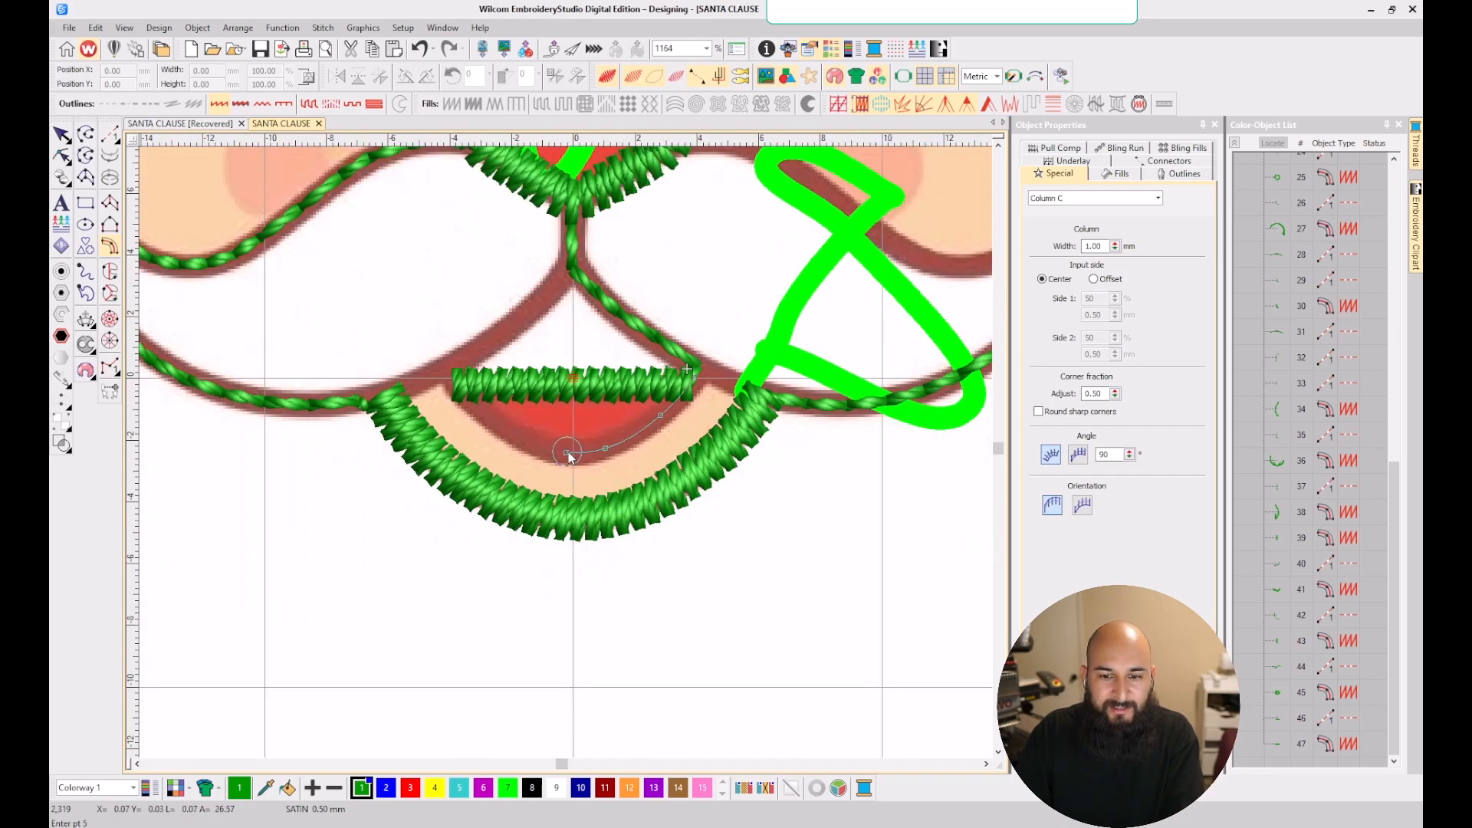
pyautogui.click(489, 426)
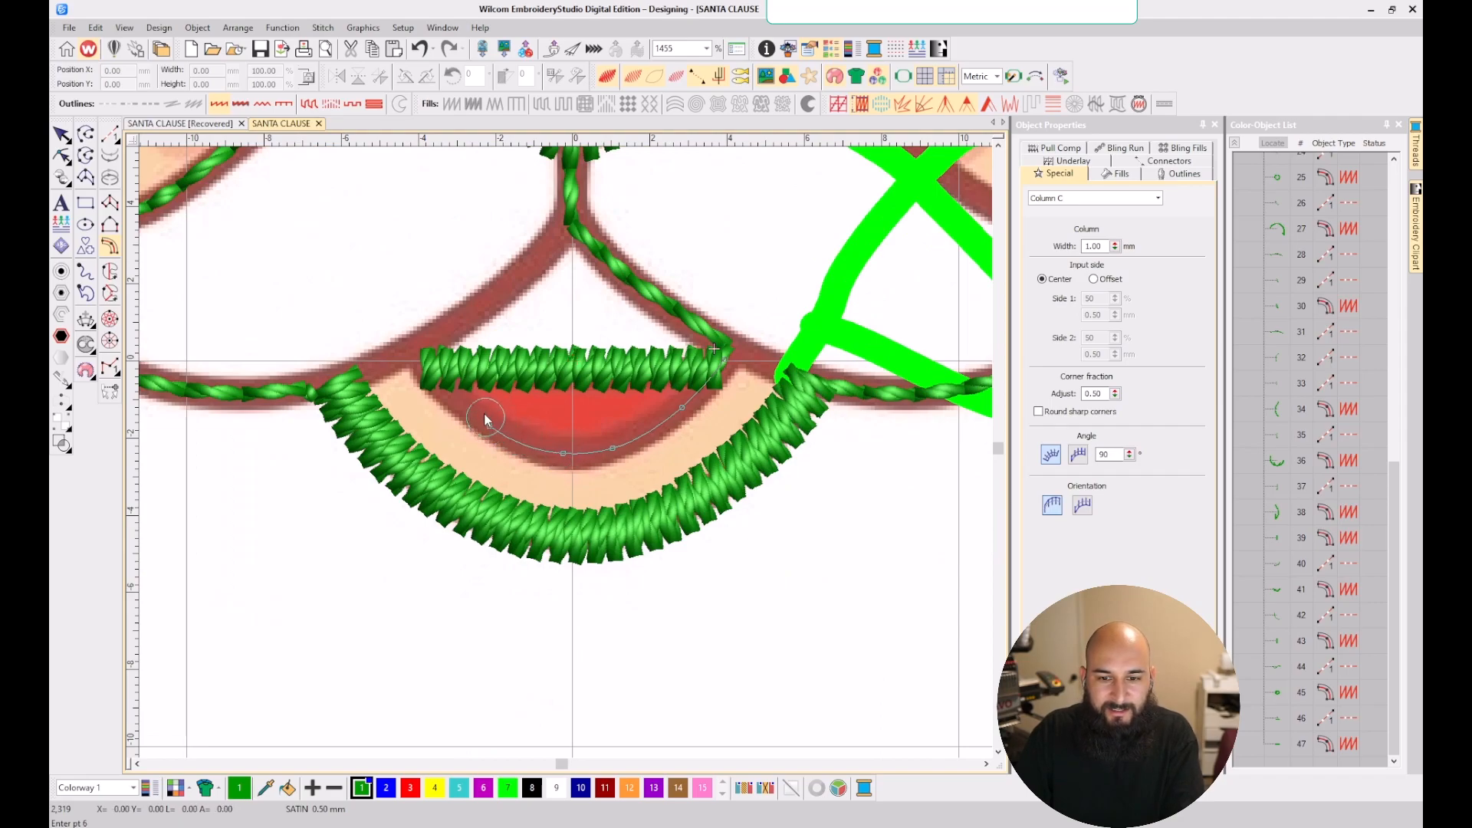
pyautogui.click(426, 366)
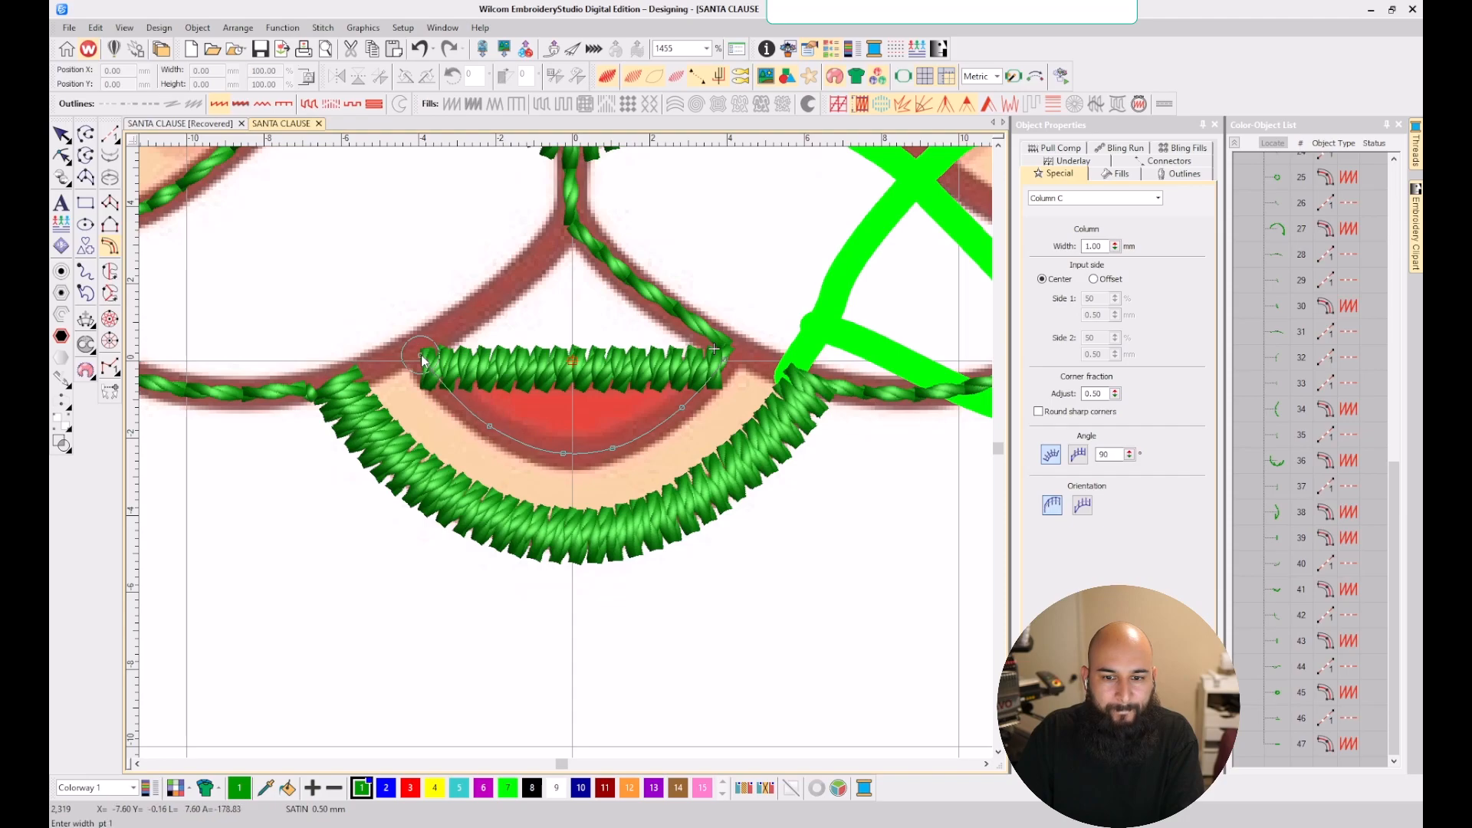
pyautogui.press('Return')
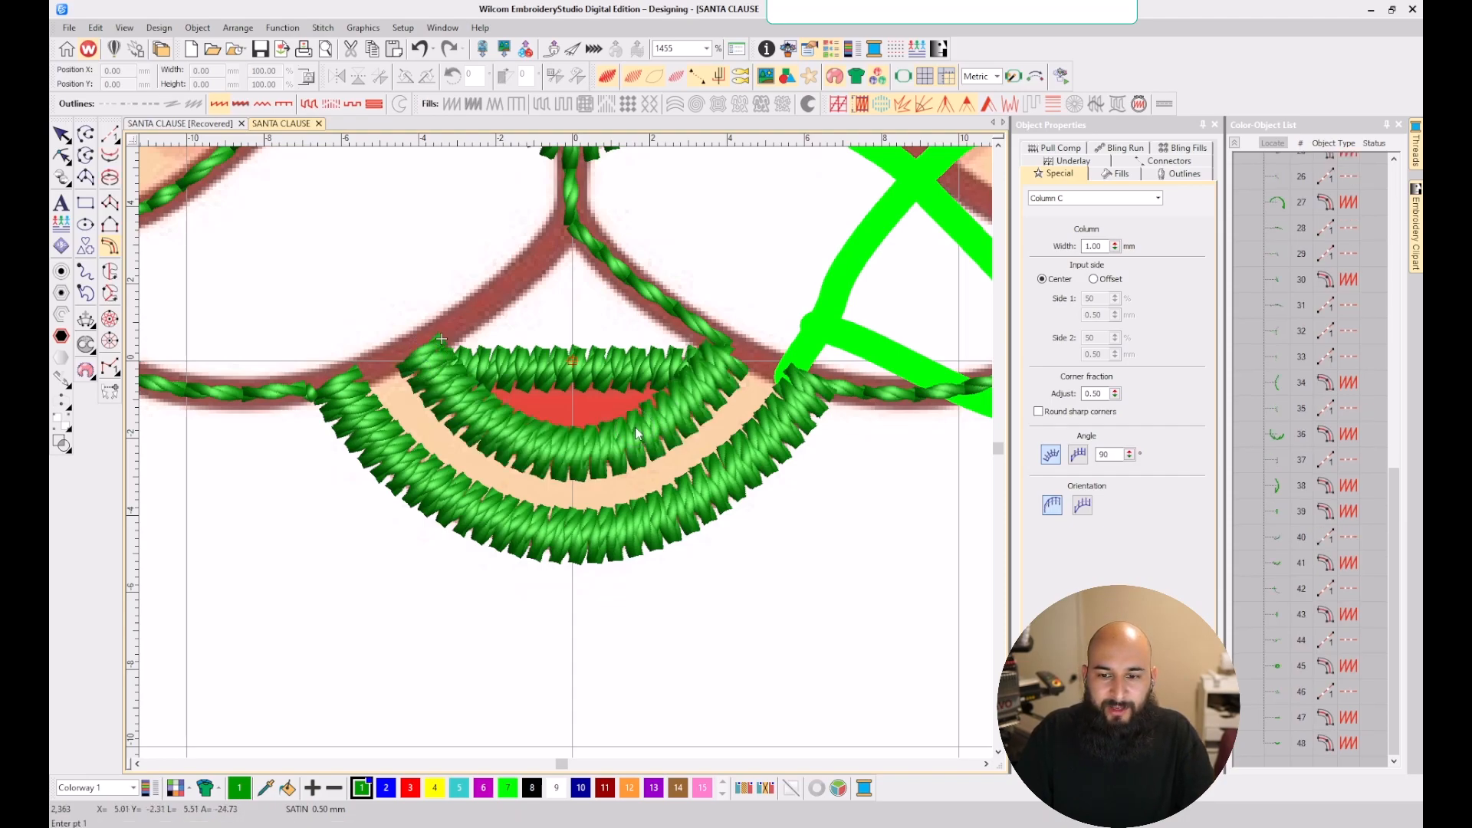
pyautogui.press('Escape')
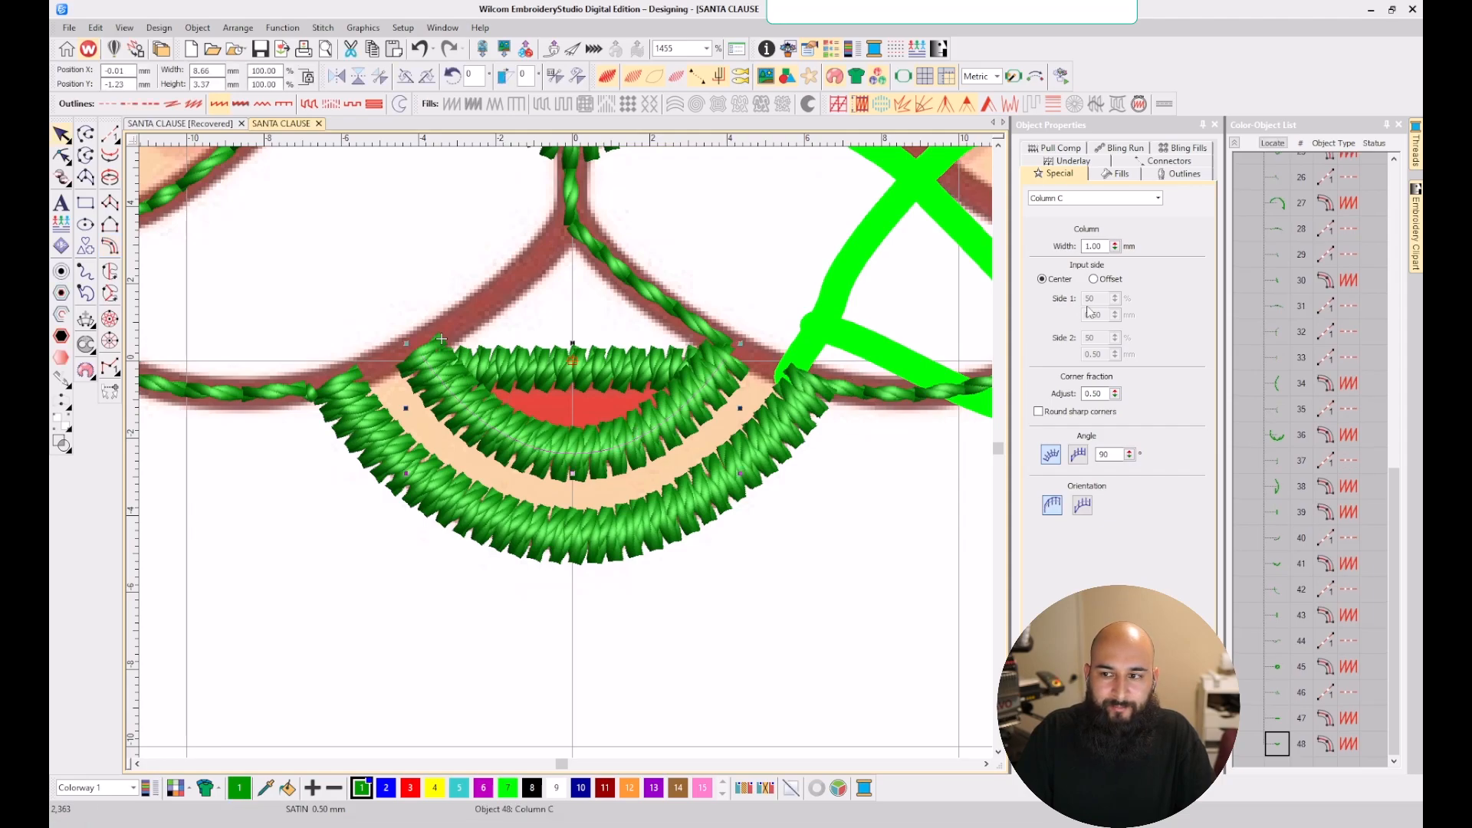
# - Set the column width of the mouth's lower satin curve to 0.80 mm and deselect it
pyautogui.doubleClick(1104, 247)
pyautogui.write('0.80')
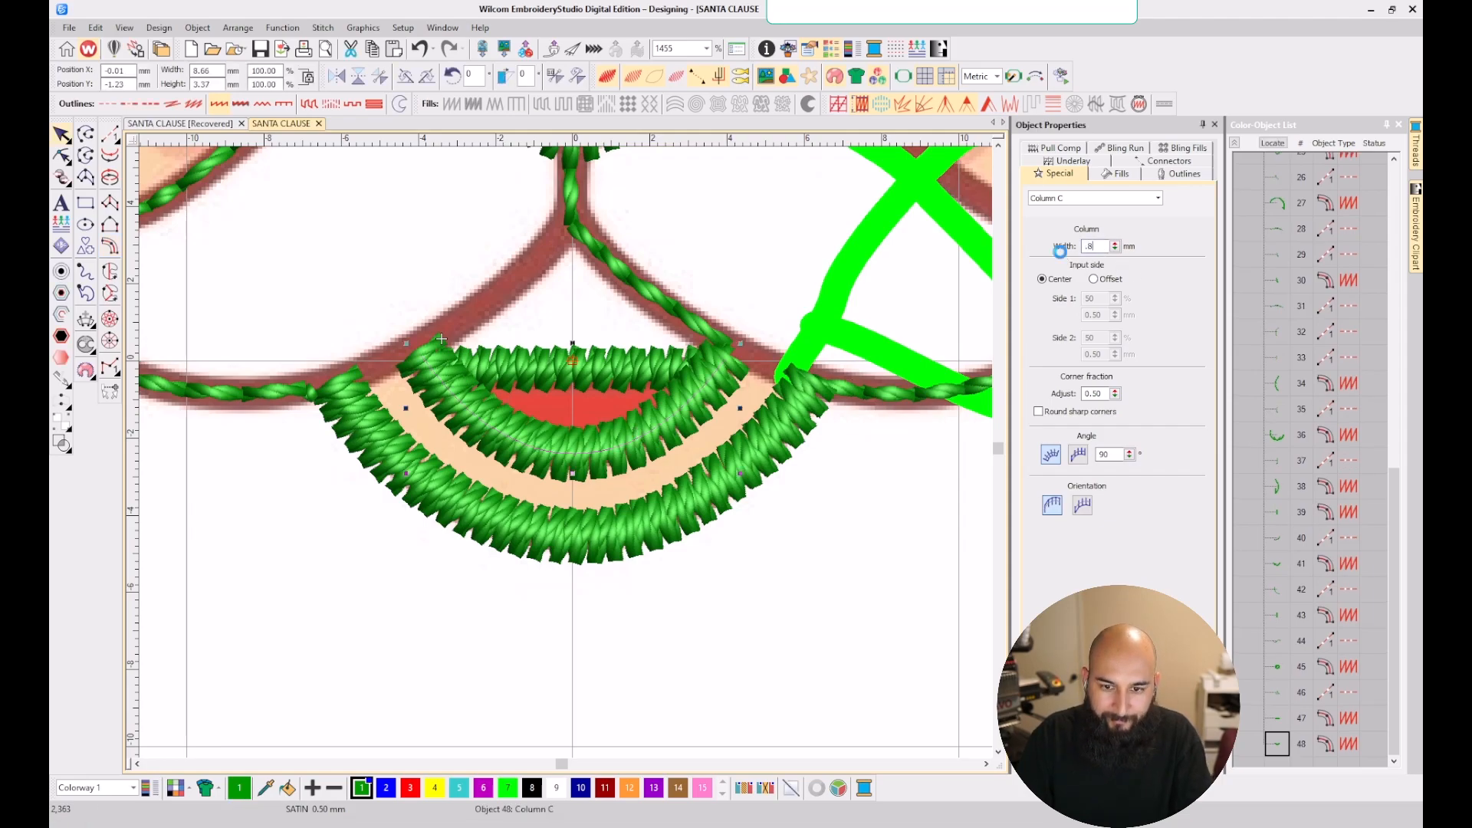
pyautogui.press('Return')
pyautogui.click(733, 597)
# - Compare the stitching around the nose, mustache and mouth with the artwork beneath by switching the stitch display off and on
pyautogui.scroll(-5, 521, 416)
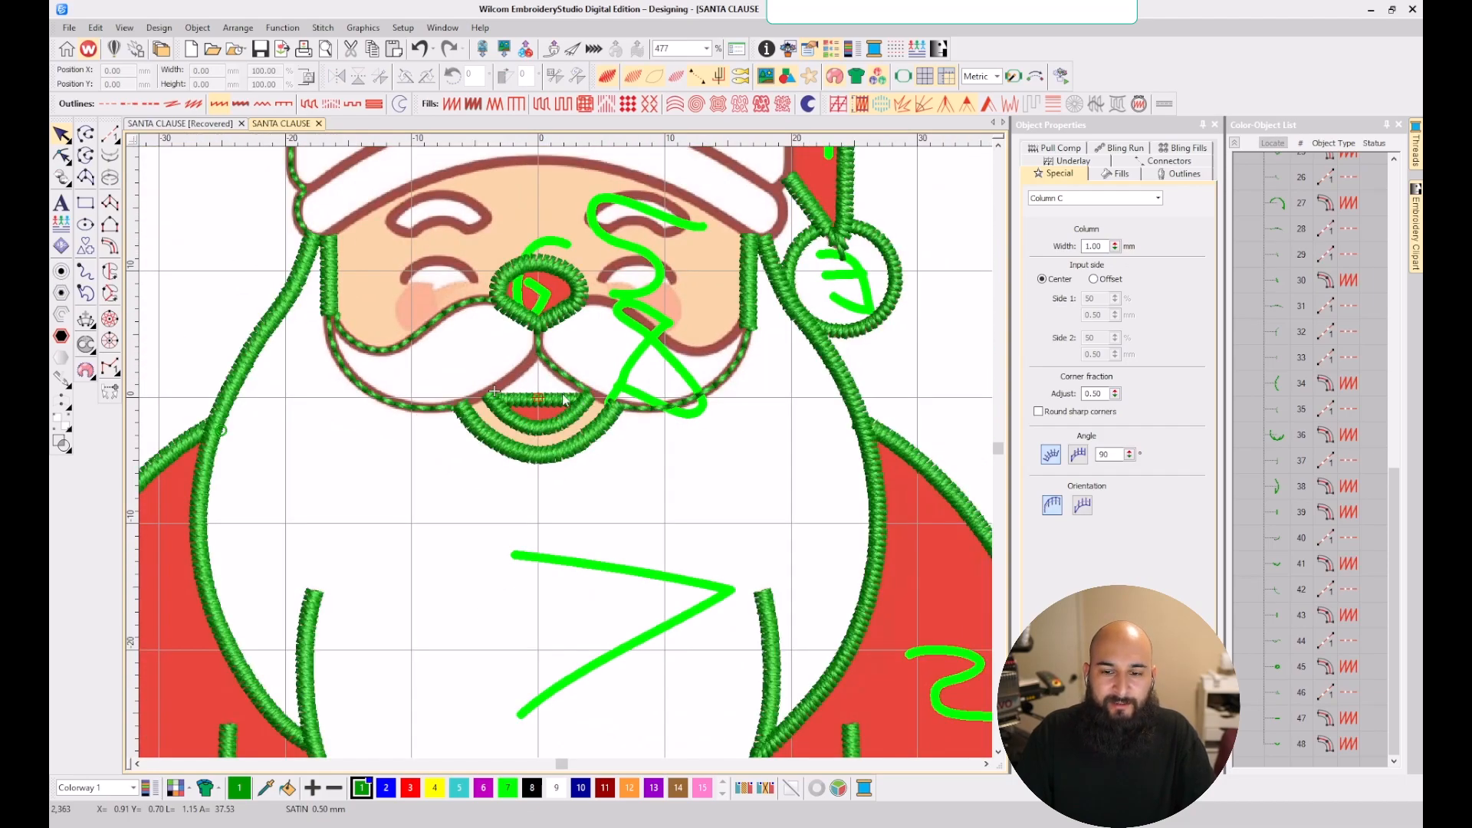
pyautogui.scroll(2, 490, 315)
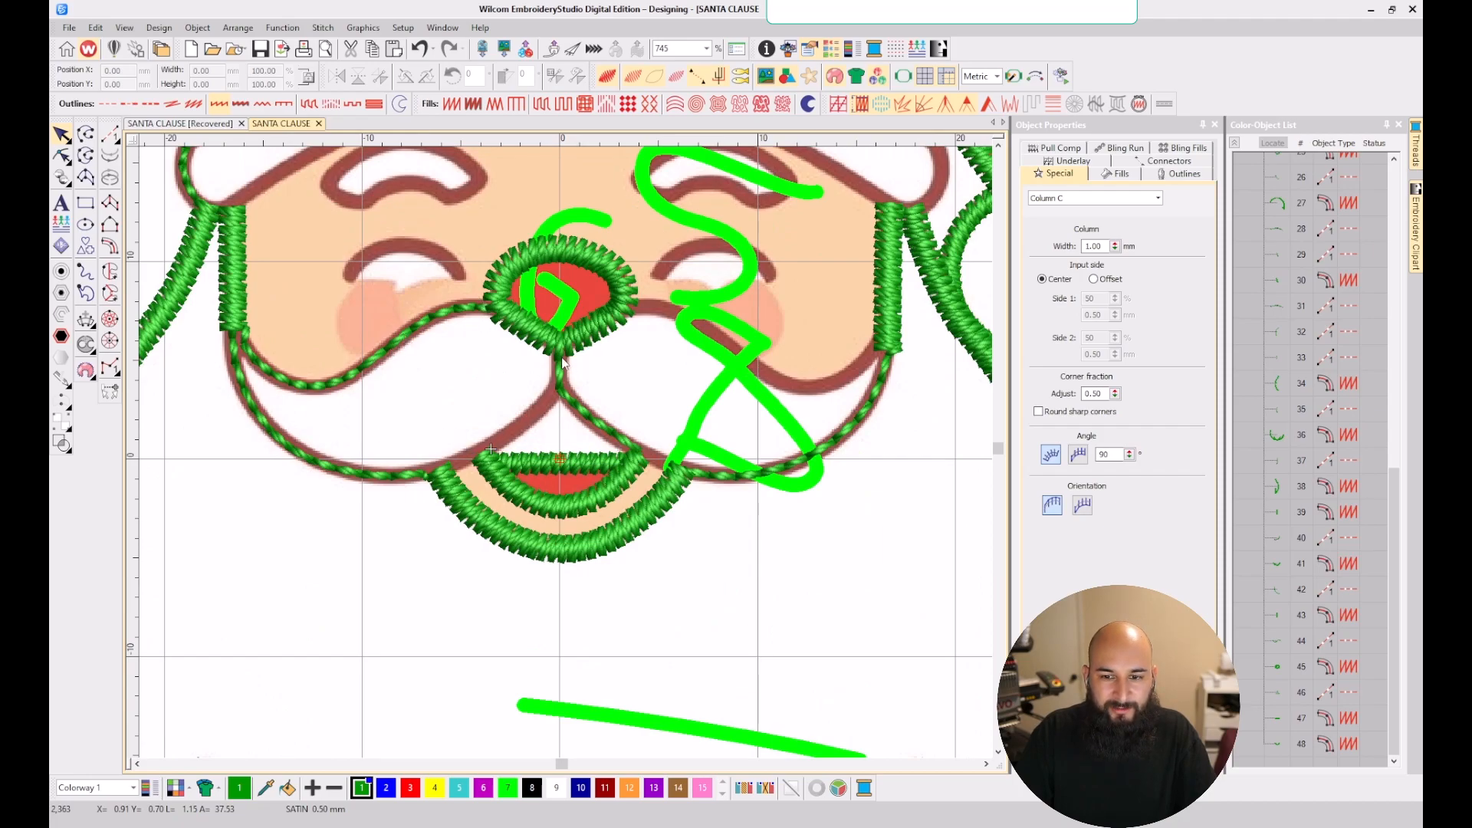
pyautogui.press('s')
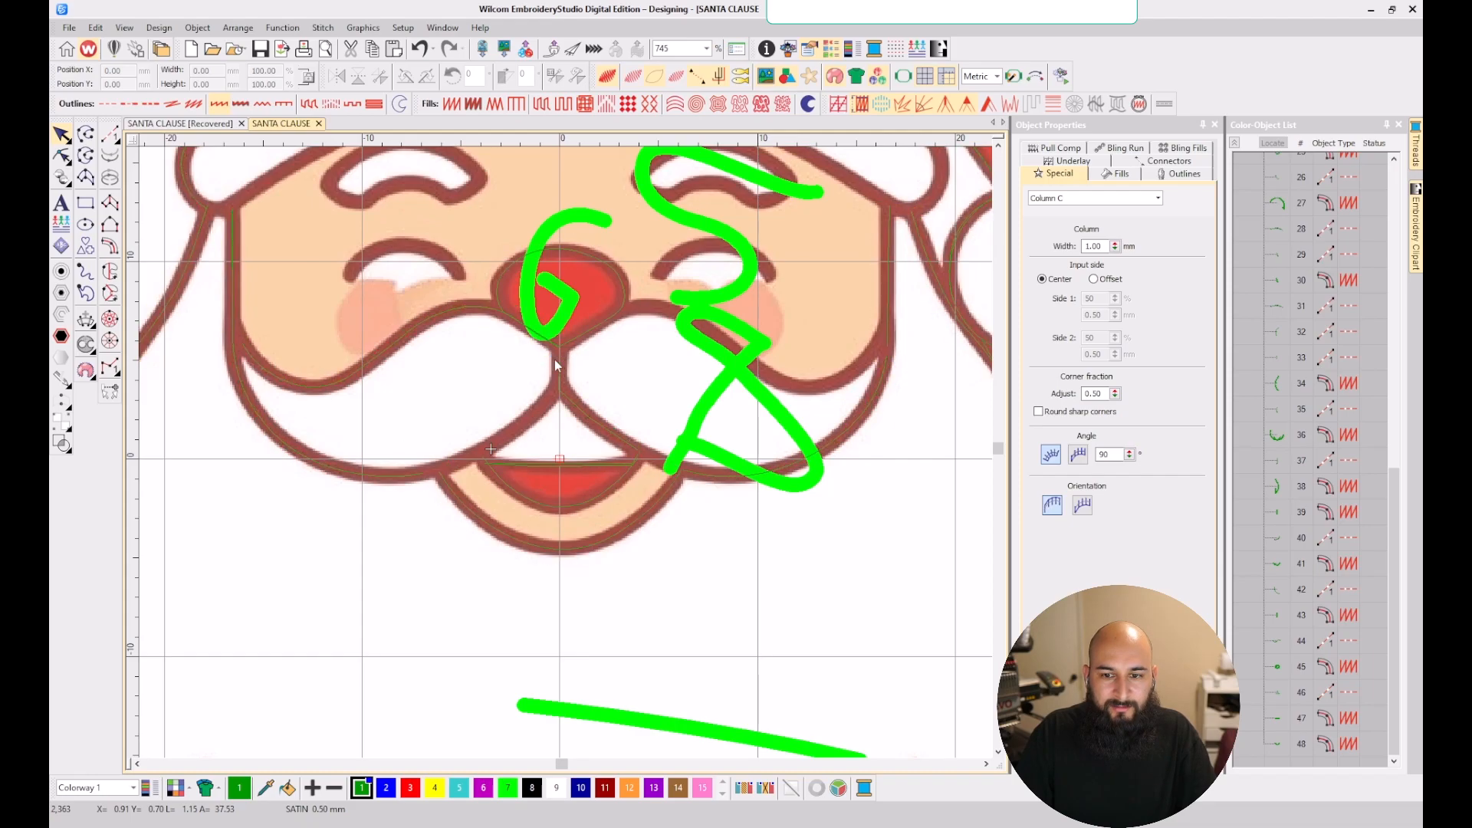
pyautogui.press('s')
pyautogui.press('s')
pyautogui.press('s')
pyautogui.press('s')
pyautogui.press('s')
pyautogui.press('s')
pyautogui.press('s')
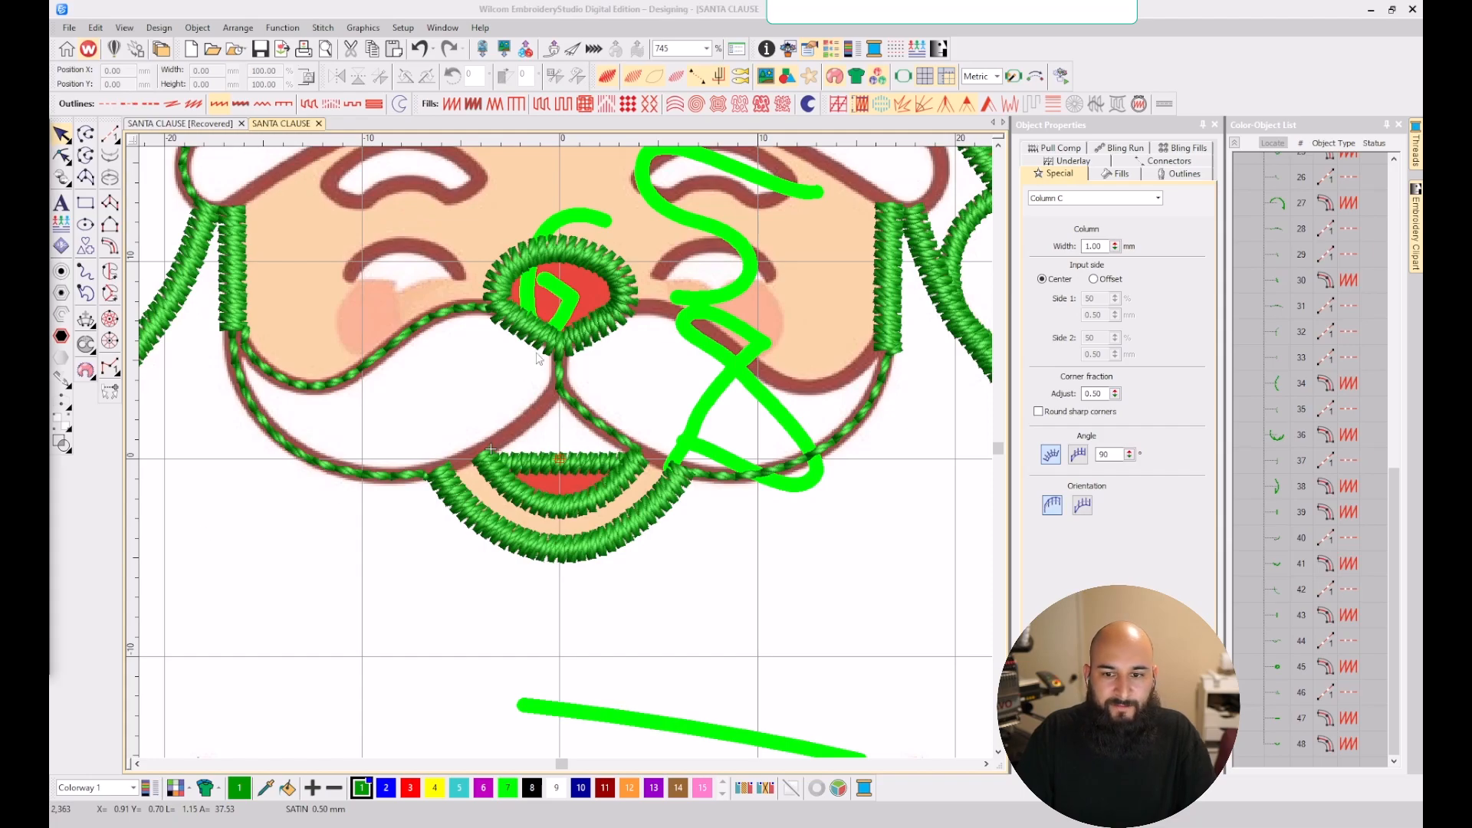
pyautogui.click(688, 547)
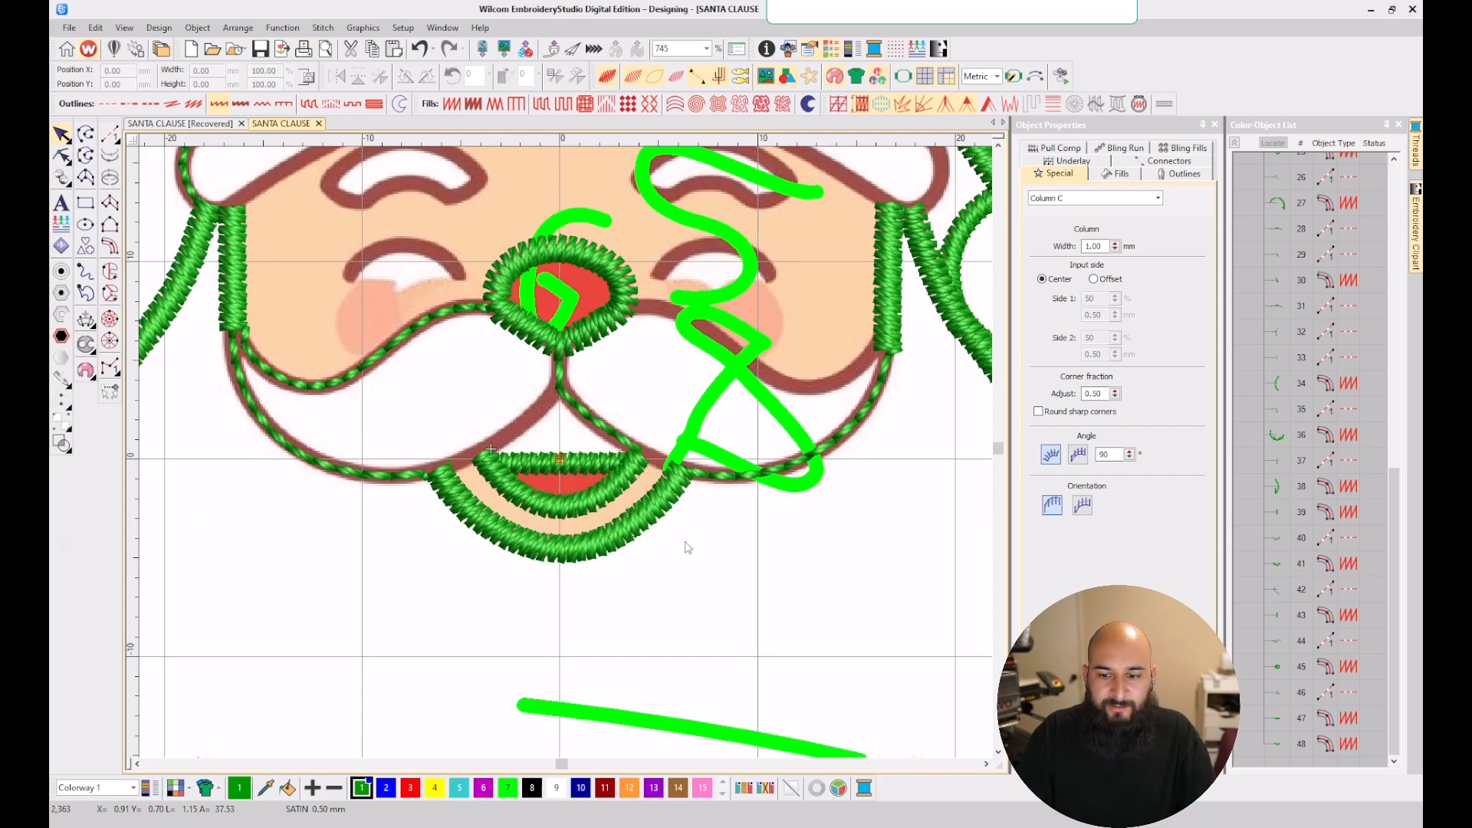
pyautogui.press('s')
pyautogui.press('s')
pyautogui.press('s')
pyautogui.press('s')
pyautogui.press('s')
pyautogui.scroll(1, 569, 325)
pyautogui.press('s')
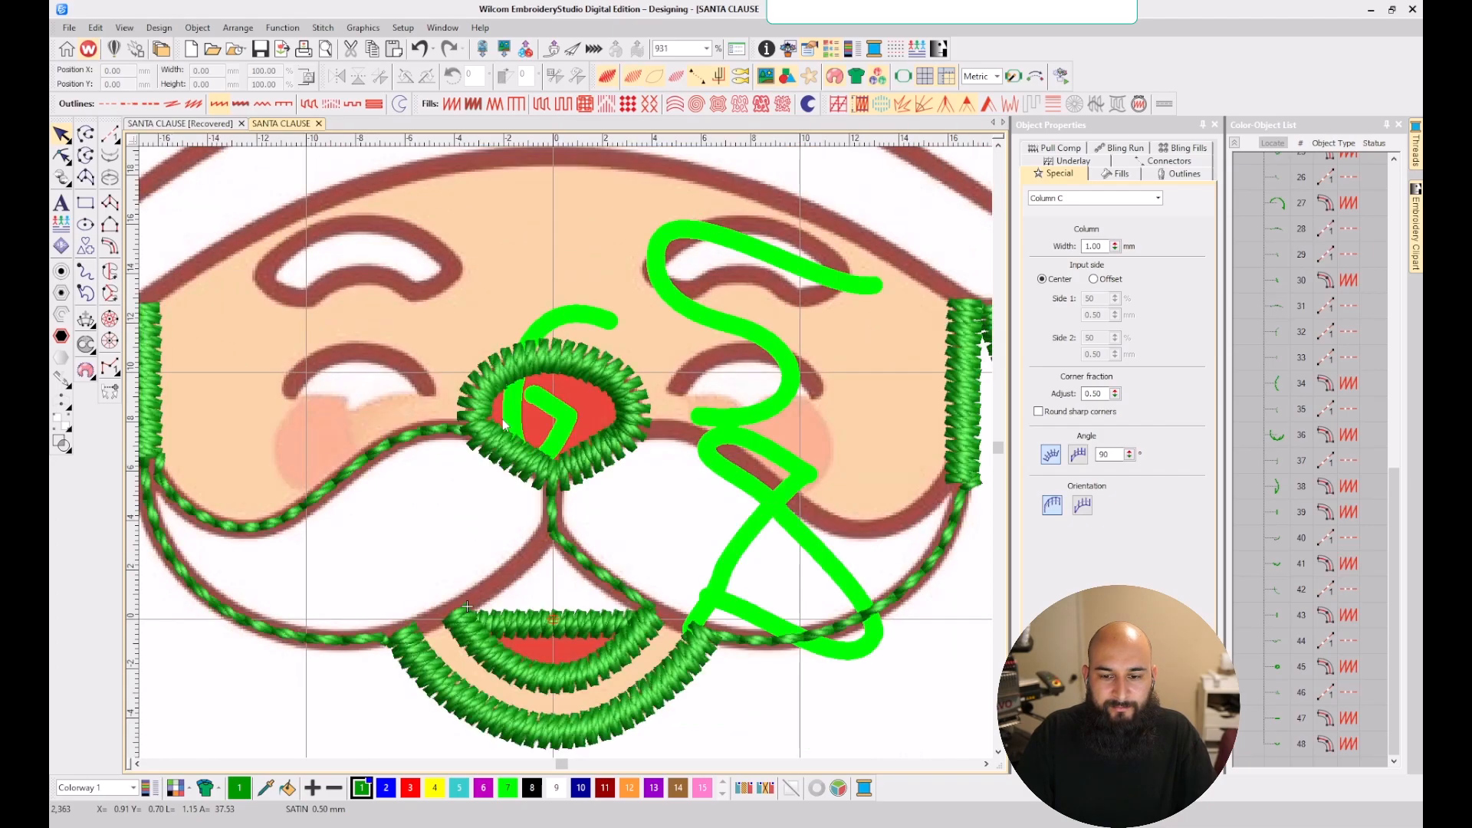
pyautogui.press('s')
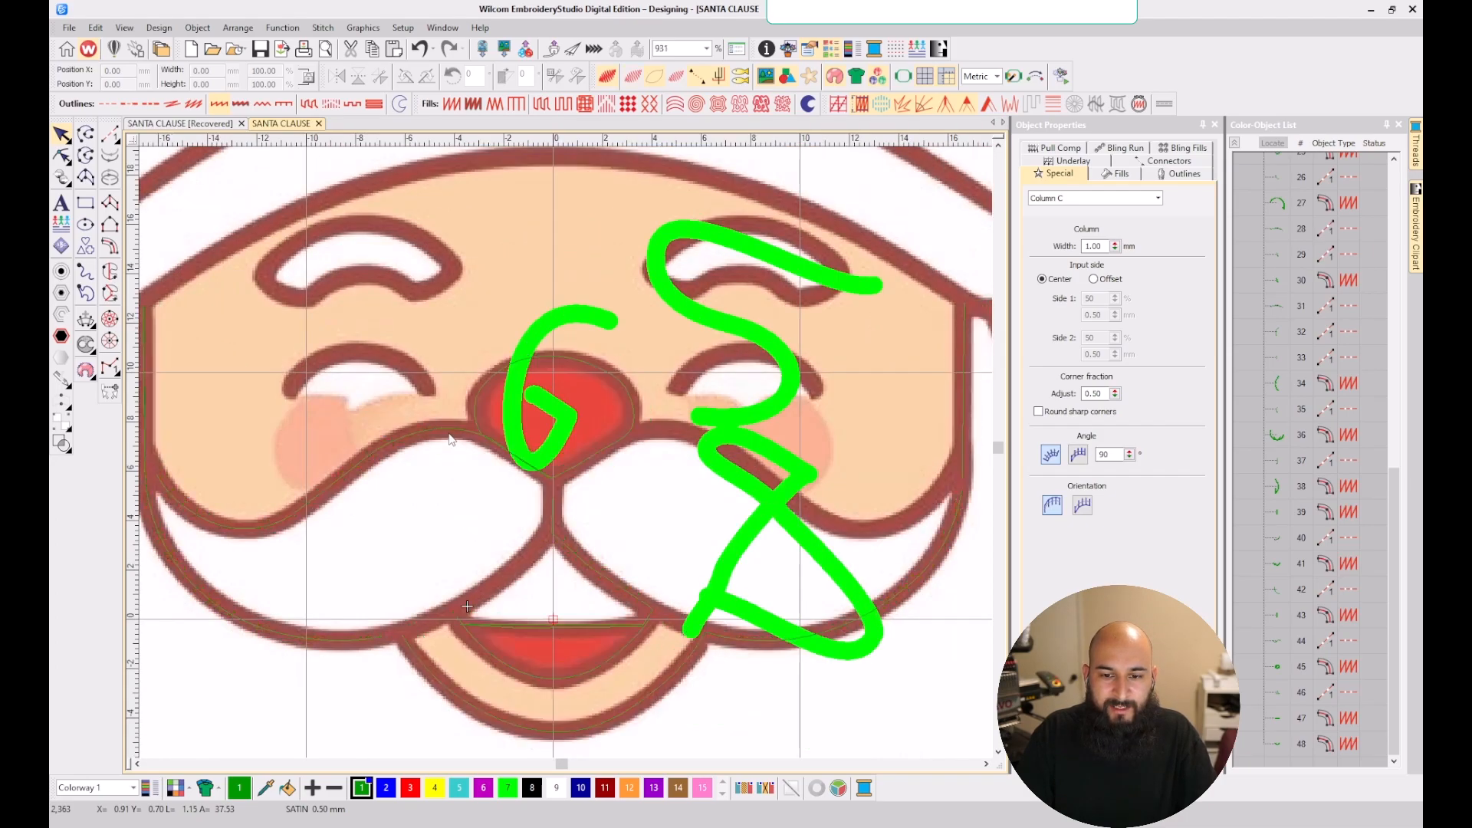
pyautogui.press('s')
pyautogui.press('s')
pyautogui.press('s')
# - Delete the Column C satin outline around the nose
pyautogui.click(515, 458)
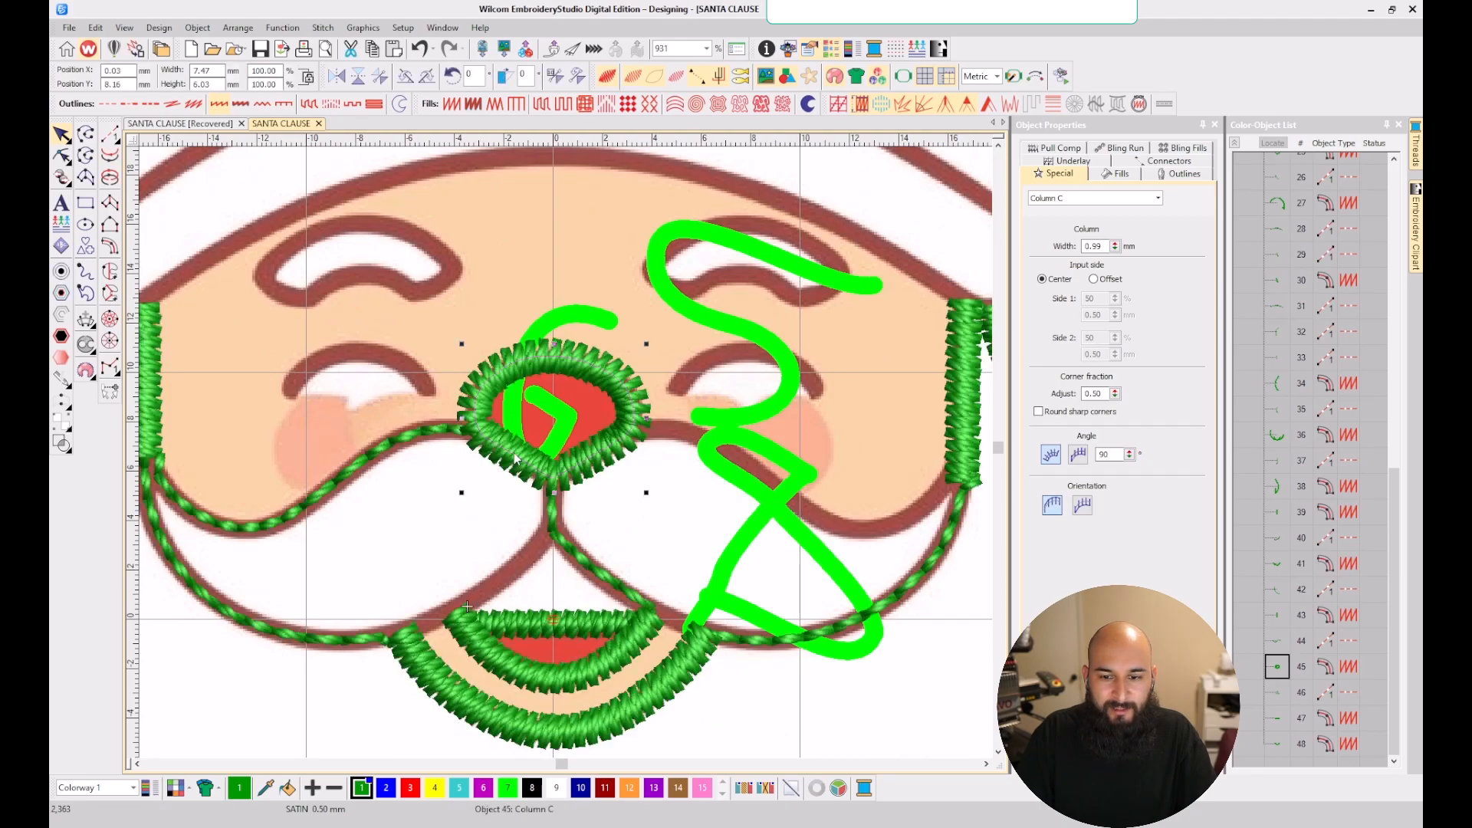
pyautogui.scroll(2, 539, 460)
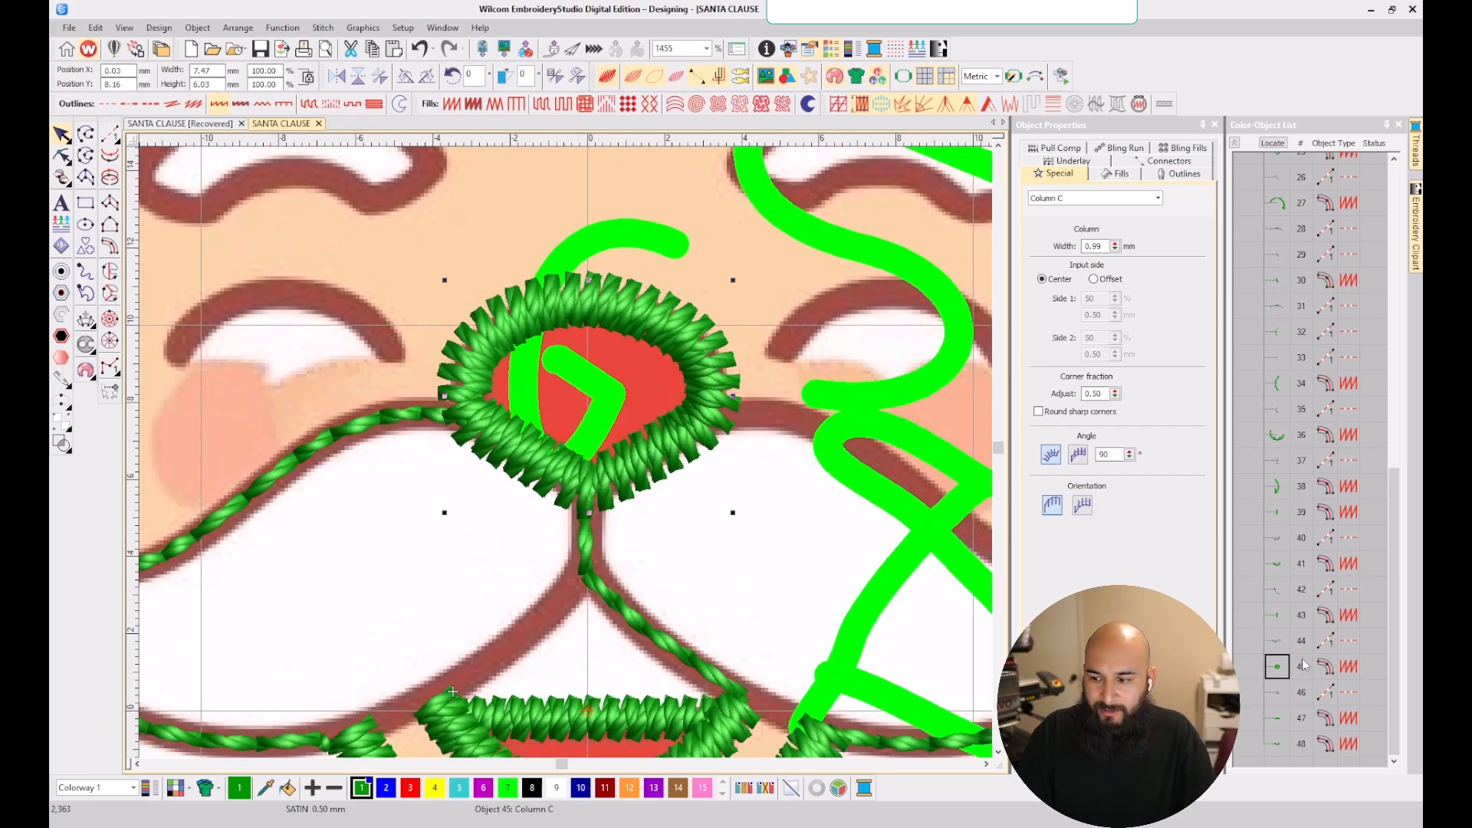
pyautogui.click(1276, 642)
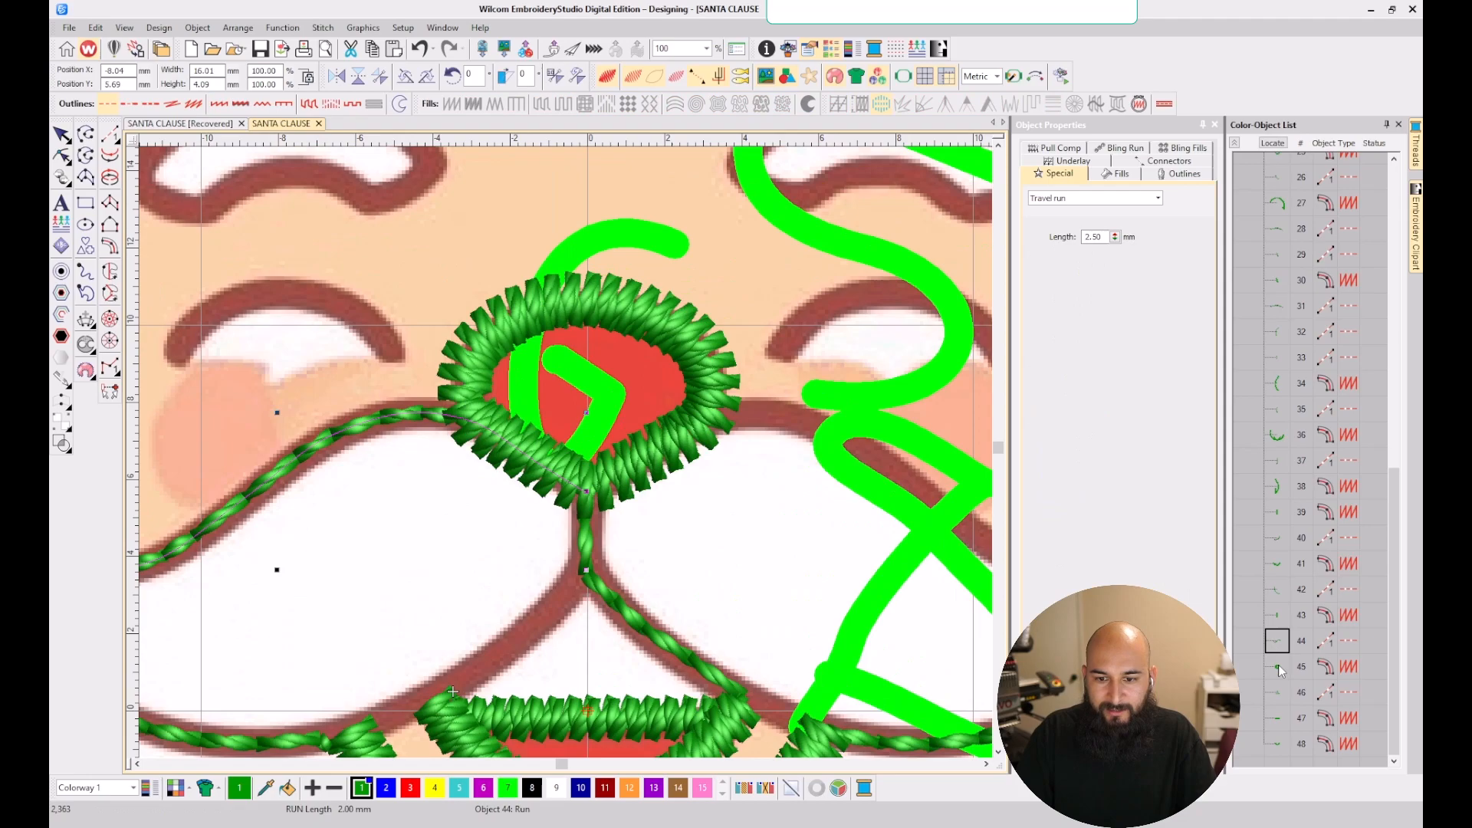
pyautogui.click(1277, 665)
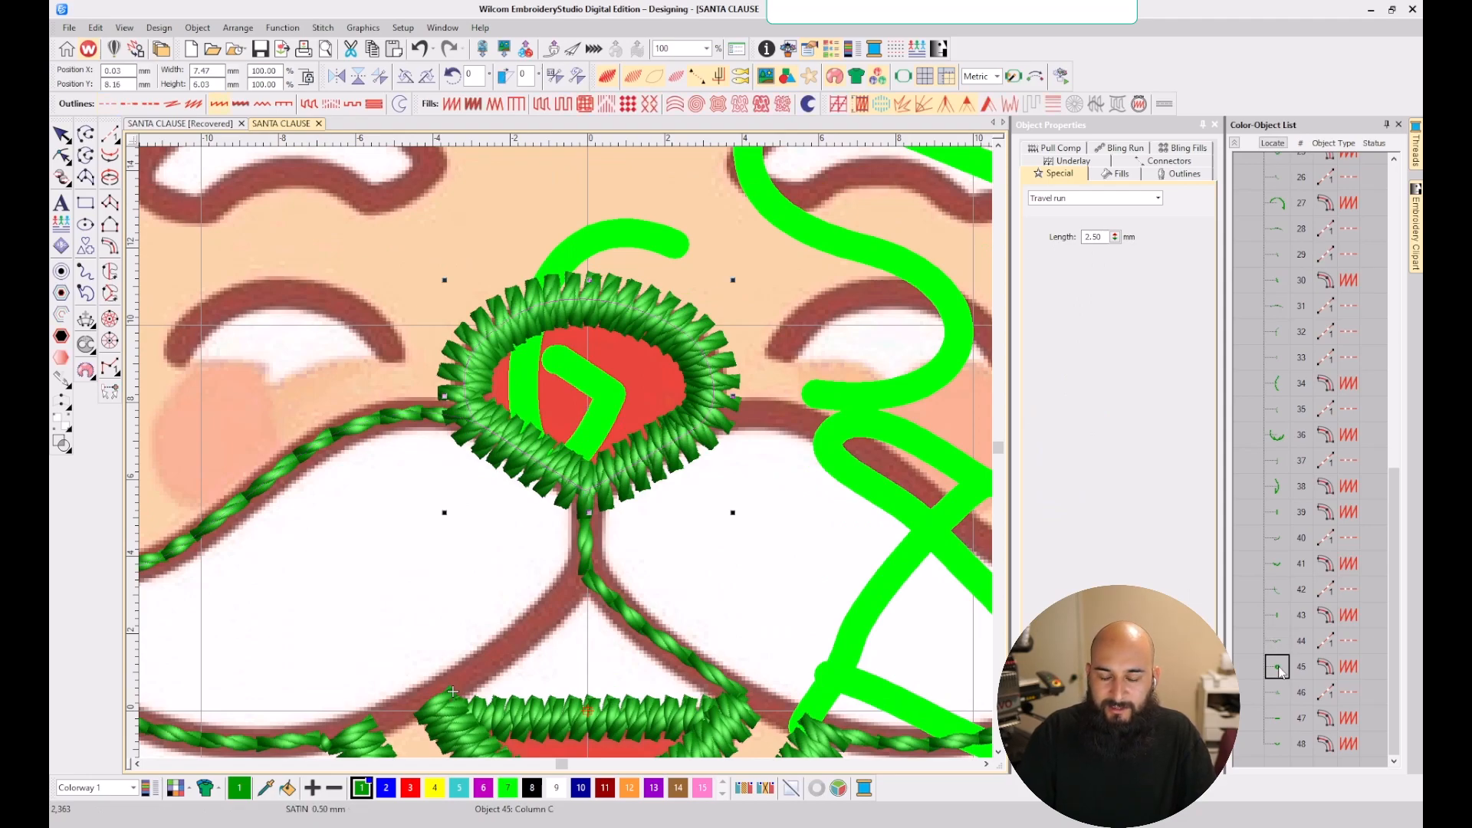
pyautogui.press('Delete')
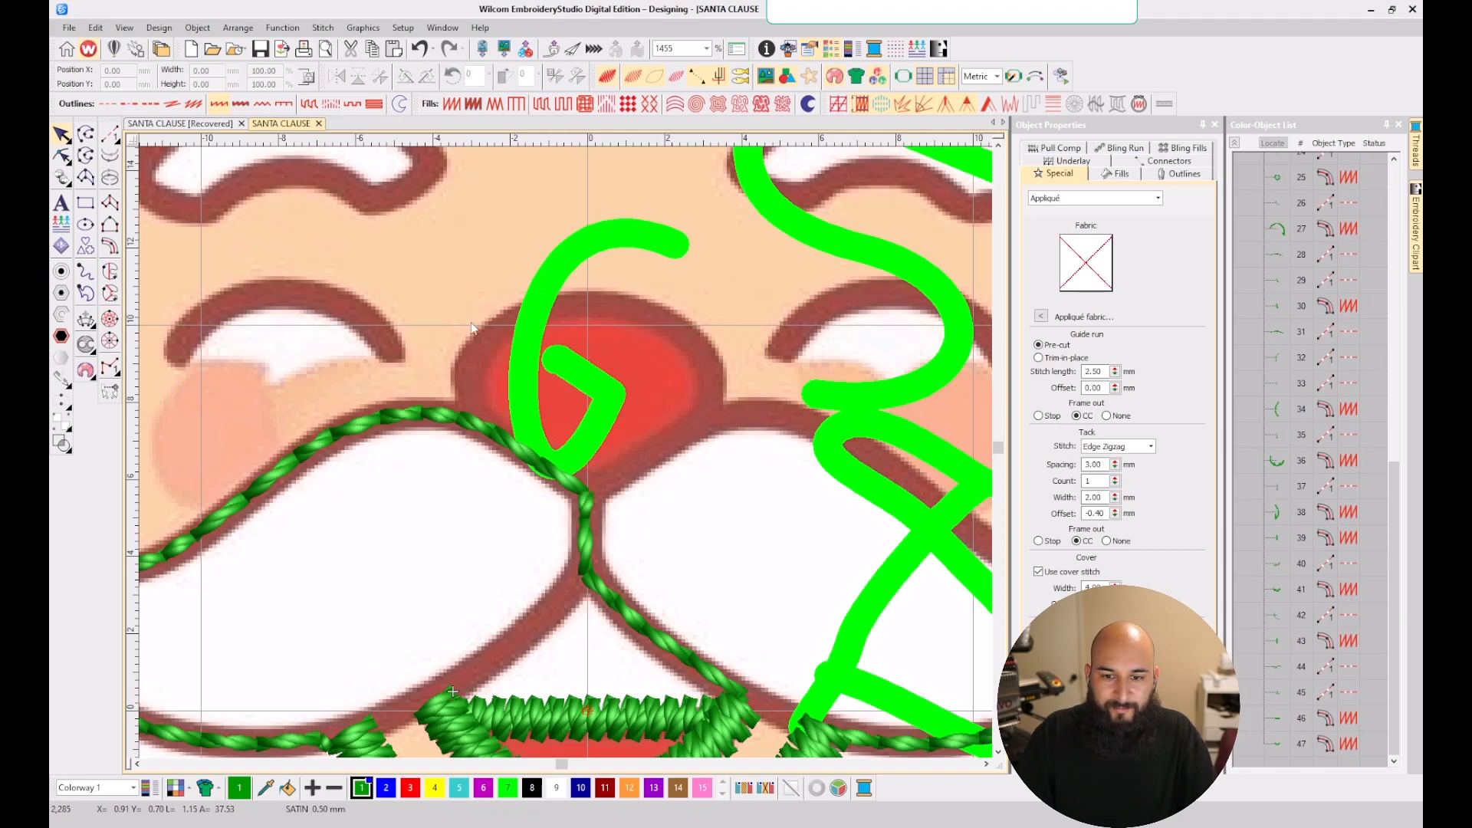
# - Trace a run stitch from the nose's bottom point up its right side and over the top to the left corner, about 6.3 by 5 mm
pyautogui.click(110, 135)
pyautogui.click(587, 495)
pyautogui.click(680, 437)
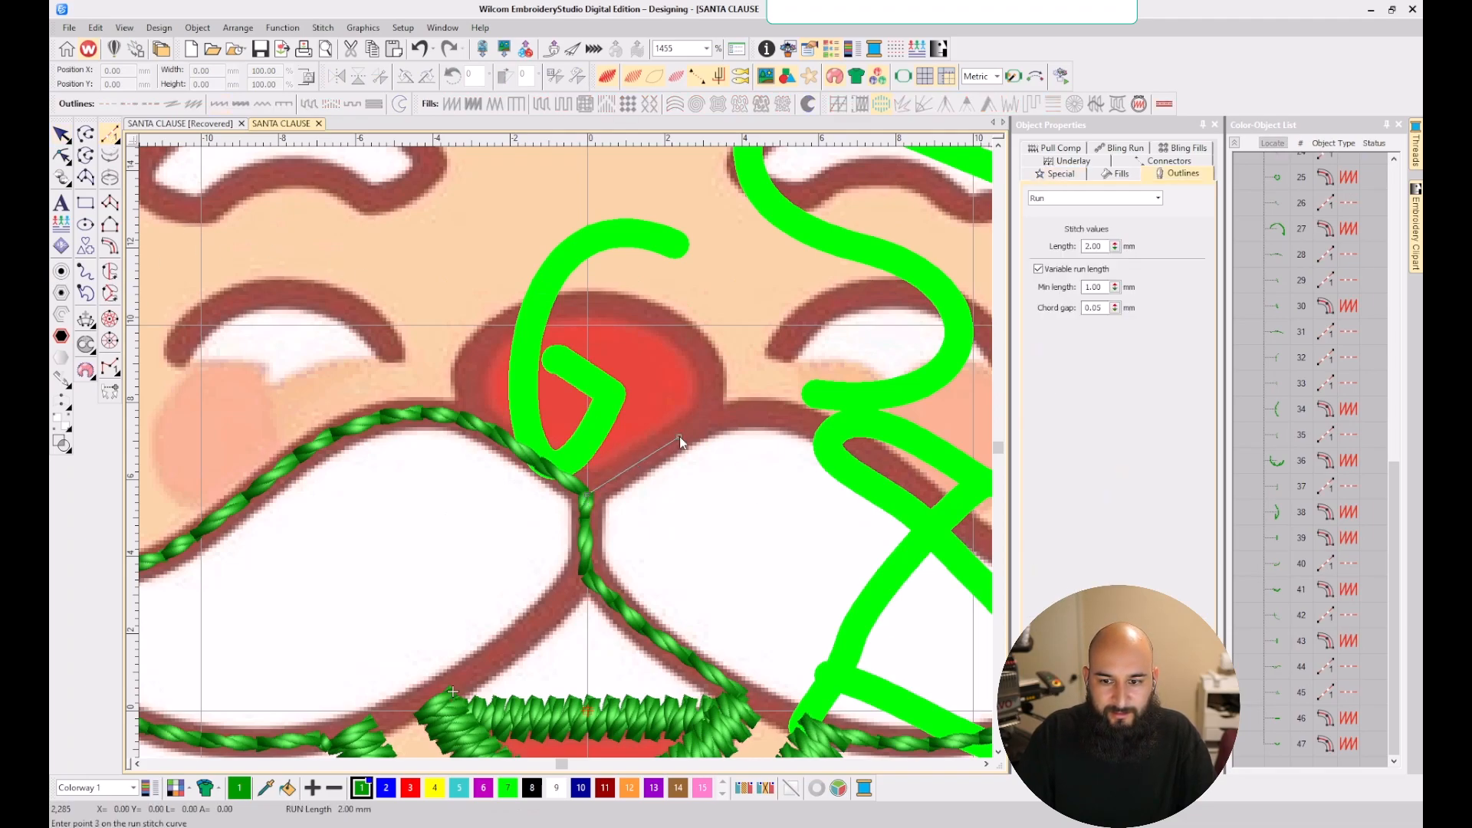
pyautogui.click(710, 395)
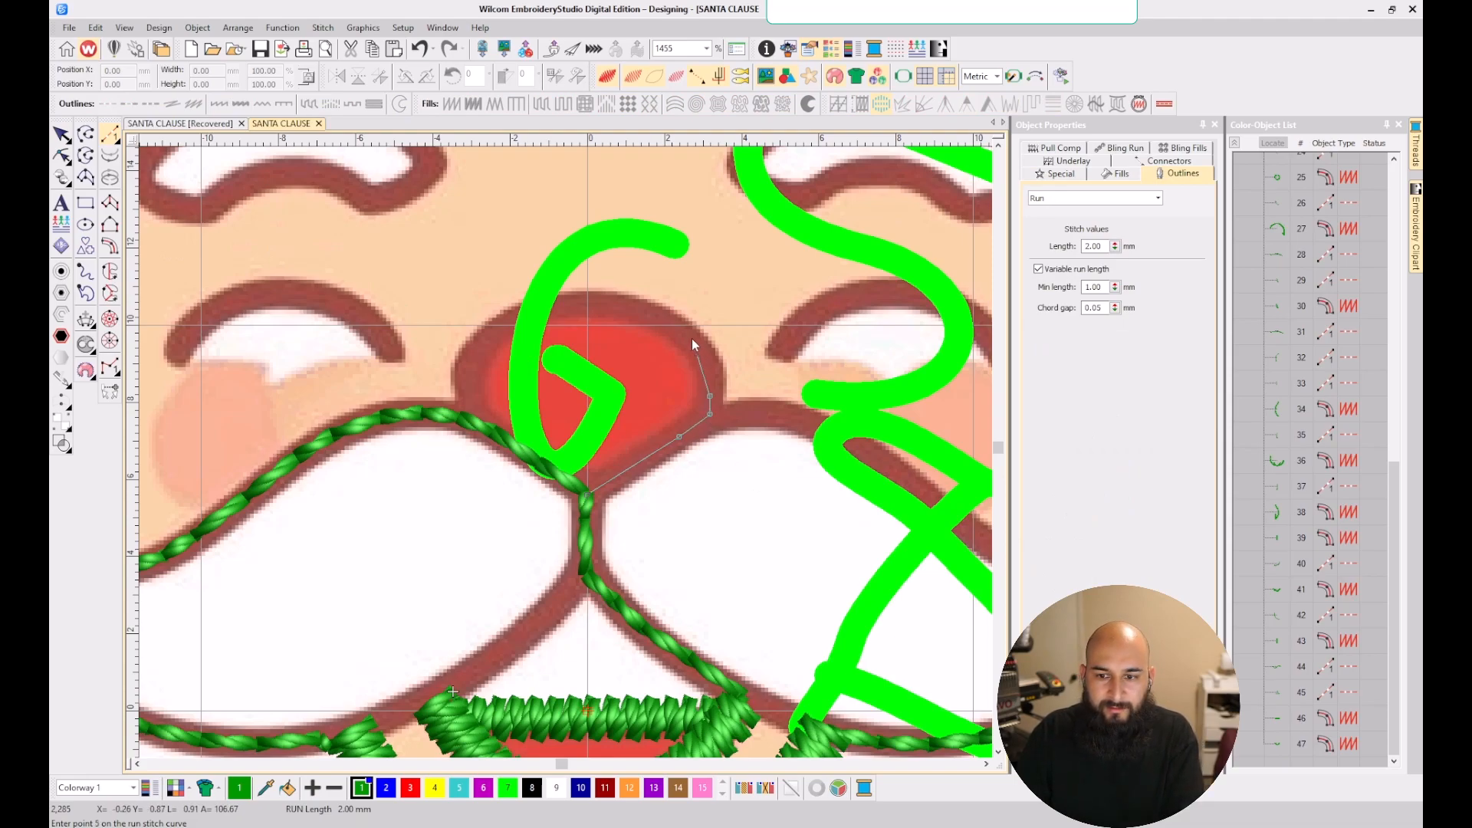
pyautogui.click(706, 361)
pyautogui.click(649, 315)
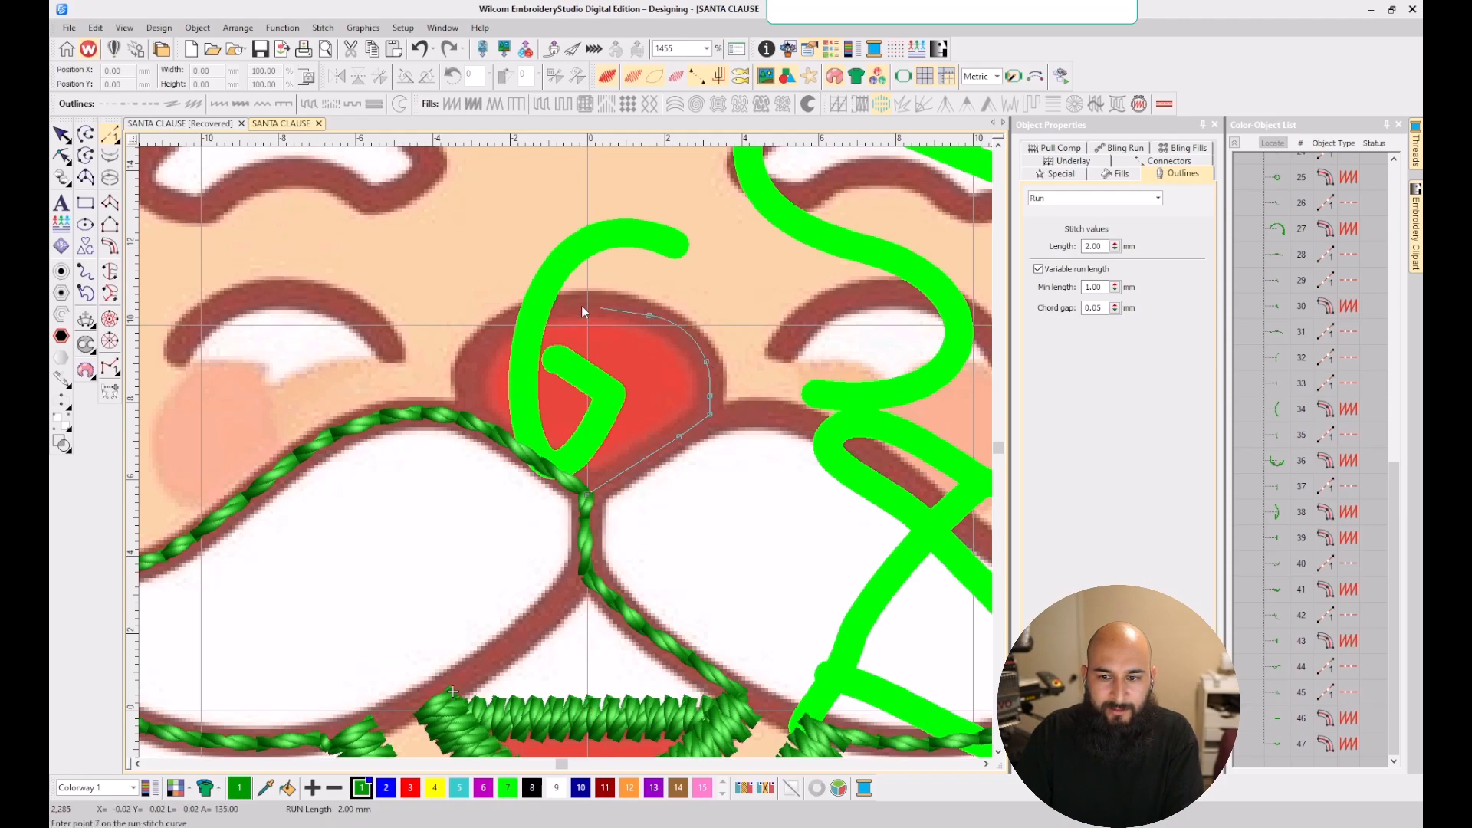
pyautogui.click(534, 314)
pyautogui.click(477, 348)
pyautogui.click(469, 375)
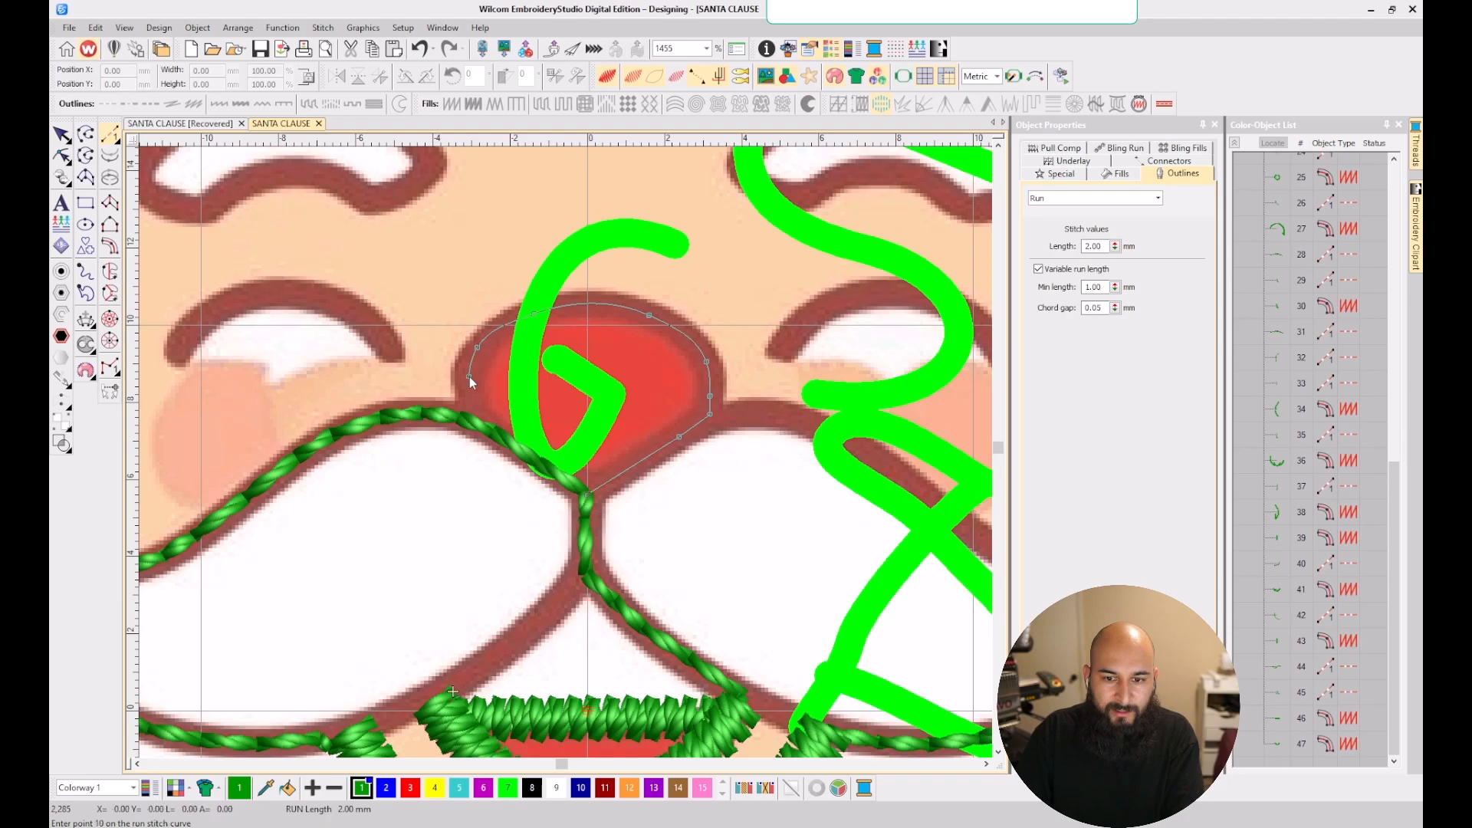
pyautogui.click(473, 420)
pyautogui.press('Return')
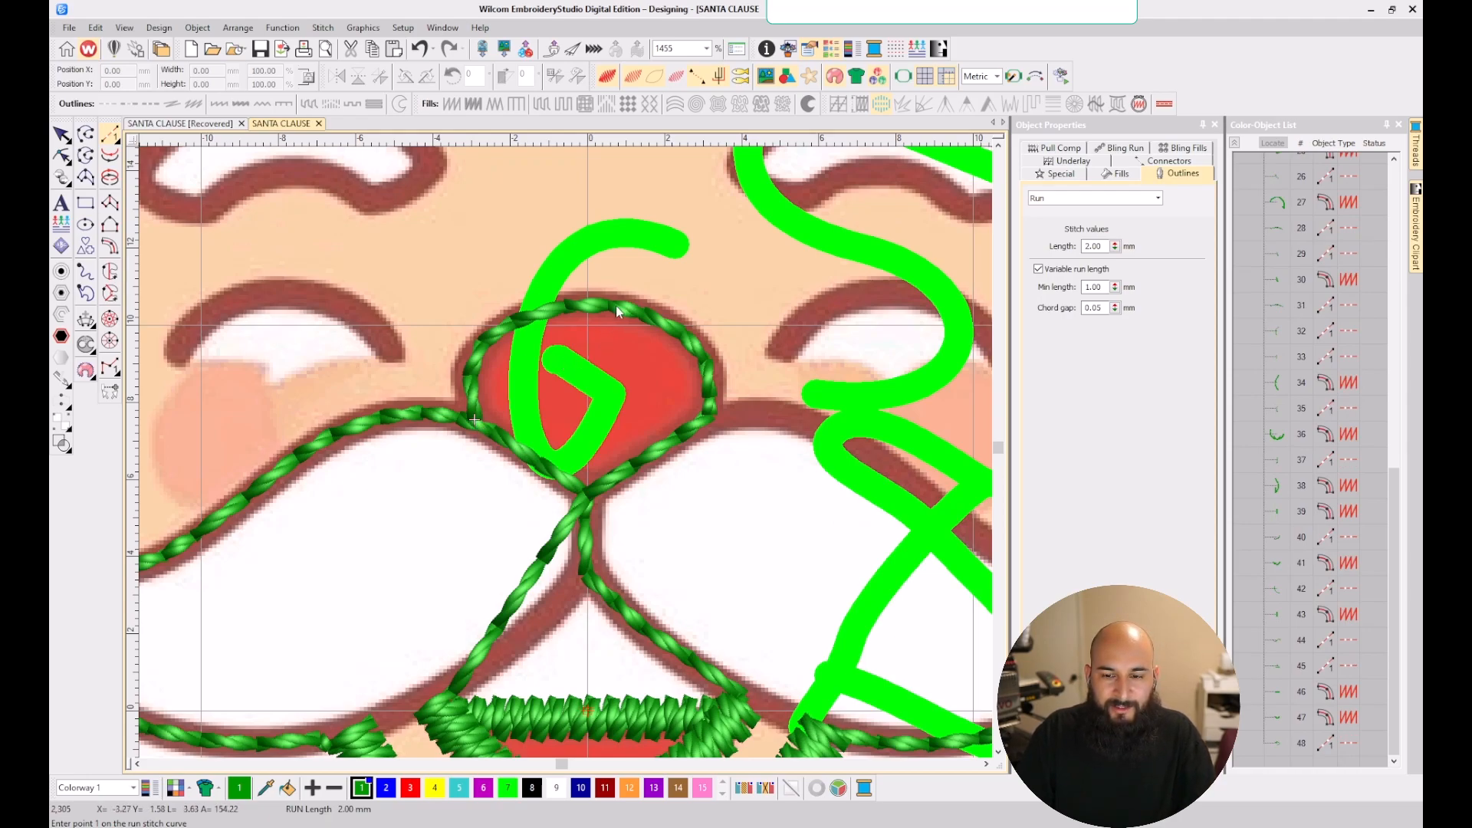
pyautogui.press('Escape')
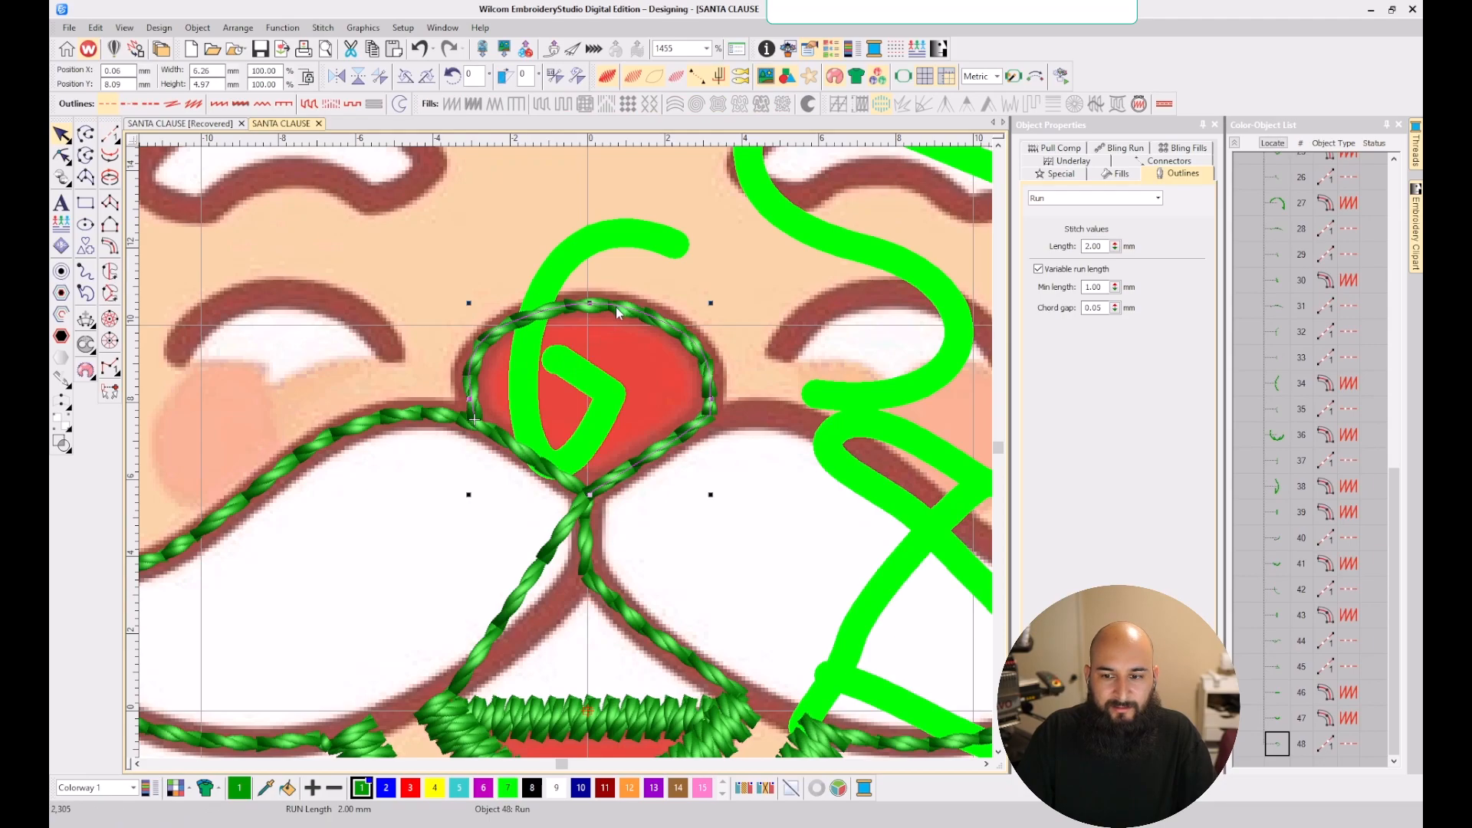
pyautogui.click(534, 365)
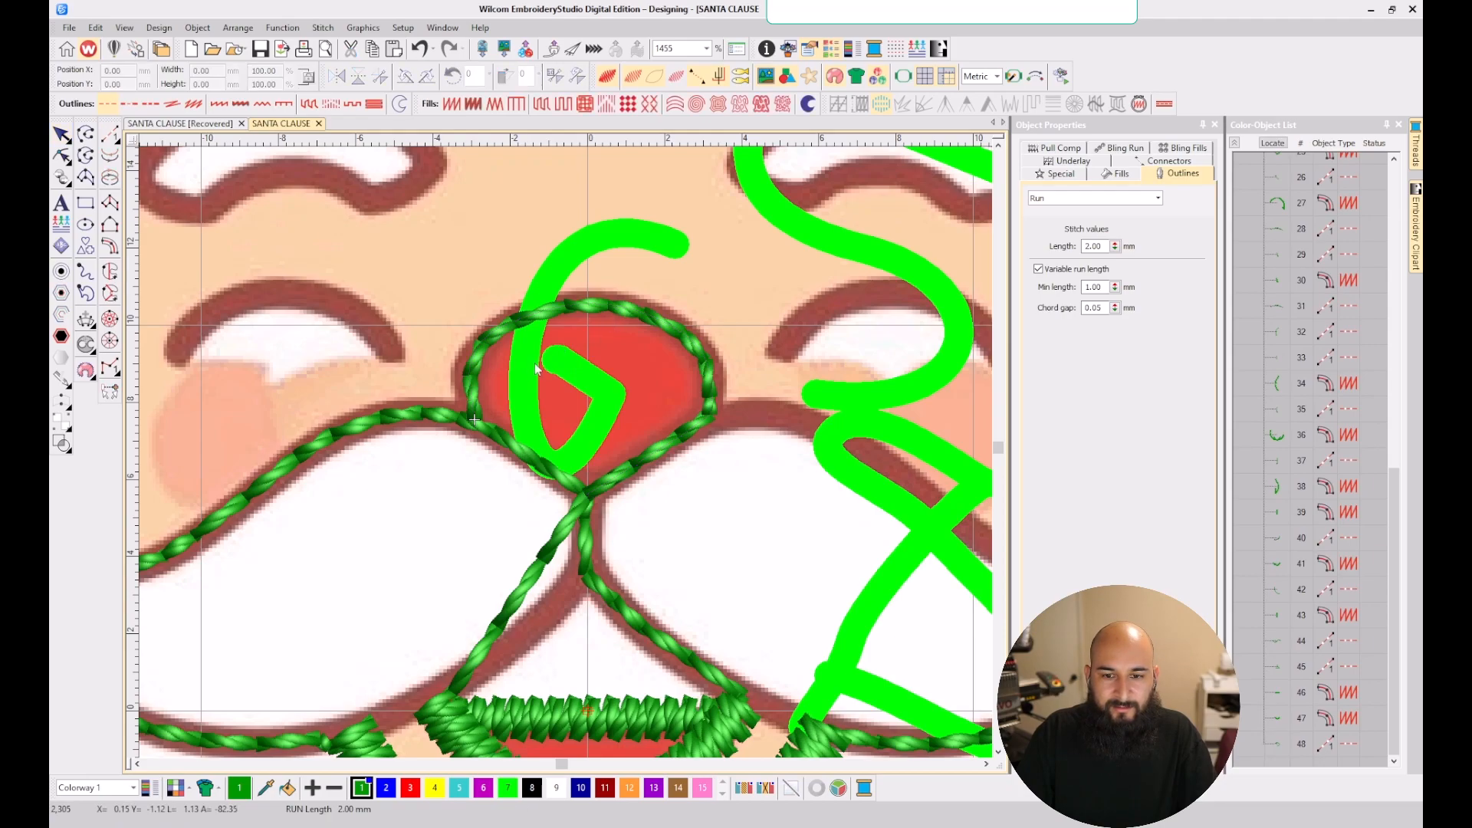
# - Digitize a 1.00 mm wide Column C satin over the top of the nose from its left corner to its right corner
pyautogui.click(109, 245)
pyautogui.click(473, 418)
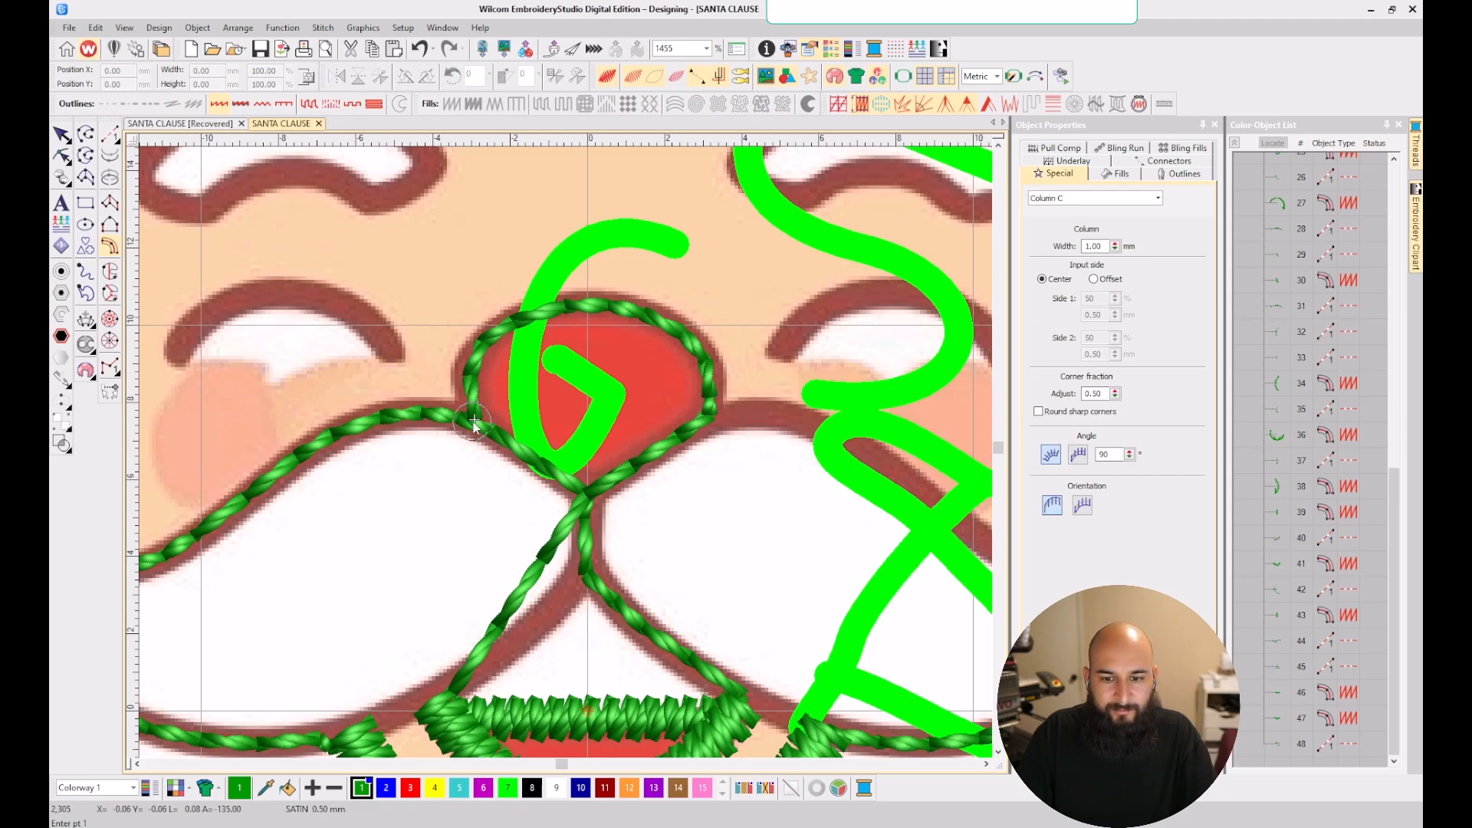
pyautogui.click(469, 369)
pyautogui.click(499, 330)
pyautogui.click(652, 315)
pyautogui.click(701, 358)
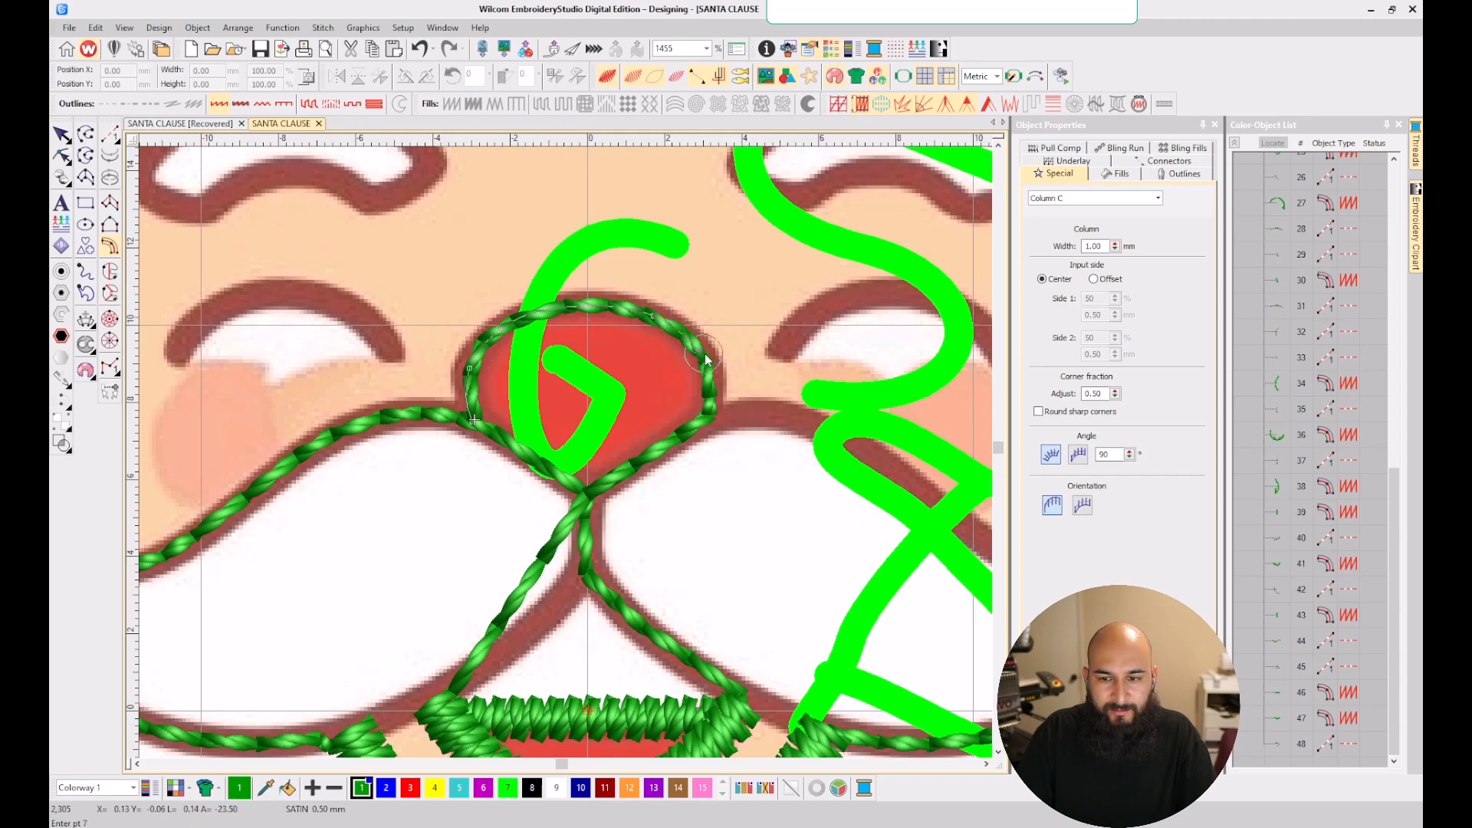
pyautogui.click(711, 411)
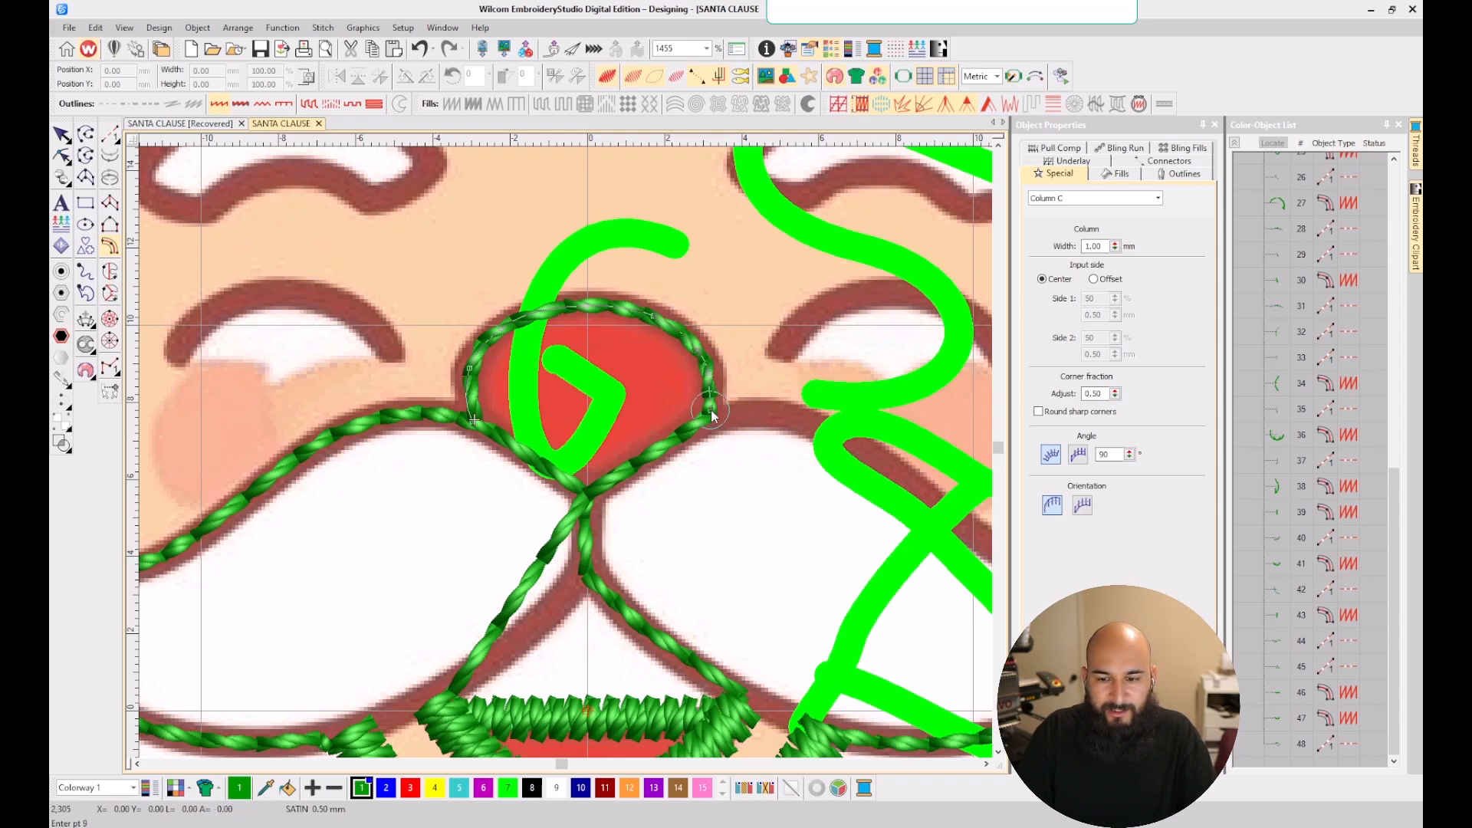
pyautogui.press('Return')
pyautogui.press('Return')
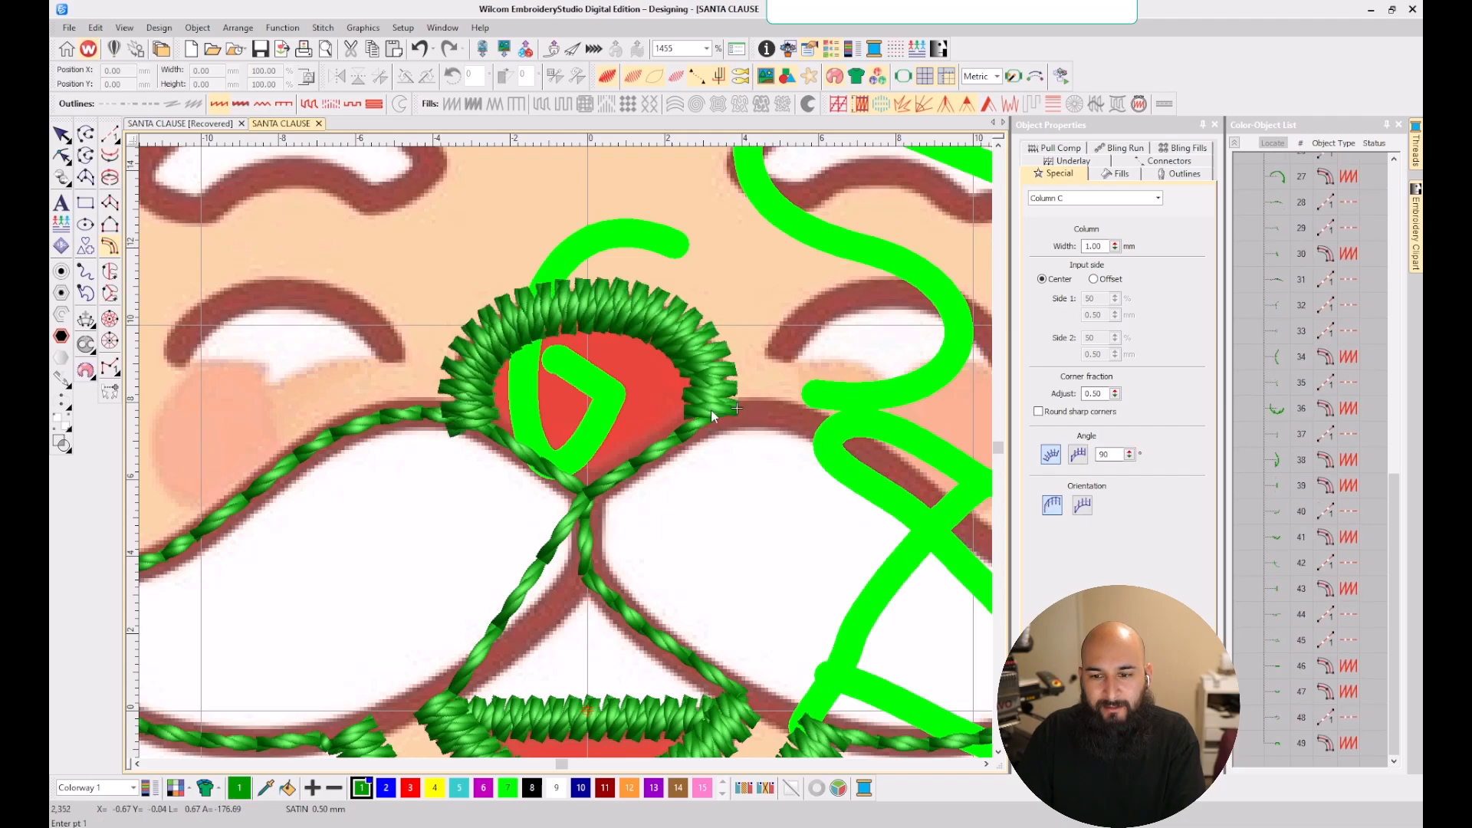
# - Set the column width of the nose's upper satin arch to 0.70 mm
pyautogui.click(1094, 246)
pyautogui.write('0.7')
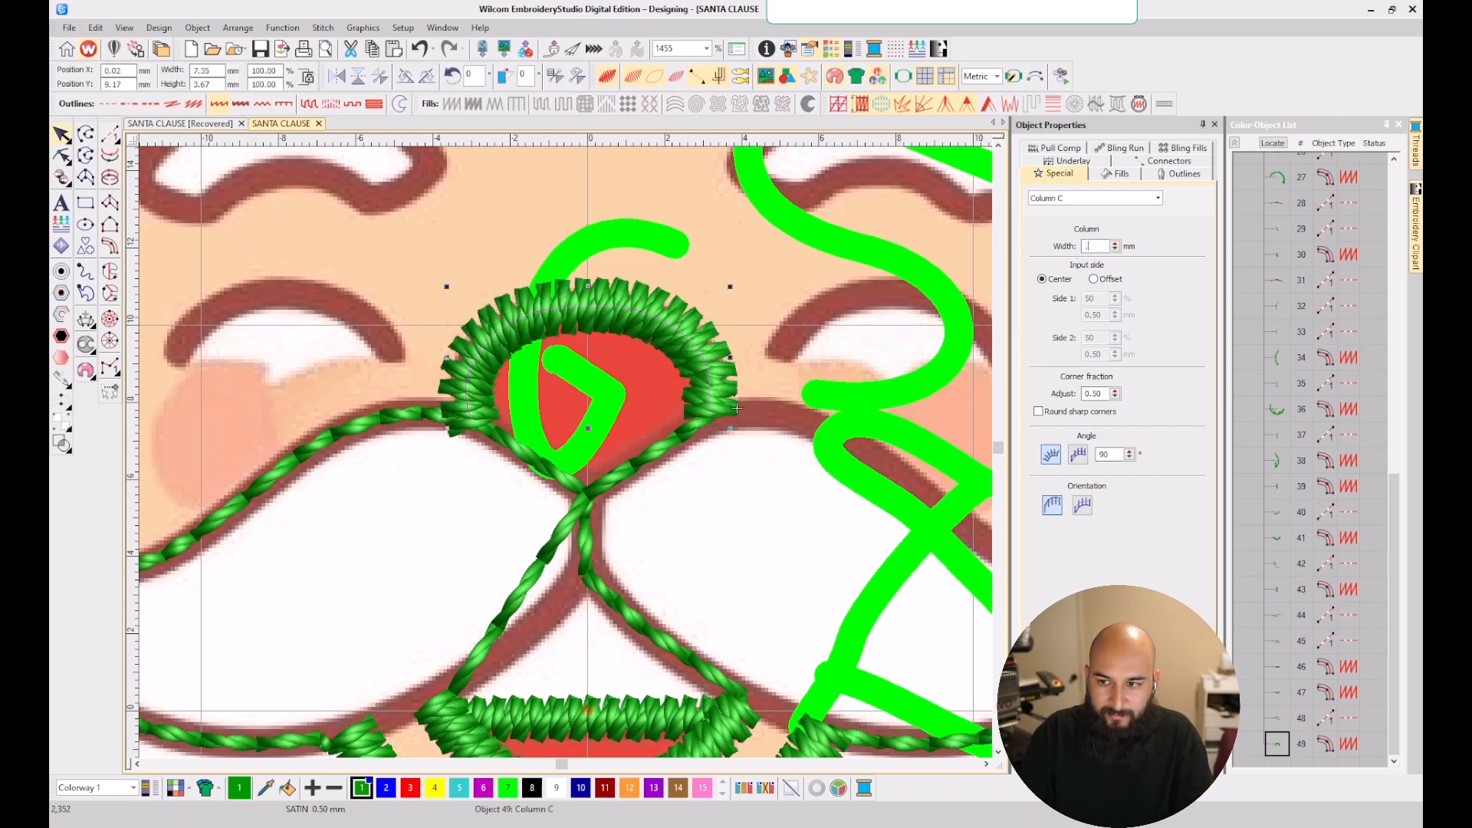
pyautogui.press('Return')
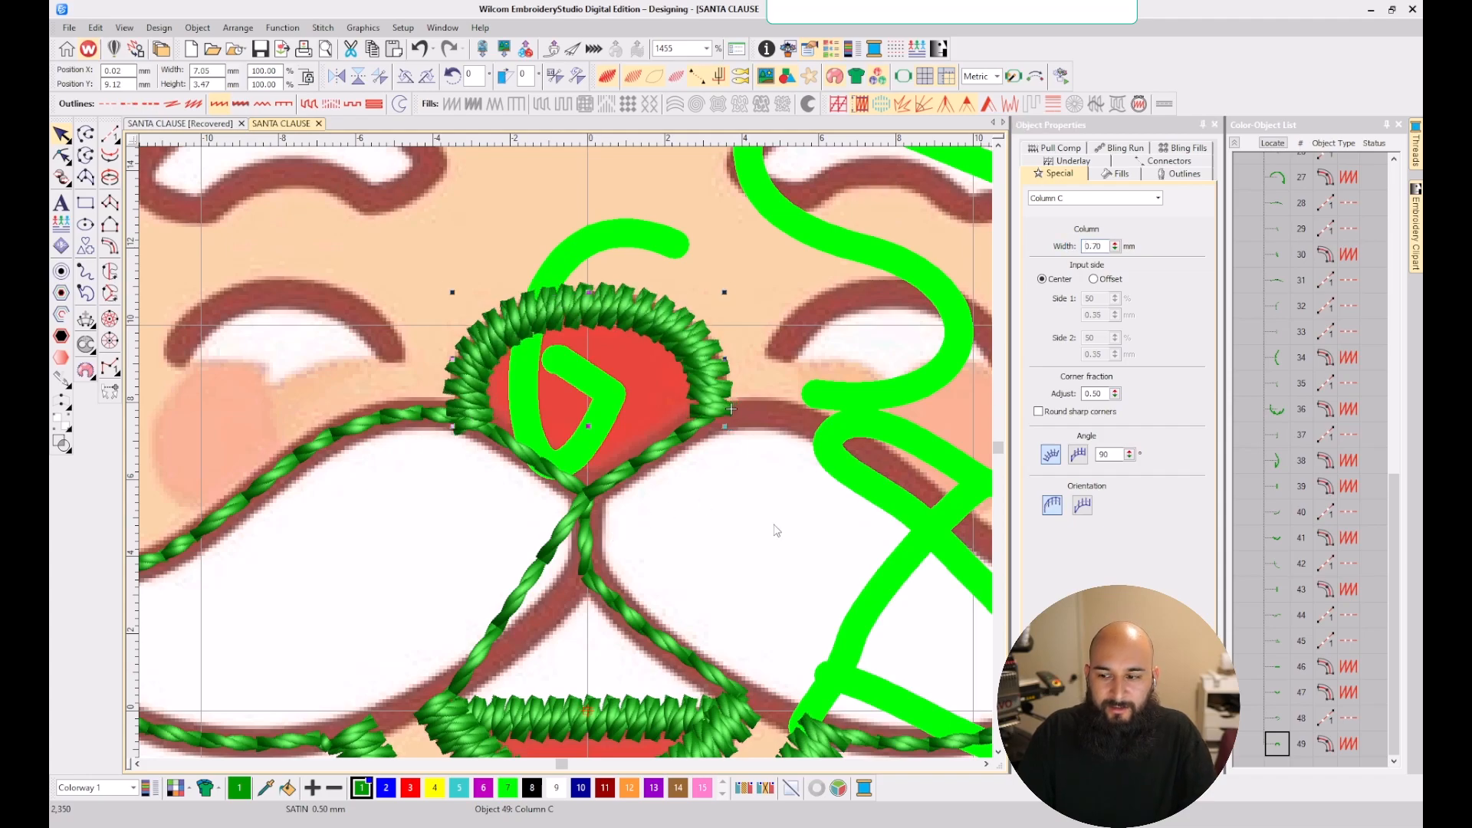
# - Move the nose's upper satin arch earlier in the stitching order, directly after the run stitch at position 44
pyautogui.click(415, 445)
pyautogui.click(399, 418)
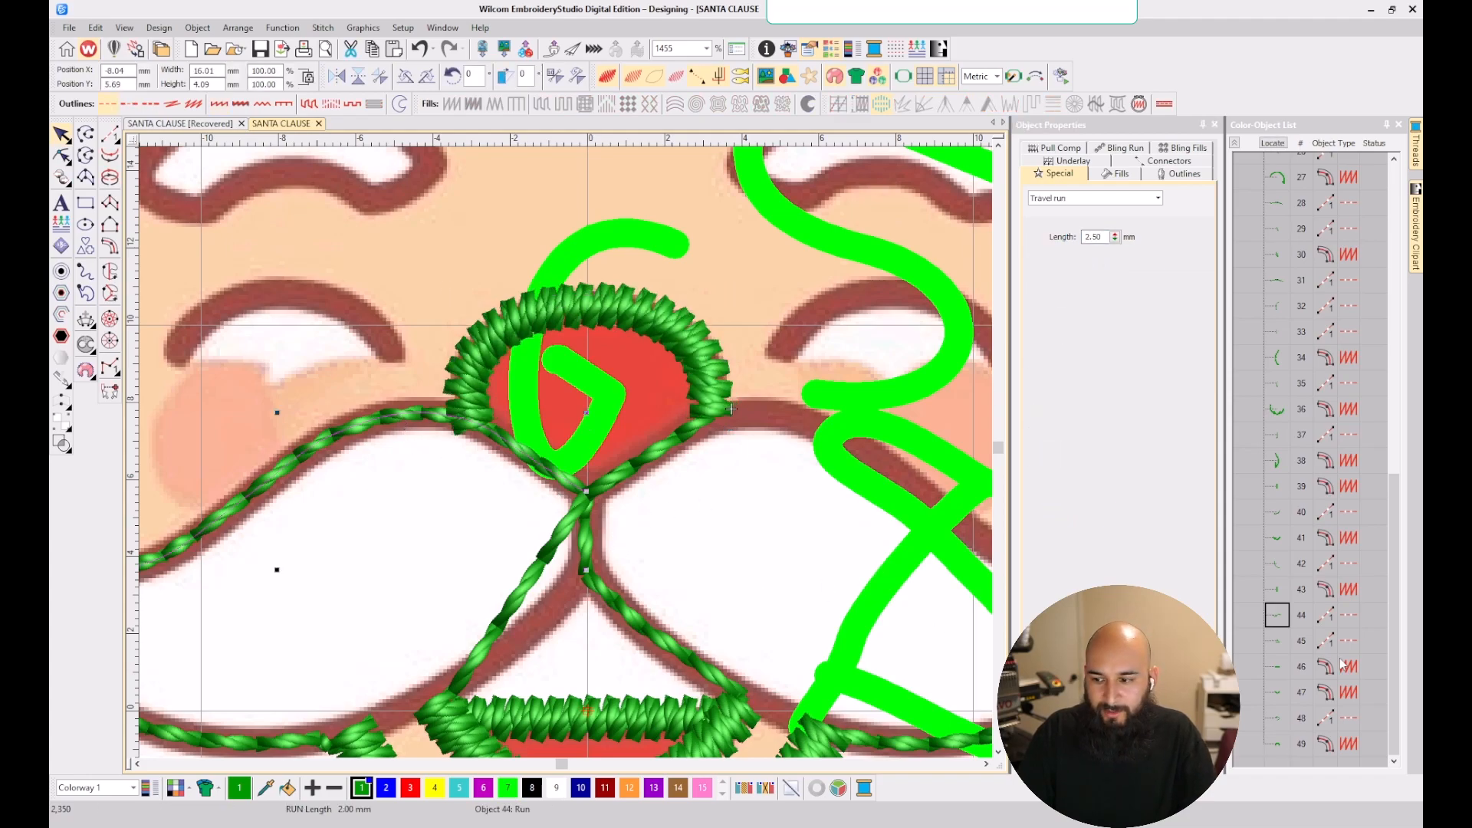
pyautogui.click(1276, 745)
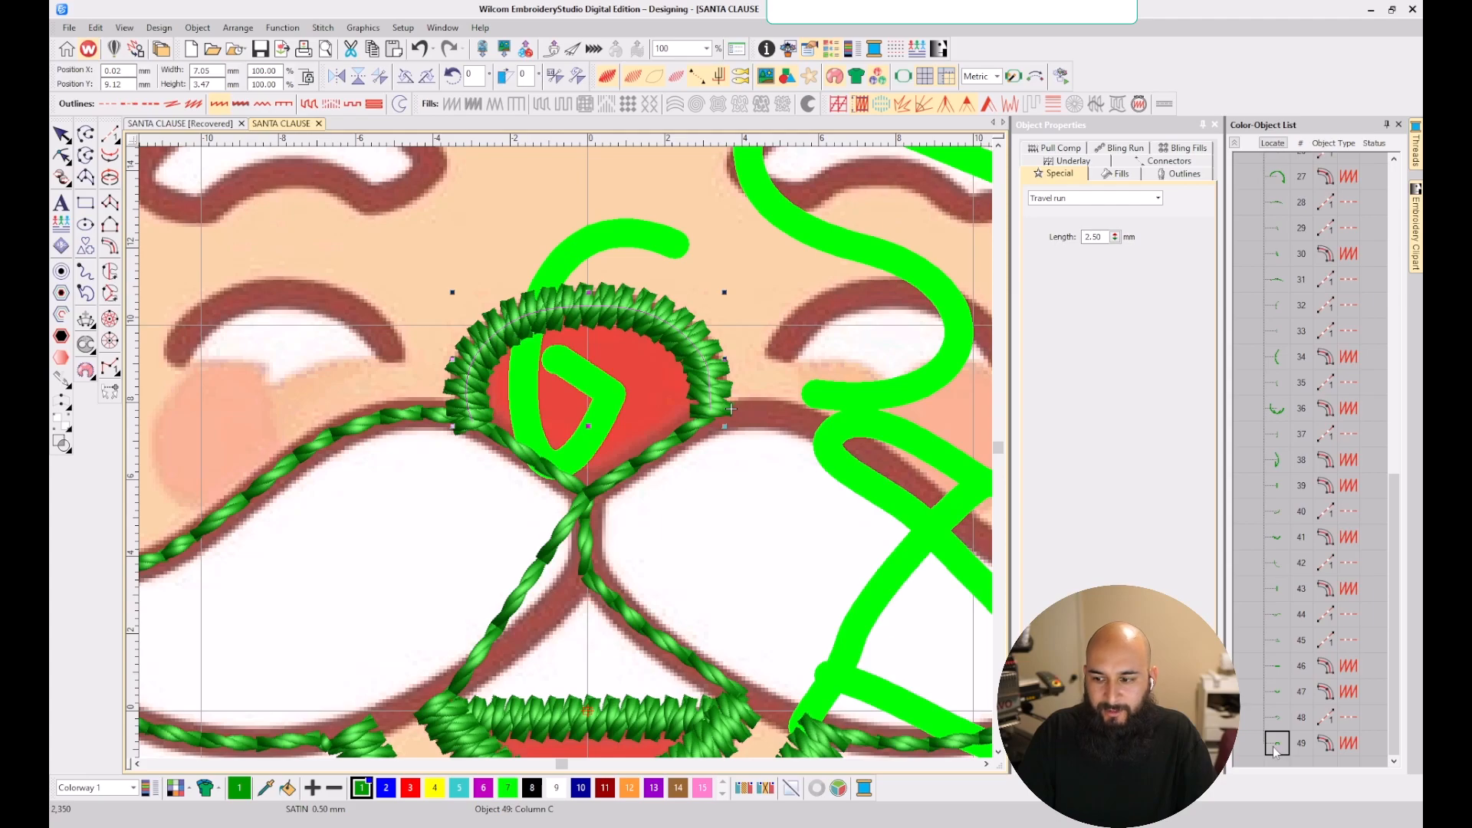
pyautogui.click(1279, 740)
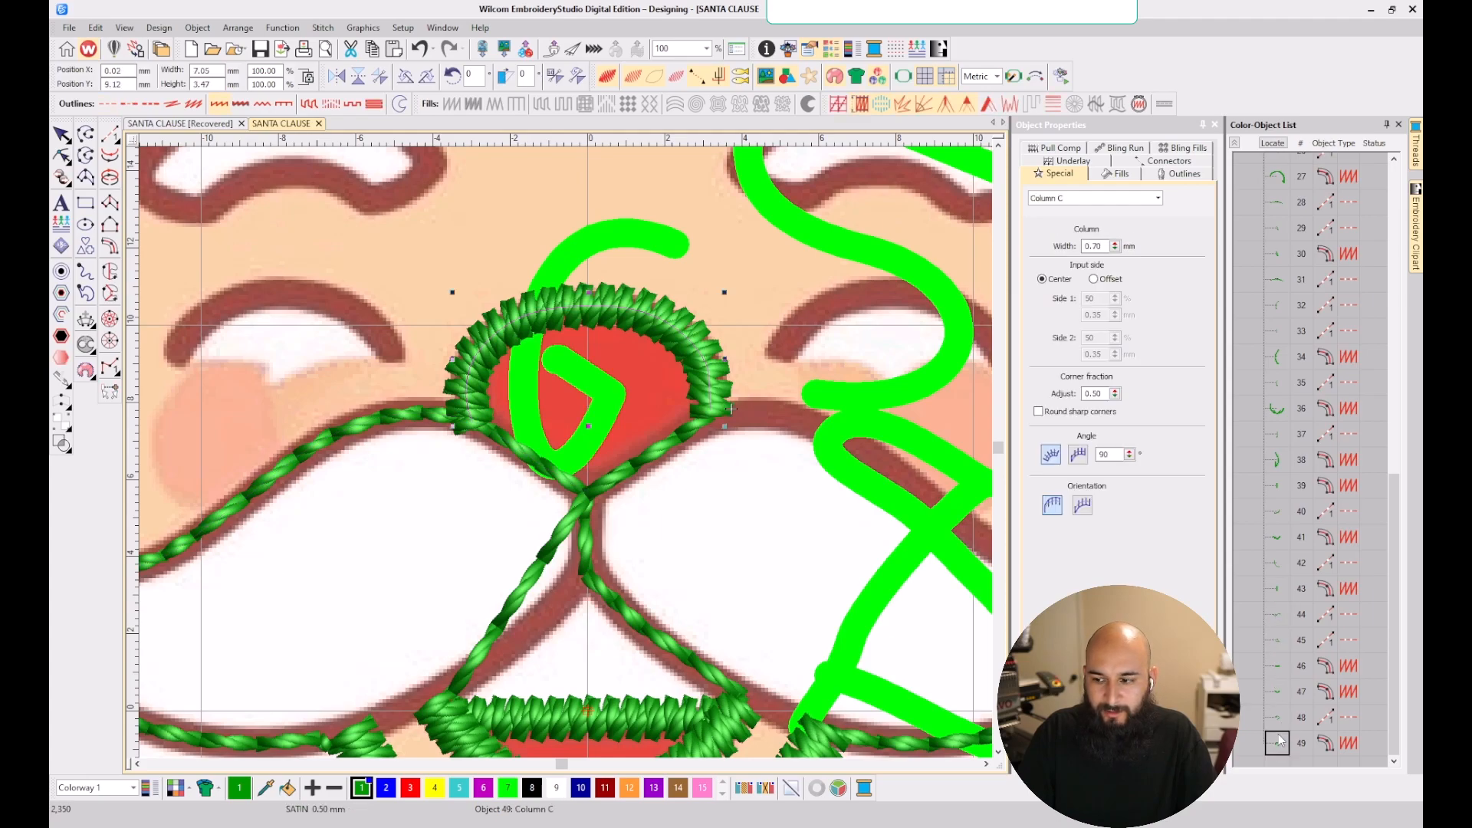
pyautogui.moveTo(1275, 747); pyautogui.dragTo(1275, 643)
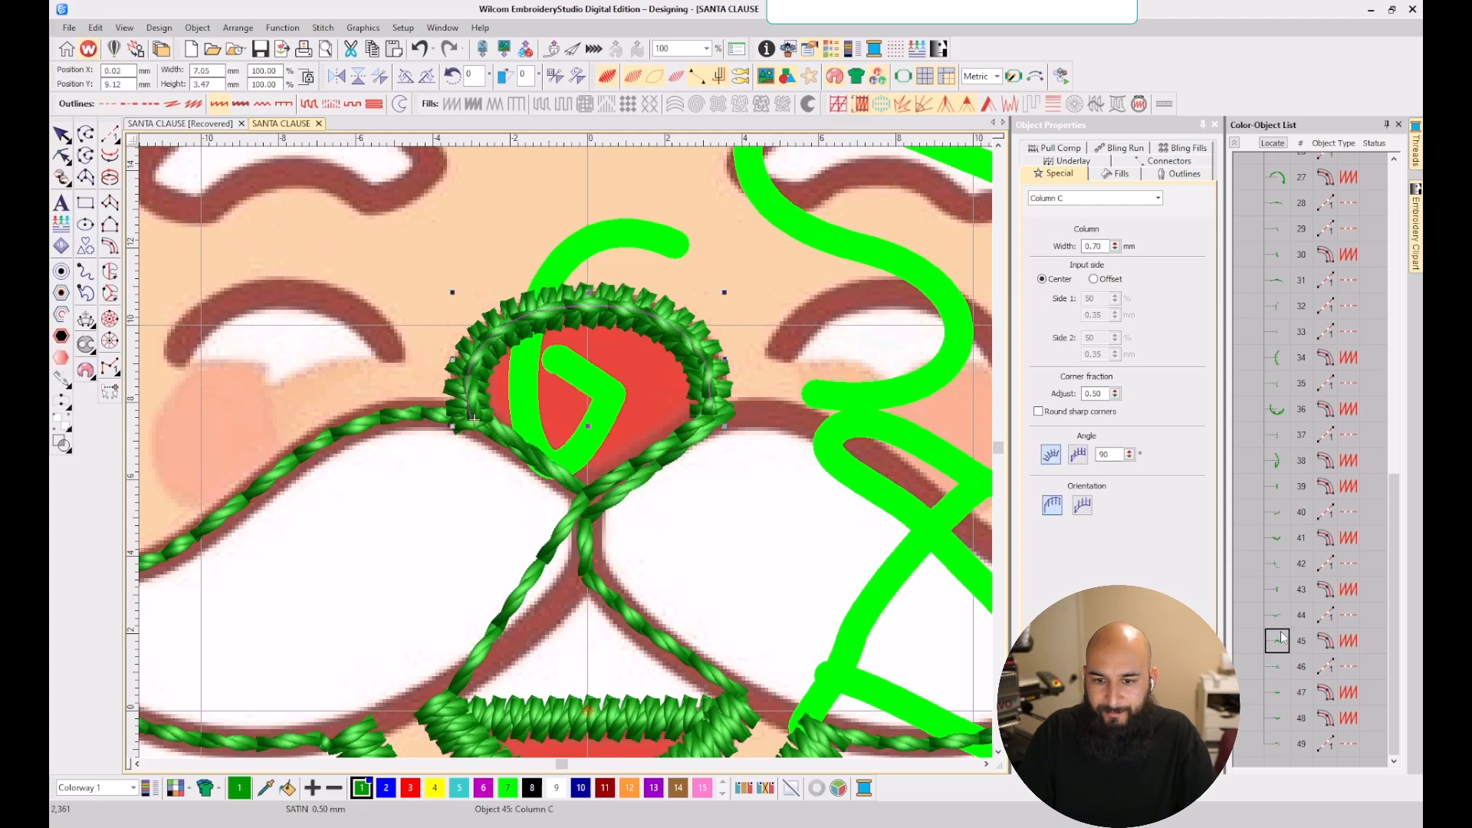
# - Trace a run stitch from the nose's right corner down its lower right edge to the bottom point, about 3.1 by 1.9 mm
pyautogui.click(1276, 667)
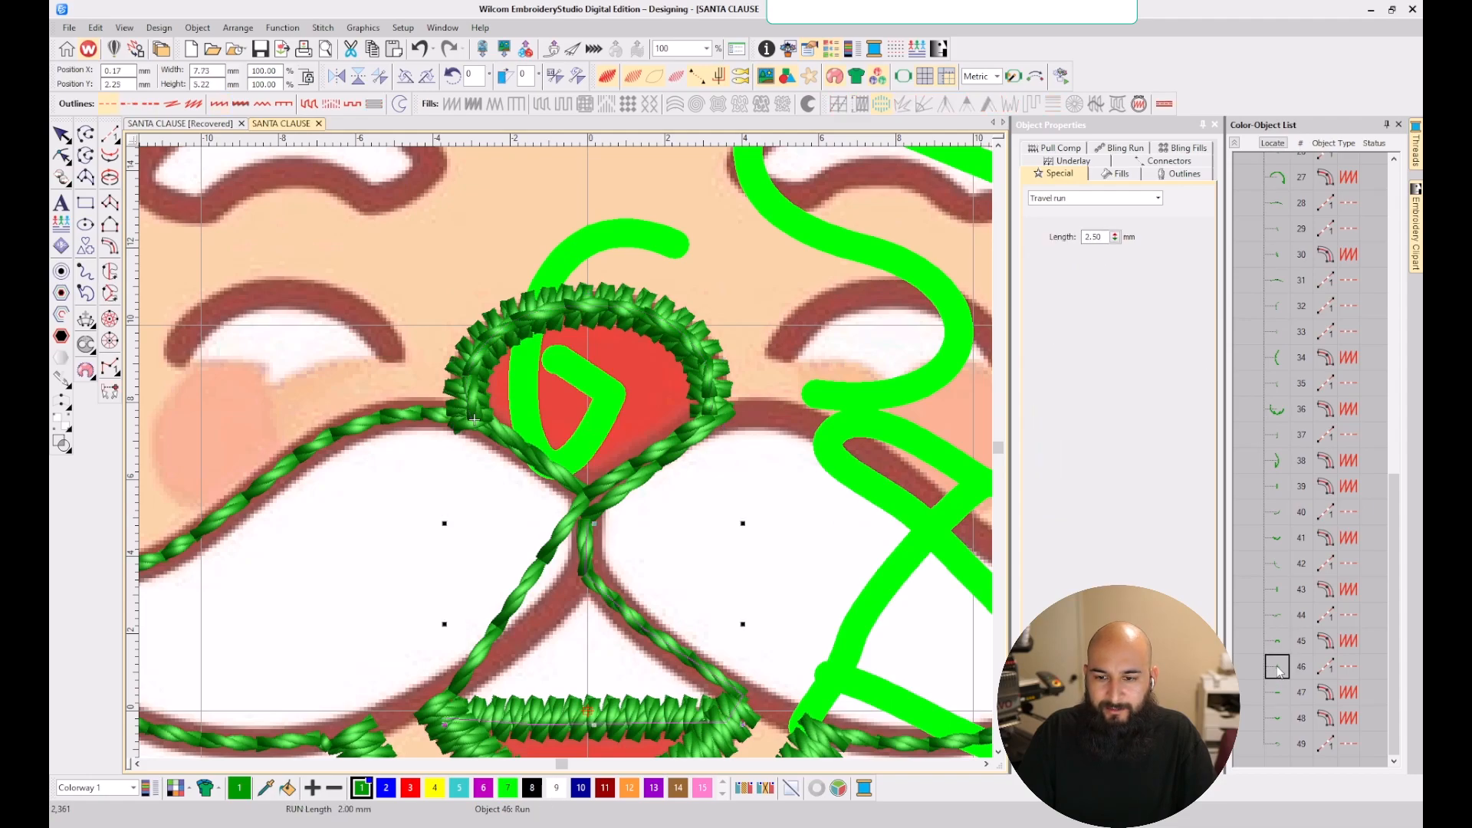
pyautogui.click(1279, 644)
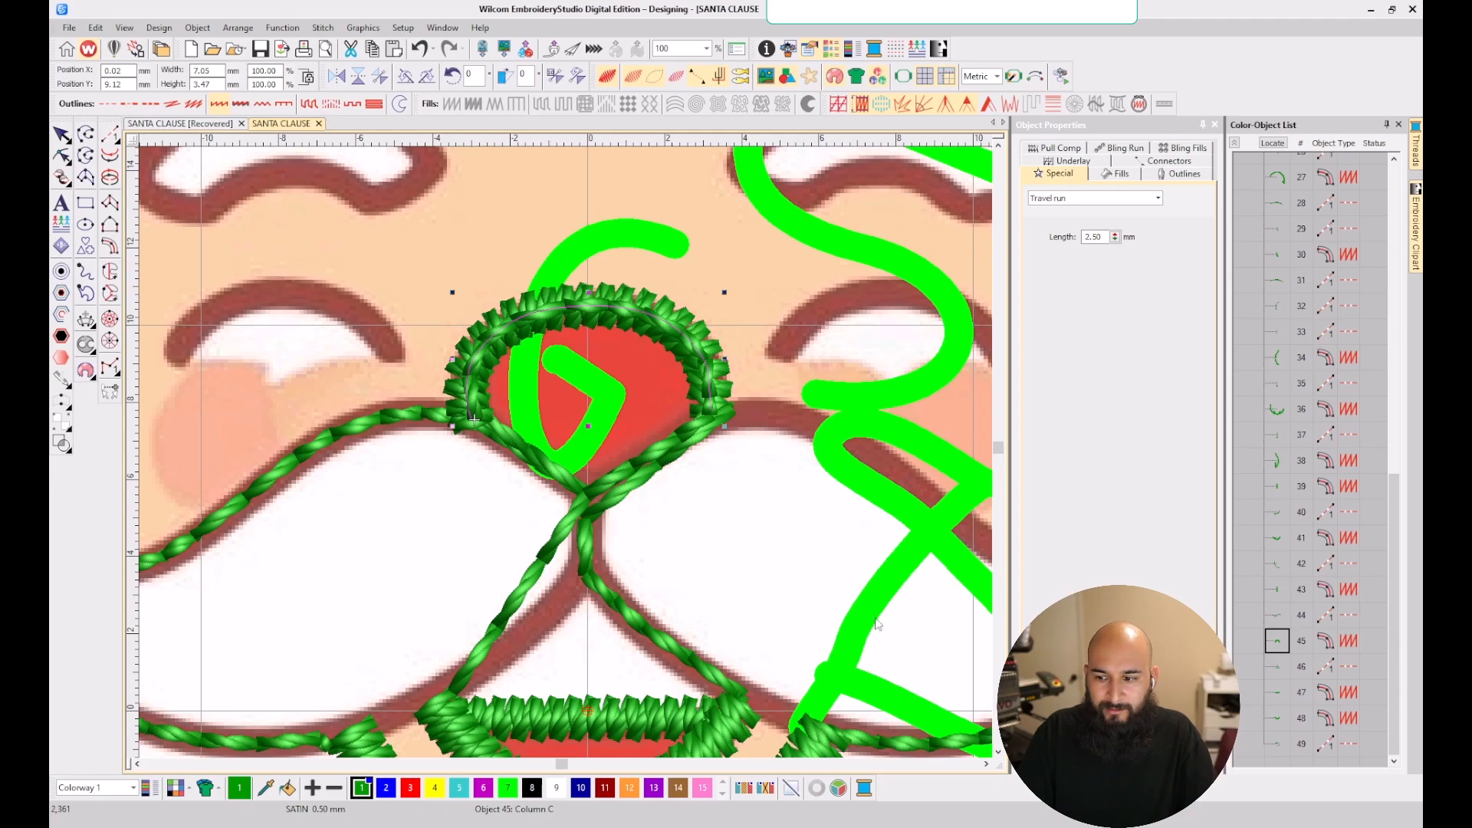
pyautogui.click(1285, 672)
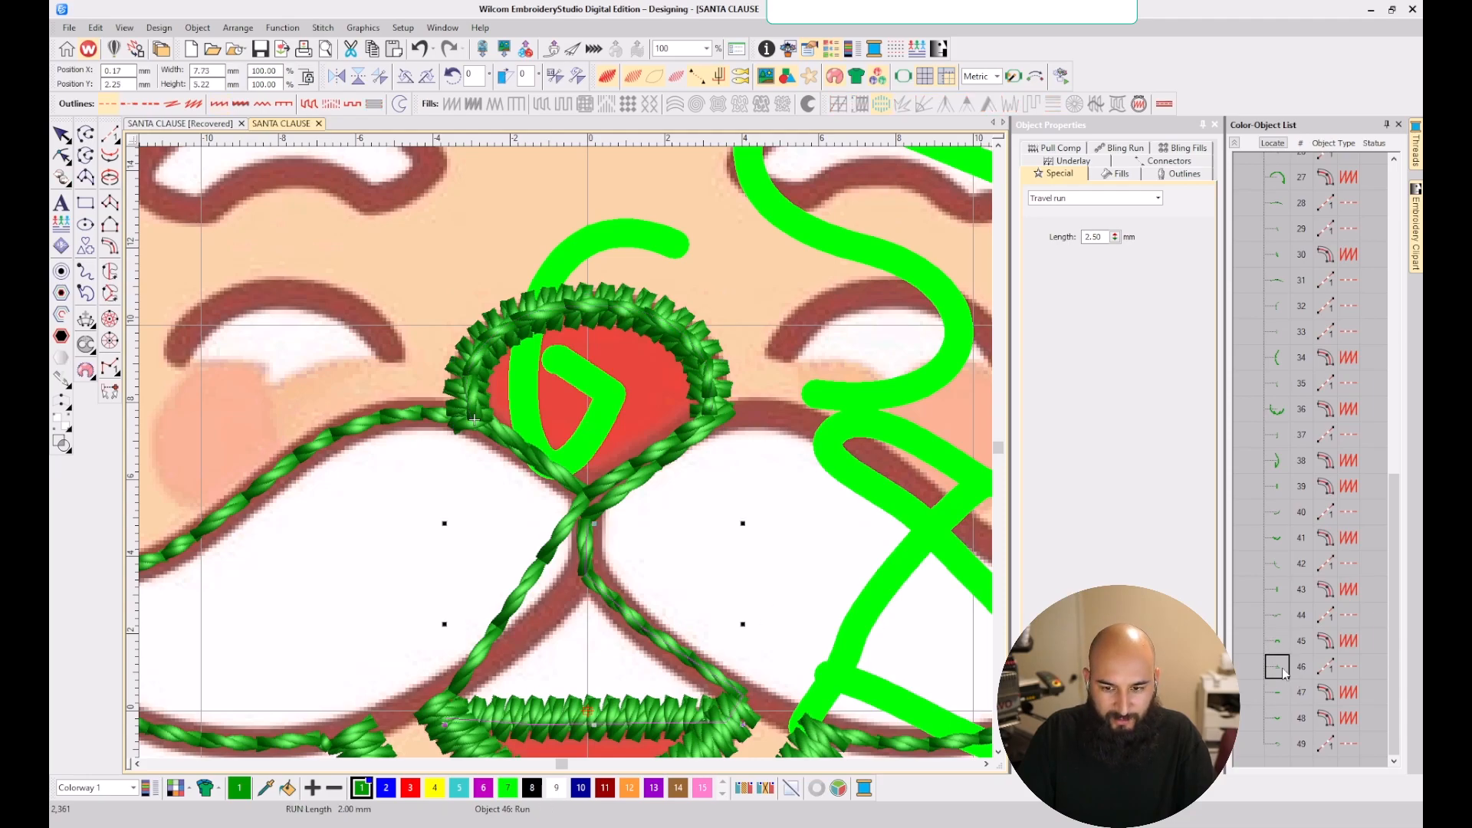
pyautogui.press('h')
pyautogui.press('Escape')
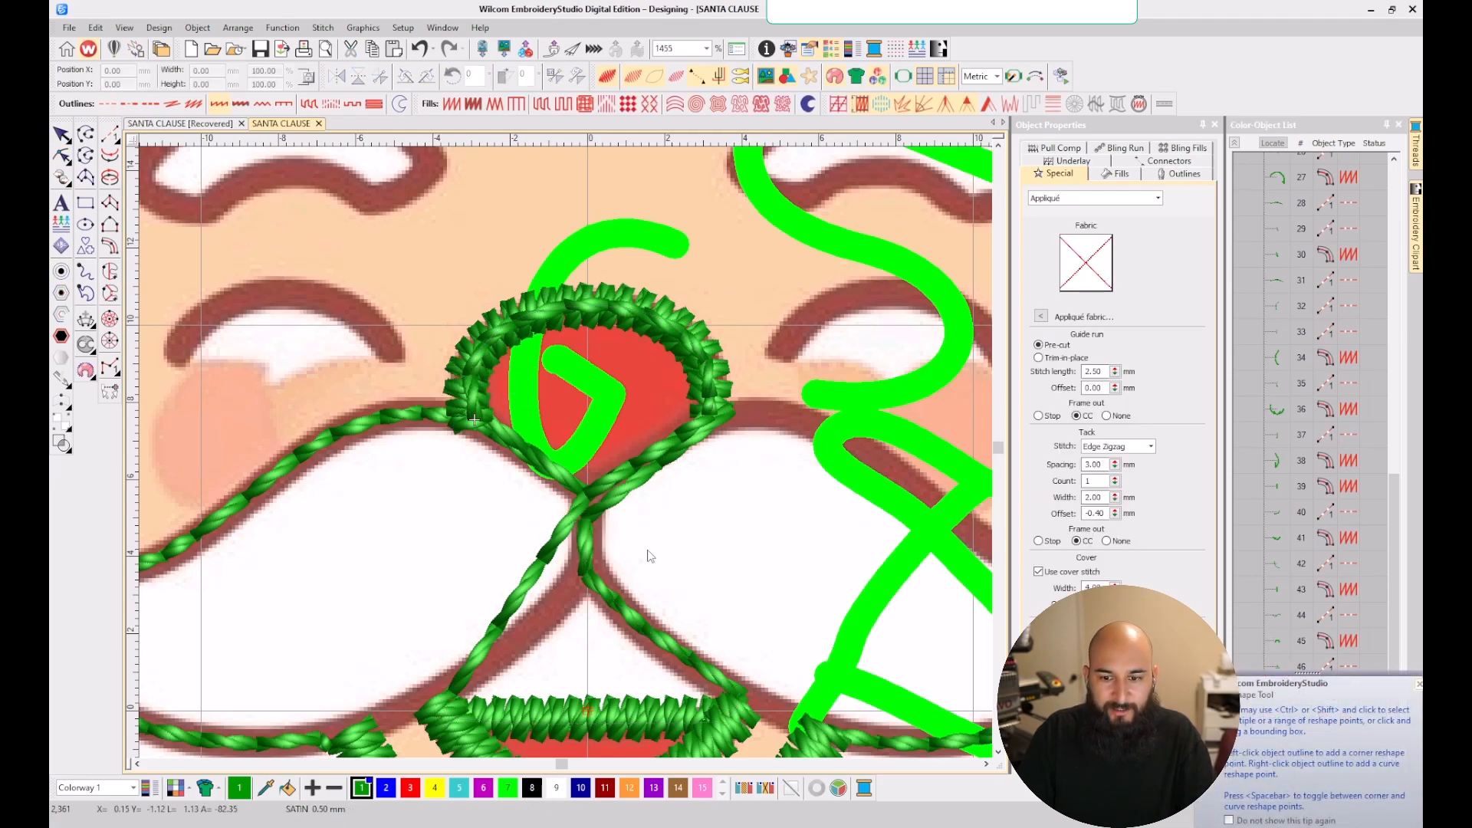
pyautogui.click(110, 134)
pyautogui.click(706, 427)
pyautogui.scroll(1, 565, 452)
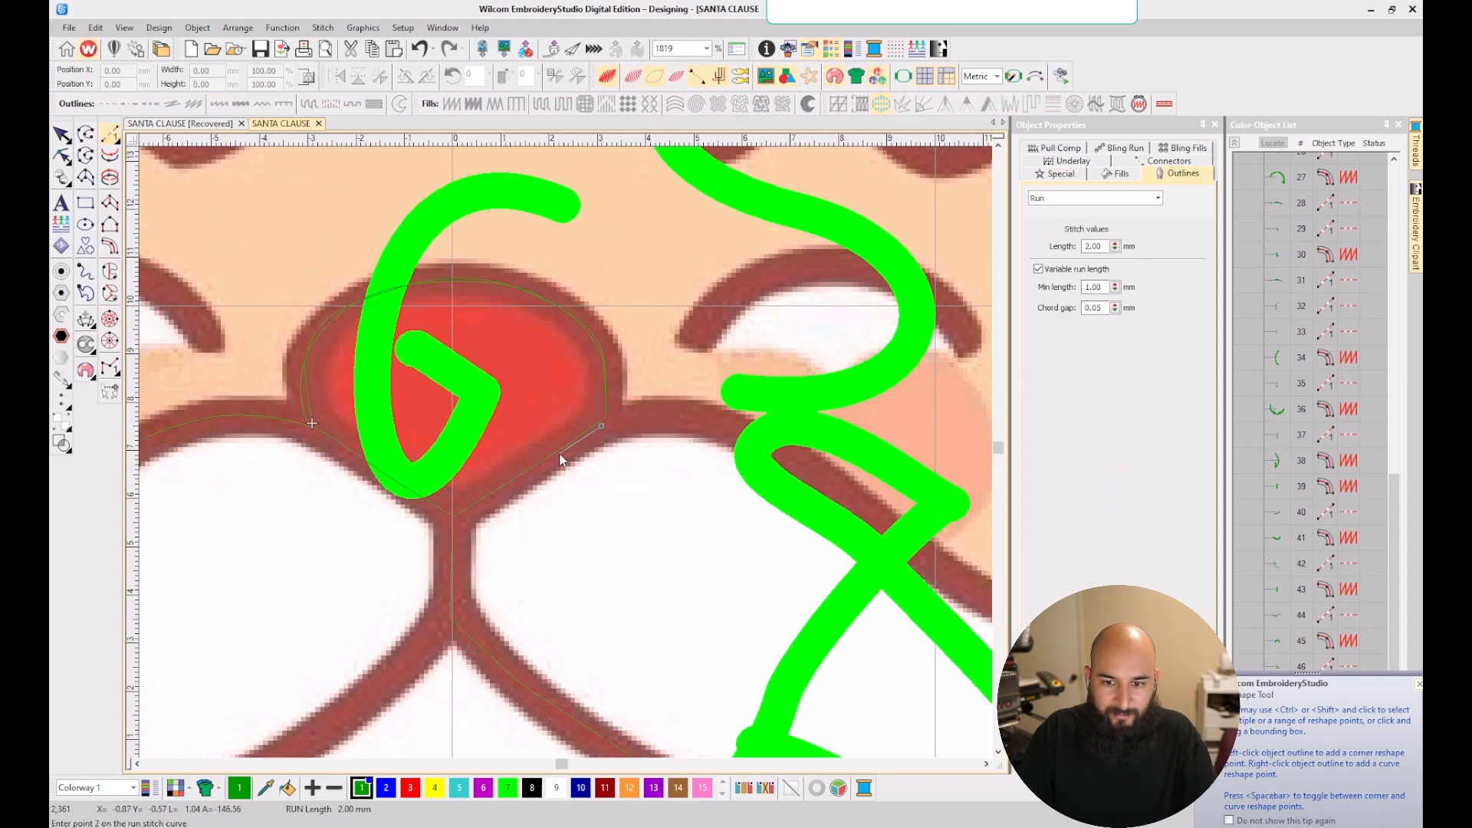
pyautogui.click(554, 454)
pyautogui.click(452, 517)
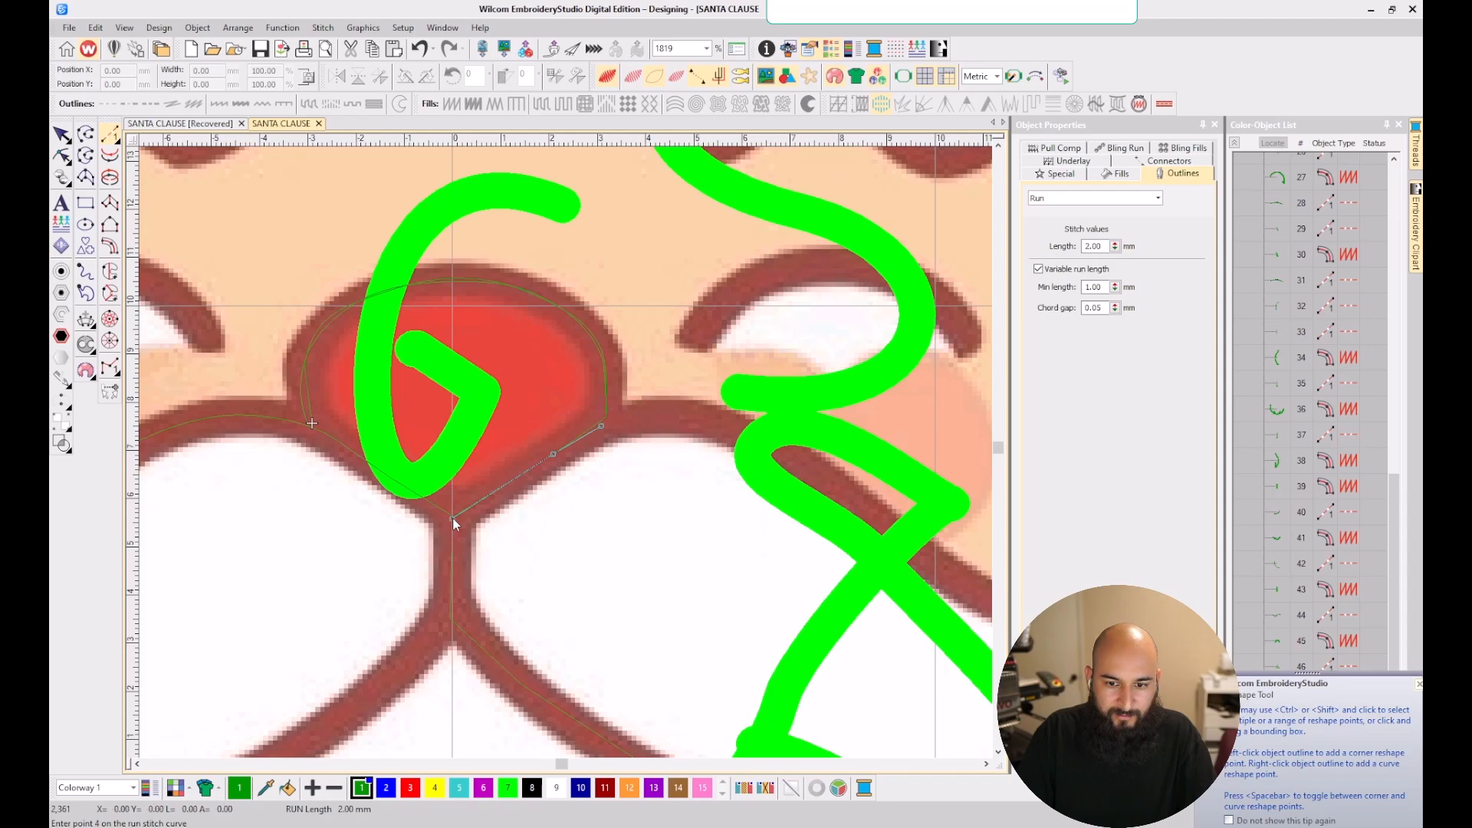
pyautogui.press('Return')
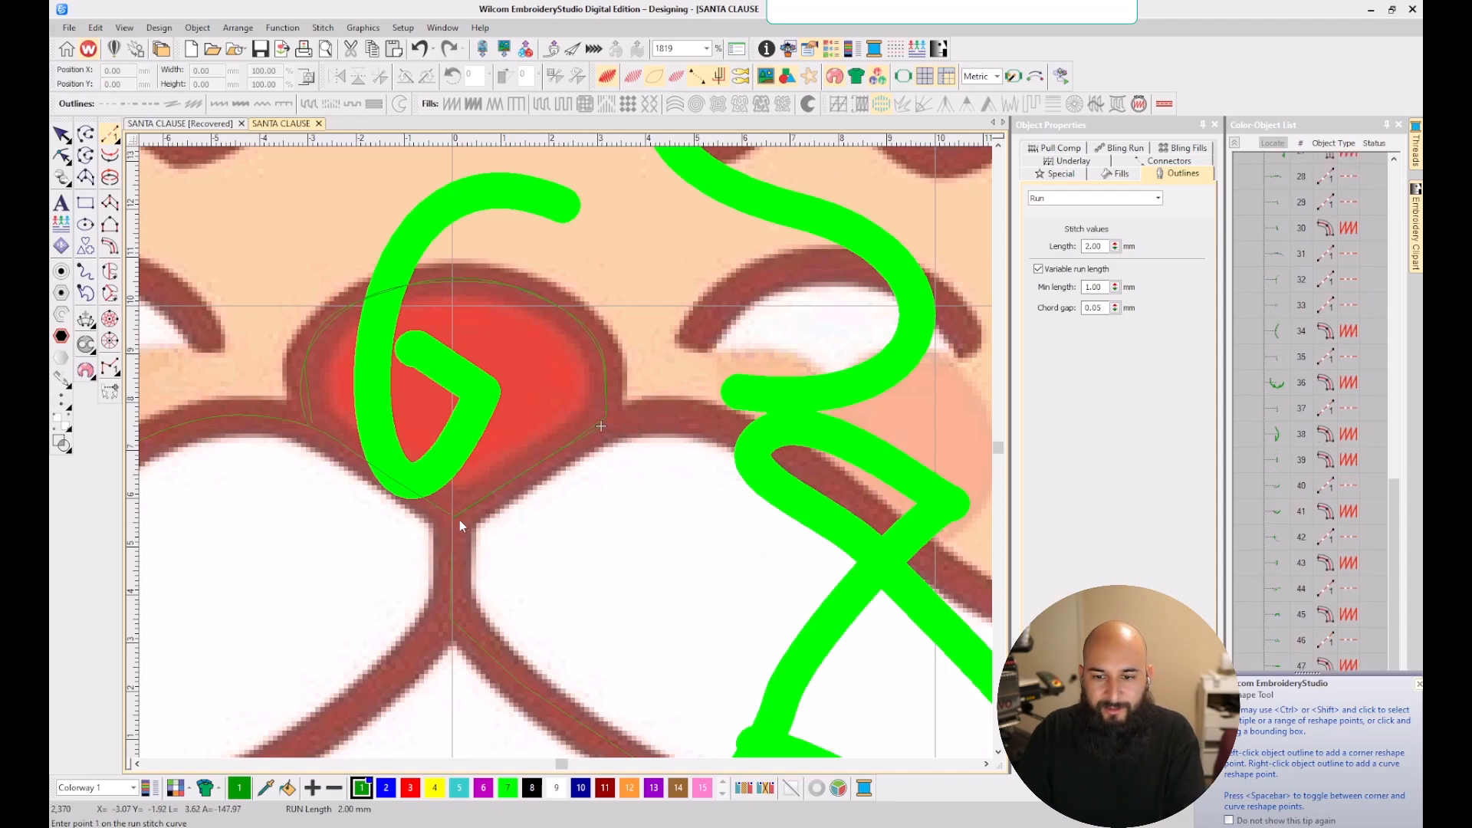
pyautogui.click(1418, 684)
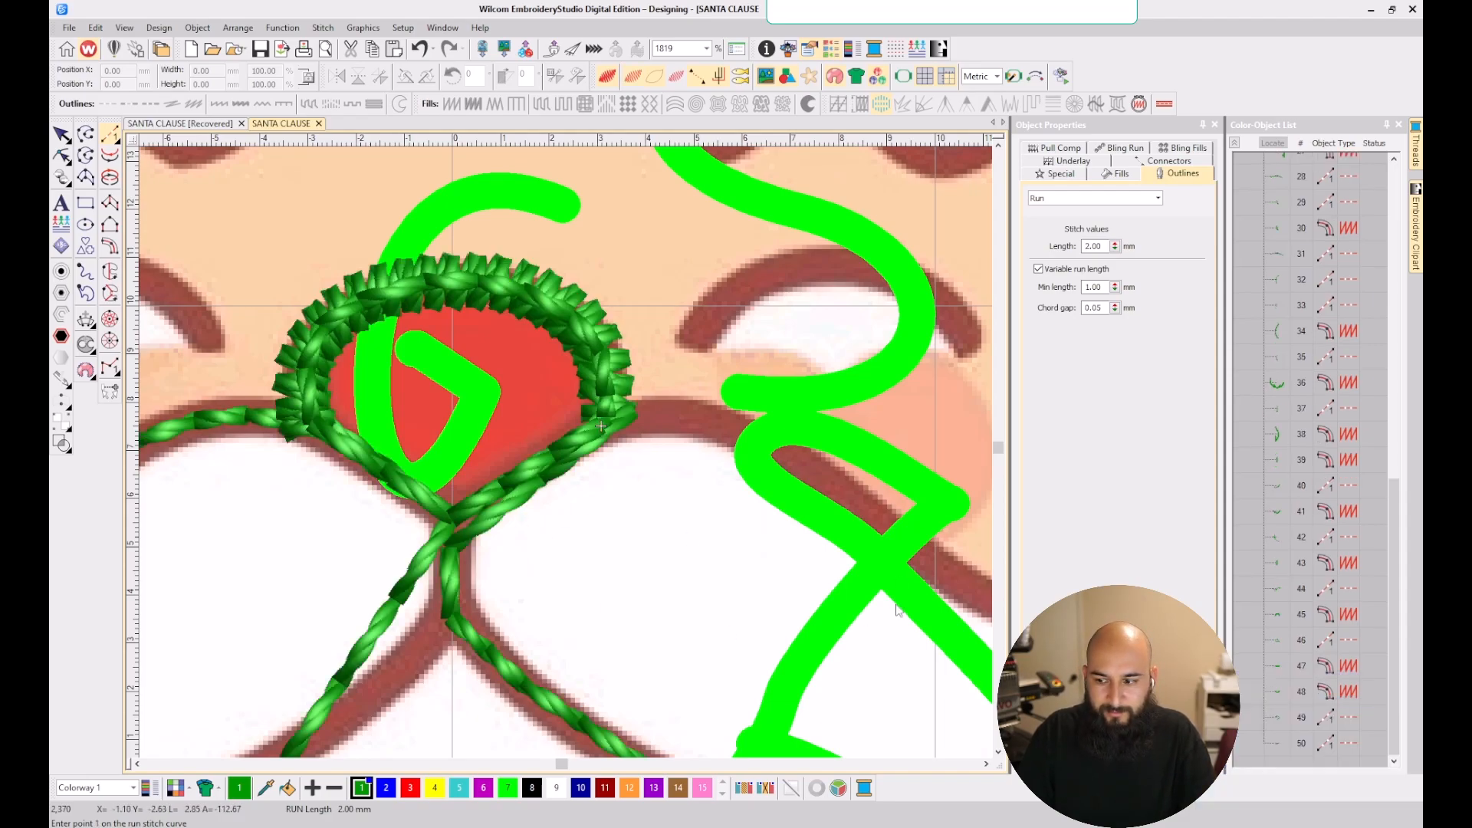
# - Move the lower right nose run from the end of the stitching order to position 46, directly after the nose's satin arch
pyautogui.press('Escape')
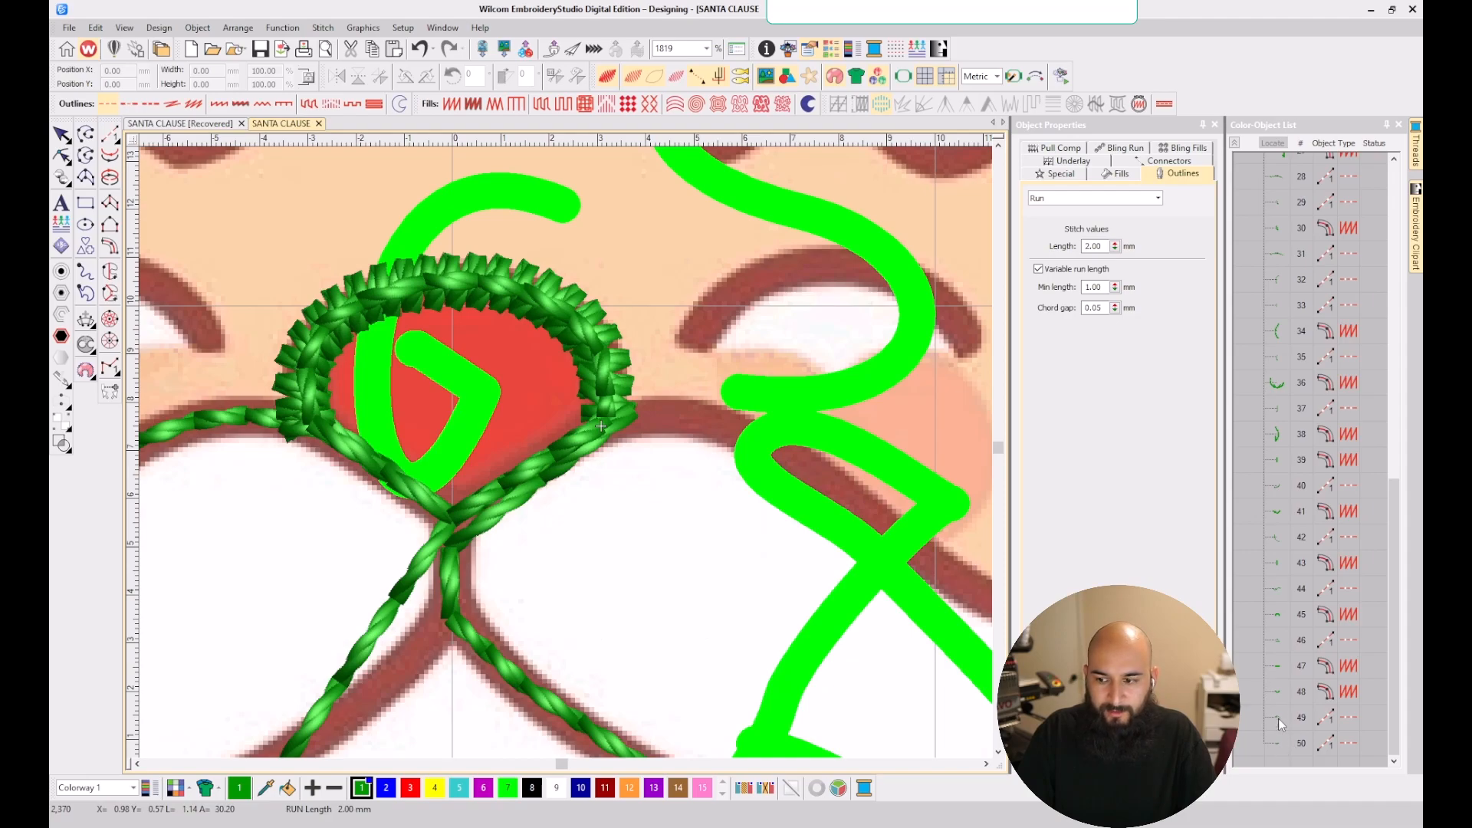
pyautogui.click(1277, 641)
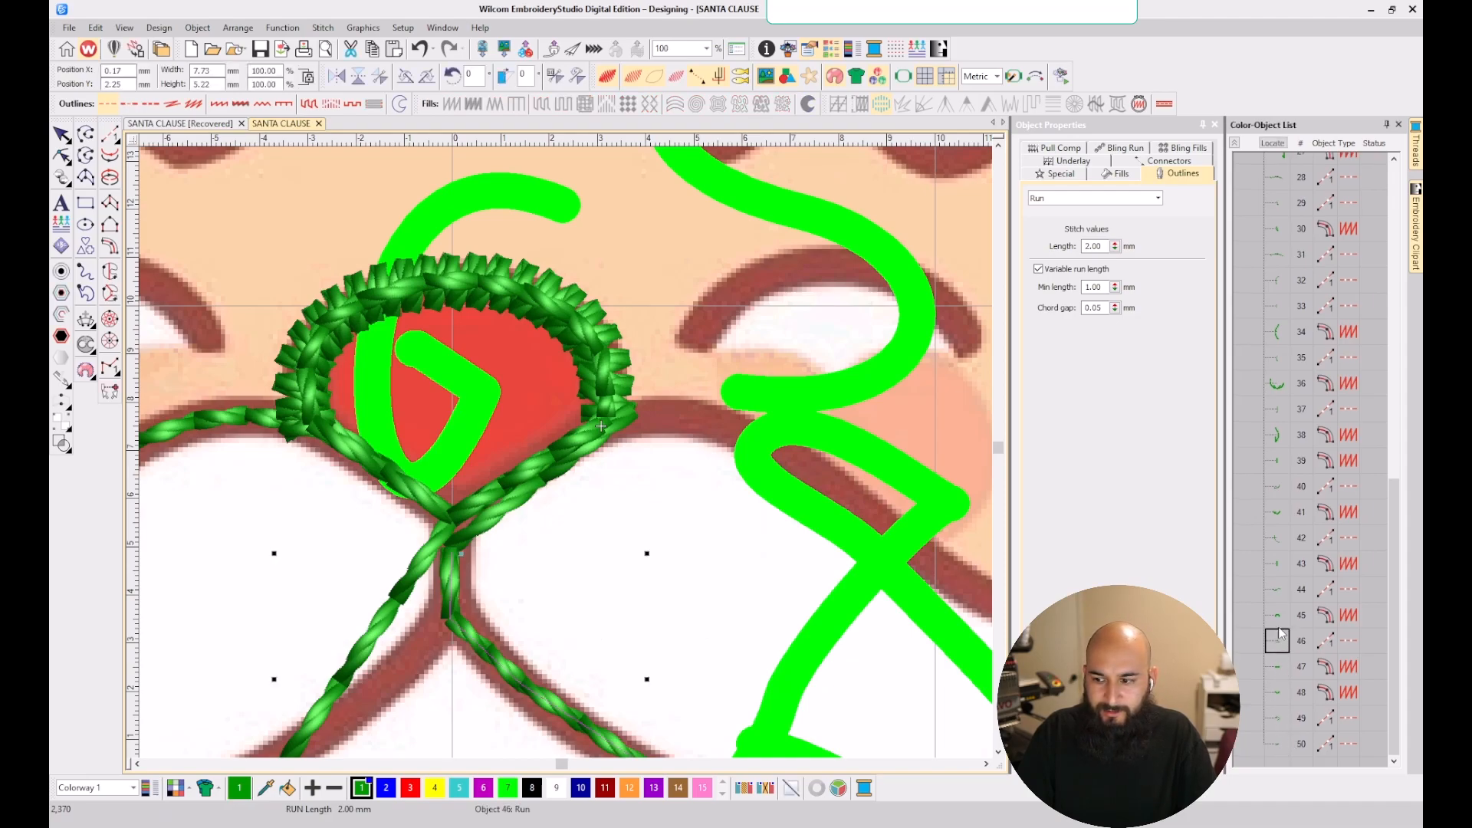
pyautogui.click(1277, 616)
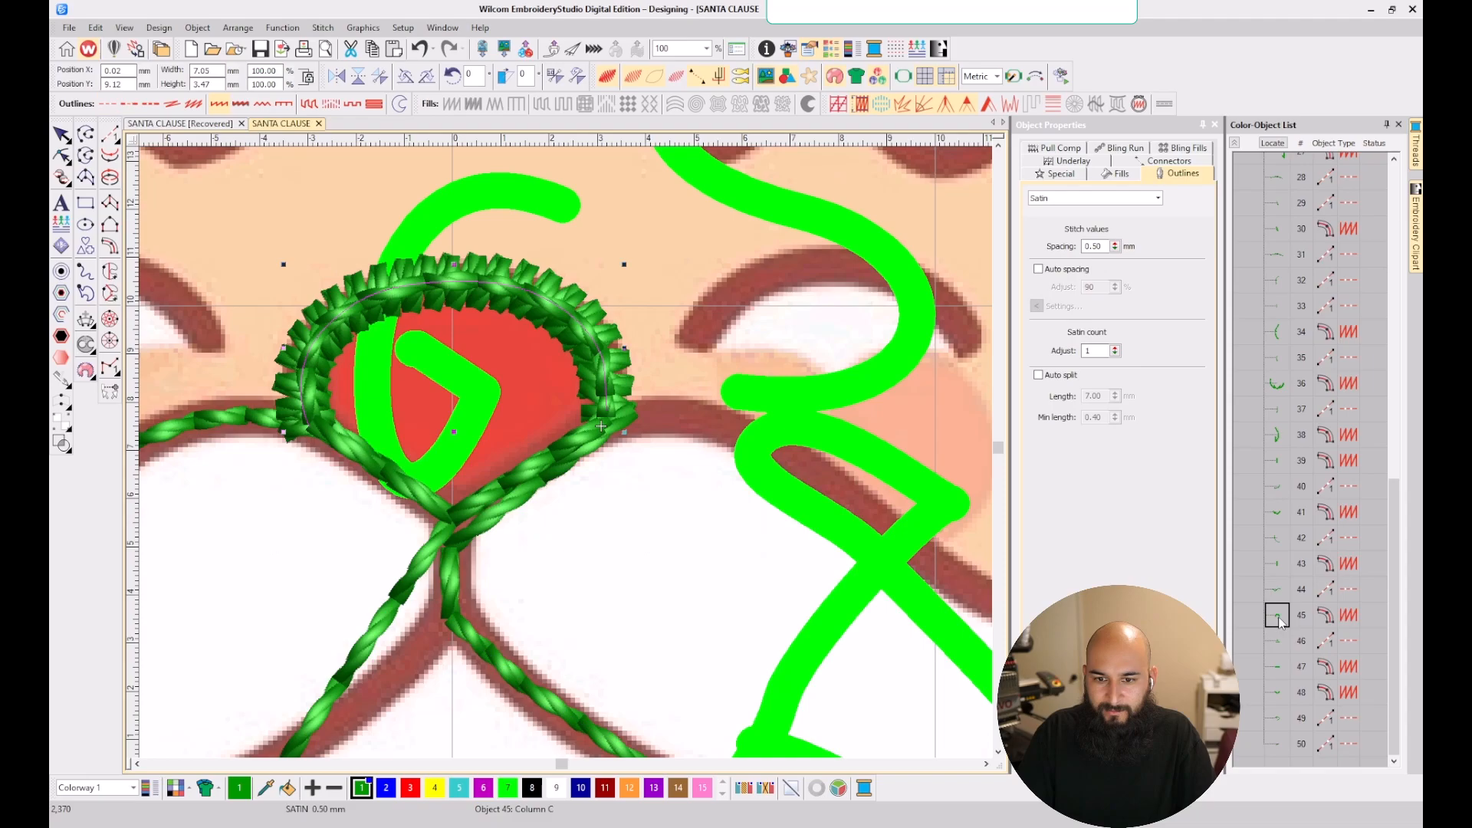
pyautogui.click(1278, 744)
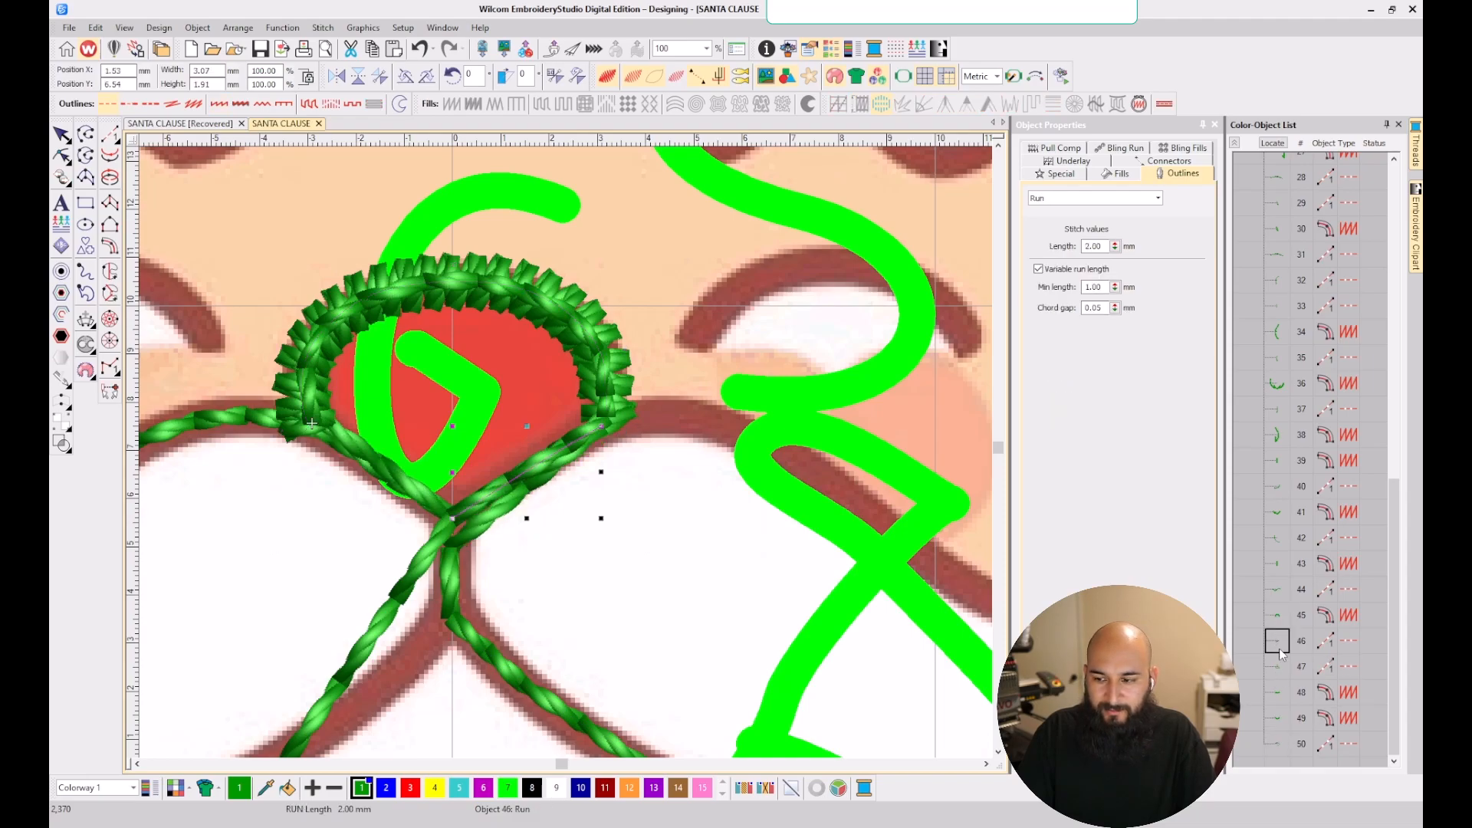
pyautogui.click(1278, 667)
pyautogui.click(1282, 645)
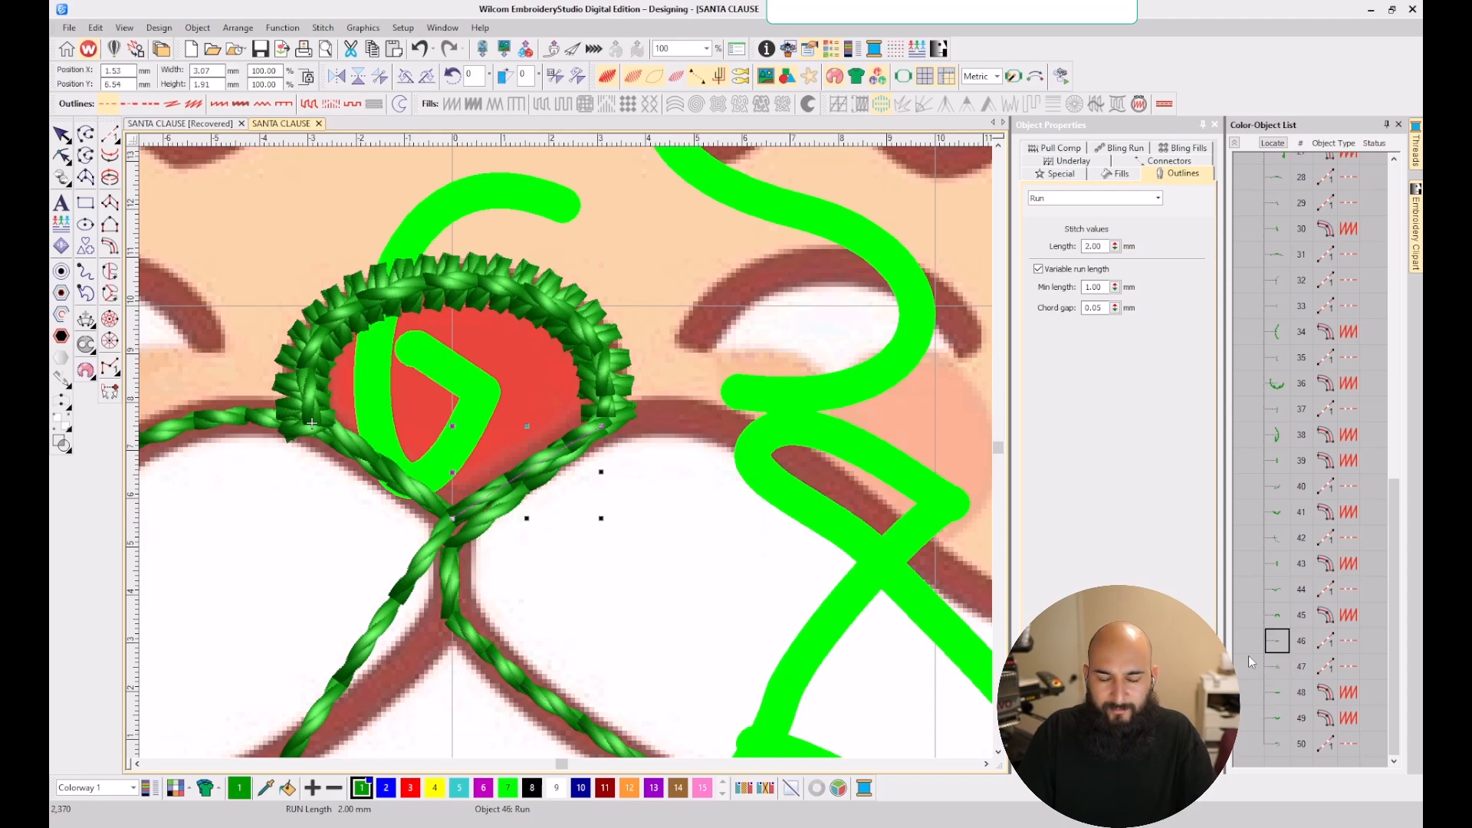
# - Move the run stitch that travels around the nose to position 45 in the stitching order, directly before the satin arch
pyautogui.scroll(-4, 431, 569)
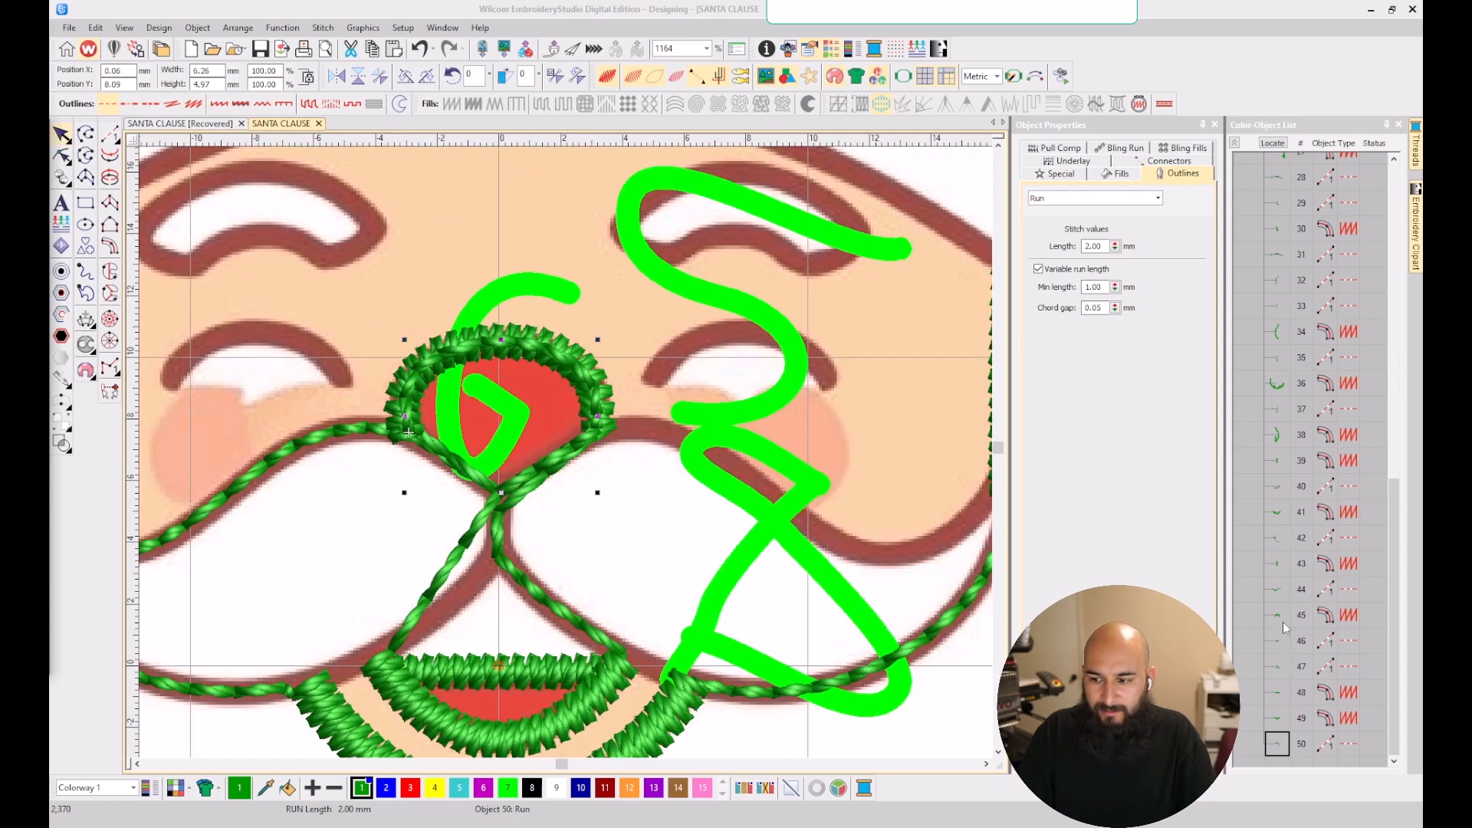
pyautogui.click(1285, 746)
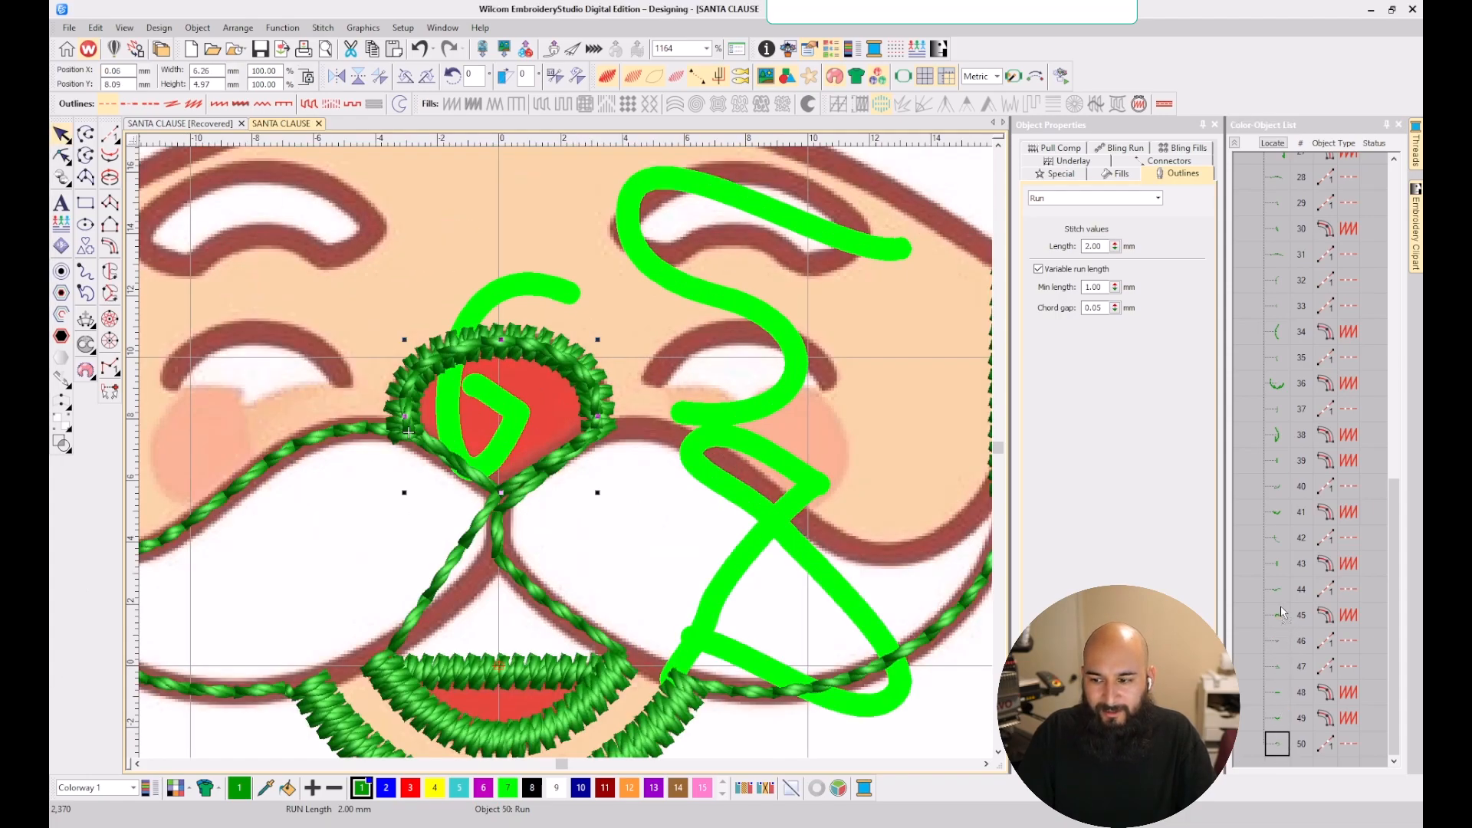
pyautogui.moveTo(1284, 613); pyautogui.dragTo(1285, 613)
pyautogui.click(638, 601)
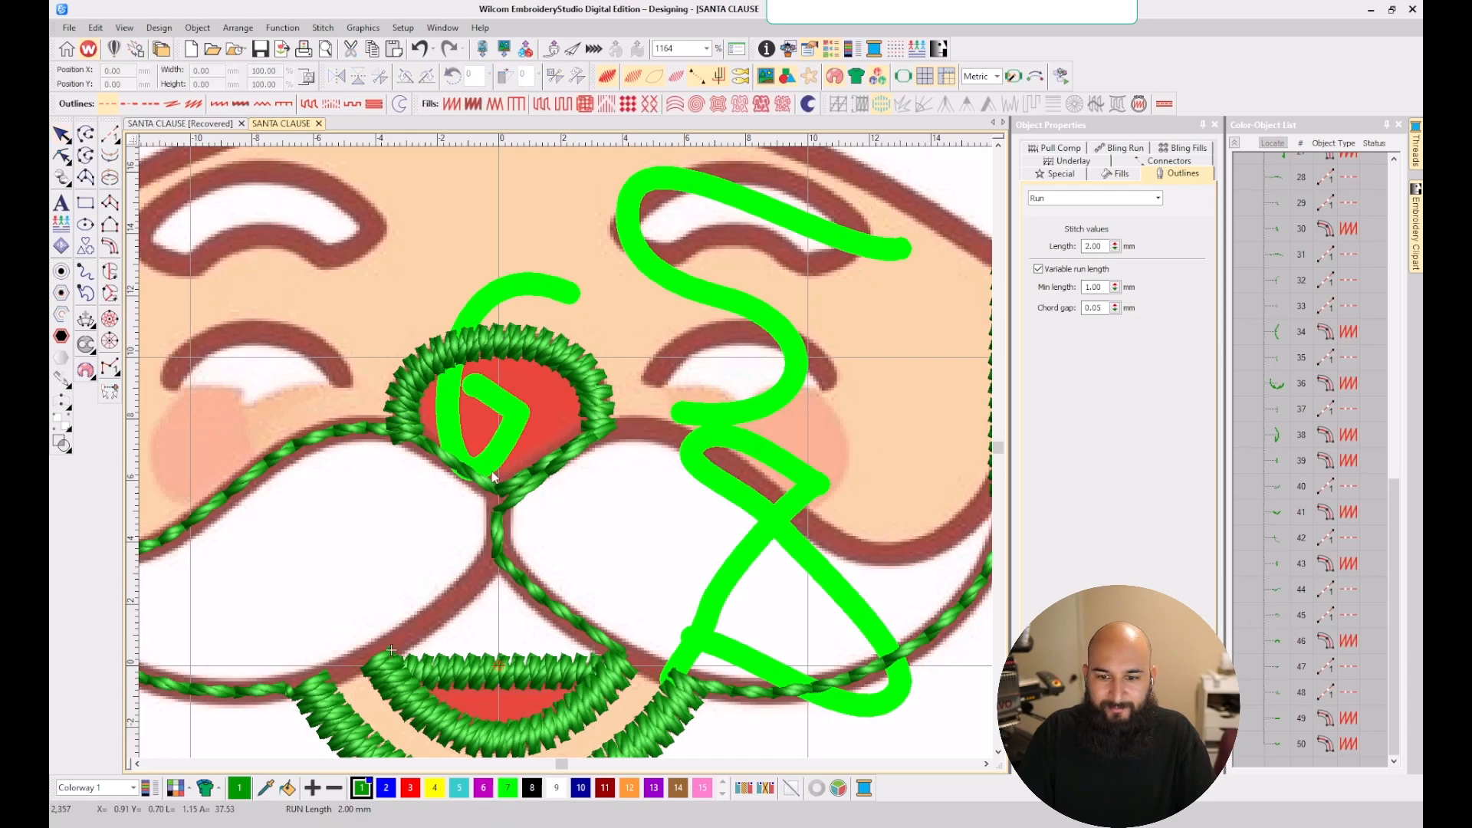
# - Examine the reshape points and the start and end positions of the nose's travel run and its satin arch
pyautogui.scroll(2, 488, 476)
pyautogui.press('s')
pyautogui.press('s')
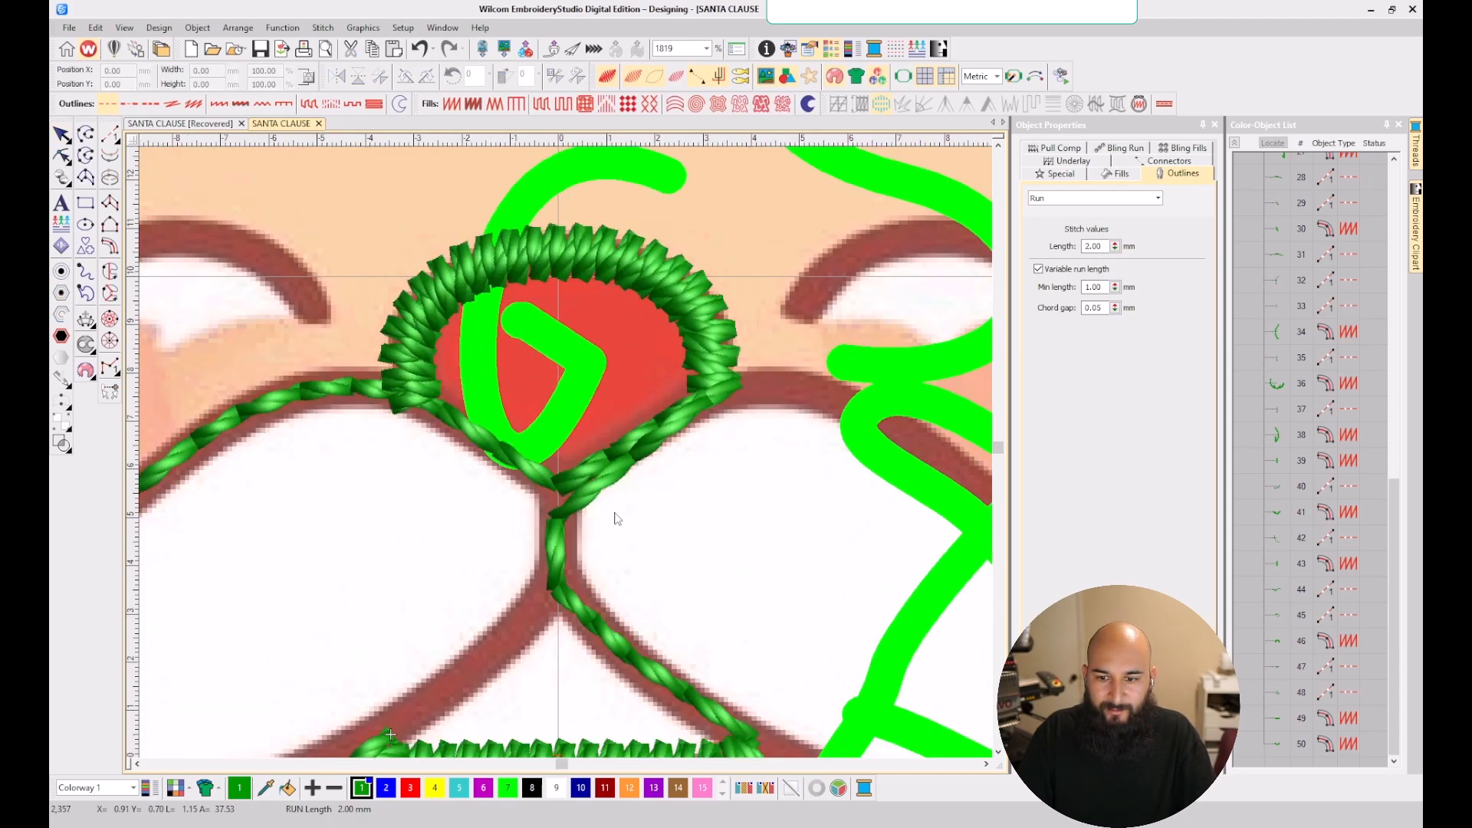
pyautogui.click(1278, 613)
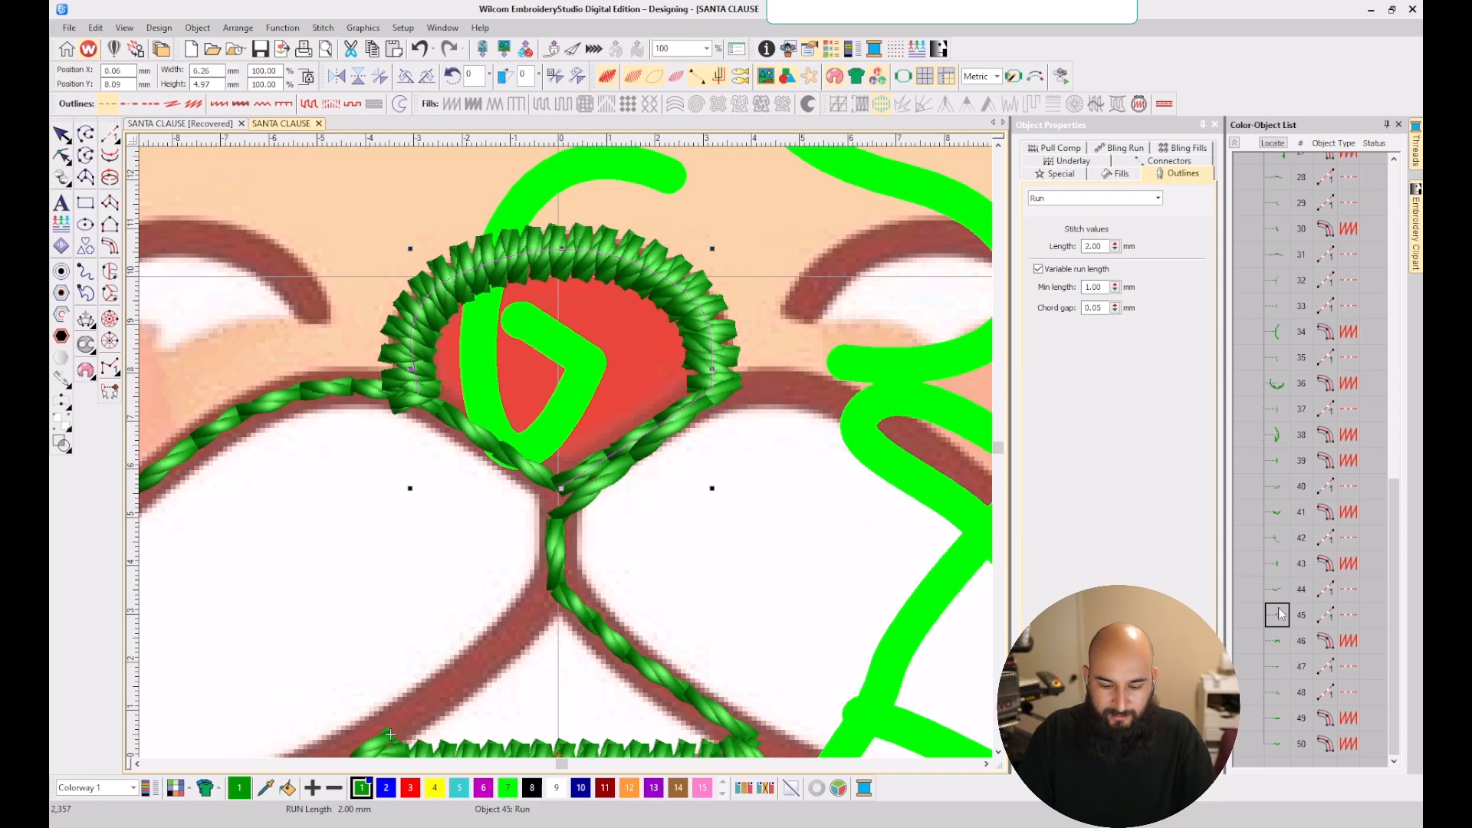
pyautogui.press('h')
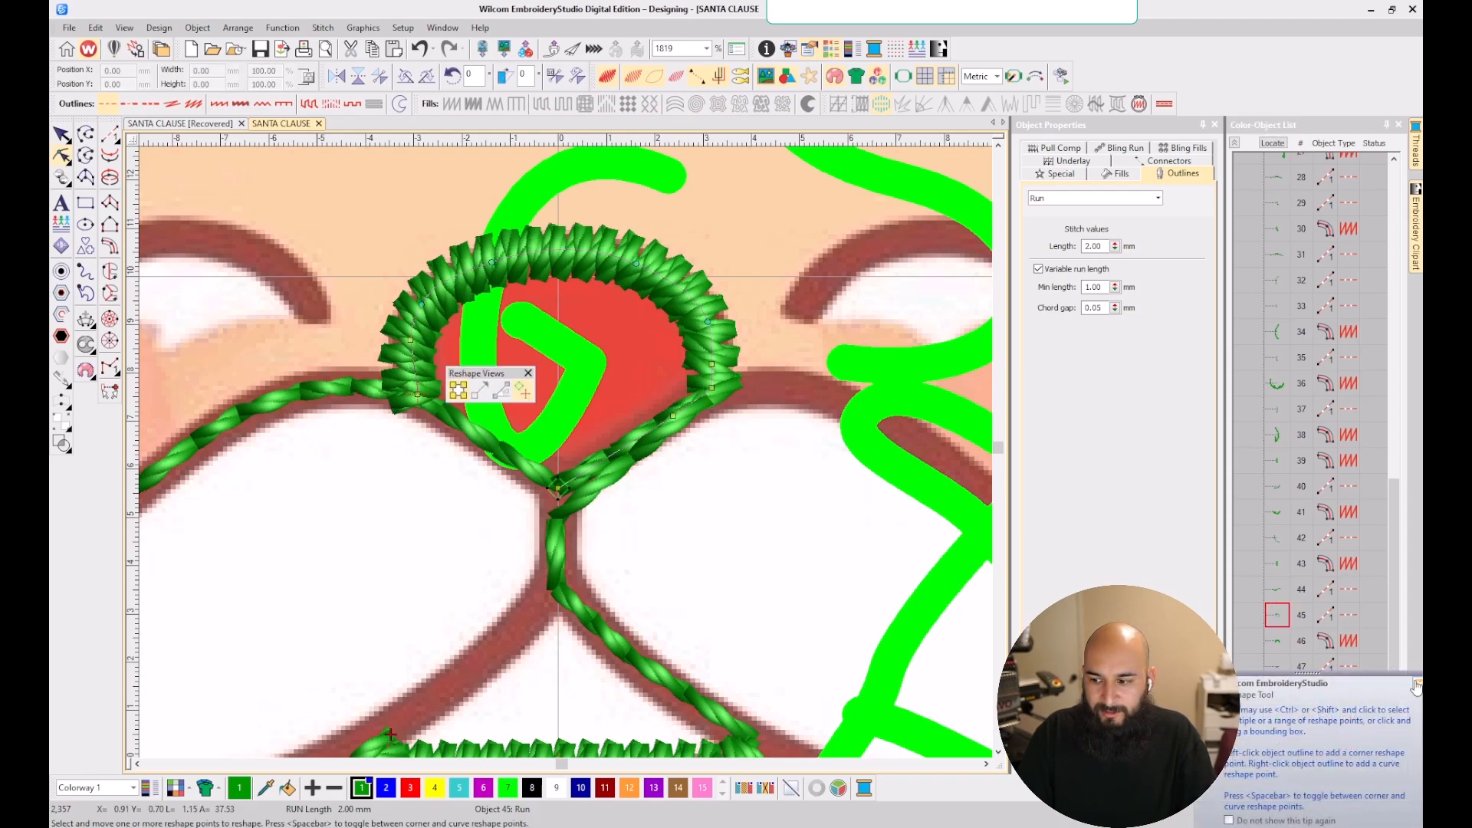
pyautogui.click(1416, 685)
pyautogui.press('Escape')
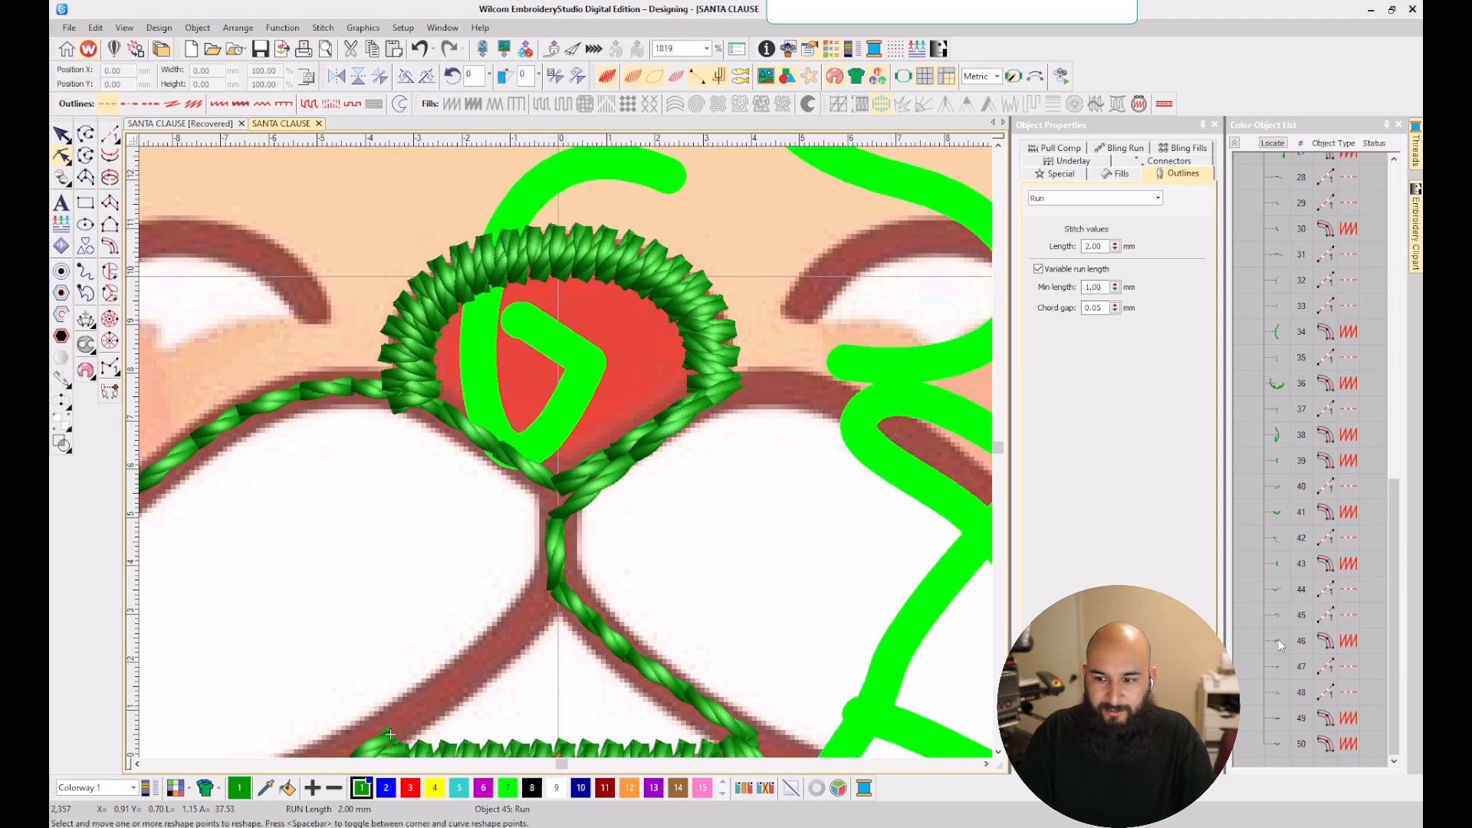
pyautogui.click(1277, 640)
pyautogui.press('h')
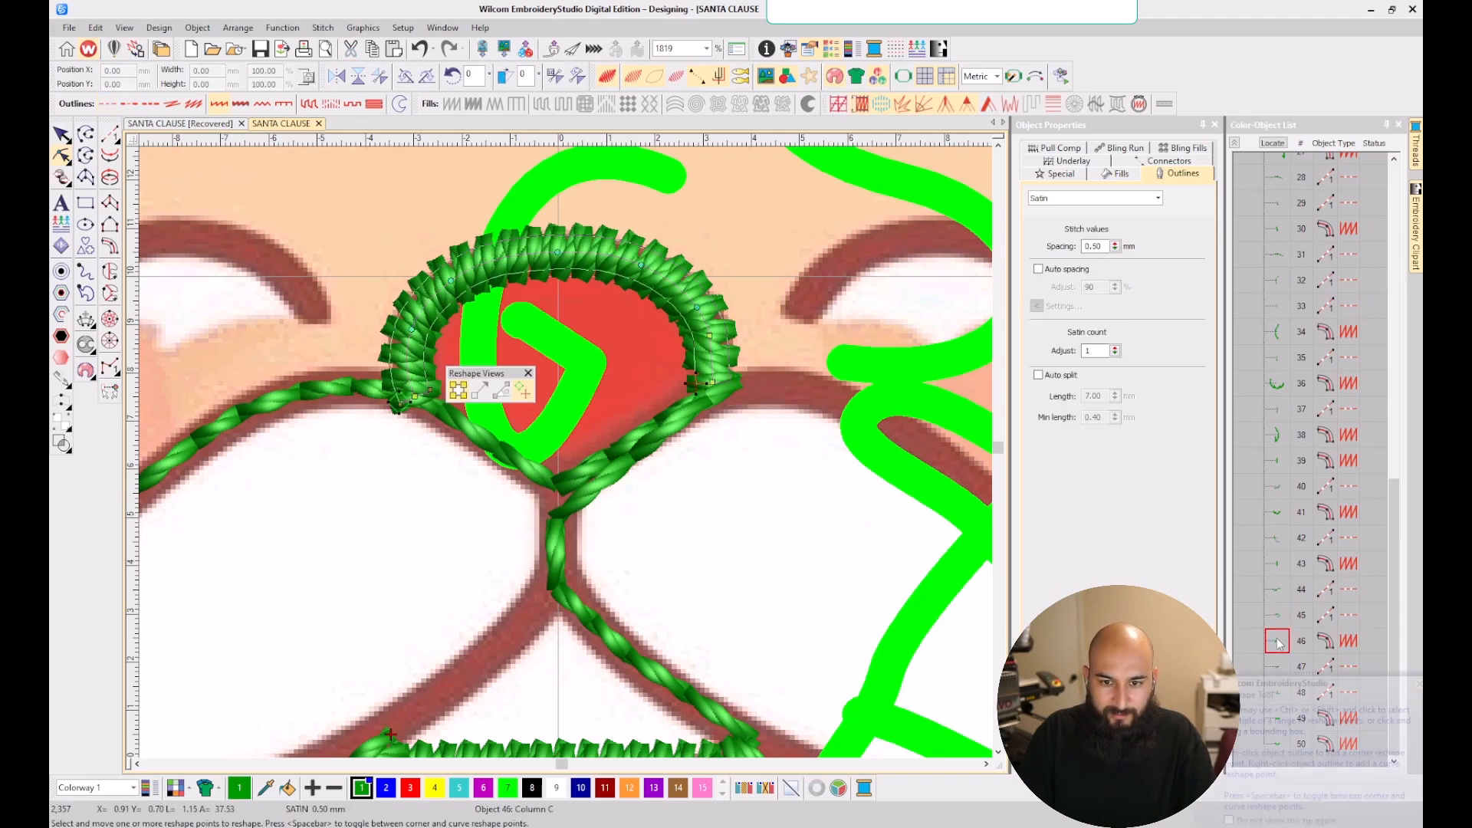
pyautogui.click(1419, 684)
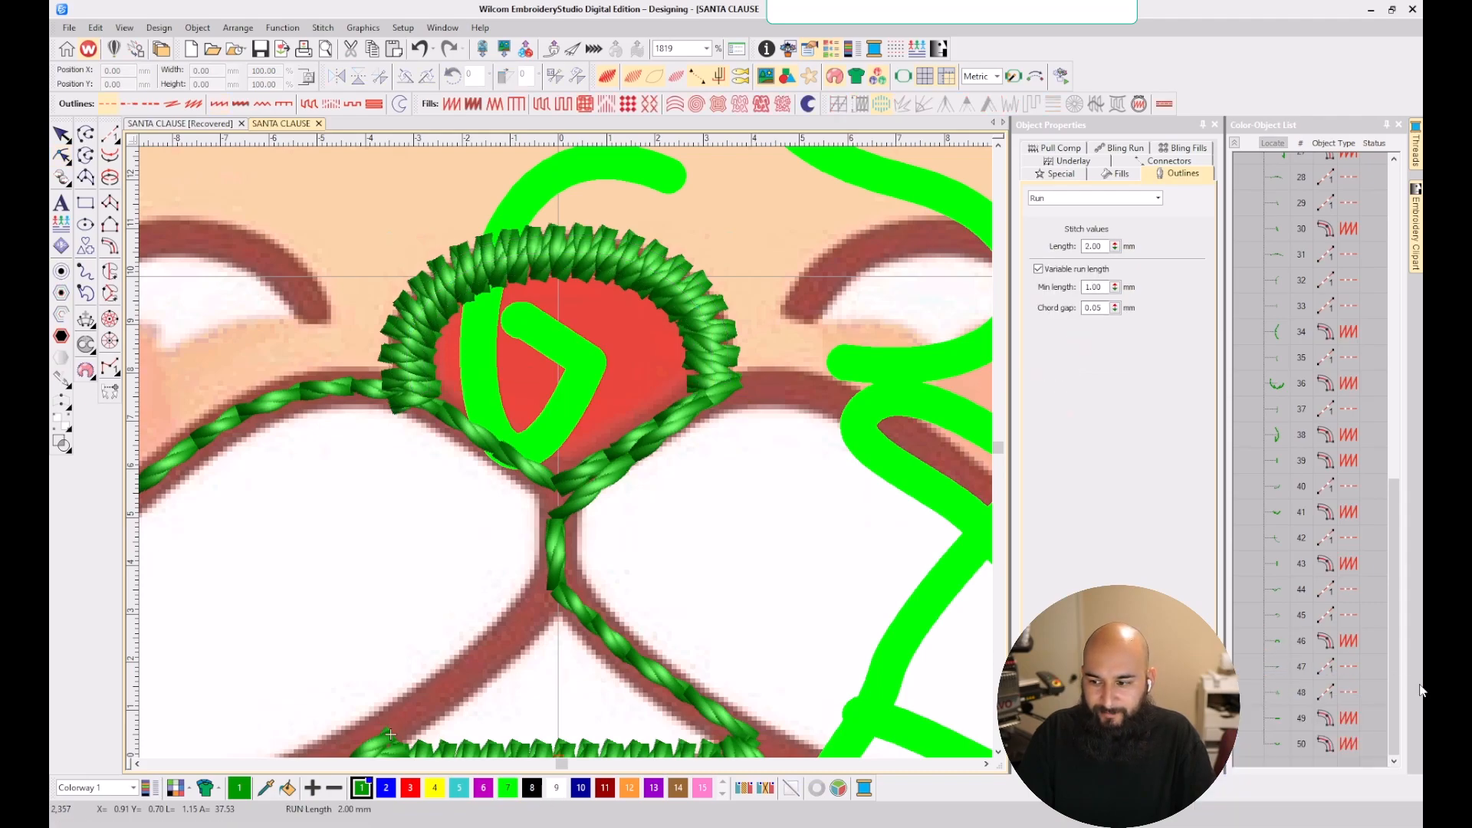
# - Adjust the end marker of the run along the nose's lower right edge at the nose's right corner
pyautogui.click(1279, 667)
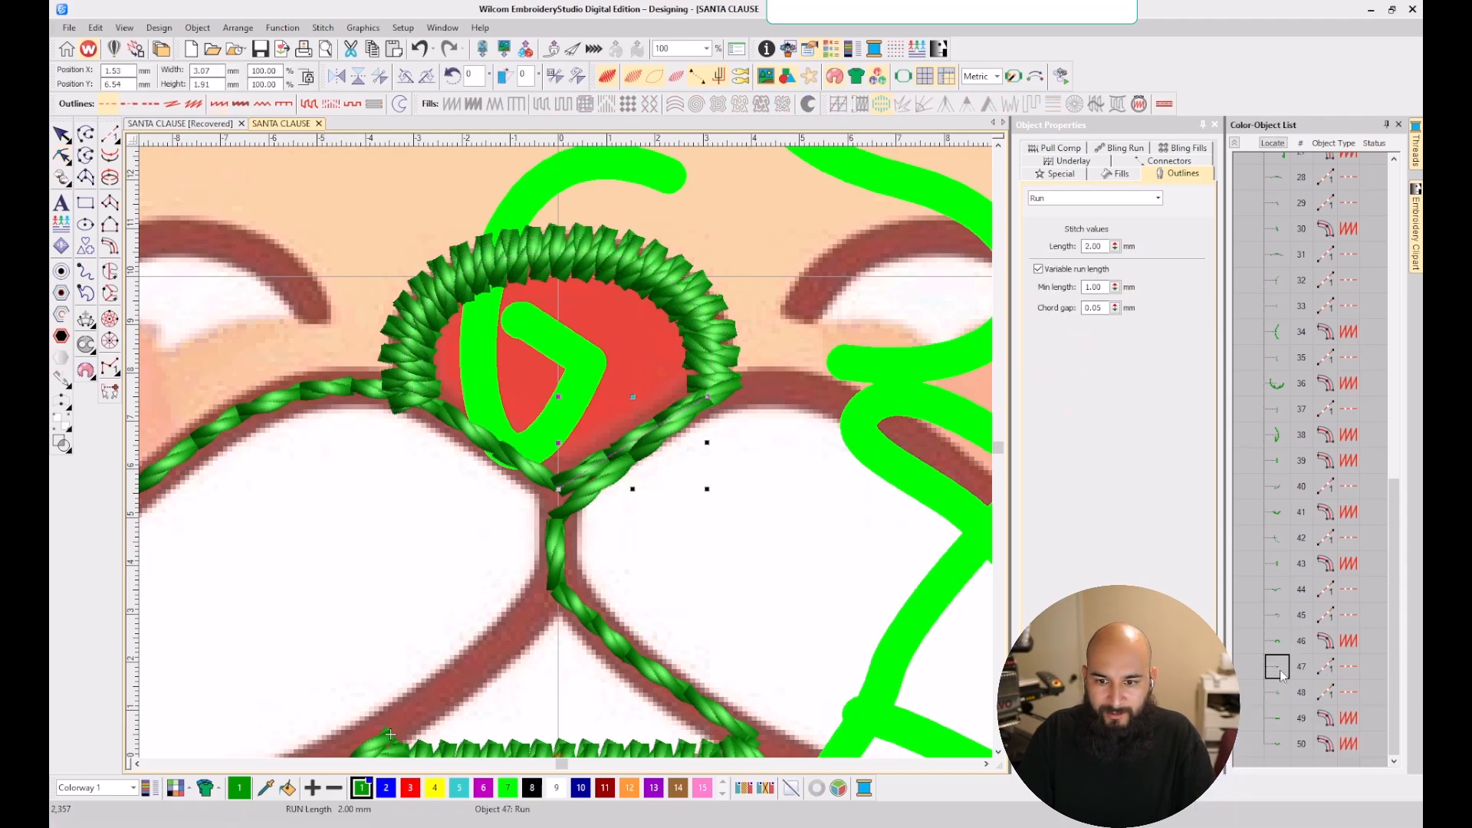
pyautogui.press('h')
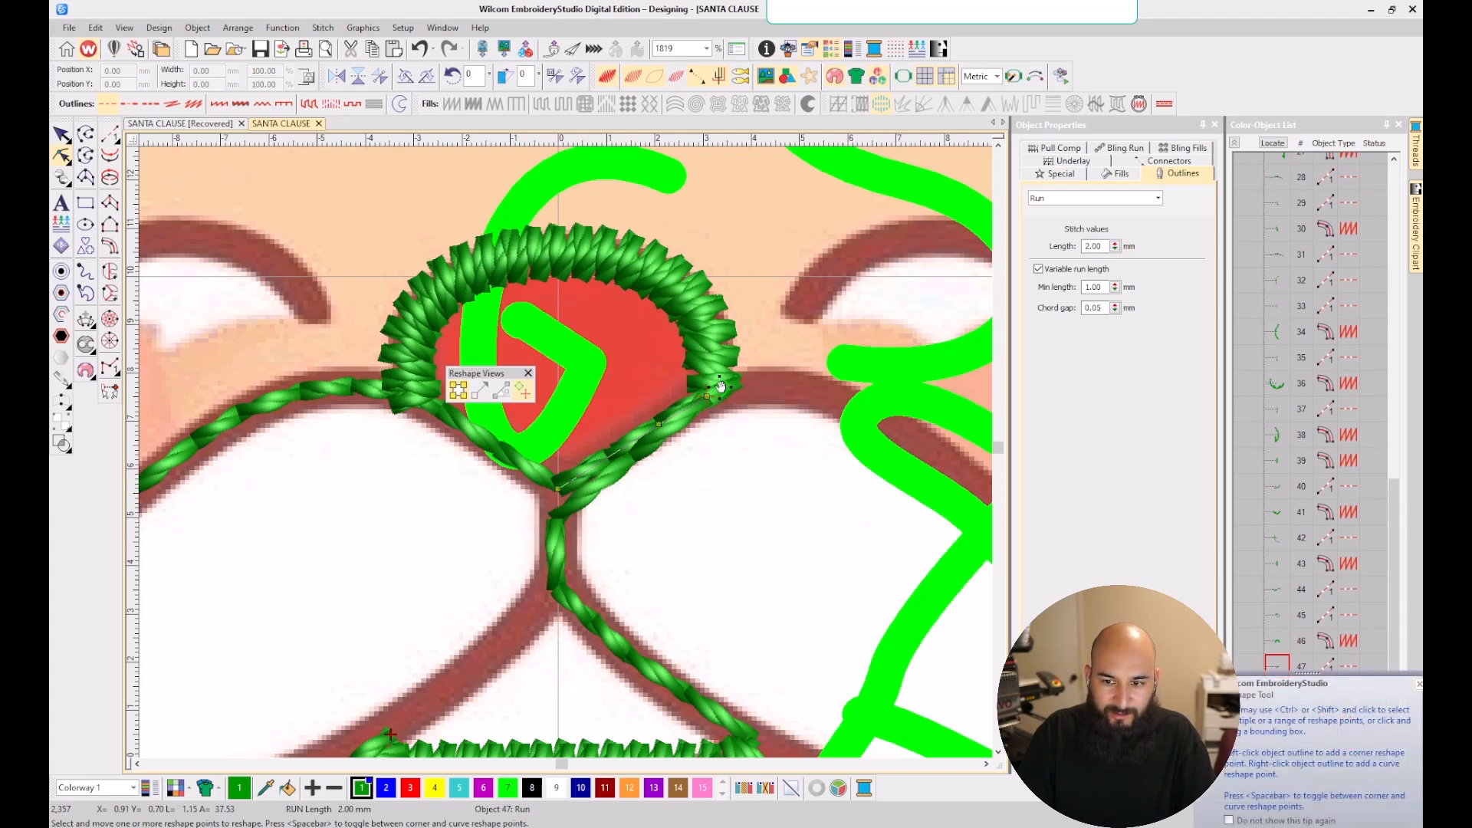
pyautogui.moveTo(721, 387); pyautogui.dragTo(719, 387)
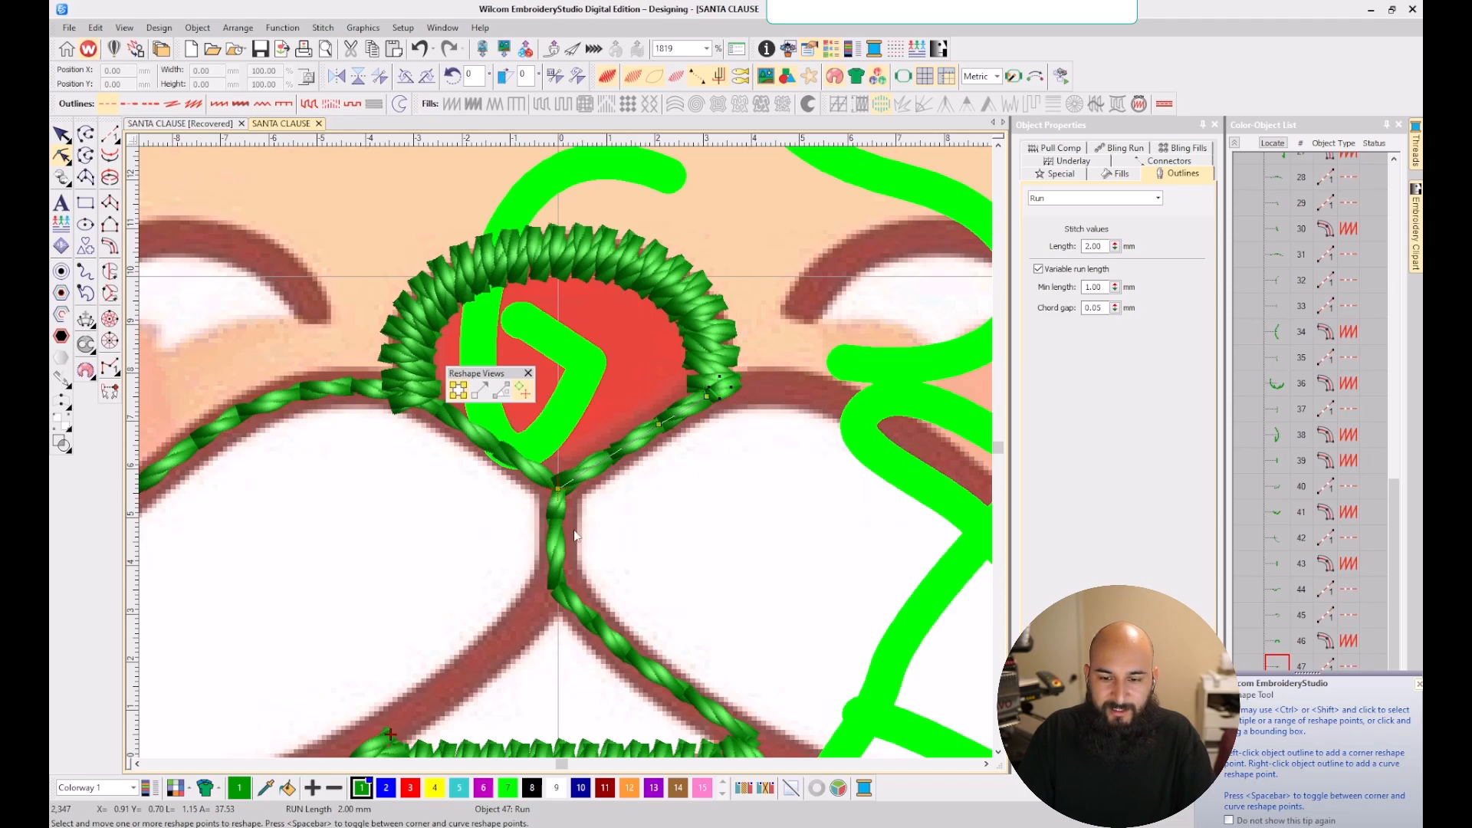
pyautogui.press('Escape')
pyautogui.click(1418, 684)
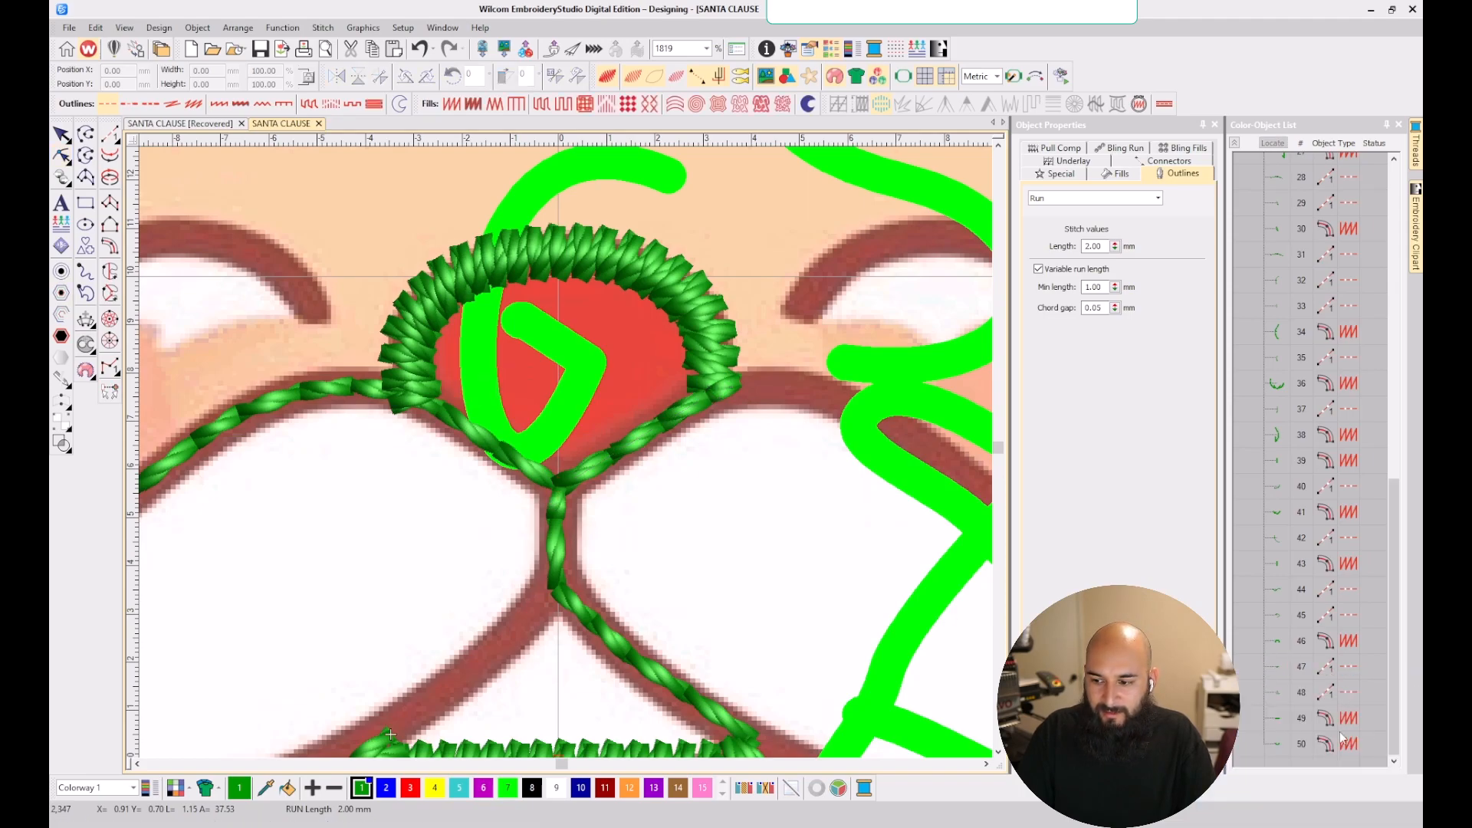
# - Check the stitching order of the run leading to the mouth and the two mouth satins that follow it
pyautogui.click(1277, 693)
pyautogui.scroll(-2, 566, 453)
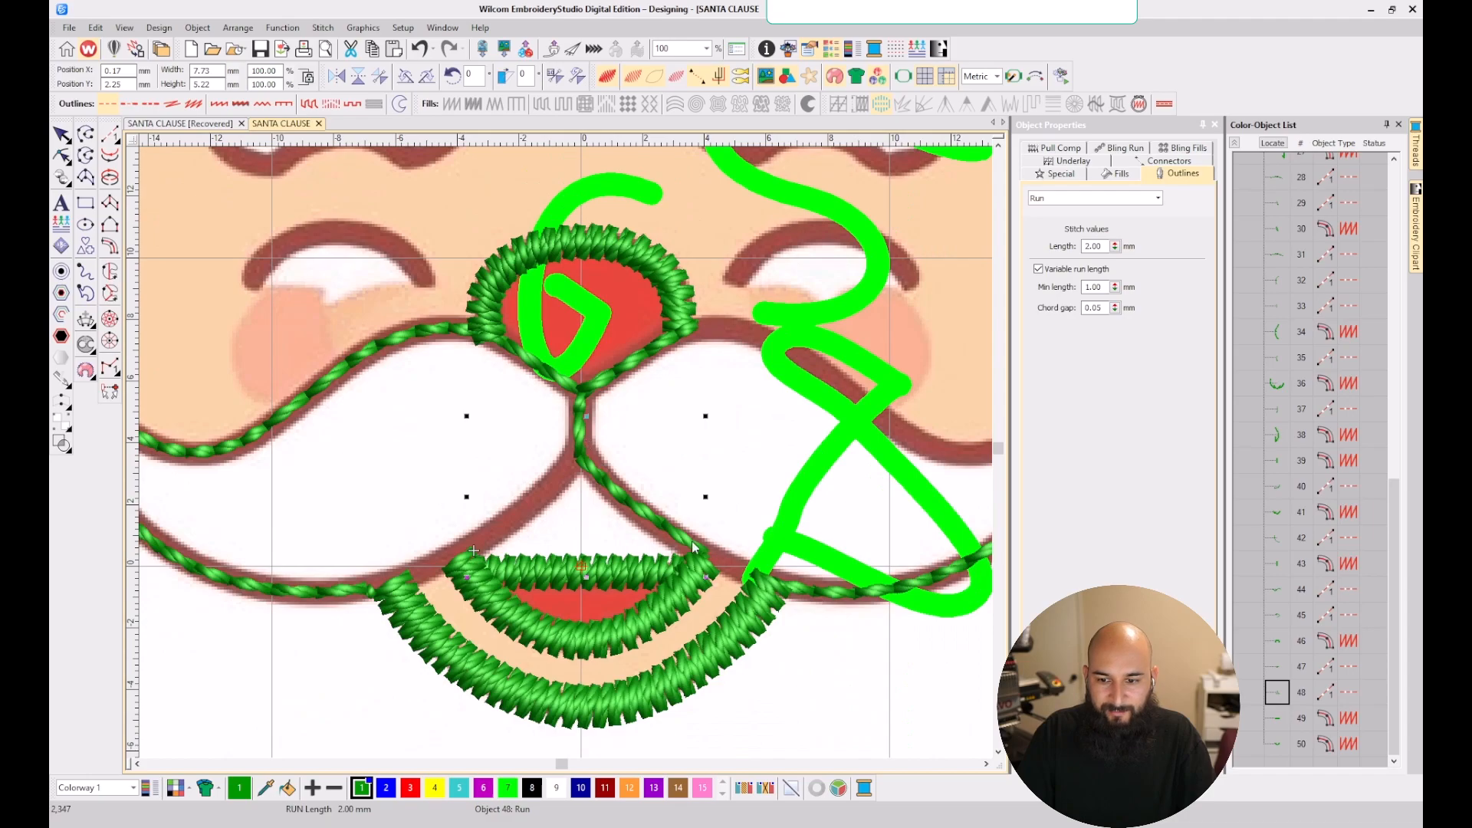
pyautogui.click(1269, 721)
pyautogui.click(1279, 746)
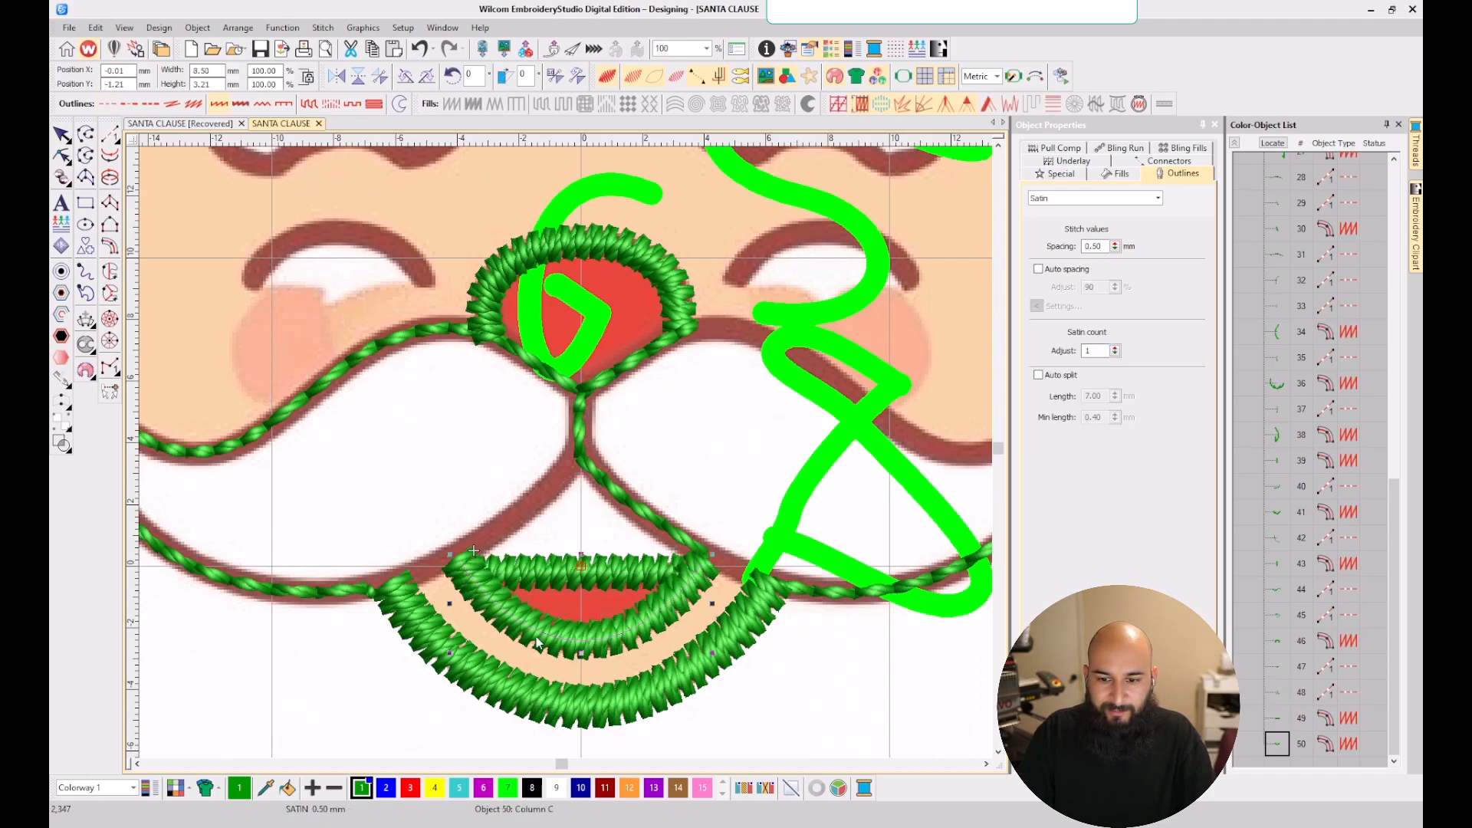
pyautogui.scroll(-1, 485, 588)
pyautogui.click(552, 395)
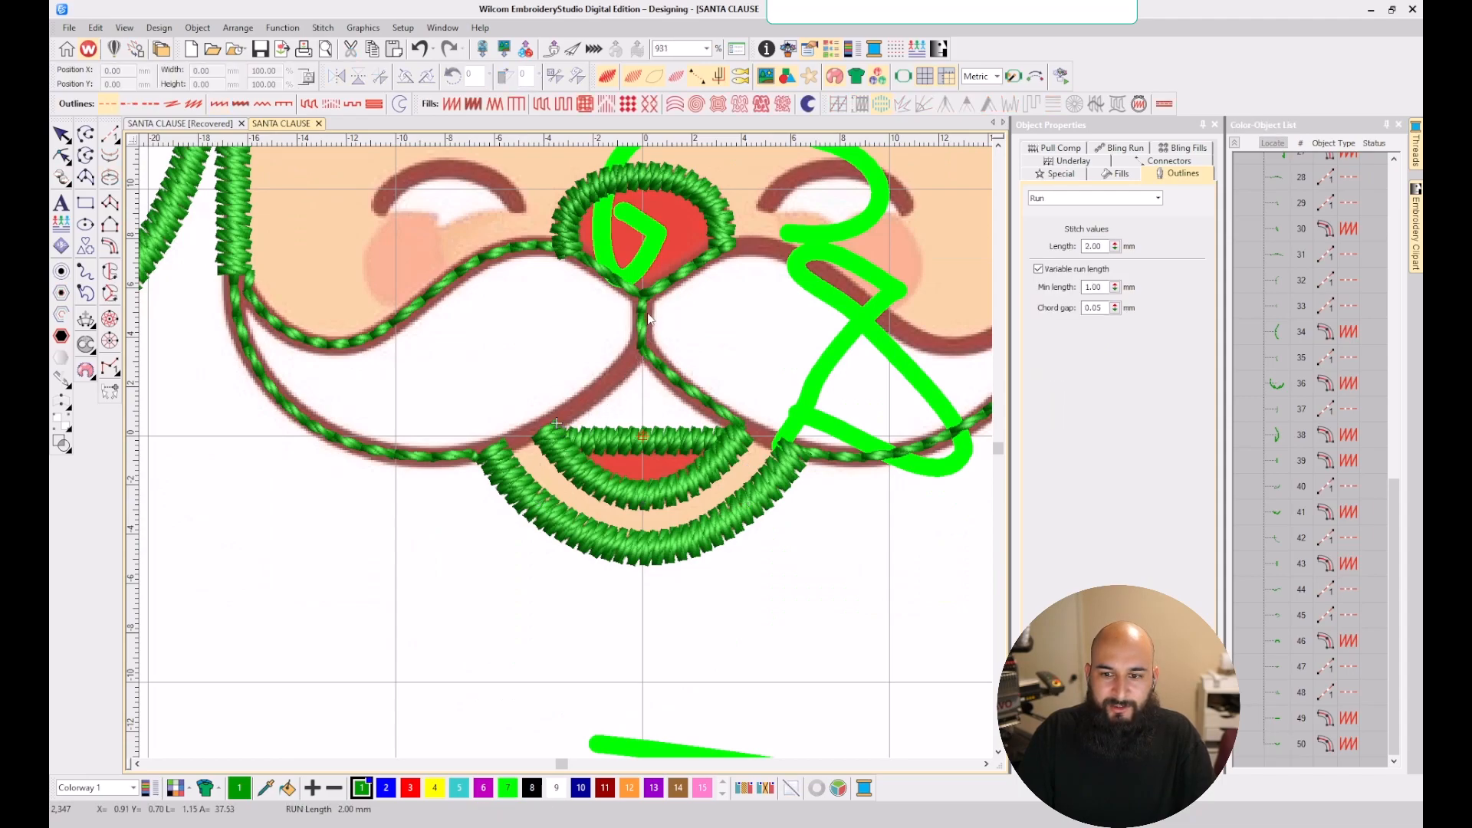
# - Trace a run stitch from the mouth's left corner up along the mustache edge to the nose's bottom point
pyautogui.click(109, 135)
pyautogui.scroll(1, 567, 437)
pyautogui.click(576, 455)
pyautogui.click(642, 408)
pyautogui.click(691, 356)
pyautogui.click(707, 339)
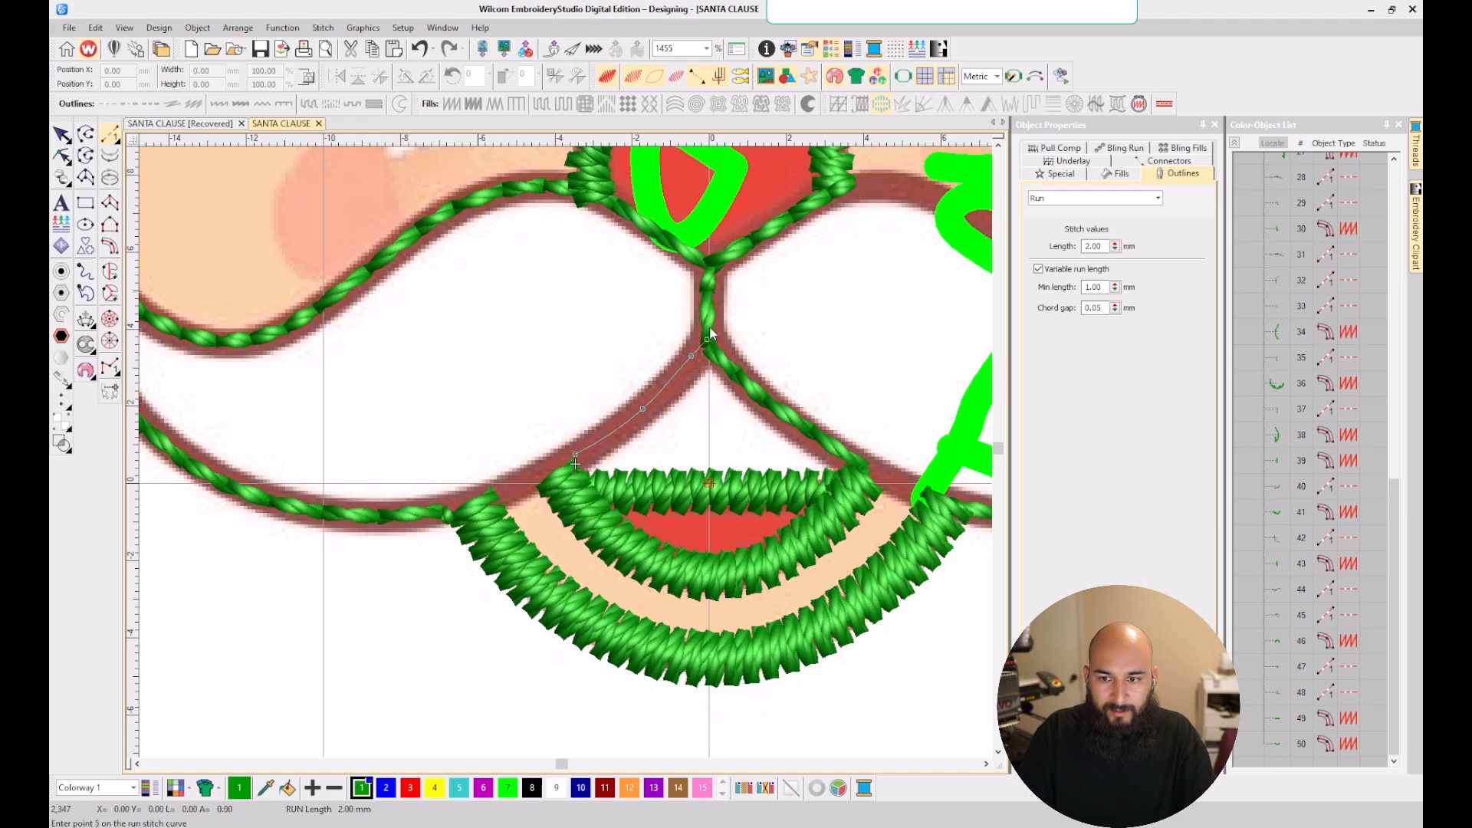
pyautogui.click(708, 280)
pyautogui.press('Return')
pyautogui.scroll(-3, 704, 293)
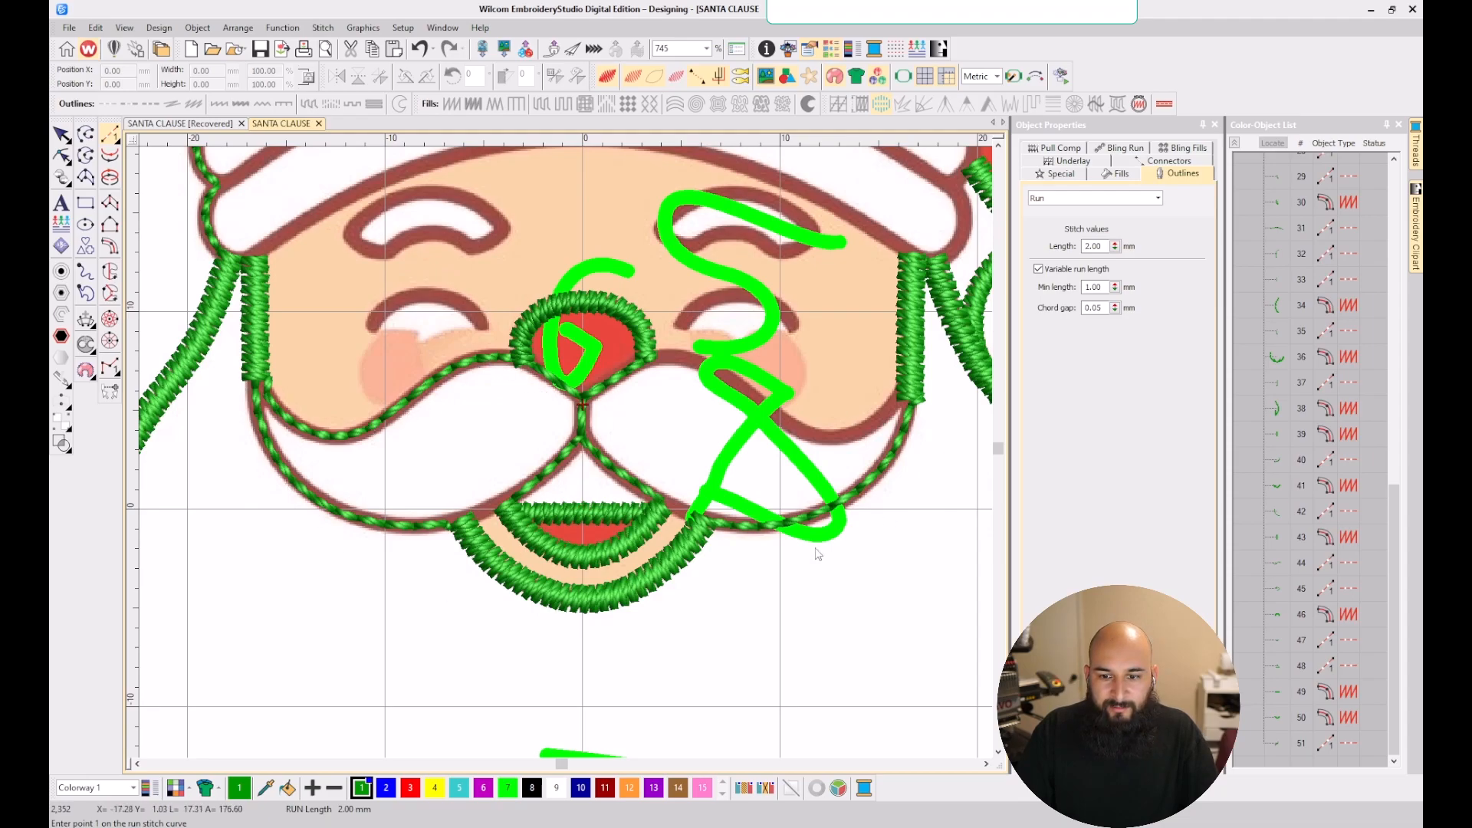
# - Start a 1.00 mm wide Column C satin just below the nose's bottom point and plot it over the left mustache half's upper hump
pyautogui.click(108, 245)
pyautogui.scroll(3, 579, 425)
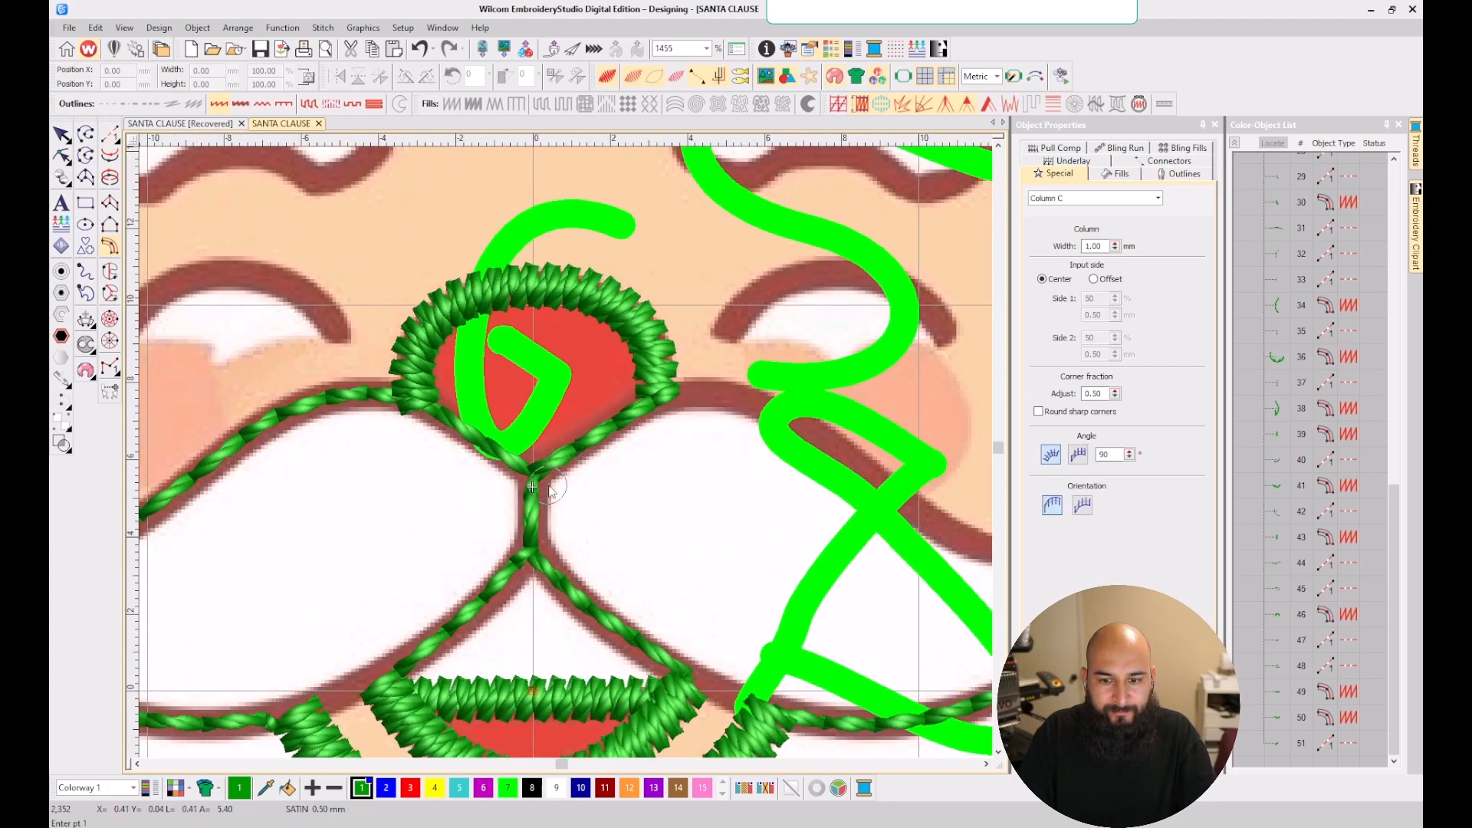
pyautogui.click(533, 486)
pyautogui.press('t')
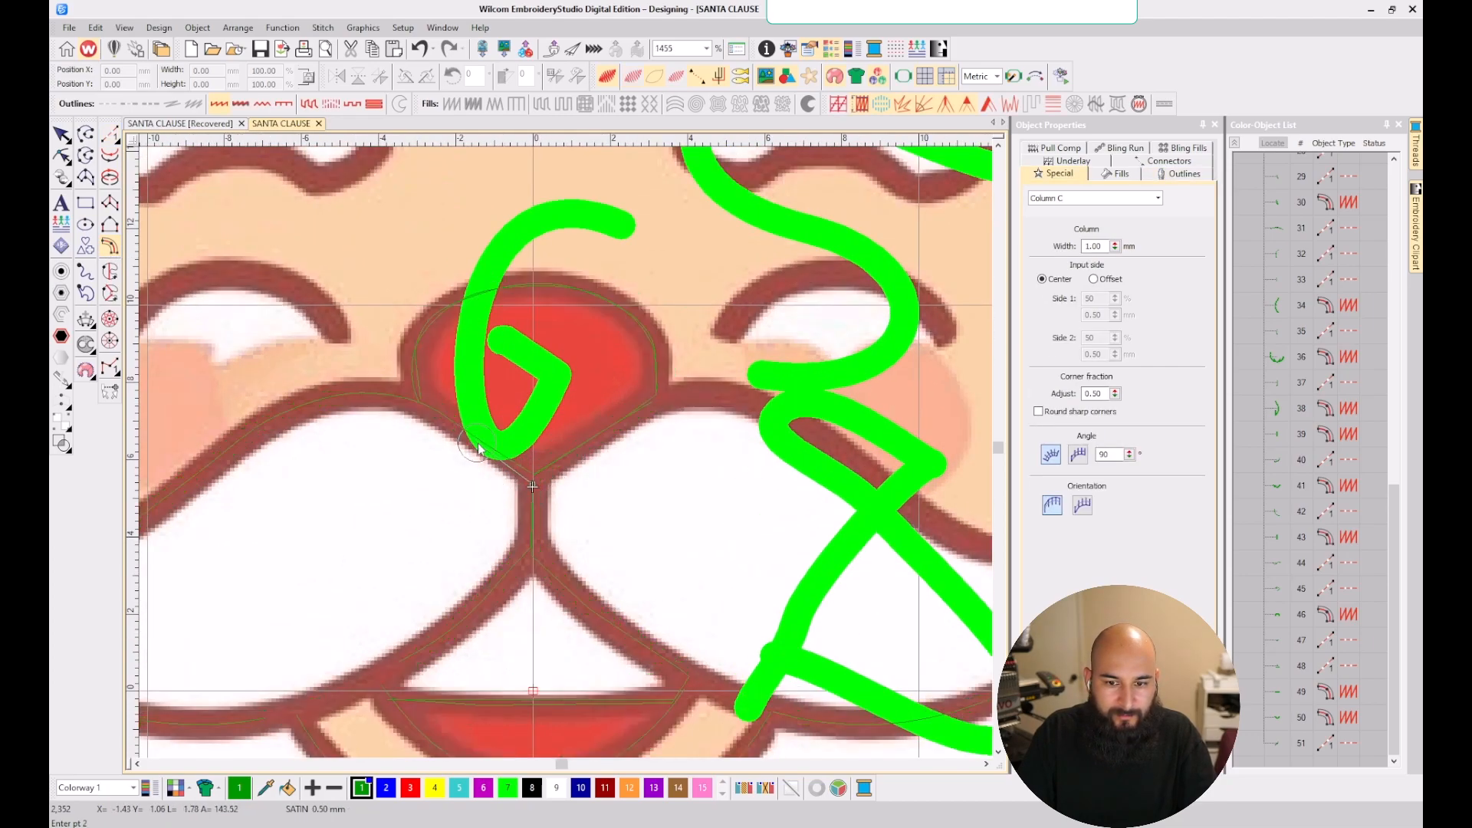
pyautogui.click(477, 443)
pyautogui.click(404, 399)
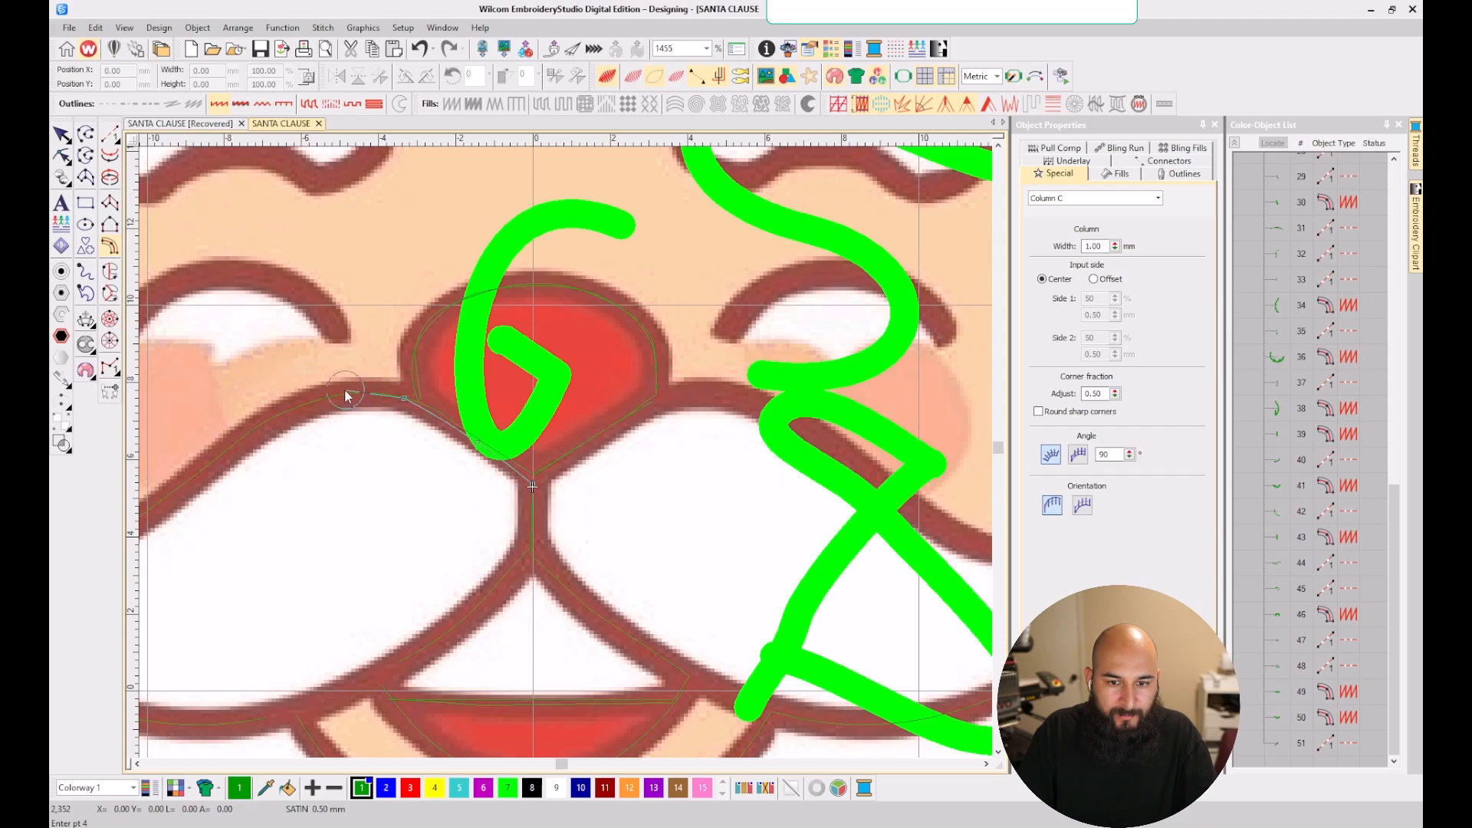
pyautogui.click(340, 397)
pyautogui.press('t')
pyautogui.press('t')
pyautogui.press('t')
pyautogui.click(274, 418)
# - Continue the satin's centerline down through the left mustache half's upper dip and up to its outer tip at the face's edge
pyautogui.scroll(-1, 180, 502)
pyautogui.scroll(1, 566, 455)
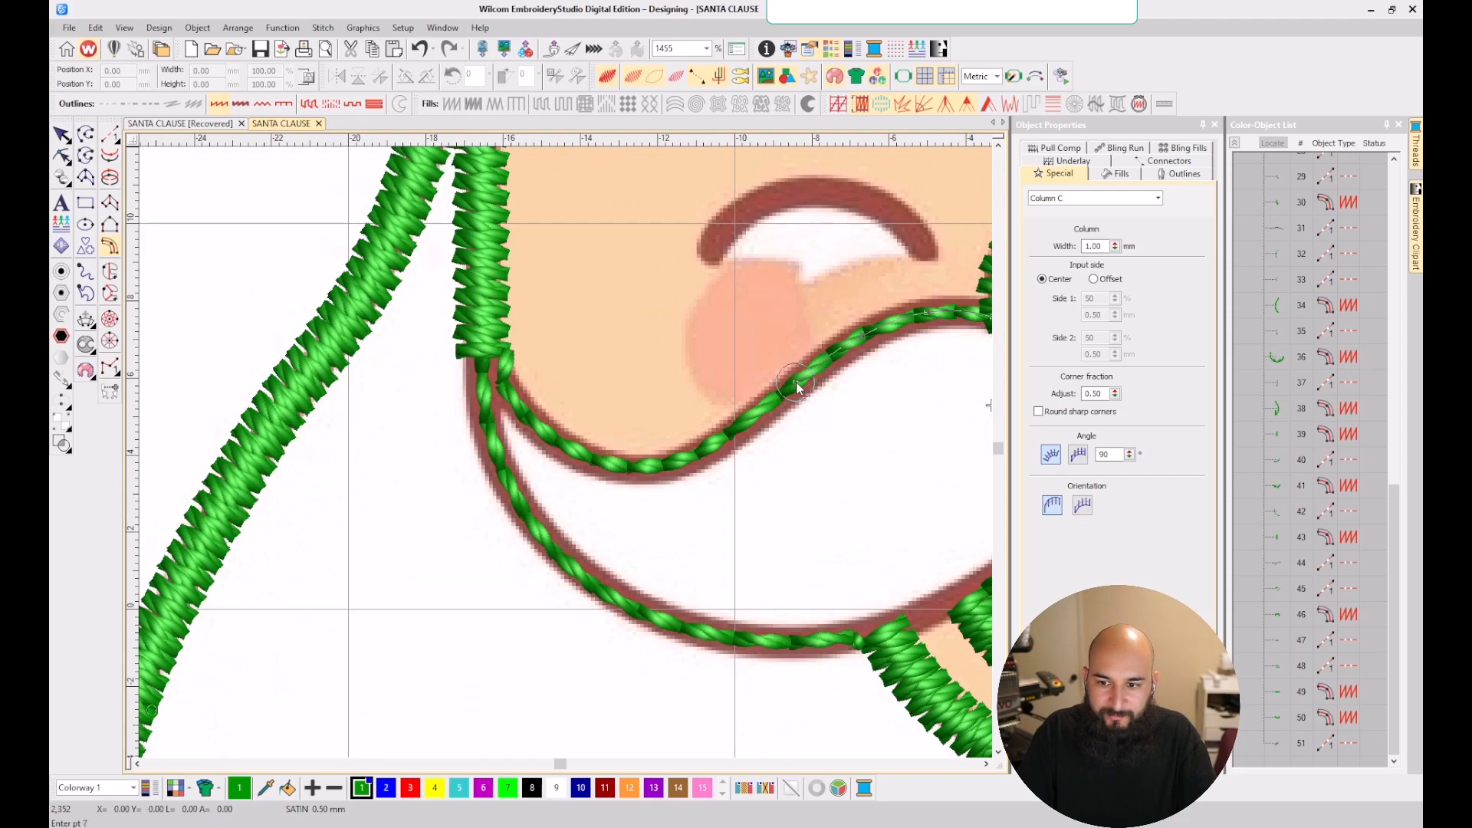
pyautogui.click(737, 424)
pyautogui.click(669, 464)
pyautogui.click(602, 463)
pyautogui.click(529, 422)
pyautogui.press('s')
pyautogui.press('s')
# - Plot the left mustache half's lower edge back to the nose's bottom point and complete the closed Column C satin
pyautogui.click(488, 419)
pyautogui.click(543, 539)
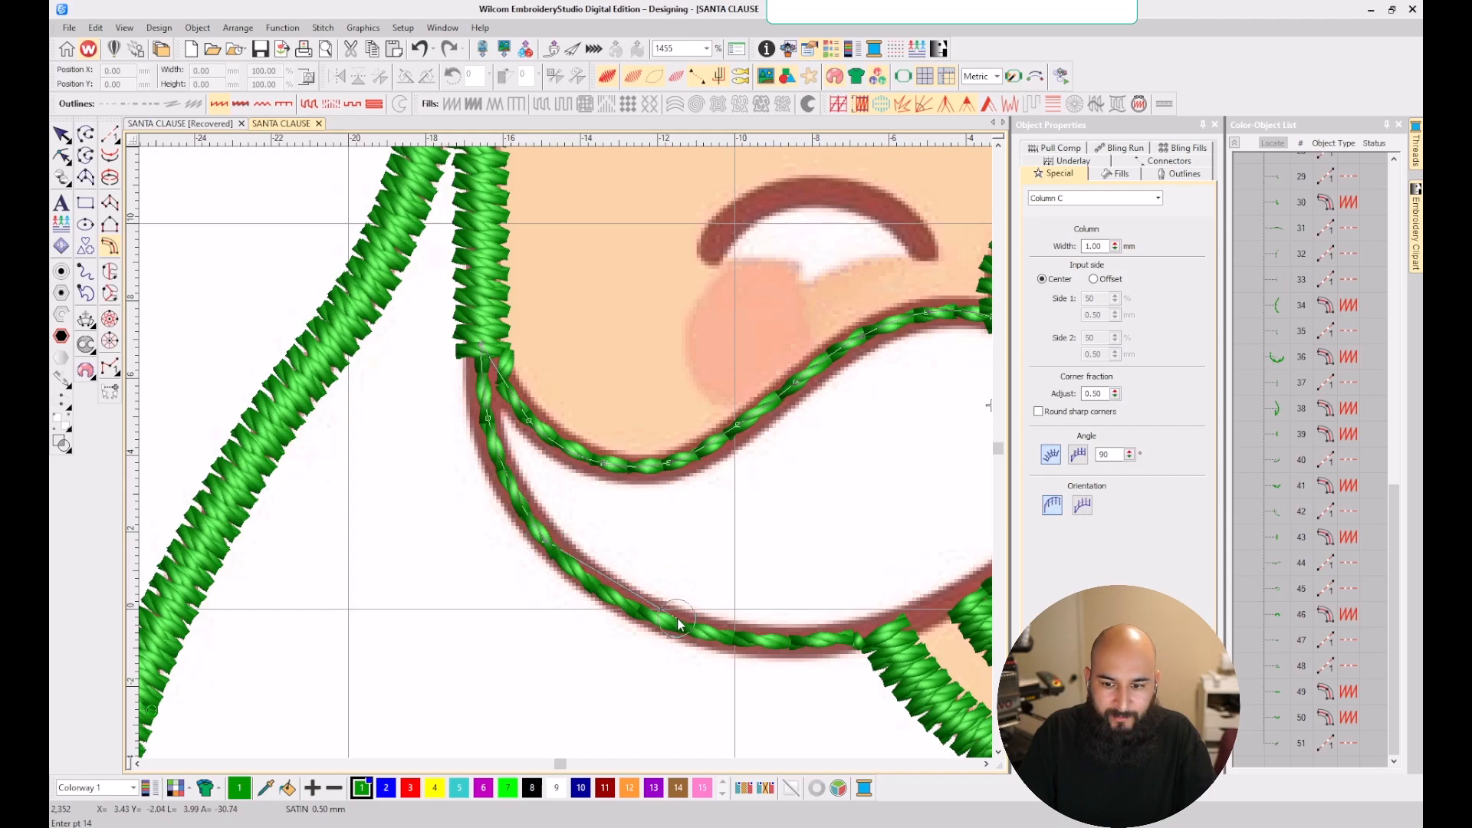
pyautogui.click(695, 630)
pyautogui.click(854, 639)
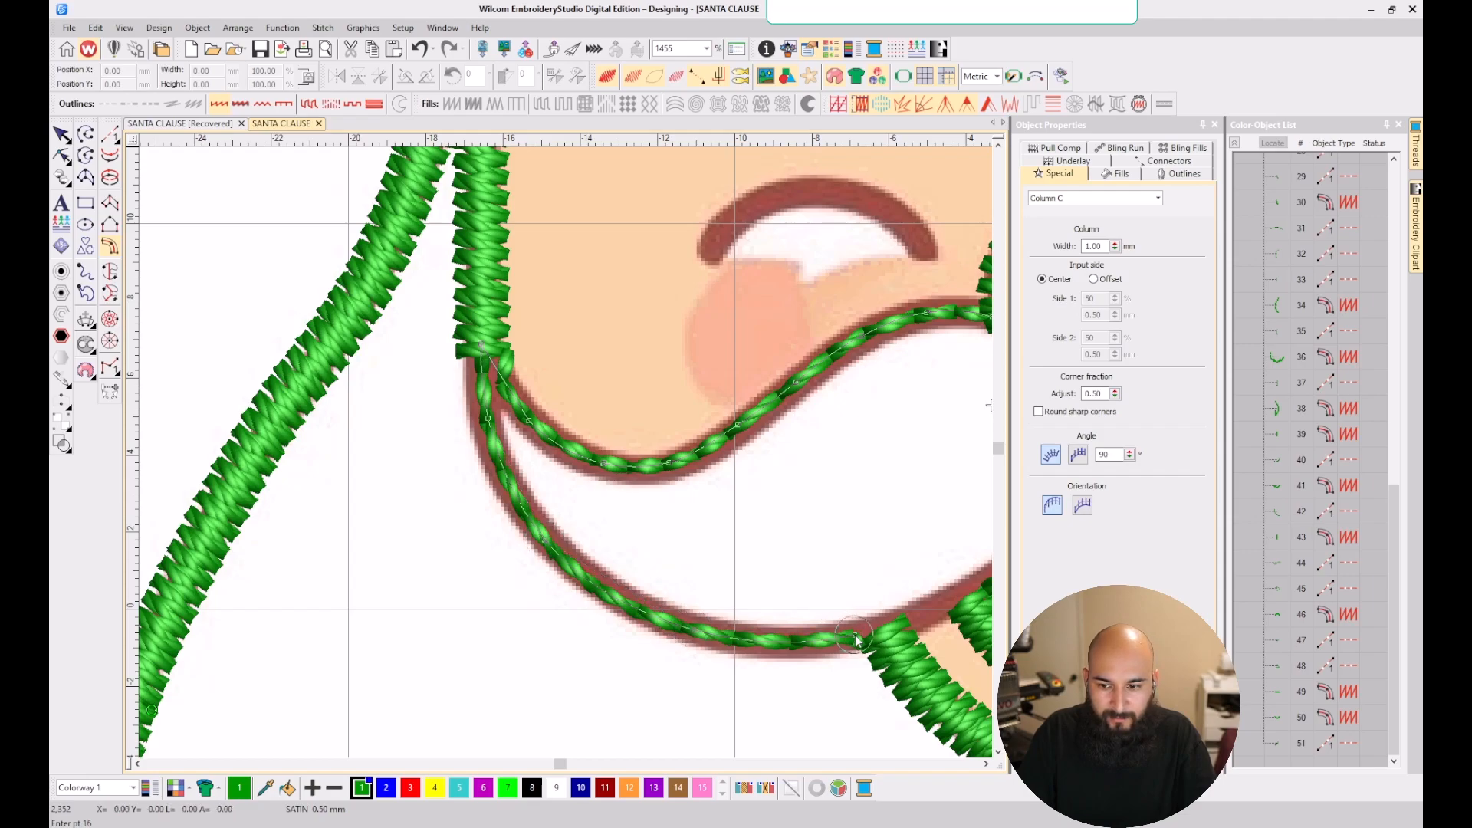
pyautogui.scroll(-1, 869, 628)
pyautogui.scroll(1, 590, 446)
pyautogui.click(686, 389)
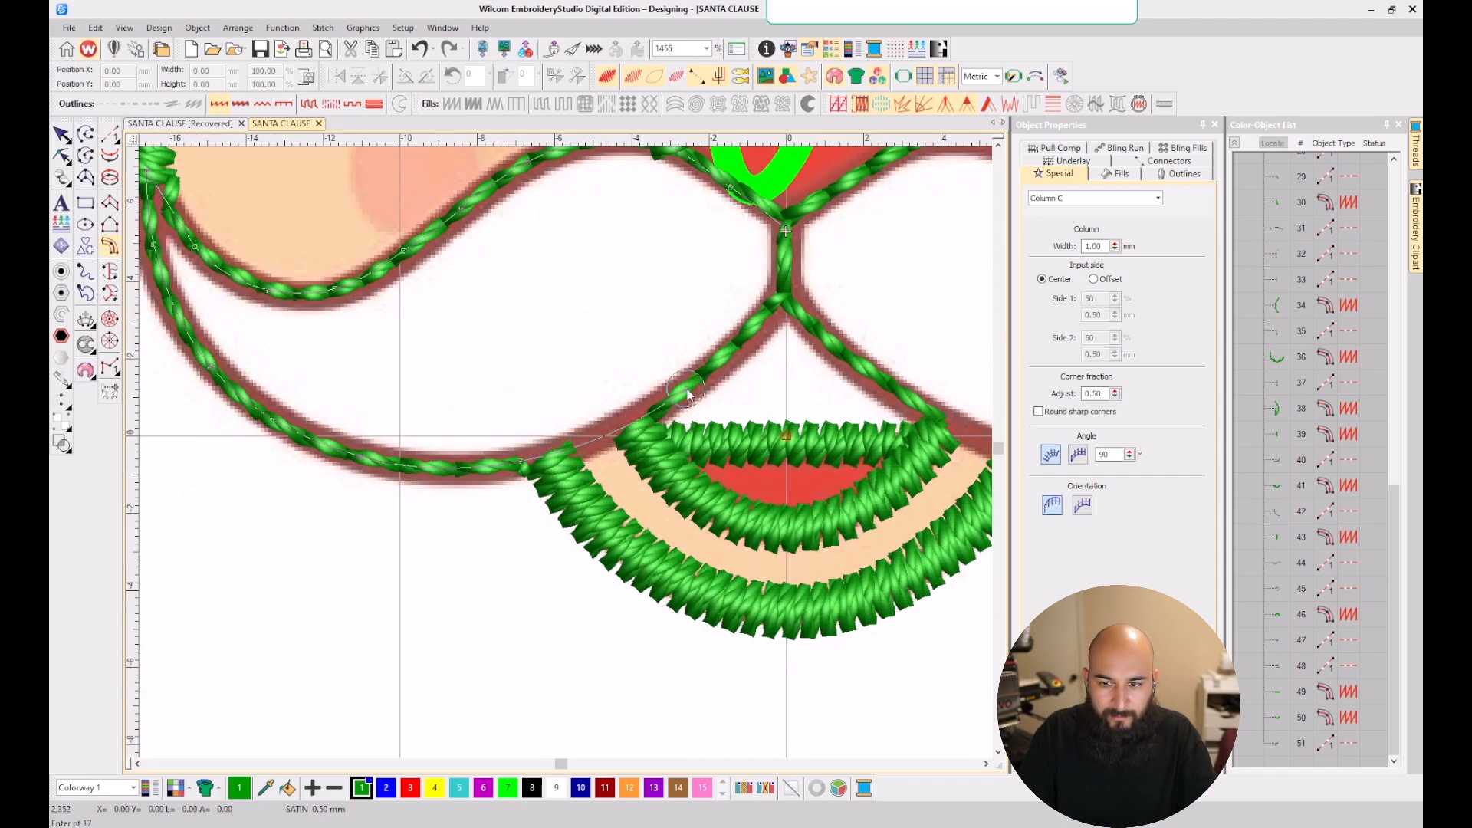
pyautogui.click(783, 299)
pyautogui.click(787, 232)
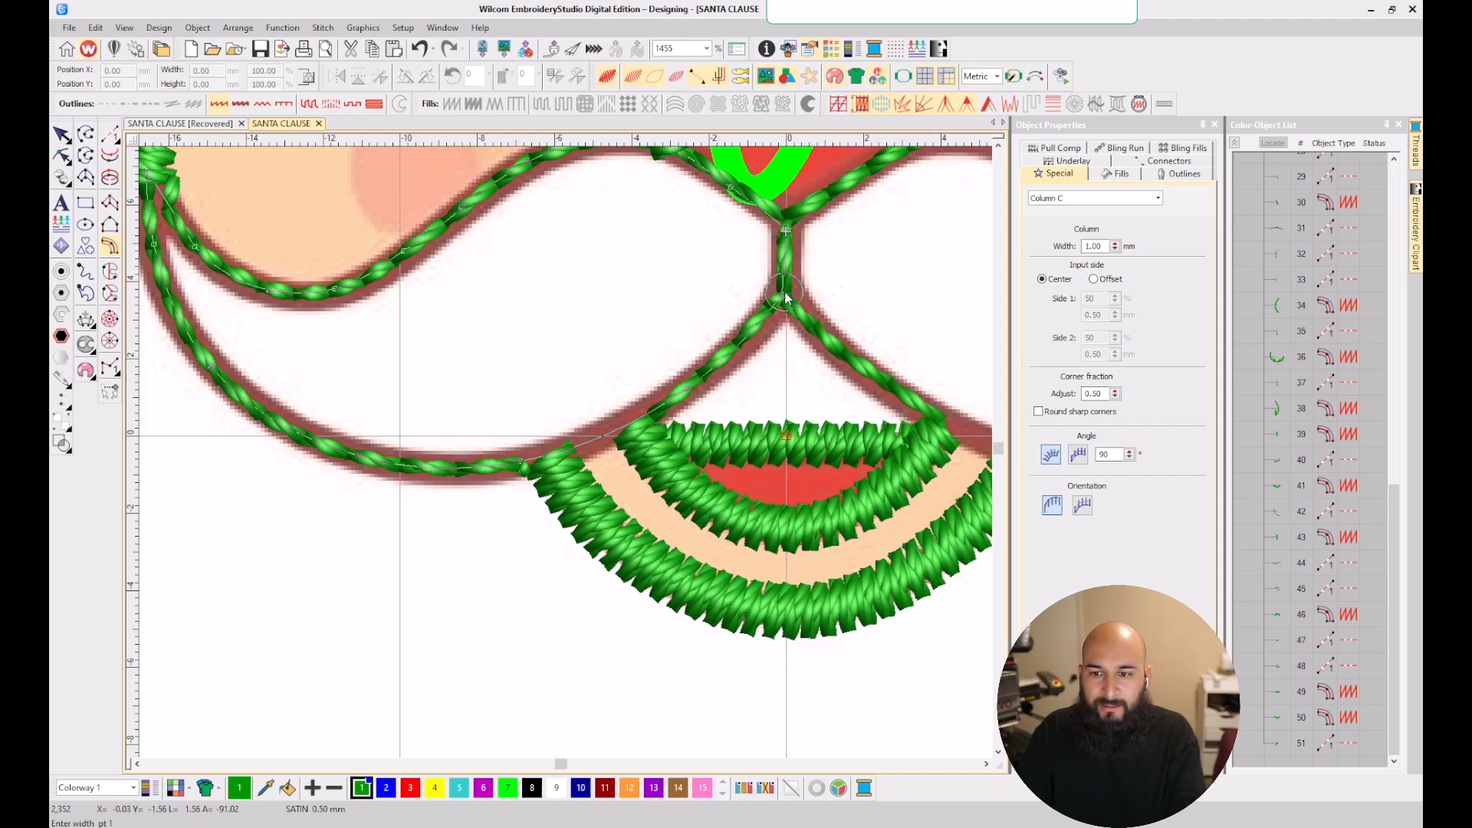
pyautogui.press('Return')
pyautogui.scroll(-6, 784, 292)
pyautogui.scroll(4, 560, 455)
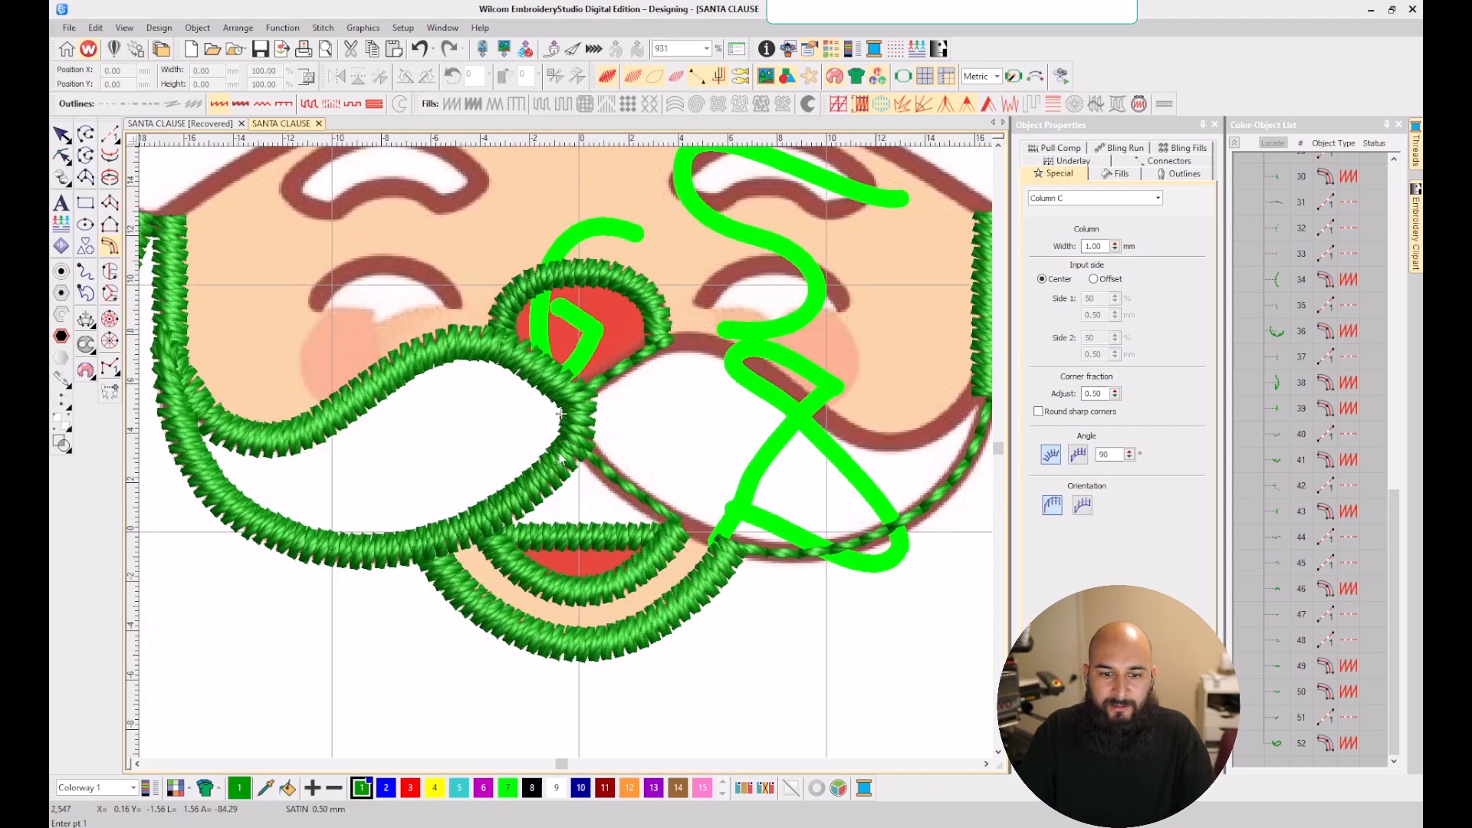
# - Select the left mustache half's new satin and apply lap corners to it as its smart corner setting
pyautogui.press('Escape')
pyautogui.click(302, 440)
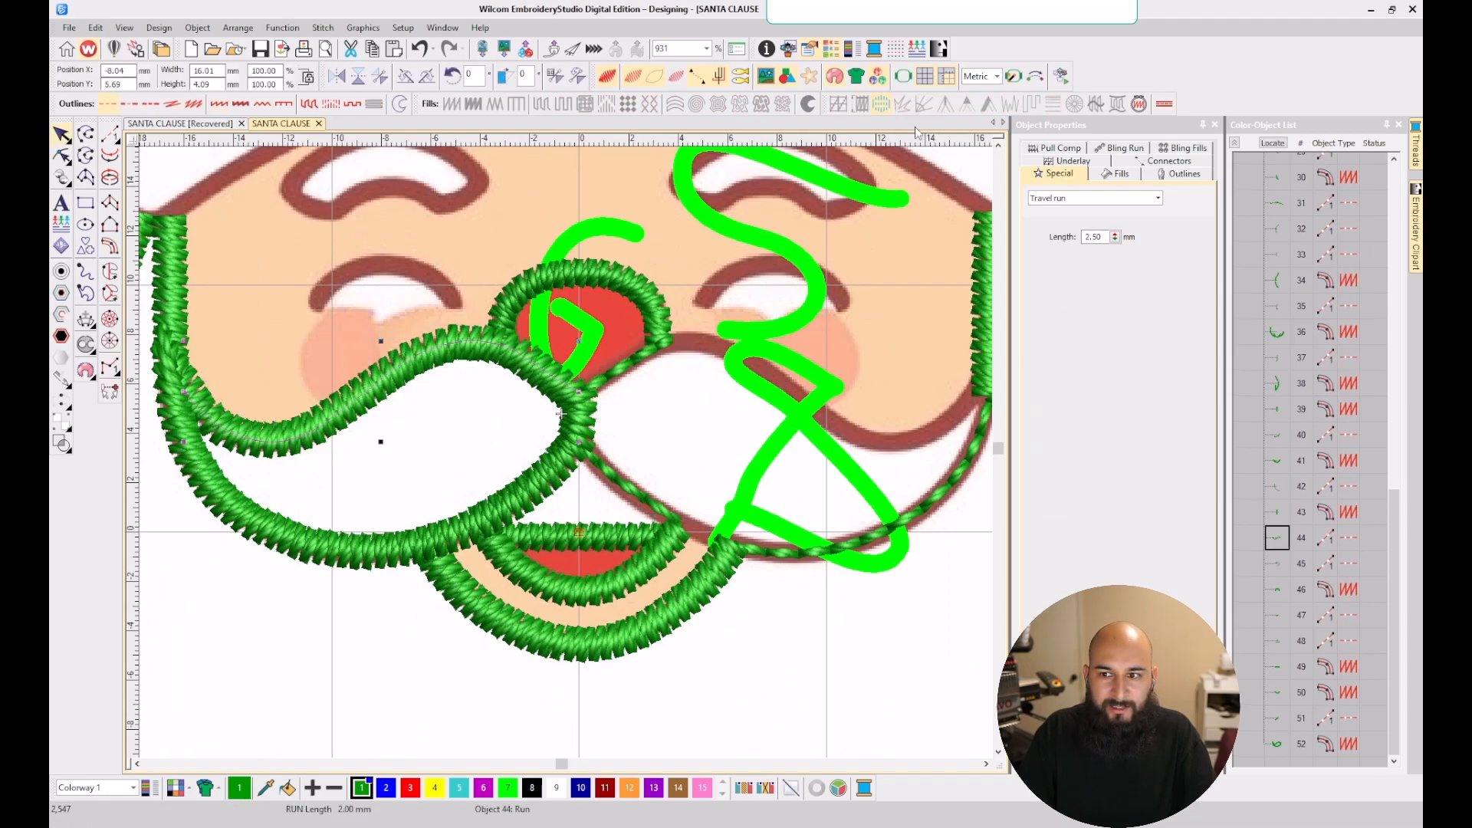
pyautogui.click(390, 440)
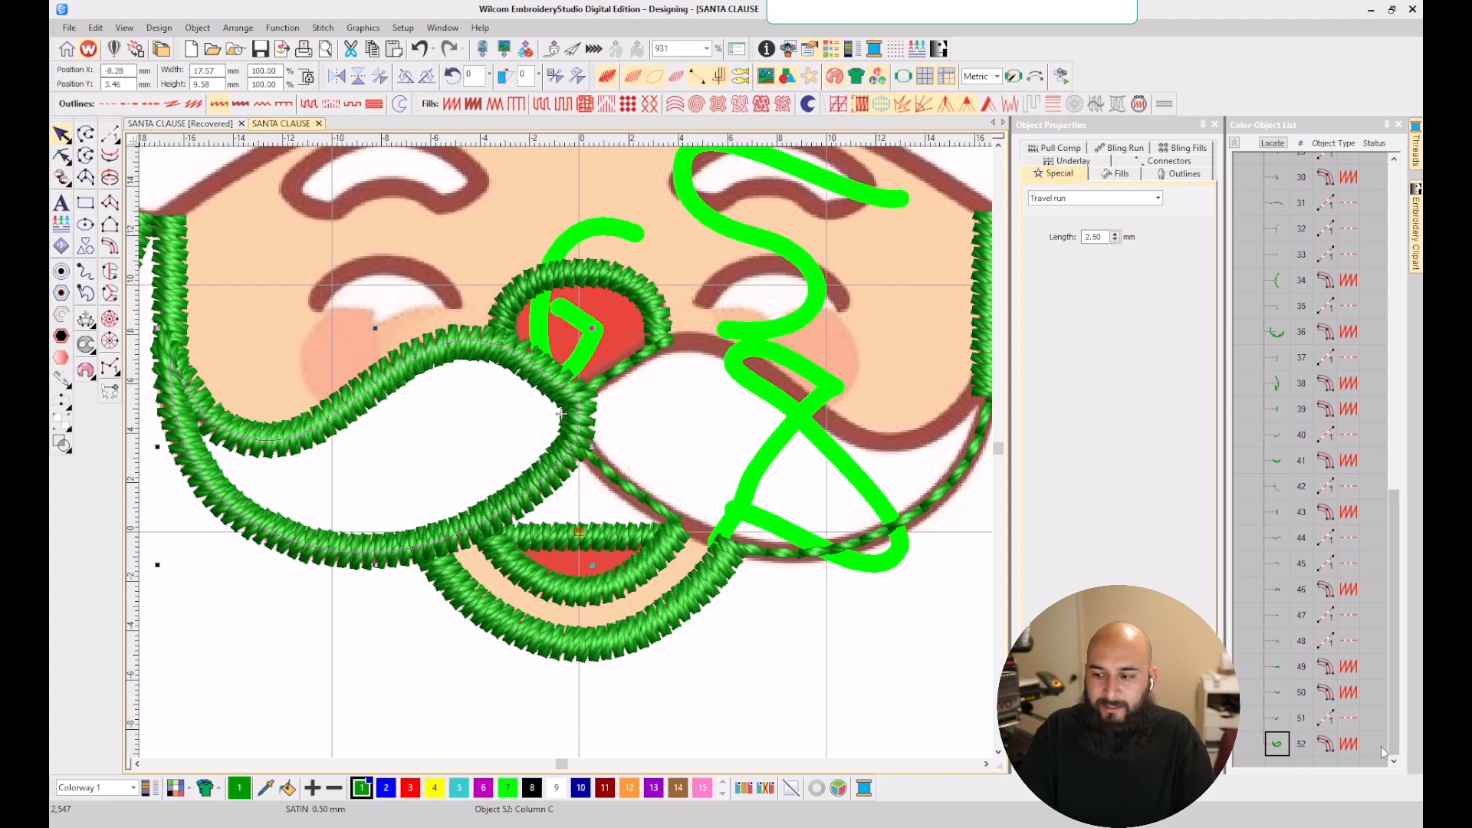
pyautogui.rightClick(995, 107)
pyautogui.scroll(-2, 172, 403)
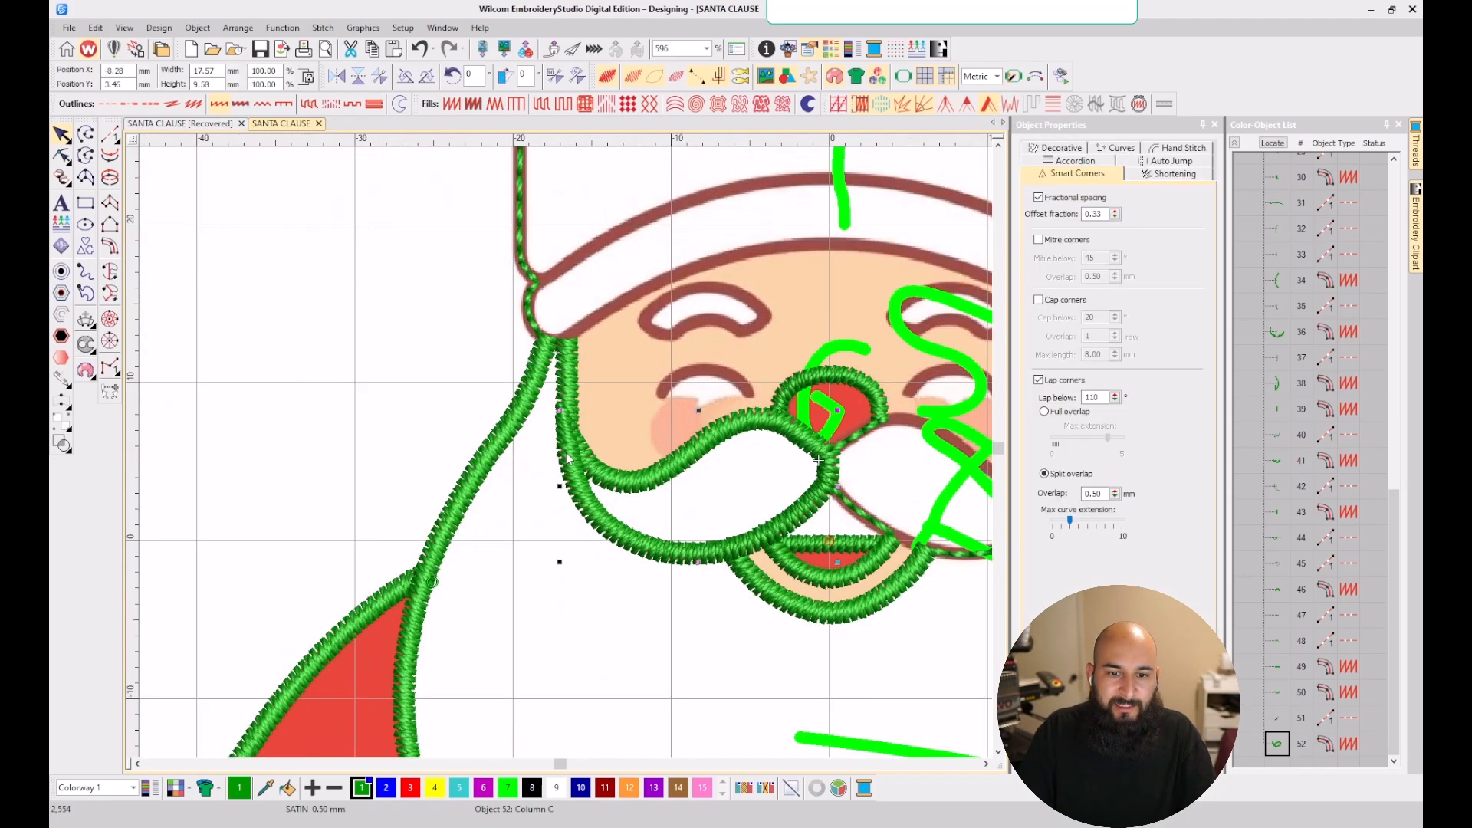
pyautogui.scroll(3, 567, 449)
pyautogui.scroll(1, 567, 452)
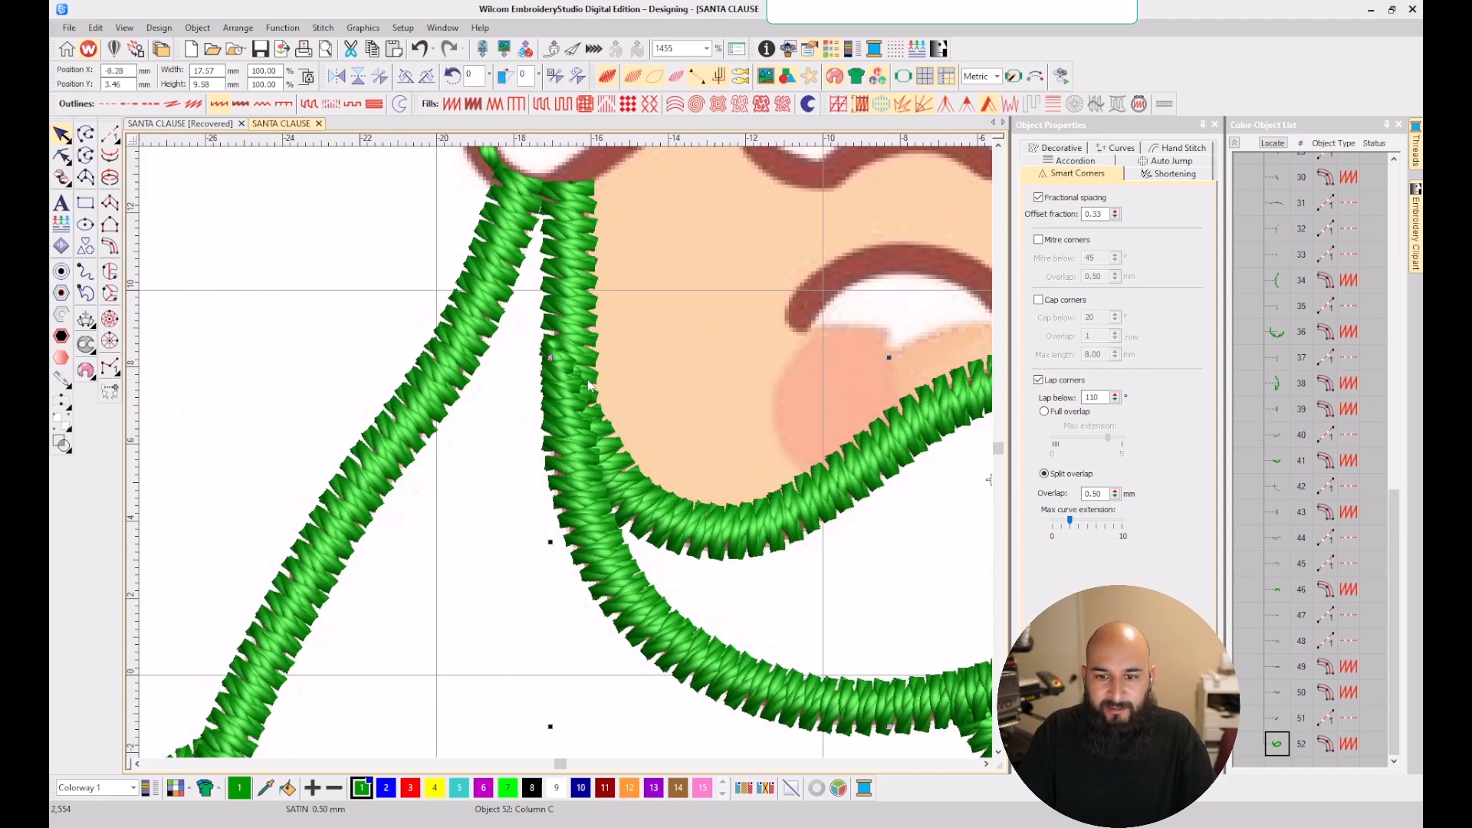
pyautogui.click(1280, 144)
pyautogui.scroll(-5, 678, 390)
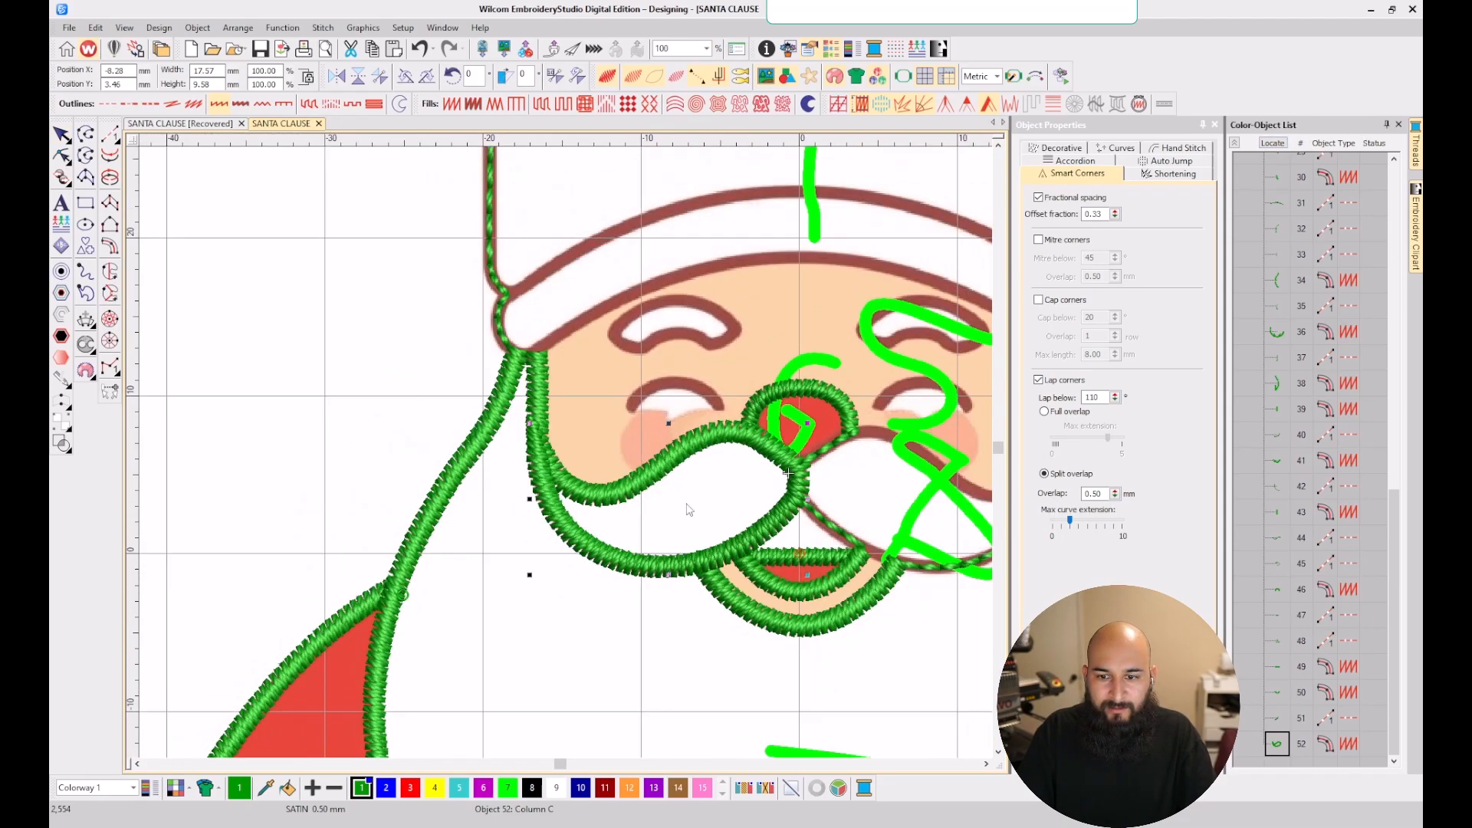
pyautogui.scroll(3, 565, 458)
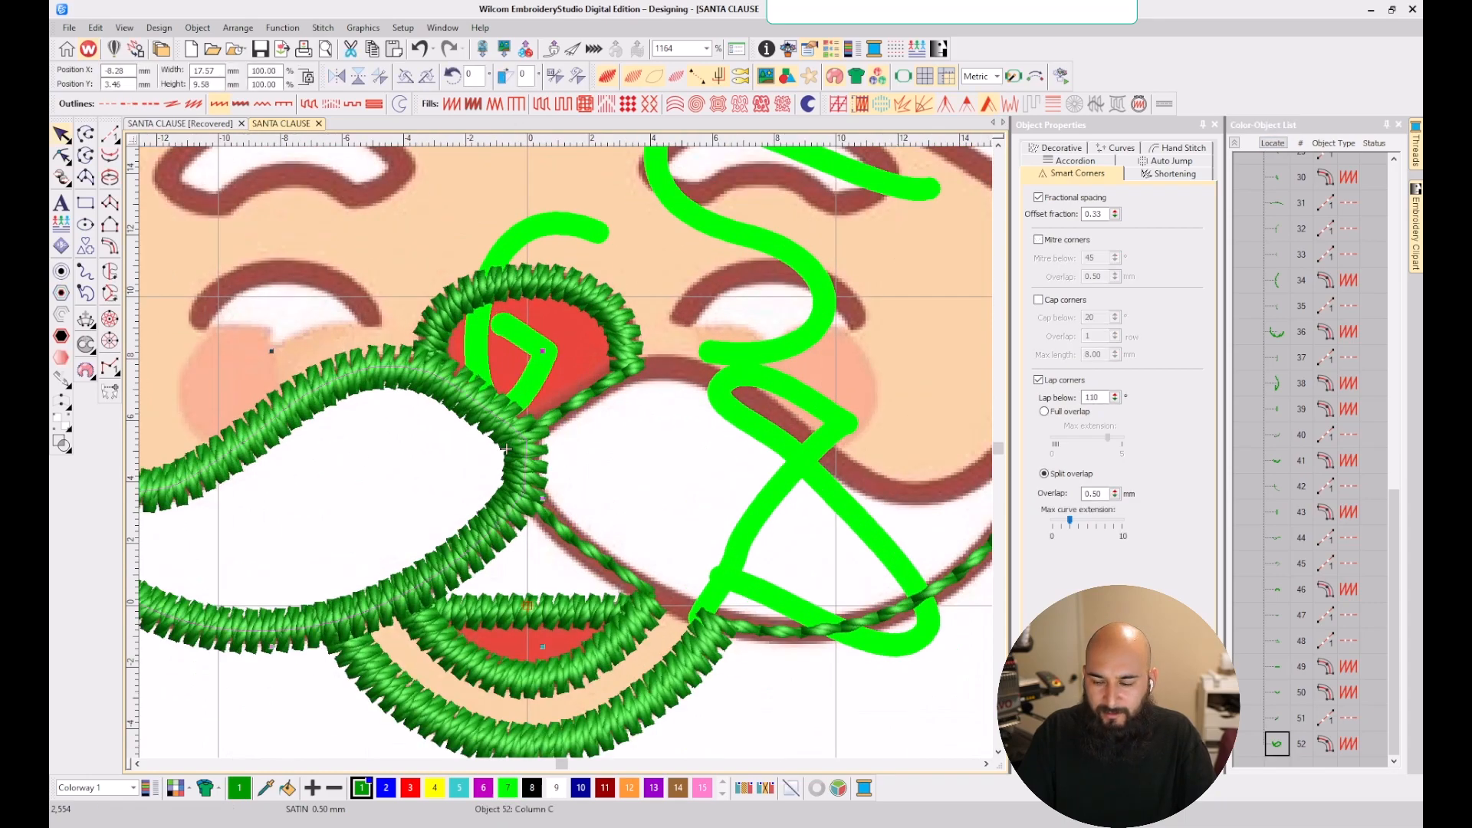
# - Reshape the left mustache satin by moving its end marker to the start of the nose's lower right edge
pyautogui.press('h')
pyautogui.scroll(2, 555, 453)
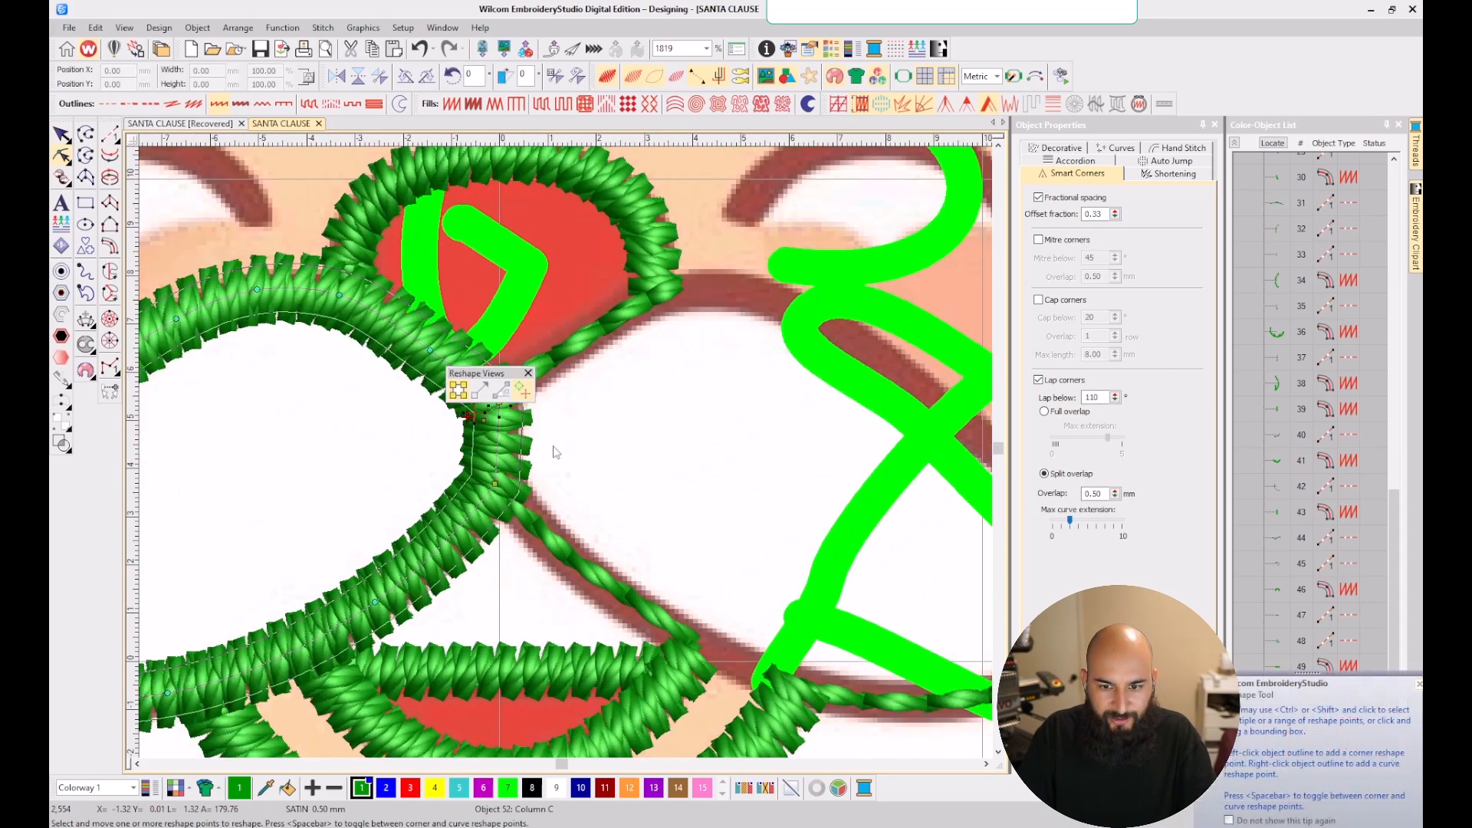
pyautogui.moveTo(469, 414); pyautogui.dragTo(542, 374)
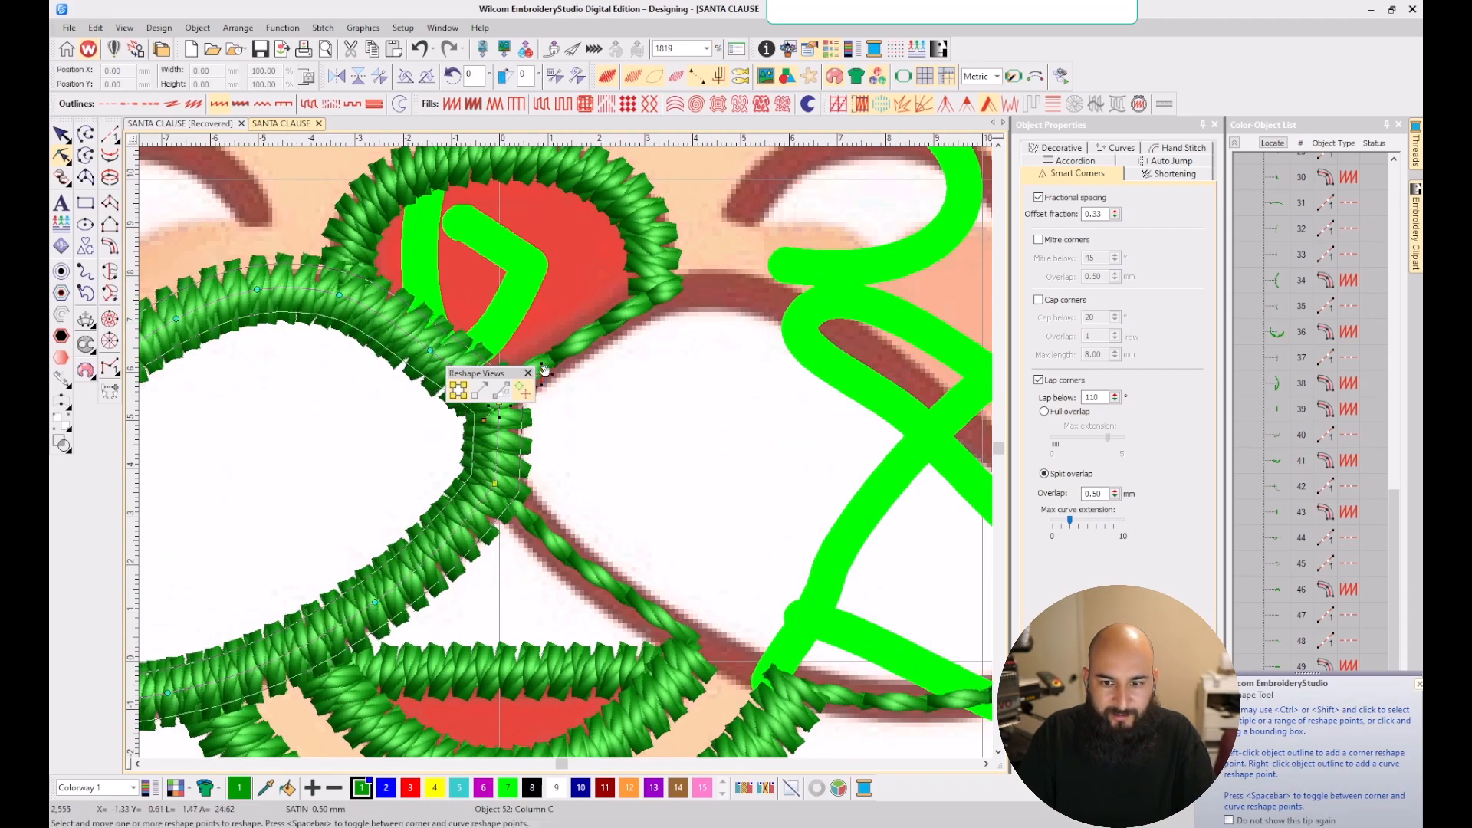
pyautogui.moveTo(516, 375); pyautogui.dragTo(499, 324)
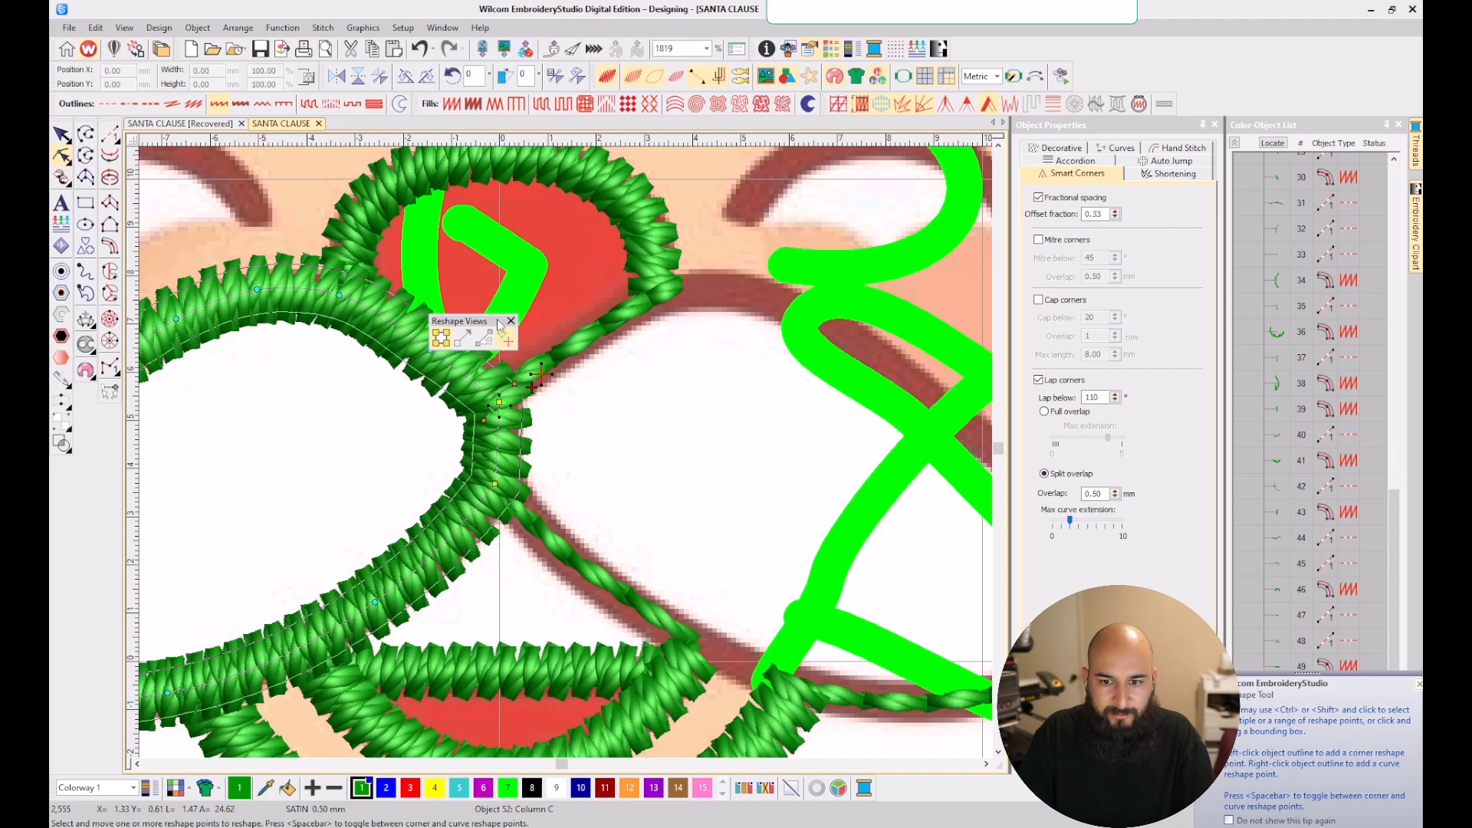
pyautogui.press('Escape')
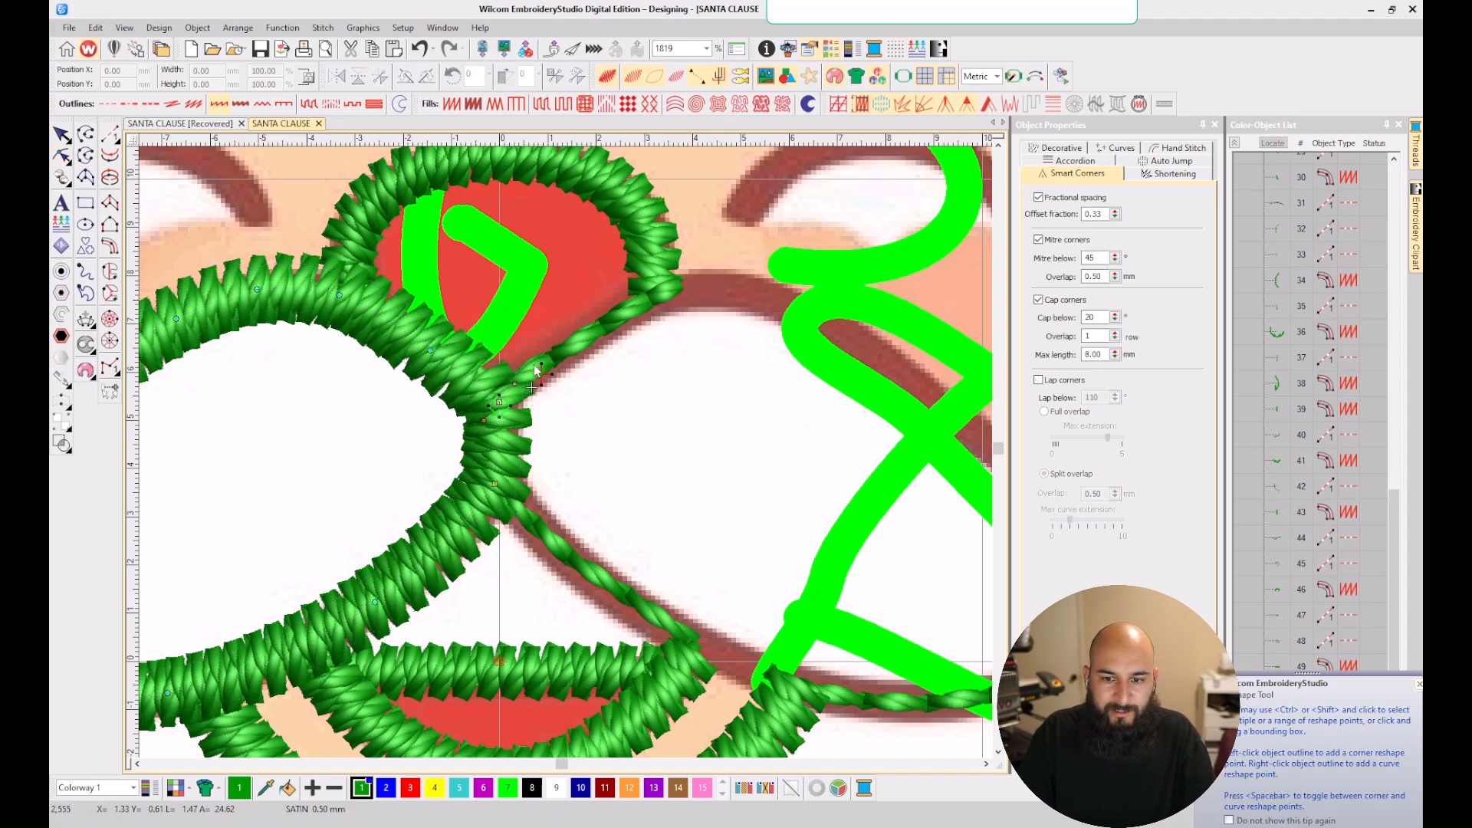
# - Start a 1.00 mm wide Column C satin at the nose's bottom point and plot the right mustache half's upper edge to its outer tip
pyautogui.press('c')
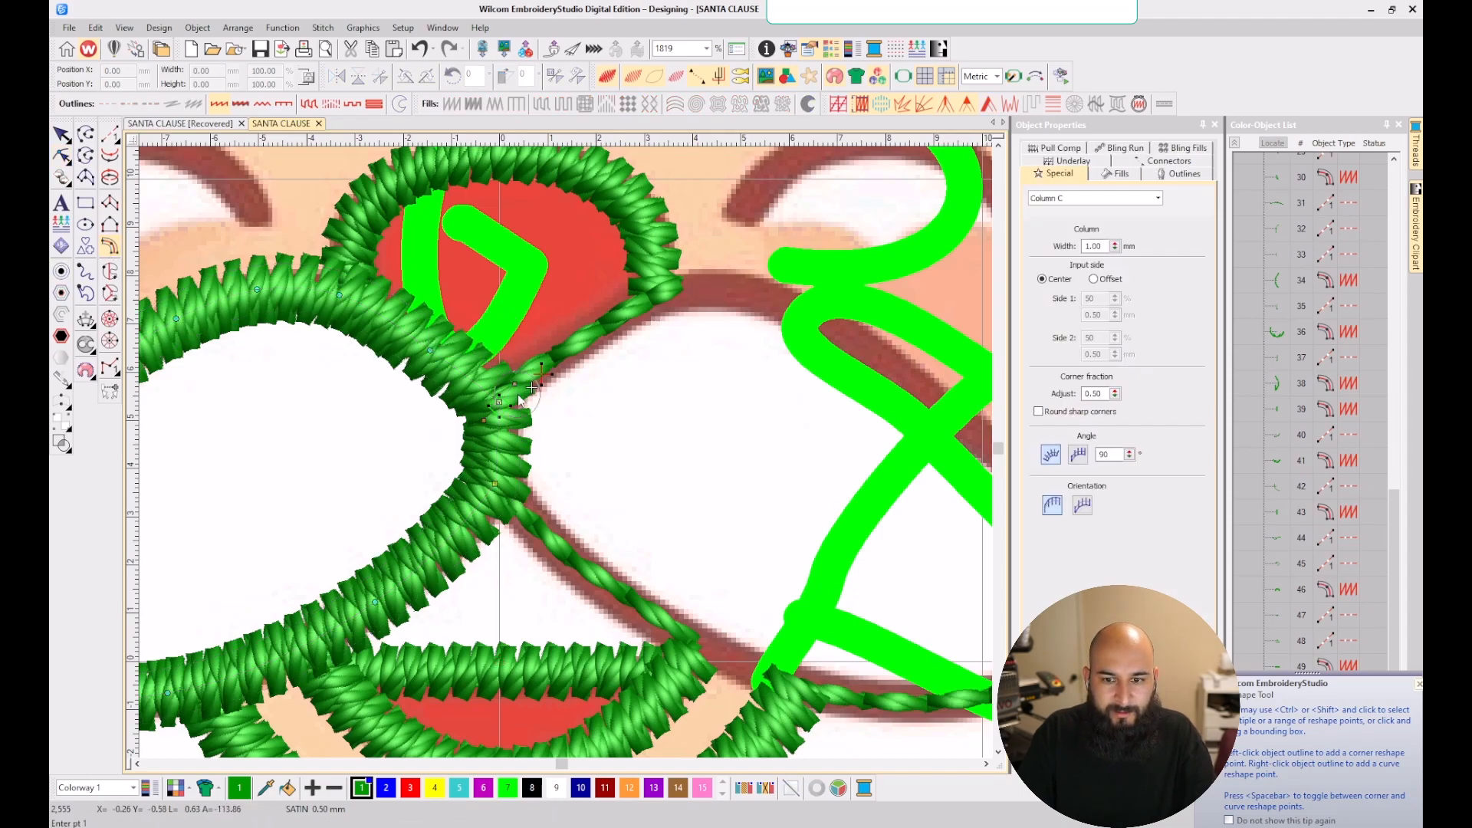
pyautogui.click(532, 389)
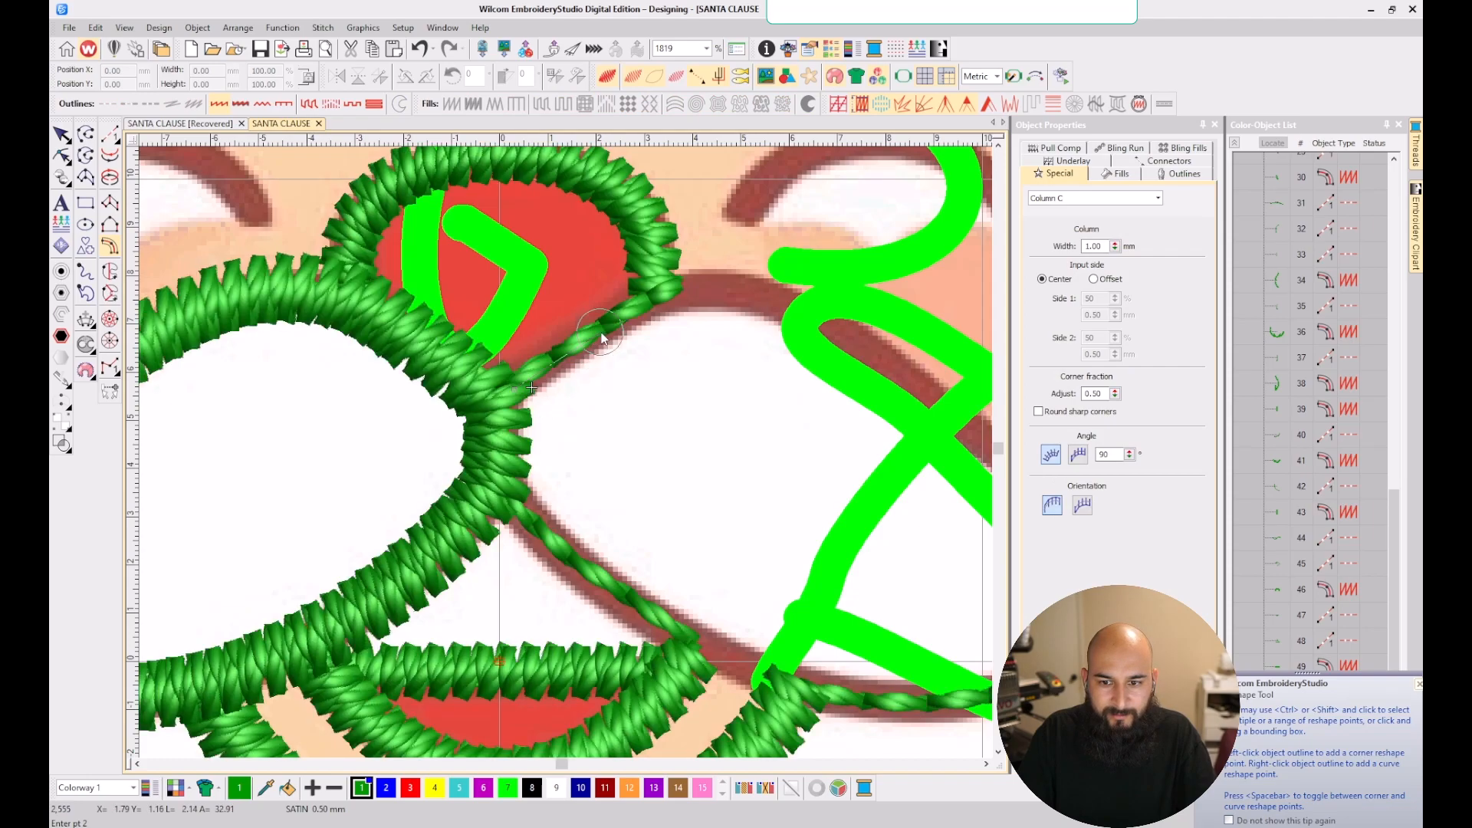
pyautogui.rightClick(604, 325)
pyautogui.rightClick(675, 289)
pyautogui.rightClick(743, 290)
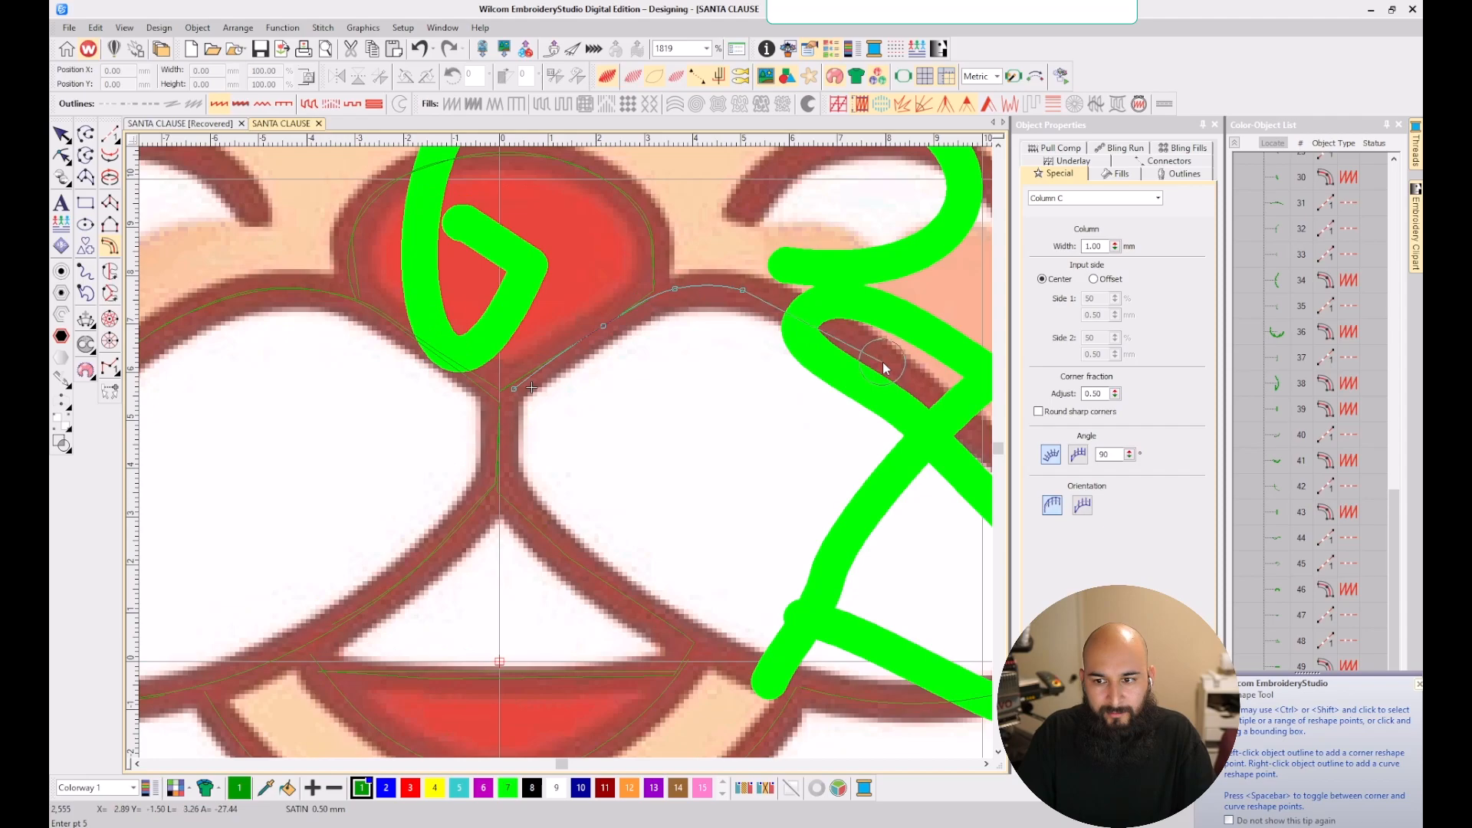
pyautogui.rightClick(862, 345)
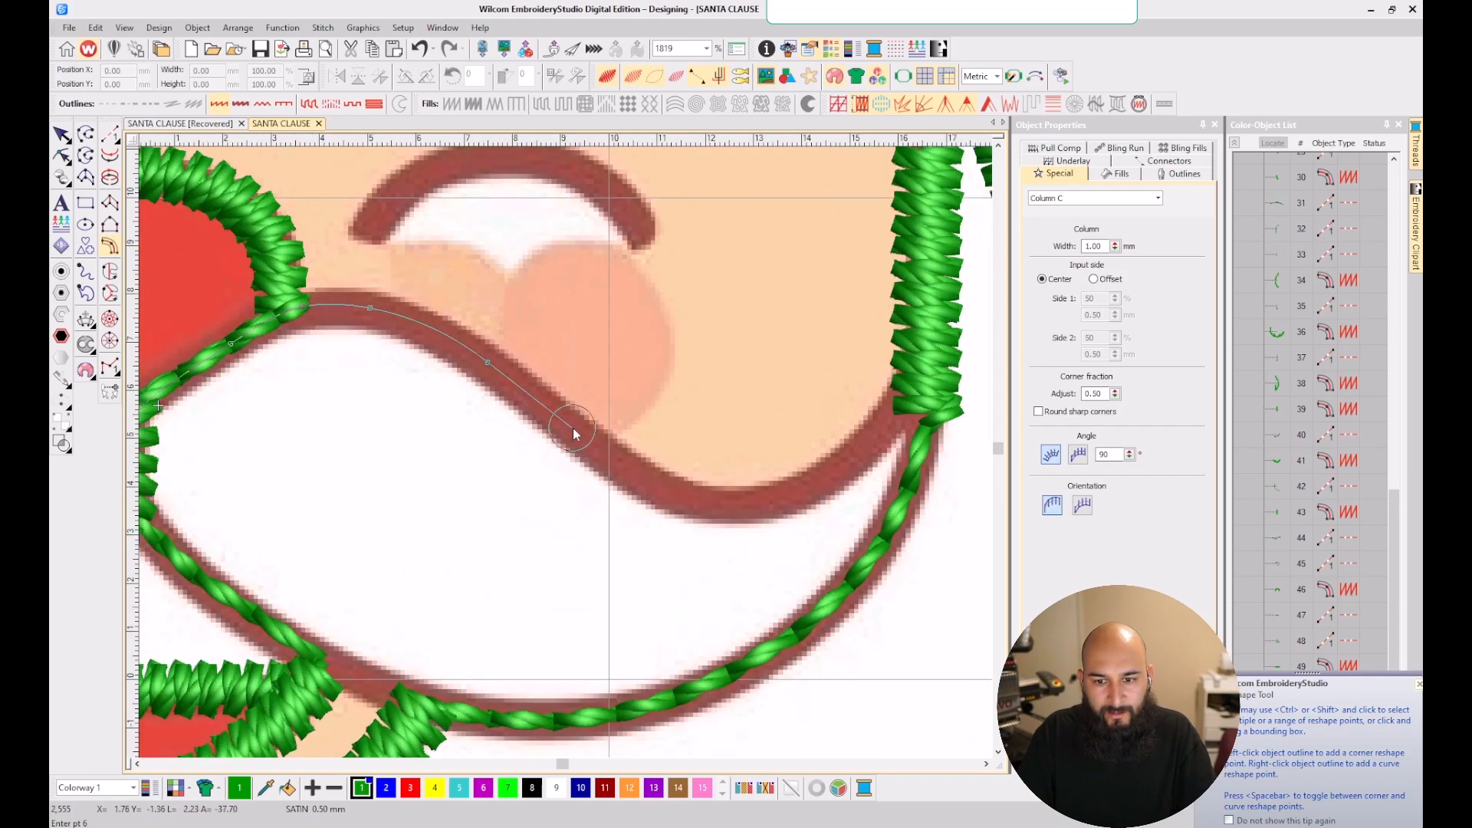
pyautogui.rightClick(573, 428)
pyautogui.rightClick(654, 488)
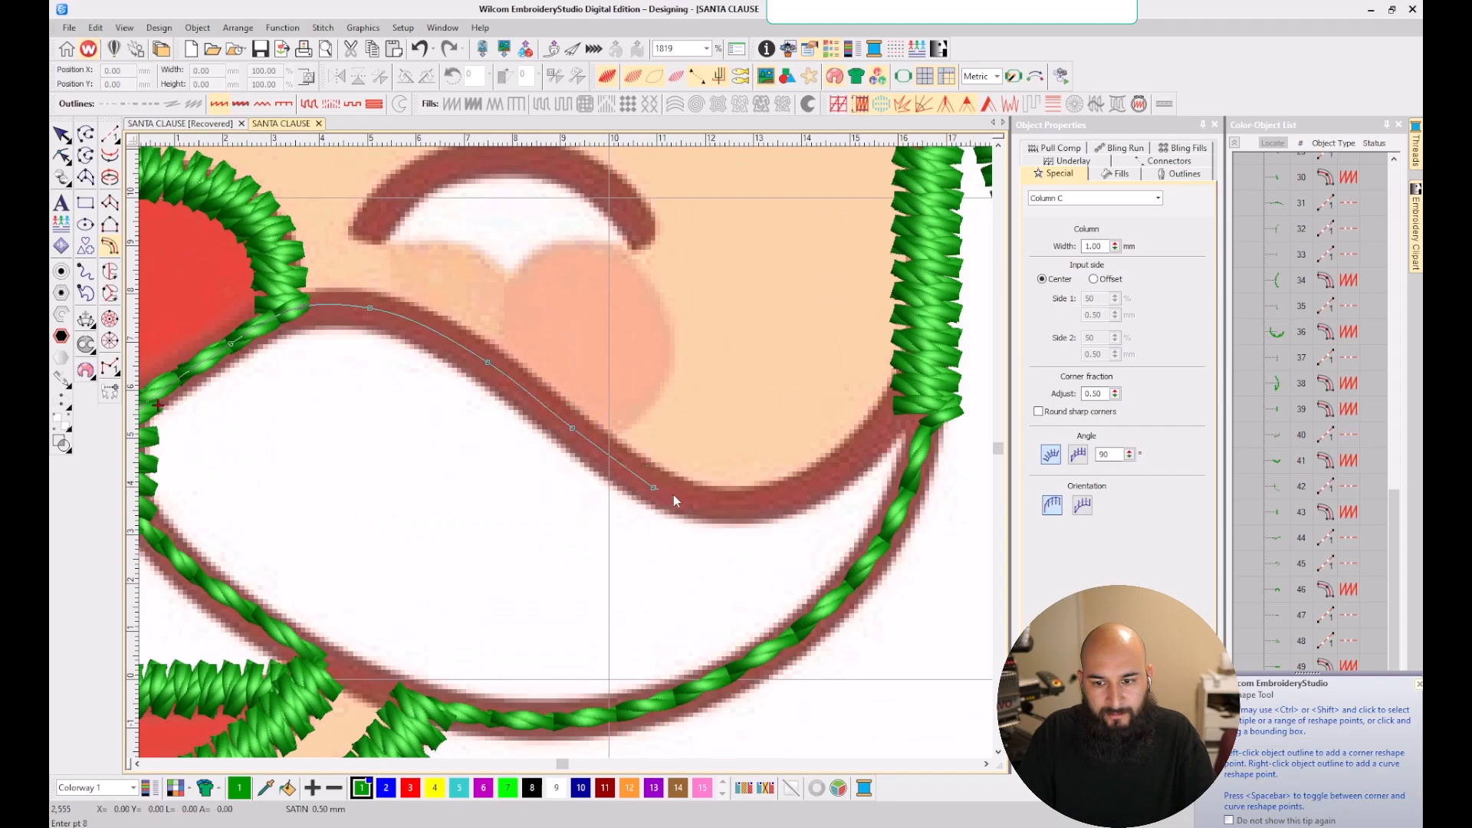
pyautogui.rightClick(747, 507)
pyautogui.rightClick(844, 464)
pyautogui.click(926, 372)
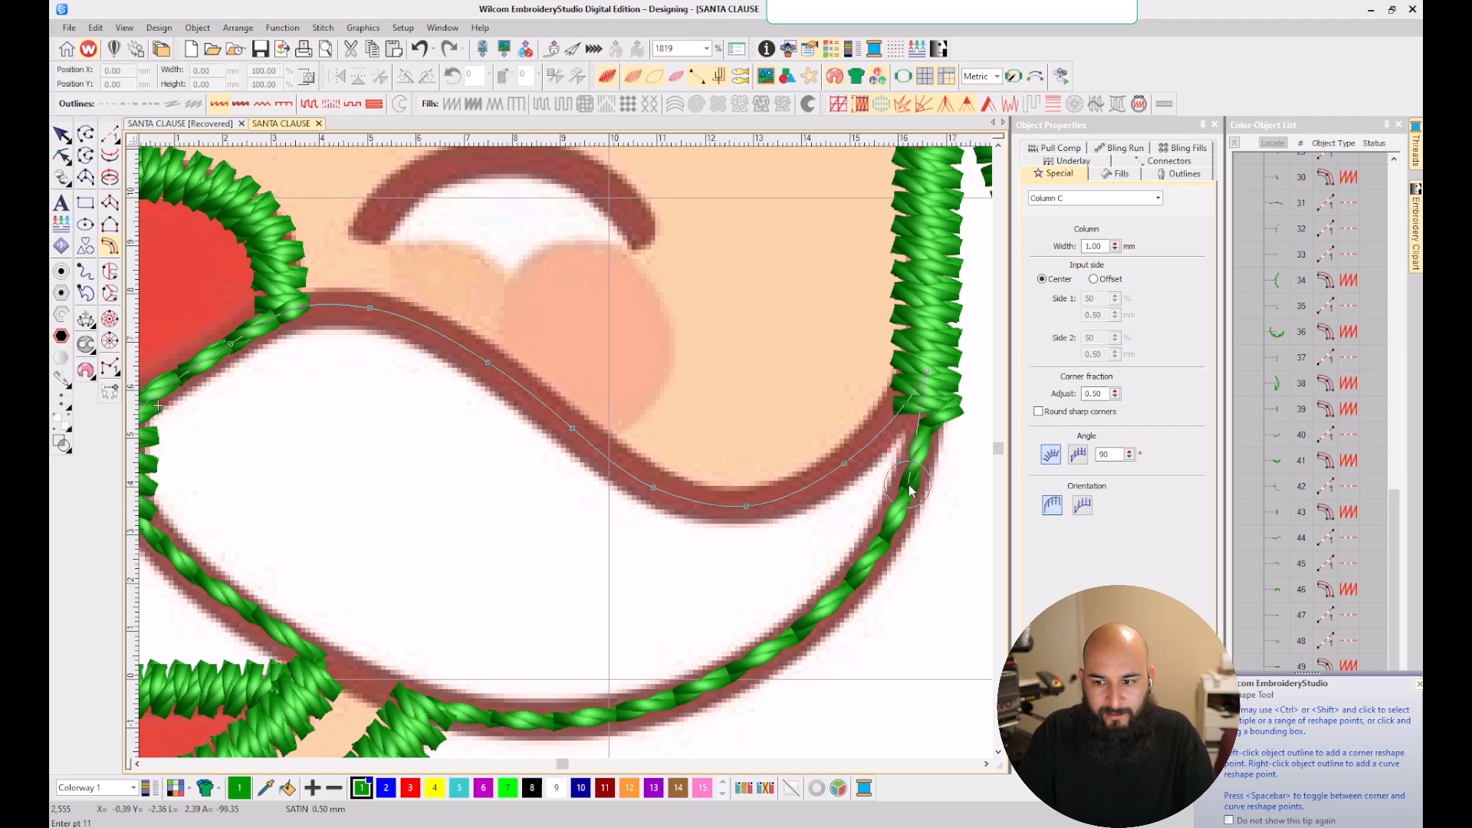
# - Plot the right mustache half's lower edge past the mouth back to the nose's bottom point and complete the Column C satin
pyautogui.click(898, 519)
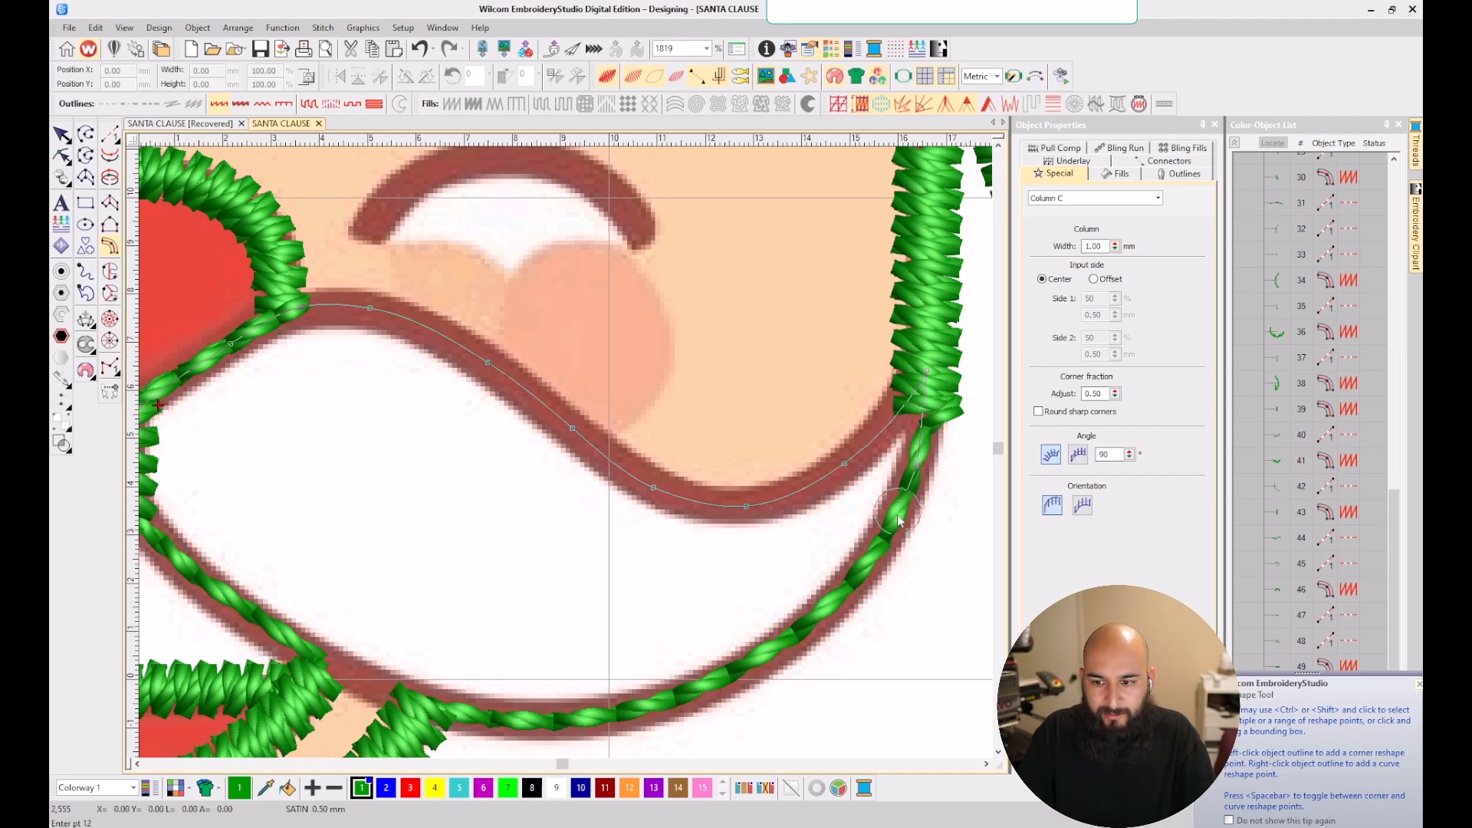
pyautogui.click(889, 534)
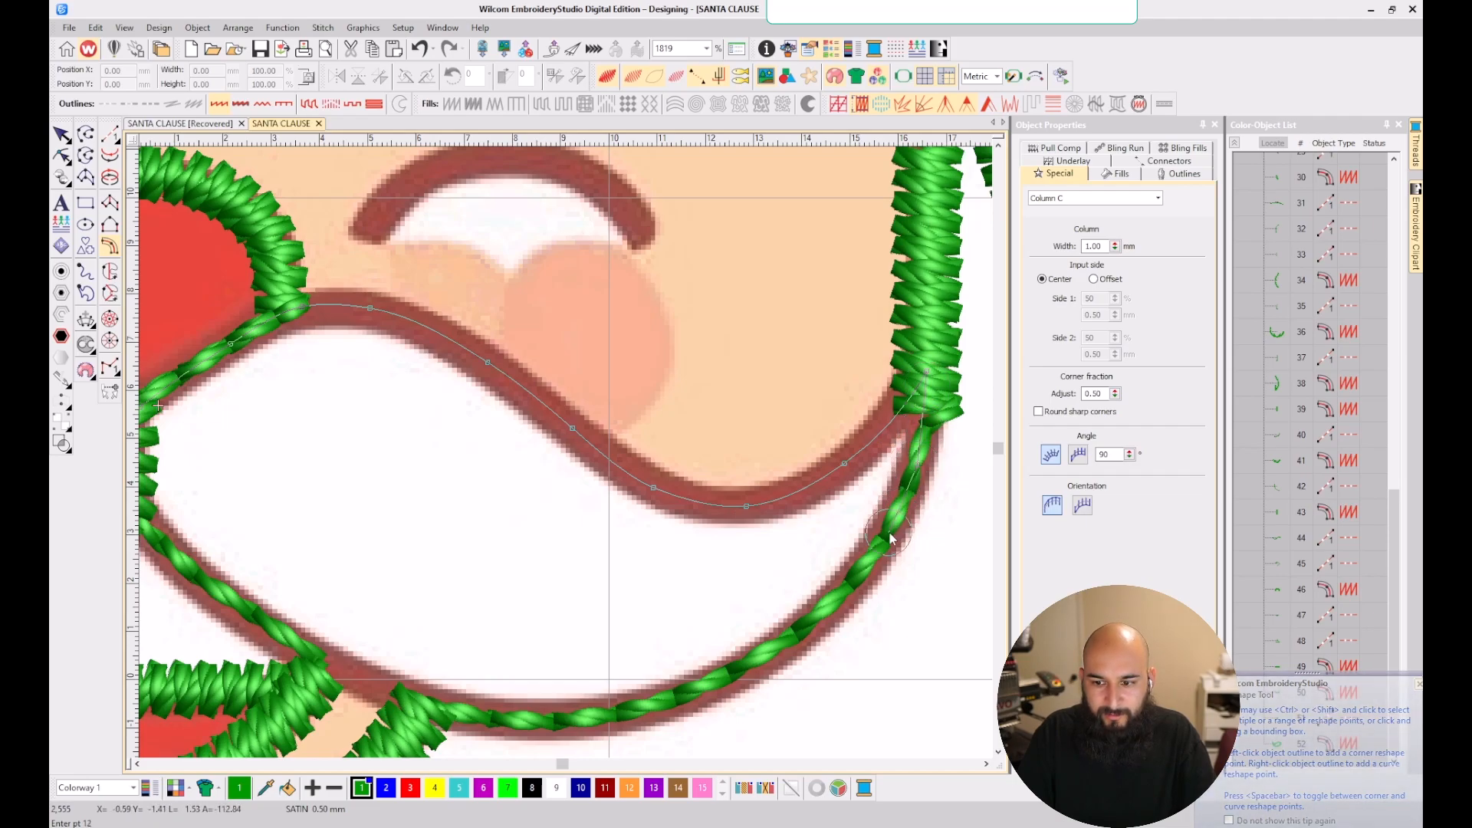
pyautogui.click(797, 631)
pyautogui.click(652, 705)
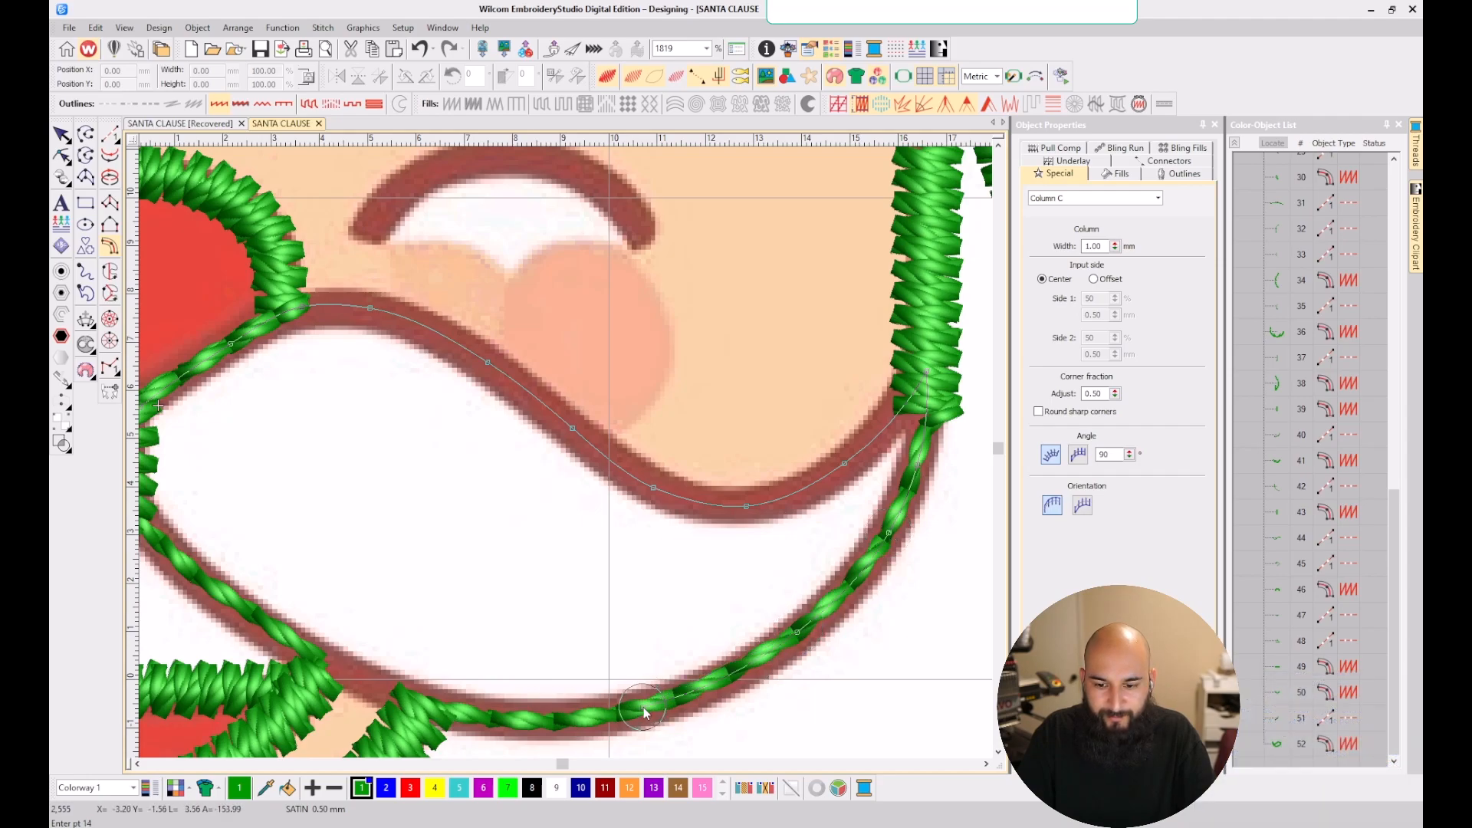
pyautogui.click(476, 719)
pyautogui.click(282, 635)
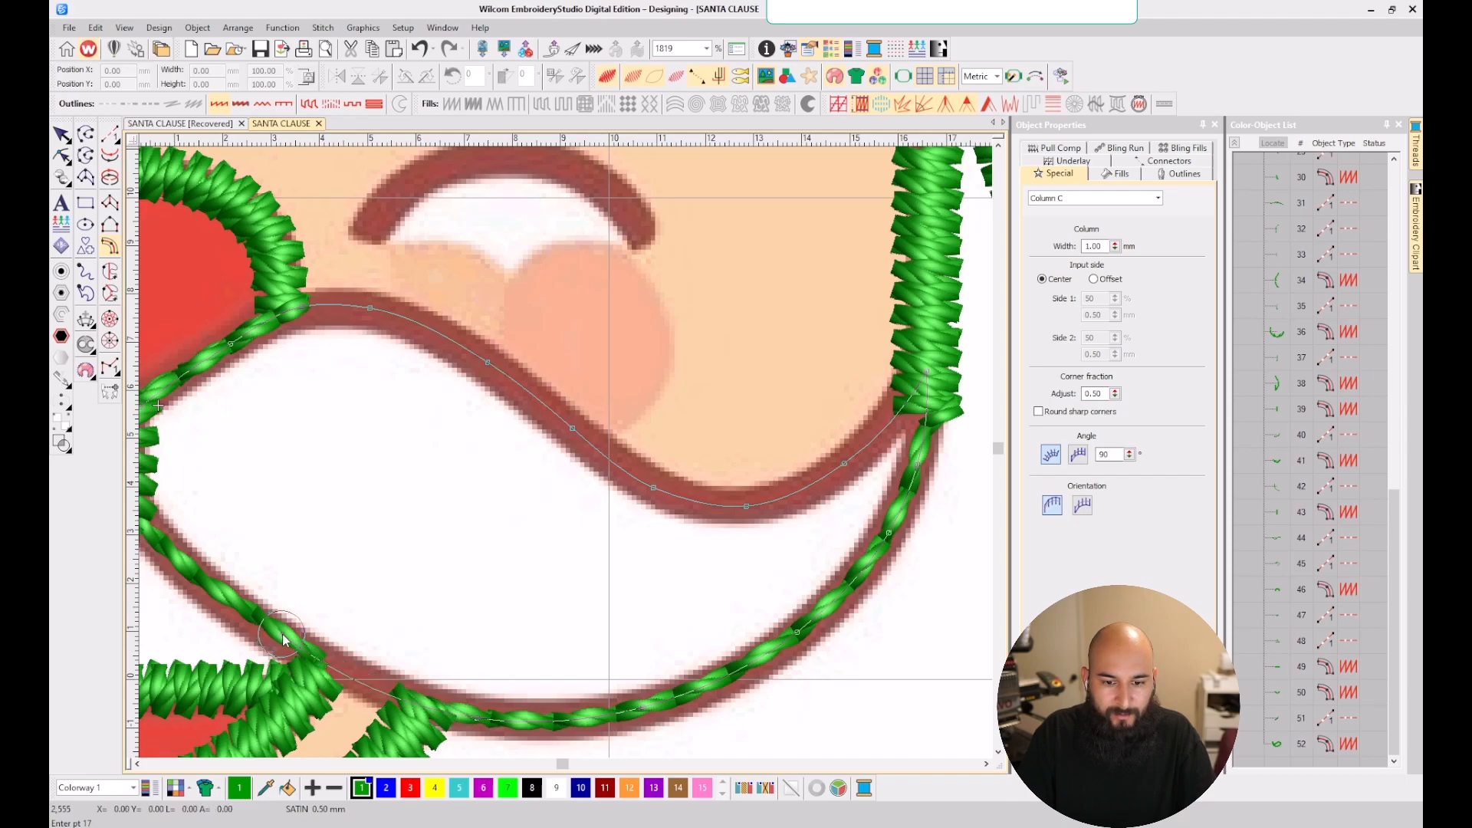
pyautogui.scroll(-2, 282, 633)
pyautogui.scroll(3, 565, 451)
pyautogui.click(386, 309)
pyautogui.scroll(-1, 385, 309)
pyautogui.scroll(1, 565, 452)
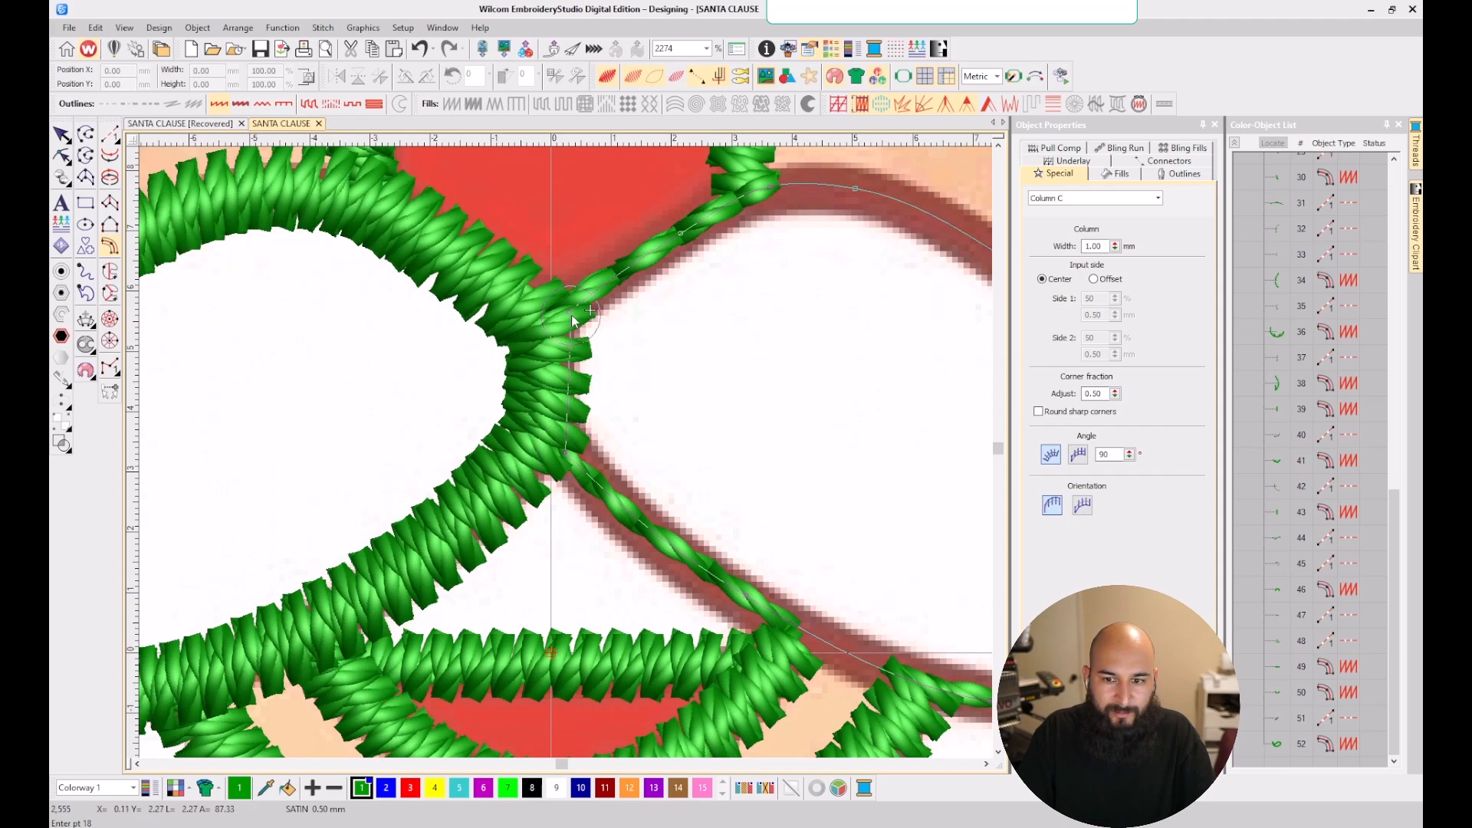
pyautogui.press('Return')
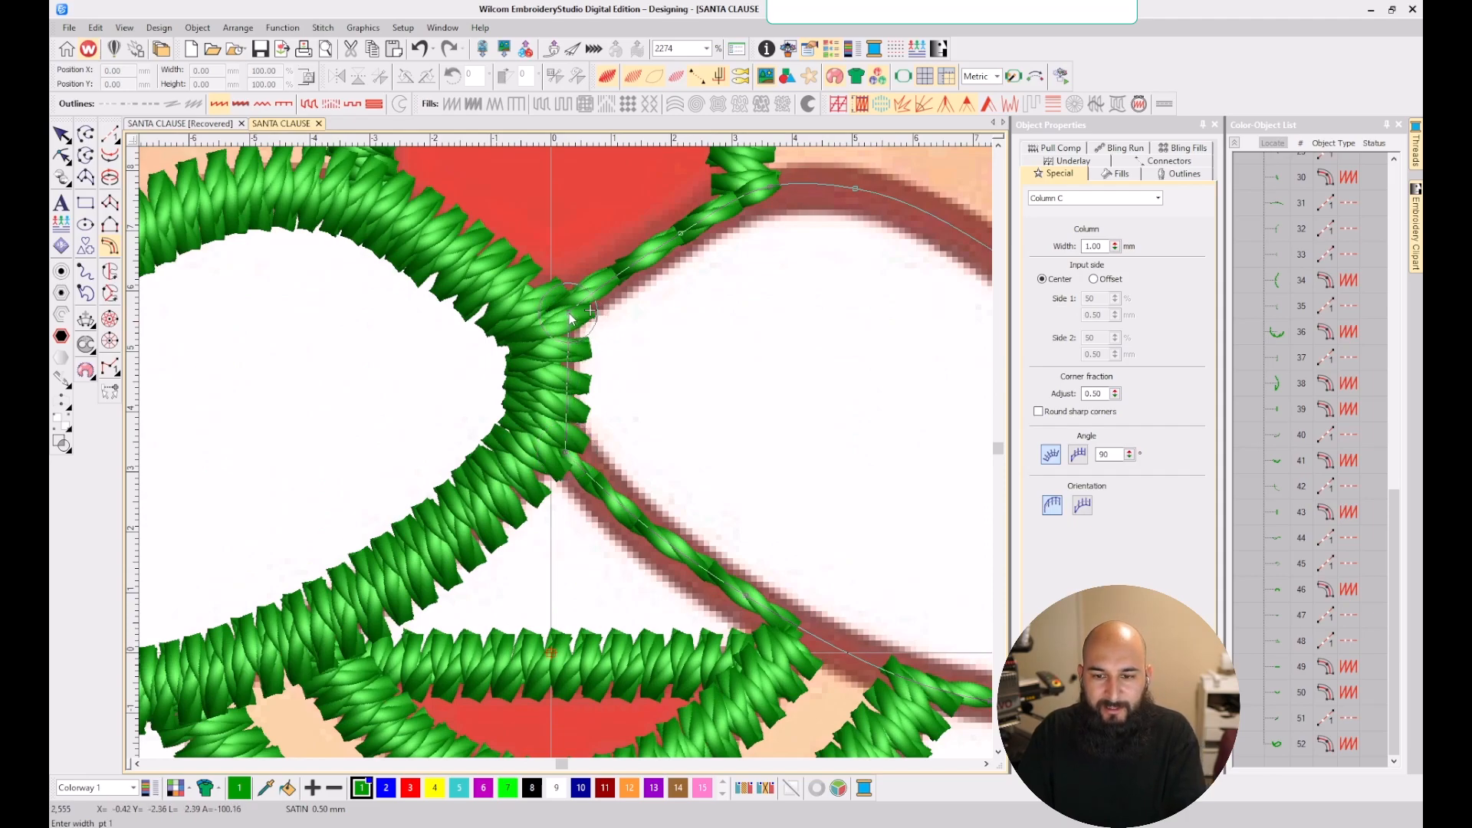
pyautogui.click(571, 317)
pyautogui.scroll(-4, 571, 317)
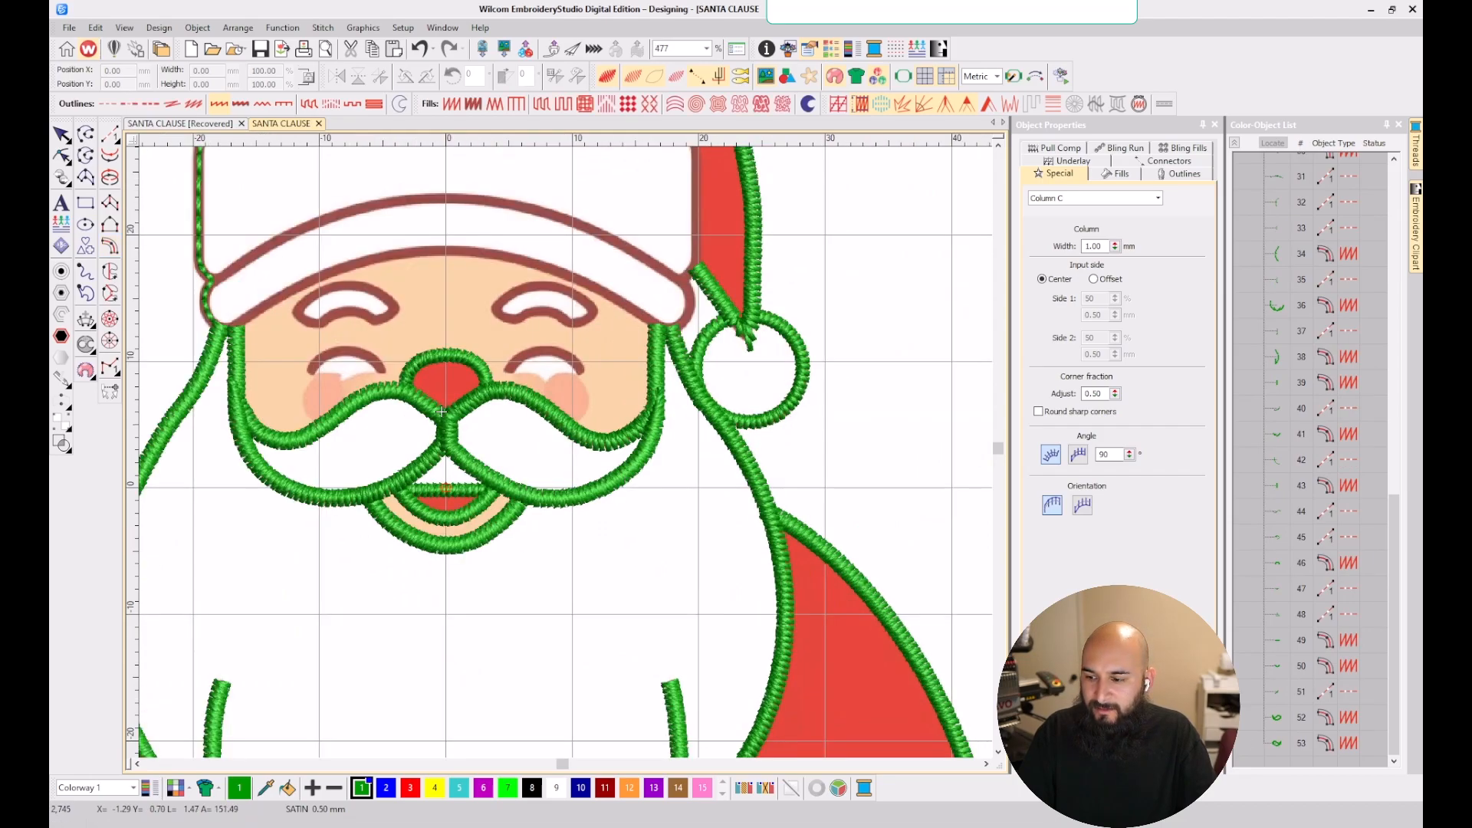
# - Apply lap corners to the right mustache half's satin, deselect it and check the mustache stitches without the background artwork
pyautogui.click(1279, 743)
pyautogui.click(988, 104)
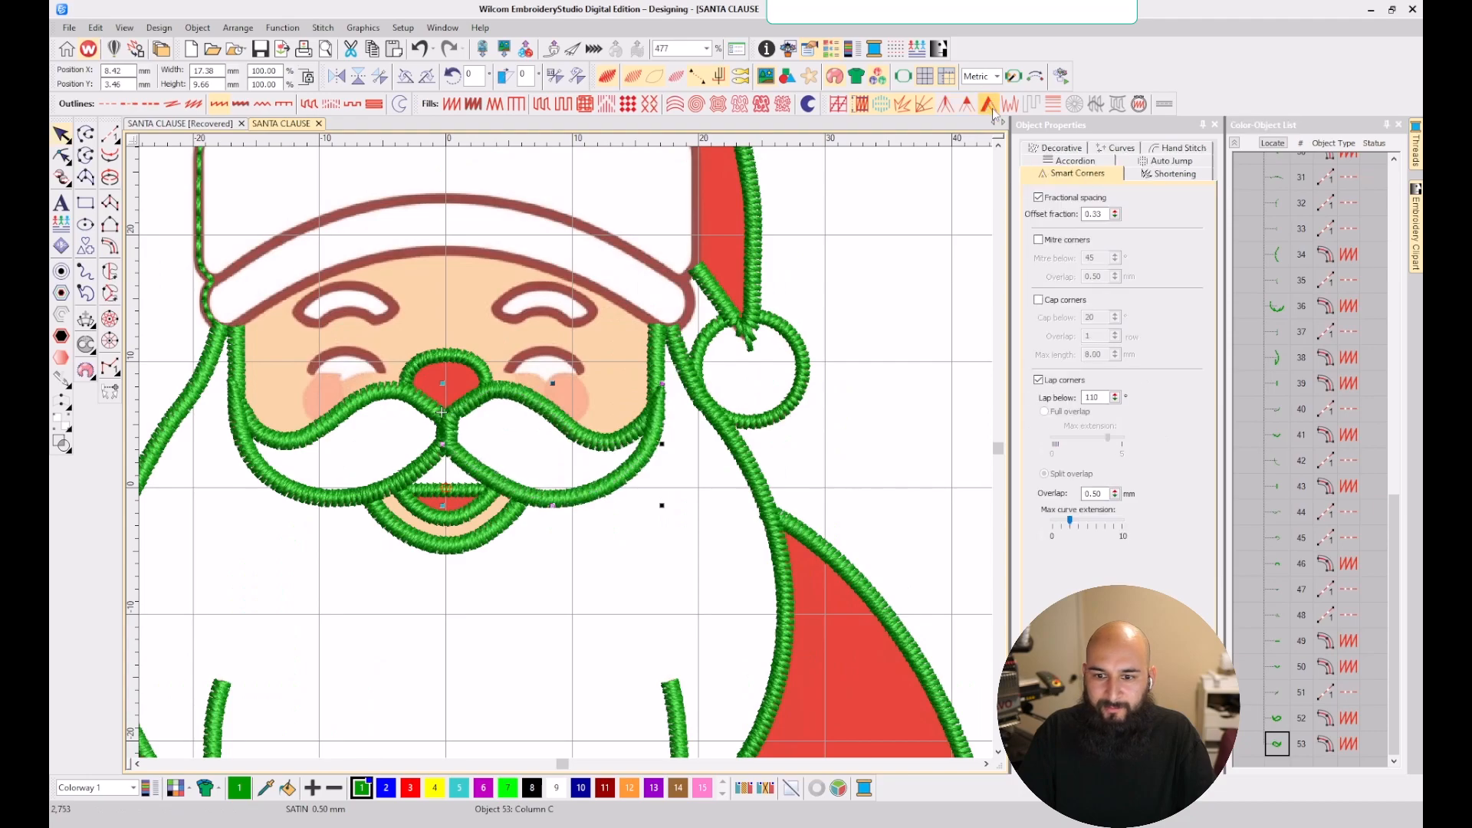
pyautogui.press('Escape')
pyautogui.scroll(2, 524, 441)
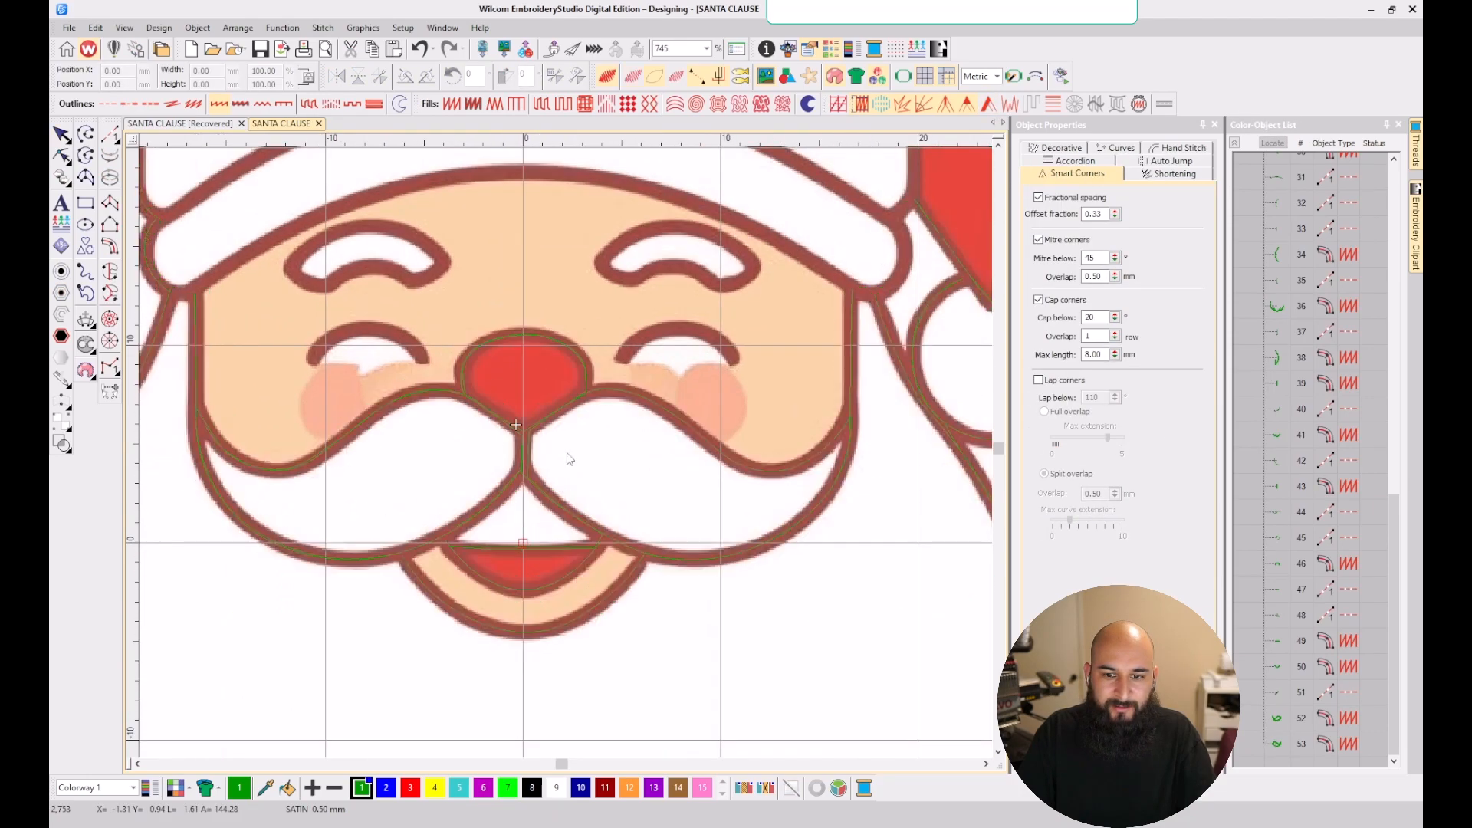
pyautogui.scroll(-1, 526, 484)
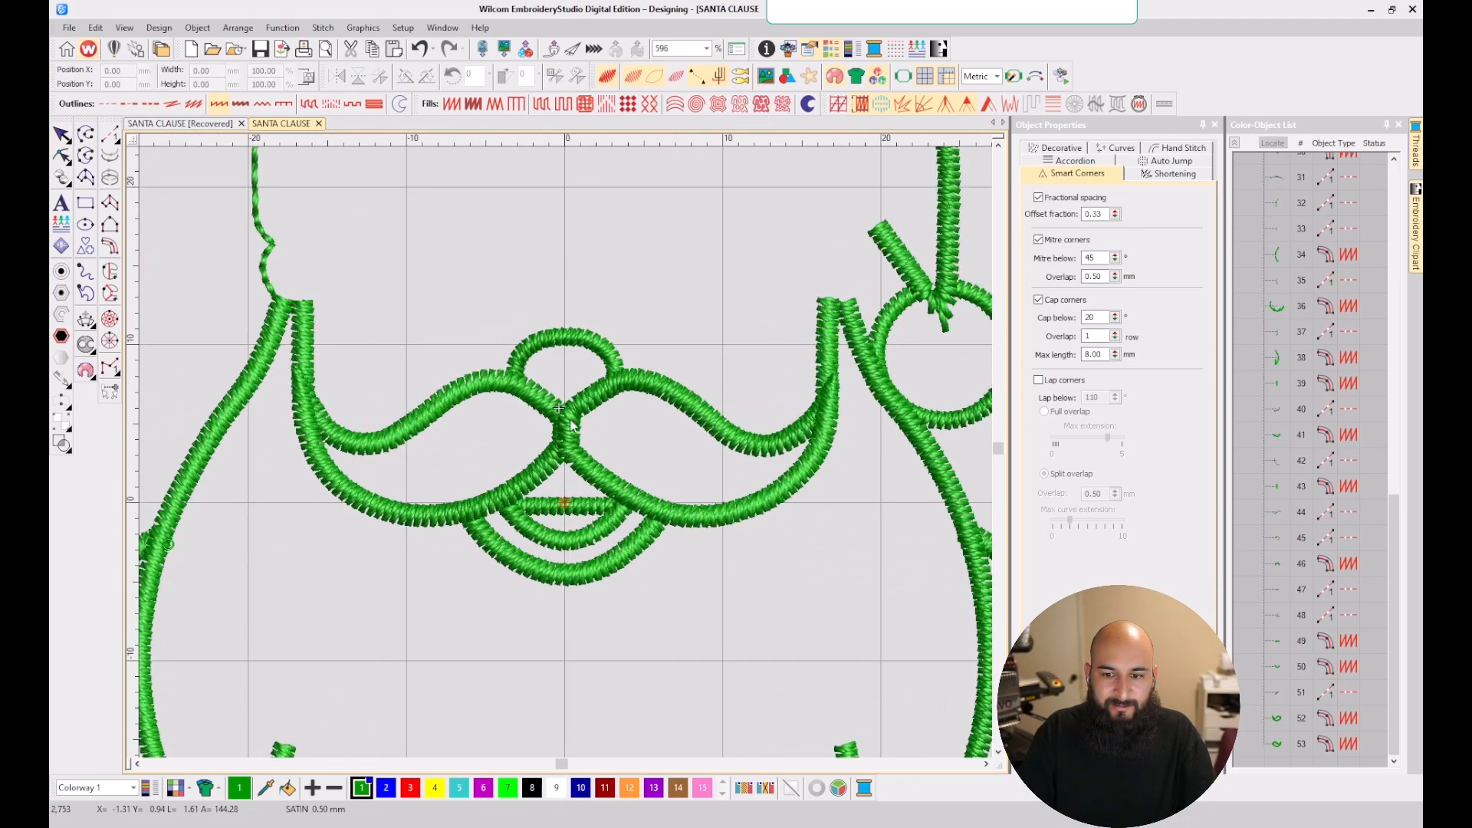
# - Set the connector after the right mustache half's satin to Jump, deselect it and check the stitches without the simulated thread view
pyautogui.scroll(2, 571, 440)
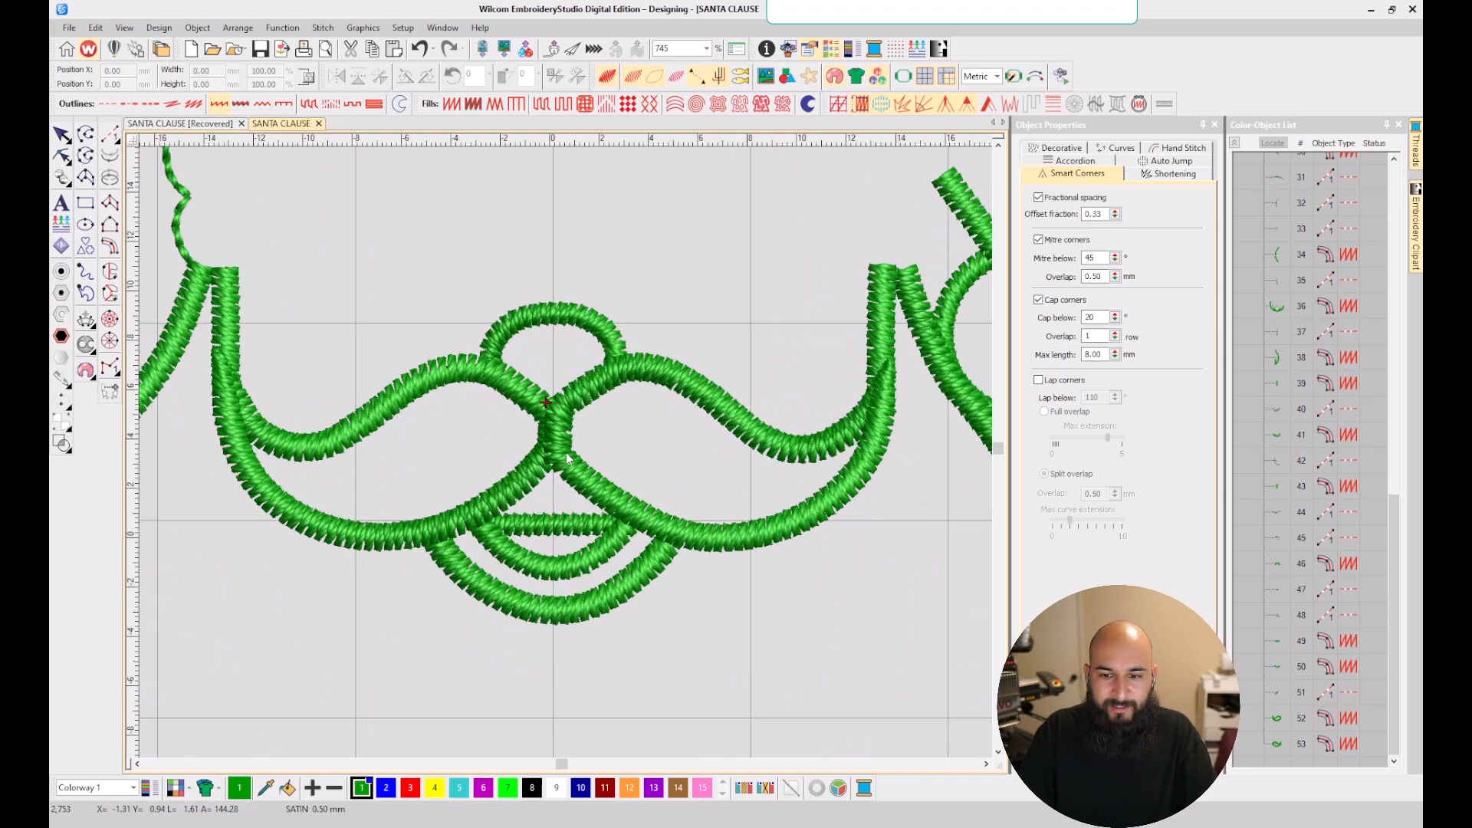
pyautogui.scroll(-7, 567, 458)
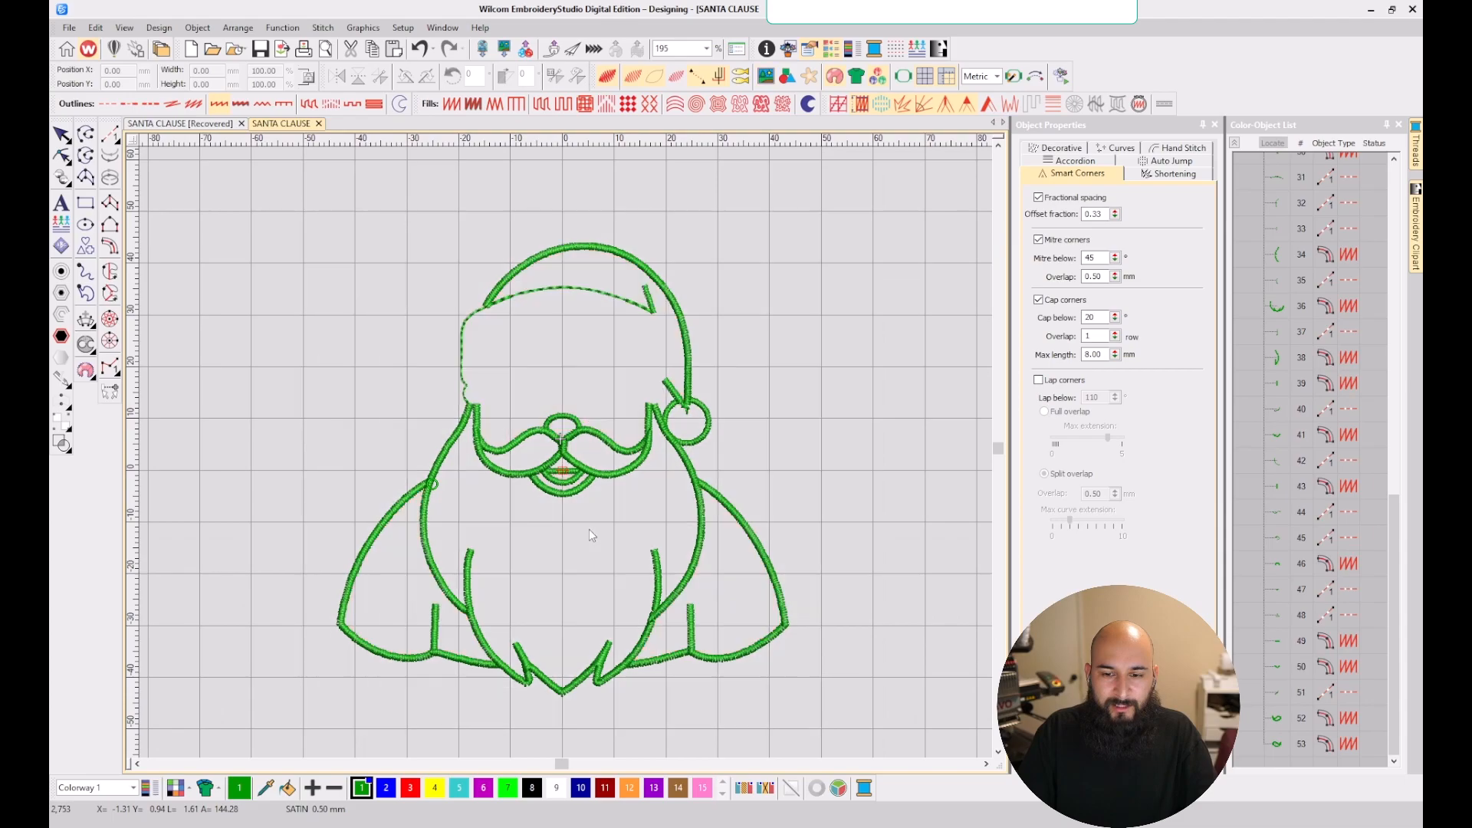
pyautogui.click(1277, 742)
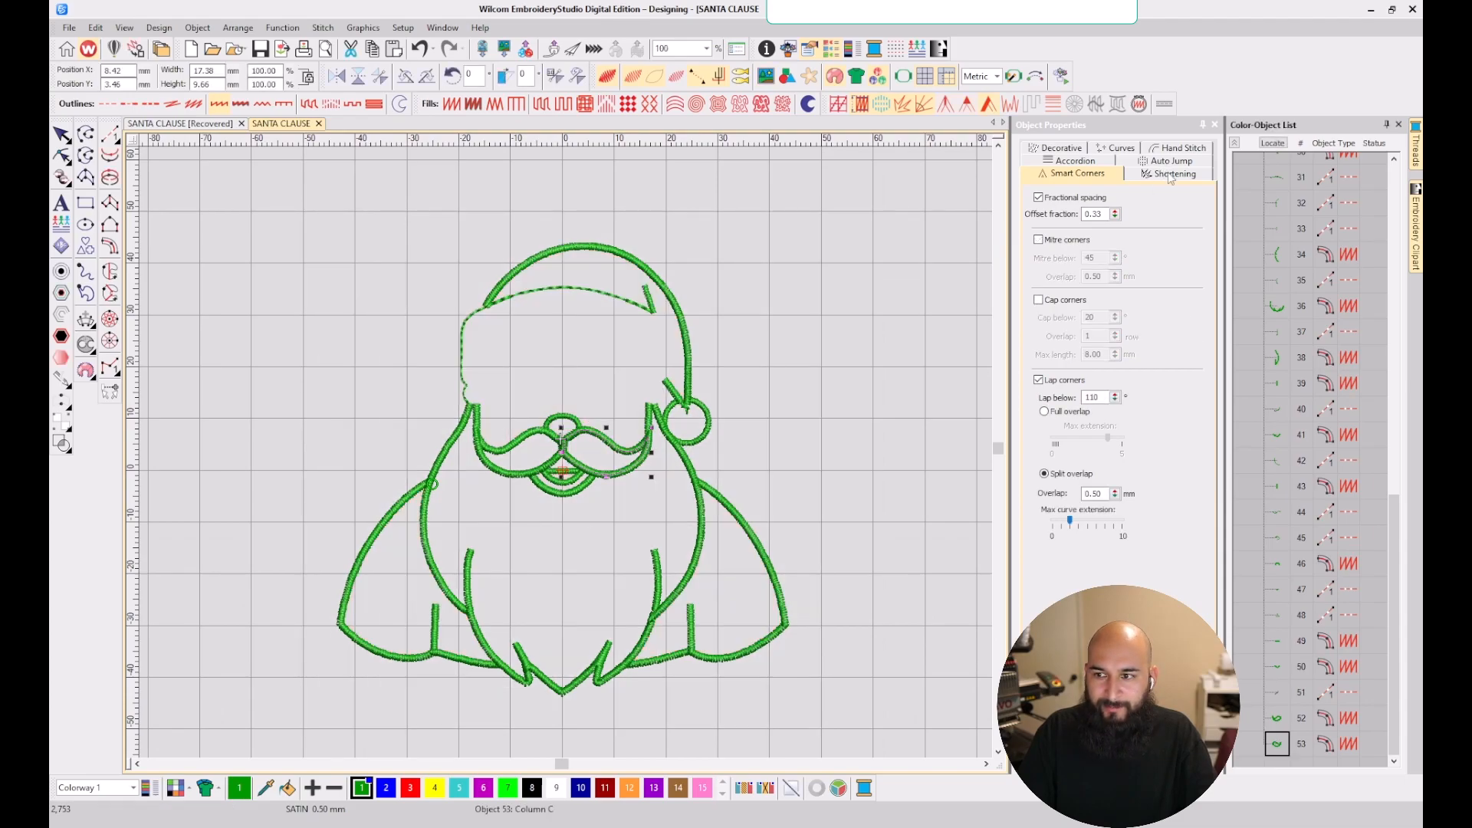
pyautogui.click(1216, 125)
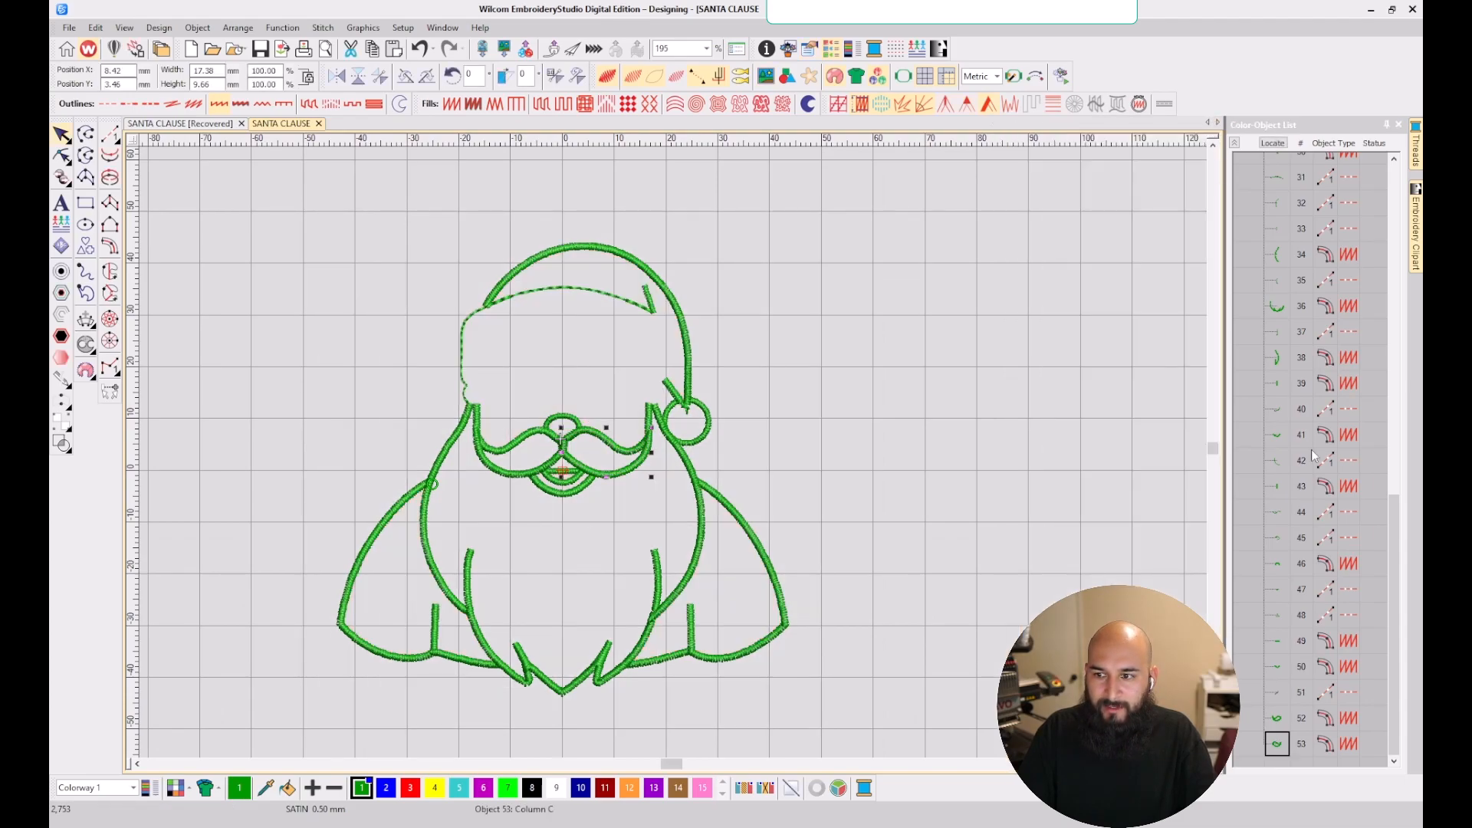
pyautogui.rightClick(1295, 735)
pyautogui.click(1304, 290)
pyautogui.click(1182, 163)
pyautogui.click(1051, 245)
pyautogui.click(851, 407)
pyautogui.press('s')
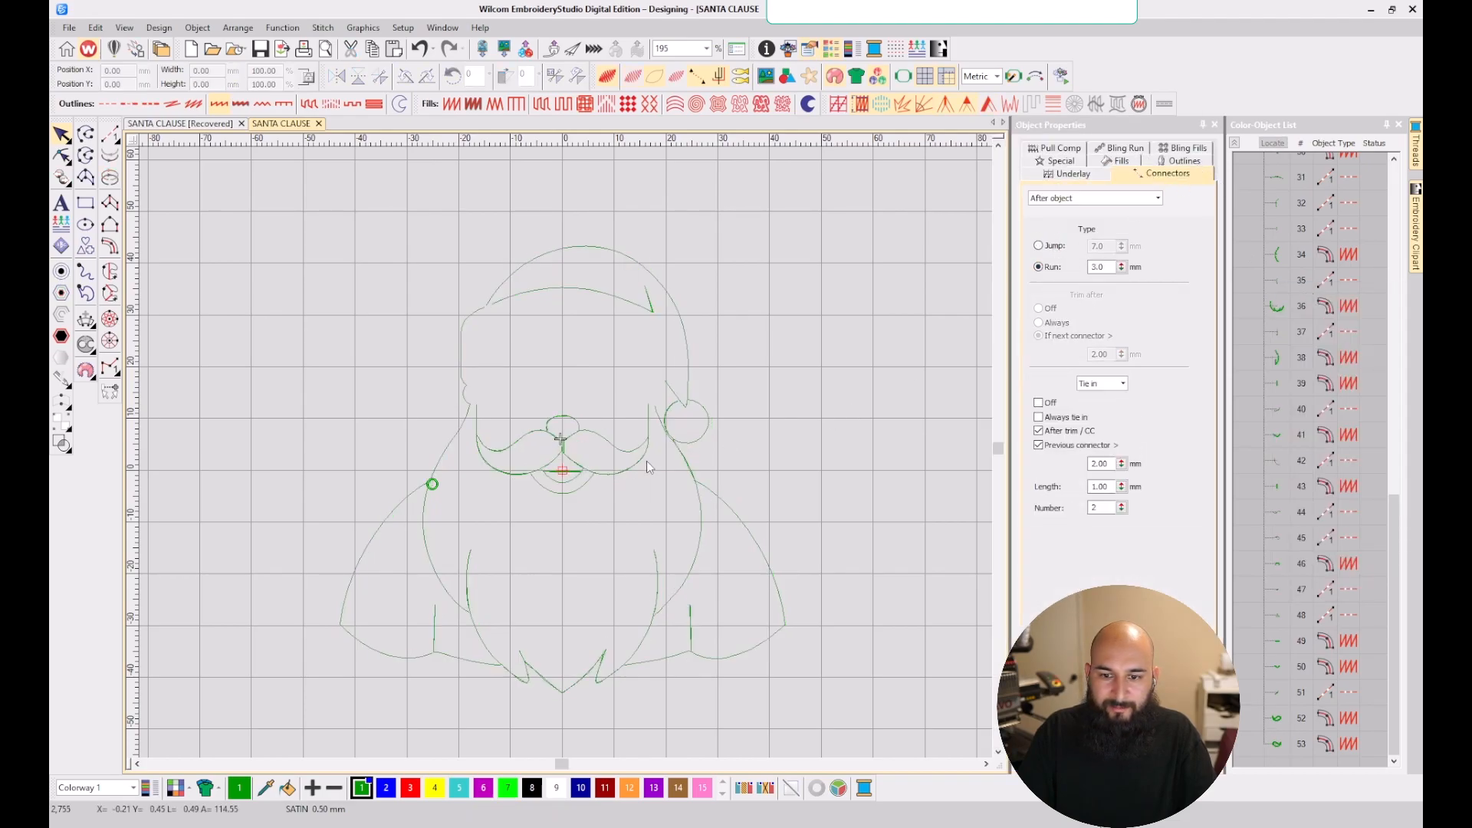
pyautogui.press('s')
# - Trace the left eye's arc with a 1.00 mm wide Column C satin from its end near the nose to its outer end
pyautogui.scroll(4, 566, 453)
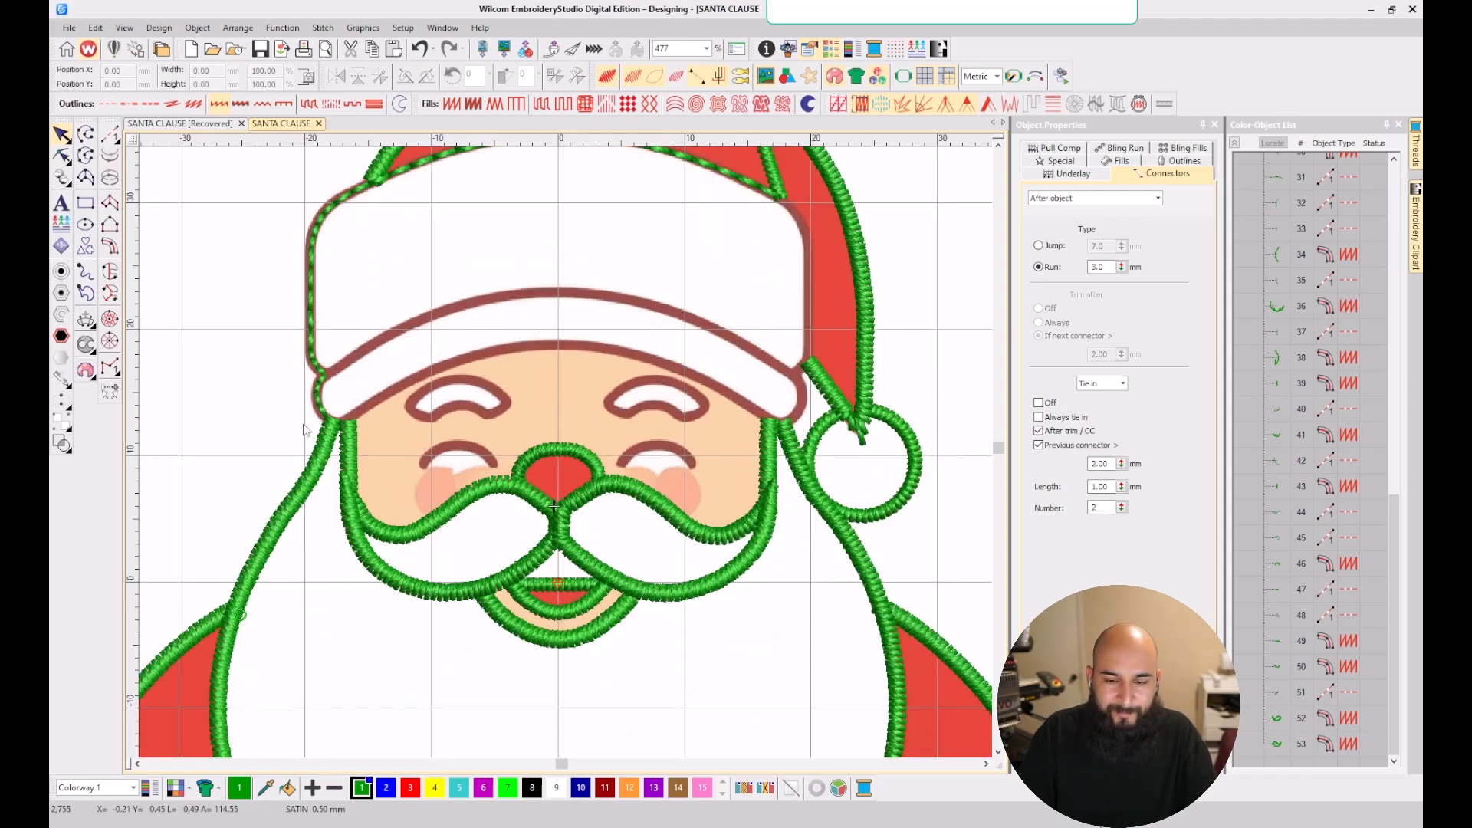
pyautogui.scroll(-3, 568, 460)
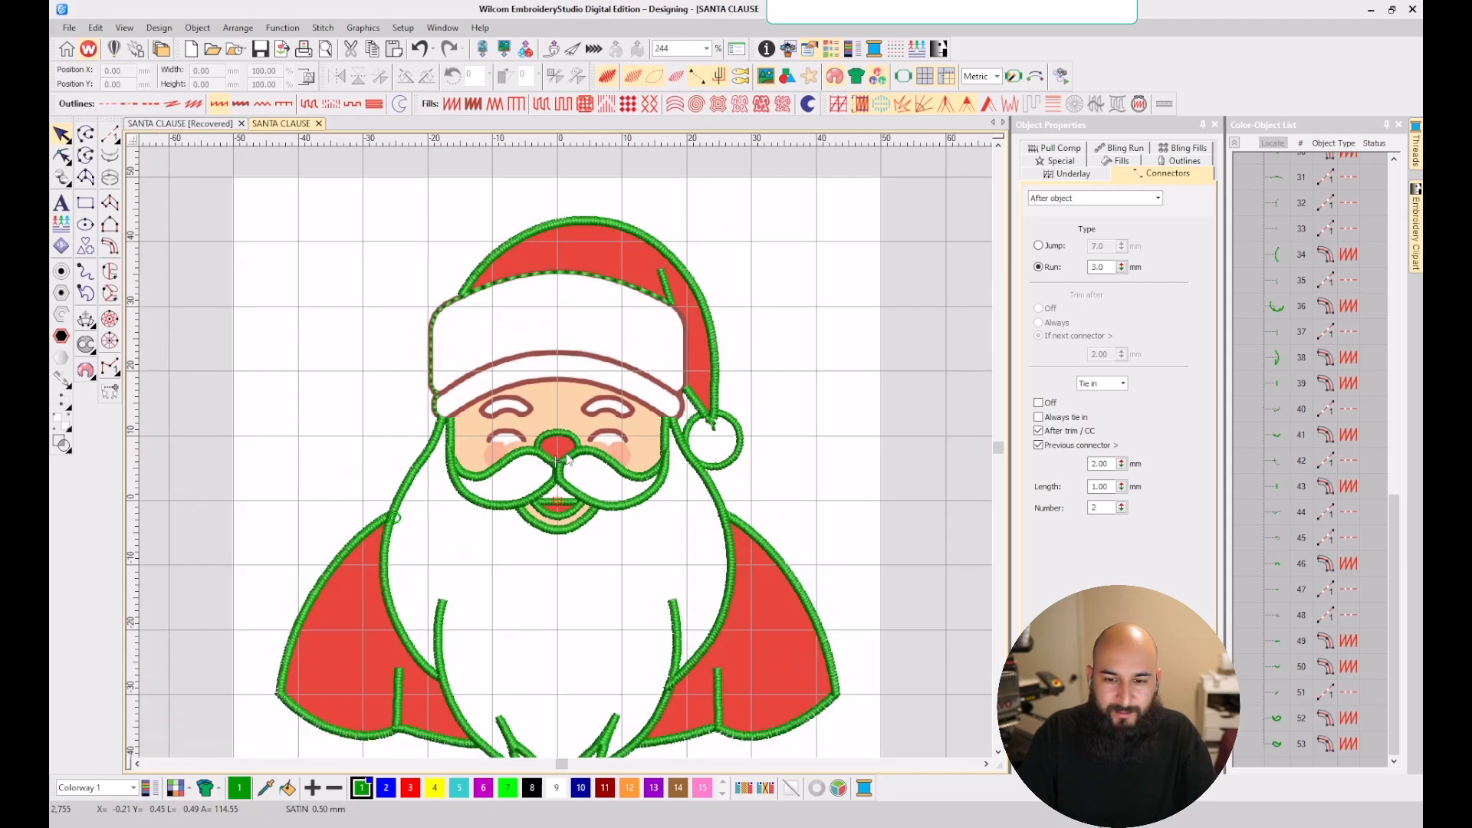
pyautogui.scroll(3, 607, 426)
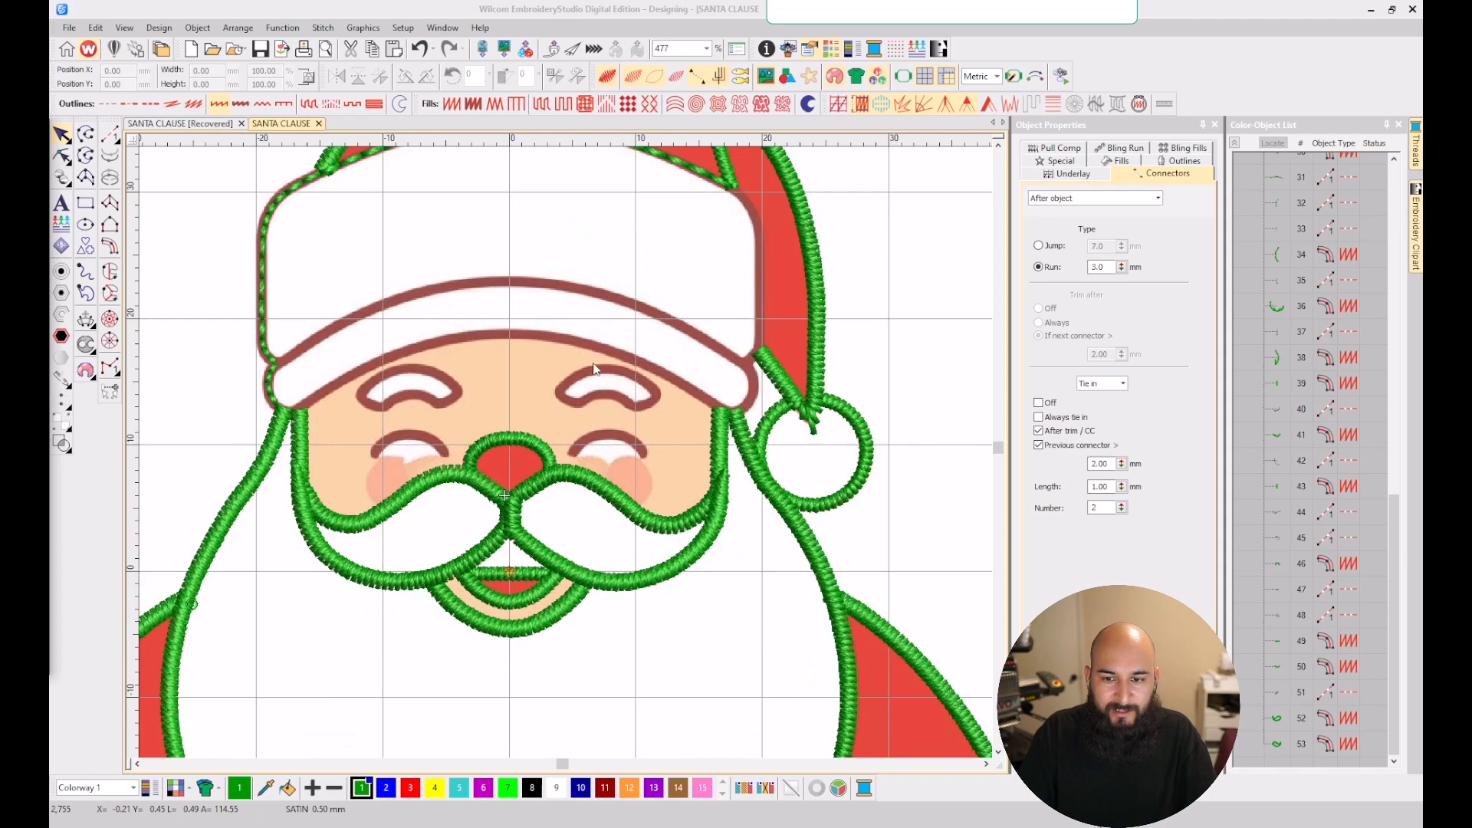
pyautogui.scroll(-3, 733, 314)
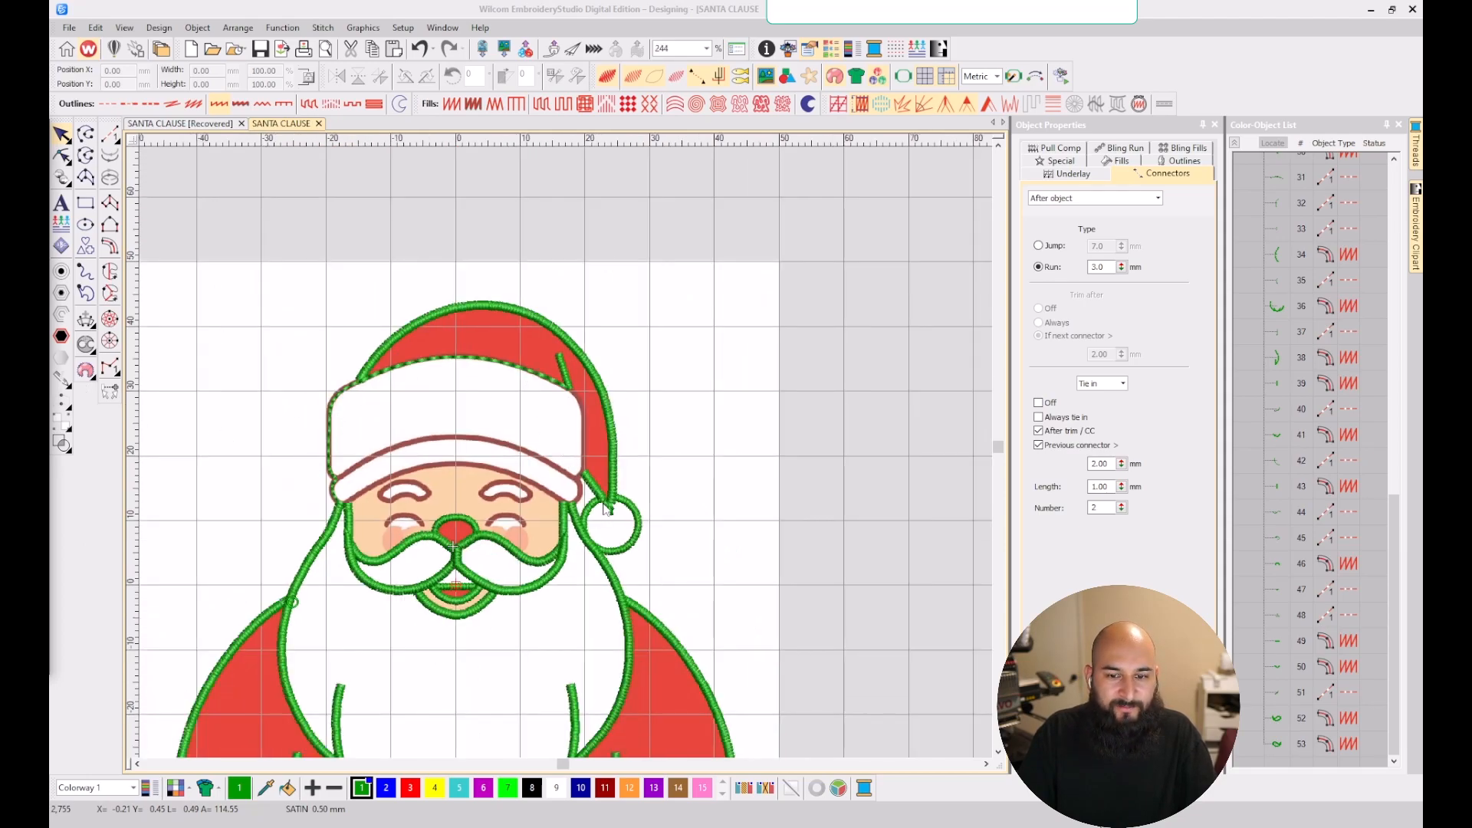
pyautogui.click(109, 245)
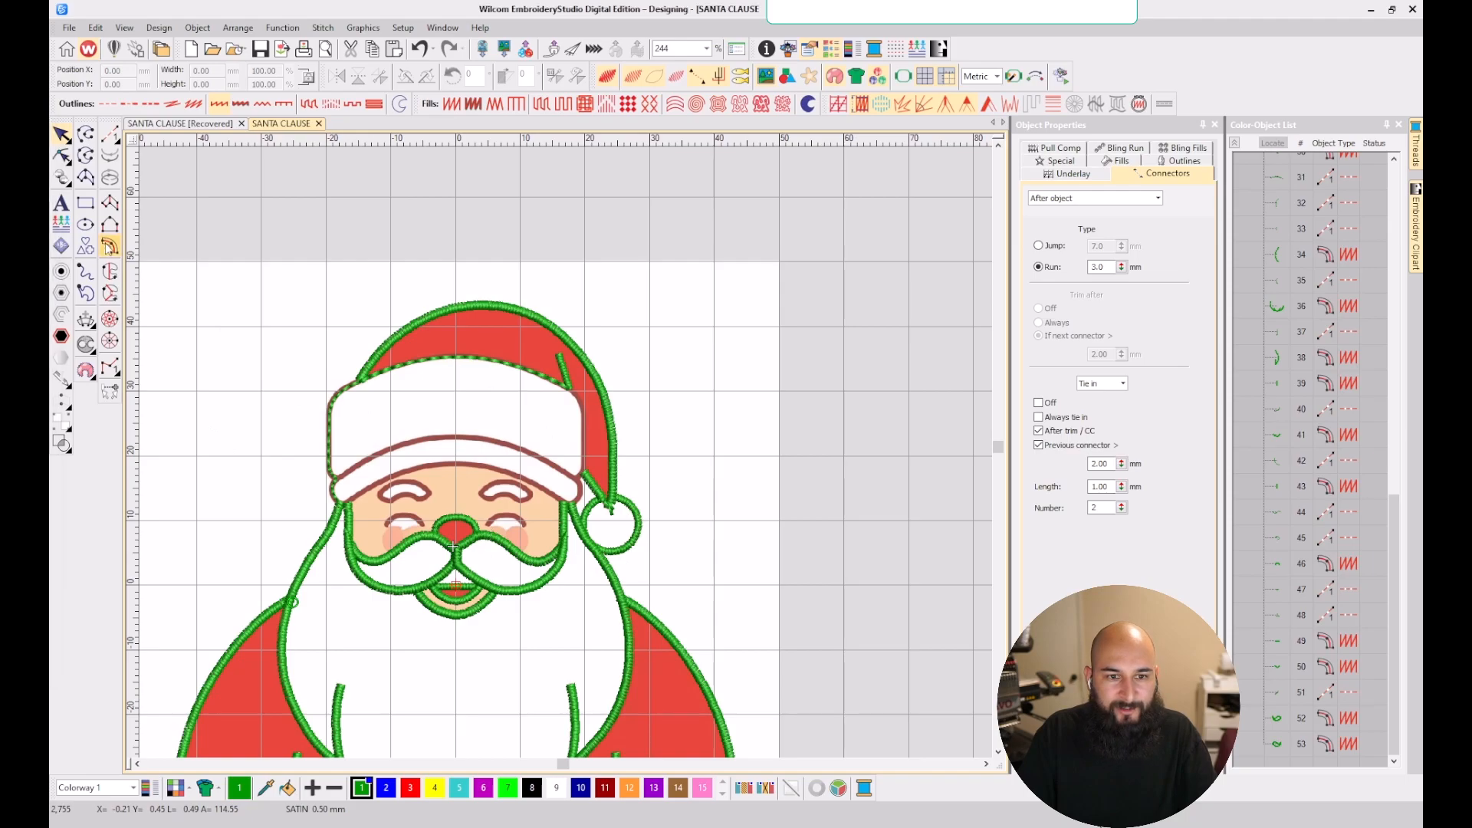
pyautogui.scroll(5, 567, 480)
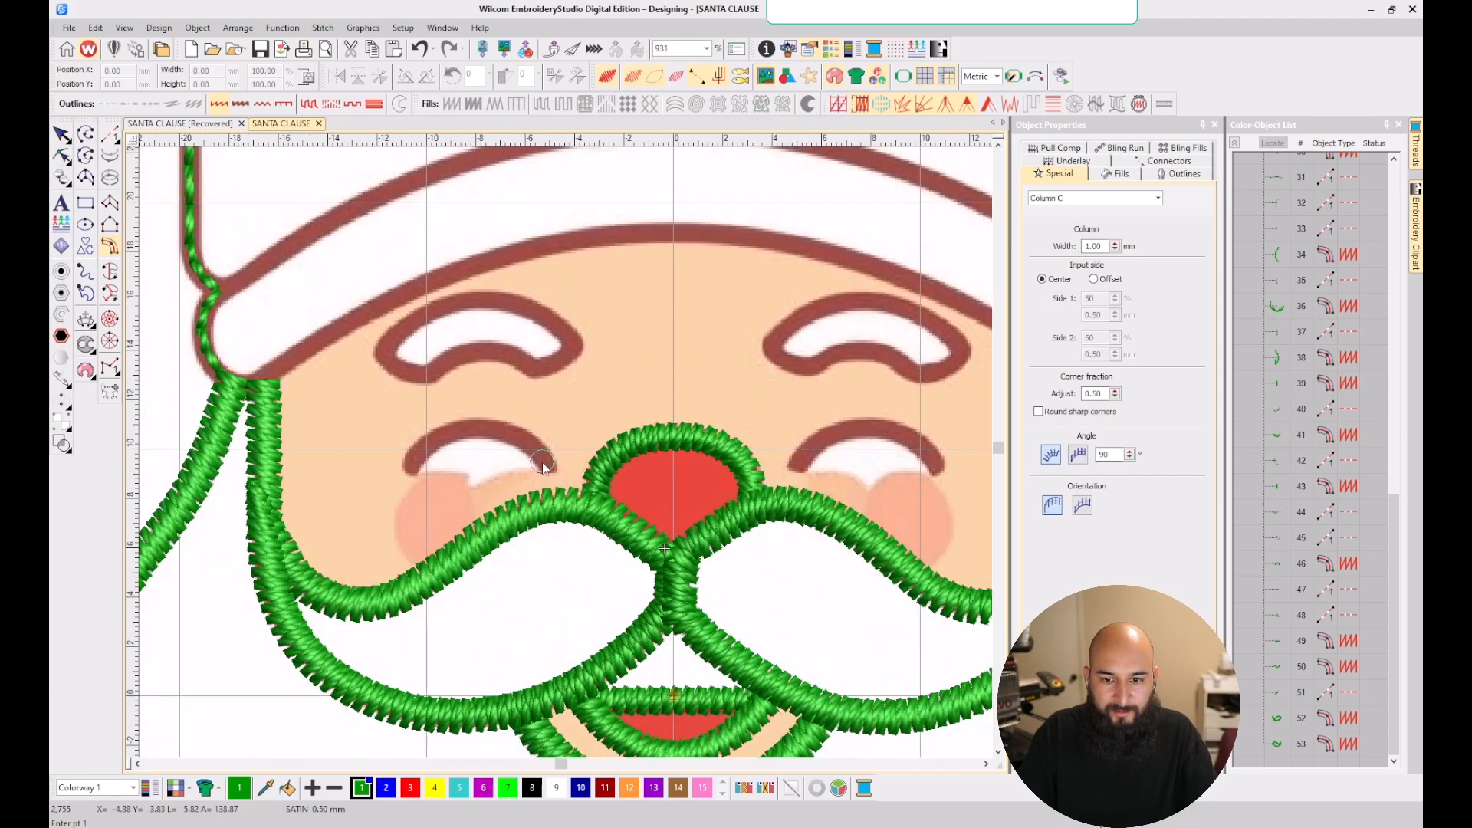
pyautogui.scroll(2, 566, 452)
pyautogui.click(573, 461)
pyautogui.click(503, 400)
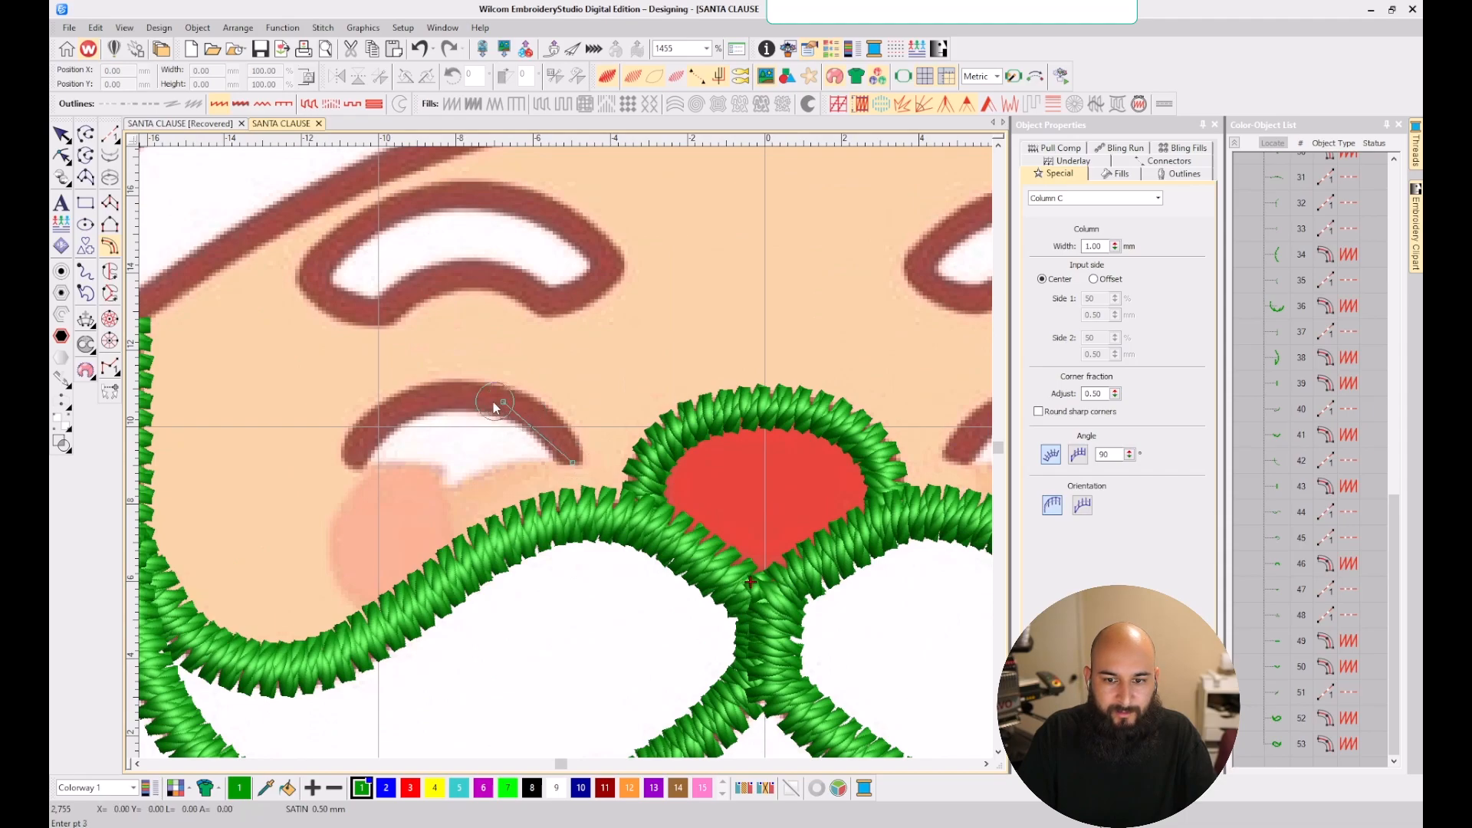
pyautogui.click(387, 414)
pyautogui.click(350, 465)
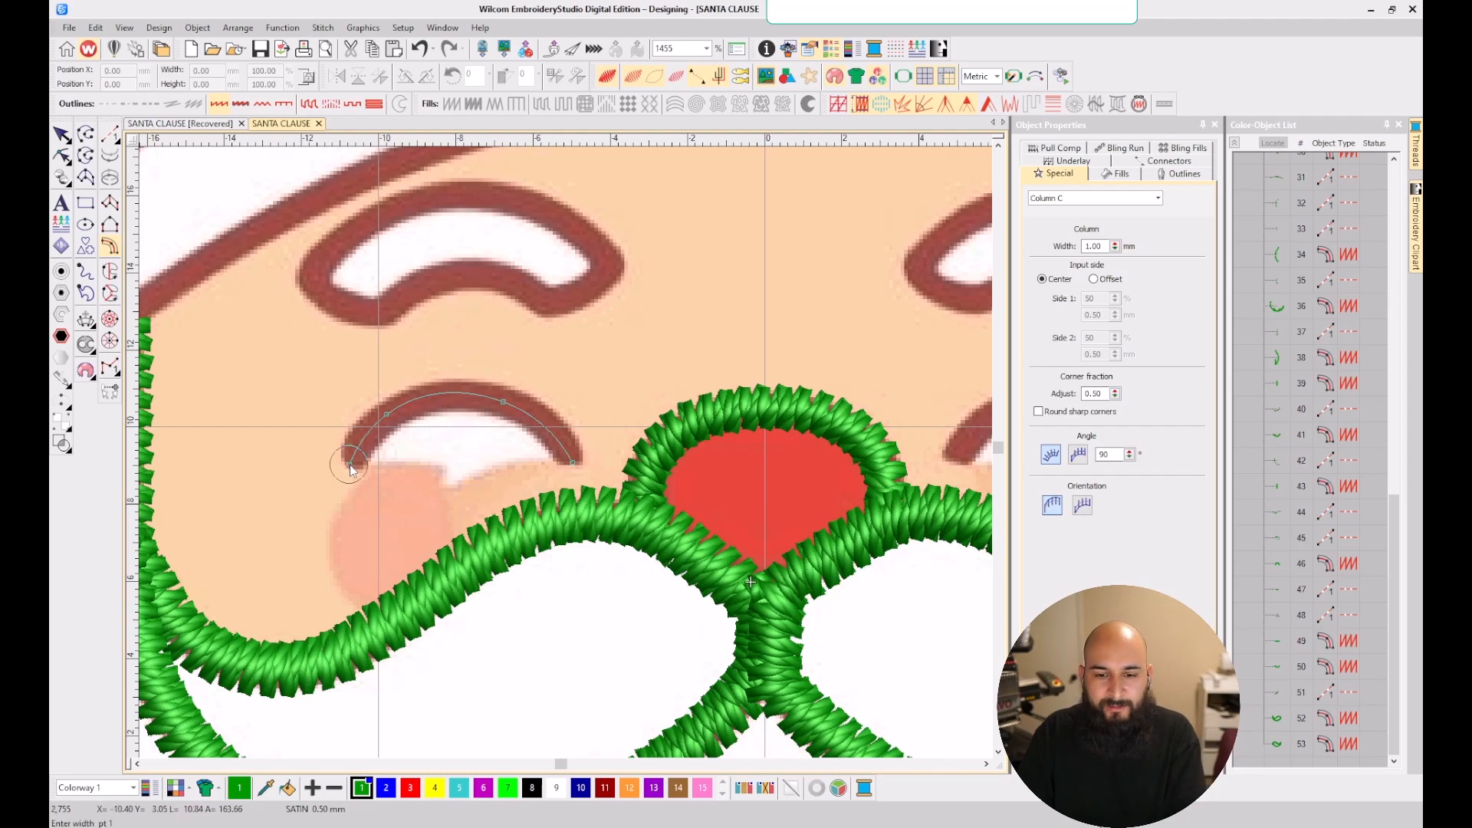
pyautogui.press('Return')
pyautogui.hotkey('shift', 'z')
# - Trace the right eye's arc with a 1.00 mm wide Column C satin from its end near the nose to its outer end
pyautogui.scroll(3, 566, 453)
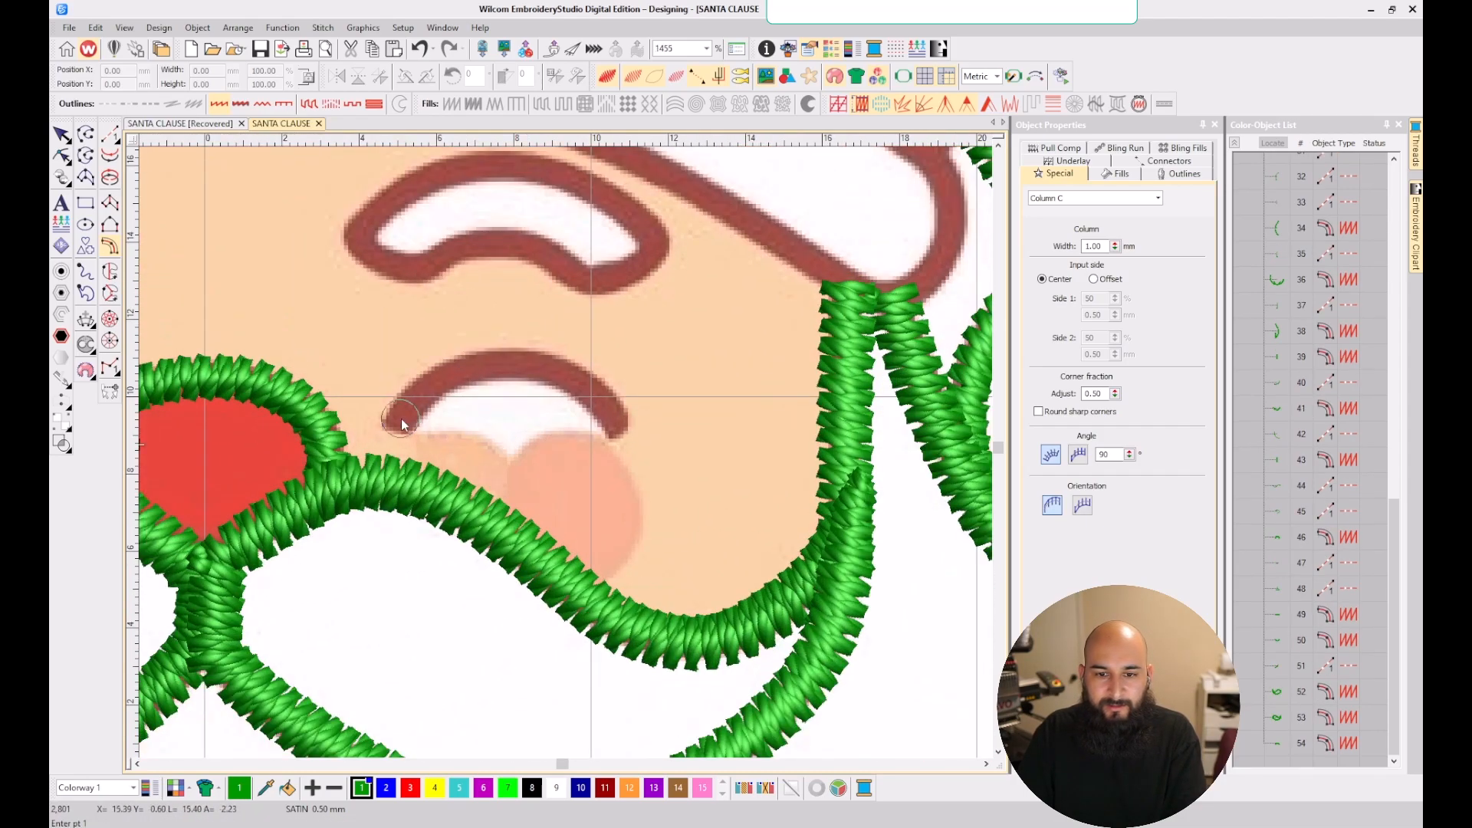
pyautogui.scroll(-2, 565, 452)
pyautogui.scroll(2, 556, 453)
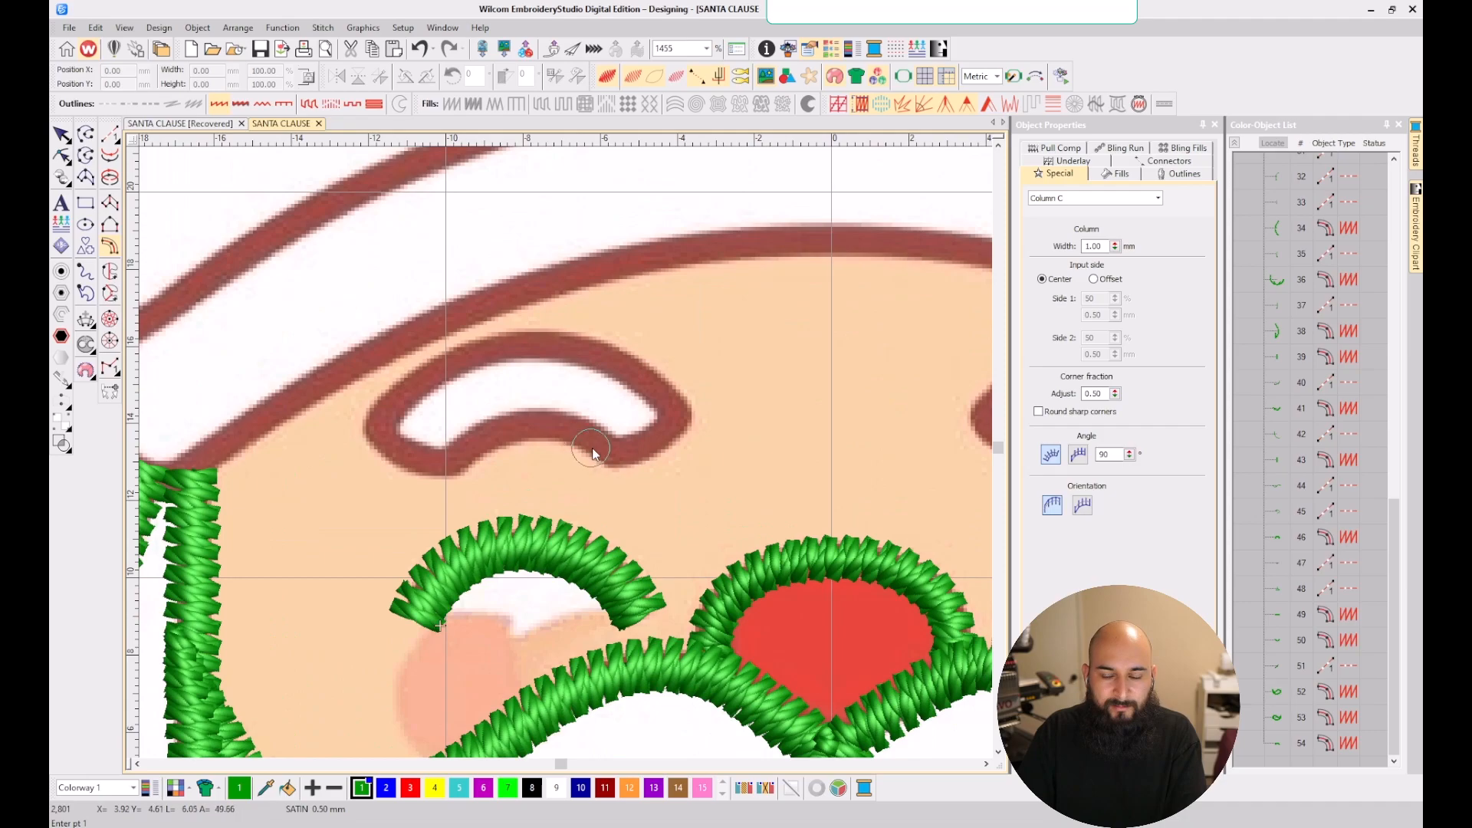
pyautogui.scroll(-3, 568, 457)
pyautogui.scroll(4, 568, 452)
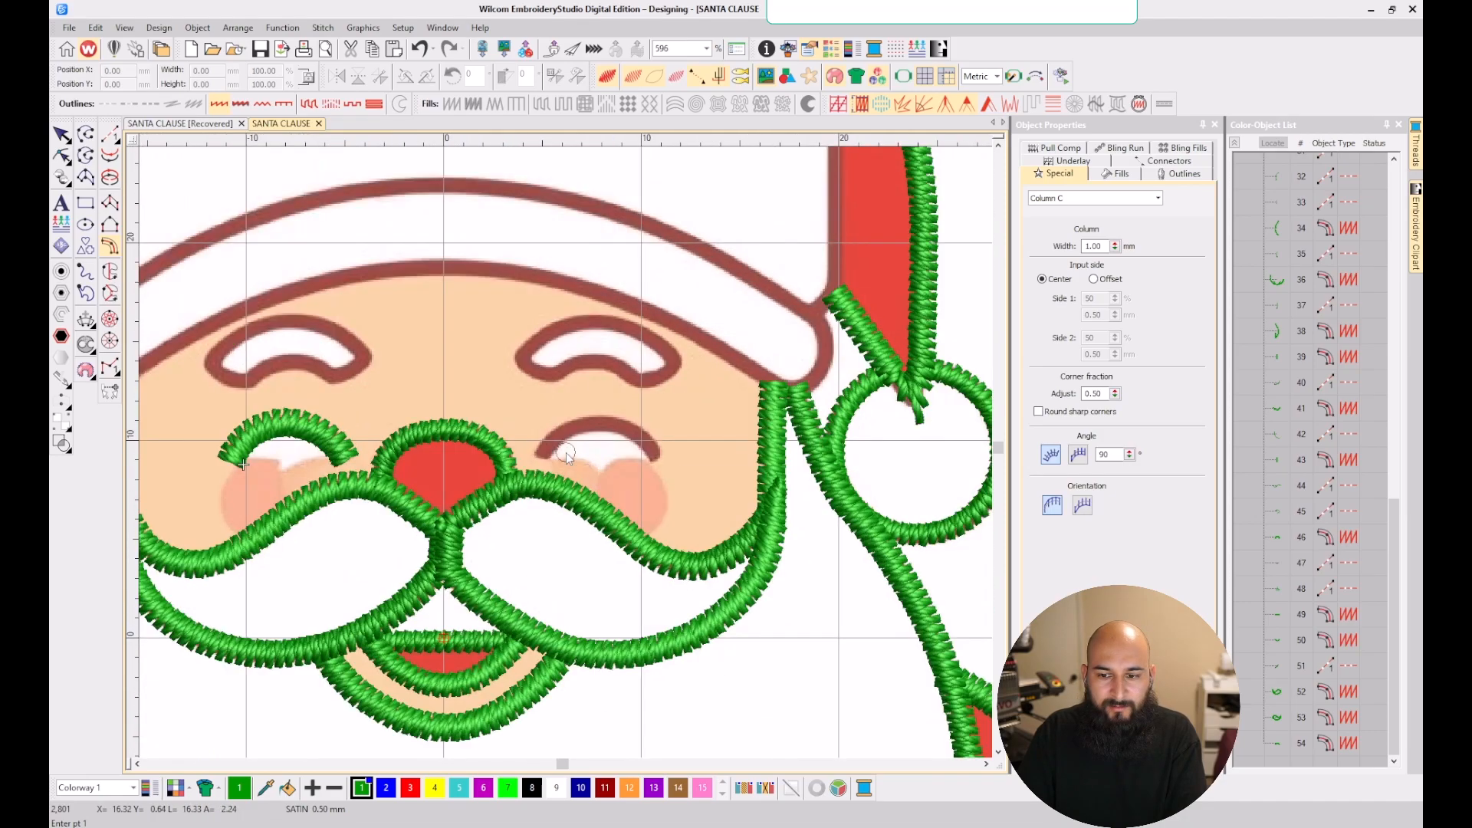
pyautogui.click(518, 459)
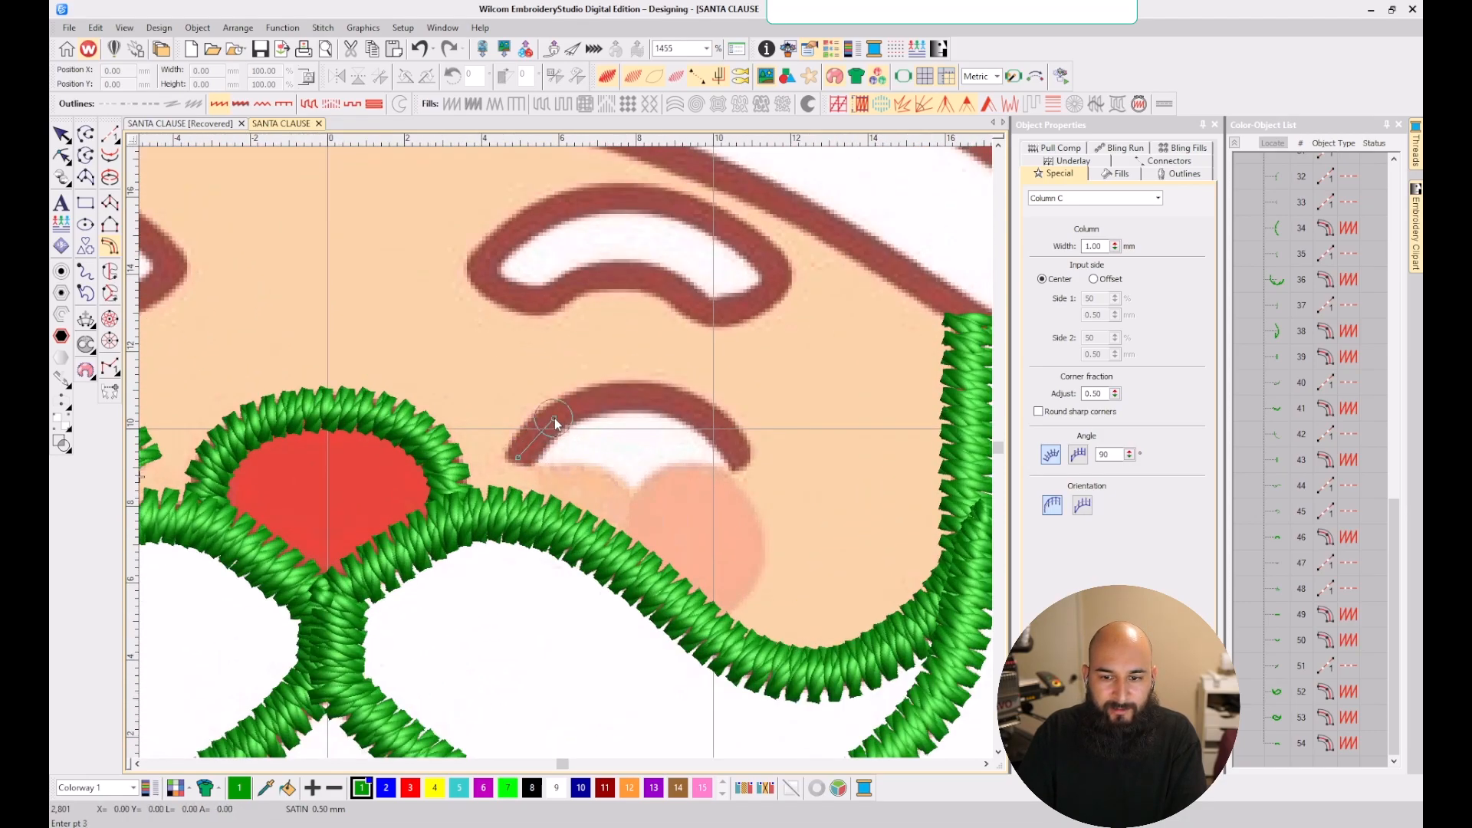
pyautogui.click(645, 395)
pyautogui.click(725, 435)
pyautogui.press('Return')
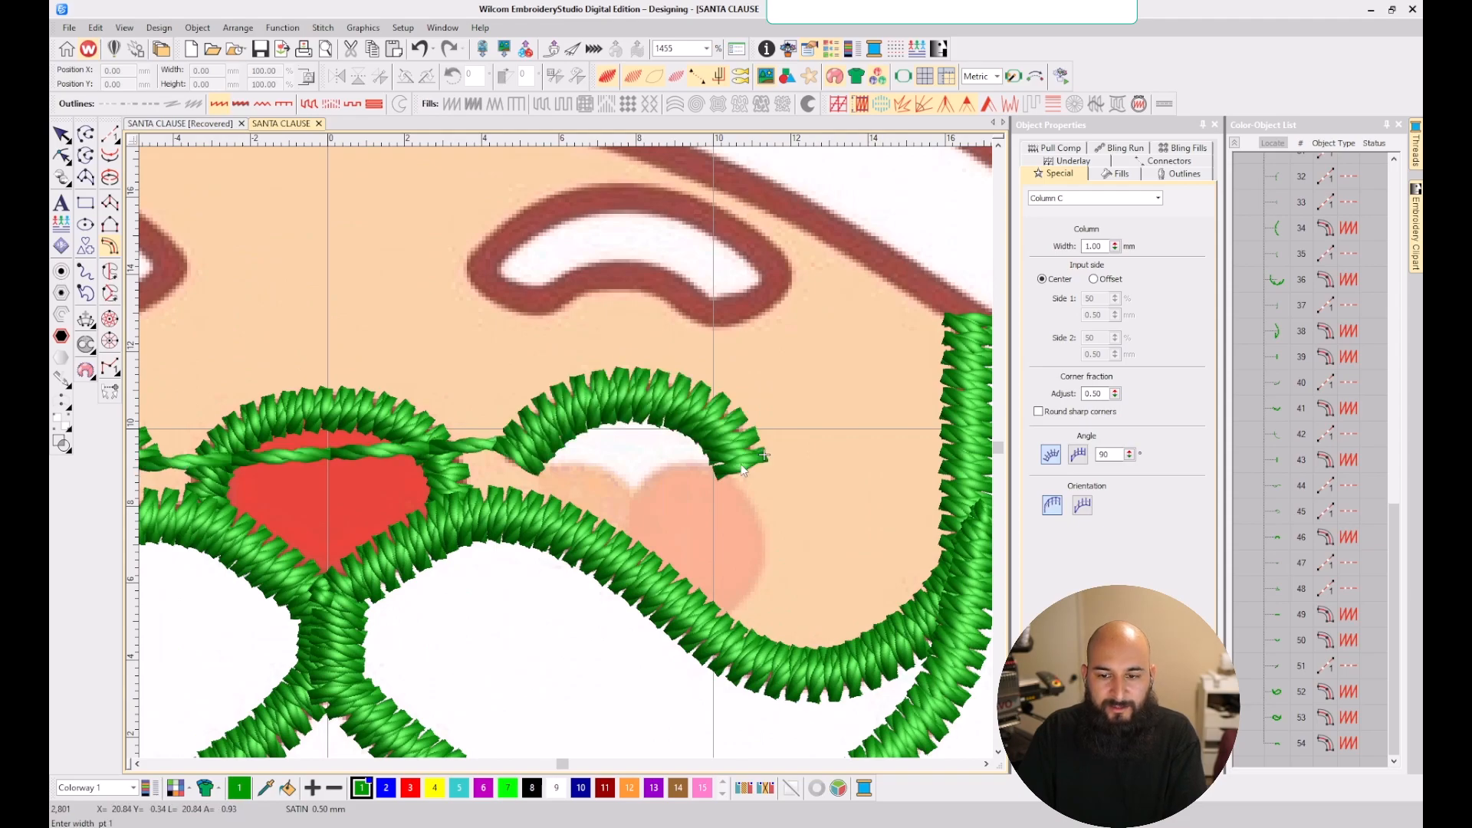
# - Start a 1.00 mm wide Column C satin at the right eyebrow's outer end and plot its lower edge toward the inner end
pyautogui.scroll(-2, 638, 367)
pyautogui.scroll(2, 564, 430)
pyautogui.scroll(2, 616, 428)
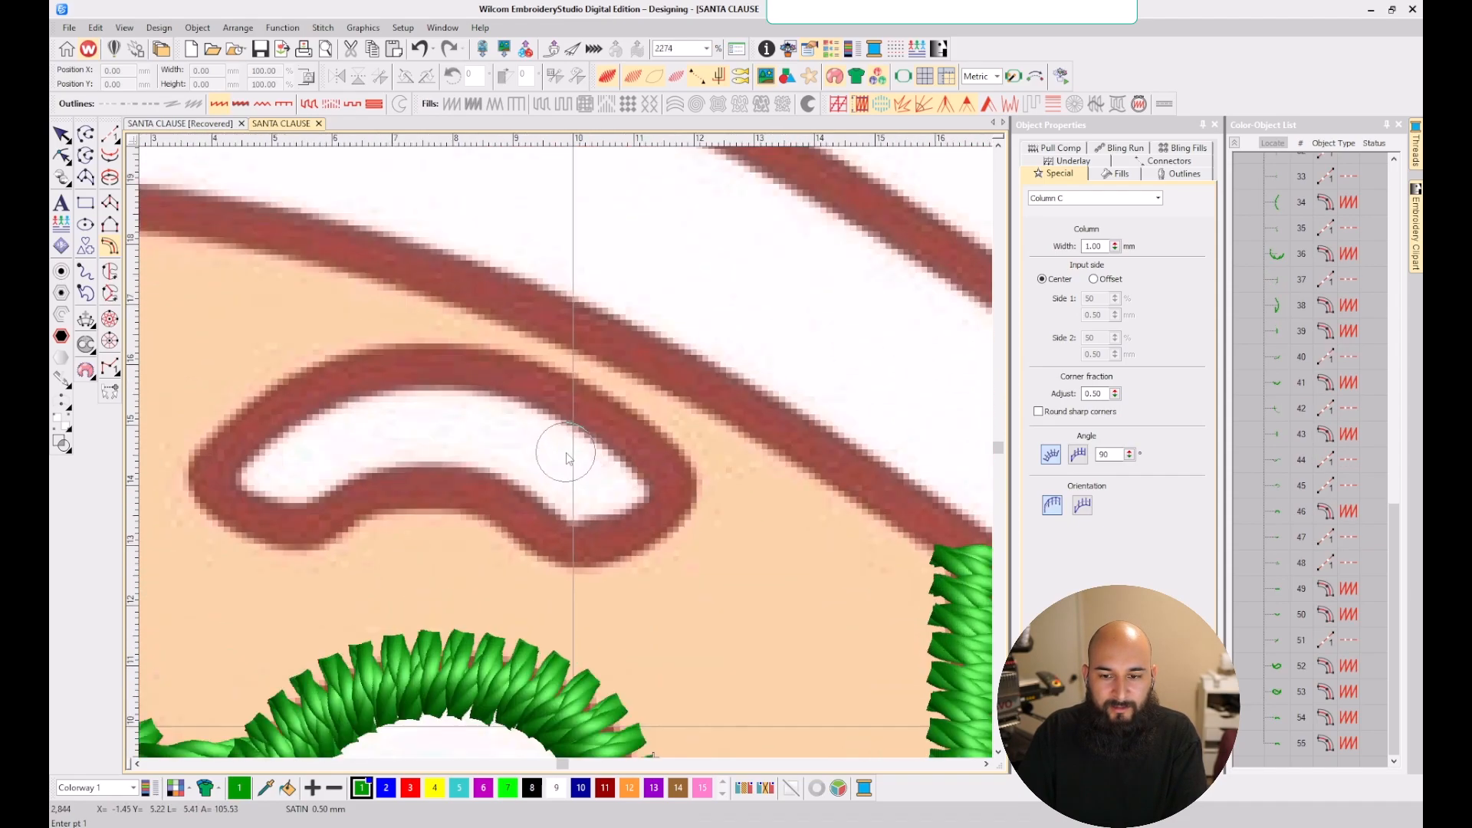
pyautogui.click(675, 488)
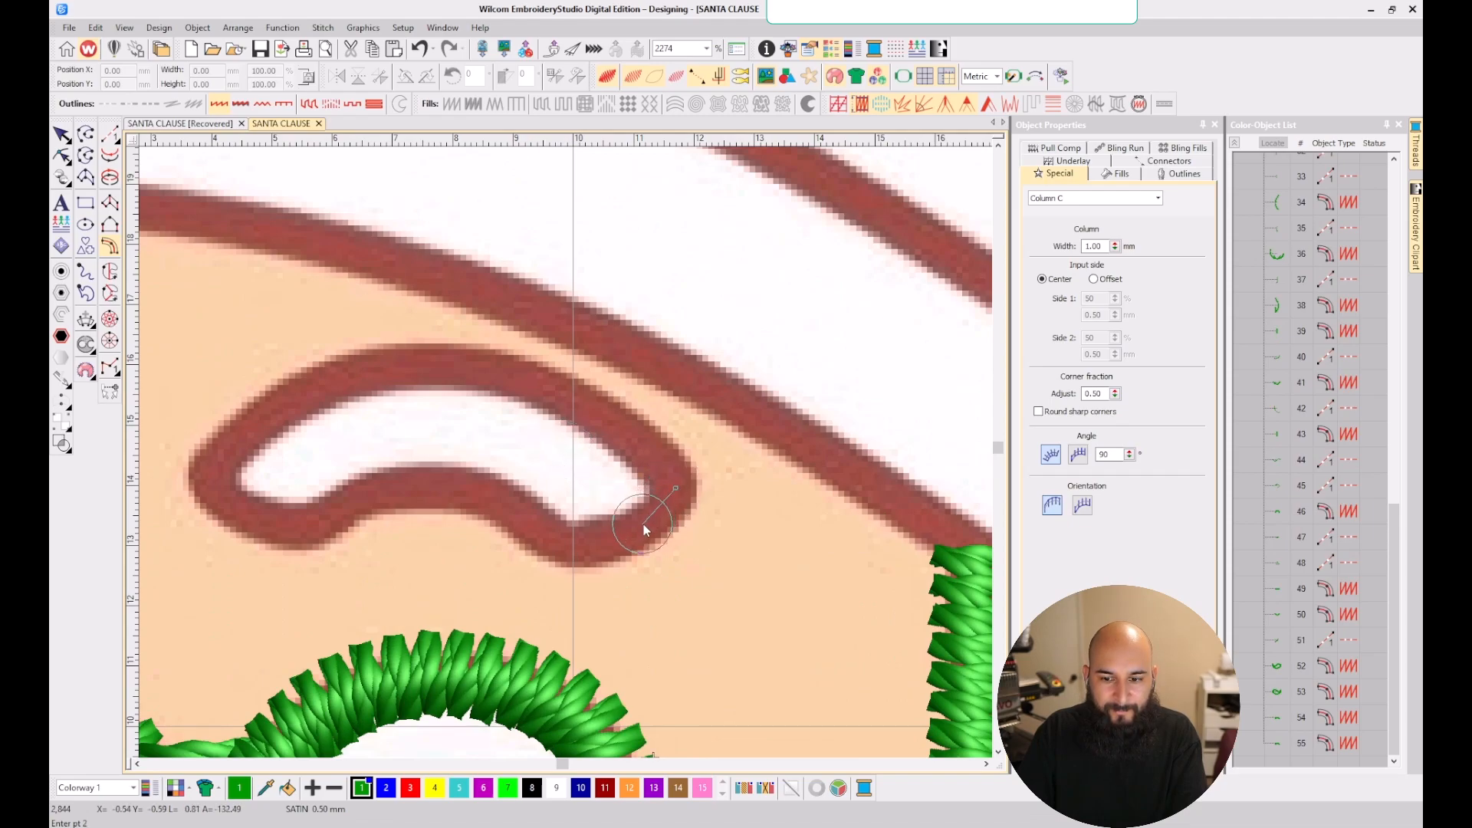
pyautogui.rightClick(563, 551)
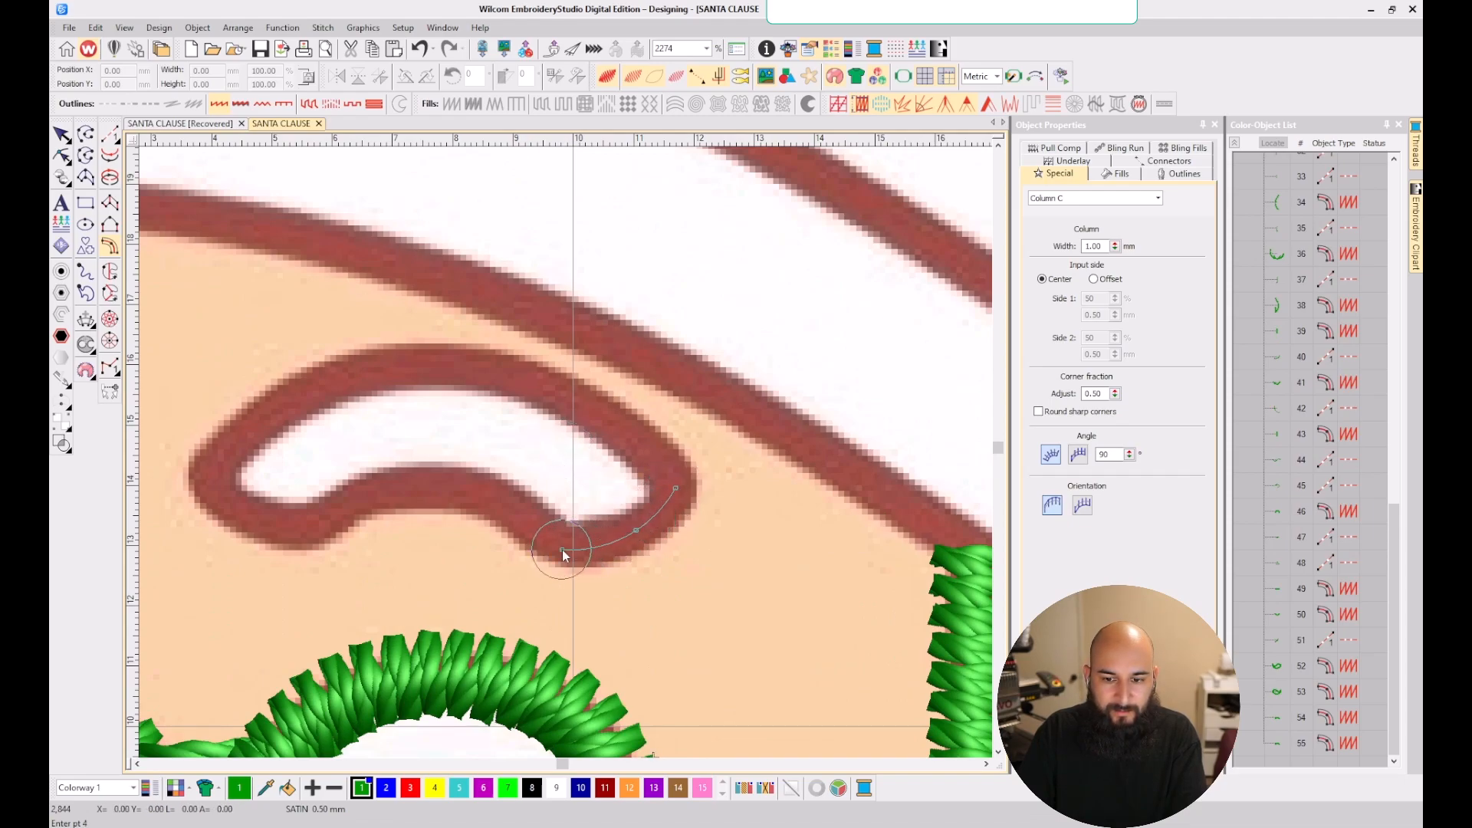
pyautogui.rightClick(501, 500)
pyautogui.rightClick(393, 489)
pyautogui.rightClick(332, 508)
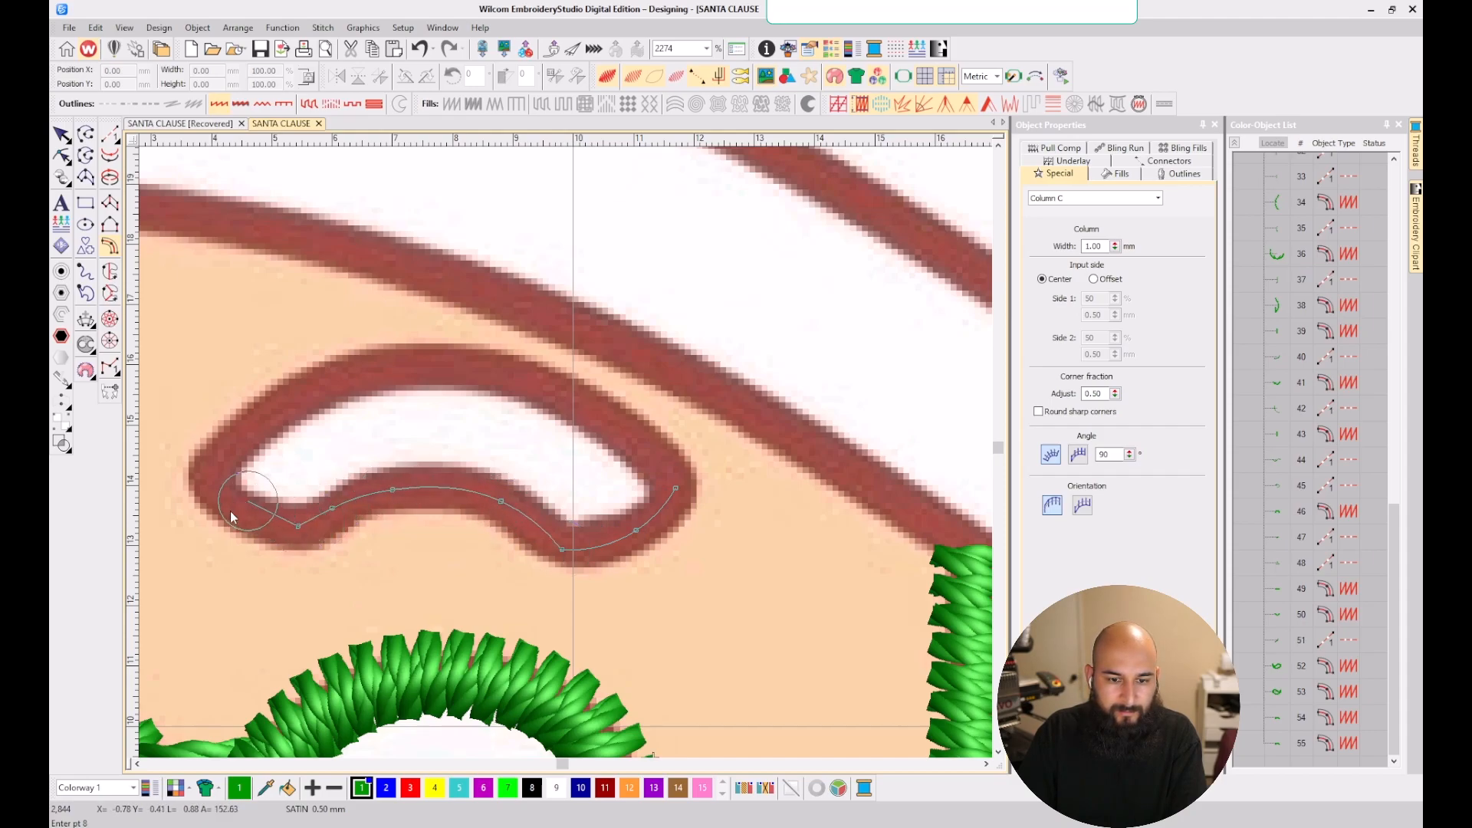
# - Plot the right eyebrow's inner end and upper edge back to the starting point and complete the Column C satin
pyautogui.click(210, 476)
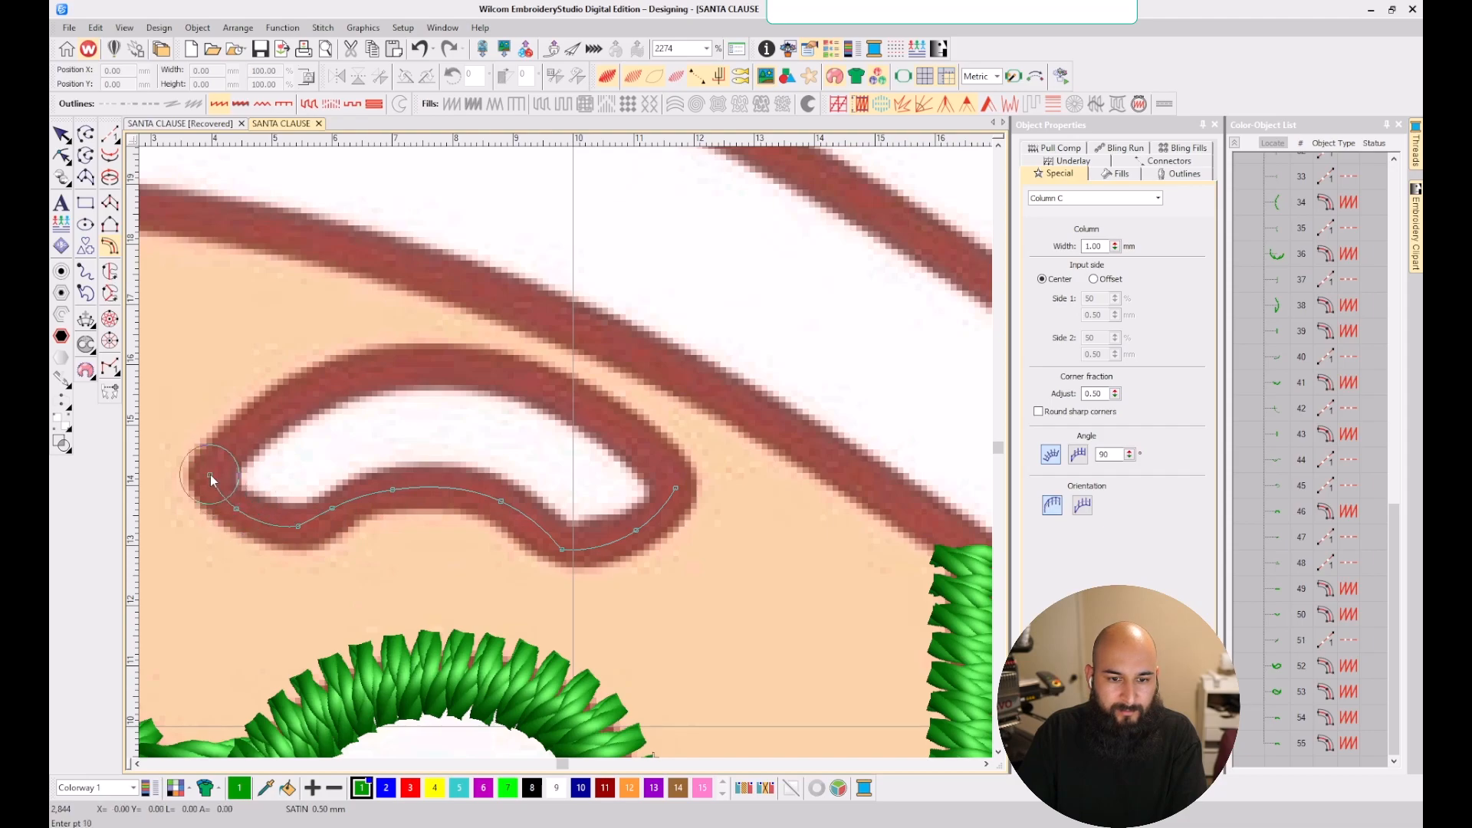
pyautogui.click(235, 440)
pyautogui.click(323, 385)
pyautogui.click(431, 368)
pyautogui.rightClick(637, 438)
pyautogui.rightClick(675, 488)
pyautogui.press('Return')
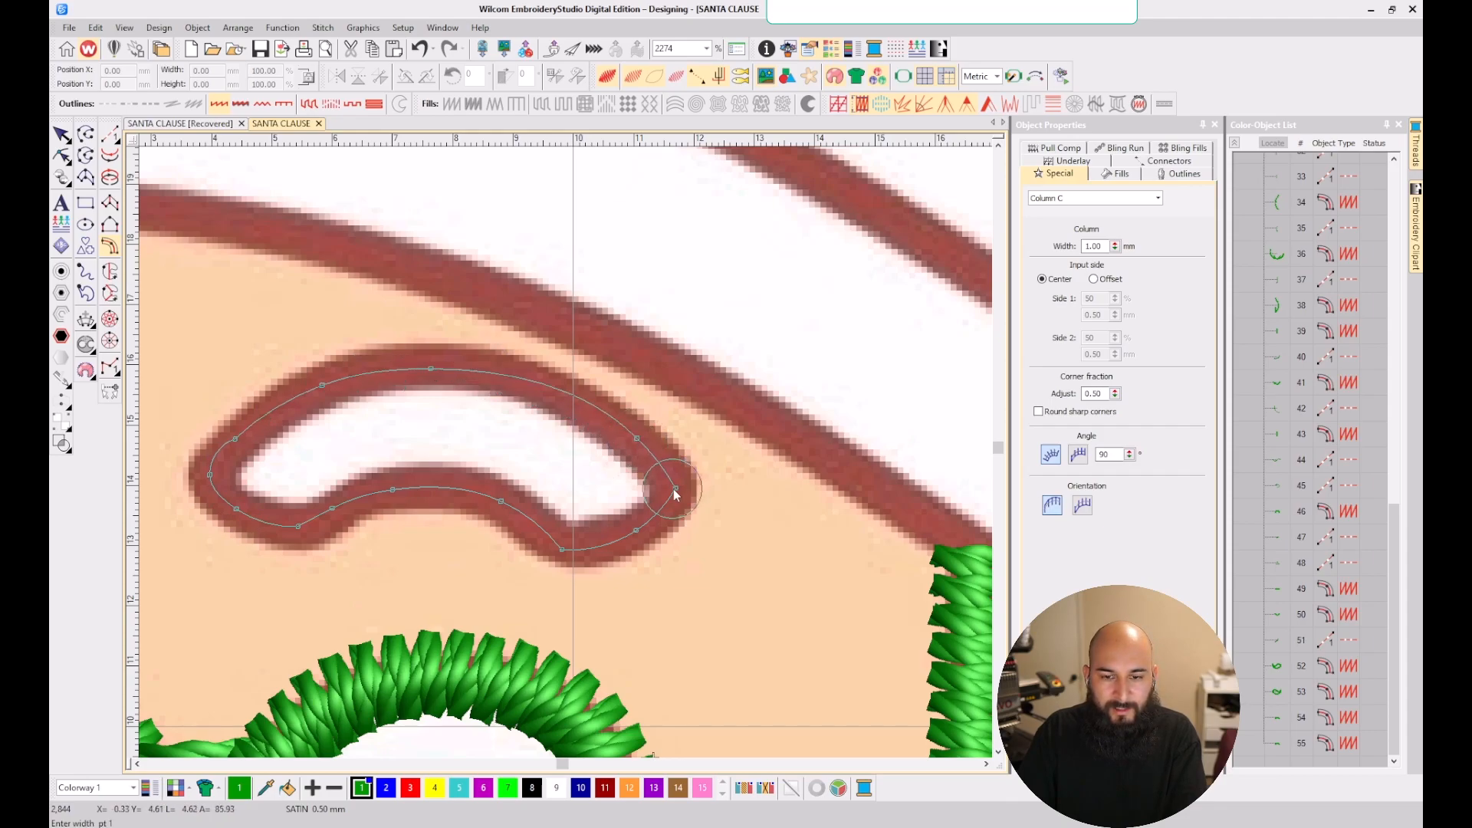
pyautogui.press('Return')
# - Apply lap corners to the right eyebrow's satin outline
pyautogui.scroll(-5, 575, 446)
pyautogui.scroll(1, 559, 445)
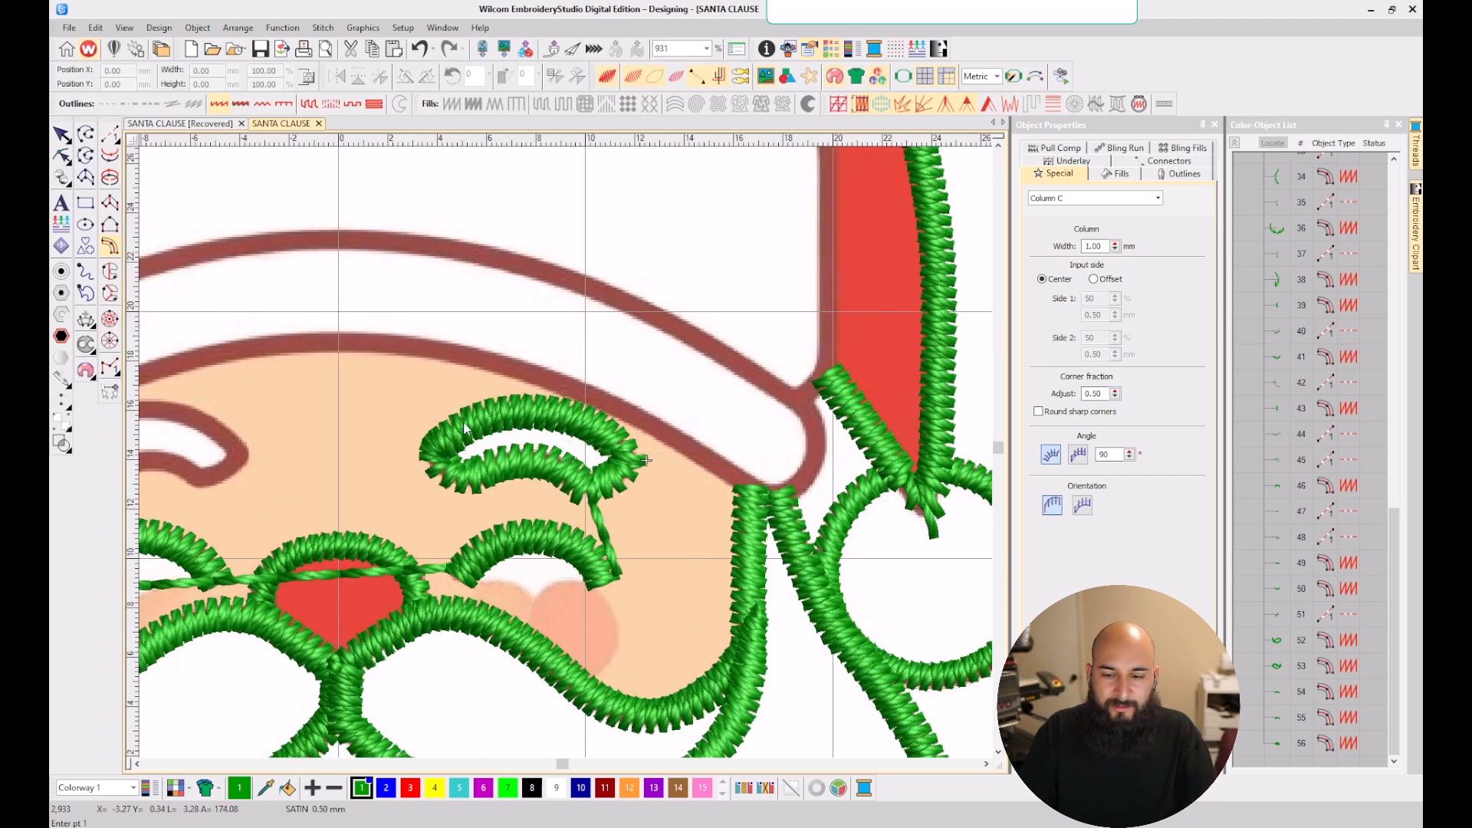
pyautogui.press('Escape')
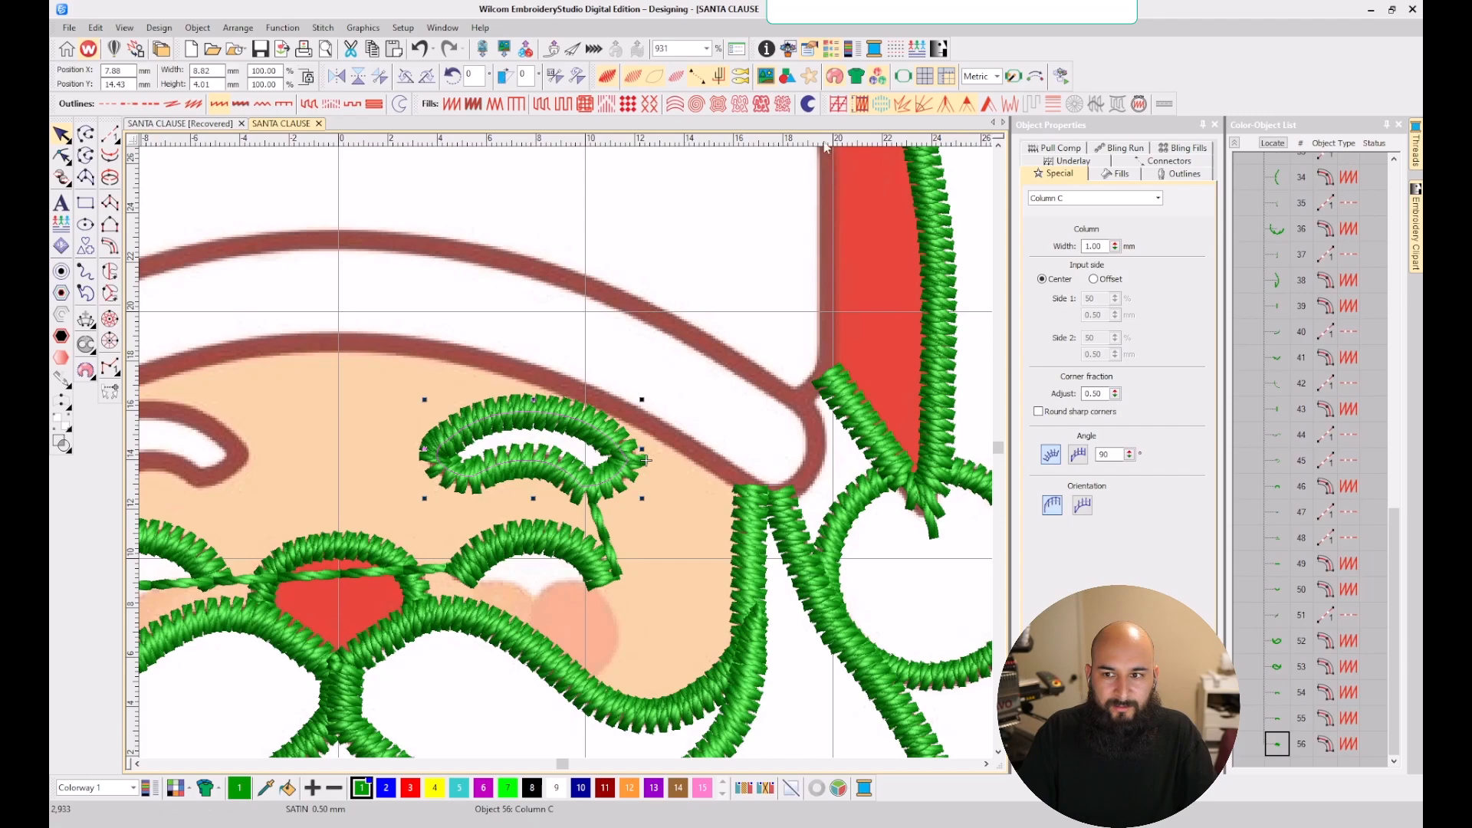
pyautogui.click(988, 104)
pyautogui.scroll(-3, 416, 466)
# - Duplicate the right eyebrow's satin, move the copy onto the left eyebrow and mirror it horizontally
pyautogui.click(525, 443)
pyautogui.scroll(1, 517, 446)
pyautogui.click(674, 424)
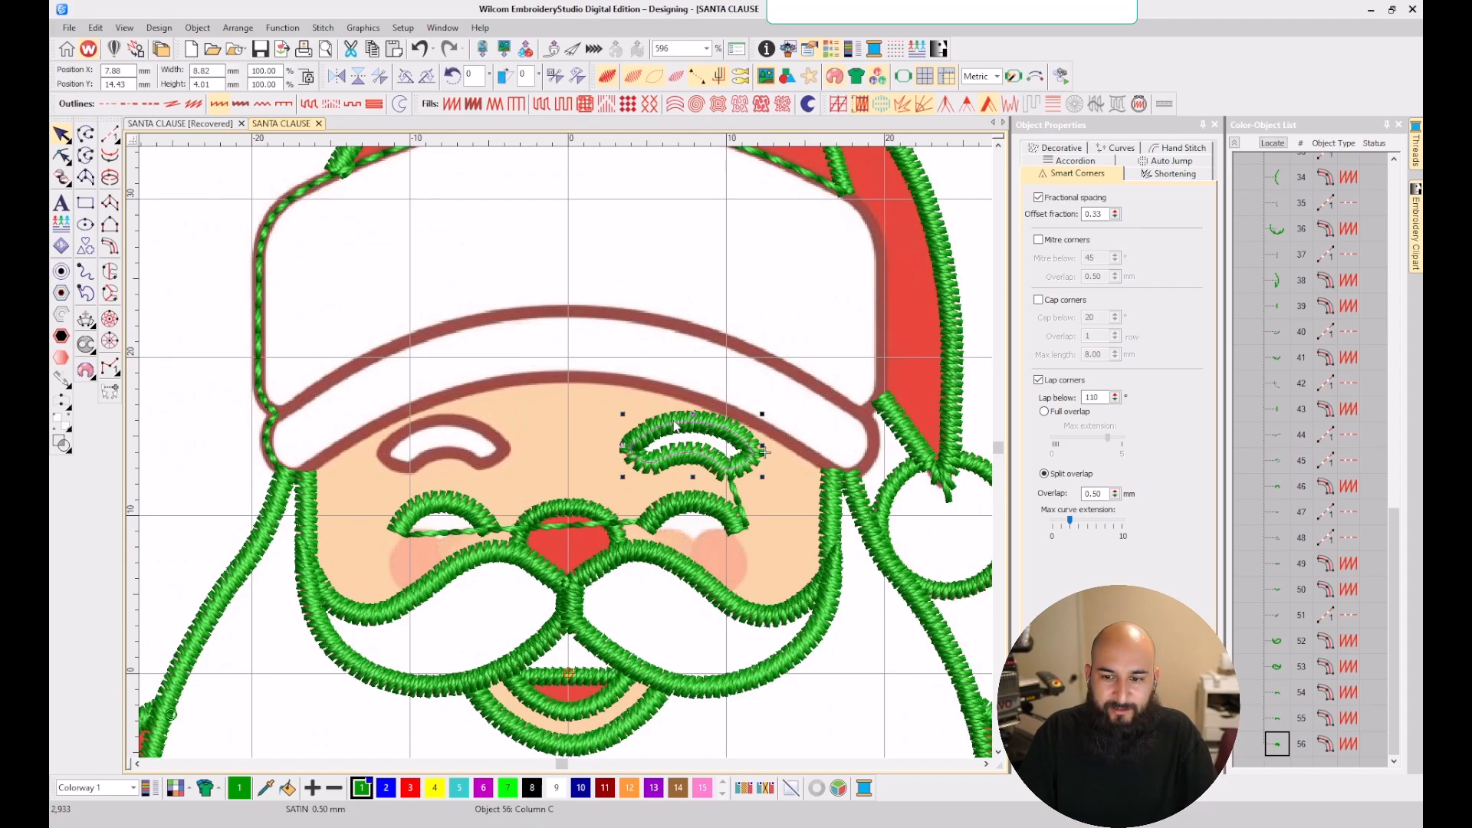
pyautogui.hotkey('ctrl', 'd')
pyautogui.moveTo(699, 427); pyautogui.dragTo(469, 424)
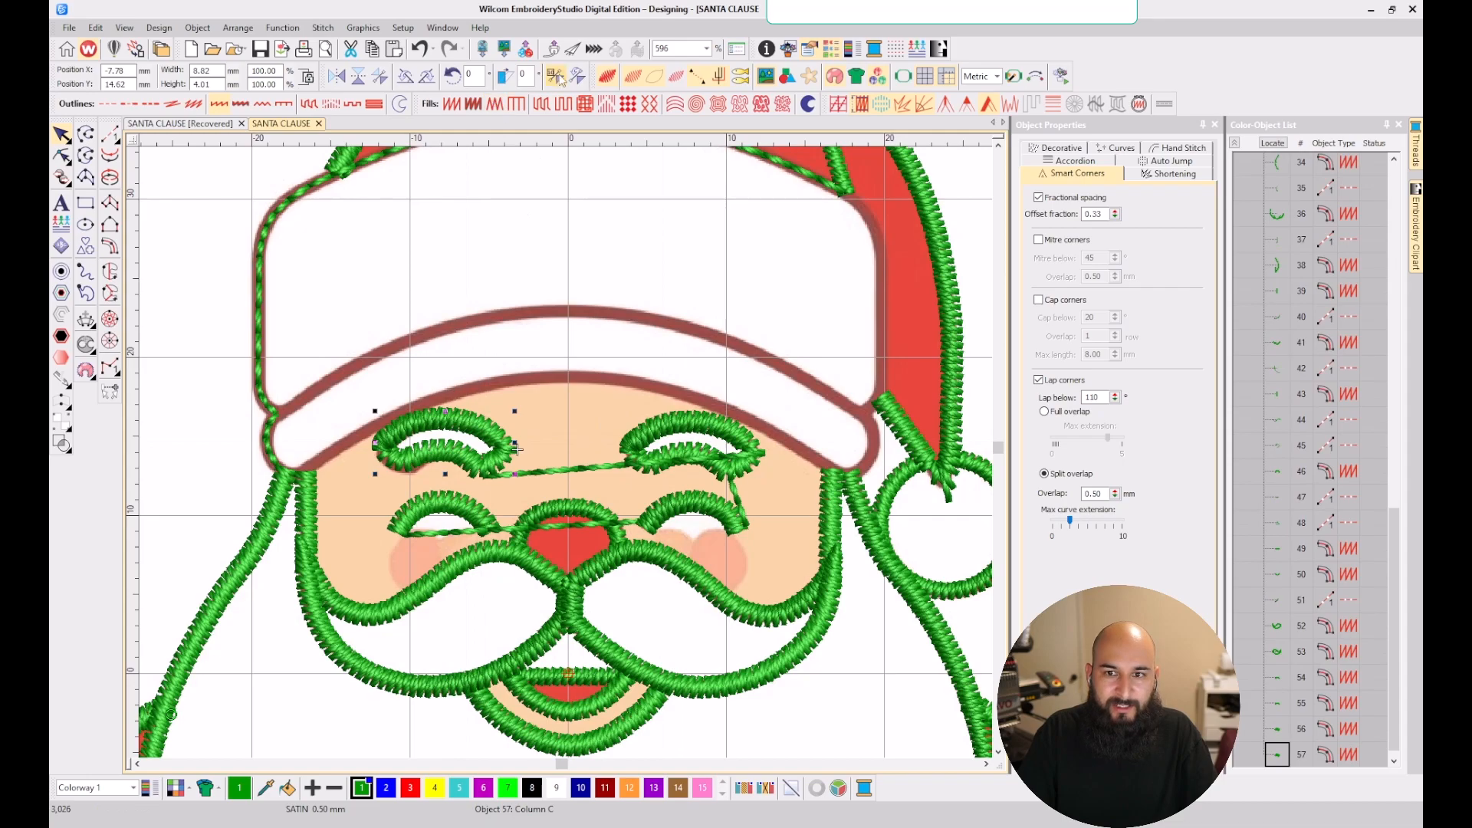
pyautogui.click(333, 76)
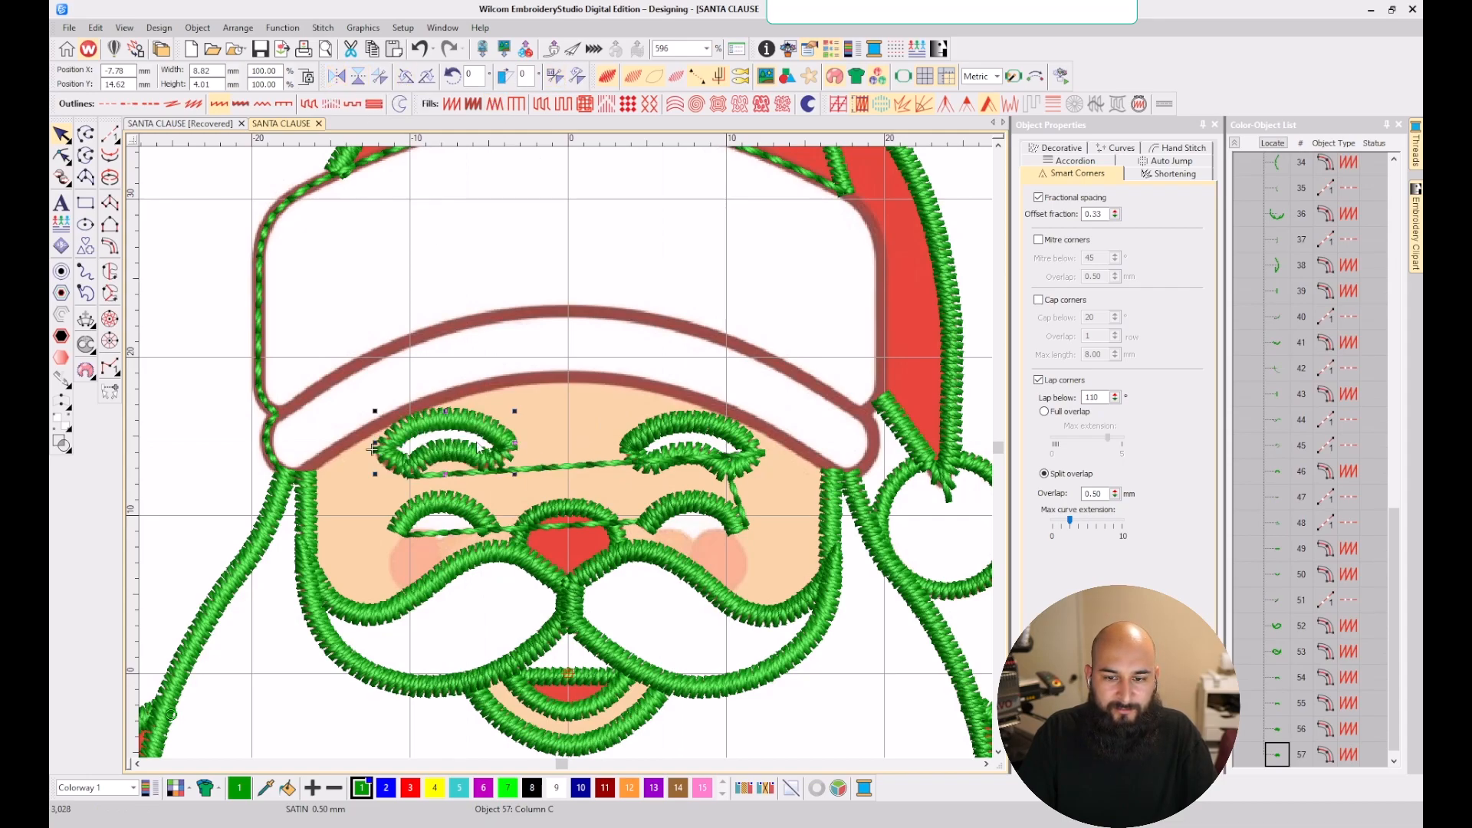
pyautogui.scroll(3, 478, 449)
pyautogui.scroll(-5, 566, 458)
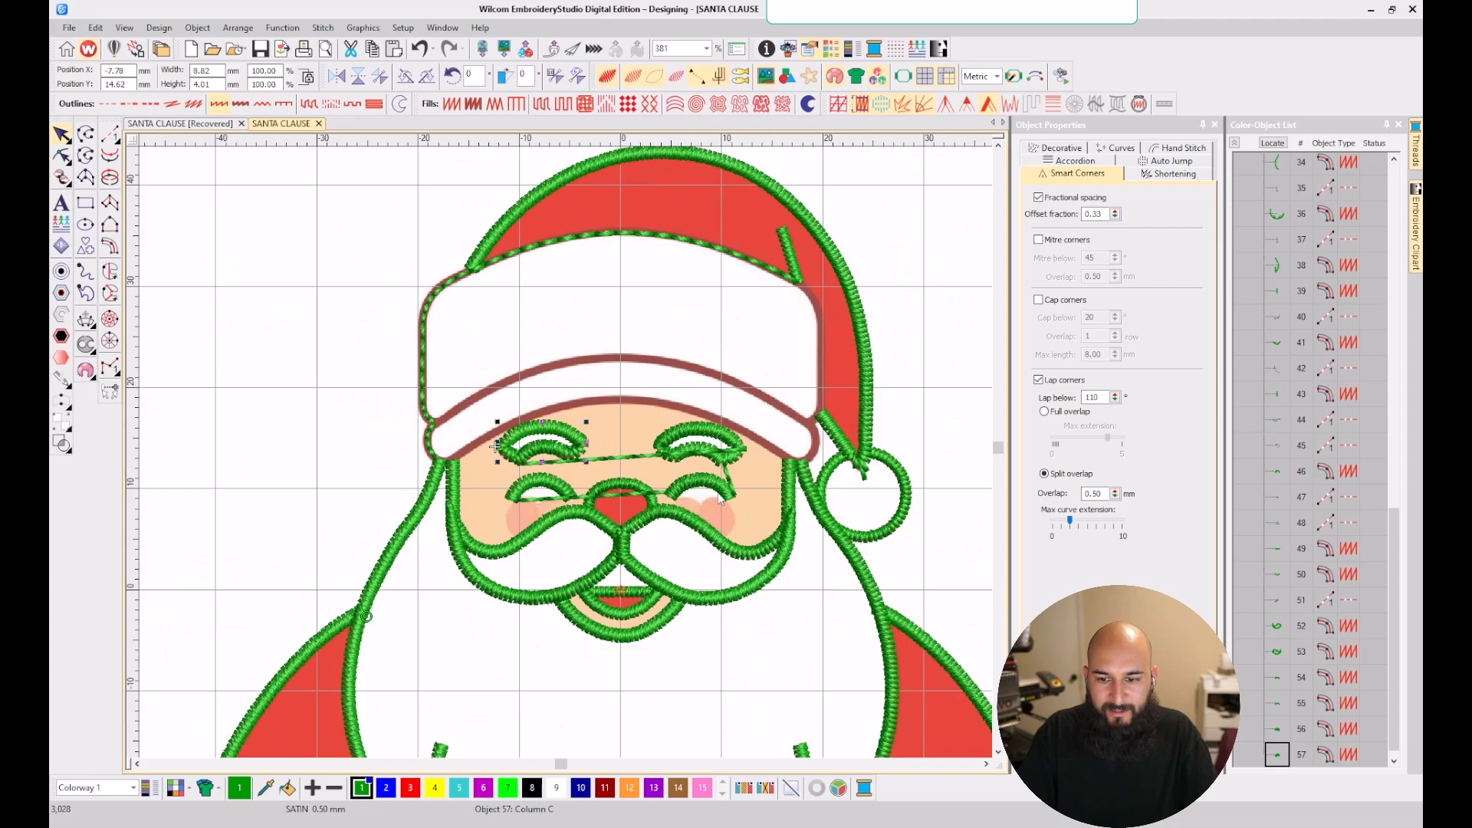
# - Set the connectors after the four eye and eyebrow satins to Jump, removing the stitches running between them, and deselect the satins
pyautogui.click(1277, 677)
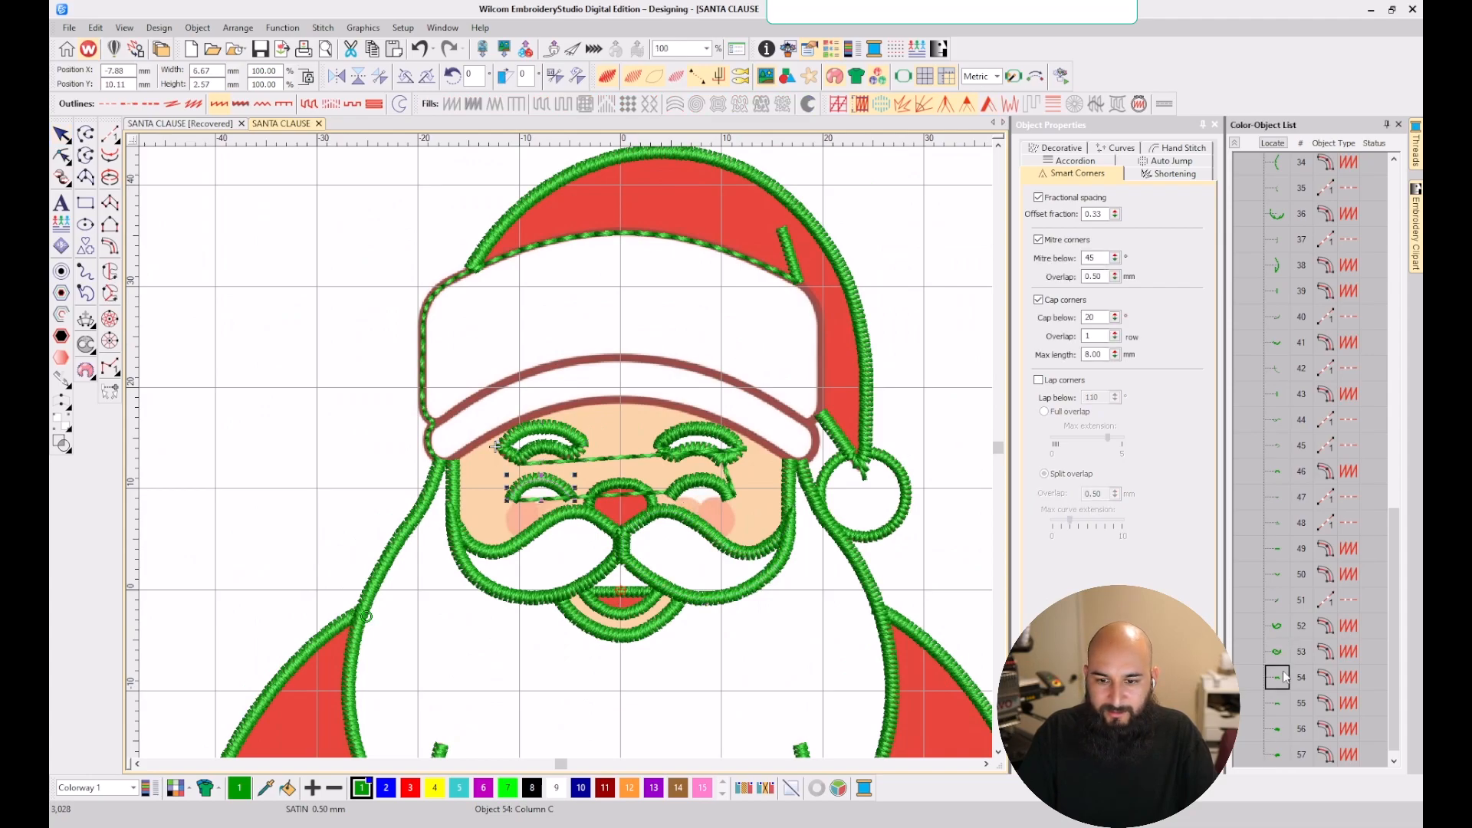
pyautogui.keyDown('shift'); pyautogui.click(1277, 744); pyautogui.keyUp('shift')
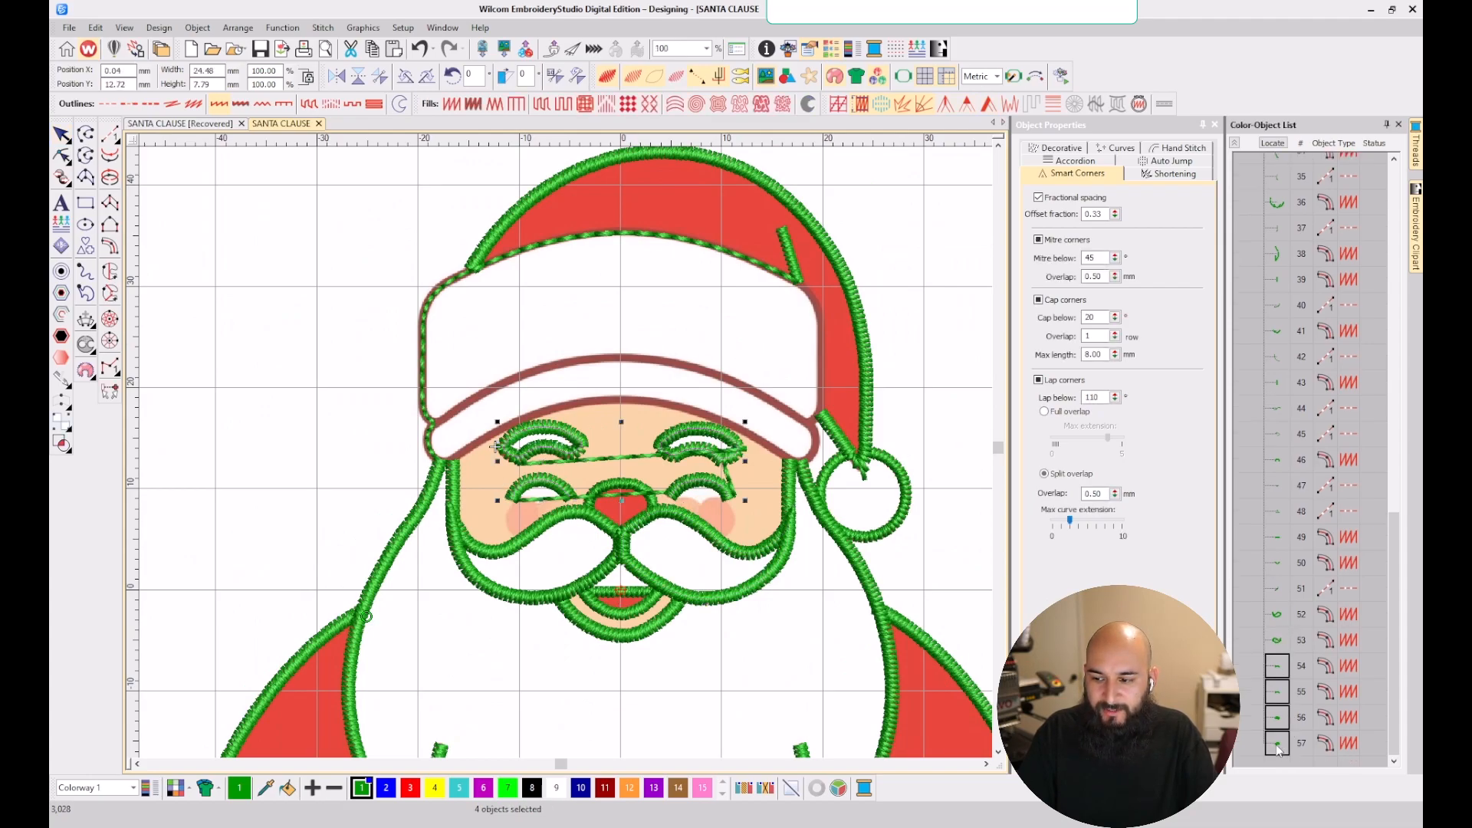
pyautogui.rightClick(1275, 678)
pyautogui.click(1357, 361)
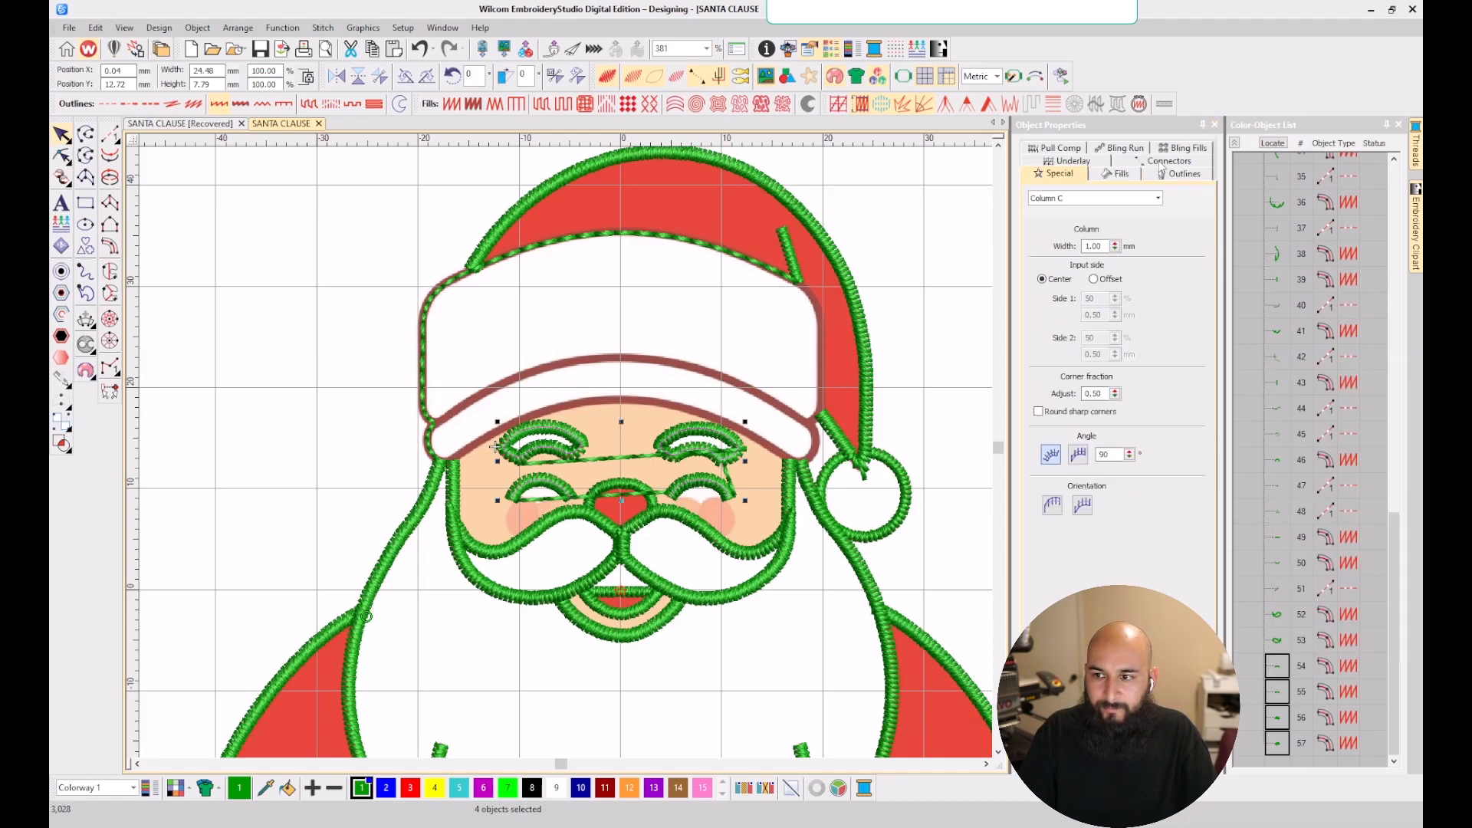
pyautogui.click(1166, 161)
pyautogui.press('Escape')
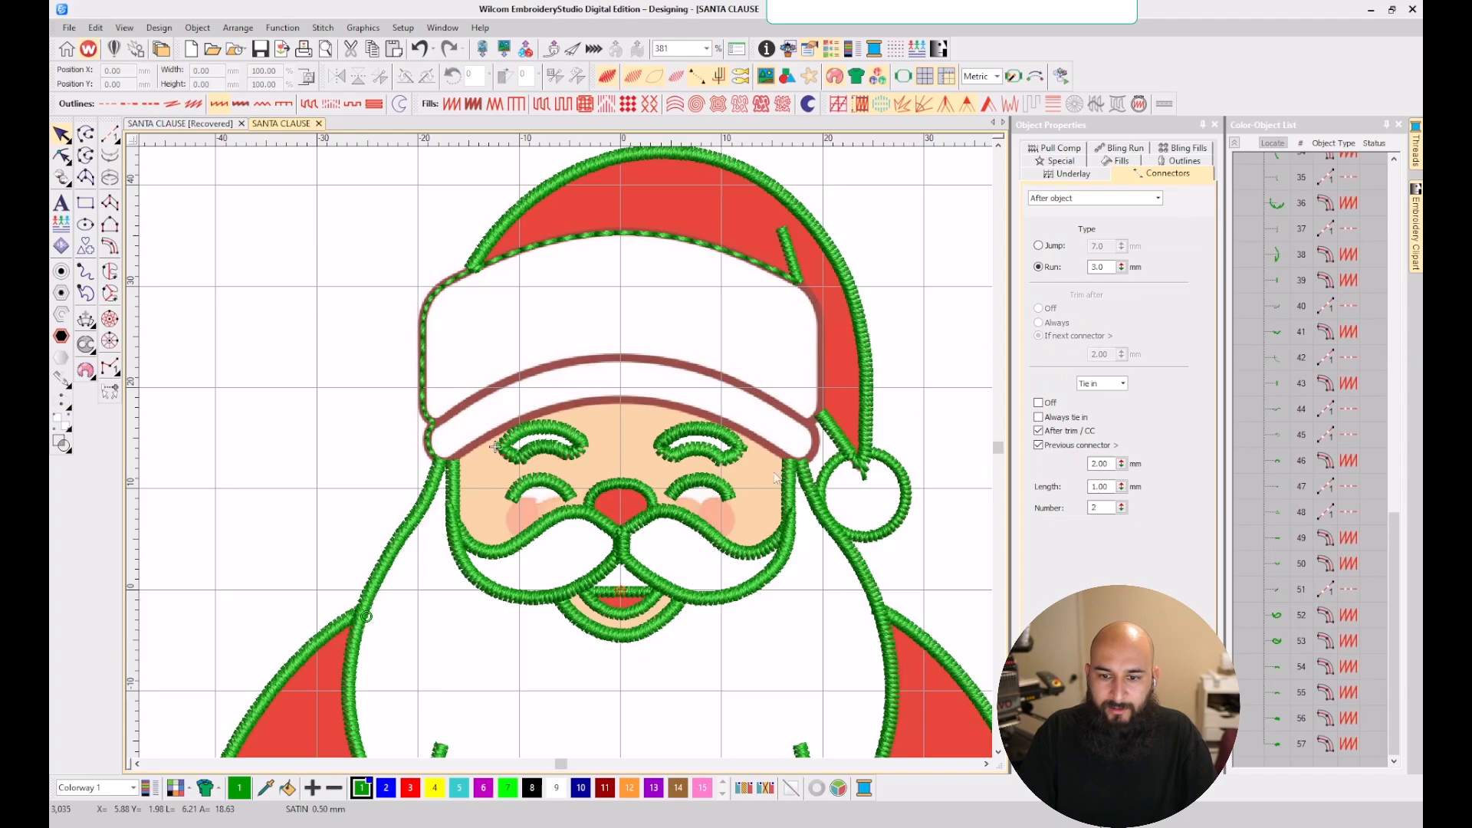
pyautogui.scroll(-2, 751, 466)
pyautogui.scroll(3, 565, 453)
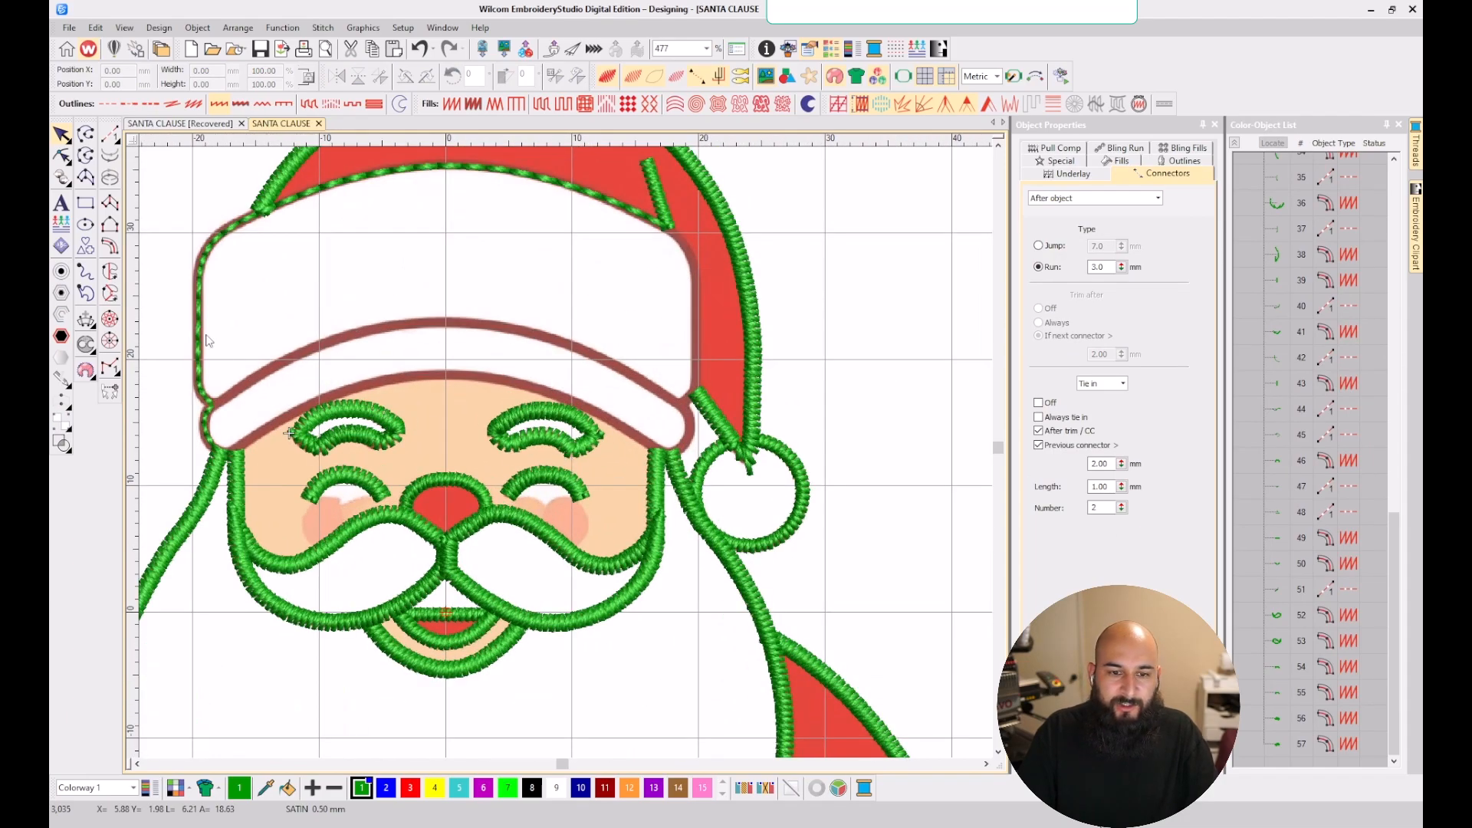
# - Start a Column C satin at the notch on the hat trim's left side and plot it up that side and around the upper-left corner
pyautogui.scroll(-2, 264, 390)
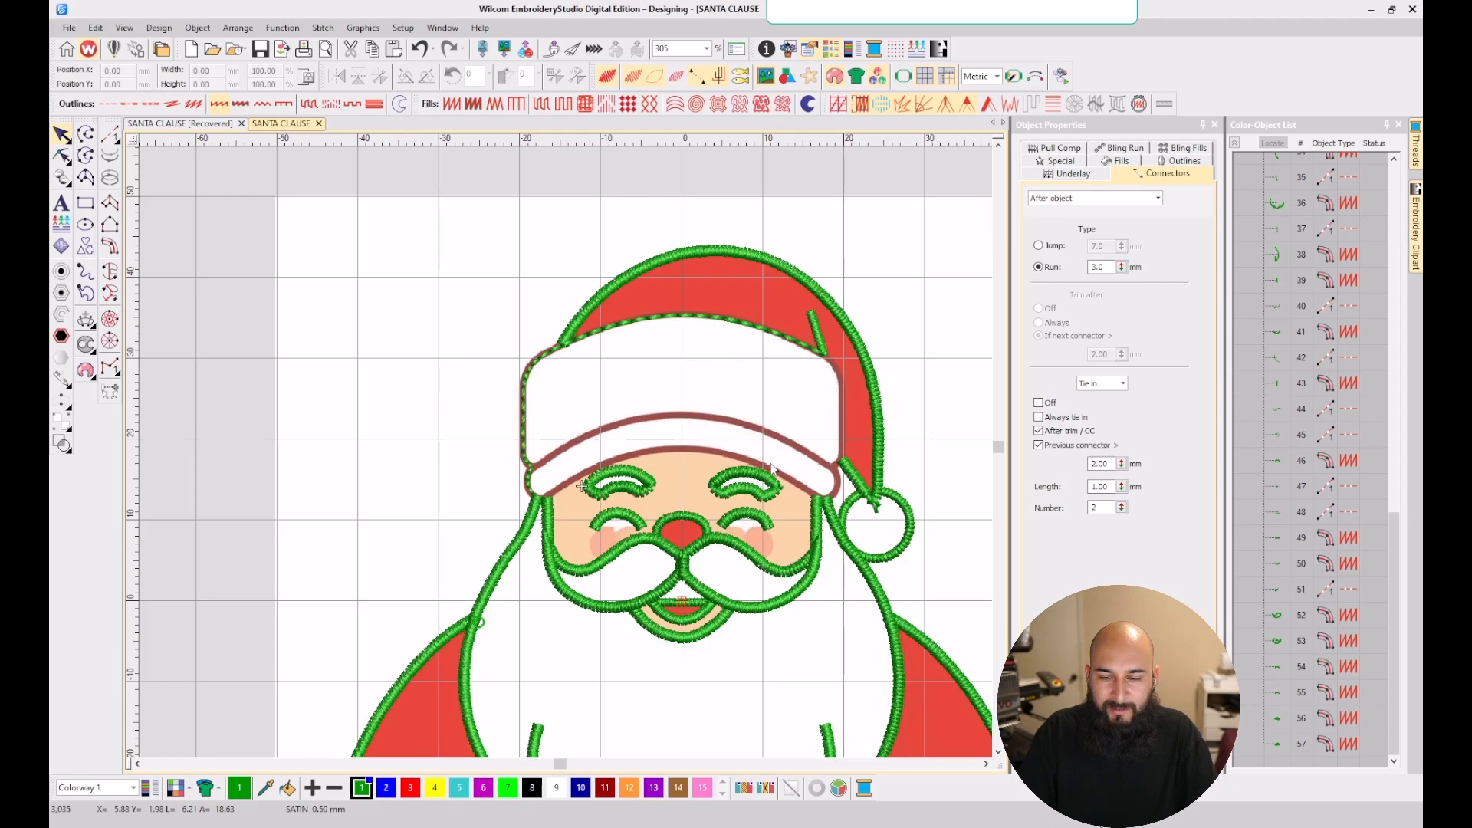
pyautogui.scroll(2, 754, 463)
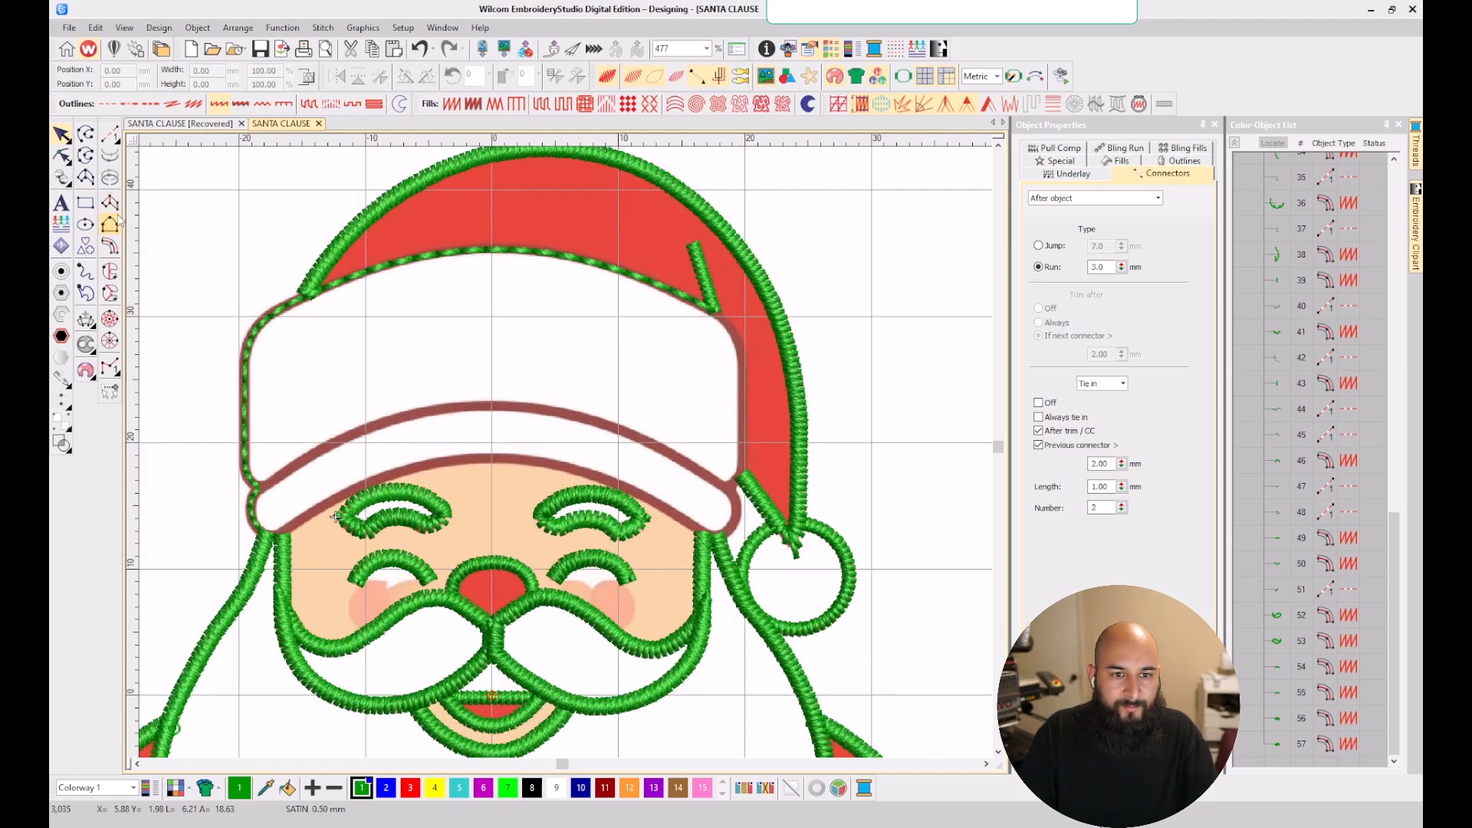
pyautogui.click(112, 245)
pyautogui.scroll(4, 260, 479)
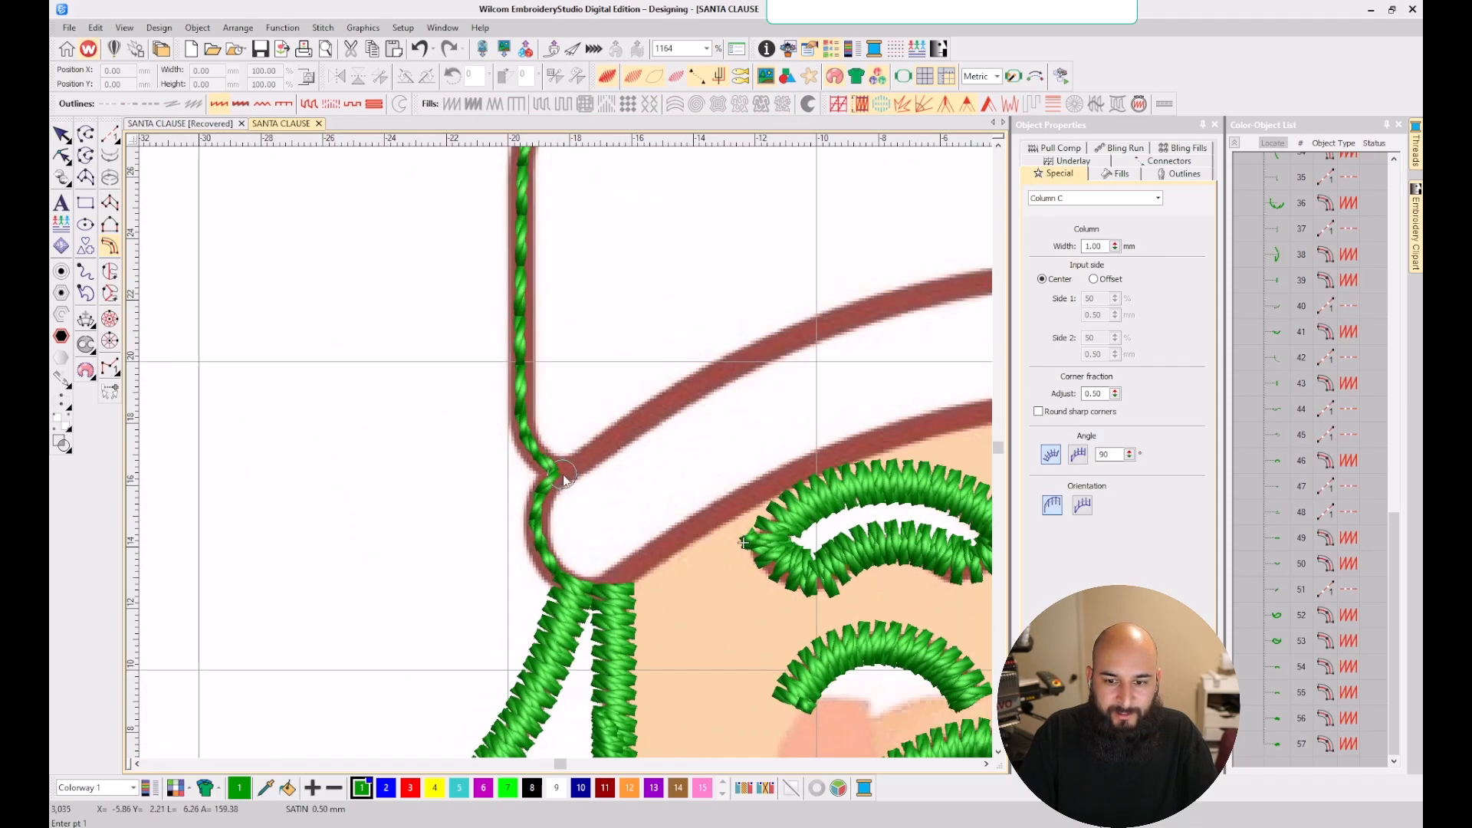
pyautogui.click(562, 477)
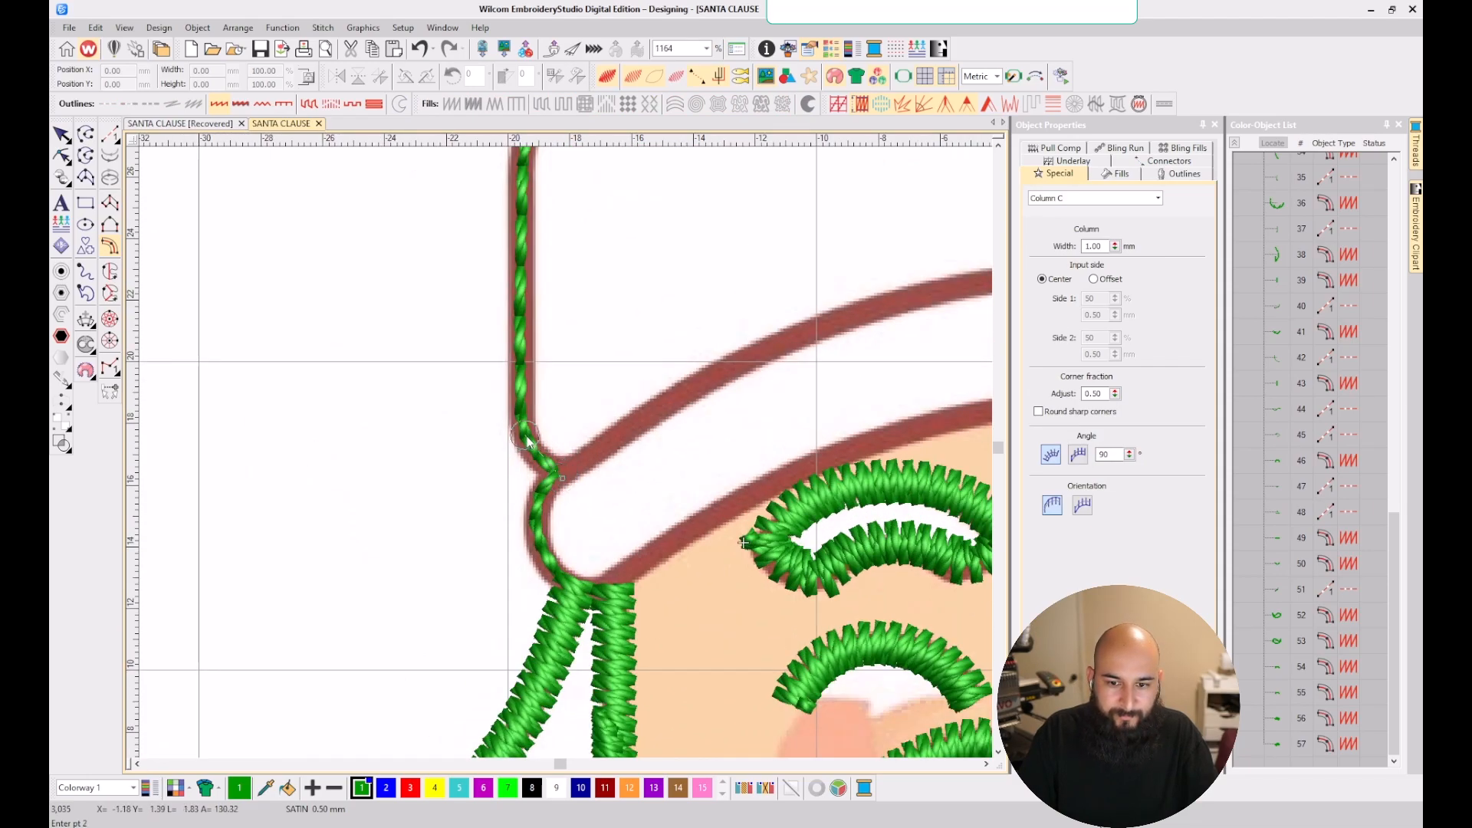
pyautogui.rightClick(529, 440)
pyautogui.rightClick(520, 416)
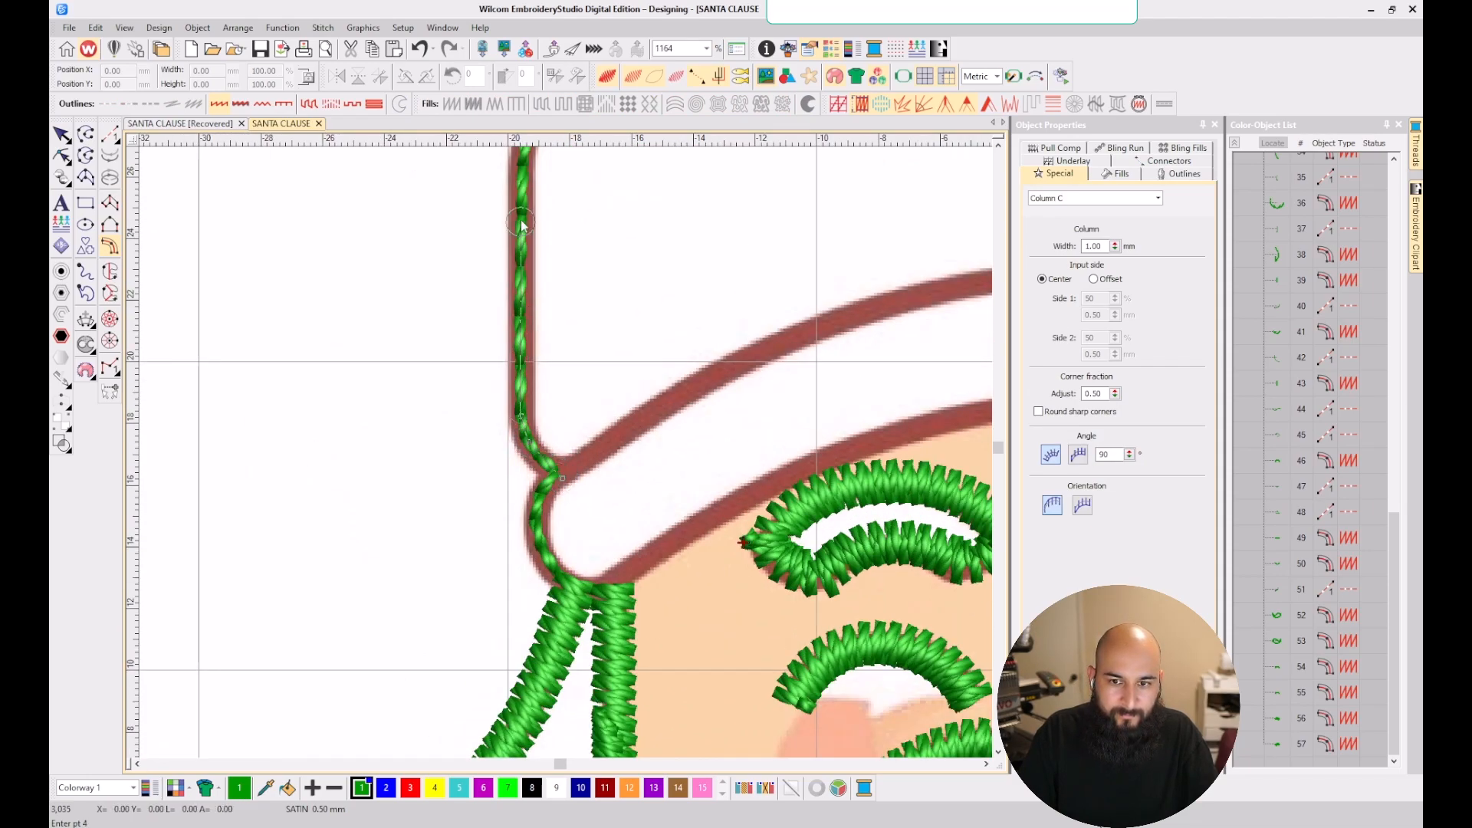
pyautogui.rightClick(544, 281)
pyautogui.rightClick(559, 239)
pyautogui.rightClick(590, 197)
# - Plot the trim's satin path along its curved upper edge toward the right corner
pyautogui.scroll(-2, 590, 197)
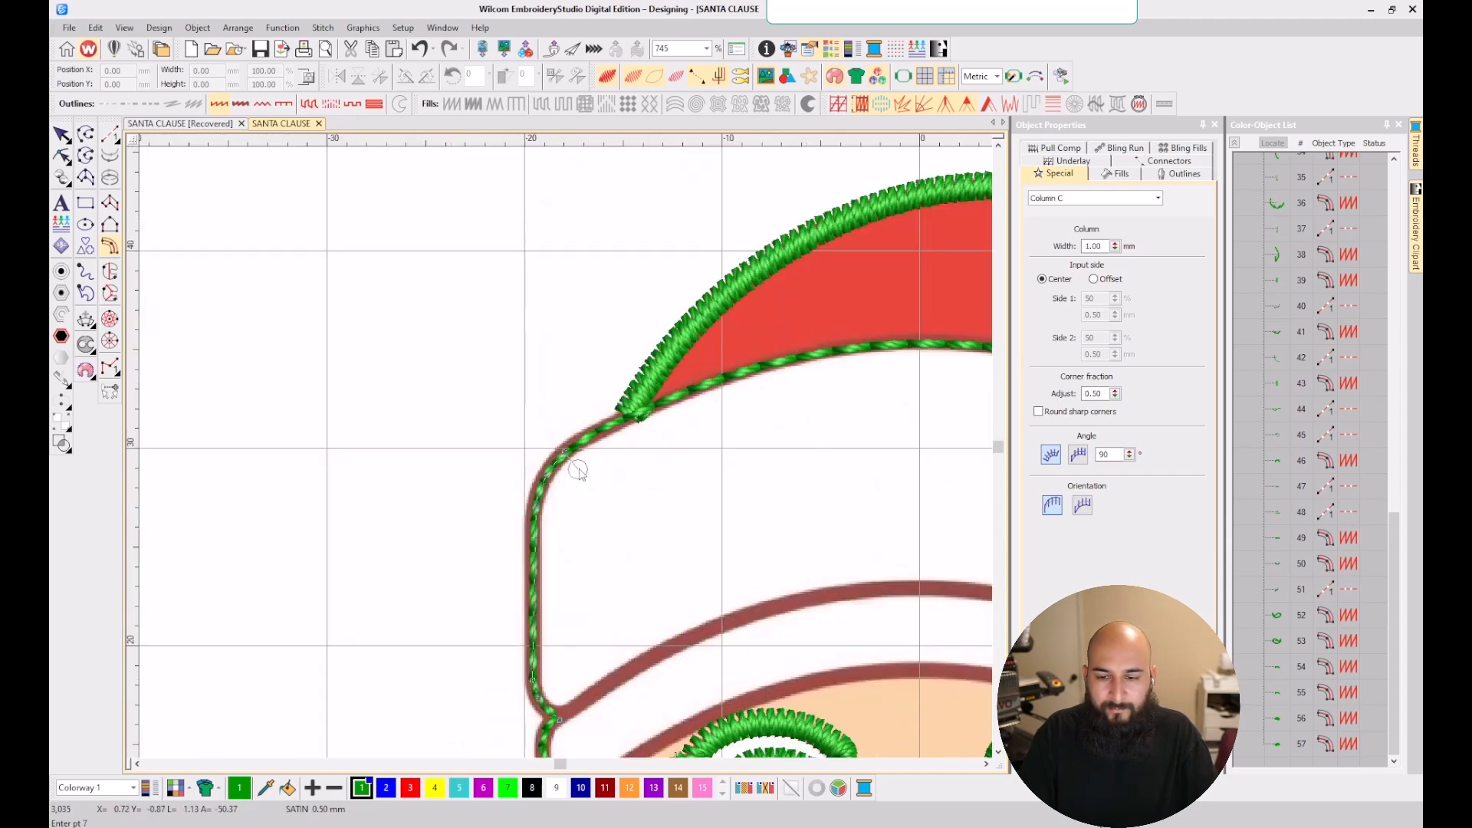
pyautogui.scroll(3, 605, 426)
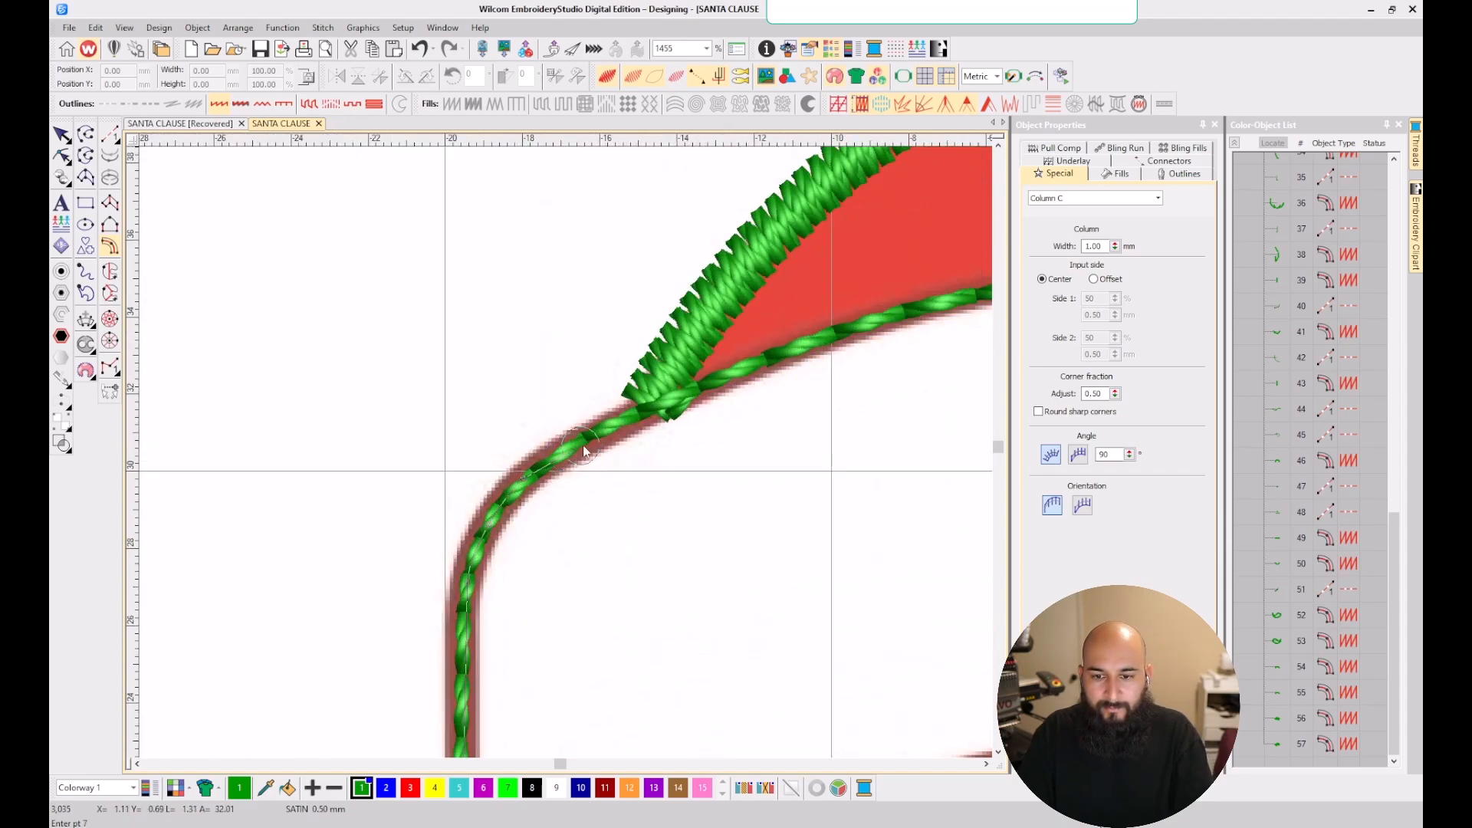
pyautogui.rightClick(635, 420)
pyautogui.rightClick(839, 324)
pyautogui.scroll(-3, 838, 324)
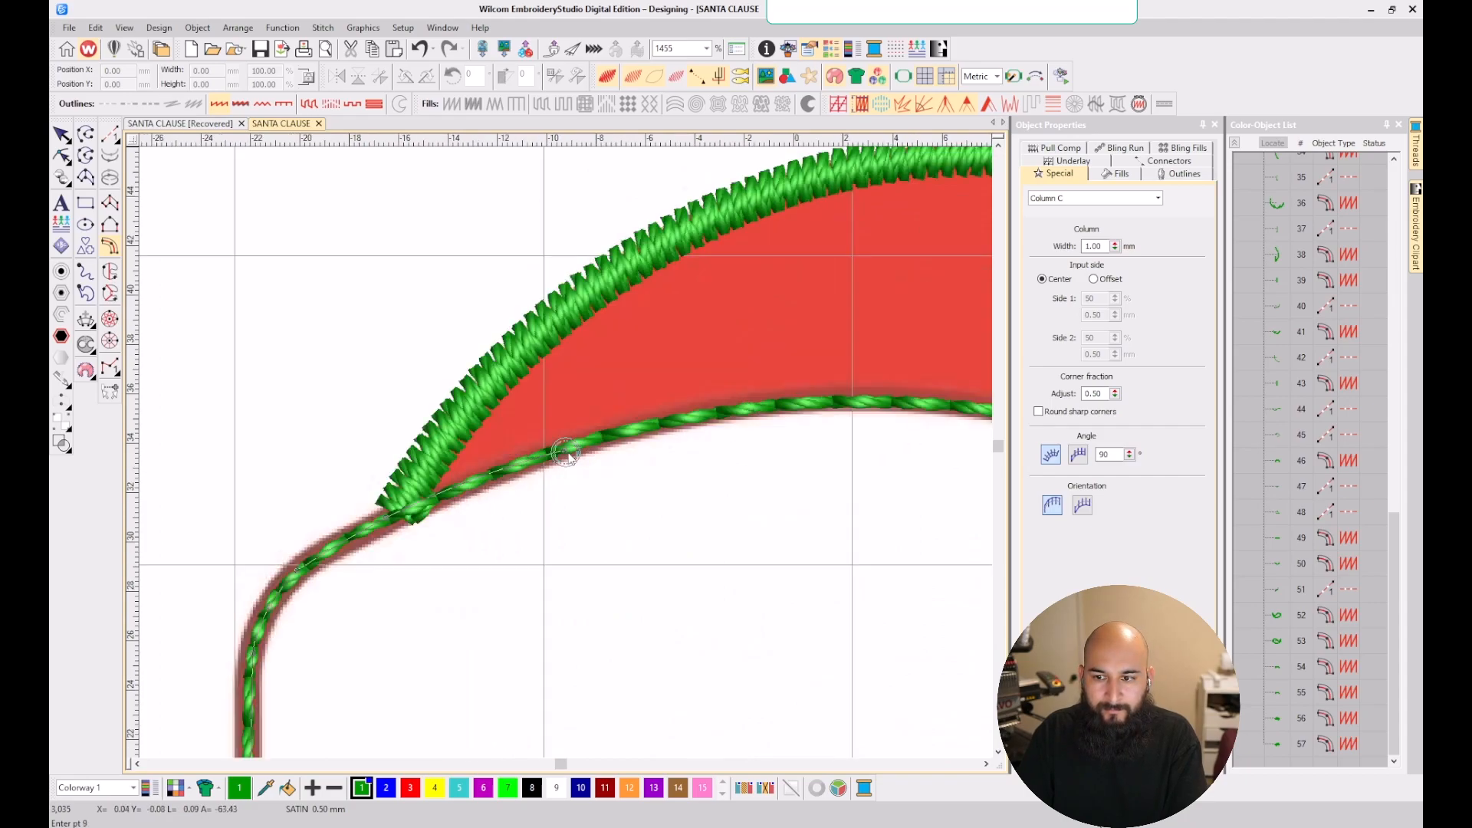
pyautogui.scroll(3, 702, 480)
pyautogui.rightClick(657, 341)
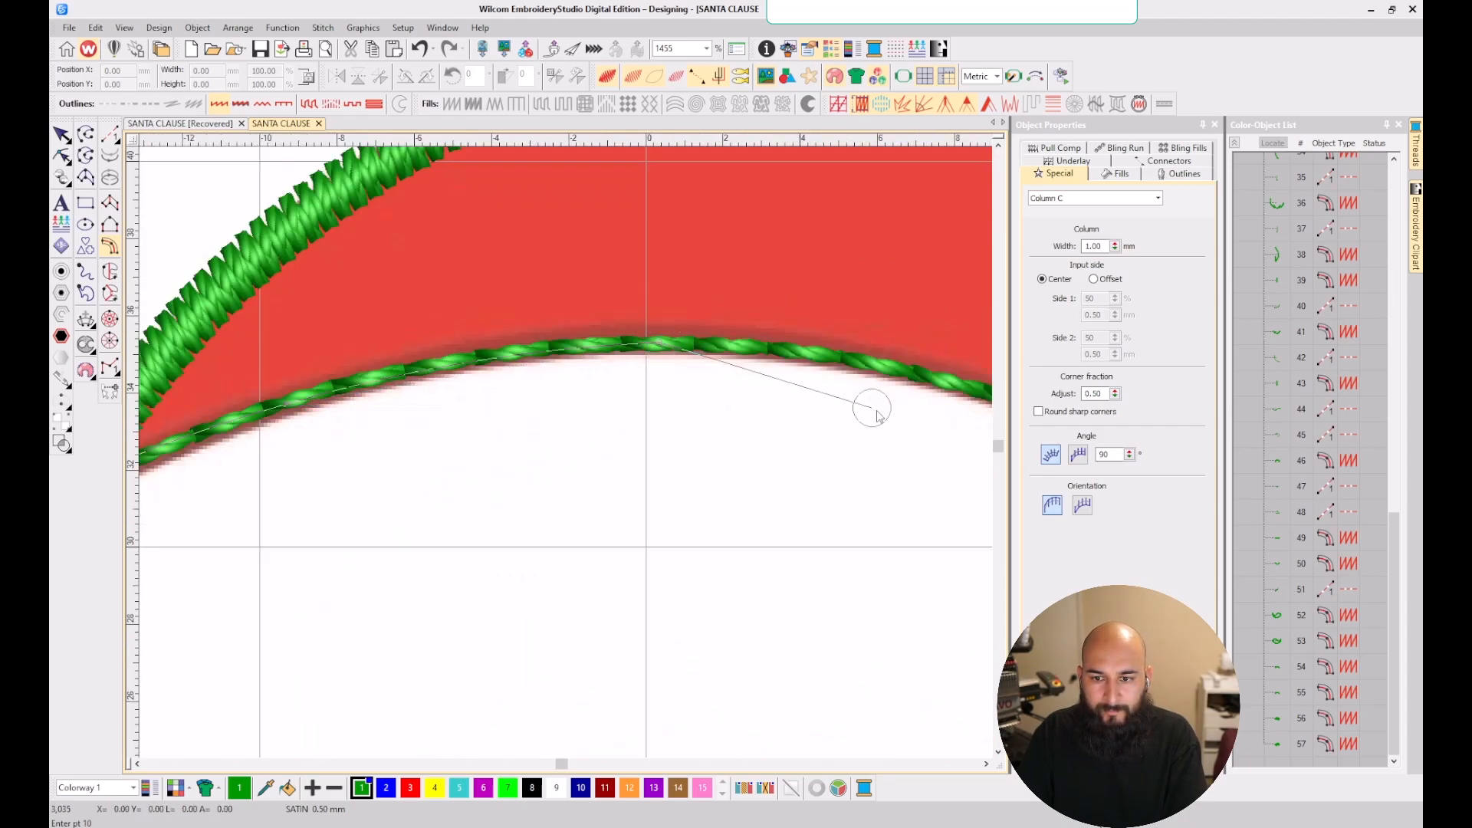
pyautogui.rightClick(872, 441)
# - Plot the trim's upper-right corner and right side down to the notch and complete the Column C satin
pyautogui.scroll(-3, 873, 442)
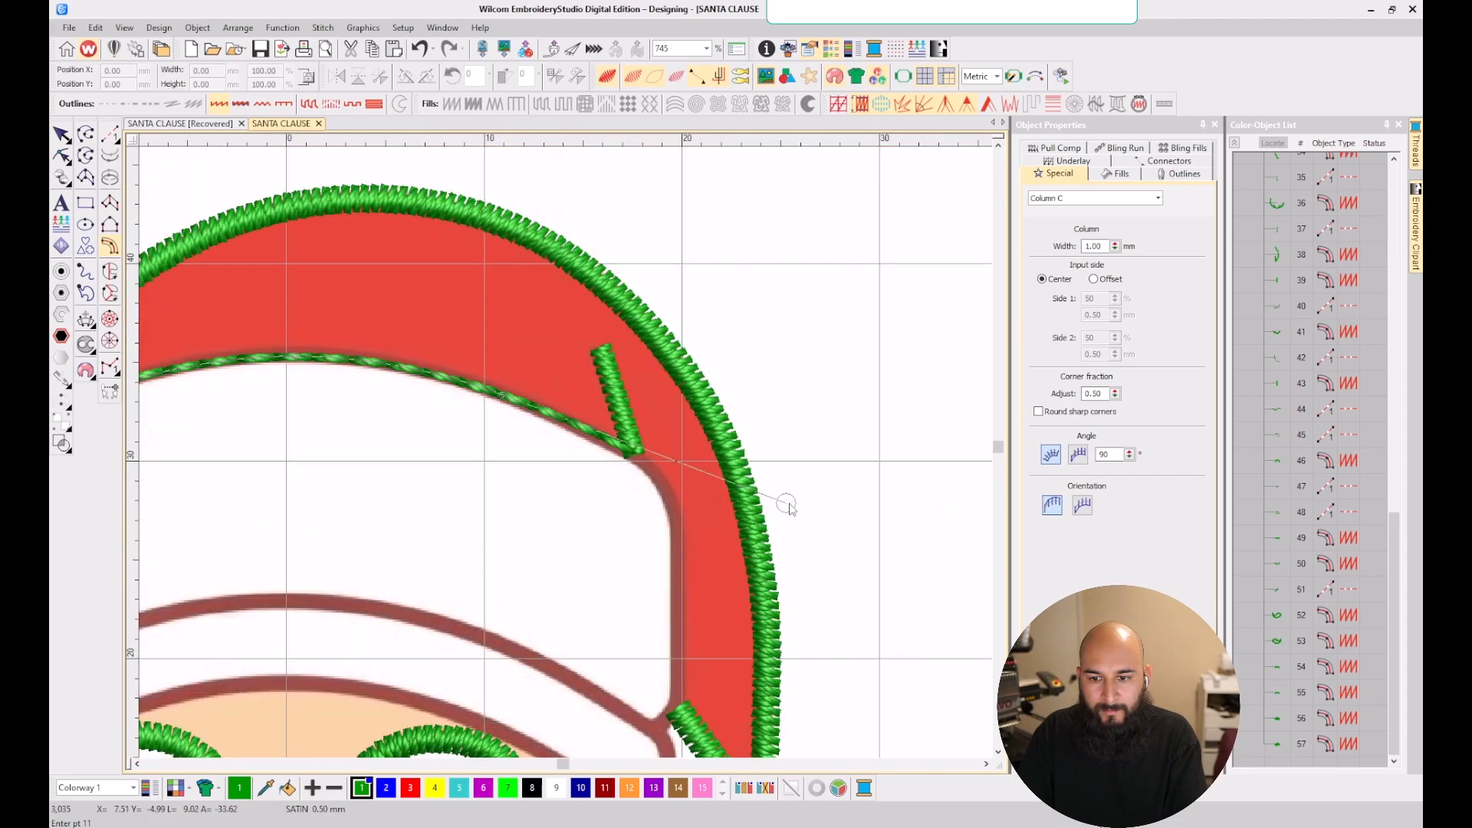
pyautogui.rightClick(647, 467)
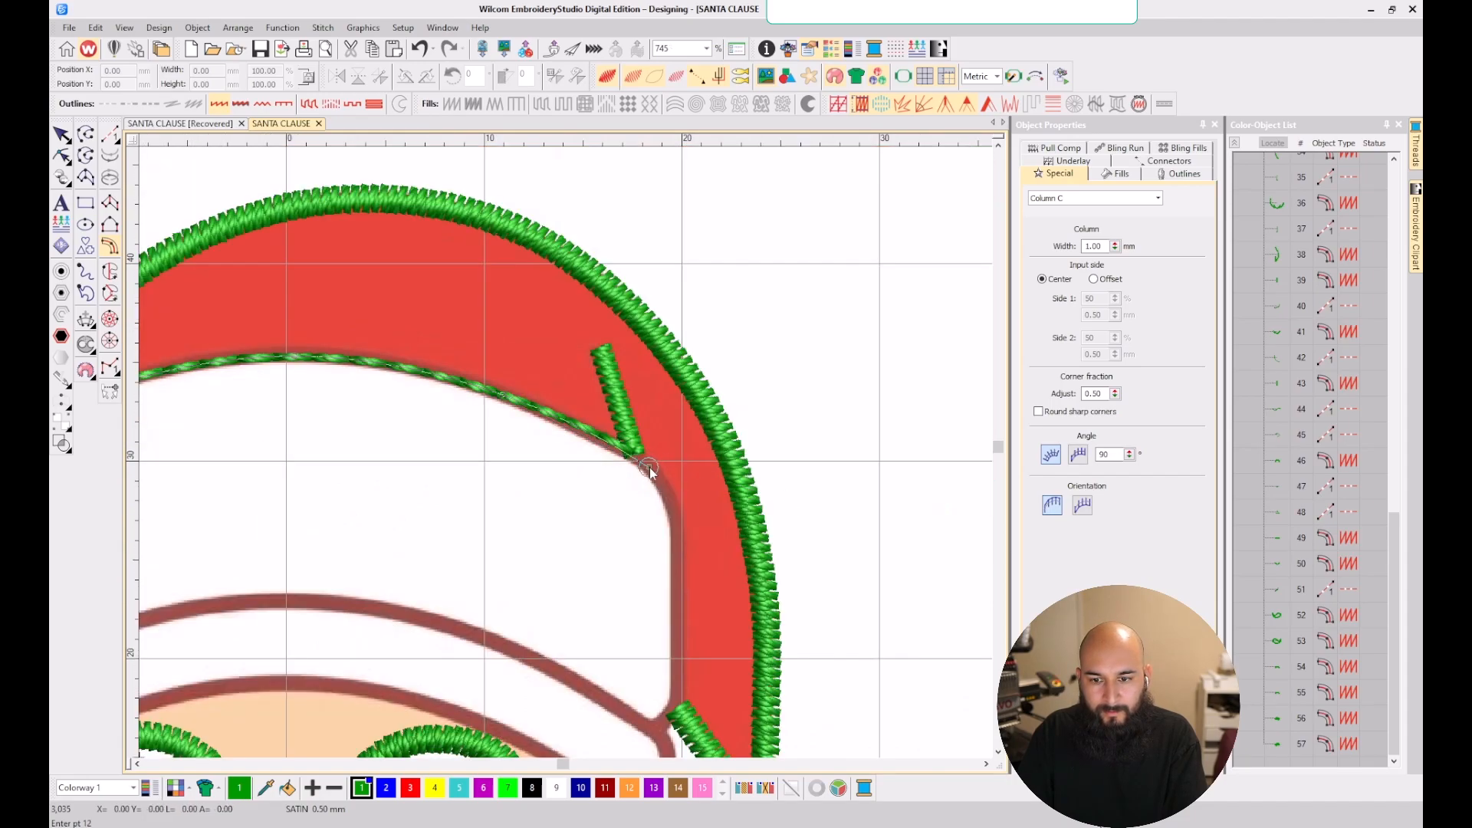
pyautogui.scroll(3, 567, 458)
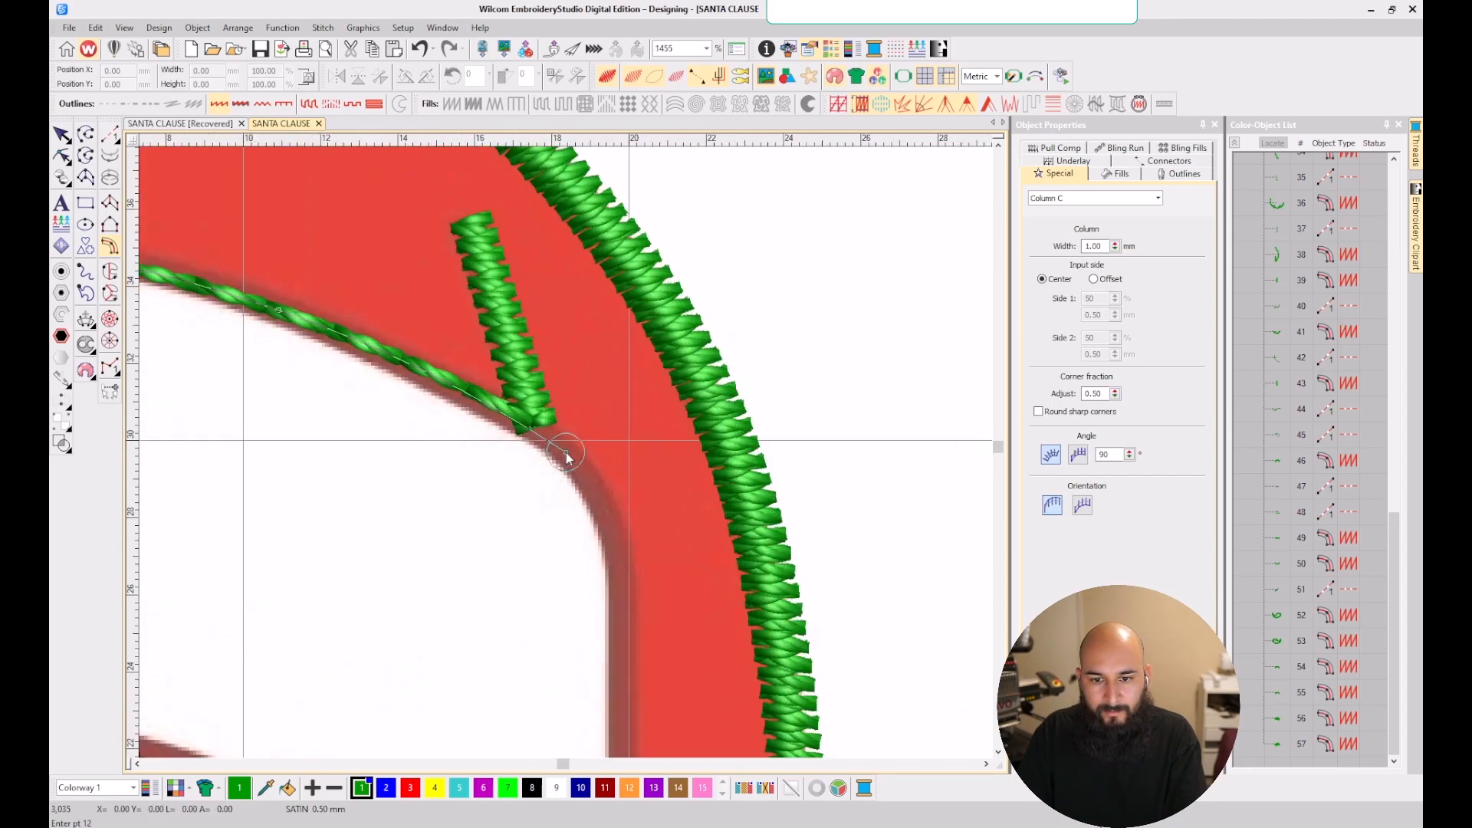
pyautogui.rightClick(607, 517)
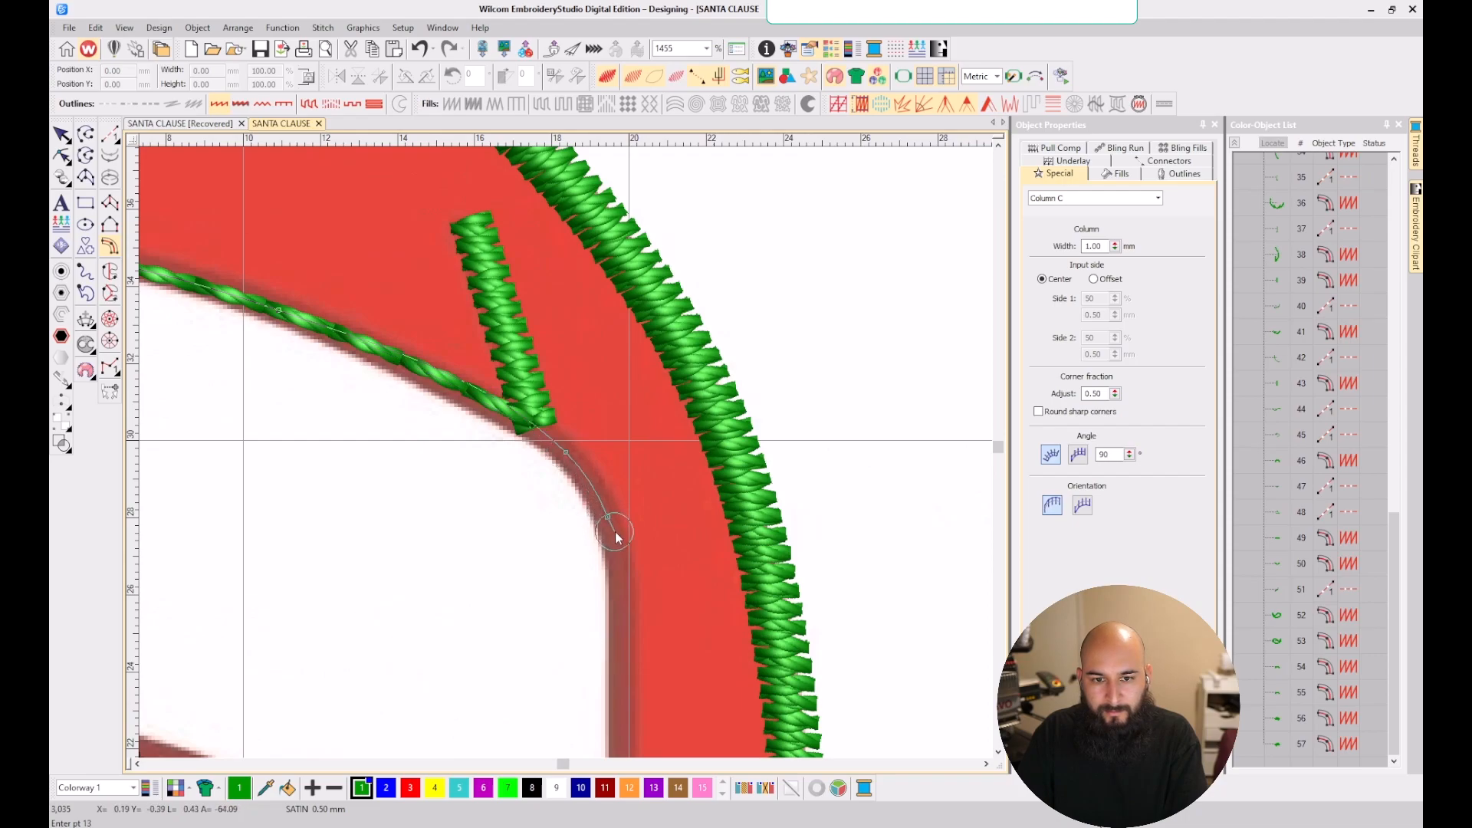
pyautogui.scroll(-1, 608, 529)
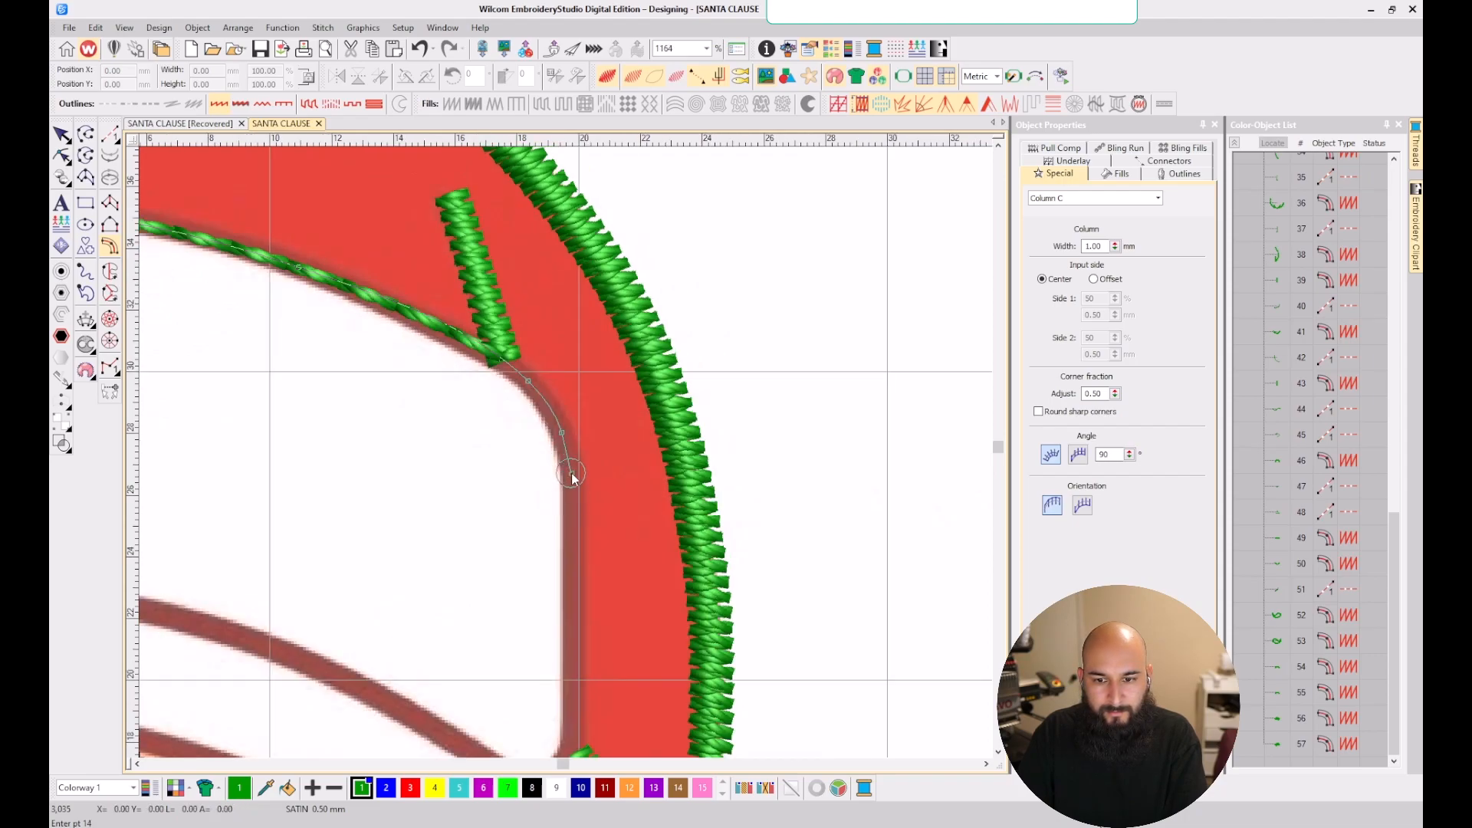
pyautogui.scroll(-3, 572, 477)
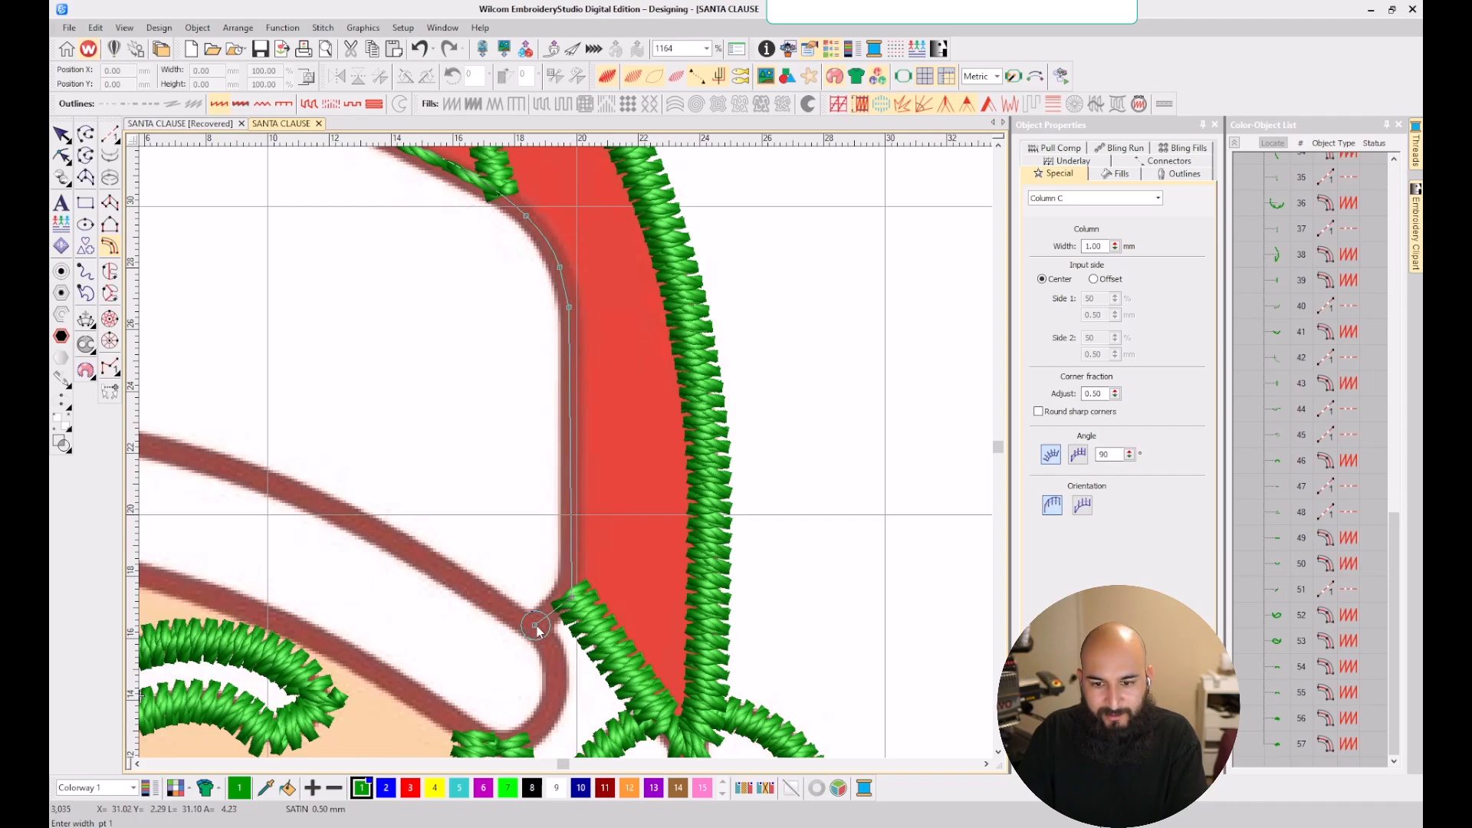
pyautogui.press('Return')
# - Start a Column C satin for the hat's lower brim band at the right notch and plot around its rounded right end
pyautogui.scroll(-3, 564, 452)
pyautogui.scroll(3, 564, 452)
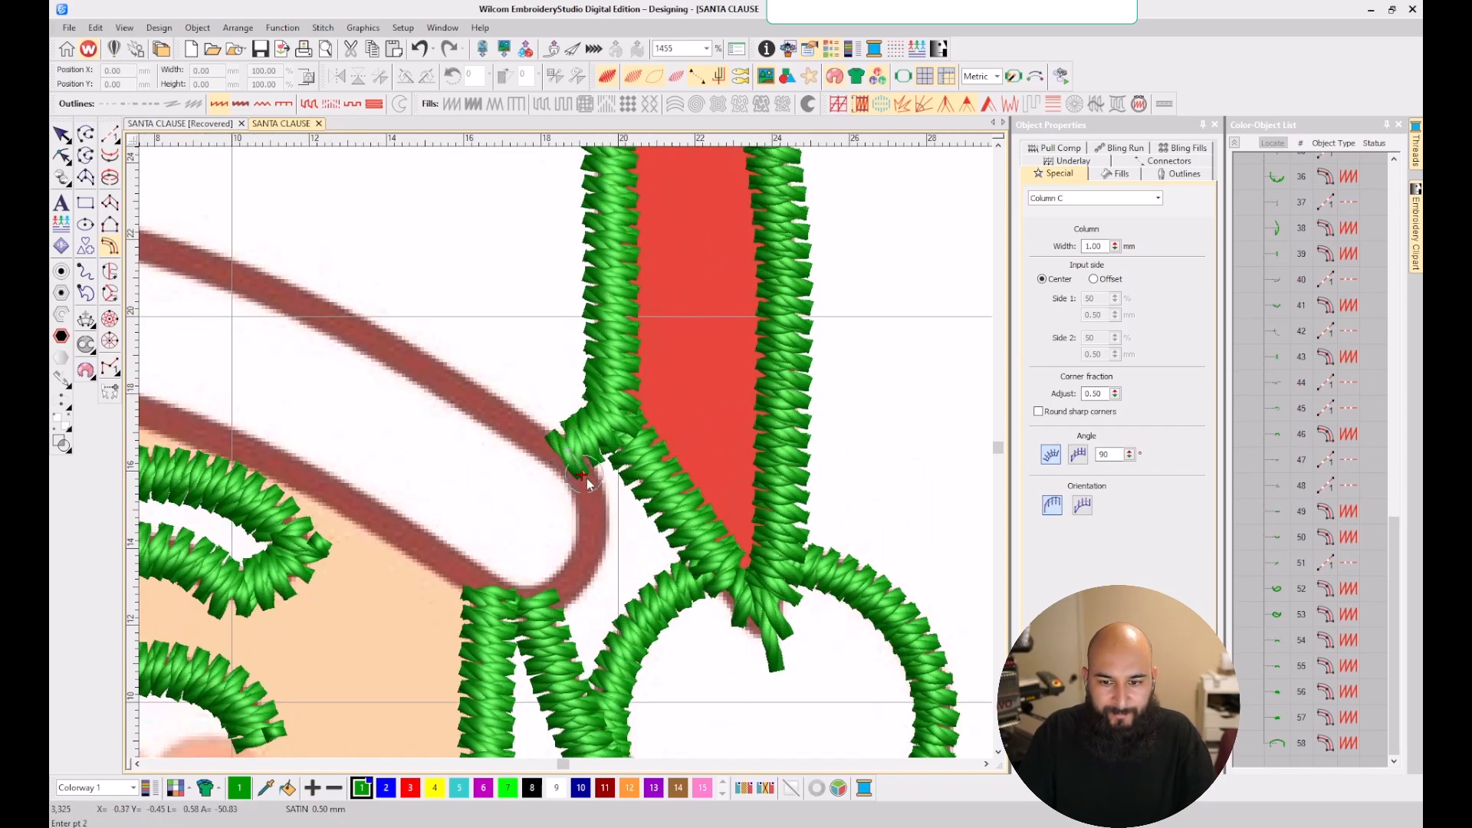
pyautogui.rightClick(587, 557)
pyautogui.rightClick(548, 604)
pyautogui.press('t')
pyautogui.press('t')
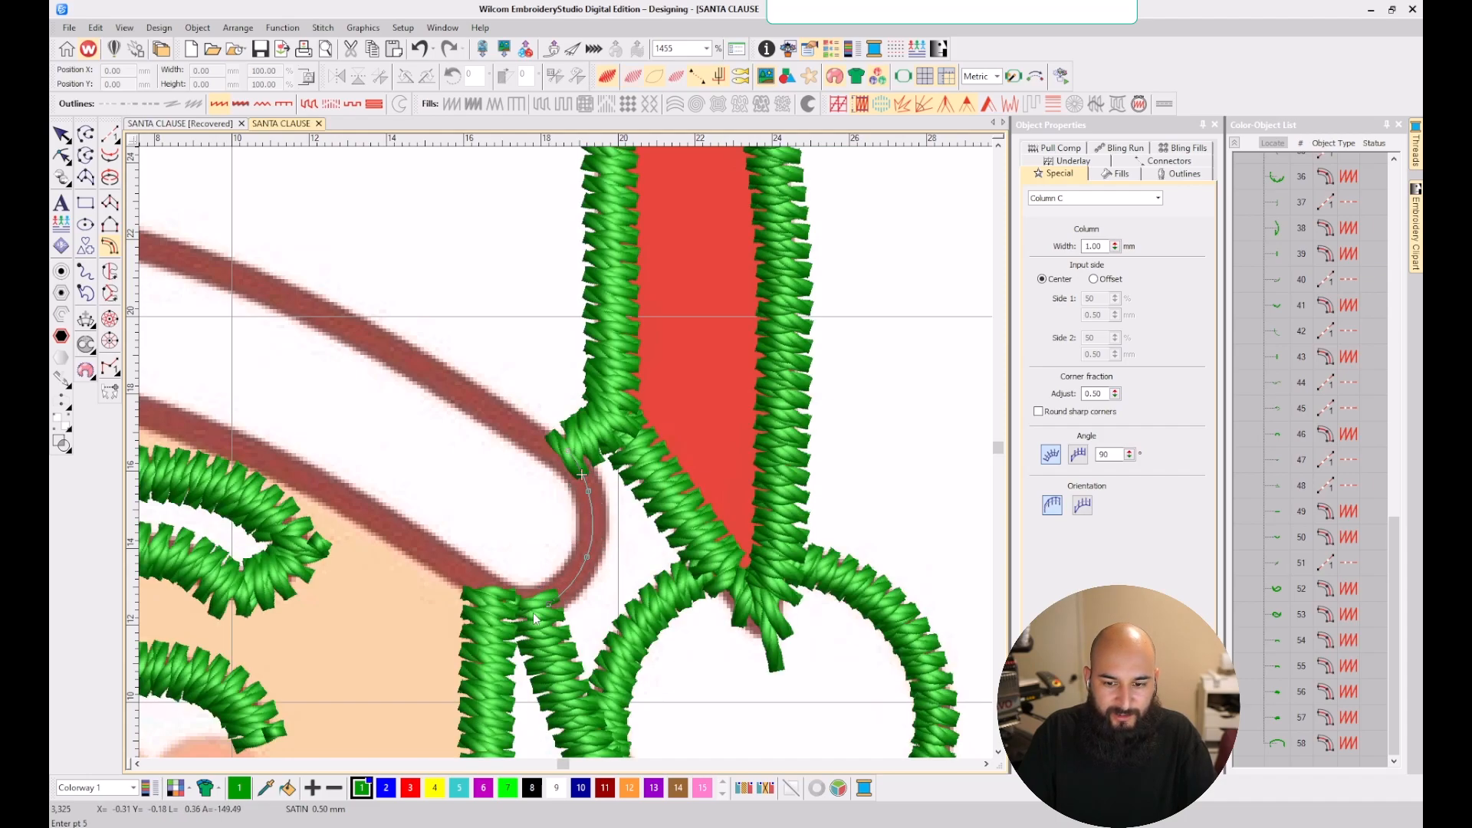
pyautogui.press('t')
pyautogui.scroll(2, 528, 610)
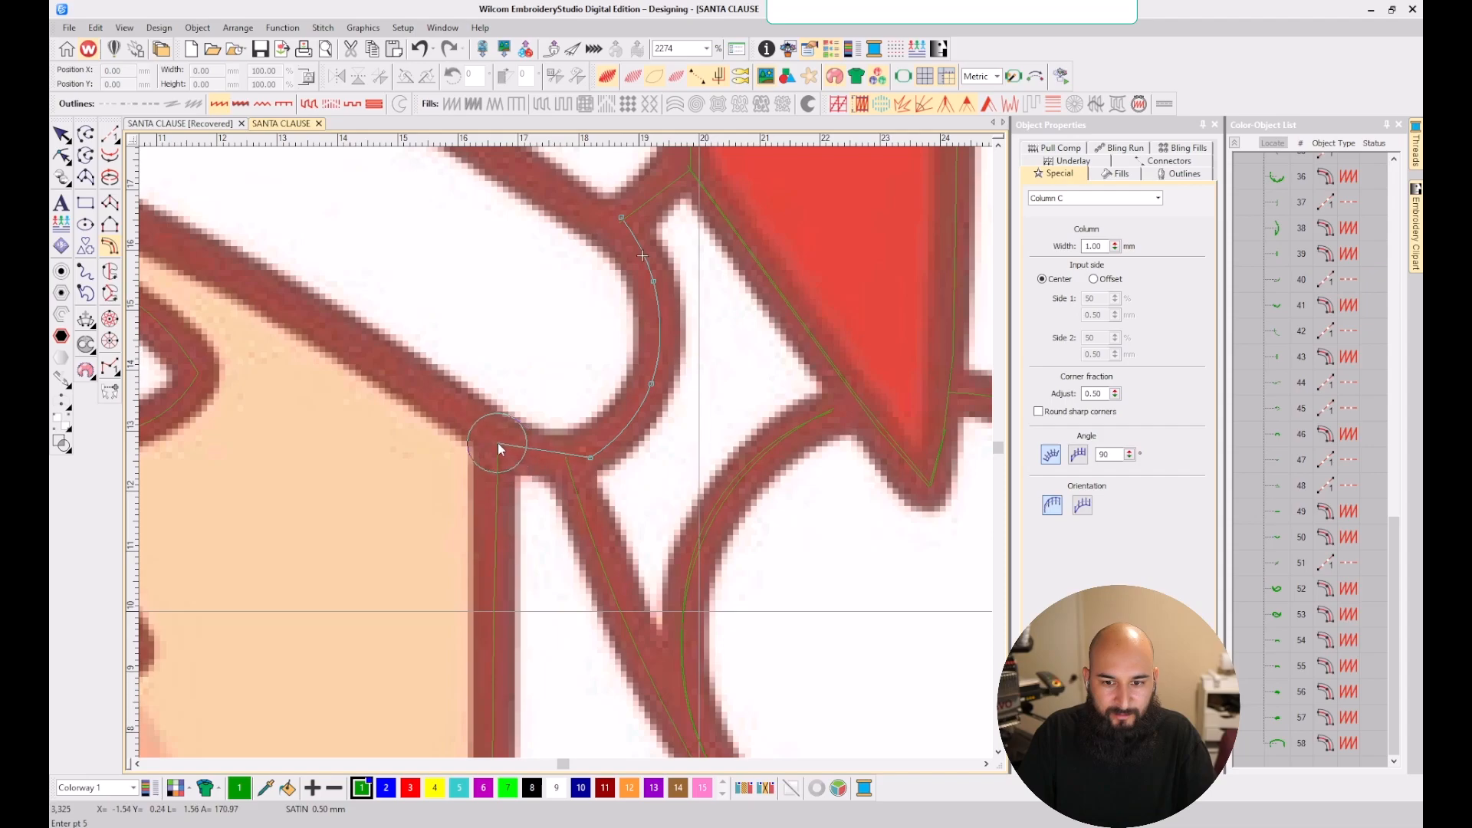
pyautogui.press('BackSpace')
pyautogui.press('BackSpace')
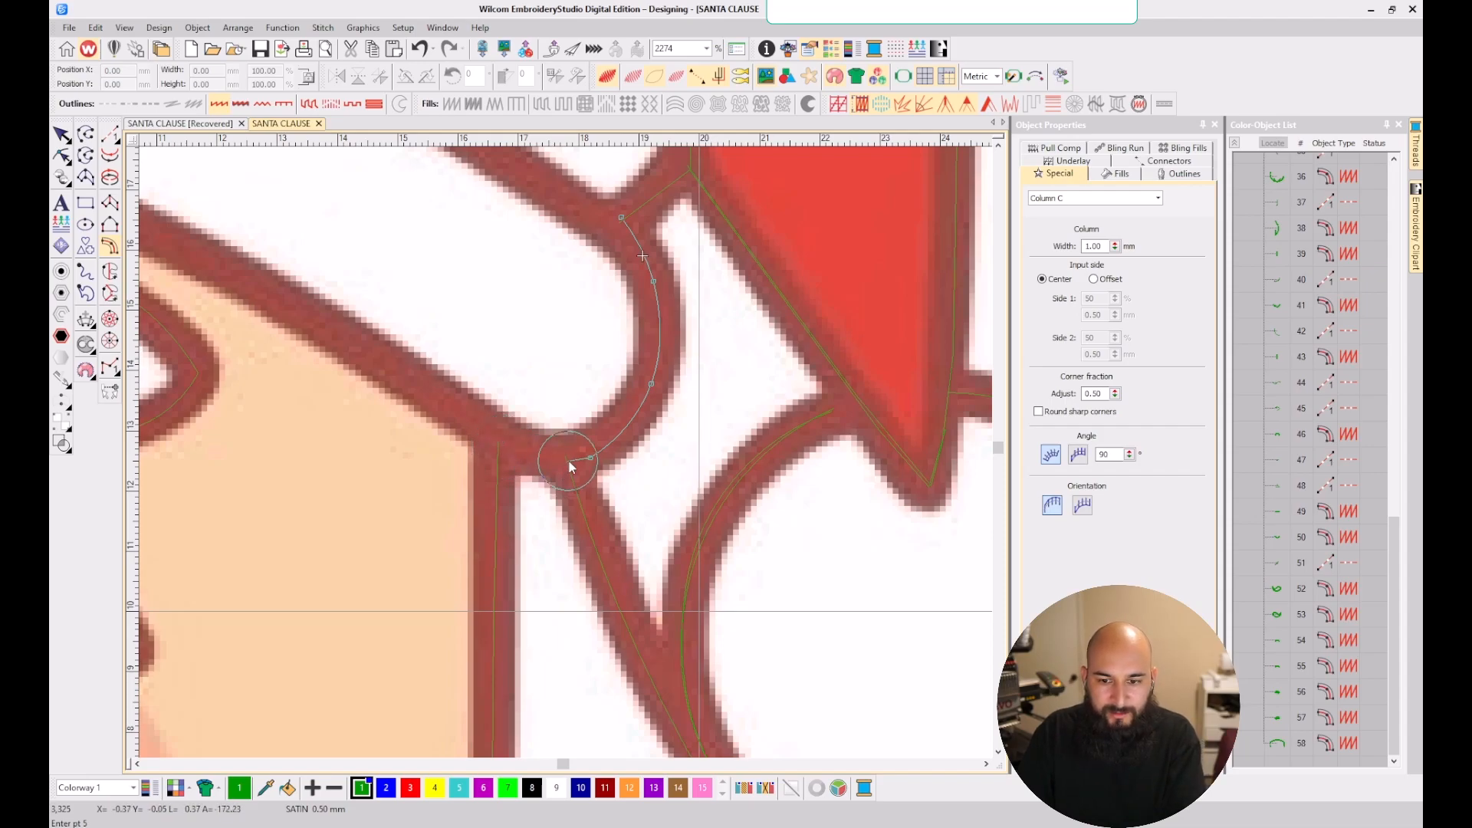
pyautogui.click(574, 462)
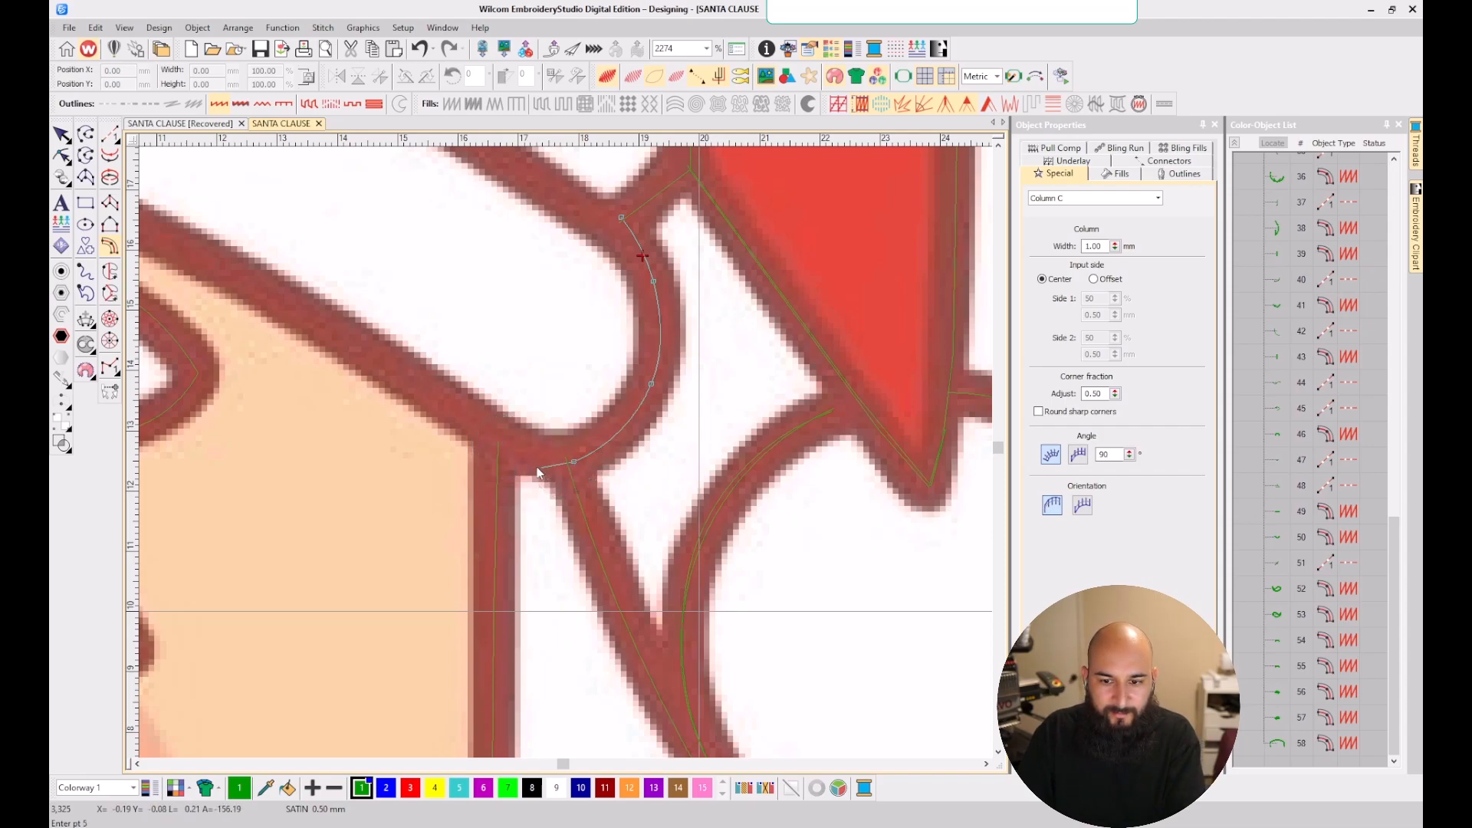
pyautogui.click(498, 449)
# - Plot the brim band's lower edge from the right end across the forehead to above the left eyebrow
pyautogui.scroll(-1, 565, 450)
pyautogui.scroll(1, 562, 447)
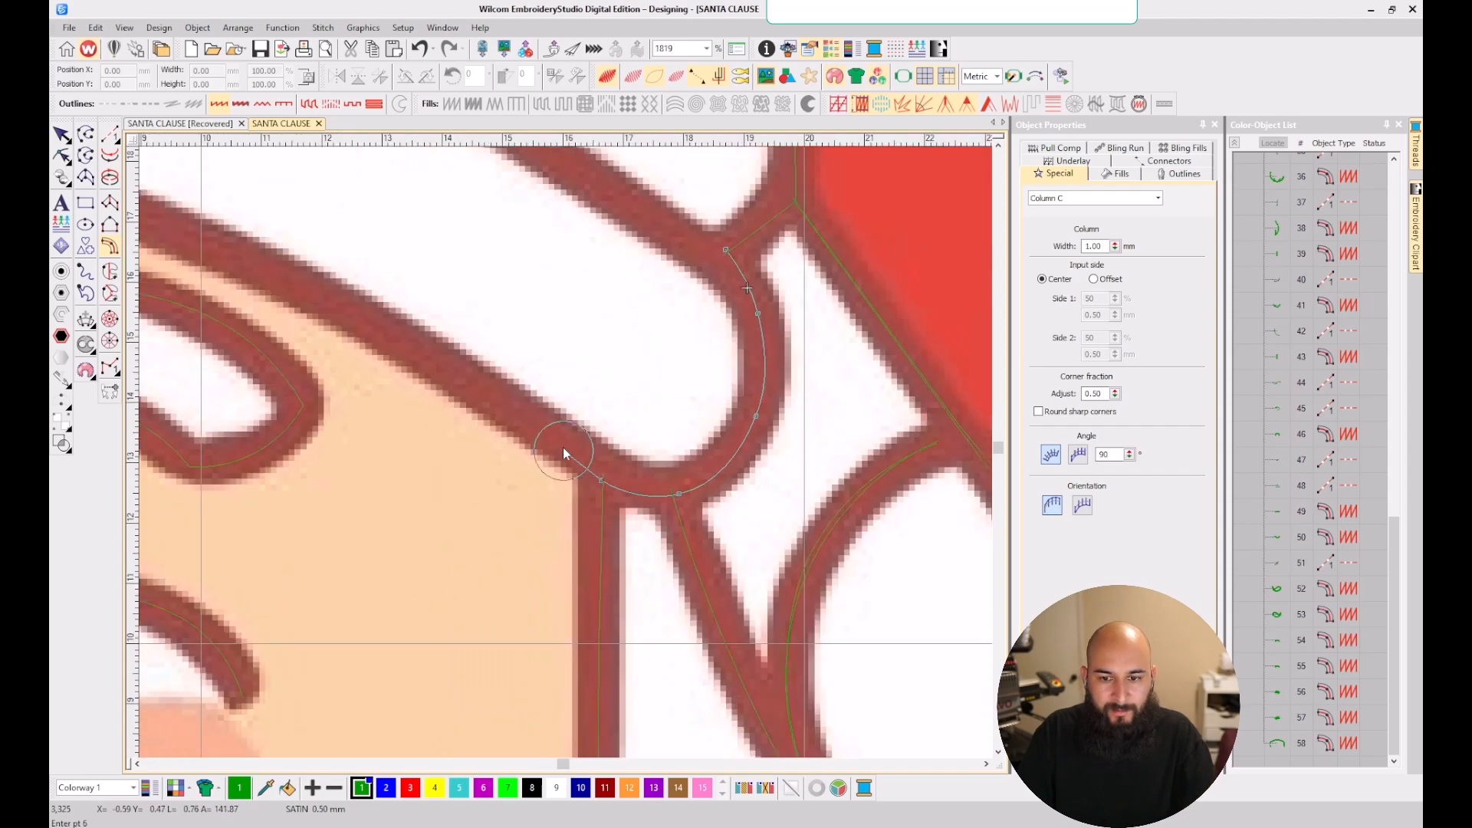
pyautogui.click(475, 385)
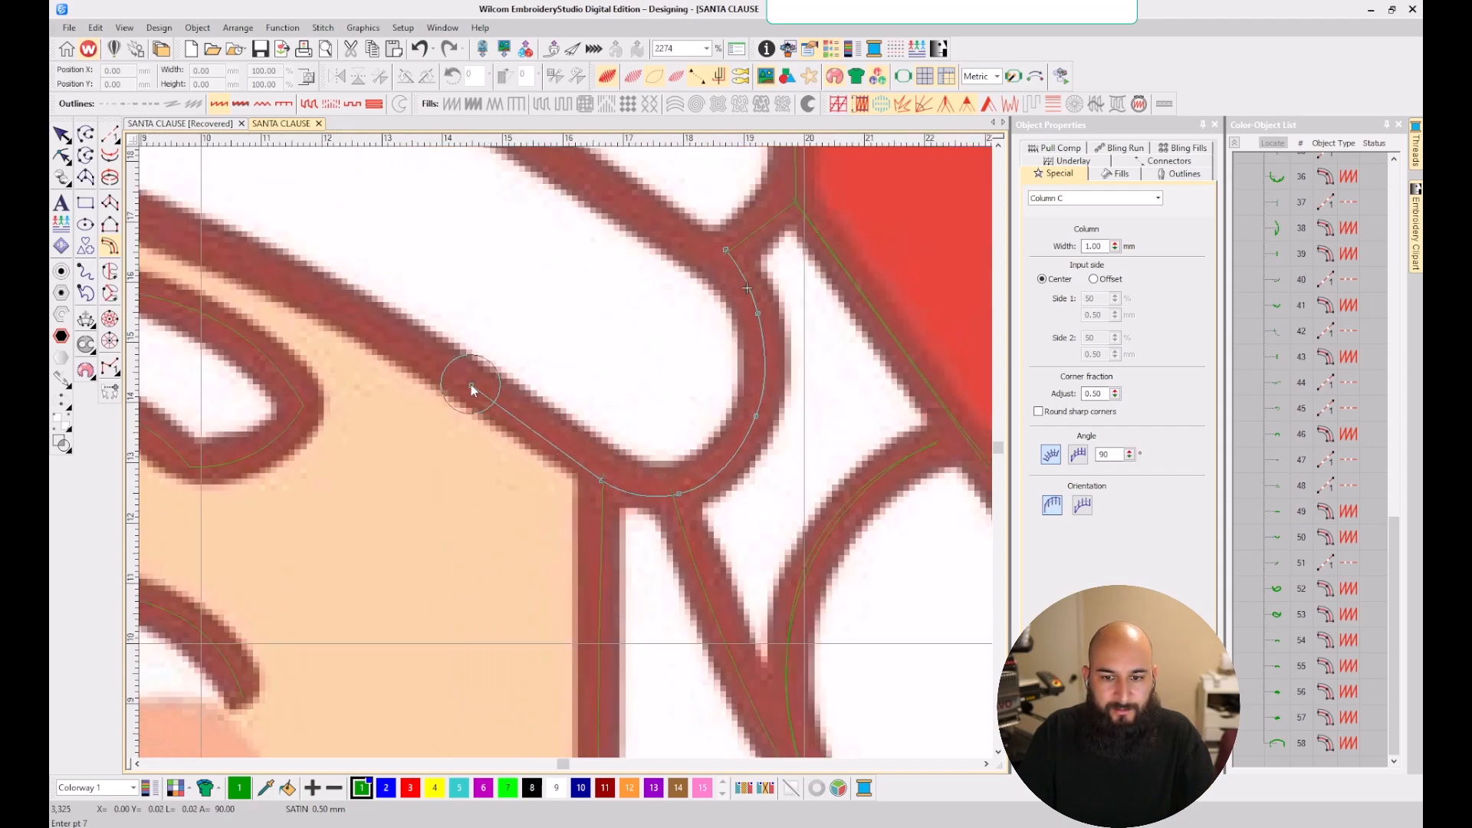
pyautogui.scroll(-1, 471, 384)
pyautogui.click(420, 371)
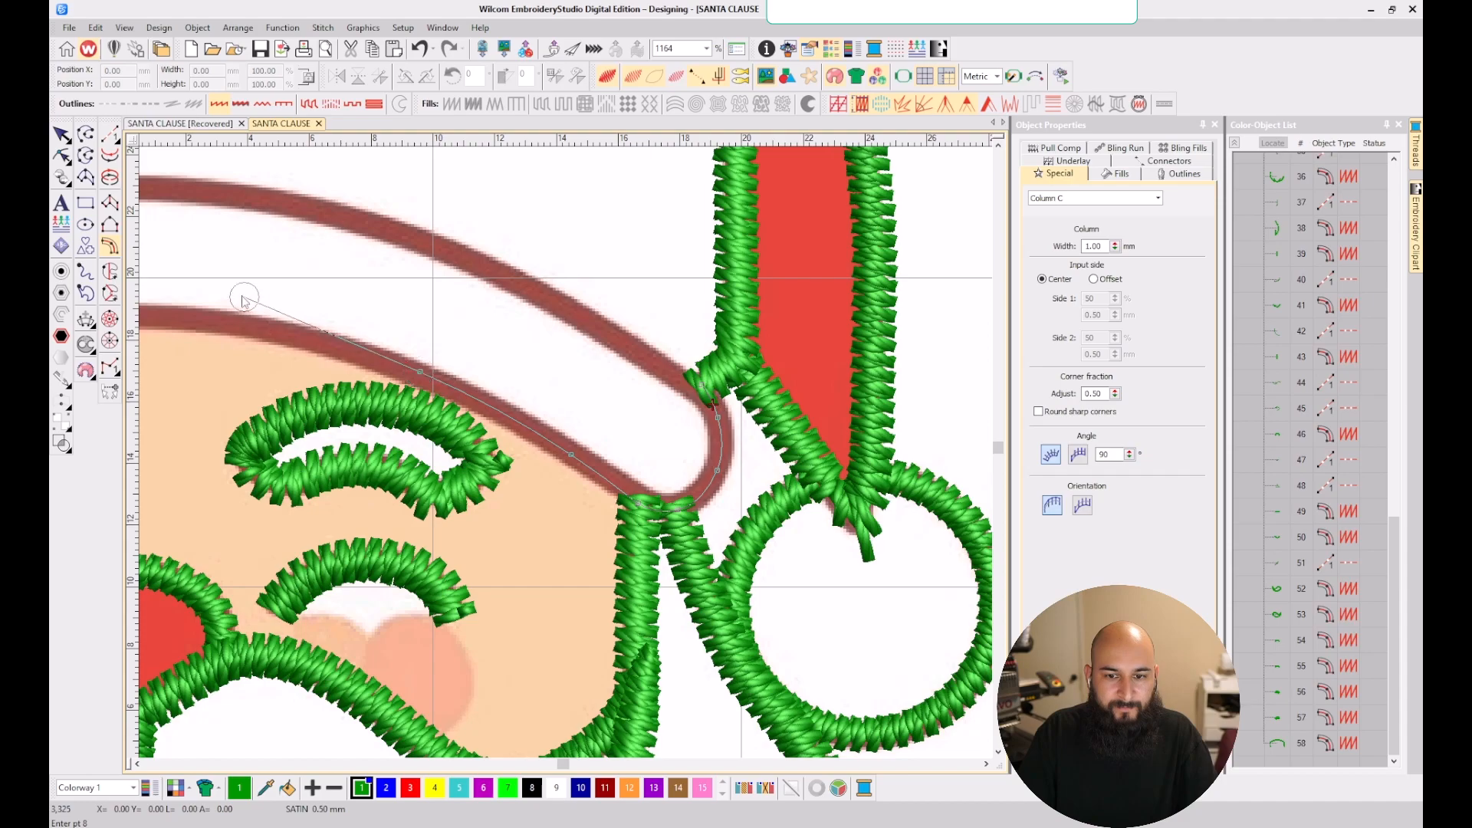
pyautogui.click(191, 322)
pyautogui.scroll(-1, 361, 388)
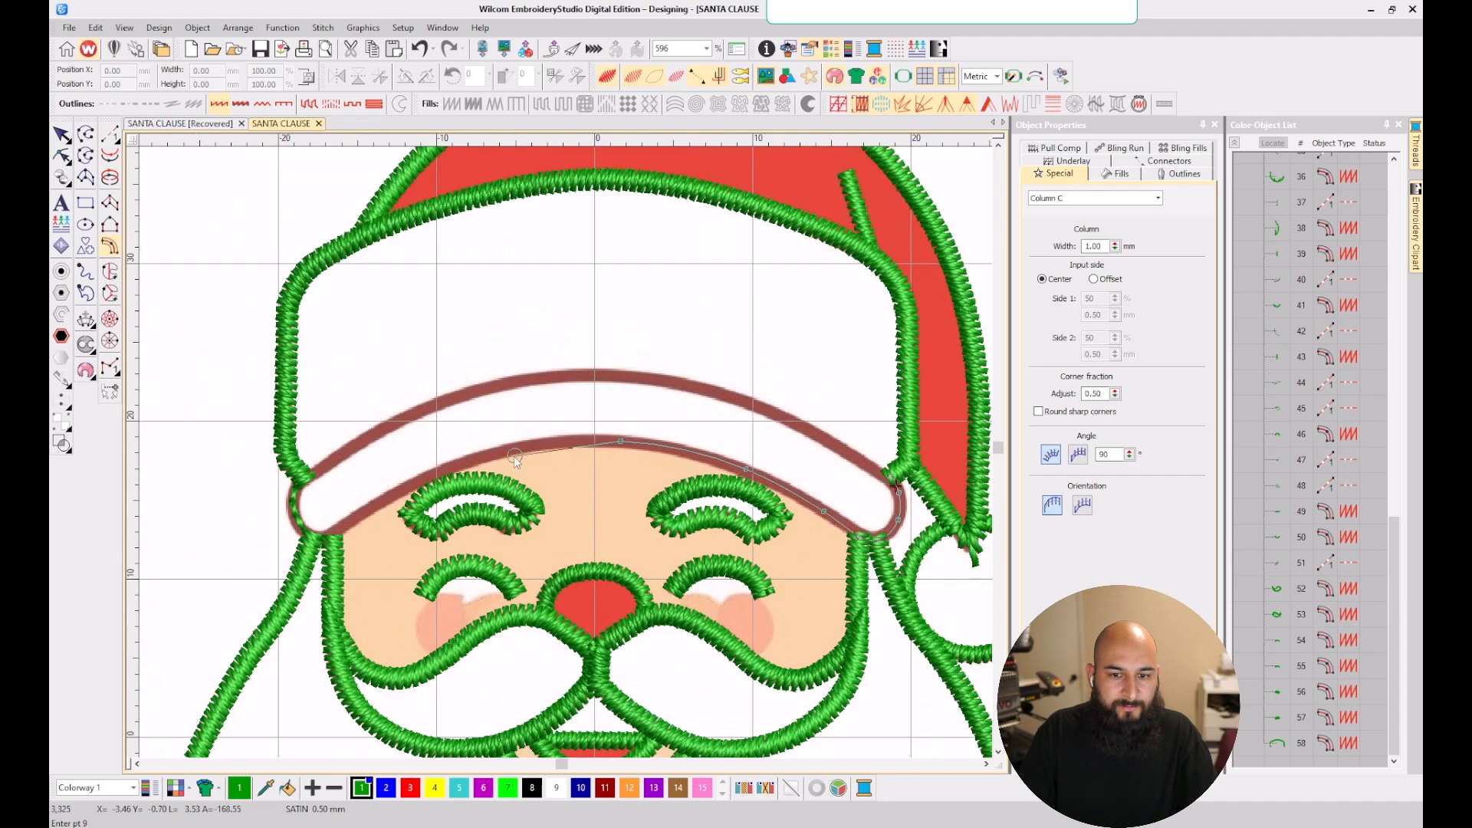
pyautogui.click(436, 472)
# - Plot the brim band's rounded left end up to the left notch, replacing the misplaced points at the bend
pyautogui.scroll(1, 411, 492)
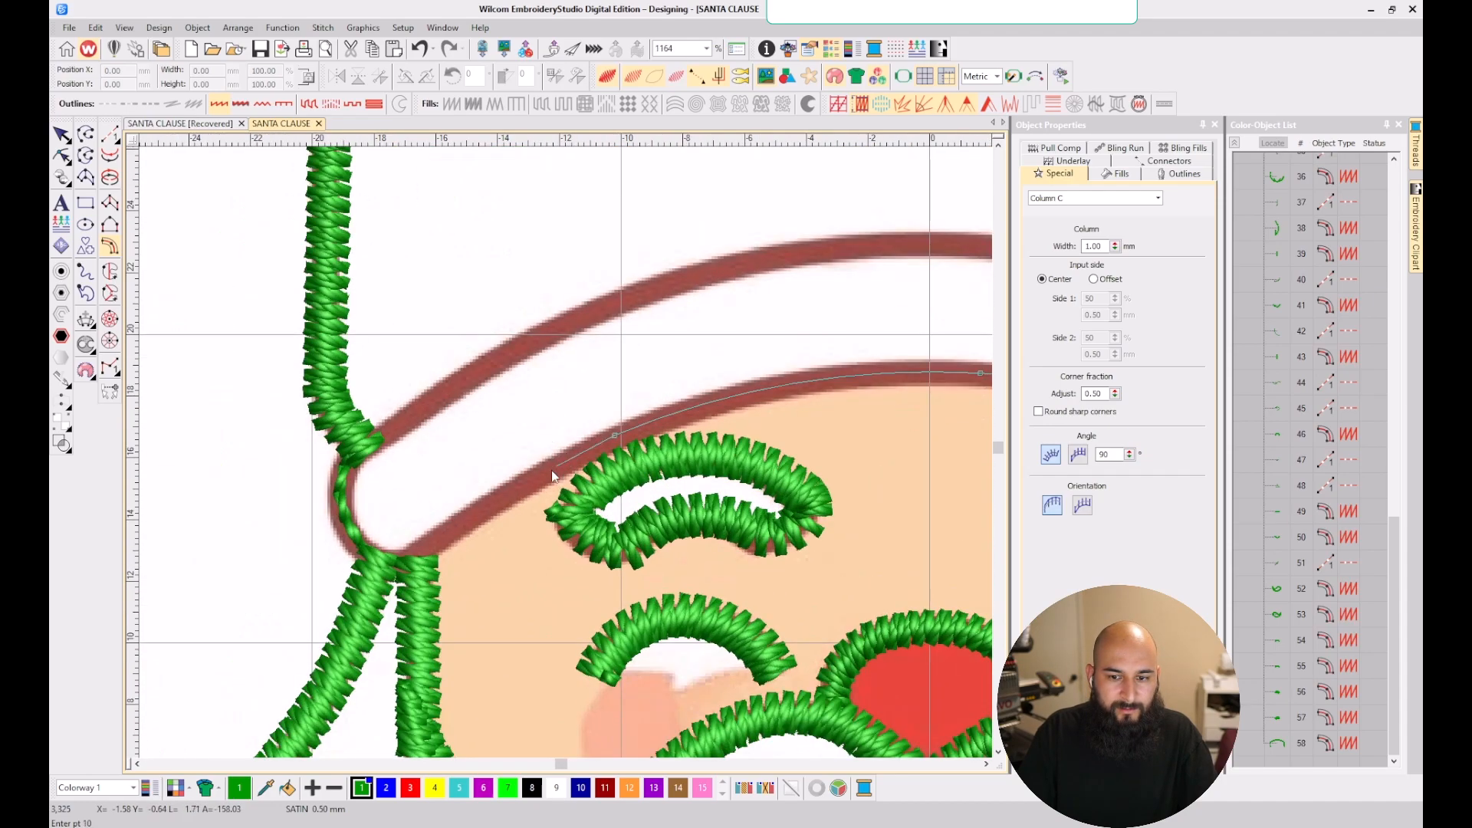
pyautogui.click(456, 527)
pyautogui.click(412, 560)
pyautogui.click(385, 560)
pyautogui.scroll(1, 373, 563)
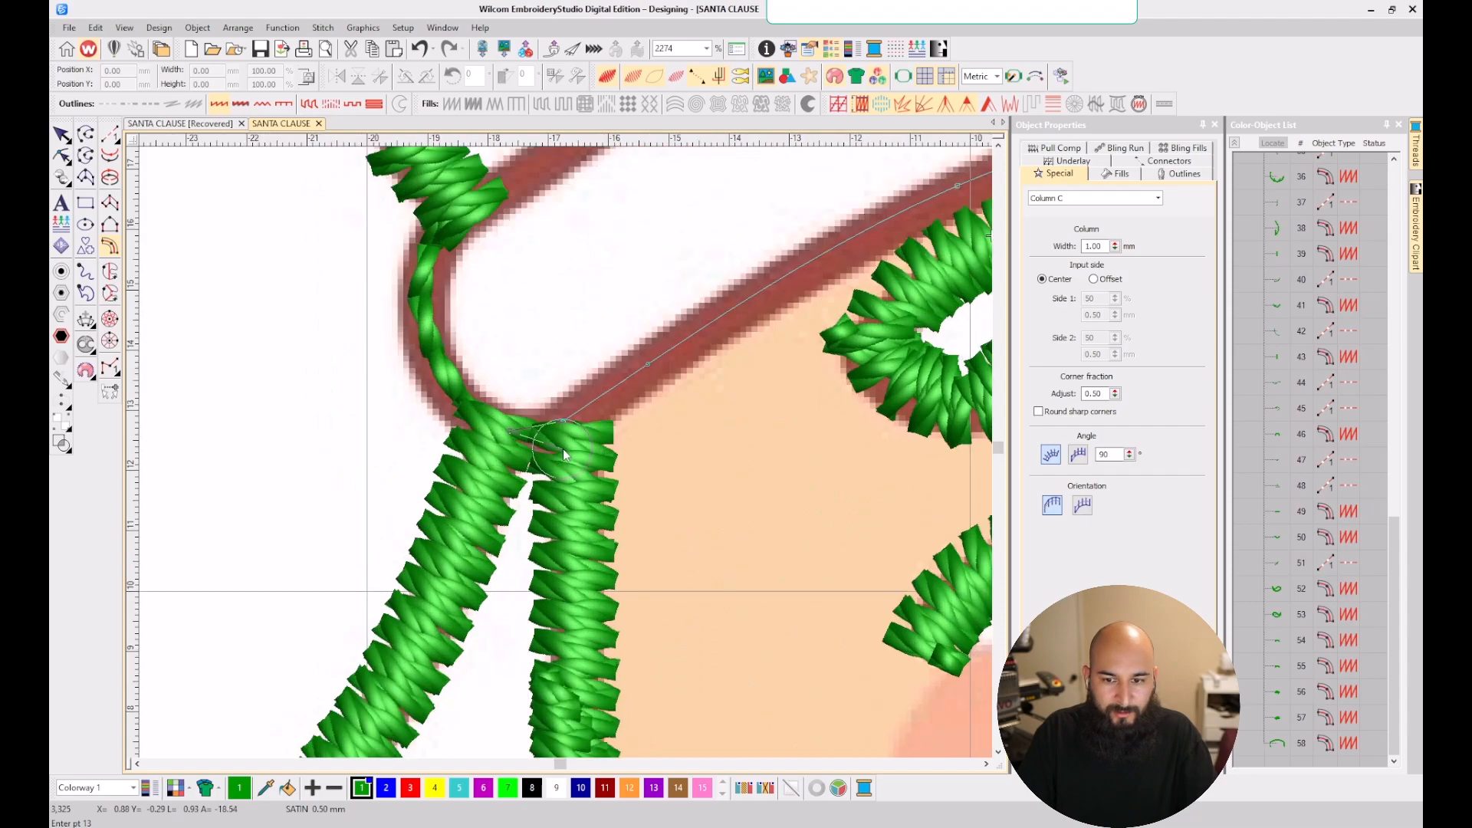
pyautogui.press('BackSpace')
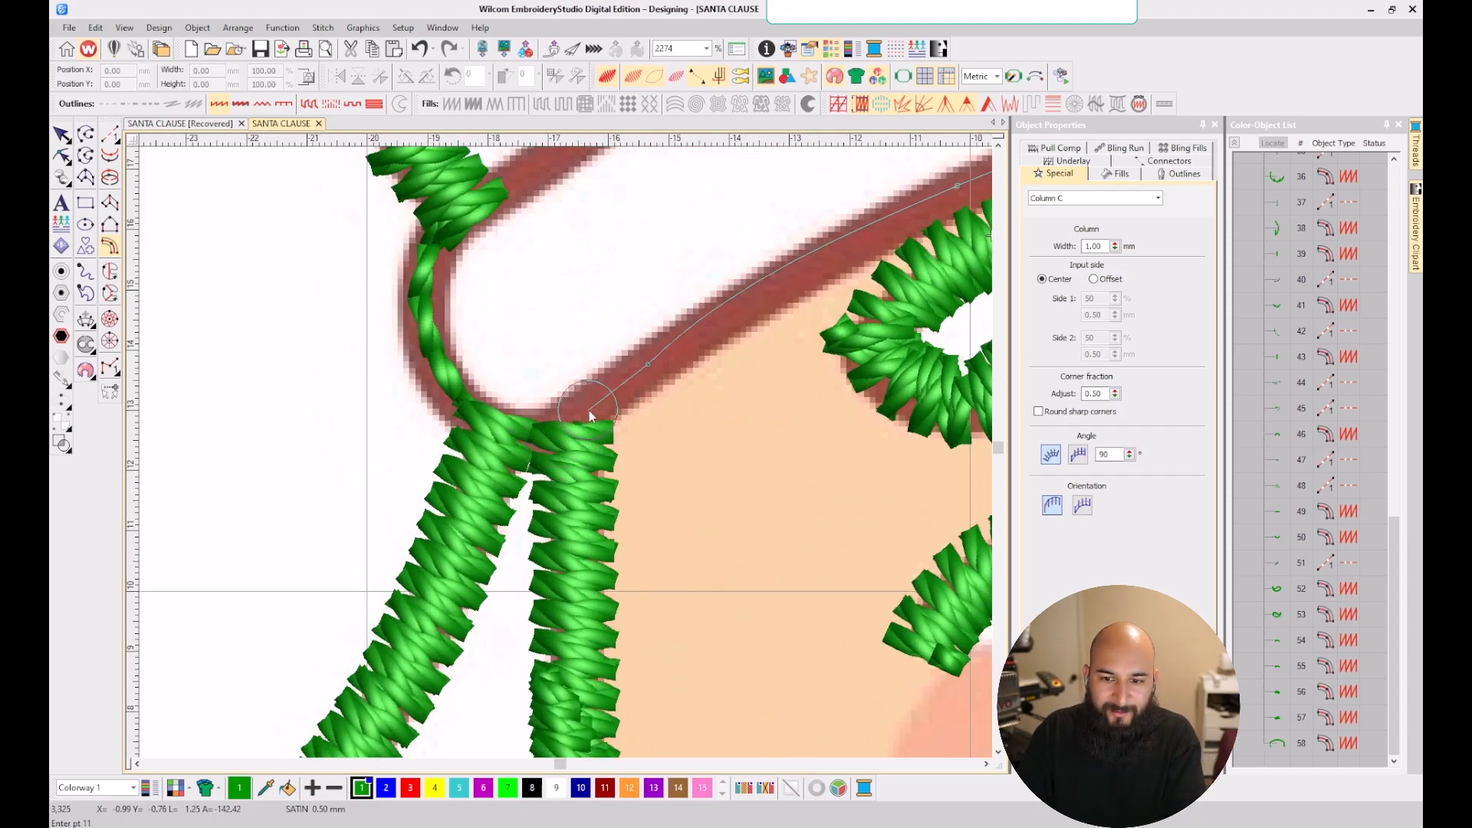
pyautogui.click(559, 437)
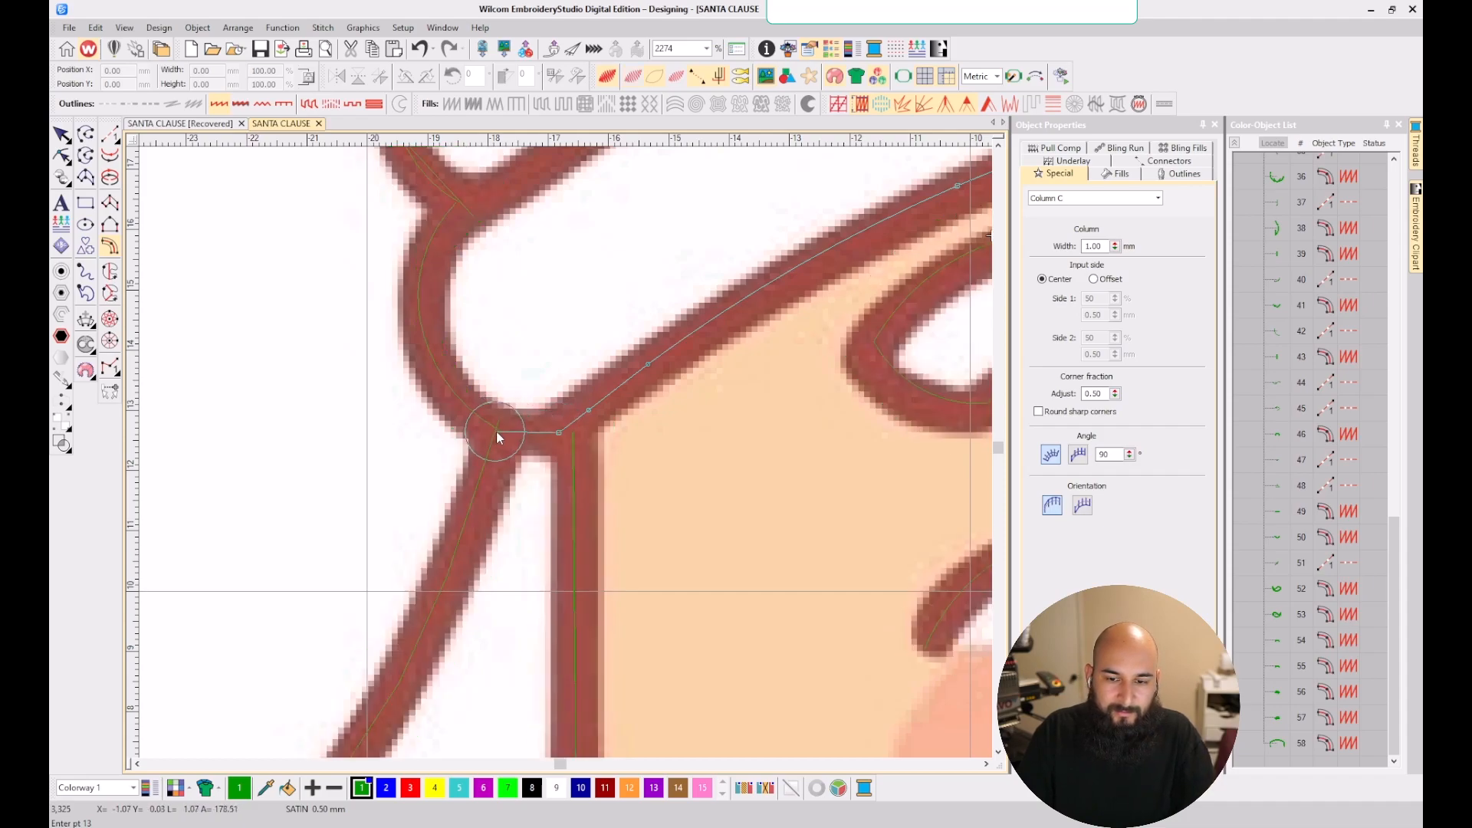
pyautogui.click(495, 434)
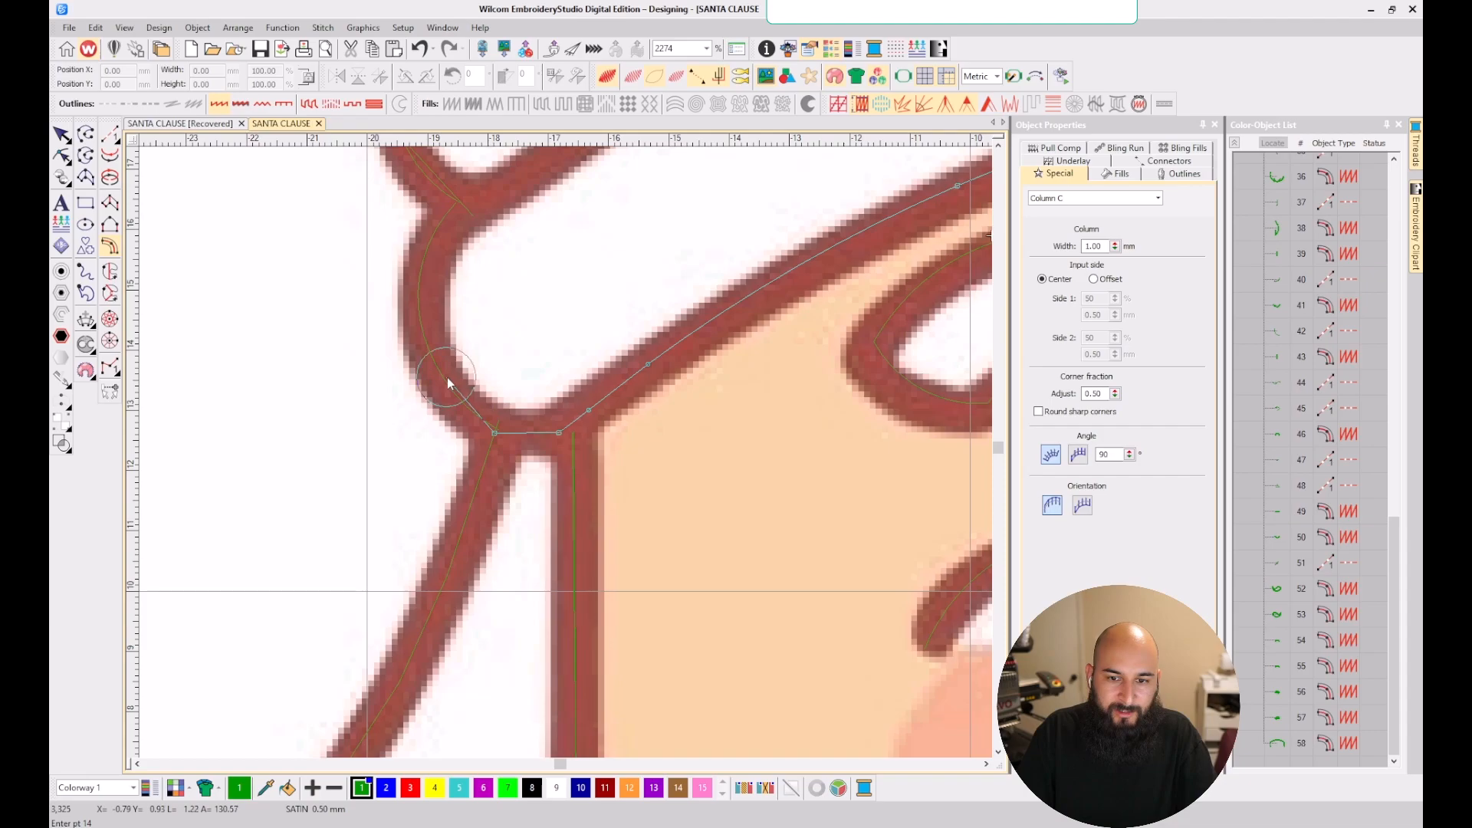
pyautogui.click(416, 292)
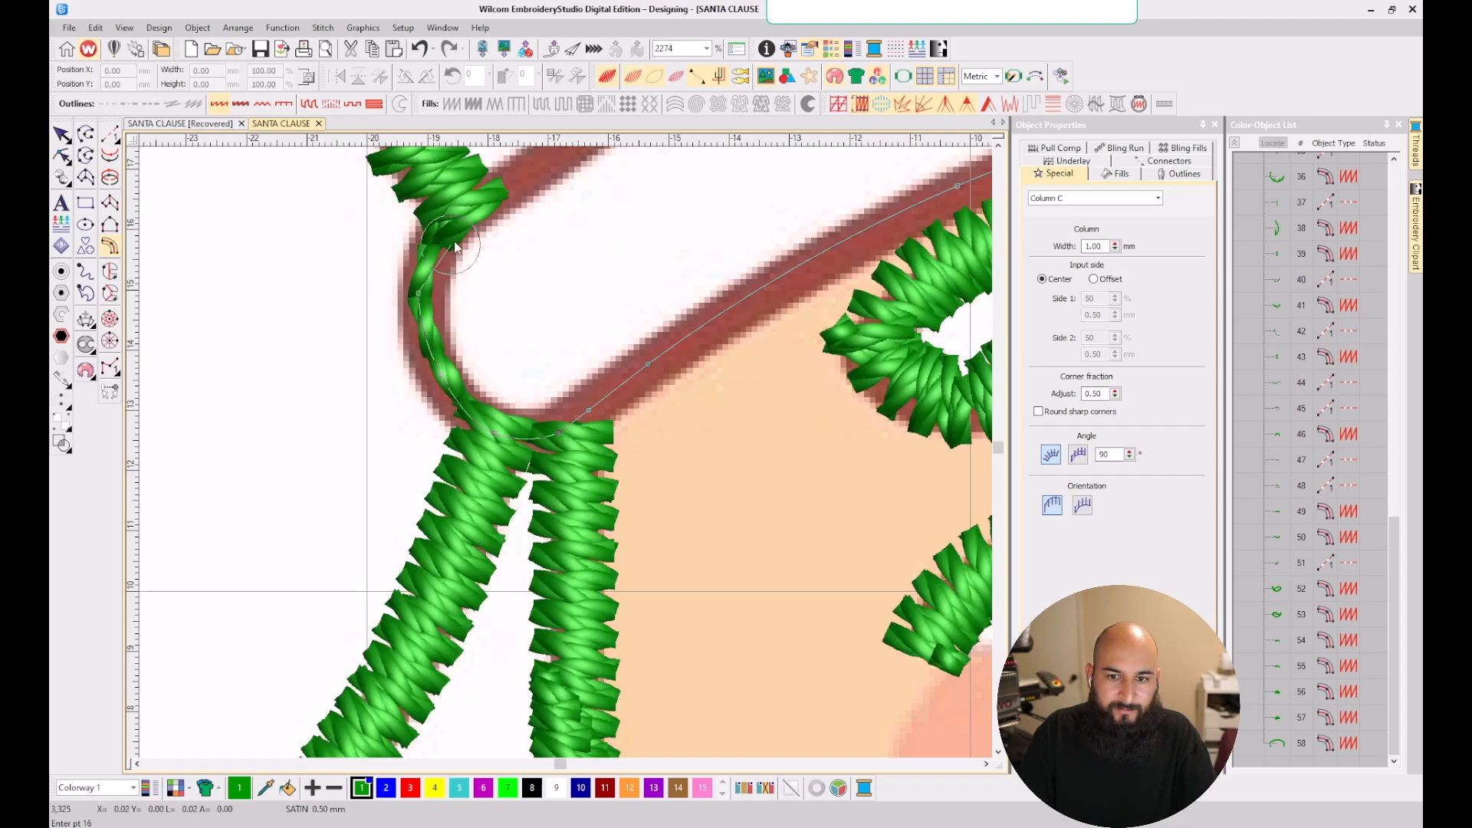
pyautogui.rightClick(450, 223)
# - Plot the brim band's upper edge from the left notch across the hat to just before the right notch
pyautogui.scroll(-2, 448, 229)
pyautogui.scroll(2, 652, 407)
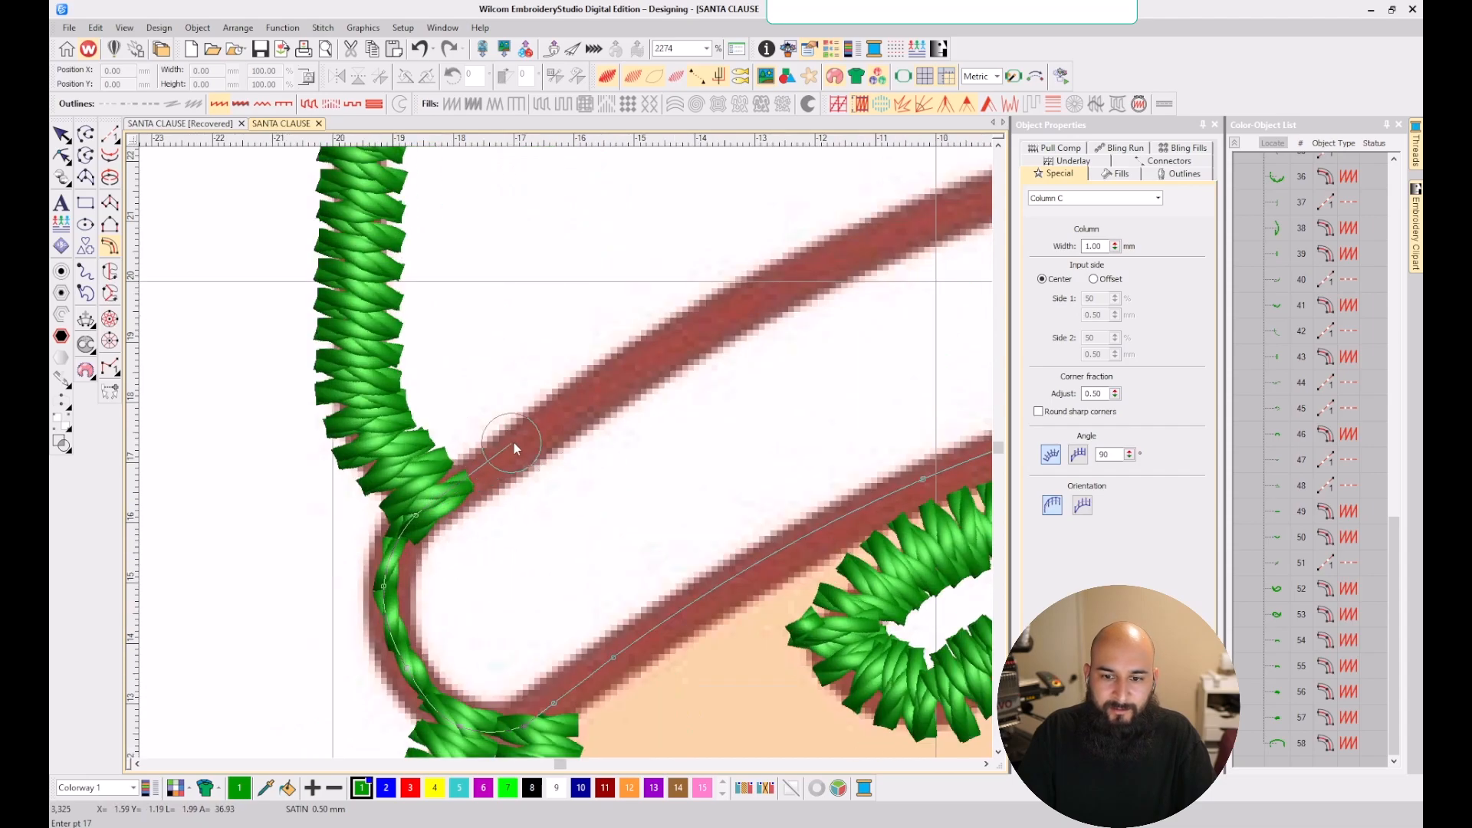
pyautogui.rightClick(539, 431)
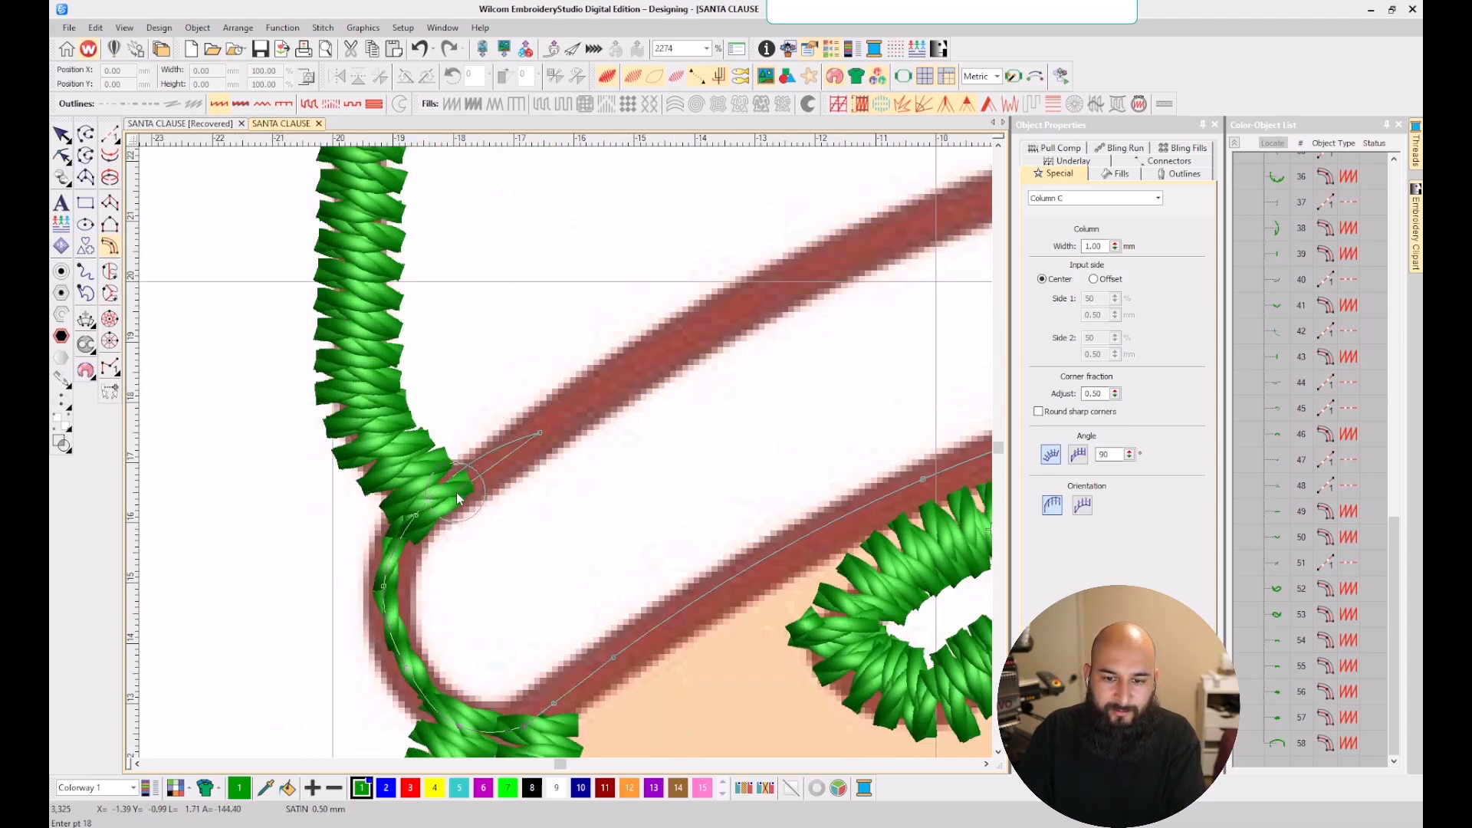
pyautogui.rightClick(627, 371)
pyautogui.scroll(-2, 633, 363)
pyautogui.rightClick(790, 352)
pyautogui.scroll(-3, 789, 352)
pyautogui.scroll(2, 743, 455)
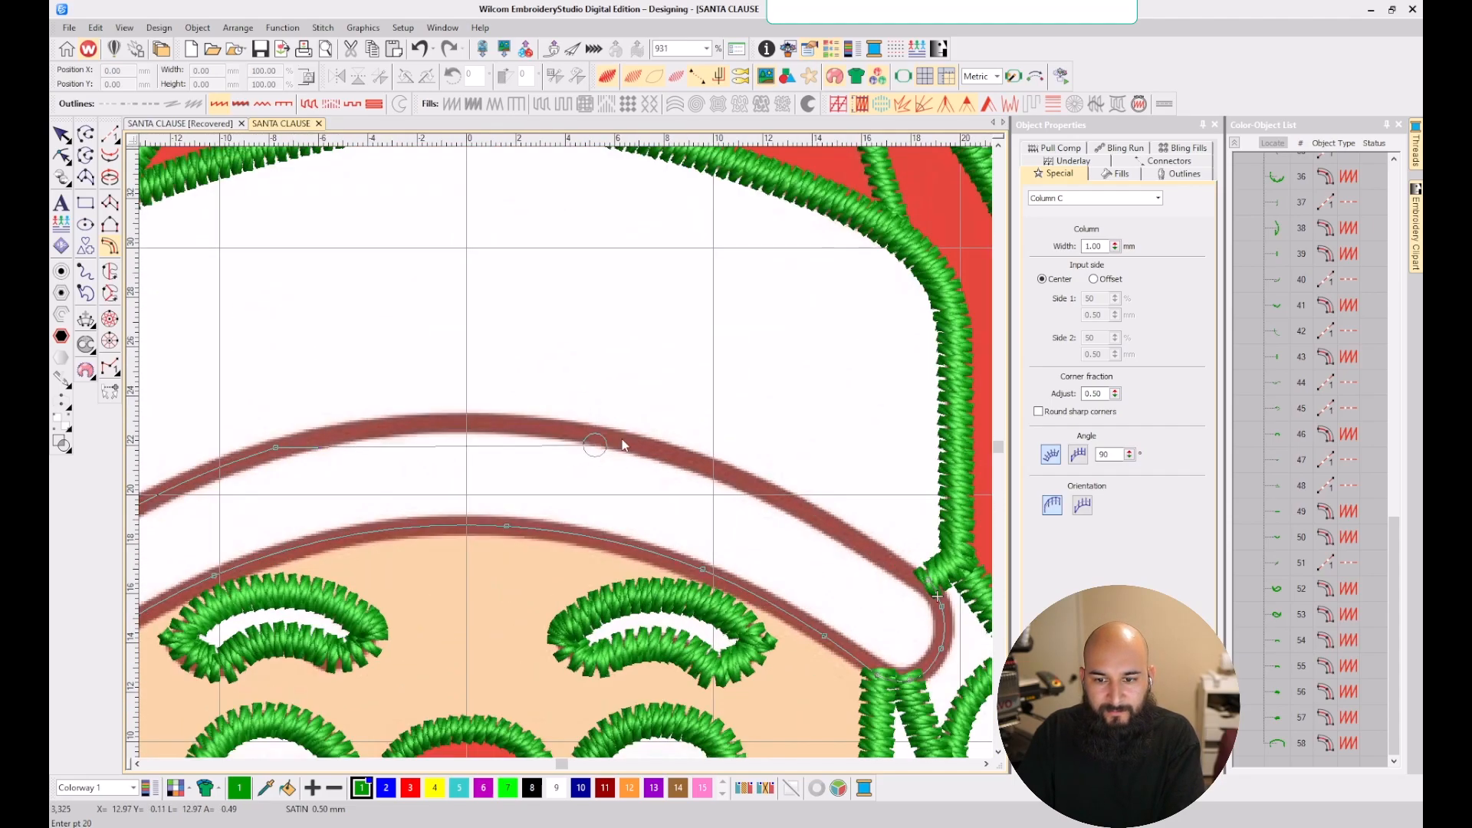
pyautogui.rightClick(597, 435)
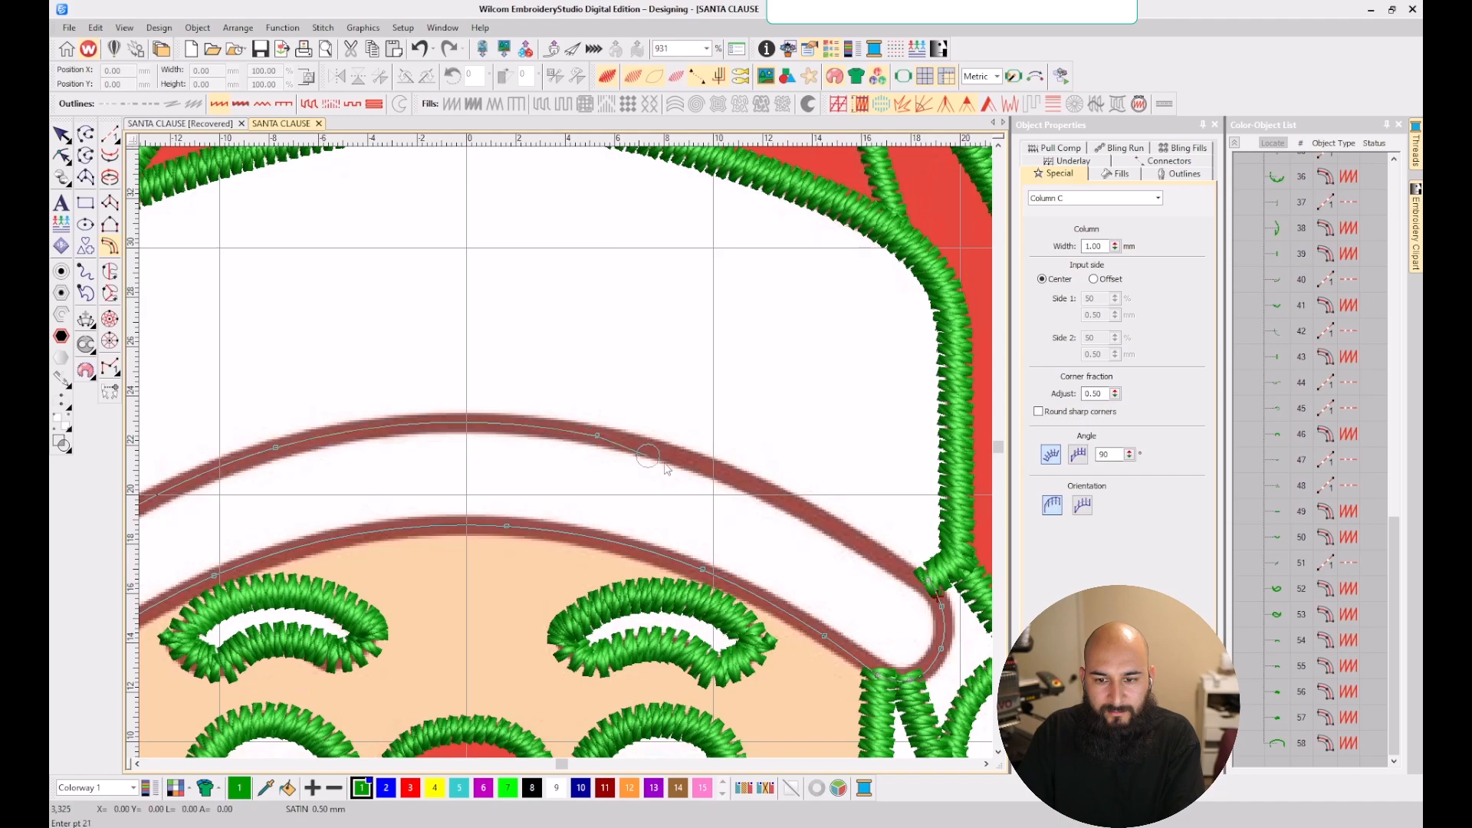
pyautogui.rightClick(890, 561)
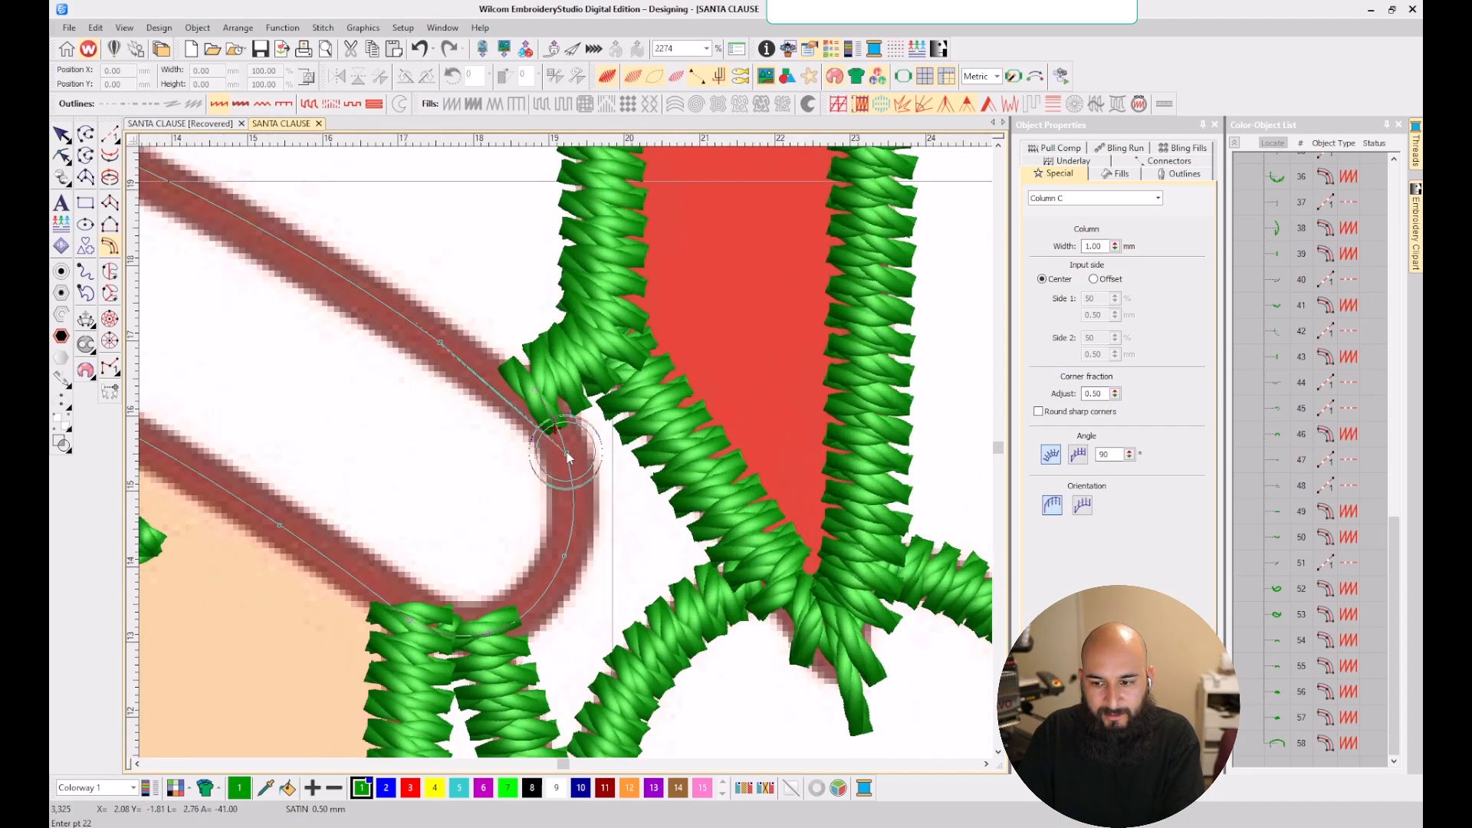
# - Close the brim band's path at its starting point by the right notch and generate the Column C satin
pyautogui.scroll(5, 946, 611)
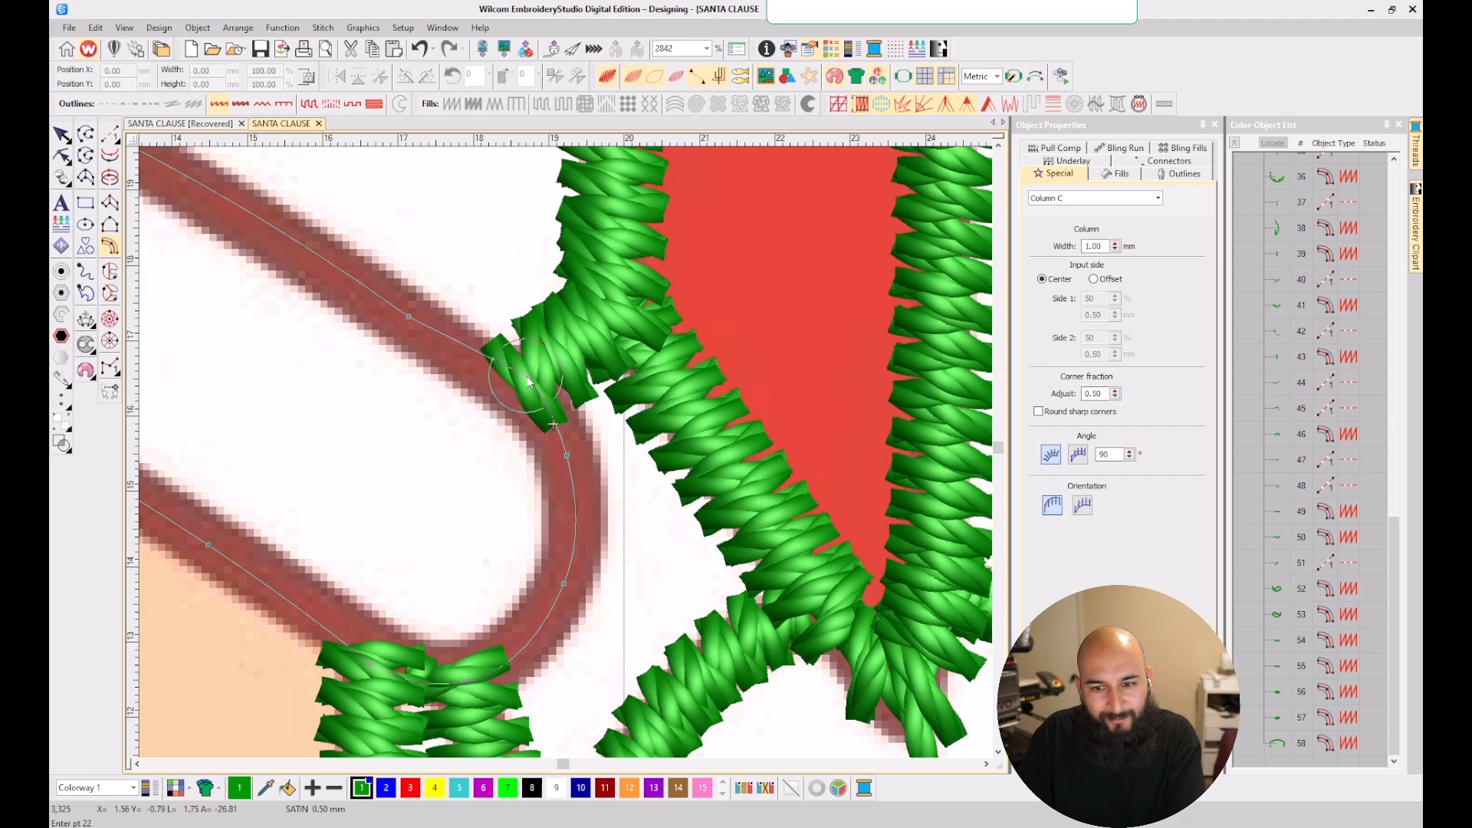
pyautogui.click(558, 432)
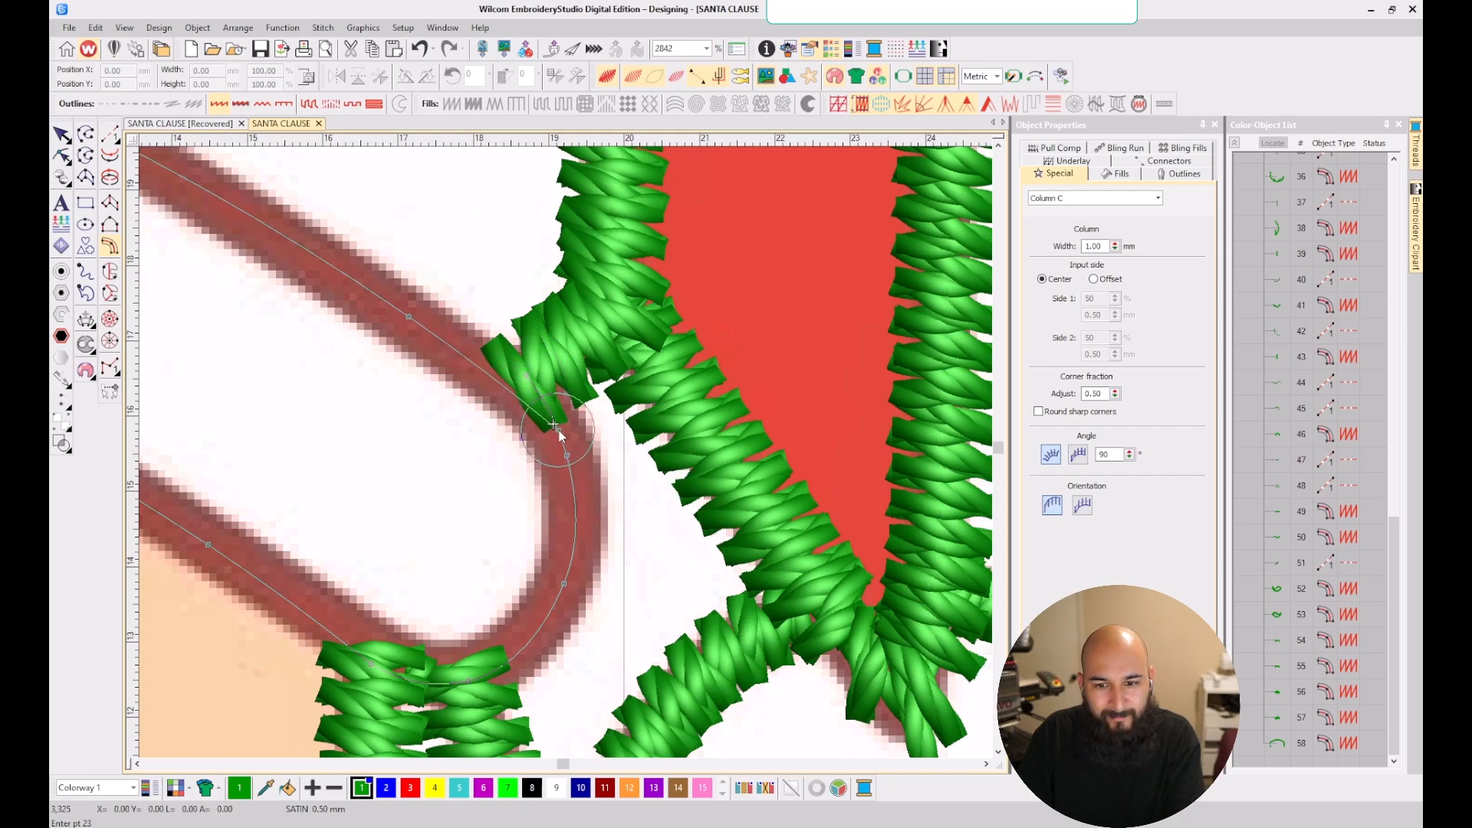
pyautogui.press('Return')
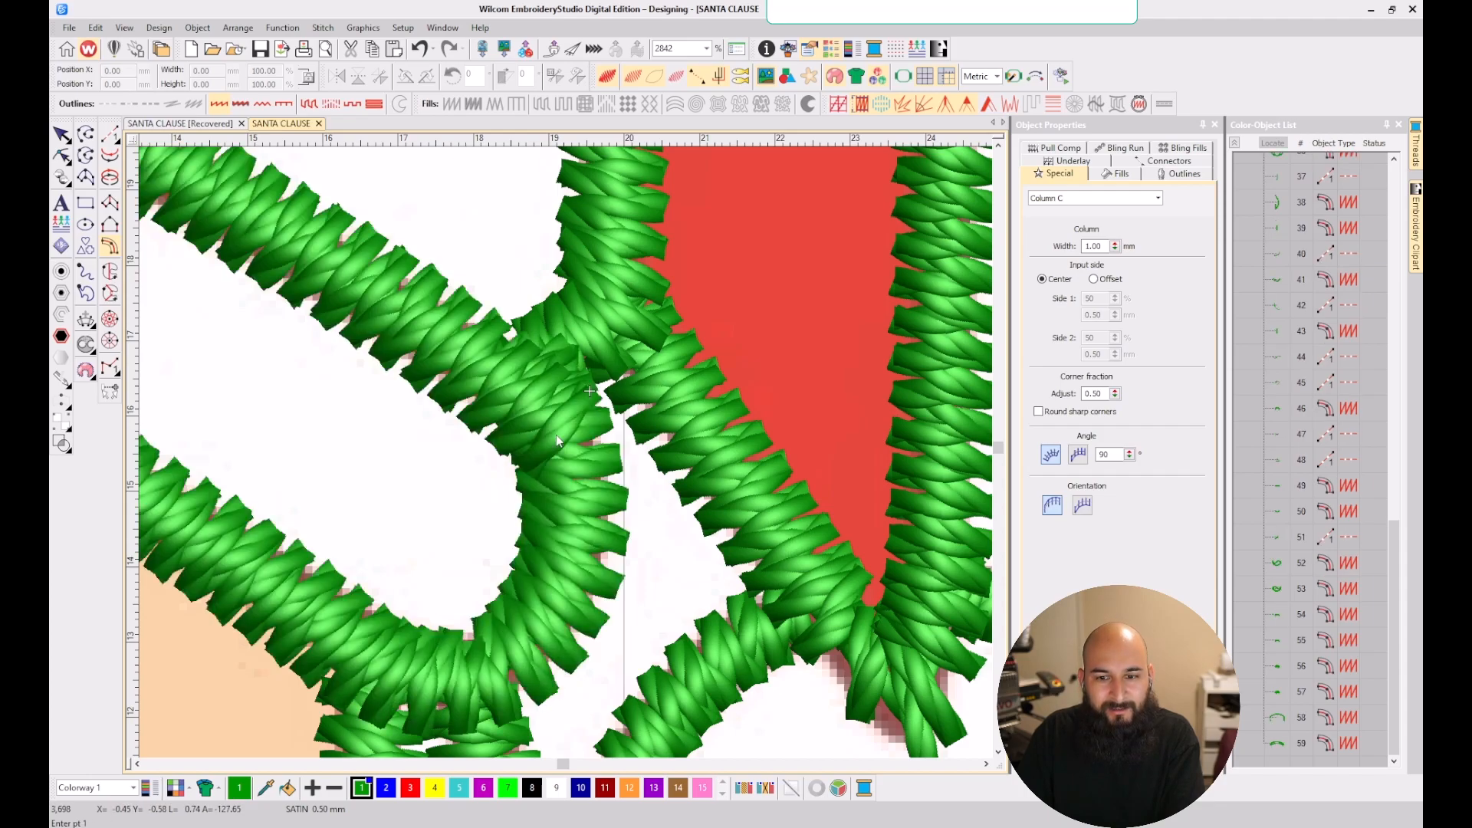
# - Examine the outlines across the whole design with the artwork hidden and shown
pyautogui.scroll(-4, 555, 435)
pyautogui.scroll(-4, 544, 463)
pyautogui.press('d')
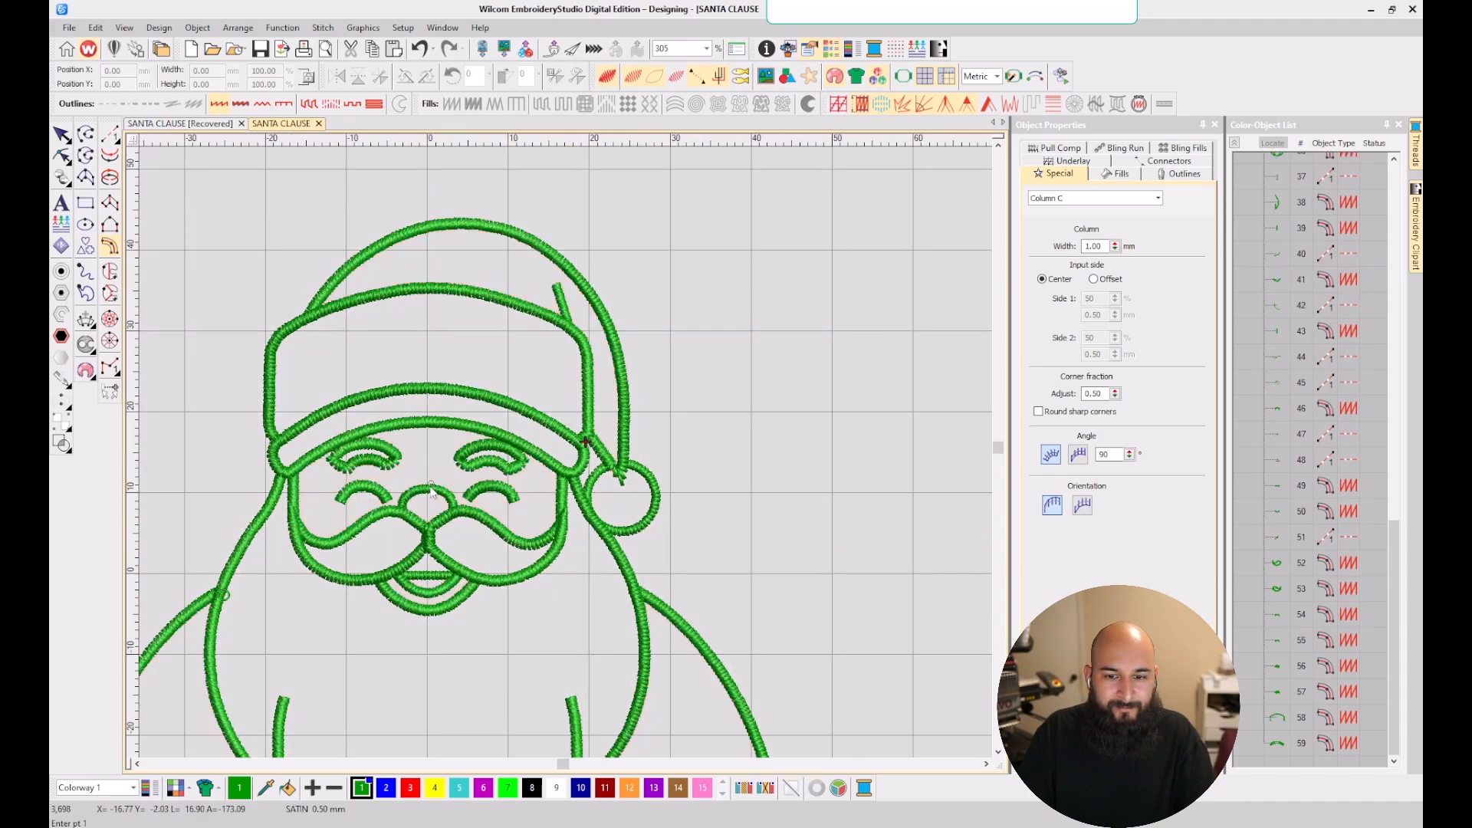
pyautogui.scroll(-3, 566, 453)
pyautogui.press('d')
pyautogui.press('d')
pyautogui.press('d')
pyautogui.press('d')
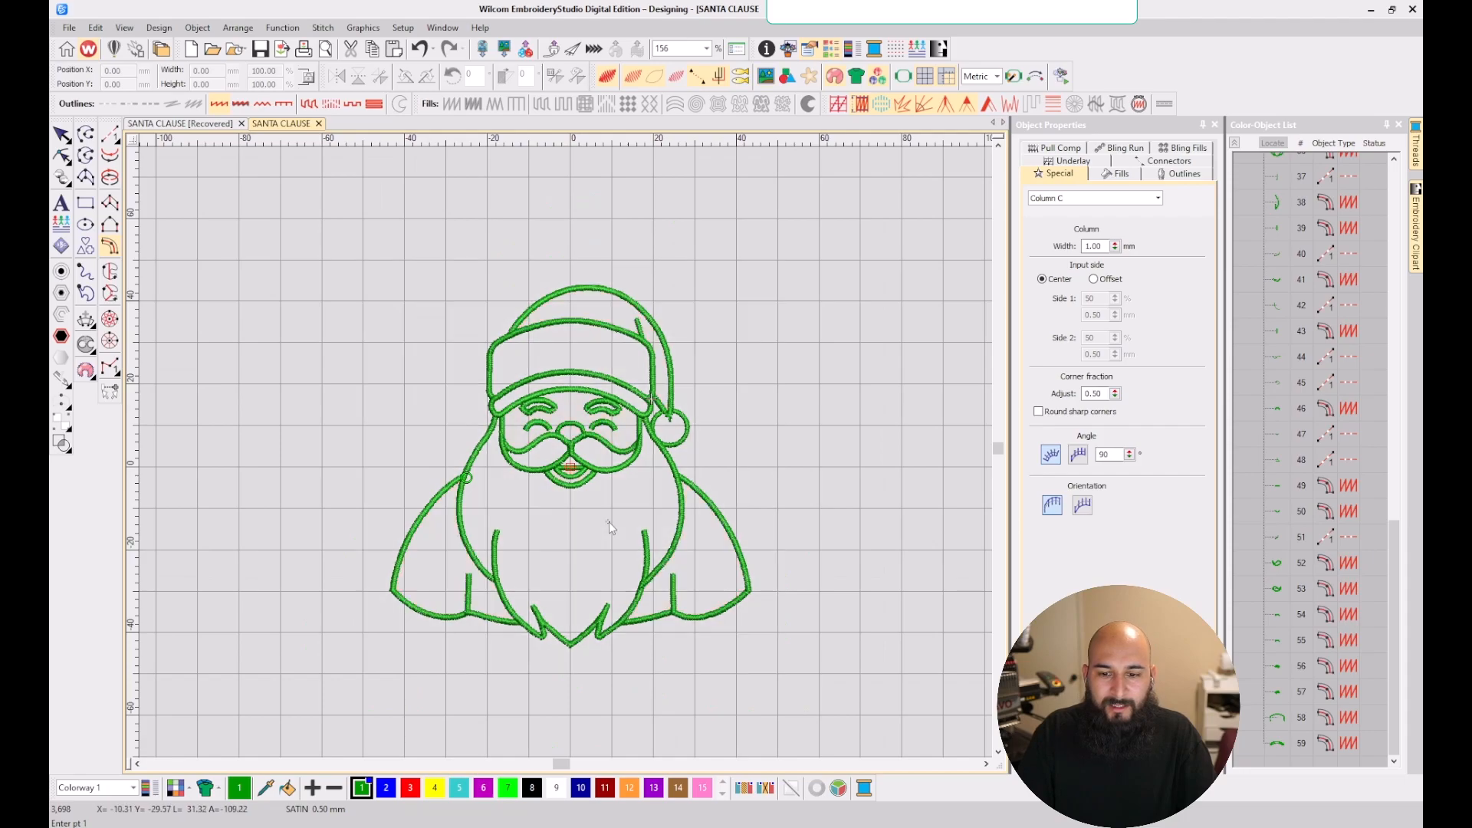
pyautogui.press('d')
pyautogui.scroll(2, 565, 452)
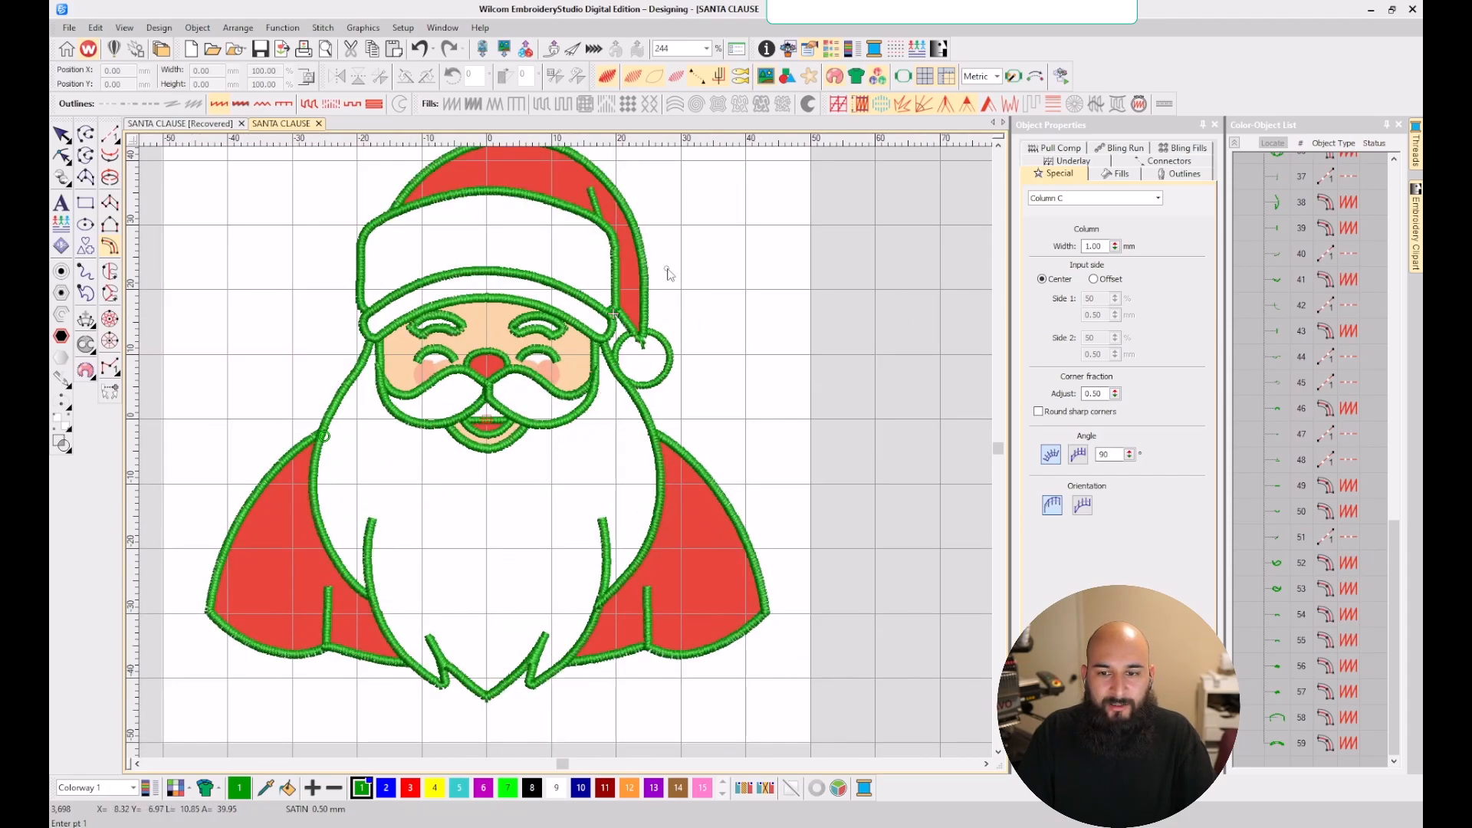
# - Apply lap corners to the hat's outer outline satin to clean up its sharp bend at the pom-pom
pyautogui.scroll(8, 667, 274)
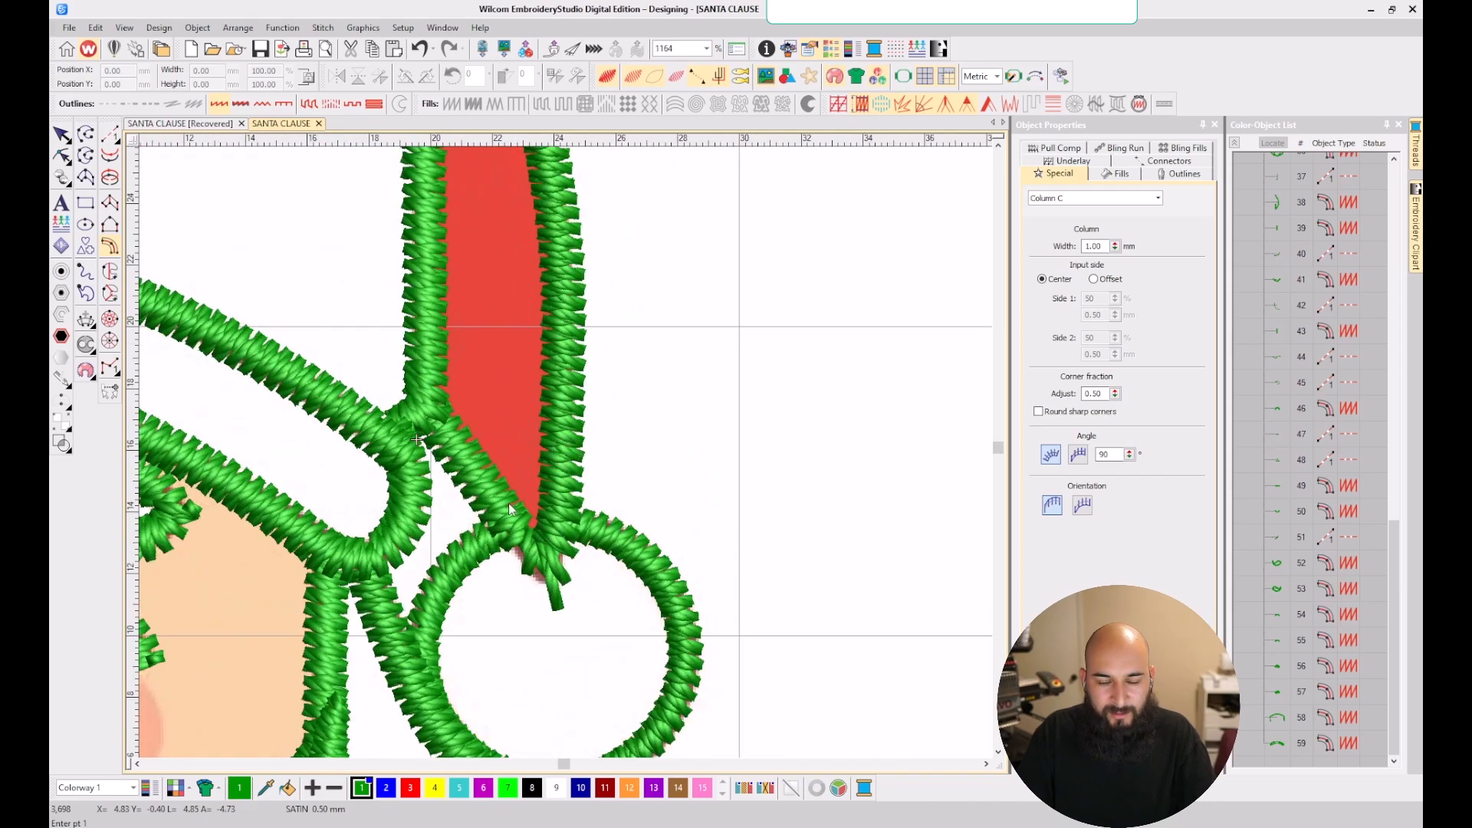
pyautogui.press('Escape')
pyautogui.click(581, 452)
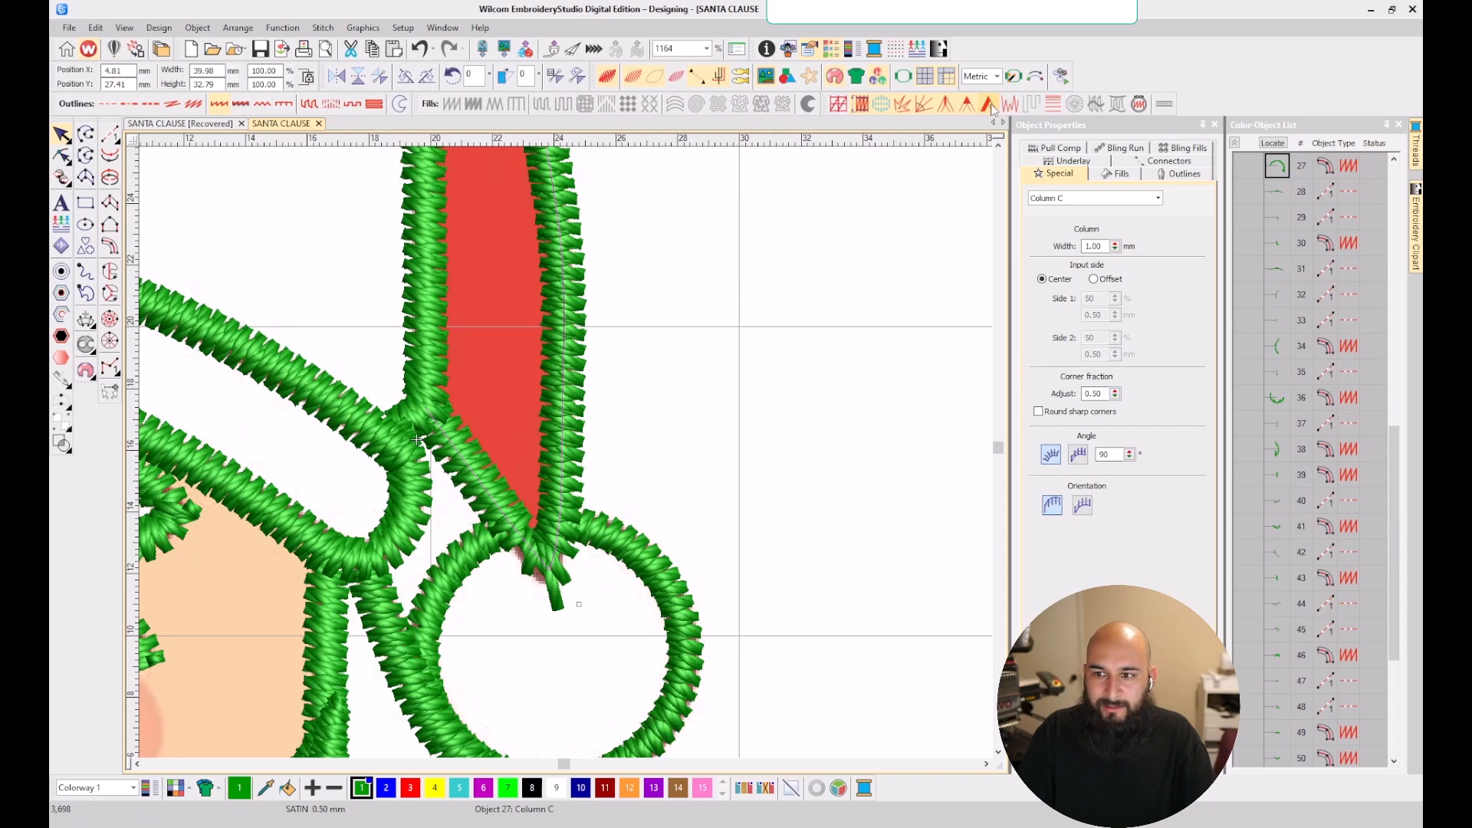
pyautogui.press('Escape')
pyautogui.scroll(-3, 775, 346)
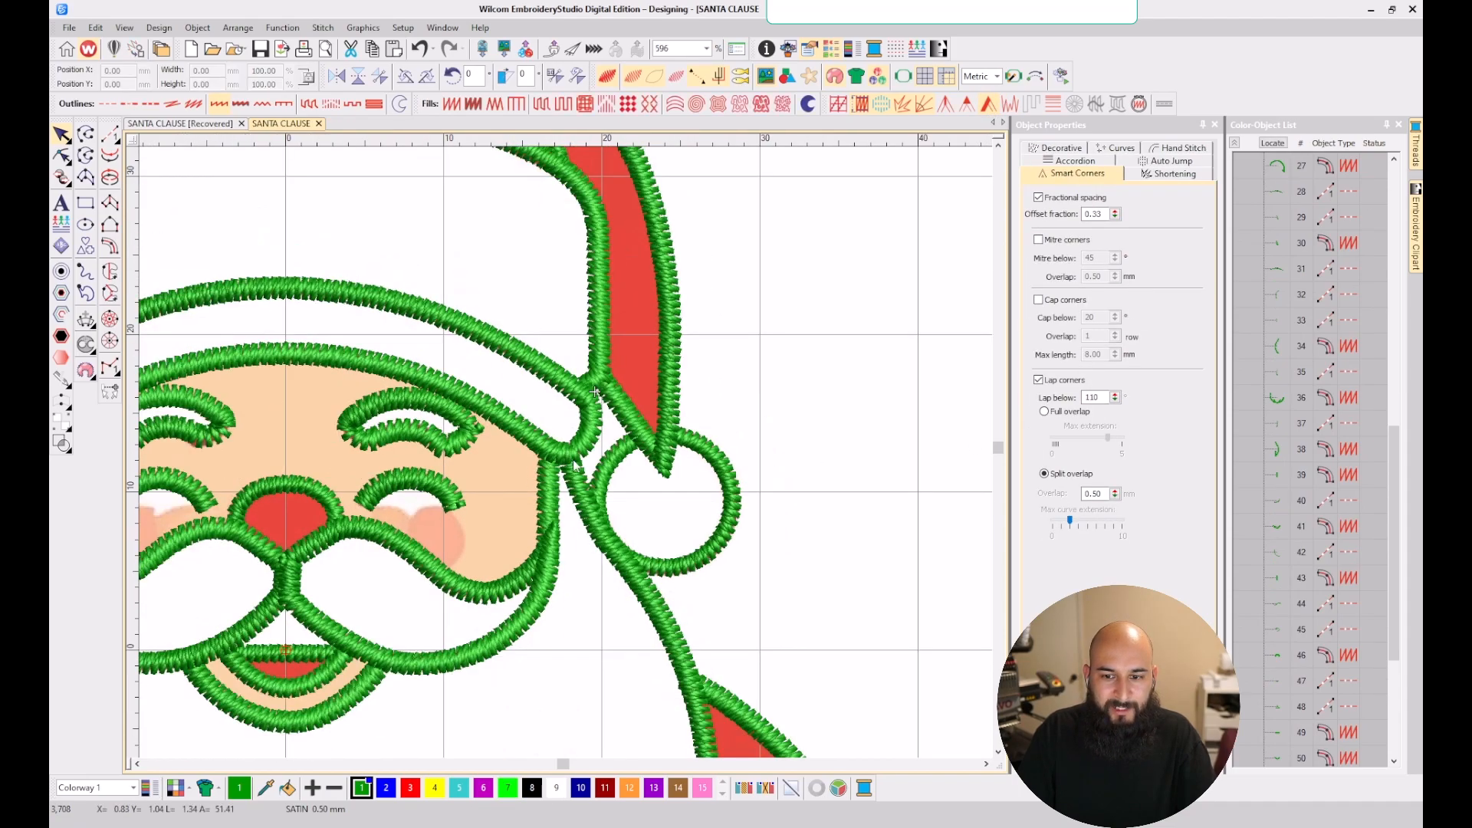
pyautogui.scroll(-4, 567, 458)
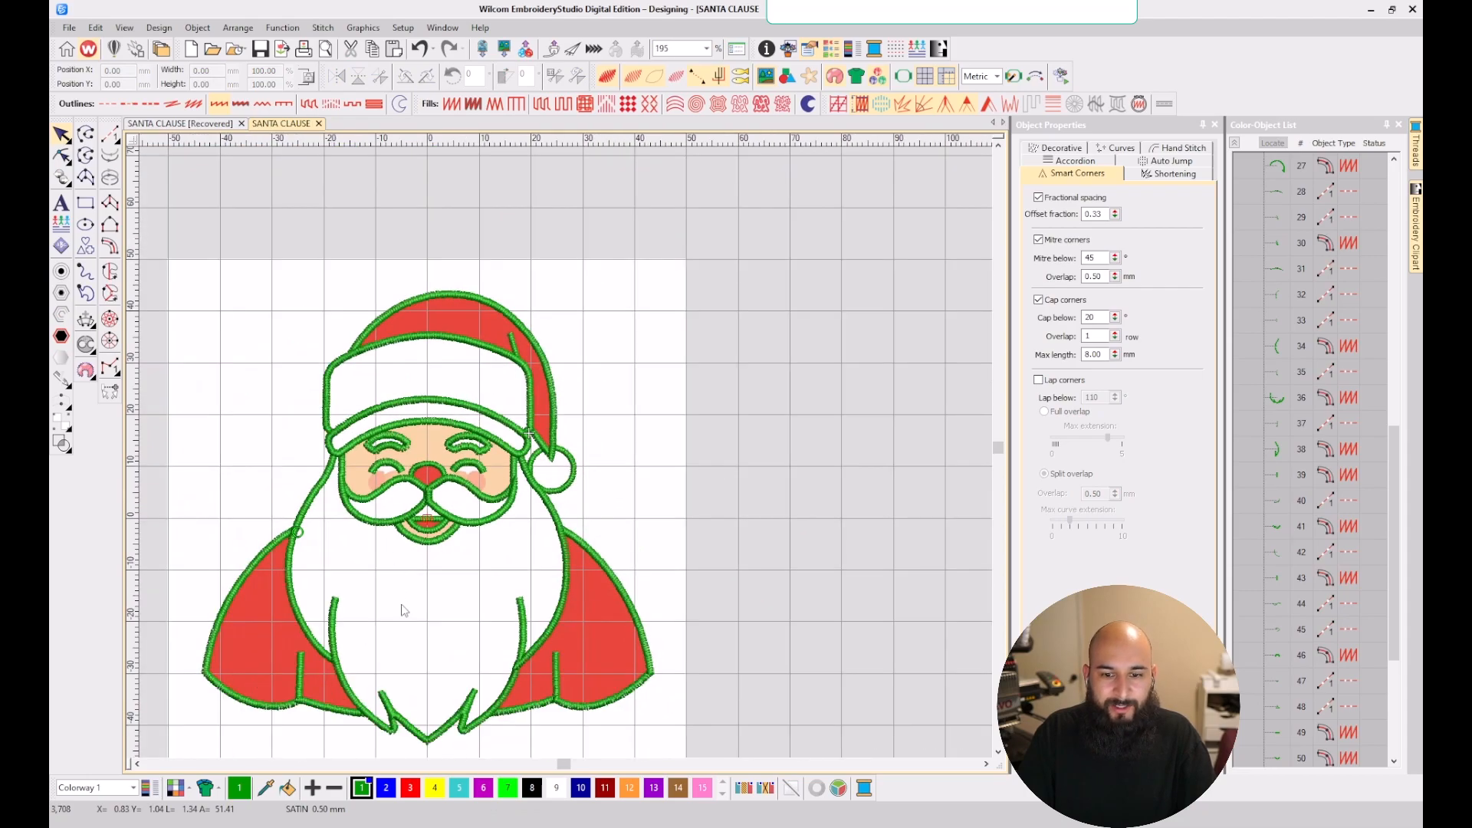
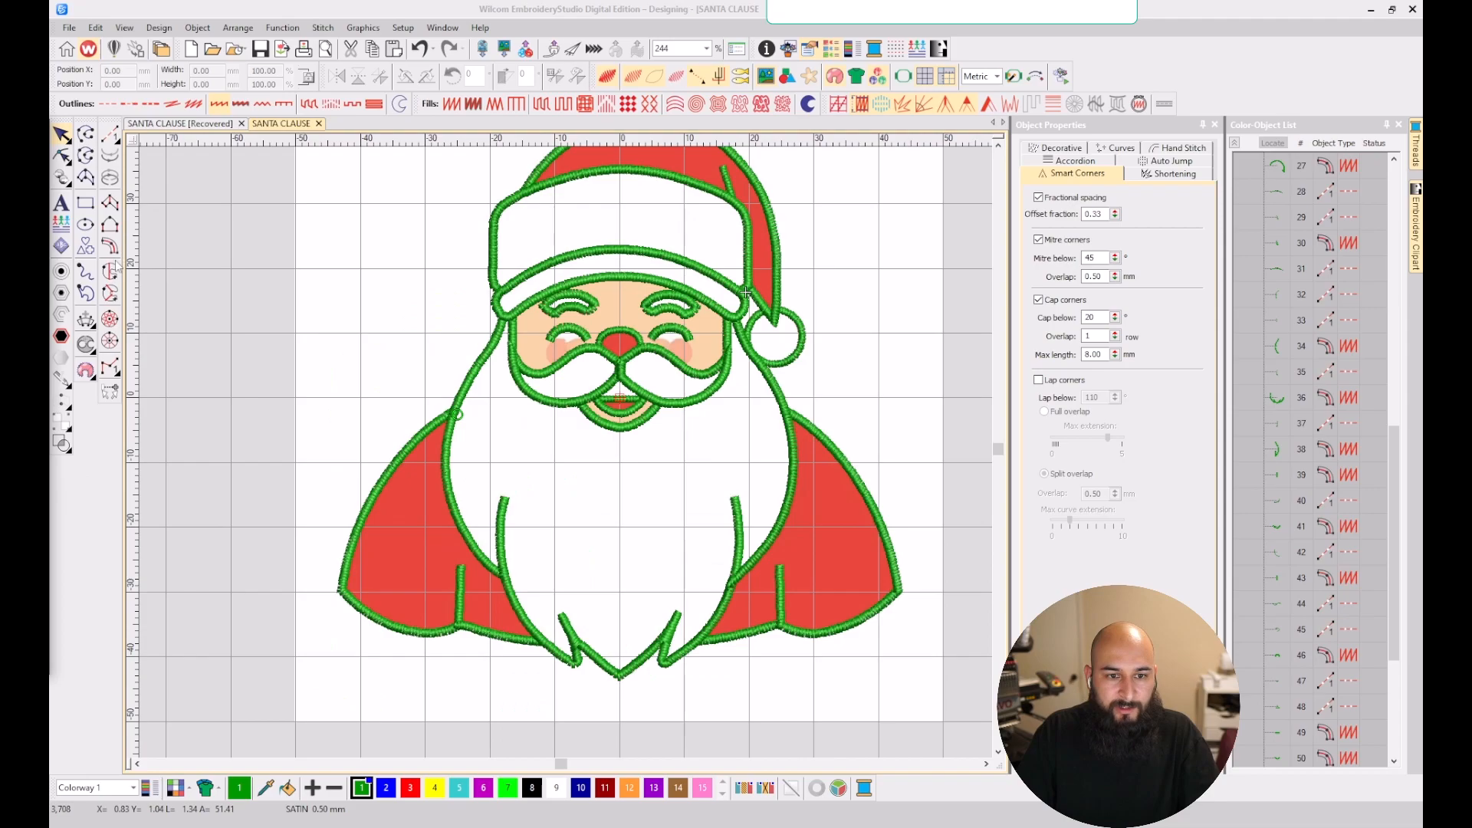
# - Select all the green outline objects as one color group and recolor them black, color 8
pyautogui.click(112, 269)
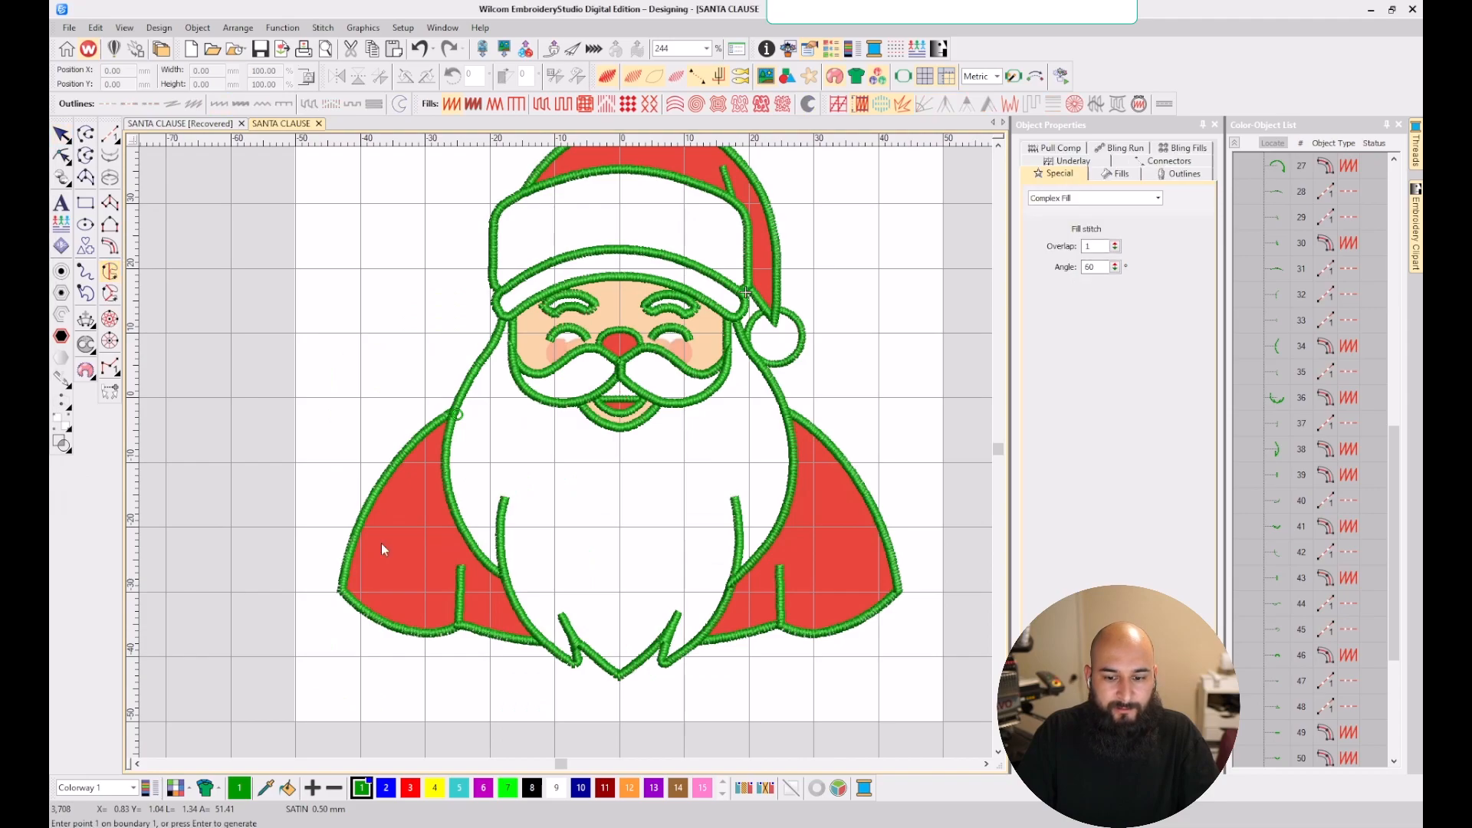
pyautogui.click(416, 787)
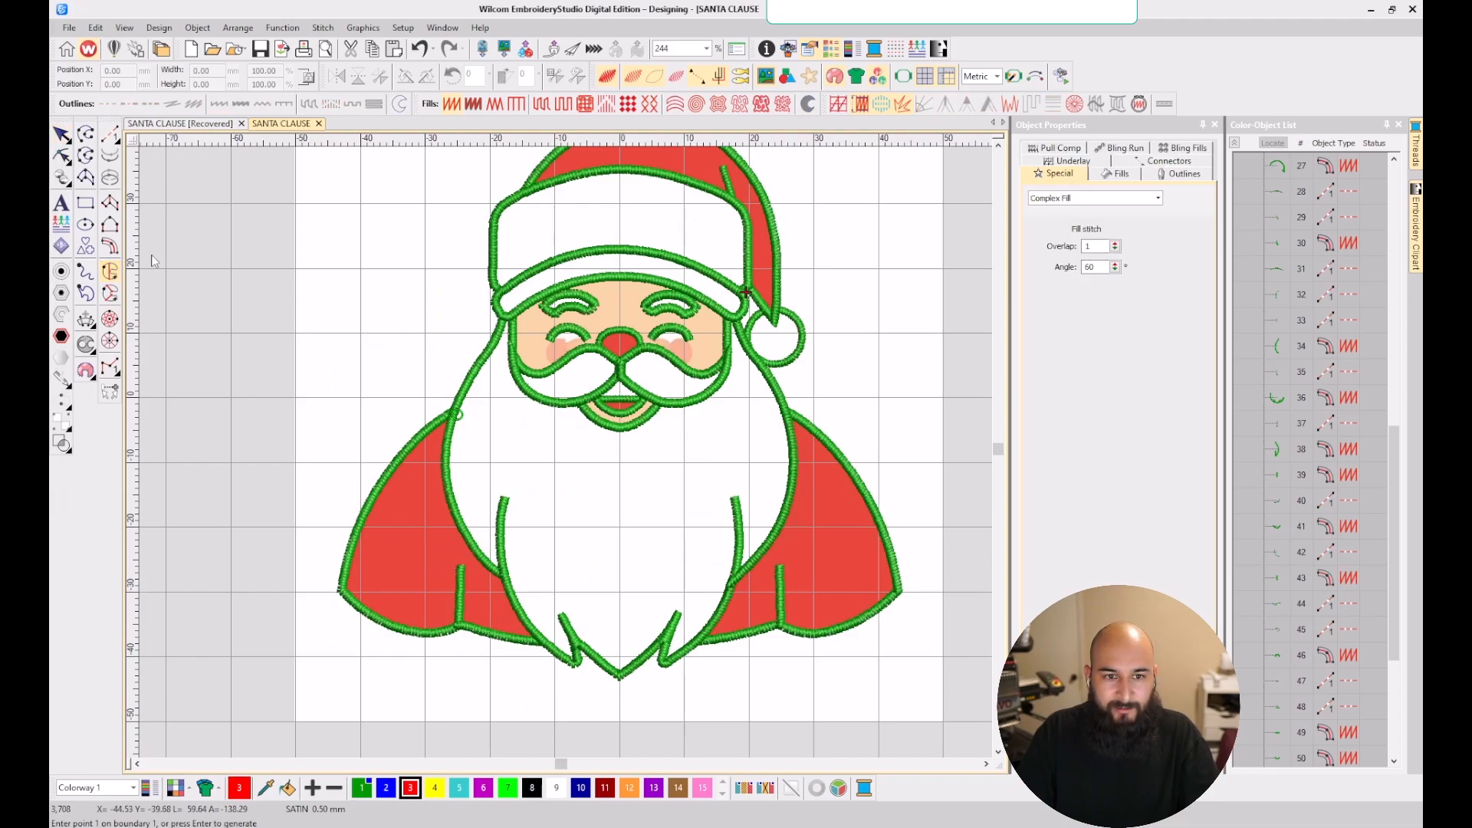
pyautogui.moveTo(1392, 526); pyautogui.dragTo(1392, 263)
pyautogui.click(1254, 542)
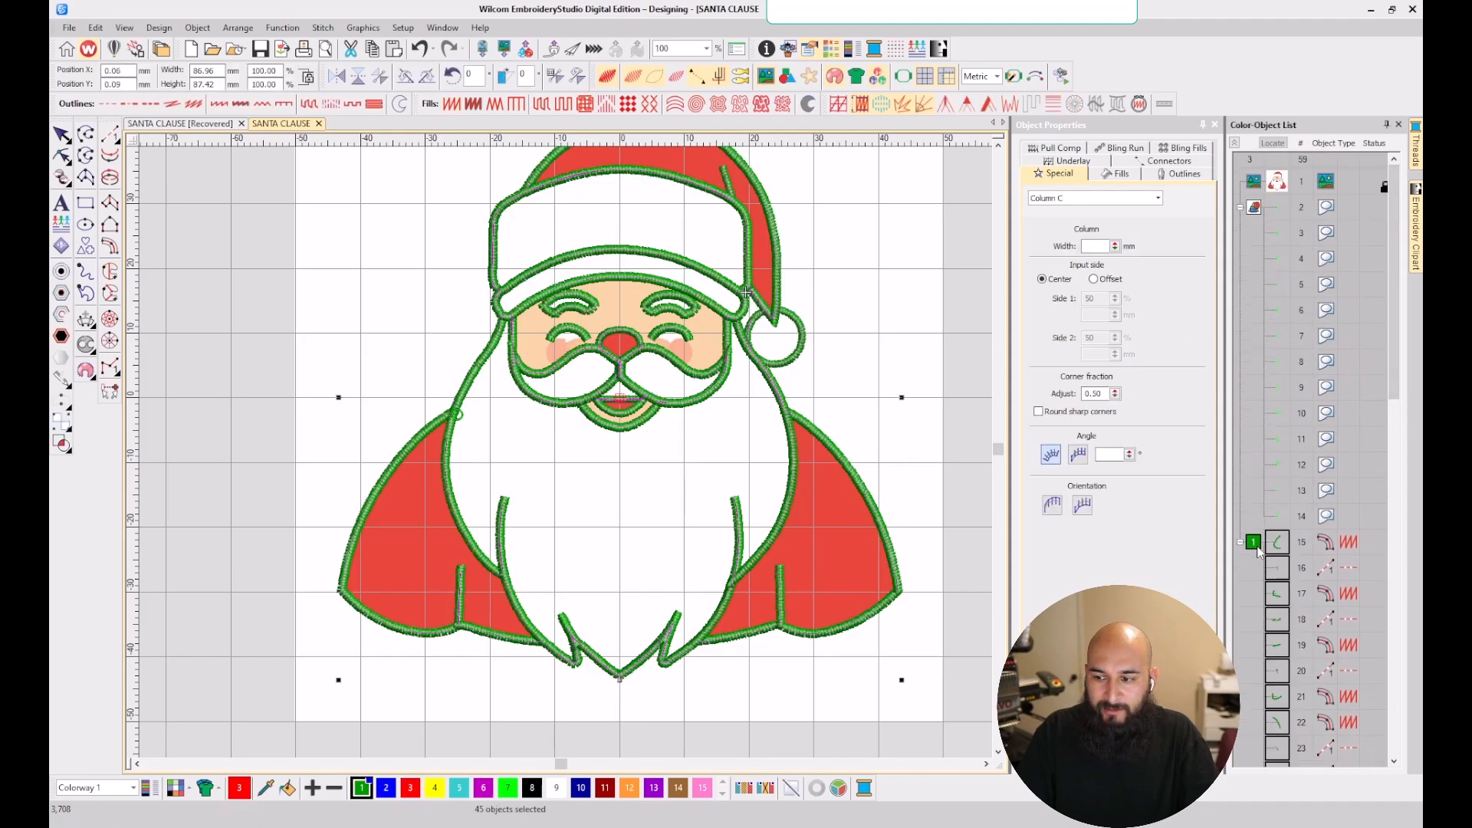
pyautogui.click(528, 787)
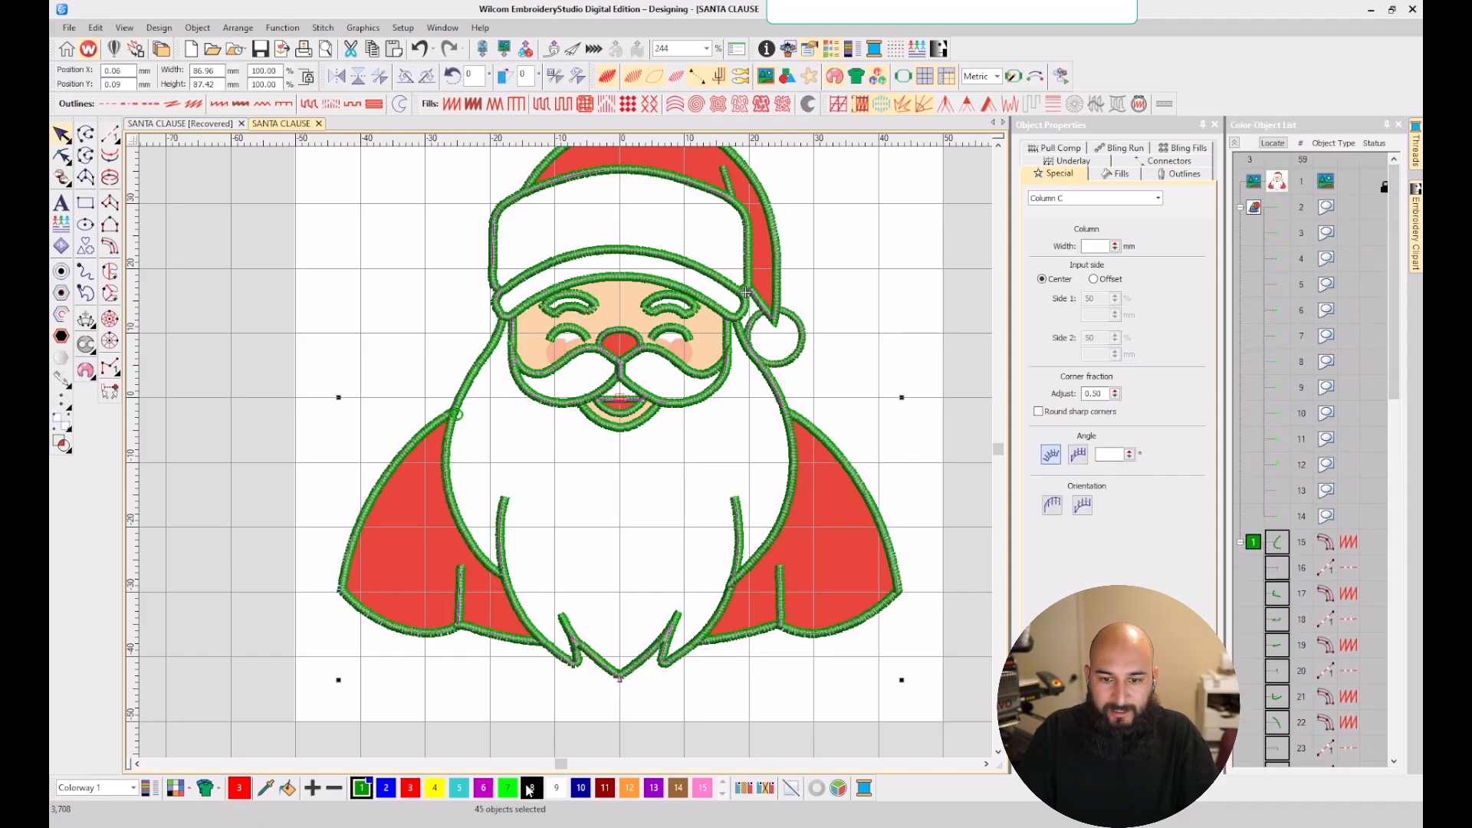
pyautogui.scroll(-2, 662, 398)
pyautogui.press('d')
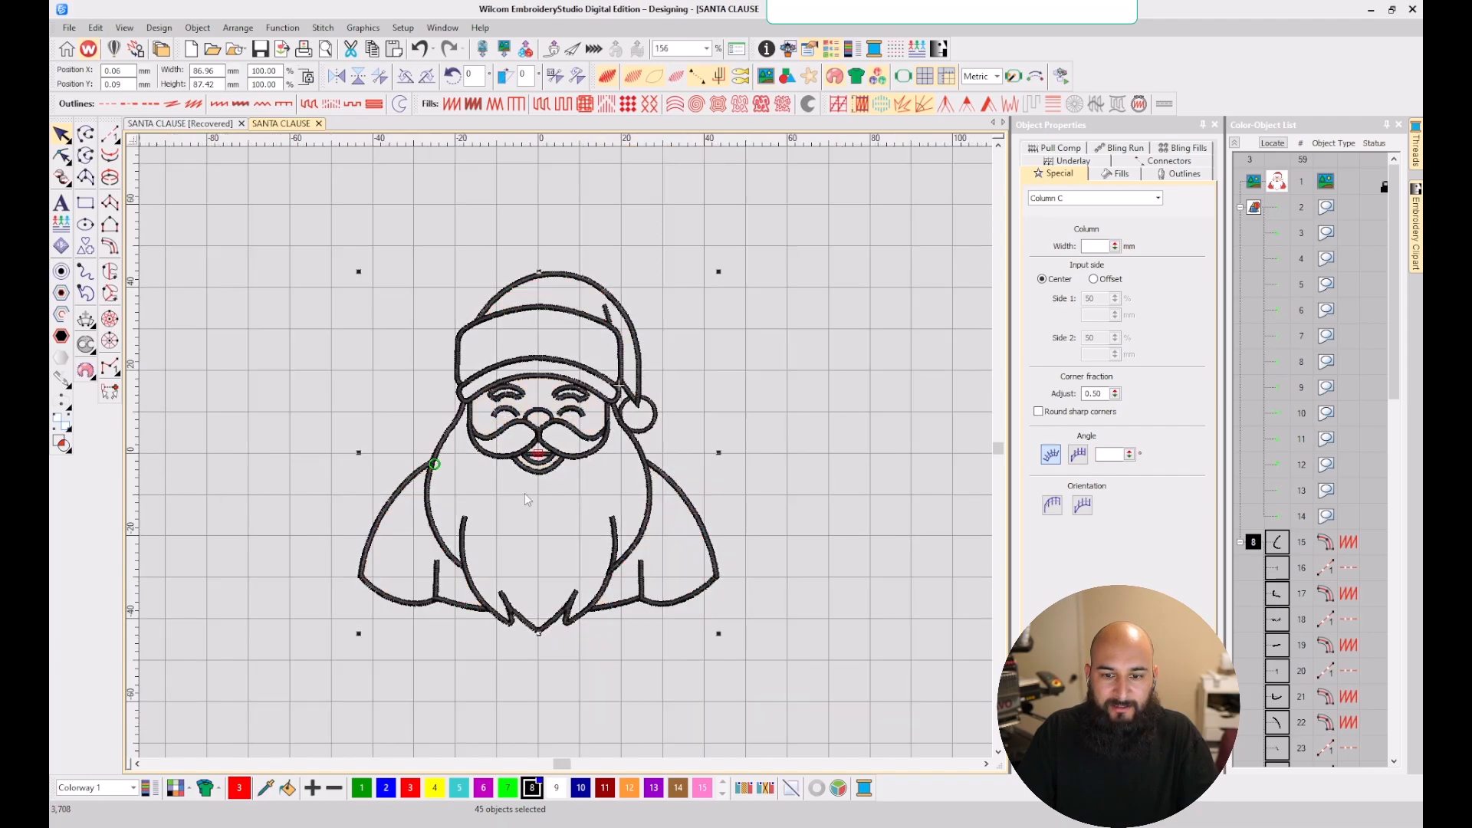
# - Start a red Complex Fill for the left sleeve and place its first boundary point at the sleeve's upper tip
pyautogui.scroll(4, 568, 458)
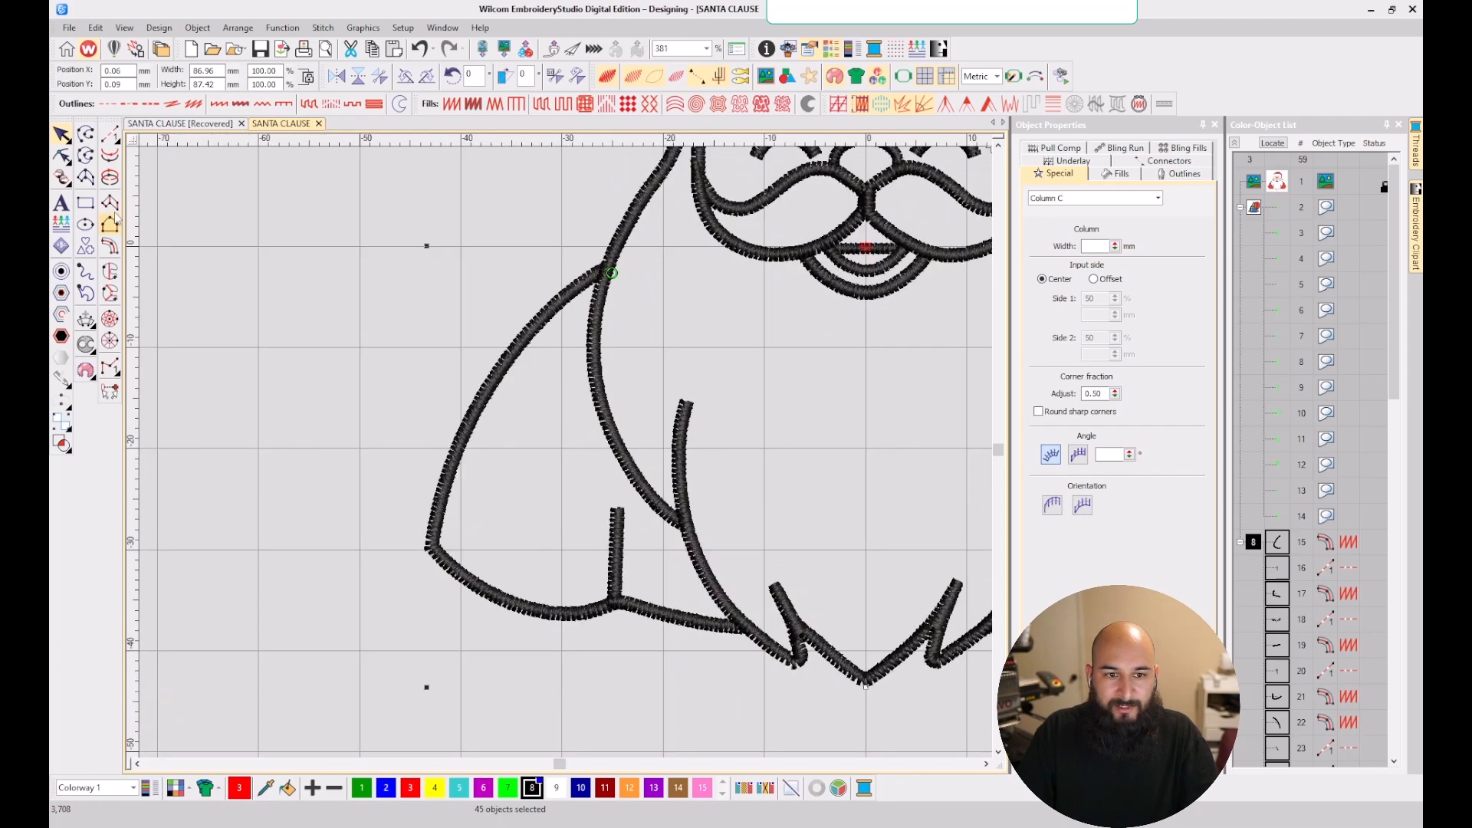
pyautogui.click(110, 271)
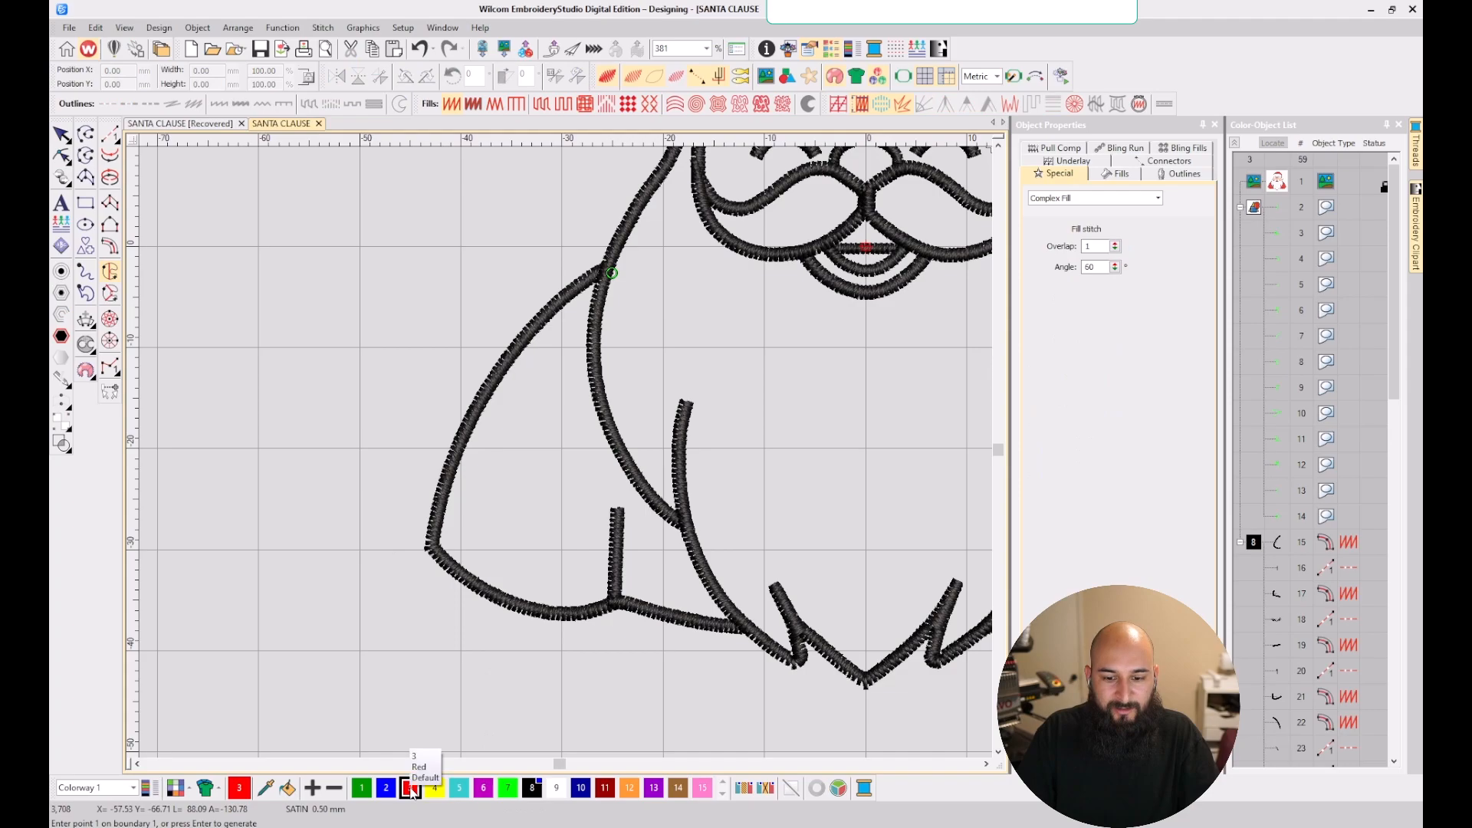
pyautogui.press('d')
pyautogui.scroll(3, 565, 440)
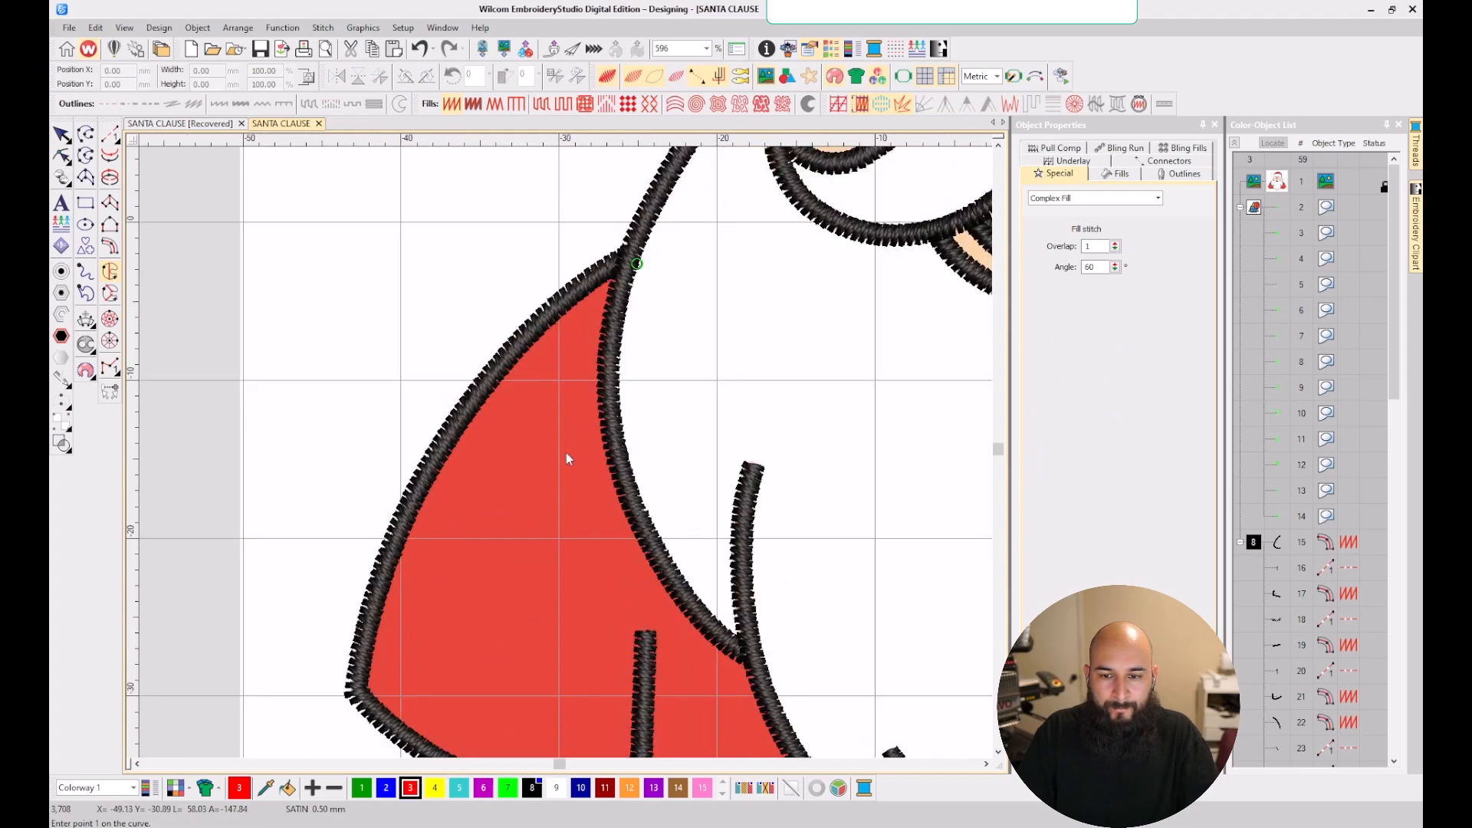
pyautogui.scroll(3, 629, 291)
pyautogui.press('s')
pyautogui.press('s')
pyautogui.press('s')
pyautogui.press('s')
pyautogui.press('s')
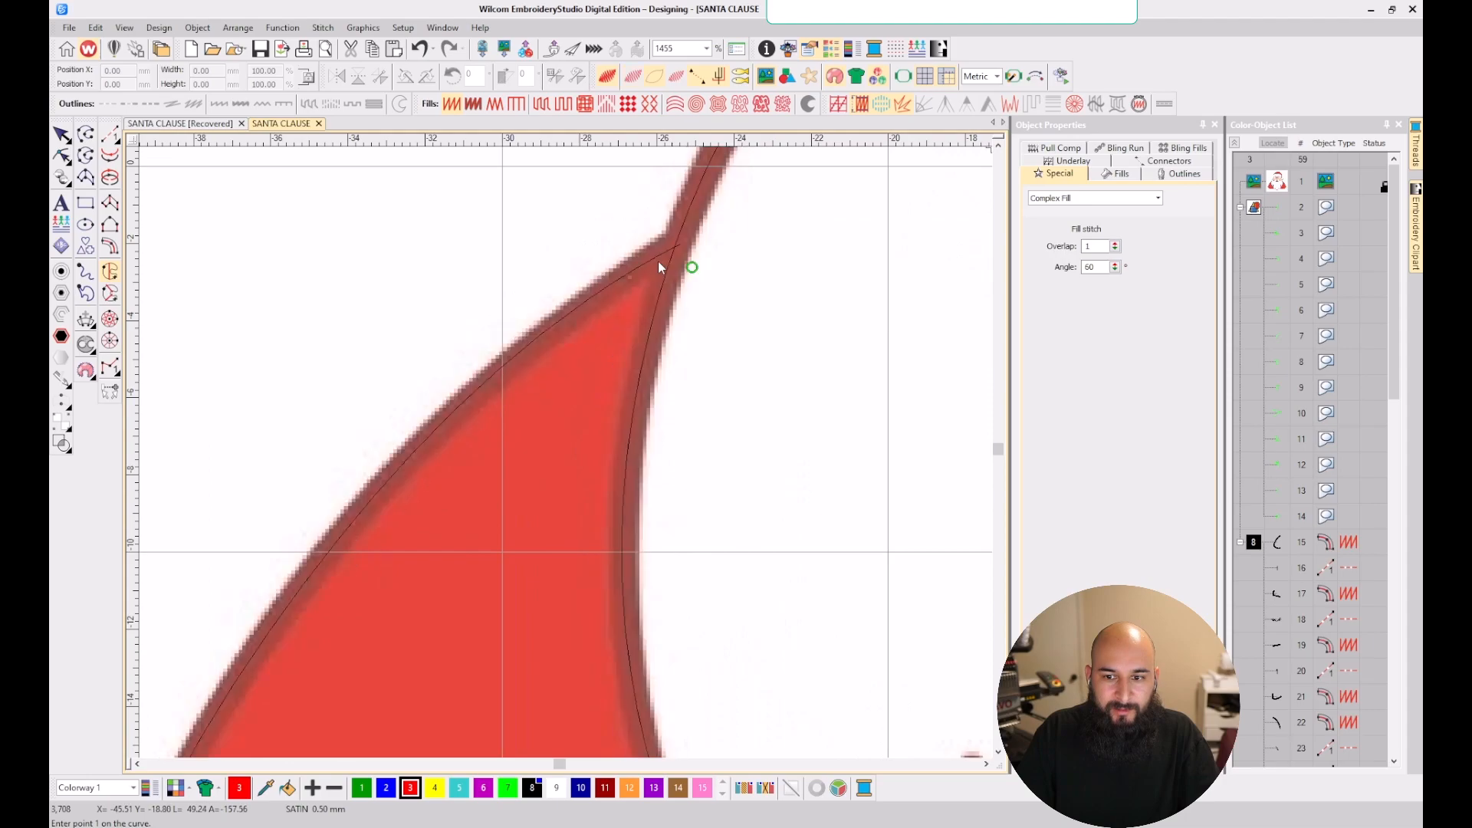
pyautogui.scroll(2, 658, 260)
pyautogui.press('s')
pyautogui.click(555, 454)
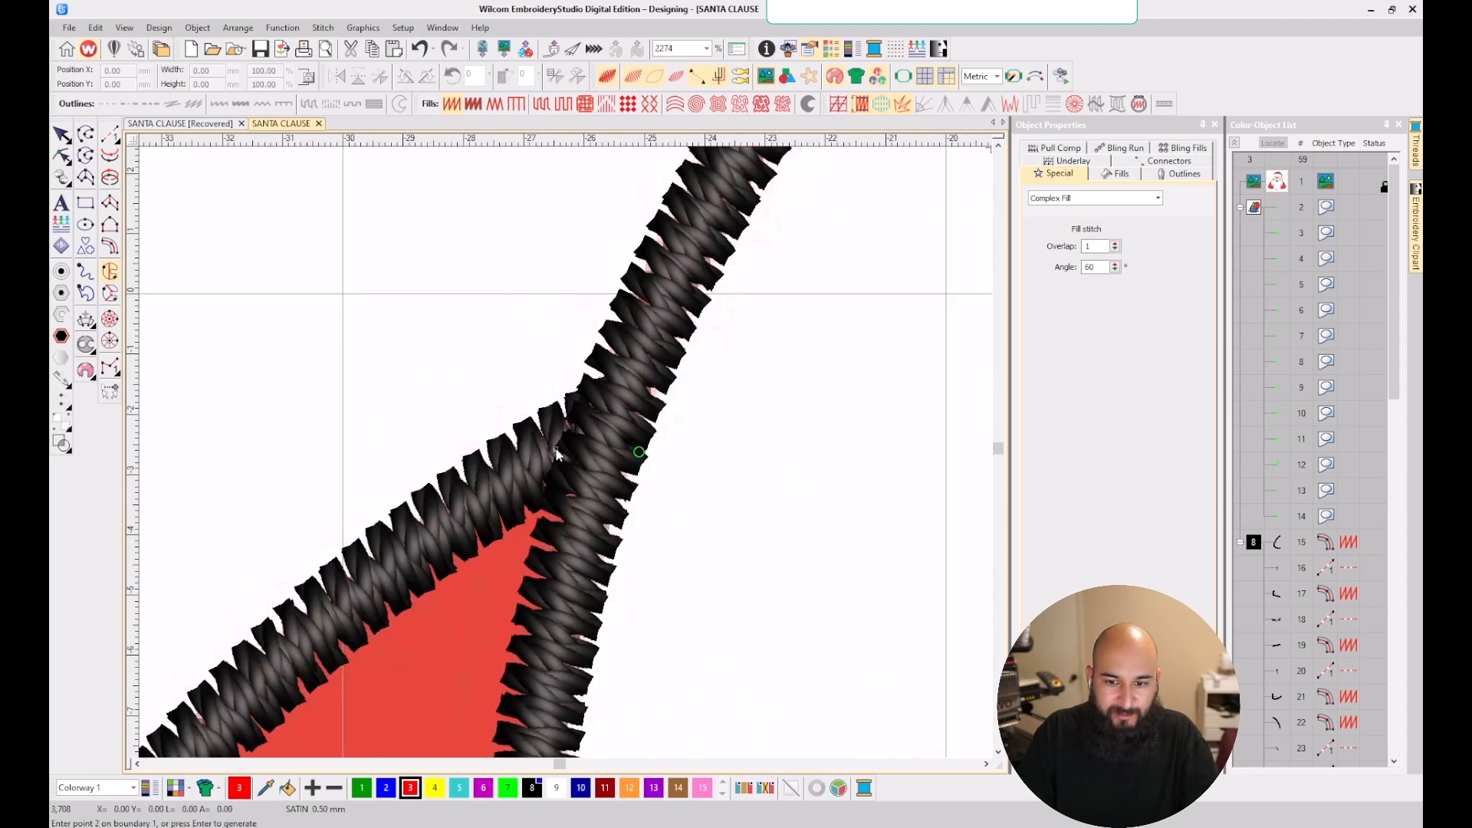
# - Plot the fill boundary down the upper half of the left sleeve's outer edge, replacing the misplaced second point
pyautogui.click(365, 581)
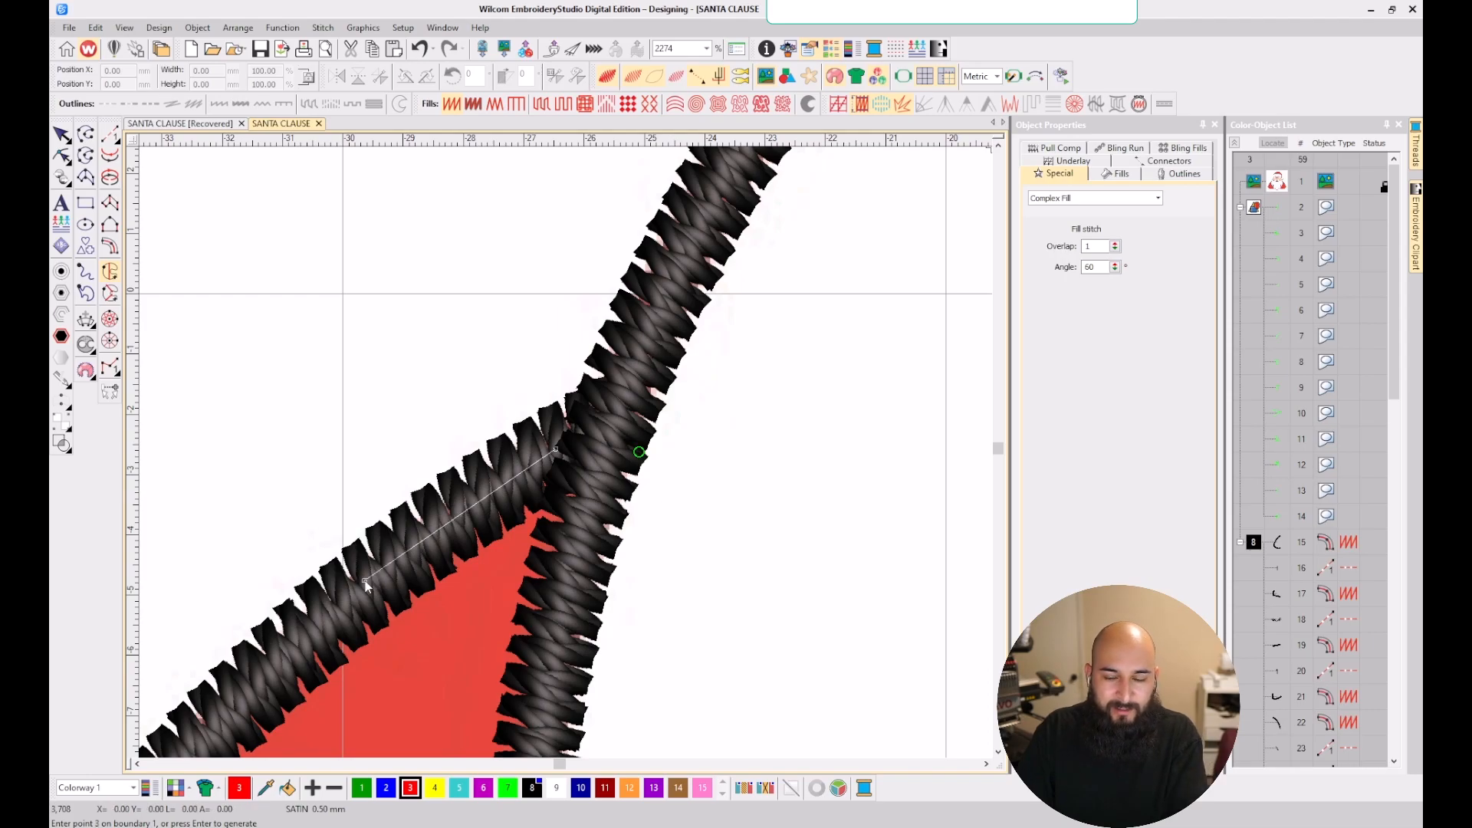
pyautogui.press('BackSpace')
pyautogui.click(427, 536)
pyautogui.scroll(-3, 428, 535)
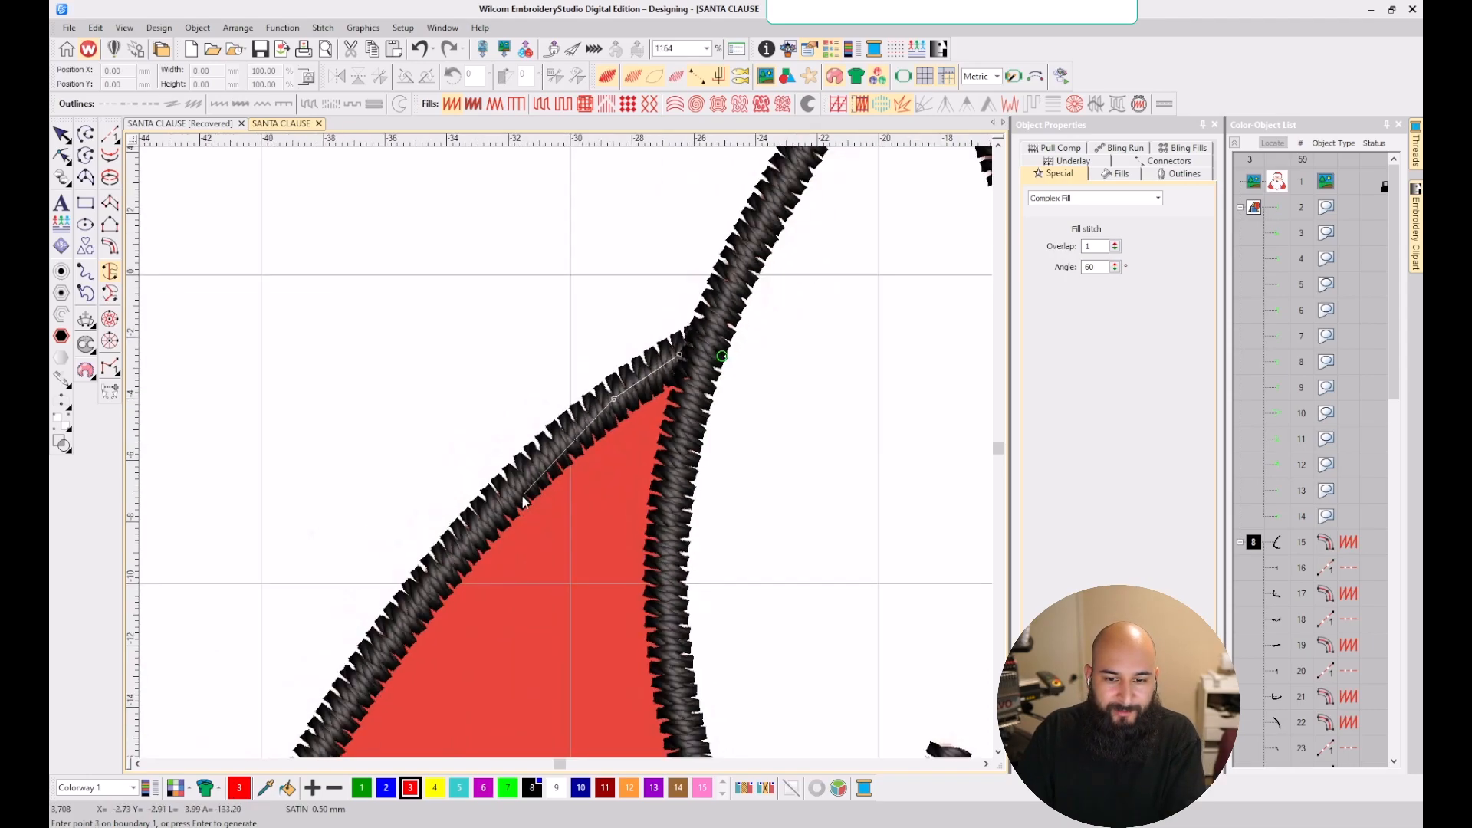
pyautogui.click(488, 516)
pyautogui.scroll(-2, 488, 516)
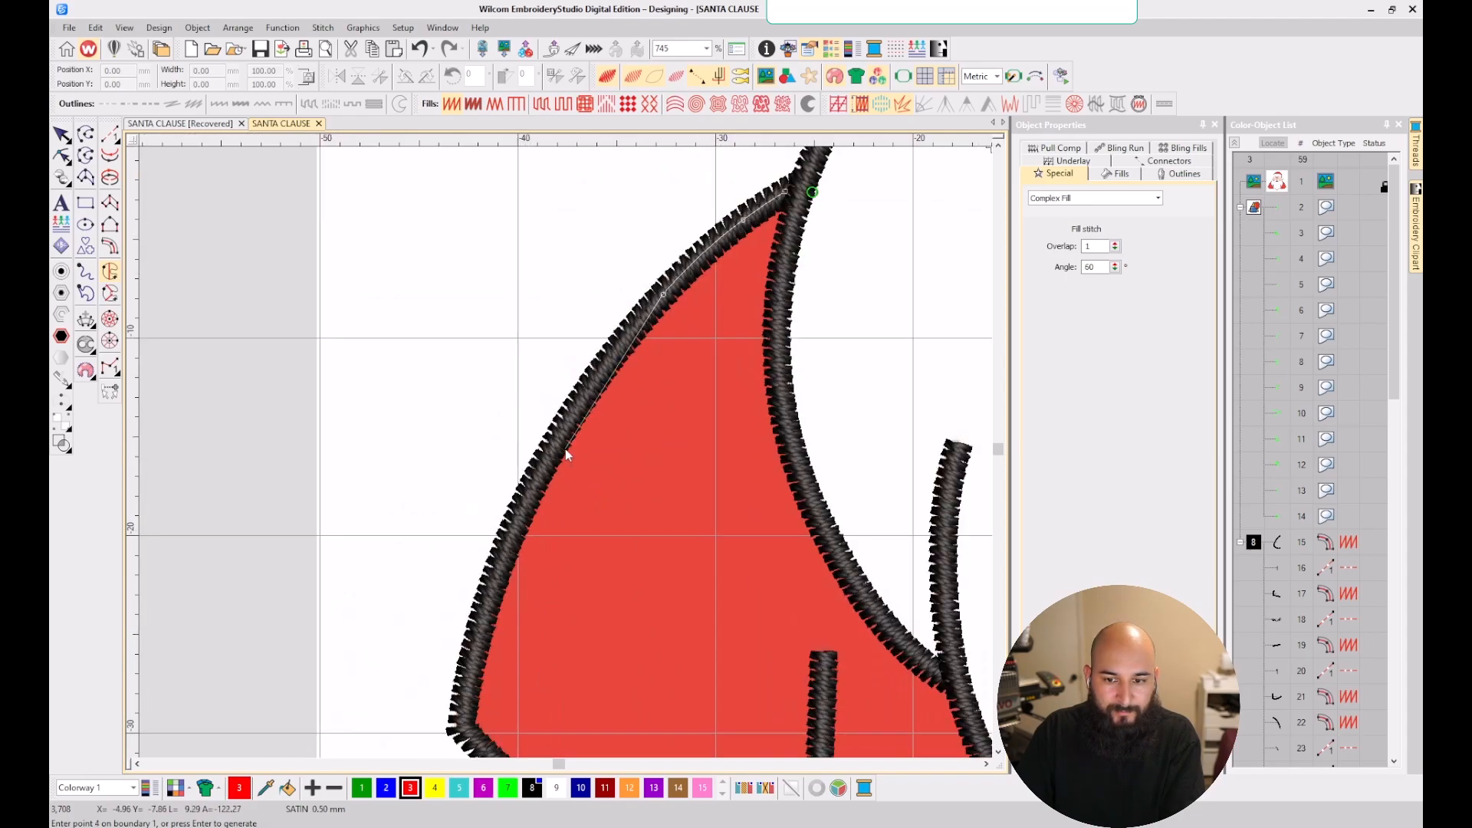
pyautogui.click(552, 453)
# - Continue the fill boundary along the lower half of the sleeve's outer edge to its lower-left corner
pyautogui.scroll(-2, 558, 459)
pyautogui.scroll(2, 559, 445)
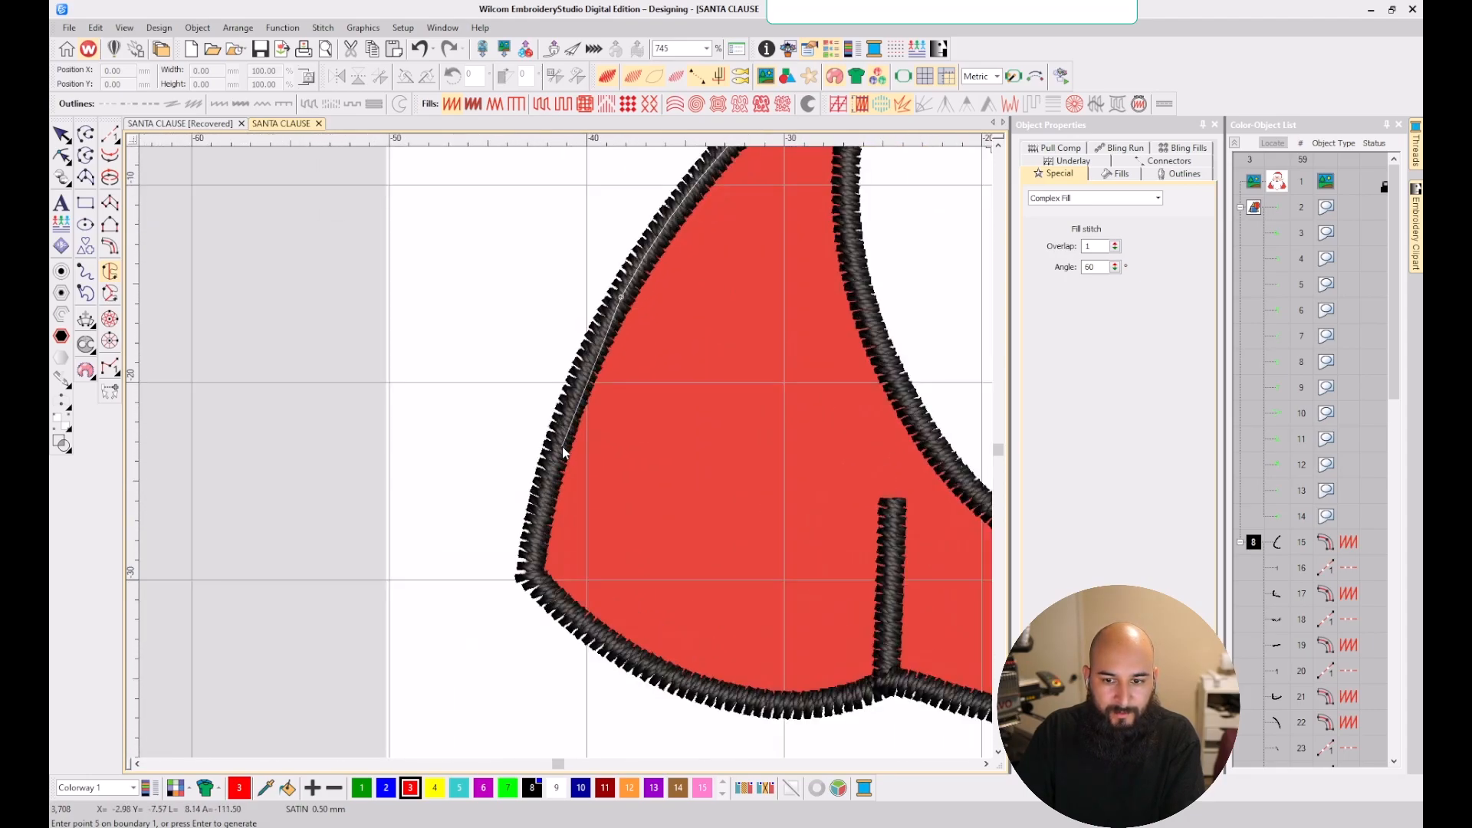
pyautogui.click(558, 444)
pyautogui.click(533, 547)
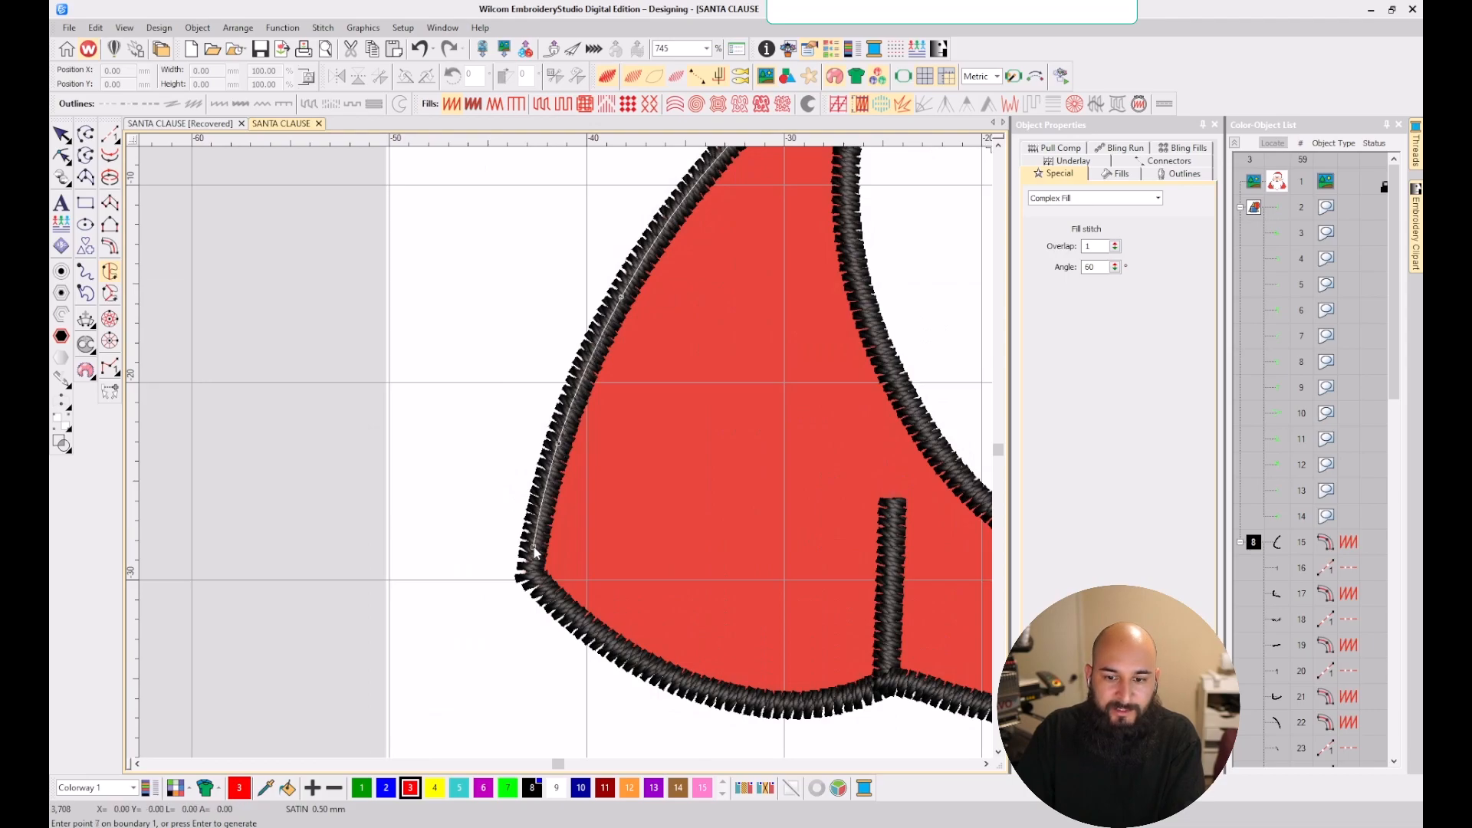
pyautogui.scroll(3, 529, 576)
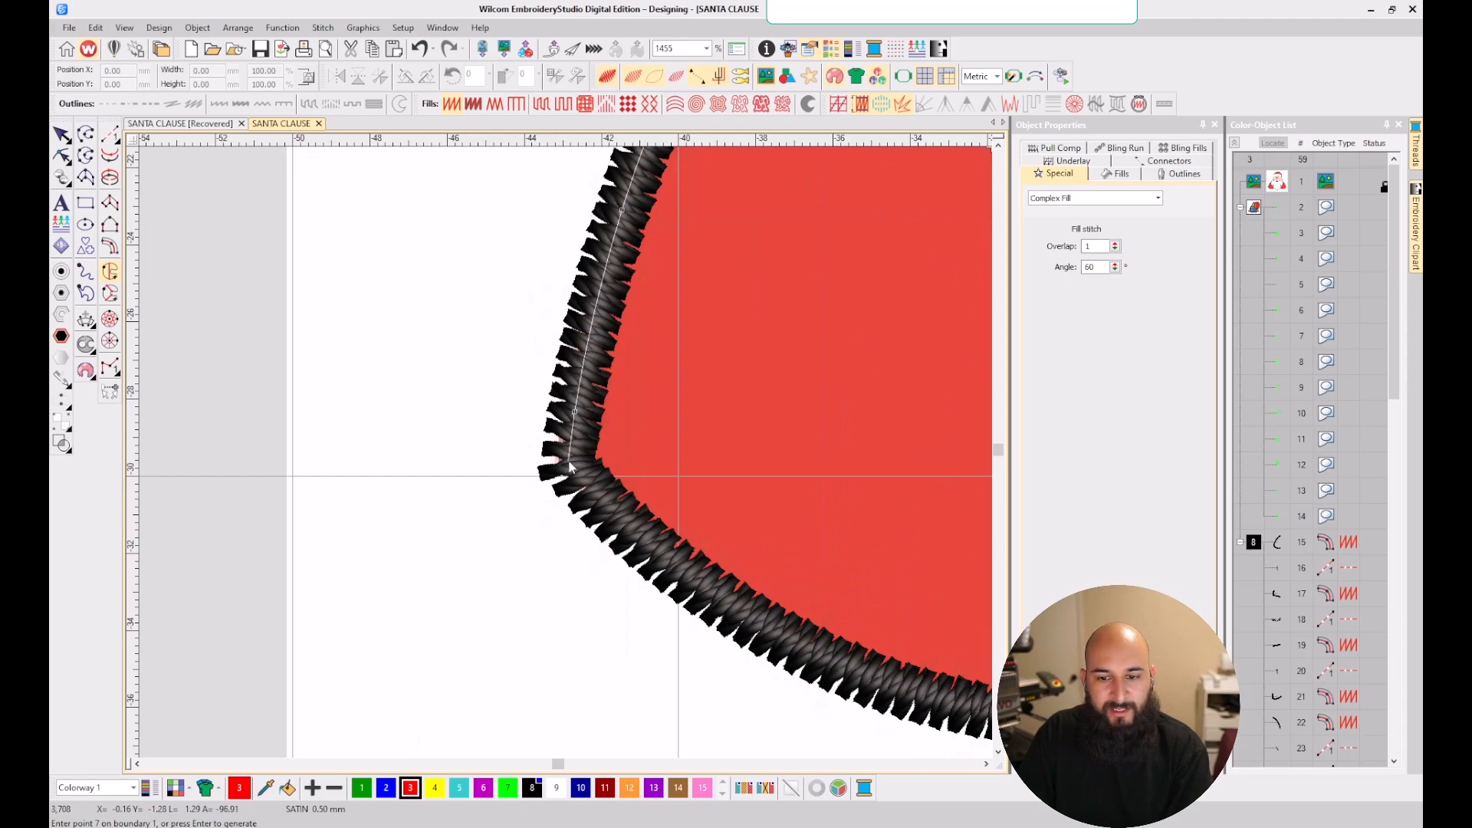
pyautogui.click(569, 466)
# - Plot the sleeve fill boundary along the bottom outline from the outer lower corner to the base of the short crease line
pyautogui.scroll(-5, 569, 464)
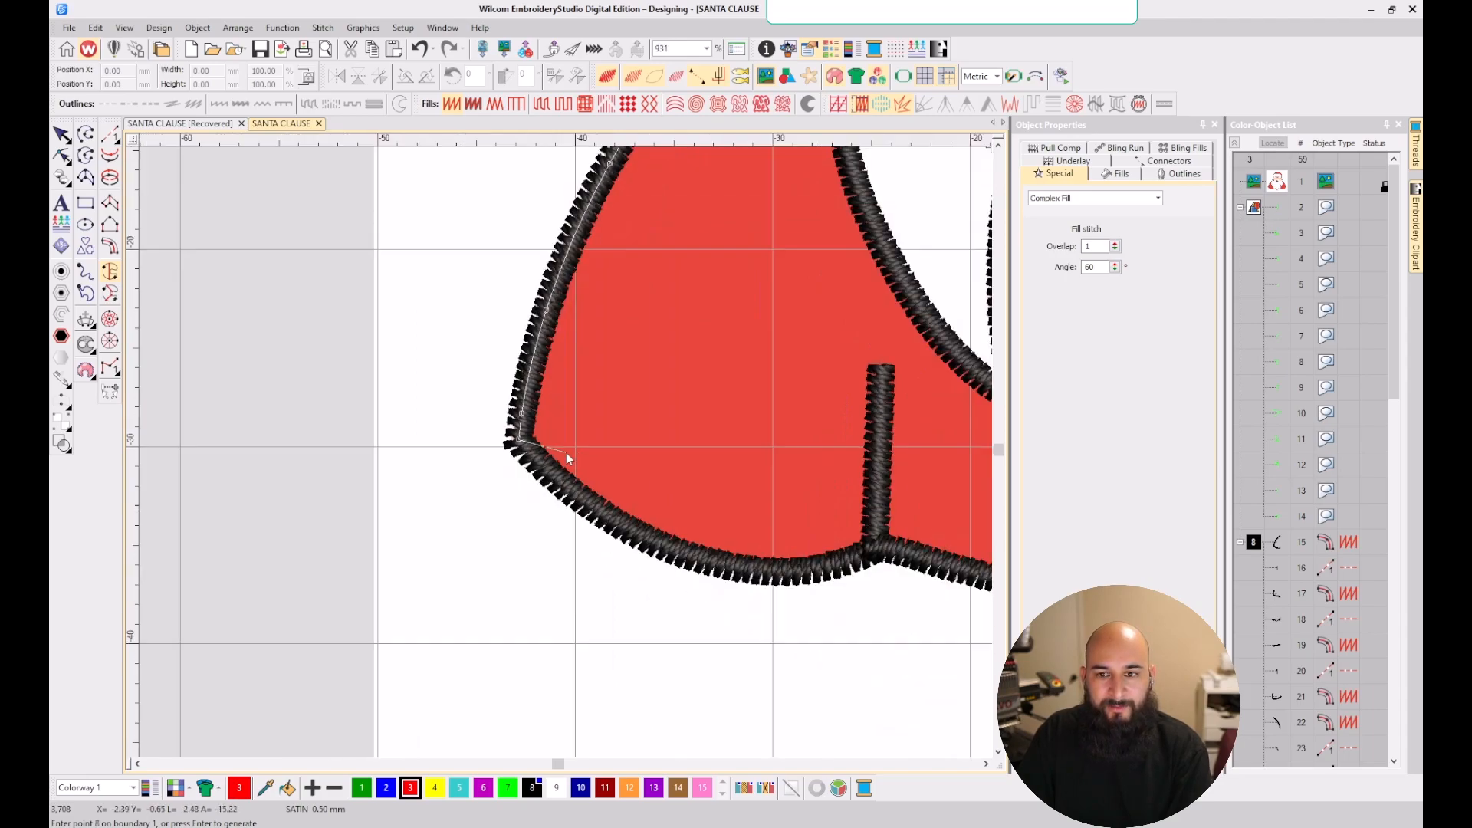
pyautogui.scroll(3, 568, 457)
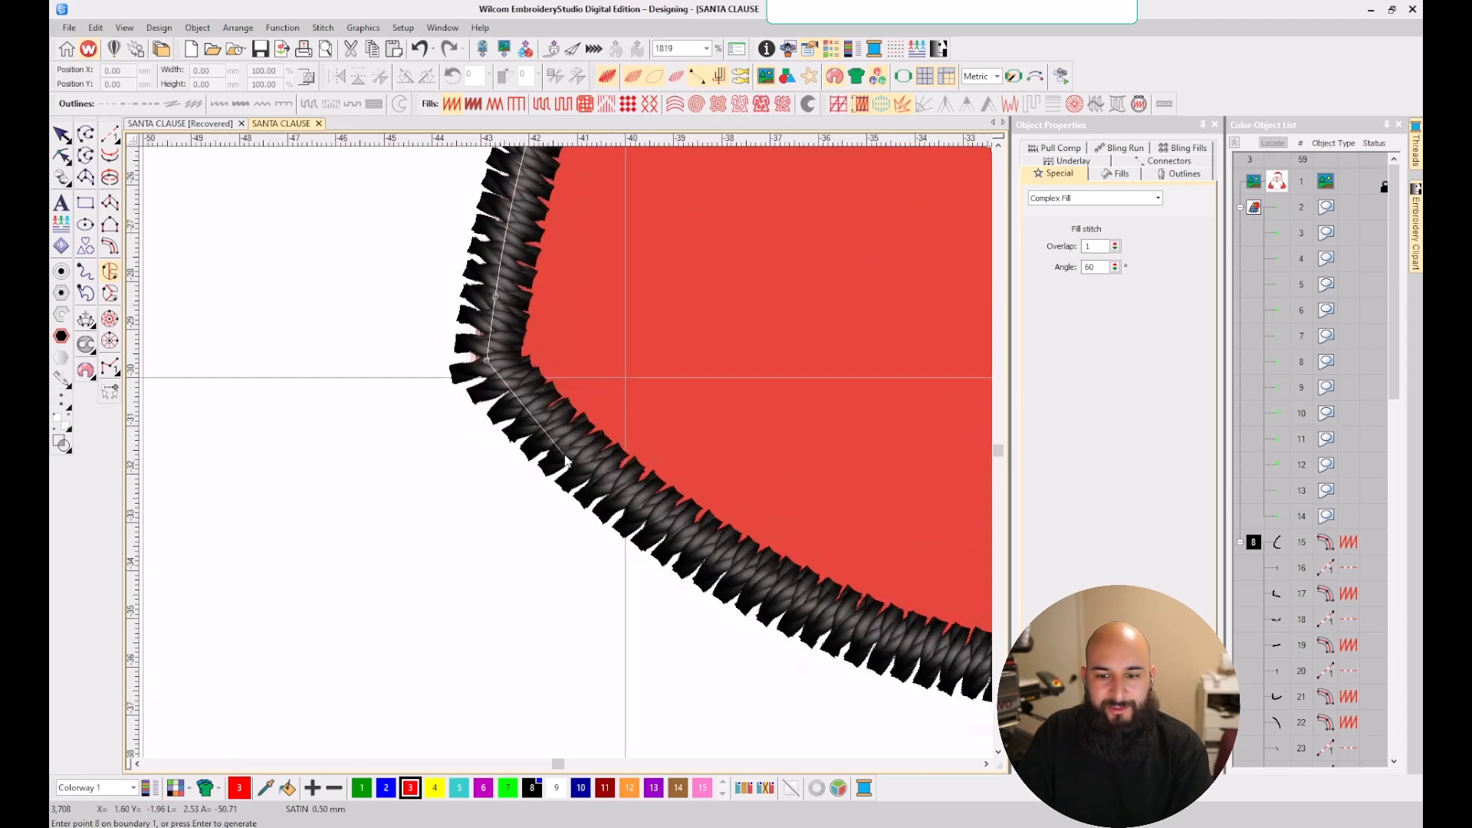
pyautogui.click(548, 425)
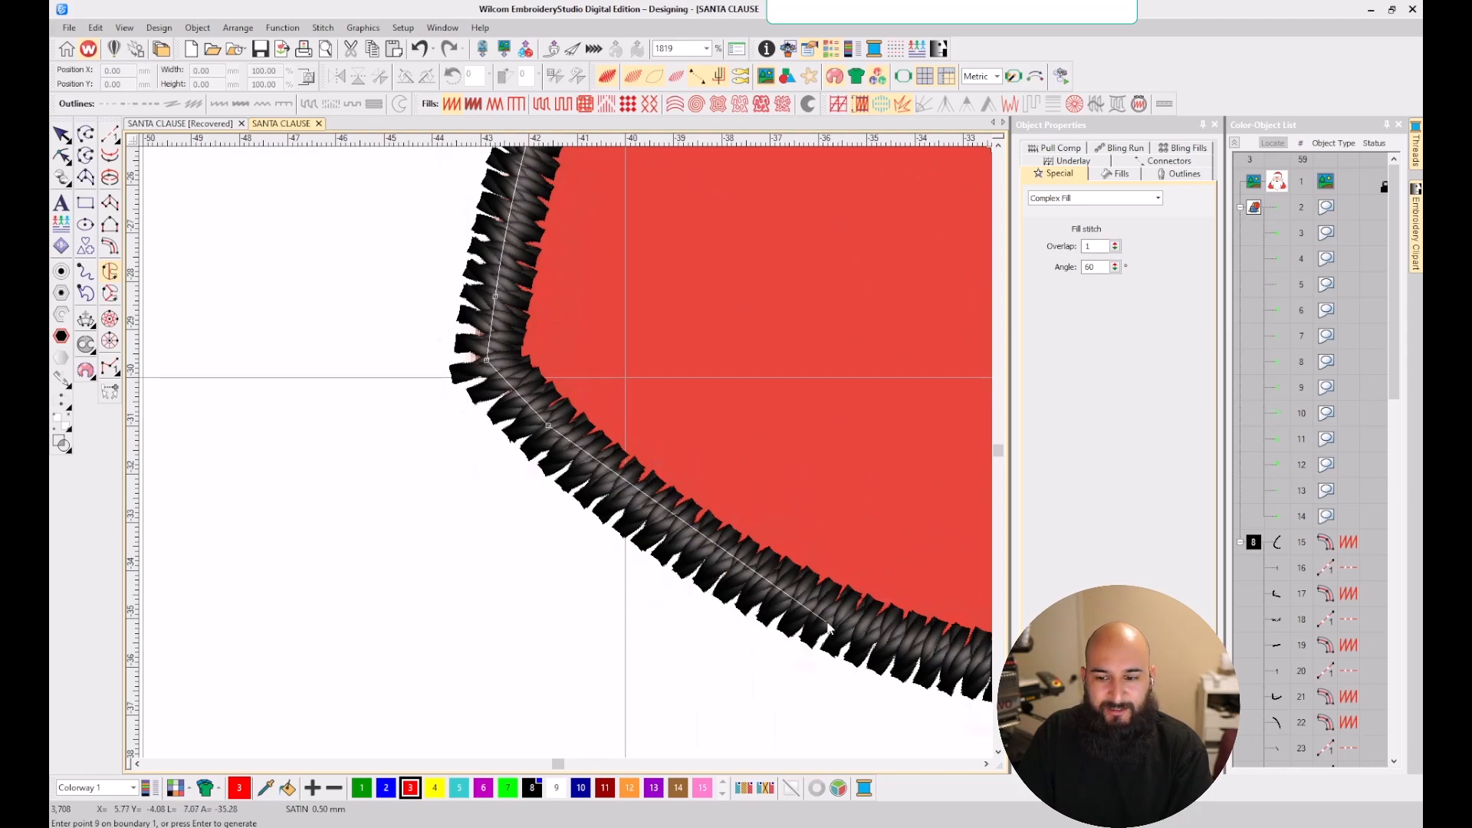
pyautogui.click(809, 607)
pyautogui.scroll(-3, 810, 606)
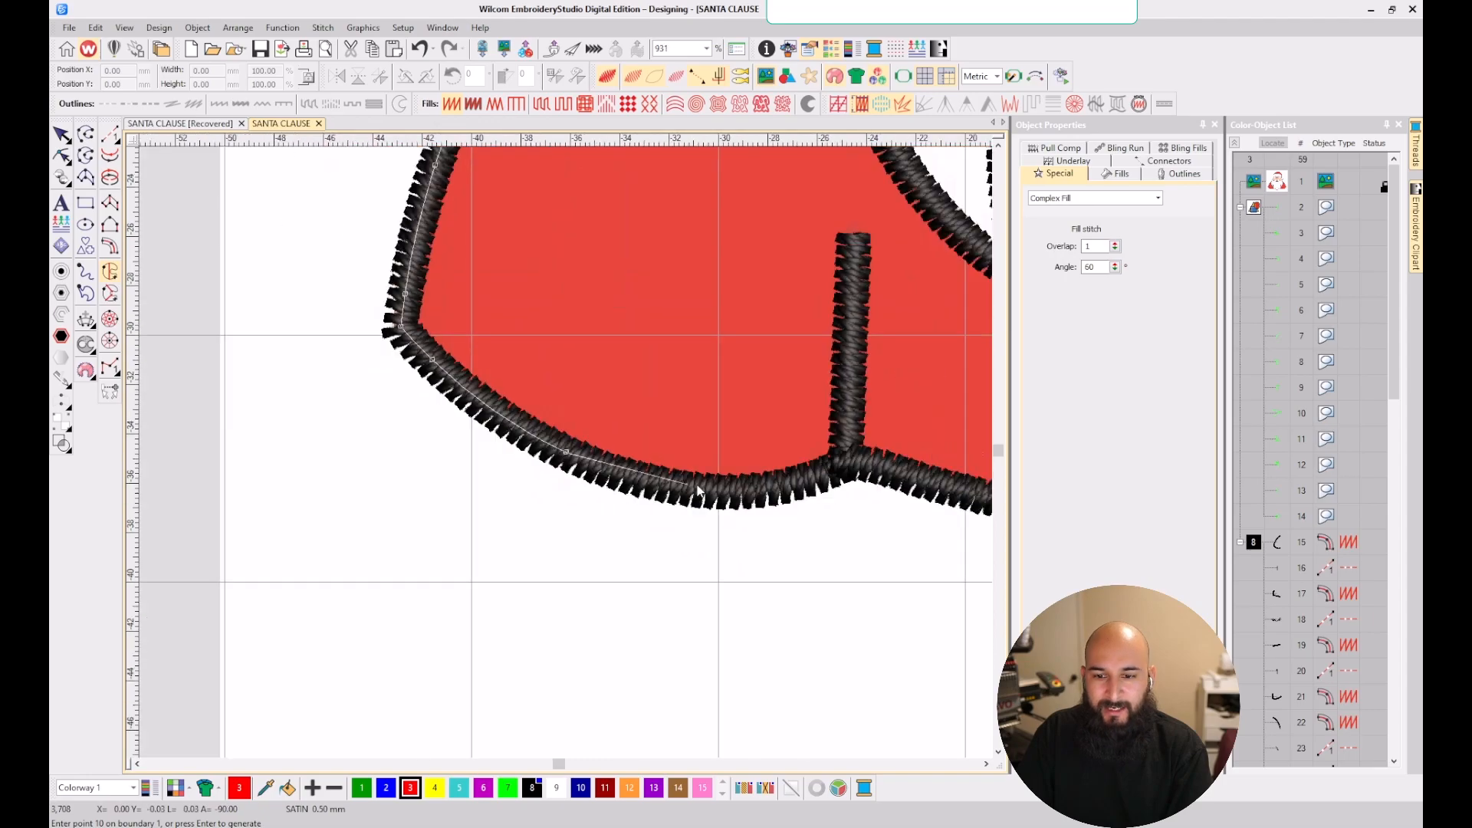
pyautogui.scroll(2, 684, 483)
pyautogui.click(549, 458)
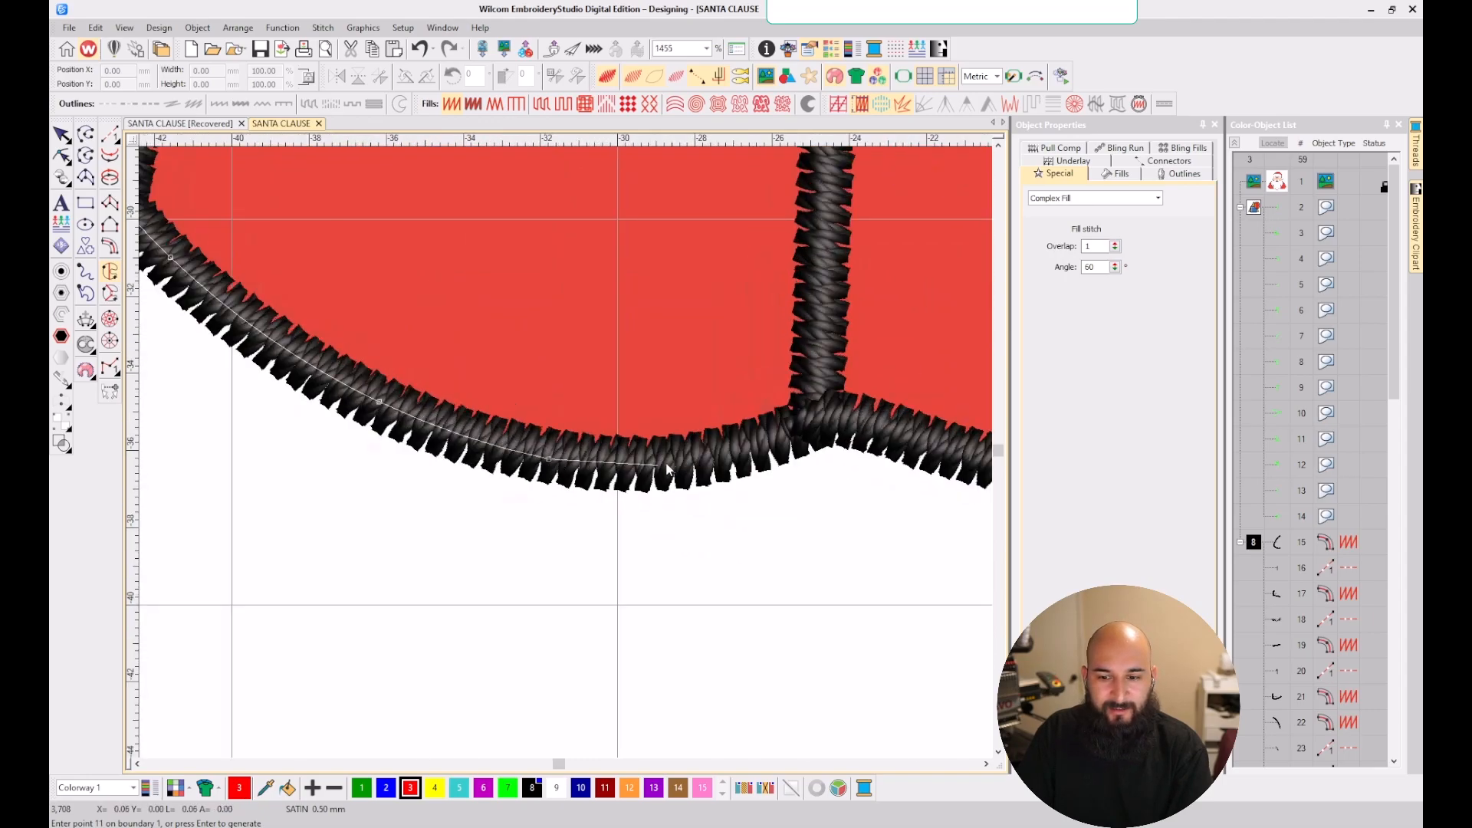
pyautogui.click(721, 457)
pyautogui.click(797, 428)
pyautogui.scroll(-5, 817, 420)
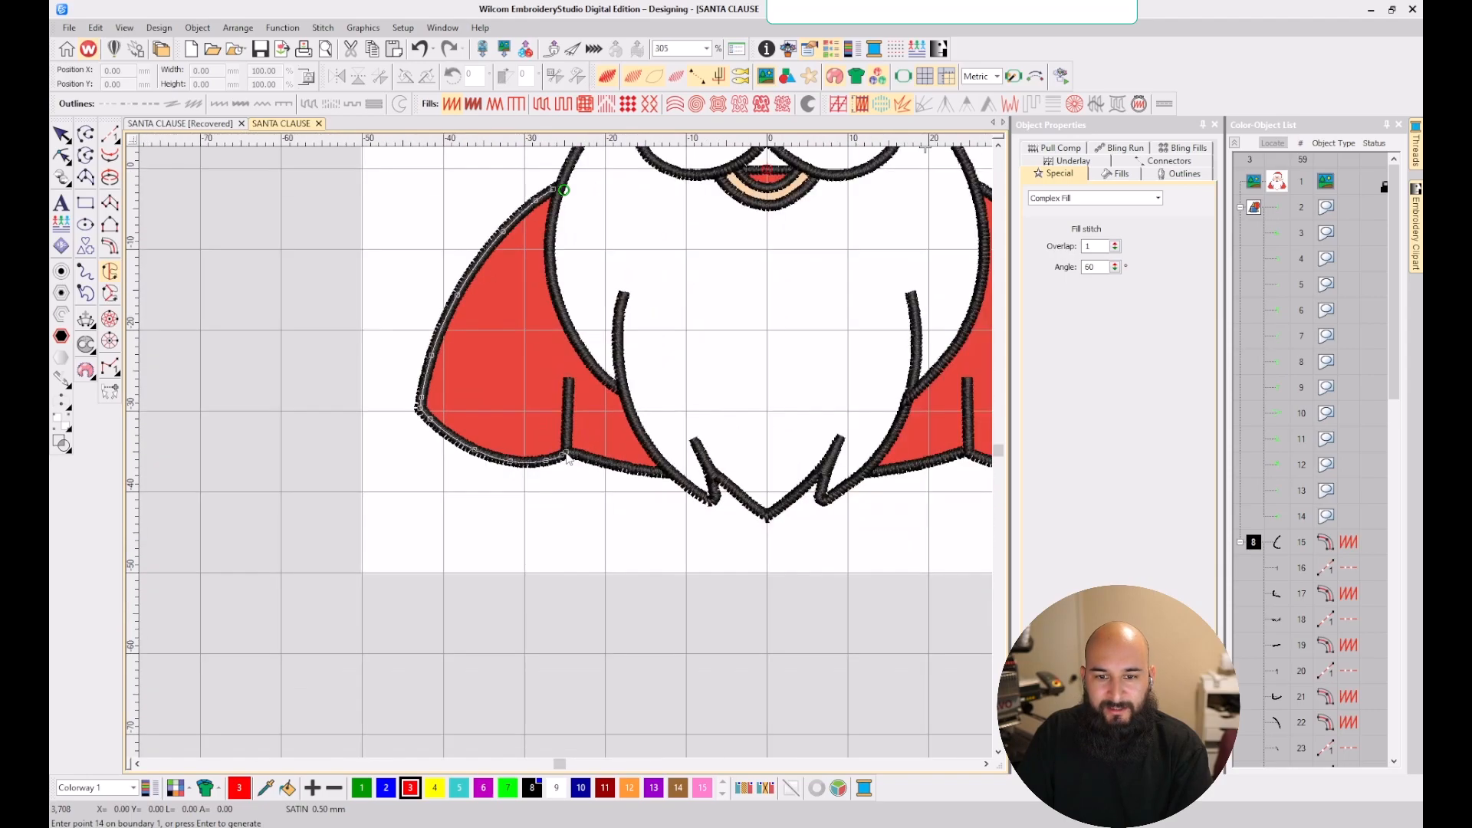
pyautogui.scroll(5, 567, 458)
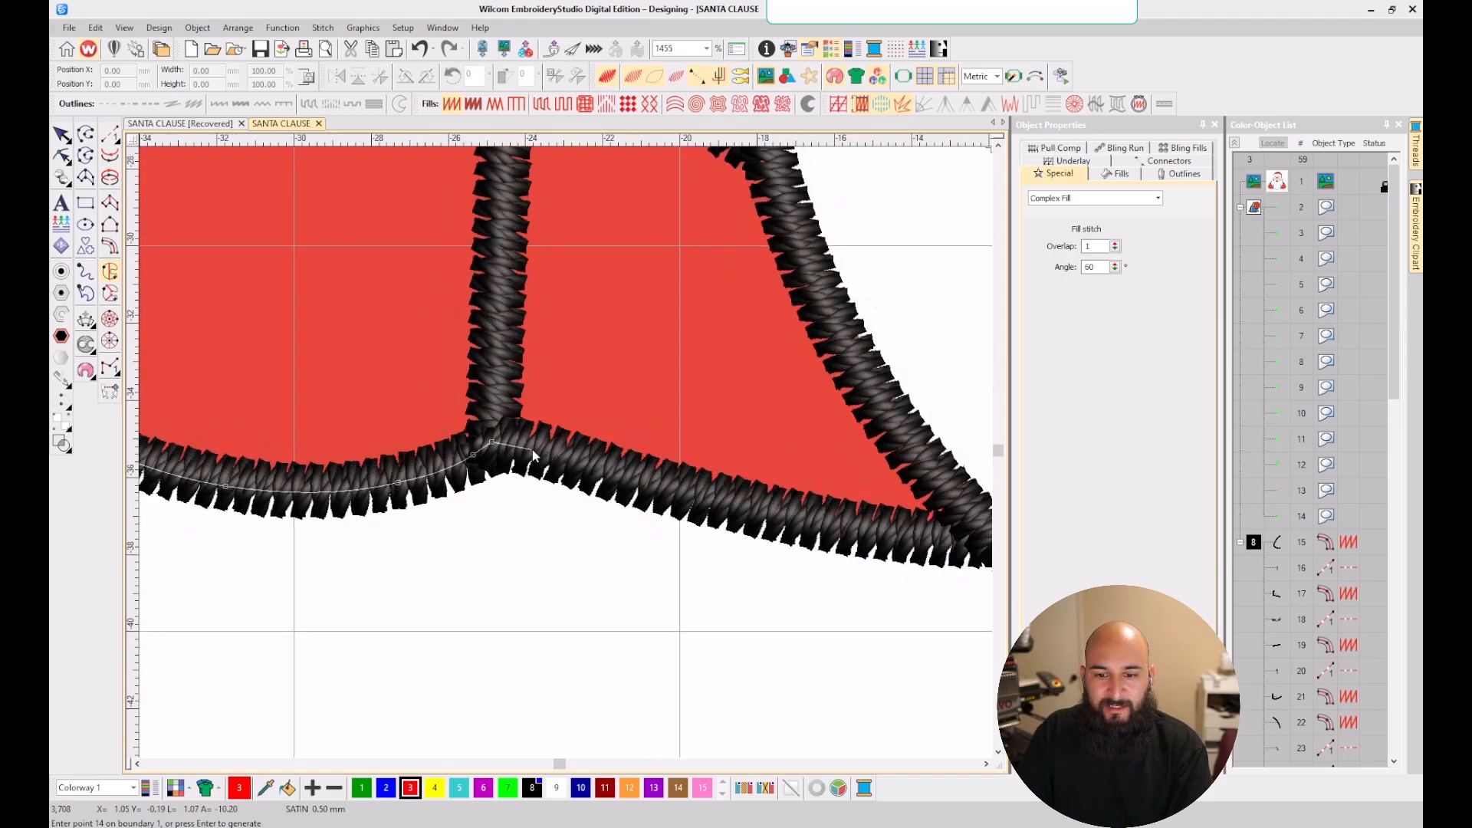
pyautogui.click(538, 452)
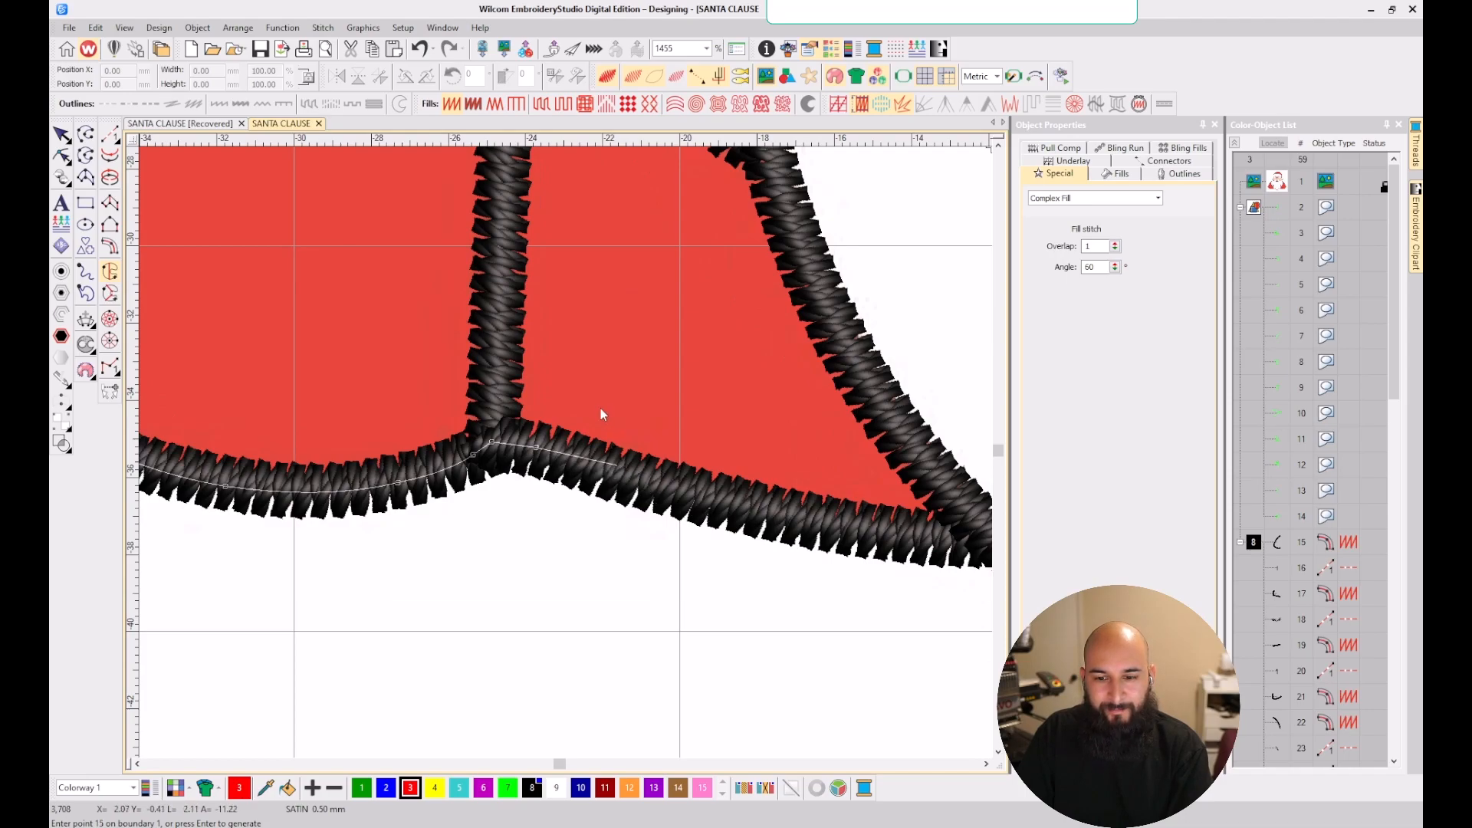
pyautogui.click(649, 485)
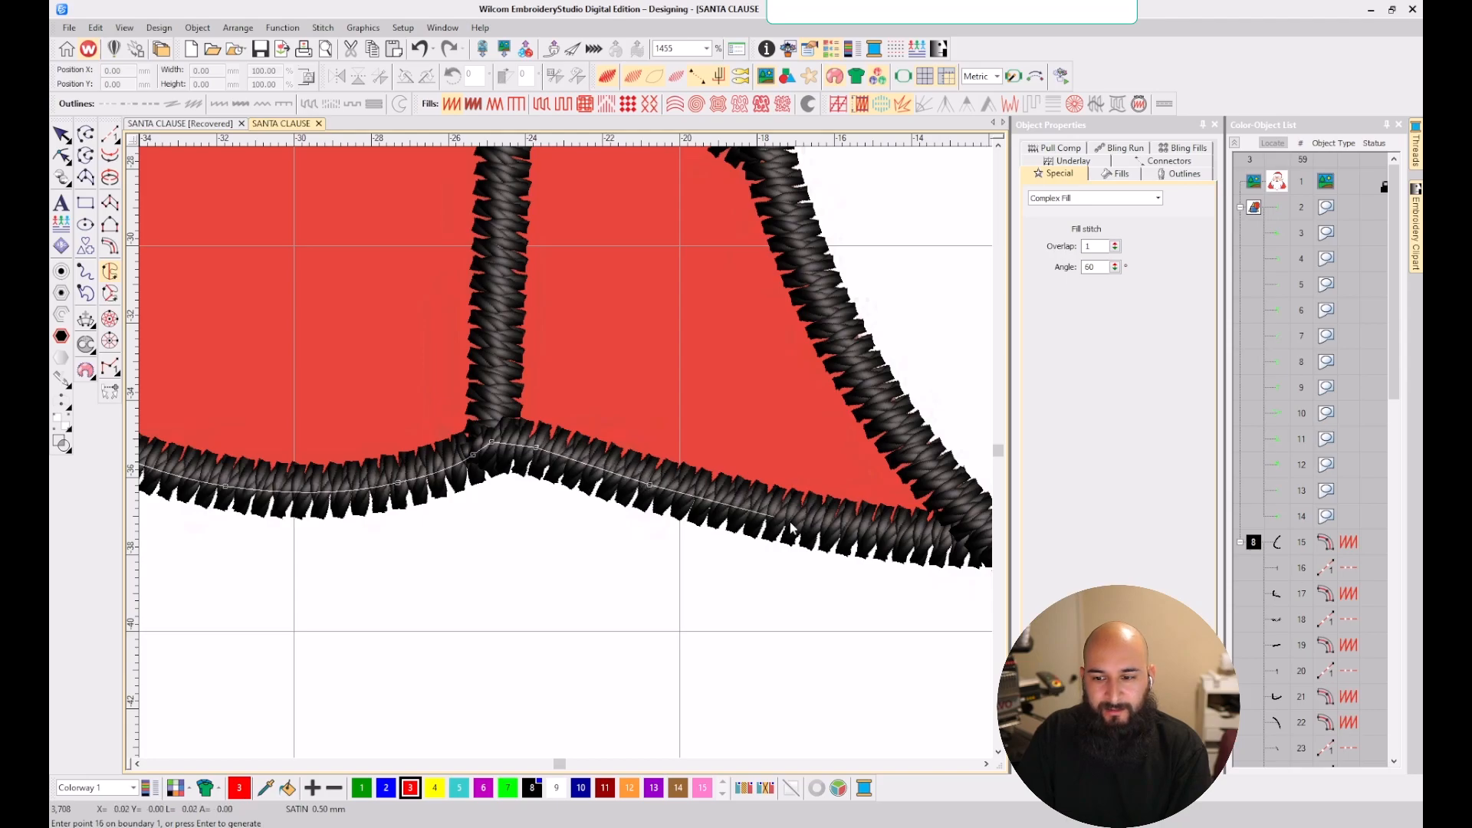
pyautogui.click(856, 528)
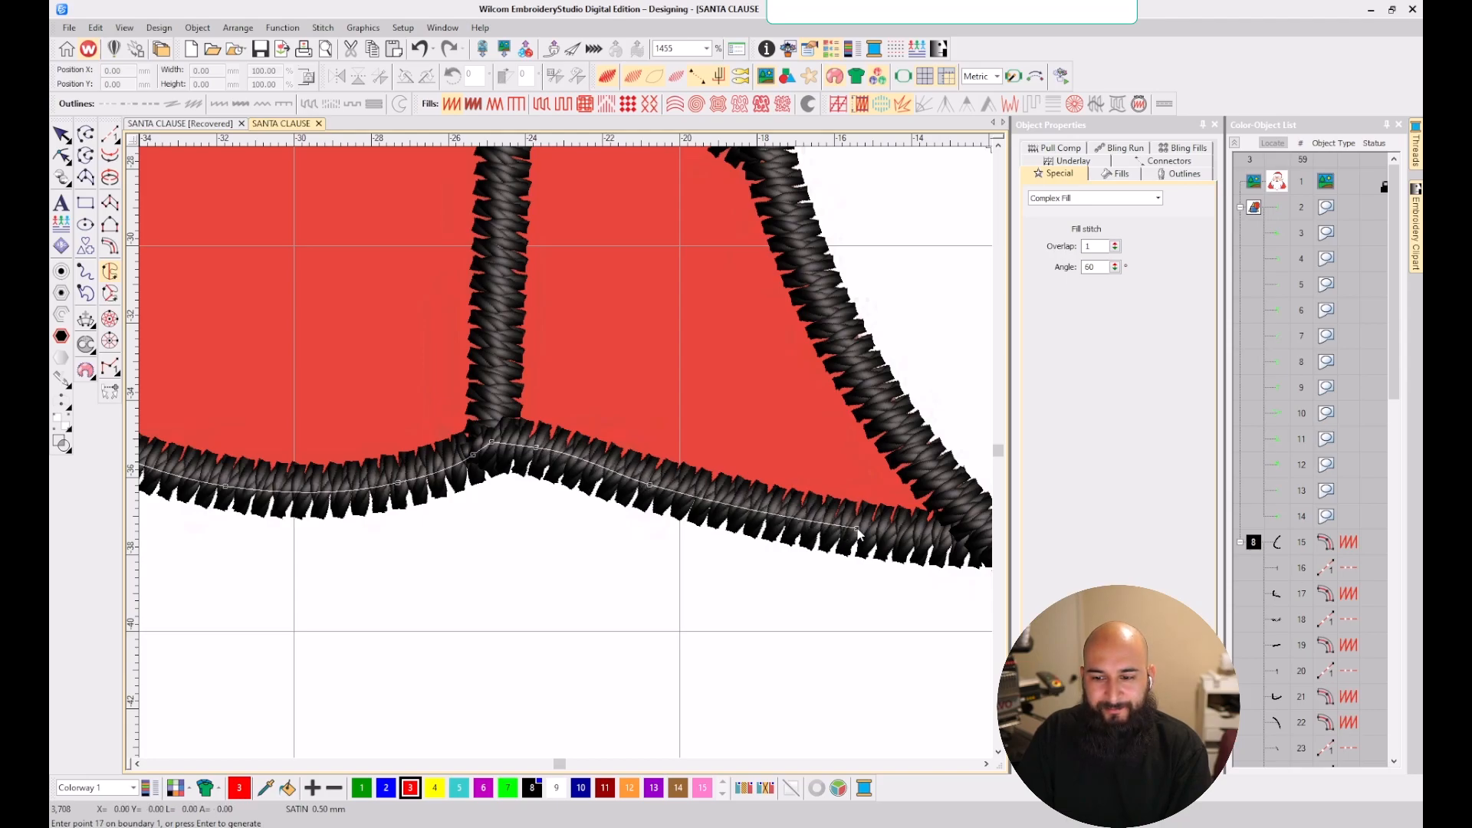
pyautogui.press('BackSpace')
pyautogui.press('BackSpace')
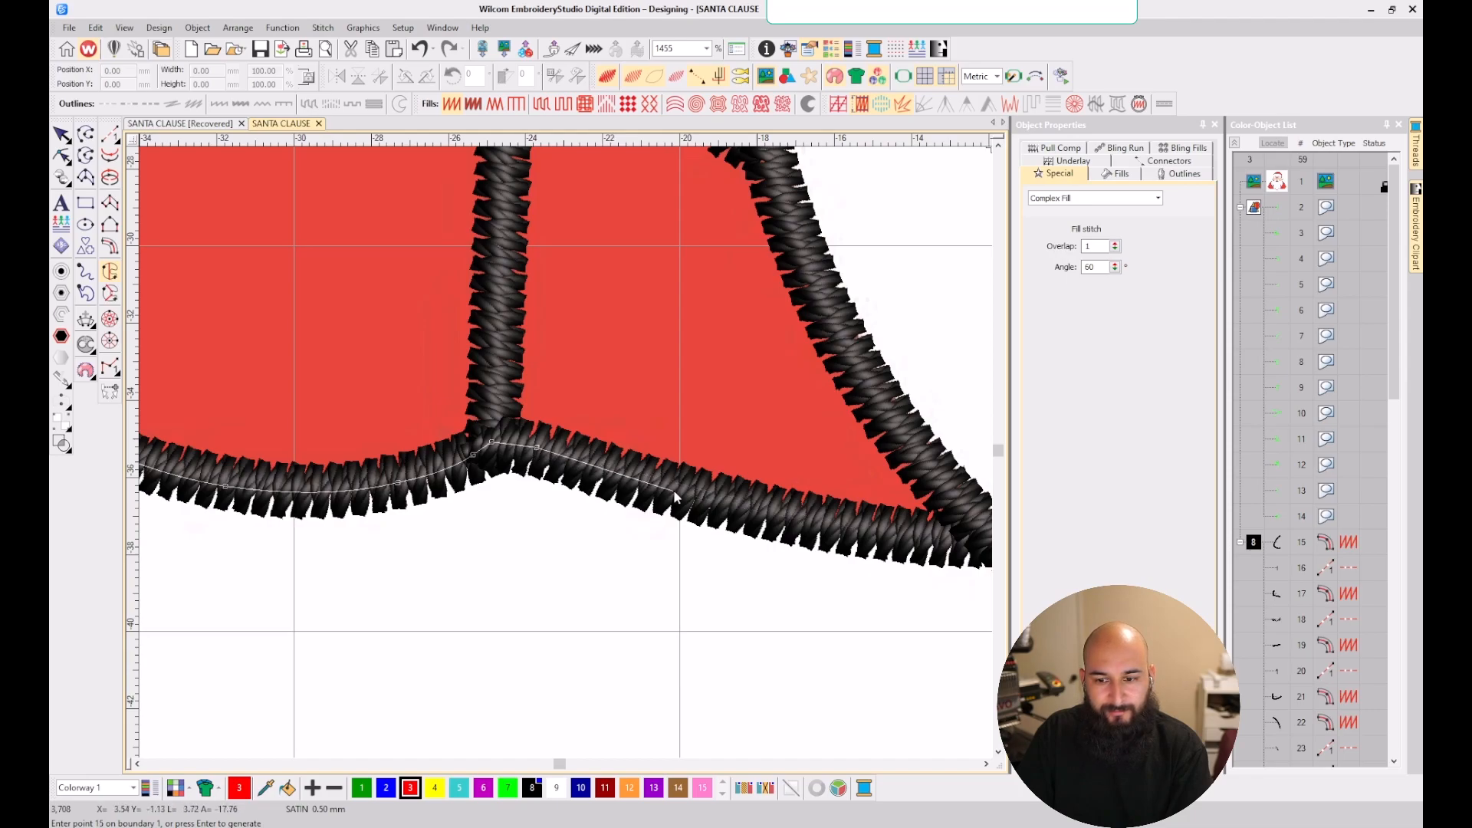
pyautogui.press('BackSpace')
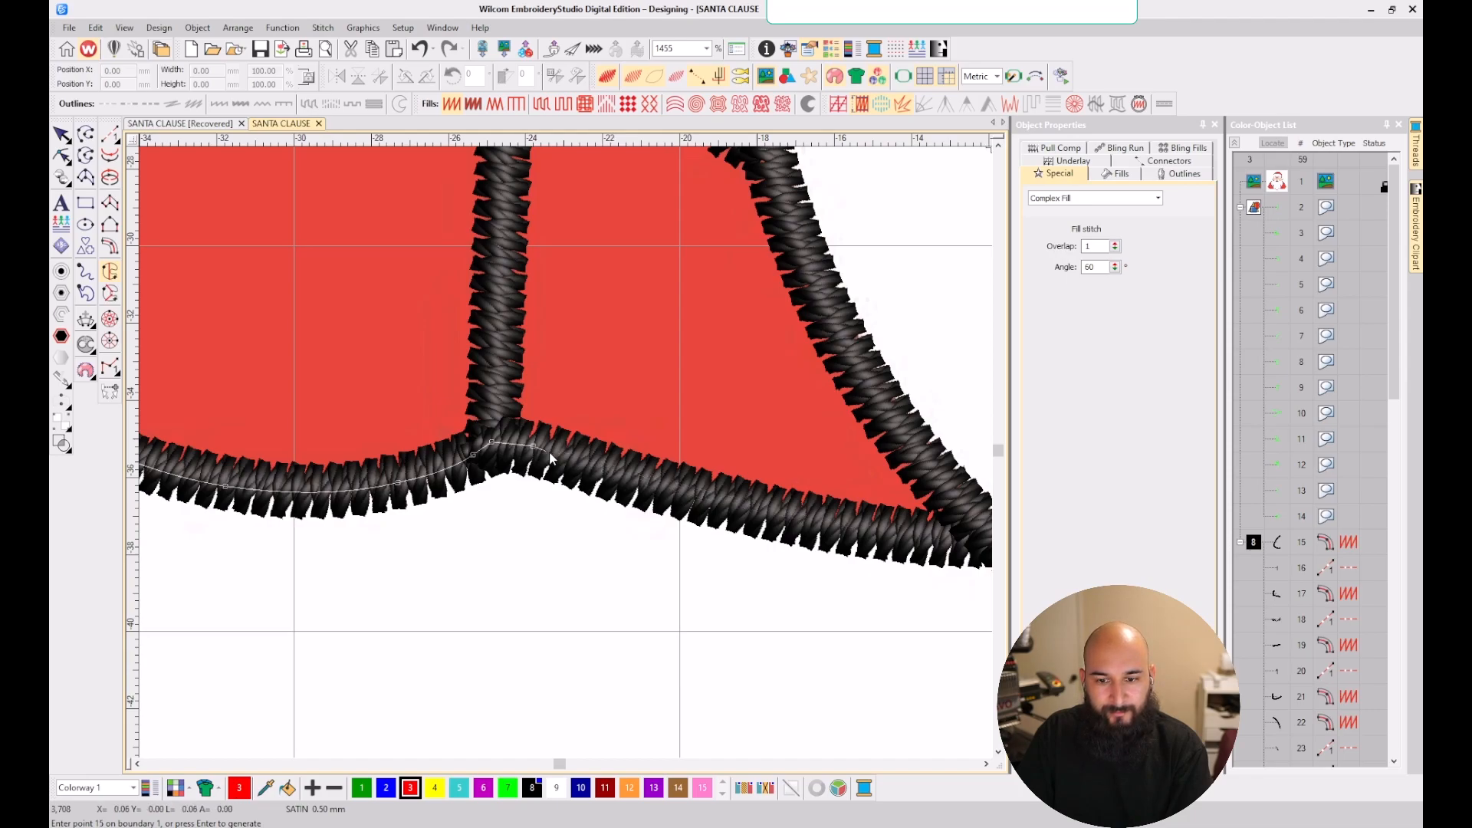
# - Plot the boundary along the sleeve's bottom edge from the crease to the beard outline, replacing the misplaced points near that corner
pyautogui.click(753, 512)
pyautogui.click(790, 485)
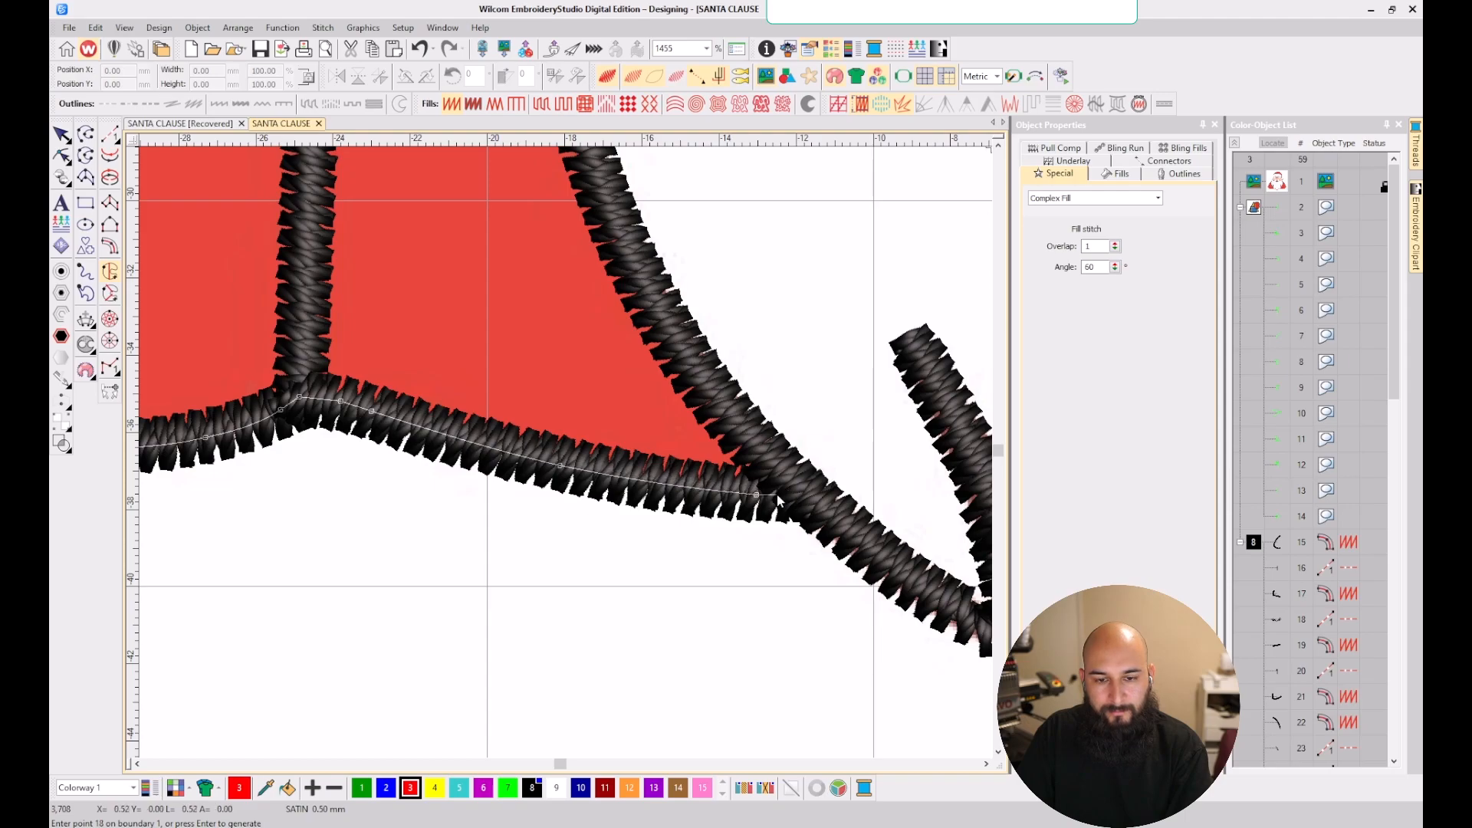
pyautogui.click(791, 489)
pyautogui.press('BackSpace')
pyautogui.press('BackSpace')
pyautogui.rightClick(716, 490)
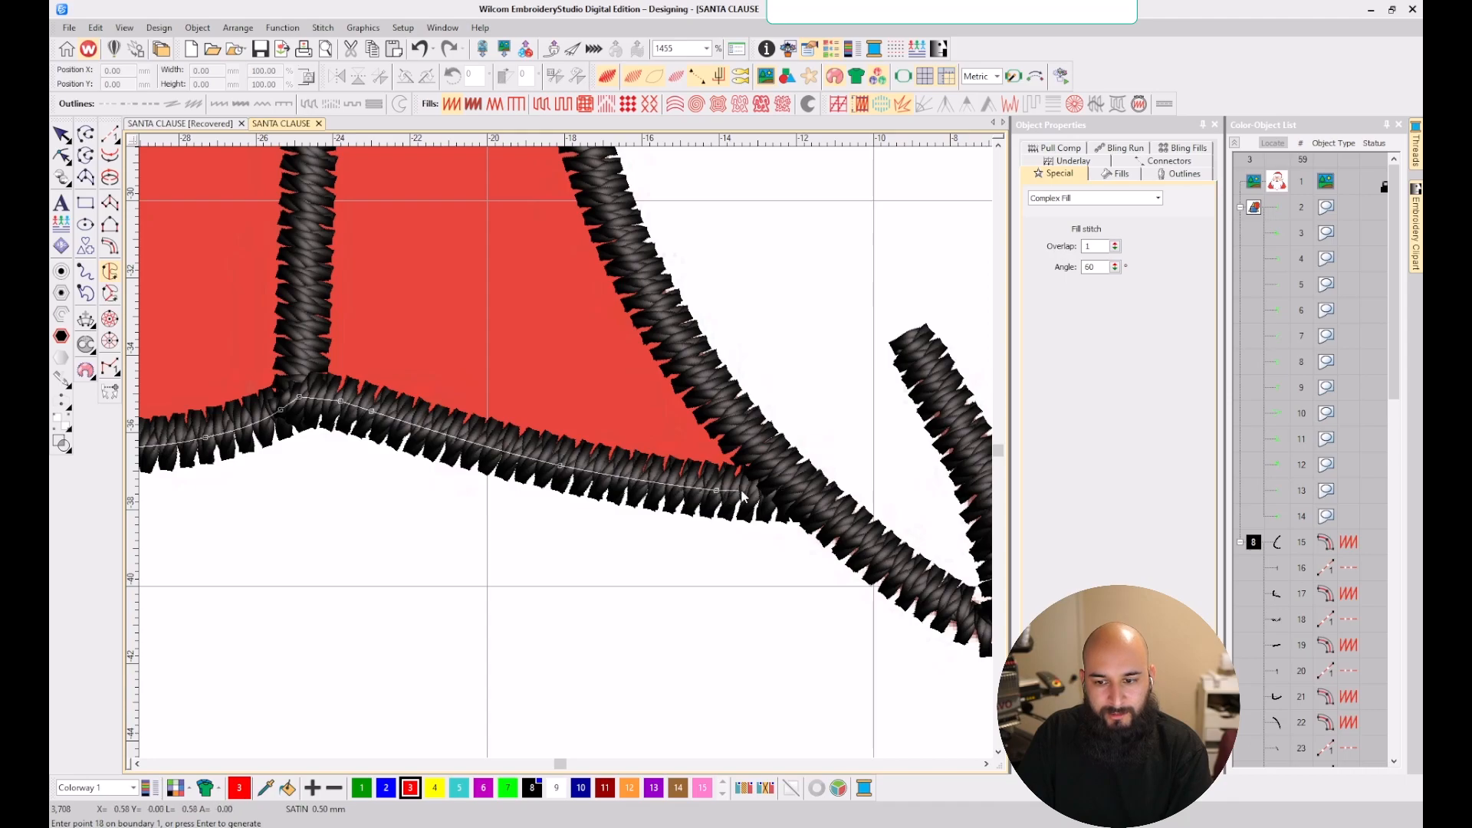
pyautogui.click(795, 486)
# - Continue the fill boundary up the beard outline to its junction with the inner strand line and onto the sleeve's inner edge
pyautogui.click(687, 357)
pyautogui.hotkey('shift', 'z')
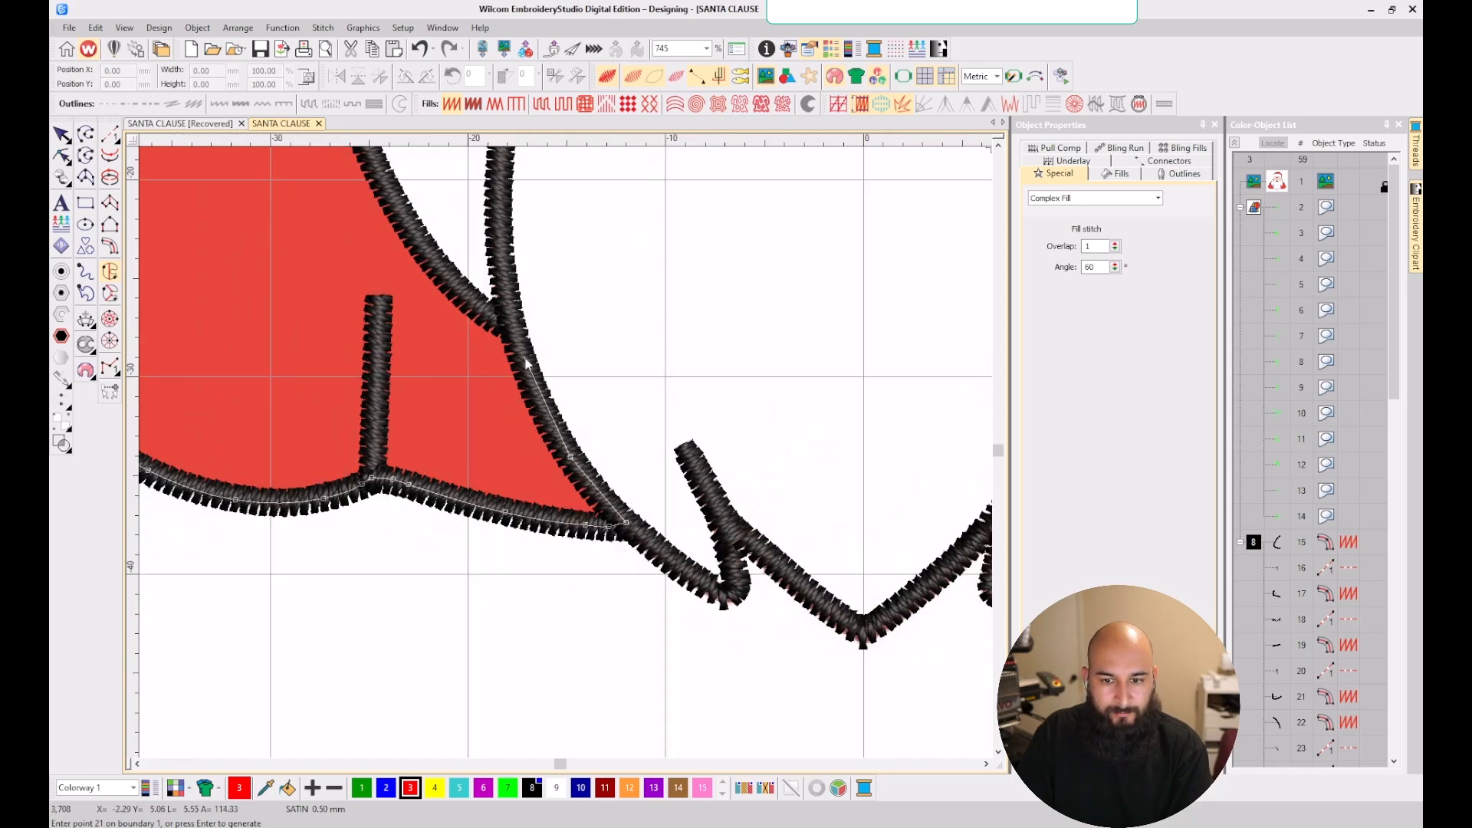
pyautogui.scroll(3, 526, 360)
pyautogui.click(565, 452)
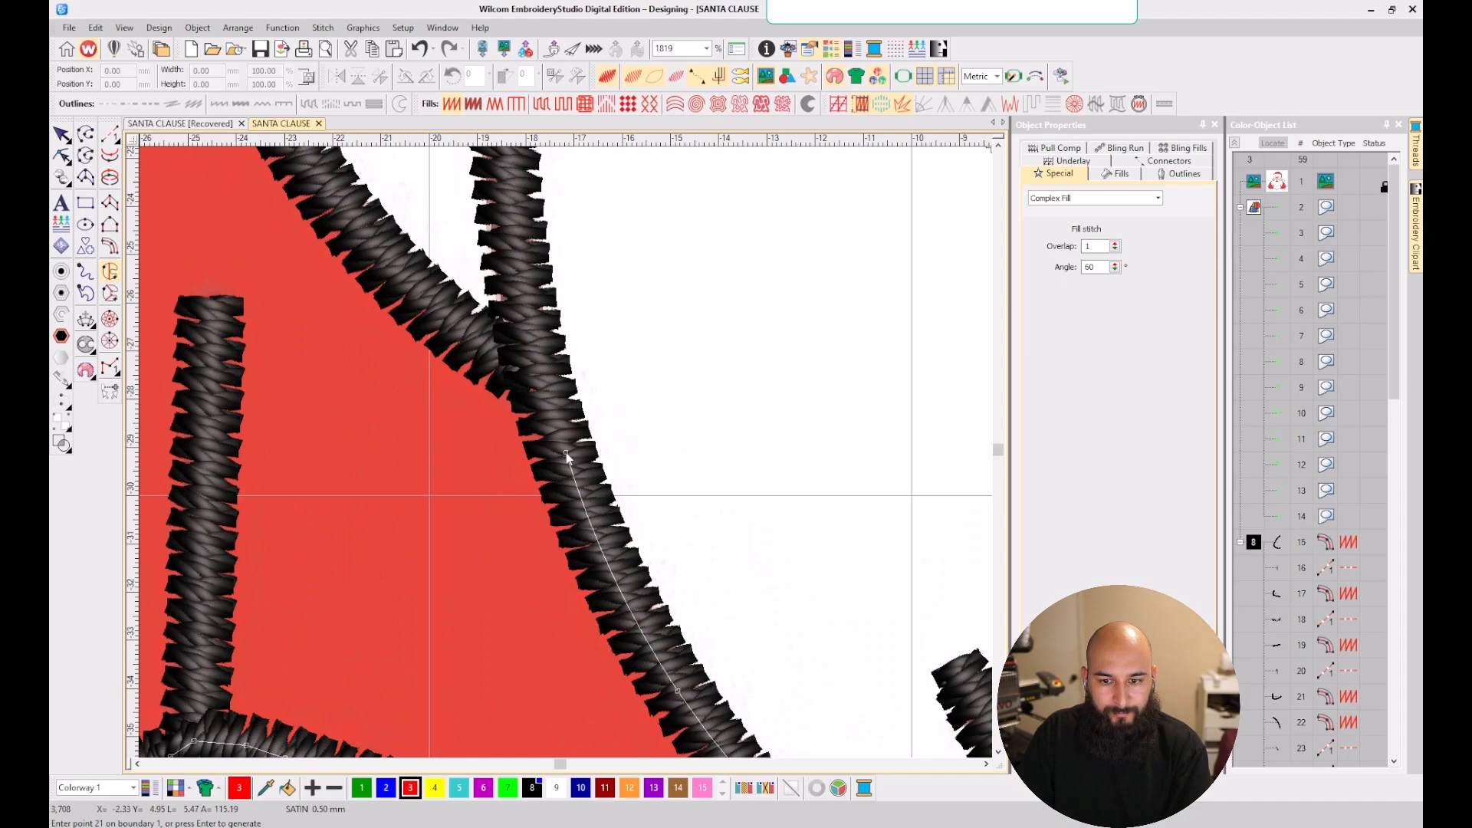
pyautogui.click(538, 373)
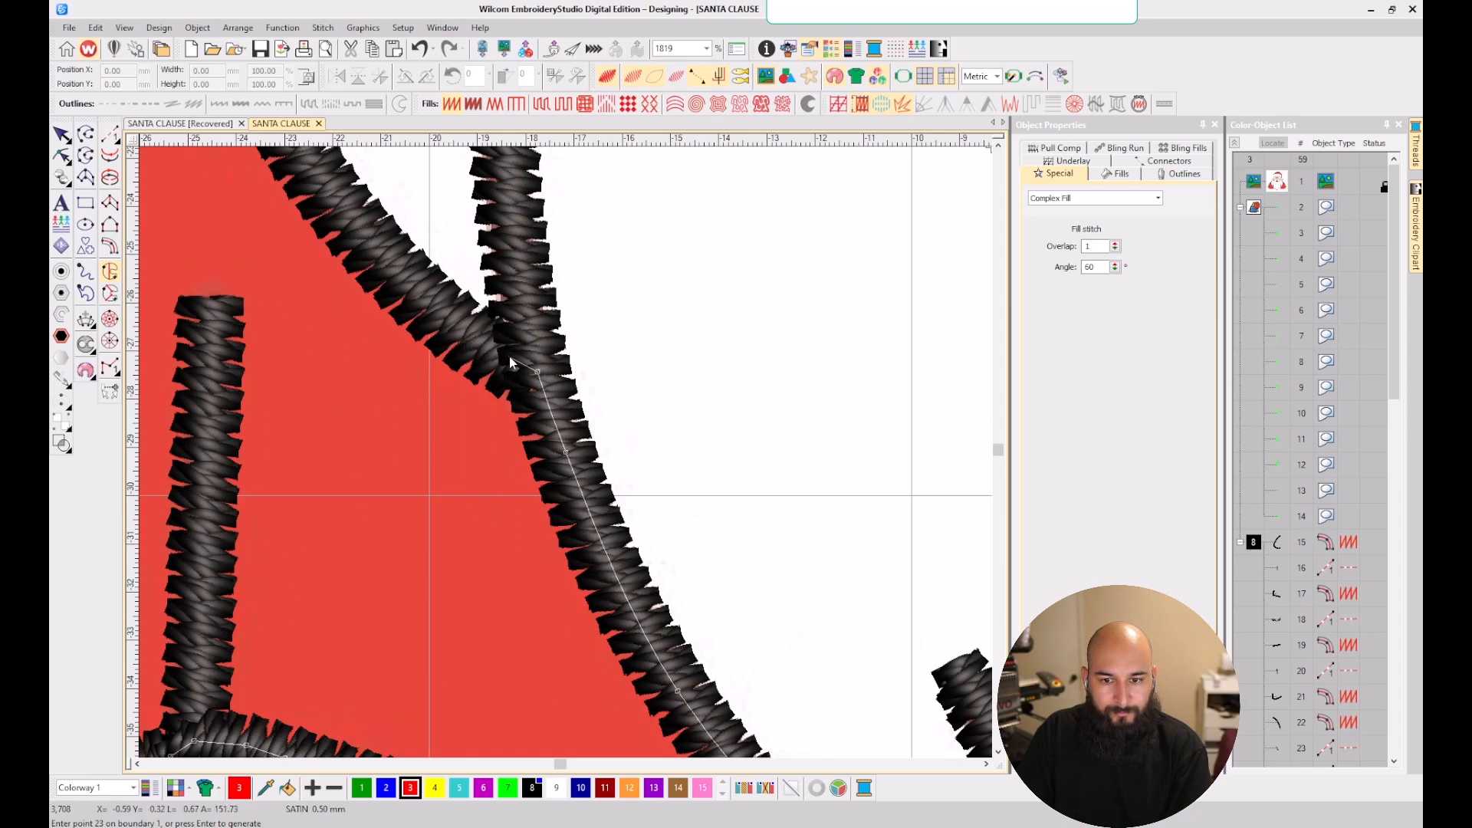
pyautogui.click(444, 316)
# - Plot the boundary up the lower part of the sleeve's inner edge, removing the misplaced point and placing closer ones
pyautogui.scroll(-4, 416, 366)
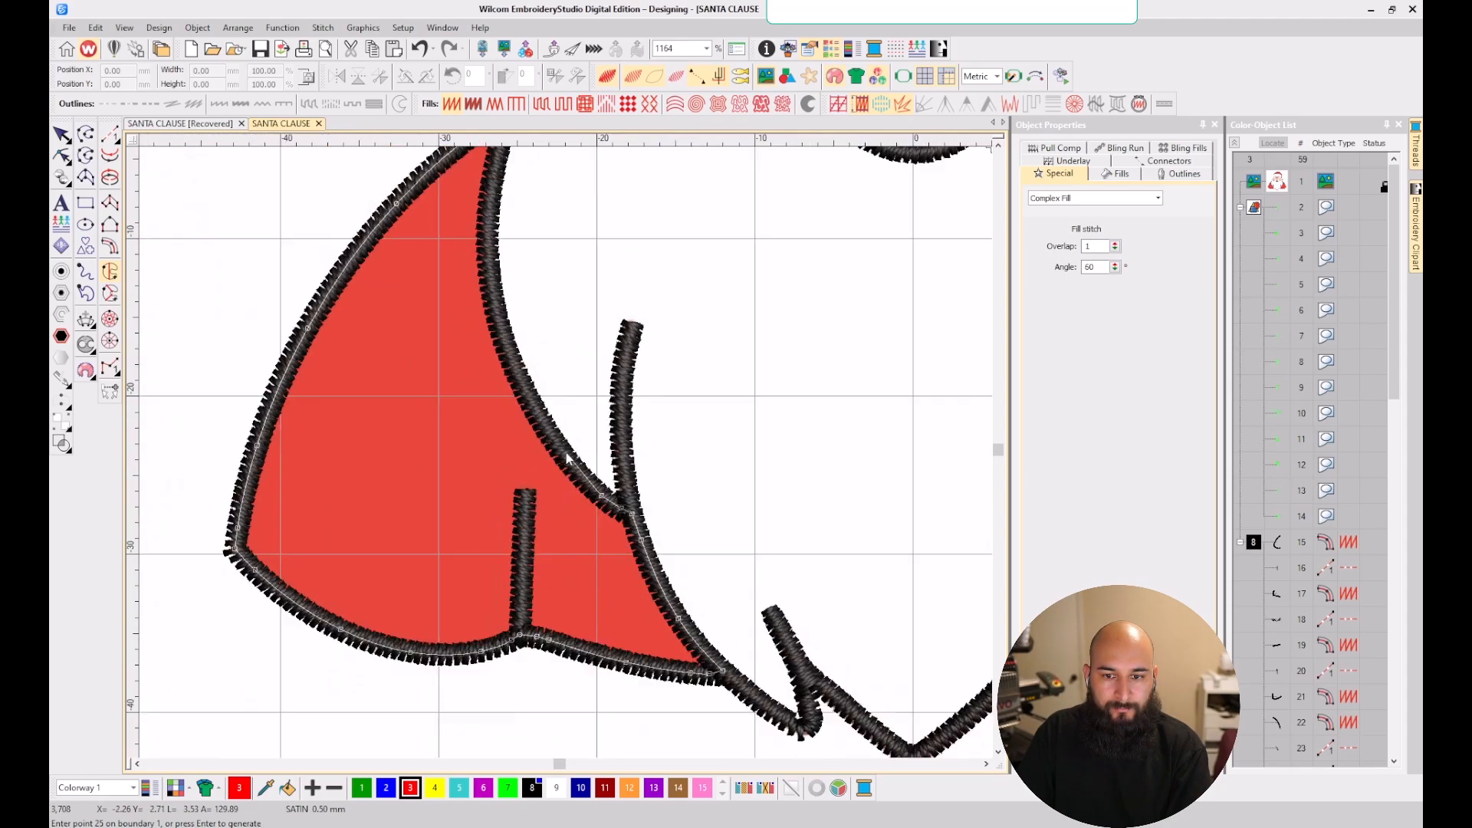
pyautogui.click(502, 333)
pyautogui.press('BackSpace')
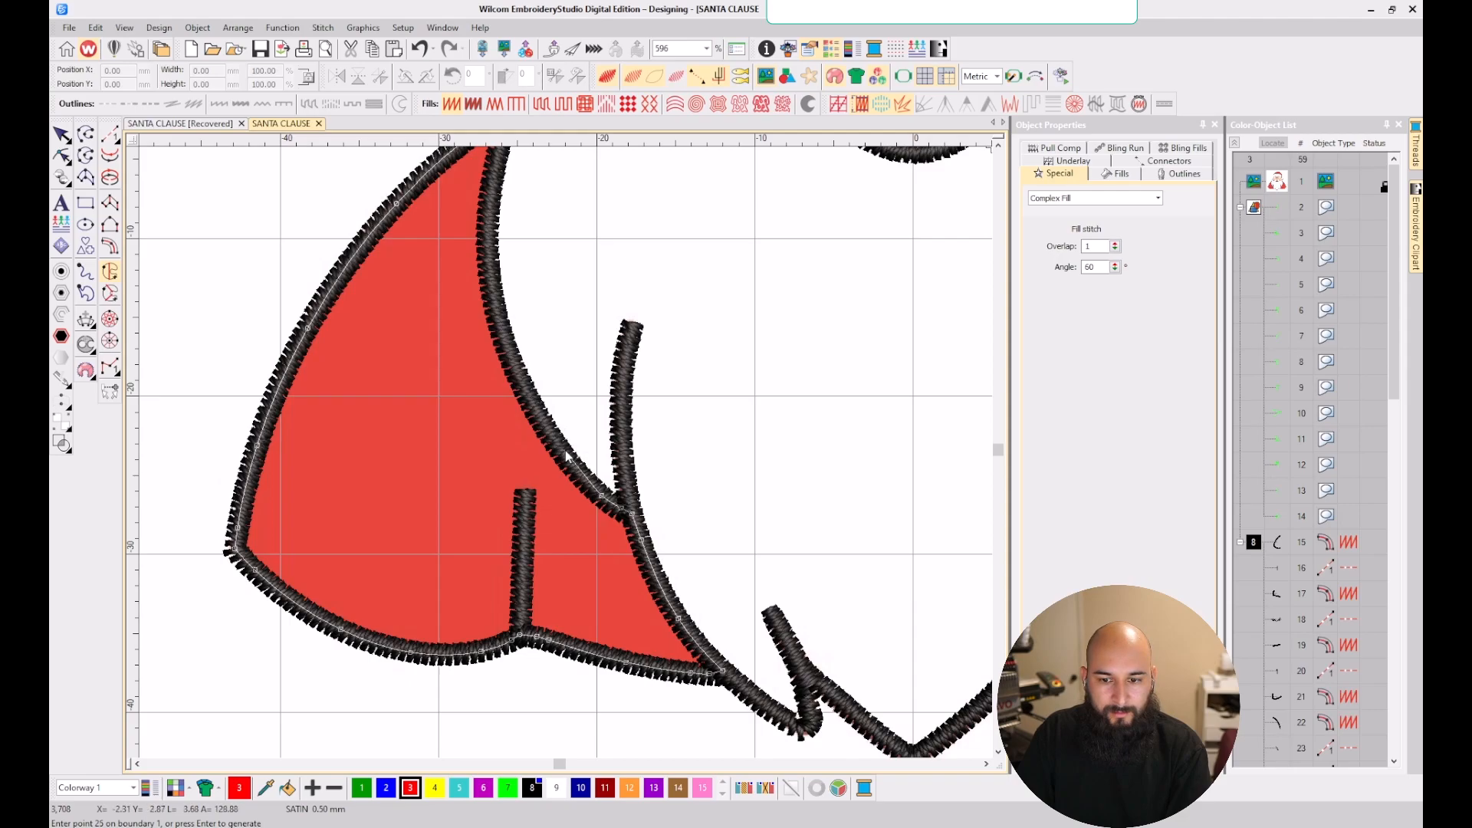
pyautogui.scroll(4, 568, 458)
pyautogui.click(540, 448)
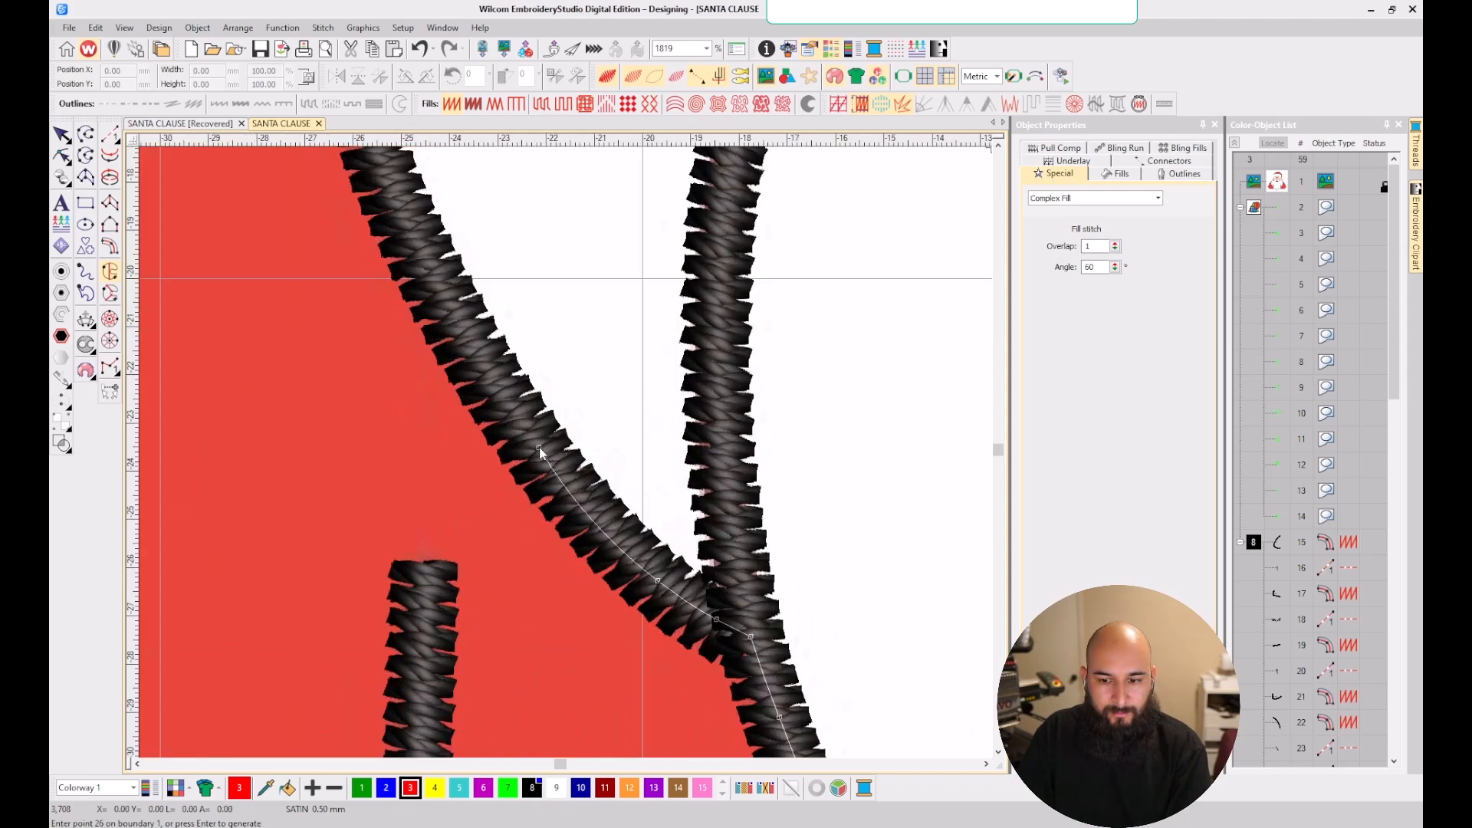
pyautogui.scroll(-2, 568, 458)
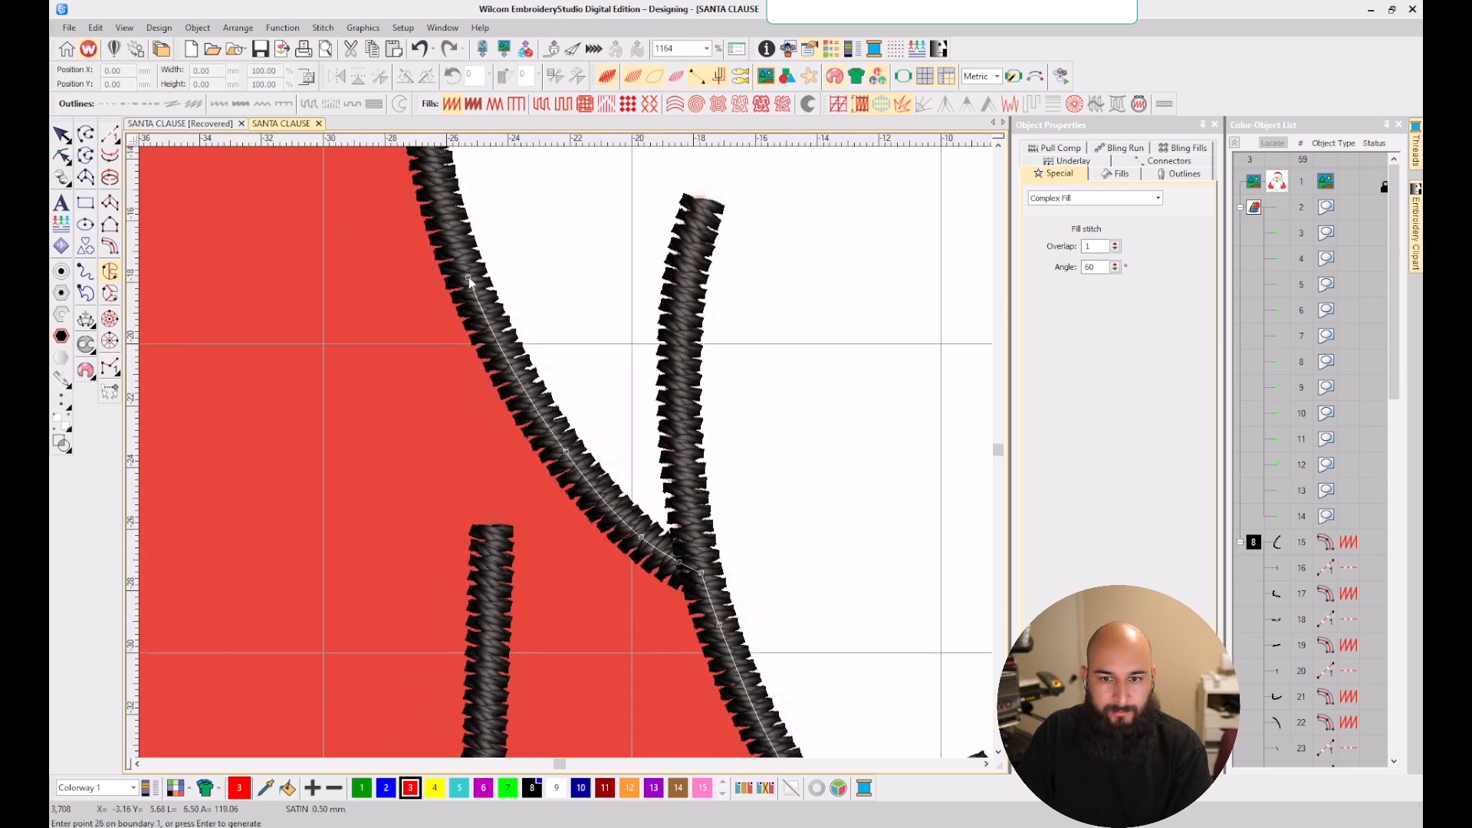
pyautogui.click(567, 452)
# - Continue the boundary up the rest of the sleeve's inner edge and close it on the starting point at the upper tip
pyautogui.scroll(-2, 567, 458)
pyautogui.scroll(4, 549, 364)
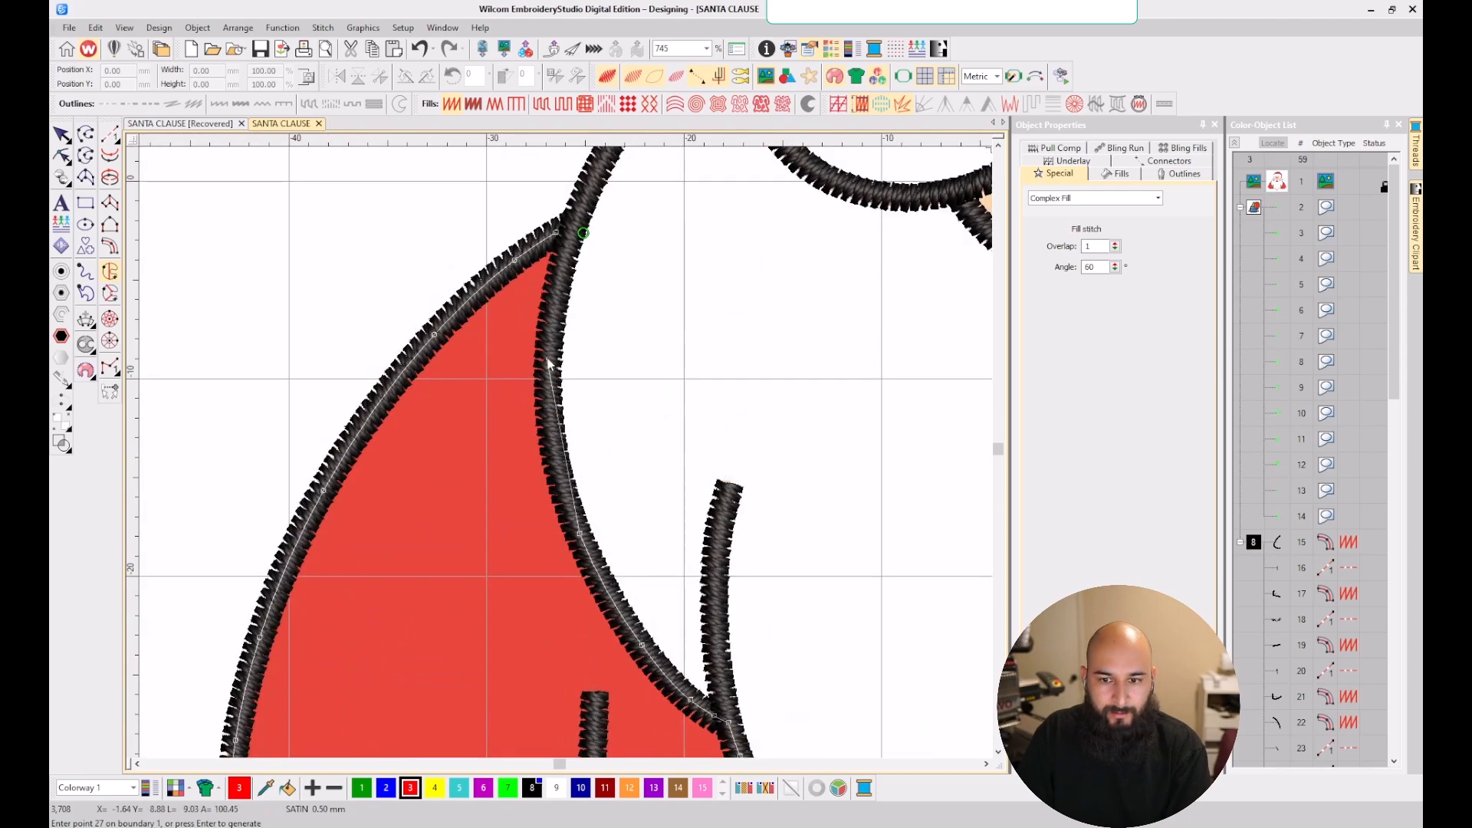
pyautogui.click(549, 363)
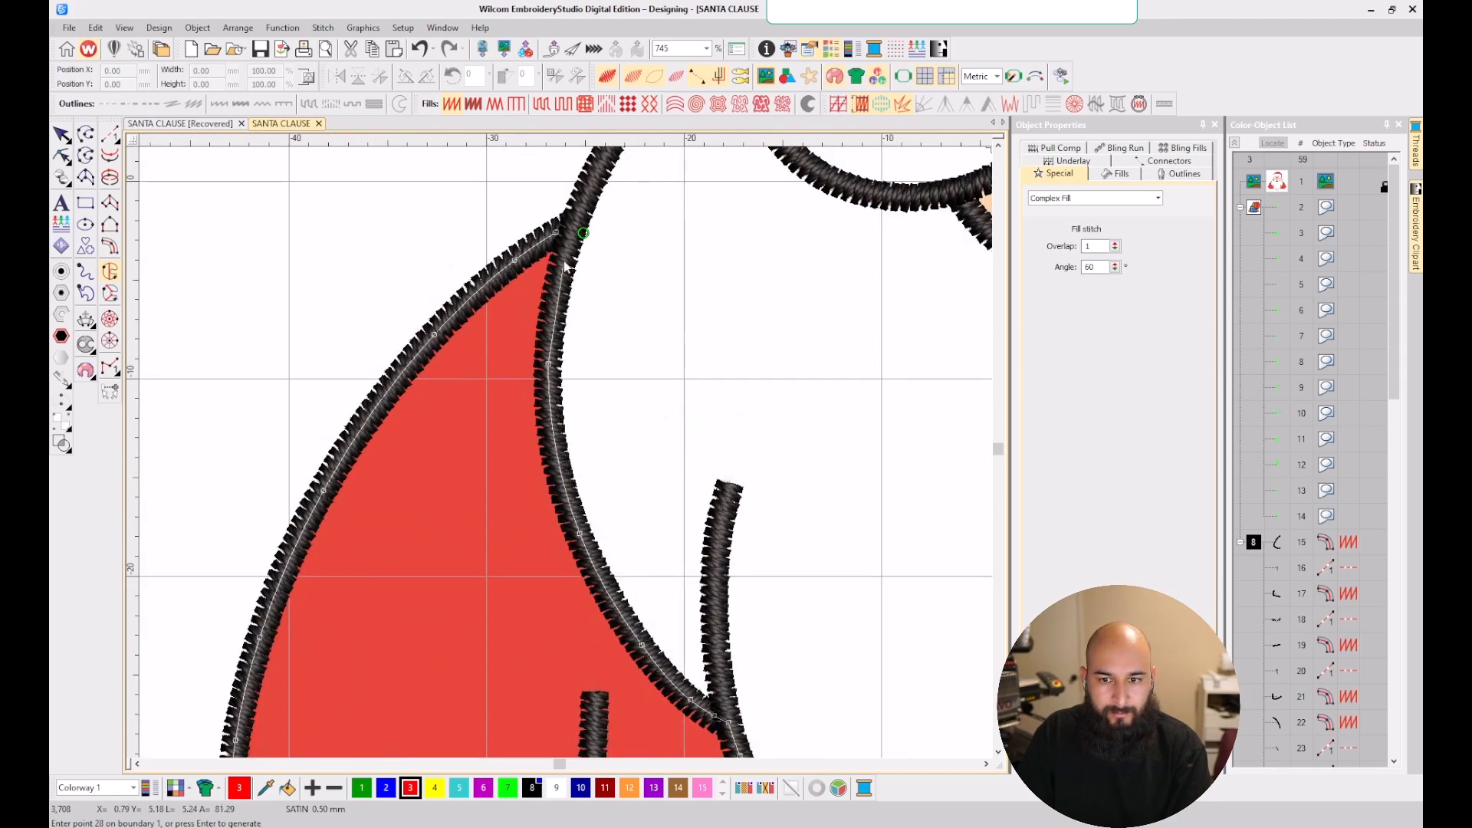
pyautogui.click(571, 235)
pyautogui.click(582, 232)
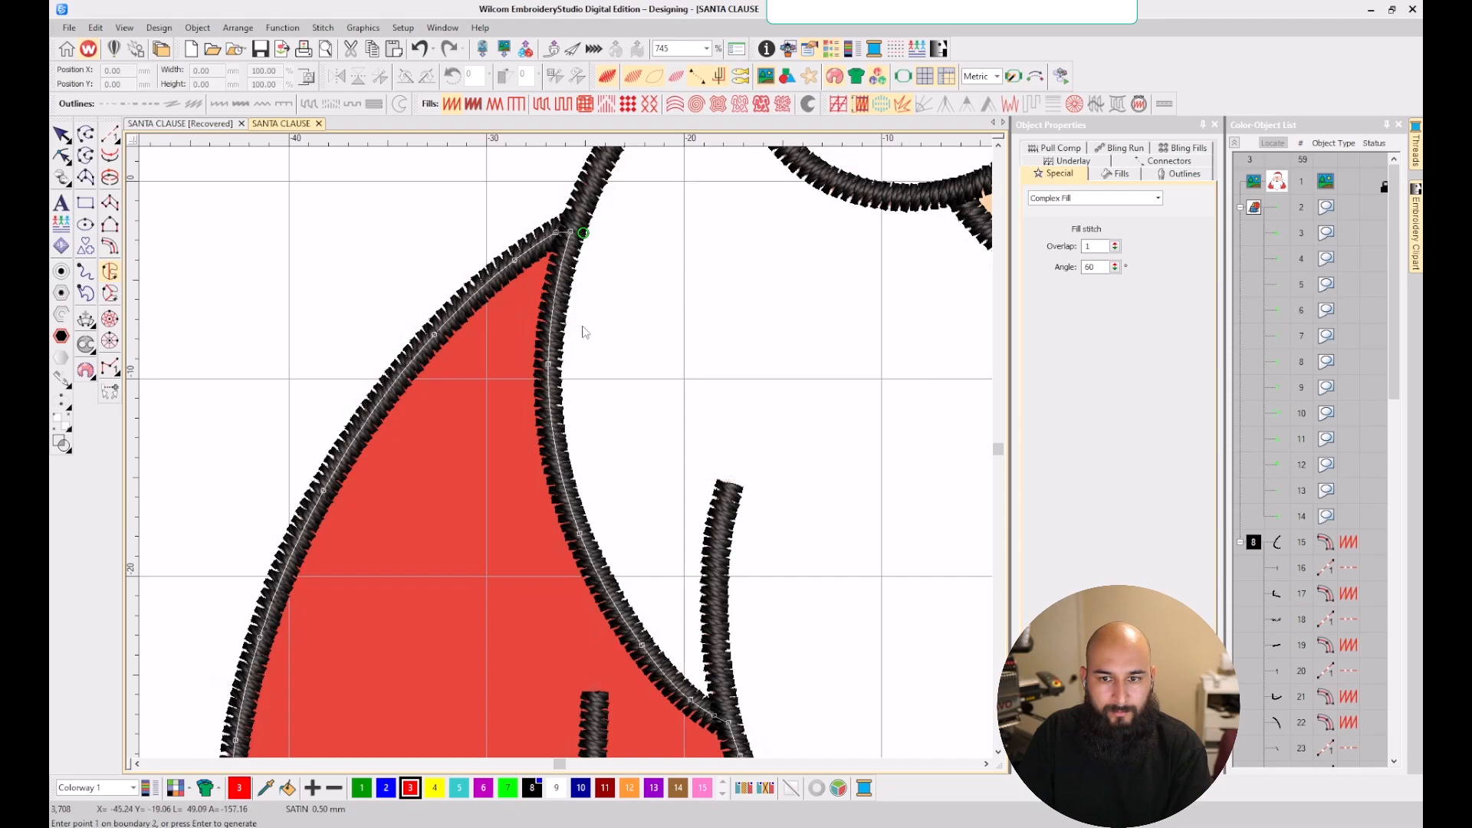
# - Accept the sleeve boundary, set a stitch angle of about -7° across the upper sleeve, generate the red fill and exit the tool
pyautogui.scroll(-3, 566, 444)
pyautogui.press('Return')
pyautogui.scroll(2, 558, 463)
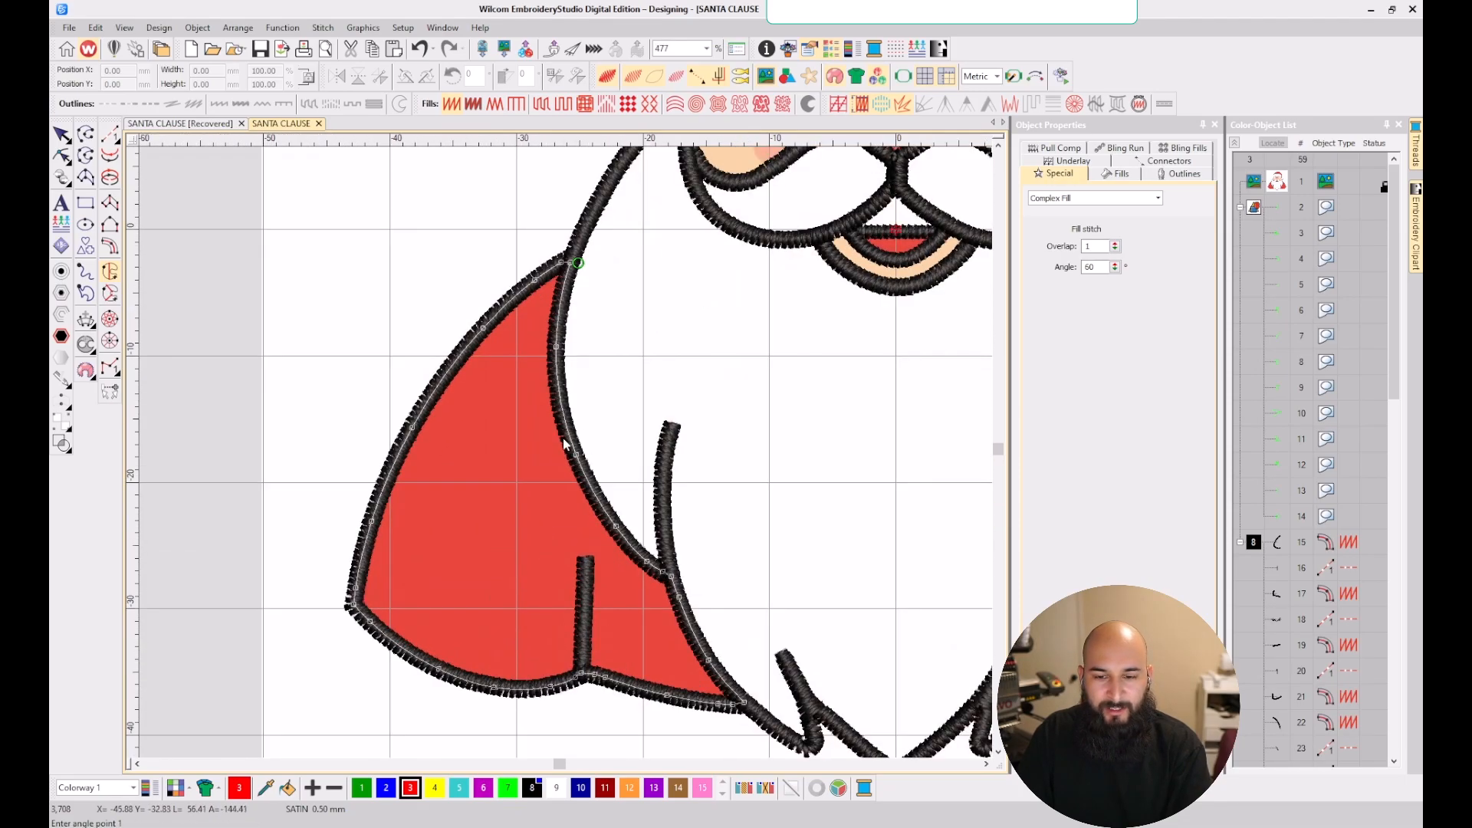
pyautogui.scroll(-3, 565, 452)
pyautogui.scroll(1, 546, 406)
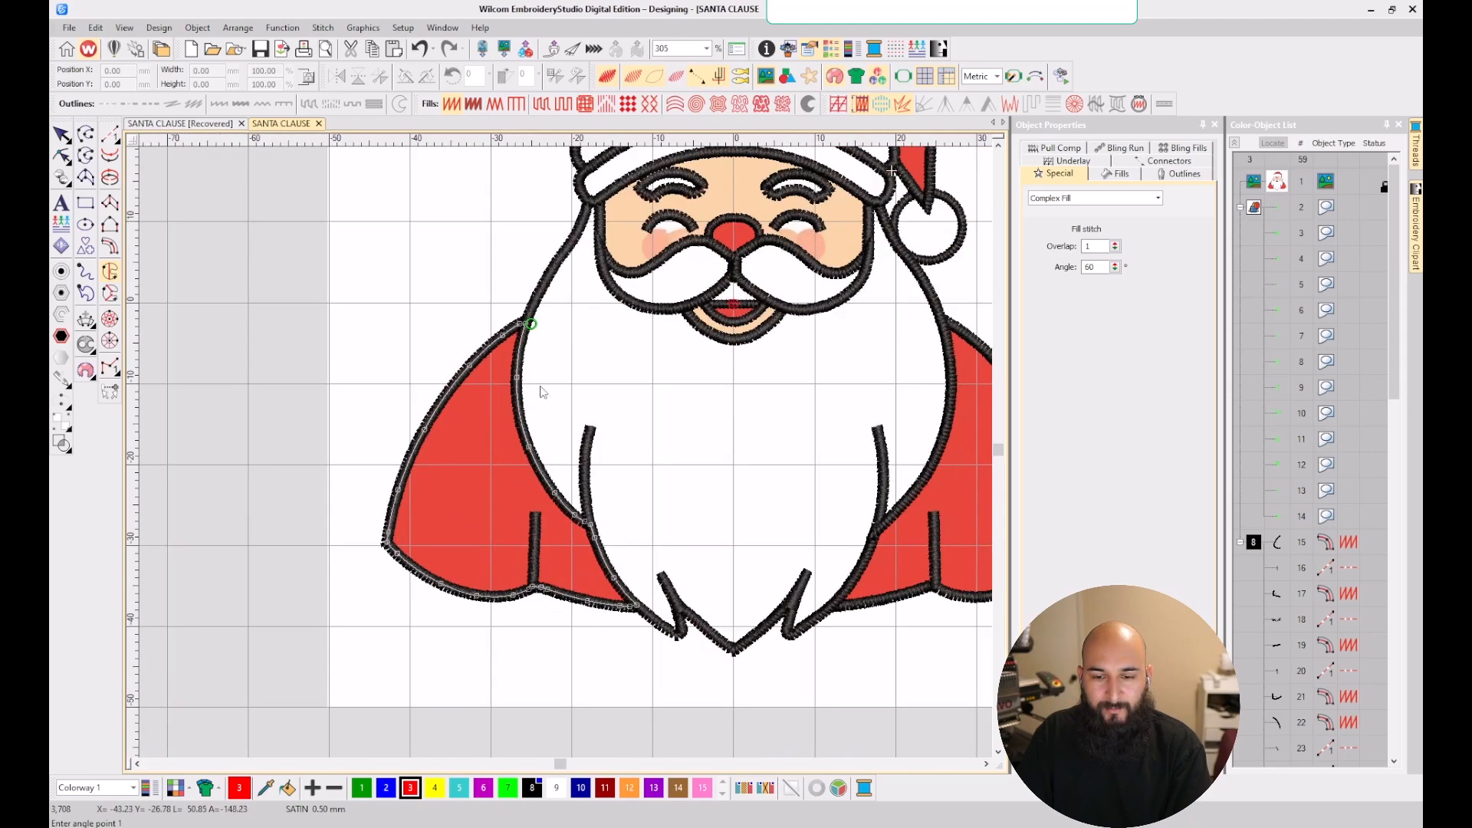
pyautogui.click(427, 396)
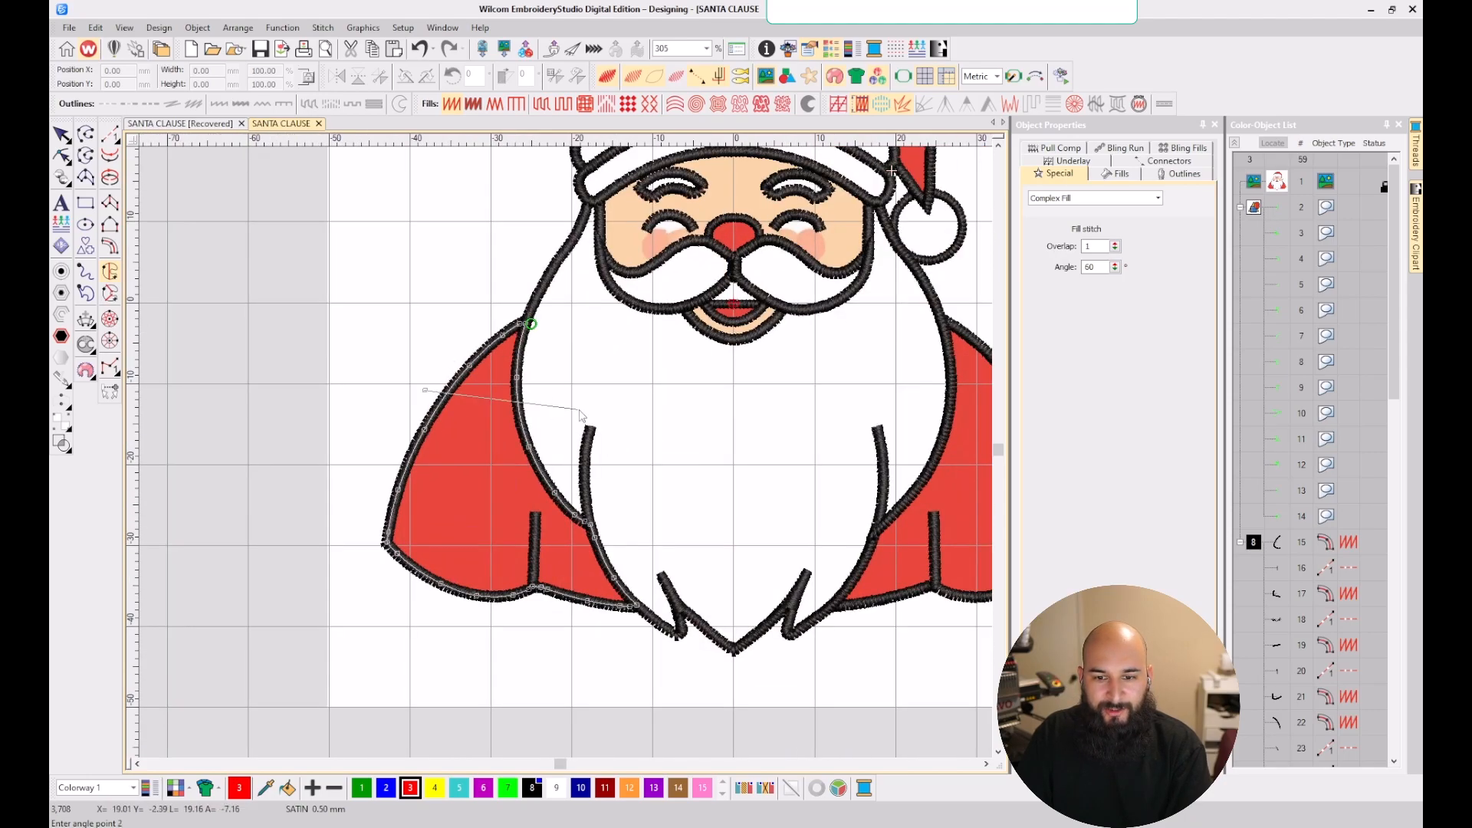
pyautogui.click(581, 415)
pyautogui.scroll(-2, 554, 459)
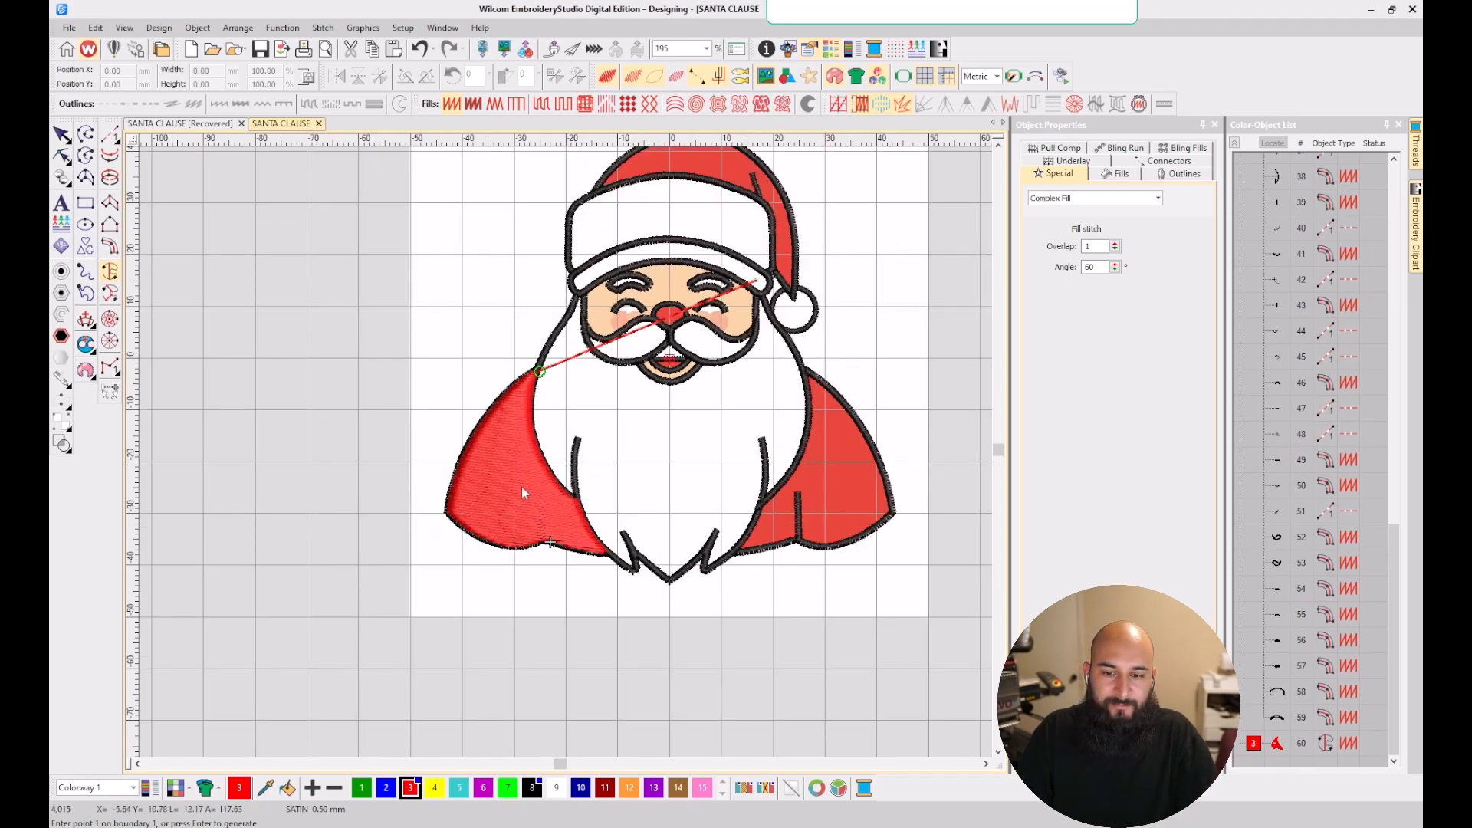
pyautogui.press('Escape')
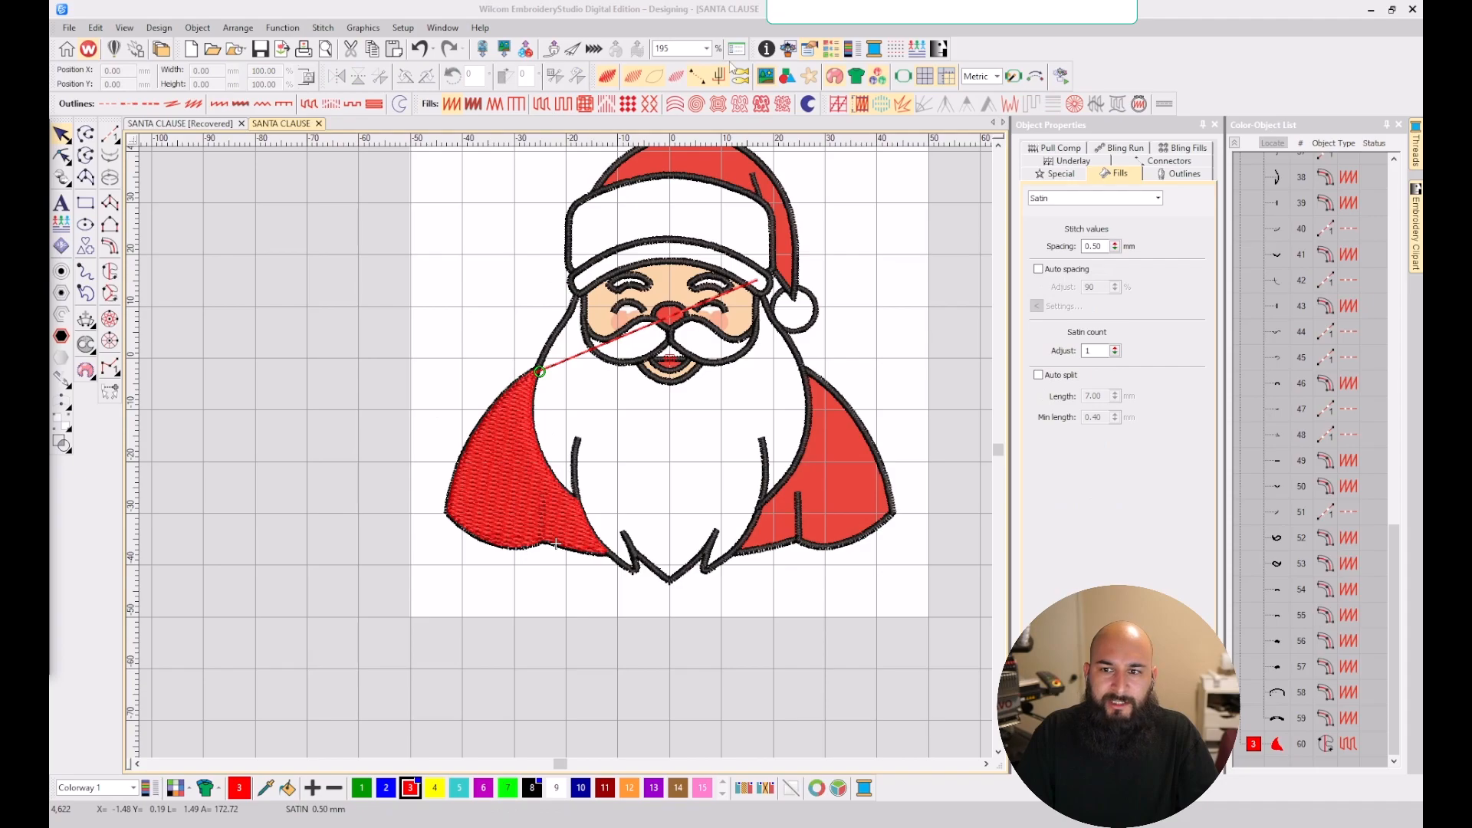
# - Set the TrueView thread thickness to Normal and the light source to Above in the design view options
pyautogui.click(742, 49)
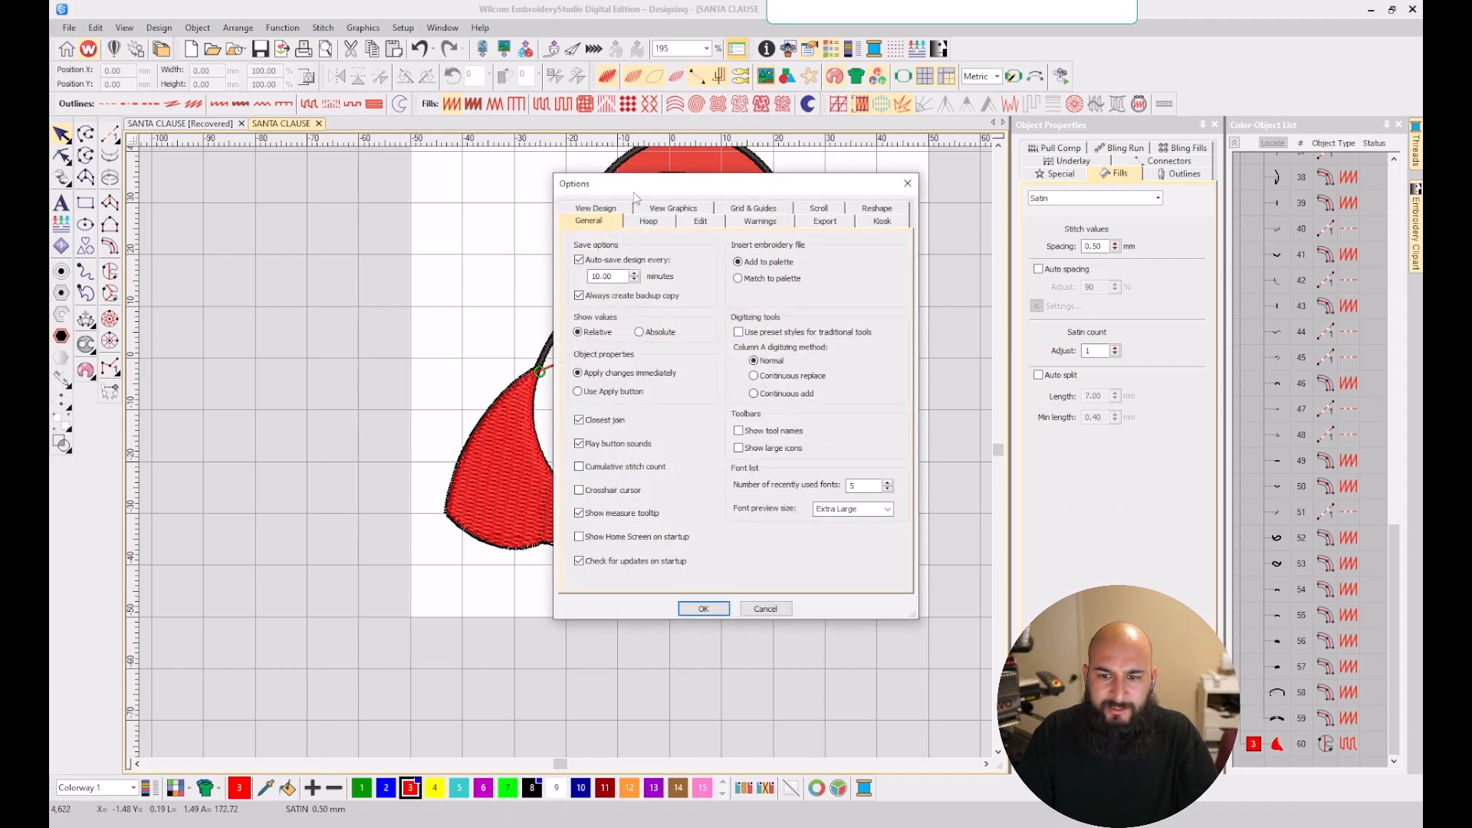
pyautogui.click(596, 208)
pyautogui.click(728, 349)
pyautogui.click(790, 380)
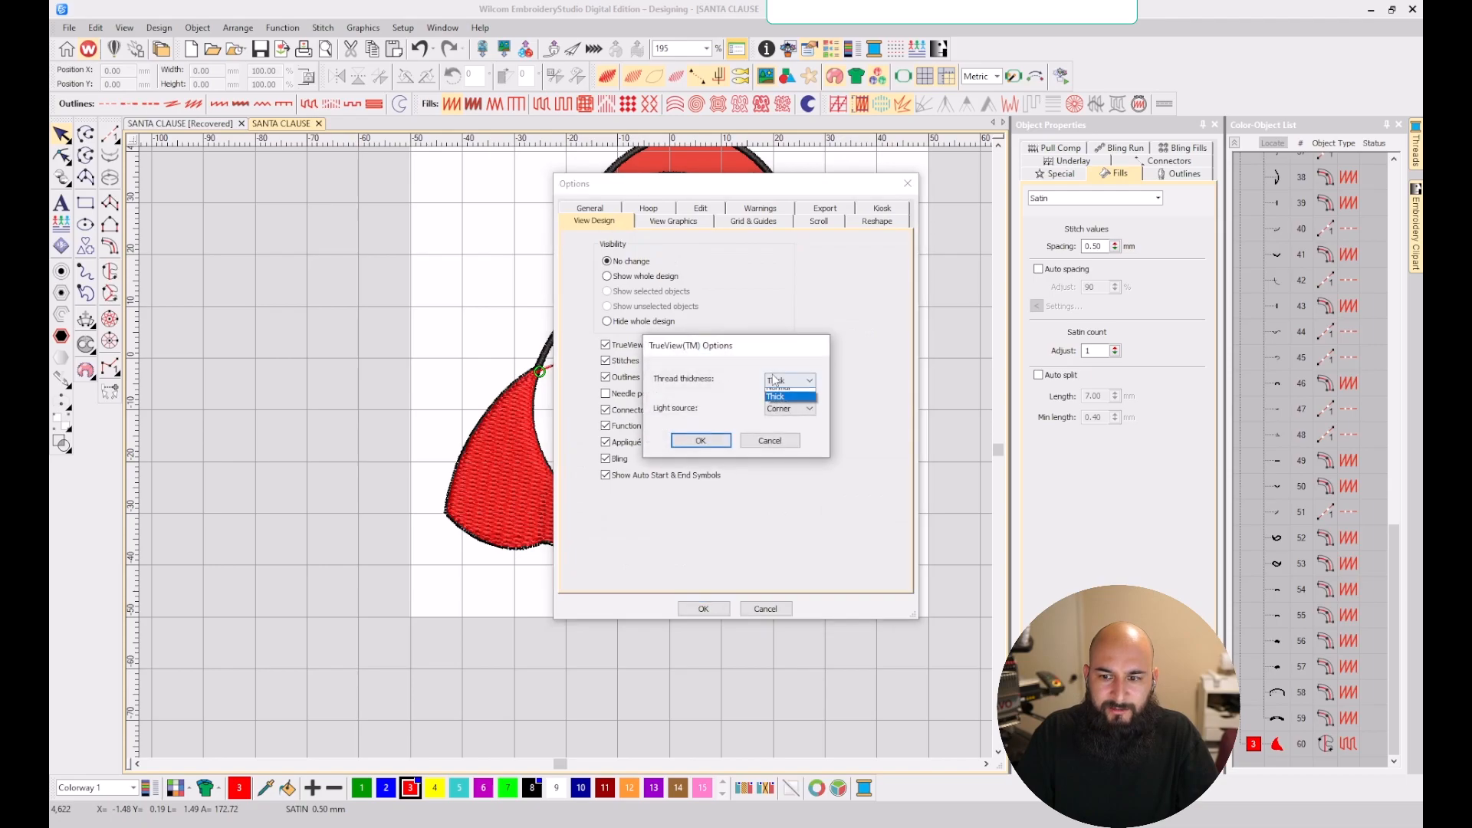
pyautogui.click(789, 414)
pyautogui.click(789, 408)
pyautogui.click(786, 423)
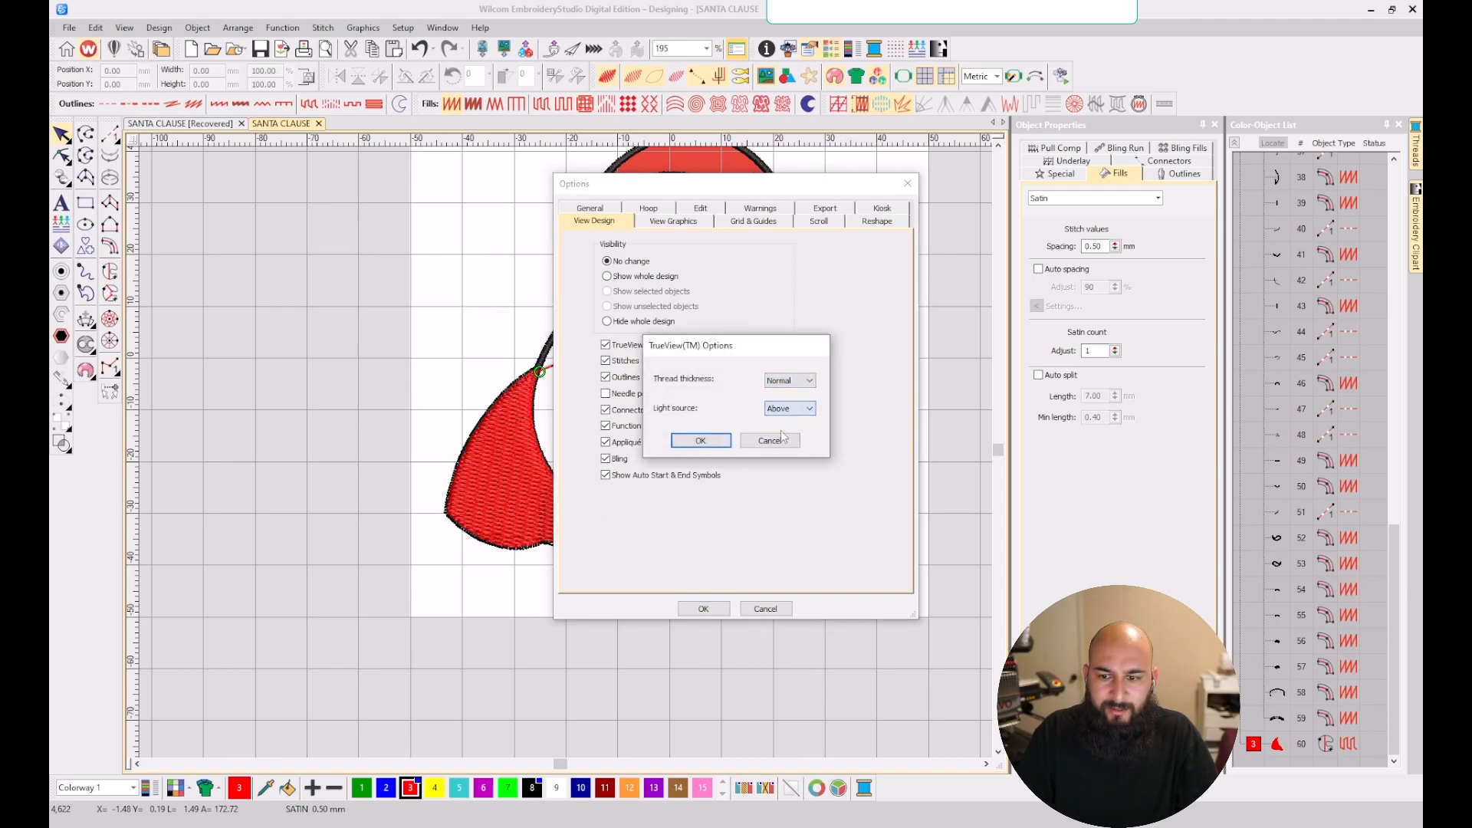
pyautogui.click(701, 440)
# - Turn off Closest join and Play button sounds in the general options and apply the changes
pyautogui.click(598, 209)
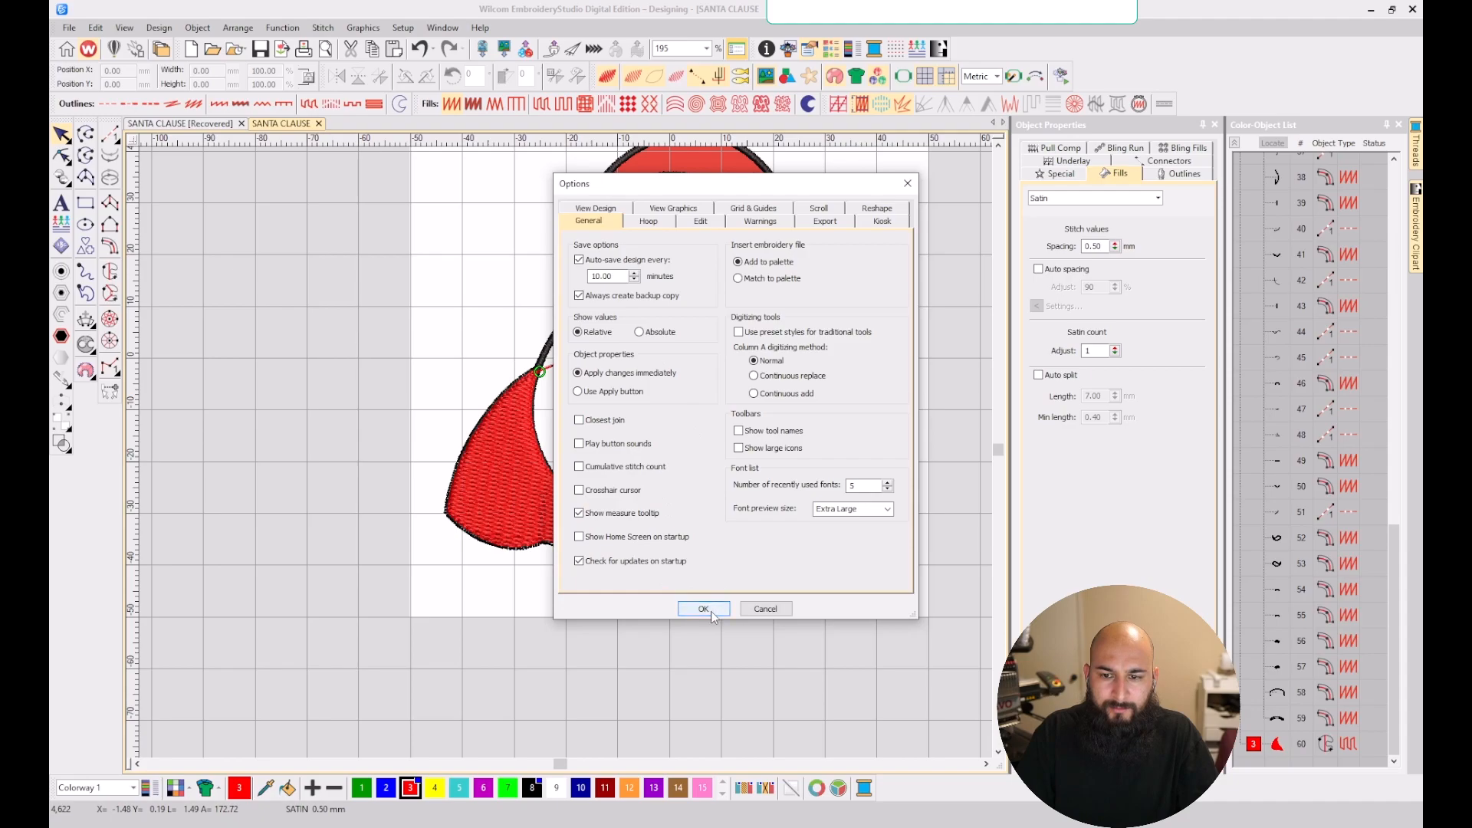
pyautogui.click(640, 332)
pyautogui.click(703, 608)
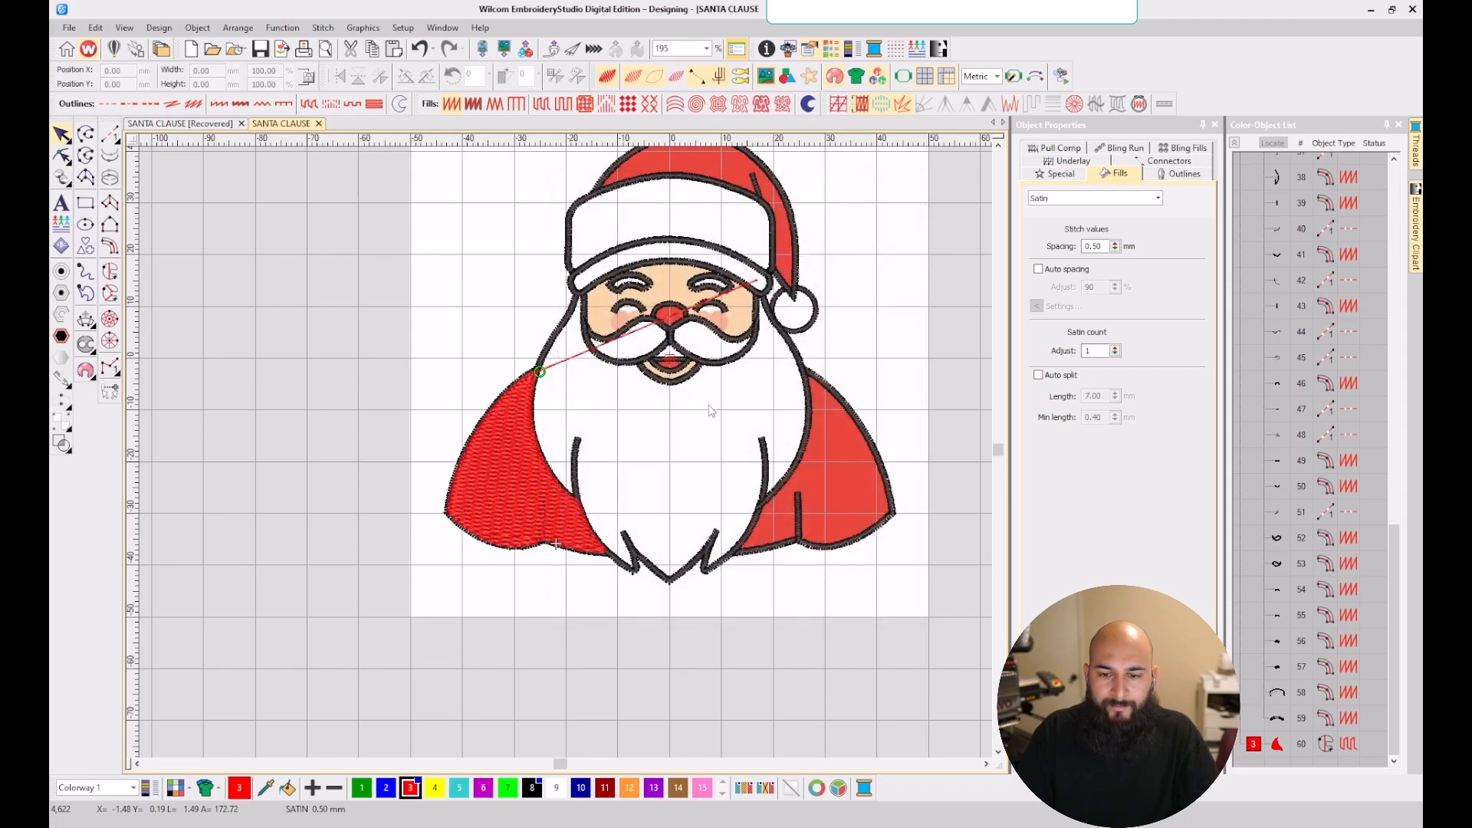
pyautogui.scroll(3, 710, 411)
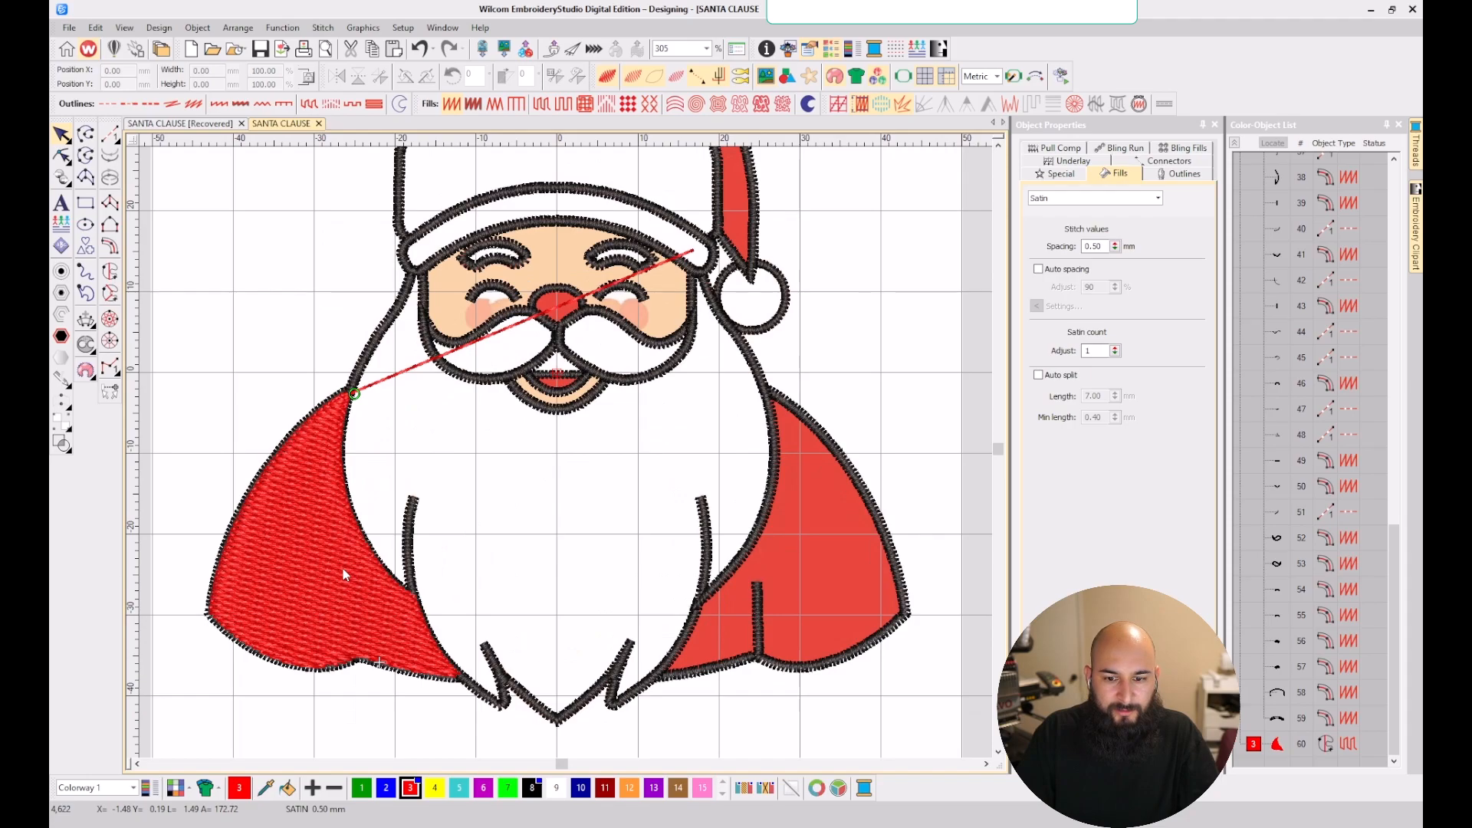
# - Reshape the red left sleeve fill by moving its exit point from the lower edge up beside the start point at the upper tip
pyautogui.click(342, 568)
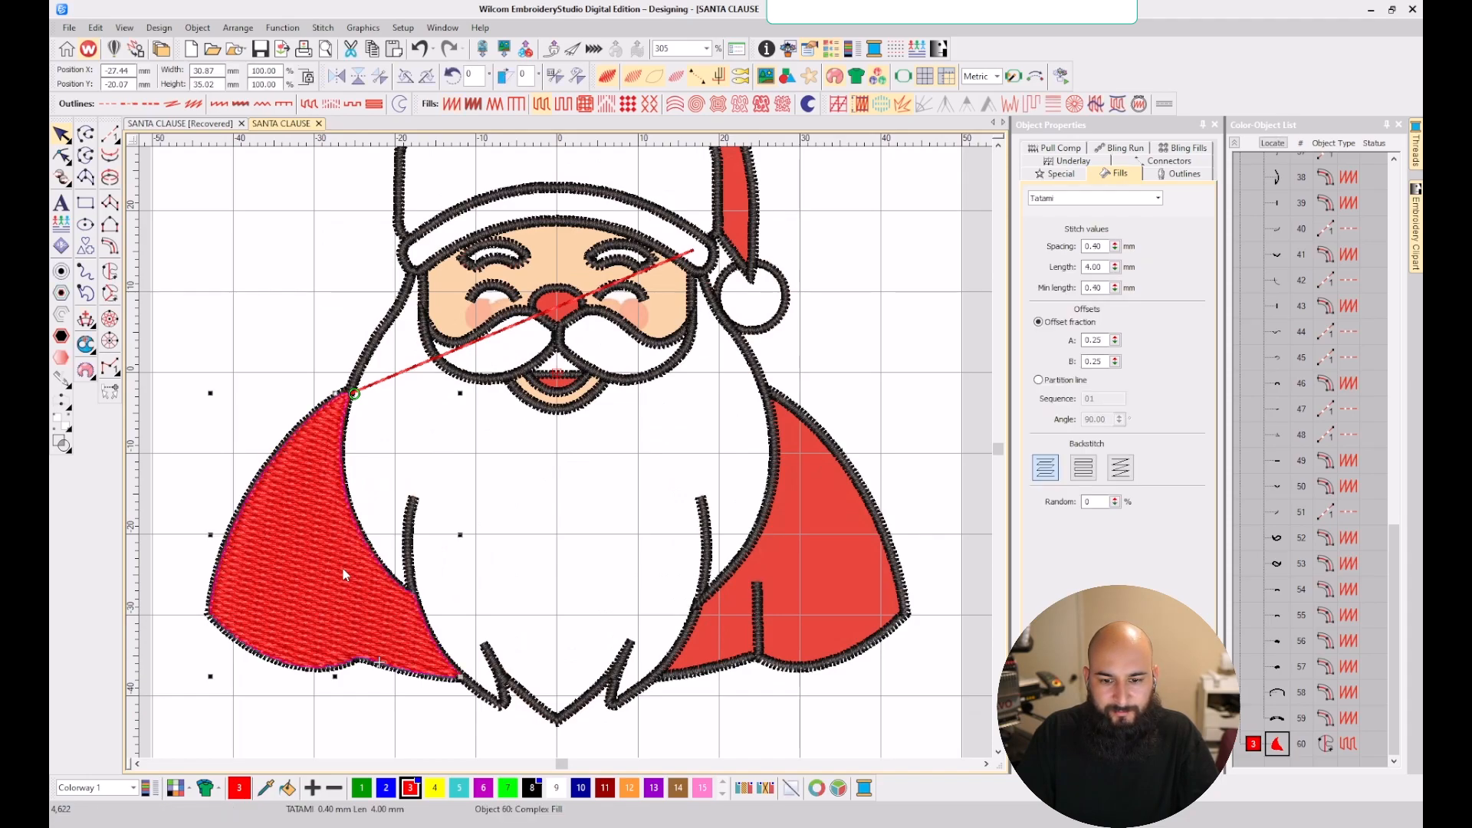
pyautogui.scroll(1, 566, 452)
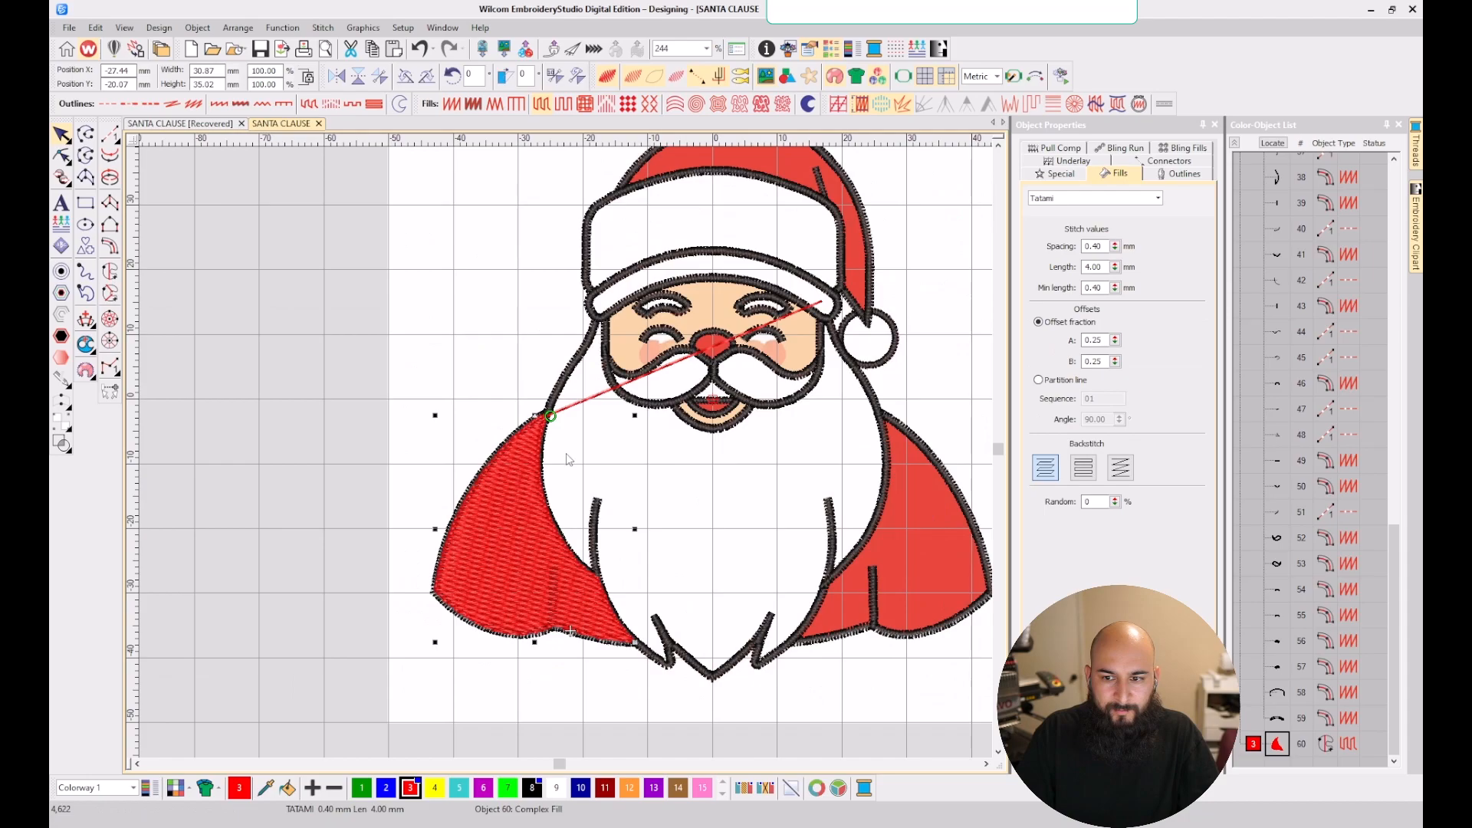
pyautogui.press('h')
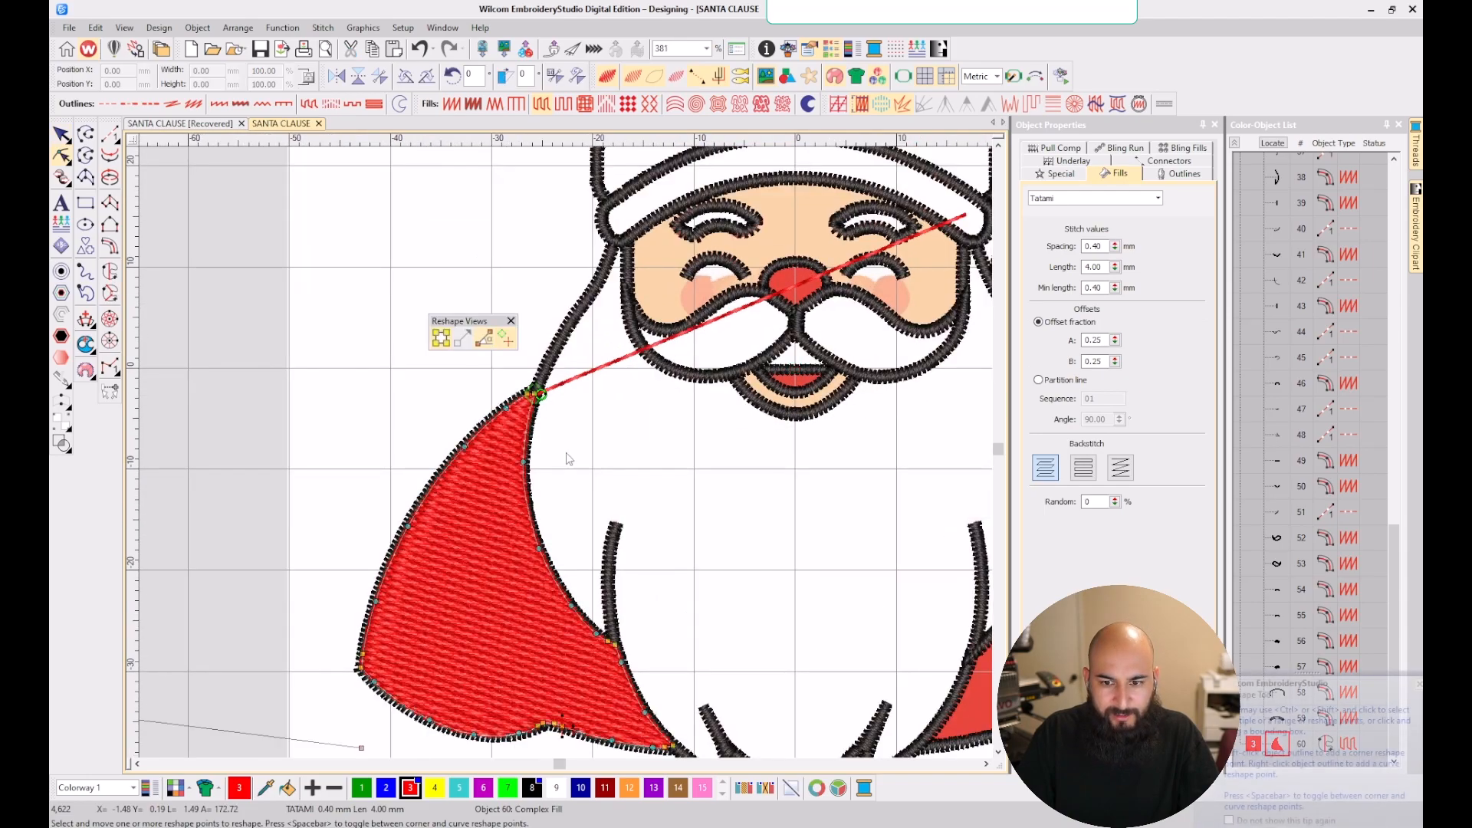
pyautogui.press('s')
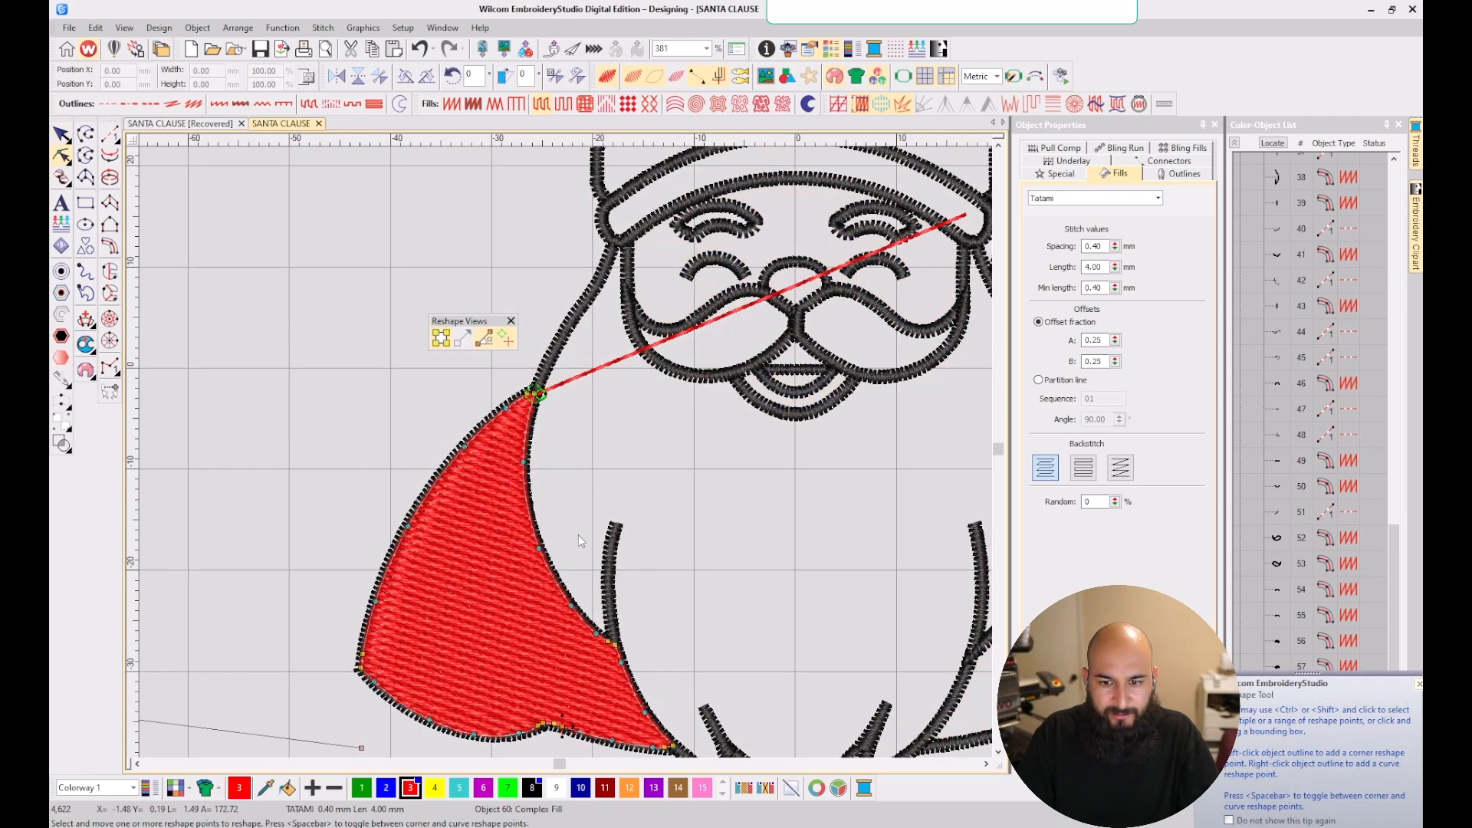
pyautogui.scroll(1, 579, 529)
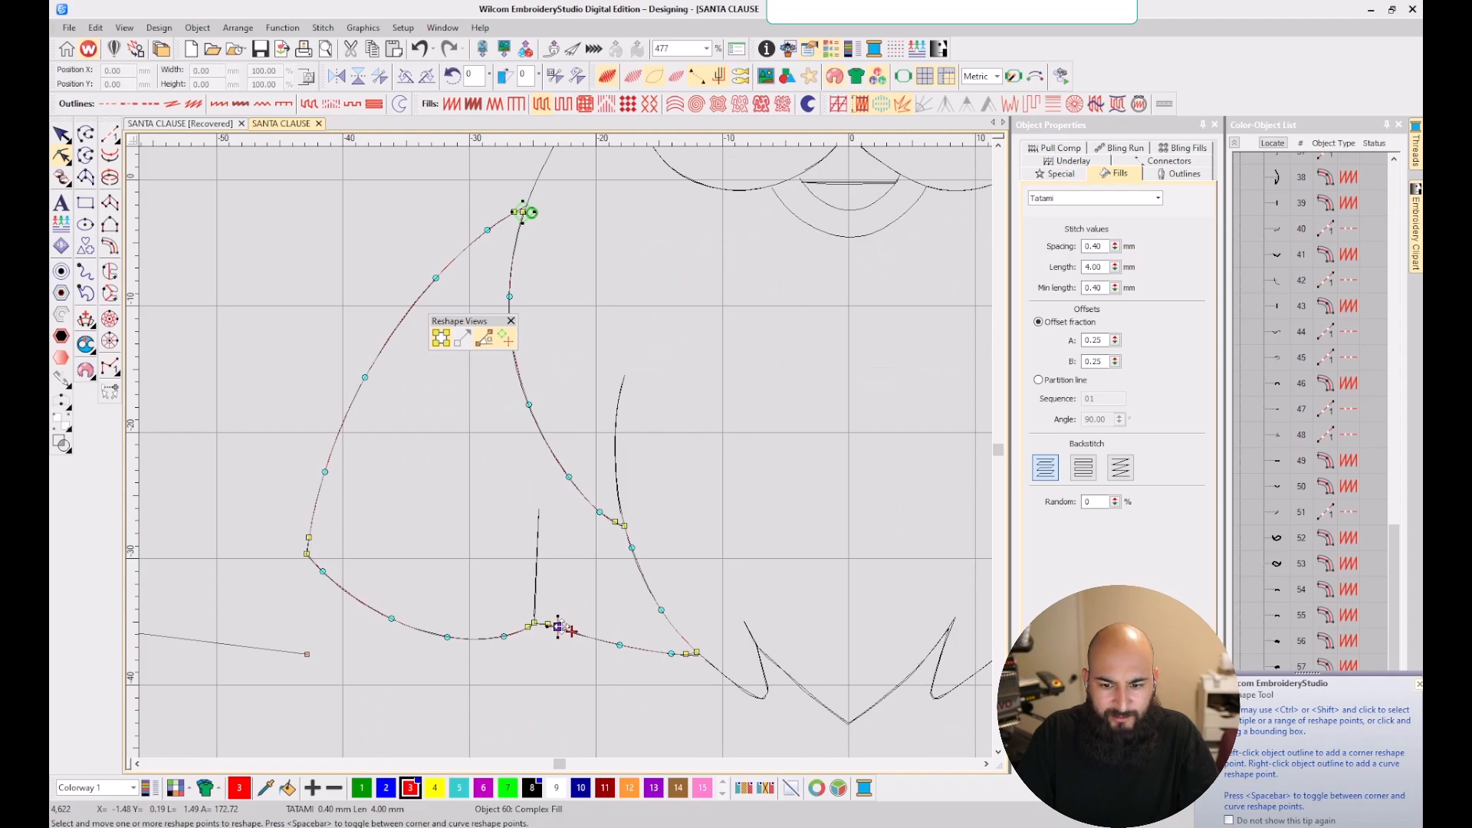
pyautogui.moveTo(559, 627); pyautogui.dragTo(533, 215)
pyautogui.scroll(2, 533, 214)
pyautogui.scroll(2, 565, 454)
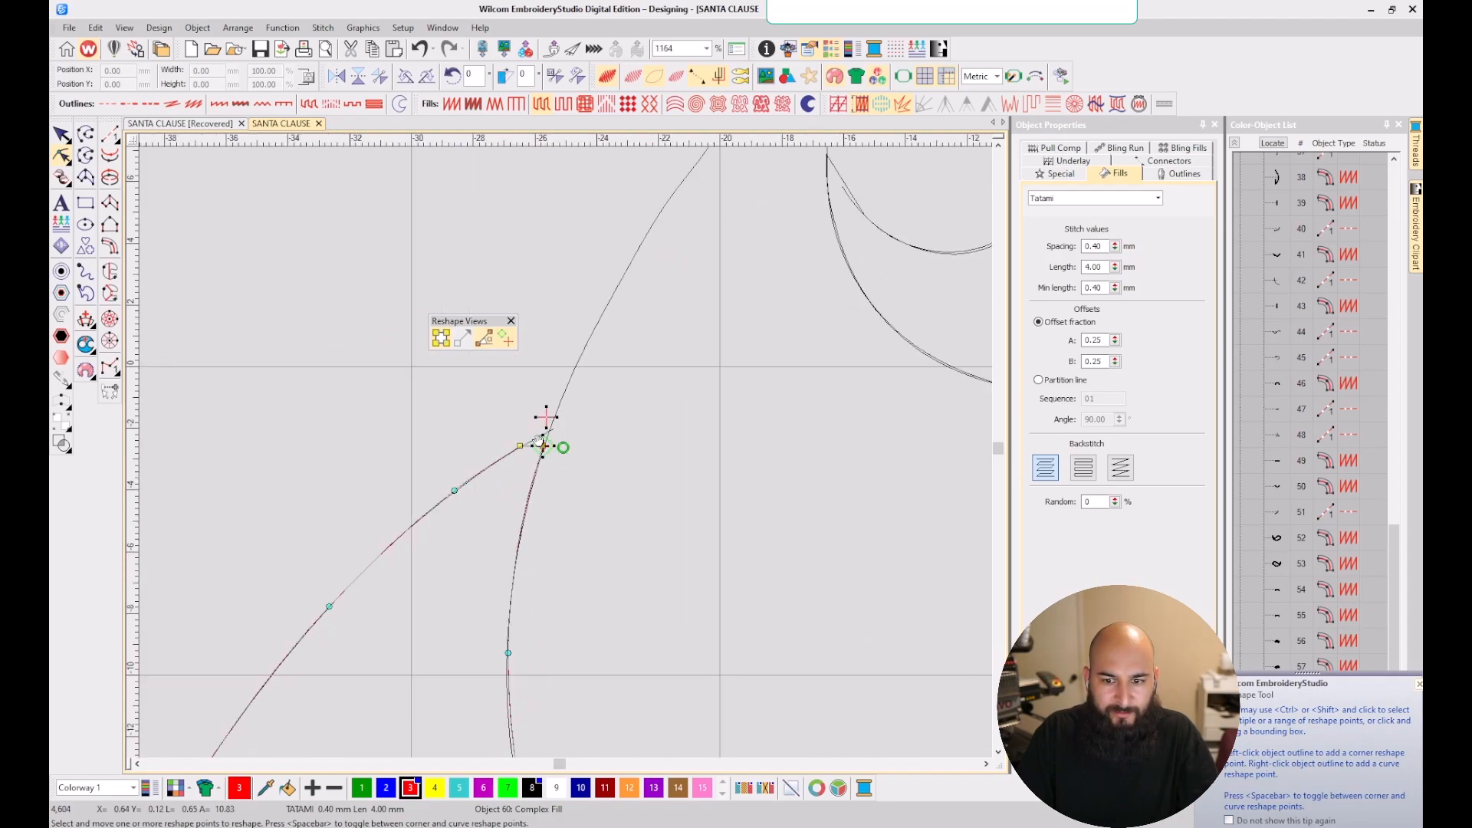
pyautogui.scroll(-4, 546, 421)
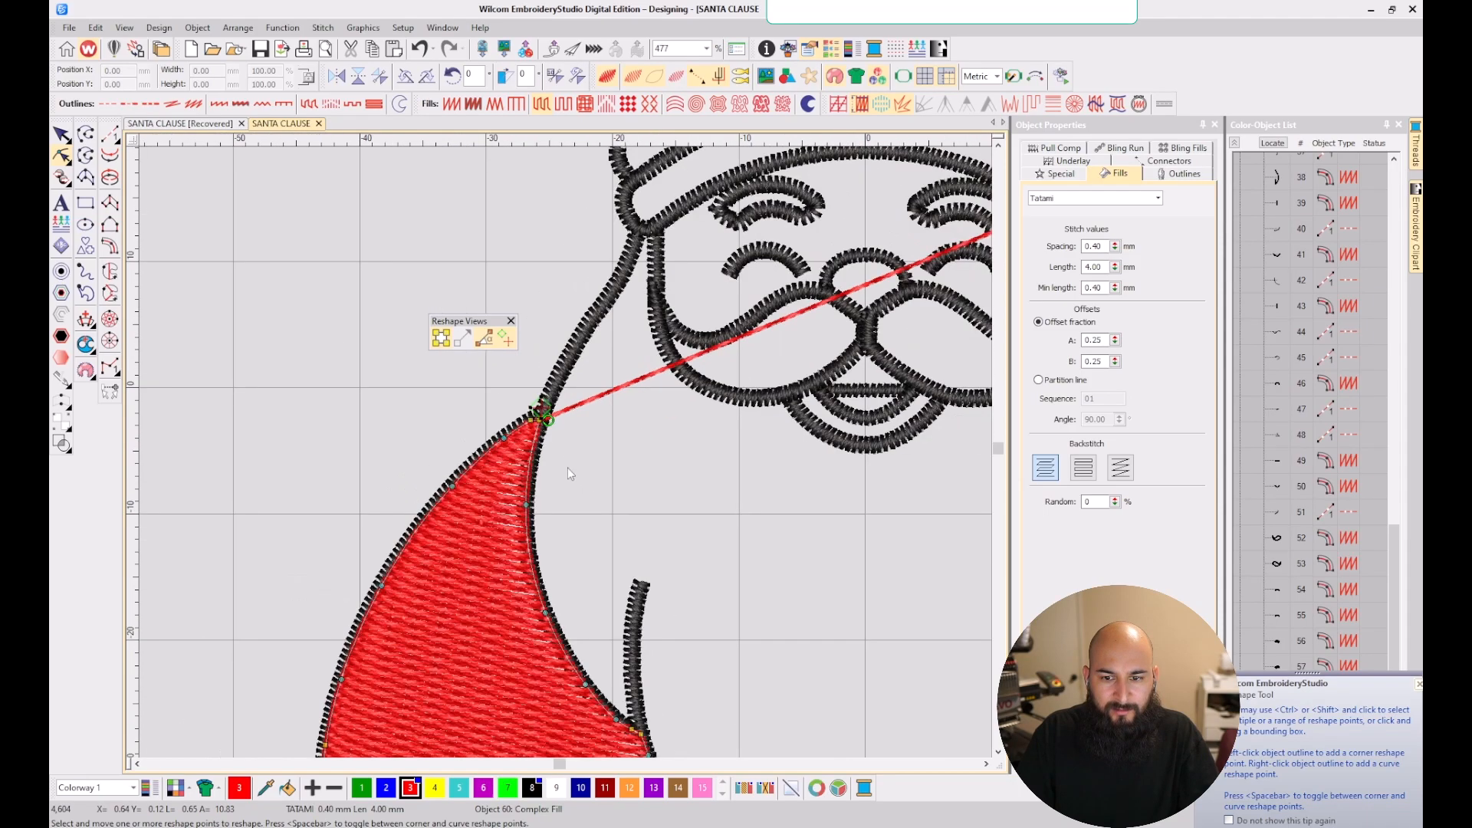
pyautogui.scroll(-4, 568, 468)
pyautogui.scroll(1, 566, 454)
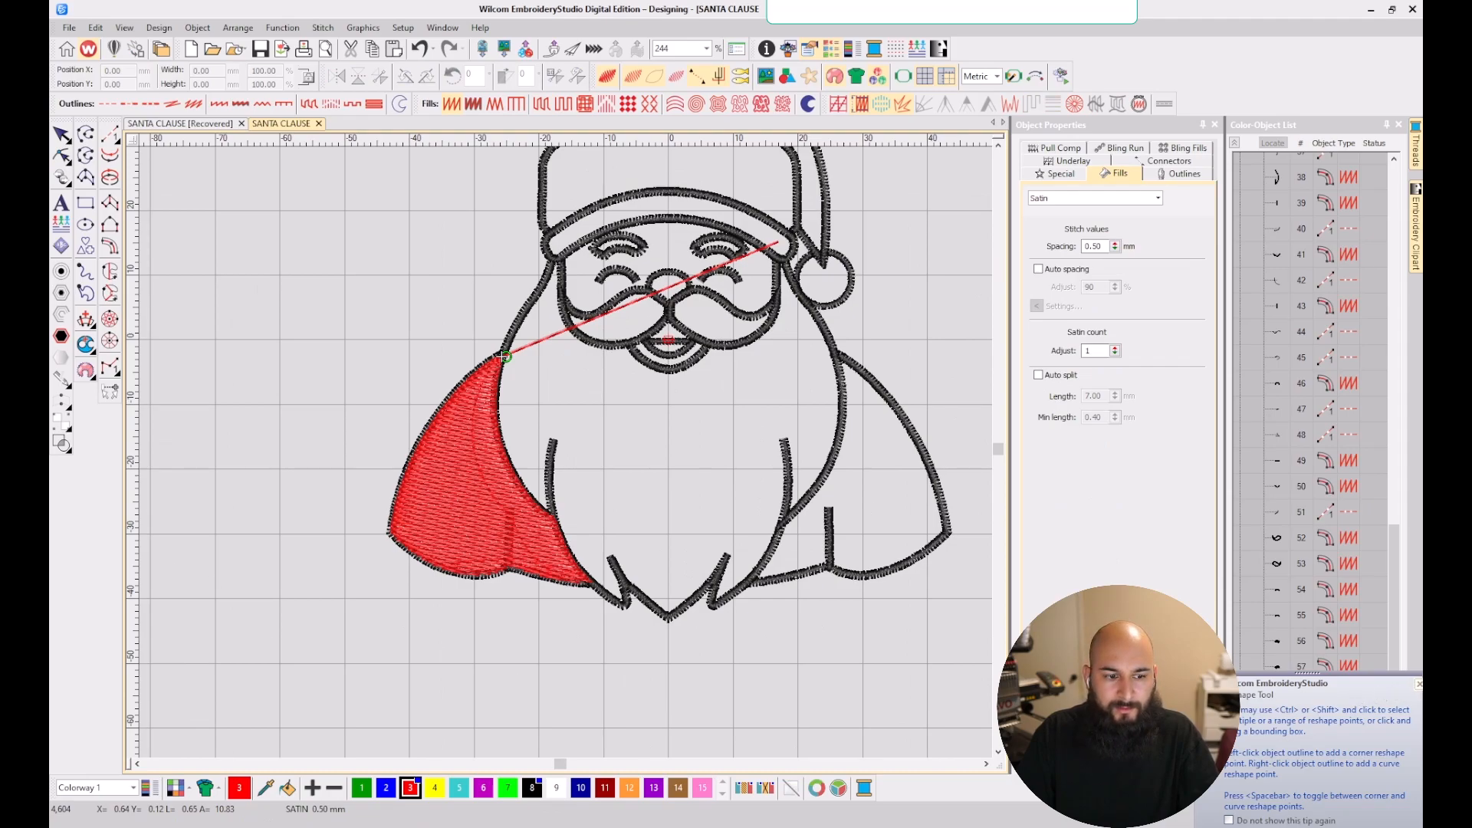
# - Set the left sleeve fill's after-object connector type to Jump and deselect the fill
pyautogui.click(1418, 684)
pyautogui.click(1277, 745)
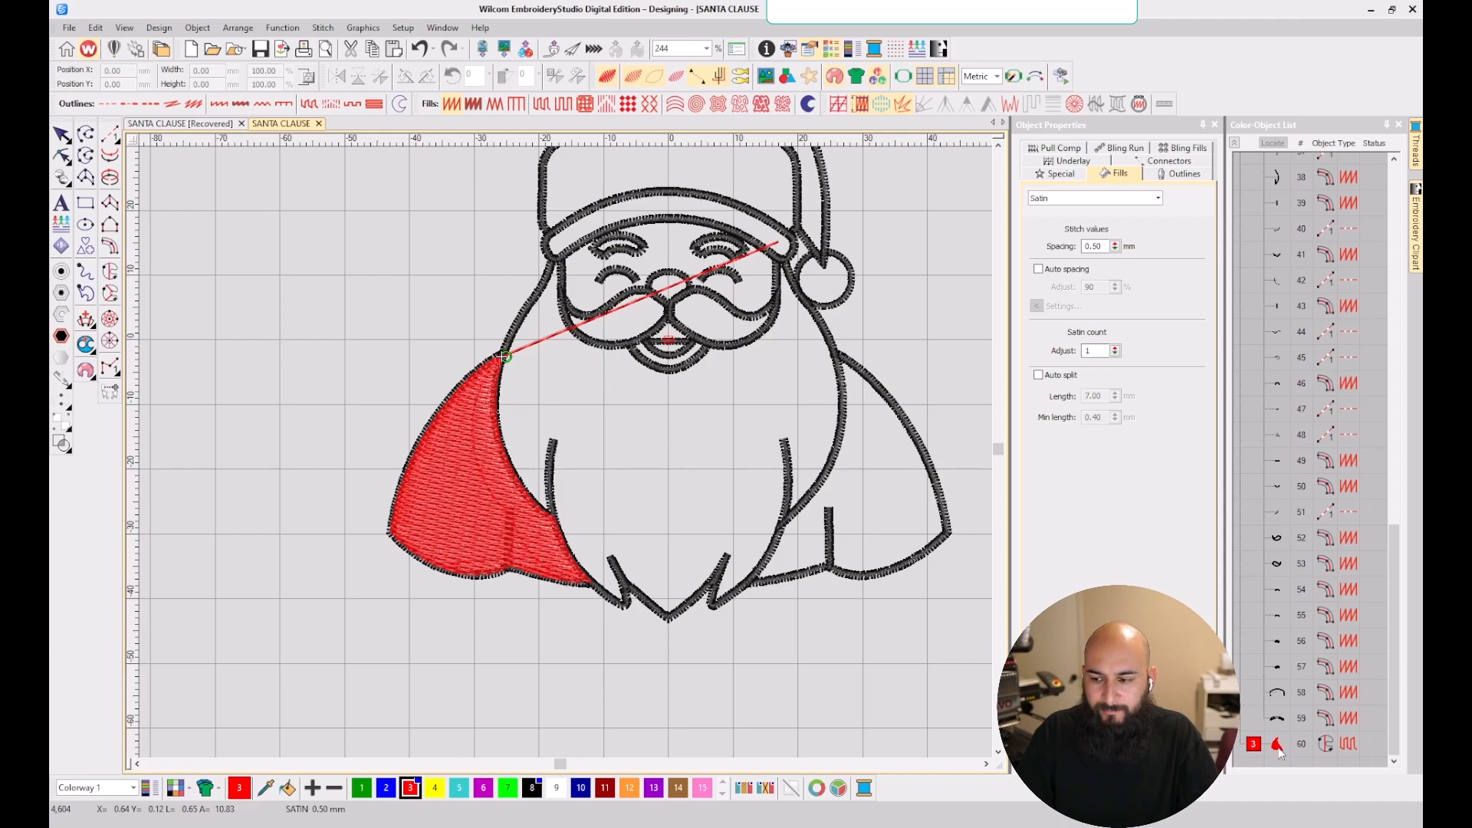
pyautogui.click(1185, 162)
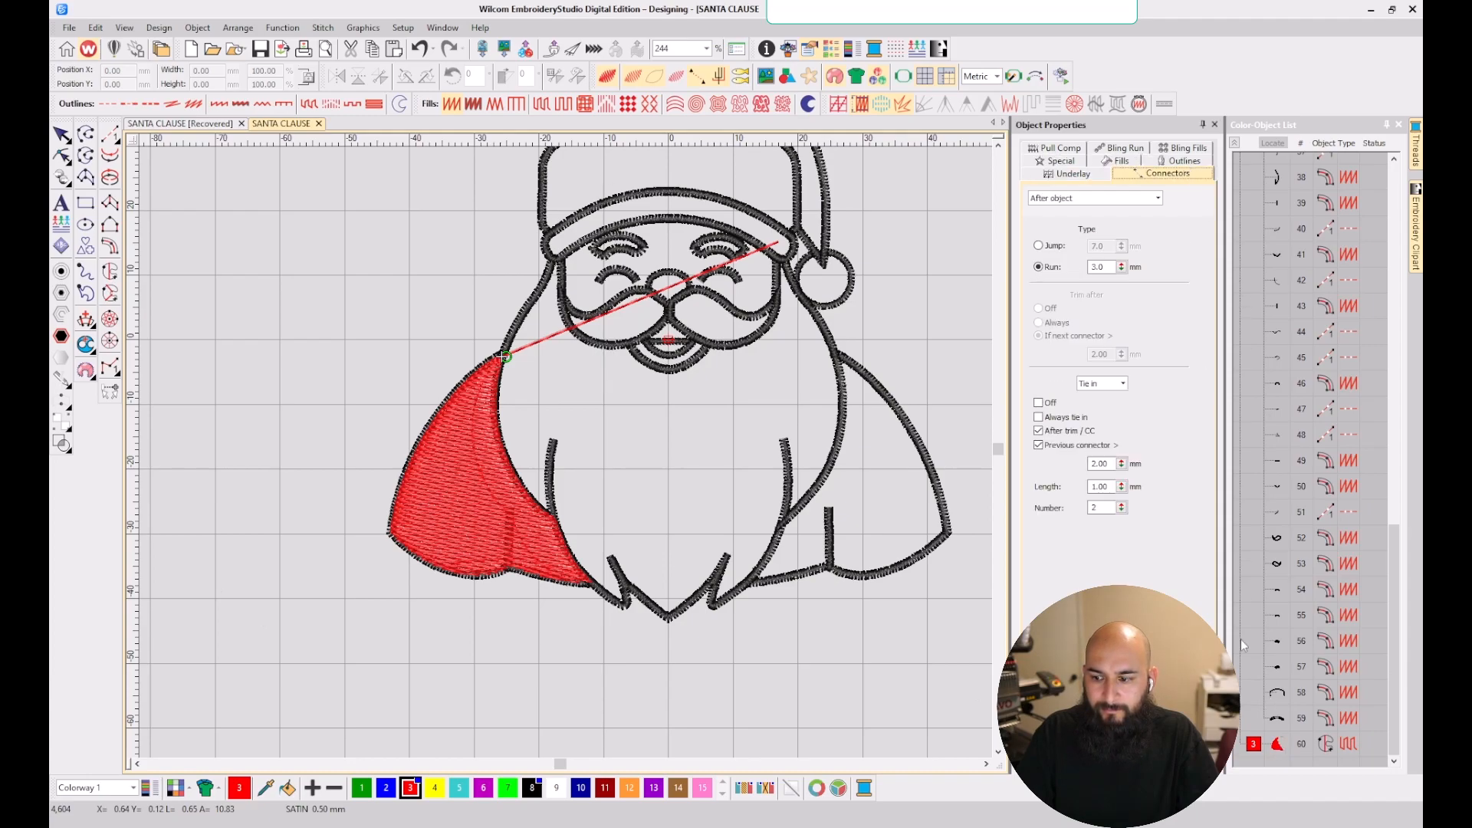
pyautogui.click(1277, 745)
pyautogui.click(1039, 245)
pyautogui.click(866, 629)
# - Show the background artwork again behind the stitched outlines
pyautogui.press('s')
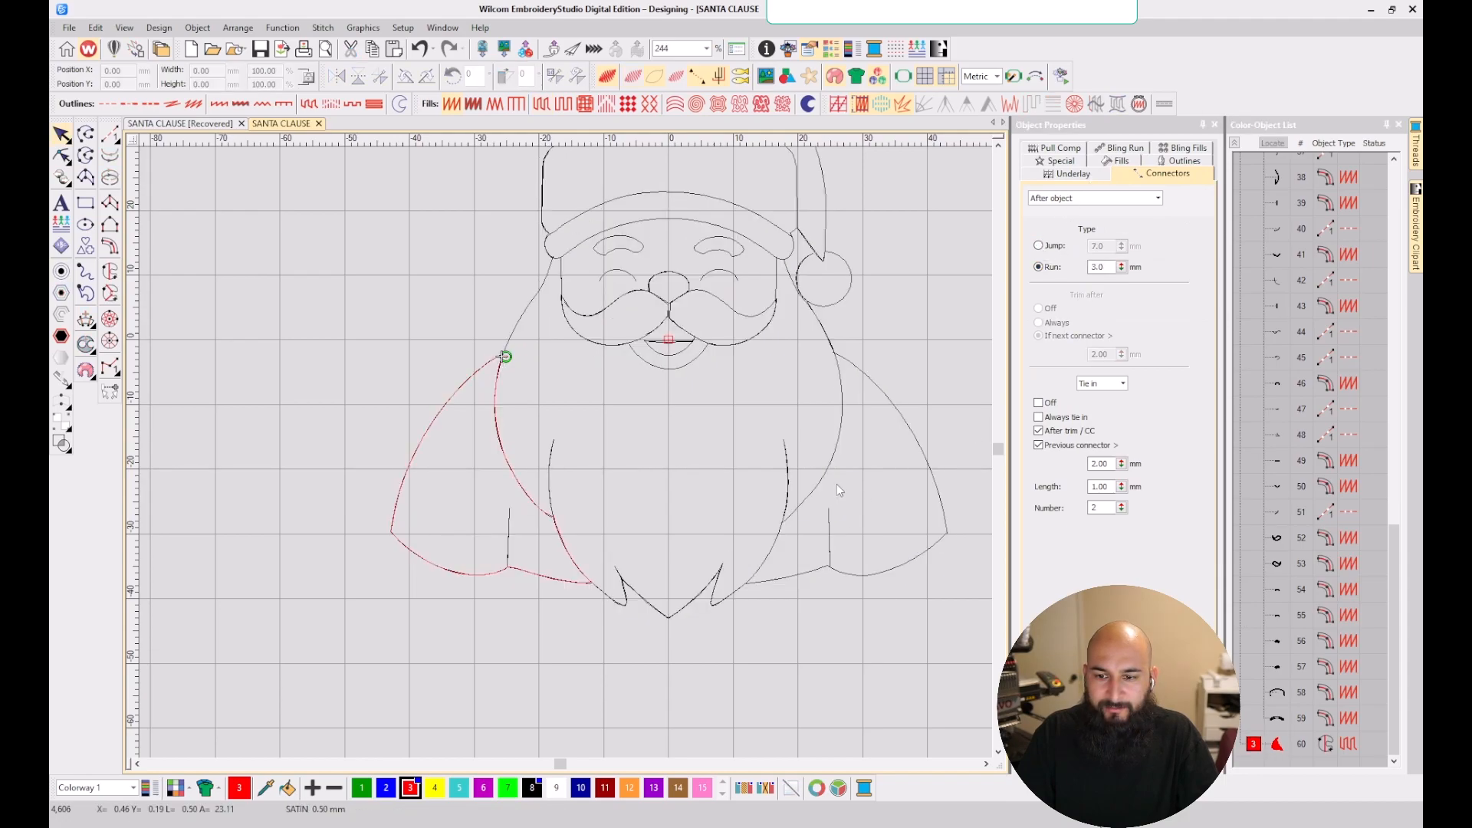
pyautogui.press('s')
pyautogui.press('d')
pyautogui.scroll(-1, 835, 500)
pyautogui.scroll(2, 569, 445)
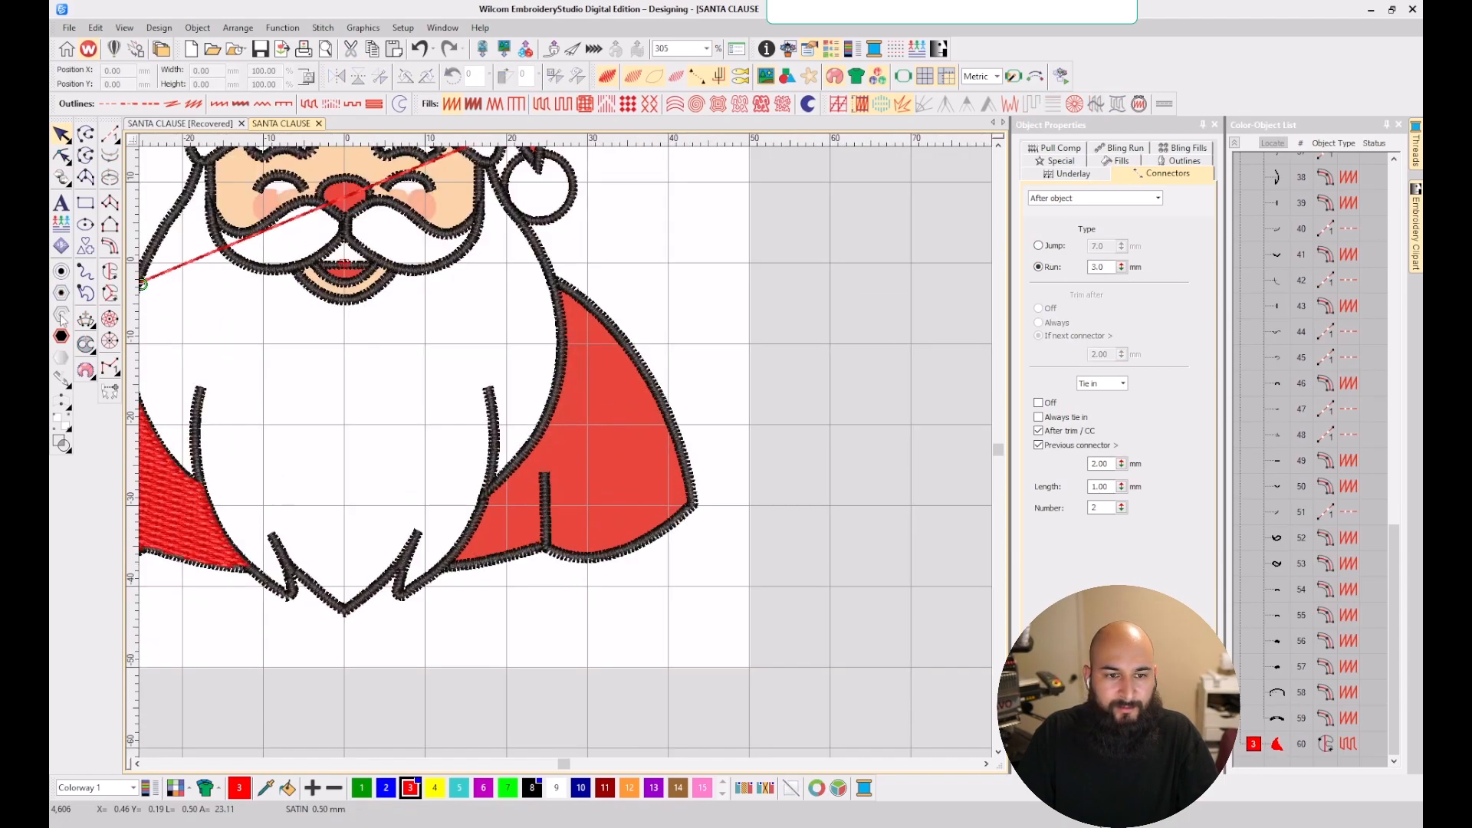
# - Start a Complex Fill on the right sleeve and trace its boundary from the lower inner corner along the bottom edge to the seam
pyautogui.click(110, 271)
pyautogui.scroll(2, 566, 452)
pyautogui.scroll(3, 566, 453)
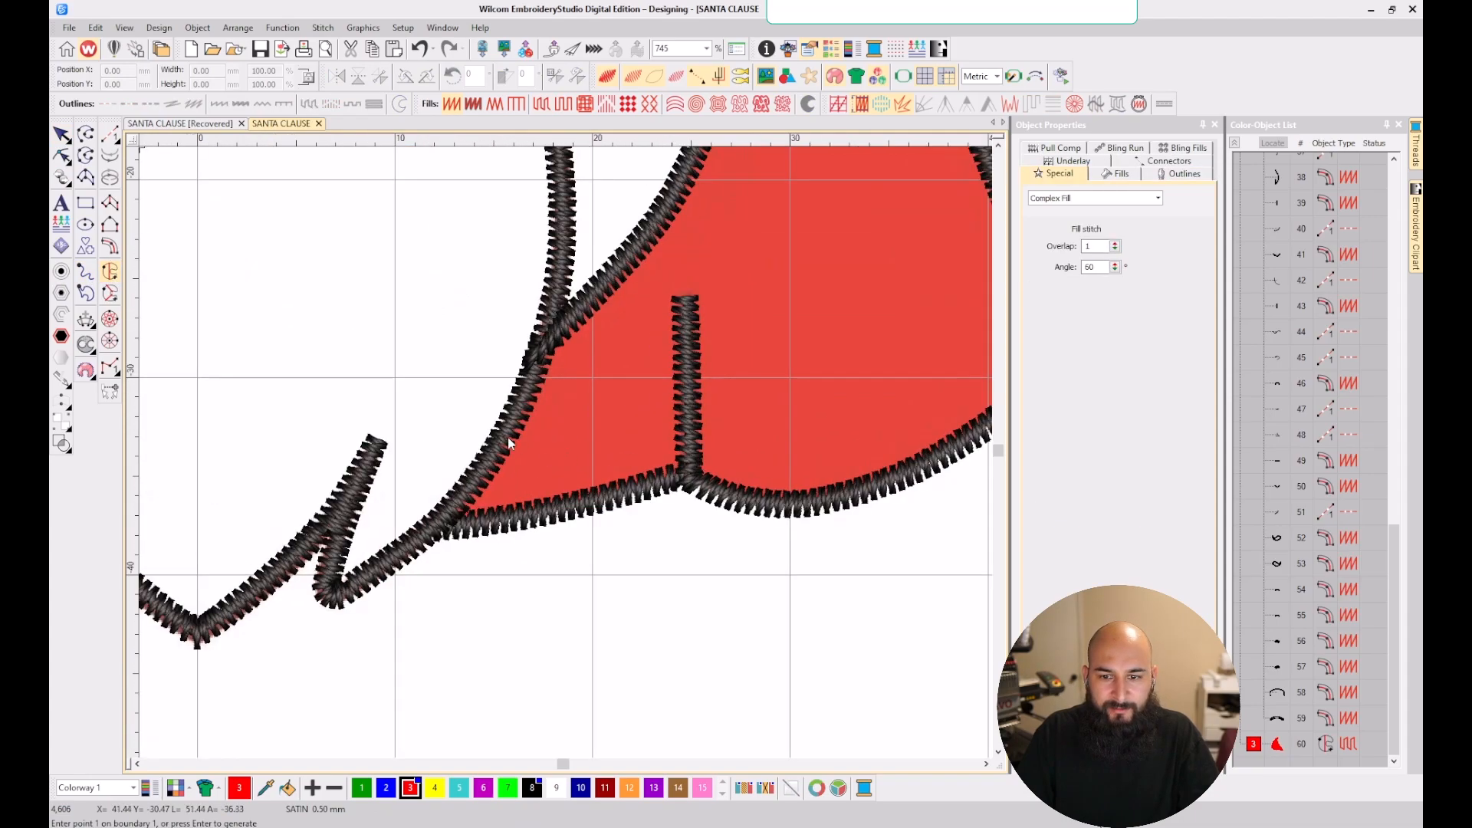
pyautogui.scroll(-3, 567, 454)
pyautogui.scroll(3, 566, 452)
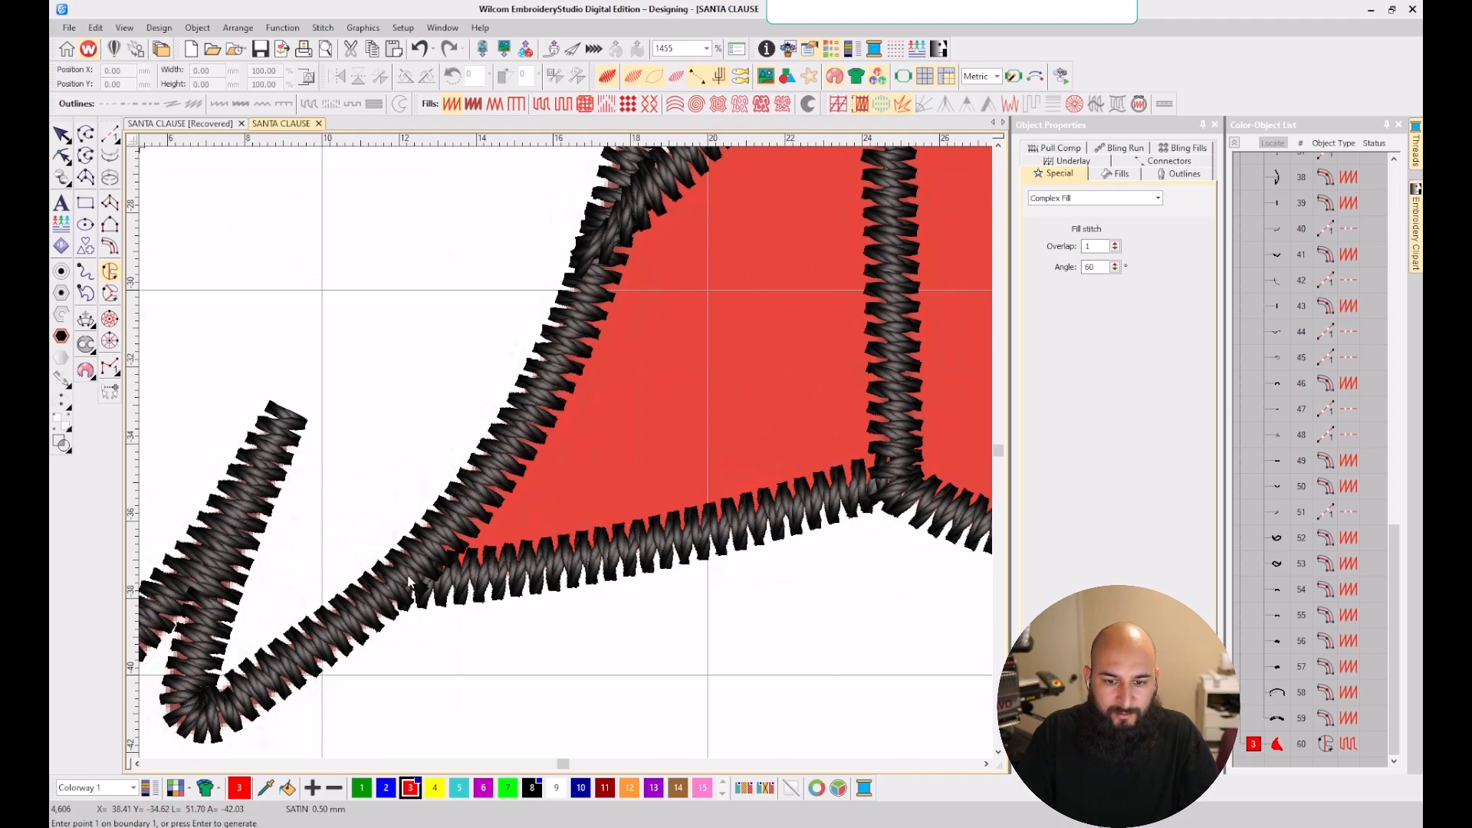
pyautogui.click(404, 576)
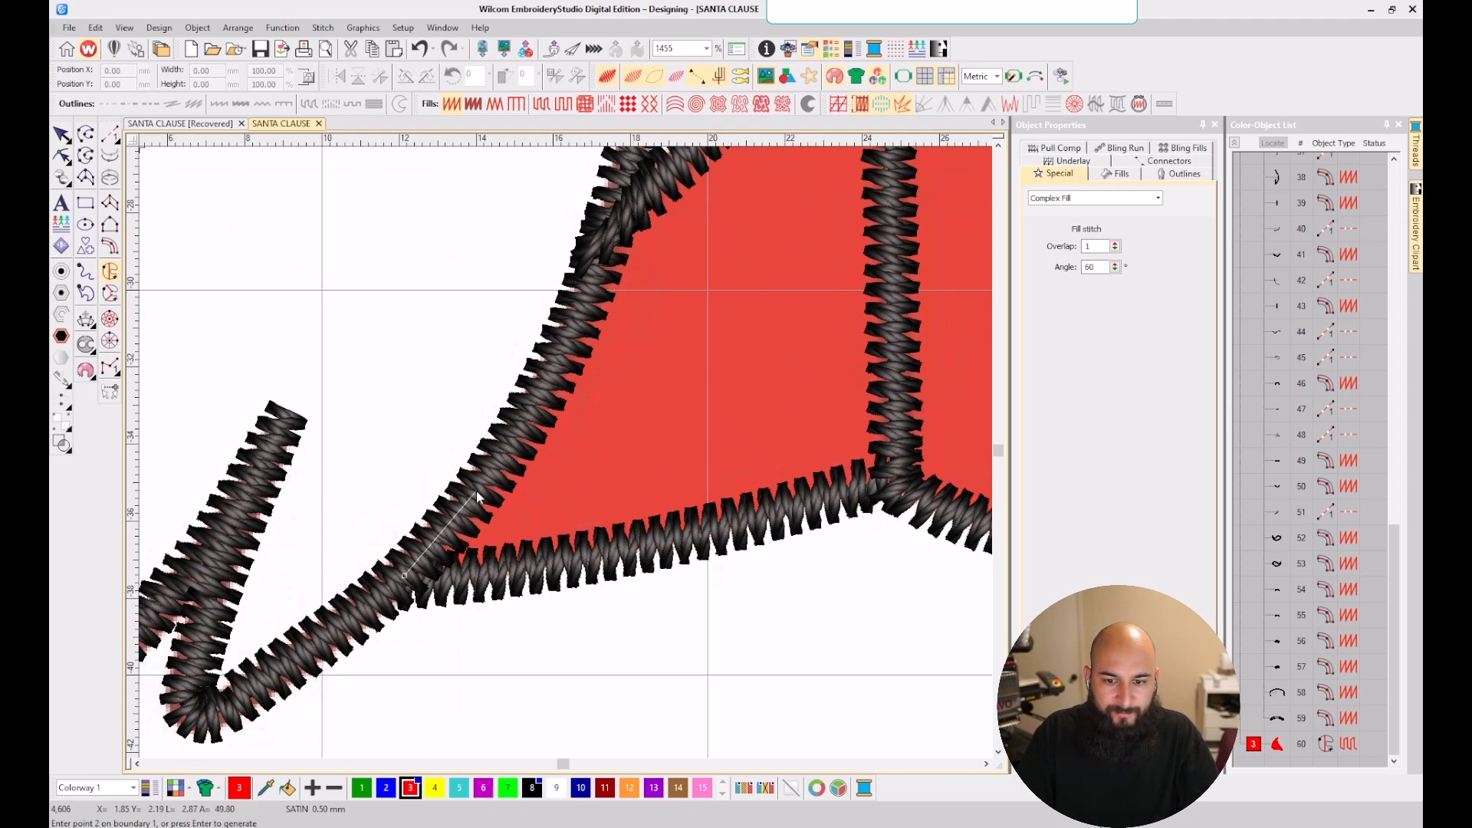
pyautogui.click(424, 593)
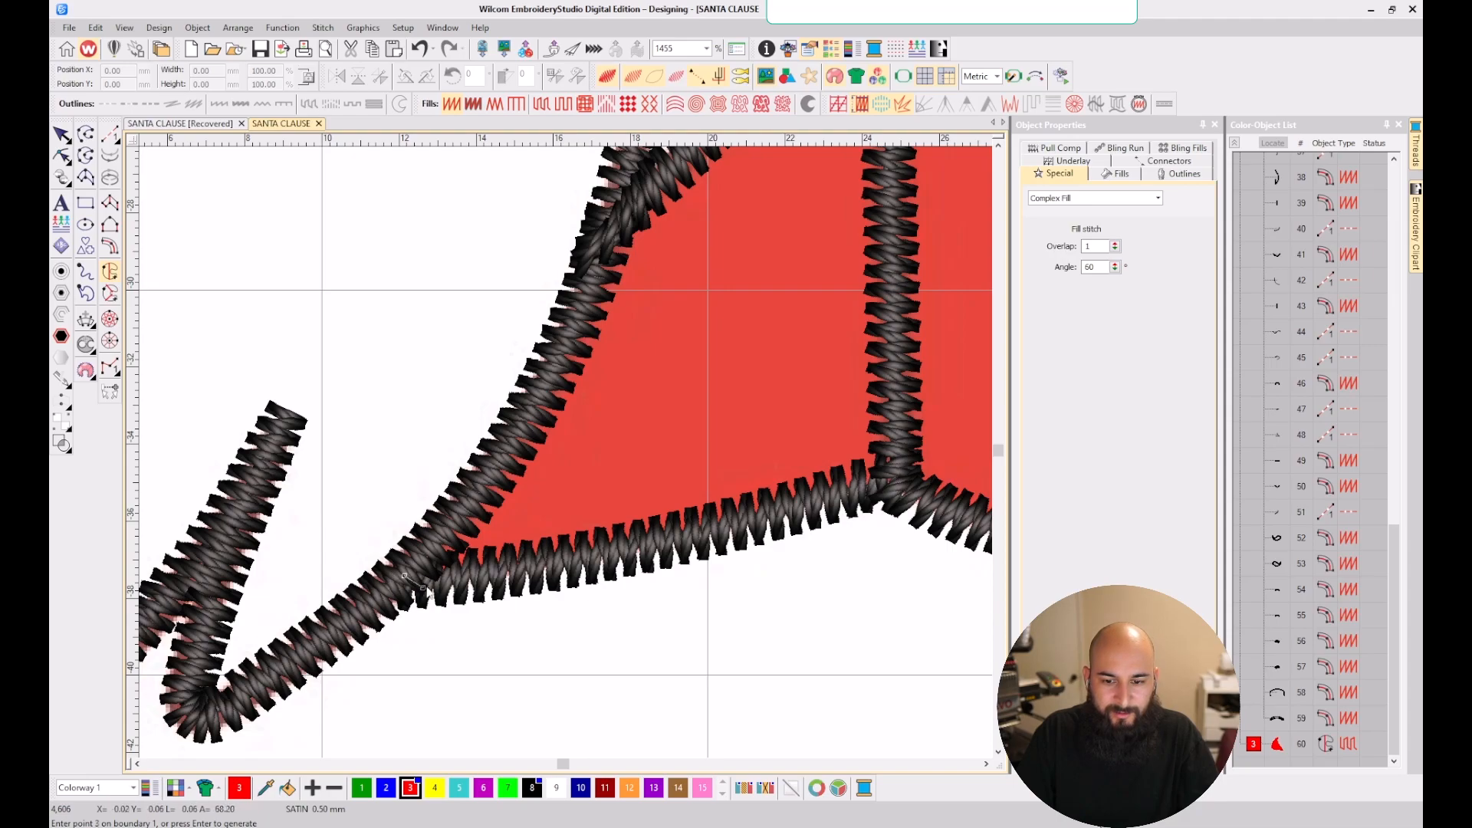
pyautogui.click(510, 574)
pyautogui.click(810, 502)
pyautogui.scroll(-3, 897, 479)
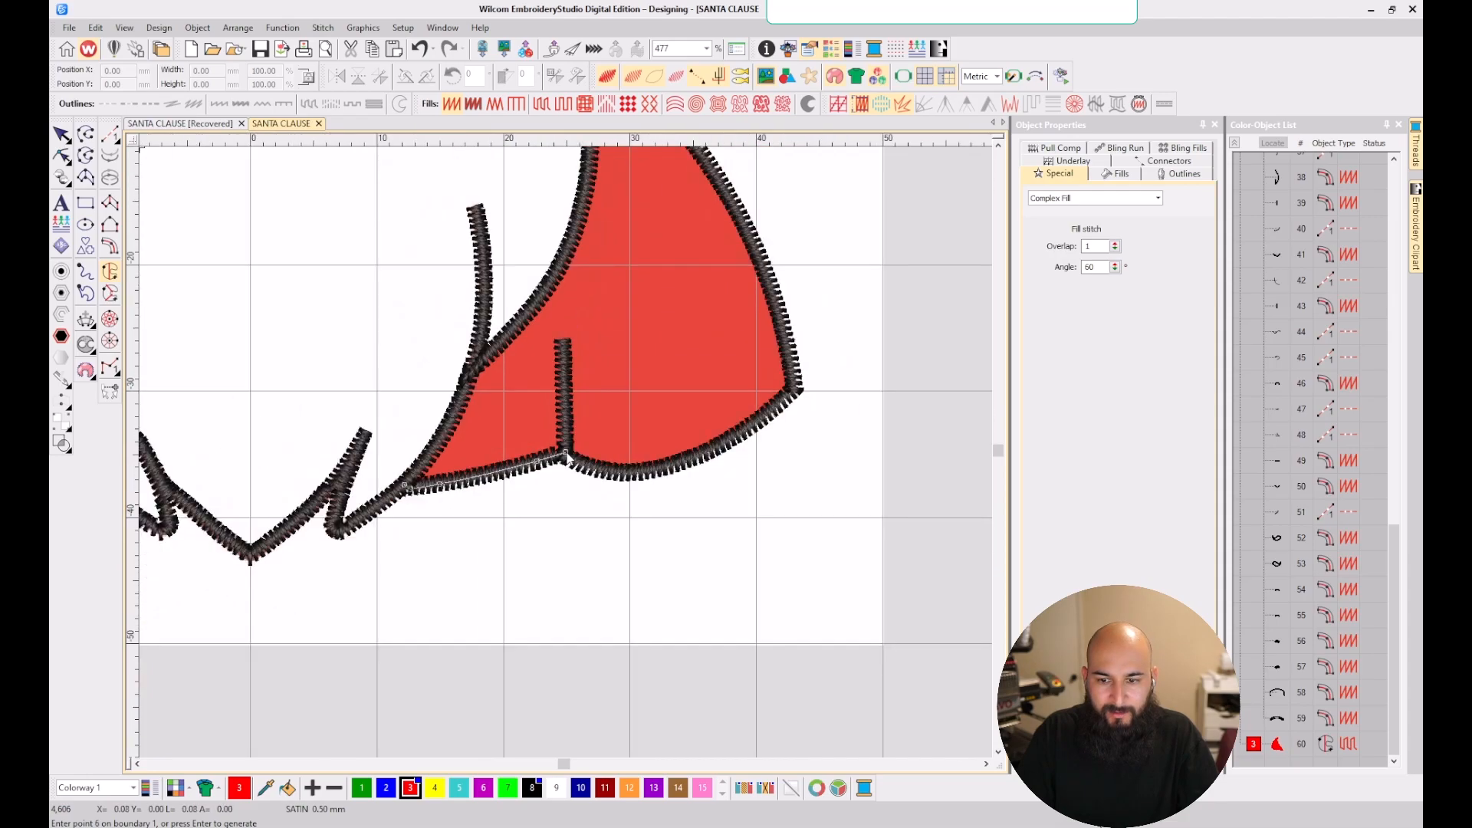
# - Carry the boundary past the seam junction onto the sleeve's lower curve, replacing the misplaced points
pyautogui.scroll(3, 565, 452)
pyautogui.scroll(3, 593, 483)
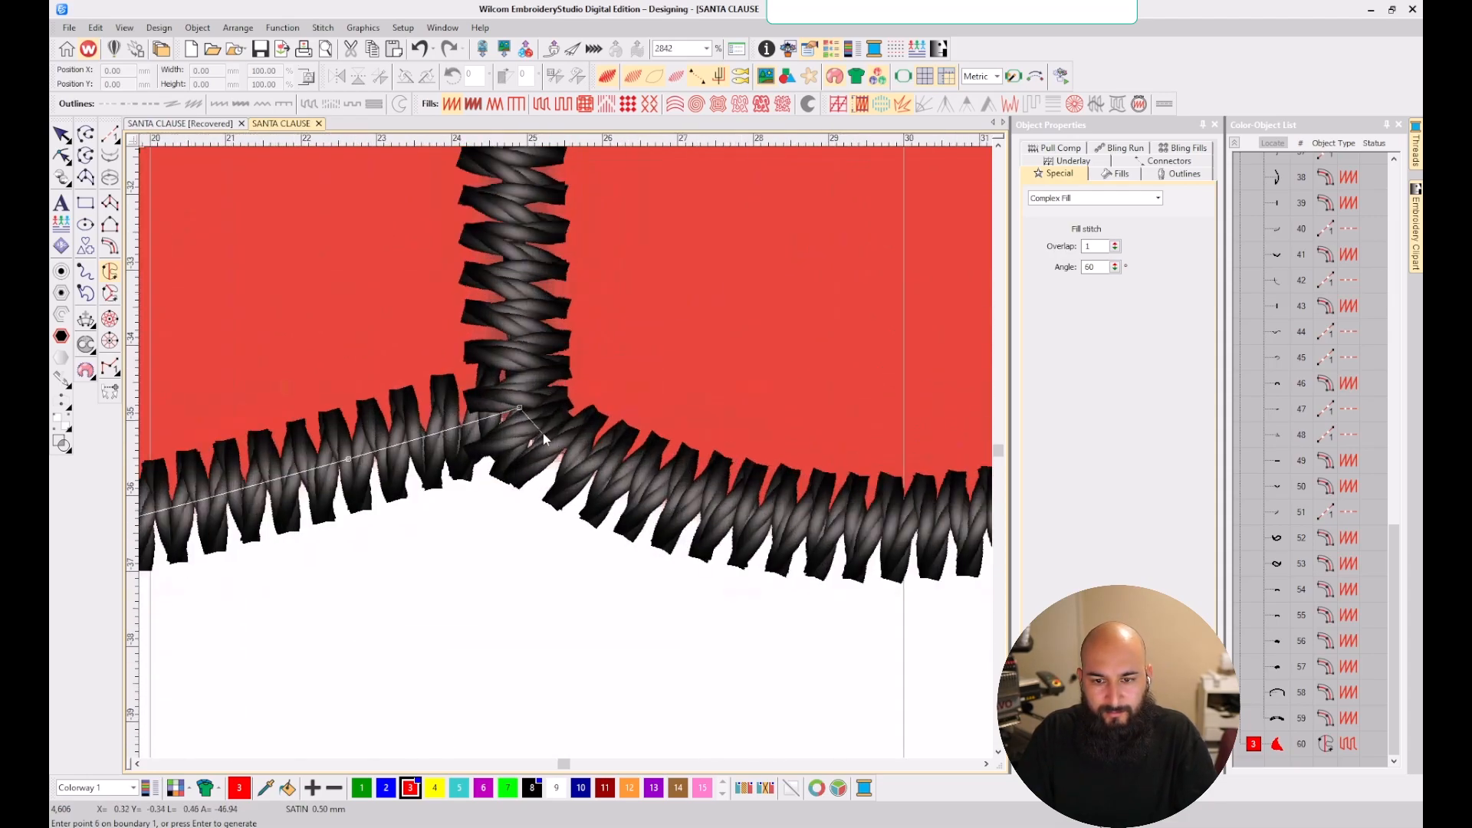
pyautogui.press('BackSpace')
pyautogui.rightClick(572, 458)
pyautogui.click(828, 529)
pyautogui.press('BackSpace')
pyautogui.press('BackSpace')
pyautogui.click(580, 457)
pyautogui.click(743, 522)
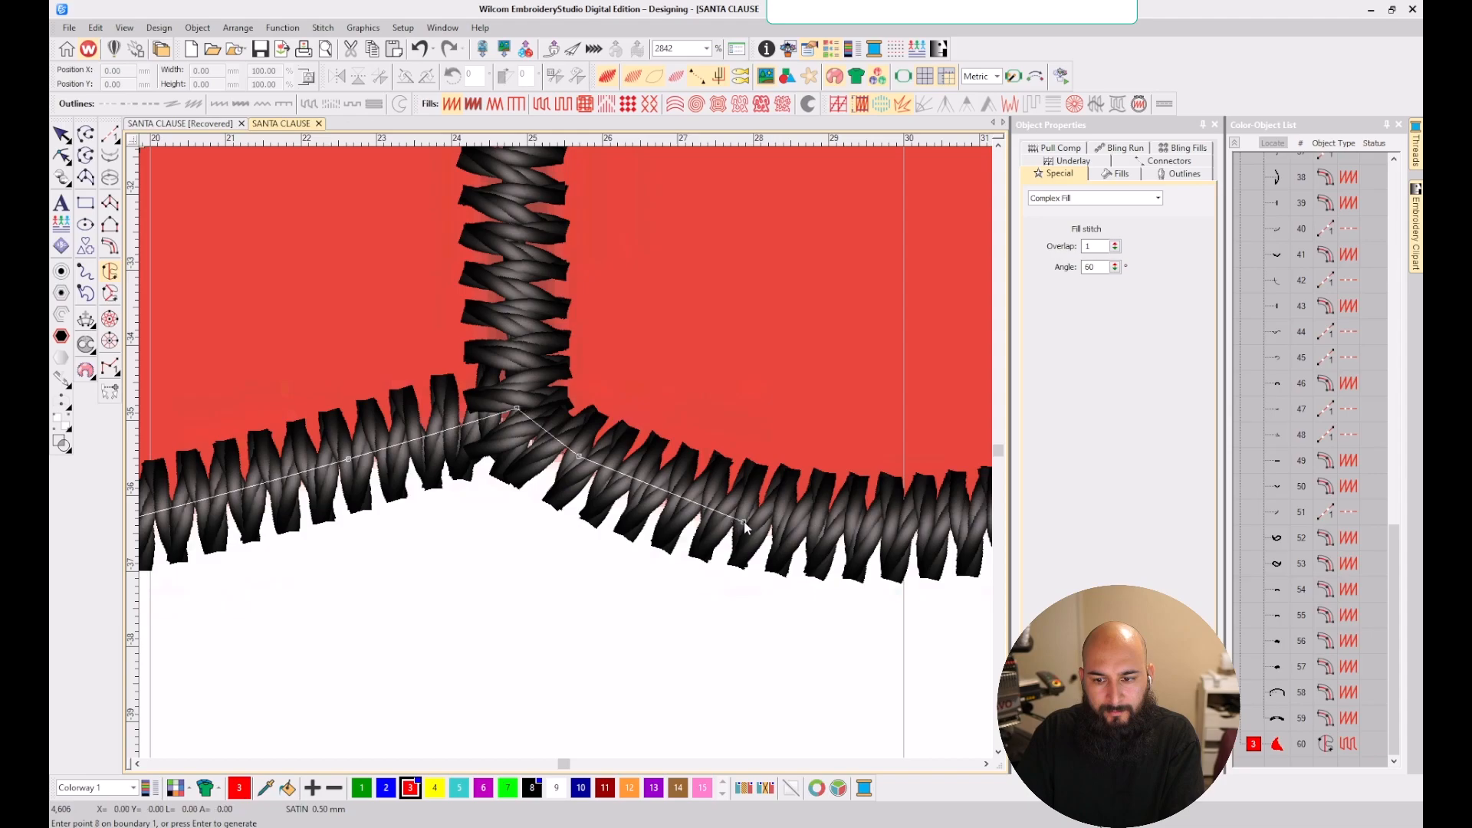
# - Continue the boundary with curve points along the right sleeve's lower edge to its outer corner
pyautogui.scroll(-3, 743, 522)
pyautogui.rightClick(764, 434)
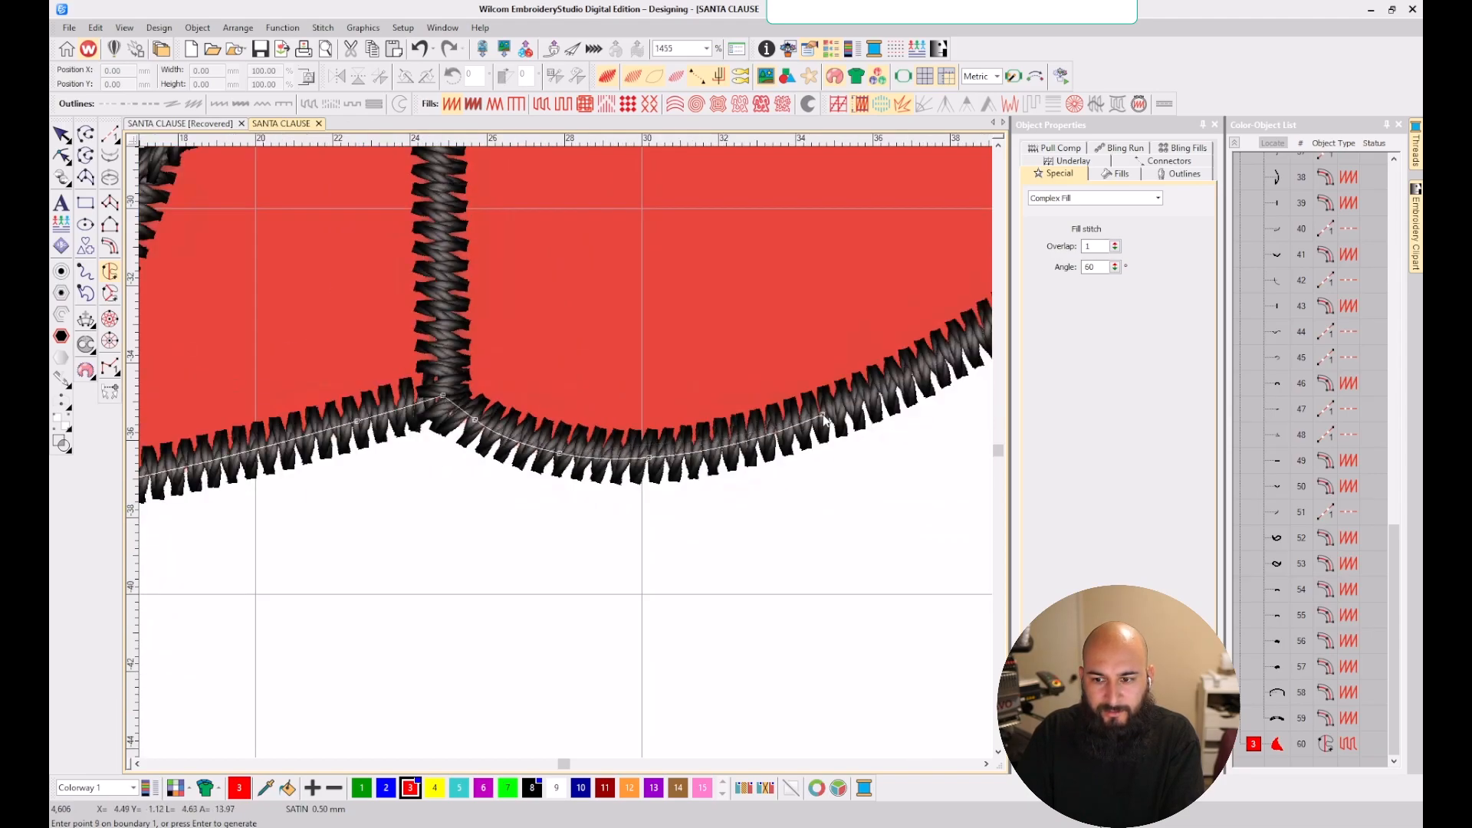
pyautogui.scroll(-3, 824, 418)
pyautogui.rightClick(717, 361)
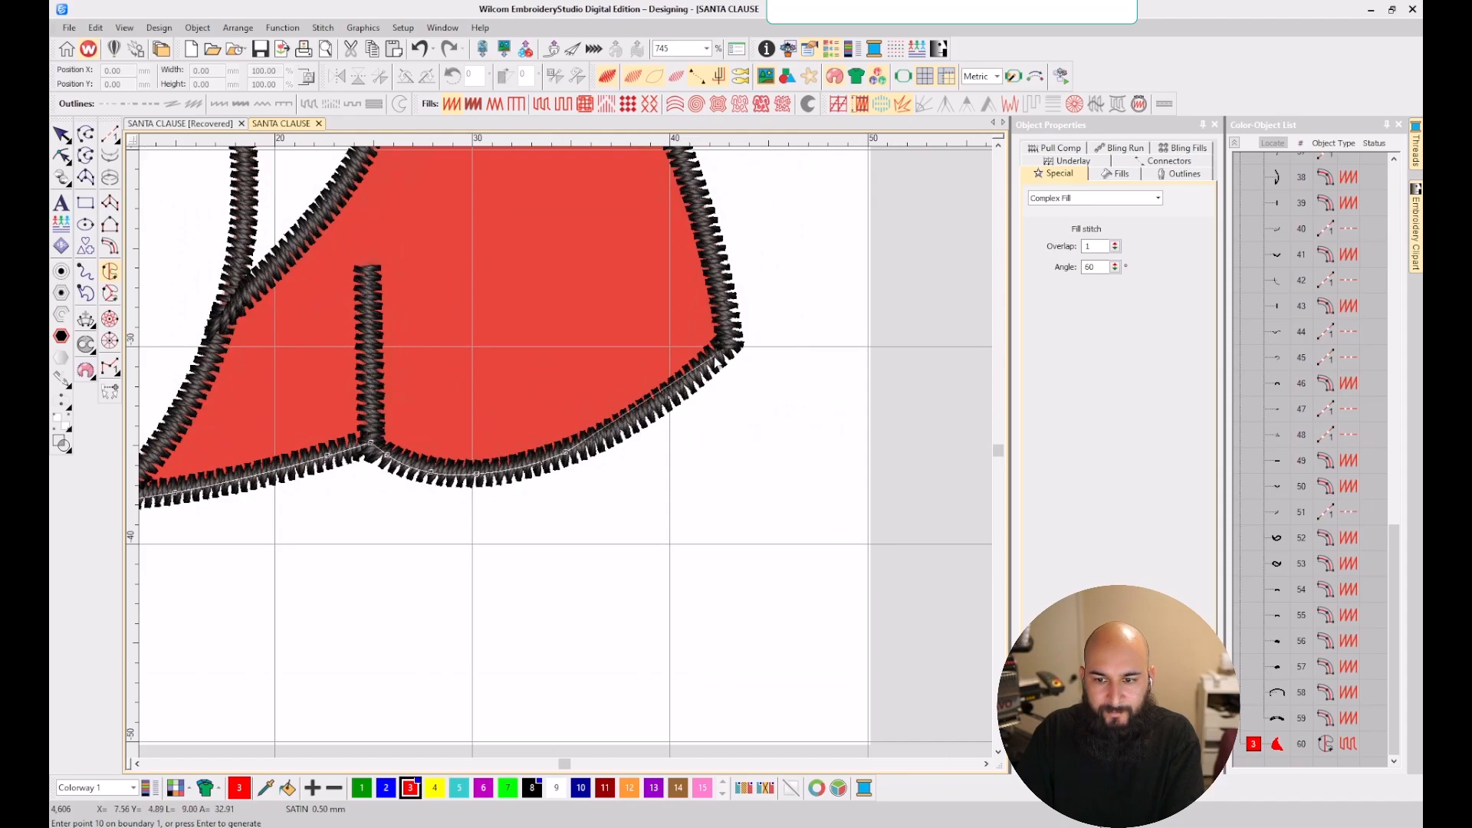
pyautogui.scroll(3, 813, 292)
pyautogui.rightClick(603, 413)
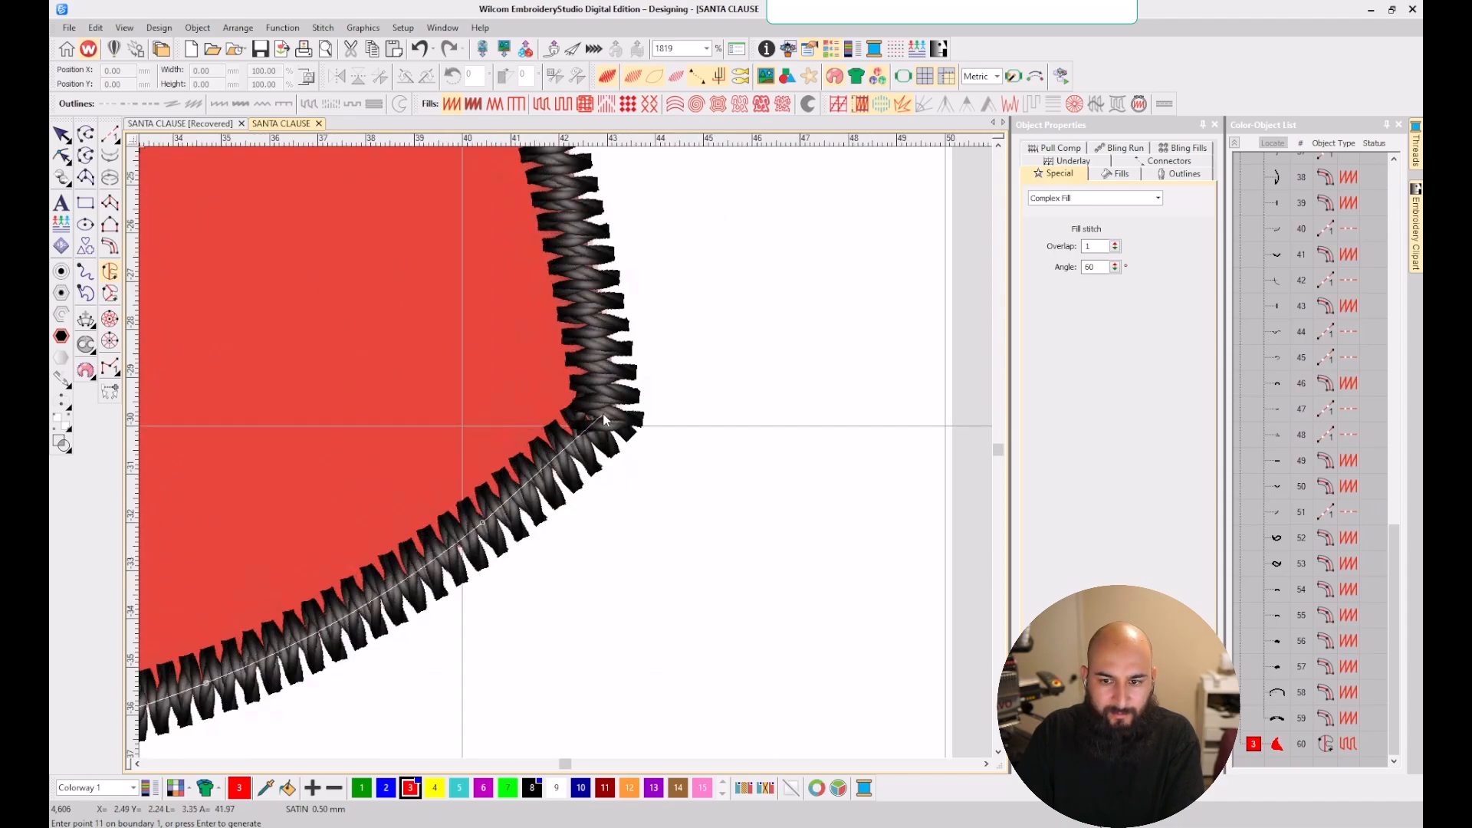
pyautogui.rightClick(609, 412)
# - Place curve points from the outer corner up the lower part of the right sleeve's outer edge
pyautogui.scroll(-2, 608, 412)
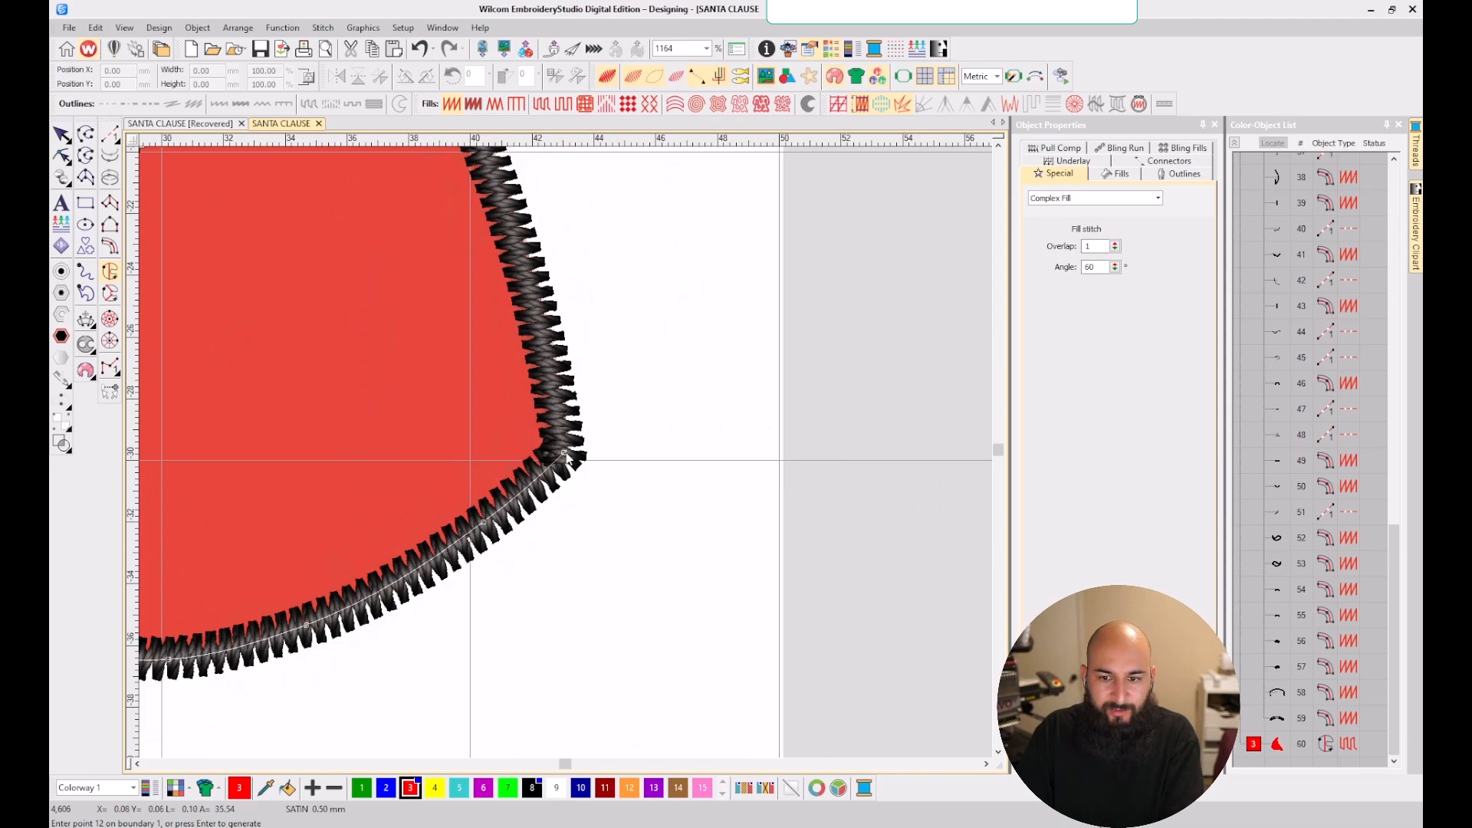
pyautogui.scroll(-1, 567, 453)
pyautogui.scroll(3, 567, 453)
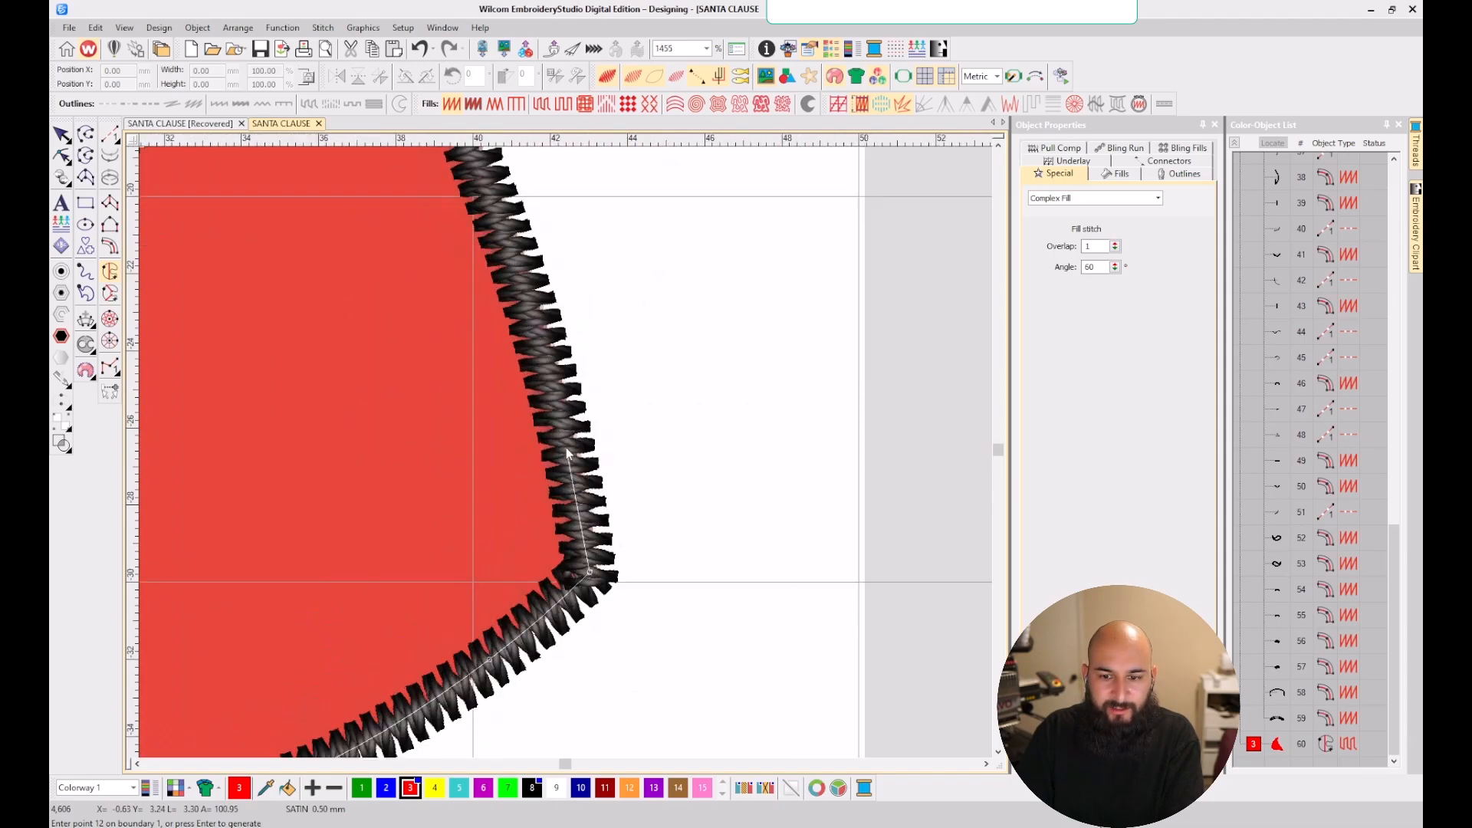
pyautogui.rightClick(583, 519)
pyautogui.rightClick(504, 218)
pyautogui.scroll(-3, 506, 230)
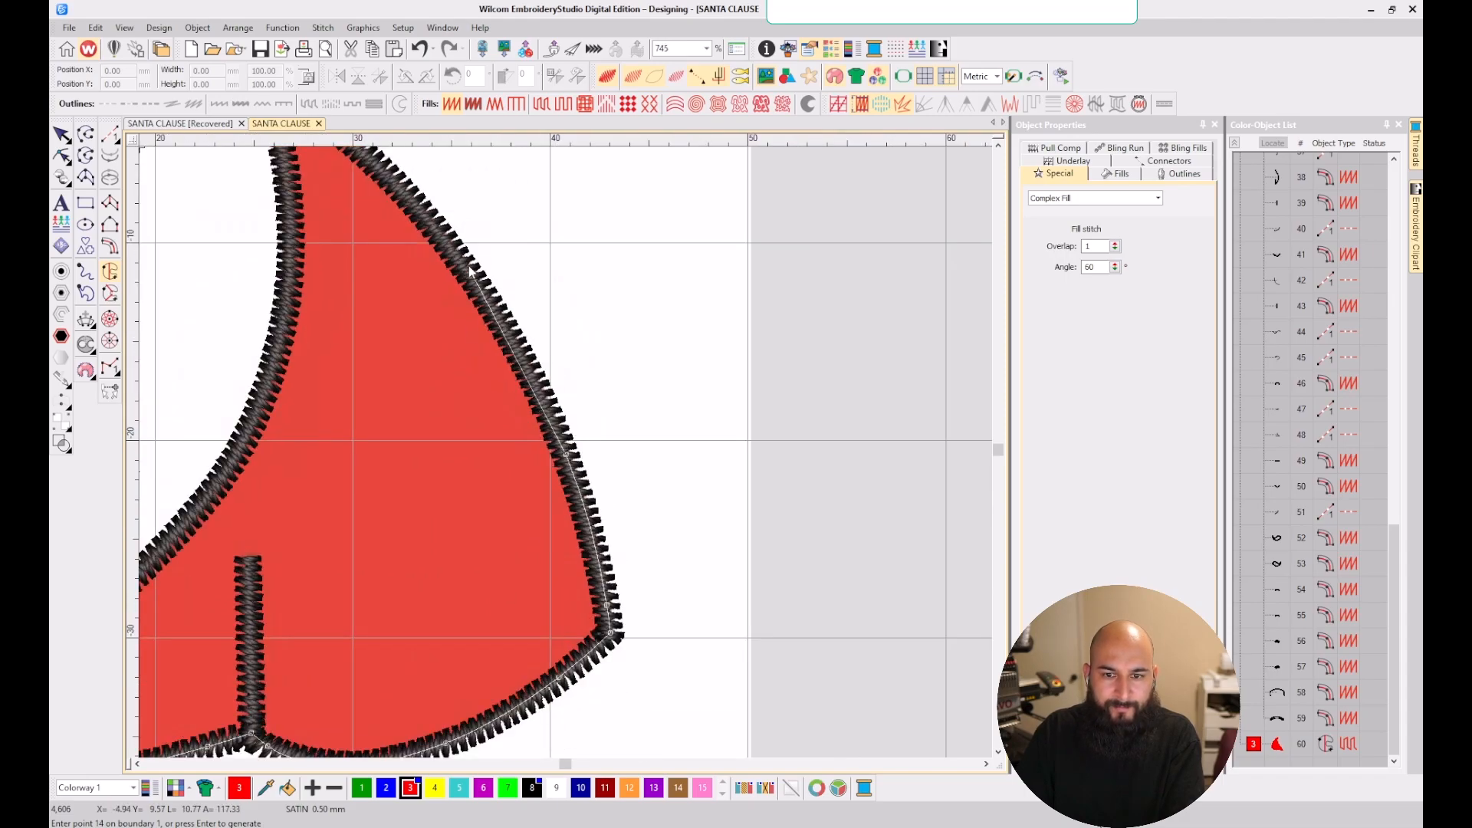
# - Continue the boundary up the rest of the outer edge and around the sleeve's upper tip under the beard outline
pyautogui.scroll(3, 567, 452)
pyautogui.rightClick(544, 403)
pyautogui.scroll(-2, 544, 403)
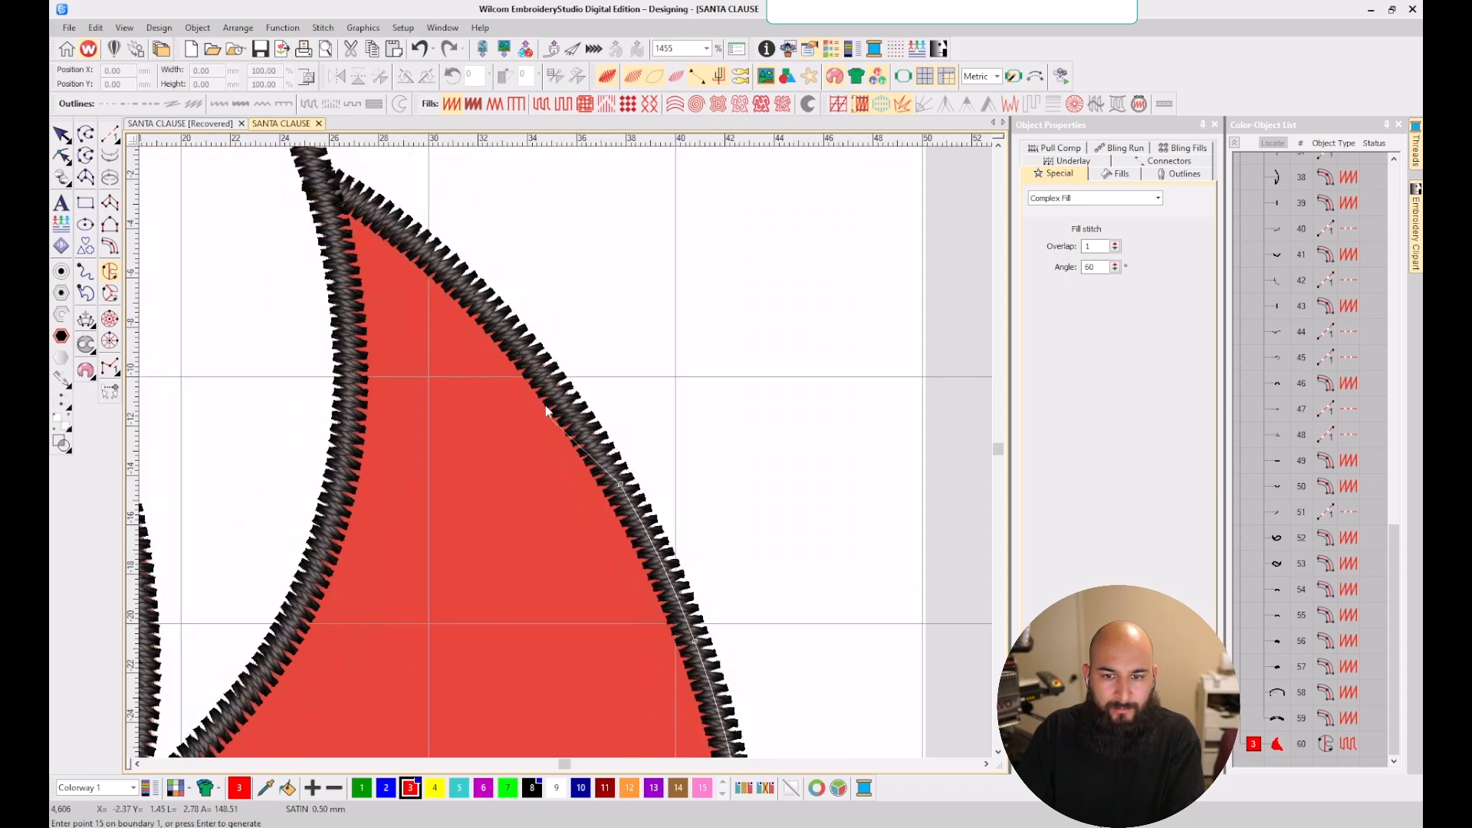
pyautogui.rightClick(463, 280)
pyautogui.rightClick(331, 182)
pyautogui.scroll(4, 331, 184)
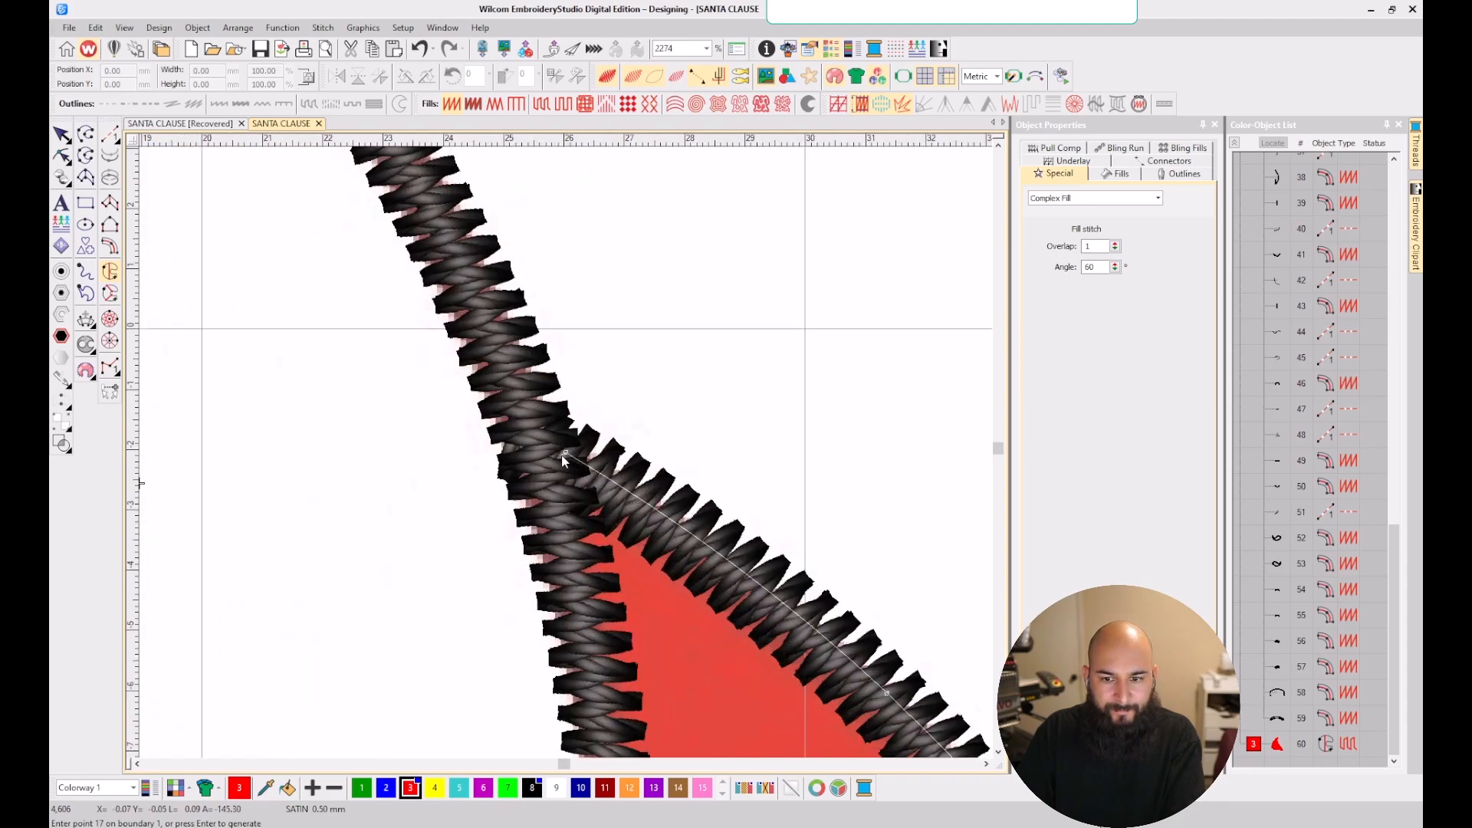
pyautogui.rightClick(545, 462)
# - Trace the boundary from the upper tip down the upper part of the right sleeve's inner edge
pyautogui.scroll(-1, 545, 461)
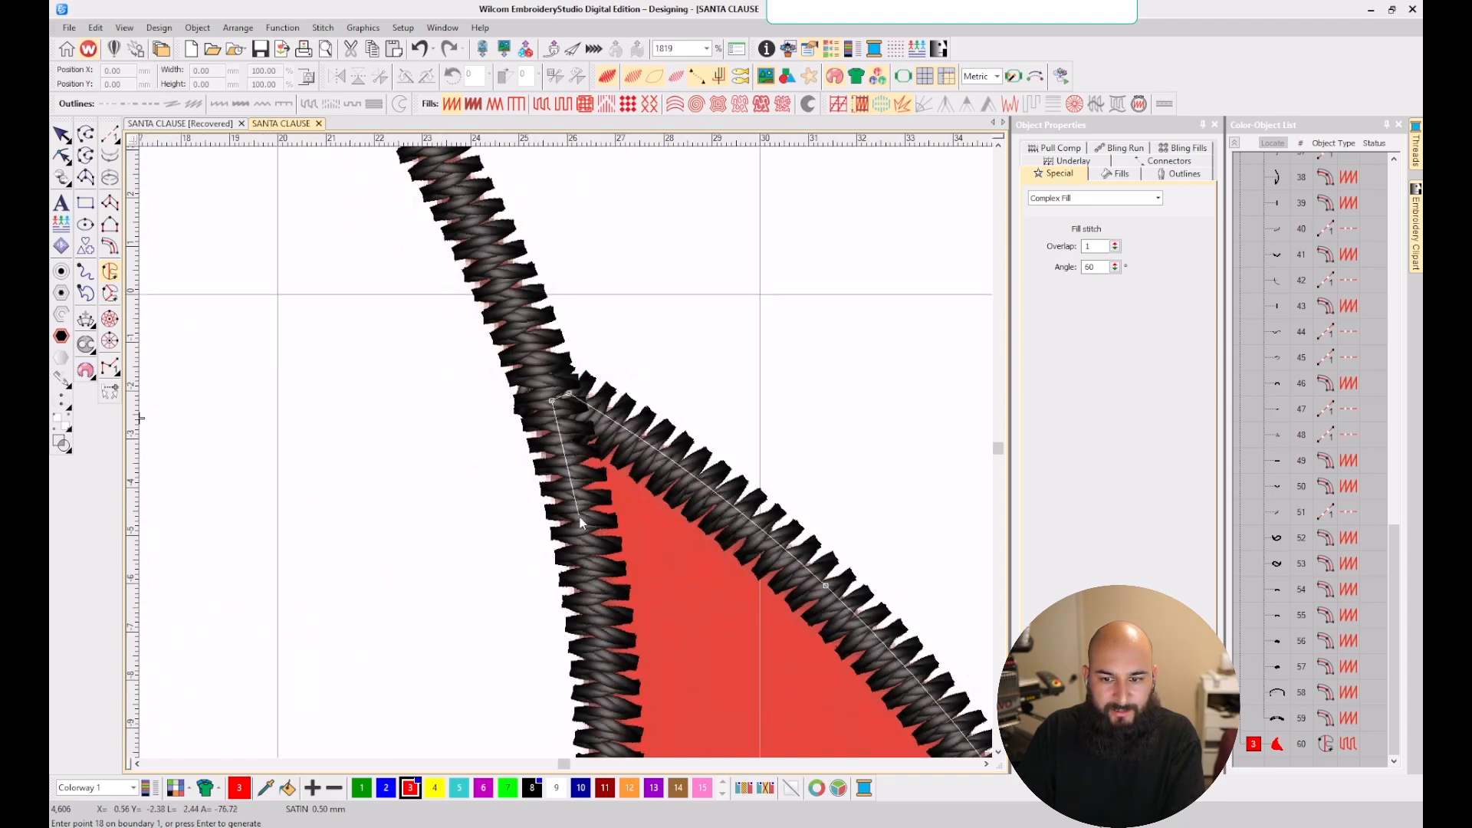
pyautogui.scroll(-3, 586, 545)
pyautogui.rightClick(545, 463)
pyautogui.rightClick(503, 627)
pyautogui.scroll(-1, 502, 627)
pyautogui.scroll(2, 564, 472)
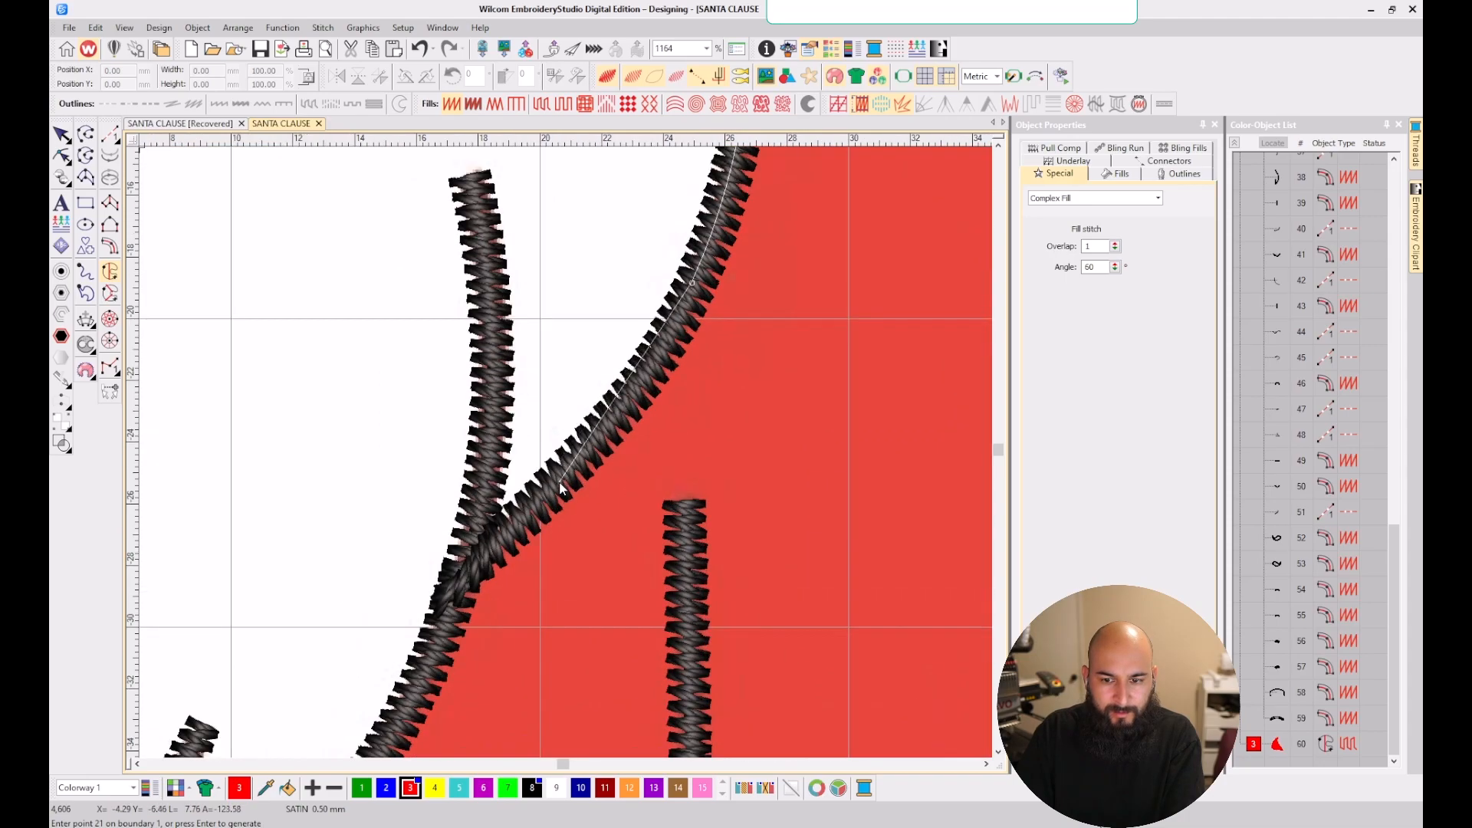
pyautogui.rightClick(557, 481)
pyautogui.rightClick(465, 569)
pyautogui.scroll(-1, 465, 572)
pyautogui.press('BackSpace')
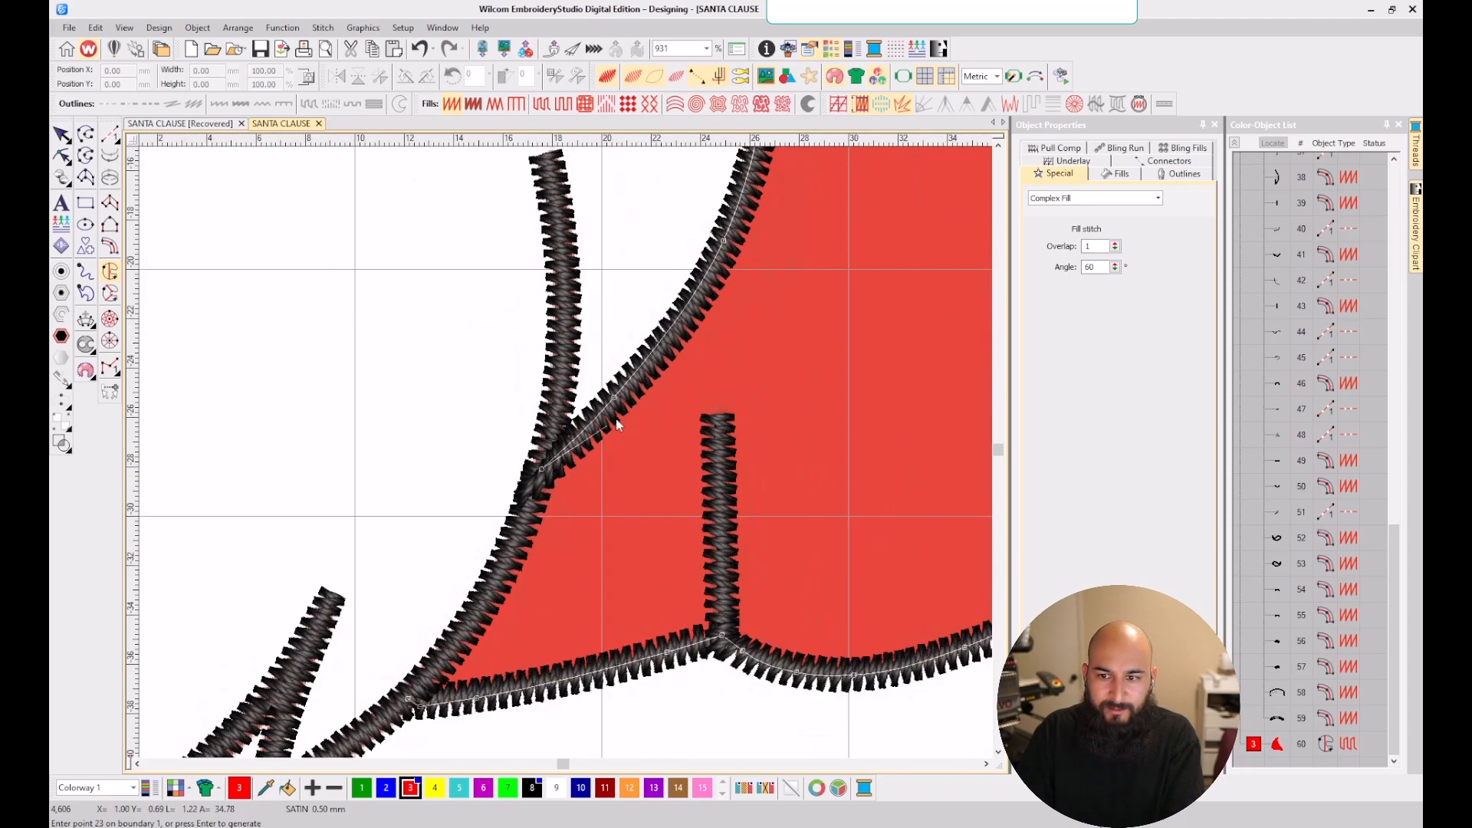
pyautogui.scroll(3, 661, 361)
pyautogui.press('BackSpace')
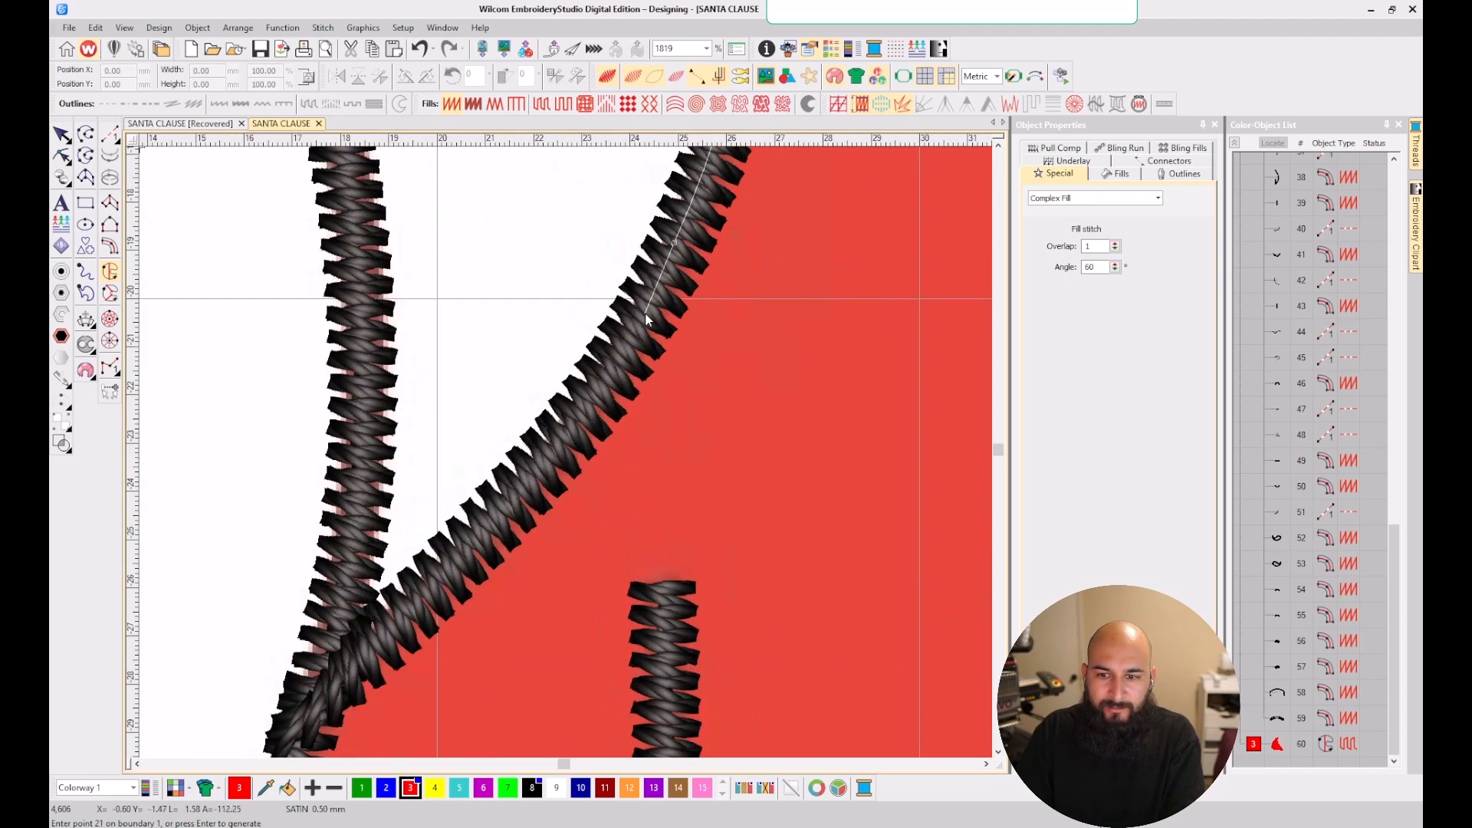
# - Continue the boundary with closely spaced curve points down the inner edge to where it meets the beard's crease line
pyautogui.rightClick(617, 363)
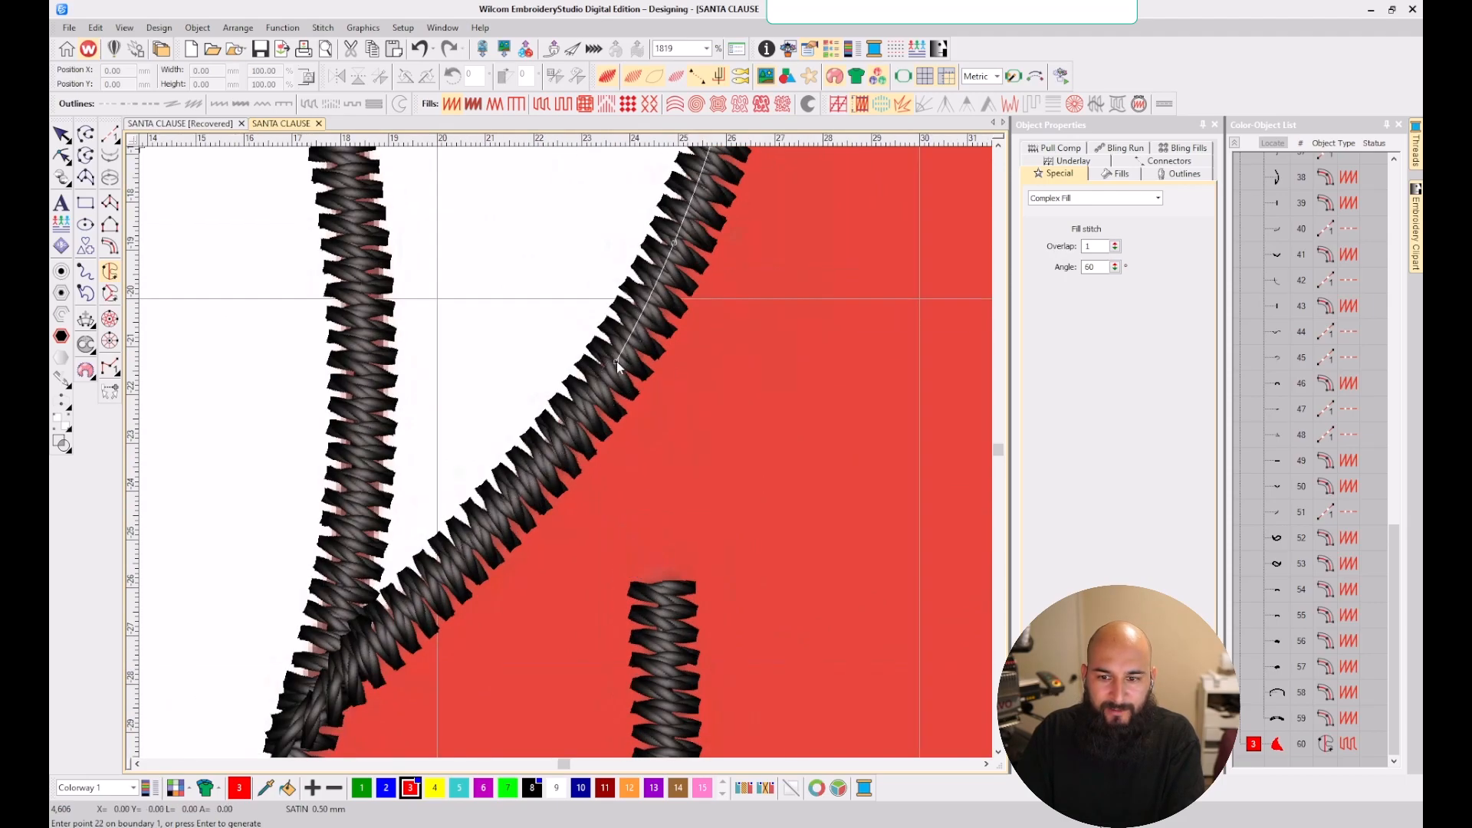
pyautogui.rightClick(499, 512)
pyautogui.scroll(-2, 502, 512)
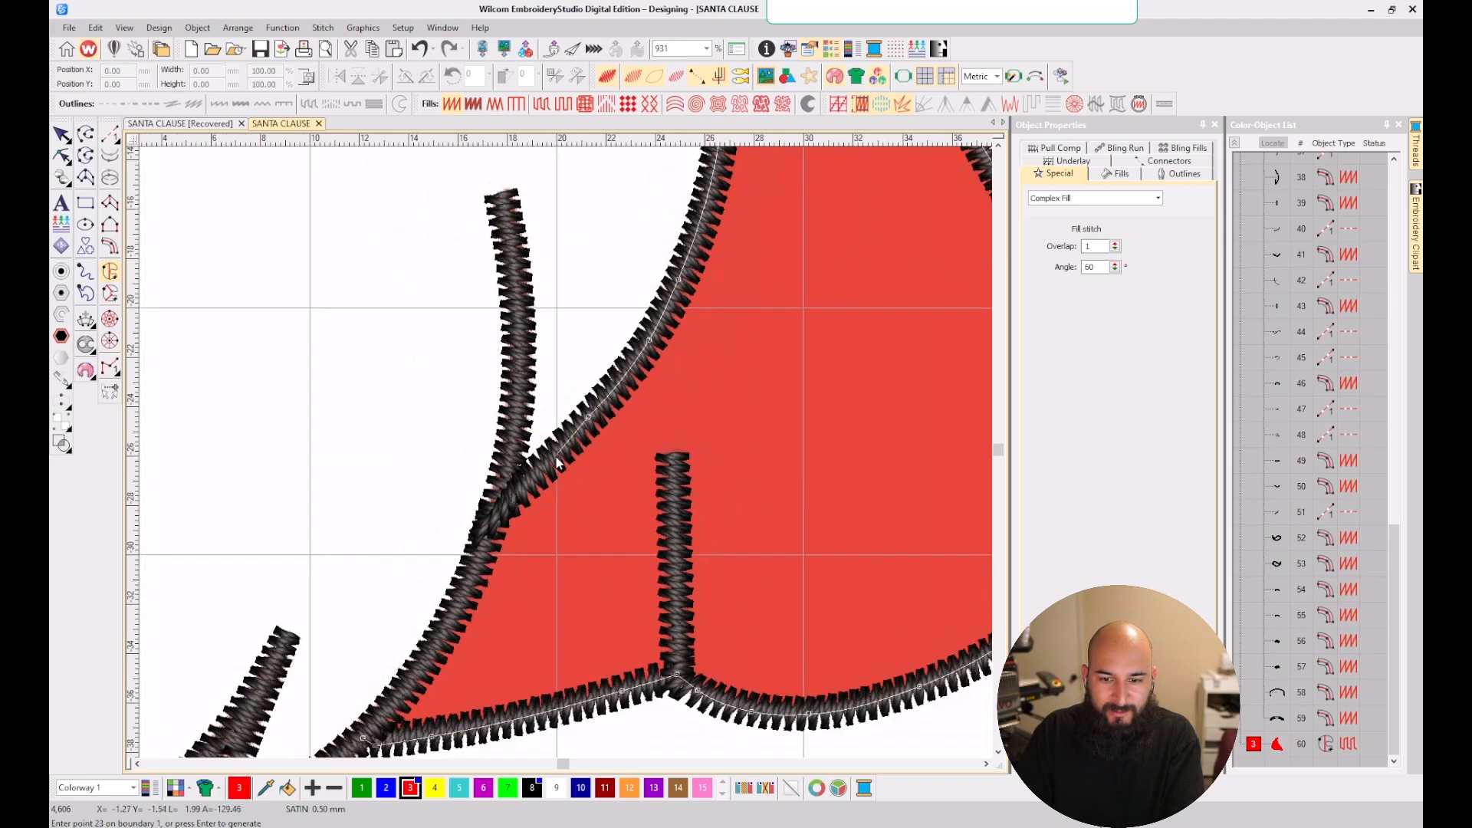
pyautogui.scroll(2, 535, 497)
pyautogui.rightClick(528, 492)
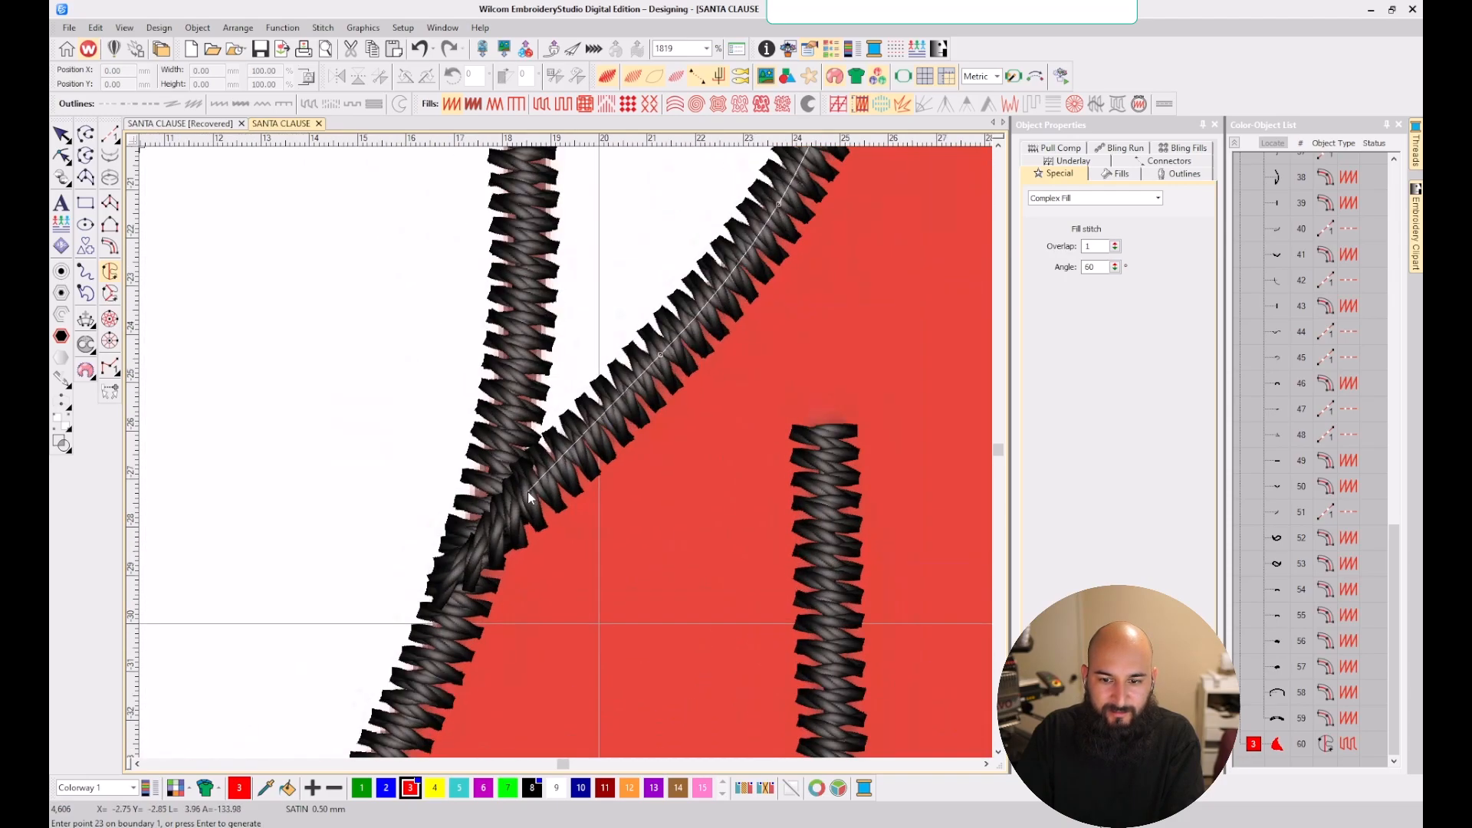
pyautogui.rightClick(489, 514)
pyautogui.scroll(-4, 489, 515)
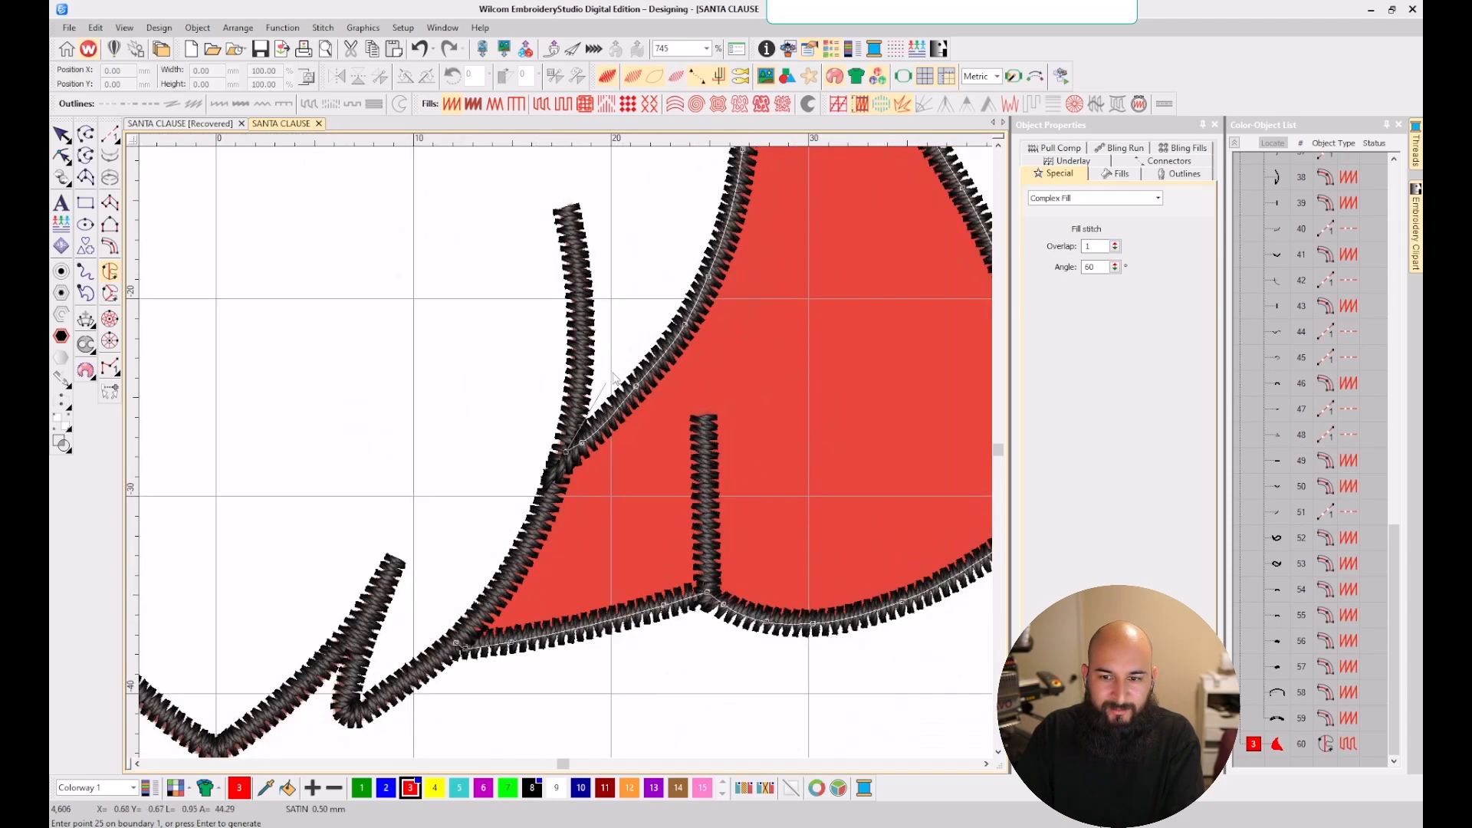
# - Finish tracing the right sleeve's inner edge with curve points down to the lower corner and close the boundary
pyautogui.scroll(4, 561, 451)
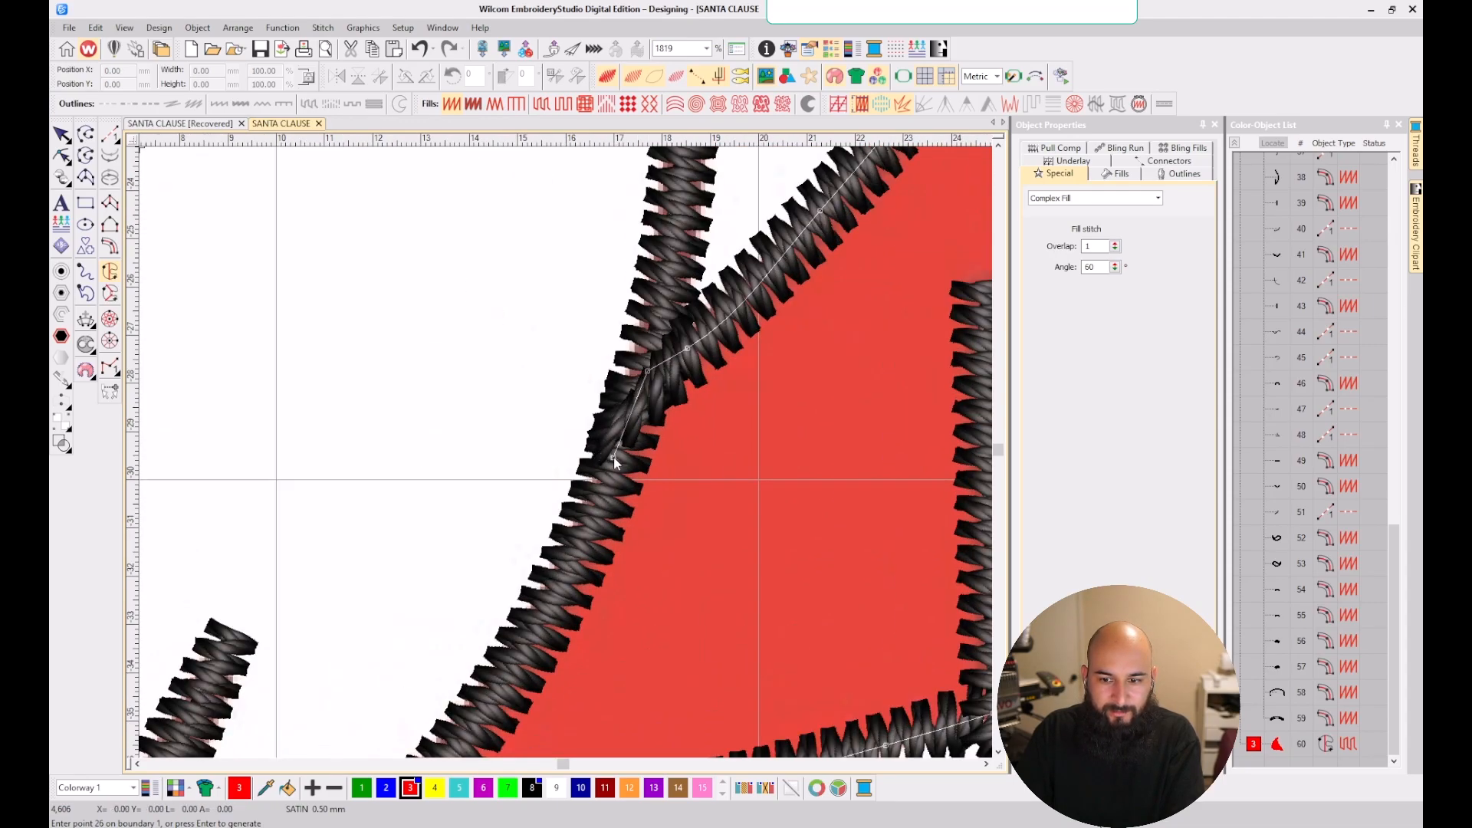
pyautogui.click(563, 585)
pyautogui.scroll(-2, 549, 603)
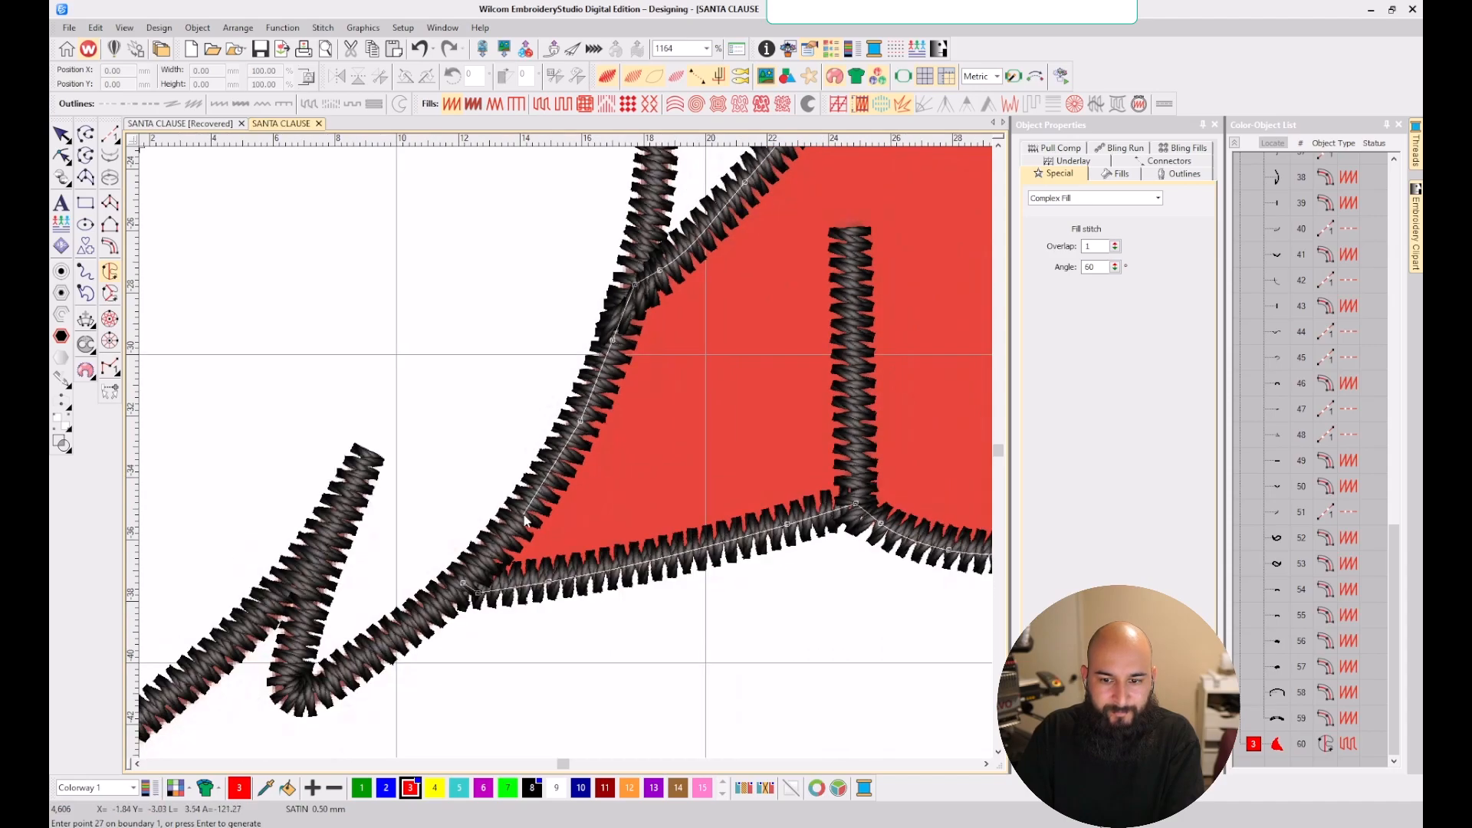
pyautogui.click(521, 522)
pyautogui.scroll(3, 521, 523)
pyautogui.click(473, 572)
pyautogui.press('Return')
pyautogui.scroll(-7, 560, 462)
pyautogui.press('Return')
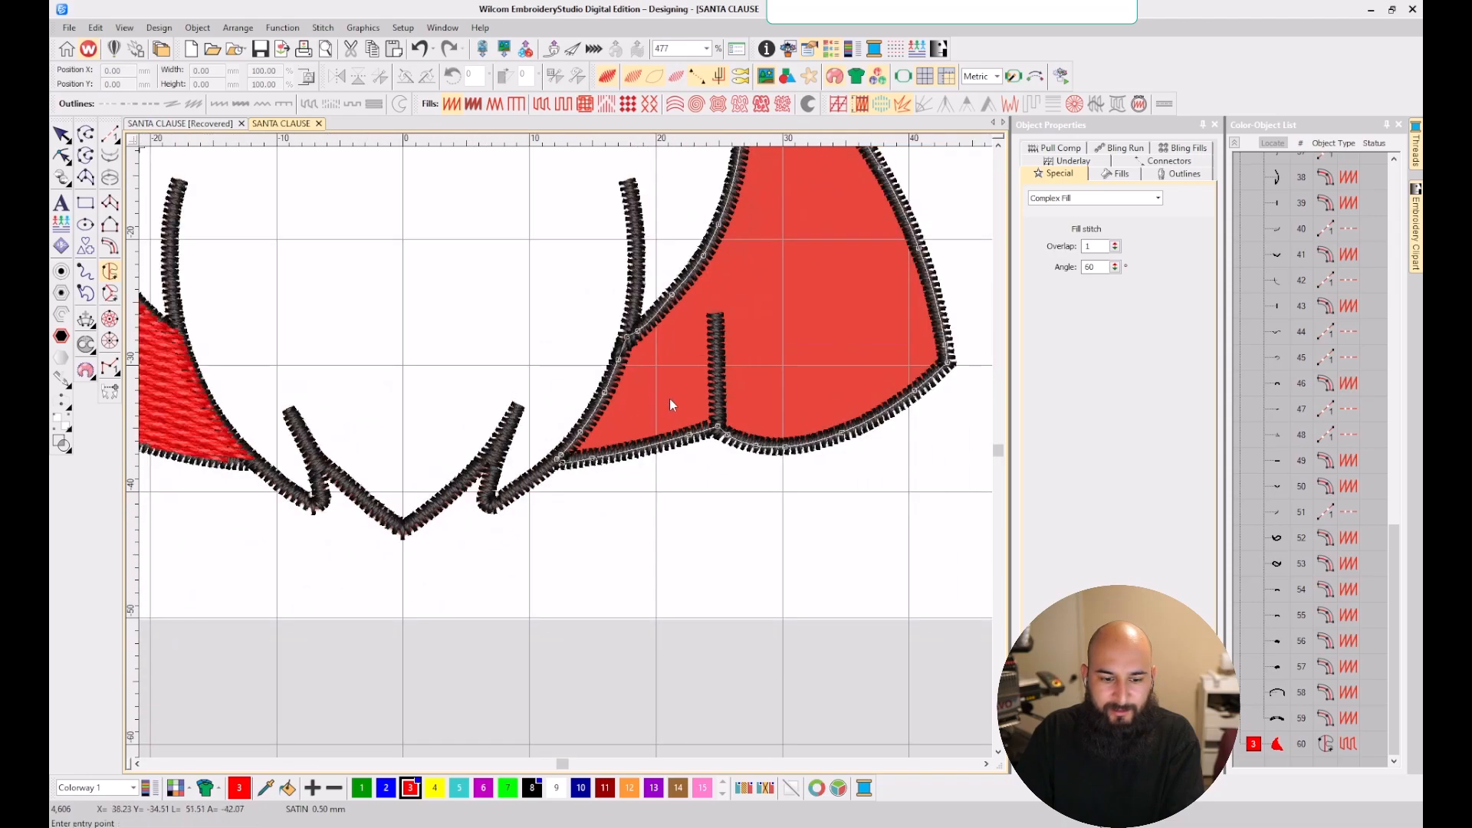
# - Generate the right sleeve's Complex Fill with the entry at its lower inner corner, the exit at its upper tip and a crosswise stitch angle
pyautogui.scroll(5, 473, 515)
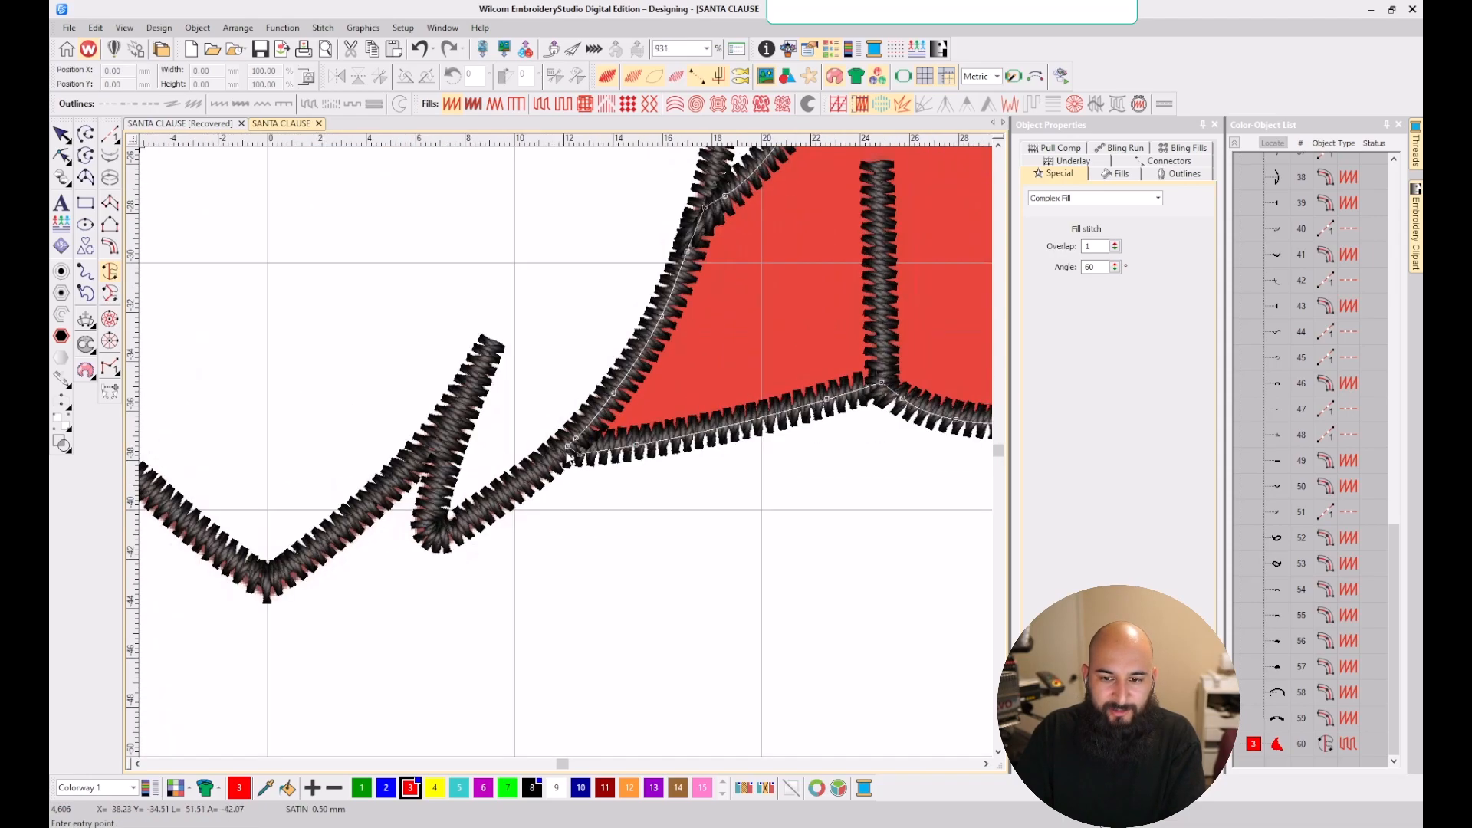
pyautogui.scroll(-5, 566, 463)
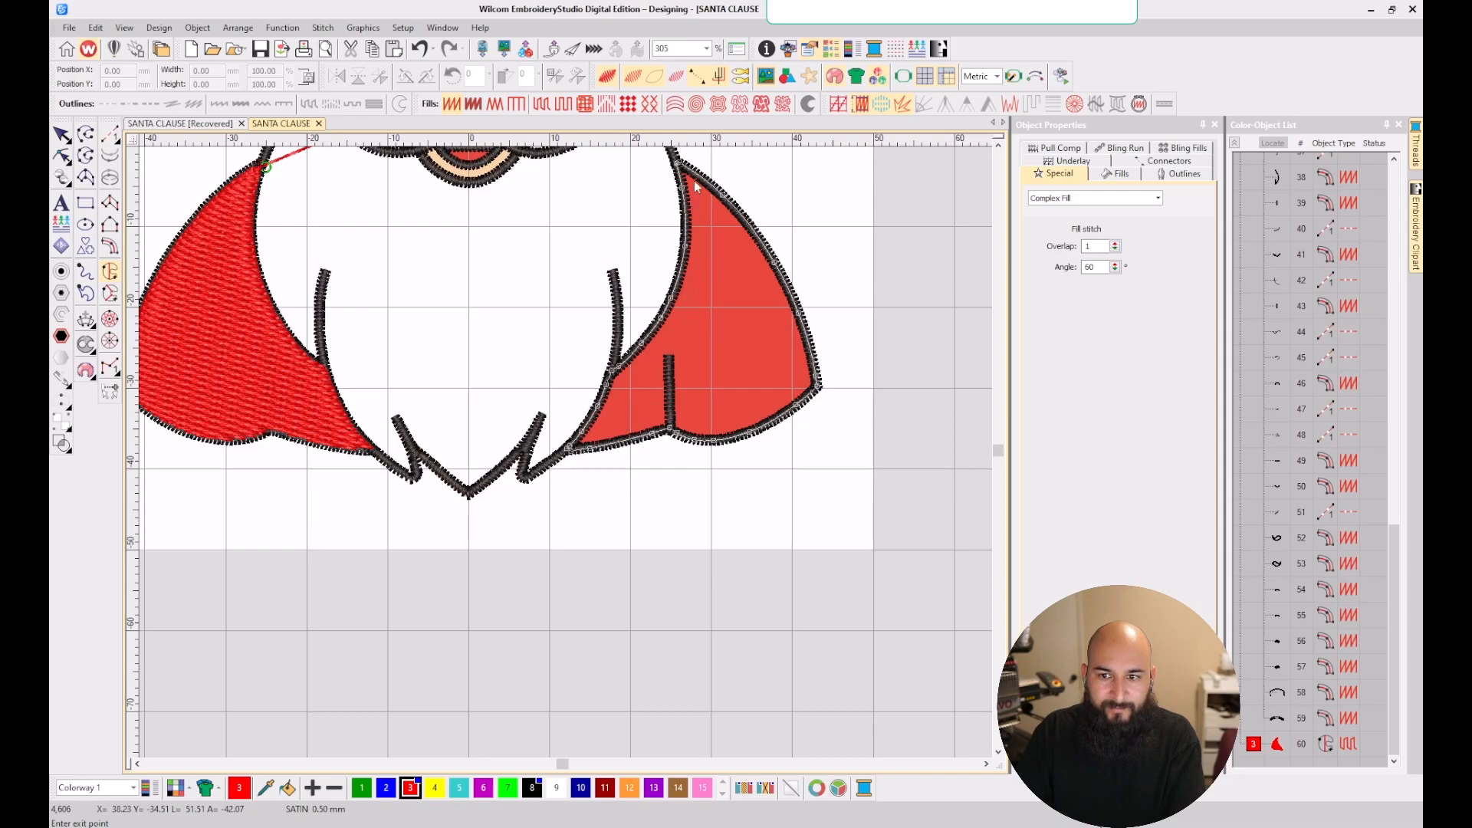
pyautogui.moveTo(681, 165); pyautogui.dragTo(617, 302)
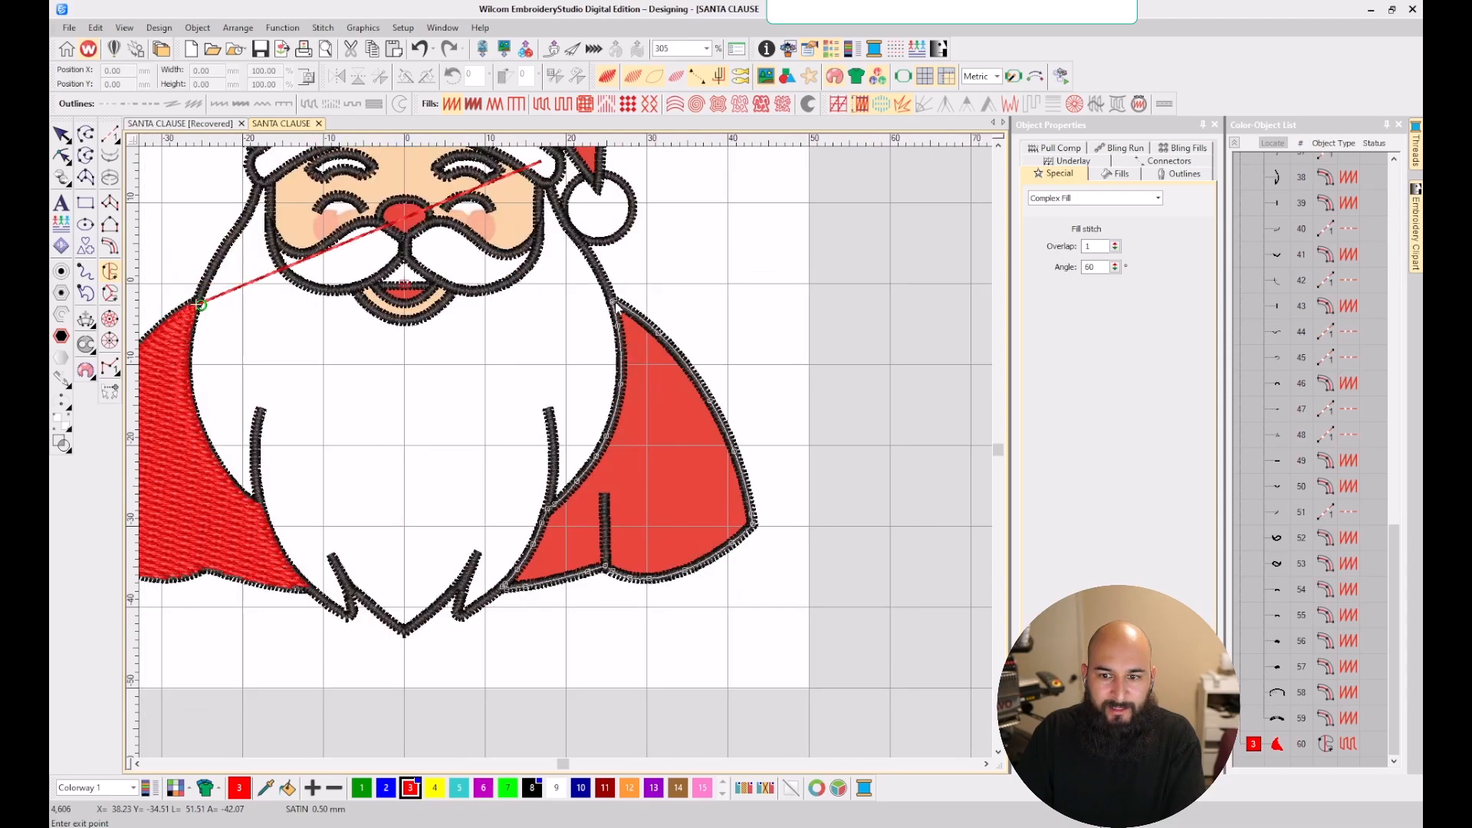
pyautogui.click(599, 368)
pyautogui.click(745, 345)
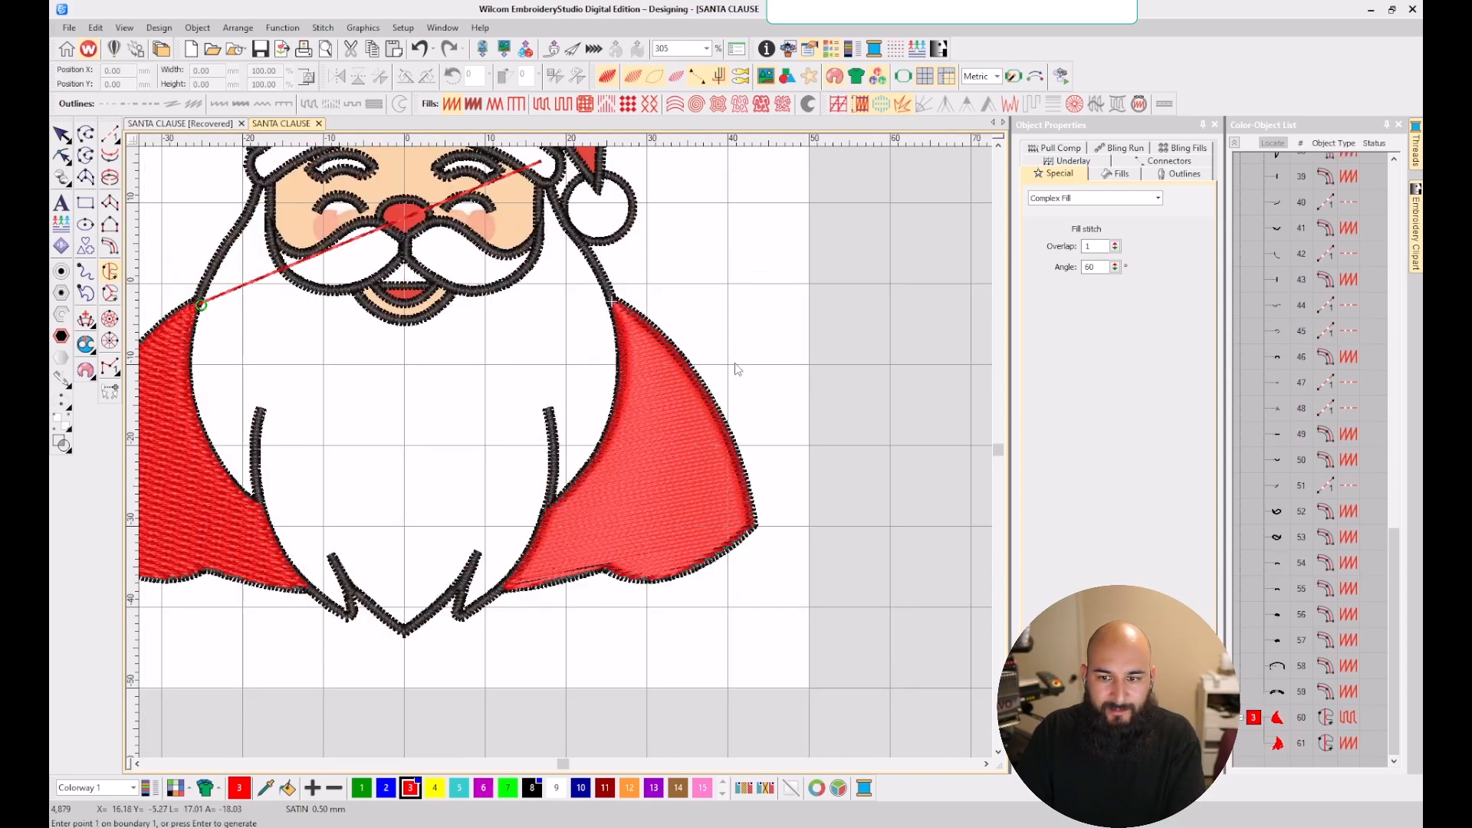
# - Change the right sleeve's fill stitch to Tatami and deselect it
pyautogui.scroll(-2, 568, 458)
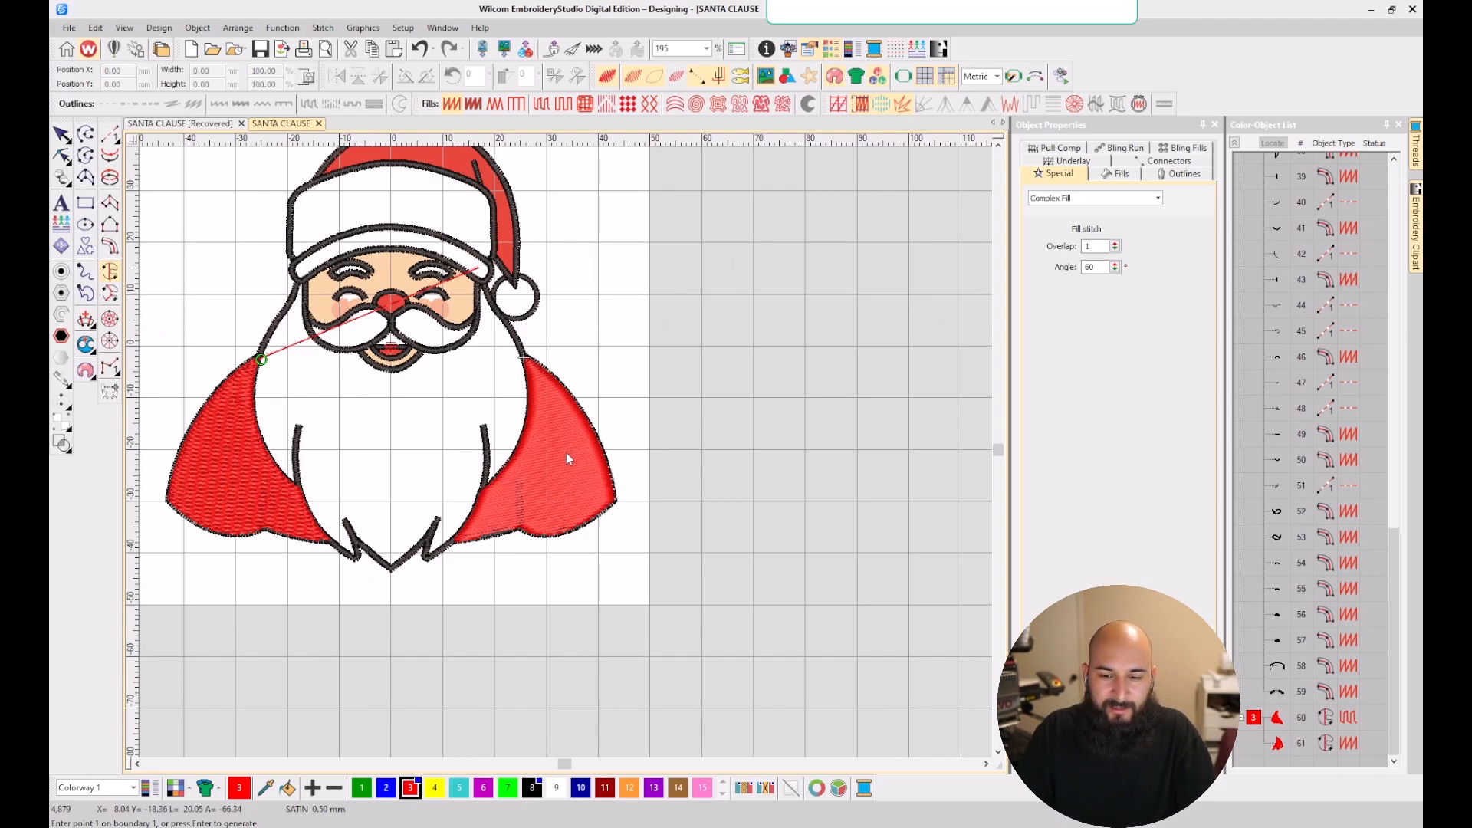
pyautogui.press('Escape')
pyautogui.click(542, 104)
pyautogui.click(647, 460)
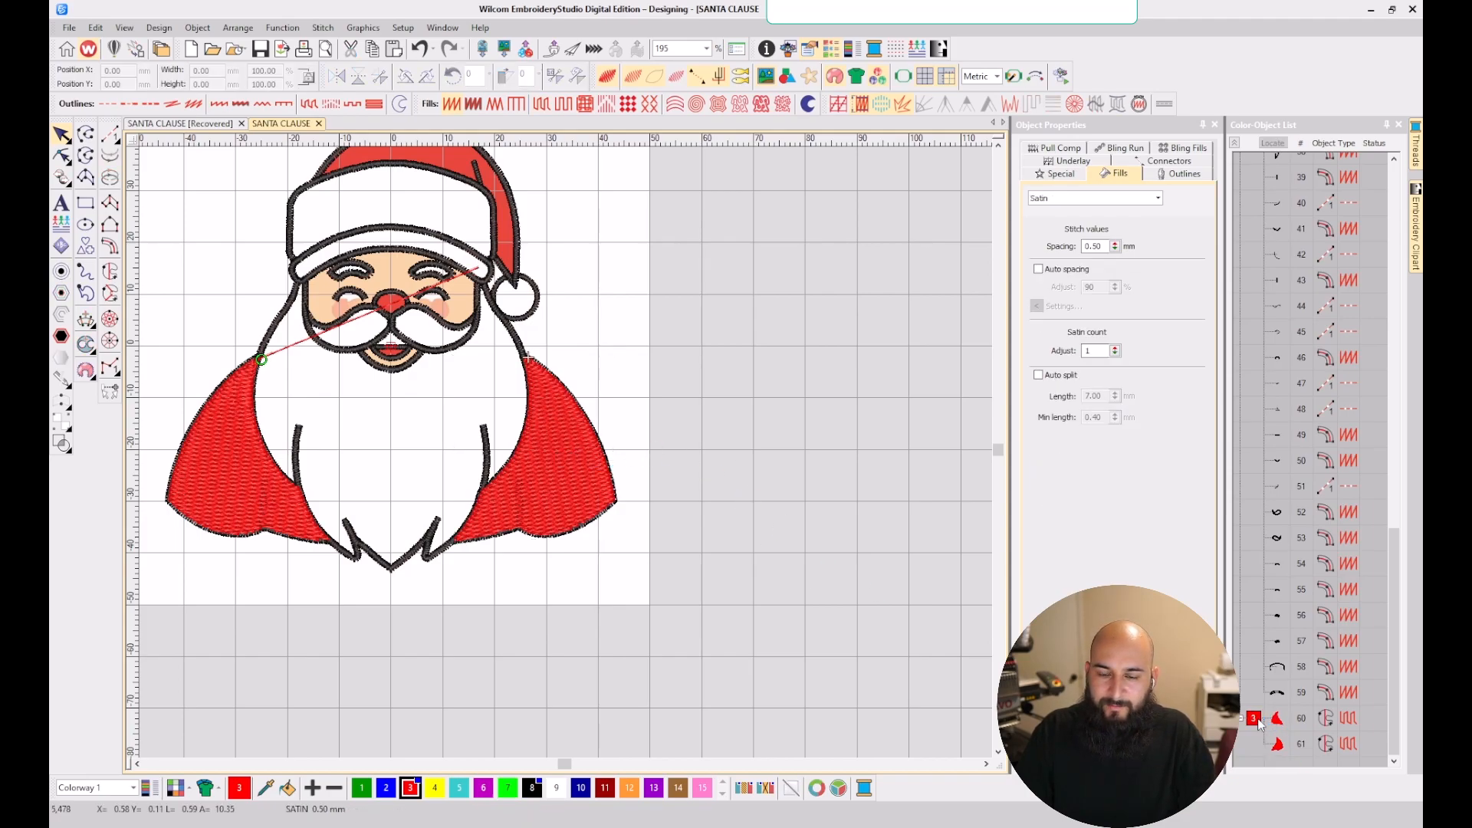
# - Select both red sleeve fills and resequence them ahead of the black outlines
pyautogui.click(1256, 721)
pyautogui.rightClick(1259, 722)
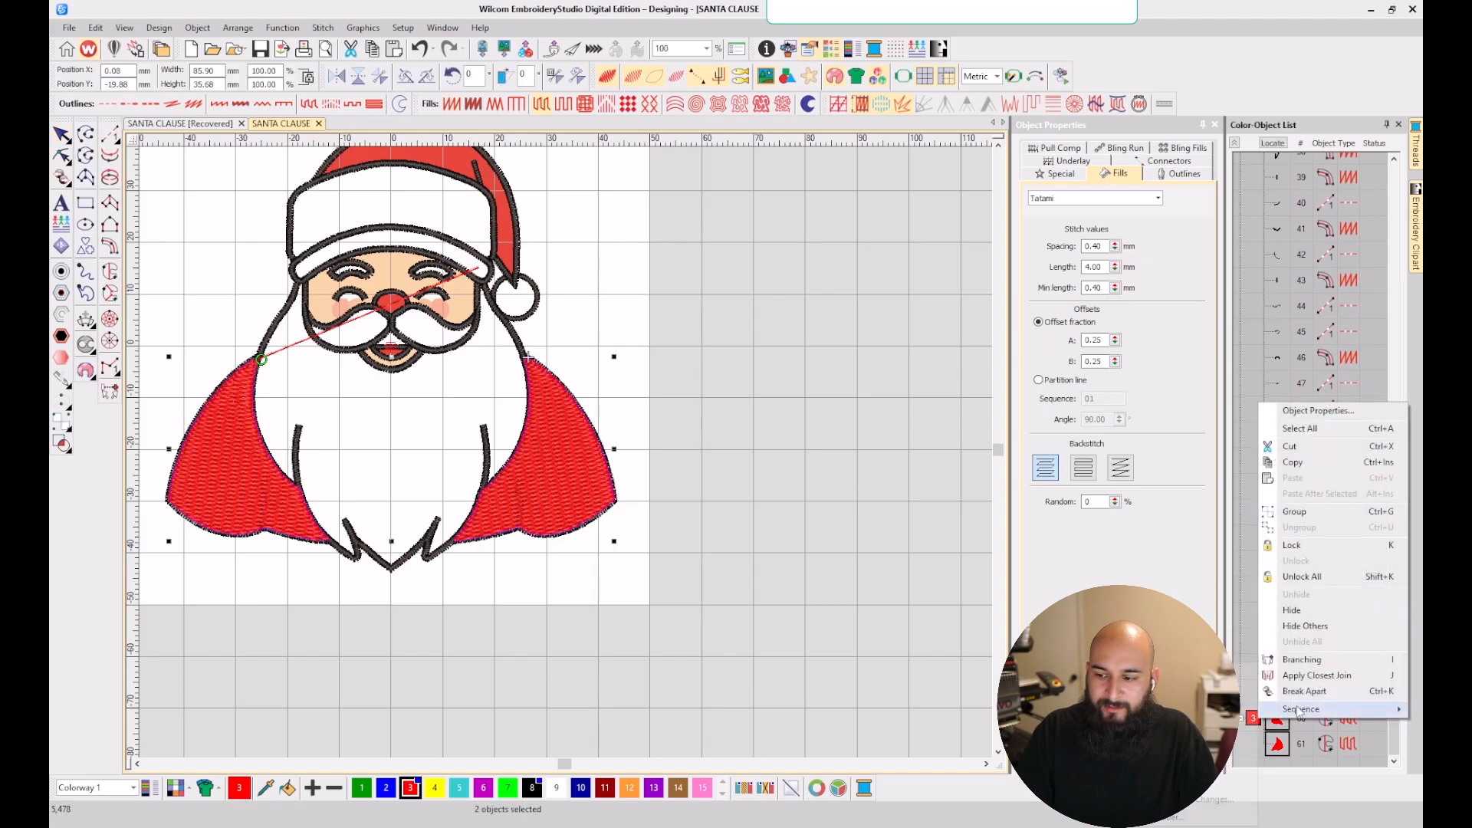
pyautogui.click(1219, 734)
pyautogui.click(775, 572)
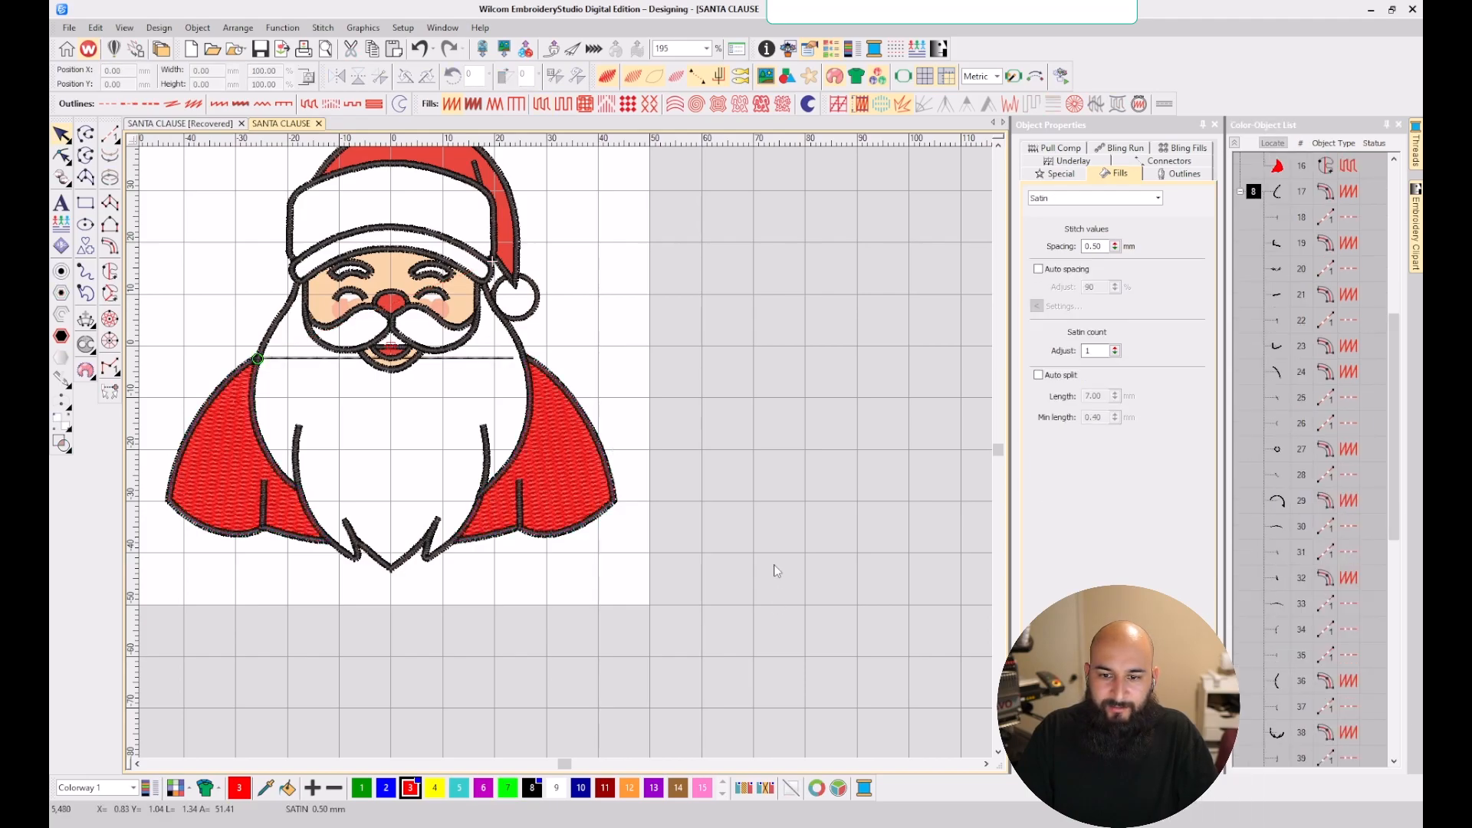
# - Toggle the display of stitches and background artwork to check the resequenced sleeve fills and the areas still unfilled
pyautogui.scroll(-3, 632, 465)
pyautogui.scroll(3, 564, 454)
pyautogui.scroll(3, 1256, 299)
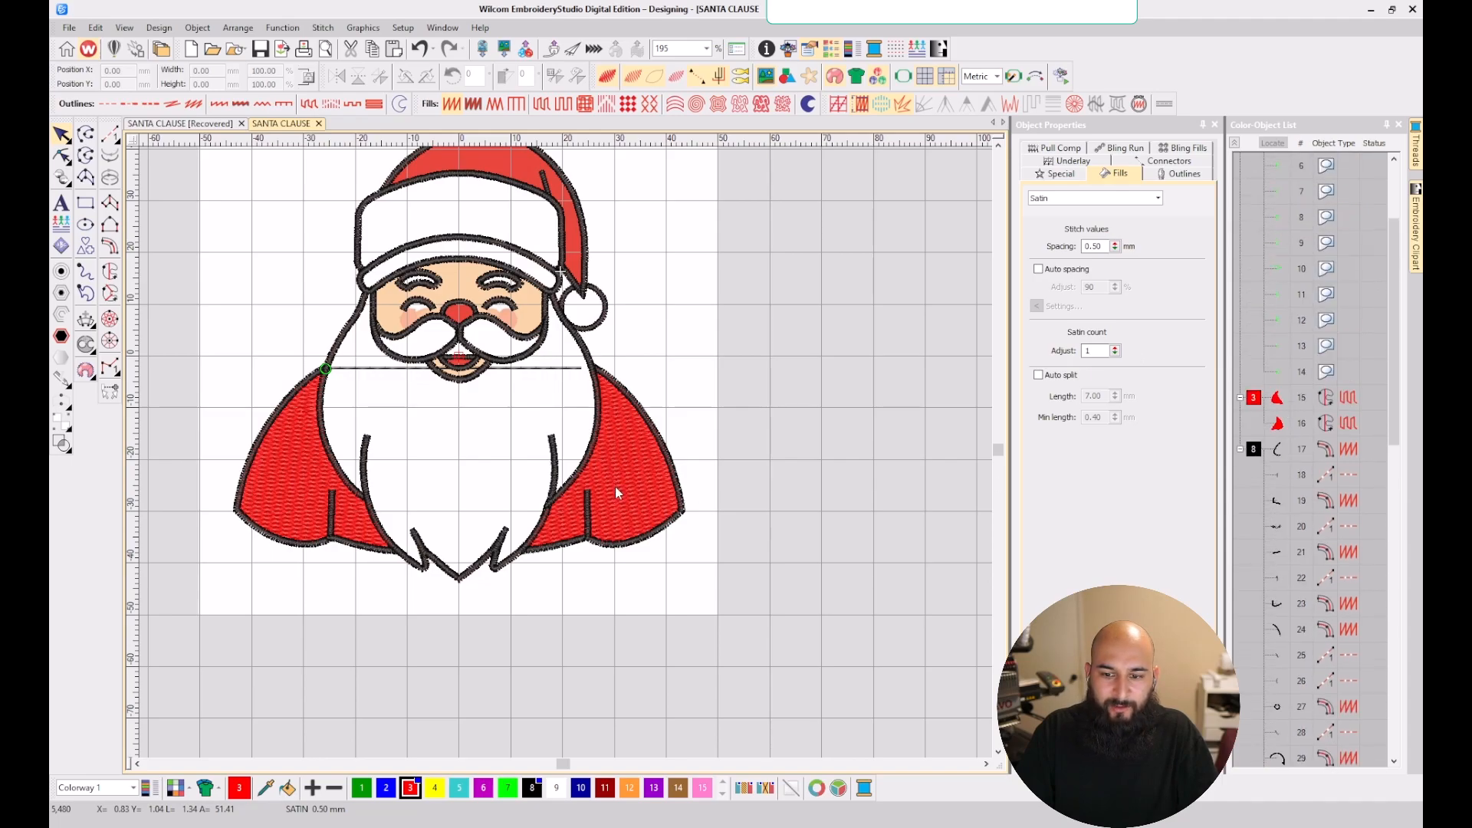
pyautogui.press('s')
pyautogui.press('s')
pyautogui.press('d')
pyautogui.press('d')
pyautogui.press('d')
pyautogui.press('d')
pyautogui.press('d')
pyautogui.press('d')
pyautogui.scroll(2, 568, 482)
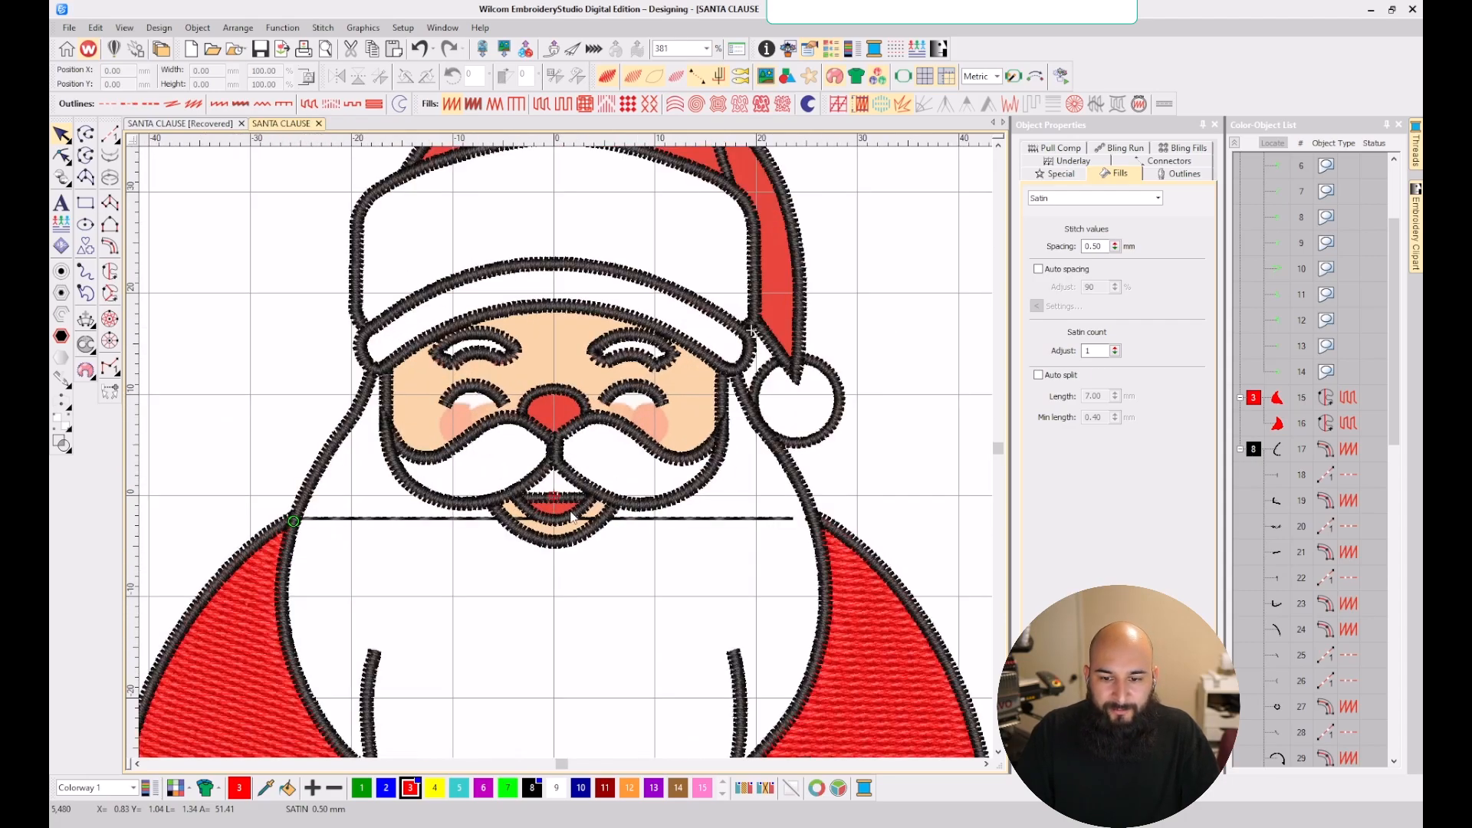
pyautogui.scroll(-1, 672, 297)
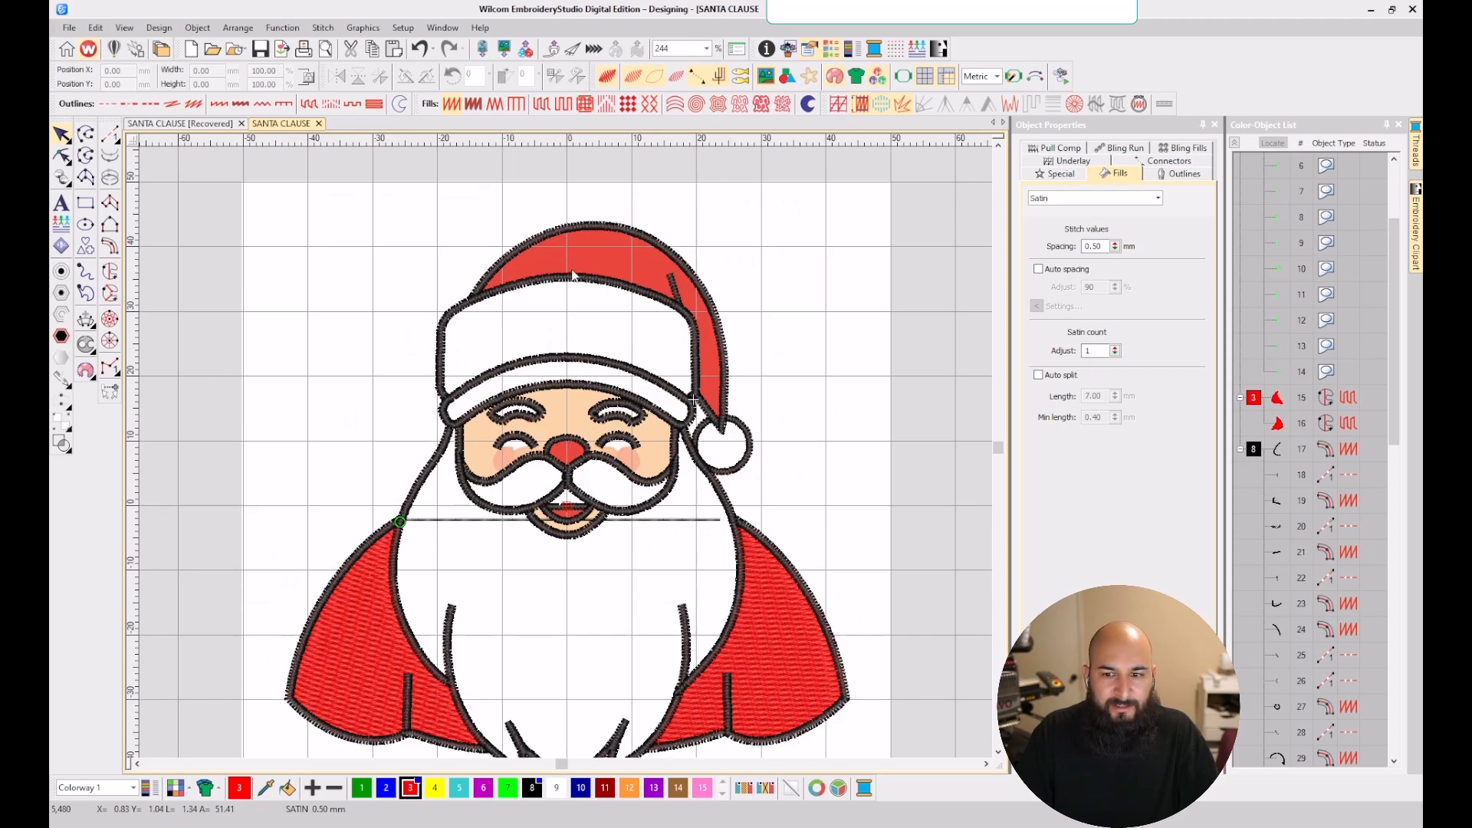
# - Trace the red mouth area with Complex Fill, running straight between its upper corners and along curve points on its lower edge
pyautogui.click(111, 275)
pyautogui.scroll(5, 567, 512)
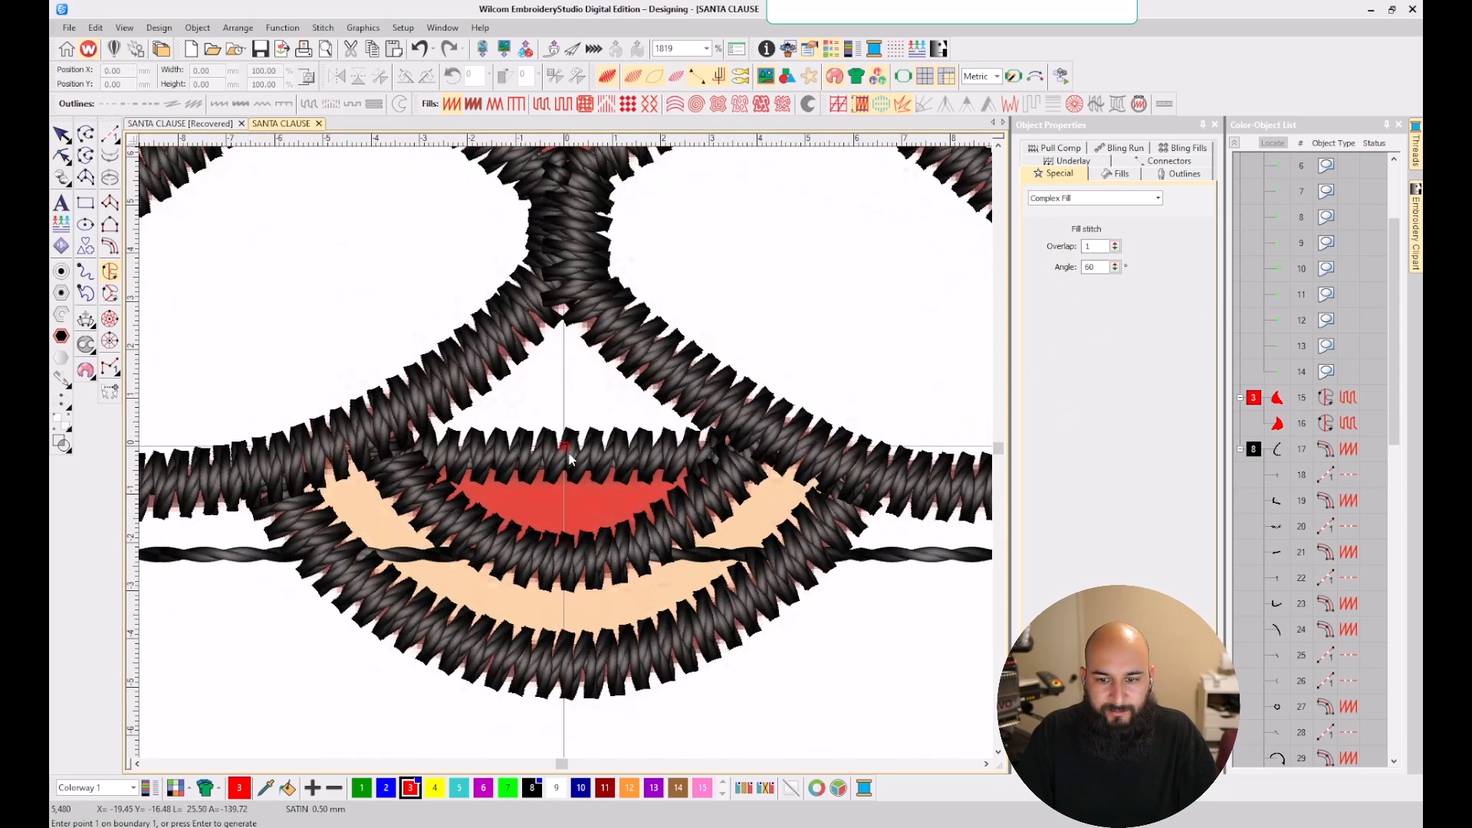
pyautogui.scroll(2, 432, 406)
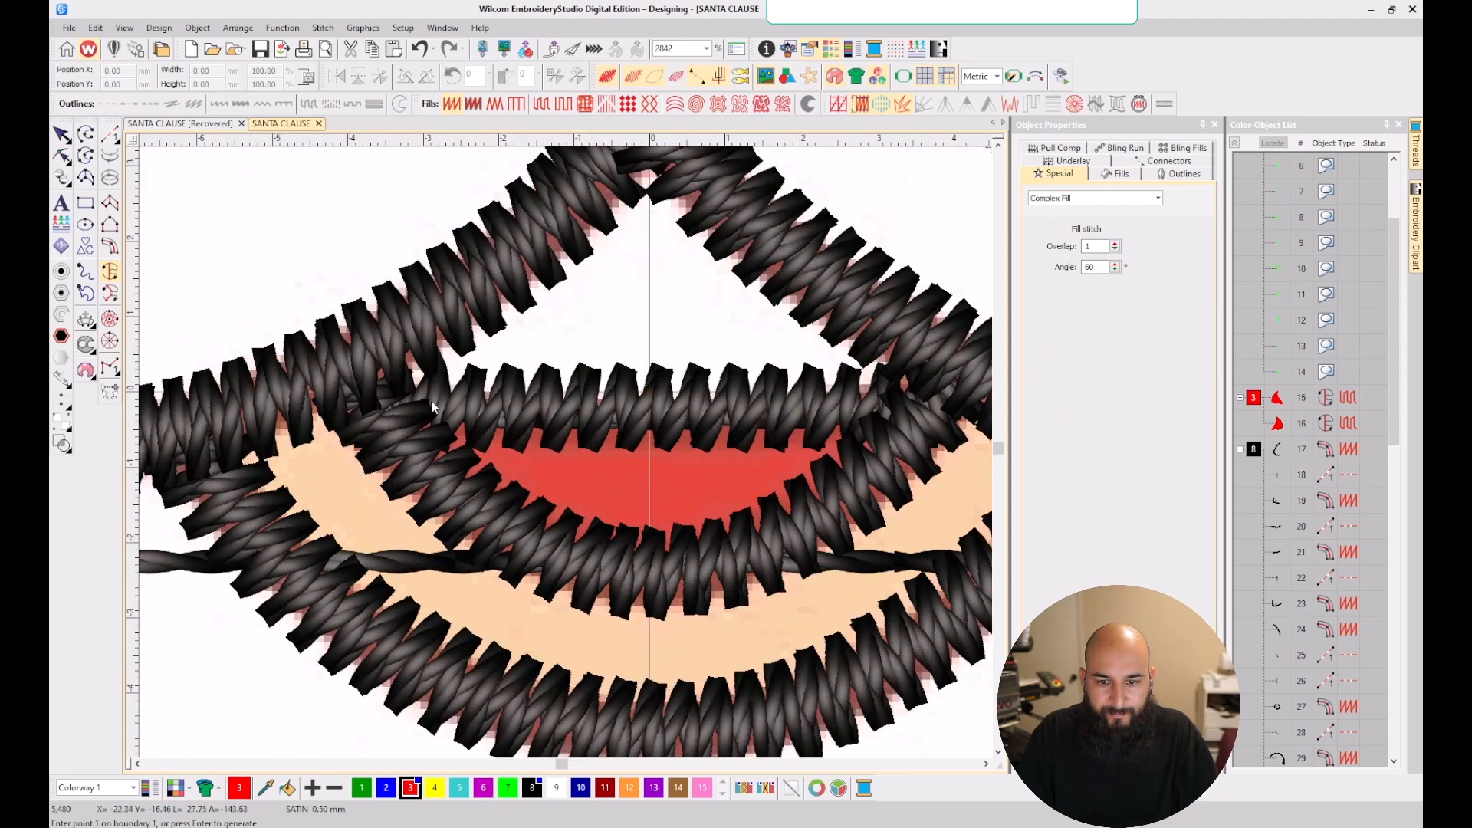
pyautogui.click(377, 400)
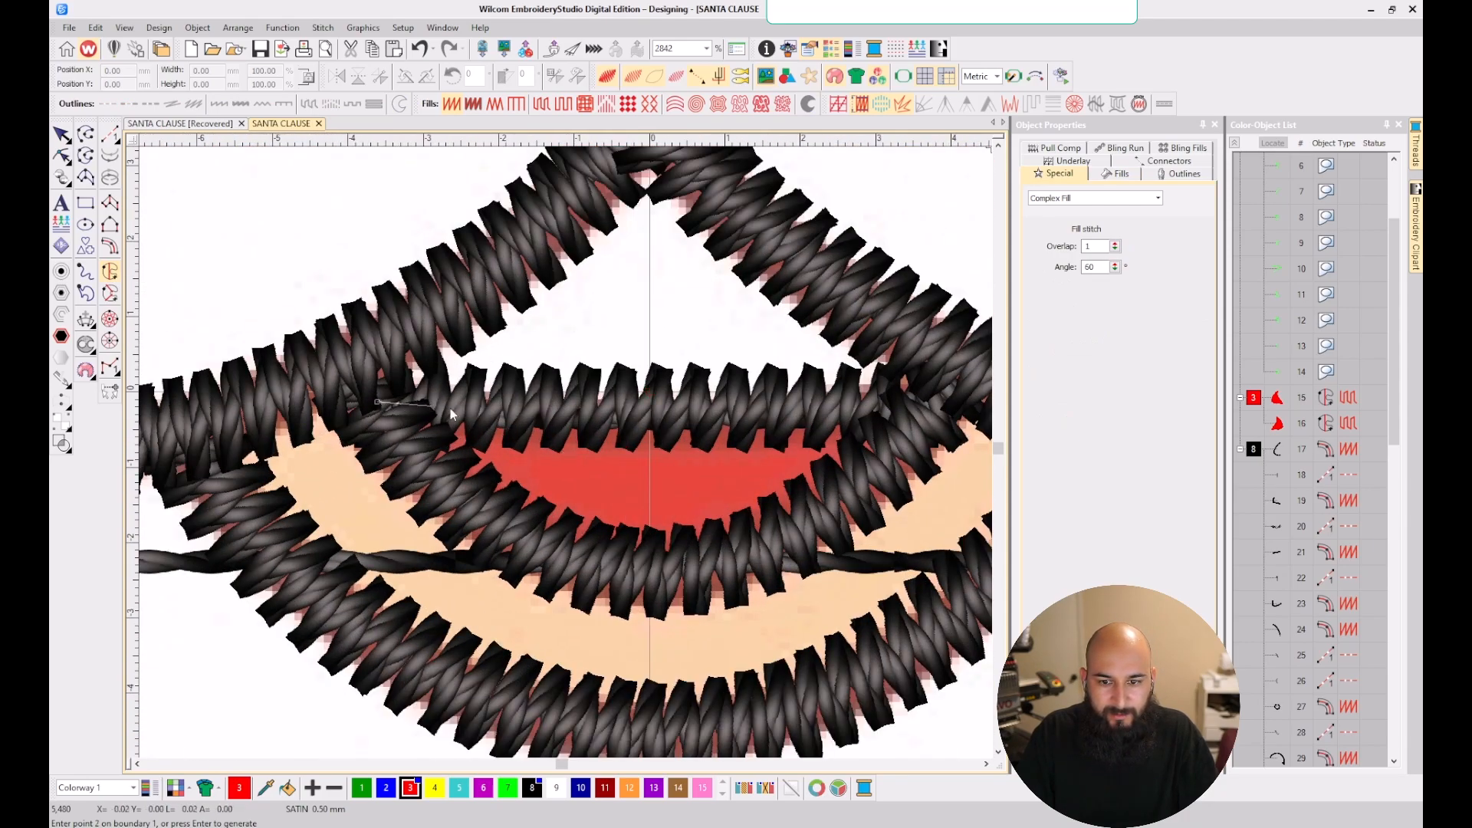
pyautogui.click(938, 410)
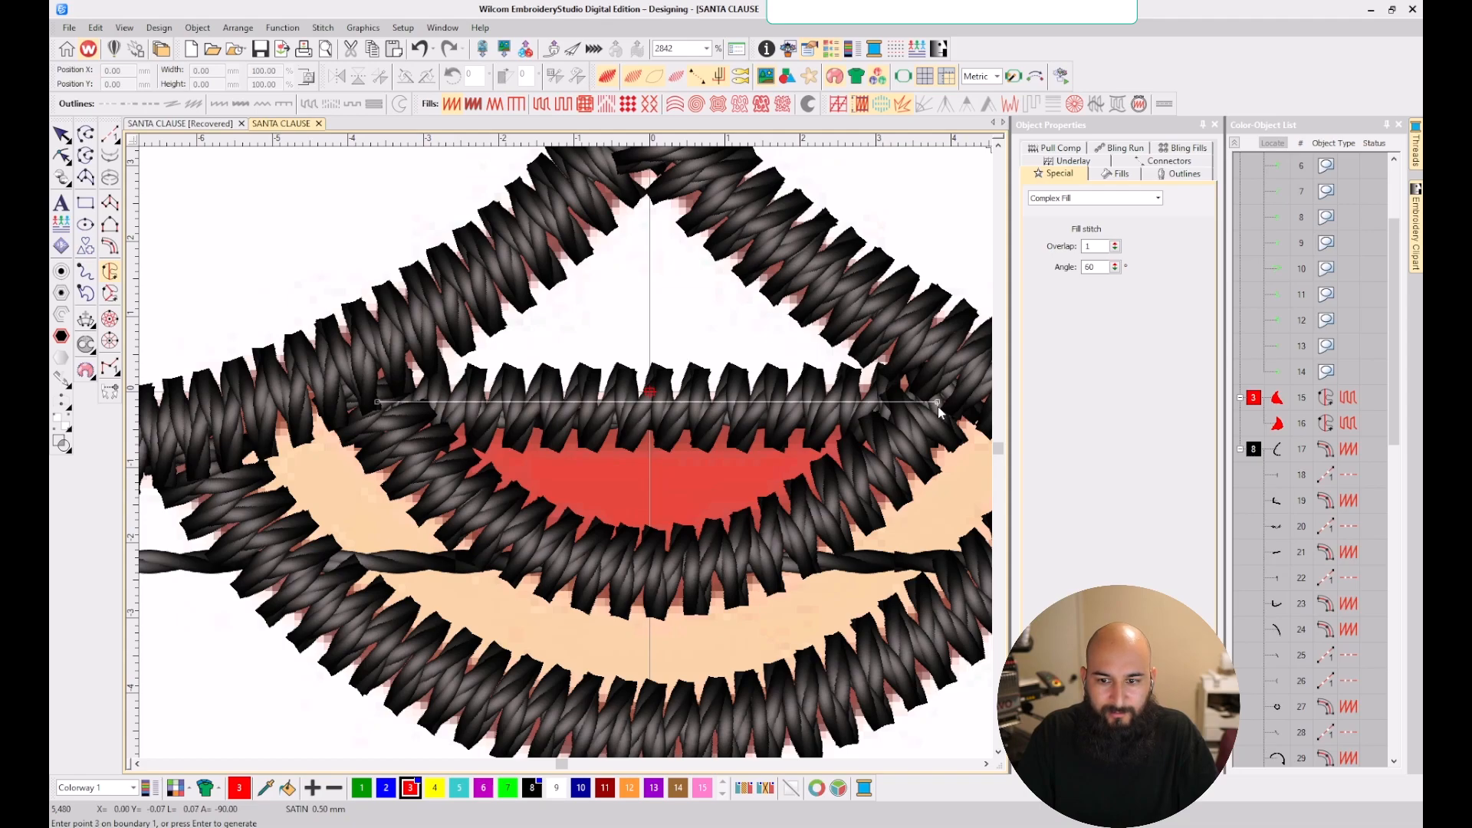
pyautogui.click(864, 478)
pyautogui.click(711, 570)
pyautogui.click(532, 547)
pyautogui.rightClick(380, 424)
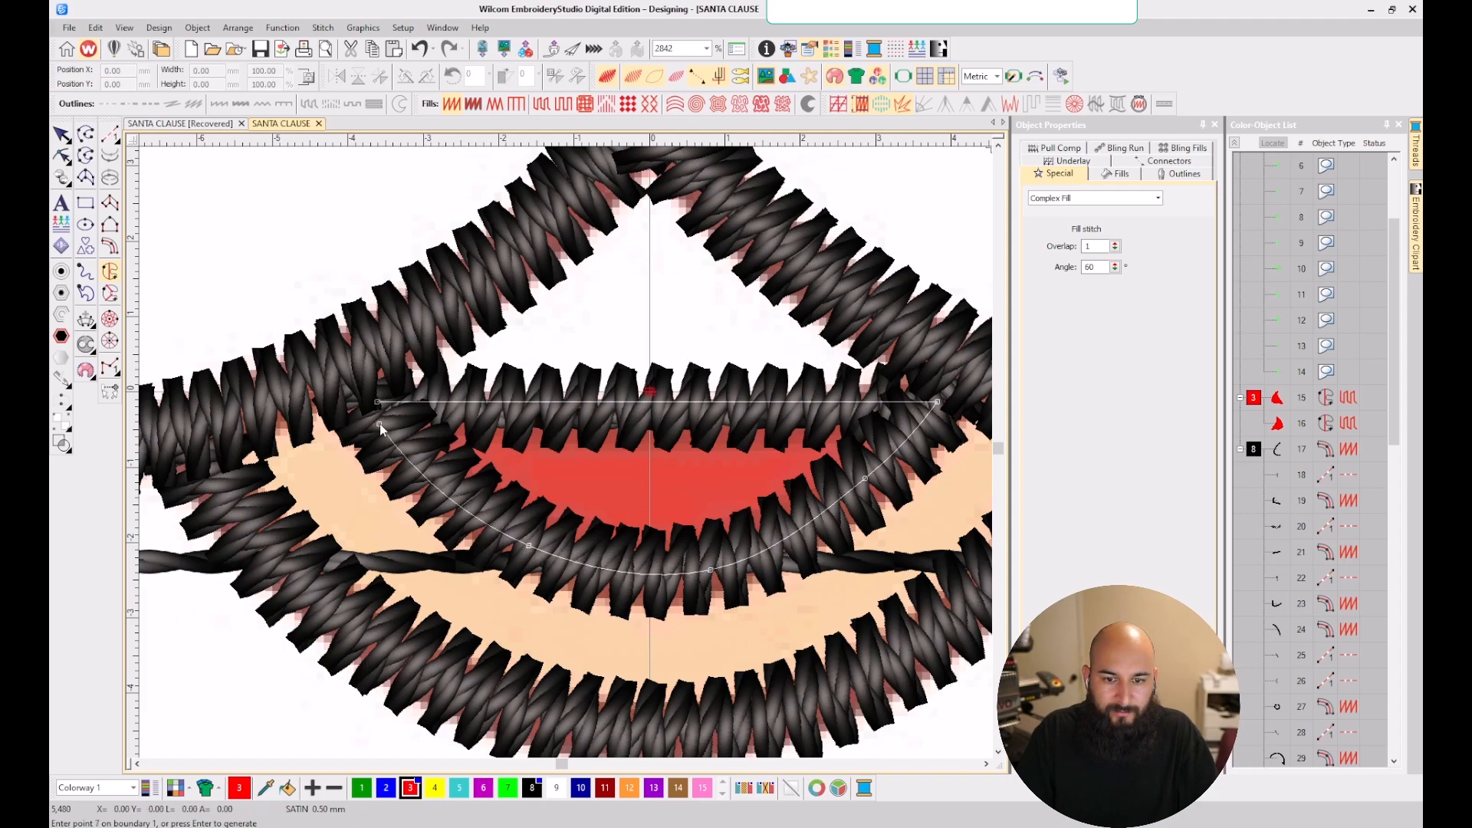
# - Close the mouth boundary and generate the fill with entry and exit at opposite upper corners and a diagonal stitch angle
pyautogui.press('Return')
pyautogui.scroll(-1, 421, 444)
pyautogui.press('Return')
pyautogui.click(502, 423)
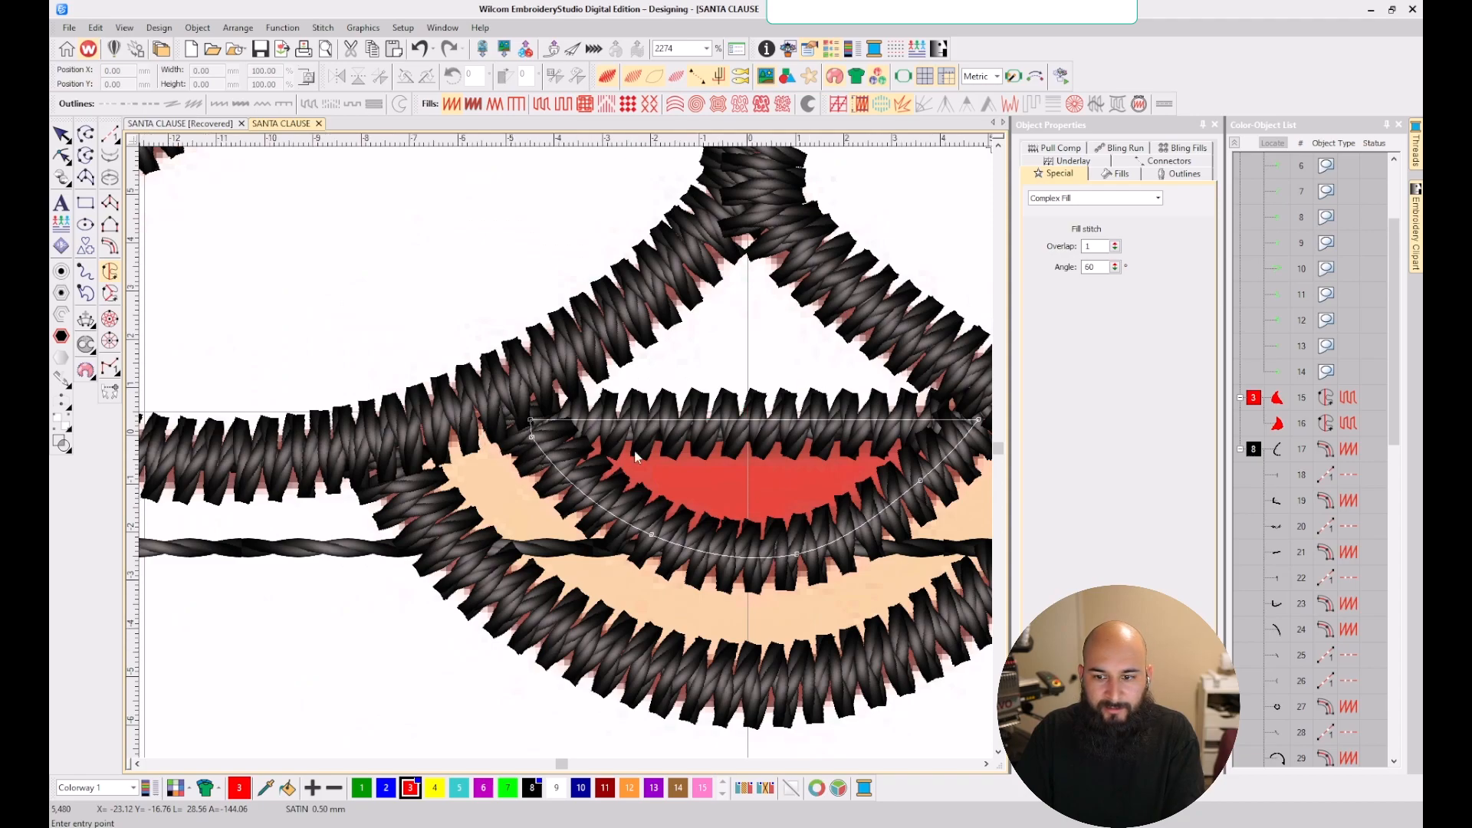
pyautogui.scroll(-1, 830, 451)
pyautogui.click(931, 443)
pyautogui.click(687, 425)
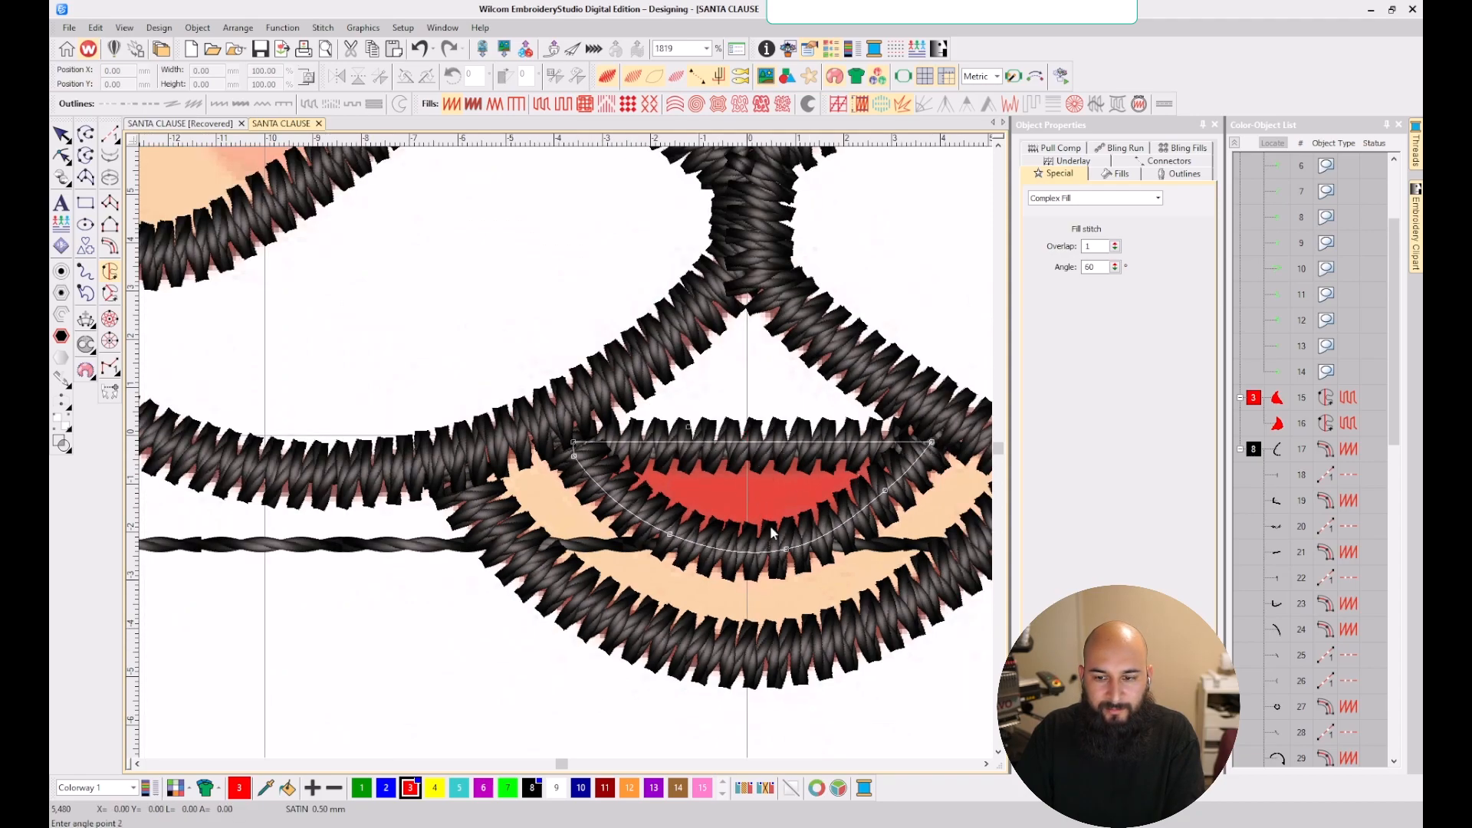
pyautogui.click(771, 529)
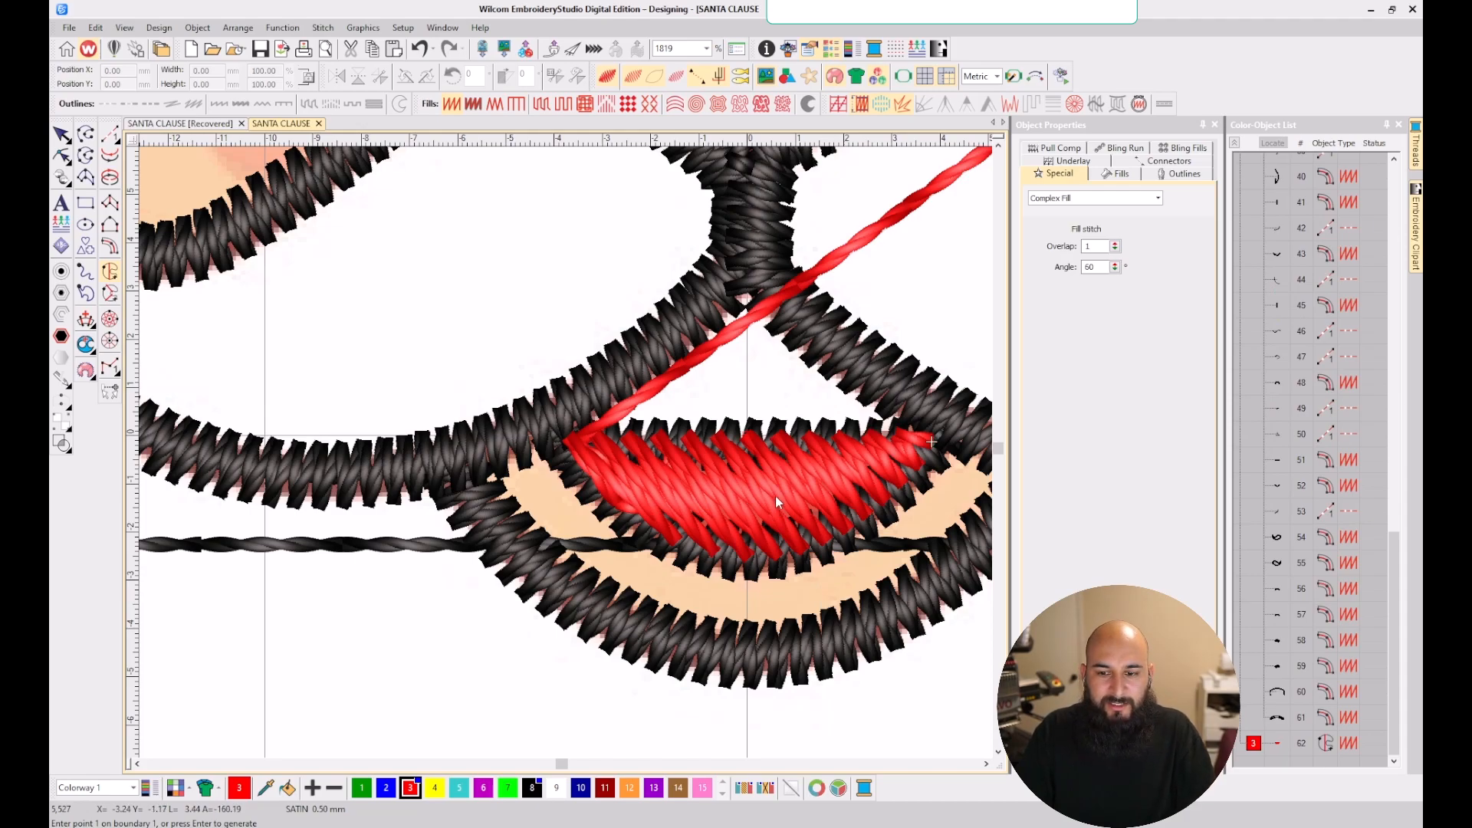
# - Adjust the after-object connector of the red mouth fill and deselect it
pyautogui.scroll(-4, 775, 495)
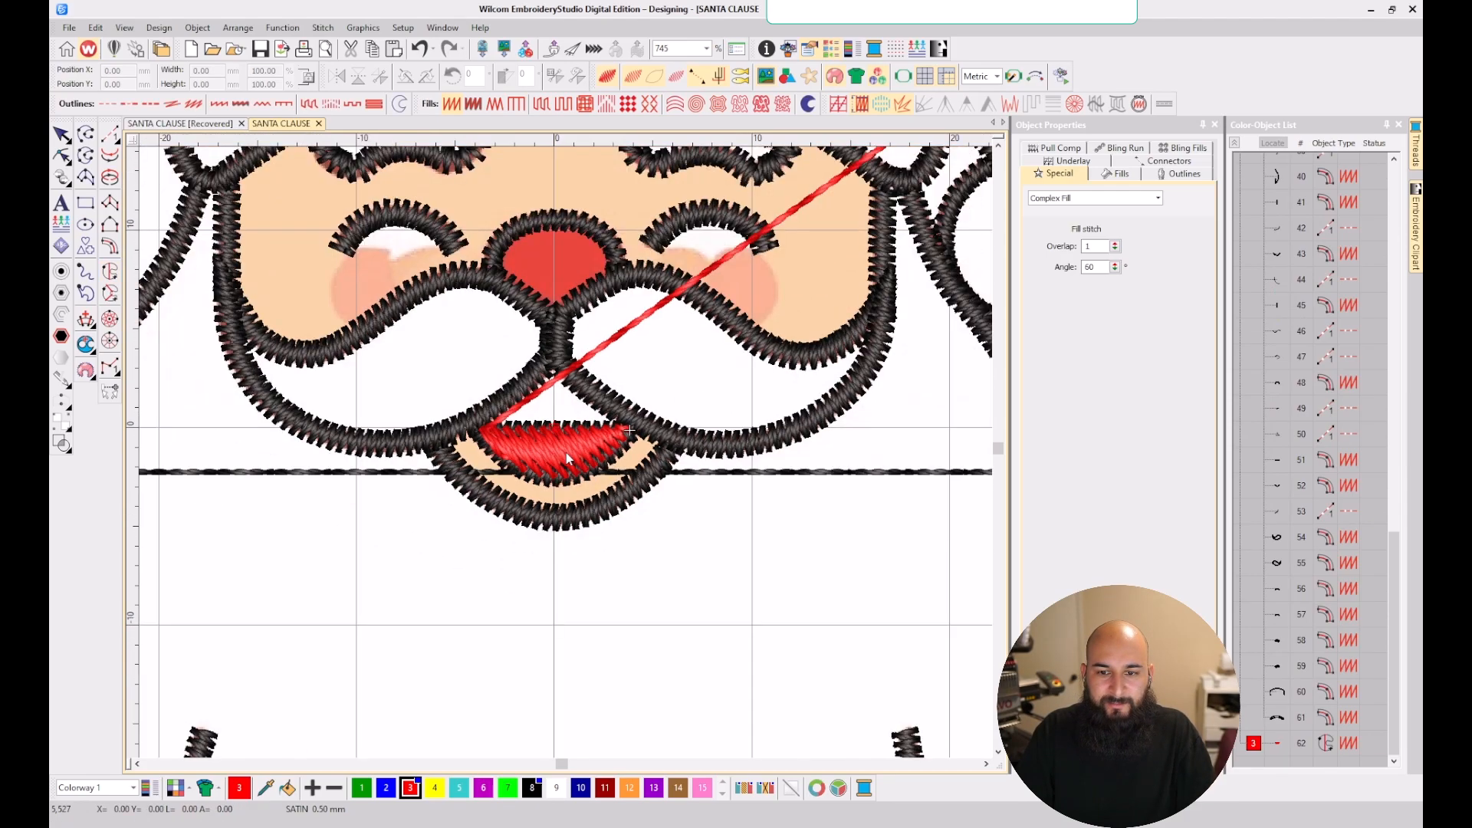
pyautogui.click(1277, 740)
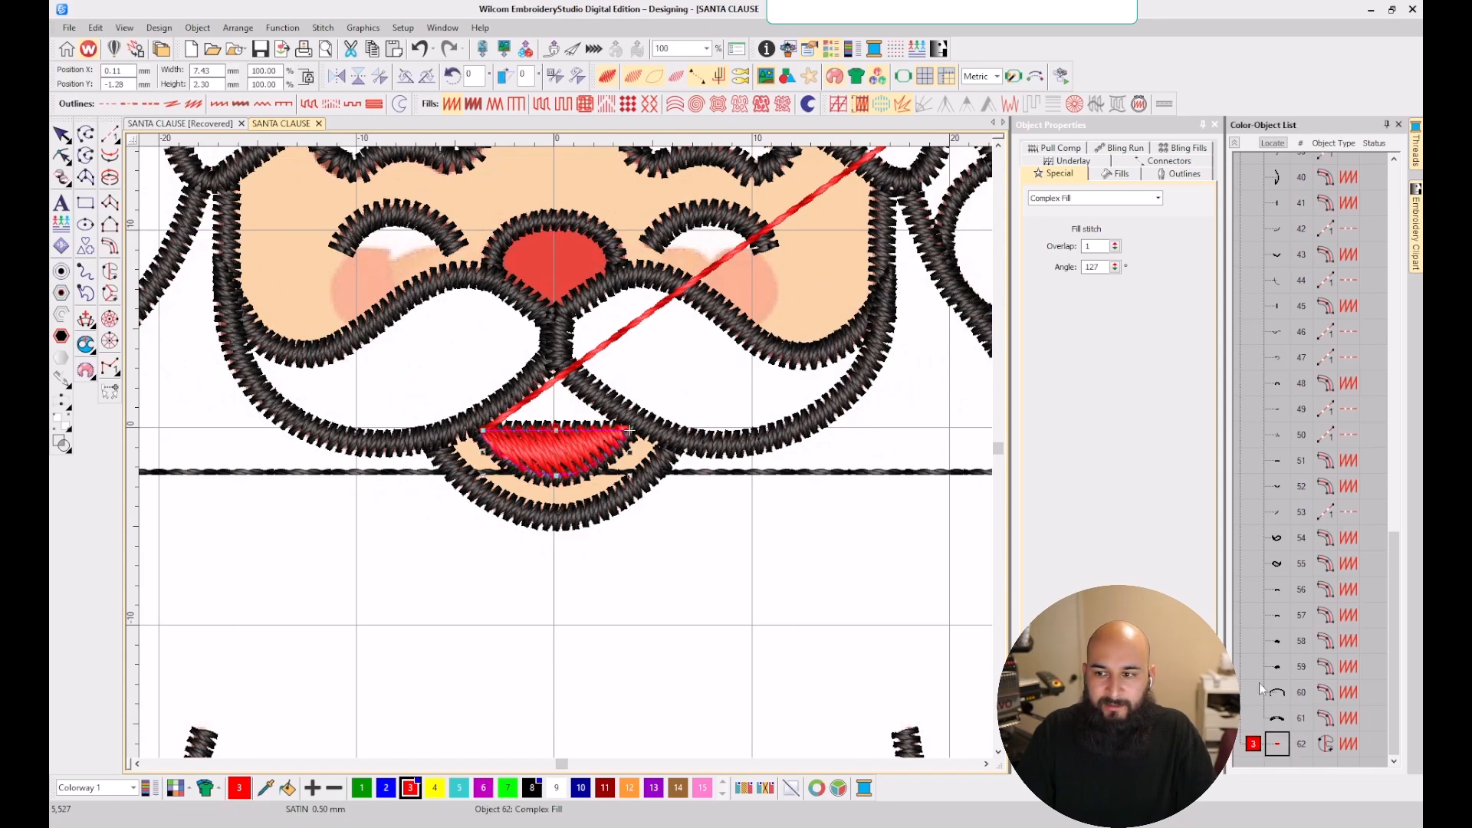
pyautogui.click(1168, 161)
pyautogui.click(849, 512)
pyautogui.scroll(-2, 585, 253)
pyautogui.scroll(4, 564, 454)
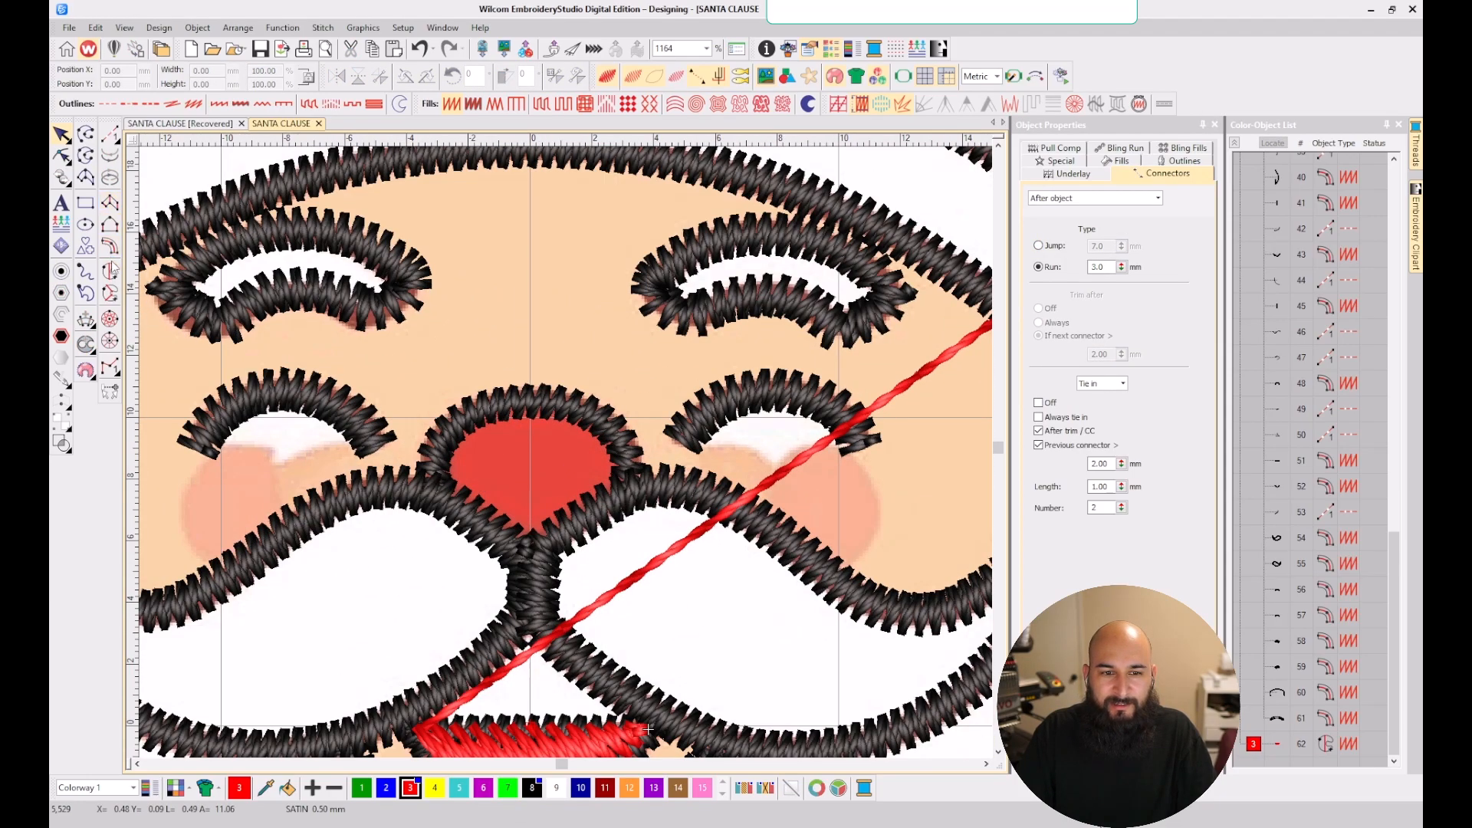
# - Start a Complex Fill on the red nose and trace its rounded upper edge along the middle of the black outline
pyautogui.click(110, 270)
pyautogui.scroll(8, 433, 537)
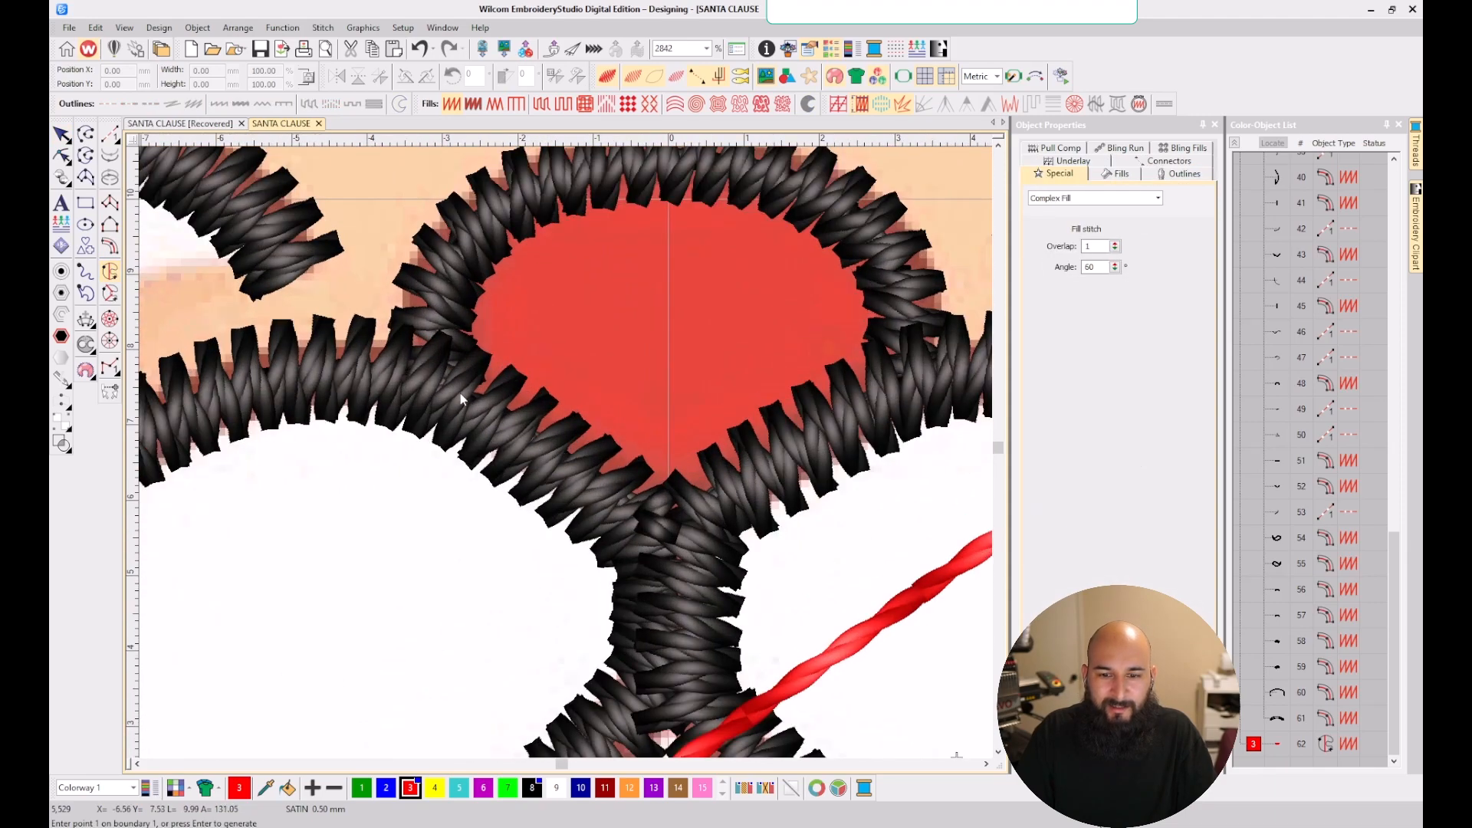
pyautogui.click(428, 392)
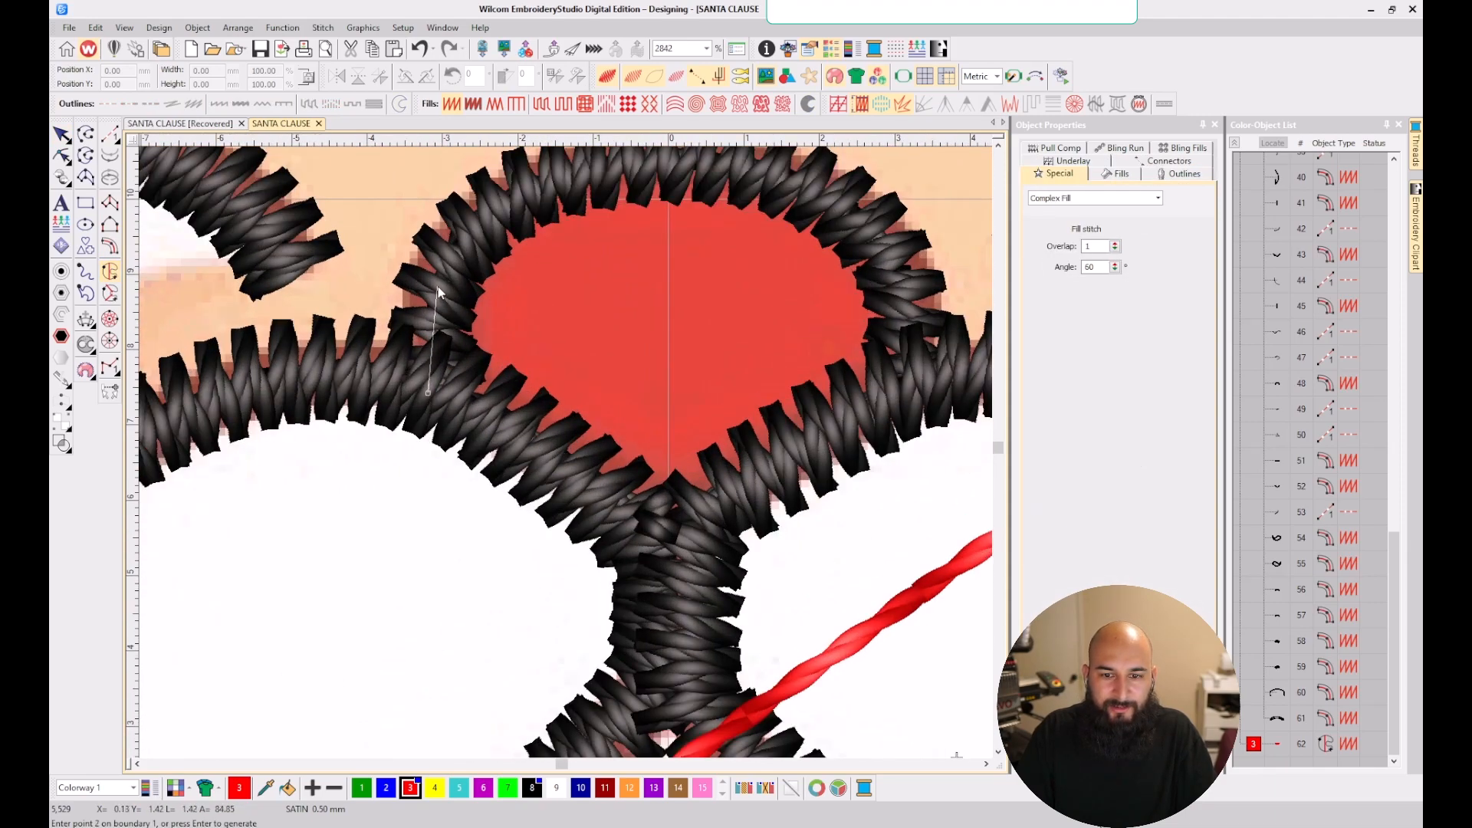
pyautogui.click(508, 200)
pyautogui.scroll(2, 507, 200)
pyautogui.click(670, 297)
pyautogui.click(848, 362)
pyautogui.click(884, 445)
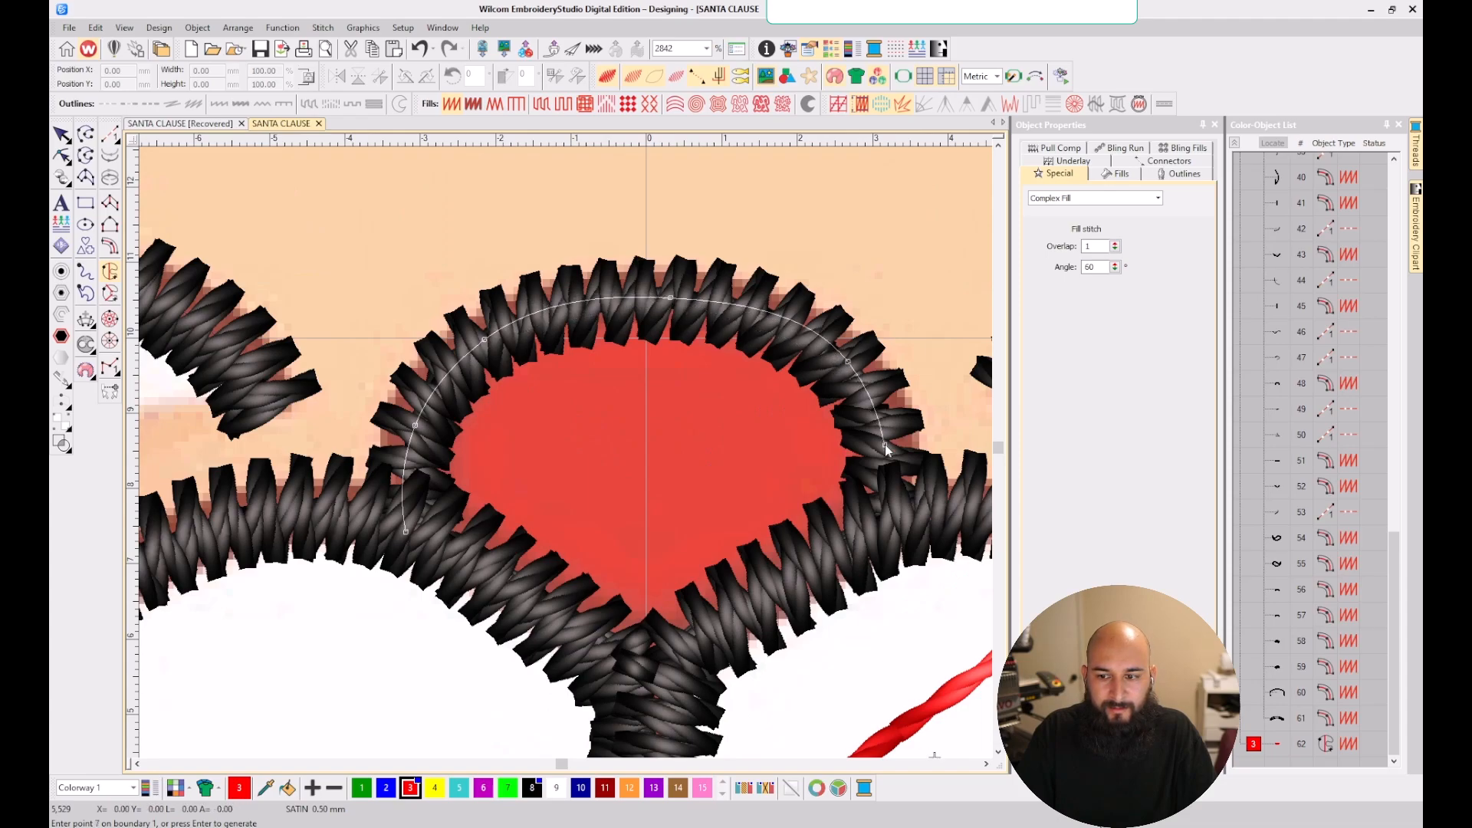
# - Continue the nose boundary along both lower edges, passing through the bottom tip between the mustache halves
pyautogui.click(888, 530)
pyautogui.click(797, 578)
pyautogui.click(696, 649)
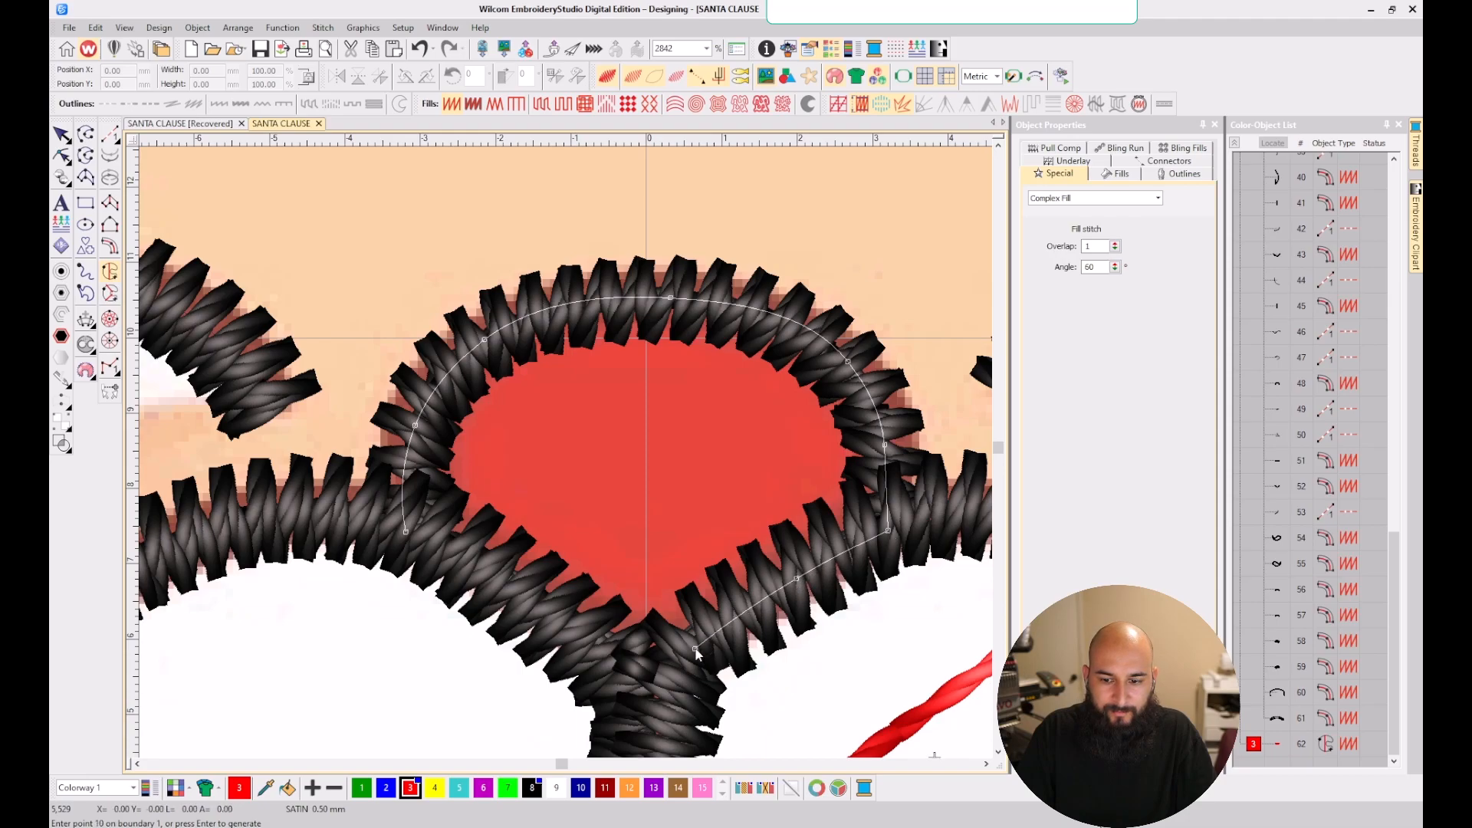
pyautogui.click(654, 694)
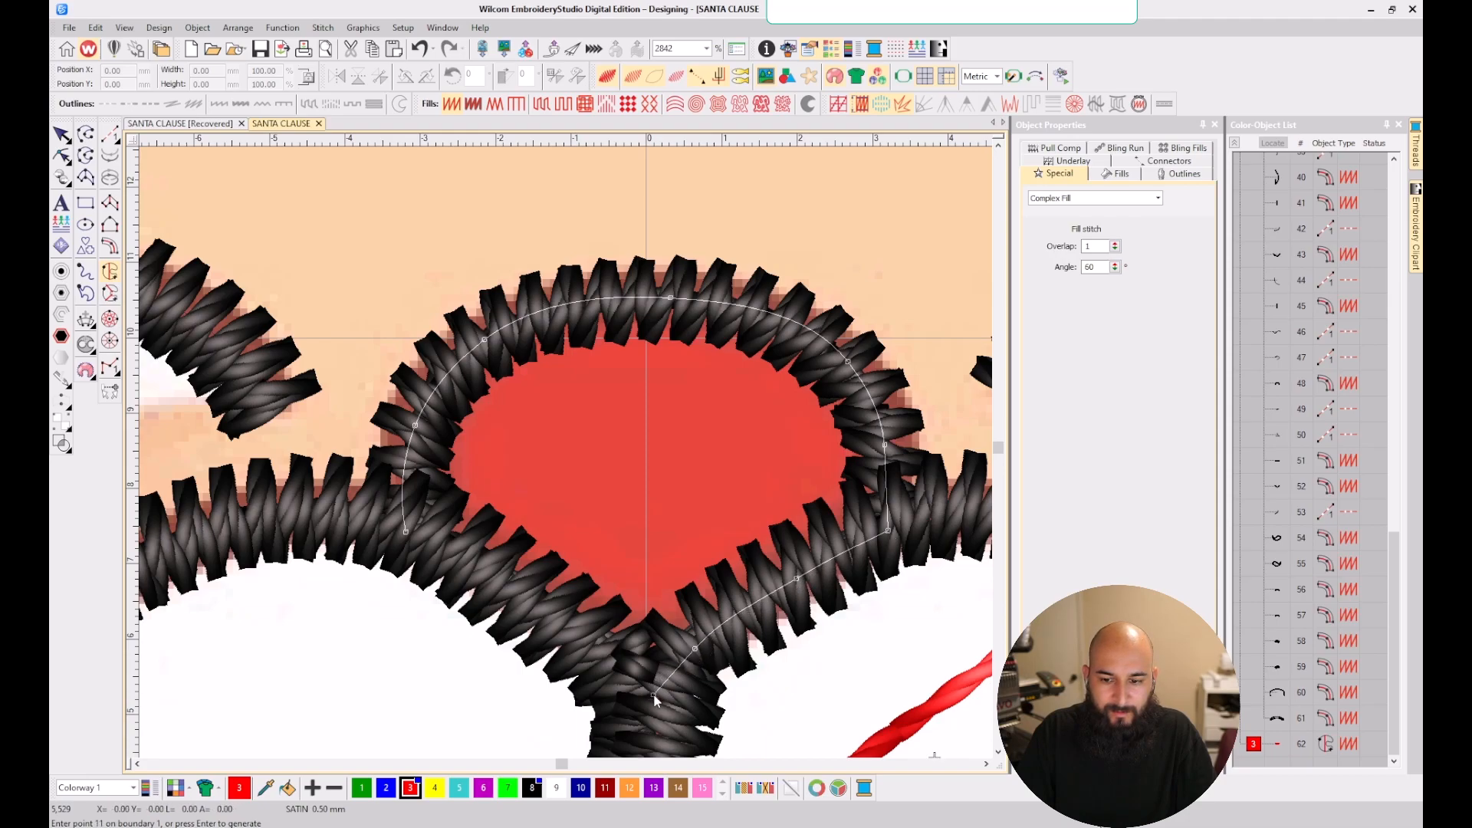
pyautogui.click(540, 608)
pyautogui.click(421, 536)
# - Close the nose boundary and generate the fill with the entry at the bottom tip, the exit at the top and a steep stitch angle
pyautogui.press('Return')
pyautogui.scroll(-3, 566, 453)
pyautogui.click(596, 483)
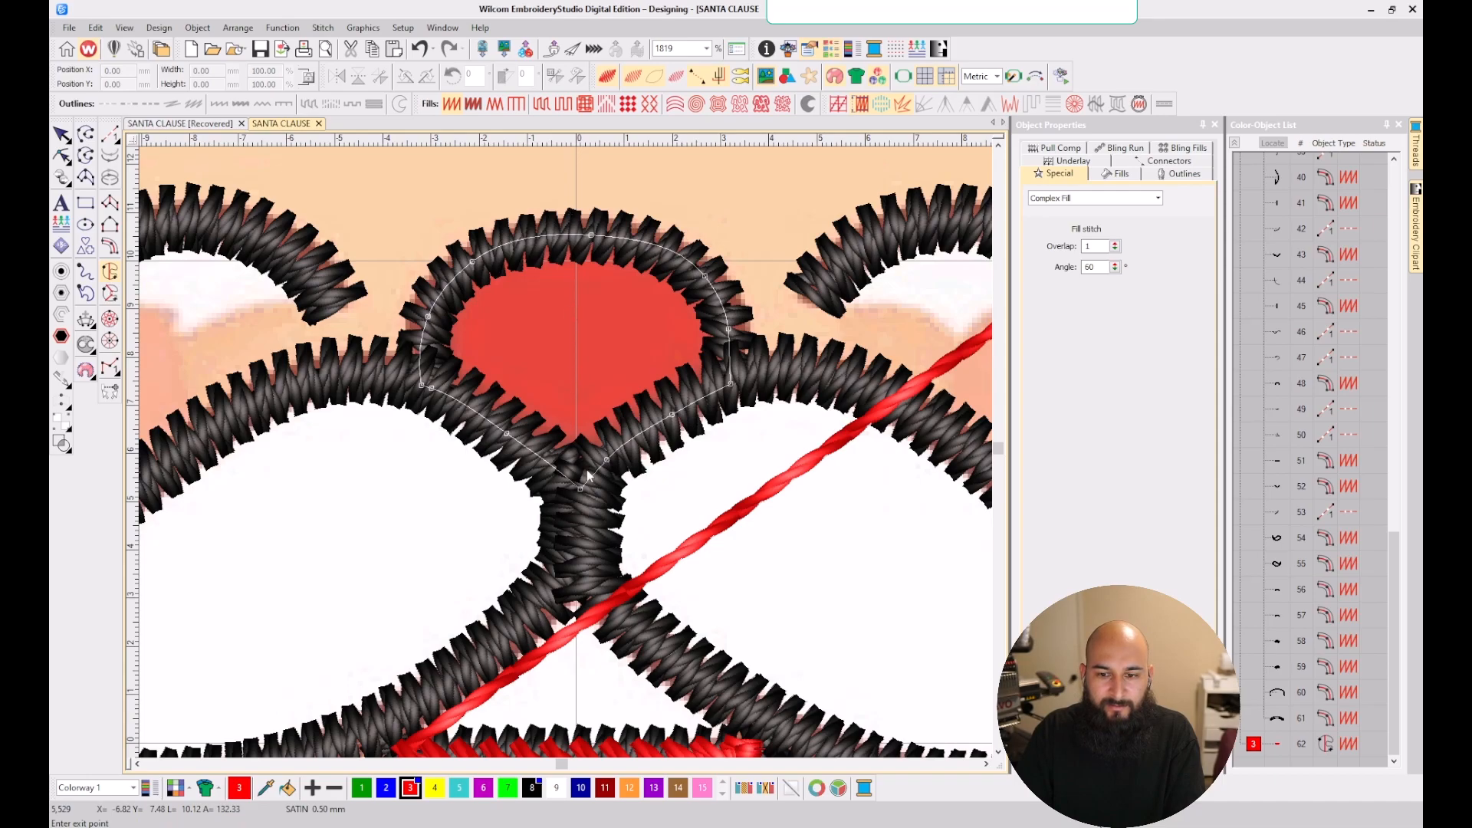
pyautogui.click(585, 211)
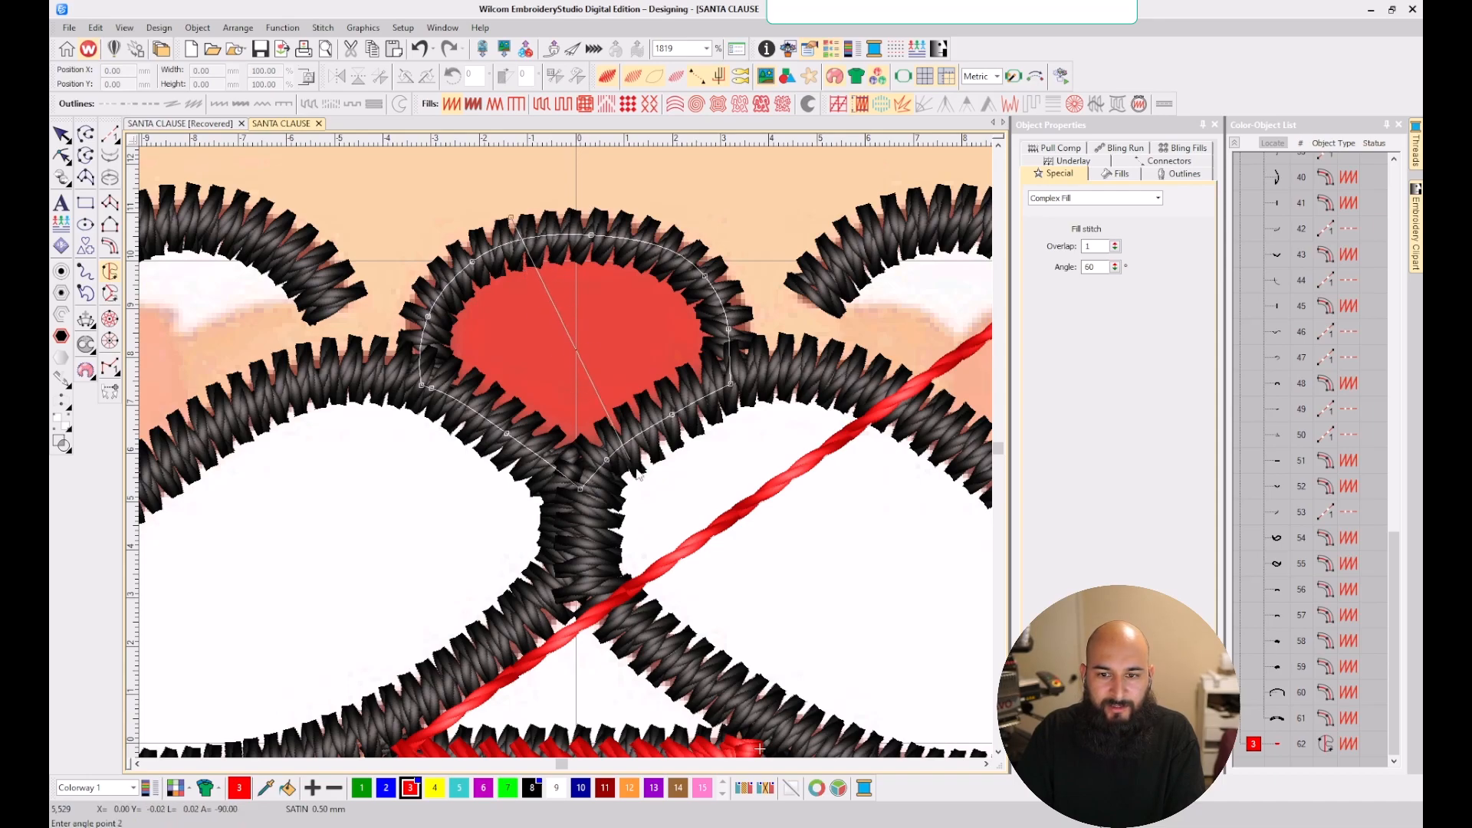
pyautogui.press('Return')
pyautogui.scroll(-3, 681, 516)
pyautogui.scroll(2, 568, 460)
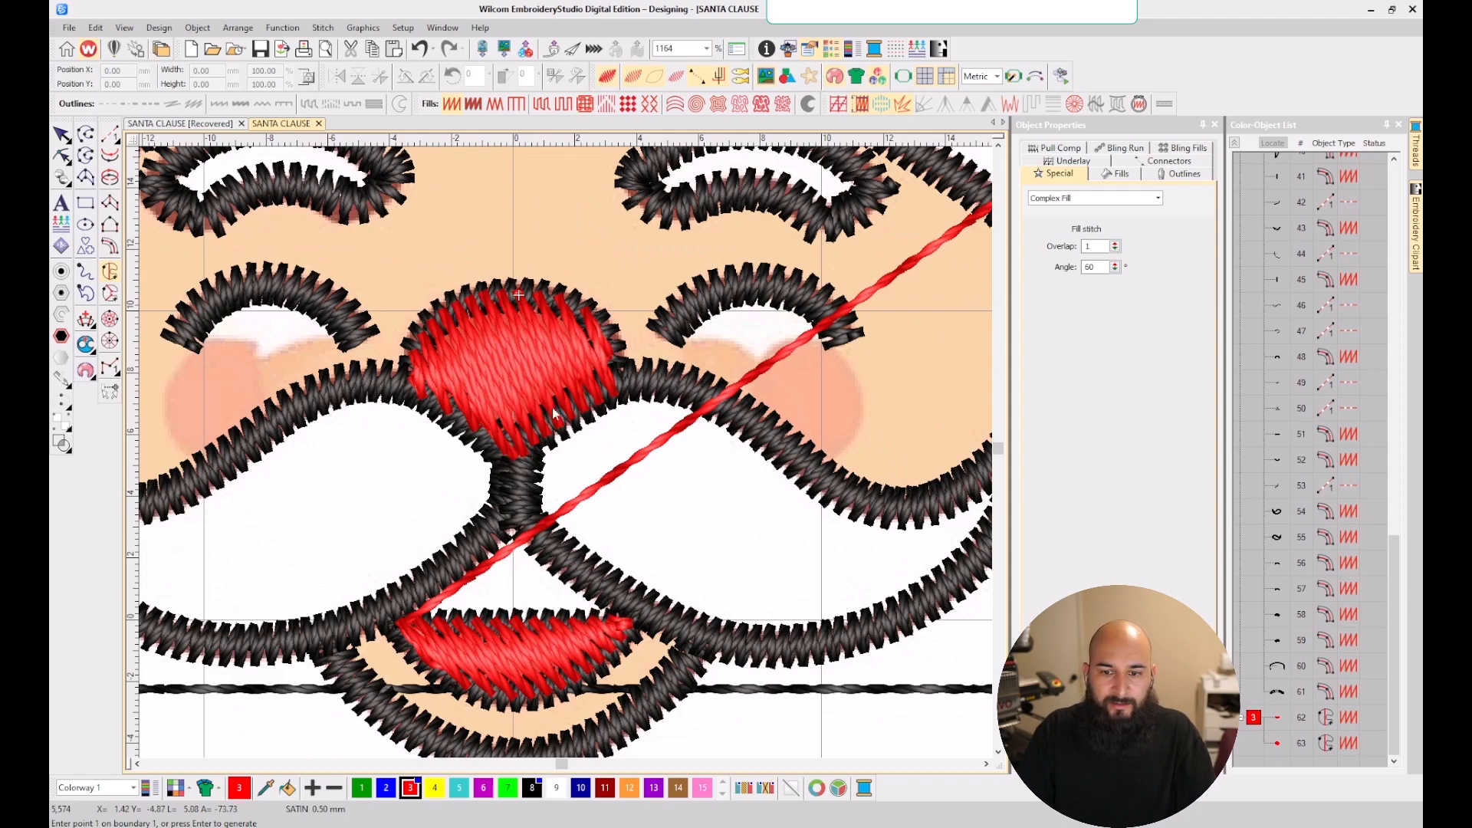
# - Select the red mouth and nose fills together, set their after-object connector to Jump, and deselect them
pyautogui.scroll(-3, 568, 460)
pyautogui.click(1255, 718)
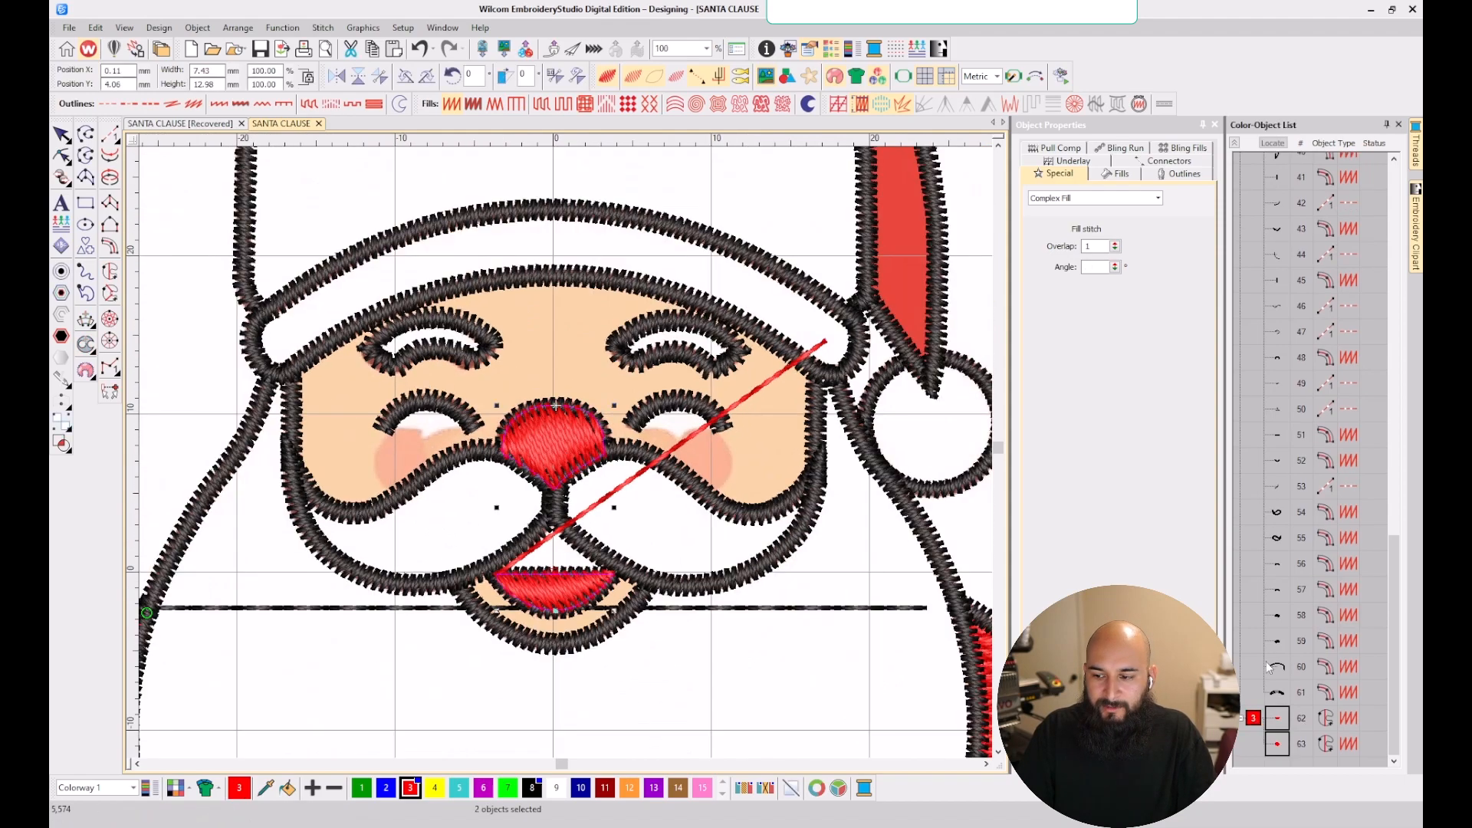
pyautogui.click(1166, 161)
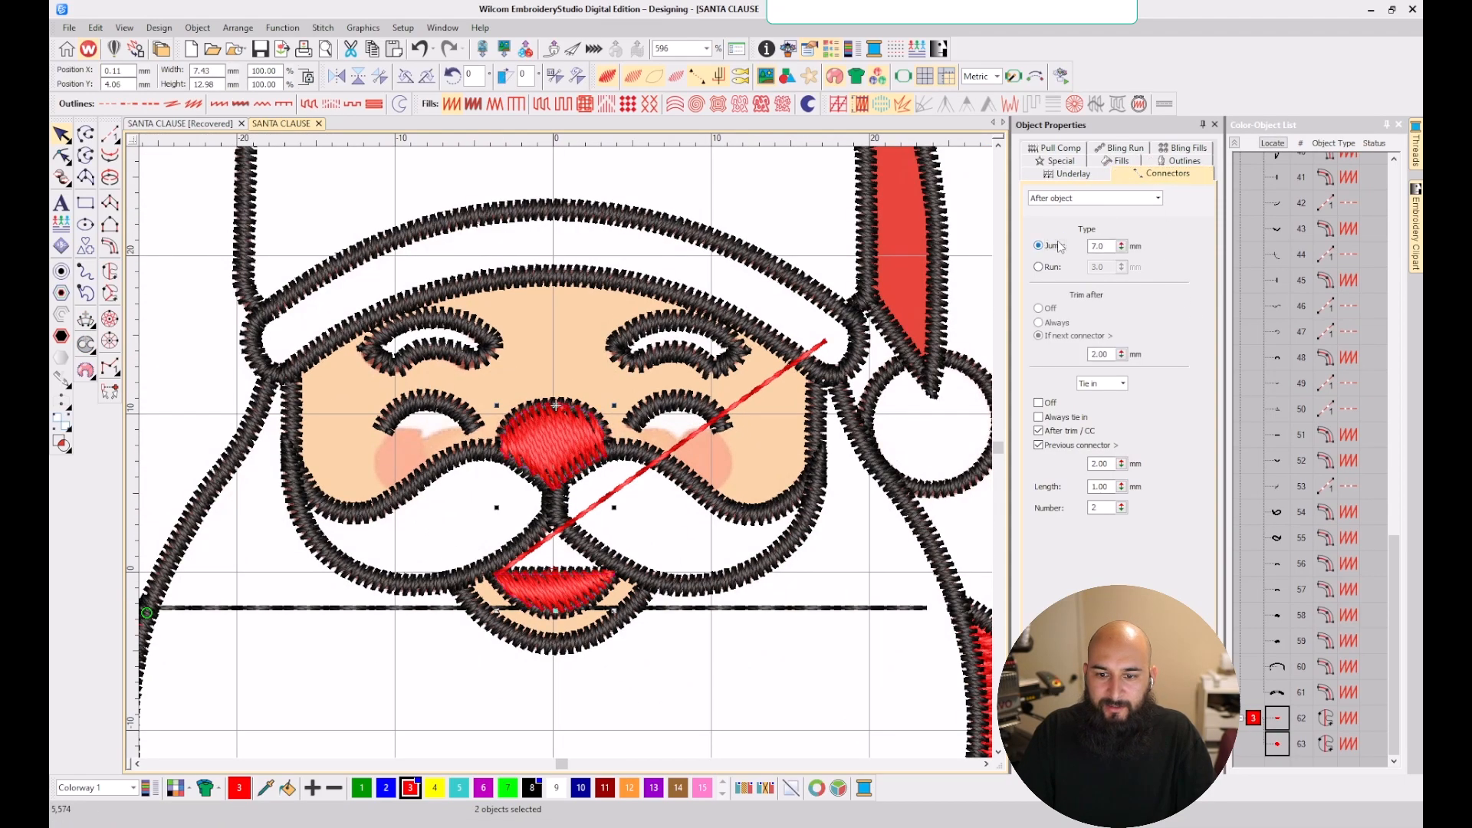
pyautogui.press('Escape')
pyautogui.scroll(-2, 470, 416)
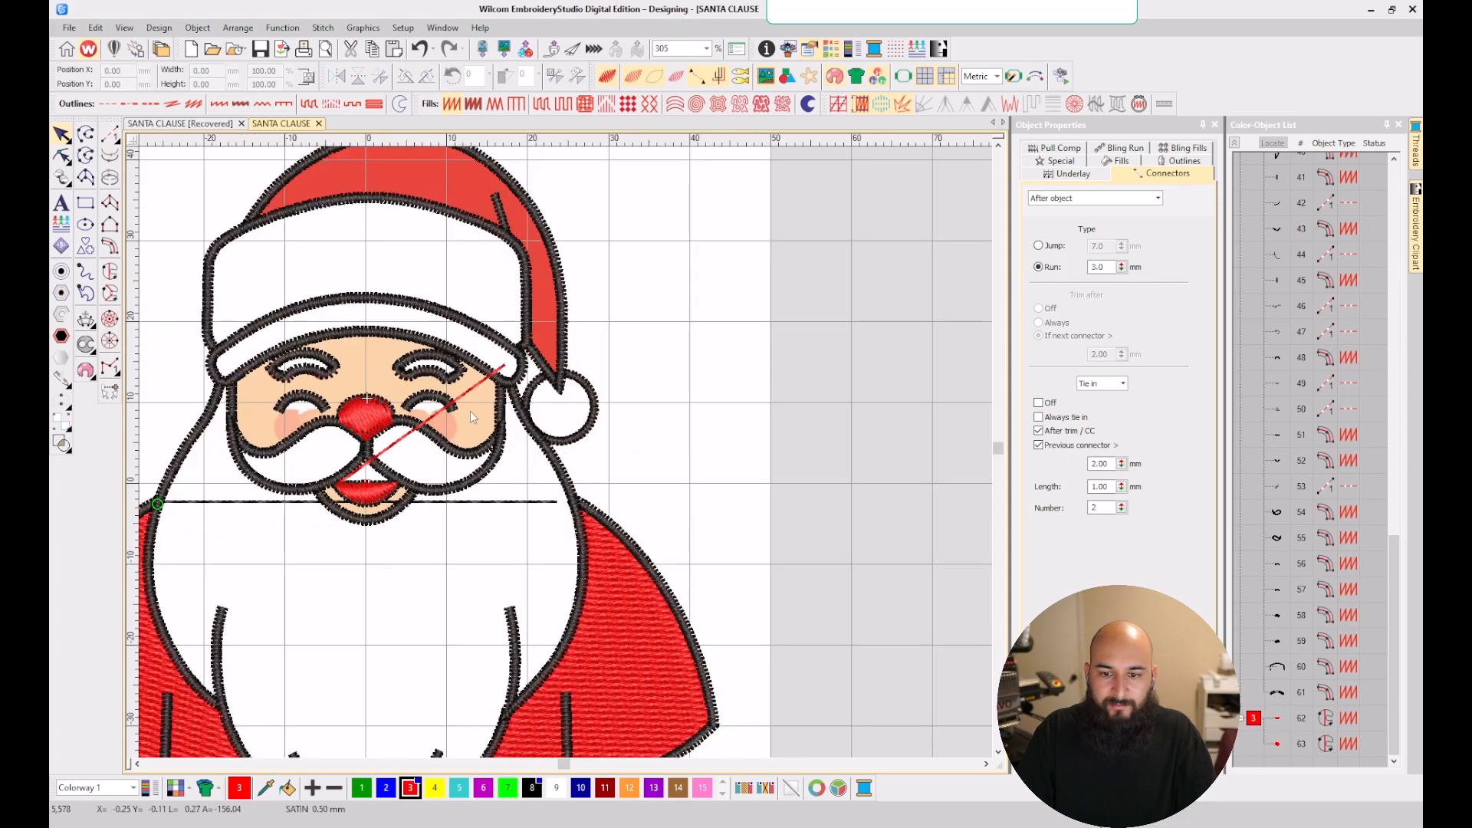
# - Resequence the red mouth and nose fills to stitch with the other red areas, before the black outlines
pyautogui.rightClick(1255, 720)
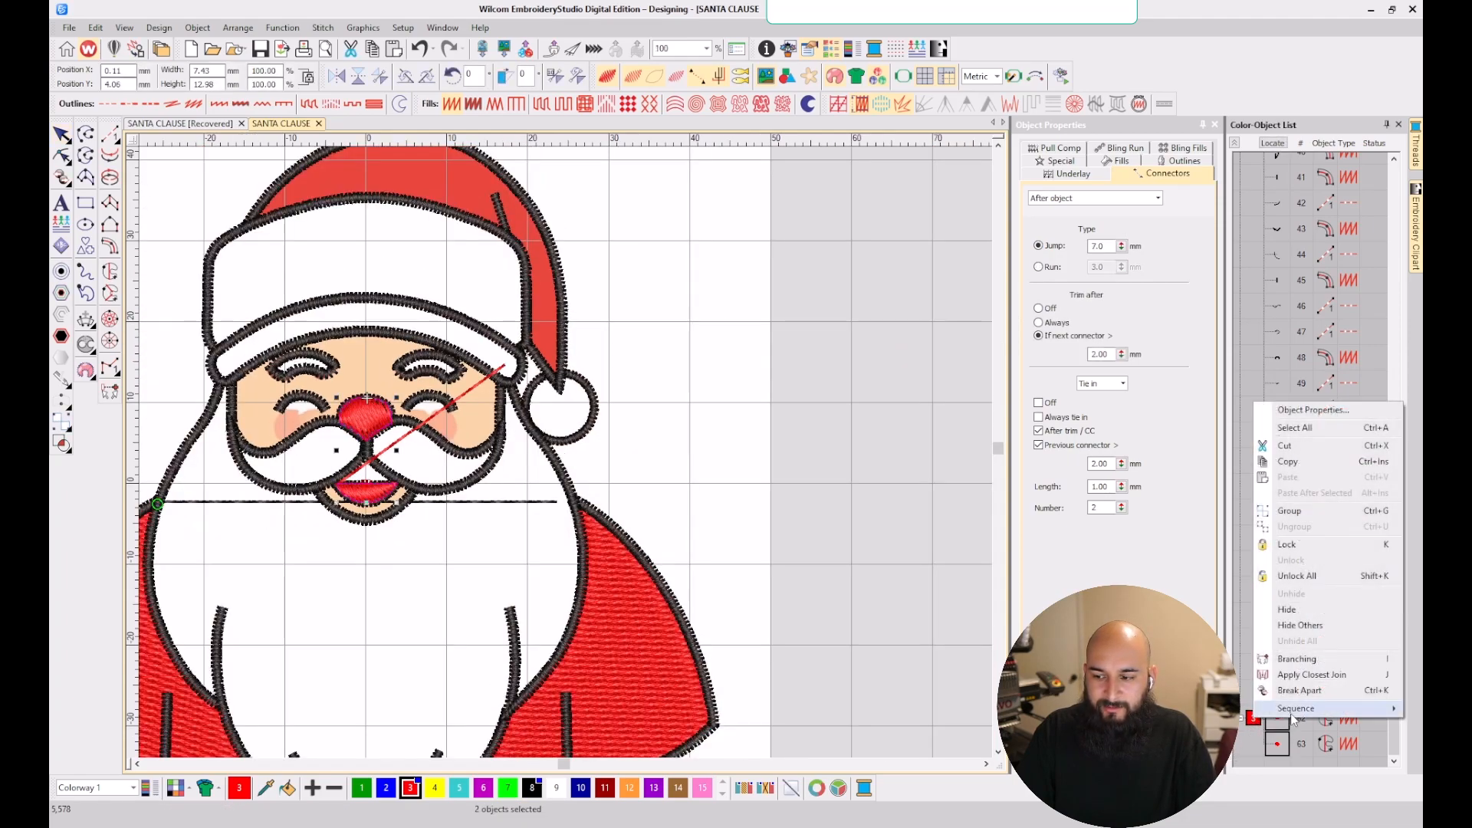
pyautogui.click(1243, 734)
pyautogui.press('Escape')
pyautogui.press('d')
pyautogui.scroll(-2, 567, 458)
pyautogui.scroll(4, 567, 458)
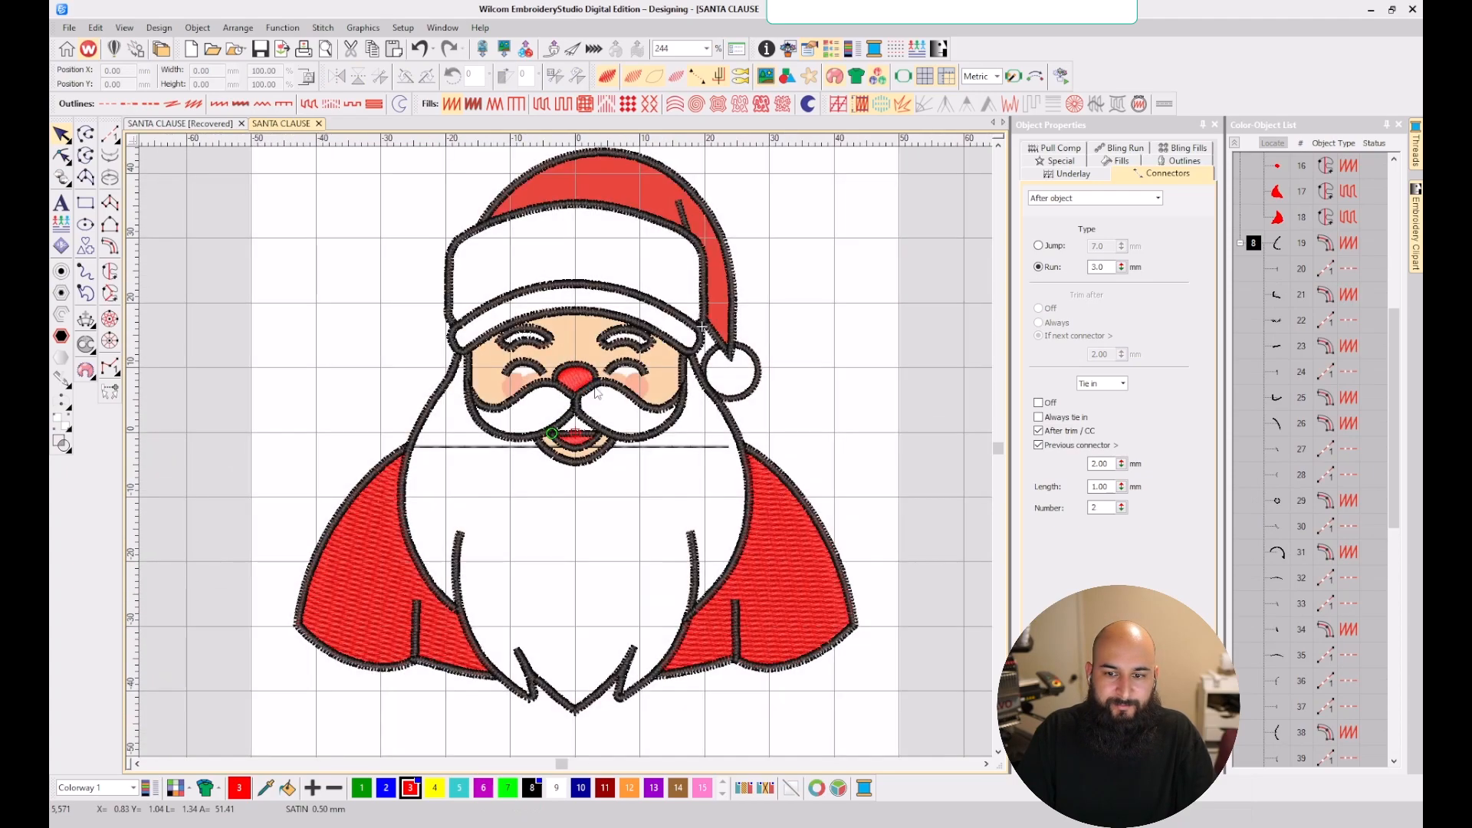
# - Check the satin stitch spacing of the red nose fill and deselect it
pyautogui.click(524, 439)
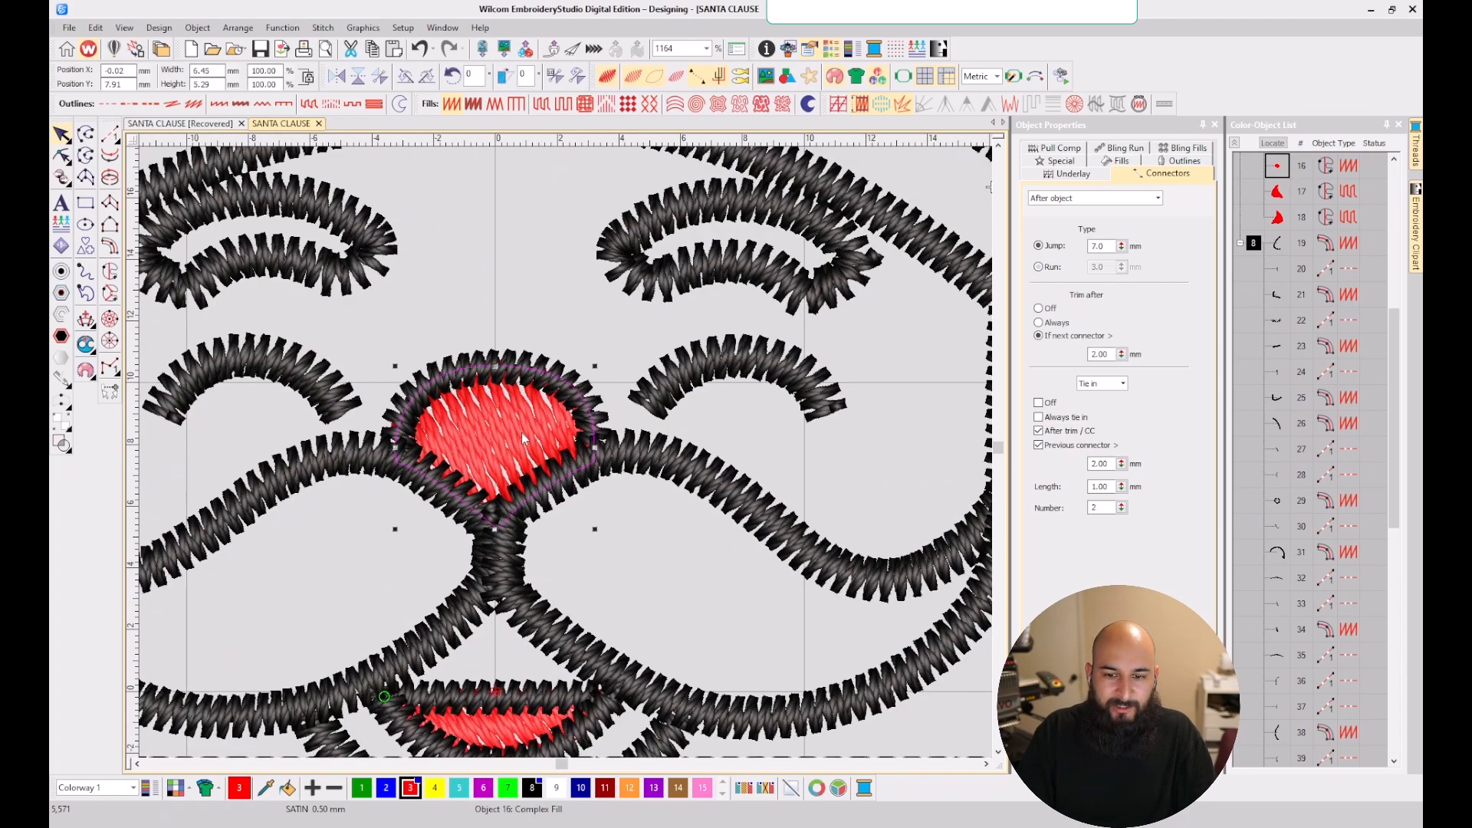
pyautogui.click(1116, 162)
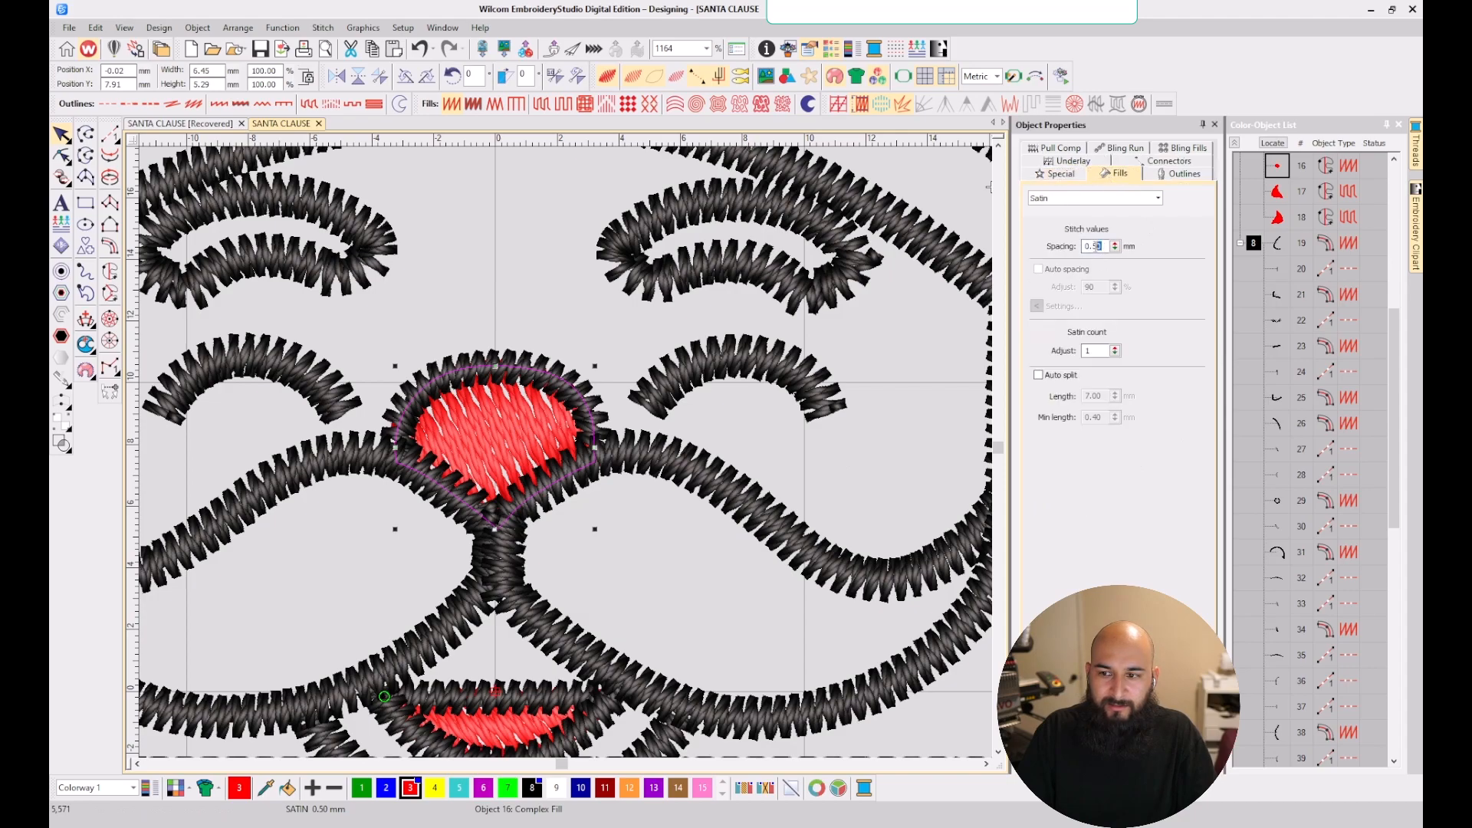
pyautogui.press('Escape')
pyautogui.scroll(-3, 568, 452)
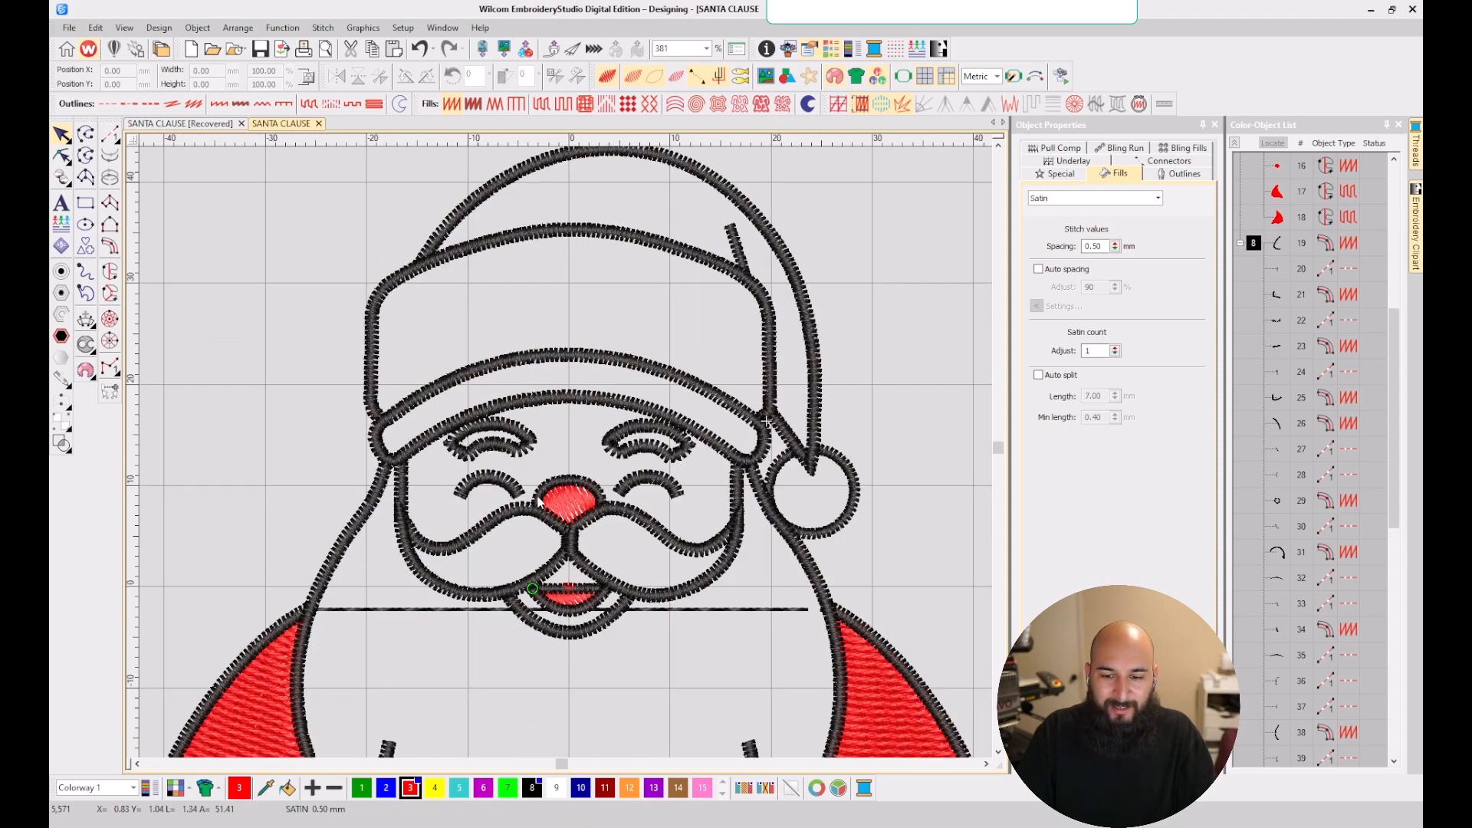
pyautogui.scroll(-1, 611, 507)
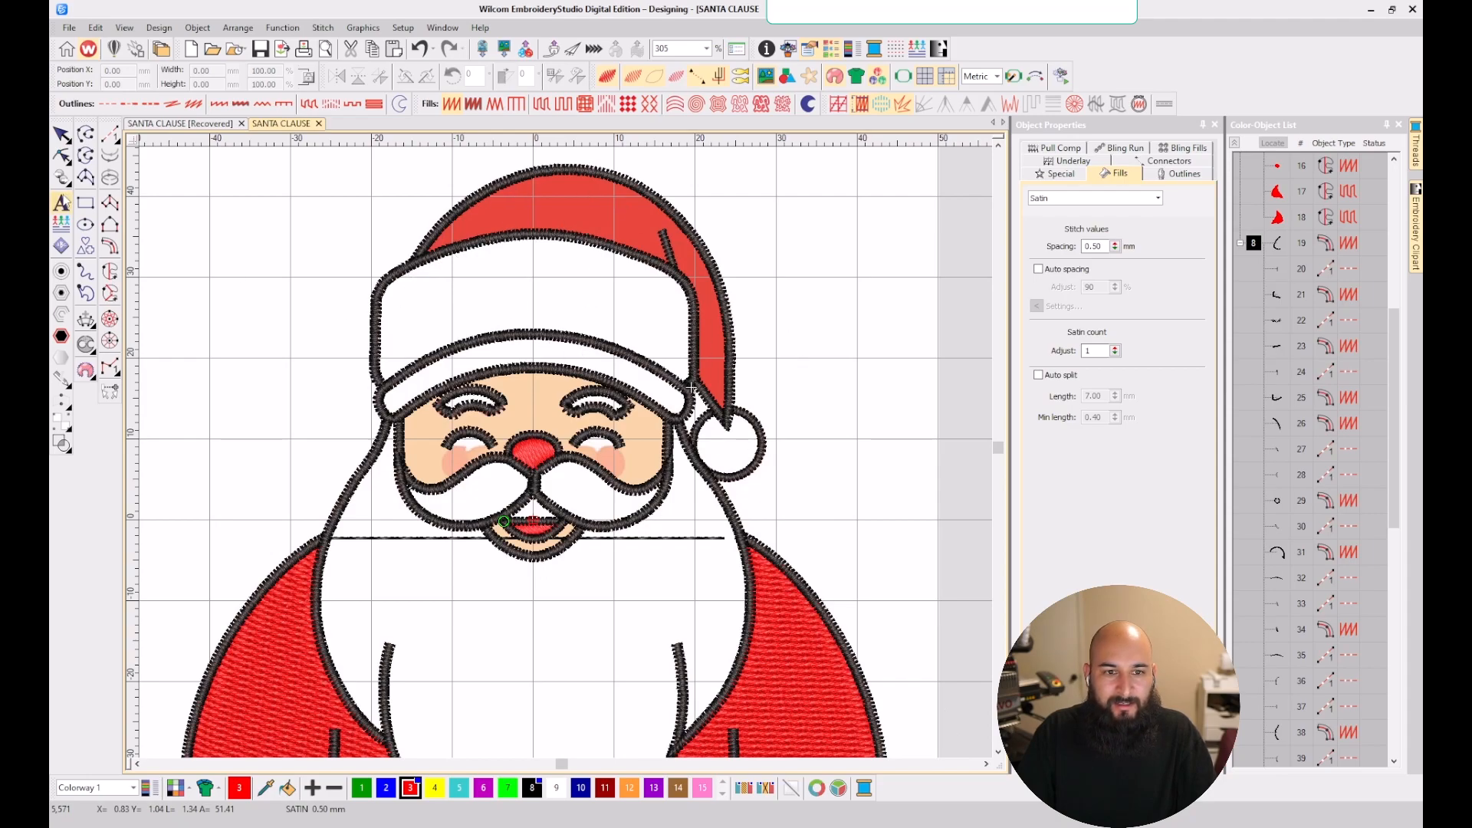
# - Start a Complex Fill on the red hat, tracing from the tail's inner corner to its tip at the pompom and onto the outer edge
pyautogui.click(110, 271)
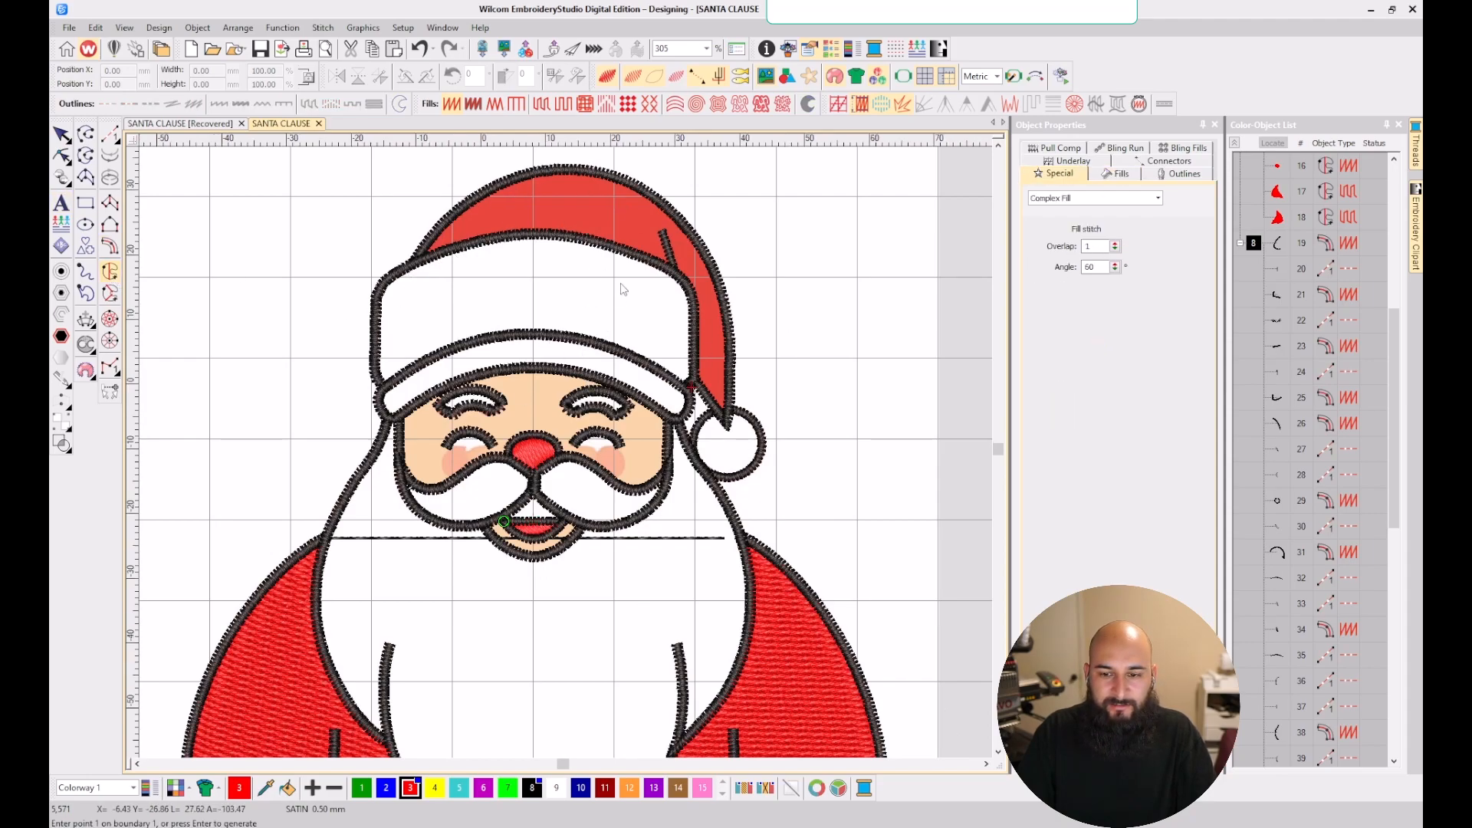
pyautogui.scroll(-1, 720, 506)
pyautogui.scroll(6, 706, 398)
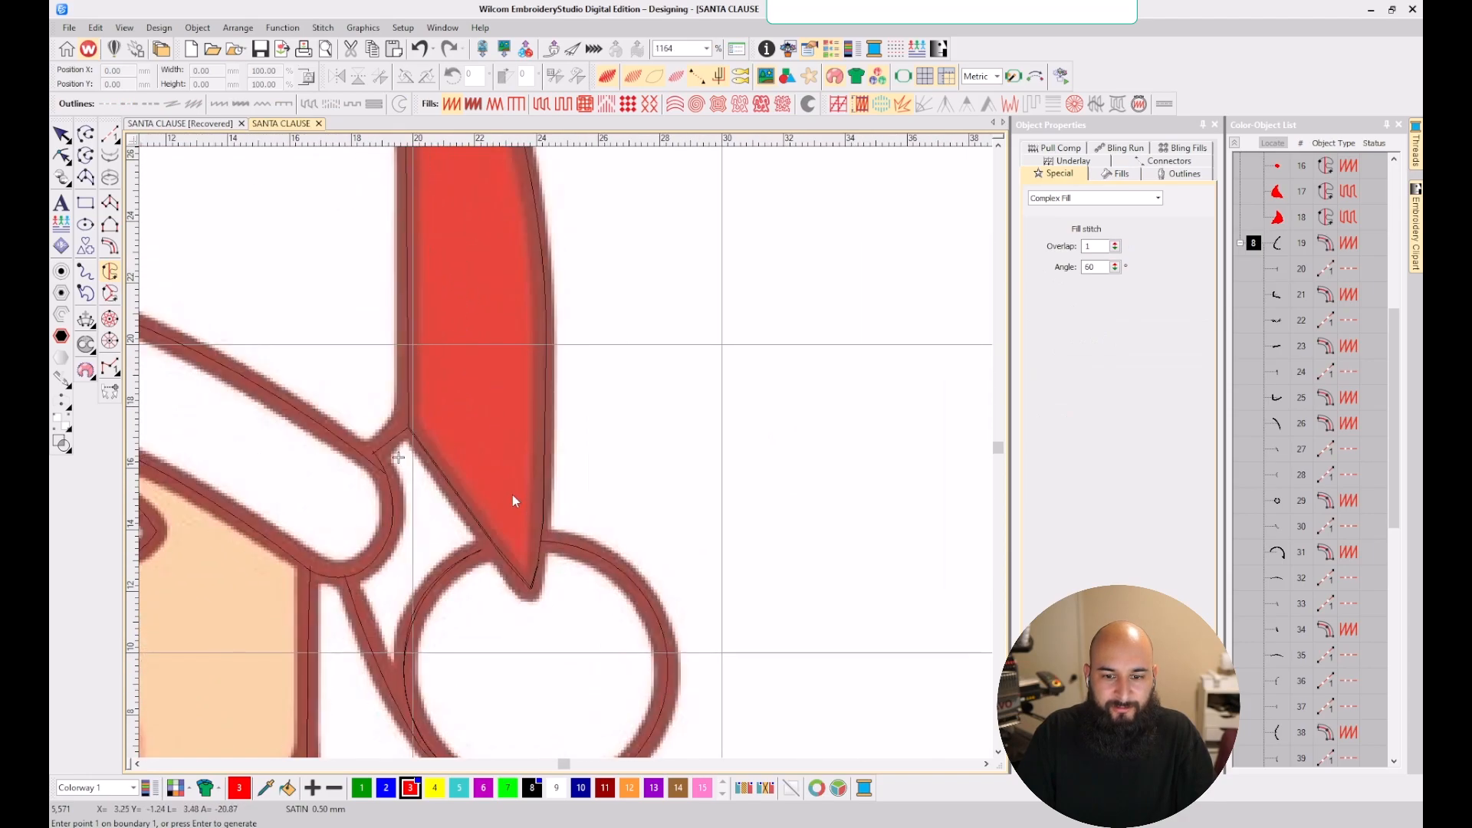
pyautogui.scroll(3, 497, 493)
pyautogui.click(392, 322)
pyautogui.click(638, 663)
pyautogui.click(660, 469)
pyautogui.scroll(-2, 661, 460)
pyautogui.click(536, 370)
pyautogui.scroll(-1, 537, 371)
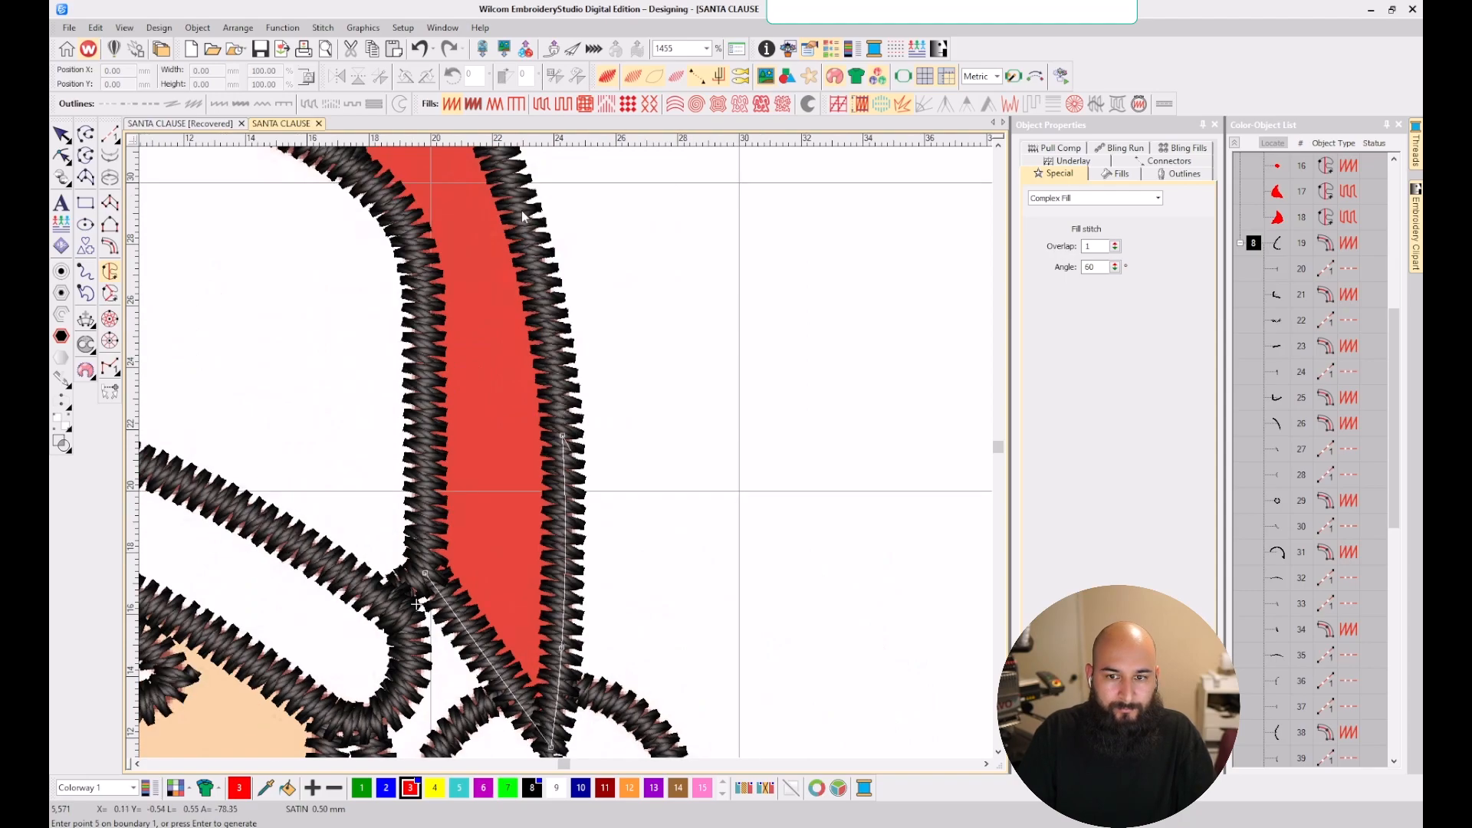
pyautogui.scroll(-2, 524, 217)
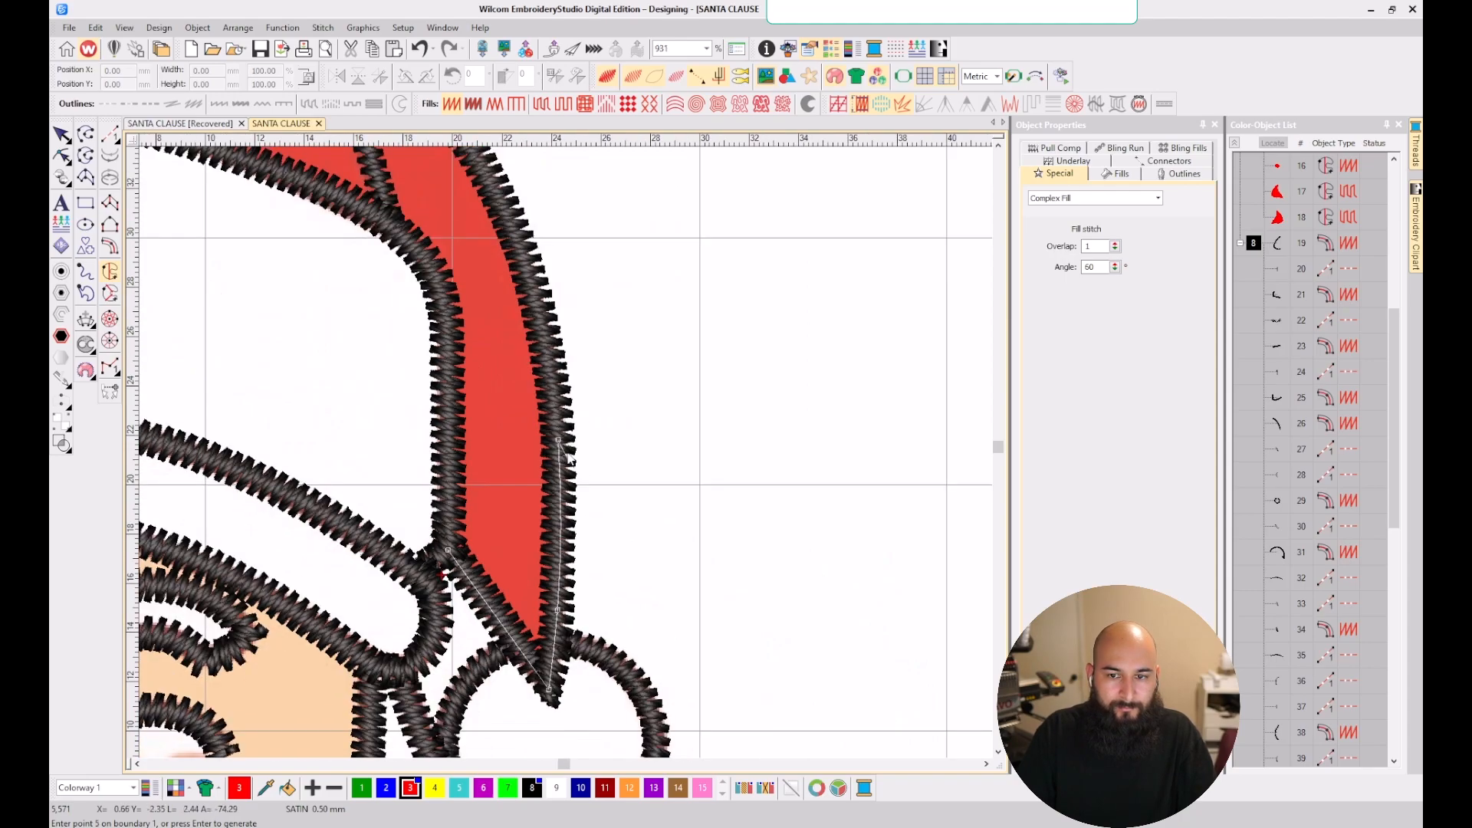
# - Continue the hat boundary with curve points up the outer edge of the tail, past the fold line, along the outline's center
pyautogui.rightClick(531, 286)
pyautogui.scroll(-1, 553, 319)
pyautogui.scroll(3, 536, 359)
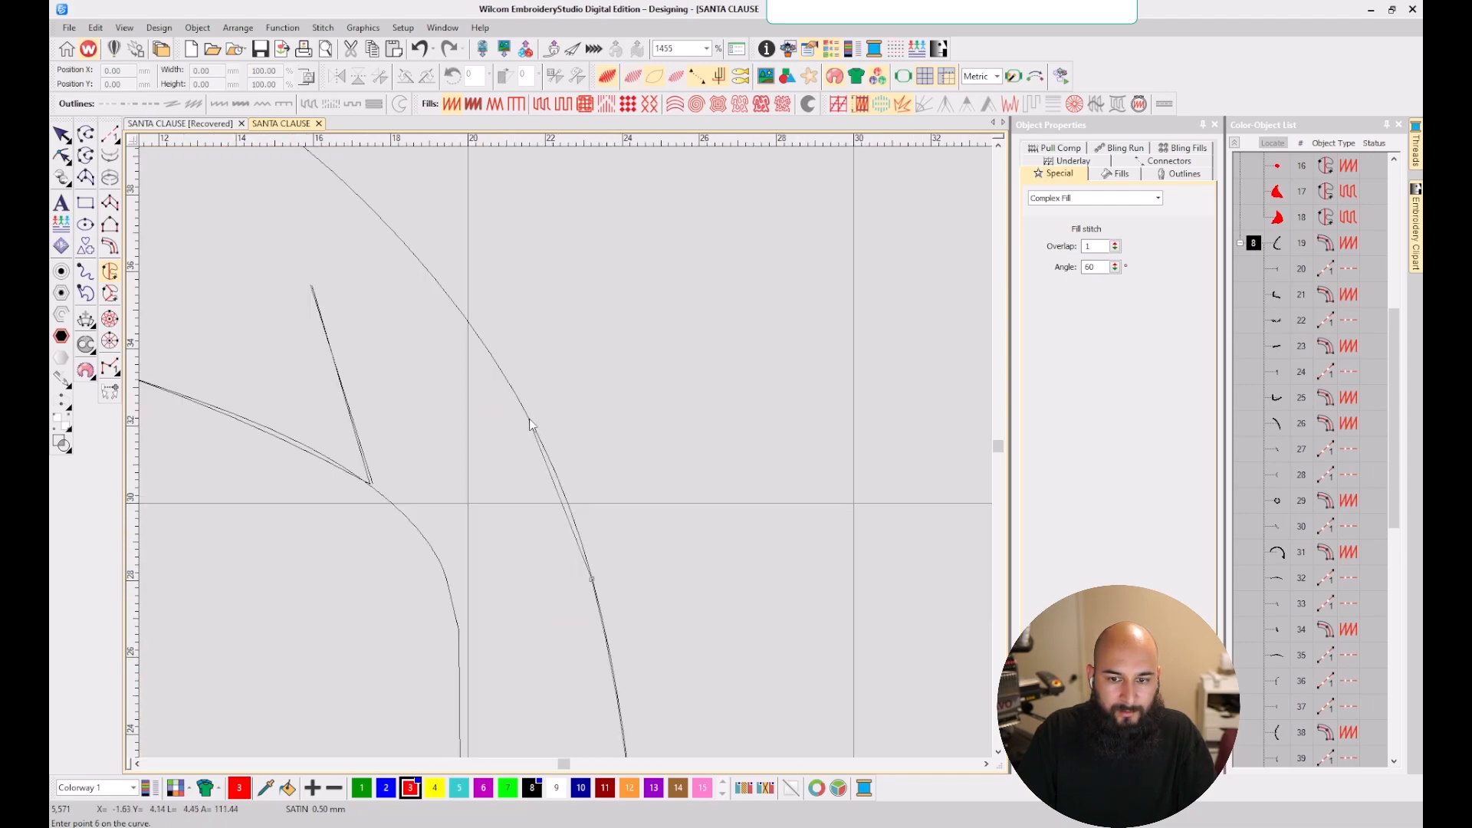
pyautogui.rightClick(529, 419)
pyautogui.scroll(-2, 566, 453)
pyautogui.scroll(-2, 566, 452)
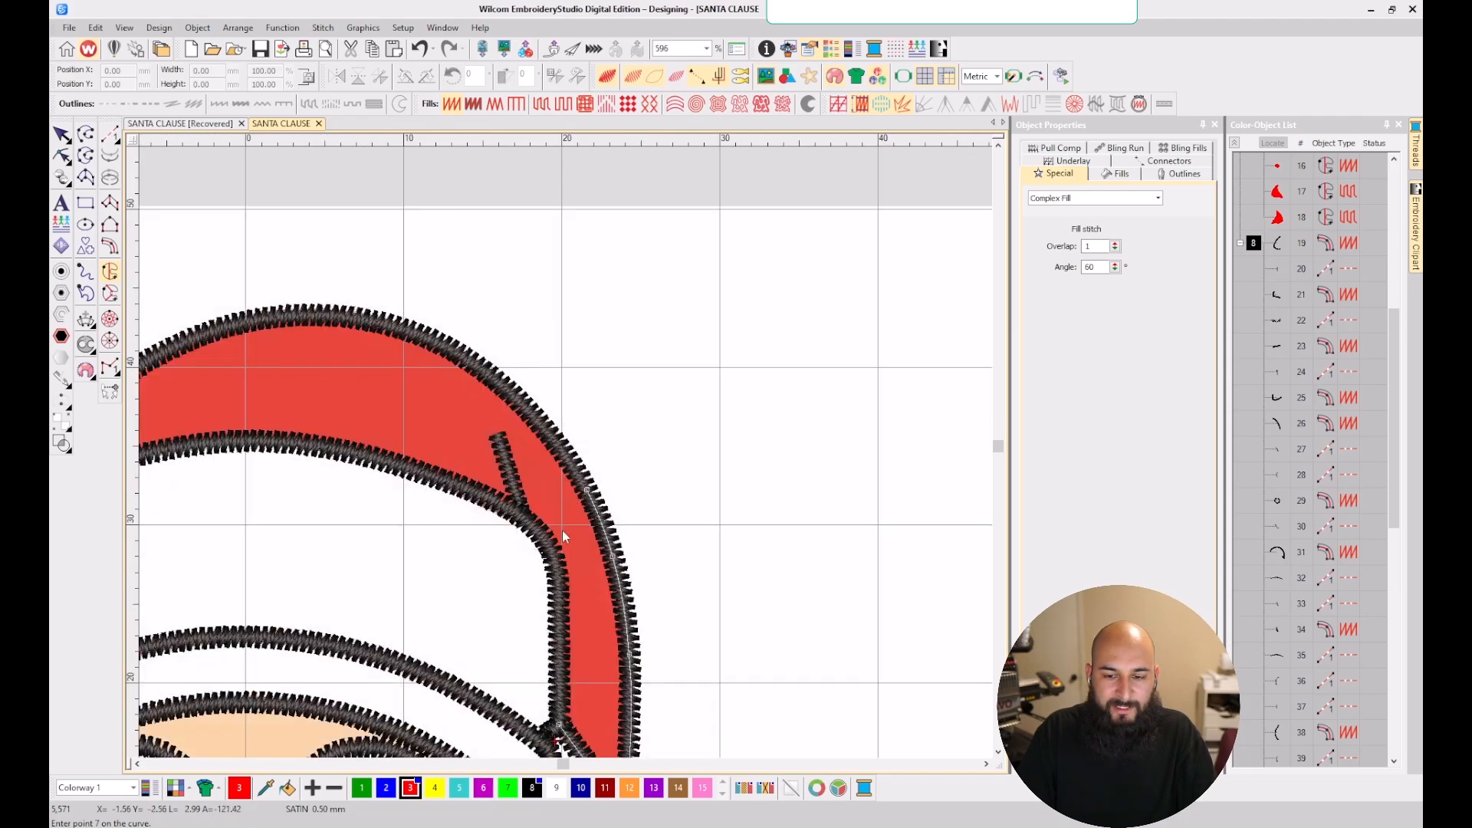
pyautogui.scroll(3, 562, 530)
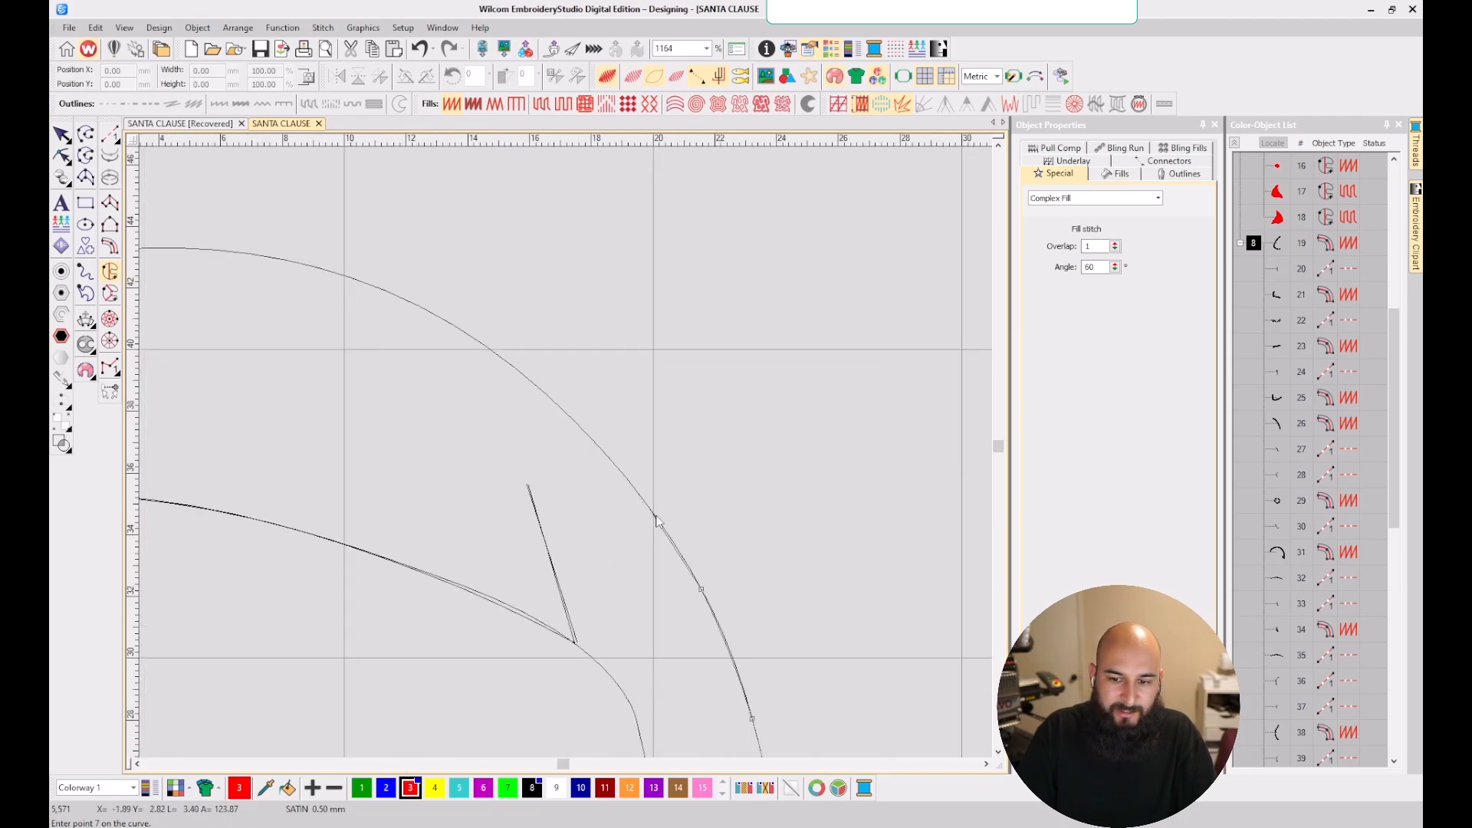
pyautogui.scroll(2, 657, 521)
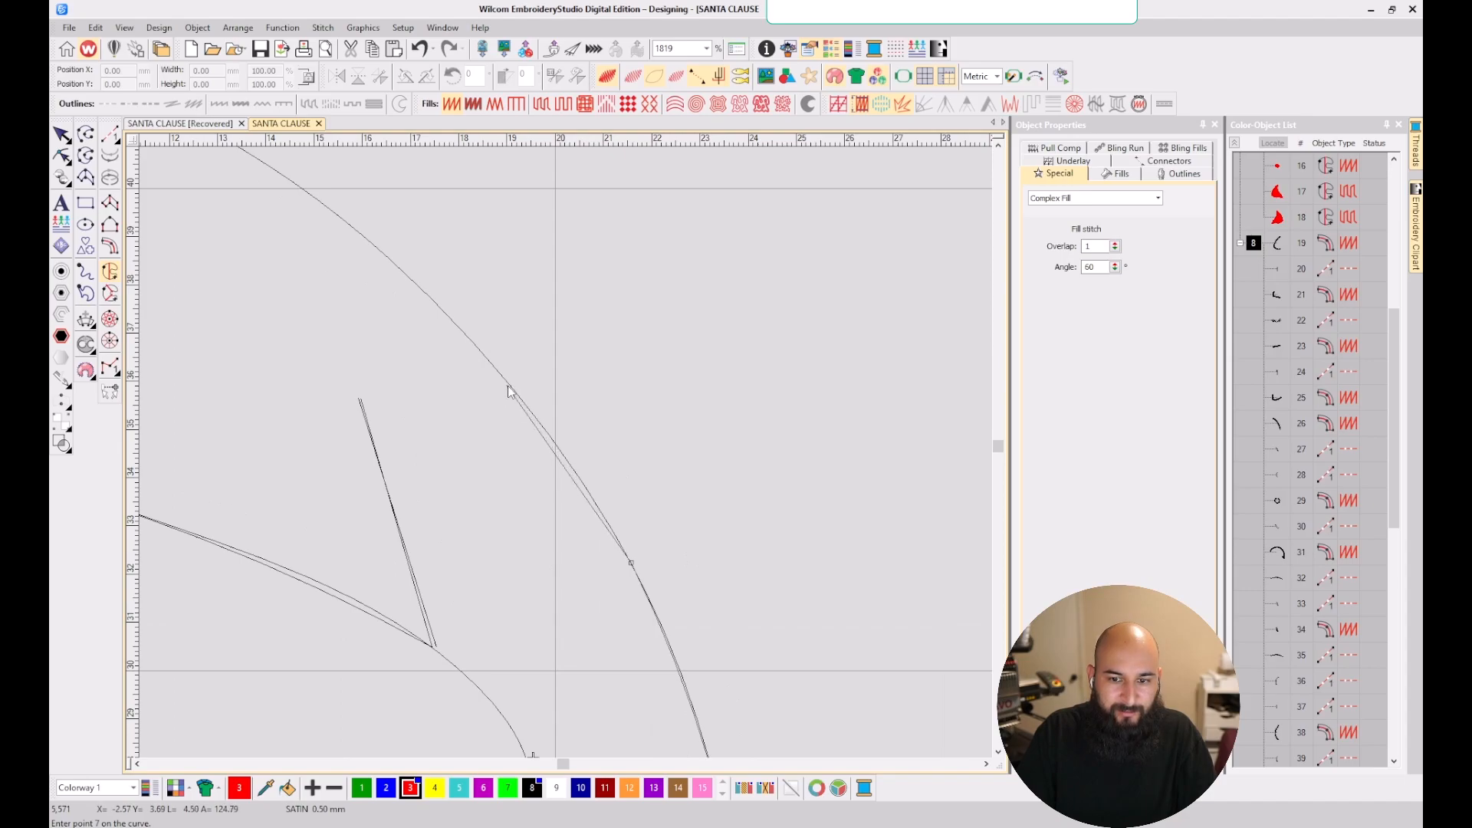
pyautogui.scroll(2, 498, 345)
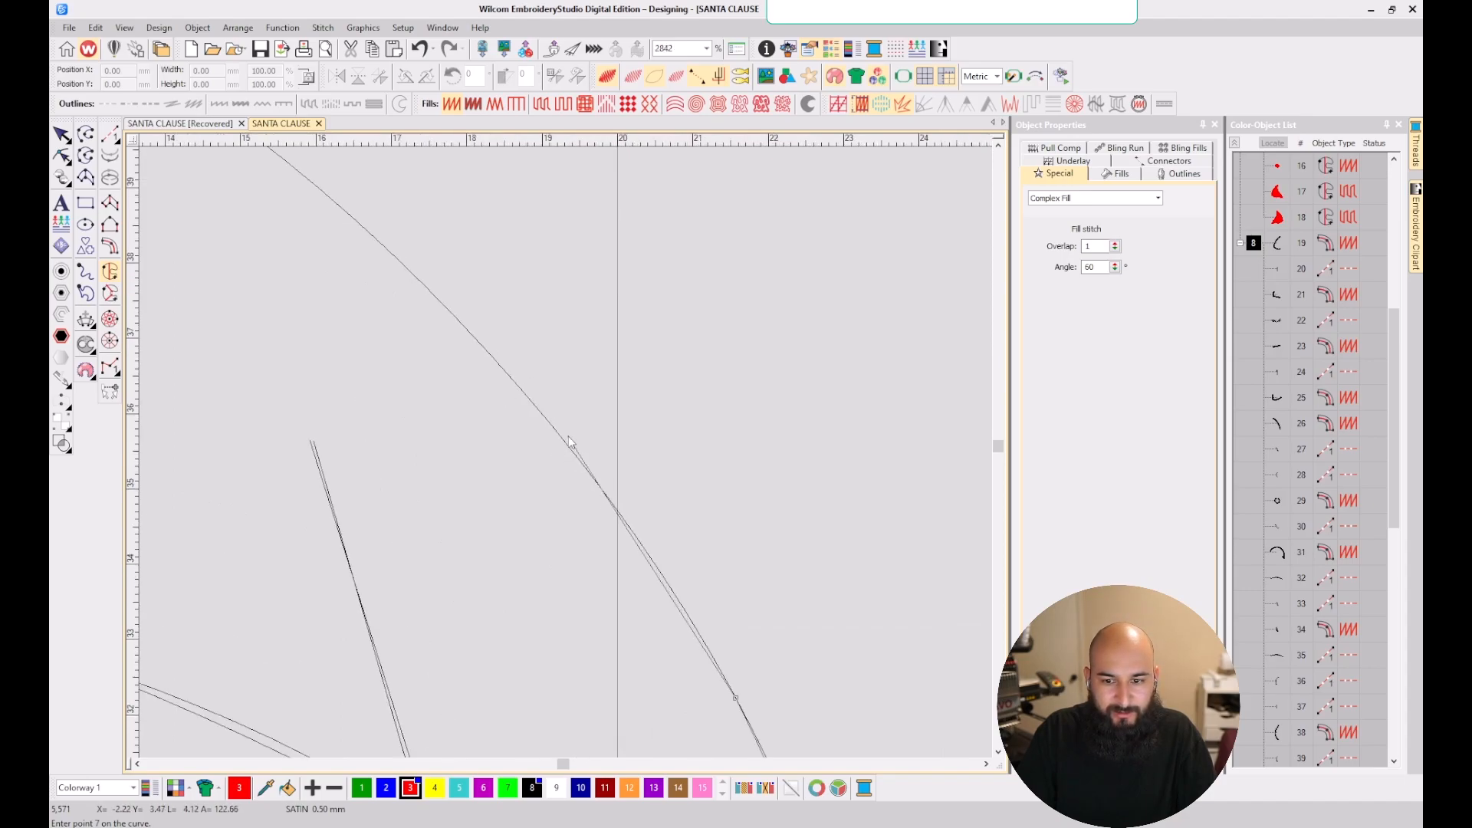
pyautogui.click(558, 434)
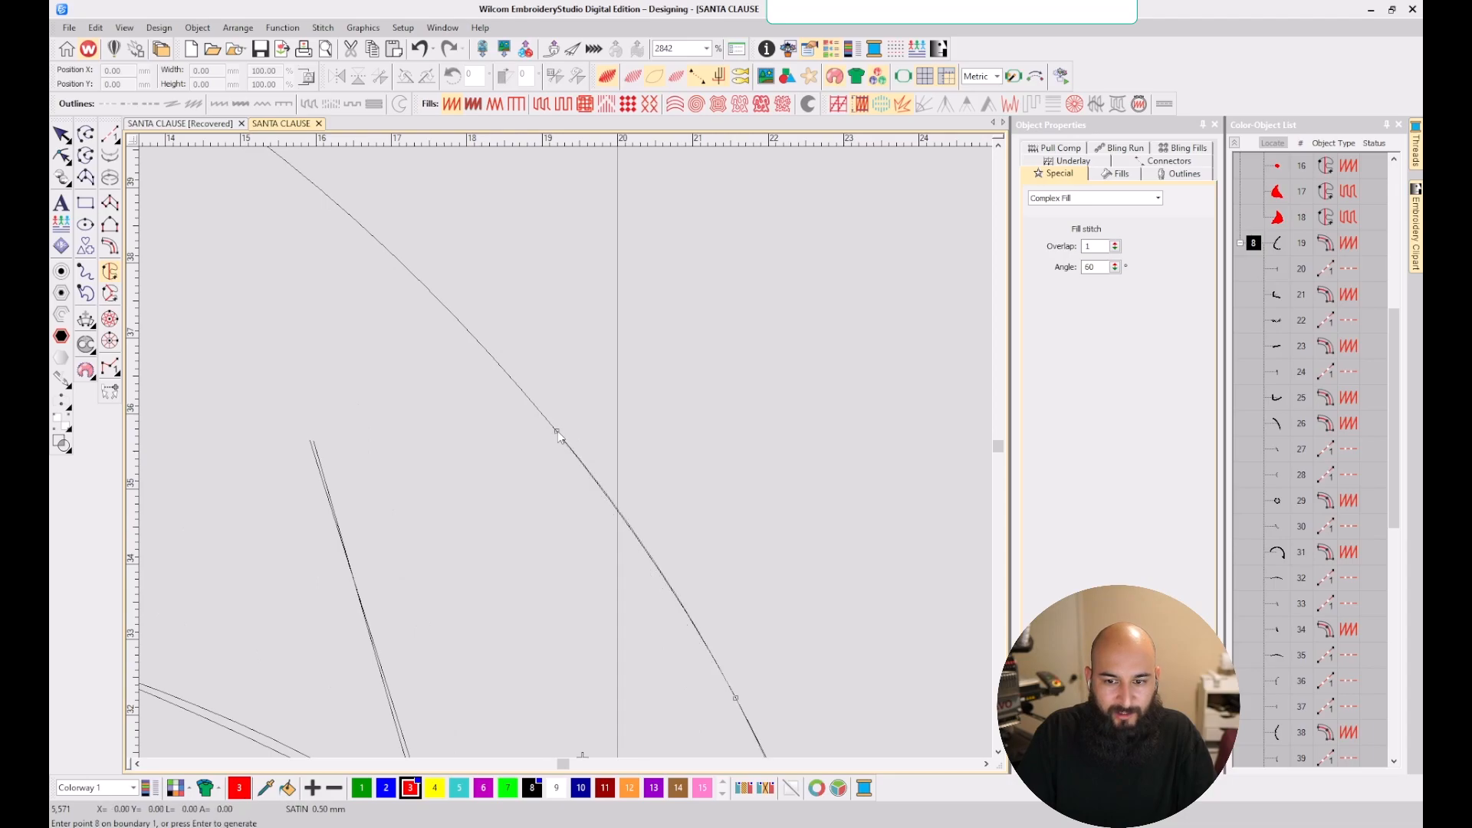
# - Trace the hat boundary over the crown and down to the far corner where it meets the white brim
pyautogui.scroll(-2, 559, 435)
pyautogui.click(273, 201)
pyautogui.scroll(-3, 467, 444)
pyautogui.scroll(-1, 566, 458)
pyautogui.scroll(1, 601, 457)
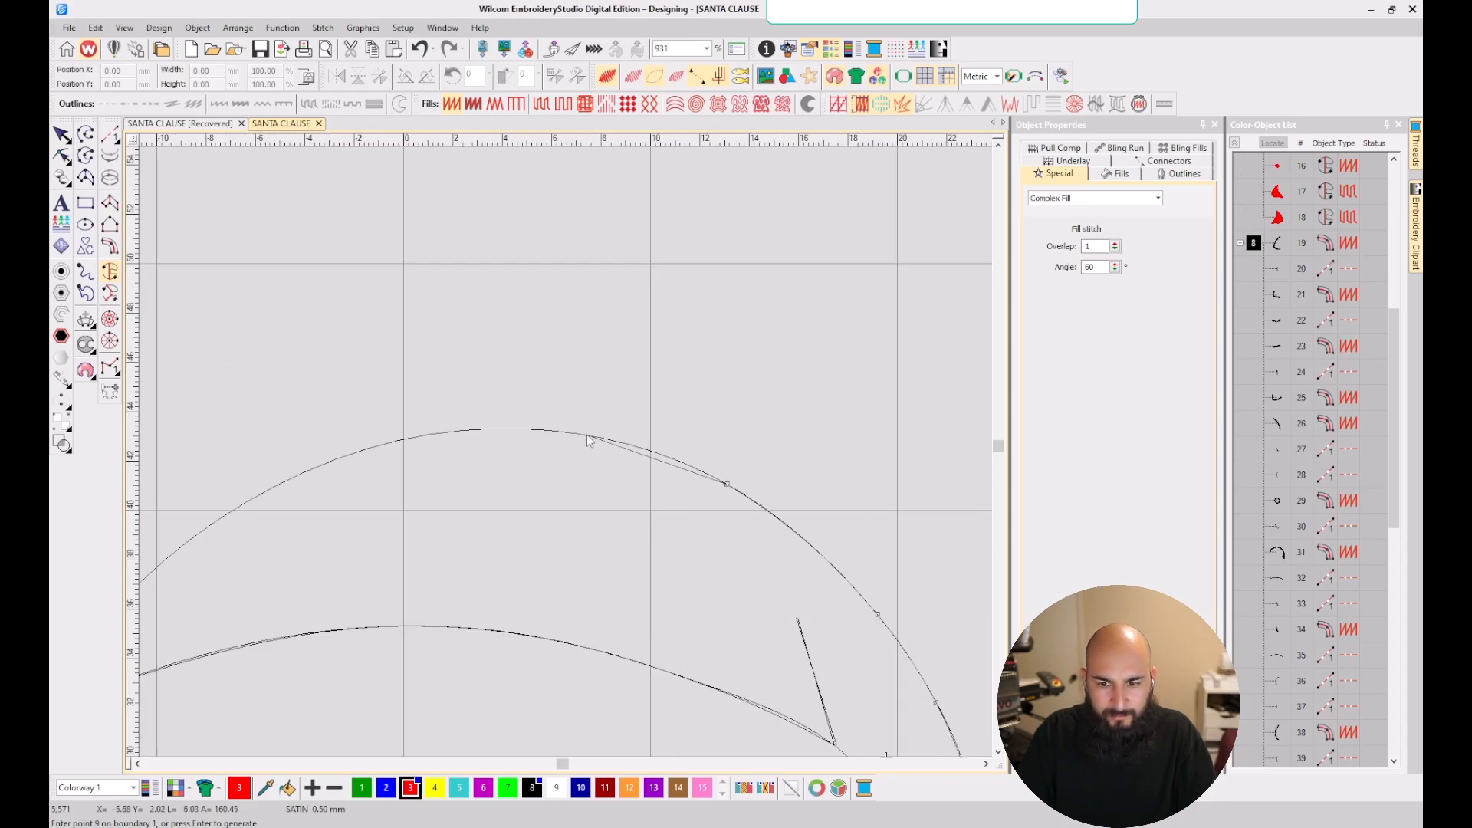
pyautogui.click(587, 436)
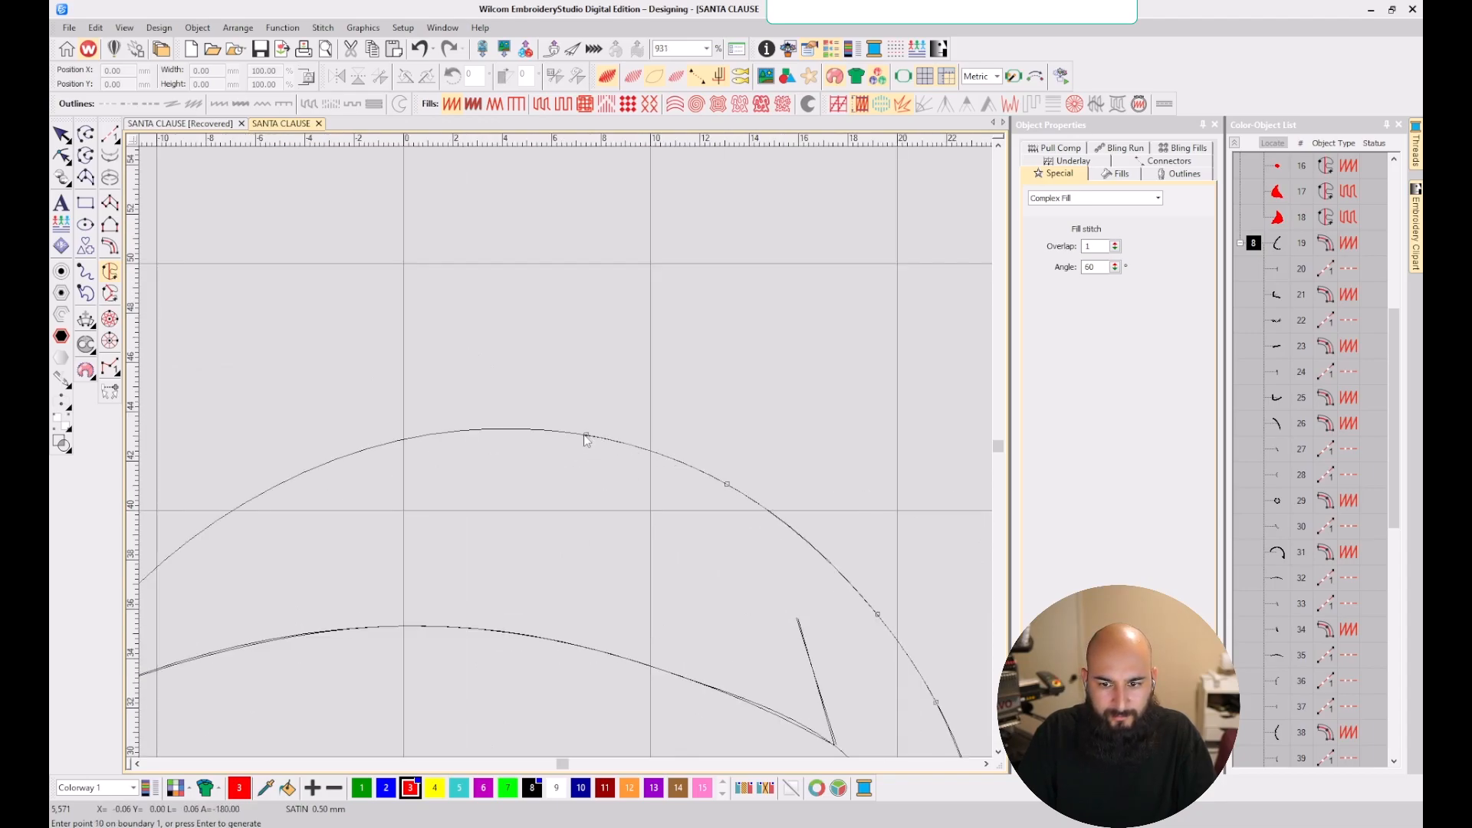
pyautogui.click(380, 445)
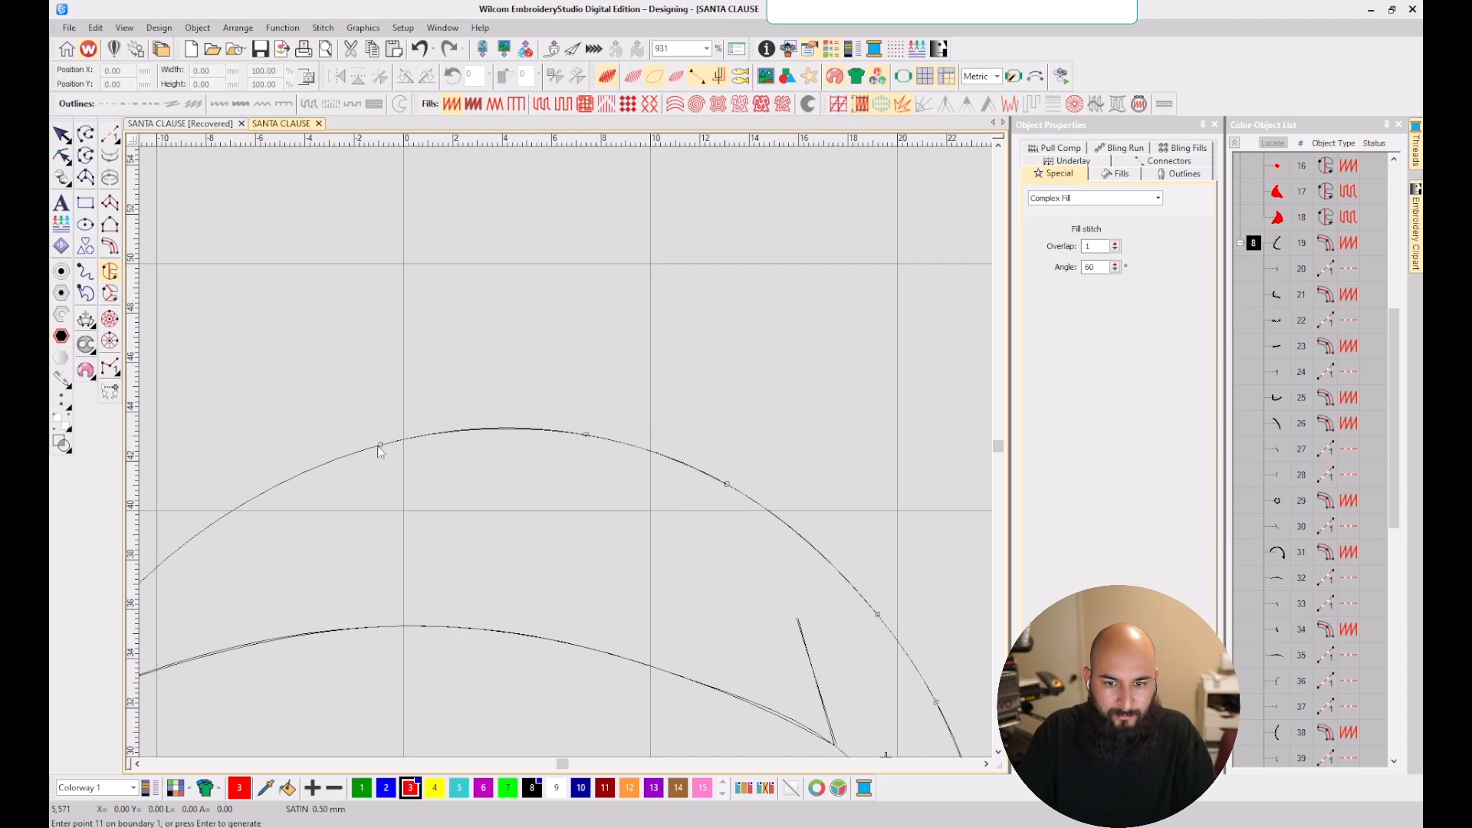
pyautogui.click(201, 531)
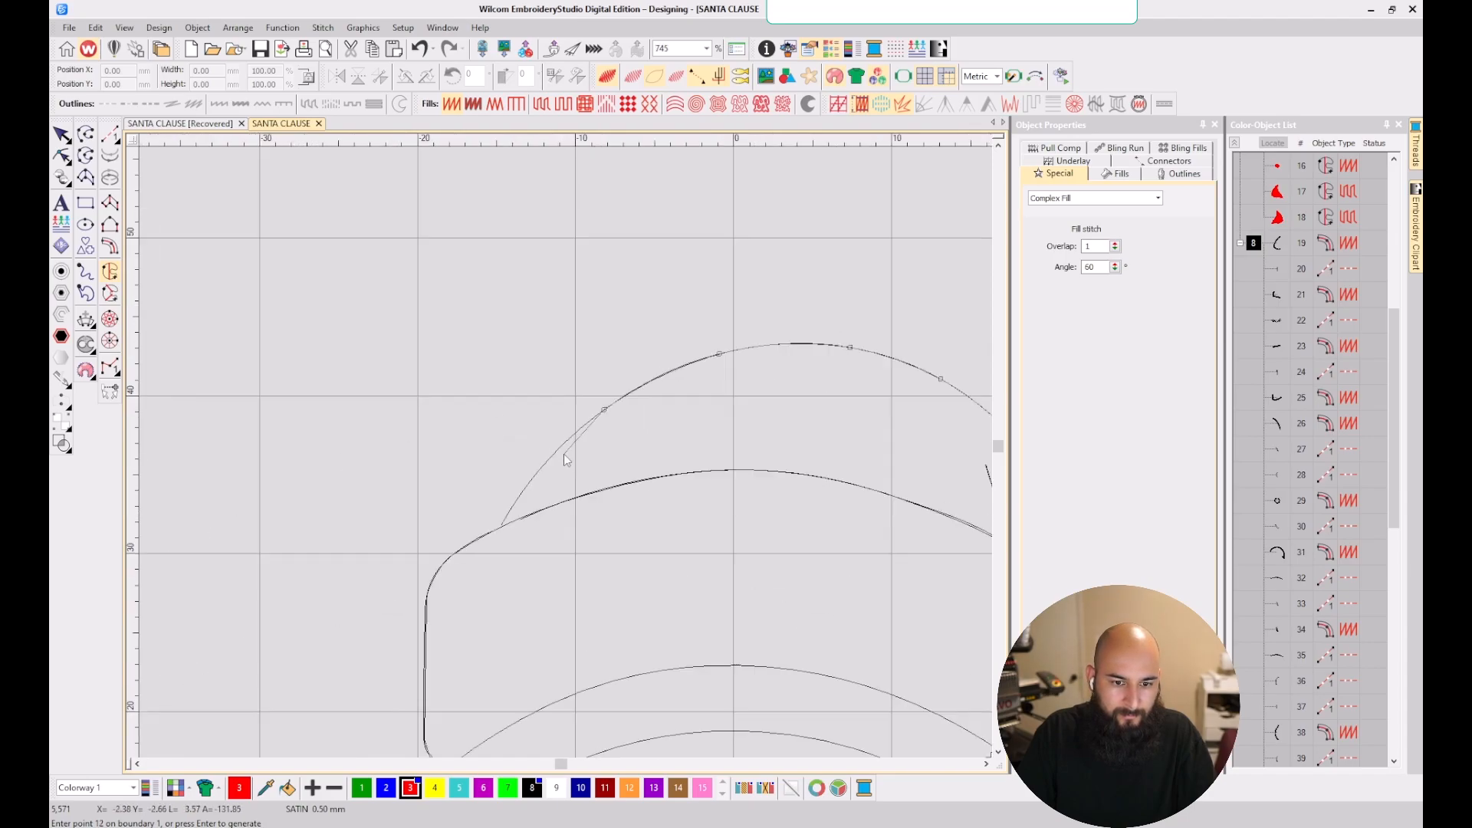
pyautogui.click(522, 489)
pyautogui.scroll(2, 521, 498)
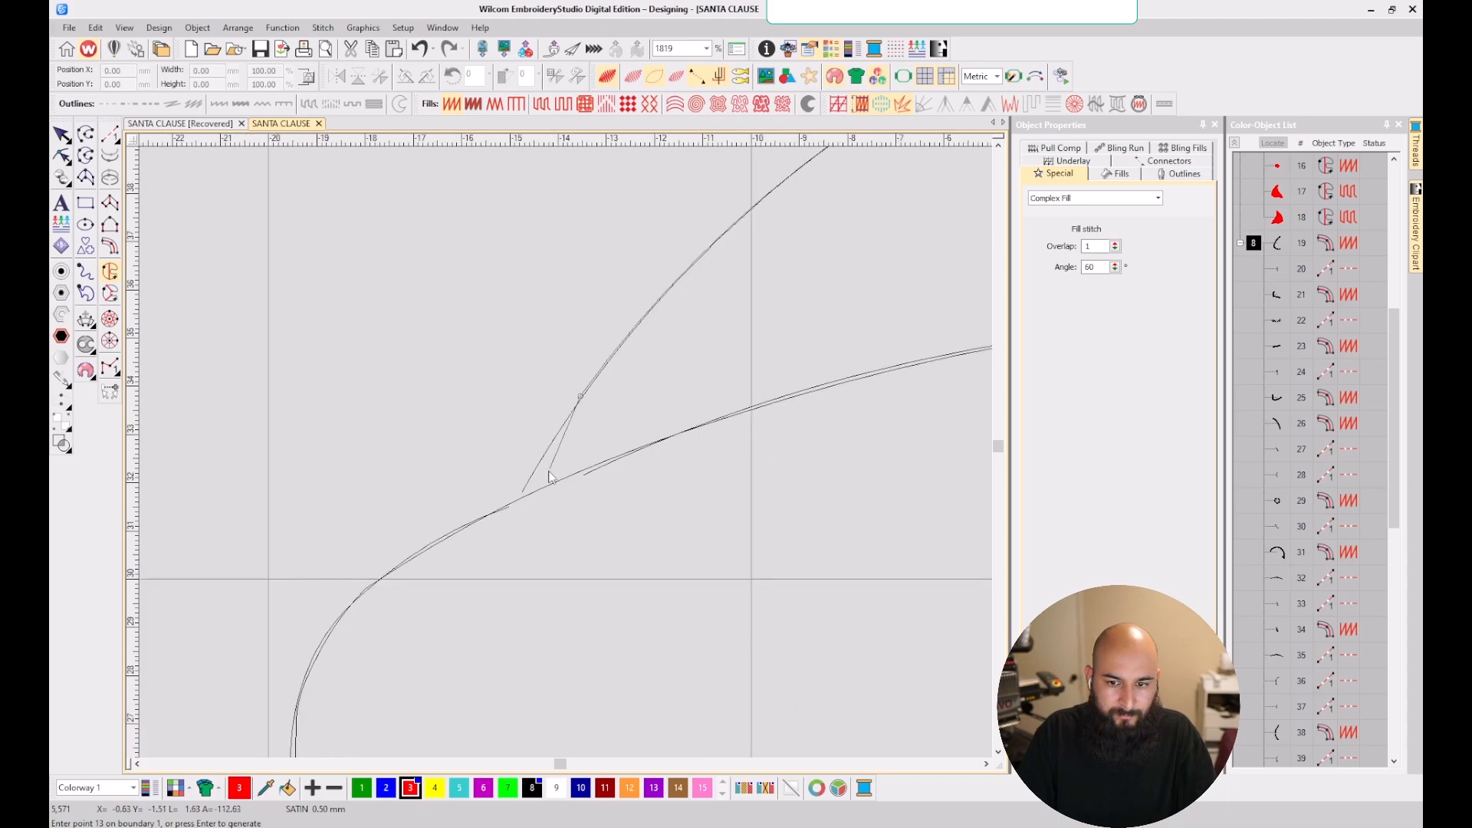
pyautogui.click(519, 500)
pyautogui.scroll(-2, 529, 491)
pyautogui.scroll(2, 584, 445)
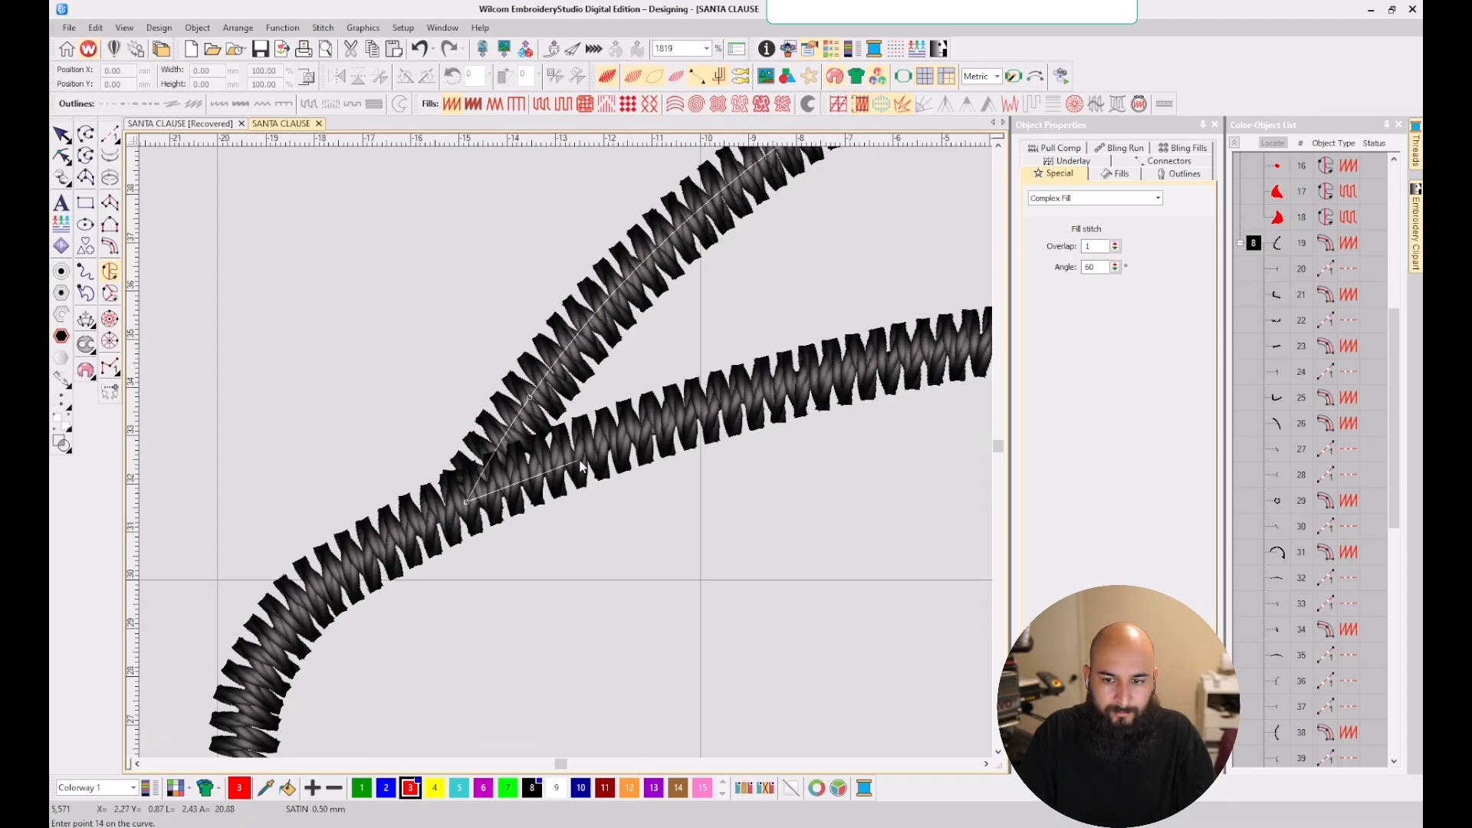
# - Trace the hat boundary back along the brim's curved upper edge to the rounded corner below the fold line
pyautogui.rightClick(530, 480)
pyautogui.click(733, 400)
pyautogui.scroll(-2, 735, 405)
pyautogui.rightClick(795, 415)
pyautogui.scroll(-1, 905, 443)
pyautogui.scroll(1, 595, 456)
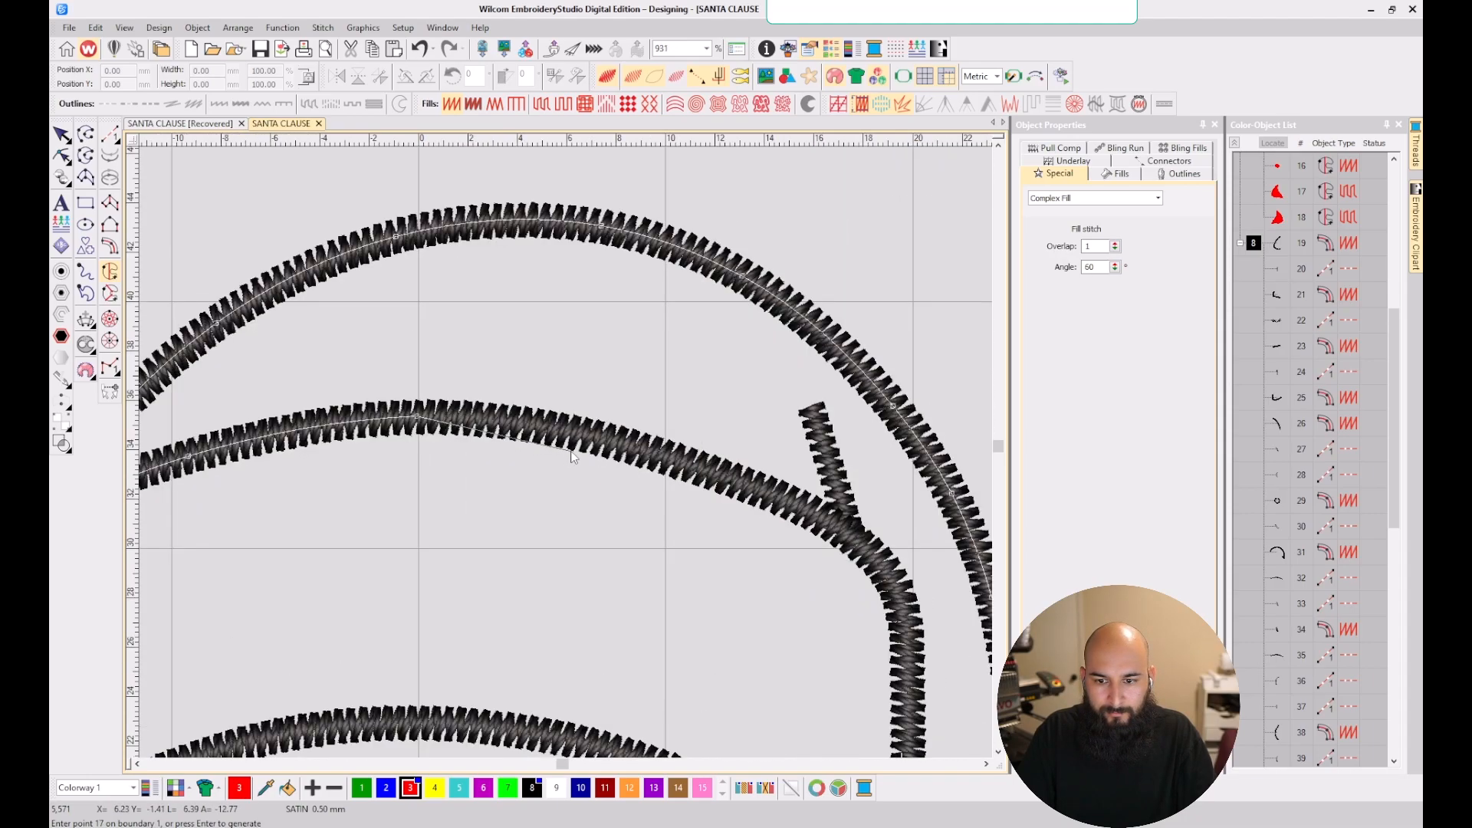
pyautogui.rightClick(647, 452)
pyautogui.rightClick(812, 515)
pyautogui.rightClick(862, 550)
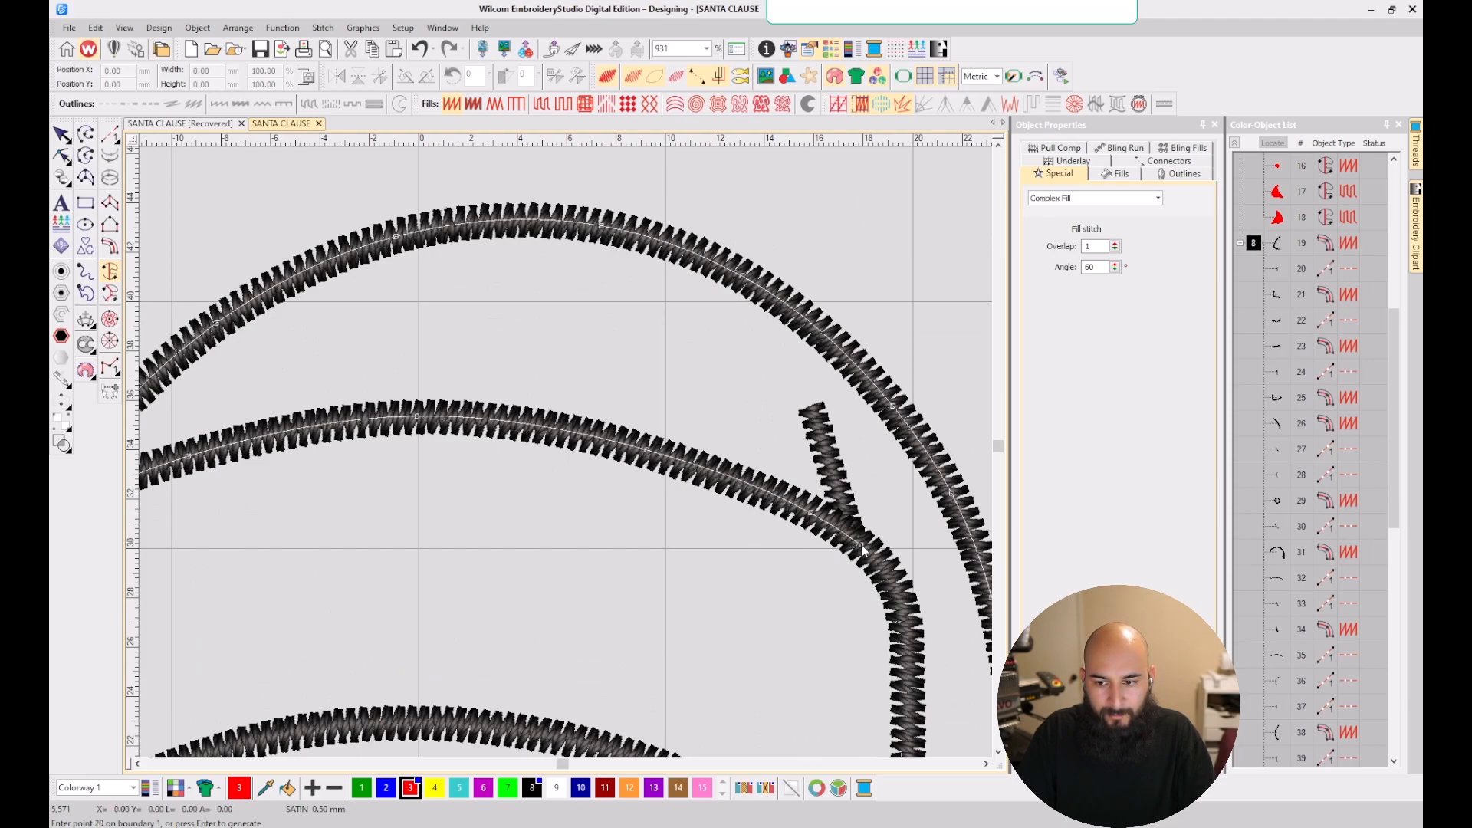
# - Continue the hat boundary around the brim's rounded corner and down its straight side to the starting corner
pyautogui.scroll(-1, 862, 550)
pyautogui.scroll(2, 599, 495)
pyautogui.rightClick(599, 494)
pyautogui.rightClick(622, 541)
pyautogui.scroll(-2, 623, 544)
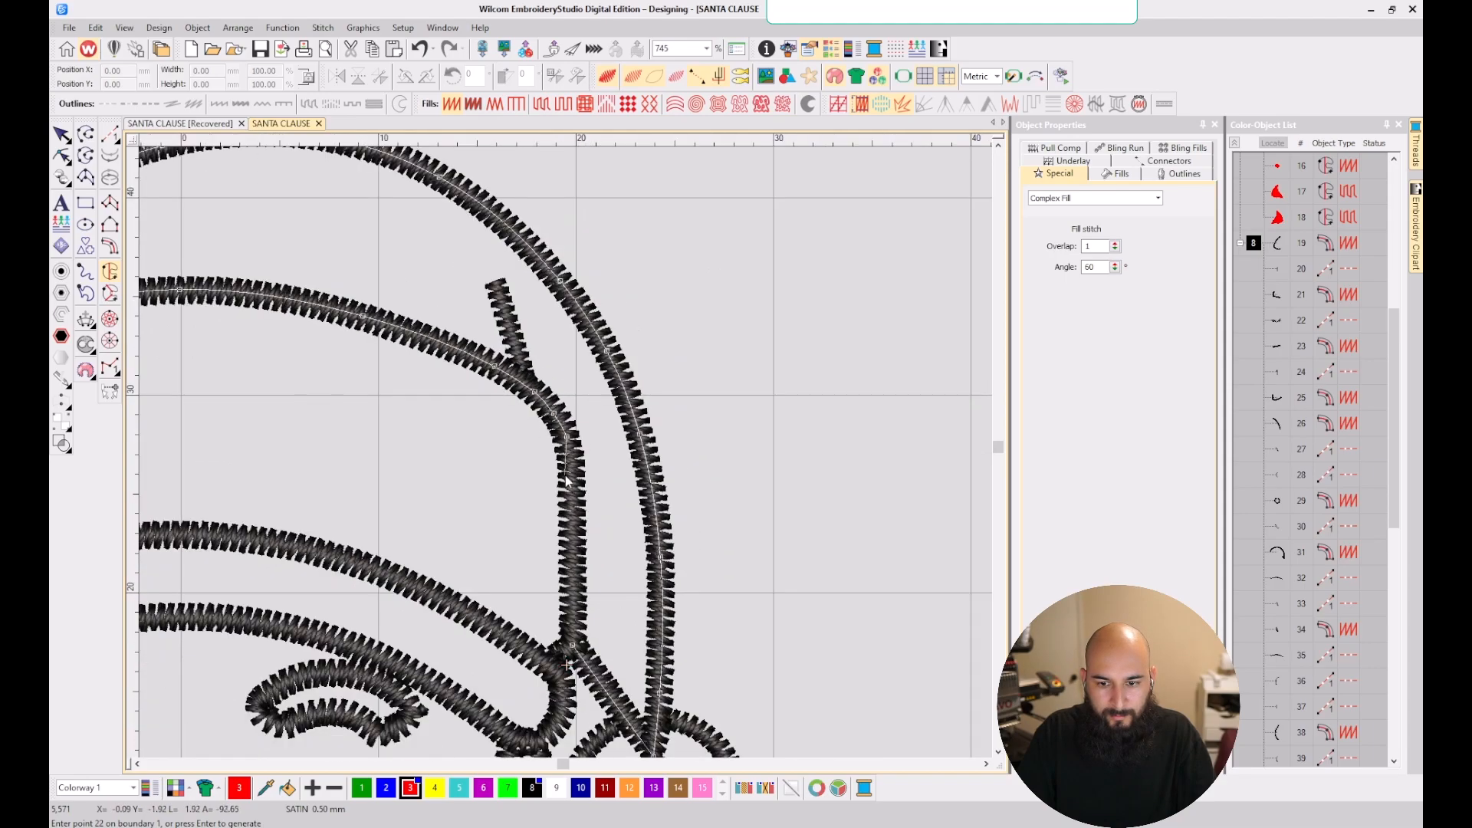
pyautogui.rightClick(571, 464)
pyautogui.scroll(3, 569, 566)
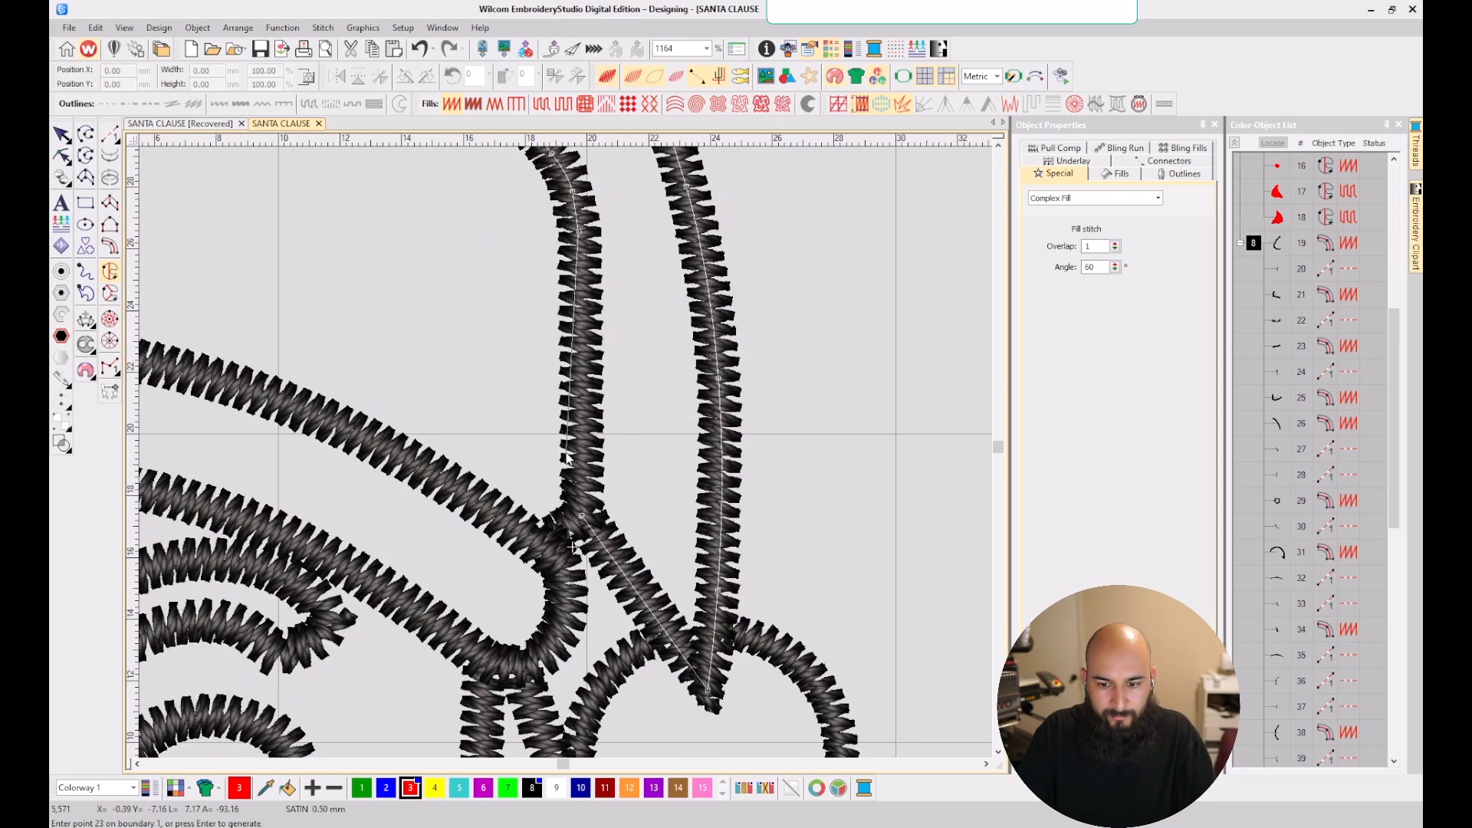
pyautogui.rightClick(584, 531)
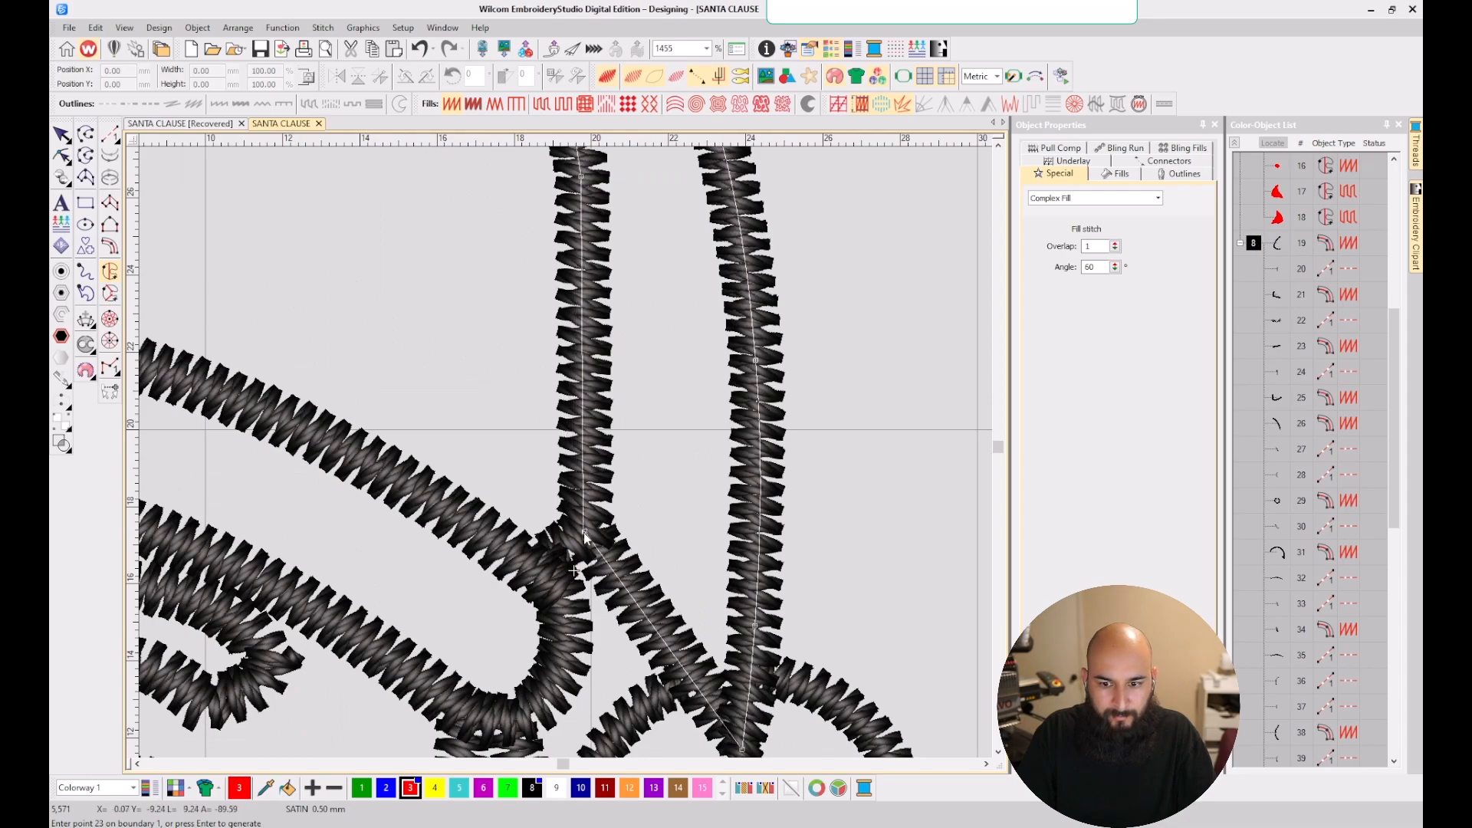
# - Close the hat boundary, place its entry and exit points, and generate the fill with a stitch angle of 163°
pyautogui.scroll(-6, 584, 532)
pyautogui.press('Return')
pyautogui.press('Return')
pyautogui.scroll(4, 574, 521)
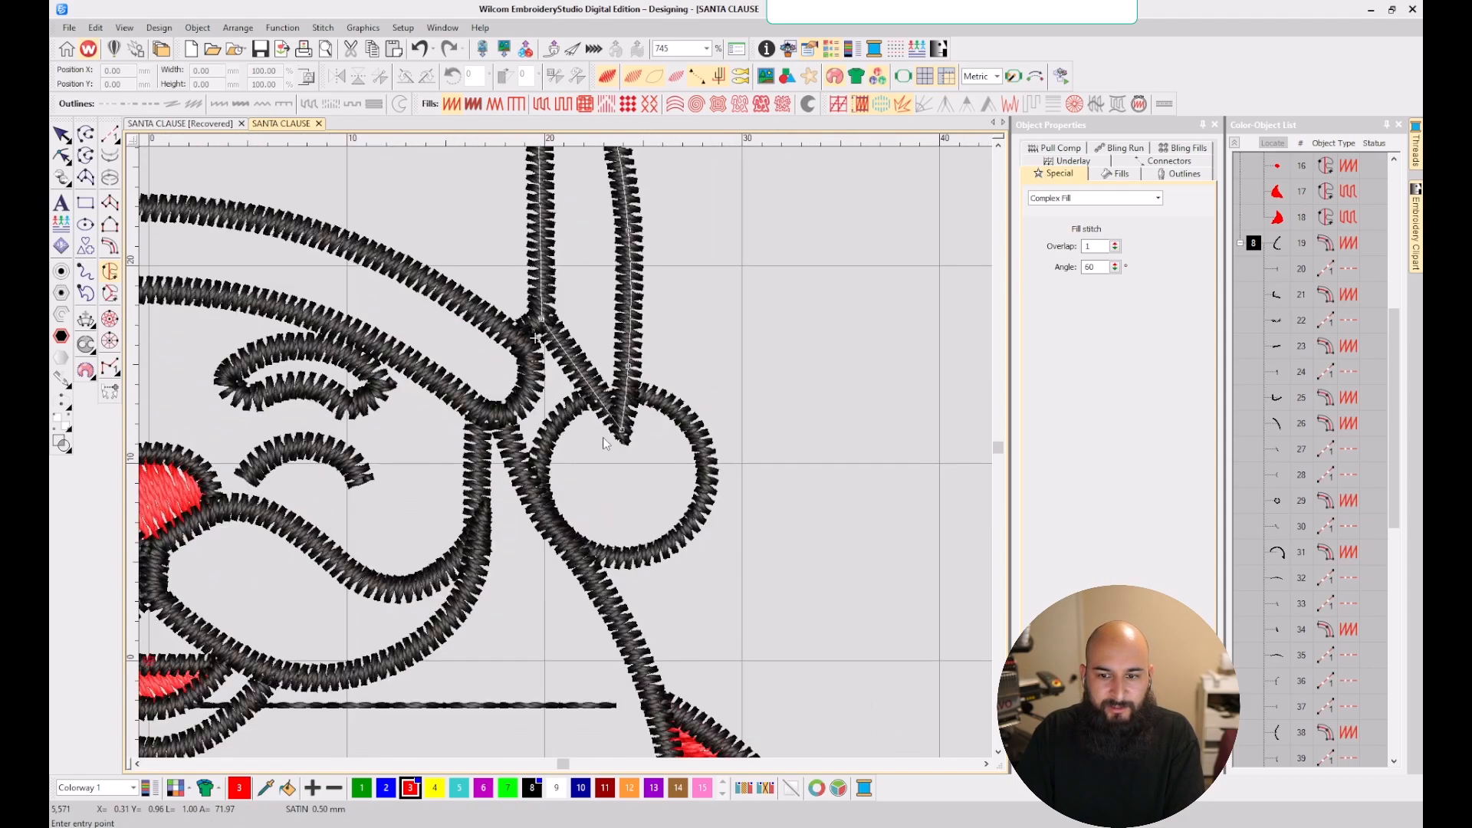
pyautogui.scroll(-4, 613, 446)
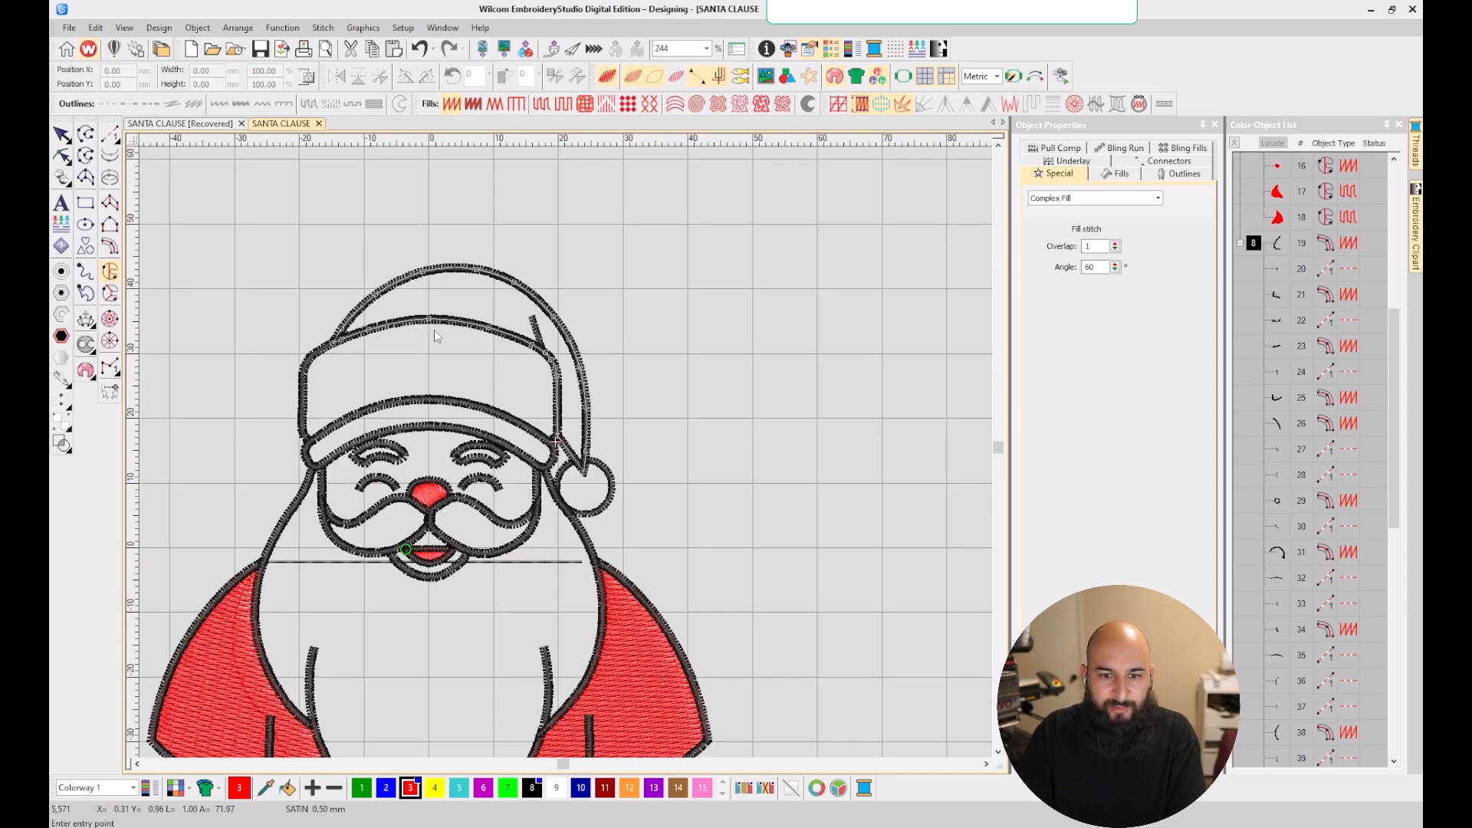
pyautogui.scroll(2, 572, 455)
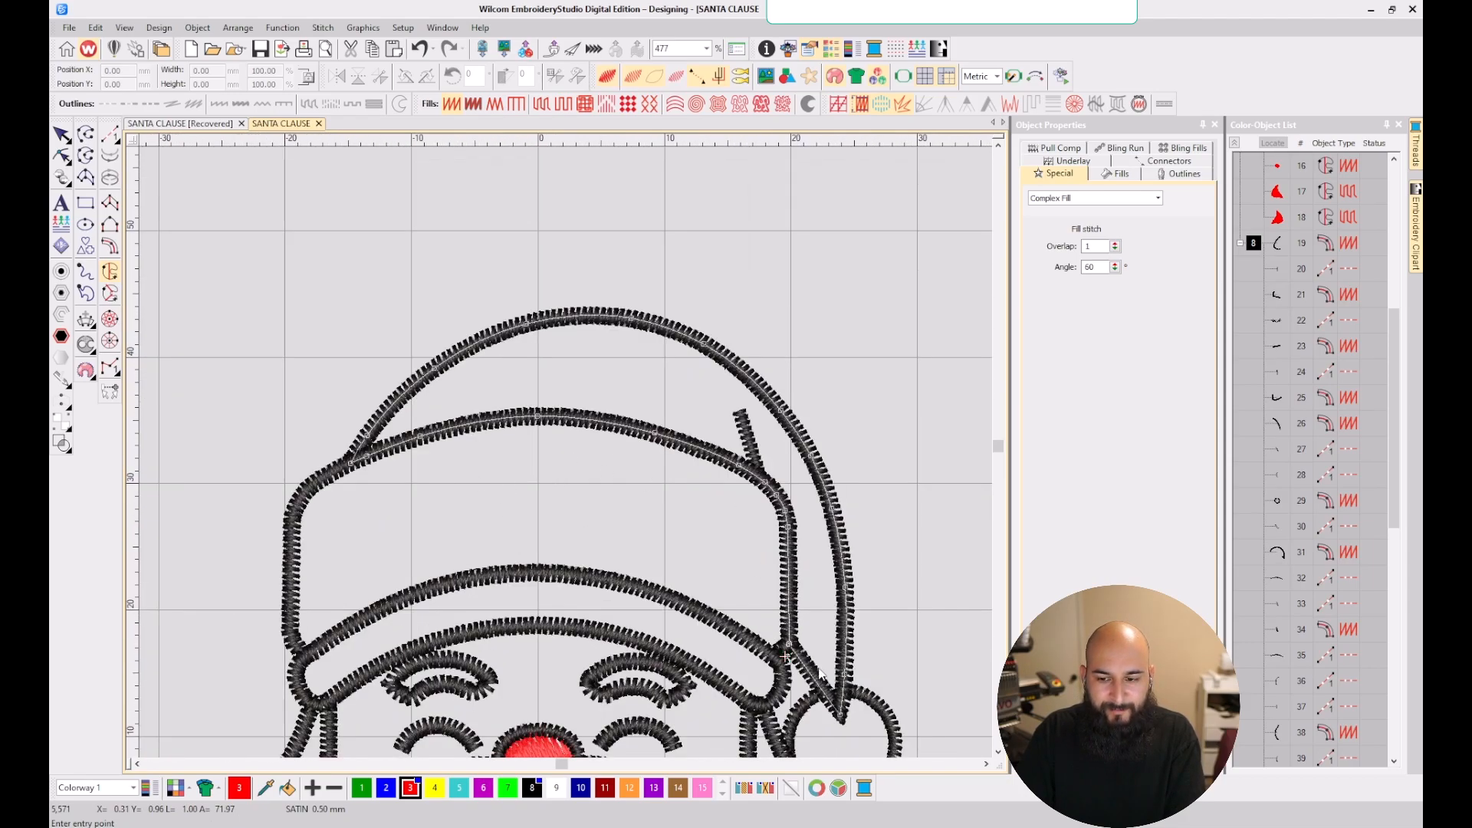
pyautogui.click(789, 688)
pyautogui.click(824, 725)
pyautogui.press('Return')
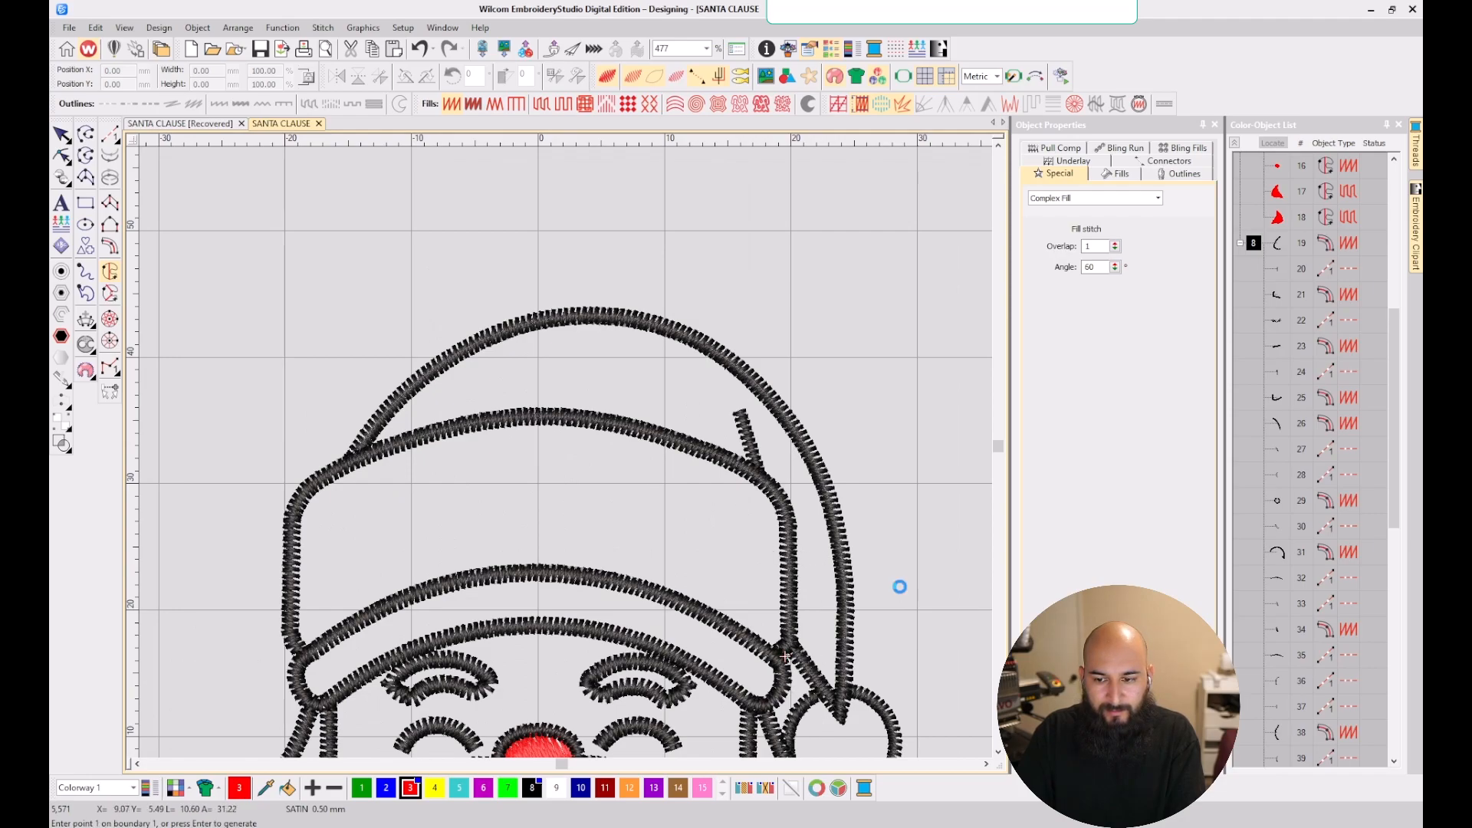
pyautogui.press('Escape')
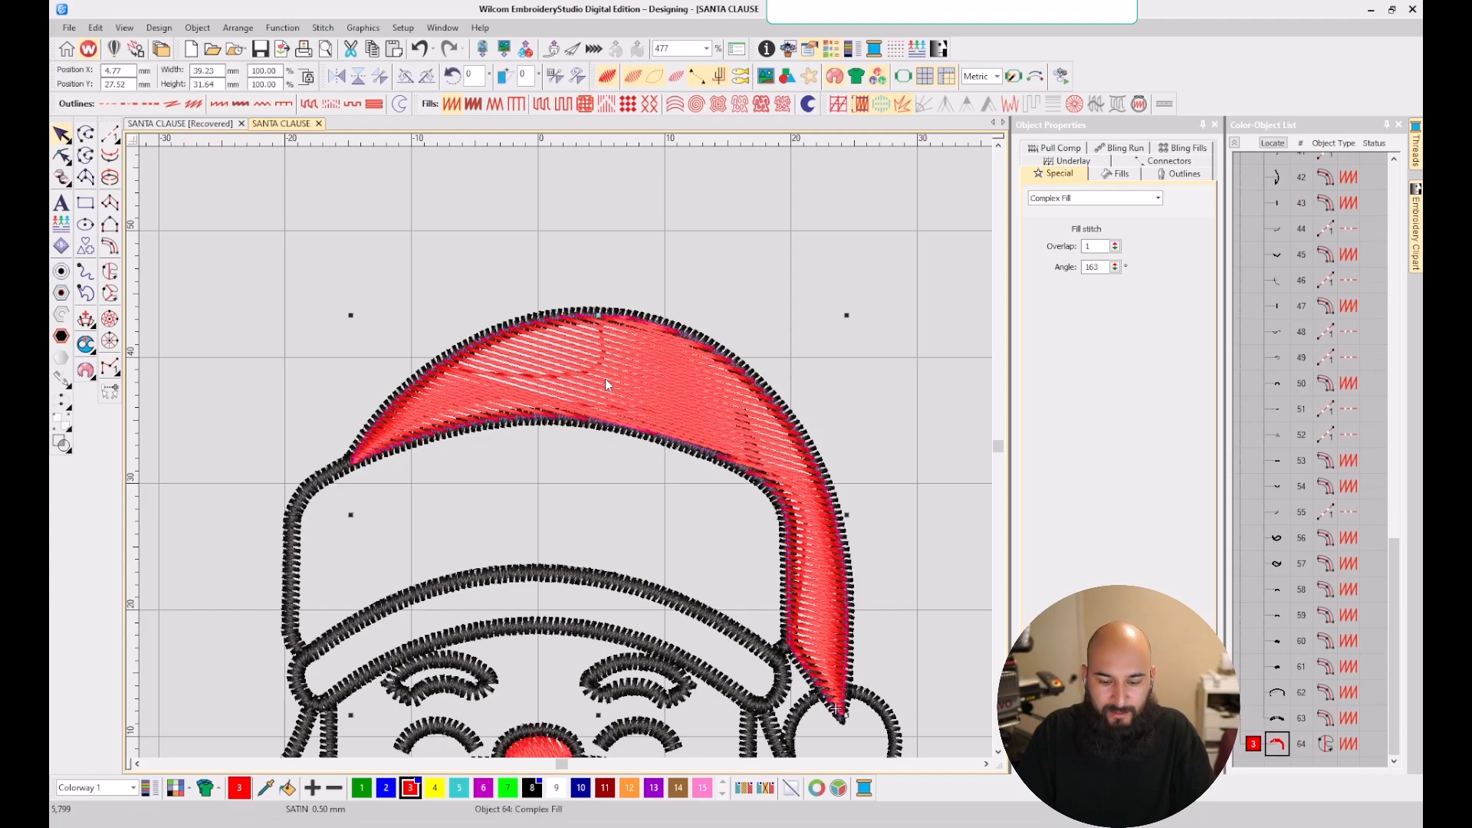
# - Change the hat fill's stitch type to Tatami
pyautogui.hotkey('shift', 'm')
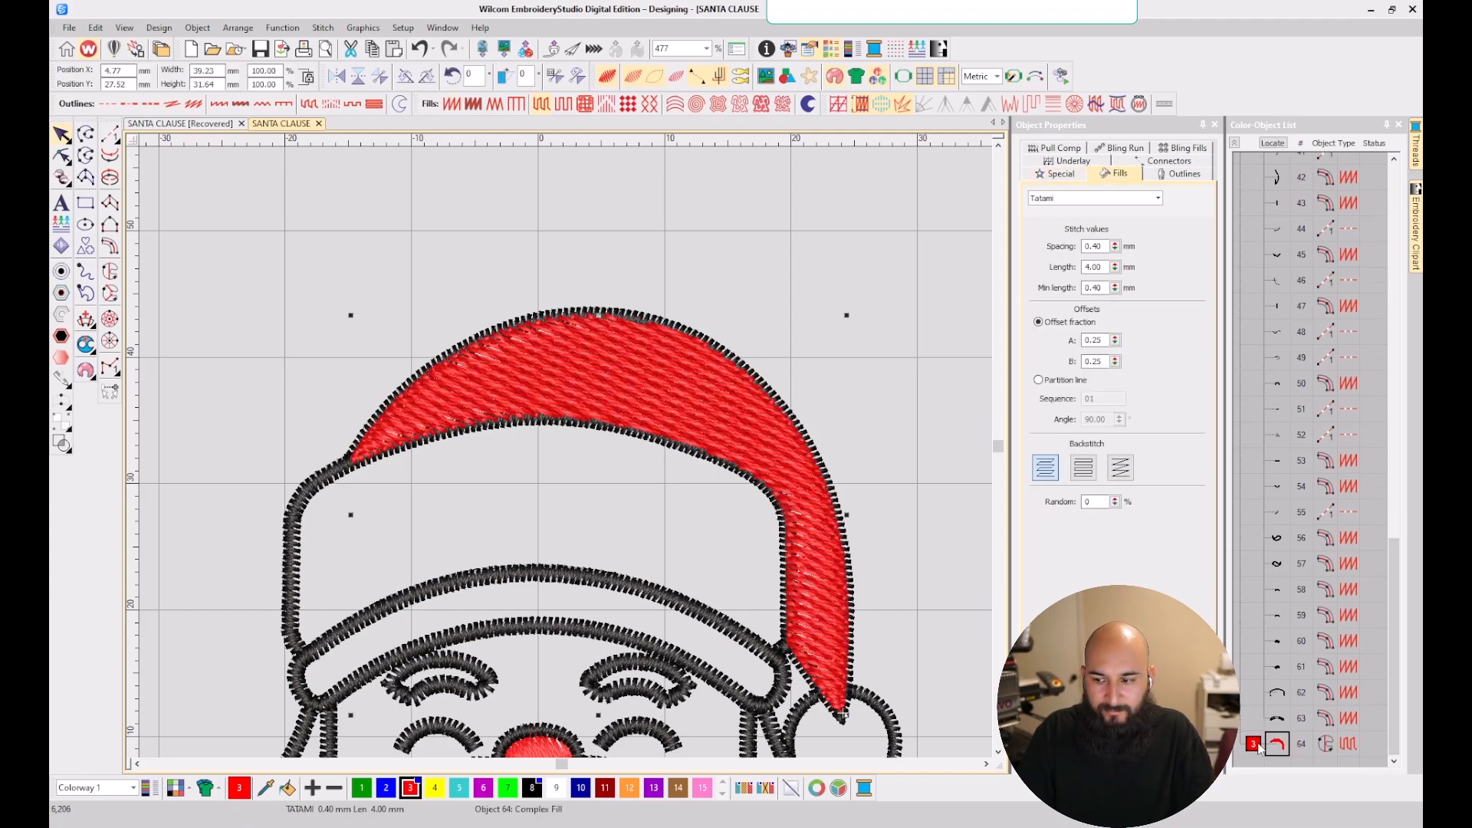
pyautogui.press('h')
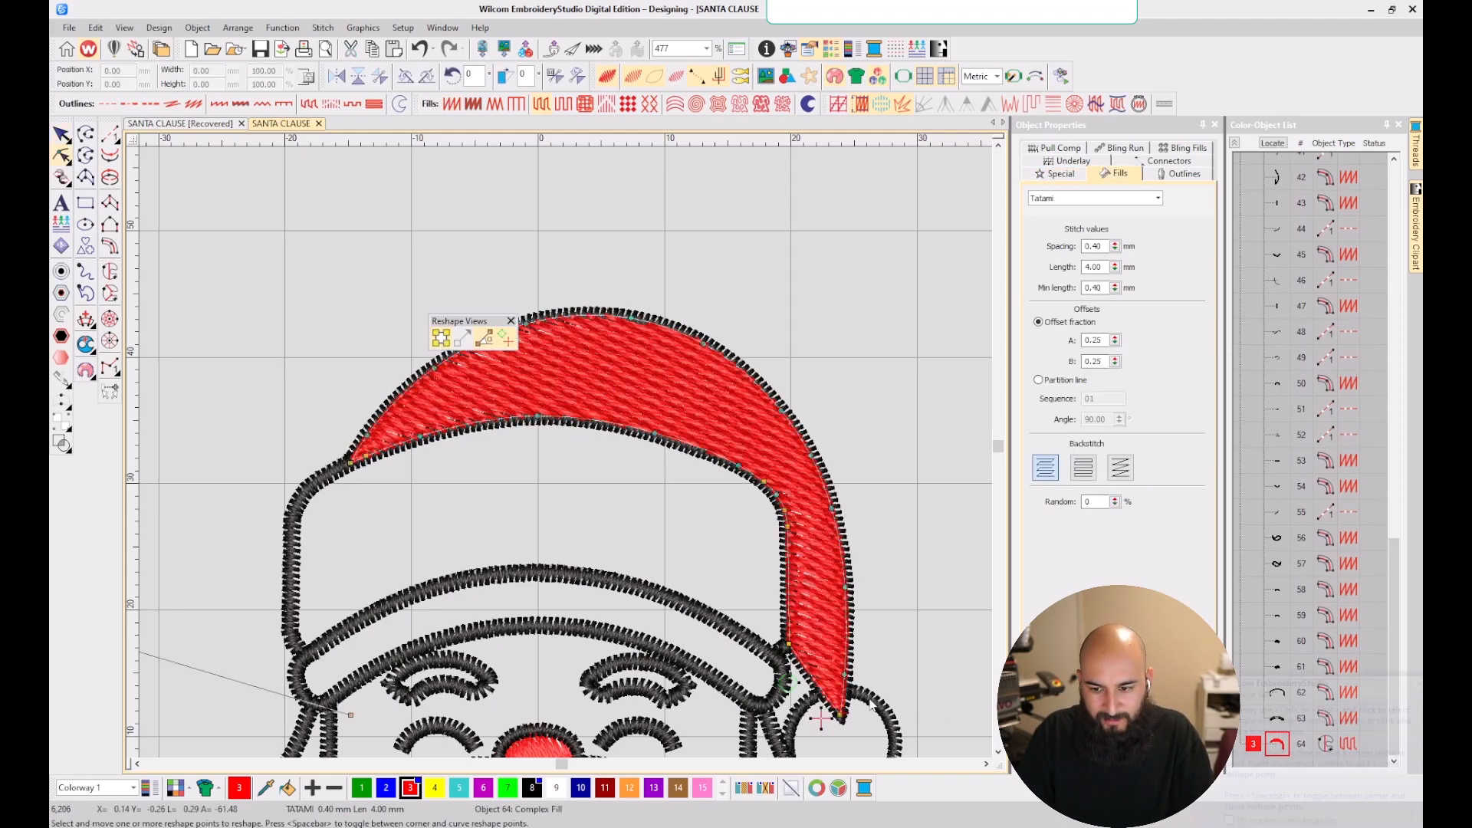
pyautogui.scroll(2, 841, 688)
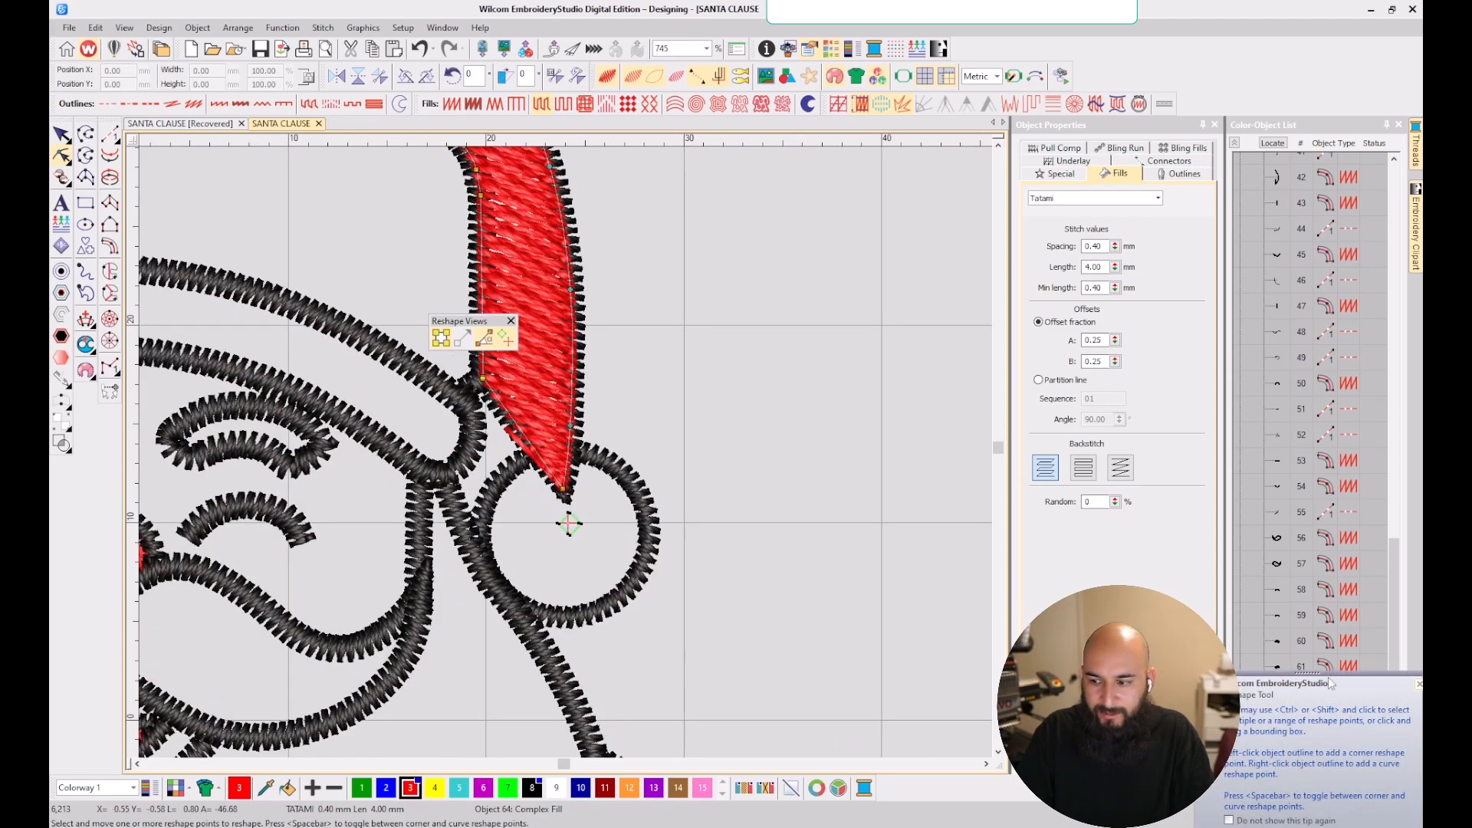
pyautogui.click(1417, 686)
# - Sequence the hat fill with the other red objects, ahead of the black outlines
pyautogui.rightClick(1271, 745)
pyautogui.moveTo(1288, 734)
pyautogui.click(1227, 734)
pyautogui.scroll(-6, 720, 460)
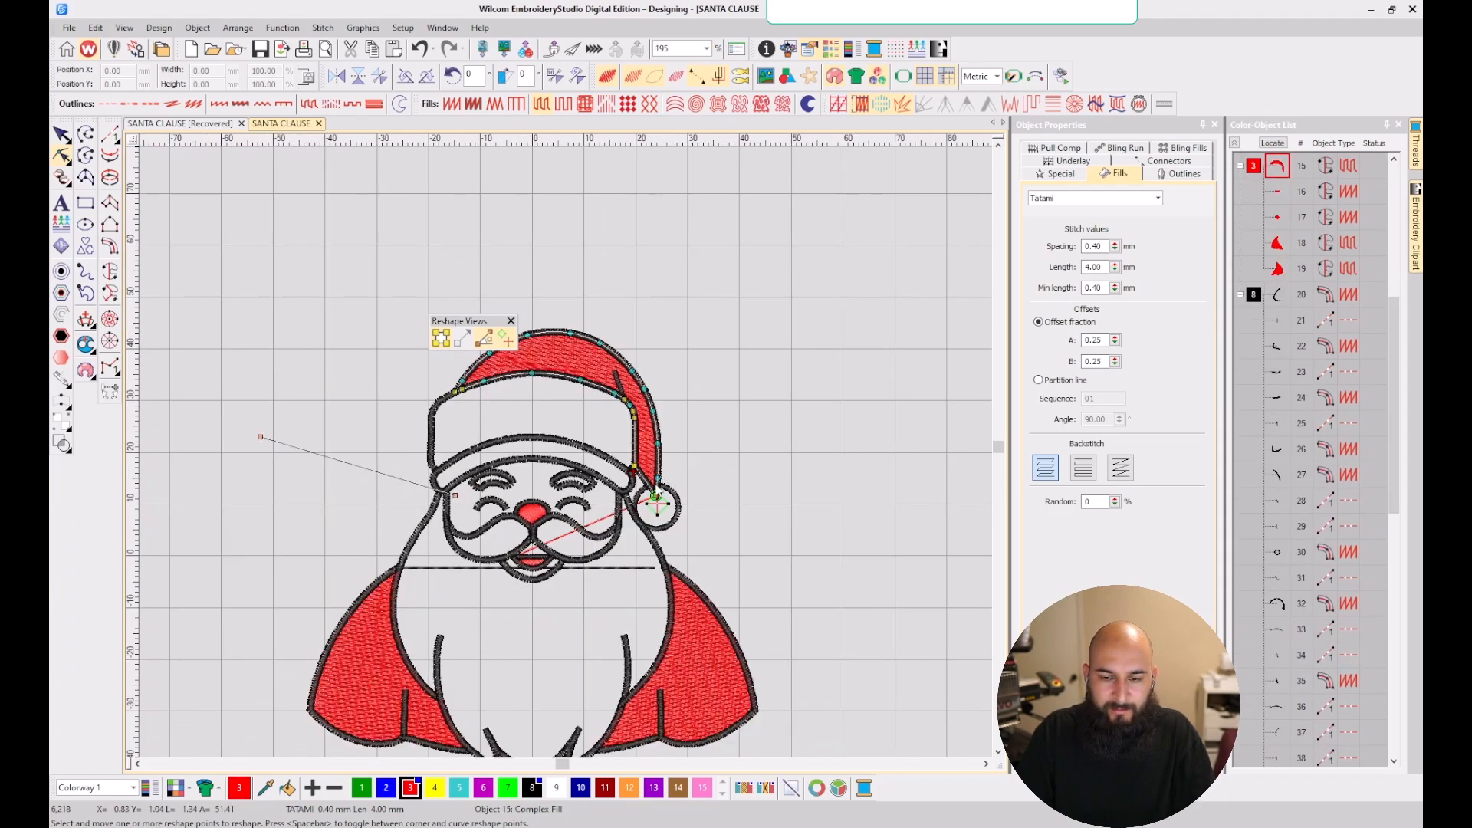
pyautogui.scroll(1, 678, 484)
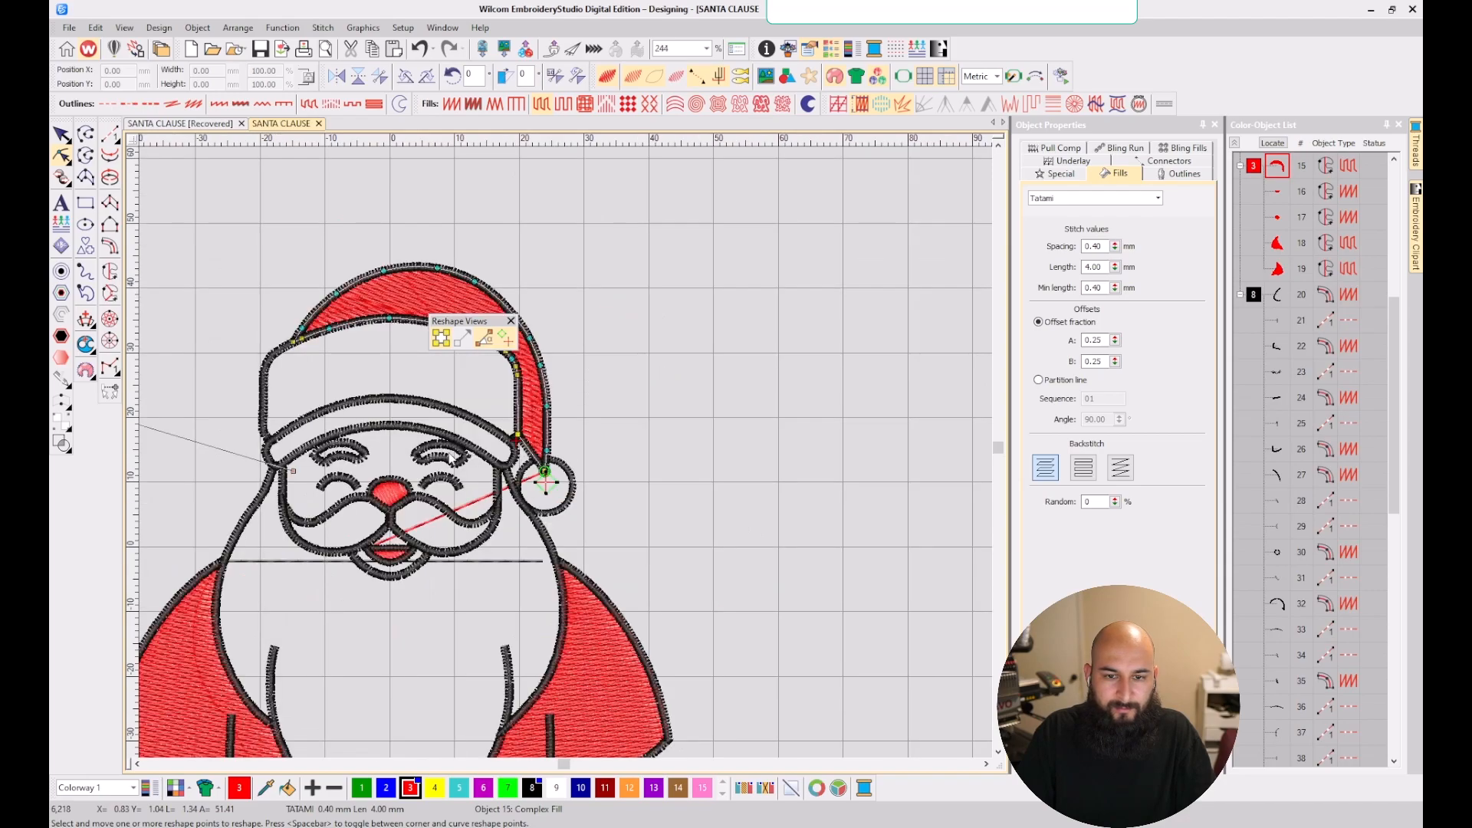
pyautogui.scroll(-1, 353, 370)
pyautogui.press('Escape')
# - Reshape the hat fill to adjust the direction of its stitch angle
pyautogui.click(660, 397)
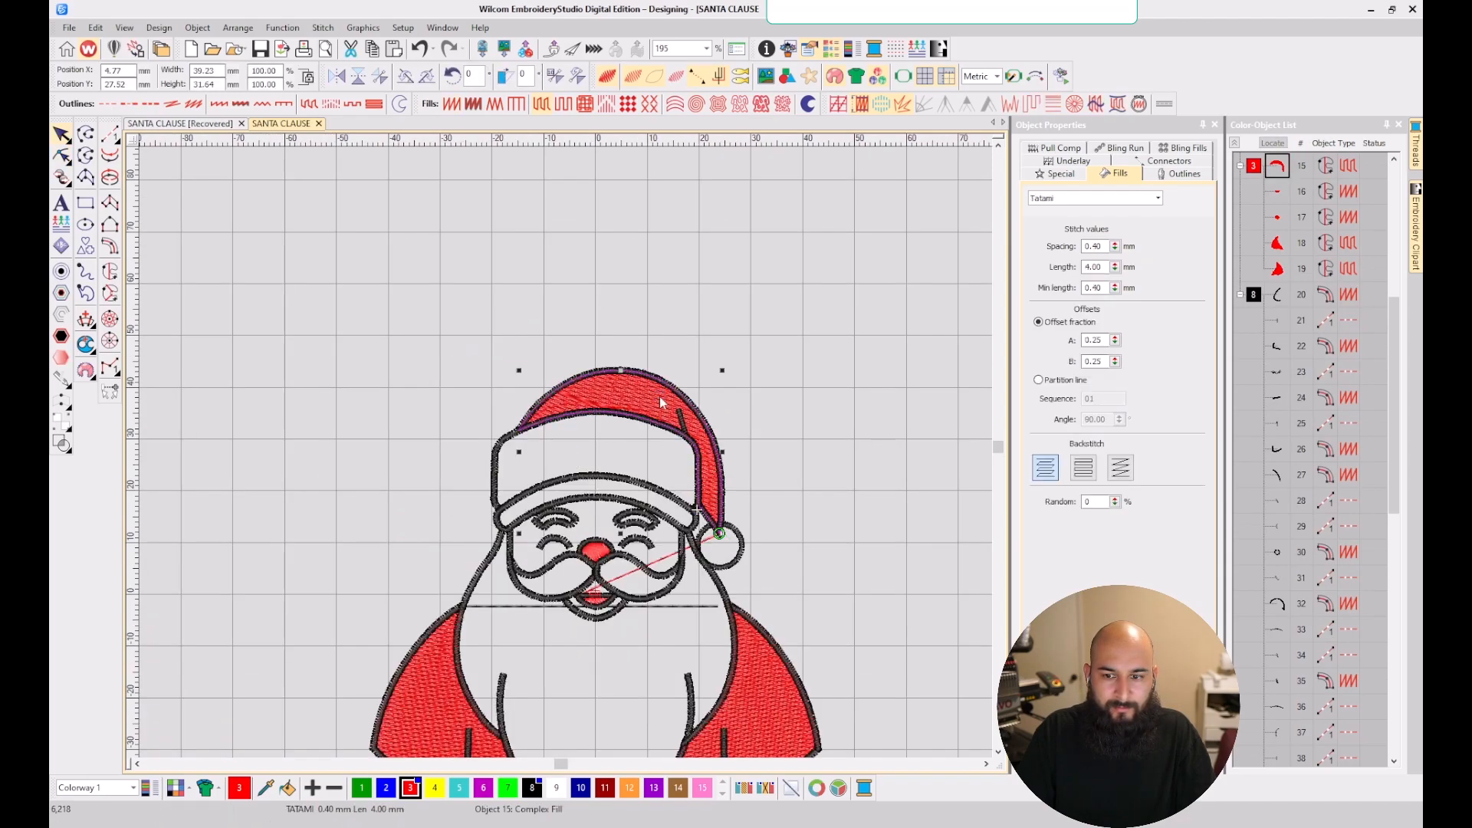
pyautogui.scroll(2, 659, 397)
pyautogui.press('h')
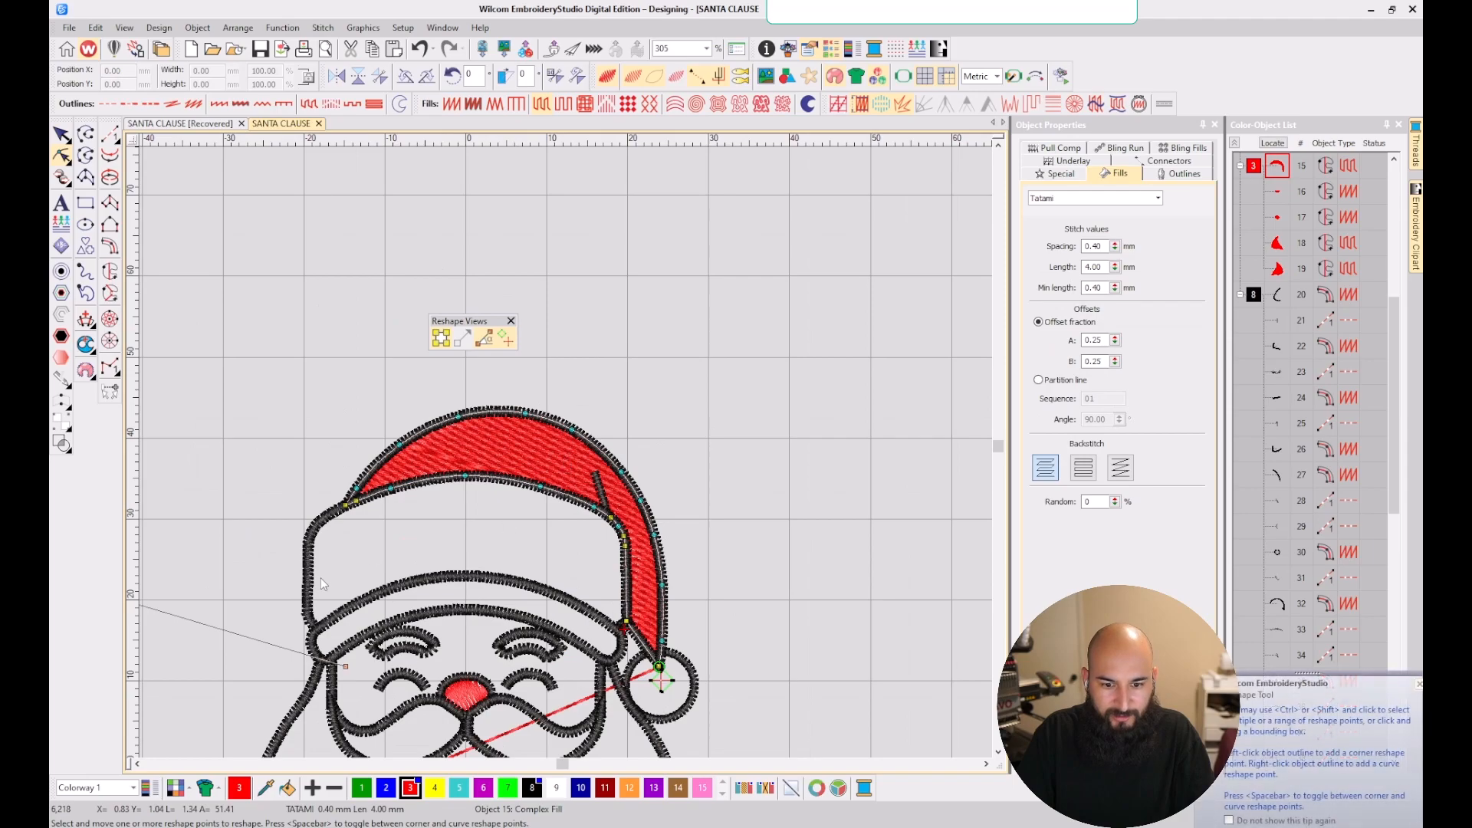
pyautogui.scroll(-1, 549, 448)
pyautogui.moveTo(334, 448); pyautogui.dragTo(818, 269)
pyautogui.moveTo(579, 522); pyautogui.dragTo(693, 388)
pyautogui.scroll(-2, 790, 385)
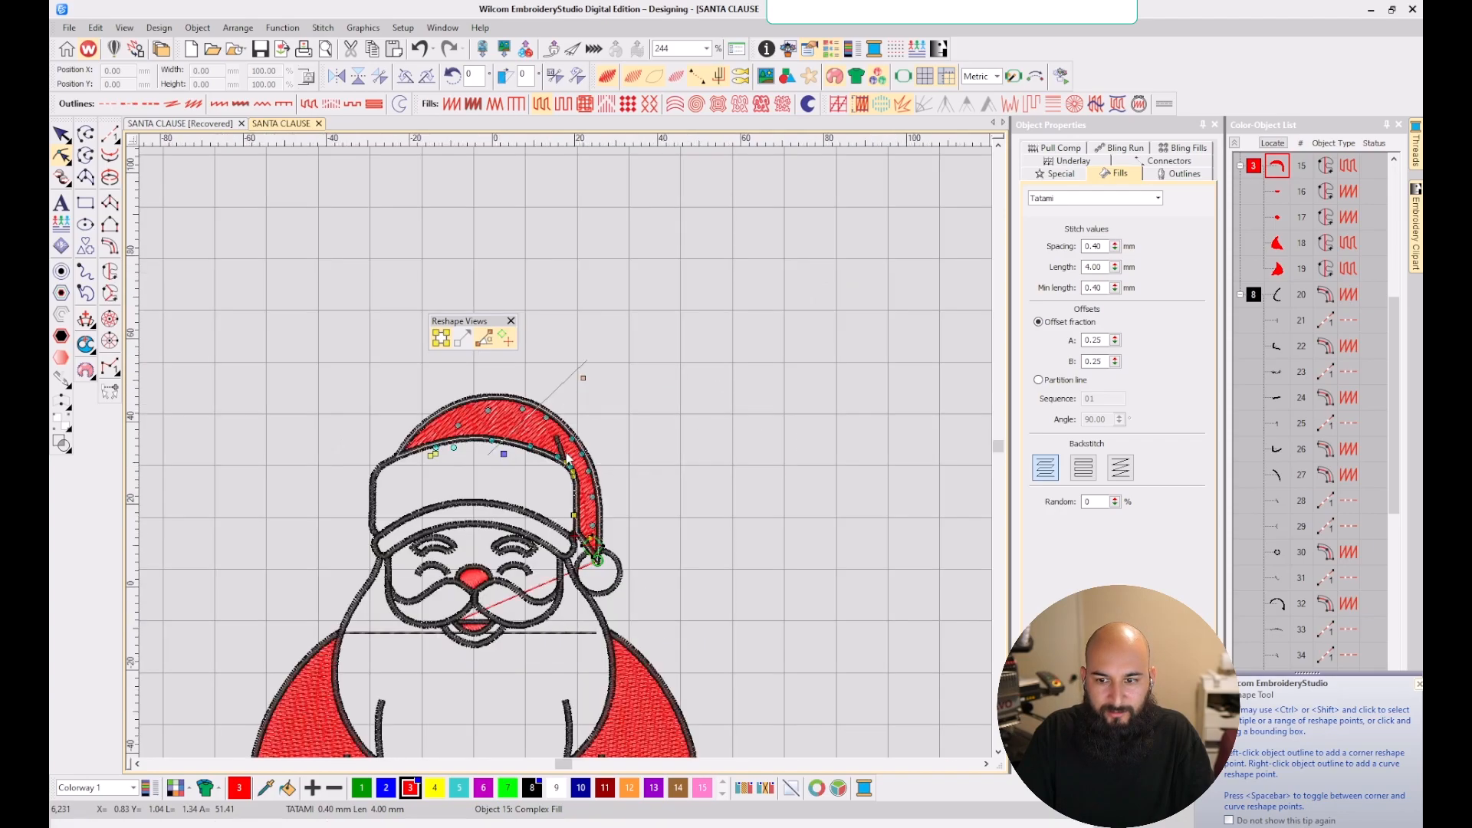
pyautogui.scroll(1, 567, 451)
pyautogui.moveTo(602, 324); pyautogui.dragTo(622, 348)
pyautogui.press('Escape')
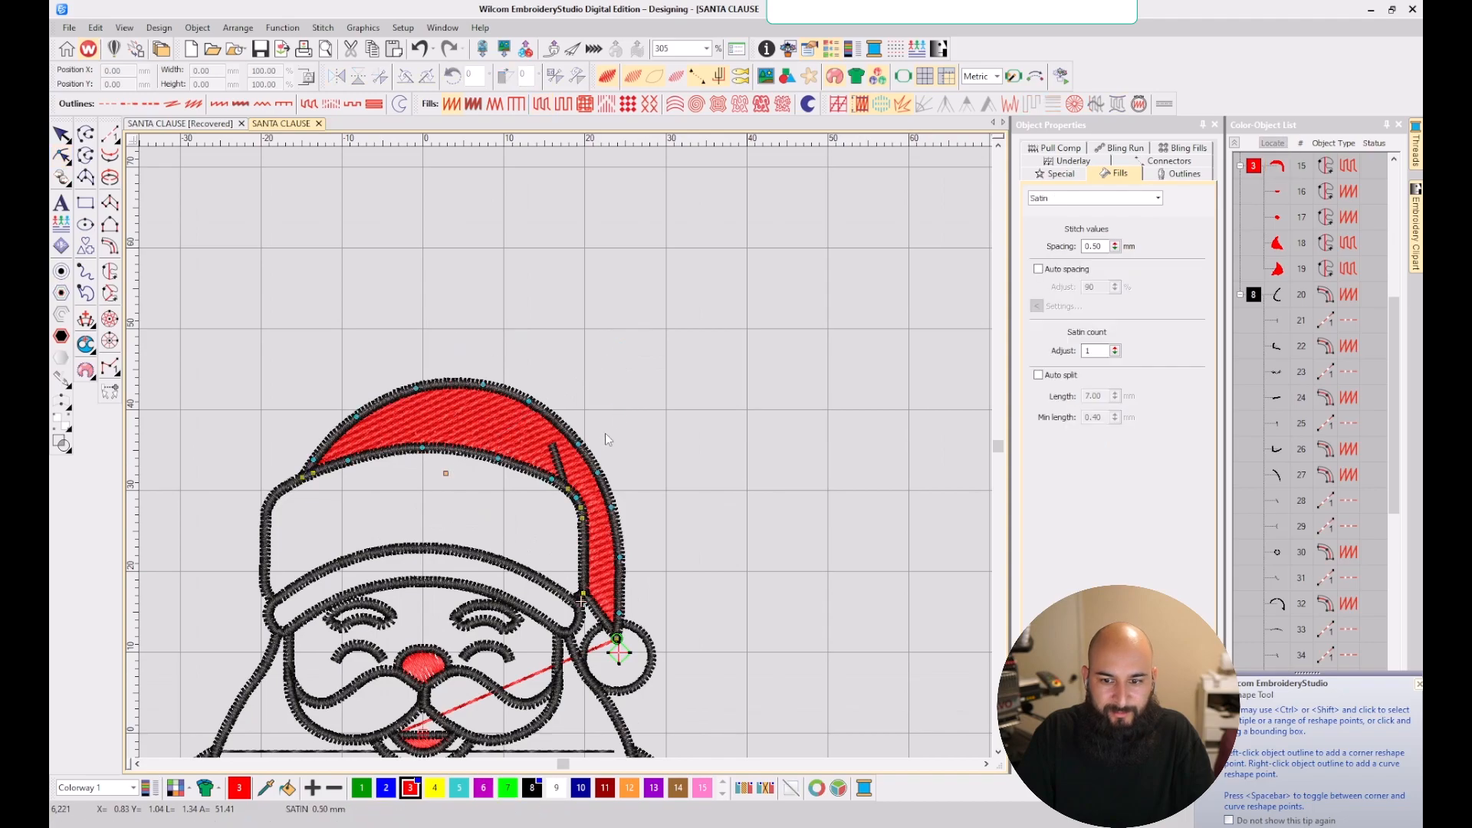
pyautogui.scroll(-1, 590, 488)
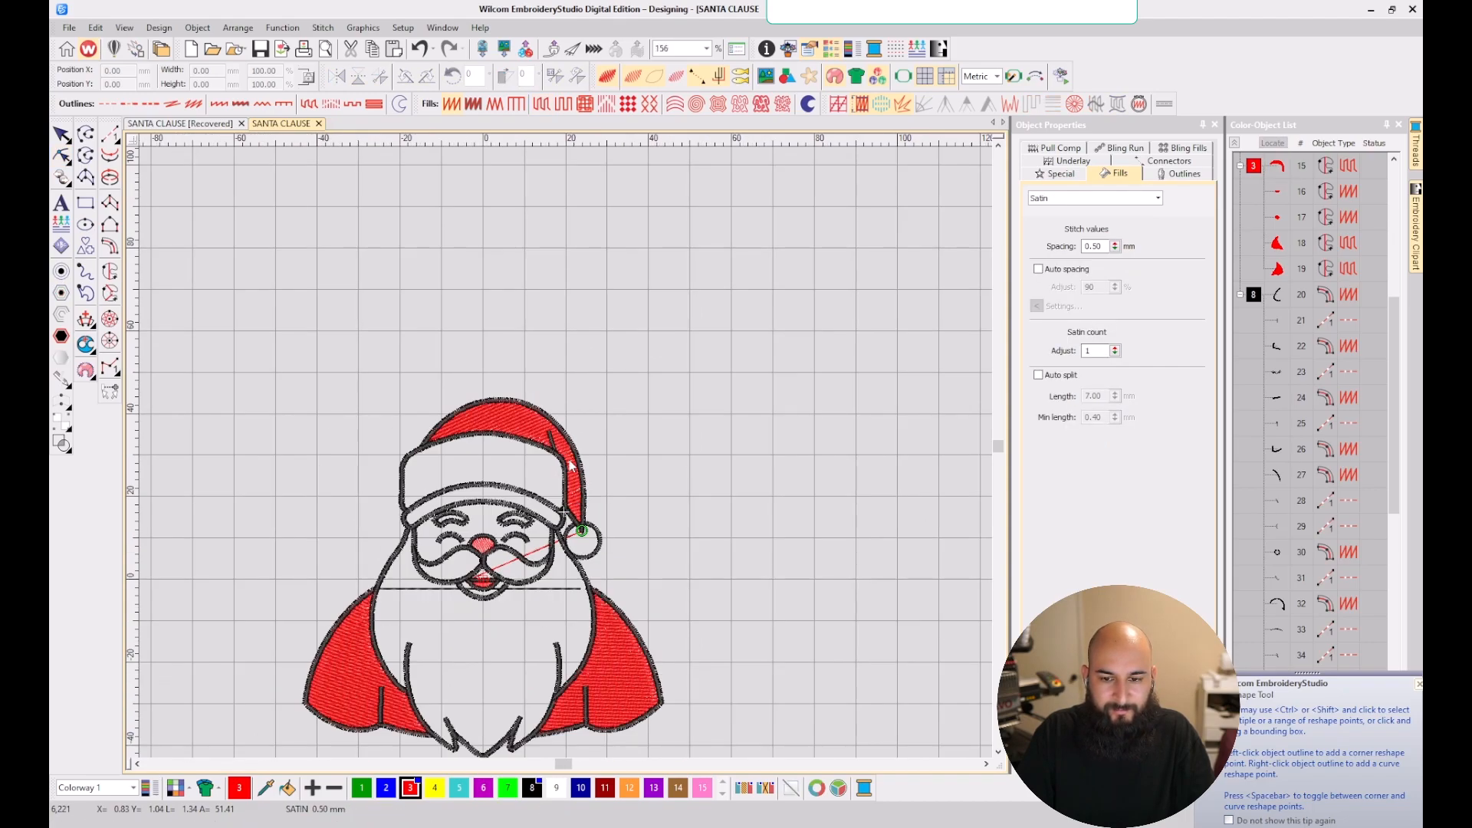
pyautogui.scroll(1, 565, 460)
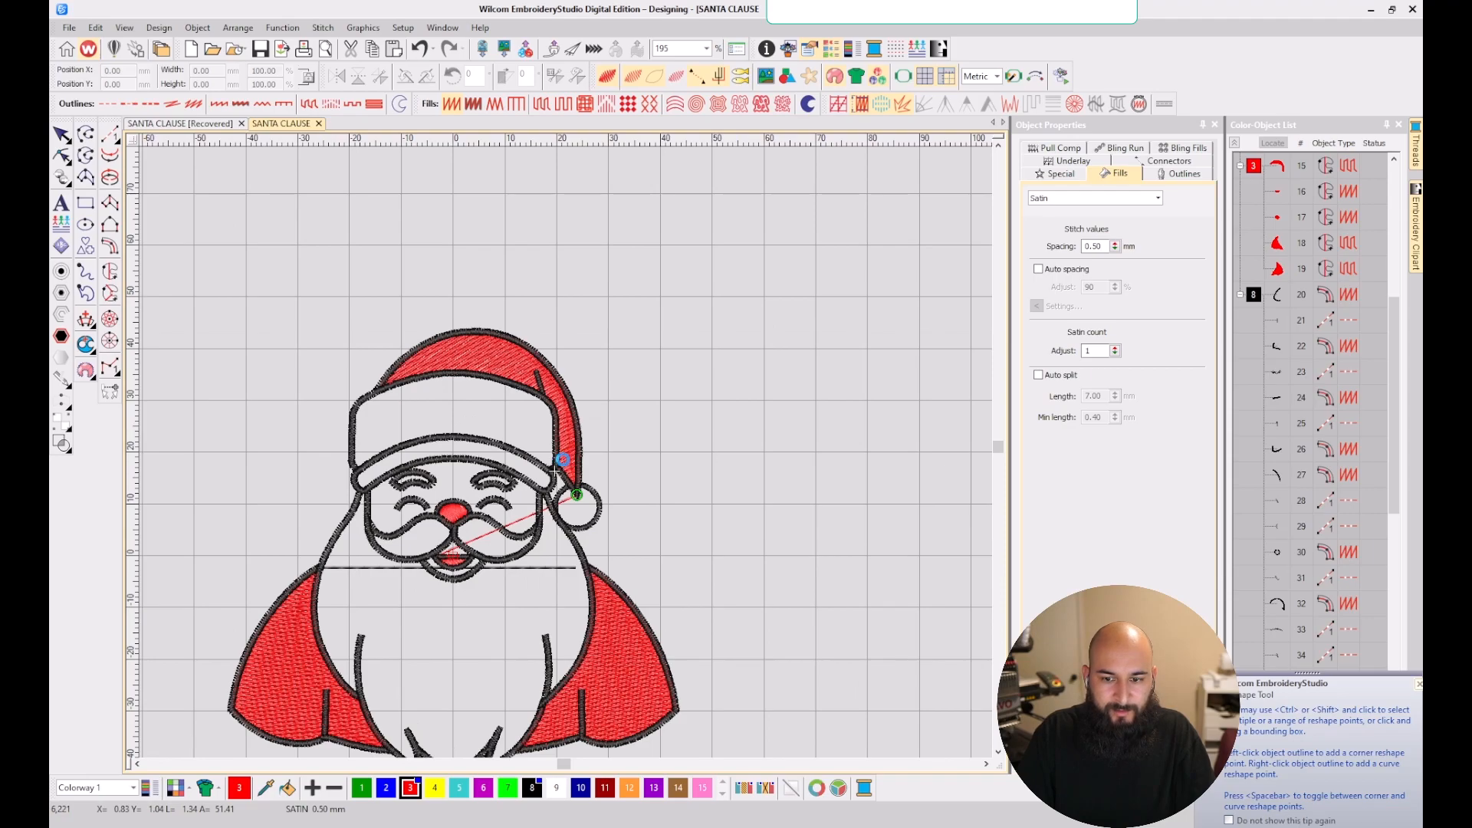
pyautogui.click(1419, 684)
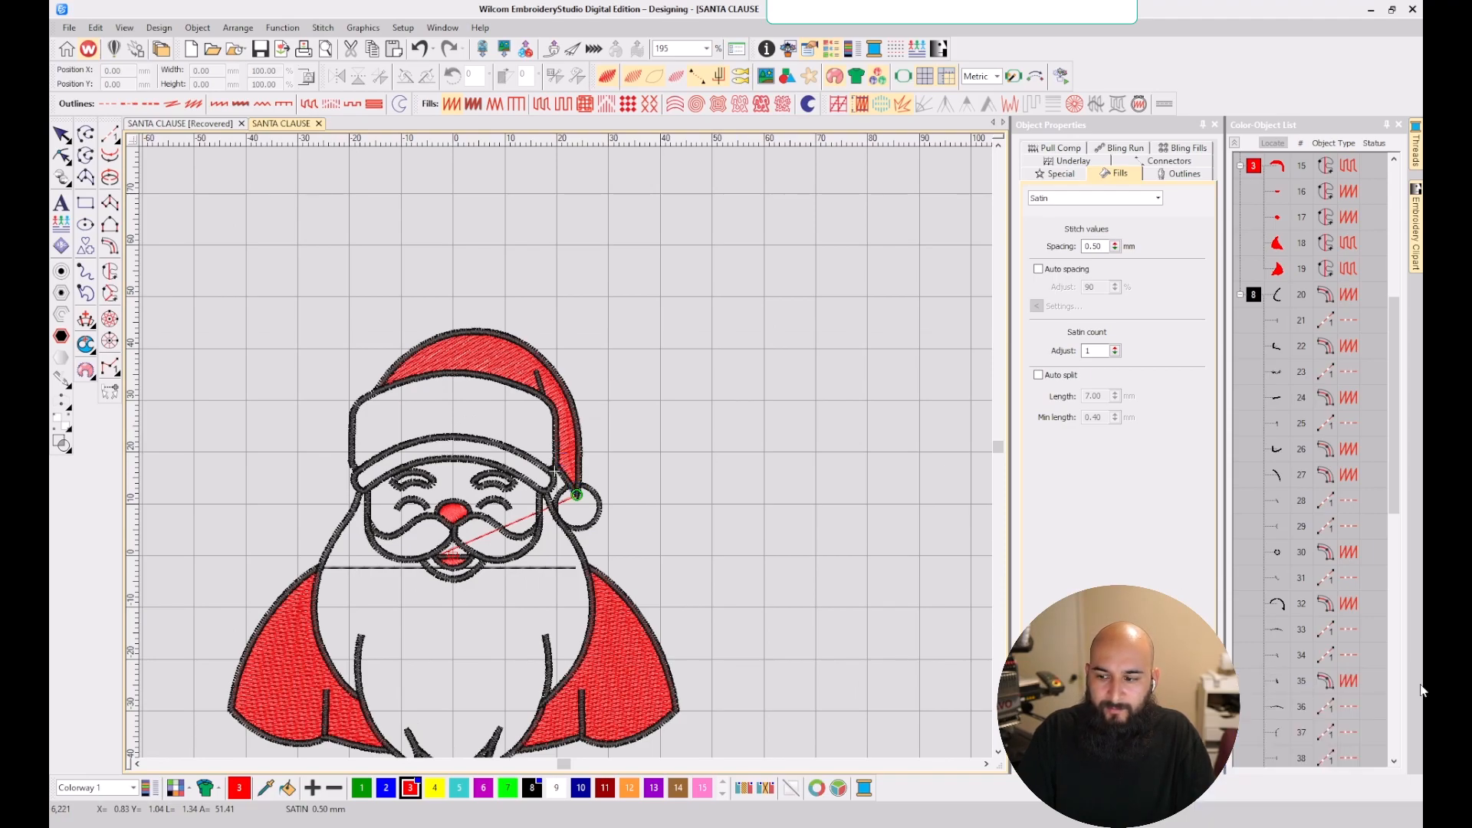
# - Review the underlay settings of the hat fill
pyautogui.click(488, 352)
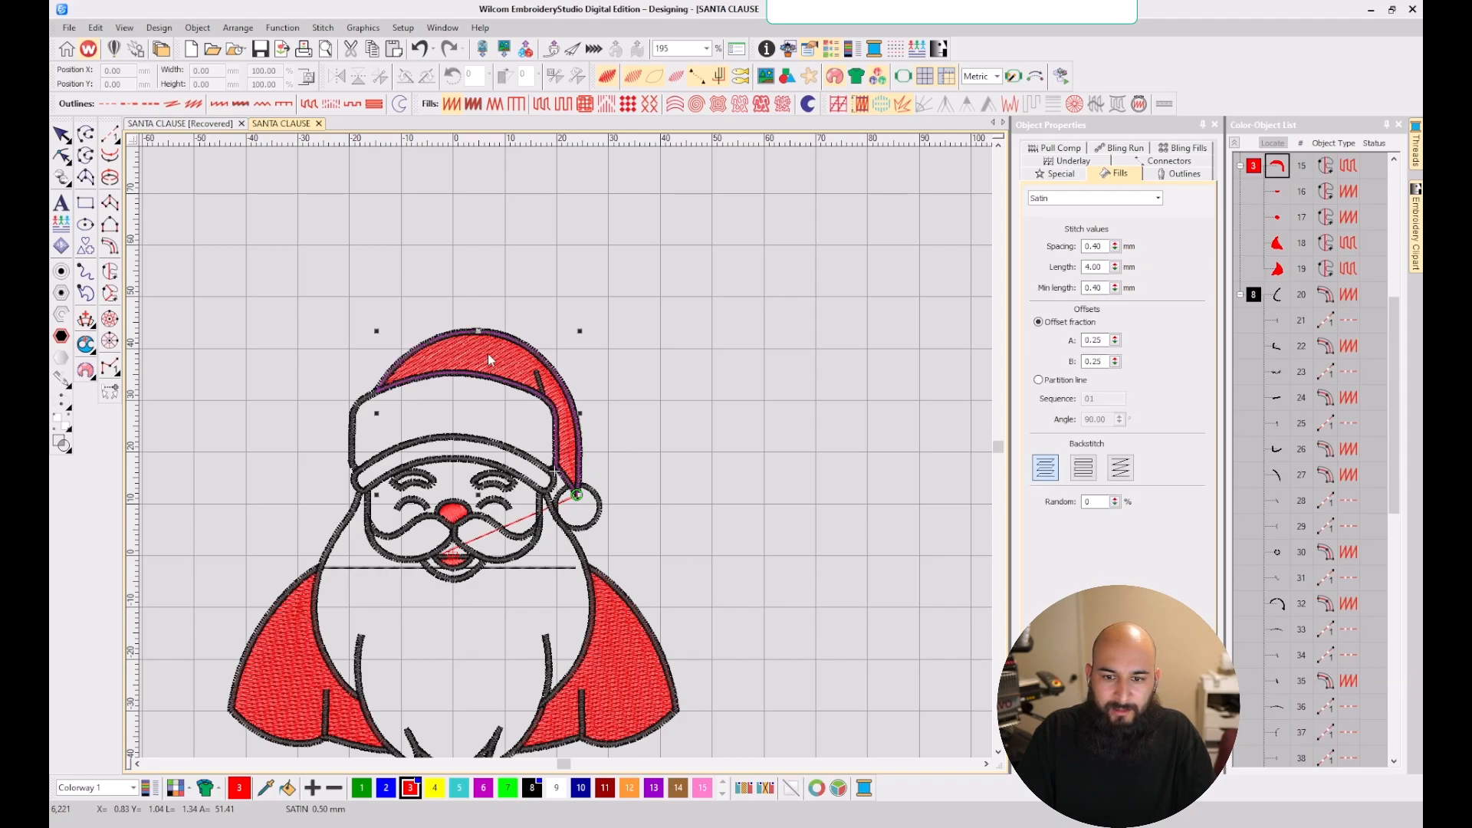
pyautogui.click(1072, 164)
pyautogui.press('Escape')
# - Show the artwork behind the stitches and examine the unfilled skin areas of the face
pyautogui.scroll(-2, 553, 468)
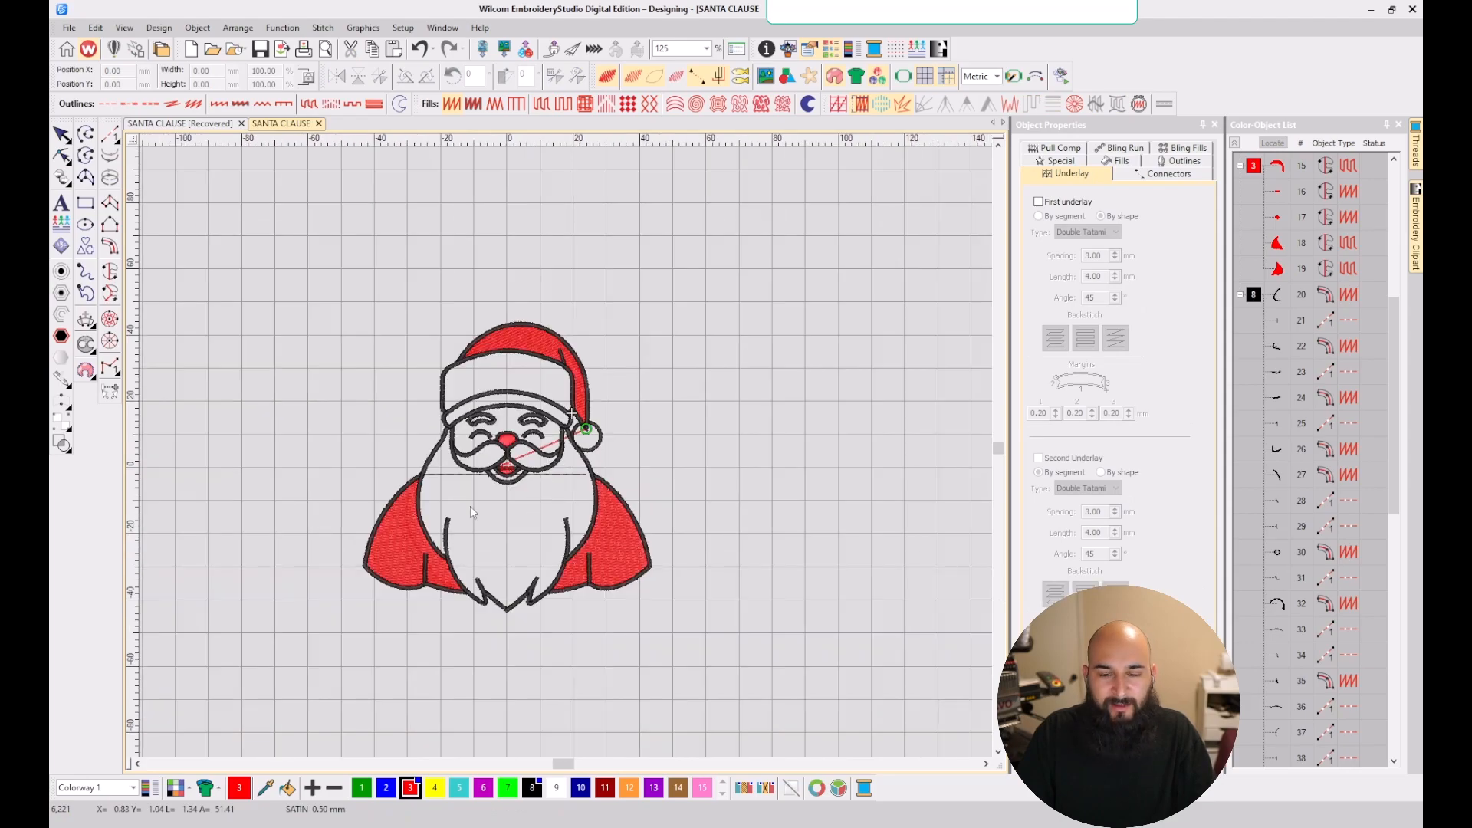
pyautogui.scroll(2, 566, 452)
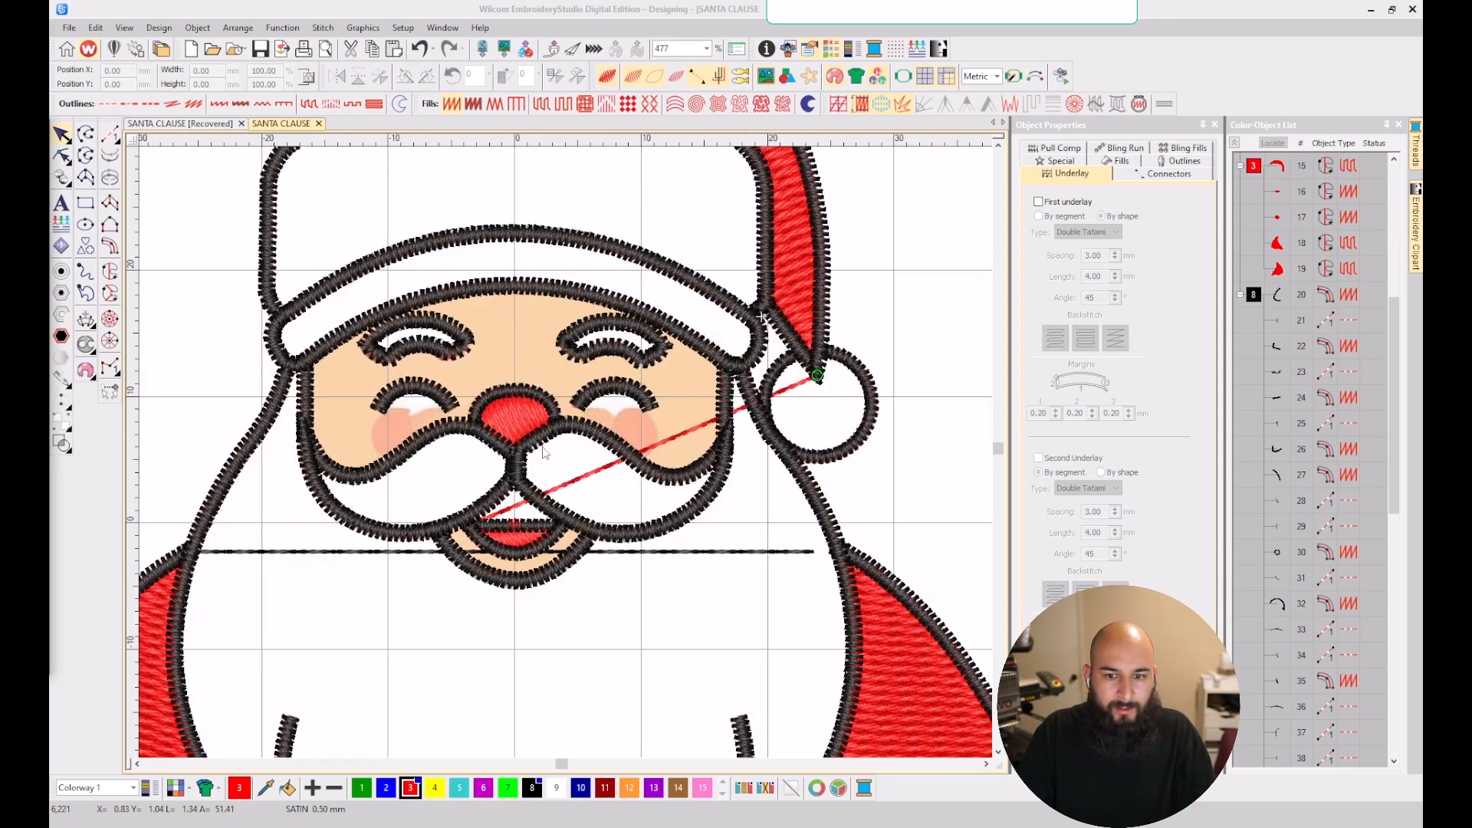
pyautogui.scroll(-2, 560, 456)
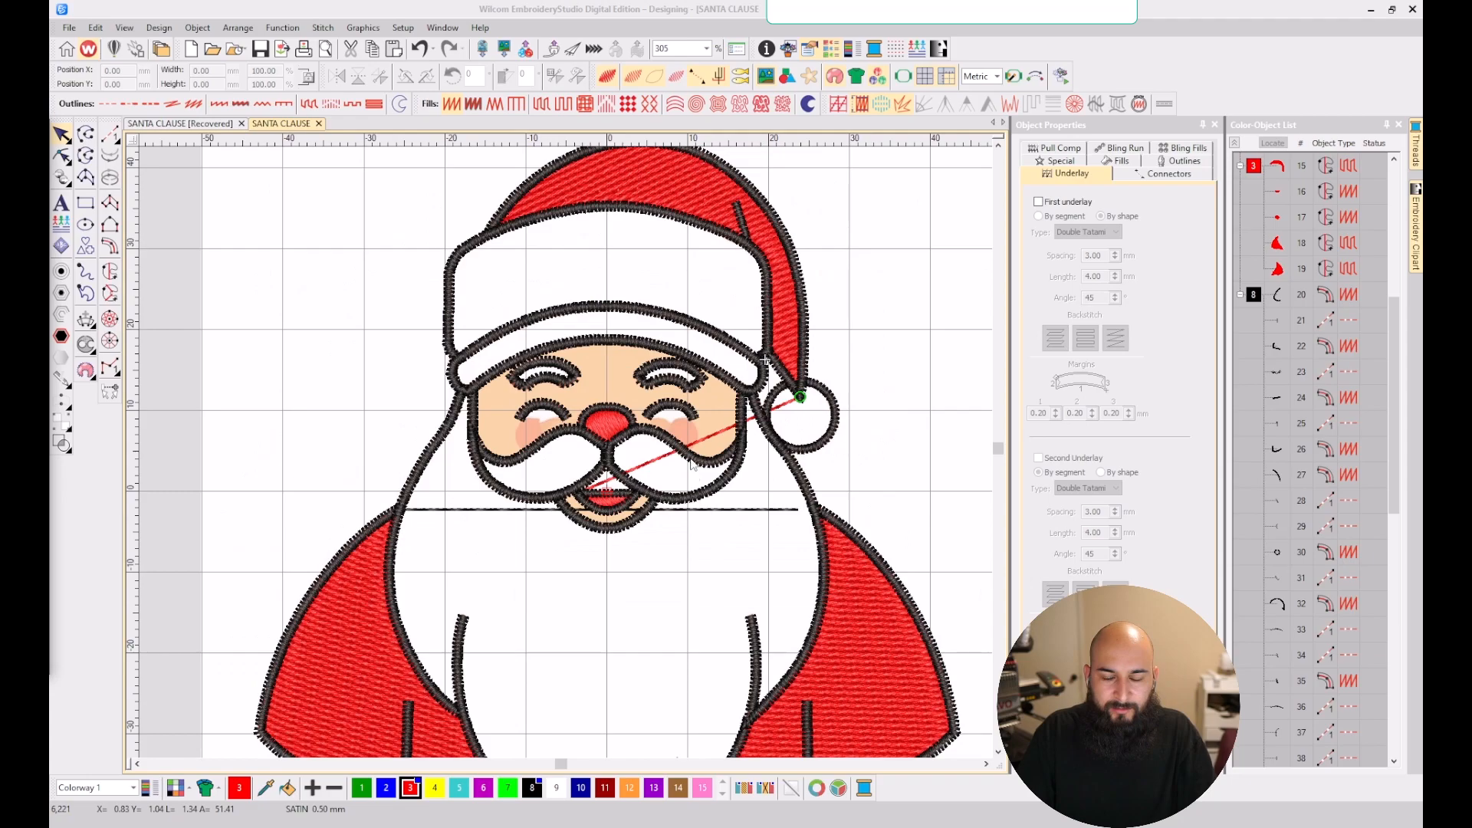
pyautogui.scroll(-2, 692, 470)
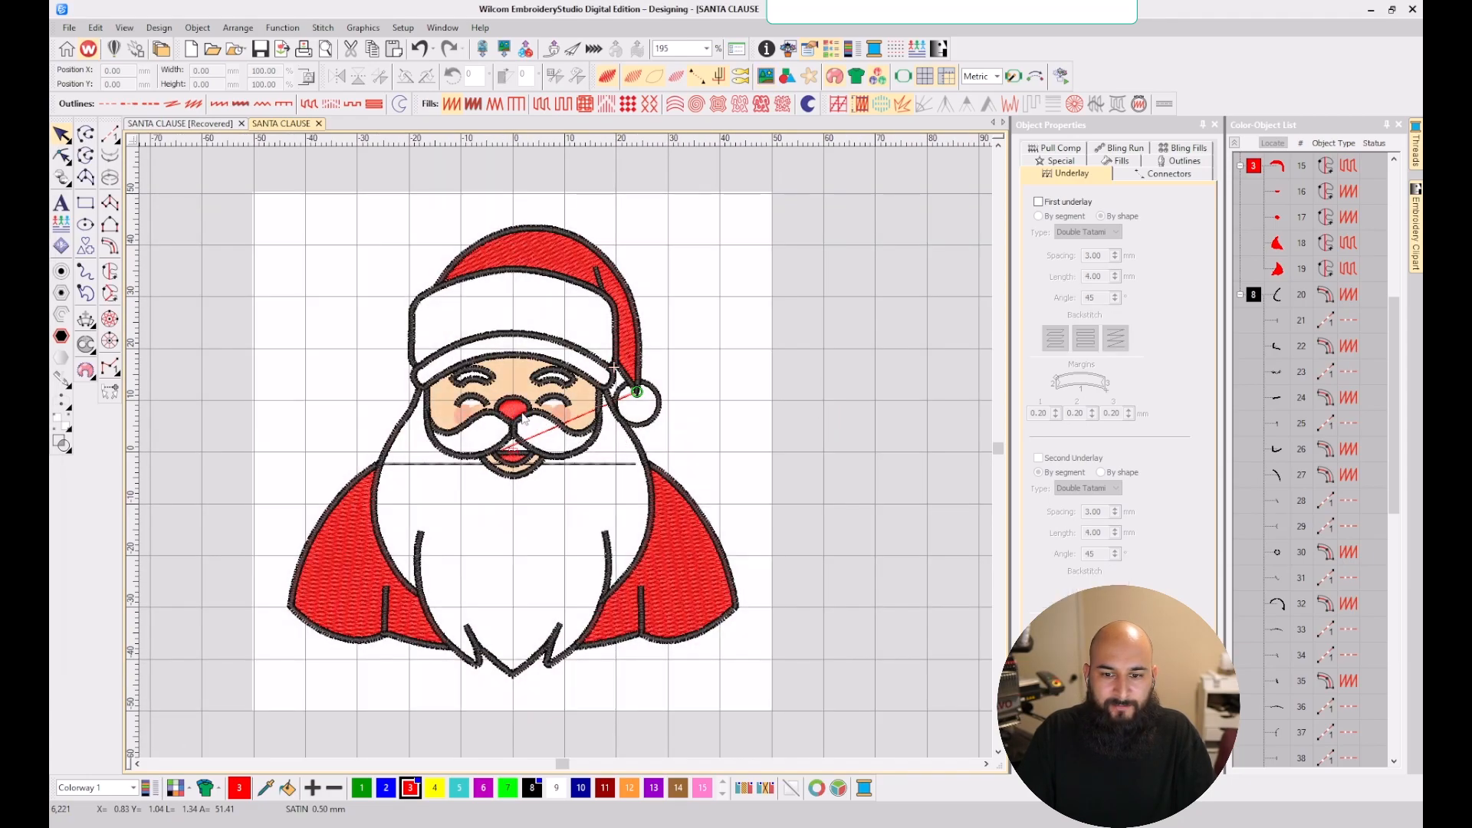
pyautogui.scroll(3, 524, 418)
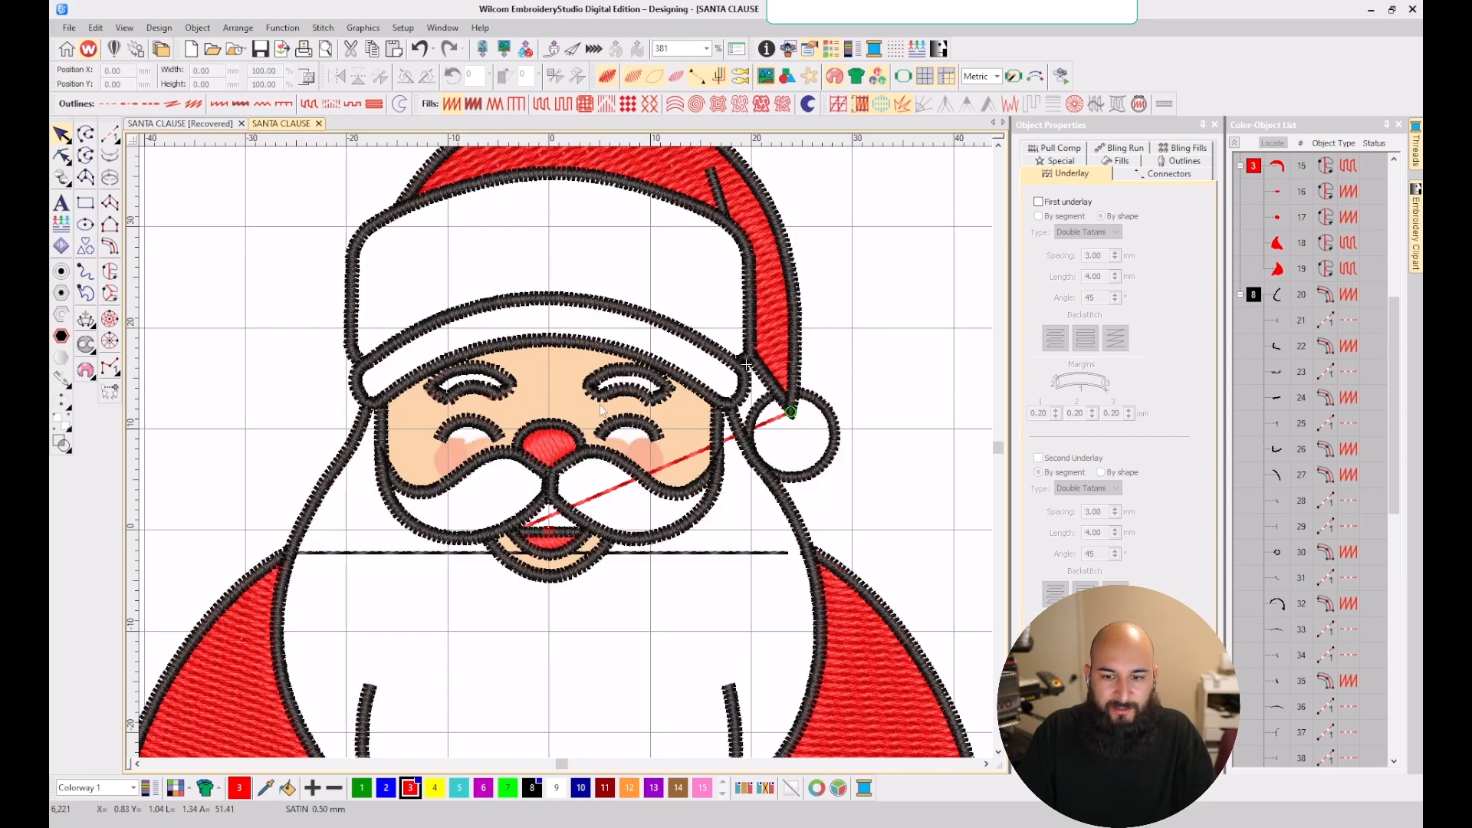
pyautogui.scroll(-3, 569, 459)
pyautogui.scroll(4, 601, 401)
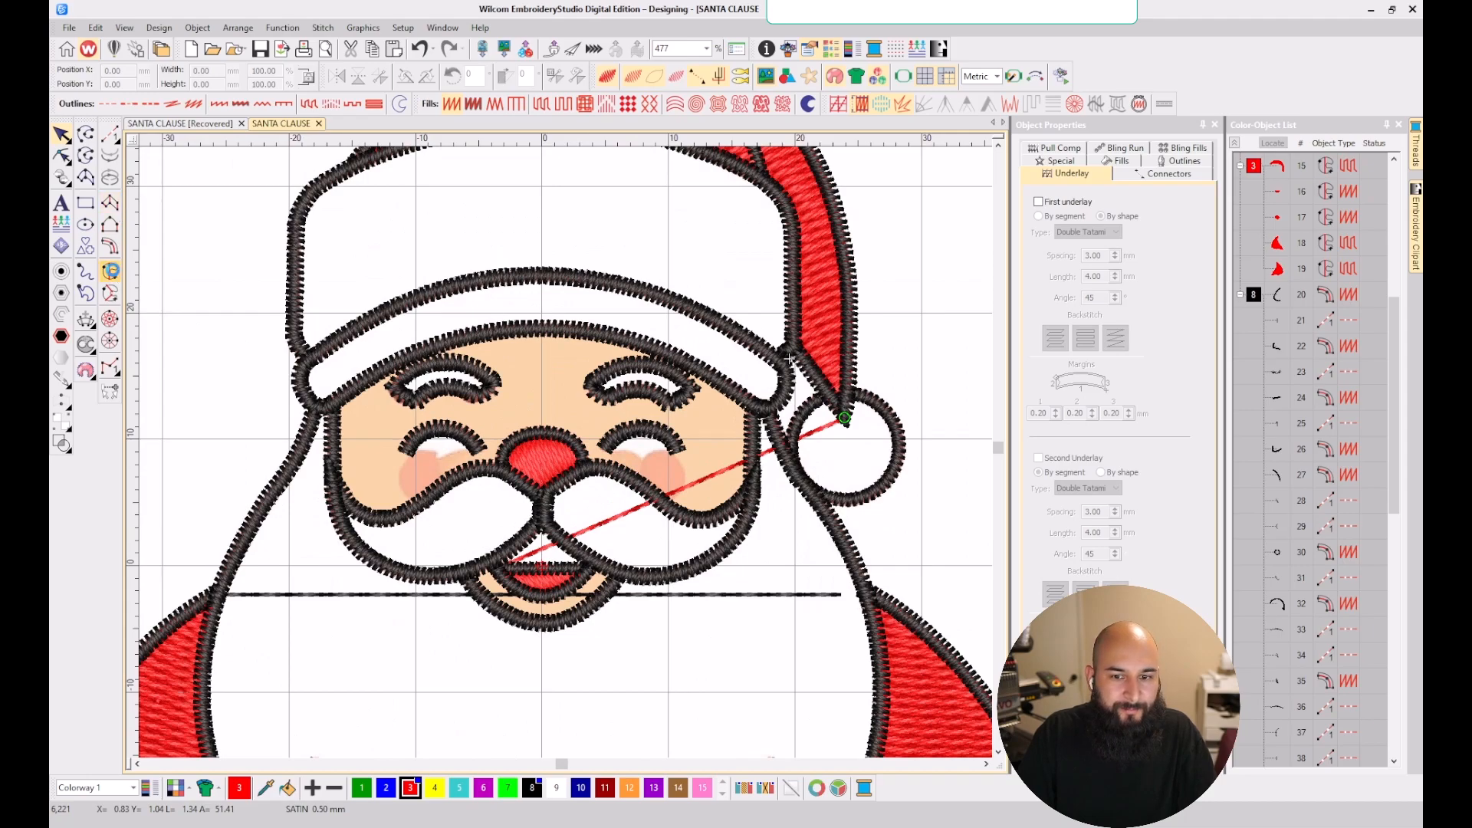
# - Start a Complex Fill boundary for the face below the hat brim, tracing down the face's side outline and around the lower cheek
pyautogui.click(110, 272)
pyautogui.scroll(2, 566, 458)
pyautogui.scroll(4, 566, 458)
pyautogui.click(483, 379)
pyautogui.click(484, 481)
pyautogui.click(481, 542)
pyautogui.click(510, 601)
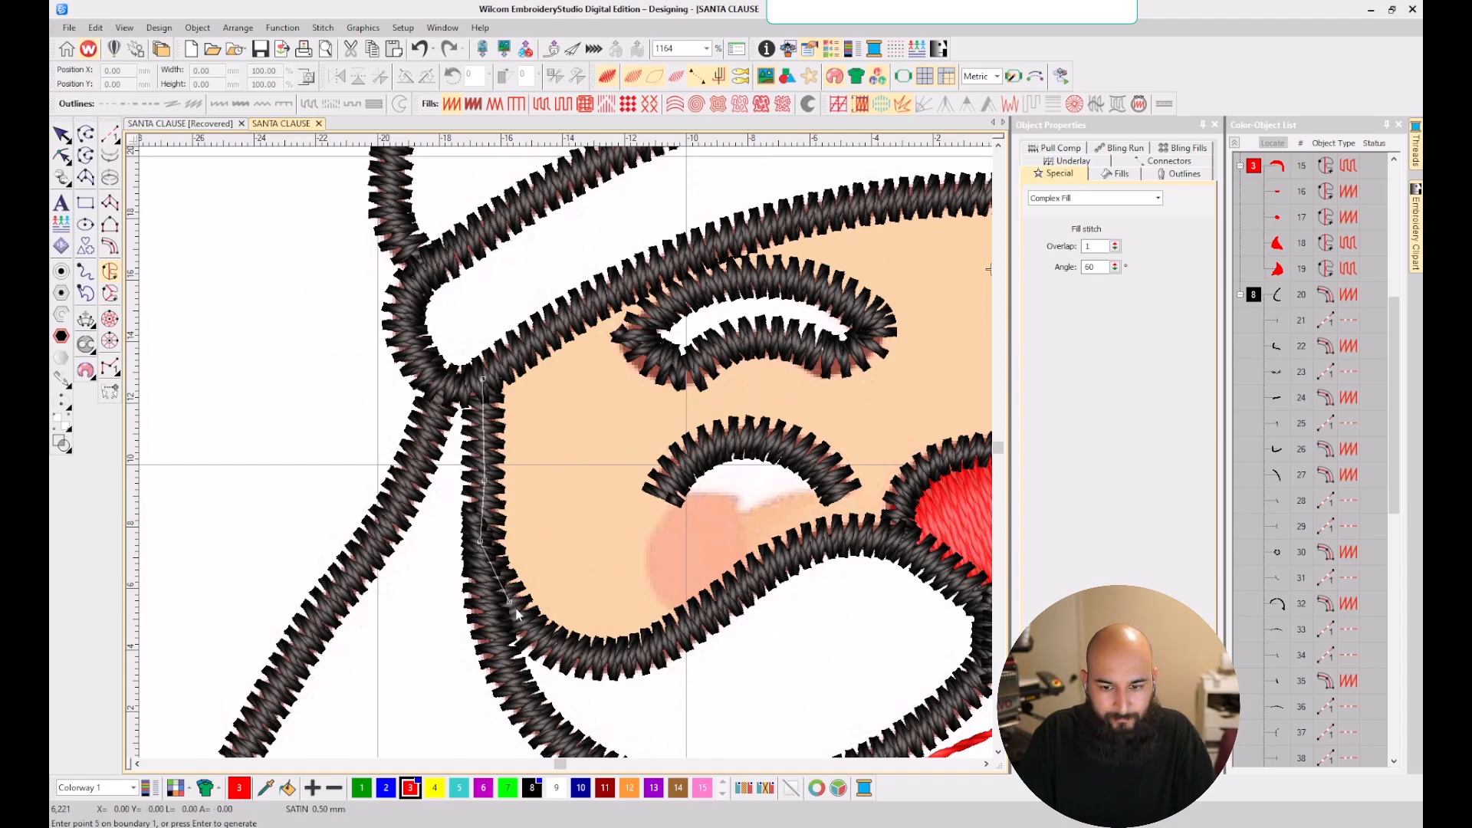
pyautogui.click(579, 656)
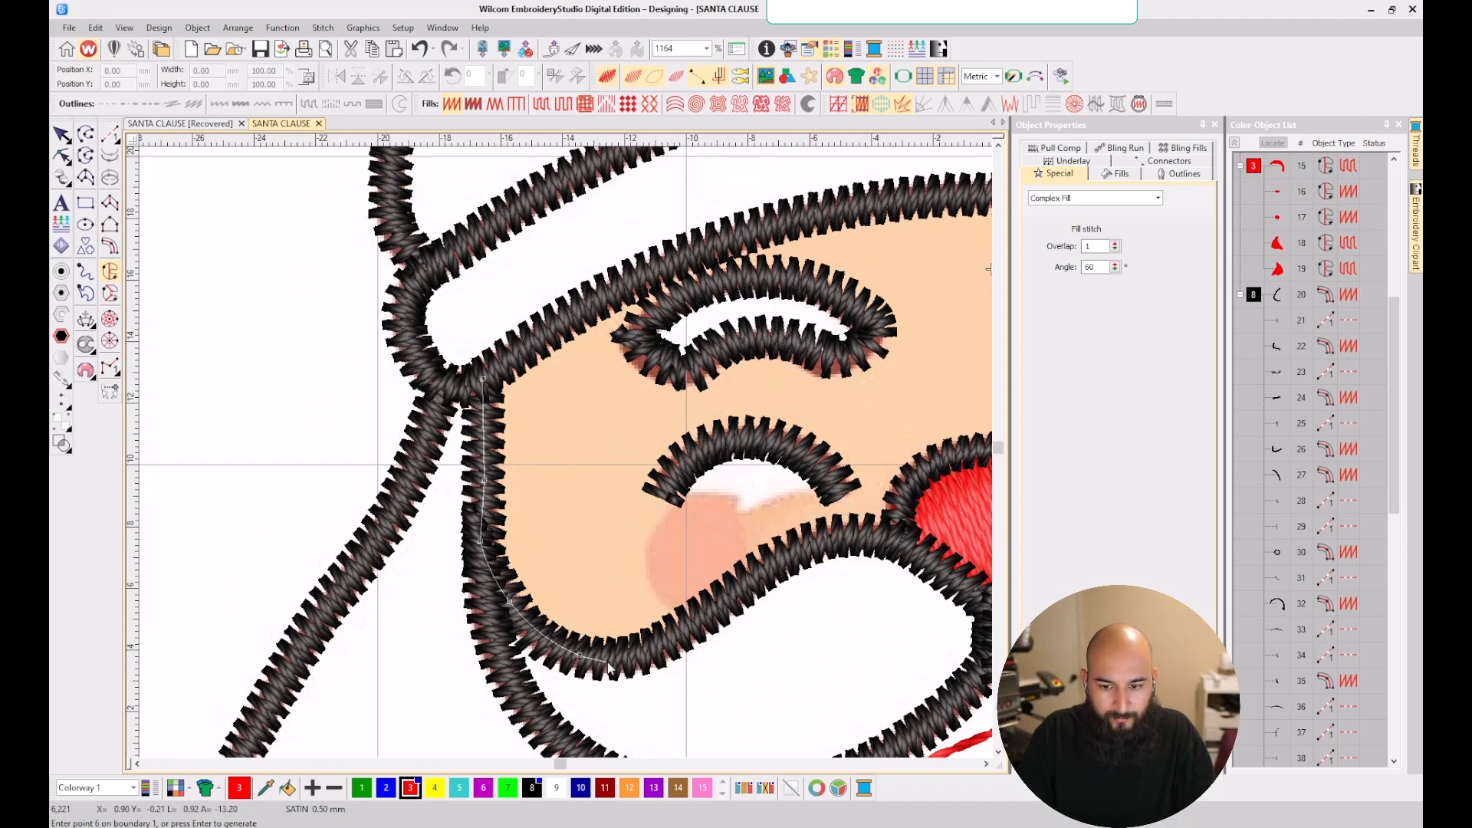
pyautogui.click(616, 663)
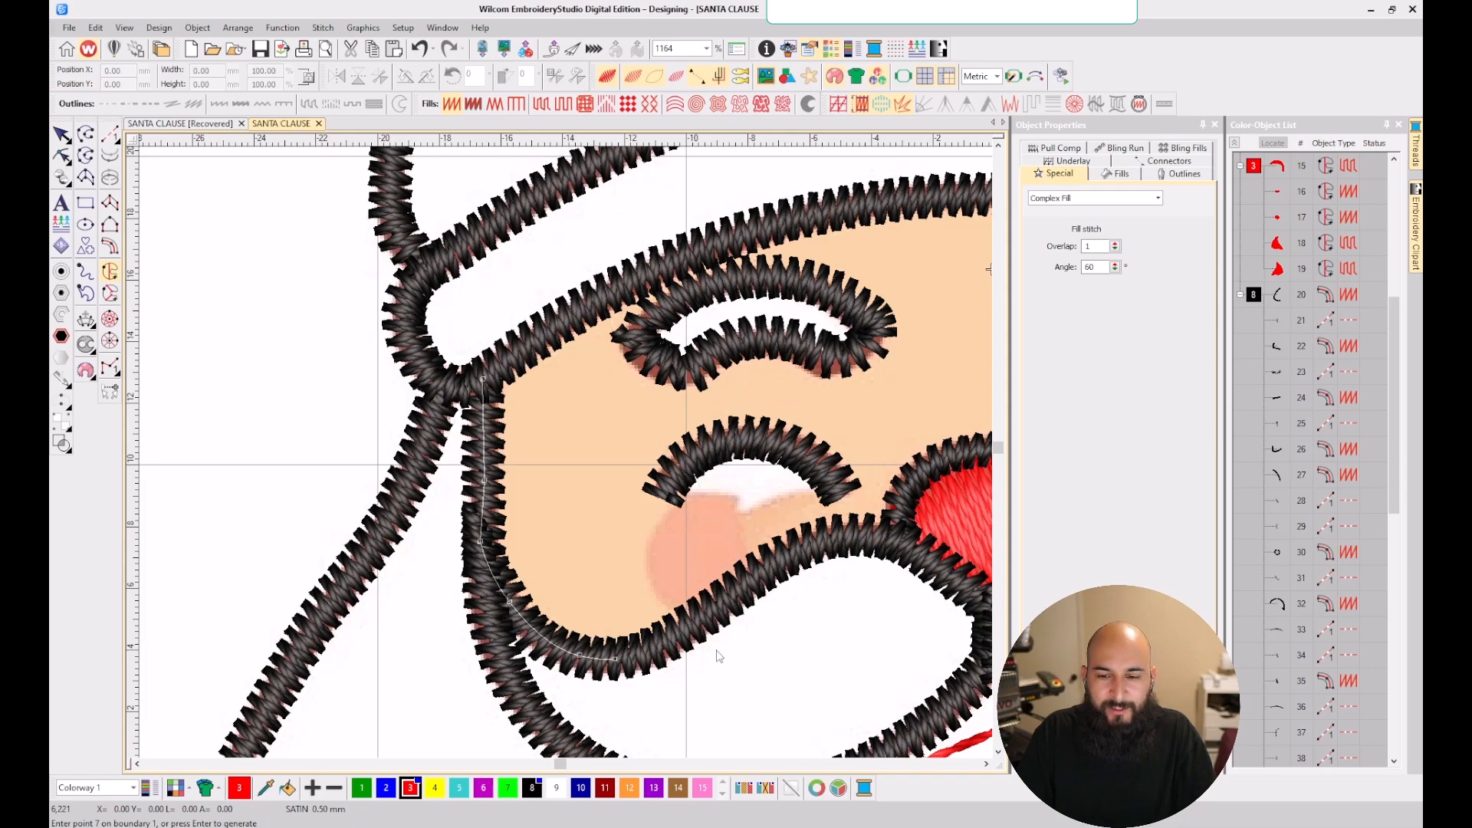
# - Continue the face boundary from the lower cheek along the moustache's upper edge to the nose
pyautogui.scroll(-3, 663, 675)
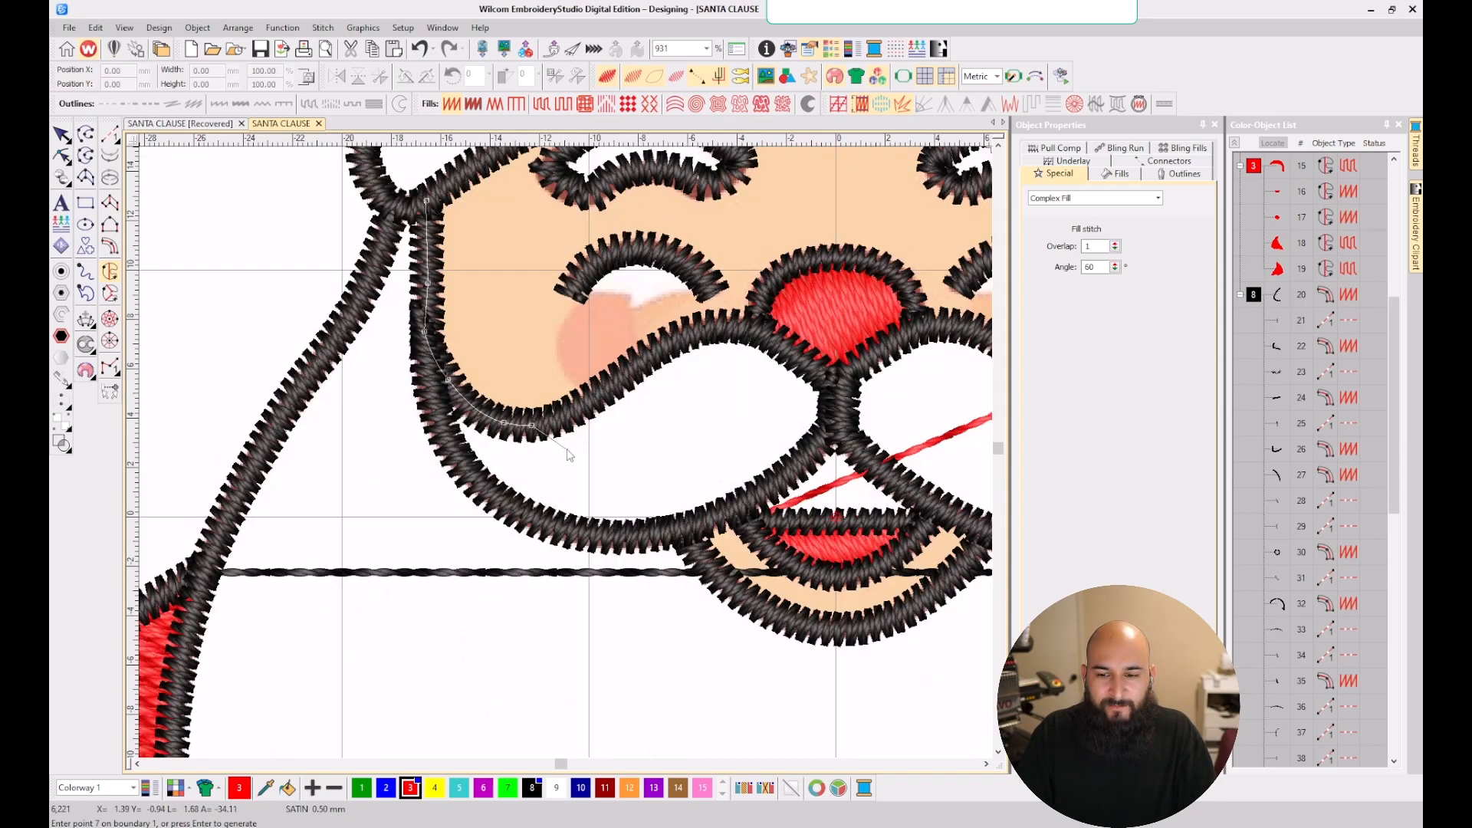
pyautogui.scroll(4, 567, 452)
pyautogui.click(553, 475)
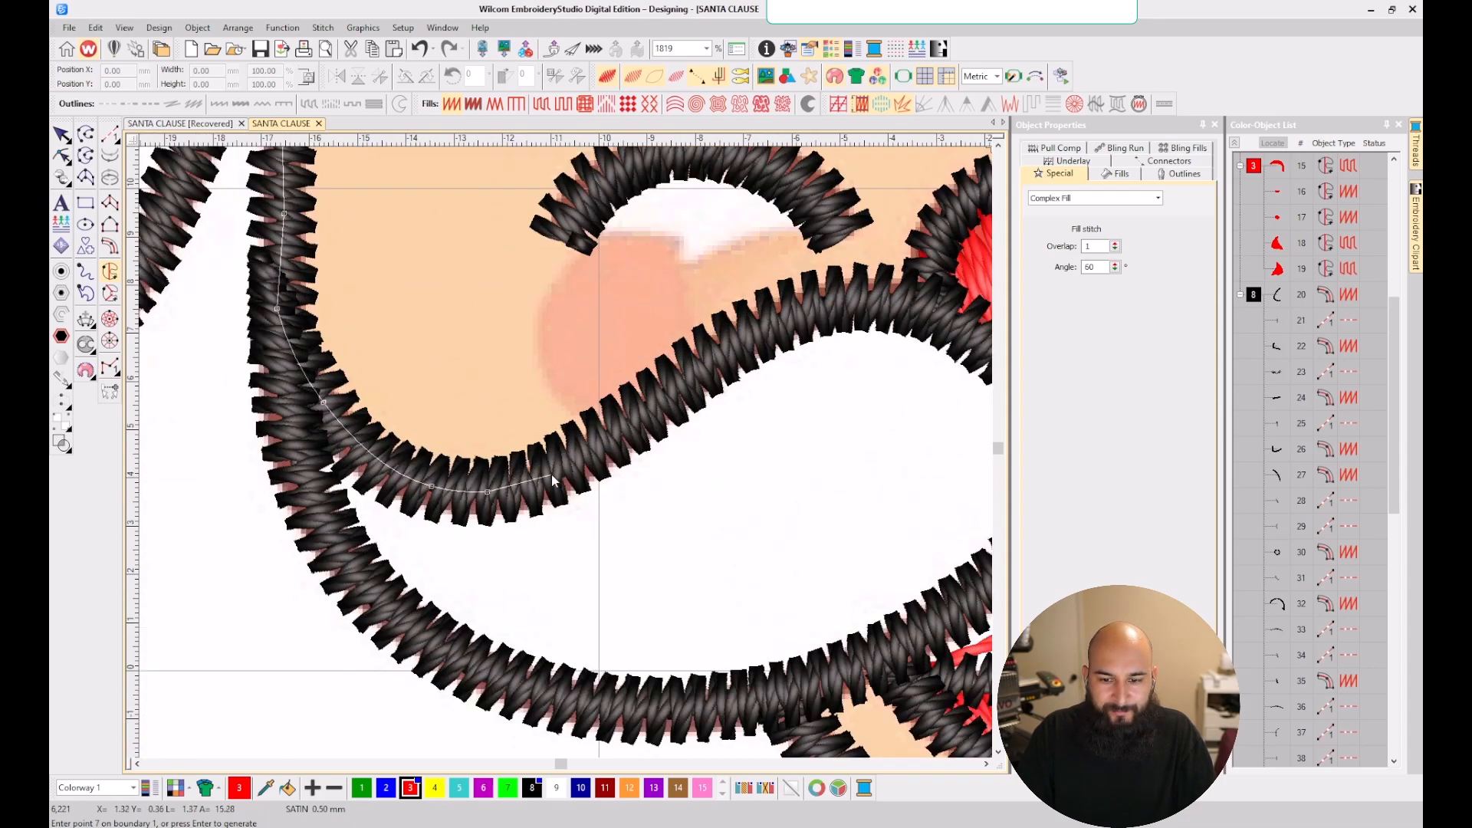
pyautogui.click(649, 413)
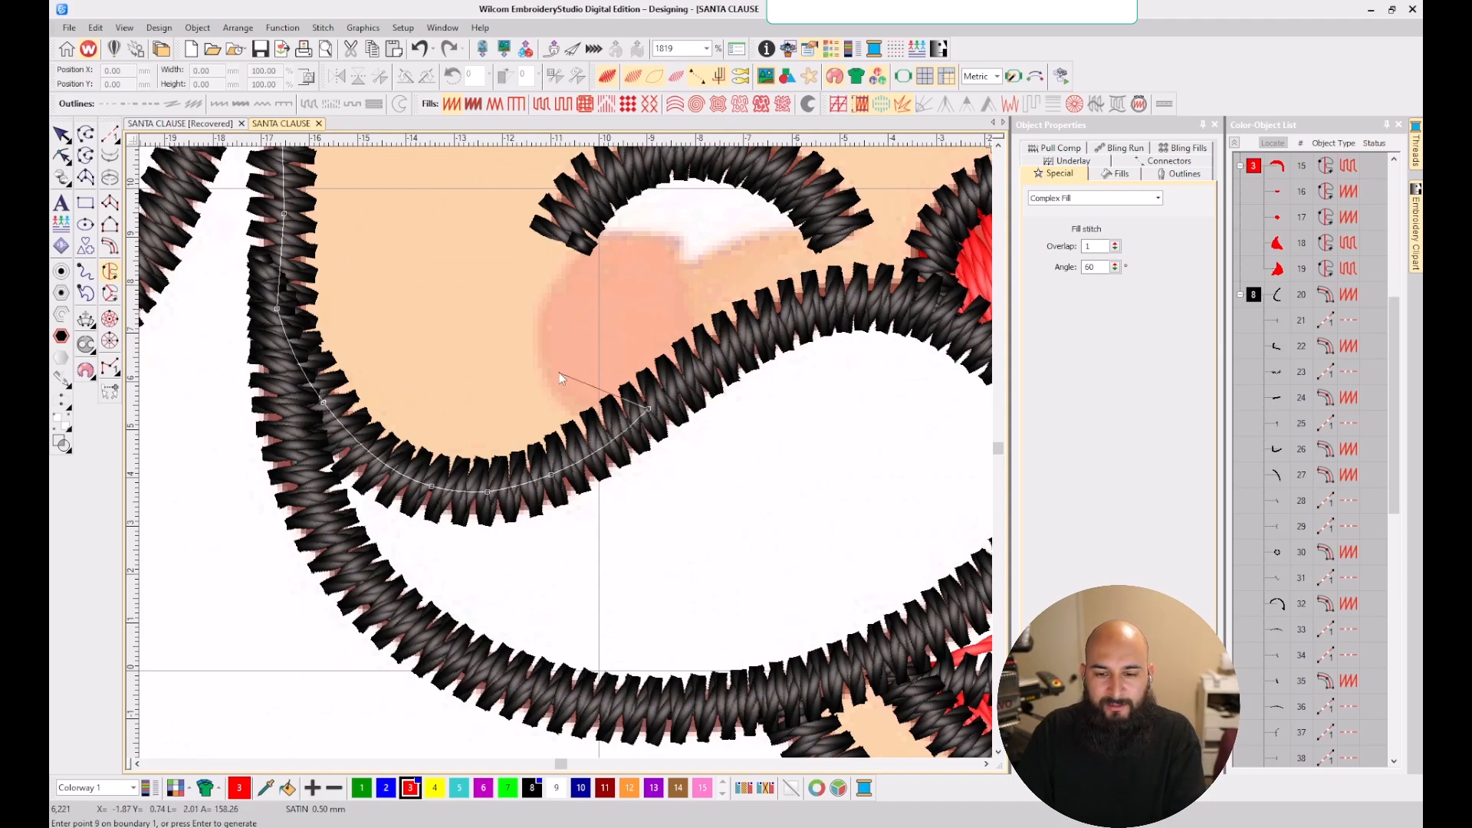
pyautogui.press('BackSpace')
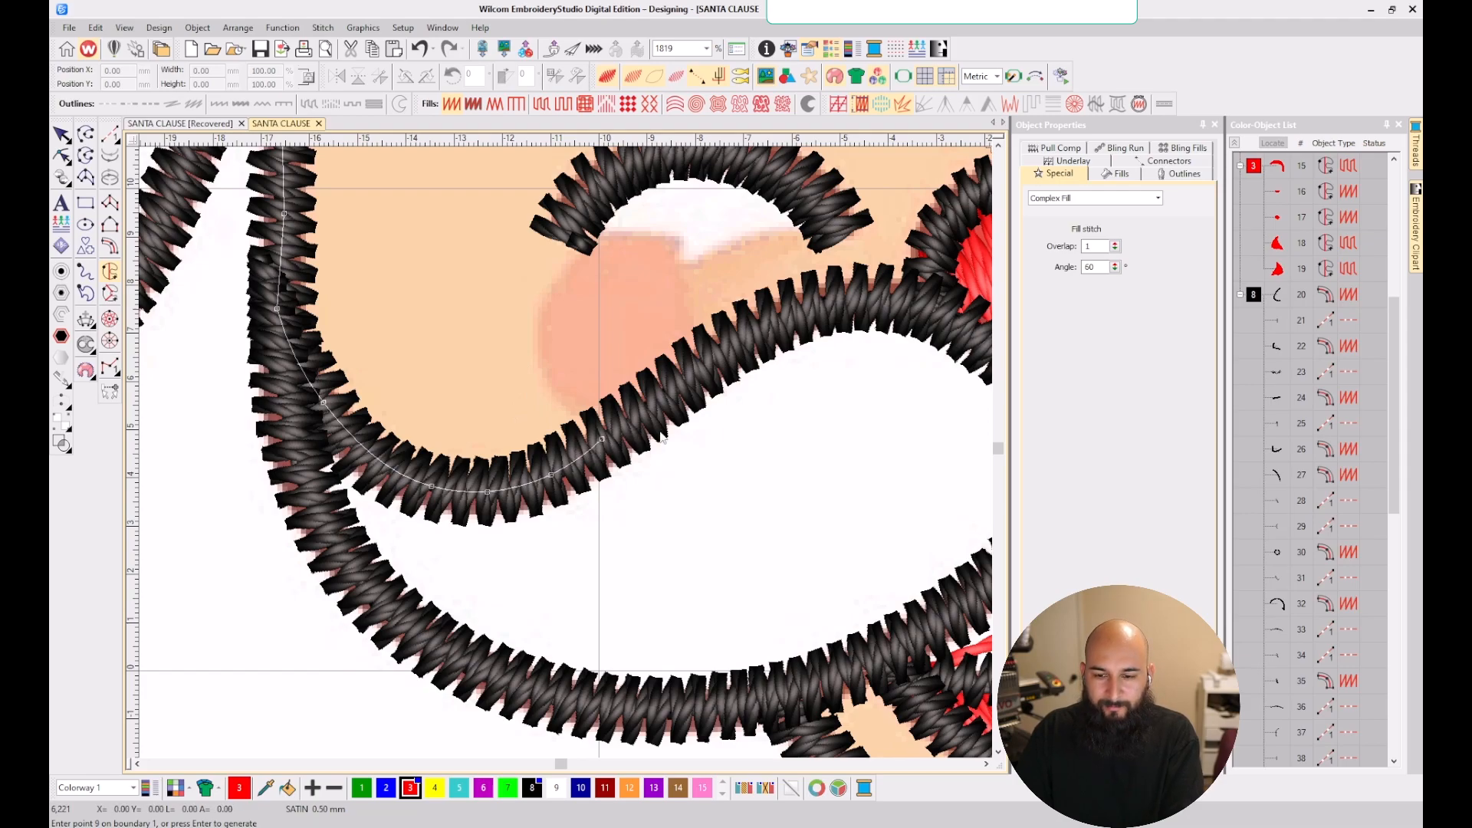
pyautogui.scroll(-3, 648, 437)
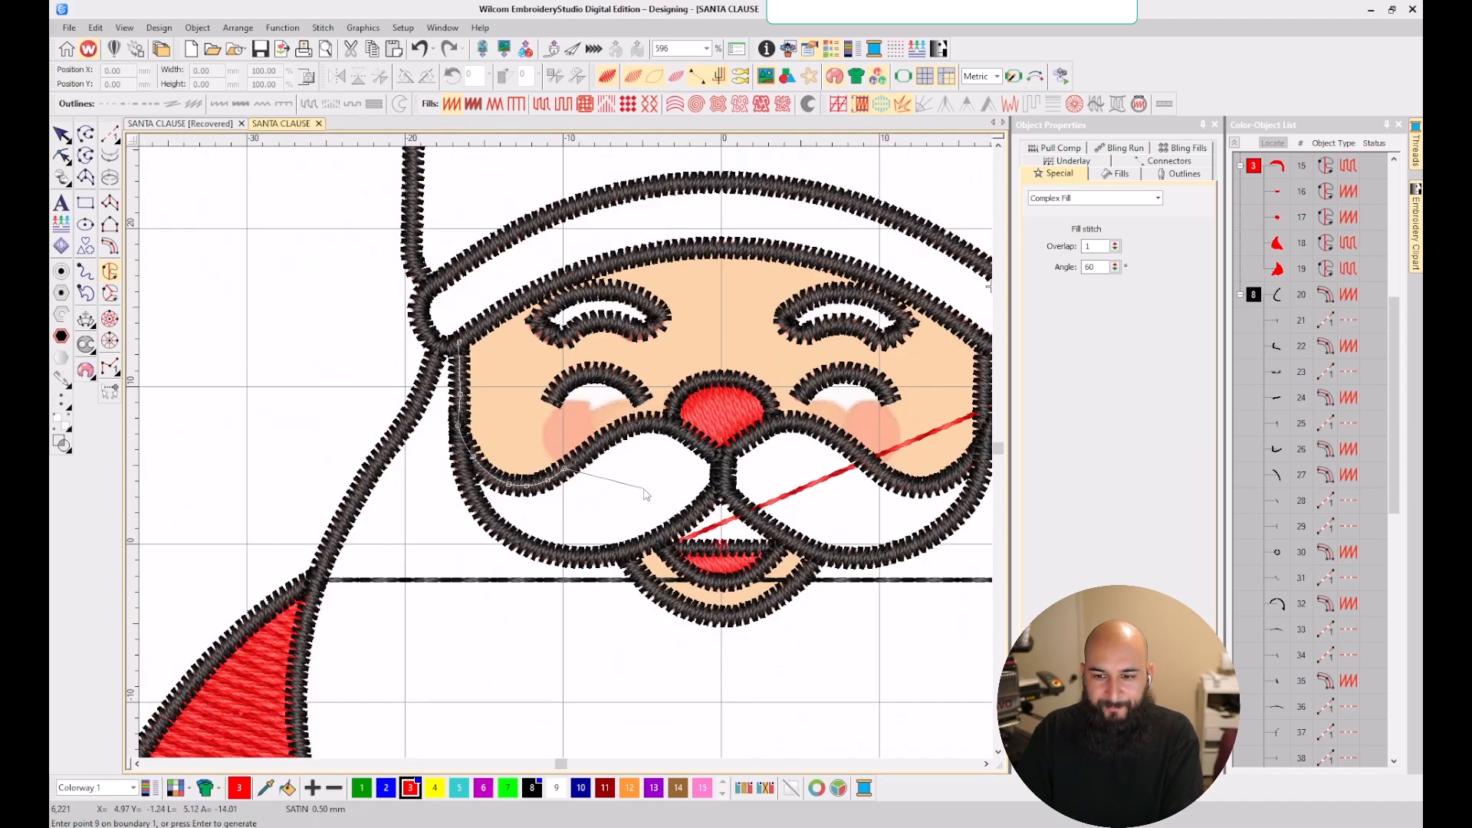
pyautogui.scroll(2, 565, 453)
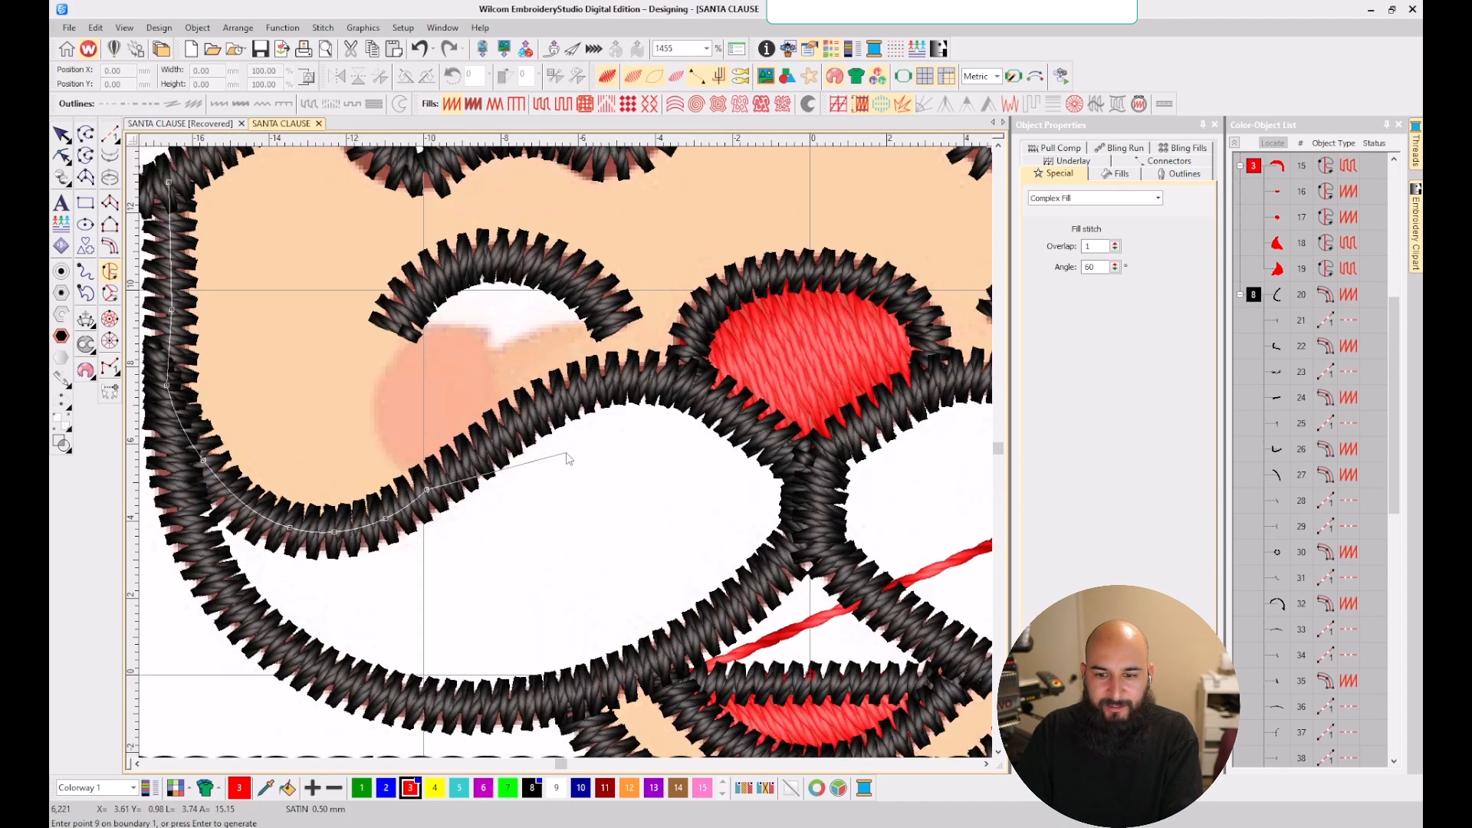
pyautogui.scroll(2, 577, 436)
pyautogui.click(586, 429)
pyautogui.click(720, 354)
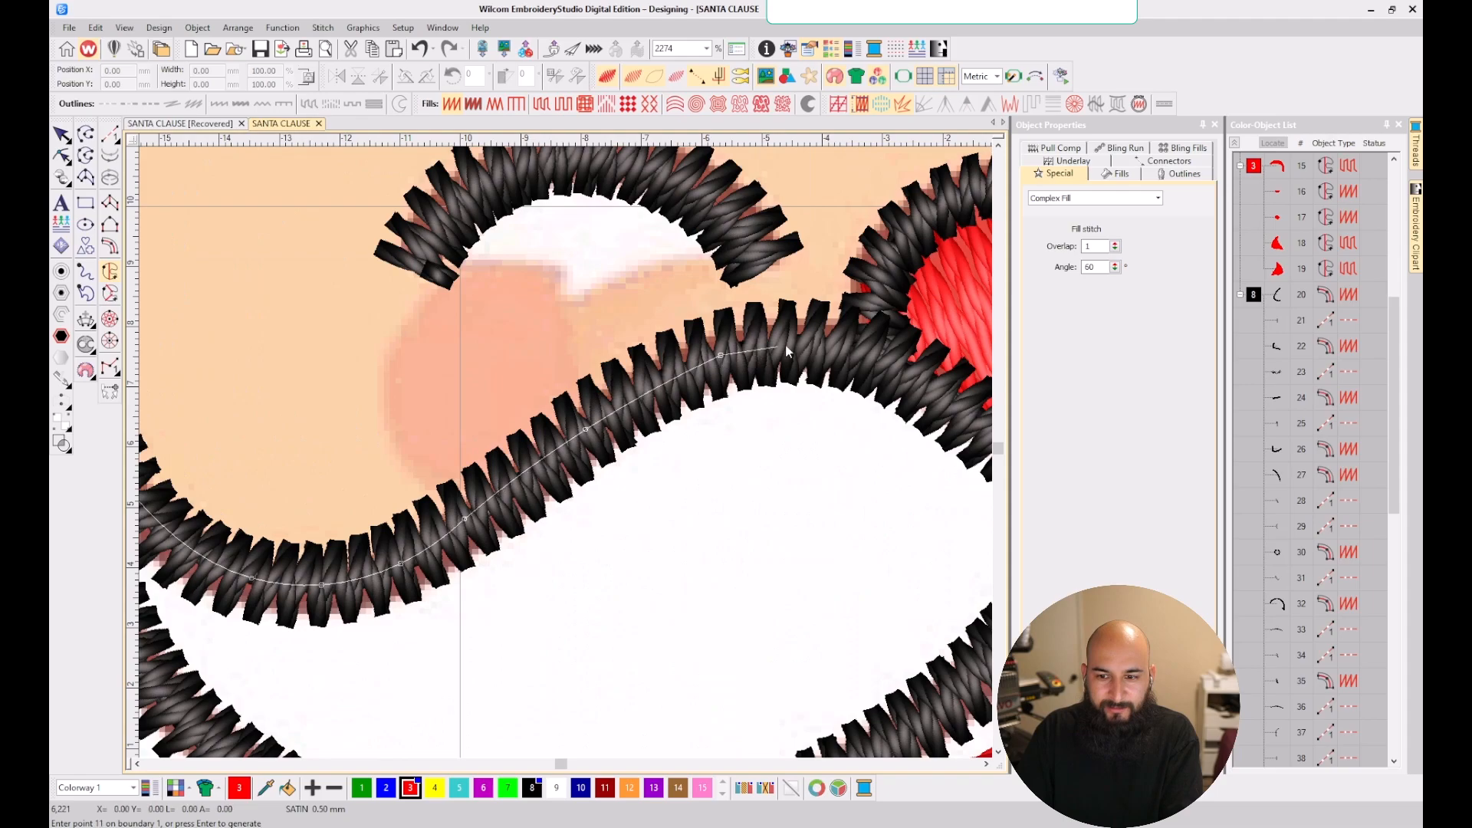
pyautogui.click(844, 345)
pyautogui.click(921, 381)
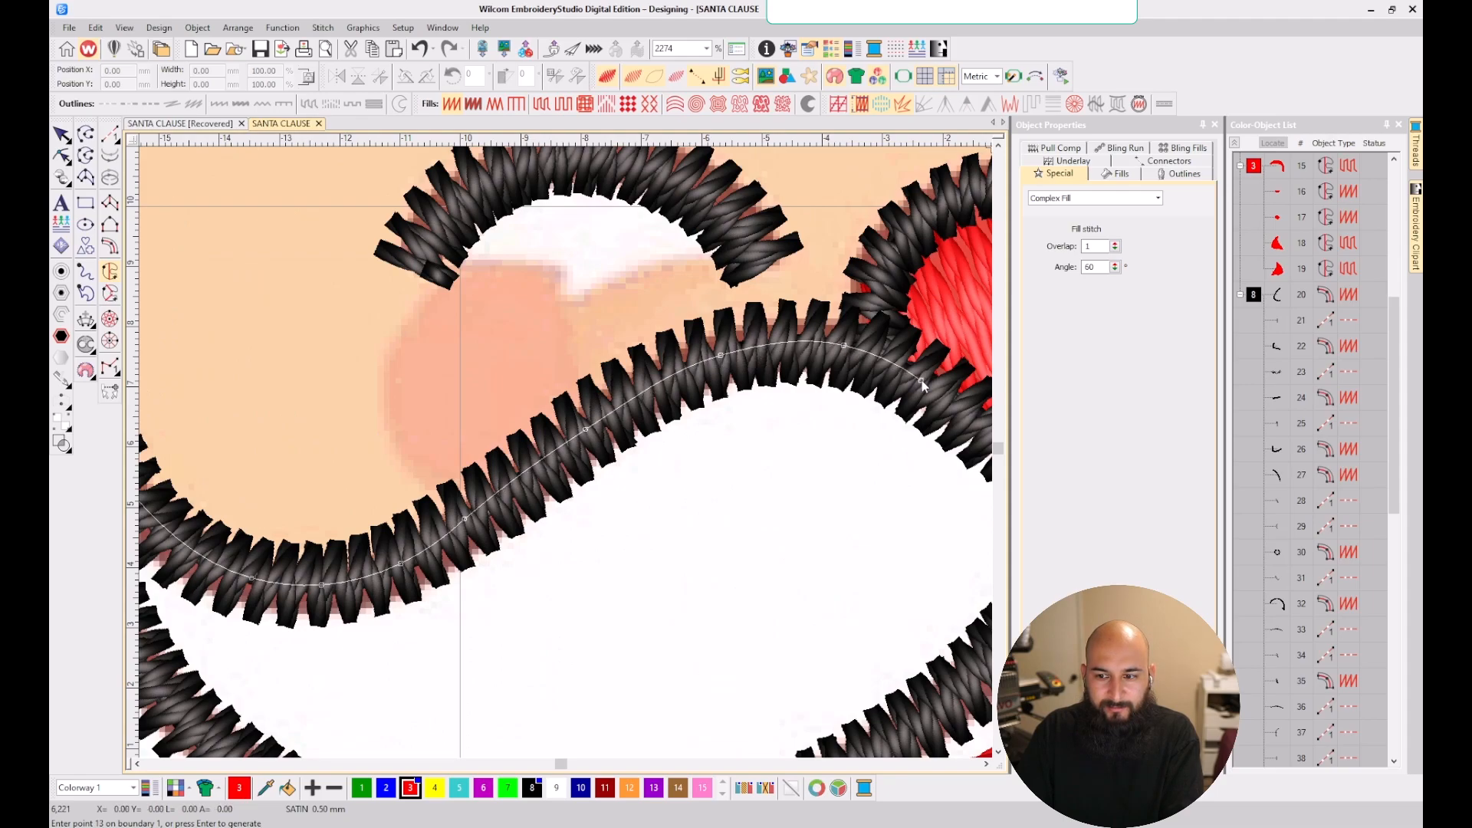
# - Replace the last boundary point at the nose's corner and trace the face boundary over the nose outline to its other side
pyautogui.scroll(-4, 922, 380)
pyautogui.scroll(3, 567, 455)
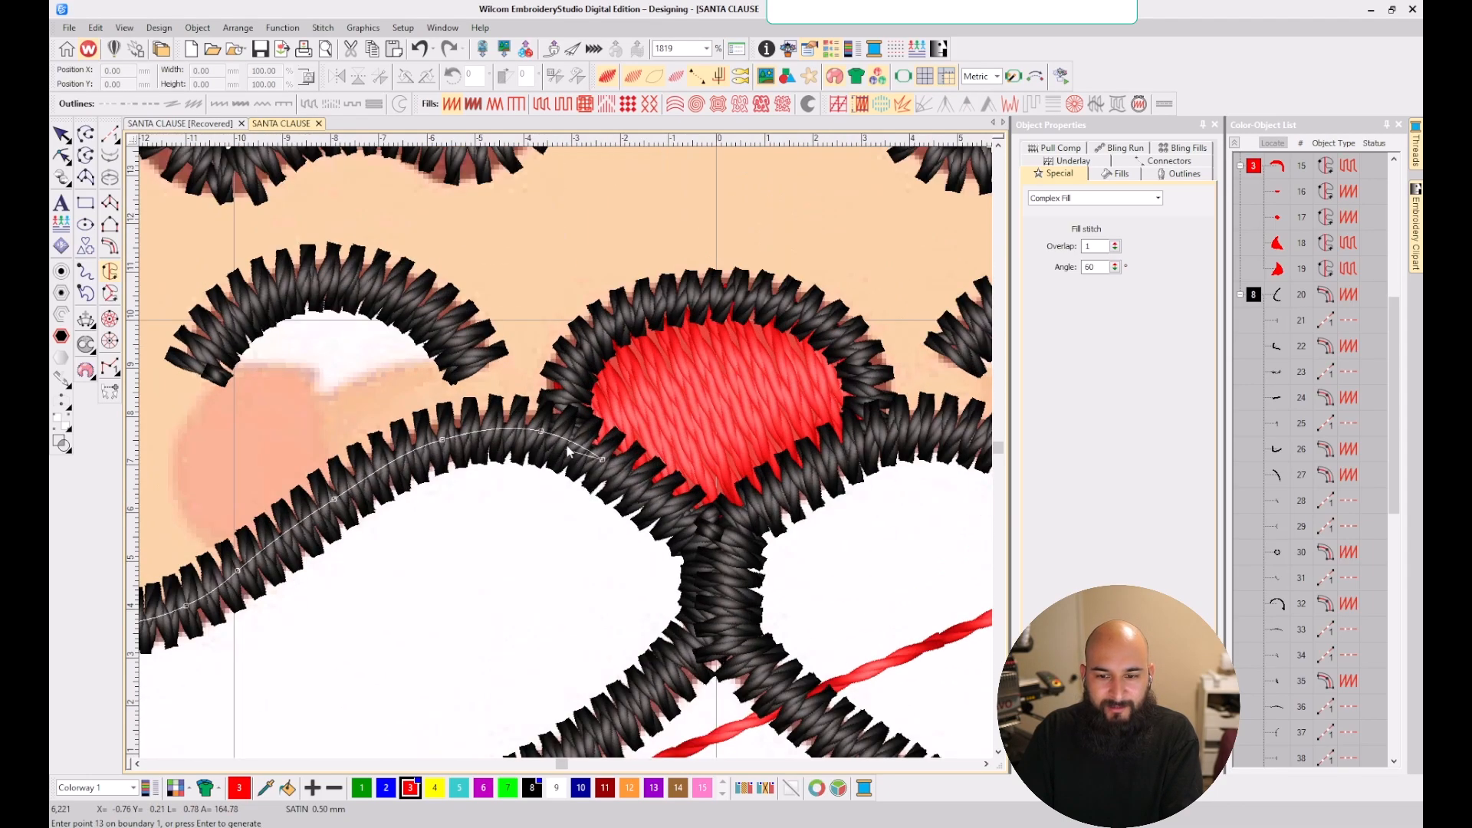
pyautogui.press('BackSpace')
pyautogui.click(560, 438)
pyautogui.click(574, 371)
pyautogui.click(621, 315)
pyautogui.click(740, 296)
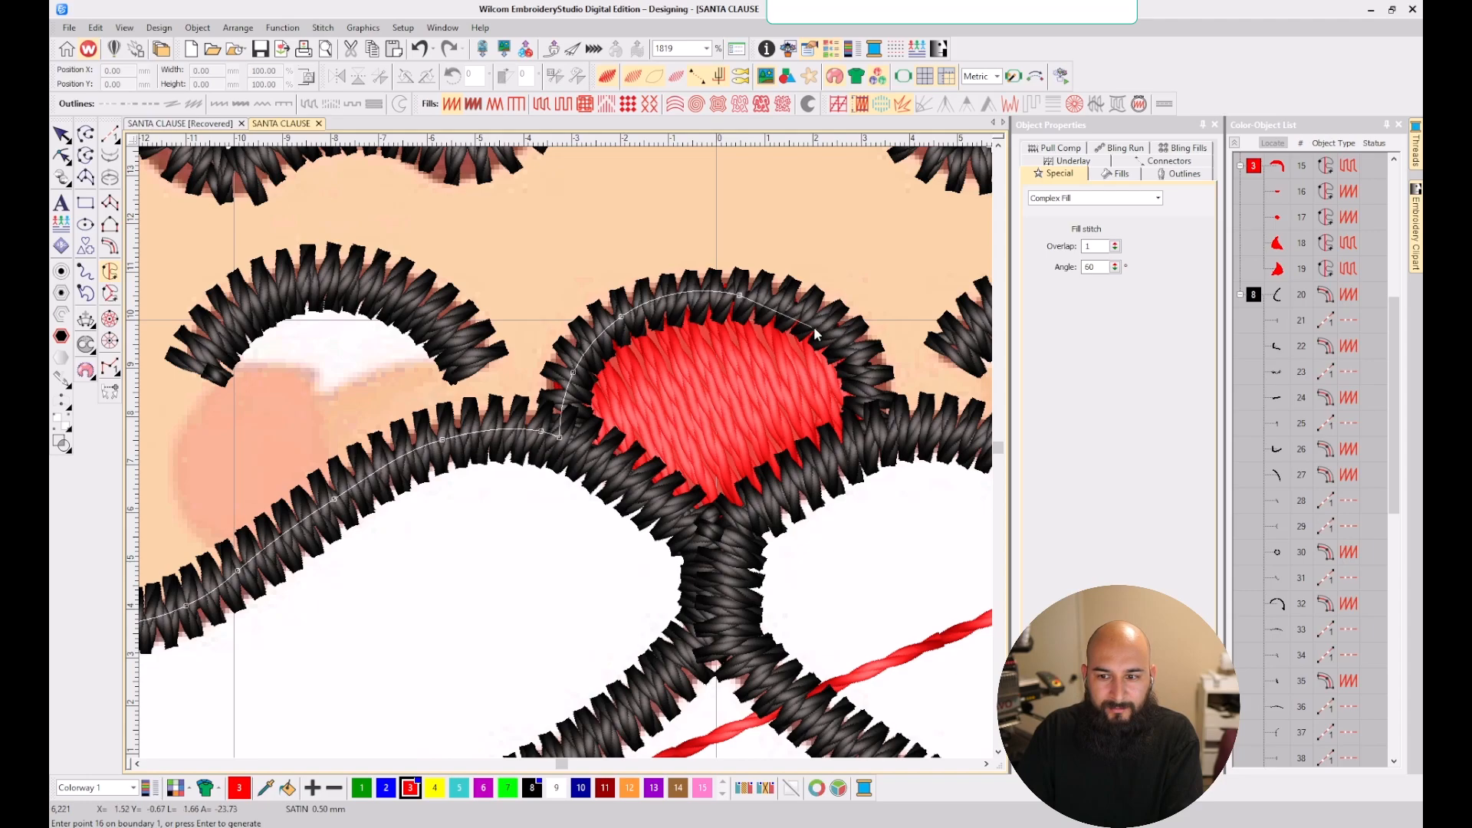
pyautogui.click(840, 335)
pyautogui.click(872, 391)
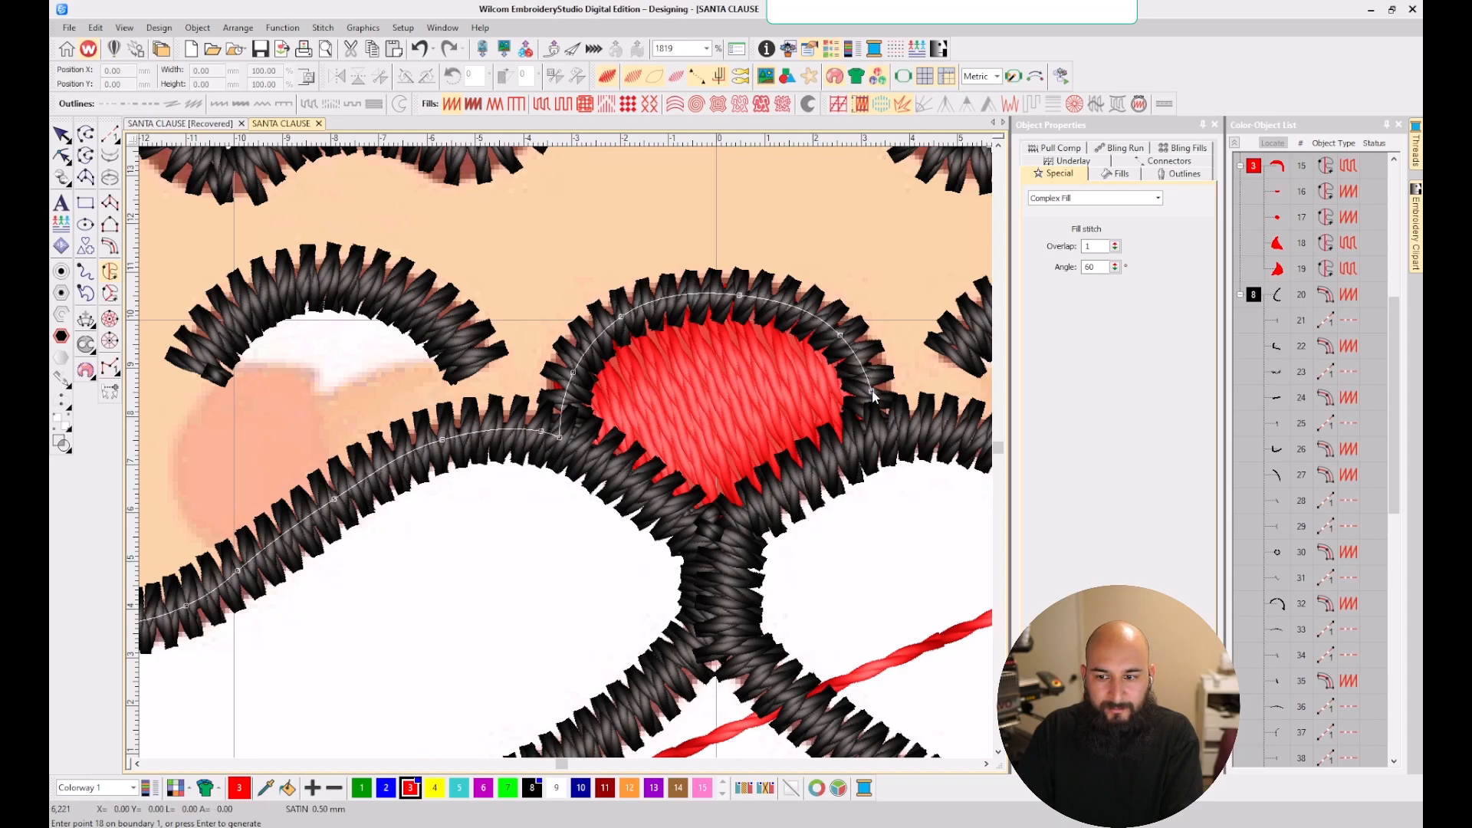
# - Continue the face boundary from the nose's far corner along the moustache's upper edge to the bottom of the other cheek
pyautogui.scroll(1, 872, 446)
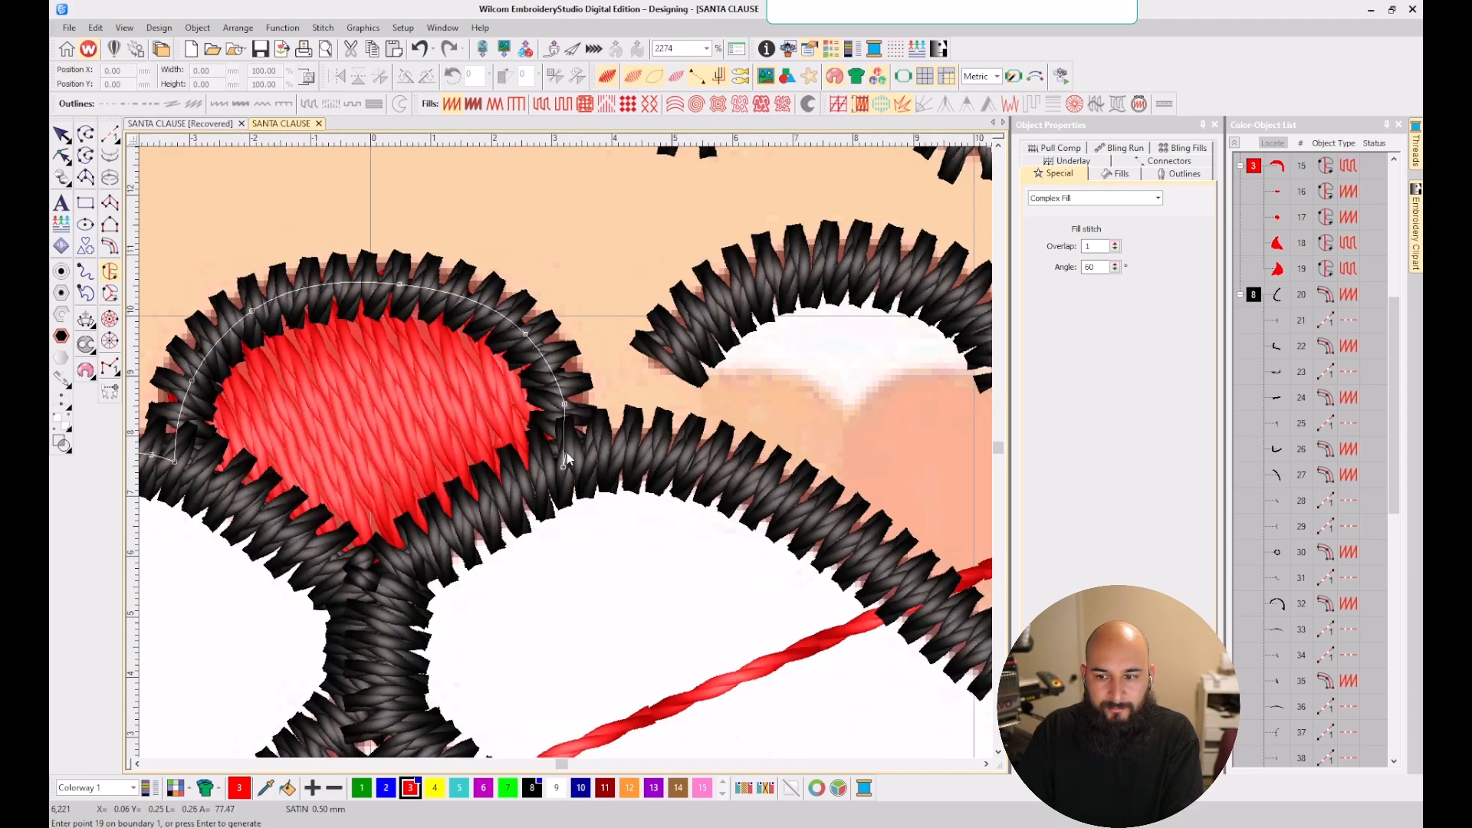
pyautogui.click(699, 469)
pyautogui.click(829, 536)
pyautogui.hotkey('shift', 'z')
pyautogui.click(598, 466)
pyautogui.scroll(2, 566, 452)
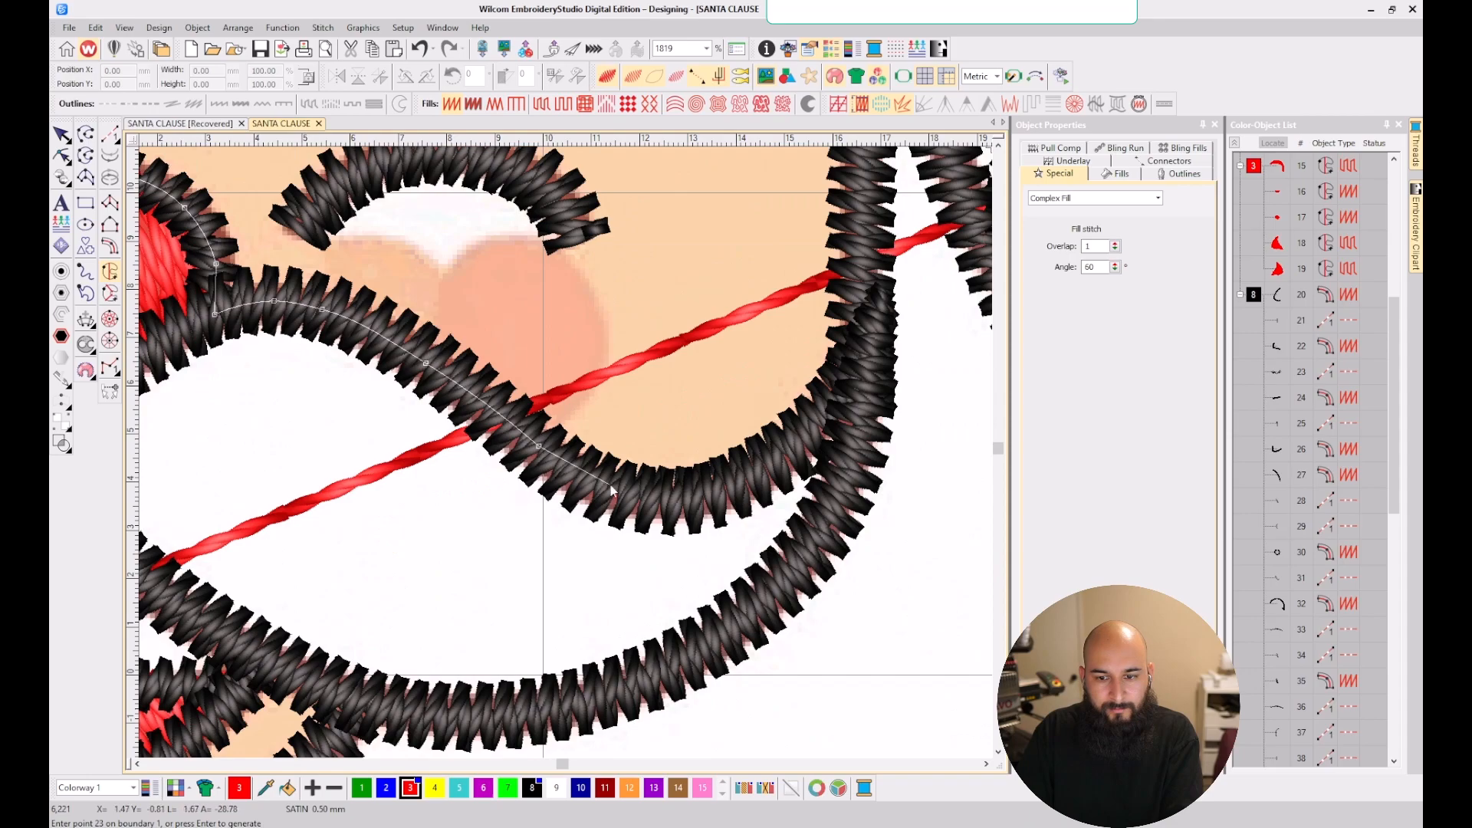
pyautogui.click(605, 489)
pyautogui.click(709, 492)
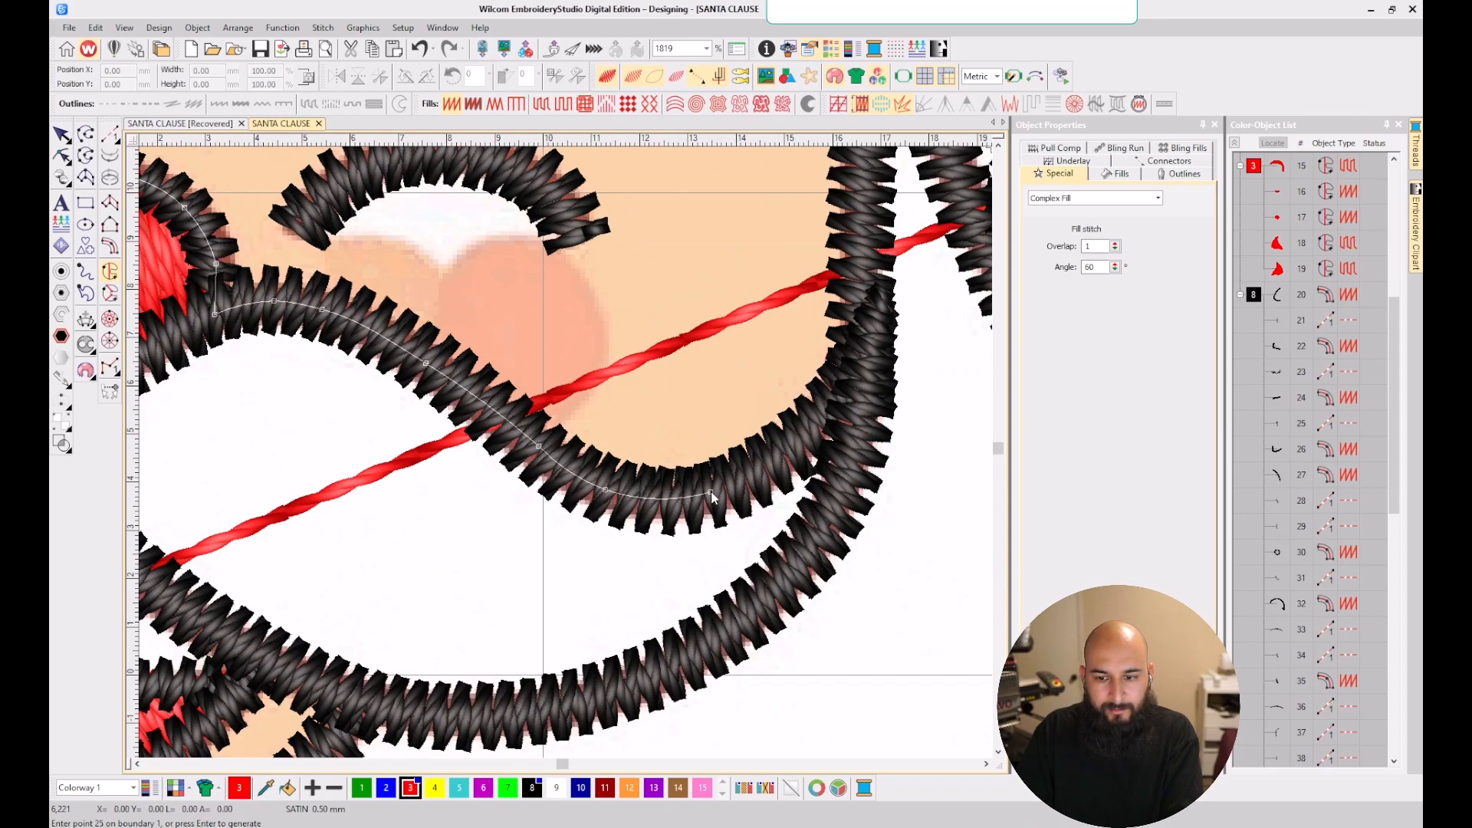
# - Trace the face boundary around the lower cheek and up the face's side outline towards the hat brim
pyautogui.click(806, 434)
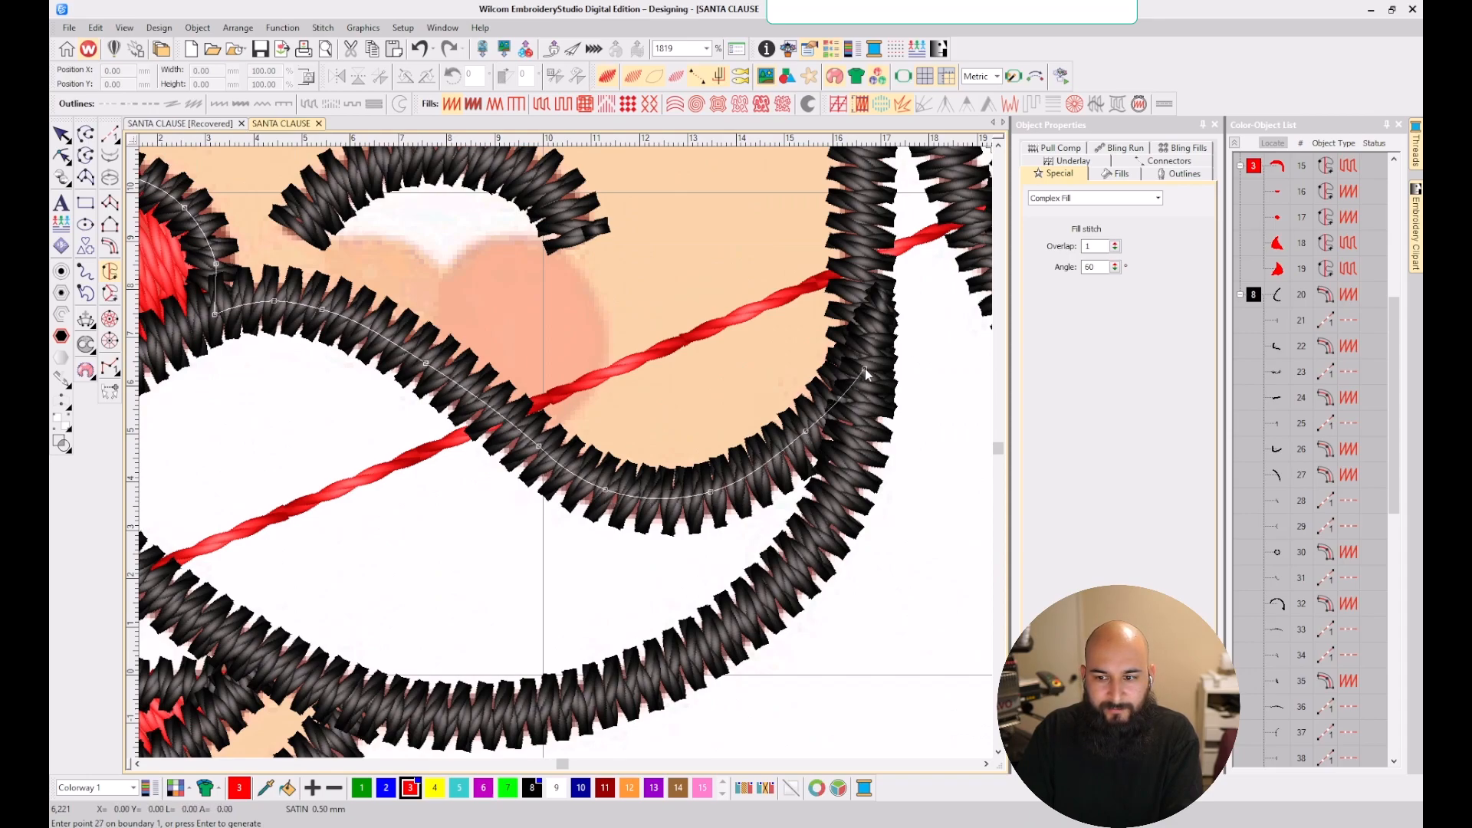
pyautogui.click(865, 371)
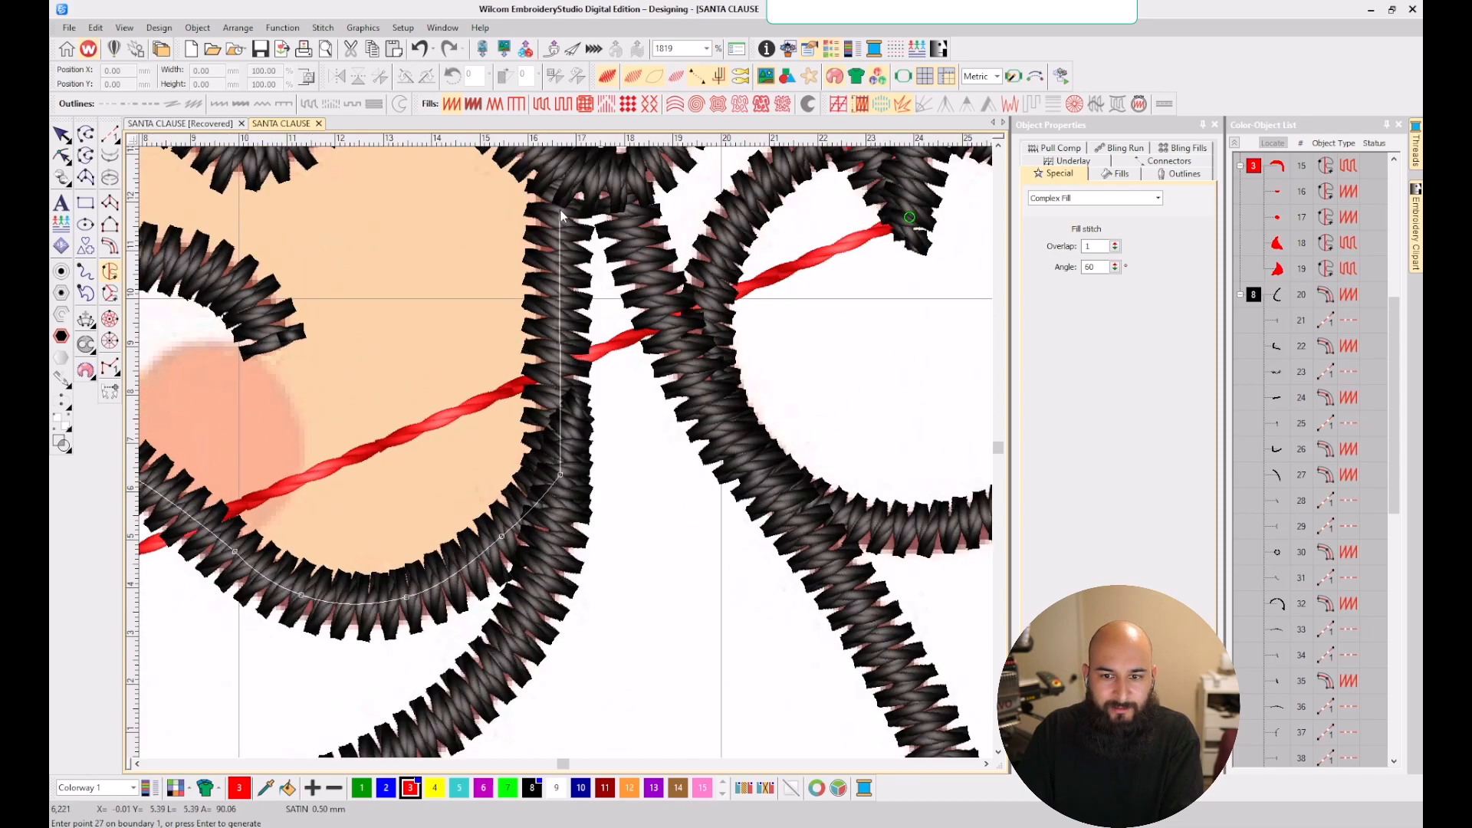
pyautogui.click(560, 189)
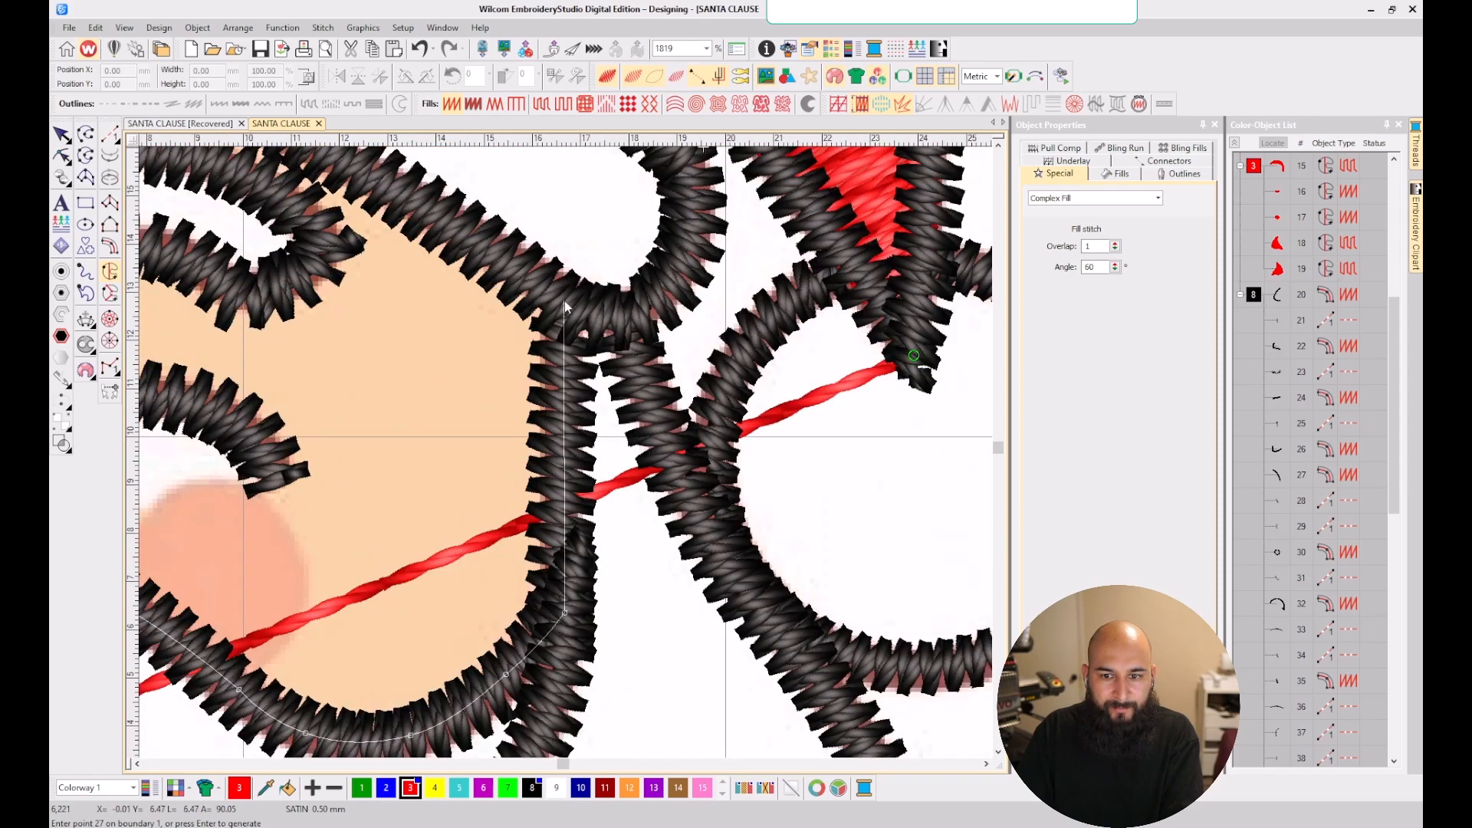
# - Continue the face boundary from the brim's corner along the hat brim's lower outline above the eyebrow
pyautogui.scroll(-3, 561, 296)
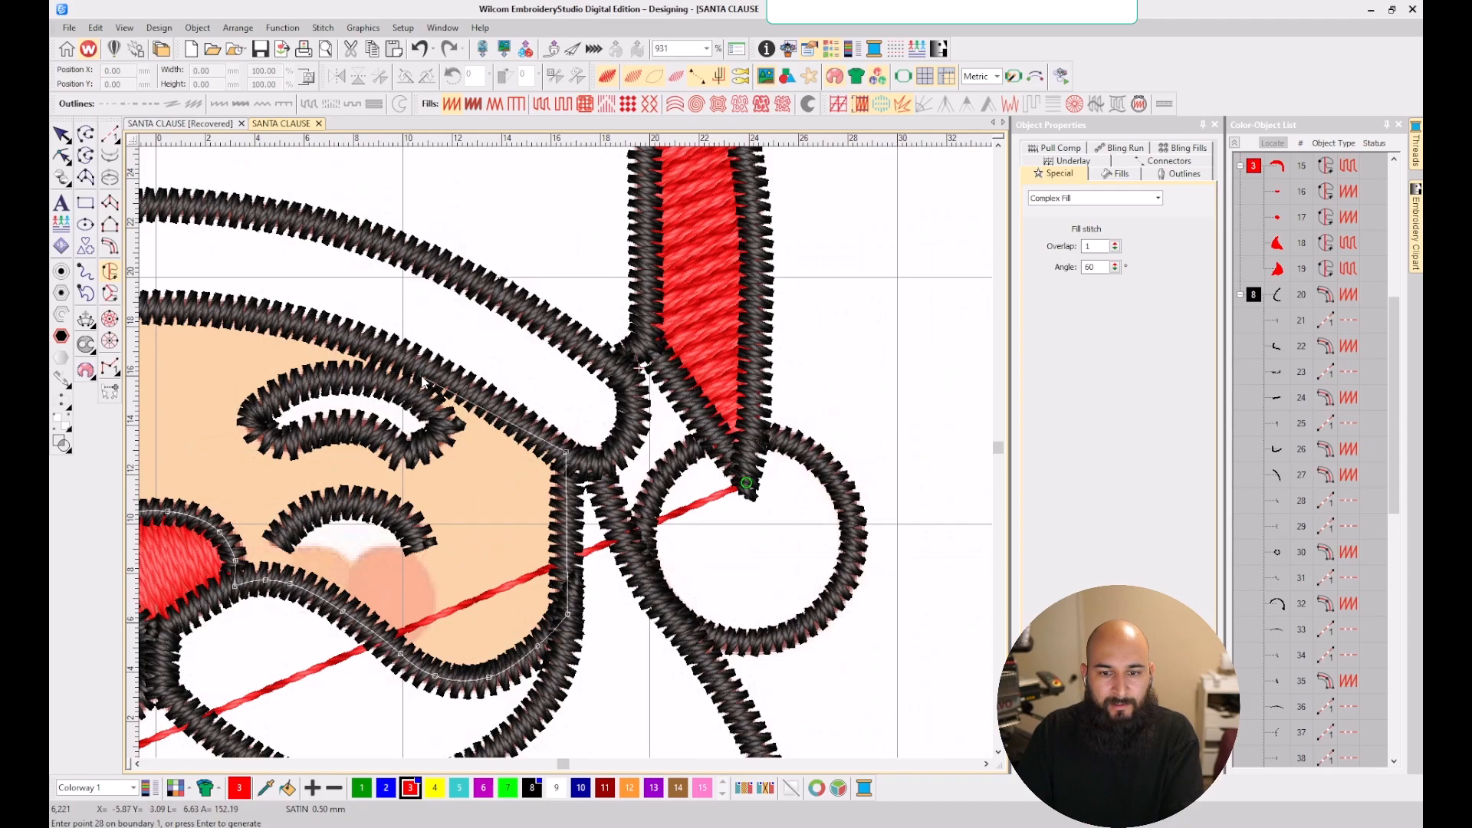
pyautogui.scroll(-4, 422, 379)
pyautogui.scroll(4, 537, 464)
pyautogui.scroll(2, 611, 422)
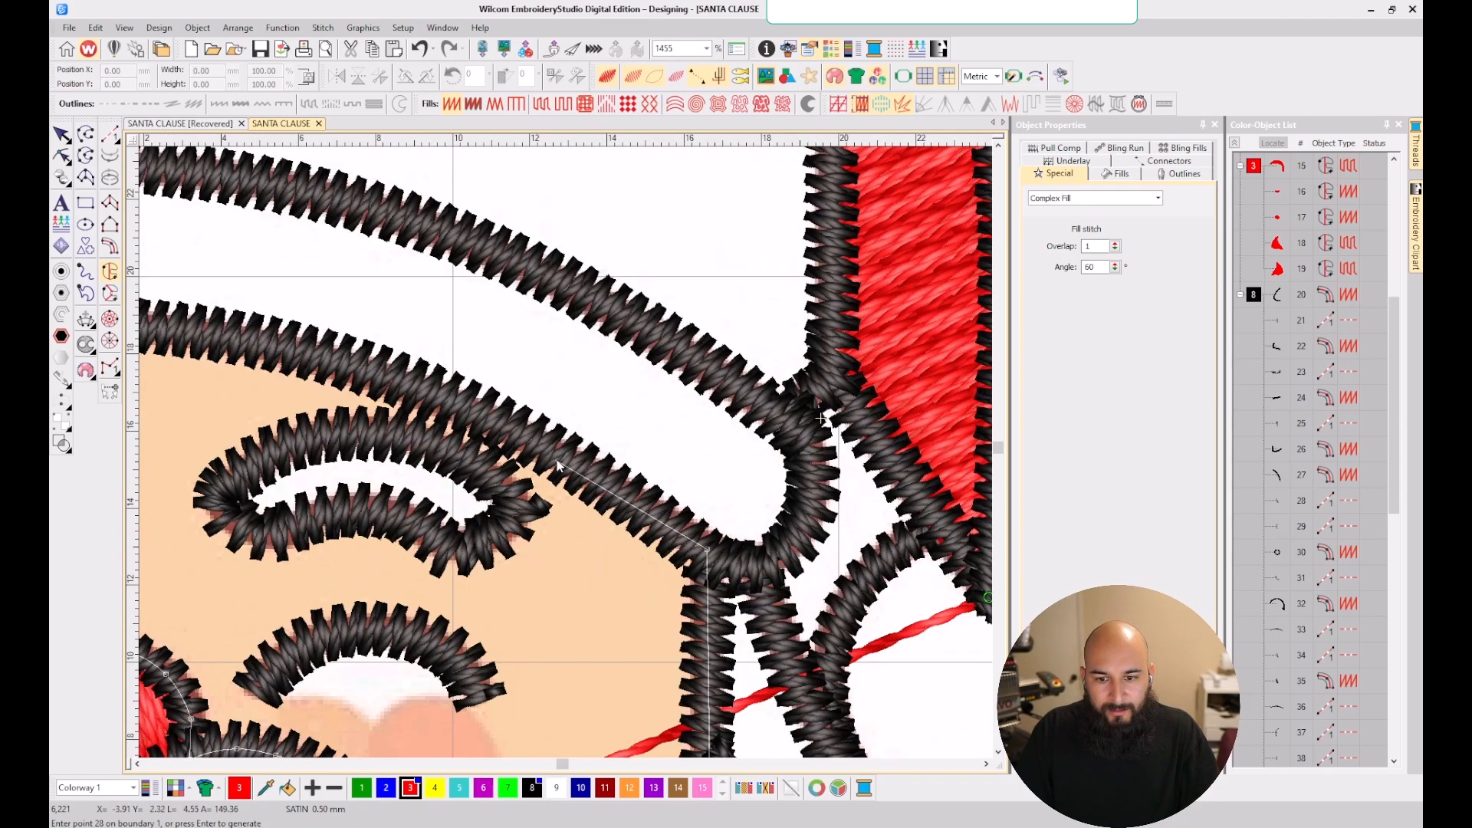
pyautogui.click(680, 417)
pyautogui.click(555, 451)
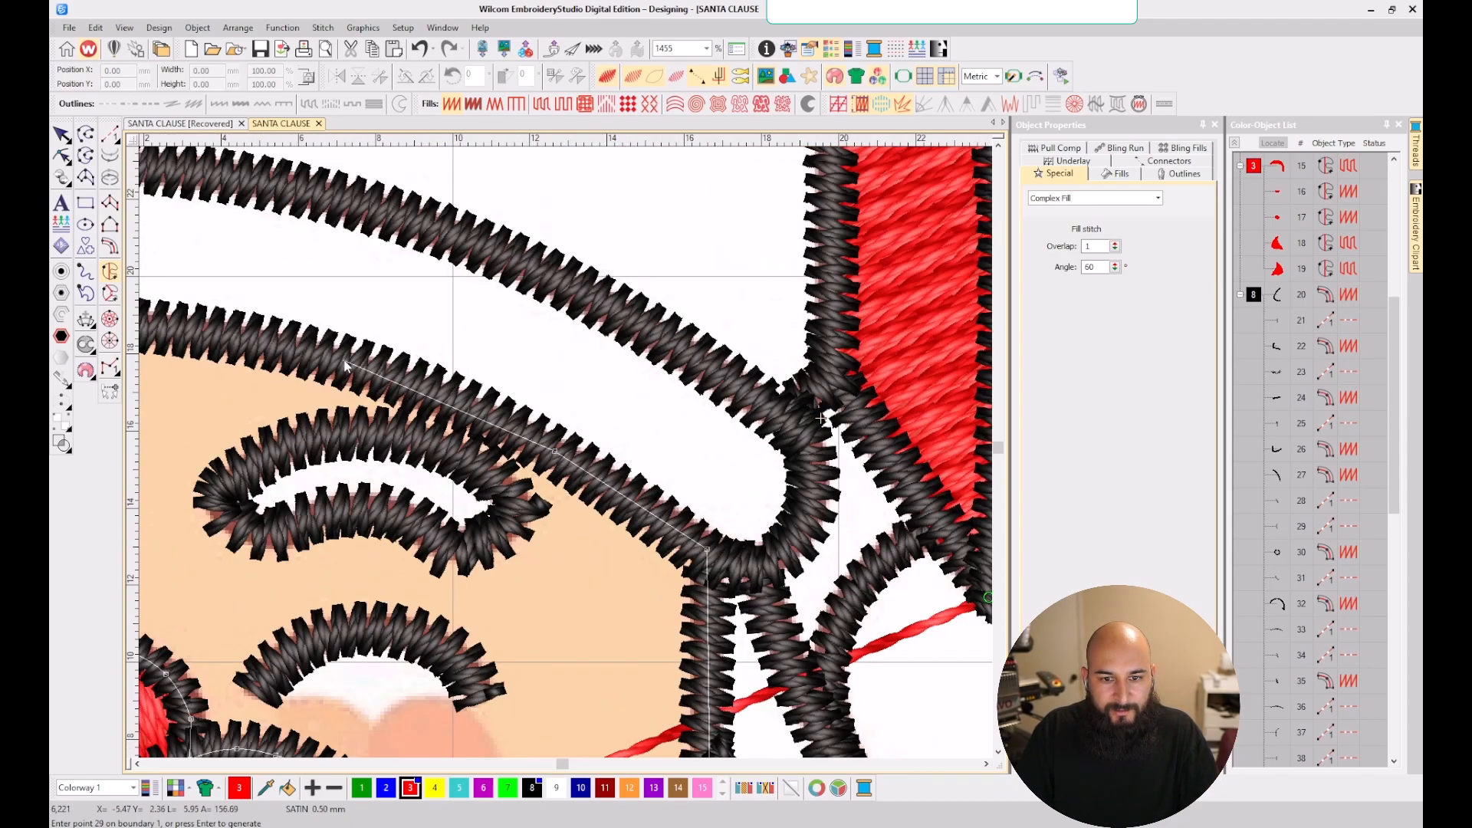
# - Finish tracing the Complex Fill boundary of the face along the hat brim's lower edge and close it
pyautogui.scroll(-2, 565, 453)
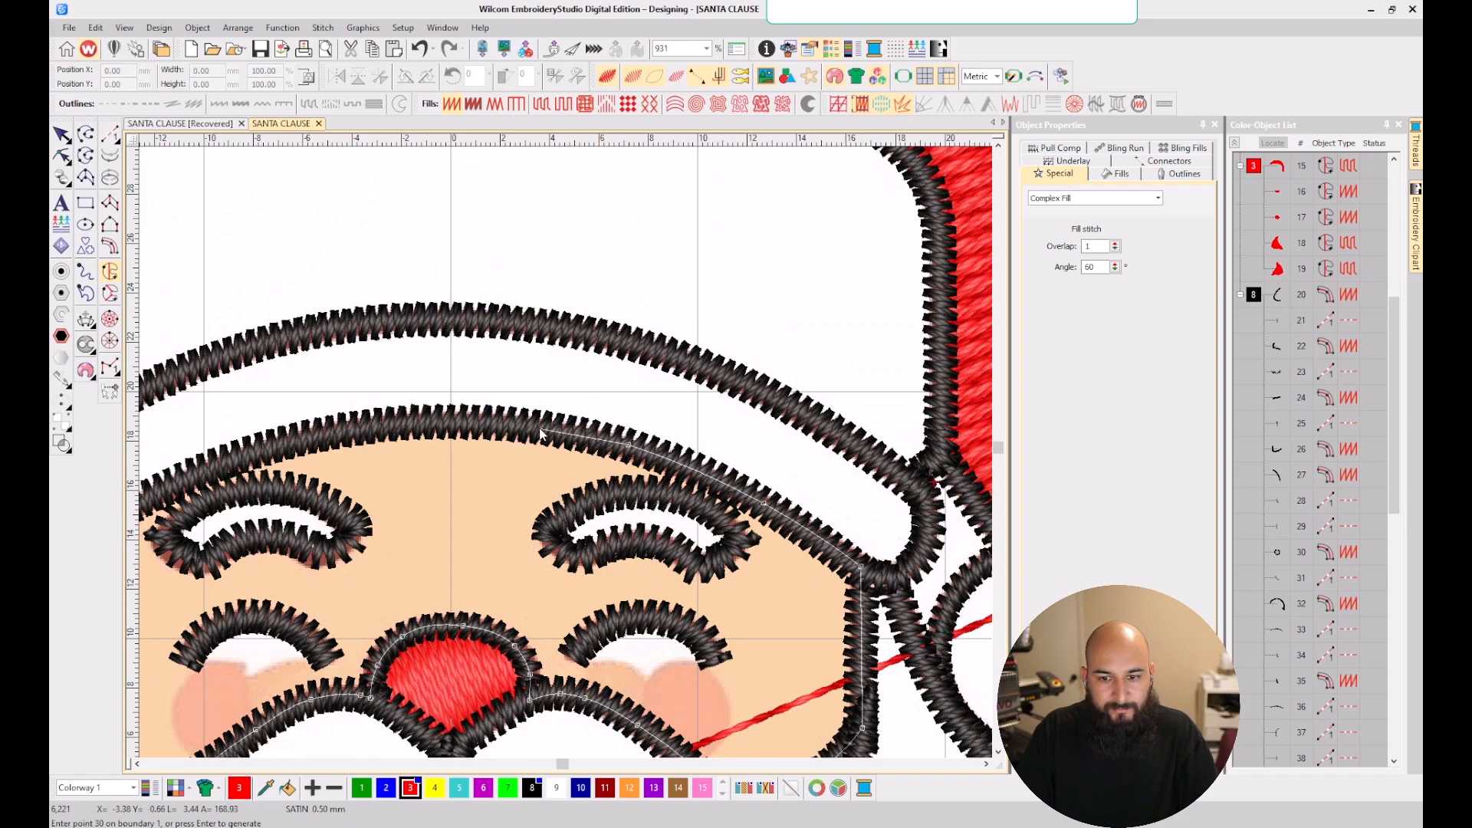
pyautogui.click(416, 424)
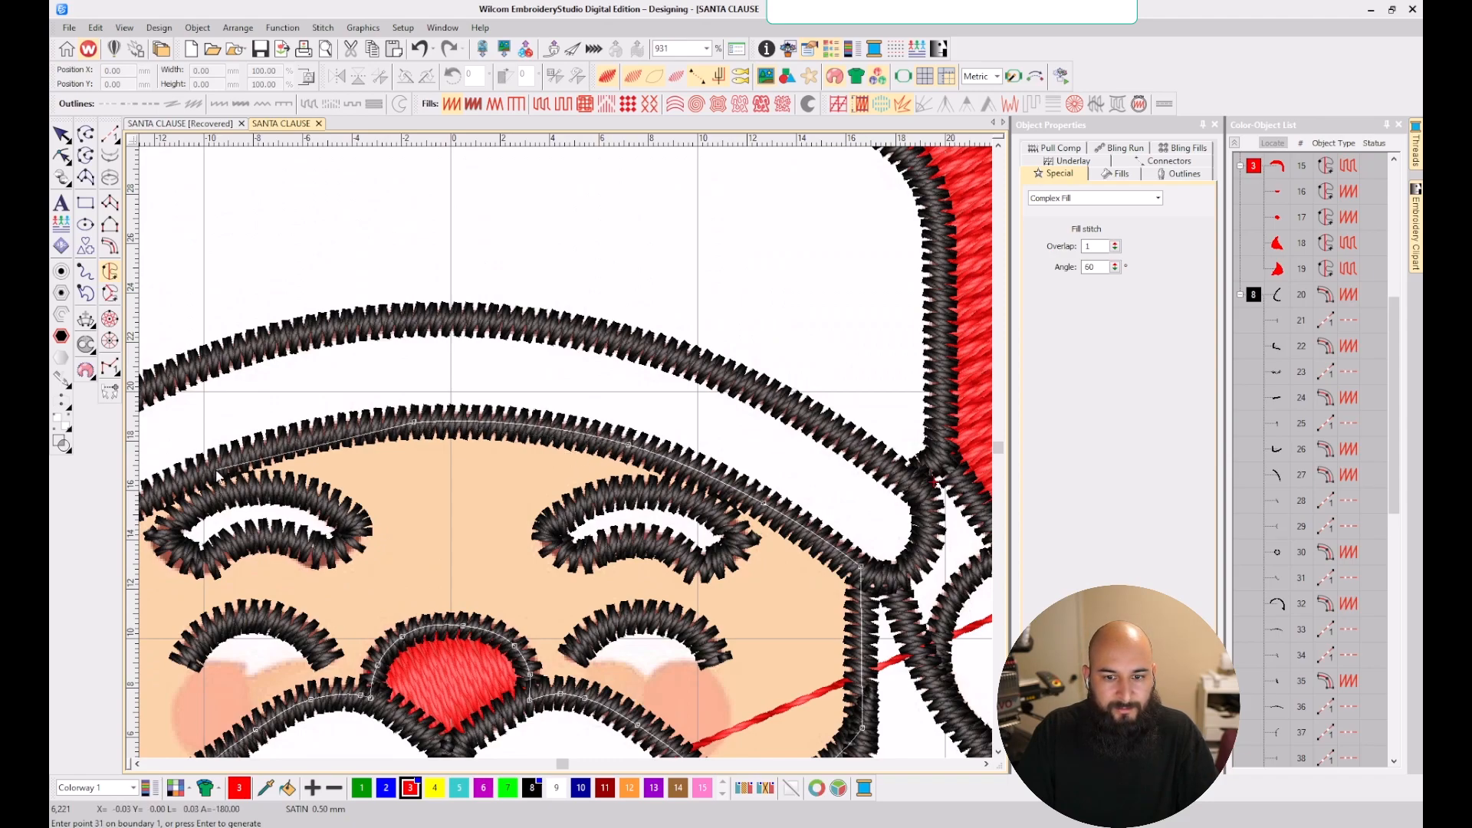
pyautogui.click(186, 483)
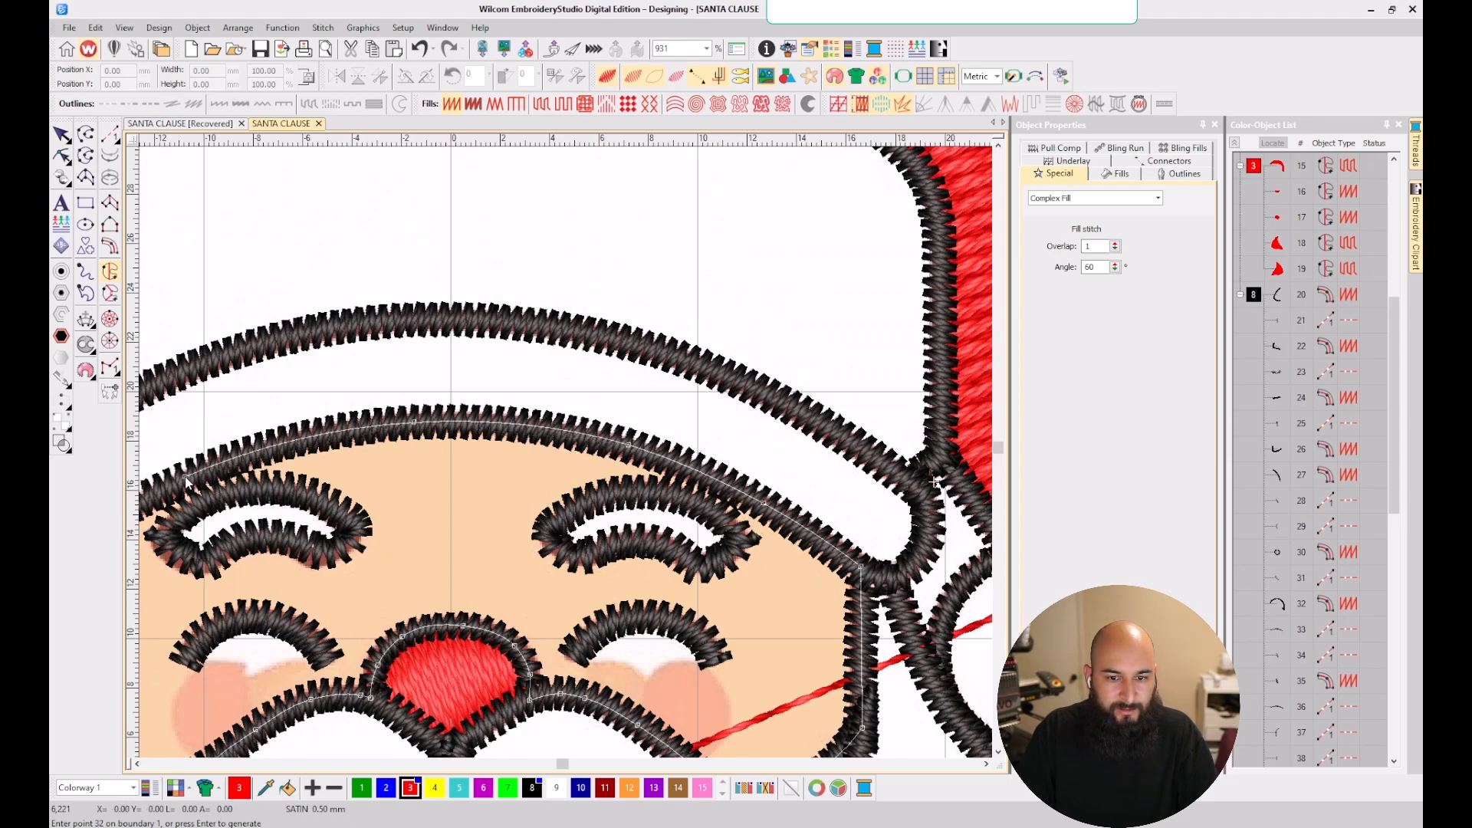
pyautogui.scroll(-1, 230, 483)
pyautogui.scroll(1, 485, 498)
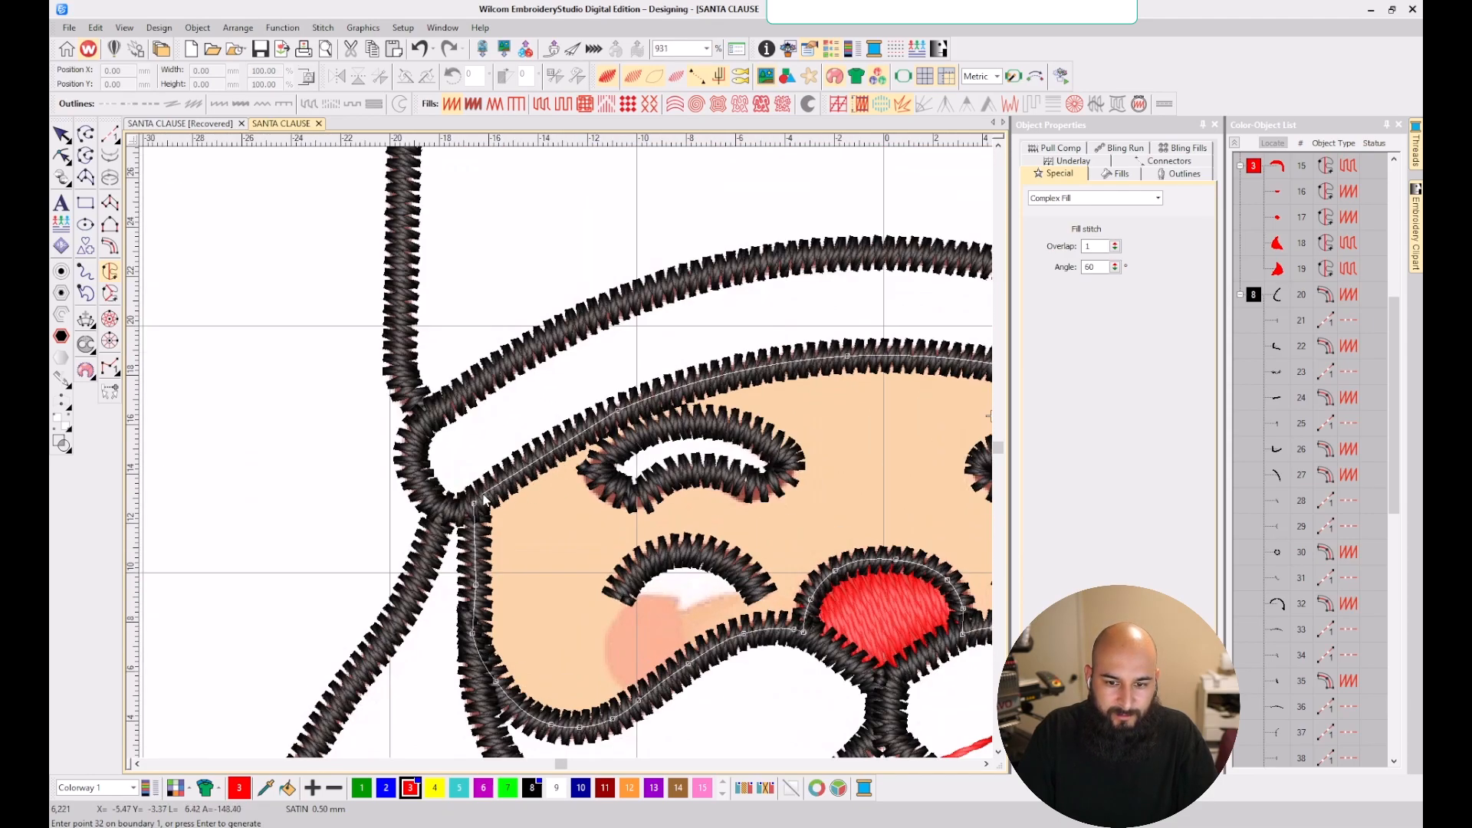
pyautogui.click(483, 499)
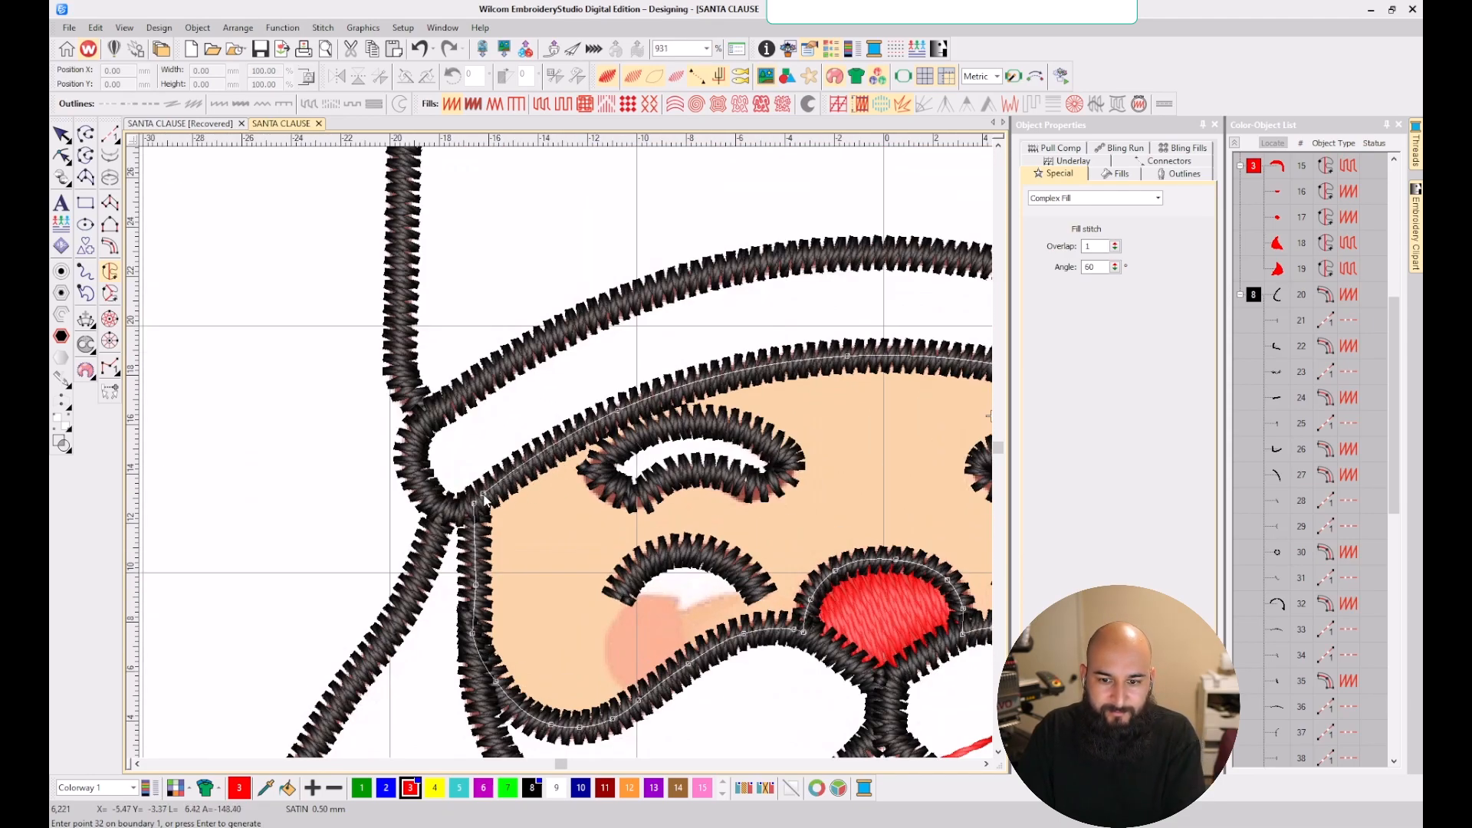
pyautogui.scroll(-1, 484, 499)
pyautogui.press('Return')
pyautogui.scroll(-3, 566, 457)
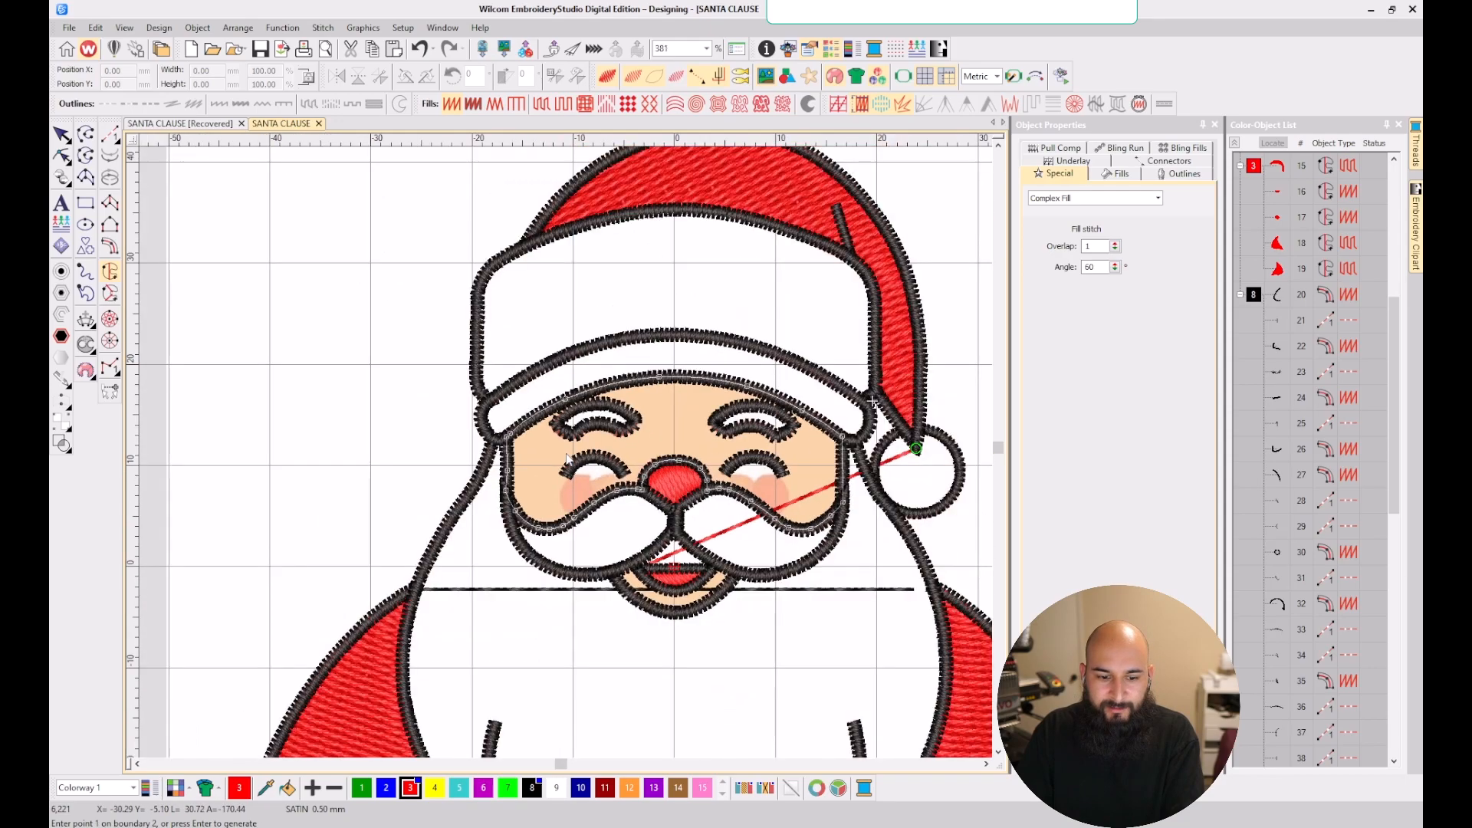
# - Generate the face's Complex Fill with its entry point at the top centre of the forehead and a stitch angle of about 122°
pyautogui.press('Return')
pyautogui.scroll(3, 674, 447)
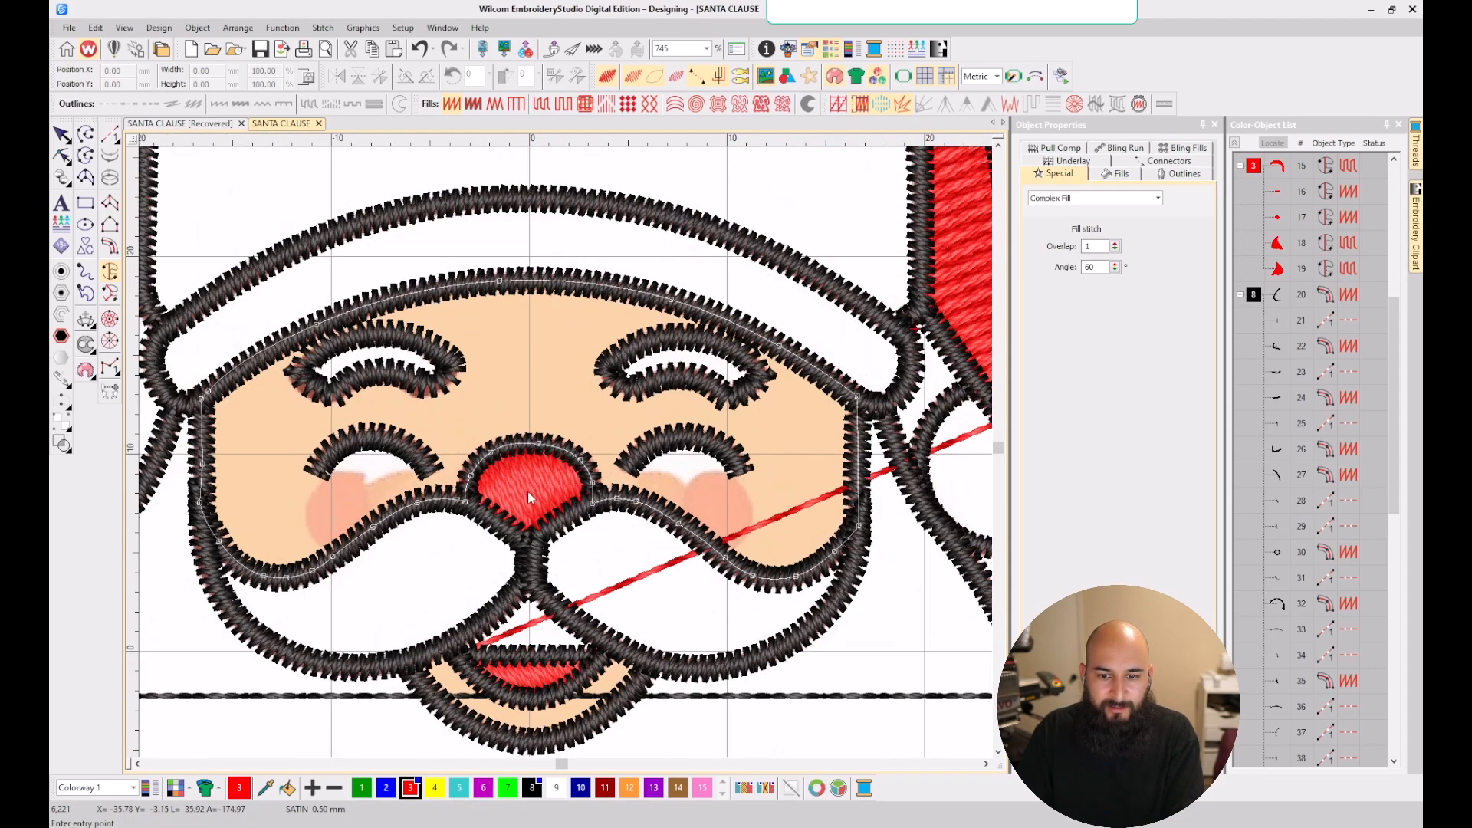
pyautogui.click(529, 265)
pyautogui.click(435, 267)
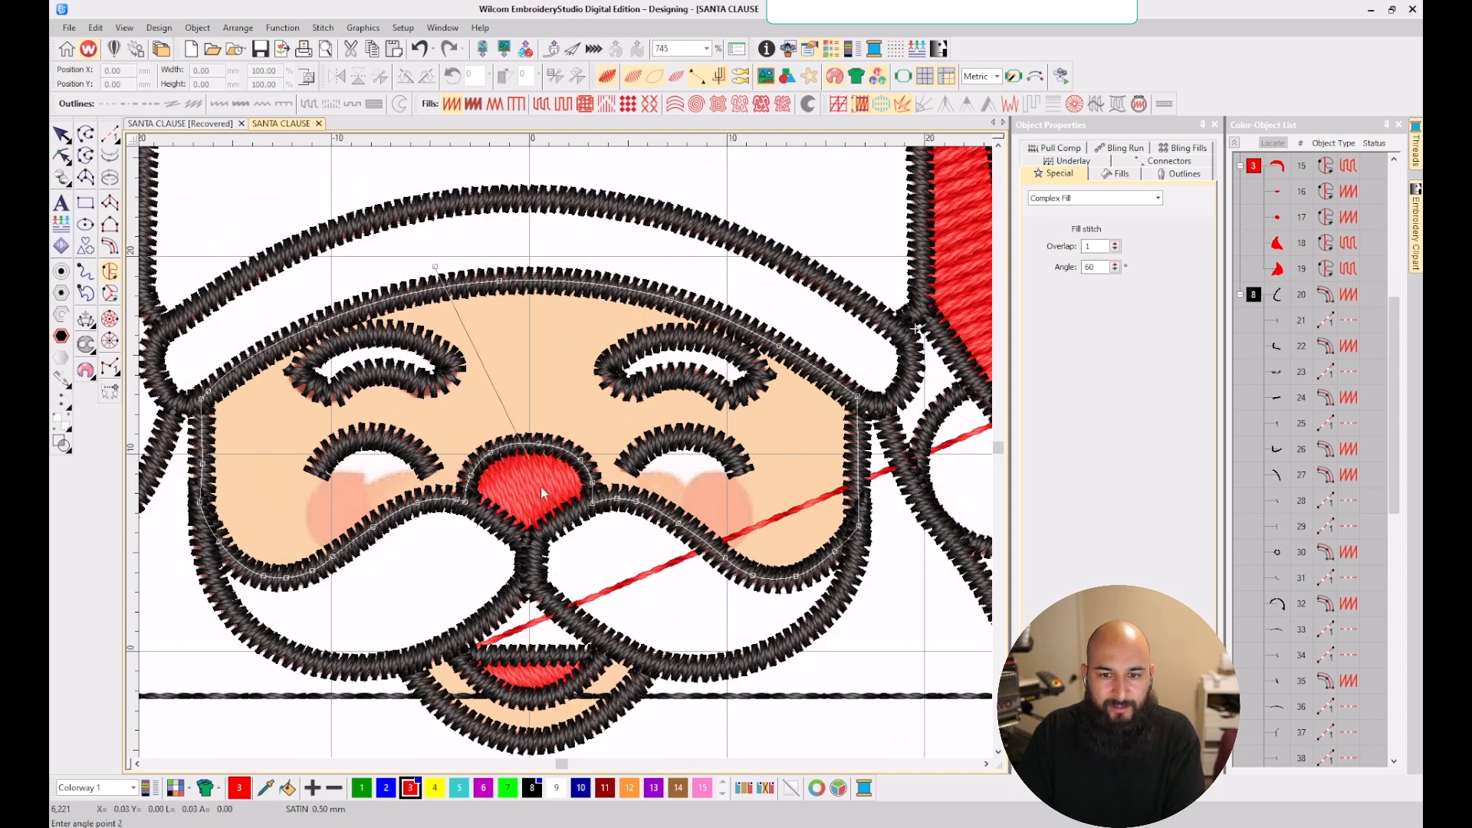
pyautogui.click(641, 600)
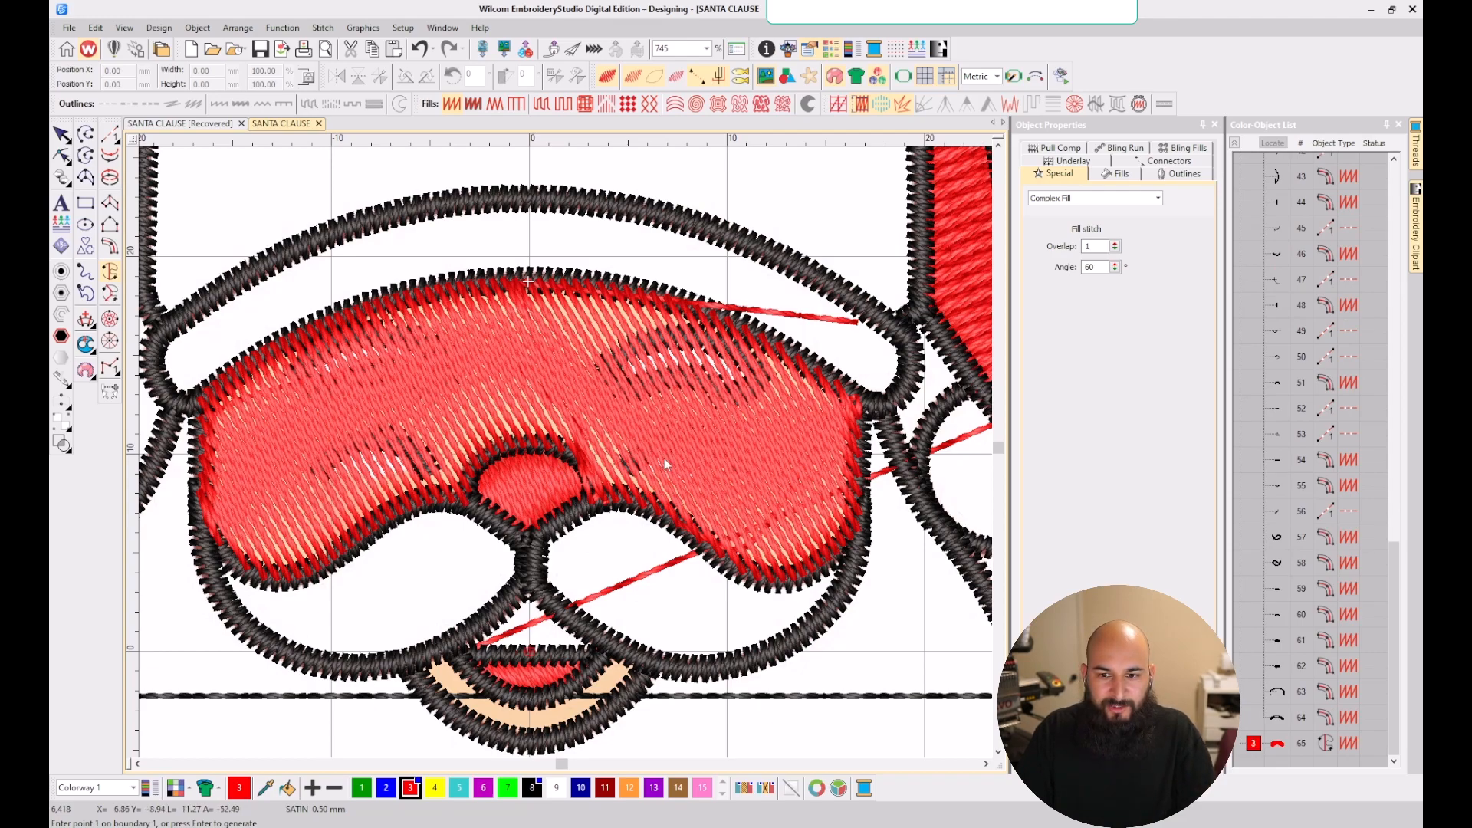
# - Recolor the face fill with palette color 14 and assign thread 1072, found by searching COCON, to that color
pyautogui.press('Return')
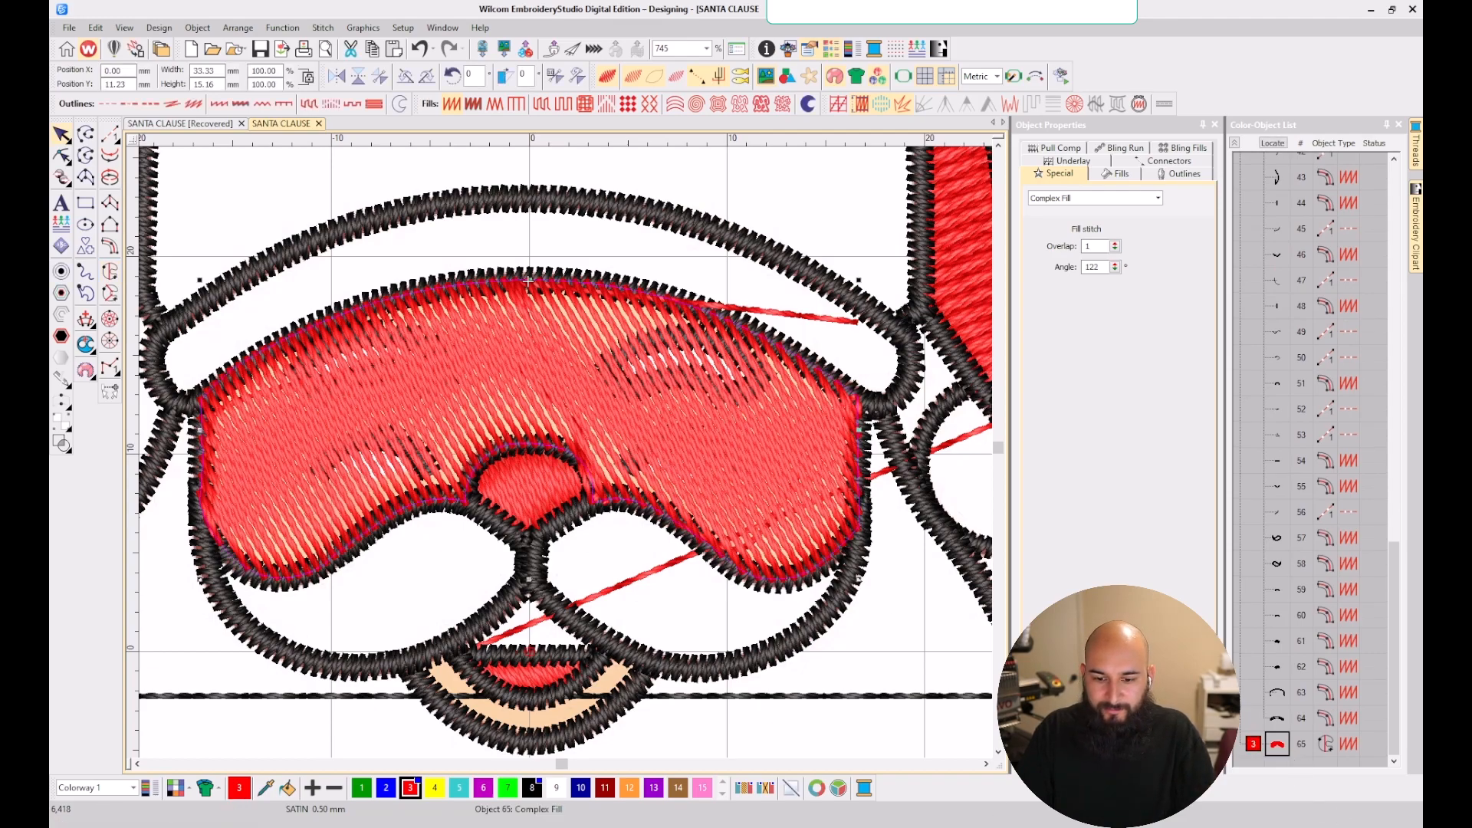
pyautogui.click(678, 789)
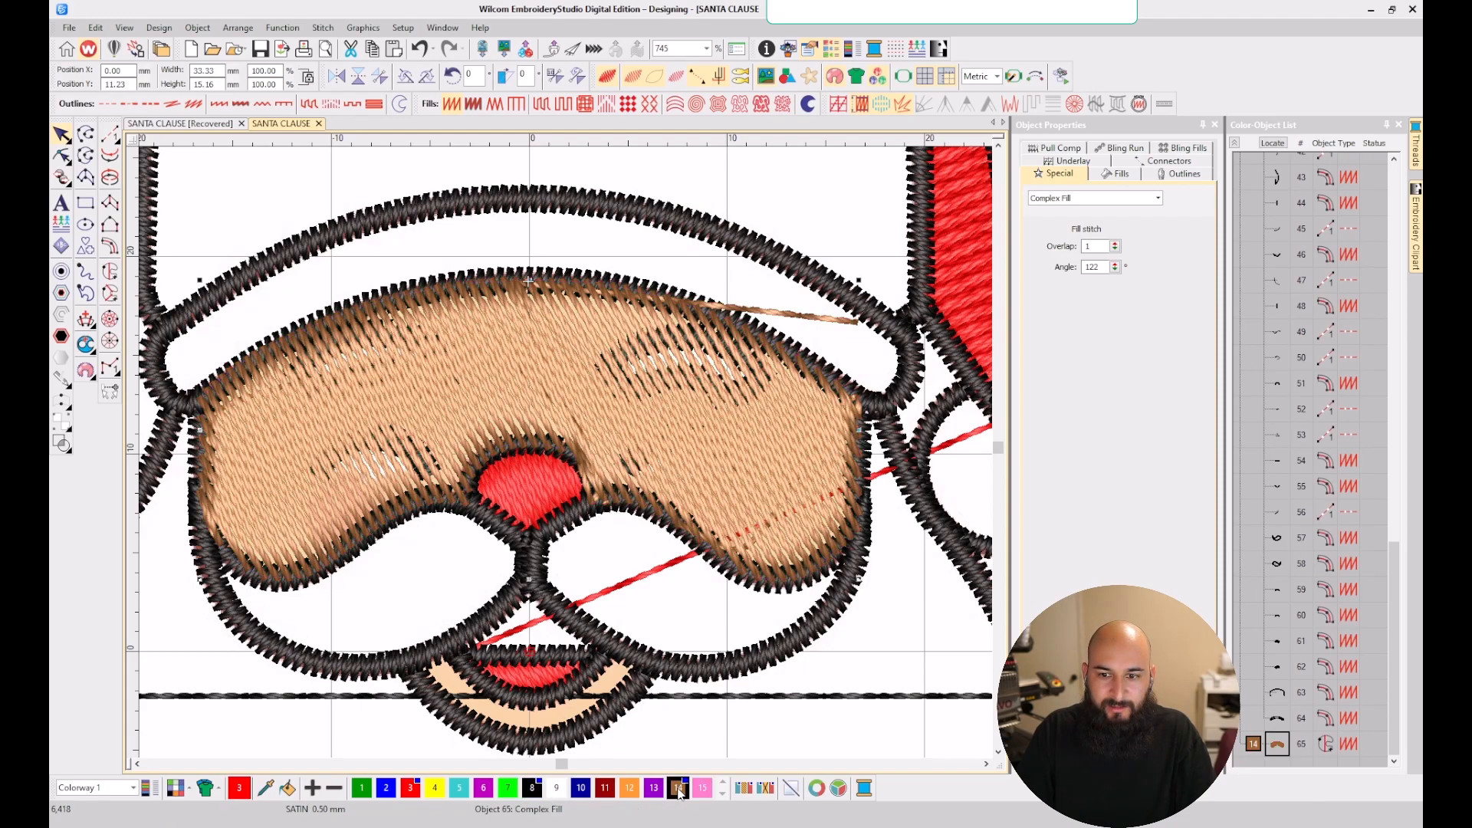
pyautogui.moveTo(1415, 146)
pyautogui.click(1370, 173)
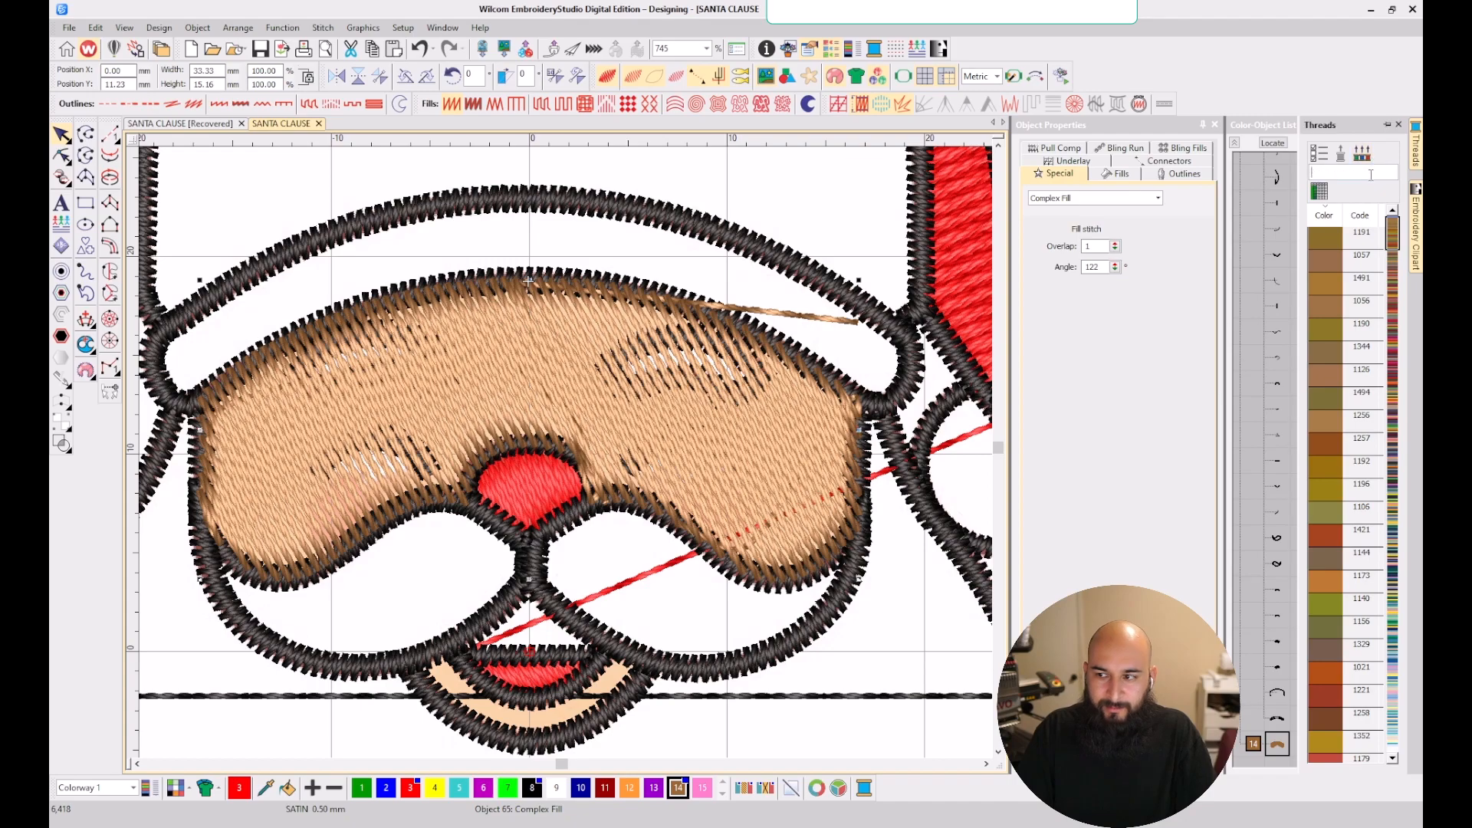
pyautogui.write('COCON')
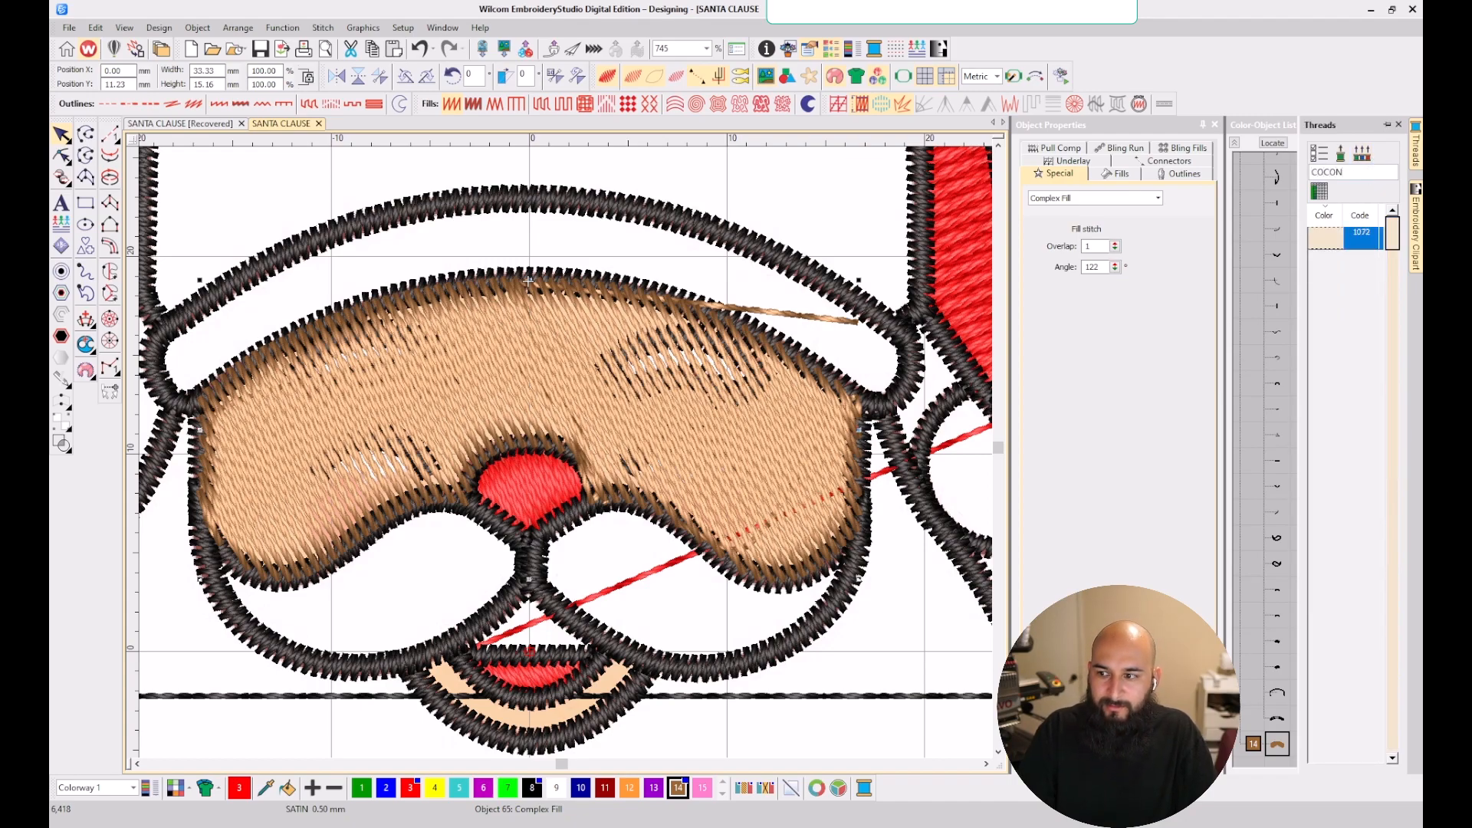
pyautogui.doubleClick(1364, 244)
pyautogui.click(1275, 750)
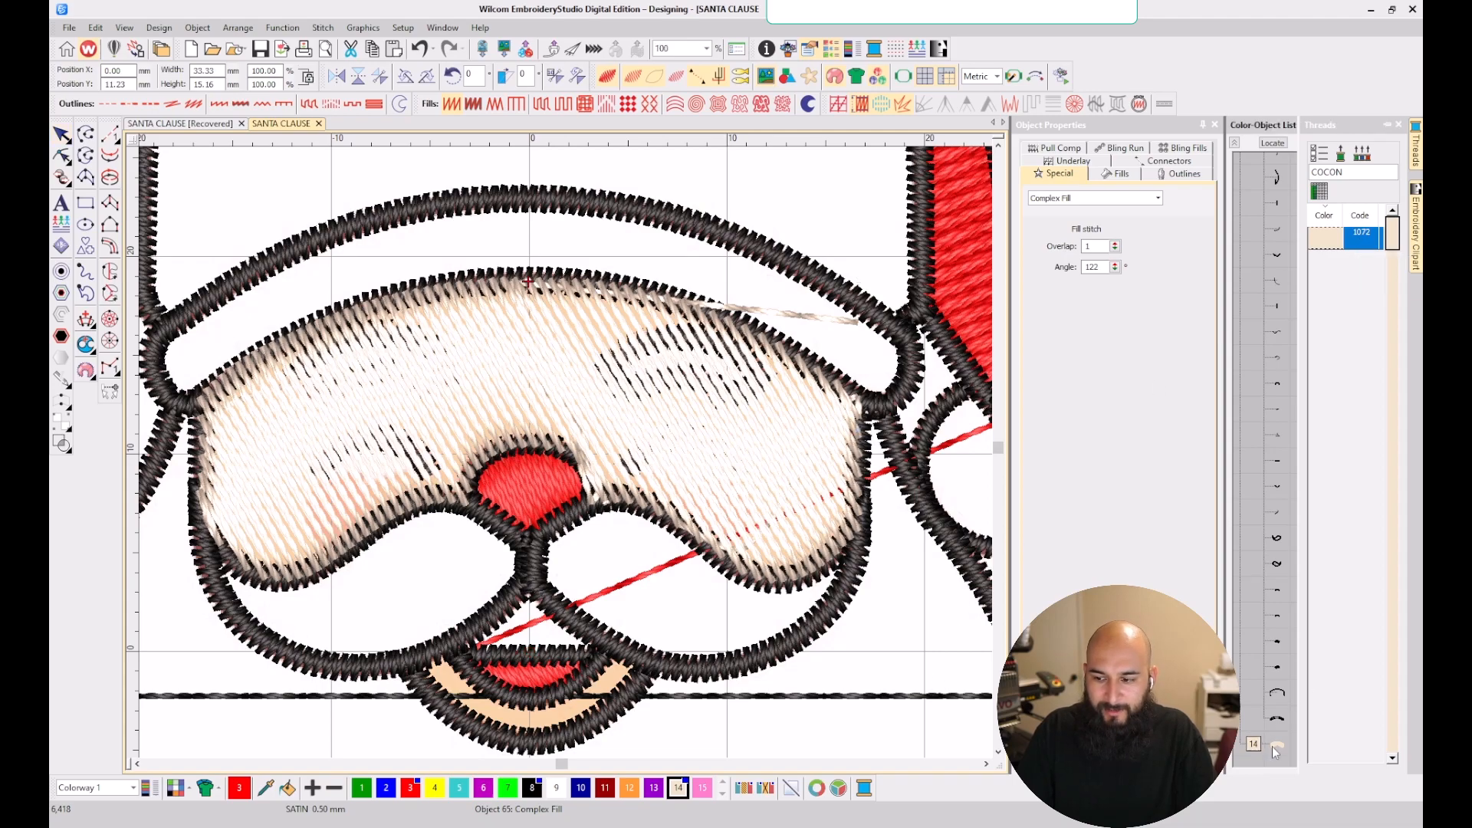
# - Change the face fill's stitch type to Tatami and deselect the object
pyautogui.click(1399, 125)
pyautogui.click(839, 698)
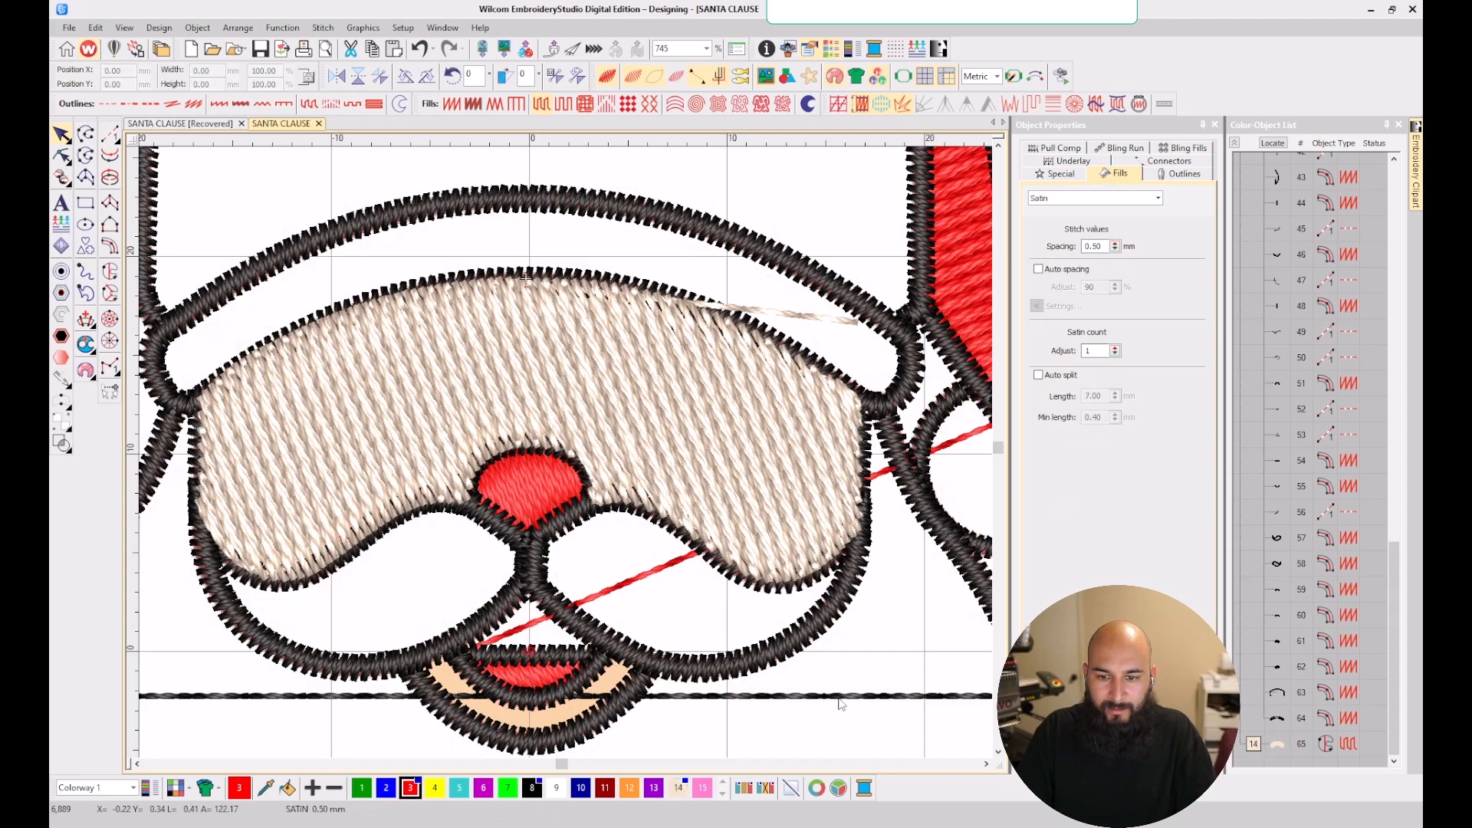
pyautogui.scroll(-4, 701, 604)
pyautogui.scroll(-1, 506, 421)
pyautogui.scroll(2, 568, 460)
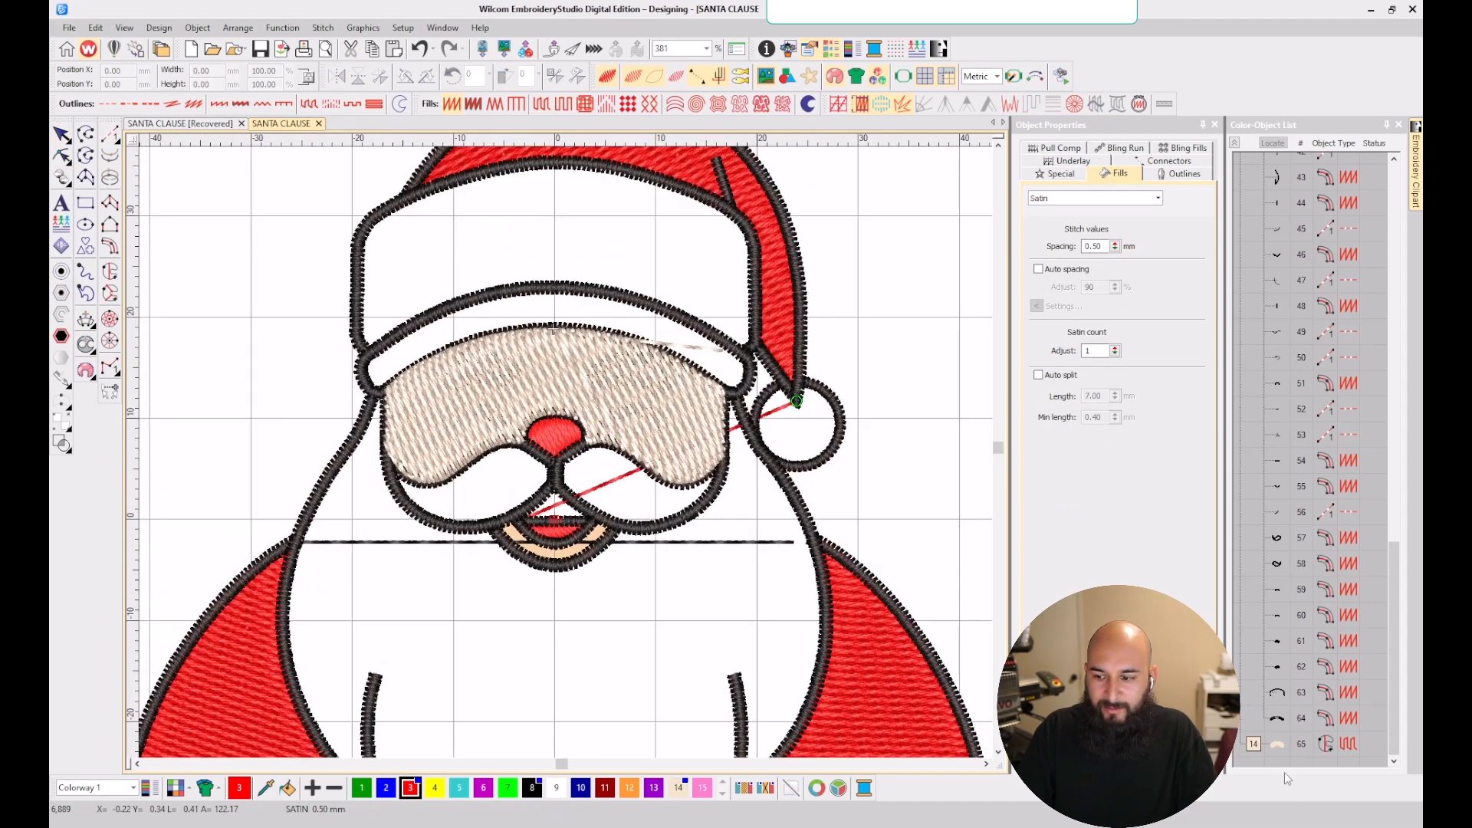
# - Set the connector after the face fill object to Jump
pyautogui.click(1278, 743)
pyautogui.click(1170, 161)
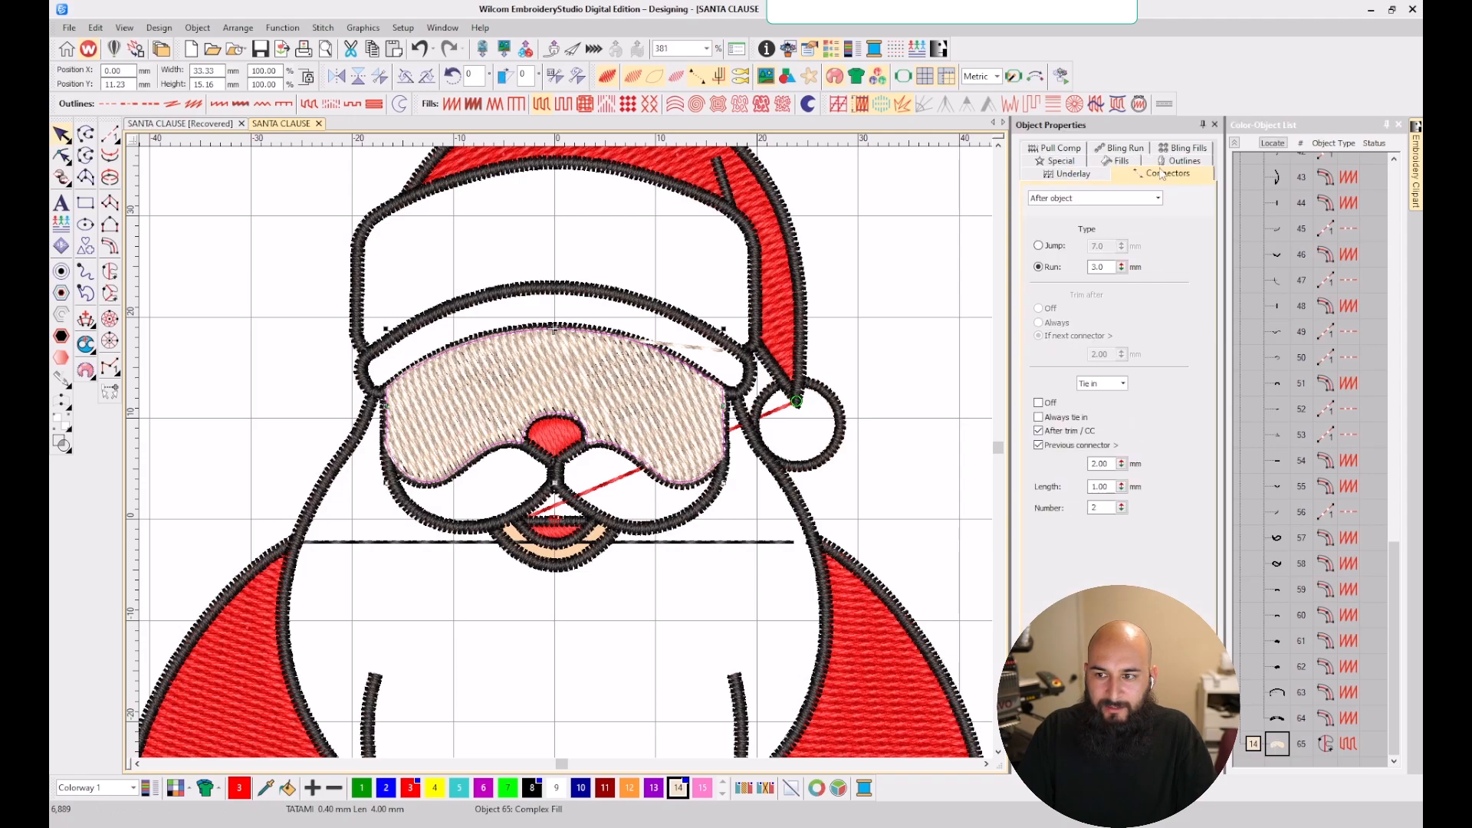
pyautogui.click(1052, 244)
pyautogui.click(921, 376)
pyautogui.scroll(-3, 568, 456)
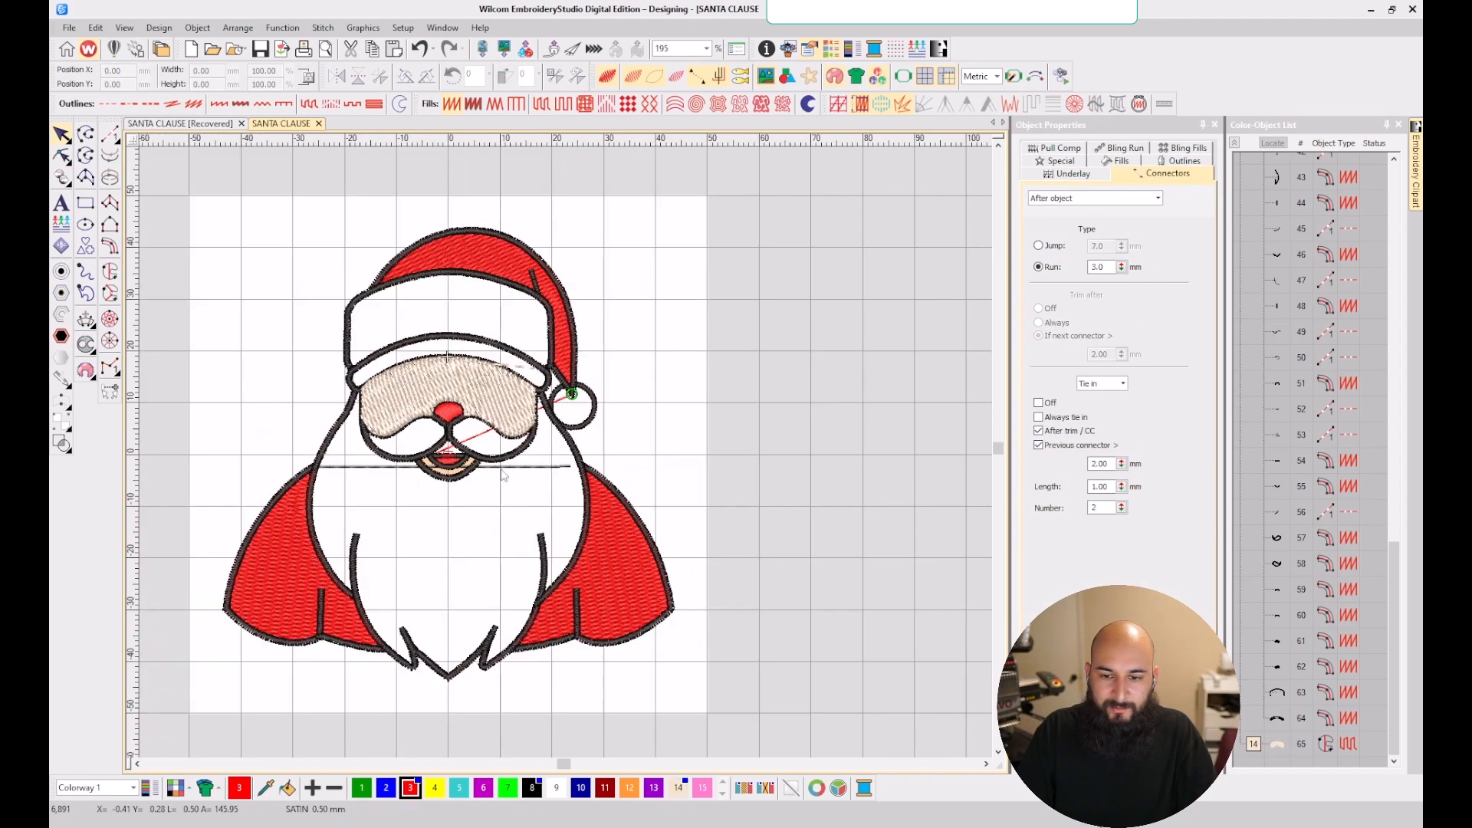
# - Start a Complex Fill boundary for the chin along the mustache's lower edge, from the chin outline to the mouth corner
pyautogui.scroll(4, 536, 462)
pyautogui.scroll(3, 570, 454)
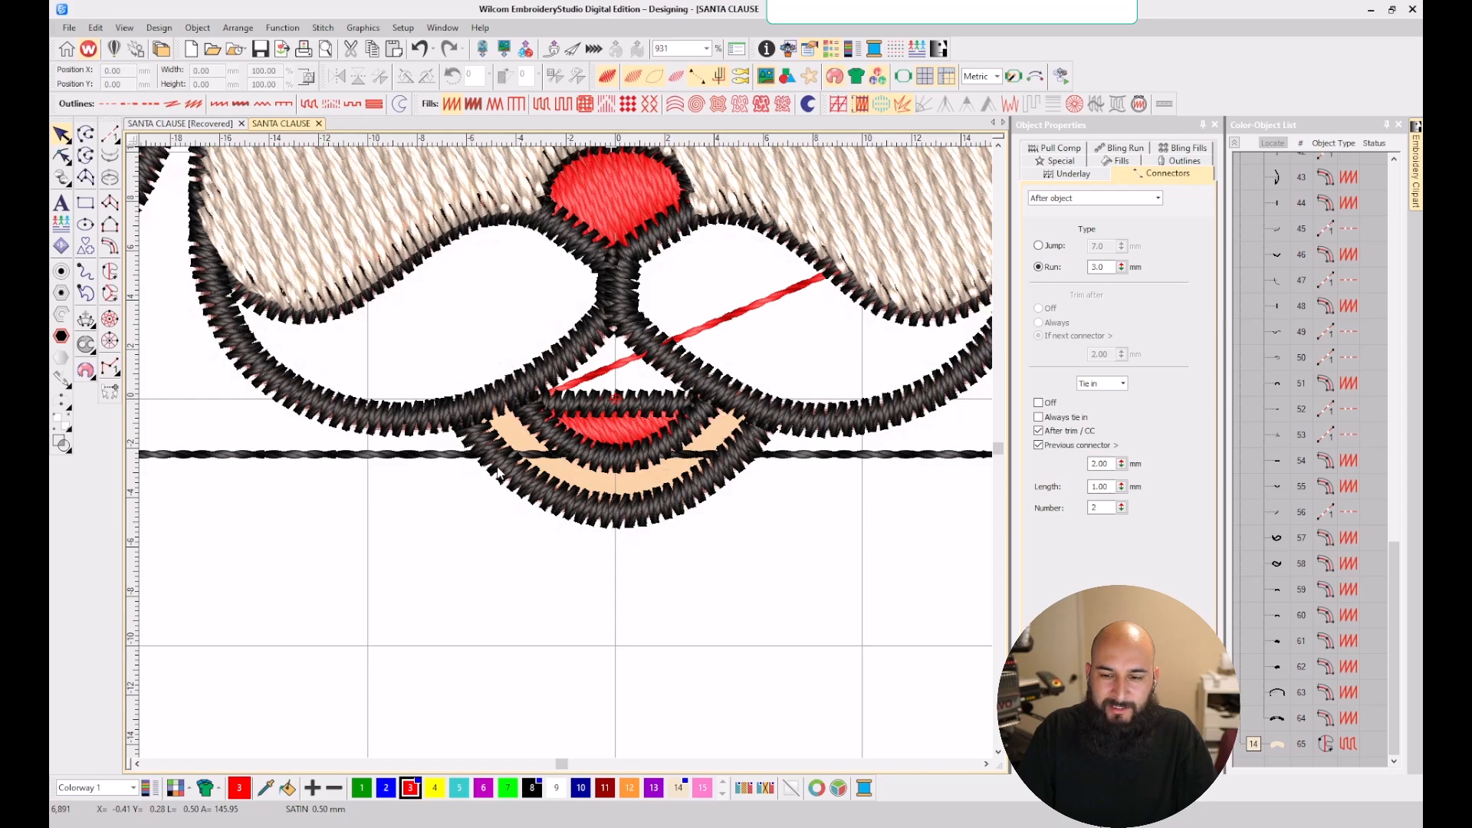
pyautogui.click(110, 270)
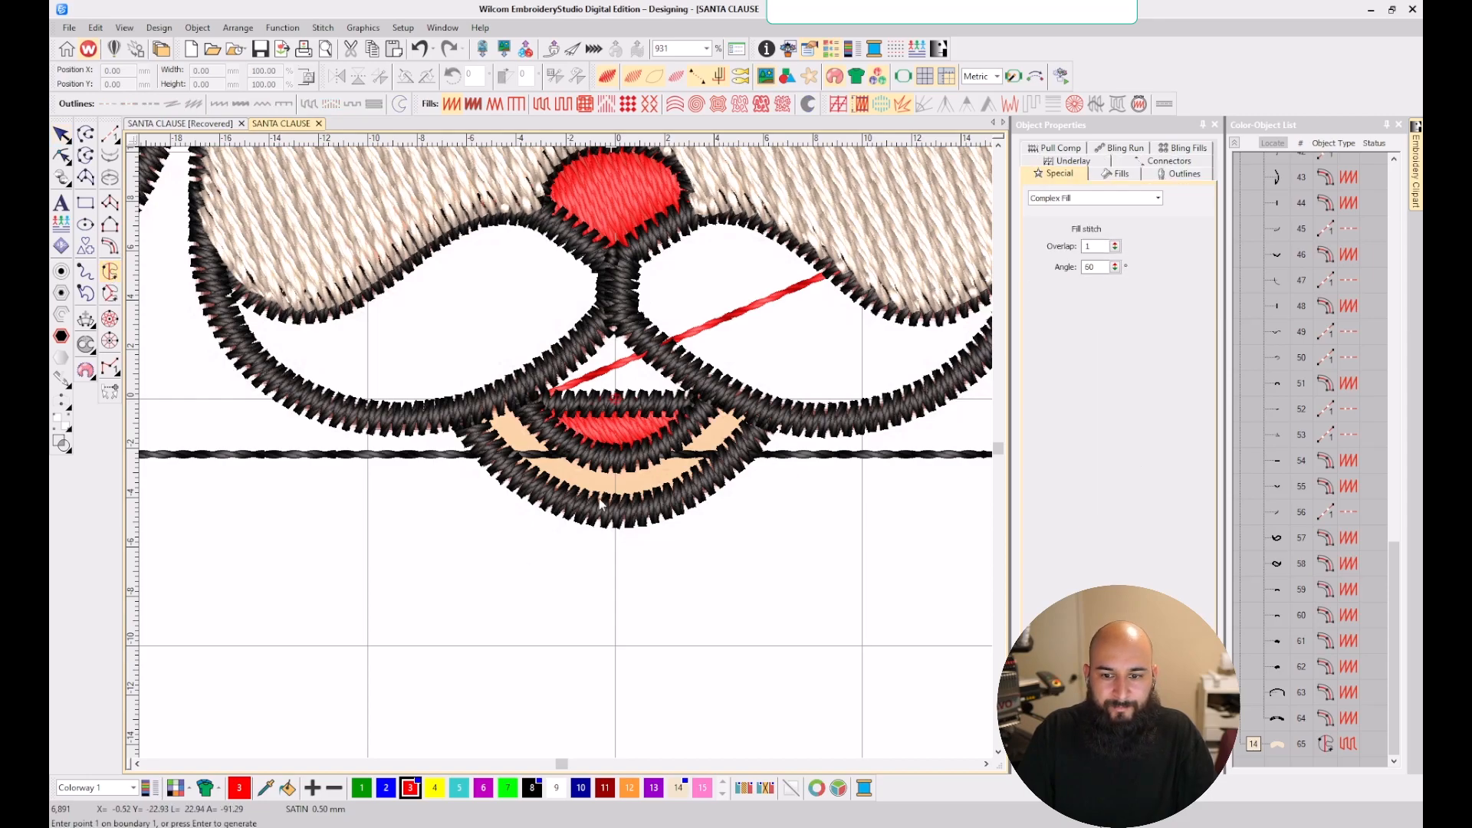
pyautogui.press('s')
pyautogui.scroll(4, 567, 457)
pyautogui.click(435, 434)
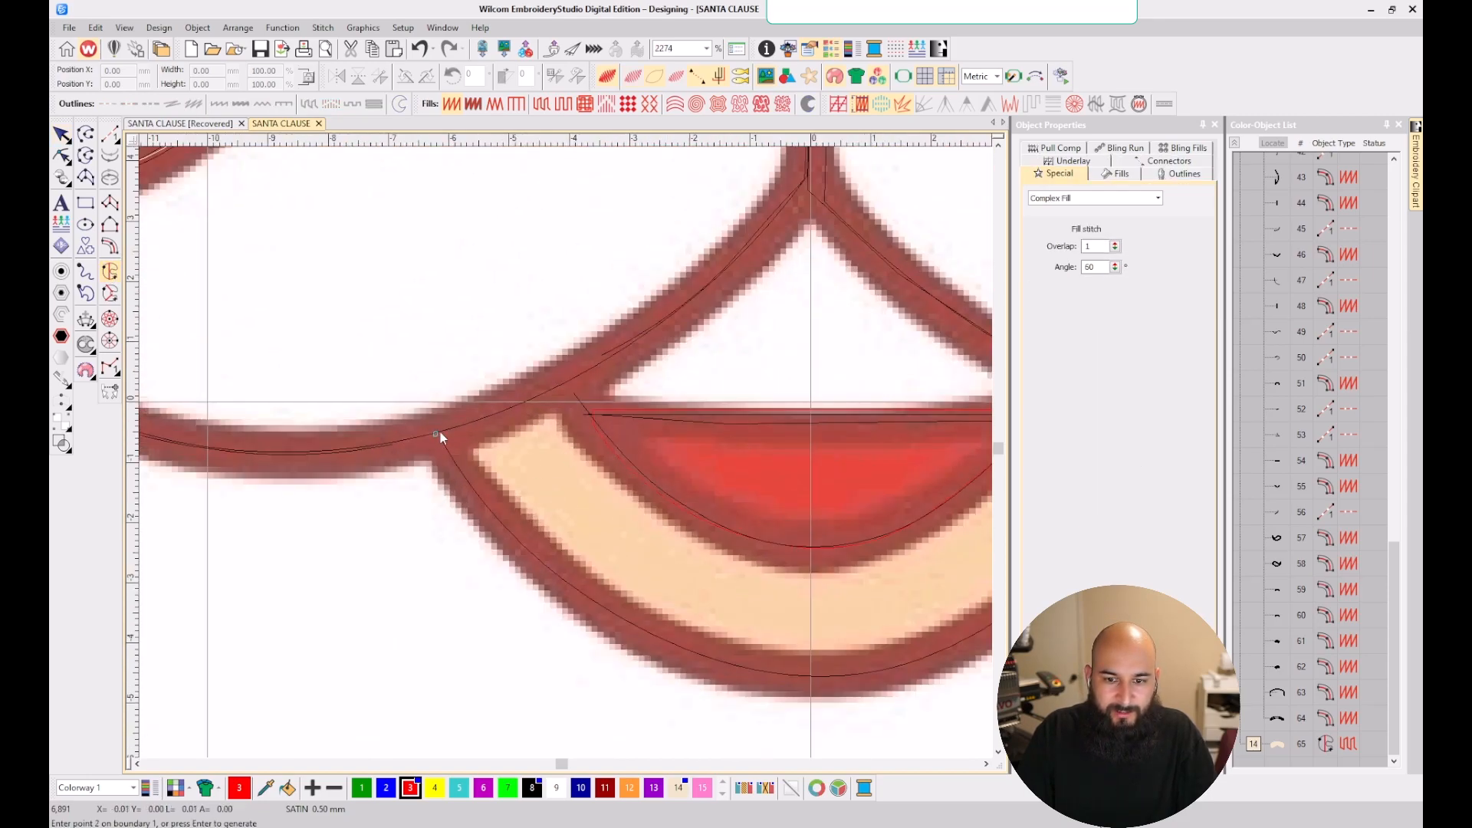
pyautogui.click(568, 380)
pyautogui.press('s')
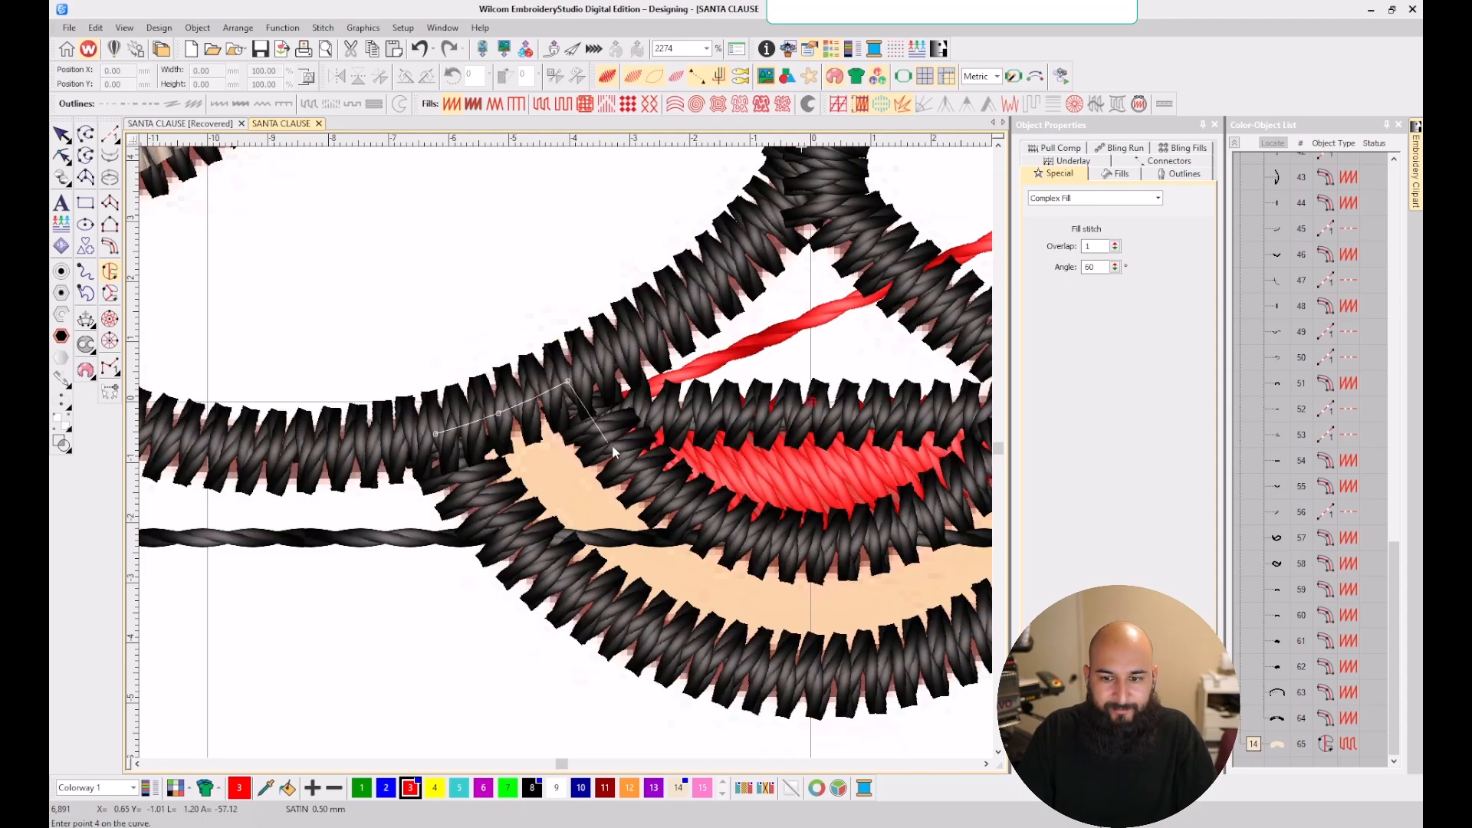
# - Remove the last two boundary points, re-place the corner beside the mouth, and continue the boundary down the mouth's lower outline
pyautogui.scroll(-1, 612, 446)
pyautogui.scroll(2, 575, 455)
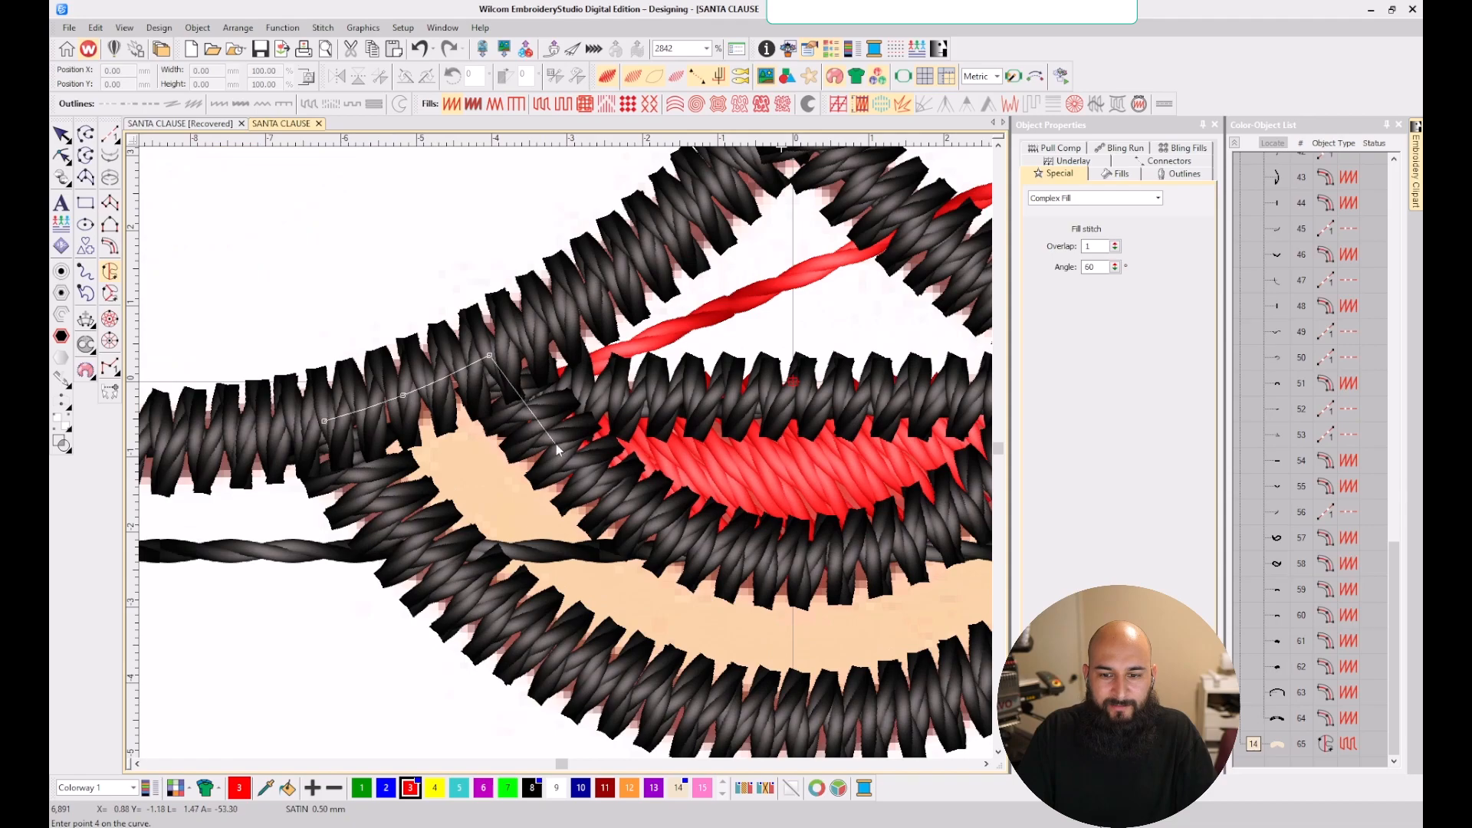
pyautogui.click(505, 352)
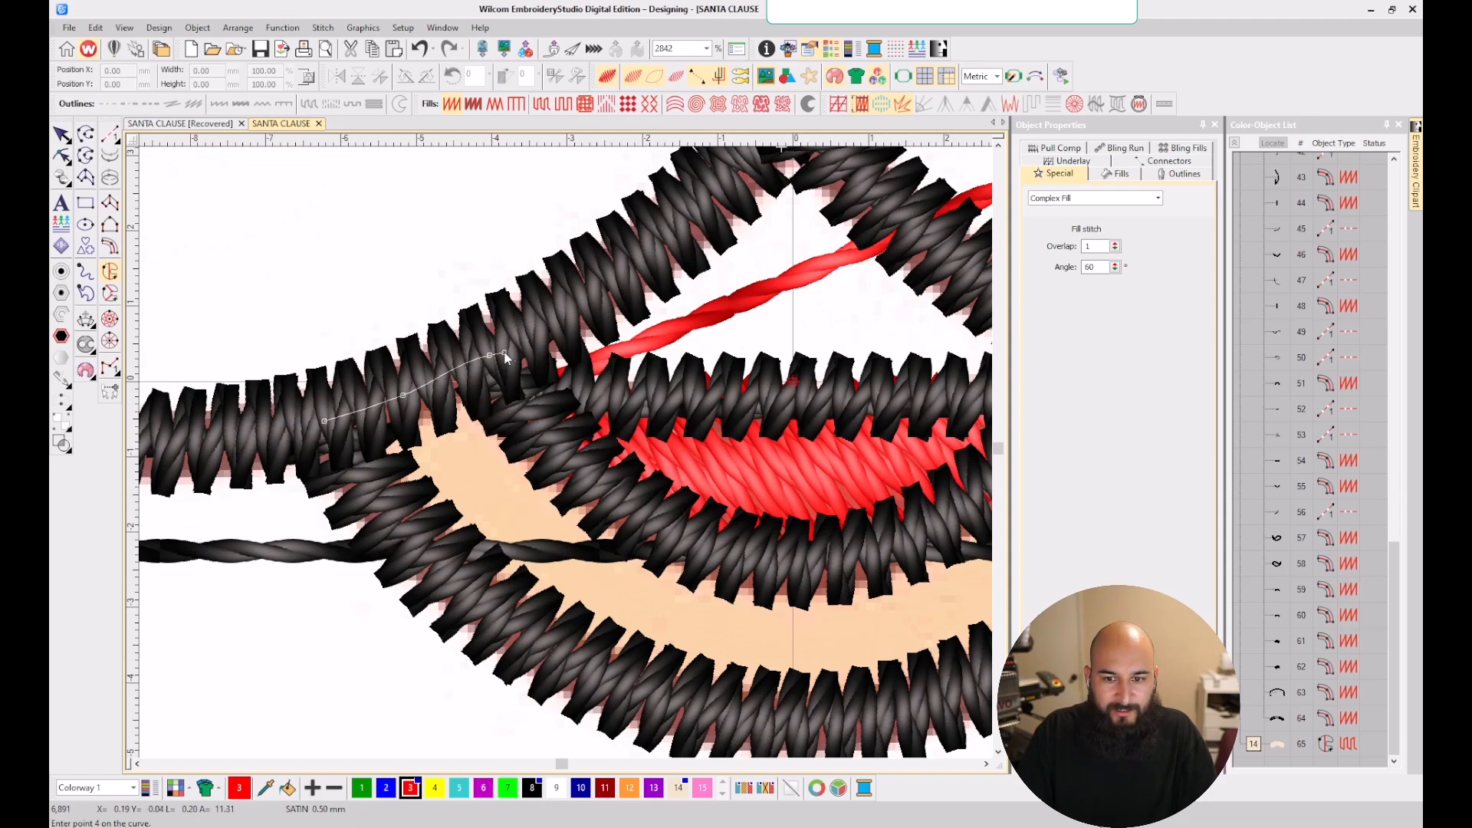
pyautogui.scroll(2, 560, 450)
pyautogui.press('BackSpace')
pyautogui.press('BackSpace')
pyautogui.click(535, 423)
pyautogui.click(609, 549)
pyautogui.rightClick(614, 554)
pyautogui.scroll(-3, 614, 555)
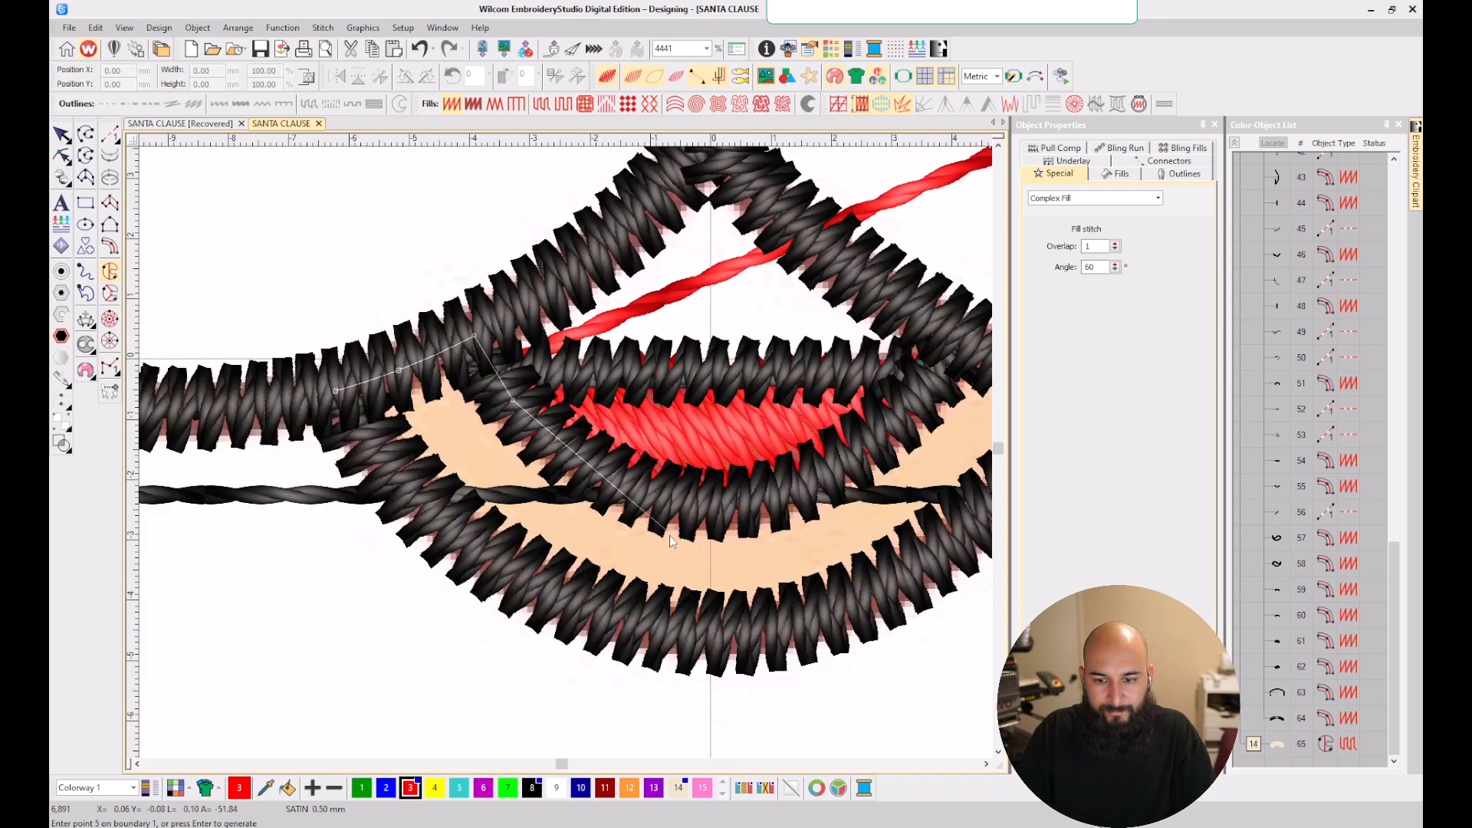
# - Trace the rest of the chin boundary along the mouth's lower curve, the opposite mustache edge and the outer chin outline
pyautogui.click(732, 499)
pyautogui.click(890, 422)
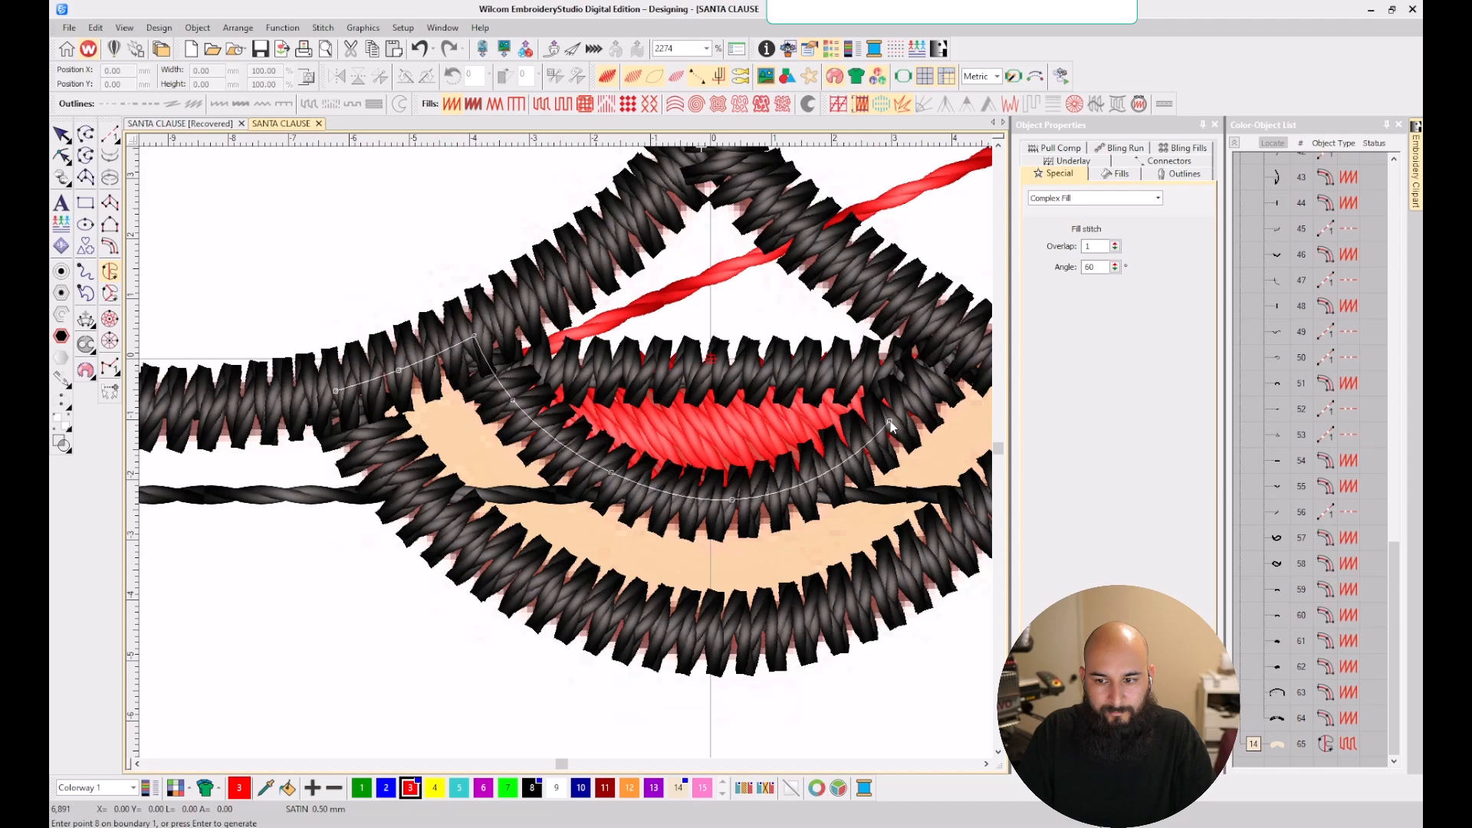
pyautogui.click(765, 388)
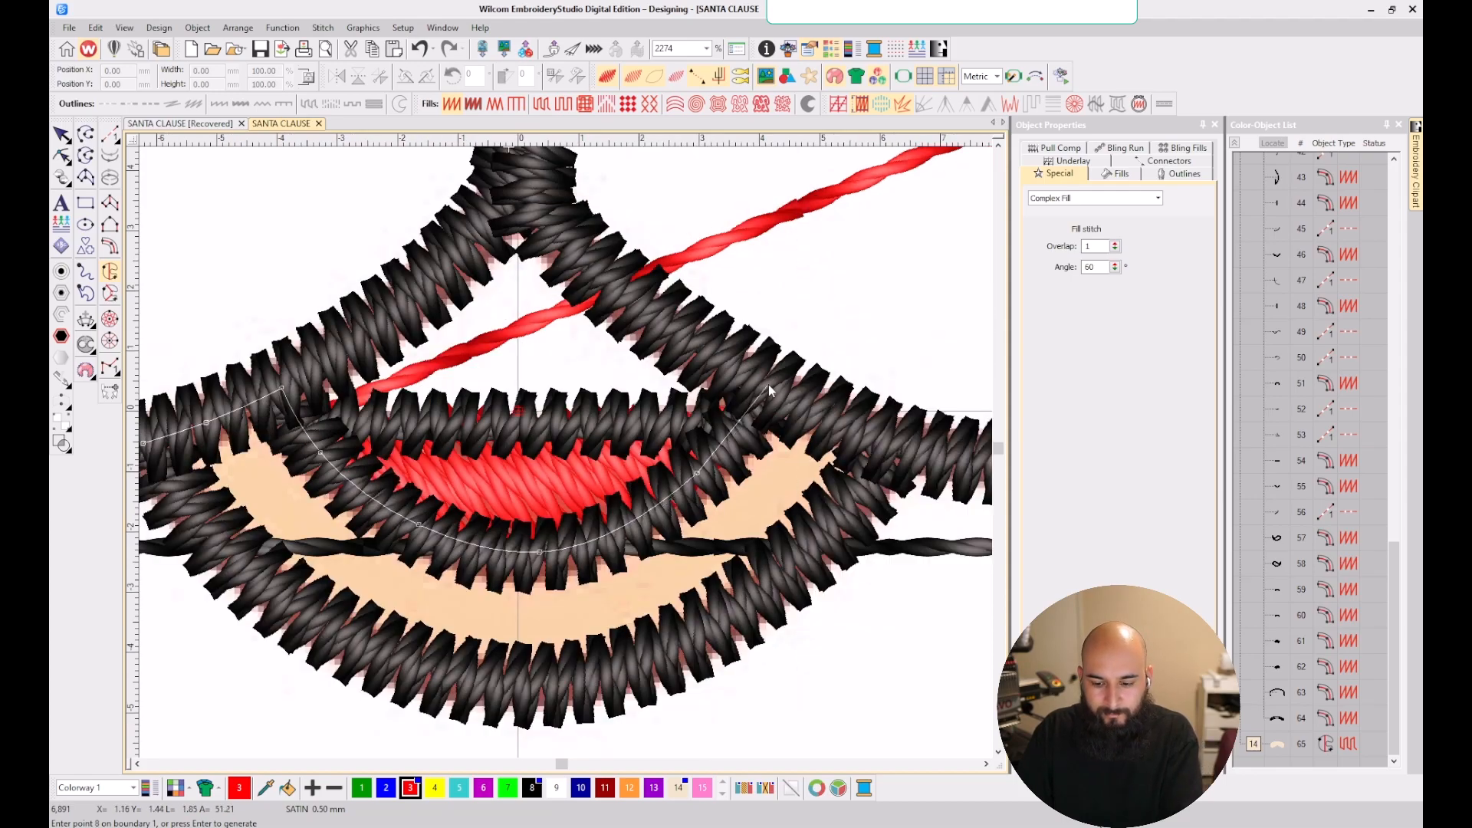
pyautogui.click(887, 440)
pyautogui.click(844, 510)
pyautogui.click(657, 657)
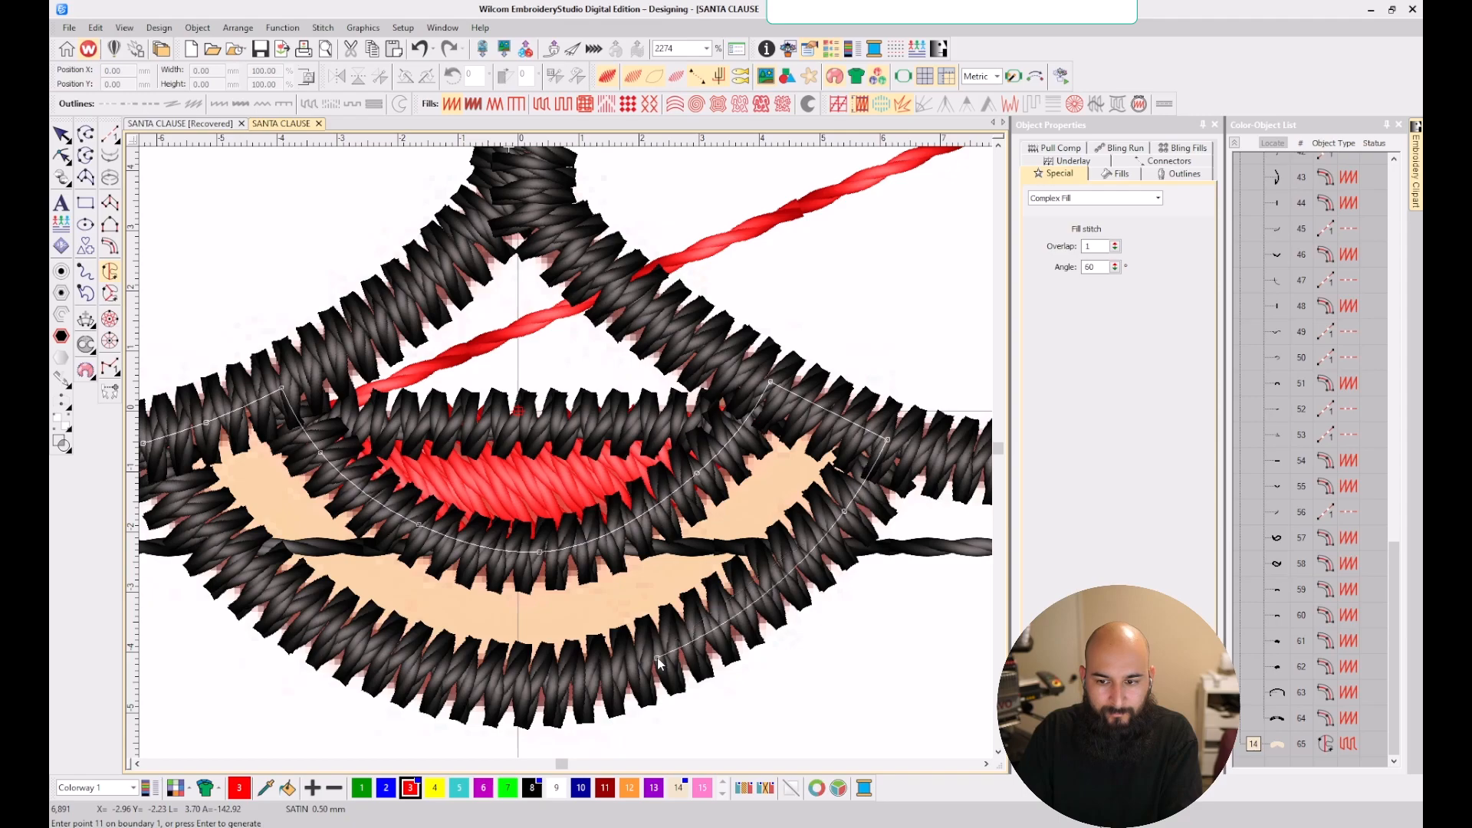
pyautogui.click(346, 637)
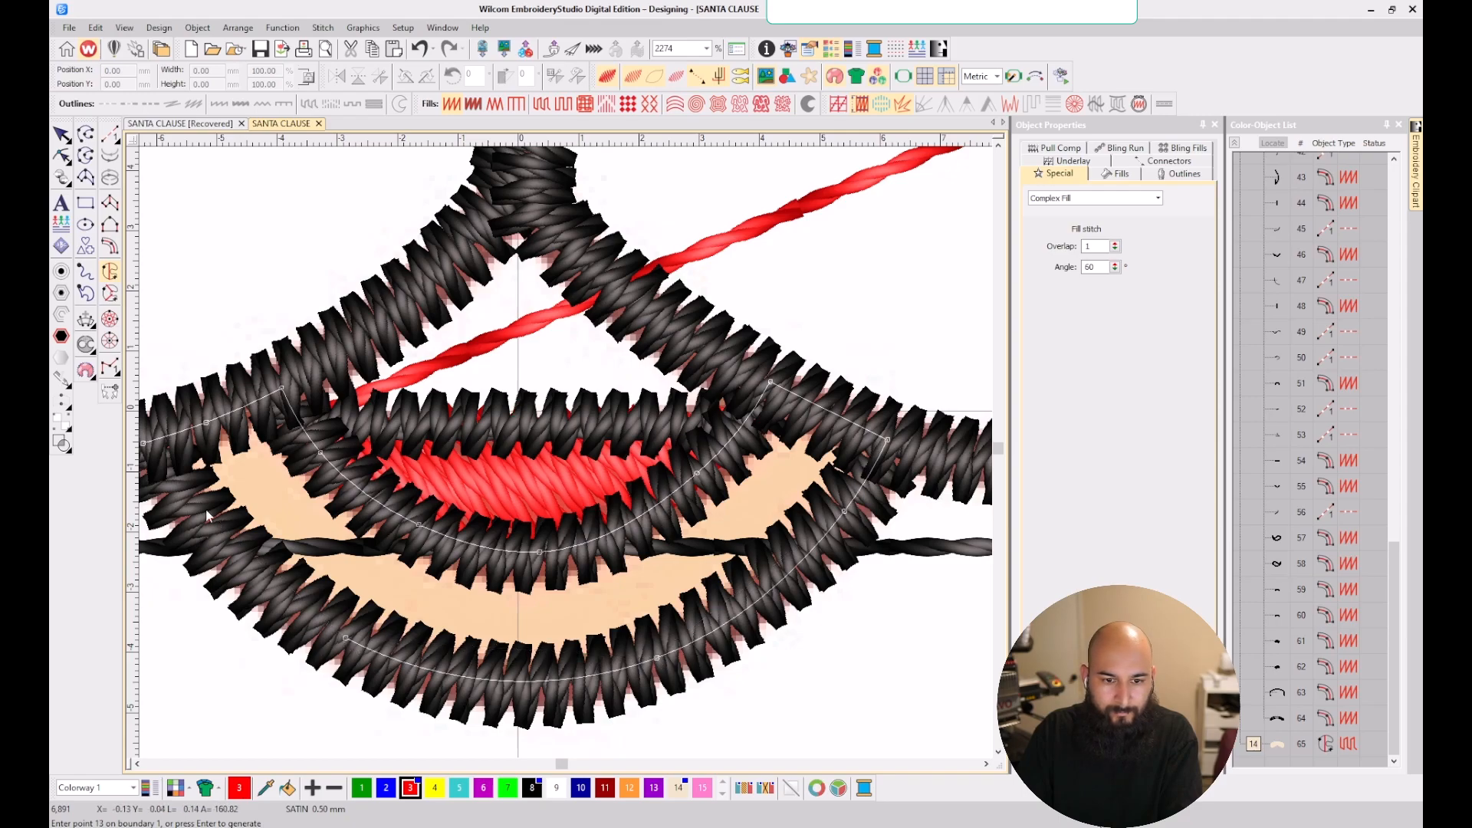
pyautogui.click(356, 451)
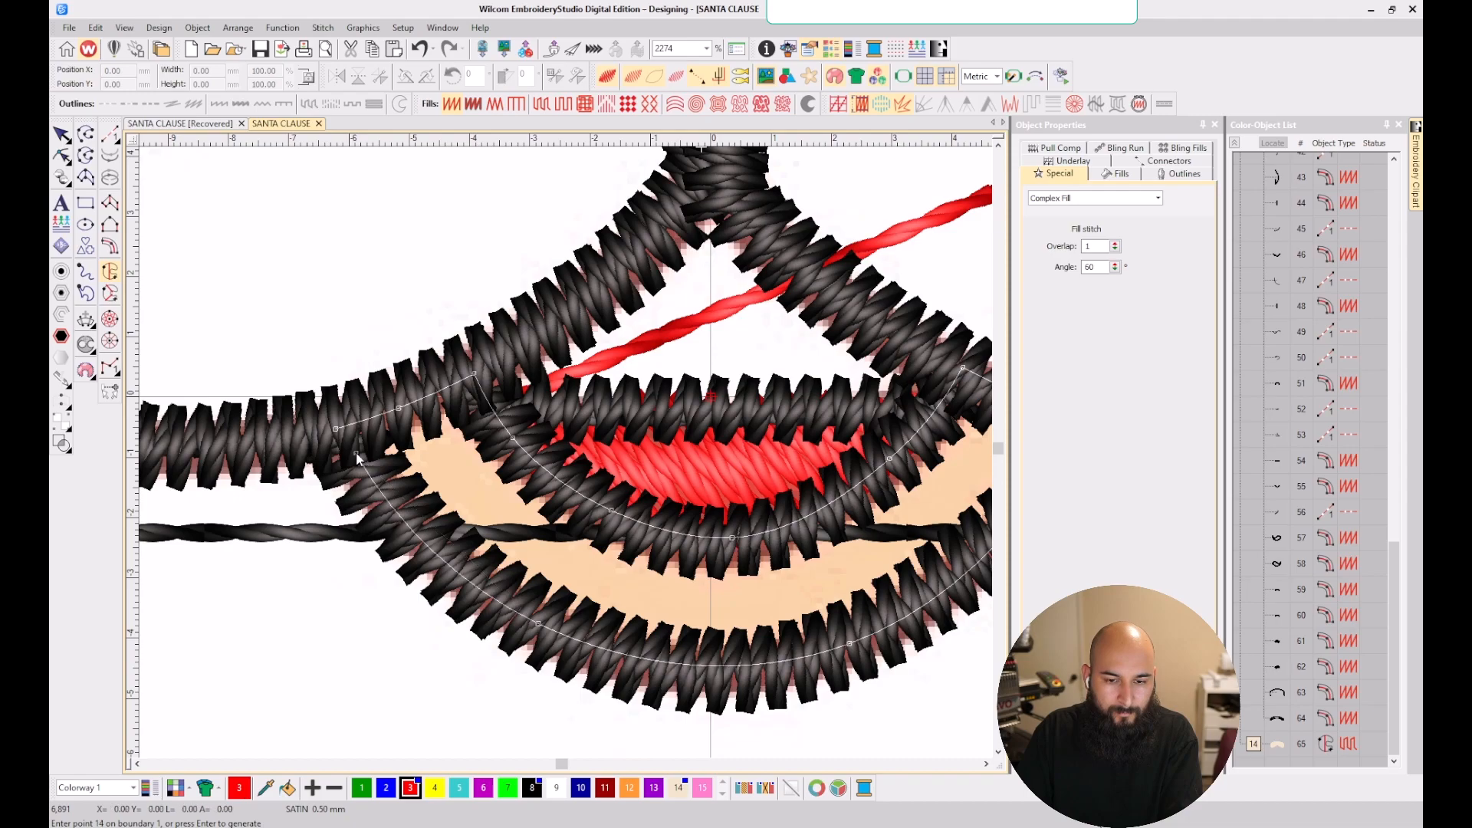
# - Close the chin boundary, accept the default entry and exit points, and generate the fill with a stitch angle of about 41°
pyautogui.press('Return')
pyautogui.scroll(-3, 707, 394)
pyautogui.press('Return')
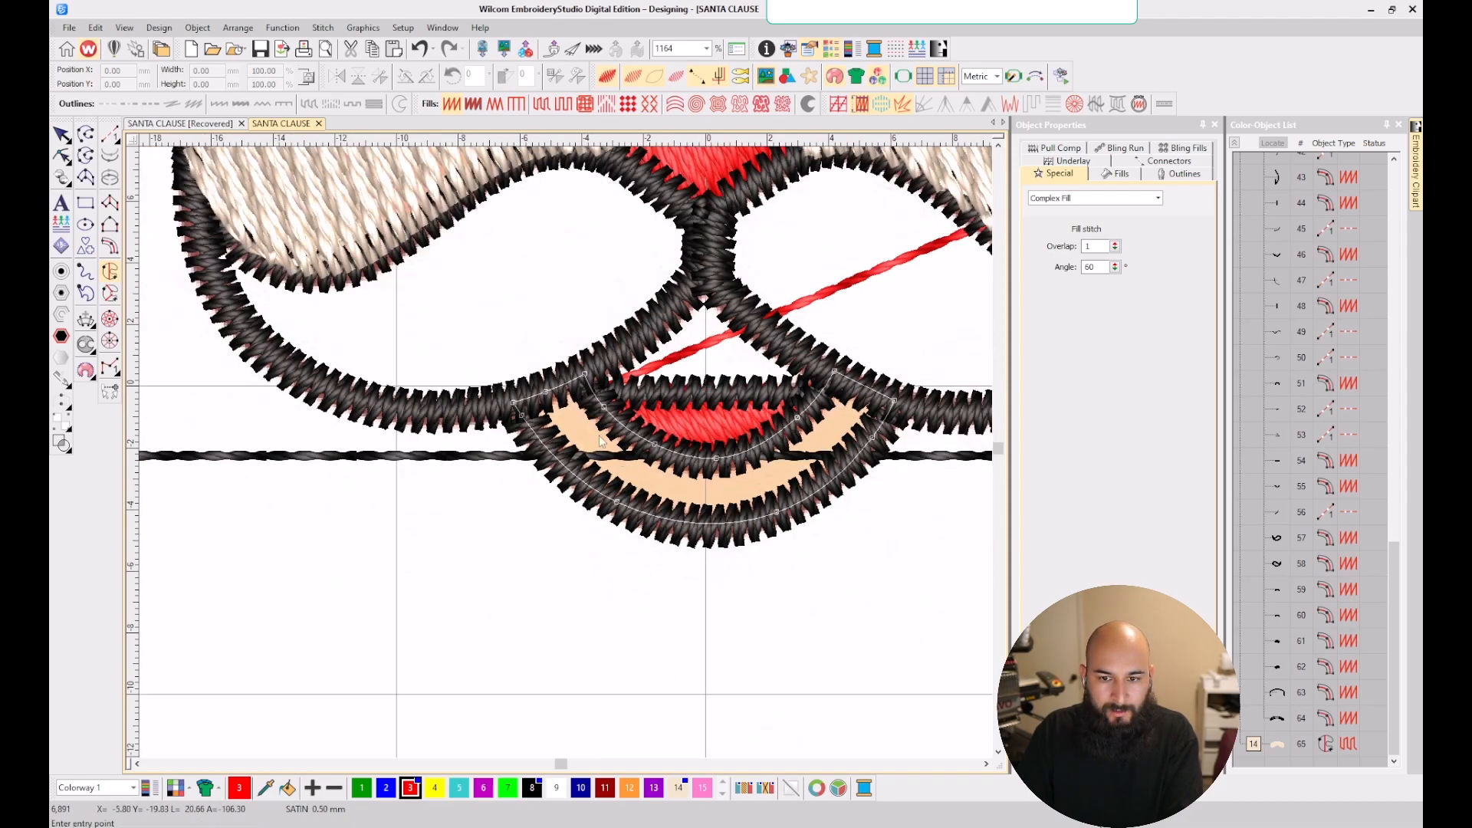
pyautogui.press('Return')
pyautogui.click(639, 411)
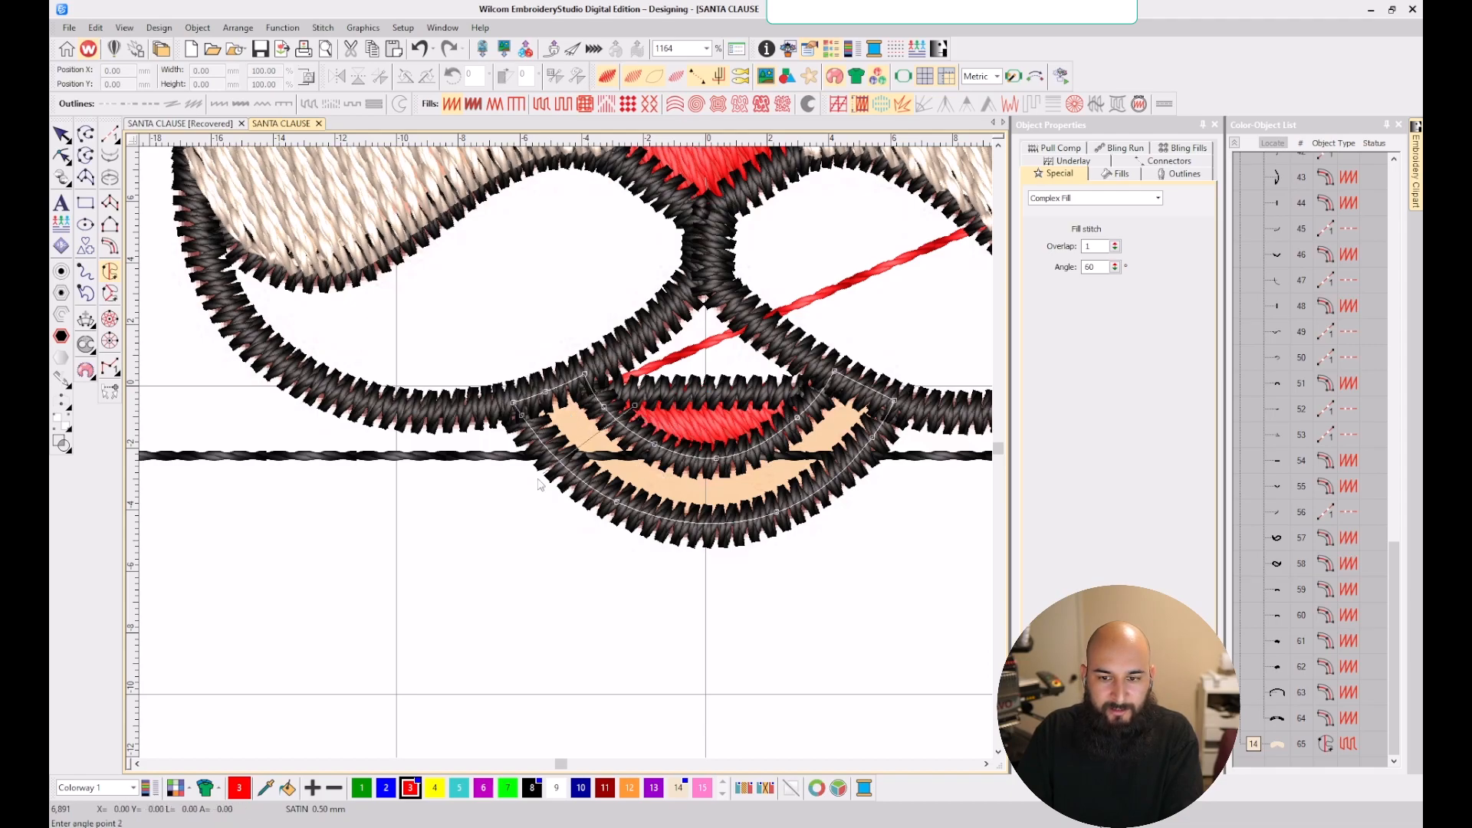
pyautogui.click(526, 508)
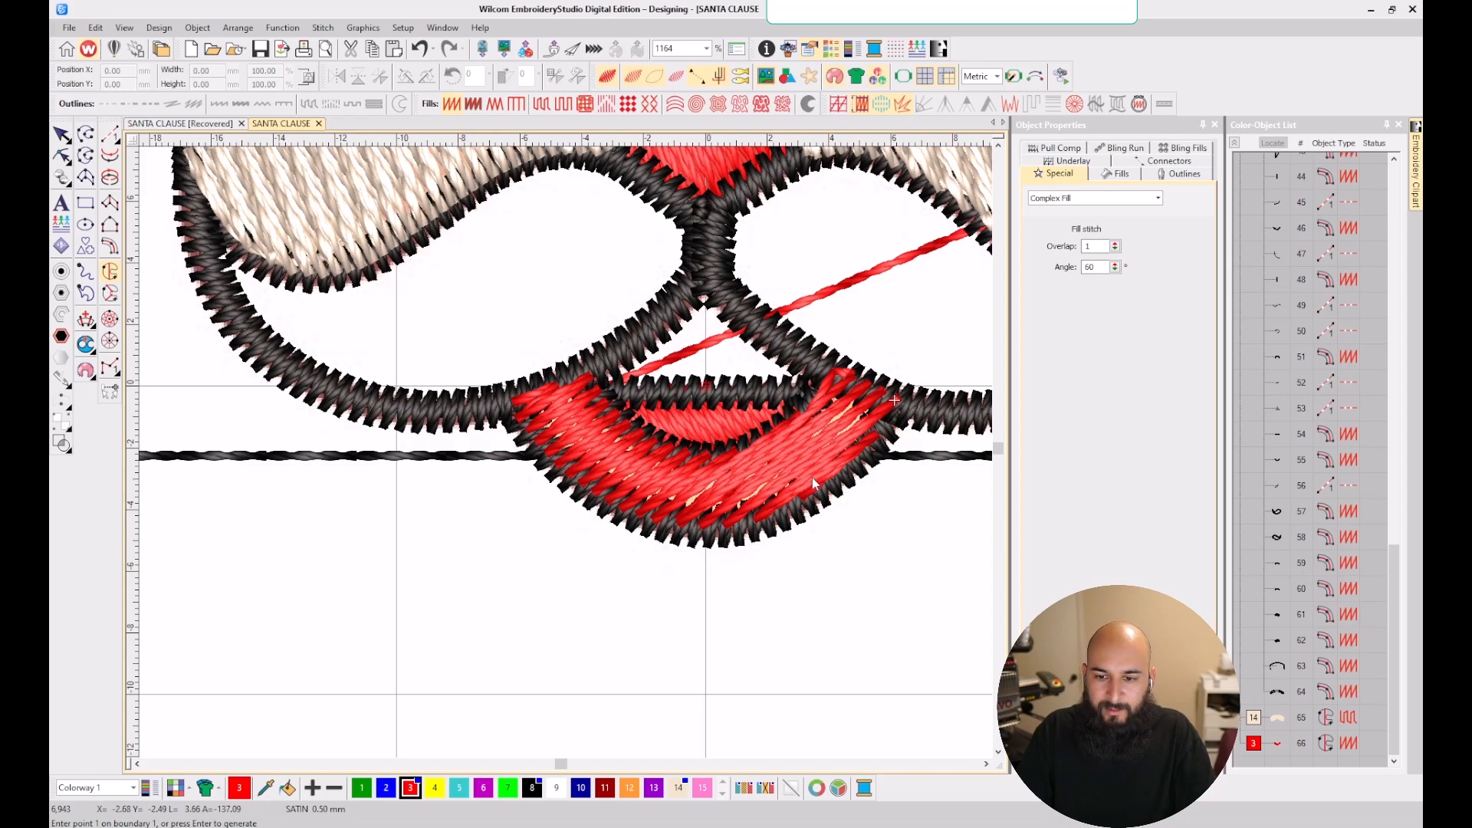
# - Add stitch angle lines at both ends and the middle of the chin fill so its stitches turn along the curve
pyautogui.click(1278, 741)
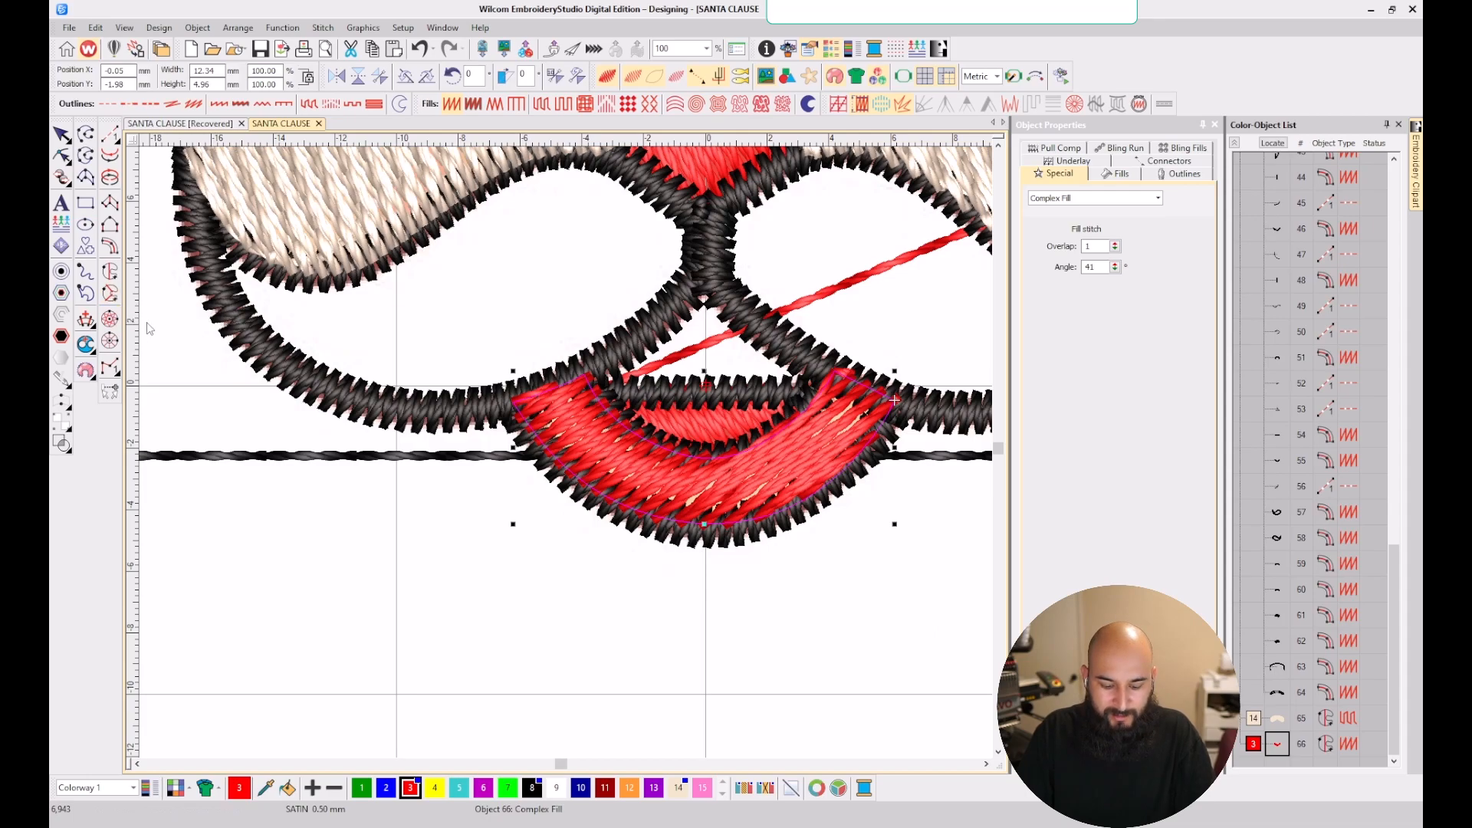
pyautogui.press('h')
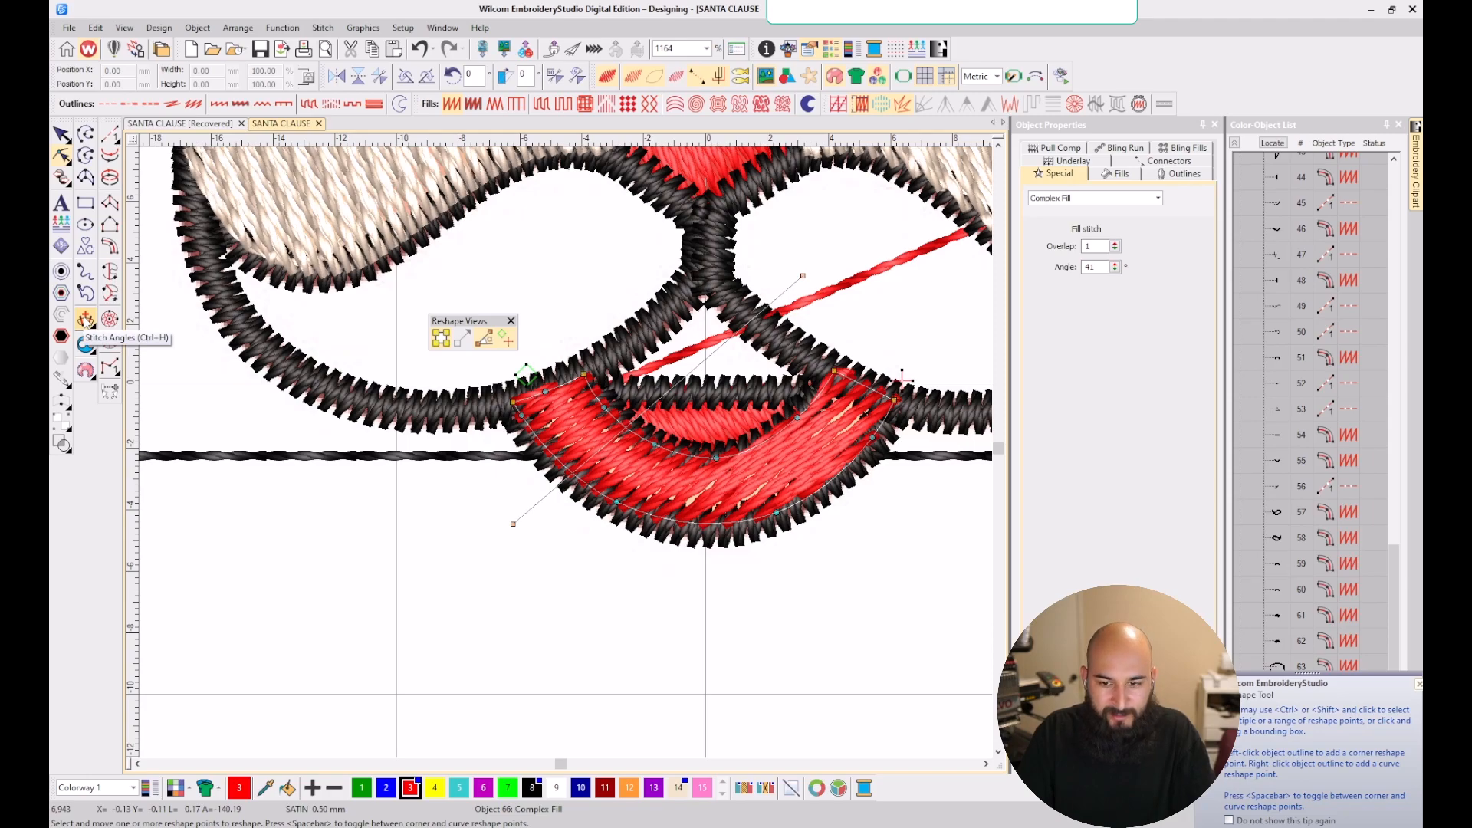
pyautogui.click(85, 320)
pyautogui.click(627, 404)
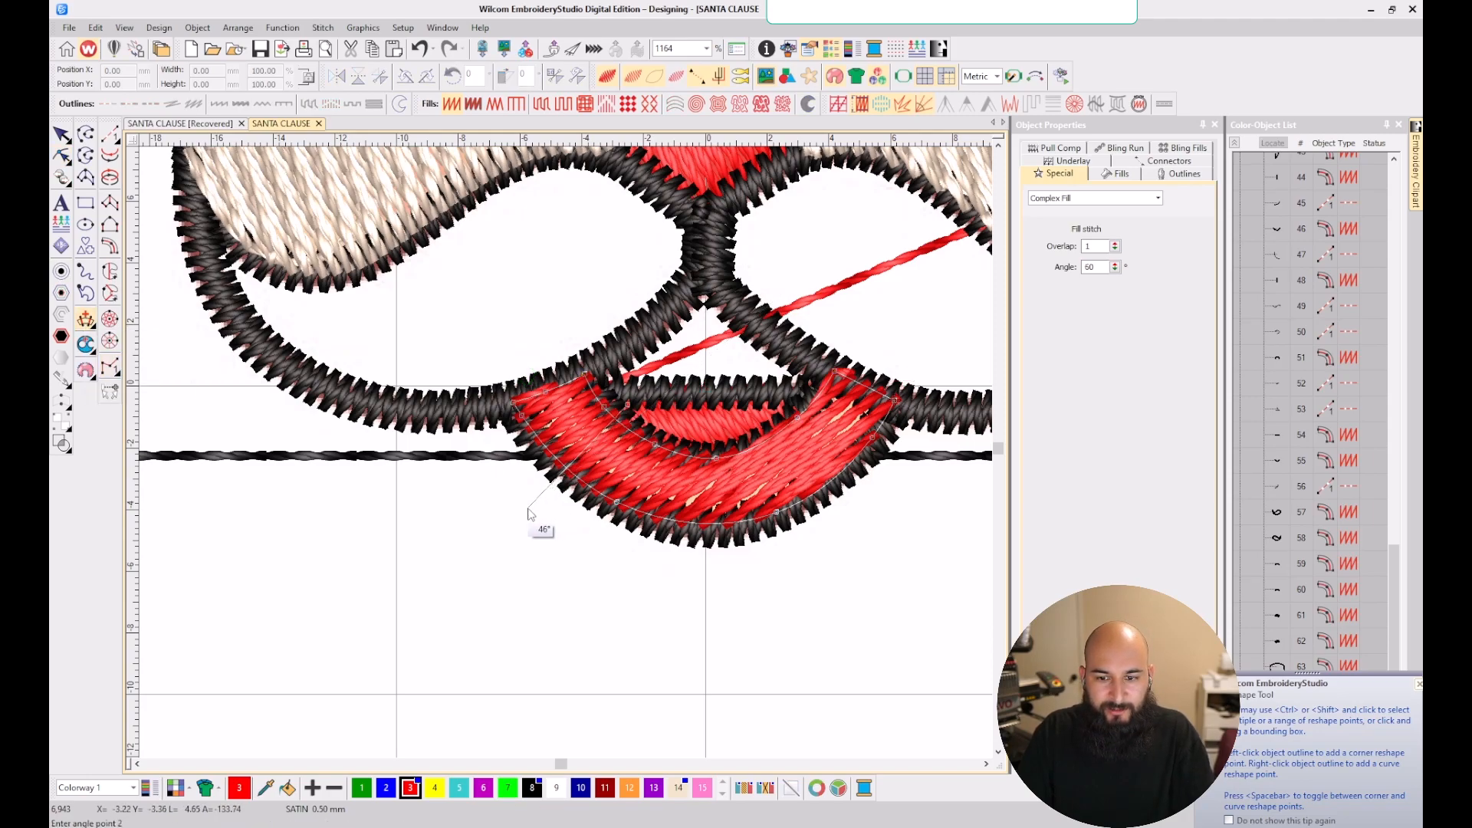
pyautogui.click(891, 501)
pyautogui.click(707, 436)
pyautogui.click(707, 584)
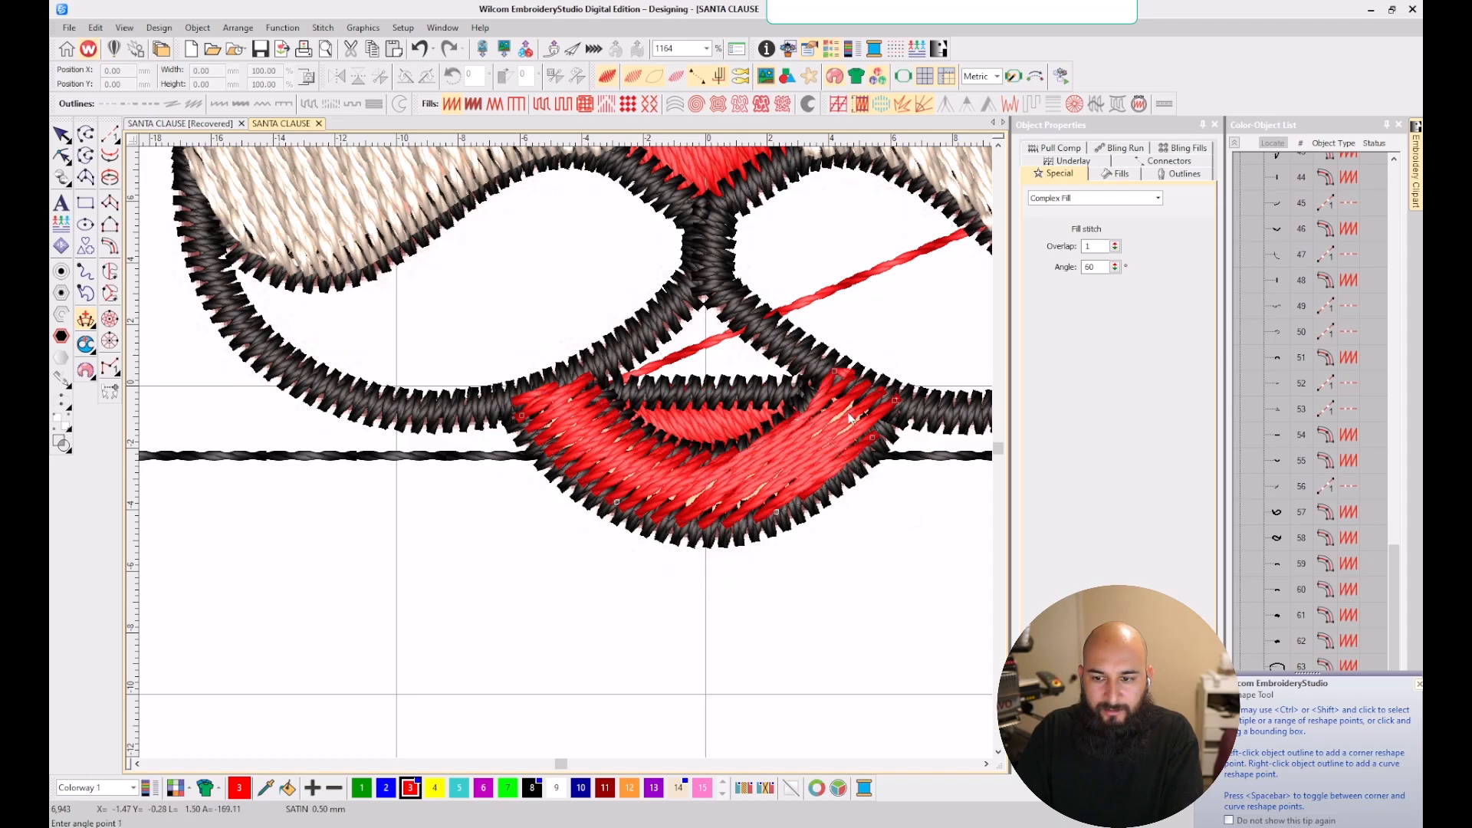
pyautogui.press('Return')
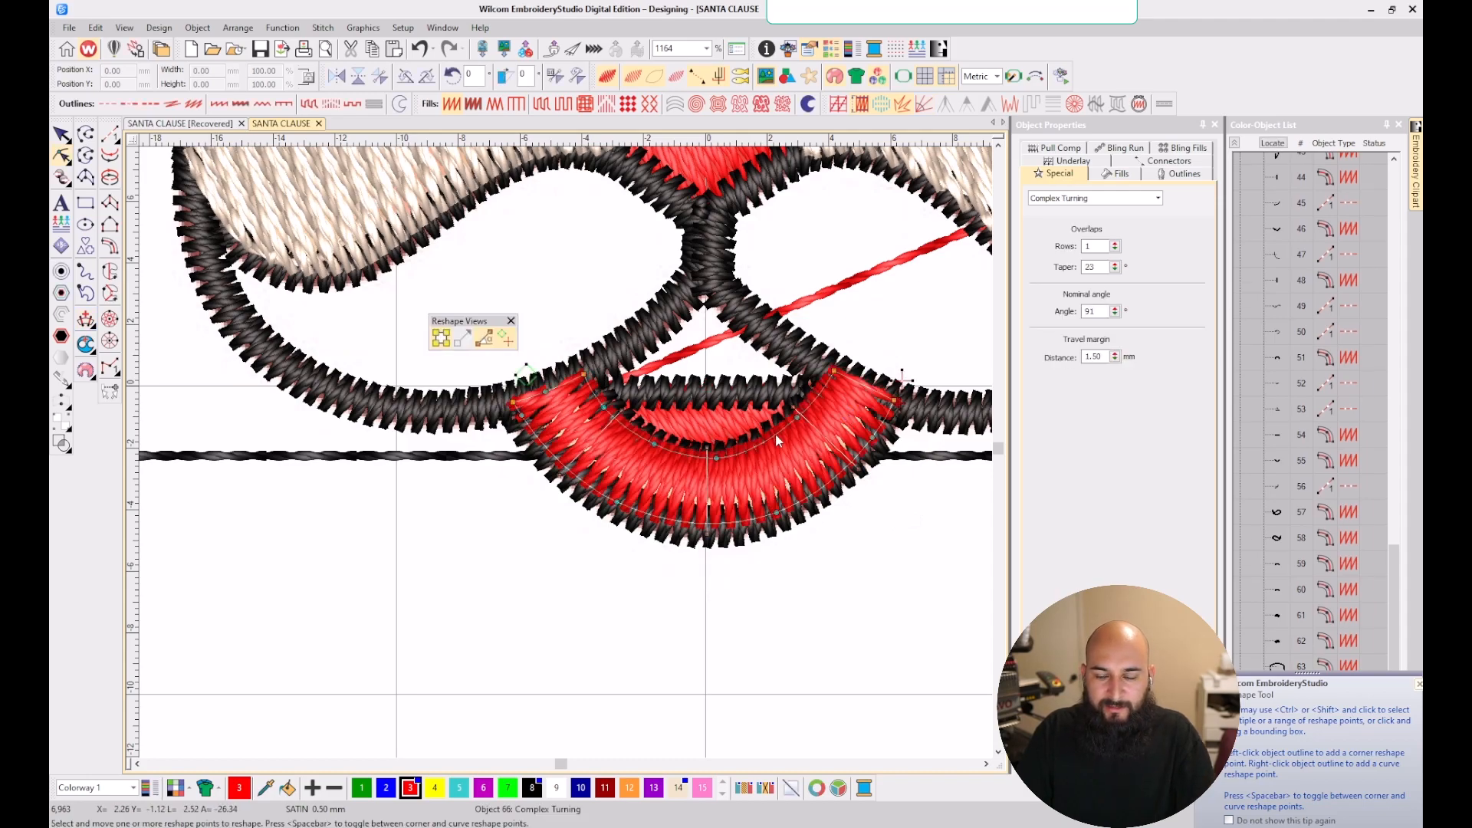
# - Recolor the chin fill with skin color 14 and finish reshaping it
pyautogui.click(1418, 683)
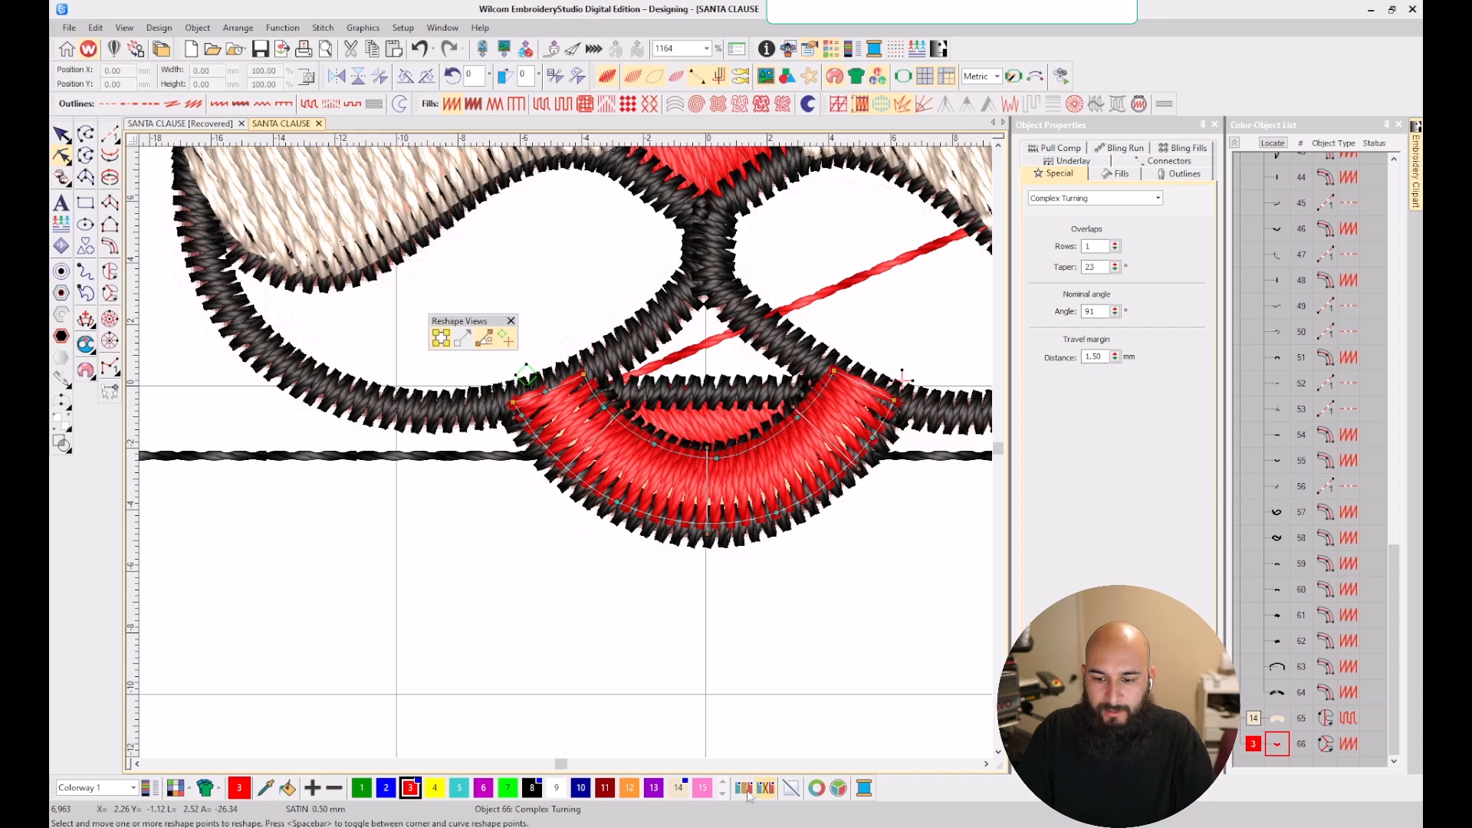
pyautogui.click(678, 788)
pyautogui.scroll(-6, 537, 434)
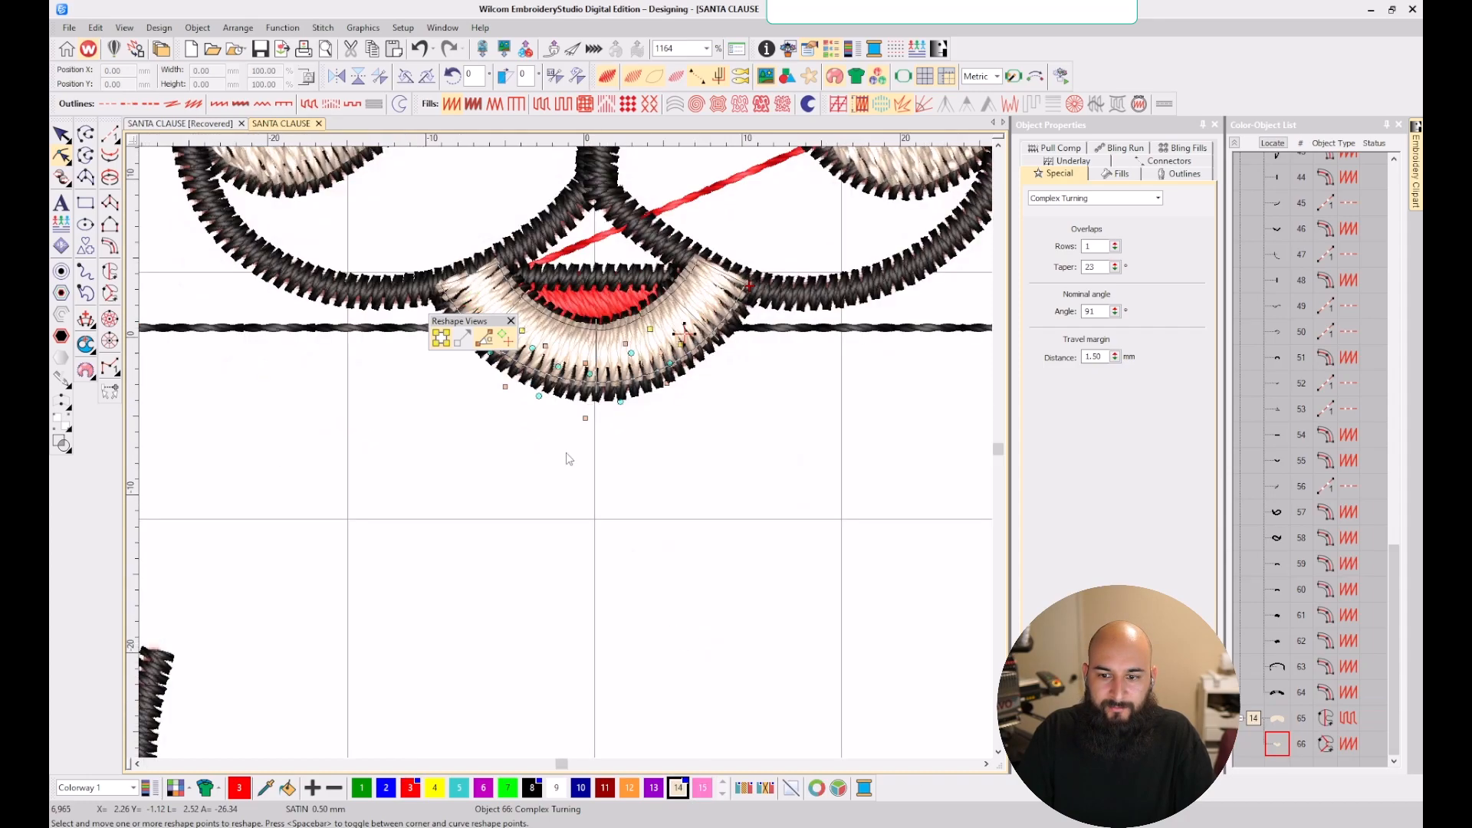
pyautogui.press('Escape')
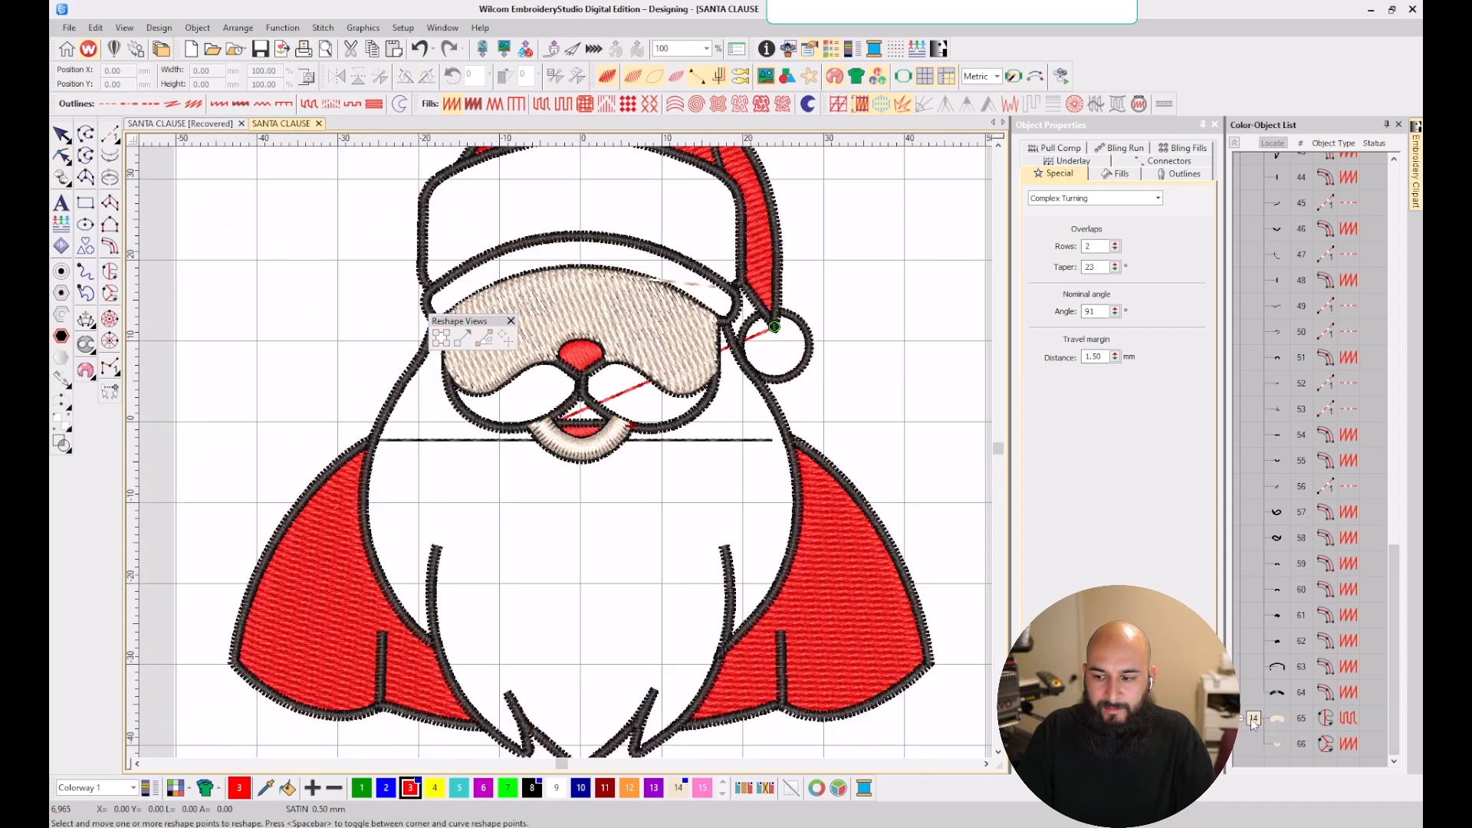
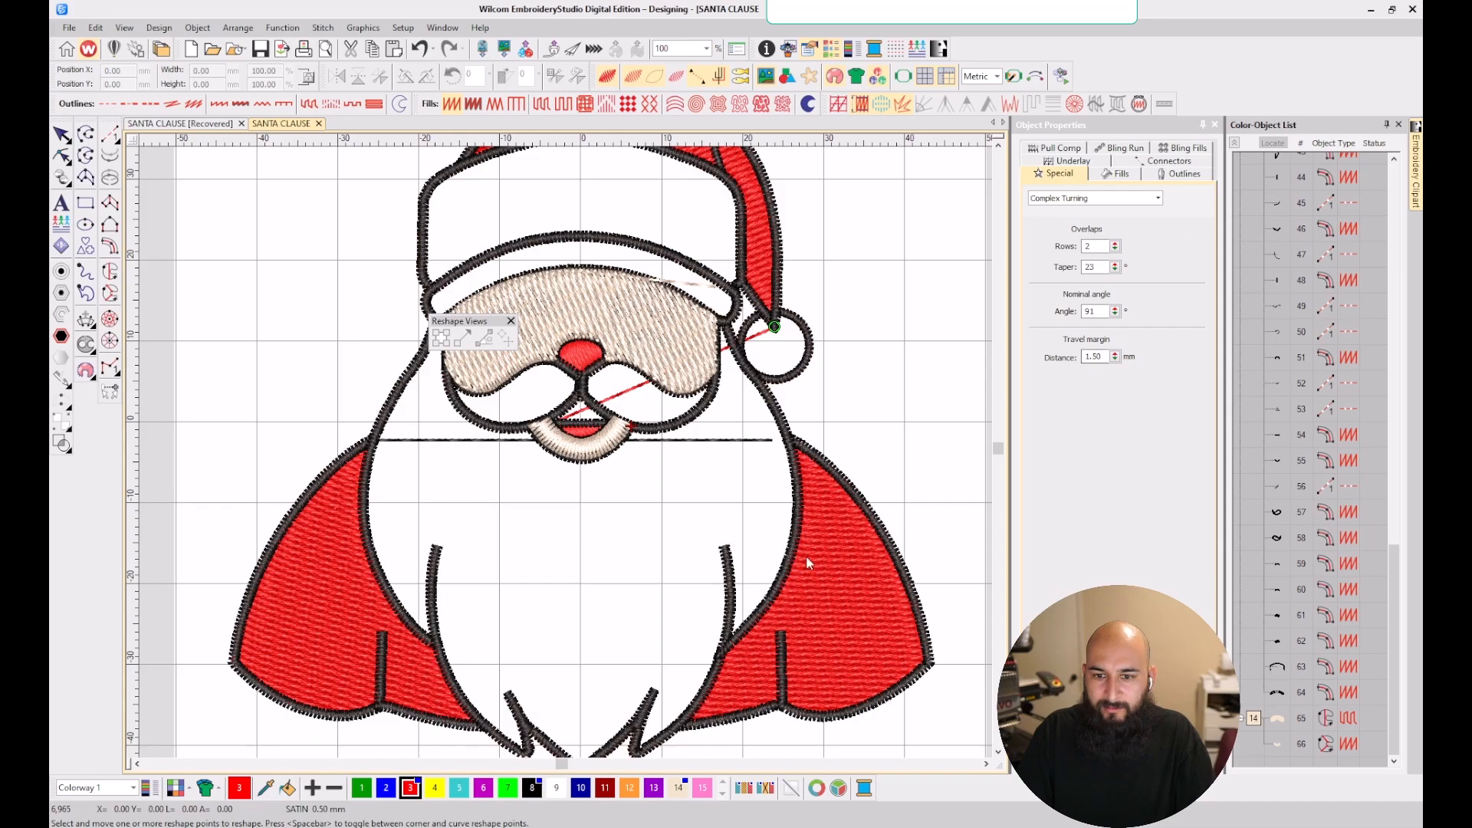
pyautogui.click(510, 321)
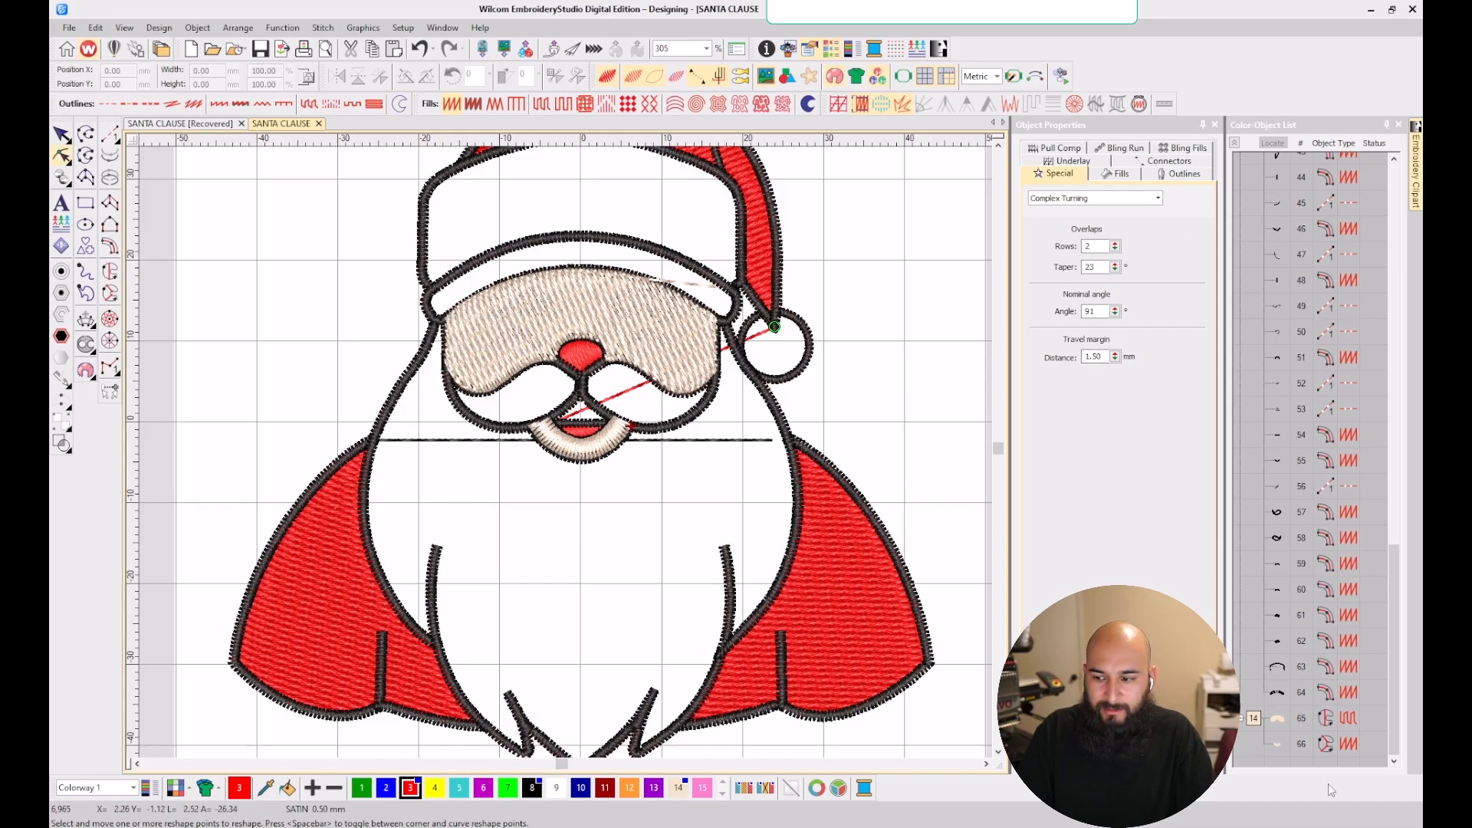
# - Move the skin-colored face and chin fills together in the stitch sequence to directly before the red fills
pyautogui.click(1261, 722)
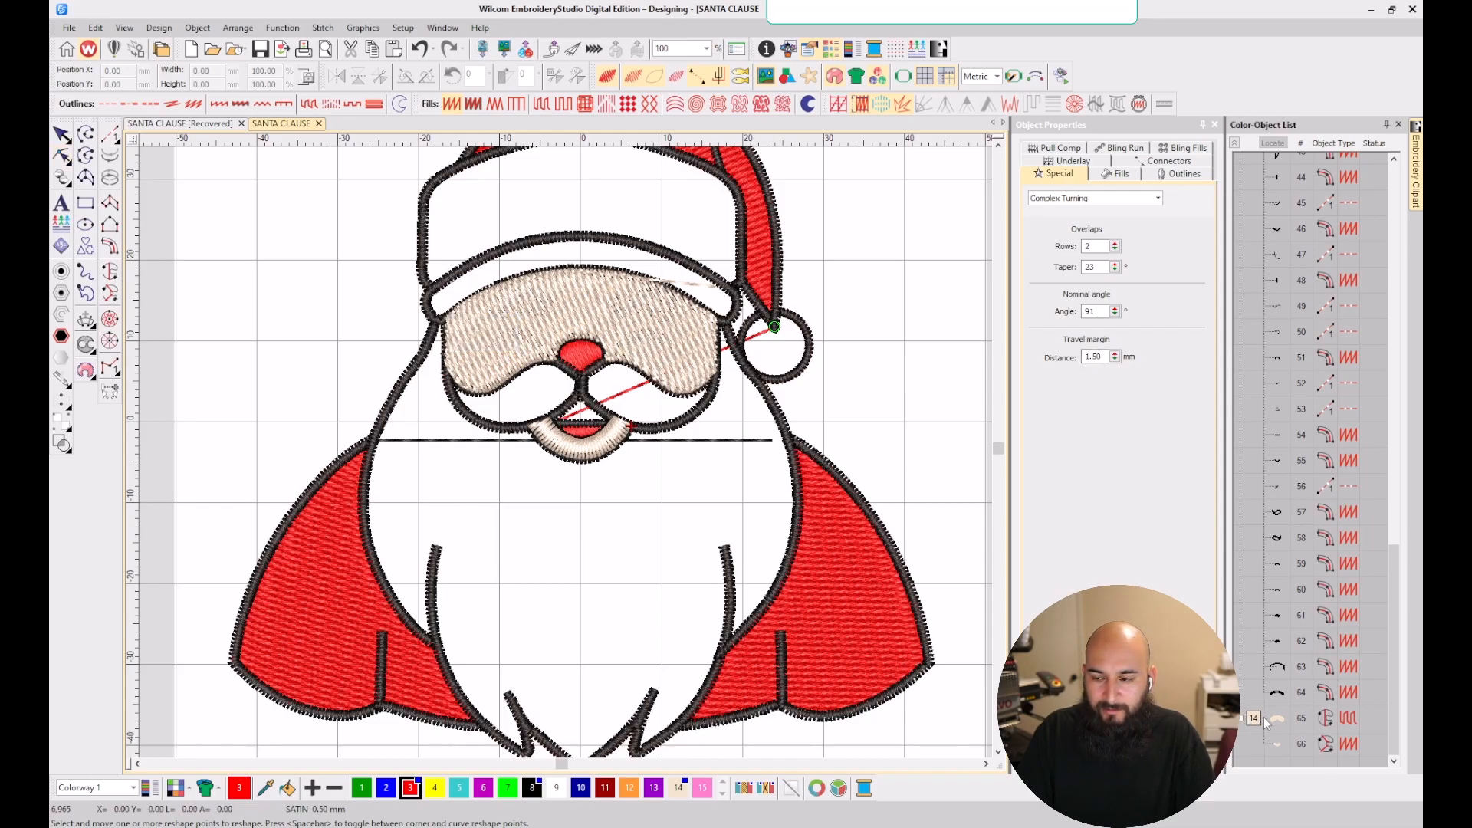
pyautogui.click(1290, 721)
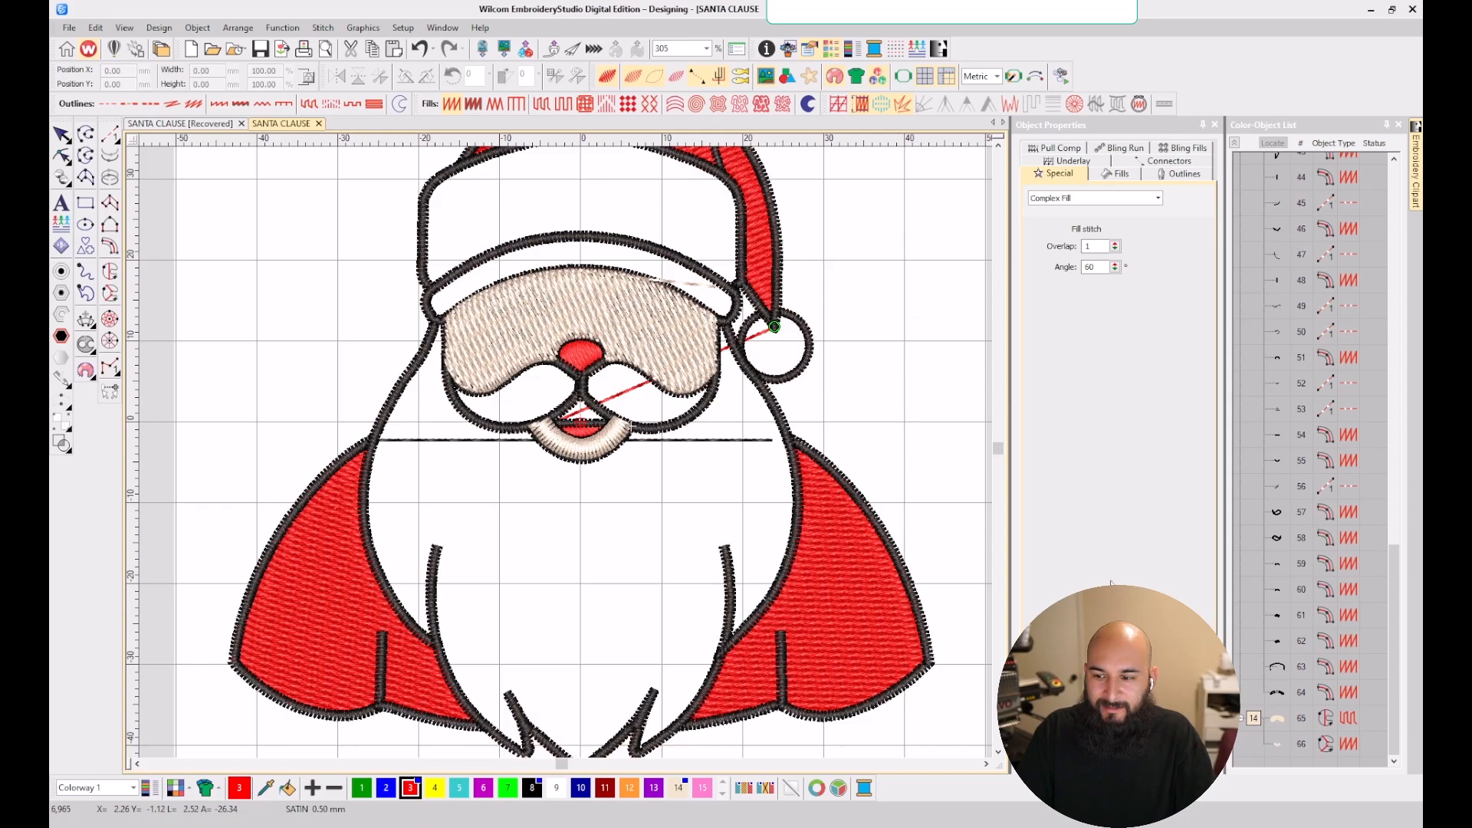
pyautogui.click(1253, 717)
pyautogui.rightClick(1253, 716)
pyautogui.moveTo(1269, 707)
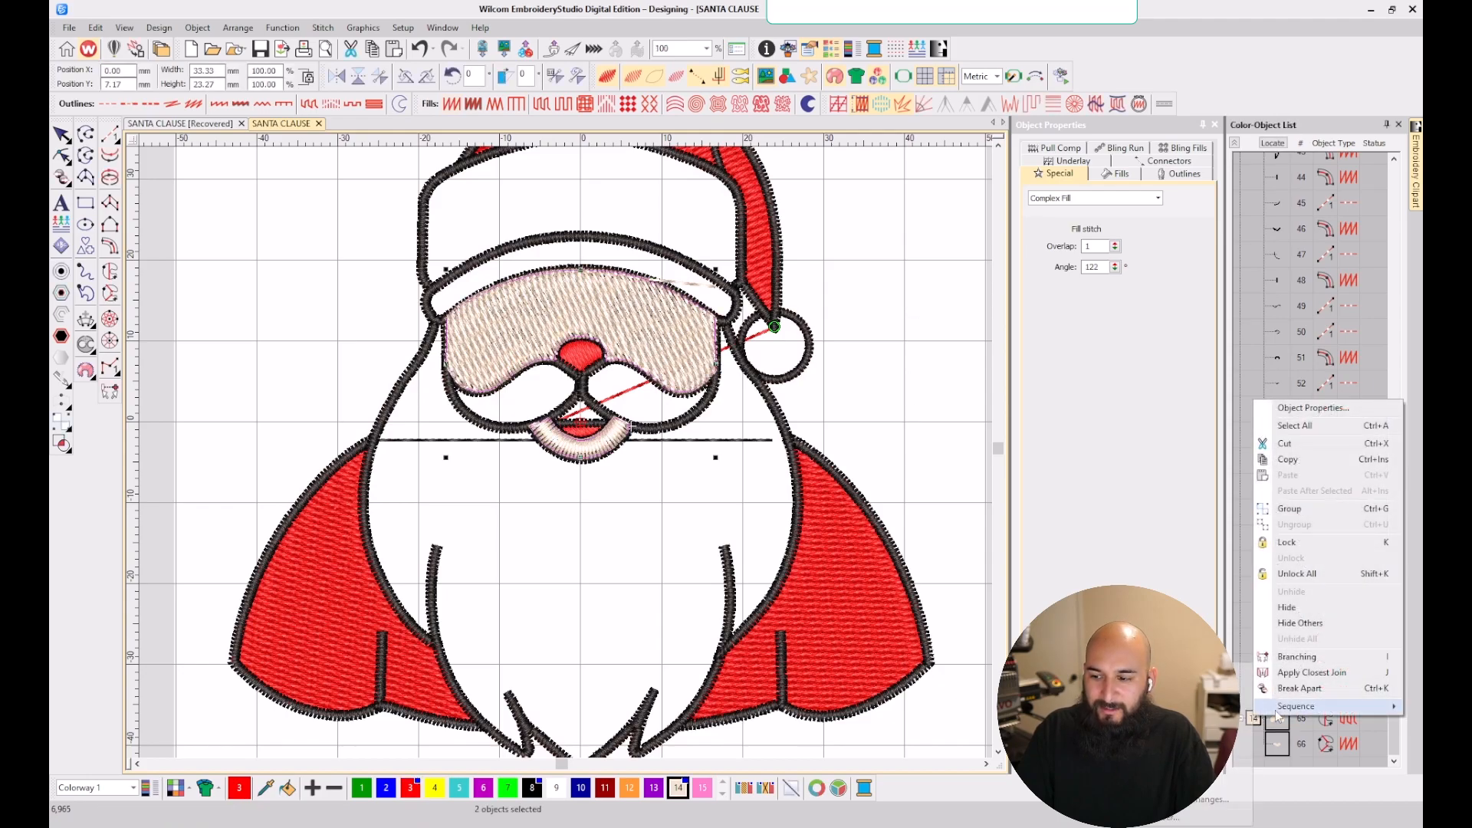
pyautogui.click(1238, 730)
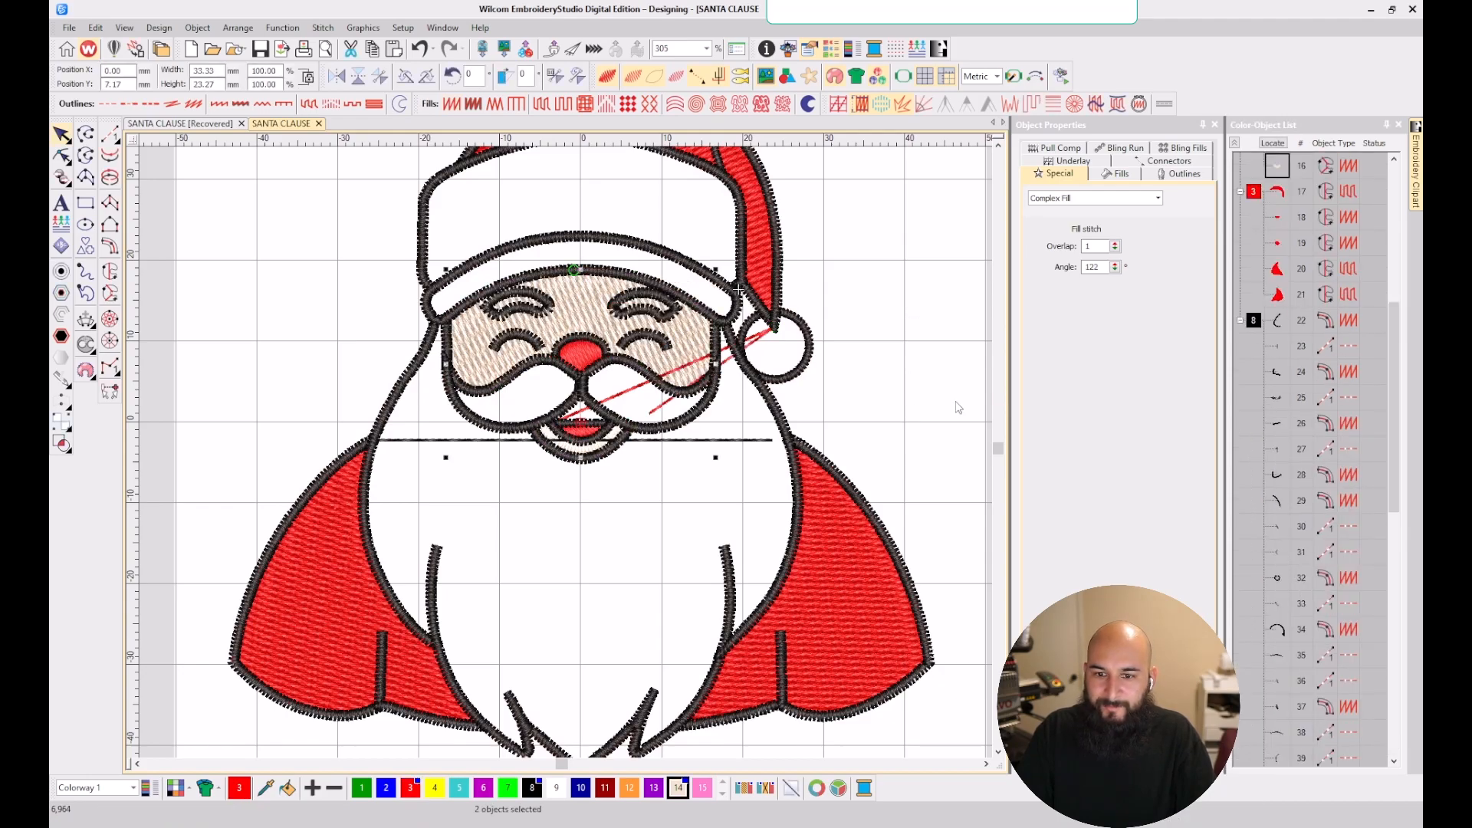
pyautogui.click(907, 360)
# - Compare the stitched face with the reference artwork, examining the cheek areas beside the nose and mustache
pyautogui.scroll(-3, 567, 458)
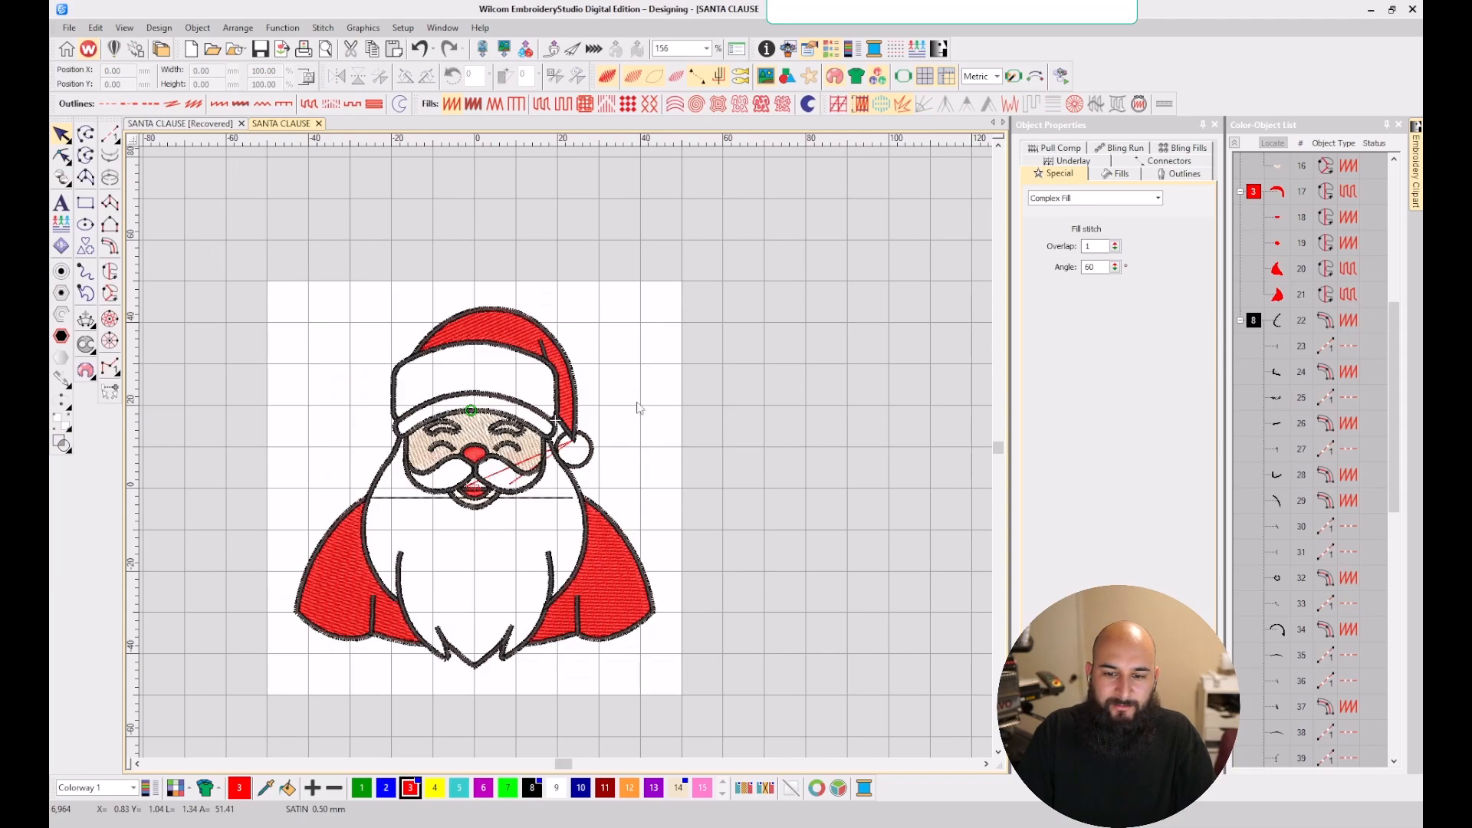
pyautogui.scroll(3, 566, 452)
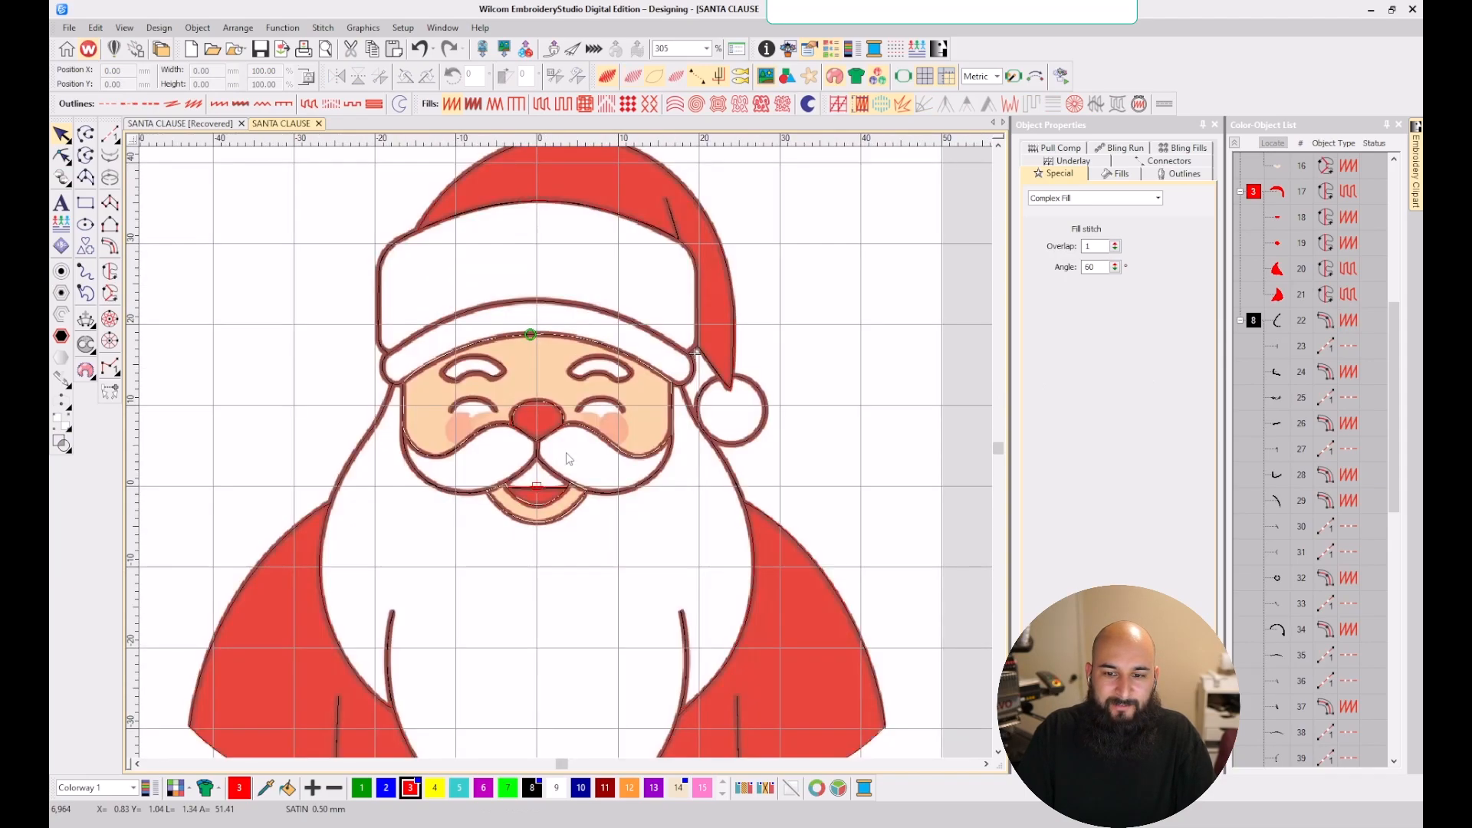
pyautogui.scroll(2, 534, 436)
pyautogui.press('s')
pyautogui.press('s')
pyautogui.press('s')
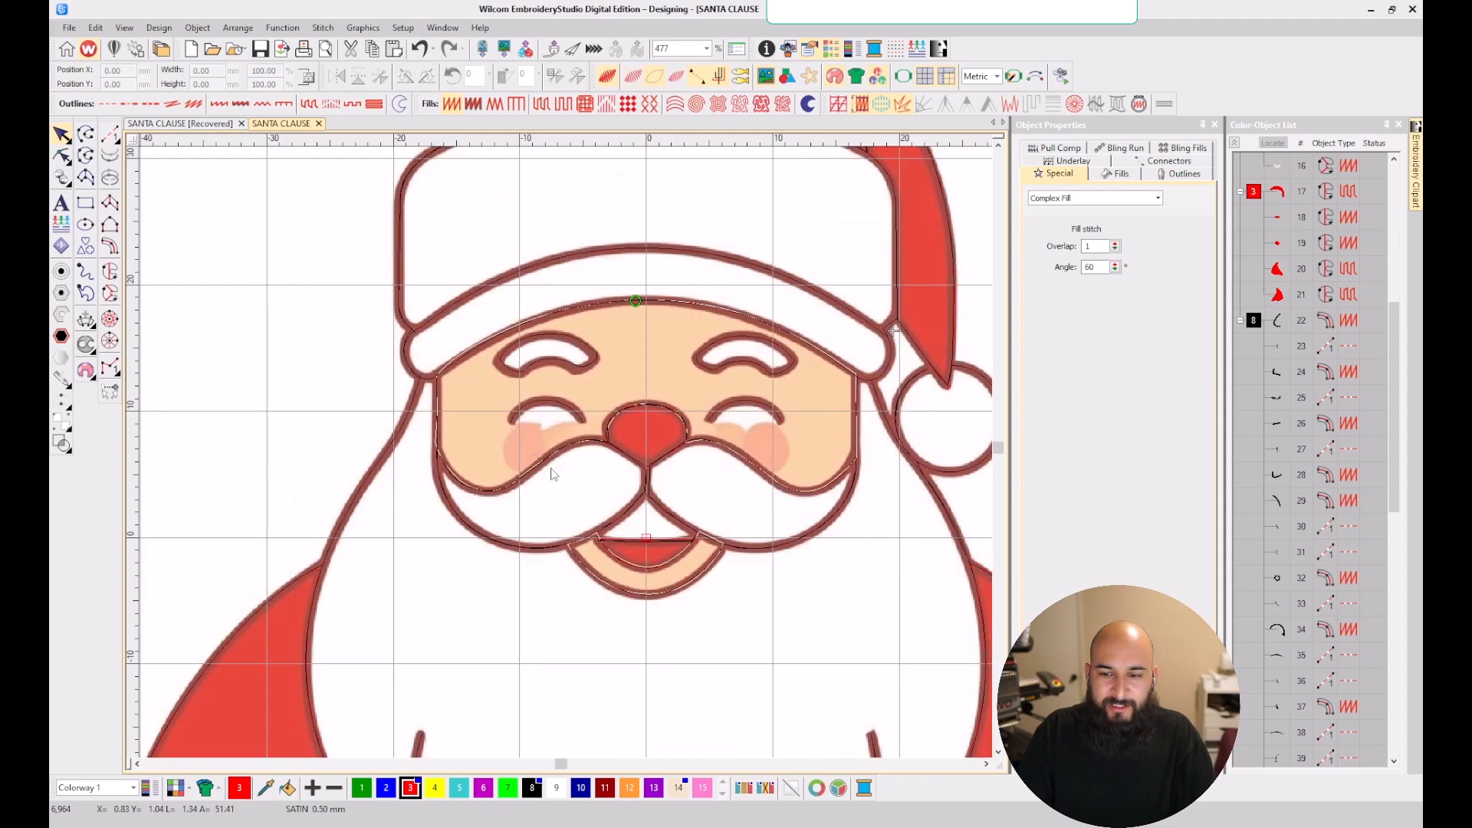
pyautogui.press('s')
pyautogui.press('s')
pyautogui.press('s')
pyautogui.press('s')
pyautogui.press('s')
pyautogui.press('s')
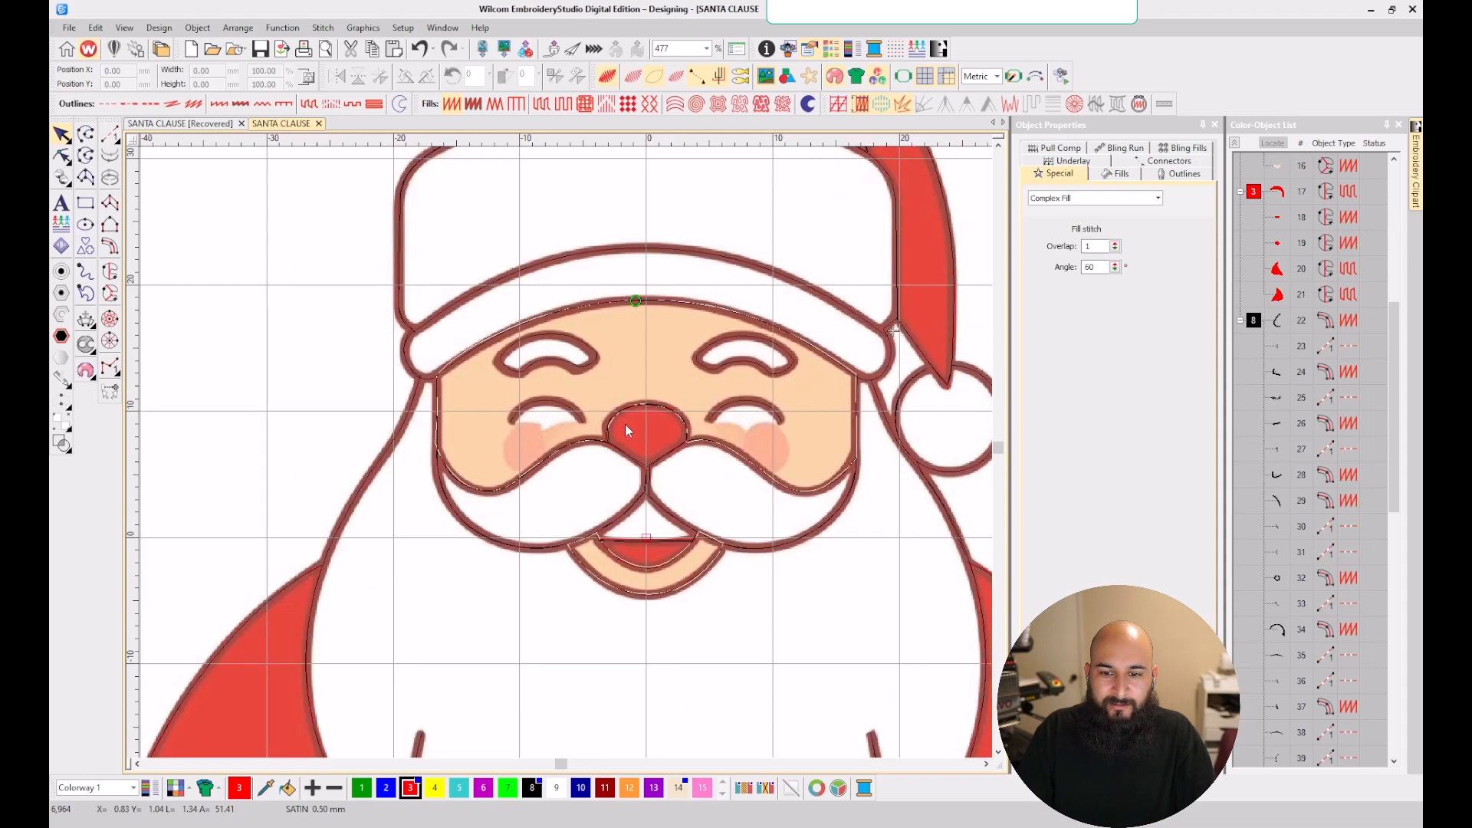
pyautogui.press('s')
pyautogui.press('s')
# - Start a red Complex Fill boundary for the left cheek, from the mustache edge around its outer curve and over its upper edge
pyautogui.click(108, 272)
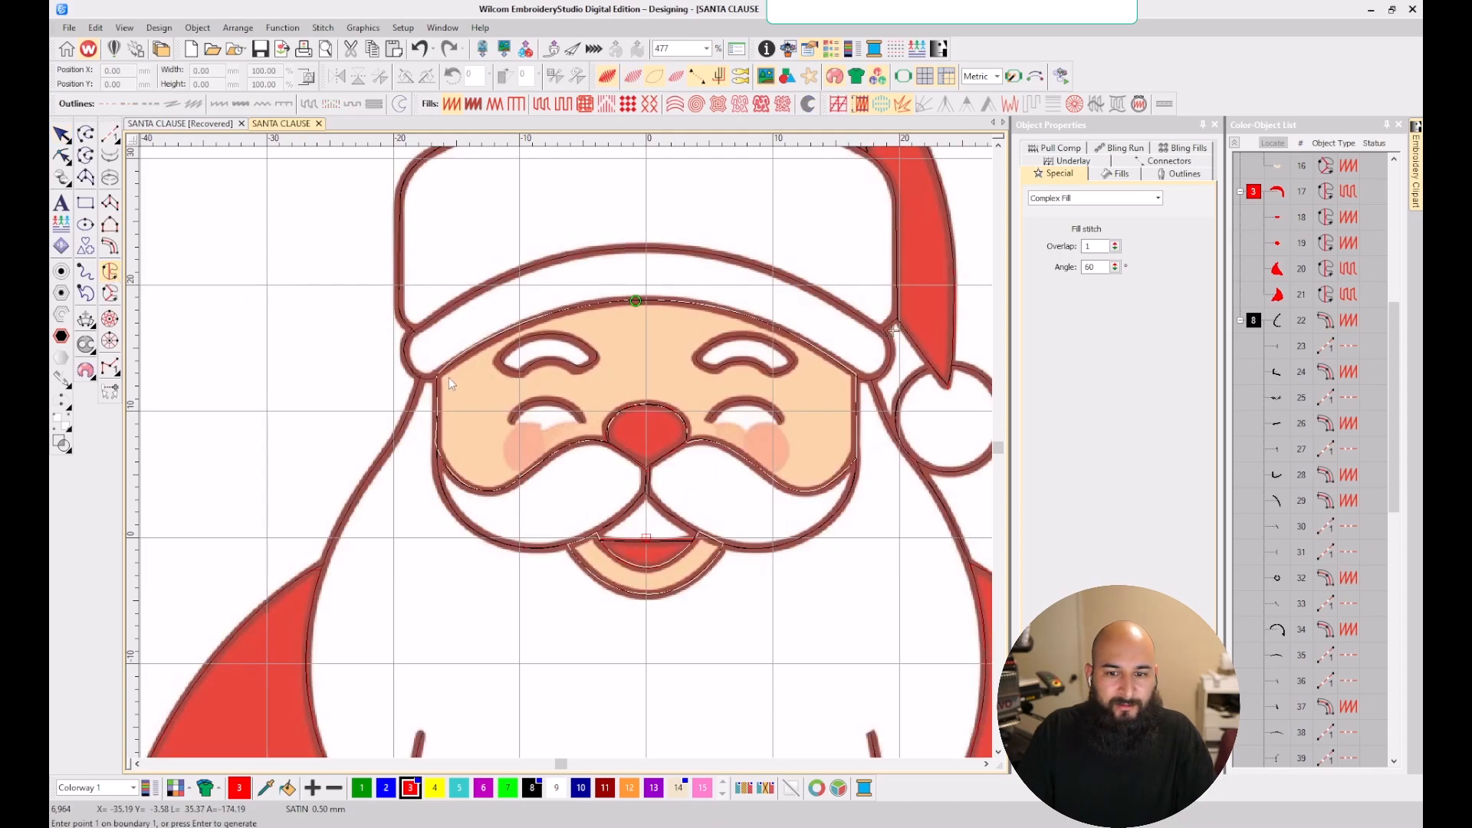
pyautogui.scroll(1, 468, 405)
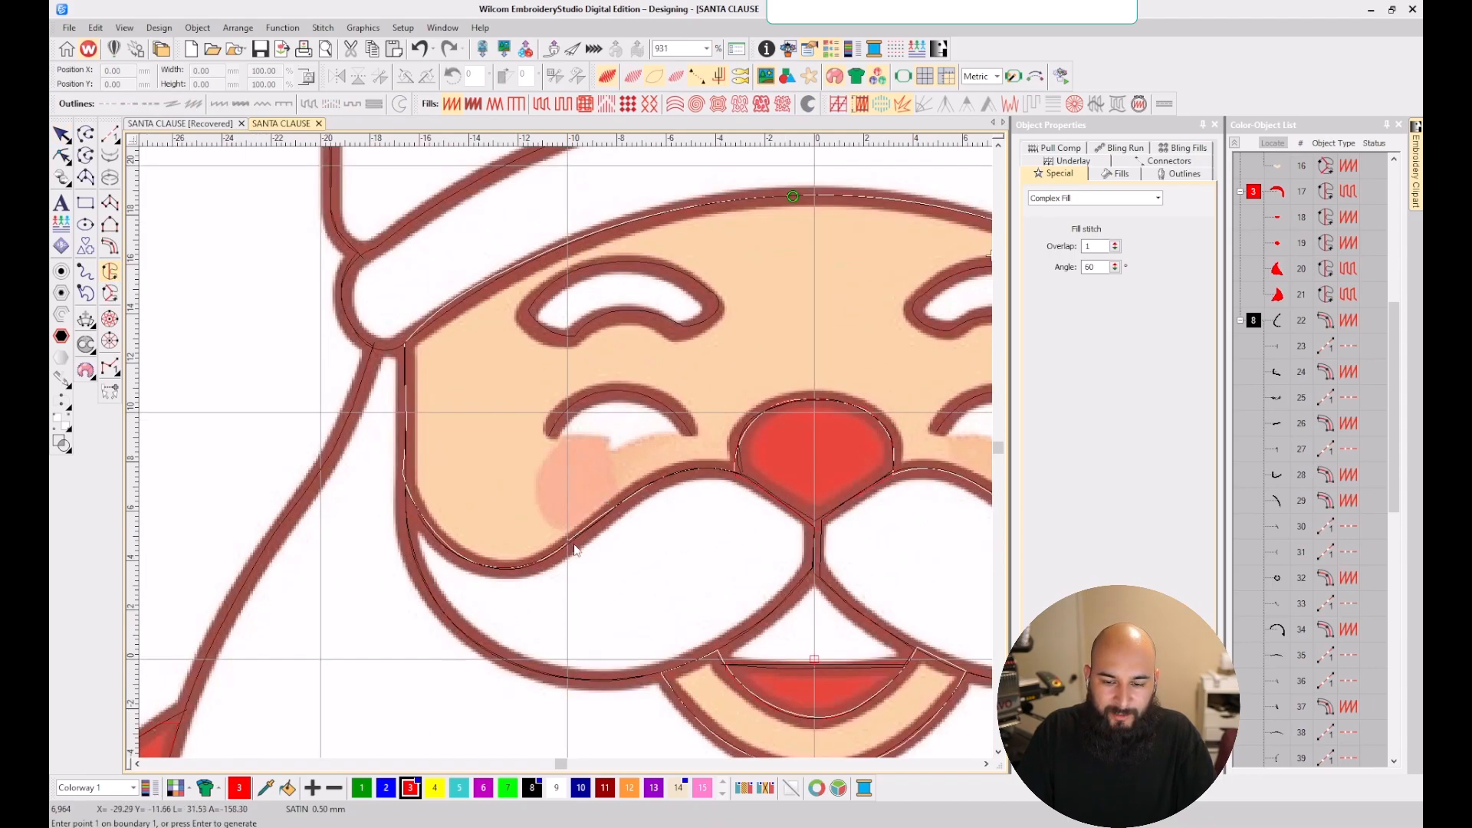
pyautogui.press('s')
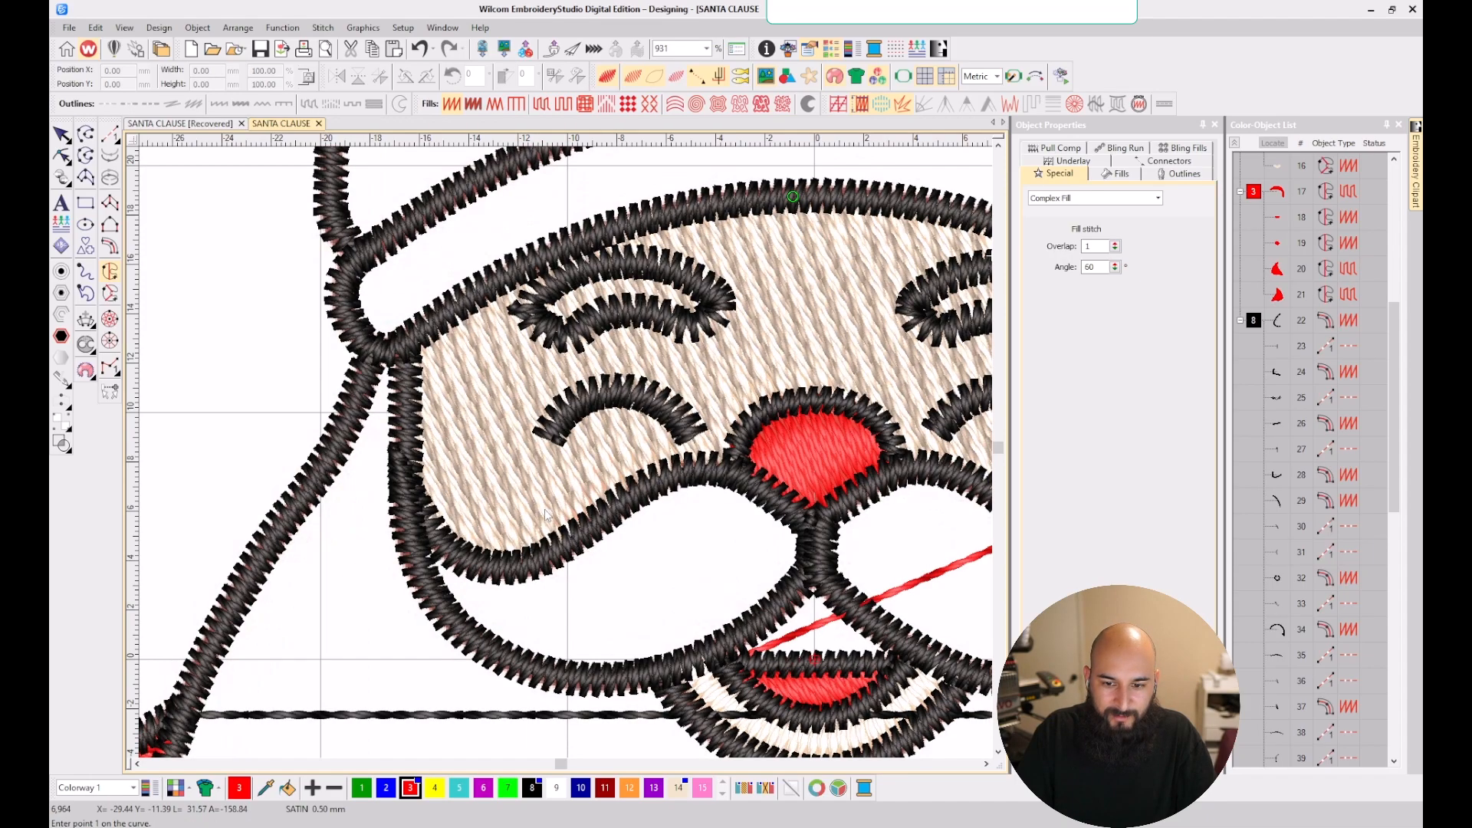
pyautogui.click(553, 521)
pyautogui.click(542, 512)
pyautogui.click(538, 471)
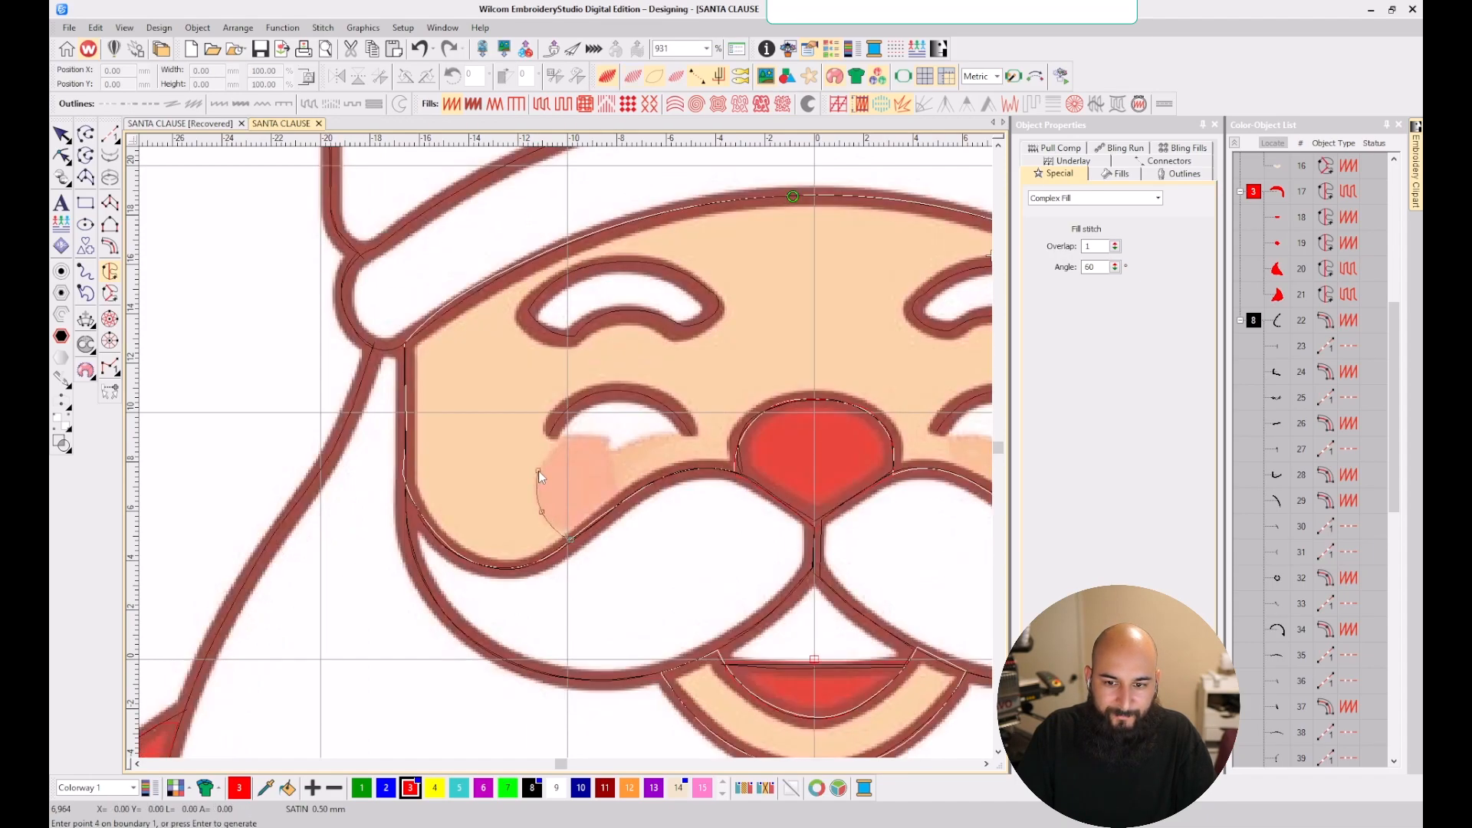
pyautogui.click(600, 436)
pyautogui.press('s')
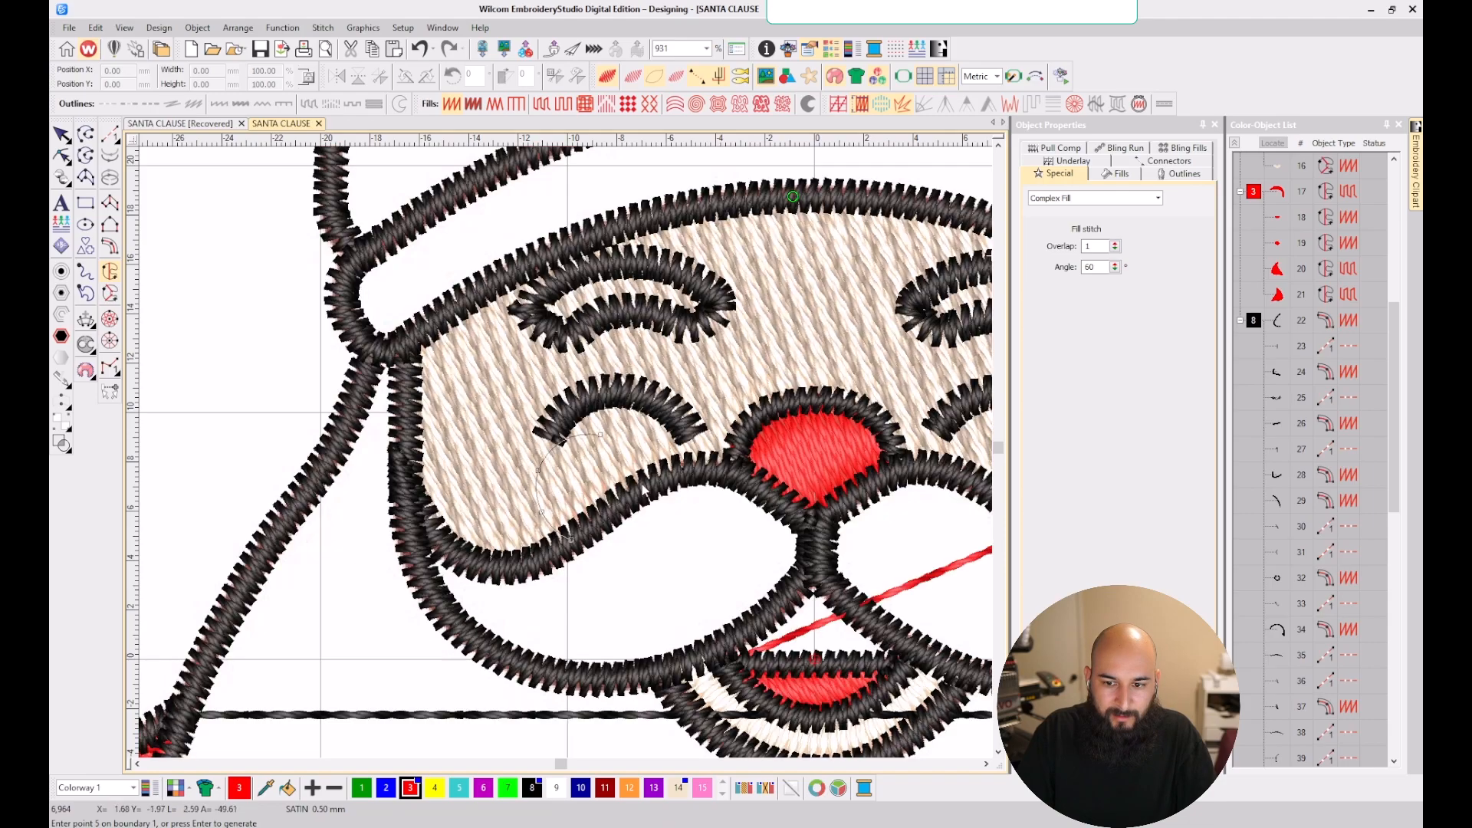
pyautogui.scroll(2, 642, 481)
pyautogui.scroll(2, 567, 457)
pyautogui.press('s')
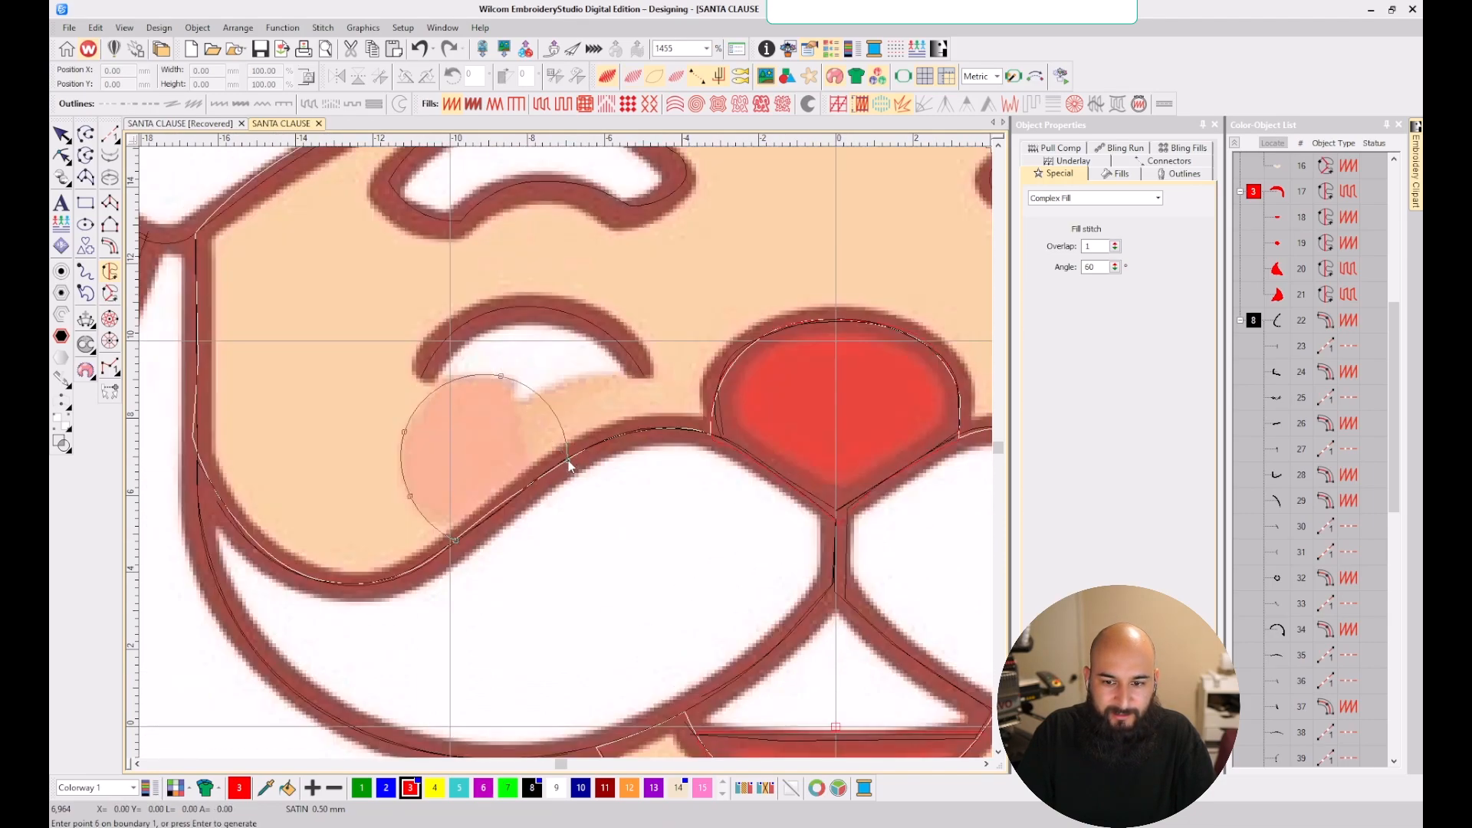
# - Re-place the point where the left cheek's inner side meets the mustache and trace the boundary back along the mustache edge
pyautogui.click(567, 461)
pyautogui.press('s')
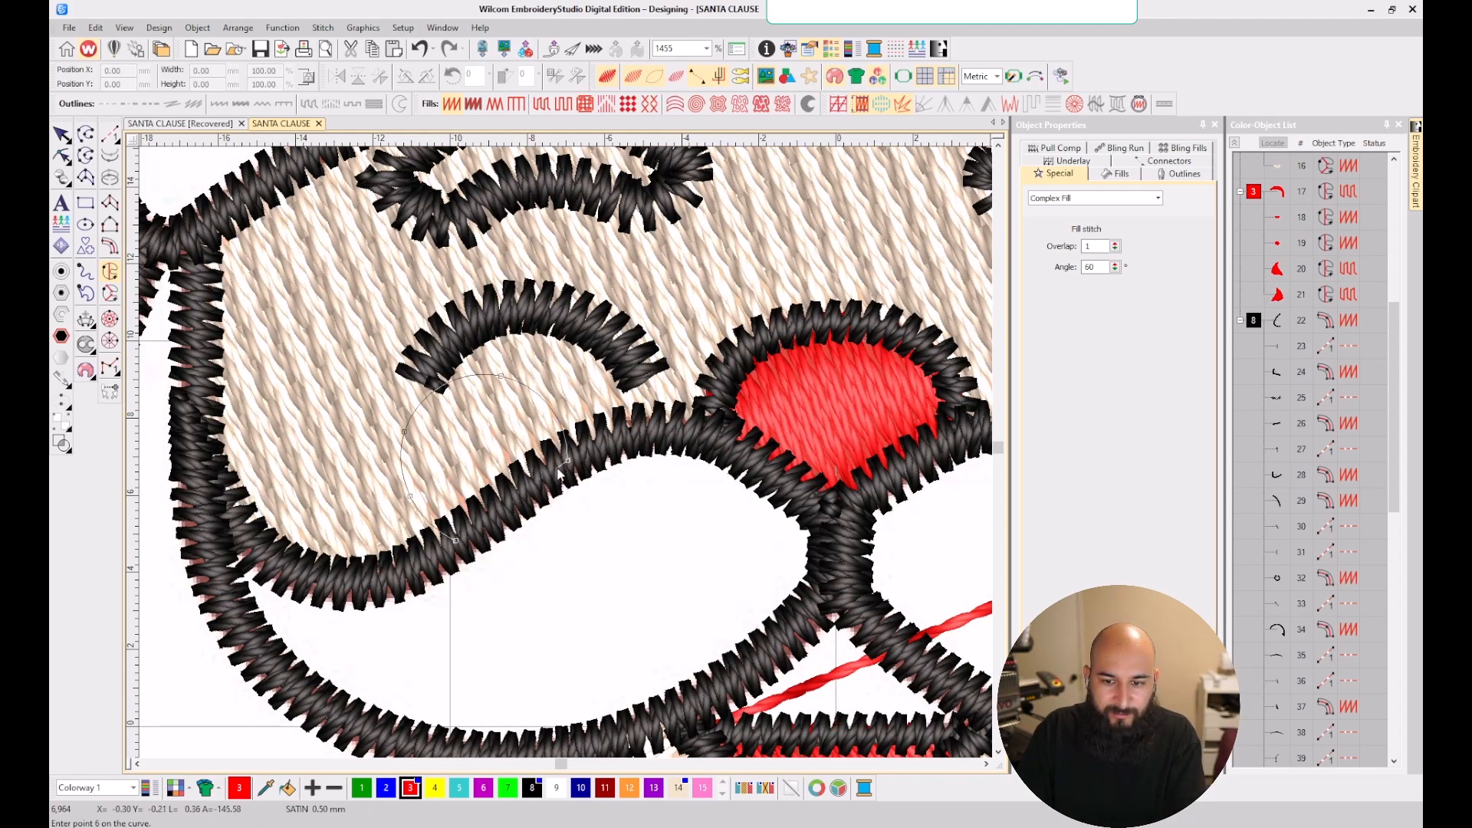
pyautogui.press('BackSpace')
pyautogui.click(568, 459)
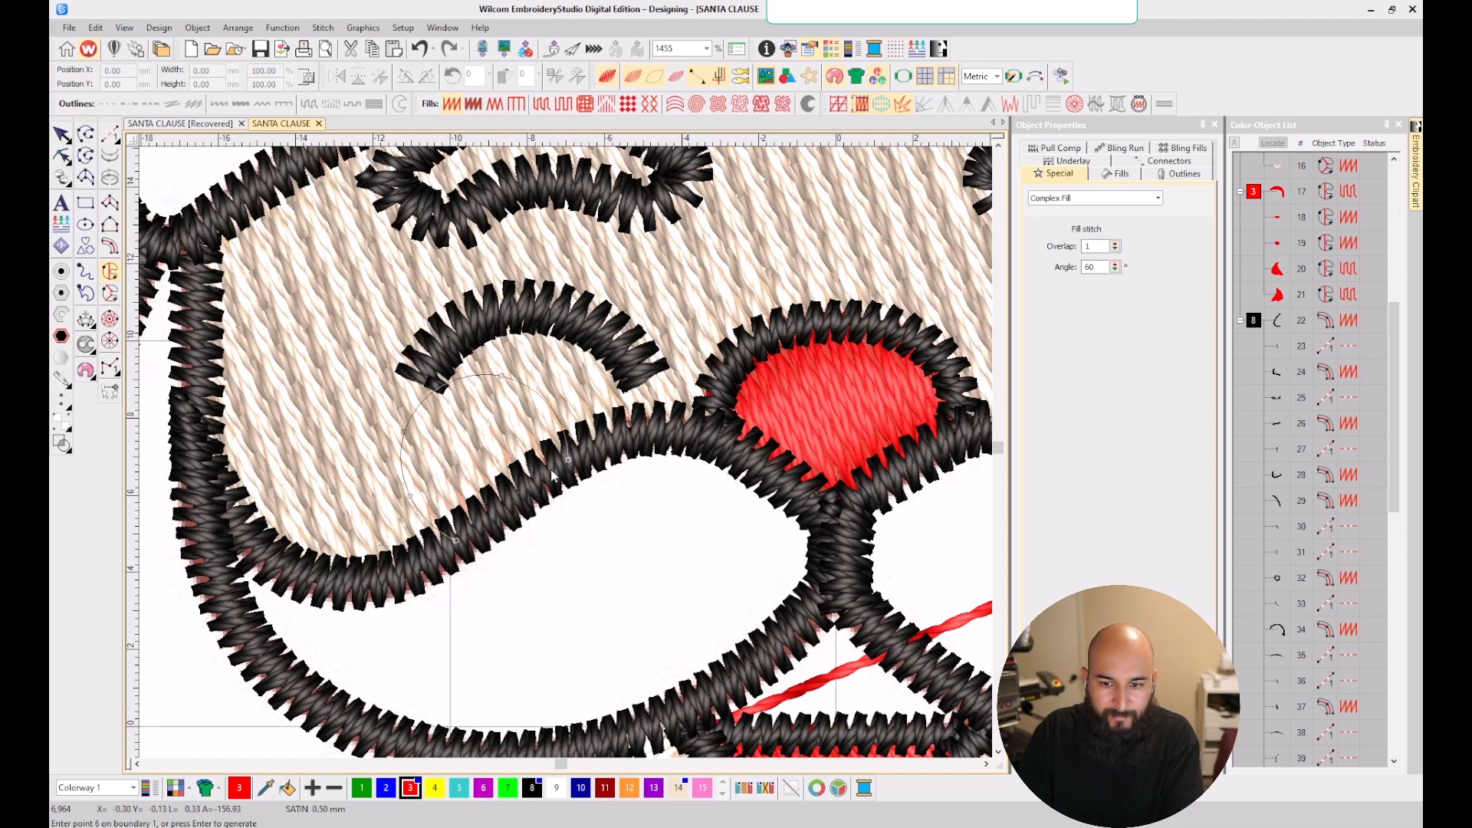
pyautogui.click(529, 485)
pyautogui.click(465, 533)
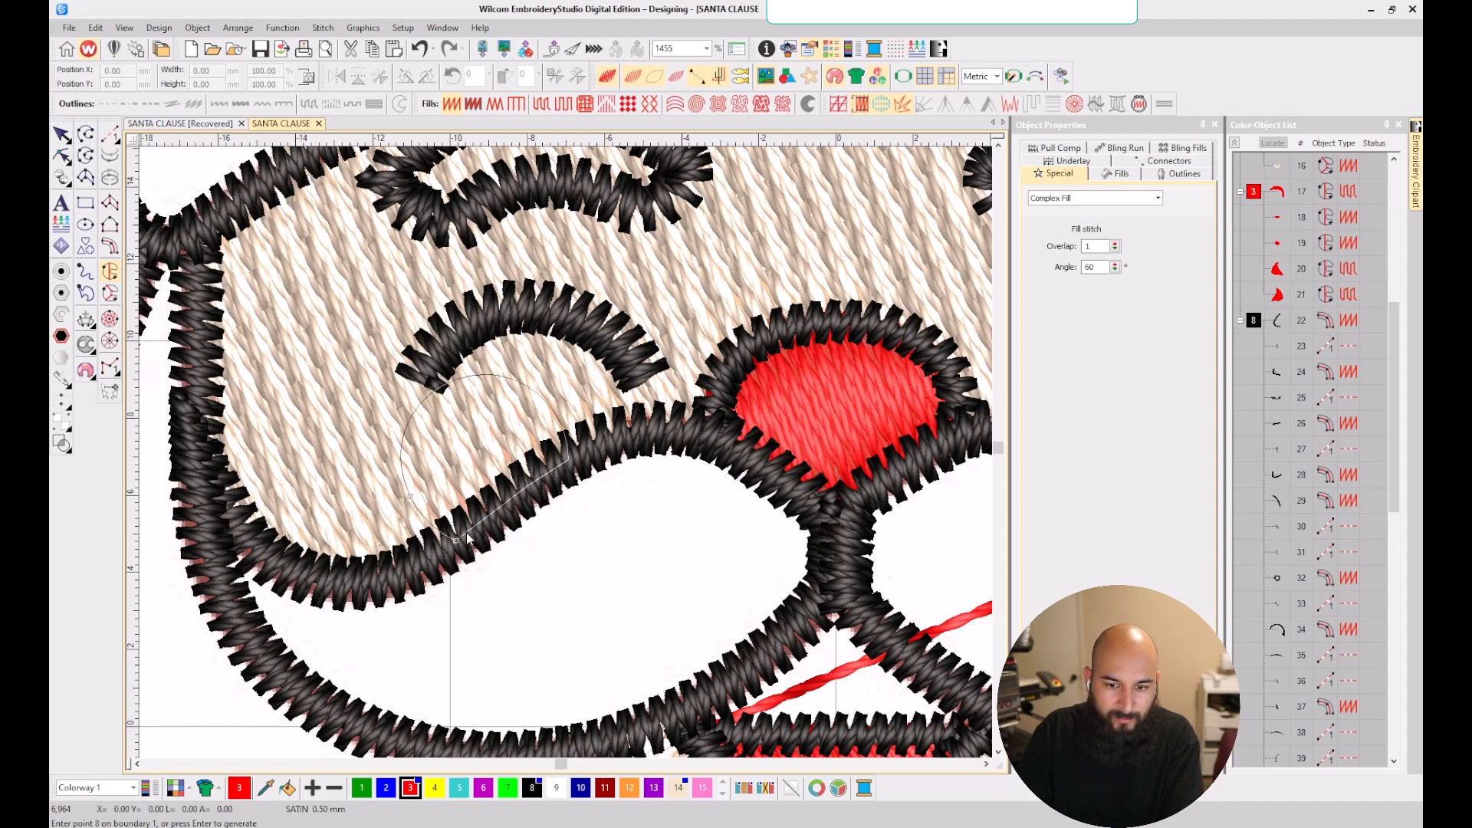
# - Close the left cheek boundary, define its stitch angle, and generate the fill
pyautogui.press('Return')
pyautogui.press('Return')
pyautogui.click(441, 561)
pyautogui.click(562, 475)
pyautogui.click(377, 387)
pyautogui.click(580, 546)
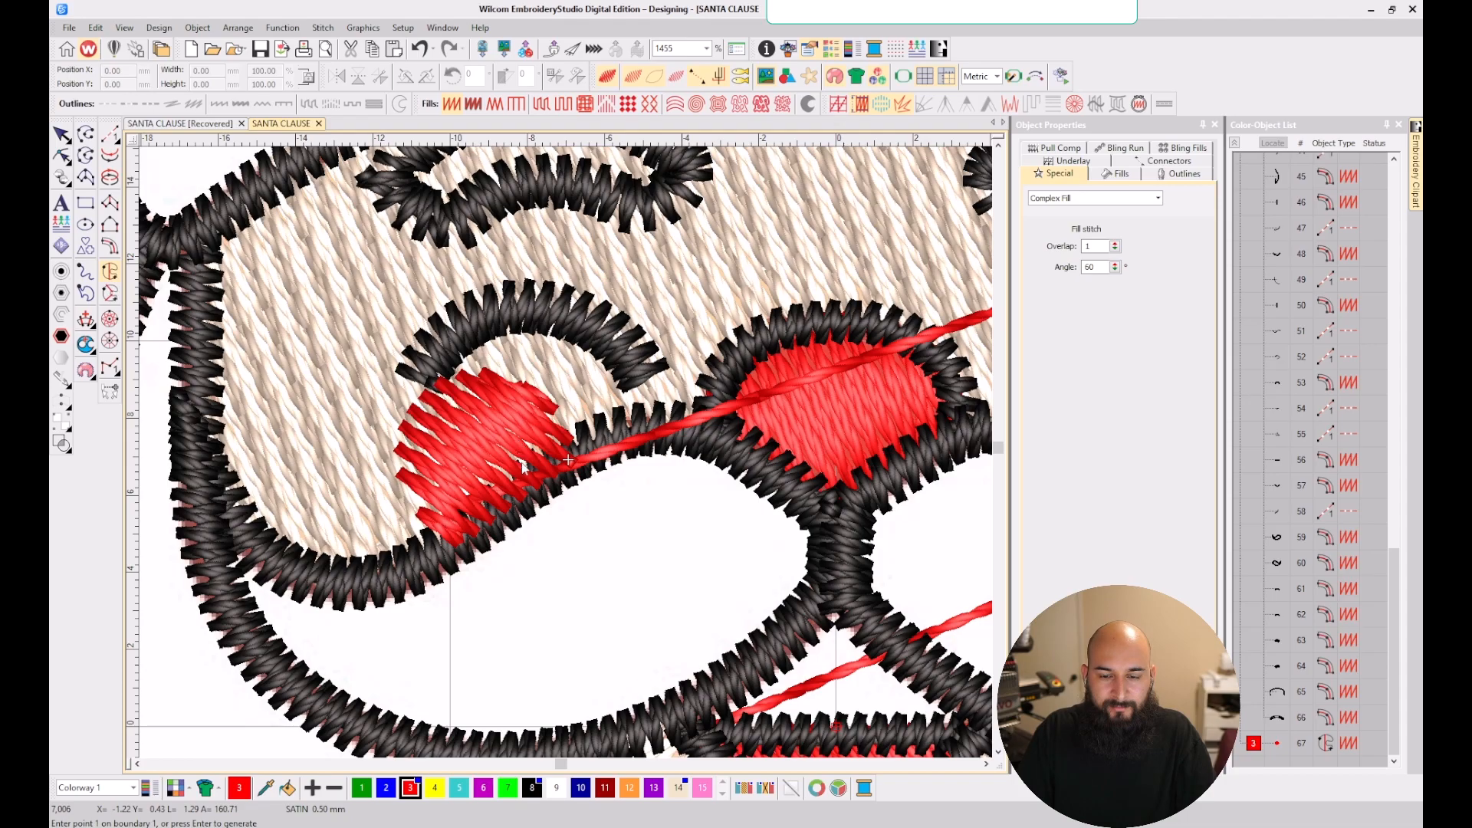
# - Start a Complex Fill boundary for the right cheek, from the mustache edge up its inner side and over its upper curve
pyautogui.scroll(-3, 519, 458)
pyautogui.click(111, 272)
pyautogui.scroll(1, 788, 472)
pyautogui.press('s')
pyautogui.scroll(4, 646, 435)
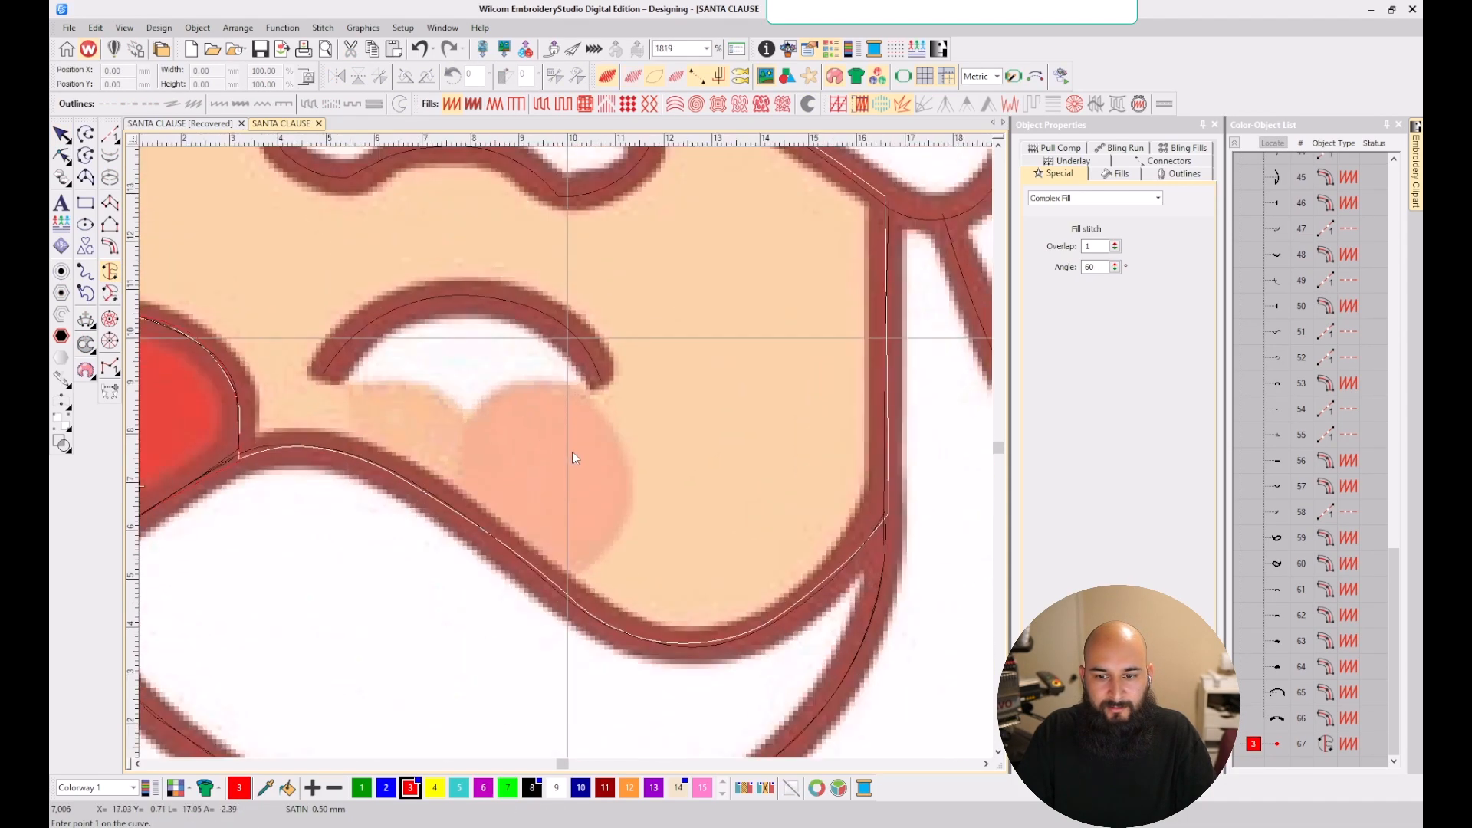
pyautogui.click(457, 515)
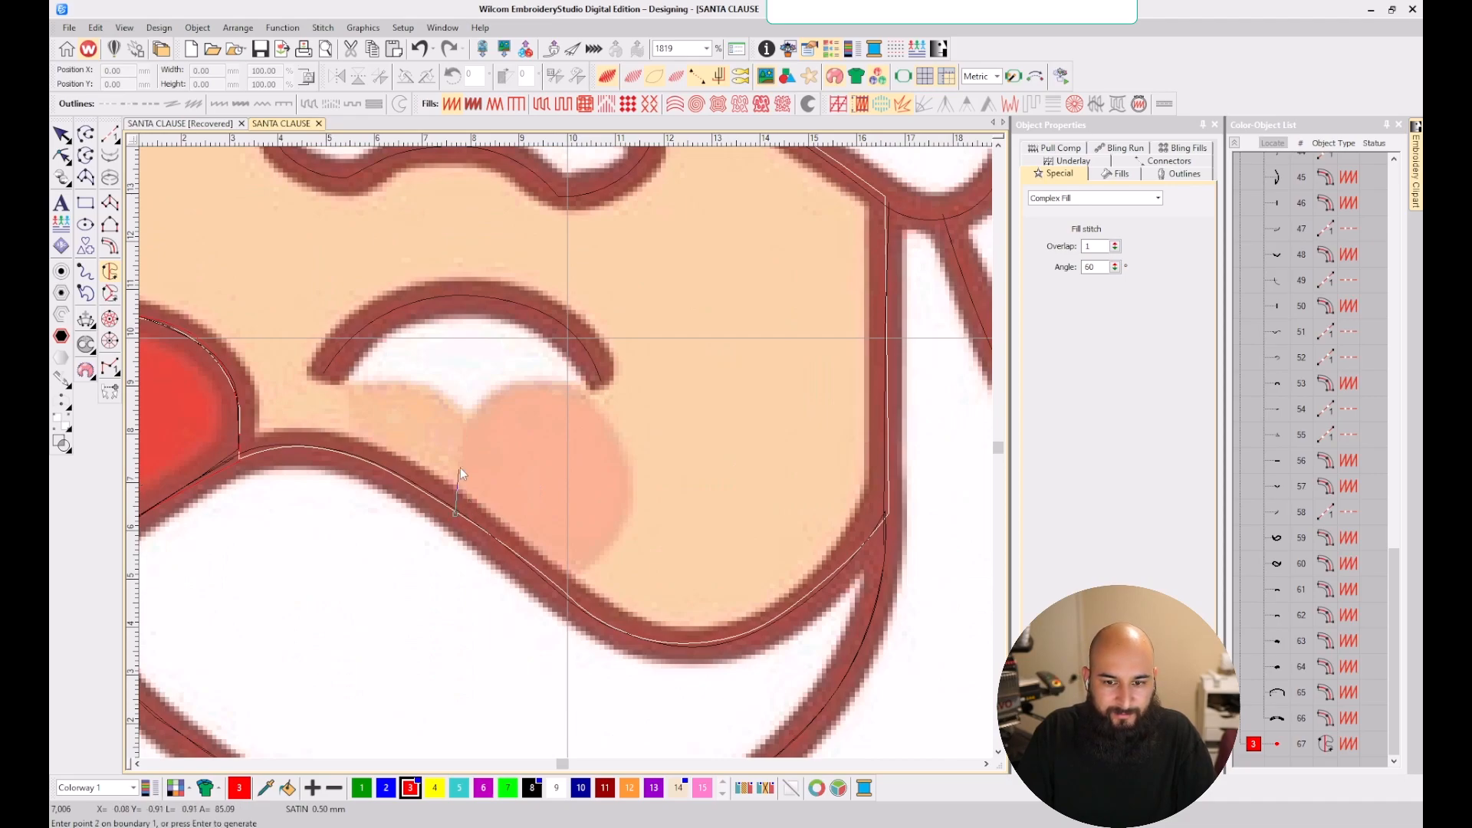
pyautogui.click(522, 382)
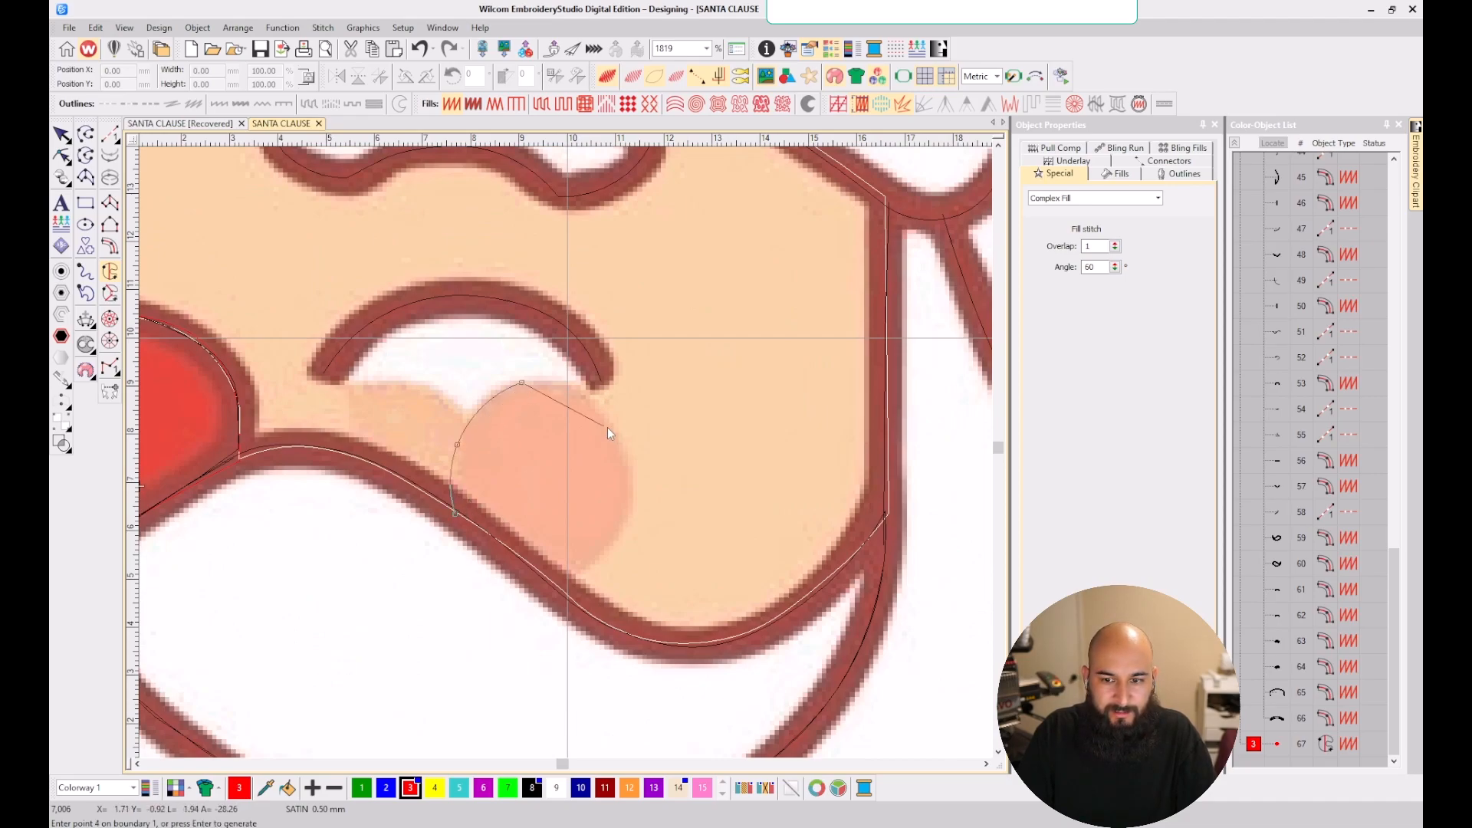
pyautogui.click(611, 428)
pyautogui.scroll(-4, 623, 451)
pyautogui.scroll(4, 566, 452)
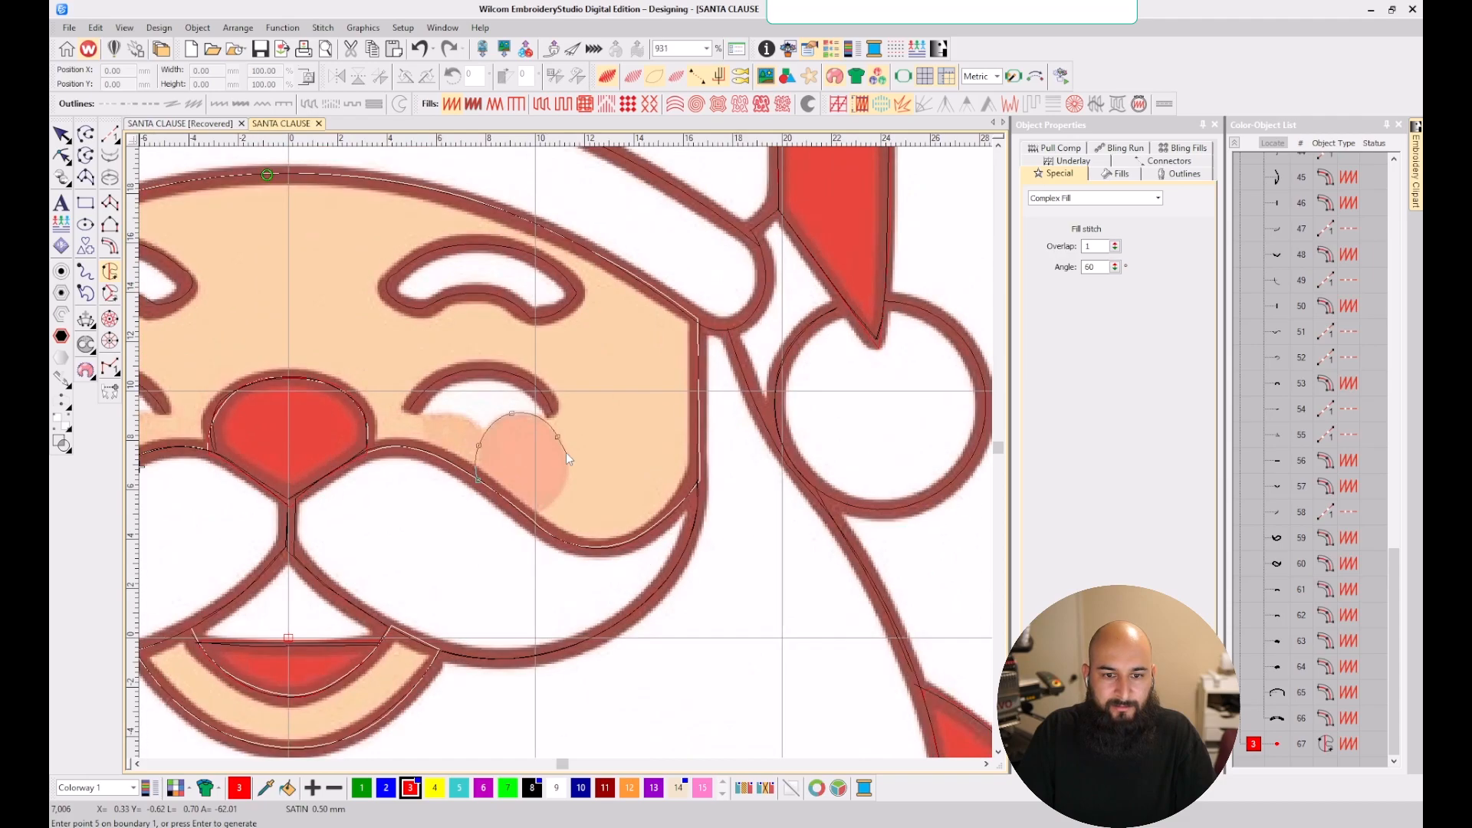
# - Trace the right cheek's outer curve down to the mustache and back along the mustache edge to the boundary's start
pyautogui.click(562, 520)
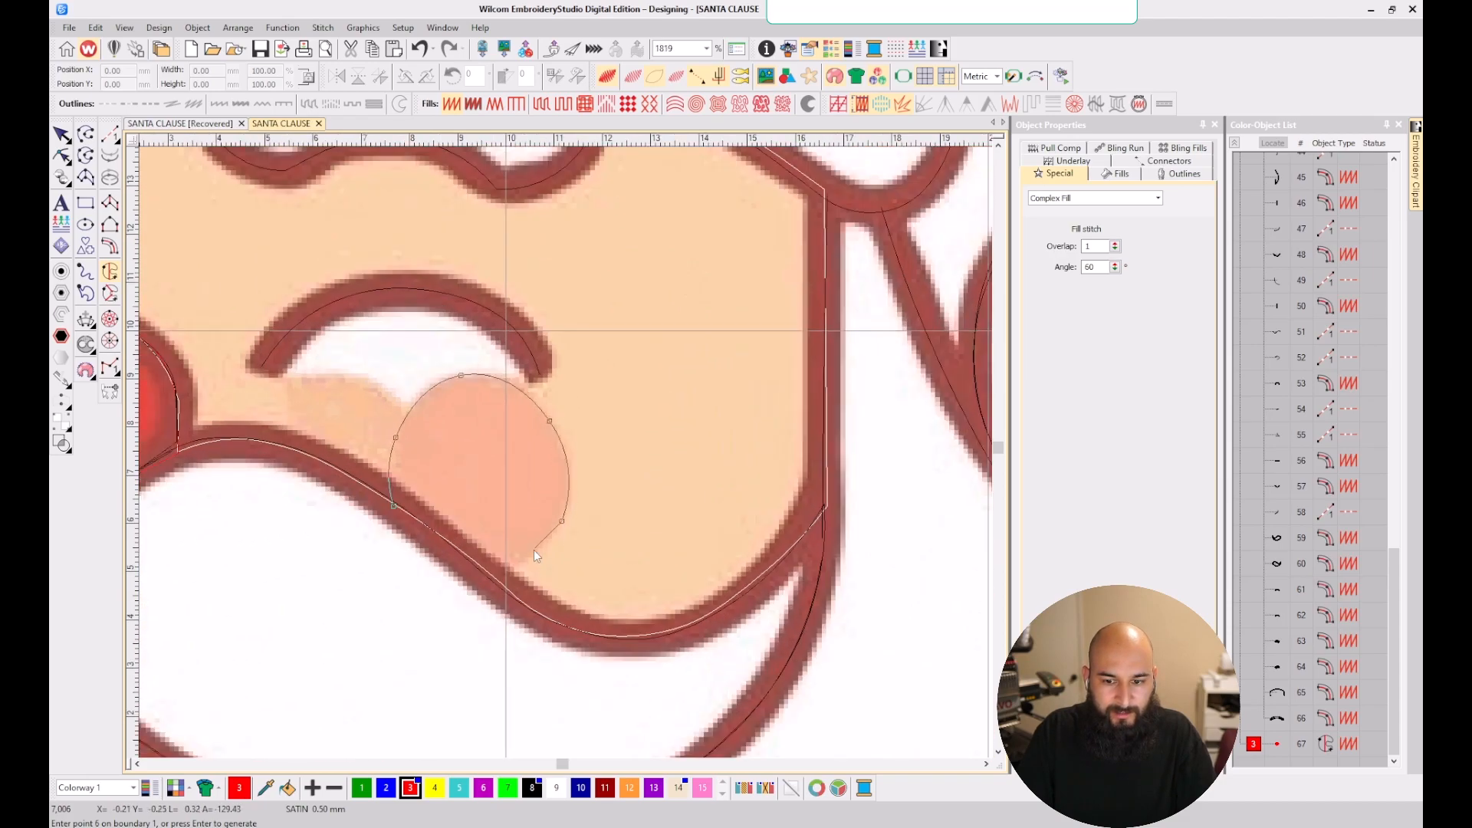
pyautogui.click(503, 583)
pyautogui.click(458, 546)
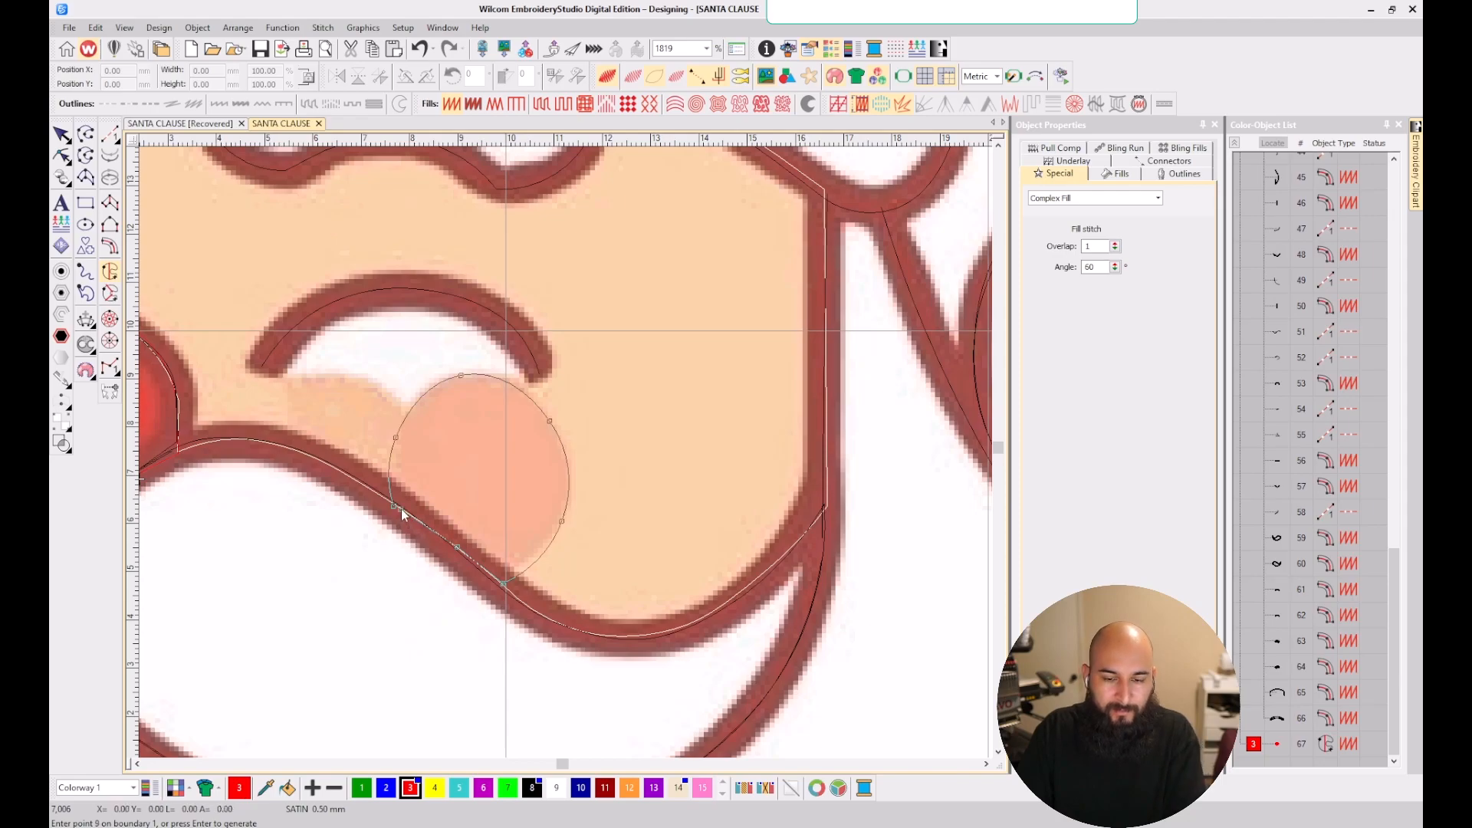
pyautogui.click(402, 508)
# - Close the right cheek boundary, define its stitch angle, and generate the fill
pyautogui.press('Return')
pyautogui.click(366, 491)
pyautogui.click(504, 600)
pyautogui.click(471, 358)
pyautogui.click(569, 398)
pyautogui.click(424, 559)
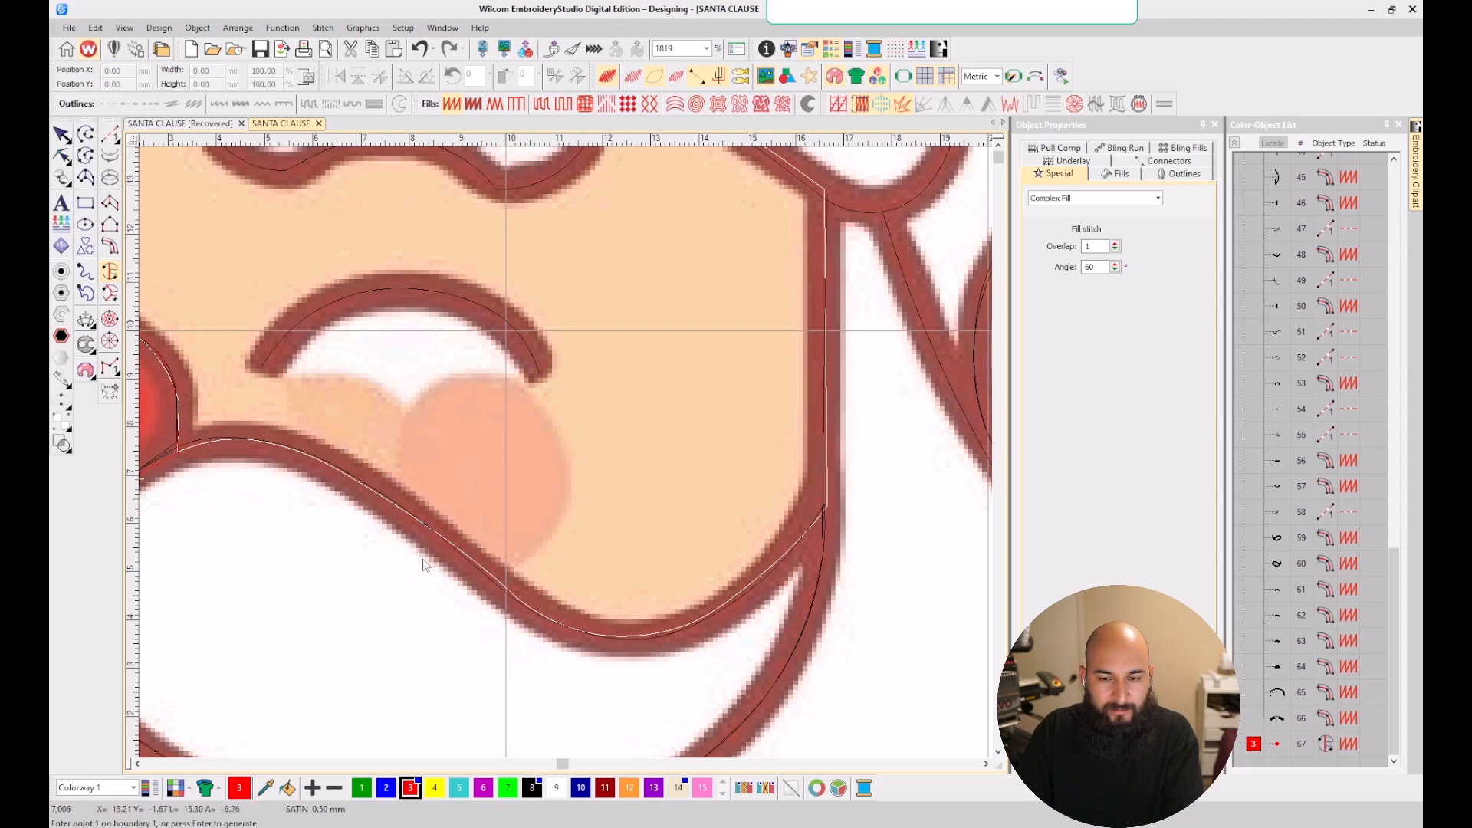
# - Reshape the right cheek fill's stitch angle to 41°
pyautogui.scroll(-6, 458, 530)
pyautogui.press('s')
pyautogui.scroll(-1, 566, 453)
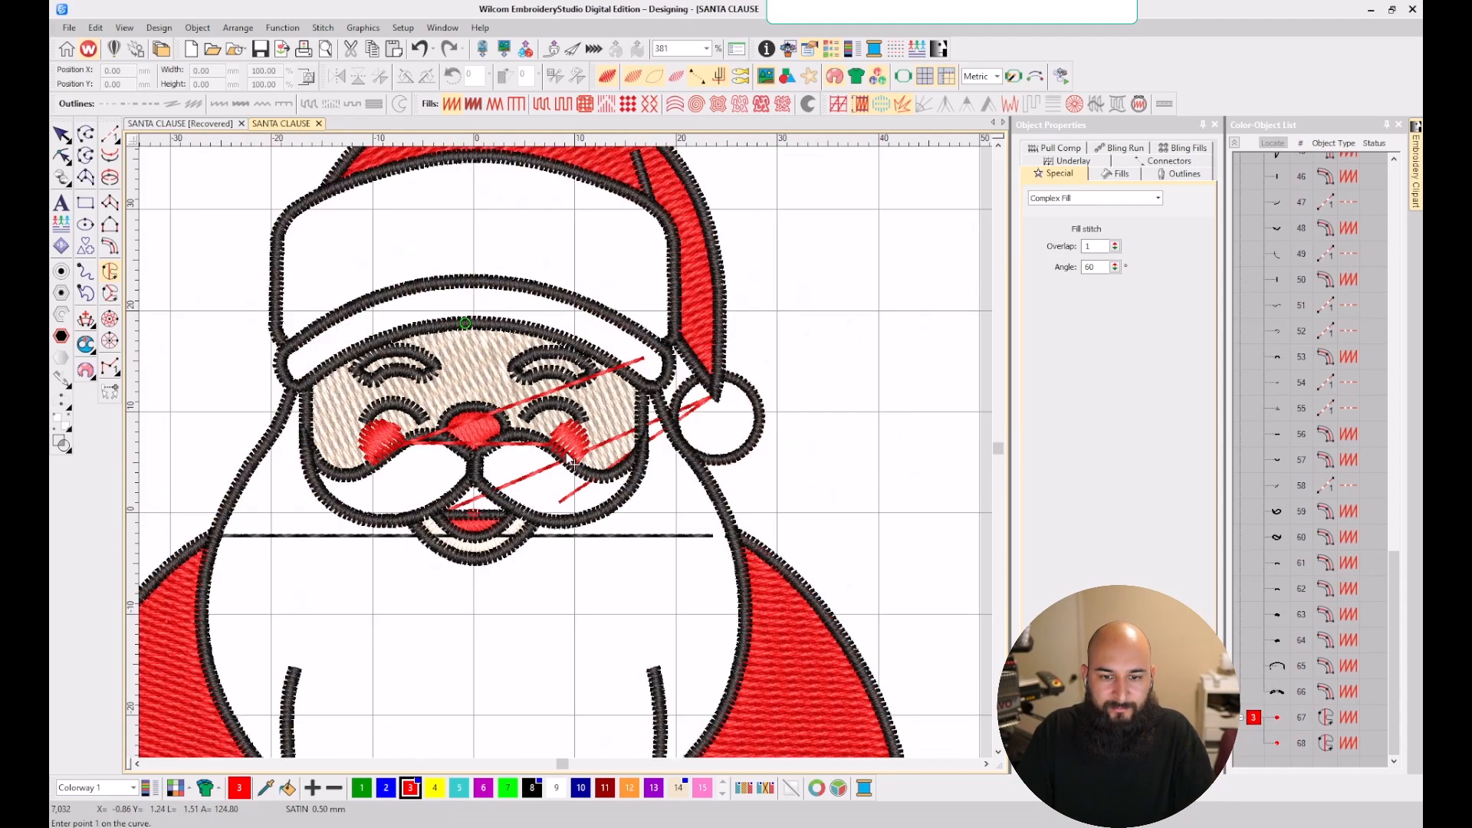
pyautogui.scroll(4, 566, 453)
pyautogui.press('Escape')
pyautogui.click(583, 431)
pyautogui.press('h')
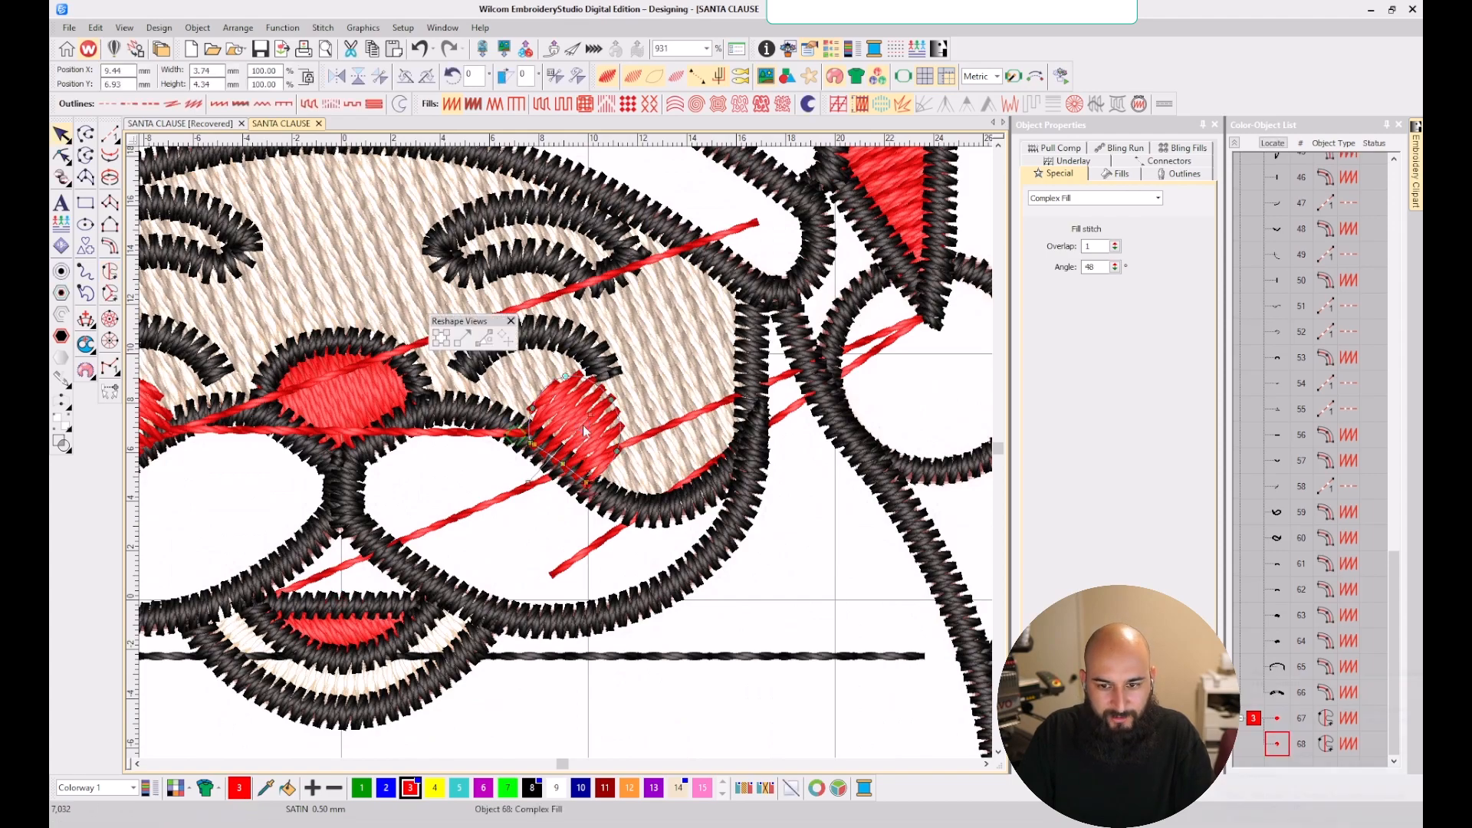
pyautogui.moveTo(653, 371); pyautogui.dragTo(651, 377)
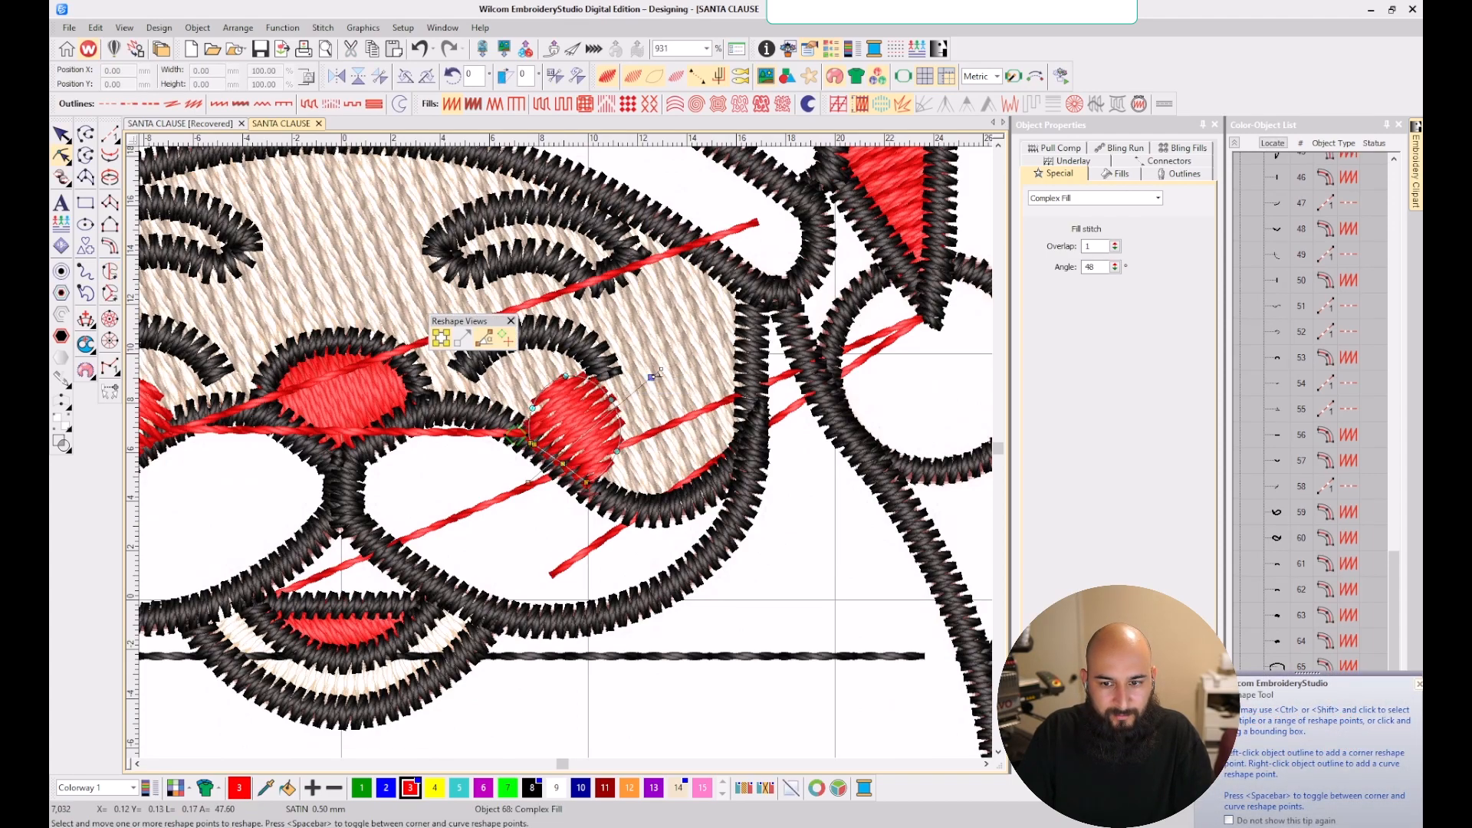
pyautogui.click(1415, 685)
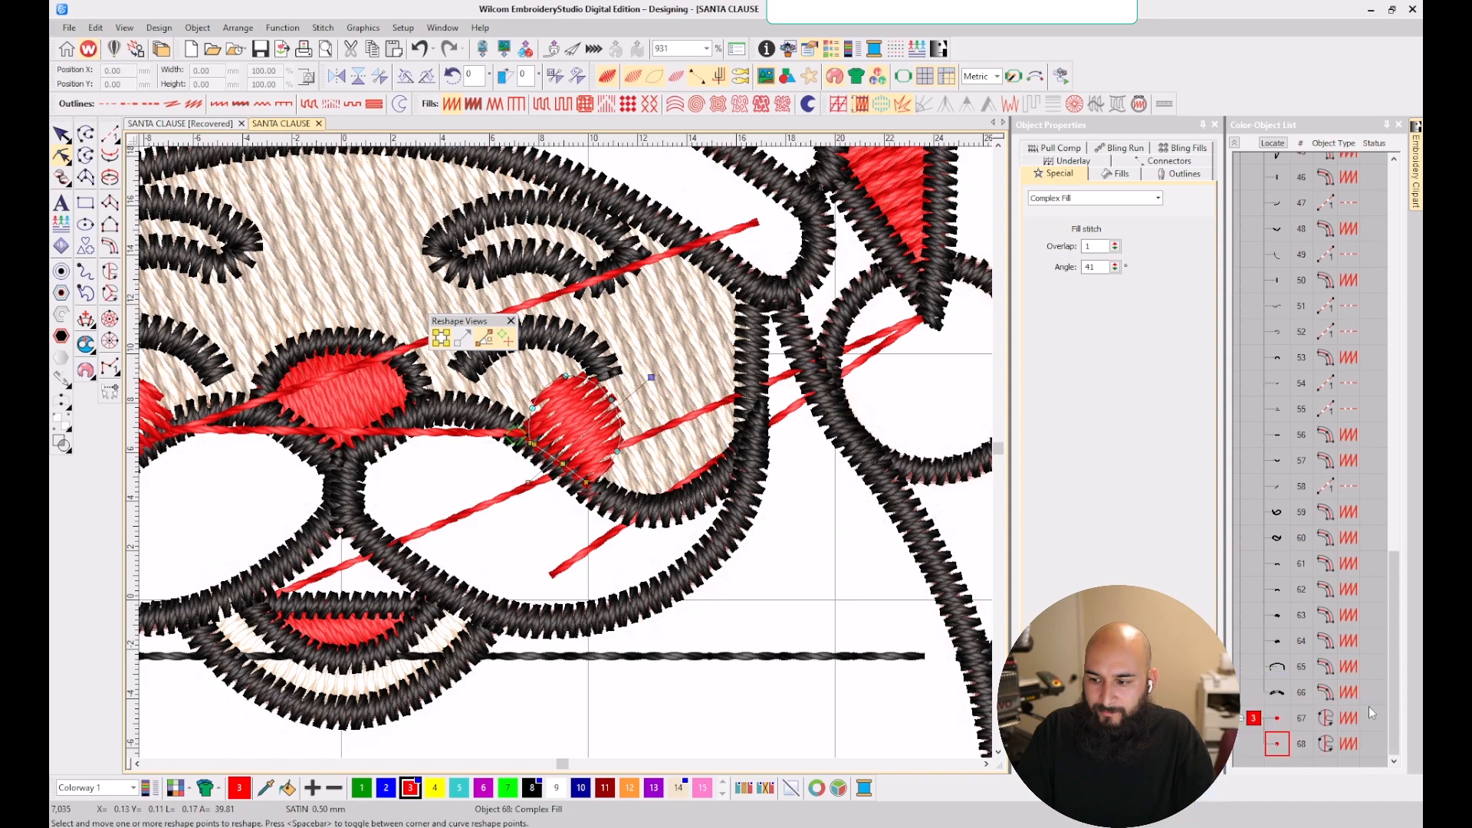
# - Recolor both cheek fills to pink, color 15
pyautogui.click(1262, 721)
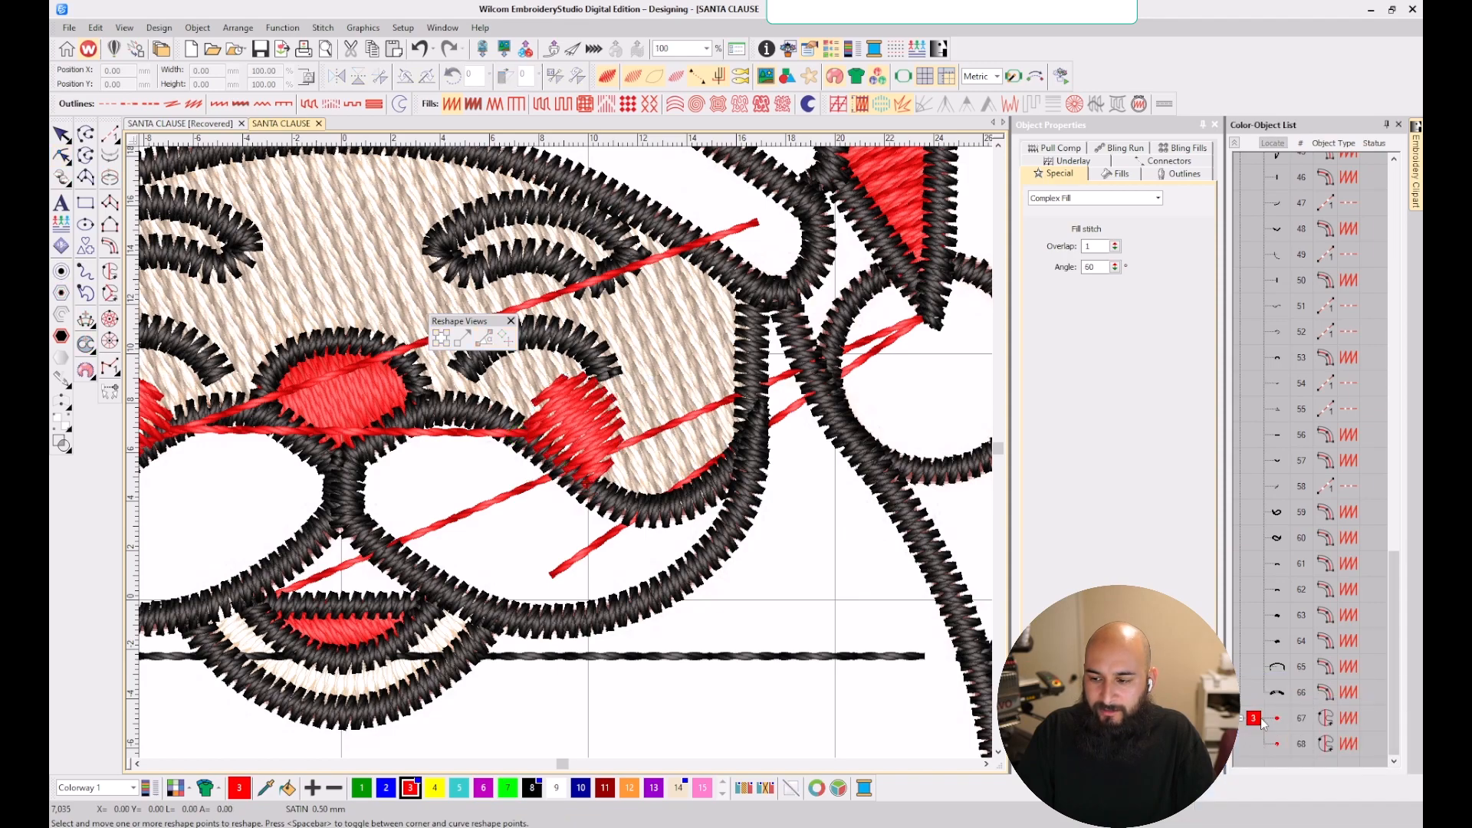
pyautogui.press('Escape')
pyautogui.click(1252, 720)
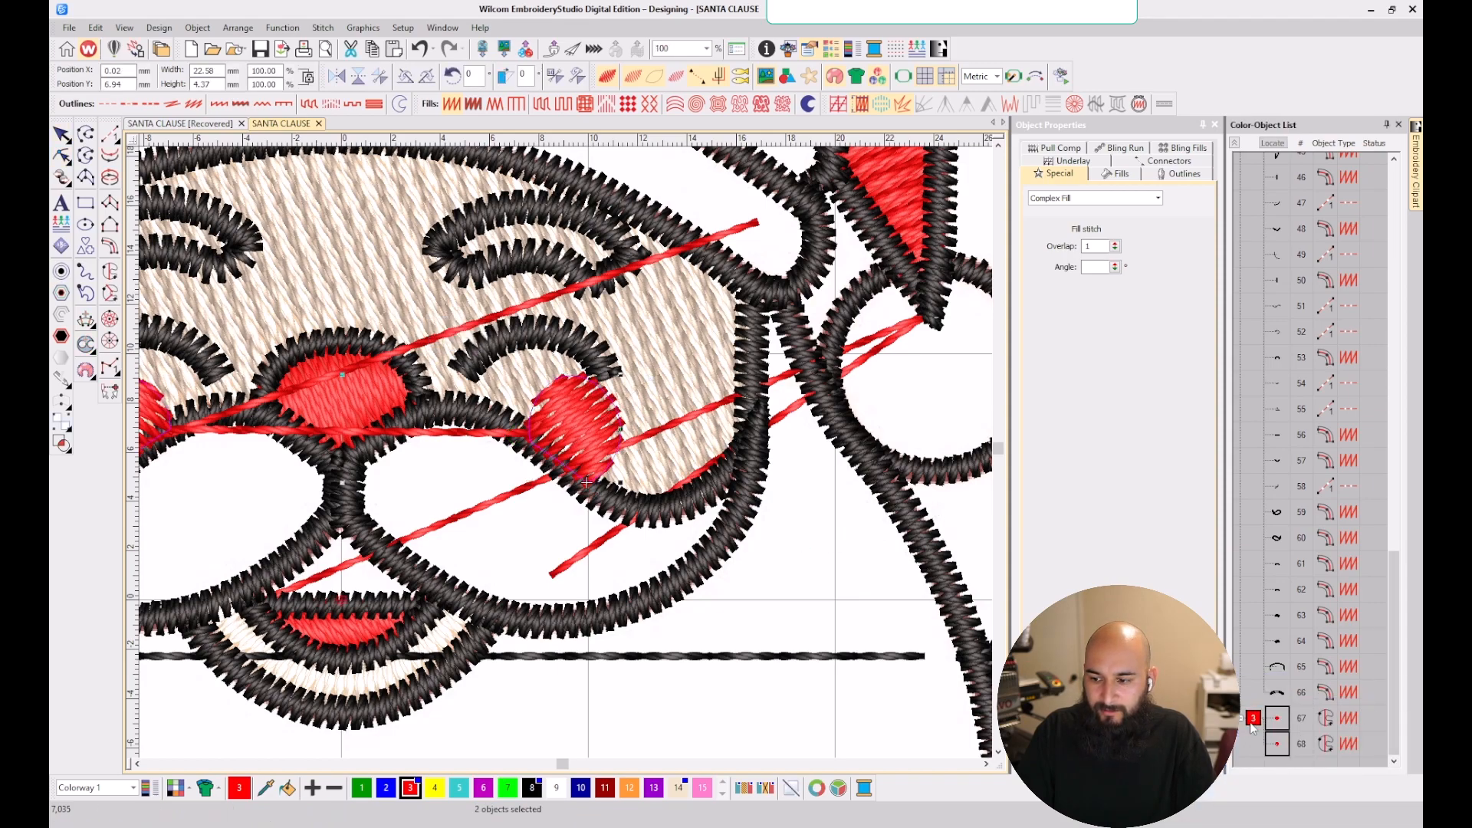
pyautogui.click(702, 787)
pyautogui.scroll(-2, 460, 468)
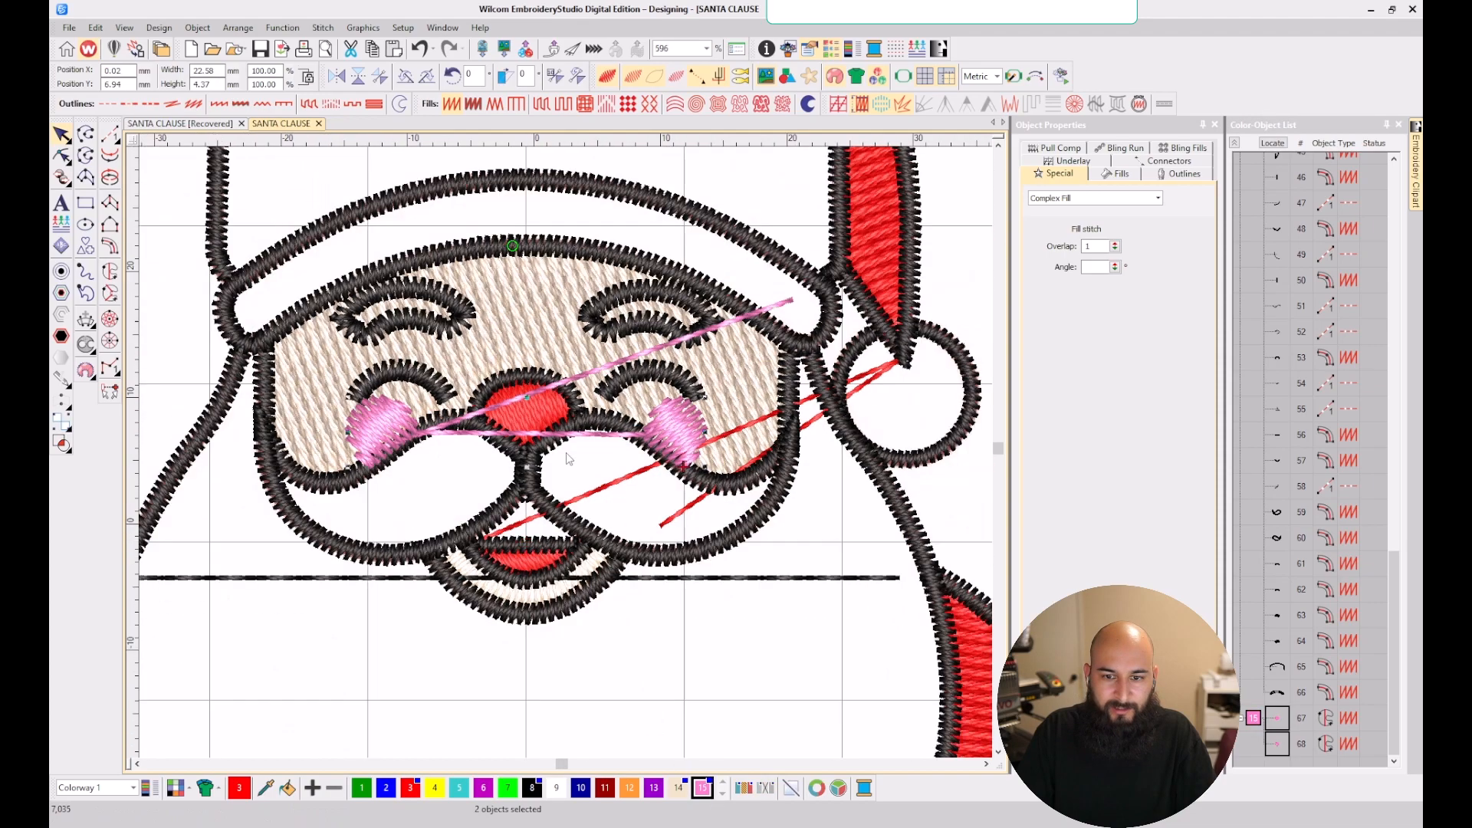
pyautogui.press('s')
pyautogui.press('s')
pyautogui.press('s')
pyautogui.press('s')
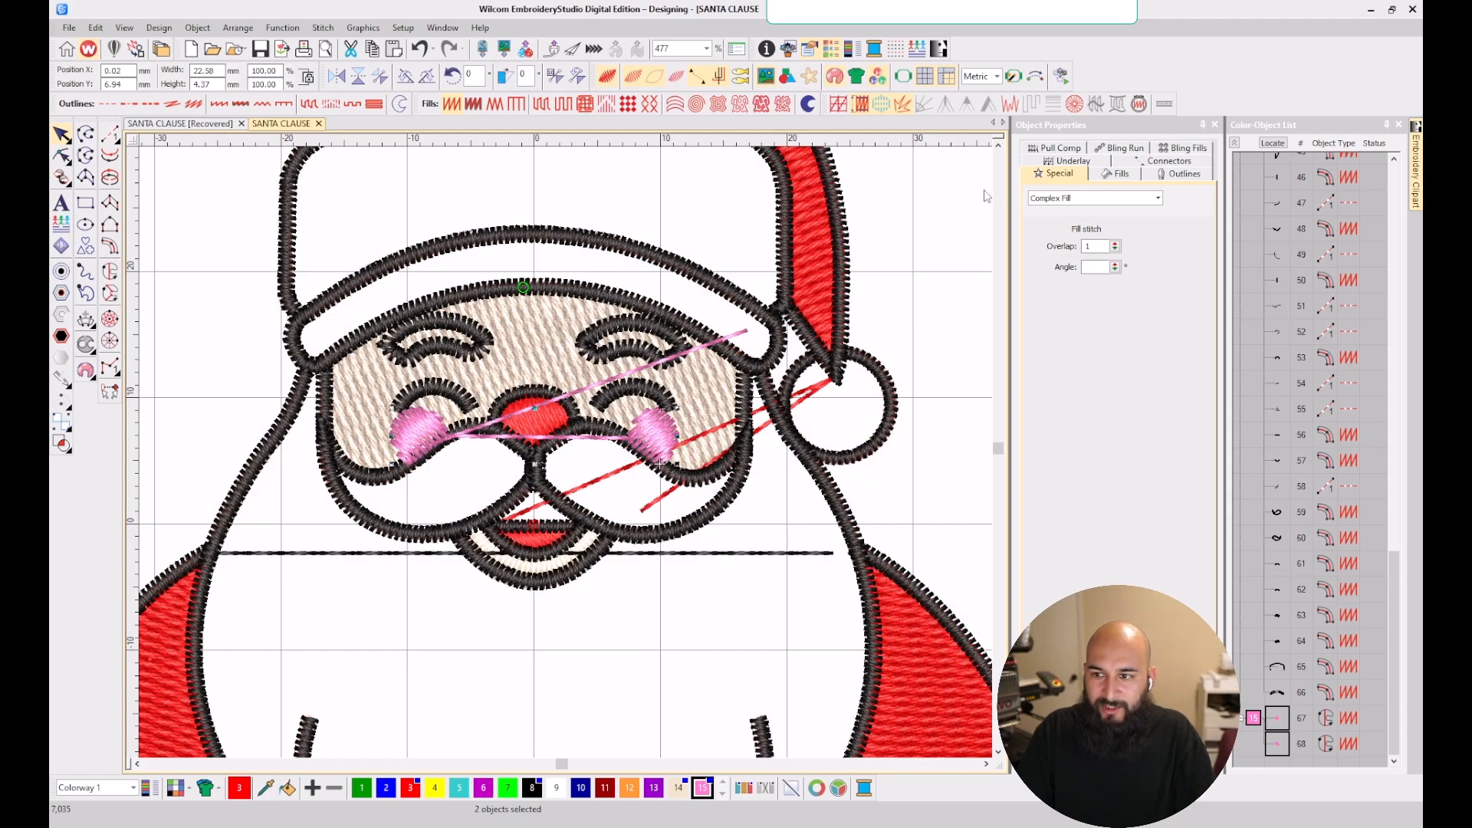
# - Set the satin stitch spacing of both cheek fills to 1 mm
pyautogui.click(1111, 174)
pyautogui.doubleClick(1106, 246)
pyautogui.write('1')
pyautogui.press('Return')
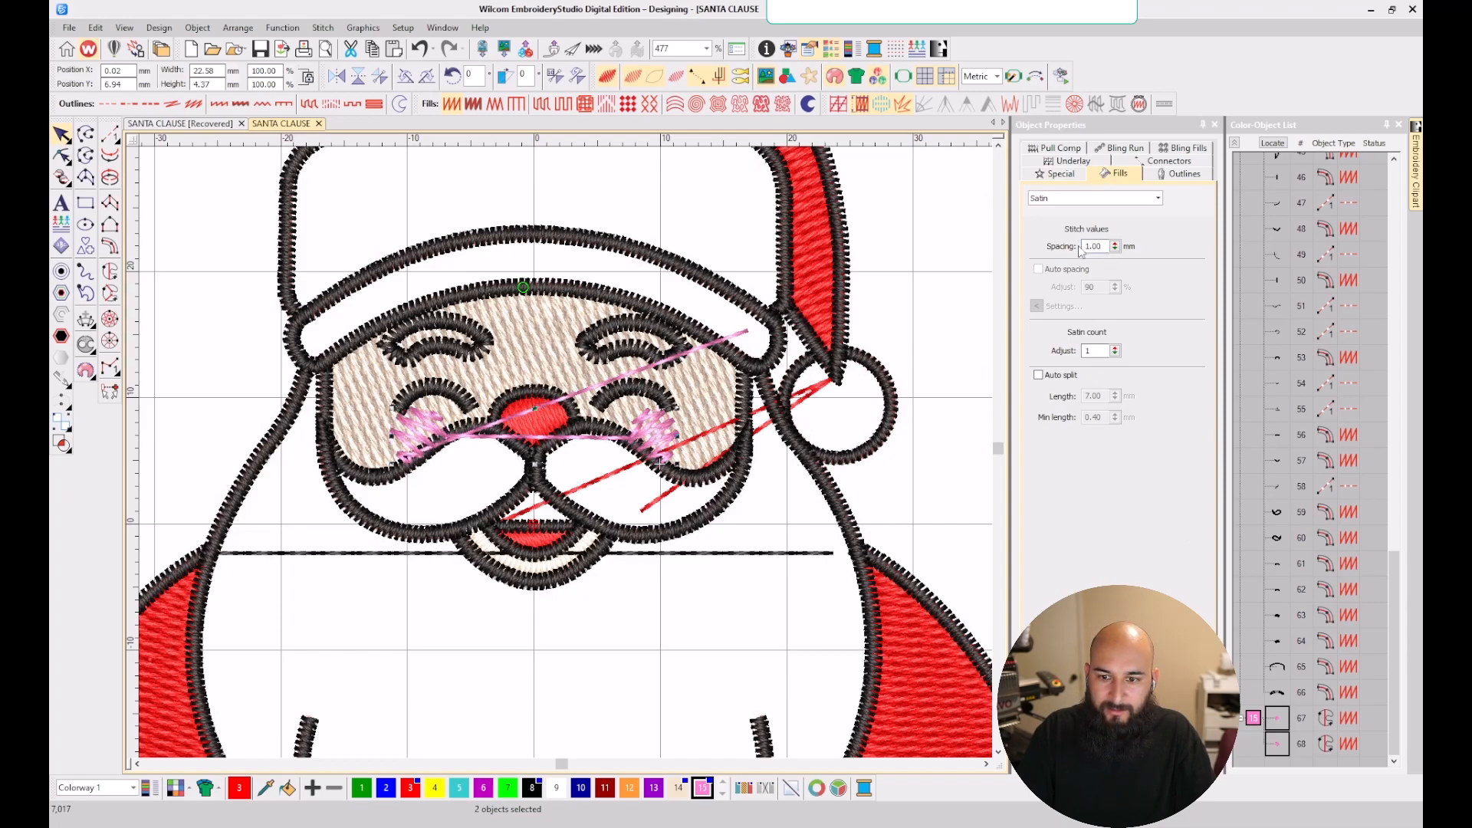
pyautogui.scroll(3, 578, 428)
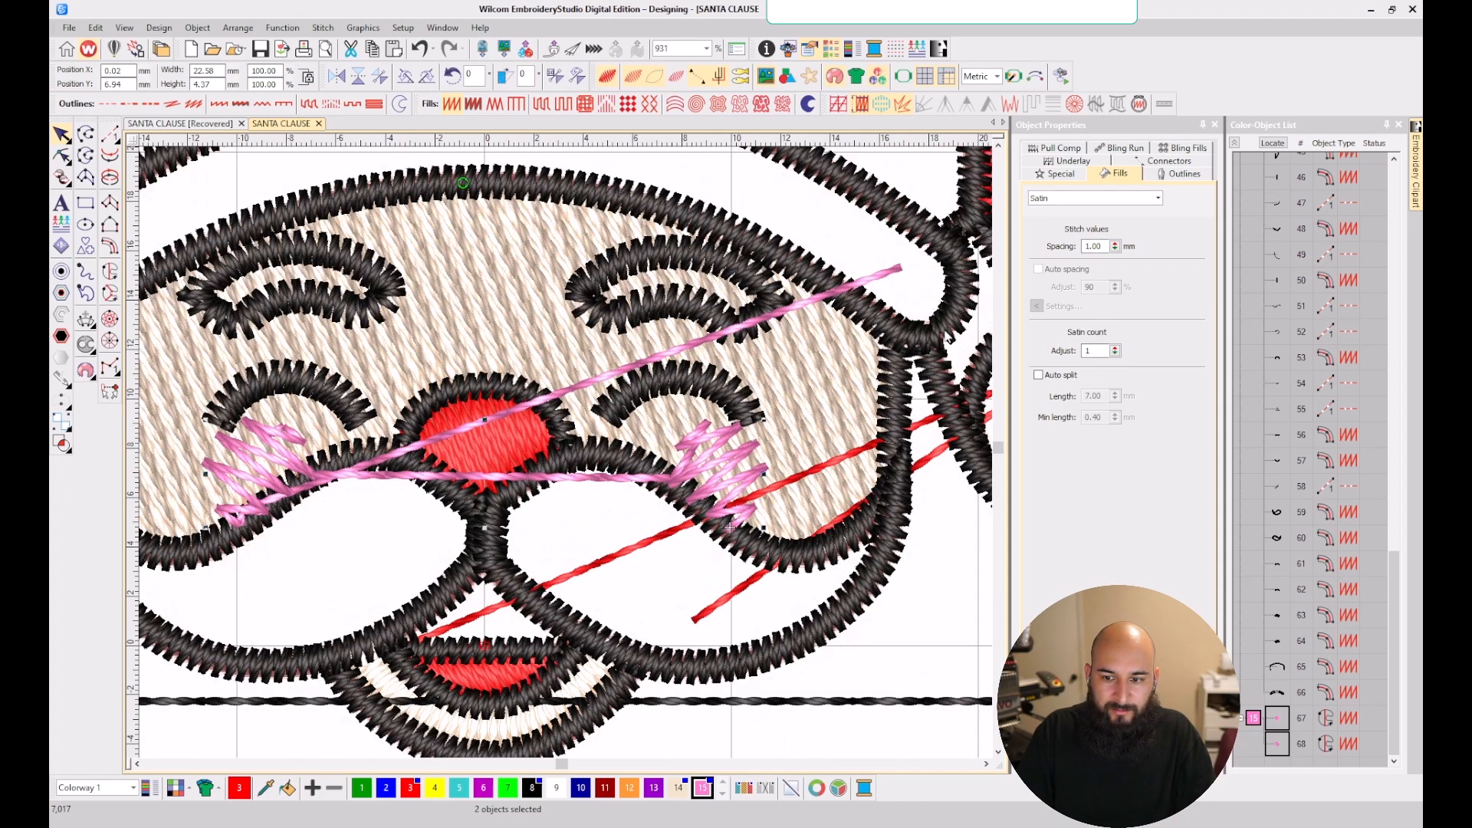
pyautogui.click(1104, 247)
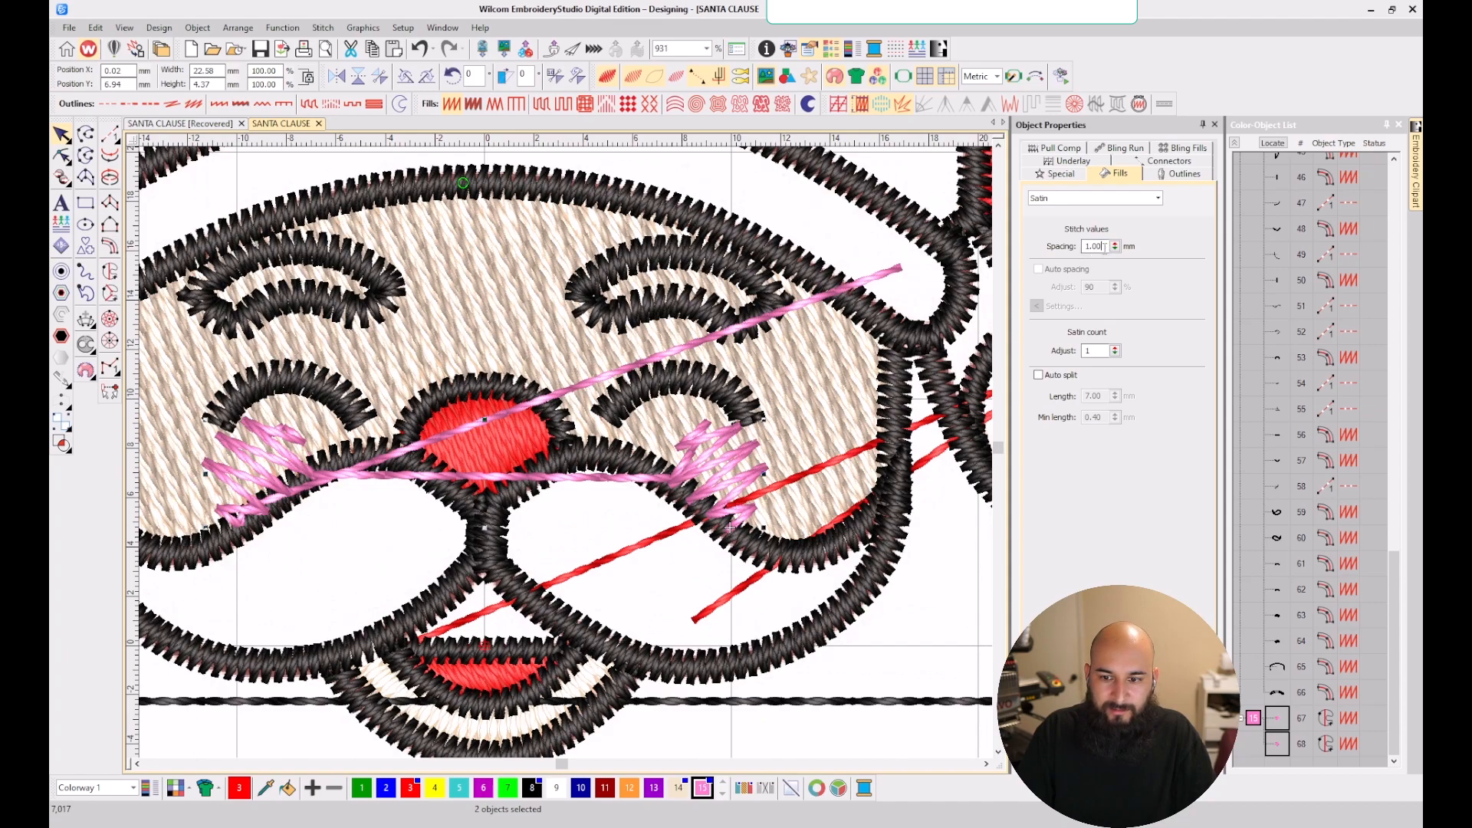
# - Set the connectors after the lower hat-brim outline and after both pink cheek fills to Jump
pyautogui.click(1278, 693)
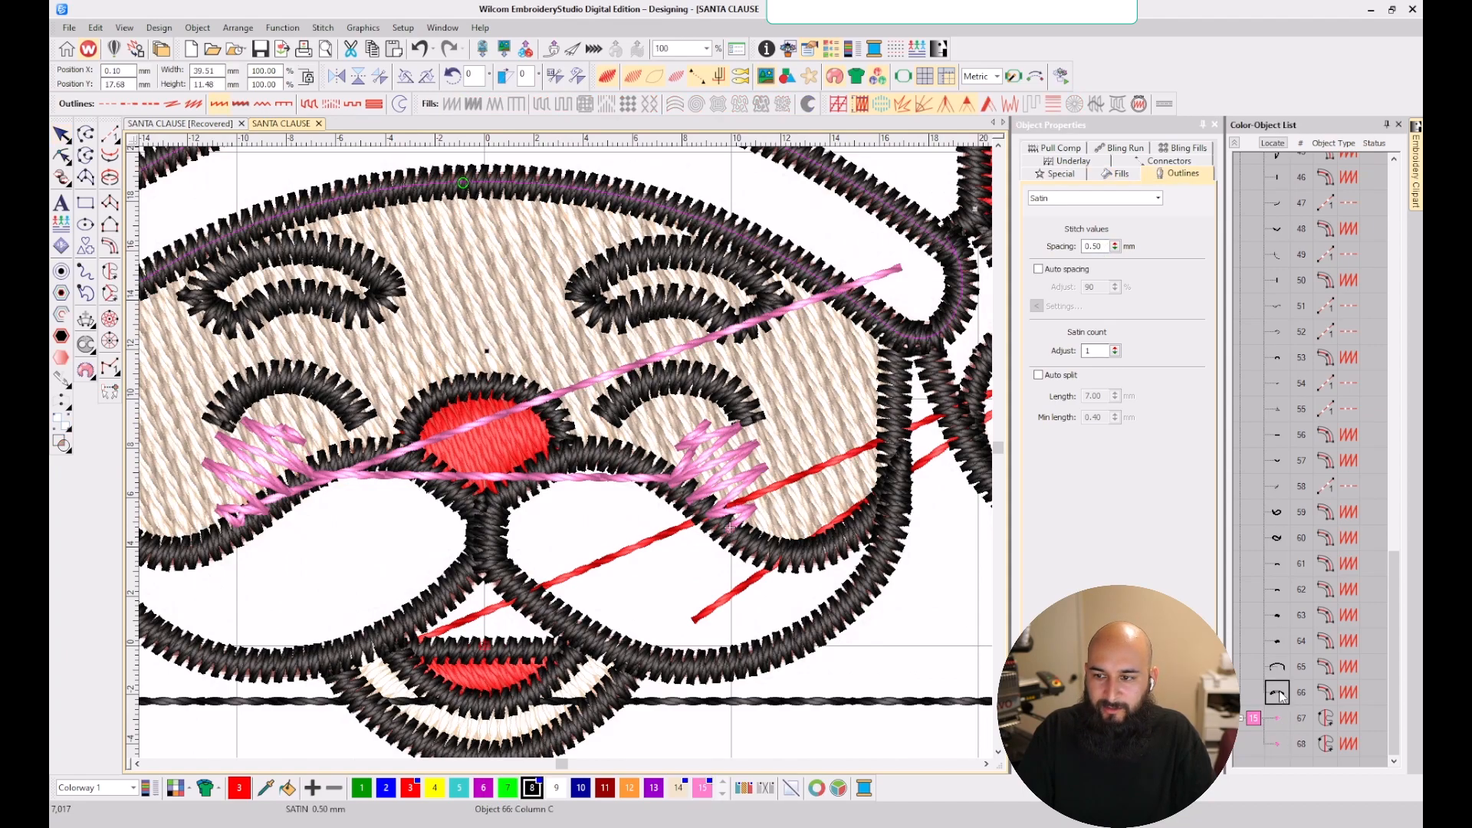
pyautogui.click(1175, 162)
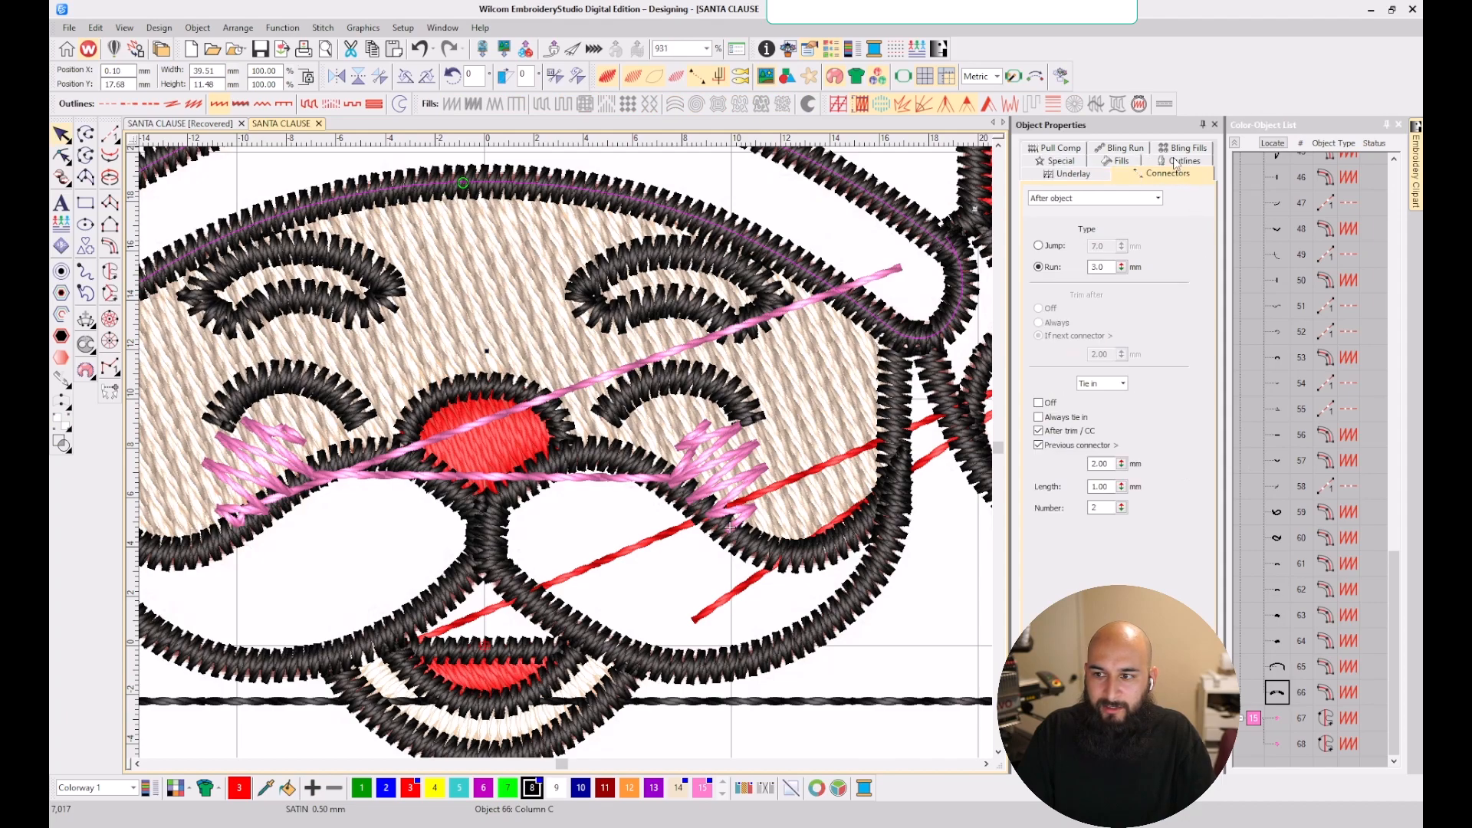
pyautogui.click(1038, 245)
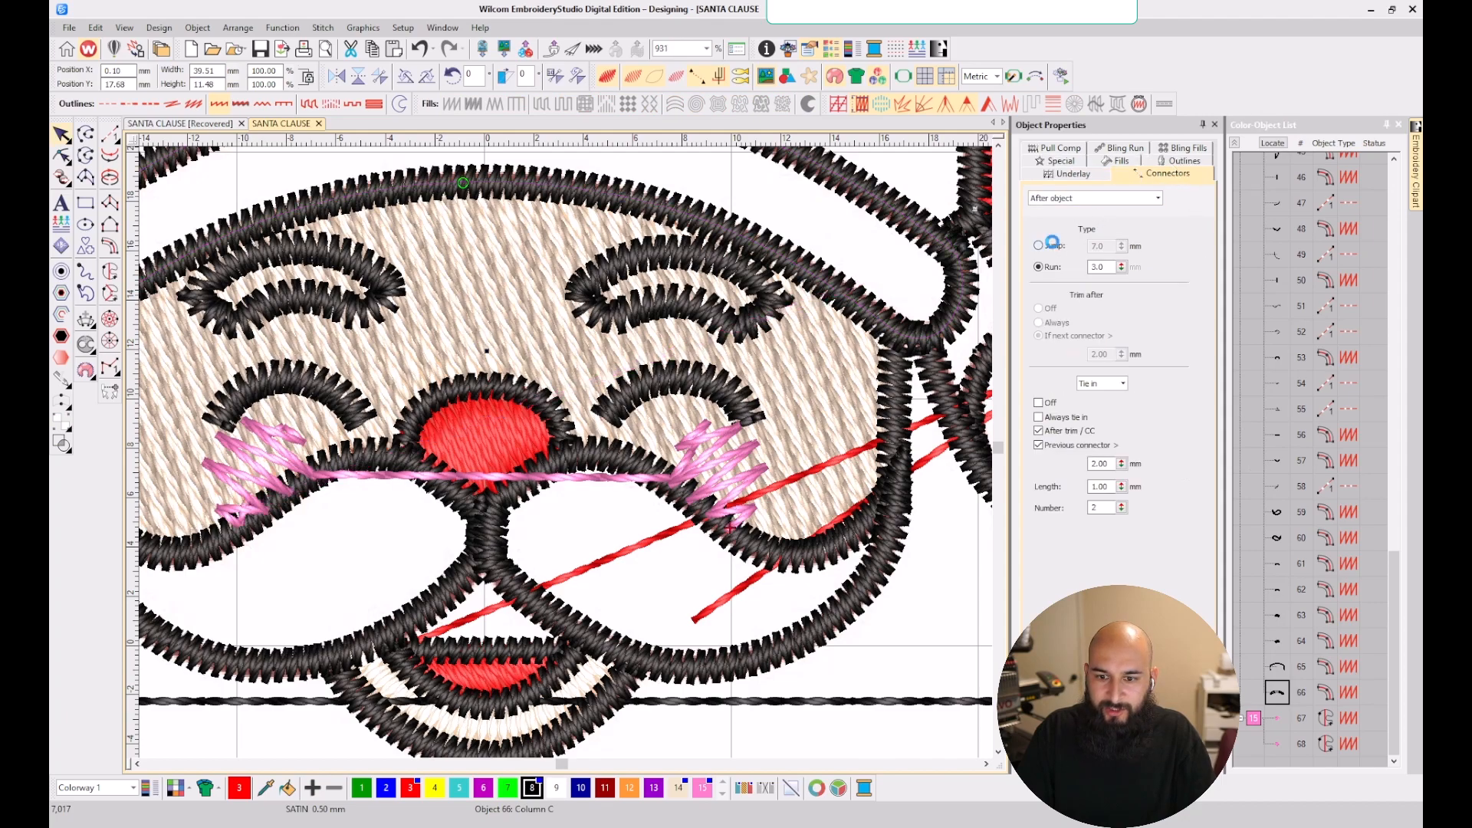
pyautogui.click(1255, 719)
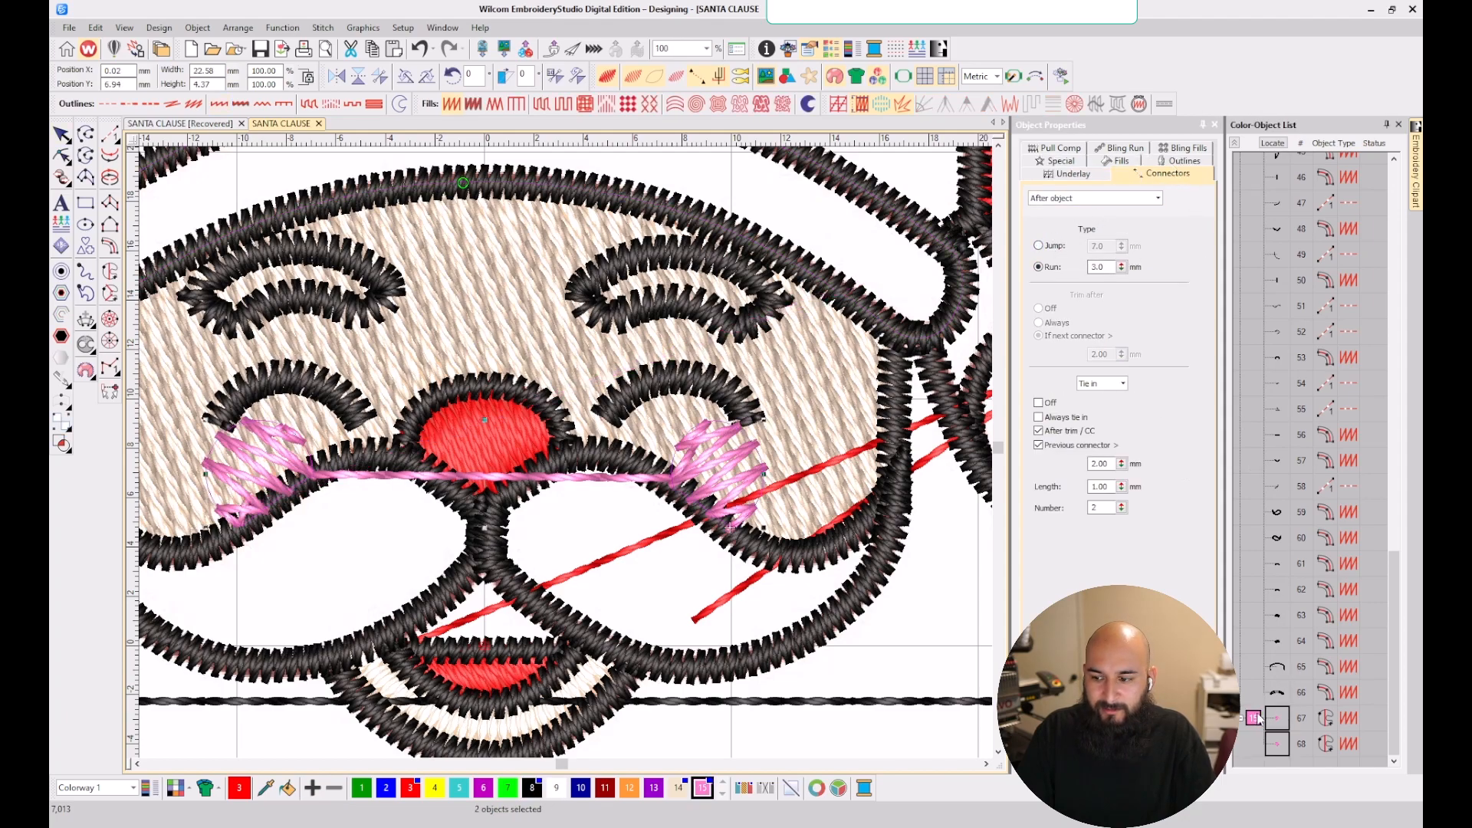
pyautogui.click(1038, 245)
pyautogui.scroll(-2, 567, 459)
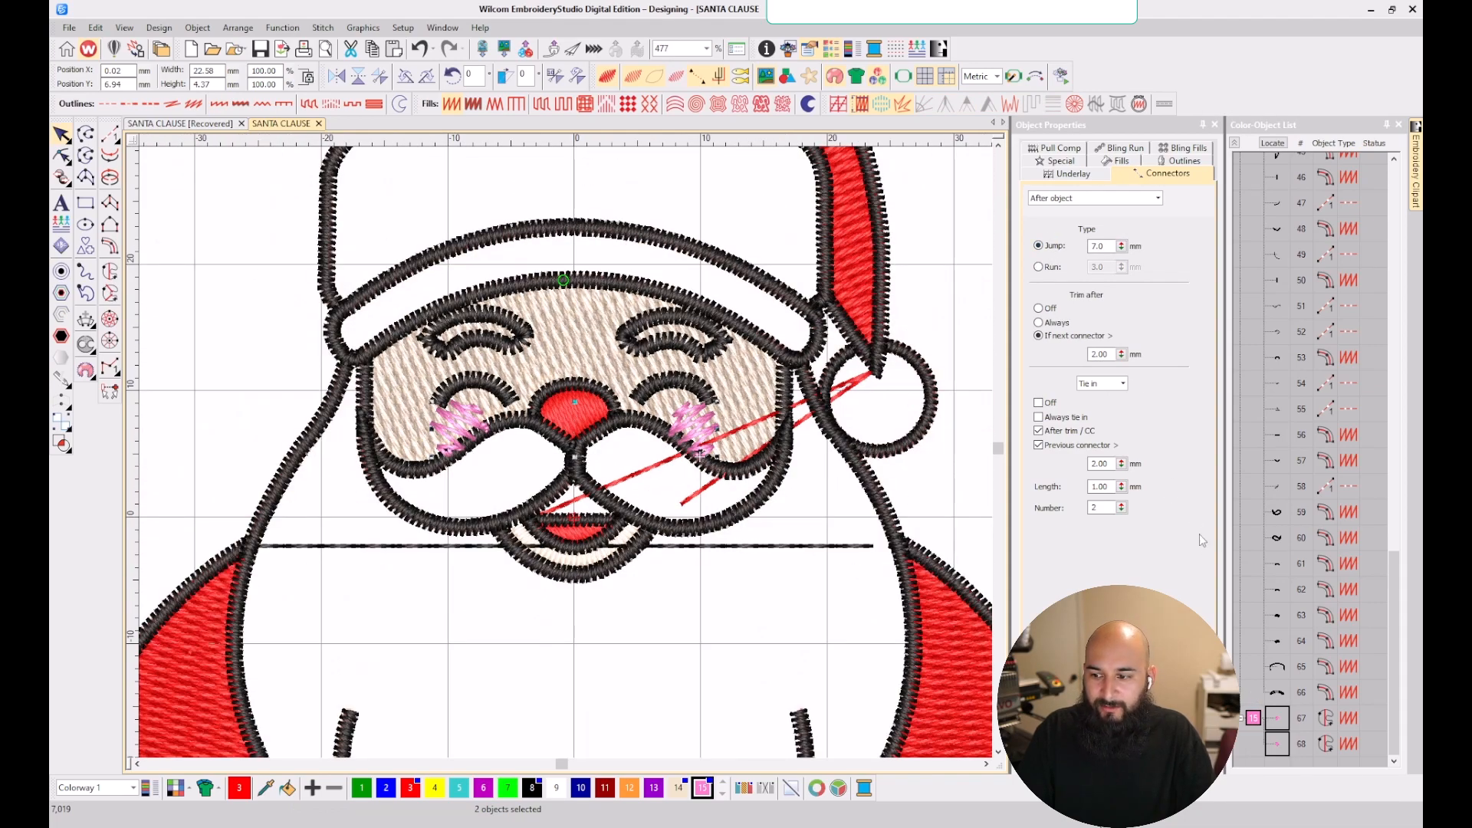
# - Set the connectors after the two skin-colored fills and after all the red fills to Jump
pyautogui.click(849, 264)
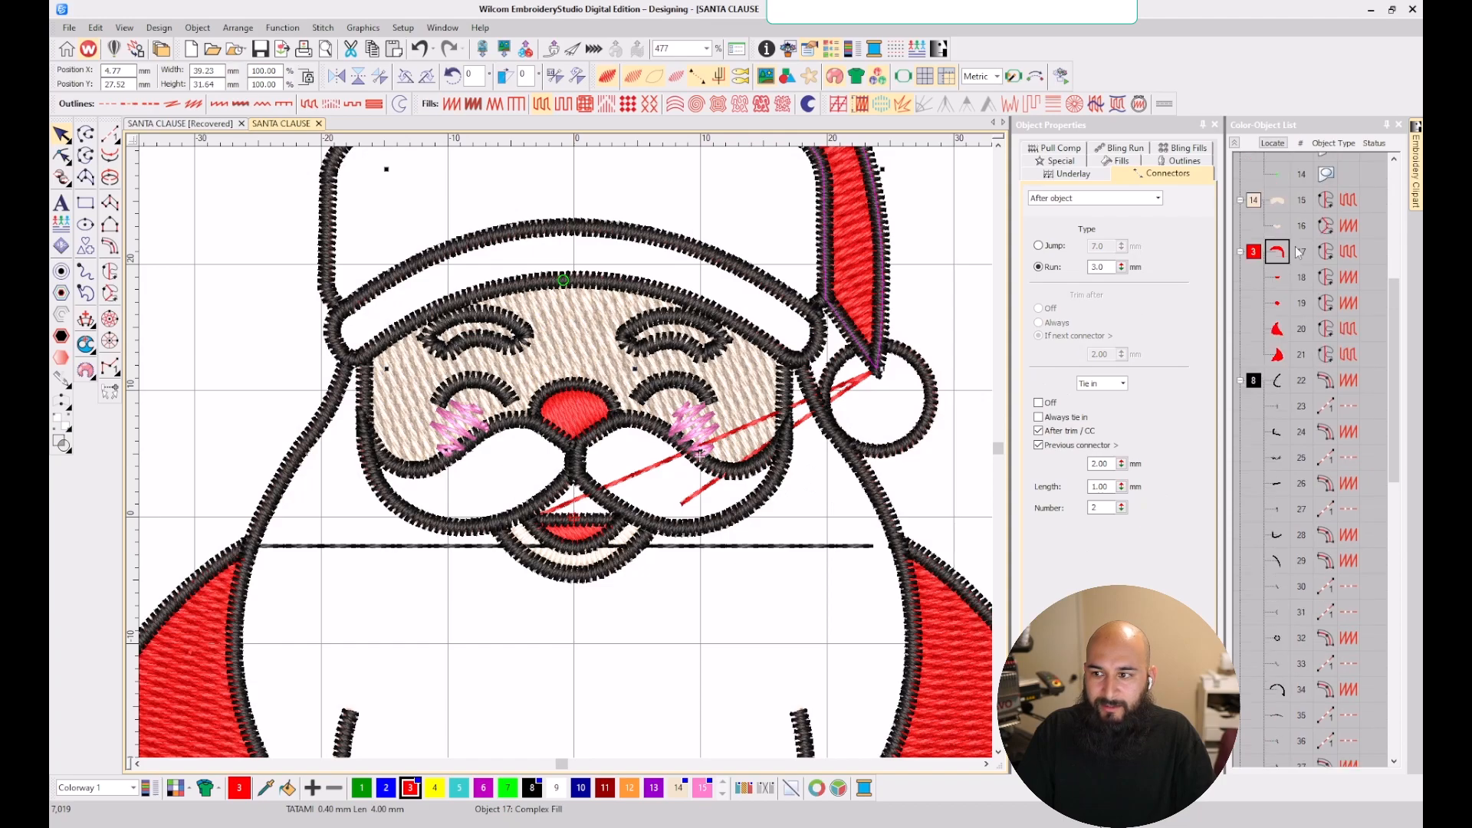
pyautogui.click(1286, 232)
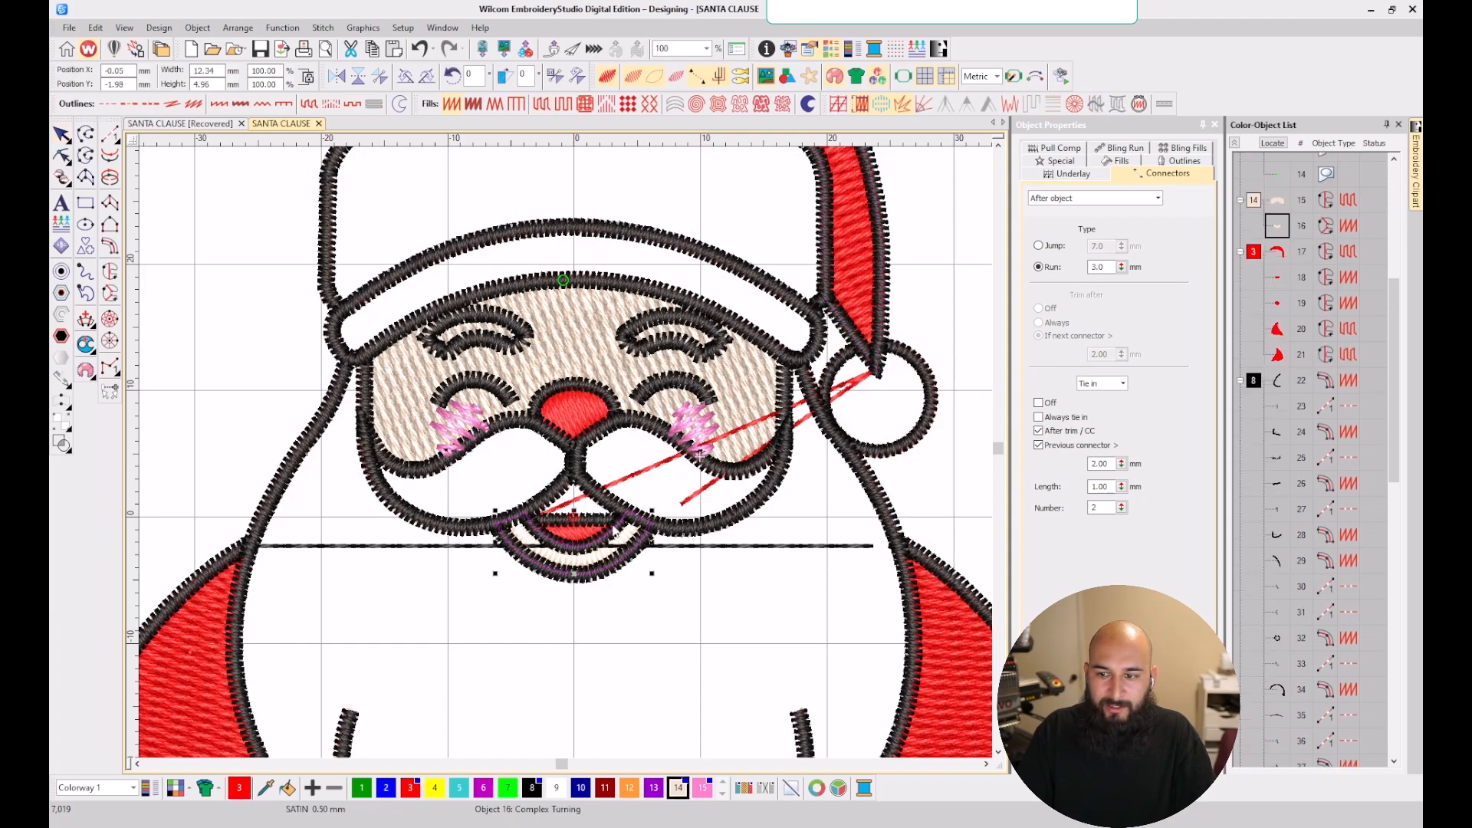
pyautogui.click(1254, 201)
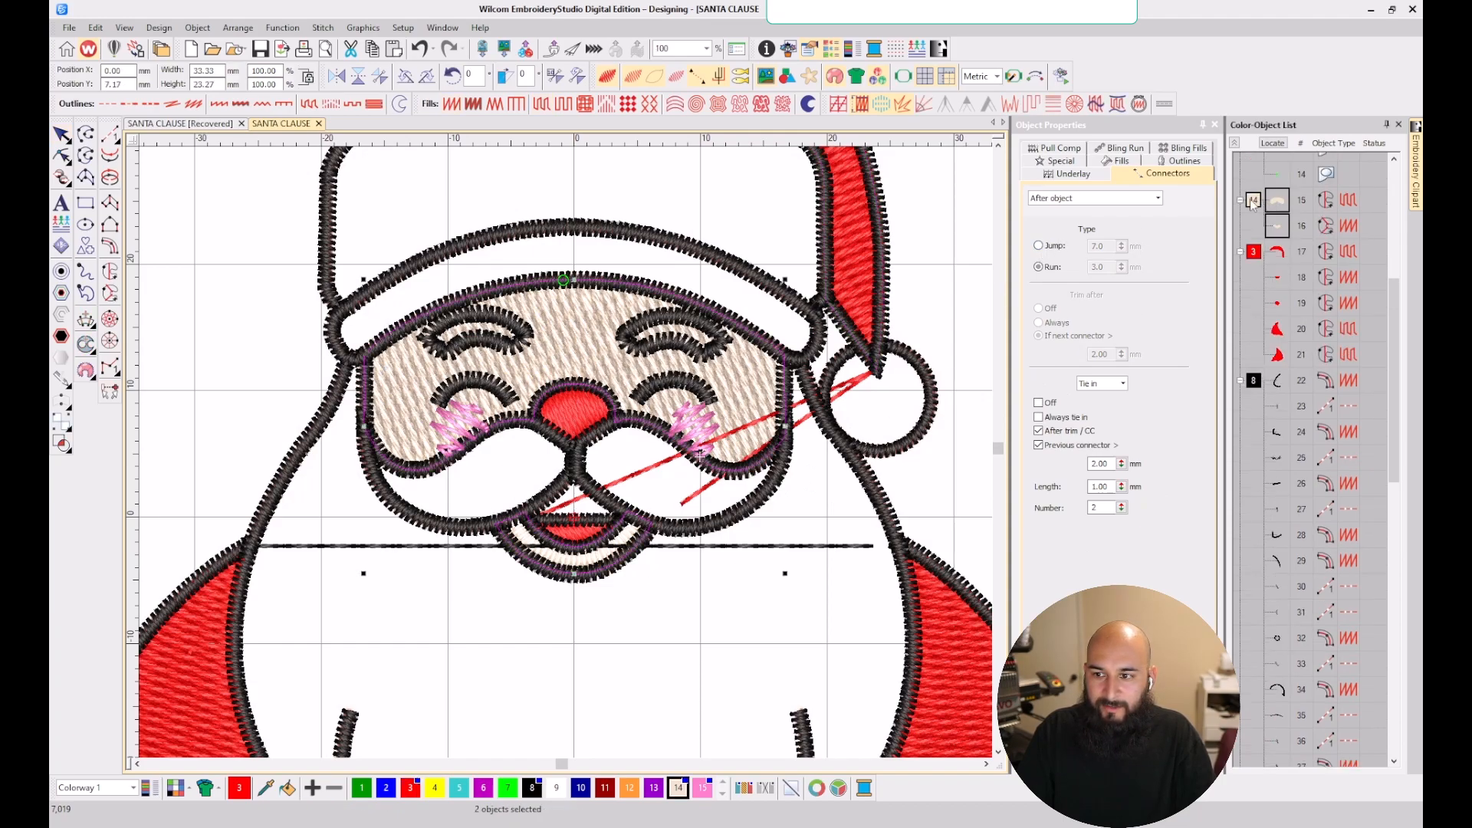
pyautogui.click(1254, 252)
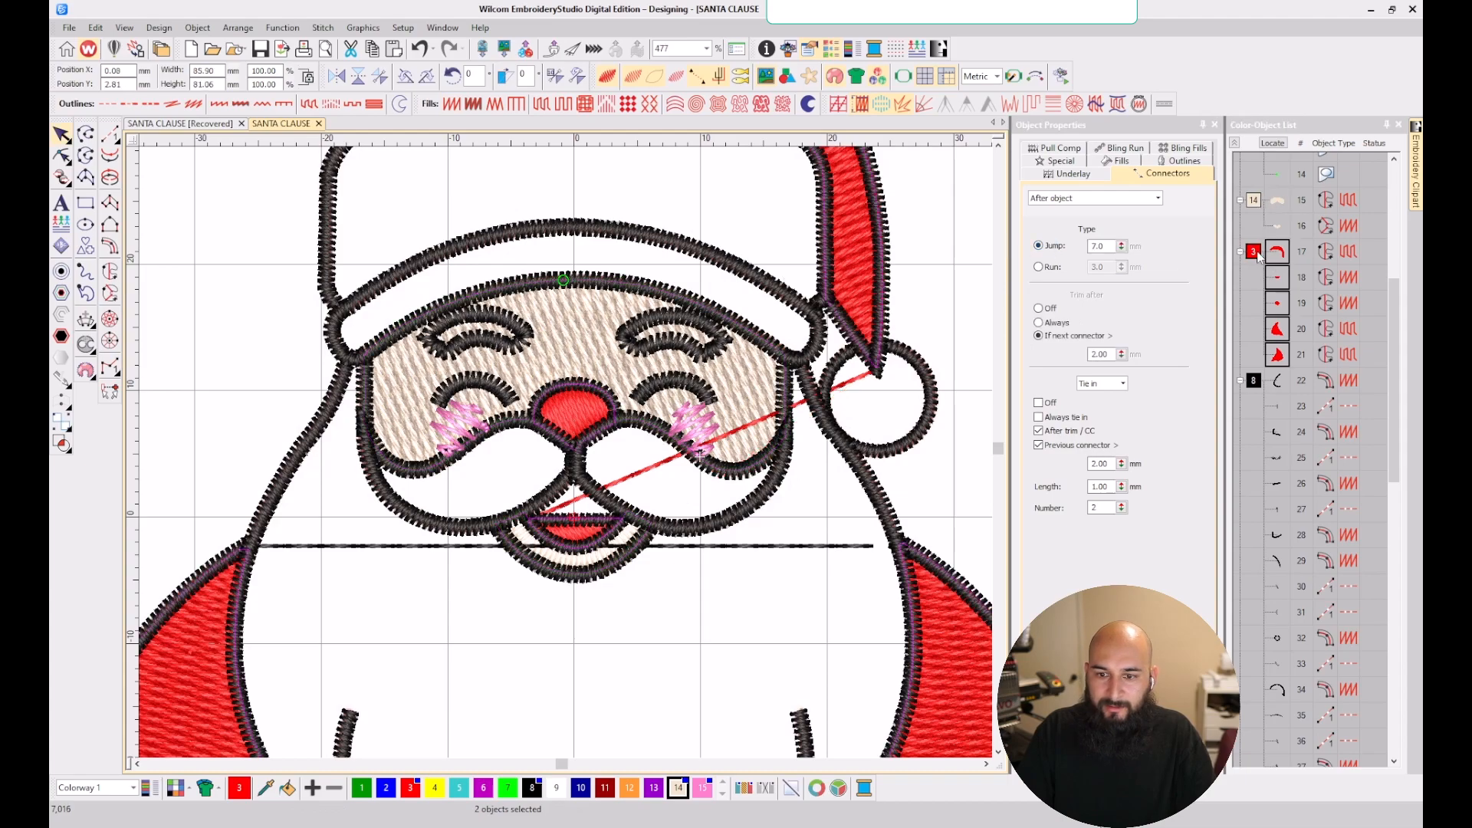
pyautogui.click(1055, 248)
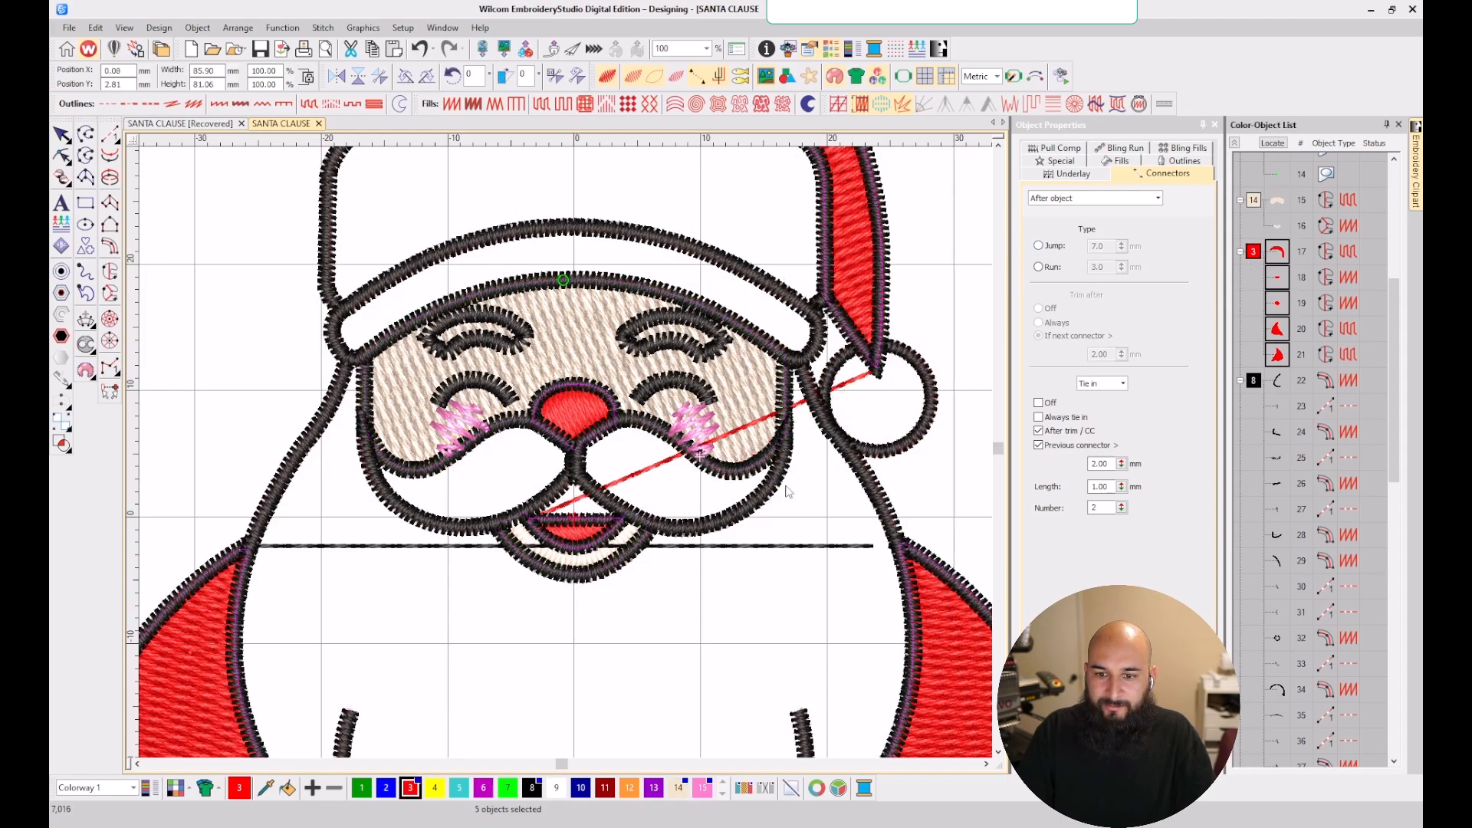
pyautogui.hotkey('shift', 'z')
pyautogui.click(397, 568)
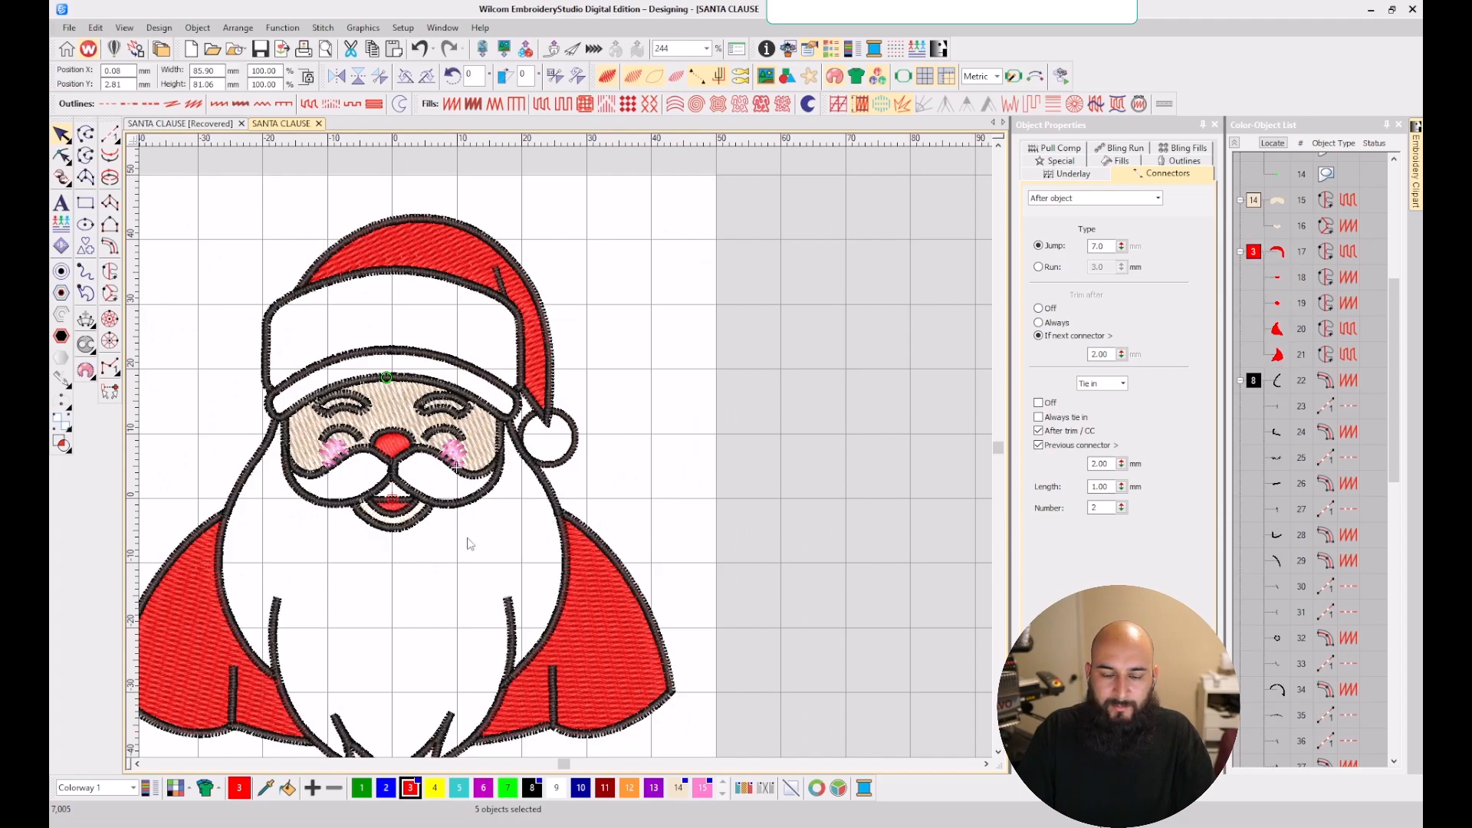
# - Resequence the two pink cheek fills to stitch between the skin-colored fills and the red fills
pyautogui.scroll(-2, 396, 560)
pyautogui.scroll(-10, 1284, 504)
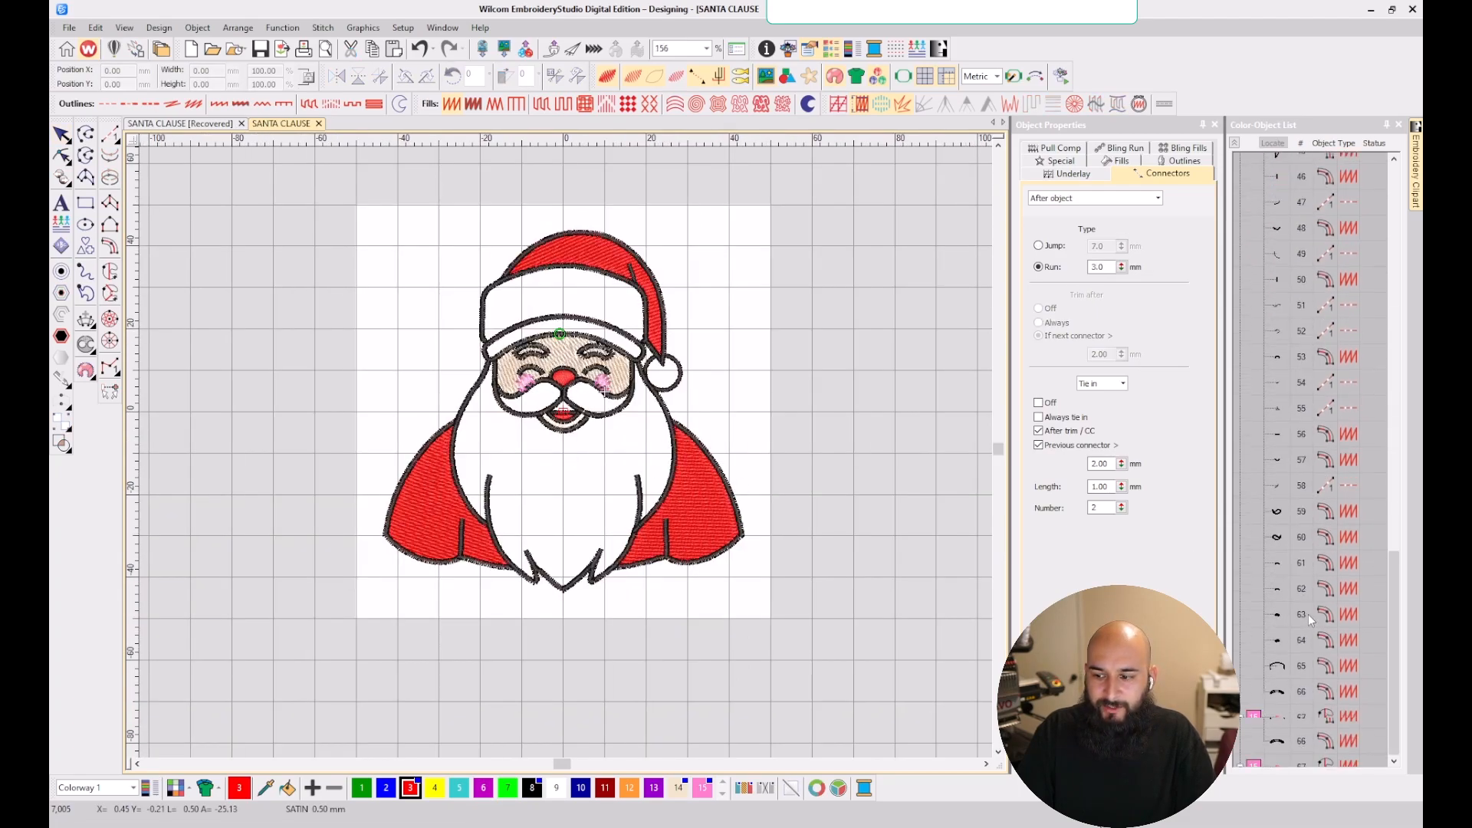
pyautogui.click(1254, 718)
pyautogui.rightClick(1259, 721)
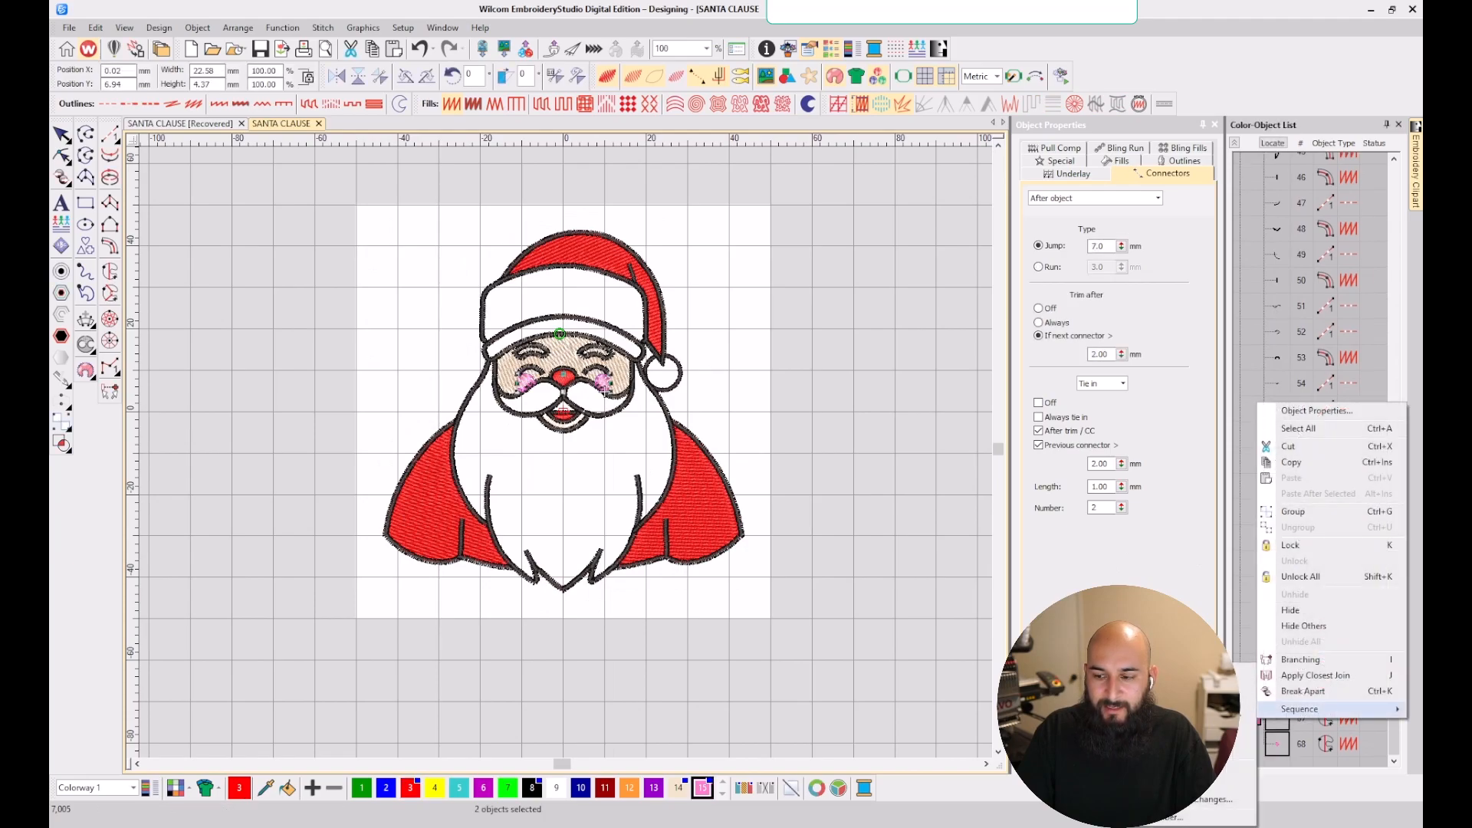
pyautogui.click(1234, 734)
pyautogui.scroll(2, 1286, 247)
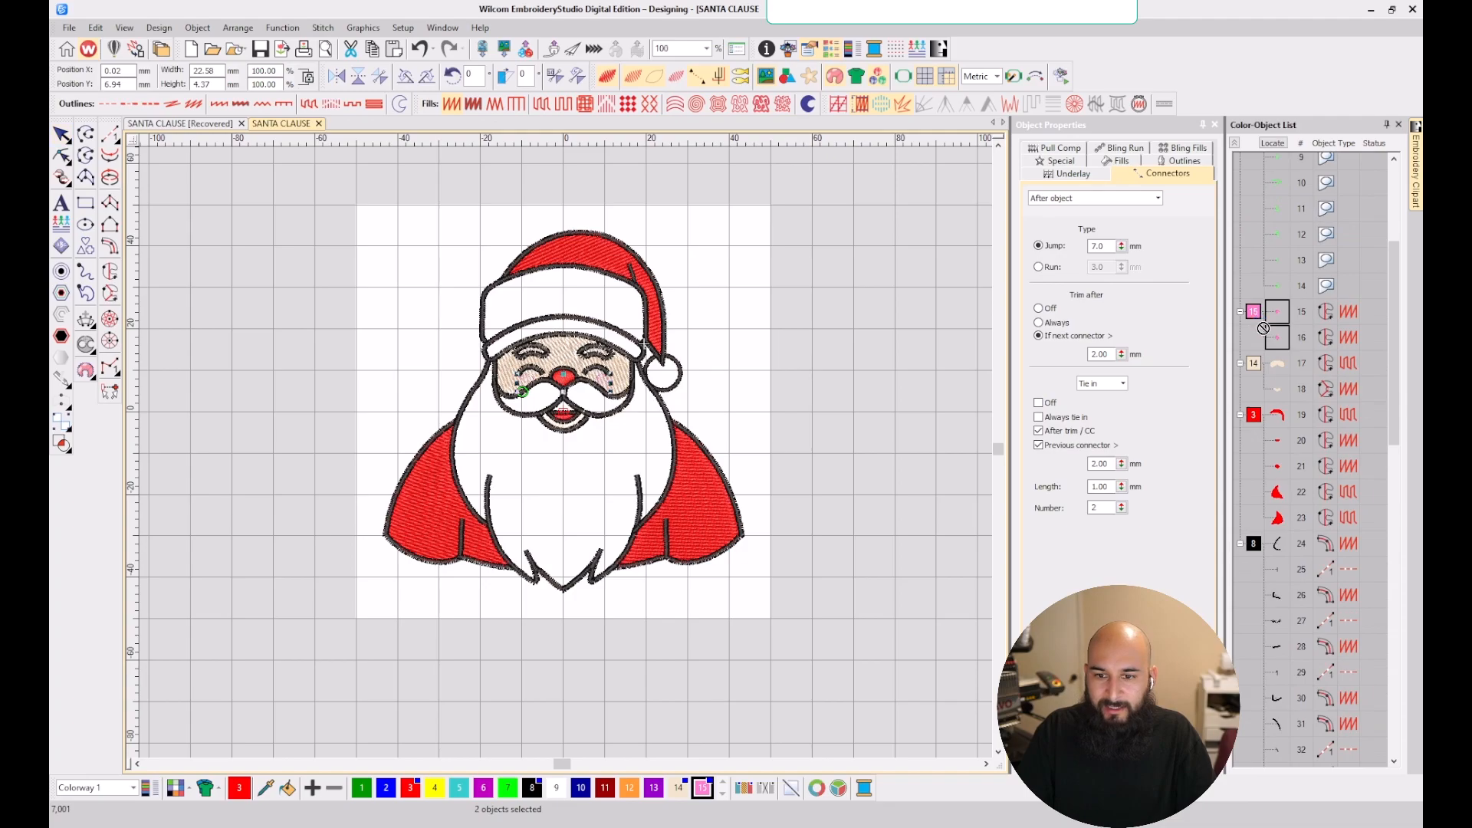
pyautogui.moveTo(1276, 311); pyautogui.dragTo(1282, 407)
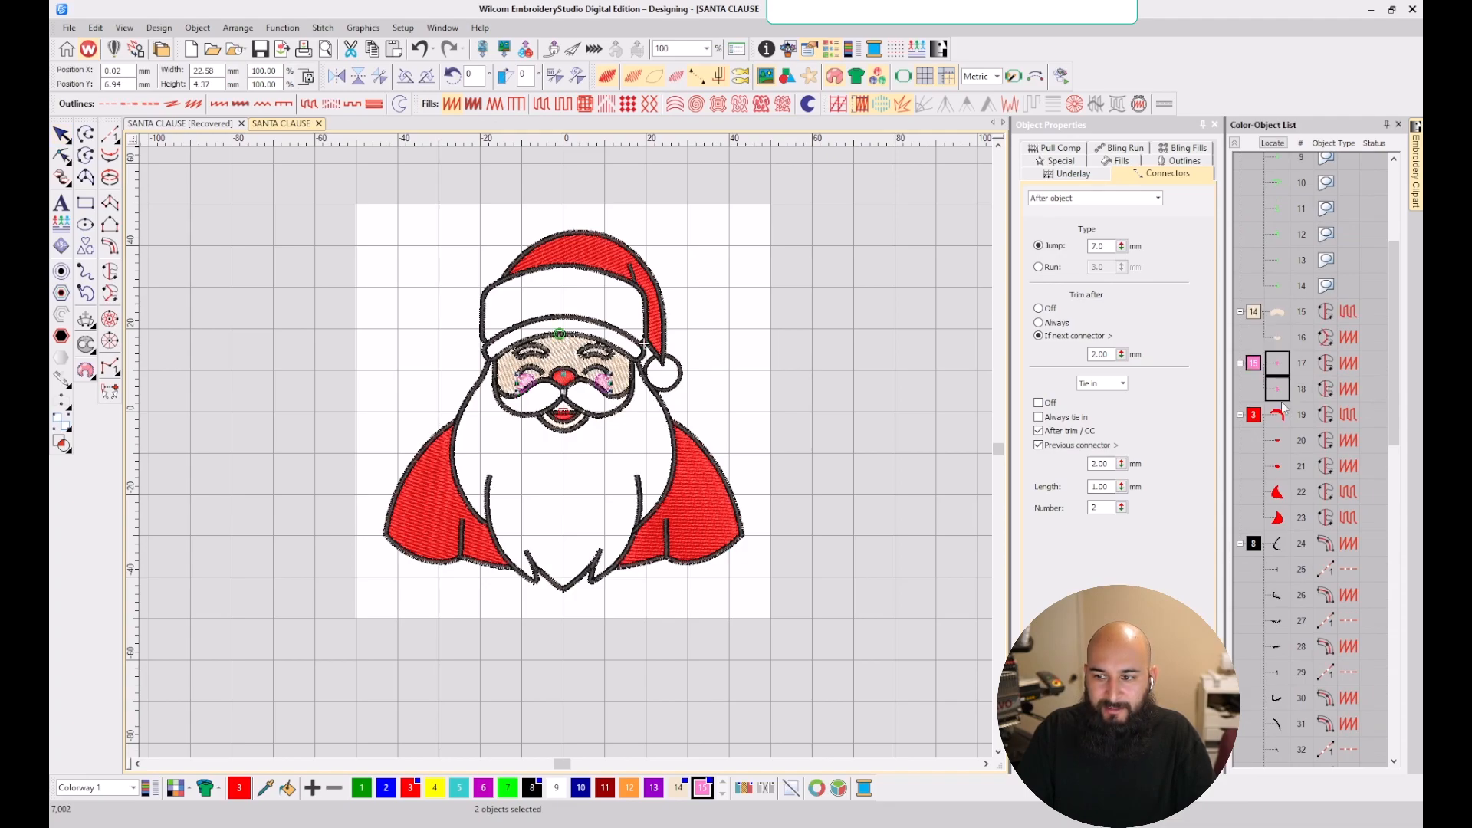
pyautogui.click(858, 465)
# - Examine the face and cheek fills with the display options switched on and off
pyautogui.scroll(4, 567, 458)
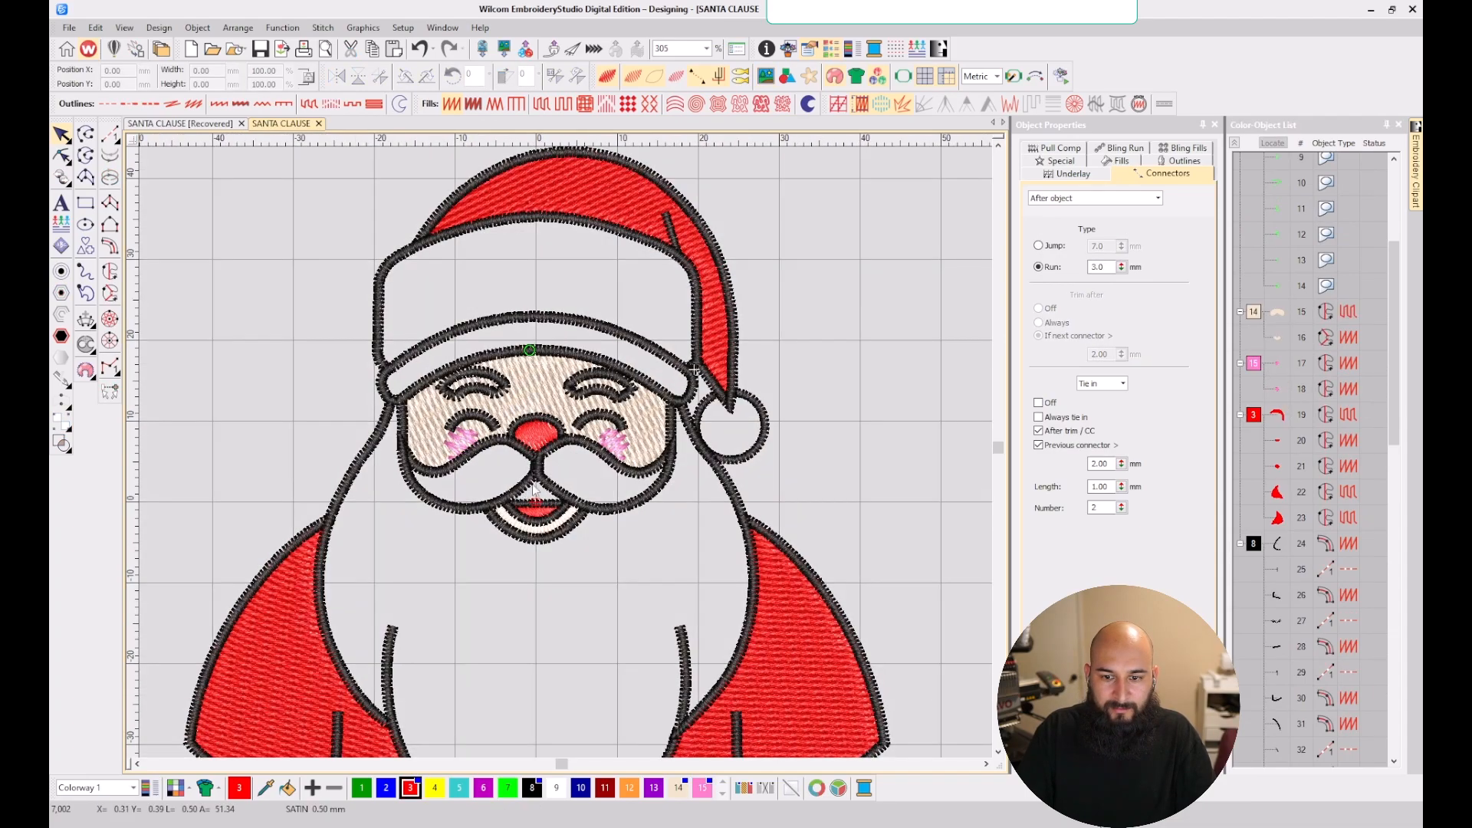
pyautogui.press('d')
pyautogui.press('s')
pyautogui.press('s')
pyautogui.press('d')
pyautogui.press('d')
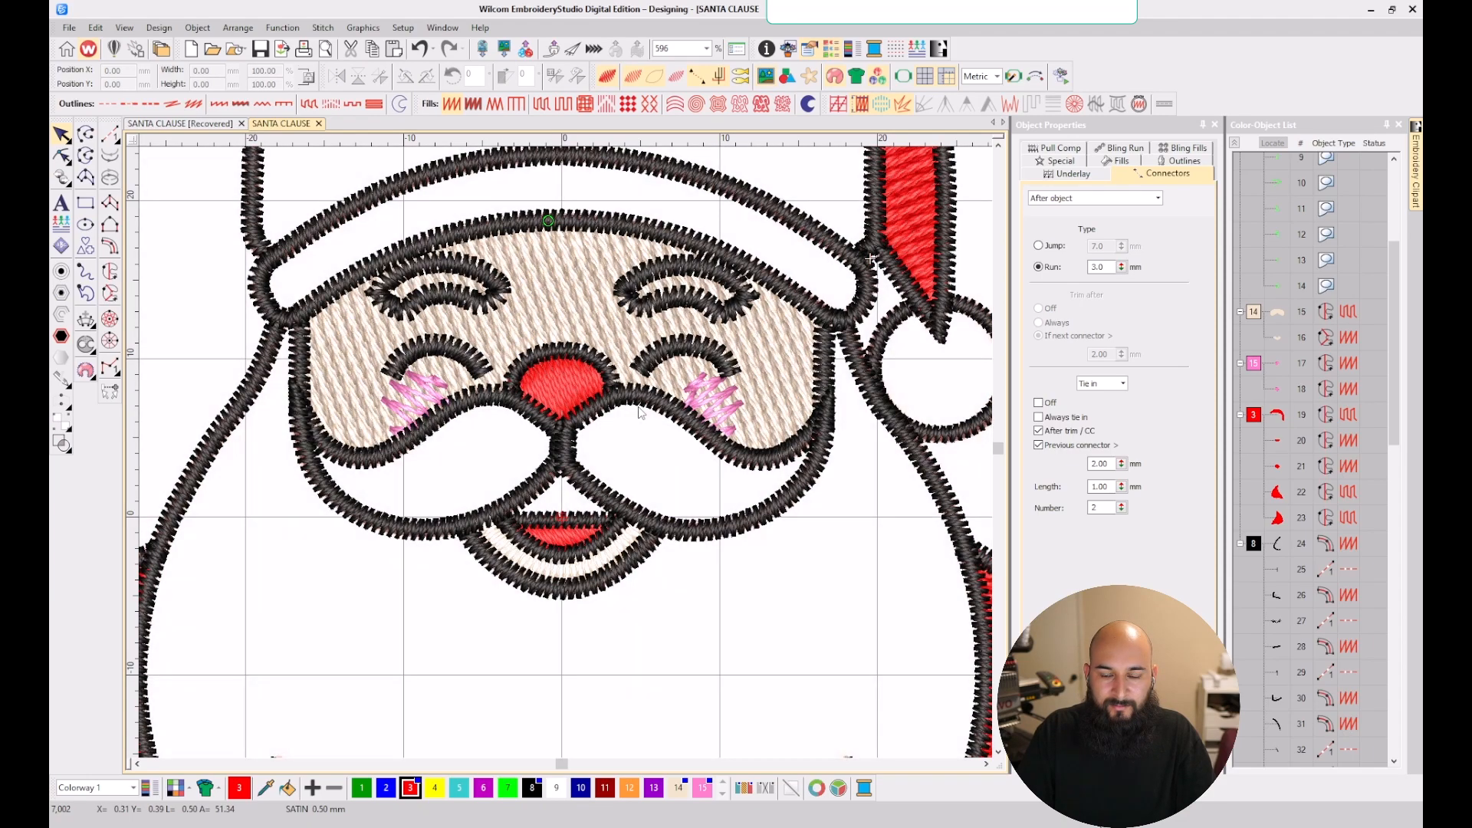
pyautogui.scroll(-2, 641, 412)
pyautogui.press('d')
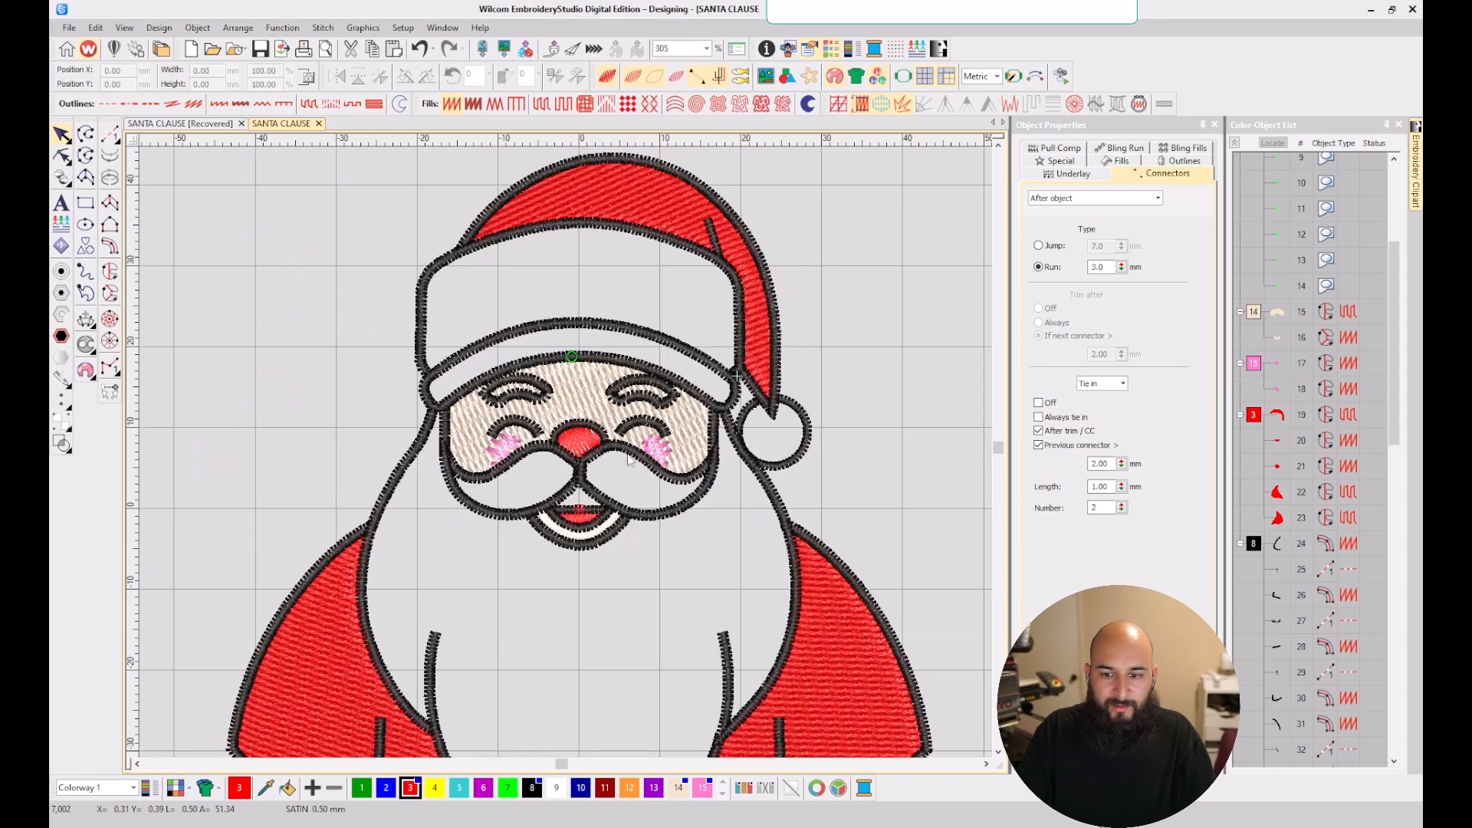
# - Change both pink cheek fills to the Tatami stitch type with 1 mm spacing
pyautogui.scroll(2, 616, 461)
pyautogui.click(590, 448)
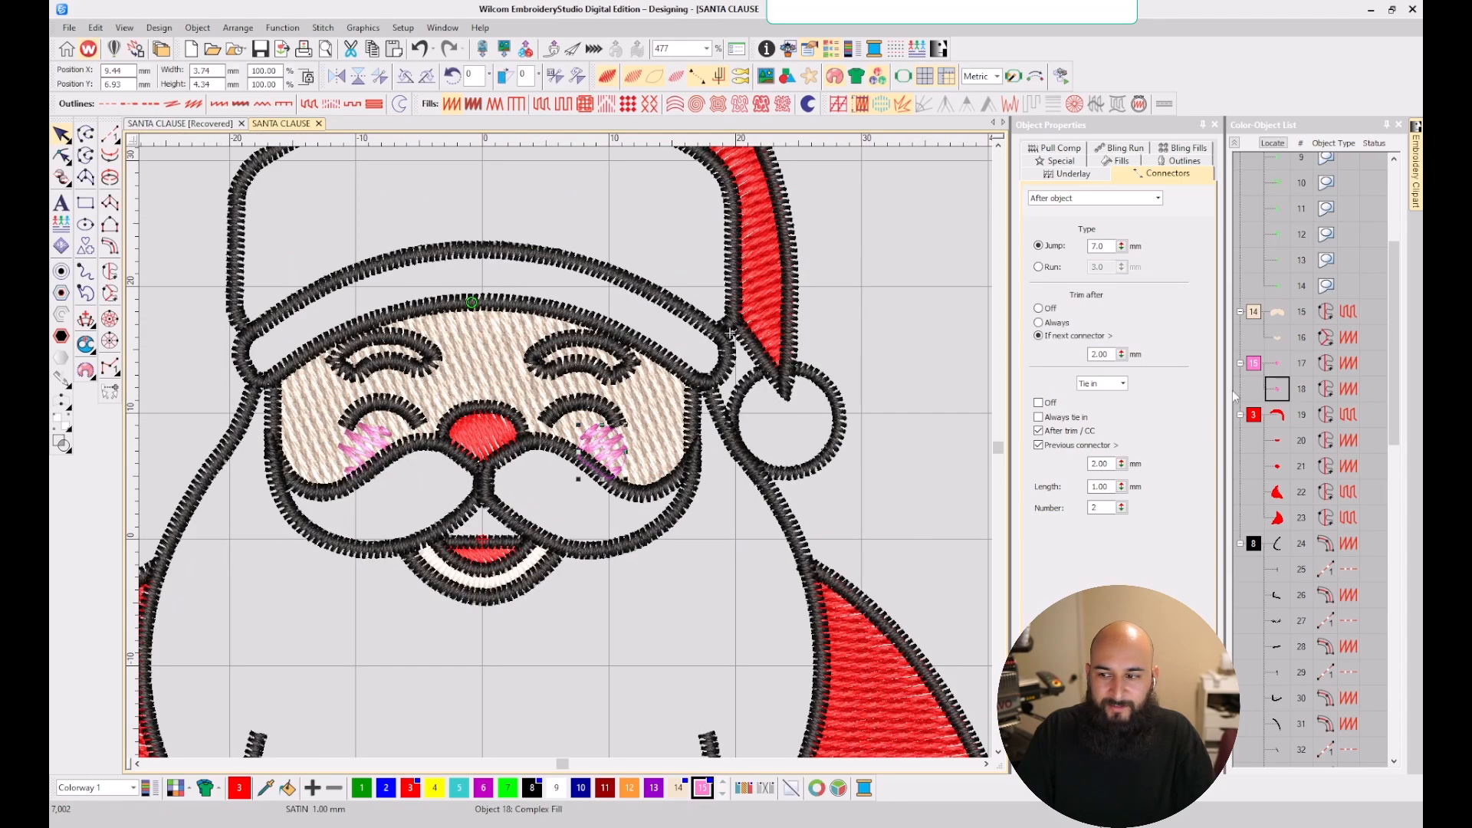
pyautogui.keyDown('ctrl'); pyautogui.click(1265, 365); pyautogui.keyUp('ctrl')
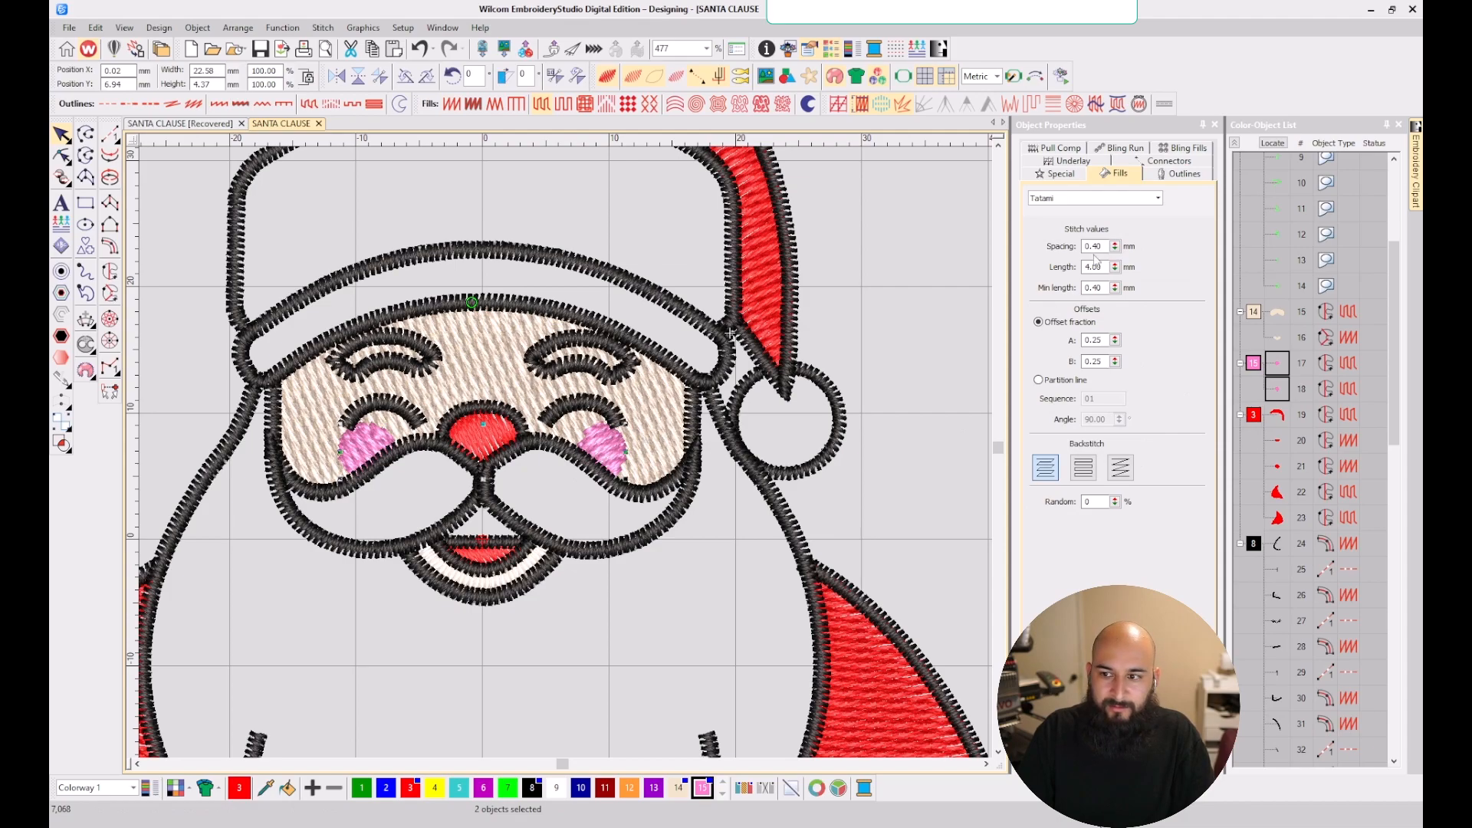
pyautogui.moveTo(1103, 246); pyautogui.dragTo(1086, 246)
pyautogui.write('1')
pyautogui.press('Return')
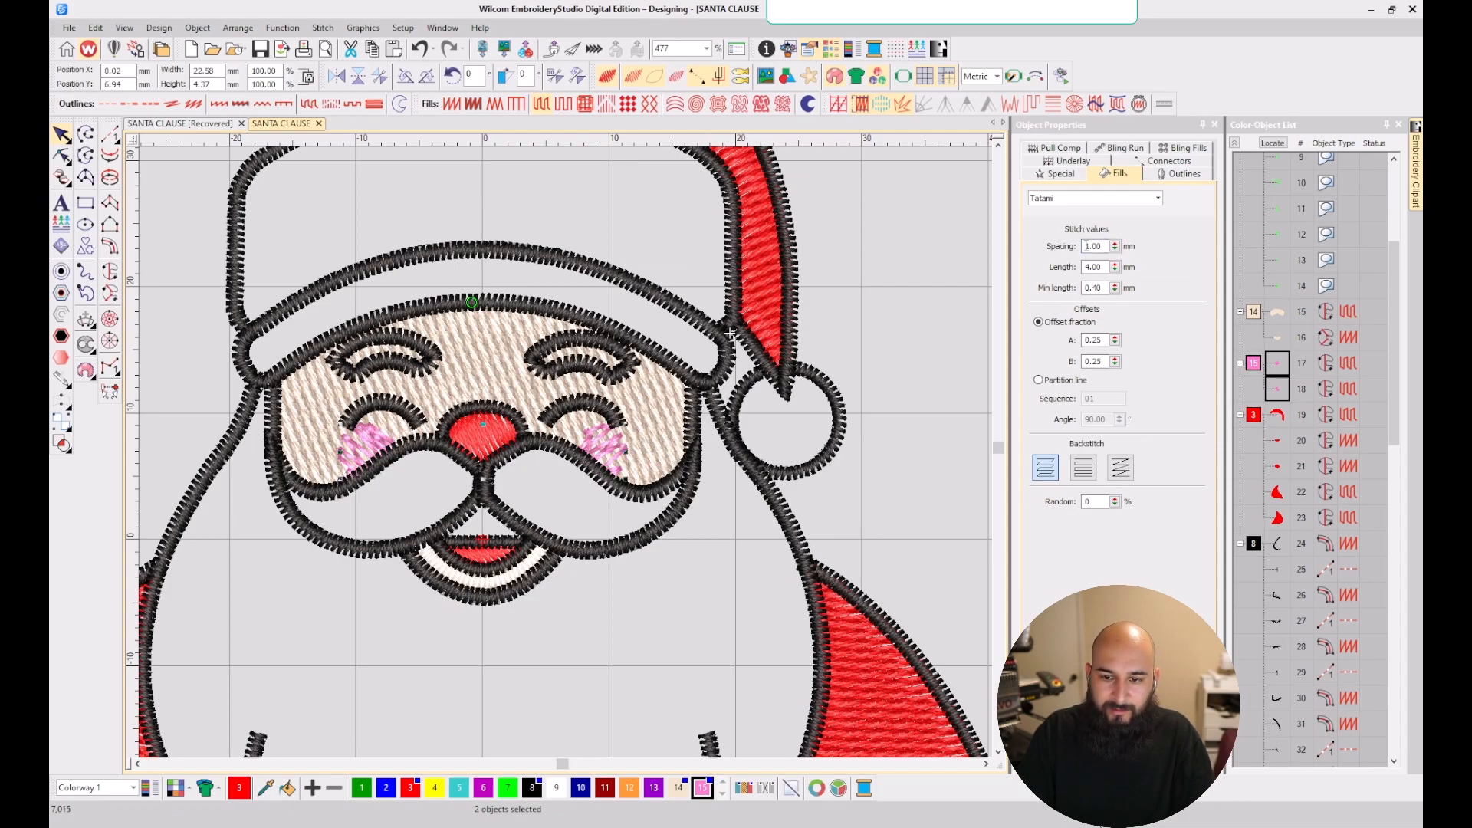
# - Set the Tatami spacing of both cheek fills to 0.8 mm
pyautogui.scroll(1, 569, 457)
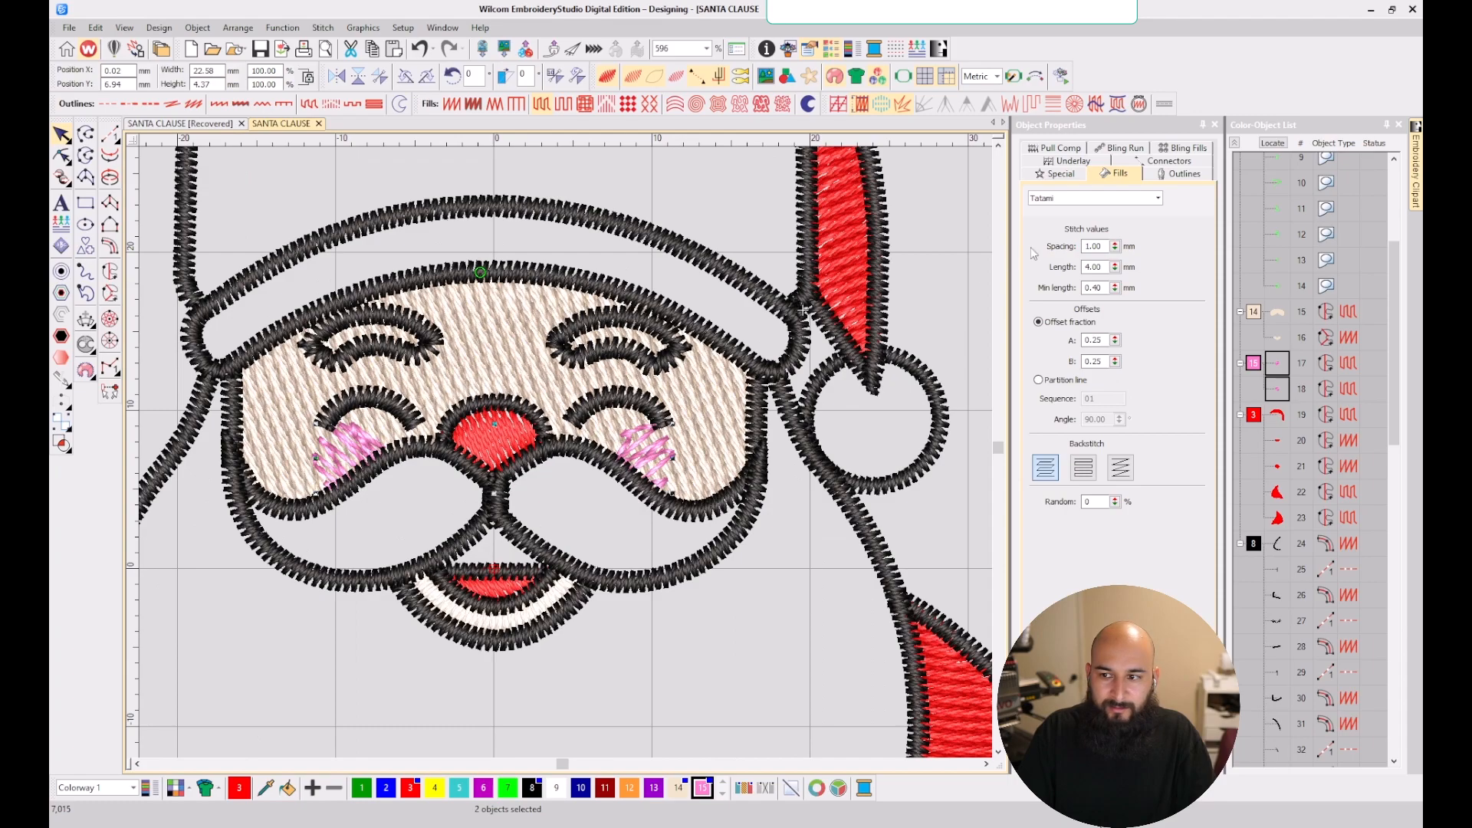
pyautogui.moveTo(1108, 246); pyautogui.dragTo(1083, 246)
pyautogui.write('0.8')
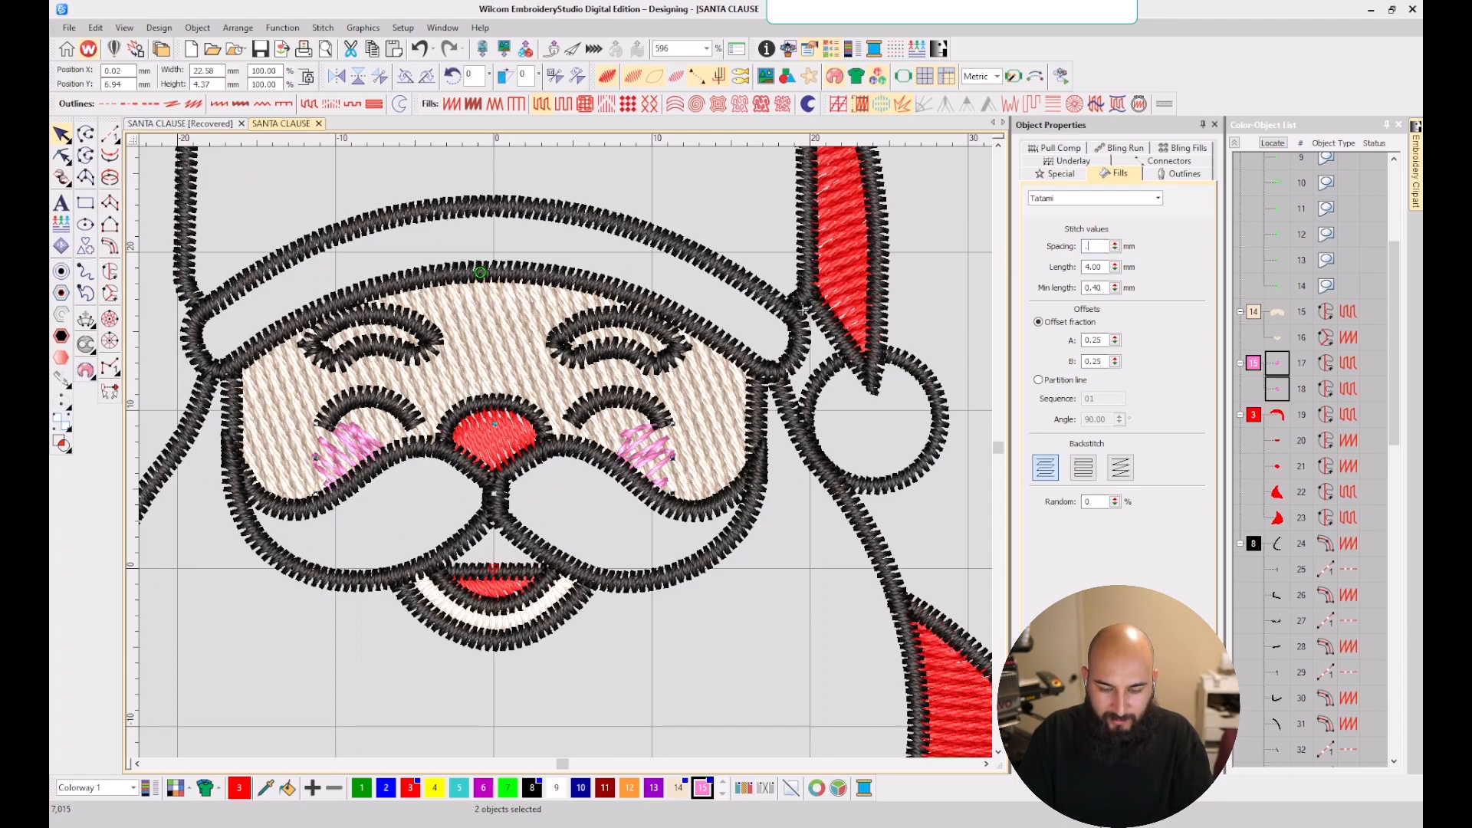
pyautogui.press('Return')
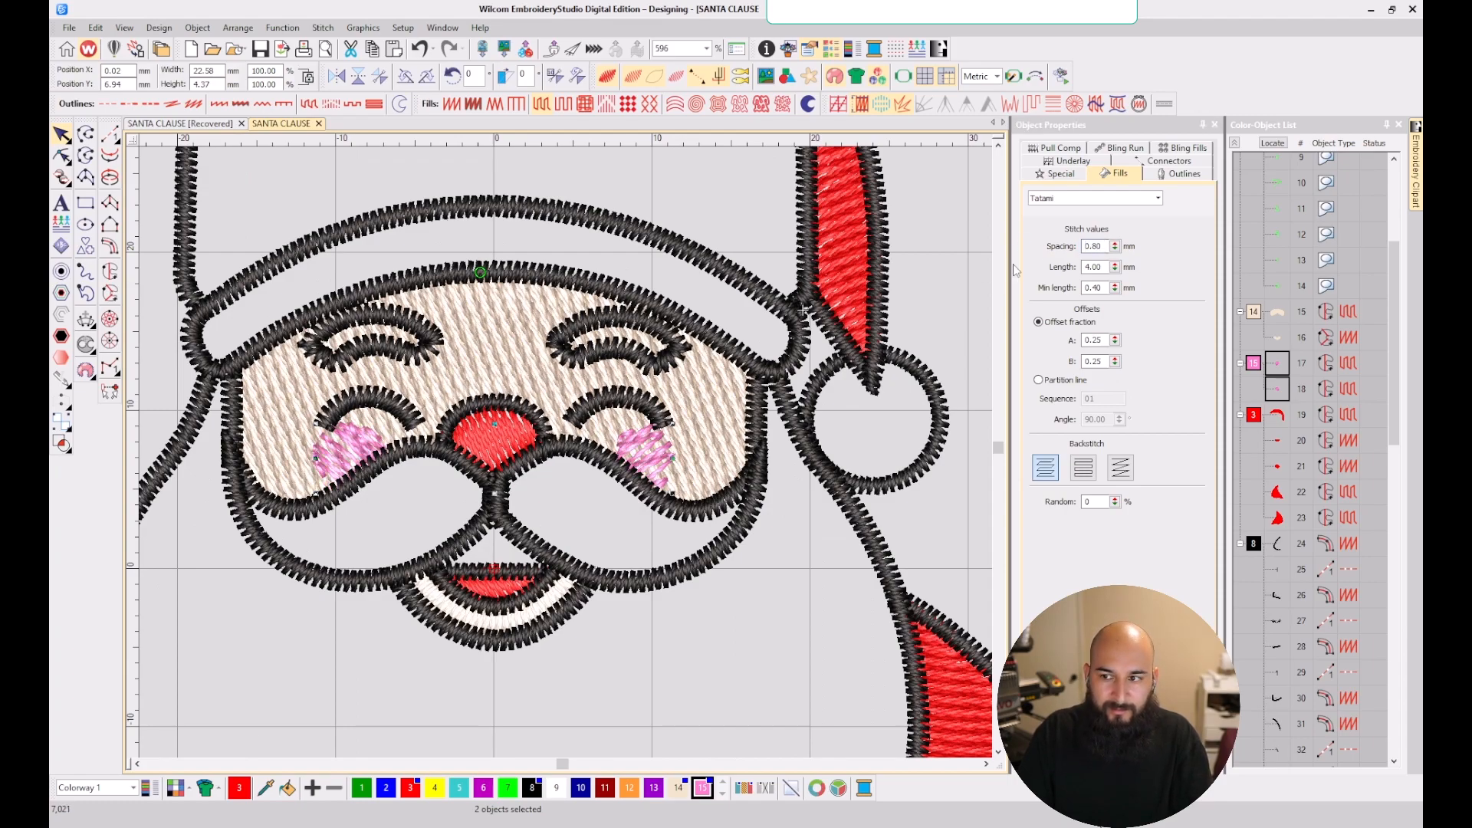
# - Change both pink cheek fills to the Satin stitch type with 0.8 mm spacing
pyautogui.hotkey('shift', 'i')
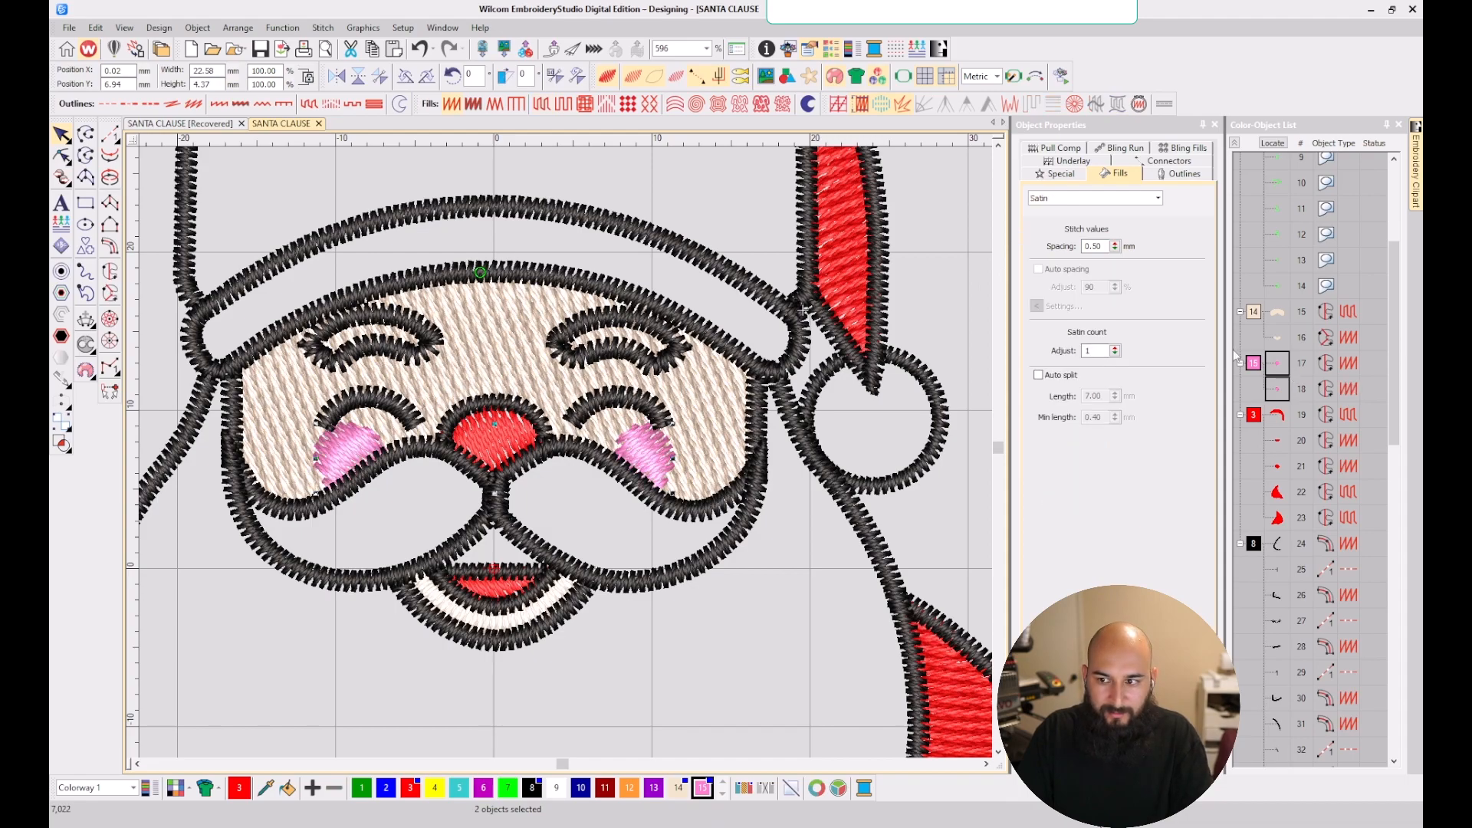
pyautogui.moveTo(1106, 246); pyautogui.dragTo(1075, 244)
pyautogui.write('0.8')
pyautogui.press('Return')
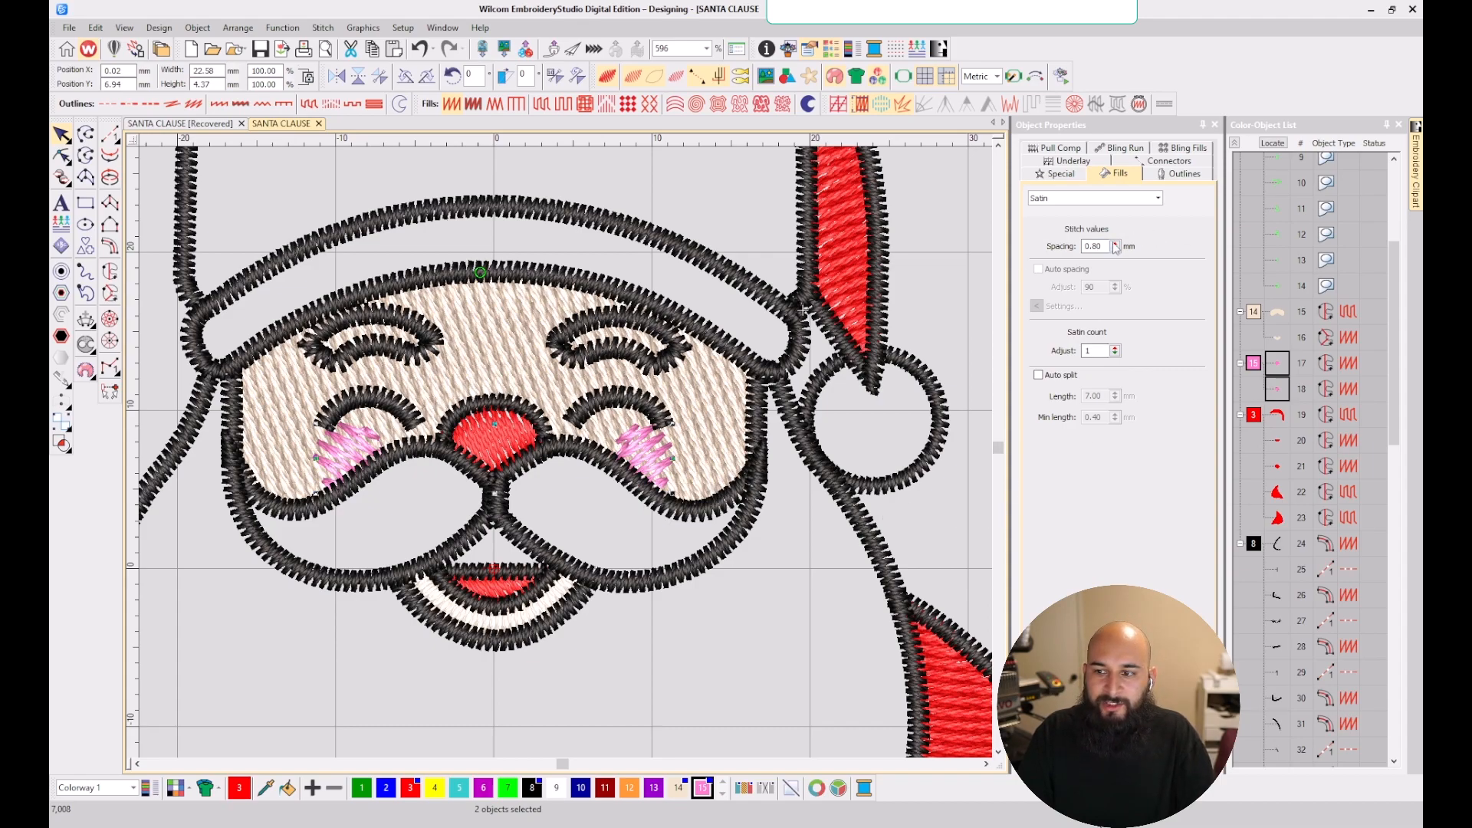
pyautogui.click(901, 422)
# - Trace the round edge of the hat's pompom as a Complex Fill boundary in white, color 9, along the middle of its black outline
pyautogui.scroll(-4, 899, 425)
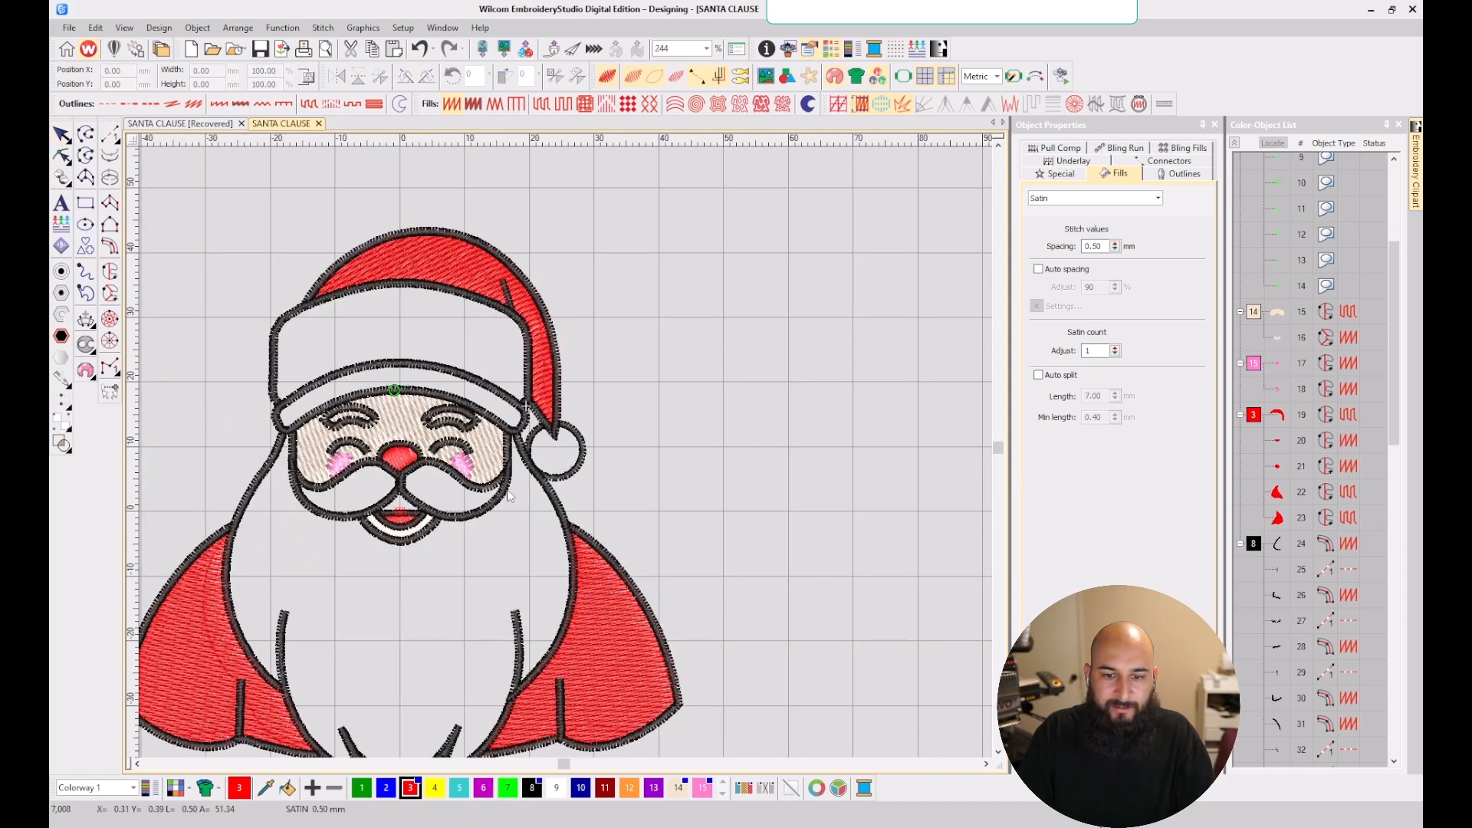
pyautogui.scroll(-1, 567, 457)
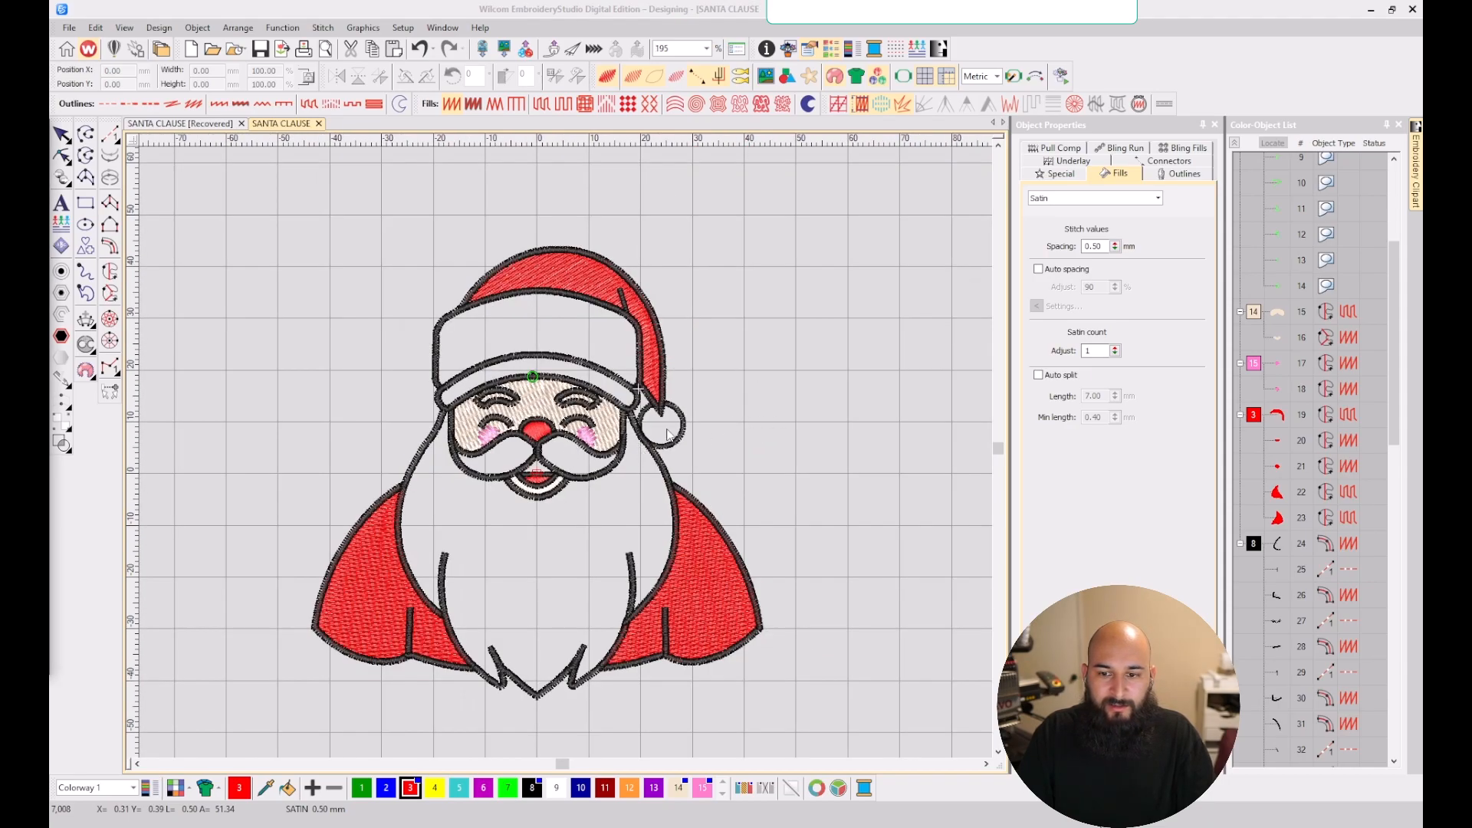
pyautogui.scroll(5, 668, 433)
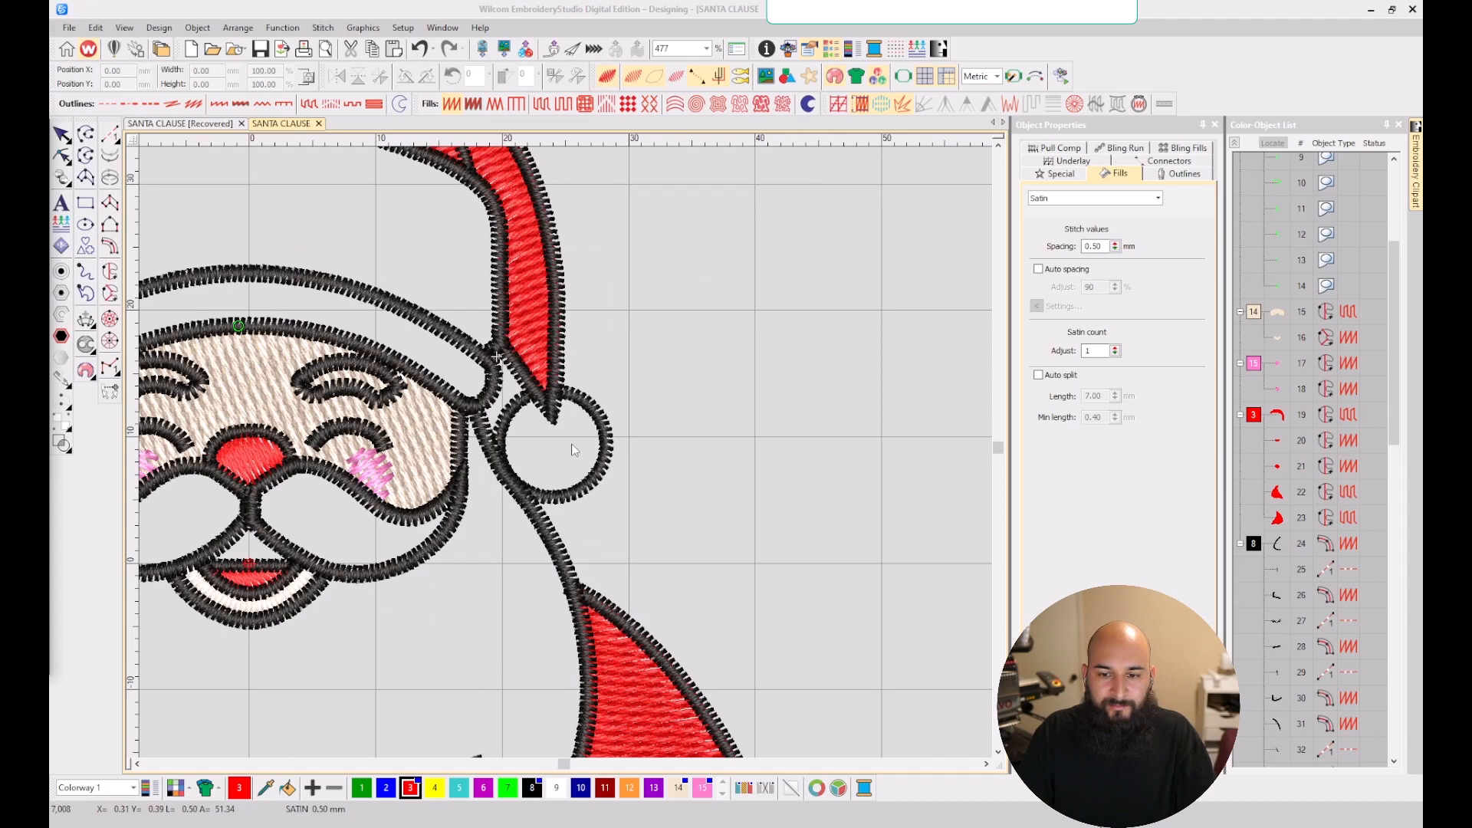
pyautogui.click(110, 270)
pyautogui.scroll(3, 567, 388)
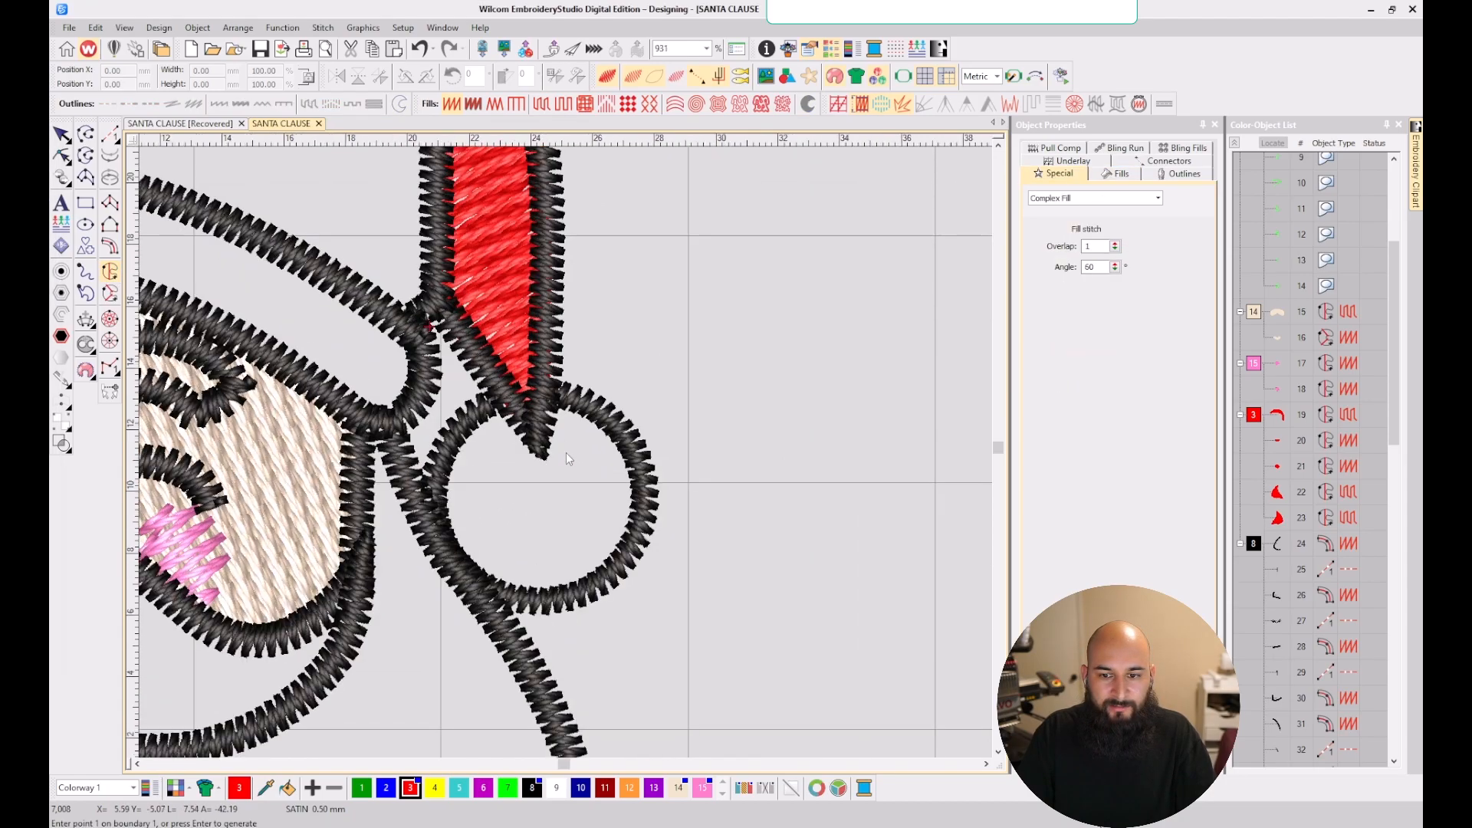
pyautogui.scroll(2, 567, 456)
pyautogui.click(553, 791)
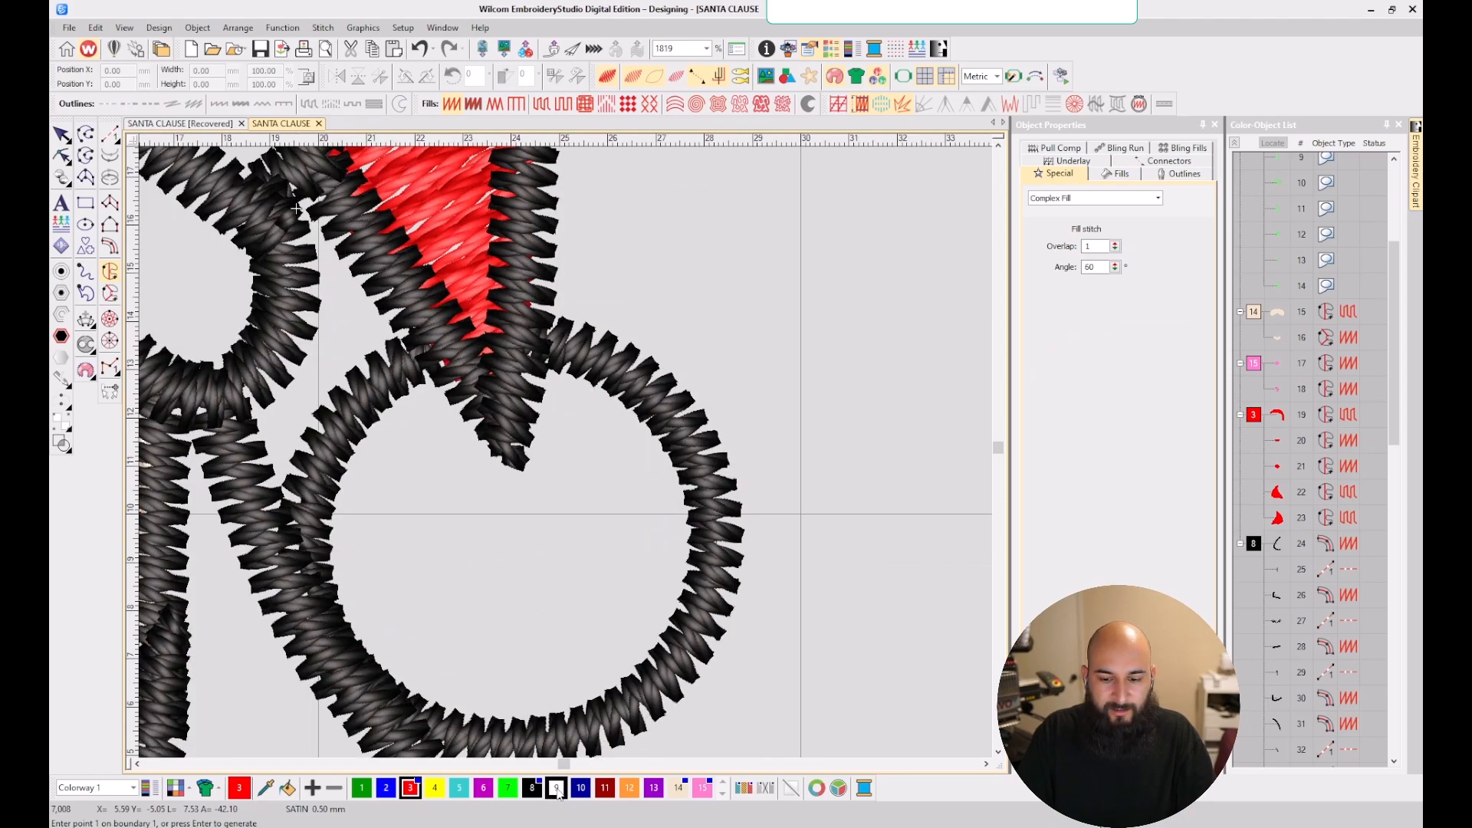
pyautogui.click(518, 331)
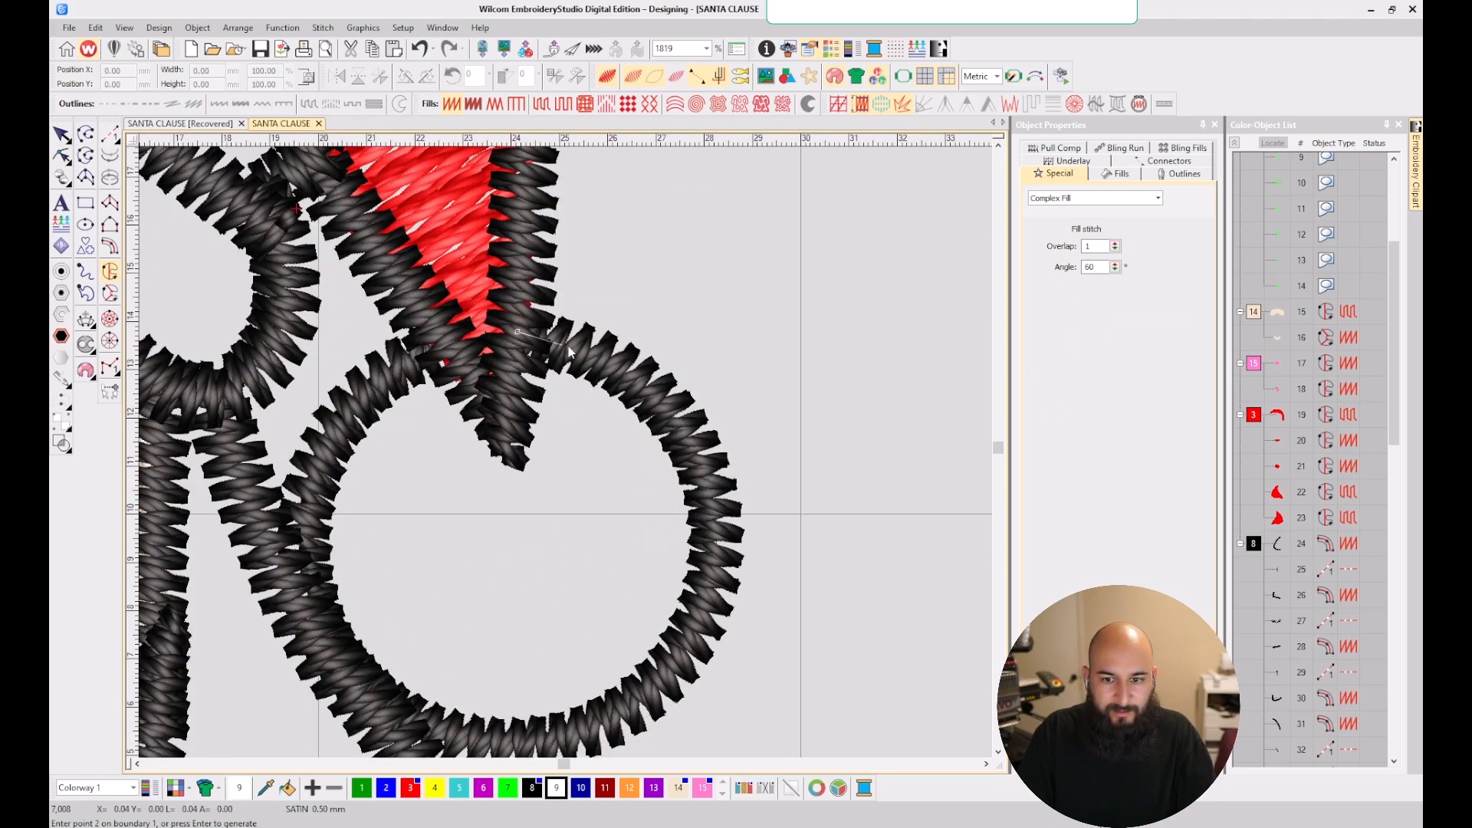
pyautogui.click(591, 349)
pyautogui.click(681, 423)
pyautogui.click(715, 561)
pyautogui.click(642, 694)
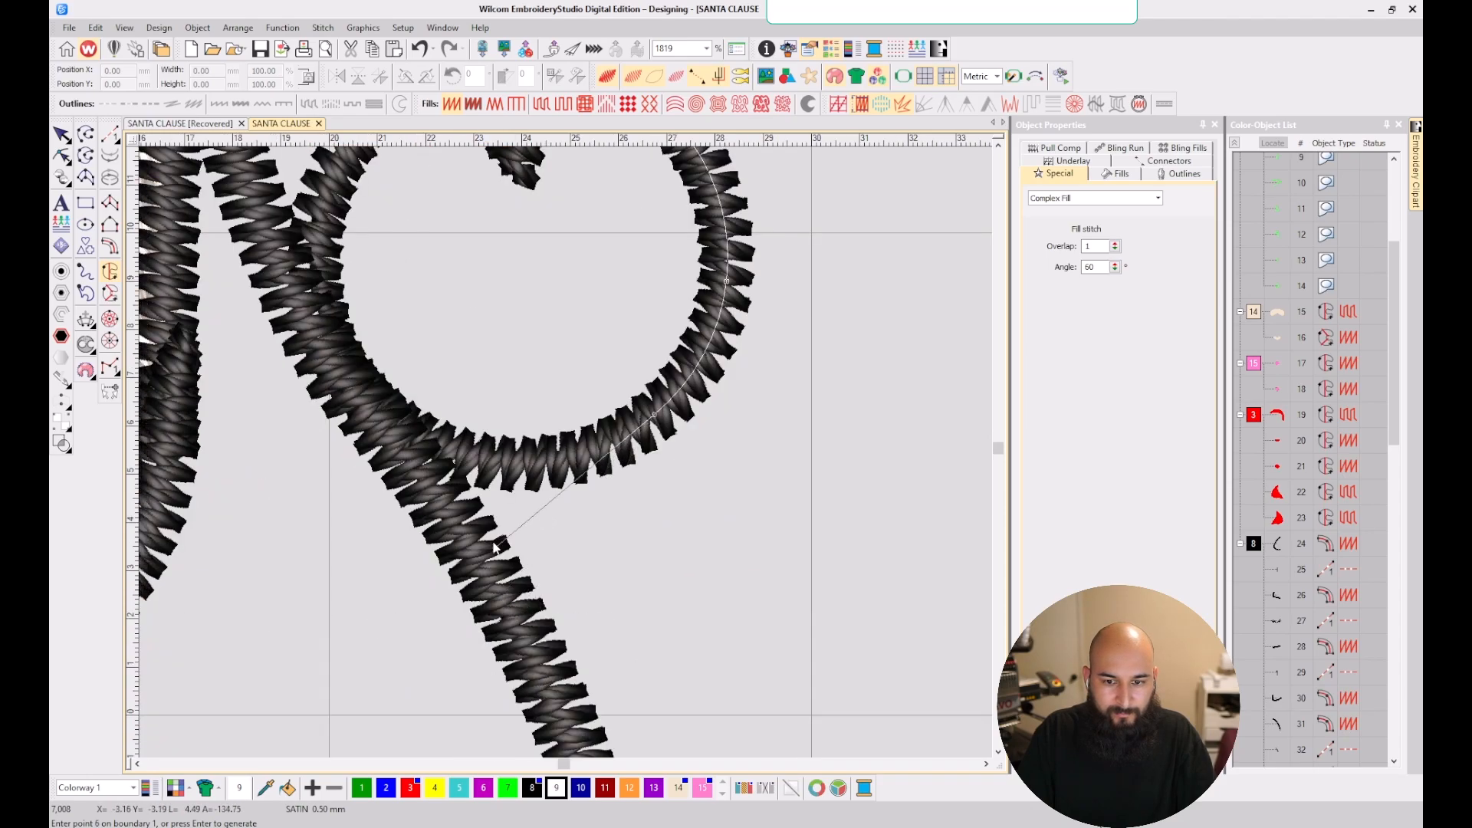
pyautogui.click(460, 454)
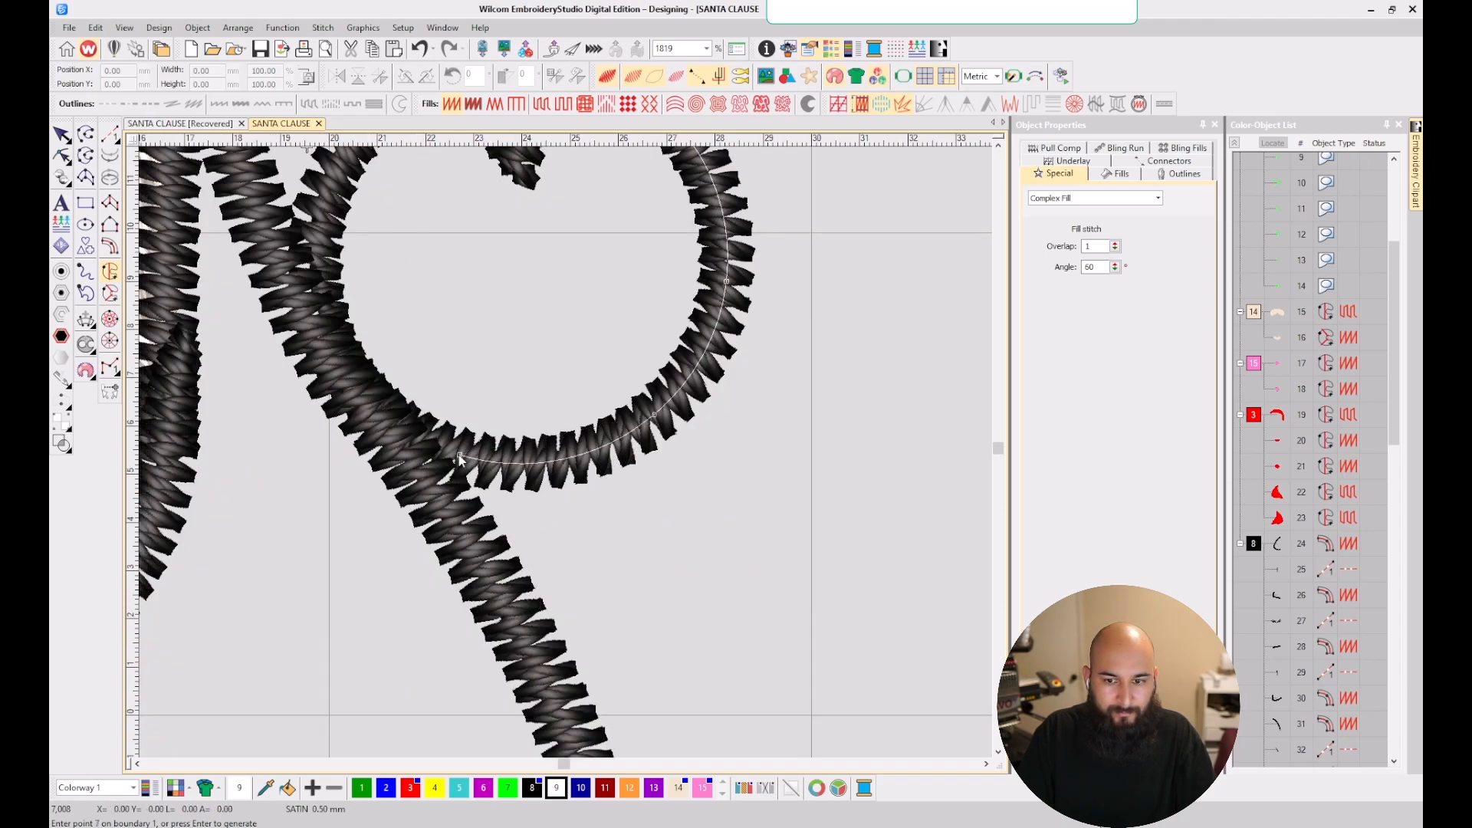
pyautogui.click(317, 287)
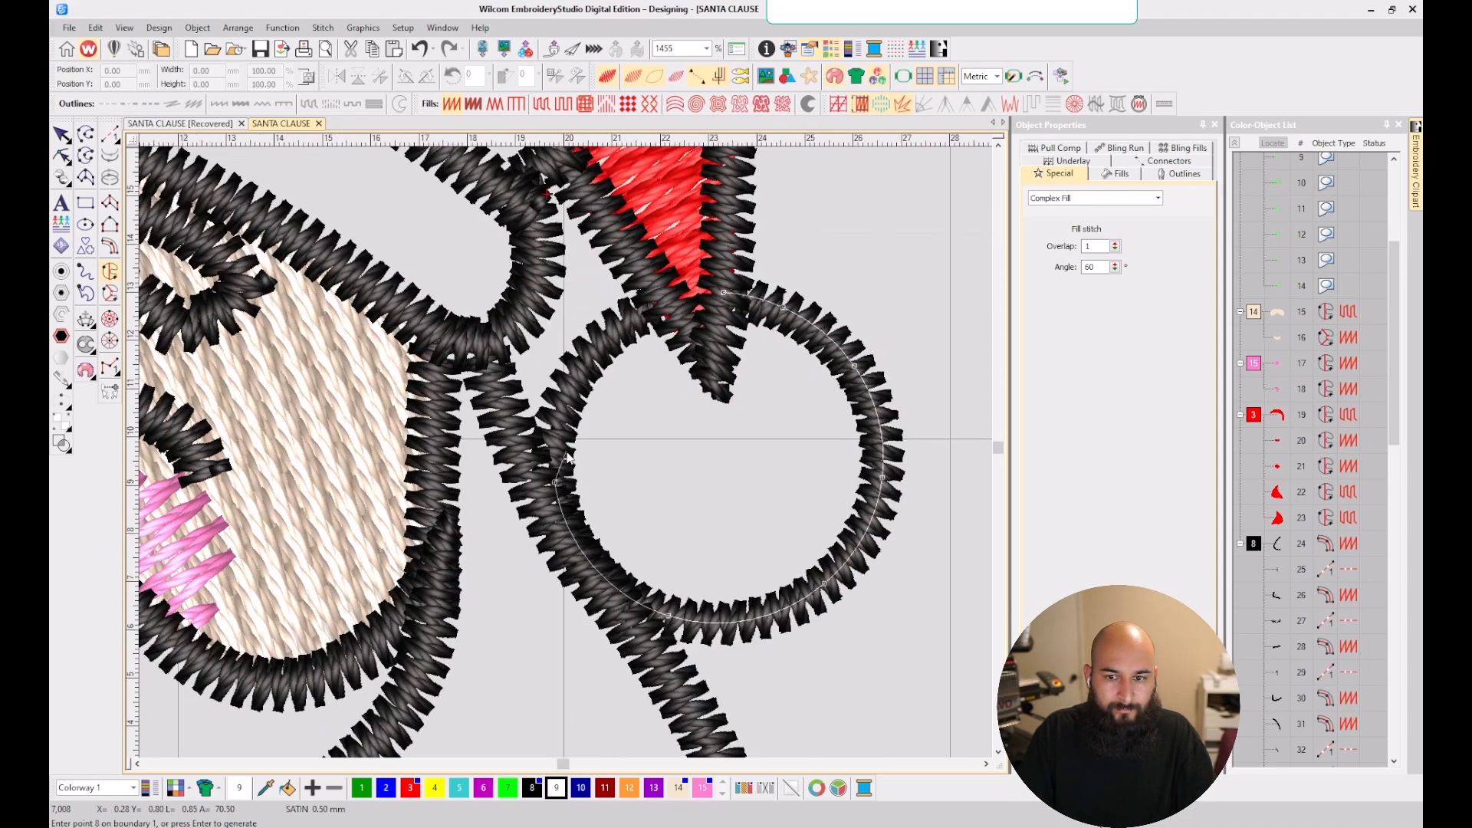
pyautogui.click(590, 335)
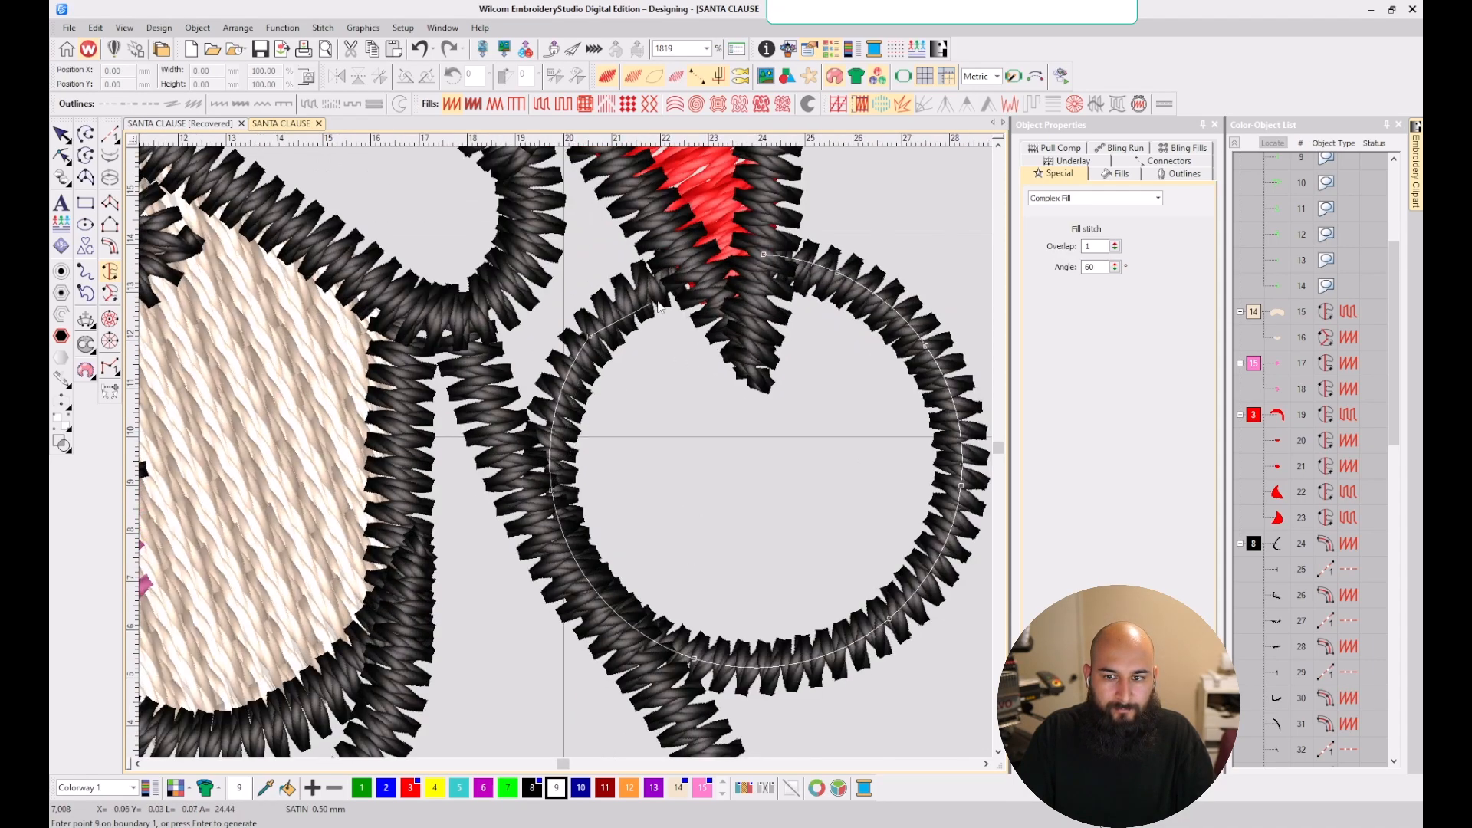
pyautogui.click(686, 267)
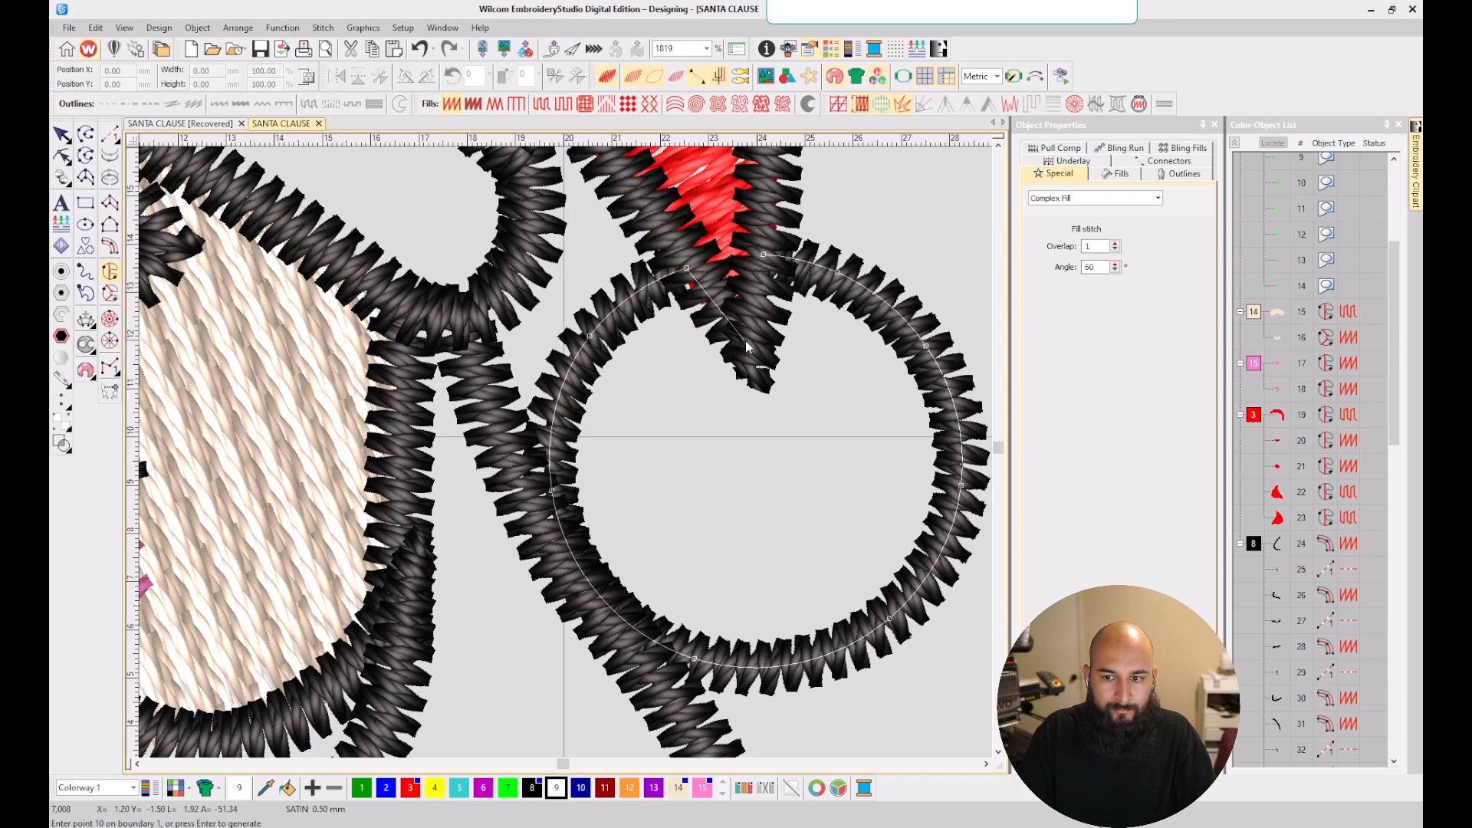
# - Close the pompom's fill boundary with a notch following the pointed tip of the red hat
pyautogui.scroll(-2, 736, 293)
pyautogui.scroll(2, 566, 452)
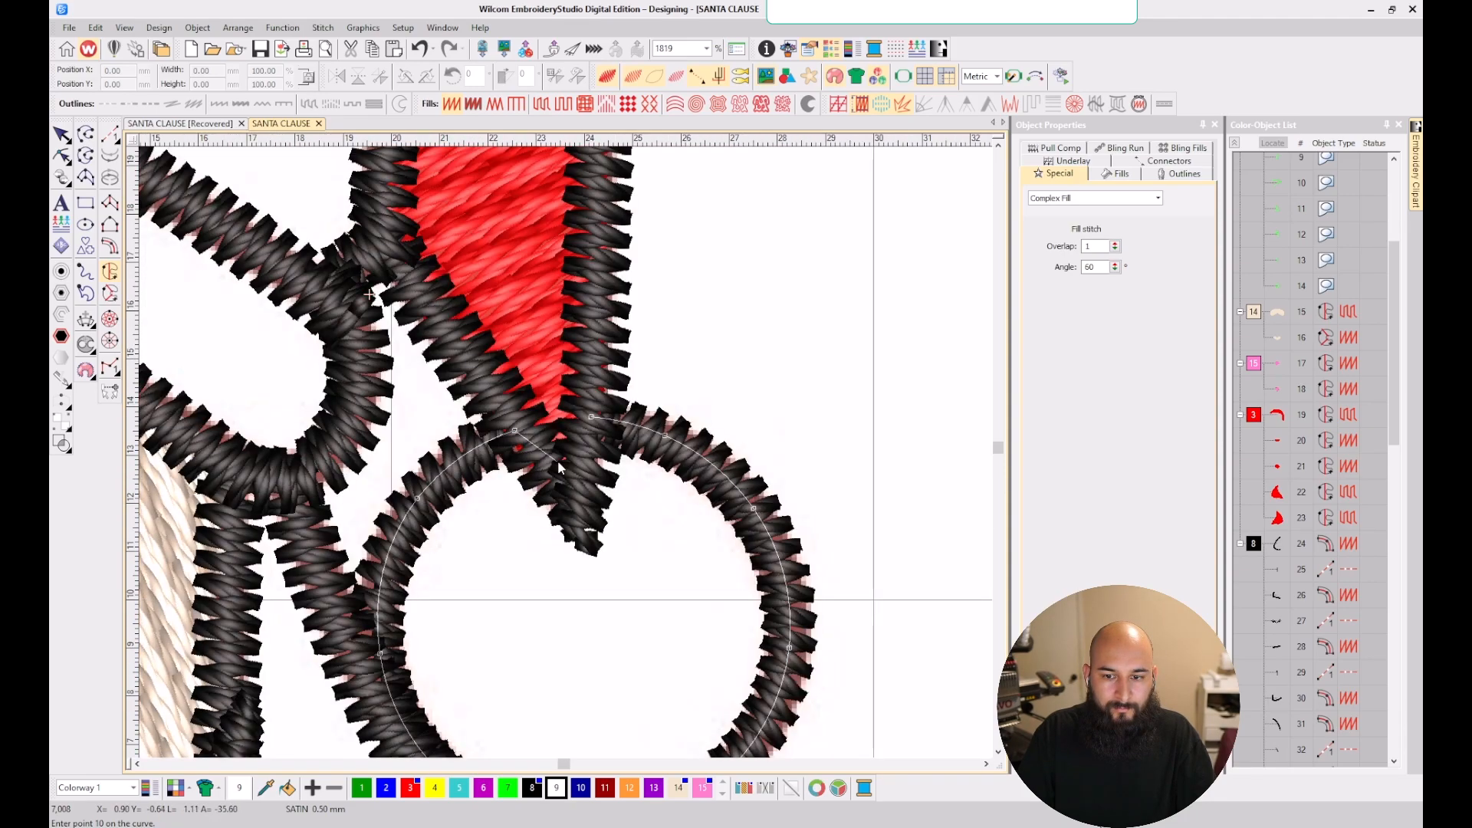
pyautogui.scroll(2, 559, 460)
pyautogui.click(504, 389)
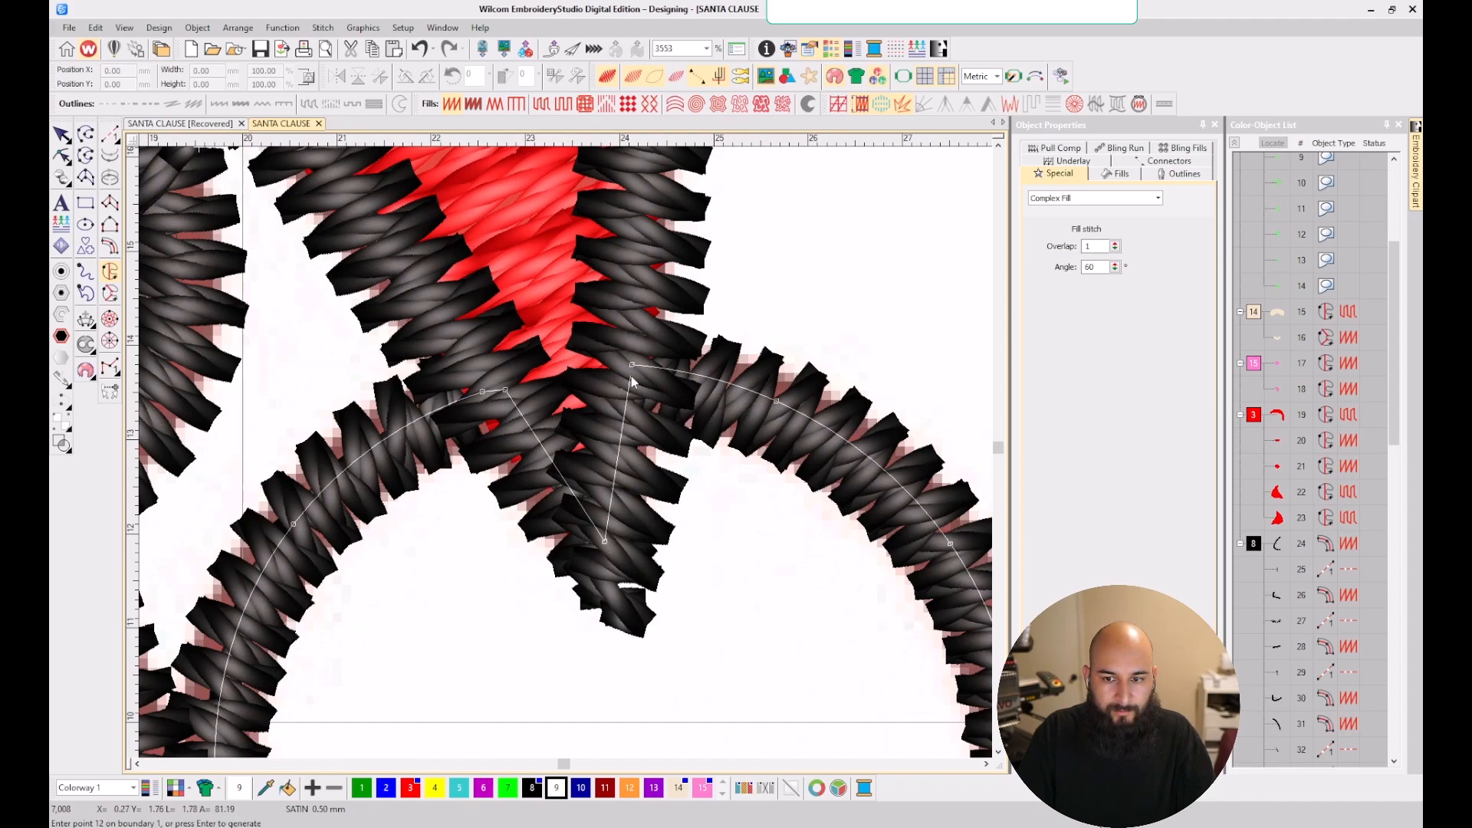
pyautogui.press('Return')
# - Define a diagonal stitch angle of 156° for the pompom boundary and generate its white Complex Fill
pyautogui.scroll(-3, 505, 459)
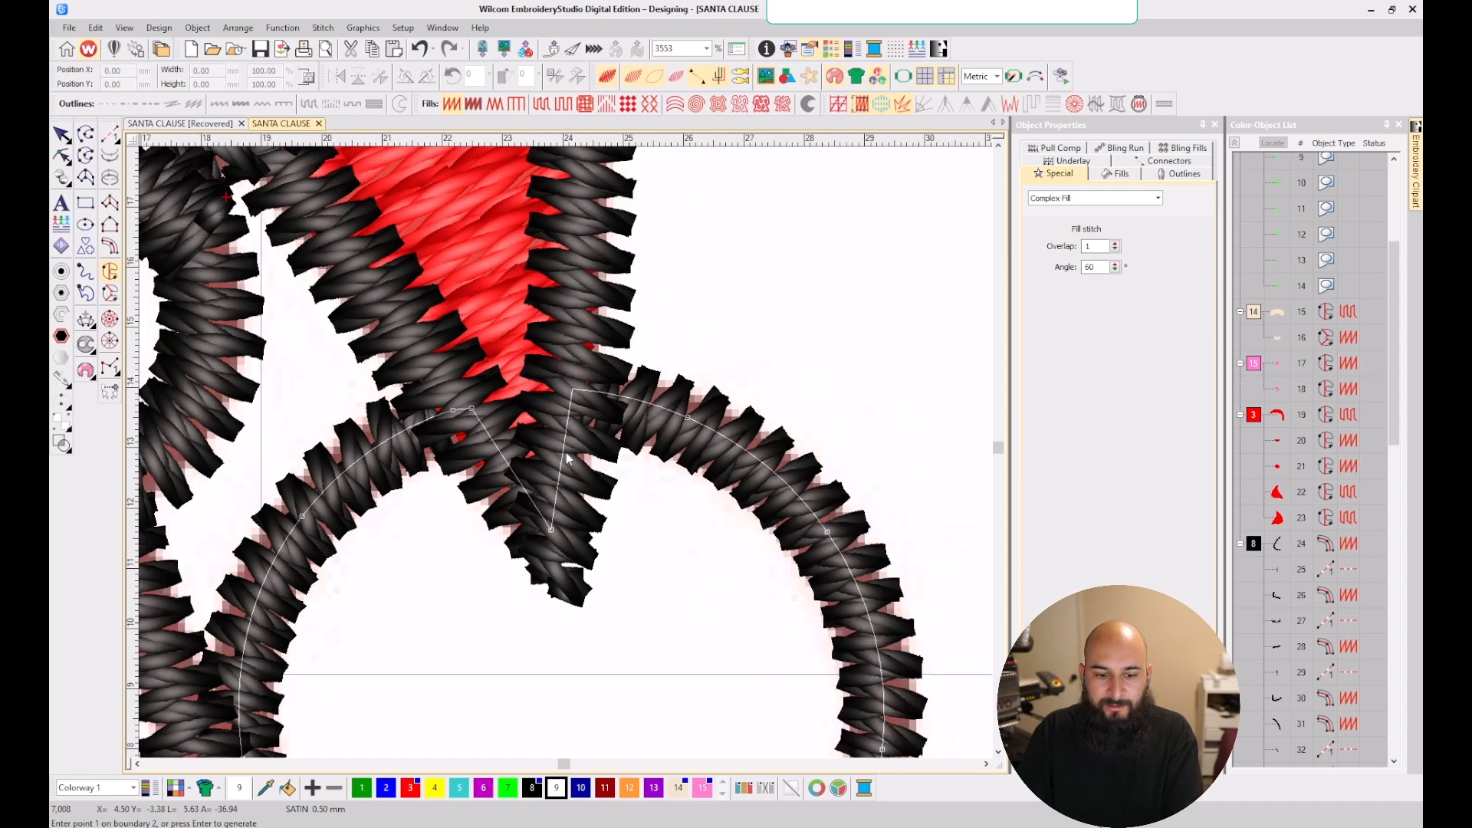
pyautogui.press('Return')
pyautogui.click(516, 434)
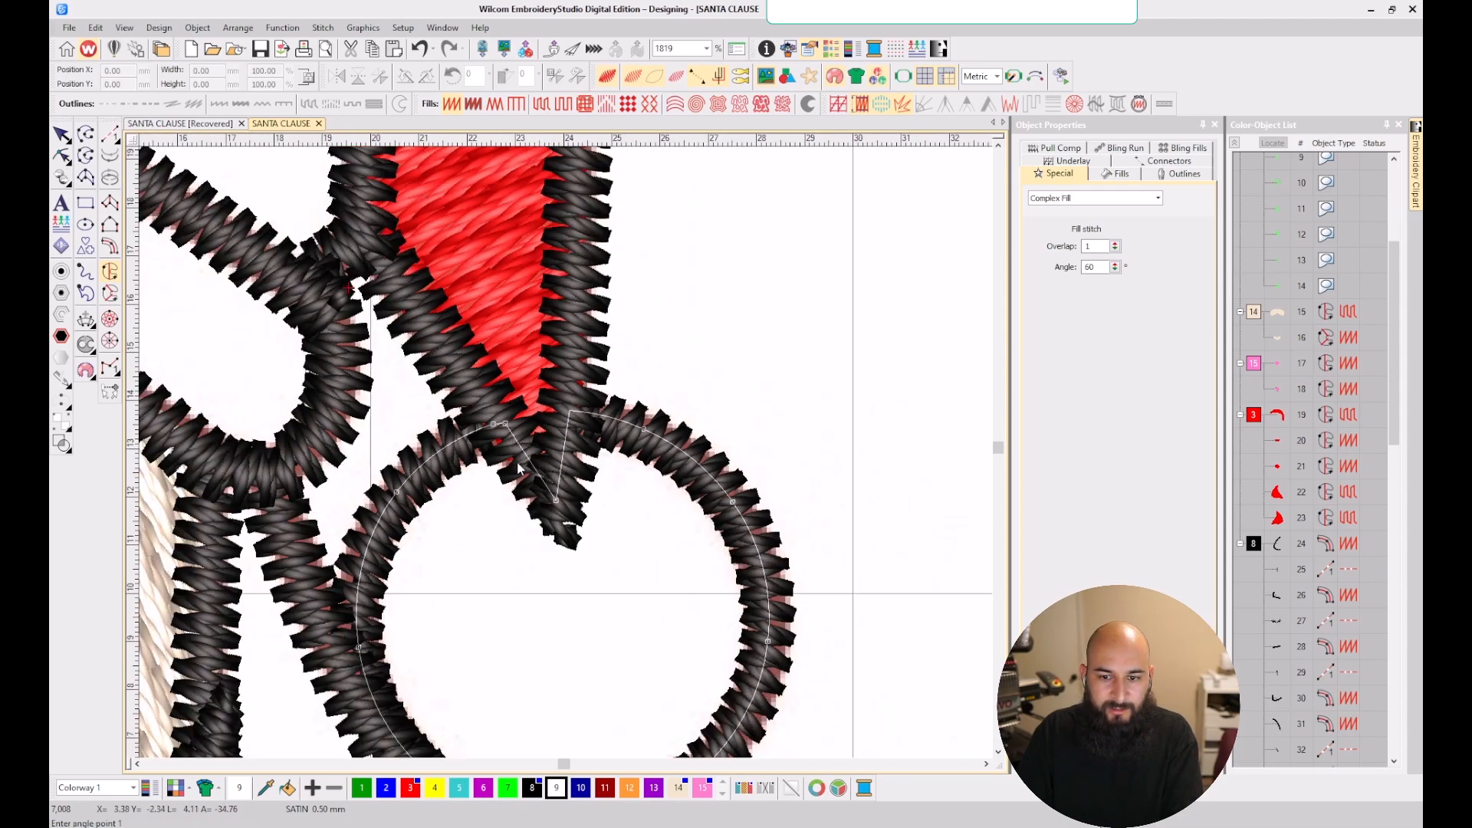
pyautogui.scroll(-2, 516, 462)
pyautogui.click(554, 433)
pyautogui.click(908, 589)
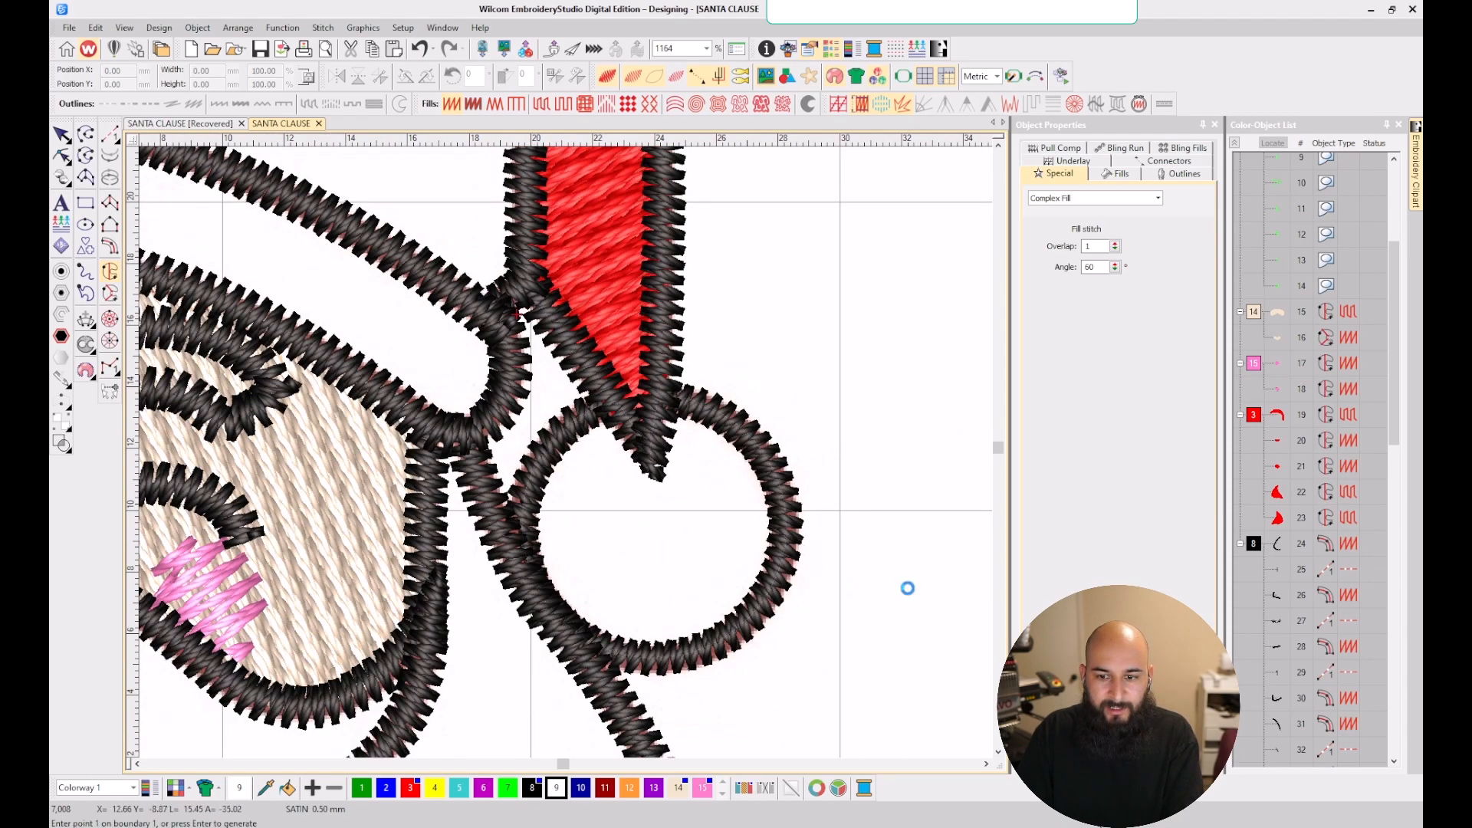
pyautogui.scroll(-2, 495, 426)
pyautogui.press('Return')
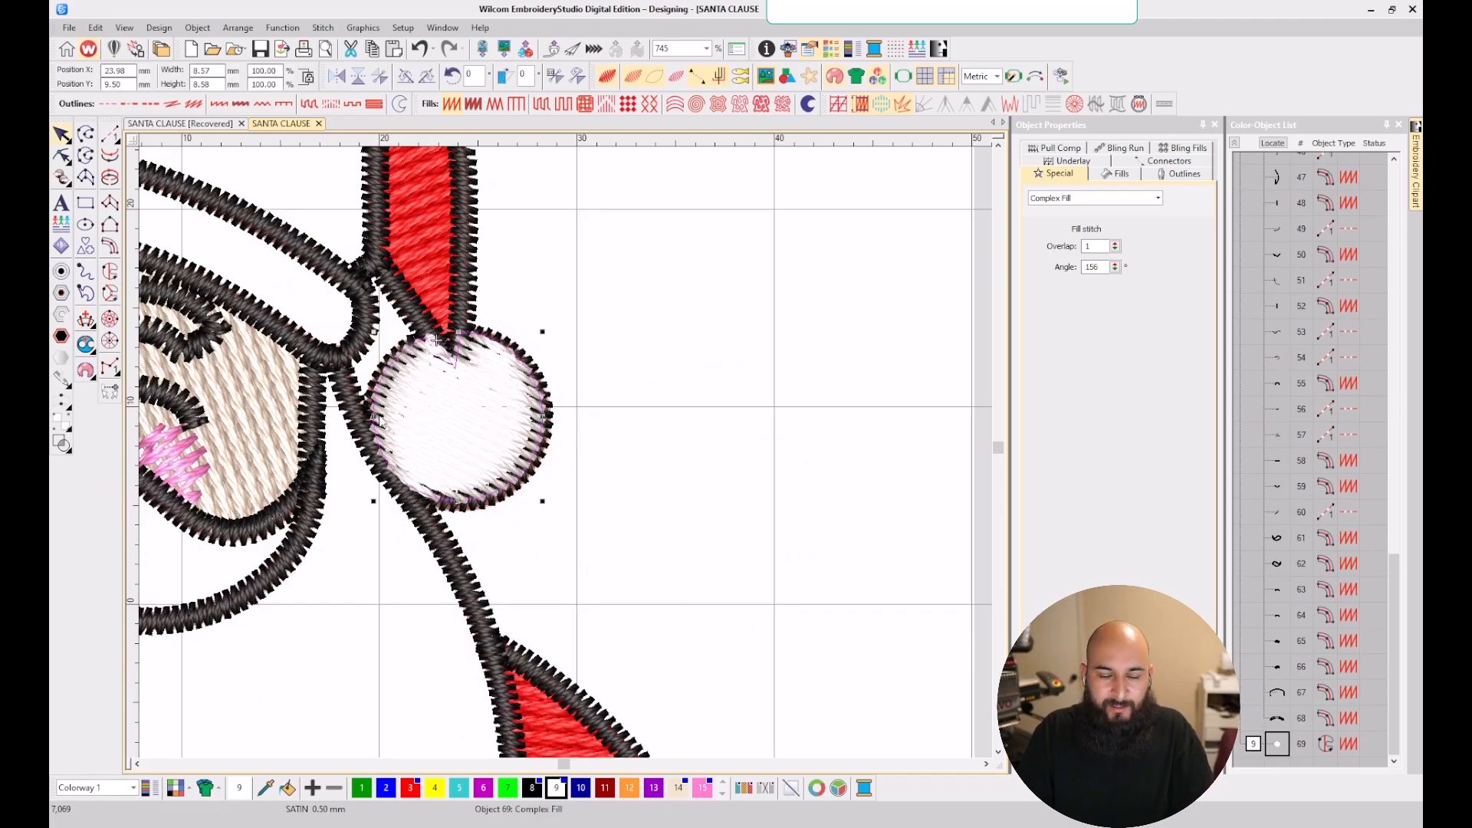
# - Reshape the pompom fill so its exit point lies at its lower edge beside the beard outline
pyautogui.scroll(-2, 892, 514)
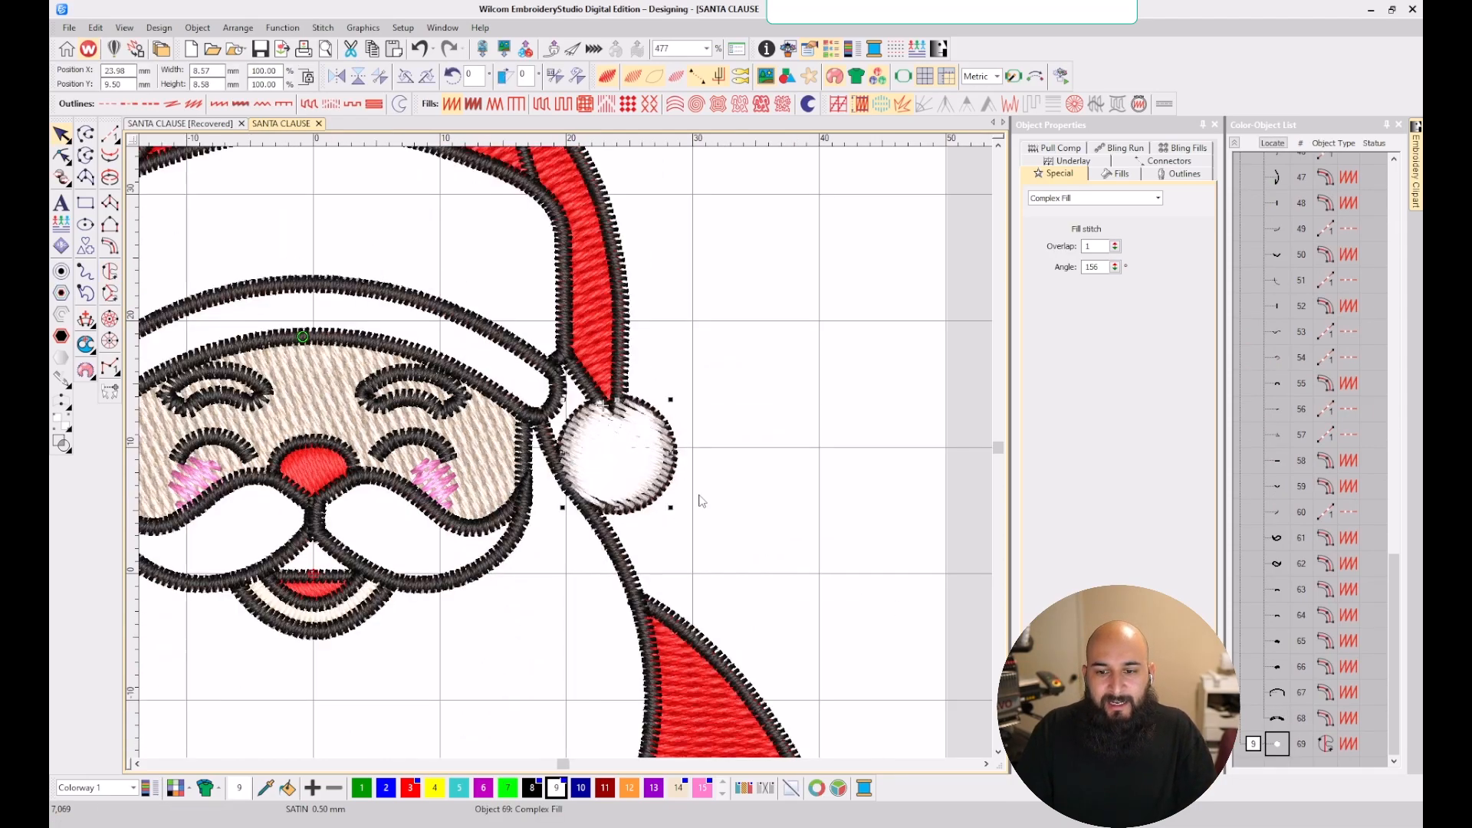
pyautogui.scroll(-2, 644, 606)
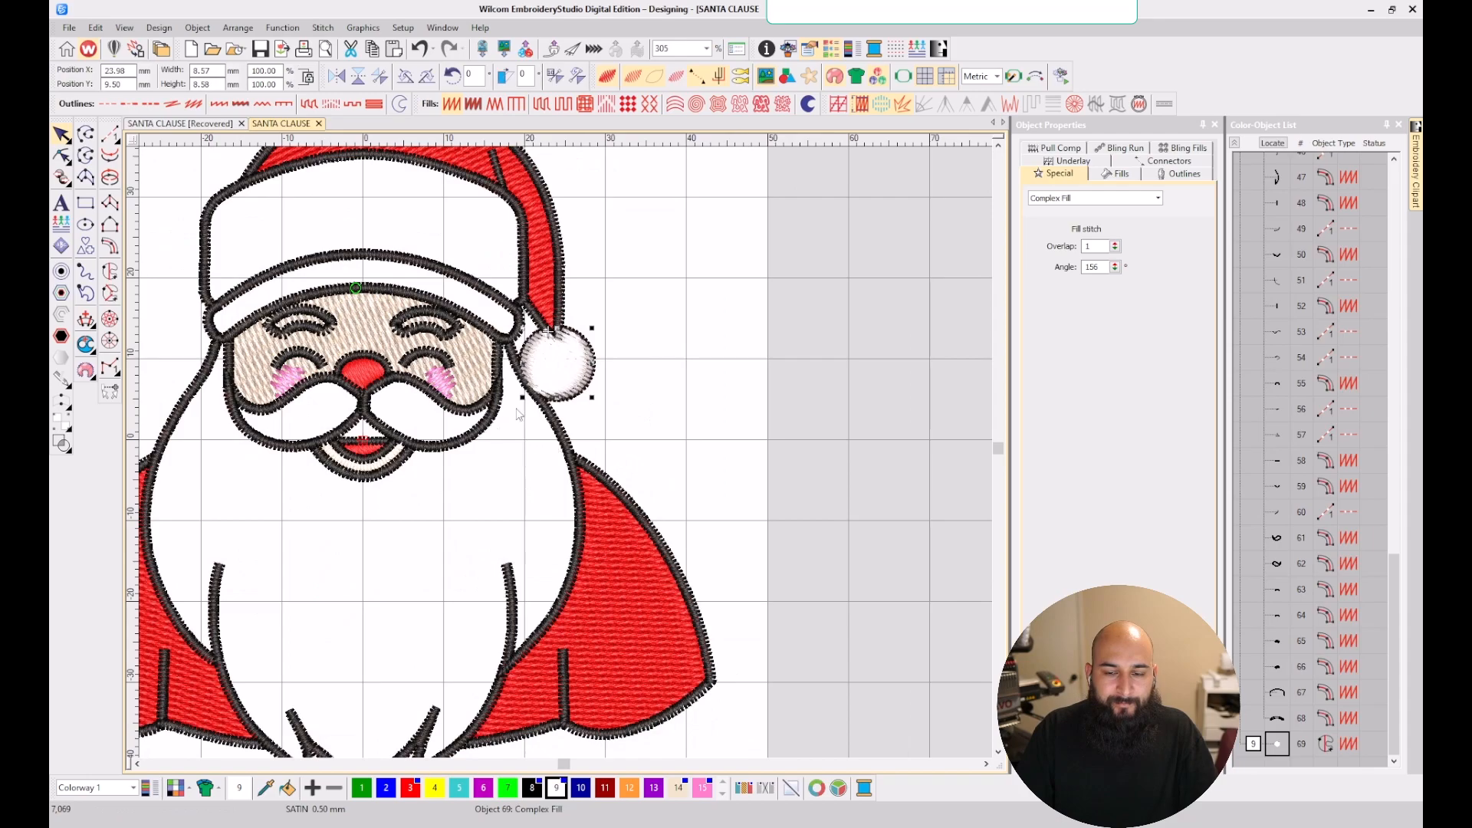
pyautogui.scroll(2, 550, 330)
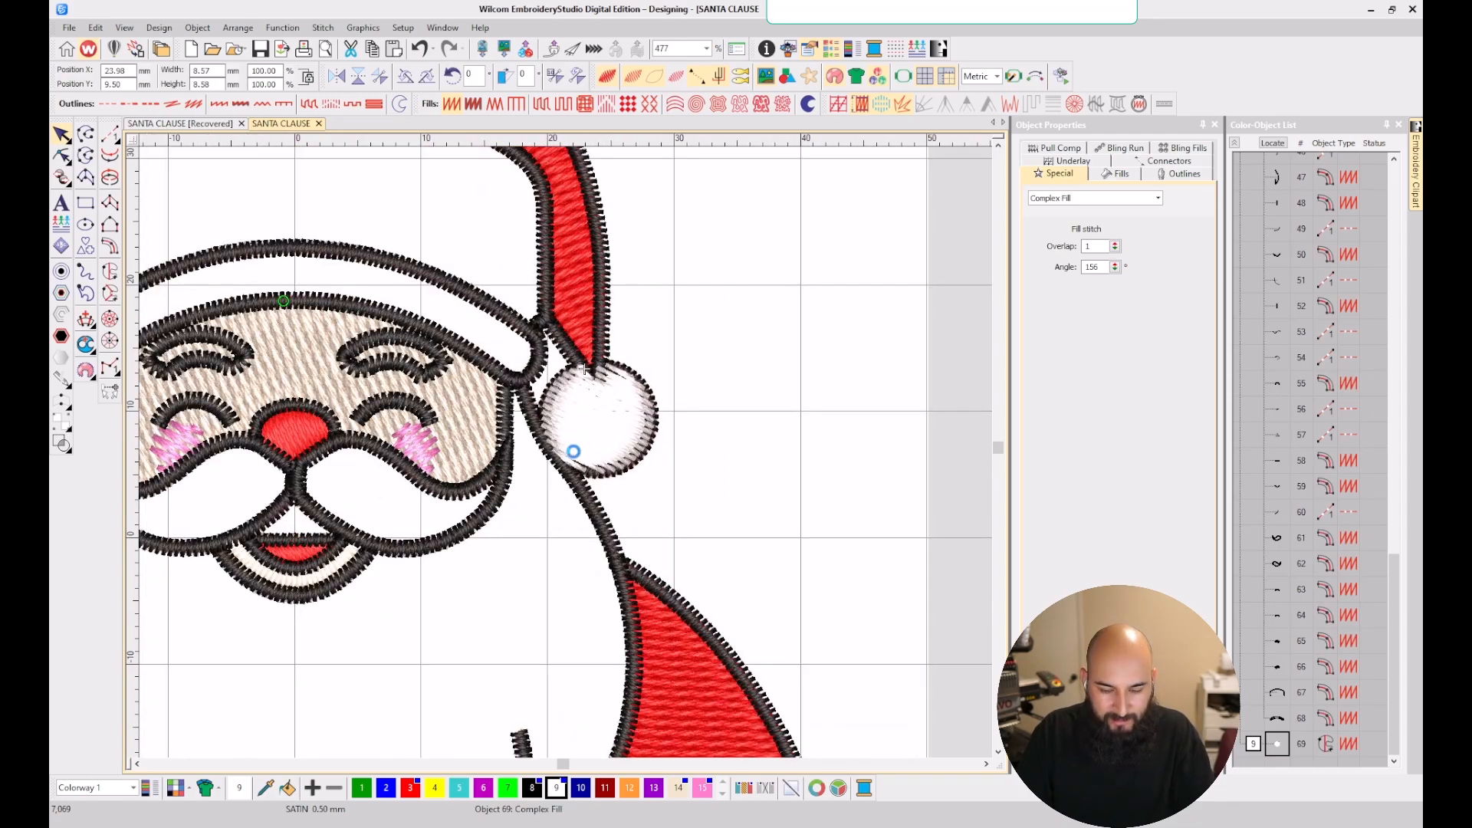
pyautogui.press('h')
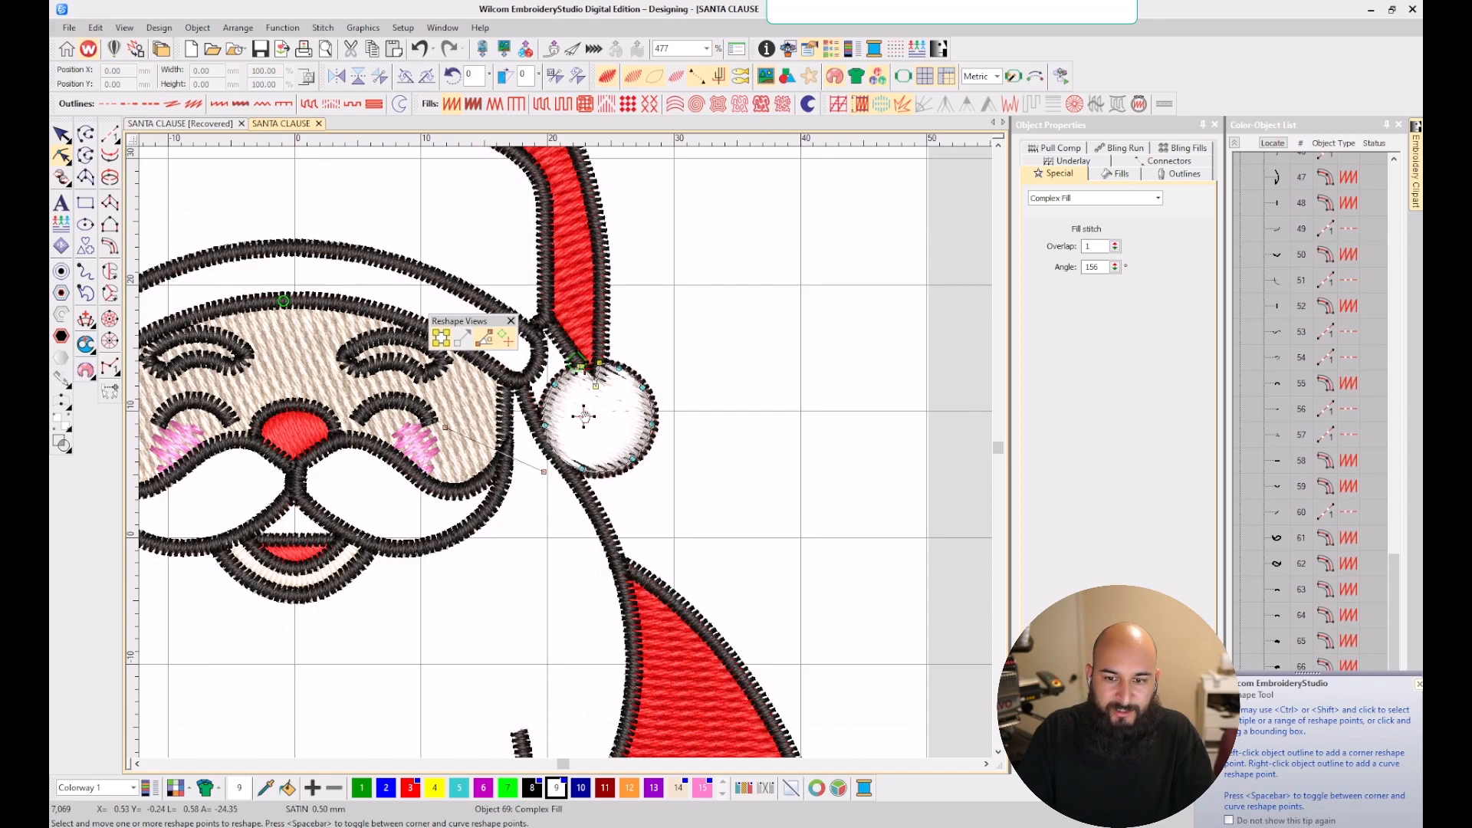
pyautogui.moveTo(543, 471); pyautogui.dragTo(545, 476)
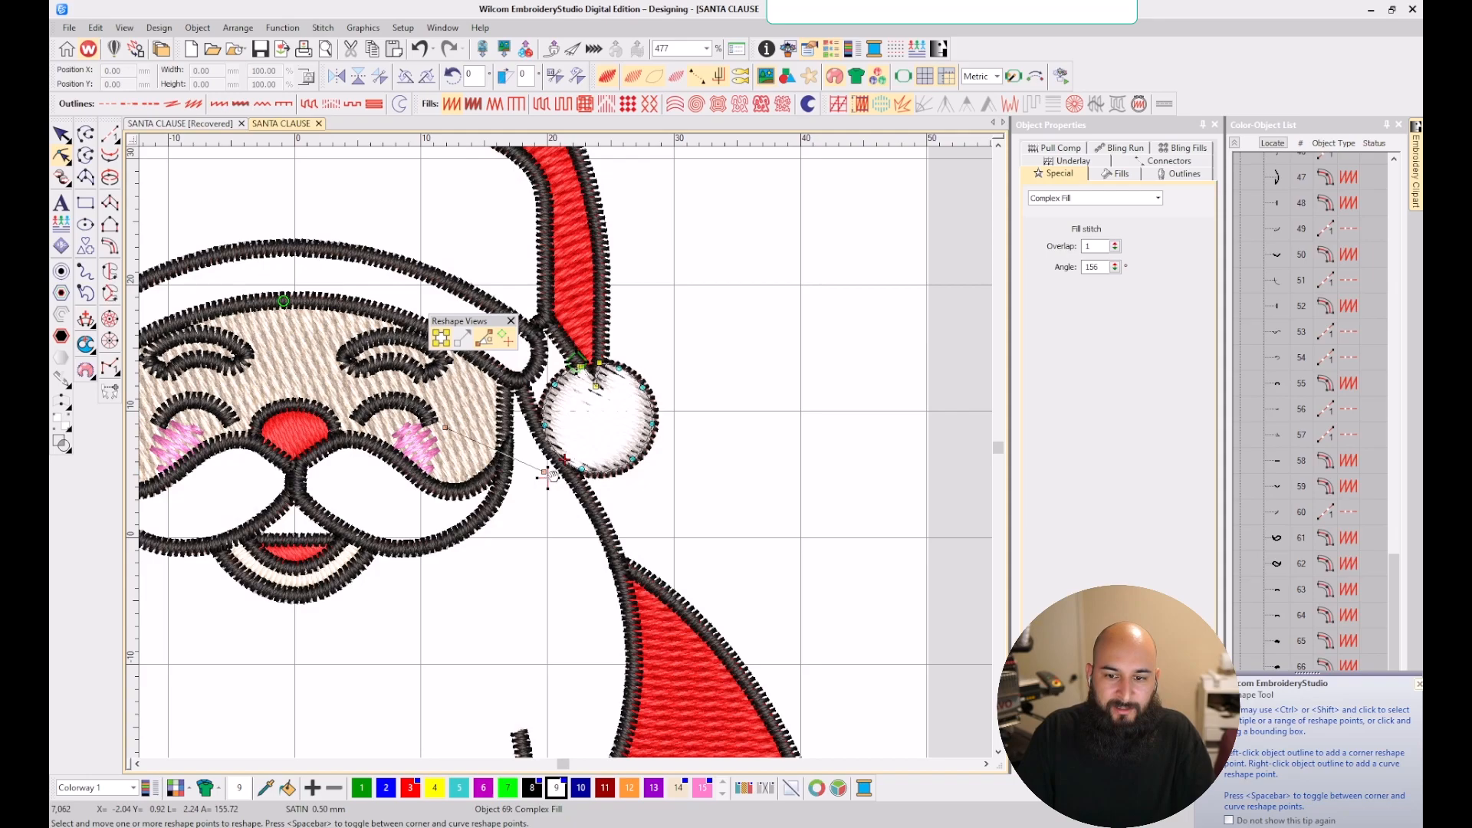
pyautogui.press('Escape')
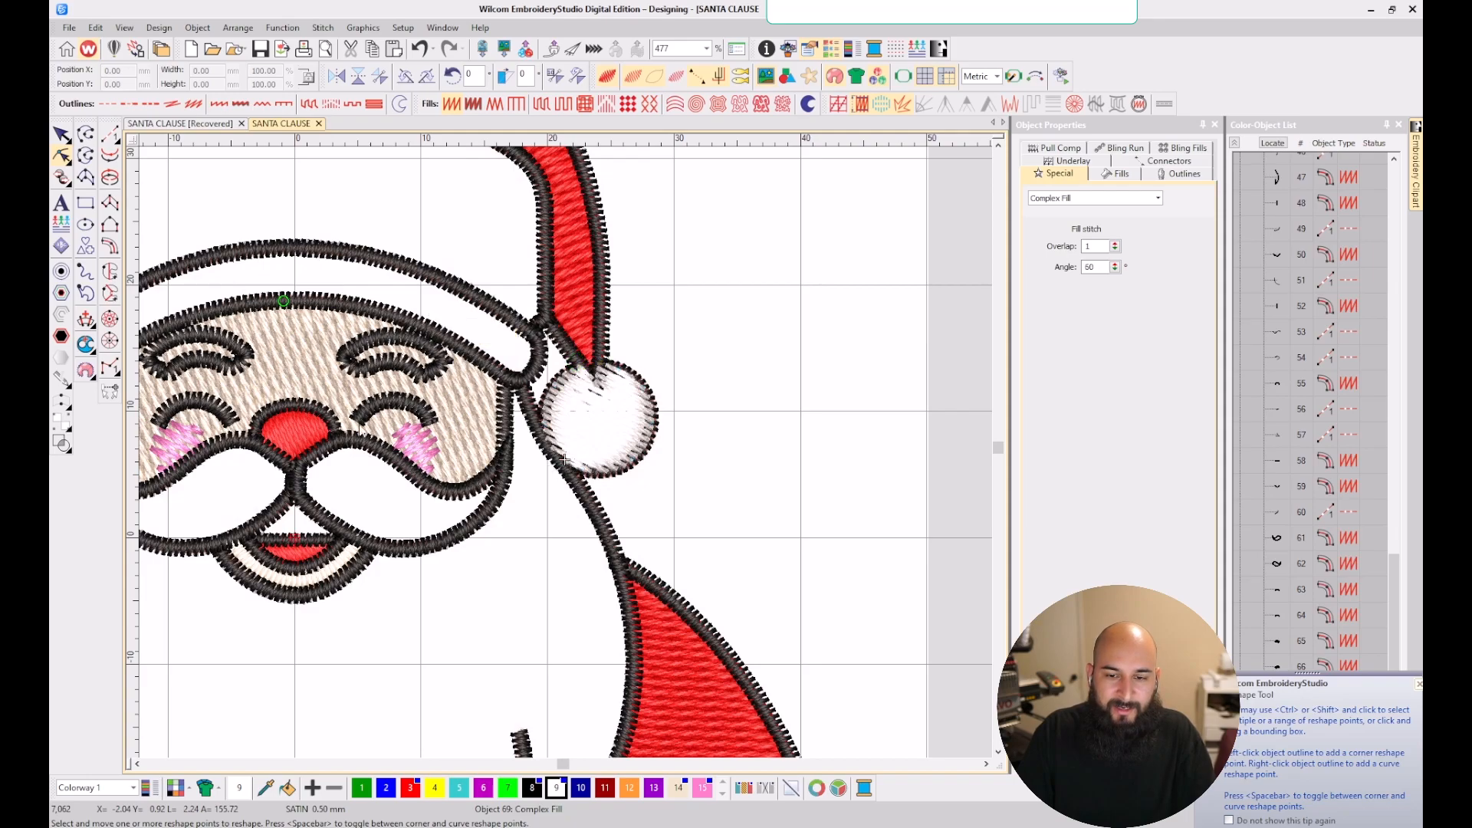
# - Digitize a short white run stitch with 2 mm length from the pompom's exit point into the beard area
pyautogui.click(111, 136)
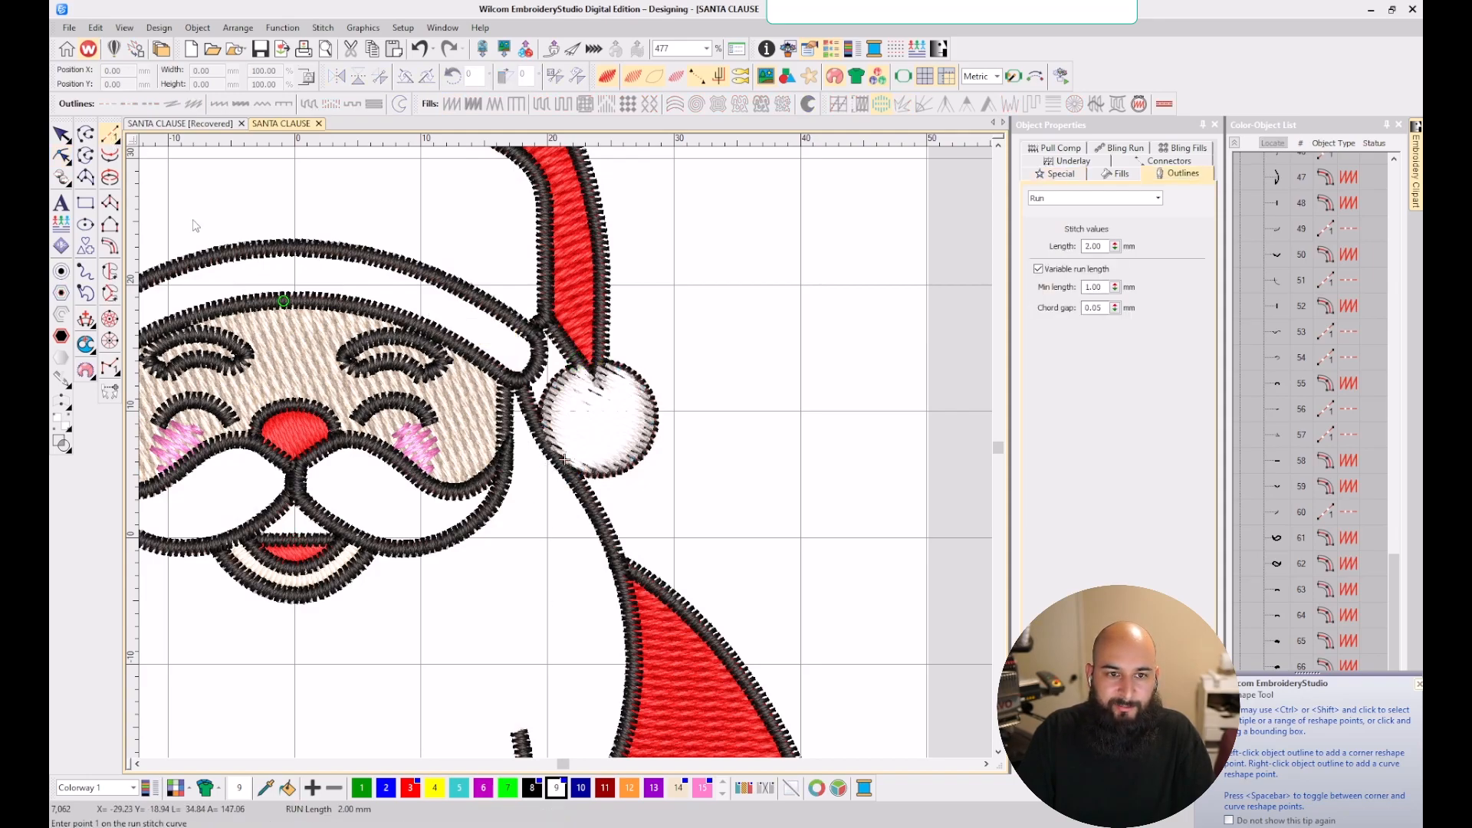
pyautogui.scroll(2, 564, 459)
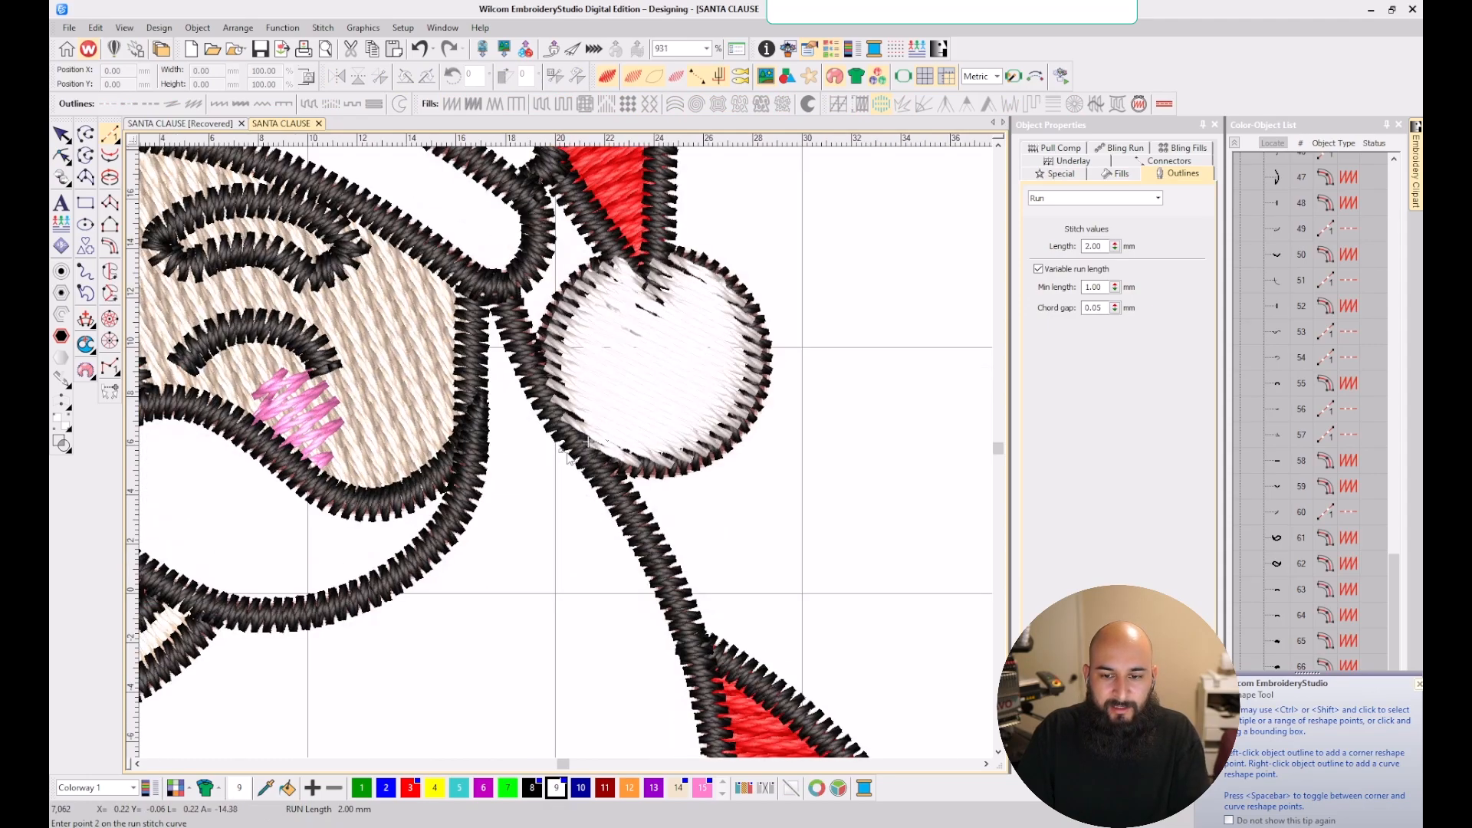
pyautogui.click(566, 455)
pyautogui.press('Return')
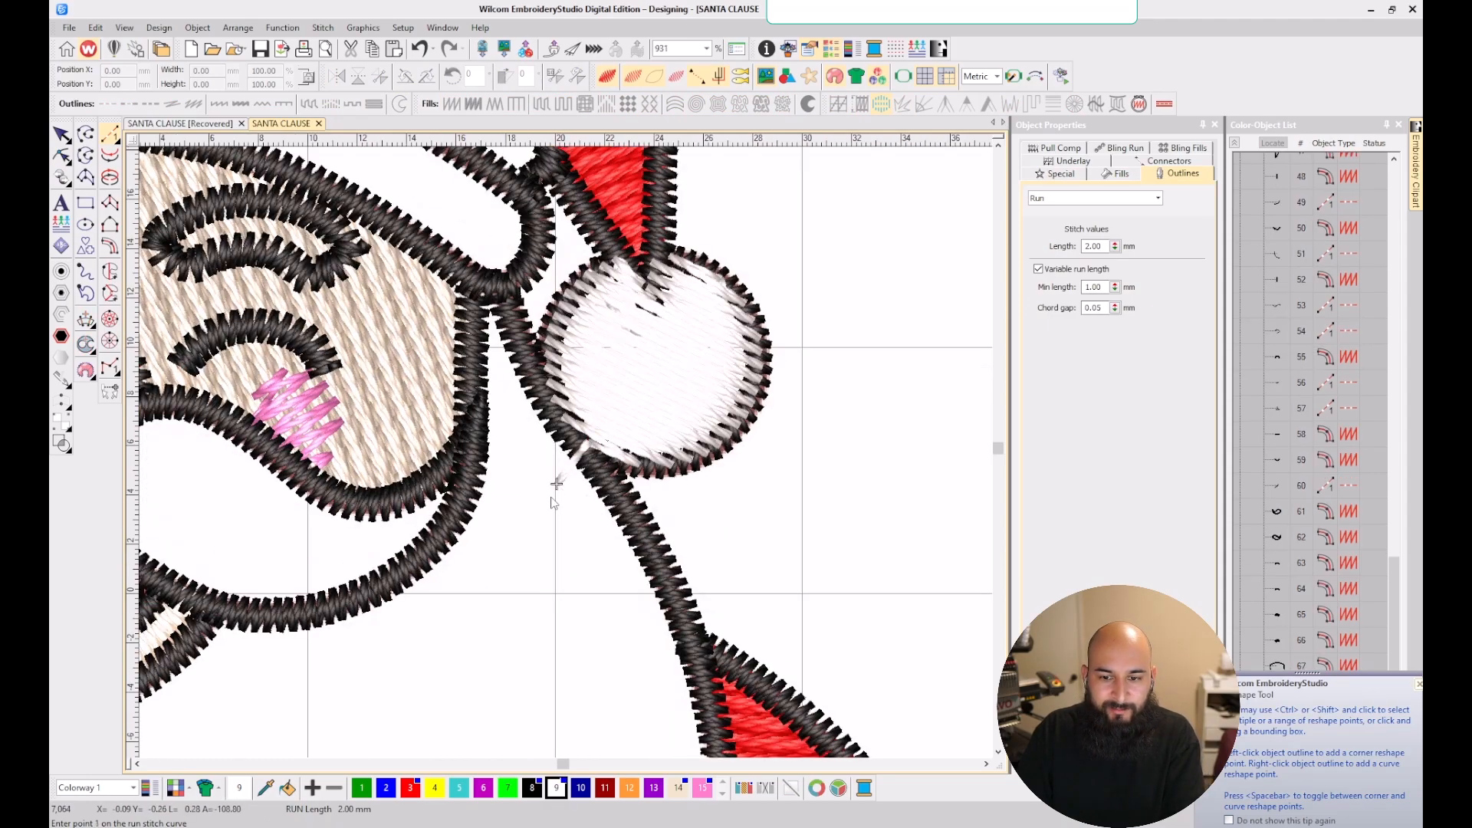
# - Start a white Complex Fill boundary for the beard at the hat brim's right end, following the beard outline past the pompom
pyautogui.scroll(-3, 568, 449)
pyautogui.scroll(-2, 568, 444)
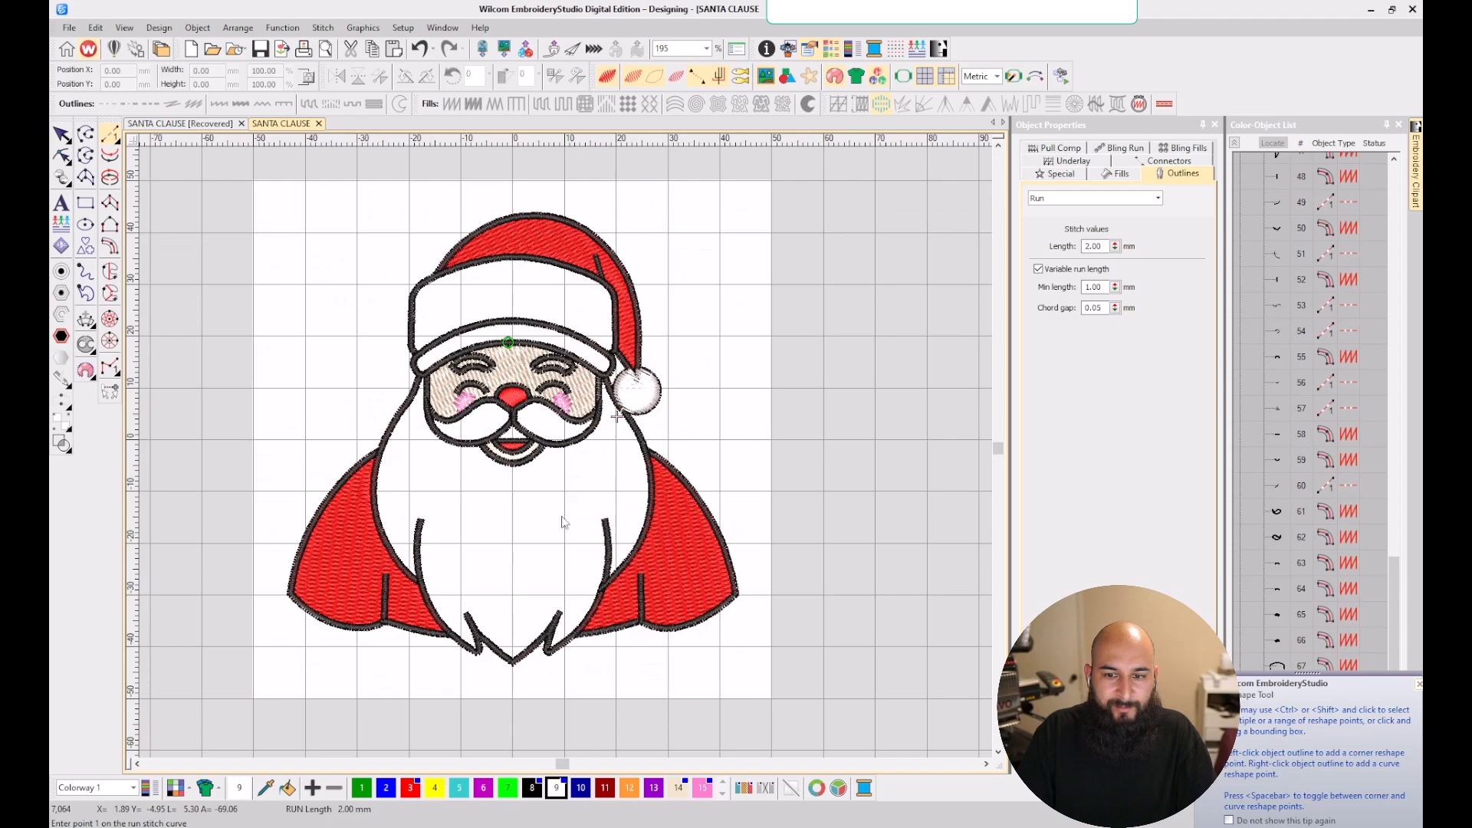
pyautogui.scroll(1, 561, 527)
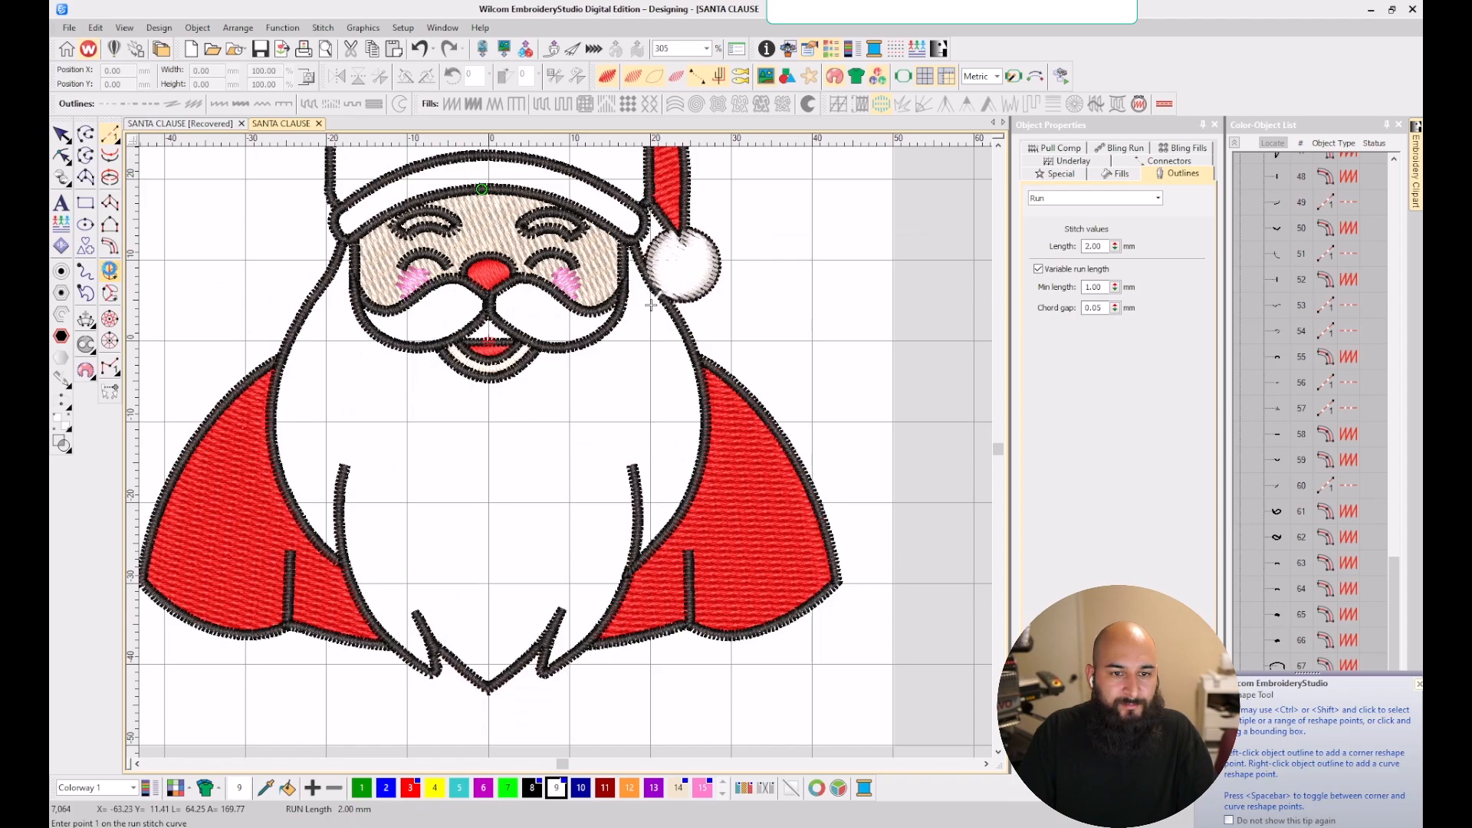
pyautogui.click(111, 272)
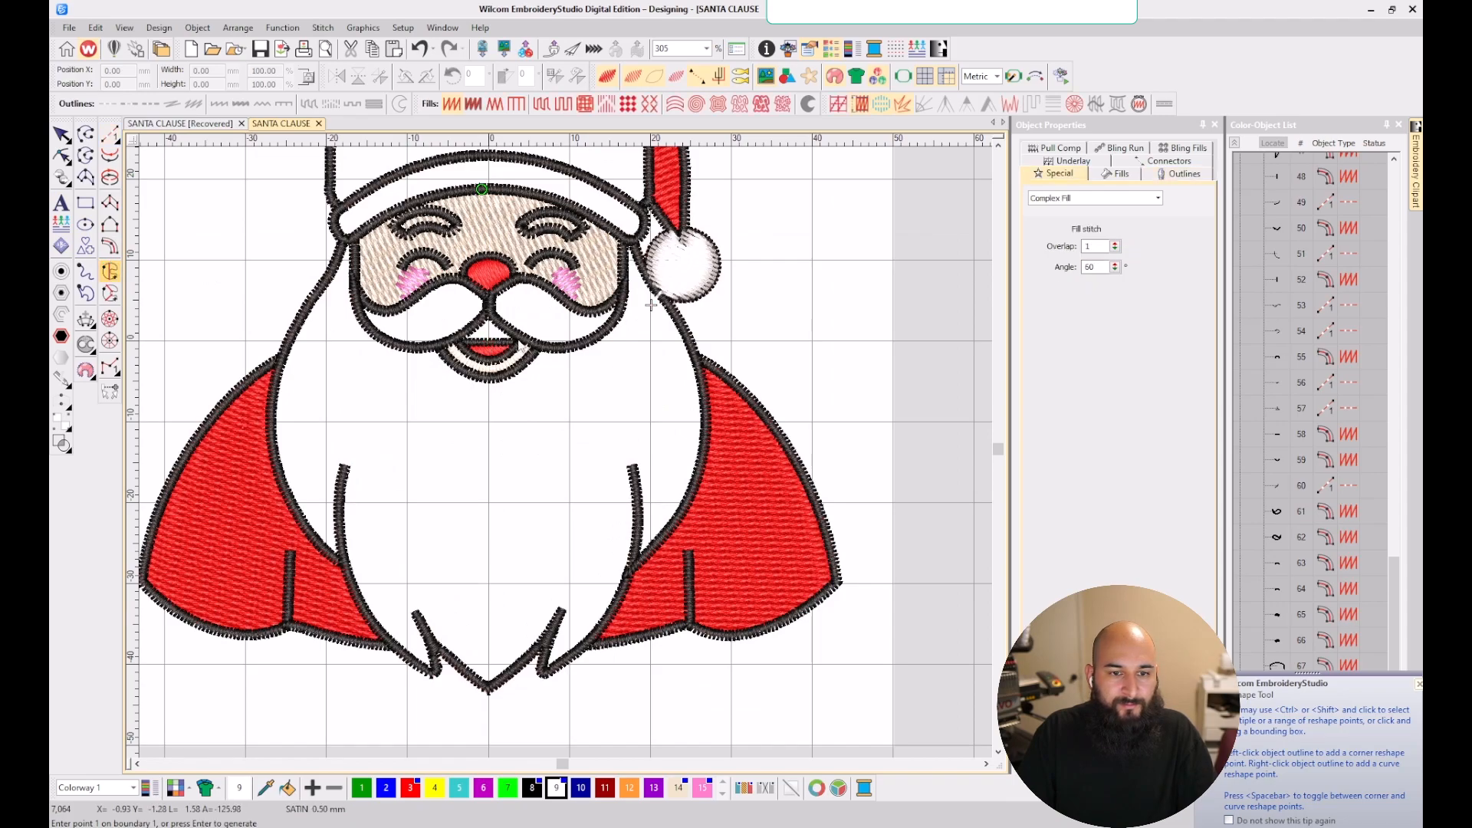
pyautogui.scroll(5, 565, 450)
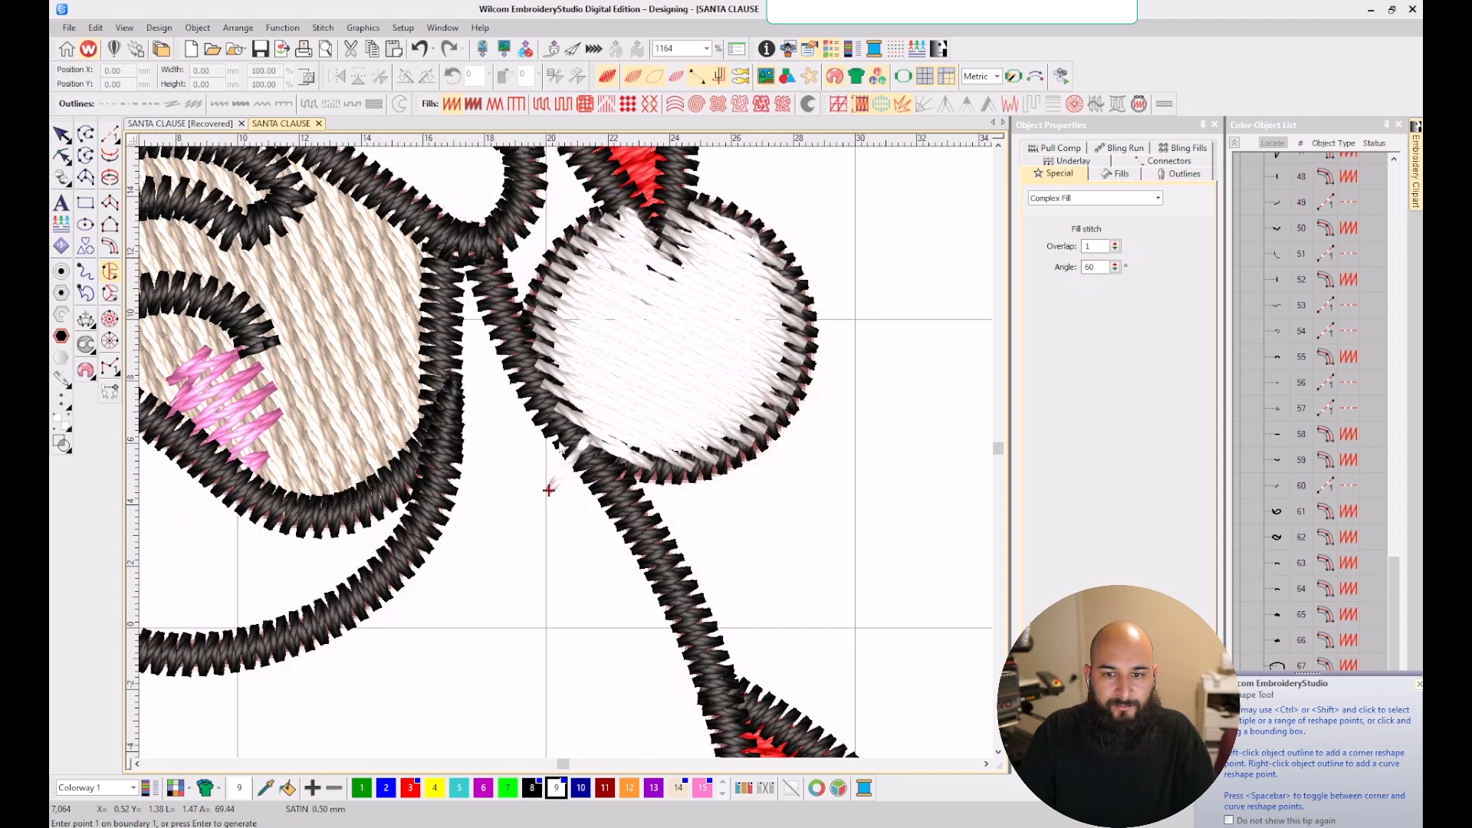
pyautogui.click(481, 239)
pyautogui.click(497, 293)
pyautogui.click(541, 389)
pyautogui.click(611, 480)
pyautogui.press('BackSpace')
pyautogui.press('BackSpace')
pyautogui.click(565, 424)
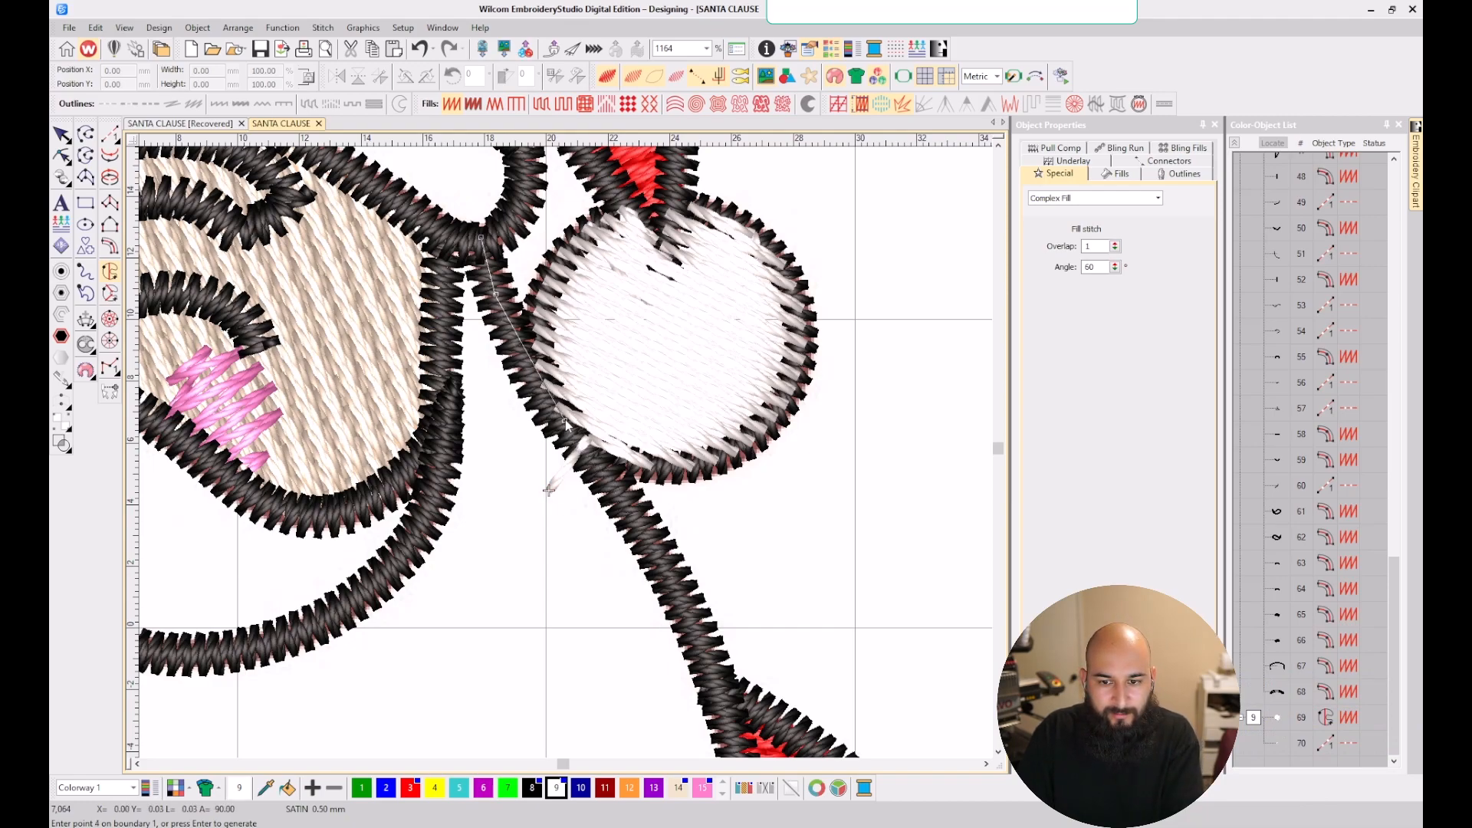
pyautogui.press('BackSpace')
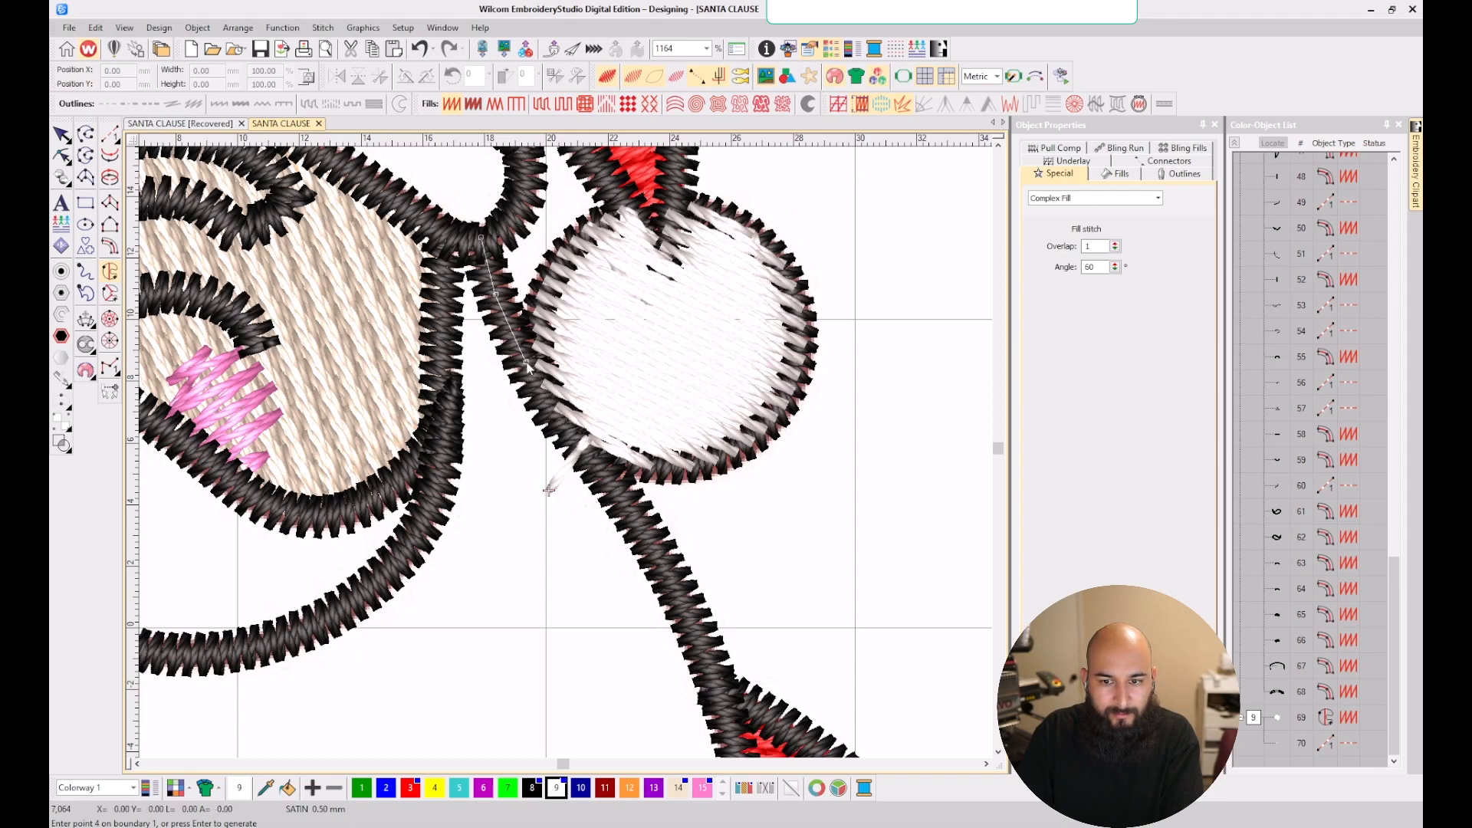
pyautogui.click(623, 500)
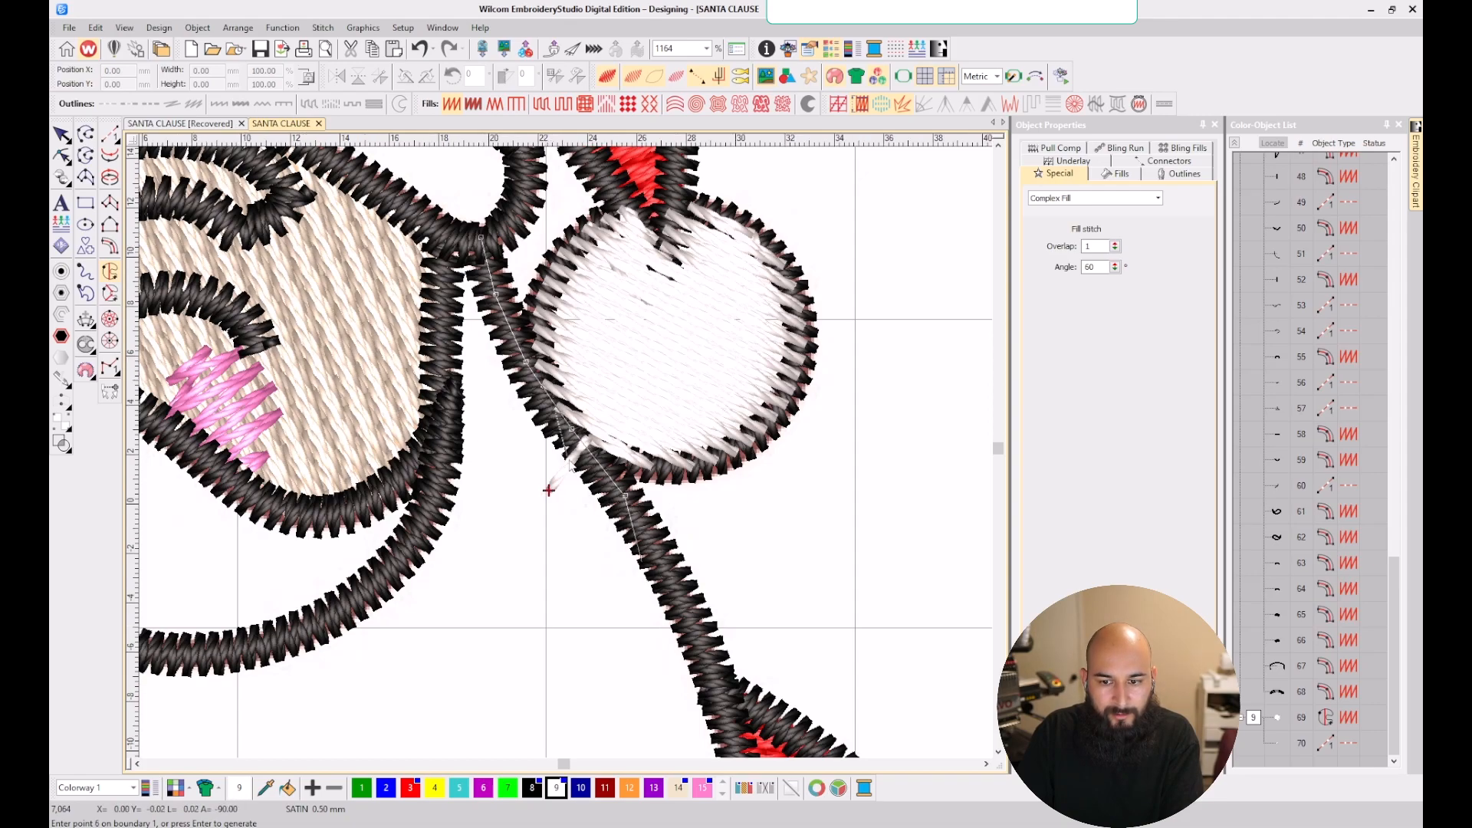
# - Continue the beard boundary down the right outline along the upper part of the red sleeve
pyautogui.scroll(-2, 623, 500)
pyautogui.click(593, 478)
pyautogui.scroll(-1, 601, 521)
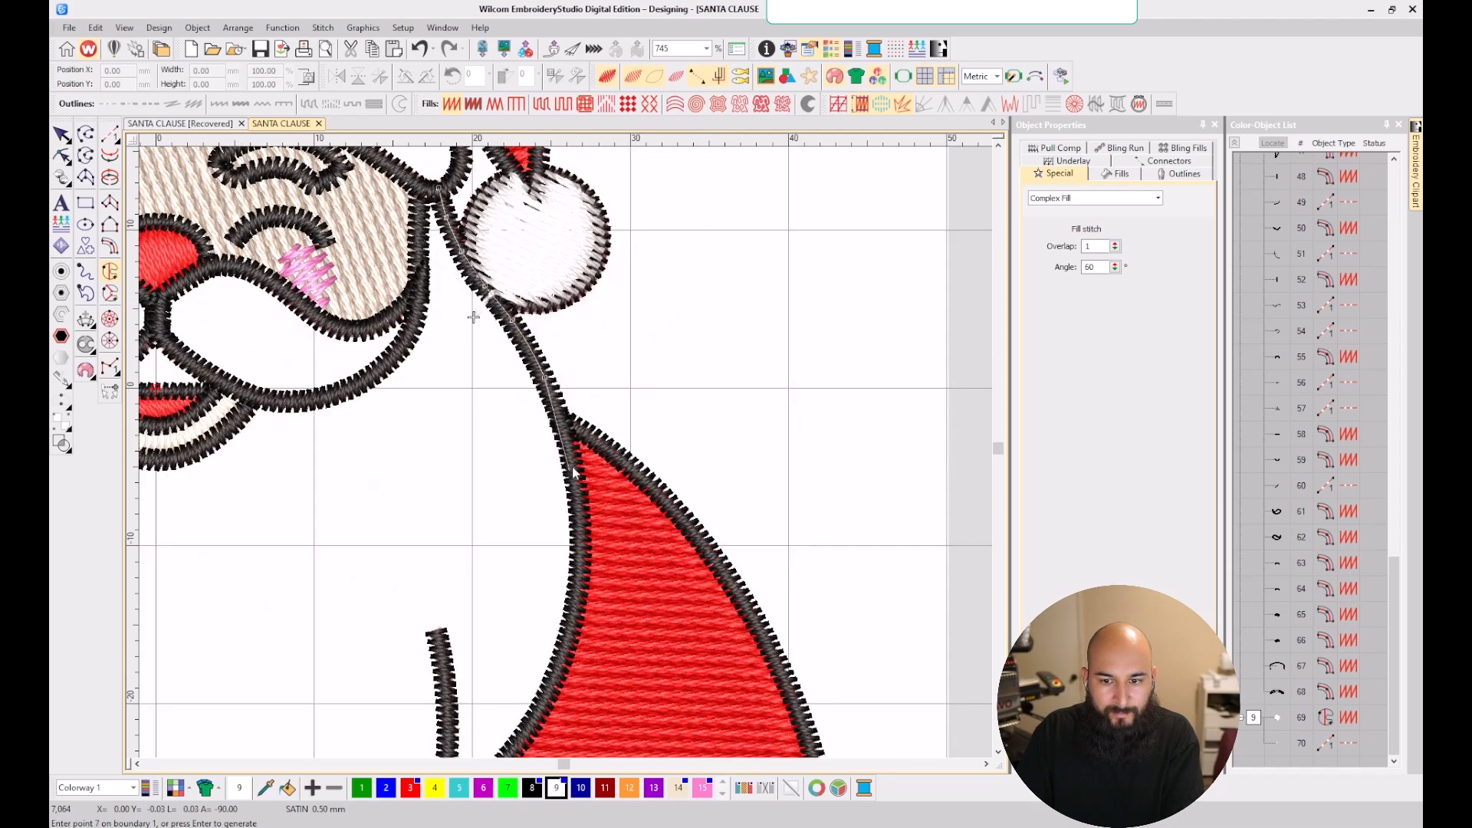
pyautogui.scroll(2, 567, 437)
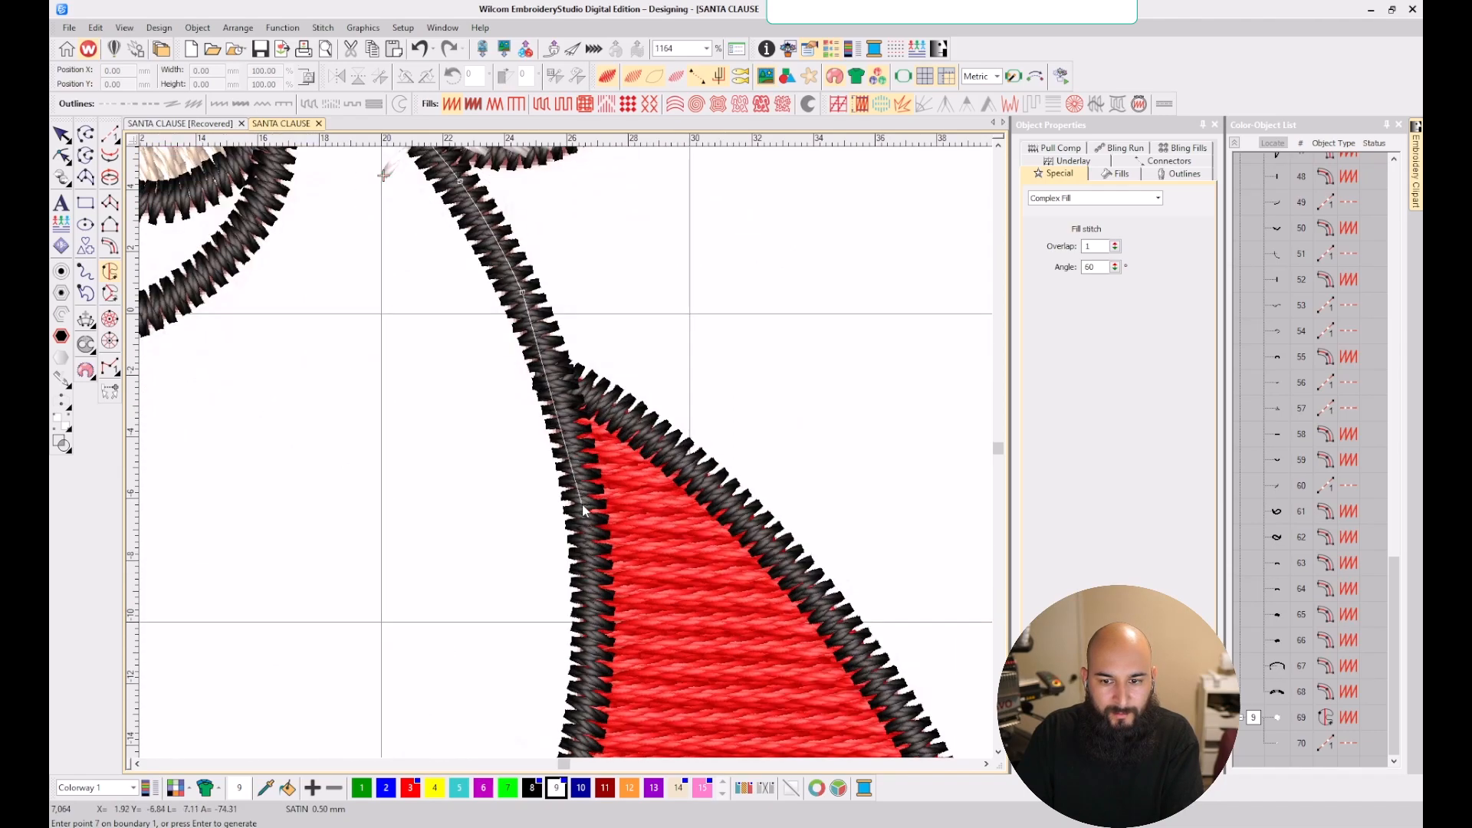
pyautogui.click(588, 514)
pyautogui.scroll(-2, 582, 529)
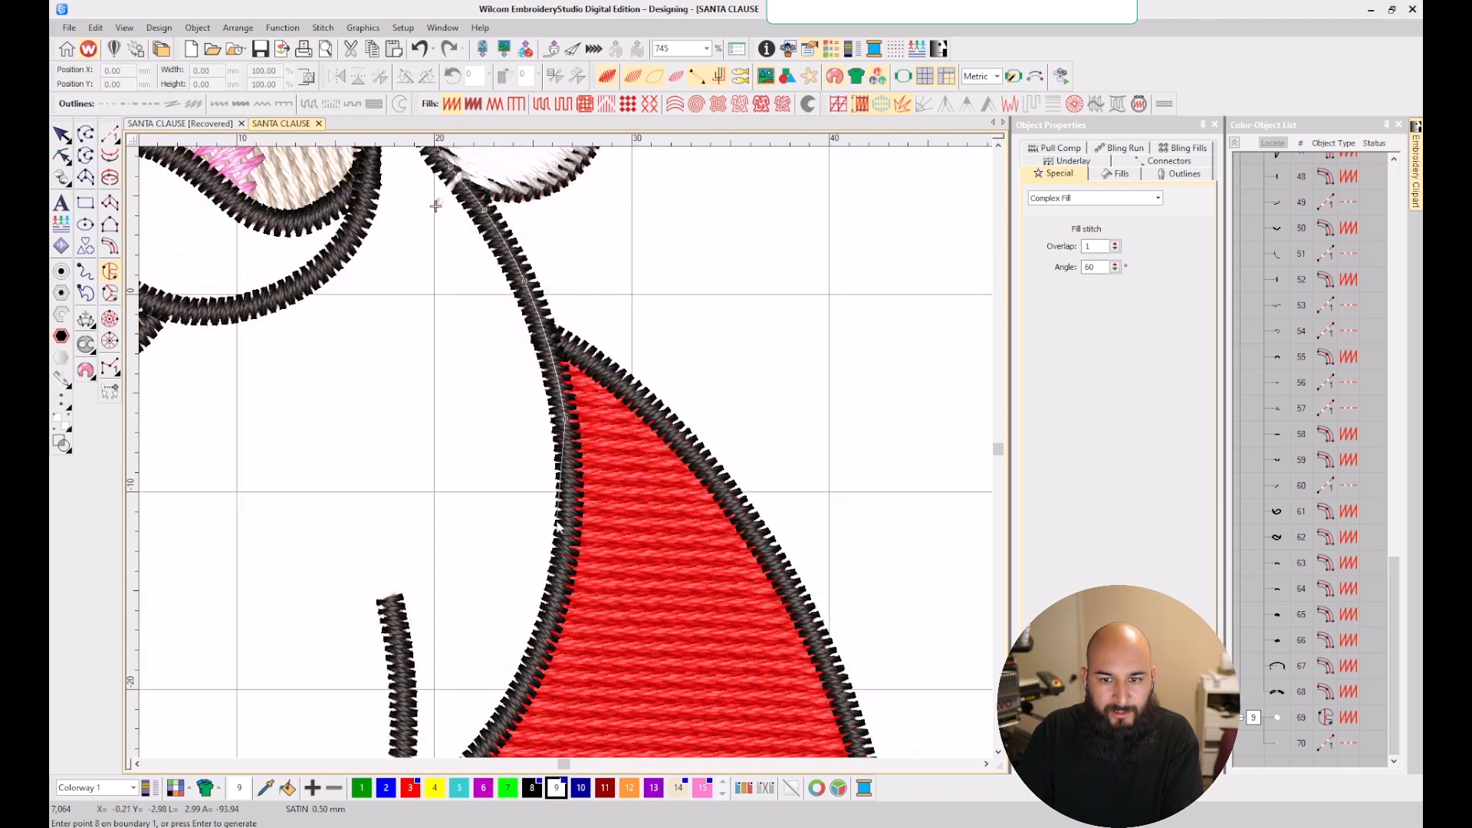
pyautogui.click(561, 604)
# - Extend the beard boundary along the right sleeve to the junction with the inner beard line, placing a corner there
pyautogui.scroll(-2, 561, 606)
pyautogui.scroll(3, 565, 456)
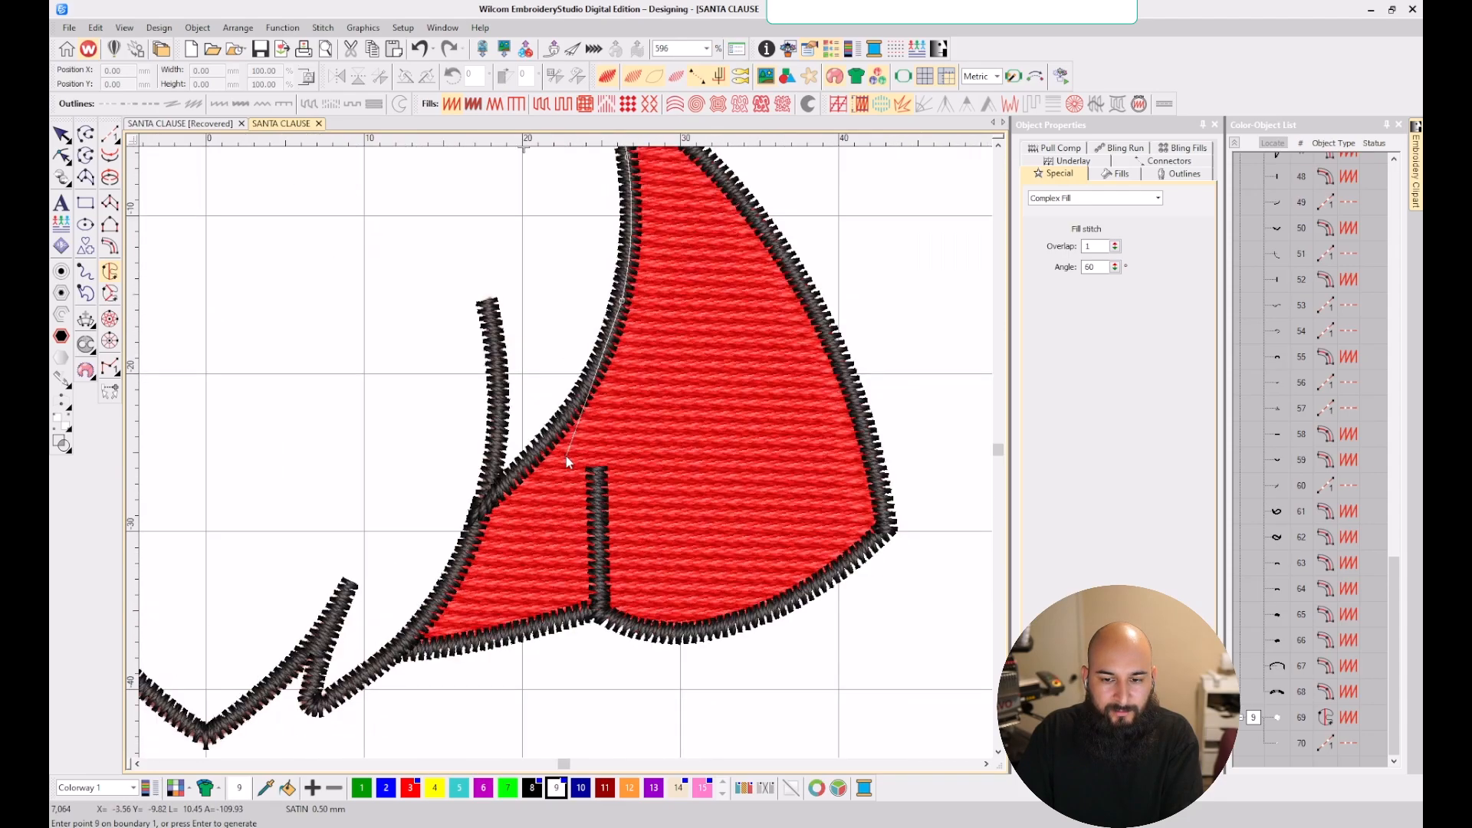
pyautogui.scroll(2, 566, 453)
pyautogui.click(546, 440)
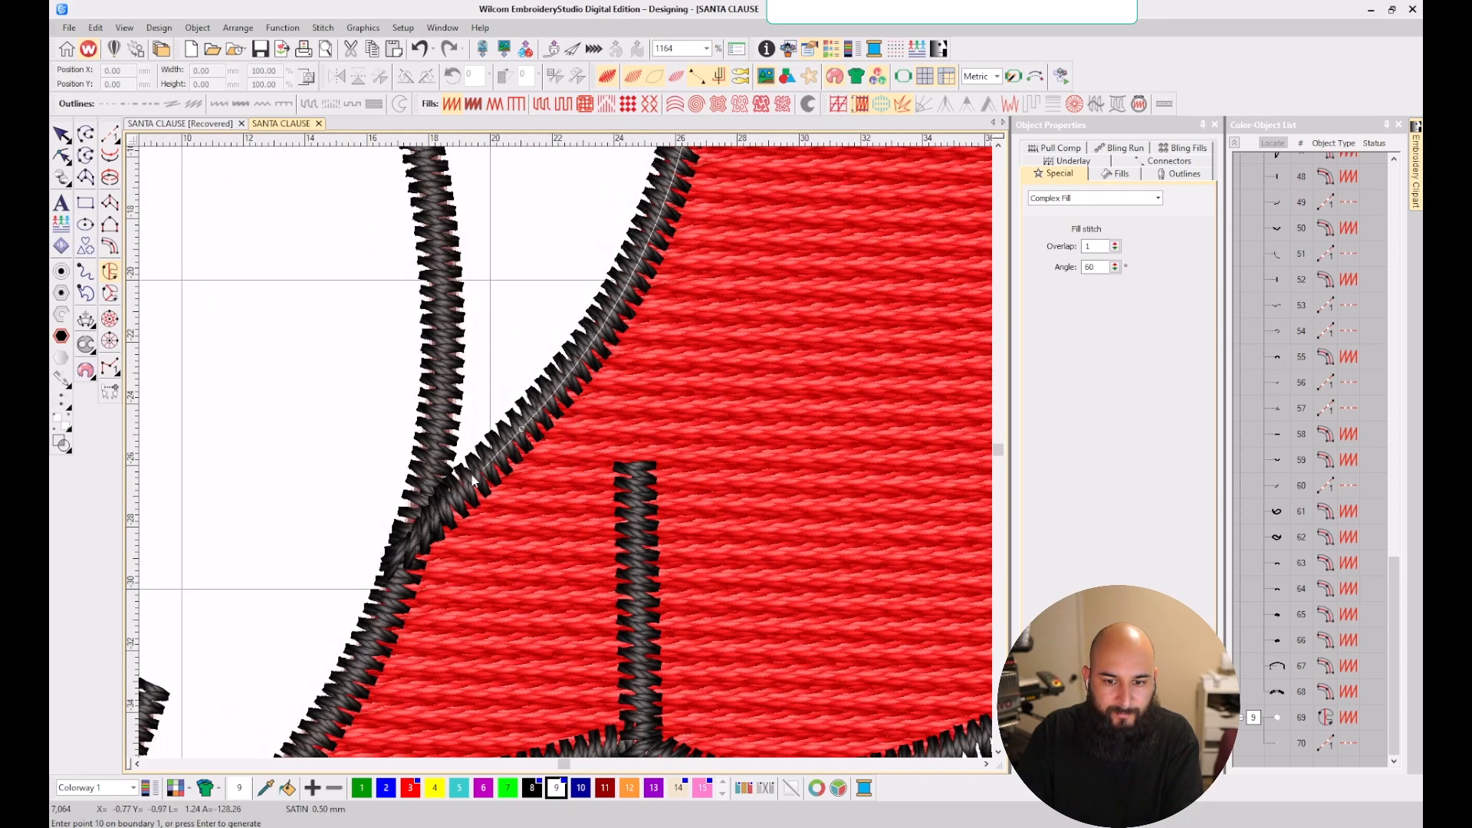
pyautogui.click(419, 529)
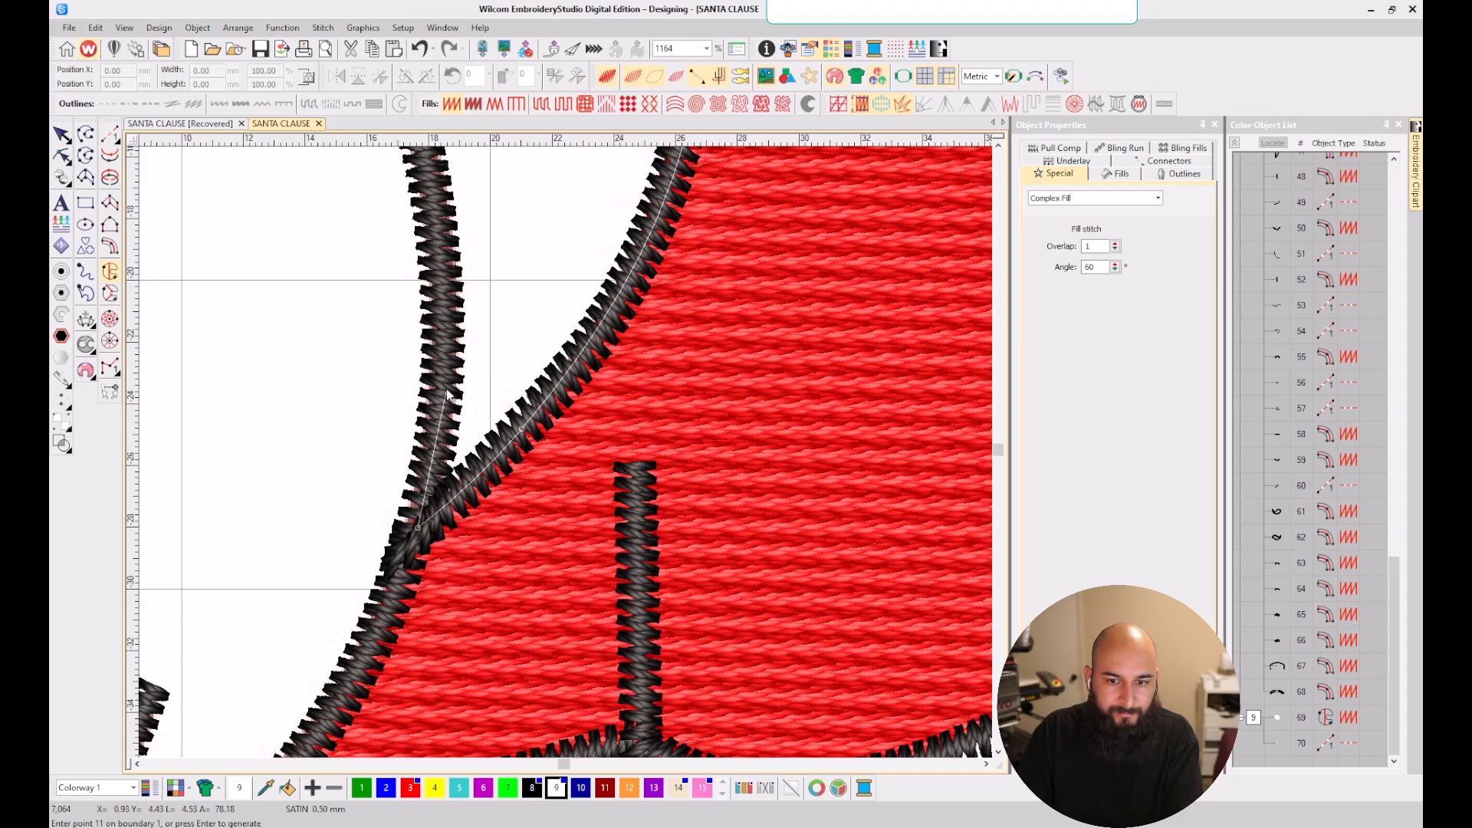
pyautogui.scroll(-3, 566, 453)
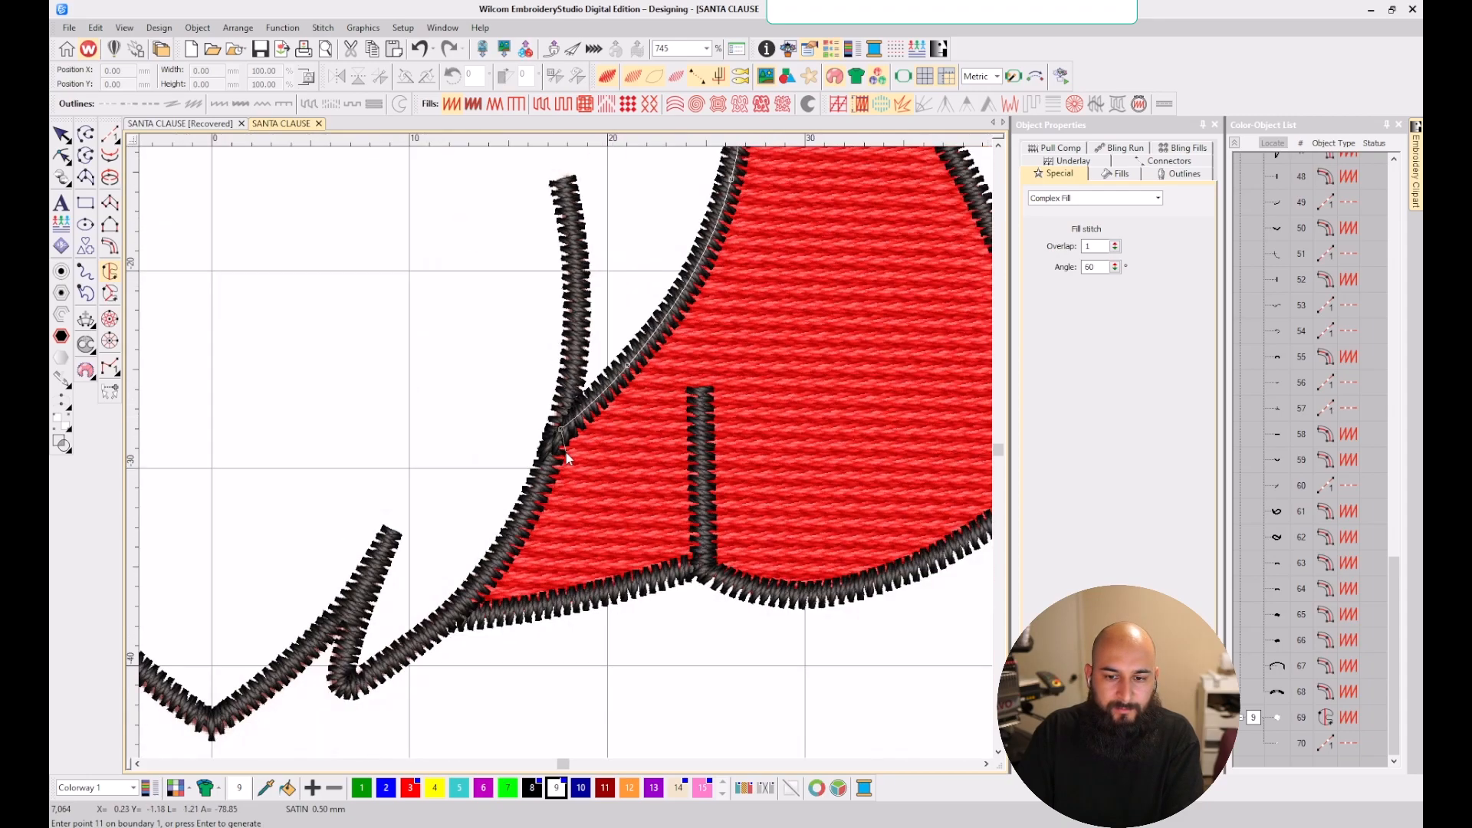
pyautogui.scroll(4, 566, 453)
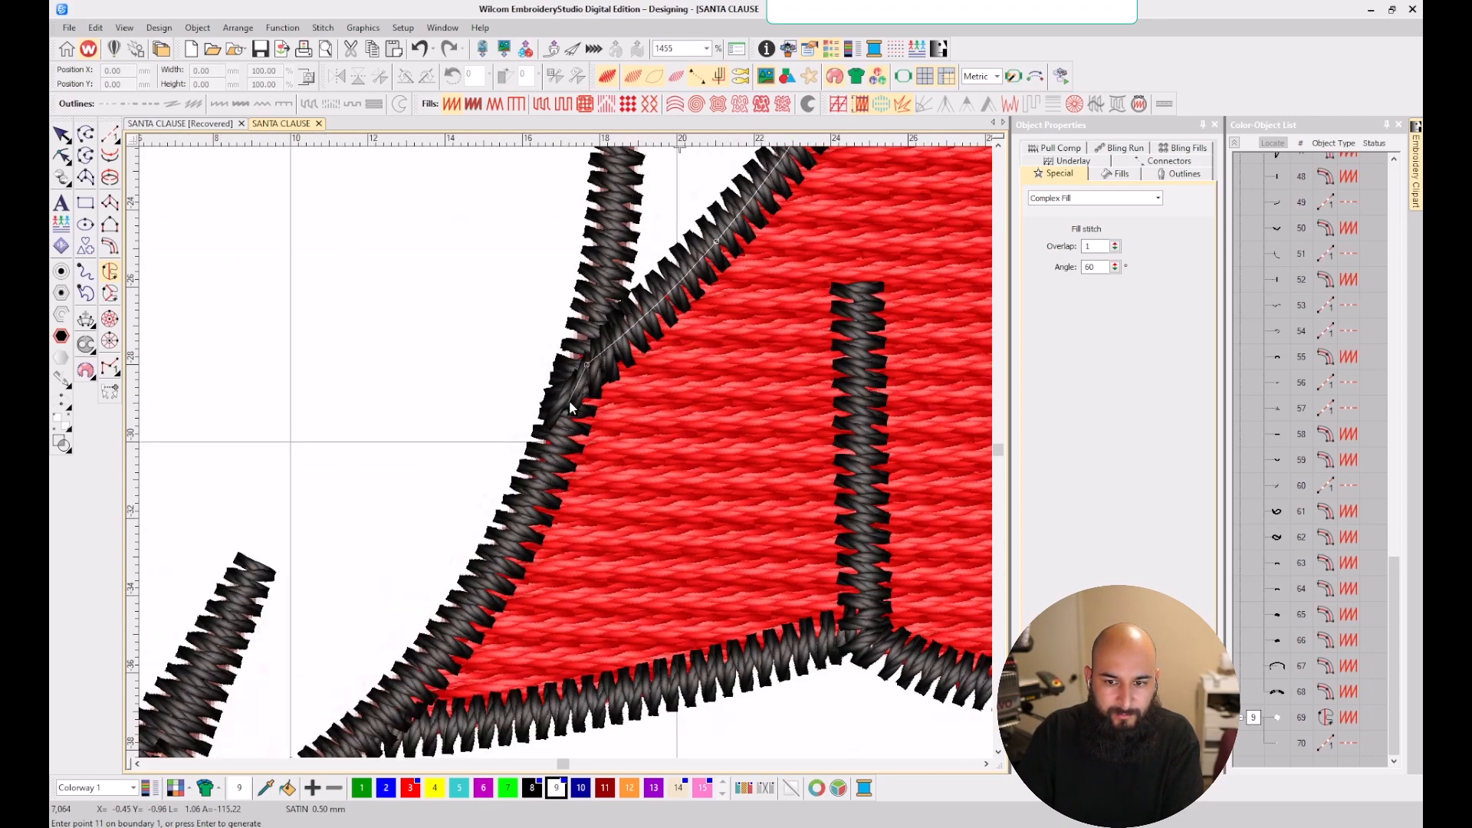
pyautogui.press('BackSpace')
pyautogui.click(584, 371)
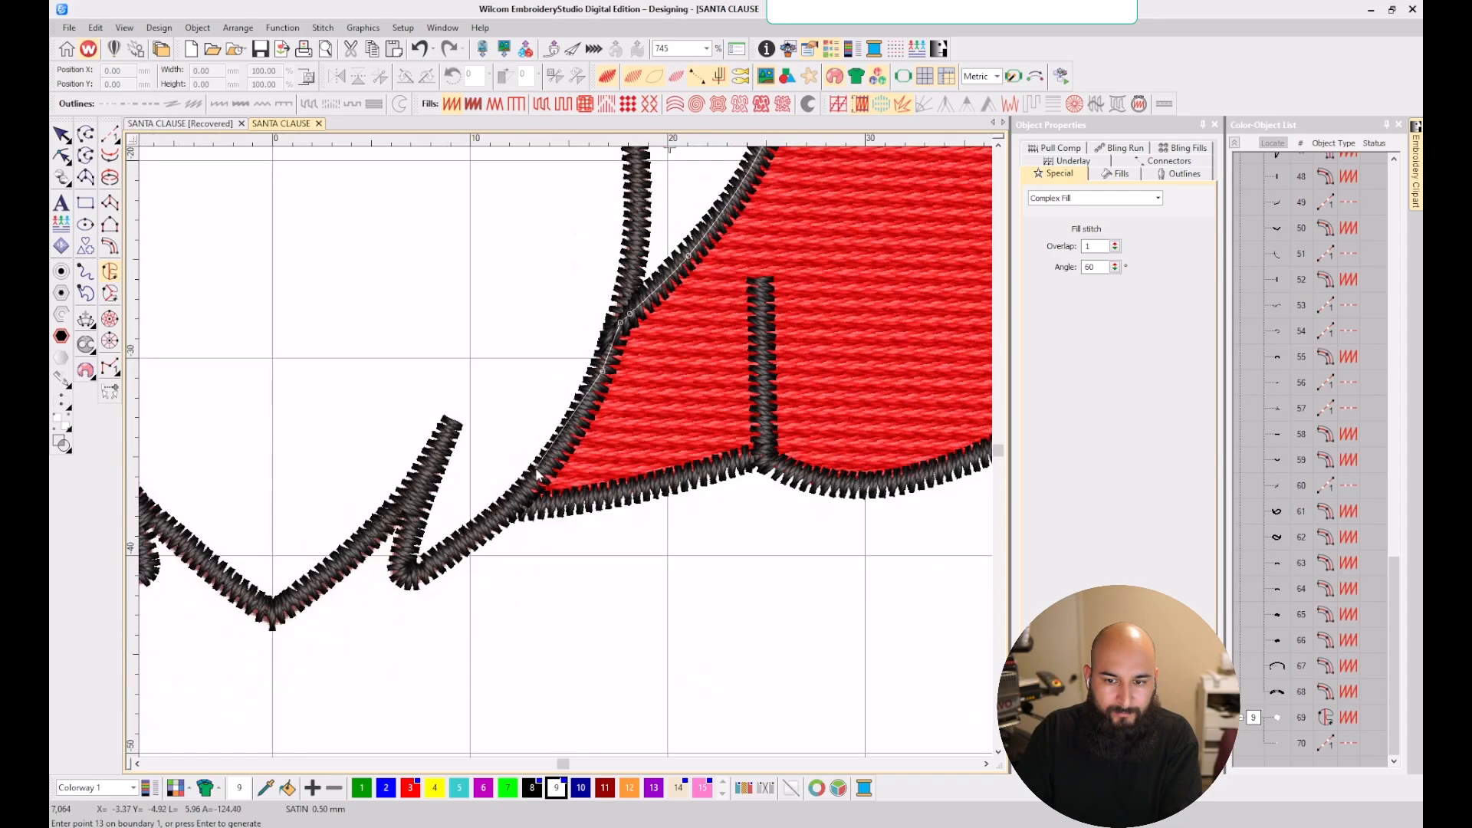
# - Trace the beard boundary along its lower right edge and around the rounded tip of the right tuft
pyautogui.click(606, 421)
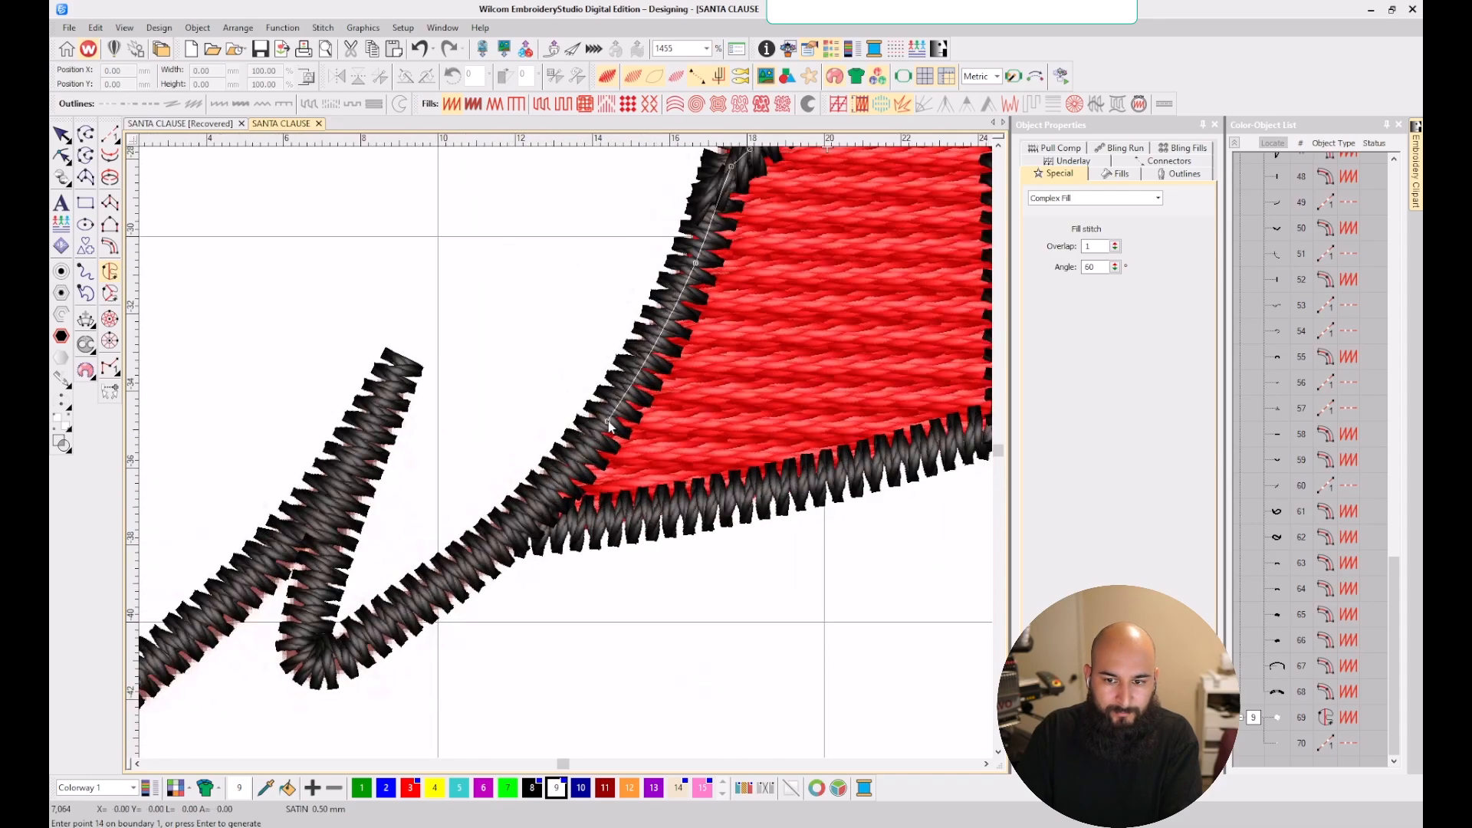
pyautogui.click(465, 568)
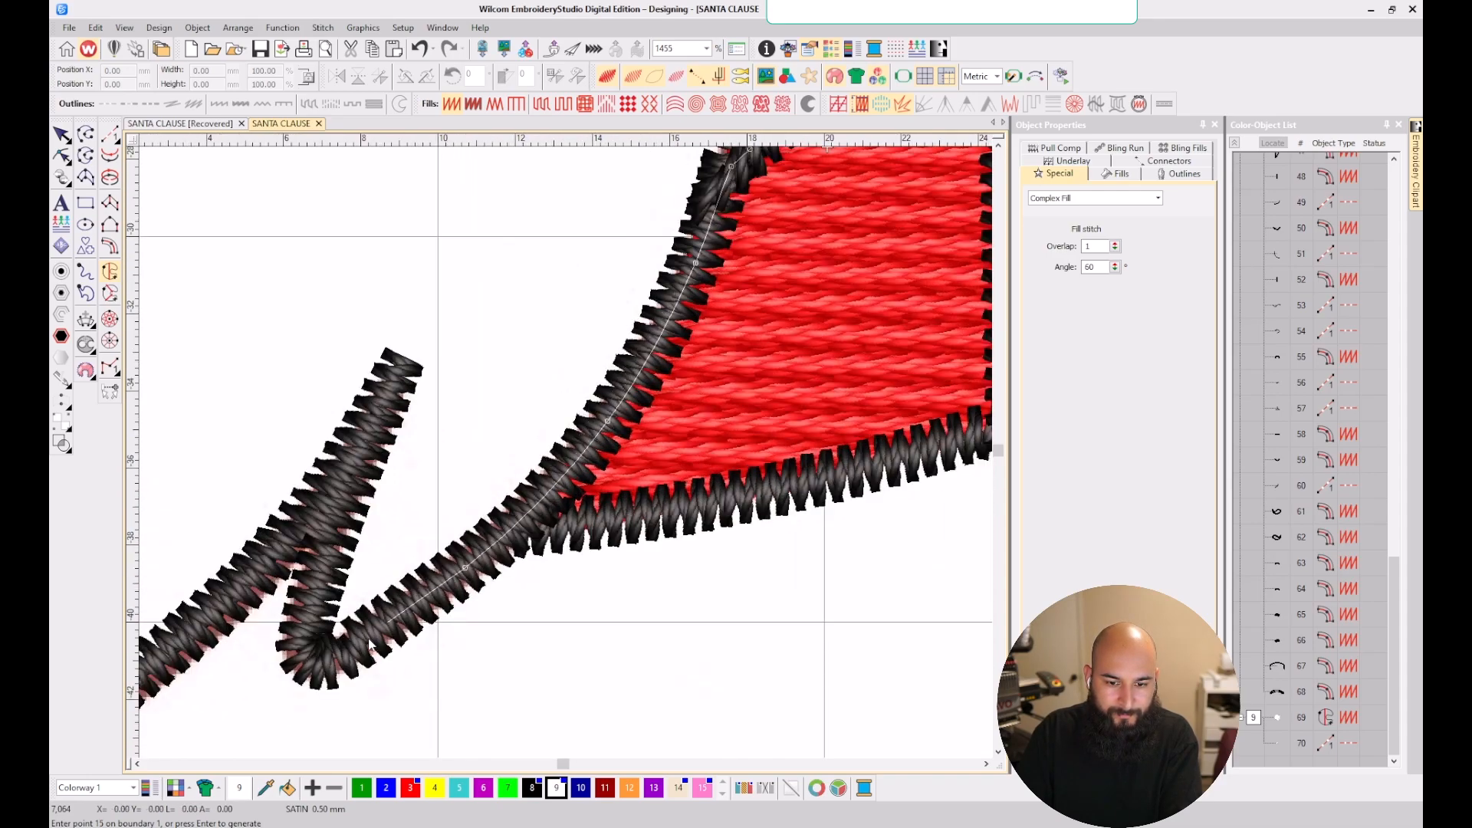
pyautogui.click(368, 638)
pyautogui.click(331, 658)
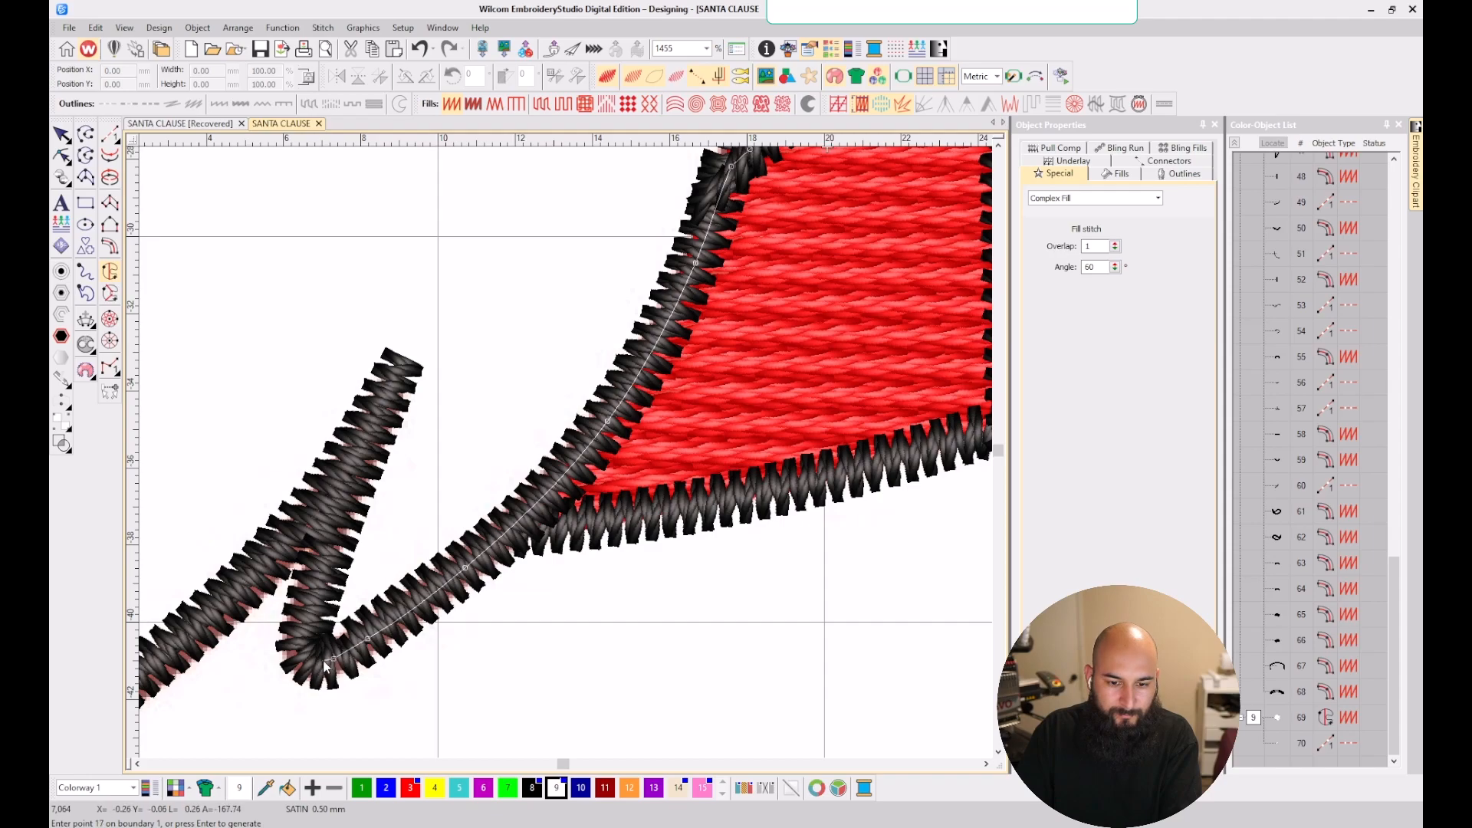
pyautogui.click(308, 661)
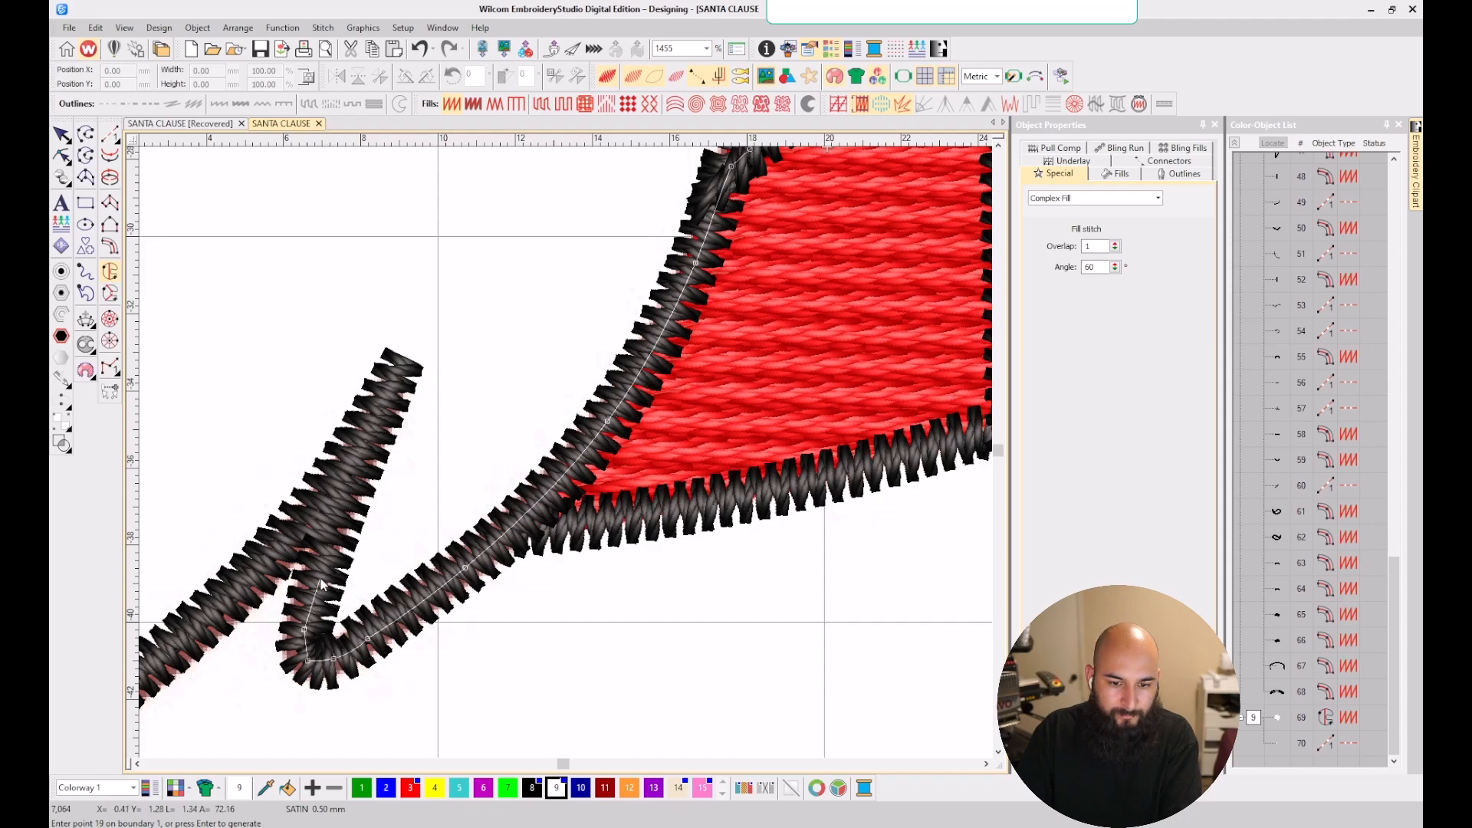
# - Carry the beard boundary up into the right notch and down the centre tuft's edge to the beard's bottom point
pyautogui.click(338, 512)
pyautogui.click(319, 506)
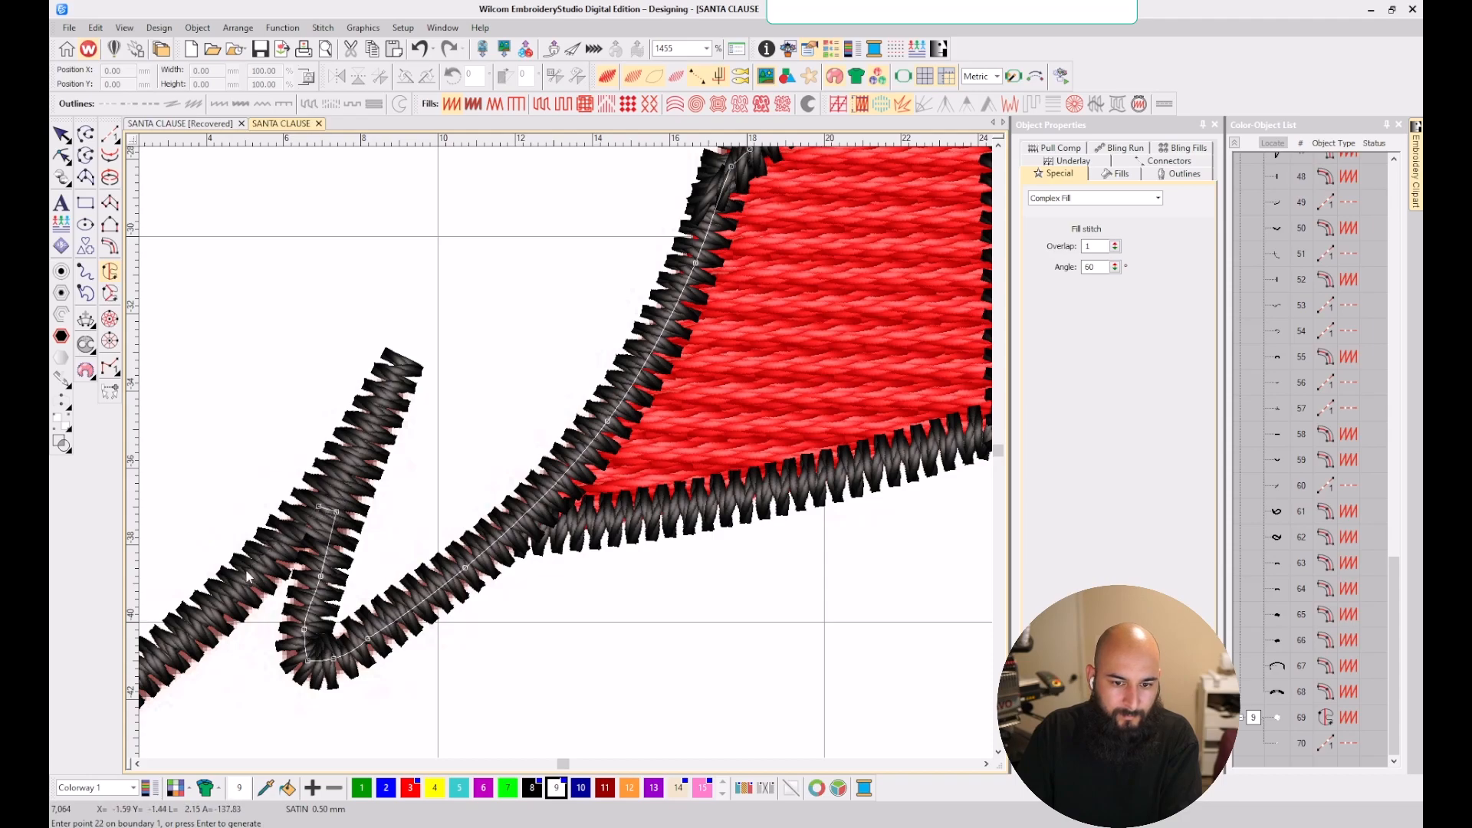
pyautogui.scroll(-3, 244, 573)
pyautogui.scroll(4, 569, 457)
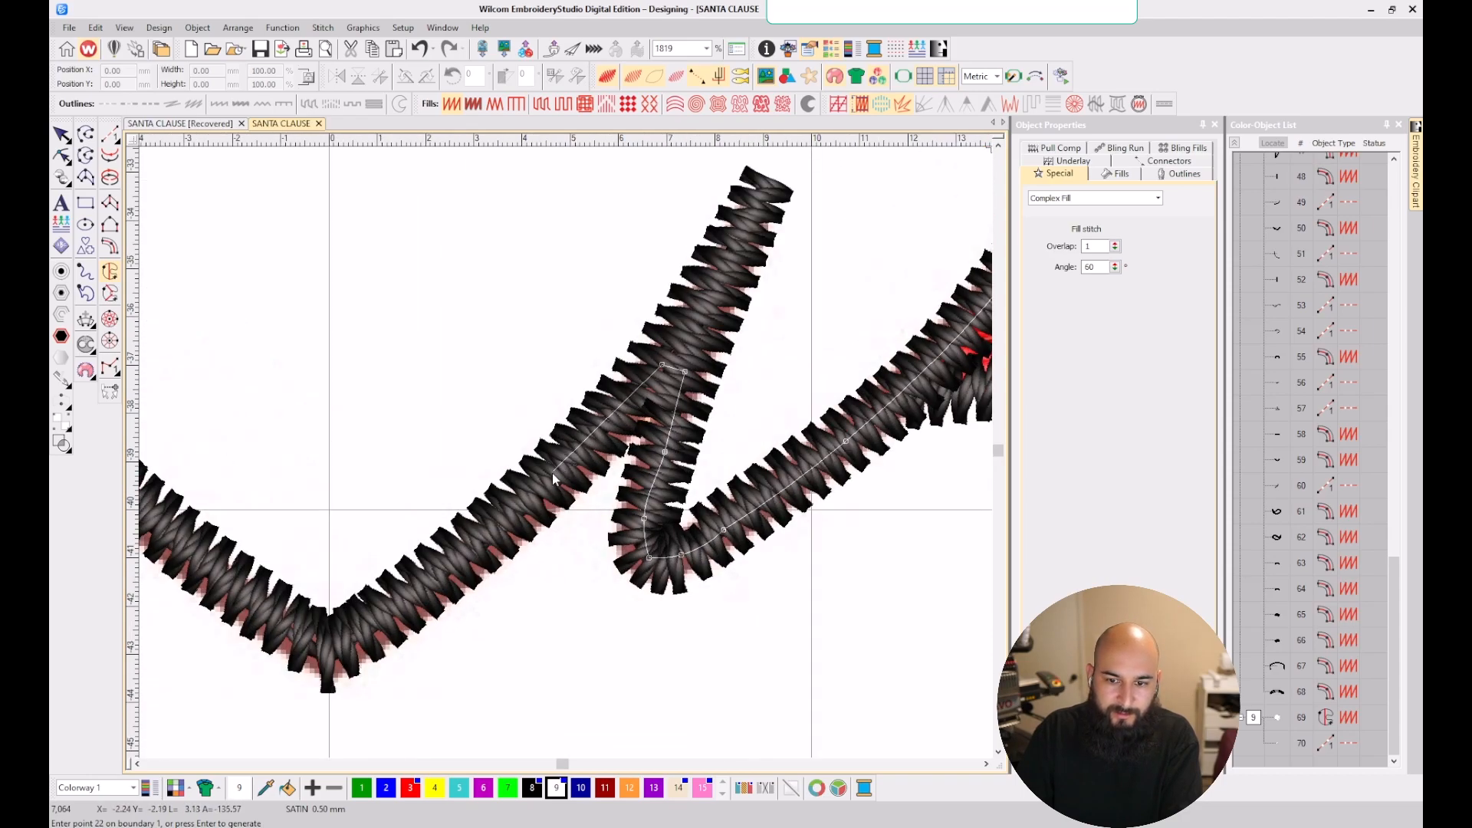
pyautogui.click(550, 475)
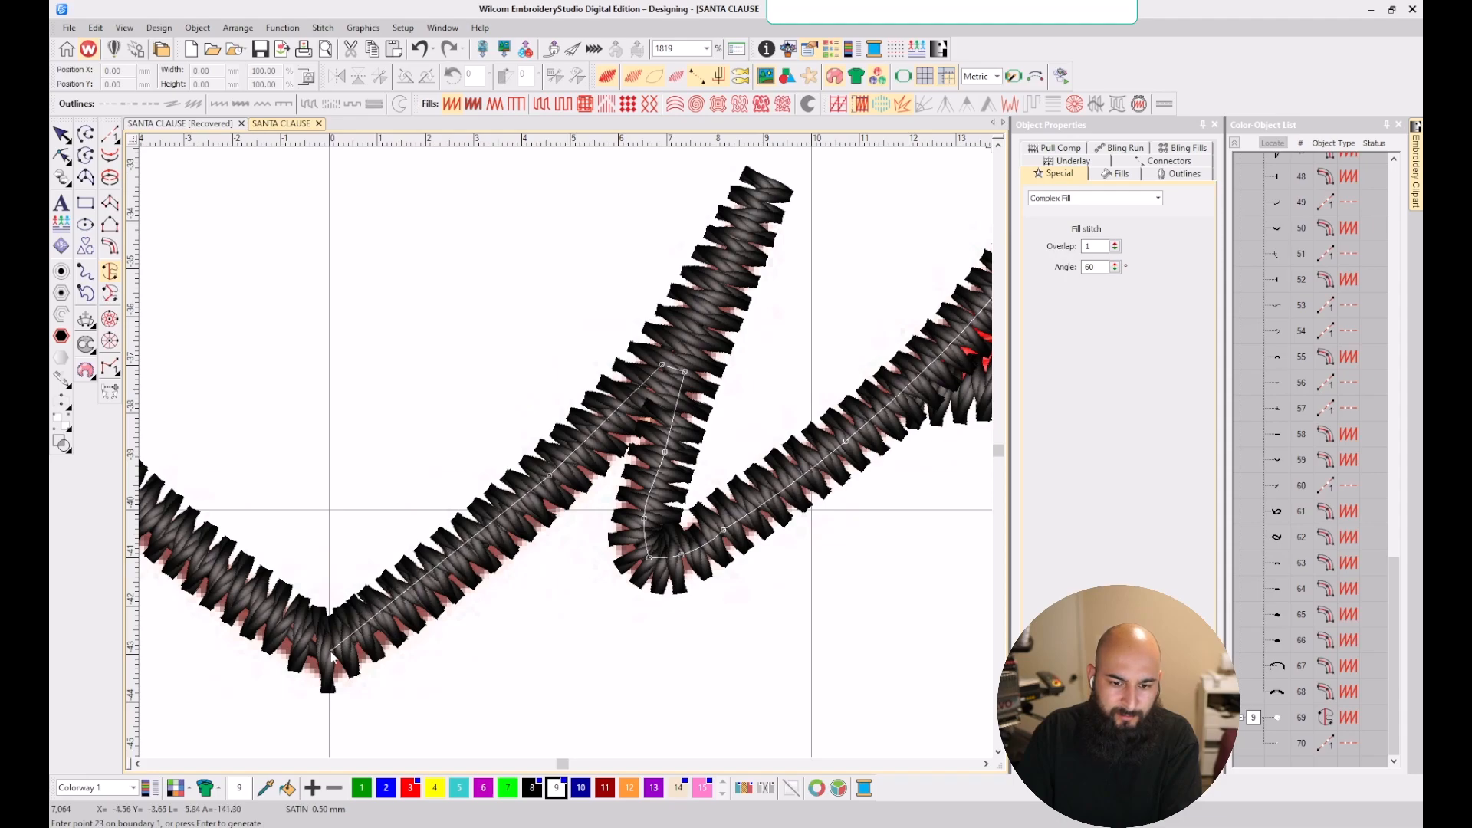
pyautogui.press('c')
pyautogui.press('BackSpace')
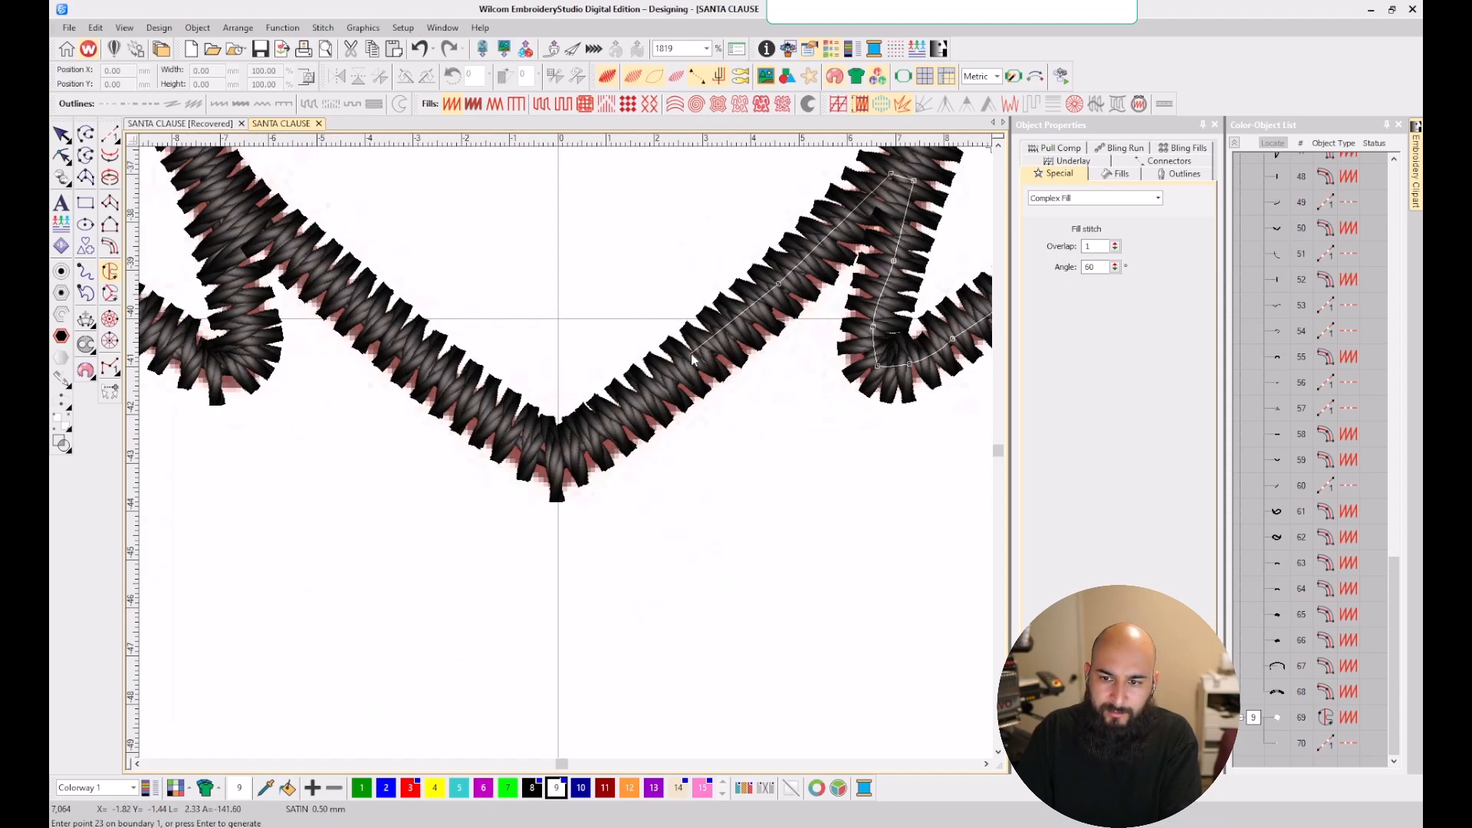
pyautogui.click(698, 356)
pyautogui.click(558, 461)
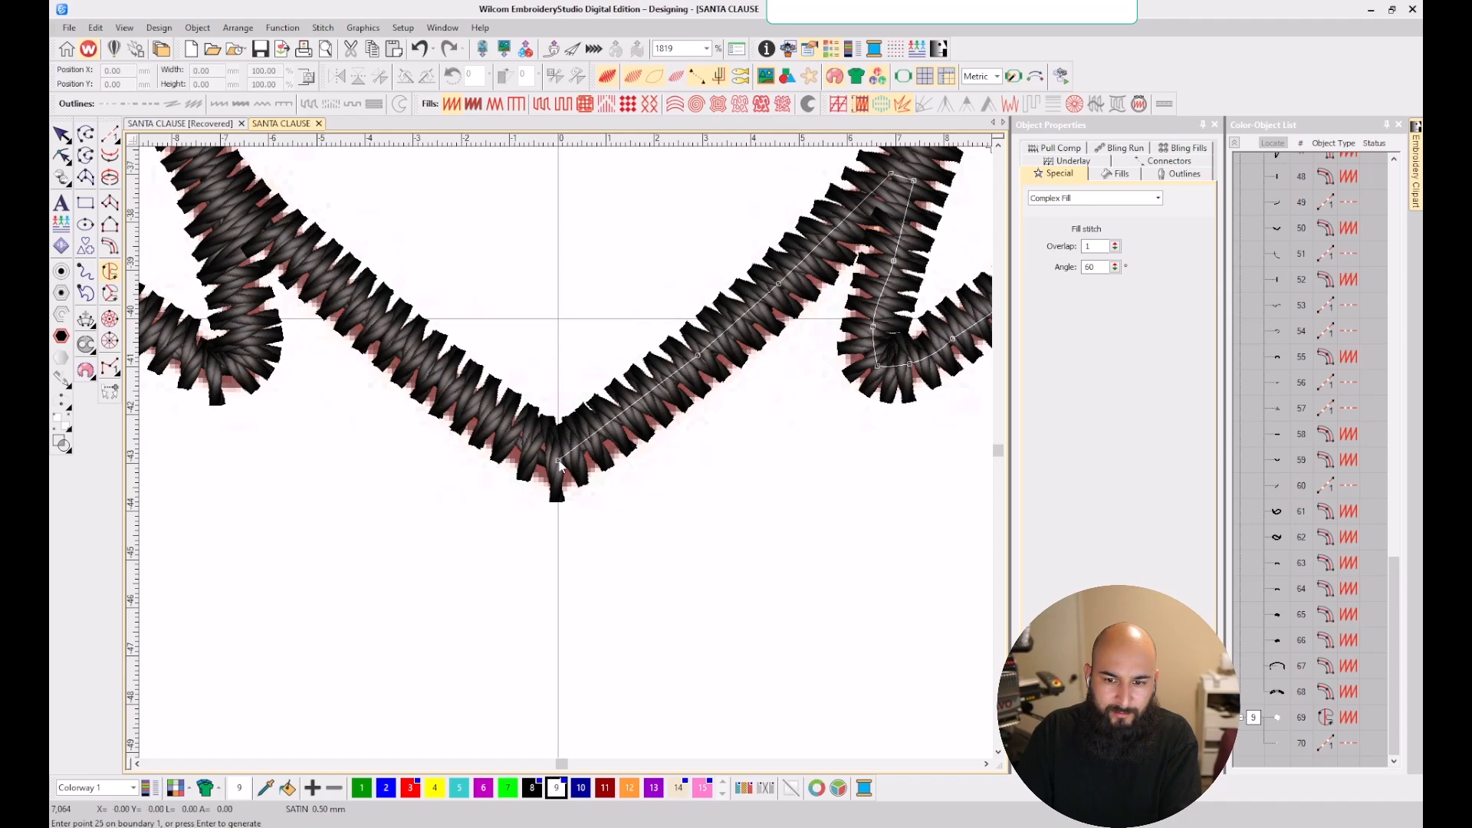
# - Trace the beard boundary from the bottom point up to the left notch and around the left tuft's tip
pyautogui.click(490, 415)
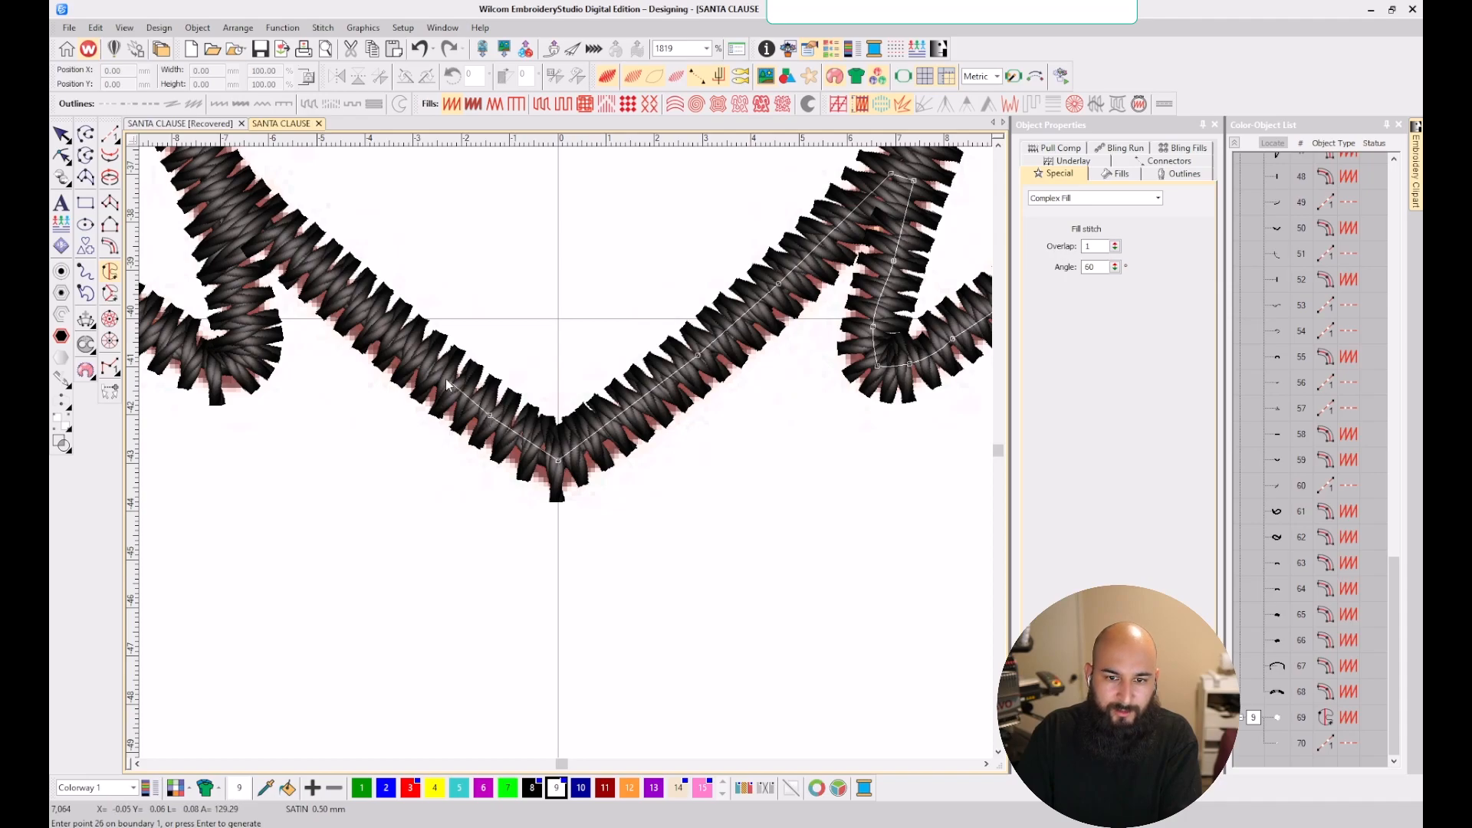
pyautogui.scroll(1, 277, 222)
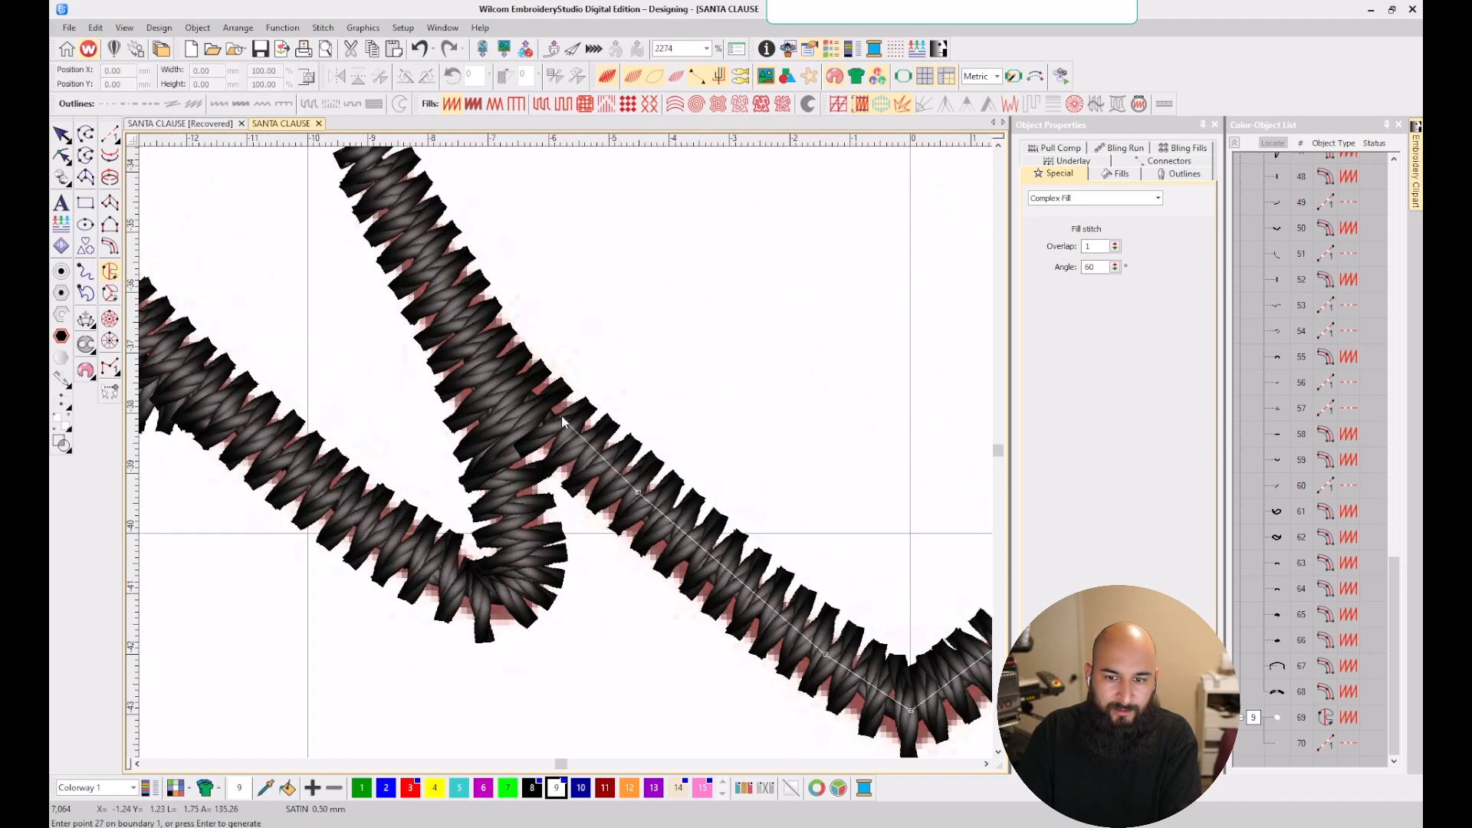
pyautogui.click(501, 406)
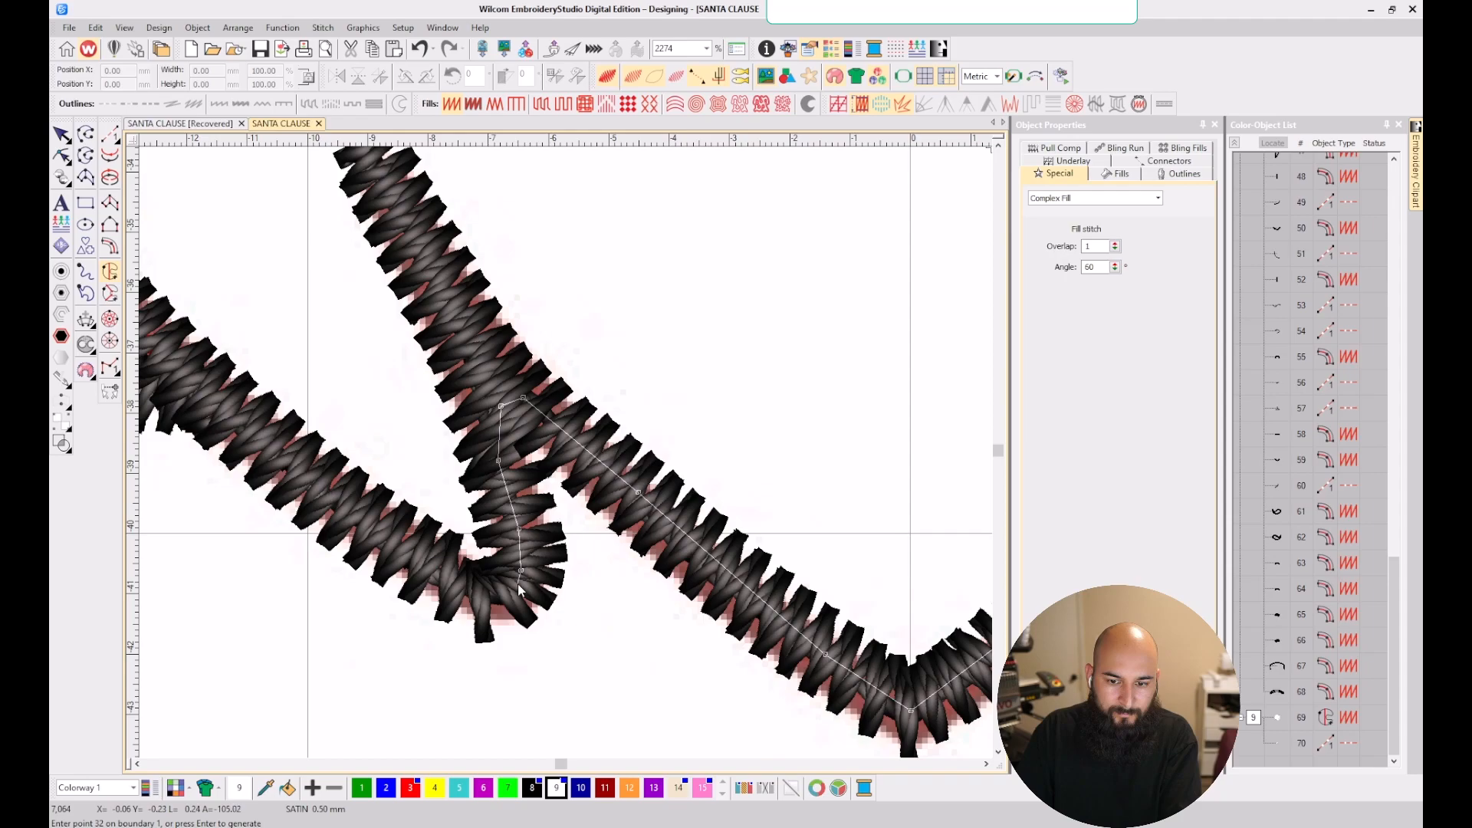
pyautogui.click(495, 597)
pyautogui.click(361, 521)
# - Continue the beard boundary up the lower left outline past the lower corner of the red sleeve
pyautogui.scroll(-2, 362, 521)
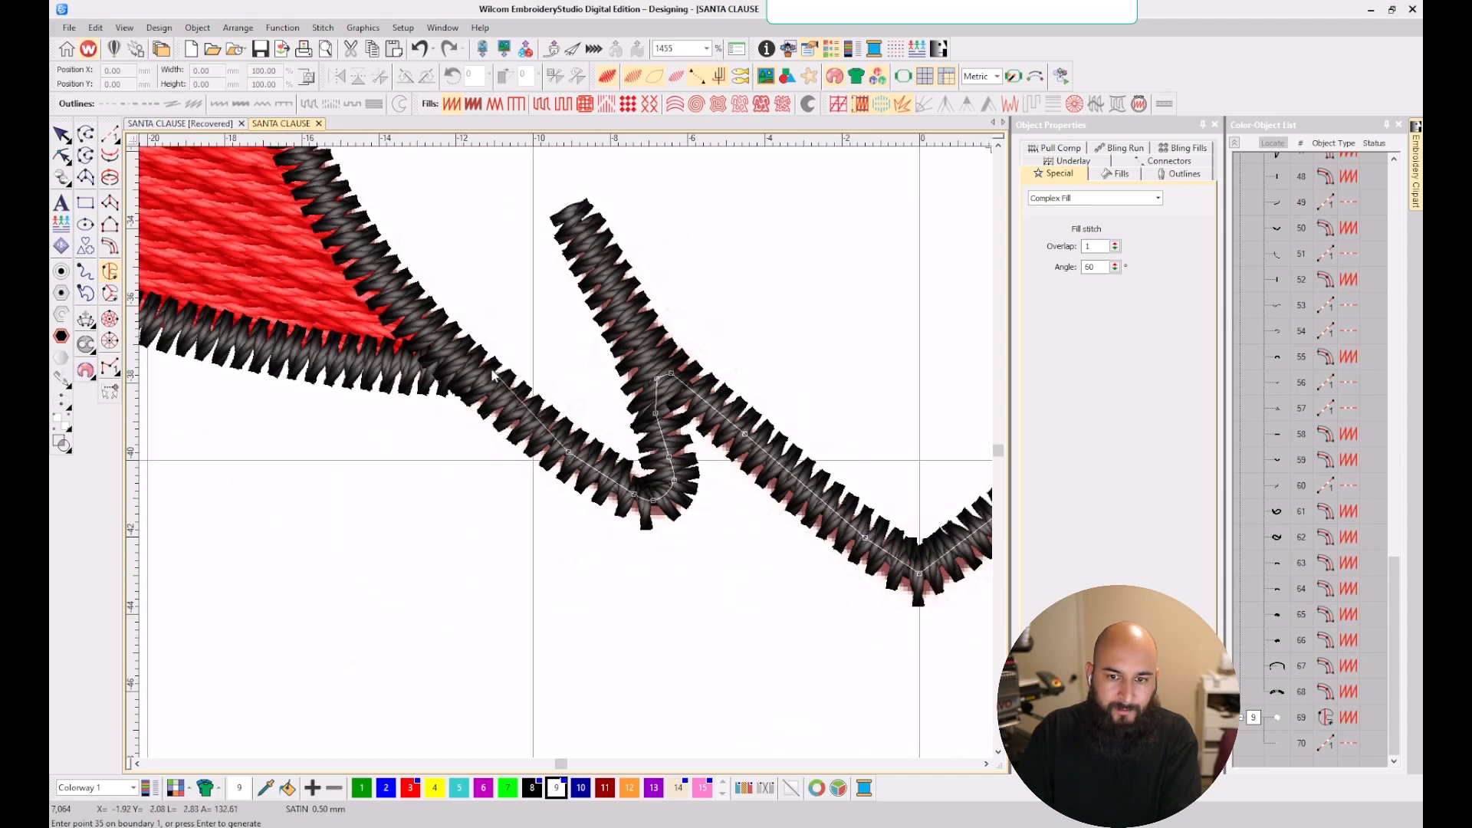
pyautogui.scroll(-2, 448, 350)
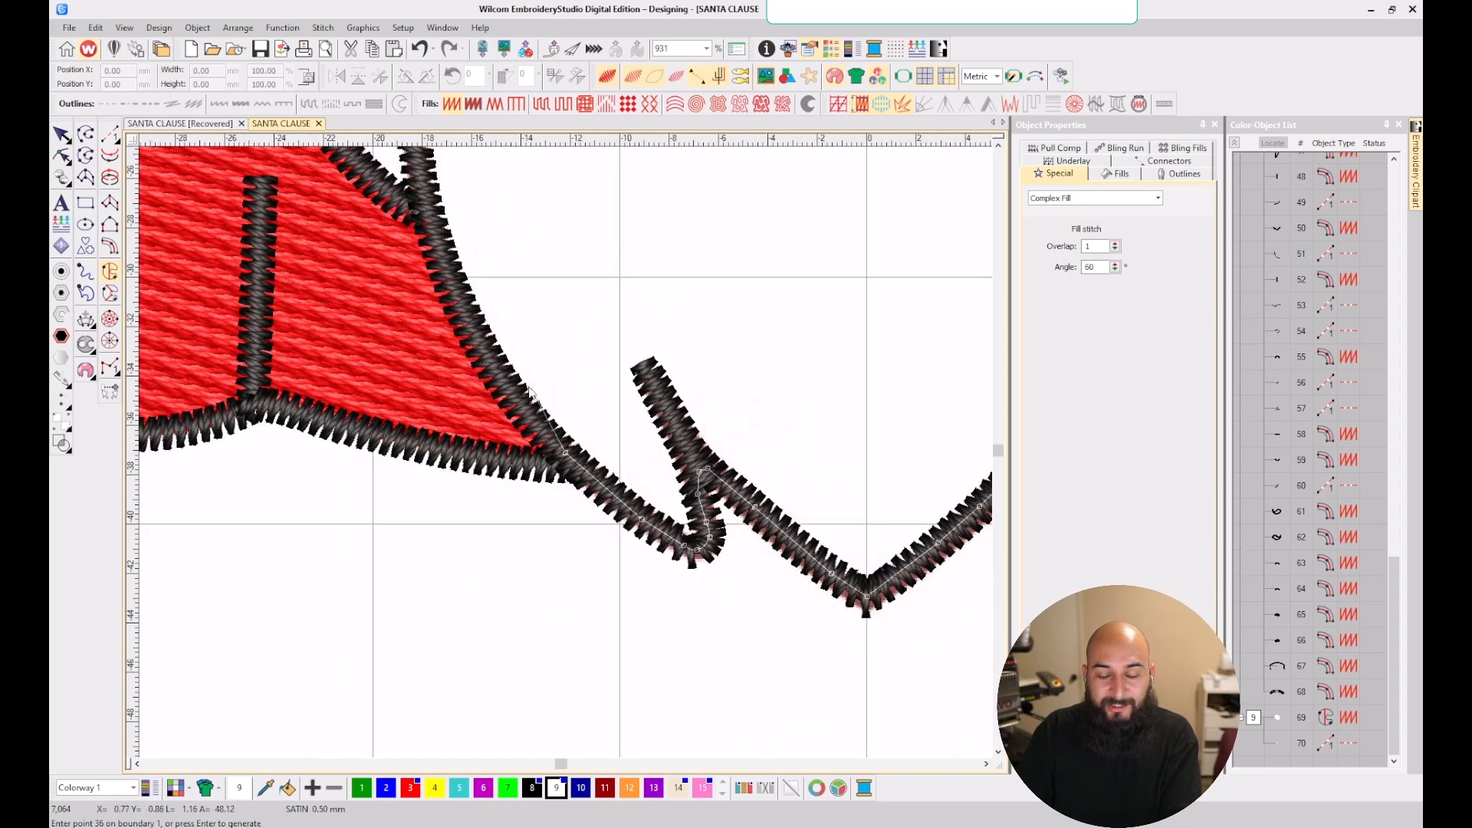
pyautogui.scroll(2, 534, 390)
pyautogui.click(529, 460)
pyautogui.scroll(-2, 529, 460)
pyautogui.scroll(2, 566, 453)
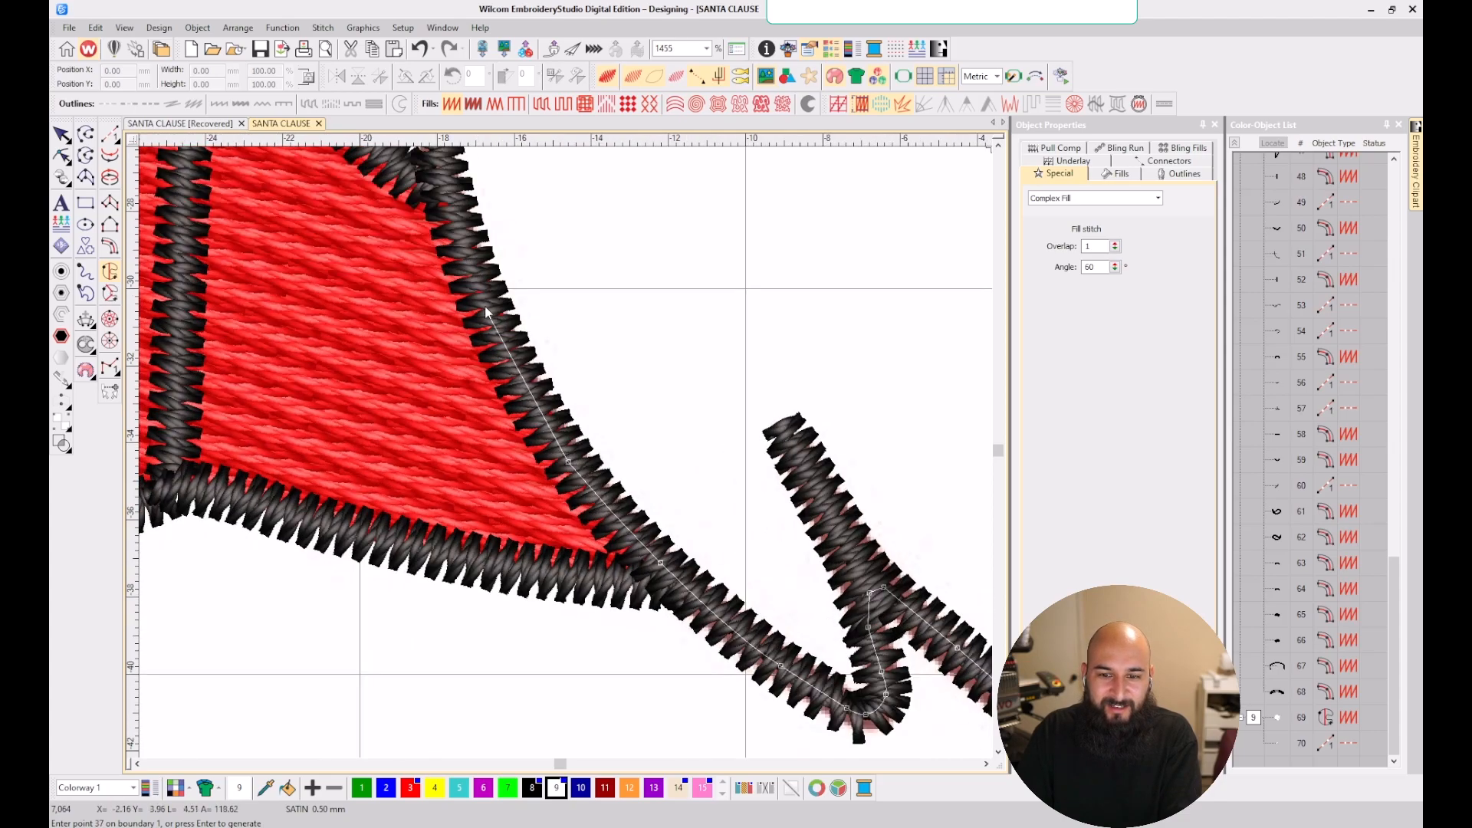
# - Extend the beard boundary to the junction of the left inner beard line and the sleeve outline, placing a corner there
pyautogui.click(463, 253)
pyautogui.scroll(-2, 463, 253)
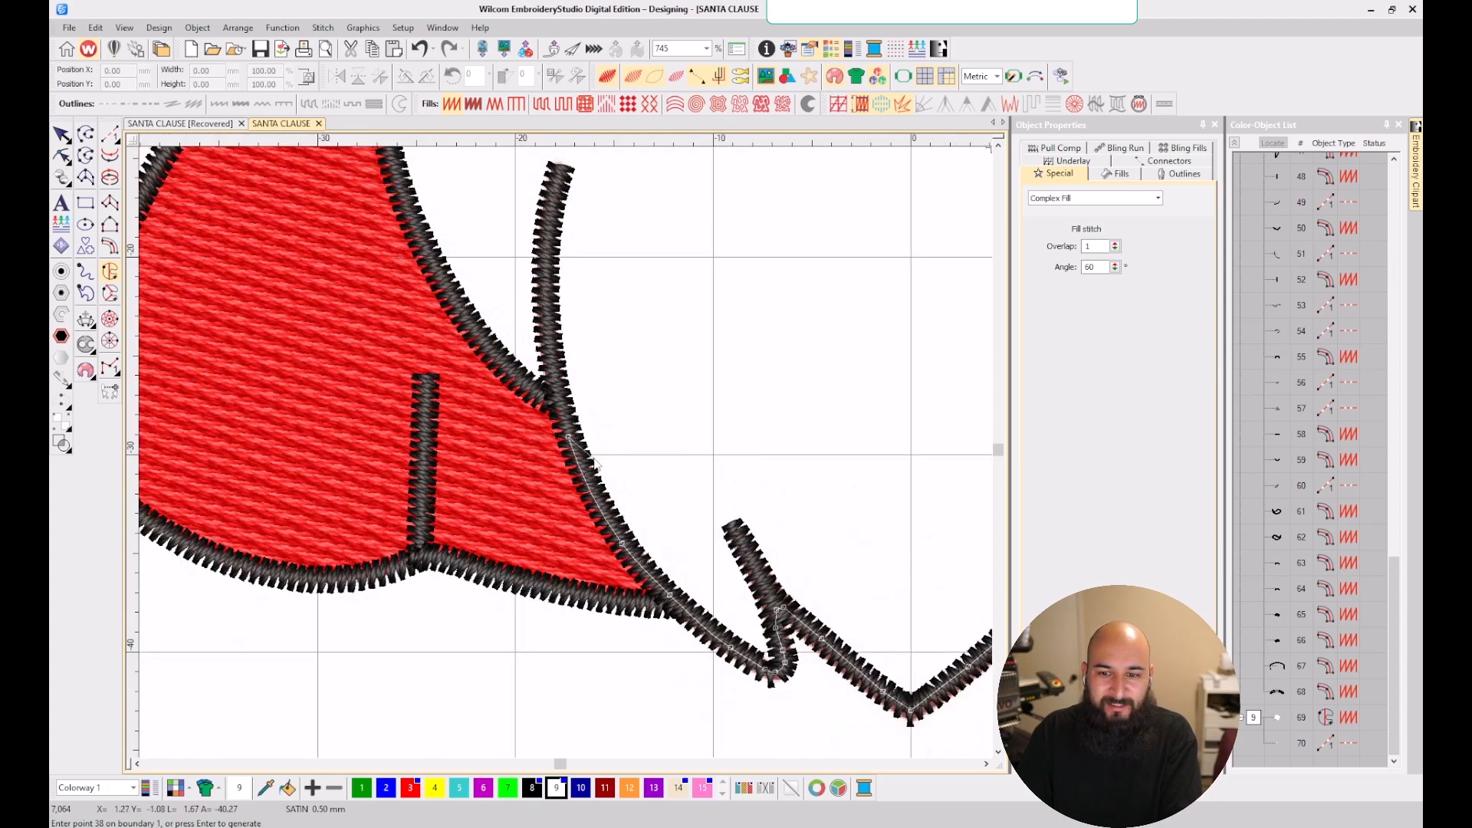
pyautogui.scroll(2, 563, 453)
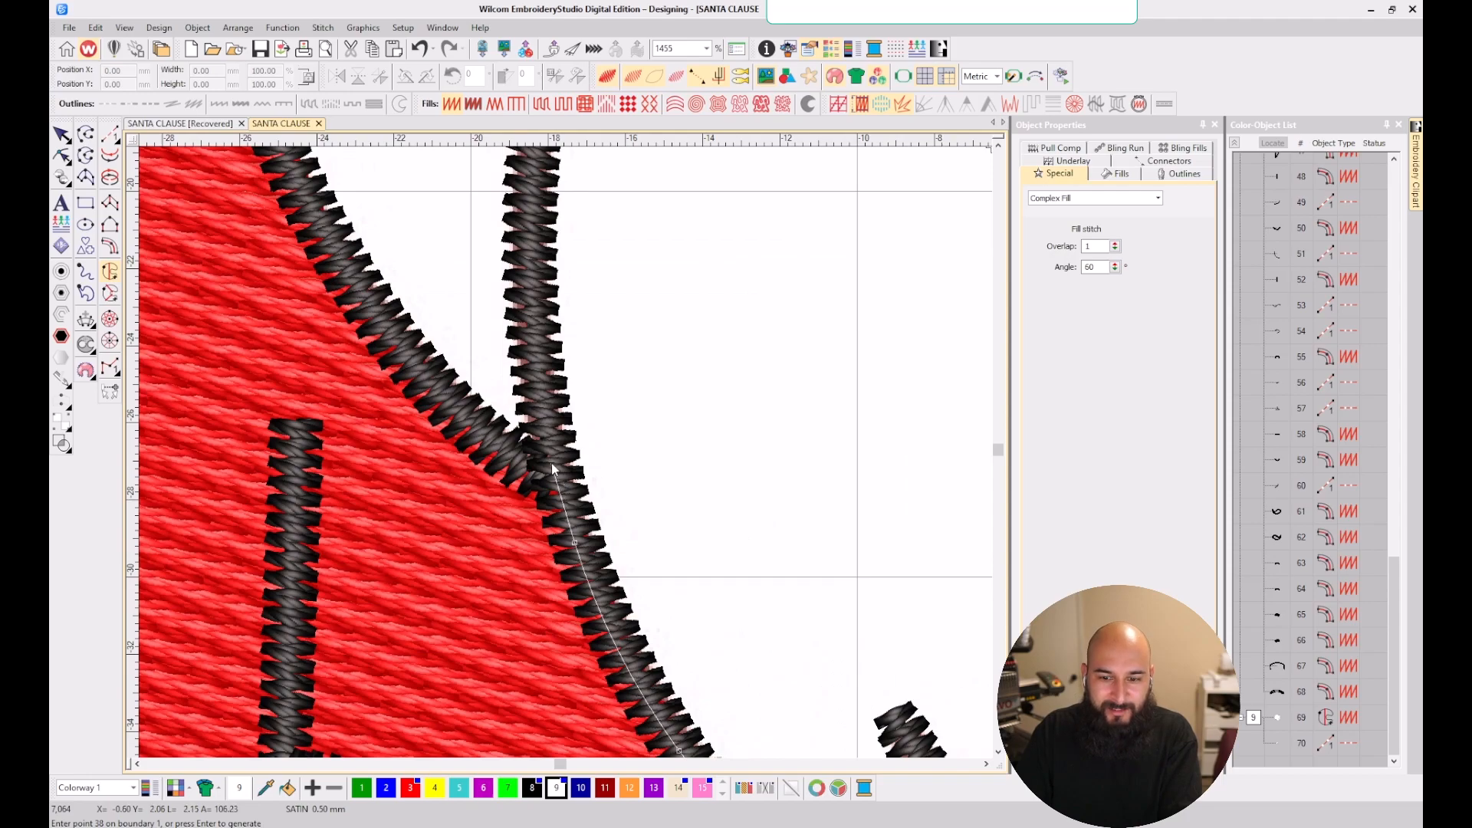
pyautogui.click(551, 465)
pyautogui.scroll(1, 528, 445)
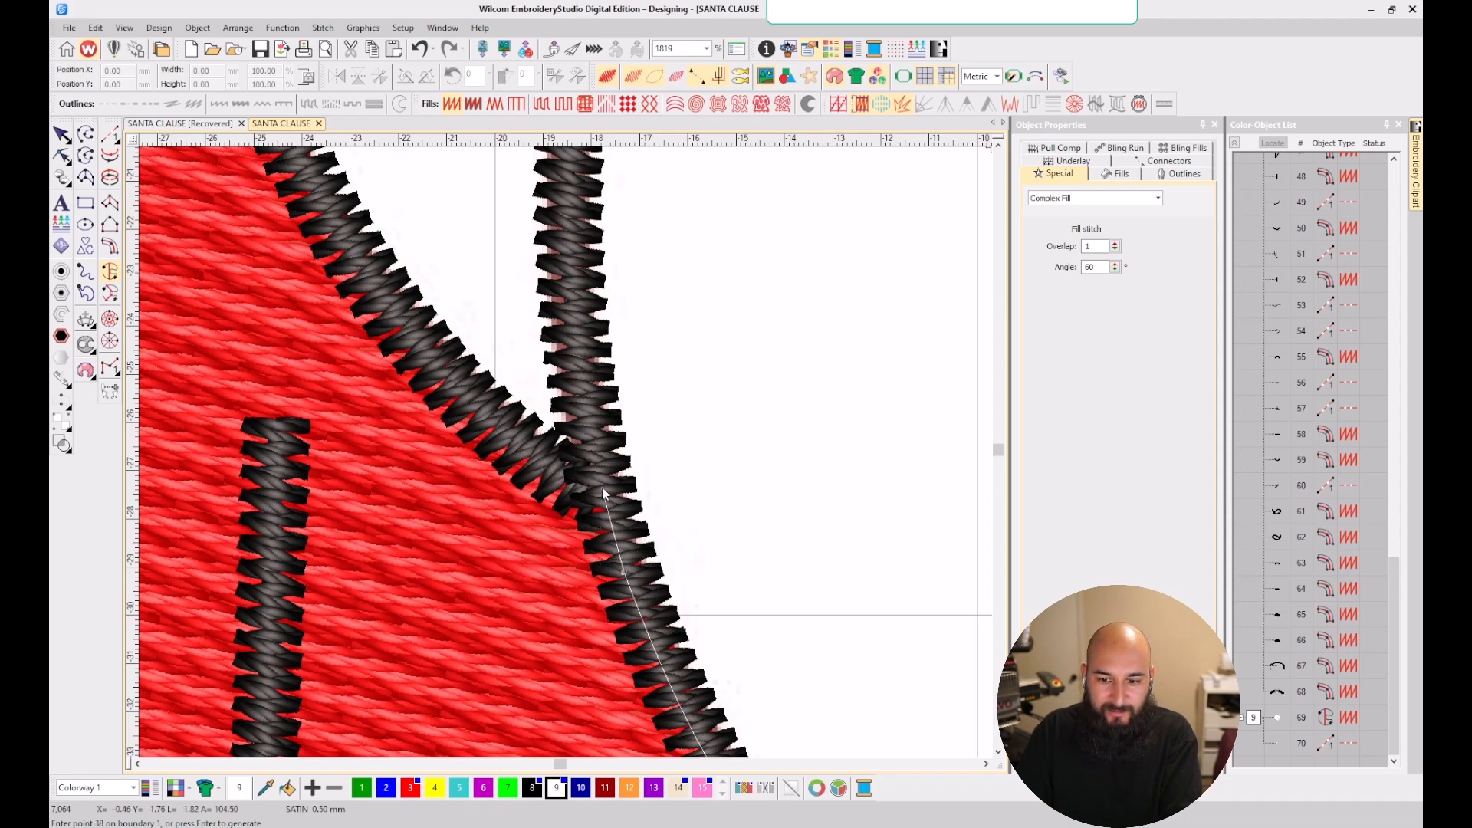
pyautogui.click(596, 486)
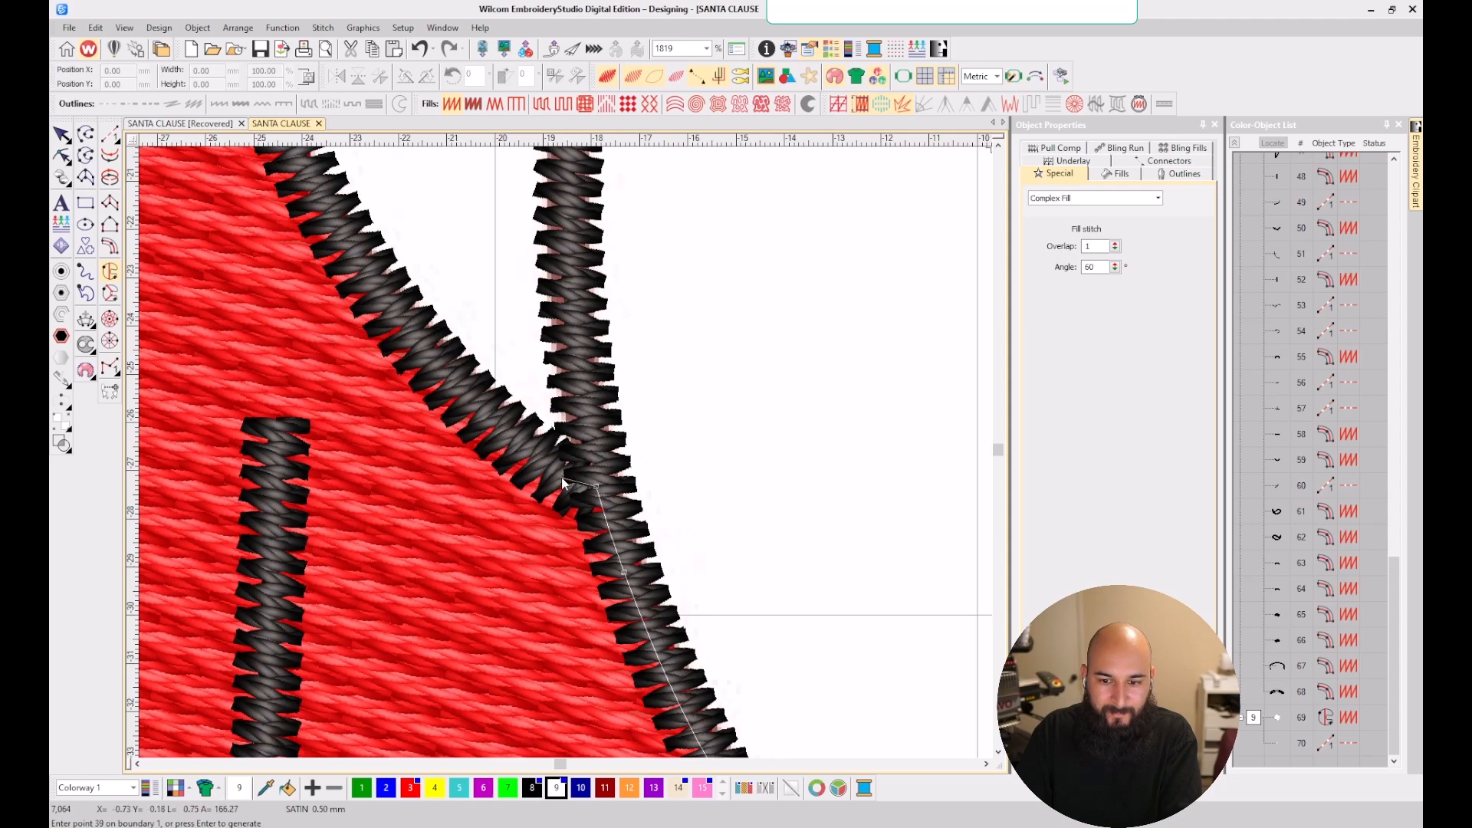
# - Continue the beard boundary from the lower junction up along the inner outline of the left red sleeve
pyautogui.click(467, 402)
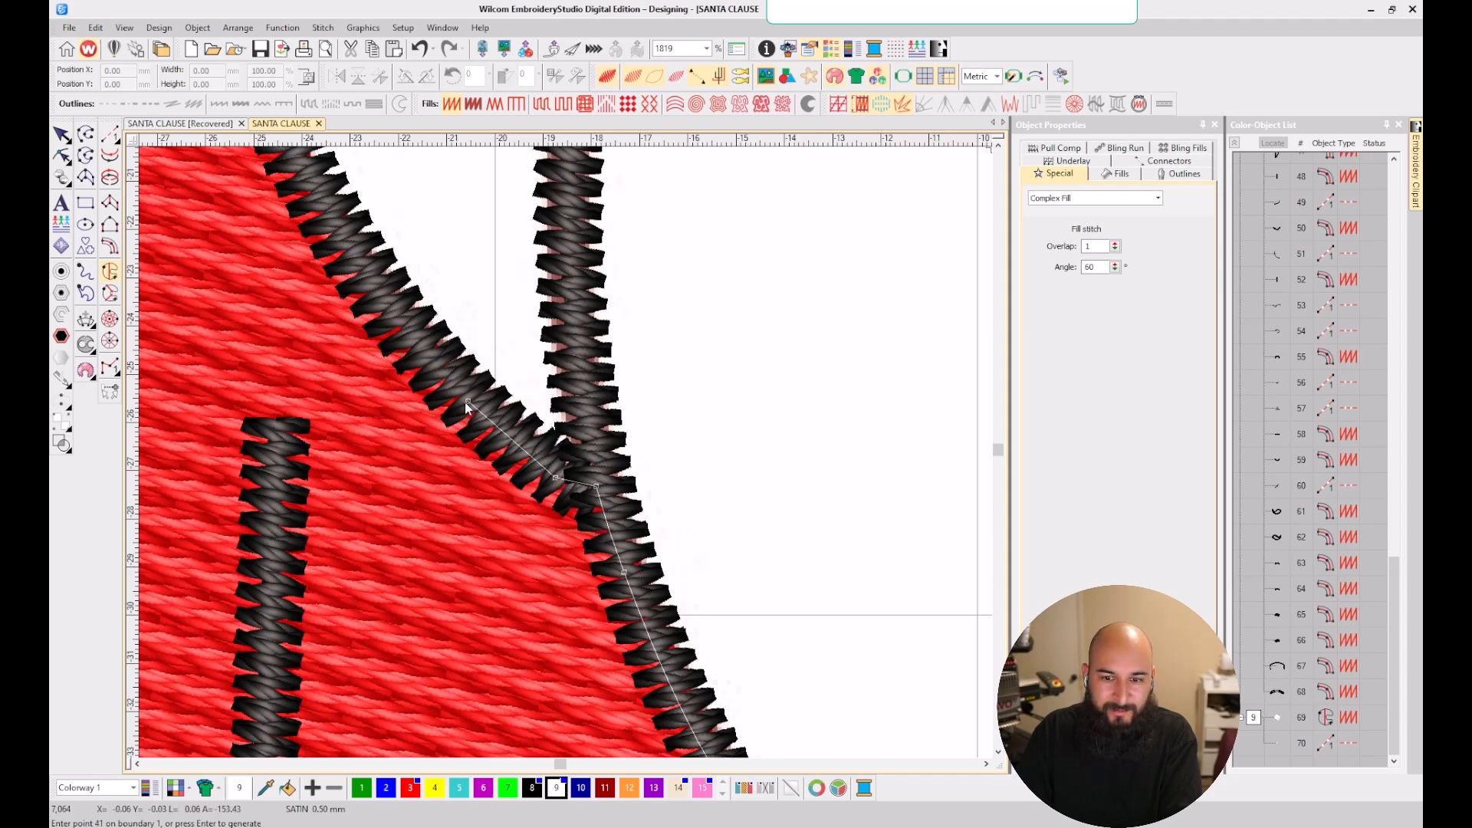
pyautogui.scroll(-2, 568, 455)
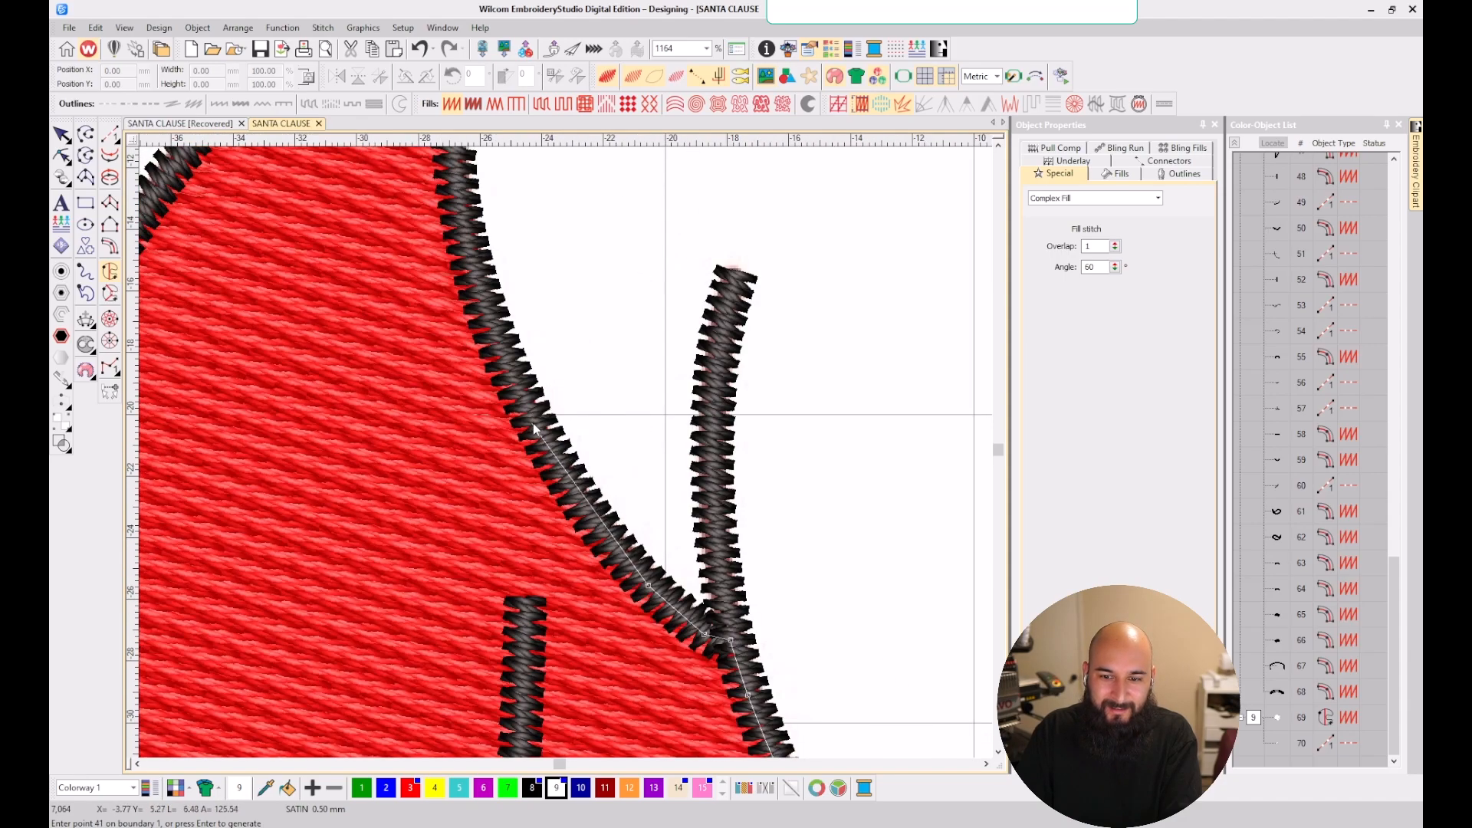
pyautogui.click(538, 429)
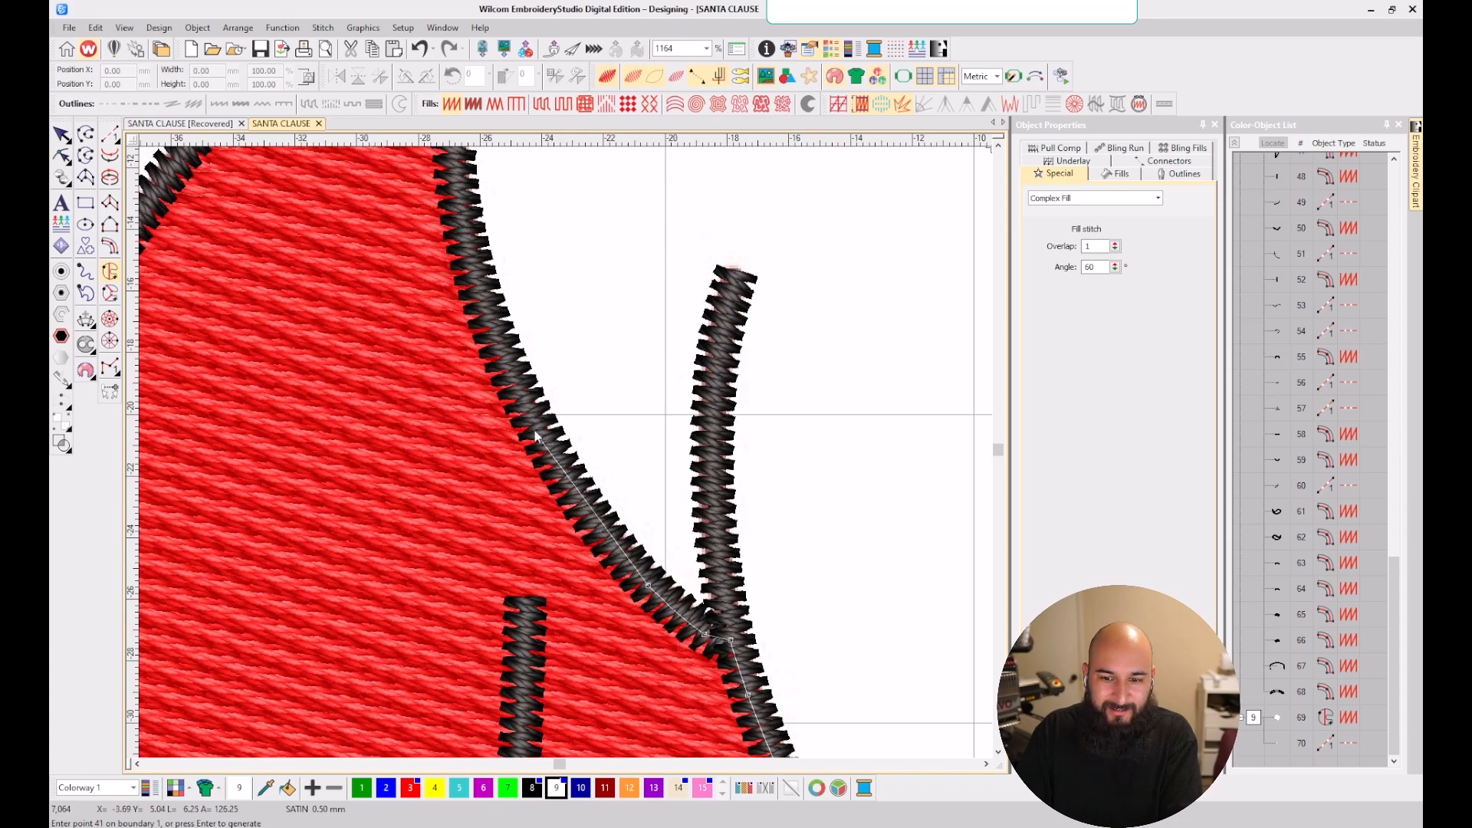
pyautogui.scroll(-2, 540, 434)
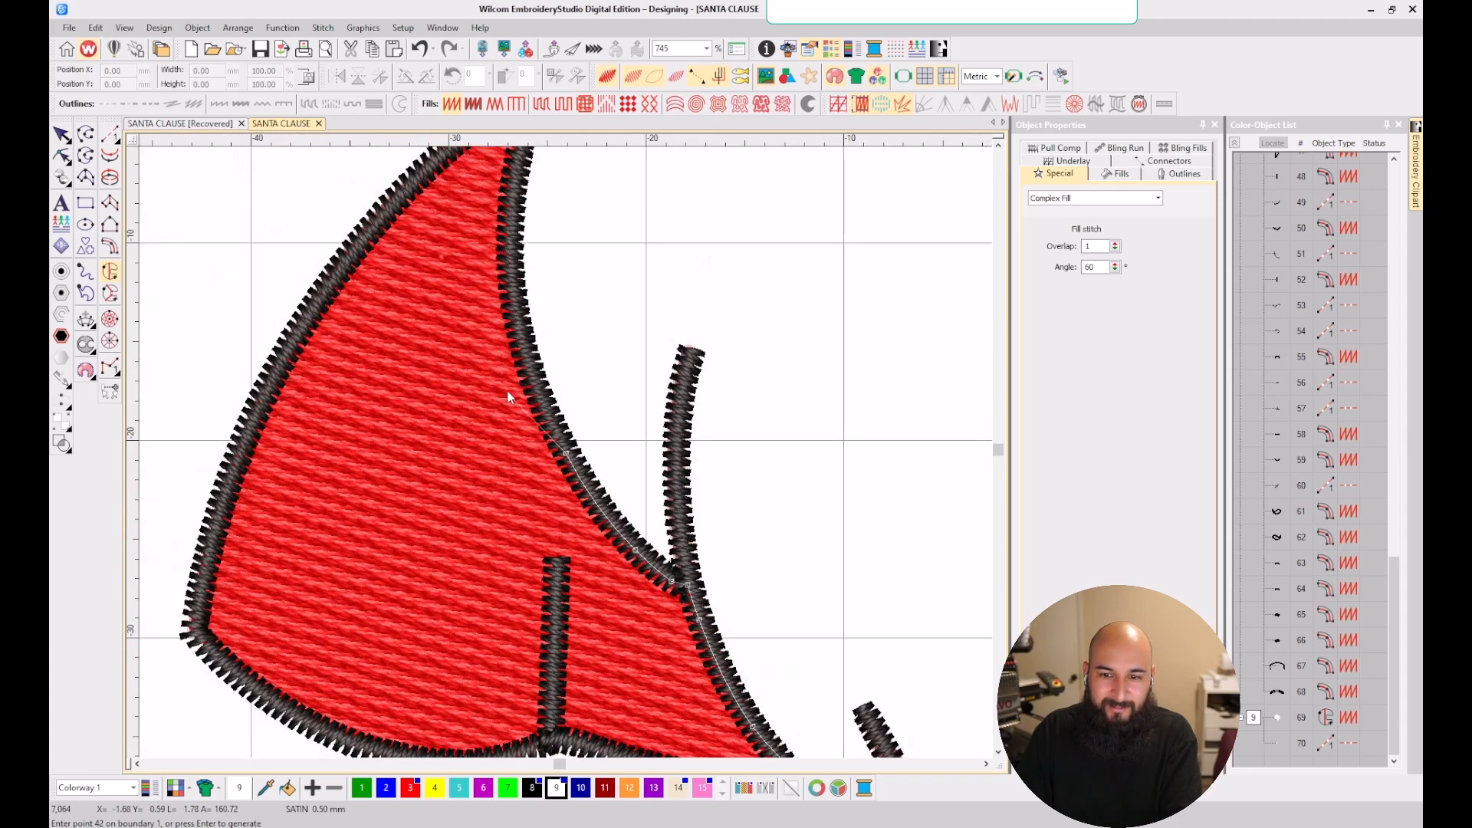
pyautogui.click(516, 328)
pyautogui.scroll(-3, 517, 338)
pyautogui.scroll(3, 565, 458)
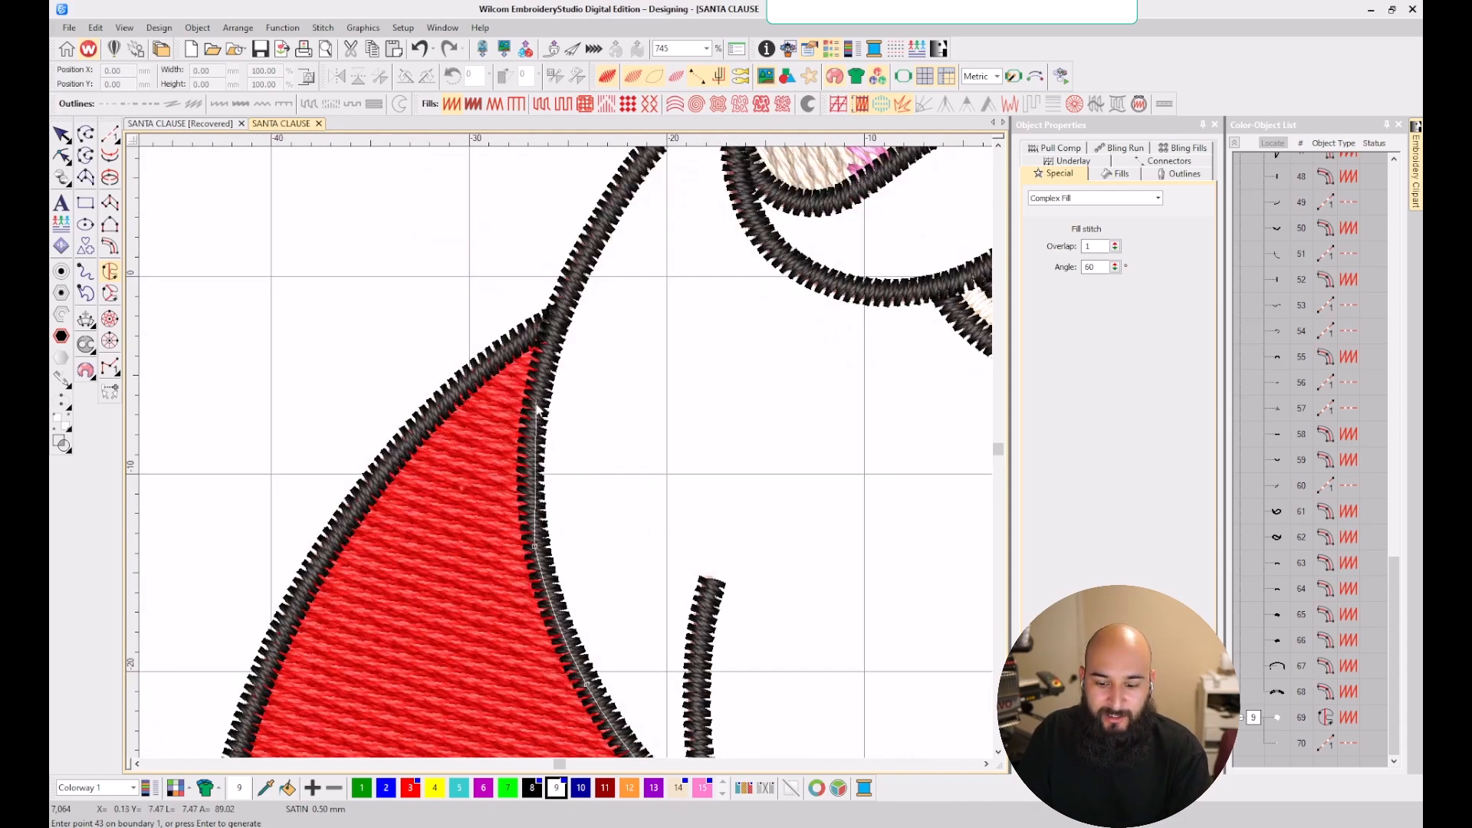
# - Carry the beard boundary past the left sleeve's top corner and onto the outer left beard outline
pyautogui.scroll(2, 533, 439)
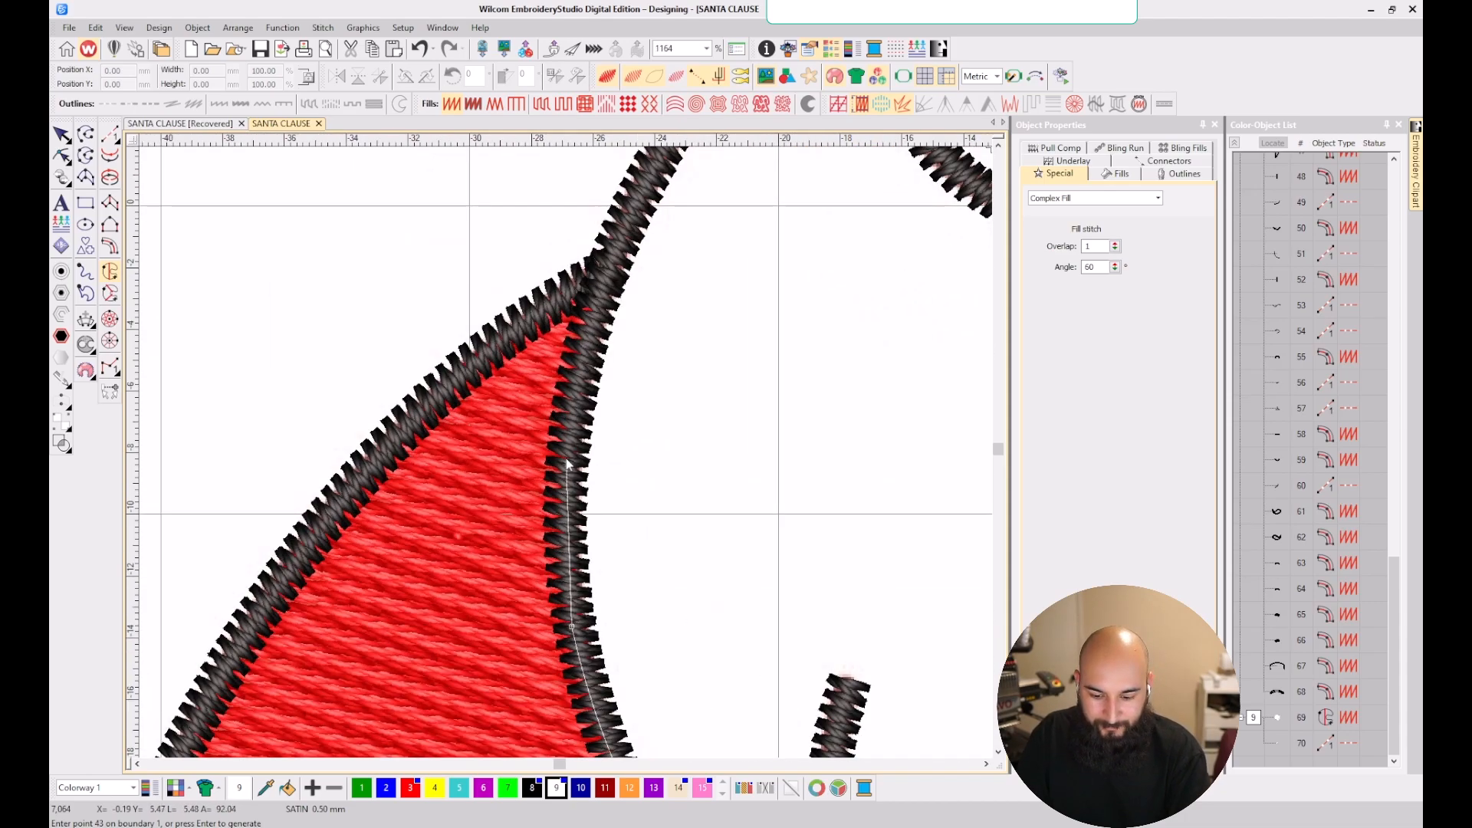
pyautogui.click(565, 454)
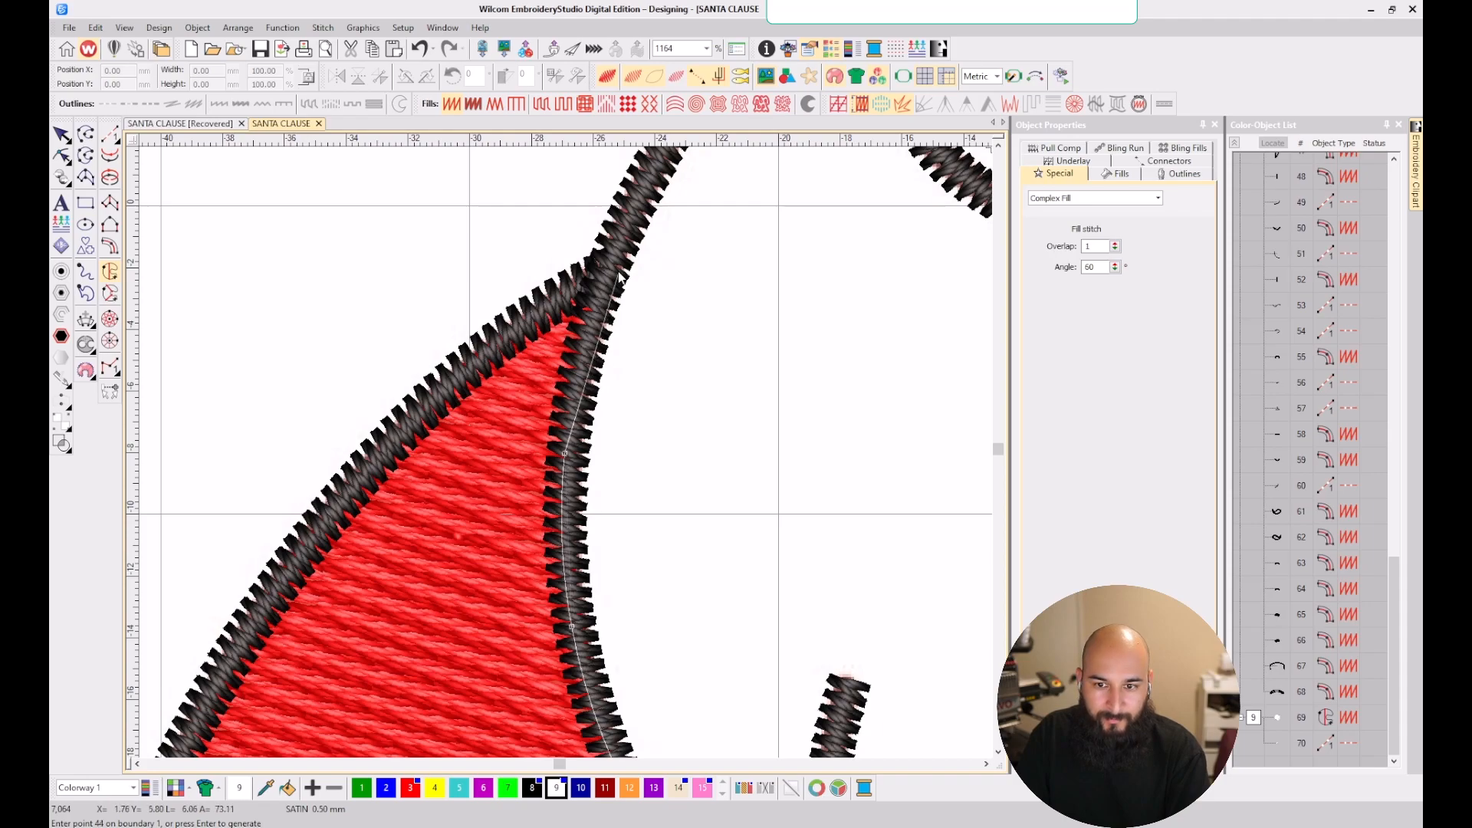
pyautogui.click(609, 262)
pyautogui.press('c')
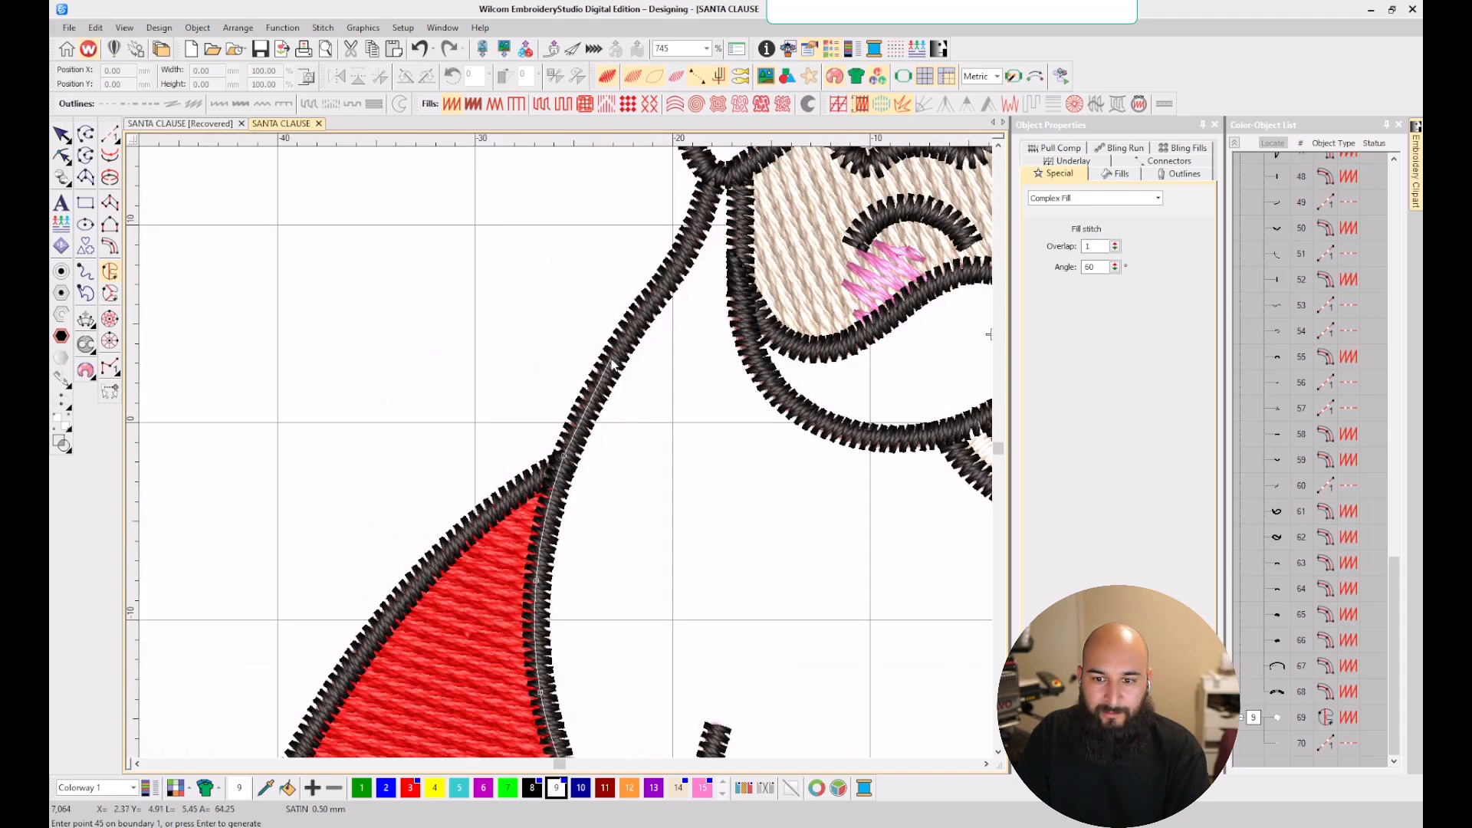
pyautogui.press('c')
pyautogui.click(571, 448)
pyautogui.click(615, 378)
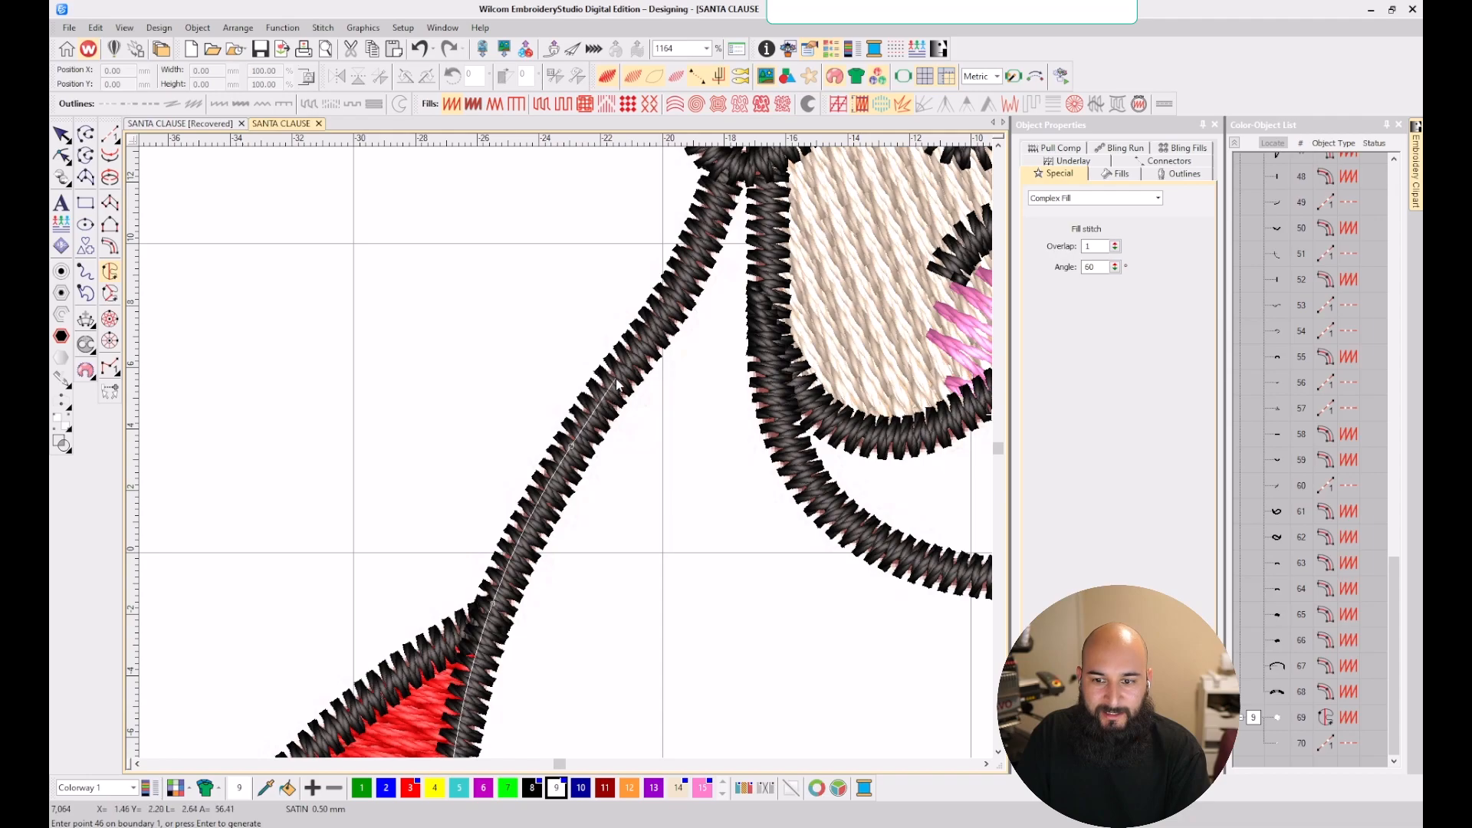
# - Trace the beard boundary up to the left end of the hat brim, across it and down the face's left outline
pyautogui.scroll(-1, 545, 490)
pyautogui.scroll(3, 536, 479)
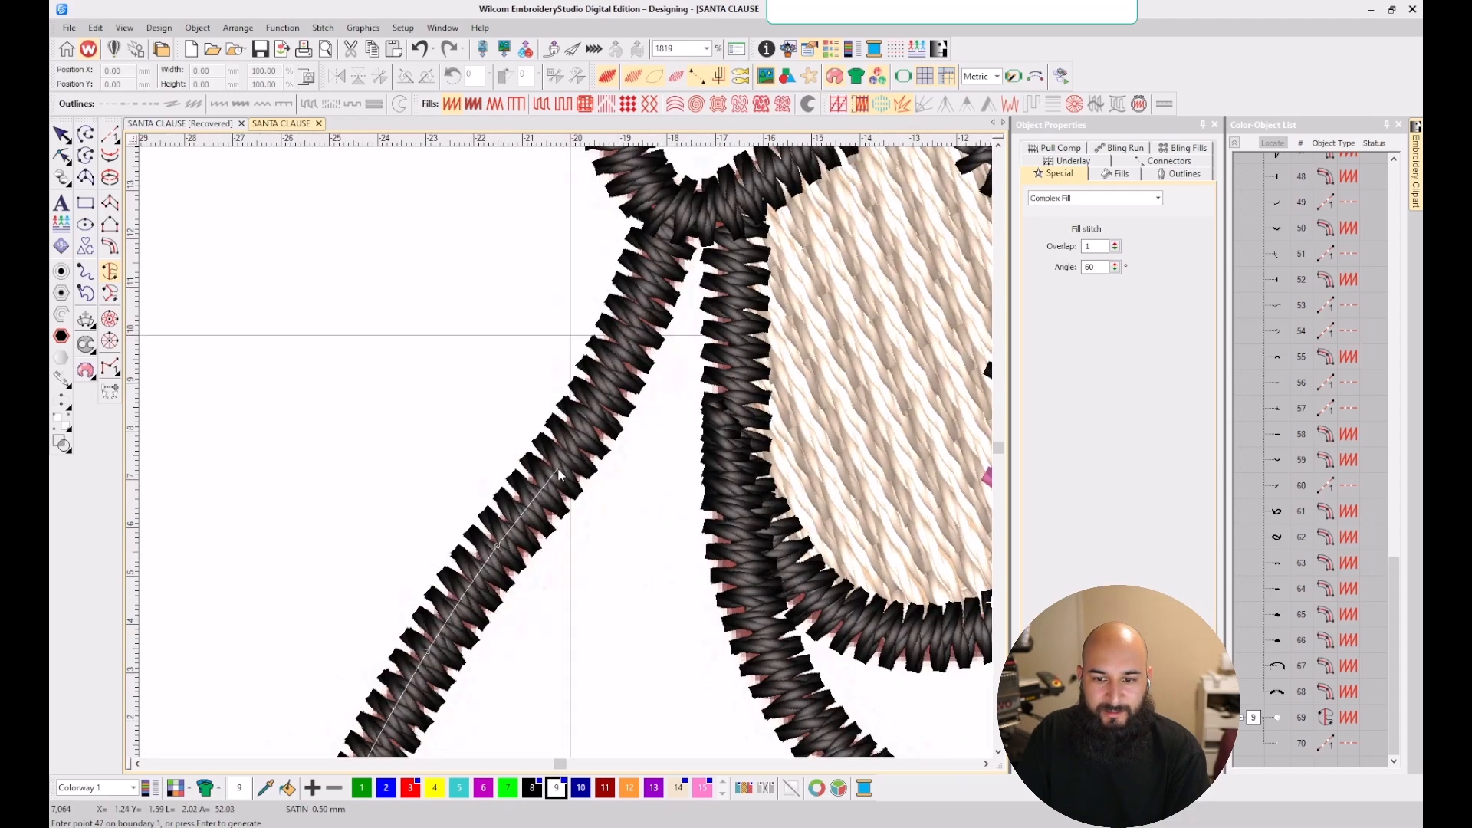
pyautogui.click(608, 386)
pyautogui.click(647, 291)
pyautogui.click(670, 208)
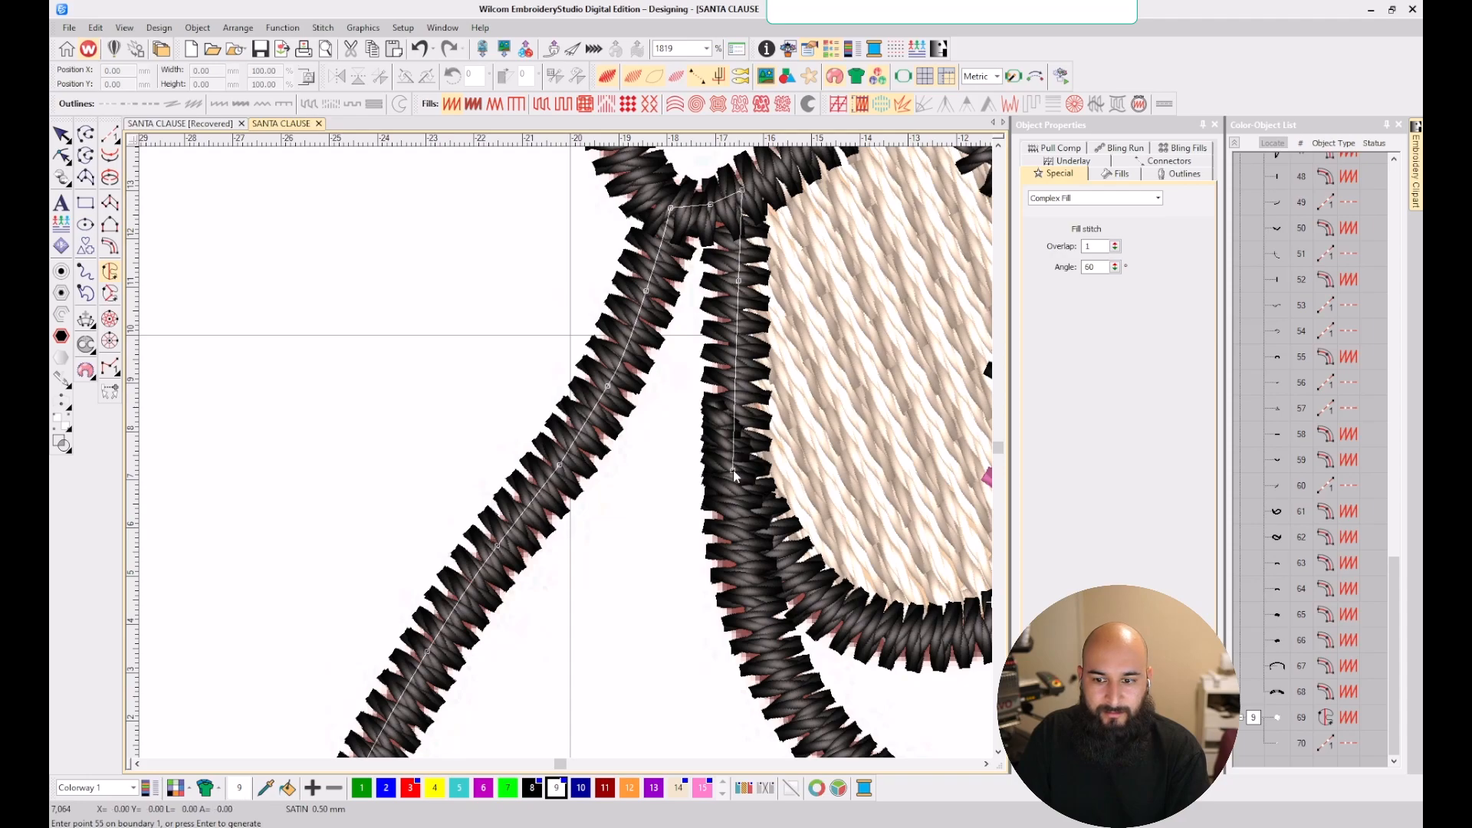
# - Trace the beard boundary down the left face outline and along the underside of the left mustache half
pyautogui.scroll(-4, 733, 471)
pyautogui.scroll(3, 566, 498)
pyautogui.rightClick(581, 460)
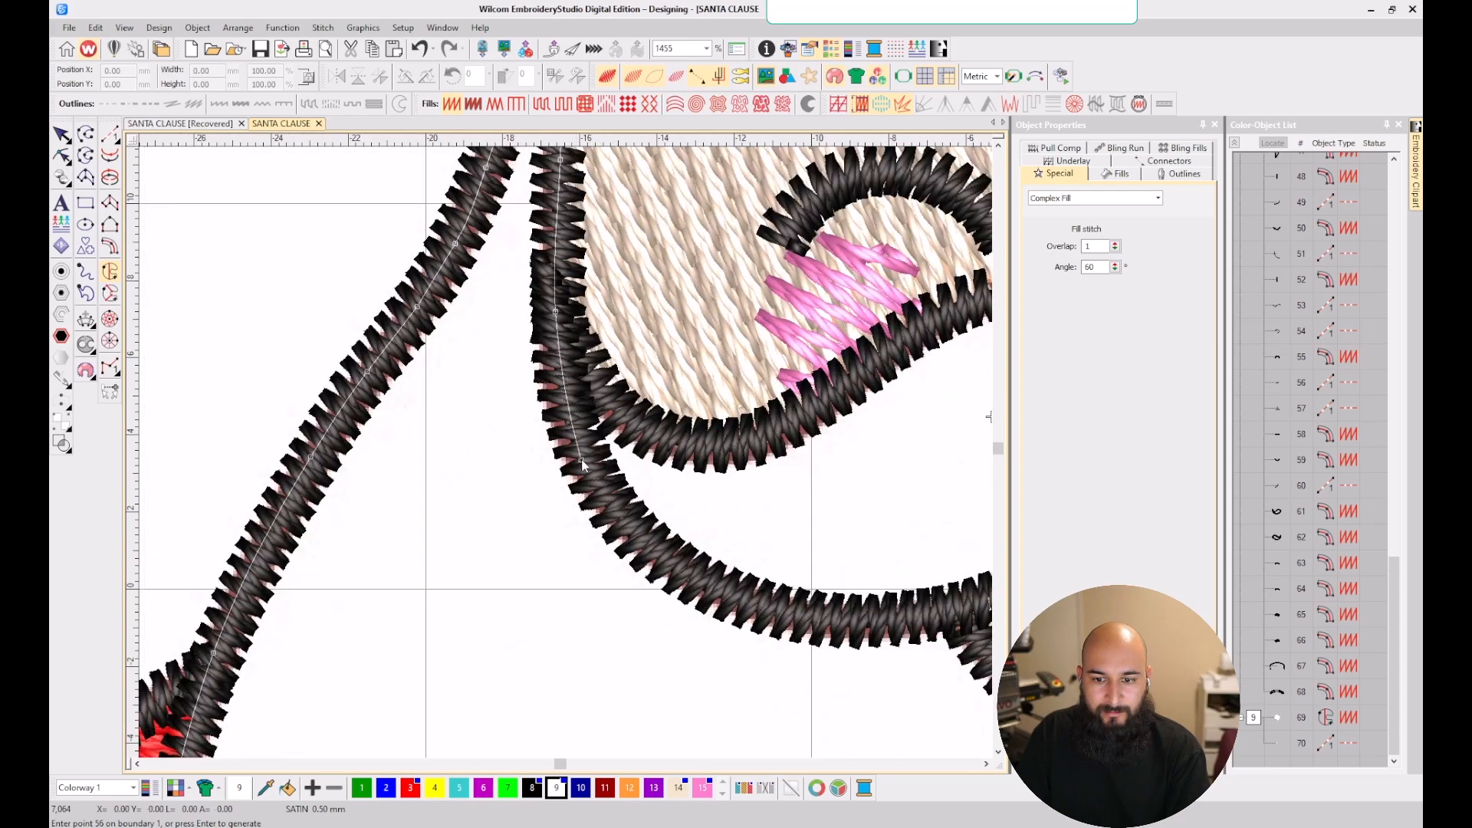
pyautogui.rightClick(583, 460)
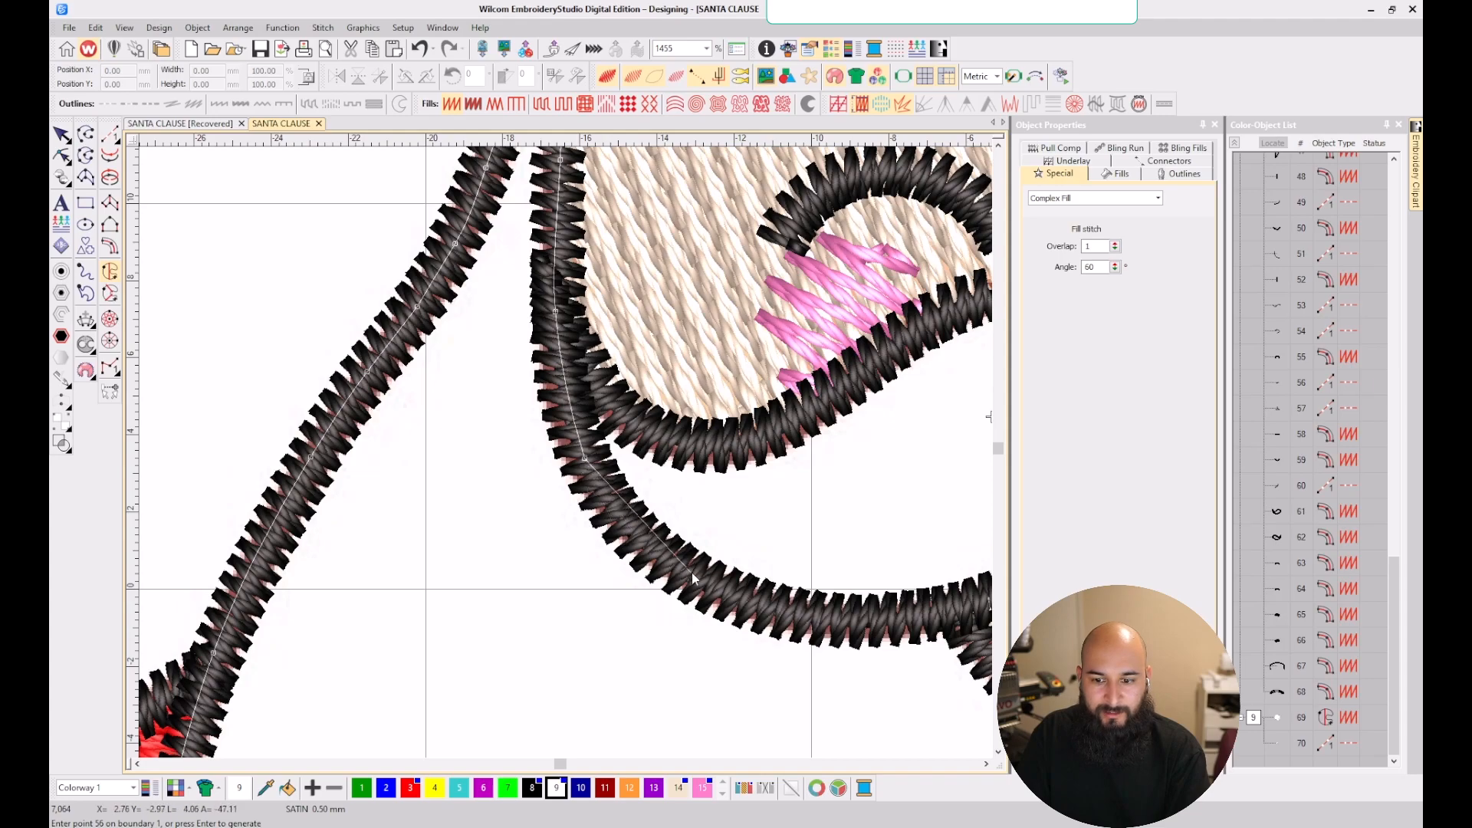
pyautogui.scroll(-4, 694, 579)
pyautogui.scroll(3, 587, 463)
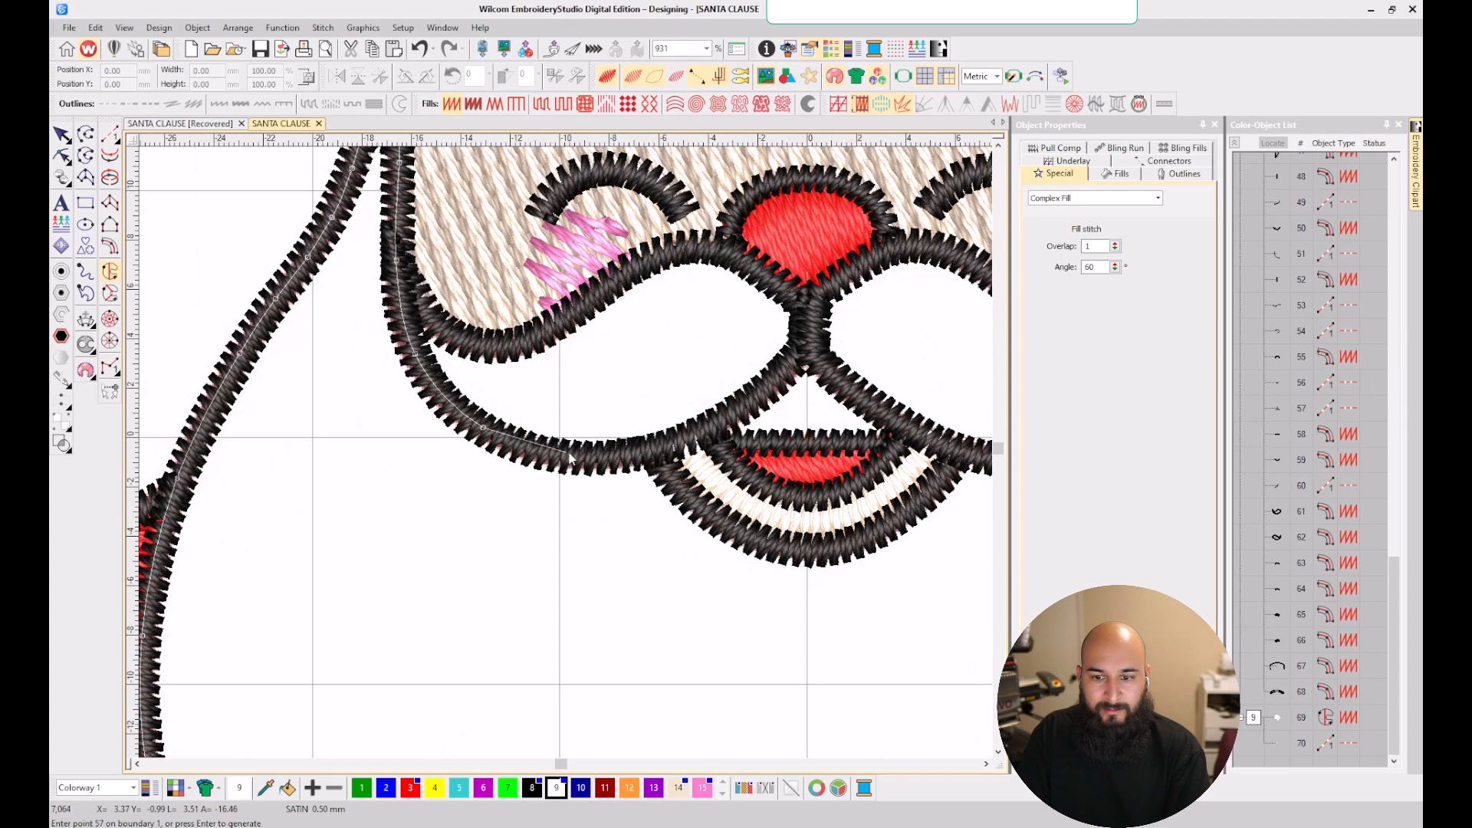
pyautogui.rightClick(584, 458)
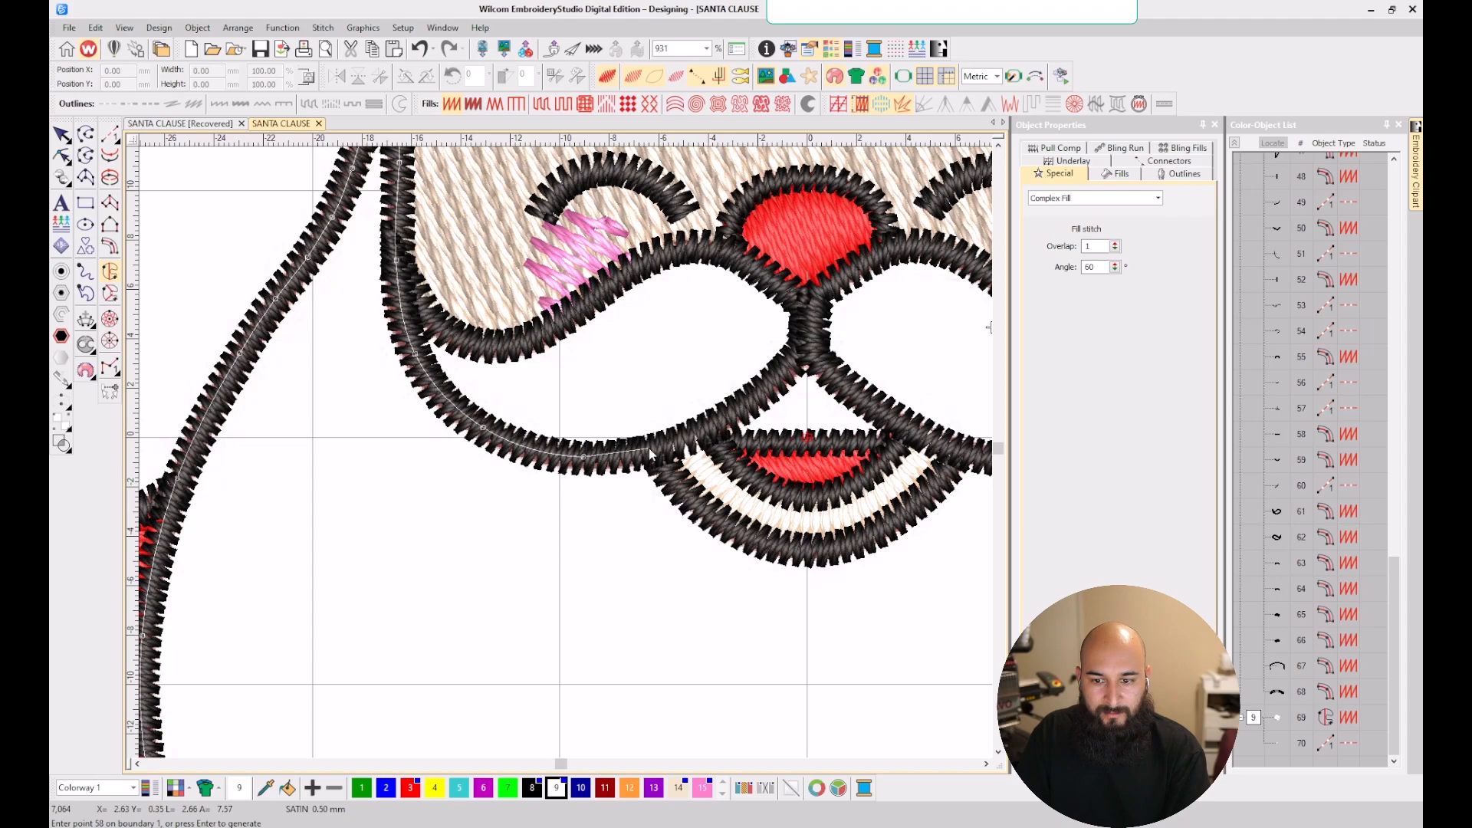
# - Place a corner at the left mustache-lip junction and trace the boundary under the lower lip to the right junction
pyautogui.scroll(2, 660, 448)
pyautogui.click(581, 487)
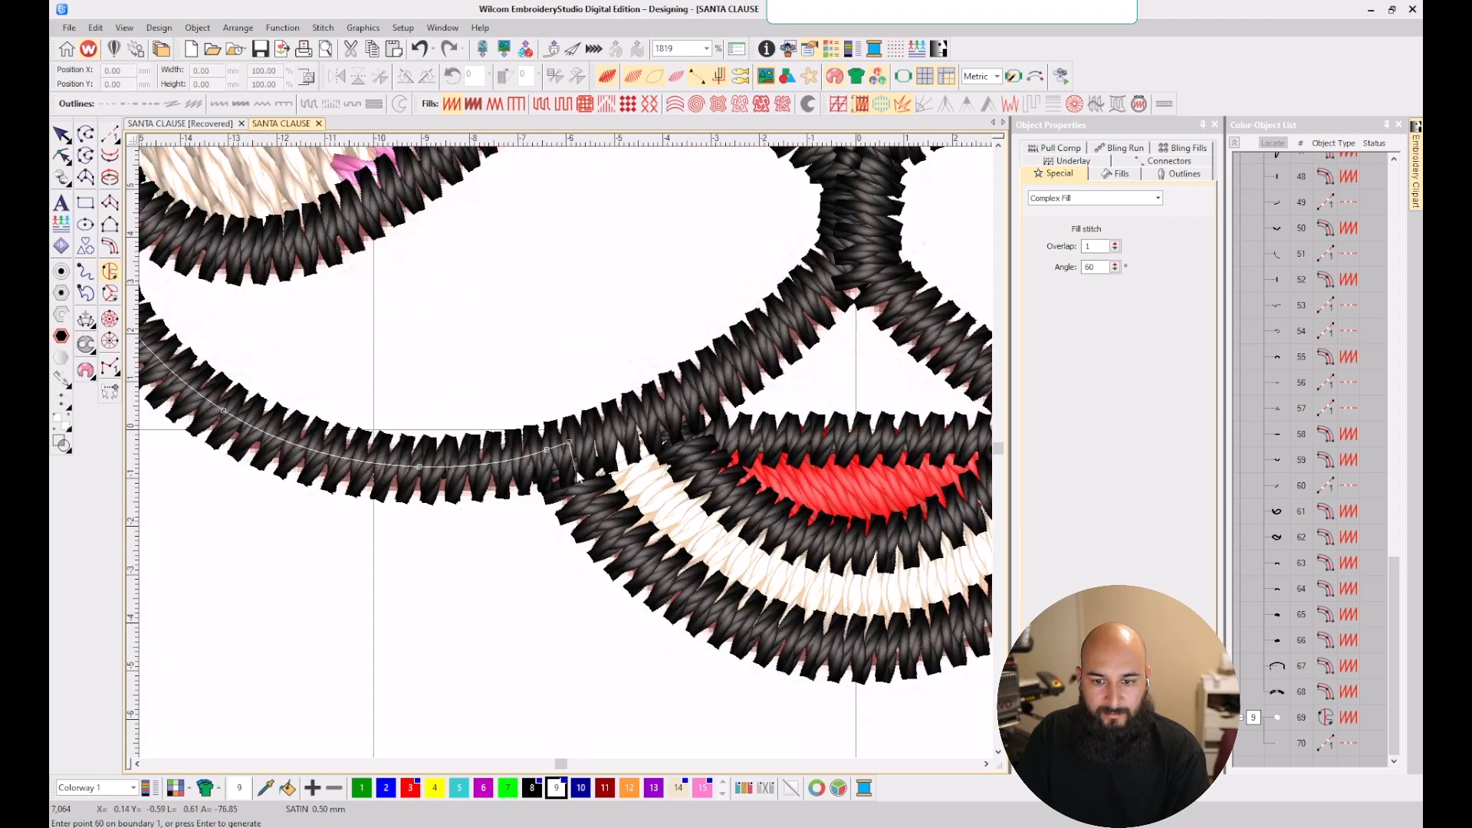
pyautogui.rightClick(645, 558)
pyautogui.rightClick(813, 644)
pyautogui.scroll(-2, 813, 648)
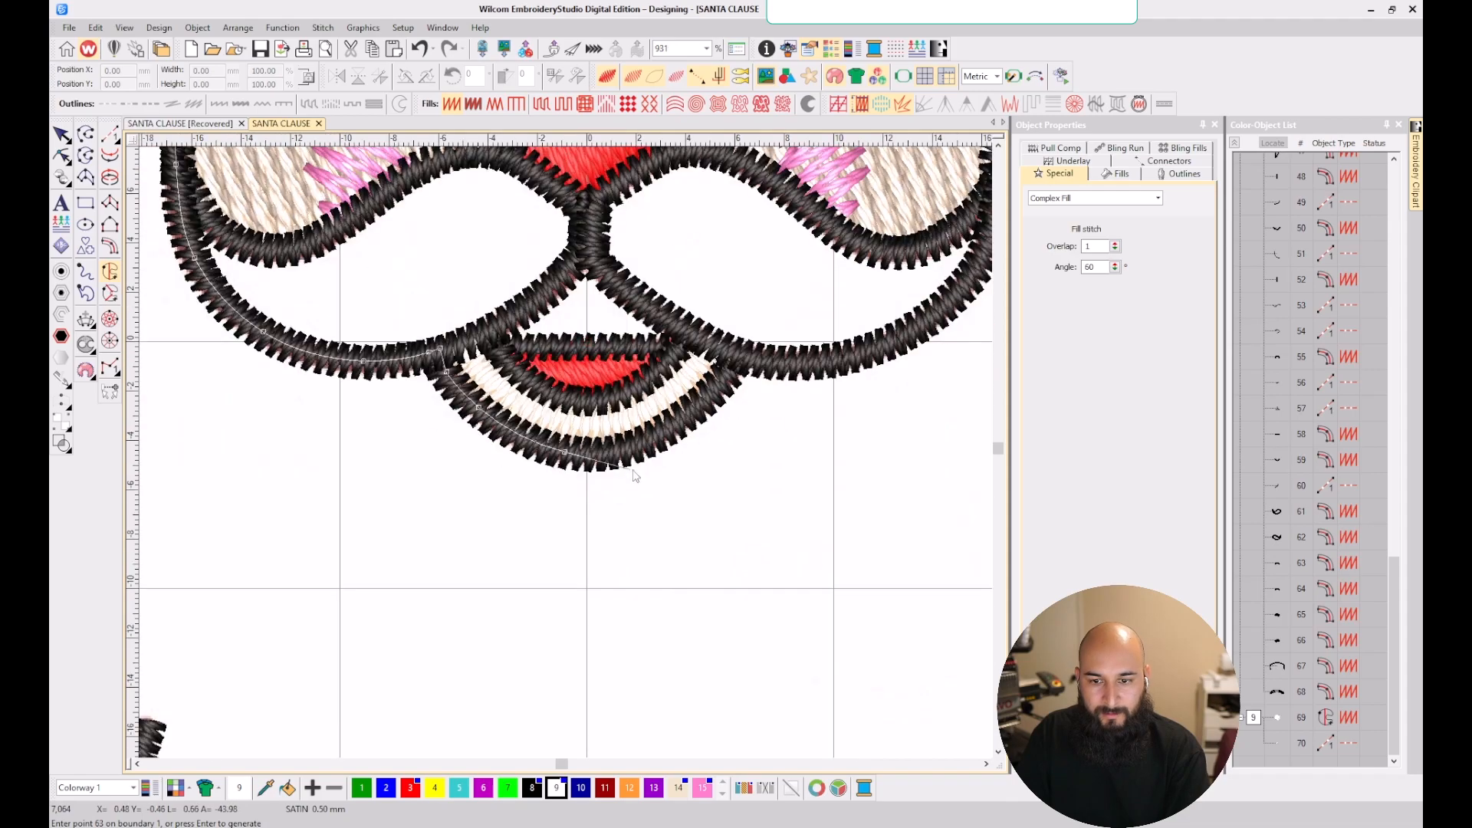
pyautogui.rightClick(677, 421)
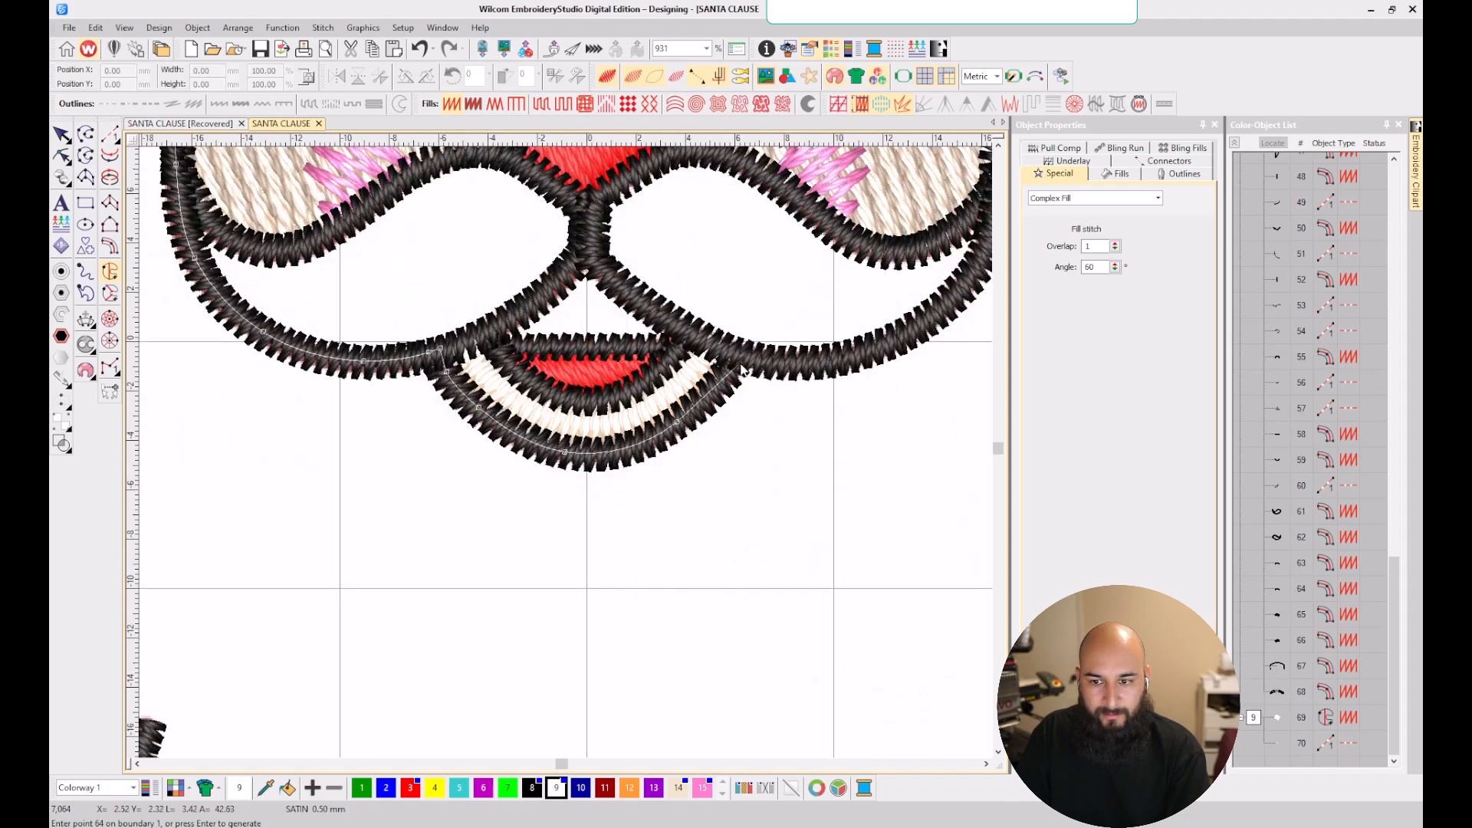
pyautogui.scroll(2, 643, 437)
pyautogui.rightClick(558, 448)
# - Trace the boundary under the right mustache half and up the face's right outline to the hat brim, completing the boundary
pyautogui.rightClick(613, 460)
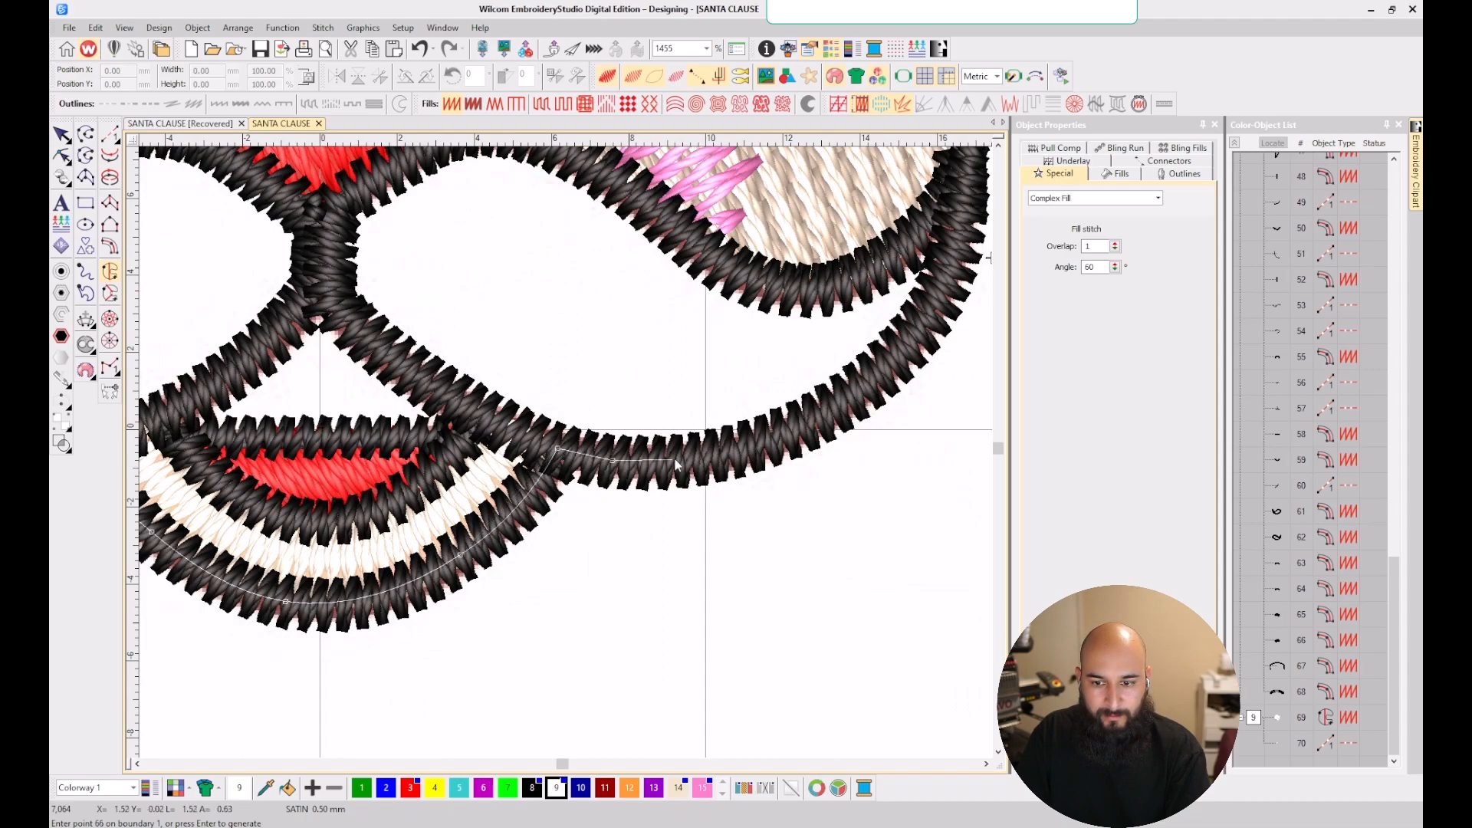
pyautogui.rightClick(710, 456)
pyautogui.rightClick(850, 403)
pyautogui.scroll(-2, 850, 402)
pyautogui.scroll(1, 611, 401)
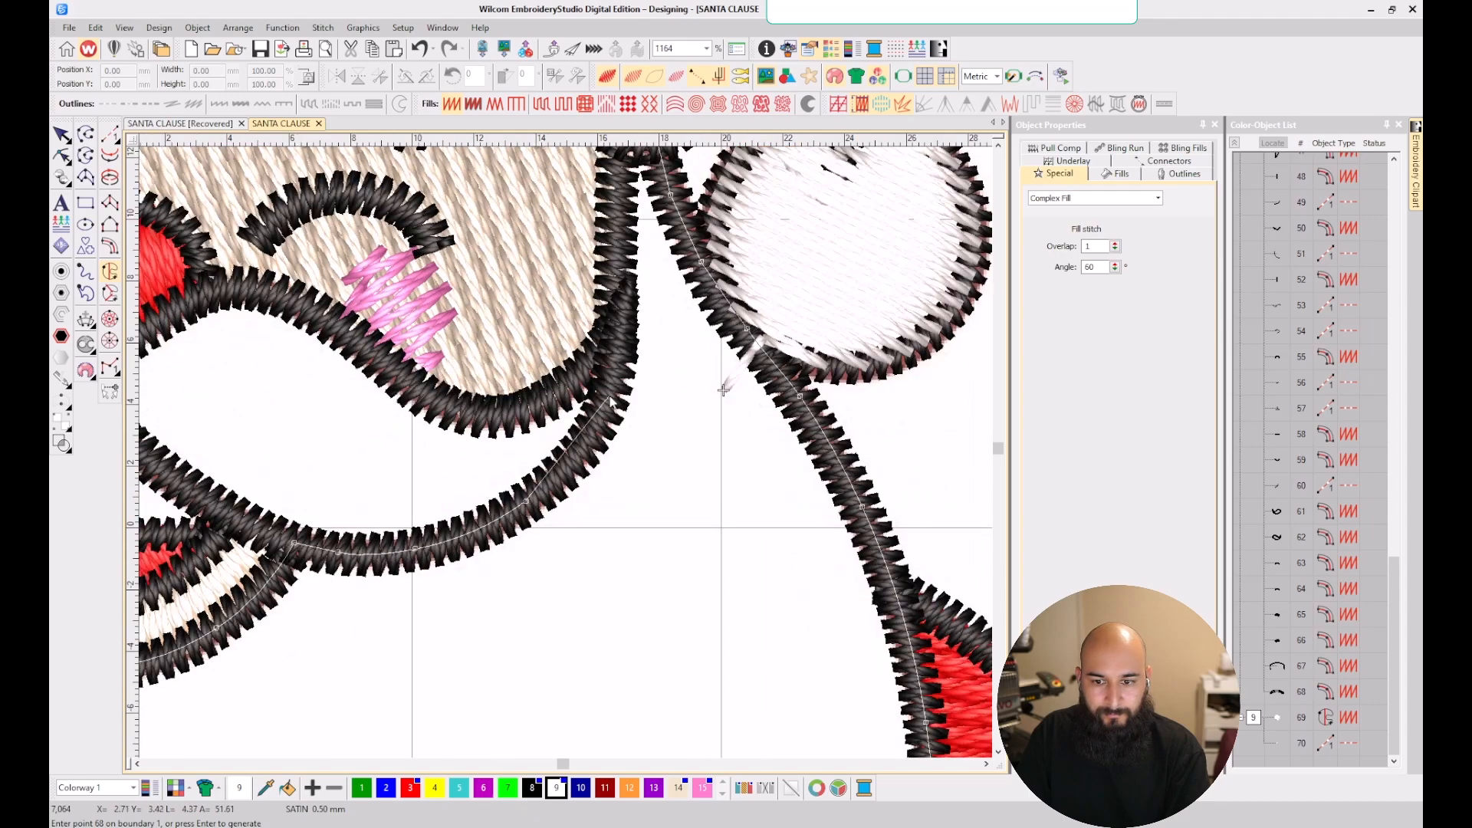
pyautogui.rightClick(607, 408)
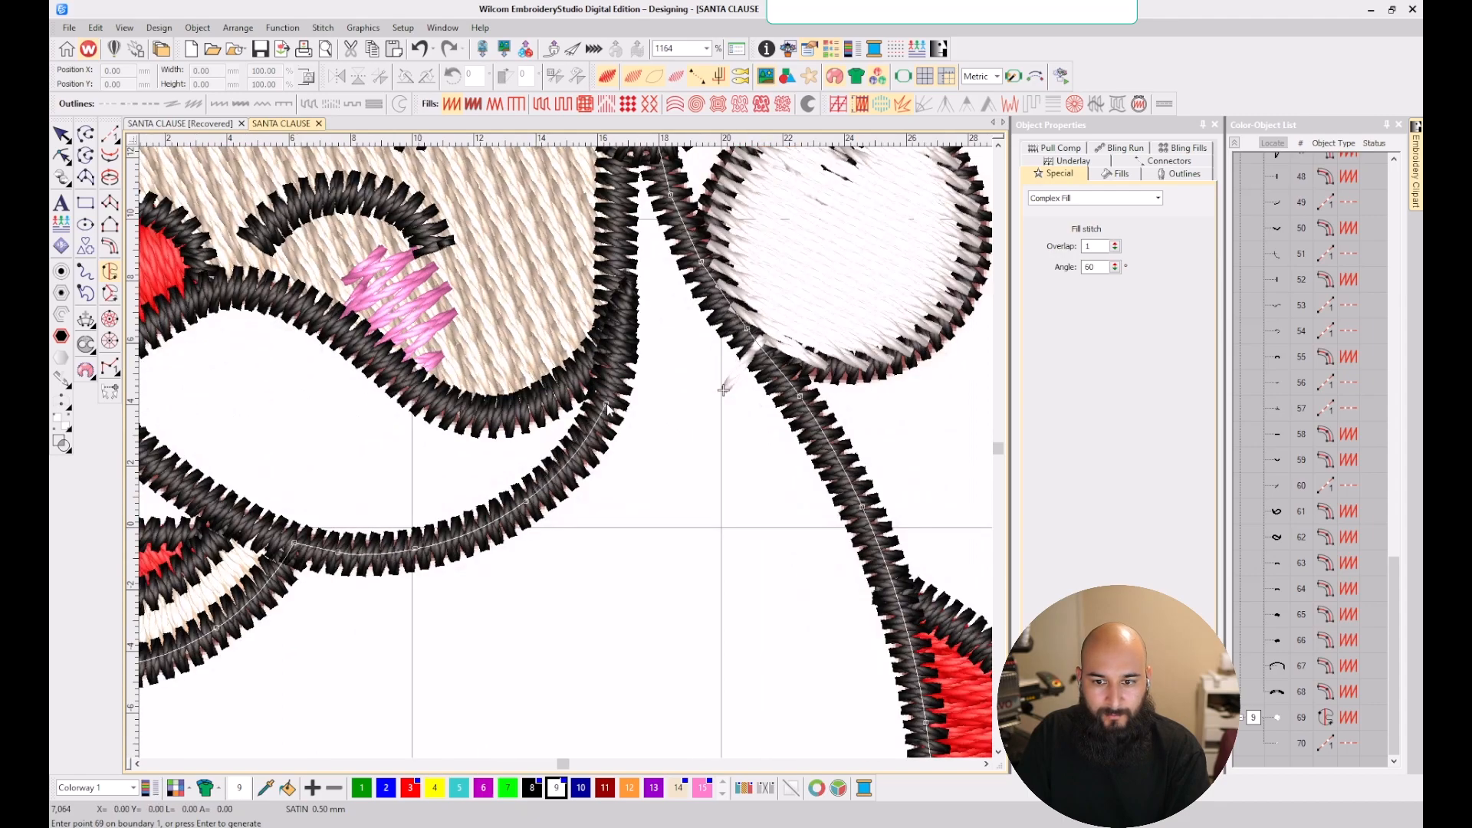
pyautogui.rightClick(615, 338)
pyautogui.scroll(-2, 618, 221)
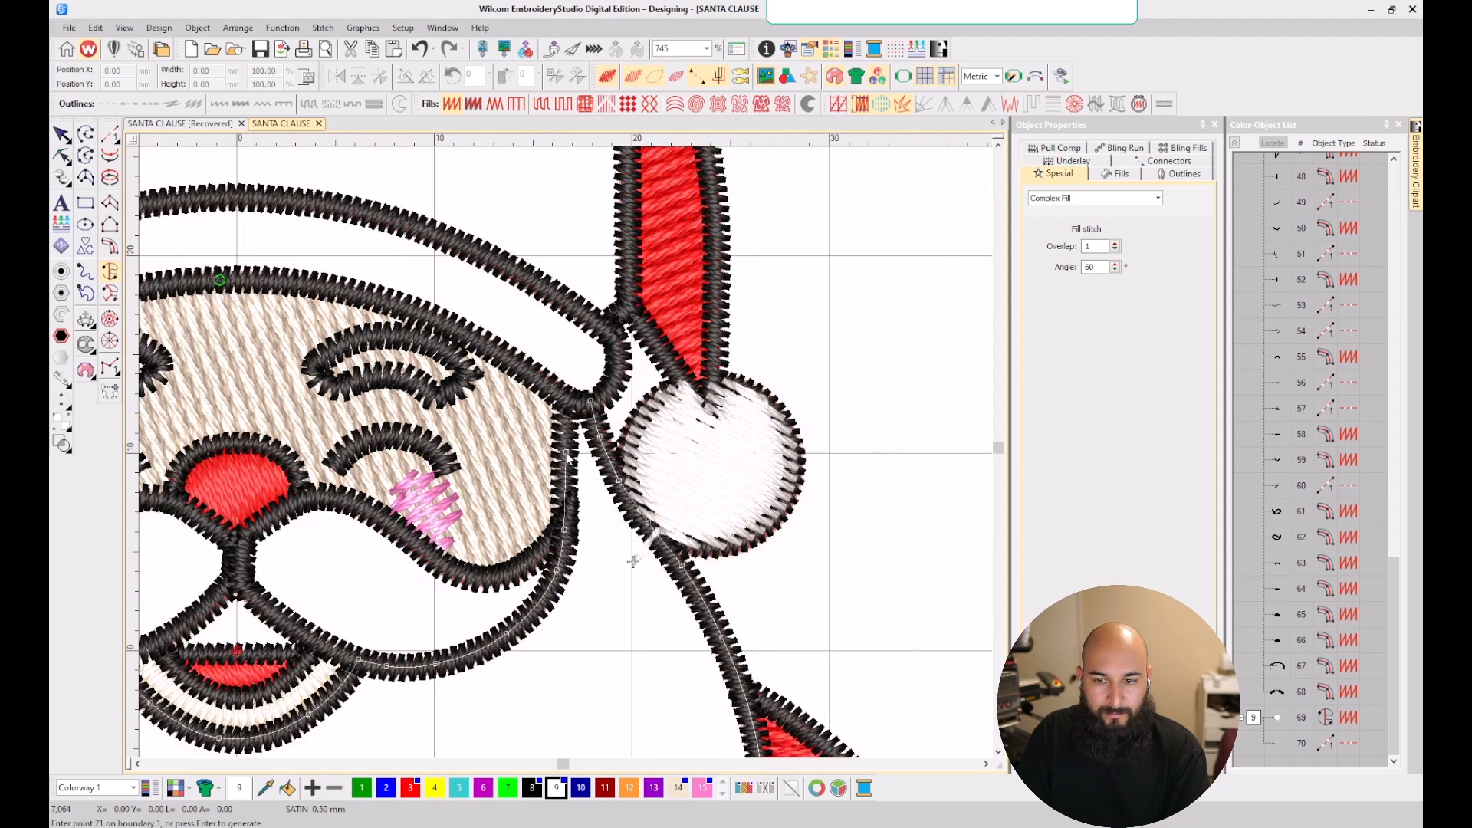
pyautogui.scroll(2, 567, 455)
pyautogui.rightClick(563, 347)
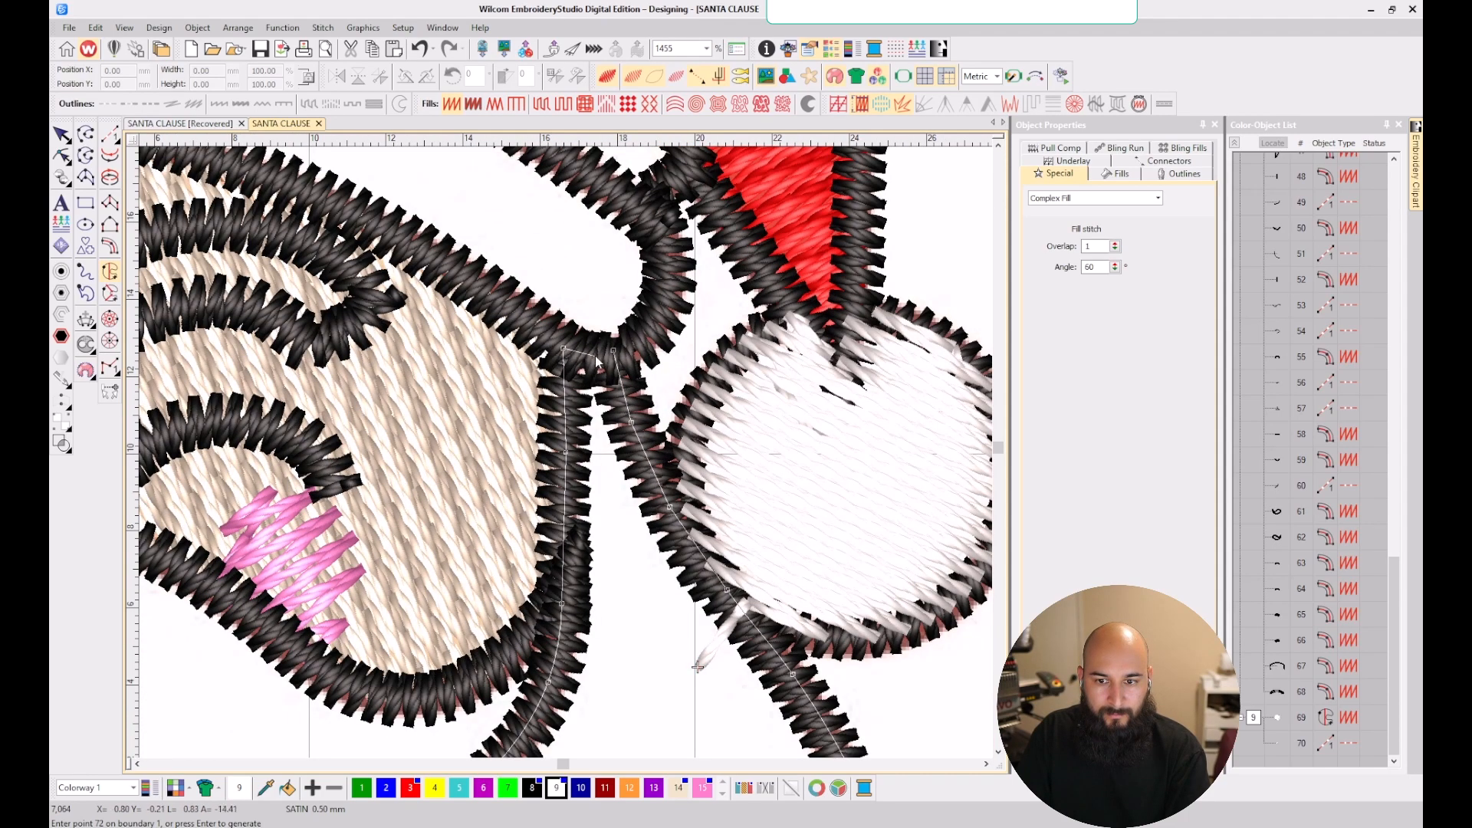
pyautogui.press('Return')
# - Place the beard fill's stitch entry and exit points and define a steep diagonal stitch angle to generate it
pyautogui.scroll(-2, 644, 511)
pyautogui.click(641, 515)
pyautogui.scroll(-4, 566, 457)
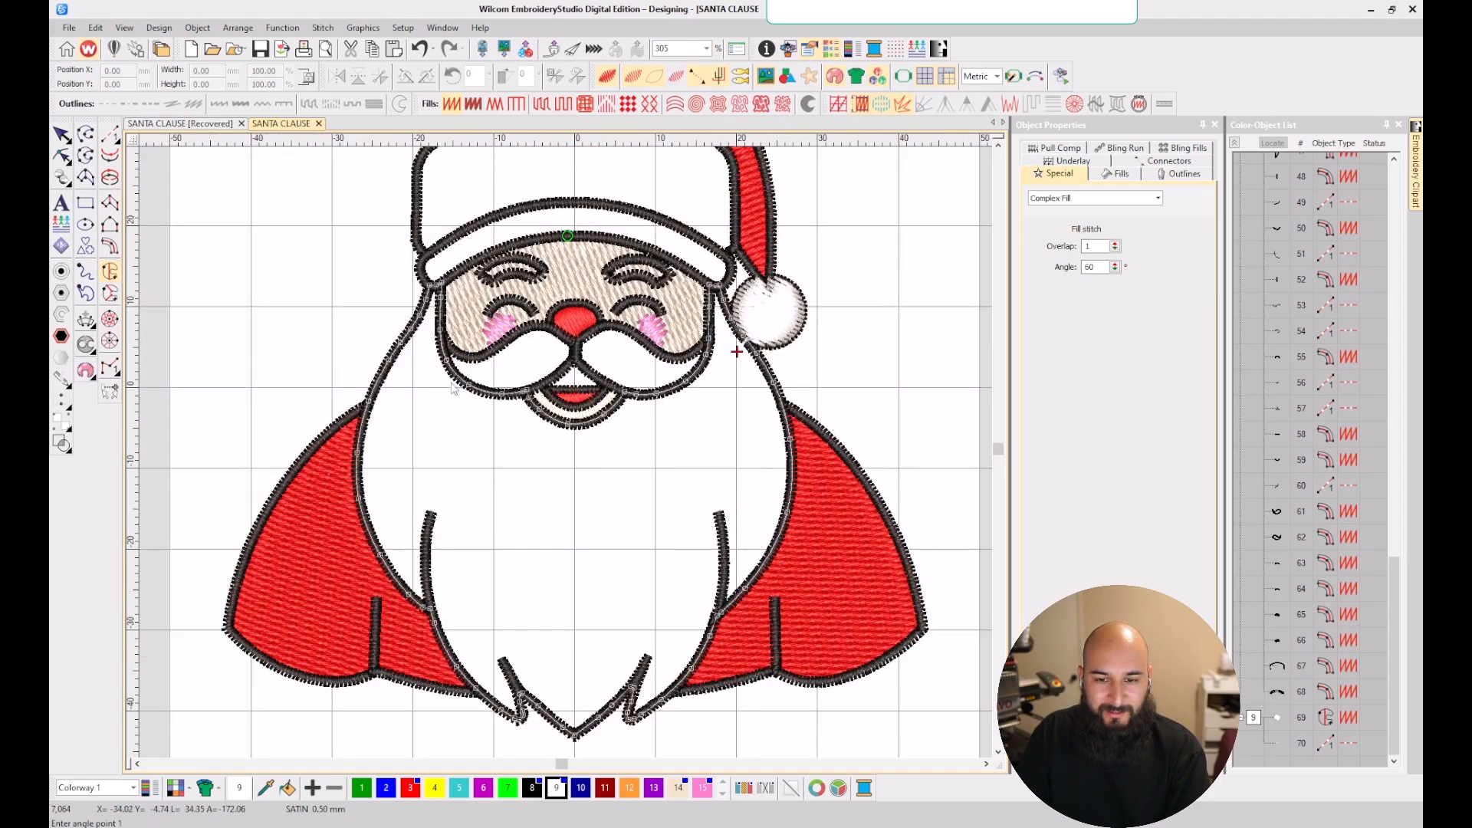
pyautogui.click(460, 371)
pyautogui.scroll(2, 460, 372)
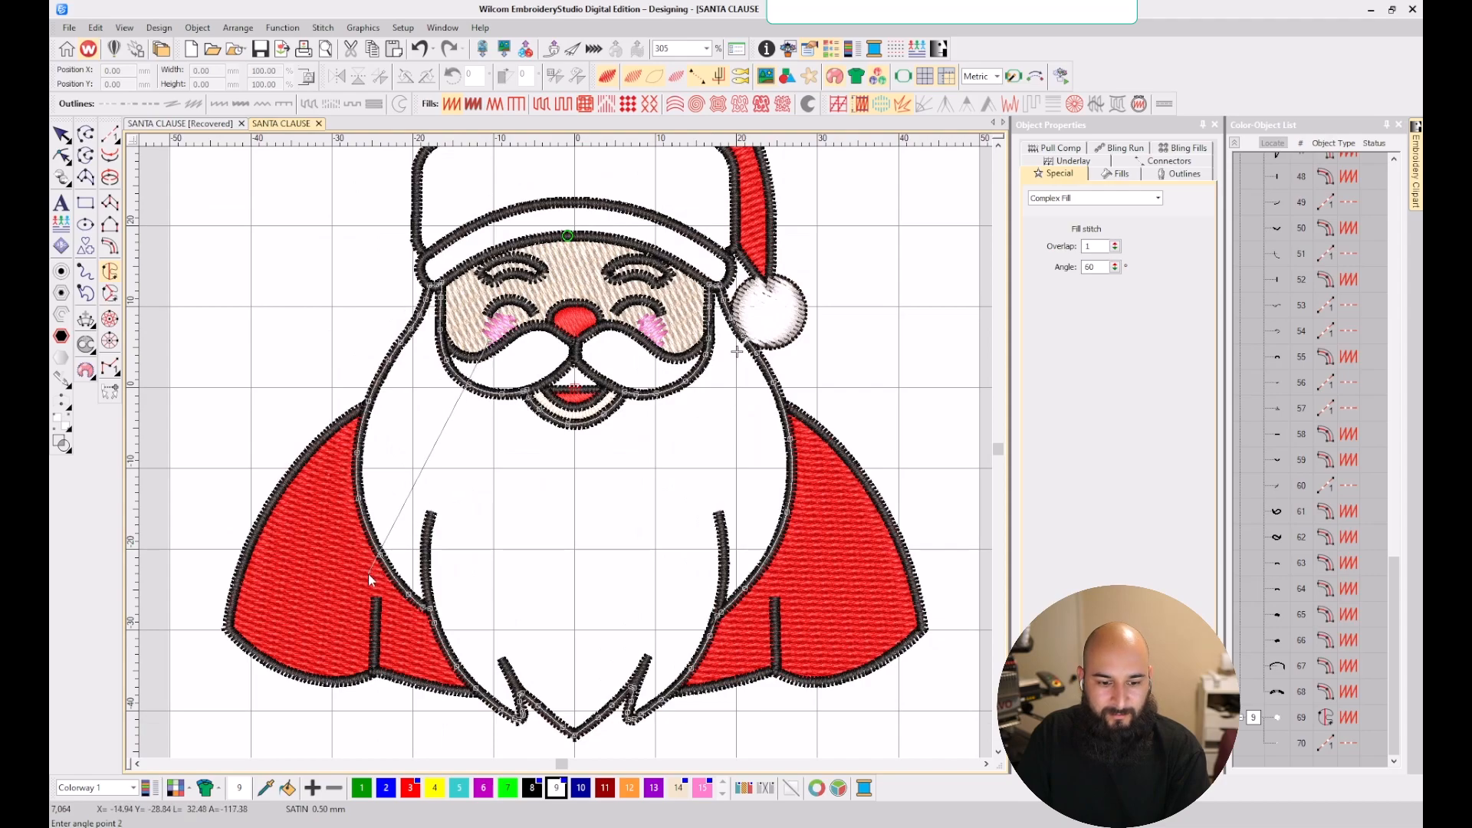
pyautogui.click(734, 700)
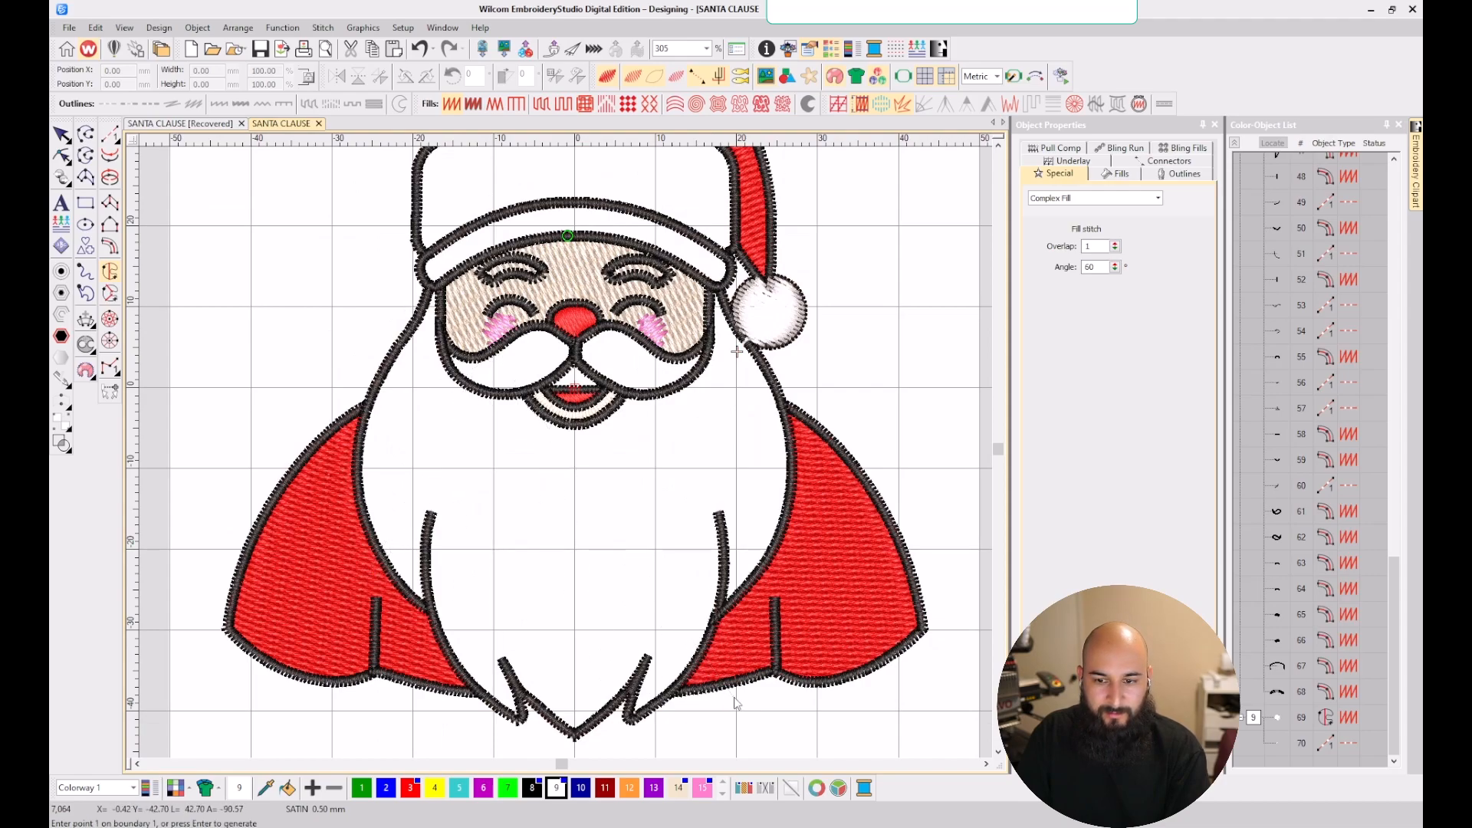
# - Resequence the white pompom, connecting run and beard fill to stitch after the red objects and before the black outlines
pyautogui.click(1280, 751)
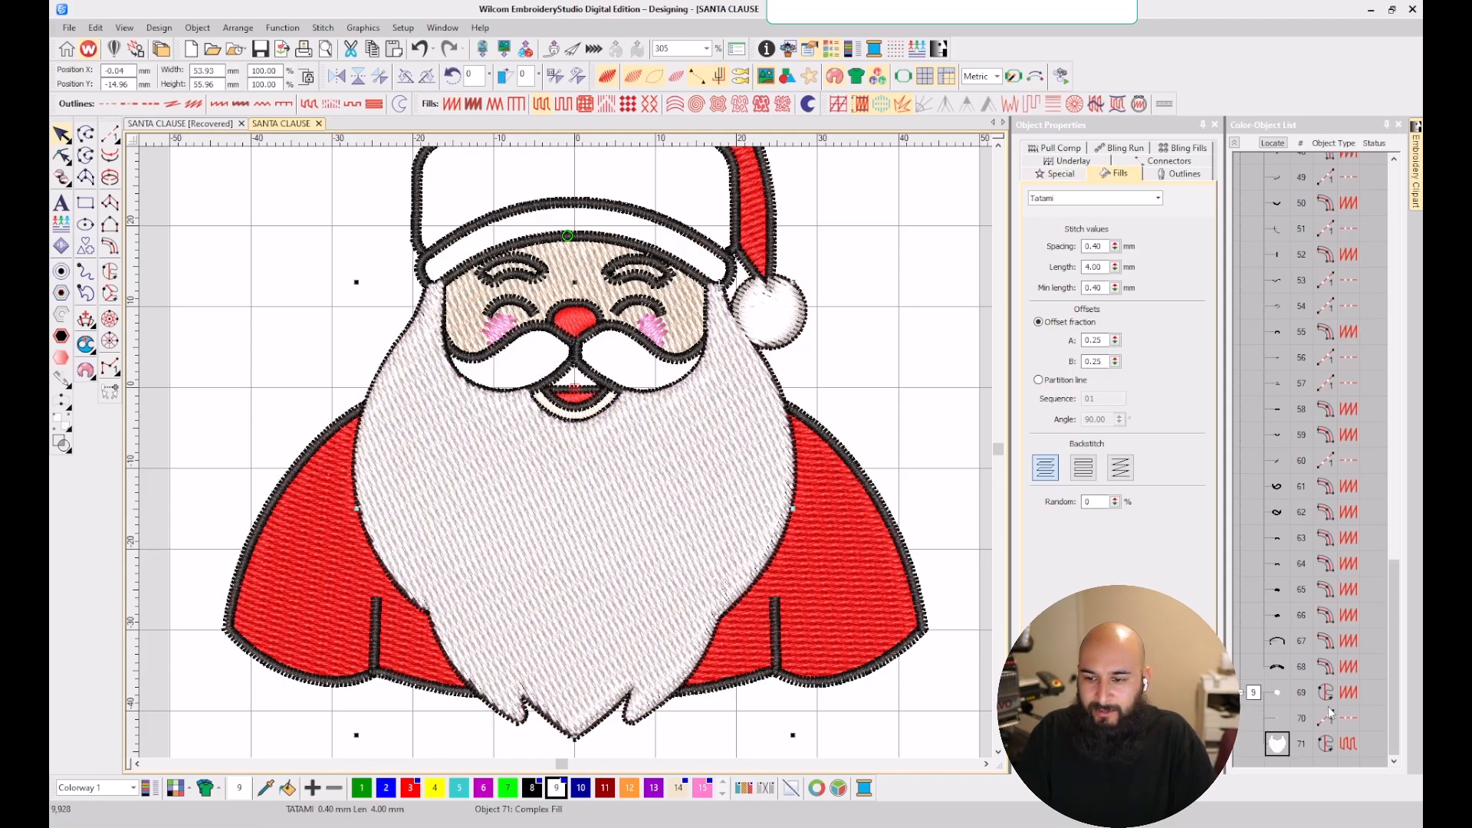
pyautogui.keyDown('shift'); pyautogui.click(1257, 698); pyautogui.keyUp('shift')
pyautogui.rightClick(1257, 695)
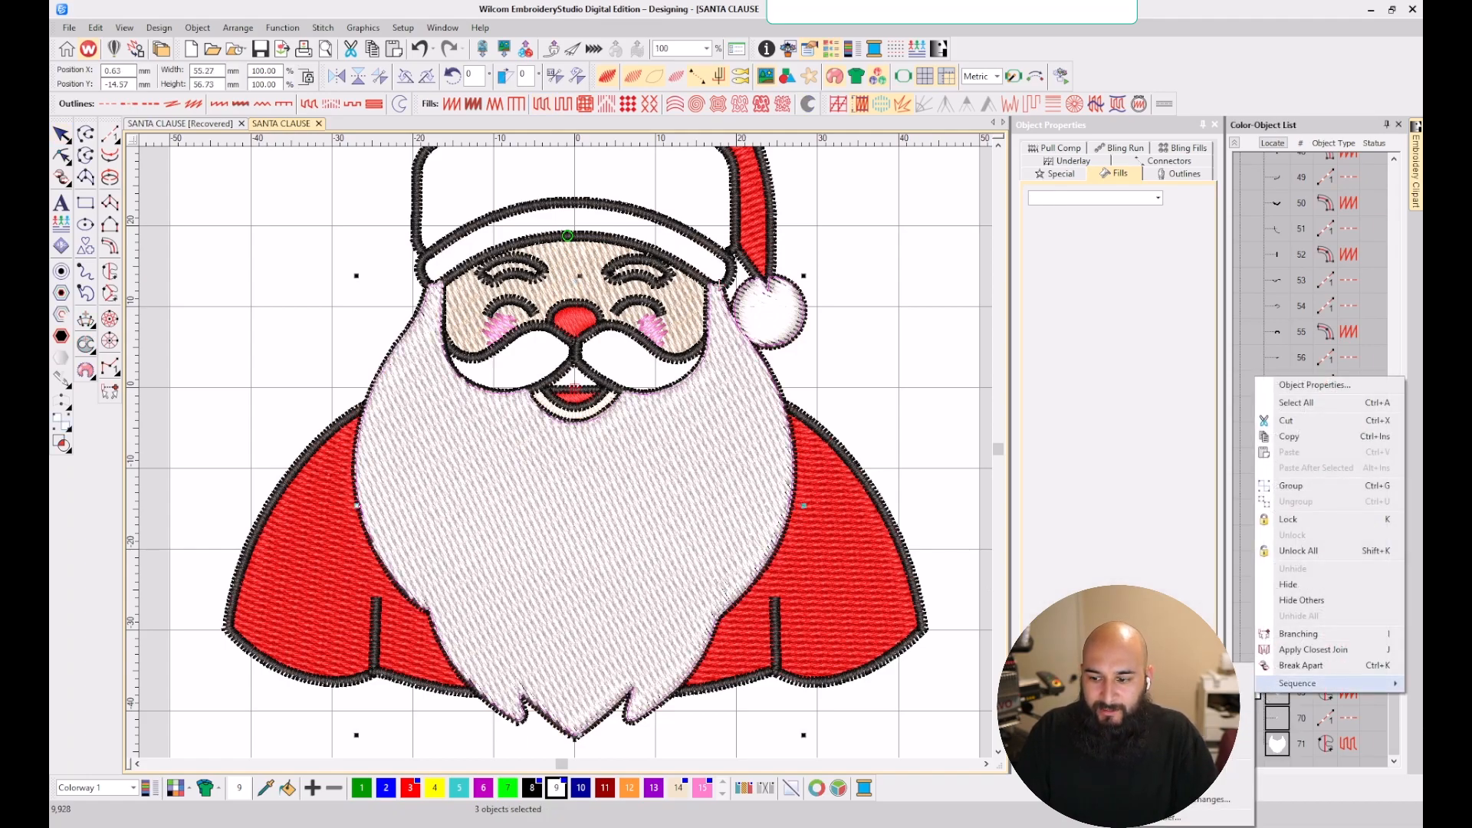
pyautogui.click(1196, 734)
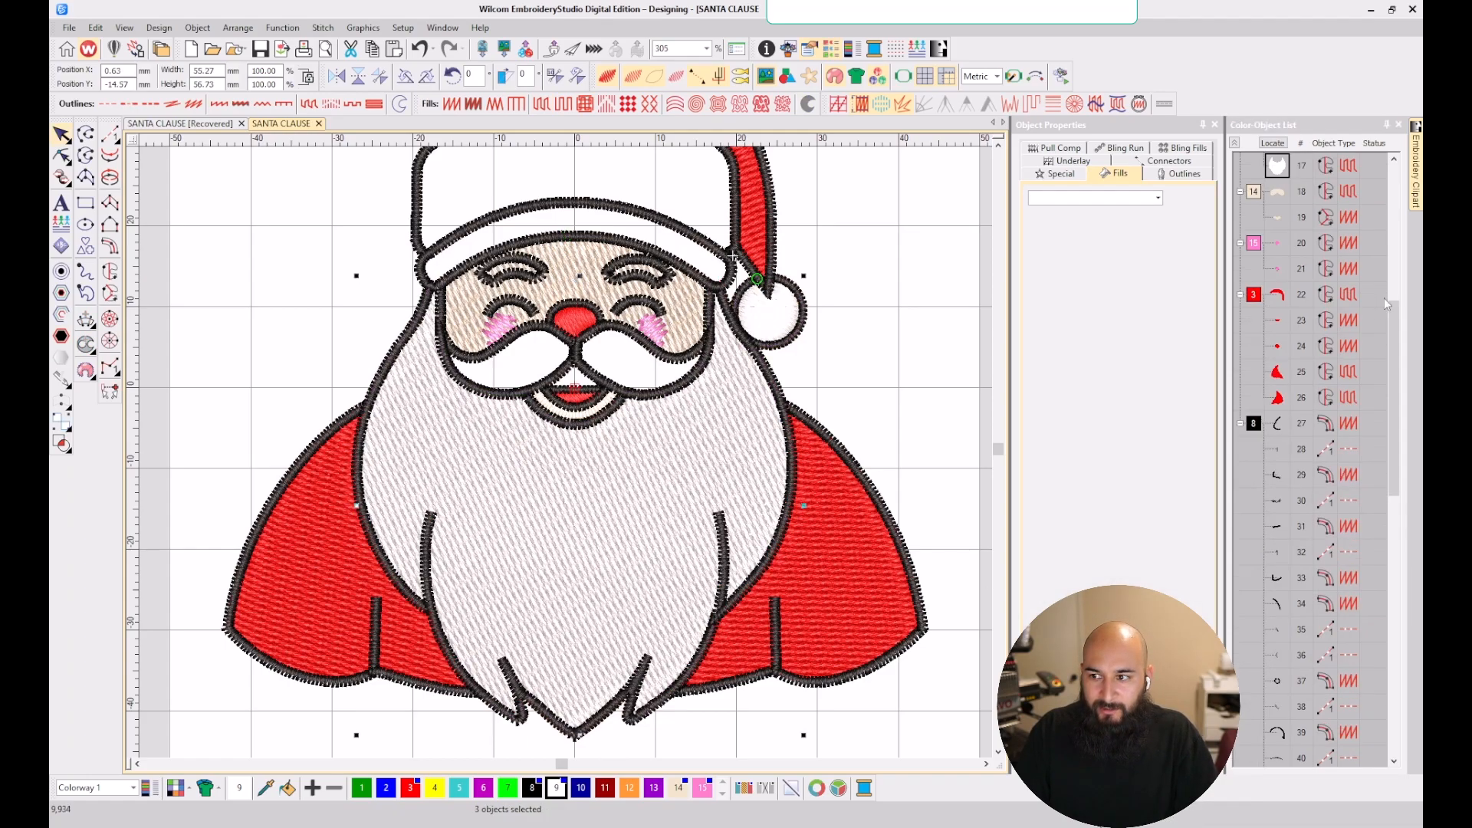
pyautogui.click(1235, 146)
pyautogui.click(1255, 235)
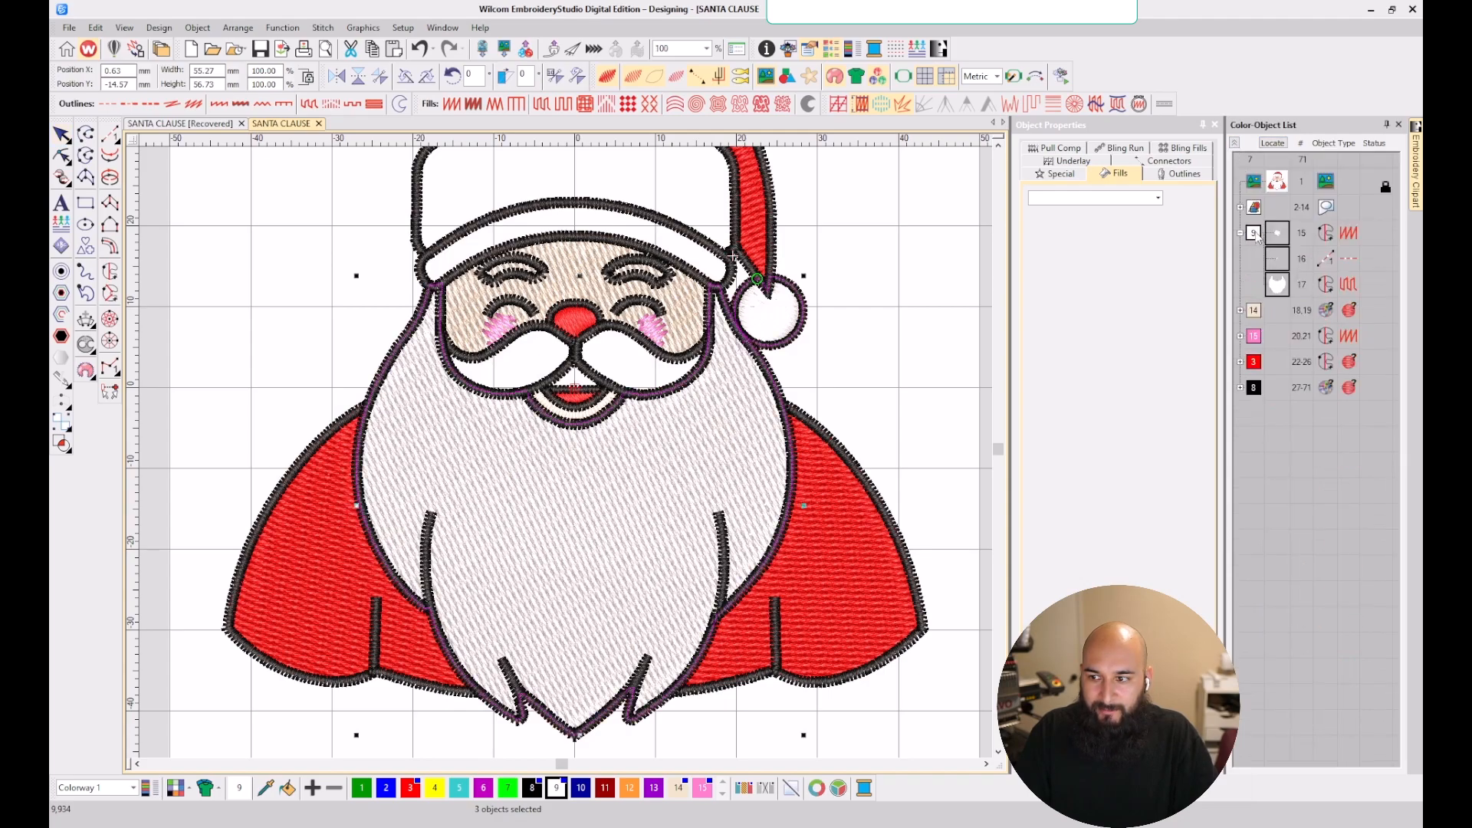
pyautogui.moveTo(1253, 242); pyautogui.dragTo(1263, 346)
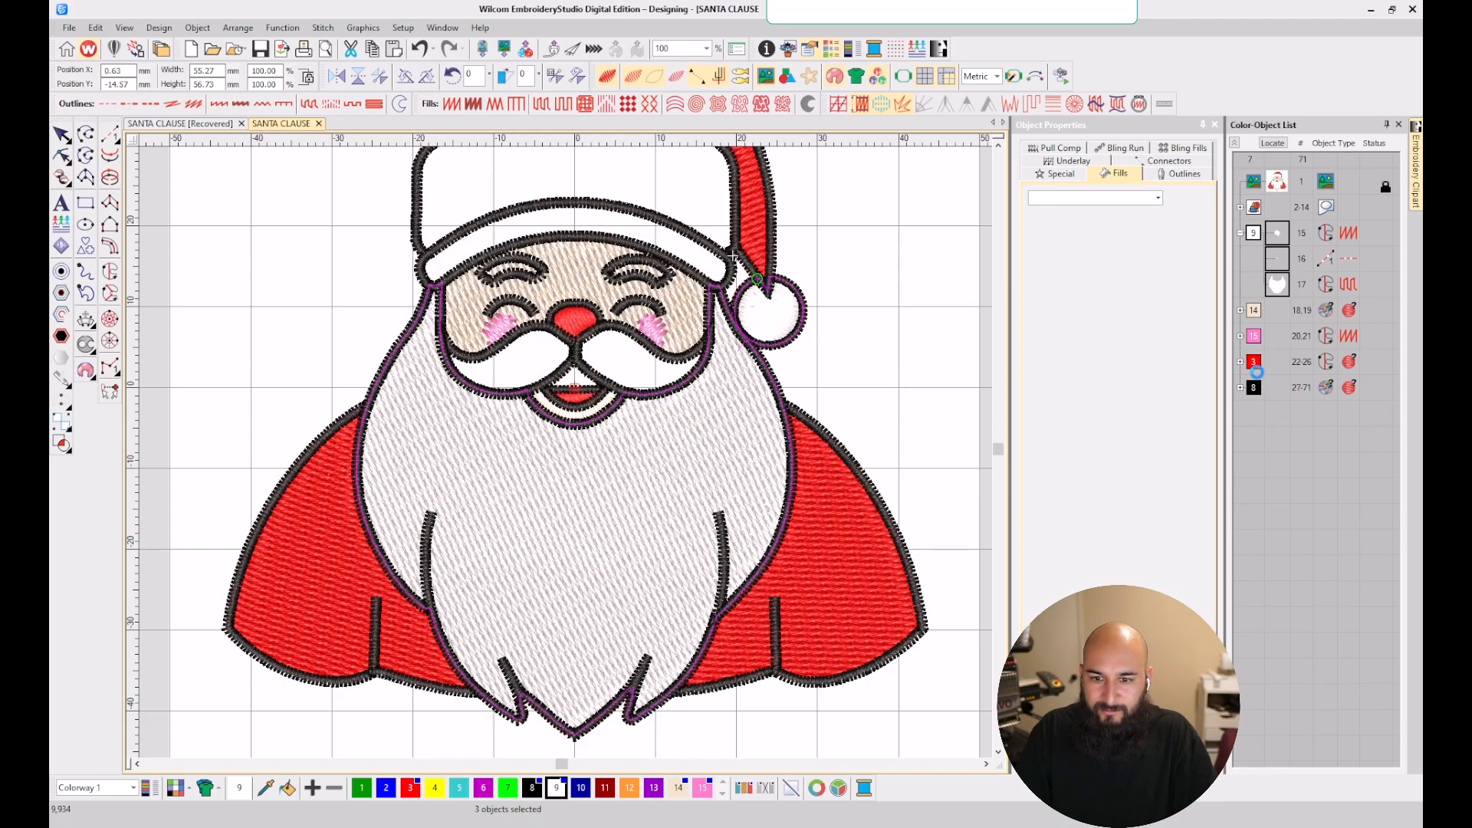
pyautogui.moveTo(1256, 371); pyautogui.dragTo(1258, 374)
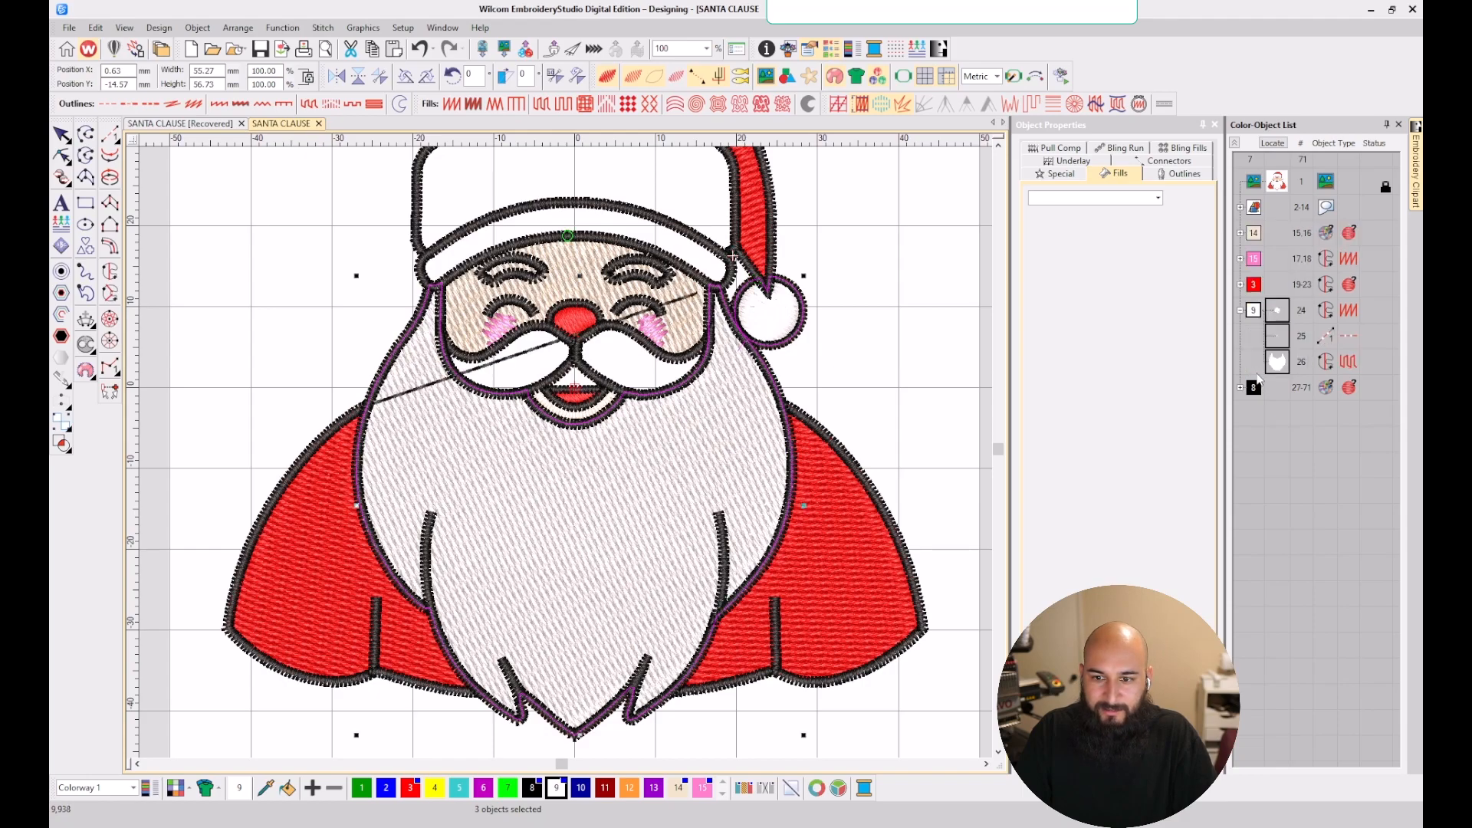
# - Check the connector settings of the right red robe fill and set the beard fill's after-object connector to Jump
pyautogui.click(1239, 285)
pyautogui.click(1277, 388)
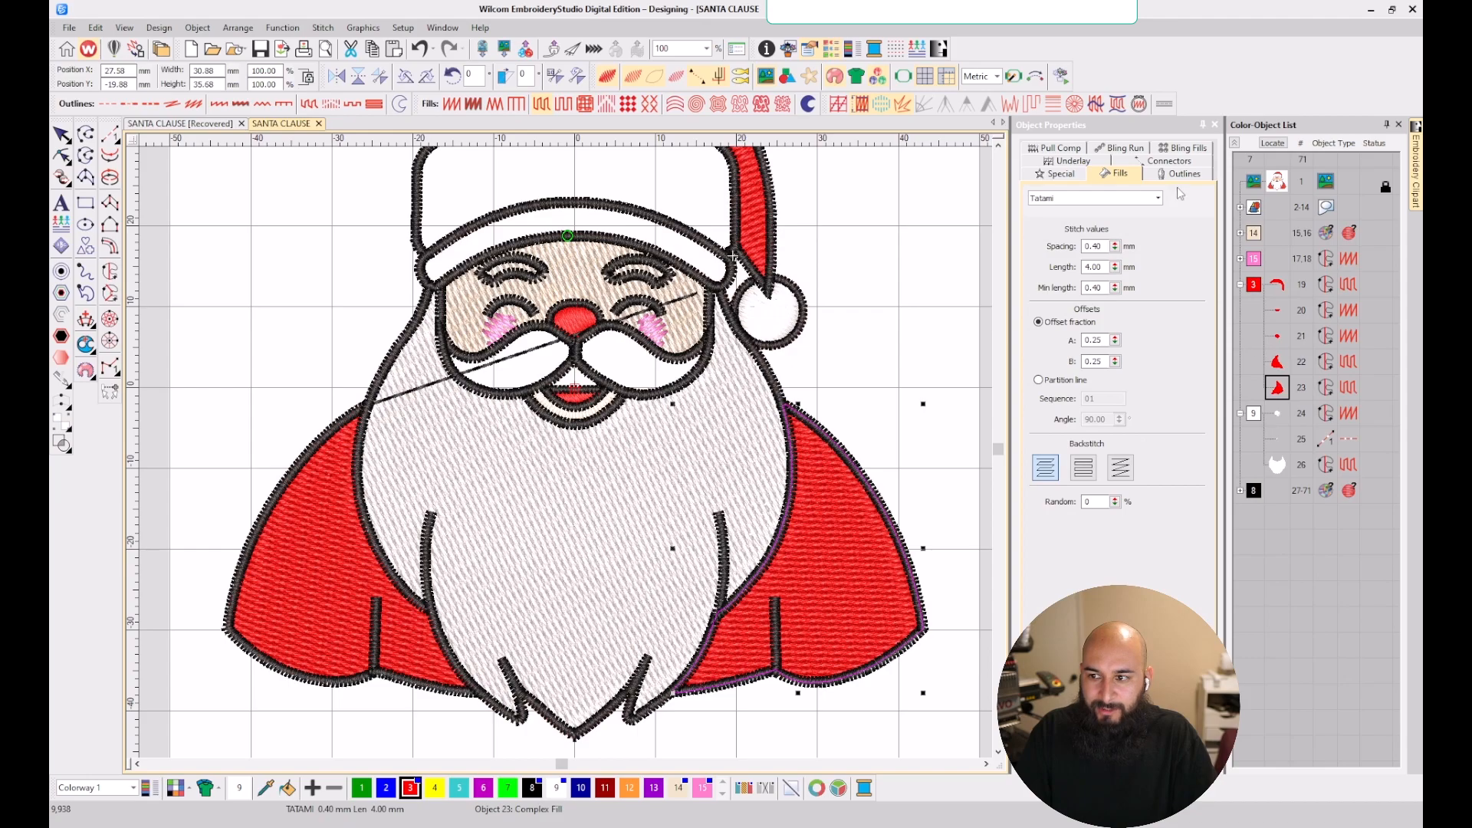
pyautogui.click(1184, 161)
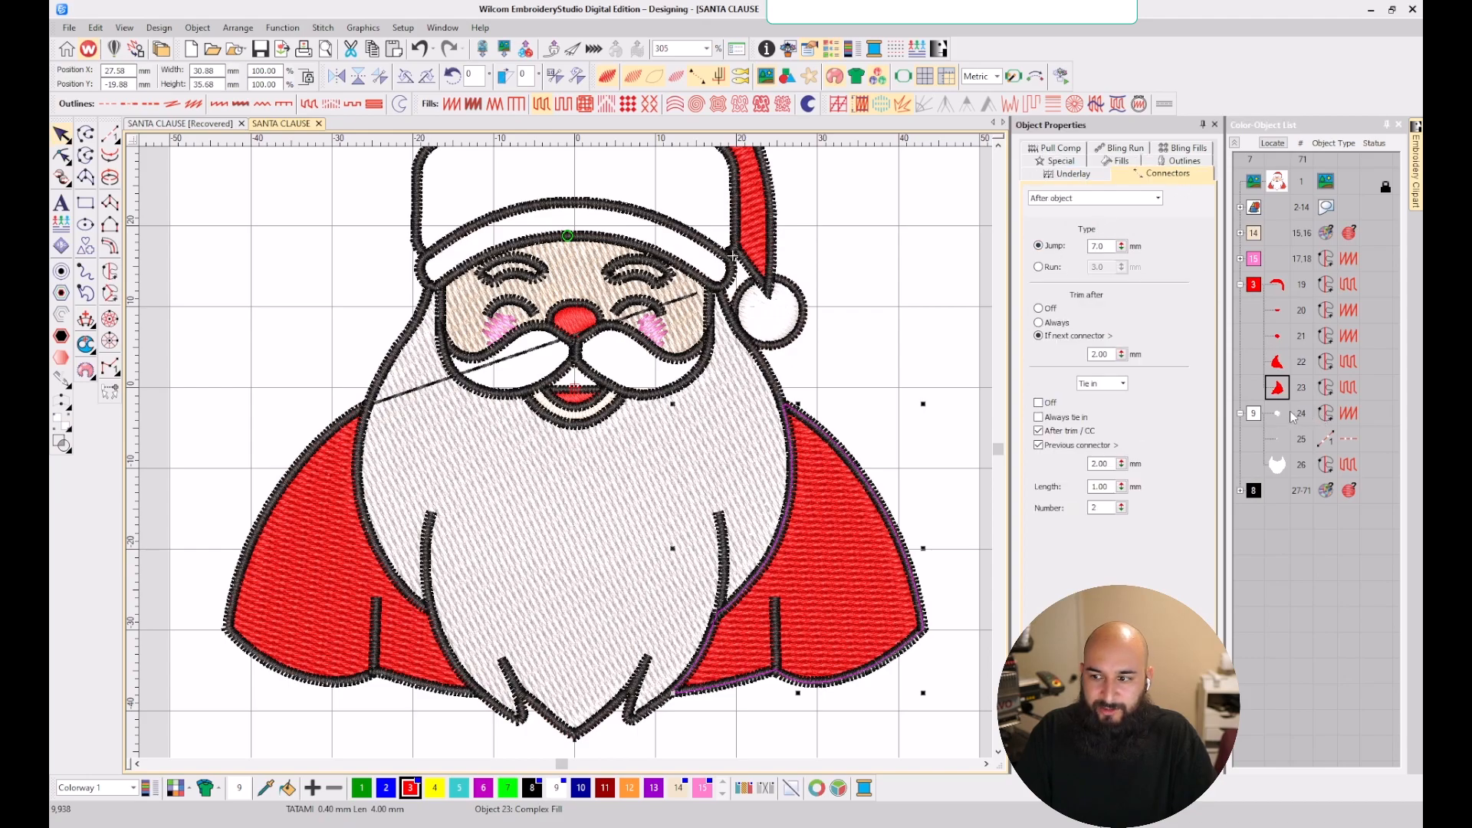
pyautogui.click(1255, 414)
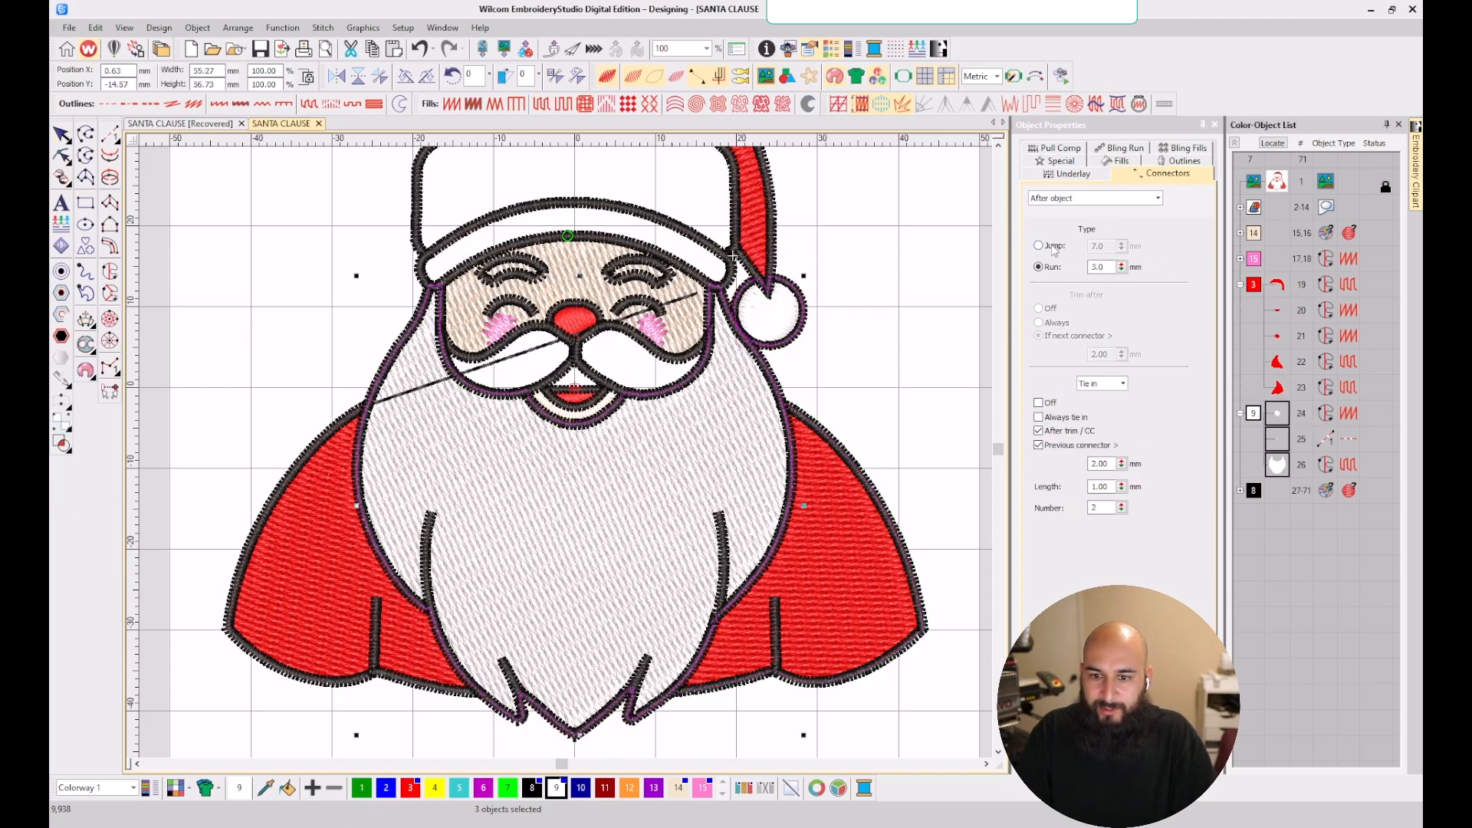
pyautogui.click(1277, 439)
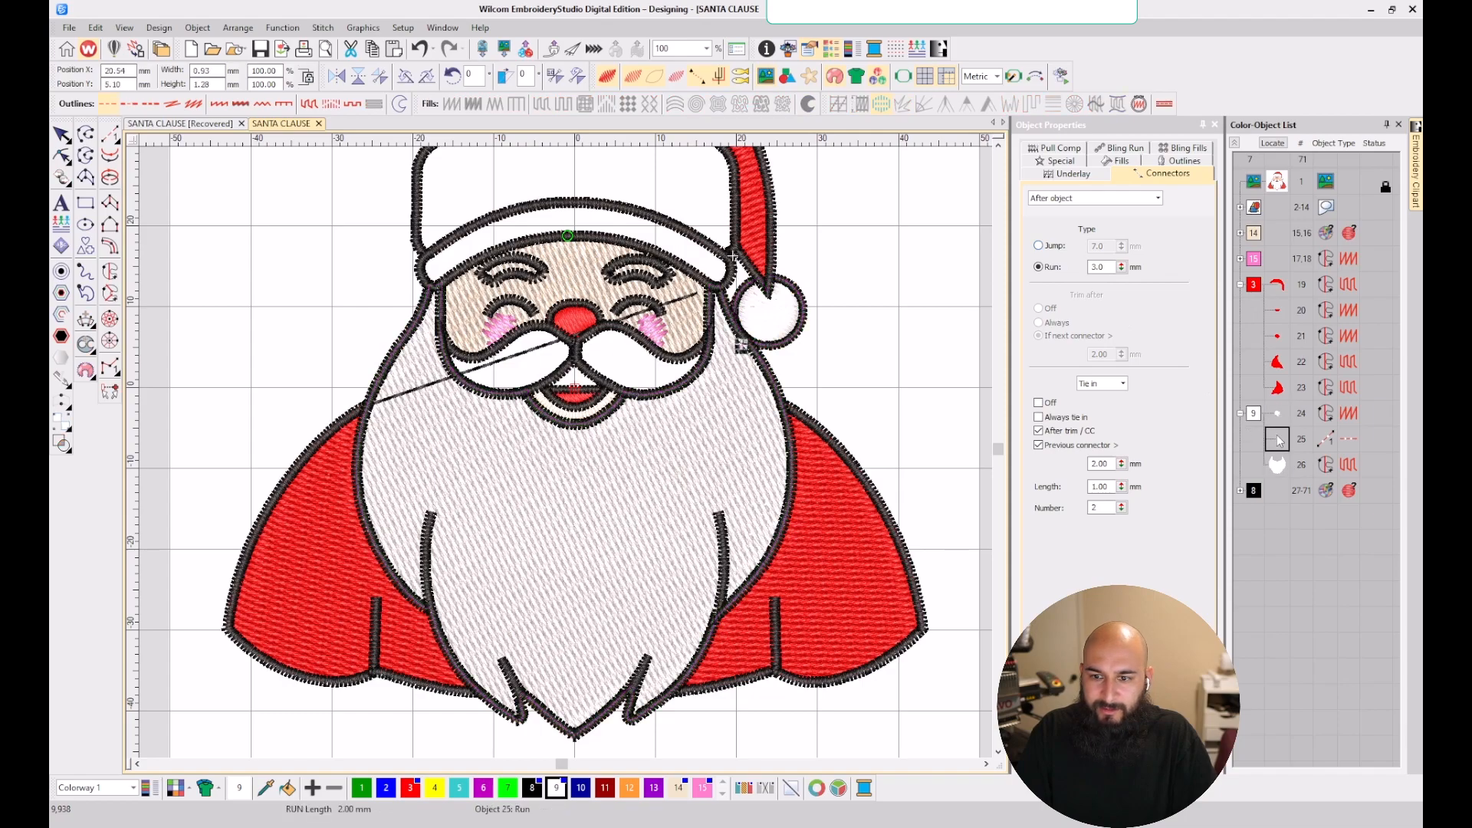
pyautogui.click(1276, 464)
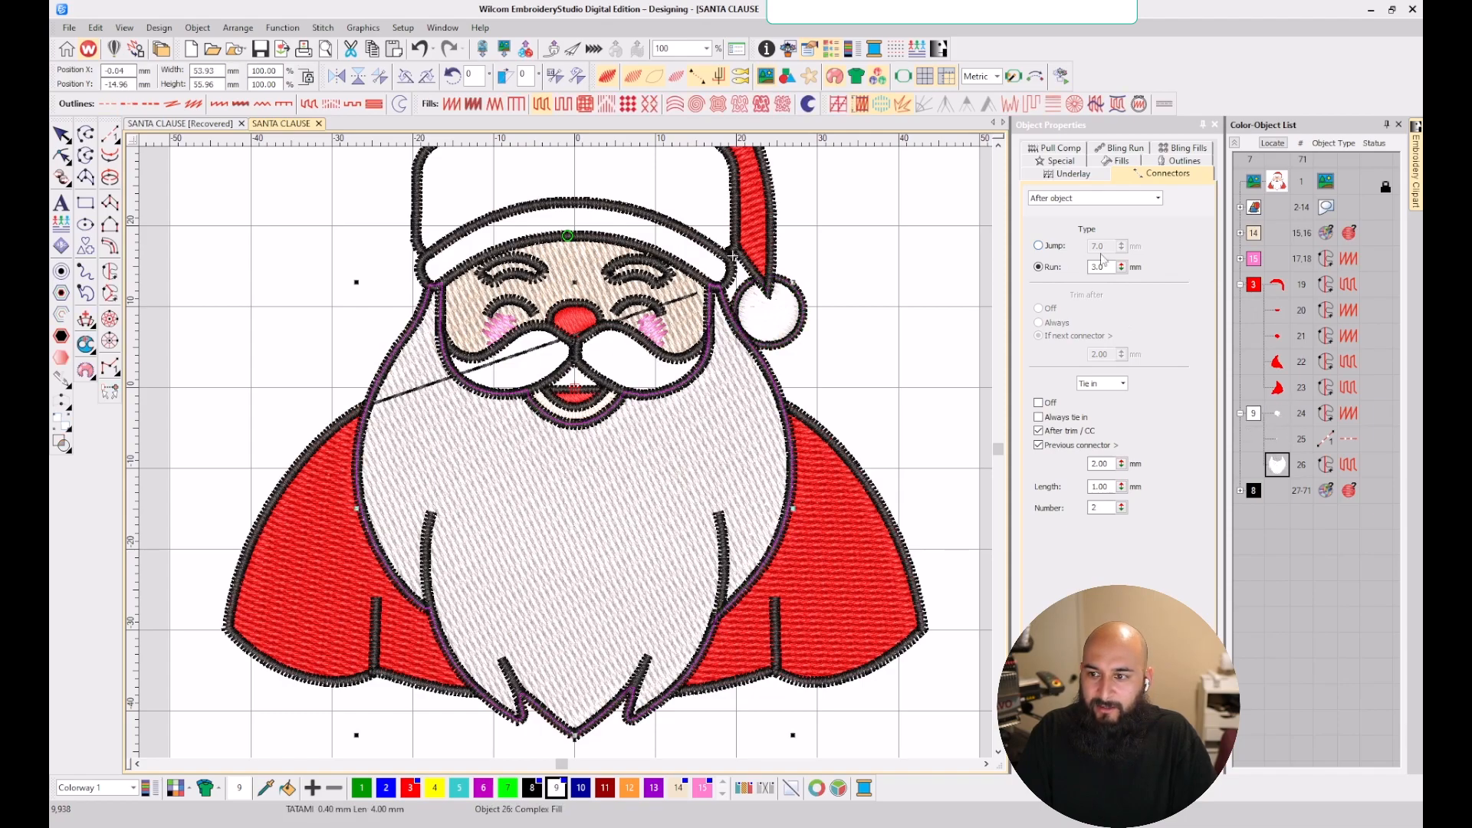
pyautogui.click(1038, 246)
# - Reshape the beard fill by moving its exit point to the lower edge area of the right mustache half
pyautogui.scroll(-2, 567, 459)
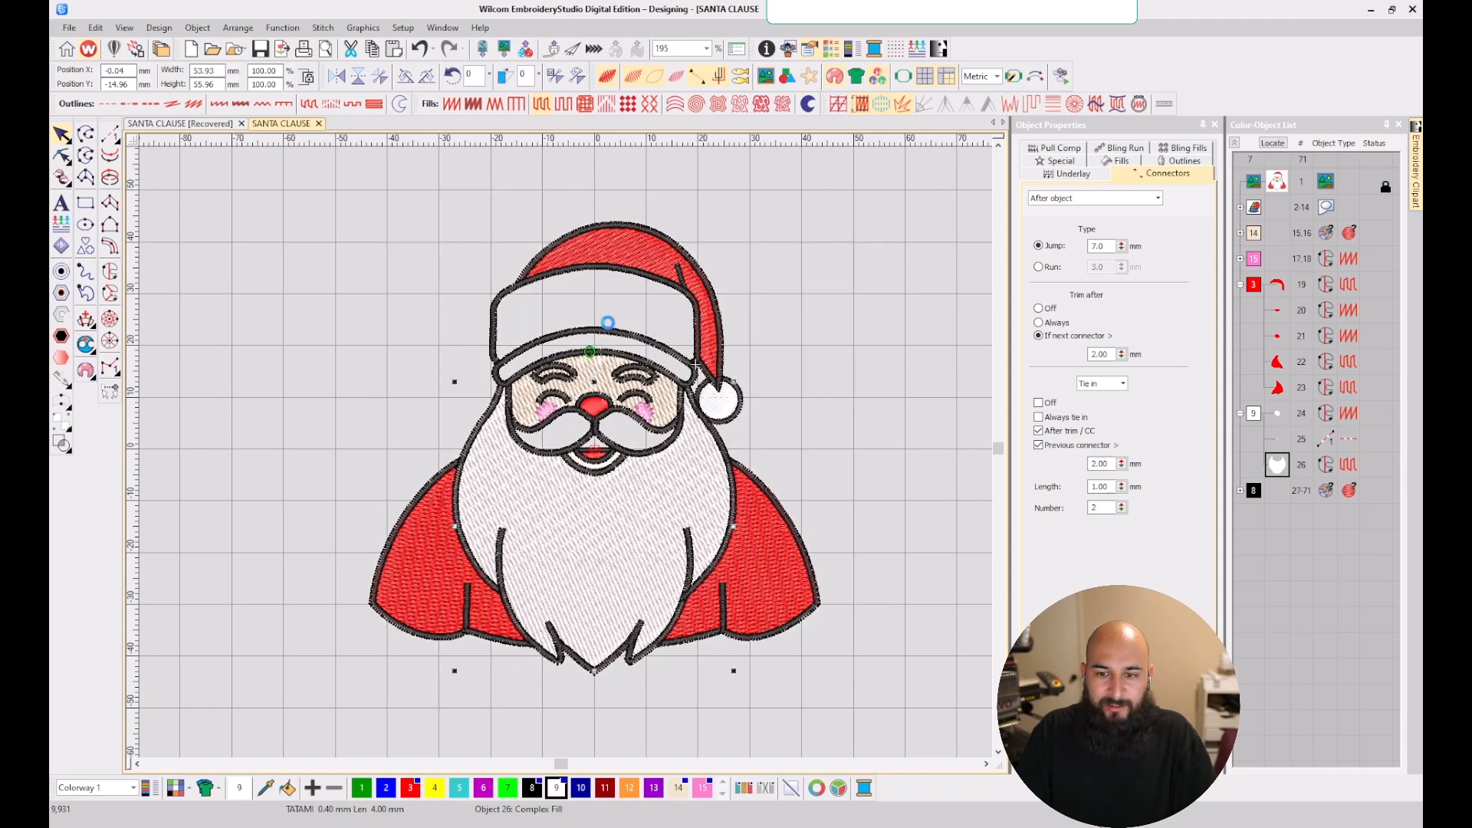
pyautogui.scroll(2, 557, 393)
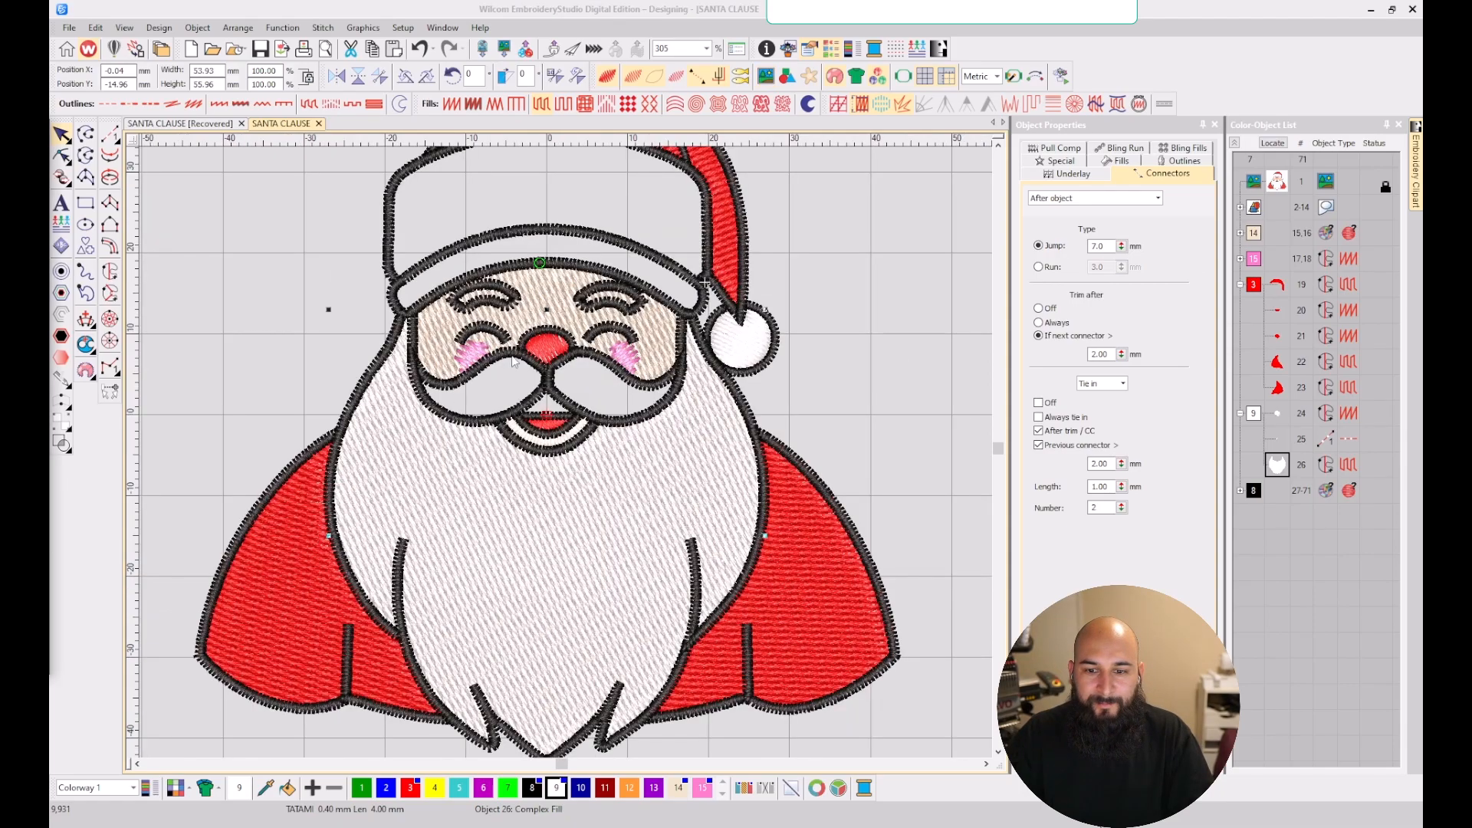
pyautogui.scroll(2, 509, 358)
pyautogui.scroll(-1, 690, 482)
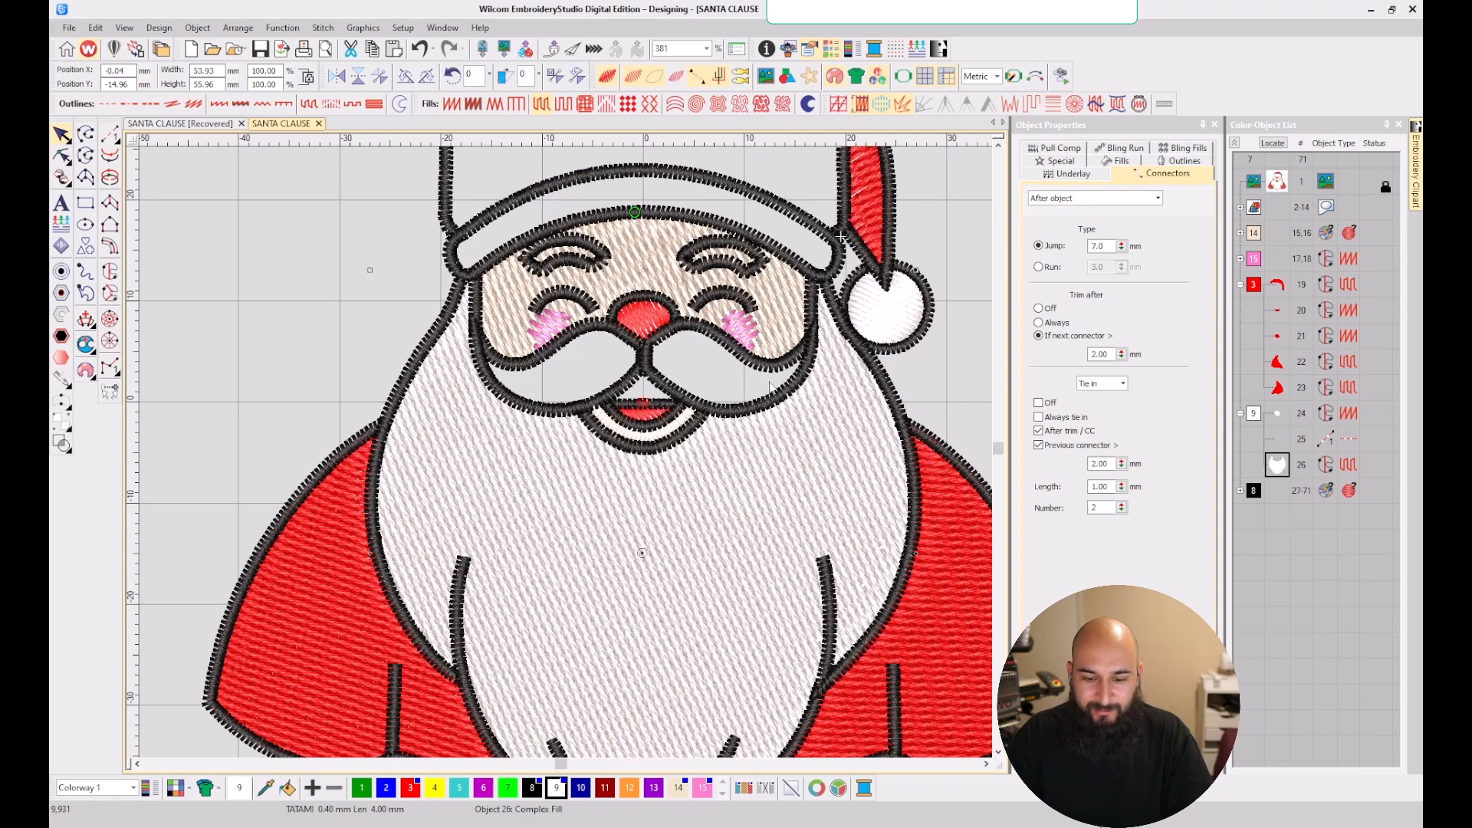
pyautogui.press('h')
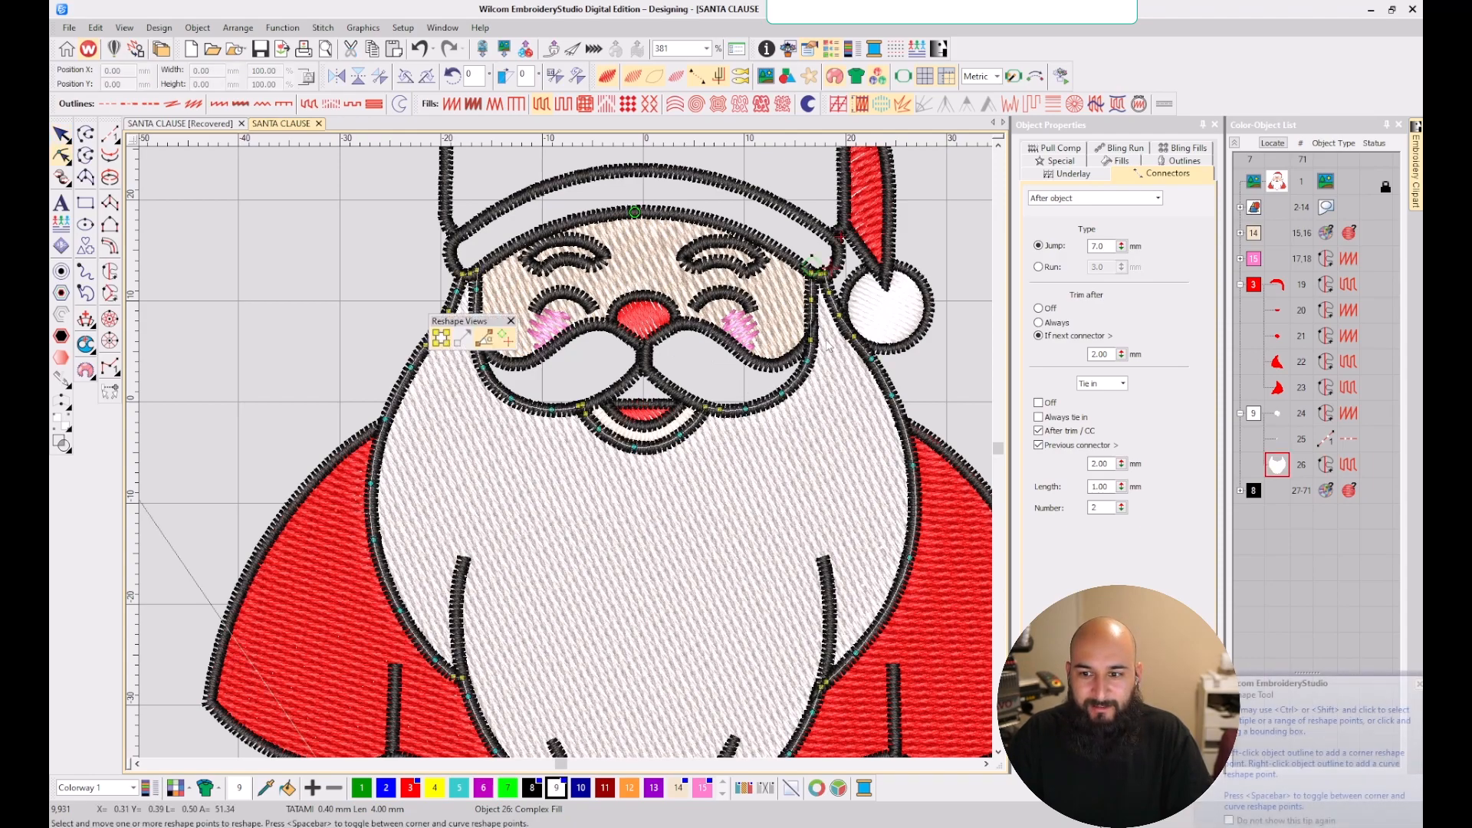
pyautogui.click(746, 392)
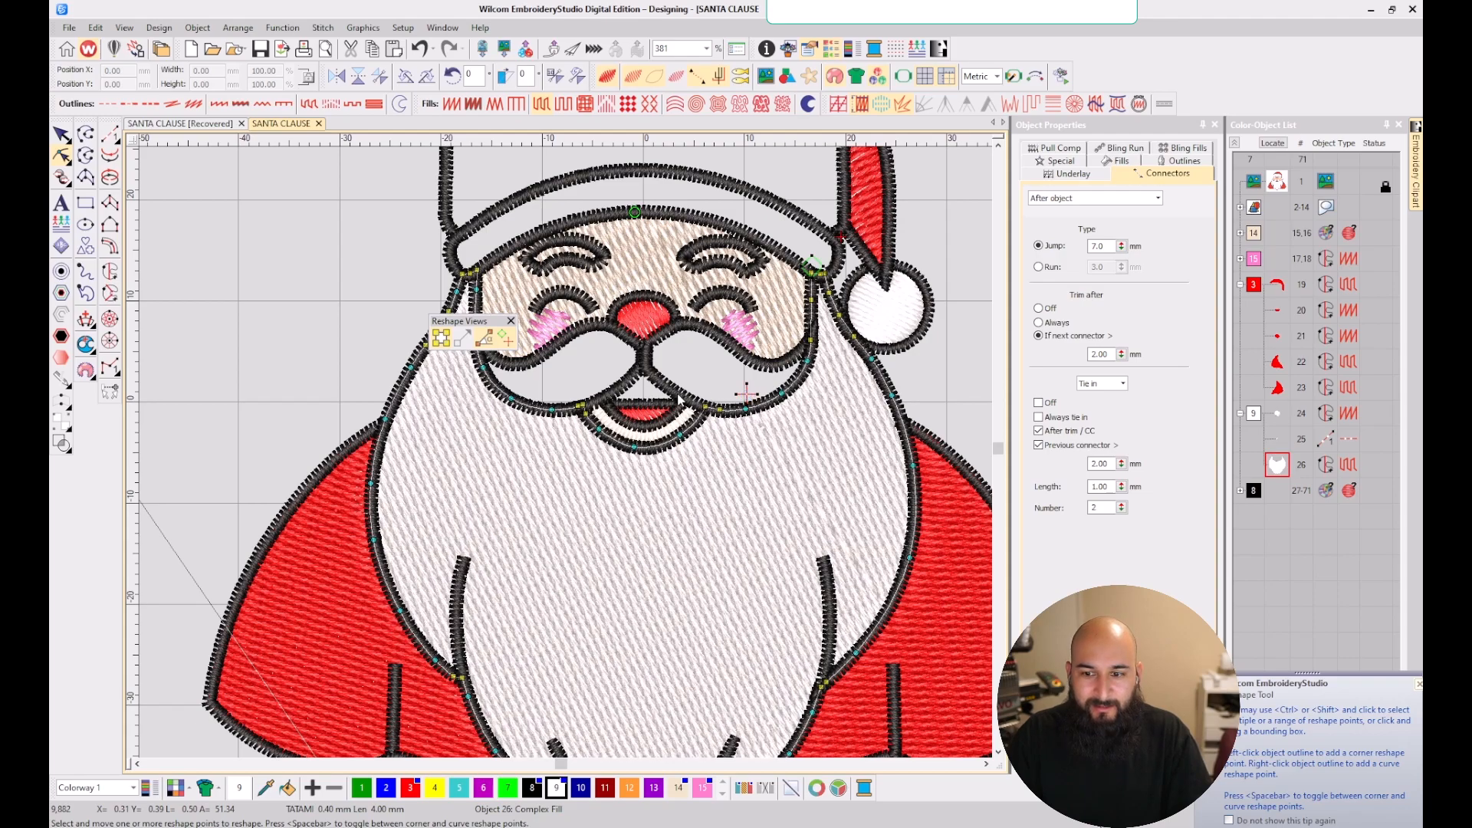
pyautogui.press('Escape')
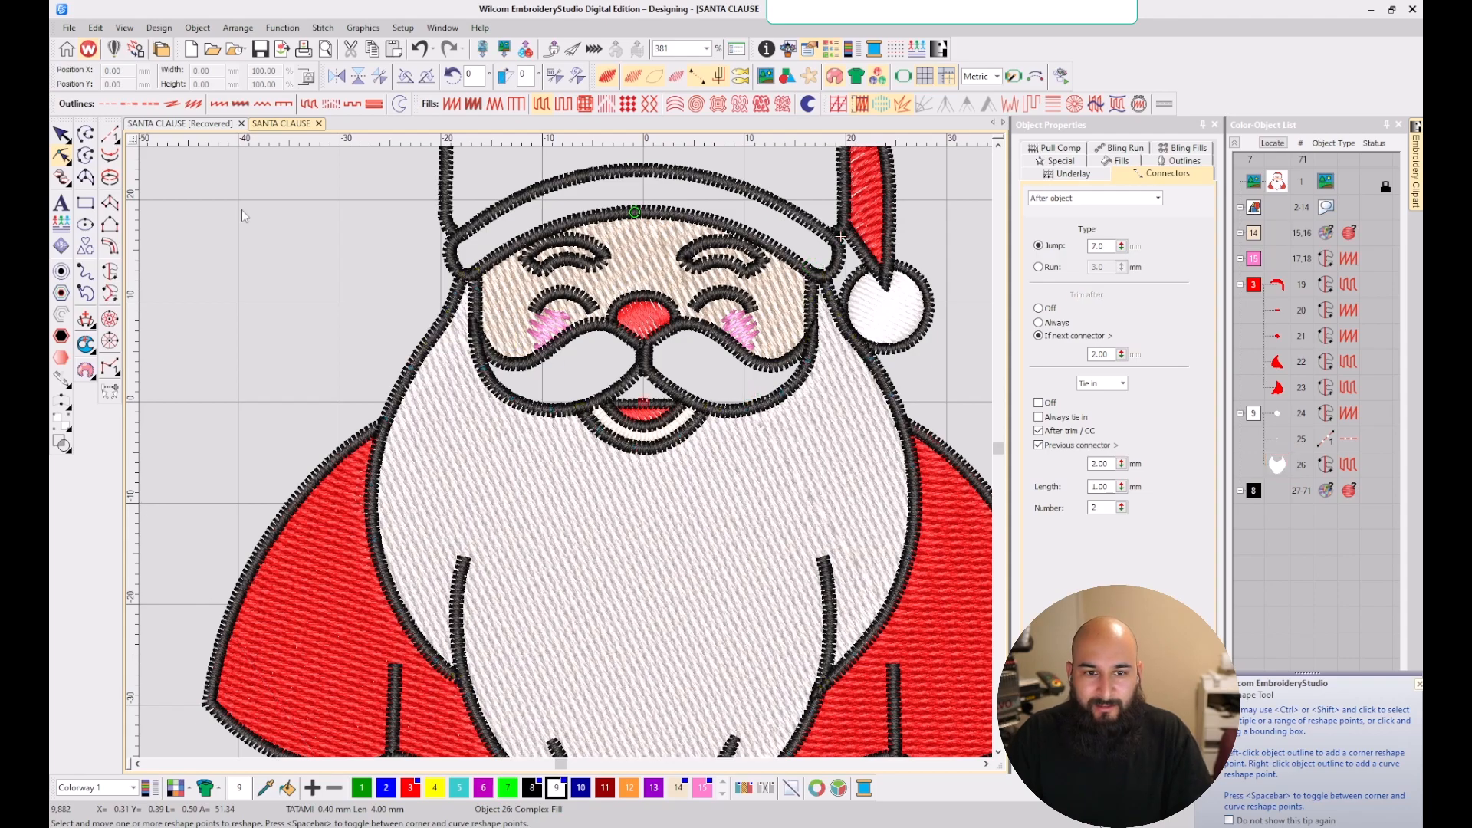
pyautogui.click(110, 136)
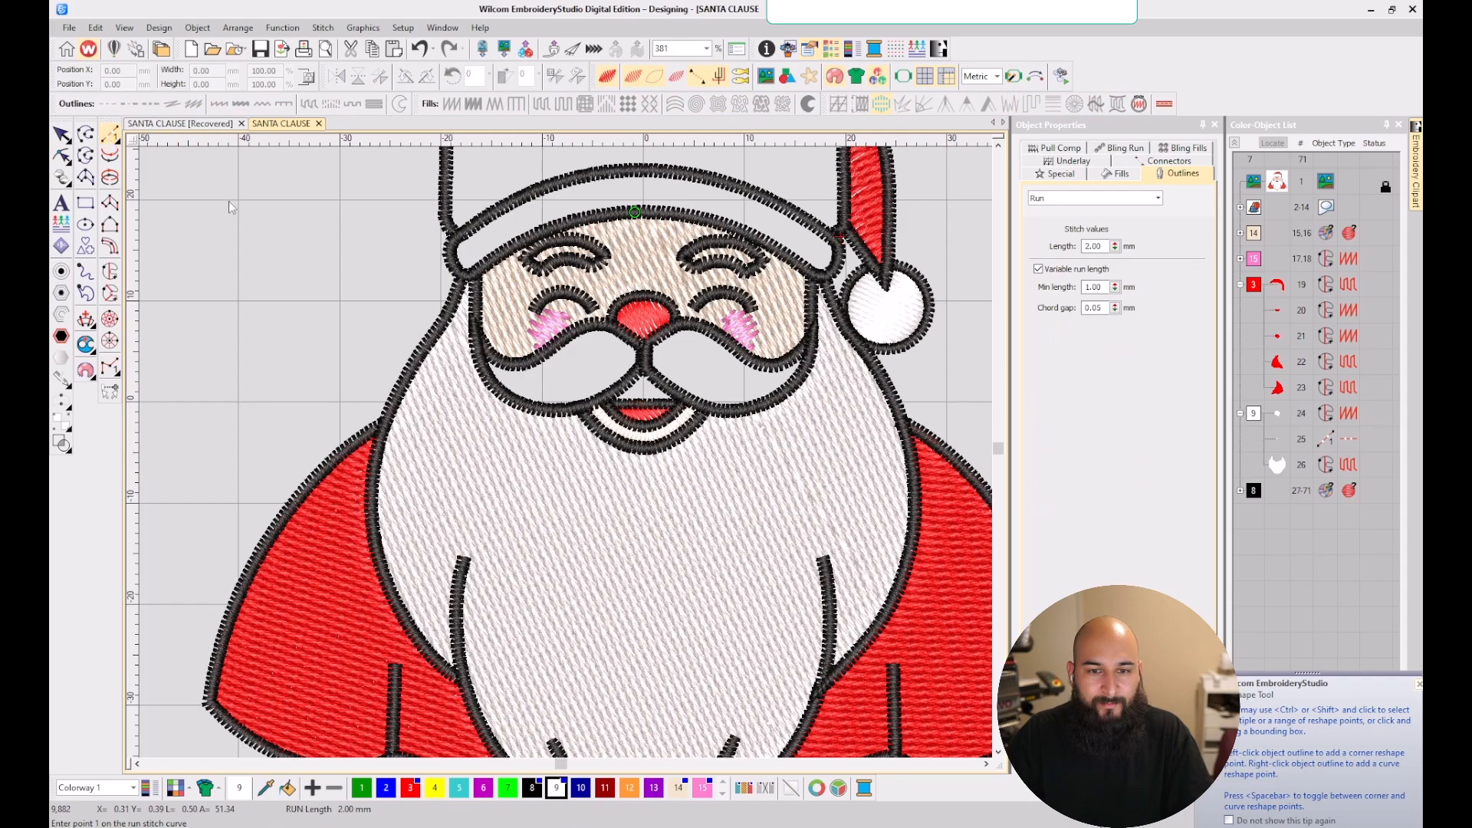
pyautogui.scroll(3, 776, 388)
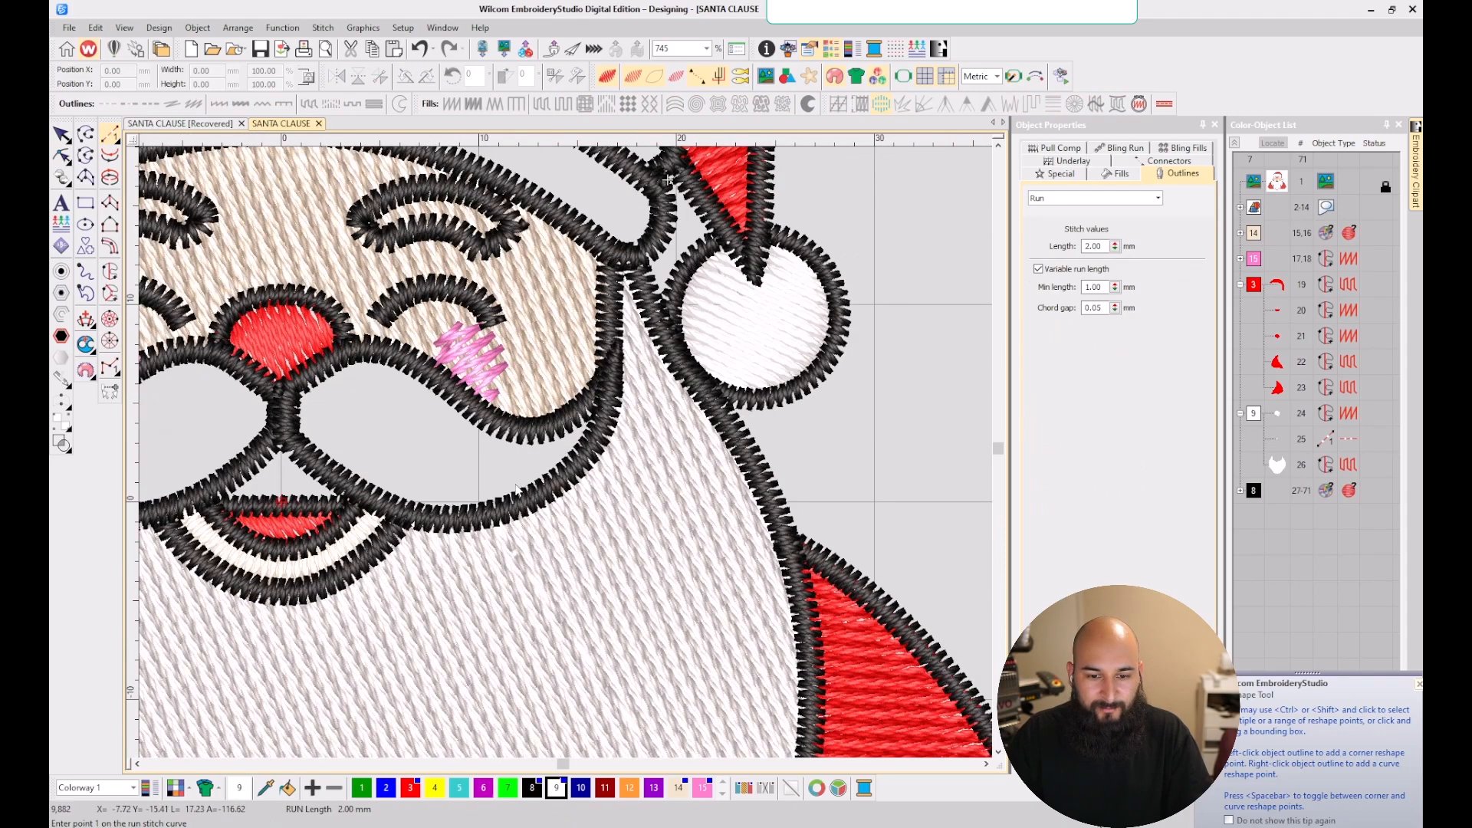
pyautogui.press('Escape')
# - Locate the beard fill's exit point and digitize a white connecting run from it through the right mustache half to the gap above the mouth
pyautogui.click(573, 581)
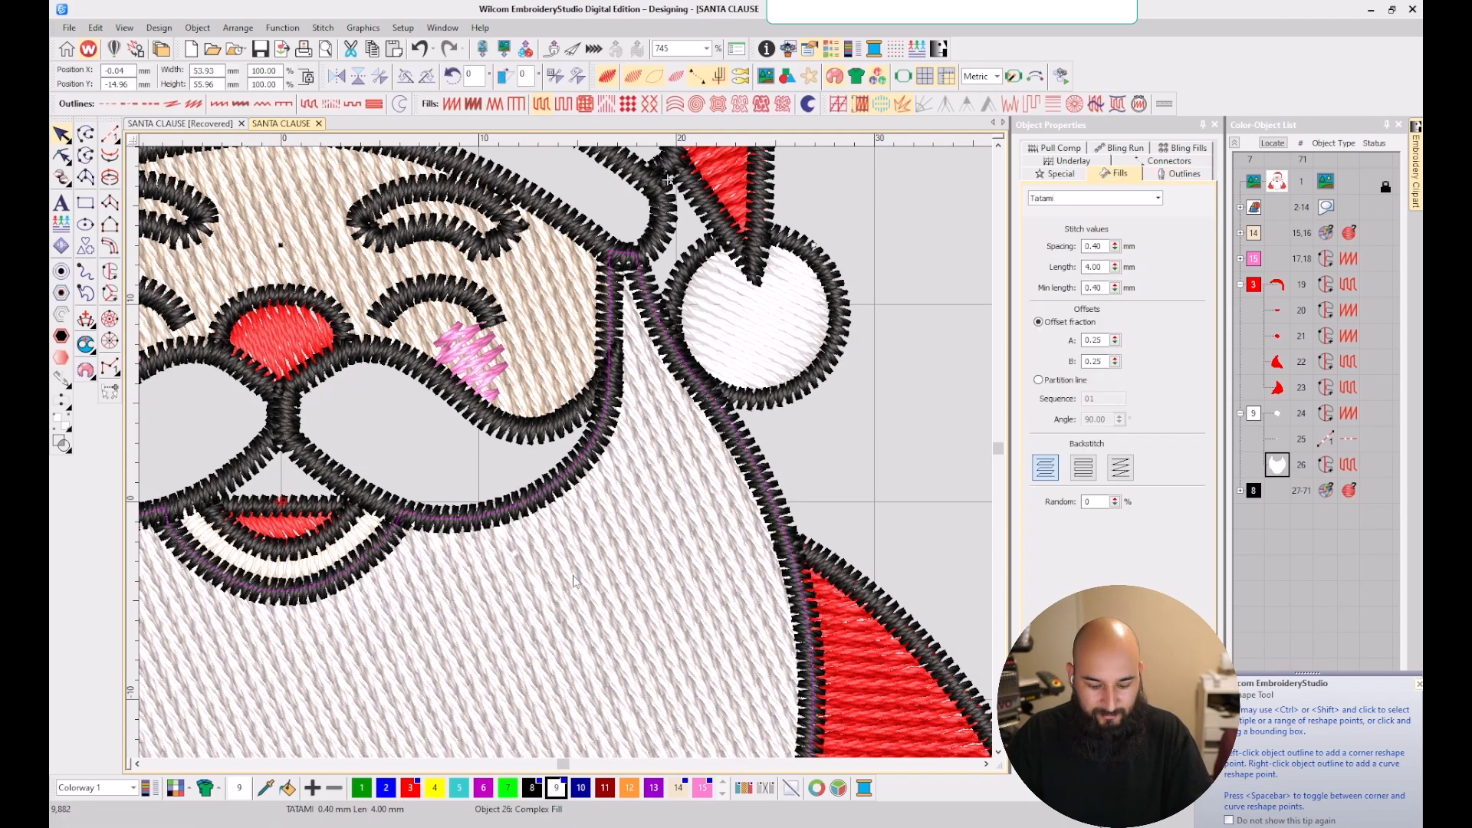
pyautogui.press('h')
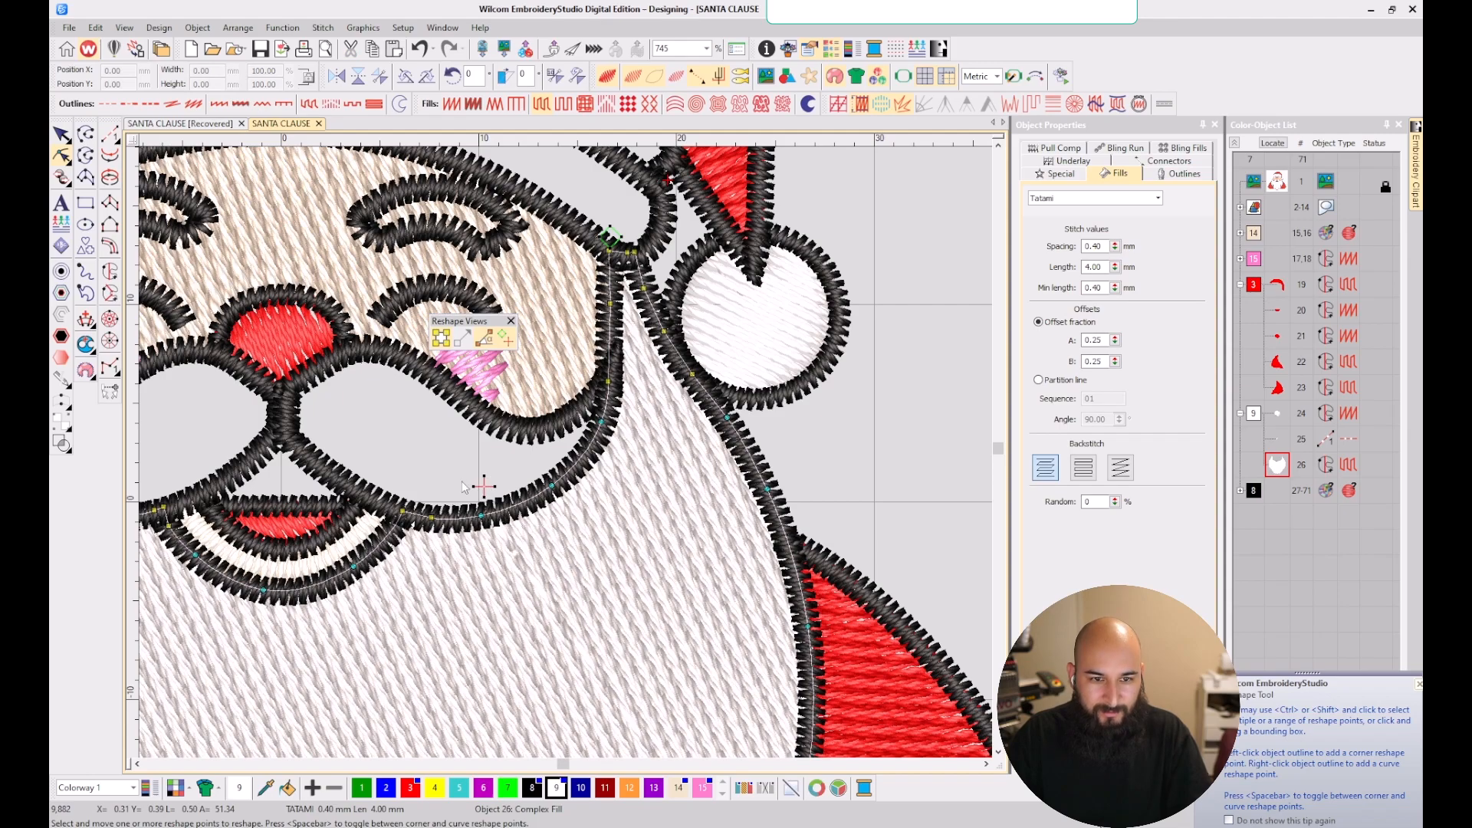
pyautogui.press('Escape')
pyautogui.click(103, 137)
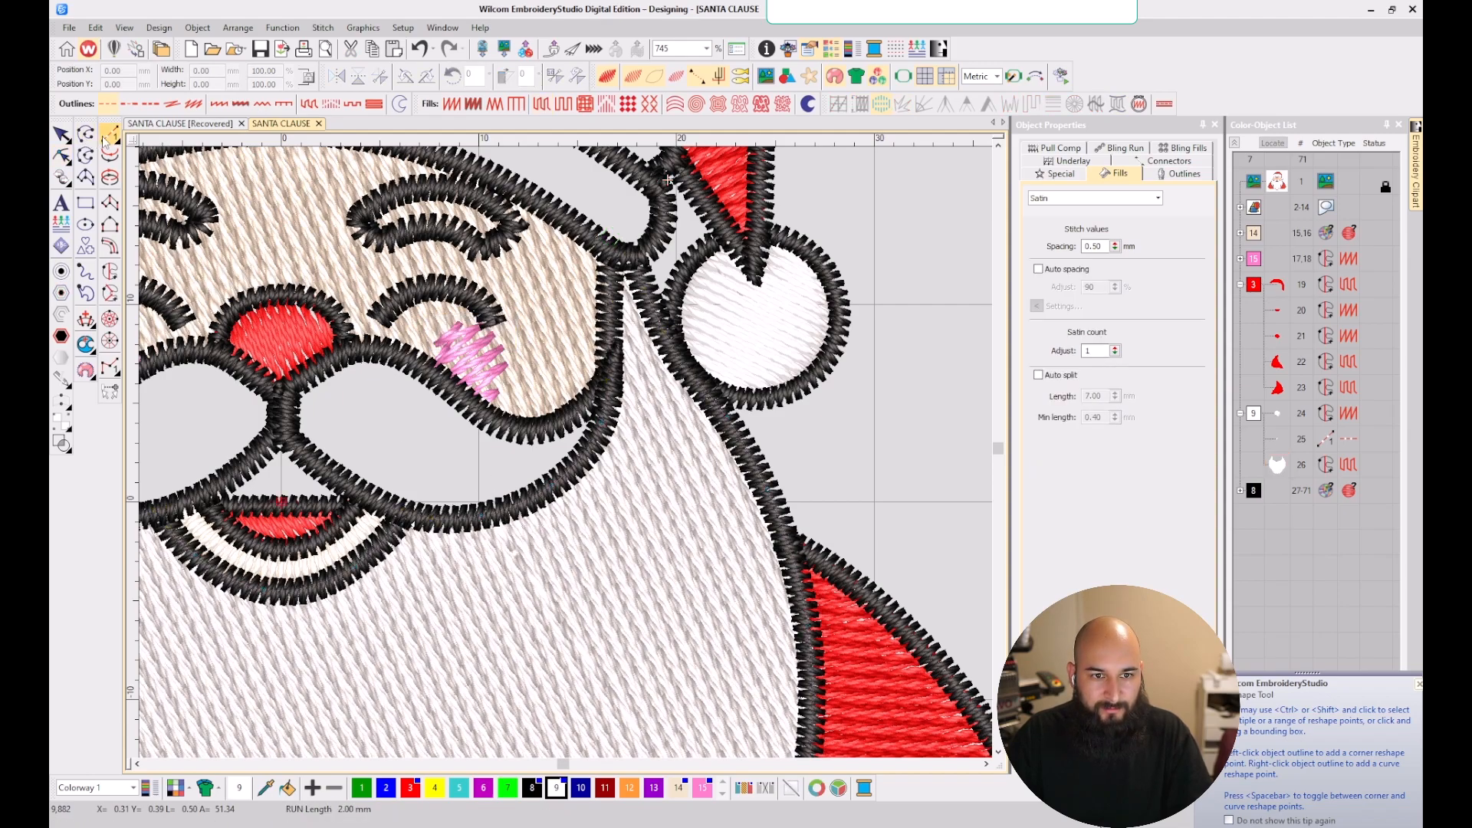
pyautogui.click(494, 505)
pyautogui.click(467, 477)
pyautogui.click(292, 478)
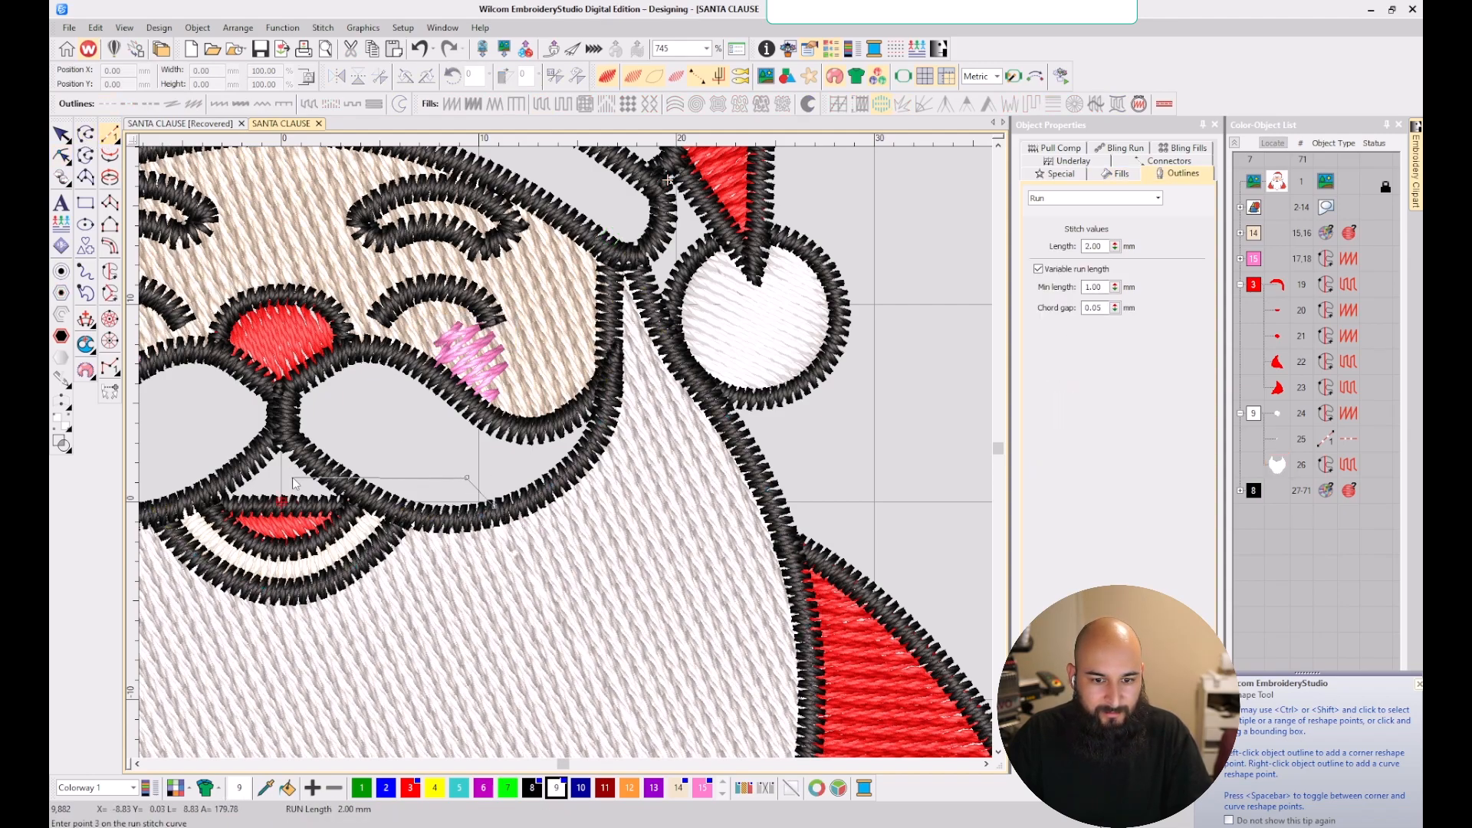
pyautogui.press('Return')
pyautogui.scroll(-2, 292, 479)
pyautogui.scroll(2, 566, 448)
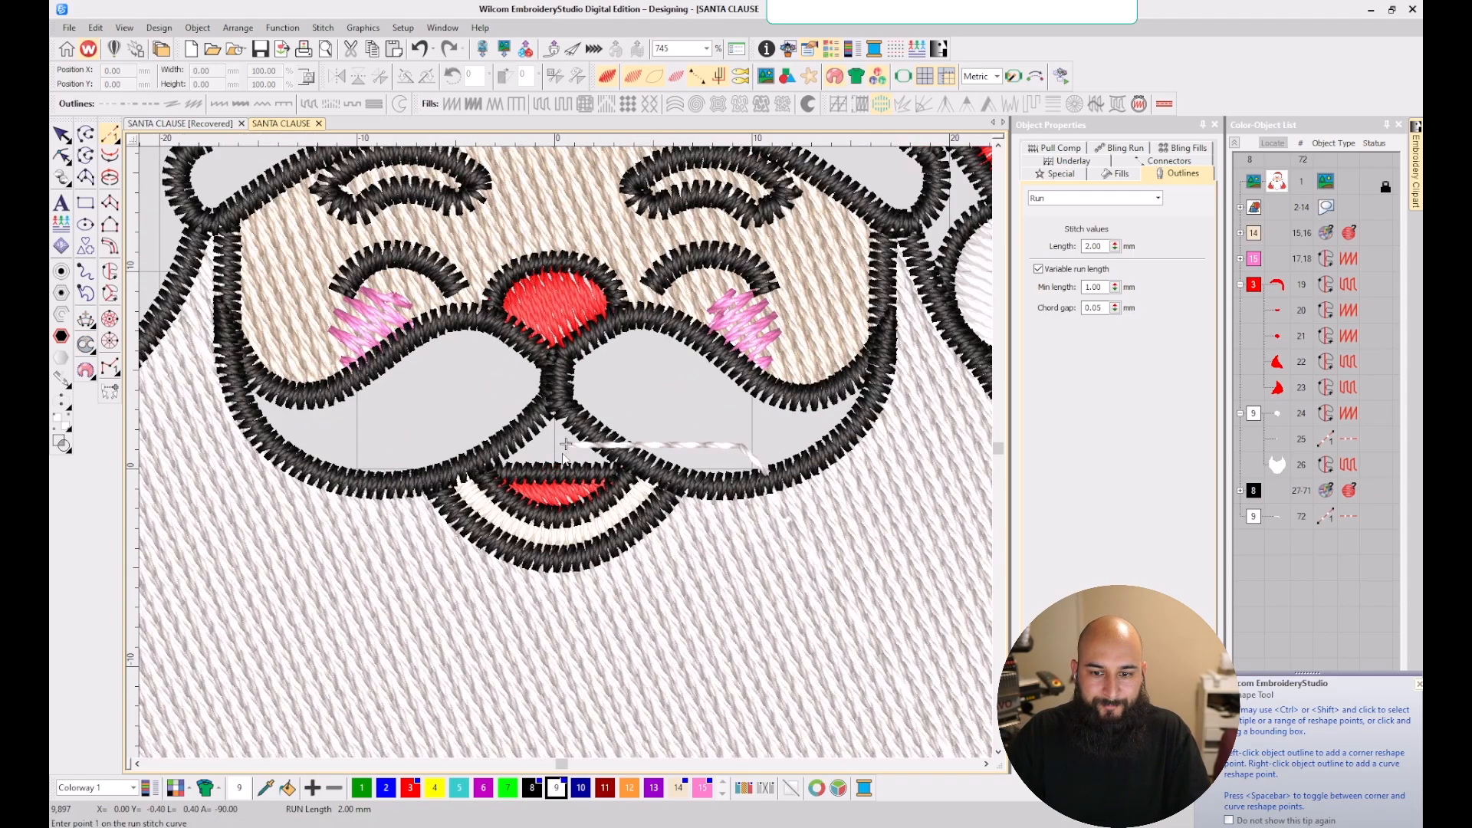
pyautogui.press('Escape')
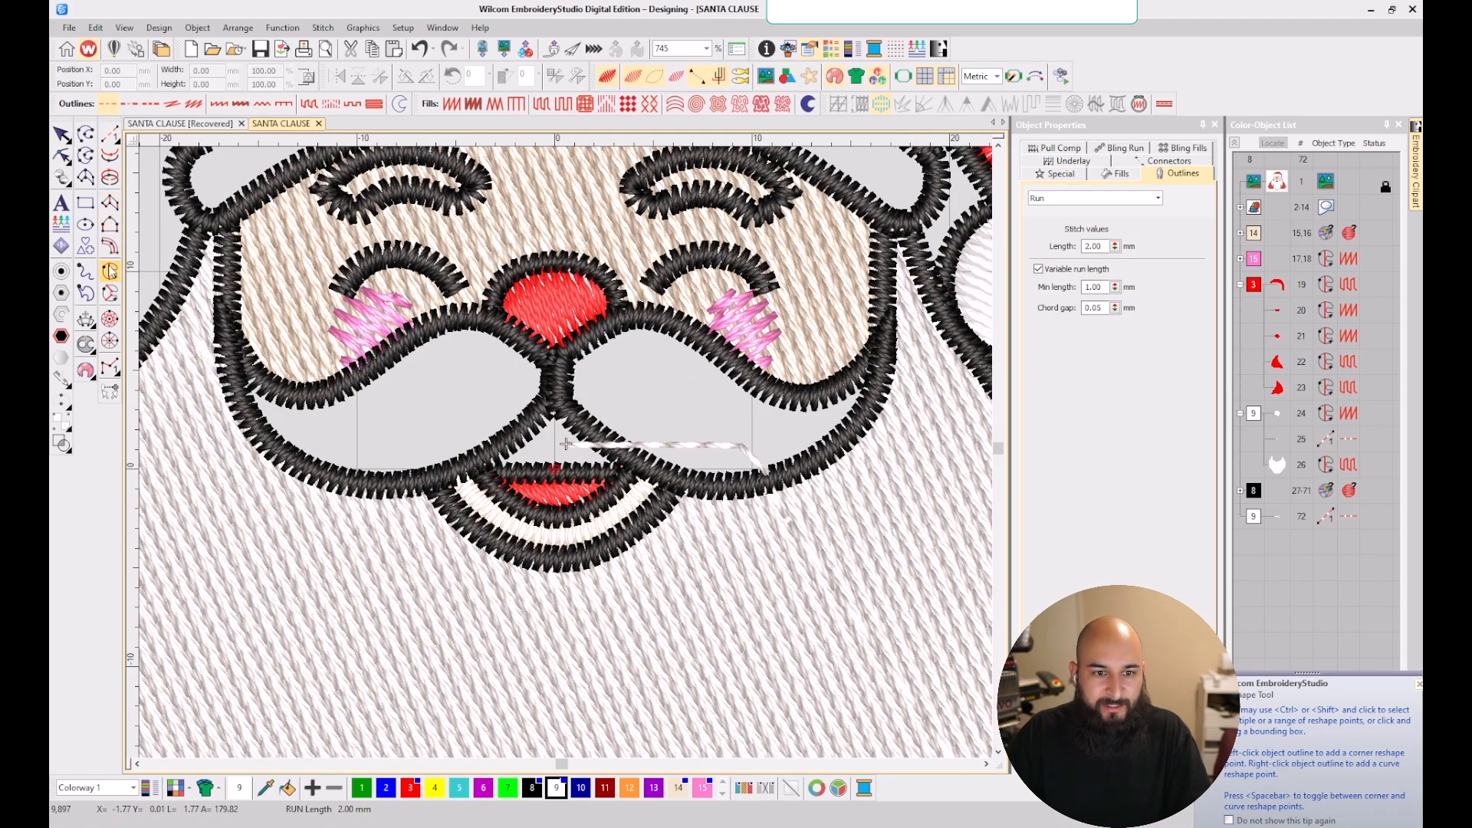
# - Start a Complex Fill boundary for the gap above the mouth, tracing the upper lip and the right mustache half's edge to the center junction
pyautogui.click(109, 269)
pyautogui.scroll(2, 548, 432)
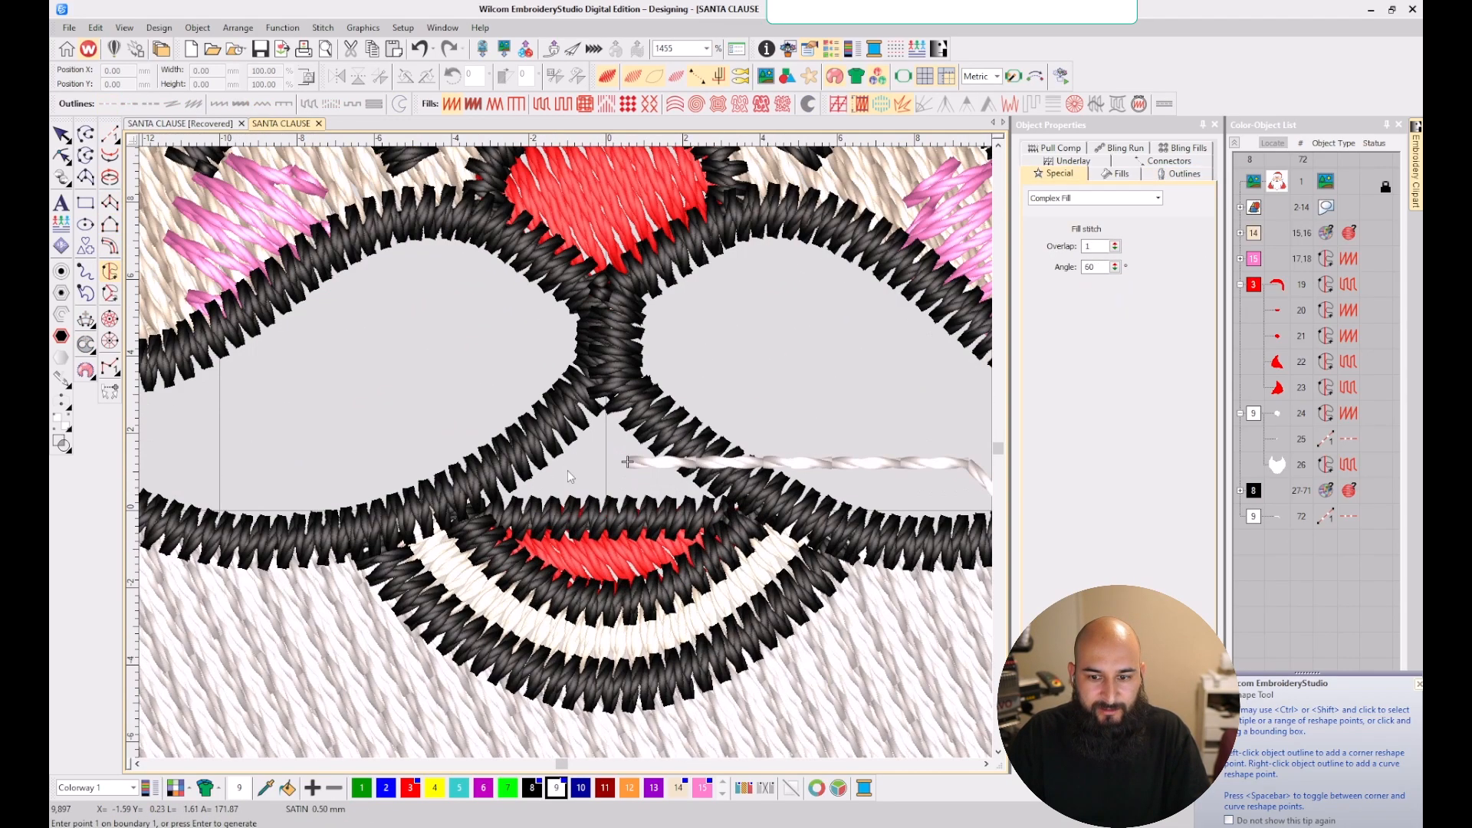
pyautogui.click(456, 517)
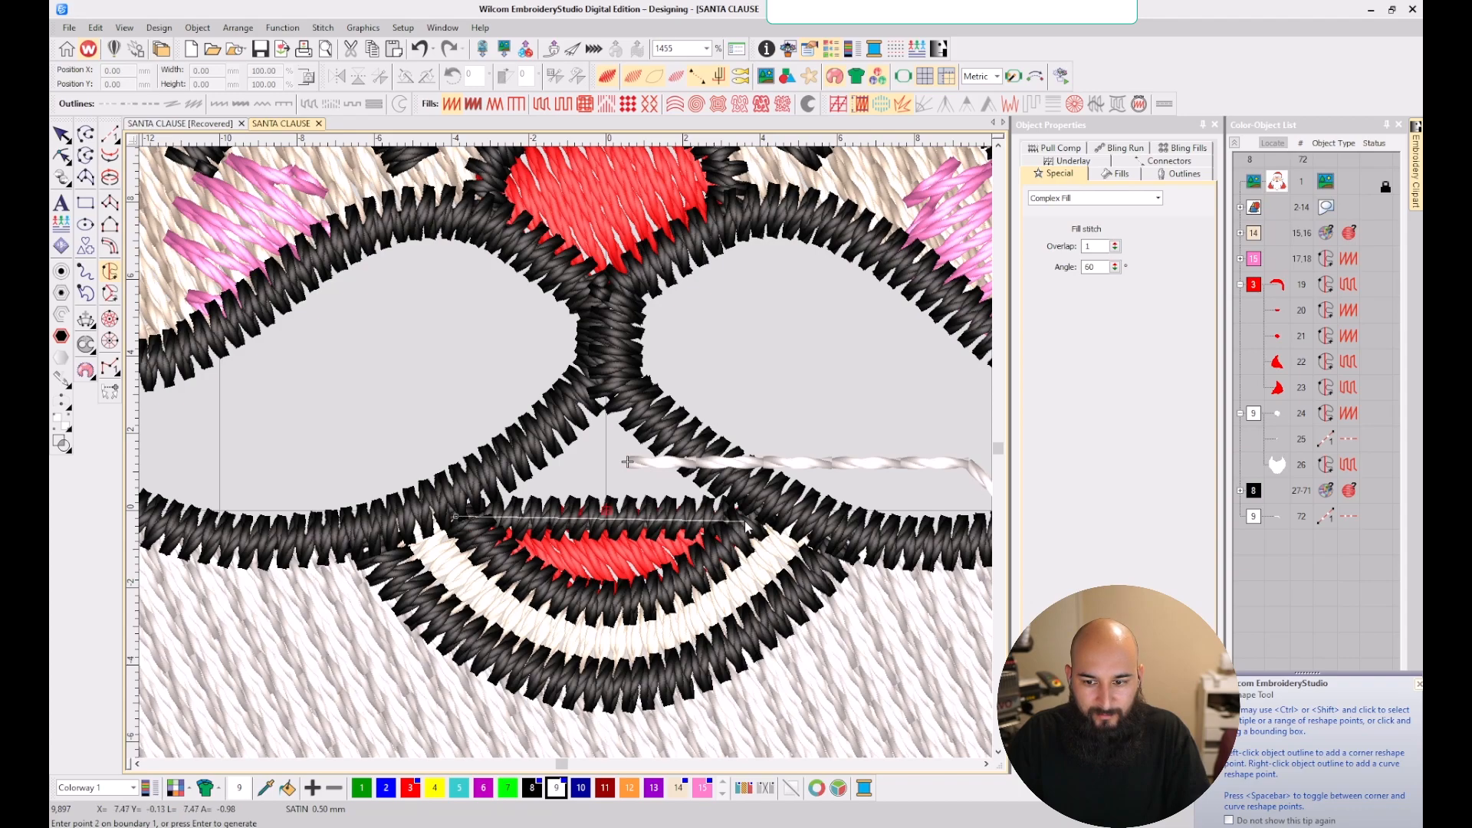
pyautogui.scroll(2, 746, 527)
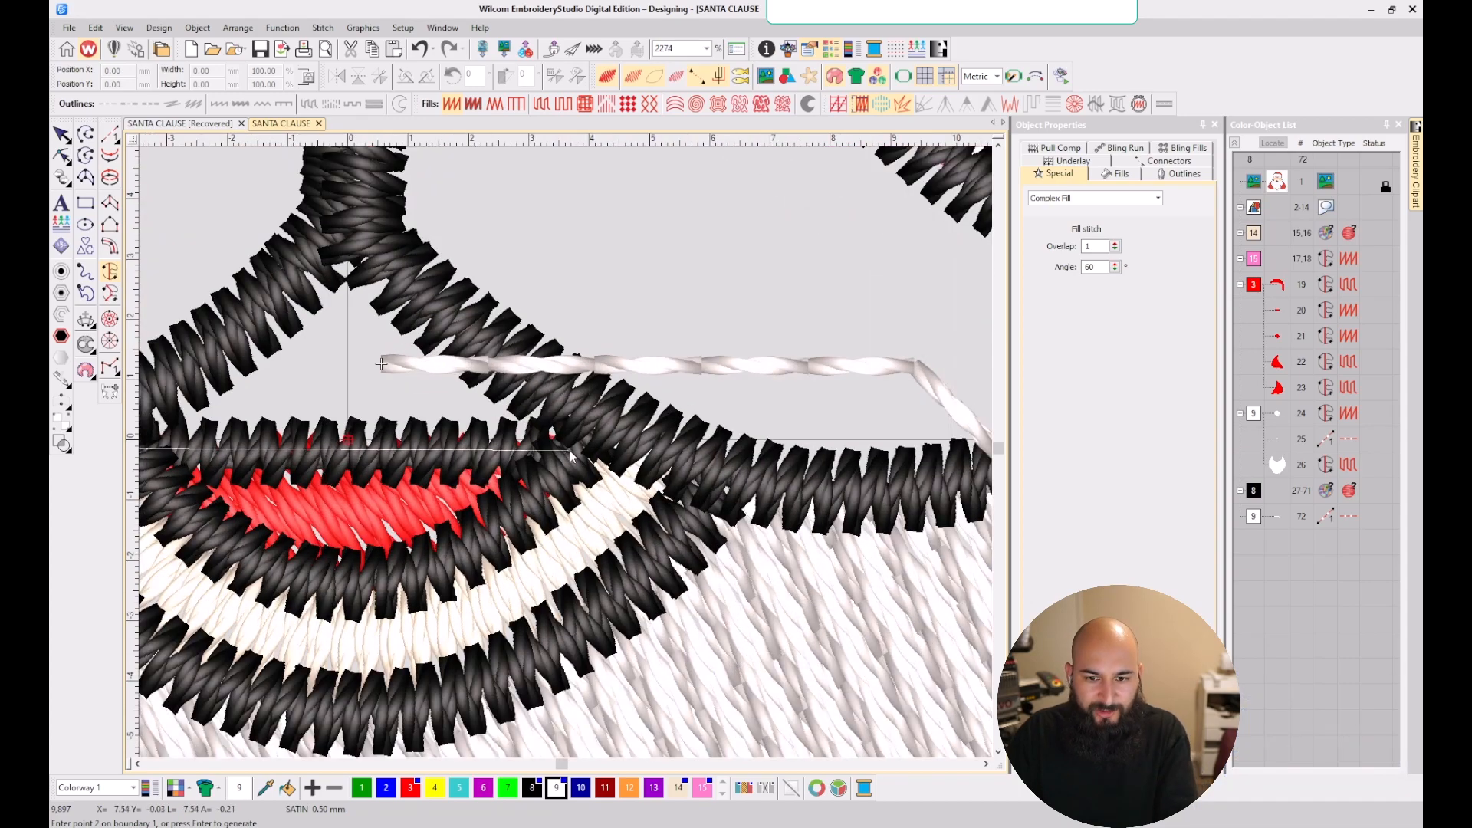
pyautogui.click(598, 416)
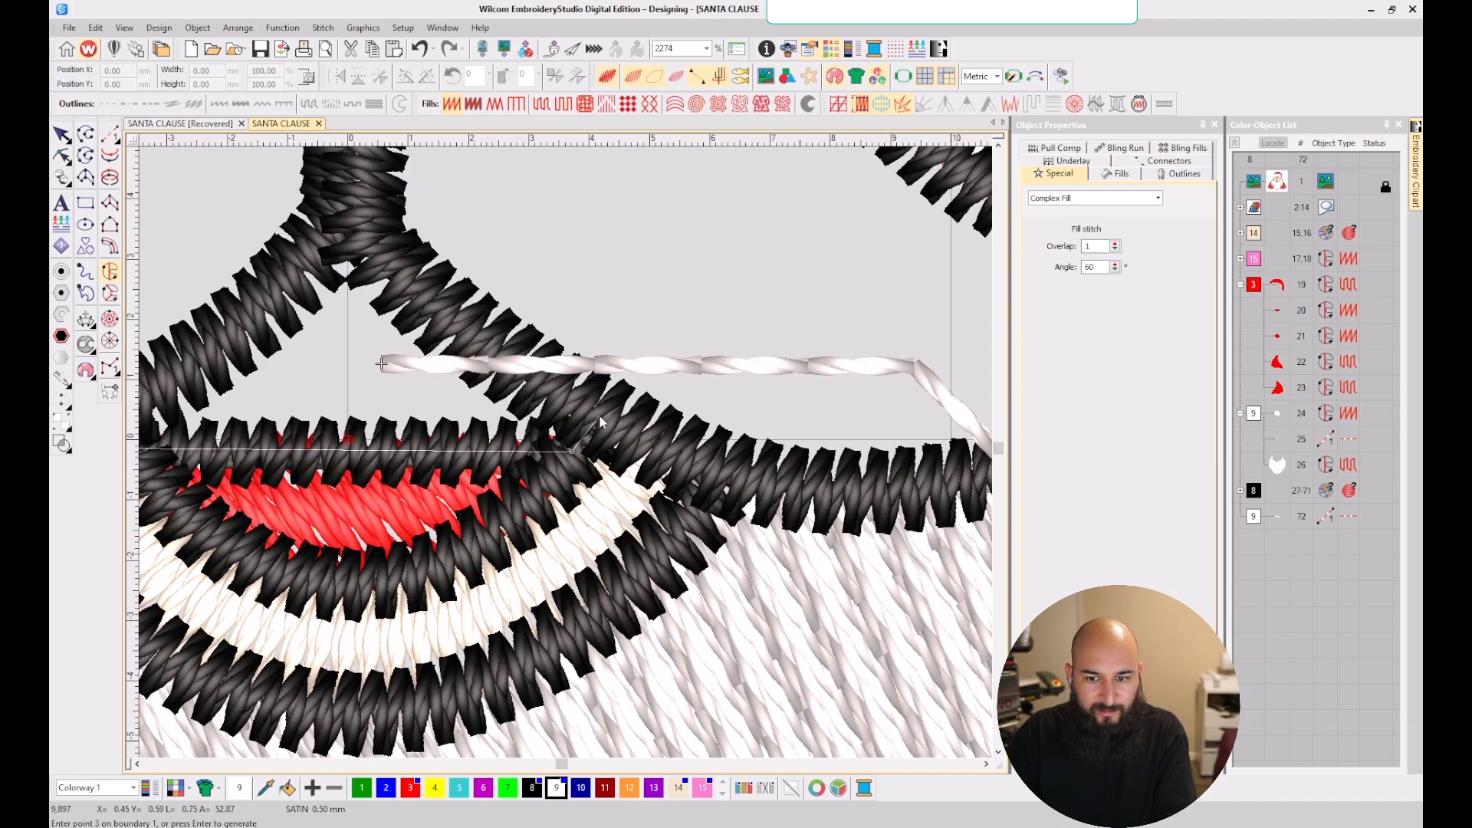
pyautogui.click(474, 329)
pyautogui.click(362, 221)
pyautogui.click(338, 218)
# - Trace the boundary down the left mustache half's lower edge to the mouth's left corner and close it
pyautogui.scroll(-1, 283, 269)
pyautogui.scroll(1, 568, 458)
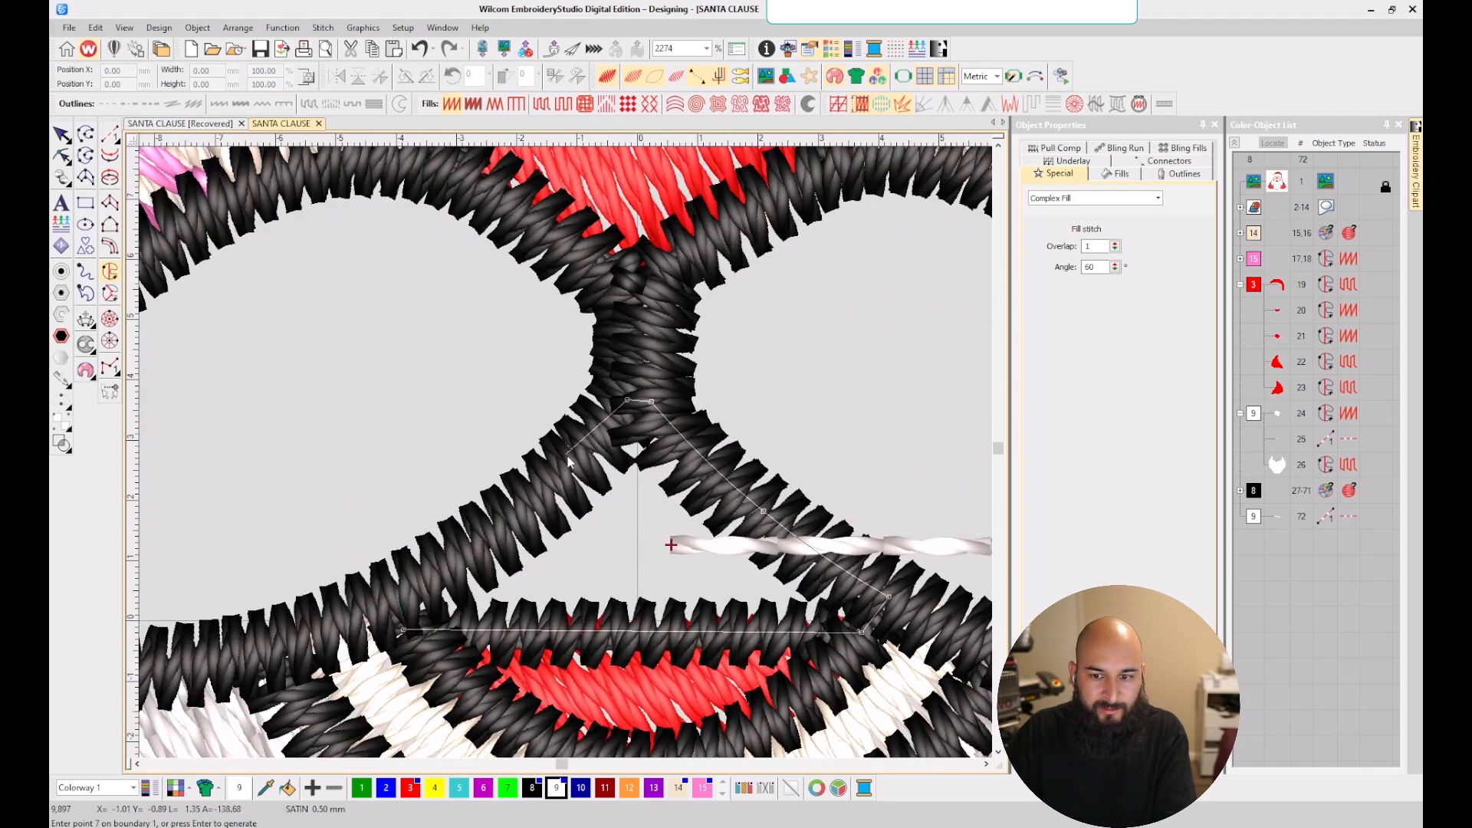
pyautogui.click(565, 464)
pyautogui.click(434, 580)
pyautogui.click(391, 608)
pyautogui.press('Return')
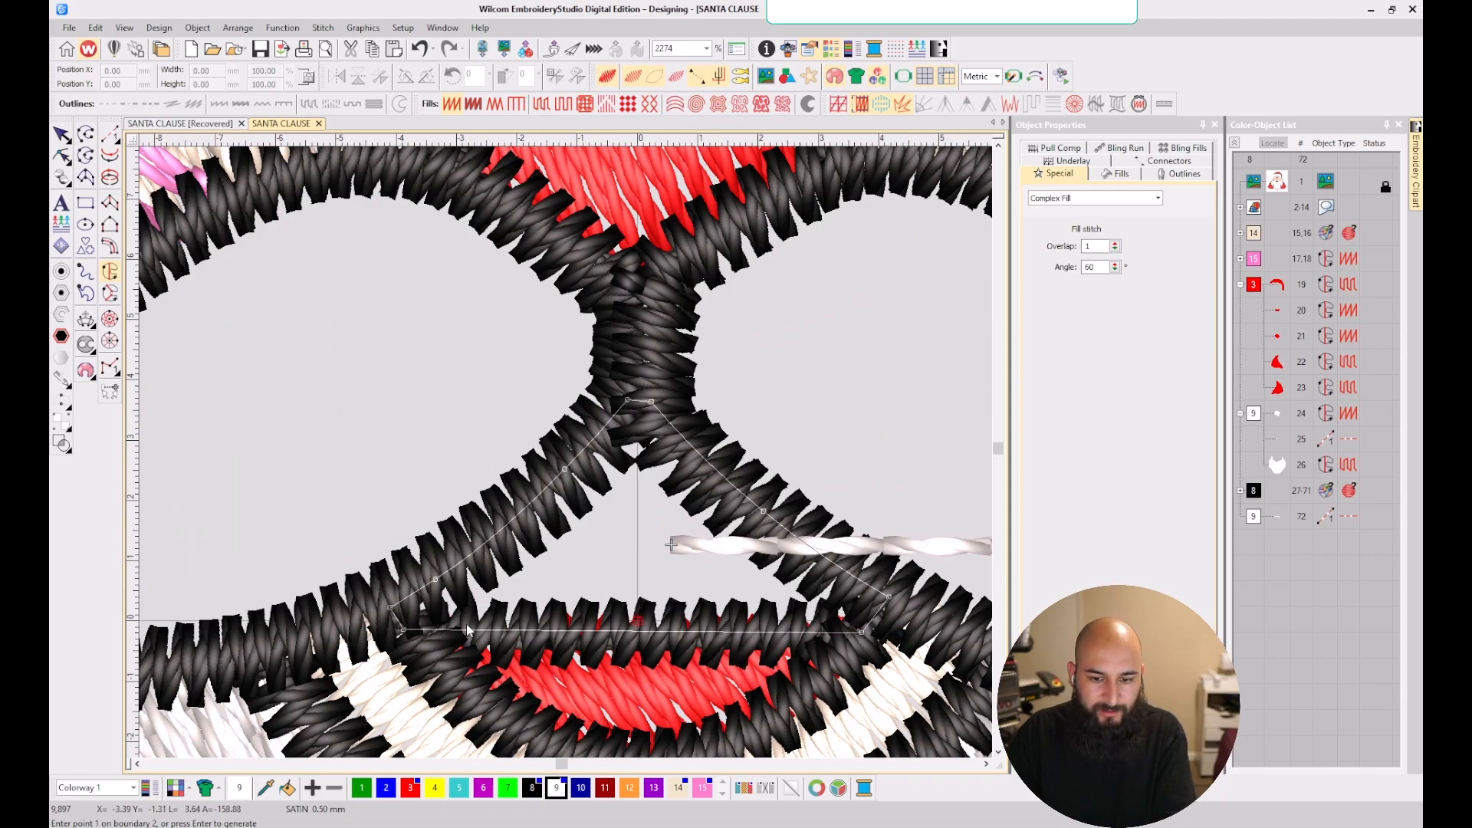
pyautogui.press('BackSpace')
pyautogui.scroll(1, 435, 619)
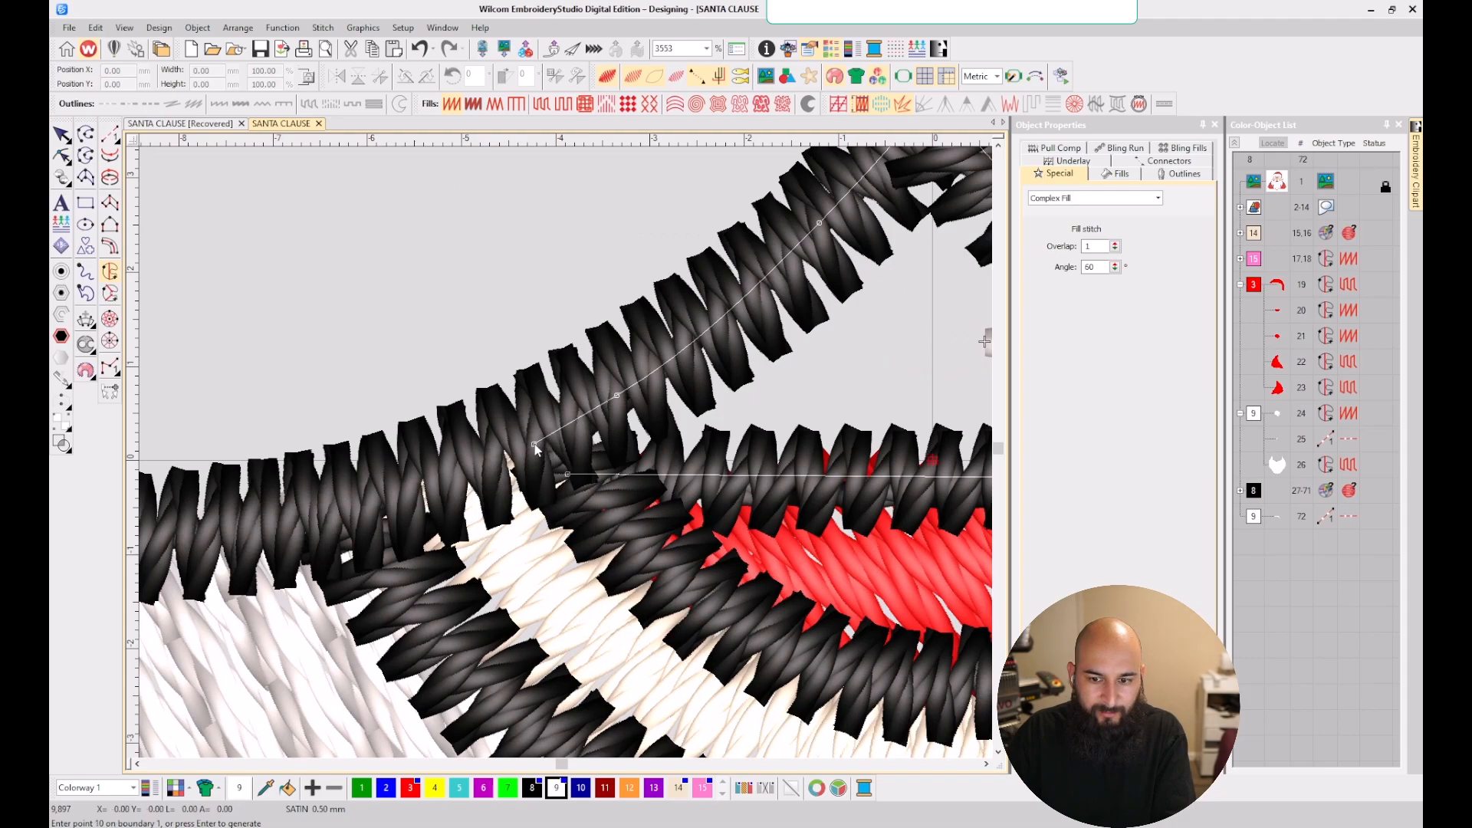
pyautogui.press('Return')
pyautogui.scroll(-2, 555, 469)
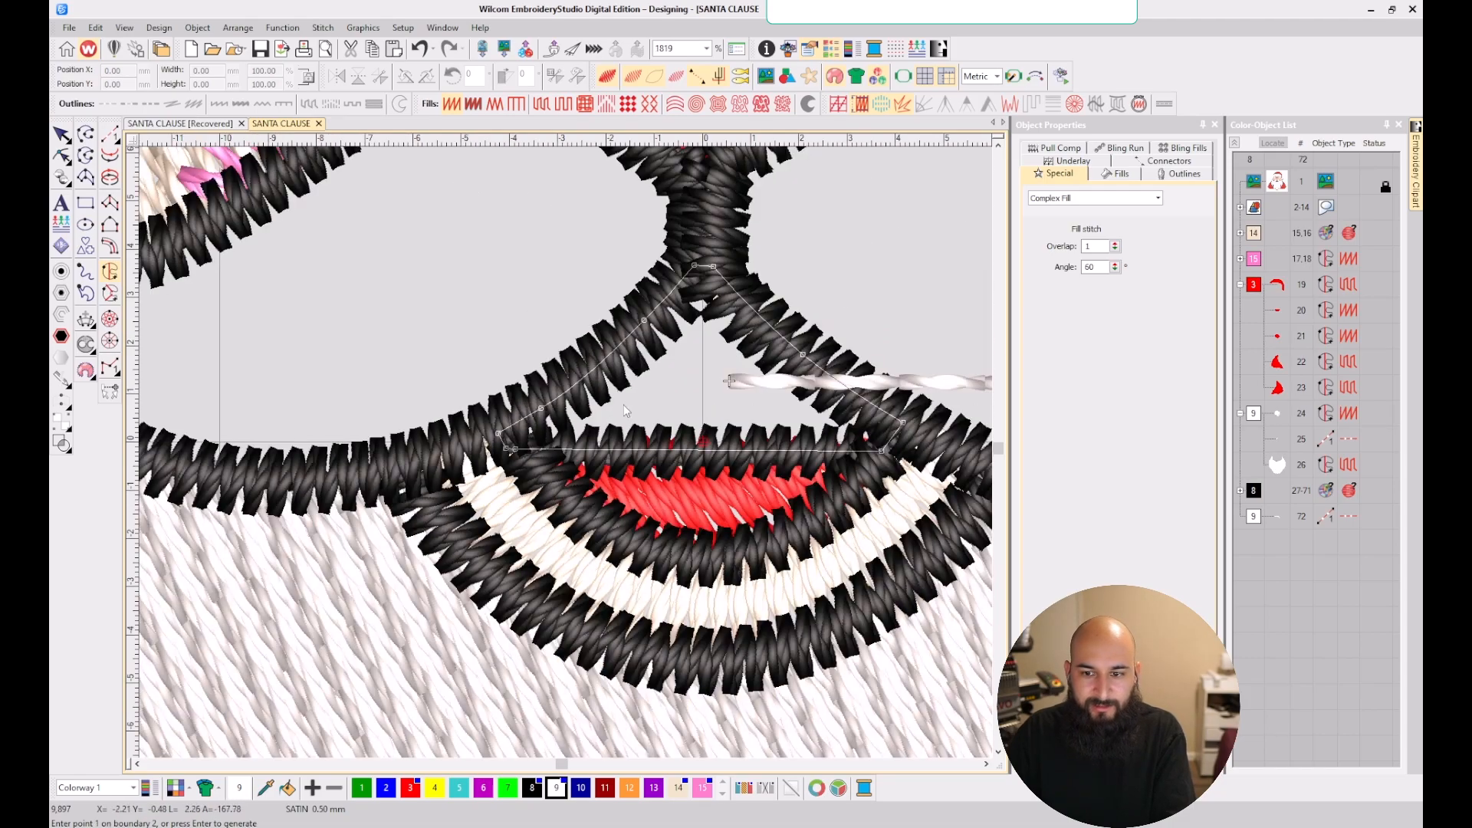
# - Place the entry and exit points of the fill above the mouth and define a nearly horizontal stitch angle to generate it
pyautogui.press('Return')
pyautogui.click(680, 433)
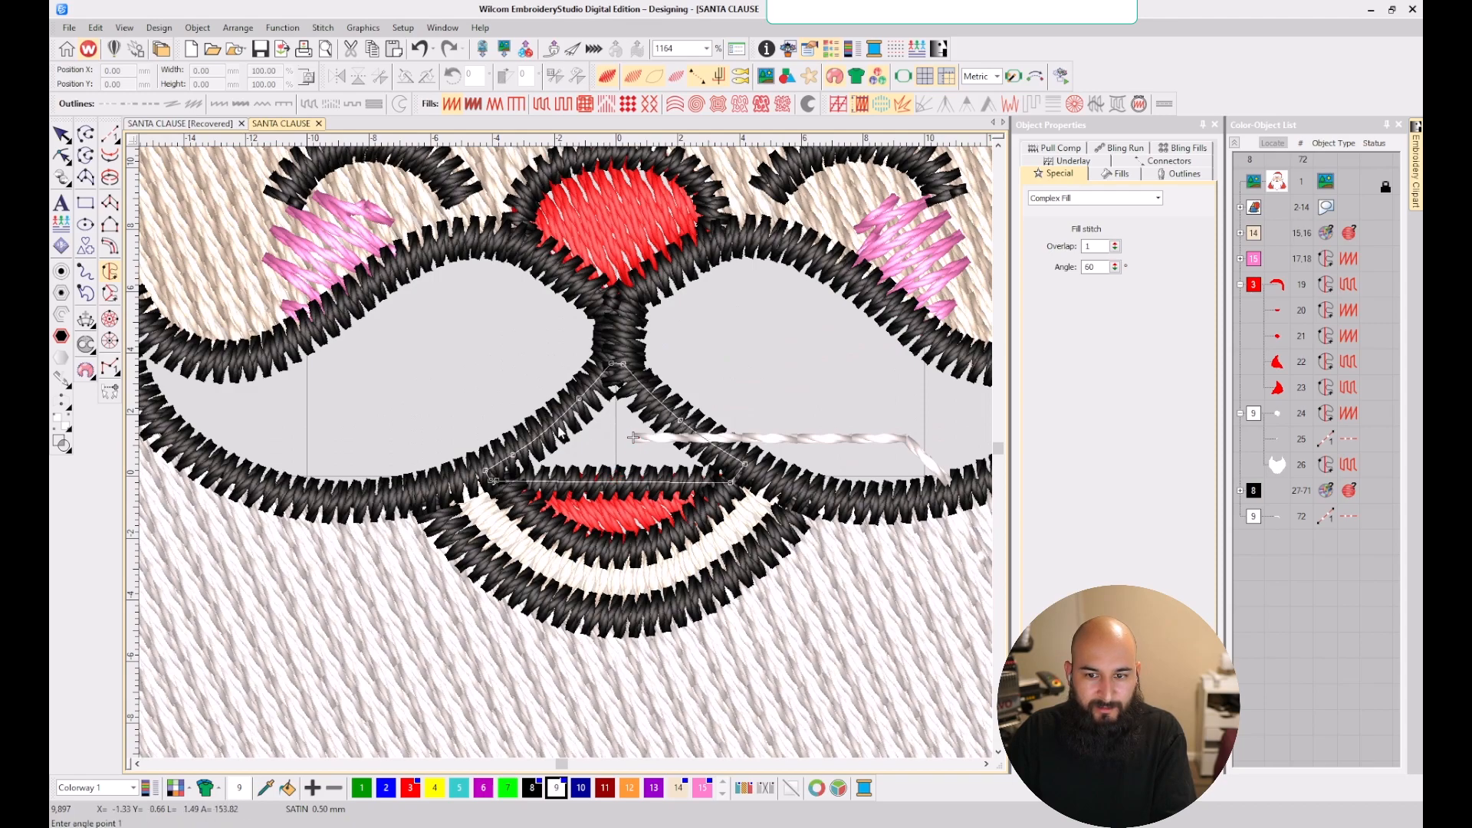
pyautogui.click(616, 363)
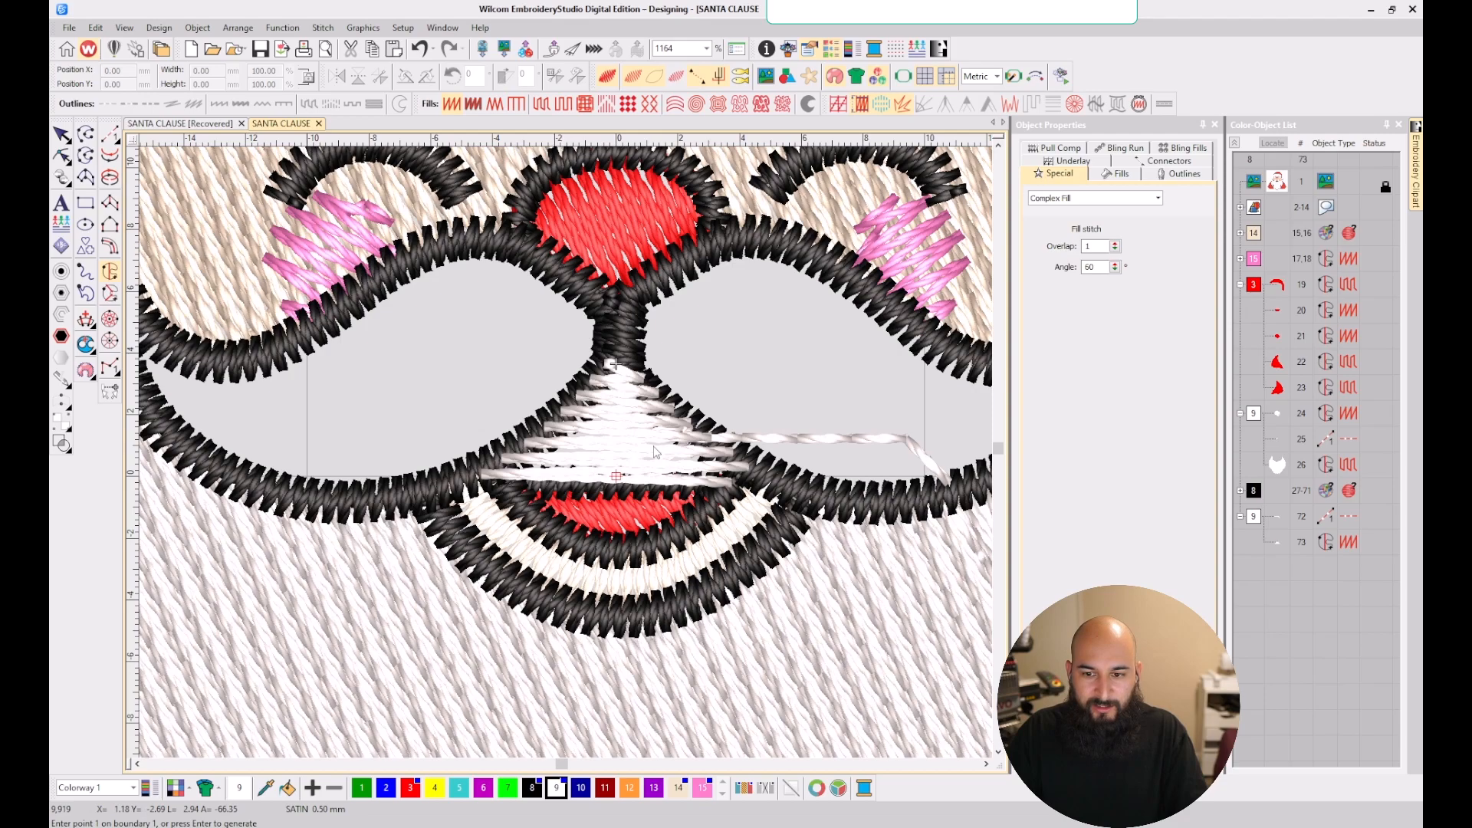
# - Change the fill above the mouth to Tatami and move its exit point to the inner edge of the left mustache half
pyautogui.press('Escape')
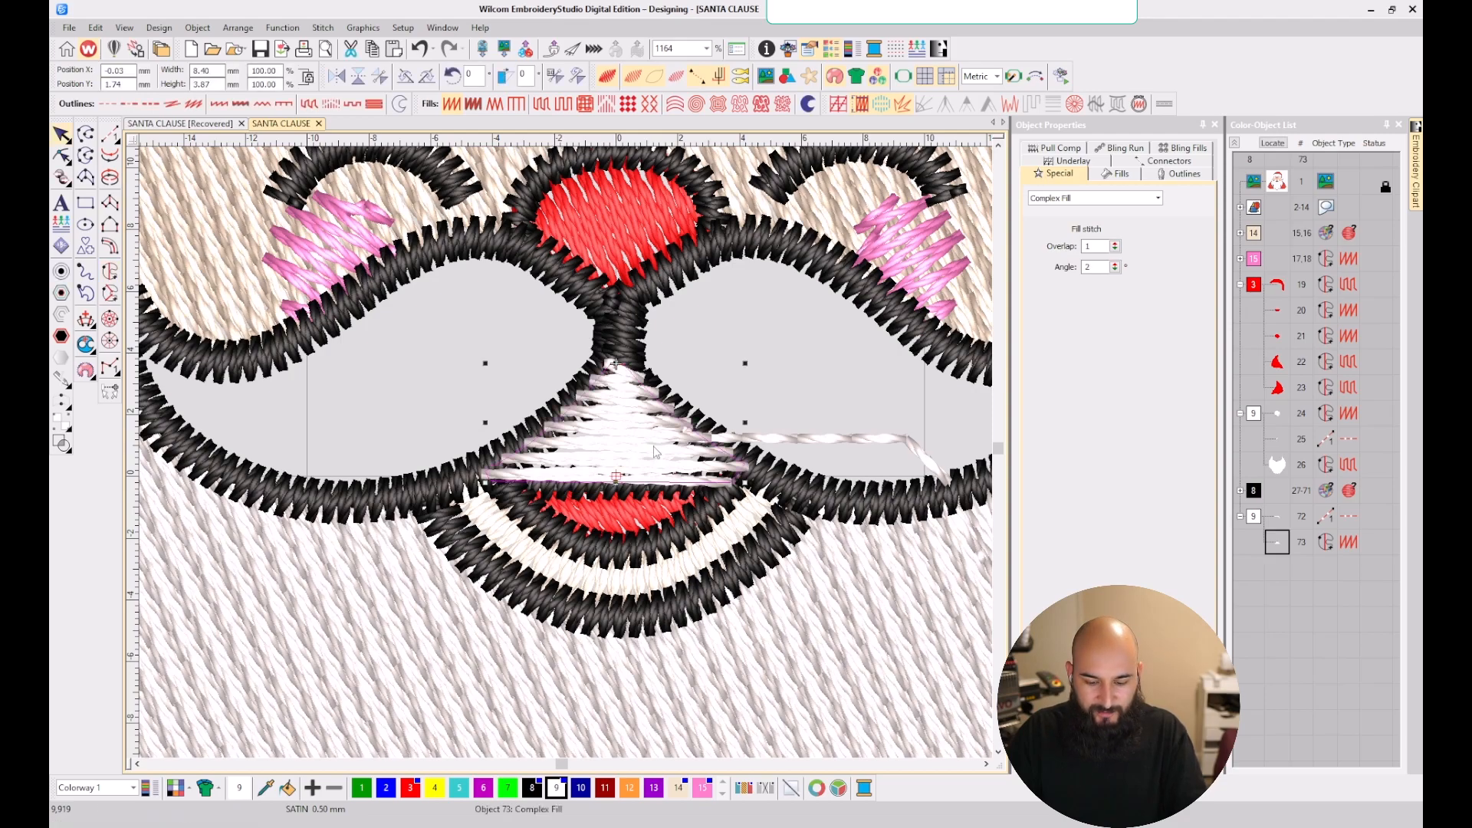
pyautogui.press('h')
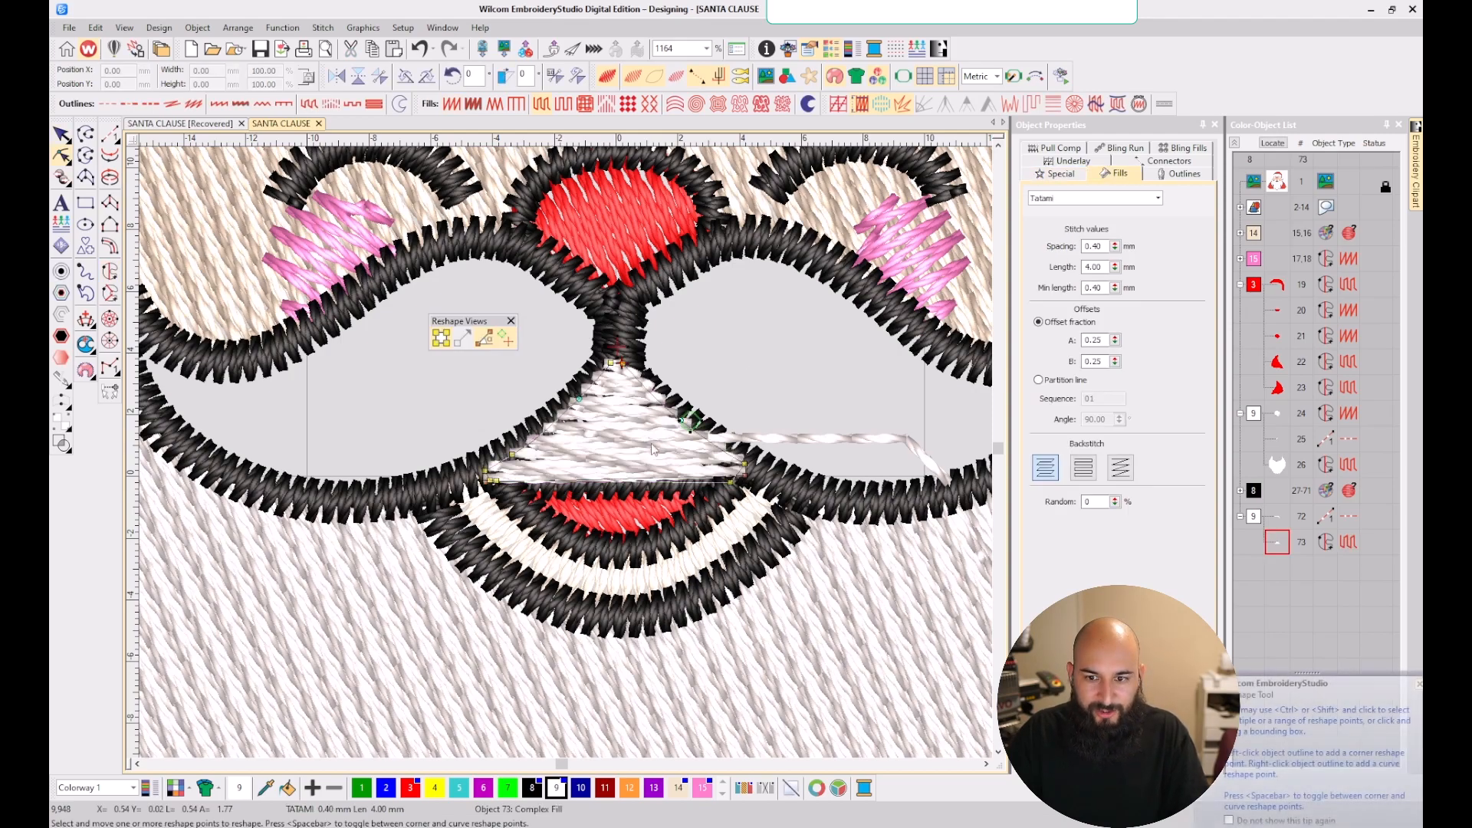
pyautogui.moveTo(618, 345); pyautogui.dragTo(591, 368)
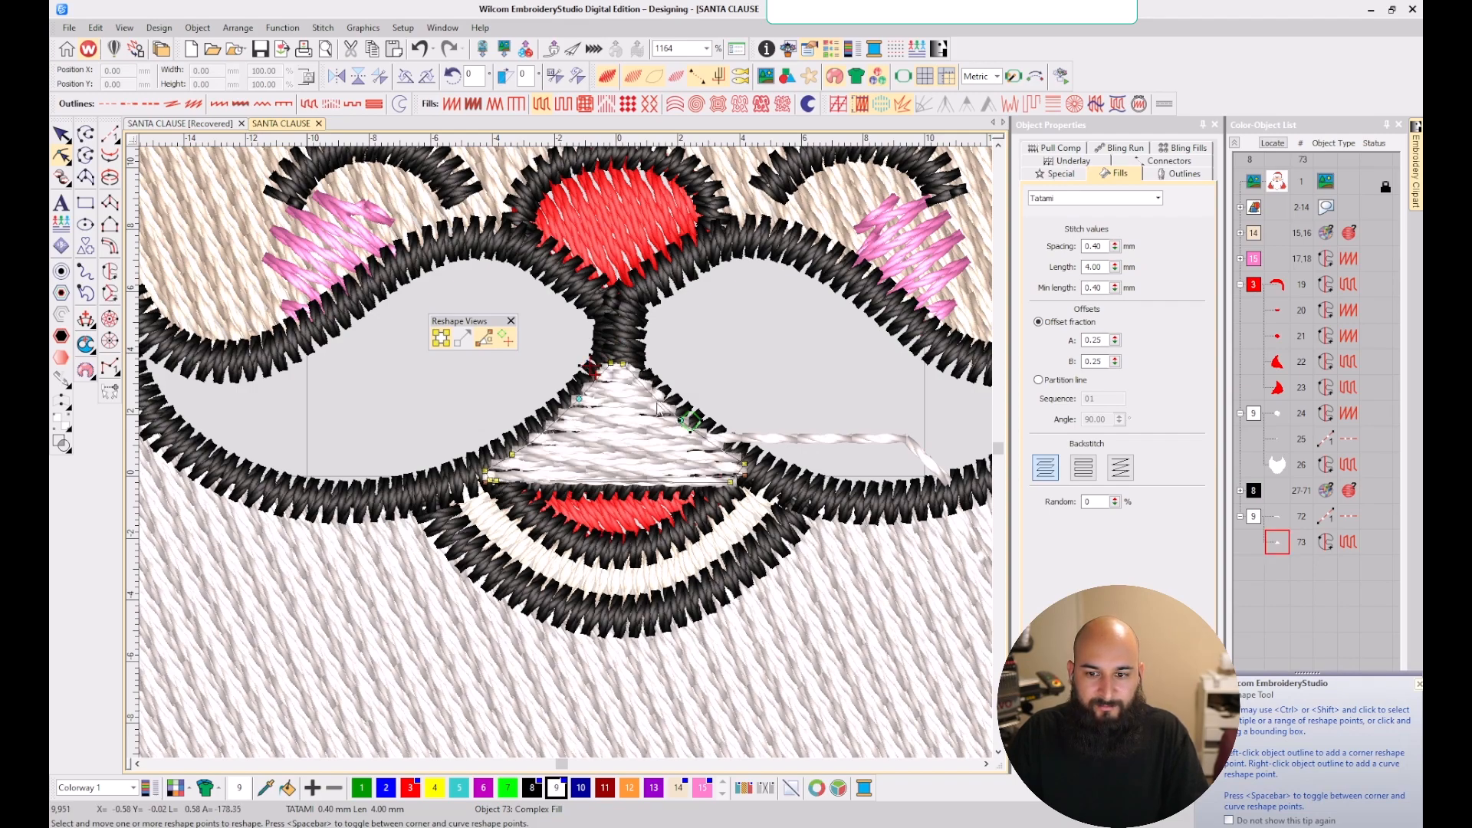
pyautogui.press('Escape')
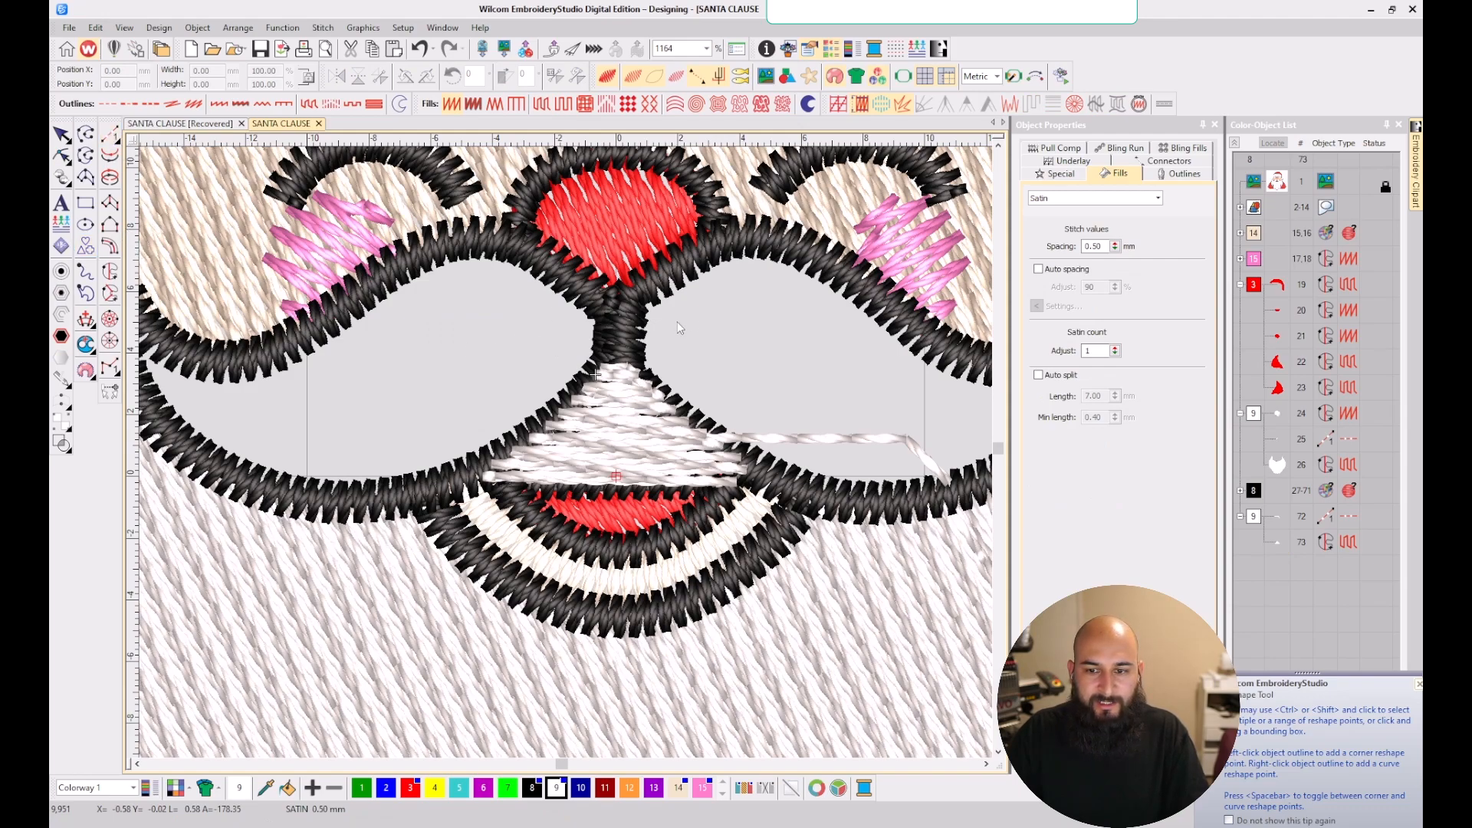
pyautogui.scroll(-1, 599, 508)
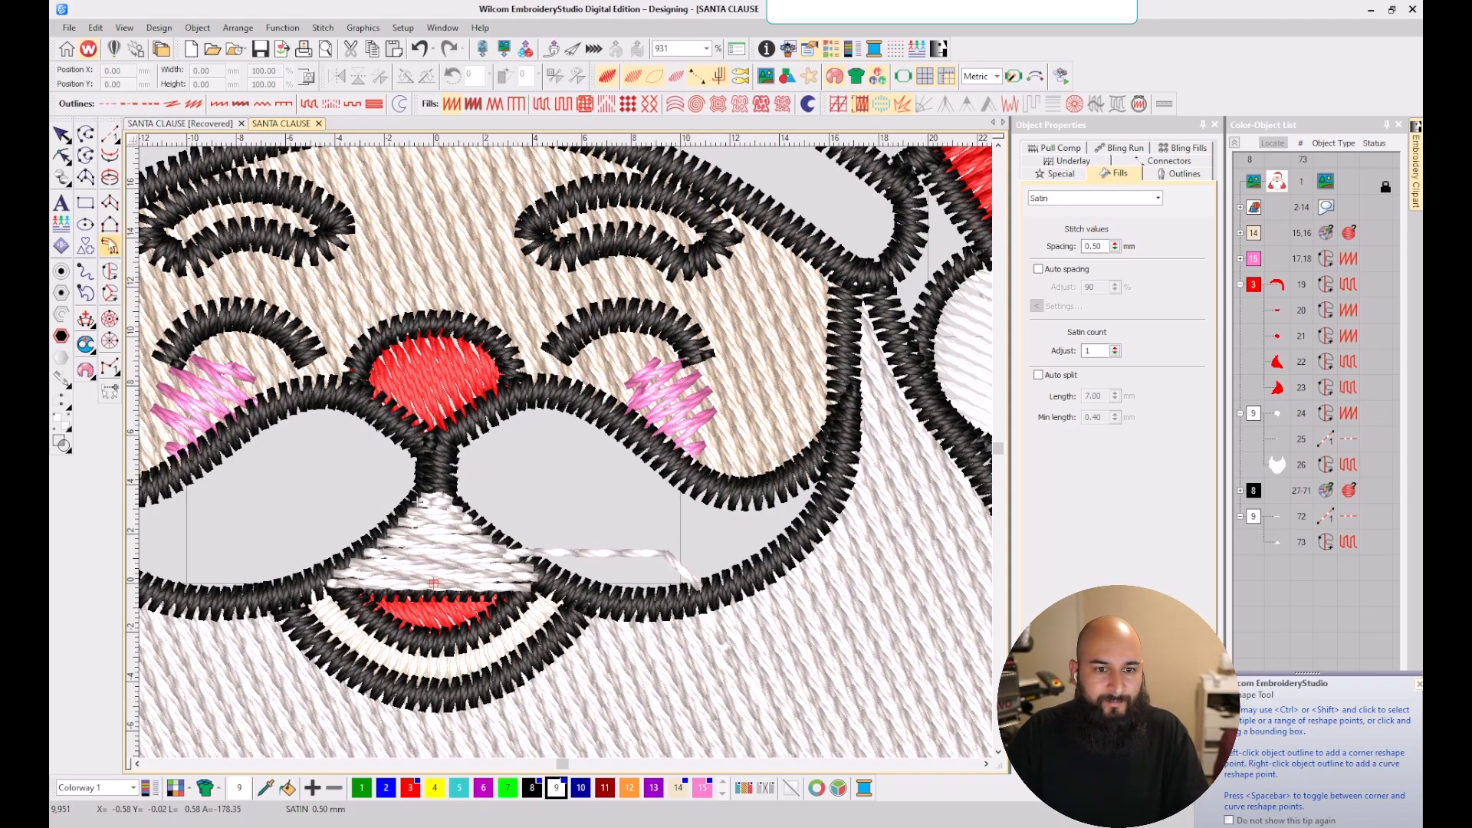
pyautogui.click(110, 271)
pyautogui.scroll(2, 575, 460)
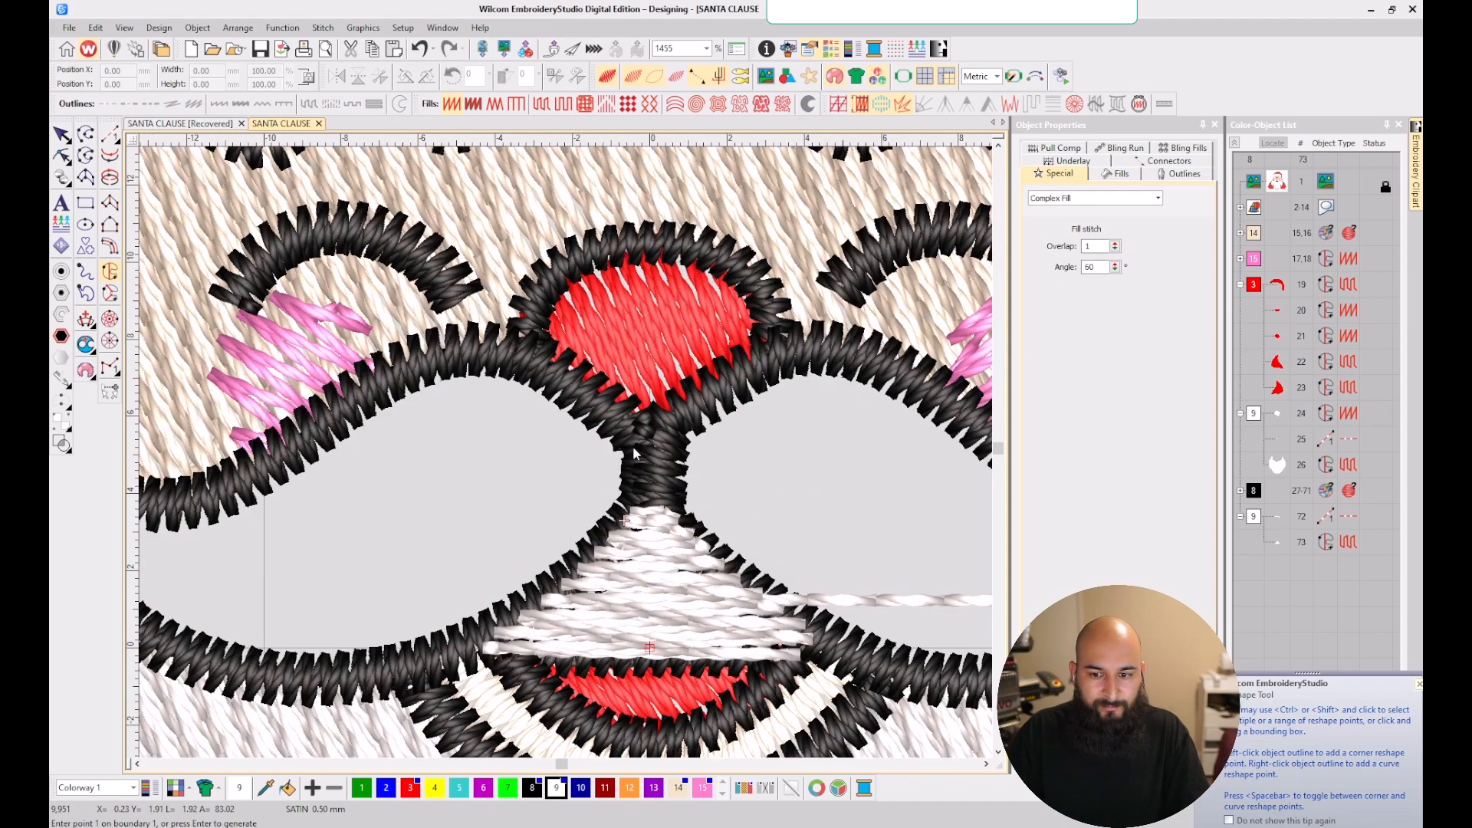
pyautogui.click(654, 429)
pyautogui.click(654, 503)
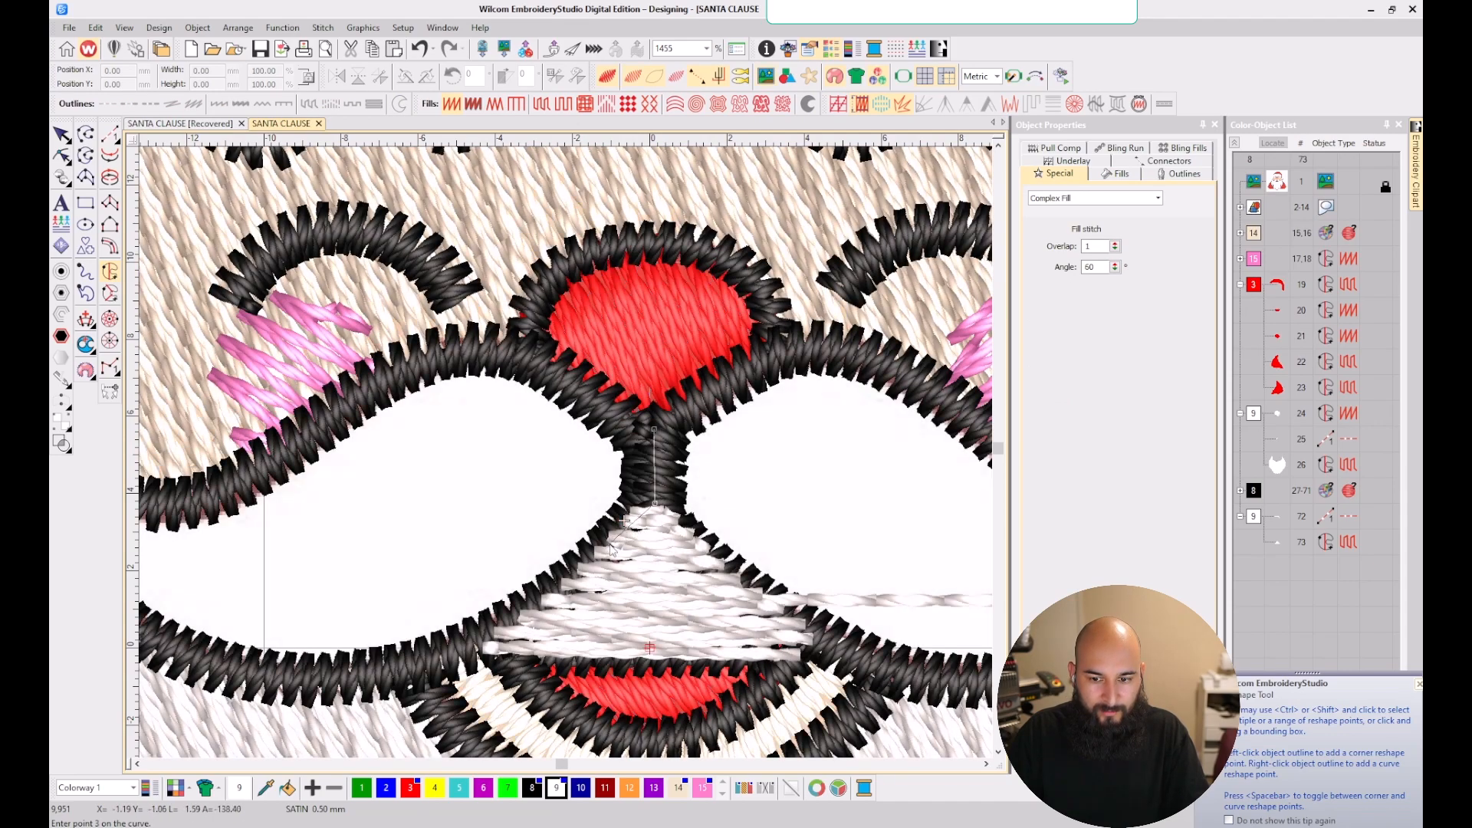
pyautogui.click(609, 551)
pyautogui.click(430, 668)
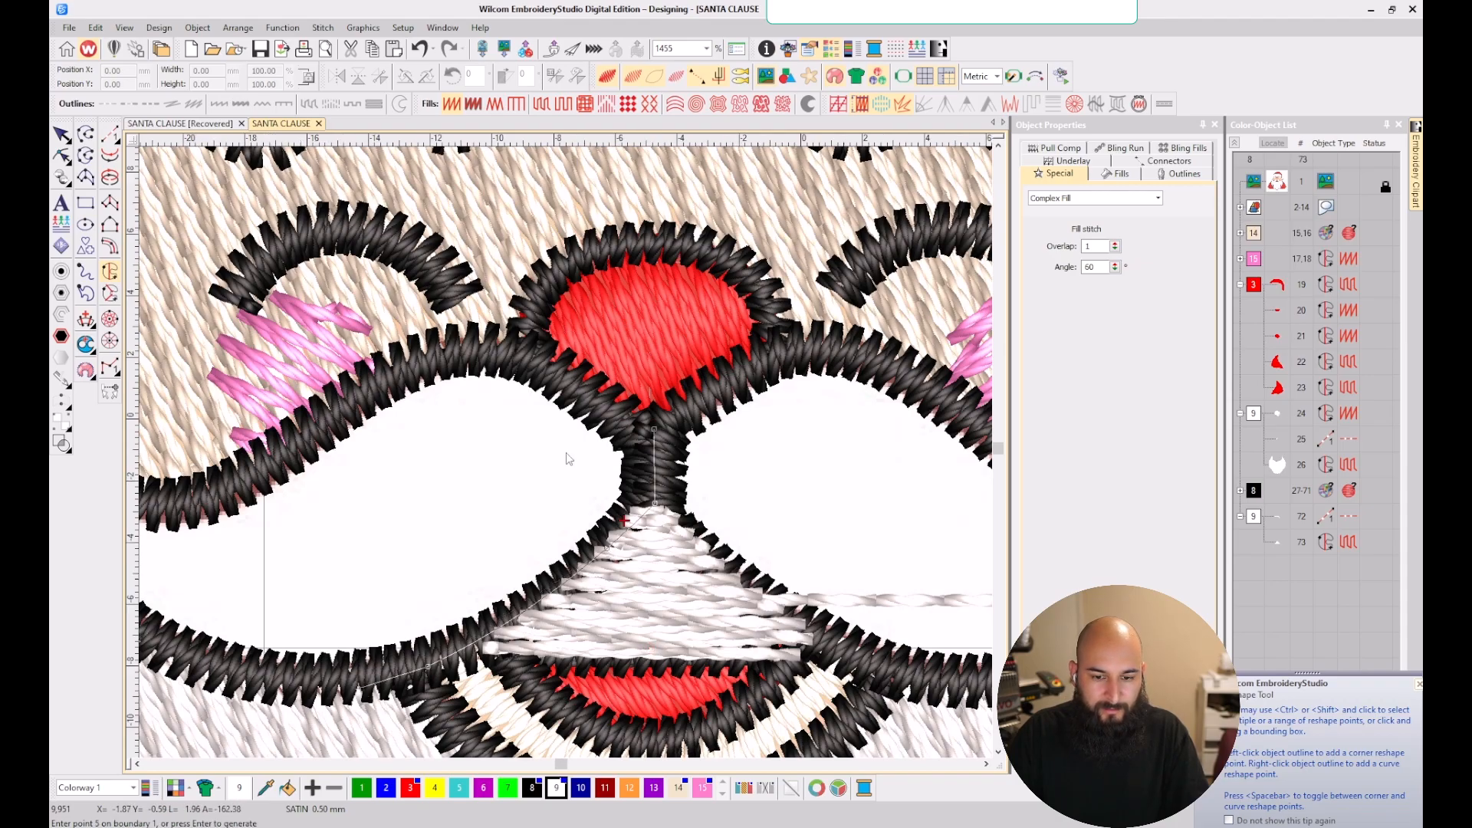
pyautogui.scroll(-2, 362, 687)
pyautogui.scroll(2, 566, 452)
pyautogui.scroll(-2, 581, 415)
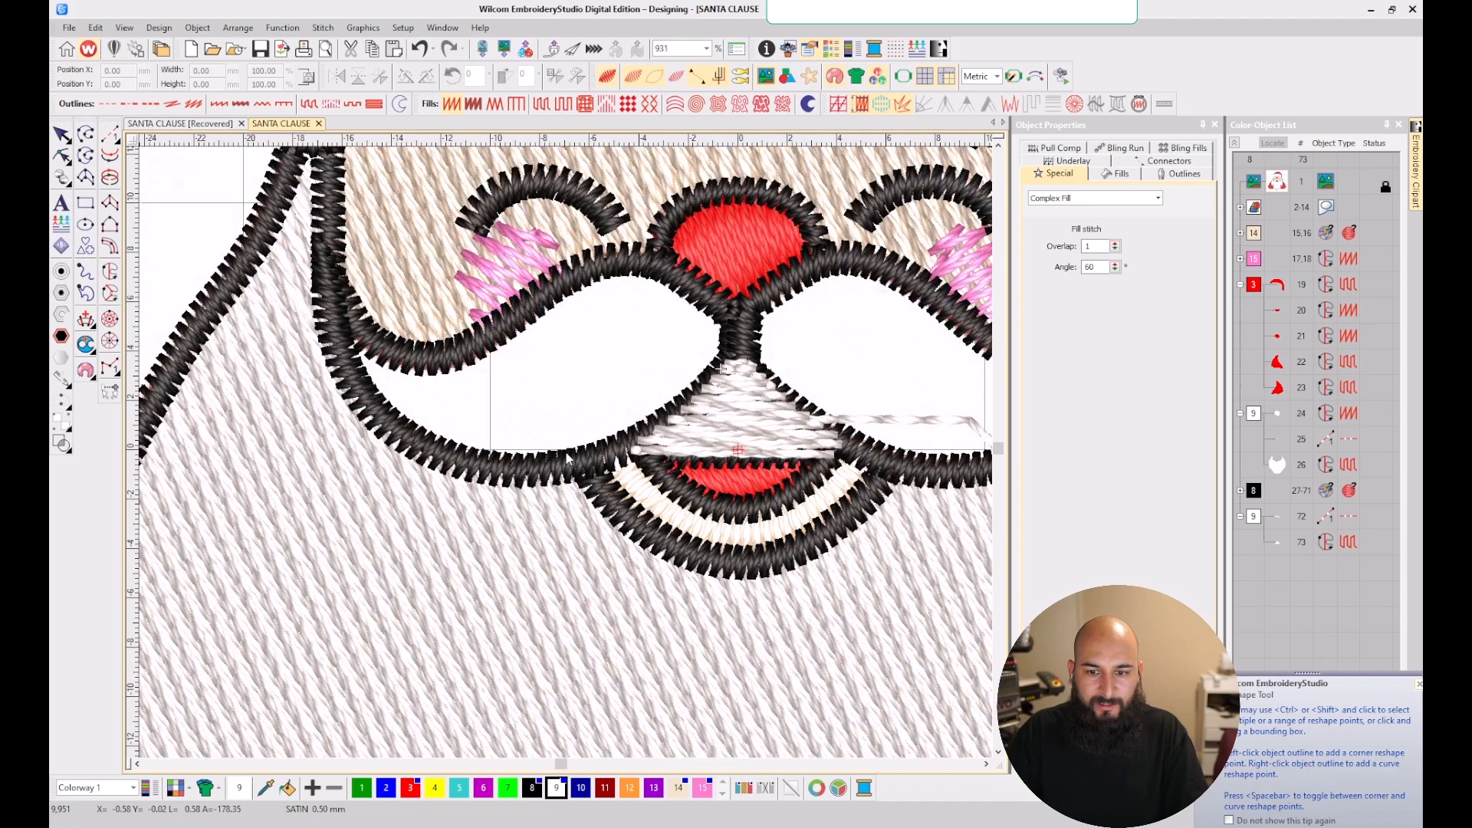
pyautogui.press('Escape')
# - Duplicate the left mustache half's black outline, recolor the copy white (color 9) and convert it to a Tatami fill
pyautogui.click(509, 337)
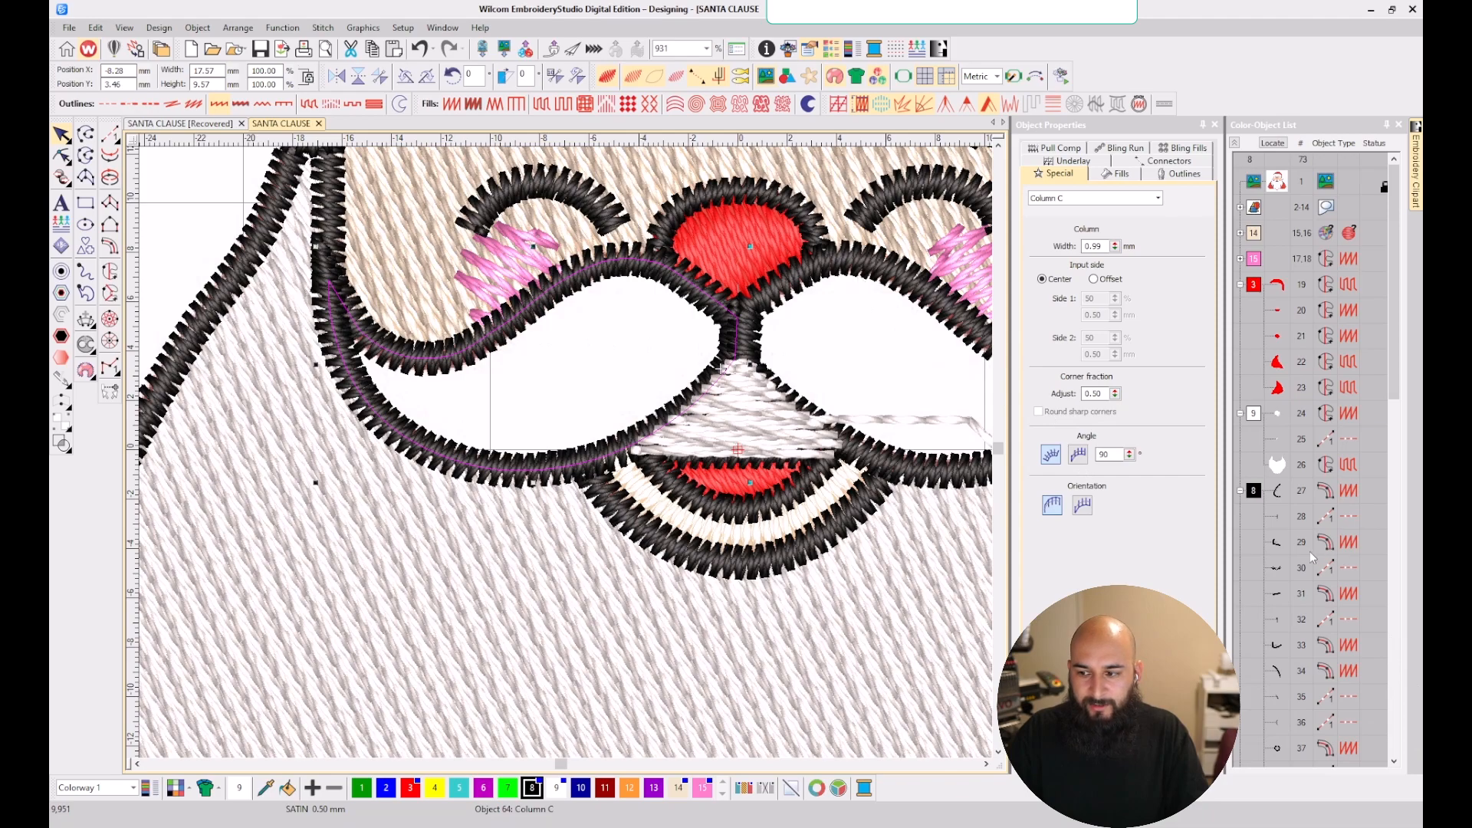
pyautogui.hotkey('ctrl', 'd')
pyautogui.scroll(-1, 1284, 556)
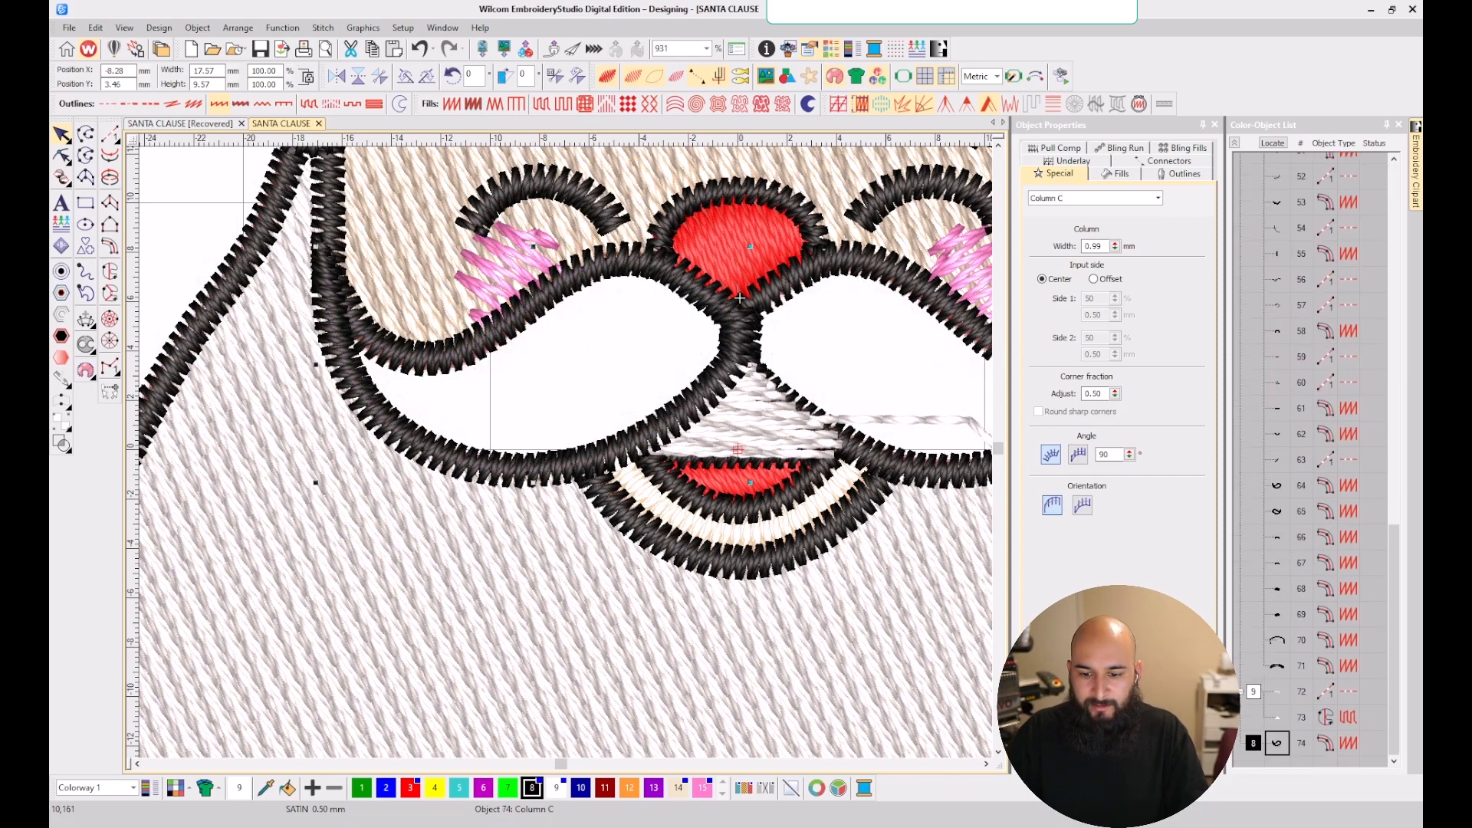
pyautogui.click(557, 787)
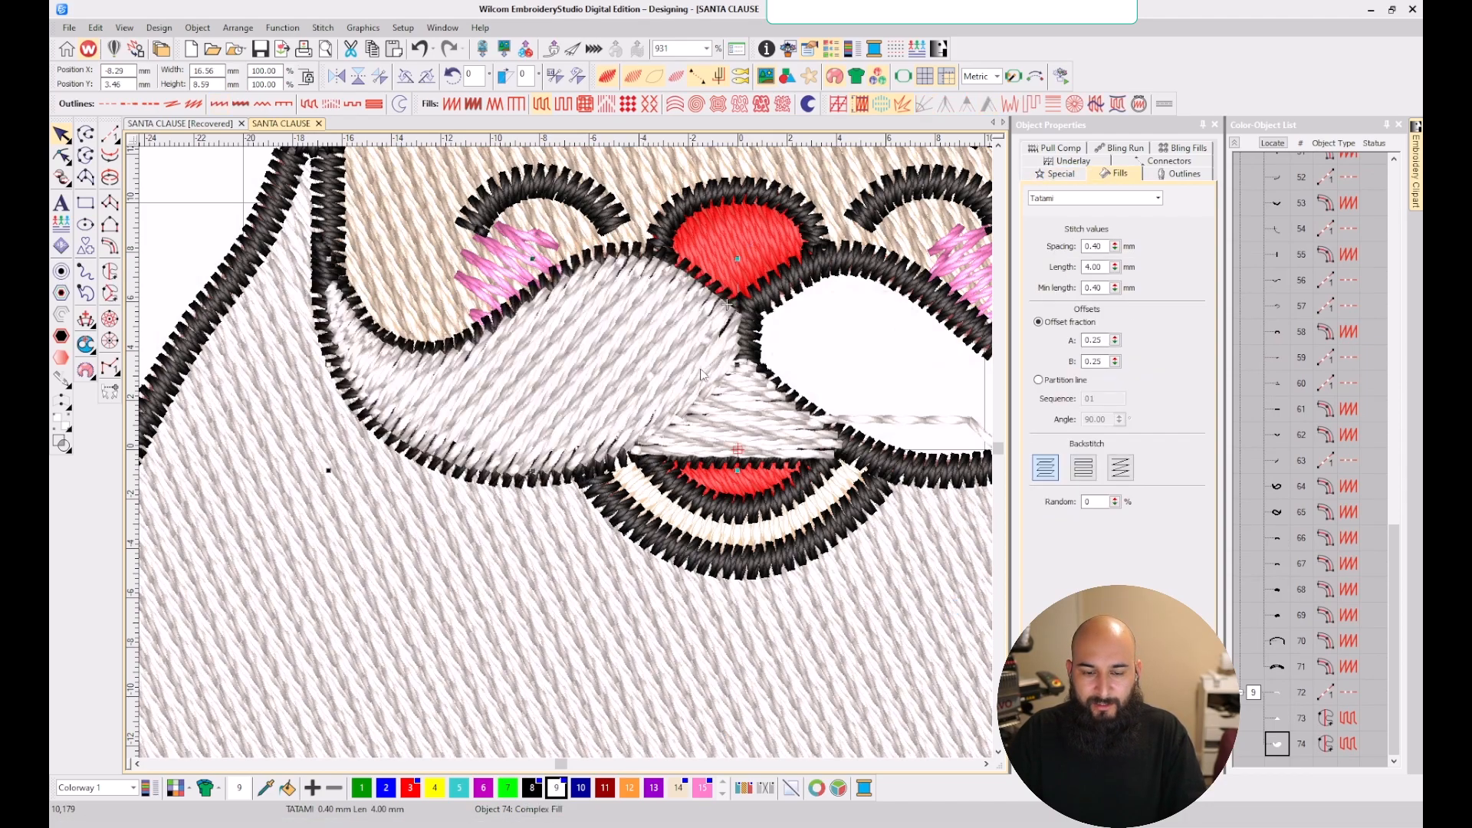
# - Reshape the left mustache fill by moving its connection point to the center junction under the nose
pyautogui.press('h')
pyautogui.moveTo(737, 320); pyautogui.dragTo(747, 337)
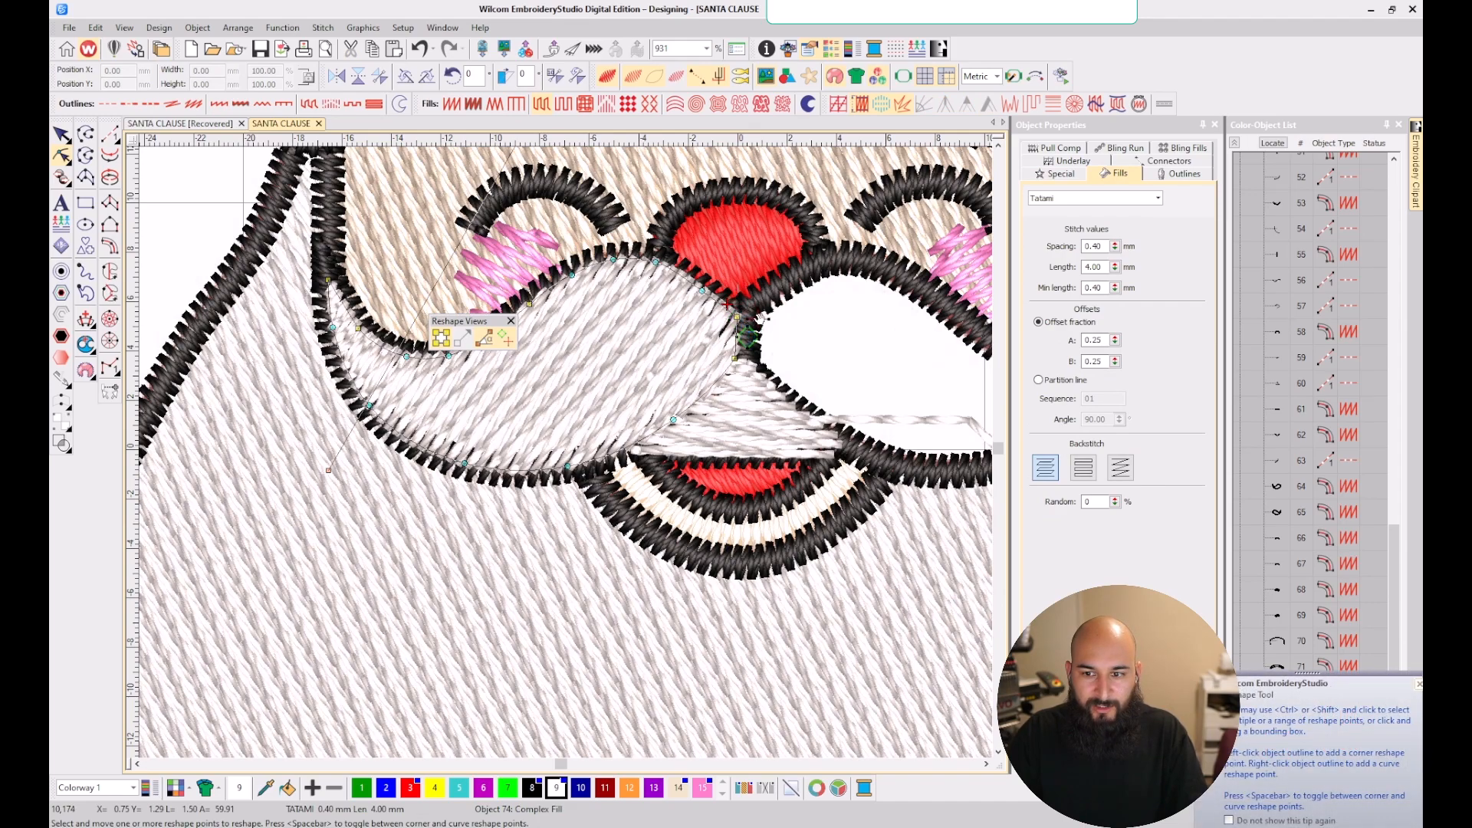
pyautogui.press('Return')
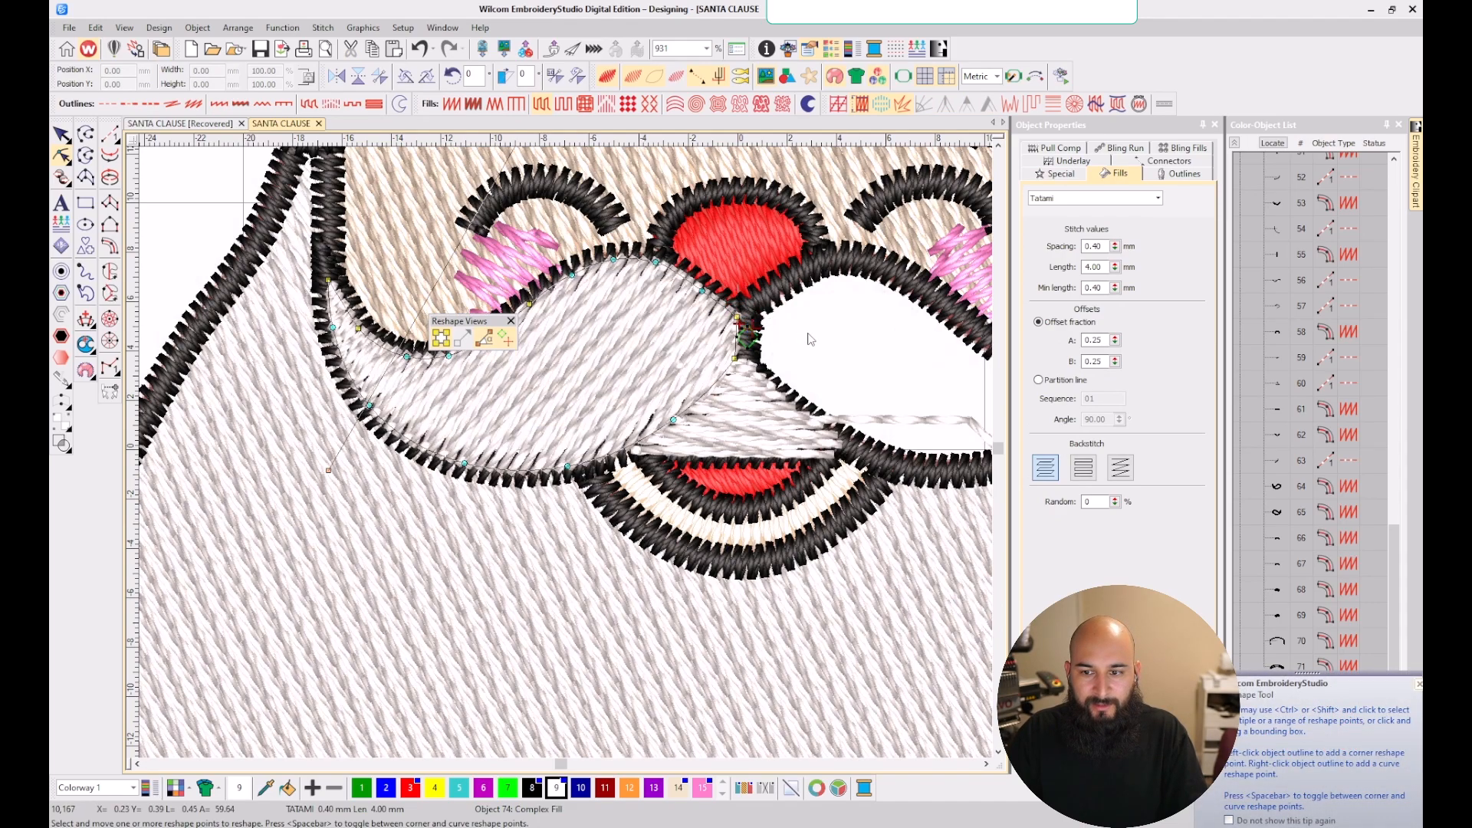
pyautogui.press('Escape')
# - Duplicate the right mustache half's black outline, recolor the copy white (color 9) and convert it to a Tatami fill
pyautogui.click(819, 289)
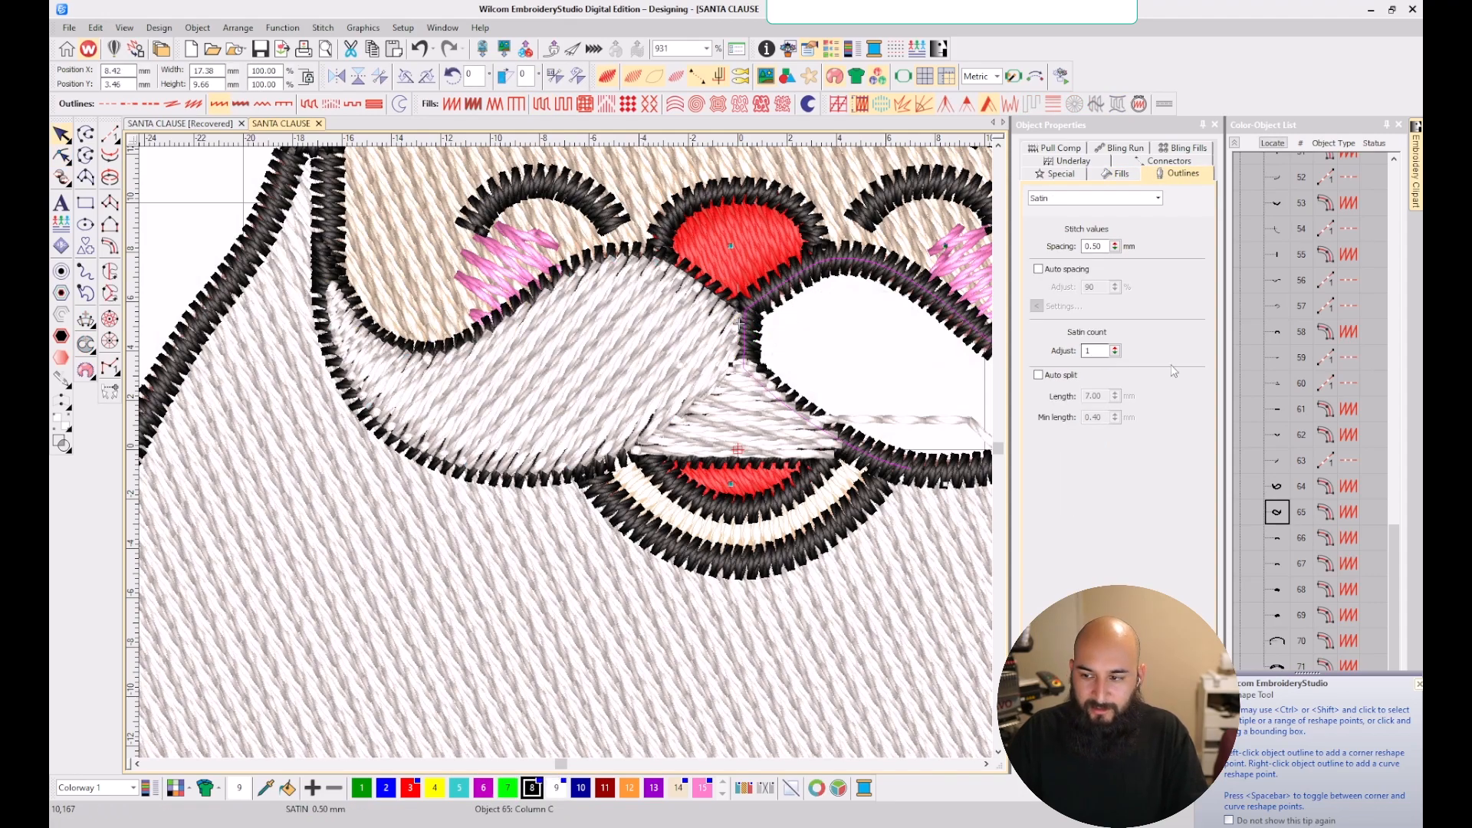
pyautogui.hotkey('ctrl', 'd')
pyautogui.click(1419, 685)
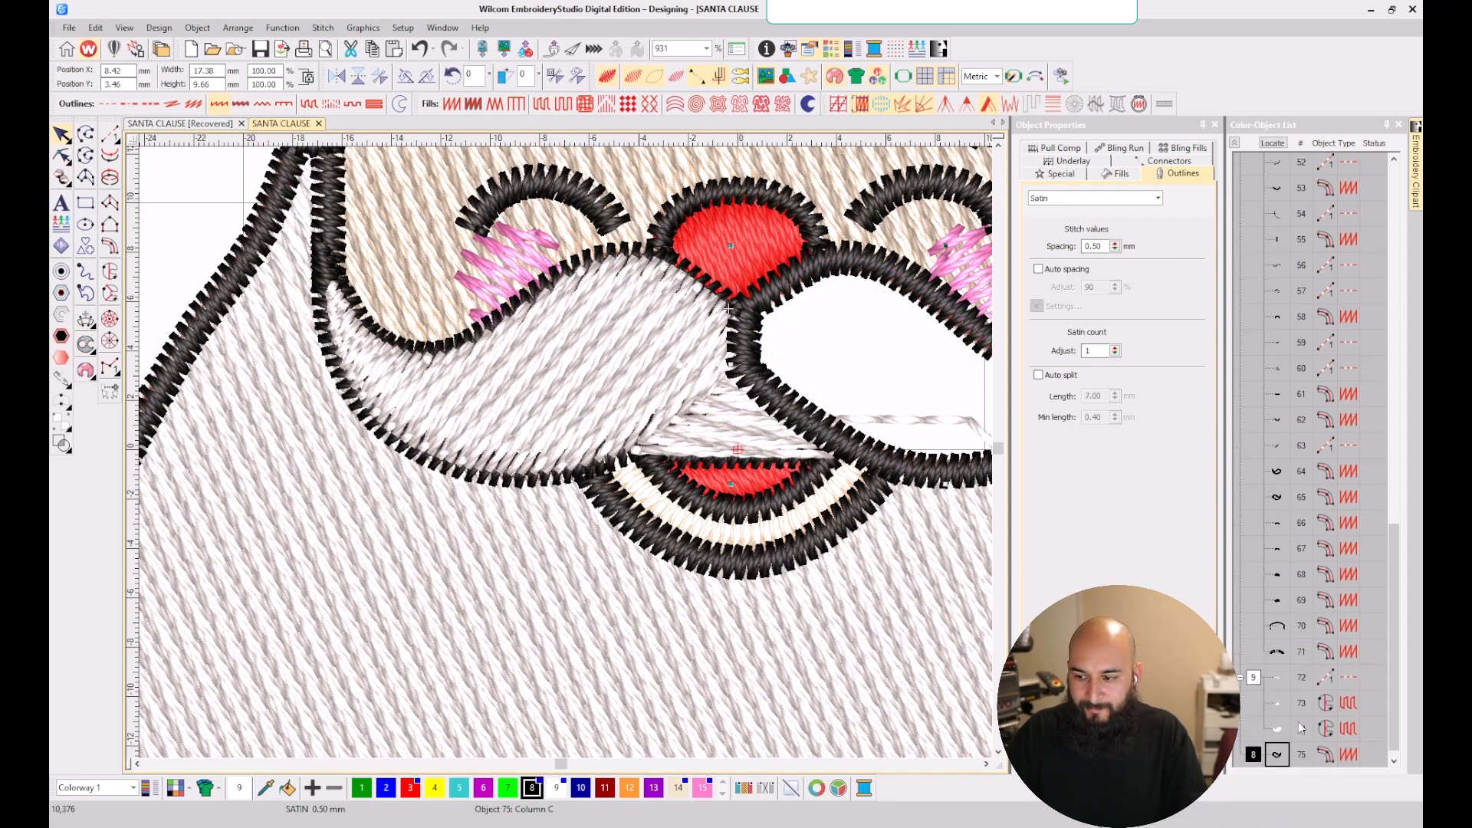
pyautogui.click(557, 788)
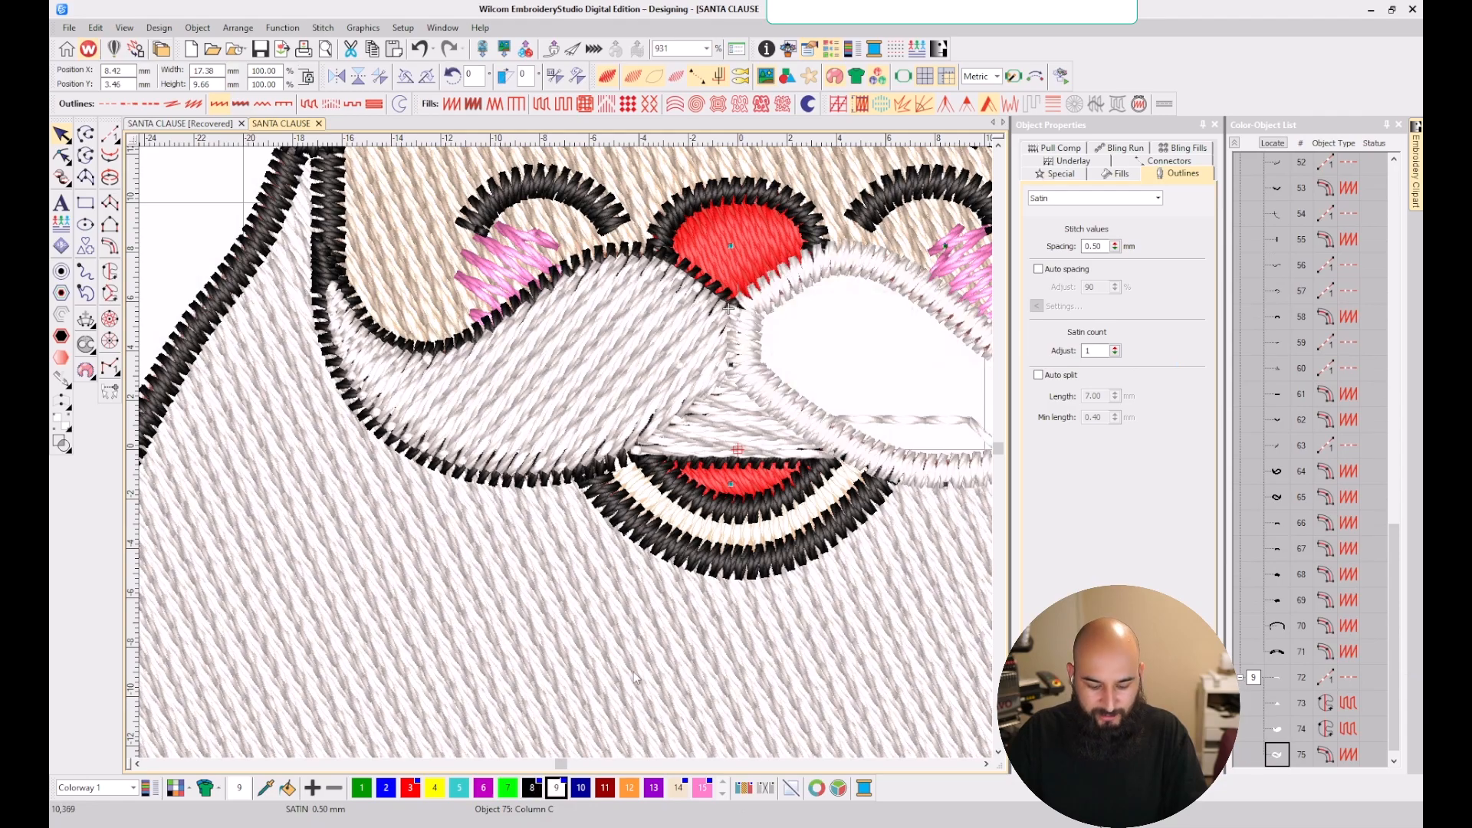
pyautogui.hotkey('shift', 'f')
pyautogui.press('h')
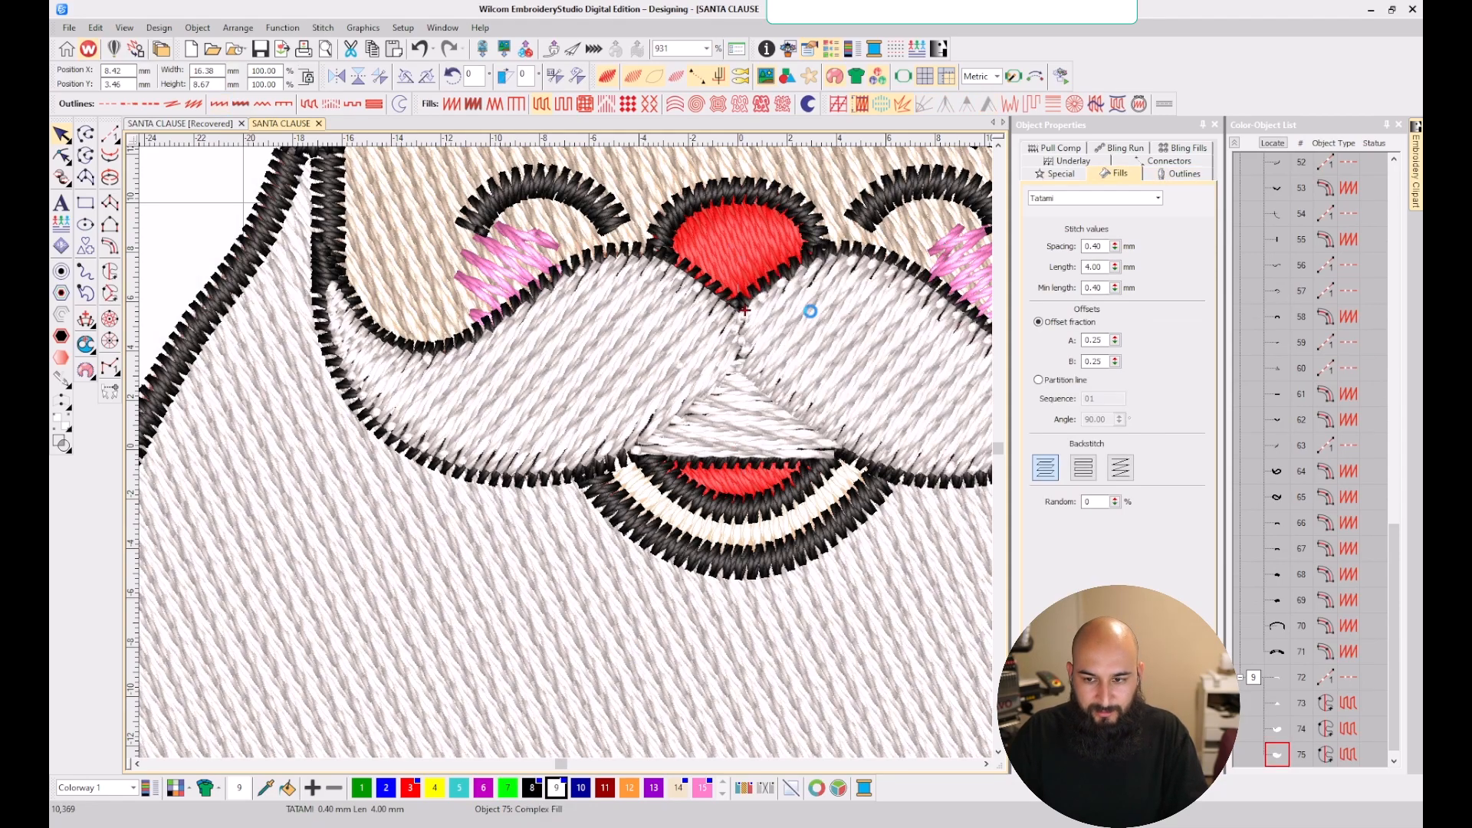
pyautogui.scroll(1, 785, 339)
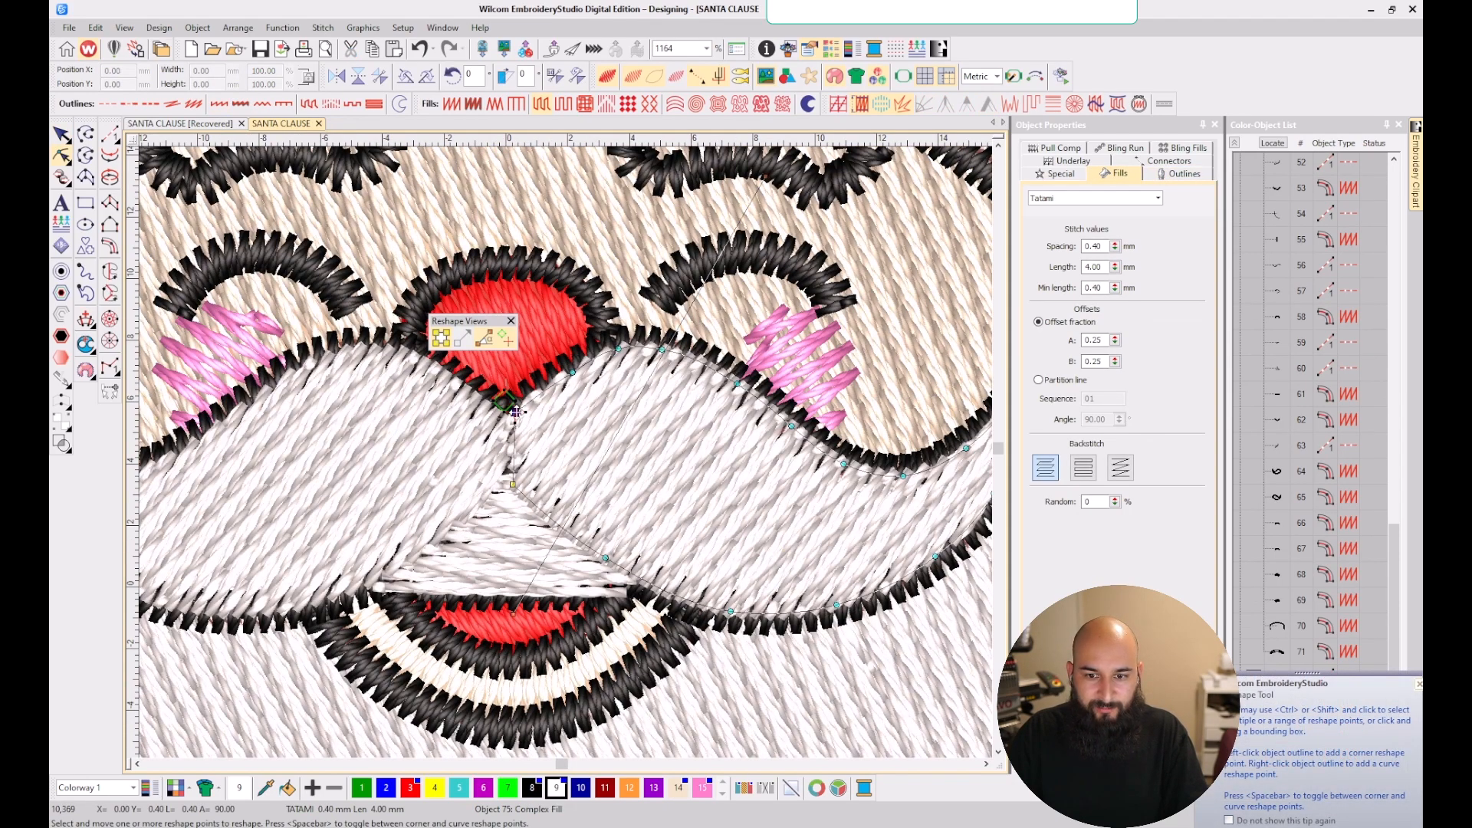
pyautogui.scroll(-2, 568, 458)
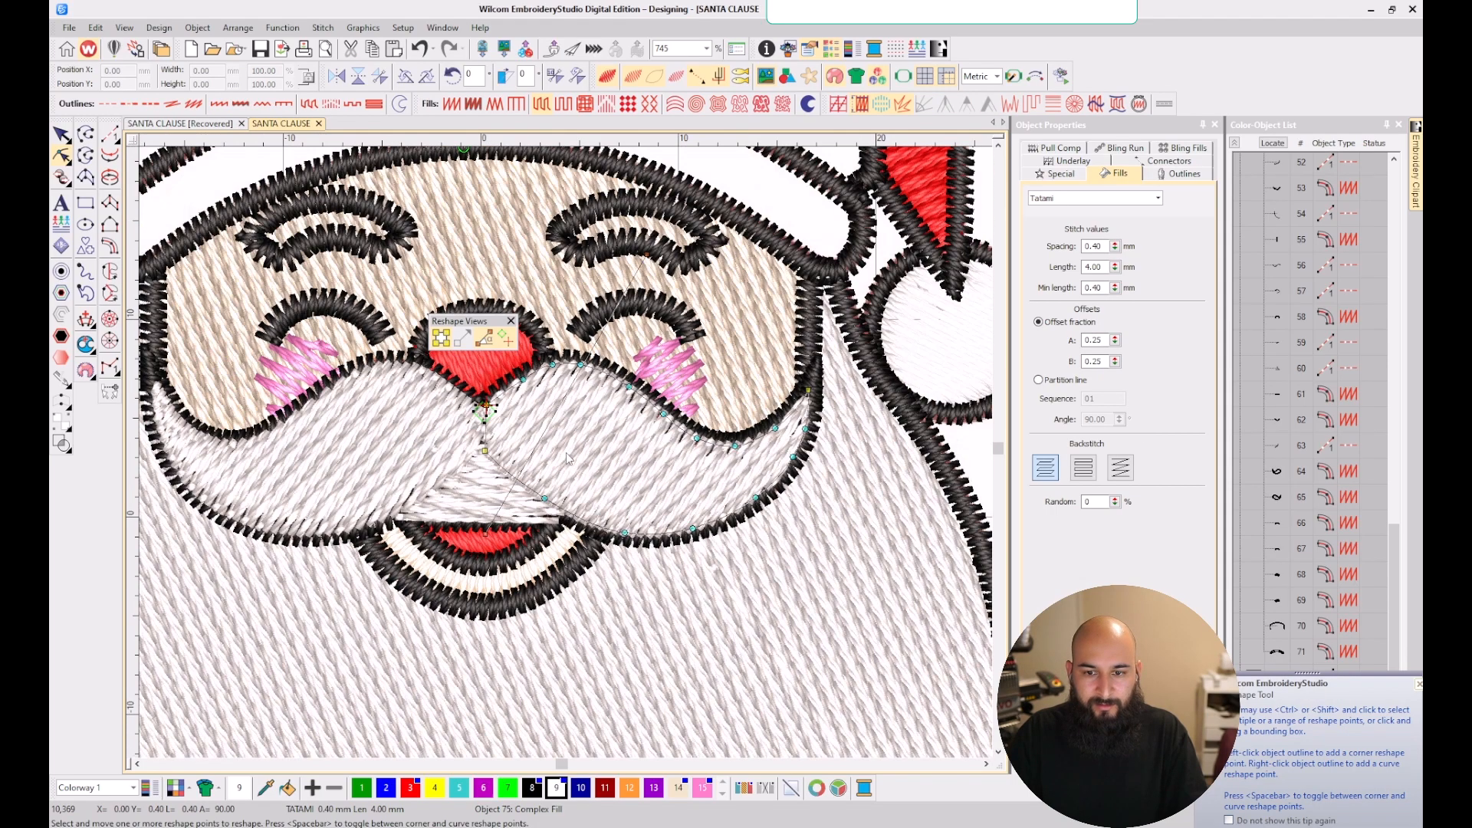
pyautogui.press('Escape')
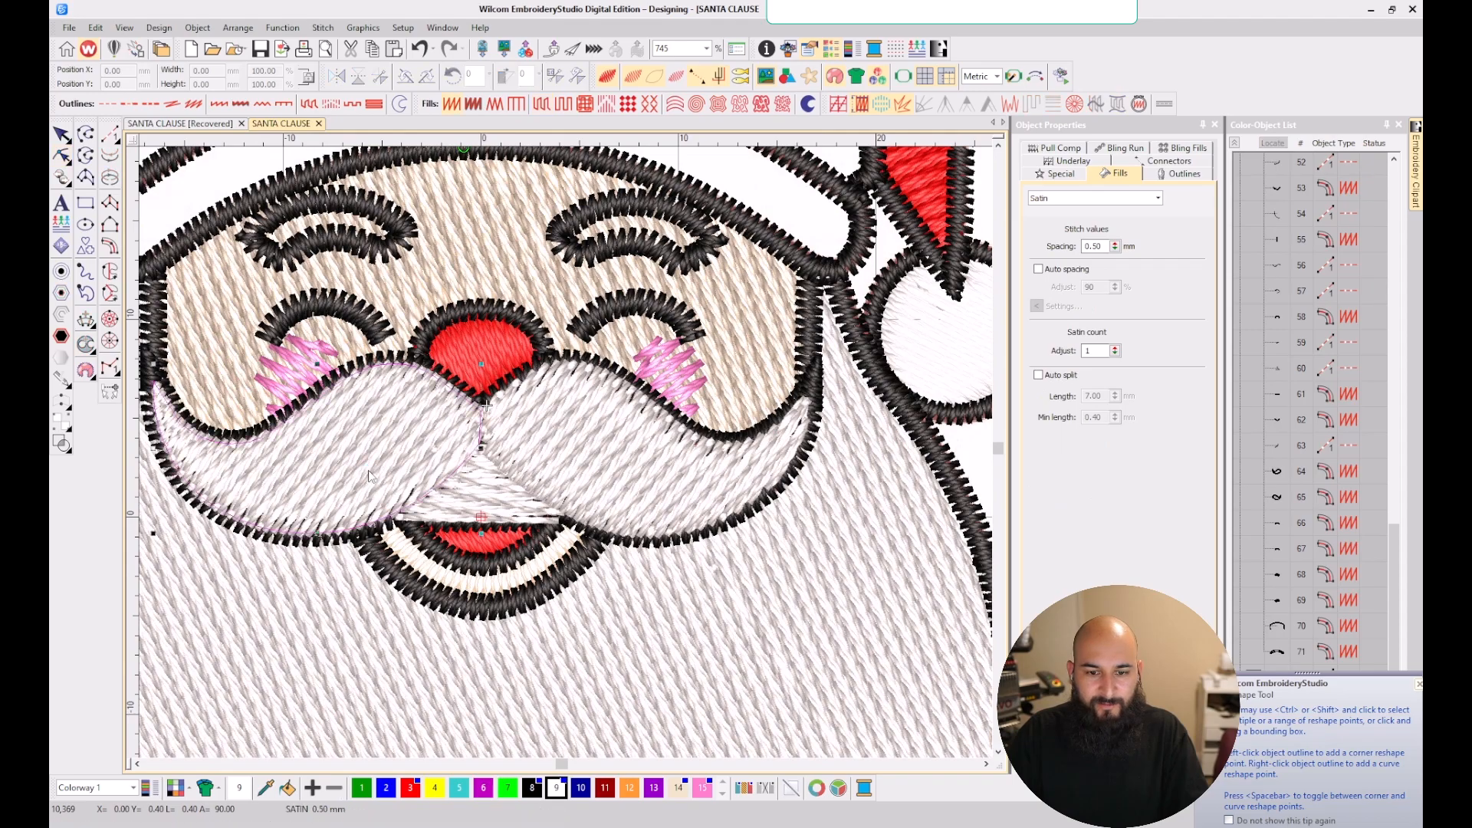
# - Add two stitch angle lines across the left mustache fill so its stitches turn along the curve
pyautogui.click(369, 476)
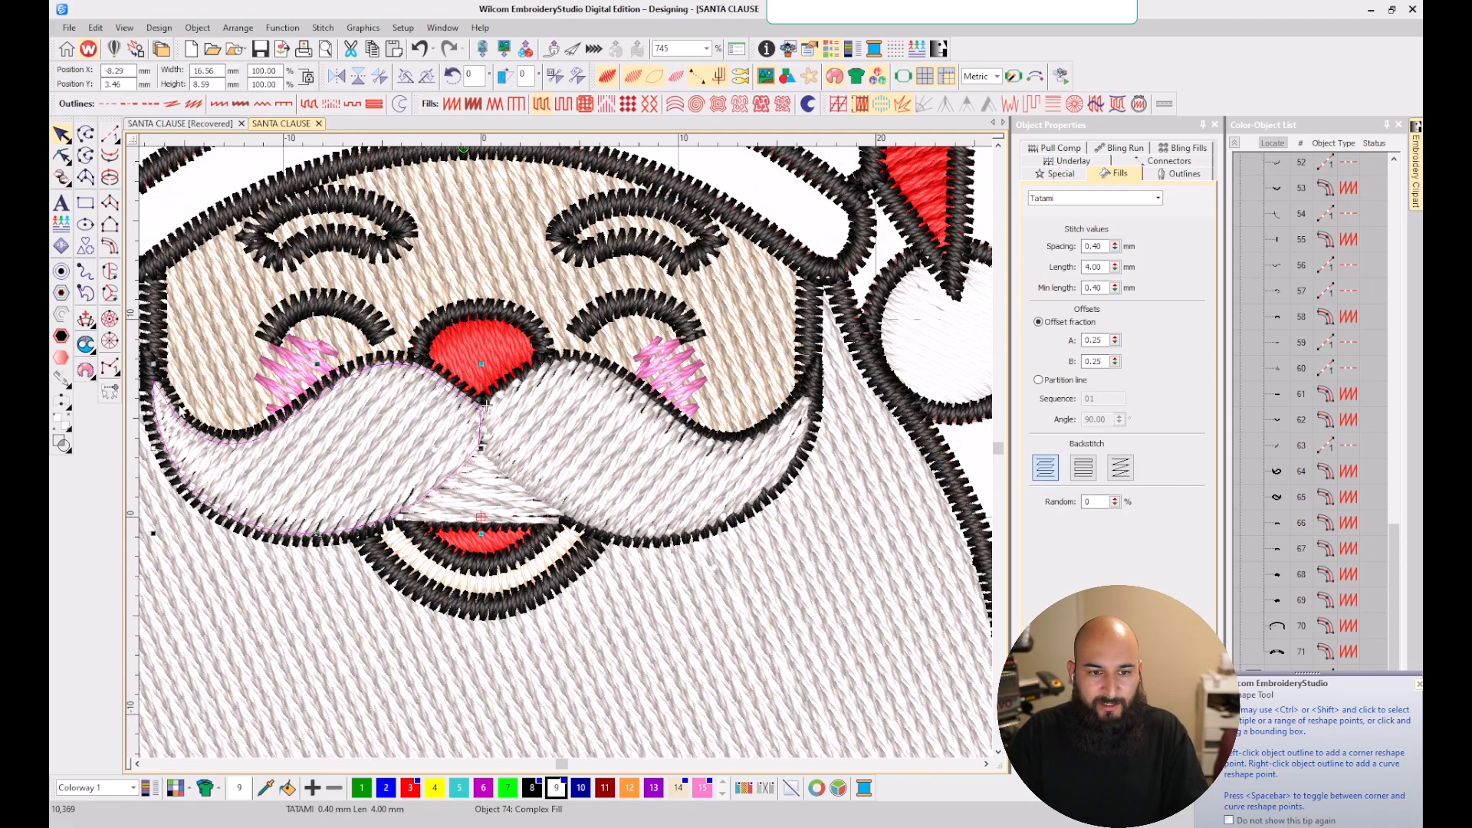
pyautogui.click(86, 318)
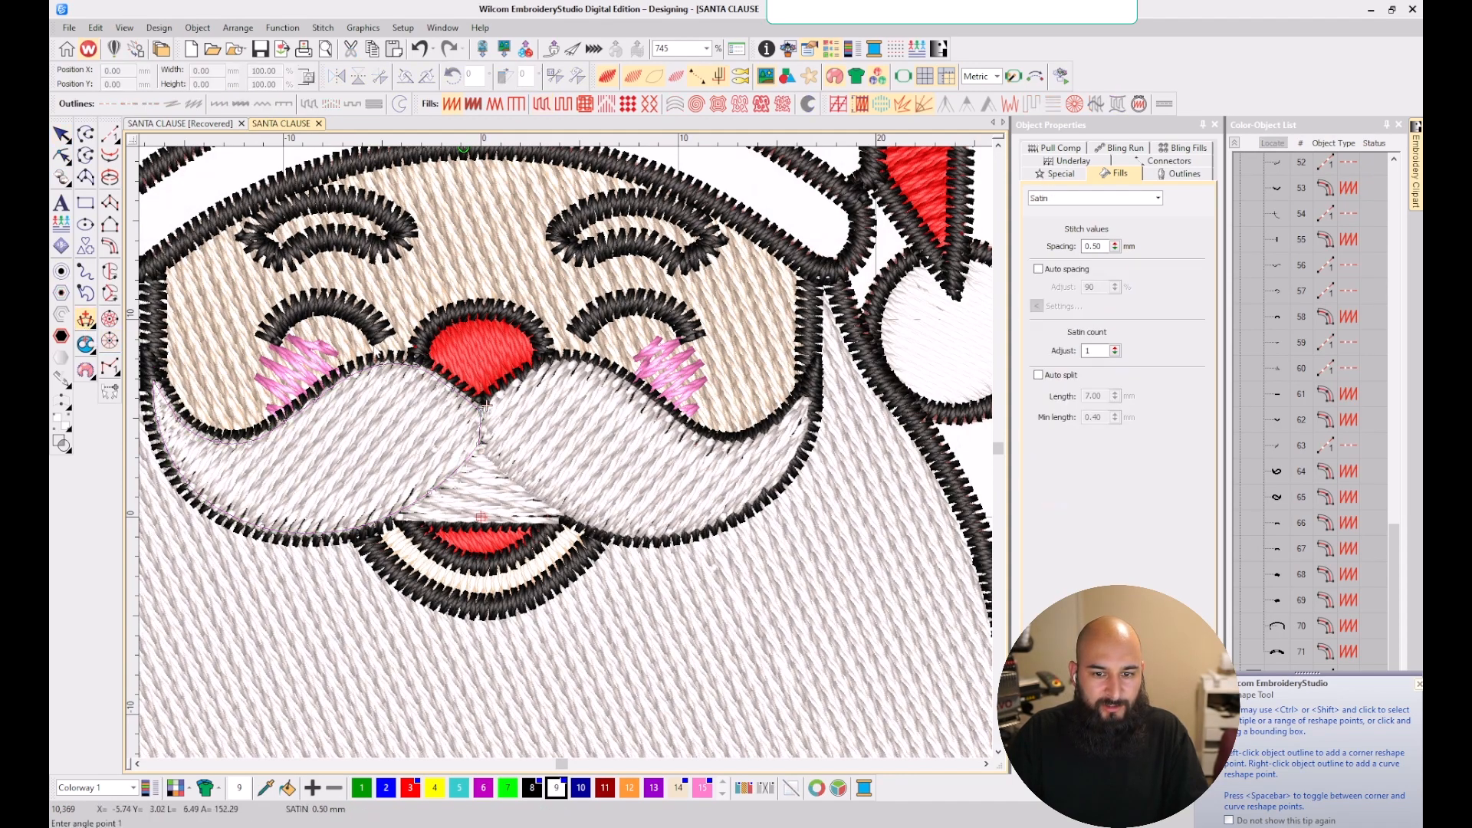
pyautogui.click(286, 386)
pyautogui.click(286, 575)
pyautogui.click(215, 416)
pyautogui.click(334, 475)
pyautogui.press('Return')
# - Add stitch angle lines across the middle and outer tip of the right mustache fill so its stitches turn along the curve
pyautogui.click(813, 474)
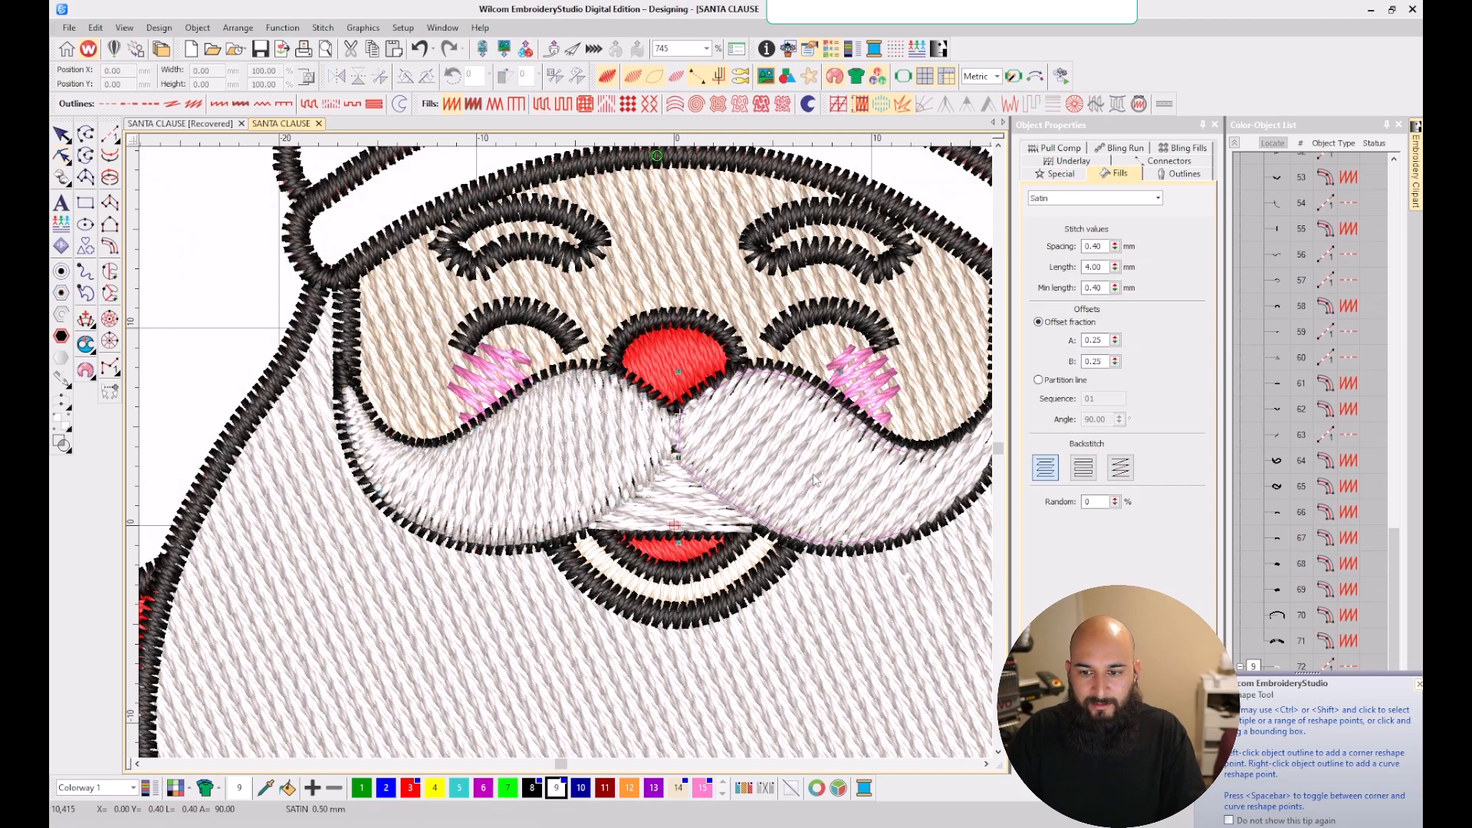
pyautogui.click(85, 317)
pyautogui.click(771, 362)
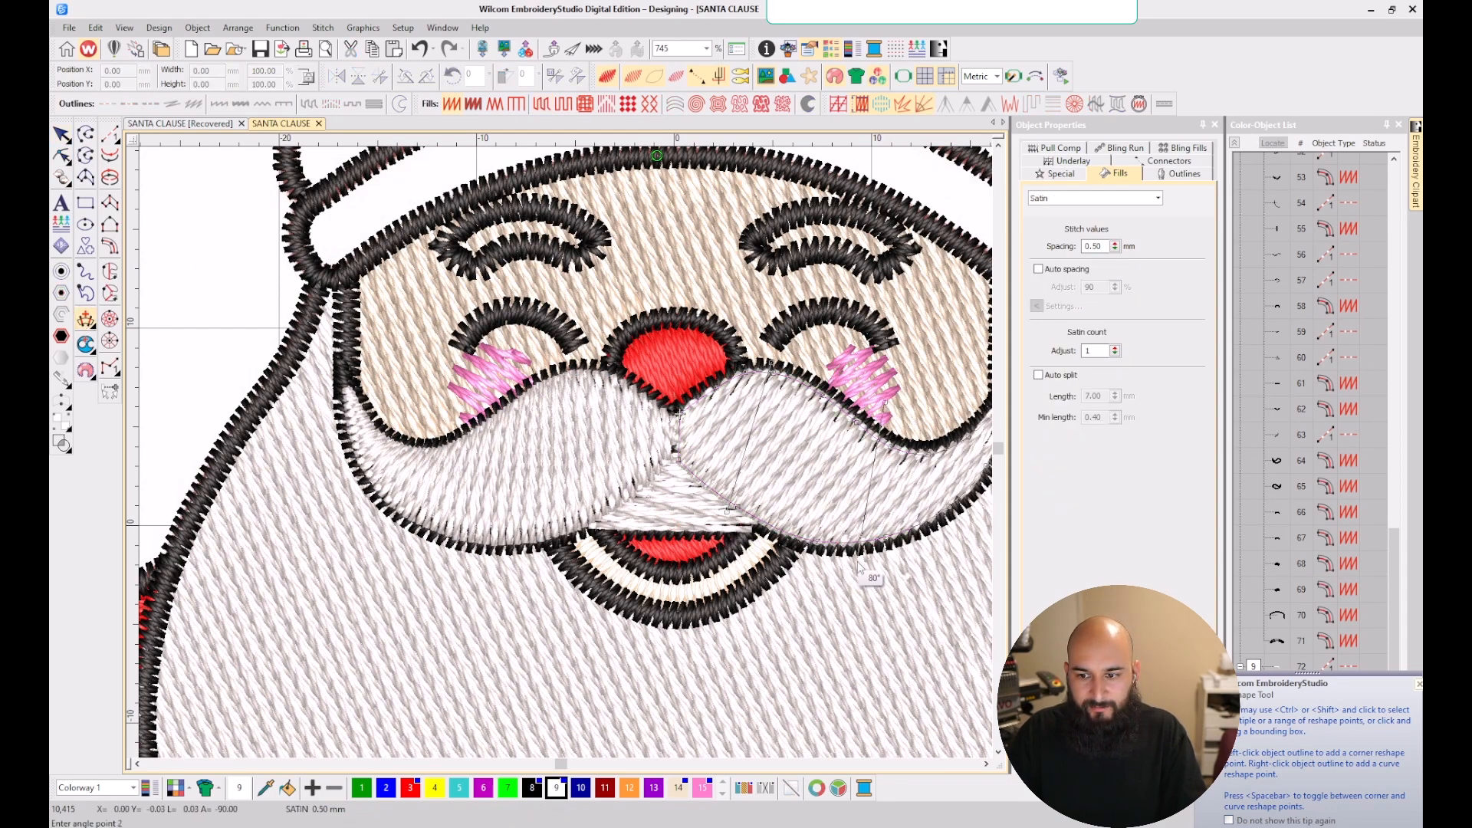
pyautogui.moveTo(956, 466); pyautogui.dragTo(763, 436)
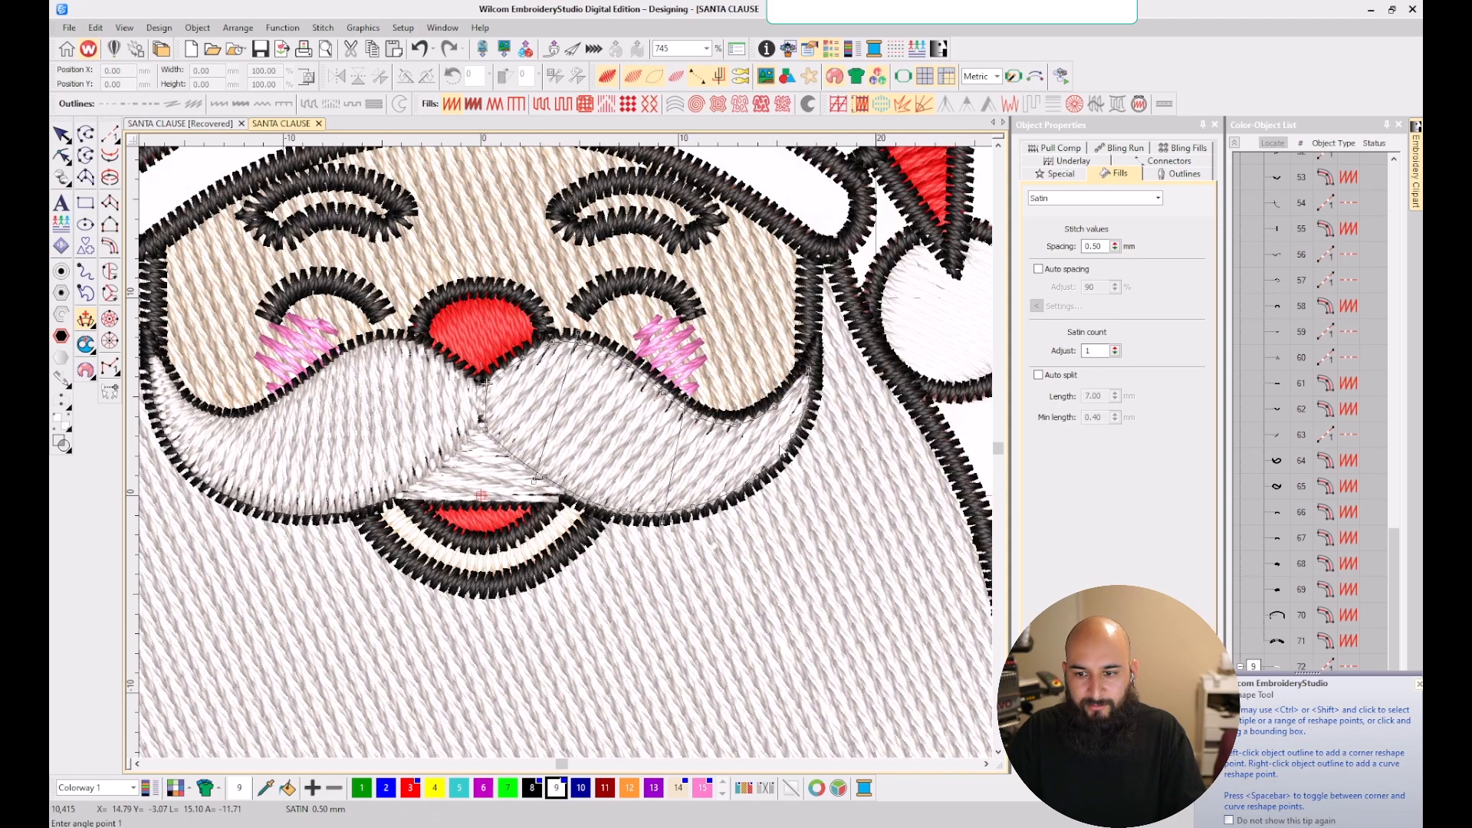
pyautogui.click(745, 393)
pyautogui.click(772, 514)
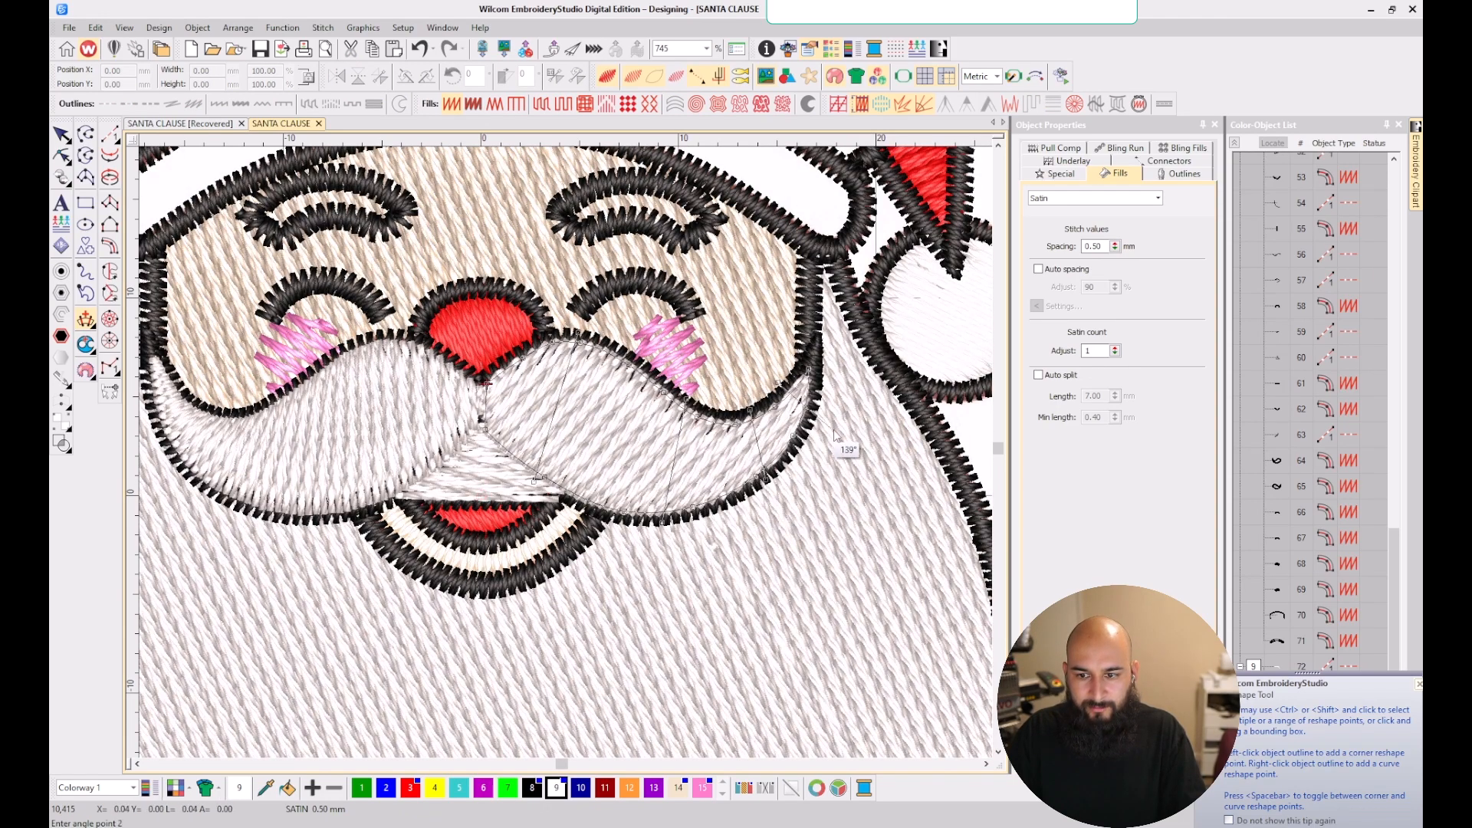
pyautogui.press('Return')
pyautogui.press('Escape')
pyautogui.scroll(-2, 483, 475)
# - Resequence the four white mustache and mouth-gap objects directly after the white beard fill, before the black outlines
pyautogui.click(1418, 684)
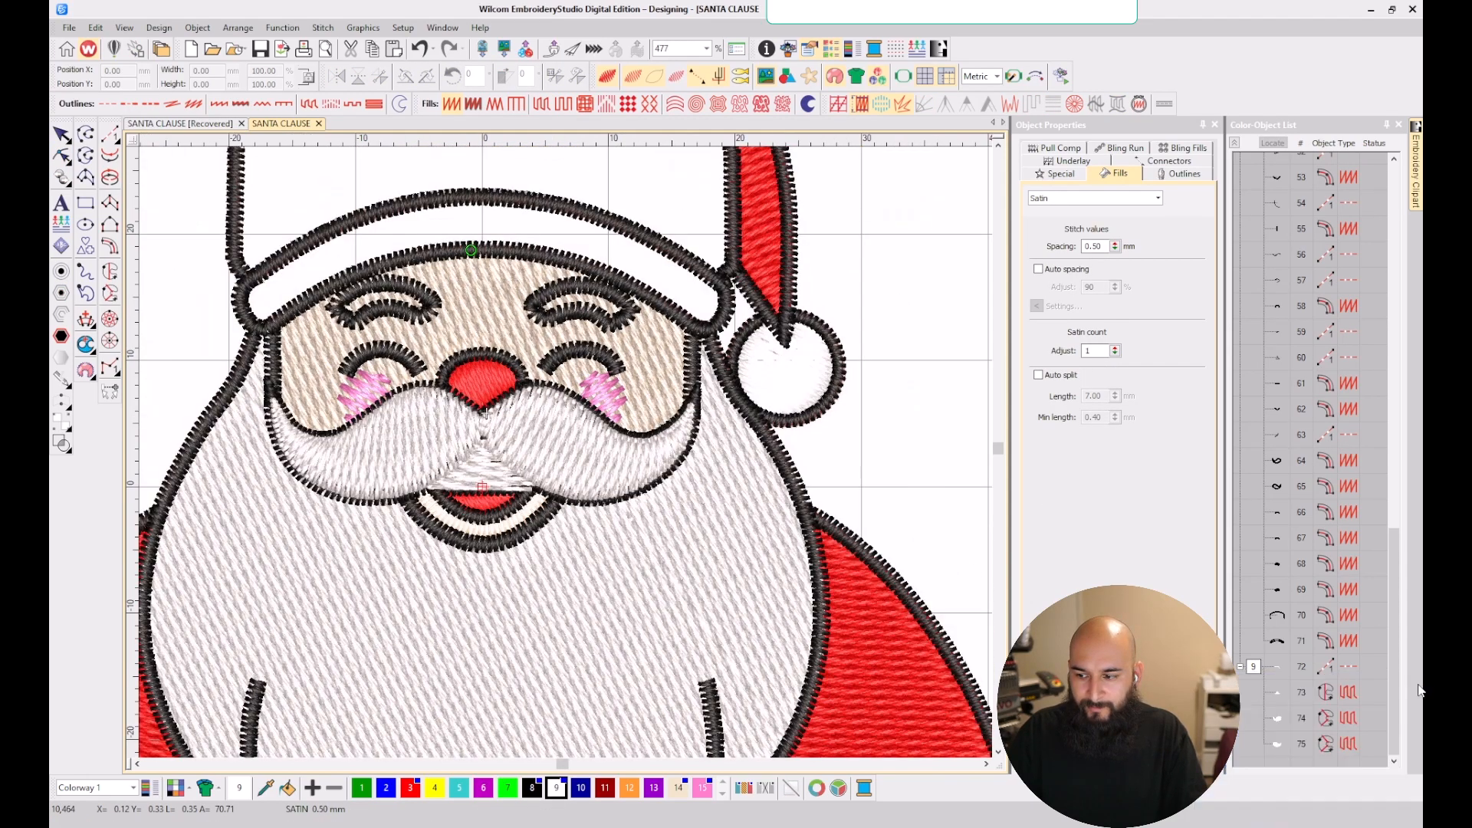
pyautogui.rightClick(1270, 679)
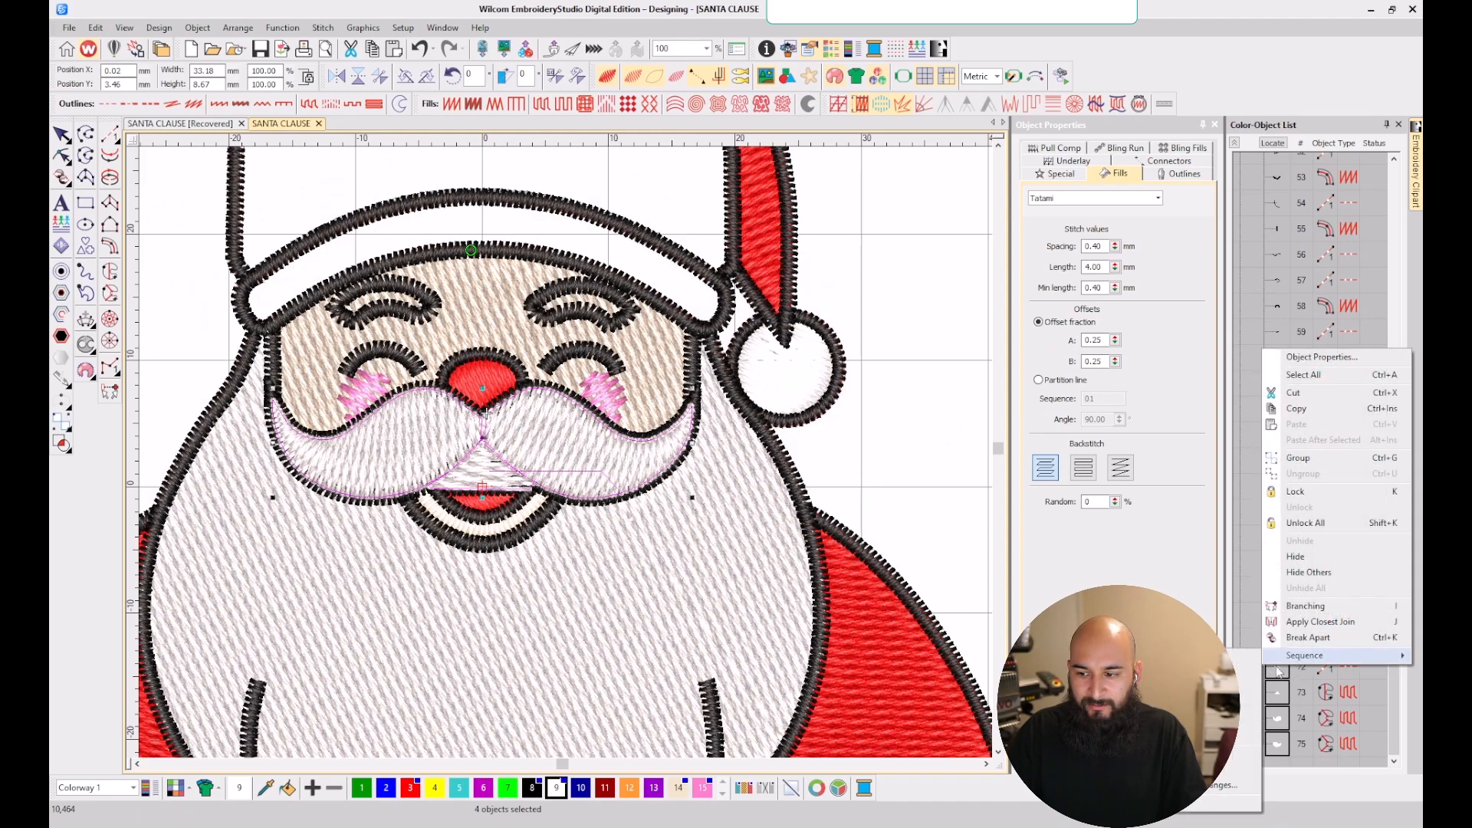
pyautogui.click(1248, 719)
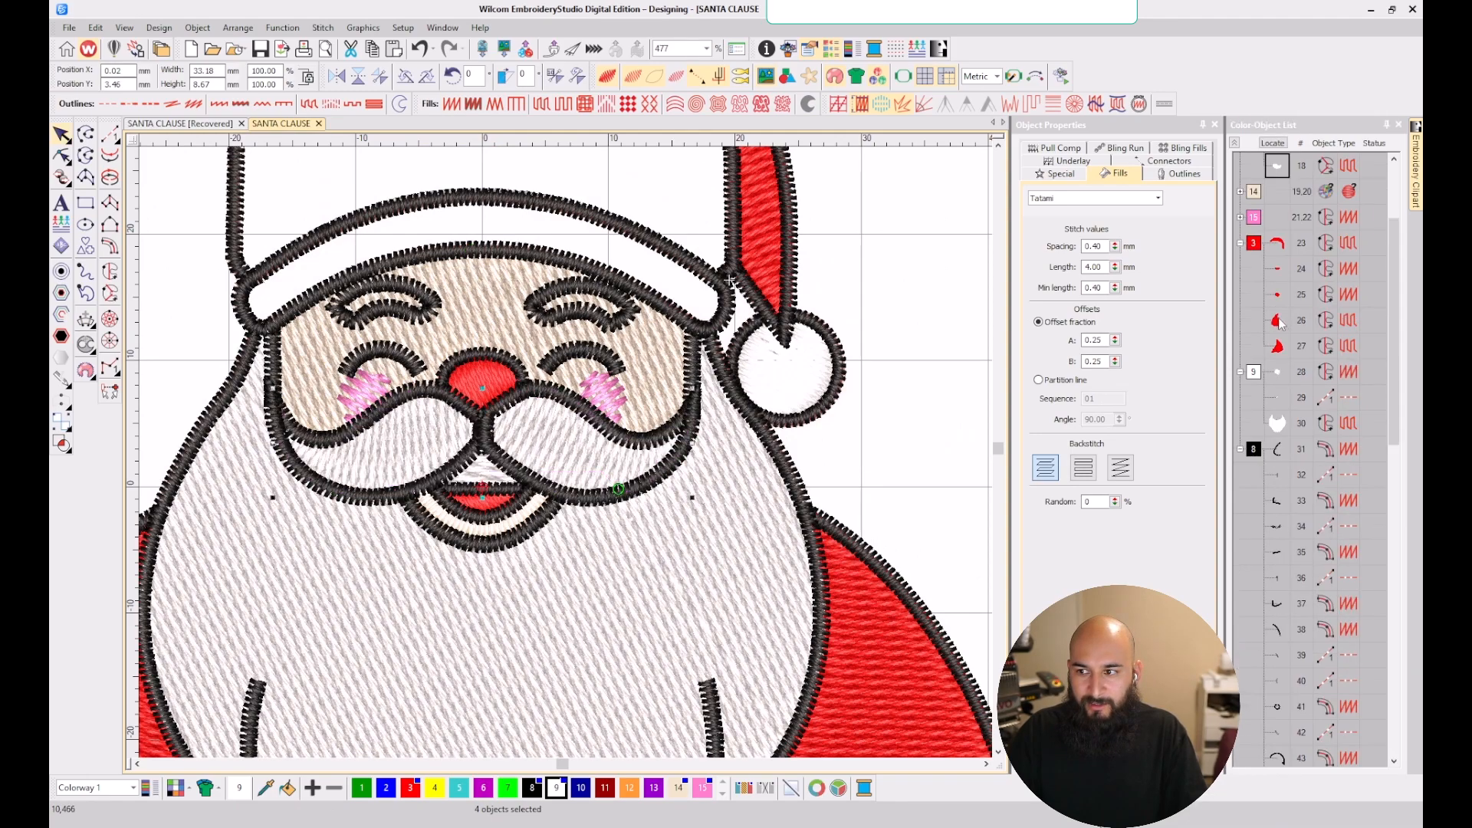
pyautogui.click(1234, 142)
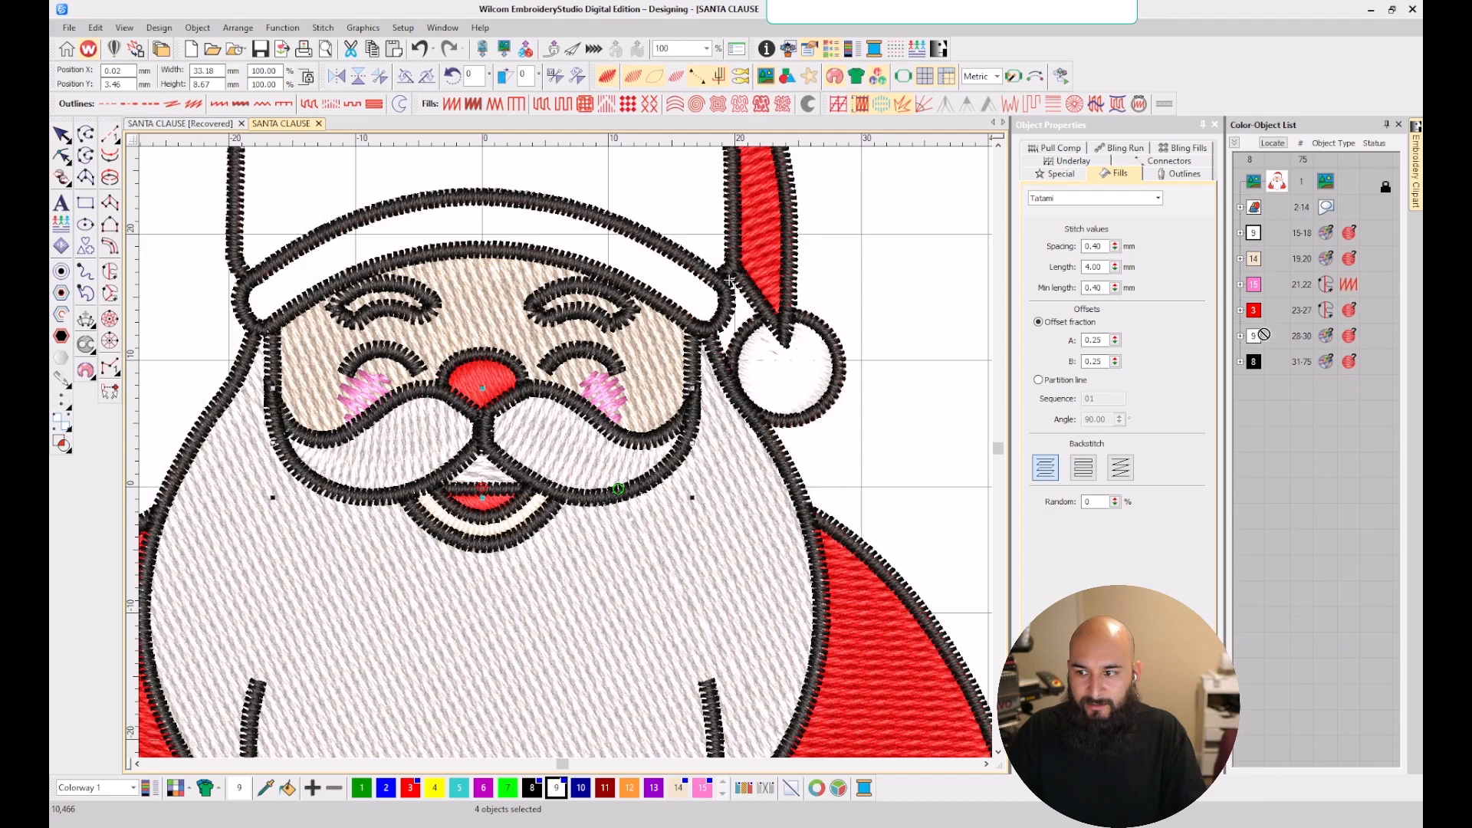
pyautogui.moveTo(1257, 350); pyautogui.dragTo(1257, 351)
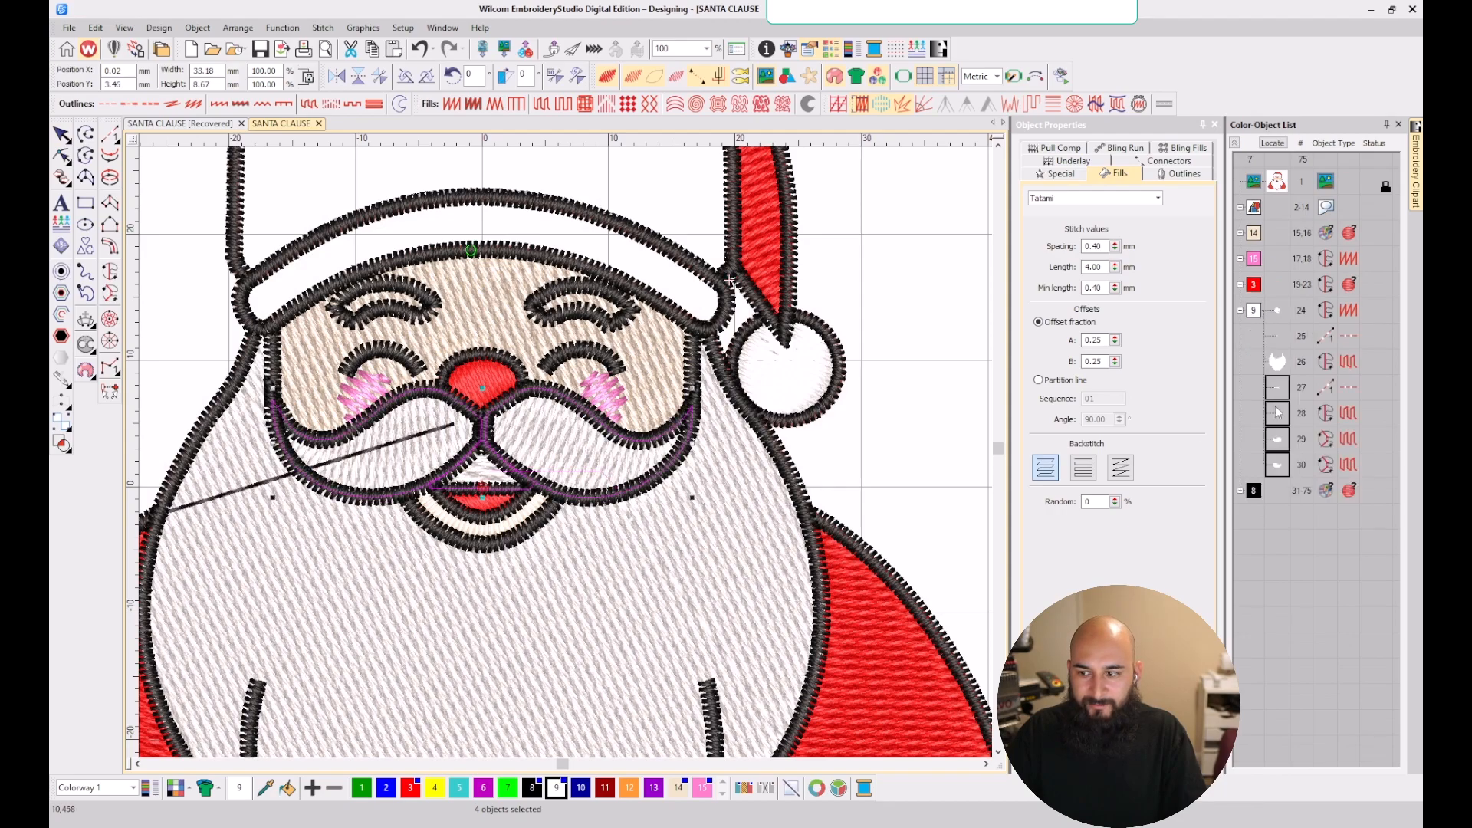
# - Check the beard fill's connector settings and set the right mustache fill's after-object connector type to Jump
pyautogui.click(1278, 366)
pyautogui.click(1168, 161)
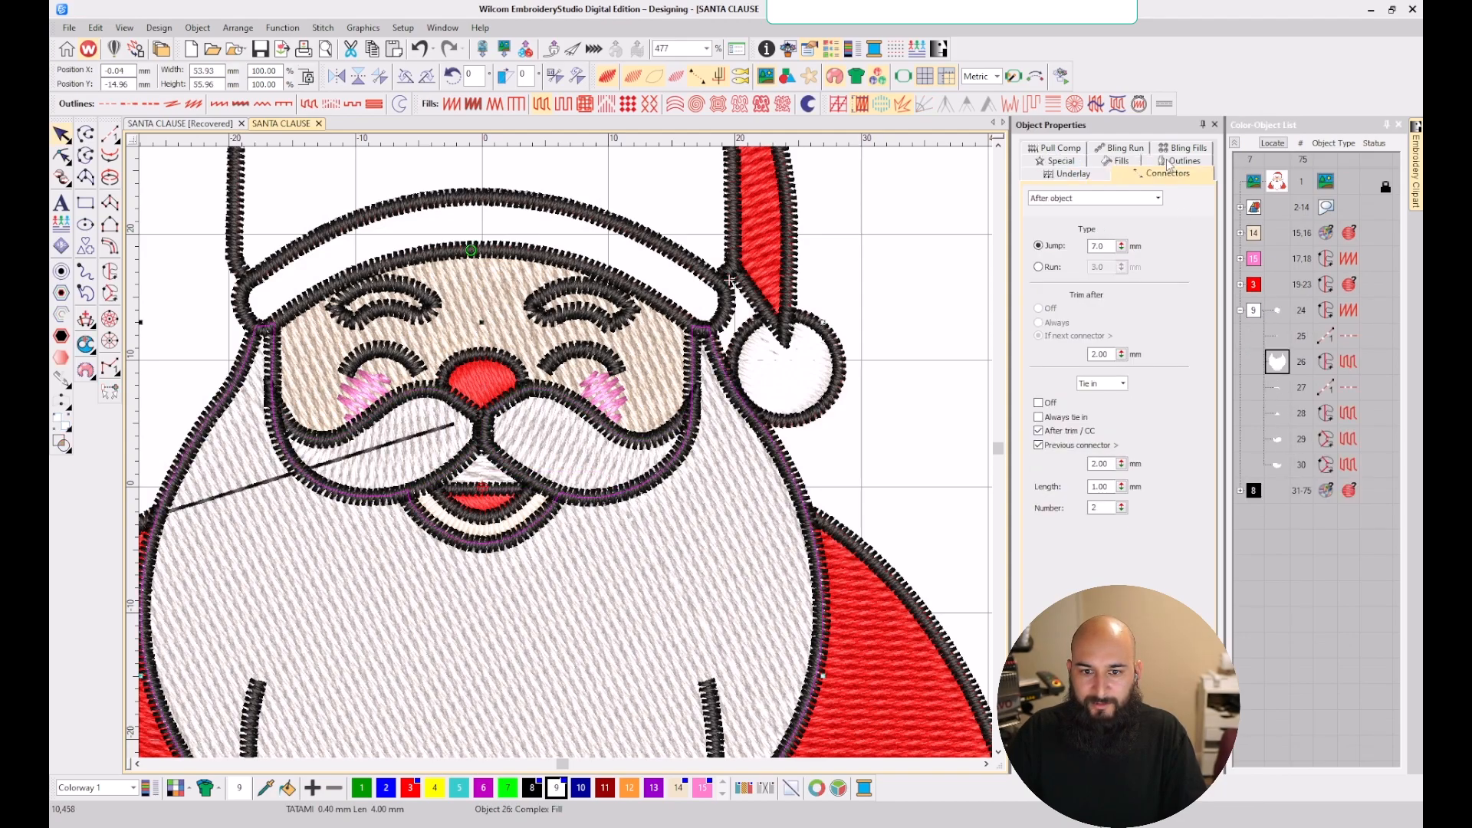
pyautogui.click(1280, 389)
pyautogui.click(1281, 460)
pyautogui.click(1039, 246)
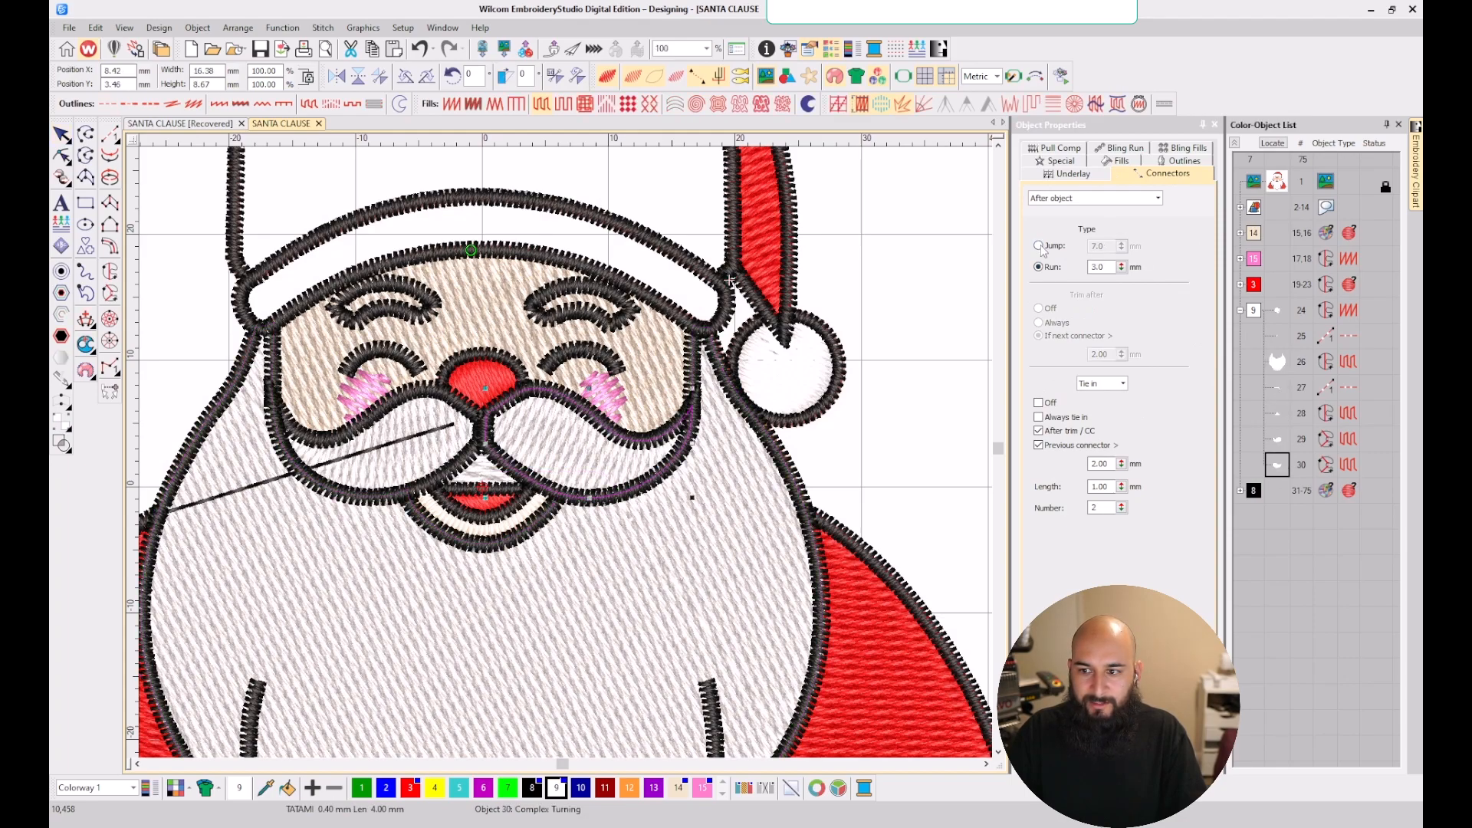
pyautogui.scroll(-2, 730, 280)
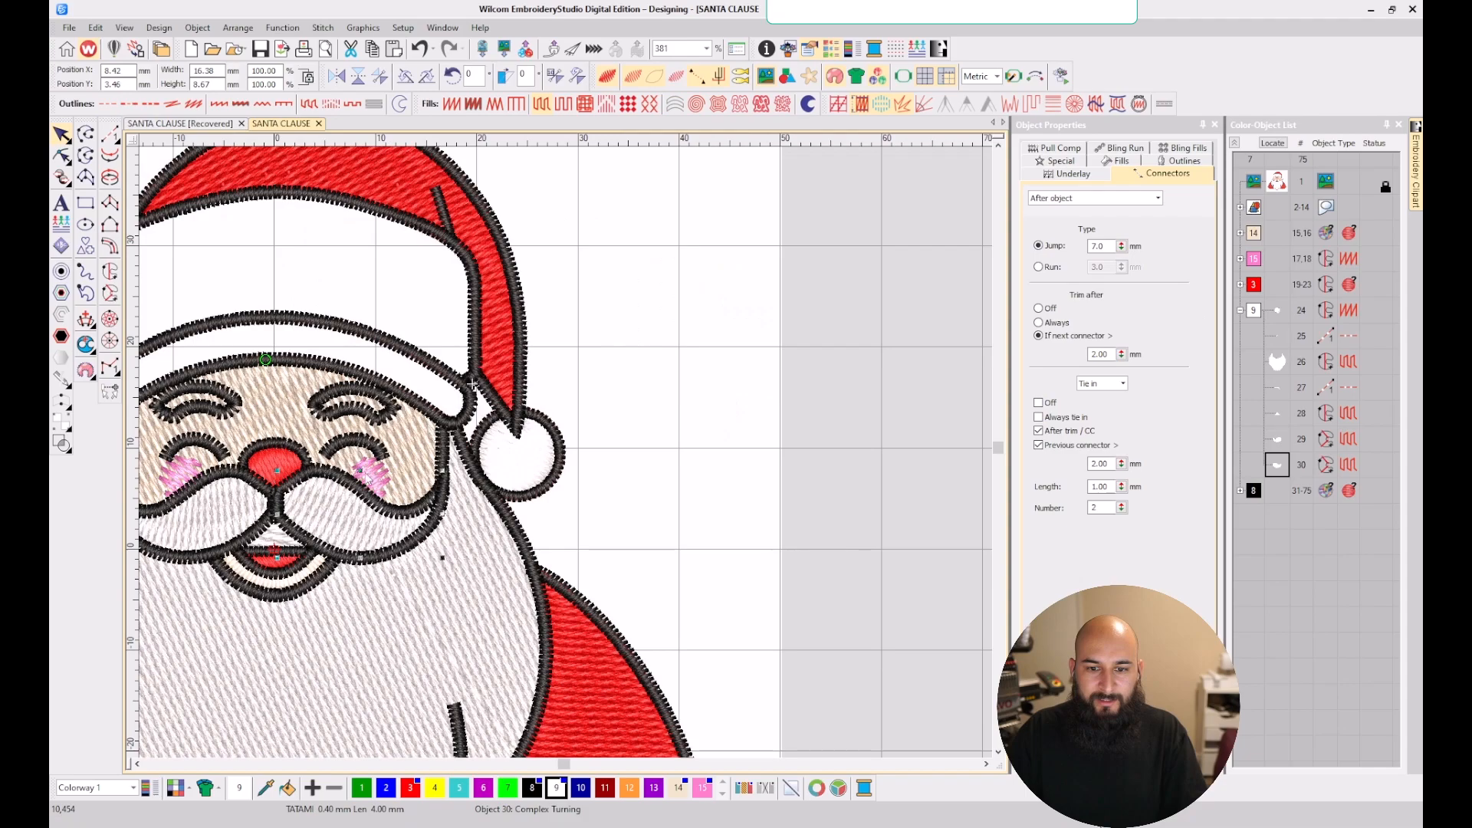
pyautogui.scroll(2, 756, 368)
pyautogui.press('Escape')
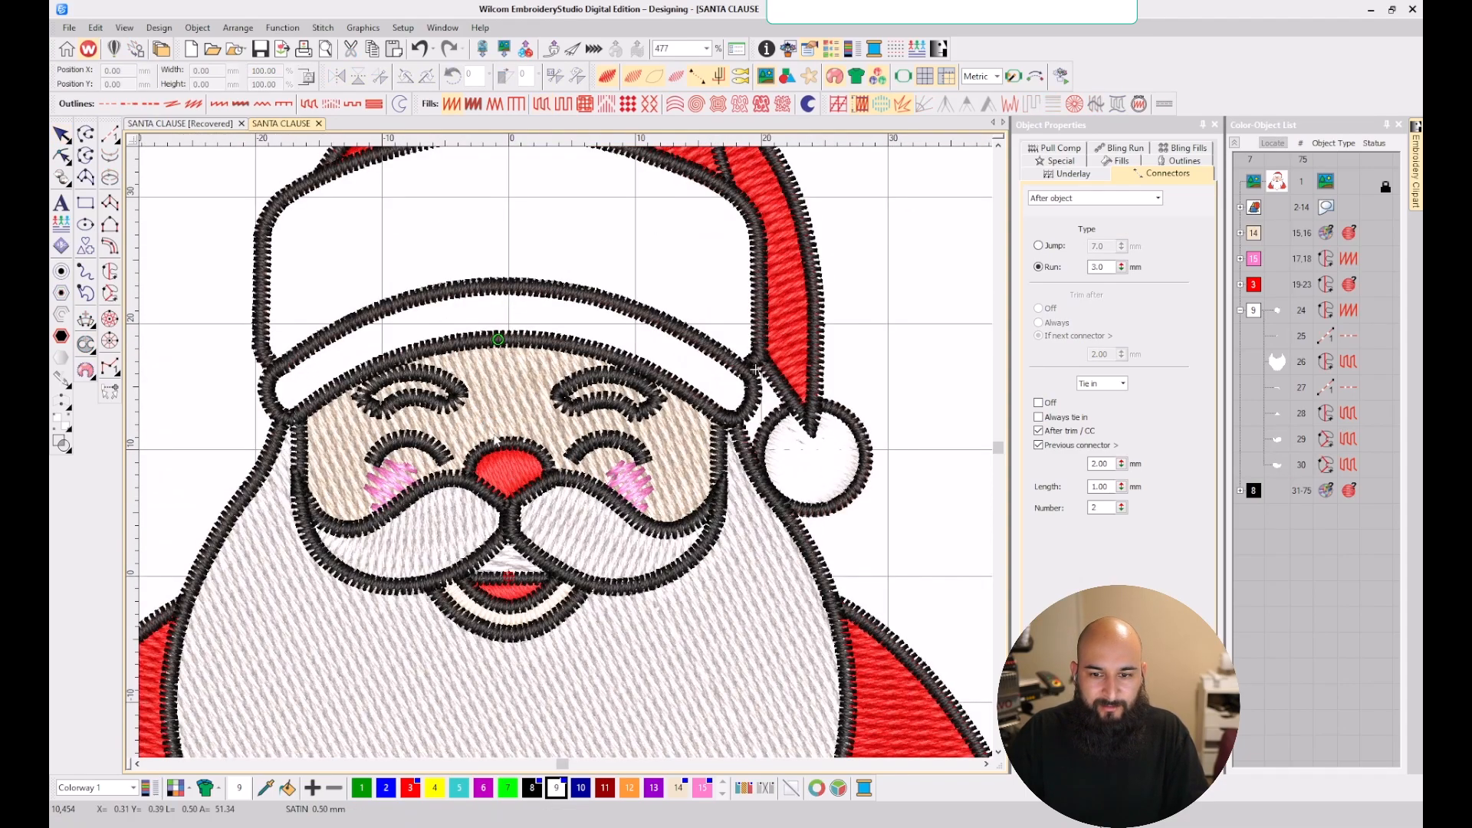
# - Duplicate both black eyebrow outlines and turn the copies into white (colour 9) tatami fills
pyautogui.click(444, 386)
pyautogui.keyDown('ctrl'); pyautogui.click(597, 376); pyautogui.keyUp('ctrl')
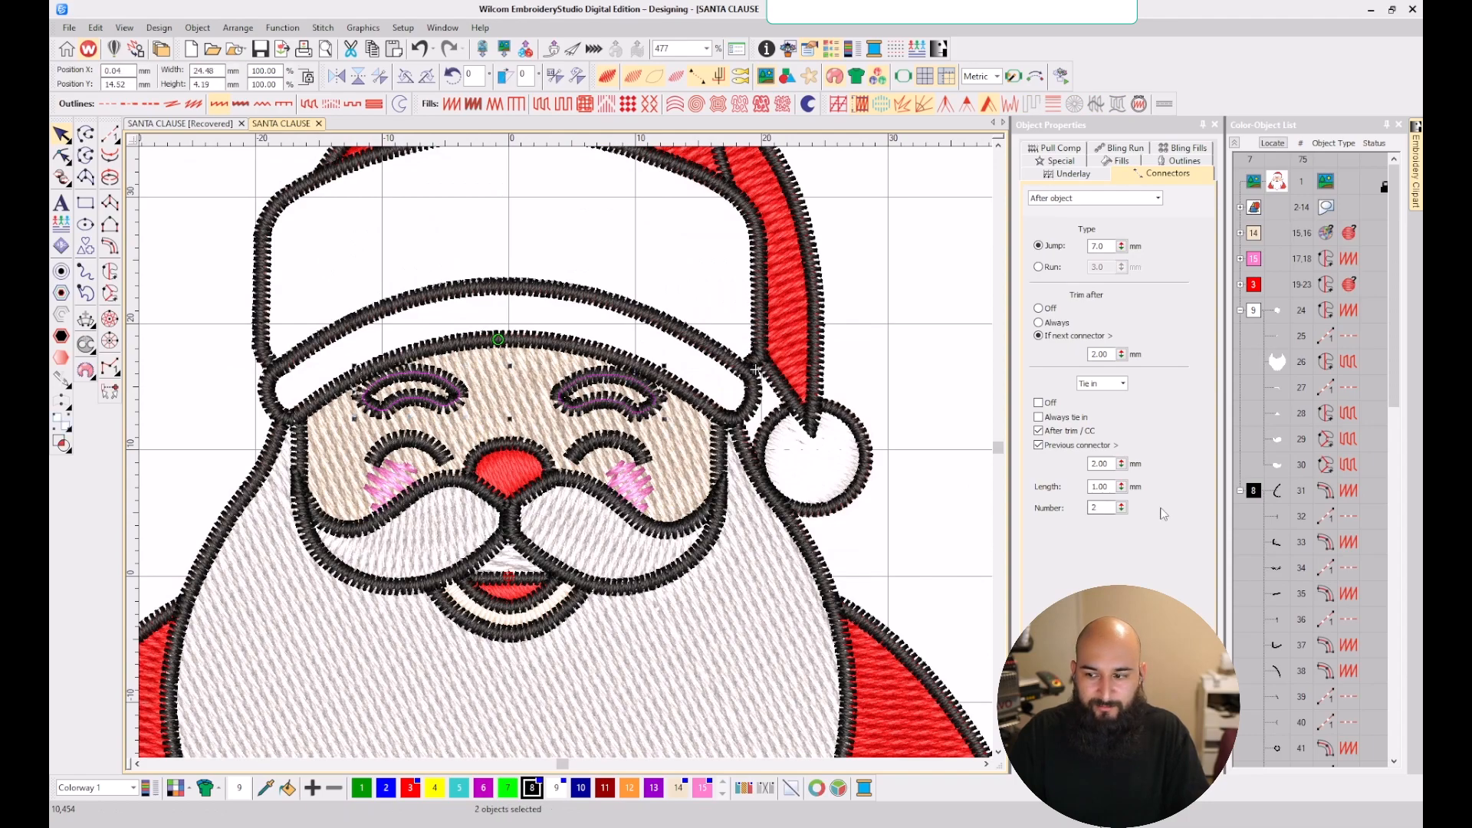
pyautogui.hotkey('ctrl', 'd')
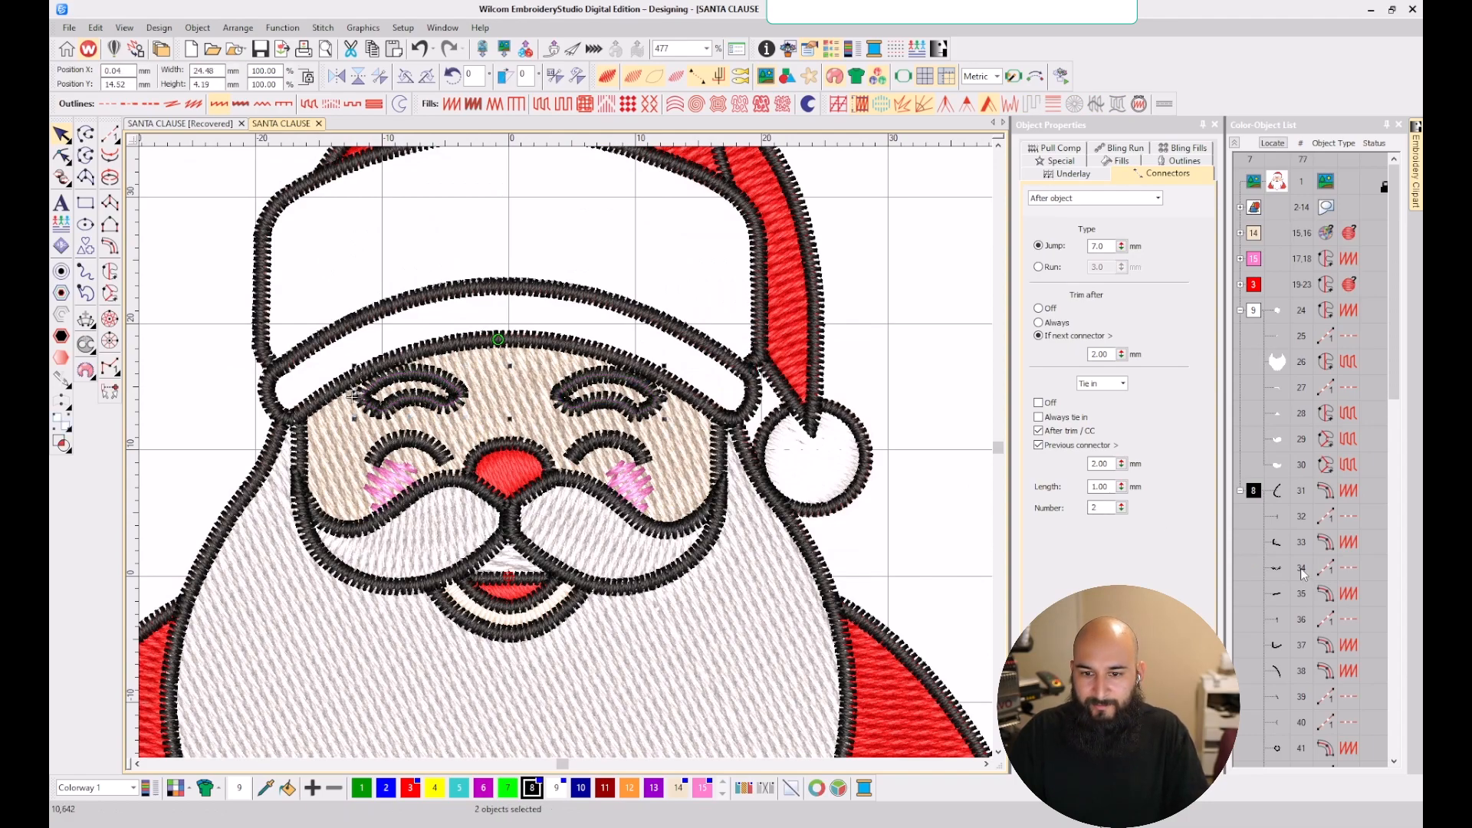
pyautogui.scroll(-12, 1302, 573)
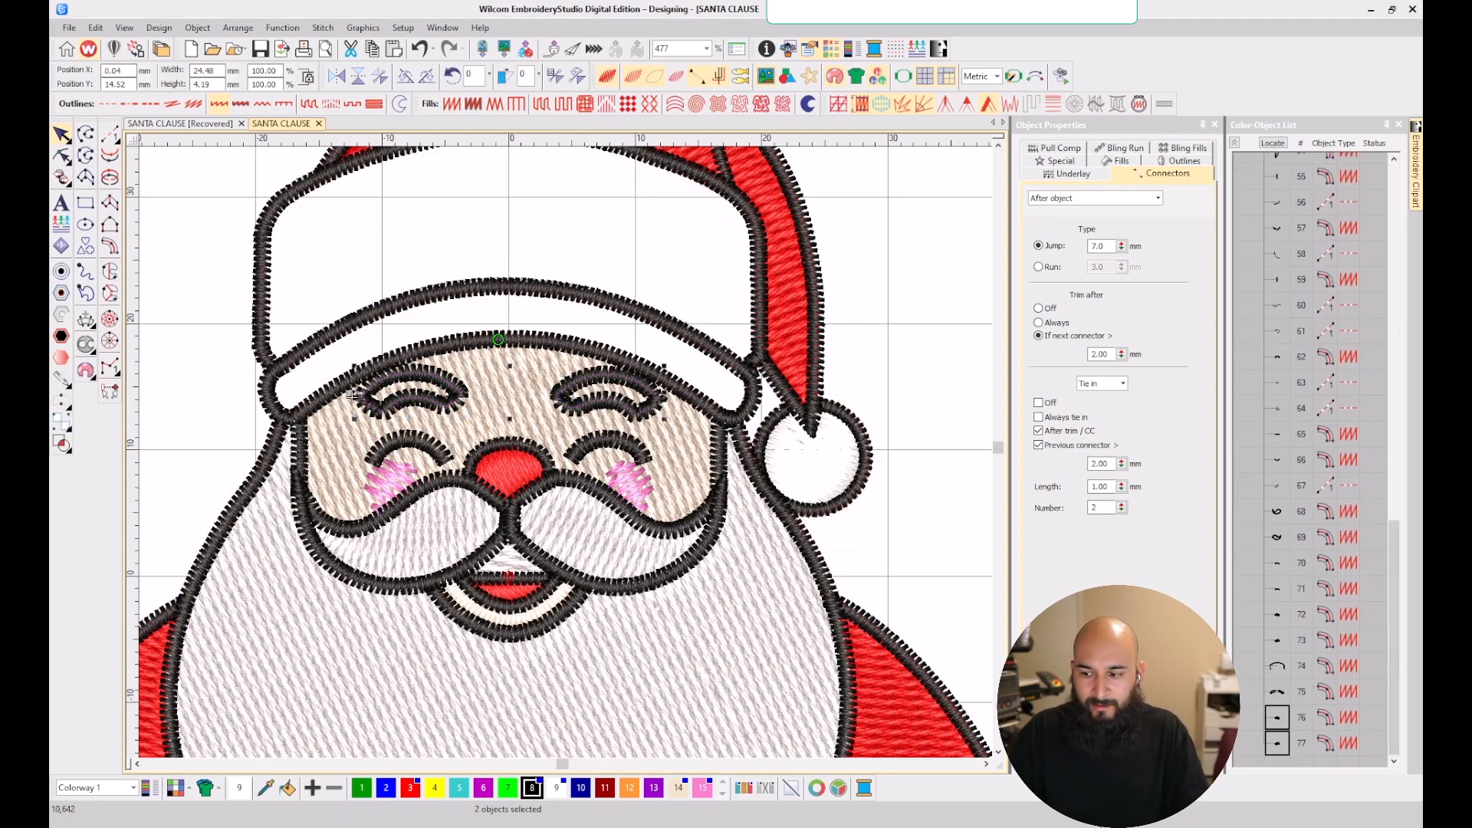
pyautogui.click(558, 788)
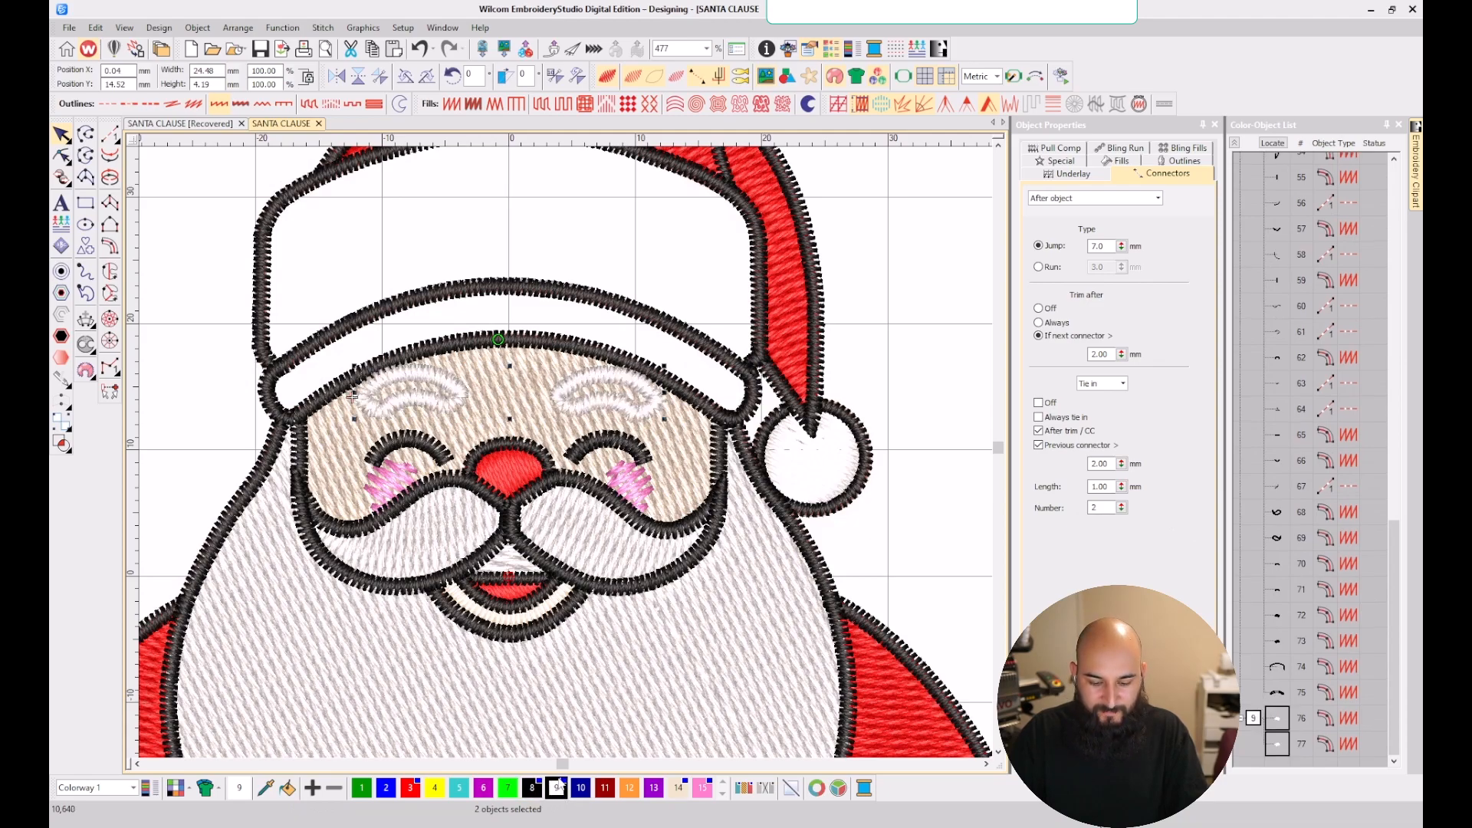
pyautogui.hotkey('shift', 'm')
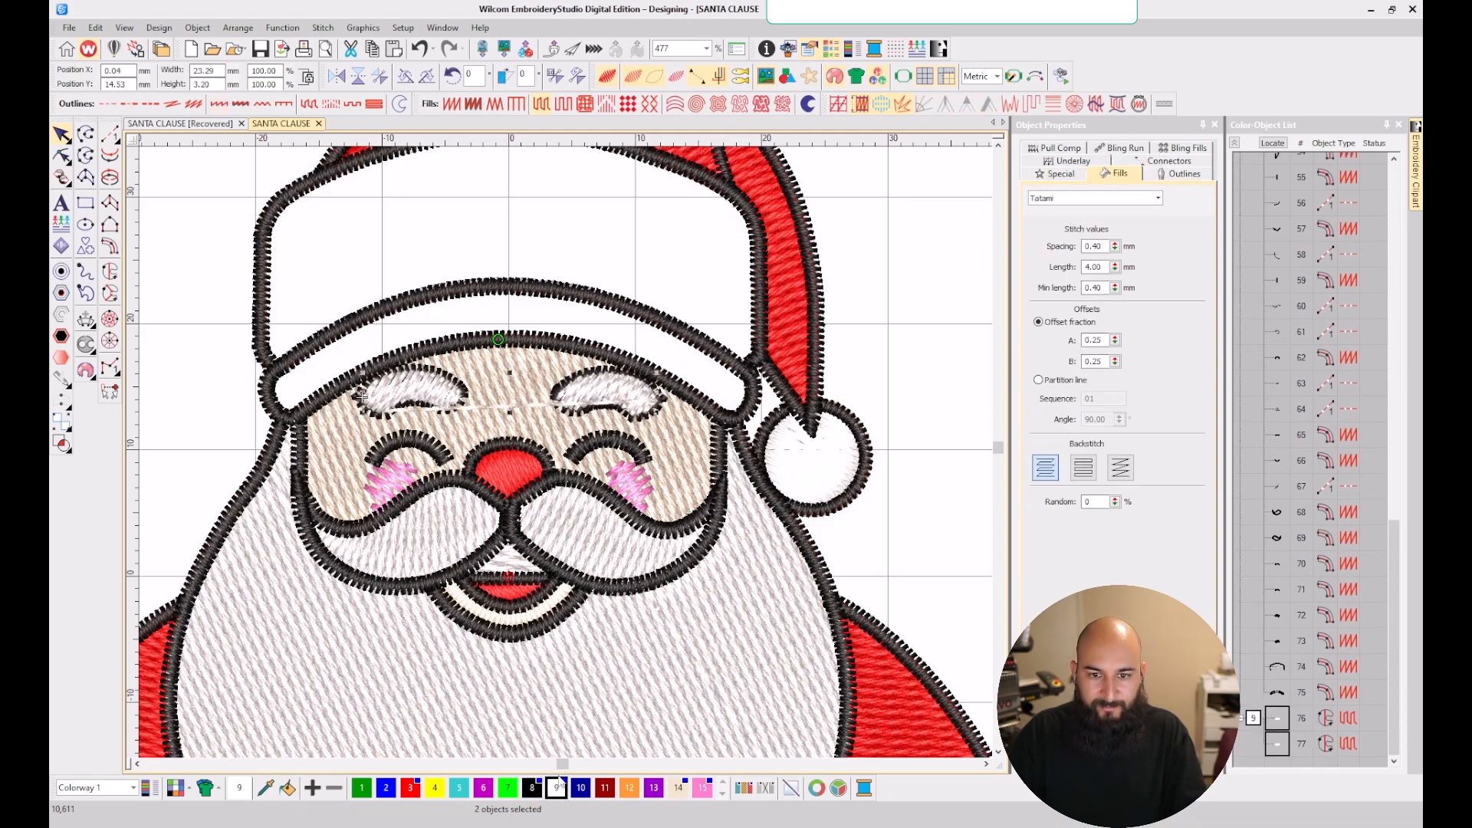
# - Add two stitch angle lines across the left eyebrow's white fill so its stitches turn along the curve
pyautogui.click(1265, 713)
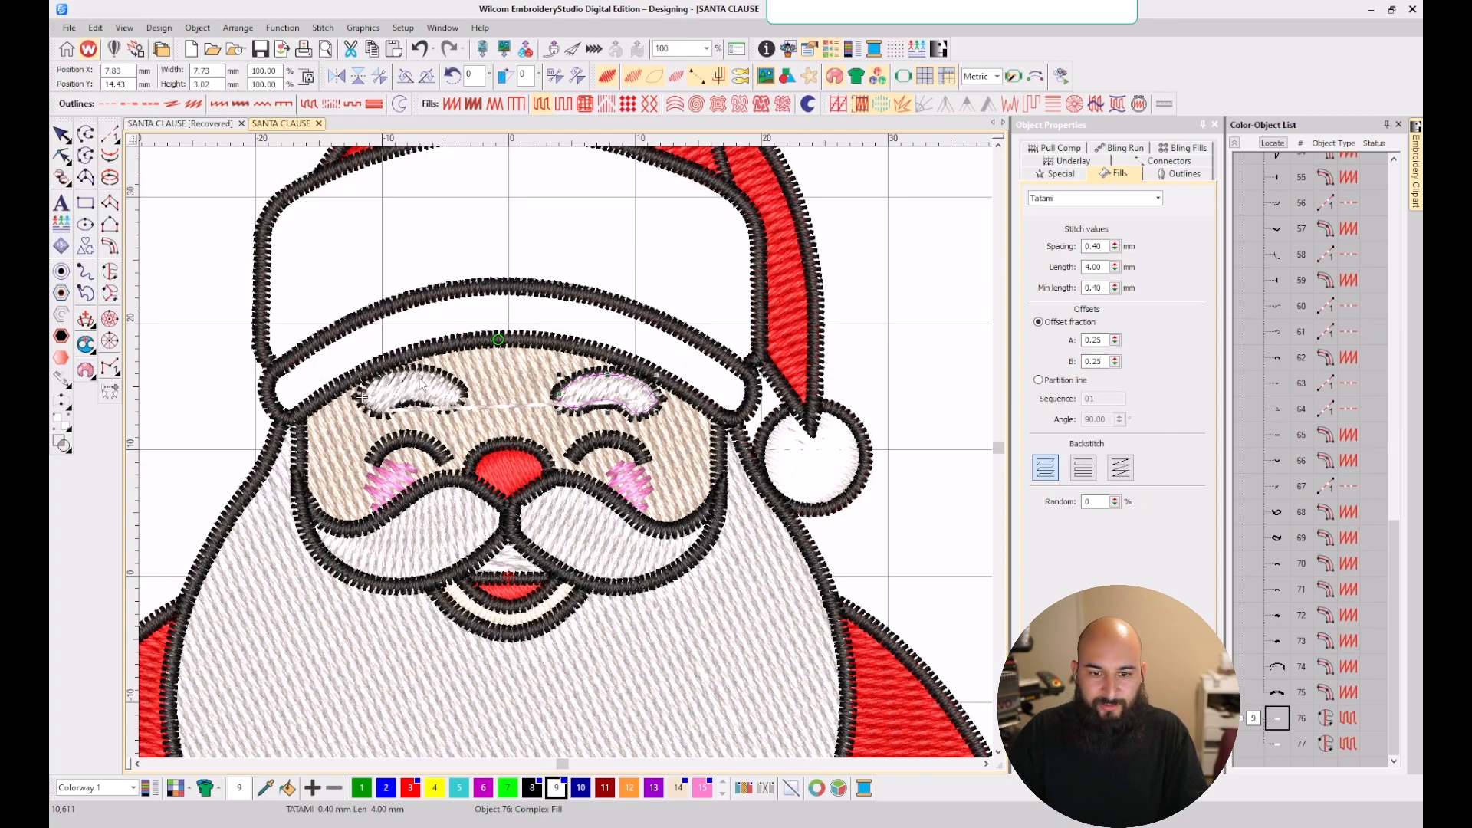
pyautogui.scroll(1, 418, 391)
pyautogui.scroll(1, 572, 465)
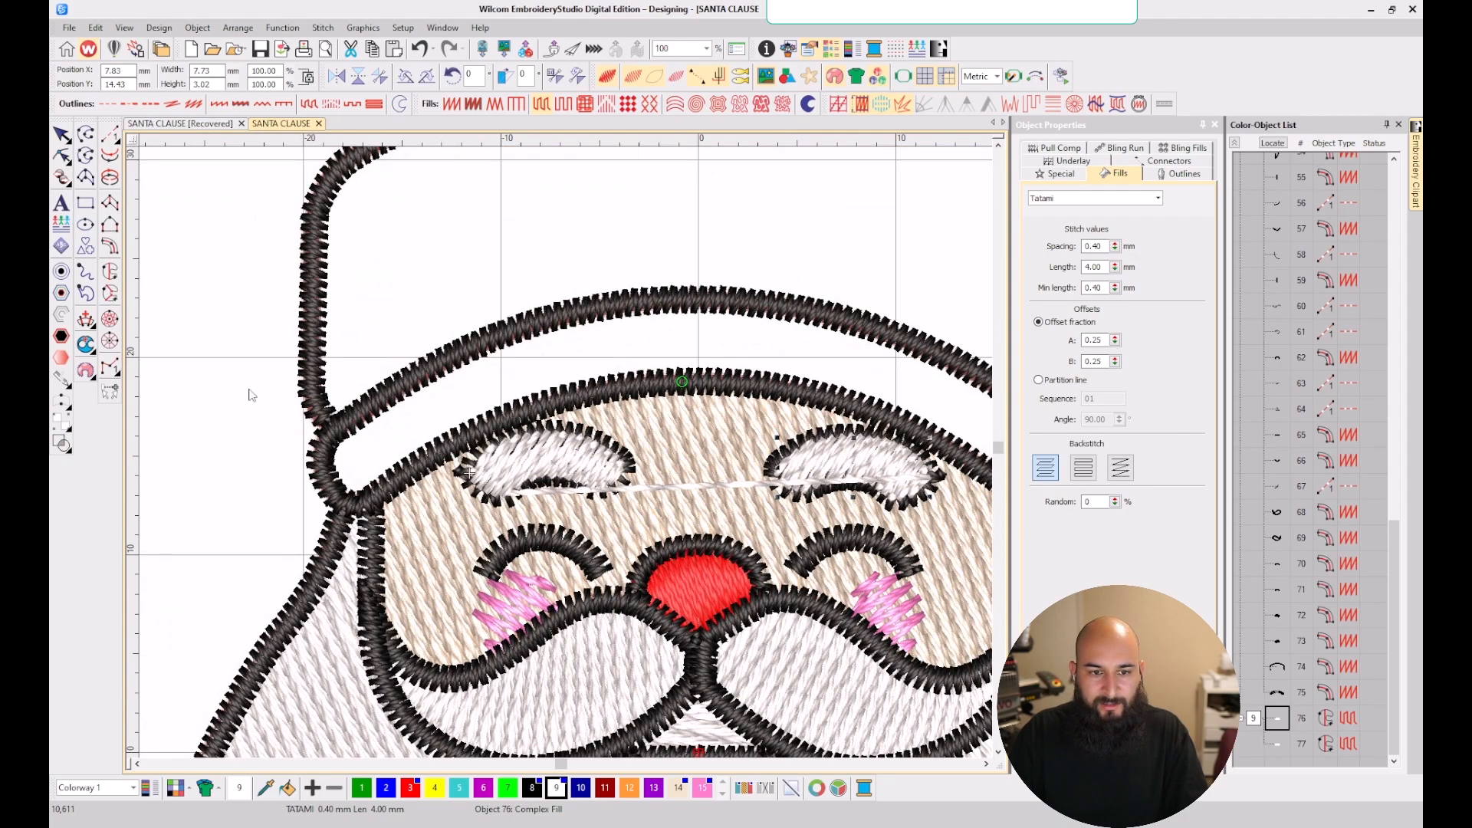
pyautogui.click(539, 465)
pyautogui.hotkey('ctrl', 'h')
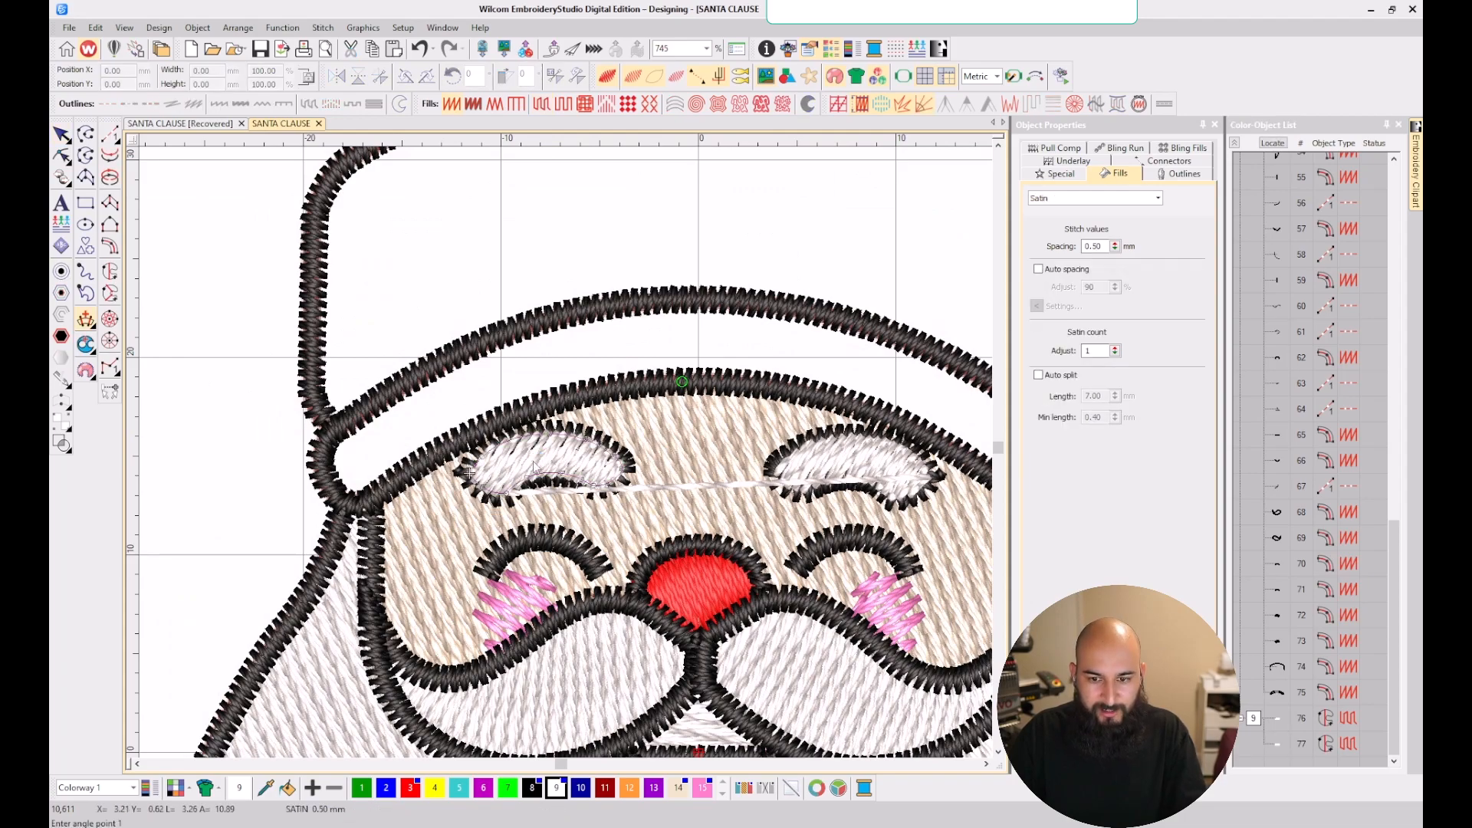
pyautogui.scroll(3, 495, 495)
pyautogui.click(515, 377)
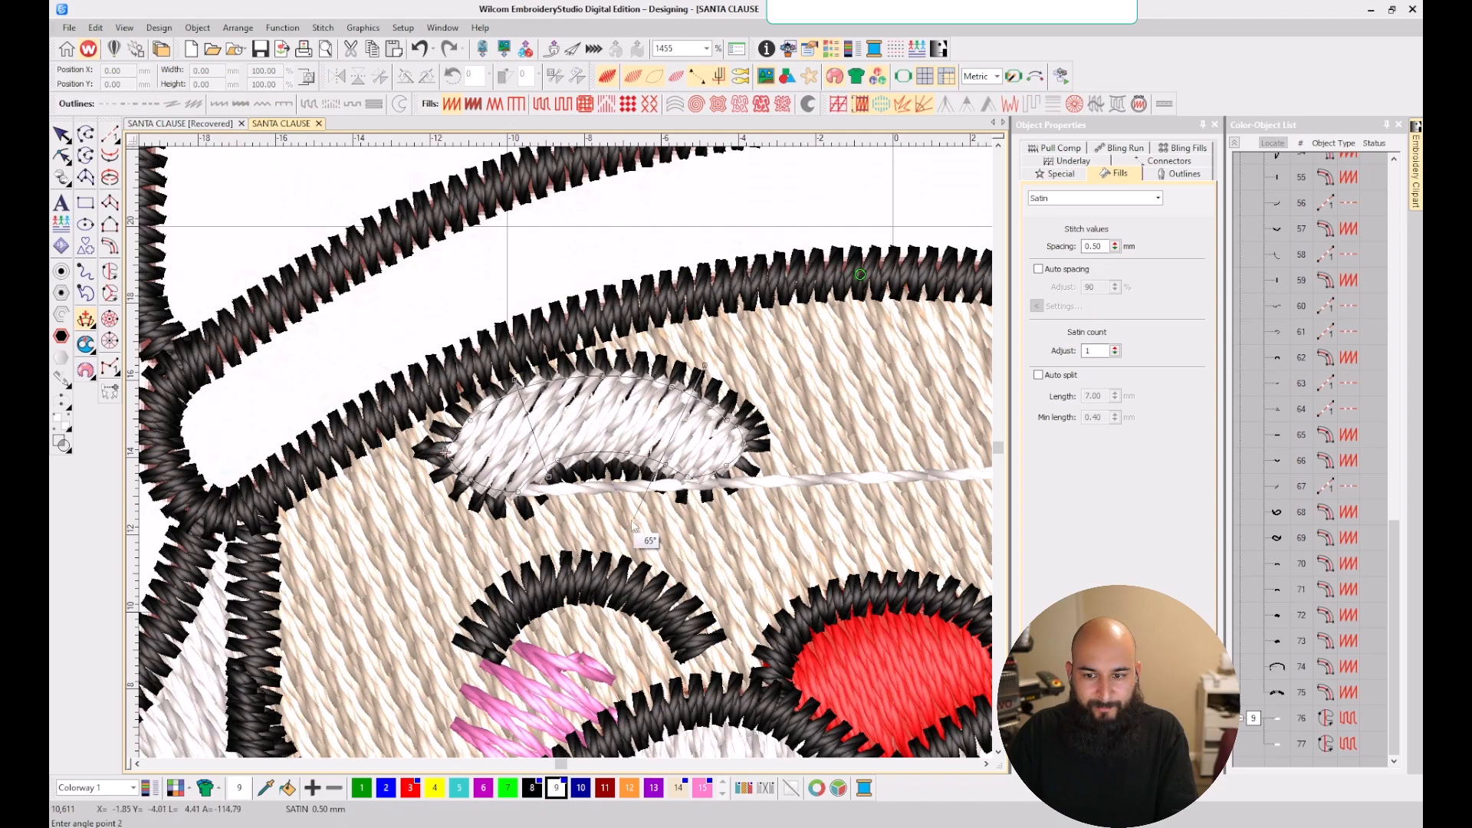
pyautogui.click(597, 363)
pyautogui.click(601, 494)
pyautogui.press('Return')
pyautogui.press('Escape')
# - Add stitch angle lines across the right eyebrow's white fill so its stitches turn along the arch
pyautogui.scroll(-2, 477, 405)
pyautogui.scroll(-2, 794, 445)
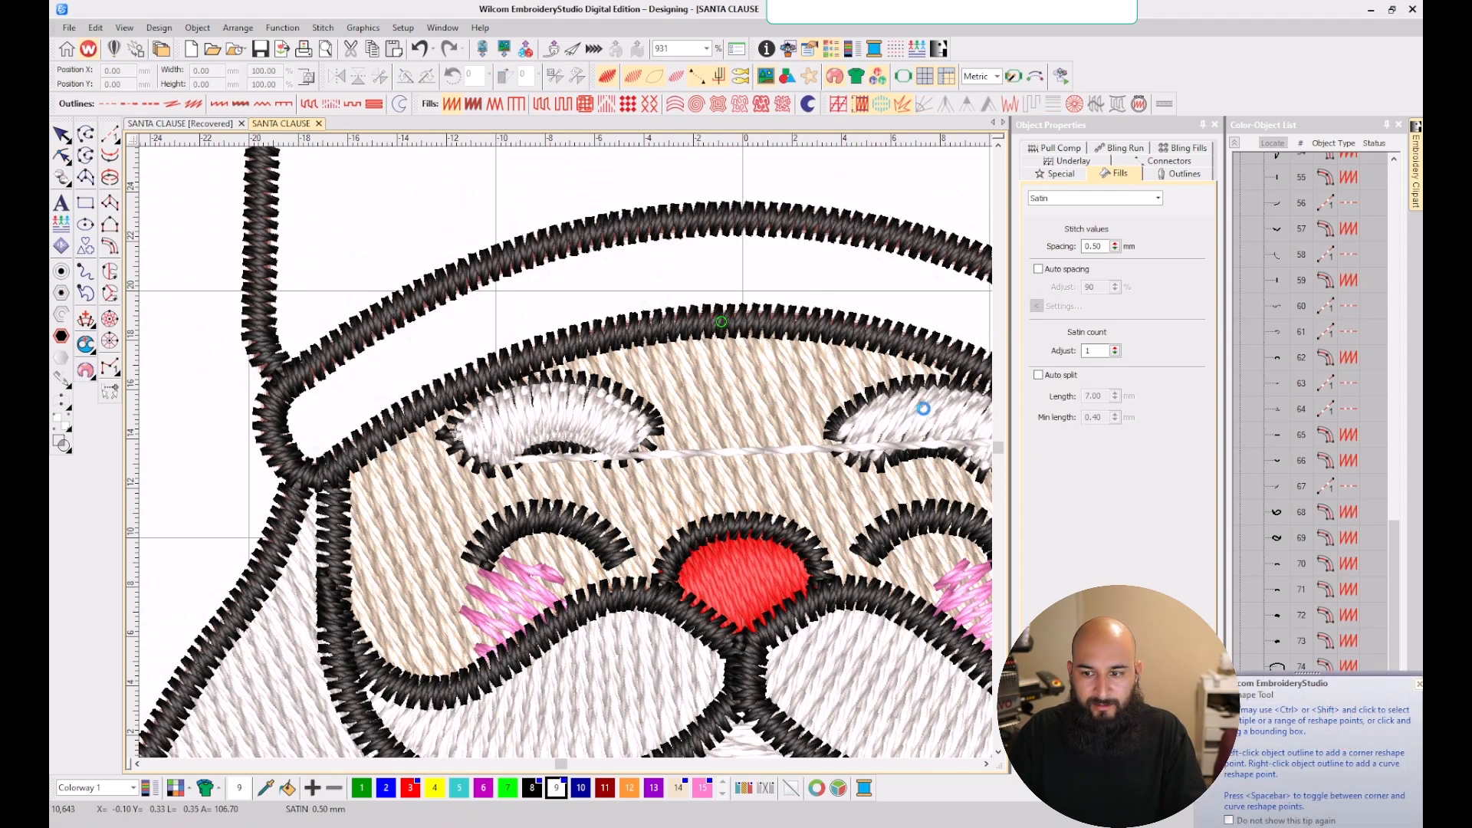
pyautogui.scroll(1, 566, 457)
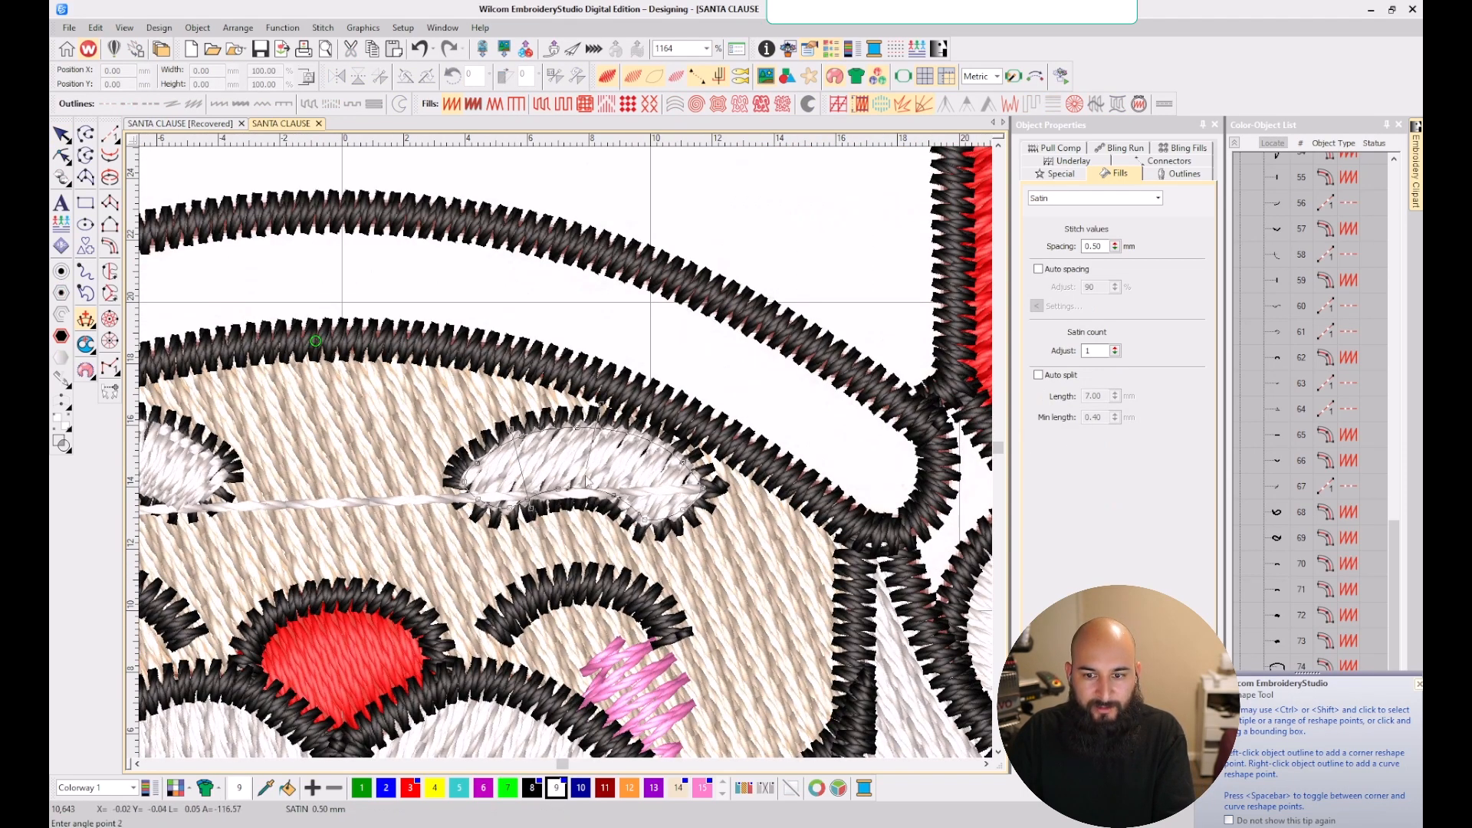
pyautogui.press('Return')
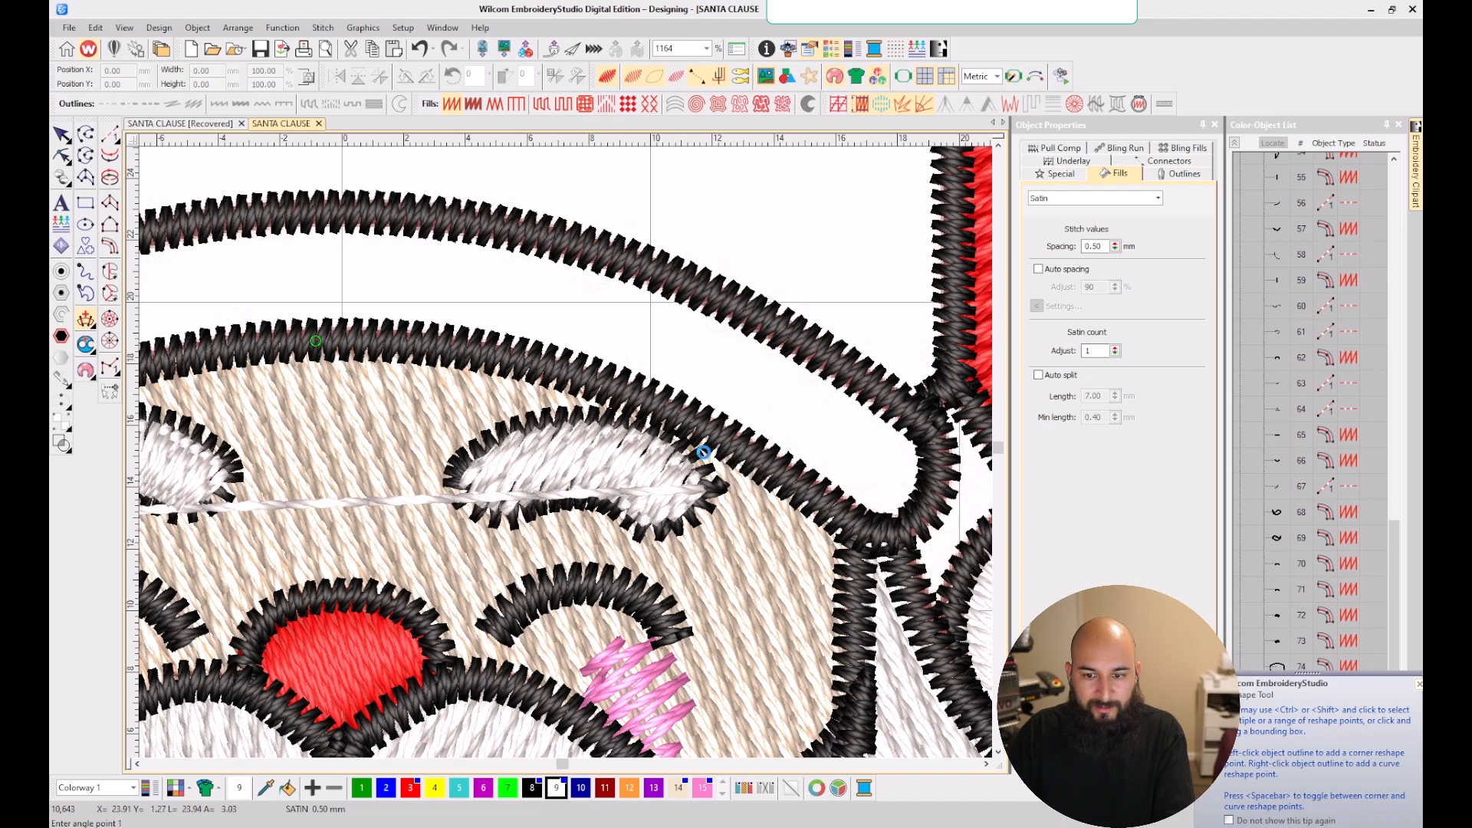
pyautogui.scroll(-3, 554, 415)
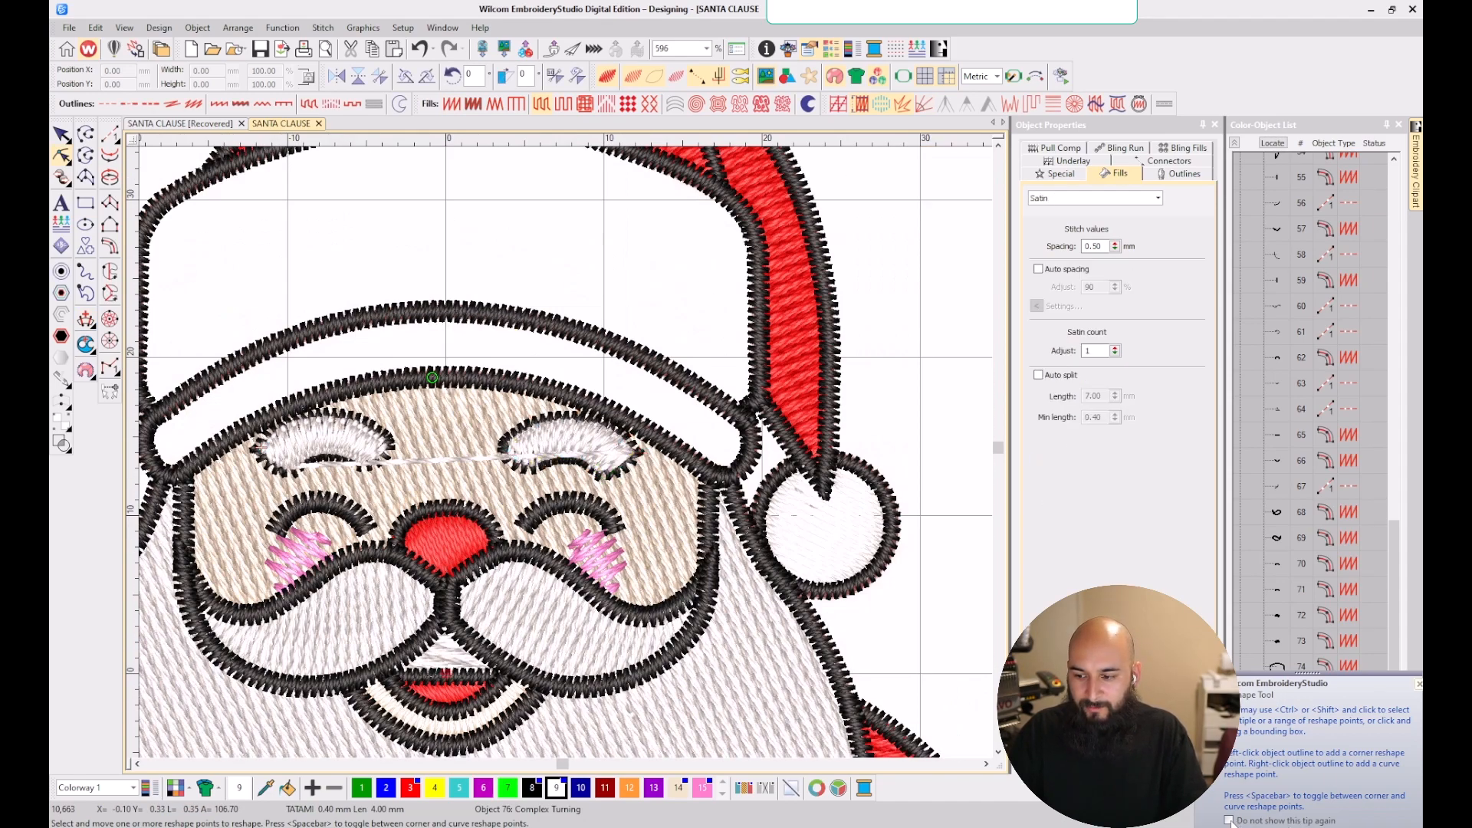
pyautogui.press('Escape')
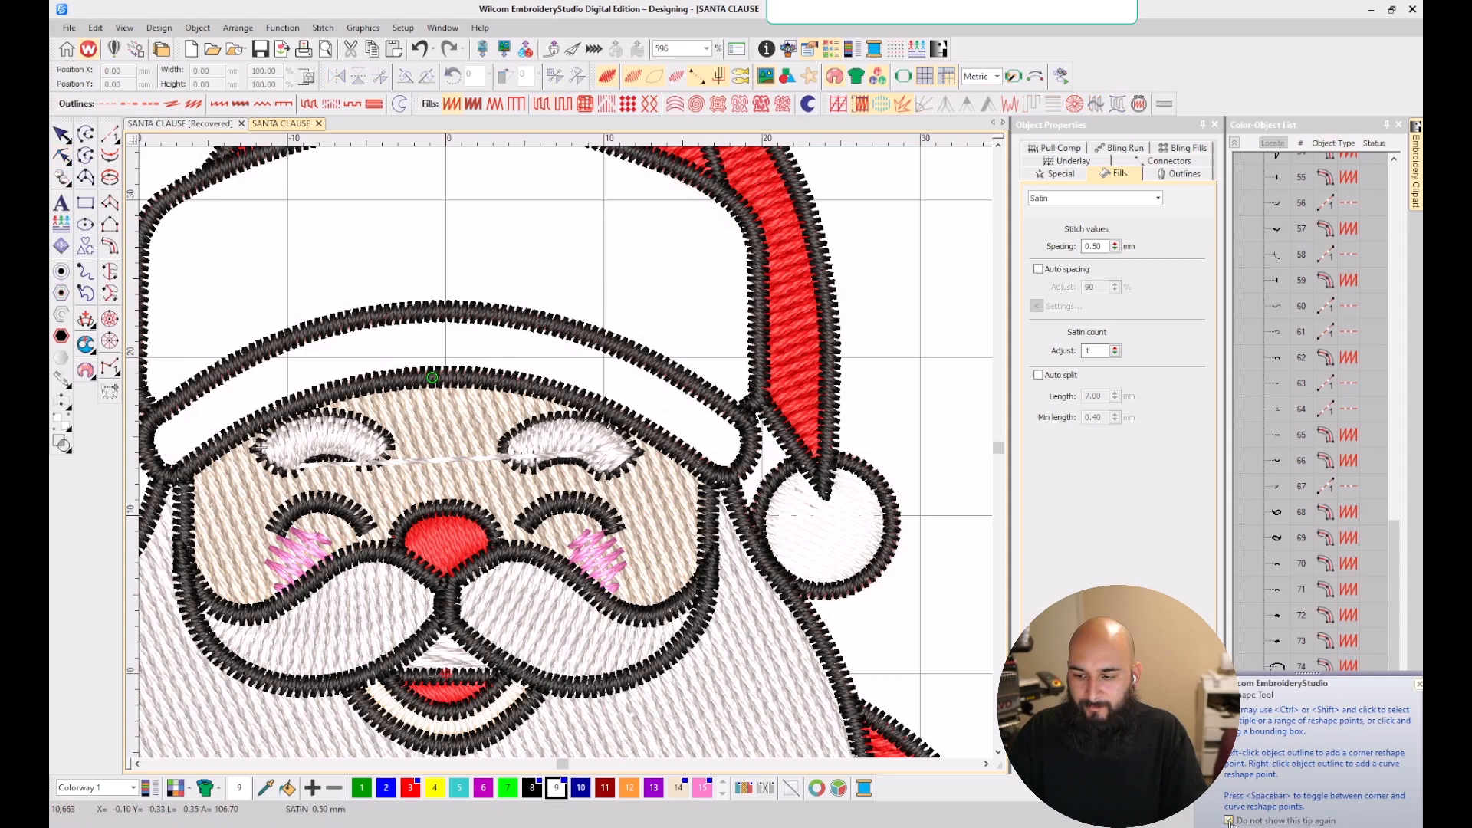
pyautogui.click(1419, 685)
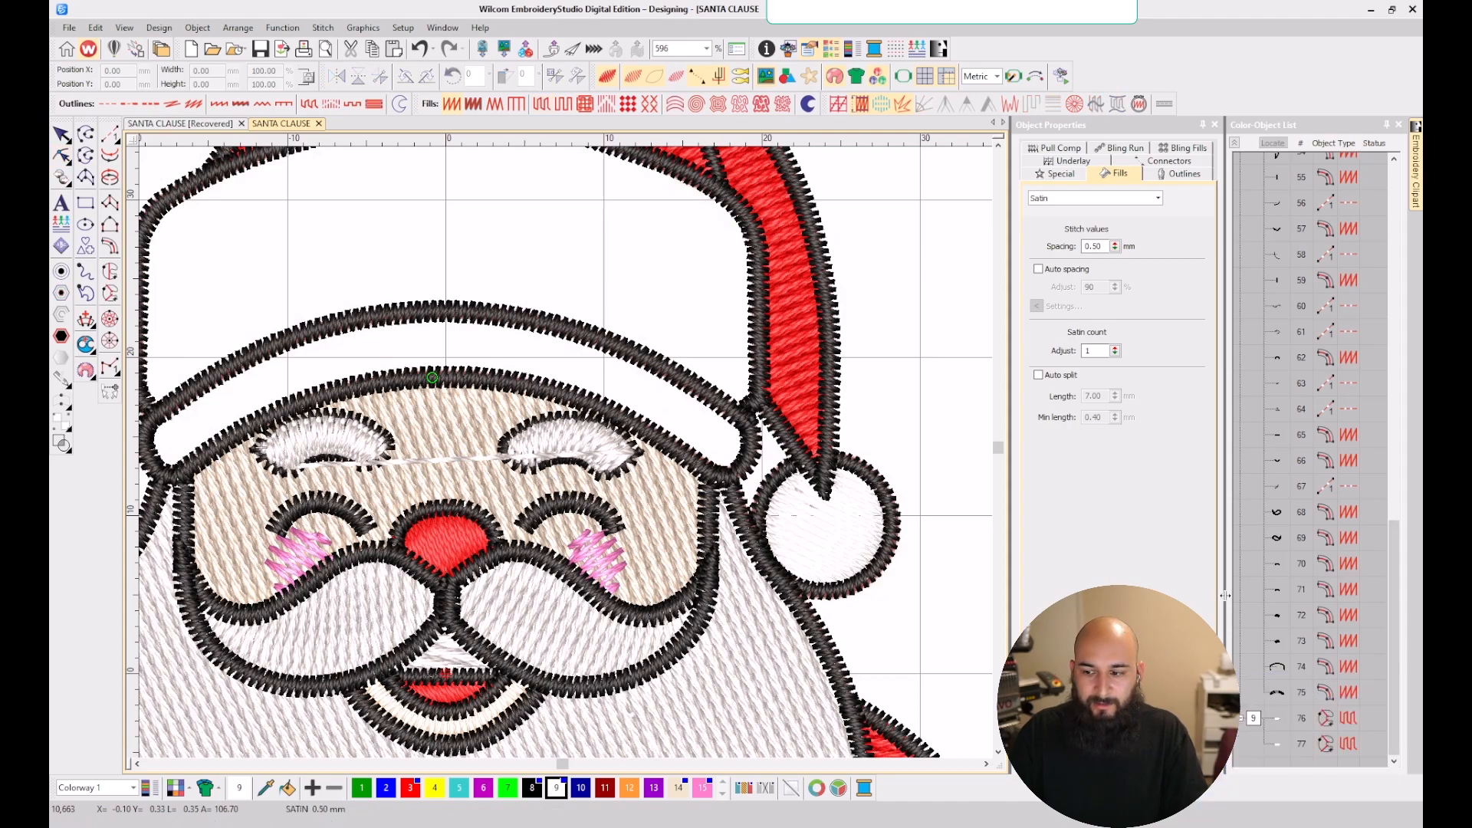
# - Resequence the two white eyebrow fills to the end of the white object group, before the black outlines
pyautogui.click(1265, 719)
pyautogui.rightClick(1265, 720)
pyautogui.moveTo(1265, 715)
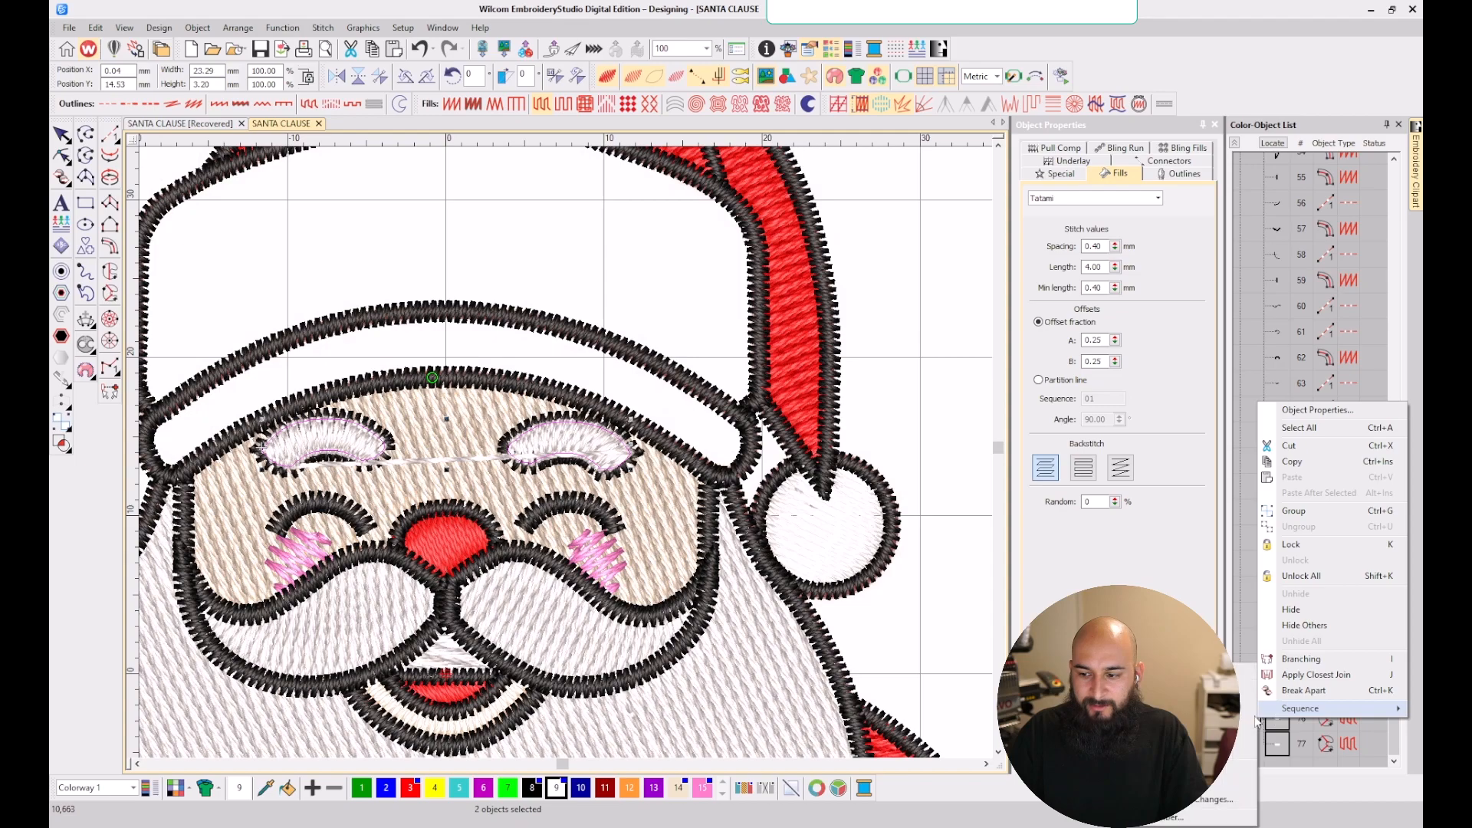
pyautogui.click(1196, 735)
pyautogui.click(1234, 144)
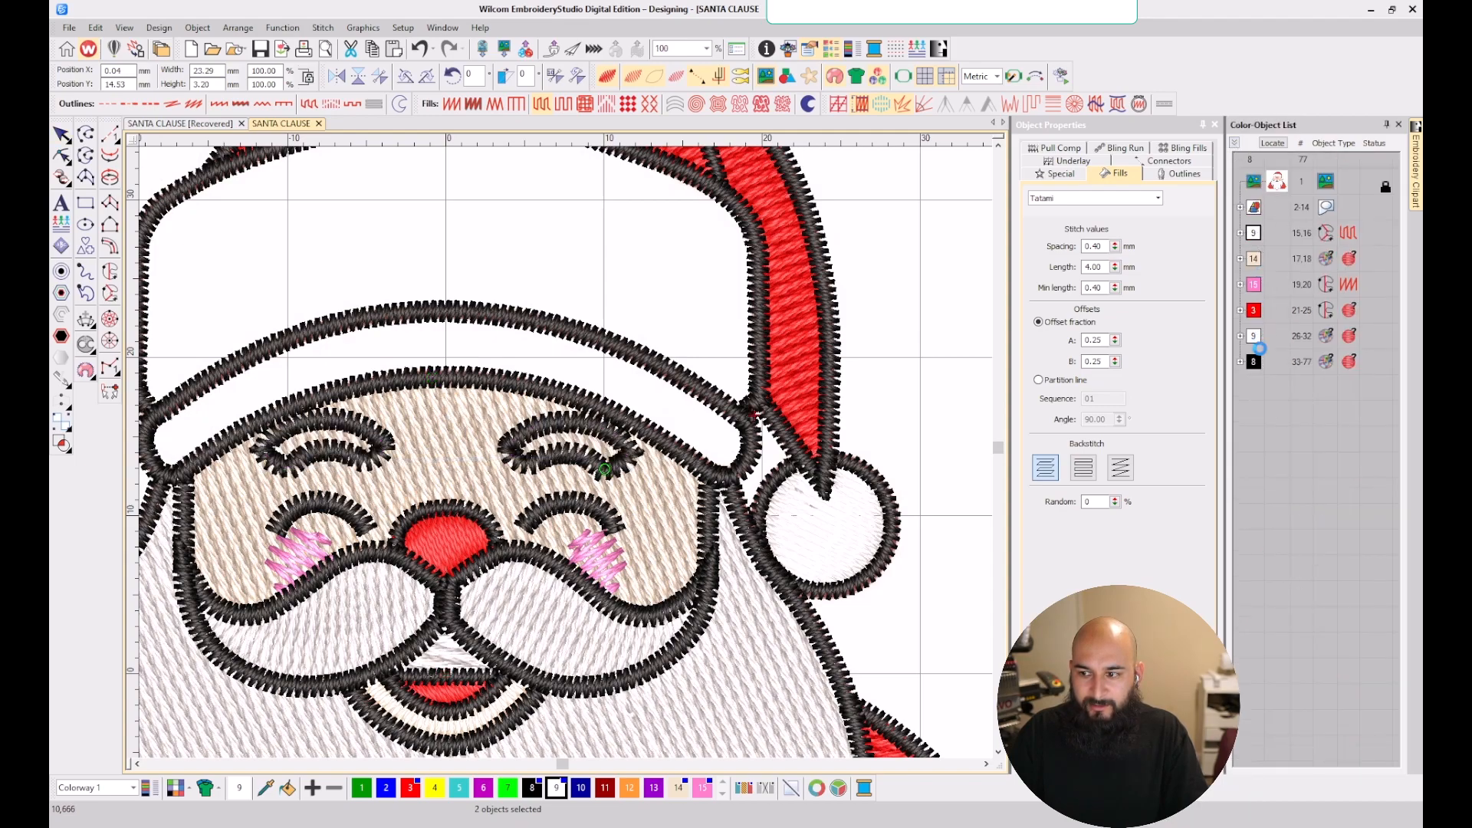
# - Set the right eyebrow fill's after-object connector type to Jump
pyautogui.click(1285, 518)
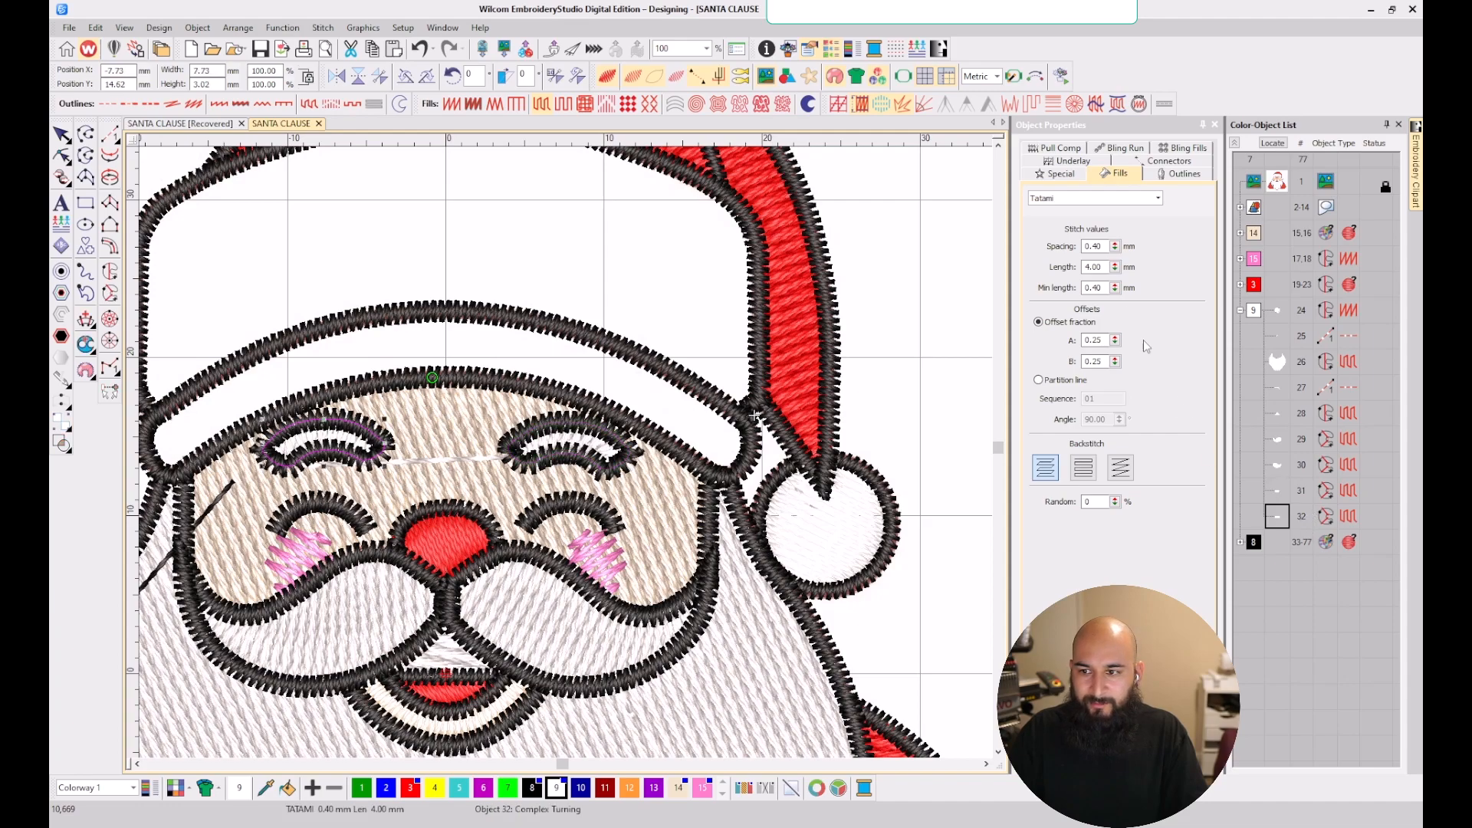
pyautogui.click(1162, 162)
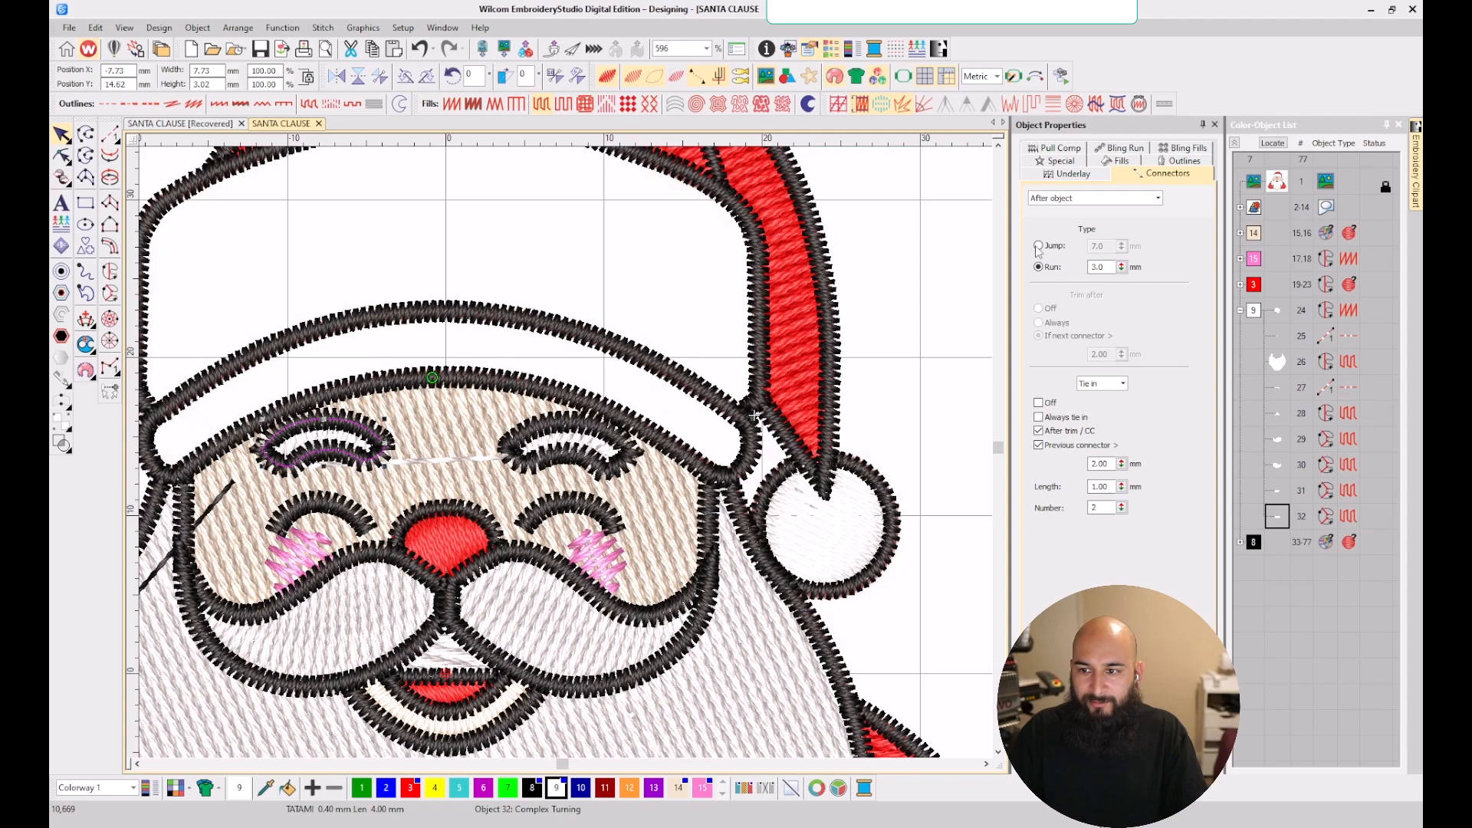
pyautogui.click(1277, 491)
pyautogui.click(1040, 246)
pyautogui.click(934, 428)
# - Examine the black outlines enclosing the white hat band and the curved brim below it
pyautogui.scroll(-4, 526, 515)
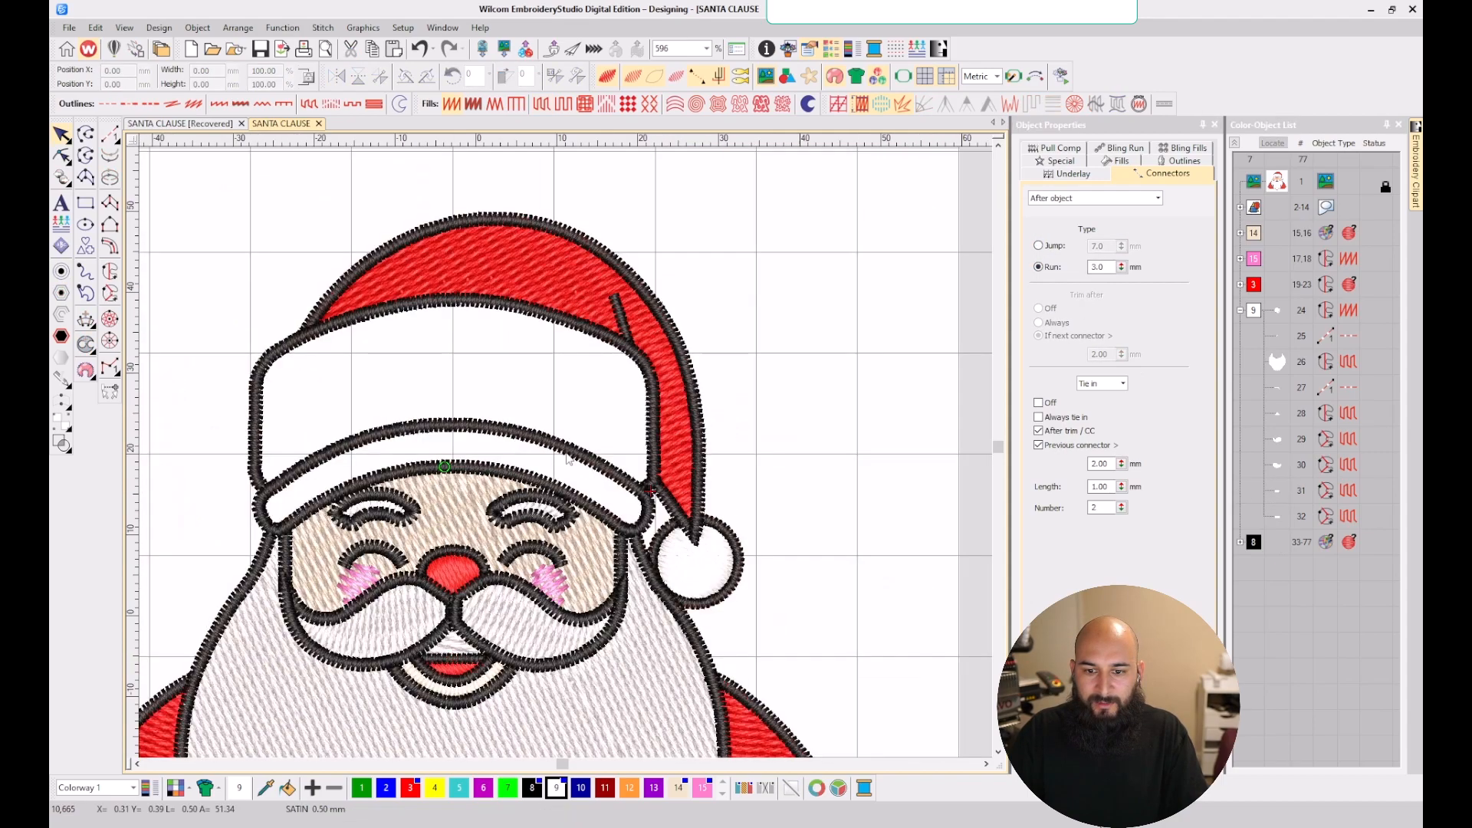
pyautogui.scroll(3, 406, 483)
pyautogui.press('s')
pyautogui.press('s')
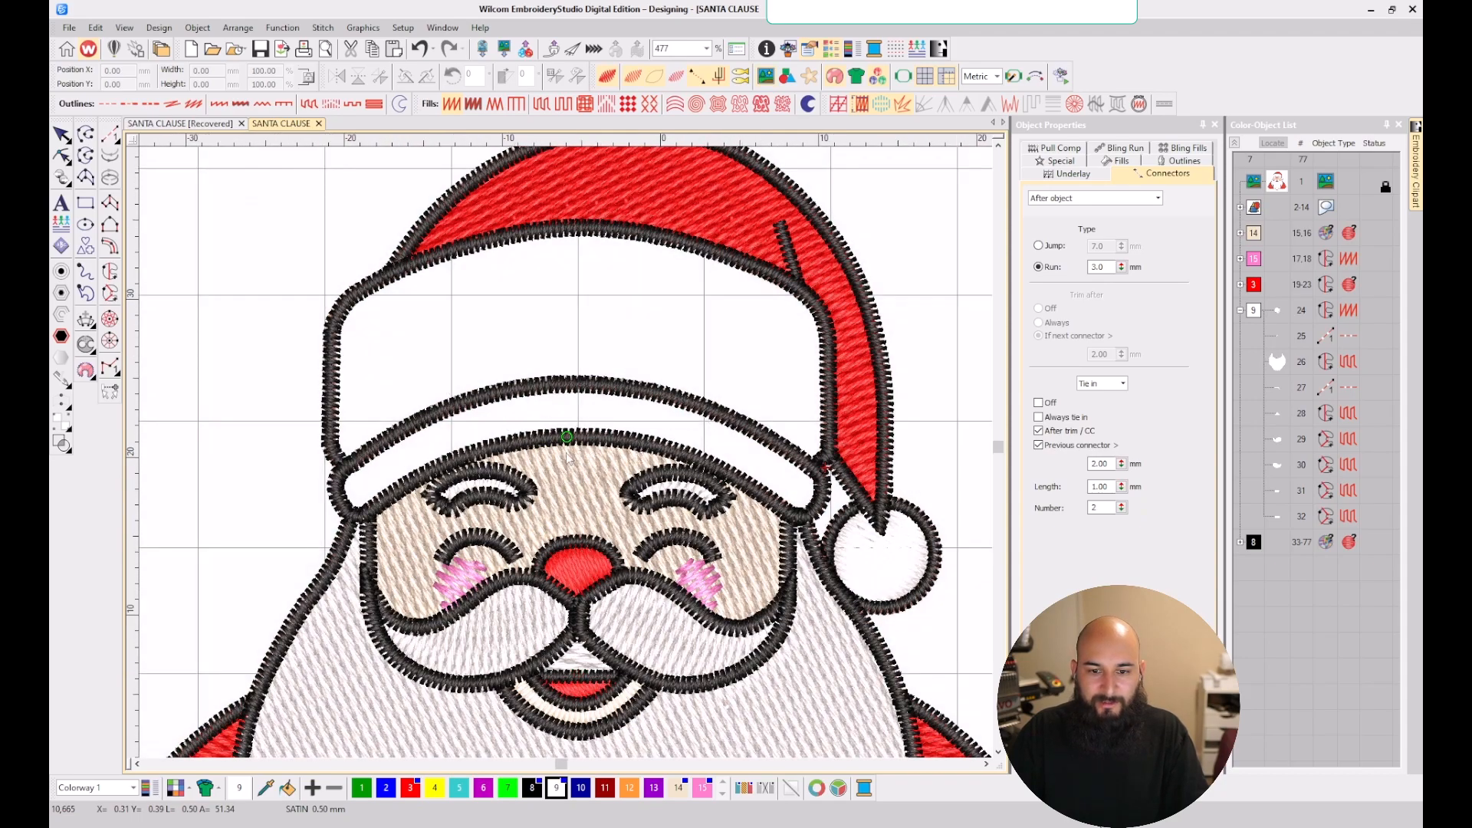
pyautogui.scroll(1, 567, 458)
pyautogui.click(575, 426)
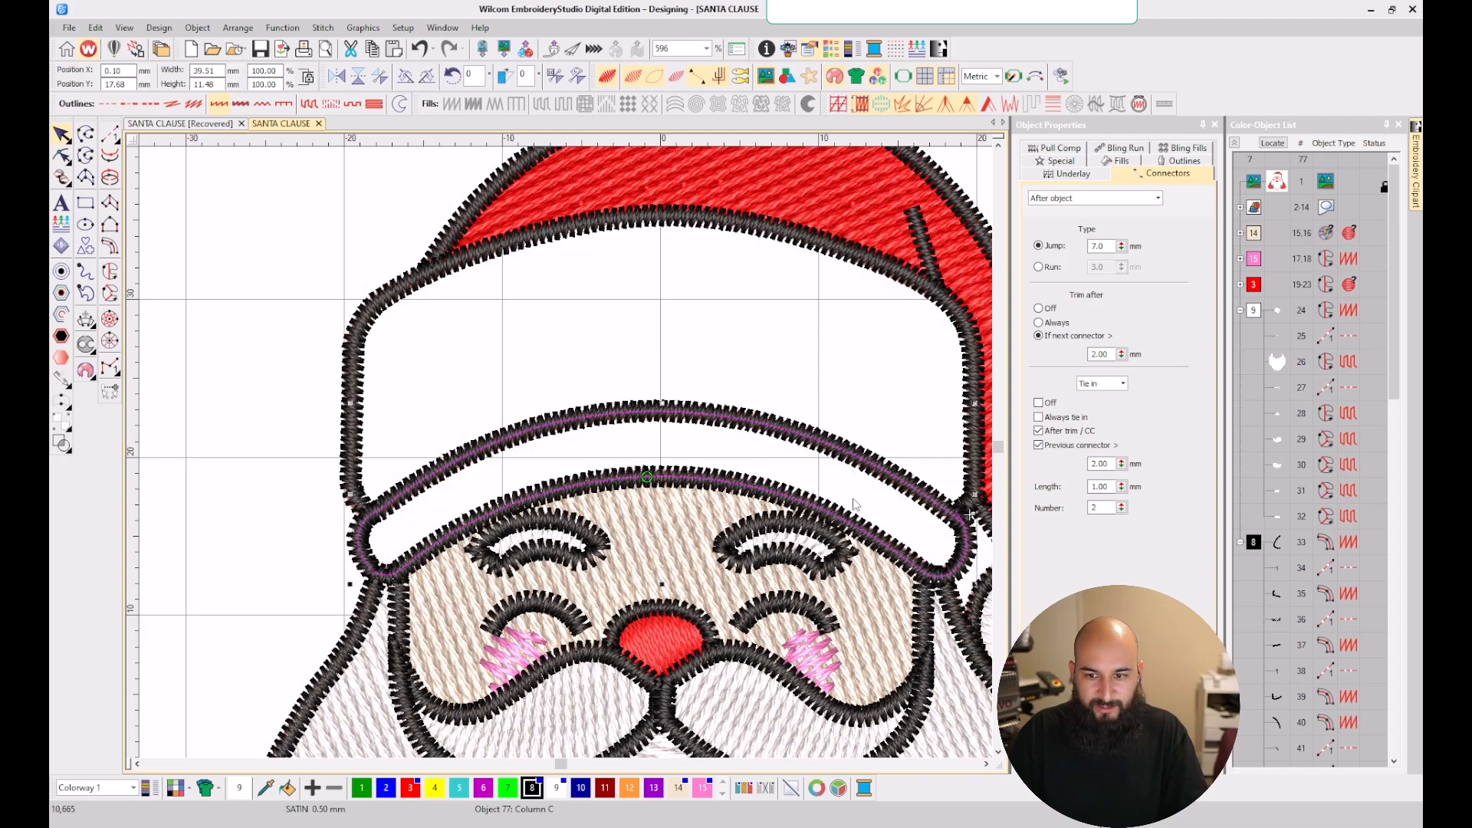
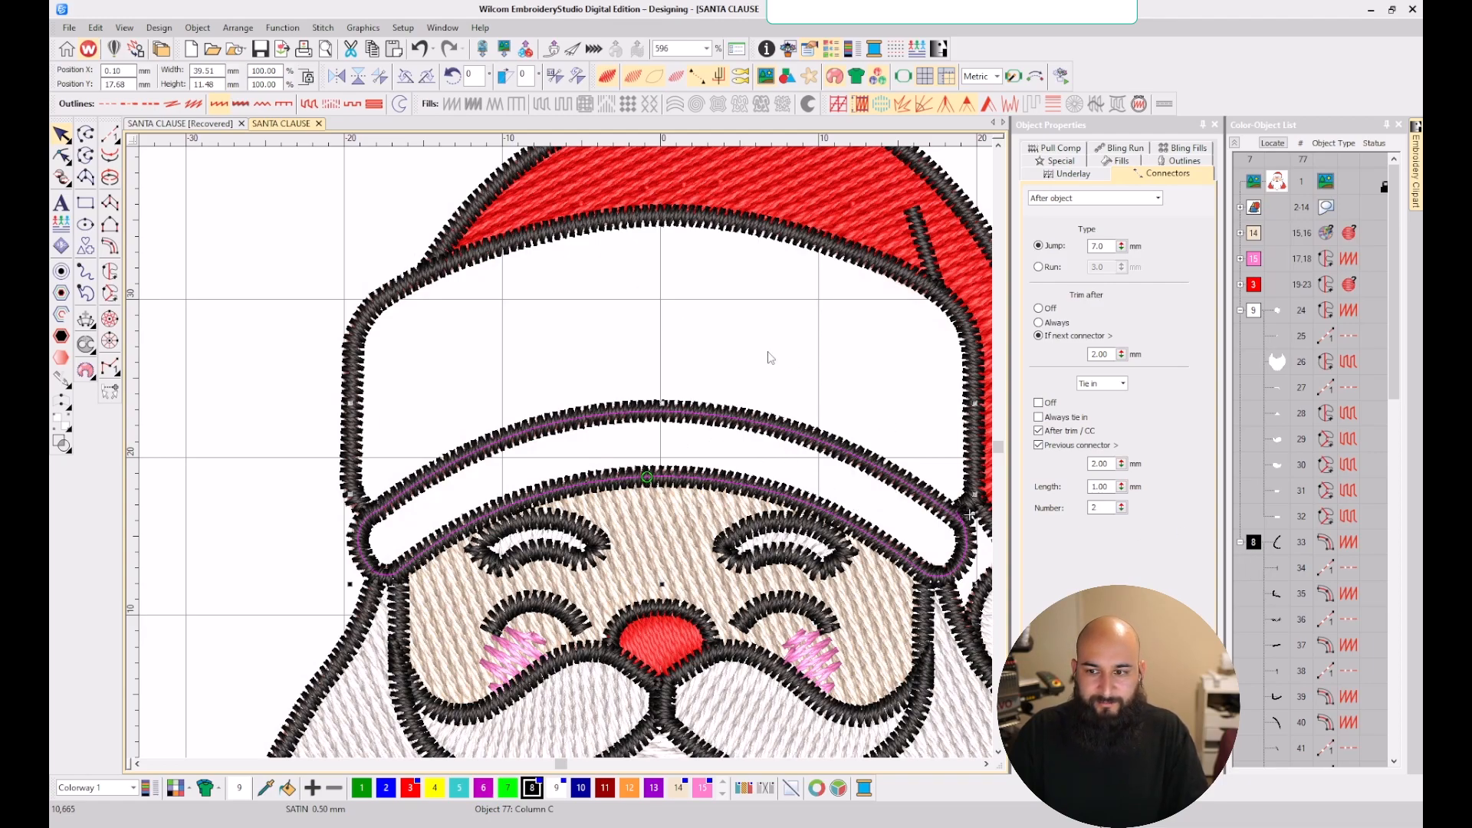
pyautogui.click(706, 227)
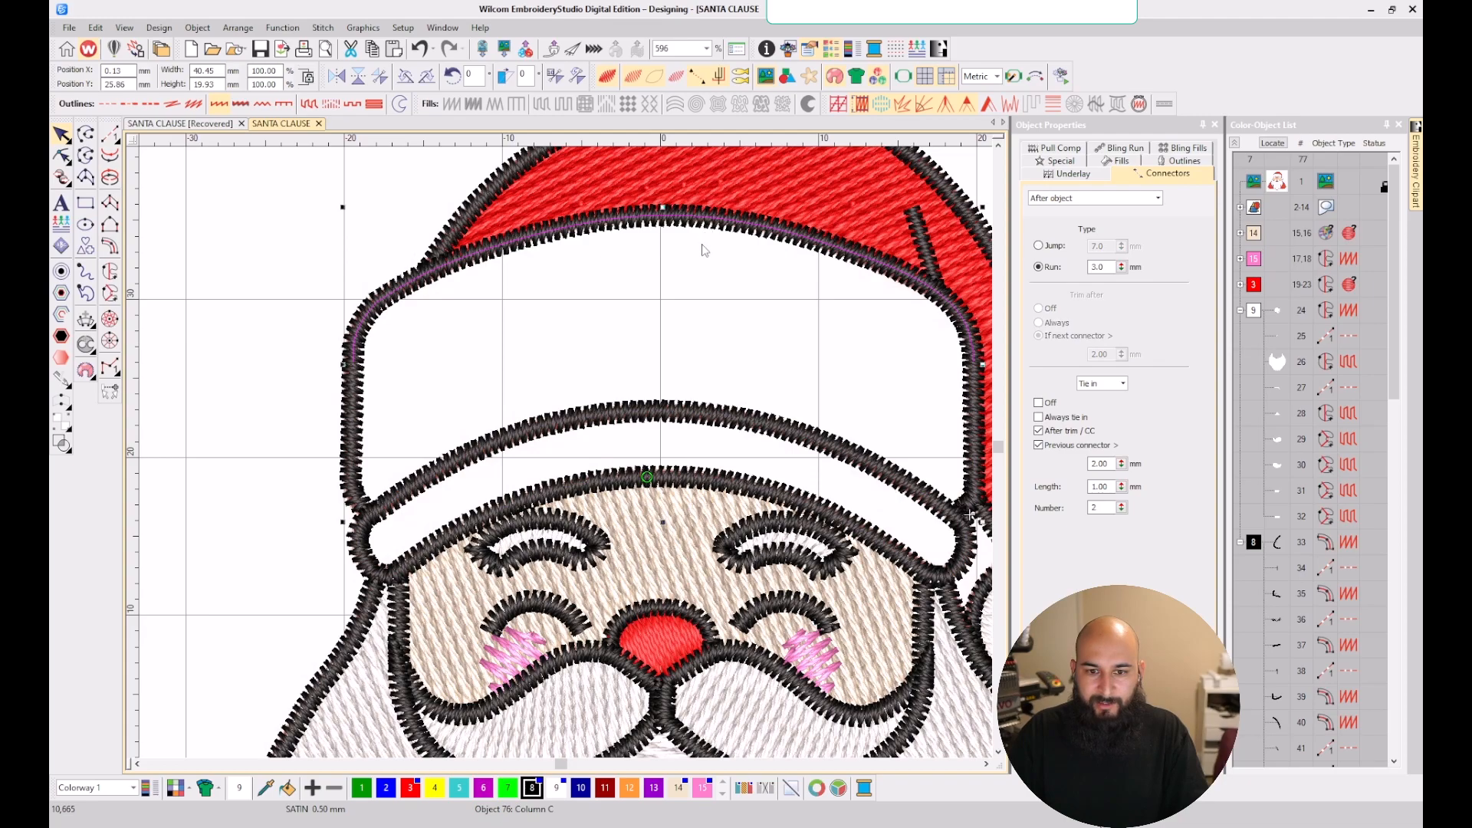
pyautogui.scroll(-1, 673, 385)
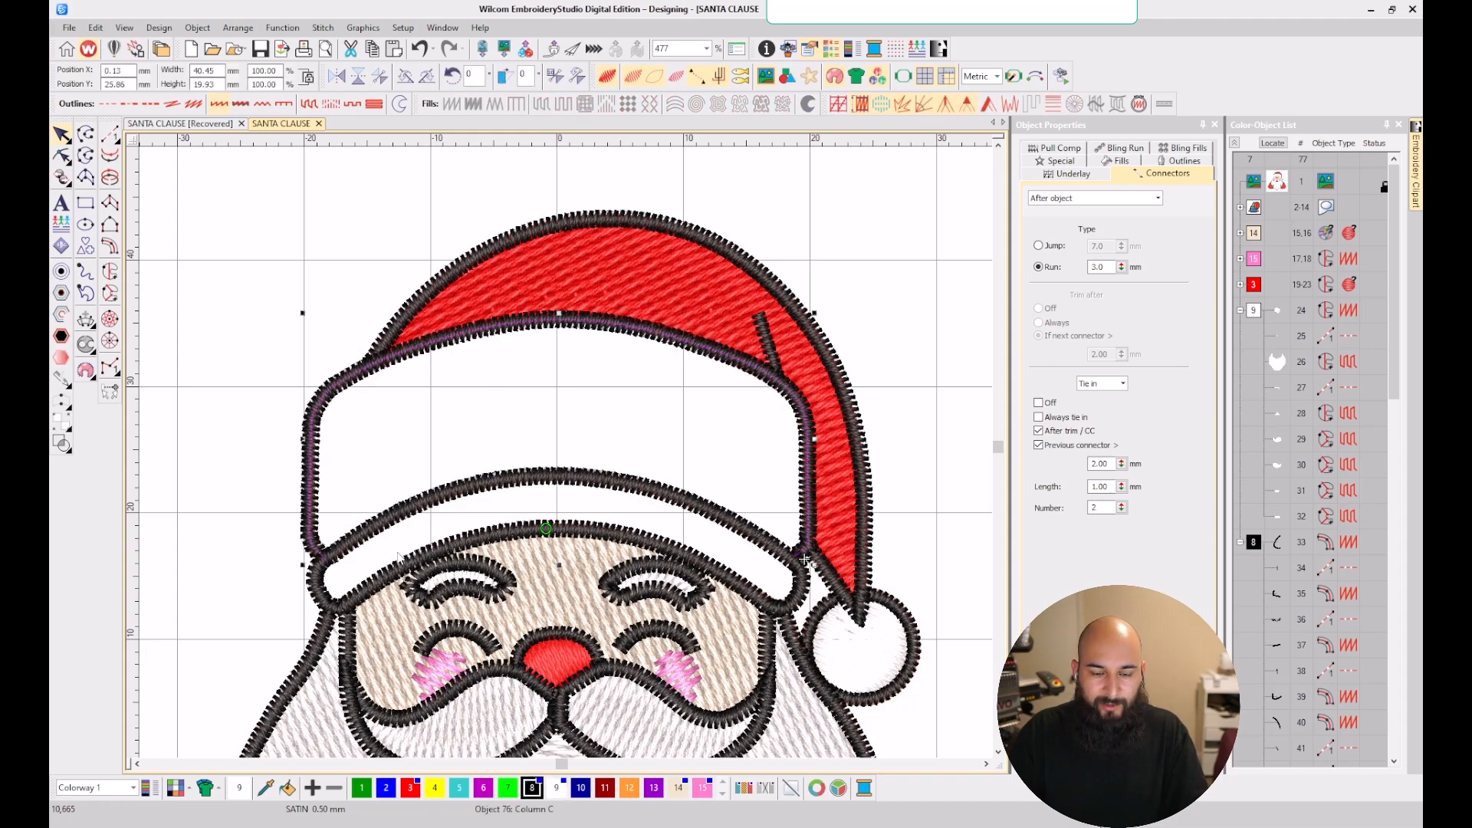
pyautogui.click(805, 559)
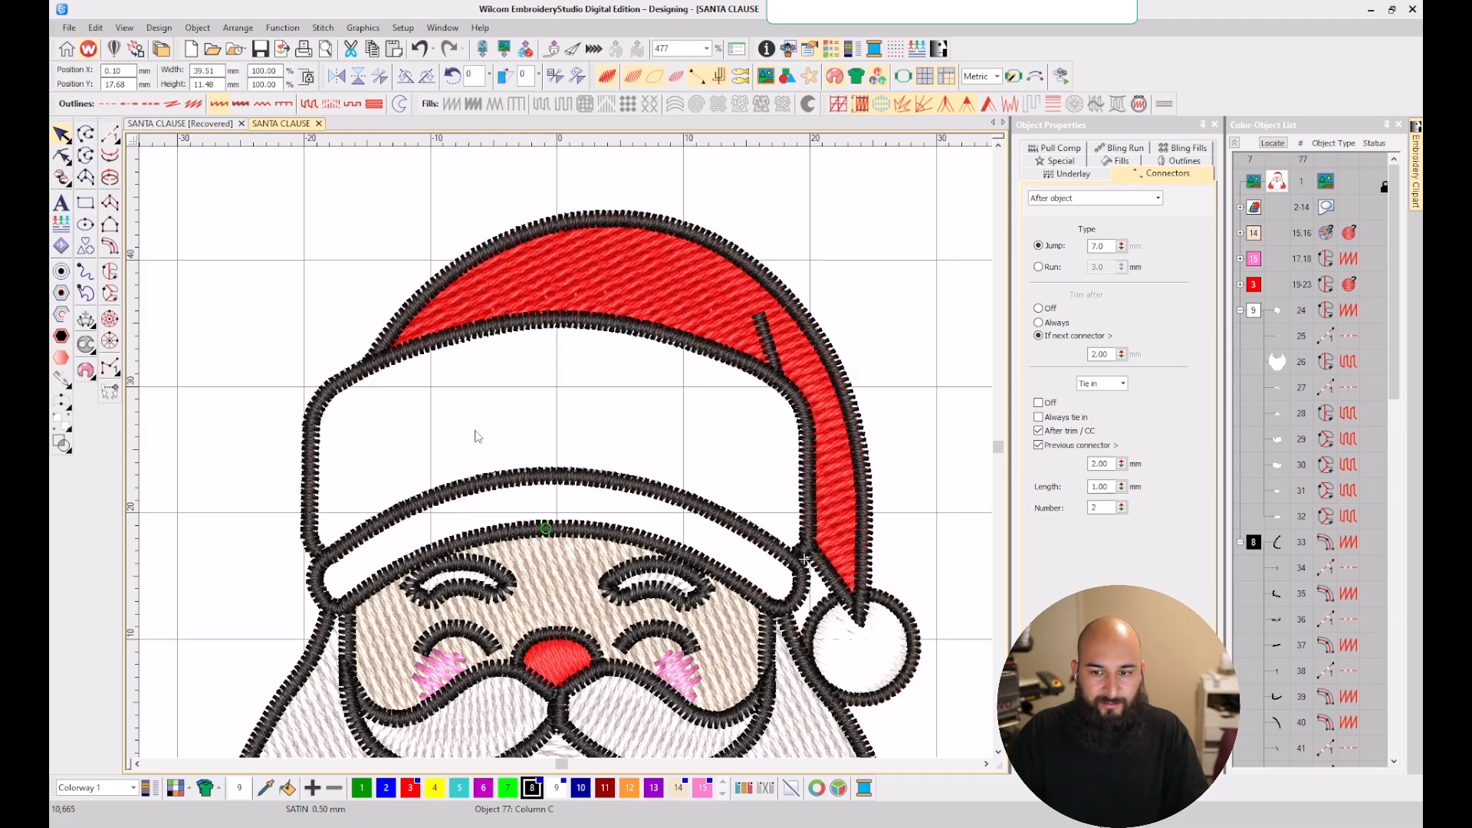
pyautogui.click(370, 450)
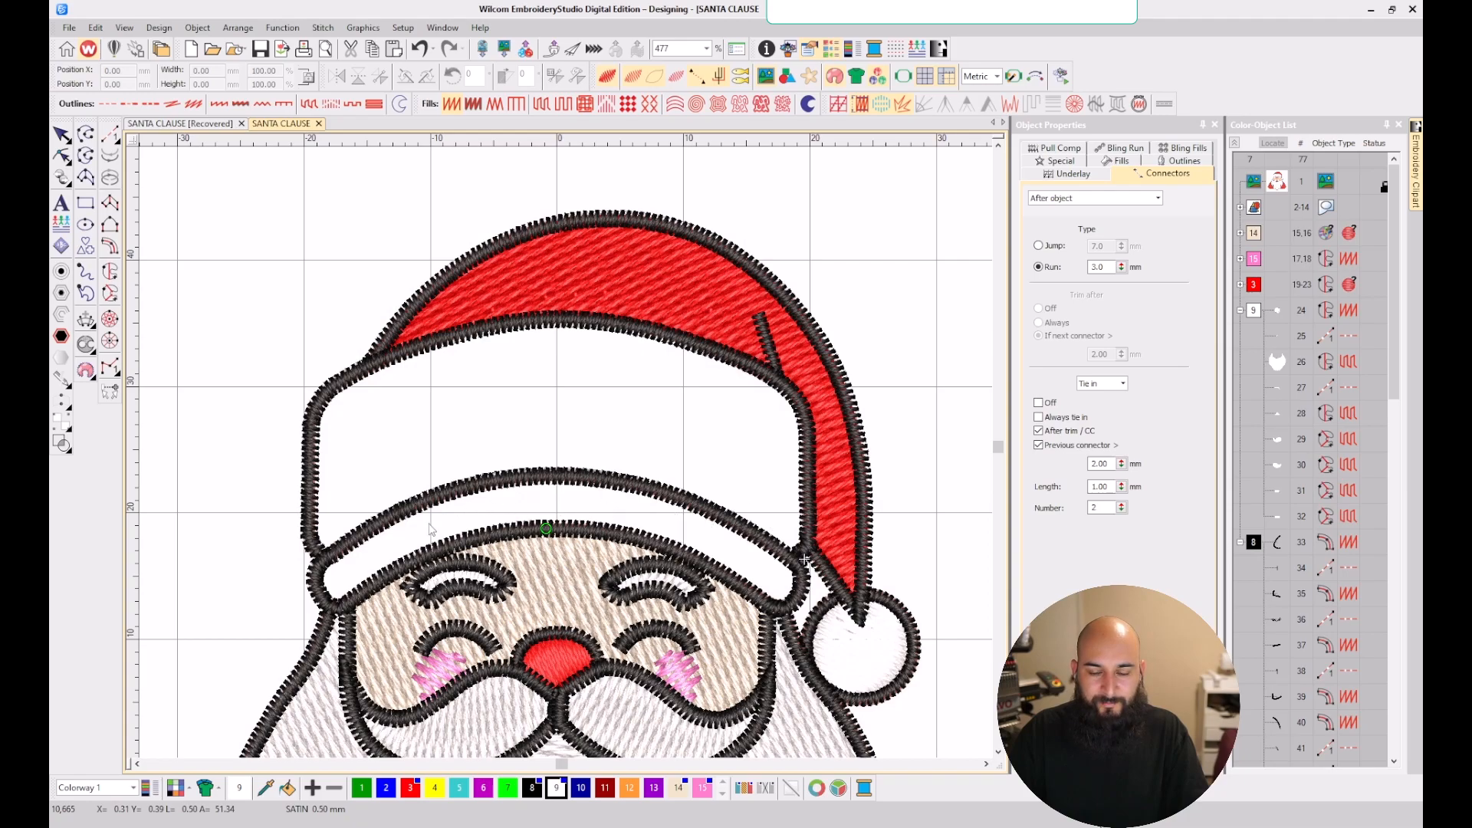
# - Start a white Complex Turning fill for the hat band, tracing its boundary up the left outline and around the upper left corner
pyautogui.scroll(1, 400, 504)
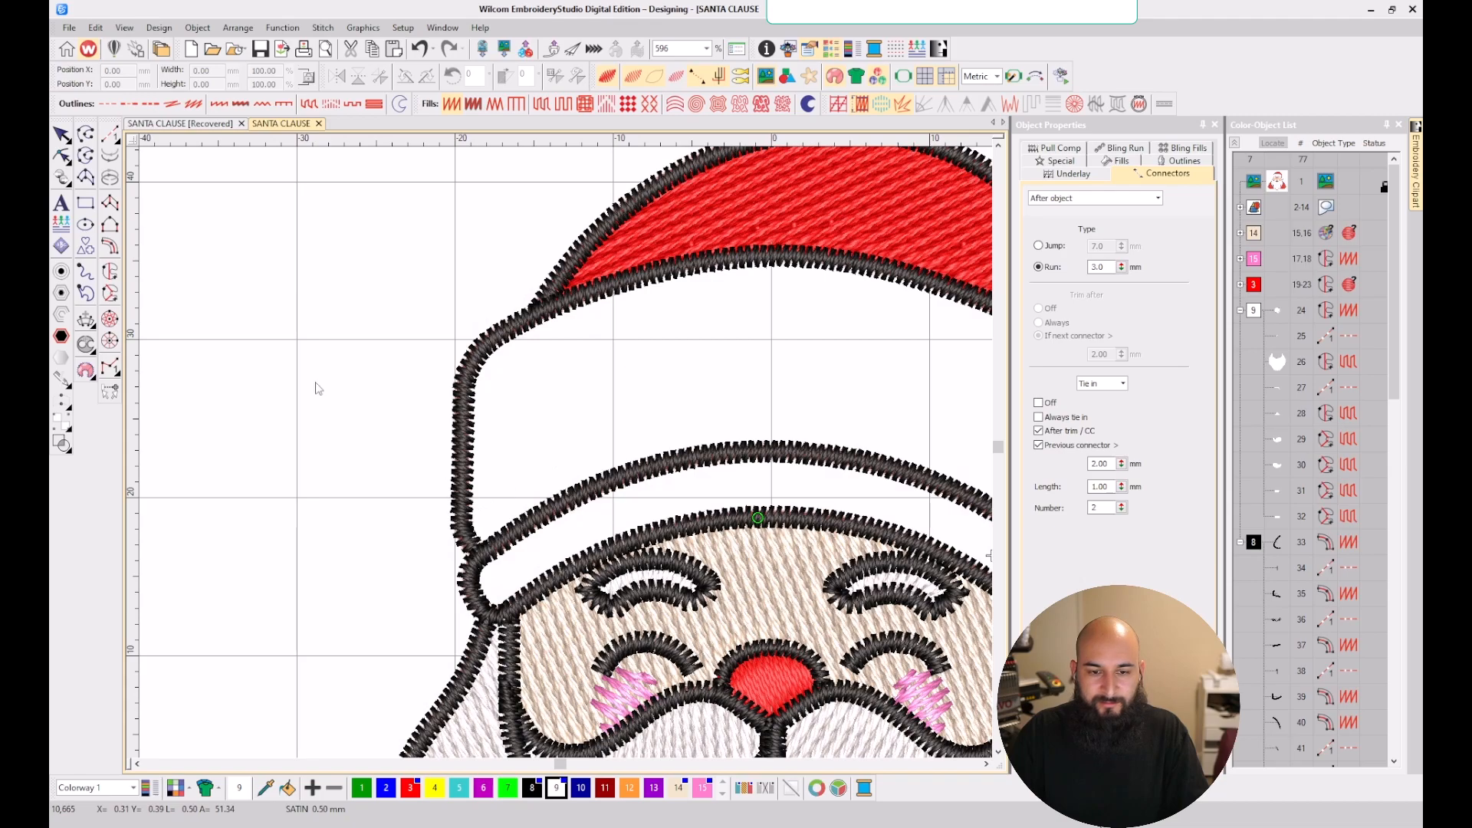
pyautogui.click(109, 271)
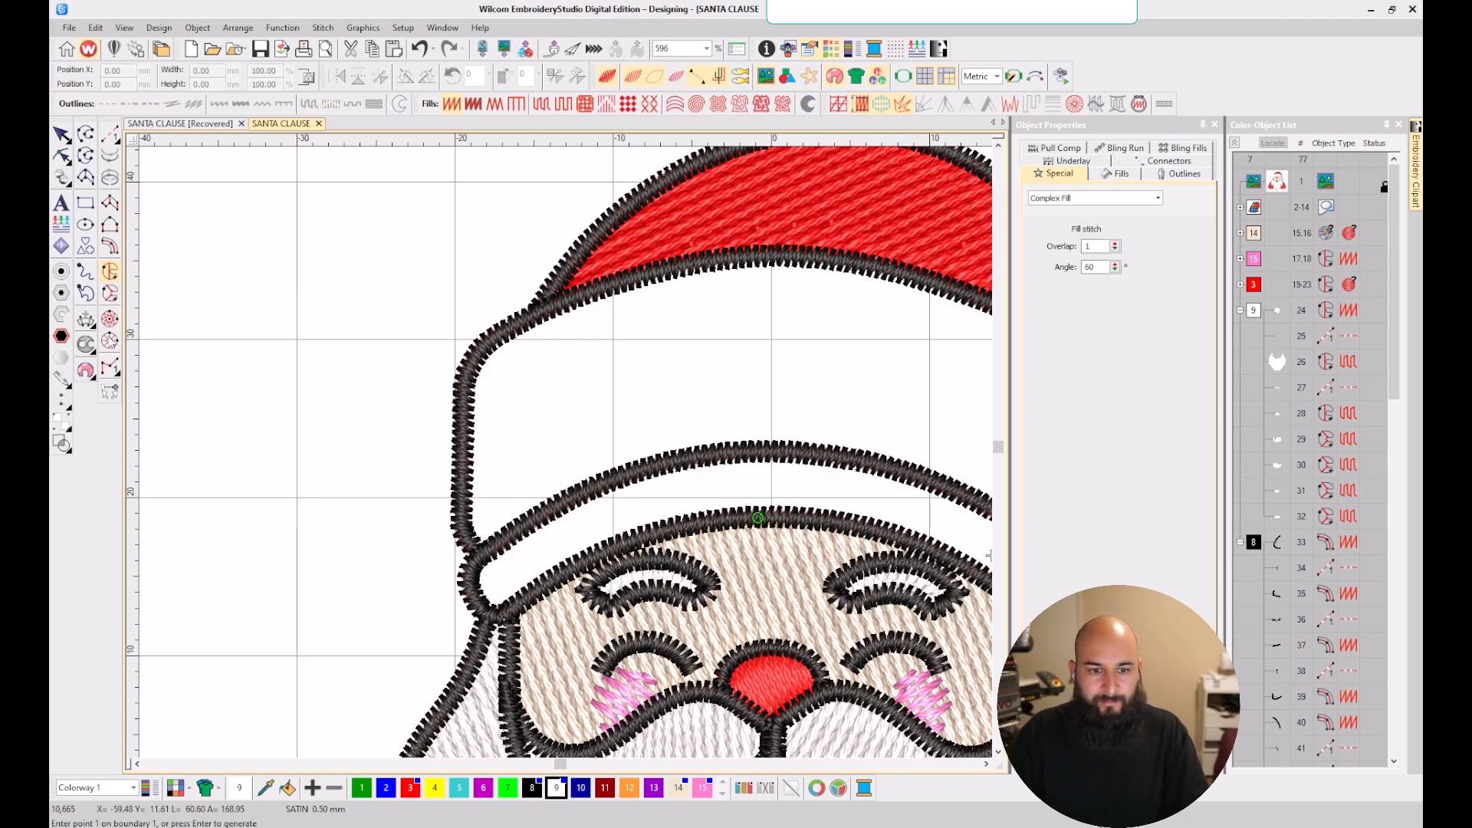
pyautogui.click(109, 292)
pyautogui.scroll(3, 564, 455)
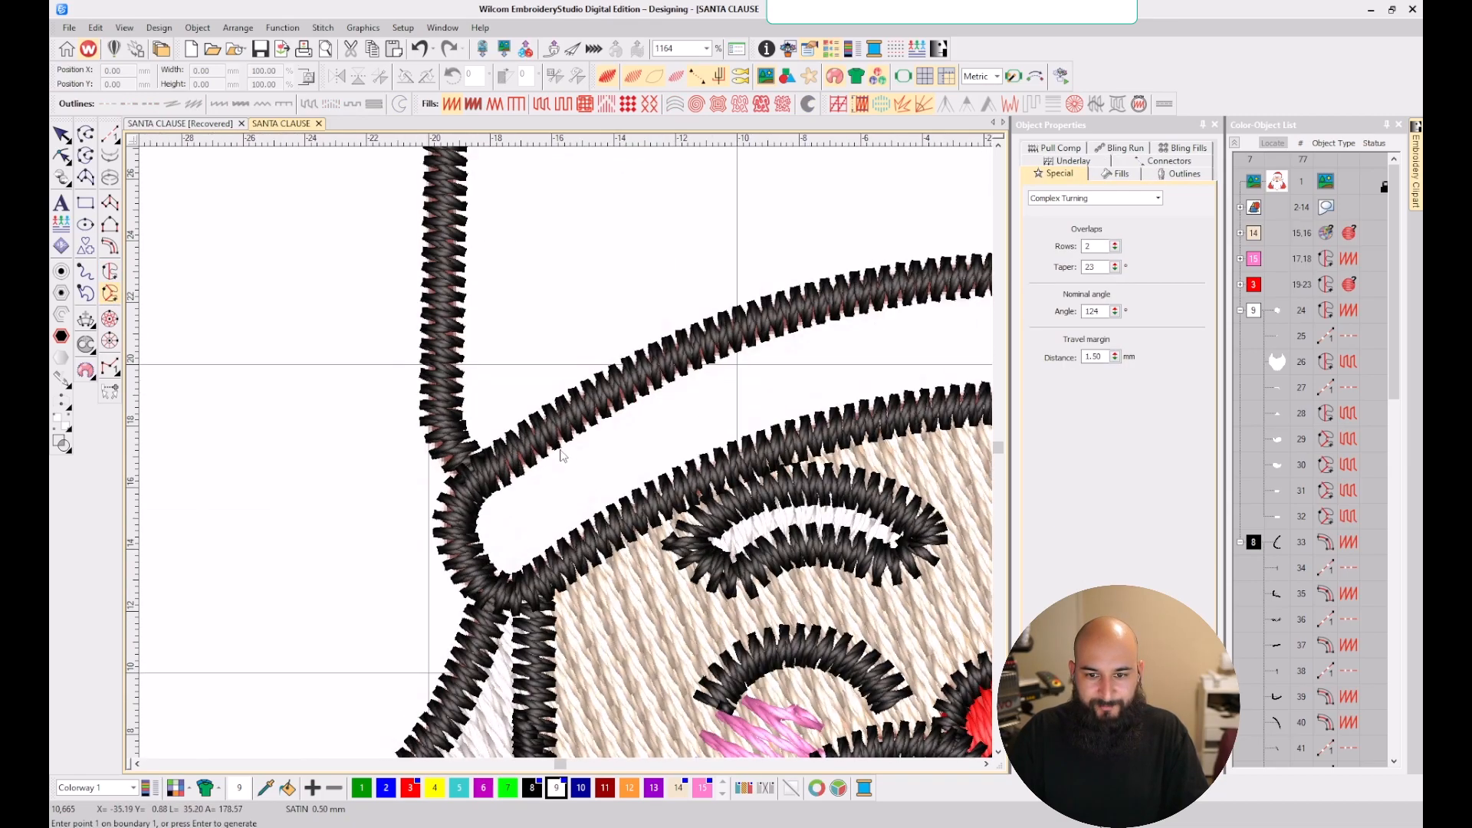
pyautogui.click(475, 478)
pyautogui.click(444, 434)
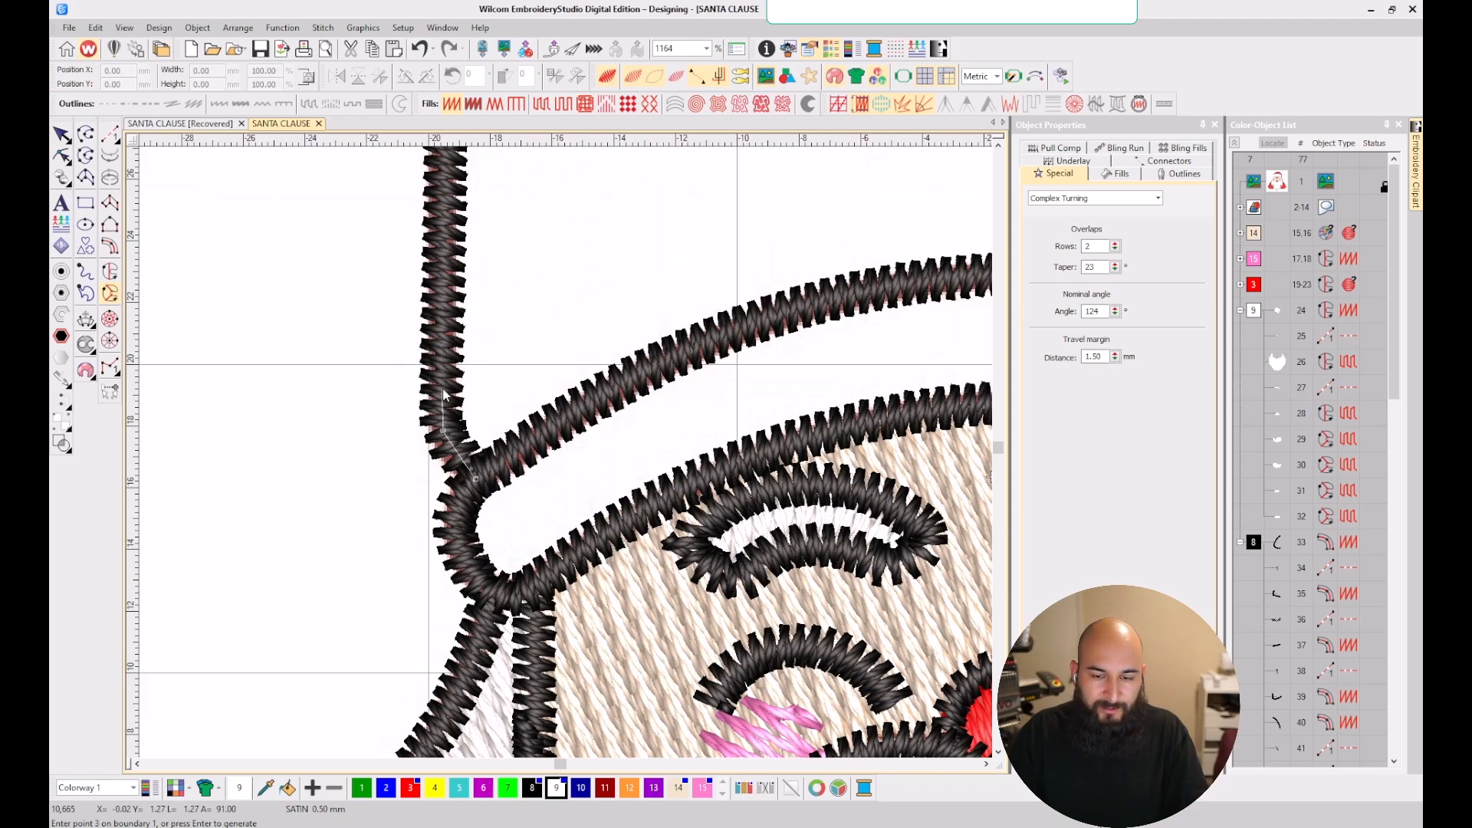
pyautogui.click(442, 309)
pyautogui.scroll(-2, 442, 308)
pyautogui.click(442, 138)
pyautogui.rightClick(589, 302)
pyautogui.click(674, 256)
# - Replace the last boundary points past the hat band's upper left corner so the trace follows the centre of the black outline
pyautogui.scroll(1, 674, 256)
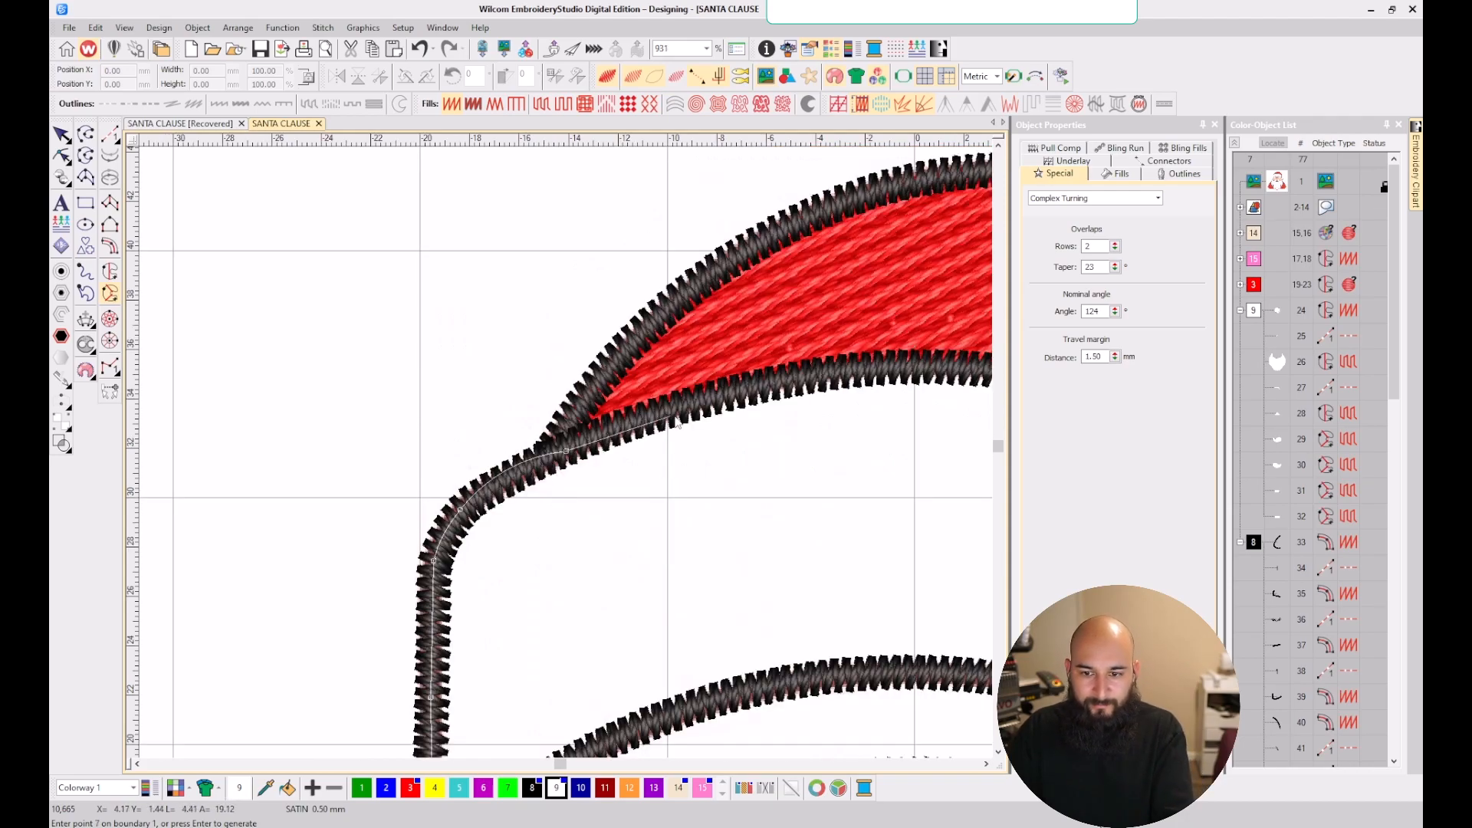
pyautogui.click(695, 402)
pyautogui.press('BackSpace')
pyautogui.press('BackSpace')
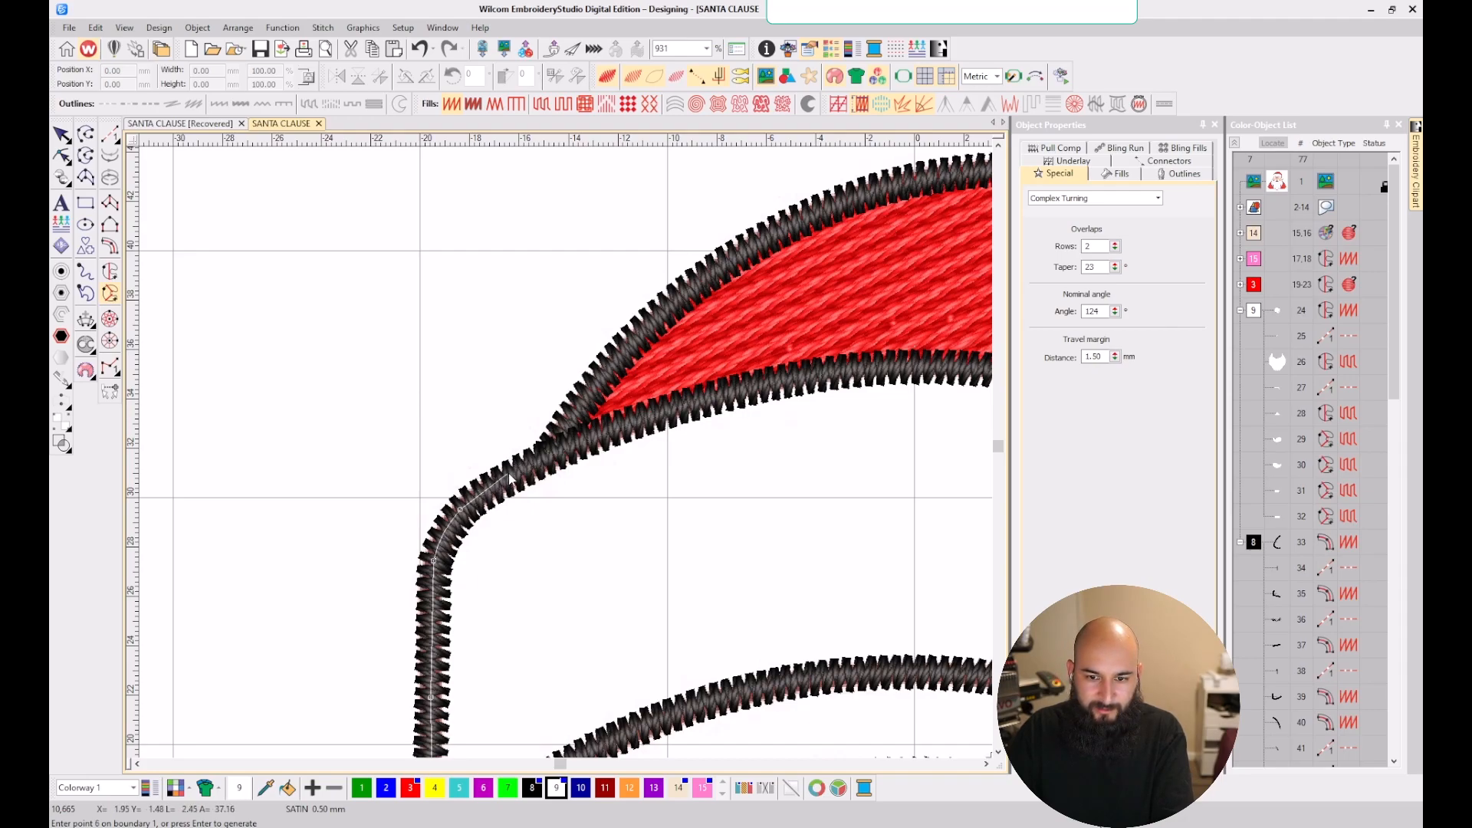
pyautogui.click(513, 472)
pyautogui.click(700, 401)
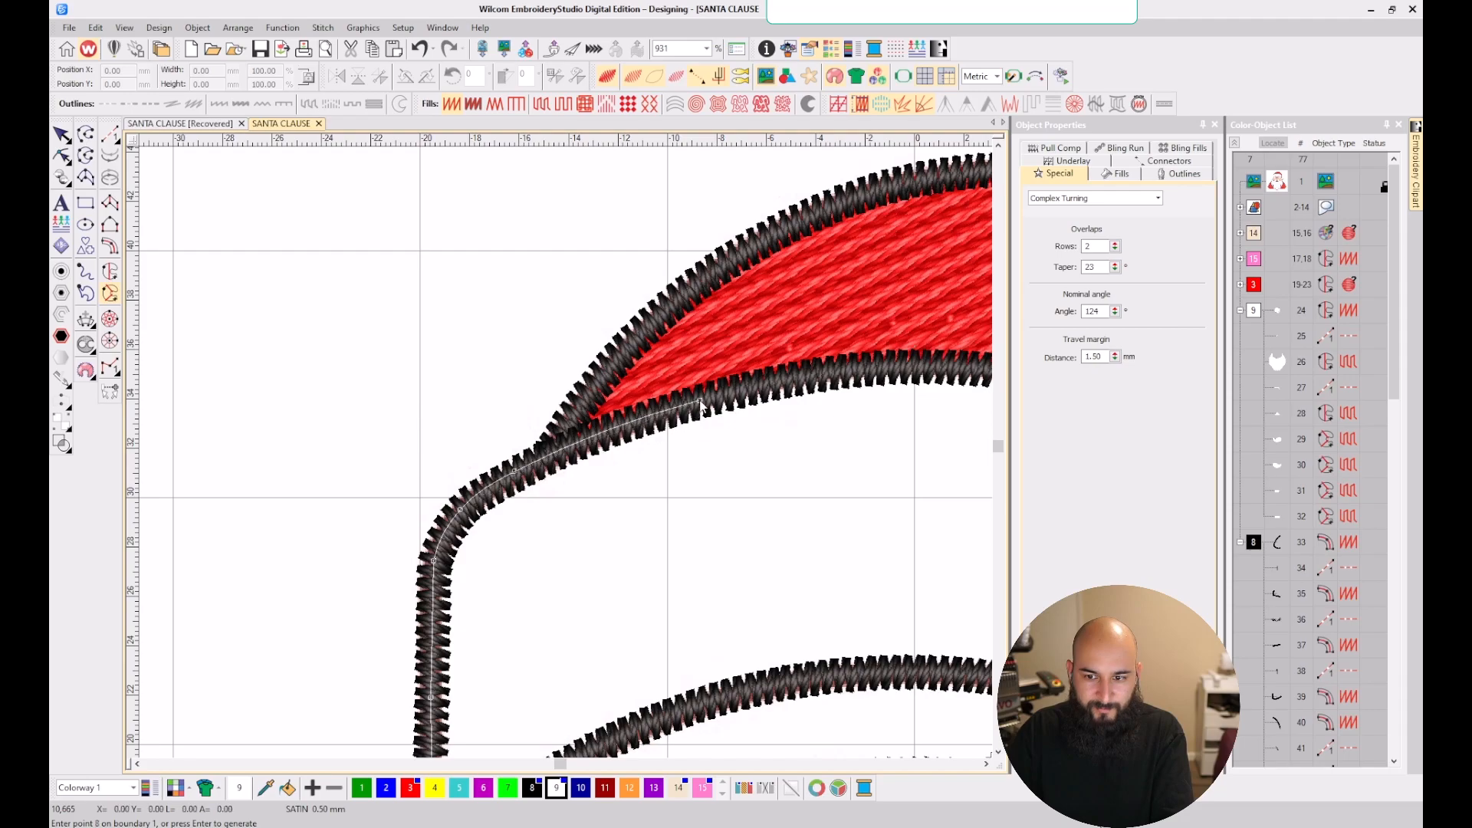
# - Continue the hat band's fill boundary along the centre of its upper outline and around the upper right corner
pyautogui.scroll(-3, 701, 406)
pyautogui.scroll(3, 683, 452)
pyautogui.click(561, 411)
pyautogui.click(794, 463)
pyautogui.scroll(-3, 797, 464)
pyautogui.scroll(3, 614, 458)
pyautogui.click(613, 457)
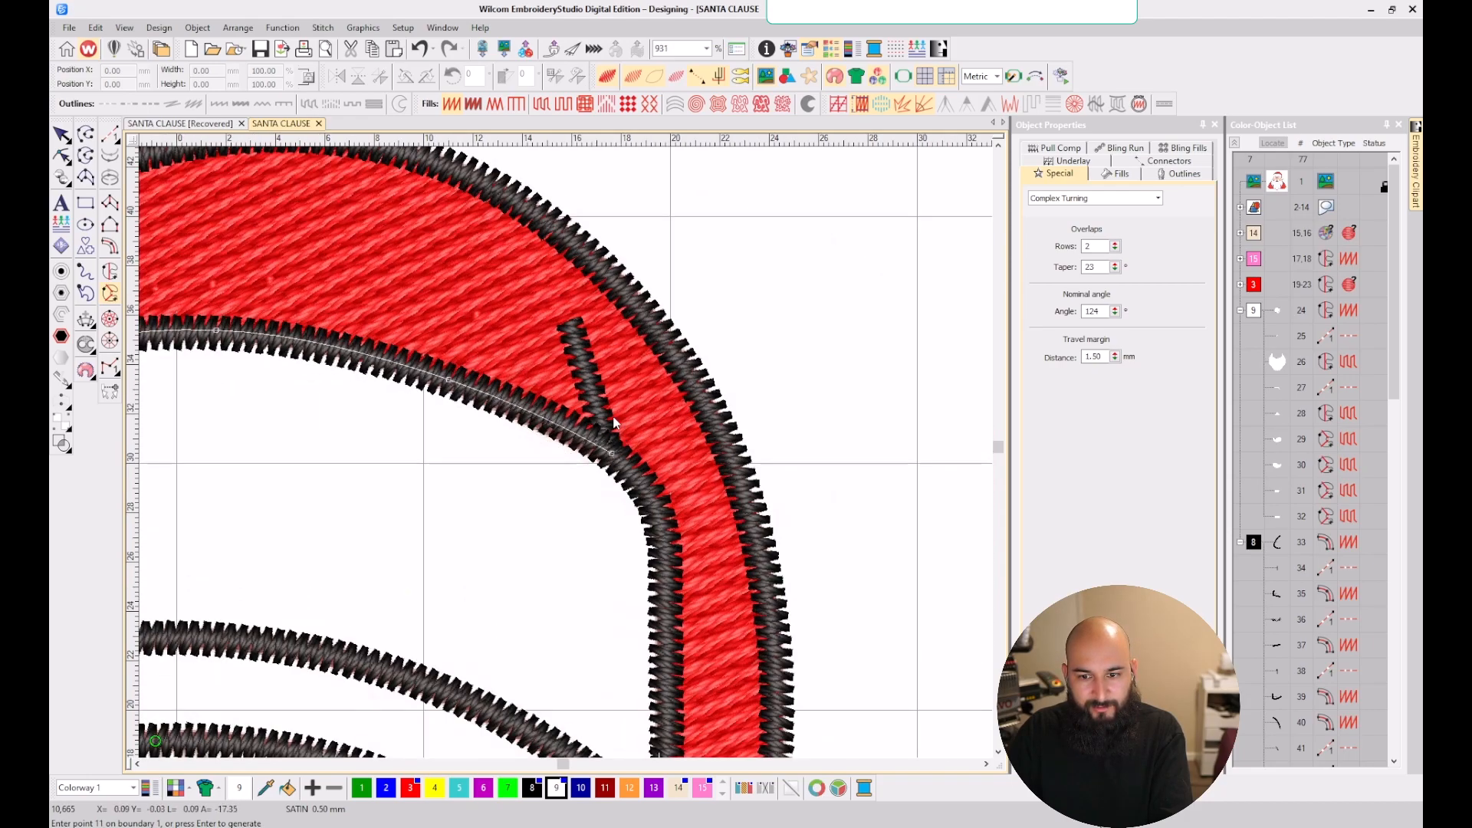
pyautogui.click(645, 488)
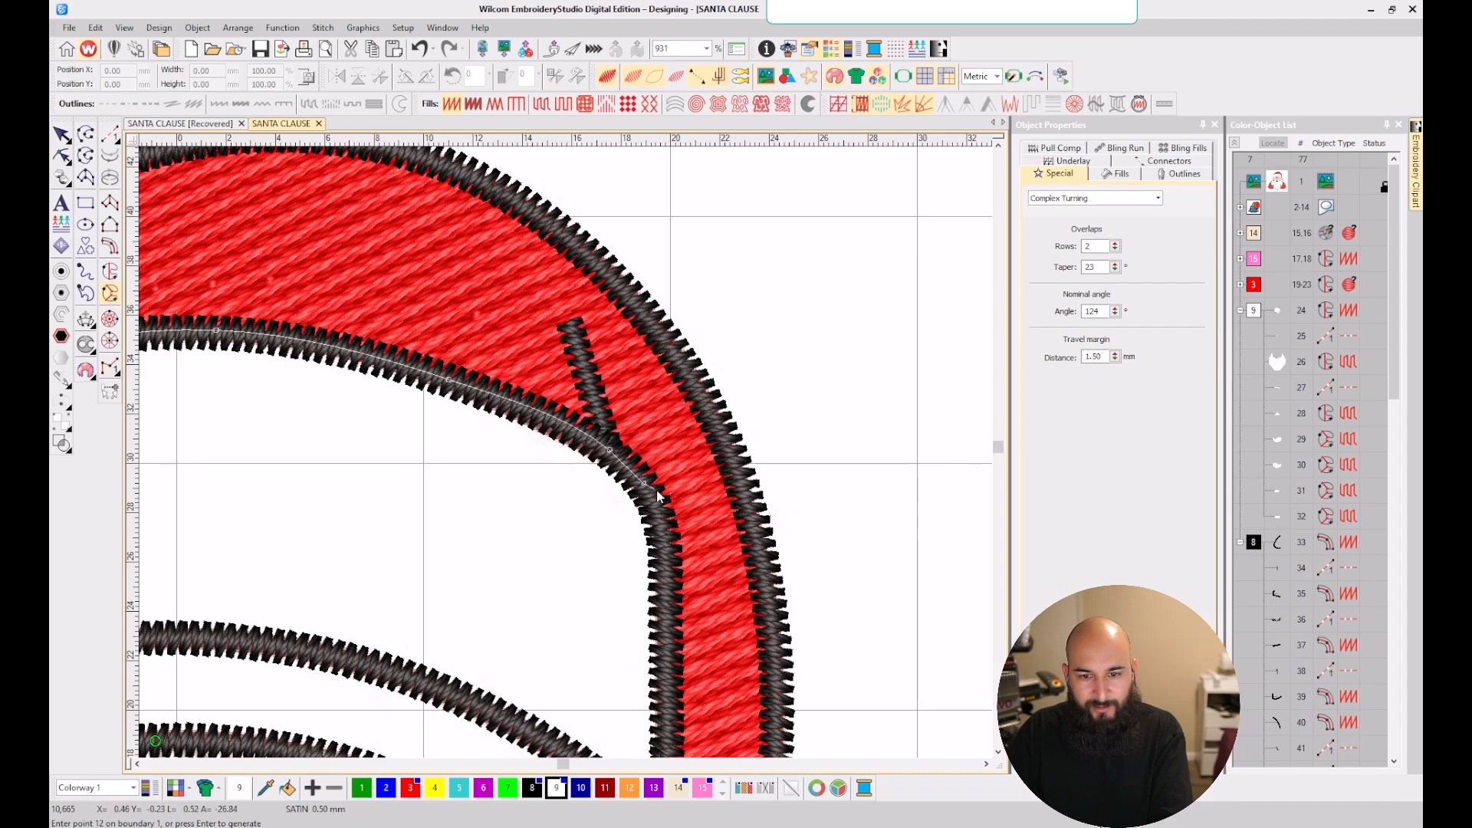
pyautogui.click(660, 515)
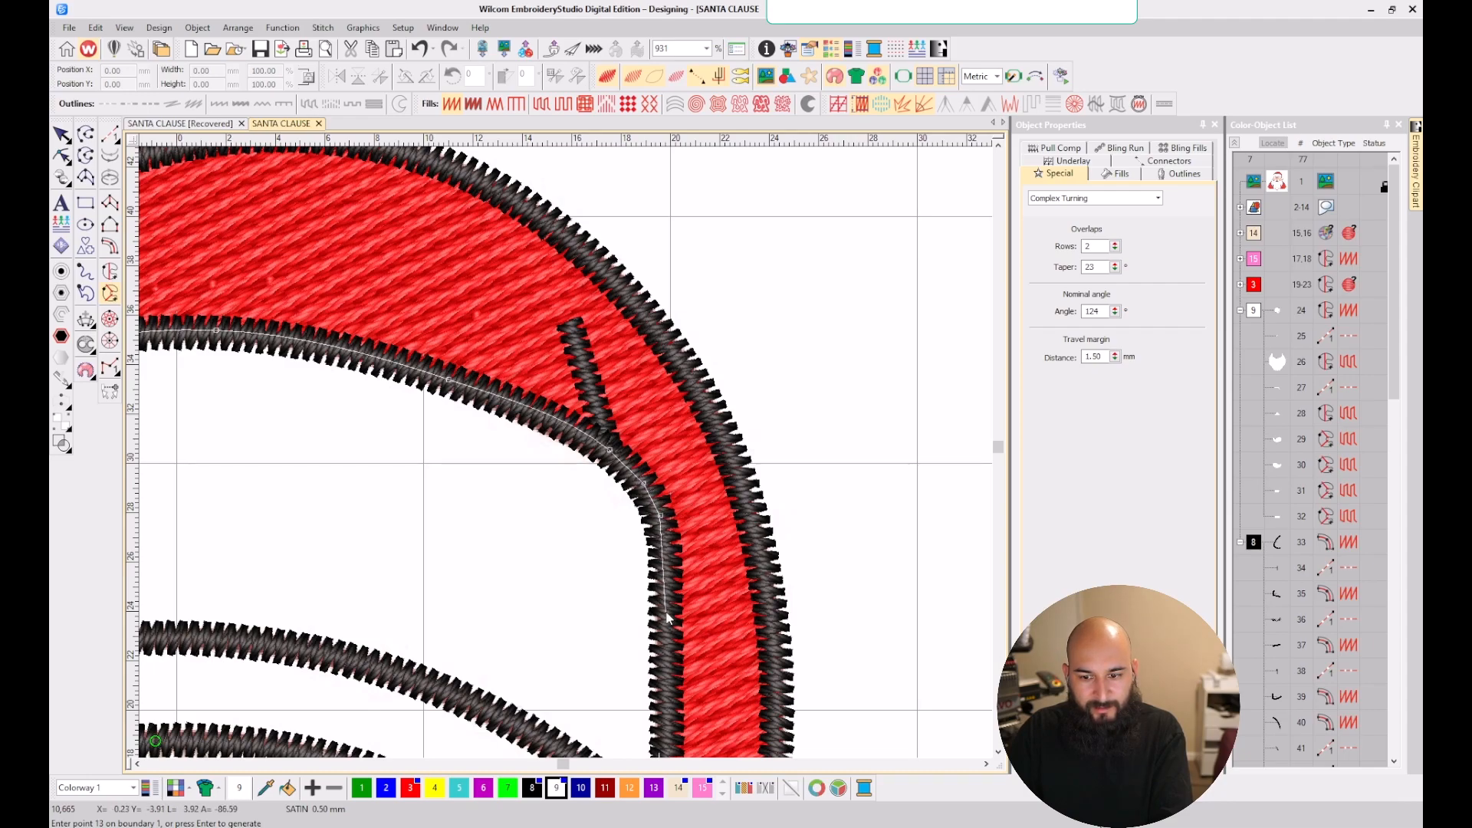
# - Trace the hat band's boundary down the right outline and around its lower right corner
pyautogui.scroll(1, 667, 617)
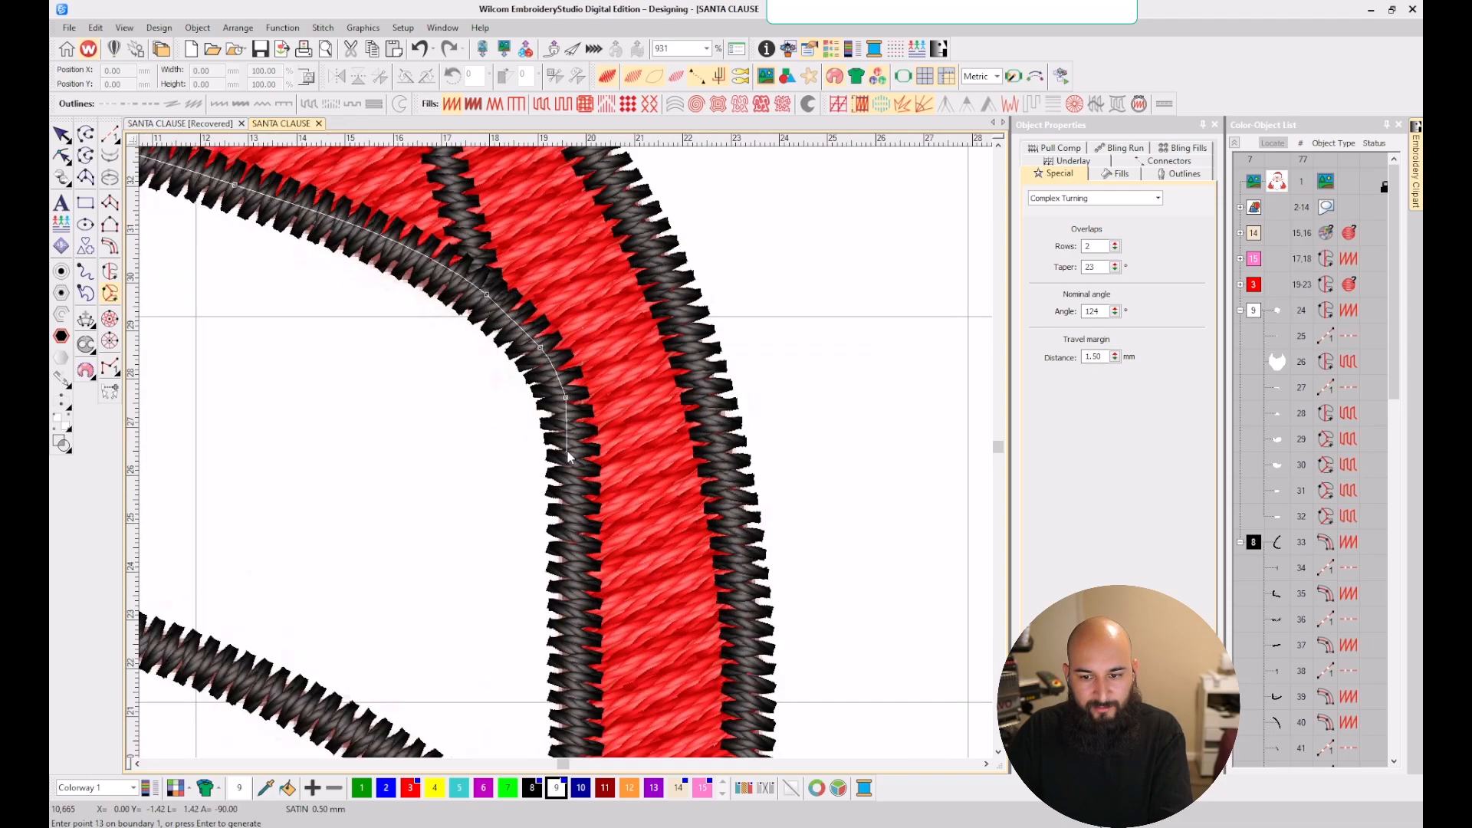
pyautogui.scroll(1, 567, 456)
pyautogui.scroll(-1, 574, 636)
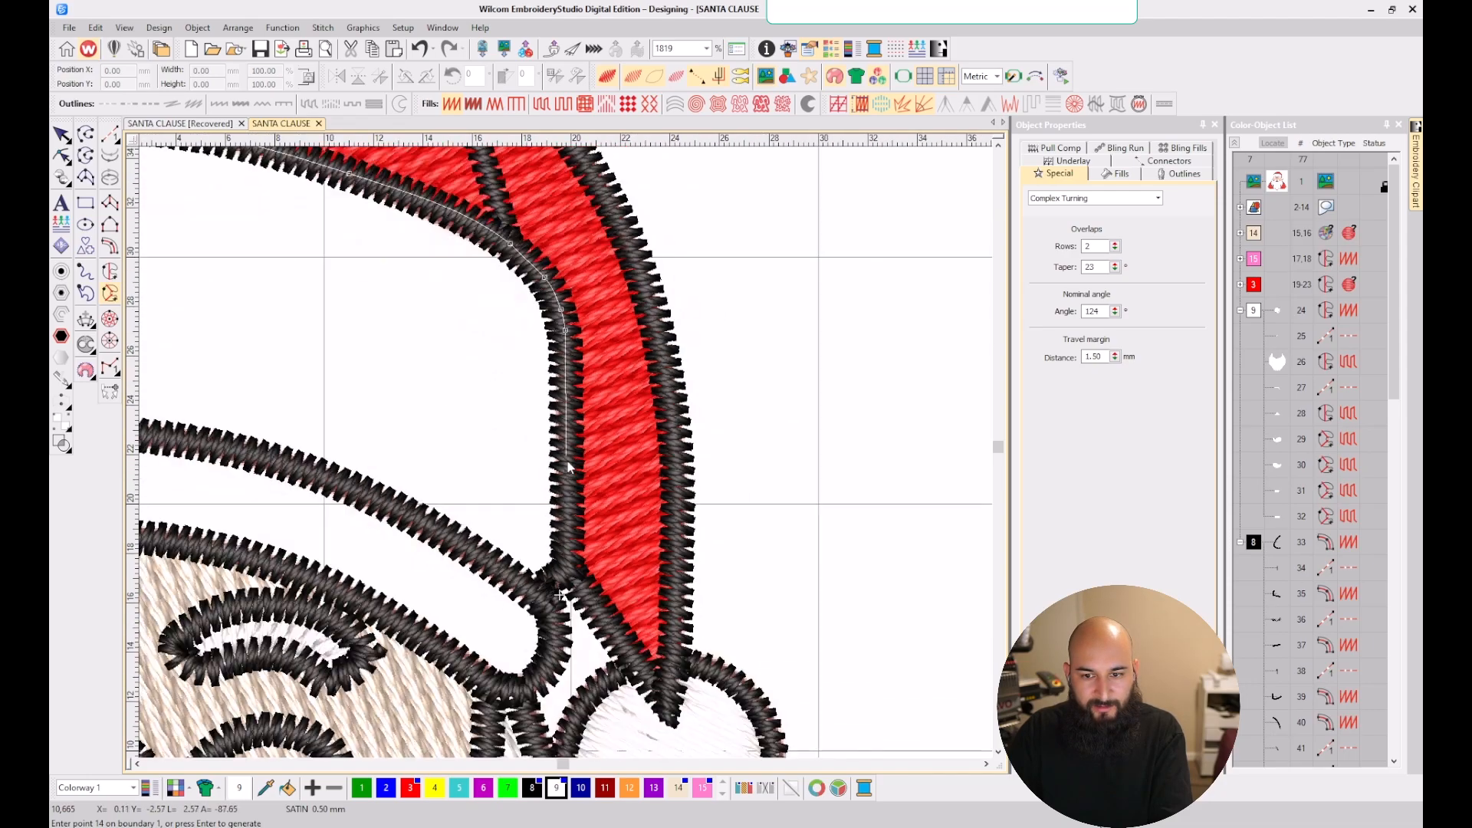
pyautogui.click(571, 569)
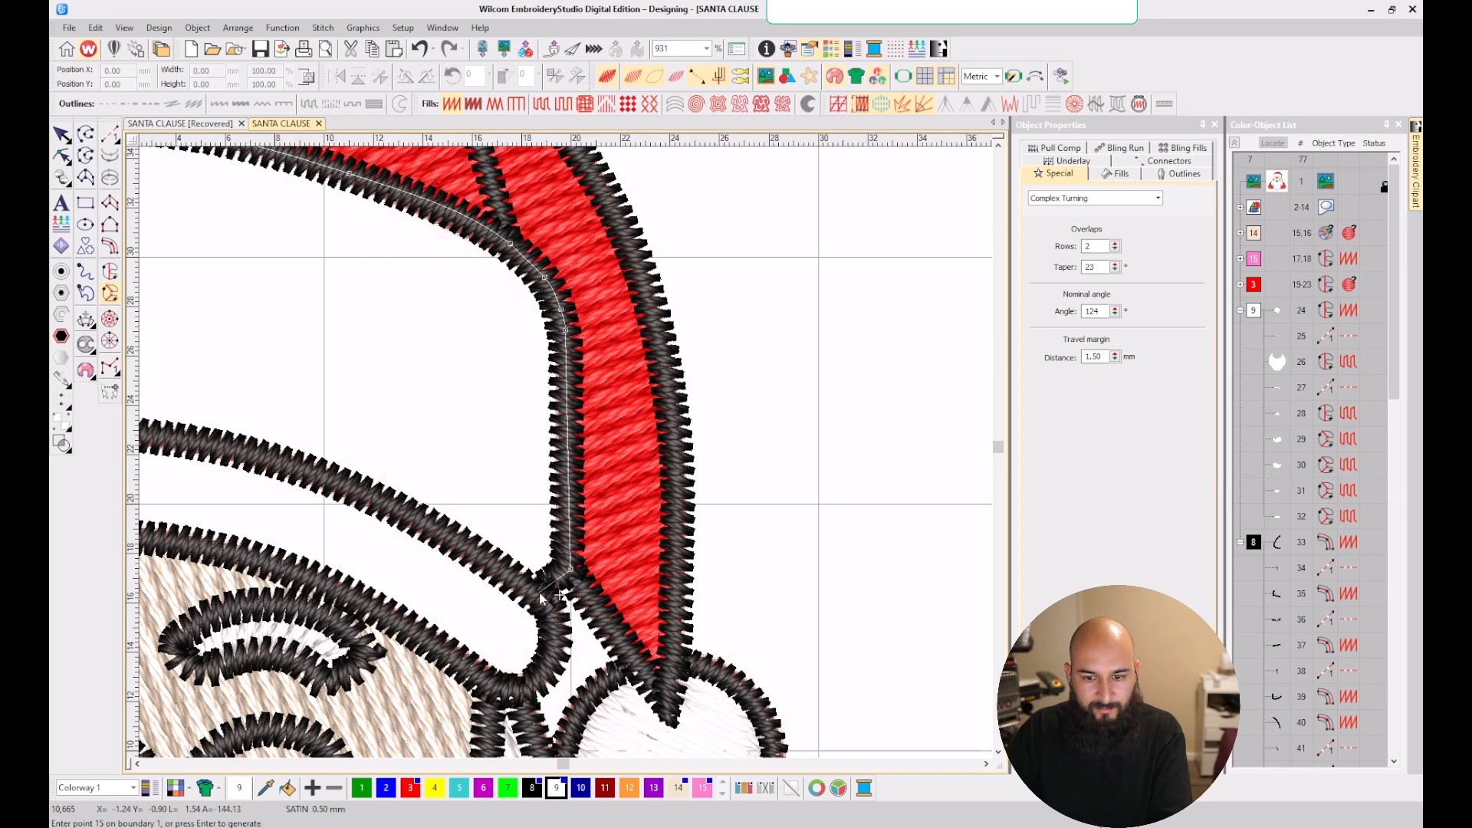
pyautogui.scroll(2, 531, 596)
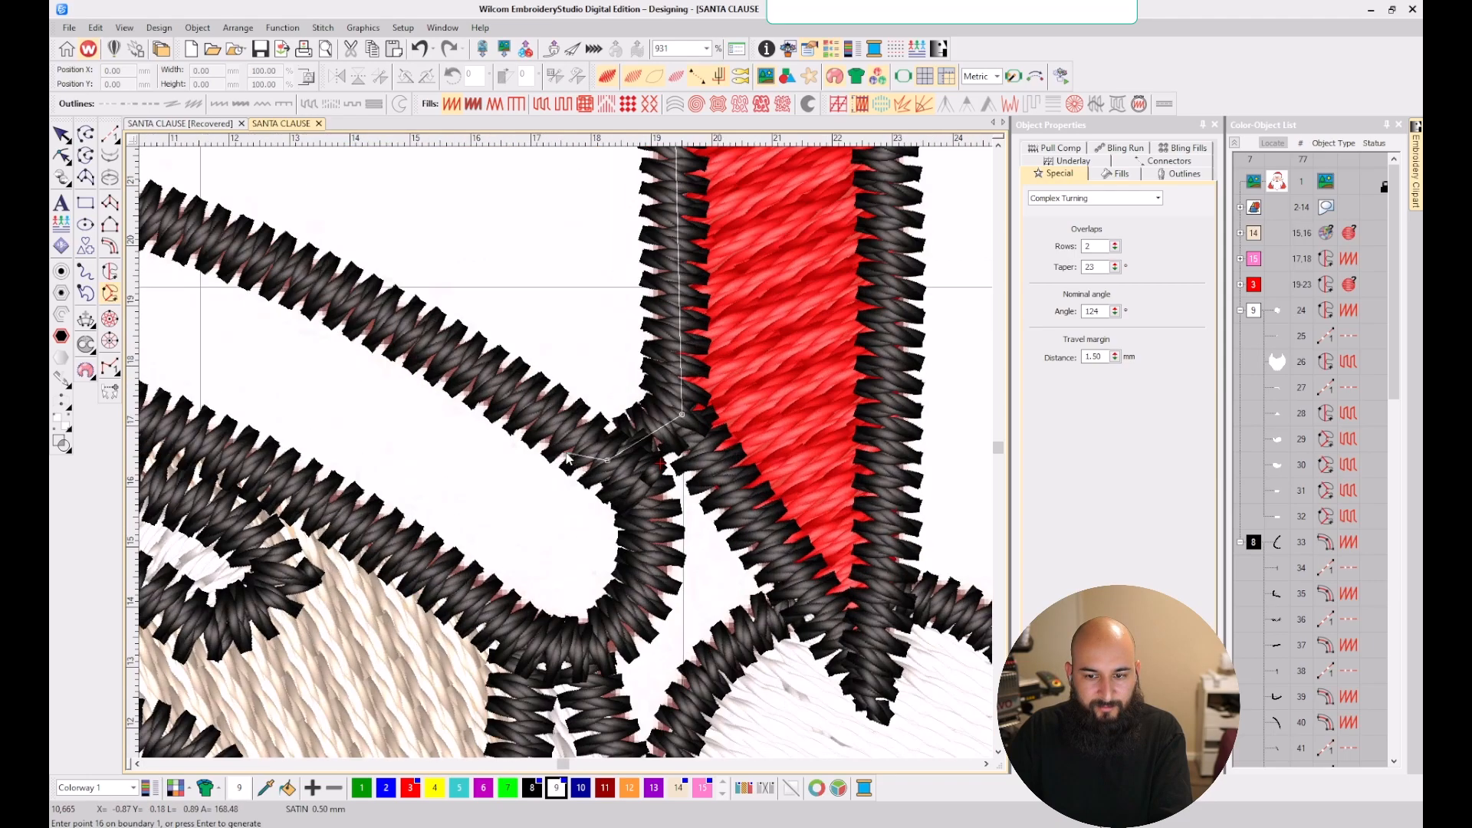
# - Trace the hat band's boundary along the curved lower outline to the lower left corner and close the shape
pyautogui.scroll(-2, 485, 375)
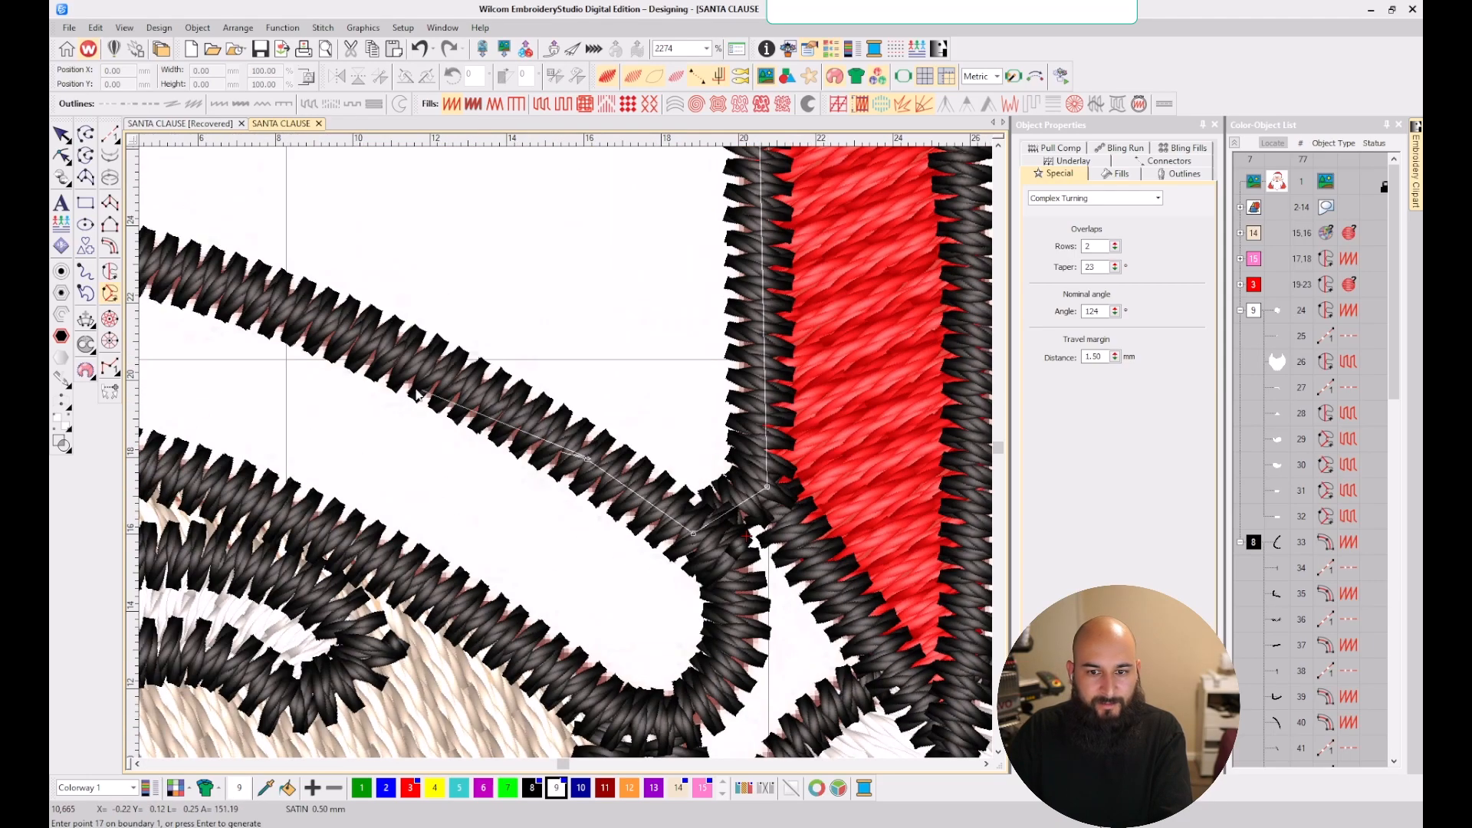
pyautogui.click(267, 312)
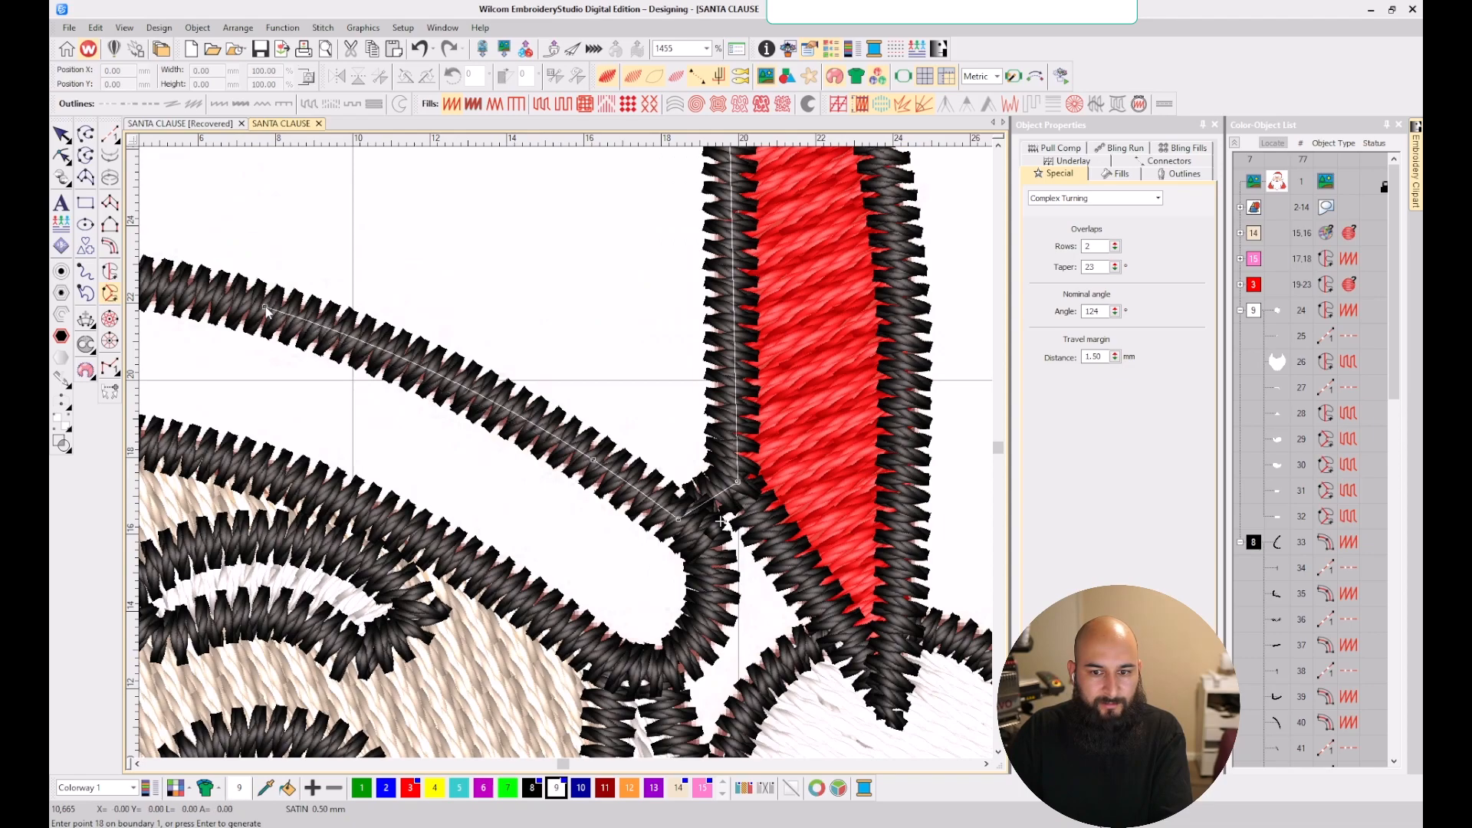
pyautogui.scroll(-1, 267, 312)
pyautogui.click(409, 434)
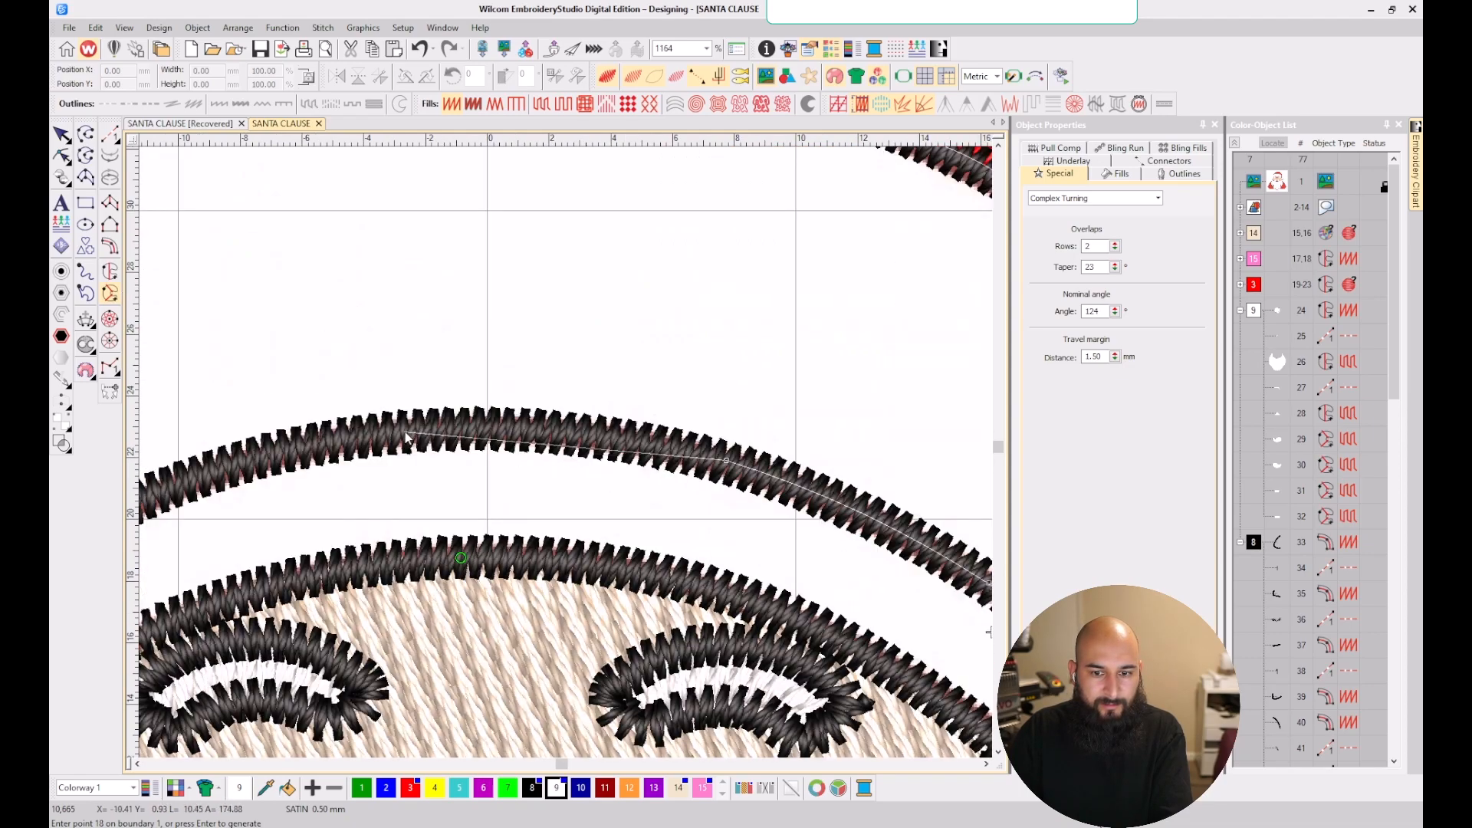
pyautogui.scroll(-1, 353, 496)
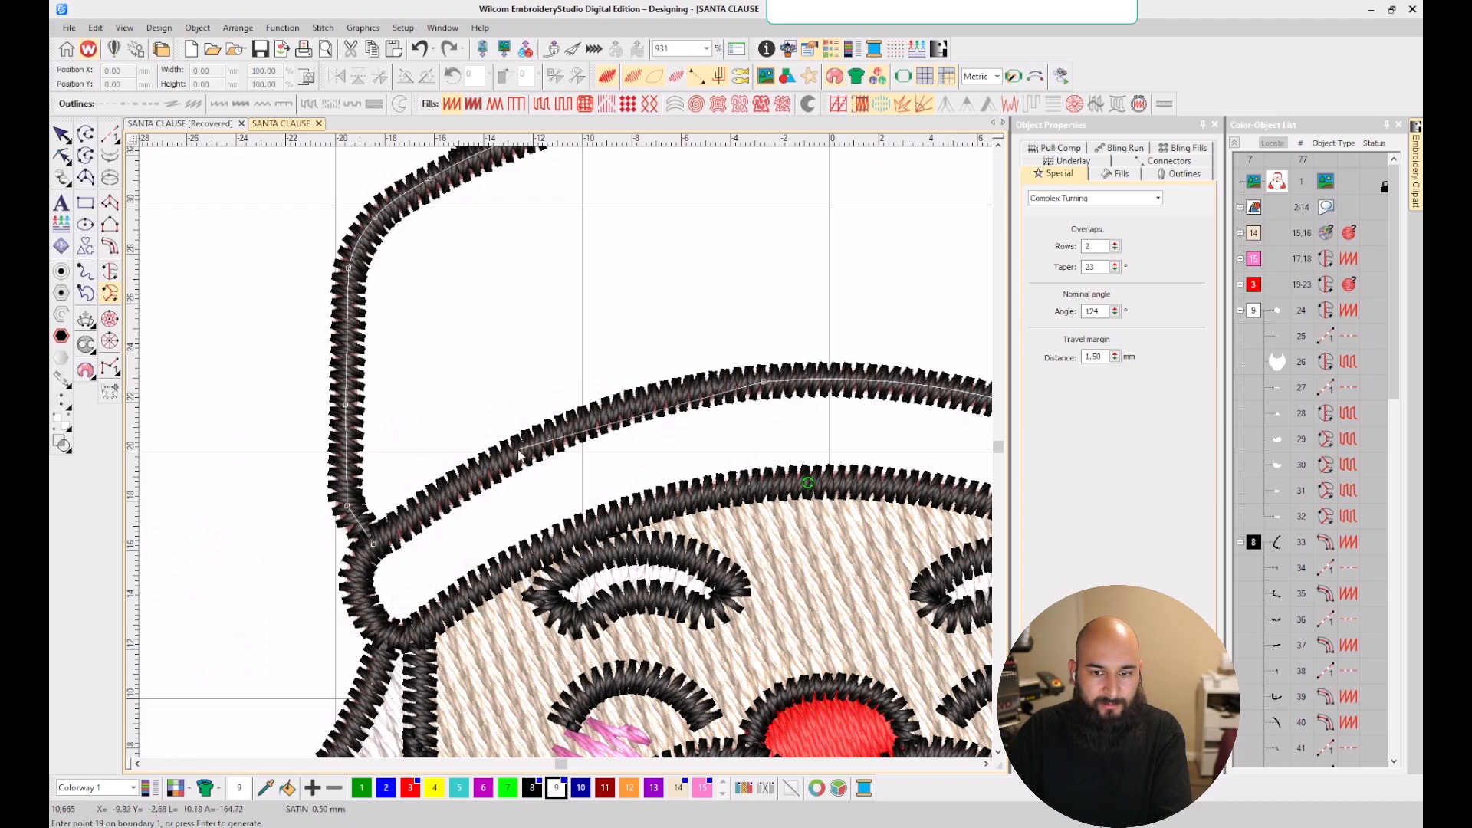
pyautogui.click(489, 468)
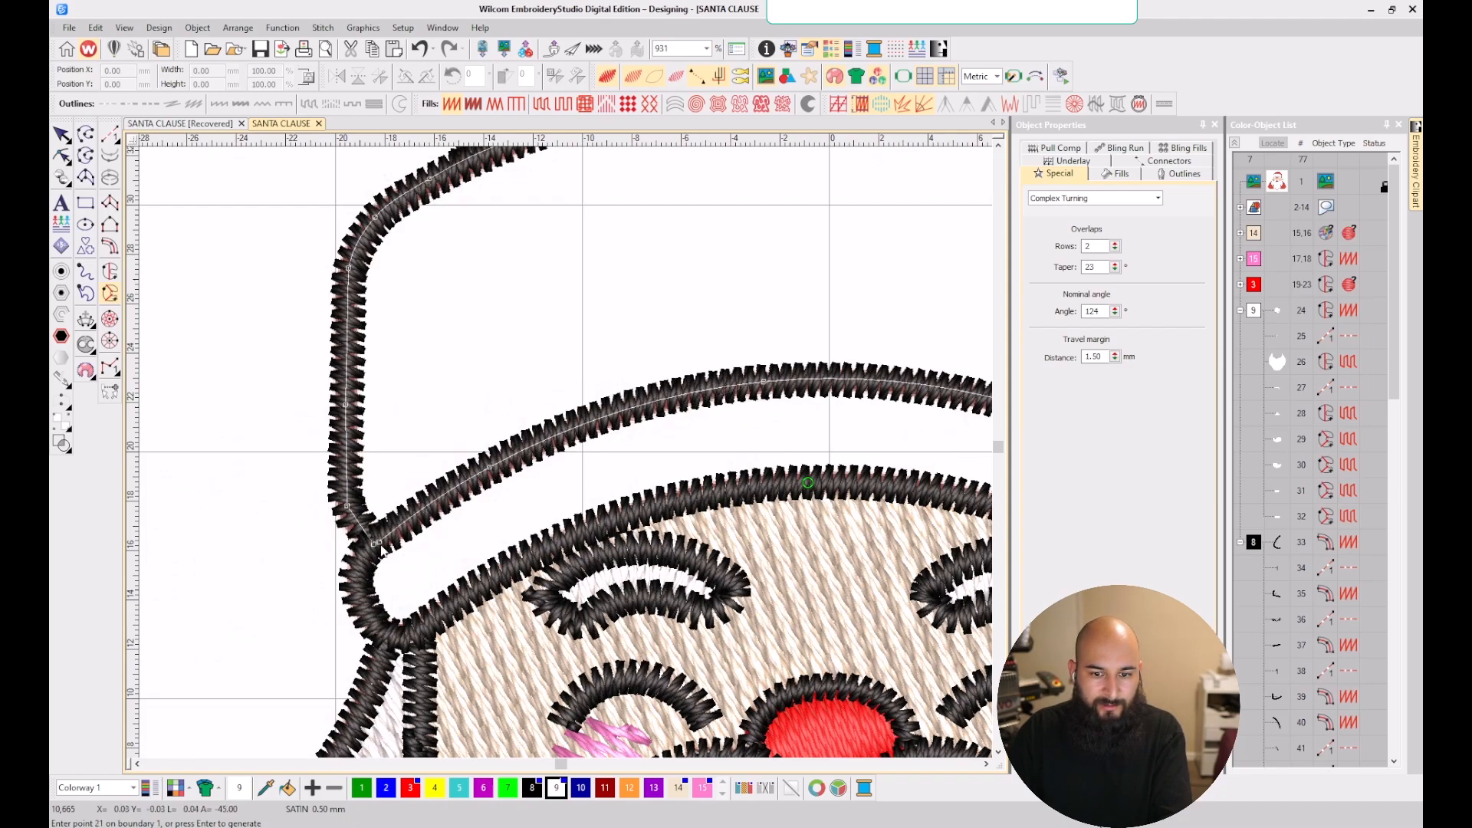
pyautogui.click(376, 544)
pyautogui.scroll(-1, 568, 459)
pyautogui.scroll(-3, 569, 458)
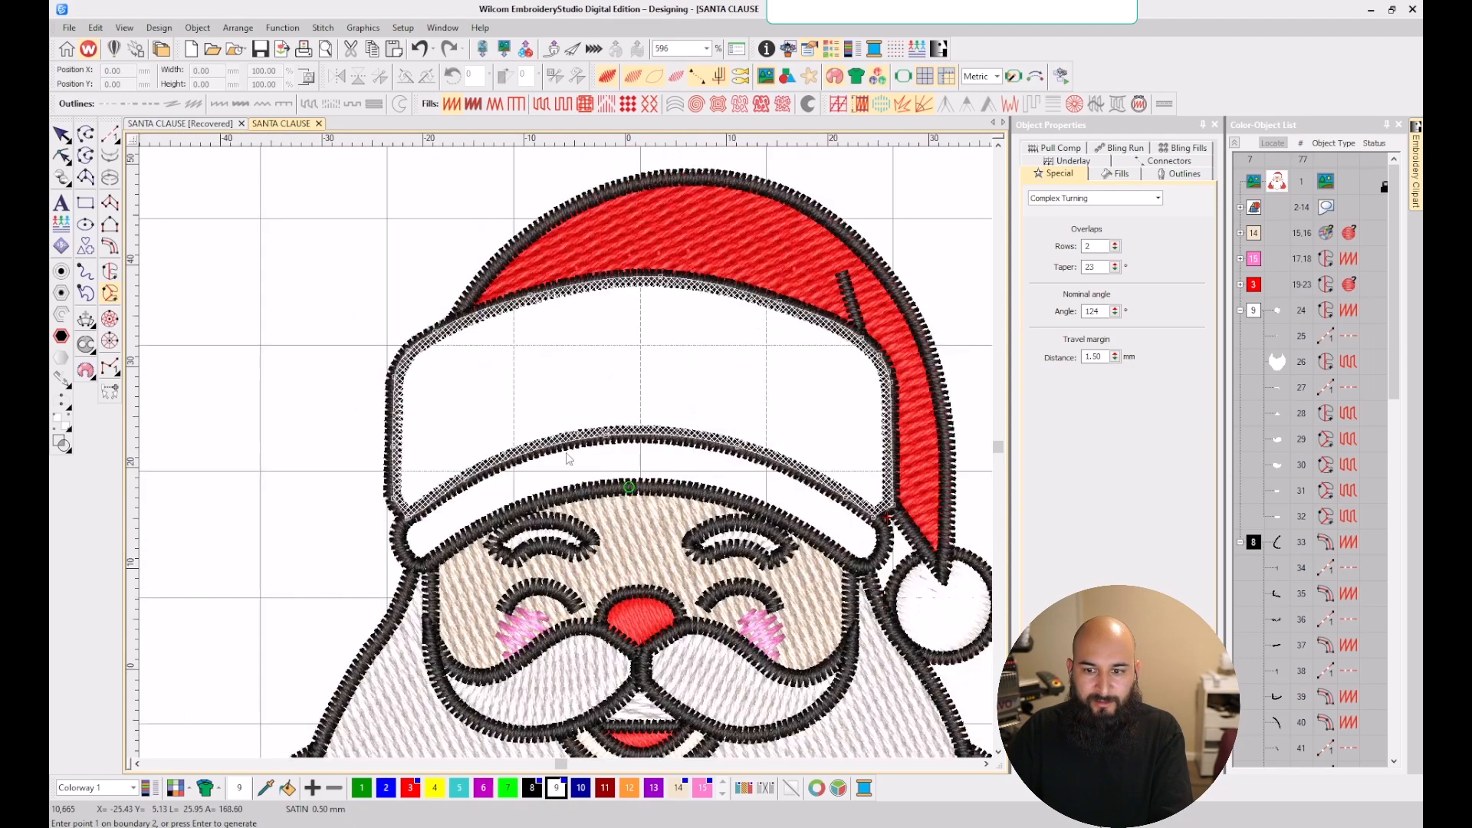
# - Set the hat band's entry point on its left side, add near-vertical stitch angle lines towards both ends, and generate the fill
pyautogui.press('Return')
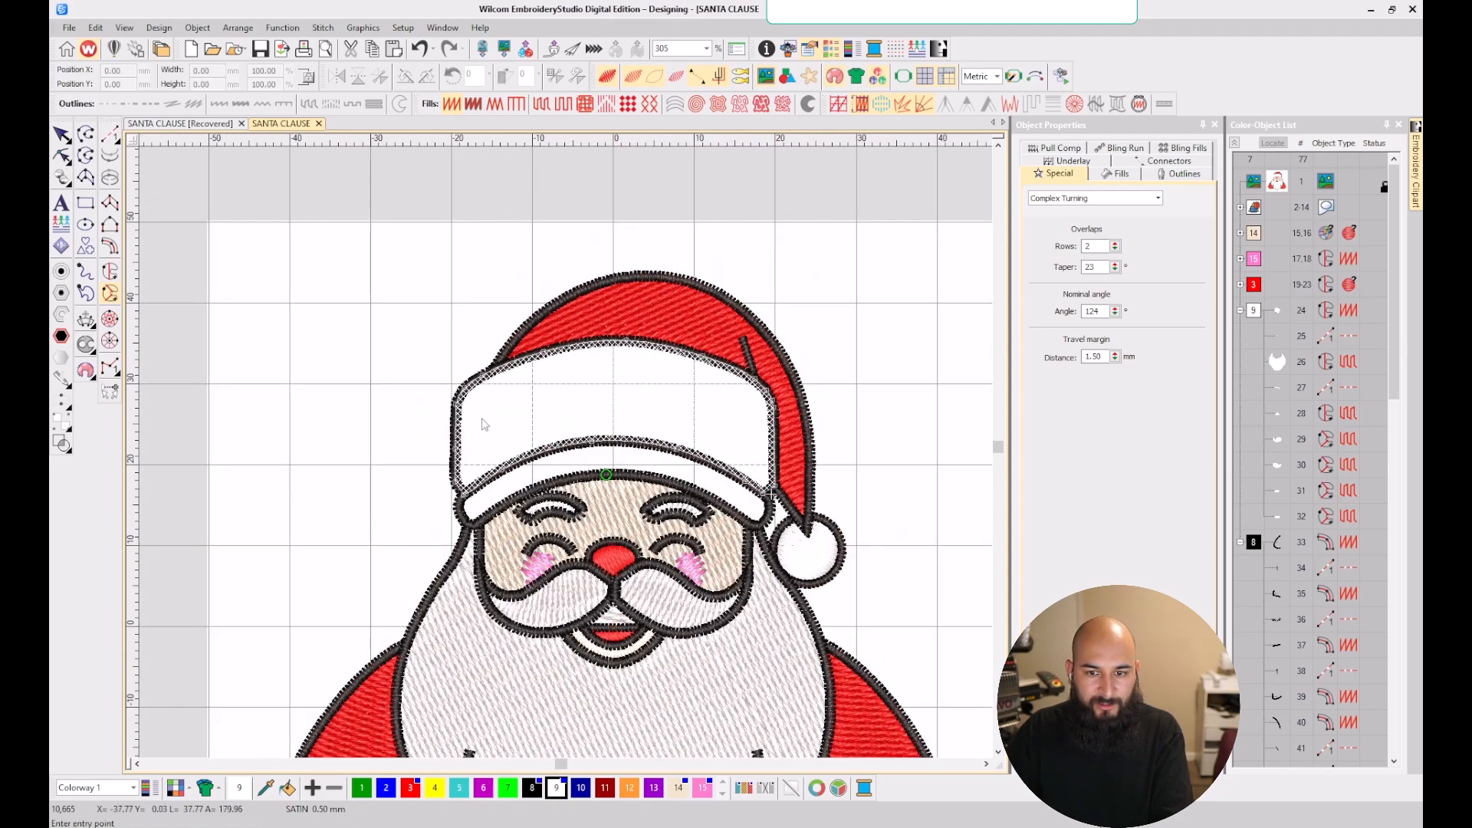
pyautogui.click(443, 424)
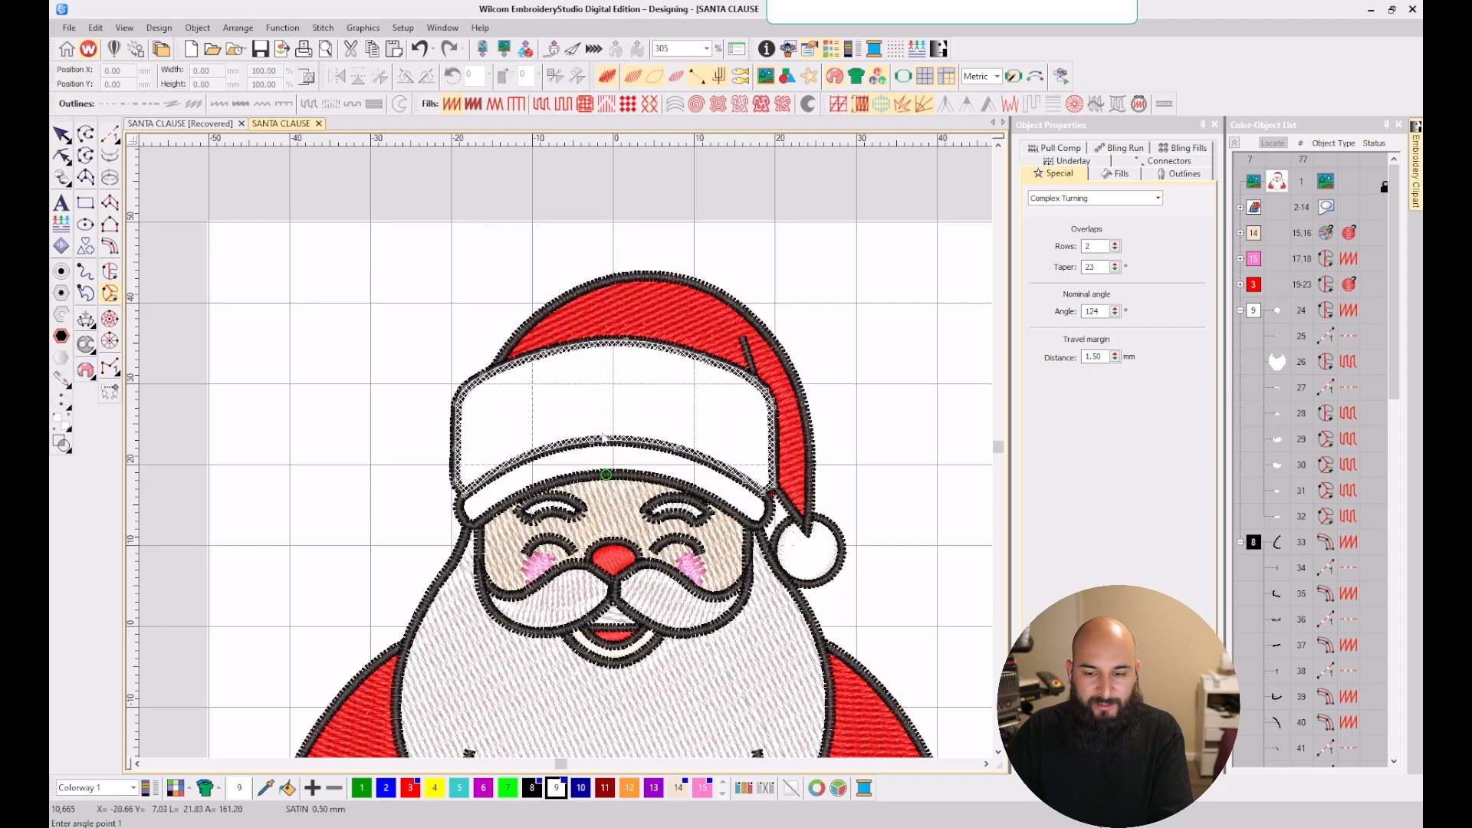
pyautogui.scroll(2, 470, 505)
pyautogui.click(414, 218)
pyautogui.click(418, 469)
pyautogui.click(841, 215)
pyautogui.click(825, 434)
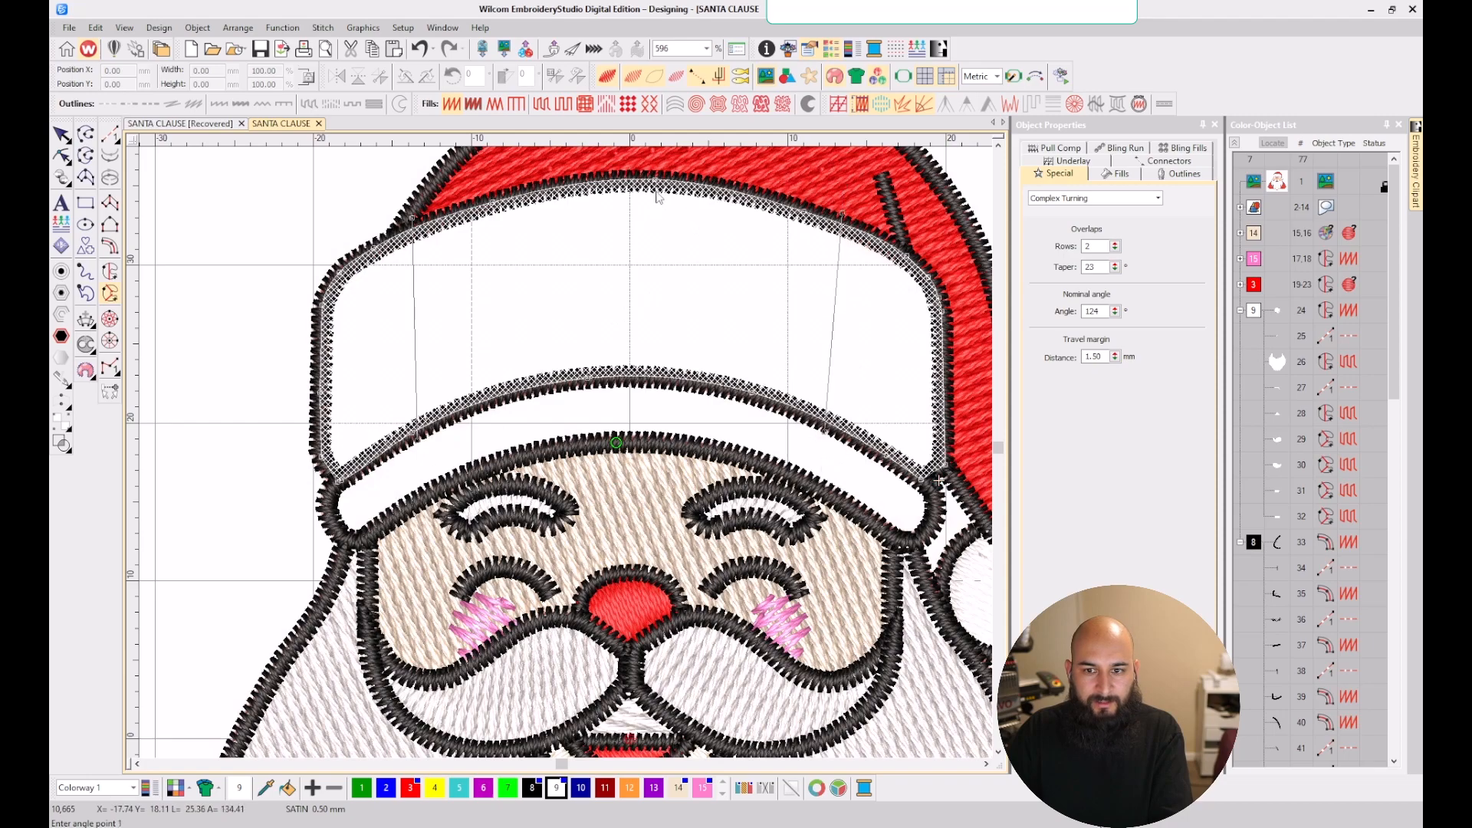
pyautogui.press('Return')
pyautogui.scroll(-2, 575, 564)
pyautogui.press('Escape')
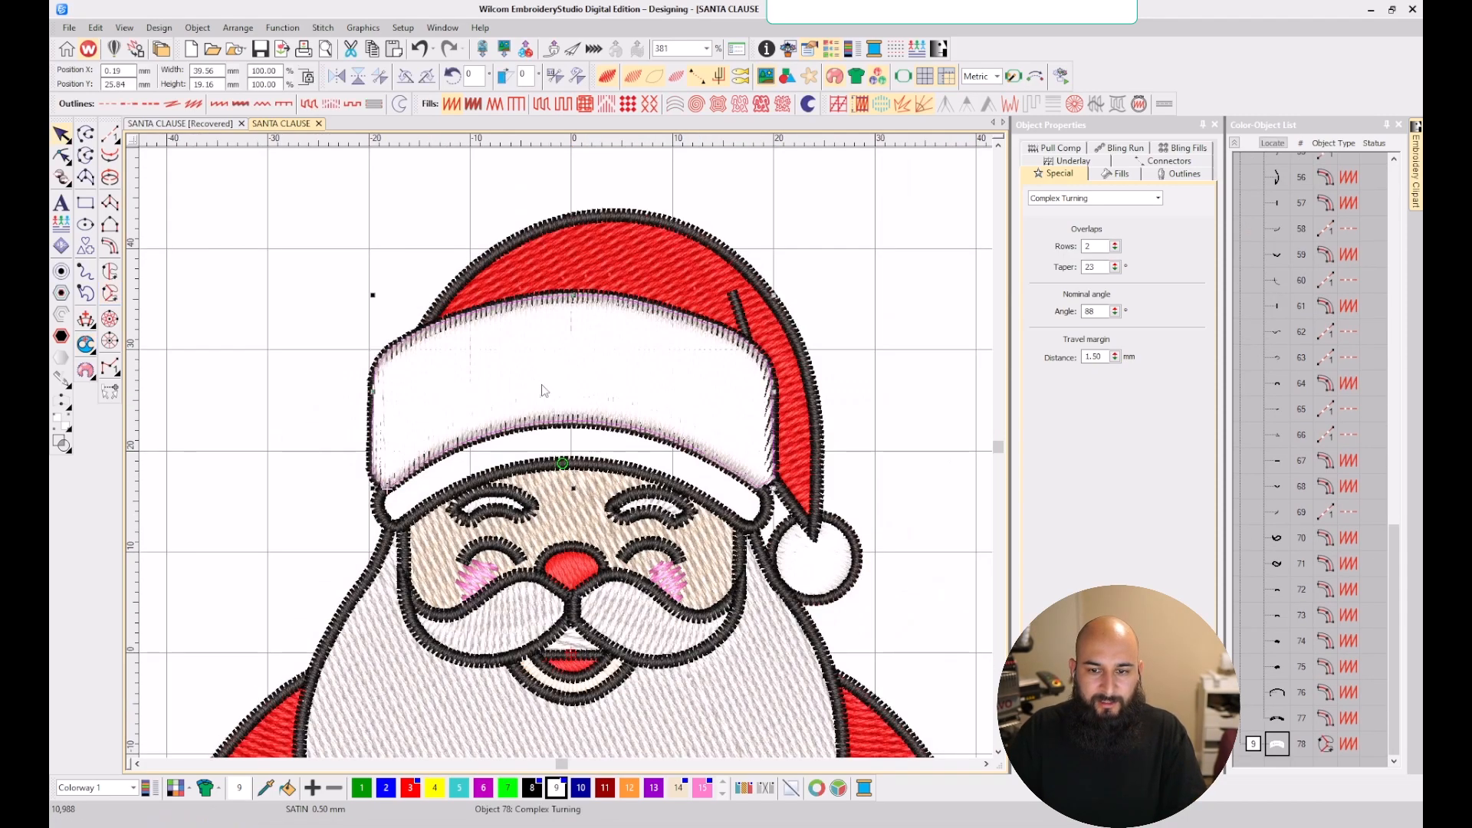
# - Convert the hat band's fill stitch from Satin to Tatami
pyautogui.hotkey('shift', 'm')
pyautogui.scroll(3, 416, 466)
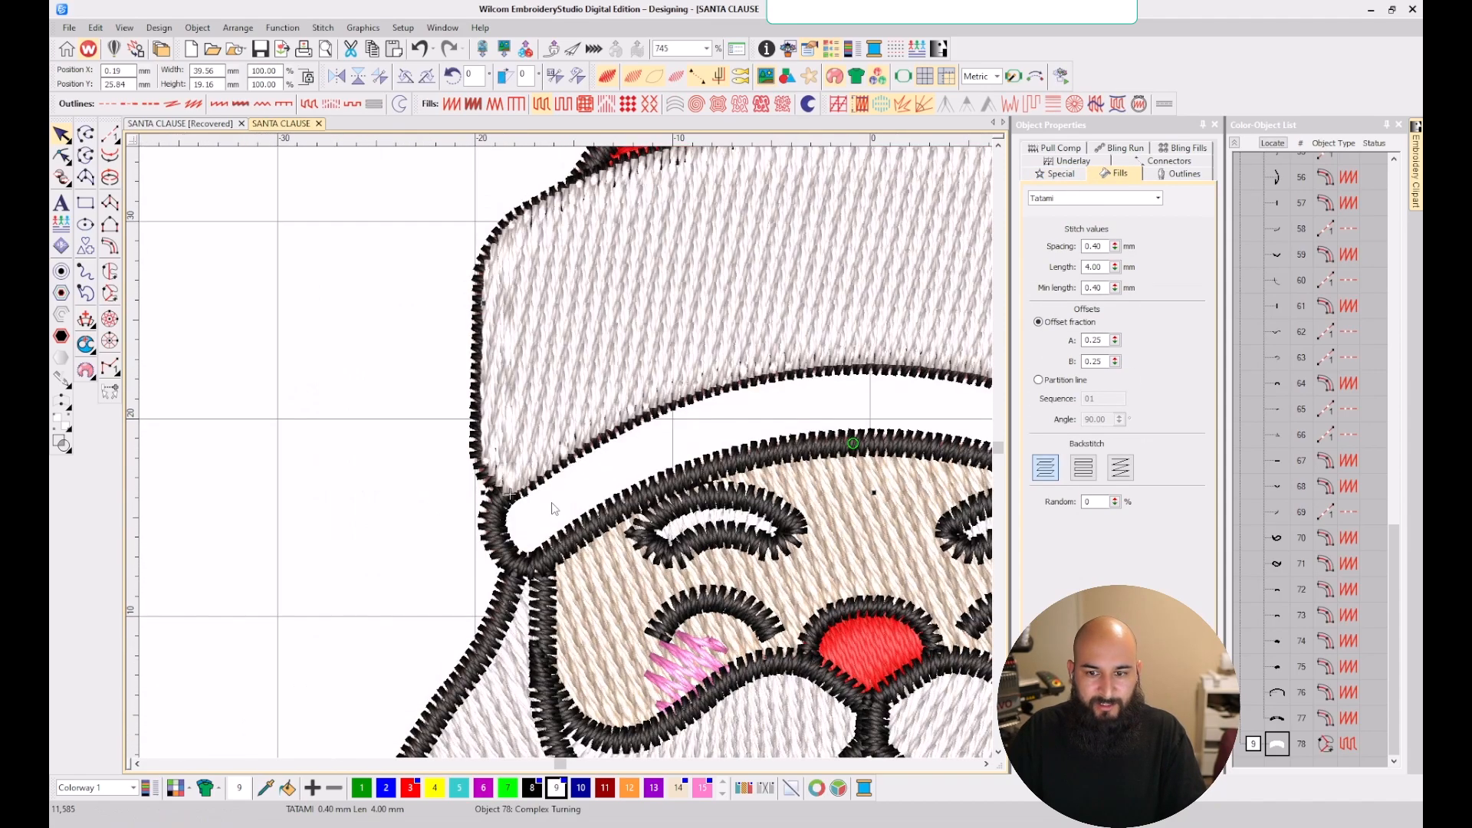
pyautogui.press('Escape')
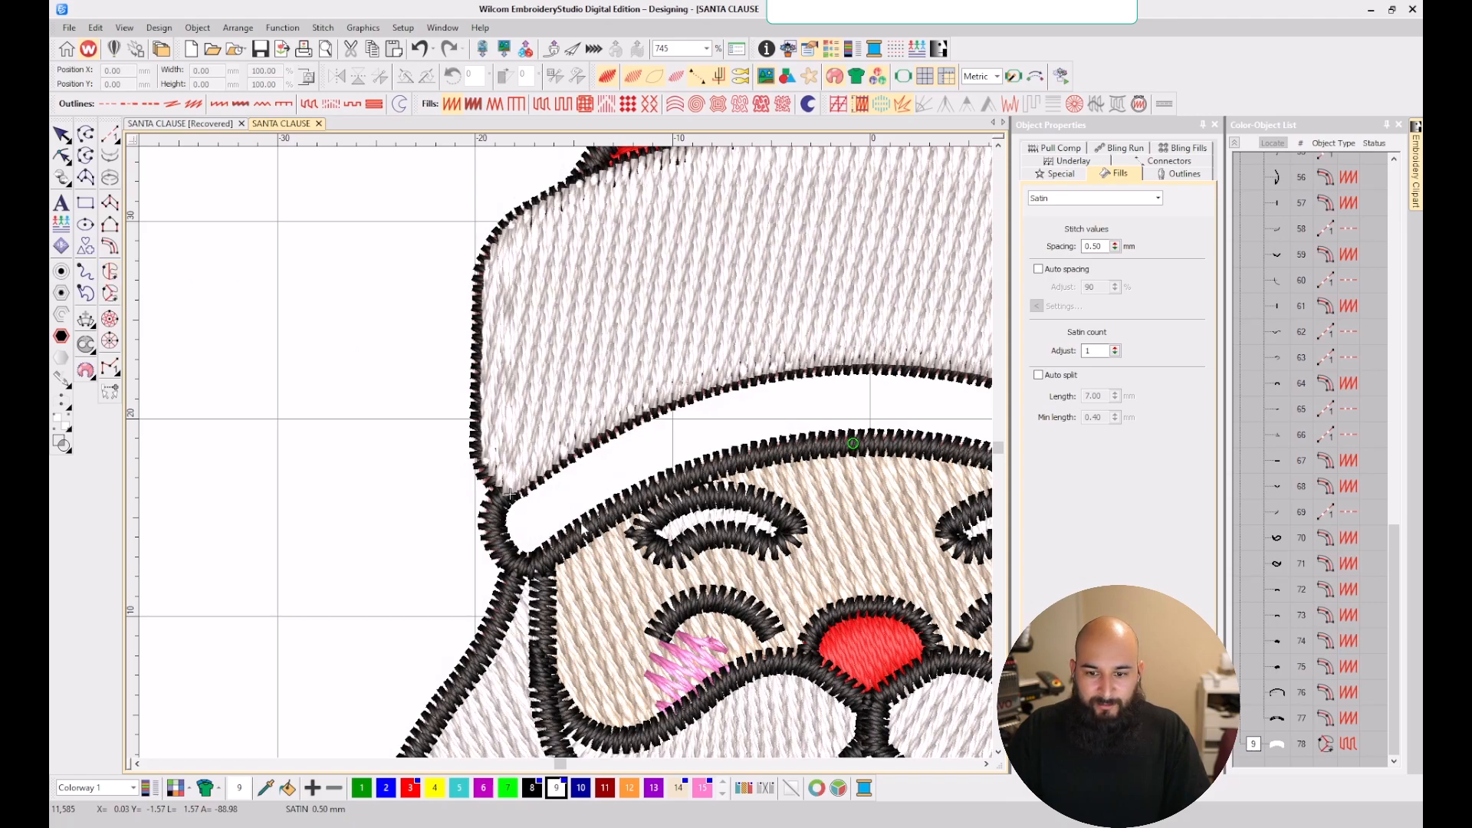
# - Try a duplicate of the black brim outline with Tatami outline stitching
pyautogui.click(509, 495)
pyautogui.hotkey('ctrl', 'd')
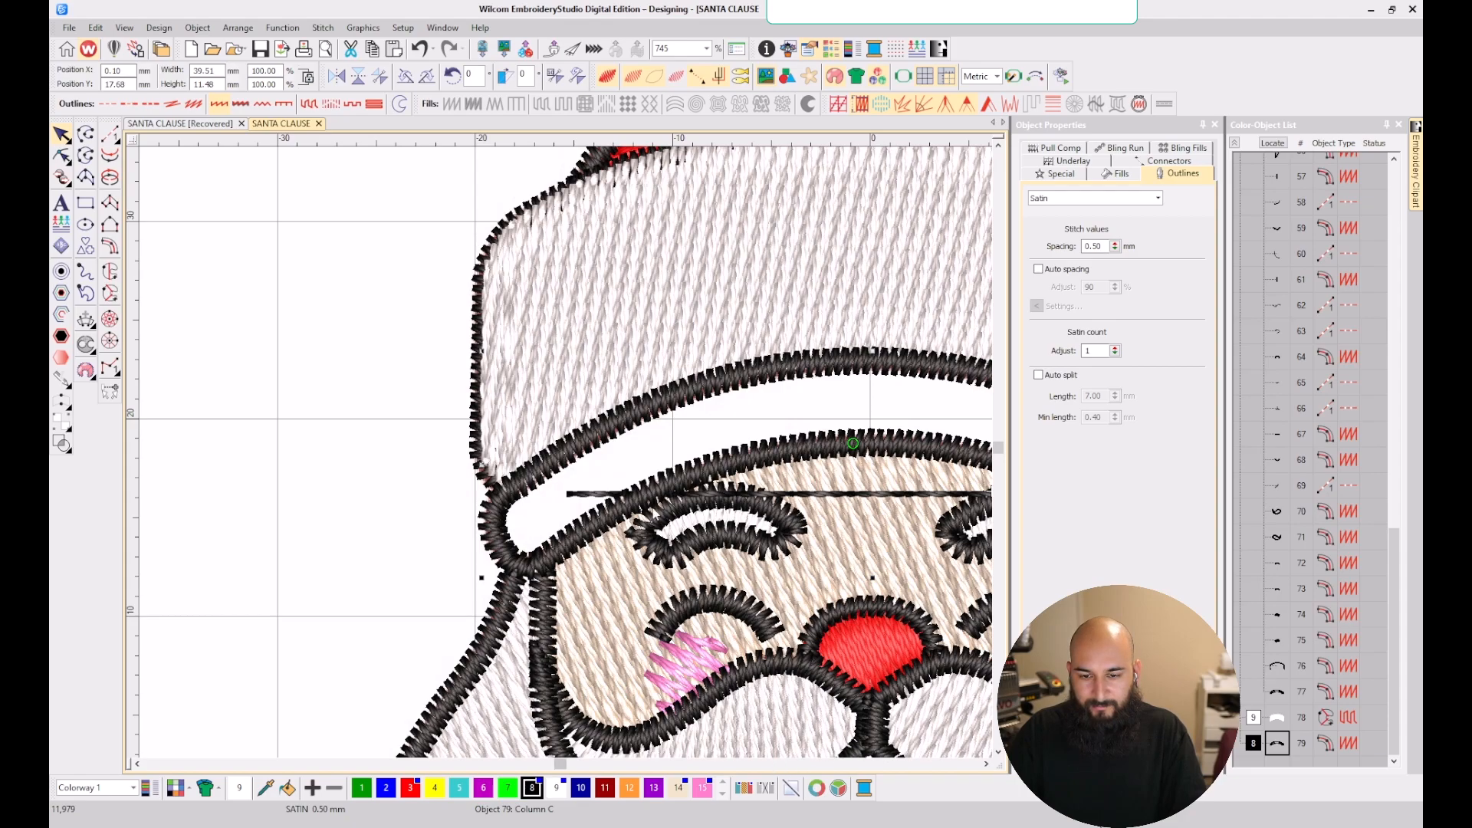
pyautogui.click(1281, 747)
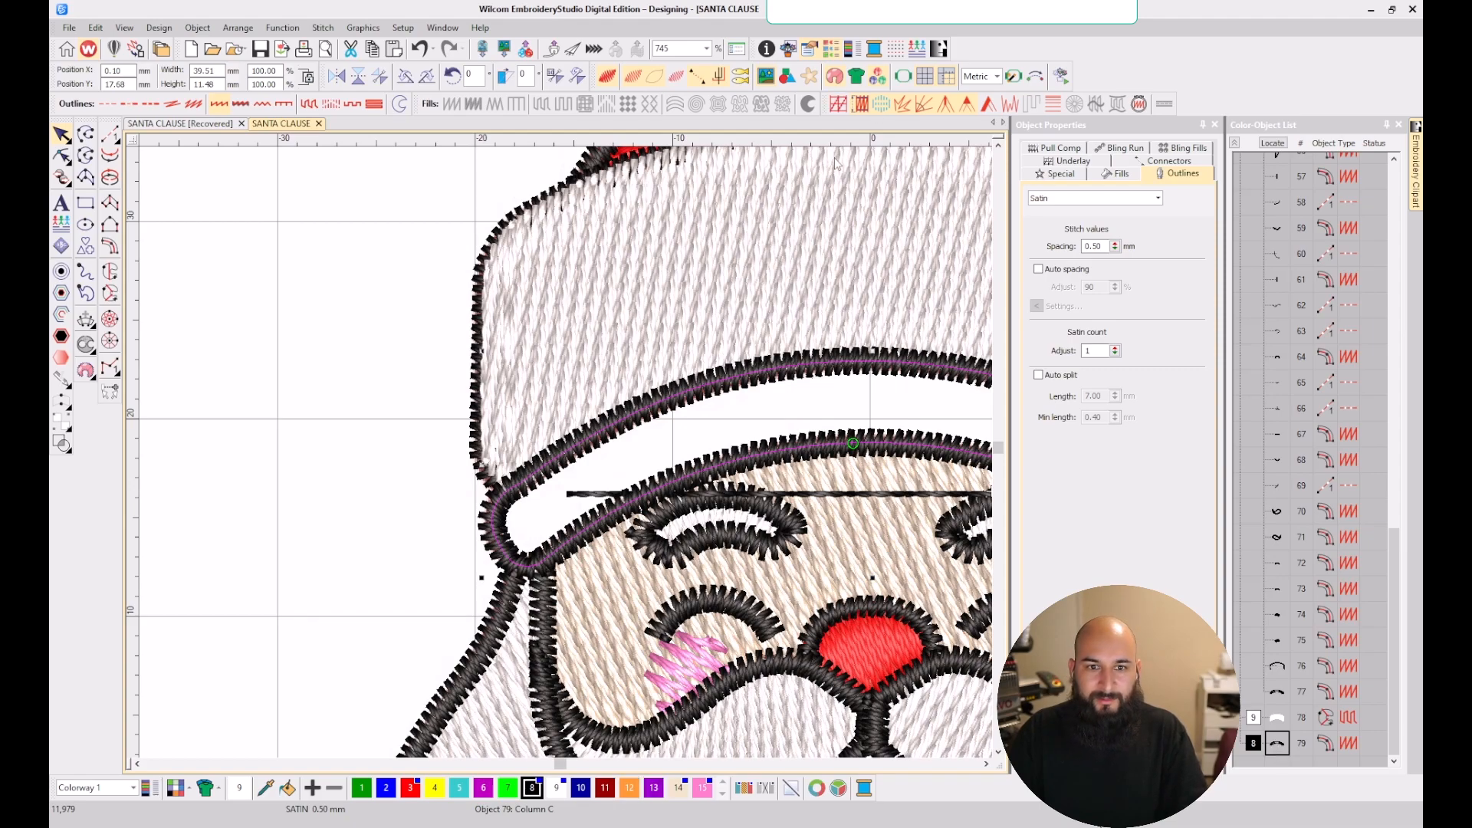
pyautogui.click(309, 104)
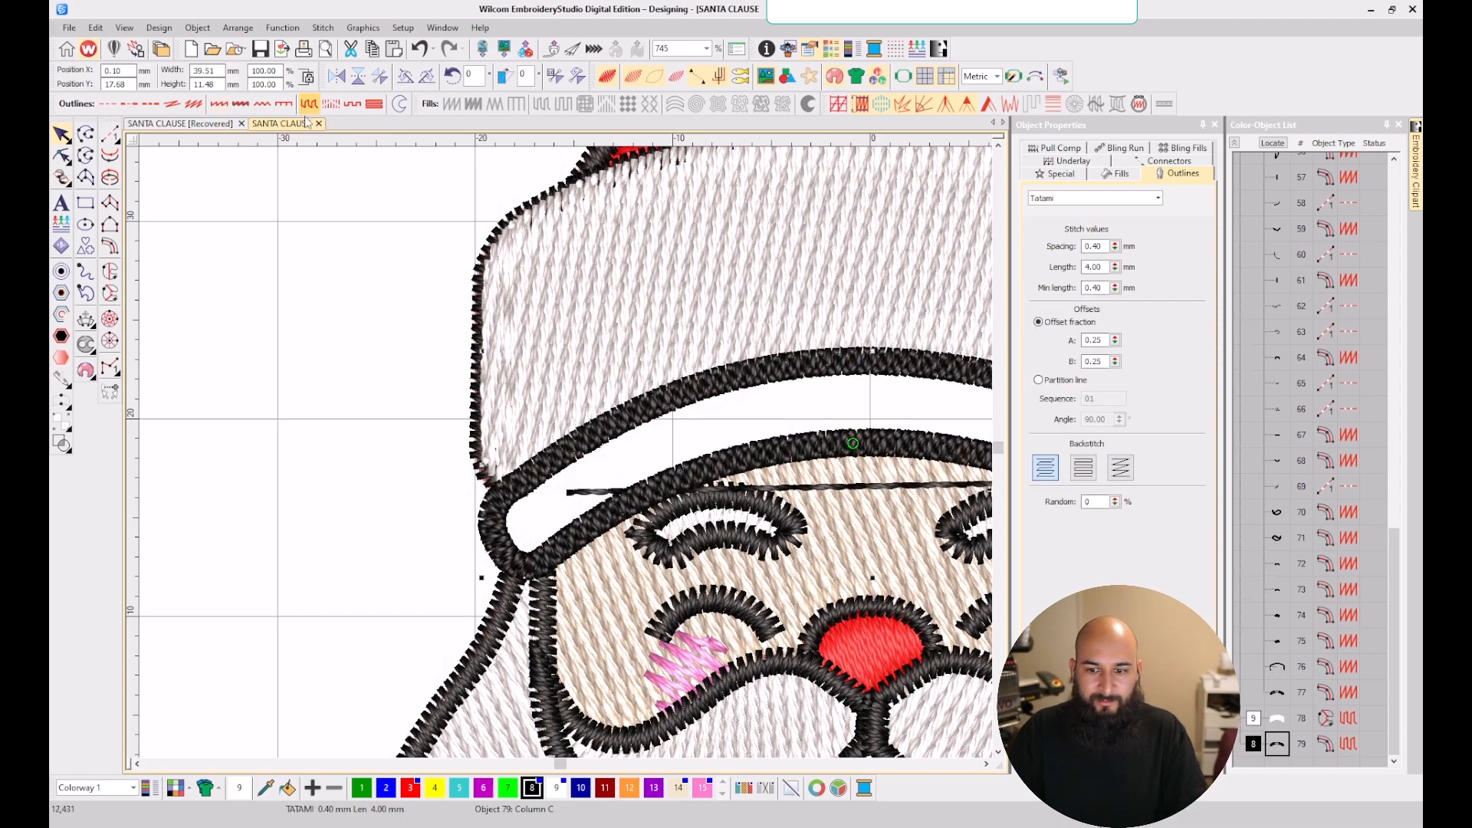
pyautogui.click(1273, 750)
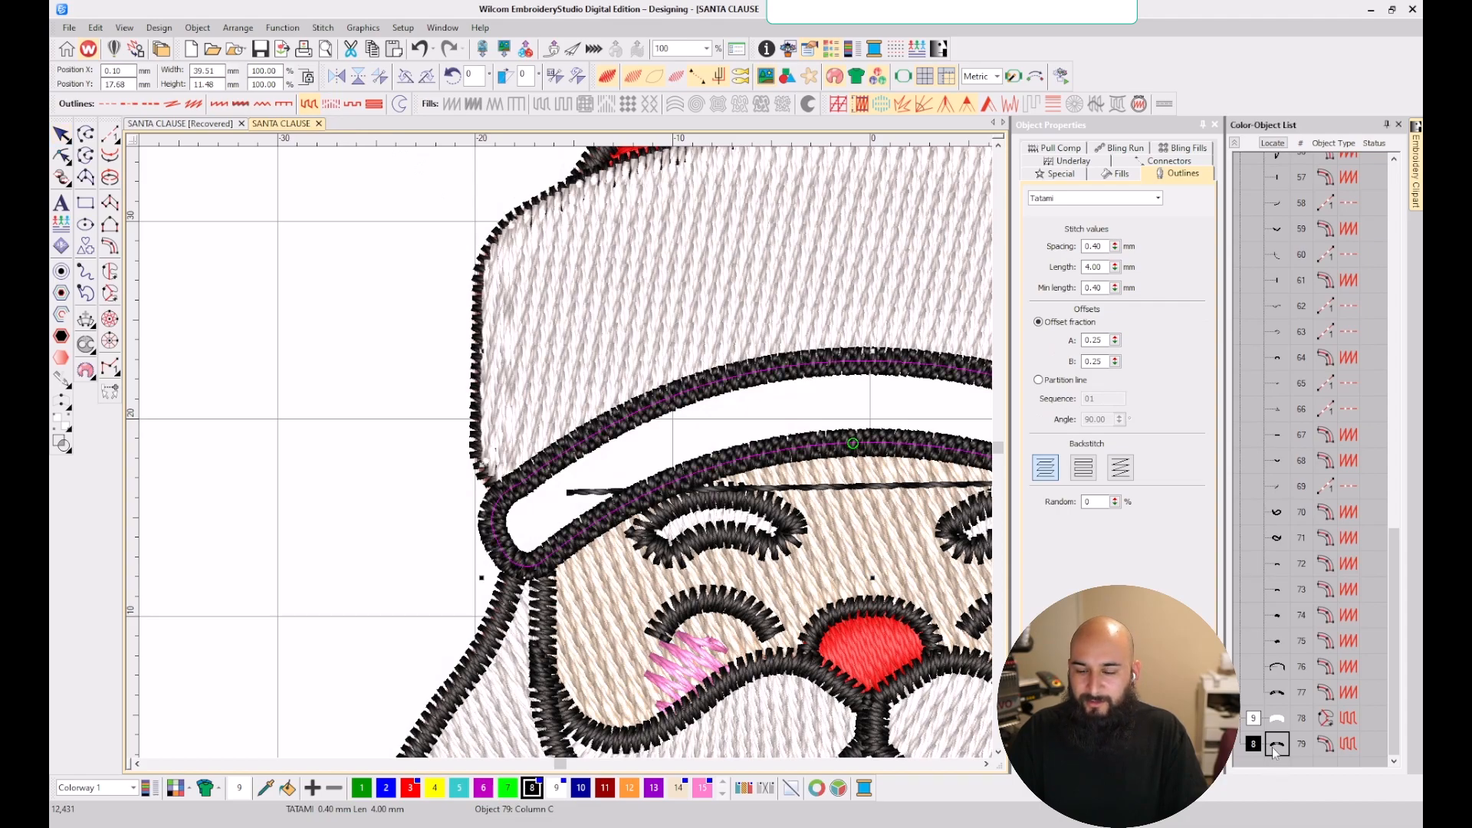
pyautogui.press('Delete')
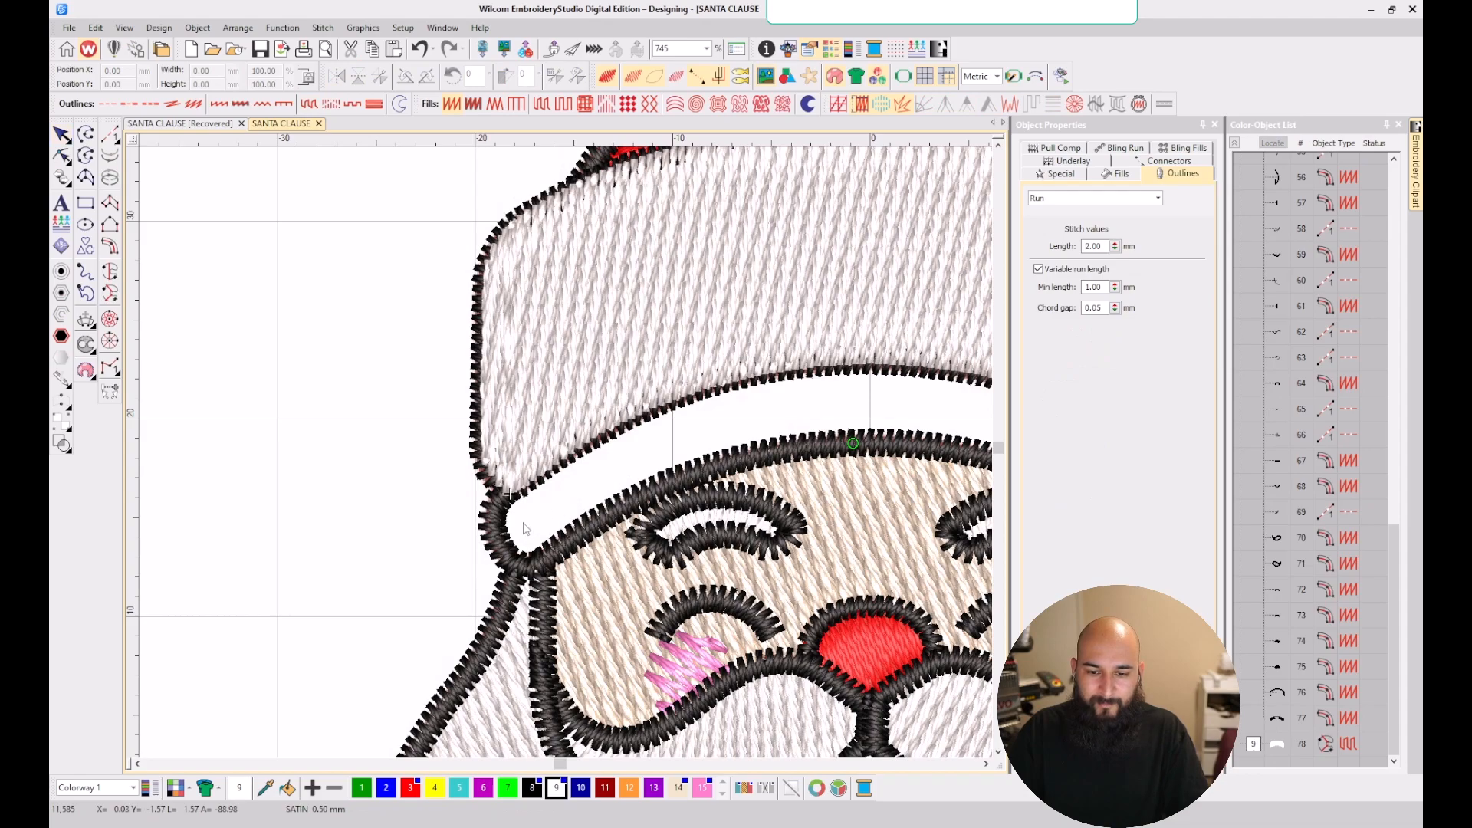
pyautogui.click(500, 539)
pyautogui.scroll(-2, 717, 494)
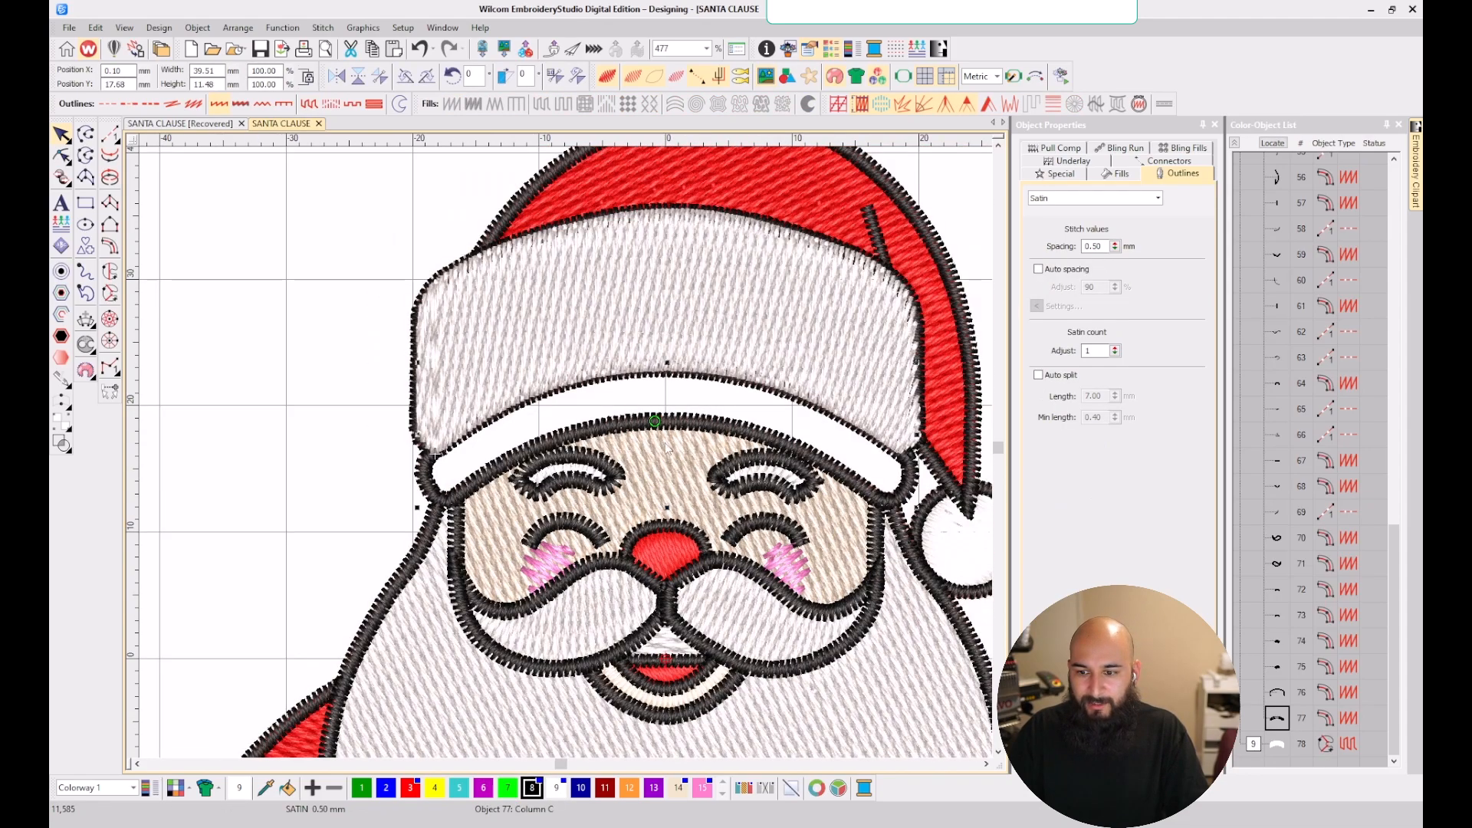
pyautogui.press('Escape')
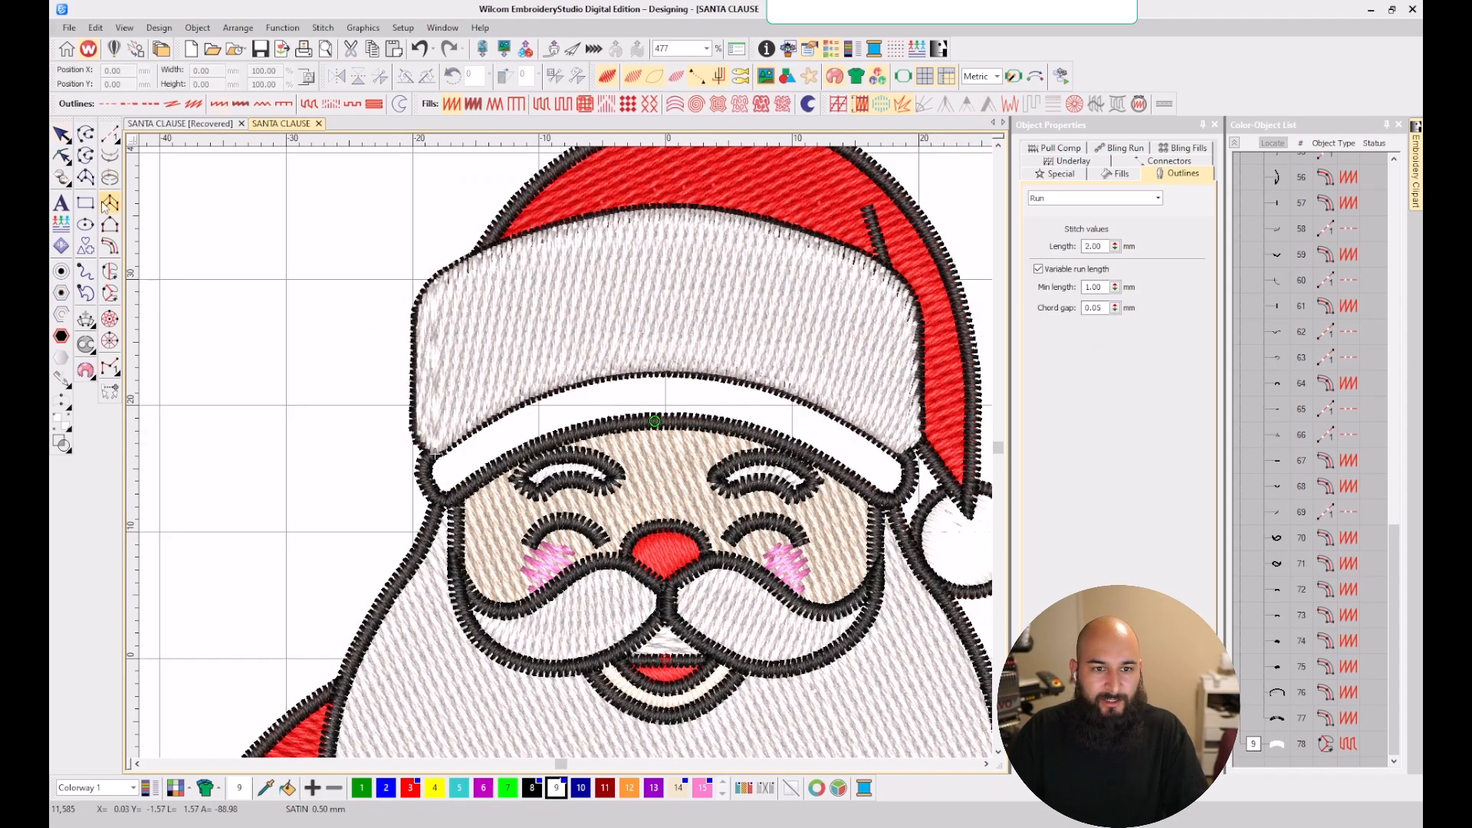
# - Hide the white hat band fill so the black outlines beneath it can be traced
pyautogui.click(1273, 744)
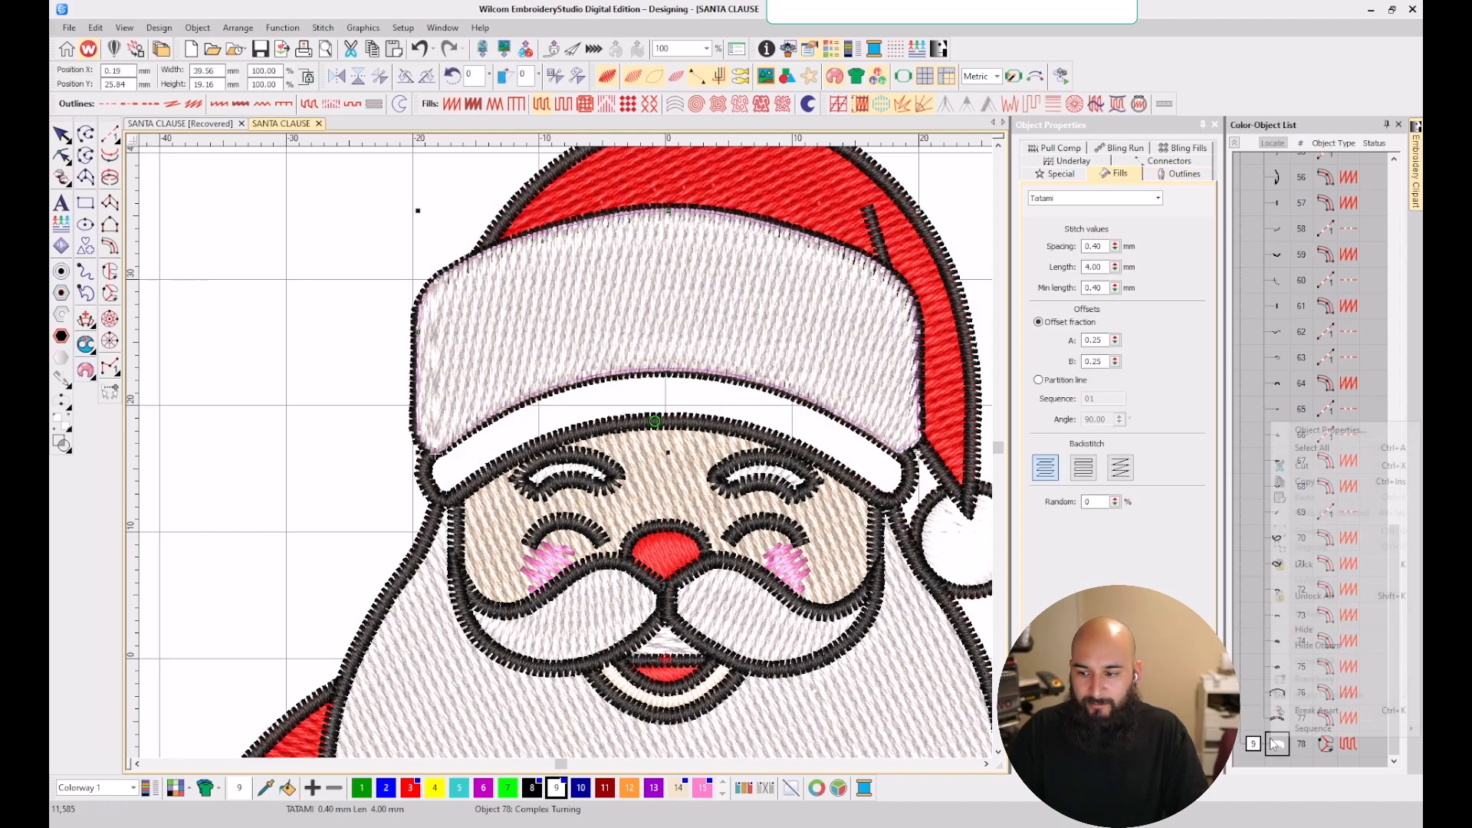
pyautogui.rightClick(1274, 744)
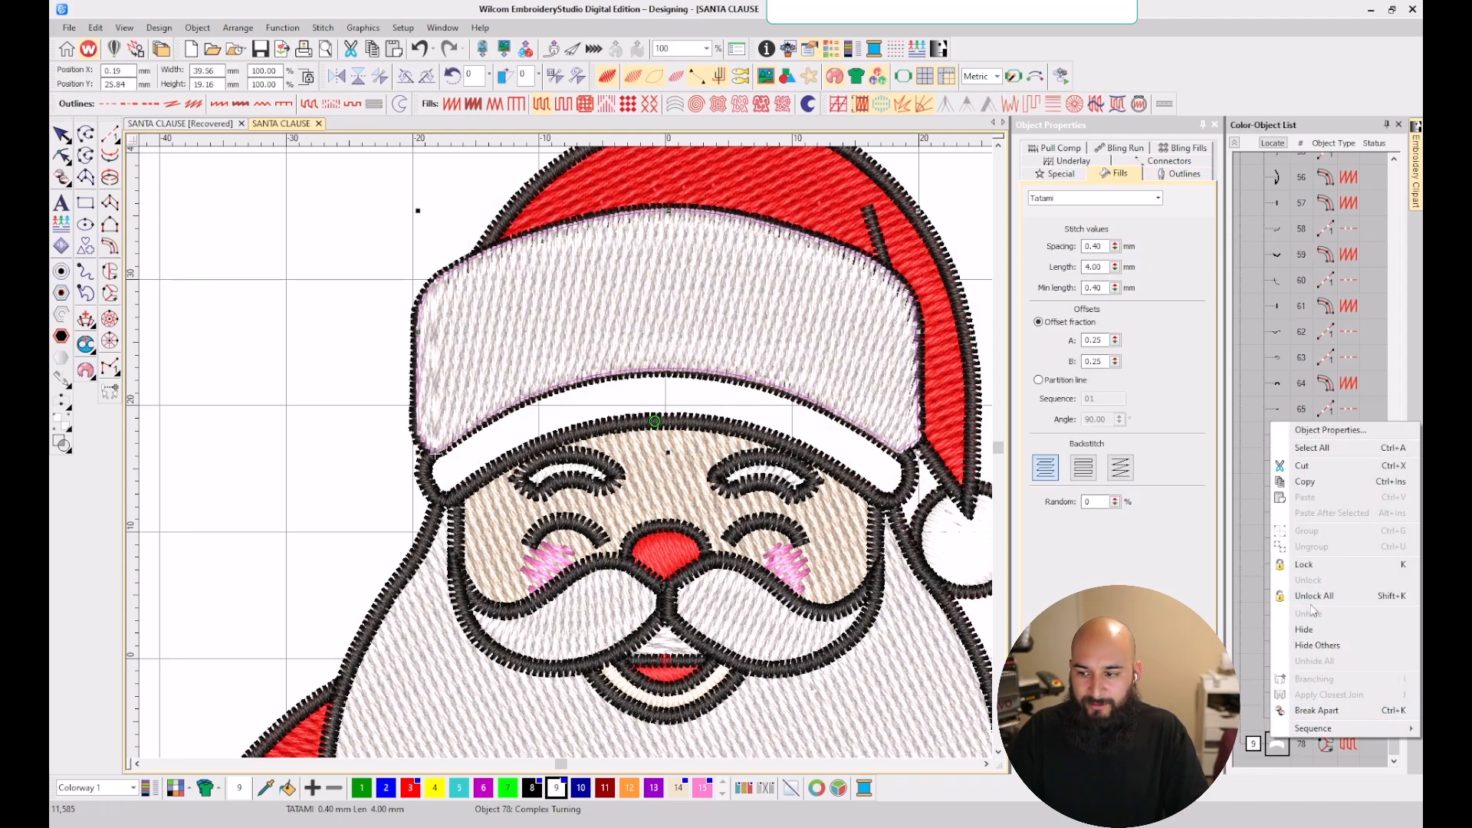
pyautogui.click(1321, 629)
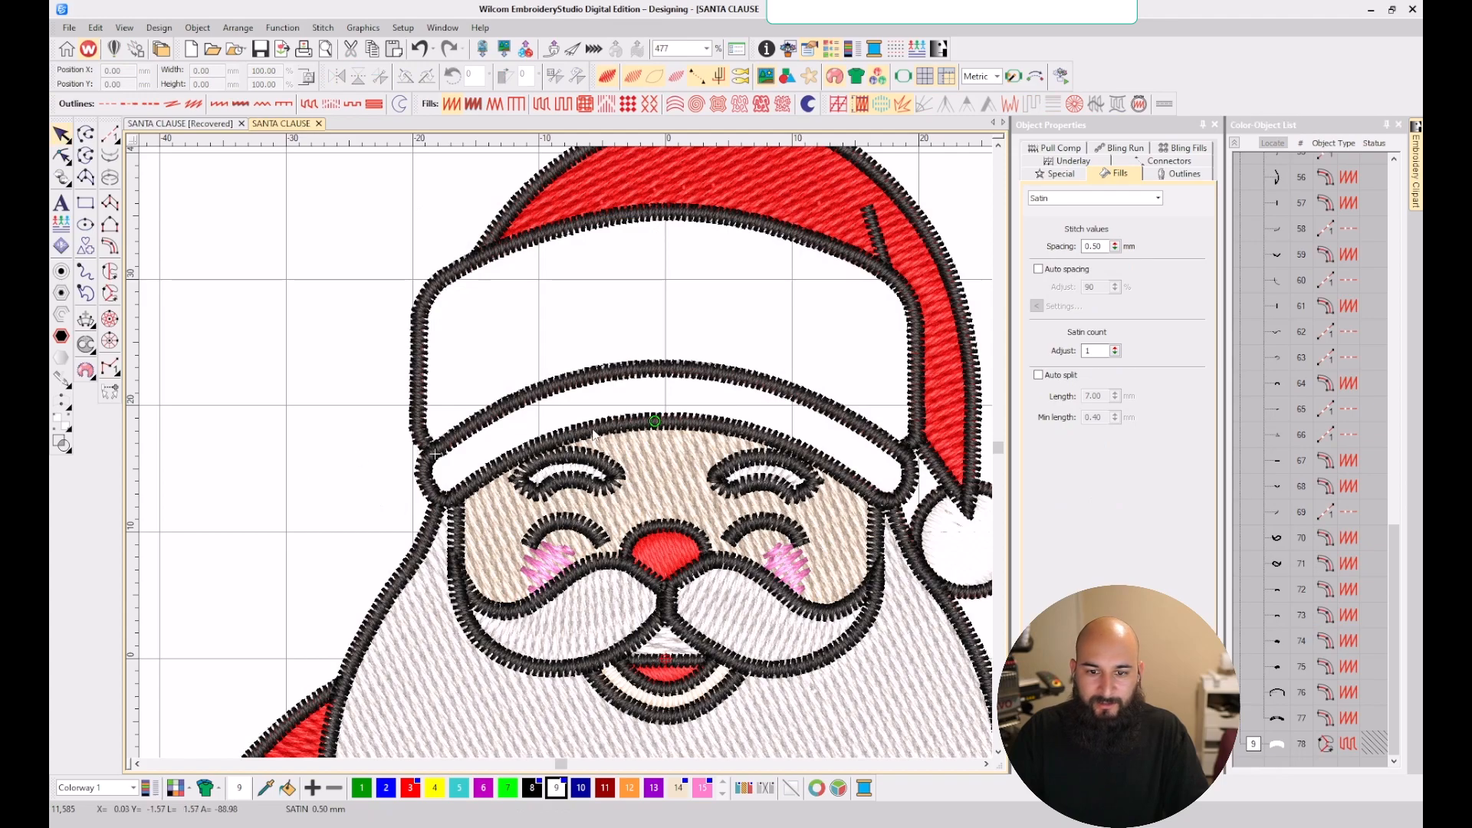
# - Start a white Complex Fill for the curved brim, tracing its boundary around the rounded left end
pyautogui.click(109, 271)
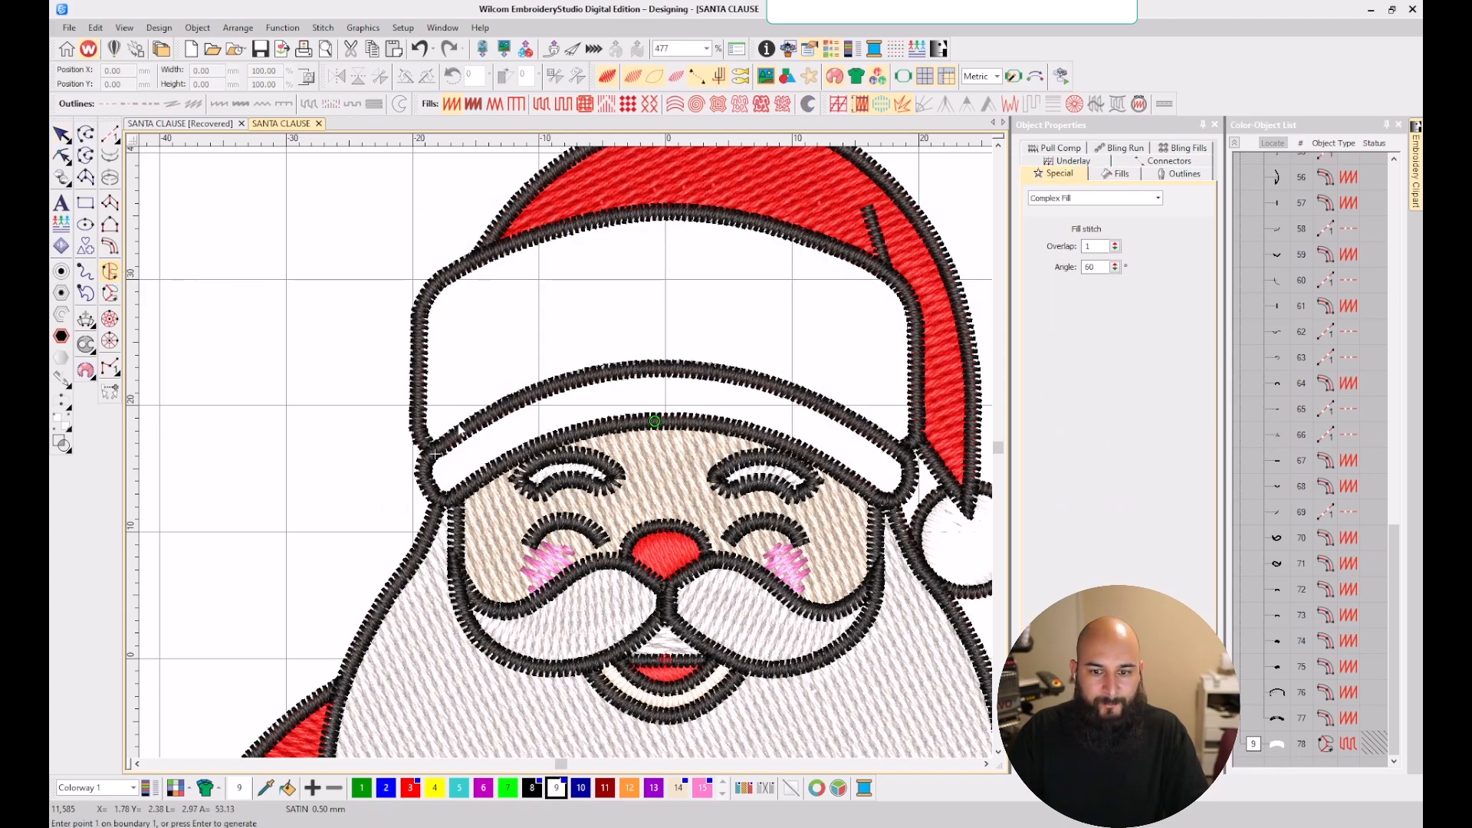
pyautogui.scroll(3, 382, 416)
pyautogui.scroll(2, 550, 504)
pyautogui.click(524, 431)
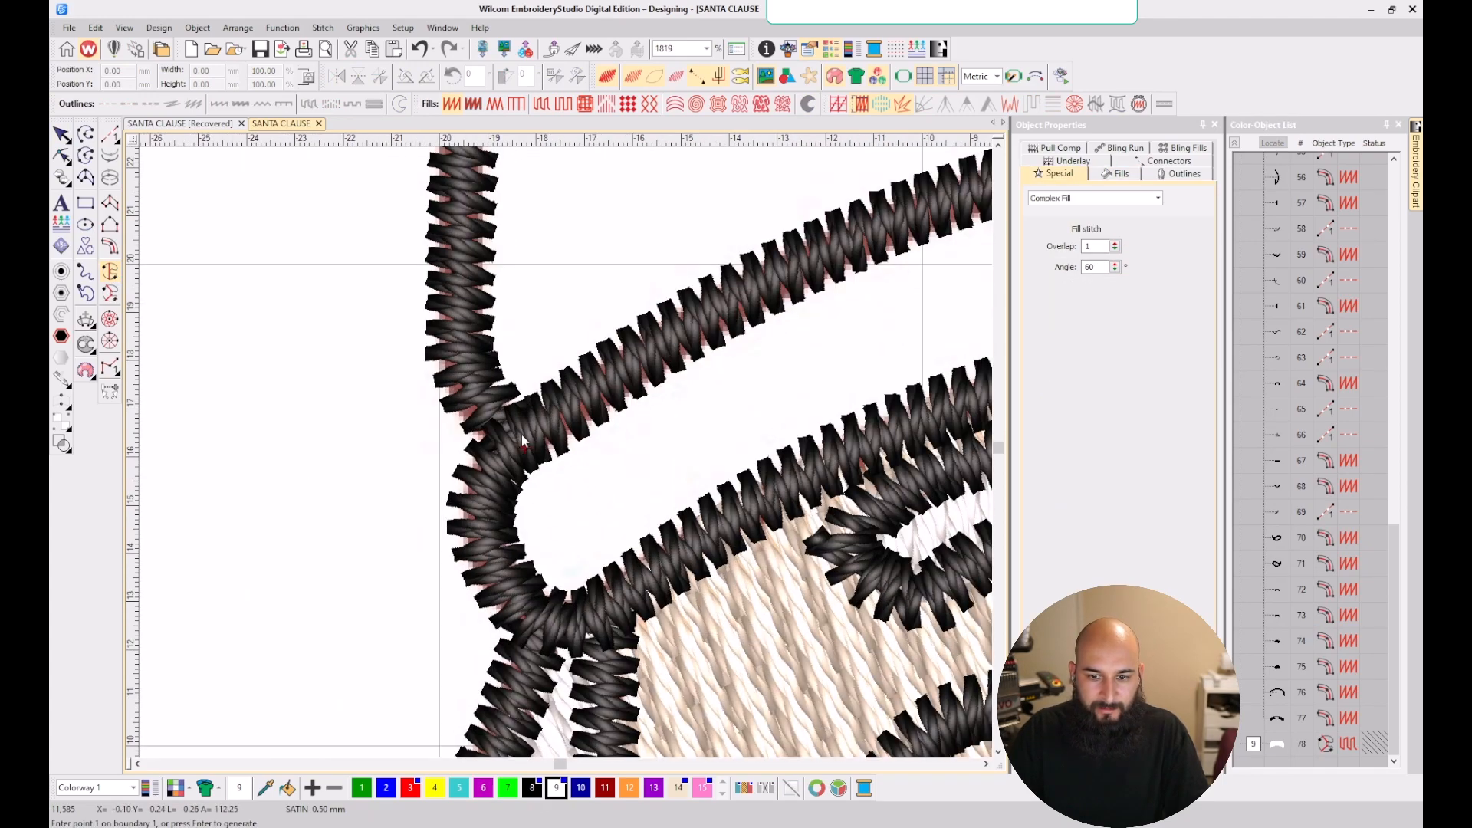
pyautogui.click(486, 481)
pyautogui.rightClick(483, 545)
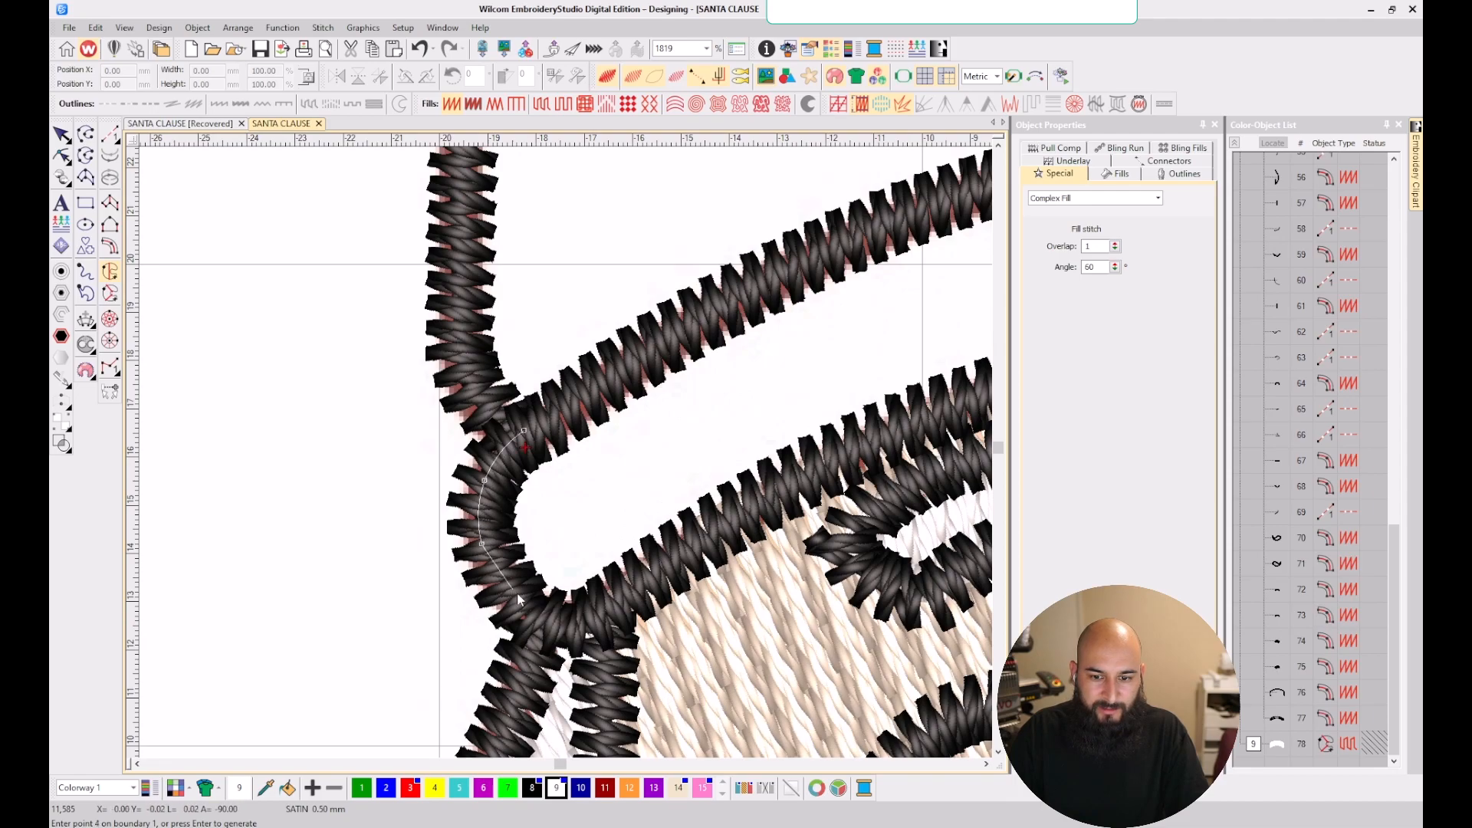
pyautogui.click(526, 612)
pyautogui.click(594, 623)
# - Trace the white brim fill's lower boundary along the black outline above the face, from the left end to the right
pyautogui.click(693, 545)
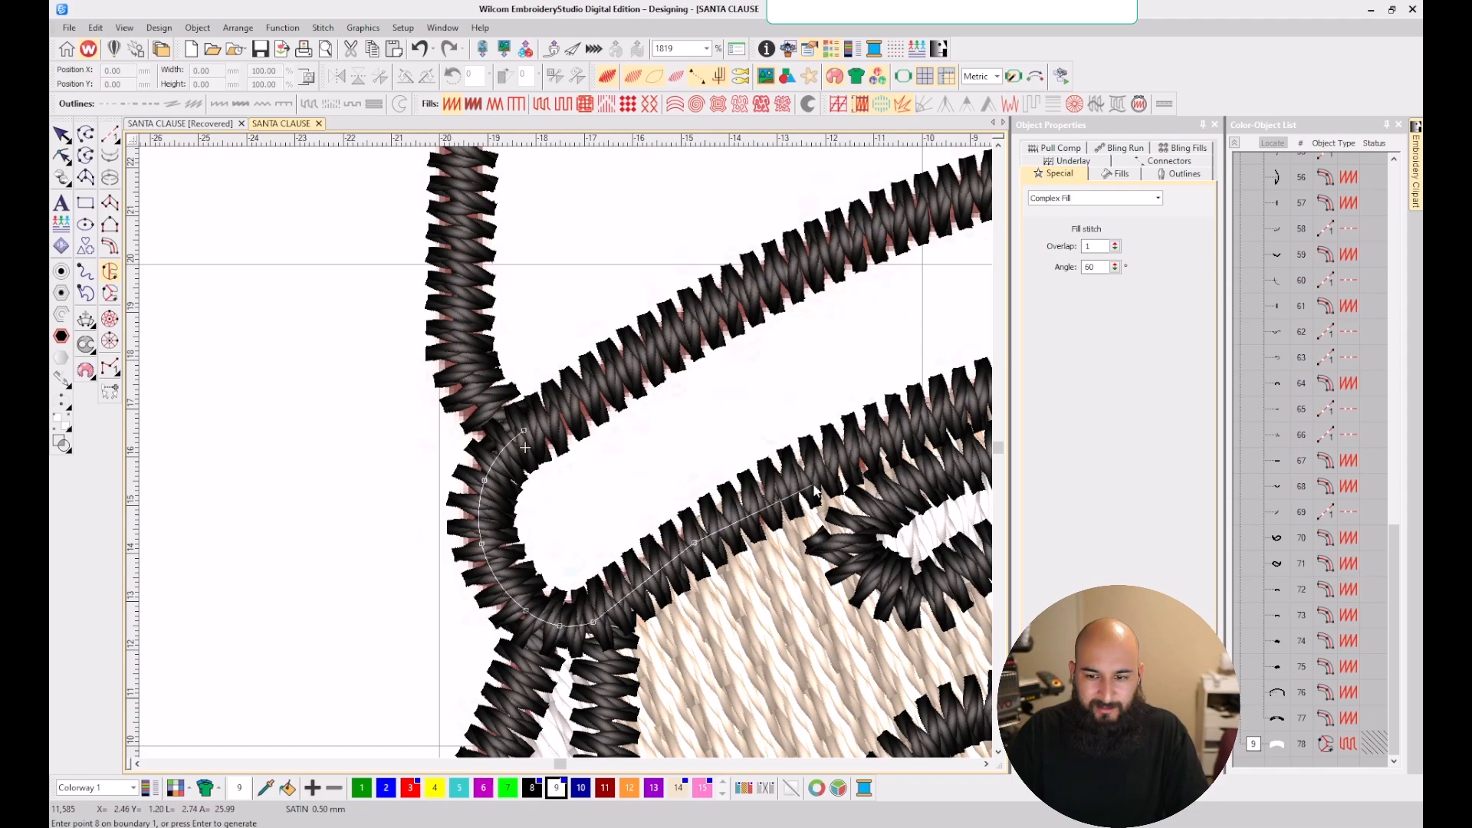
pyautogui.click(865, 441)
pyautogui.scroll(-2, 866, 443)
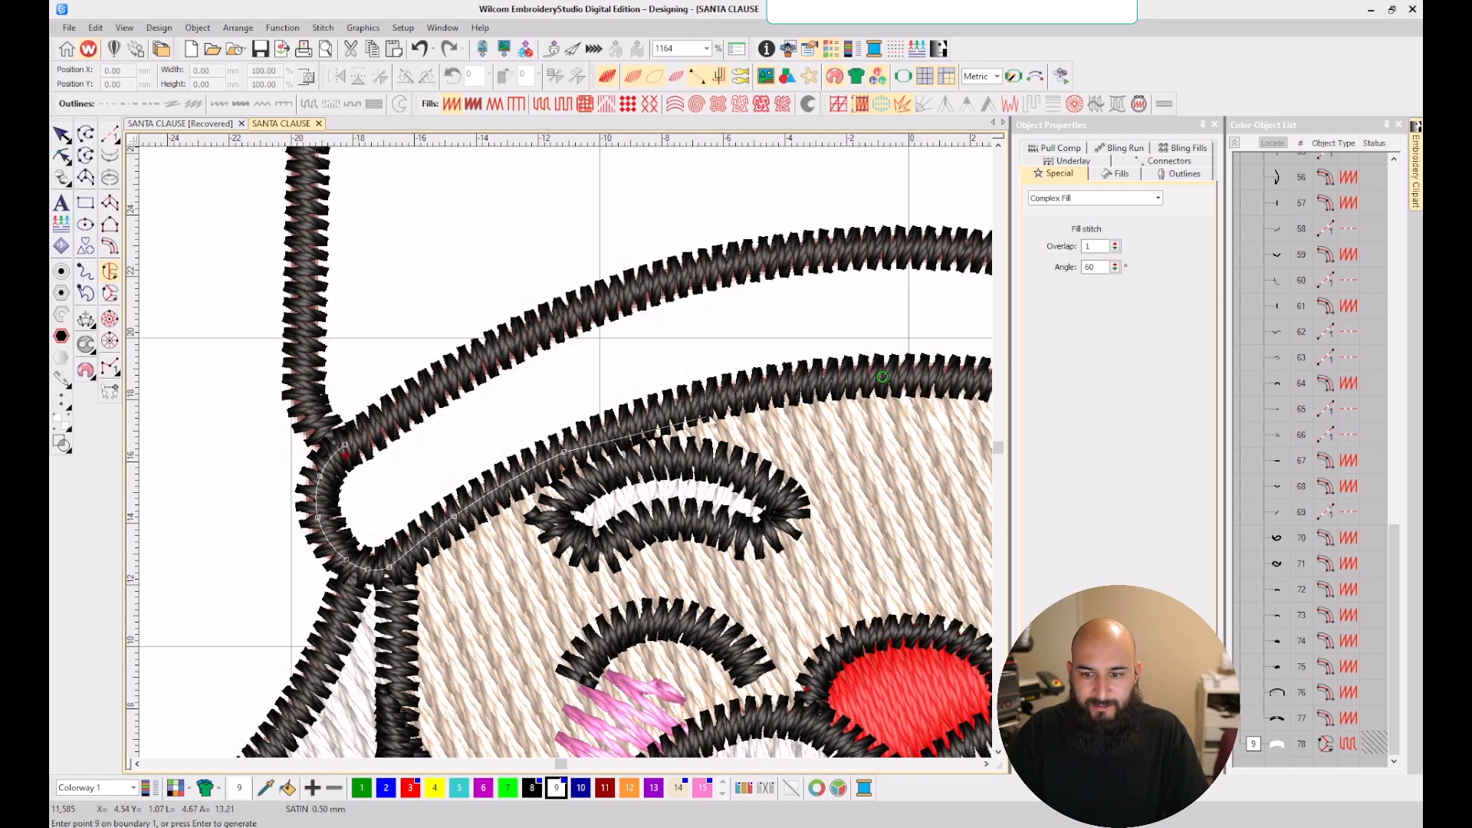
pyautogui.click(749, 394)
pyautogui.scroll(2, 589, 447)
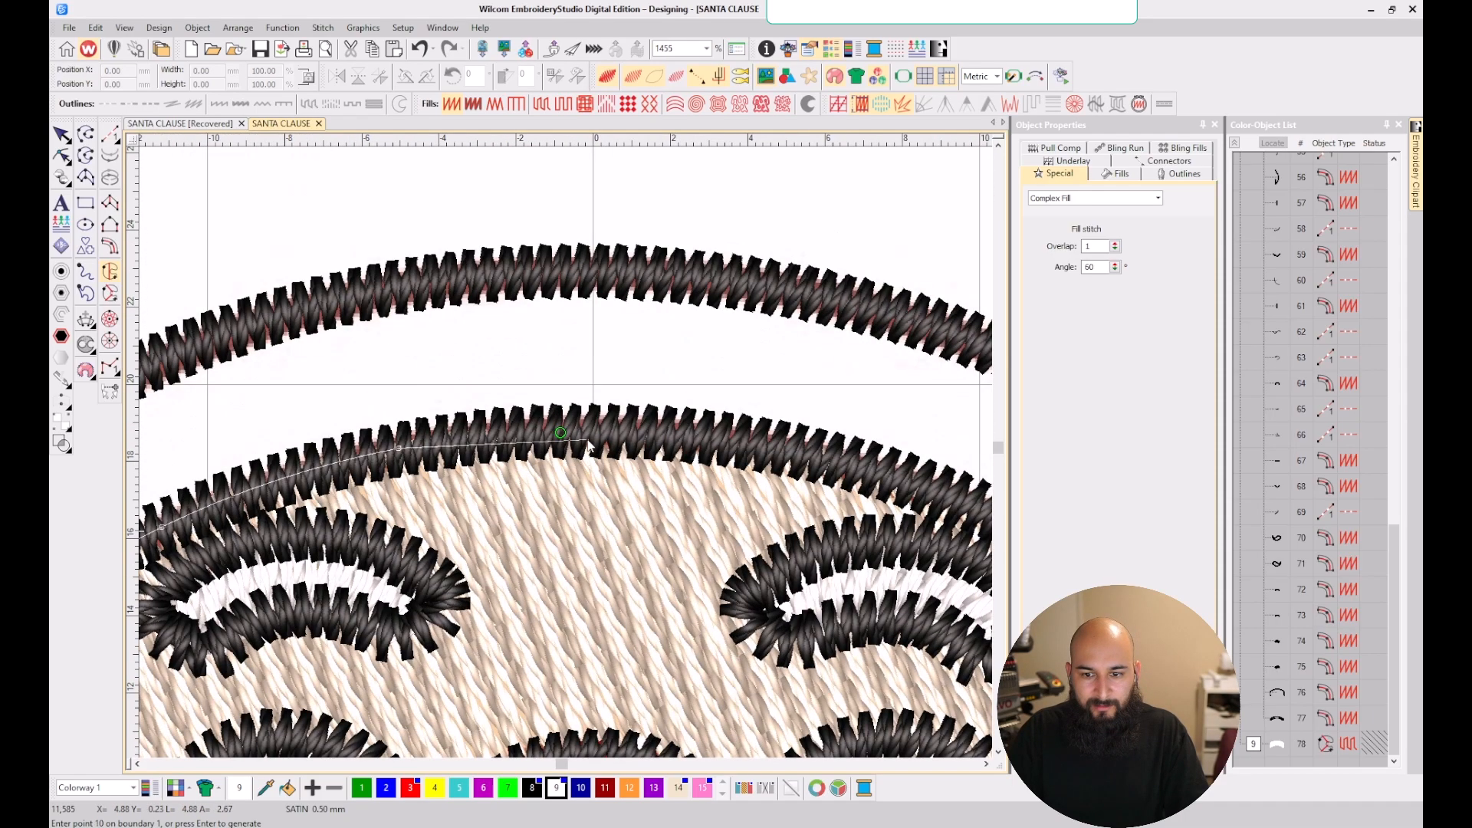
pyautogui.click(587, 433)
pyautogui.click(877, 475)
pyautogui.scroll(-2, 889, 479)
pyautogui.click(650, 491)
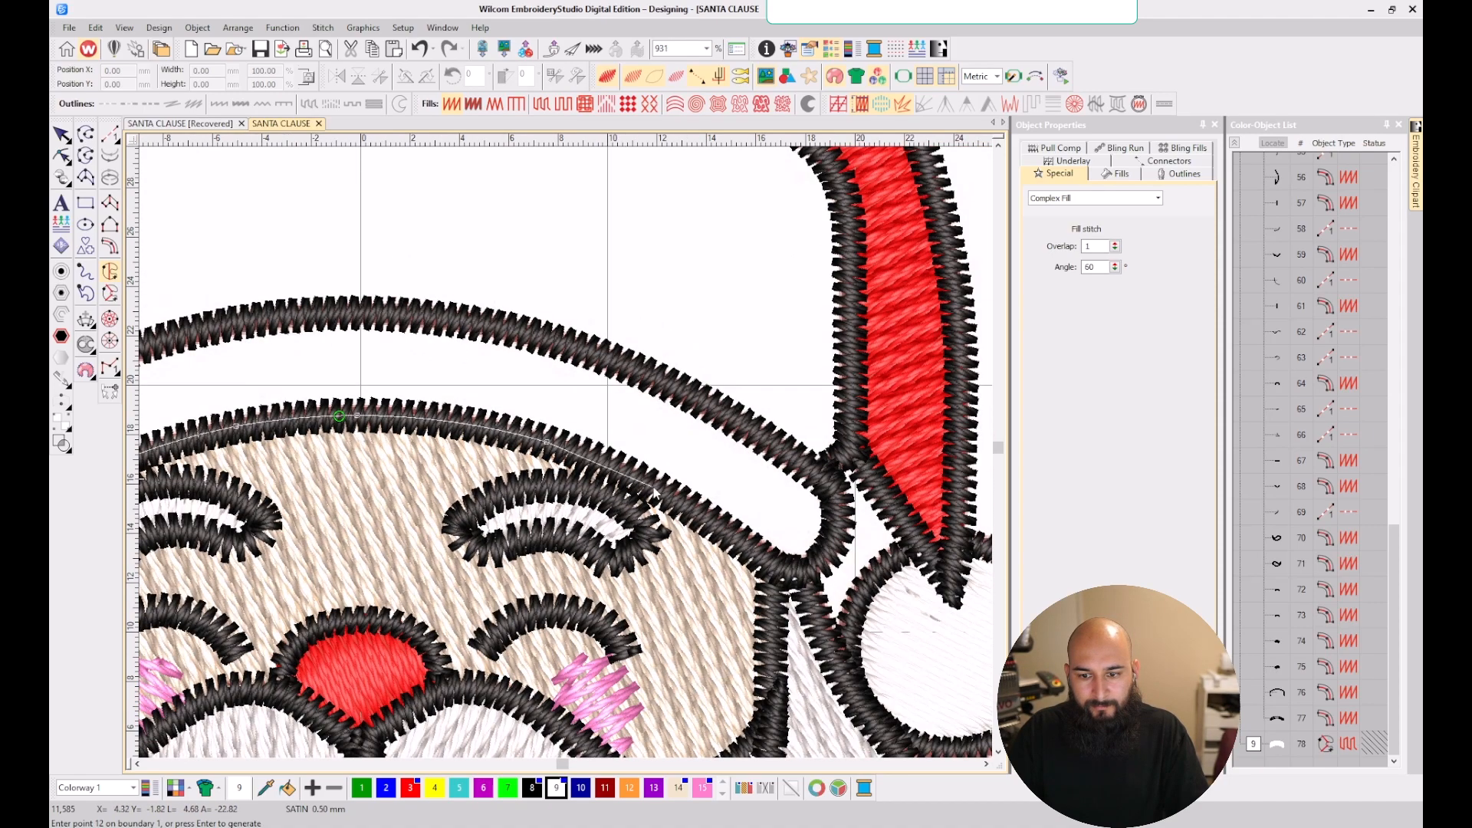
pyautogui.scroll(2, 759, 555)
pyautogui.click(565, 465)
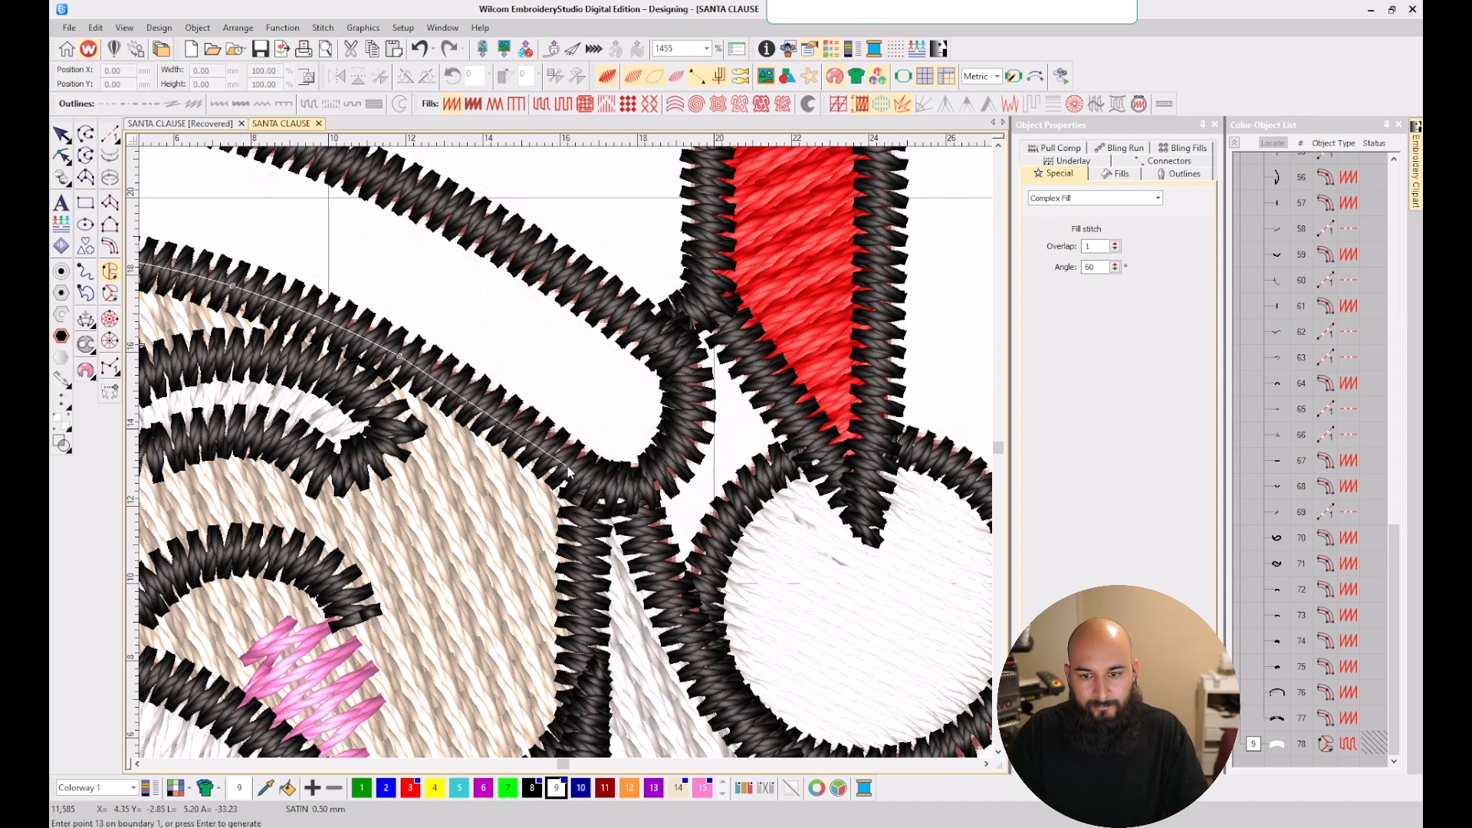
# - Carry the brim boundary around its rounded right end and onto the upper black outline
pyautogui.click(599, 488)
pyautogui.click(646, 483)
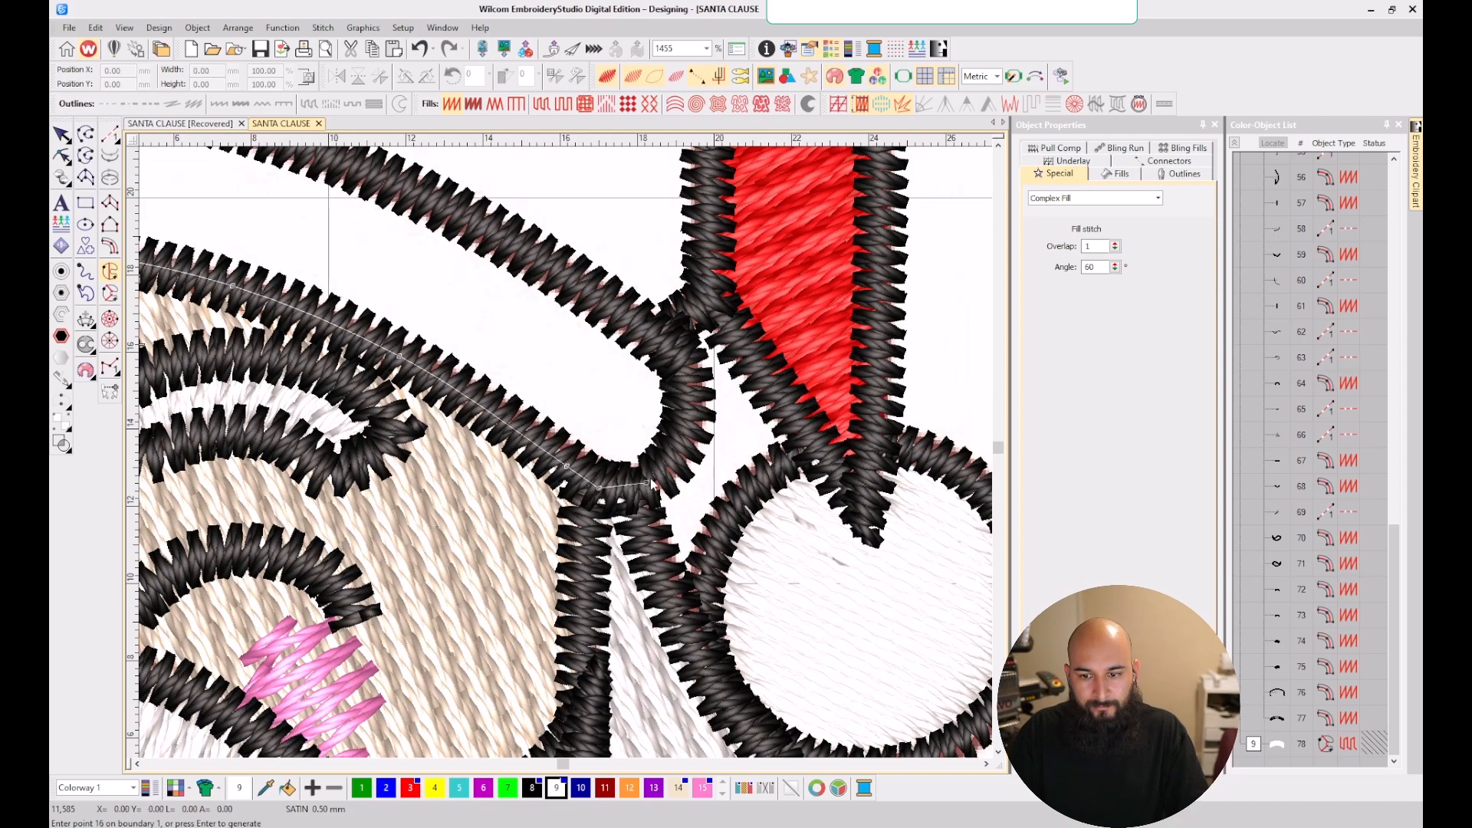
pyautogui.click(687, 421)
pyautogui.click(676, 351)
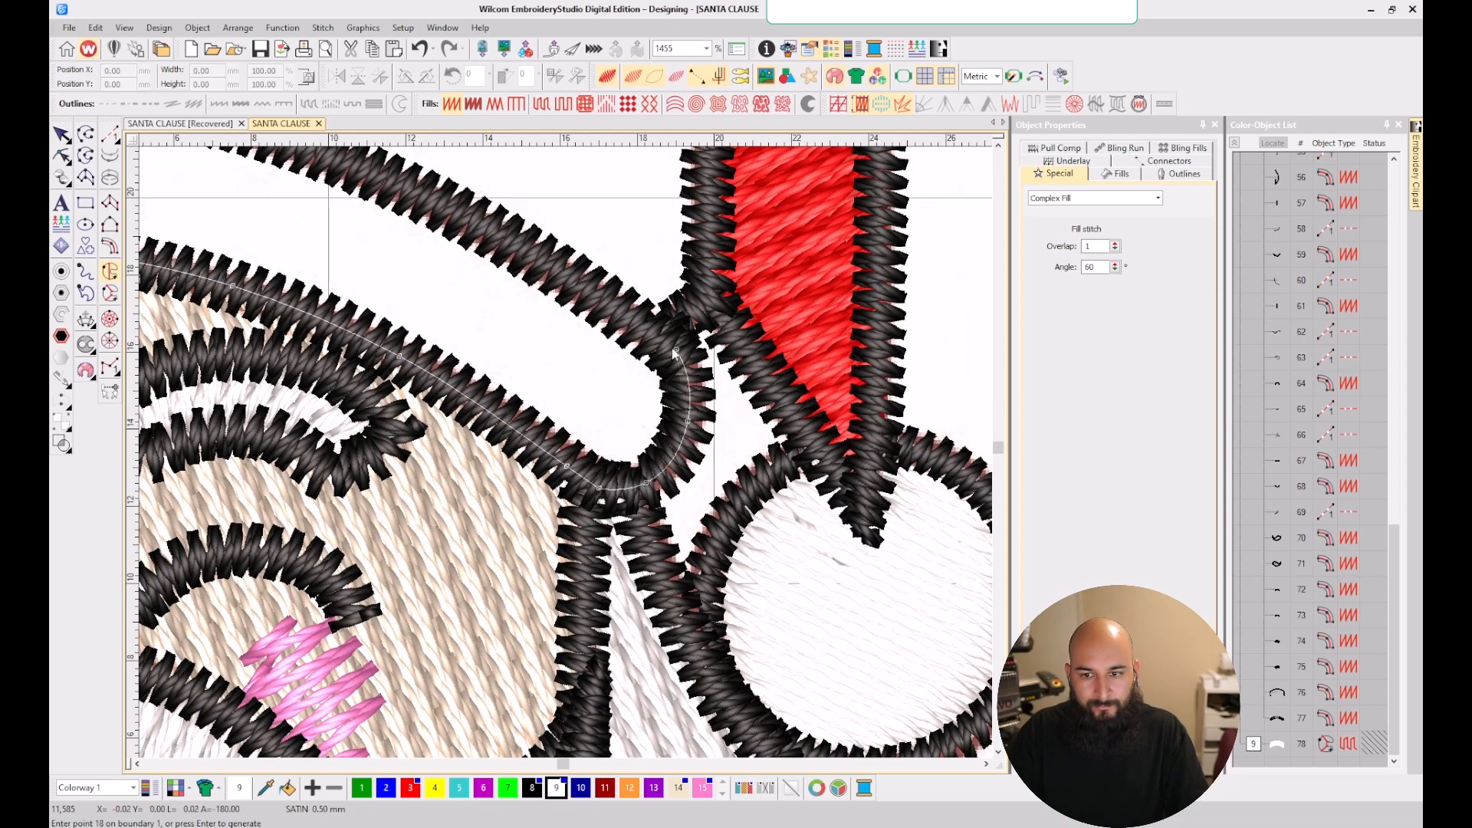
pyautogui.scroll(-2, 607, 302)
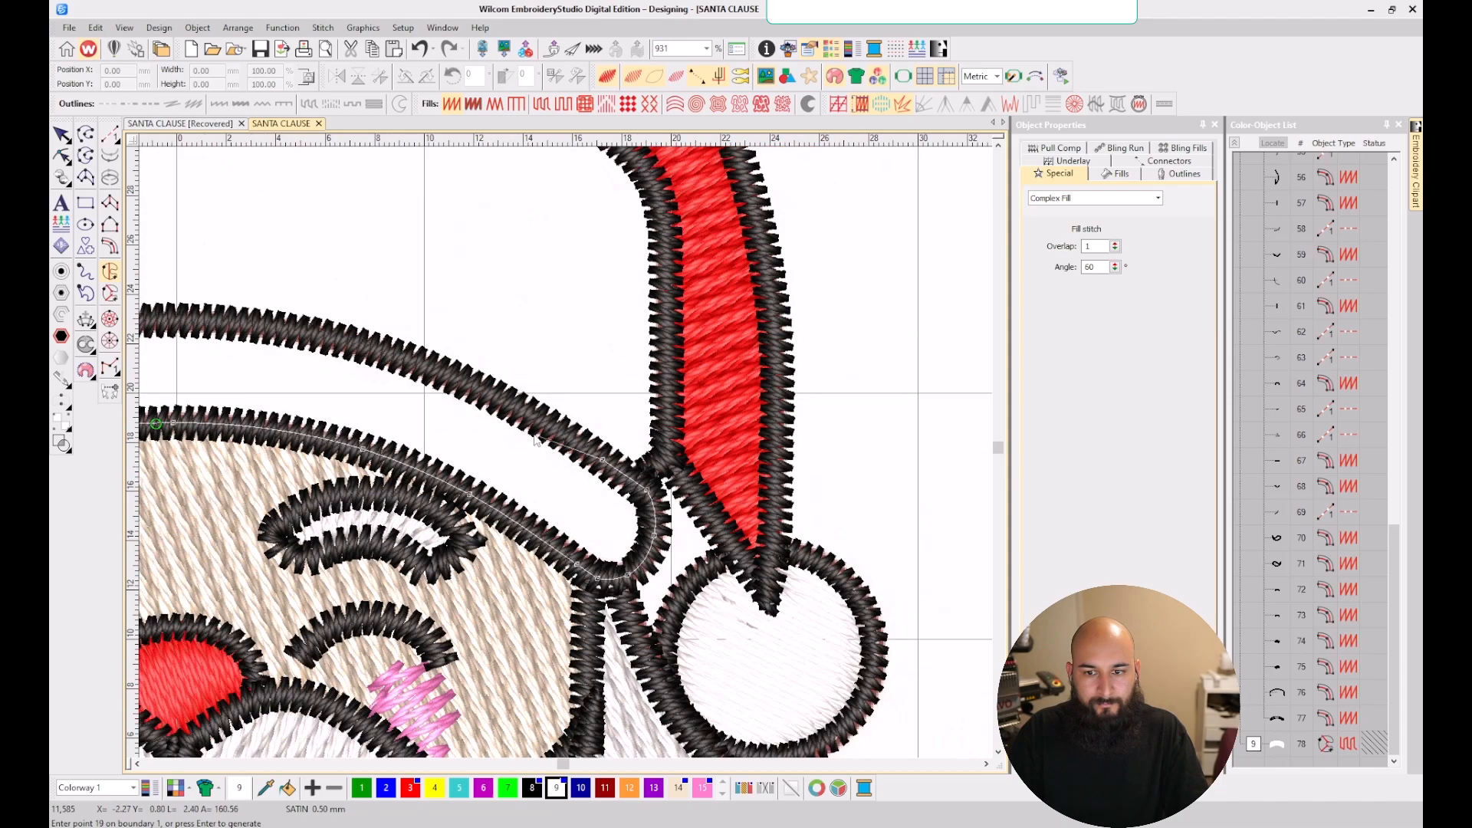
pyautogui.scroll(1, 625, 490)
pyautogui.press('BackSpace')
pyautogui.click(552, 441)
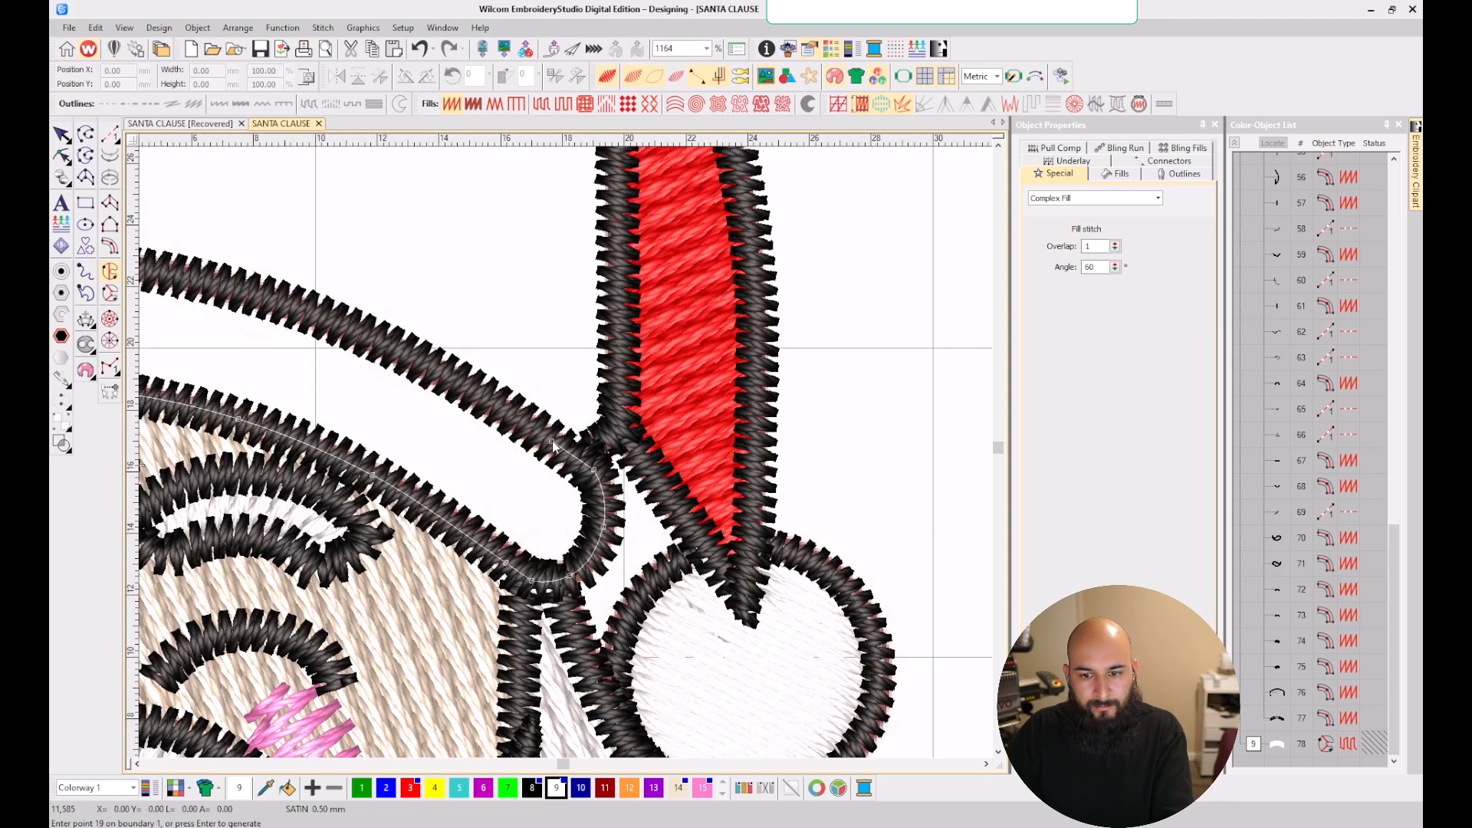
# - Trace the brim's upper edge back along the black outline and close the boundary at its starting point on the left
pyautogui.rightClick(275, 296)
pyautogui.scroll(-3, 567, 458)
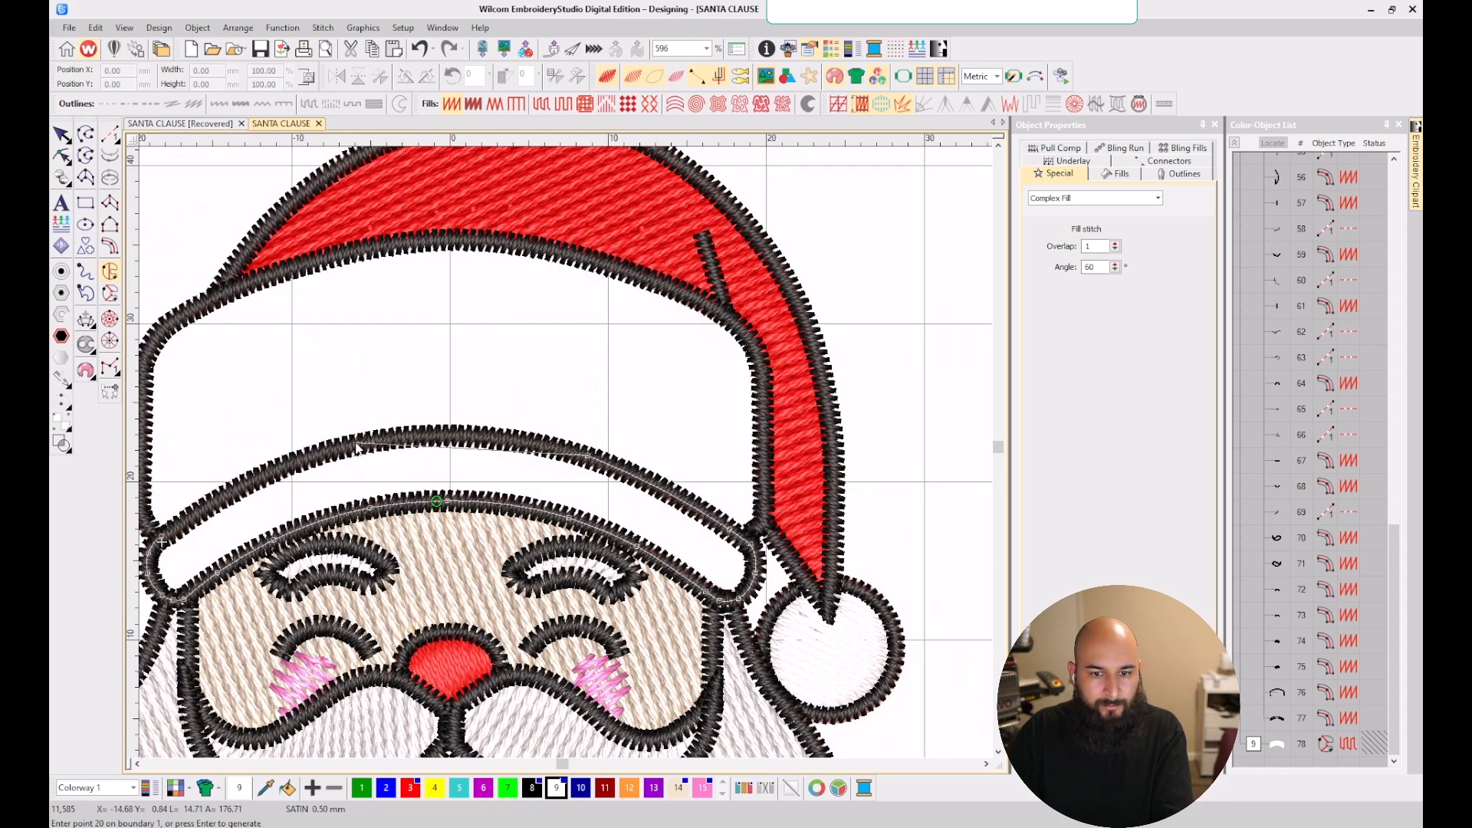
pyautogui.rightClick(358, 448)
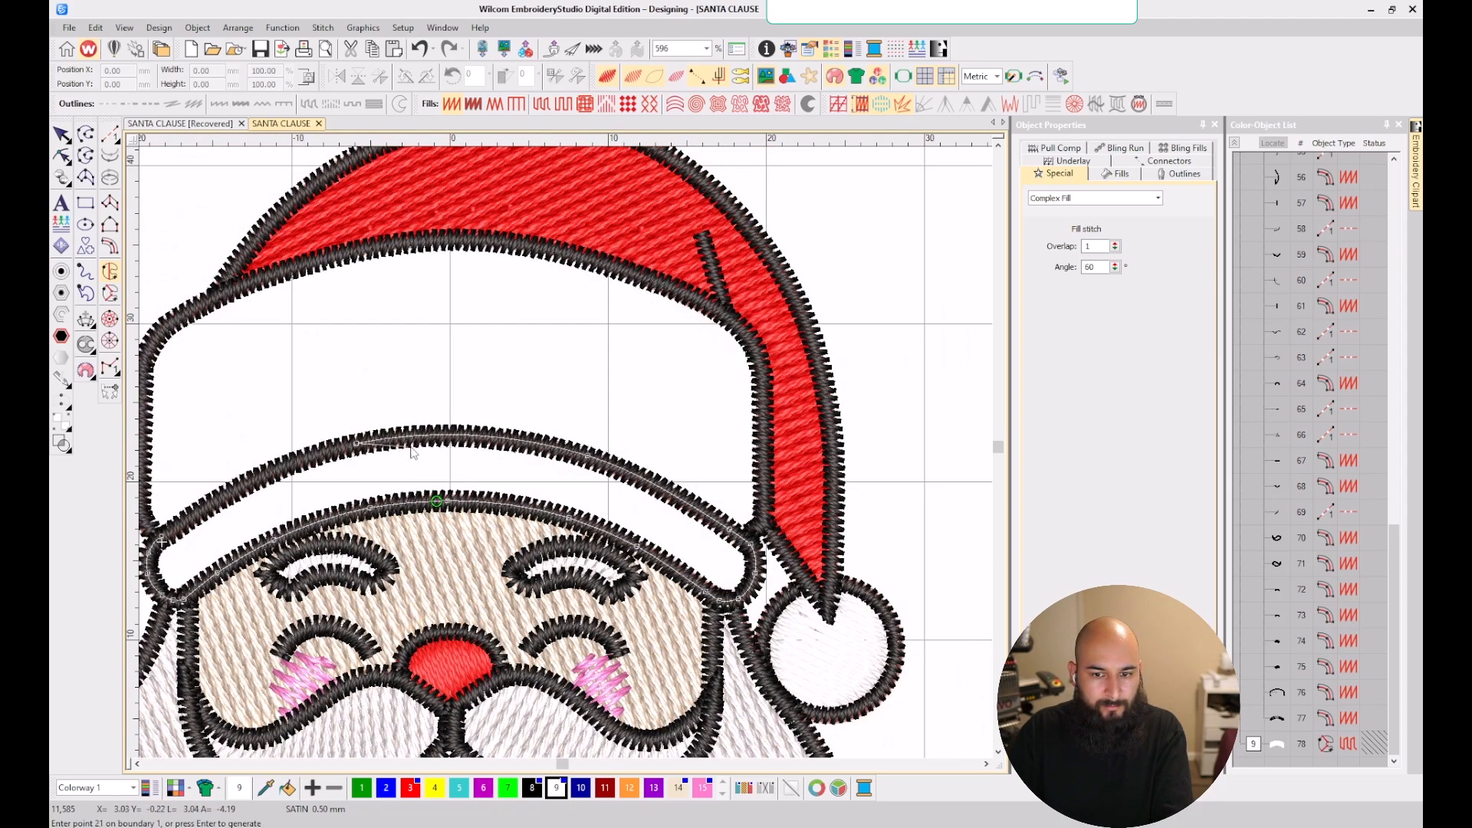
pyautogui.scroll(3, 414, 454)
pyautogui.rightClick(630, 434)
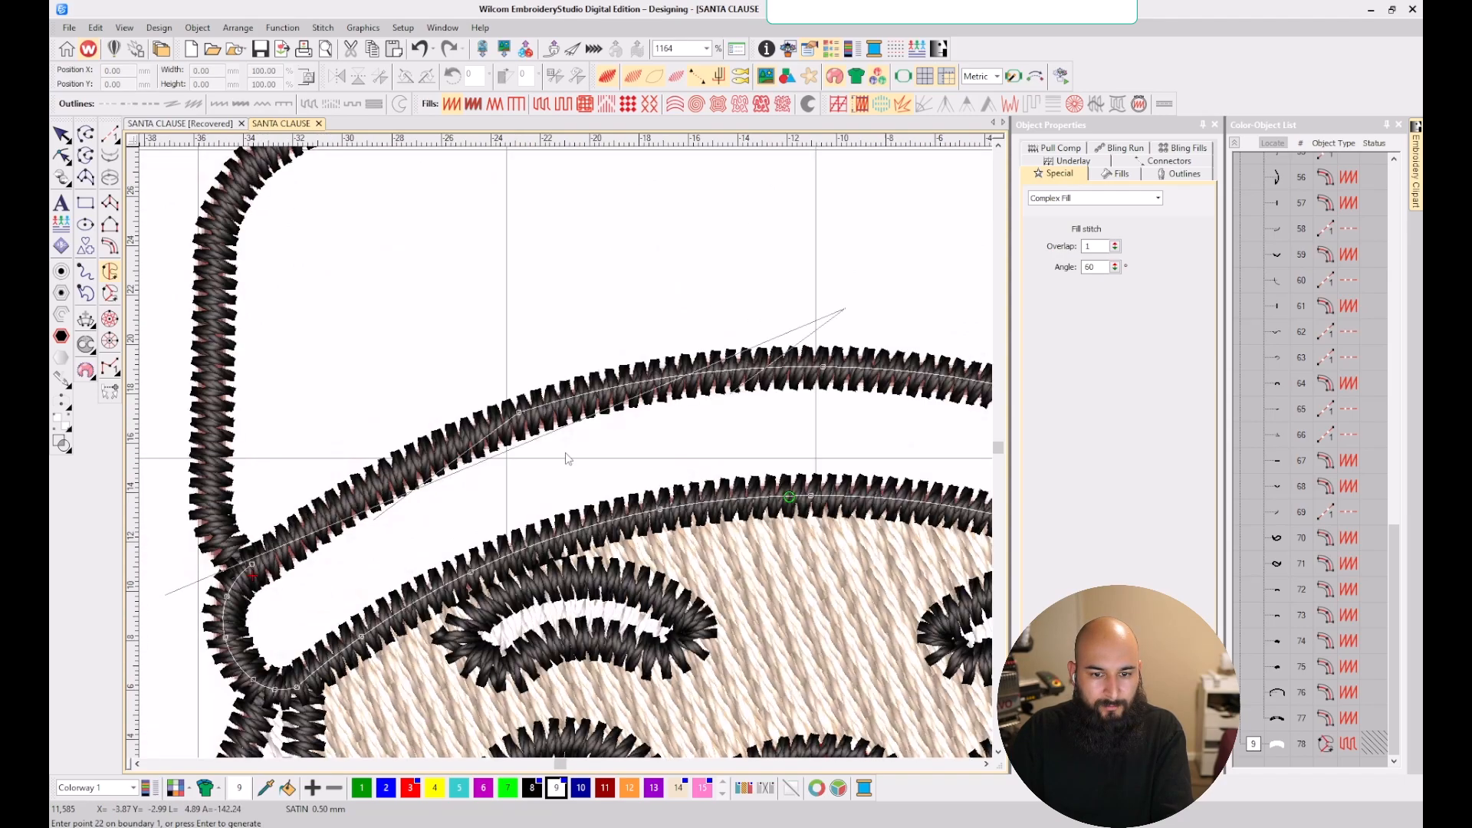
pyautogui.scroll(-1, 168, 598)
pyautogui.click(633, 437)
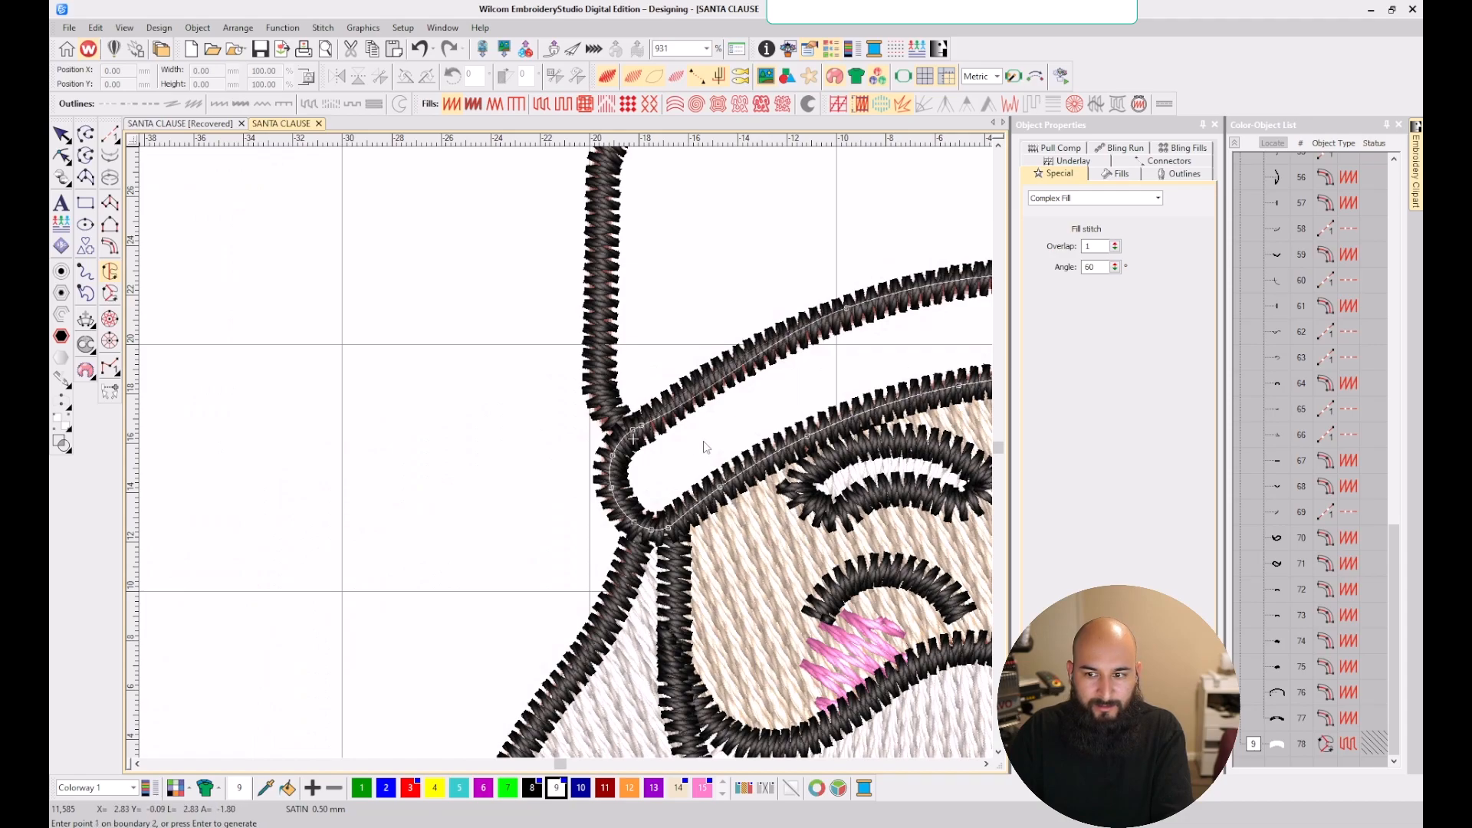
pyautogui.scroll(-1, 707, 447)
pyautogui.scroll(2, 563, 448)
pyautogui.press('BackSpace')
pyautogui.click(605, 353)
pyautogui.click(509, 420)
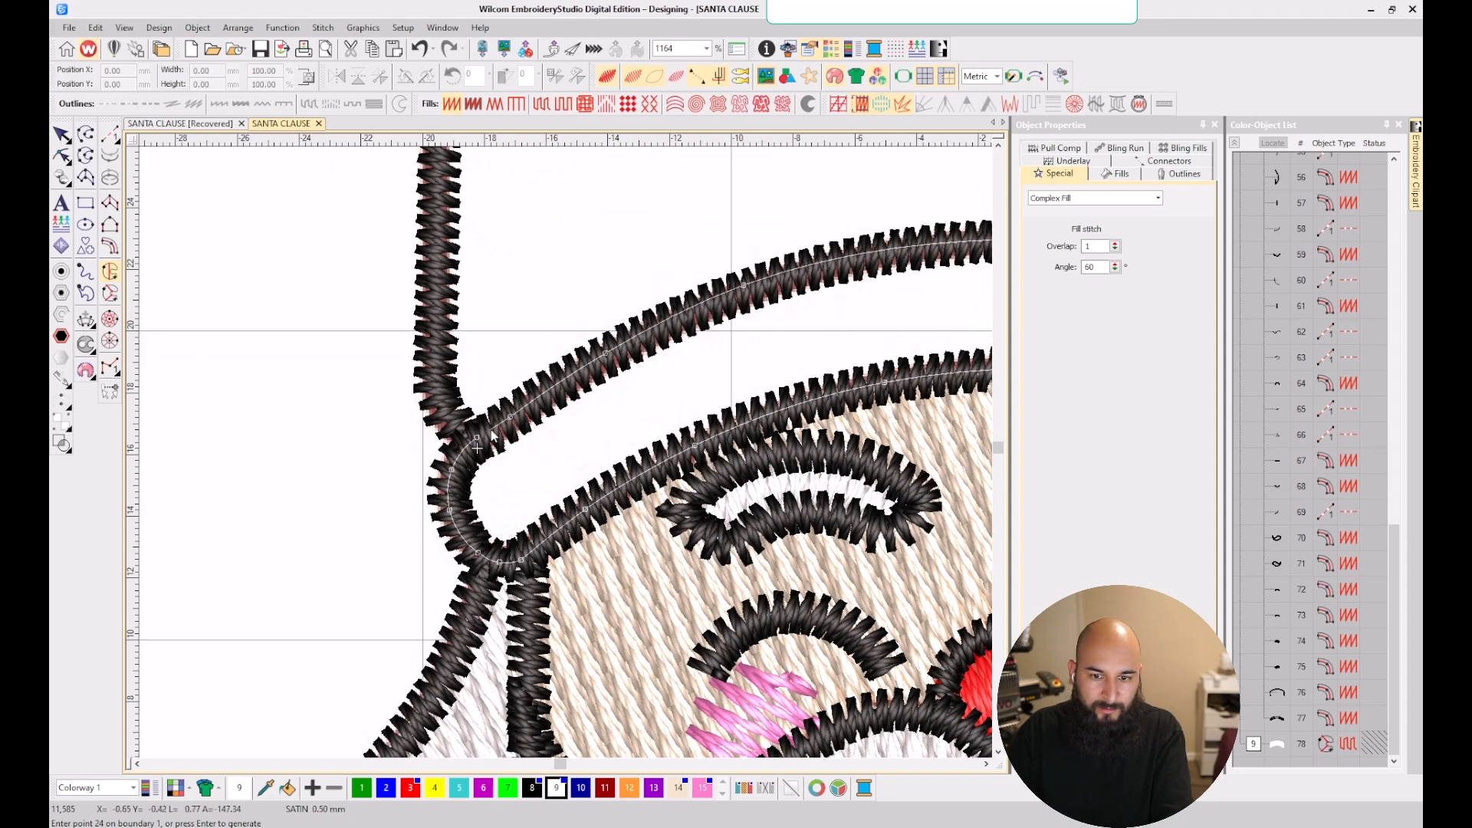
pyautogui.press('Return')
# - Generate the white brim fill without further boundaries, giving it a single diagonal stitch angle across its left part
pyautogui.scroll(-1, 569, 458)
pyautogui.scroll(-2, 569, 459)
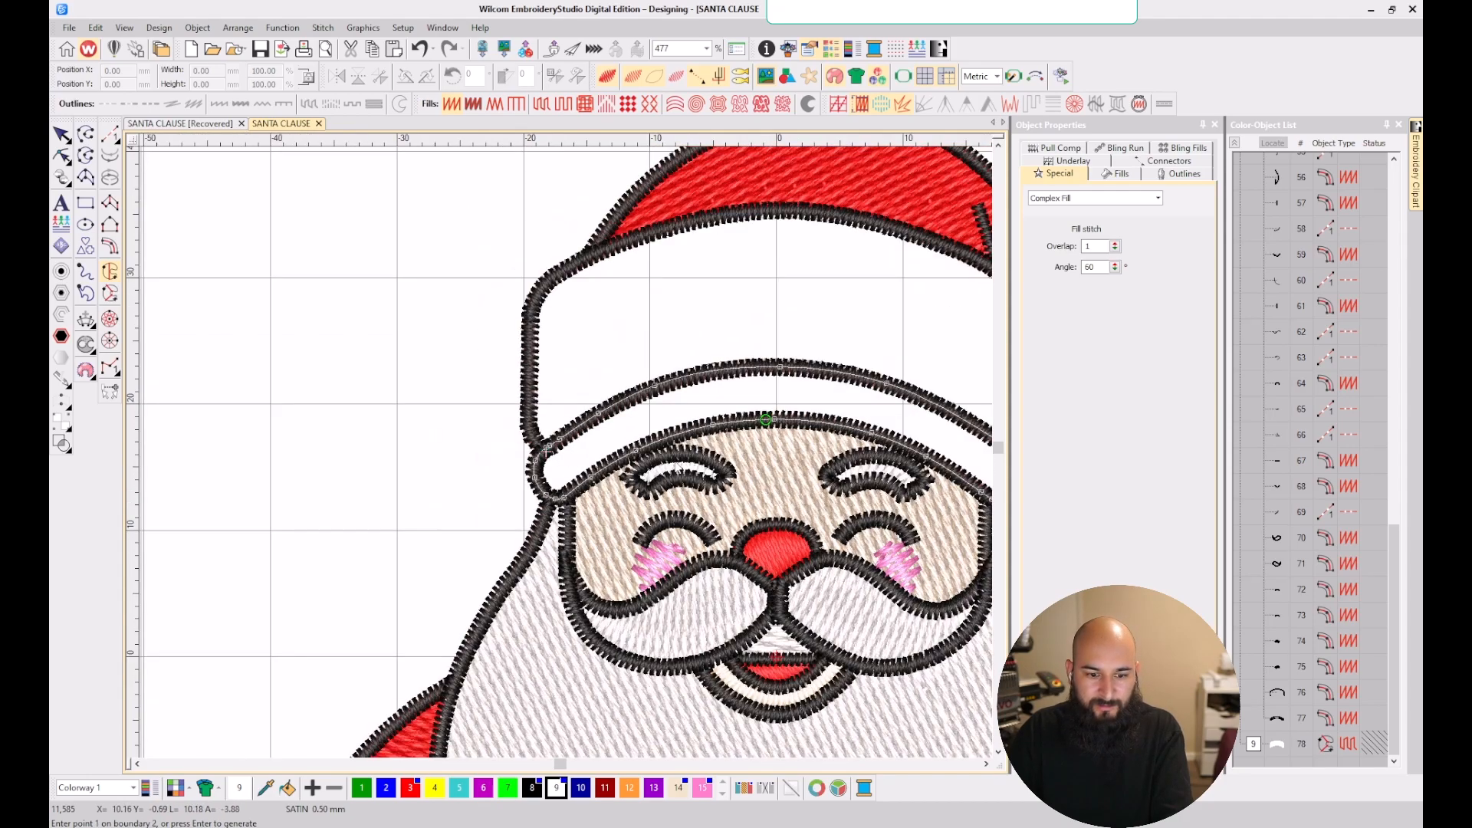
pyautogui.press('Return')
pyautogui.scroll(-1, 682, 468)
pyautogui.click(529, 504)
pyautogui.press('Return')
pyautogui.scroll(1, 684, 384)
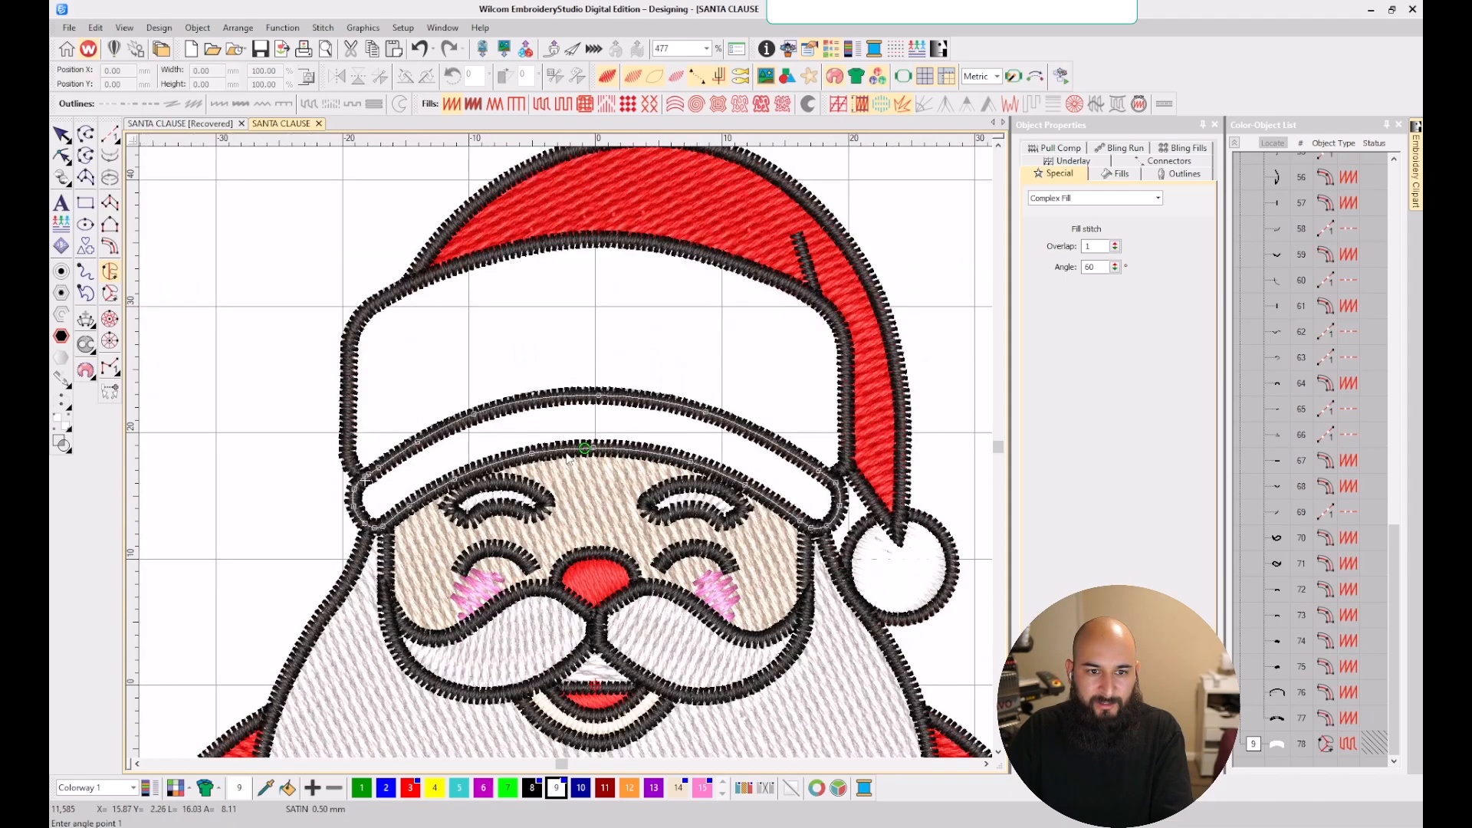
pyautogui.click(432, 420)
pyautogui.click(469, 504)
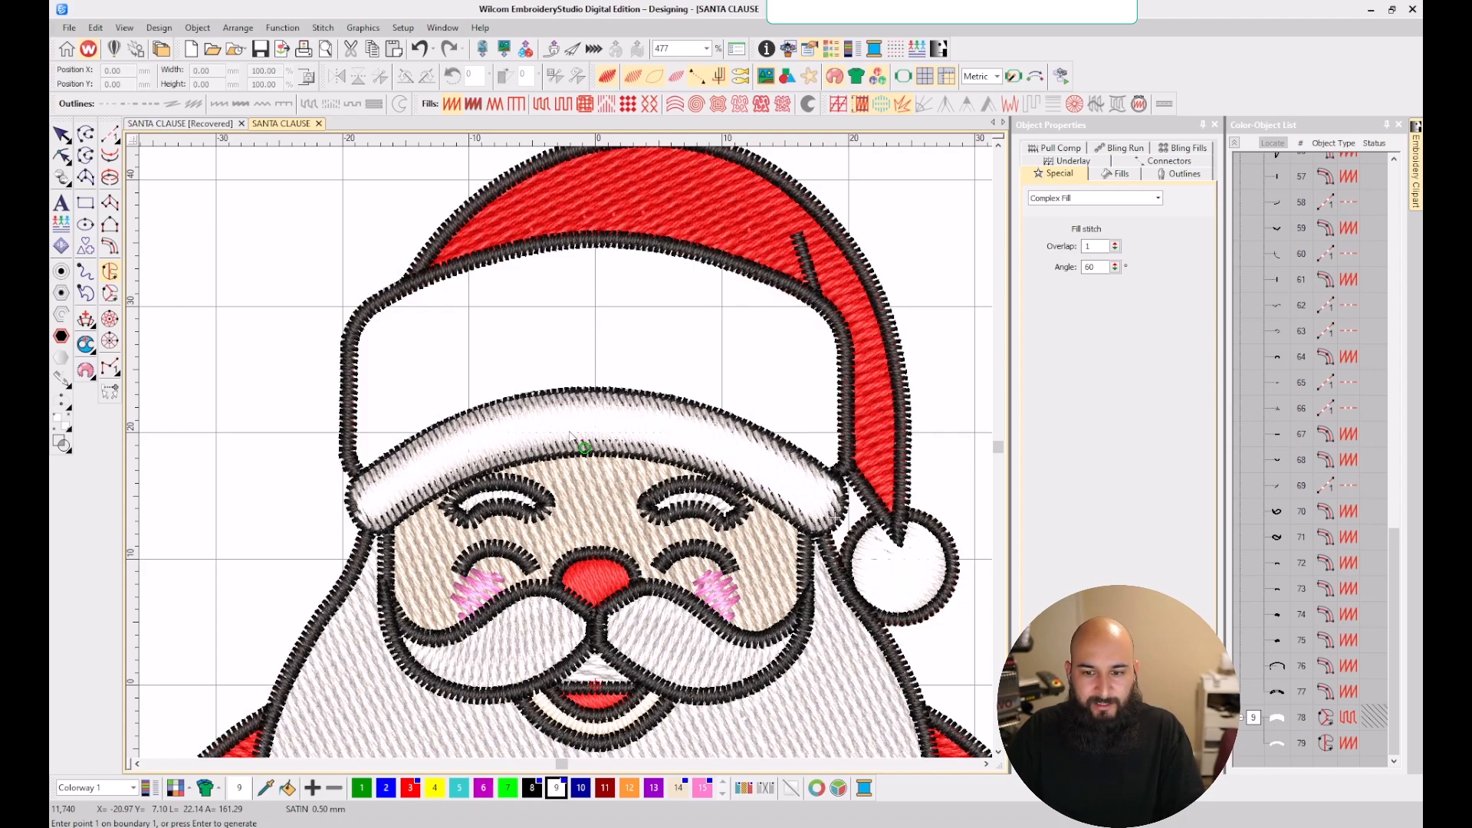
# - Add three stitch angles across the brim fill, at its left, centre and right, so the stitches follow the curve
pyautogui.click(1275, 742)
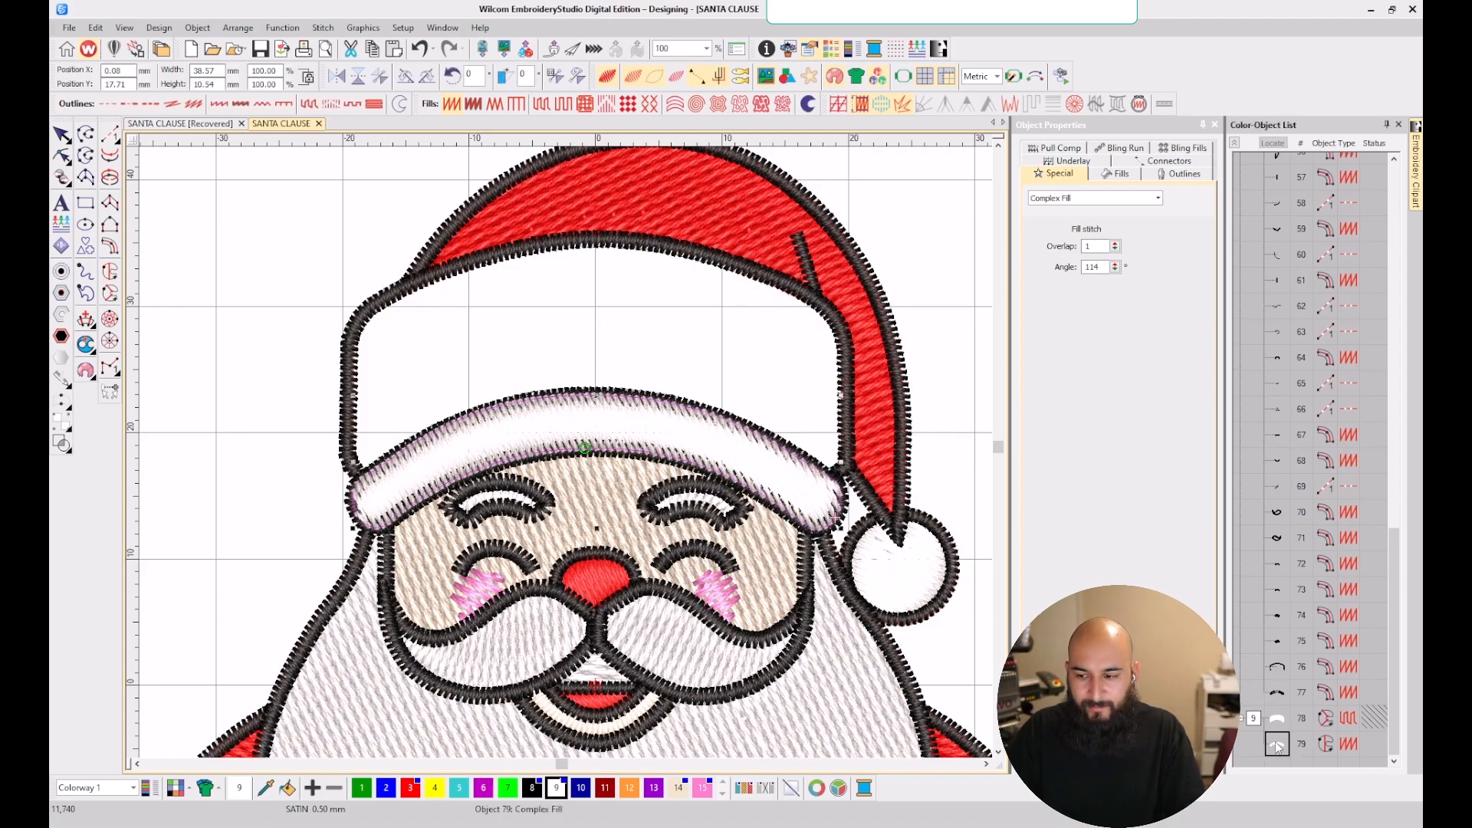
pyautogui.click(85, 320)
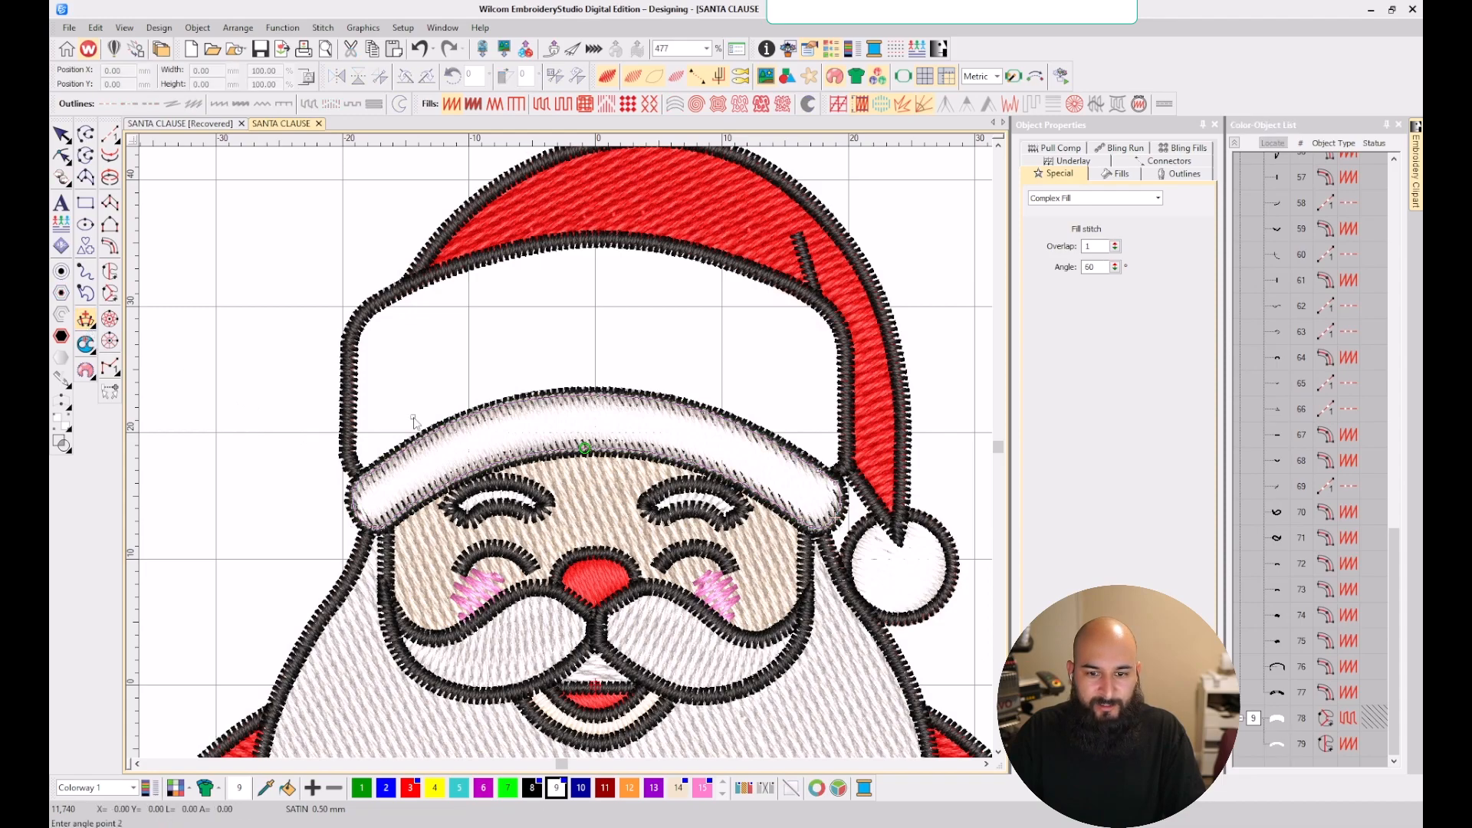
pyautogui.click(598, 388)
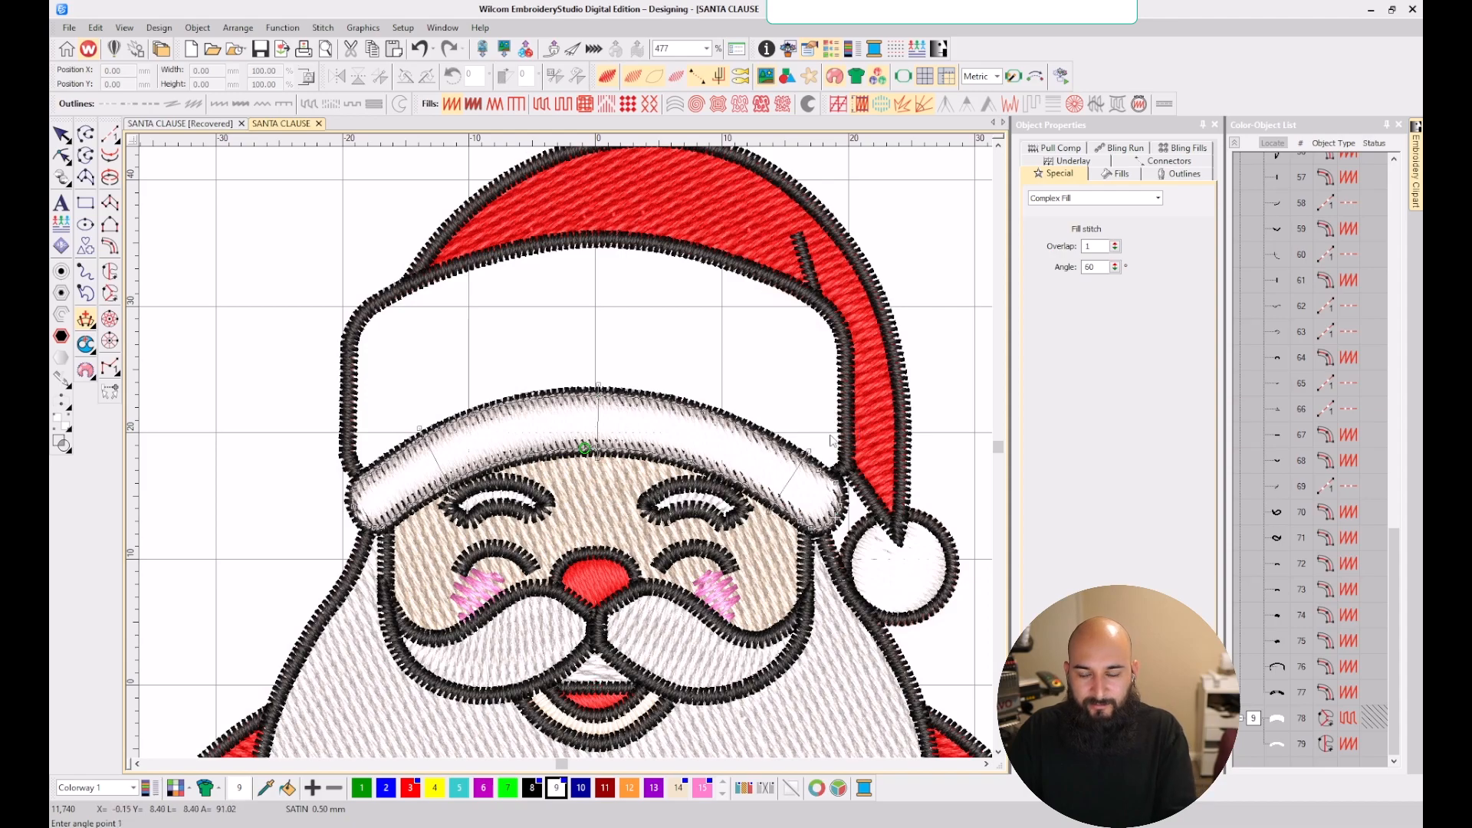
pyautogui.click(825, 470)
pyautogui.press('Return')
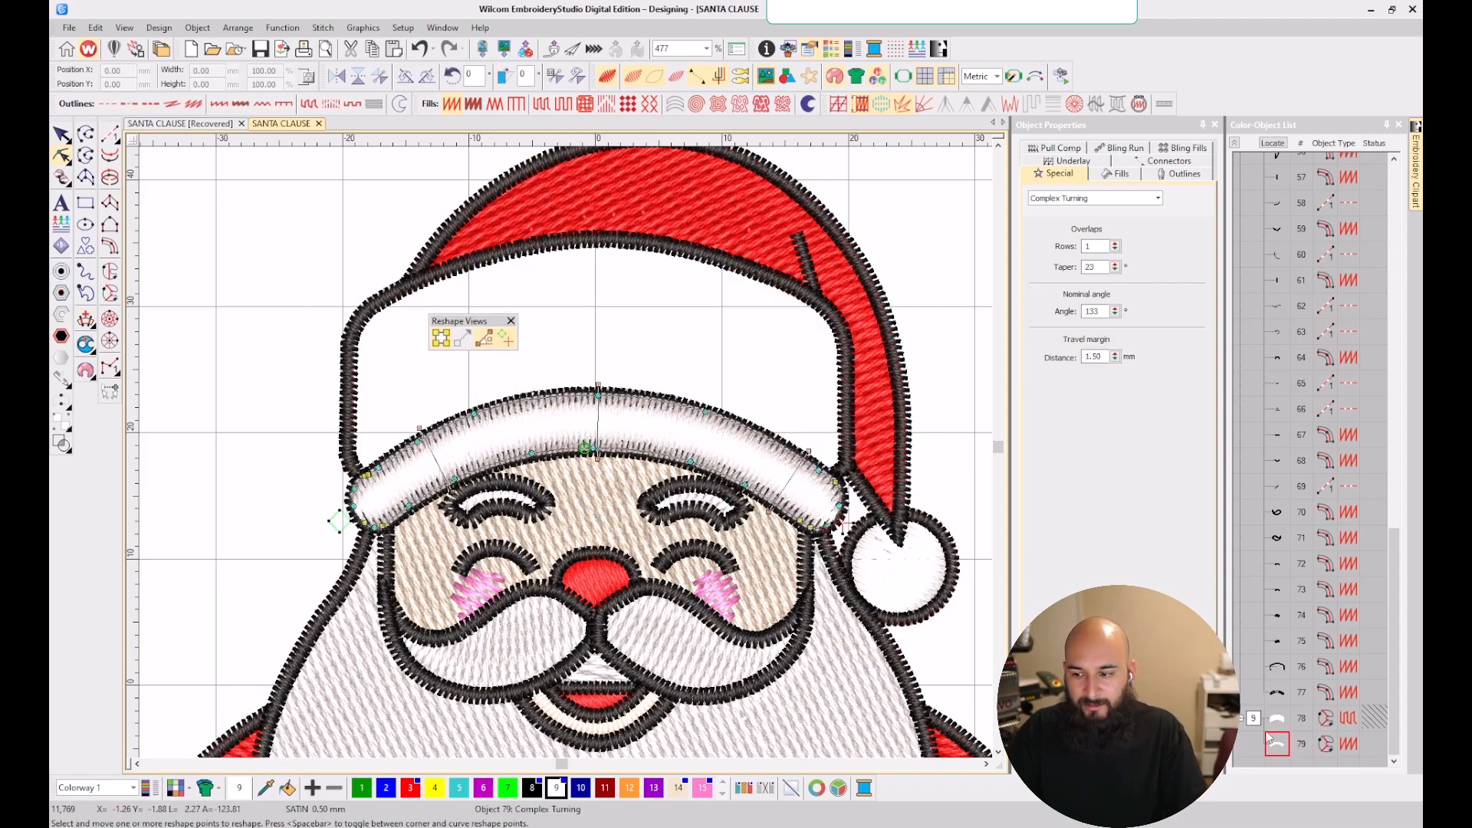
# - Unhide the white hat band fill and resequence it with the brim fill into the white block just before the black outlines
pyautogui.rightClick(1272, 719)
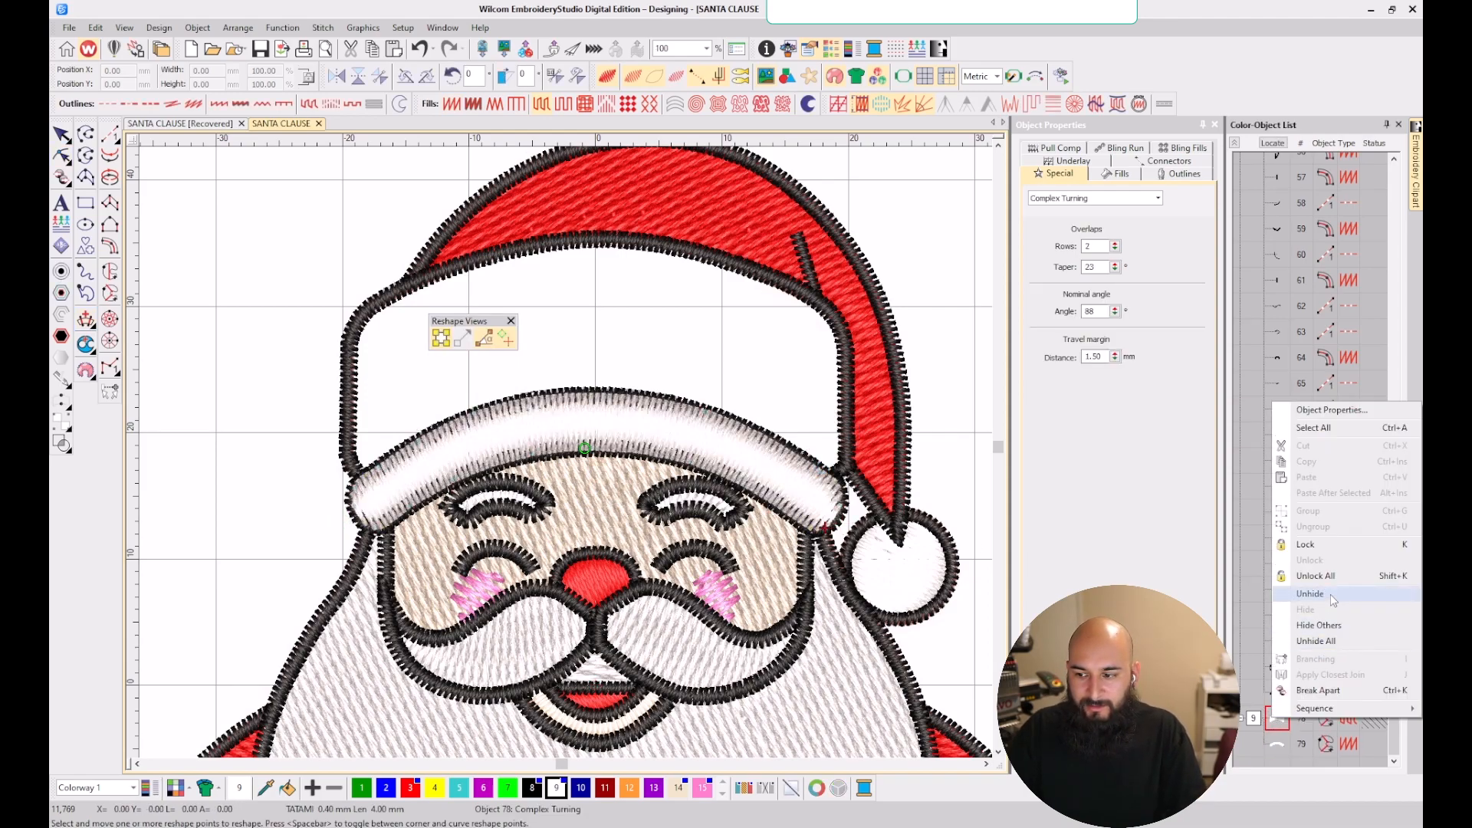
pyautogui.click(1285, 719)
pyautogui.rightClick(1256, 718)
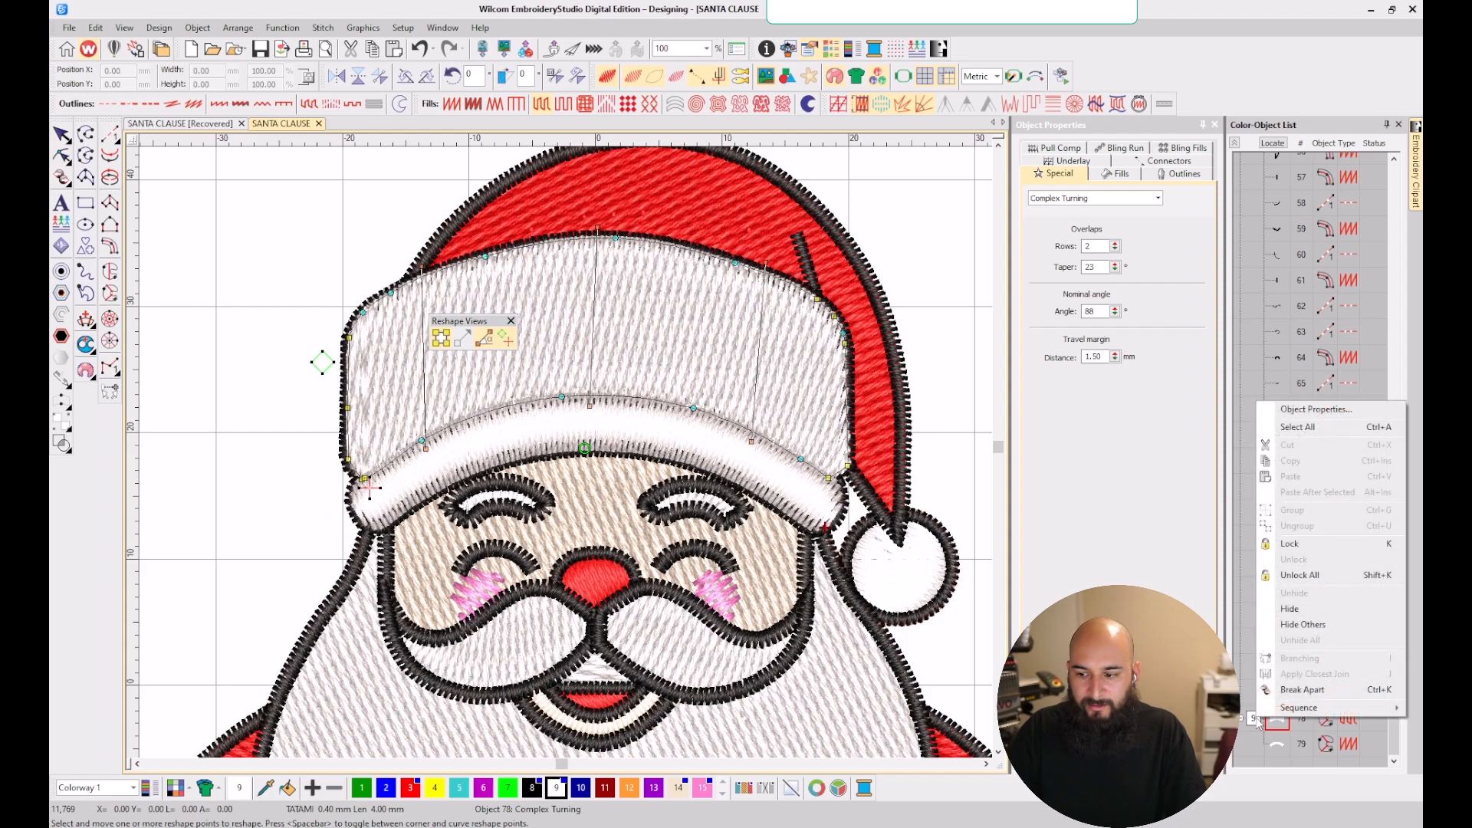
pyautogui.click(1252, 720)
pyautogui.rightClick(1255, 721)
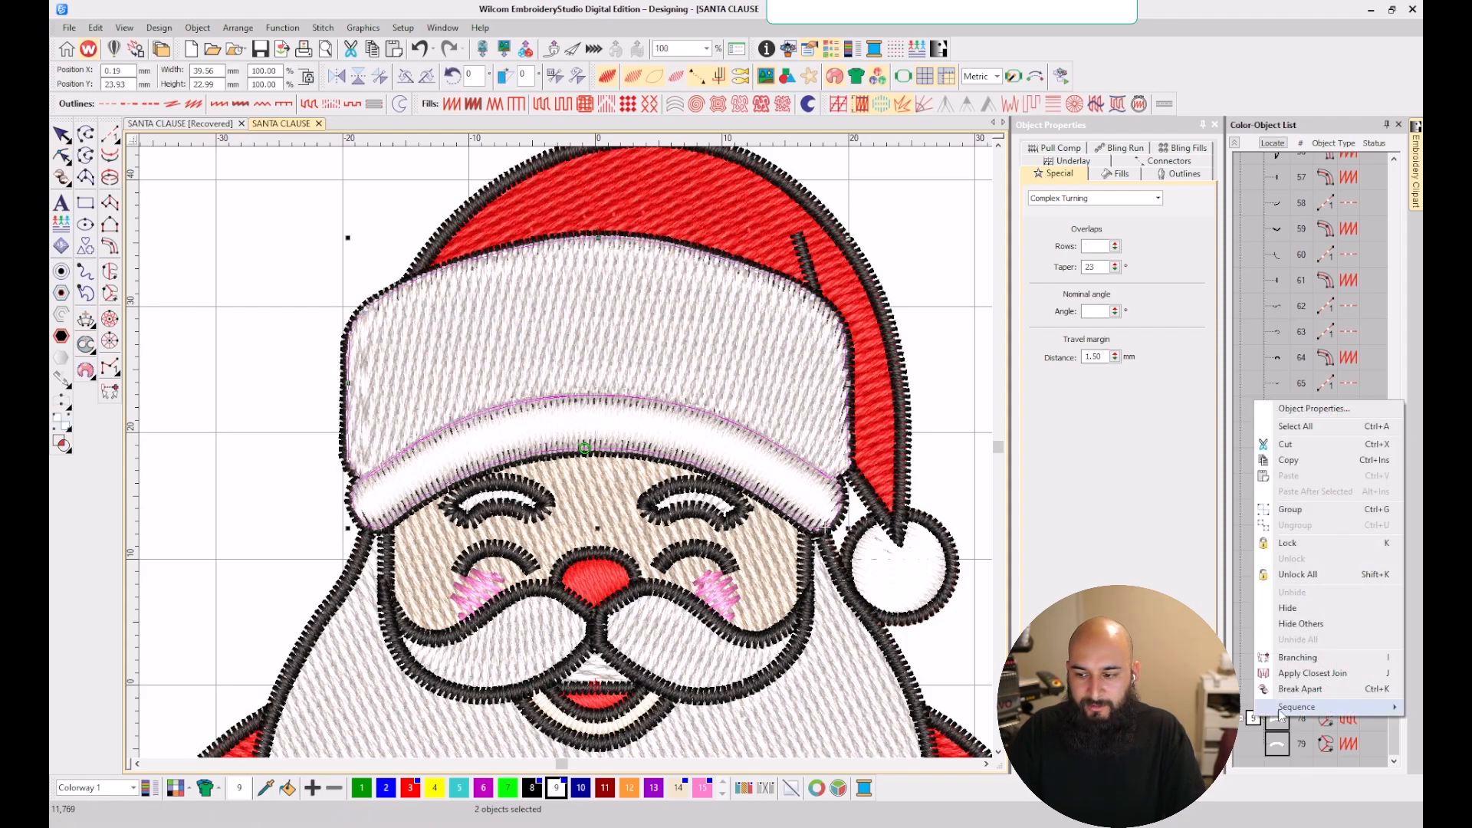
pyautogui.click(1288, 712)
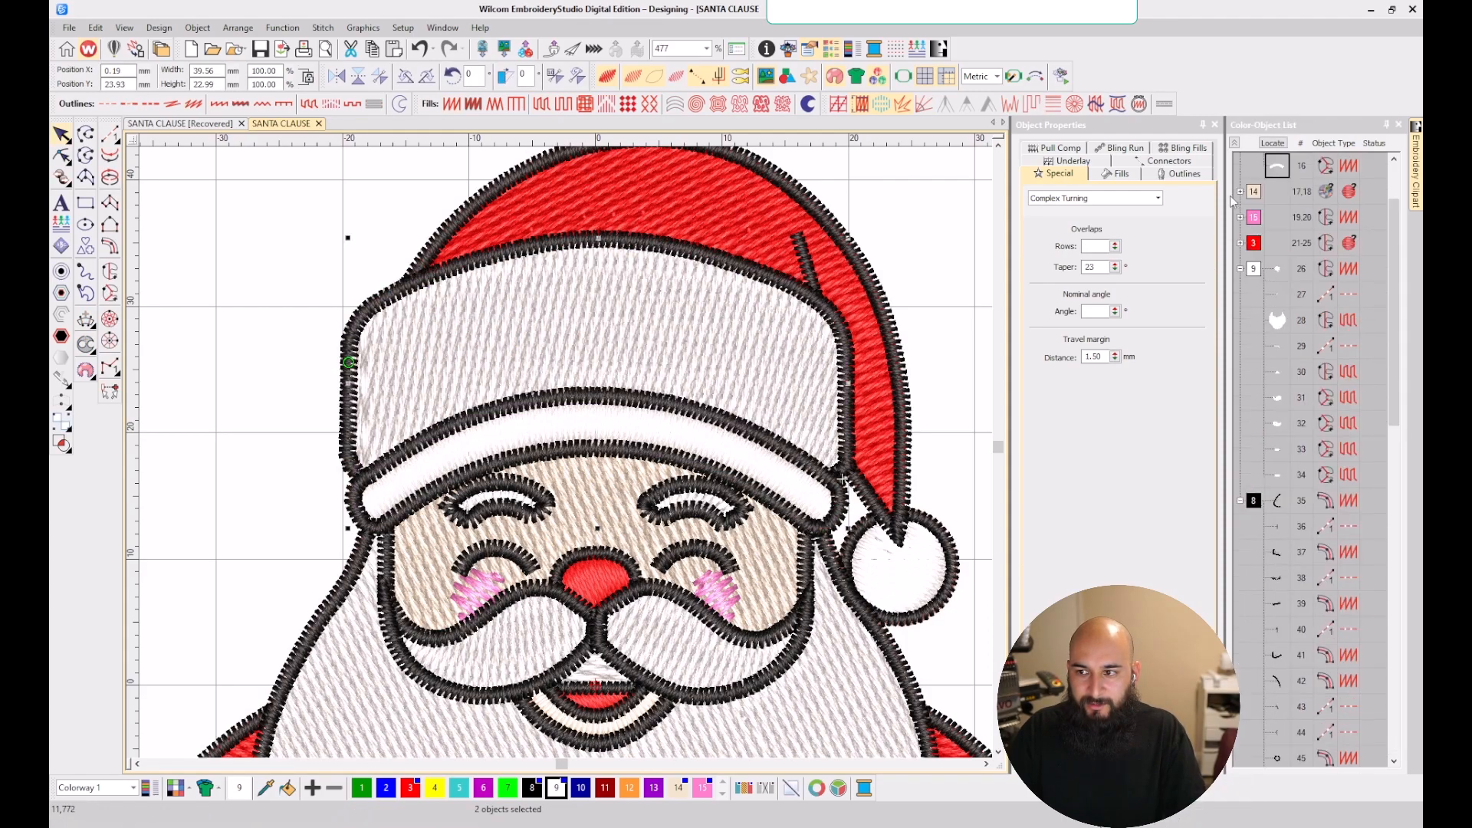
pyautogui.click(1233, 144)
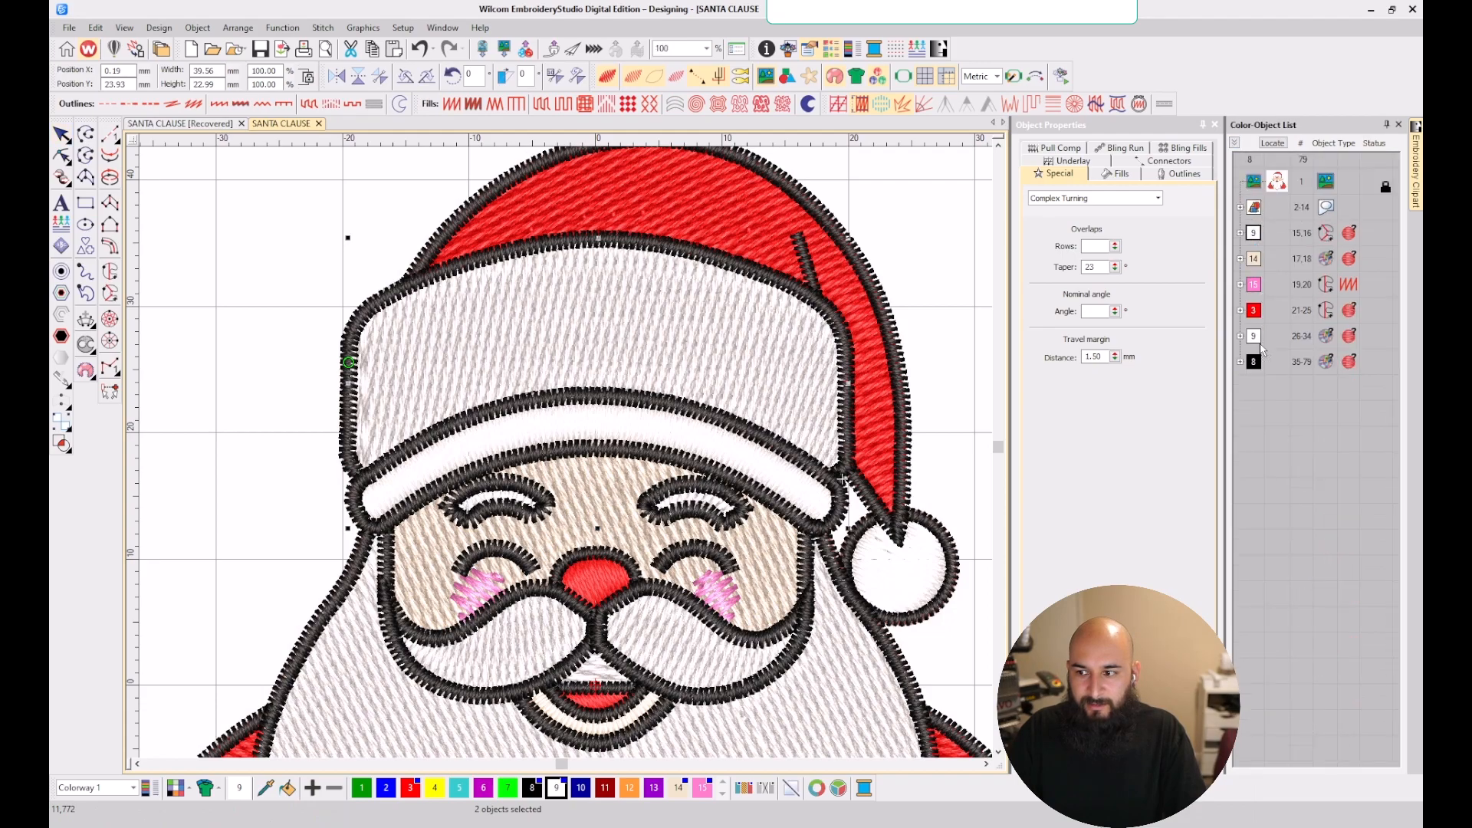
pyautogui.moveTo(1257, 346); pyautogui.dragTo(1258, 350)
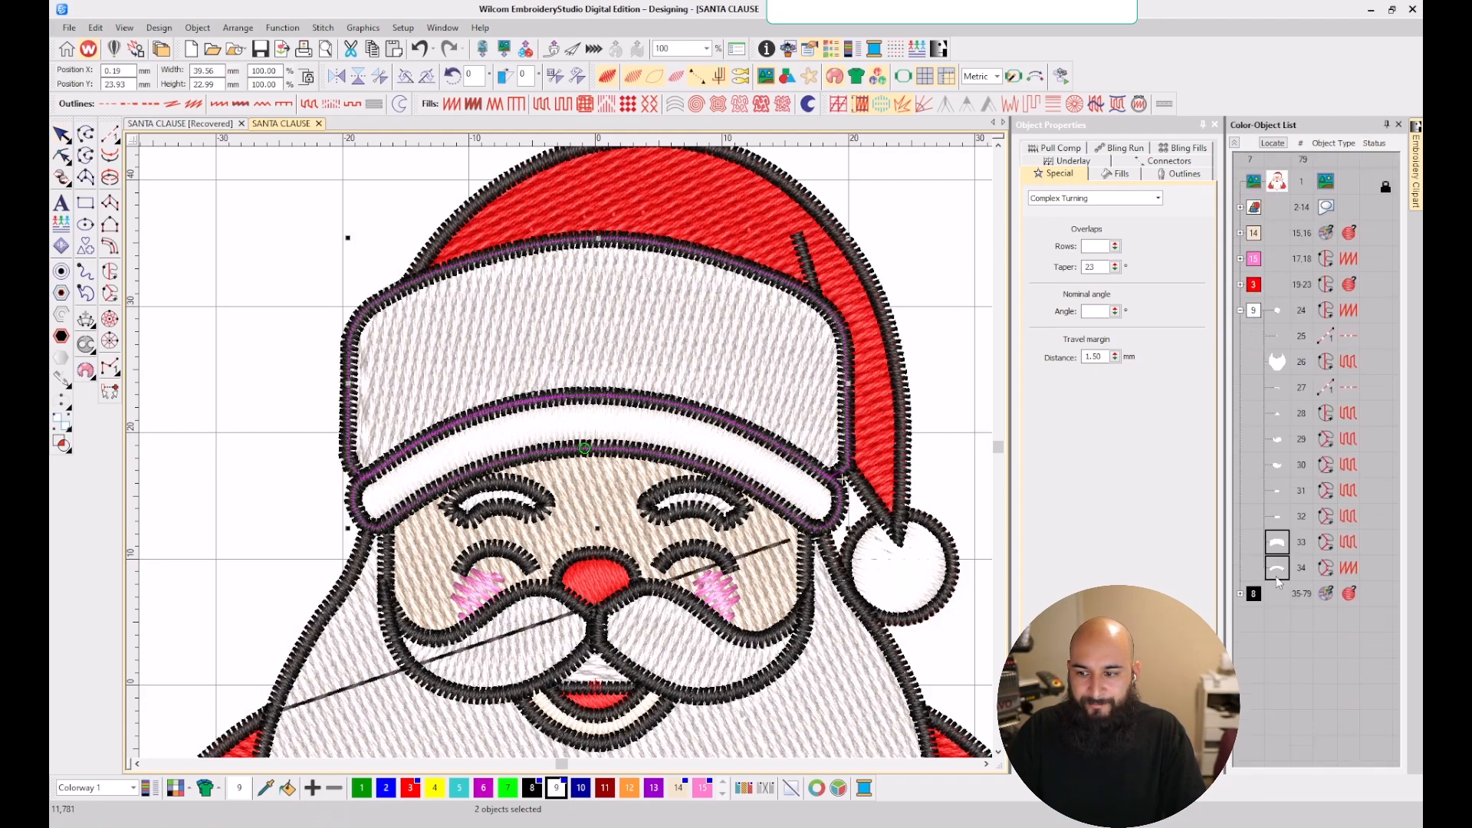
# - Set the brim fill's after-object connector type to Jump and check the whole Santa design
pyautogui.click(1282, 569)
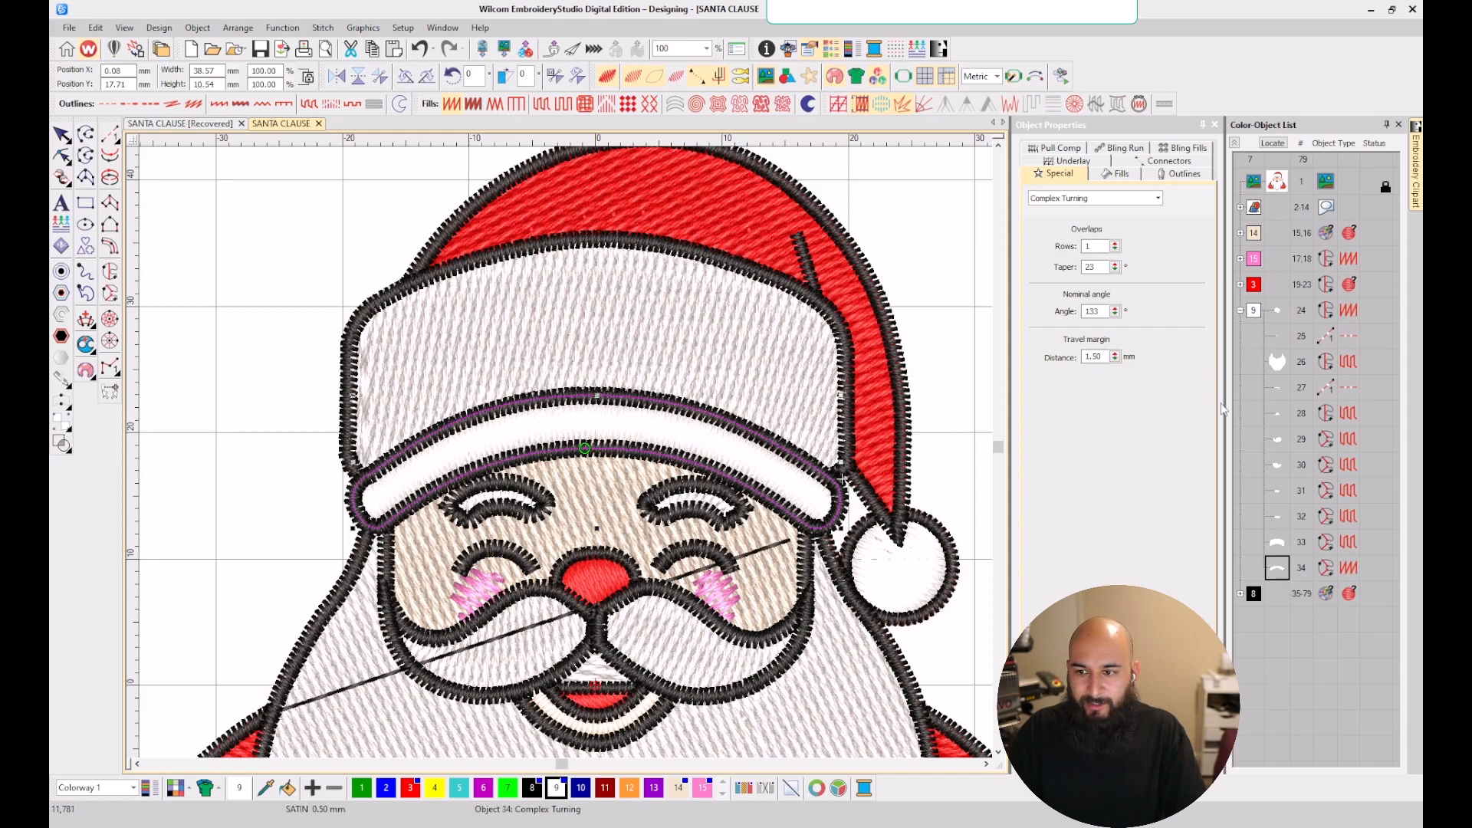
pyautogui.click(1169, 164)
pyautogui.click(1056, 246)
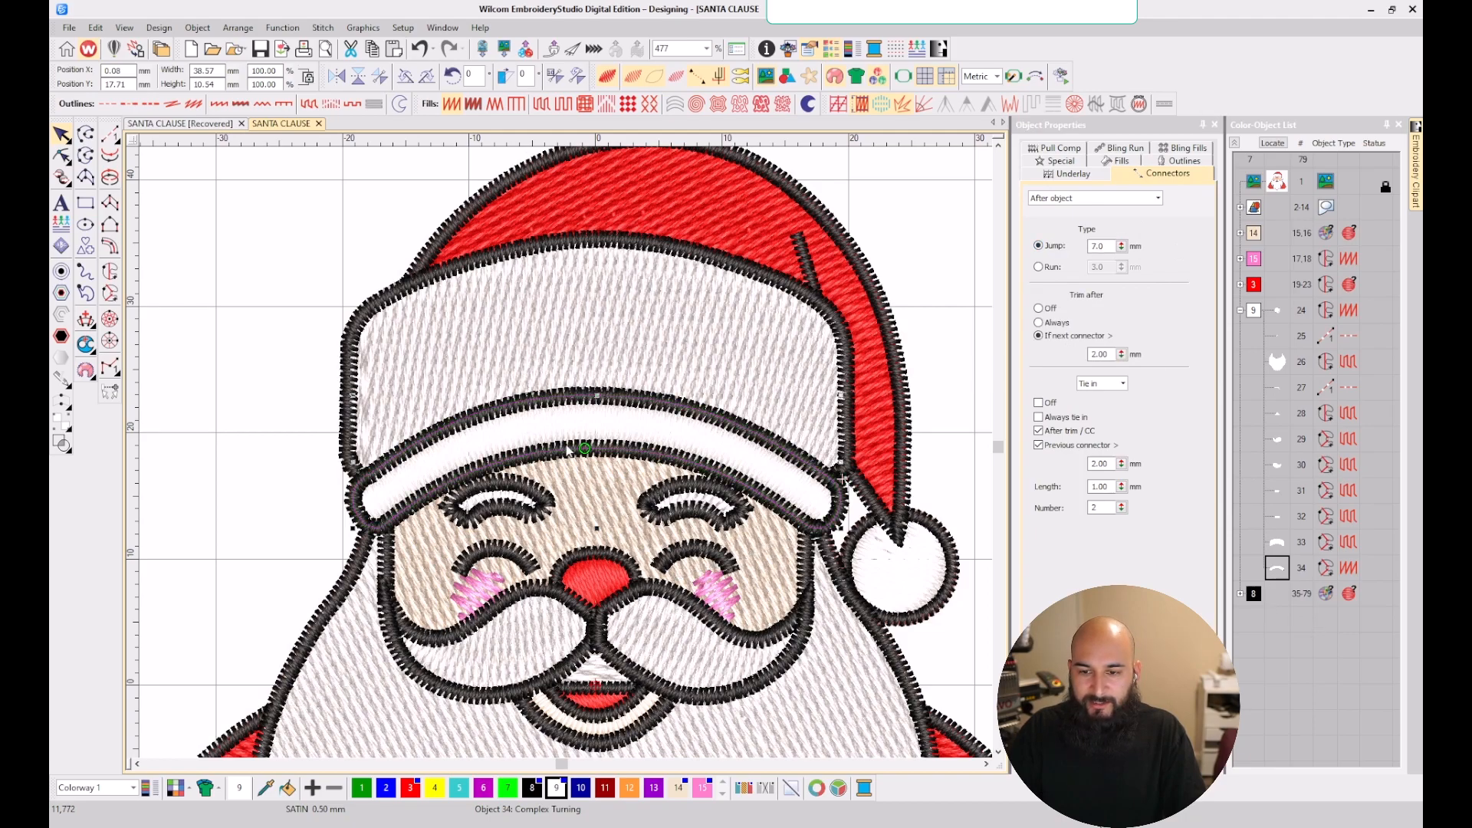
pyautogui.scroll(-1, 668, 512)
pyautogui.click(748, 464)
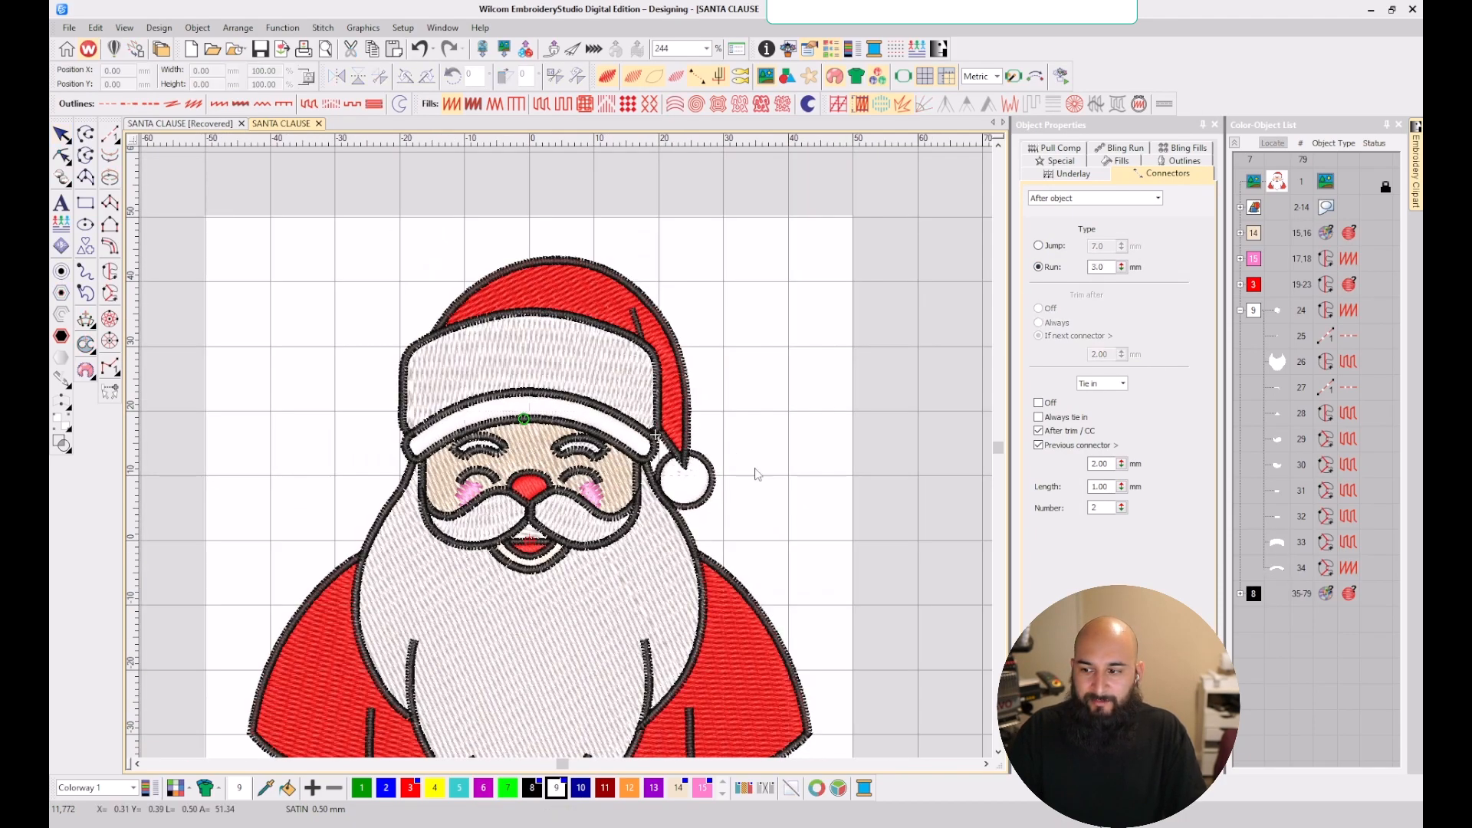
pyautogui.scroll(-1, 656, 435)
pyautogui.scroll(2, 725, 275)
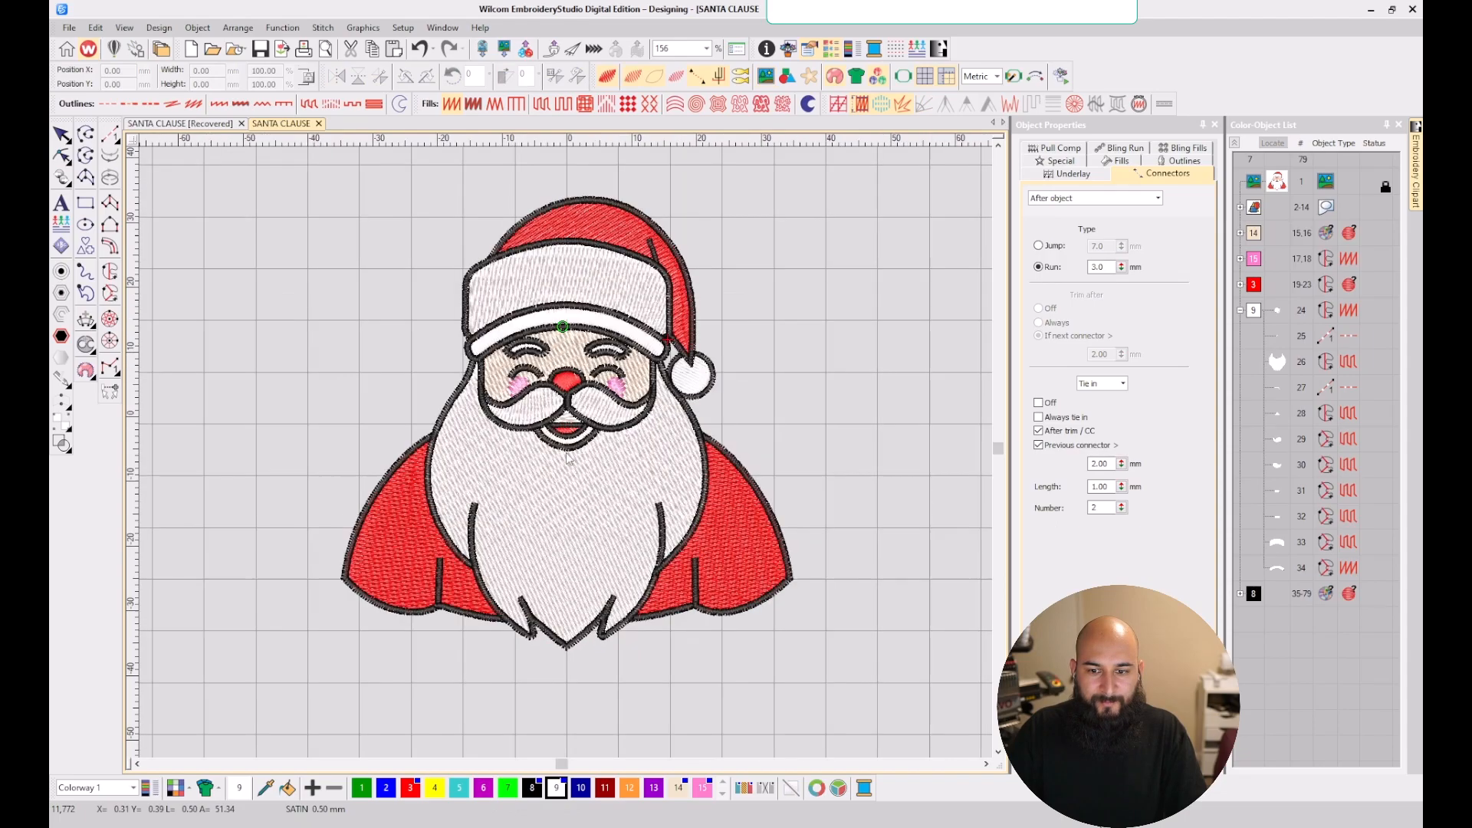
pyautogui.scroll(-1, 568, 429)
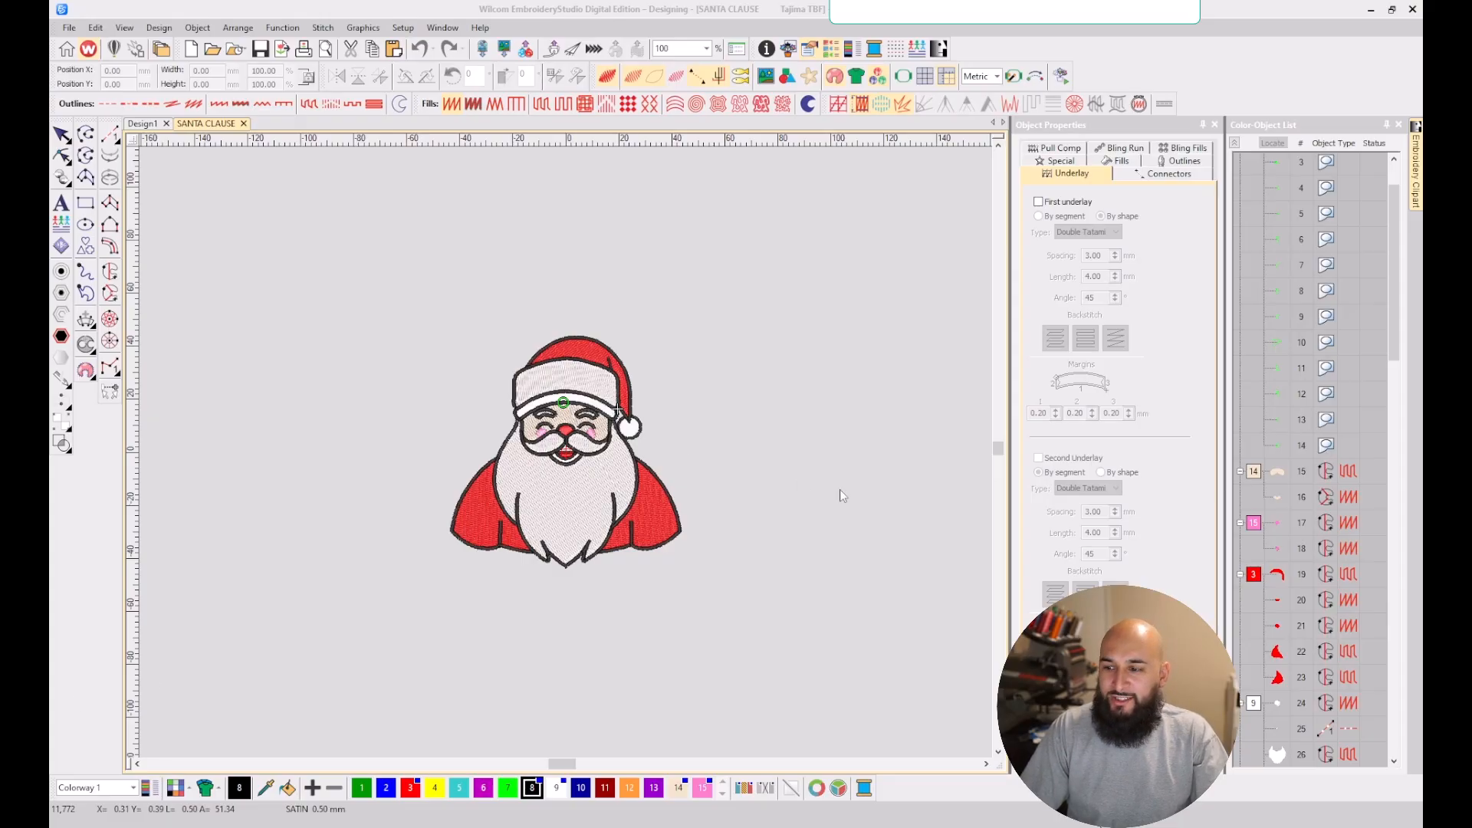
pyautogui.scroll(3, 583, 524)
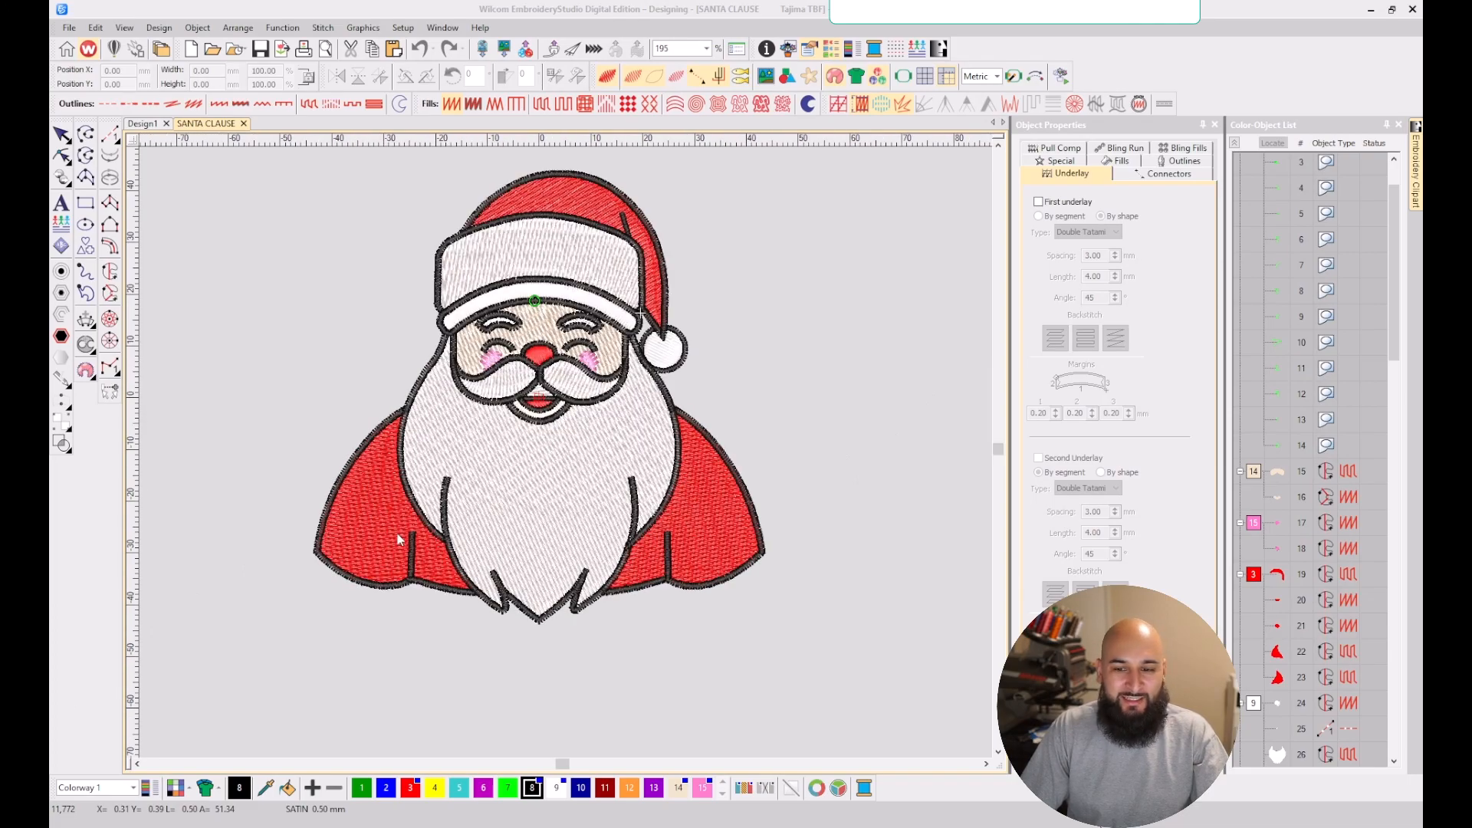
pyautogui.click(356, 527)
pyautogui.keyDown('ctrl'); pyautogui.click(719, 541); pyautogui.keyUp('ctrl')
pyautogui.keyDown('ctrl'); pyautogui.click(565, 488); pyautogui.keyUp('ctrl')
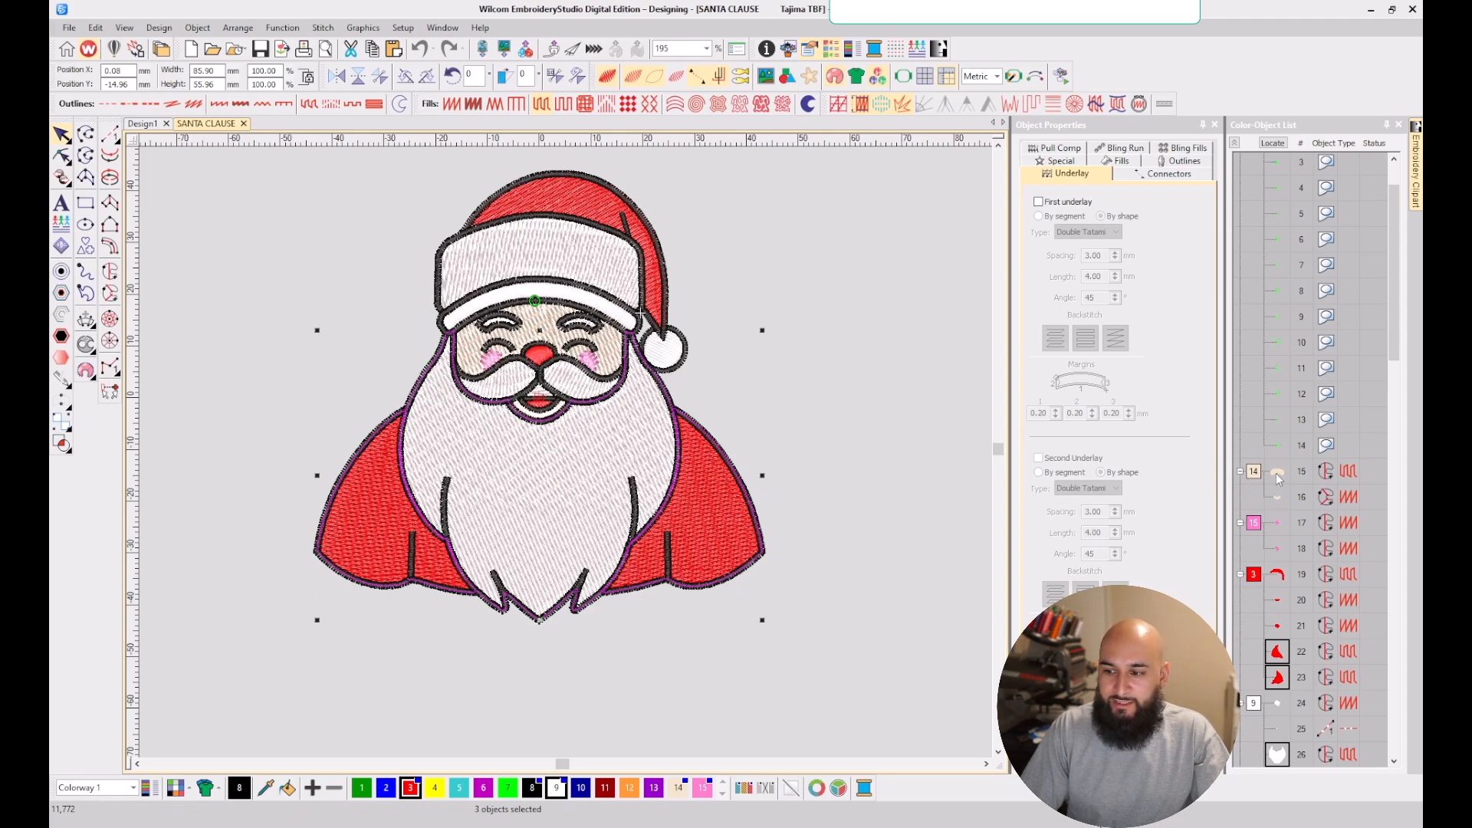
pyautogui.scroll(2, 514, 406)
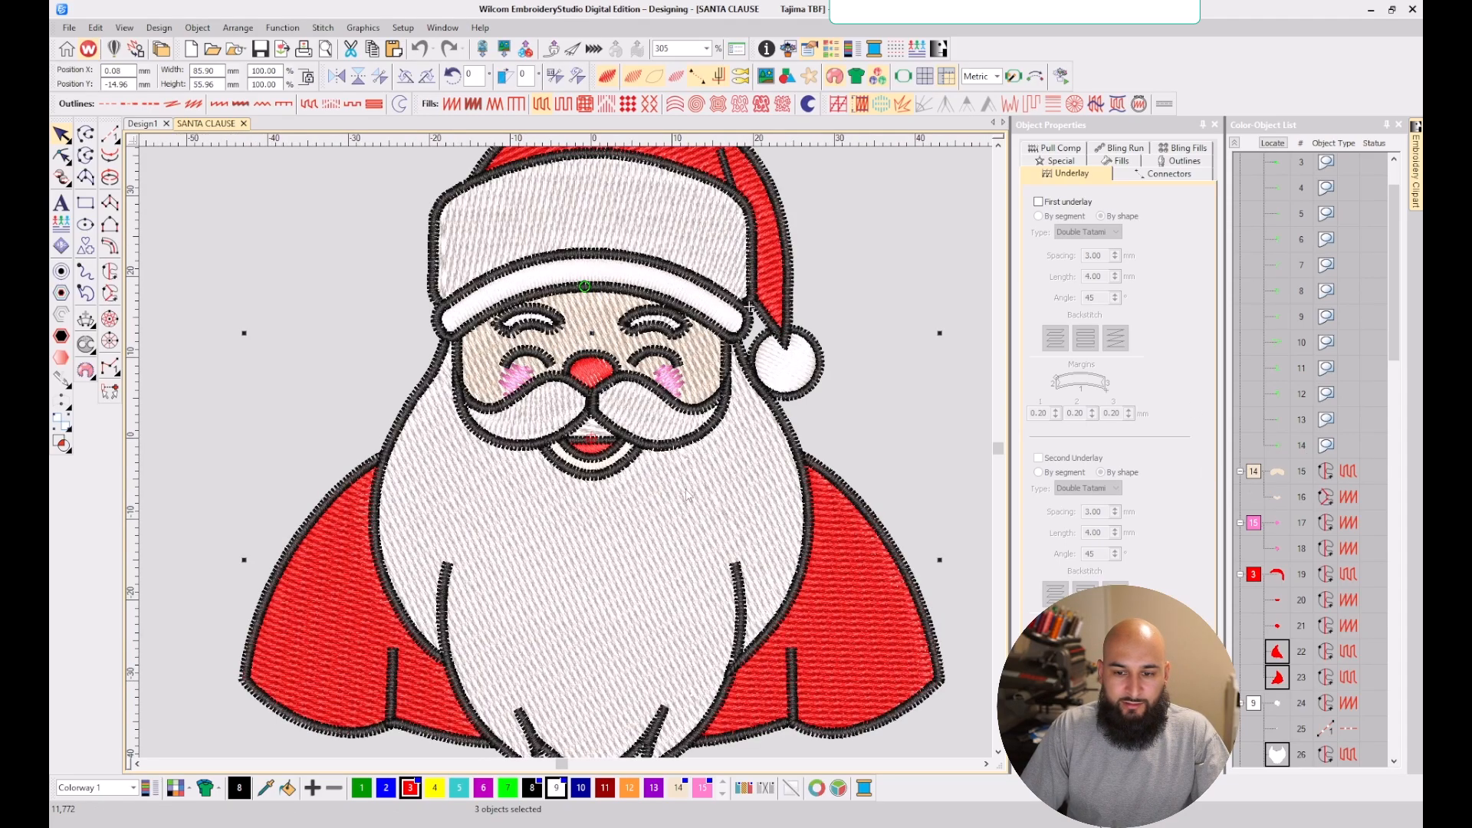
pyautogui.press('Escape')
# - Collapse the vector artwork group in the object list and select the face, red hat, both coat and beard Tatami fills together
pyautogui.scroll(1, 1314, 462)
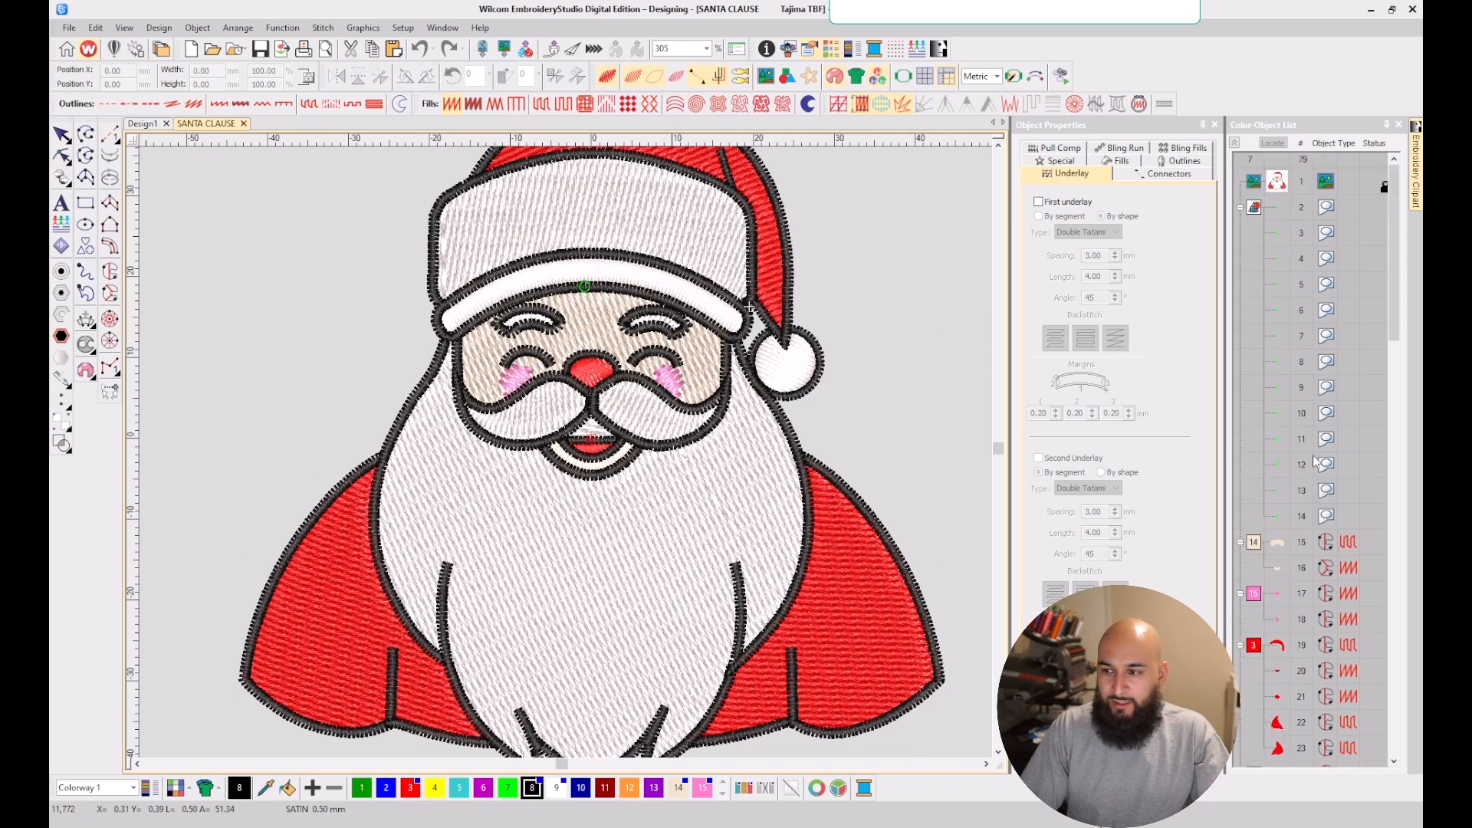
pyautogui.click(1240, 207)
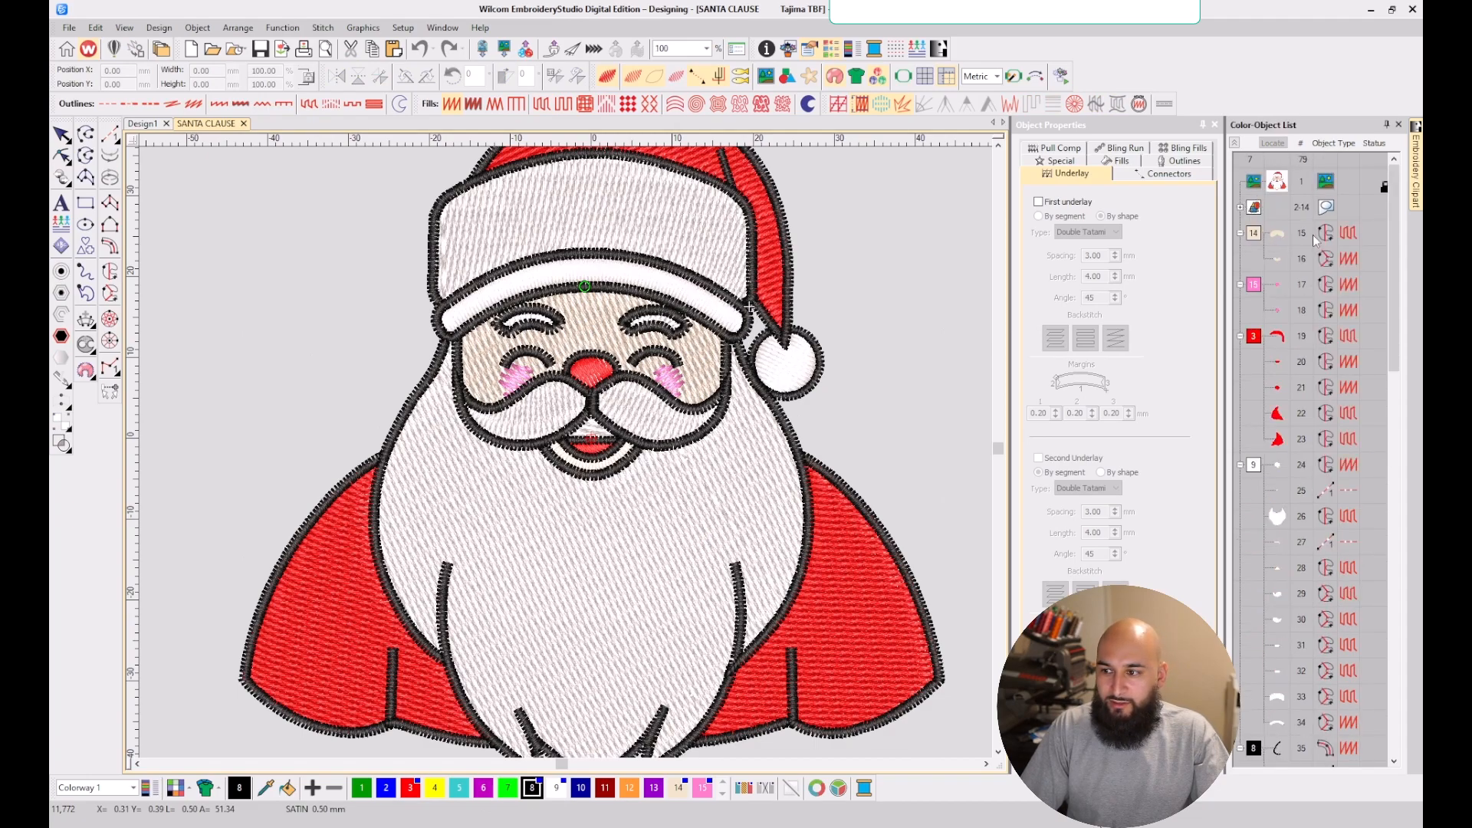
pyautogui.click(1286, 232)
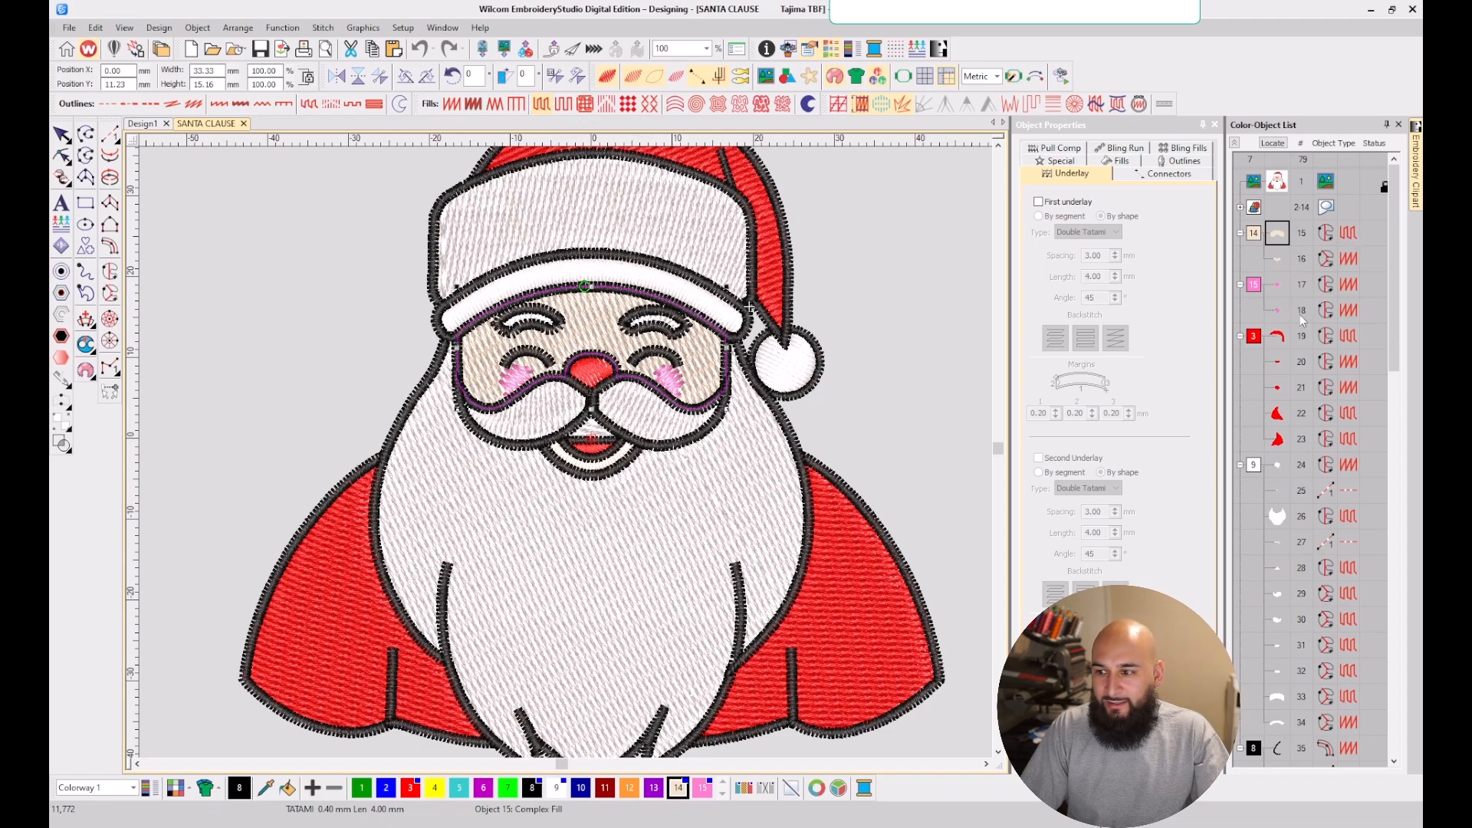
pyautogui.keyDown('ctrl'); pyautogui.click(1278, 337); pyautogui.keyUp('ctrl')
pyautogui.keyDown('ctrl'); pyautogui.click(1276, 414); pyautogui.keyUp('ctrl')
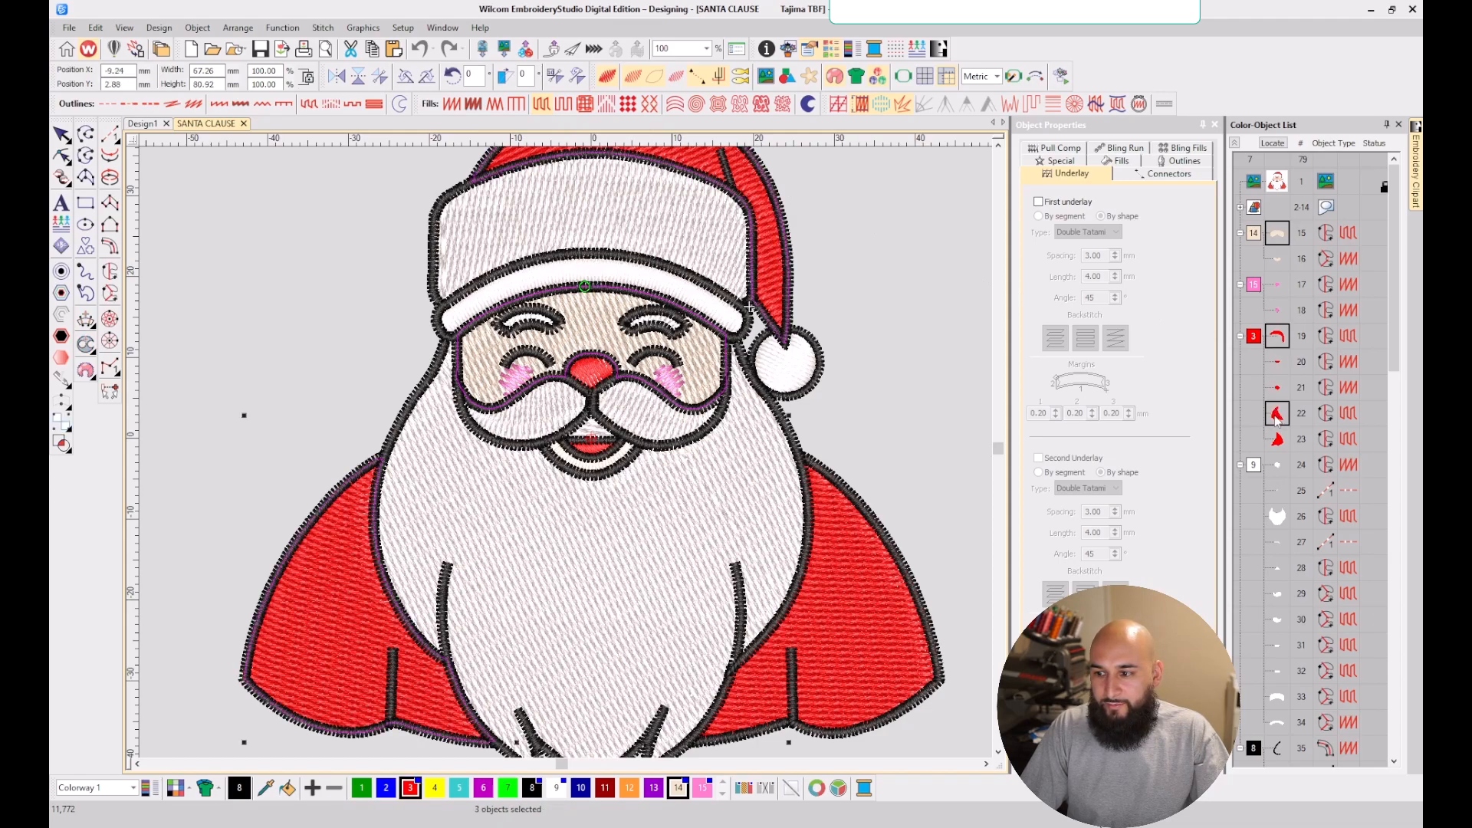
pyautogui.keyDown('ctrl'); pyautogui.click(1278, 439); pyautogui.keyUp('ctrl')
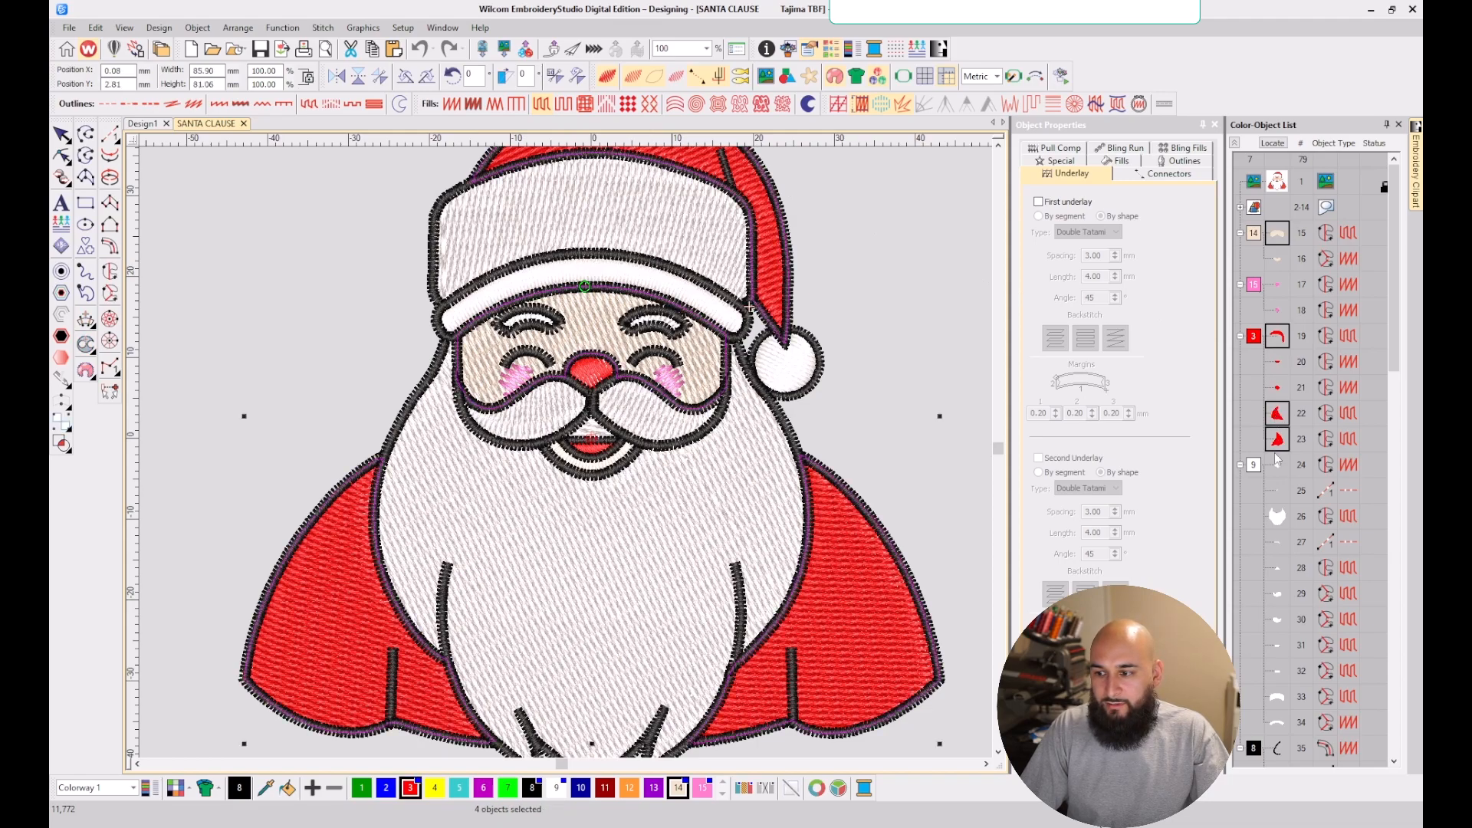
pyautogui.keyDown('ctrl'); pyautogui.click(1278, 515); pyautogui.keyUp('ctrl')
# - Add the six white Tatami fills, objects 28 to 33, to the selection and check the remaining objects for further large fills
pyautogui.scroll(-1, 1278, 514)
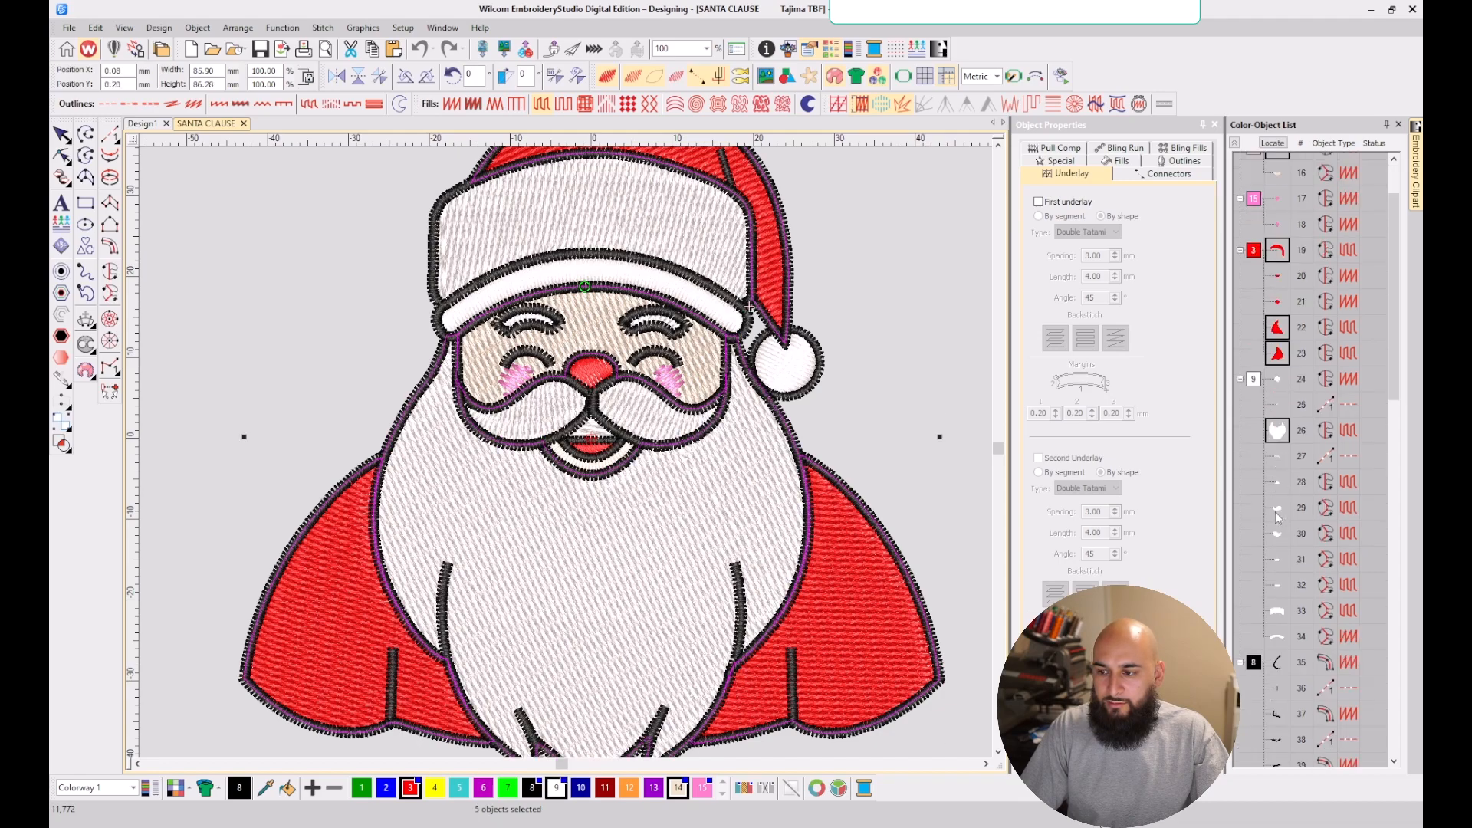
pyautogui.scroll(-1, 1285, 476)
pyautogui.keyDown('ctrl'); pyautogui.click(1277, 397); pyautogui.keyUp('ctrl')
pyautogui.keyDown('ctrl'); pyautogui.click(1277, 421); pyautogui.keyUp('ctrl')
pyautogui.keyDown('ctrl'); pyautogui.click(1277, 471); pyautogui.keyUp('ctrl')
pyautogui.keyDown('ctrl'); pyautogui.click(1277, 507); pyautogui.keyUp('ctrl')
pyautogui.keyDown('ctrl'); pyautogui.click(1279, 523); pyautogui.keyUp('ctrl')
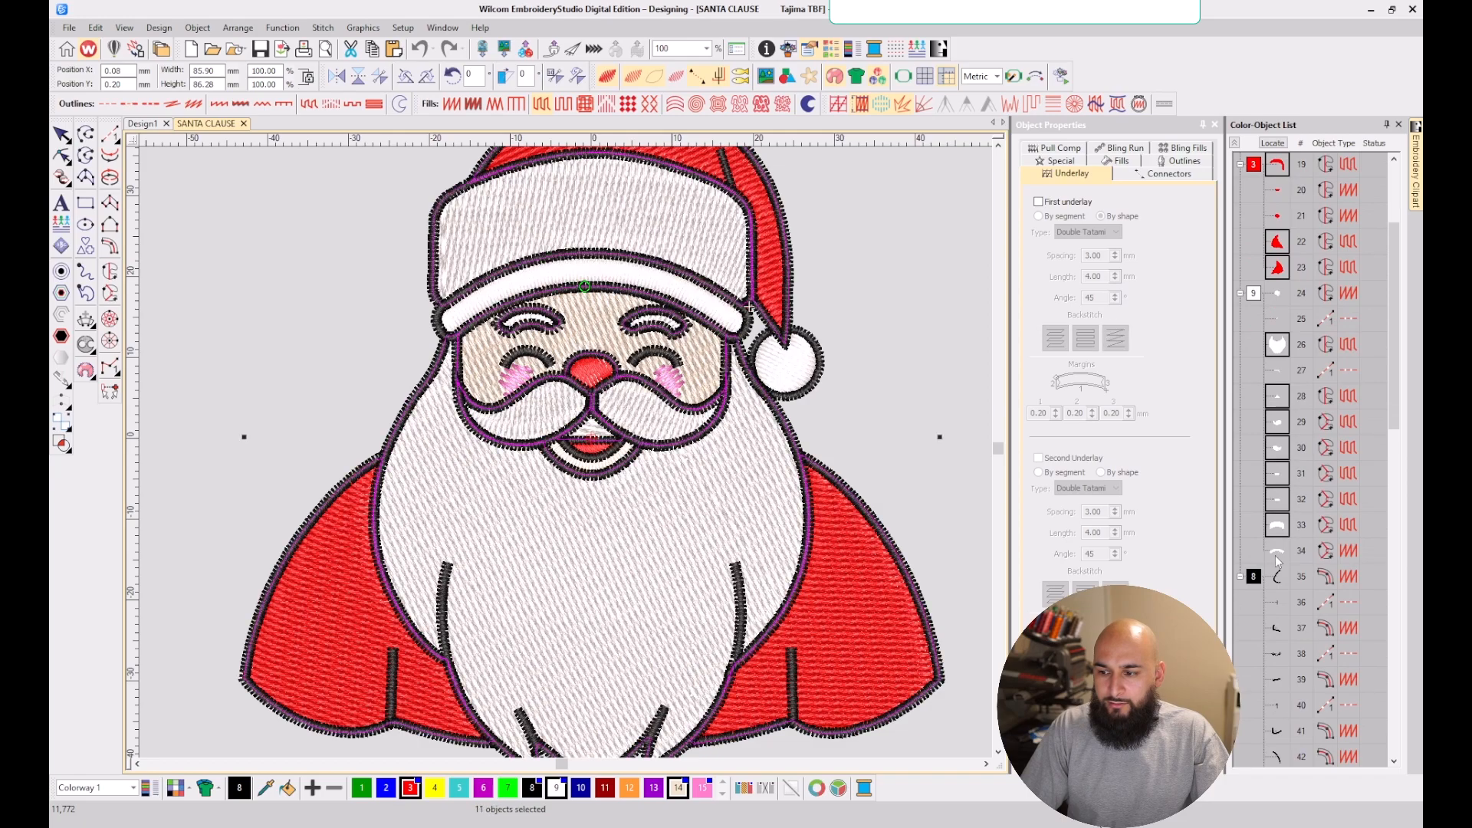
pyautogui.scroll(-2, 1310, 513)
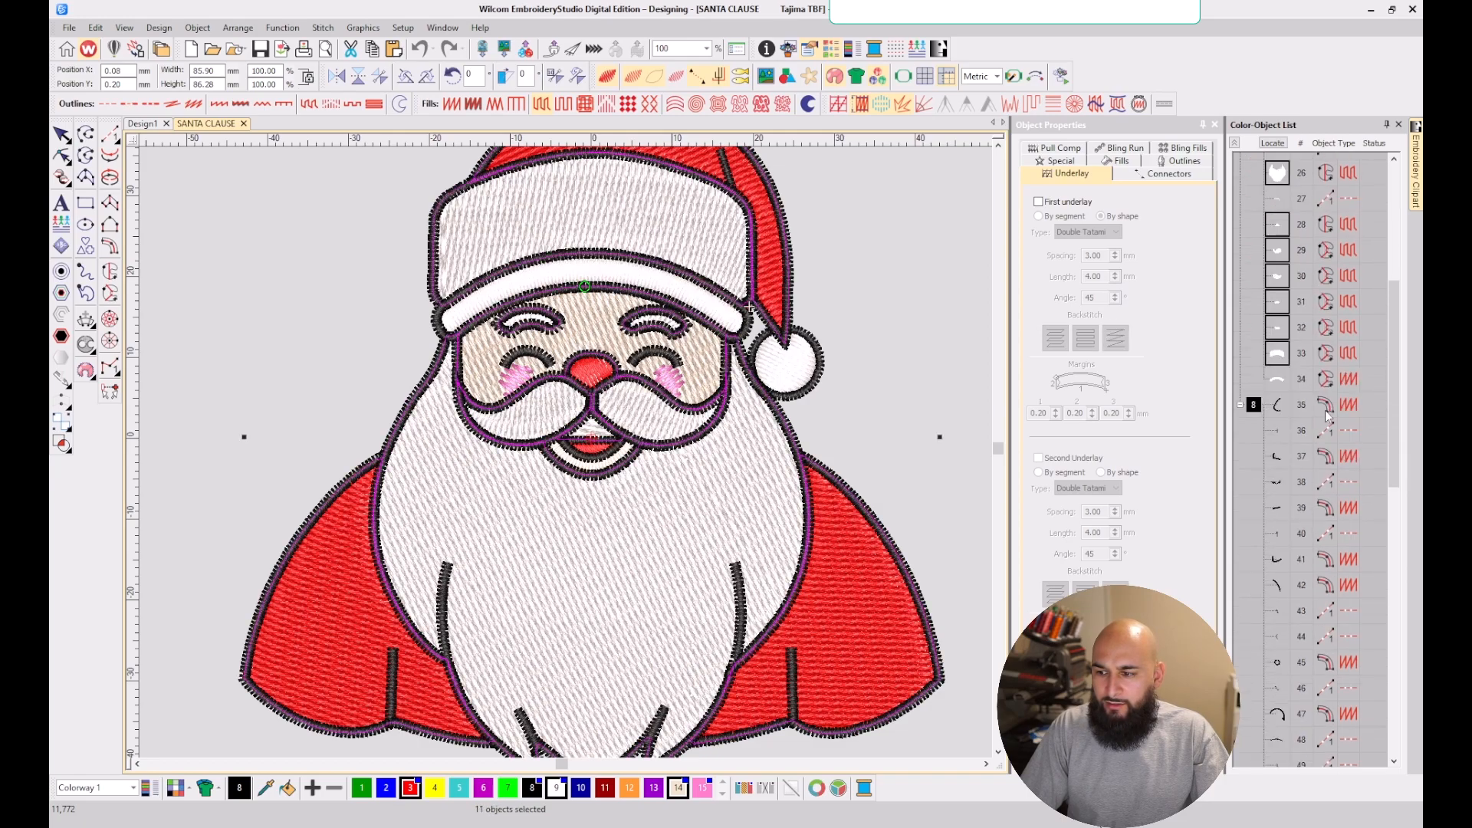
pyautogui.scroll(-2, 1328, 422)
pyautogui.scroll(-2, 1328, 423)
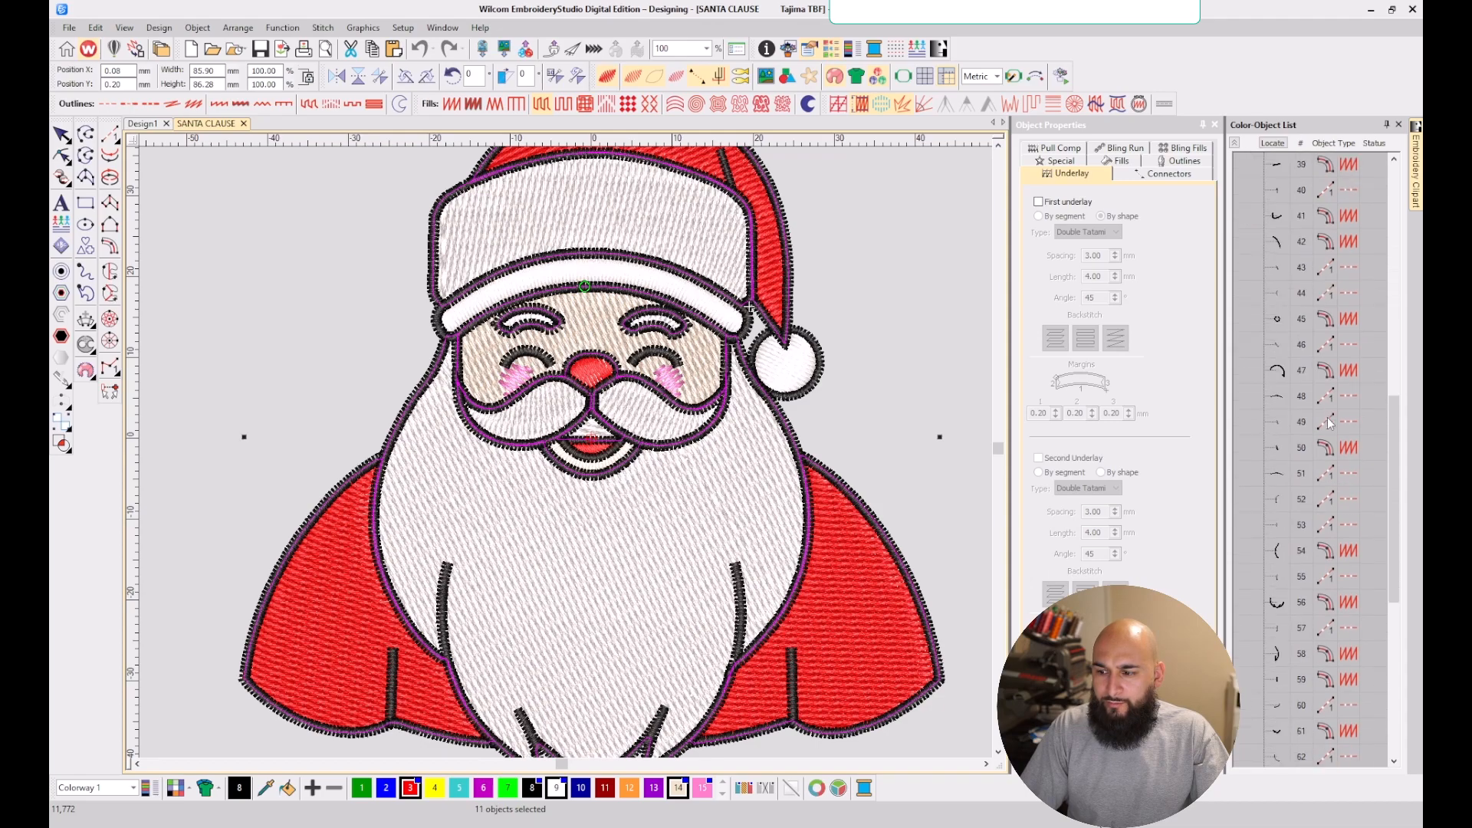
pyautogui.scroll(-5, 1328, 422)
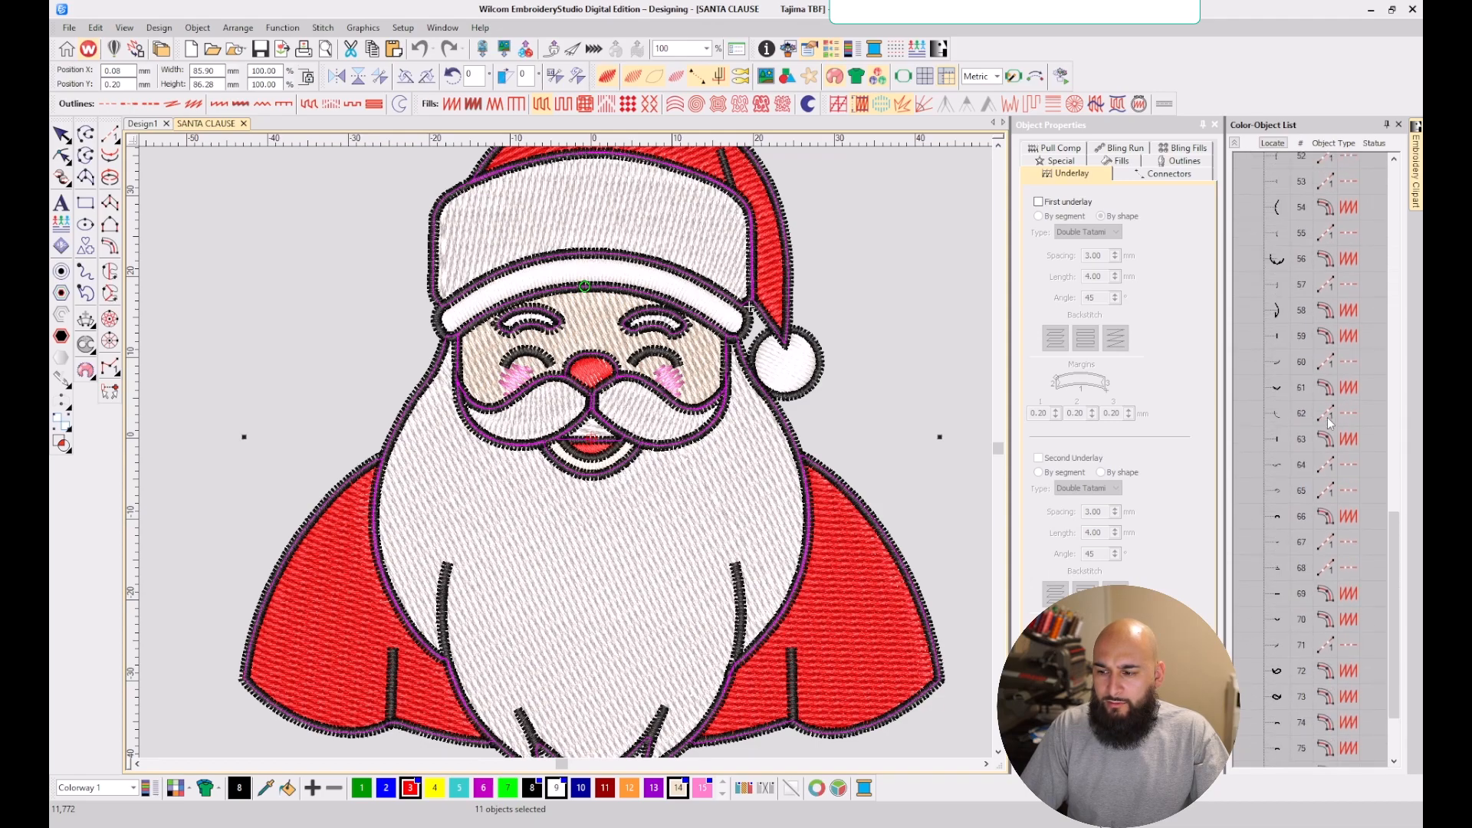
pyautogui.scroll(10, 1328, 422)
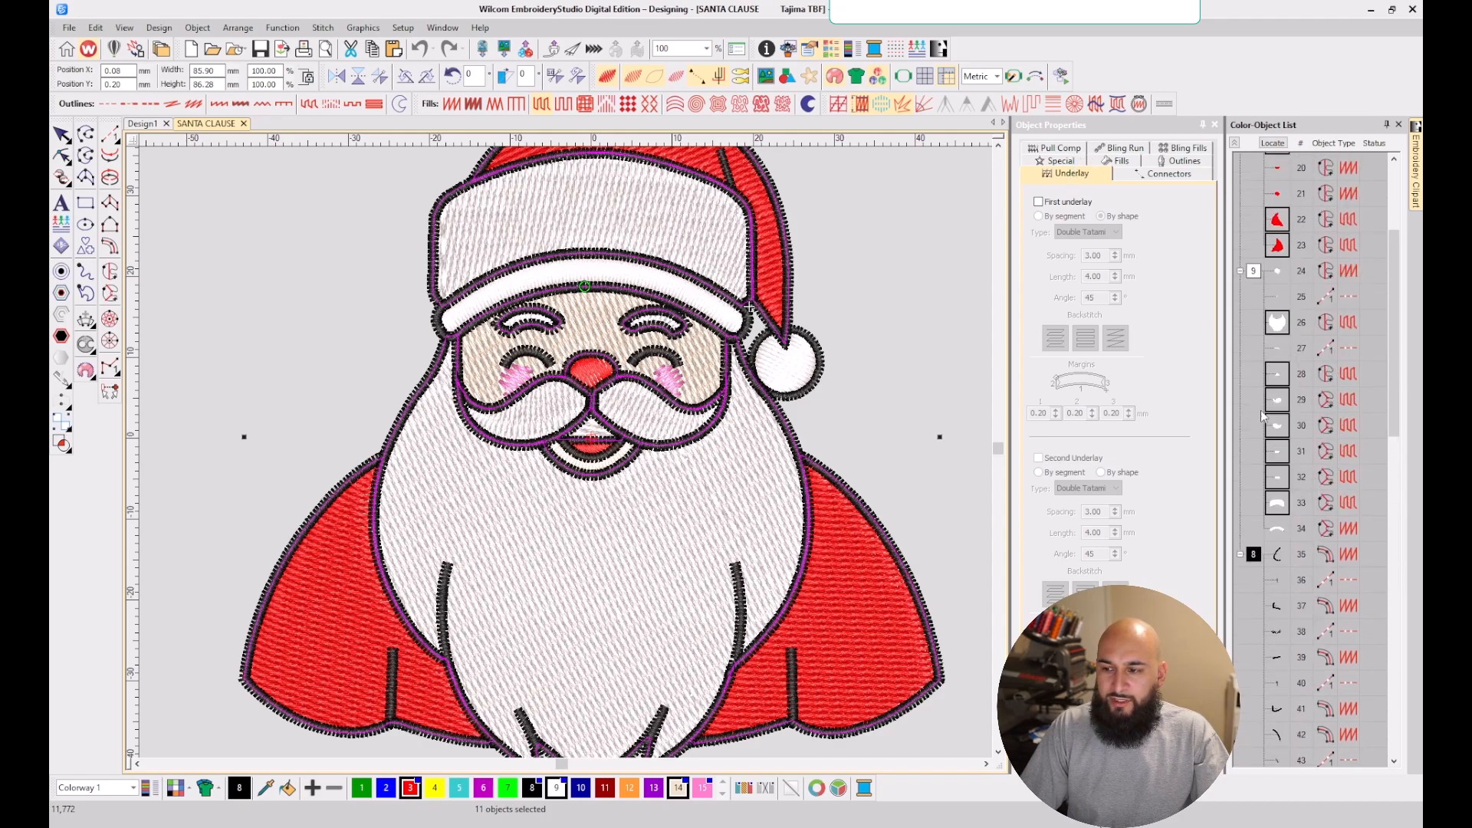
# - Turn on the first underlay for all selected fills and set its type to Tatami
pyautogui.rightClick(1273, 372)
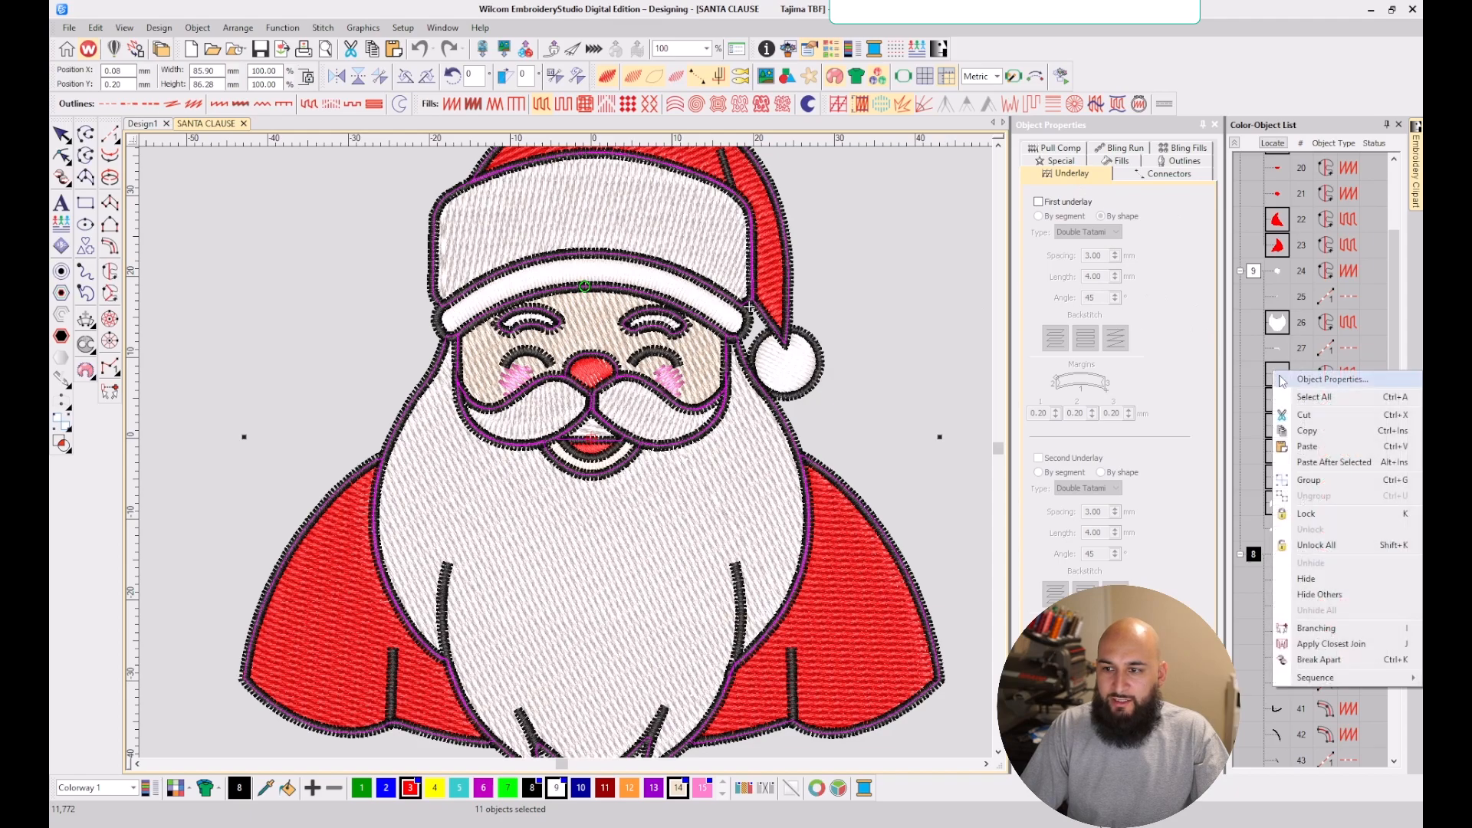
pyautogui.click(1278, 376)
pyautogui.click(1074, 161)
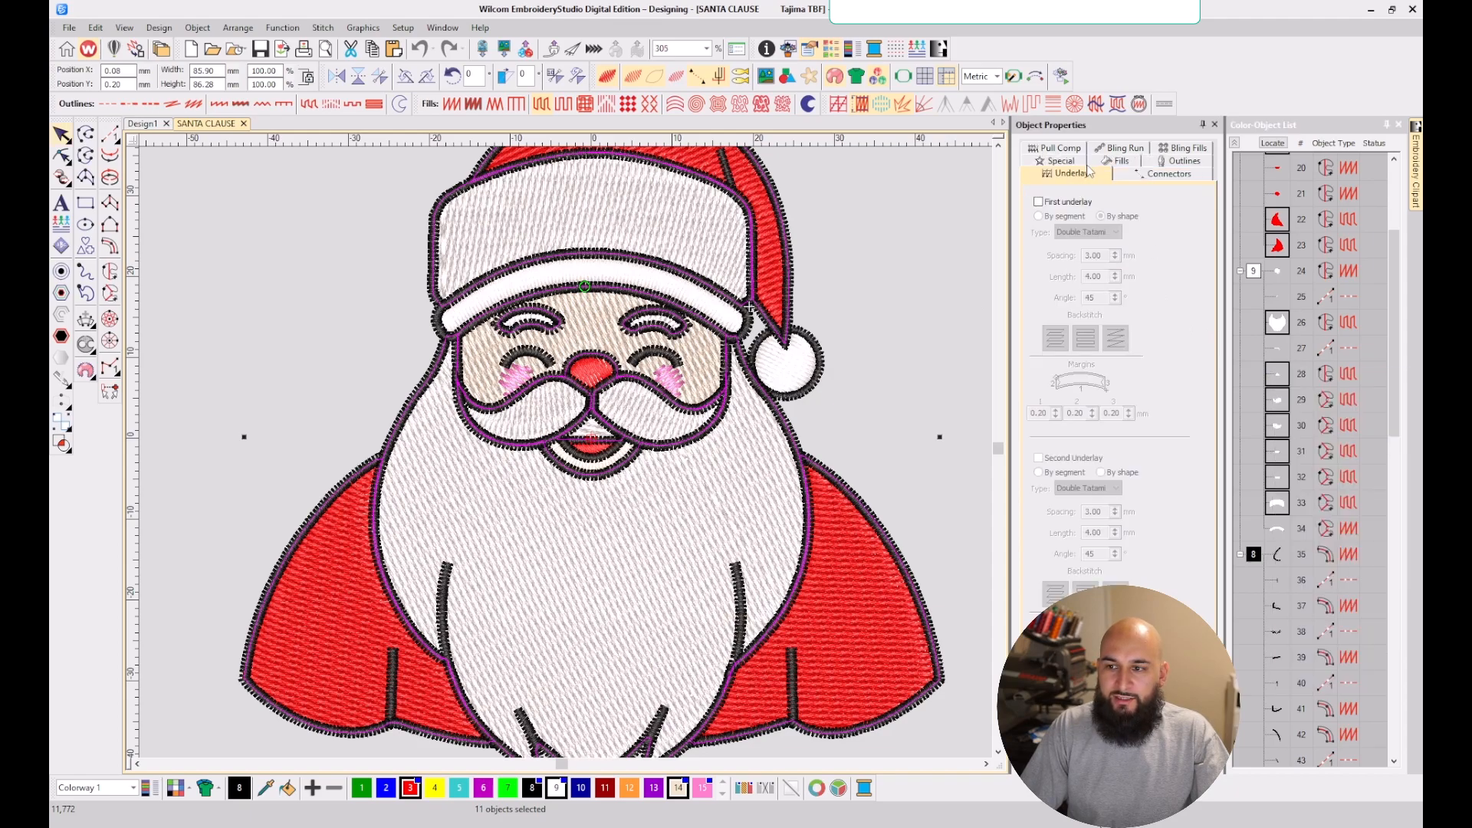
pyautogui.click(1071, 203)
pyautogui.click(1096, 231)
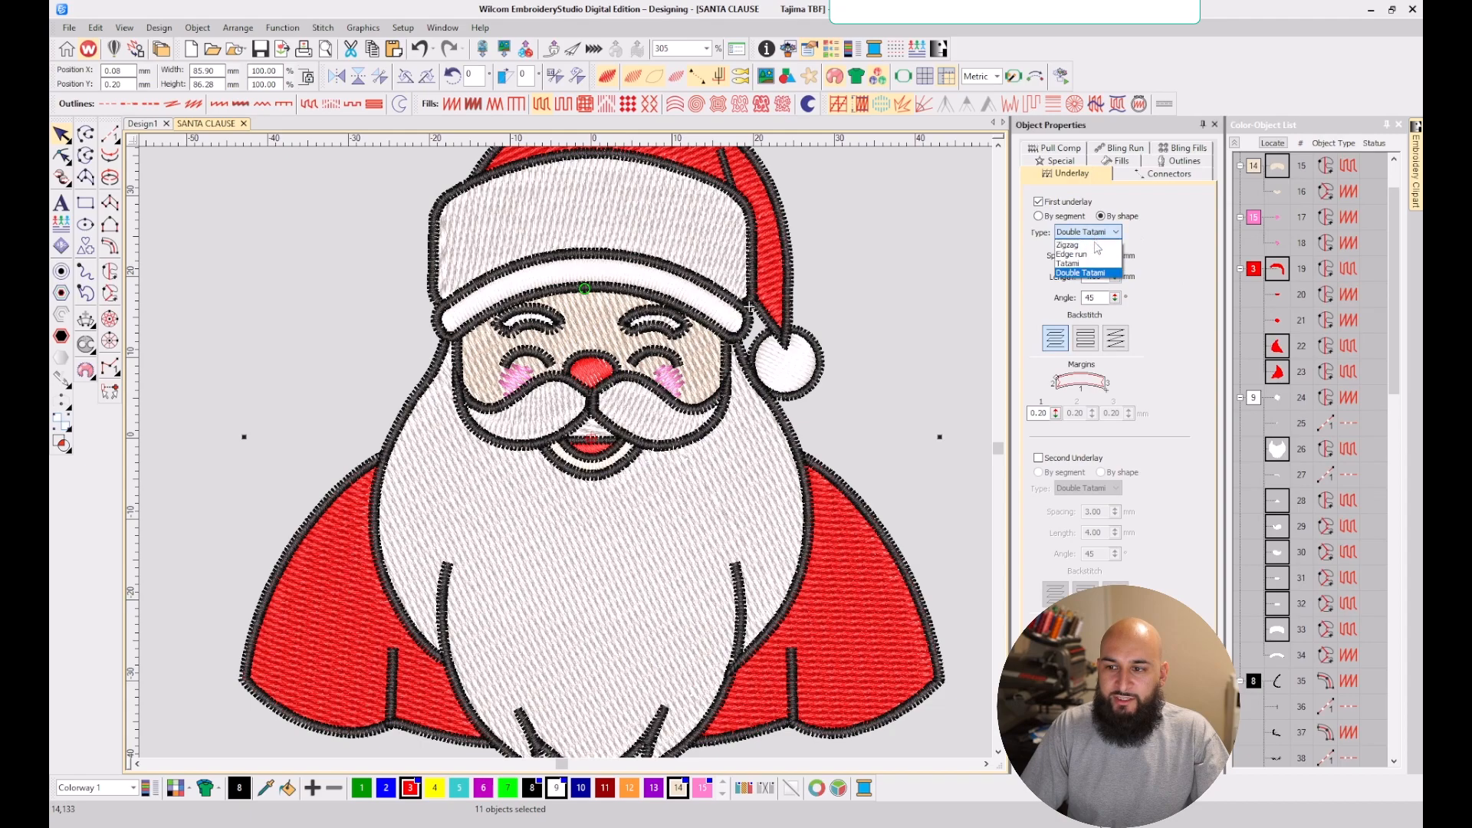
pyautogui.click(1088, 264)
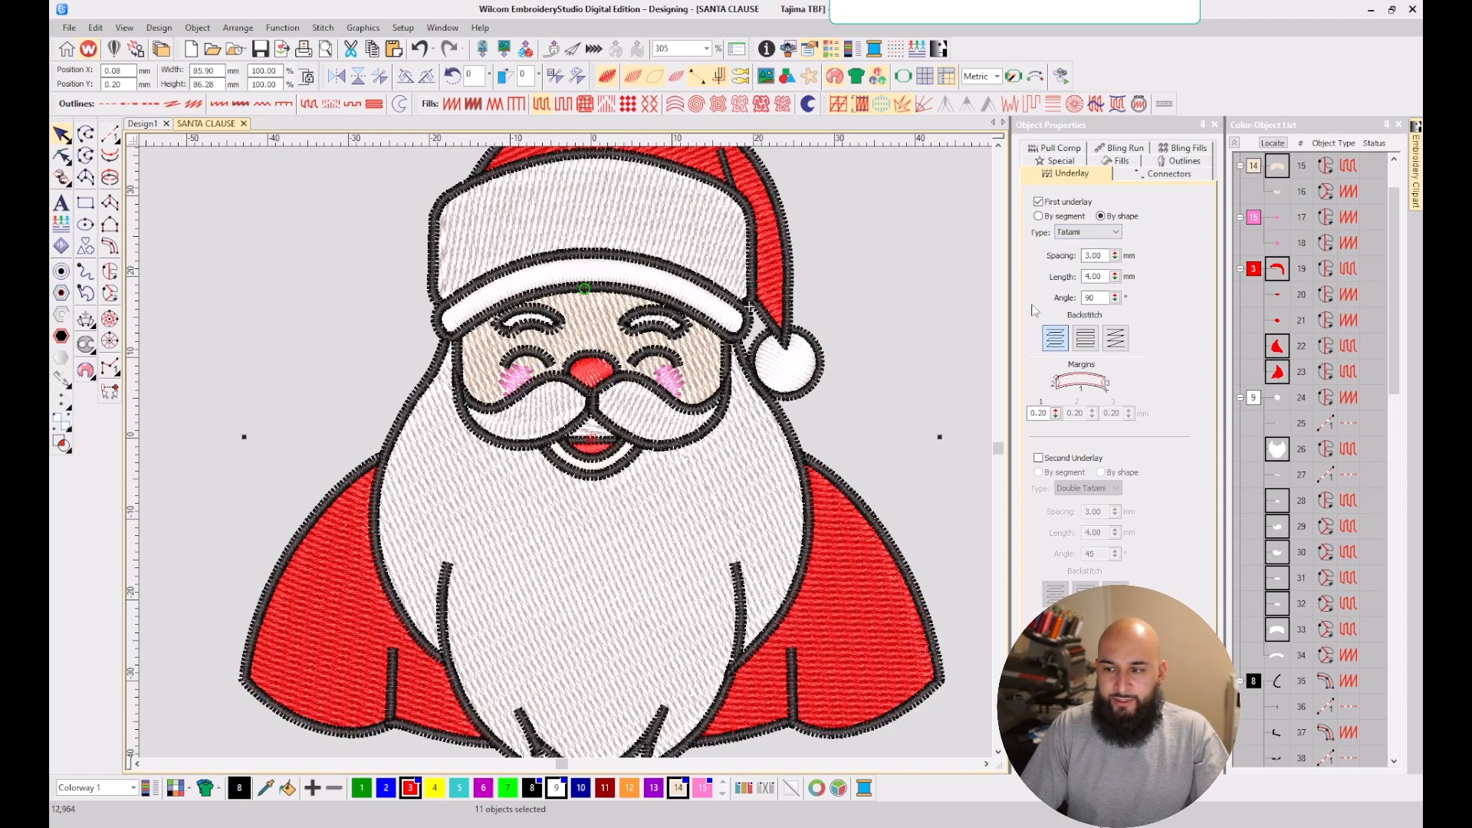
# - Check the underlay settings of coat fill object 22, clear the selection and review the whole Santa design
pyautogui.click(1287, 346)
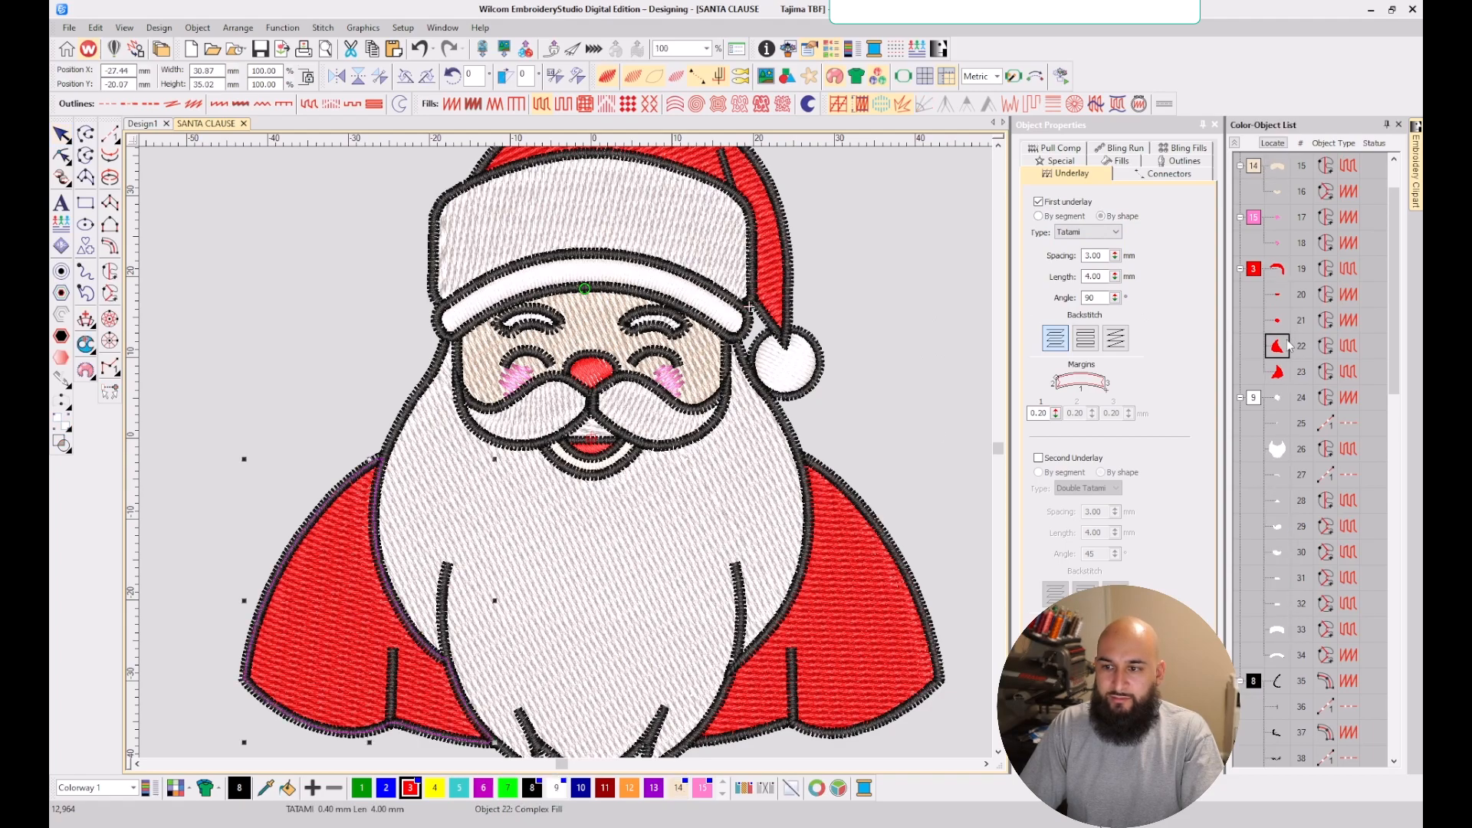
pyautogui.click(821, 313)
pyautogui.scroll(-3, 506, 536)
pyautogui.scroll(3, 554, 458)
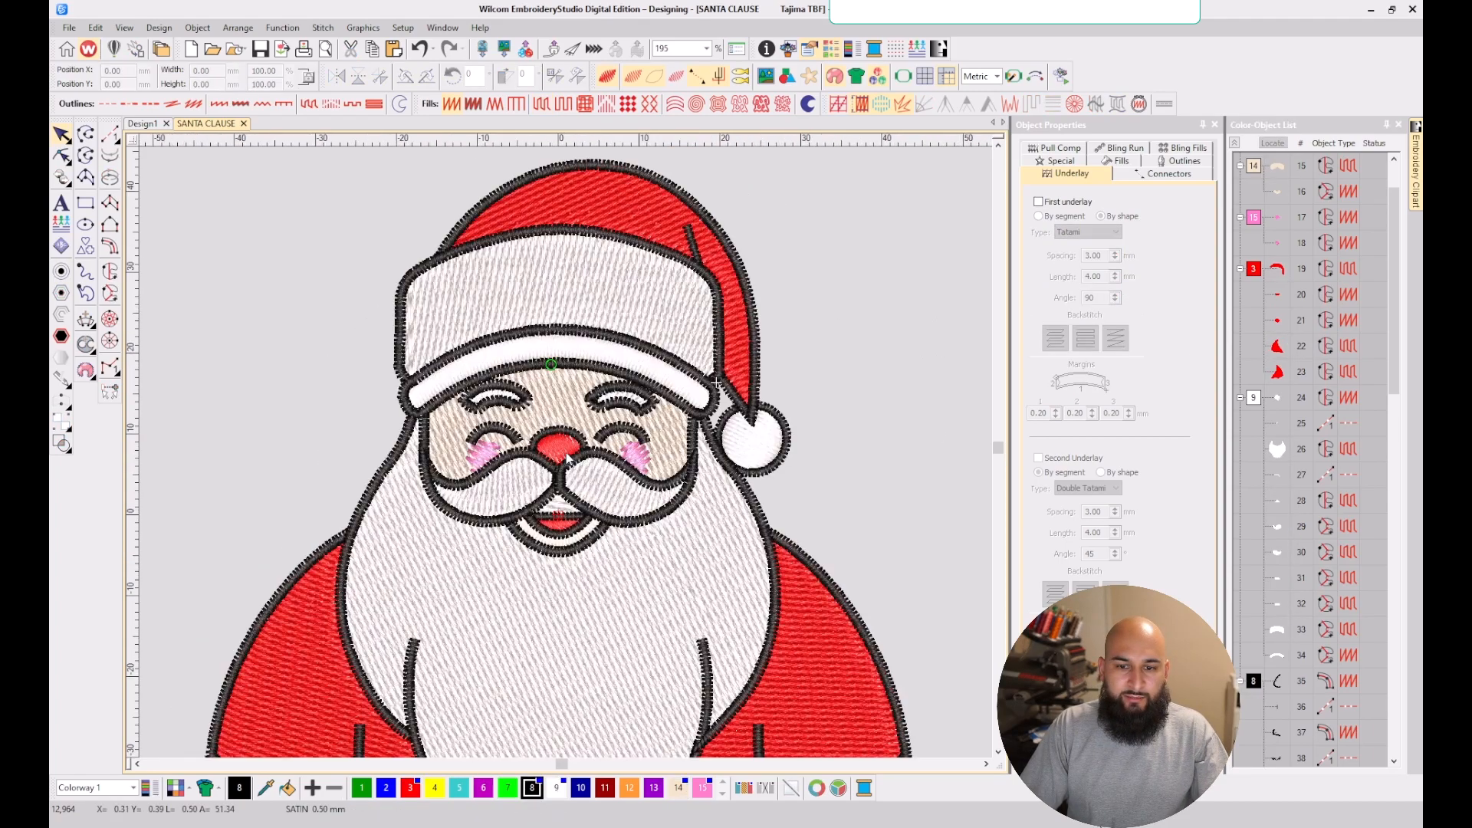
pyautogui.scroll(-2, 567, 459)
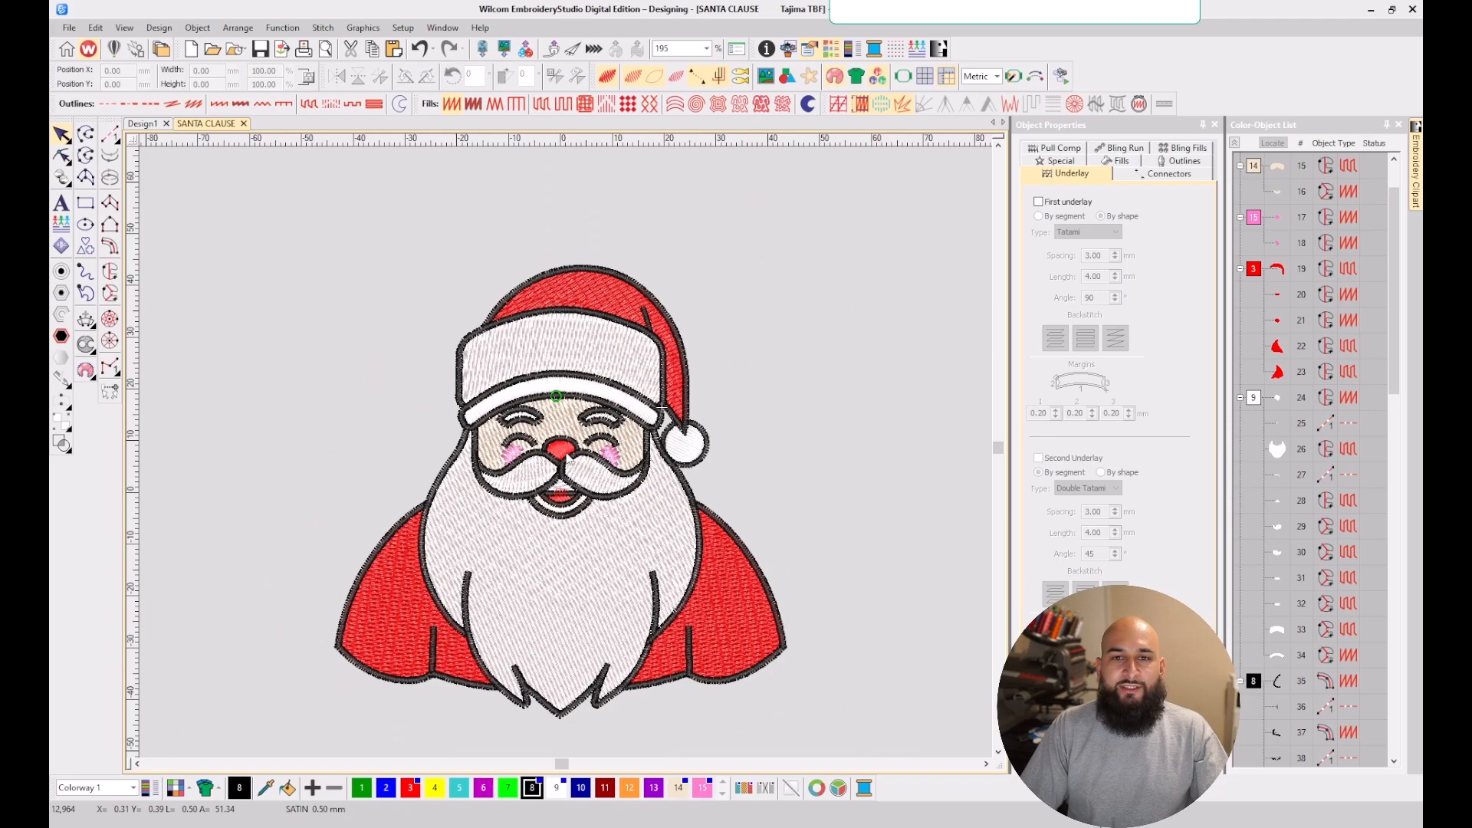